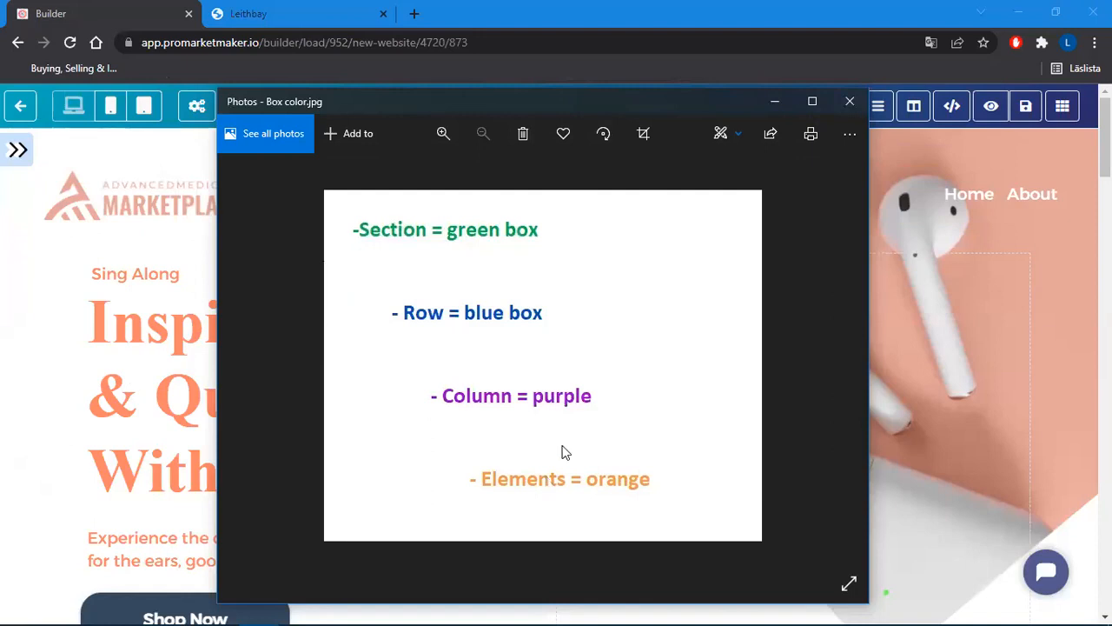
View the nested colour box diagram that follows the colour legend, and close the photo viewer
{"action": "key", "text": "Right"}
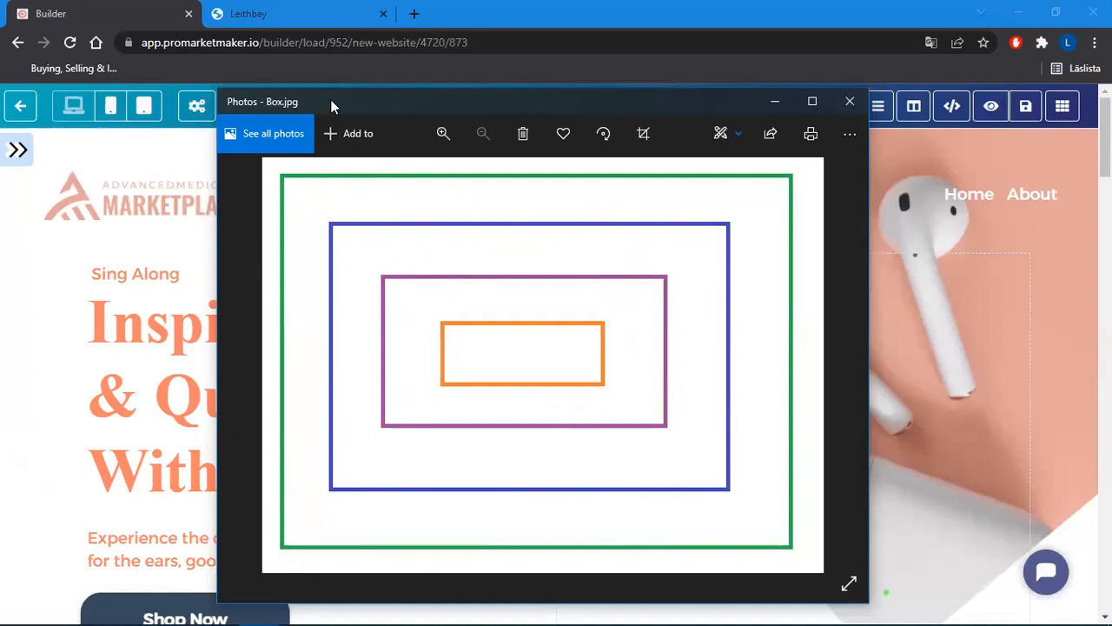
{"action": "left_click", "coordinate": [850, 102]}
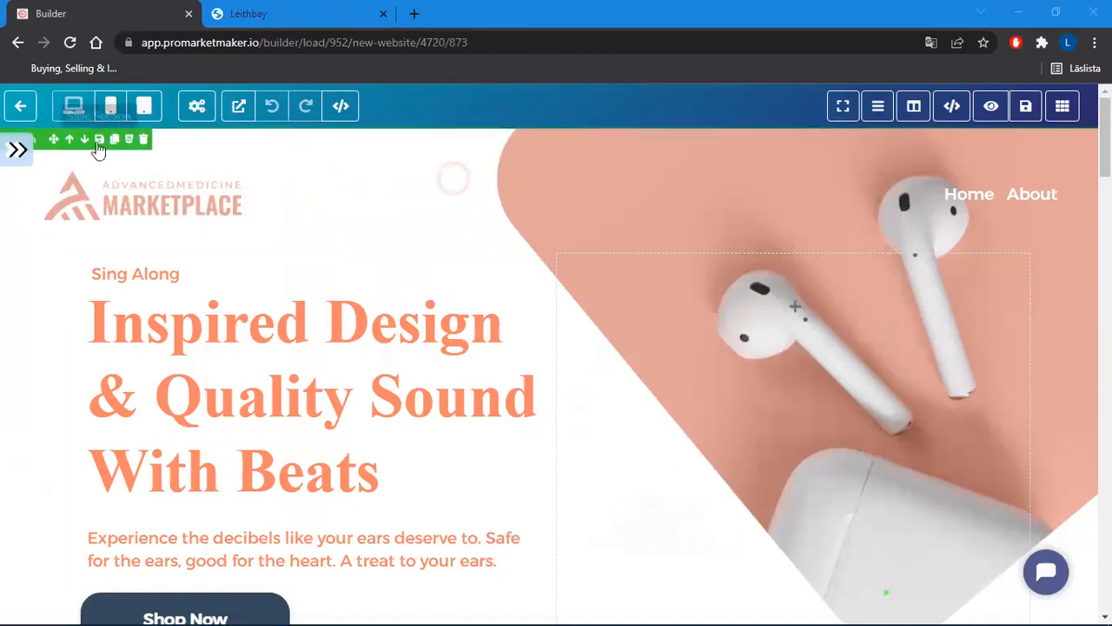
Open the options of the top hero section and examine its rows, columns and extent down to the empty section below
{"action": "left_click", "coordinate": [45, 146]}
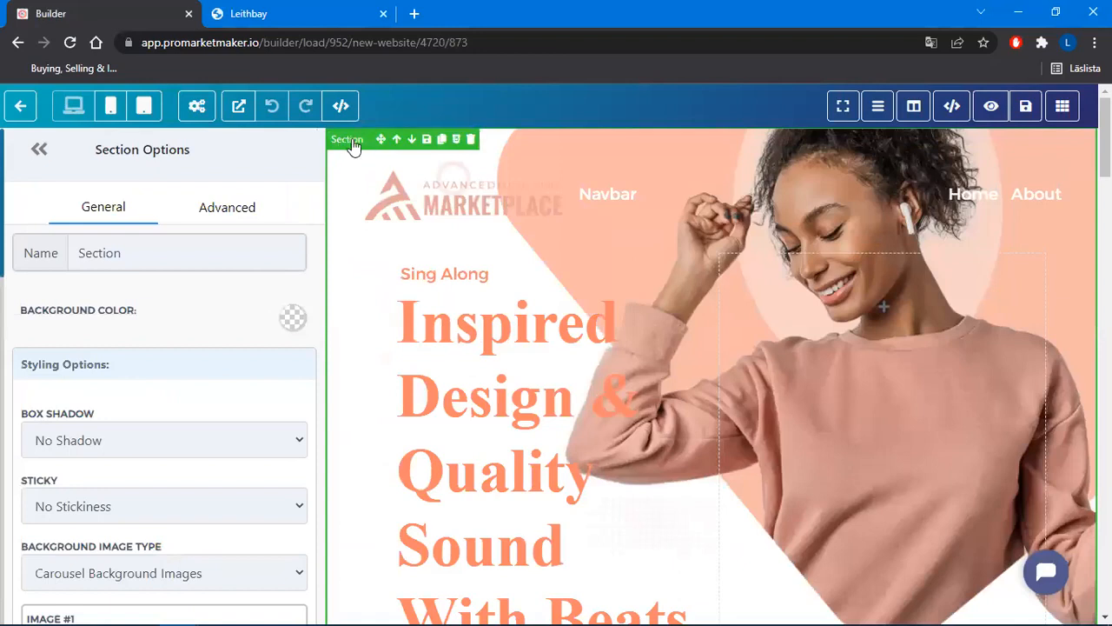
{"action": "mouse_move", "coordinate": [377, 164]}
{"action": "mouse_move", "coordinate": [880, 319]}
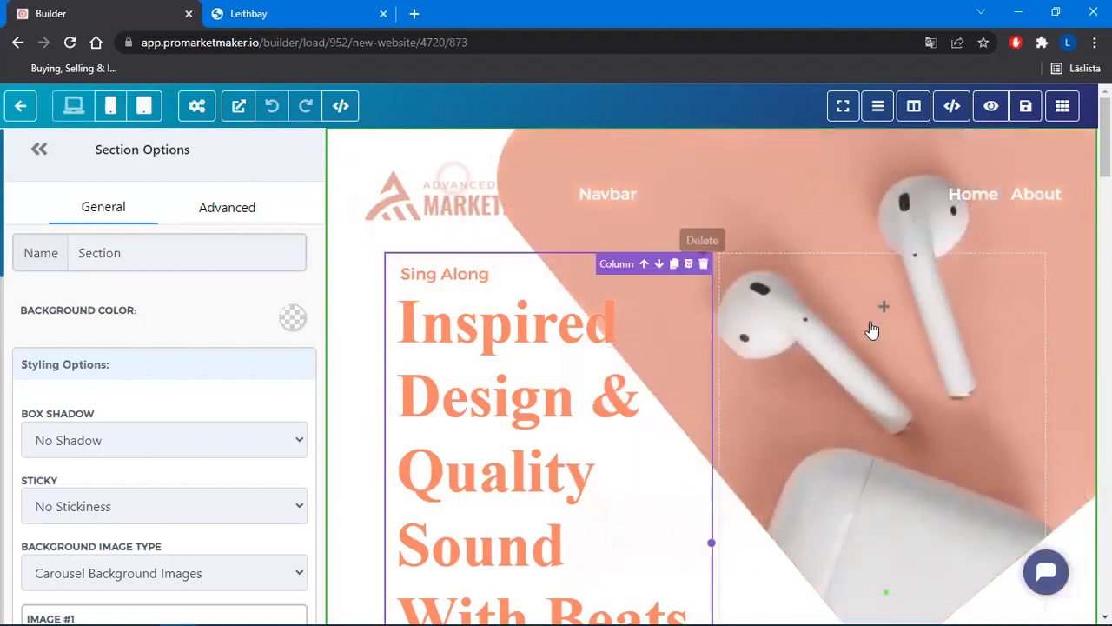
{"action": "scroll", "coordinate": [818, 374], "scroll_direction": "down", "scroll_amount": 6}
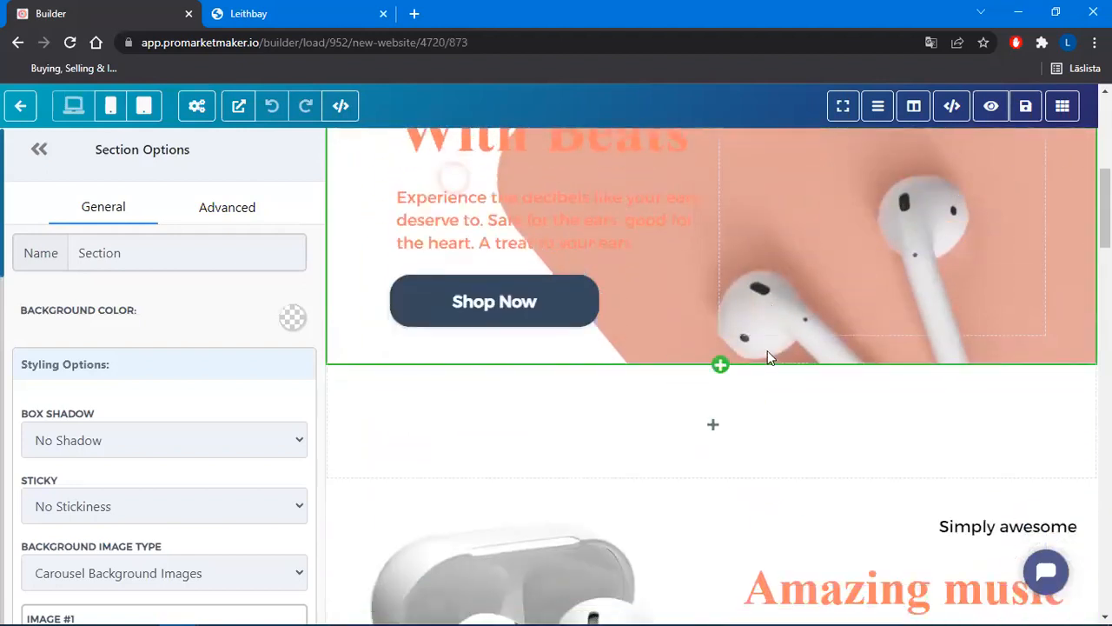
{"action": "scroll", "coordinate": [757, 330], "scroll_direction": "up", "scroll_amount": 6}
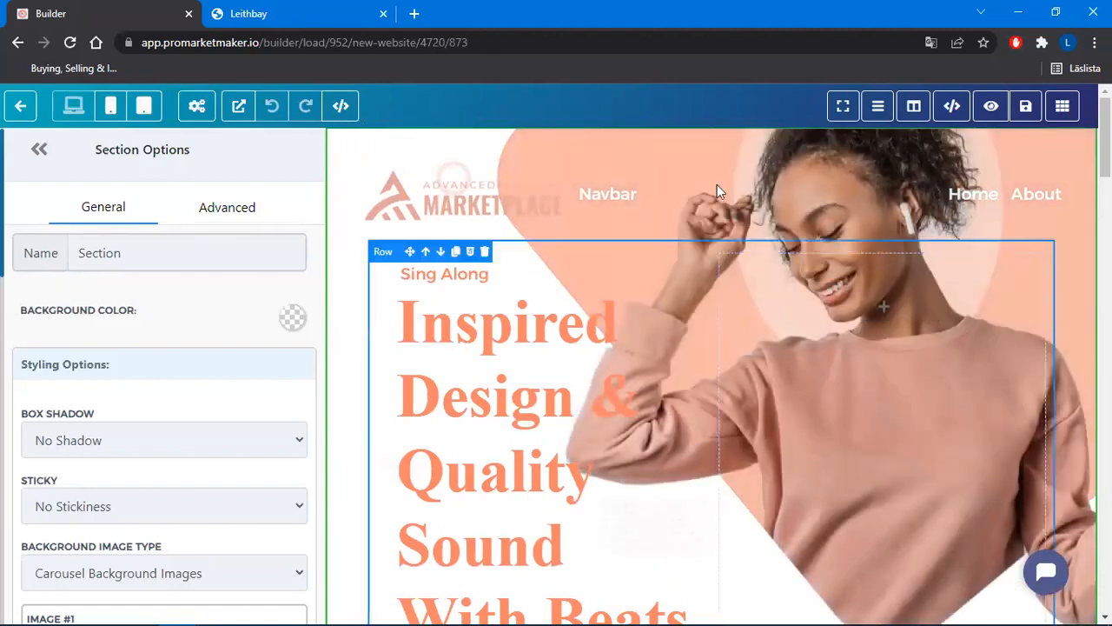
{"action": "scroll", "coordinate": [782, 296], "scroll_direction": "down", "scroll_amount": 12}
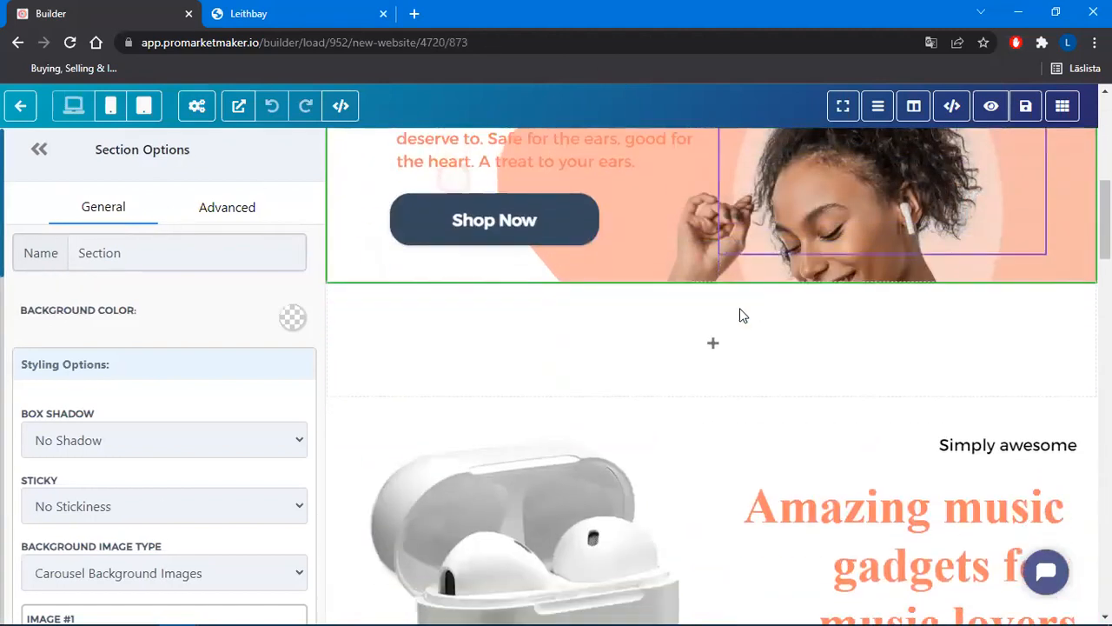
{"action": "scroll", "coordinate": [738, 308], "scroll_direction": "up", "scroll_amount": 15}
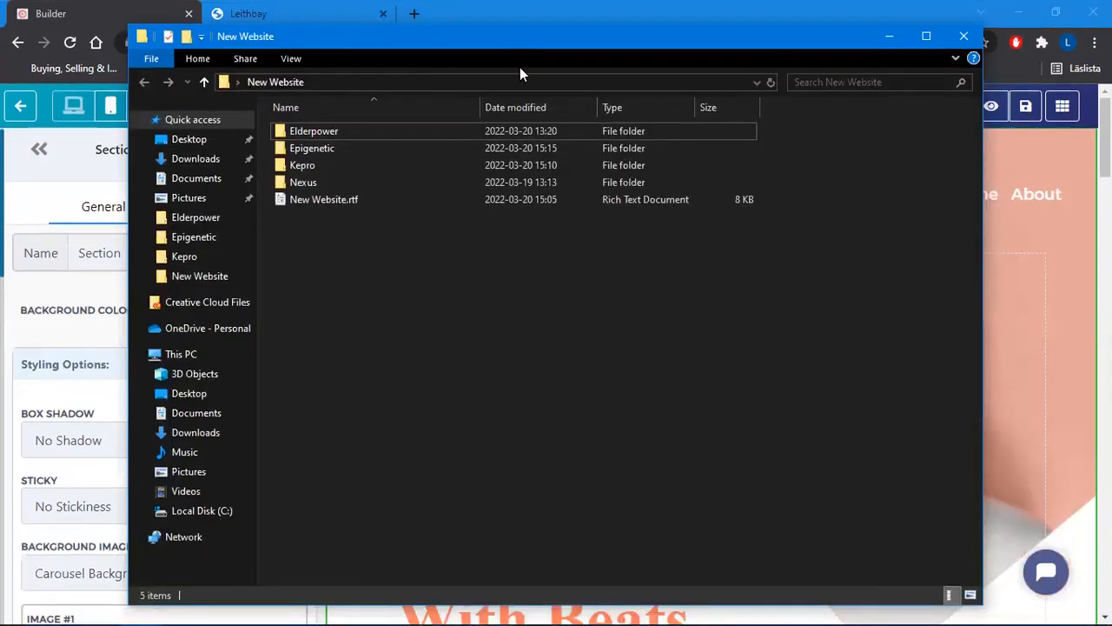
Open New Website.rtf from the New Website folder and look through the images in the Elderpower folder
{"action": "double_click", "coordinate": [335, 226]}
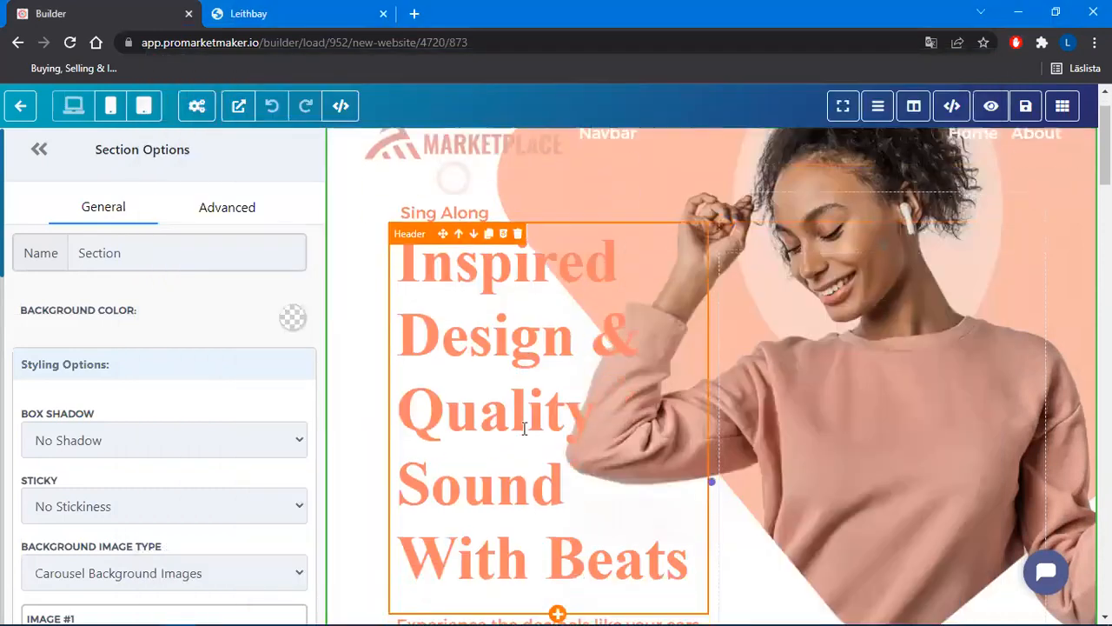
{"action": "scroll", "coordinate": [640, 349], "scroll_direction": "down", "scroll_amount": 2}
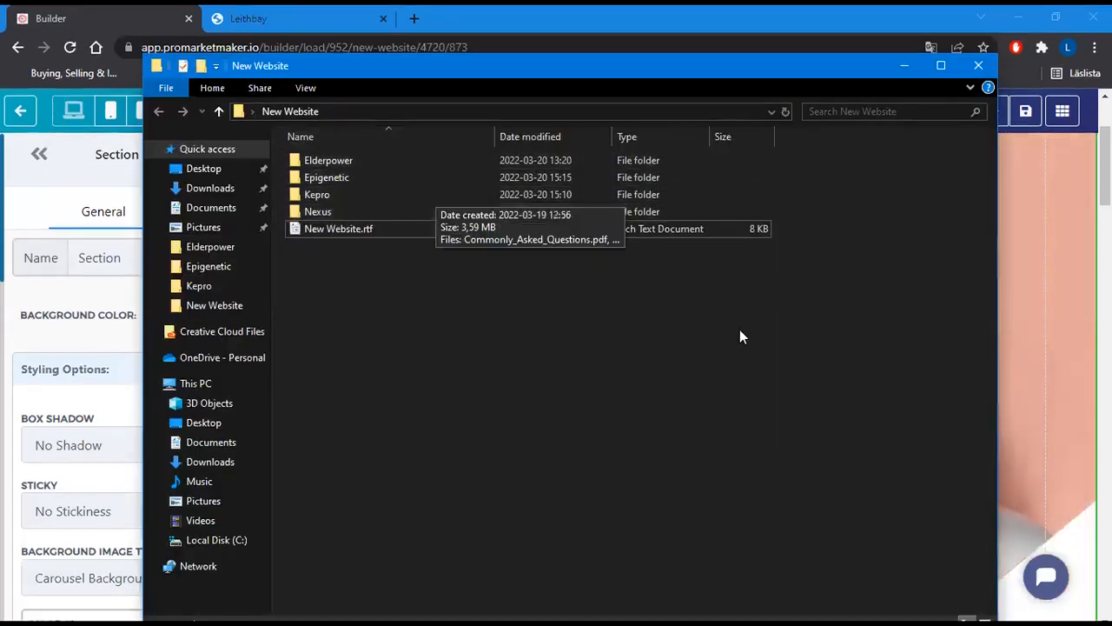
{"action": "double_click", "coordinate": [352, 157]}
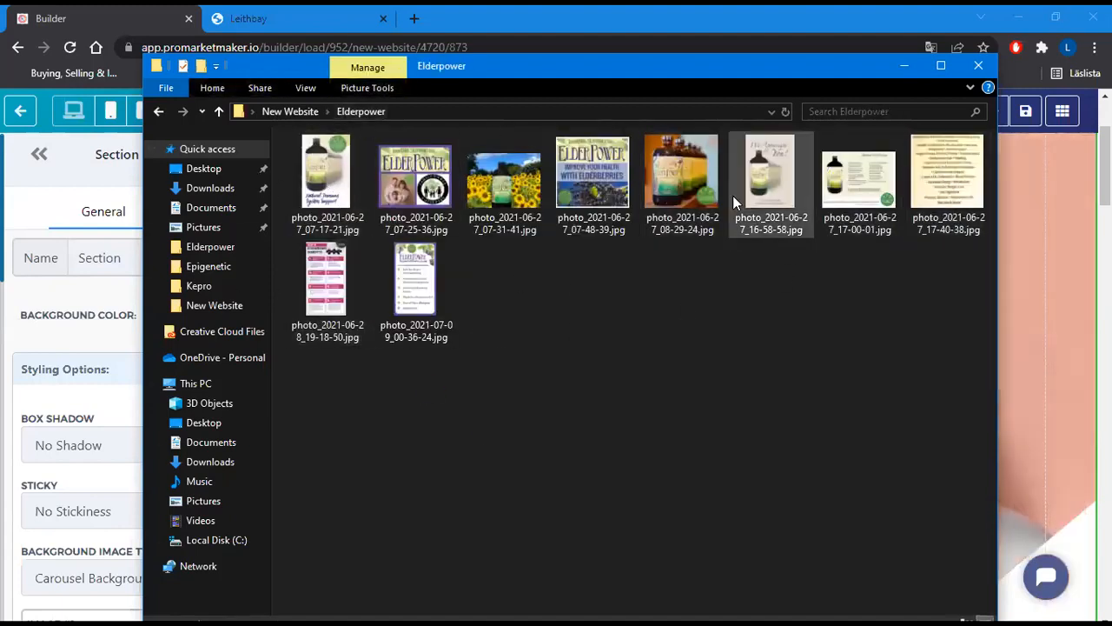
{"action": "left_click_drag", "start_coordinate": [948, 379], "coordinate": [334, 167]}
{"action": "left_click", "coordinate": [281, 150]}
{"action": "left_click", "coordinate": [157, 111]}
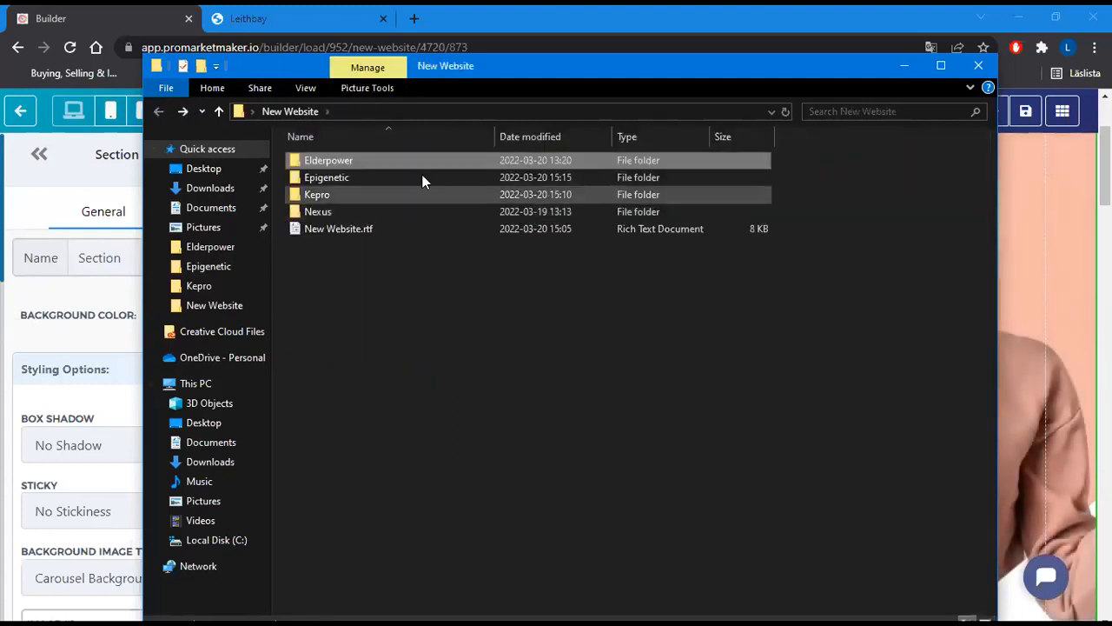
Look through the files in the Epigenetic, Kepro and Nexus folders of New Website
{"action": "double_click", "coordinate": [347, 172]}
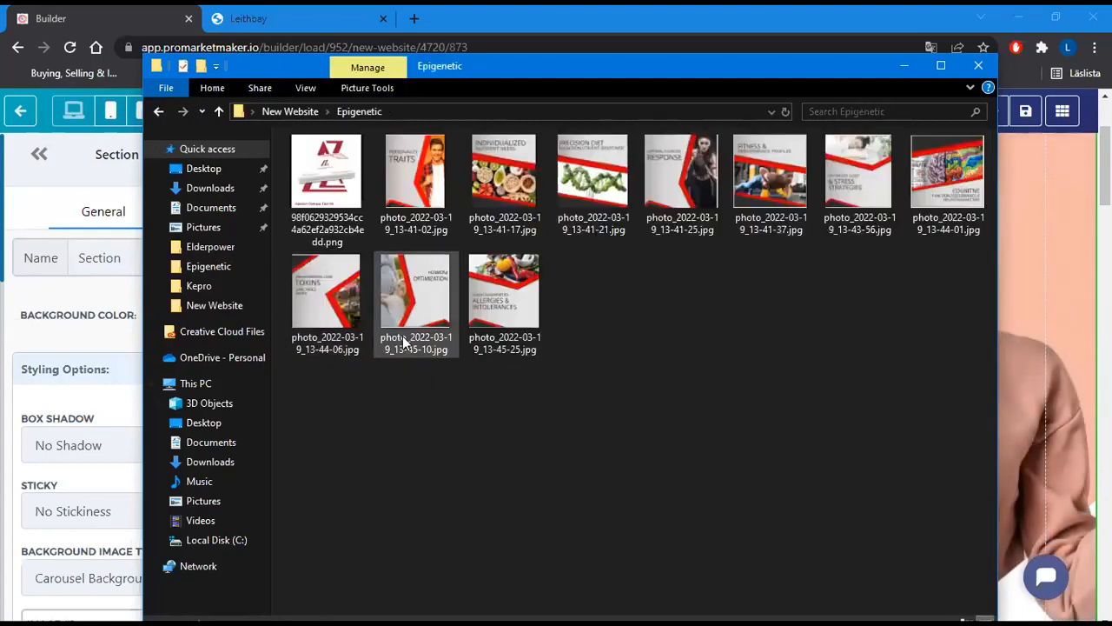
{"action": "left_click", "coordinate": [158, 111]}
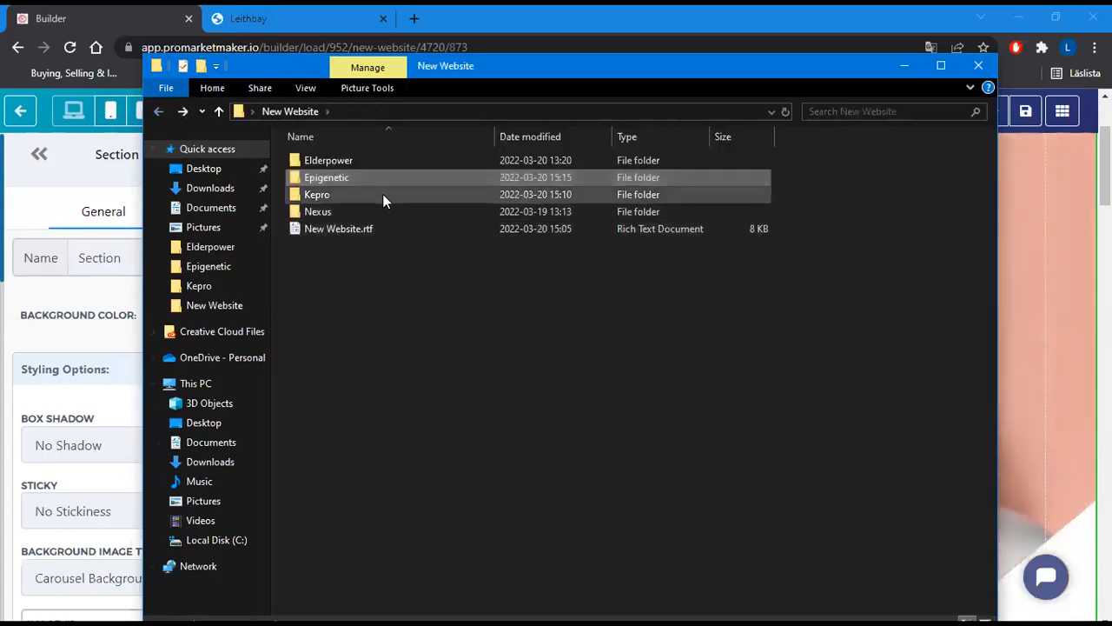
{"action": "double_click", "coordinate": [383, 196]}
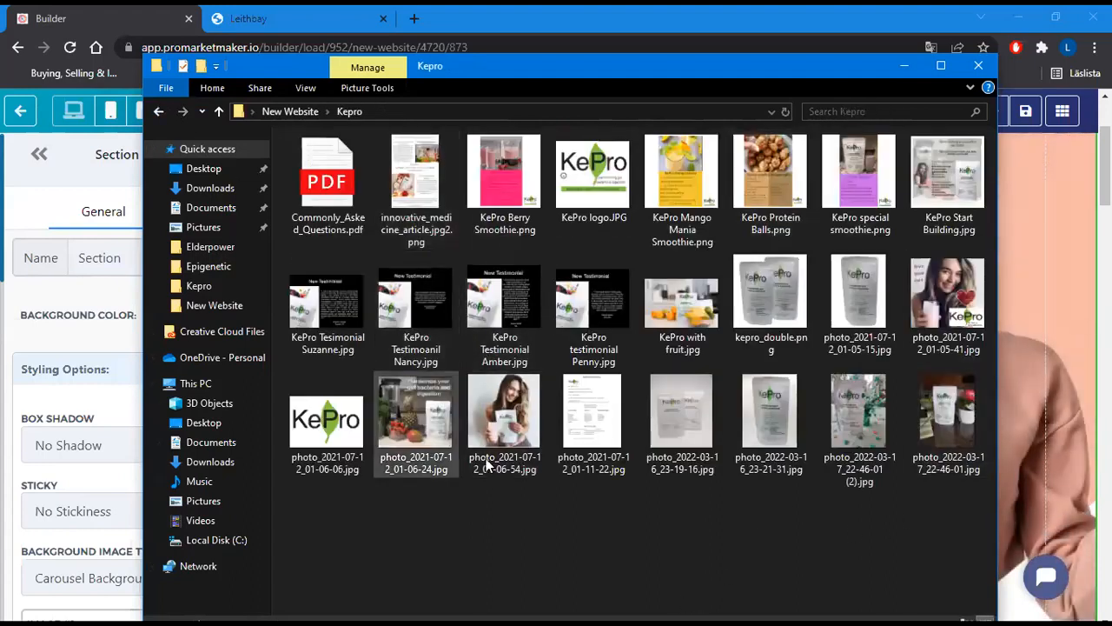
{"action": "left_click", "coordinate": [158, 112]}
{"action": "double_click", "coordinate": [358, 208]}
{"action": "left_click_drag", "start_coordinate": [515, 215], "coordinate": [326, 174]}
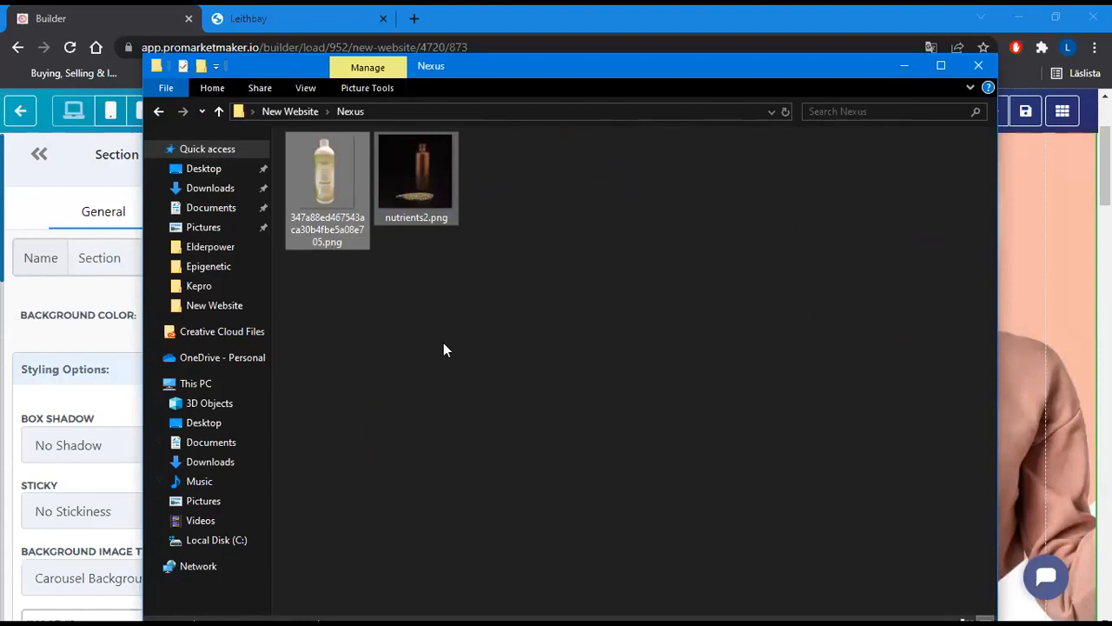
{"action": "left_click", "coordinate": [158, 111]}
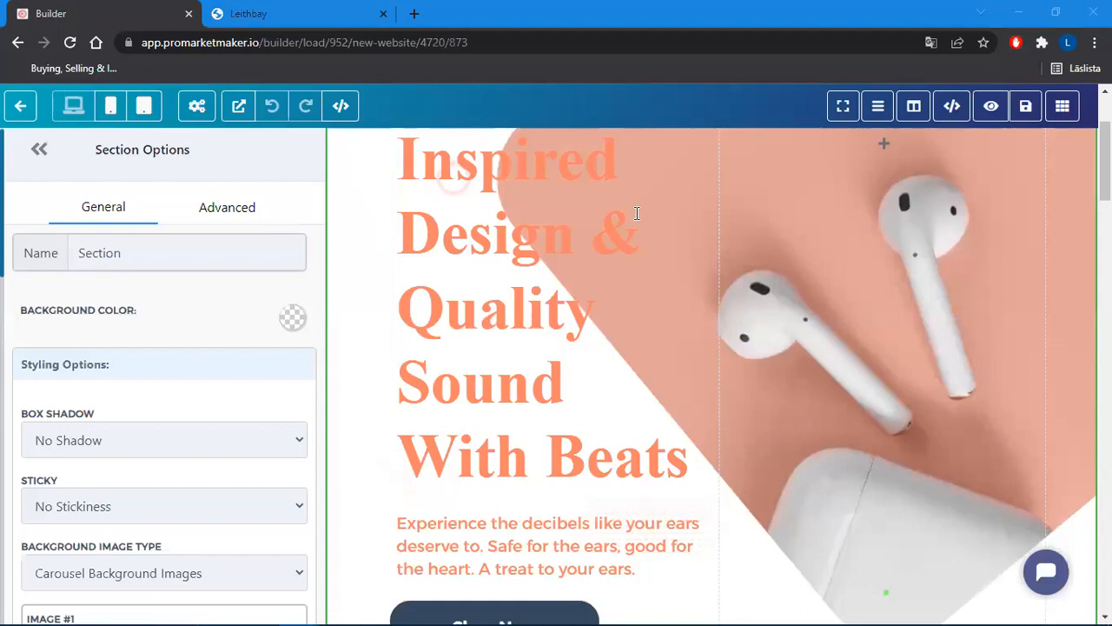
Examine the outlines of the hero section and its rows, from the logo to below the Shop Now button
{"action": "scroll", "coordinate": [806, 357], "scroll_direction": "up", "scroll_amount": 2}
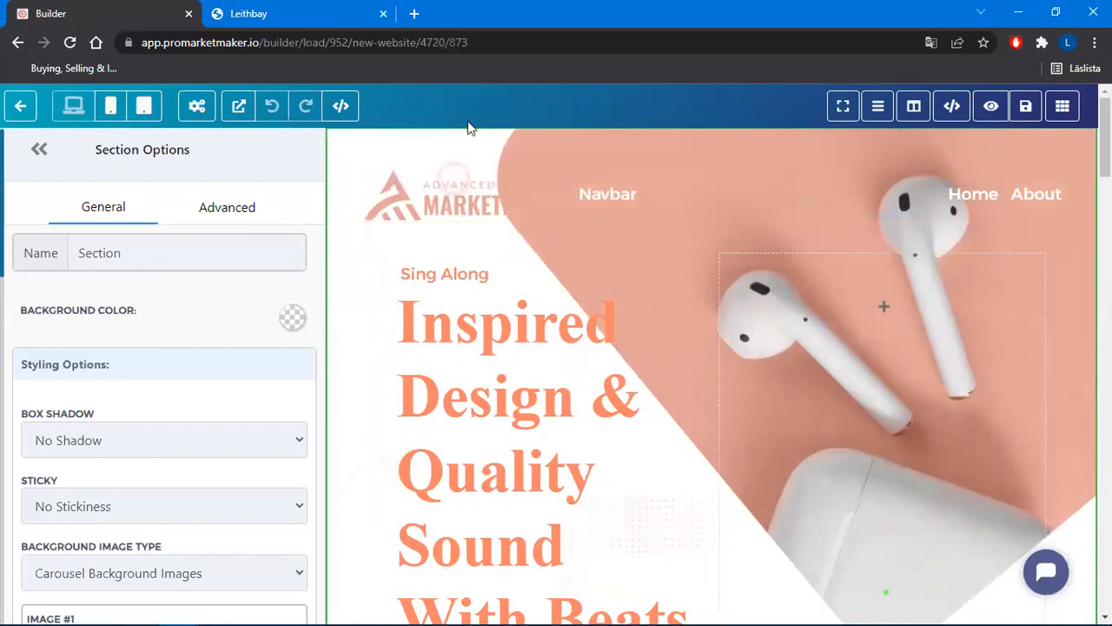
{"action": "scroll", "coordinate": [896, 419], "scroll_direction": "down", "scroll_amount": 8}
{"action": "scroll", "coordinate": [896, 419], "scroll_direction": "up", "scroll_amount": 8}
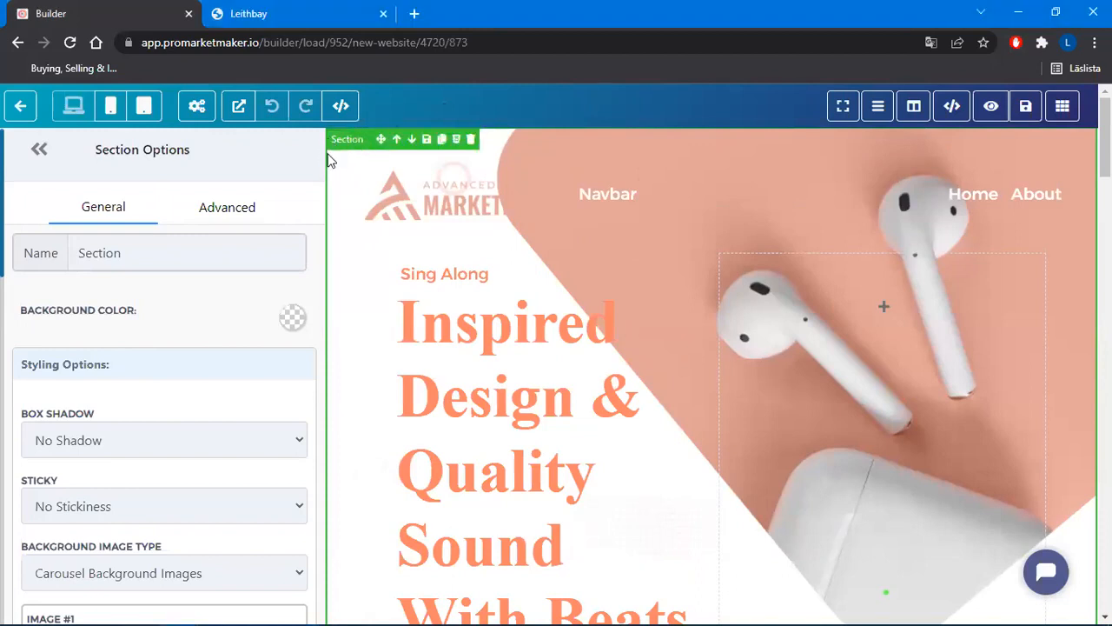
{"action": "scroll", "coordinate": [331, 398], "scroll_direction": "down", "scroll_amount": 3}
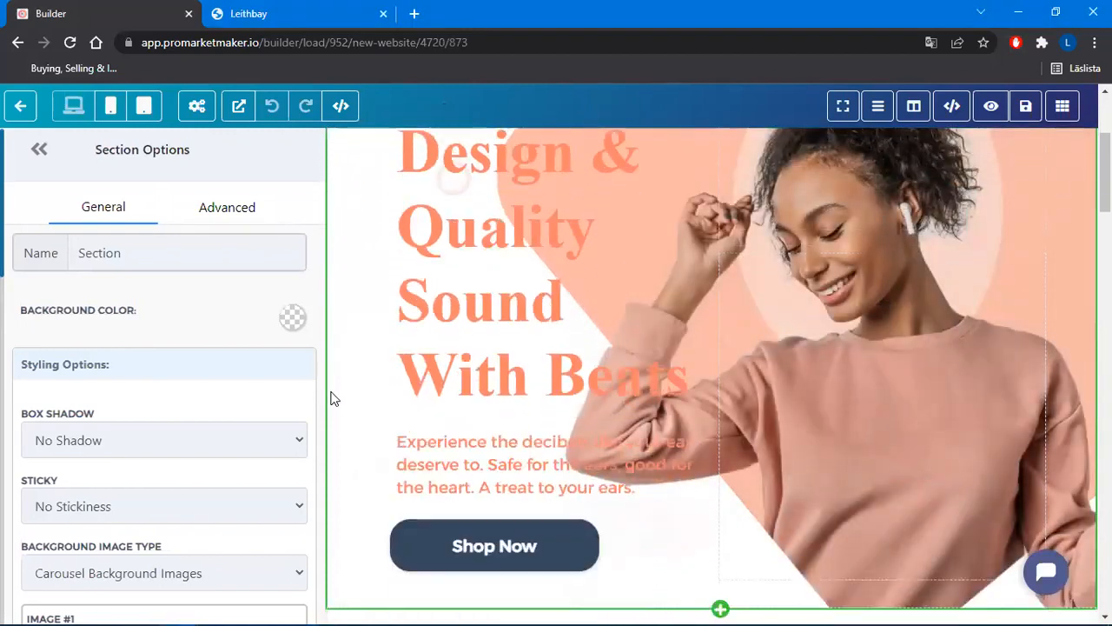
{"action": "scroll", "coordinate": [331, 397], "scroll_direction": "down", "scroll_amount": 1}
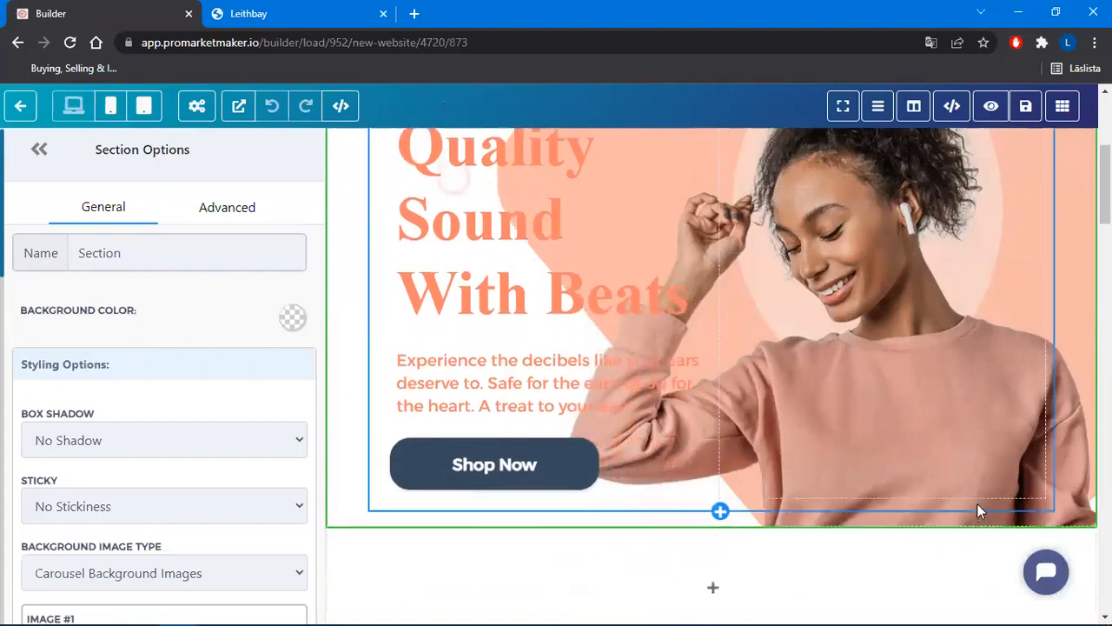
{"action": "scroll", "coordinate": [1038, 497], "scroll_direction": "up", "scroll_amount": 4}
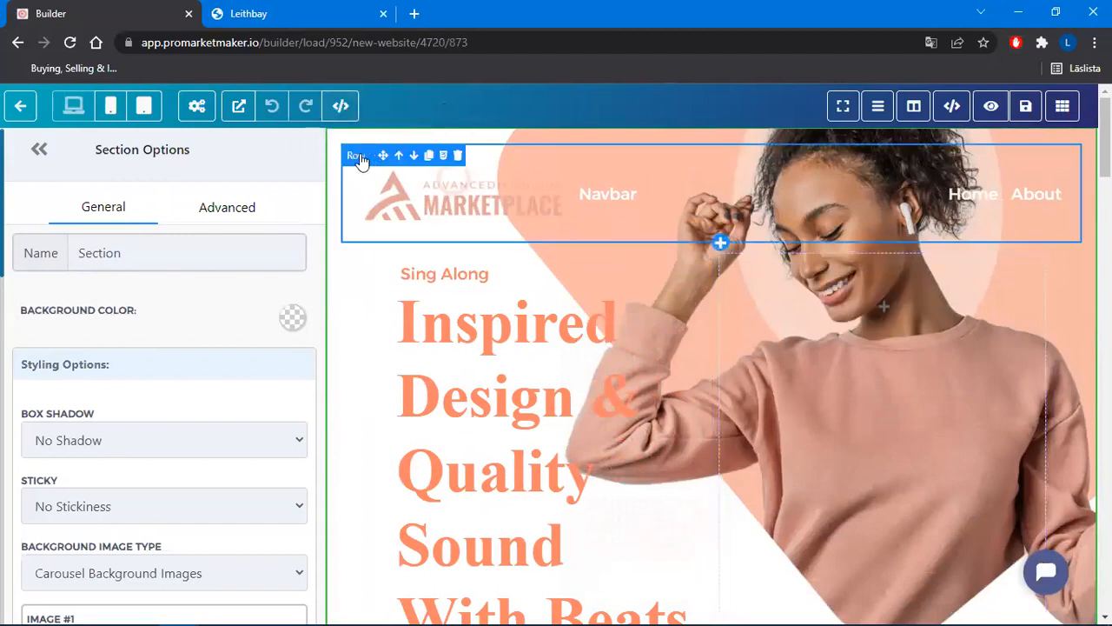
Open the options of the header's row, its column and its navbar element one after another
{"action": "left_click", "coordinate": [356, 156]}
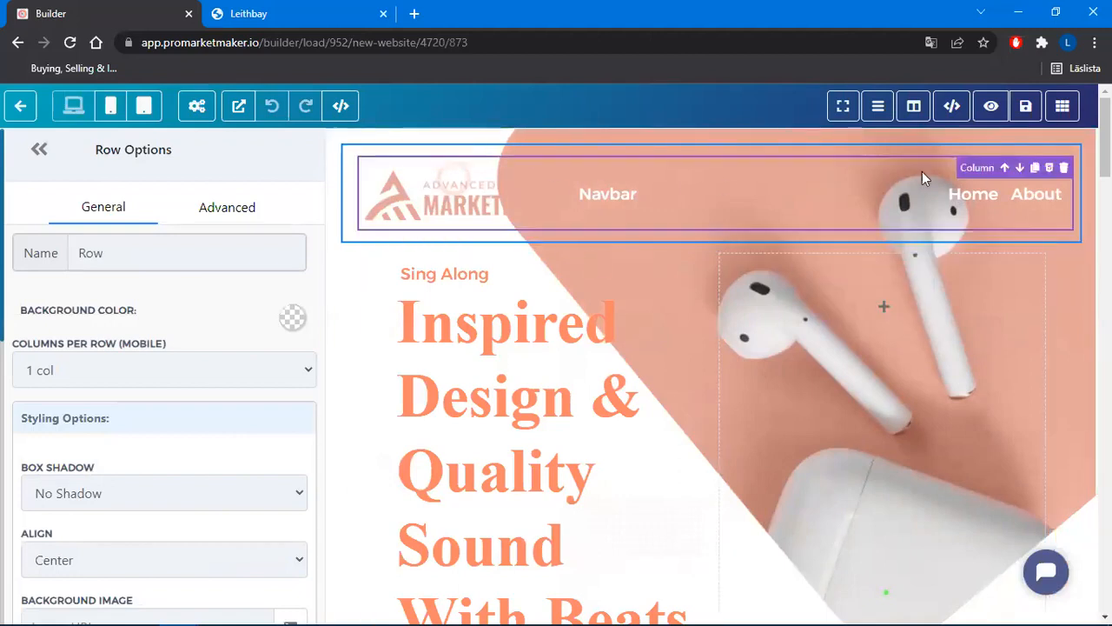
{"action": "left_click", "coordinate": [975, 168]}
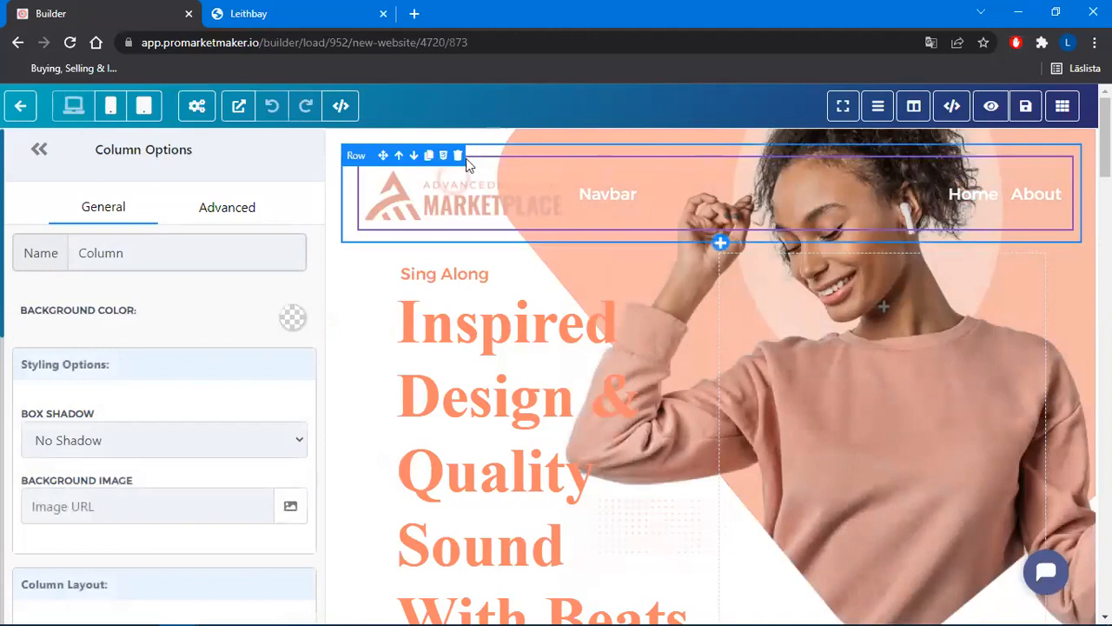
{"action": "left_click", "coordinate": [666, 186]}
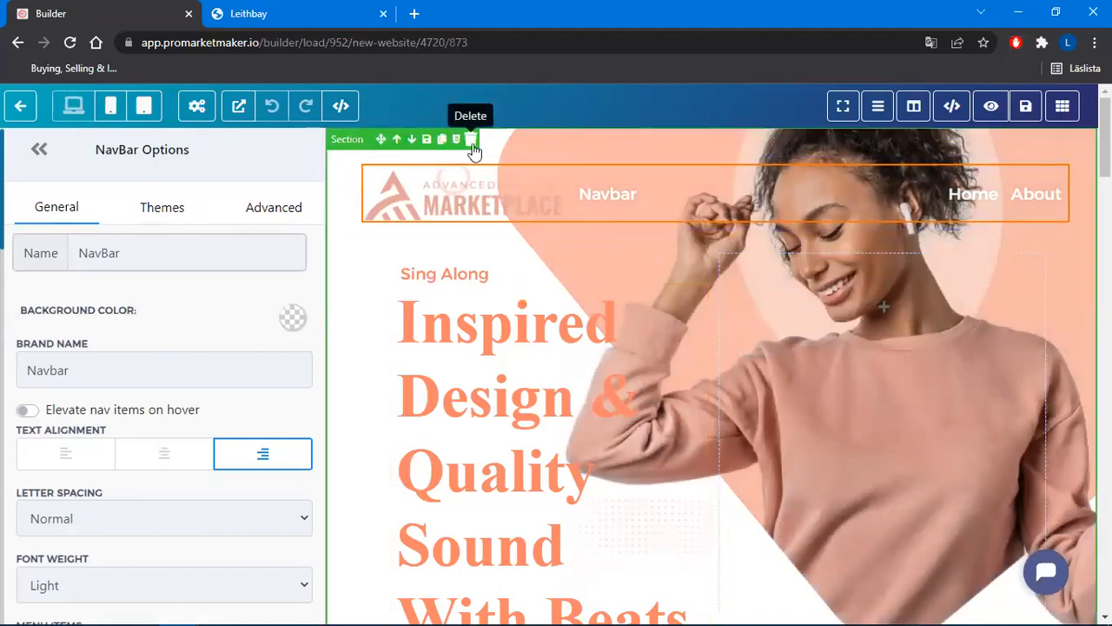
Delete the hero section with the earbuds carousel and add a Full Width section below the empty top section
{"action": "left_click", "coordinate": [470, 140]}
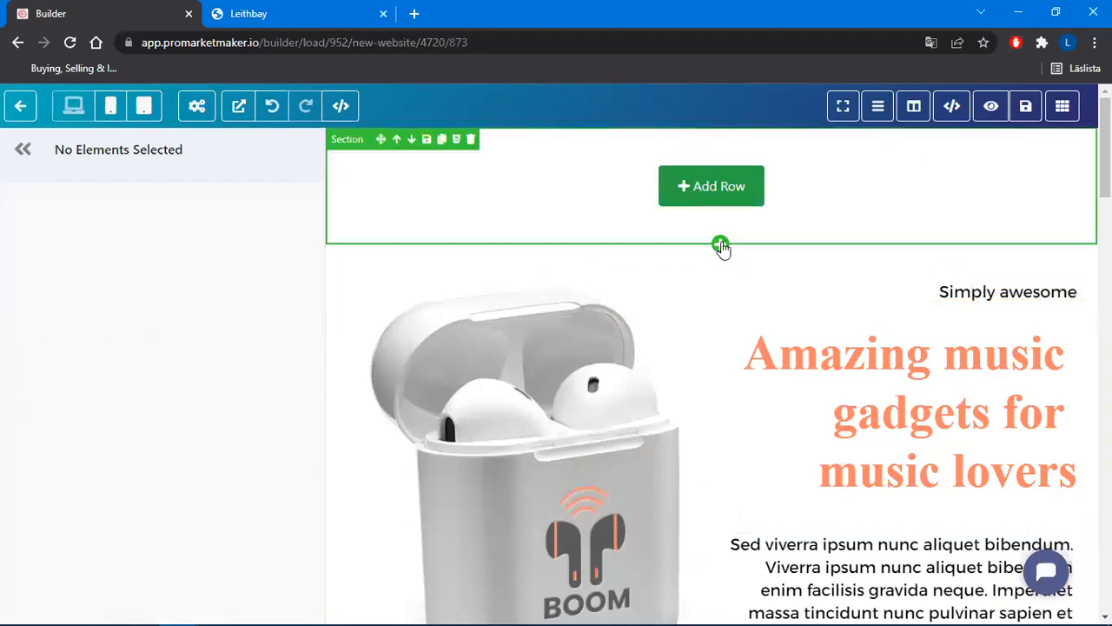
{"action": "left_click", "coordinate": [720, 245]}
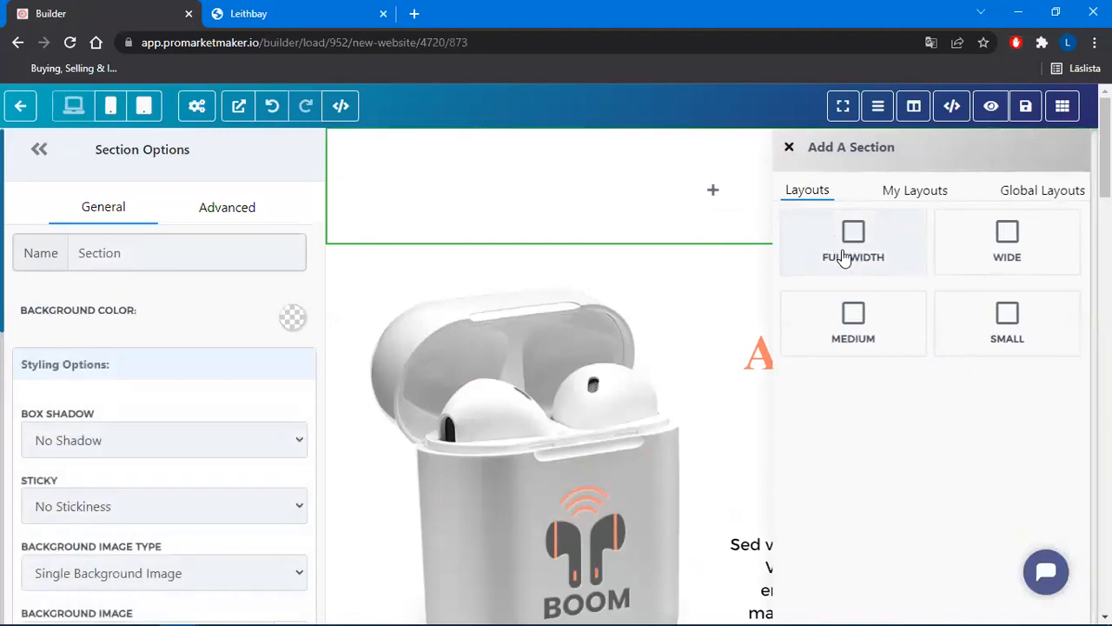
{"action": "left_click", "coordinate": [842, 254]}
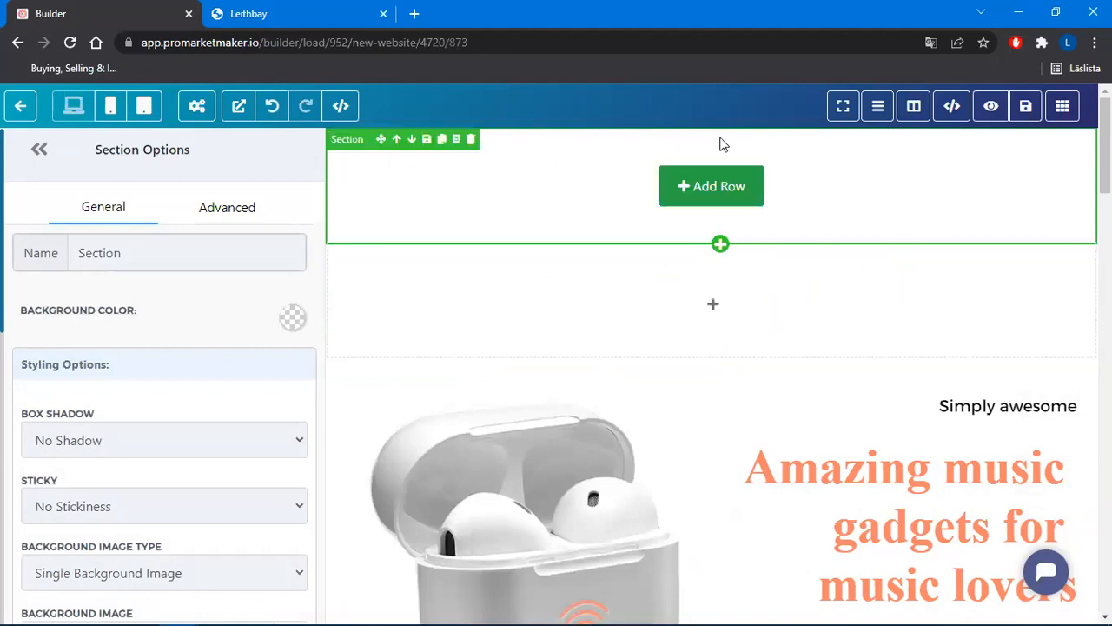
Add a 1 Column row to the empty top section
{"action": "left_click", "coordinate": [726, 185]}
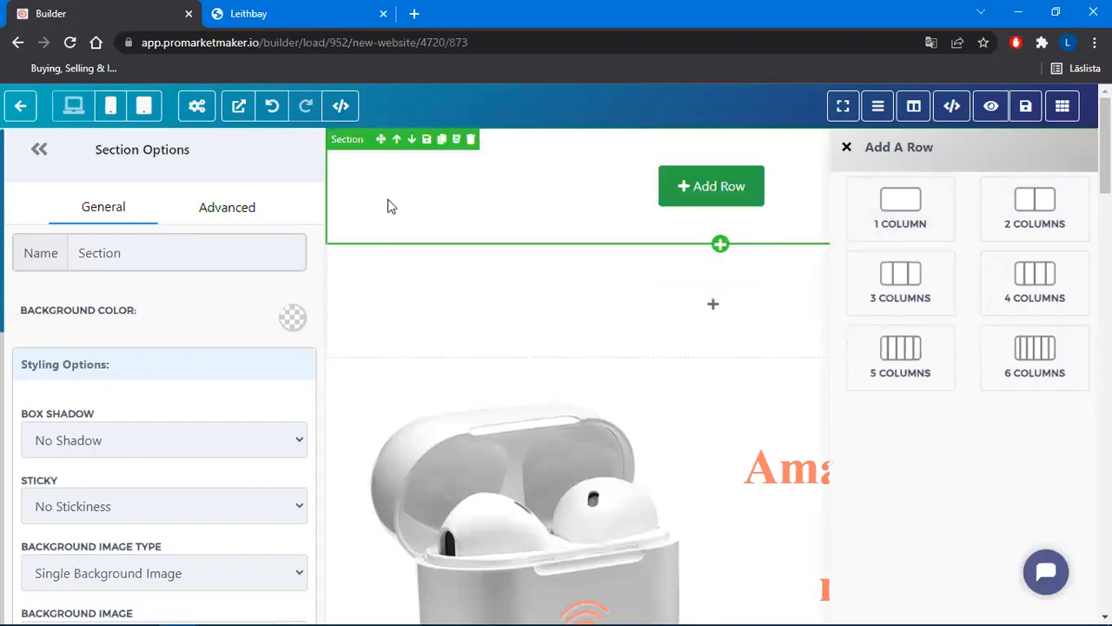
{"action": "left_click", "coordinate": [895, 207]}
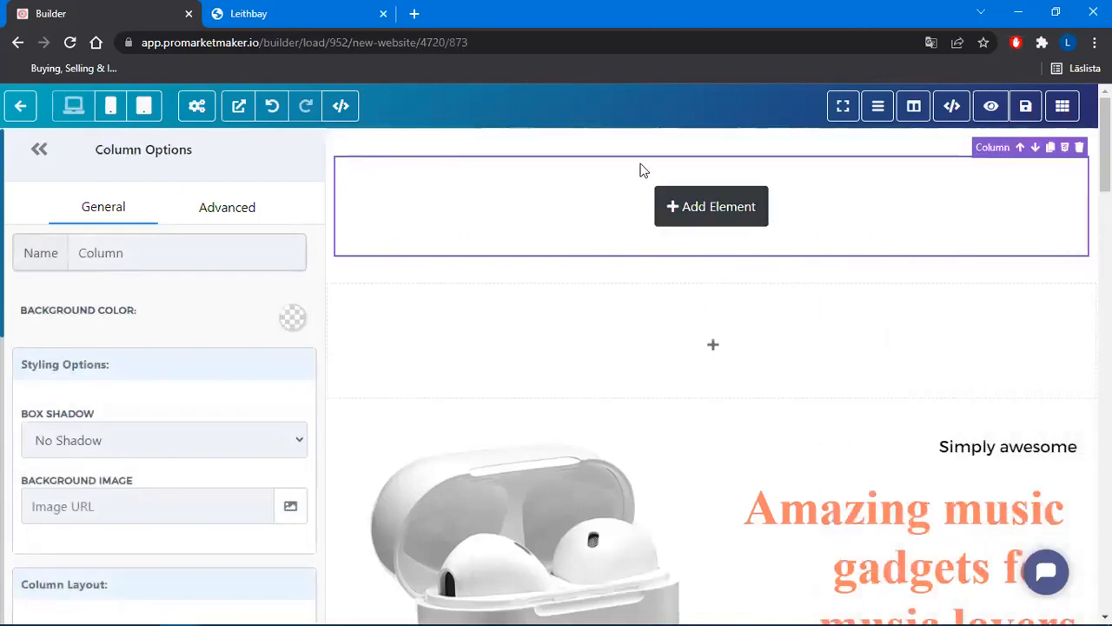
Add a Navigation Menu block to the empty column of the top section
{"action": "left_click", "coordinate": [694, 215]}
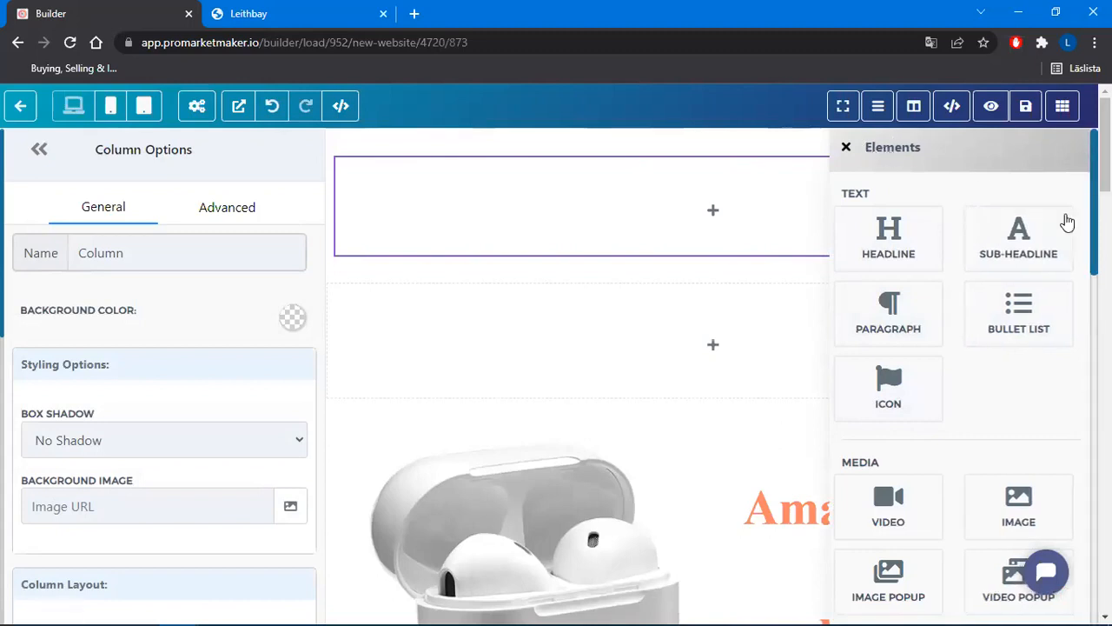
{"action": "scroll", "coordinate": [919, 269], "scroll_direction": "down", "scroll_amount": 2}
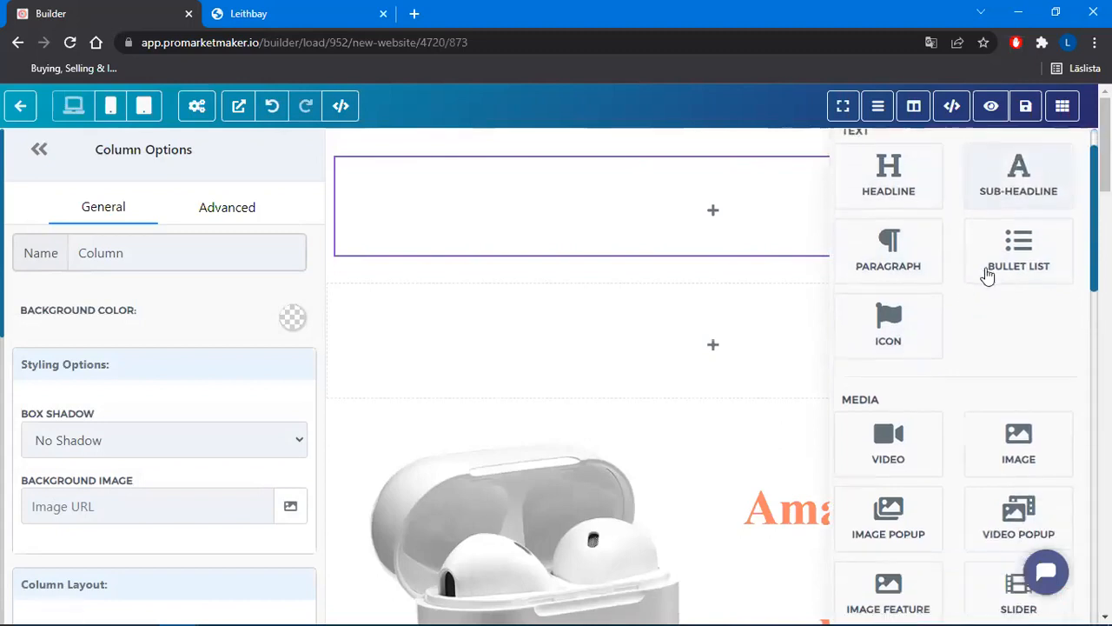
{"action": "scroll", "coordinate": [1039, 298], "scroll_direction": "down", "scroll_amount": 4}
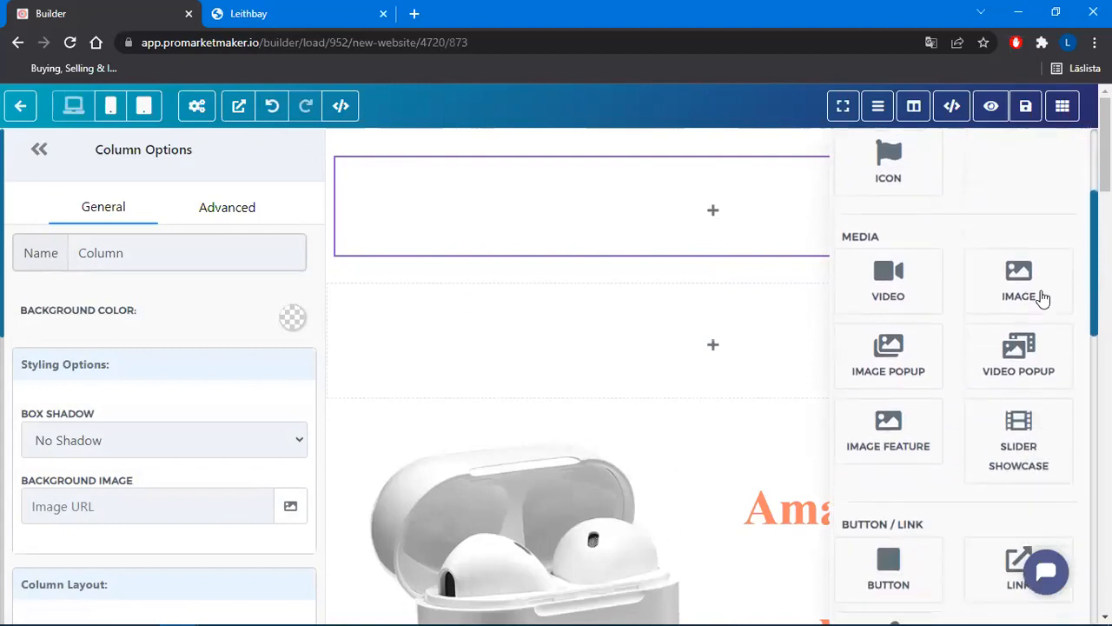
{"action": "scroll", "coordinate": [1029, 300], "scroll_direction": "down", "scroll_amount": 13}
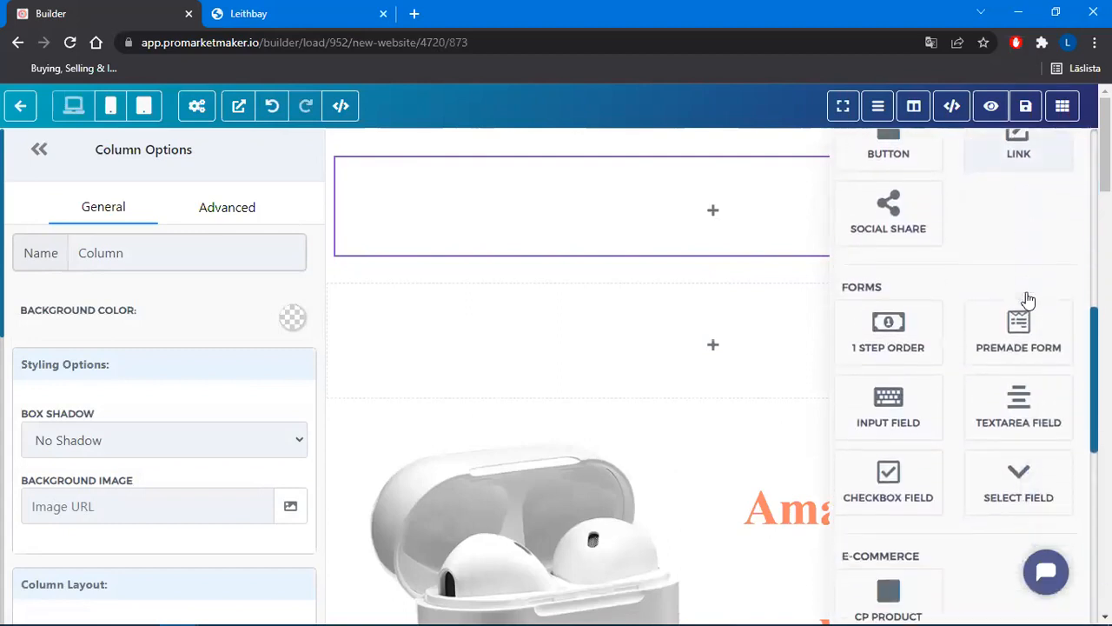
{"action": "scroll", "coordinate": [1012, 330], "scroll_direction": "down", "scroll_amount": 9}
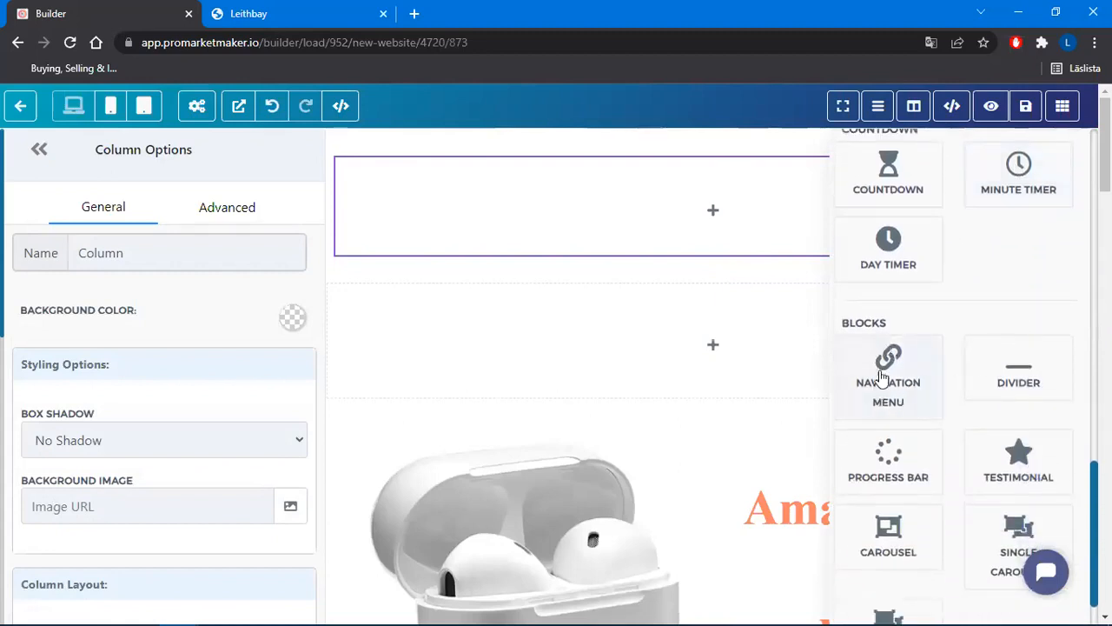
{"action": "left_click_drag", "start_coordinate": [891, 378], "coordinate": [574, 209]}
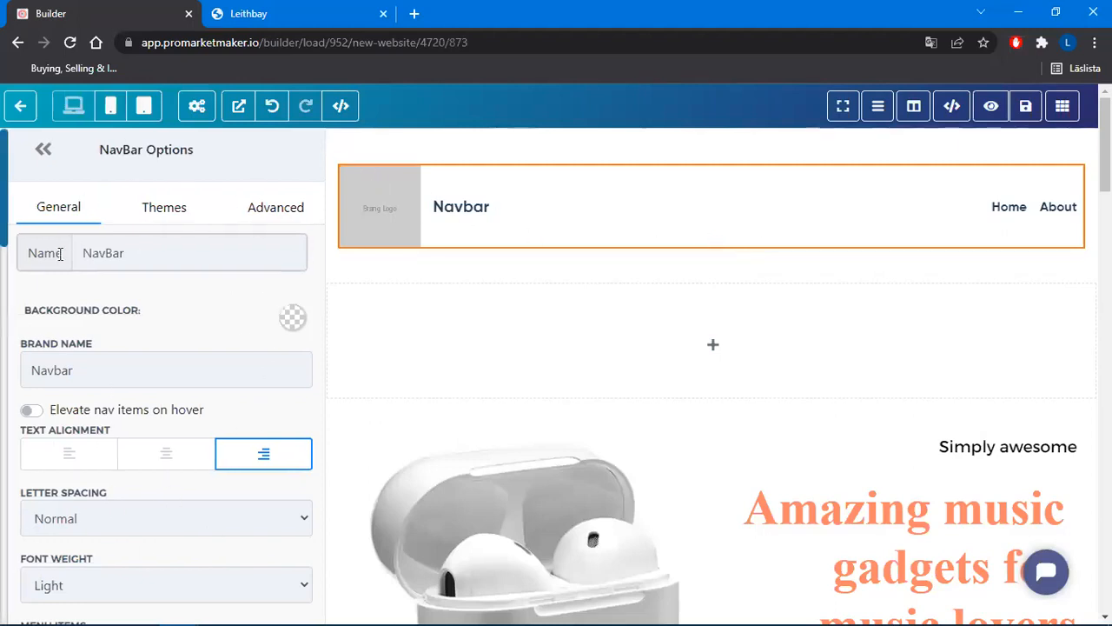
Examine the navbar's general options, from the brand name and menu items to the brand logo and action settings
{"action": "scroll", "coordinate": [207, 300], "scroll_direction": "down", "scroll_amount": 6}
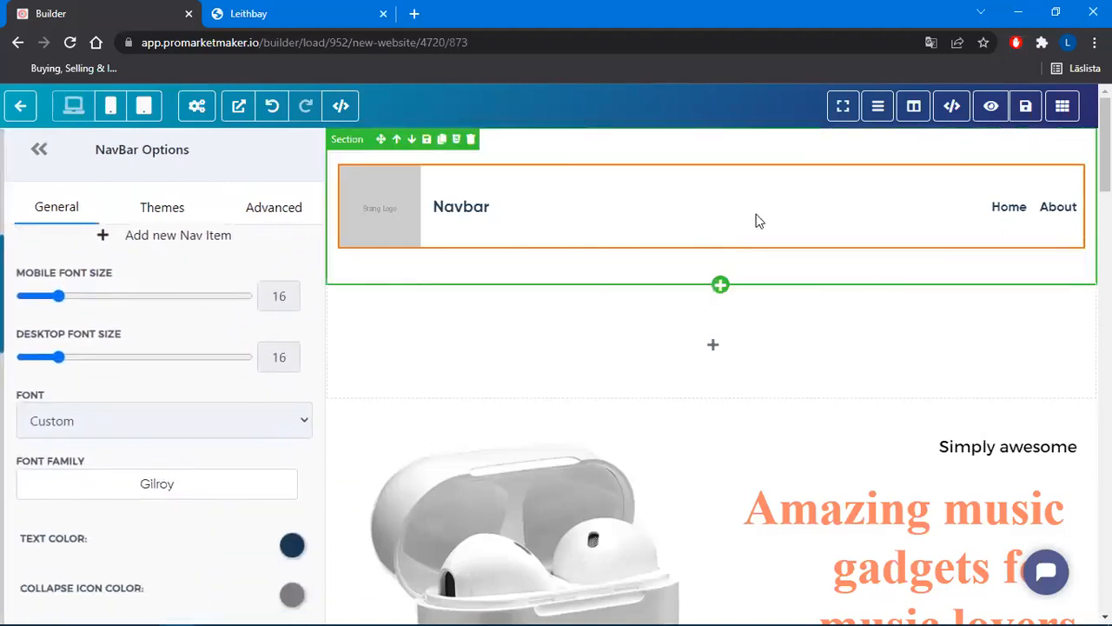
{"action": "scroll", "coordinate": [172, 395], "scroll_direction": "down", "scroll_amount": 3}
{"action": "scroll", "coordinate": [171, 397], "scroll_direction": "down", "scroll_amount": 5}
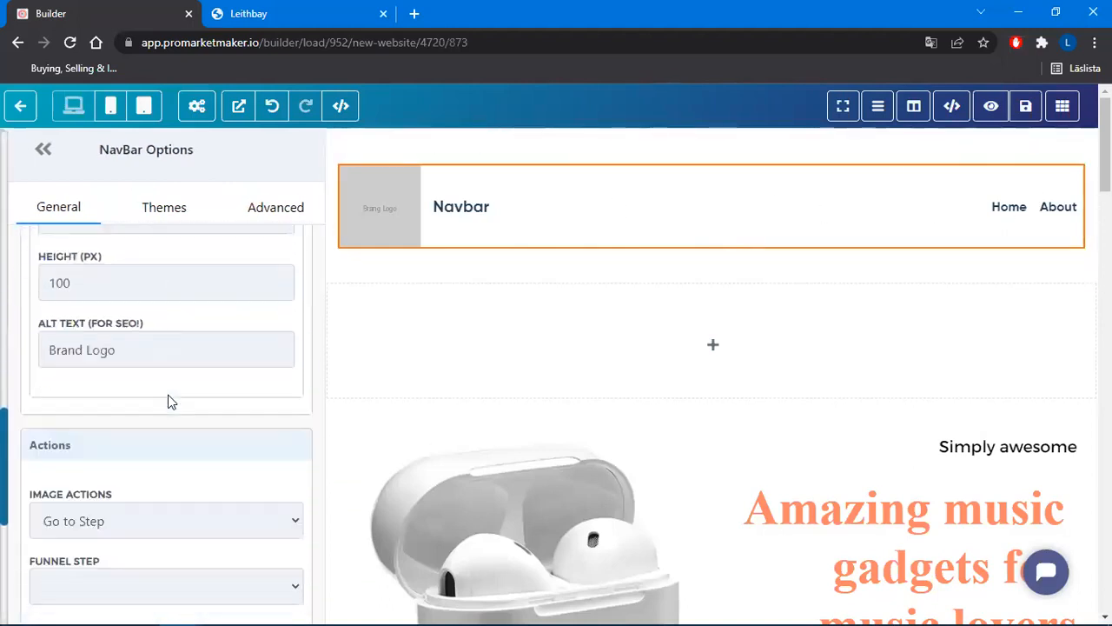
{"action": "scroll", "coordinate": [171, 400], "scroll_direction": "up", "scroll_amount": 8}
{"action": "scroll", "coordinate": [169, 400], "scroll_direction": "up", "scroll_amount": 1}
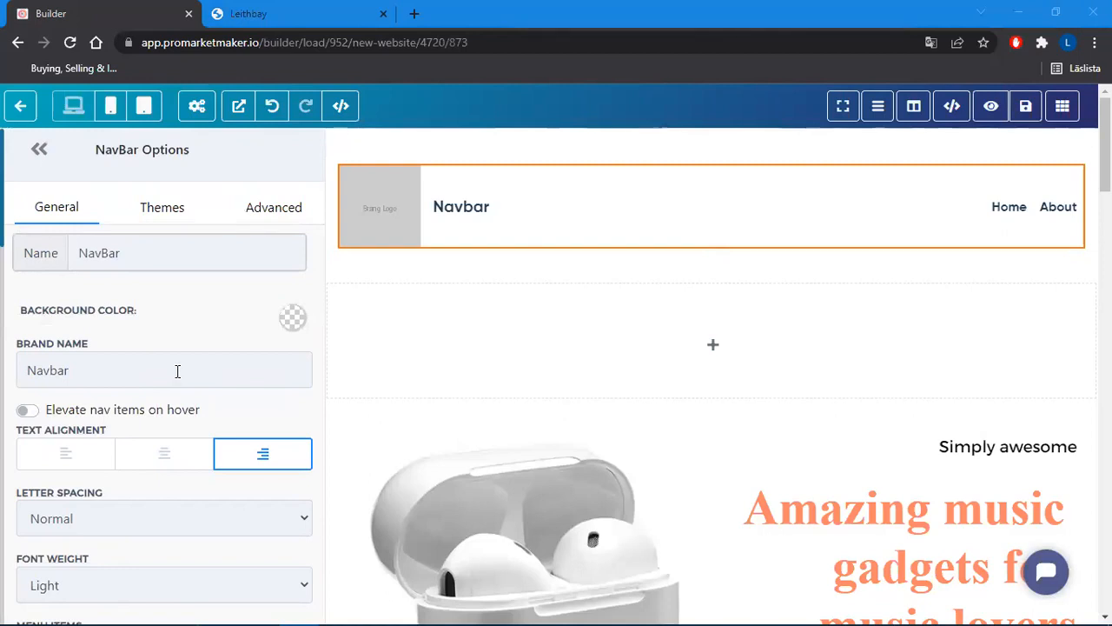
{"action": "scroll", "coordinate": [177, 371], "scroll_direction": "down", "scroll_amount": 4}
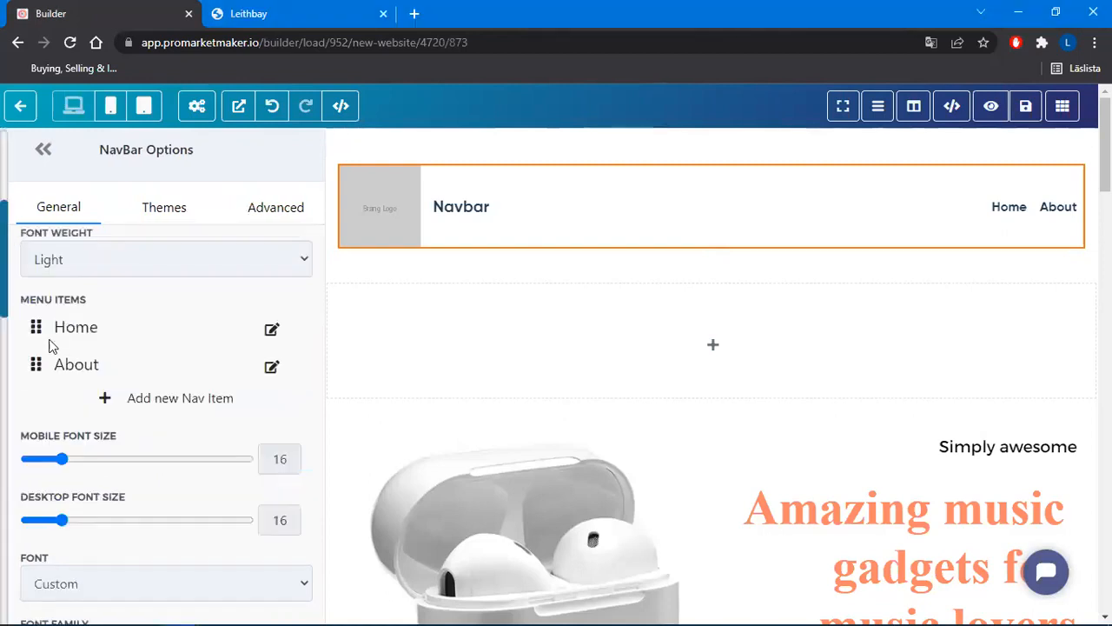
{"action": "left_click_drag", "start_coordinate": [29, 300], "coordinate": [127, 325]}
{"action": "left_click", "coordinate": [111, 378]}
{"action": "left_click_drag", "start_coordinate": [40, 369], "coordinate": [131, 360]}
{"action": "left_click", "coordinate": [170, 361]}
Add a new nav item to the navbar and title it "All Products"
{"action": "left_click", "coordinate": [144, 400]}
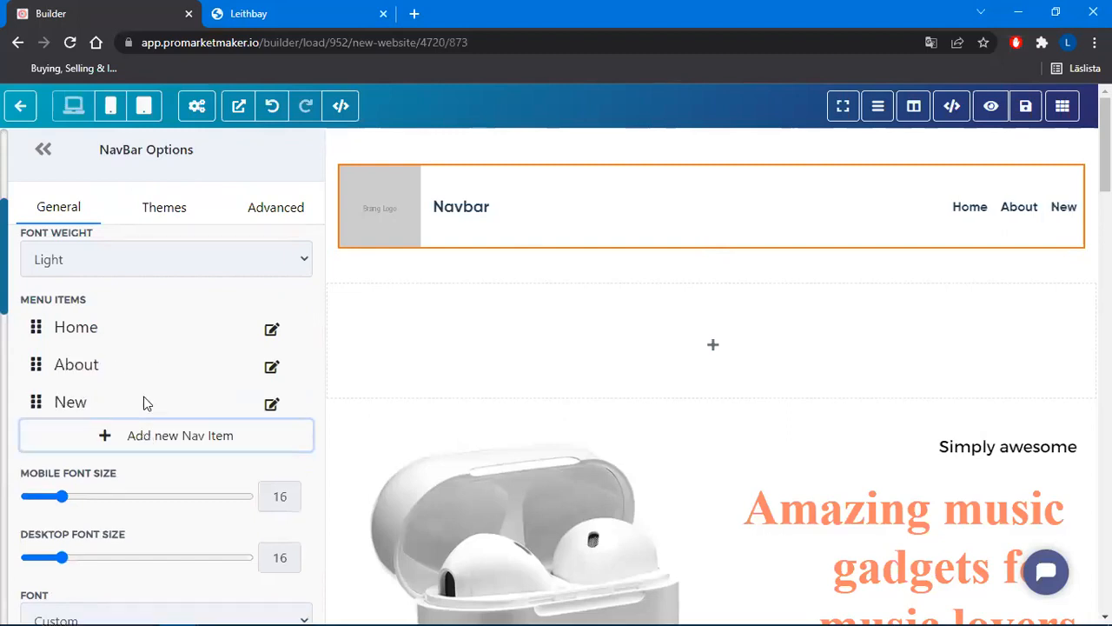
{"action": "left_click", "coordinate": [272, 404]}
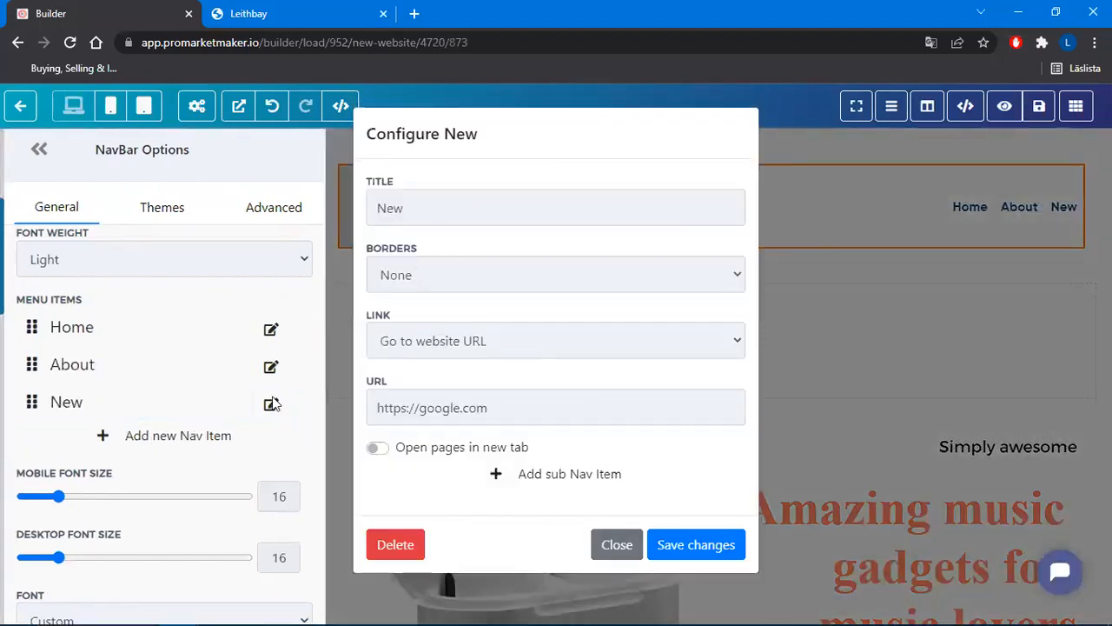
{"action": "double_click", "coordinate": [422, 199]}
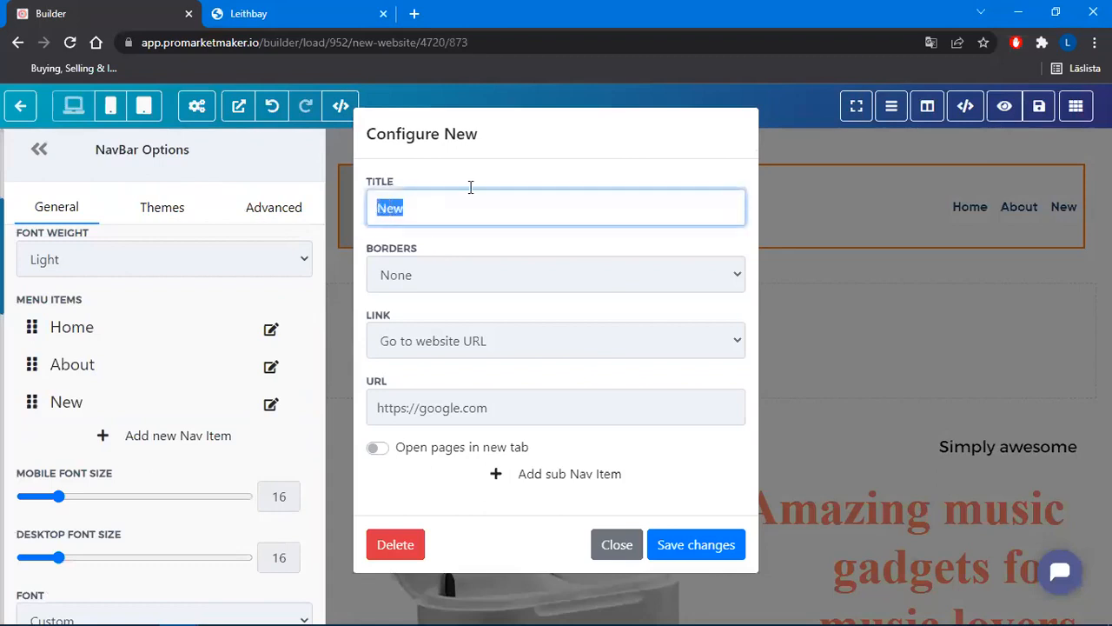
{"action": "type", "text": "All products"}
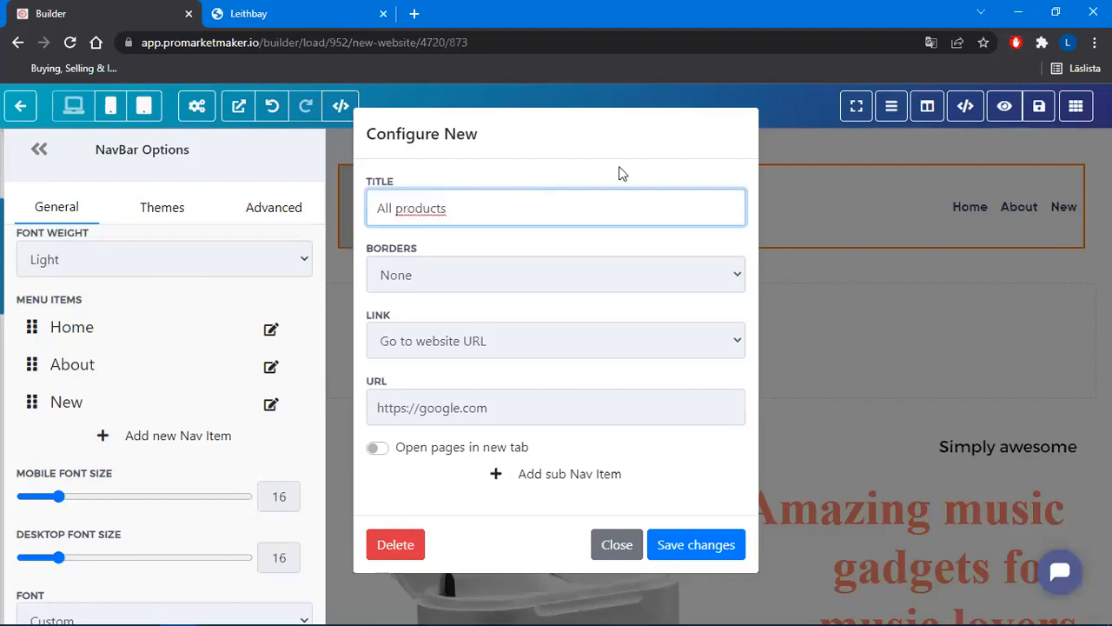
{"action": "key", "text": "Delete"}
{"action": "type", "text": "P"}
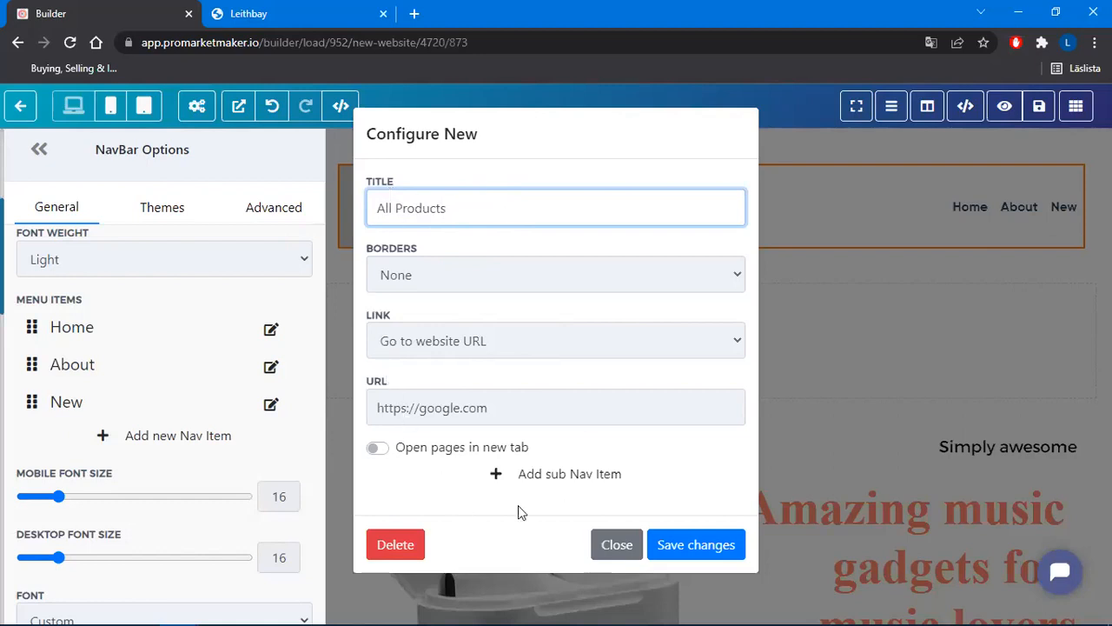
Set the All Products item's link to Go to Step, leave its funnel step empty and save the changes
{"action": "left_click", "coordinate": [473, 342]}
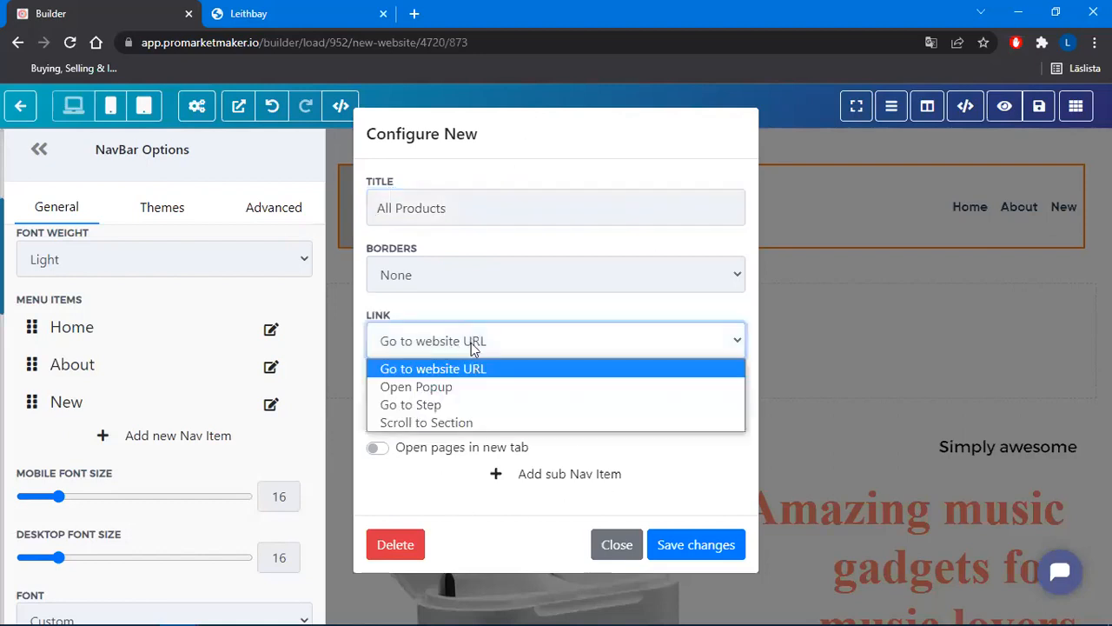
{"action": "left_click", "coordinate": [435, 407]}
{"action": "left_click", "coordinate": [433, 408]}
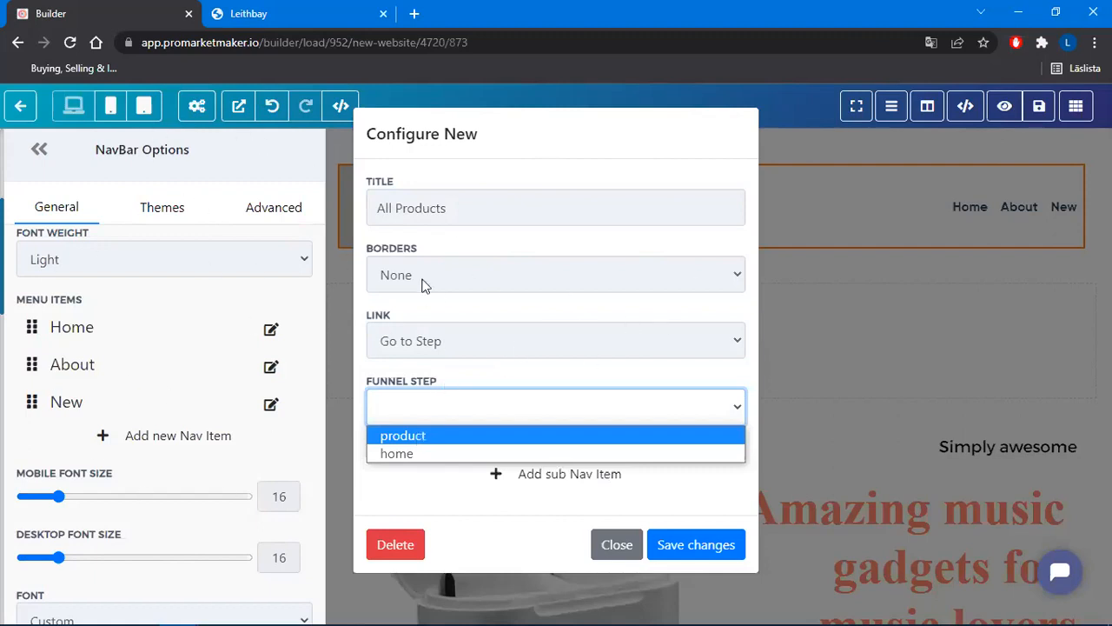
{"action": "left_click", "coordinate": [463, 373]}
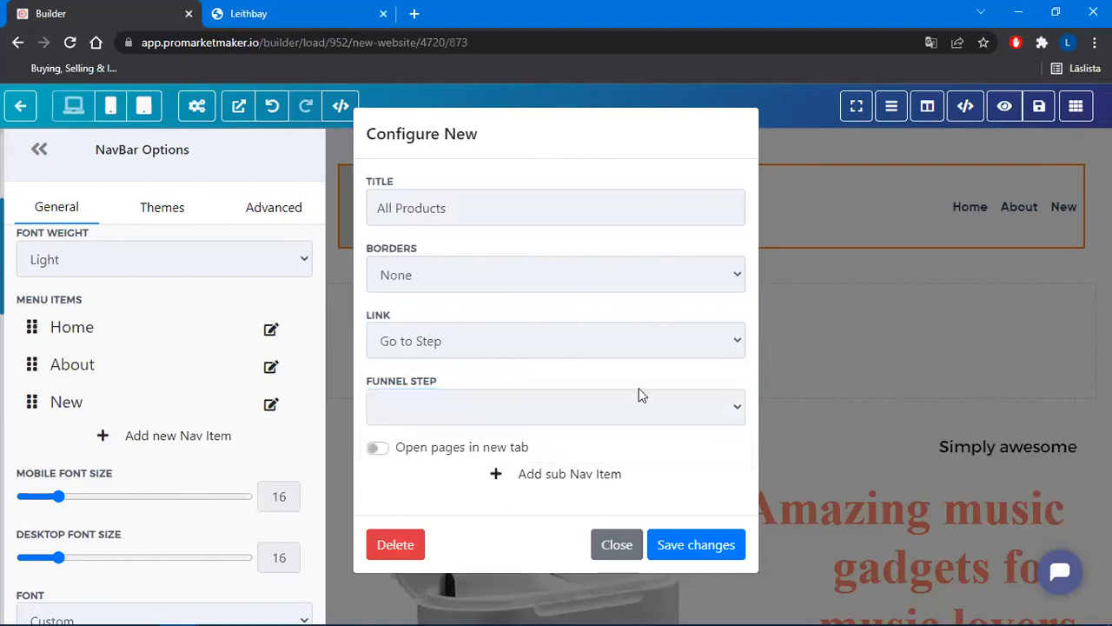
{"action": "left_click", "coordinate": [713, 561]}
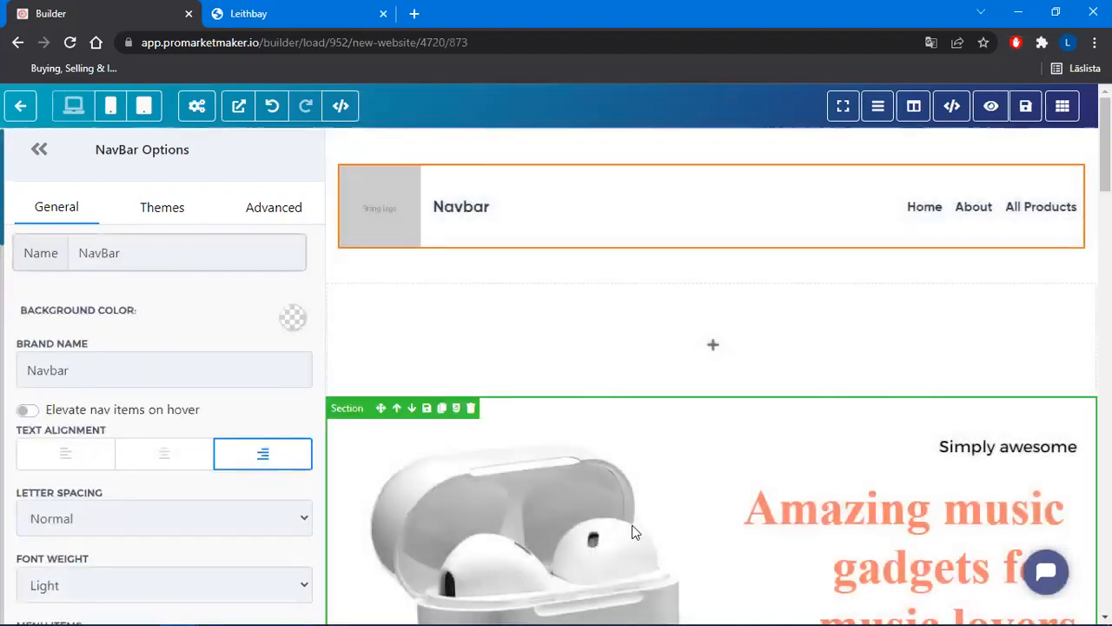
Add another nav item to the navbar, title it "Contact" and save it
{"action": "scroll", "coordinate": [170, 348], "scroll_direction": "down", "scroll_amount": 3}
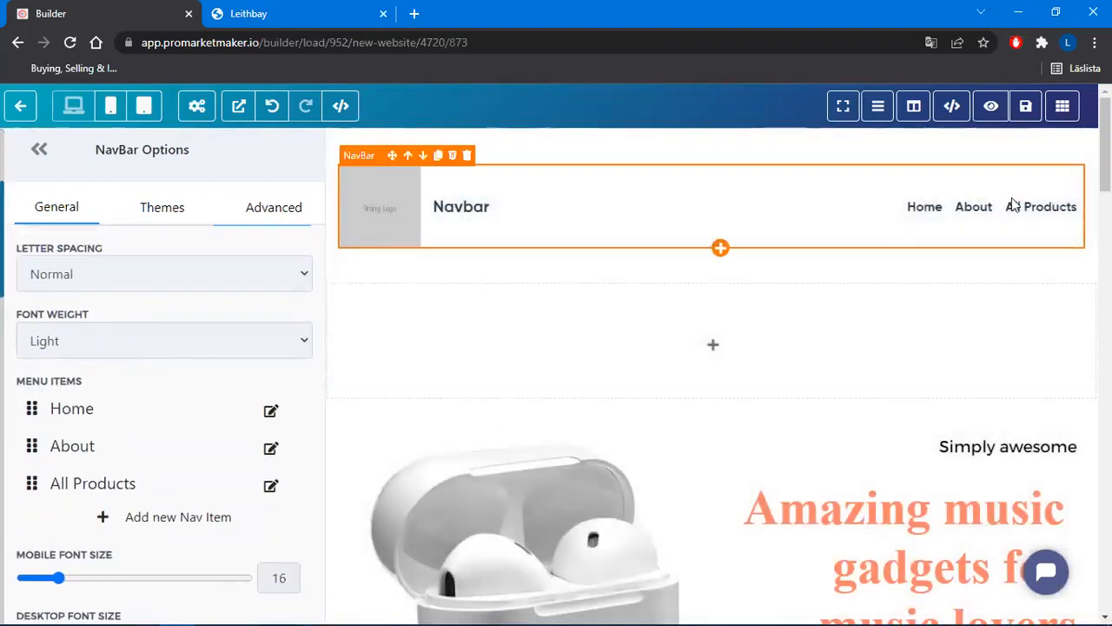
{"action": "left_click", "coordinate": [167, 519]}
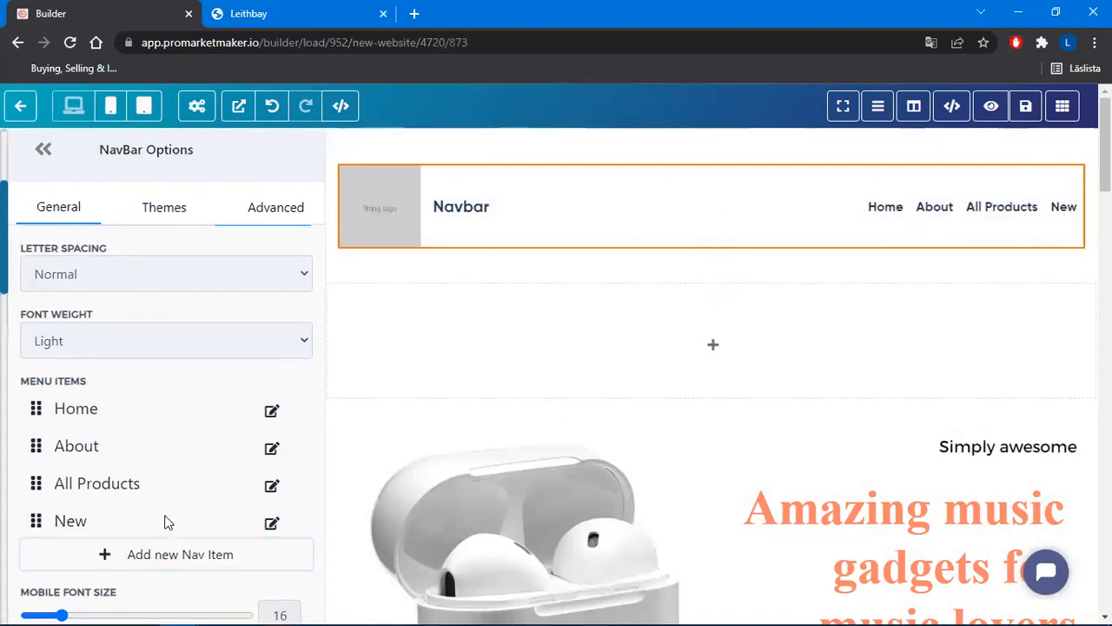
{"action": "left_click", "coordinate": [271, 522]}
{"action": "left_click_drag", "start_coordinate": [460, 214], "coordinate": [295, 207]}
{"action": "type", "text": "Contact"}
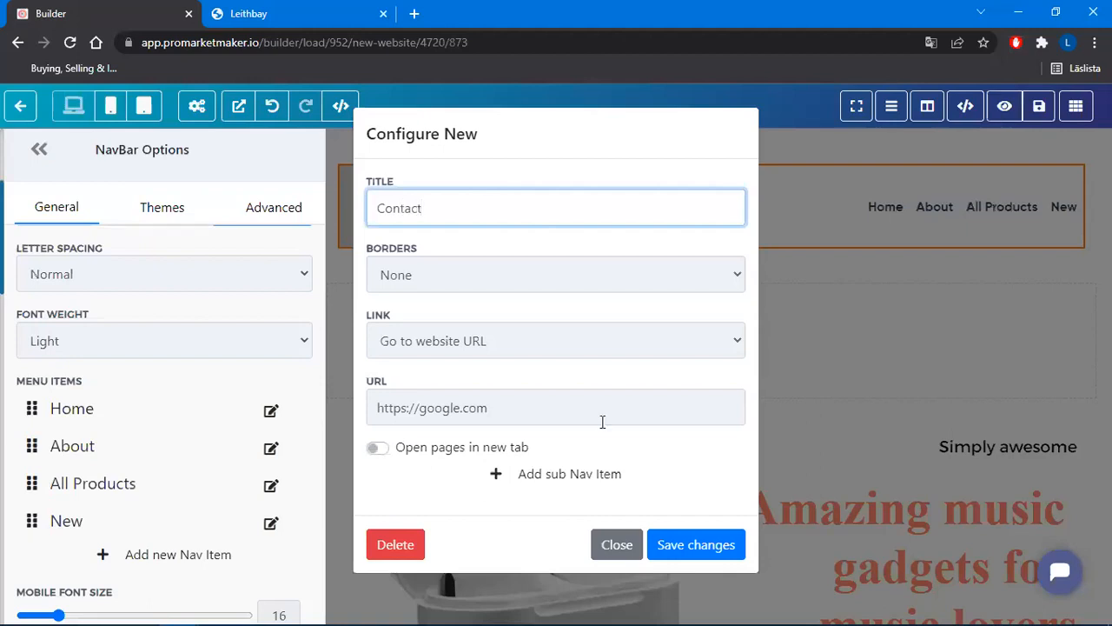
{"action": "left_click", "coordinate": [697, 547]}
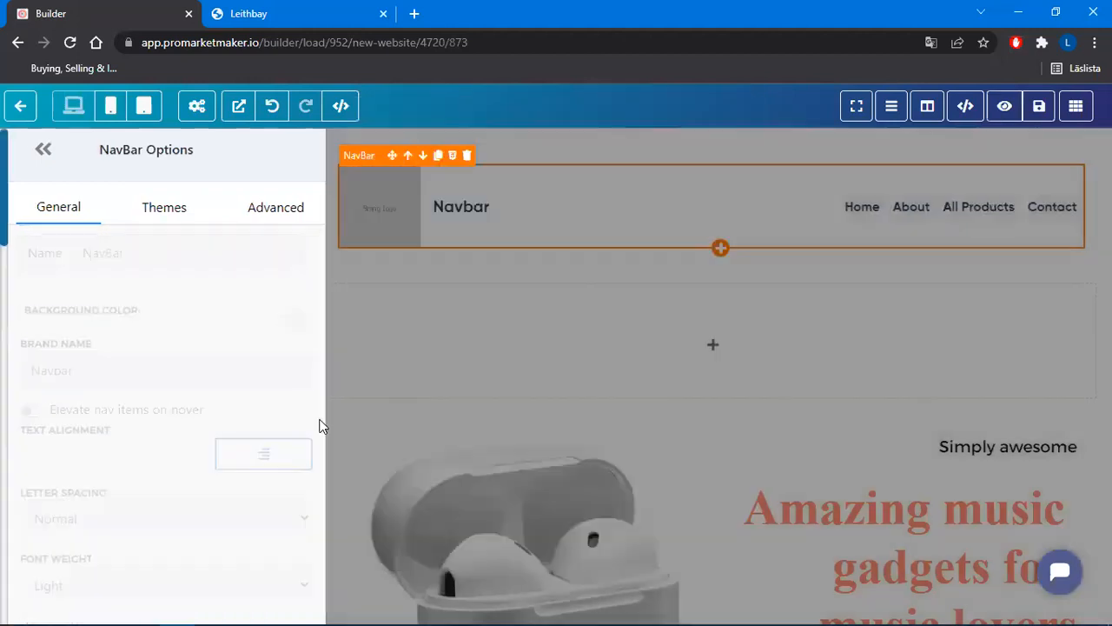
Add a nav item titled "FAQ" after Contact in the navbar and save it
{"action": "scroll", "coordinate": [211, 443], "scroll_direction": "down", "scroll_amount": 4}
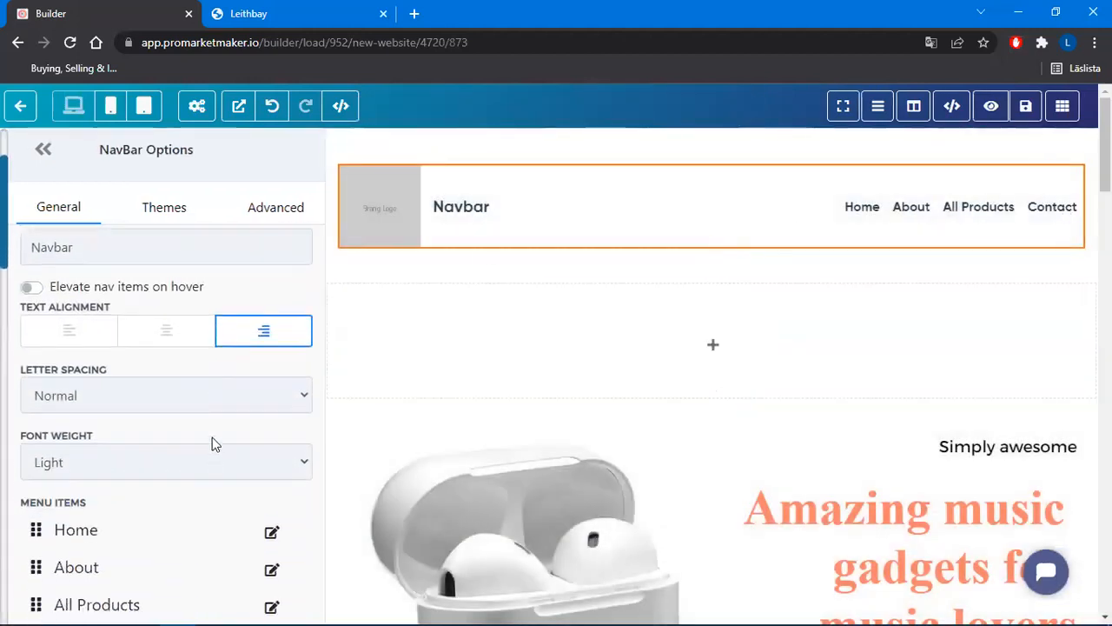
{"action": "left_click", "coordinate": [191, 474]}
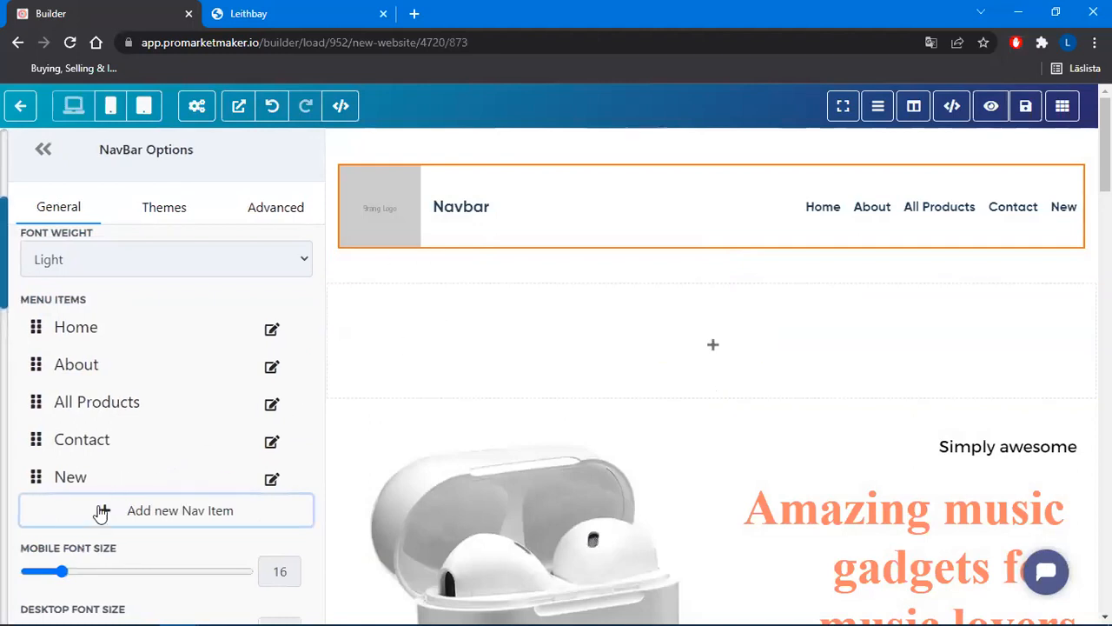
{"action": "left_click", "coordinate": [272, 480]}
{"action": "left_click_drag", "start_coordinate": [472, 217], "coordinate": [303, 231]}
{"action": "type", "text": "FAQ"}
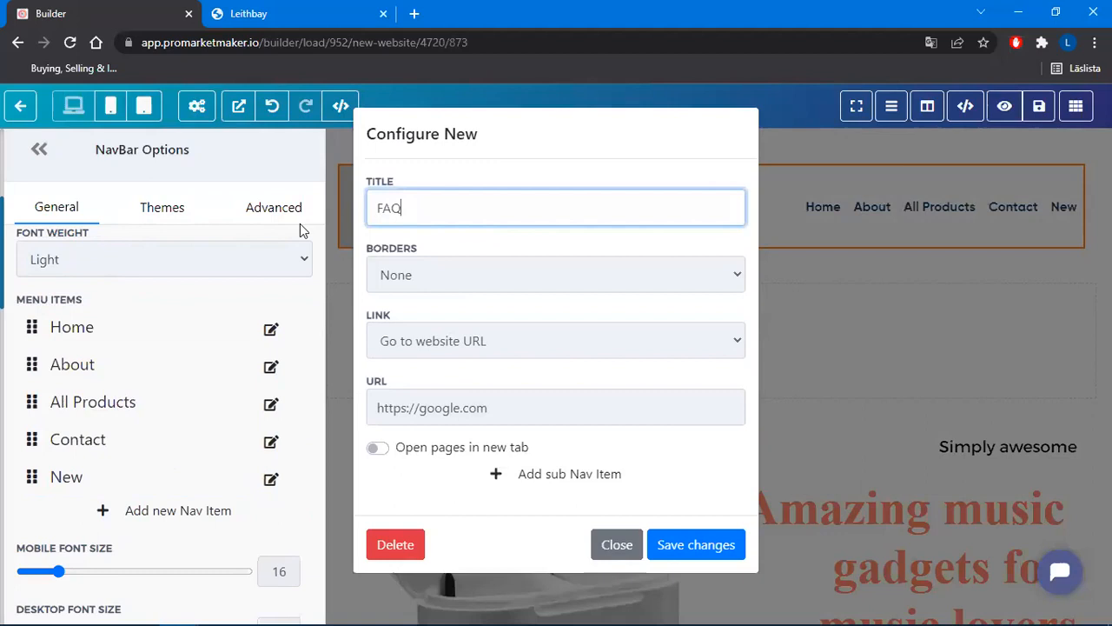
{"action": "left_click", "coordinate": [727, 545]}
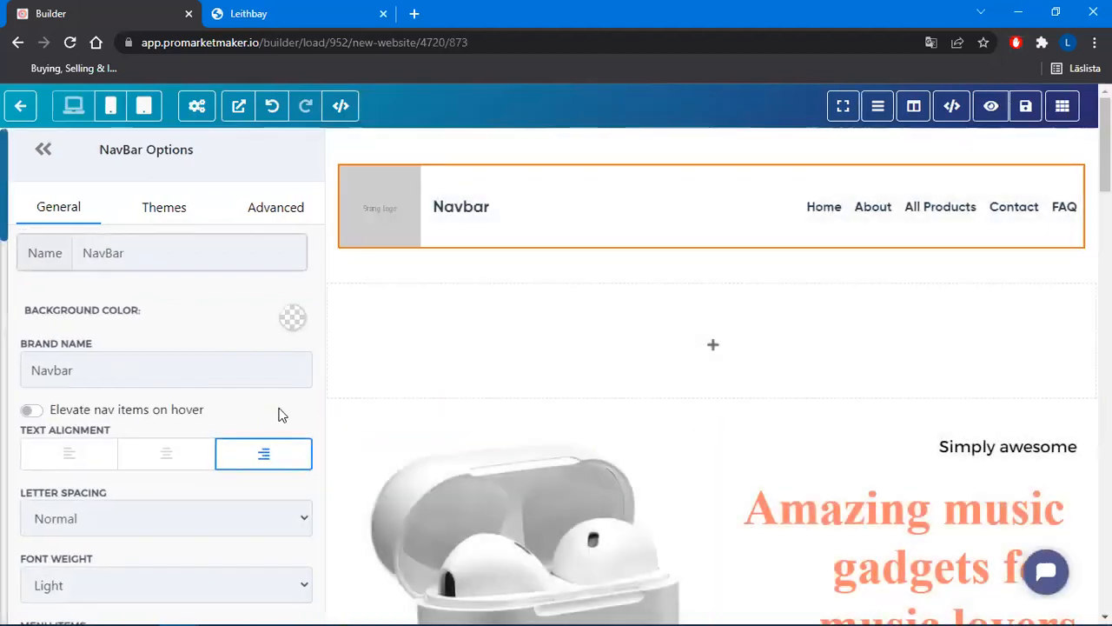
Move the All Products menu item ahead of About, and rename About to "About Us"
{"action": "scroll", "coordinate": [218, 385], "scroll_direction": "down", "scroll_amount": 3}
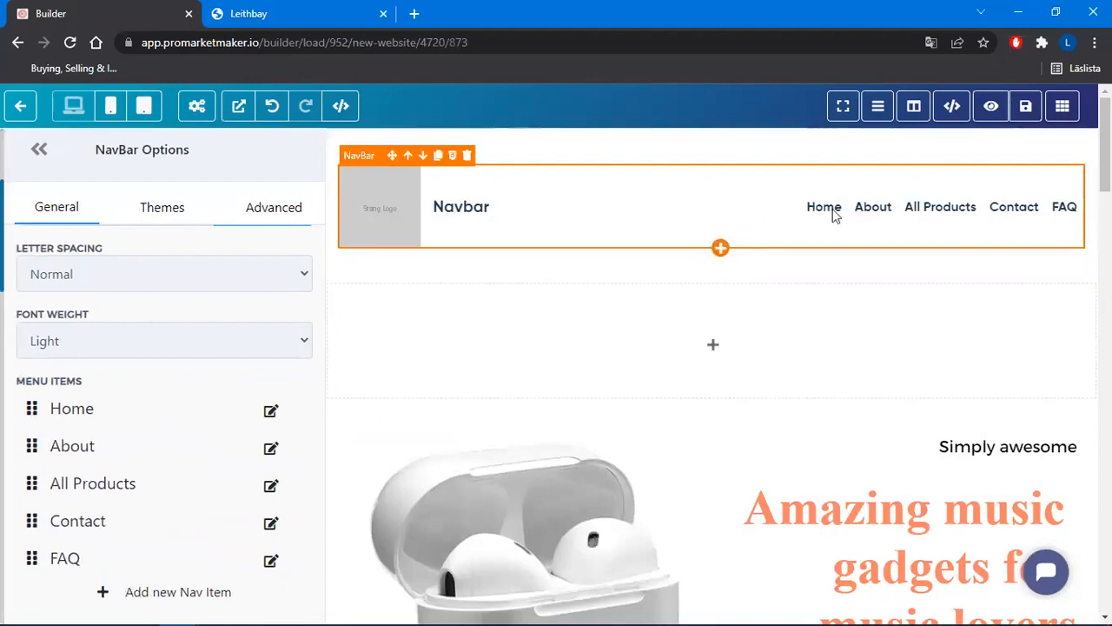
{"action": "left_click_drag", "start_coordinate": [35, 489], "coordinate": [30, 439]}
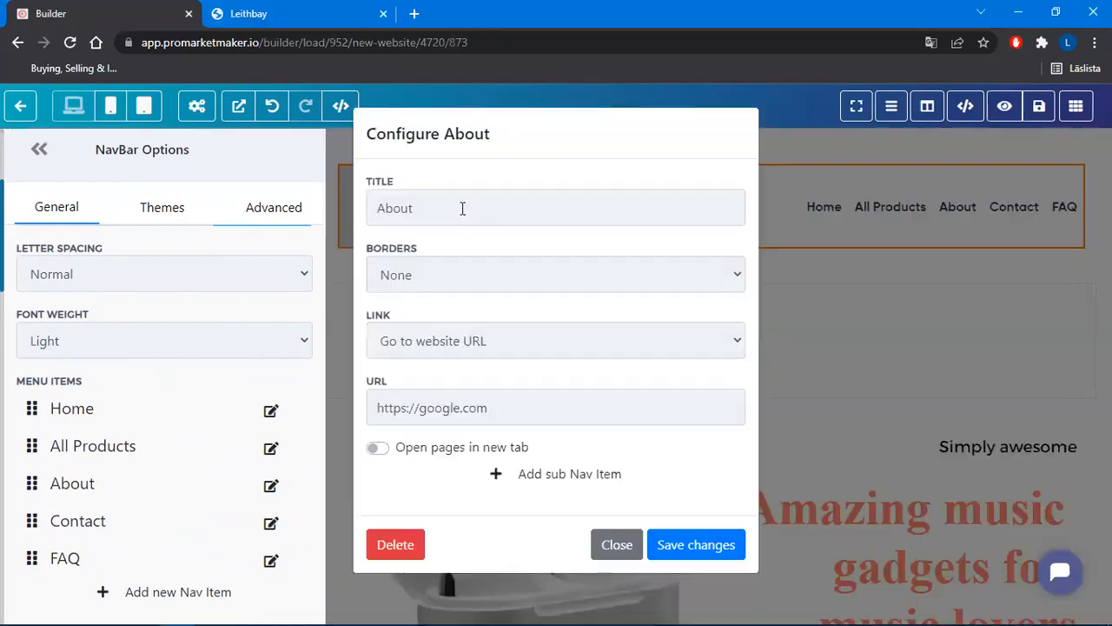
{"action": "left_click", "coordinate": [463, 208]}
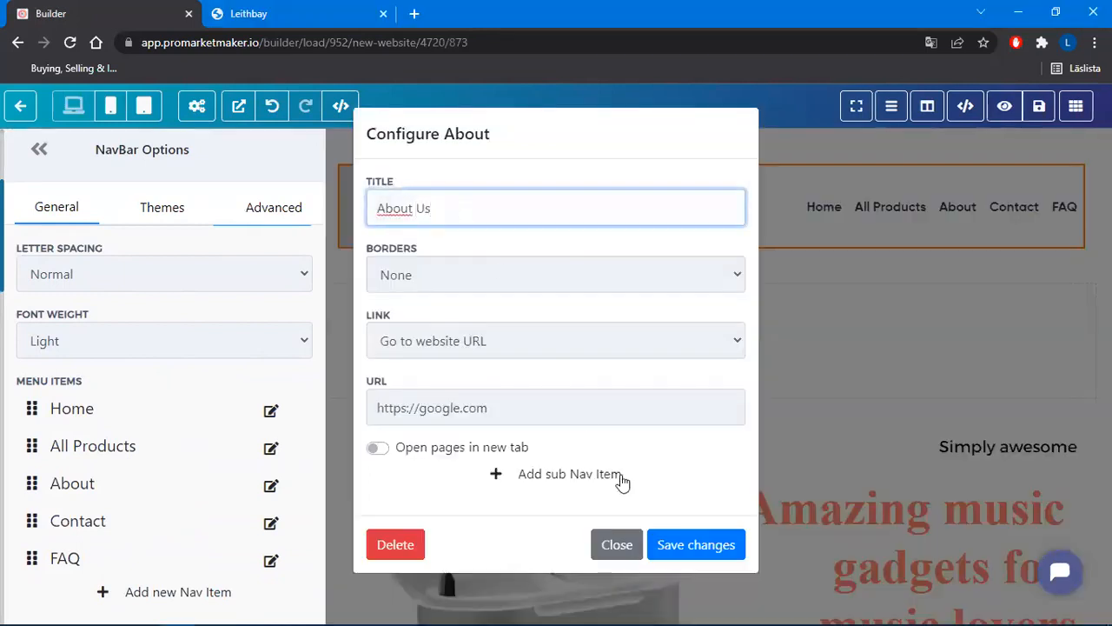
{"action": "left_click", "coordinate": [696, 545]}
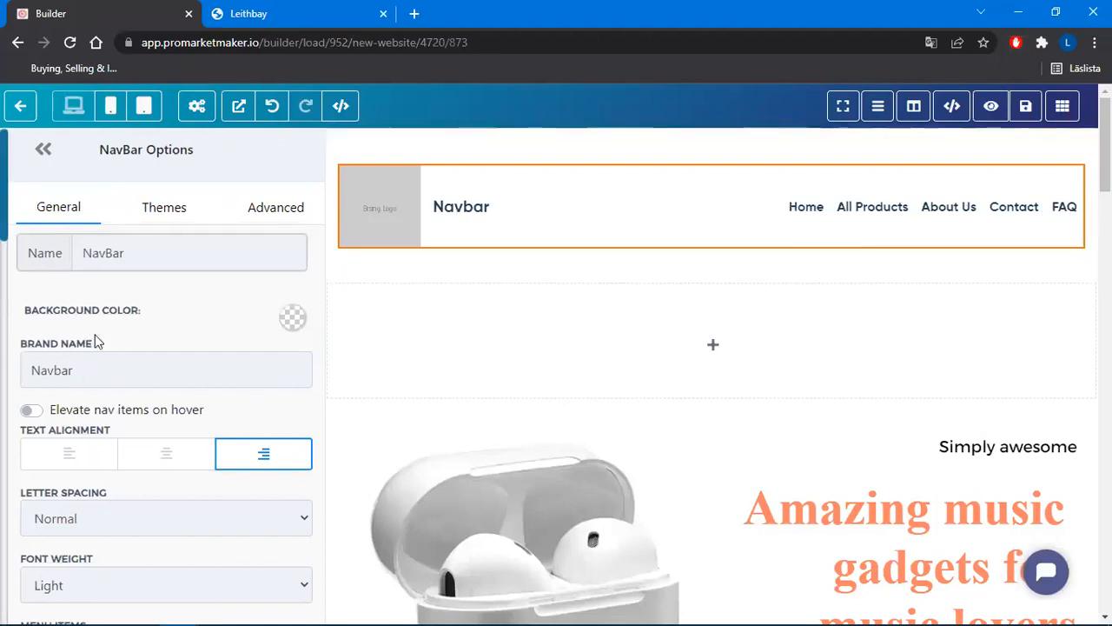
Clear the navbar's brand name so that the field is empty
{"action": "left_click_drag", "start_coordinate": [99, 370], "coordinate": [12, 373]}
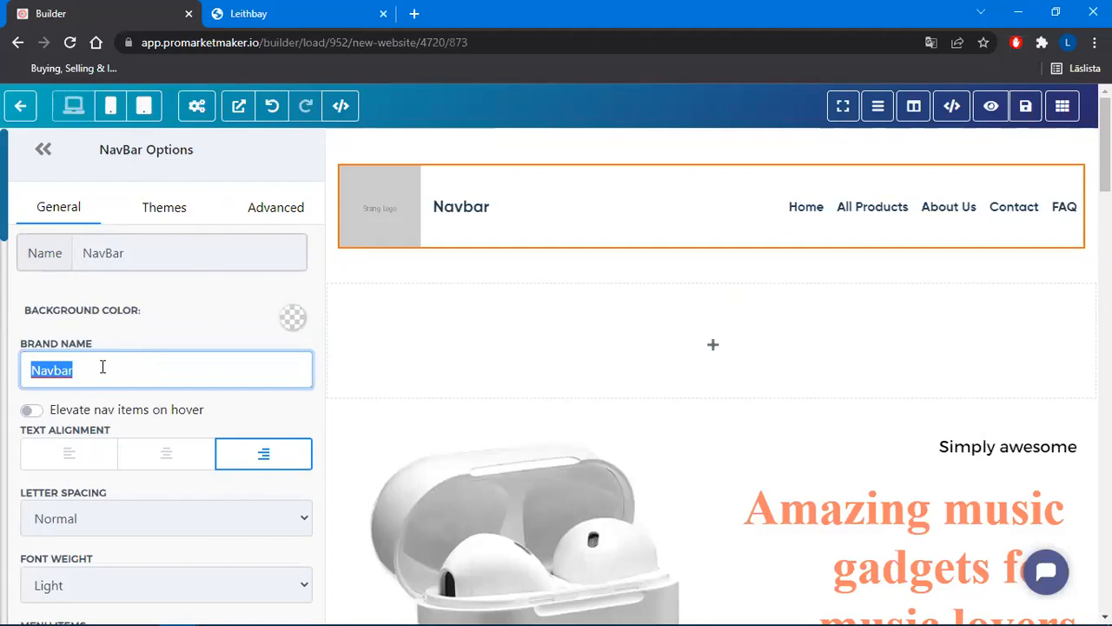
{"action": "key", "text": "BackSpace"}
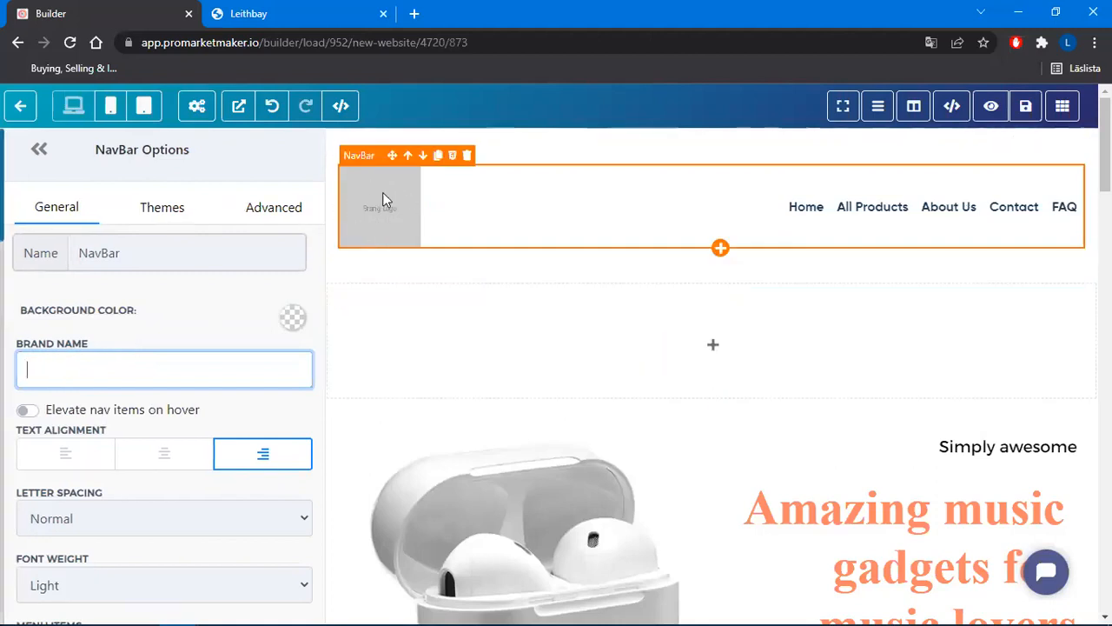
{"action": "left_click", "coordinate": [177, 324]}
Examine the navbar's brand logo settings, including its image picker, dimensions, alt text and image action
{"action": "scroll", "coordinate": [179, 348], "scroll_direction": "down", "scroll_amount": 6}
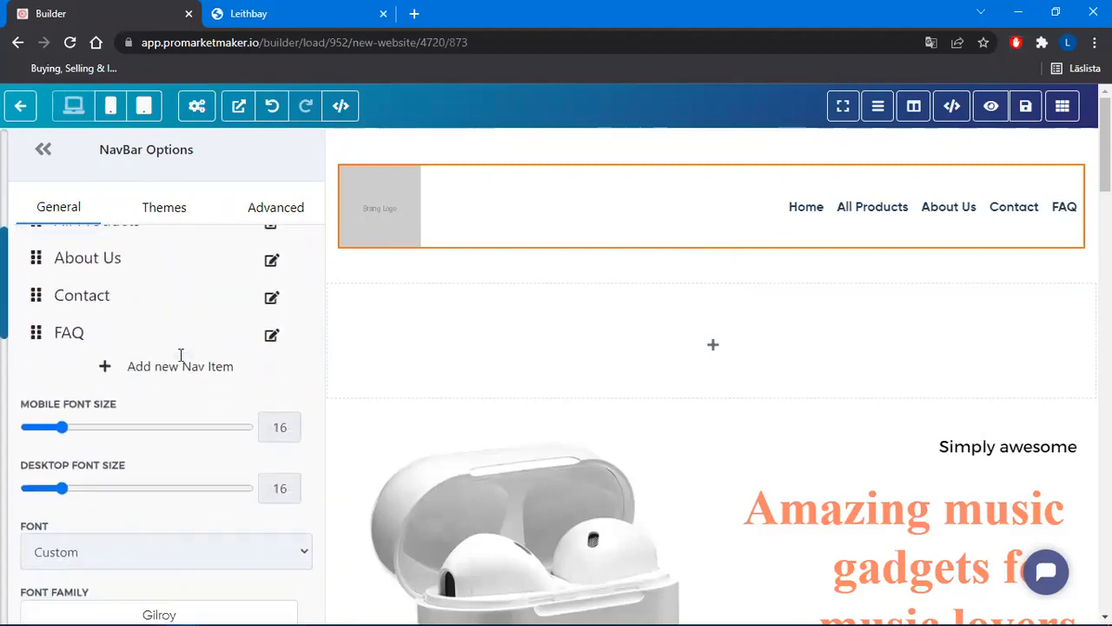
{"action": "scroll", "coordinate": [179, 362], "scroll_direction": "down", "scroll_amount": 7}
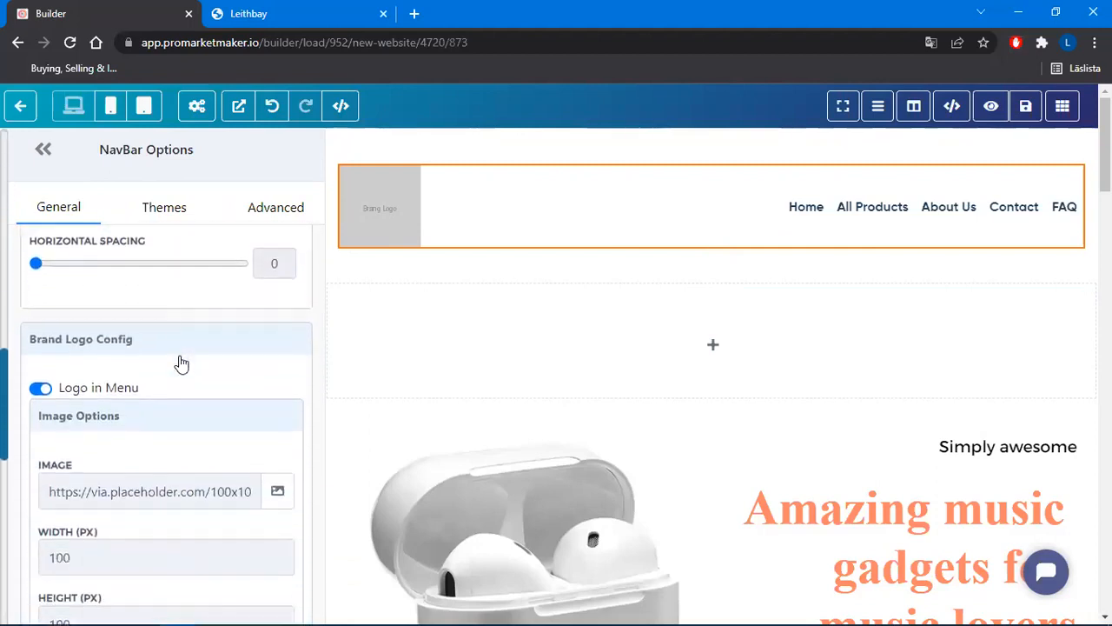
{"action": "scroll", "coordinate": [162, 380], "scroll_direction": "down", "scroll_amount": 1}
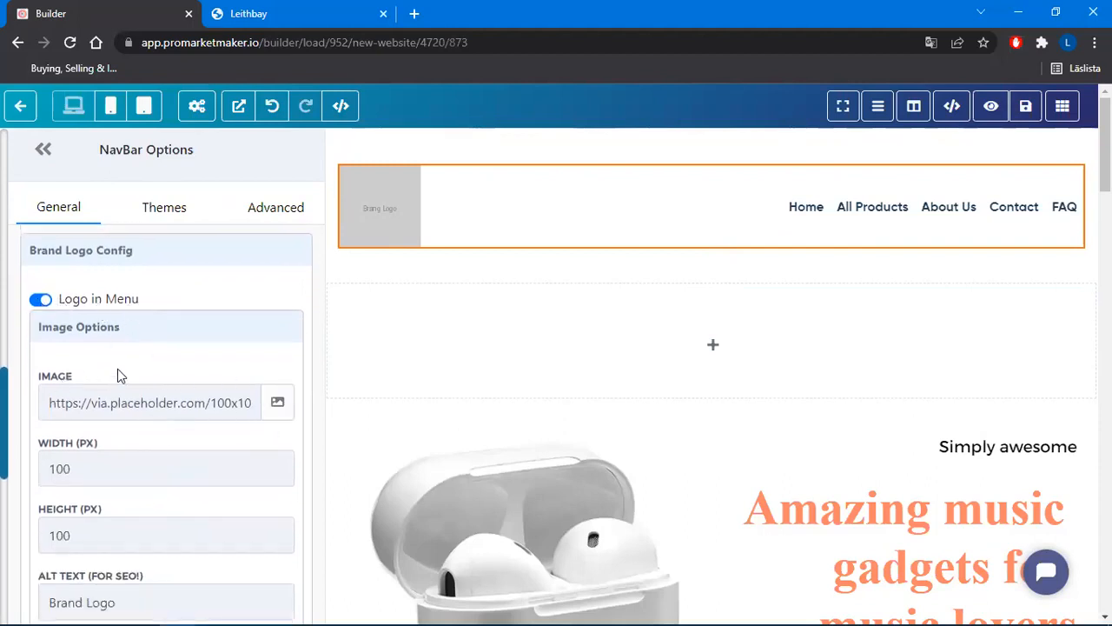
{"action": "left_click", "coordinate": [281, 403]}
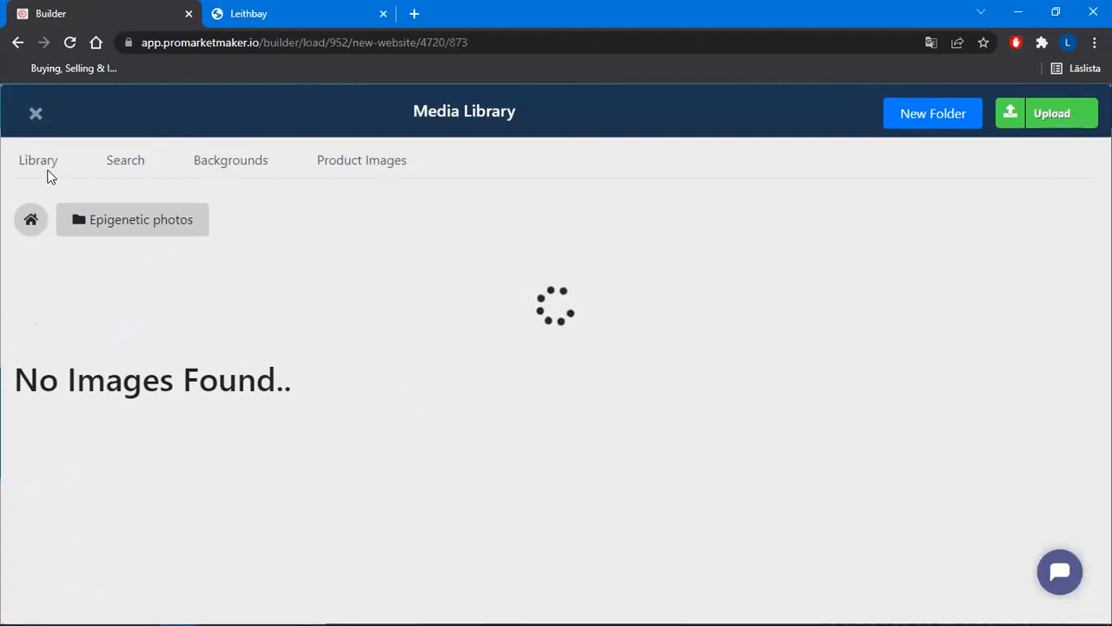
{"action": "left_click", "coordinate": [36, 120]}
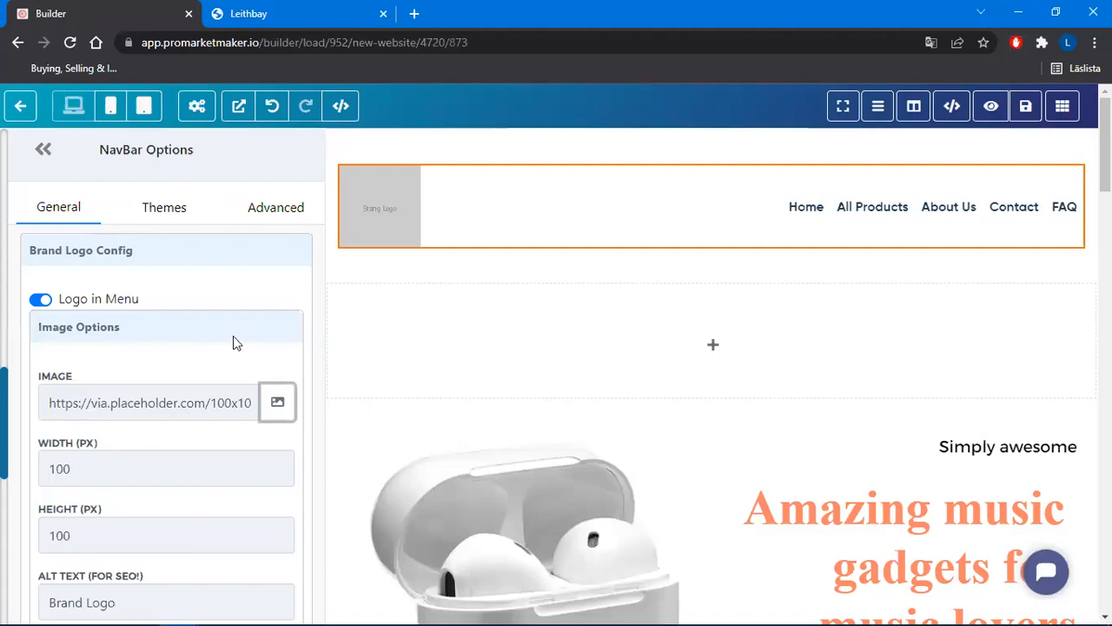
{"action": "scroll", "coordinate": [233, 335], "scroll_direction": "down", "scroll_amount": 1}
{"action": "scroll", "coordinate": [224, 345], "scroll_direction": "down", "scroll_amount": 6}
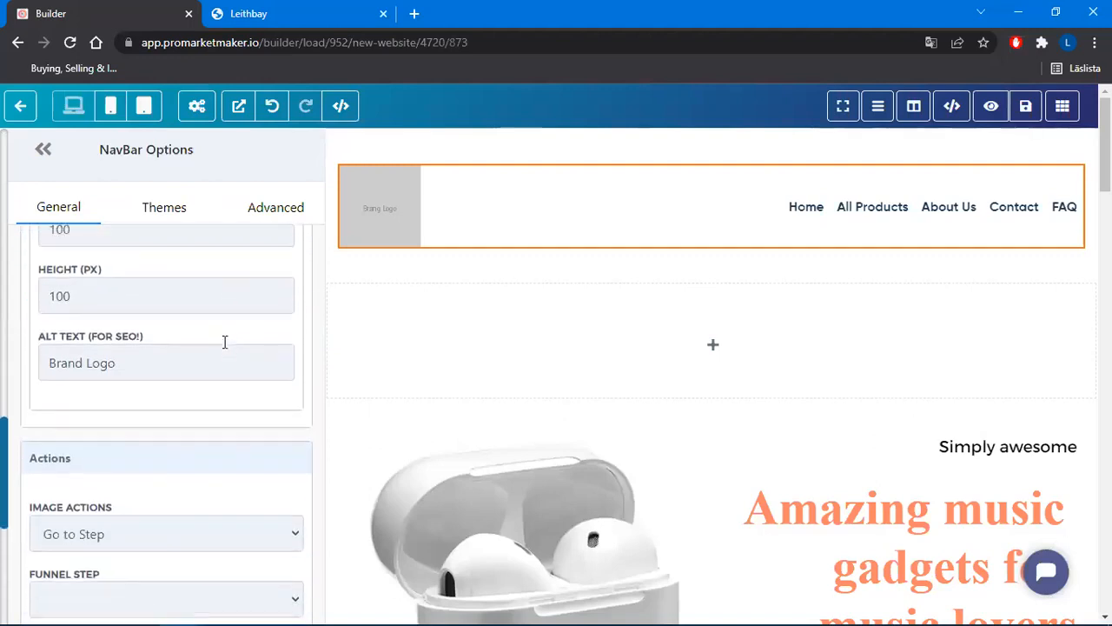
{"action": "scroll", "coordinate": [224, 342], "scroll_direction": "up", "scroll_amount": 7}
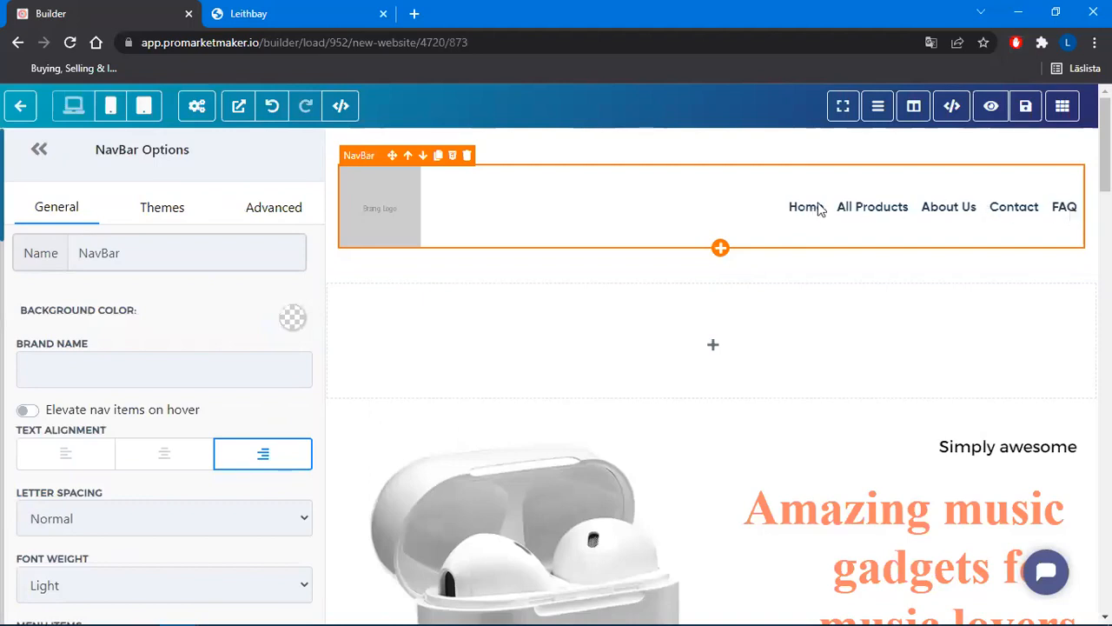
Try Sofia-Pro Light as the navbar's font and settle on Sailec Pro
{"action": "scroll", "coordinate": [218, 350], "scroll_direction": "down", "scroll_amount": 2}
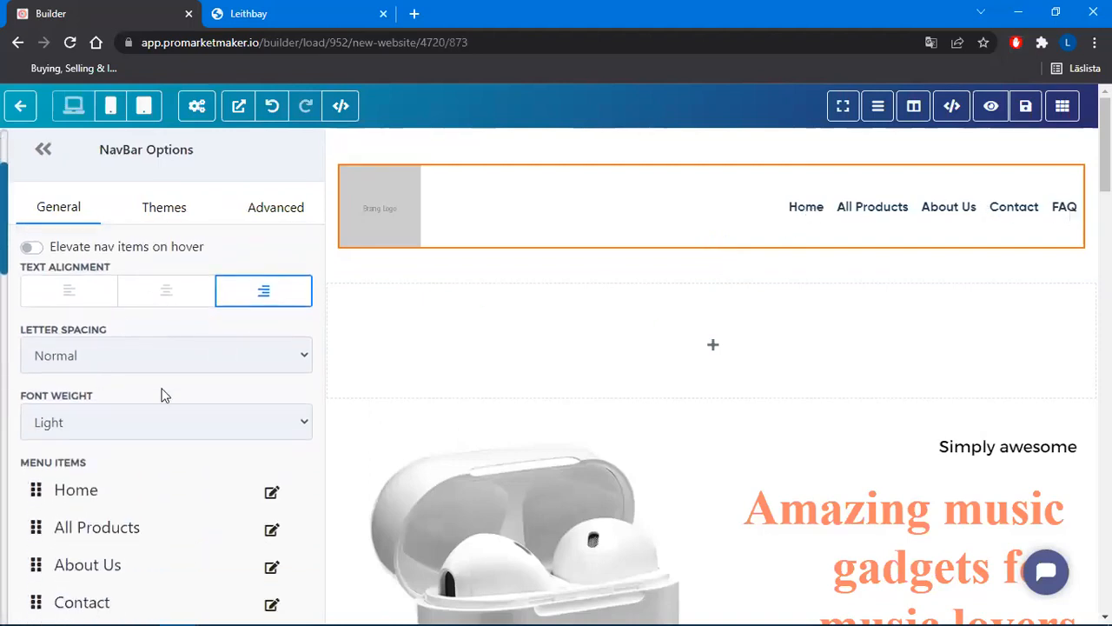
{"action": "scroll", "coordinate": [171, 324], "scroll_direction": "down", "scroll_amount": 5}
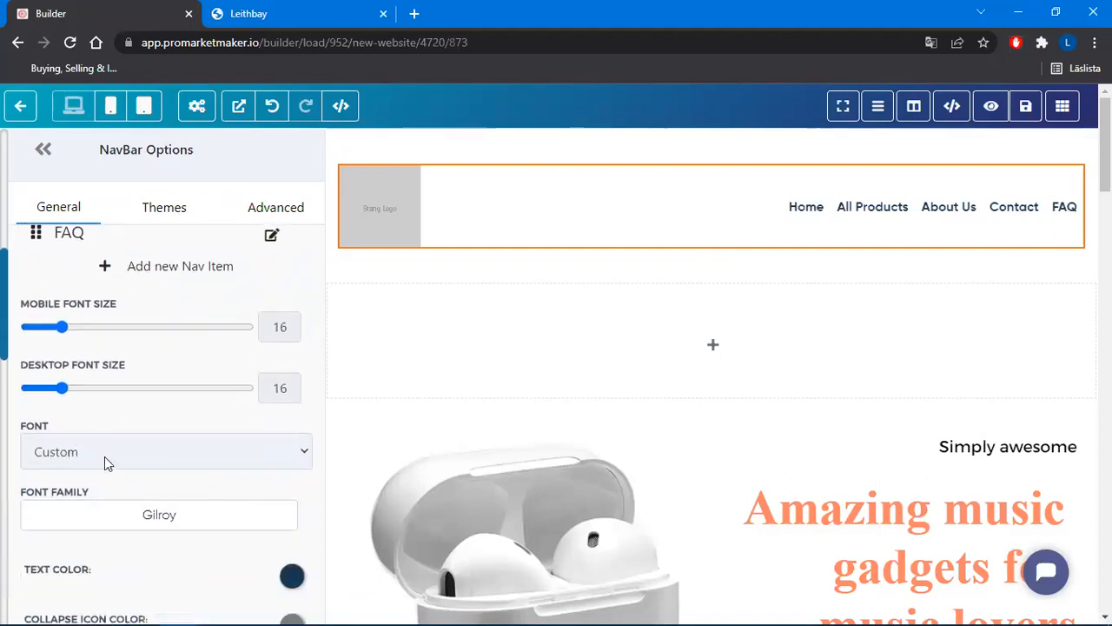
{"action": "left_click", "coordinate": [110, 454]}
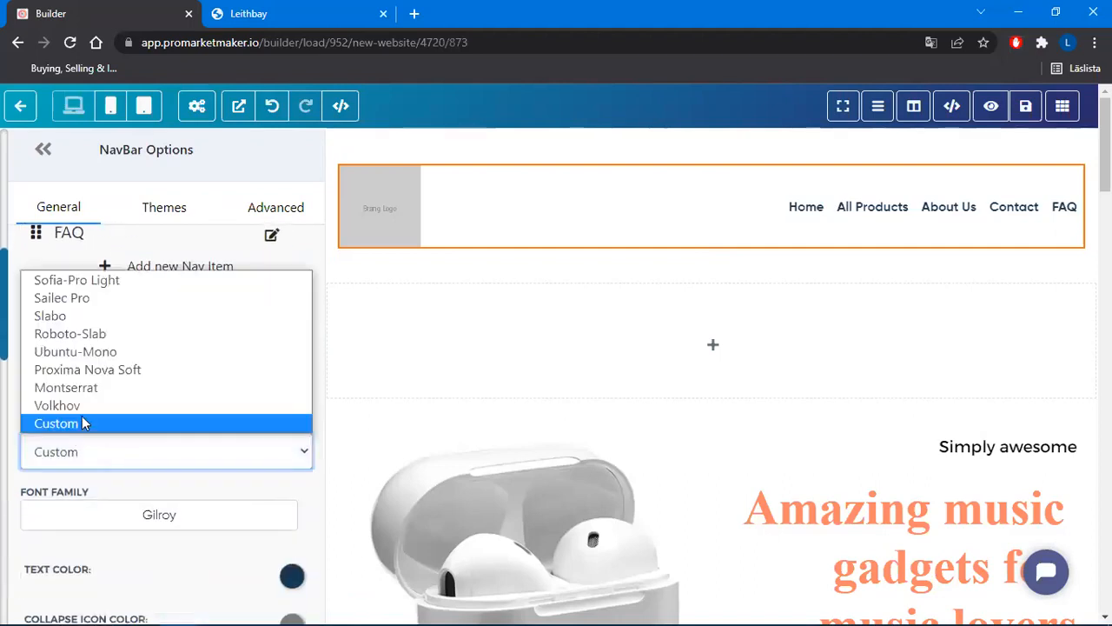
{"action": "left_click", "coordinate": [85, 283]}
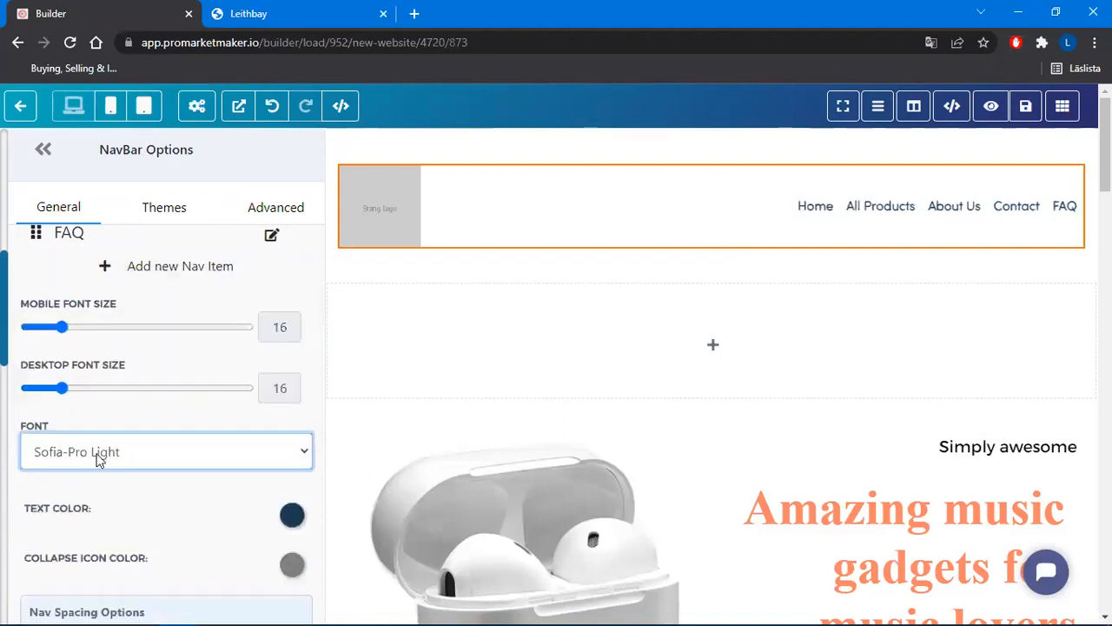
{"action": "left_click", "coordinate": [98, 453]}
{"action": "left_click", "coordinate": [102, 298]}
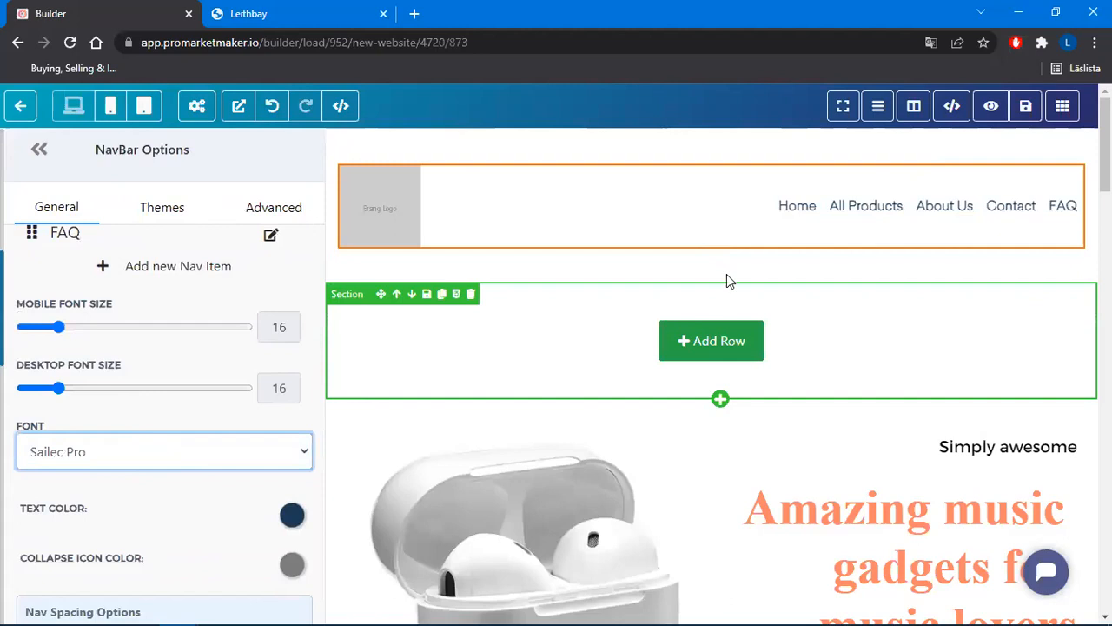
Increase the navbar's desktop font size to 20
{"action": "mouse_move", "coordinate": [65, 389]}
{"action": "left_mouse_down"}
{"action": "mouse_move", "coordinate": [90, 396]}
{"action": "mouse_move", "coordinate": [52, 401]}
{"action": "mouse_move", "coordinate": [76, 400]}
{"action": "left_mouse_up"}
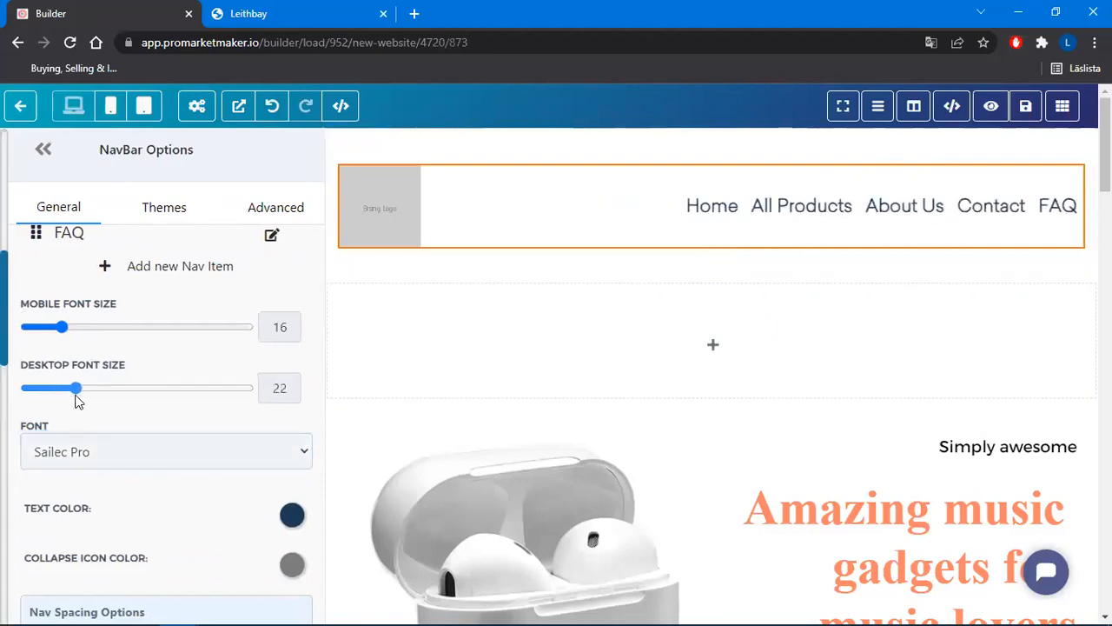
{"action": "double_click", "coordinate": [283, 393]}
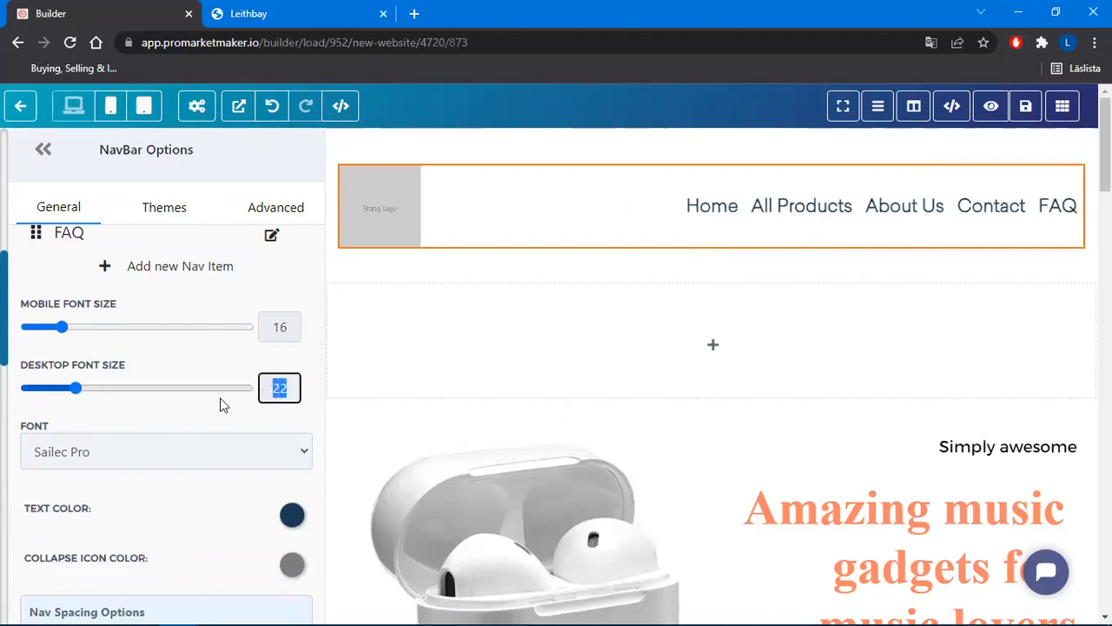
{"action": "type", "text": "20"}
{"action": "left_click", "coordinate": [204, 358]}
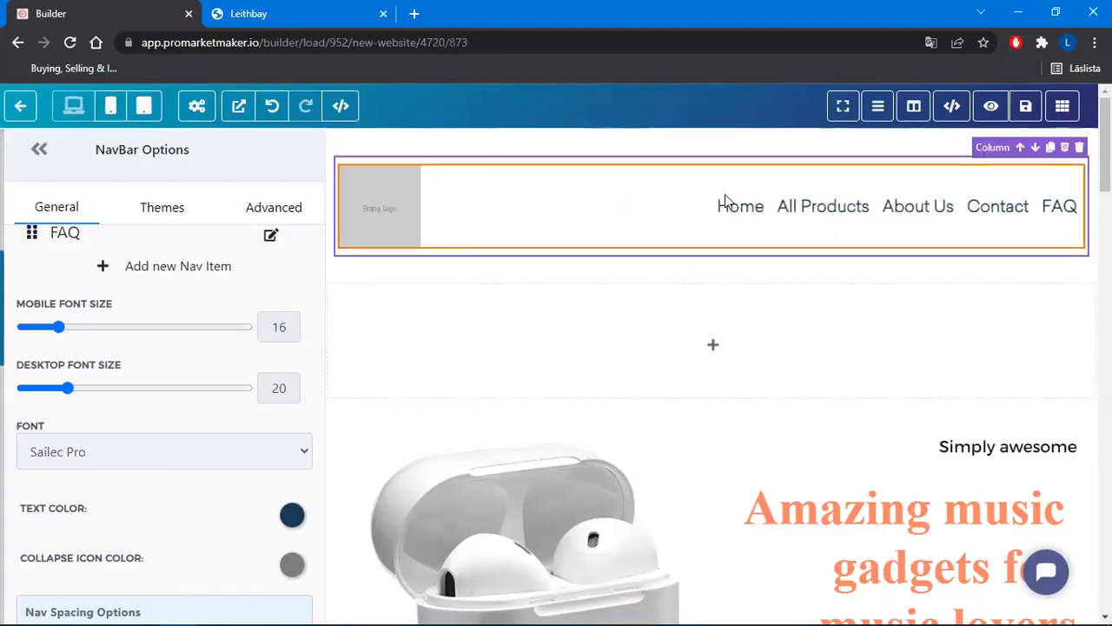
Set the navbar's mobile font size to 20
{"action": "left_click", "coordinate": [279, 327]}
{"action": "double_click", "coordinate": [280, 327]}
{"action": "type", "text": "20"}
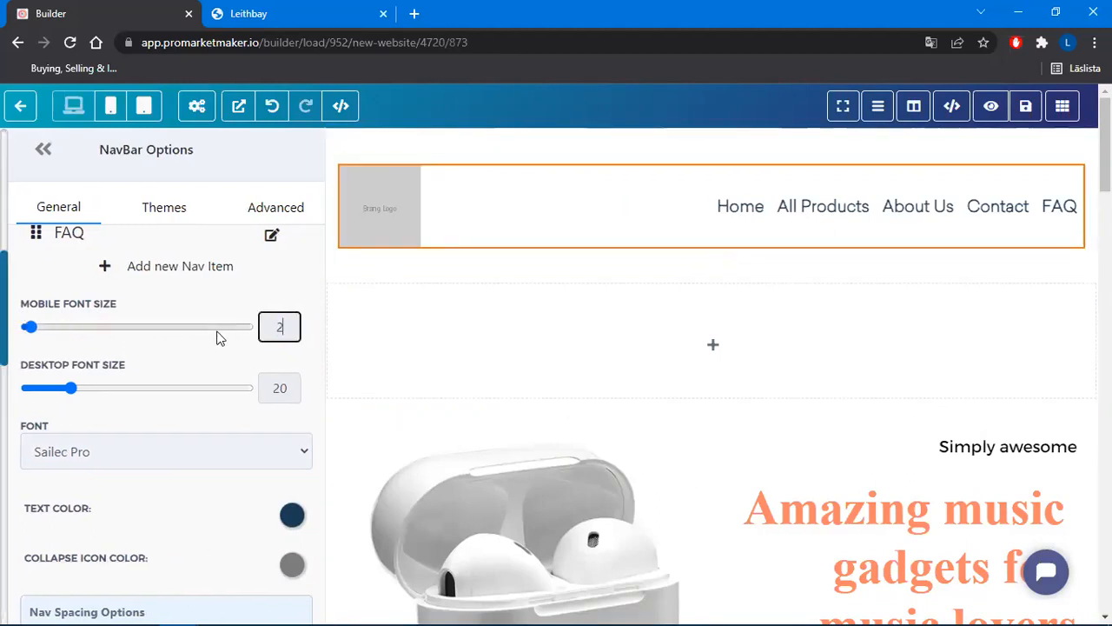
{"action": "left_click", "coordinate": [220, 365]}
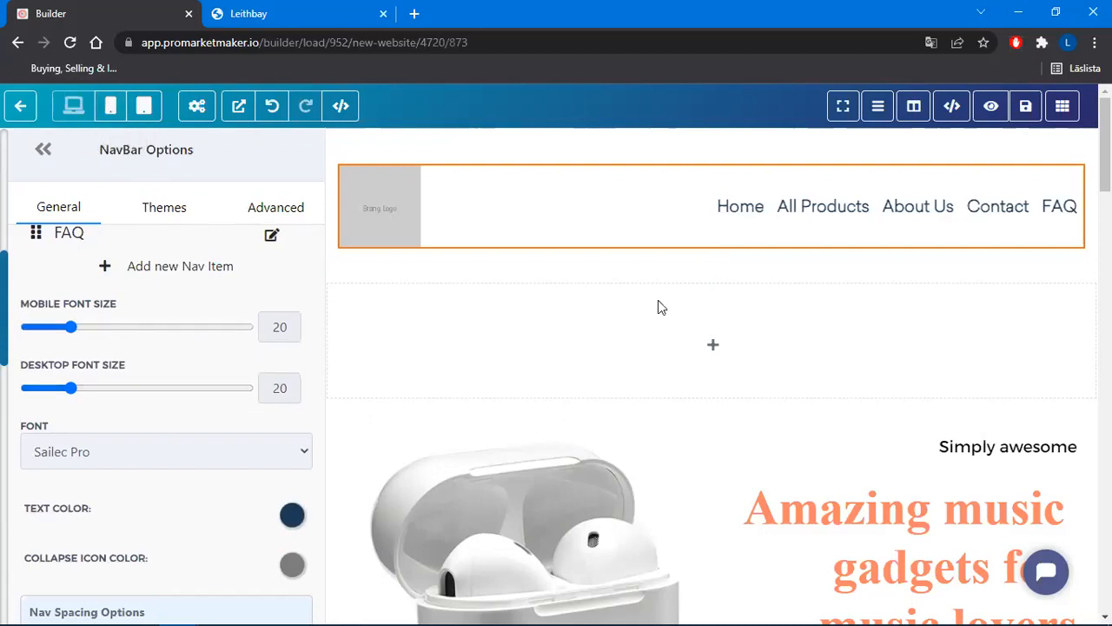
Try a light blue background colour on the navbar and return it to transparent
{"action": "scroll", "coordinate": [203, 397], "scroll_direction": "up", "scroll_amount": 6}
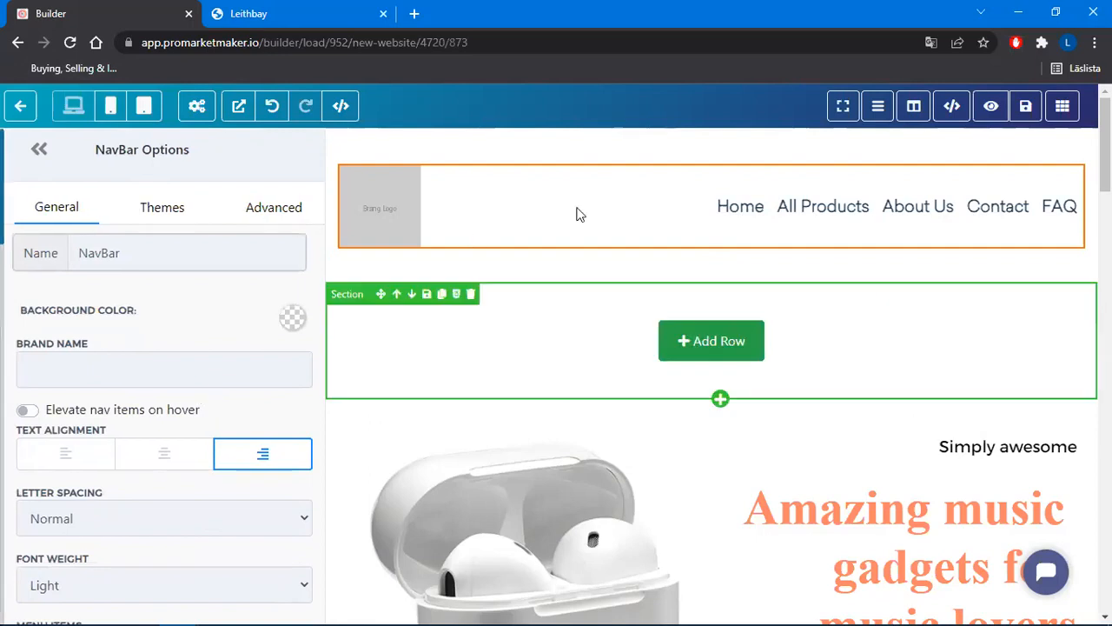
{"action": "left_click", "coordinate": [292, 318]}
{"action": "left_click", "coordinate": [180, 392]}
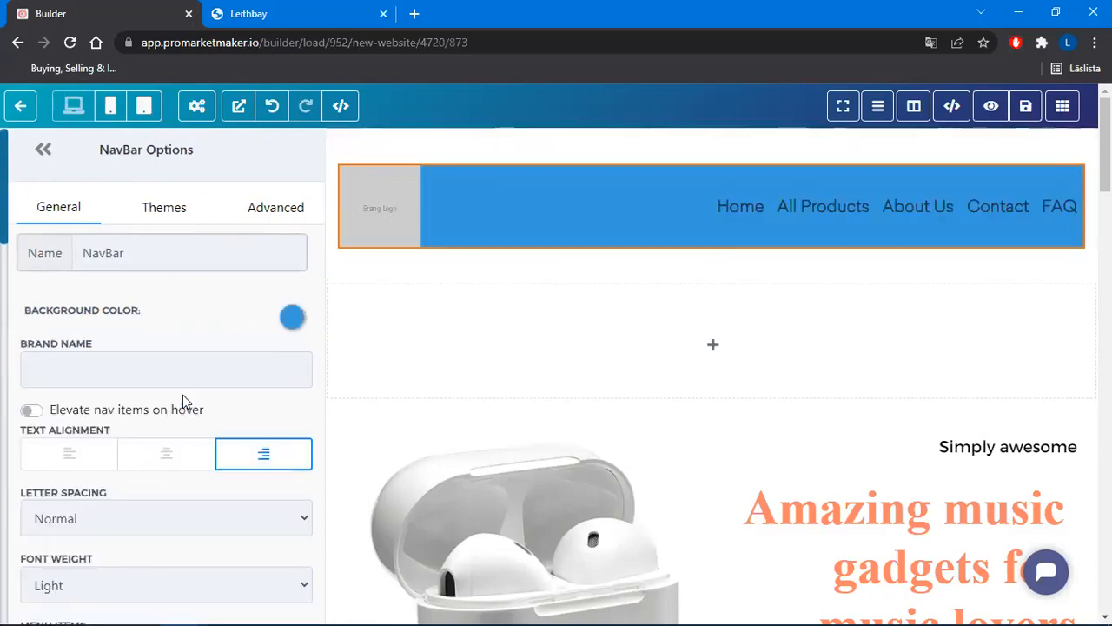
{"action": "left_click", "coordinate": [292, 318]}
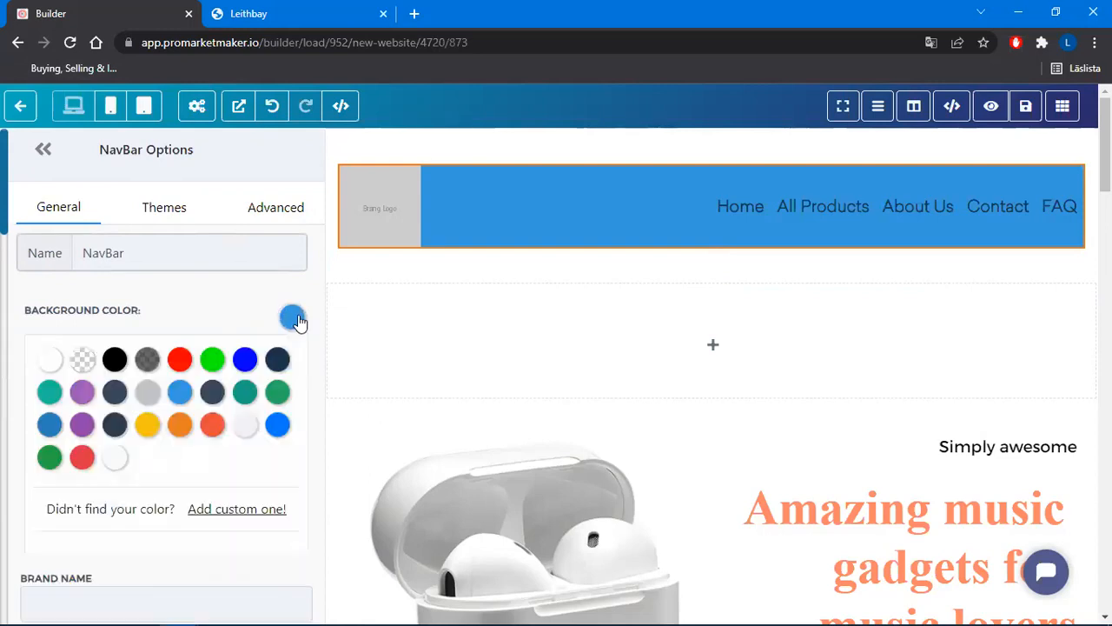
{"action": "left_click", "coordinate": [81, 361]}
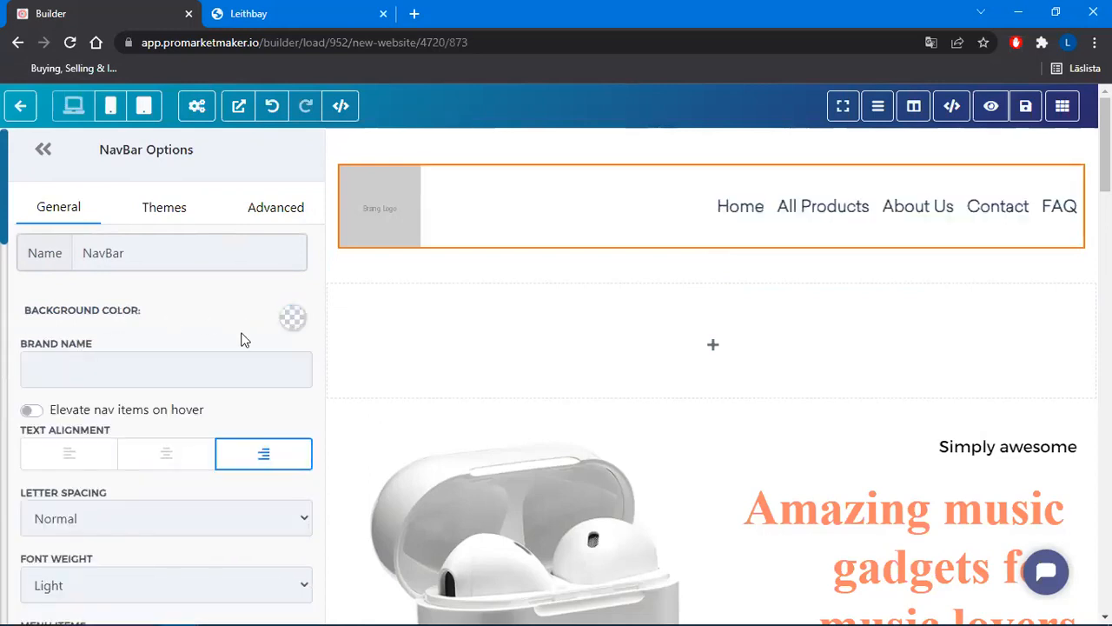
{"action": "scroll", "coordinate": [243, 340], "scroll_direction": "down", "scroll_amount": 7}
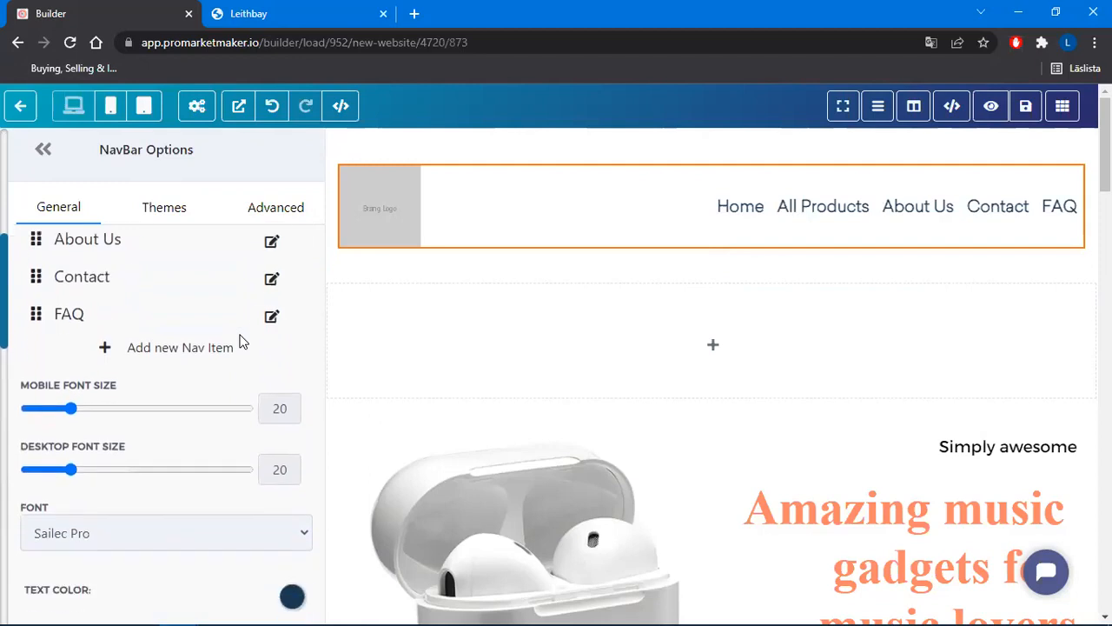
{"action": "scroll", "coordinate": [241, 341], "scroll_direction": "down", "scroll_amount": 5}
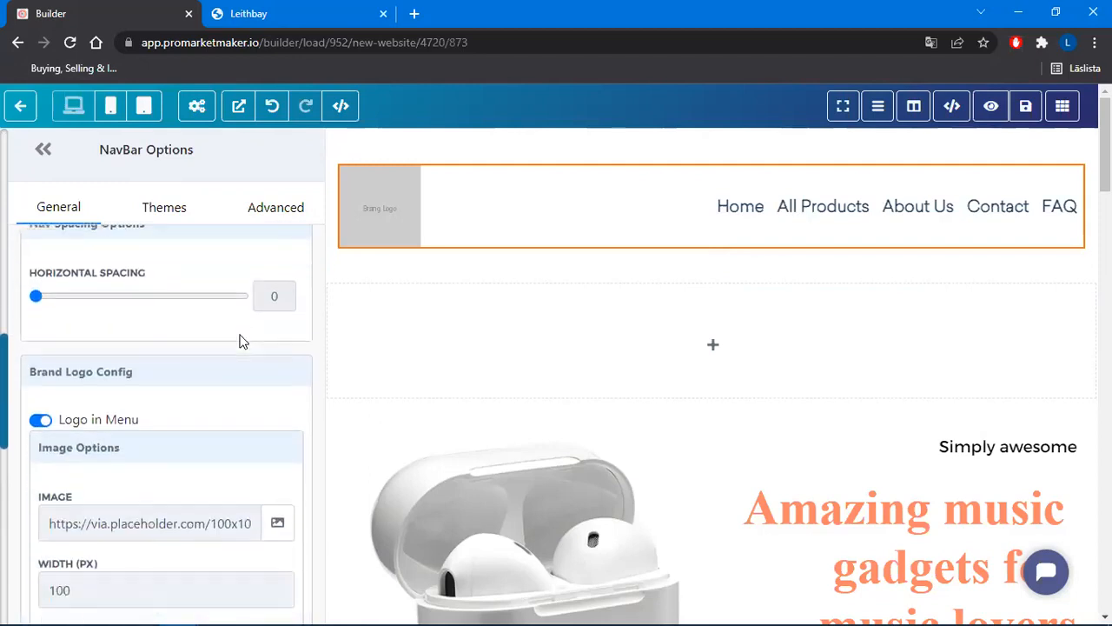
{"action": "scroll", "coordinate": [226, 376], "scroll_direction": "up", "scroll_amount": 10}
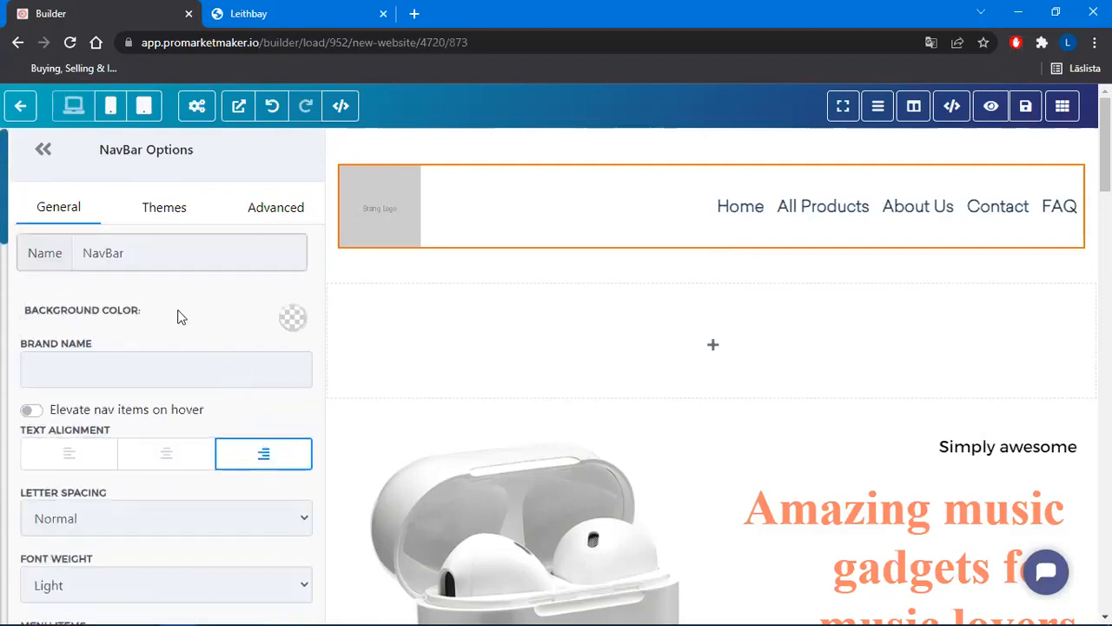
{"action": "scroll", "coordinate": [100, 313], "scroll_direction": "down", "scroll_amount": 3}
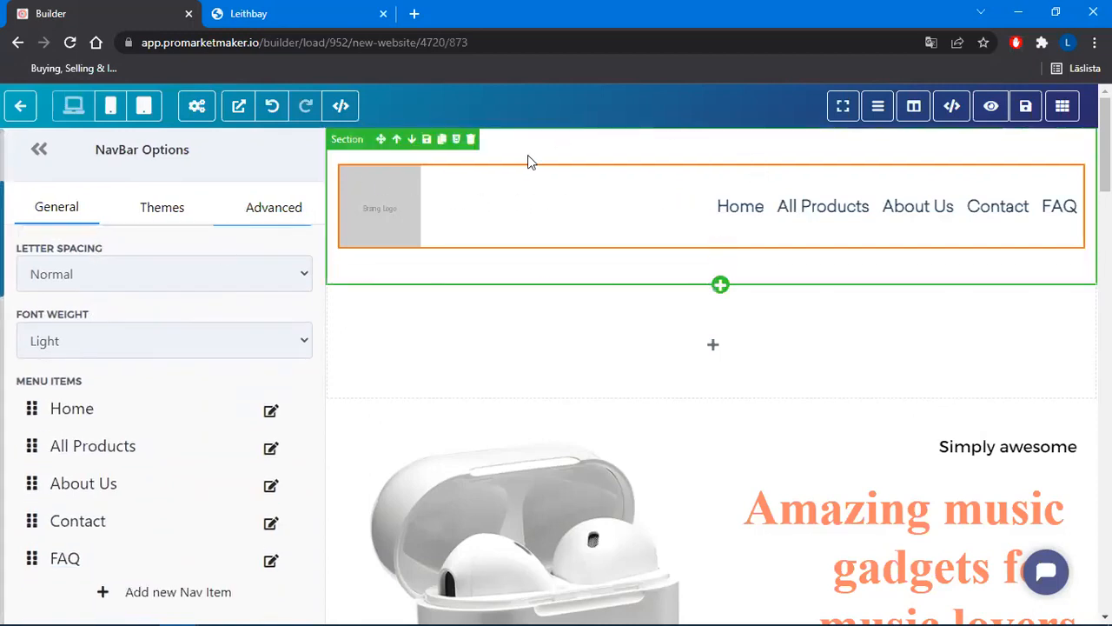
Open the options of the section containing the navbar and choose Single Background Image as its background image type
{"action": "left_click", "coordinate": [347, 140]}
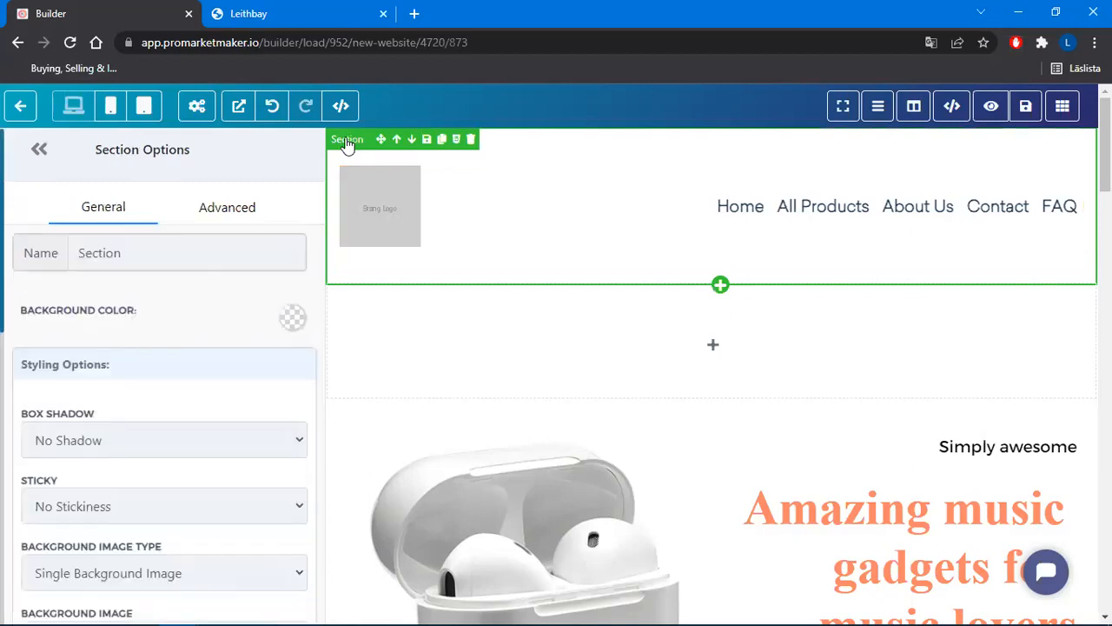
{"action": "scroll", "coordinate": [197, 322], "scroll_direction": "down", "scroll_amount": 3}
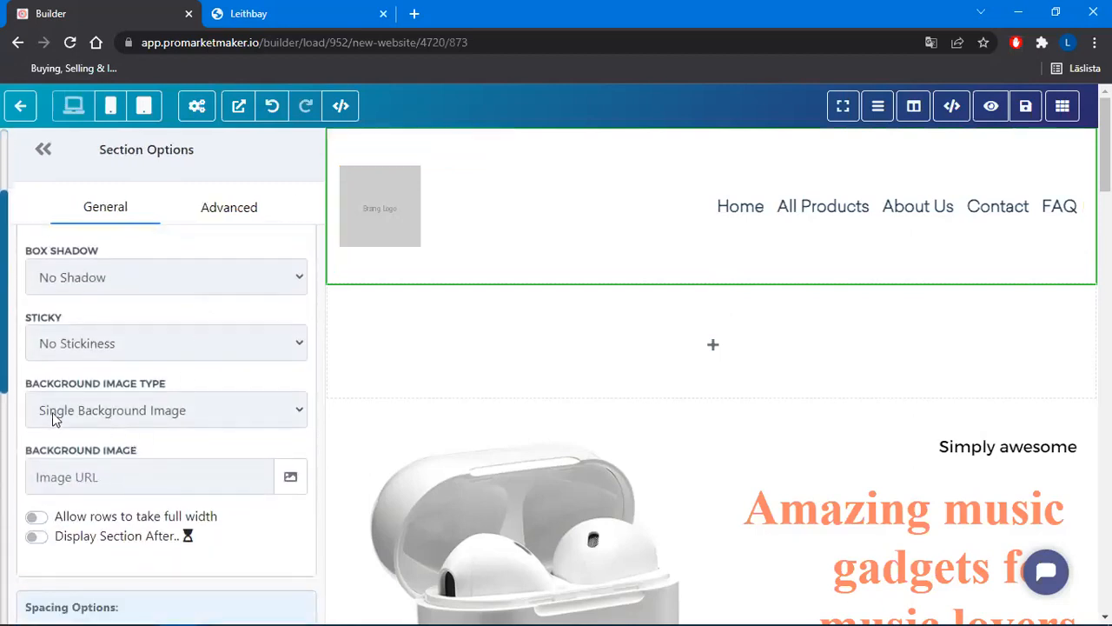
{"action": "left_click", "coordinate": [205, 414]}
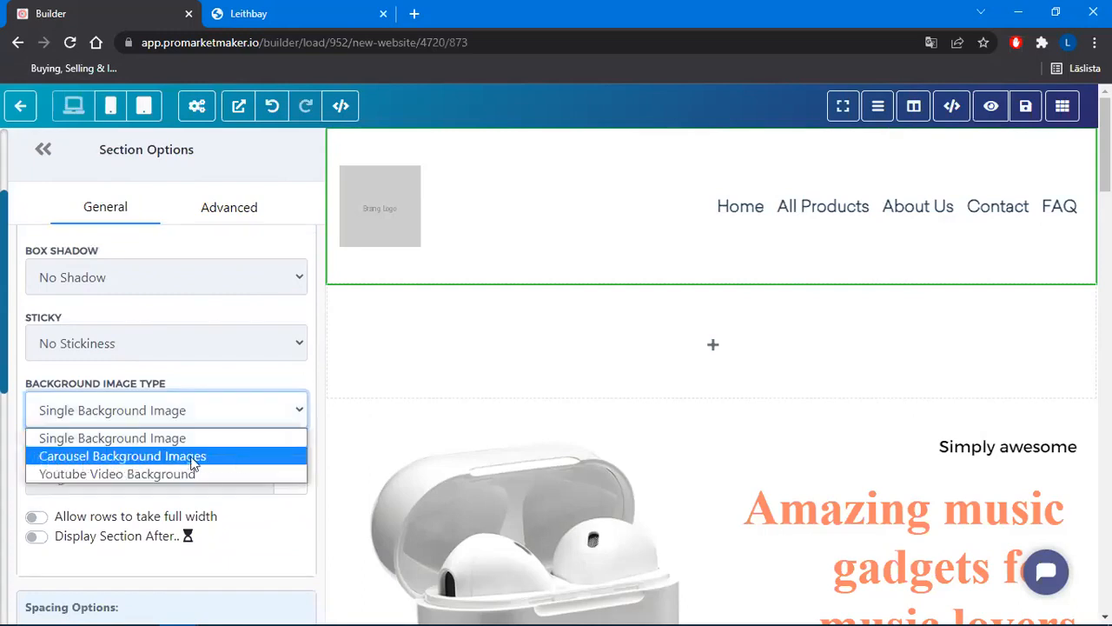
{"action": "left_click", "coordinate": [210, 437]}
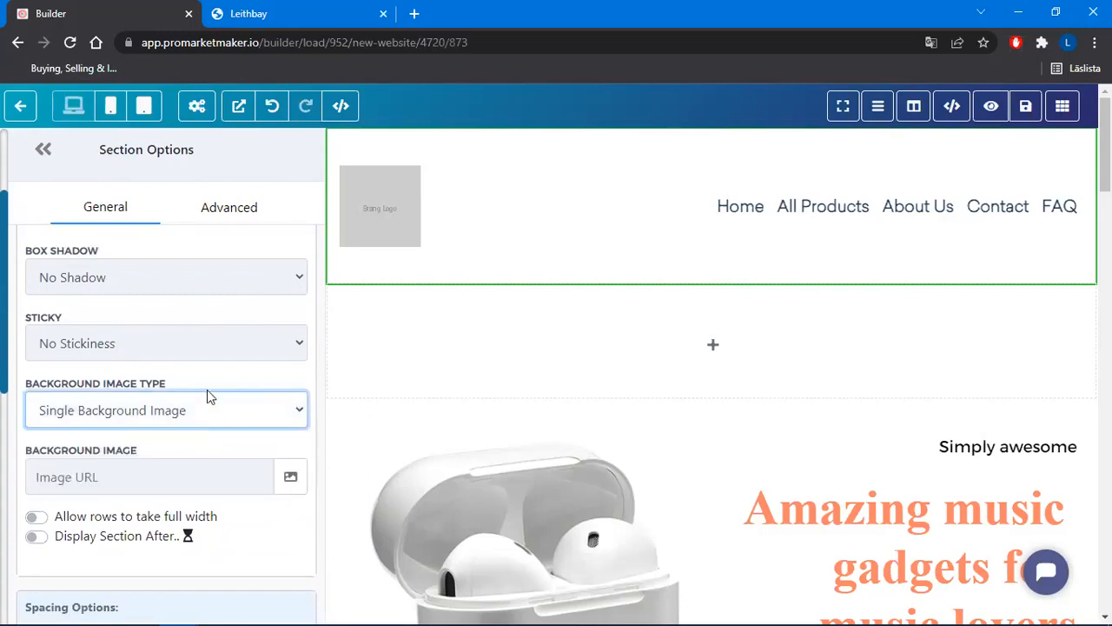
Search the media library's stock images for "health" and use the blue DNA strands picture as the navbar section's background image
{"action": "scroll", "coordinate": [209, 395], "scroll_direction": "down", "scroll_amount": 1}
{"action": "left_click", "coordinate": [291, 397]}
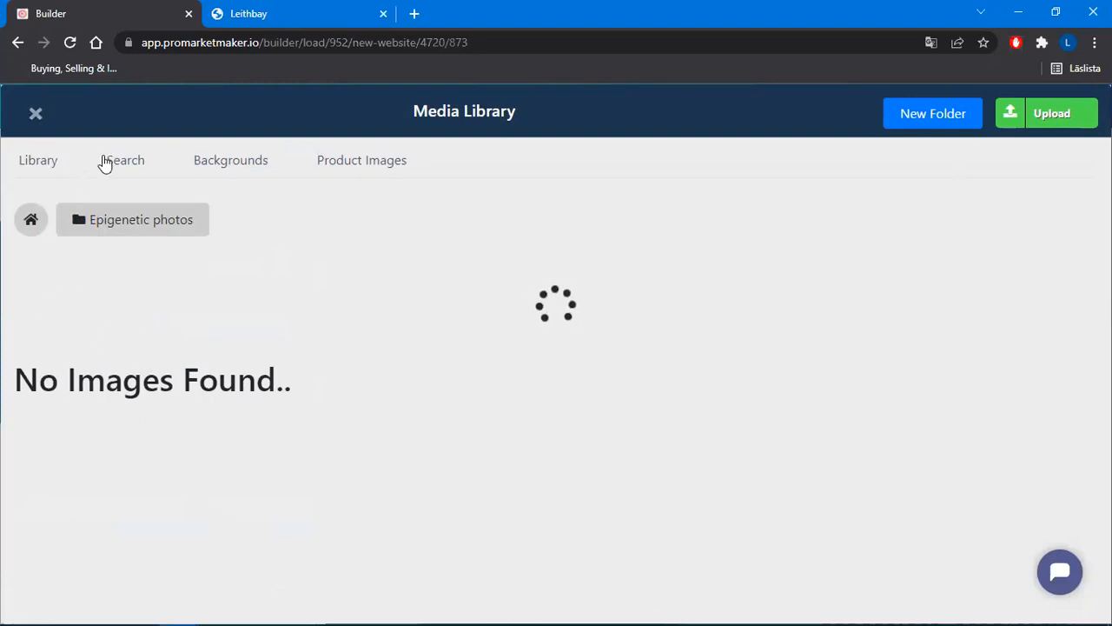
{"action": "left_click", "coordinate": [131, 165]}
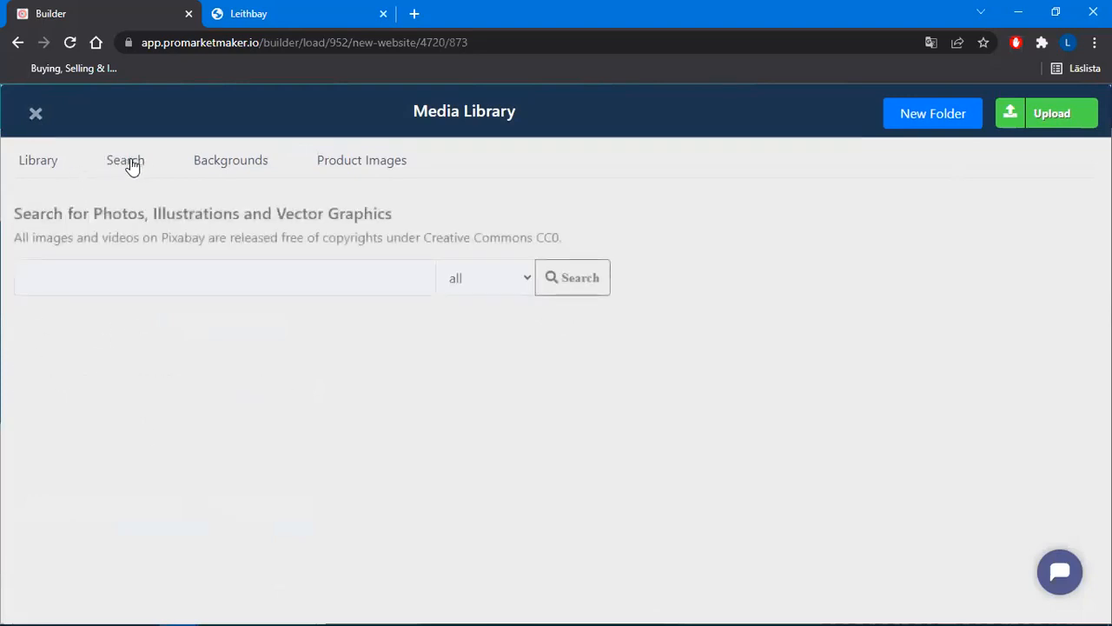
{"action": "left_click", "coordinate": [133, 277]}
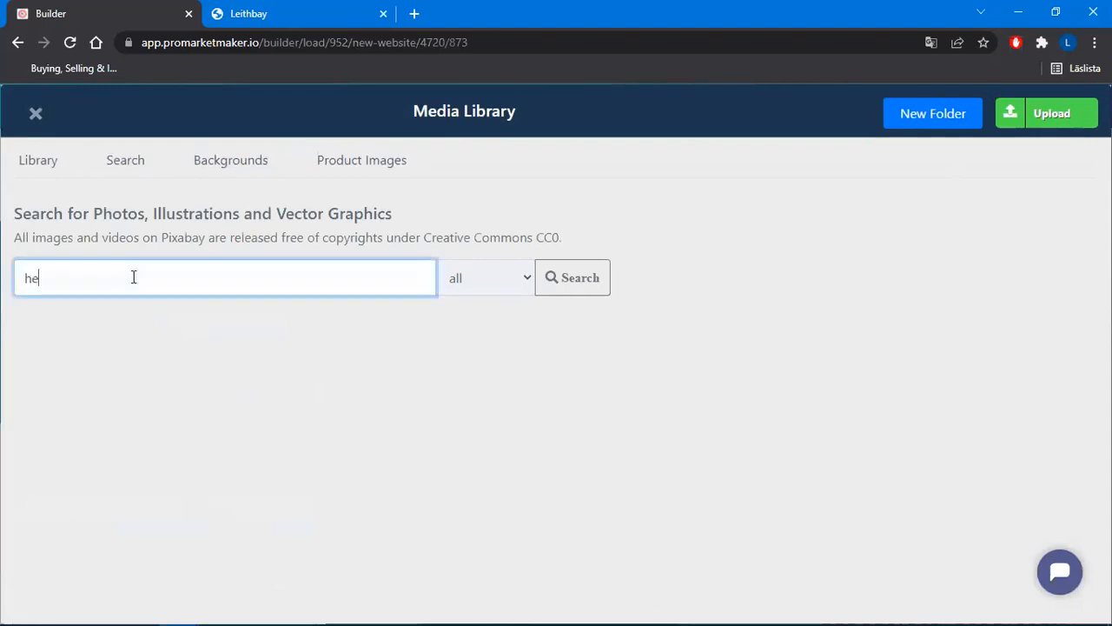
{"action": "key", "text": "Return"}
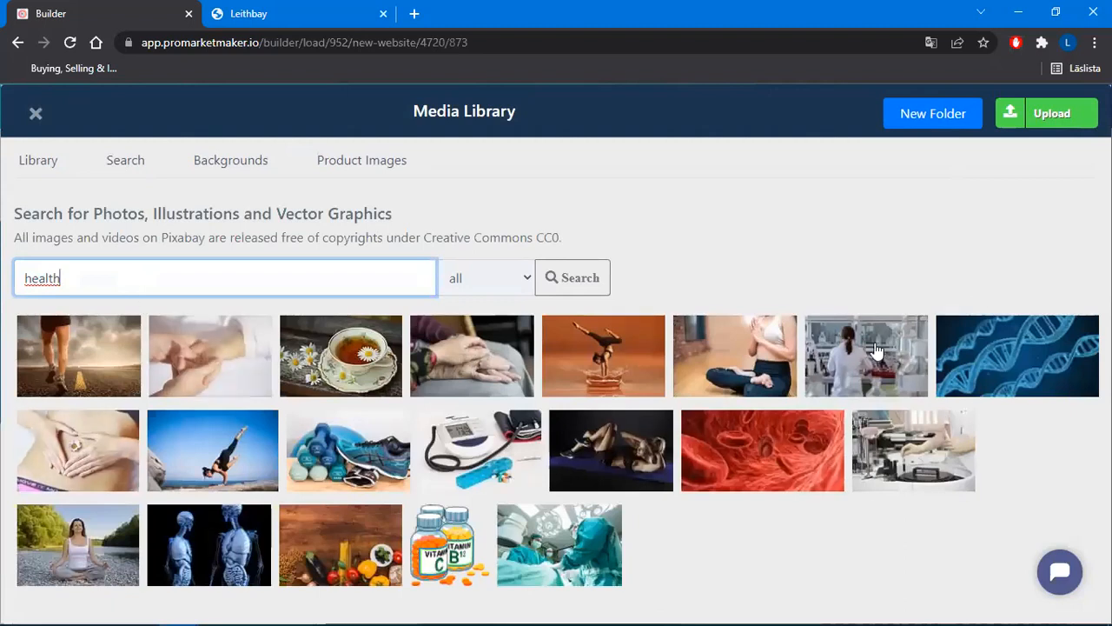
{"action": "left_click", "coordinate": [1017, 380]}
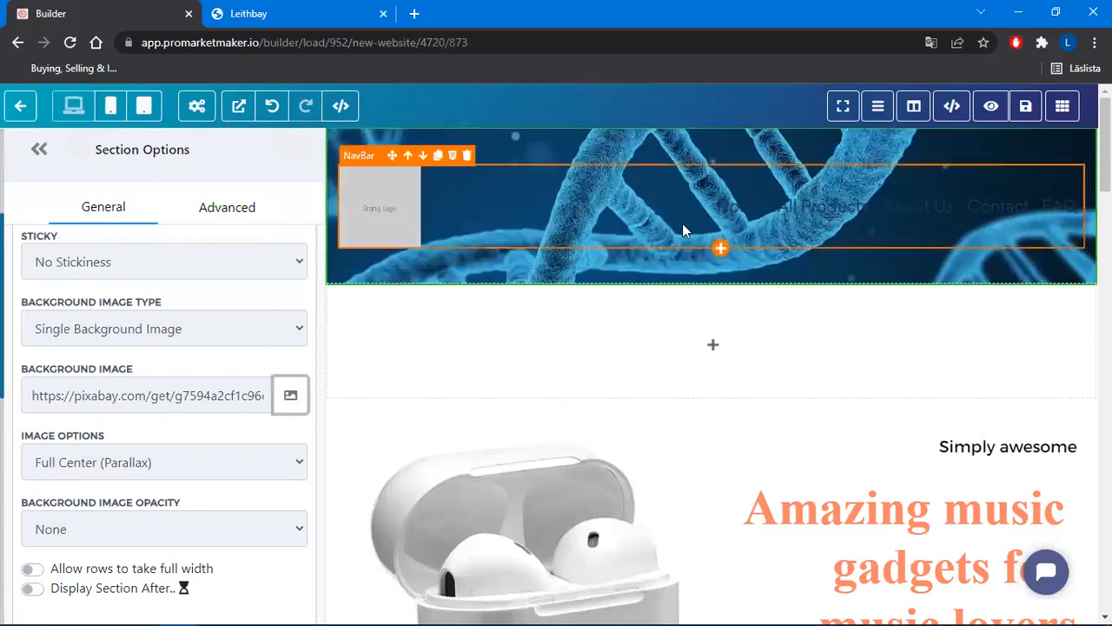
{"action": "scroll", "coordinate": [682, 224], "scroll_direction": "down", "scroll_amount": 1}
{"action": "scroll", "coordinate": [683, 249], "scroll_direction": "up", "scroll_amount": 1}
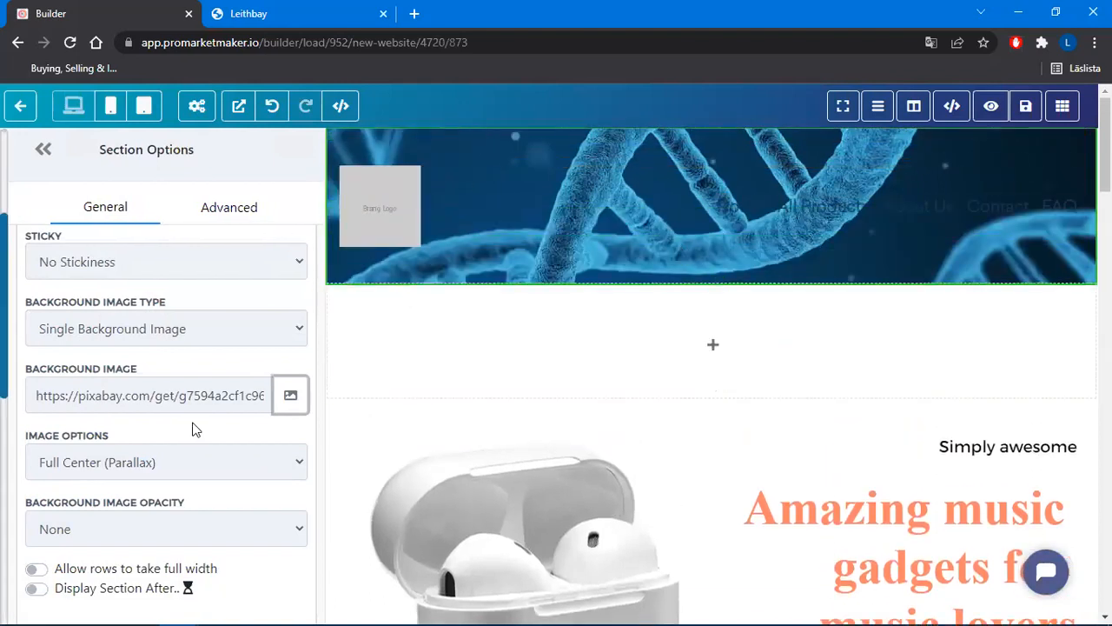
Try the Full Center image option for the navbar section's background image
{"action": "scroll", "coordinate": [174, 434], "scroll_direction": "down", "scroll_amount": 1}
{"action": "left_click_drag", "start_coordinate": [27, 352], "coordinate": [125, 361]}
{"action": "left_click", "coordinate": [168, 350]}
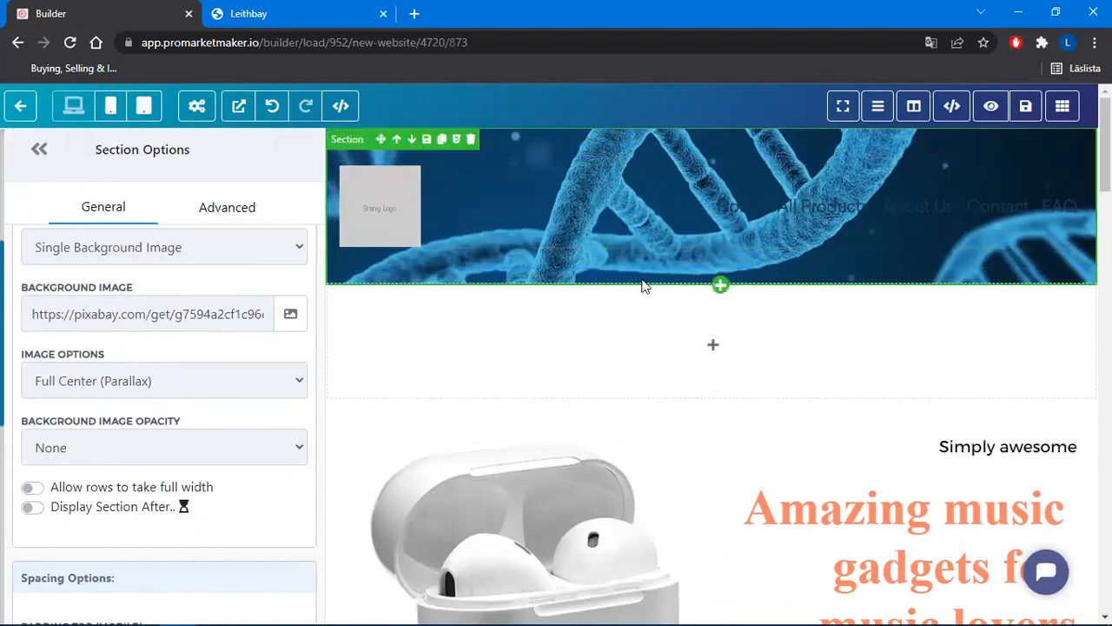
{"action": "scroll", "coordinate": [748, 344], "scroll_direction": "down", "scroll_amount": 2}
{"action": "scroll", "coordinate": [743, 348], "scroll_direction": "up", "scroll_amount": 2}
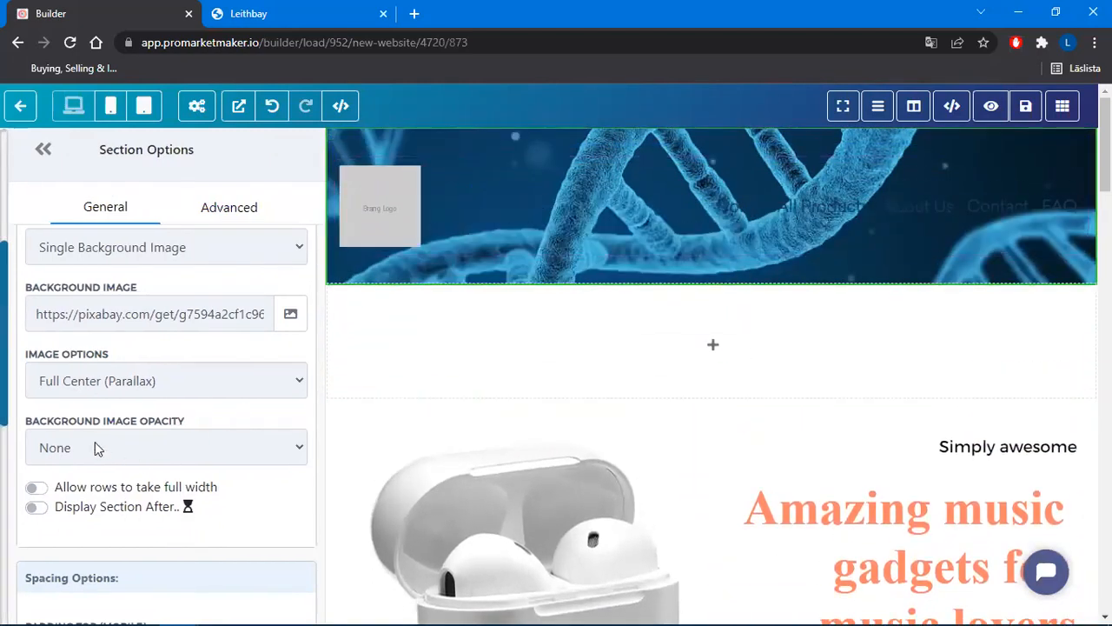
{"action": "left_click", "coordinate": [134, 381]}
{"action": "left_click", "coordinate": [108, 427]}
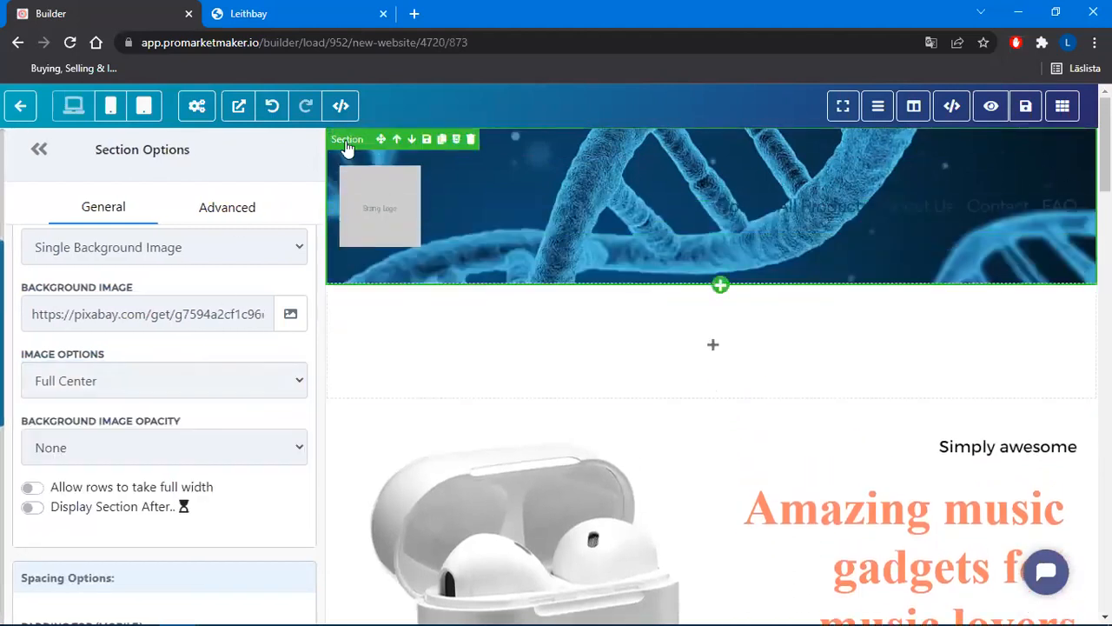
{"action": "left_click", "coordinate": [150, 382]}
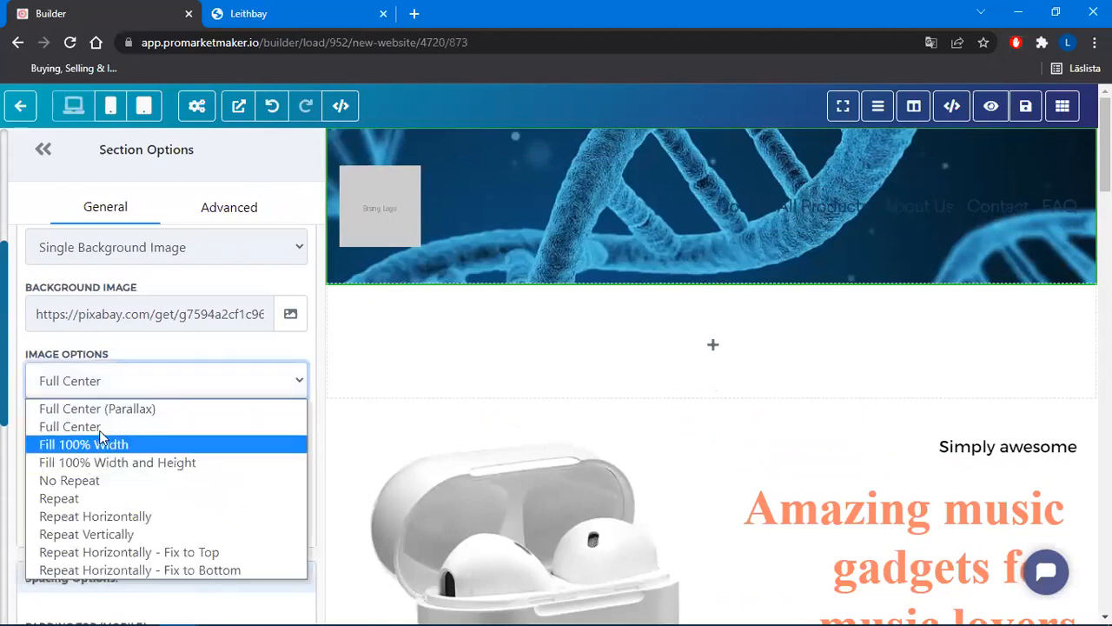
{"action": "left_click", "coordinate": [103, 427]}
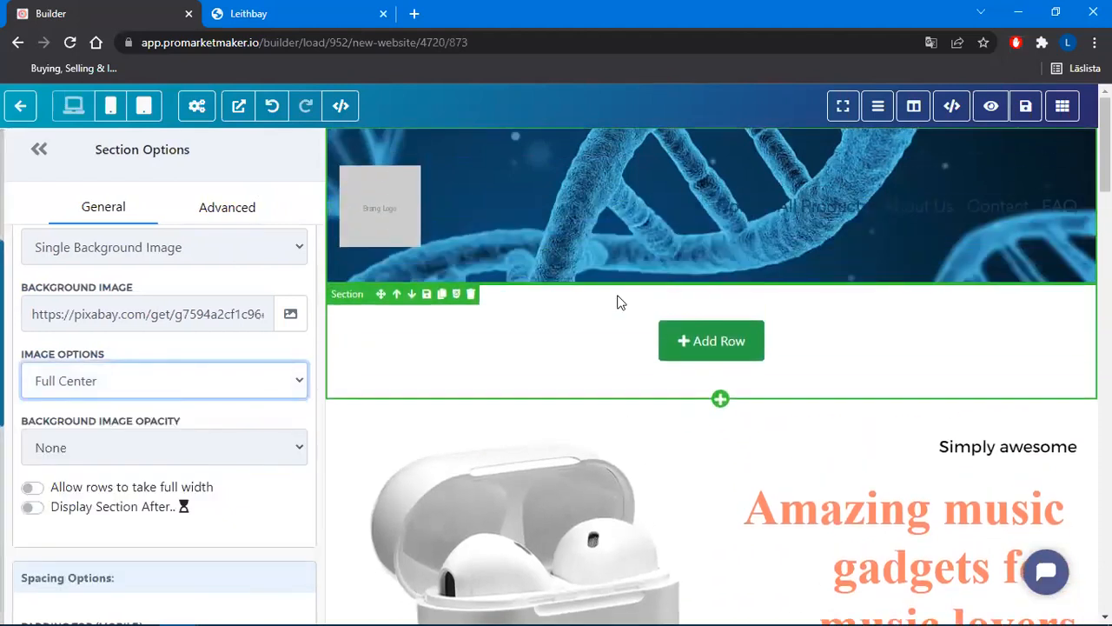
Try the Fill 100% Width image option on the navbar section's background and return it to Full Center (Parallax)
{"action": "left_click", "coordinate": [95, 389]}
{"action": "left_click", "coordinate": [103, 411]}
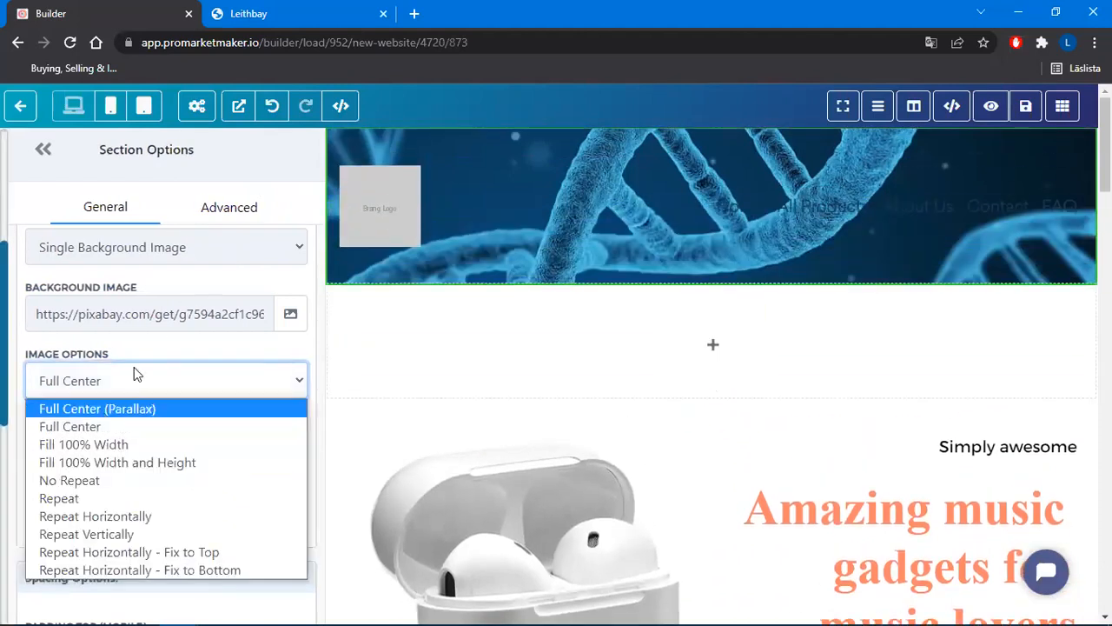
{"action": "left_click", "coordinate": [134, 368]}
{"action": "key", "text": "Return"}
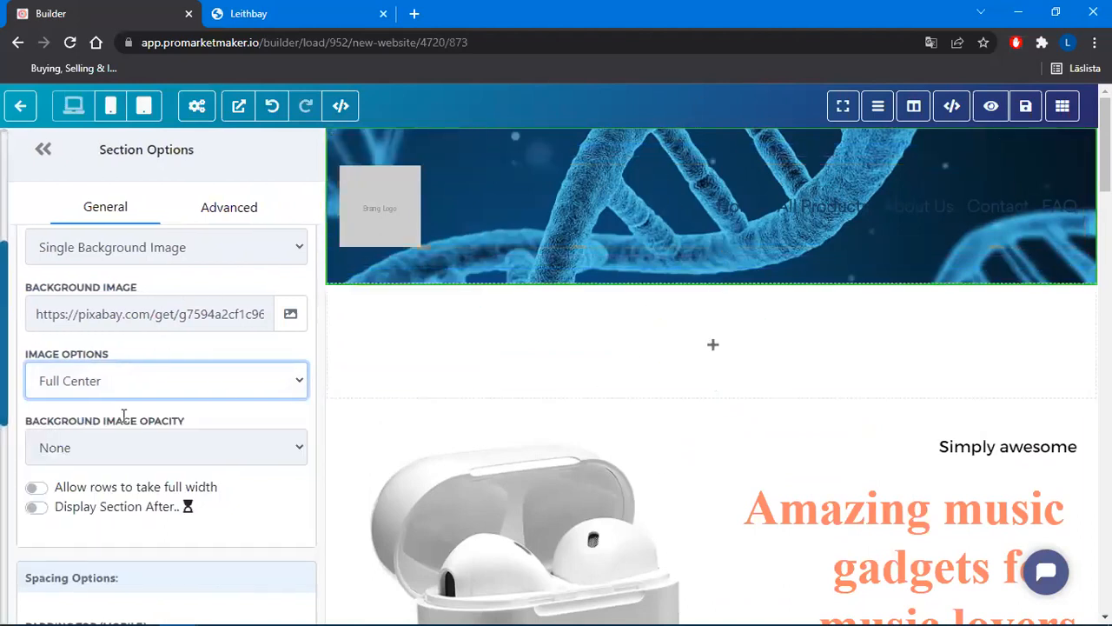
{"action": "left_click", "coordinate": [168, 378]}
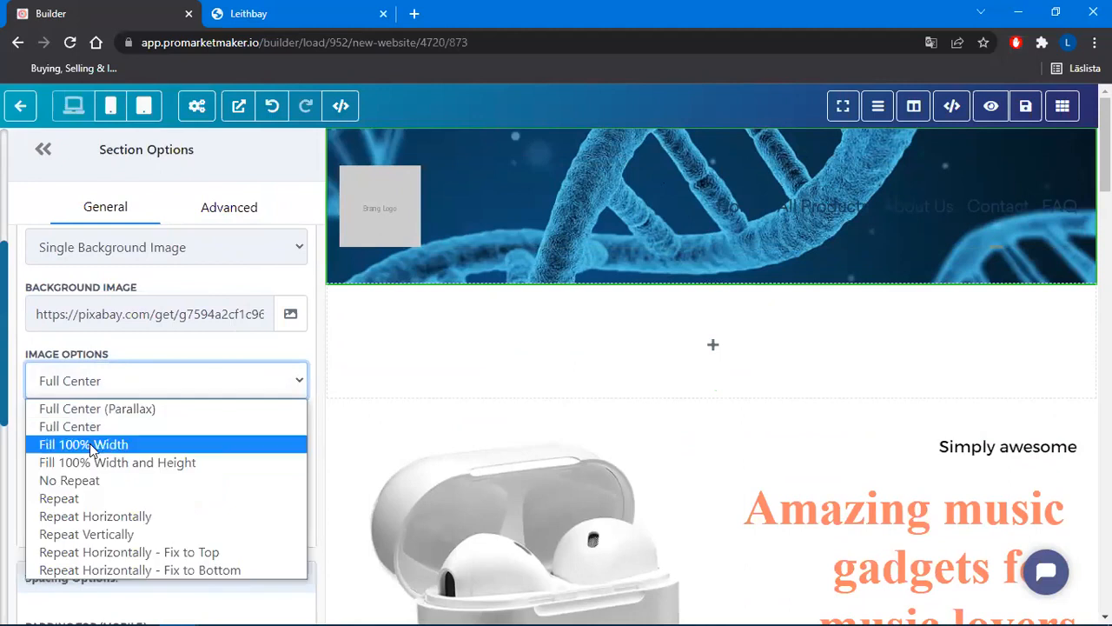
{"action": "left_click", "coordinate": [108, 446]}
{"action": "left_click", "coordinate": [221, 380]}
{"action": "left_click", "coordinate": [136, 405]}
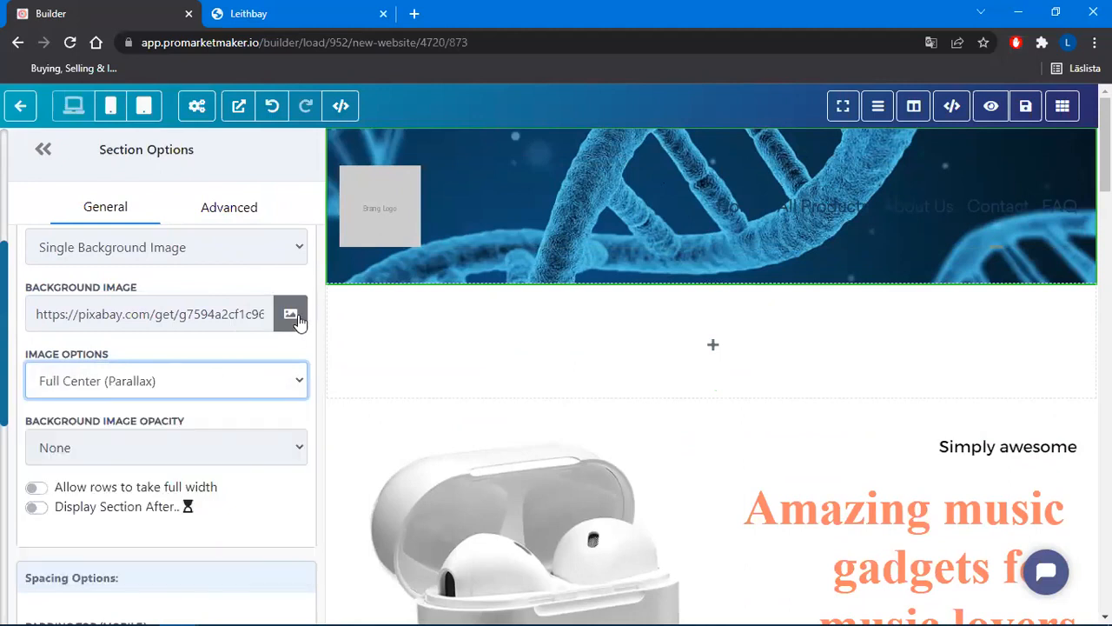
{"action": "left_click", "coordinate": [290, 313]}
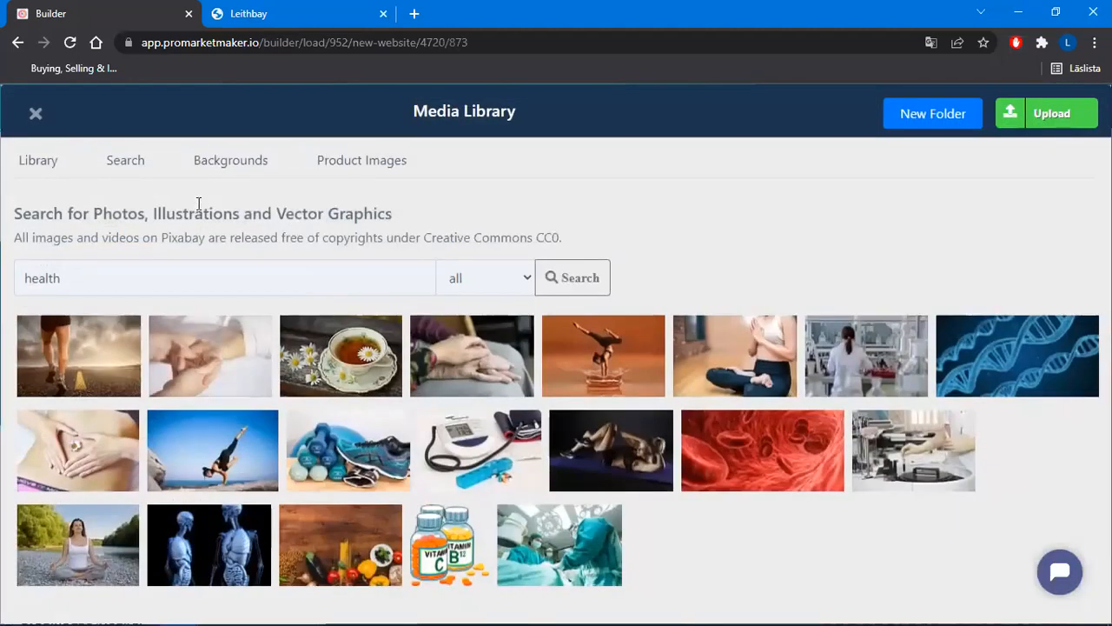
{"action": "left_click", "coordinate": [21, 161]}
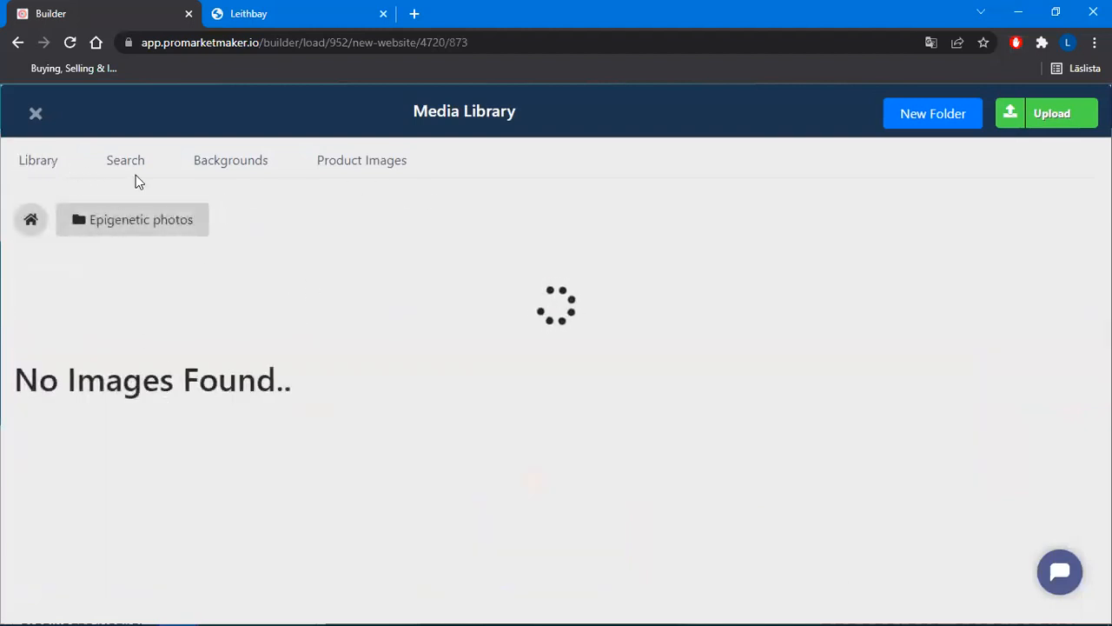
{"action": "left_click", "coordinate": [35, 113]}
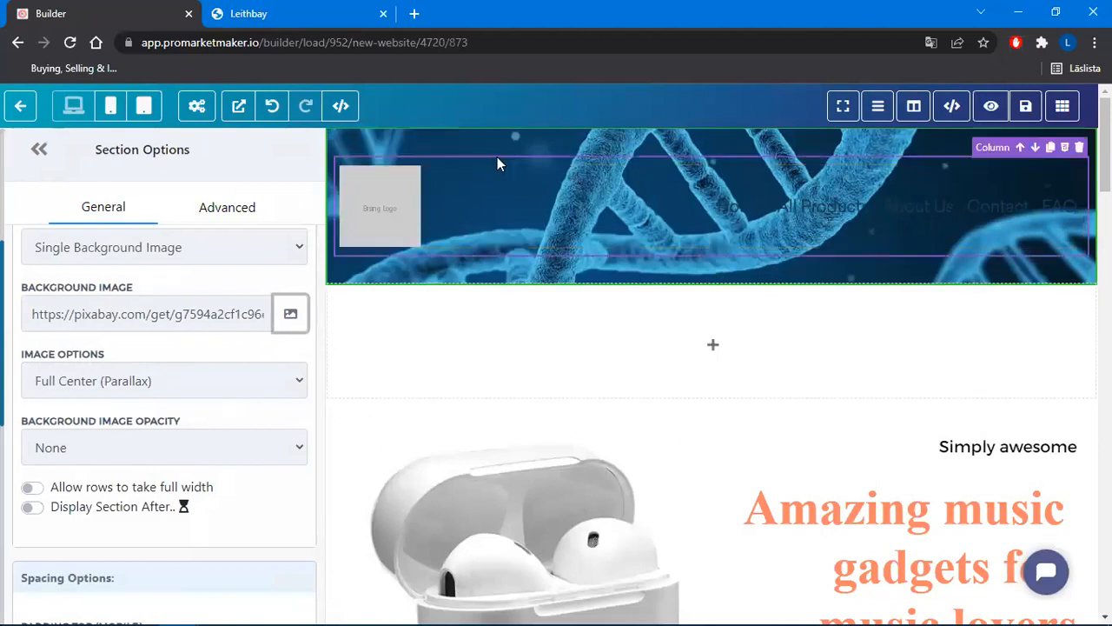
{"action": "scroll", "coordinate": [154, 389], "scroll_direction": "down", "scroll_amount": 4}
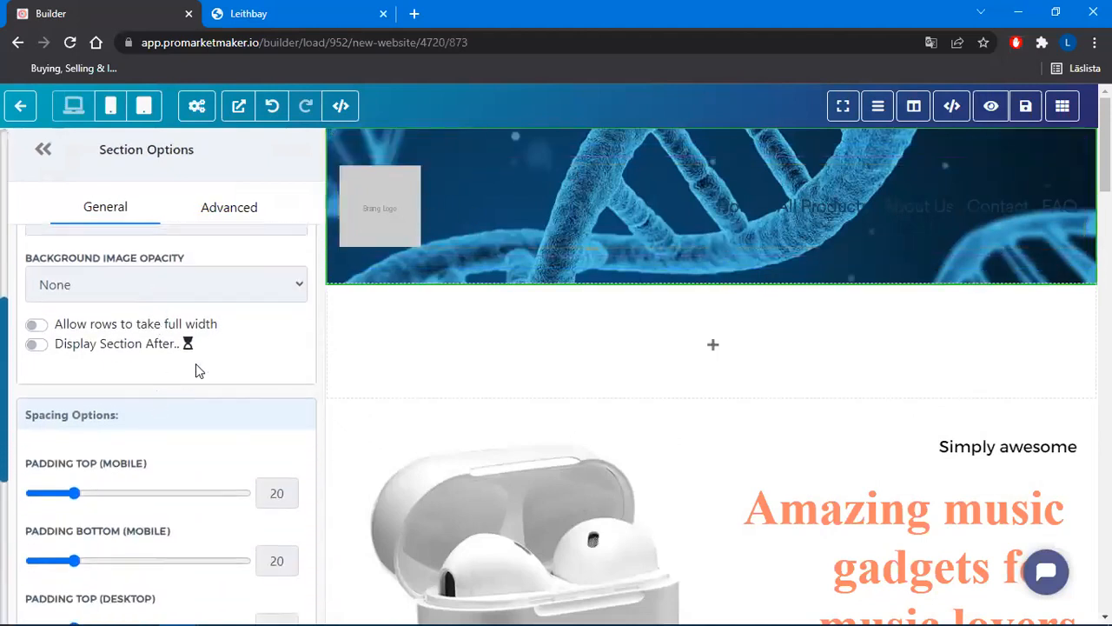
{"action": "scroll", "coordinate": [196, 372], "scroll_direction": "down", "scroll_amount": 4}
{"action": "scroll", "coordinate": [195, 372], "scroll_direction": "up", "scroll_amount": 5}
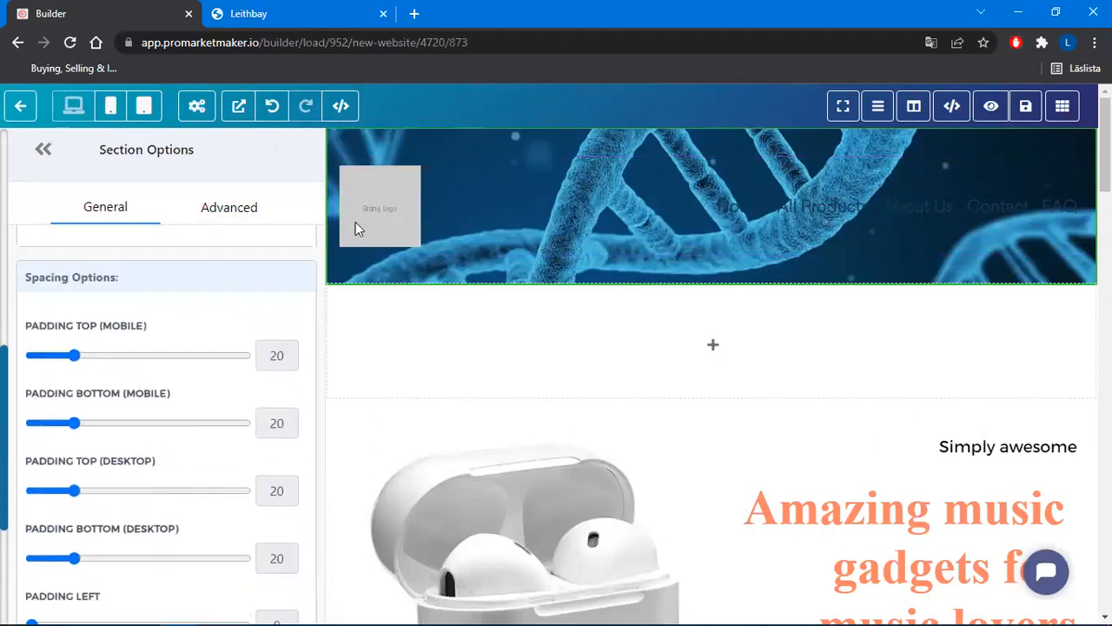
Open the navbar's options and bring up the image picker for its brand logo
{"action": "left_click", "coordinate": [378, 169]}
{"action": "scroll", "coordinate": [193, 331], "scroll_direction": "down", "scroll_amount": 3}
{"action": "scroll", "coordinate": [192, 331], "scroll_direction": "down", "scroll_amount": 8}
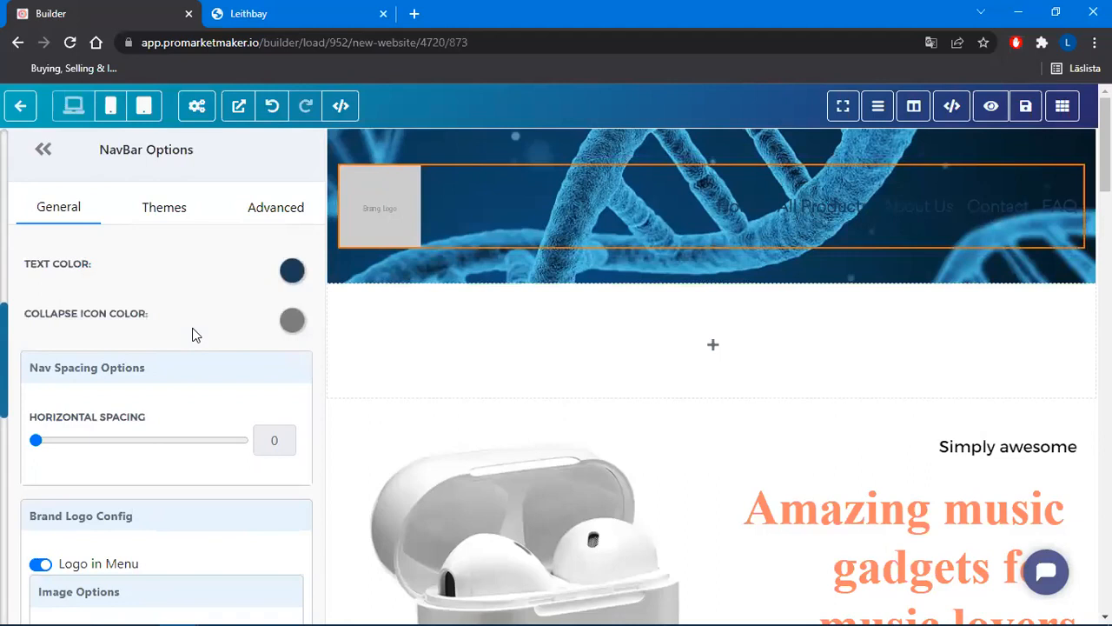
{"action": "scroll", "coordinate": [192, 328], "scroll_direction": "down", "scroll_amount": 2}
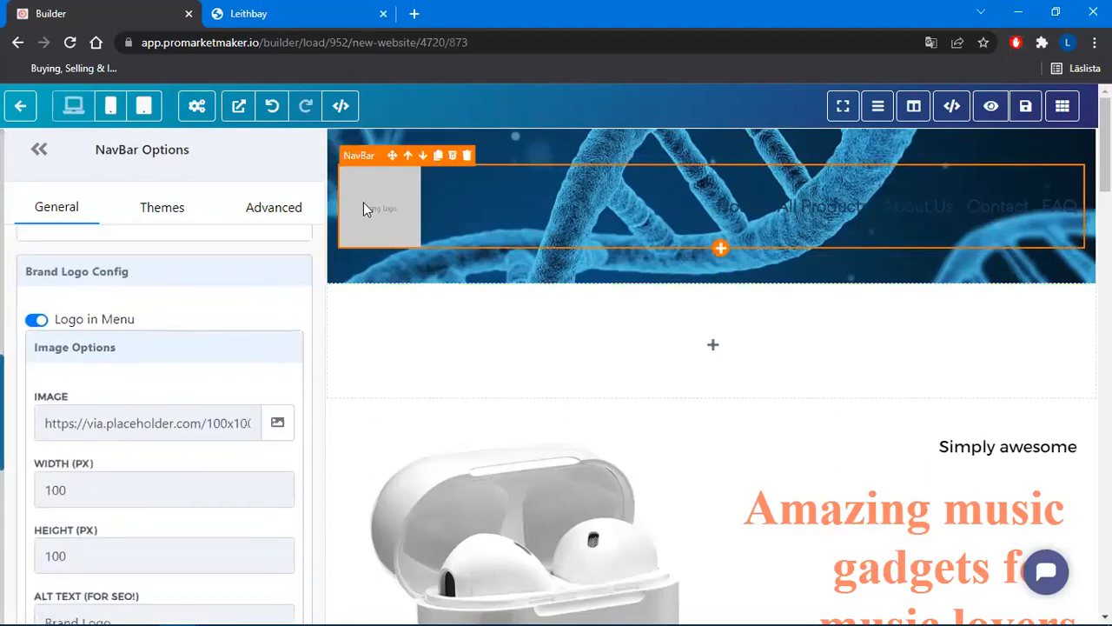
{"action": "left_click", "coordinate": [277, 423]}
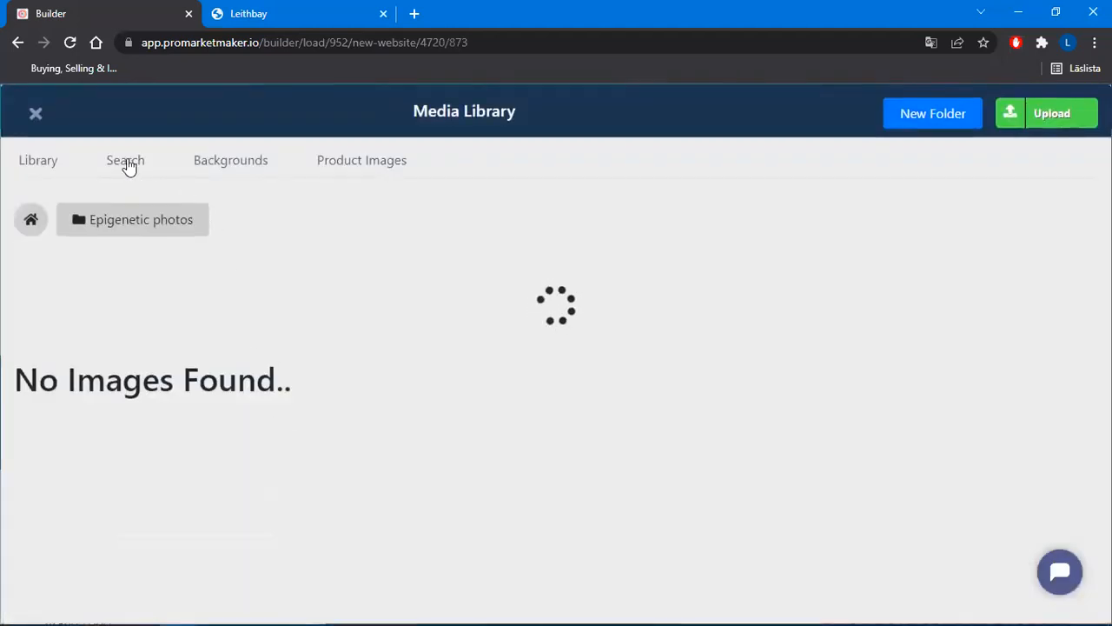
Search the media library's stock images for "health" with the image type limited to vector
{"action": "left_click", "coordinate": [126, 164]}
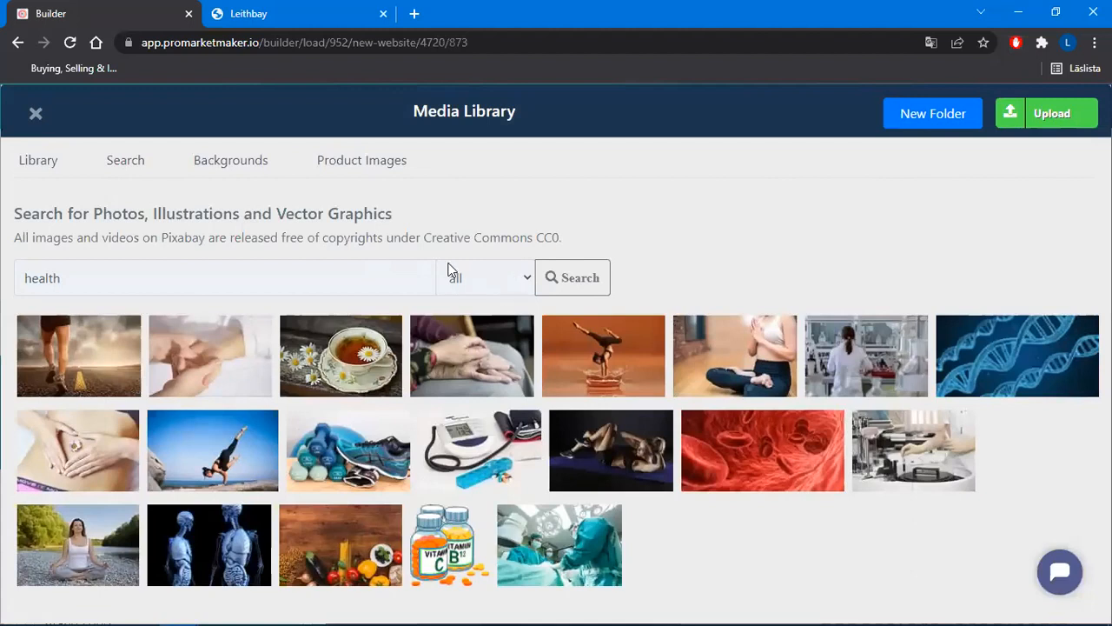
{"action": "left_click", "coordinate": [152, 280]}
{"action": "left_click_drag", "start_coordinate": [73, 275], "coordinate": [3, 284]}
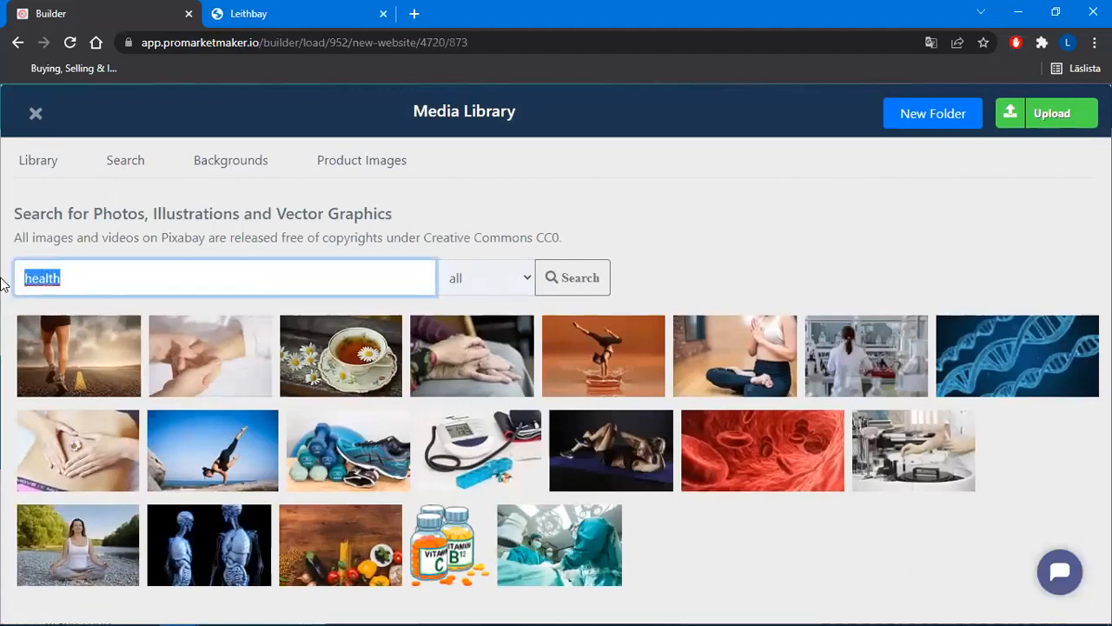
{"action": "left_click", "coordinate": [510, 281]}
{"action": "left_click", "coordinate": [470, 359]}
{"action": "left_click", "coordinate": [593, 285]}
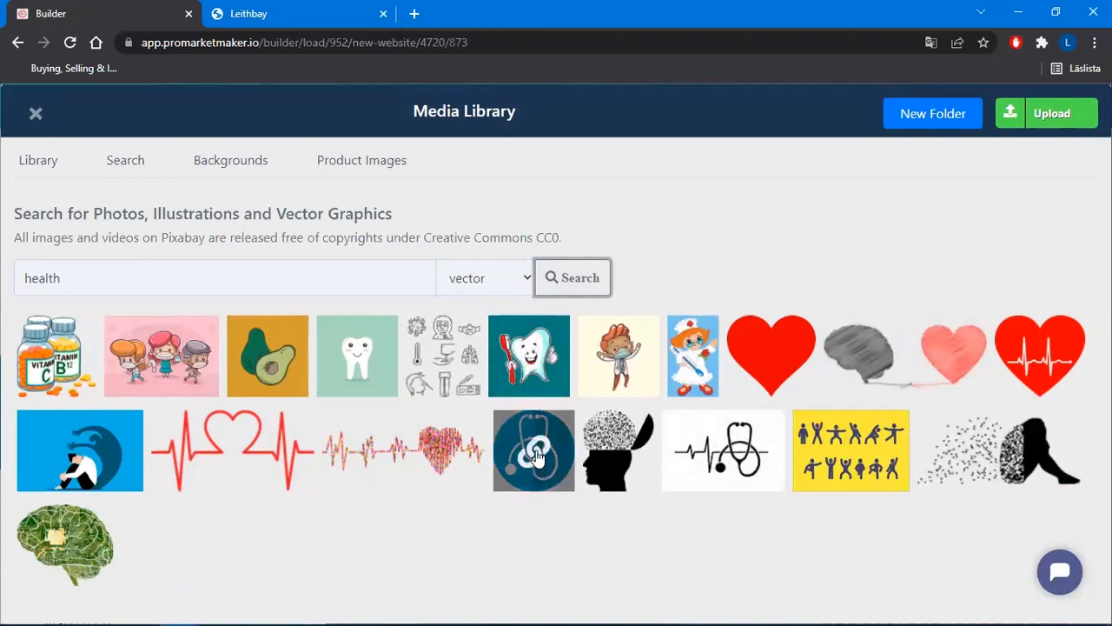
Try the heartbeat-and-stethoscope drawing as the brand logo, and replace it with the round blue stethoscope icon
{"action": "left_click", "coordinate": [722, 460]}
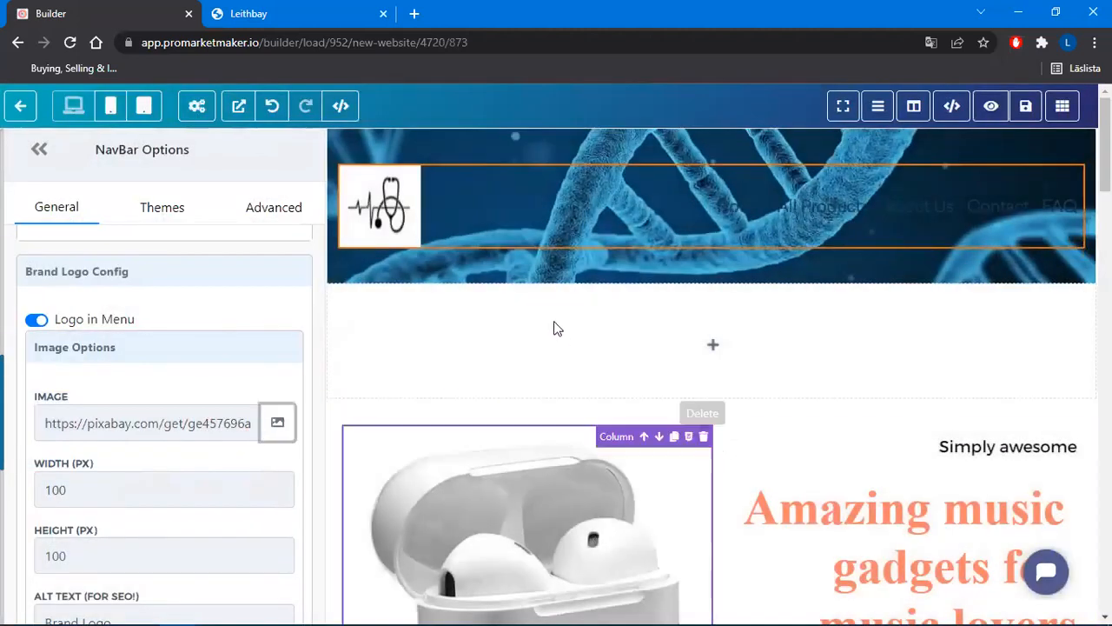
{"action": "left_click", "coordinate": [283, 425]}
{"action": "left_click", "coordinate": [533, 457]}
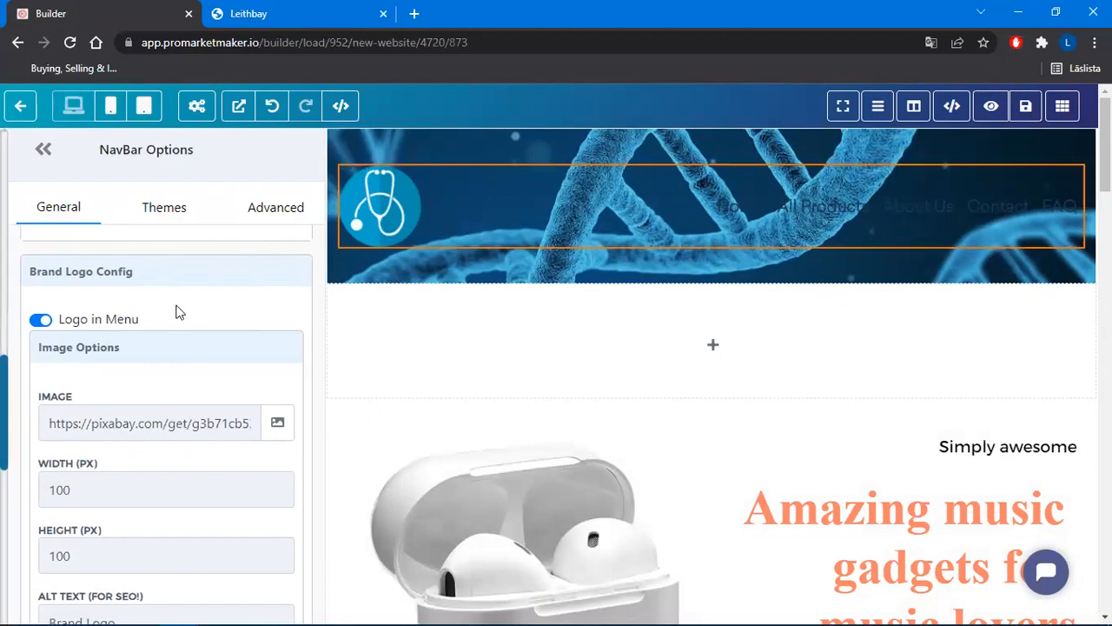
Set the navbar's text color to white
{"action": "scroll", "coordinate": [178, 313], "scroll_direction": "down", "scroll_amount": 5}
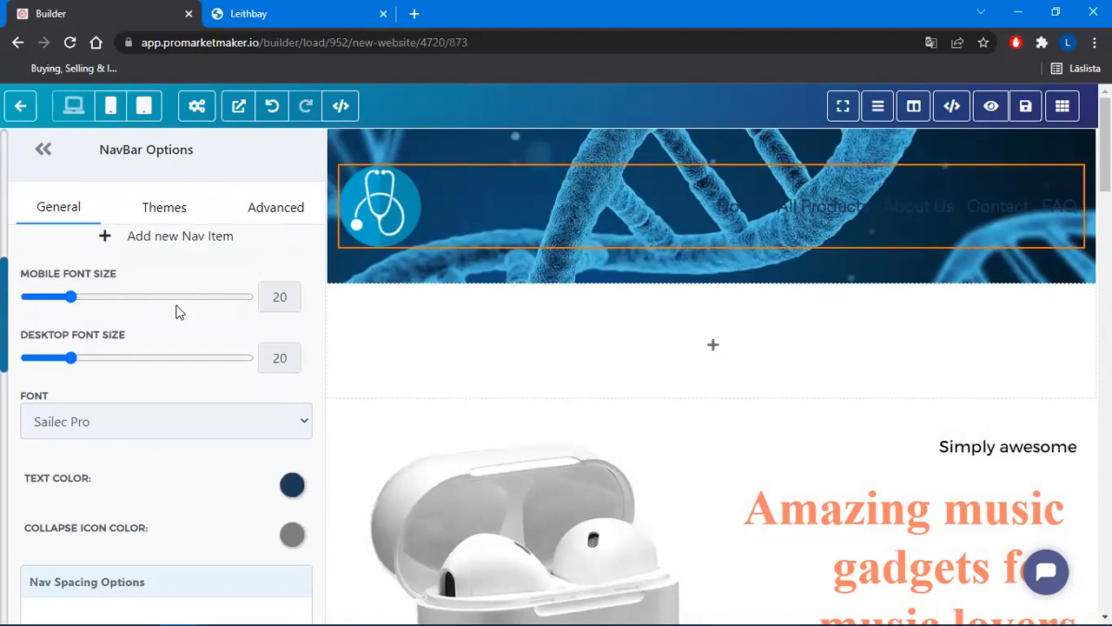
{"action": "scroll", "coordinate": [130, 374], "scroll_direction": "down", "scroll_amount": 1}
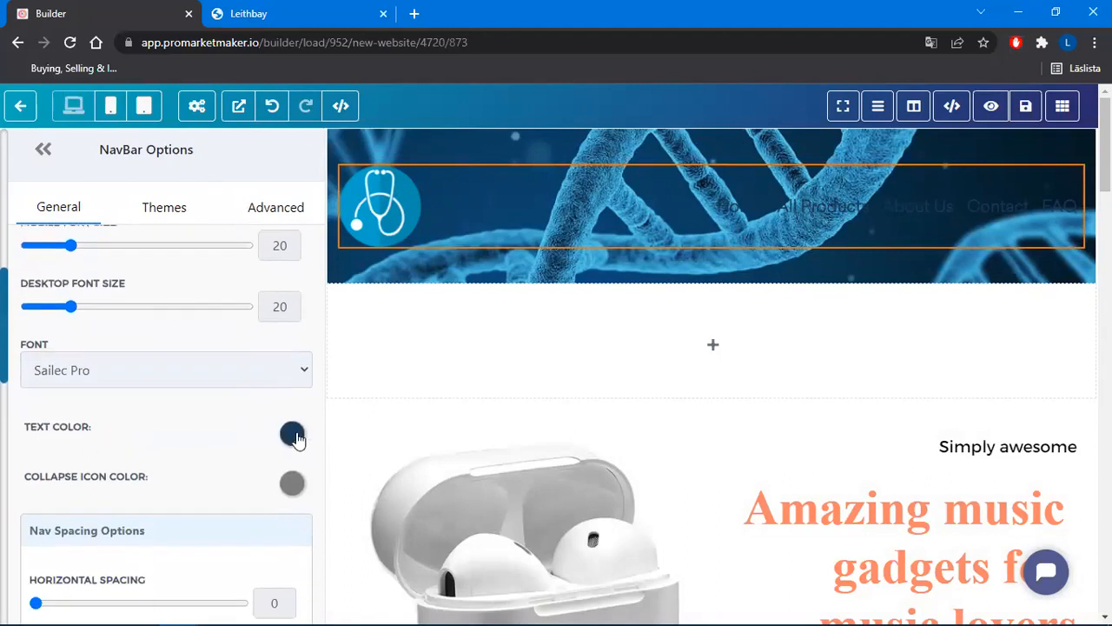
{"action": "left_click", "coordinate": [293, 434]}
{"action": "left_click", "coordinate": [51, 476]}
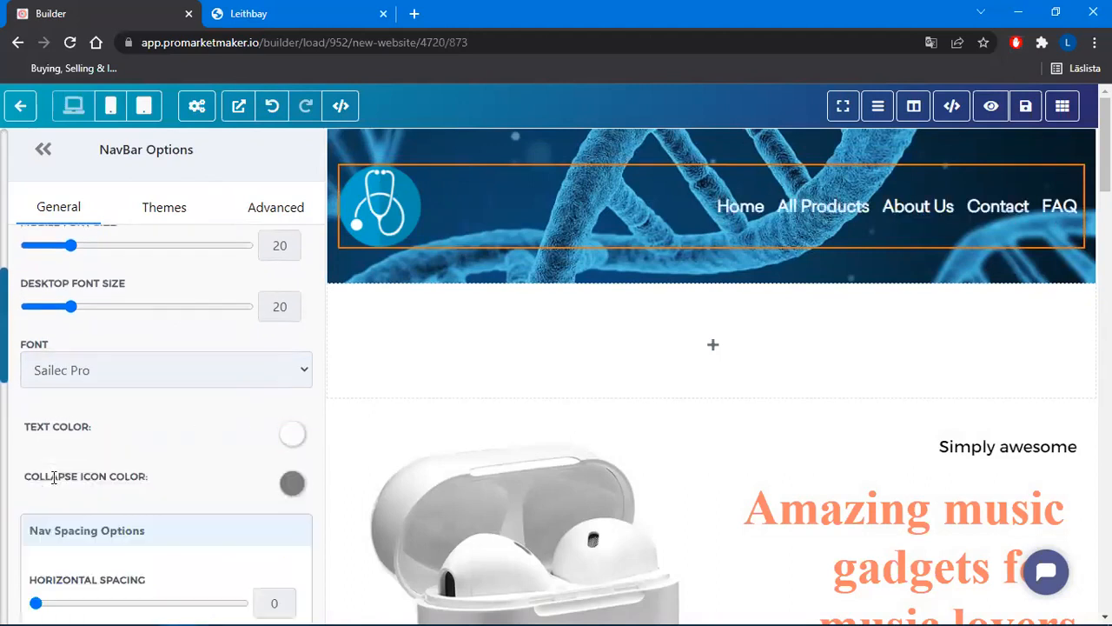
Try bright green as the navbar's text color and return it to white
{"action": "left_click", "coordinate": [293, 436]}
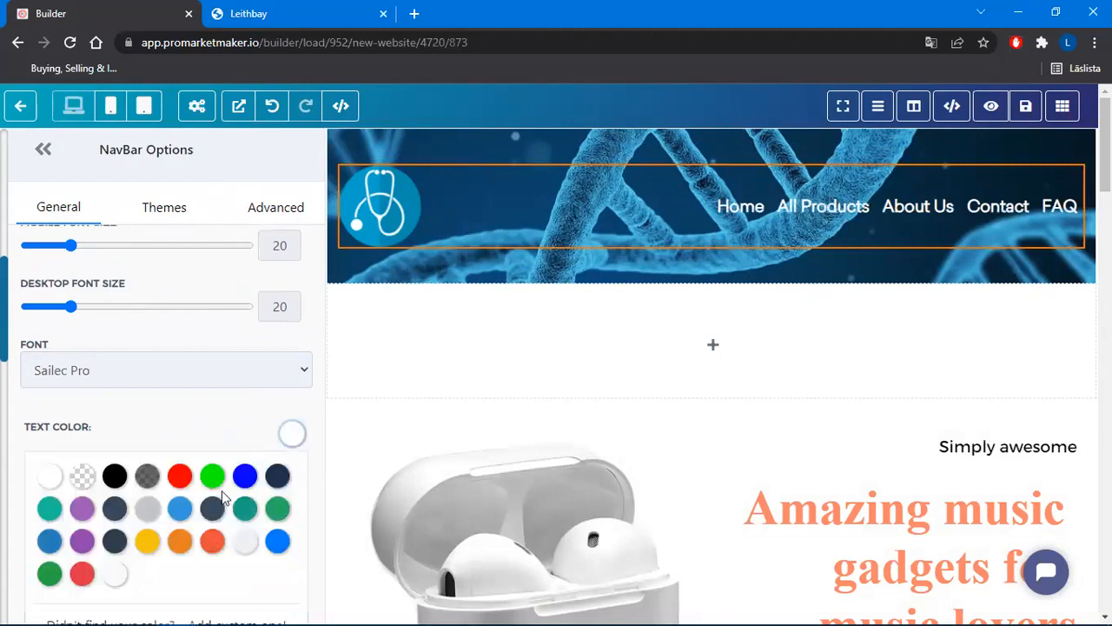
{"action": "left_click", "coordinate": [212, 477]}
{"action": "left_click", "coordinate": [293, 434]}
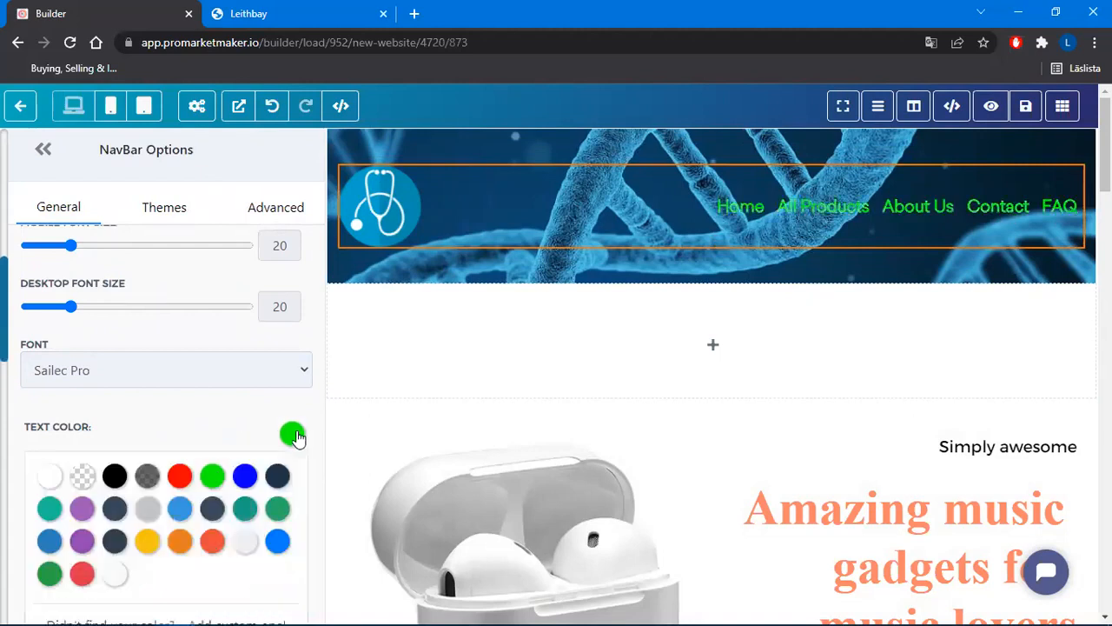
{"action": "left_click", "coordinate": [52, 477]}
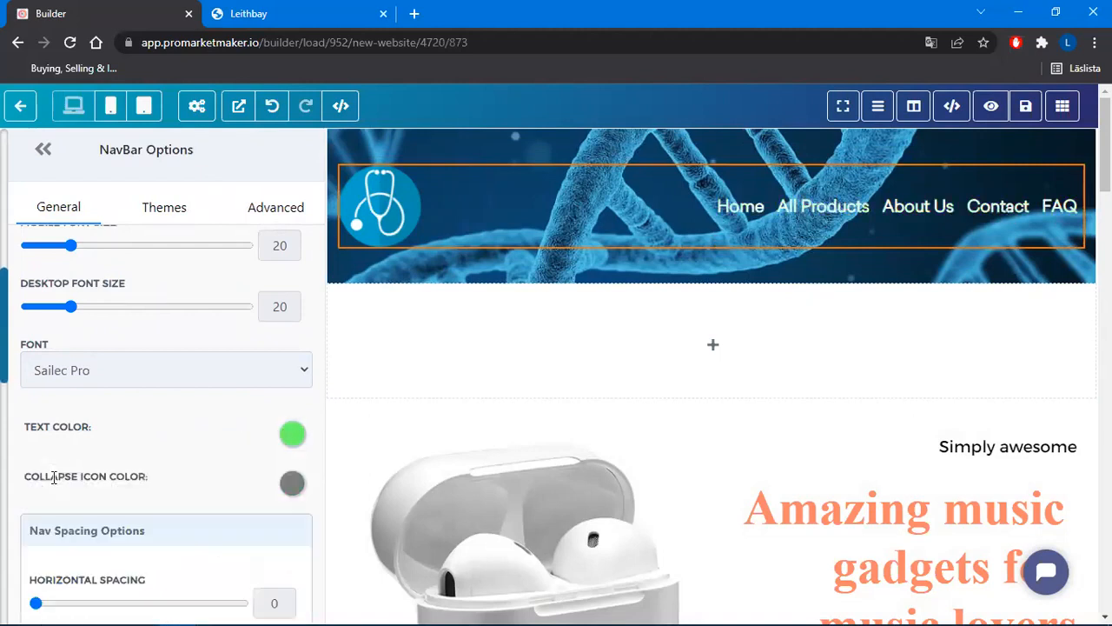
Save the section containing the navbar as a reusable section named "Navigation Menu"
{"action": "left_click", "coordinate": [566, 144]}
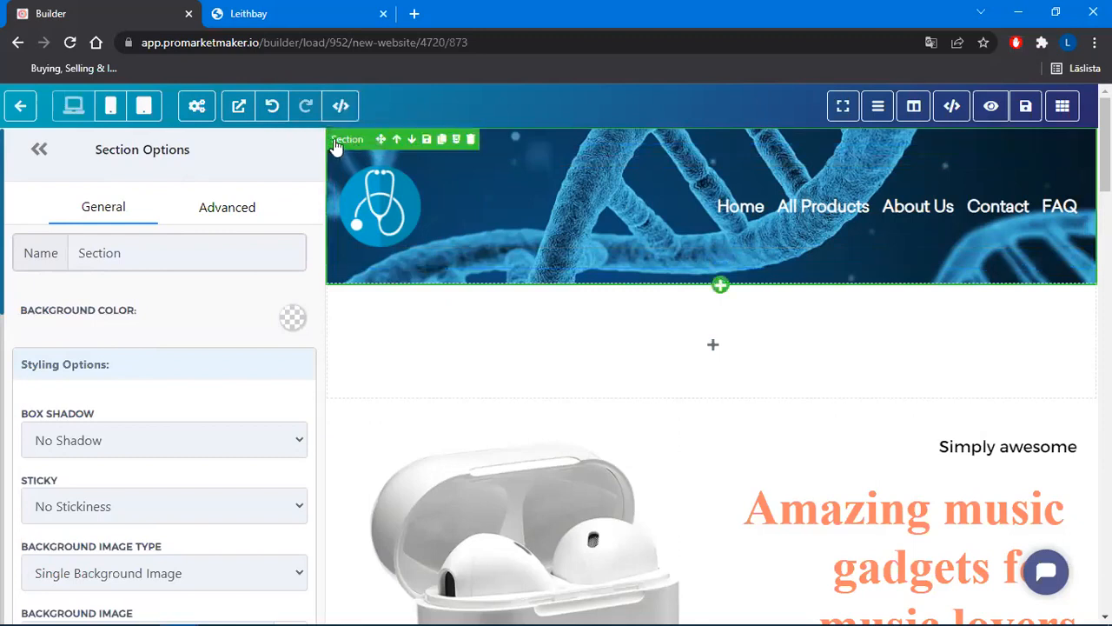
{"action": "left_click", "coordinate": [427, 140]}
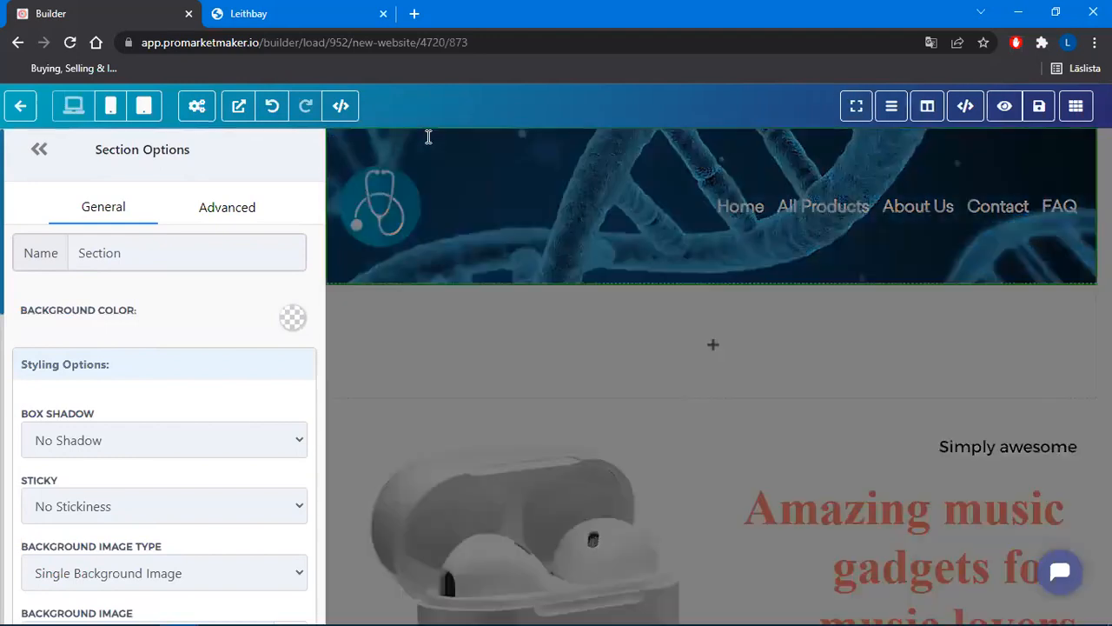
{"action": "left_click", "coordinate": [478, 193]}
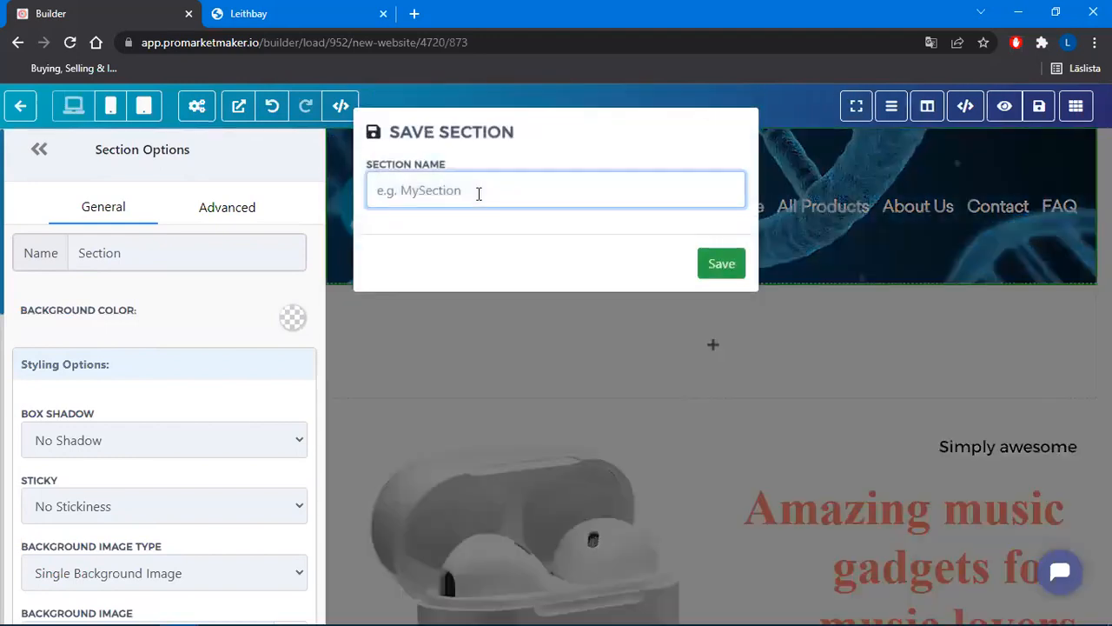
{"action": "type", "text": "Navigation Menu"}
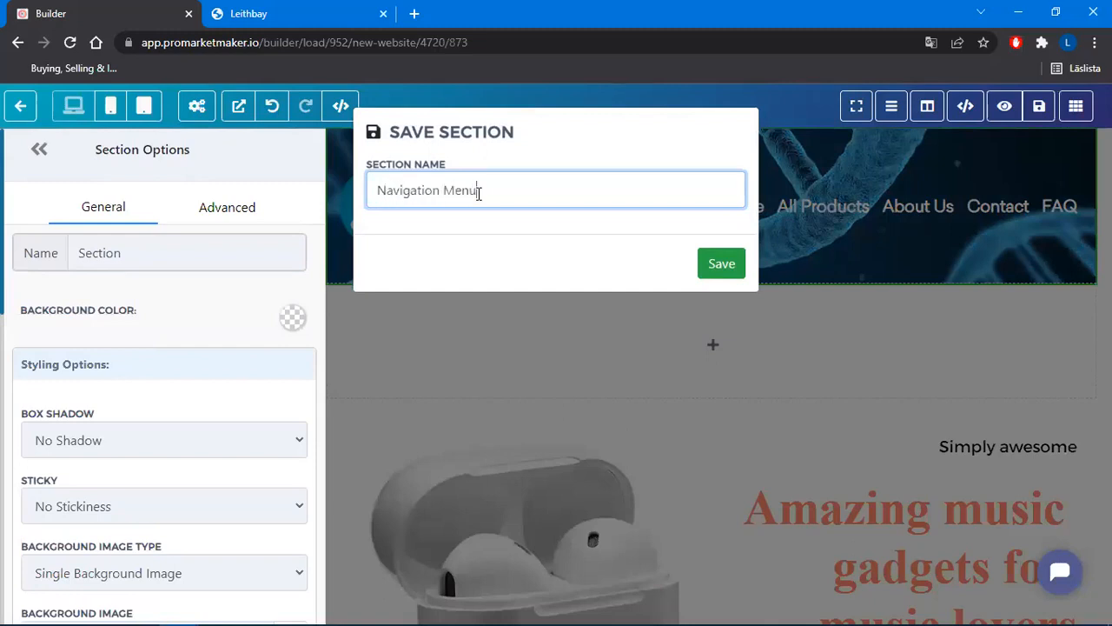
{"action": "left_click", "coordinate": [727, 267]}
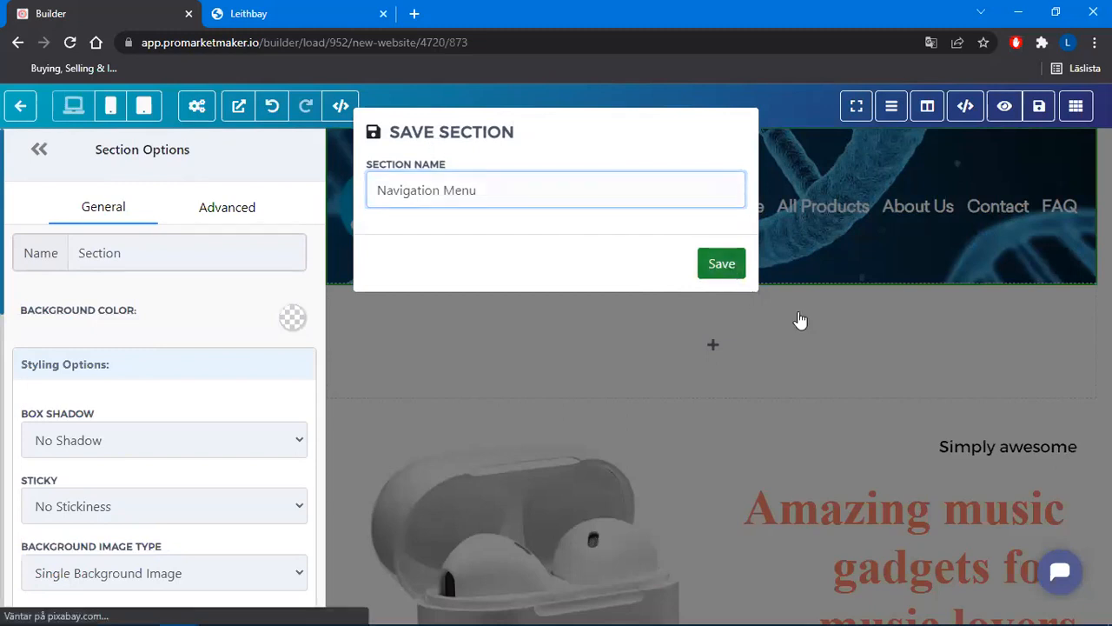
{"action": "key", "text": "Tab"}
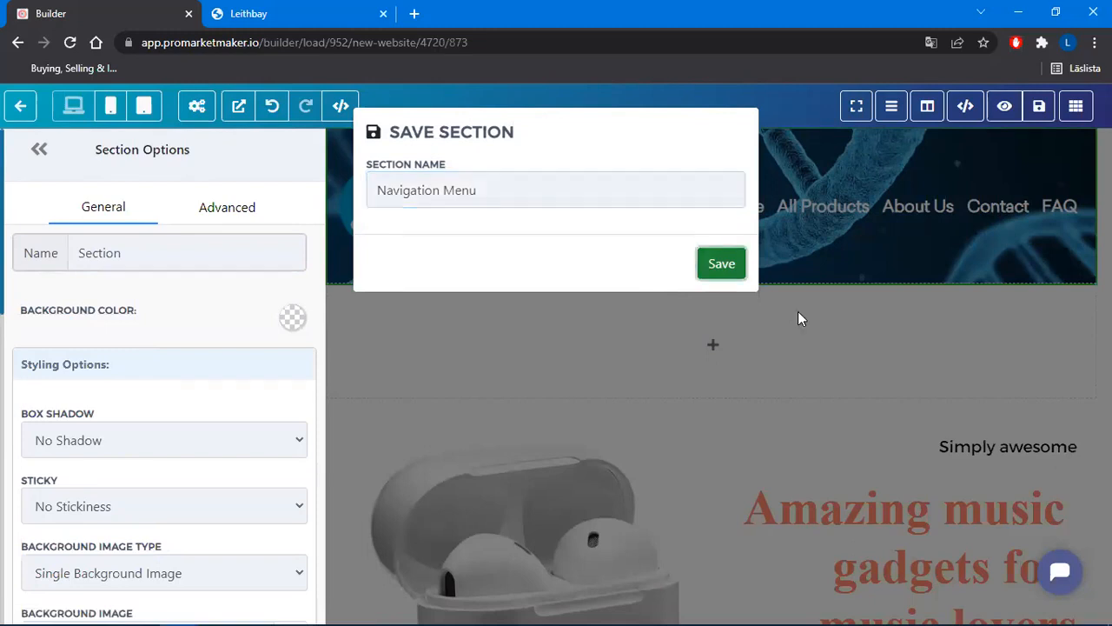
{"action": "left_click", "coordinate": [725, 274]}
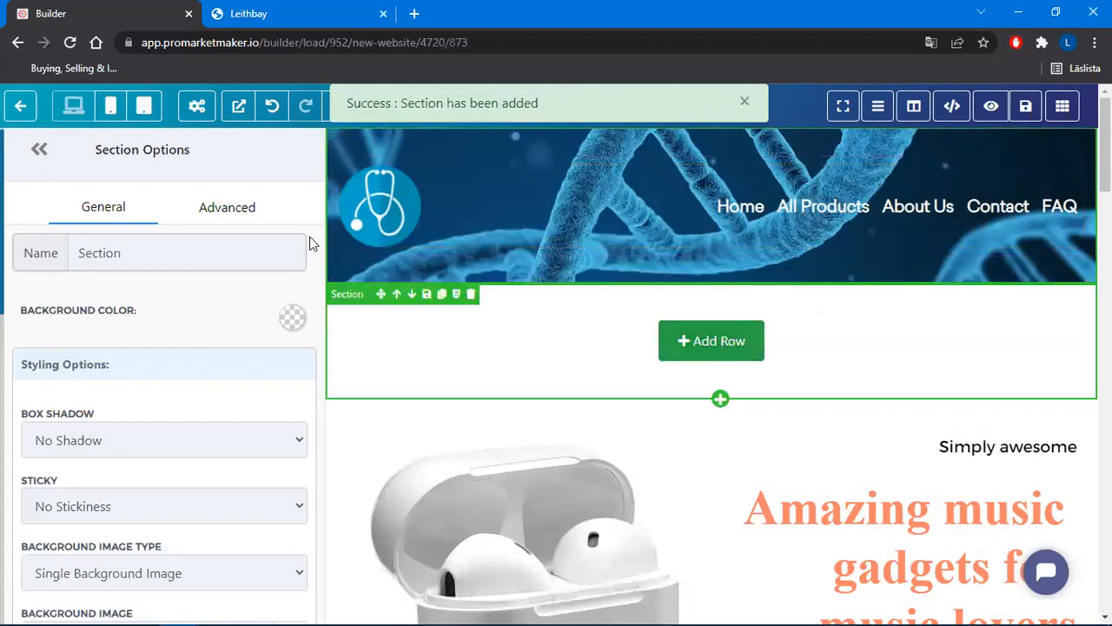
Insert the saved Navigation-menu layout as a new section below the empty section
{"action": "left_click", "coordinate": [721, 401]}
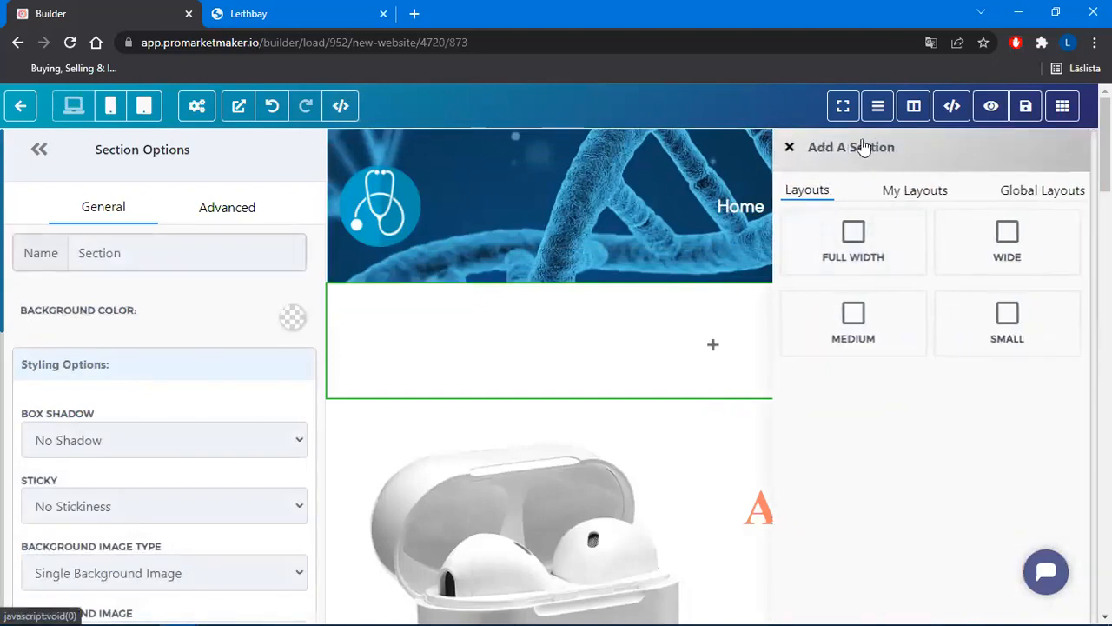
{"action": "left_click", "coordinate": [917, 191]}
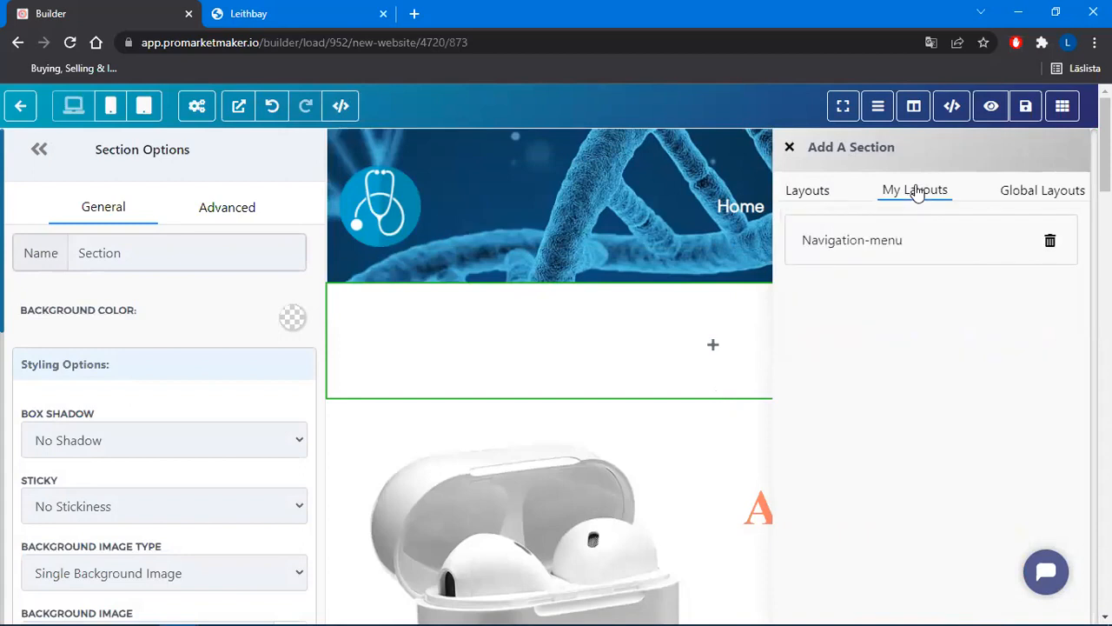
{"action": "left_click", "coordinate": [856, 243]}
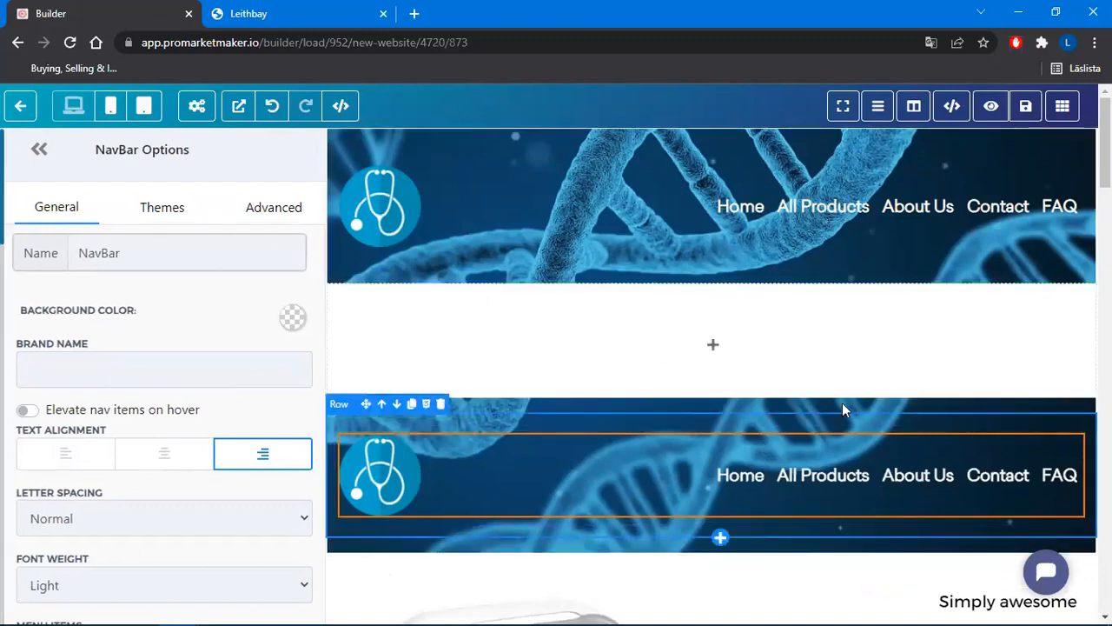
Delete the duplicate navigation section below the empty section
{"action": "scroll", "coordinate": [709, 404], "scroll_direction": "down", "scroll_amount": 1}
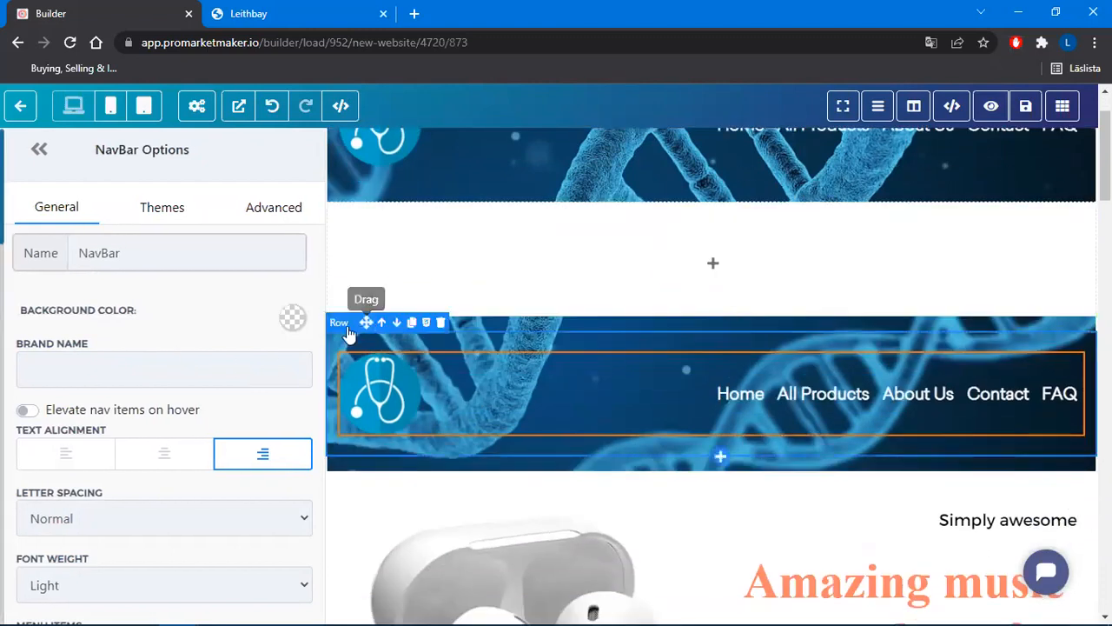
{"action": "left_click", "coordinate": [347, 337]}
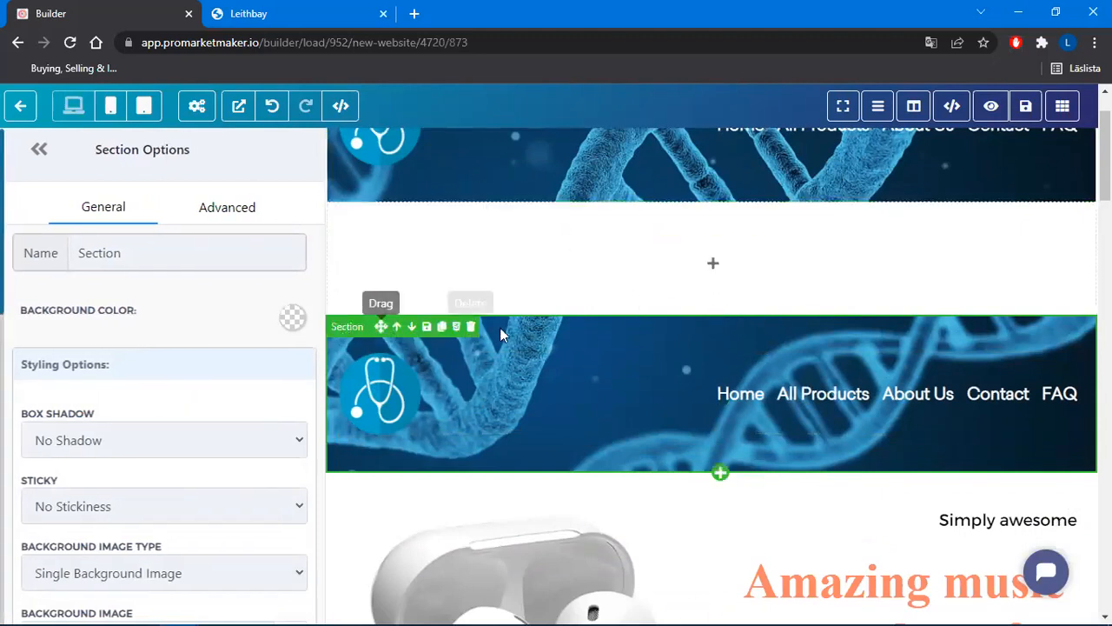
{"action": "left_click", "coordinate": [470, 327]}
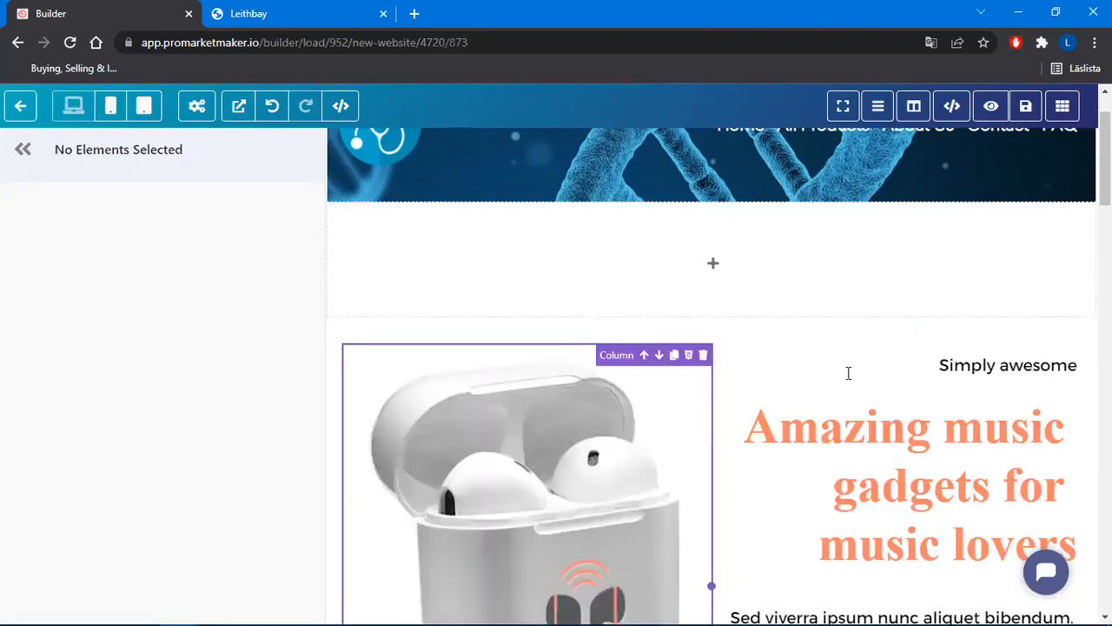
Add a two-column row to the empty section beneath the navigation menu
{"action": "scroll", "coordinate": [726, 396], "scroll_direction": "up", "scroll_amount": 1}
{"action": "mouse_move", "coordinate": [791, 322]}
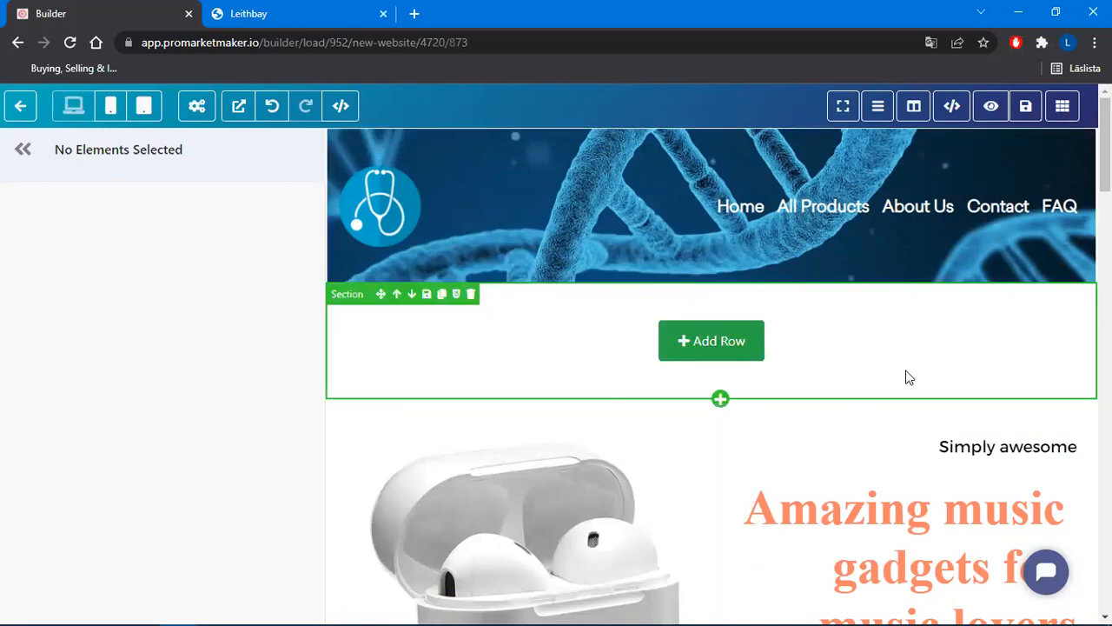
{"action": "scroll", "coordinate": [832, 236], "scroll_direction": "down", "scroll_amount": 3}
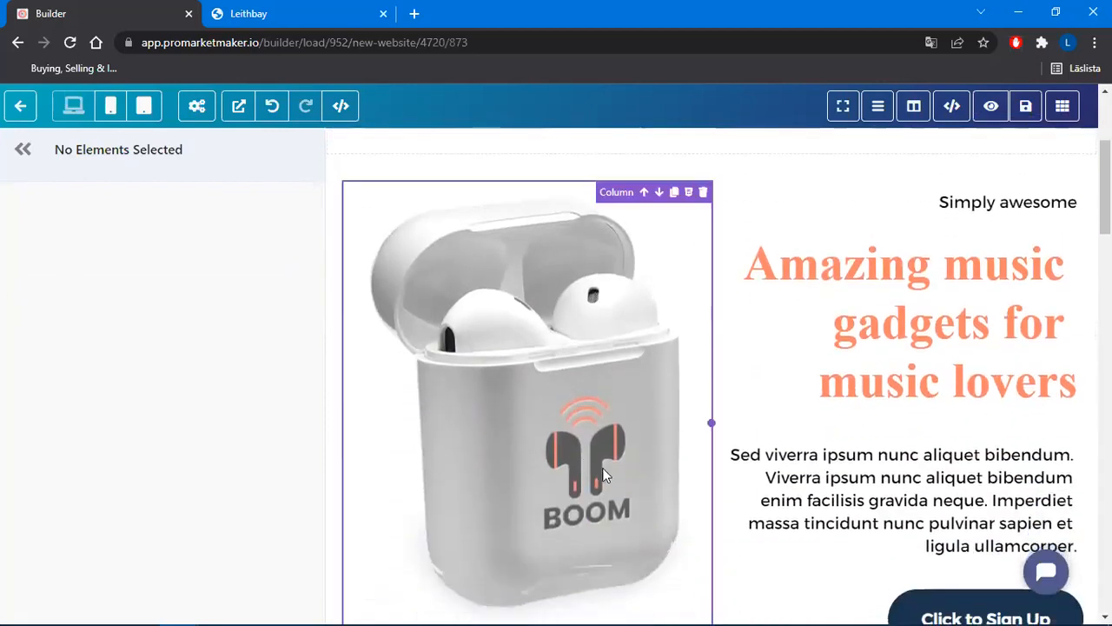
{"action": "scroll", "coordinate": [754, 405], "scroll_direction": "down", "scroll_amount": 3}
{"action": "scroll", "coordinate": [755, 404], "scroll_direction": "up", "scroll_amount": 6}
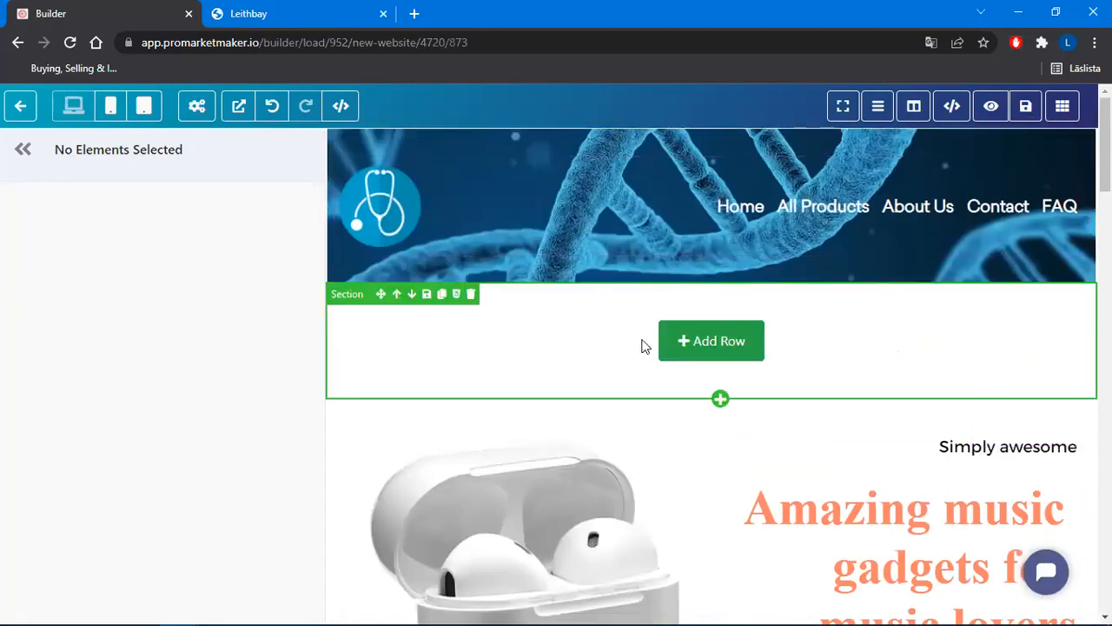
{"action": "left_click", "coordinate": [740, 349]}
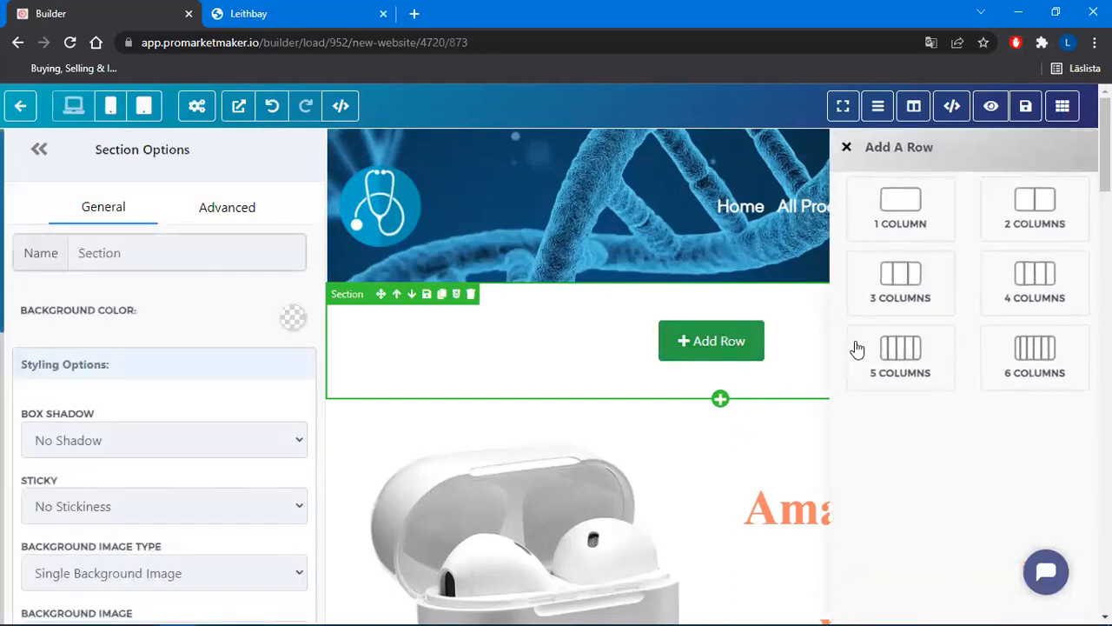
{"action": "left_click", "coordinate": [1036, 213]}
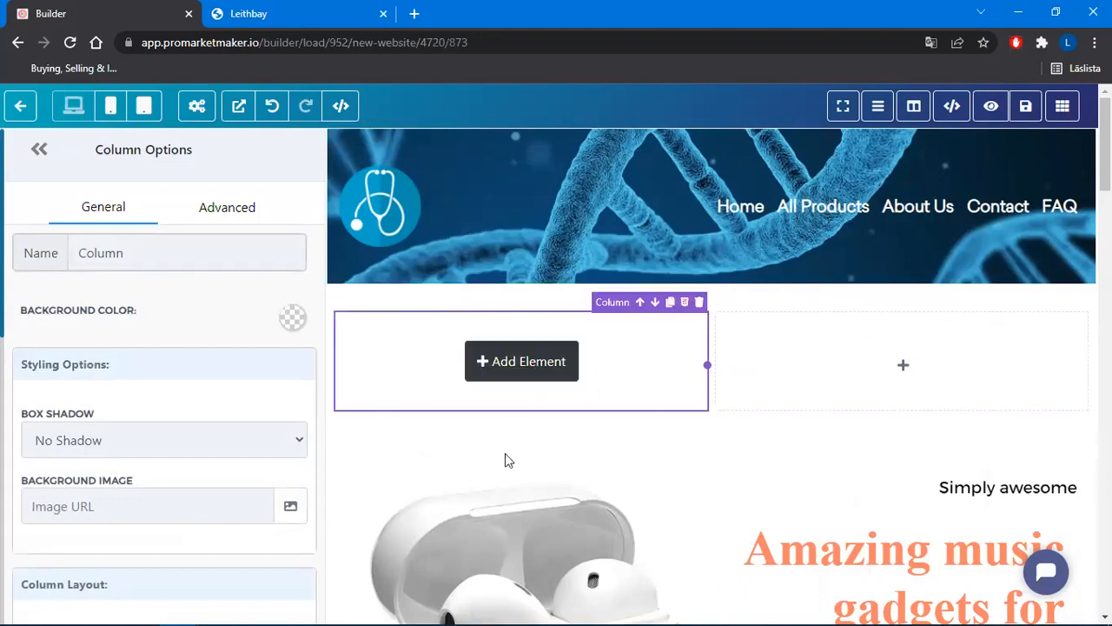
Add a headline with a sub-headline beneath it to the first column of the new row
{"action": "left_click", "coordinate": [500, 365]}
{"action": "scroll", "coordinate": [986, 288], "scroll_direction": "up", "scroll_amount": 10}
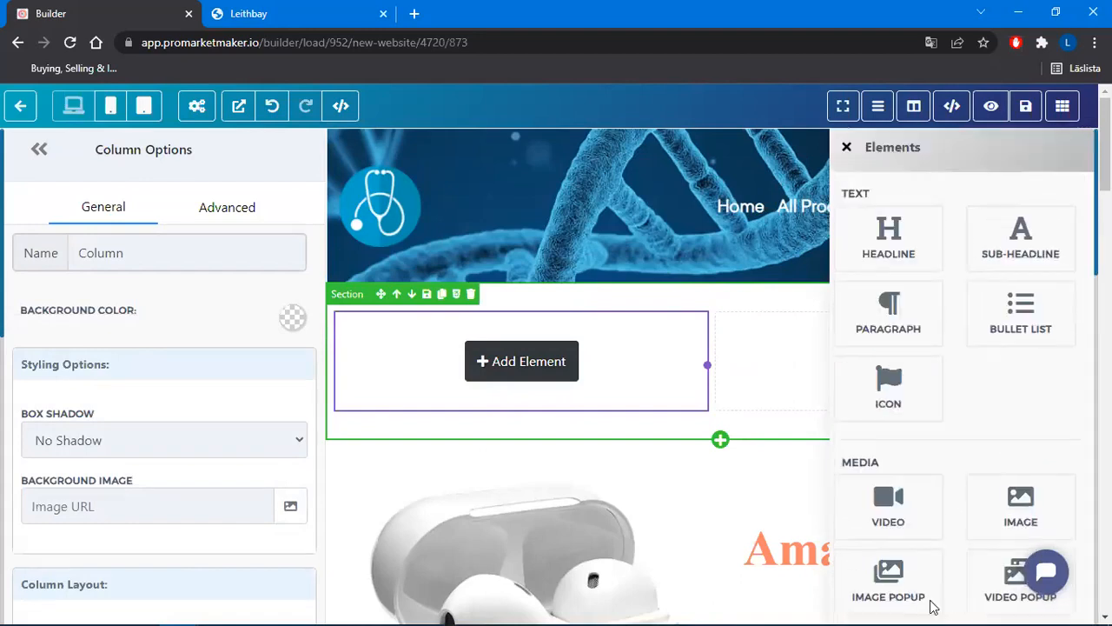
{"action": "left_click", "coordinate": [897, 243]}
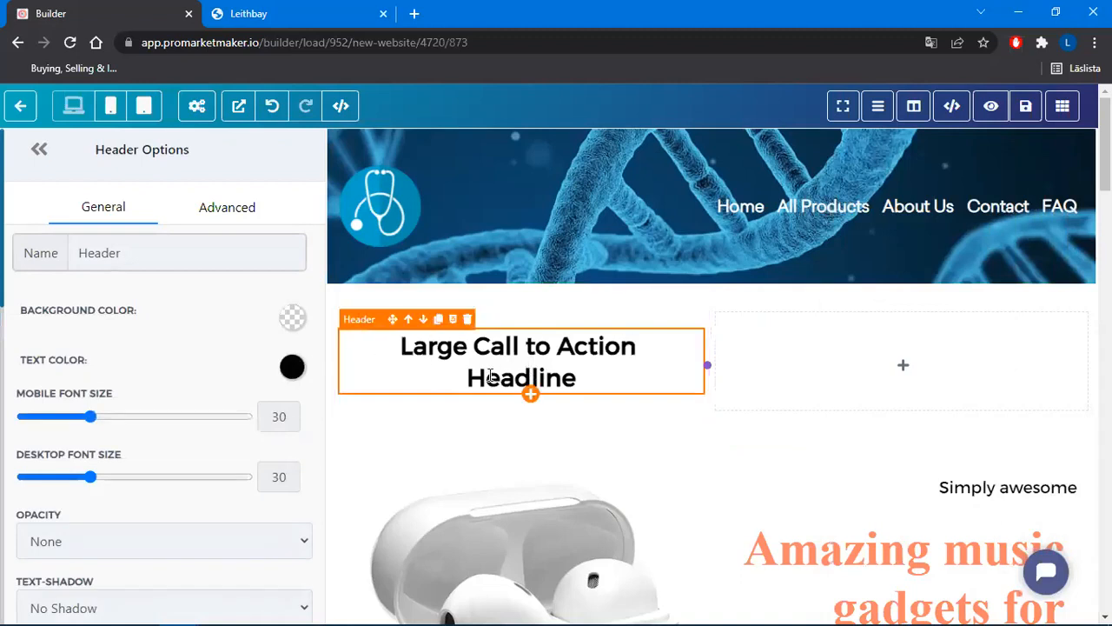
{"action": "left_click", "coordinate": [530, 395]}
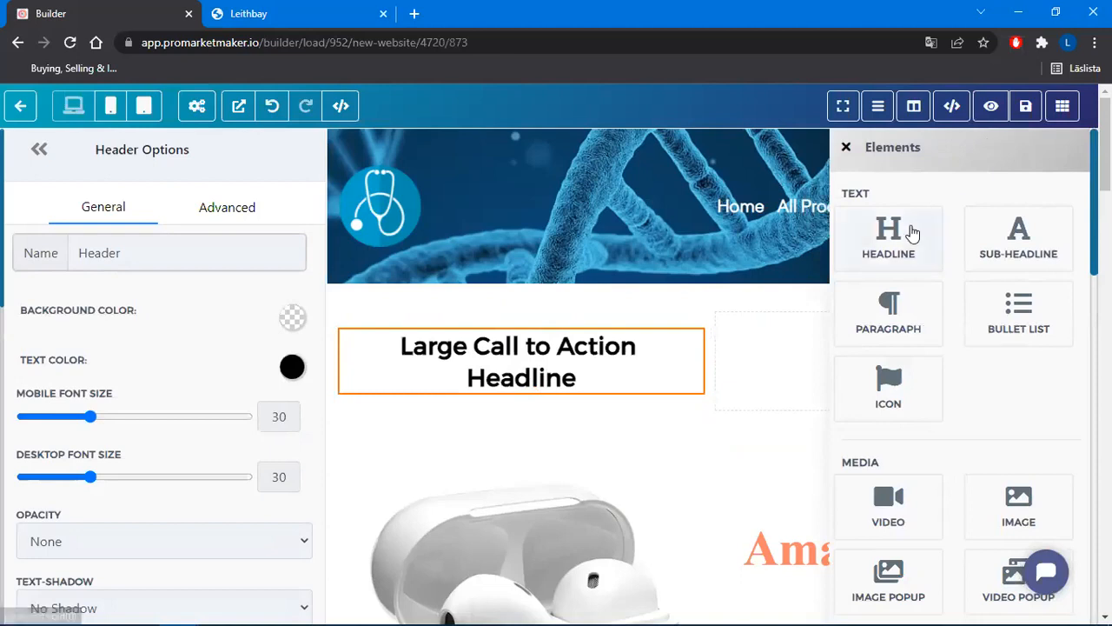
{"action": "left_click", "coordinate": [1037, 244]}
{"action": "left_click", "coordinate": [654, 397]}
{"action": "left_click_drag", "start_coordinate": [436, 399], "coordinate": [519, 368]}
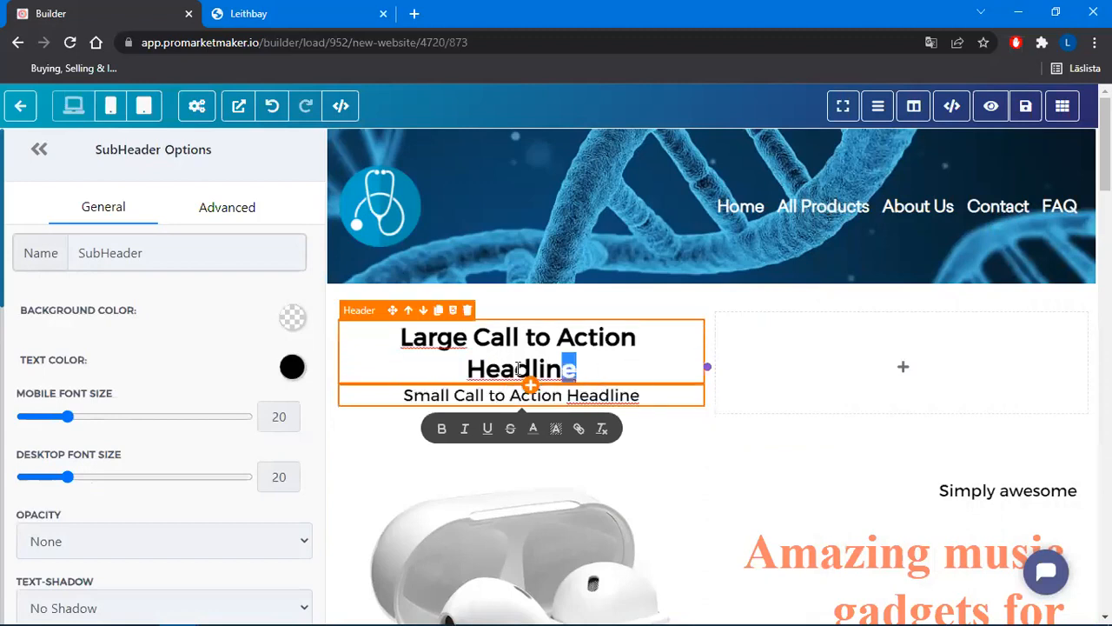
{"action": "left_click", "coordinate": [651, 360]}
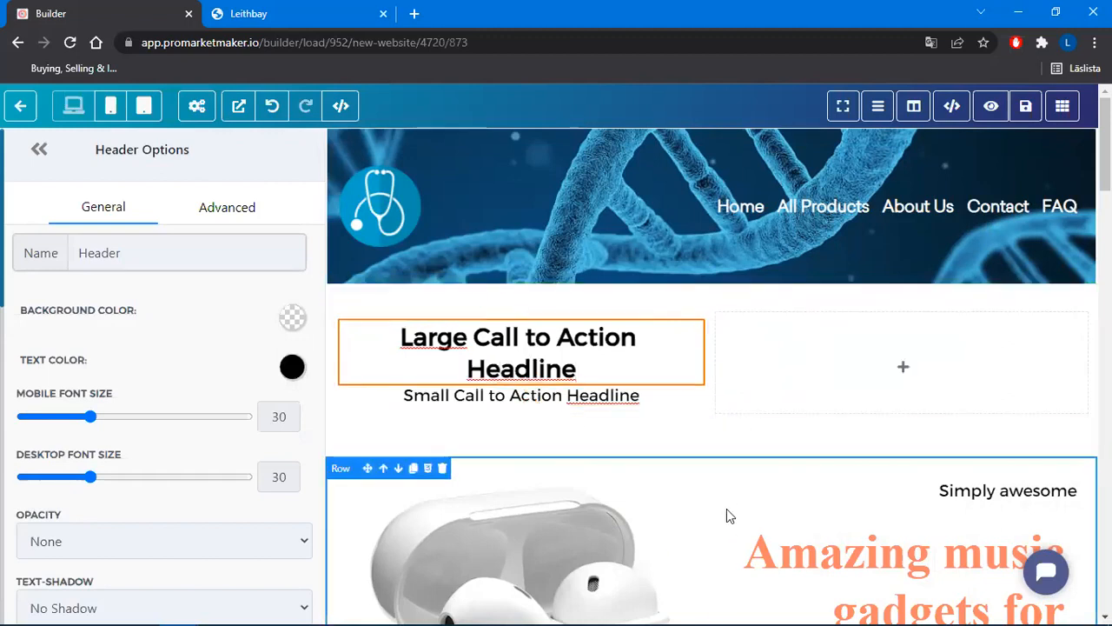
{"action": "scroll", "coordinate": [756, 408], "scroll_direction": "down", "scroll_amount": 3}
{"action": "scroll", "coordinate": [720, 422], "scroll_direction": "up", "scroll_amount": 3}
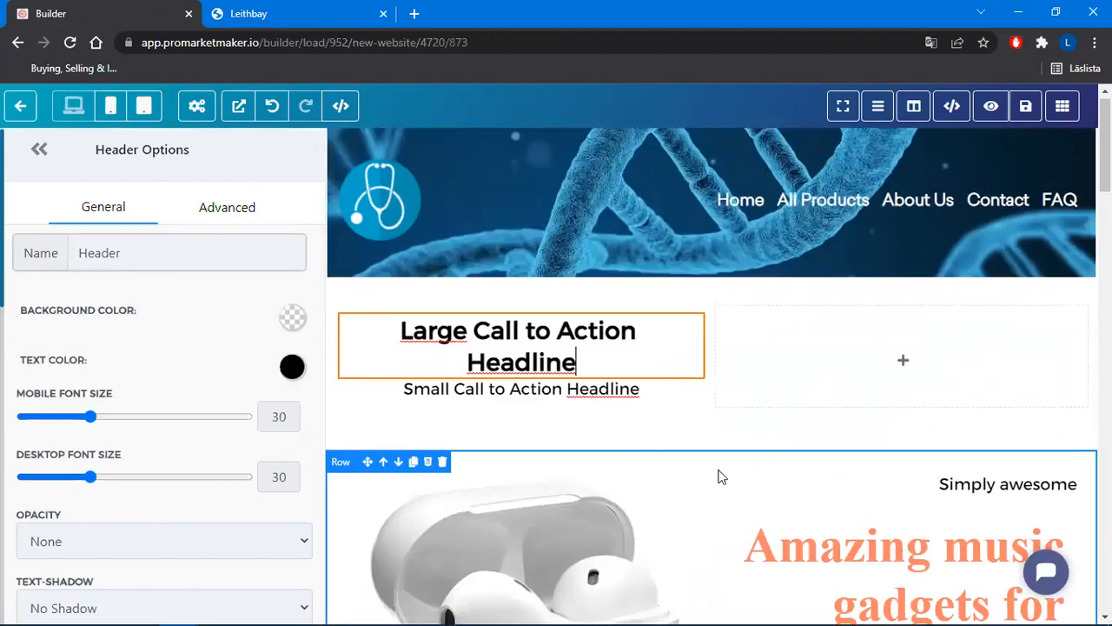
{"action": "left_click_drag", "start_coordinate": [575, 370], "coordinate": [398, 341]}
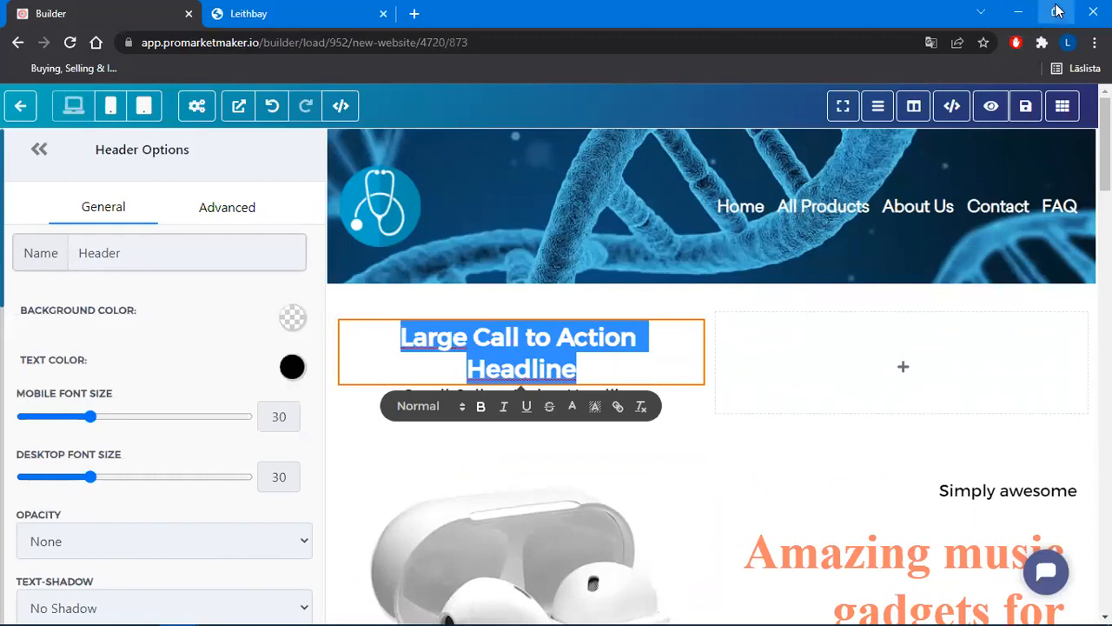
Separate the Leithbay page into its own browser window and return to the builder, deselecting the headline text
{"action": "left_click", "coordinate": [1057, 10]}
{"action": "left_click", "coordinate": [484, 26]}
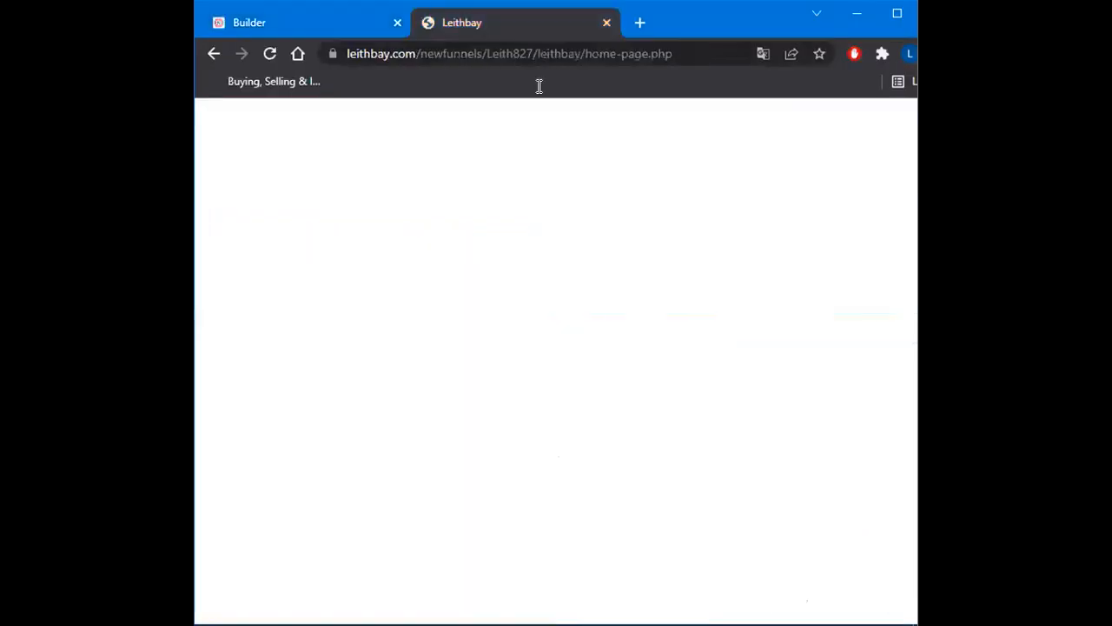
{"action": "left_click_drag", "start_coordinate": [540, 87], "coordinate": [434, 50]}
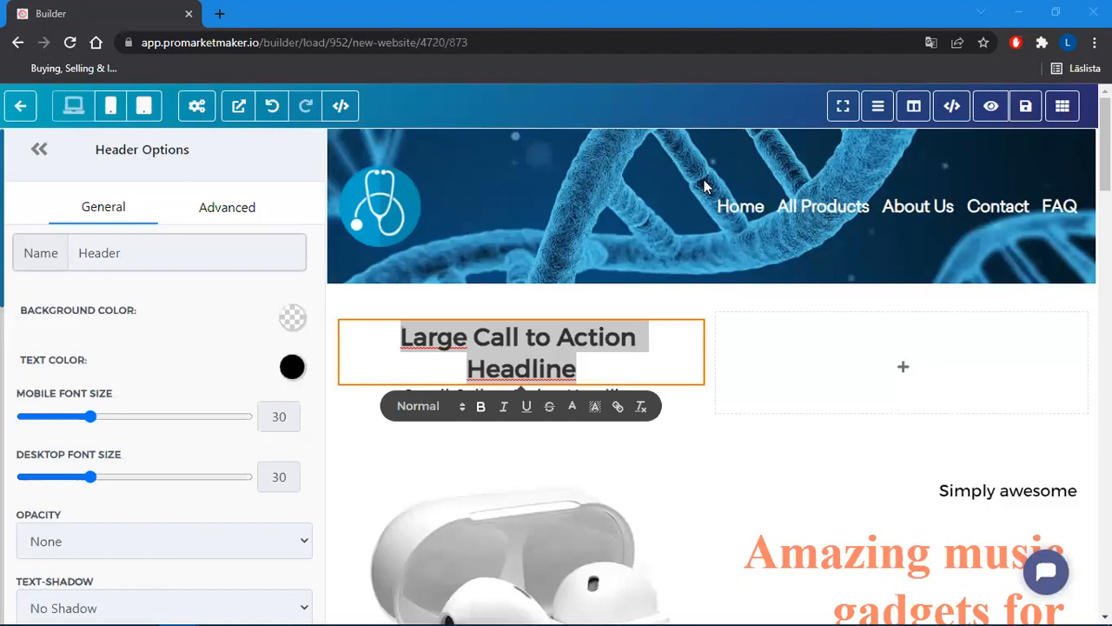
{"action": "left_click", "coordinate": [663, 365]}
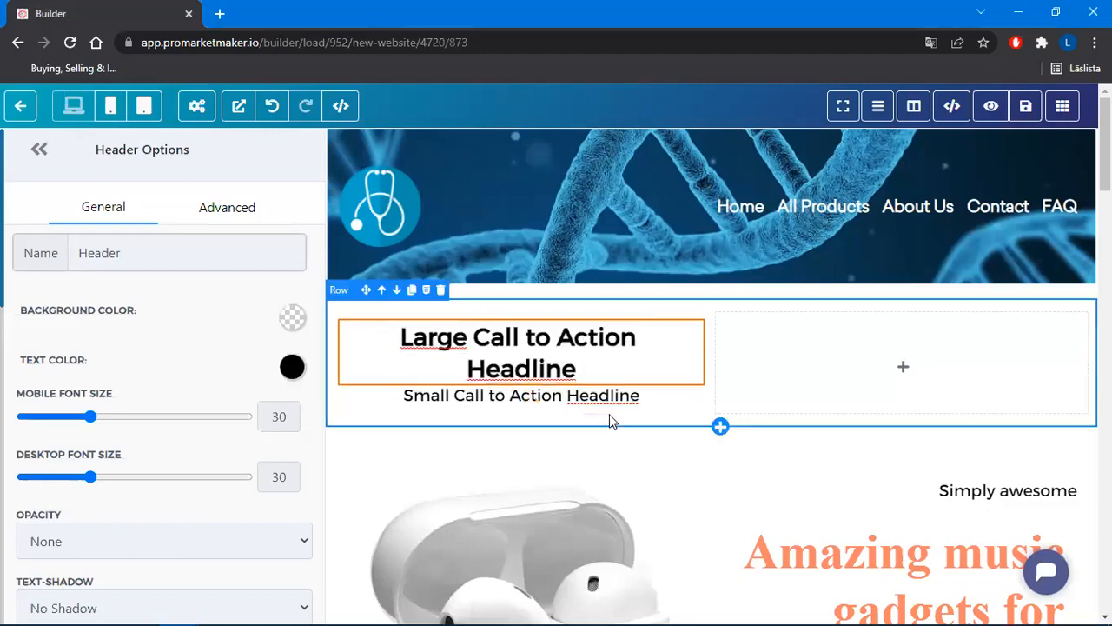
Add a button below the sub-headline and give it a dark slate-blue background
{"action": "left_click", "coordinate": [530, 406]}
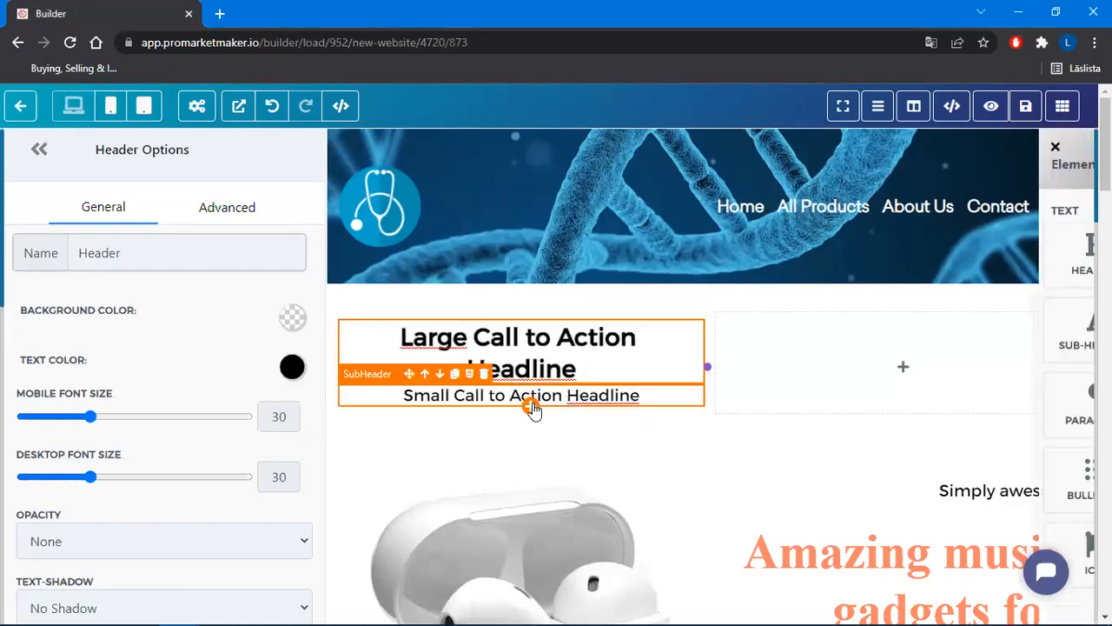
{"action": "scroll", "coordinate": [1005, 373], "scroll_direction": "down", "scroll_amount": 5}
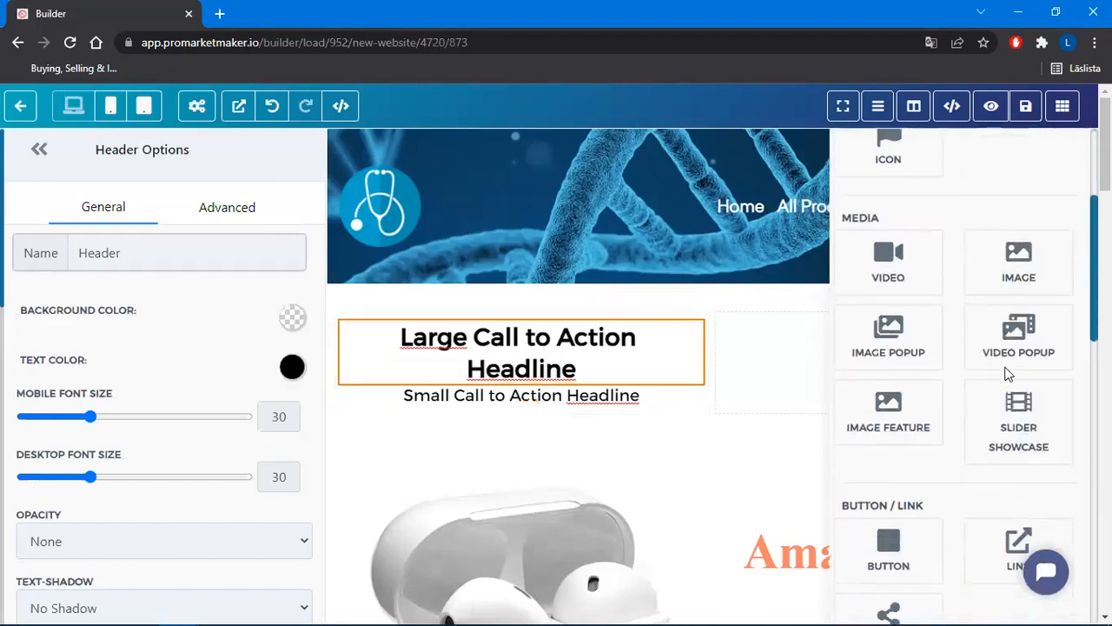
{"action": "left_click", "coordinate": [889, 393]}
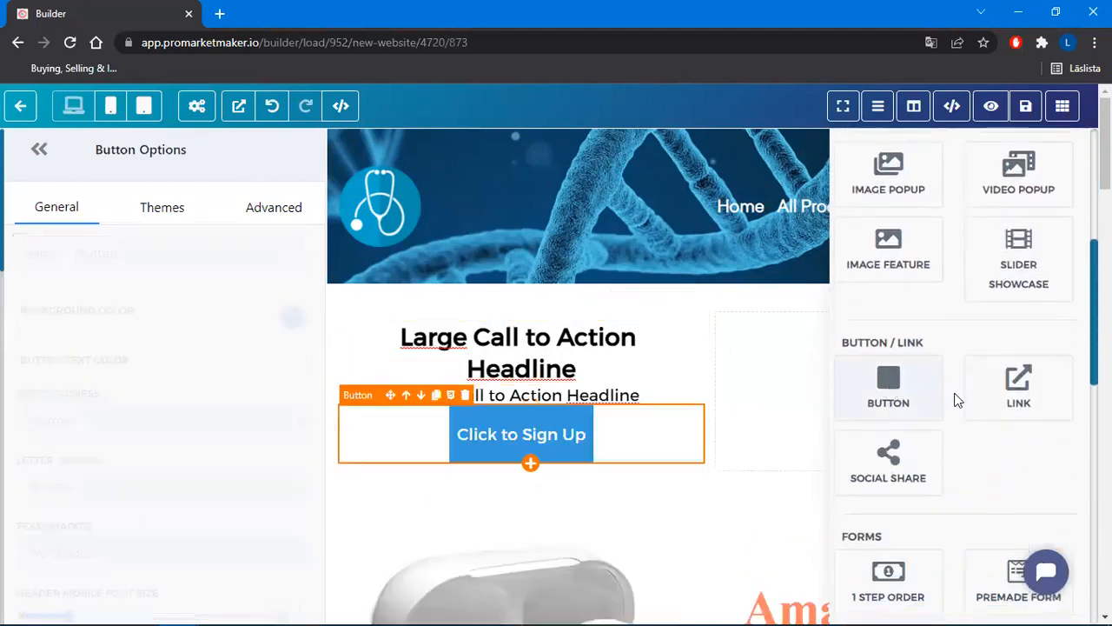
{"action": "left_click", "coordinate": [292, 318]}
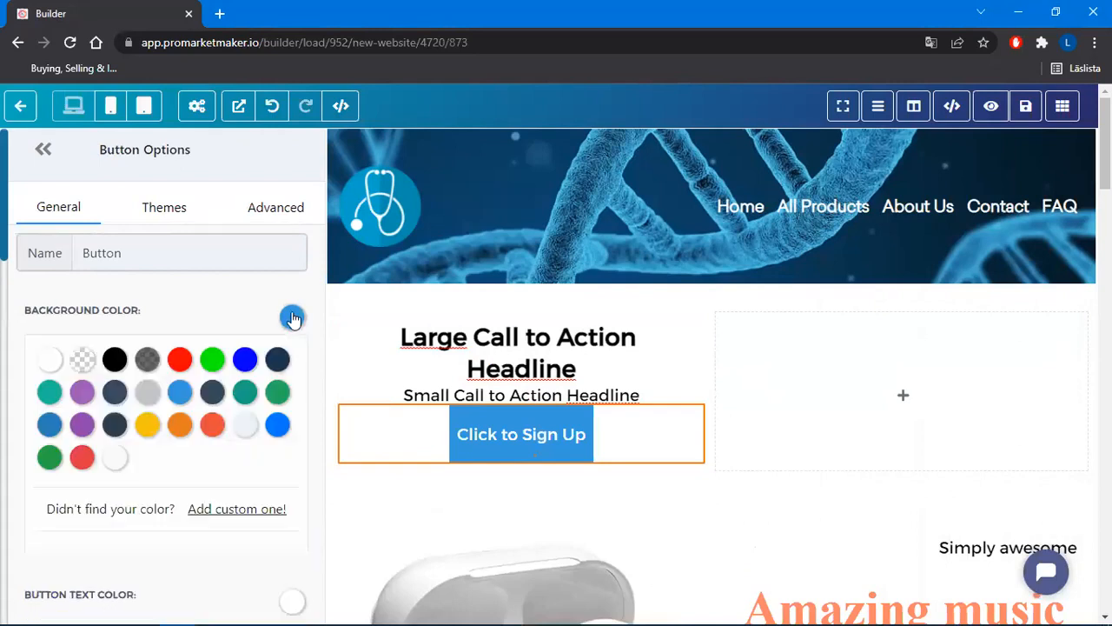
{"action": "left_click", "coordinate": [213, 392]}
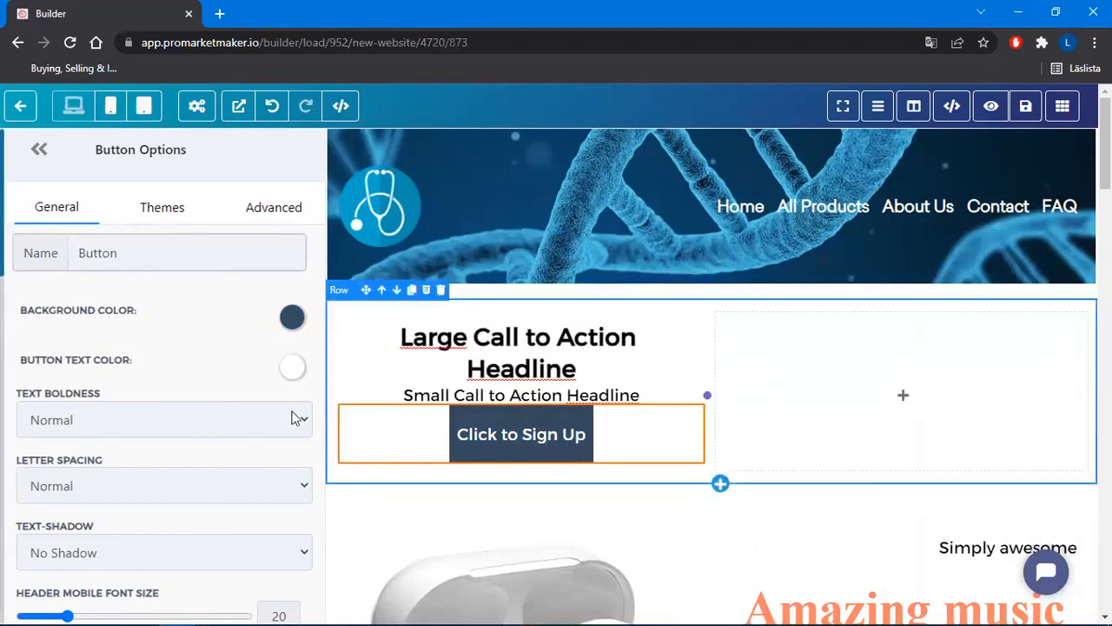
Change the button's text to "Shop"
{"action": "scroll", "coordinate": [193, 336], "scroll_direction": "down", "scroll_amount": 8}
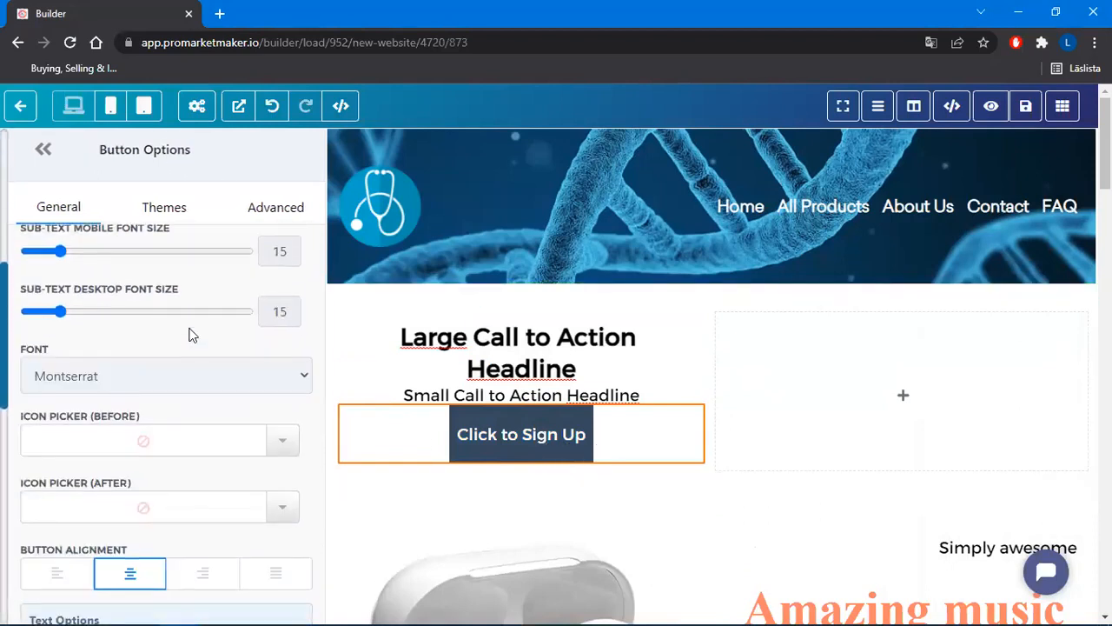
{"action": "scroll", "coordinate": [181, 356], "scroll_direction": "down", "scroll_amount": 2}
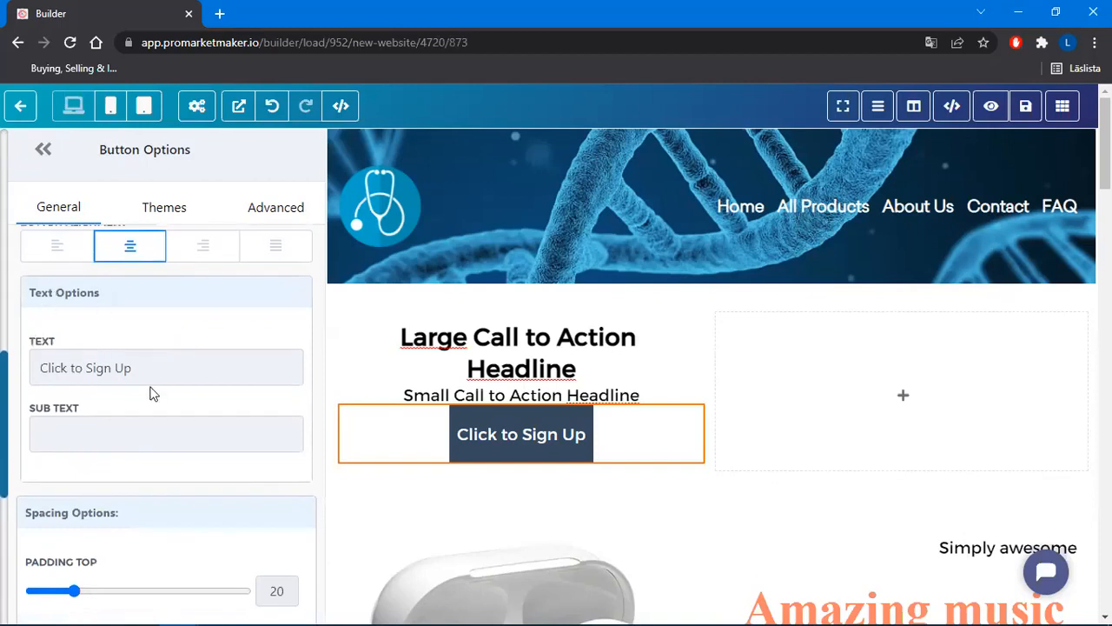
{"action": "left_click_drag", "start_coordinate": [183, 370], "coordinate": [13, 378]}
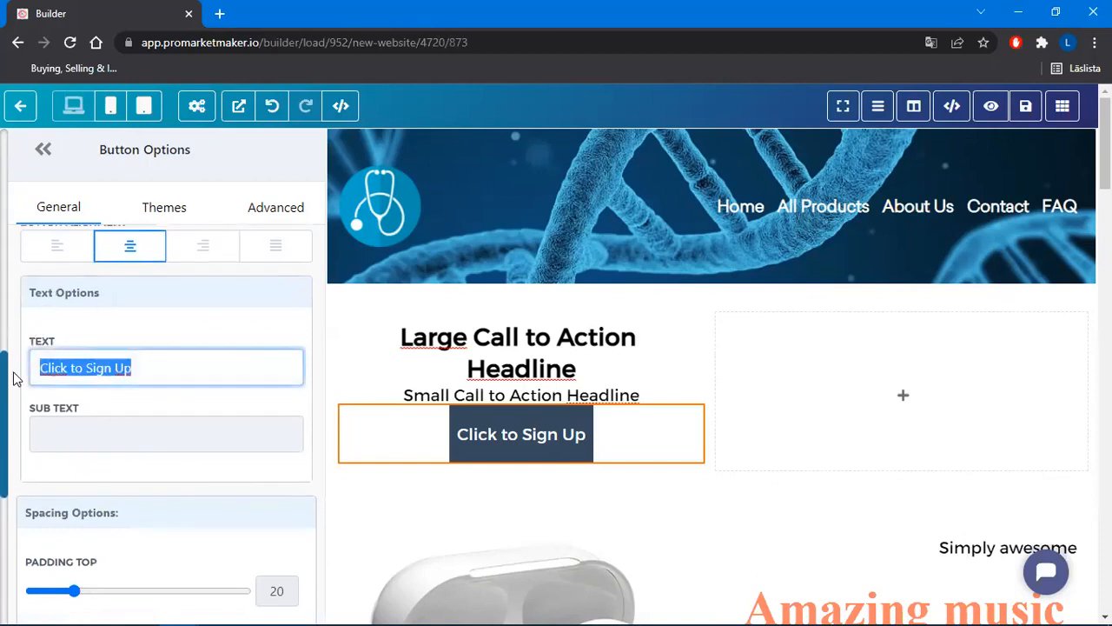
{"action": "type", "text": "Shop"}
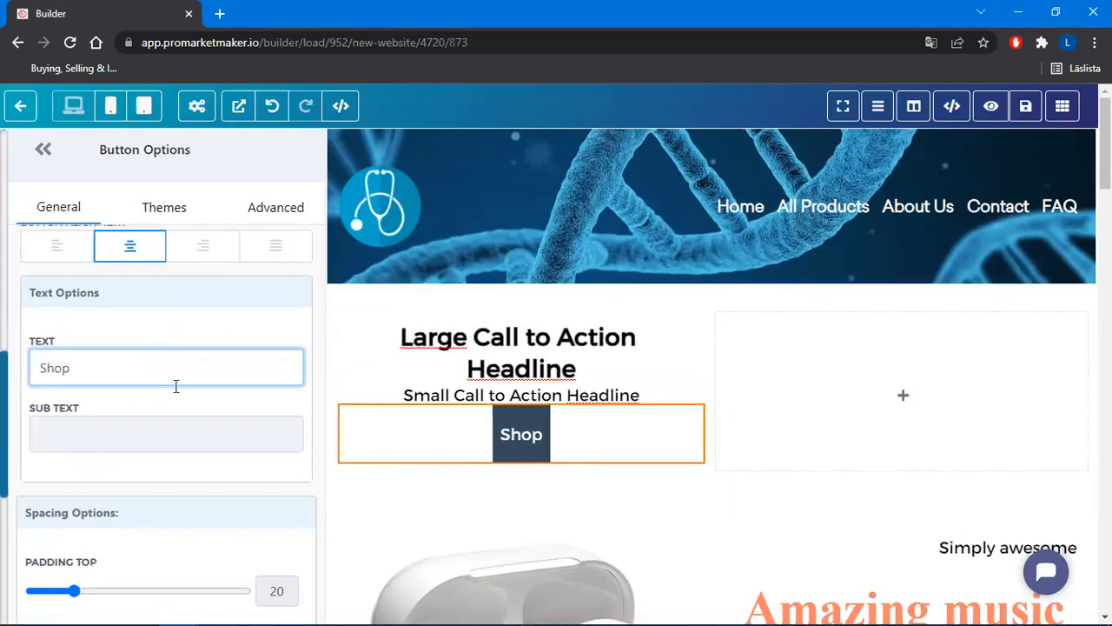
Try Bold as the Shop button's text boldness and return it to Normal
{"action": "scroll", "coordinate": [203, 417], "scroll_direction": "up", "scroll_amount": 10}
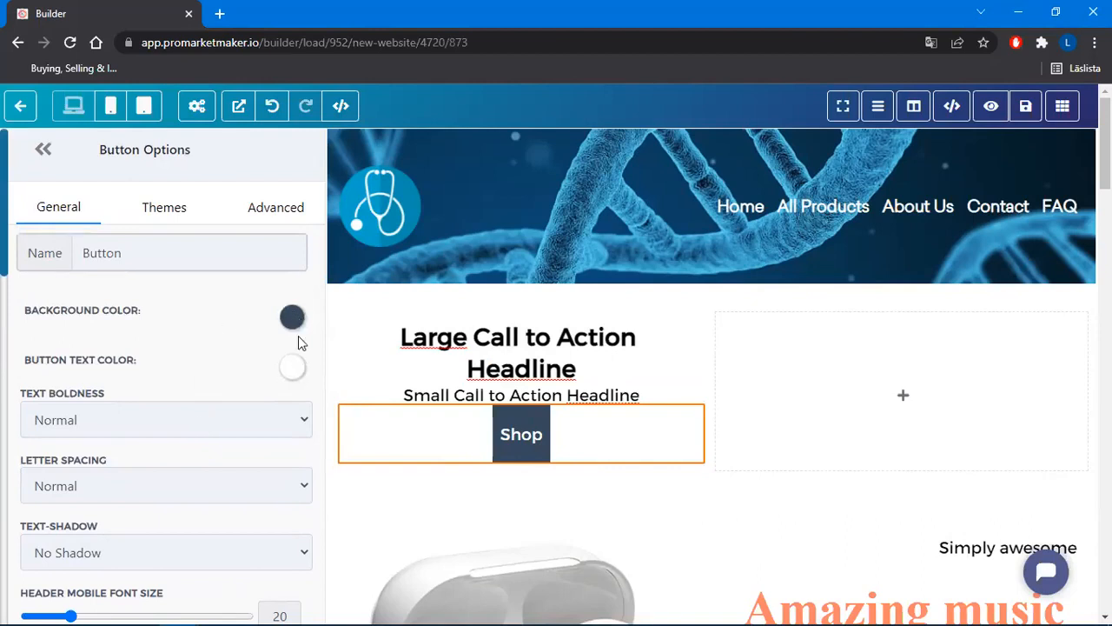
{"action": "left_click", "coordinate": [89, 419]}
{"action": "left_click", "coordinate": [74, 467]}
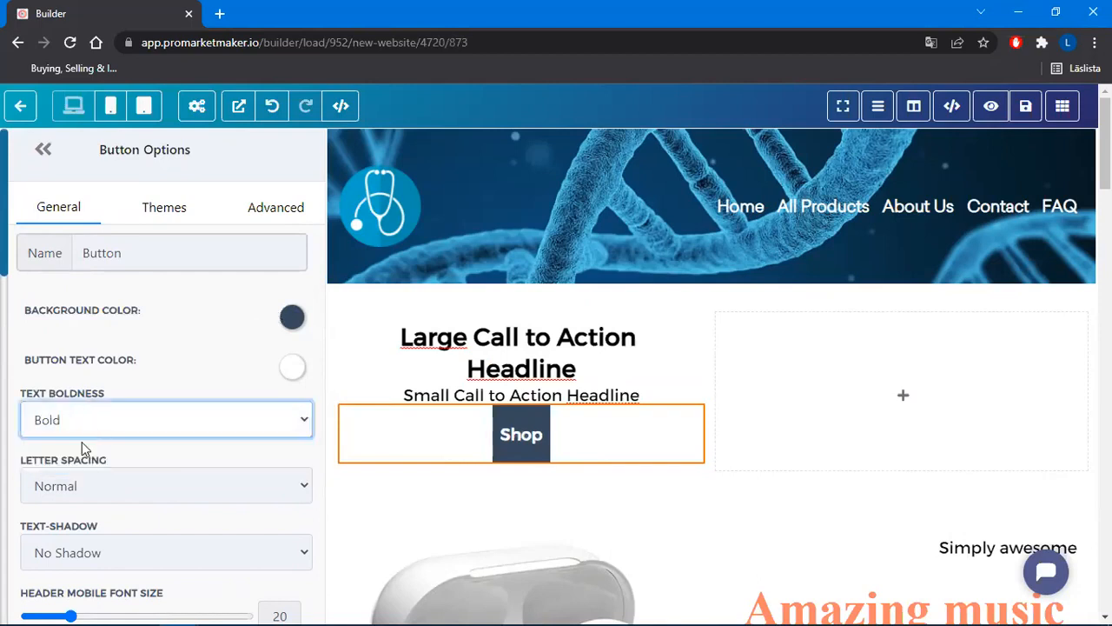
Try 2px and 3px letter spacing on the Shop button and return it to Normal
{"action": "scroll", "coordinate": [163, 365], "scroll_direction": "down", "scroll_amount": 2}
{"action": "left_click", "coordinate": [130, 326]}
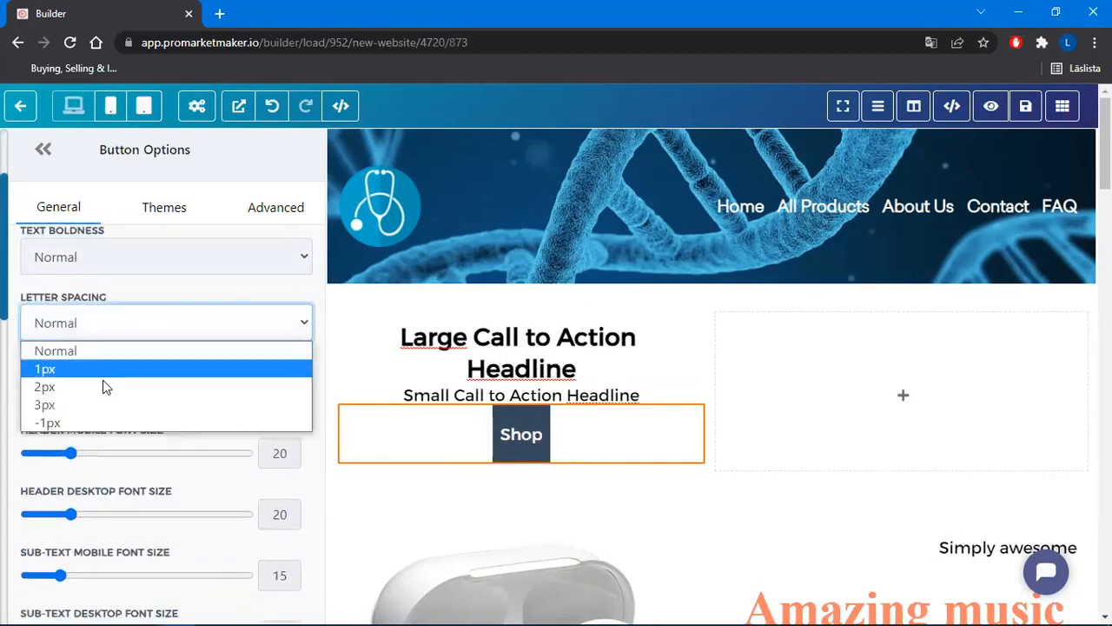
{"action": "left_click", "coordinate": [97, 387]}
{"action": "left_click", "coordinate": [144, 322]}
{"action": "left_click", "coordinate": [93, 408]}
{"action": "left_click", "coordinate": [135, 320]}
{"action": "left_click", "coordinate": [61, 350]}
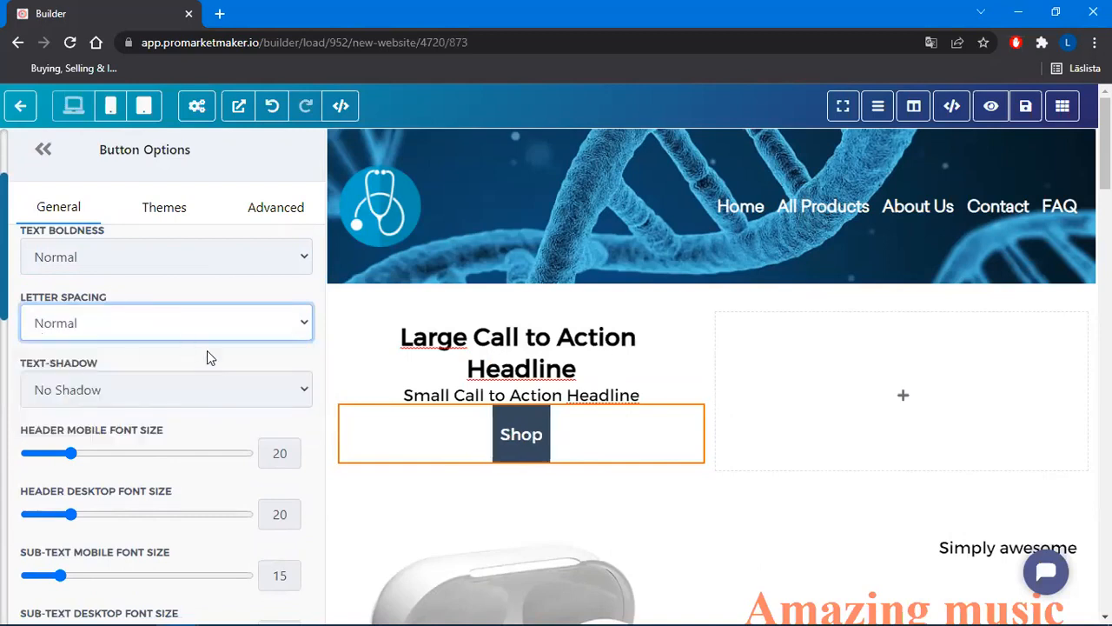
Try Strong Shadow on the Shop button's text and set its text shadow to Mid Shadow
{"action": "left_click", "coordinate": [222, 399]}
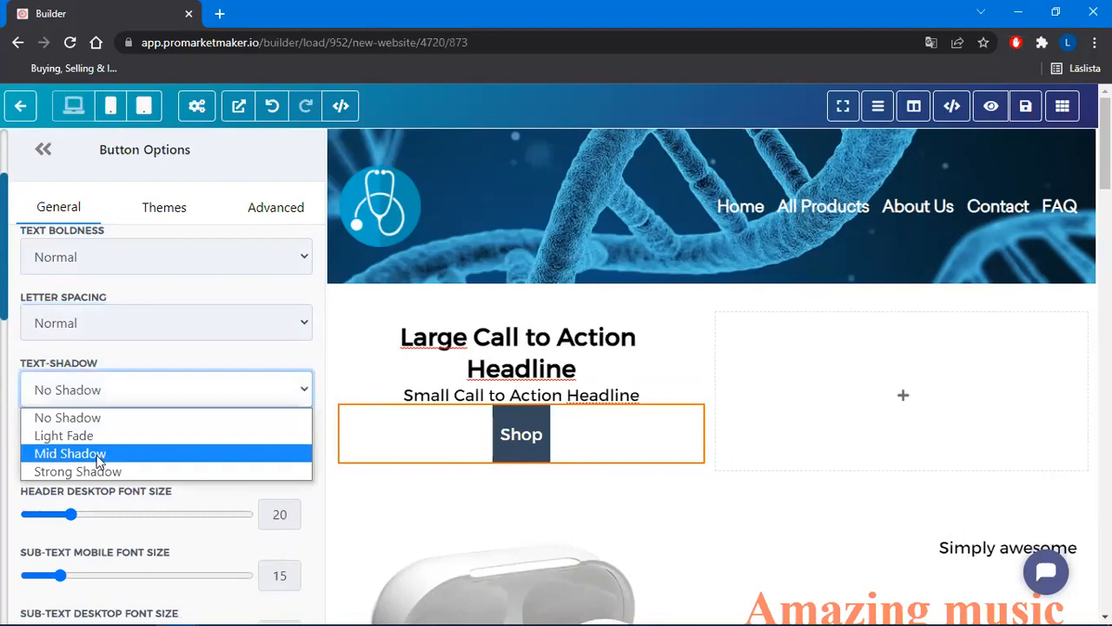
{"action": "left_click", "coordinate": [98, 456]}
{"action": "left_click", "coordinate": [122, 390]}
{"action": "left_click", "coordinate": [131, 471]}
{"action": "left_click", "coordinate": [146, 380]}
{"action": "left_click", "coordinate": [98, 455]}
Try left and right alignment for the Shop button and return it to centre
{"action": "scroll", "coordinate": [198, 342], "scroll_direction": "down", "scroll_amount": 2}
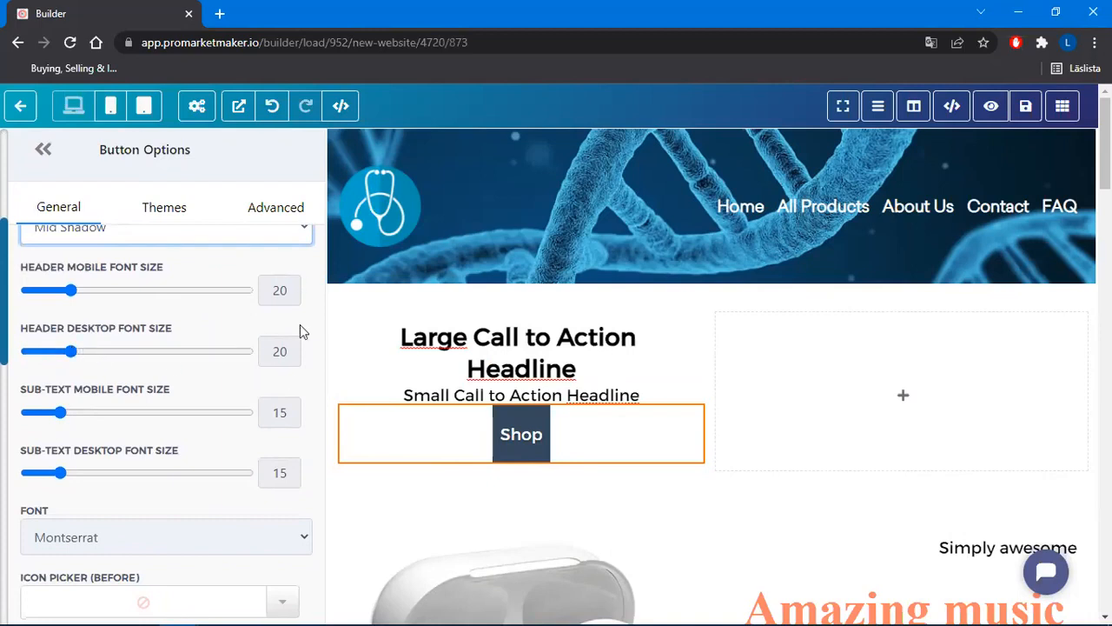
{"action": "scroll", "coordinate": [199, 318], "scroll_direction": "down", "scroll_amount": 3}
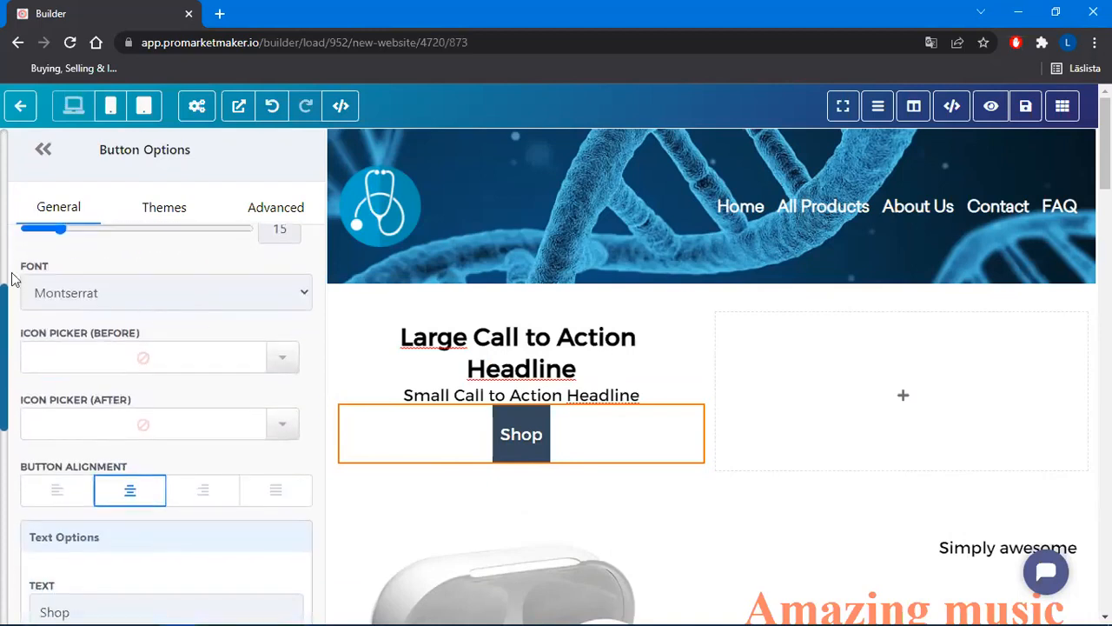
{"action": "scroll", "coordinate": [221, 315], "scroll_direction": "down", "scroll_amount": 1}
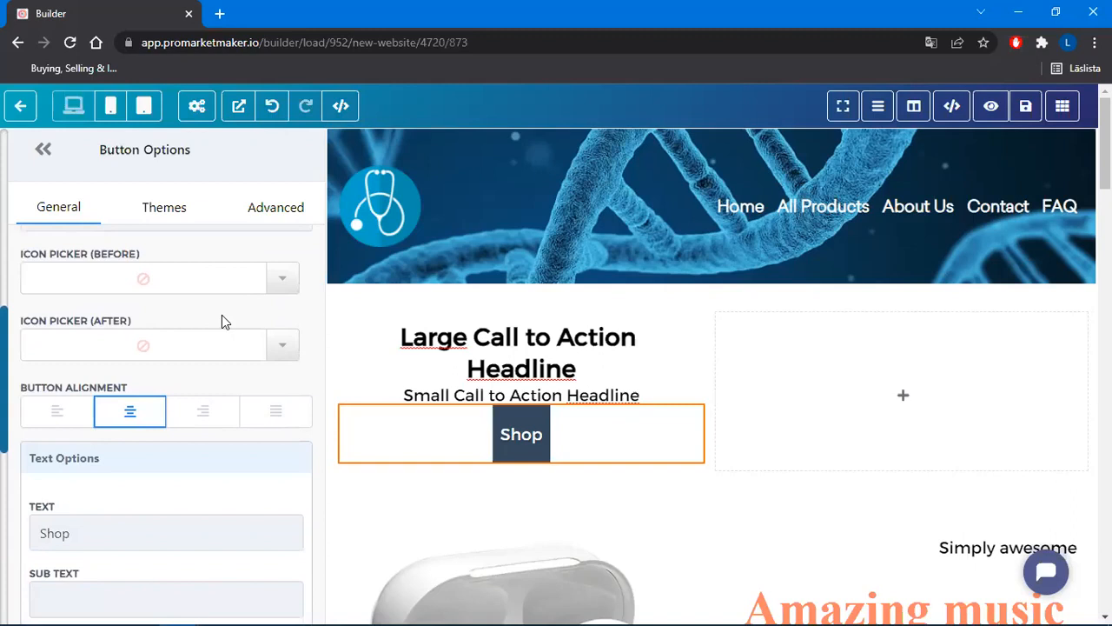
{"action": "left_click", "coordinate": [76, 409]}
{"action": "left_click", "coordinate": [202, 412]}
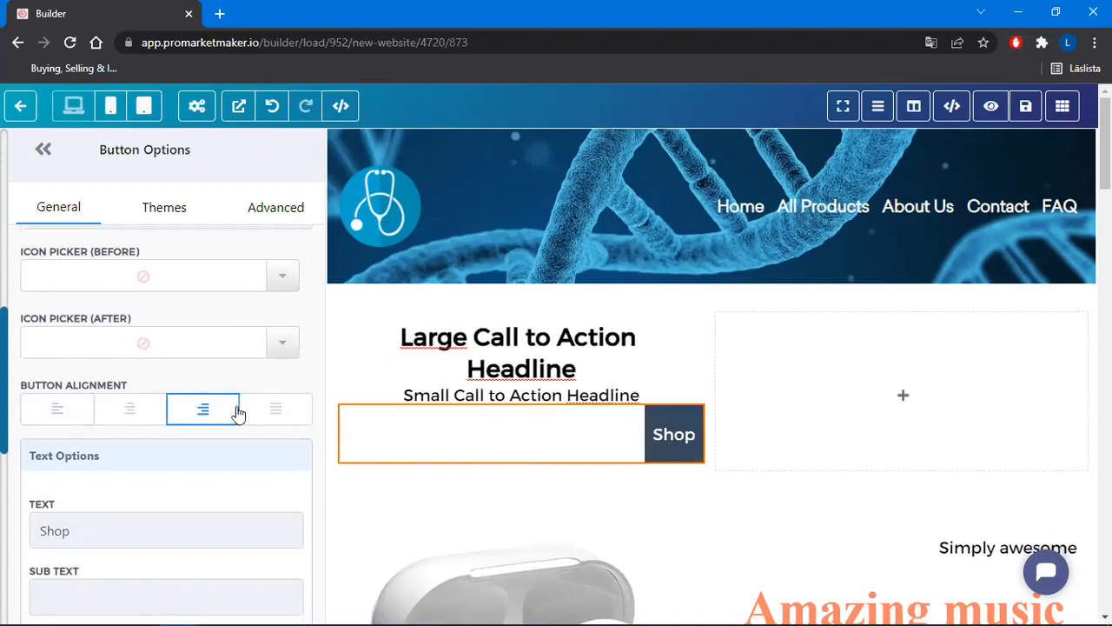
{"action": "left_click", "coordinate": [132, 410]}
Examine the Shop button's text, padding and margin options
{"action": "scroll", "coordinate": [235, 336], "scroll_direction": "down", "scroll_amount": 2}
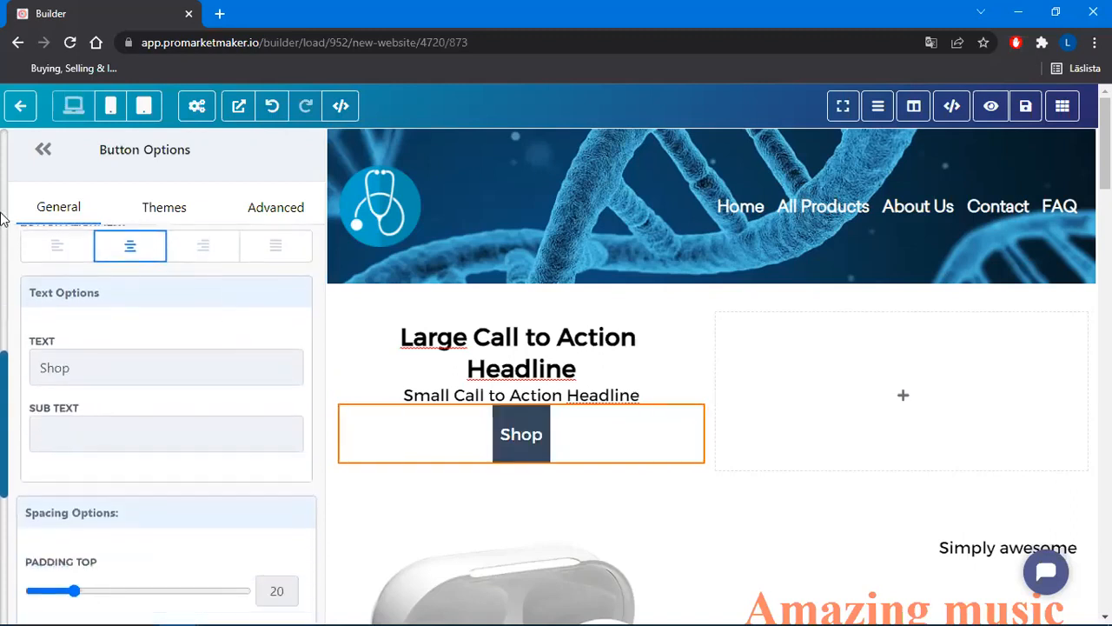
{"action": "scroll", "coordinate": [181, 312], "scroll_direction": "up", "scroll_amount": 1}
{"action": "scroll", "coordinate": [248, 382], "scroll_direction": "down", "scroll_amount": 1}
{"action": "scroll", "coordinate": [249, 382], "scroll_direction": "down", "scroll_amount": 2}
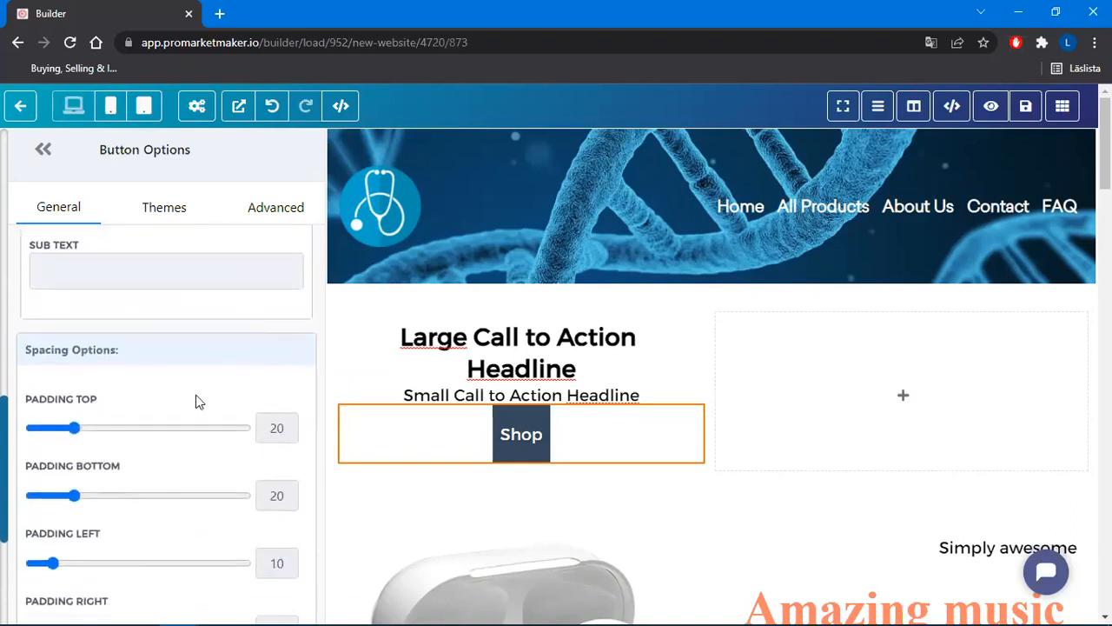
{"action": "scroll", "coordinate": [196, 396], "scroll_direction": "down", "scroll_amount": 1}
{"action": "scroll", "coordinate": [198, 393], "scroll_direction": "down", "scroll_amount": 3}
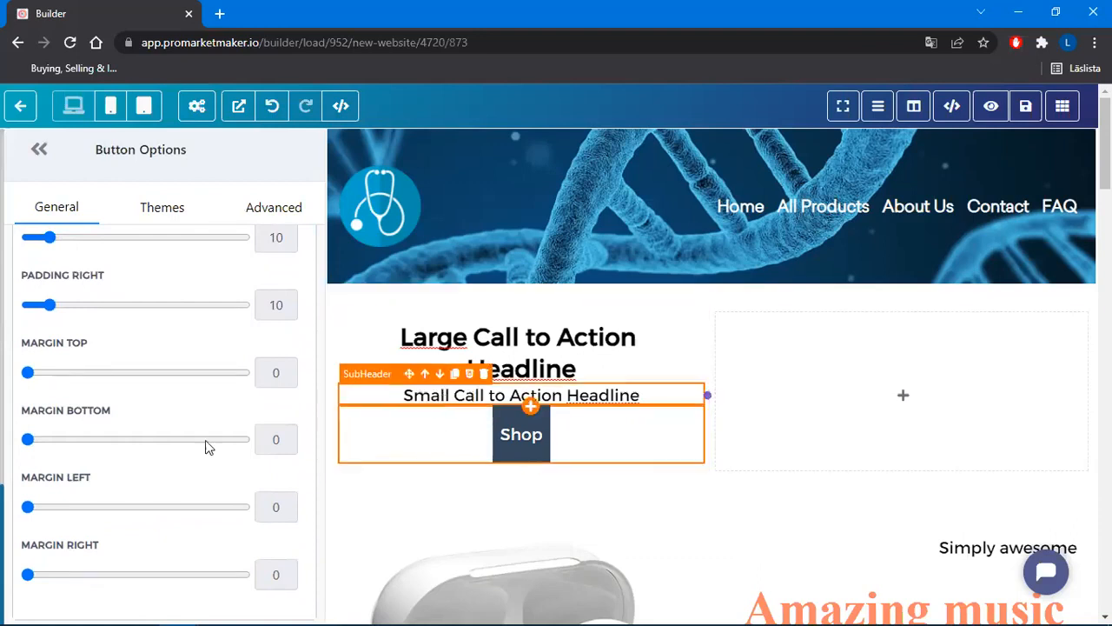
{"action": "scroll", "coordinate": [147, 406], "scroll_direction": "down", "scroll_amount": 3}
{"action": "scroll", "coordinate": [155, 417], "scroll_direction": "up", "scroll_amount": 10}
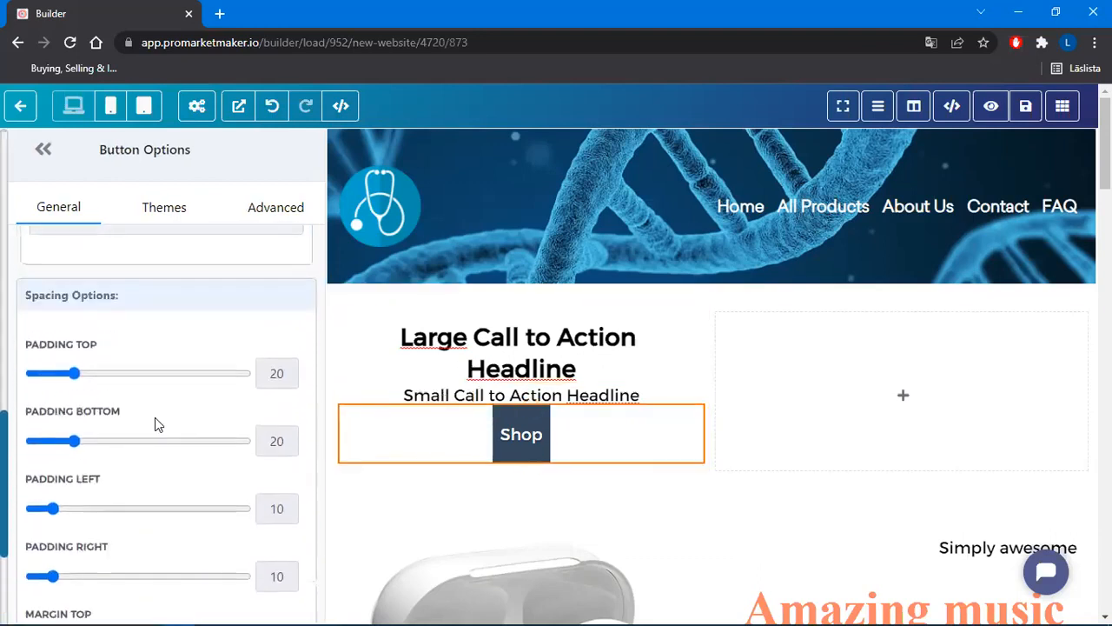
Try the slate-grey and red themes on the Shop button and apply the blue theme with rounded corners
{"action": "left_click", "coordinate": [160, 211]}
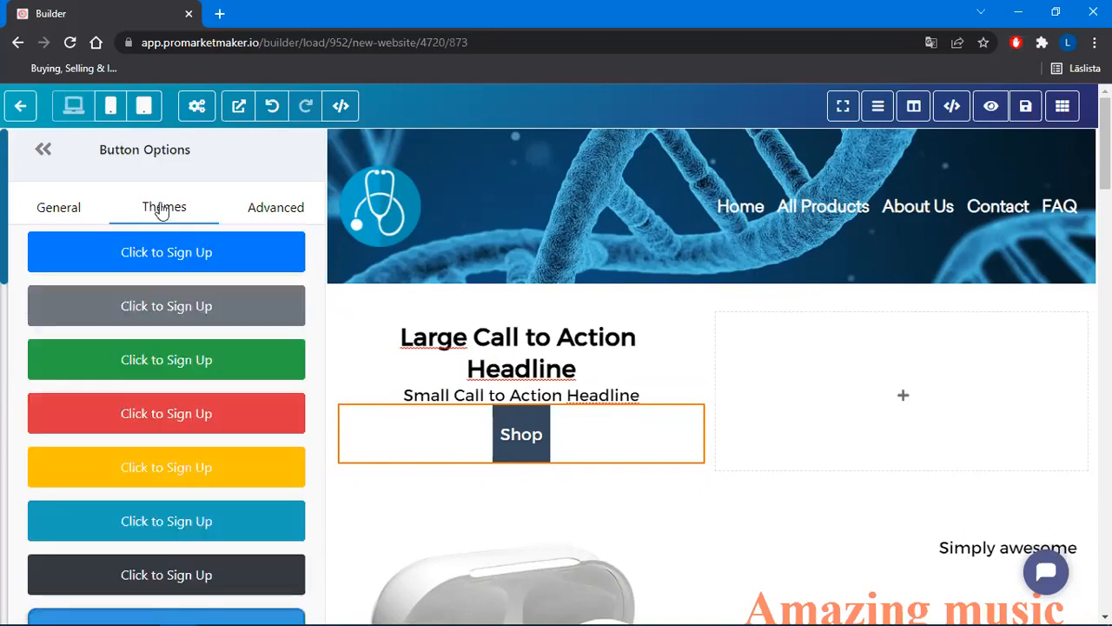
{"action": "scroll", "coordinate": [218, 317], "scroll_direction": "down", "scroll_amount": 12}
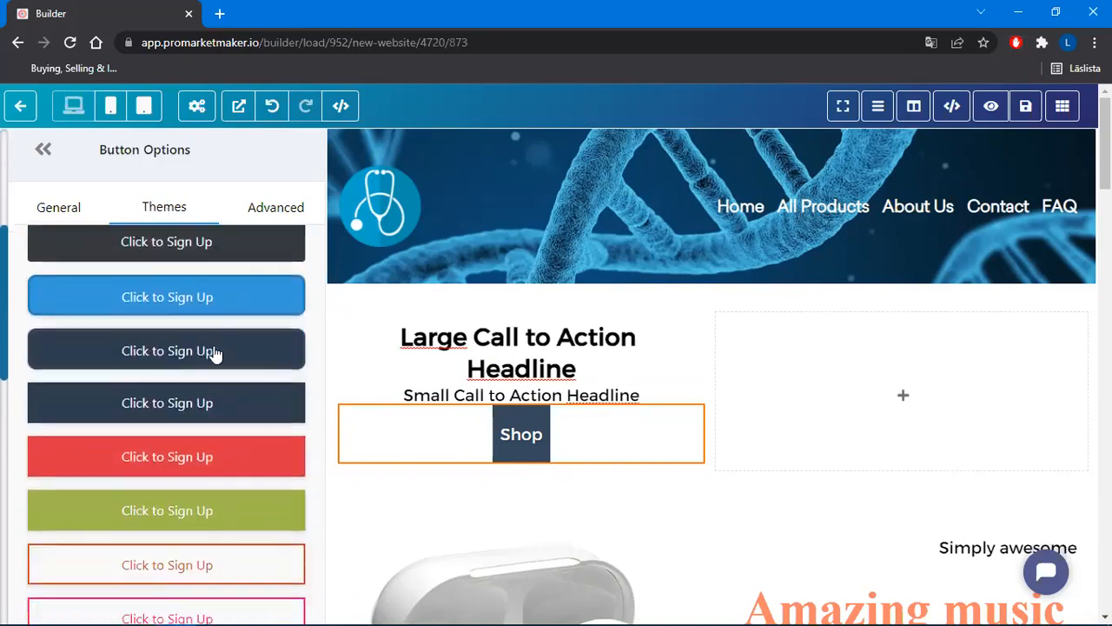
{"action": "scroll", "coordinate": [211, 371], "scroll_direction": "down", "scroll_amount": 10}
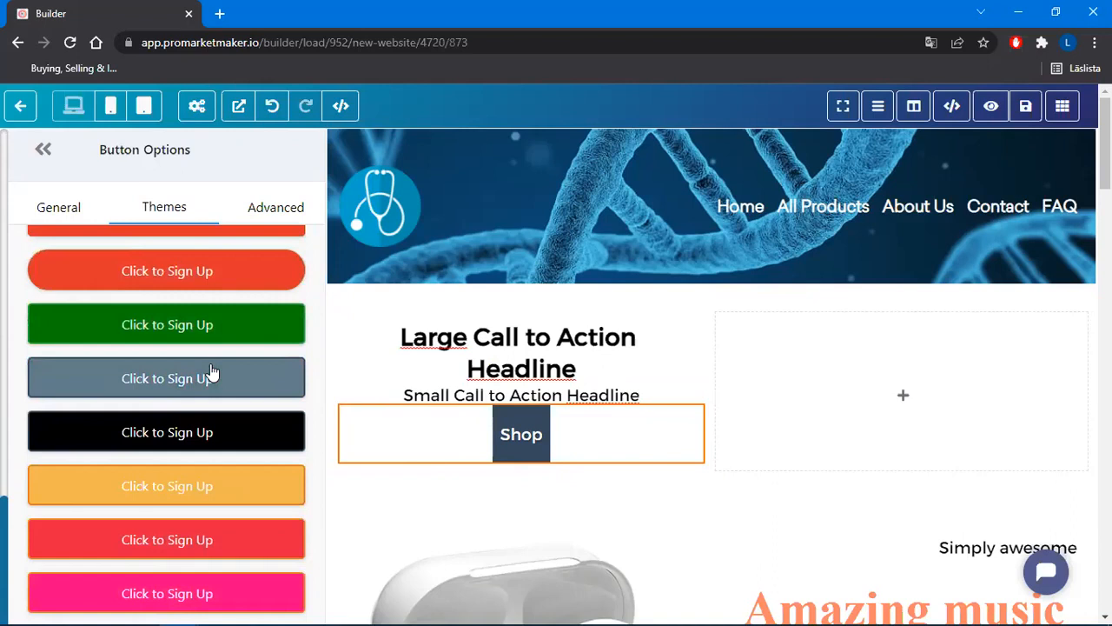
{"action": "left_click", "coordinate": [220, 318]}
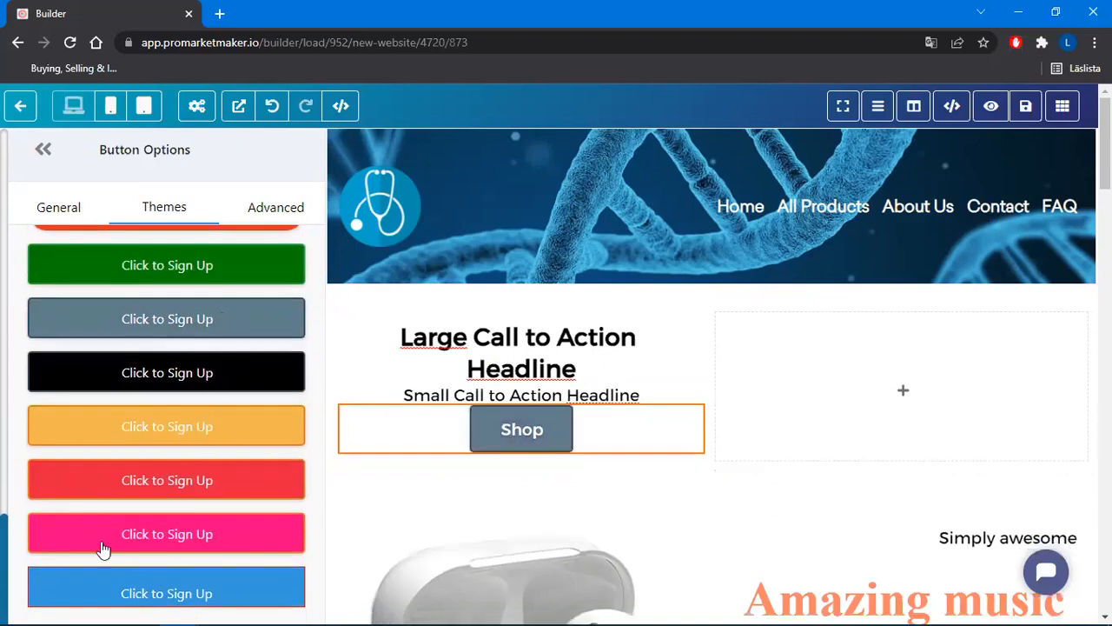
{"action": "left_click", "coordinate": [195, 492]}
{"action": "scroll", "coordinate": [173, 539], "scroll_direction": "up", "scroll_amount": 5}
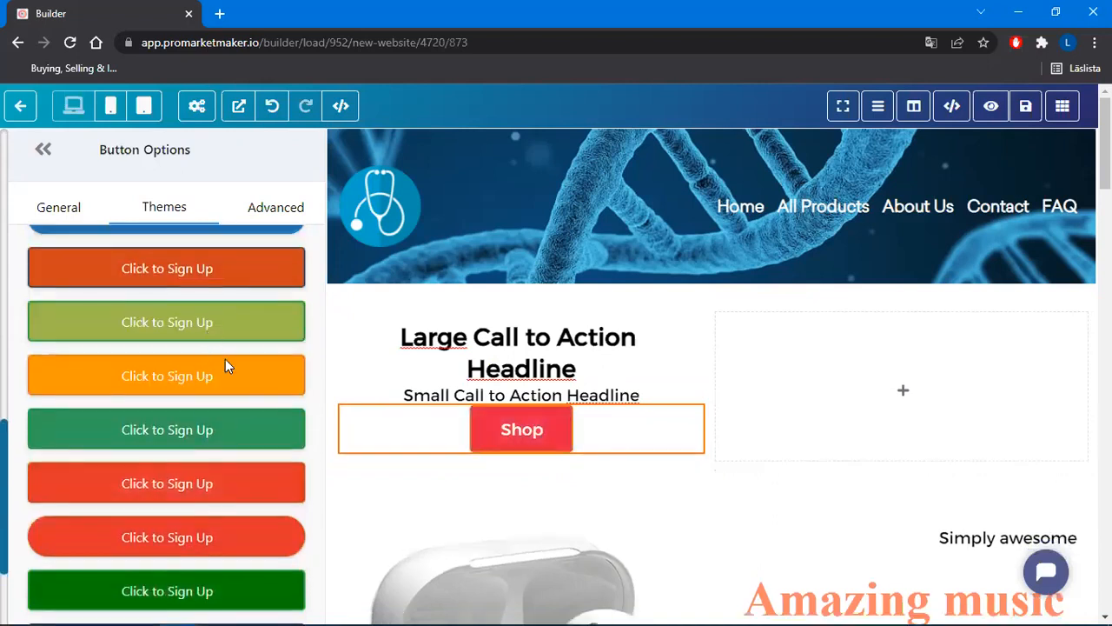
{"action": "scroll", "coordinate": [225, 365], "scroll_direction": "up", "scroll_amount": 3}
{"action": "left_click", "coordinate": [211, 380]}
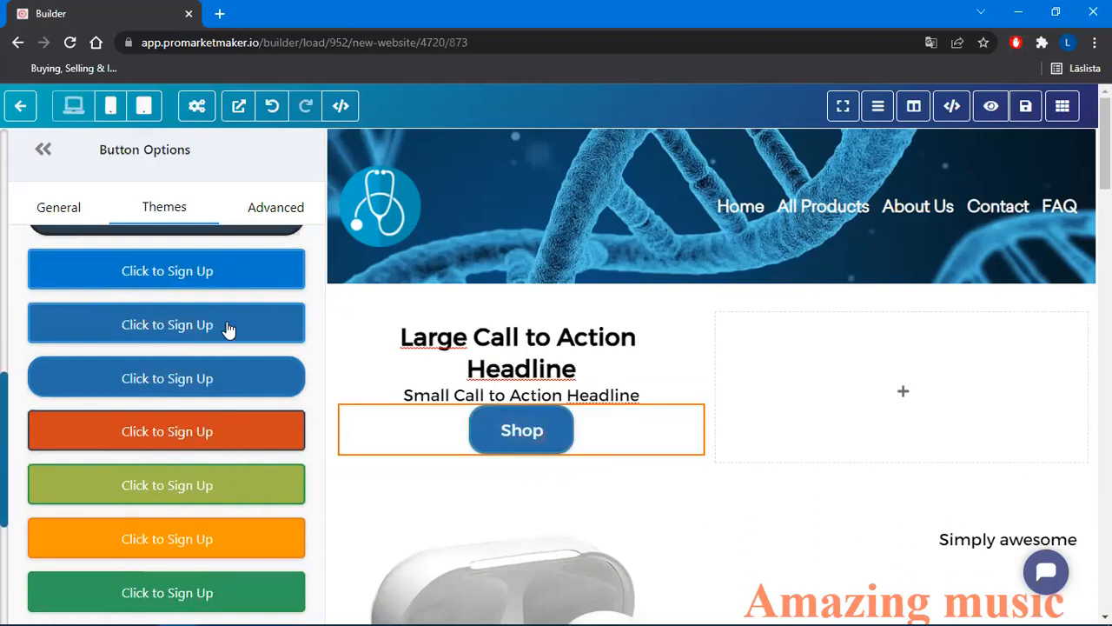
Try Full Border on the Shop button and set its border to No Border
{"action": "left_click", "coordinate": [288, 210]}
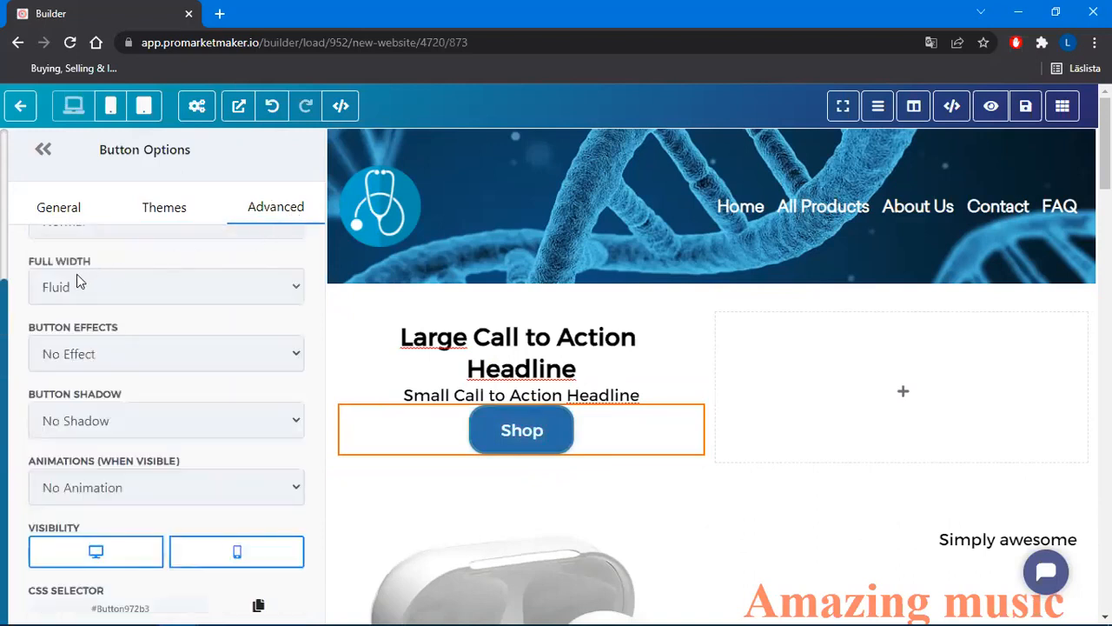
{"action": "scroll", "coordinate": [147, 316], "scroll_direction": "up", "scroll_amount": 3}
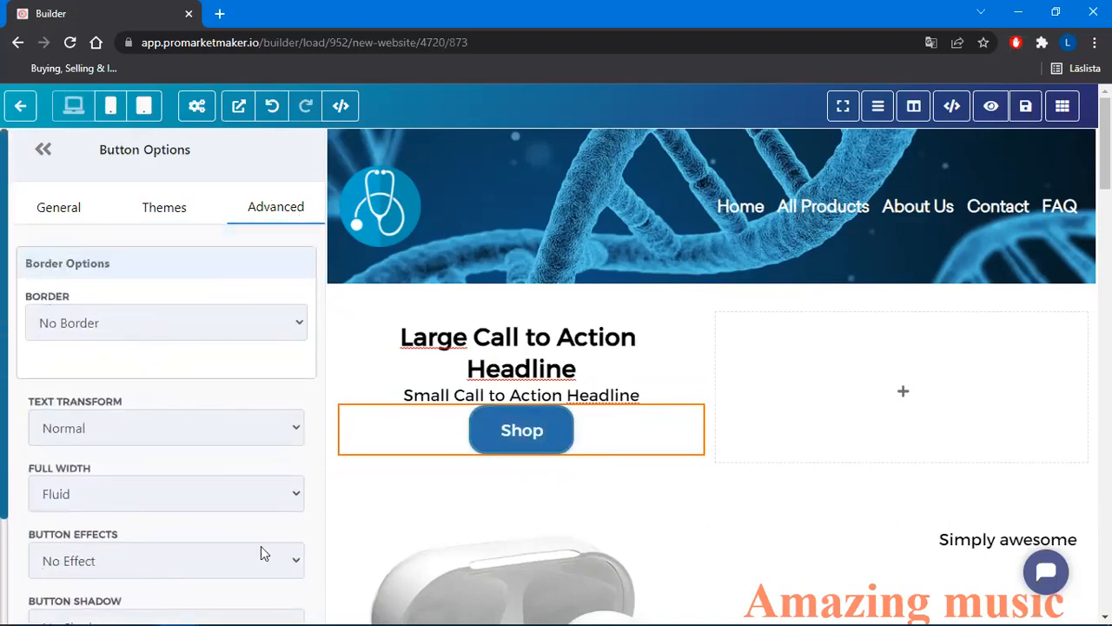
{"action": "left_click", "coordinate": [78, 325]}
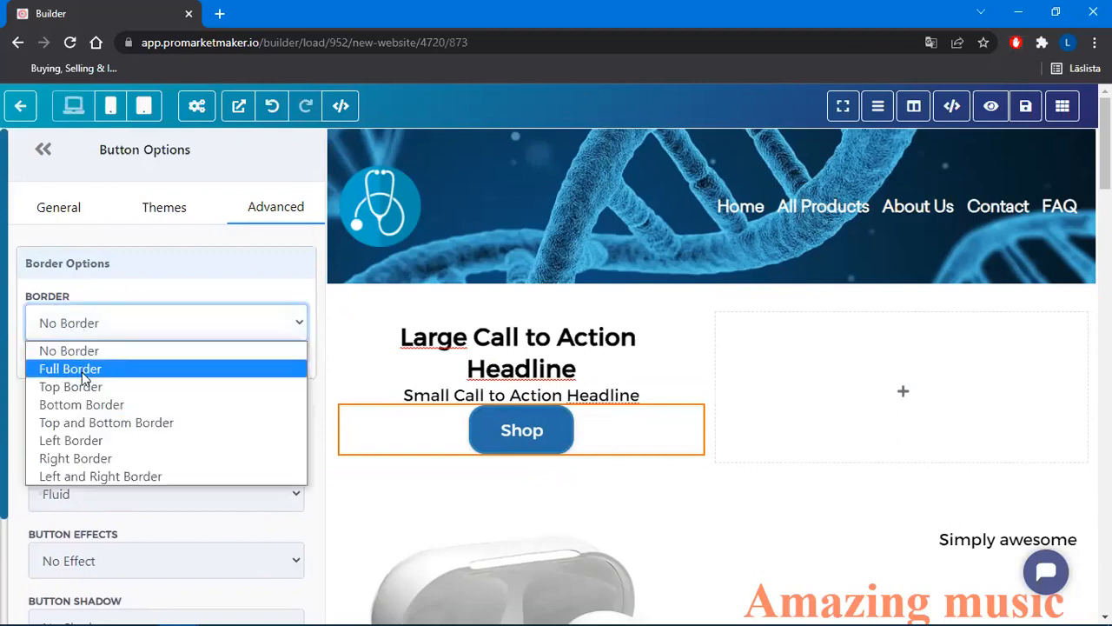
{"action": "left_click", "coordinate": [84, 376]}
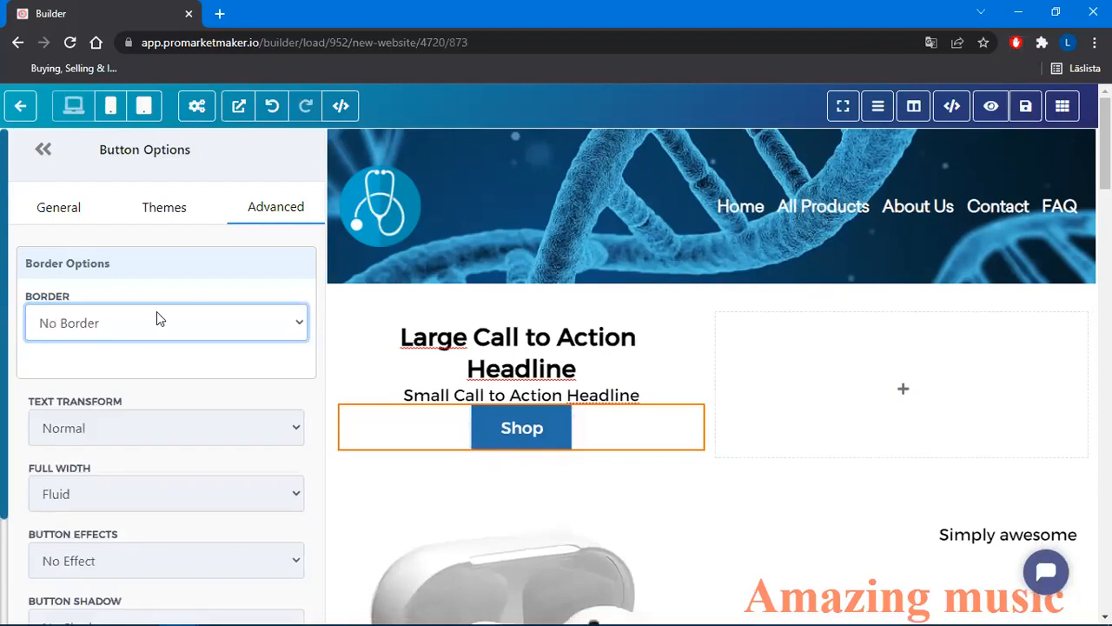
Try Uppercase as the Shop button's text transform and return it to Normal
{"action": "scroll", "coordinate": [156, 311], "scroll_direction": "down", "scroll_amount": 1}
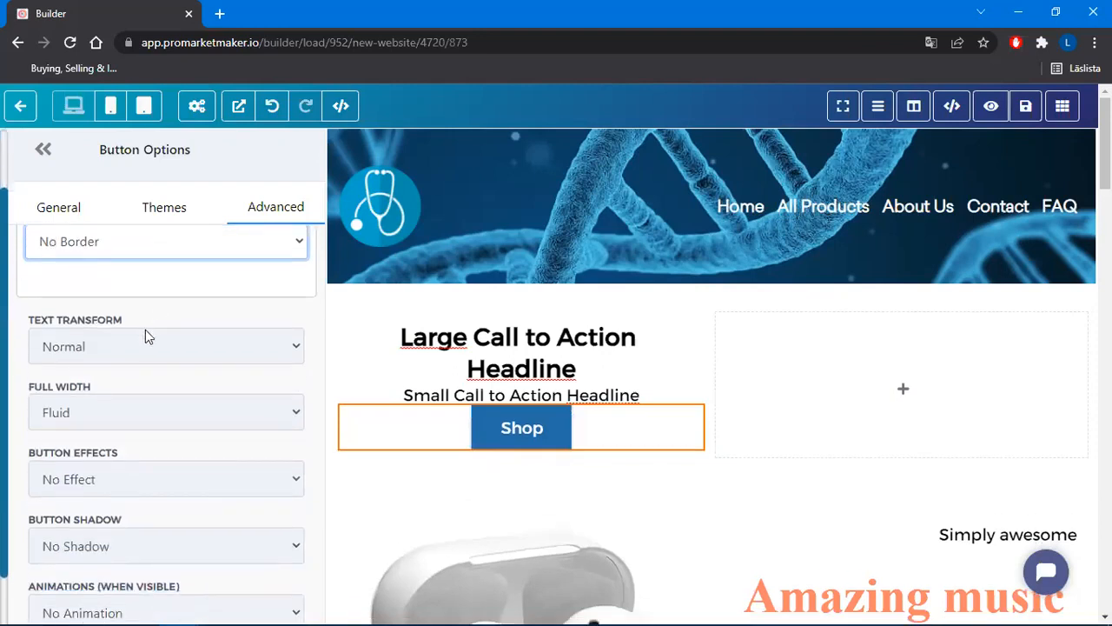
{"action": "left_click", "coordinate": [133, 346]}
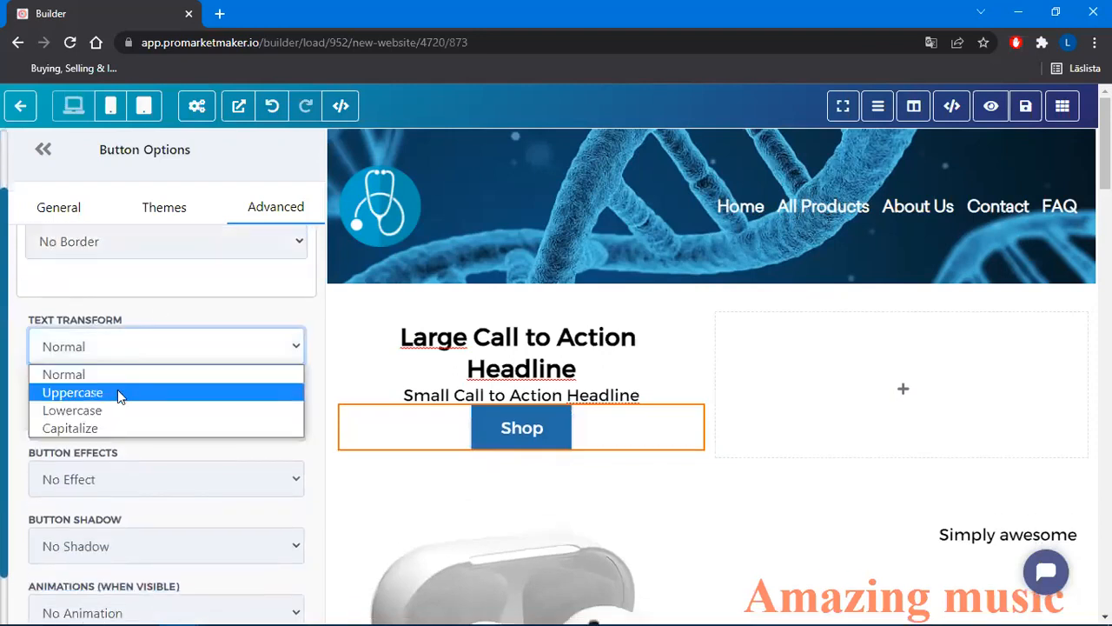
{"action": "left_click", "coordinate": [117, 393]}
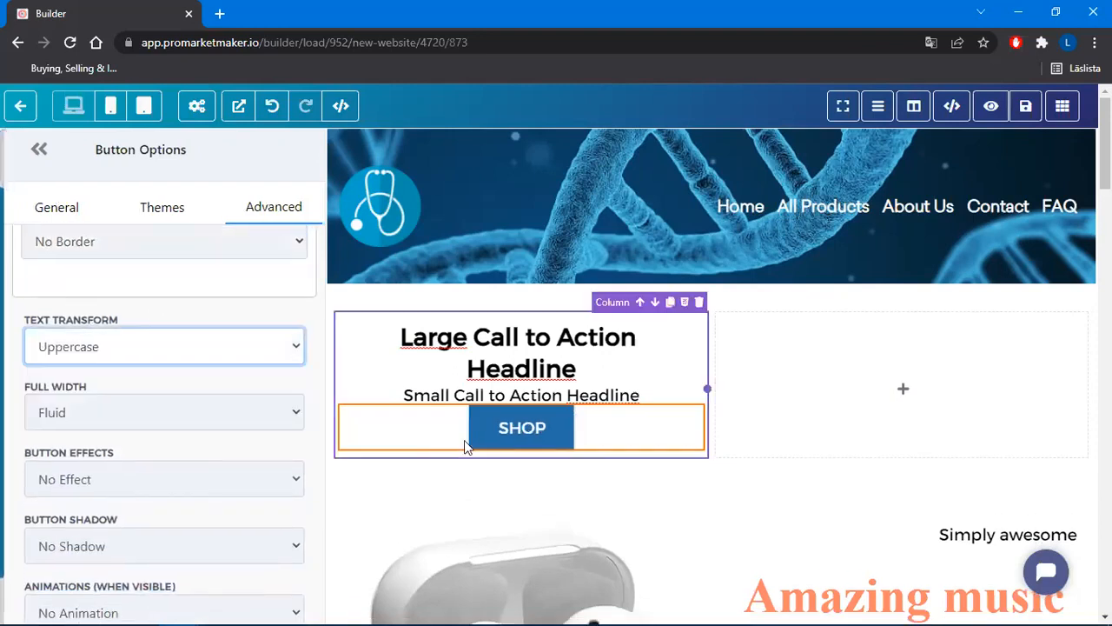
{"action": "left_click", "coordinate": [152, 354]}
{"action": "left_click", "coordinate": [124, 374]}
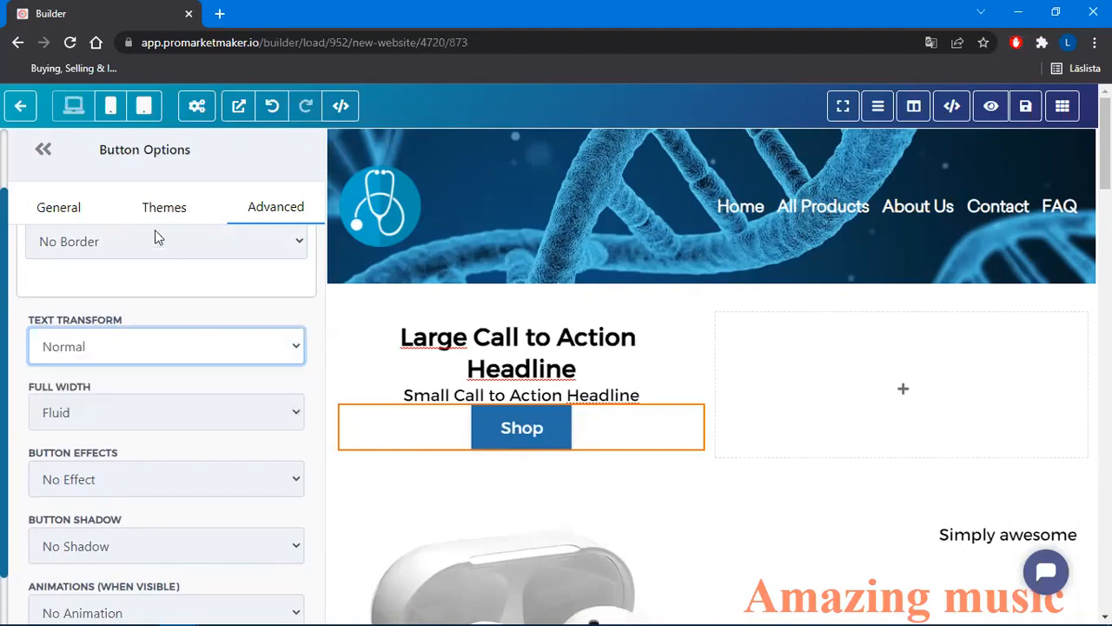
Try Fill Width on the Shop button and return its width to Fluid
{"action": "left_click", "coordinate": [186, 412]}
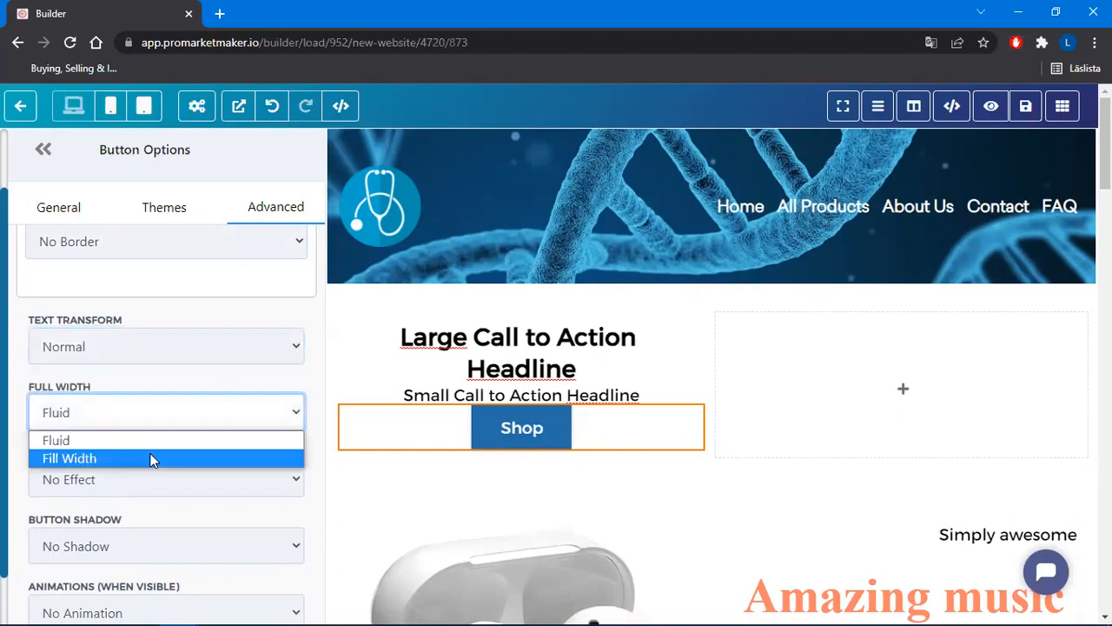
{"action": "left_click", "coordinate": [153, 458]}
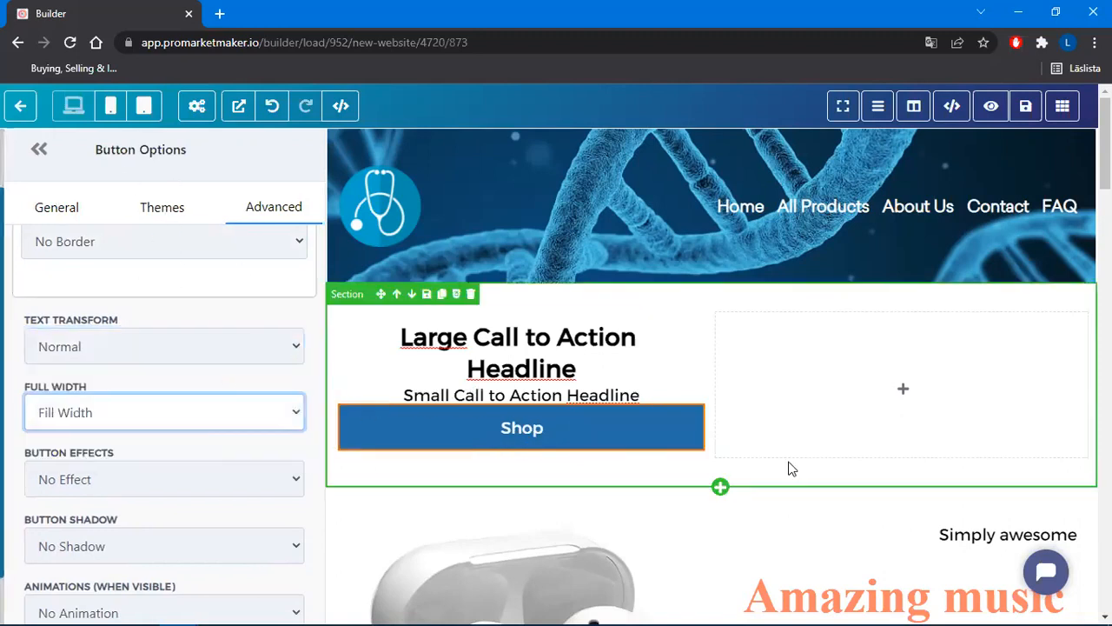
{"action": "left_click", "coordinate": [199, 416]}
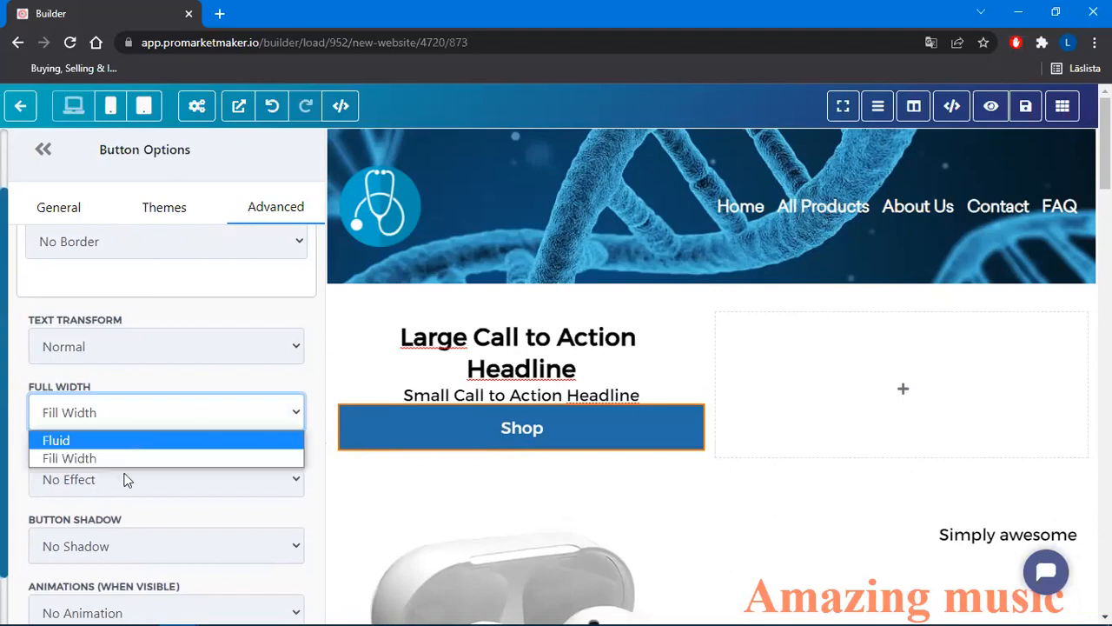
Try the Bounce (loop) and Rocking (loop) effects on the Shop button and return it to No Effect
{"action": "left_click", "coordinate": [126, 480]}
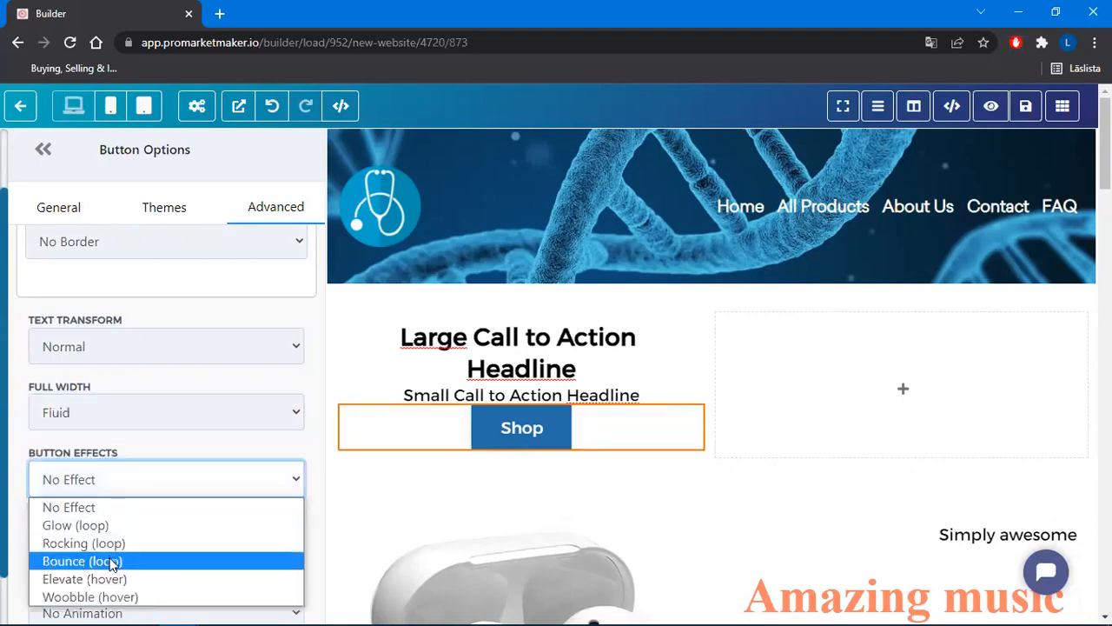
{"action": "left_click", "coordinate": [112, 563]}
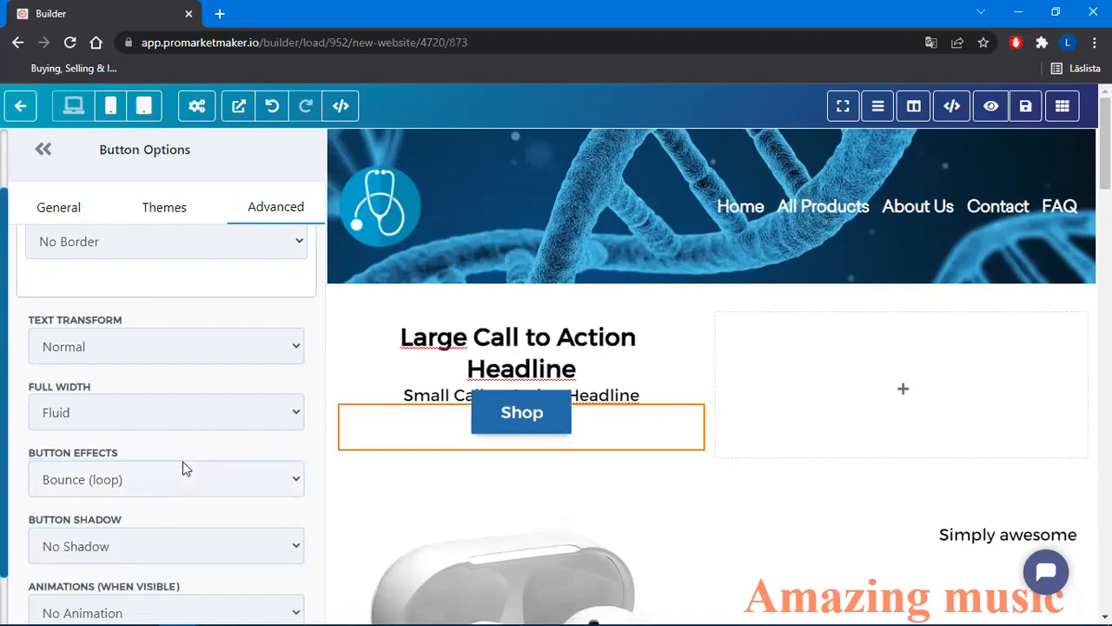
{"action": "scroll", "coordinate": [228, 387], "scroll_direction": "down", "scroll_amount": 1}
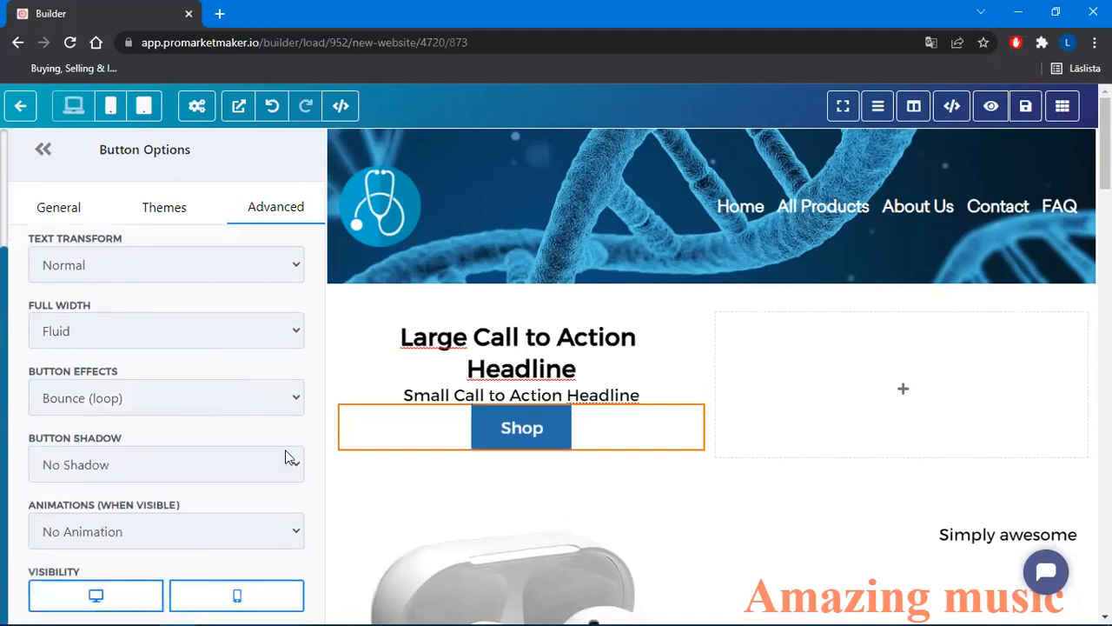
{"action": "left_click", "coordinate": [164, 397]}
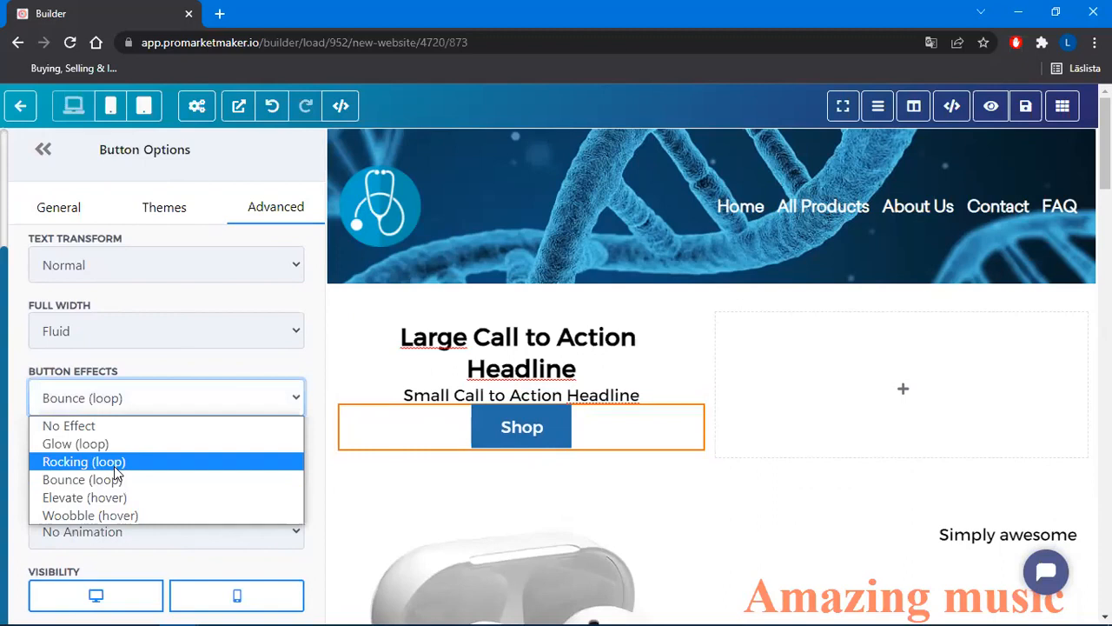
{"action": "left_click", "coordinate": [114, 466]}
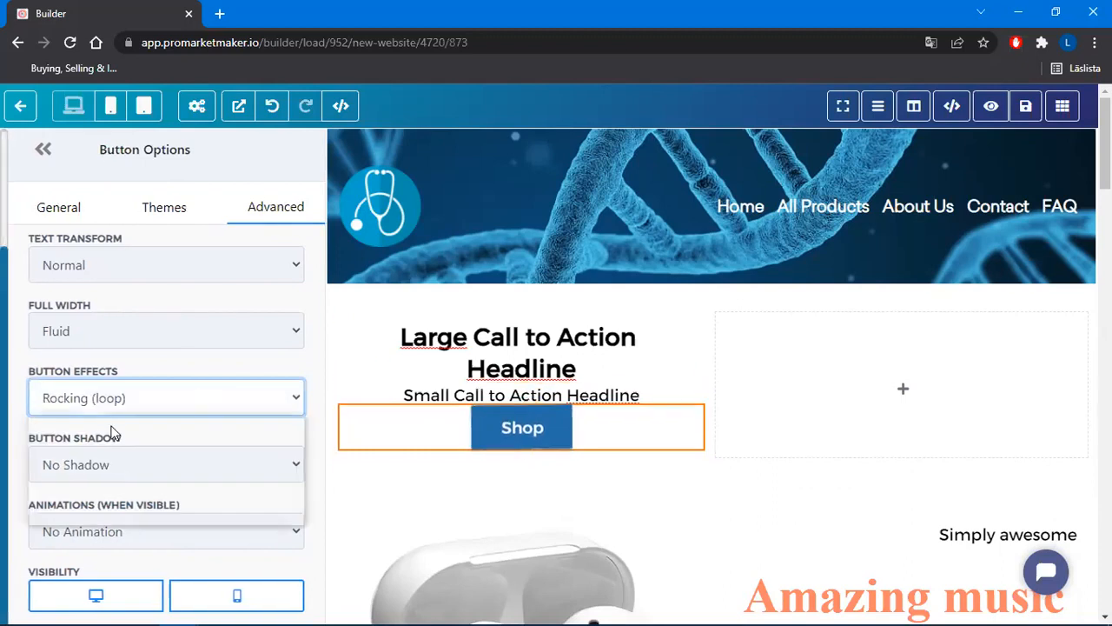
{"action": "left_click", "coordinate": [111, 426]}
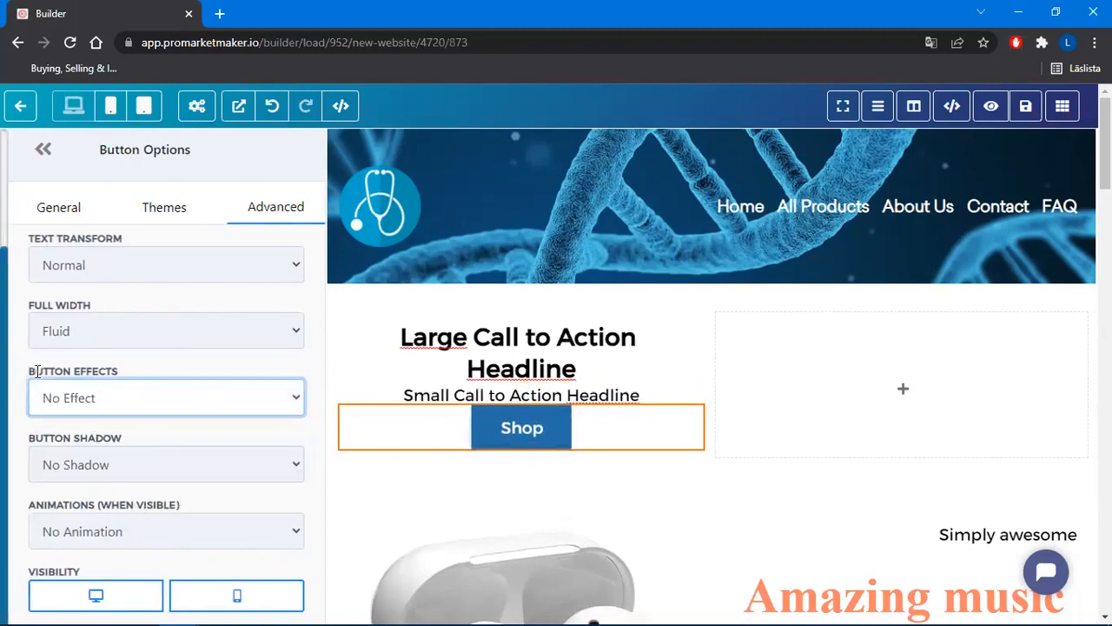
{"action": "left_click_drag", "start_coordinate": [30, 372], "coordinate": [158, 372]}
{"action": "left_click", "coordinate": [160, 372]}
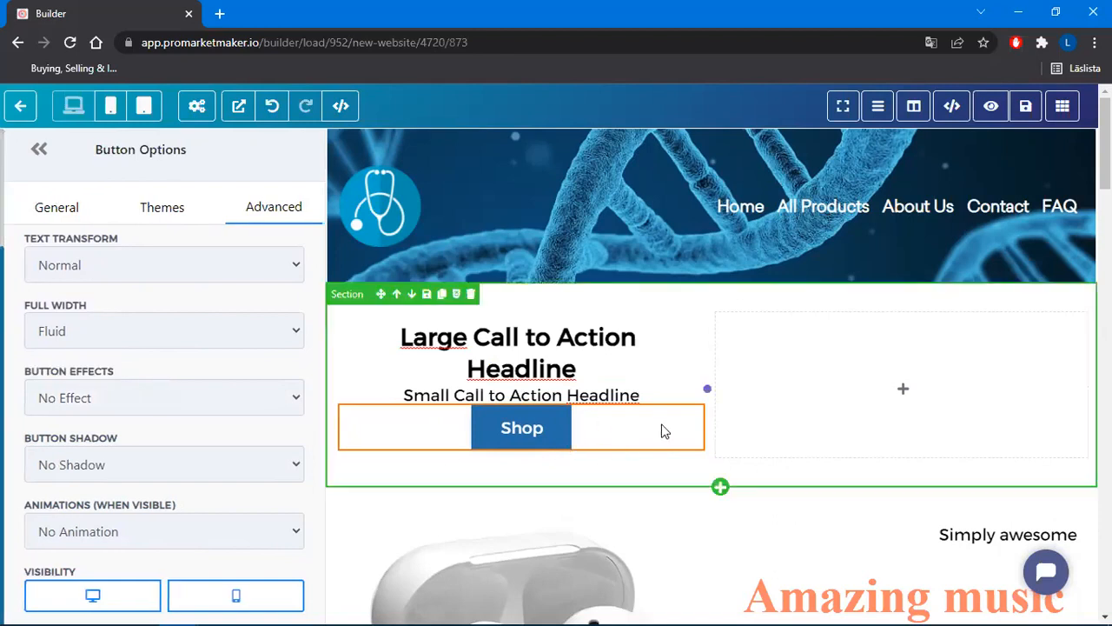
{"action": "scroll", "coordinate": [867, 522], "scroll_direction": "down", "scroll_amount": 2}
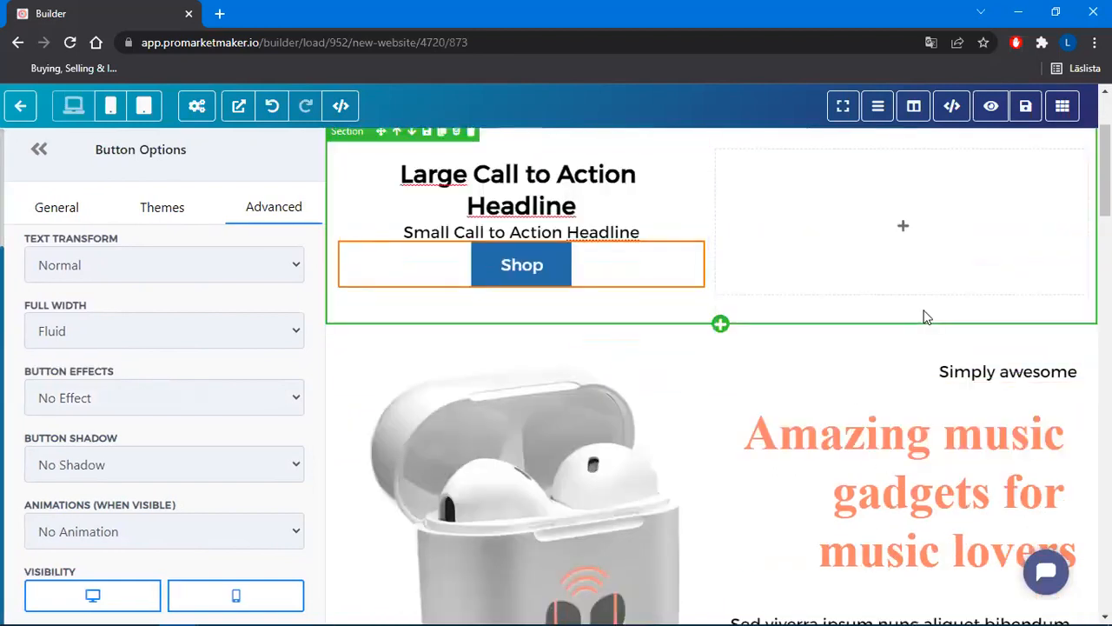
{"action": "scroll", "coordinate": [926, 317], "scroll_direction": "down", "scroll_amount": 4}
{"action": "scroll", "coordinate": [904, 400], "scroll_direction": "up", "scroll_amount": 6}
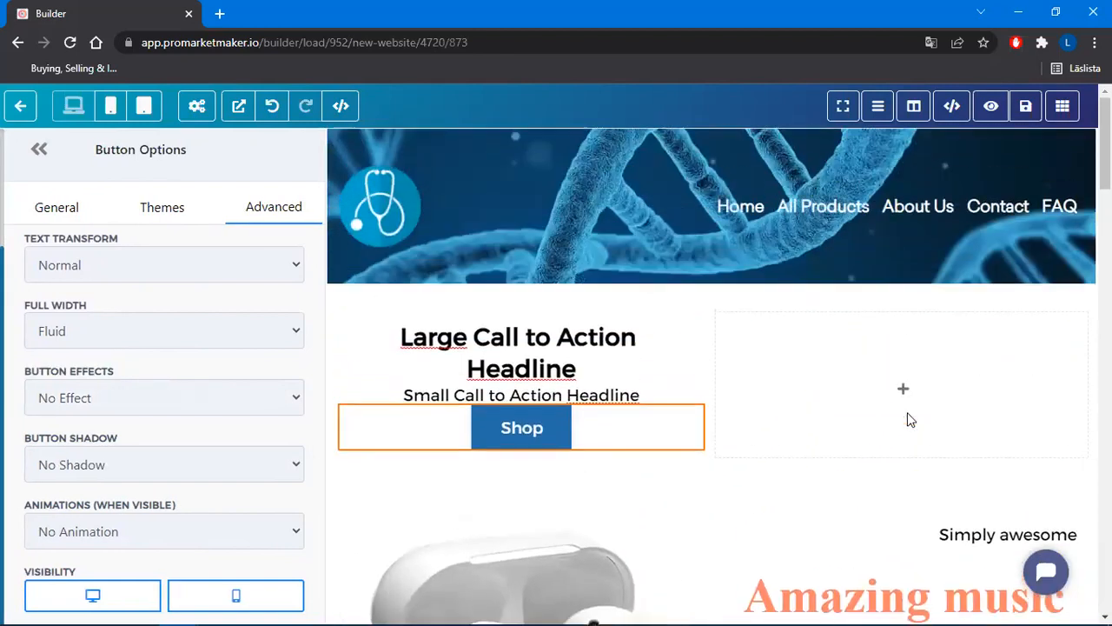
Review the call-to-action headline's advanced options and the Shop button's advanced and general options
{"action": "left_click_drag", "start_coordinate": [415, 338], "coordinate": [599, 368]}
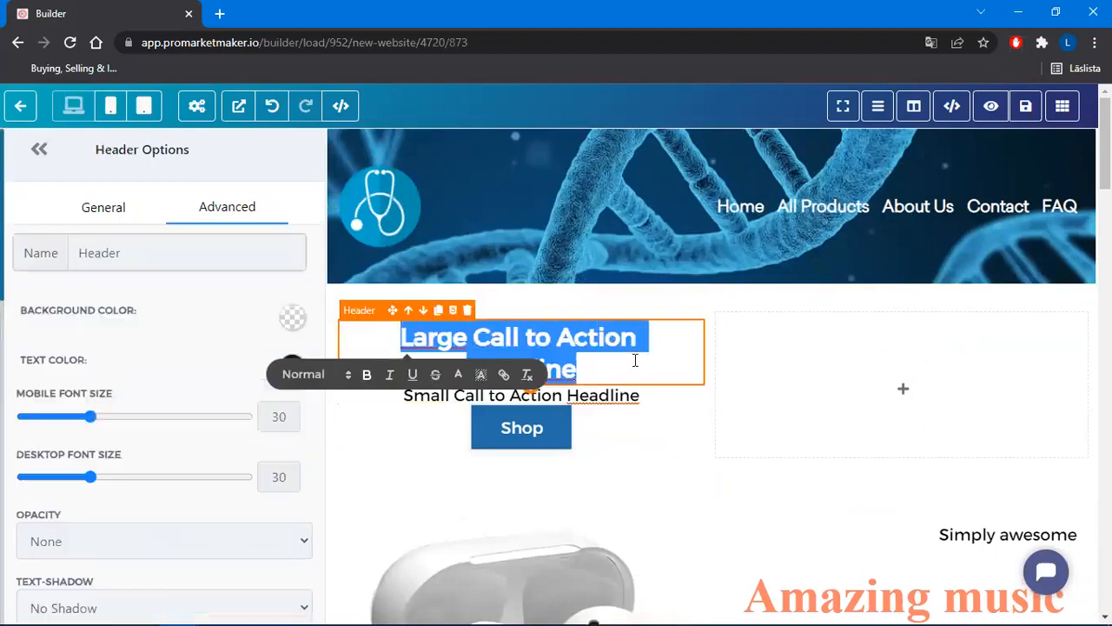
{"action": "left_click", "coordinate": [525, 379]}
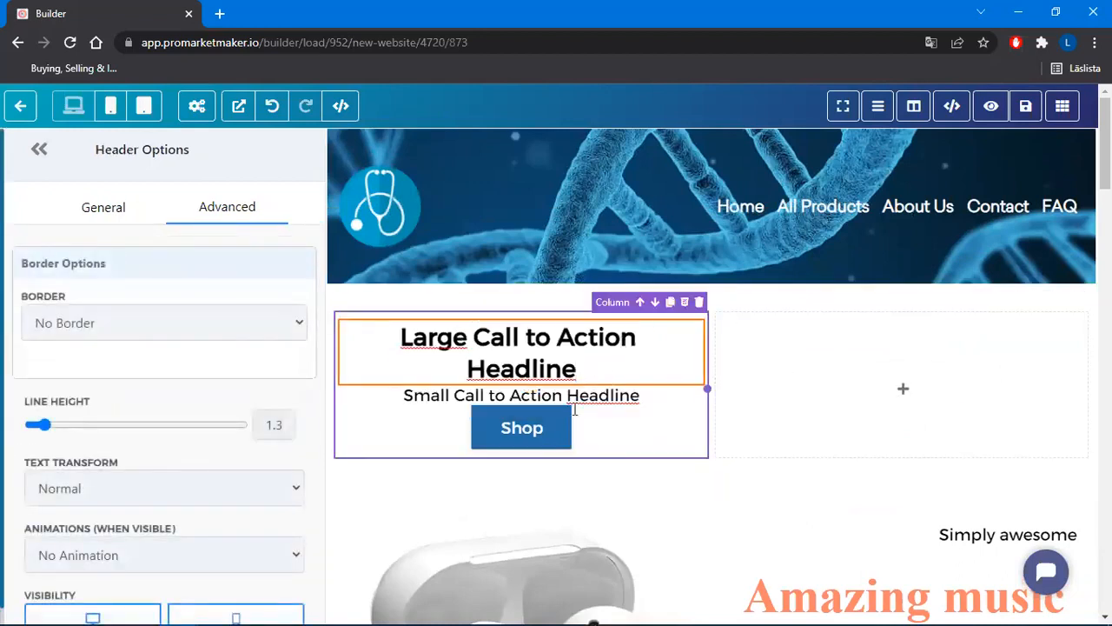
{"action": "scroll", "coordinate": [556, 374], "scroll_direction": "down", "scroll_amount": 1}
{"action": "scroll", "coordinate": [608, 451], "scroll_direction": "down", "scroll_amount": 4}
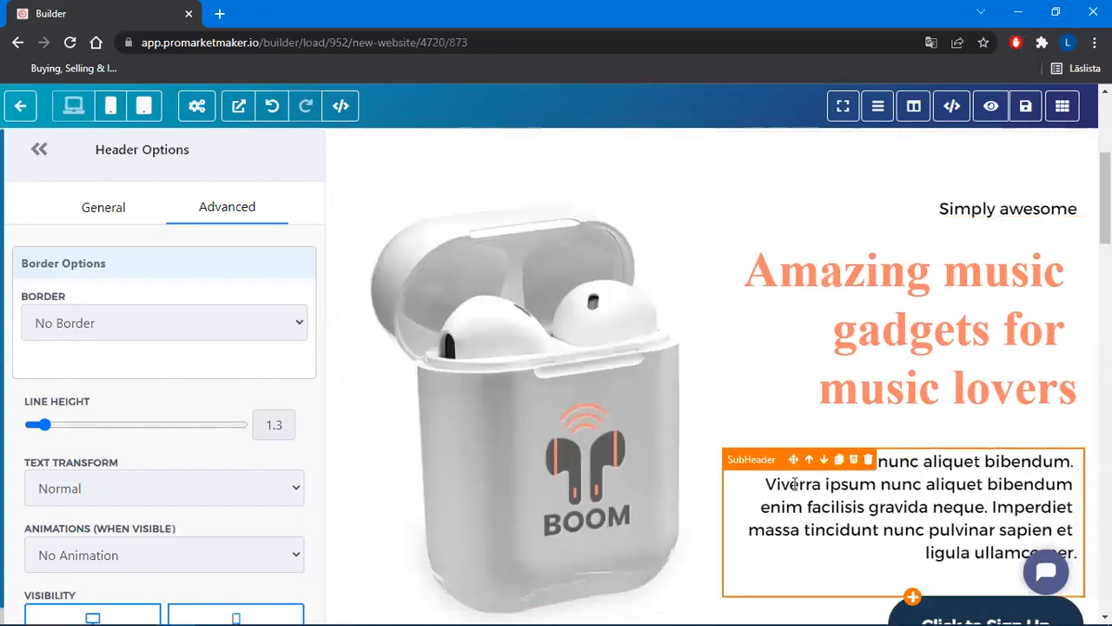
{"action": "scroll", "coordinate": [896, 452], "scroll_direction": "down", "scroll_amount": 1}
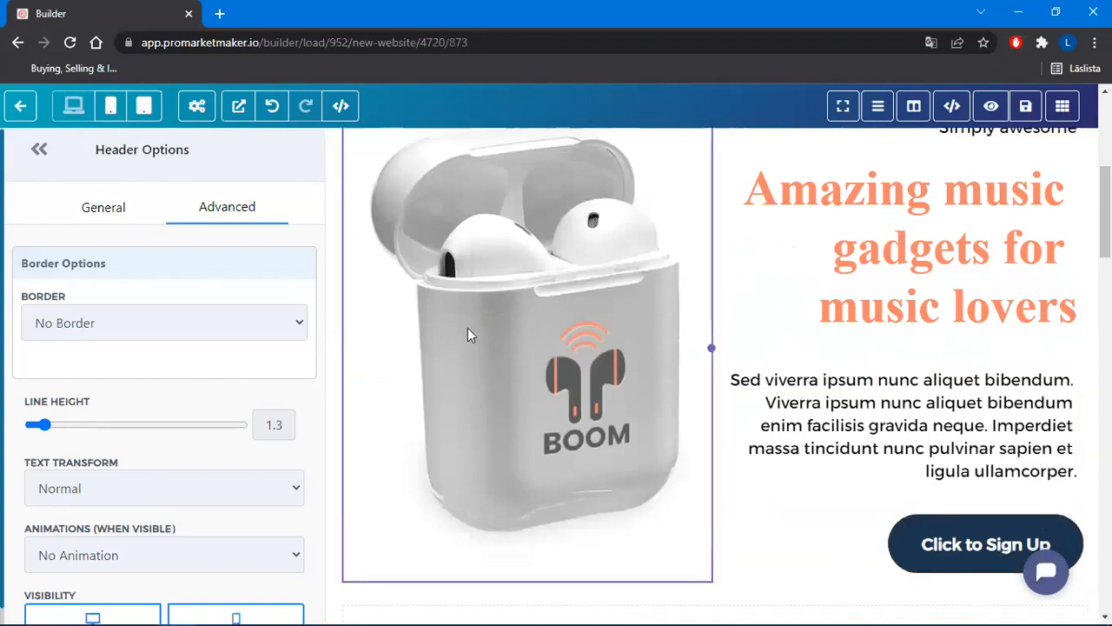
{"action": "scroll", "coordinate": [777, 367], "scroll_direction": "up", "scroll_amount": 5}
{"action": "left_click", "coordinate": [551, 438]}
{"action": "scroll", "coordinate": [148, 357], "scroll_direction": "down", "scroll_amount": 2}
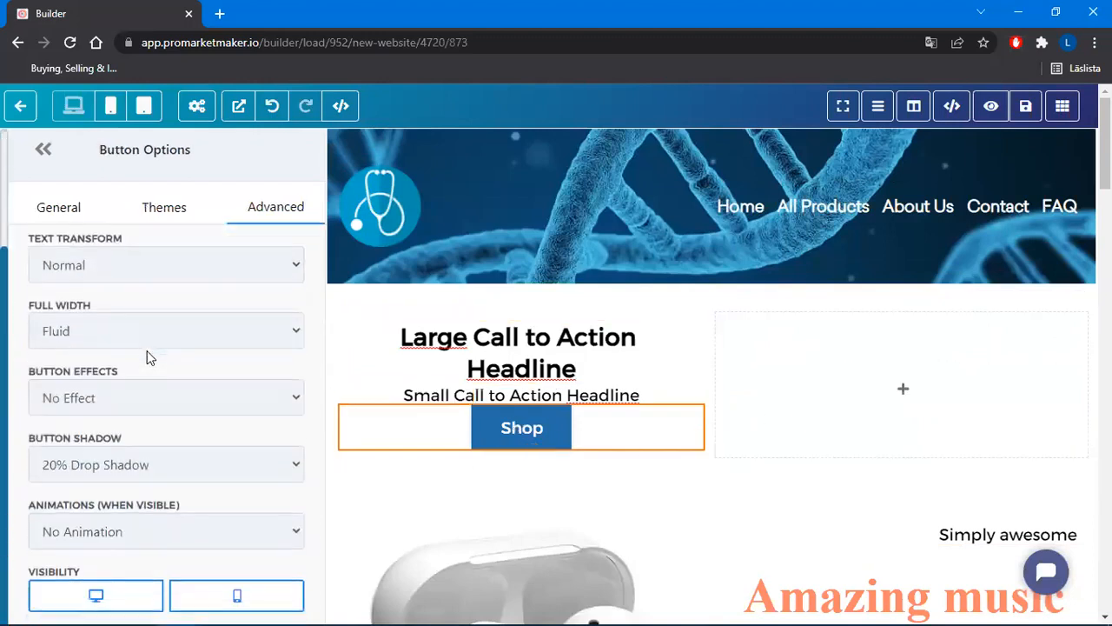
{"action": "scroll", "coordinate": [199, 325], "scroll_direction": "down", "scroll_amount": 3}
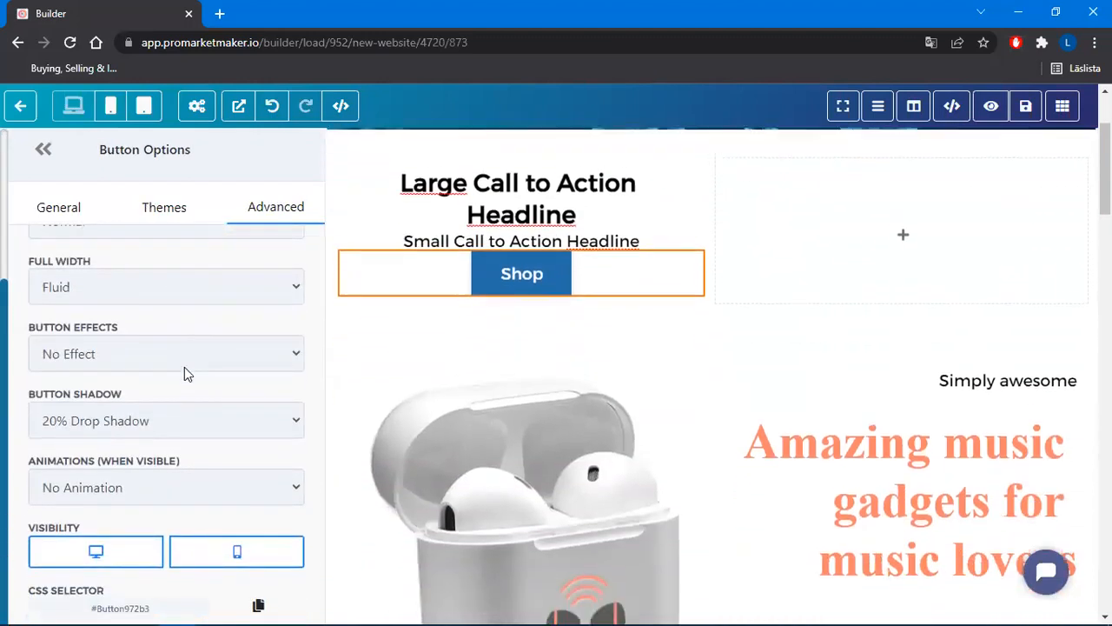
{"action": "scroll", "coordinate": [165, 399], "scroll_direction": "up", "scroll_amount": 3}
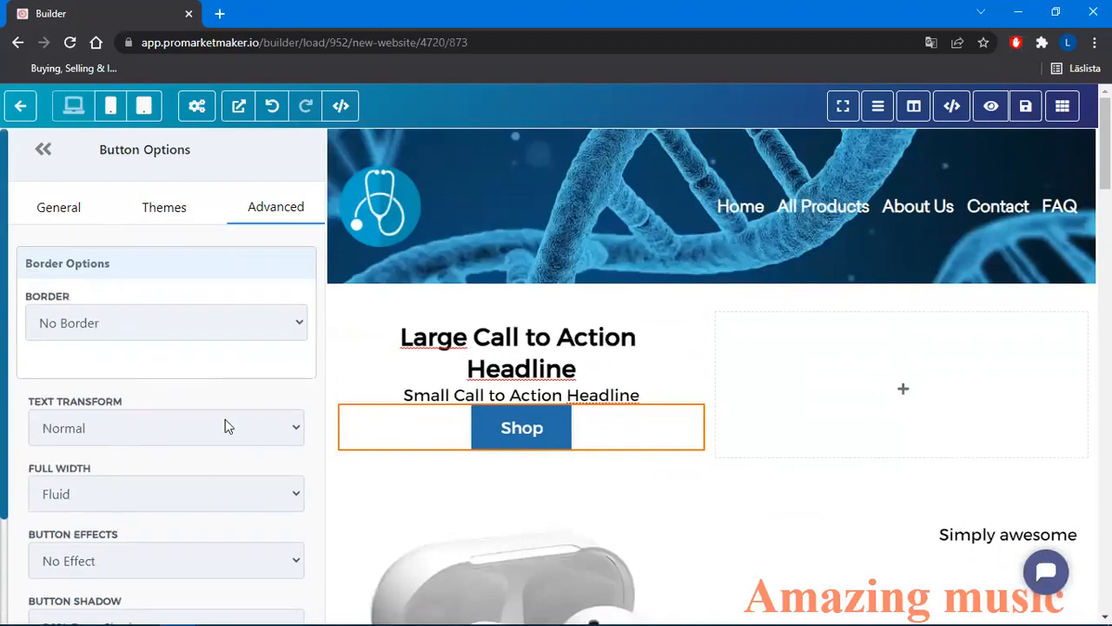
{"action": "scroll", "coordinate": [225, 418], "scroll_direction": "down", "scroll_amount": 2}
{"action": "left_click", "coordinate": [103, 480]}
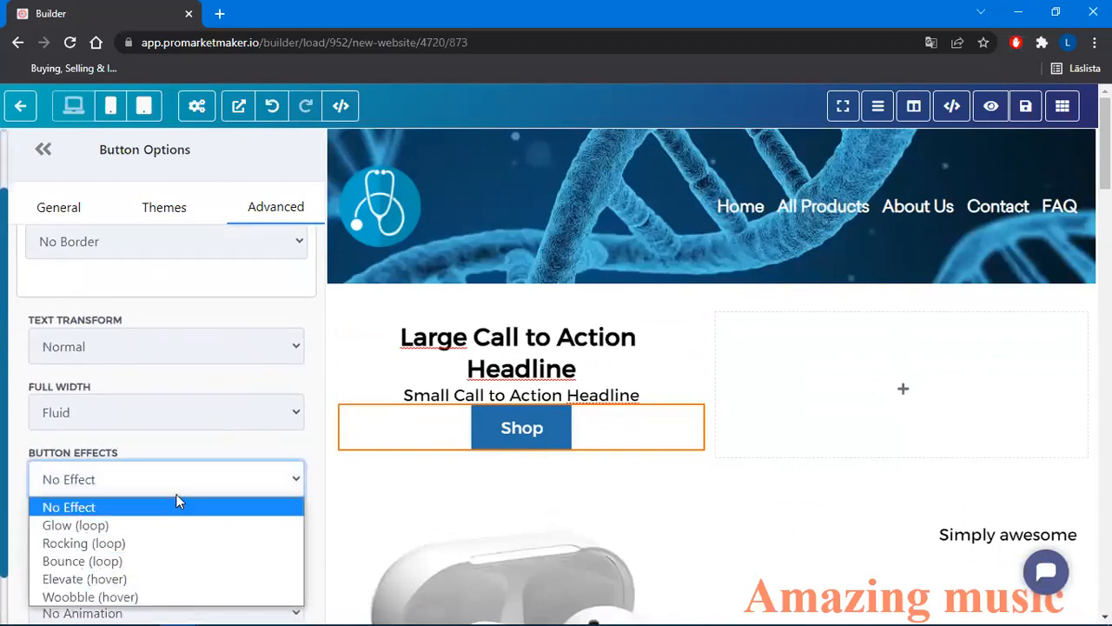
{"action": "left_click", "coordinate": [51, 207]}
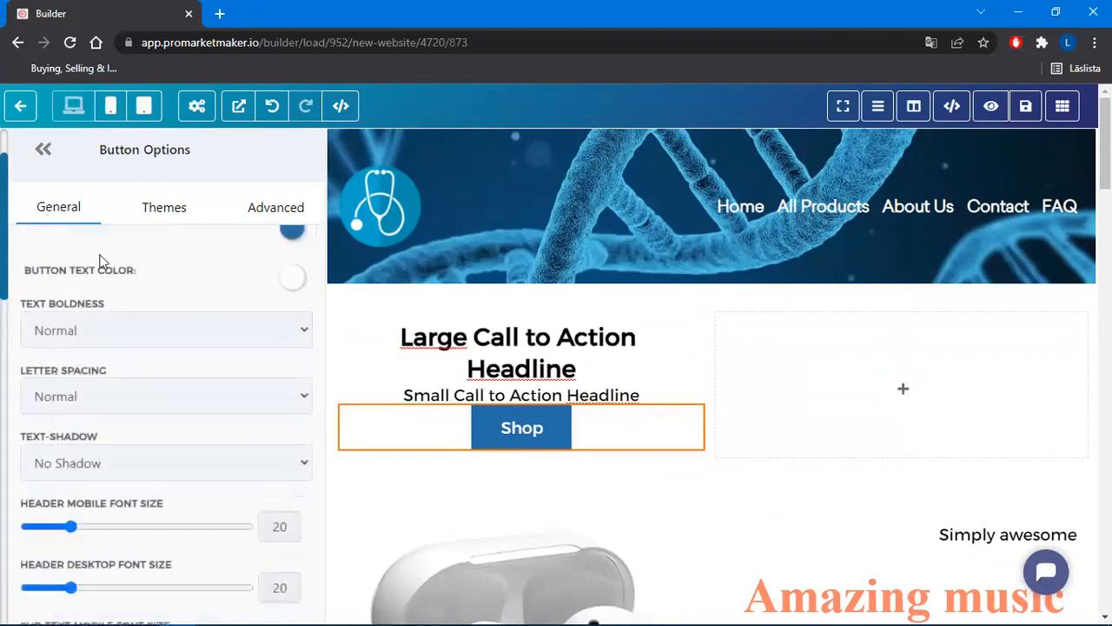
Add an Image element to the empty column beside the headline and Shop button
{"action": "left_click", "coordinate": [899, 393]}
{"action": "left_click", "coordinate": [899, 392]}
{"action": "scroll", "coordinate": [948, 404], "scroll_direction": "up", "scroll_amount": 3}
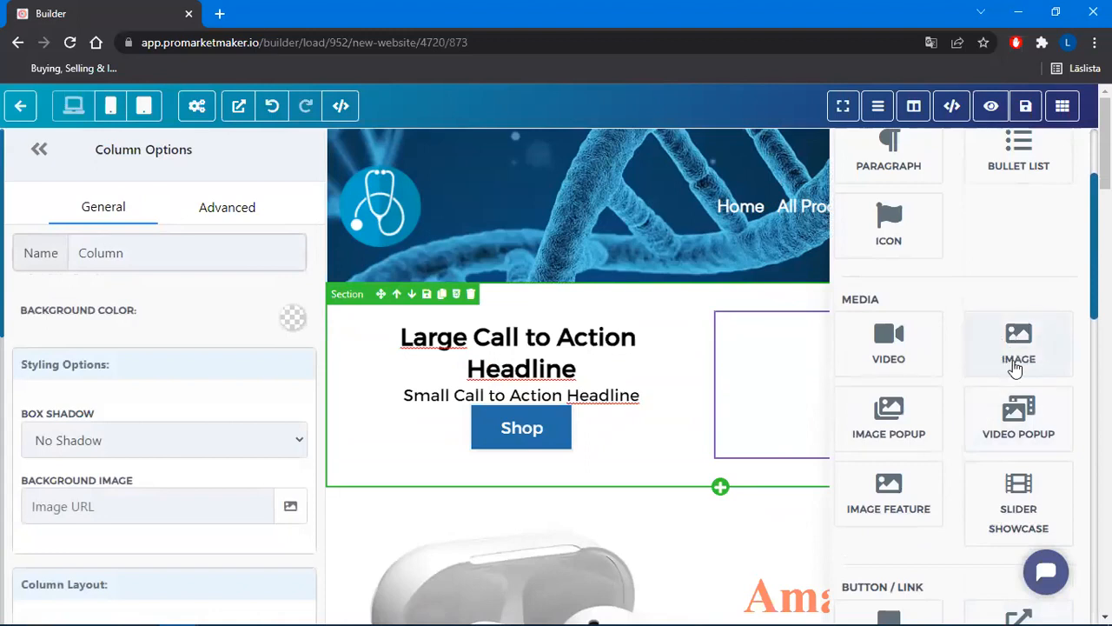
{"action": "left_click", "coordinate": [751, 408]}
{"action": "left_click", "coordinate": [912, 393]}
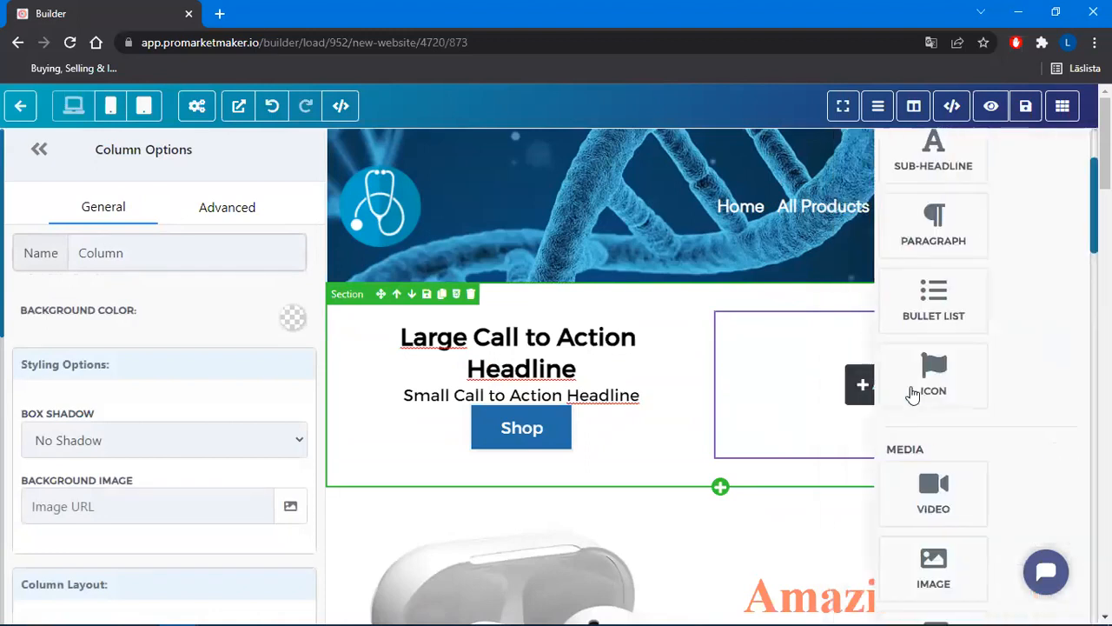
{"action": "left_click", "coordinate": [1027, 349]}
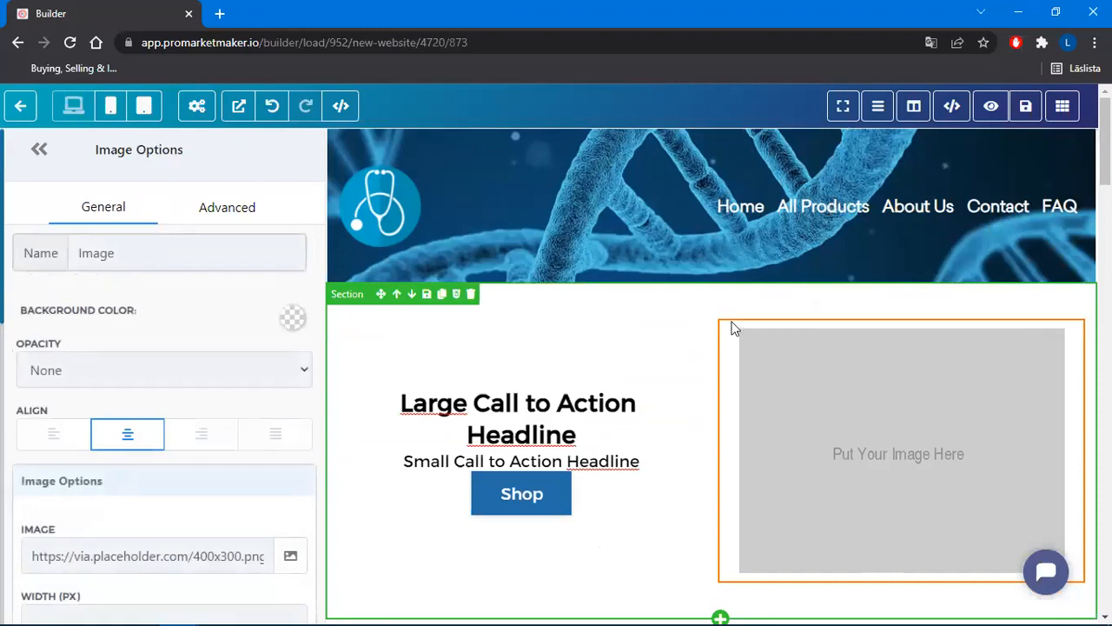
Examine the placeholder image's source, size, alt text, redirect and spacing options
{"action": "scroll", "coordinate": [167, 341], "scroll_direction": "down", "scroll_amount": 3}
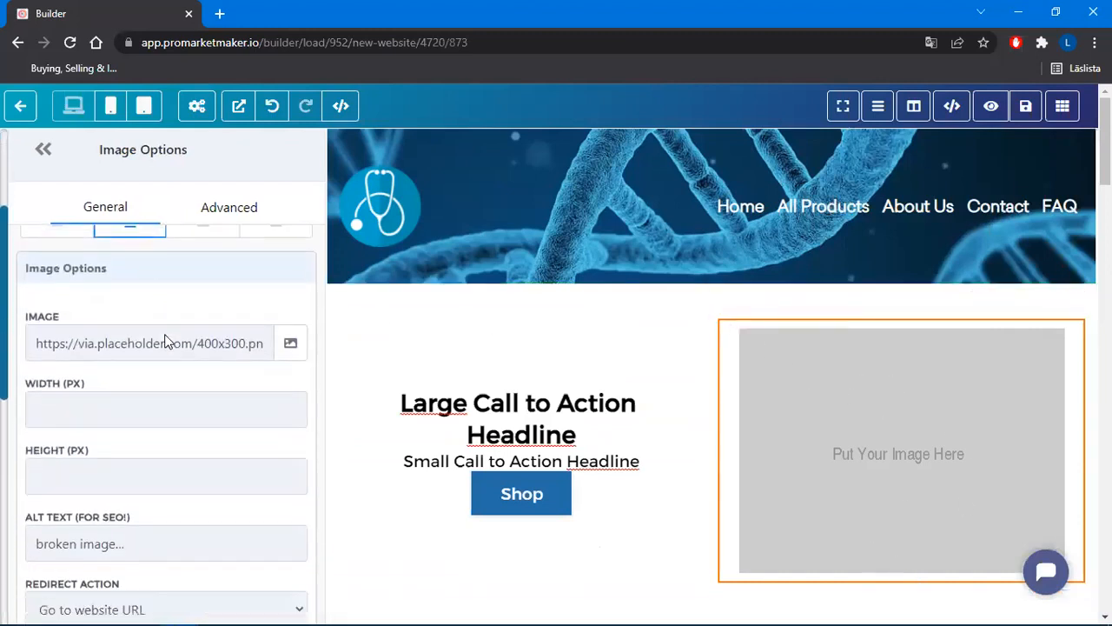
{"action": "scroll", "coordinate": [104, 321], "scroll_direction": "up", "scroll_amount": 1}
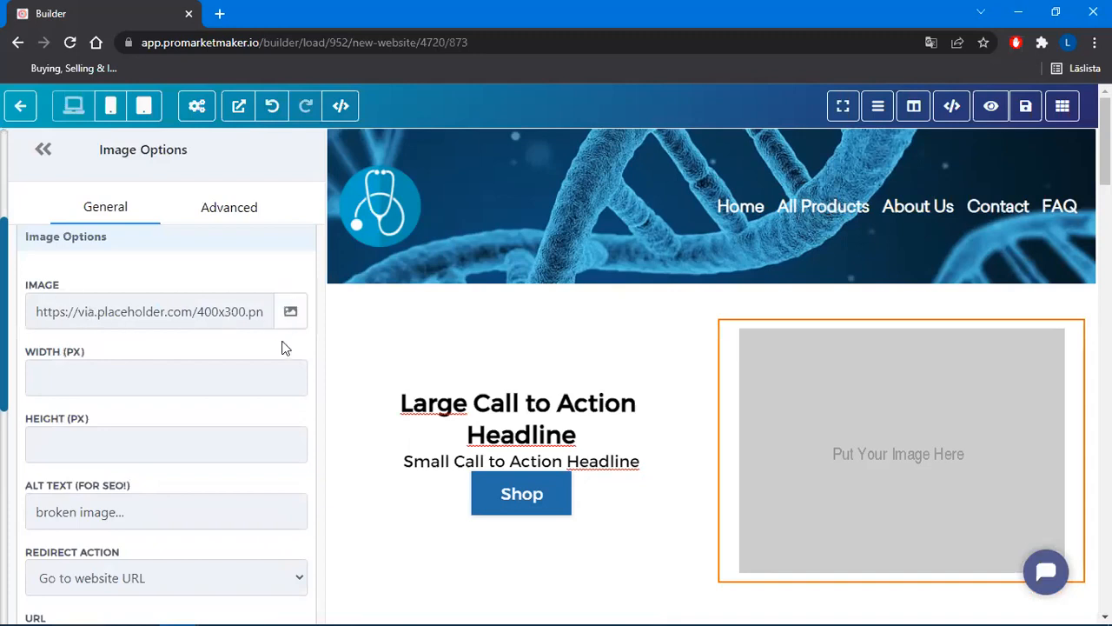
{"action": "scroll", "coordinate": [283, 349], "scroll_direction": "down", "scroll_amount": 1}
{"action": "left_click_drag", "start_coordinate": [27, 404], "coordinate": [148, 408]}
{"action": "left_click", "coordinate": [157, 404]}
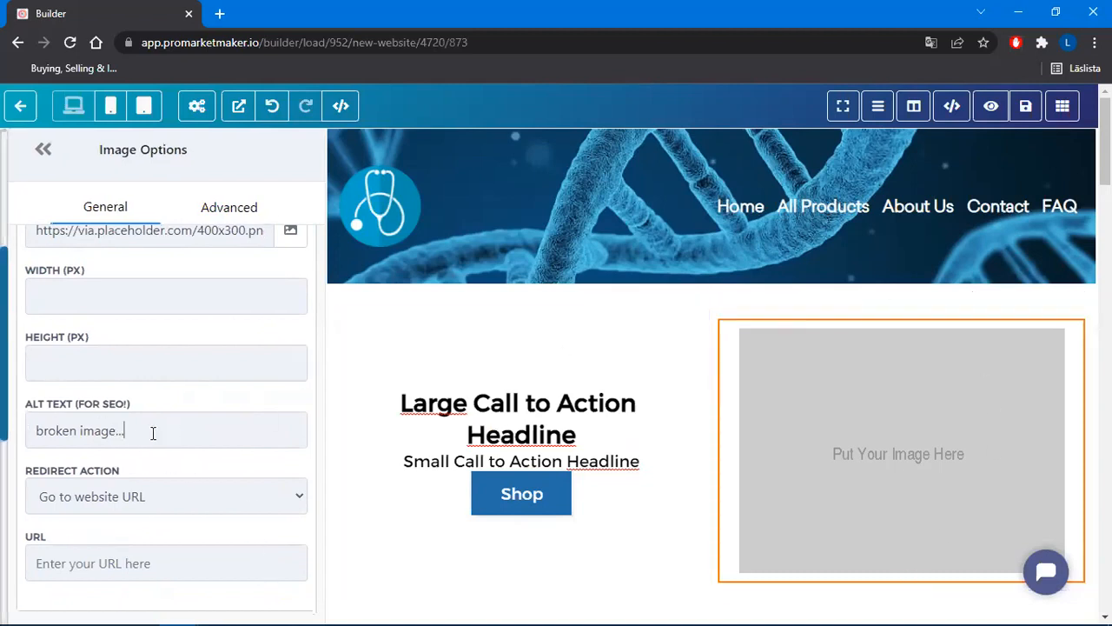
{"action": "left_click_drag", "start_coordinate": [153, 433], "coordinate": [12, 454]}
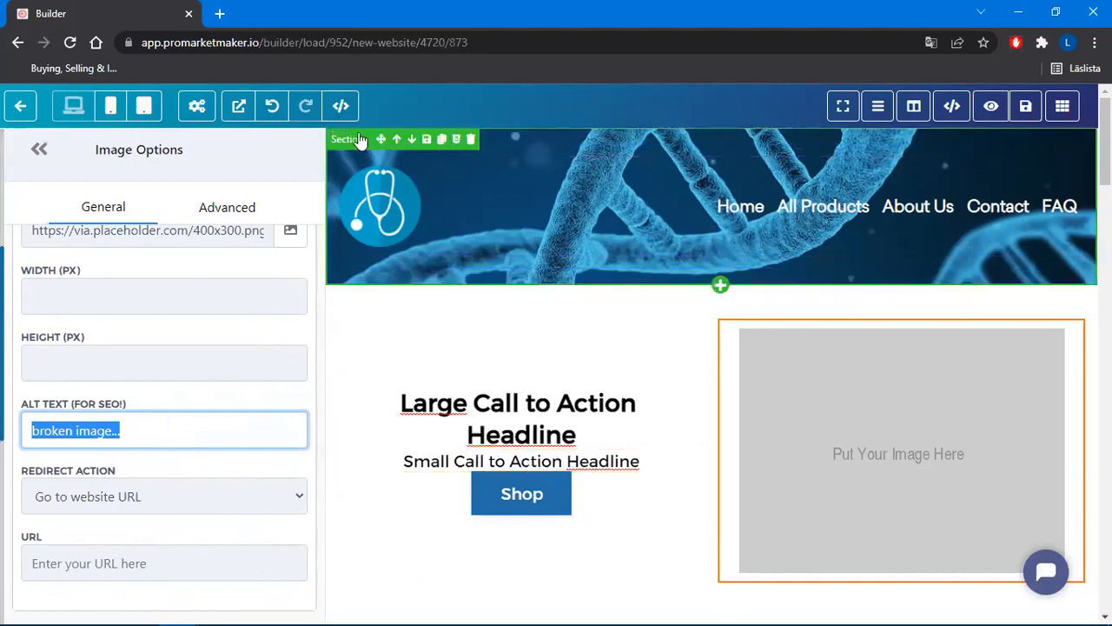
{"action": "left_click", "coordinate": [151, 432]}
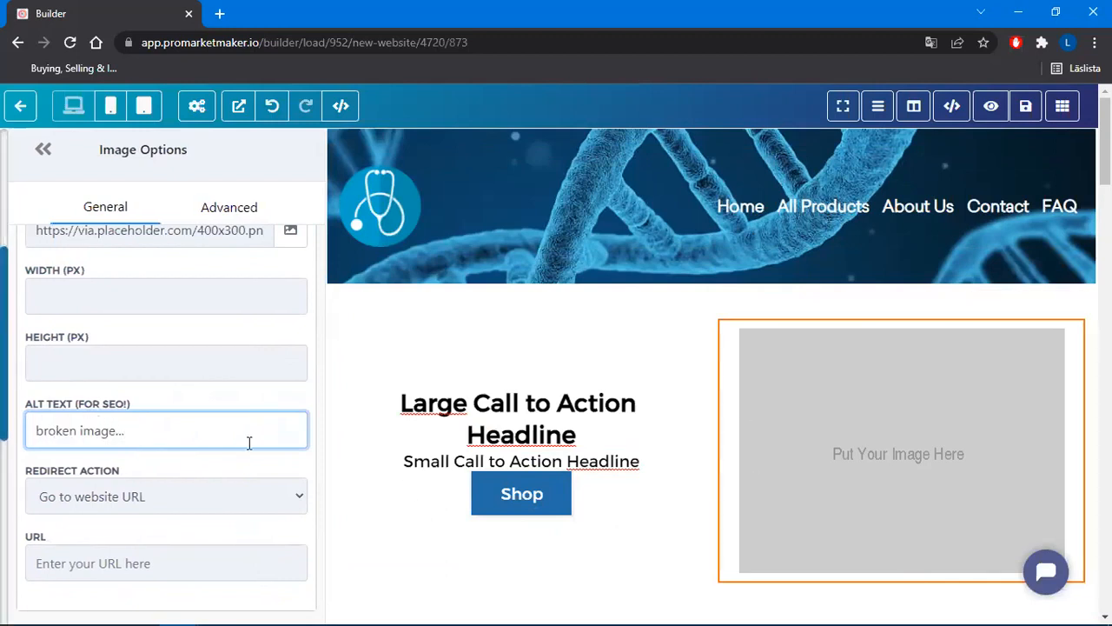
{"action": "scroll", "coordinate": [248, 442], "scroll_direction": "down", "scroll_amount": 2}
{"action": "scroll", "coordinate": [199, 466], "scroll_direction": "up", "scroll_amount": 1}
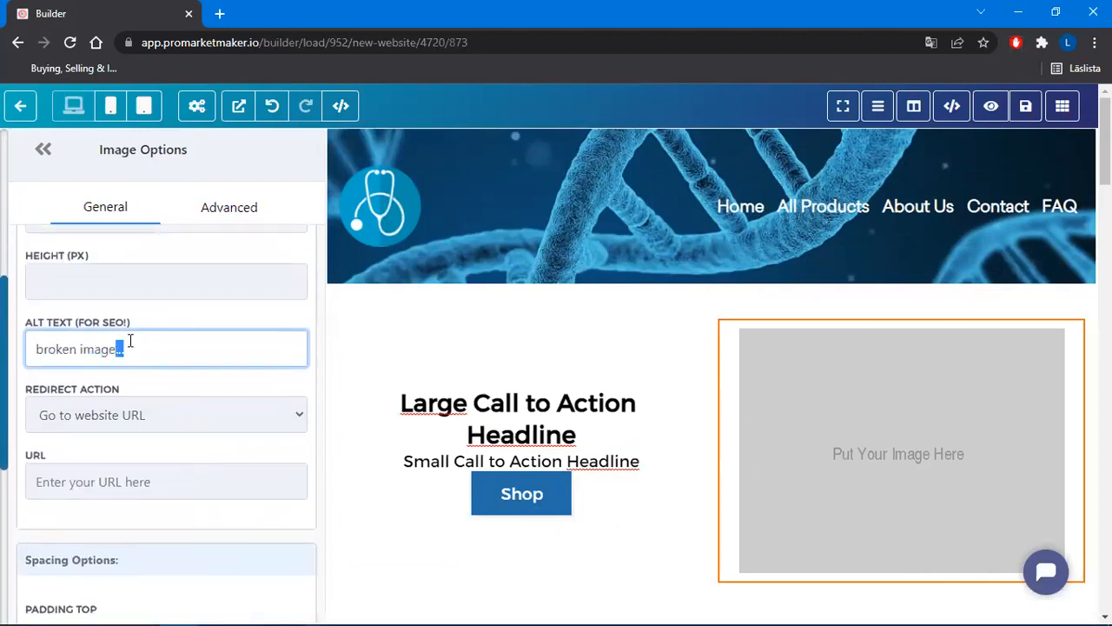
{"action": "left_click_drag", "start_coordinate": [129, 349], "coordinate": [12, 359]}
{"action": "left_click", "coordinate": [161, 352]}
{"action": "triple_click", "coordinate": [64, 341]}
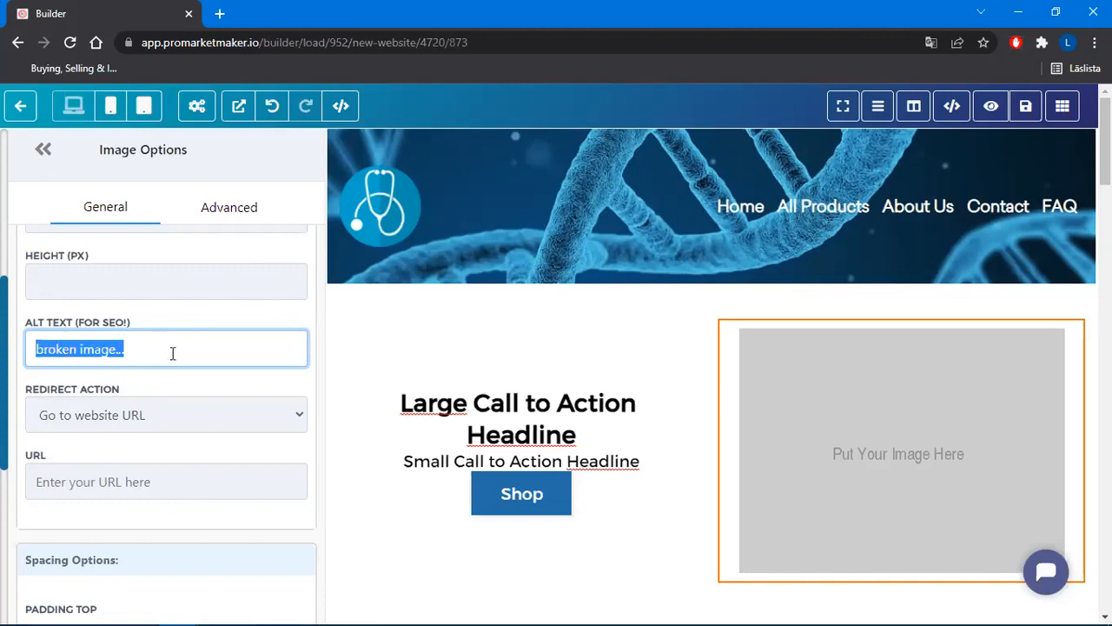
{"action": "left_click", "coordinate": [173, 352]}
{"action": "scroll", "coordinate": [218, 326], "scroll_direction": "down", "scroll_amount": 2}
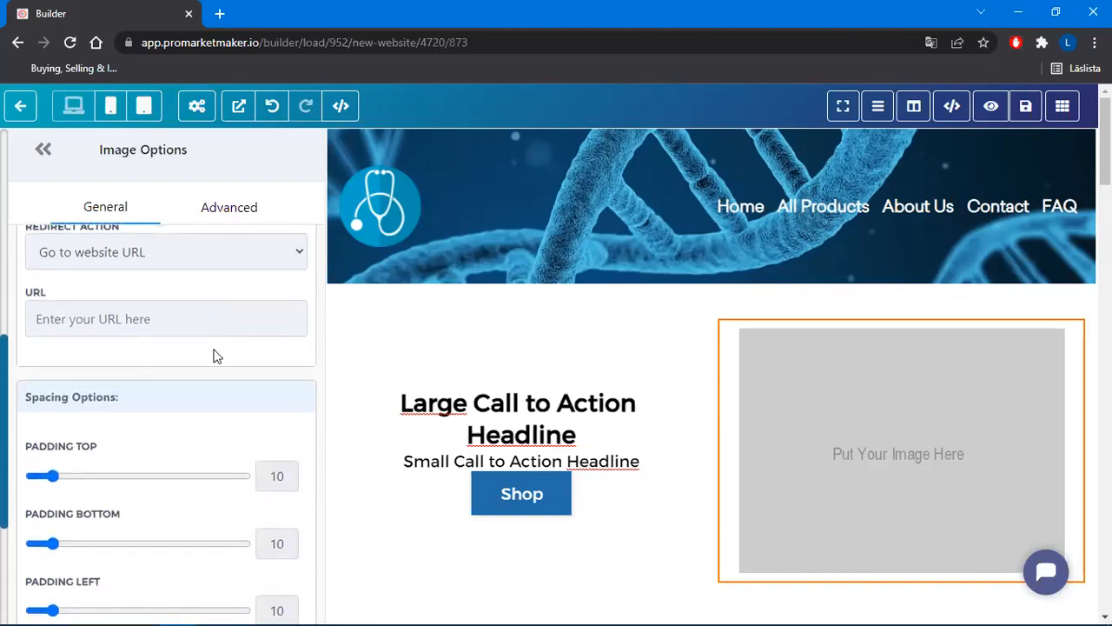
{"action": "scroll", "coordinate": [216, 355], "scroll_direction": "up", "scroll_amount": 2}
{"action": "left_click_drag", "start_coordinate": [111, 346], "coordinate": [15, 347]}
{"action": "left_click", "coordinate": [202, 359]}
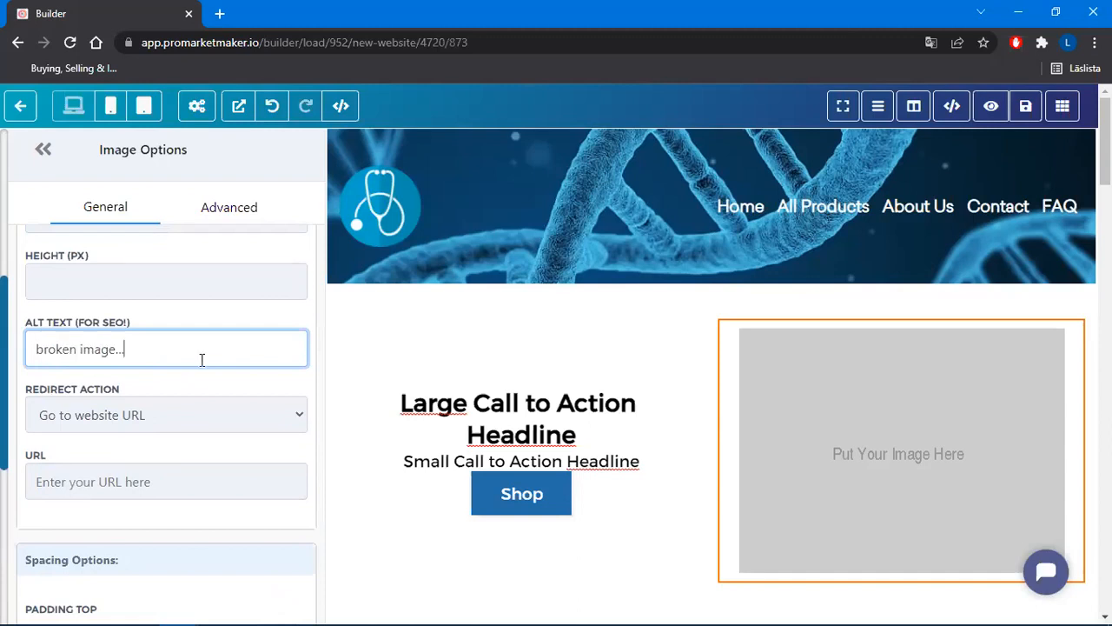
View the page's SEO Meta Data settings and return to the image options
{"action": "left_click", "coordinate": [196, 106]}
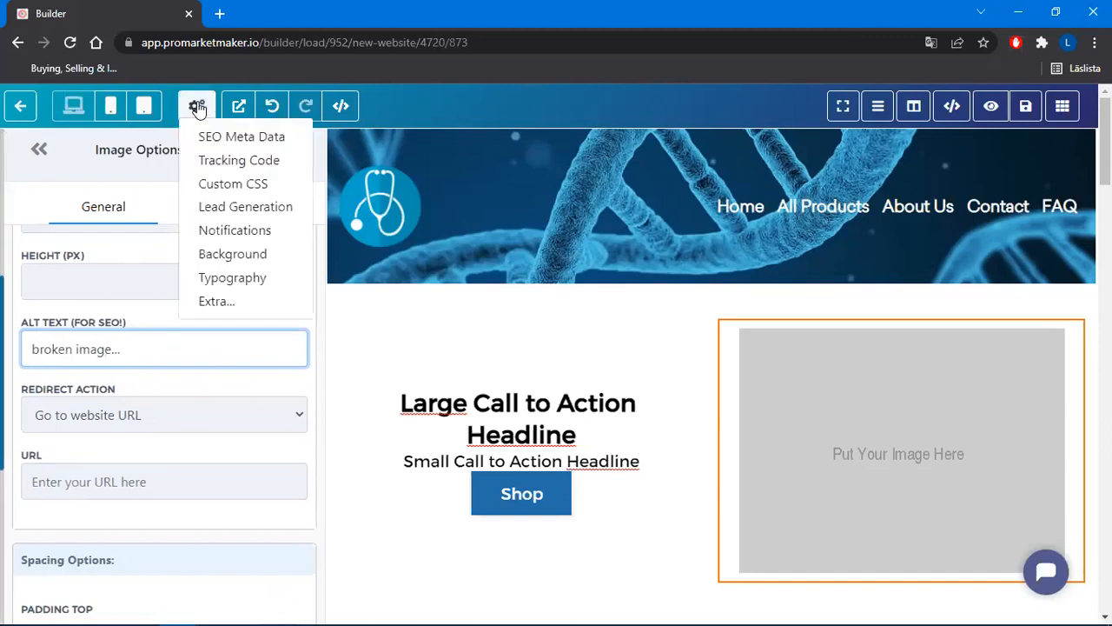
{"action": "left_click", "coordinate": [228, 137]}
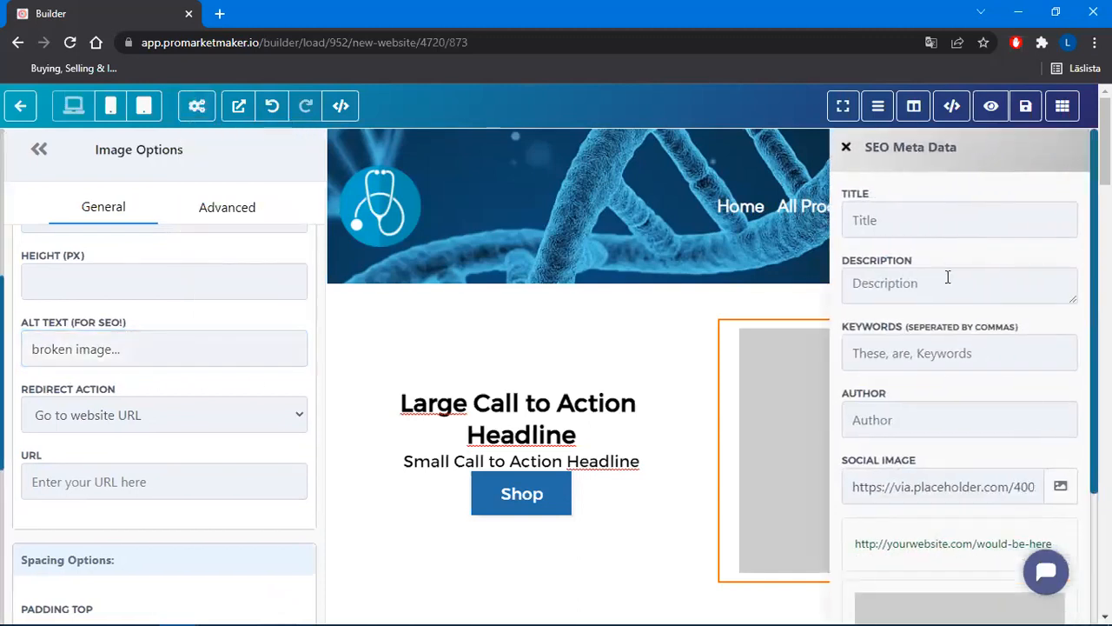
{"action": "left_click", "coordinate": [847, 147]}
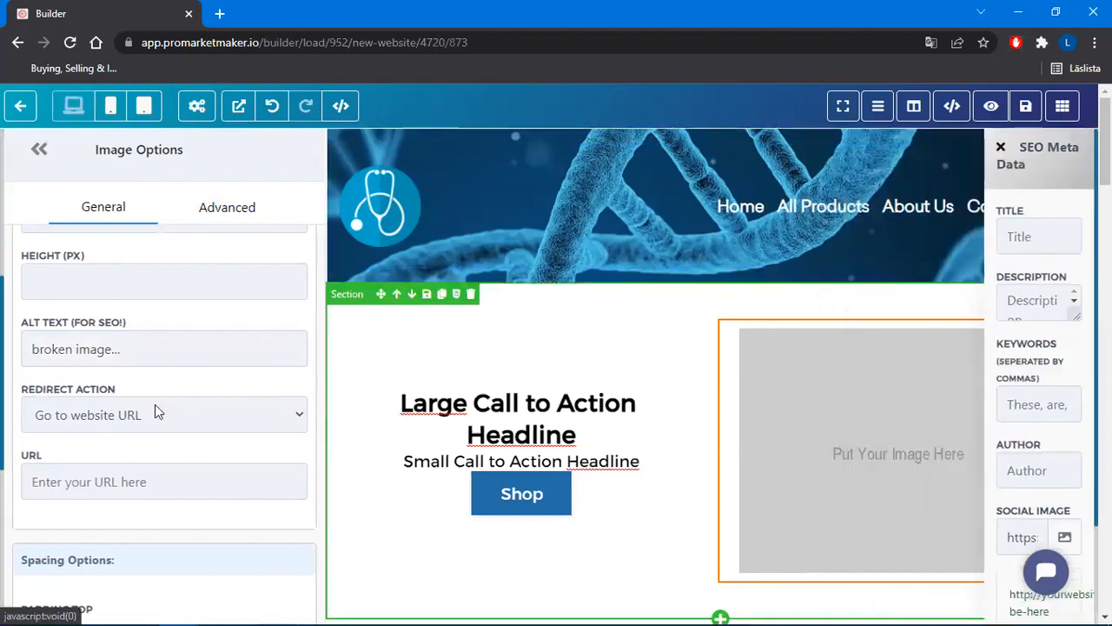
{"action": "scroll", "coordinate": [187, 417], "scroll_direction": "down", "scroll_amount": 3}
{"action": "scroll", "coordinate": [218, 426], "scroll_direction": "up", "scroll_amount": 7}
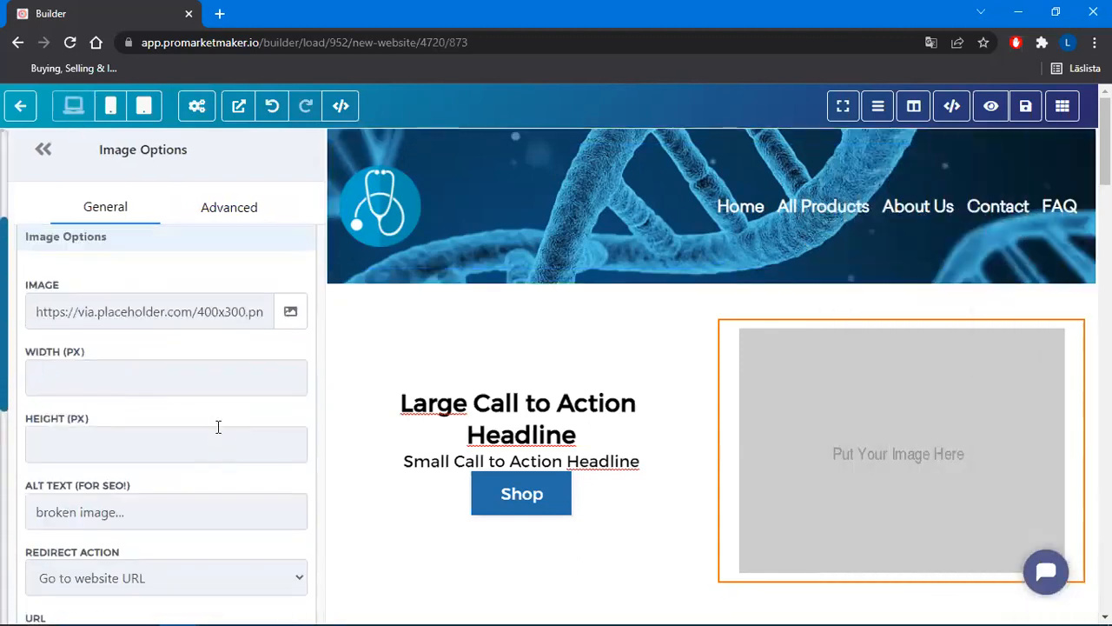
{"action": "left_click", "coordinate": [611, 329]}
{"action": "scroll", "coordinate": [828, 377], "scroll_direction": "down", "scroll_amount": 2}
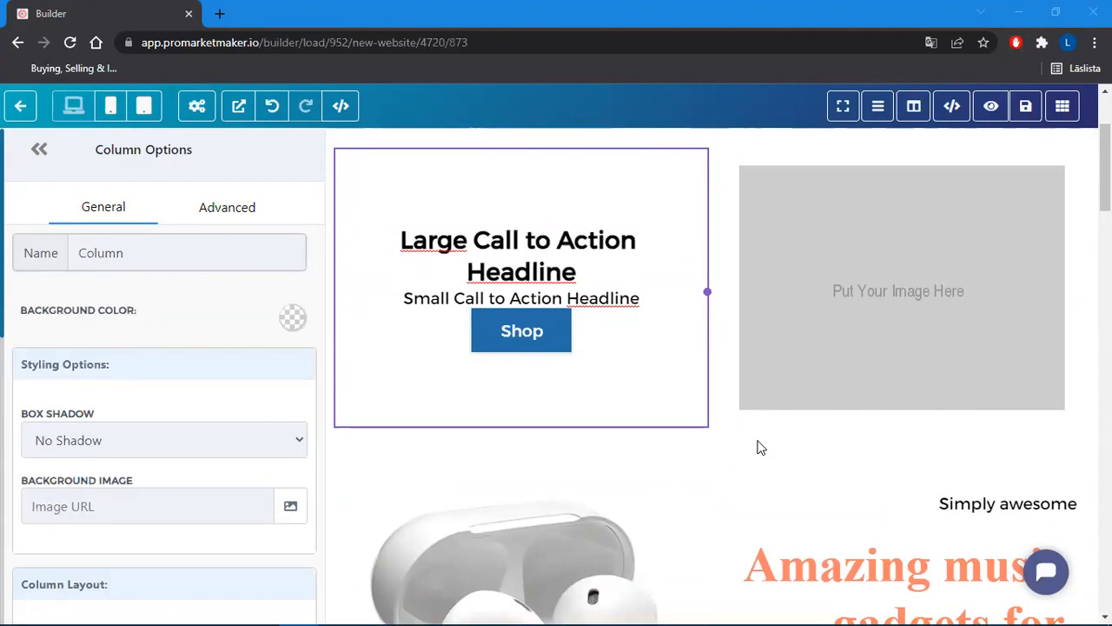
{"action": "scroll", "coordinate": [868, 491], "scroll_direction": "up", "scroll_amount": 2}
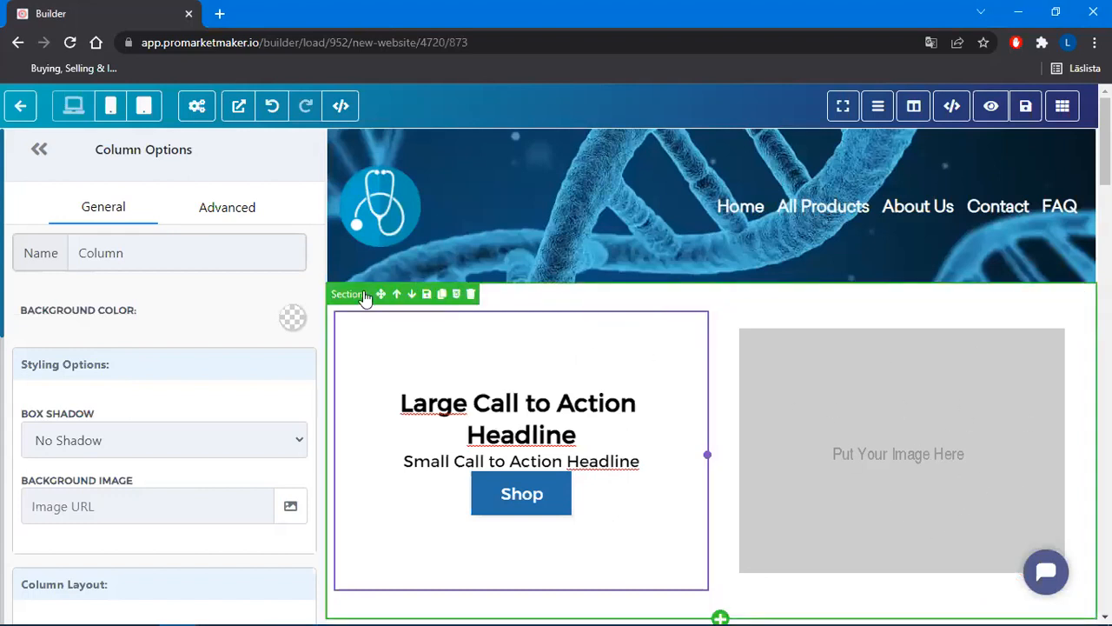
{"action": "scroll", "coordinate": [835, 234], "scroll_direction": "down", "scroll_amount": 4}
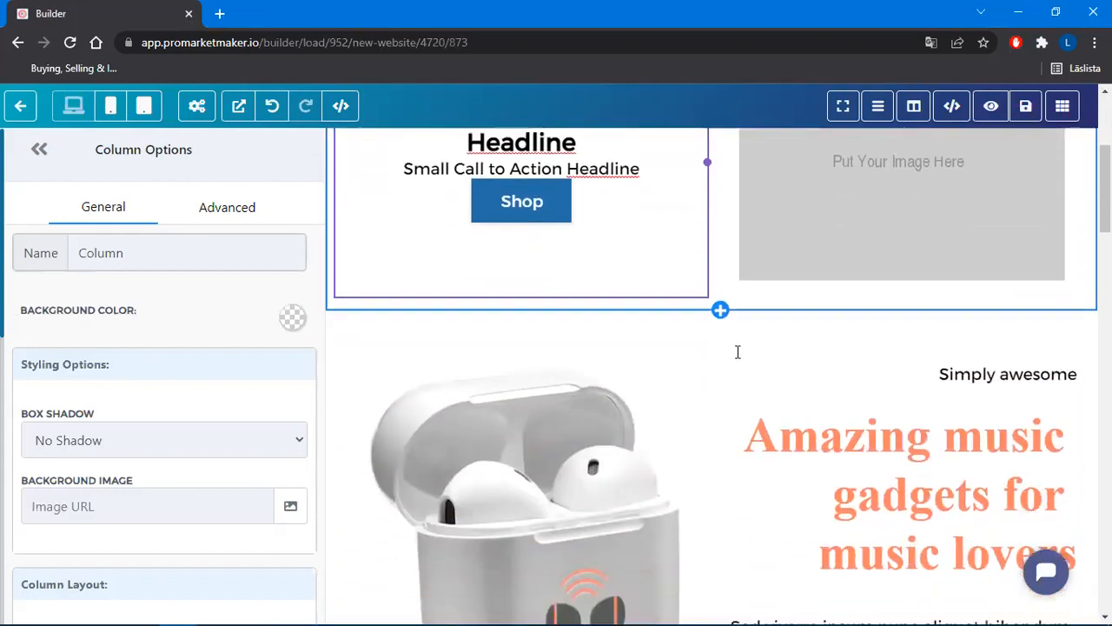
{"action": "scroll", "coordinate": [747, 486], "scroll_direction": "down", "scroll_amount": 3}
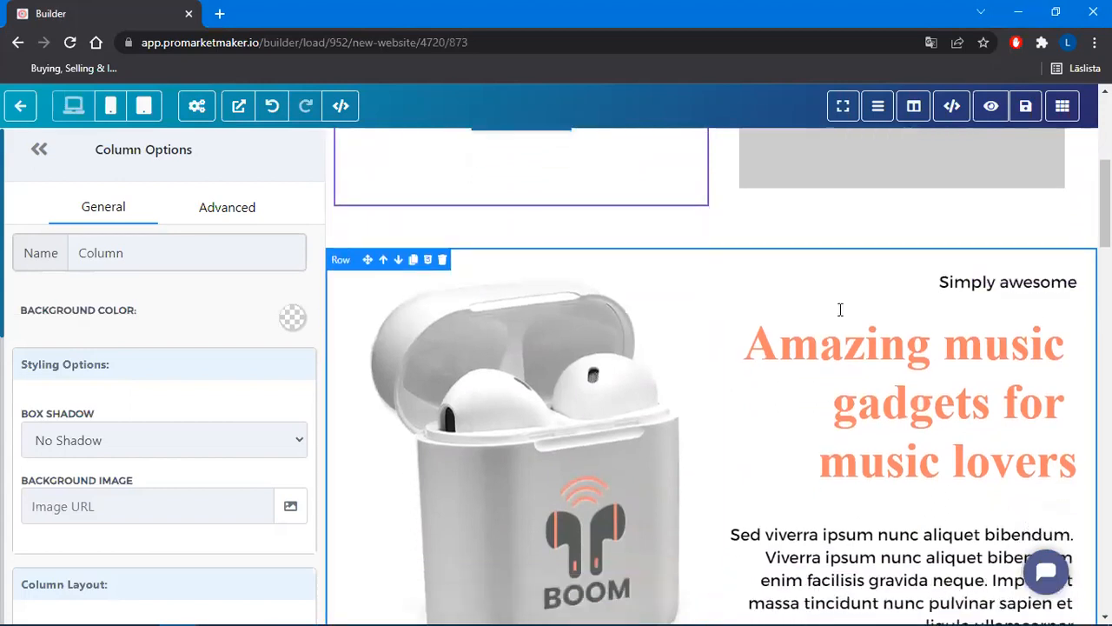
{"action": "scroll", "coordinate": [753, 458], "scroll_direction": "up", "scroll_amount": 7}
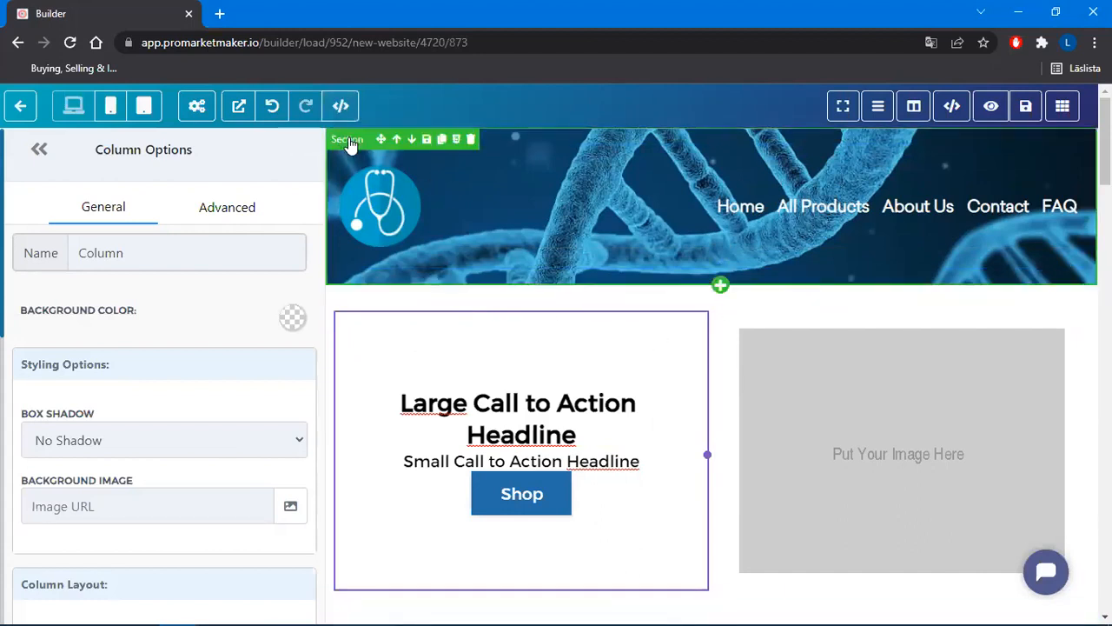
Search the media library for health images of type "all" from the navigation section's background image setting
{"action": "left_click", "coordinate": [347, 140]}
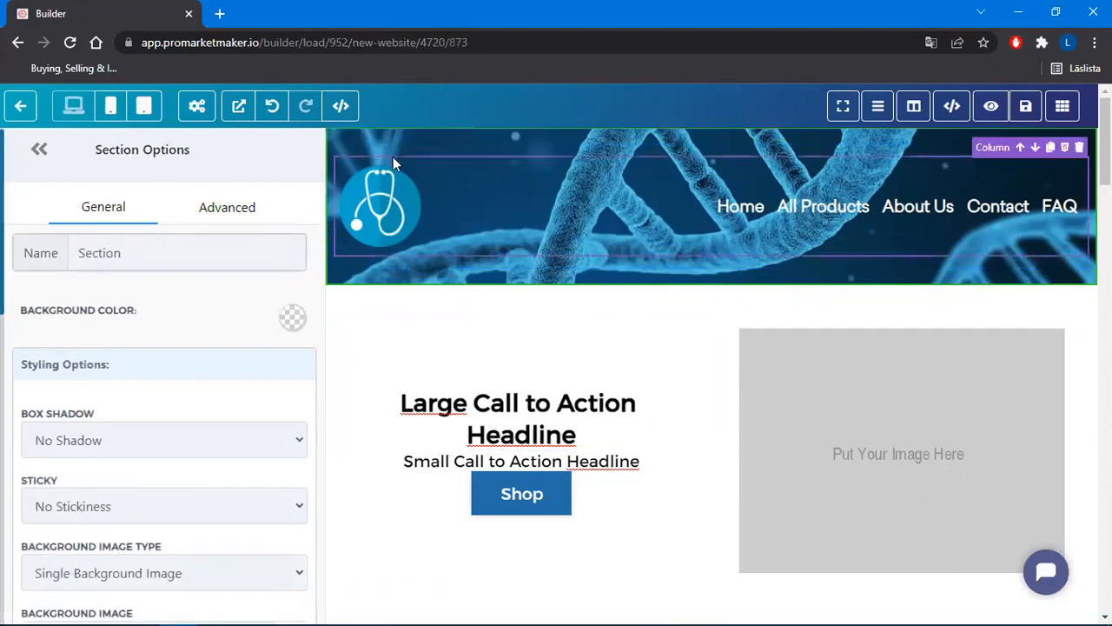
{"action": "scroll", "coordinate": [220, 407], "scroll_direction": "down", "scroll_amount": 3}
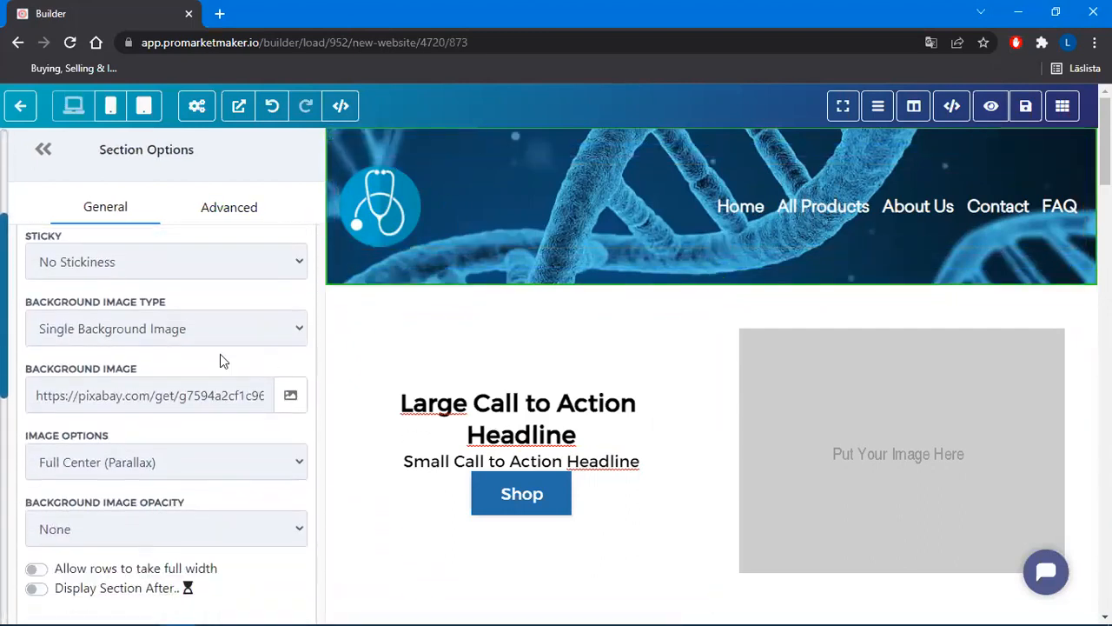
{"action": "left_click", "coordinate": [290, 395]}
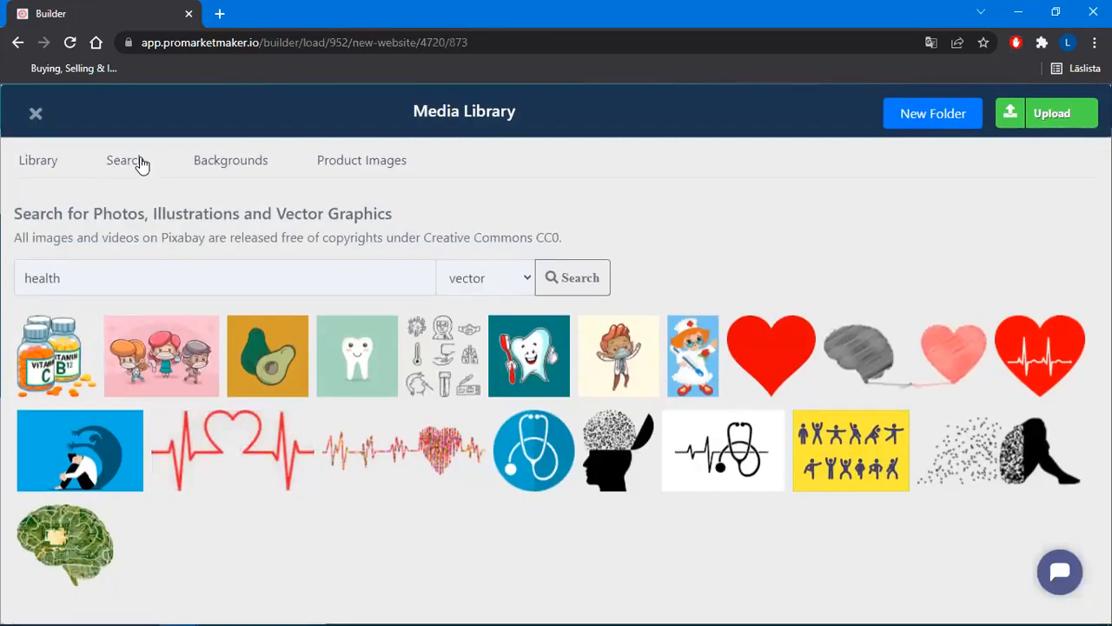
{"action": "left_click_drag", "start_coordinate": [129, 286], "coordinate": [2, 291]}
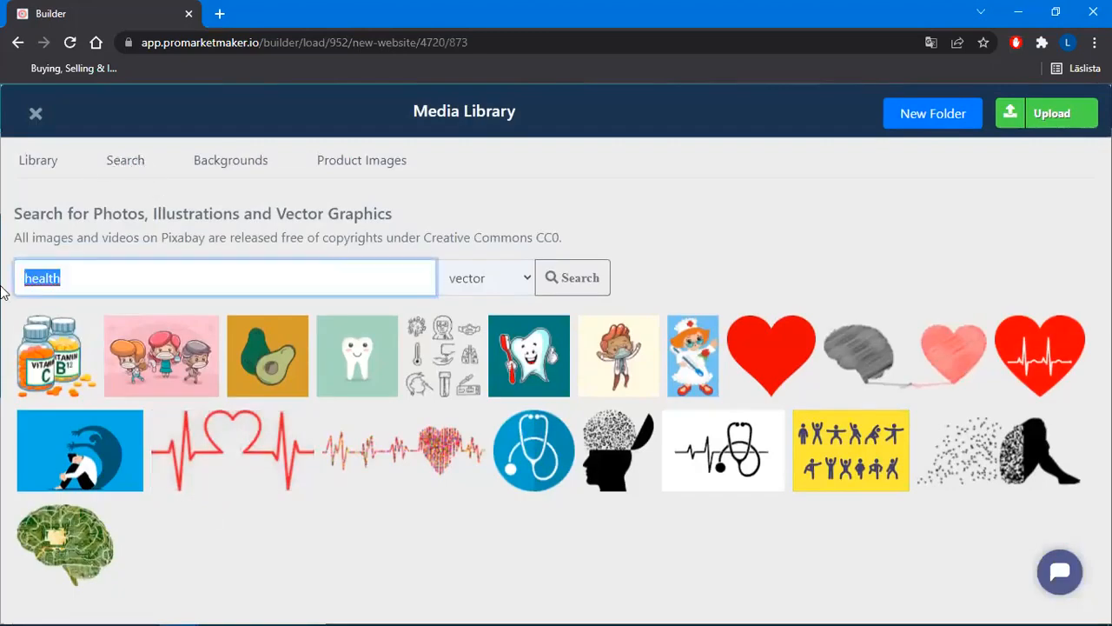
{"action": "left_click", "coordinate": [492, 284]}
{"action": "left_click", "coordinate": [491, 306]}
{"action": "left_click", "coordinate": [596, 277]}
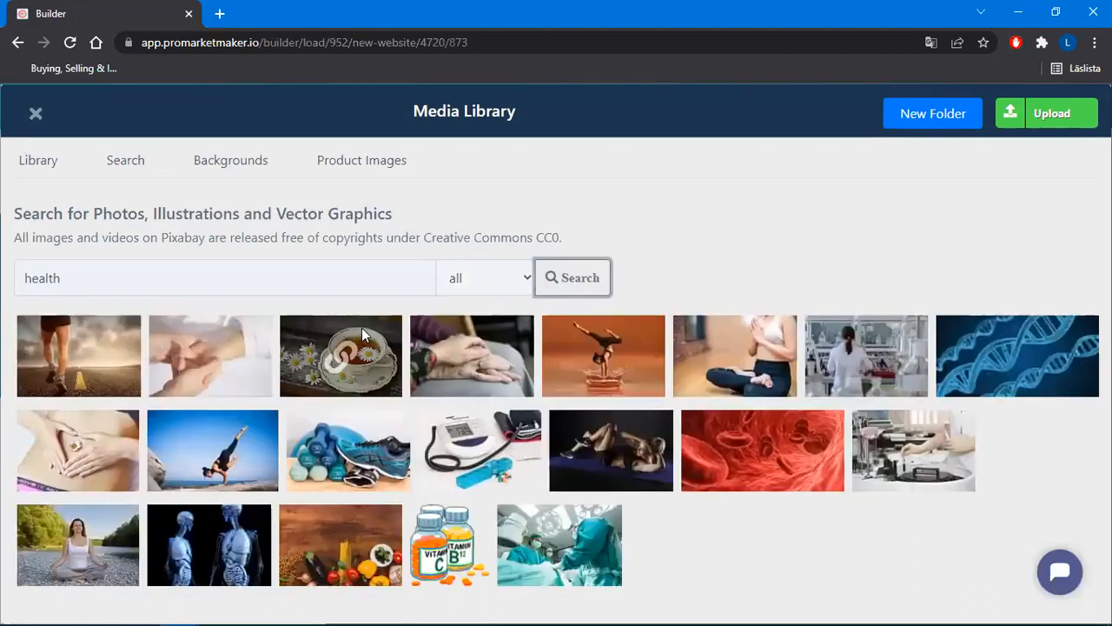
Search the media library for "healthy" images and for "organic" images
{"action": "left_click", "coordinate": [200, 276]}
{"action": "type", "text": "y"}
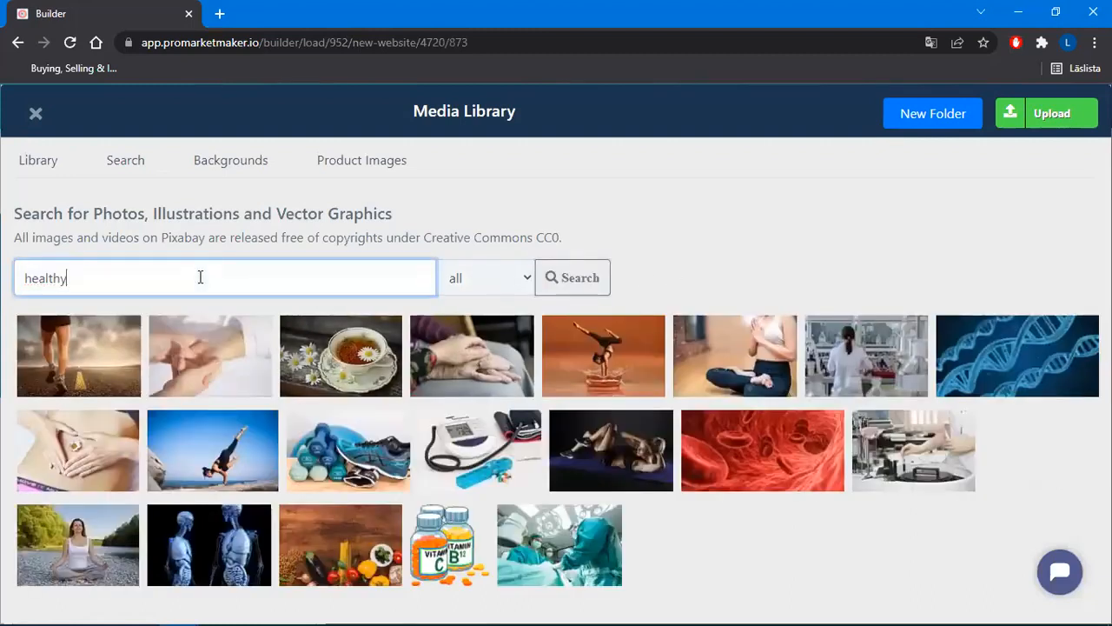
{"action": "key", "text": "Return"}
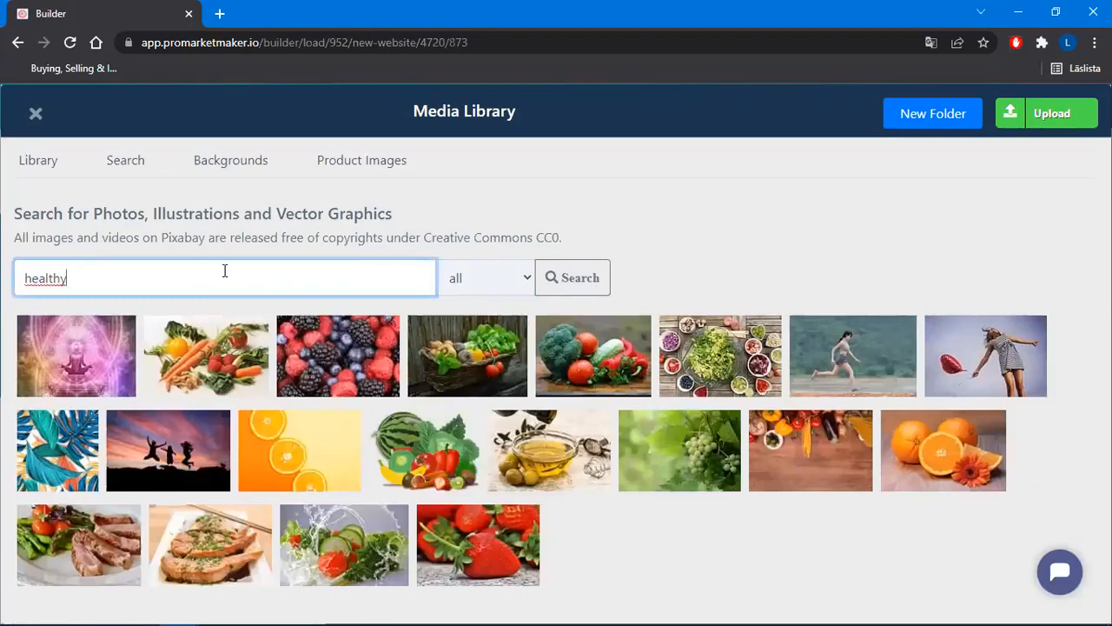
{"action": "left_click_drag", "start_coordinate": [235, 272], "coordinate": [18, 276]}
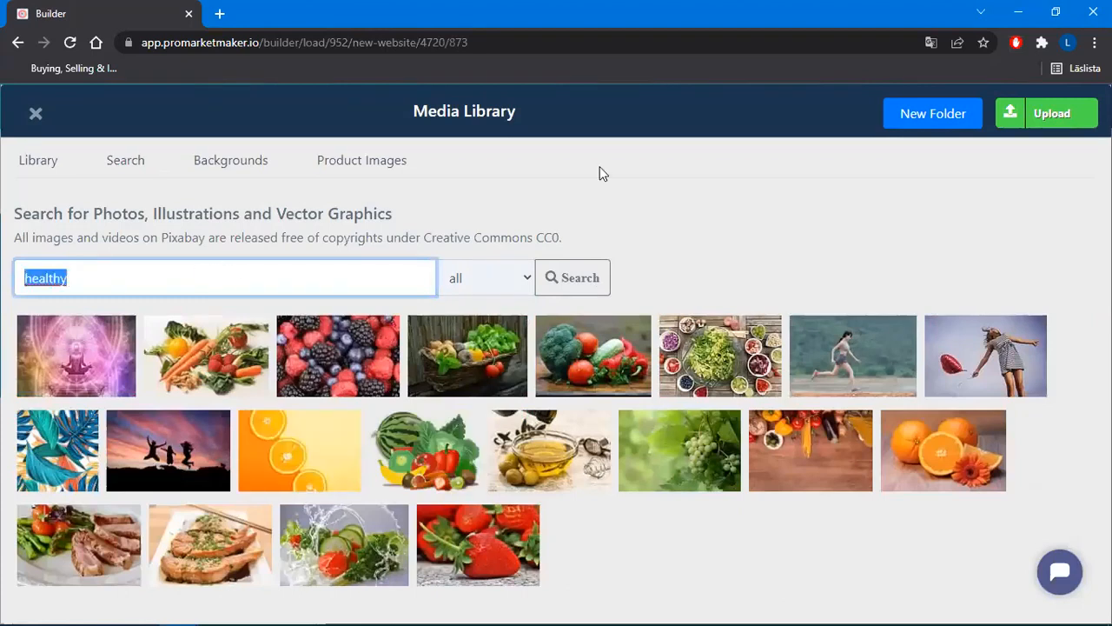
{"action": "type", "text": "organic"}
{"action": "key", "text": "Return"}
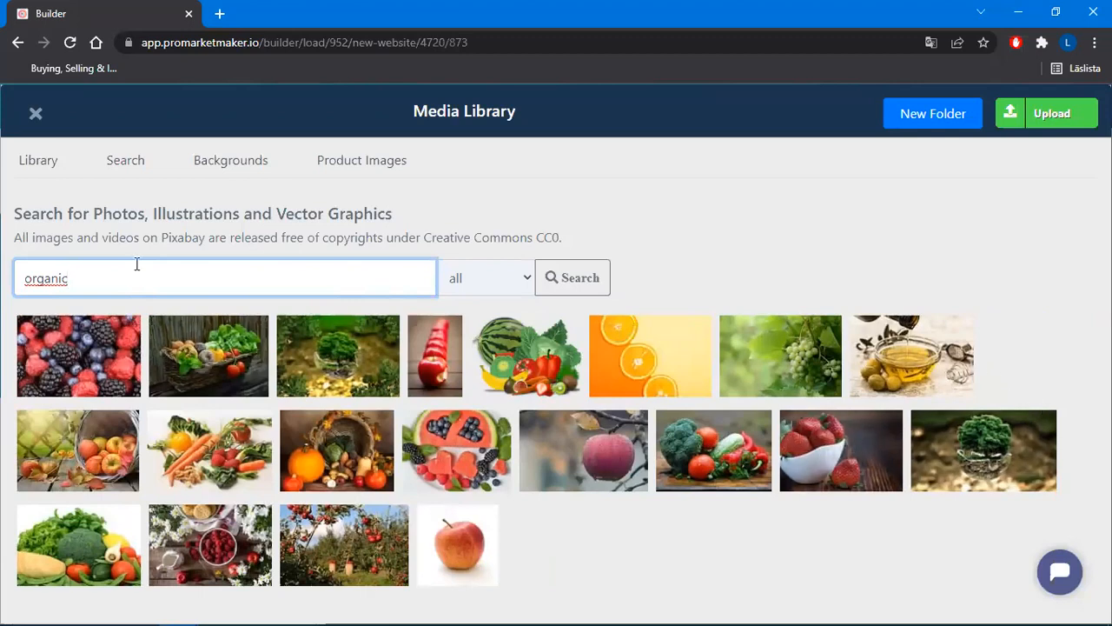
Clear the media search, view the library's own images, and close the media library without choosing one
{"action": "double_click", "coordinate": [15, 277]}
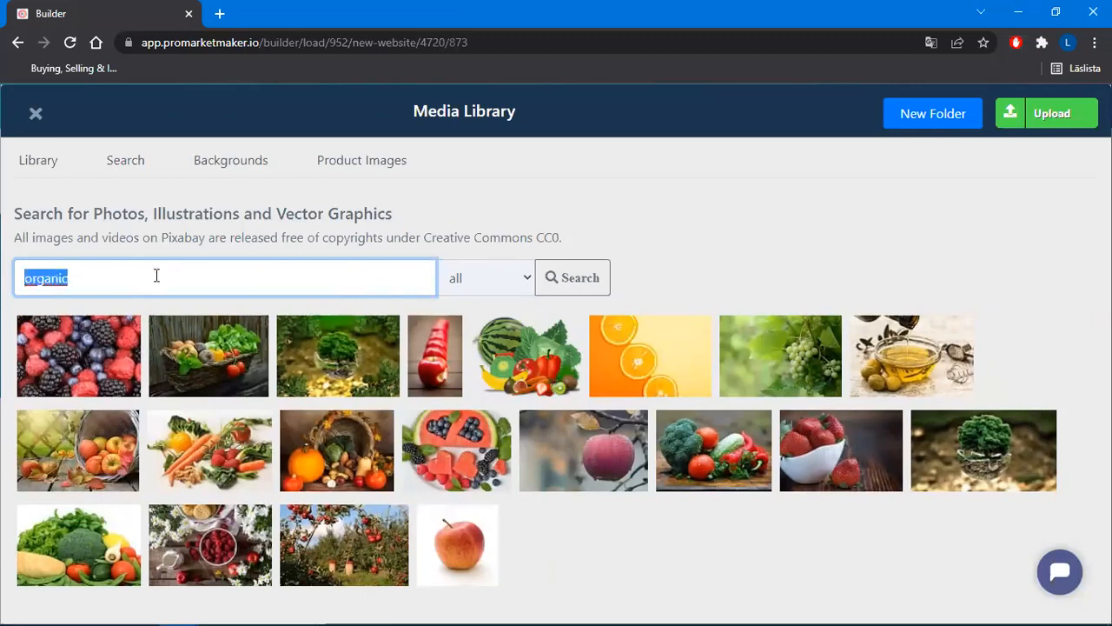
{"action": "key", "text": "BackSpace"}
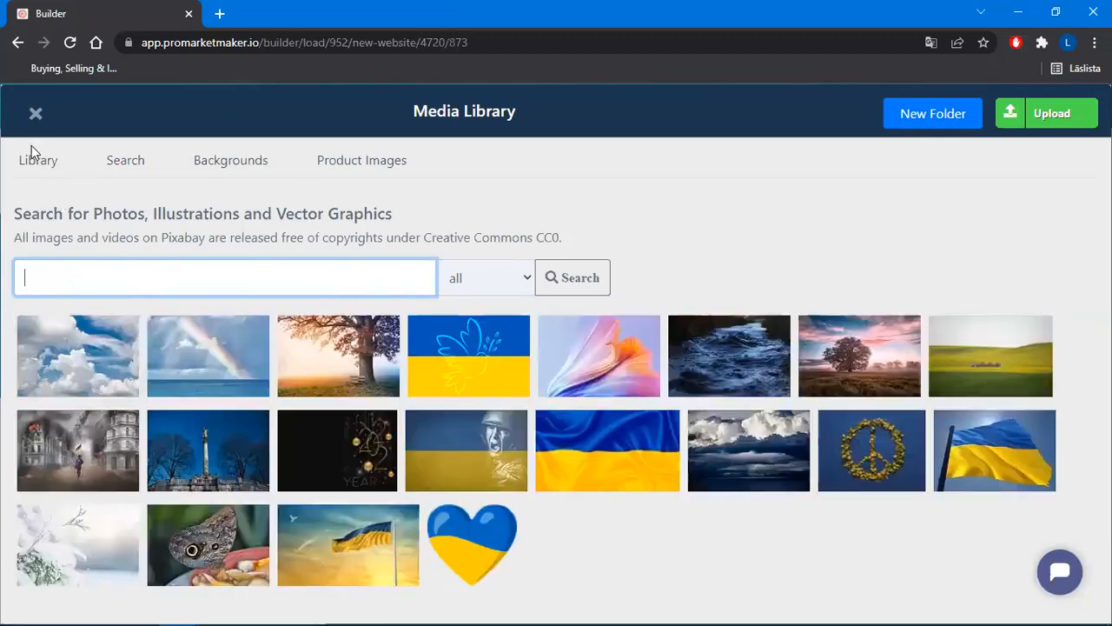
{"action": "left_click", "coordinate": [32, 162]}
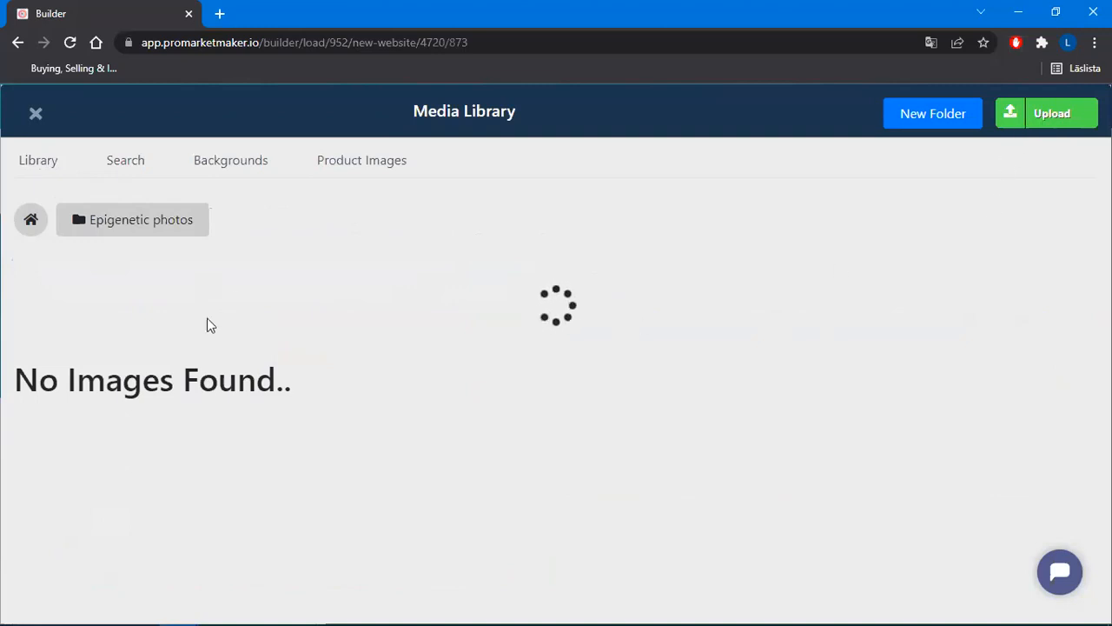
{"action": "left_click", "coordinate": [31, 113]}
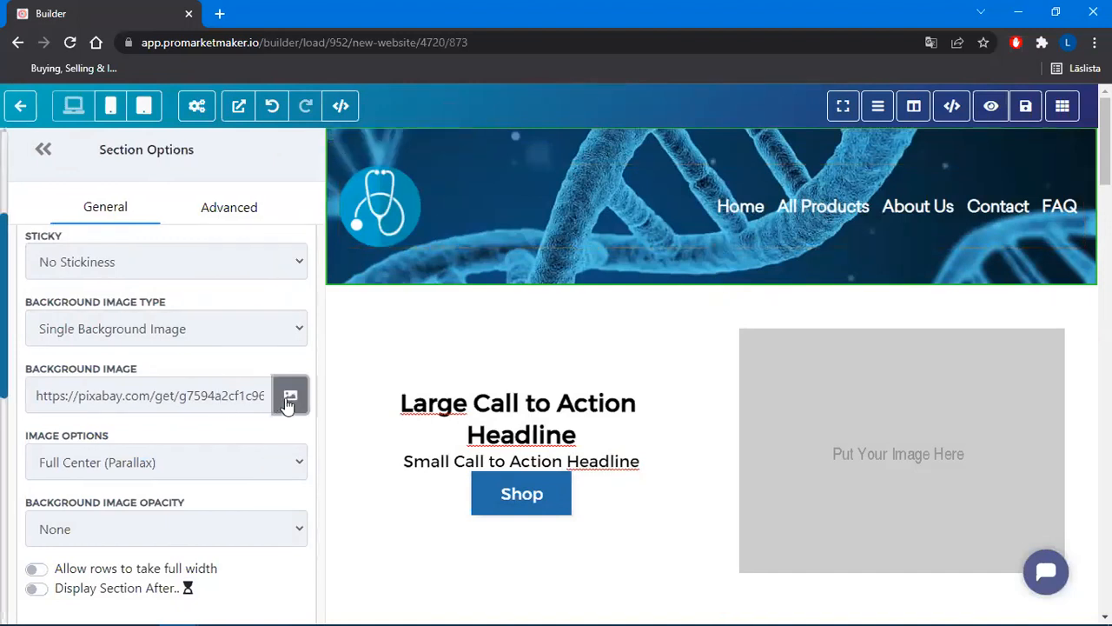
Review the page's upper sections and open the options of the earbuds product section
{"action": "scroll", "coordinate": [713, 300], "scroll_direction": "down", "scroll_amount": 1}
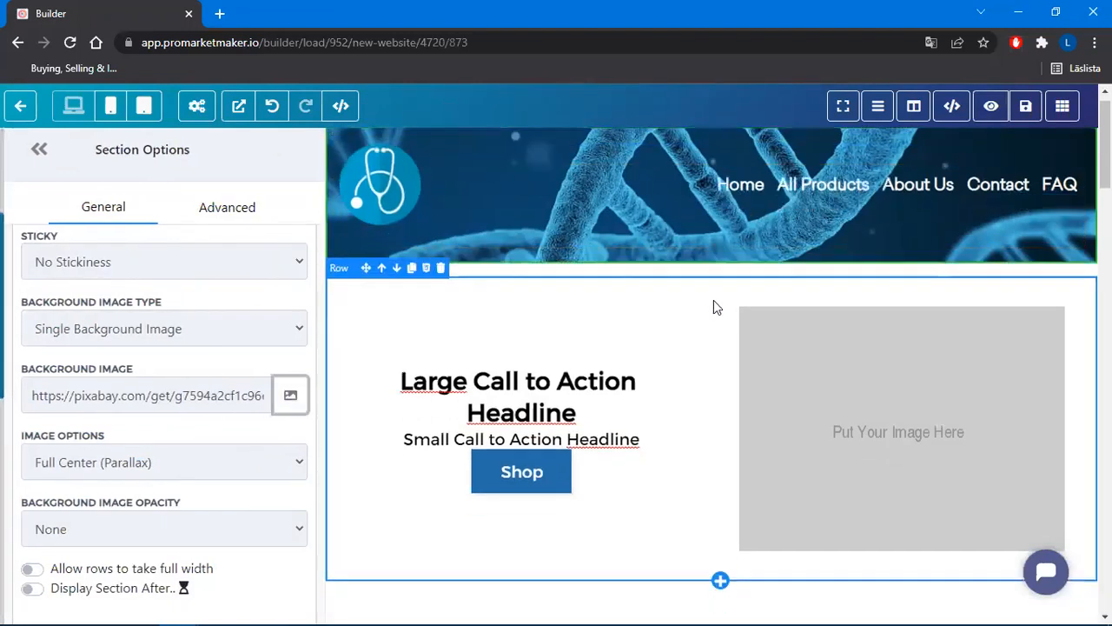
{"action": "scroll", "coordinate": [713, 307], "scroll_direction": "down", "scroll_amount": 3}
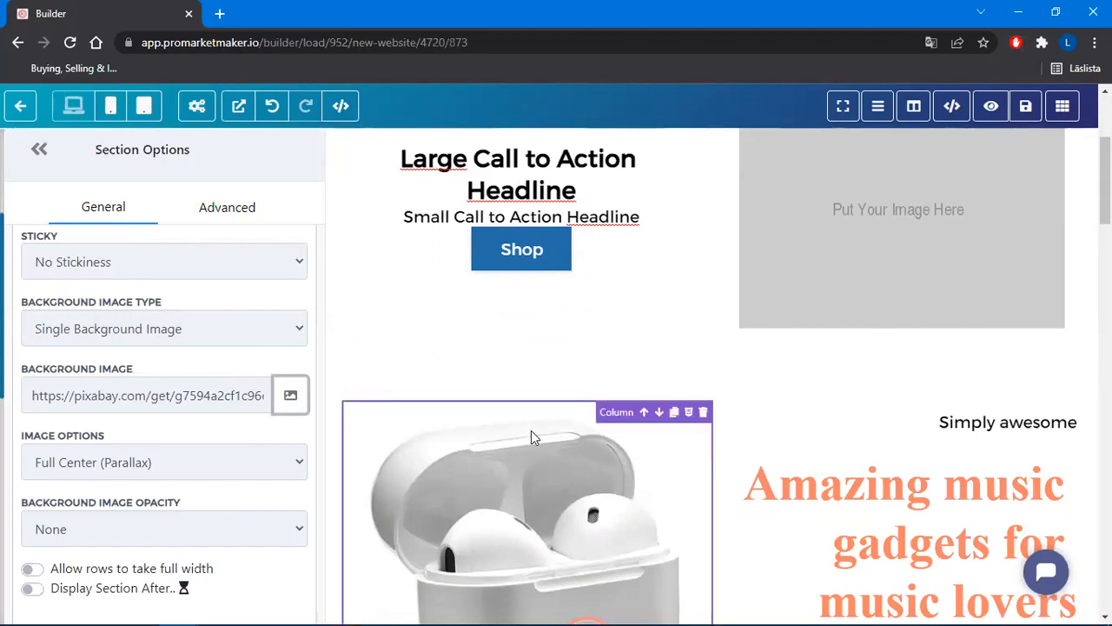
{"action": "scroll", "coordinate": [531, 432], "scroll_direction": "up", "scroll_amount": 3}
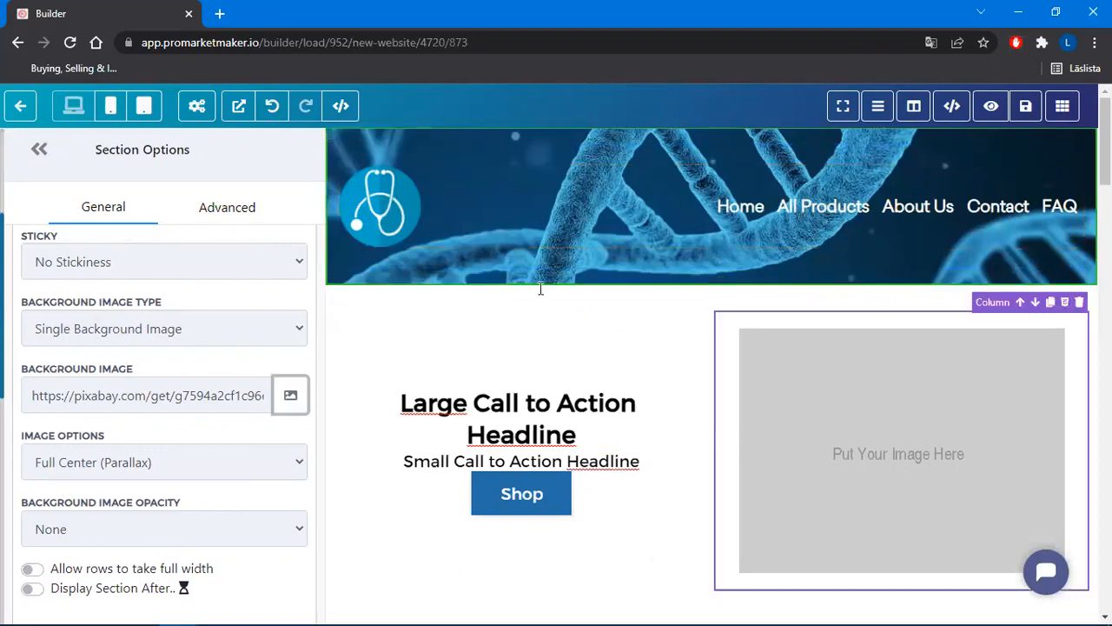
{"action": "scroll", "coordinate": [766, 224], "scroll_direction": "down", "scroll_amount": 4}
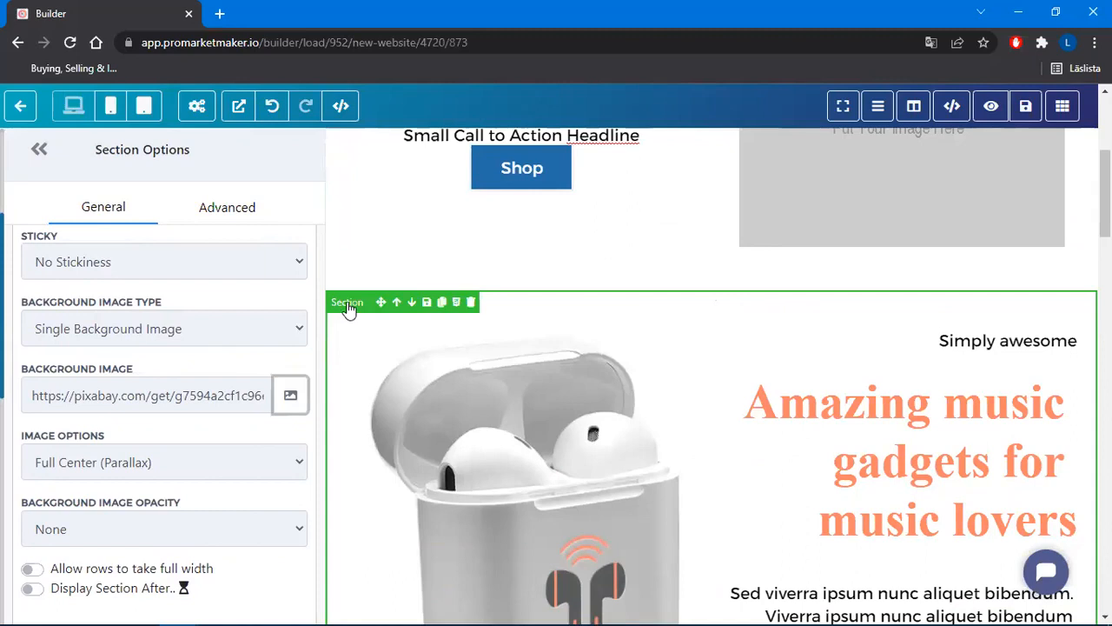
{"action": "left_click", "coordinate": [348, 318]}
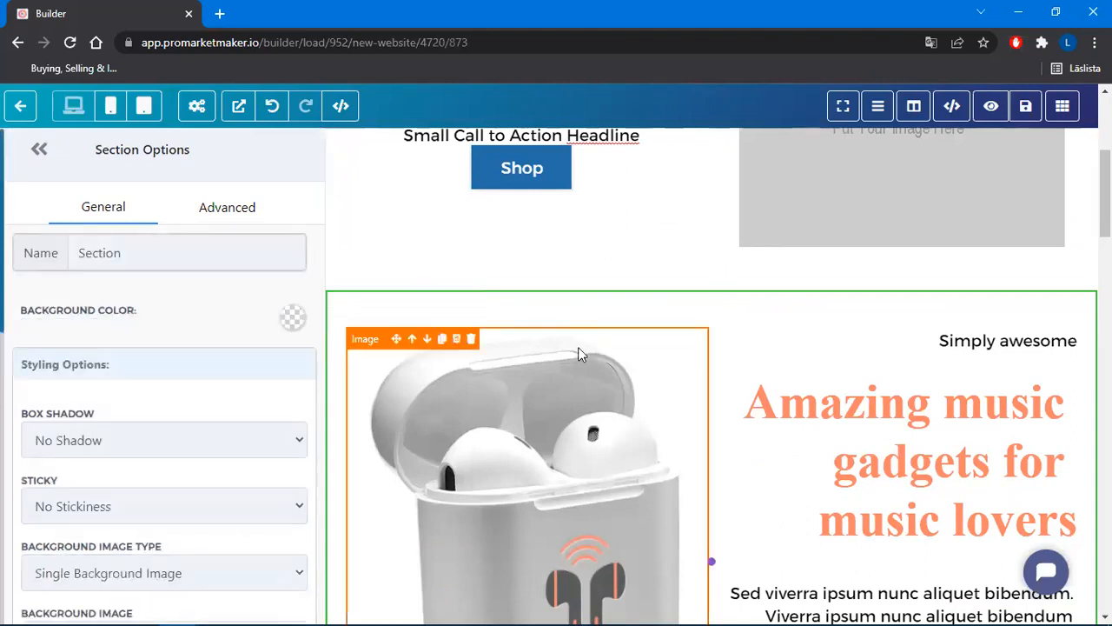
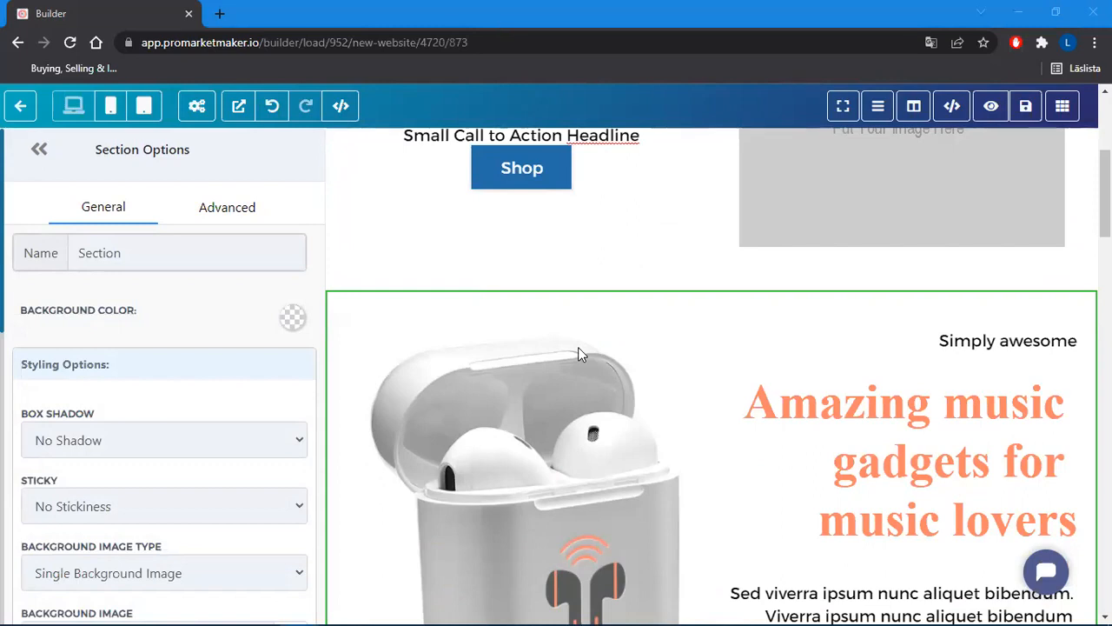
Examine the Click to Sign Up button's options, including the list of actions it can perform
{"action": "scroll", "coordinate": [996, 505], "scroll_direction": "down", "scroll_amount": 3}
{"action": "left_click", "coordinate": [1006, 522]}
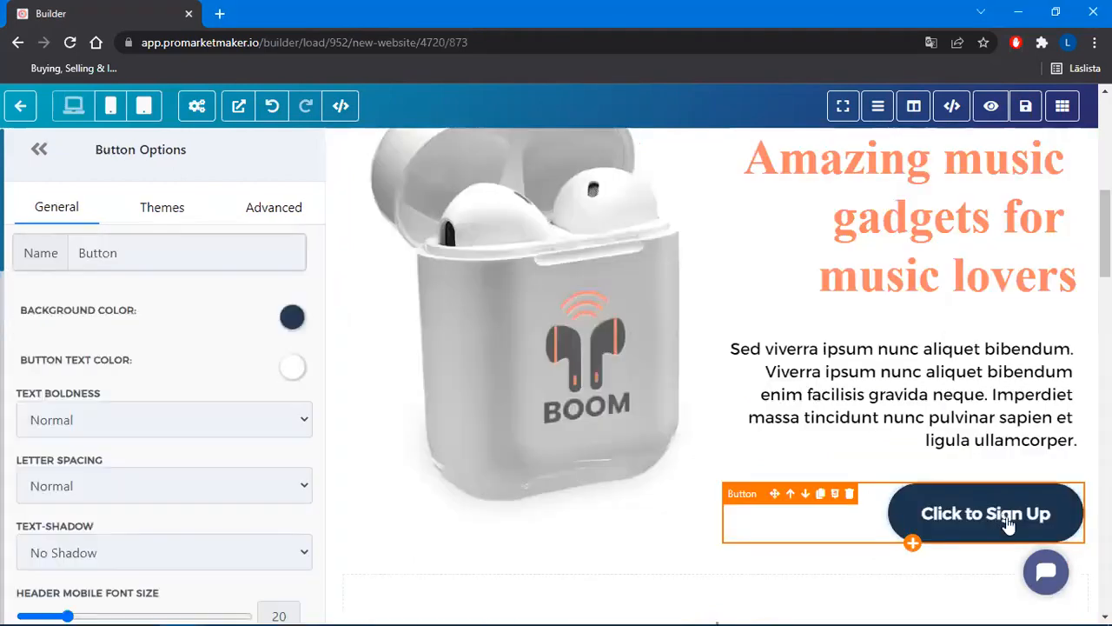
{"action": "scroll", "coordinate": [166, 330], "scroll_direction": "down", "scroll_amount": 10}
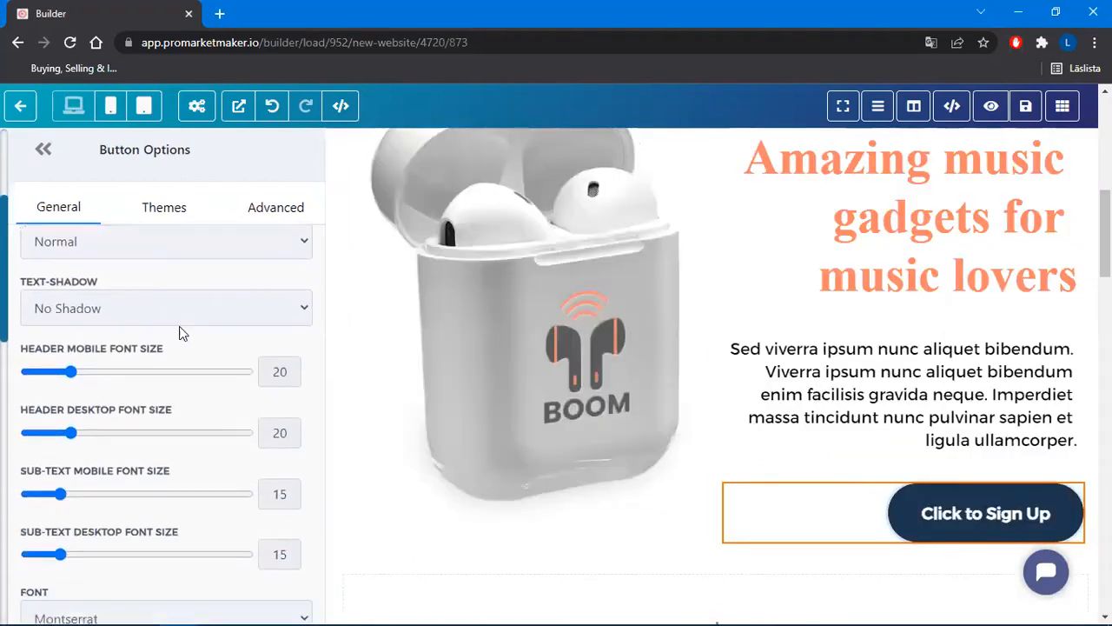
{"action": "scroll", "coordinate": [183, 352], "scroll_direction": "down", "scroll_amount": 4}
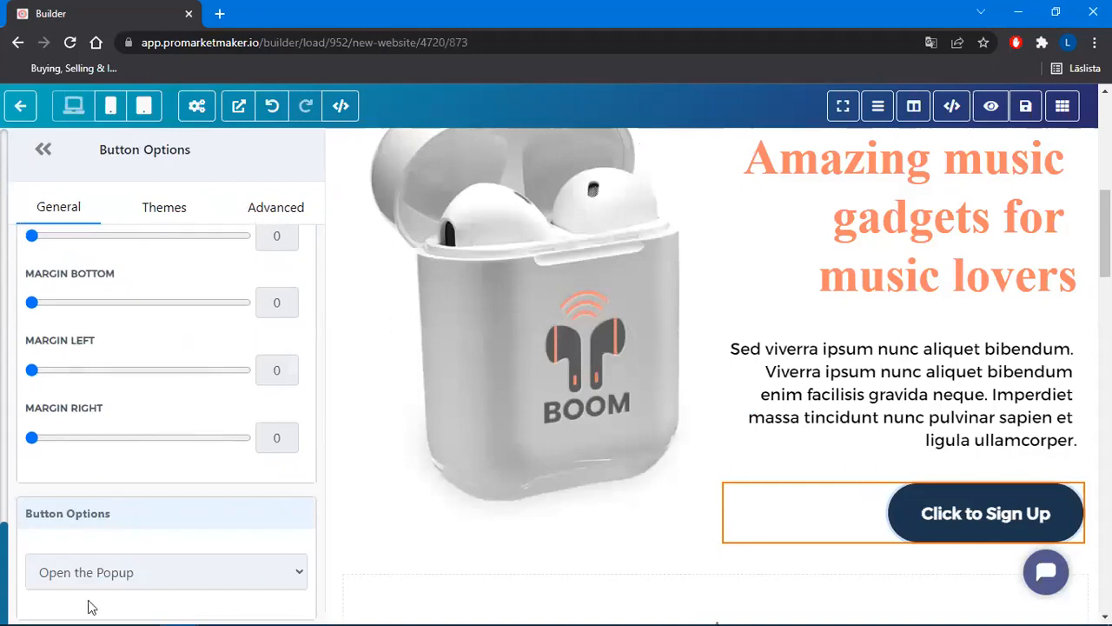
{"action": "left_click", "coordinate": [143, 572]}
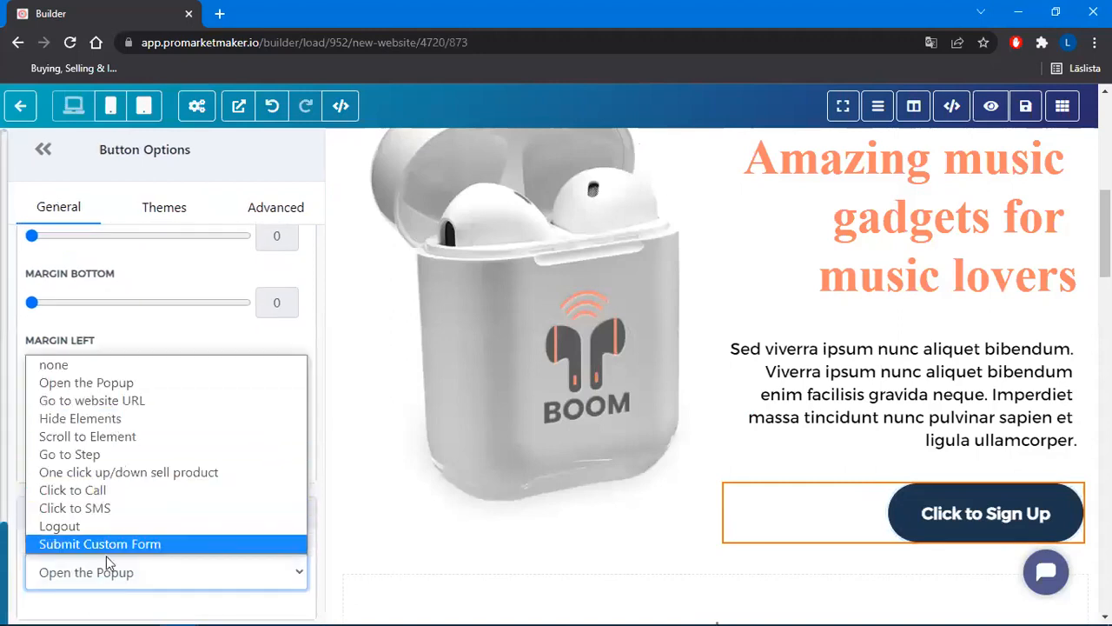
{"action": "left_click", "coordinate": [1005, 520]}
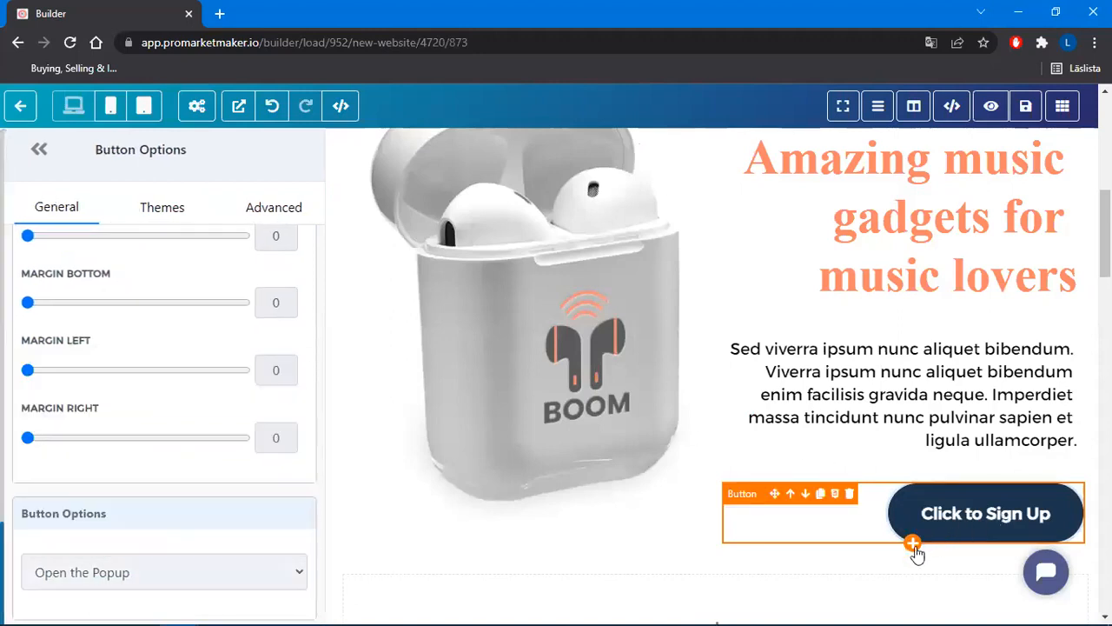
Add a CP Product Button element directly below the Click to Sign Up button in the earbuds section
{"action": "left_click", "coordinate": [914, 542]}
{"action": "scroll", "coordinate": [1031, 375], "scroll_direction": "down", "scroll_amount": 3}
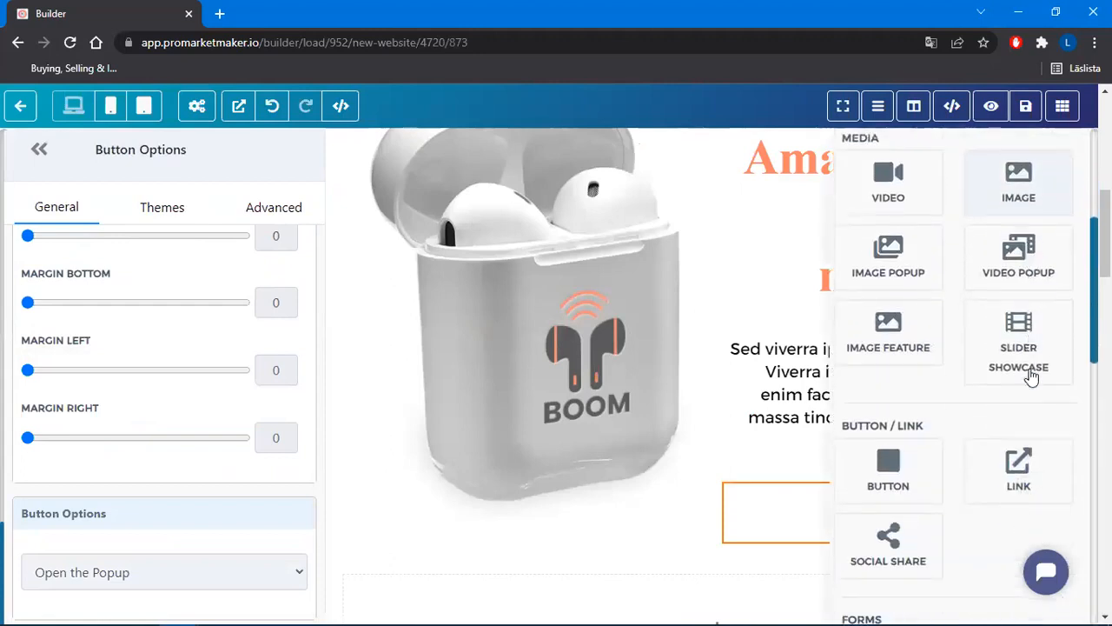
{"action": "scroll", "coordinate": [999, 417], "scroll_direction": "down", "scroll_amount": 5}
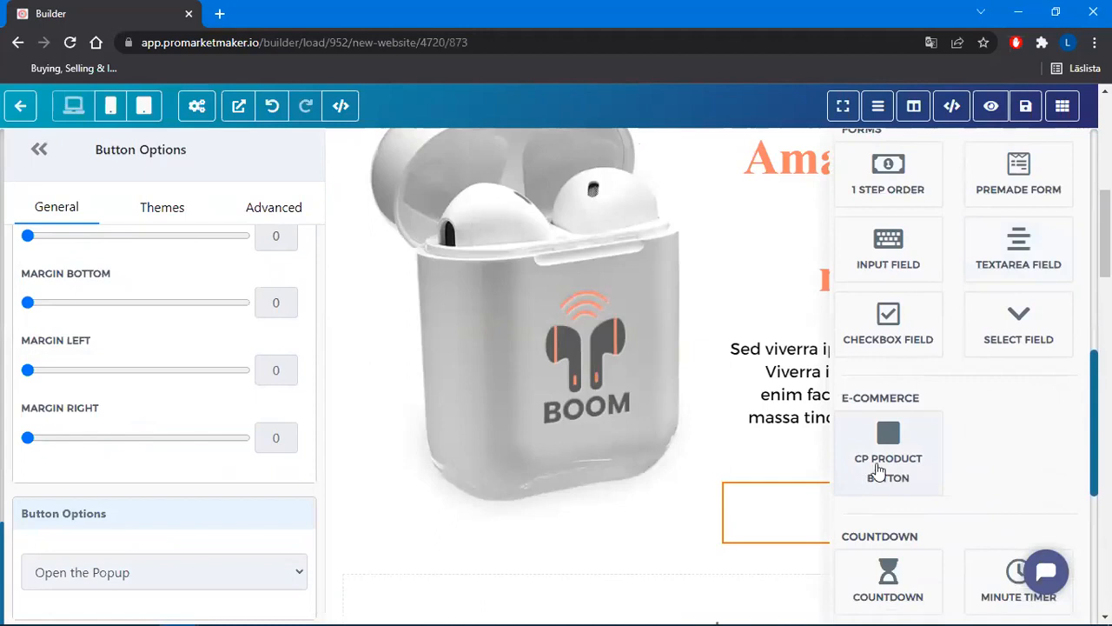
{"action": "left_click_drag", "start_coordinate": [895, 445], "coordinate": [926, 513]}
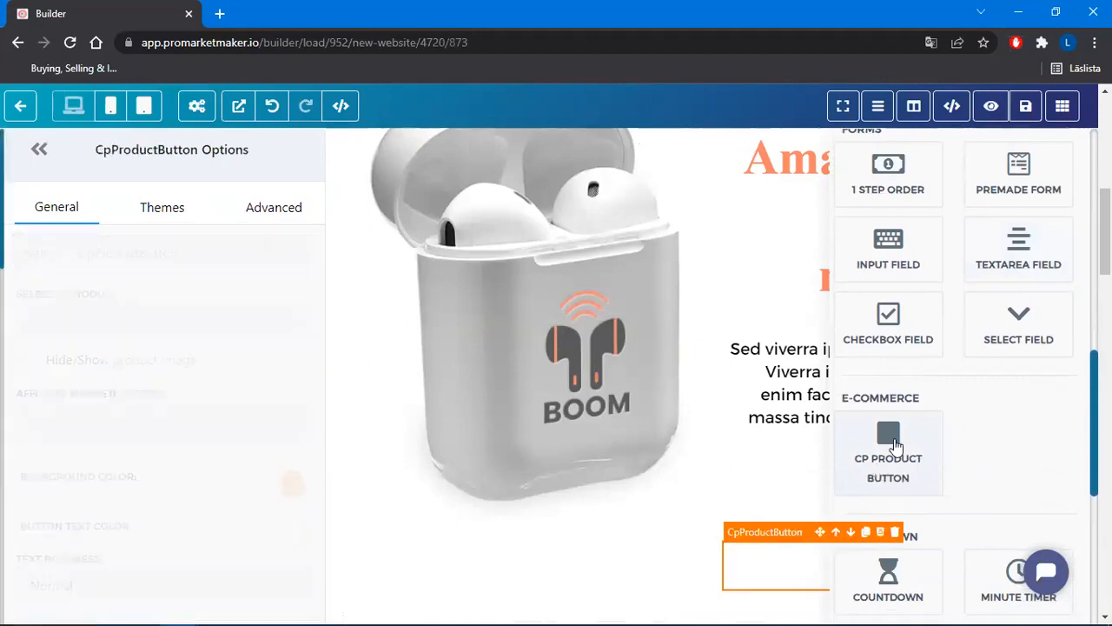
{"action": "scroll", "coordinate": [931, 501], "scroll_direction": "down", "scroll_amount": 1}
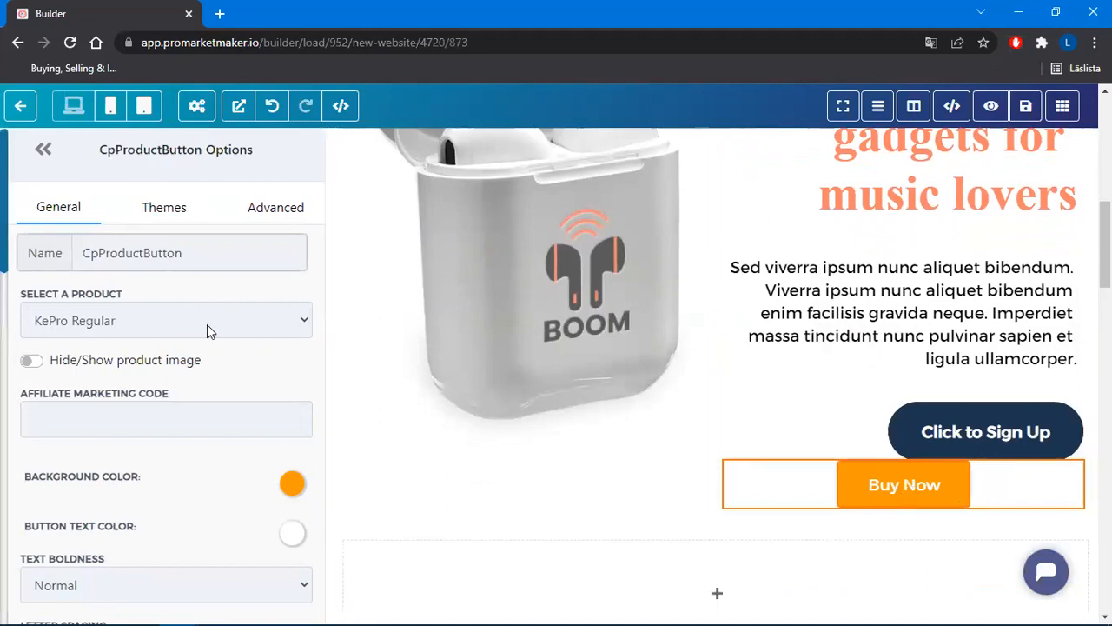
View the products that can be linked to the new Buy Now button
{"action": "left_click", "coordinate": [269, 322]}
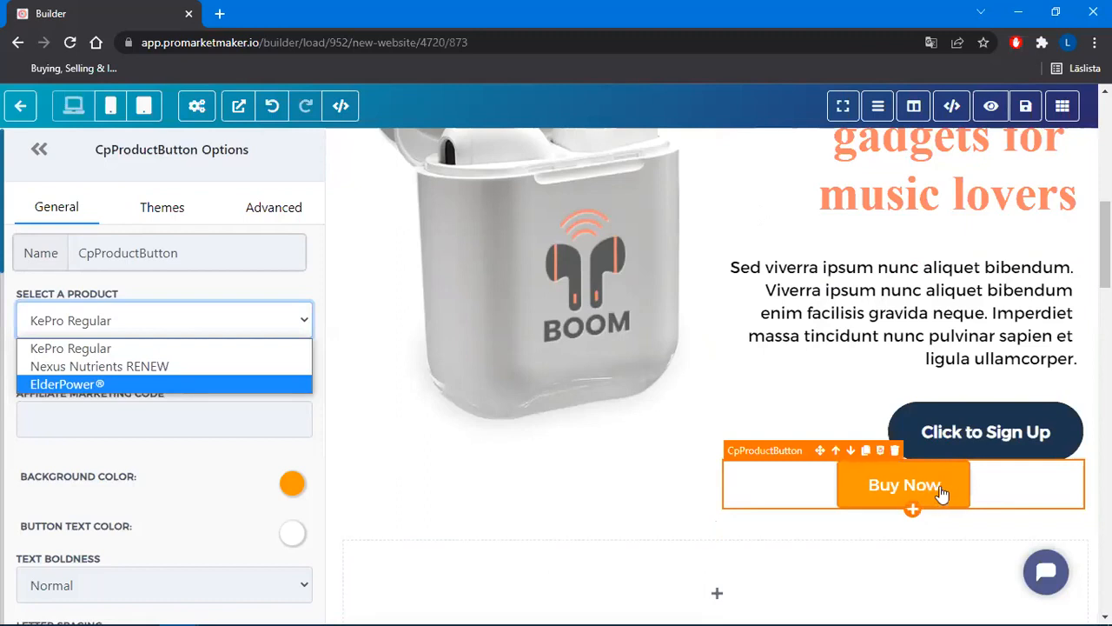
{"action": "scroll", "coordinate": [939, 494], "scroll_direction": "down", "scroll_amount": 3}
{"action": "scroll", "coordinate": [939, 492], "scroll_direction": "up", "scroll_amount": 3}
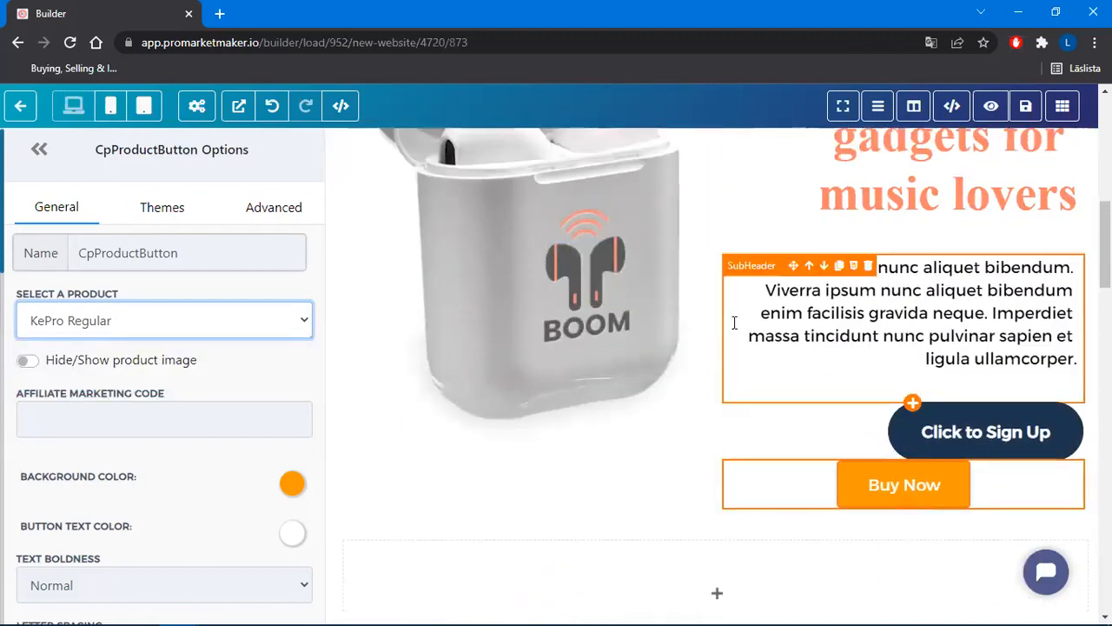
Delete the Click to Sign Up button and select the Buy Now button in its place
{"action": "left_click", "coordinate": [995, 440]}
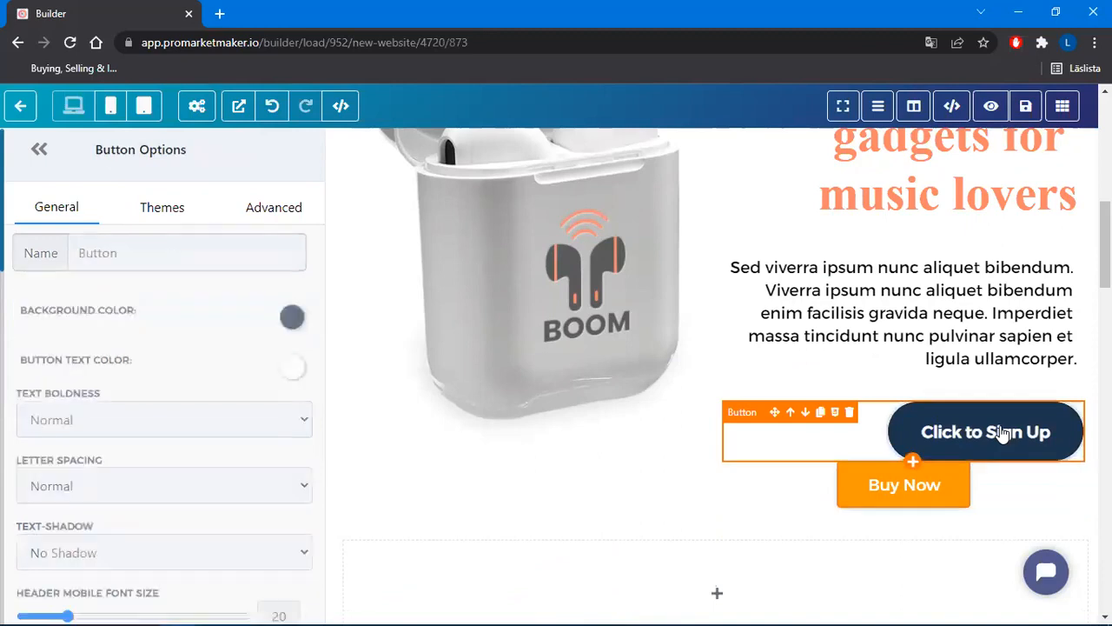
{"action": "left_click", "coordinate": [849, 412]}
{"action": "left_click", "coordinate": [909, 426]}
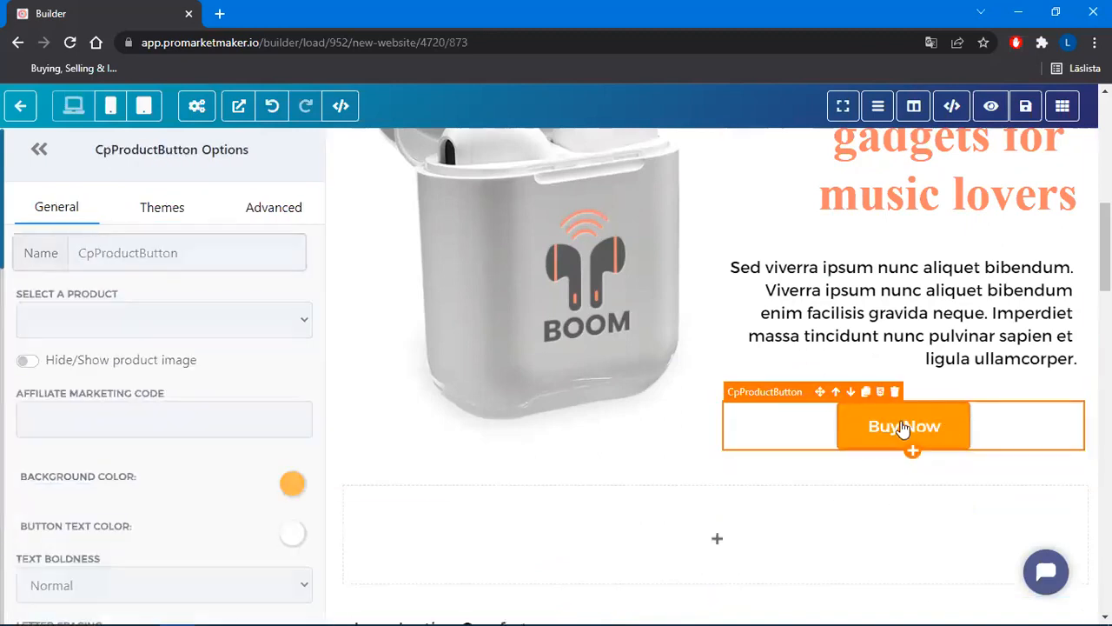
Examine the earbuds image's options and the layout of the product section's image, text and Buy Now button
{"action": "scroll", "coordinate": [908, 472], "scroll_direction": "up", "scroll_amount": 3}
{"action": "scroll", "coordinate": [909, 472], "scroll_direction": "up", "scroll_amount": 1}
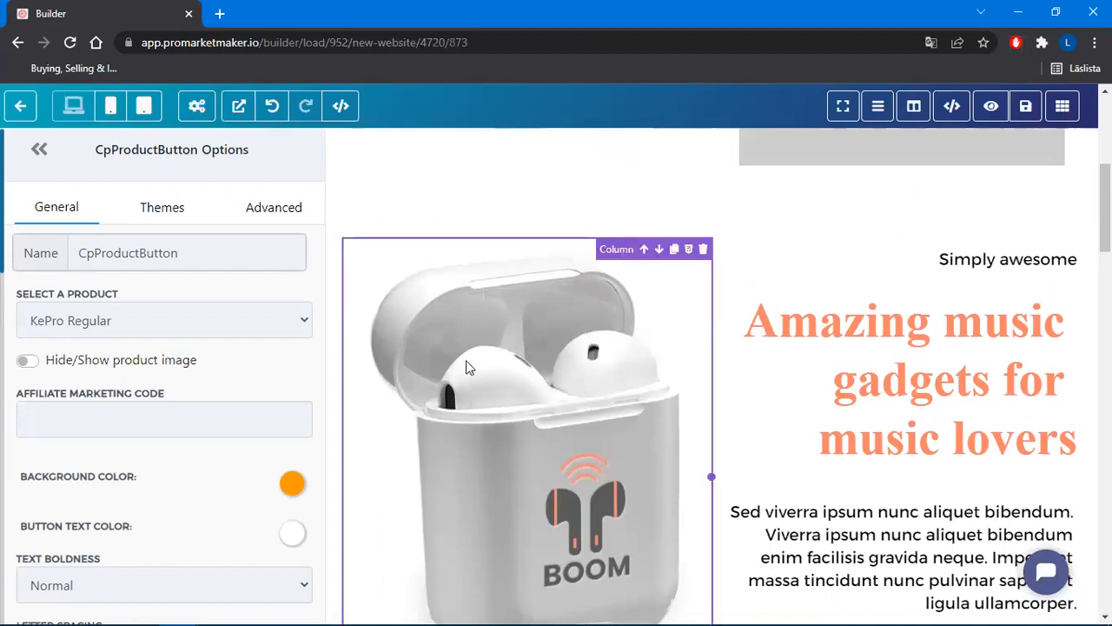
{"action": "left_click", "coordinate": [477, 392]}
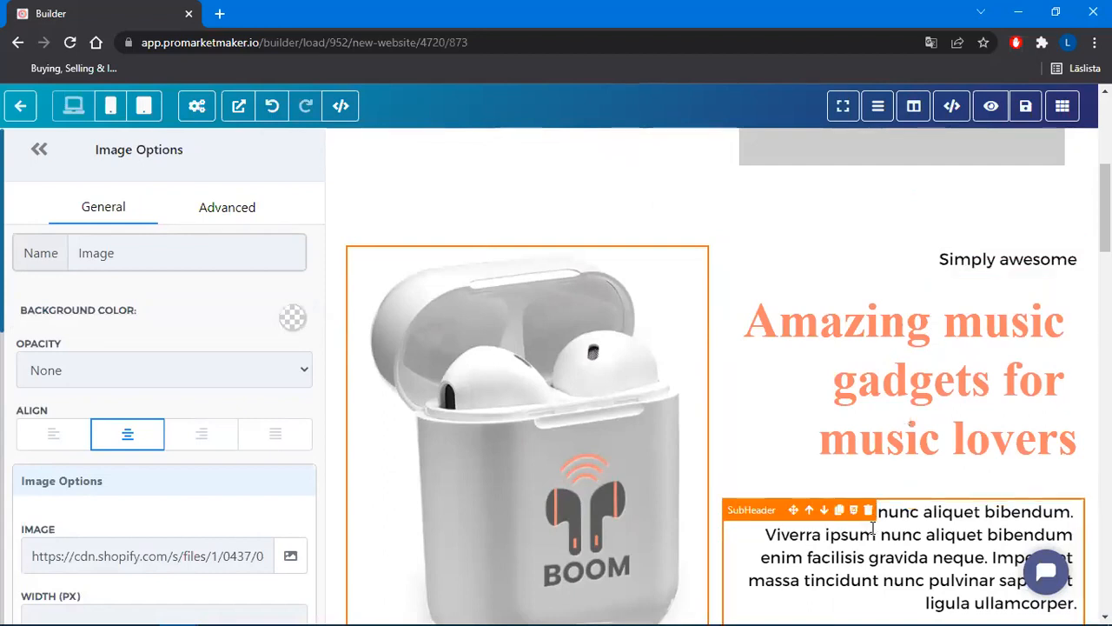
{"action": "scroll", "coordinate": [956, 435], "scroll_direction": "down", "scroll_amount": 1}
{"action": "scroll", "coordinate": [944, 397], "scroll_direction": "up", "scroll_amount": 2}
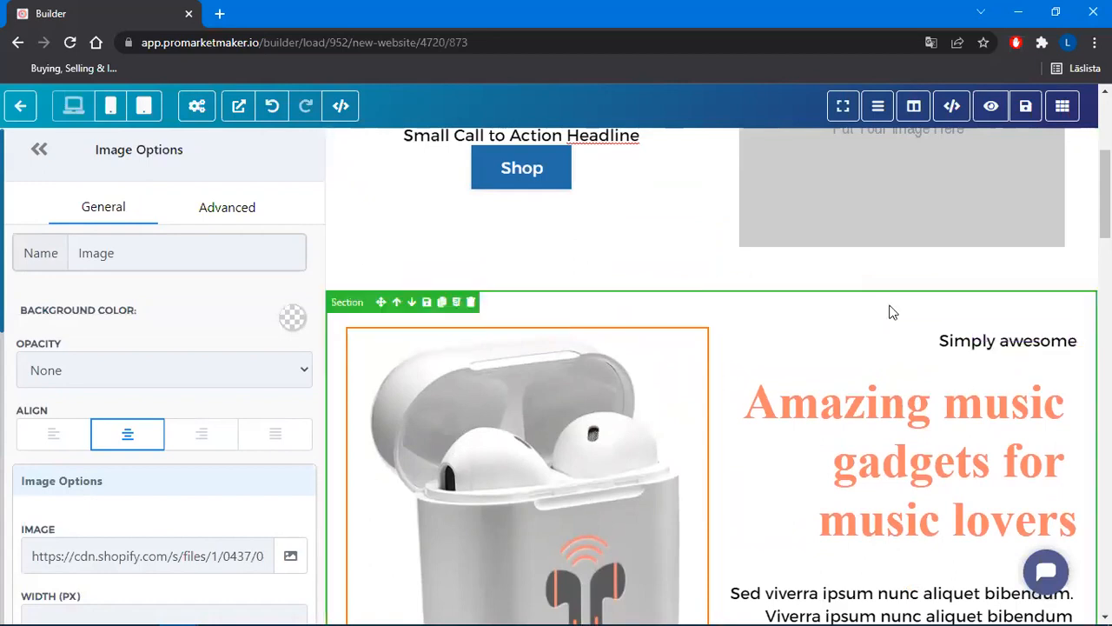
{"action": "scroll", "coordinate": [890, 311], "scroll_direction": "down", "scroll_amount": 3}
{"action": "scroll", "coordinate": [890, 311], "scroll_direction": "down", "scroll_amount": 1}
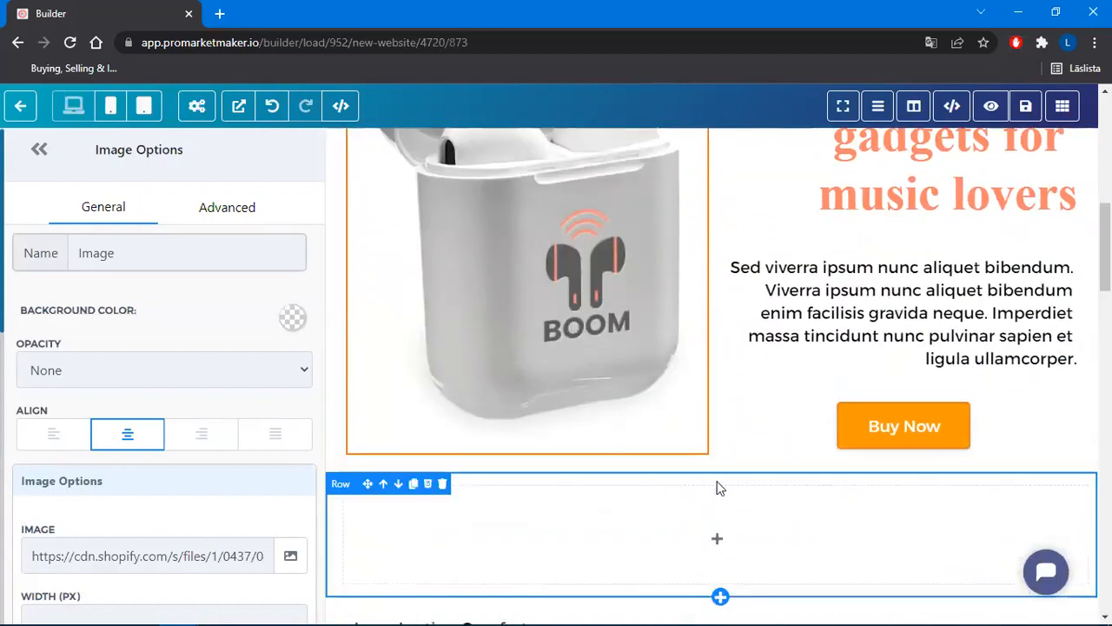
{"action": "scroll", "coordinate": [859, 441], "scroll_direction": "up", "scroll_amount": 2}
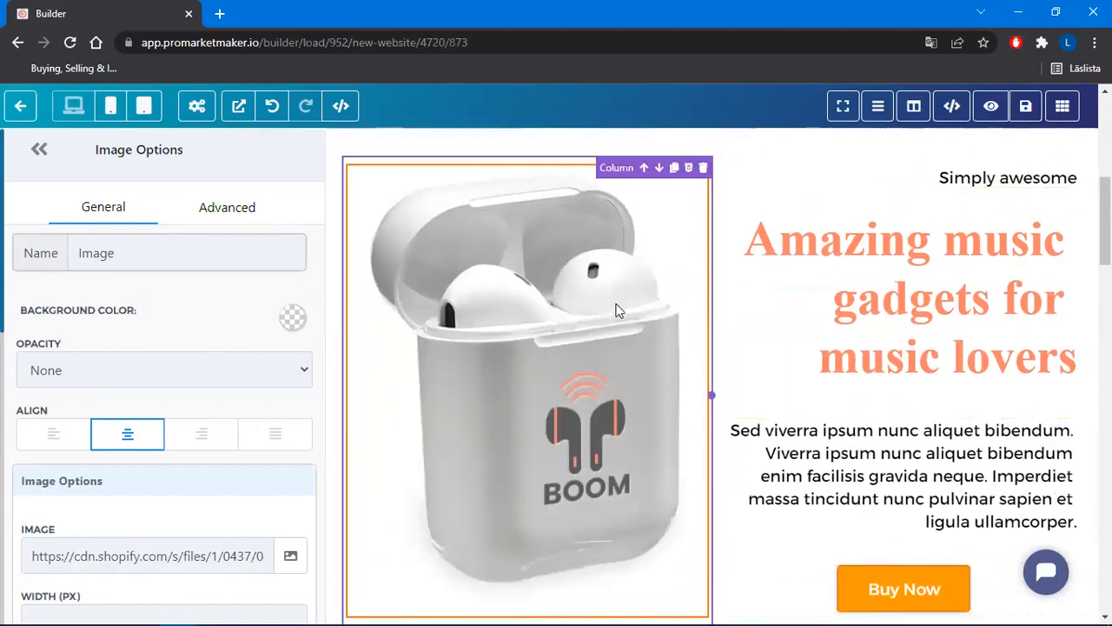
{"action": "scroll", "coordinate": [565, 252], "scroll_direction": "up", "scroll_amount": 1}
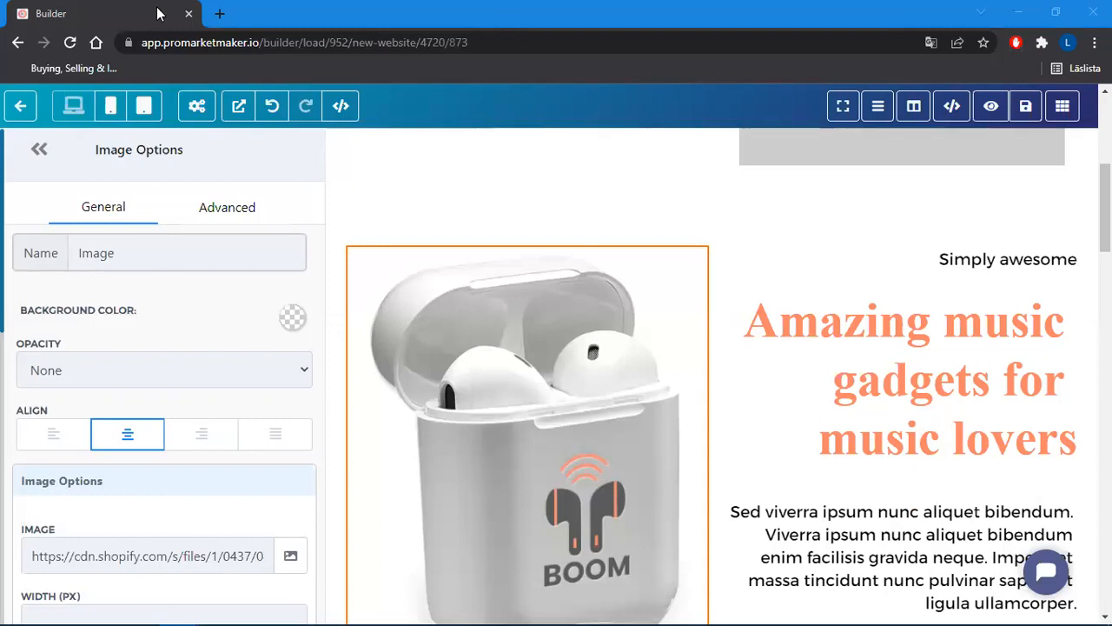
Open the options of the "Amazing music gadgets for music lovers" headline and place the text cursor in it
{"action": "left_click", "coordinate": [561, 418]}
{"action": "scroll", "coordinate": [593, 357], "scroll_direction": "down", "scroll_amount": 1}
{"action": "left_click_drag", "start_coordinate": [745, 240], "coordinate": [1073, 374]}
{"action": "left_click", "coordinate": [1074, 370]}
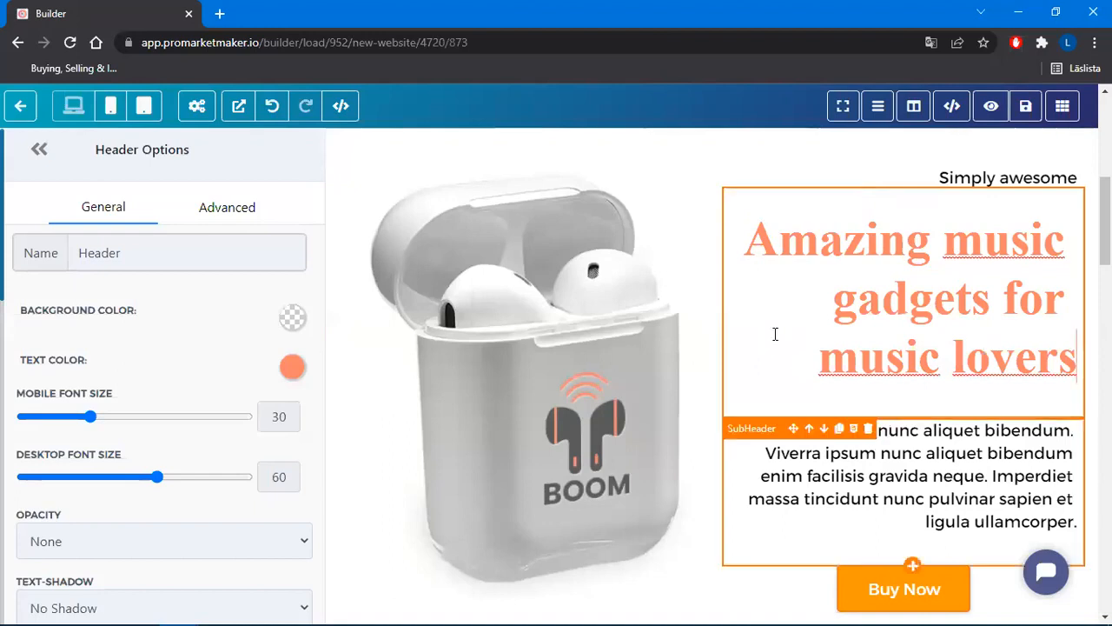
{"action": "left_click_drag", "start_coordinate": [743, 240], "coordinate": [998, 356]}
{"action": "left_click", "coordinate": [1058, 357]}
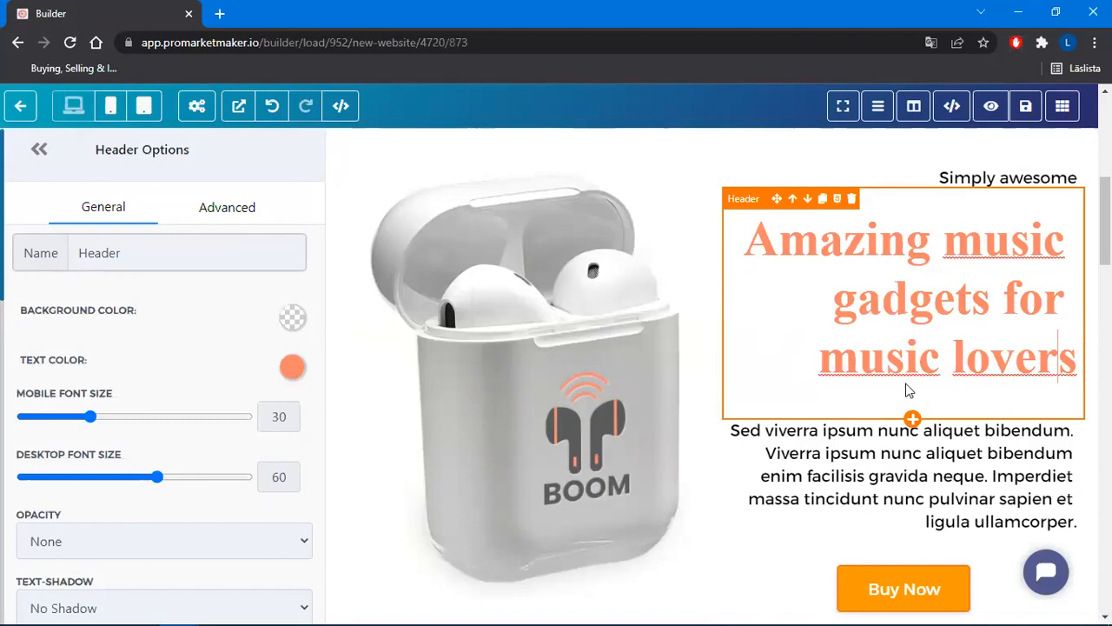
Replace the product section's headline with "Achieve Optimal Wellness based on your Genetic Blueprint"
{"action": "key", "text": "alt+Tab"}
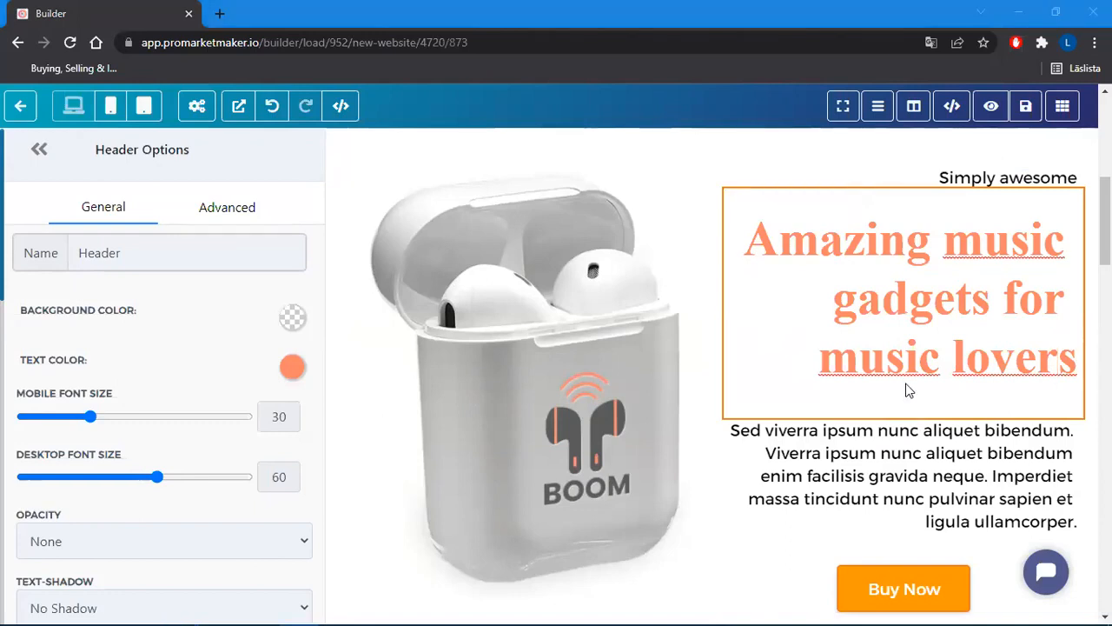
{"action": "left_click_drag", "start_coordinate": [1076, 360], "coordinate": [753, 259]}
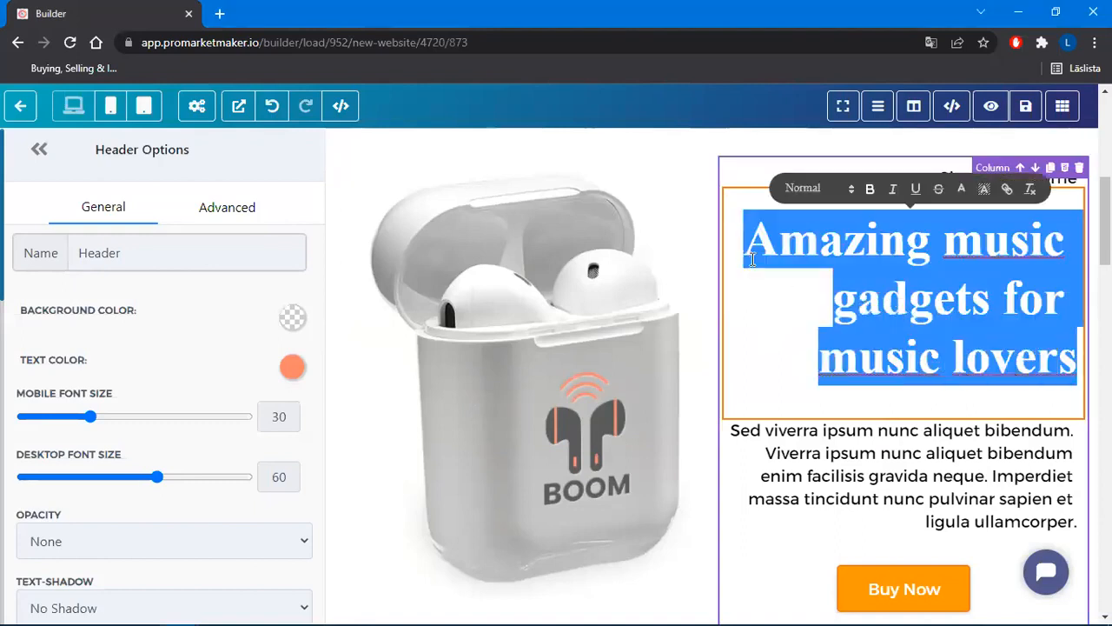
{"action": "type", "text": "Achieve Optimal Wellness based on your Genetic Blueprint"}
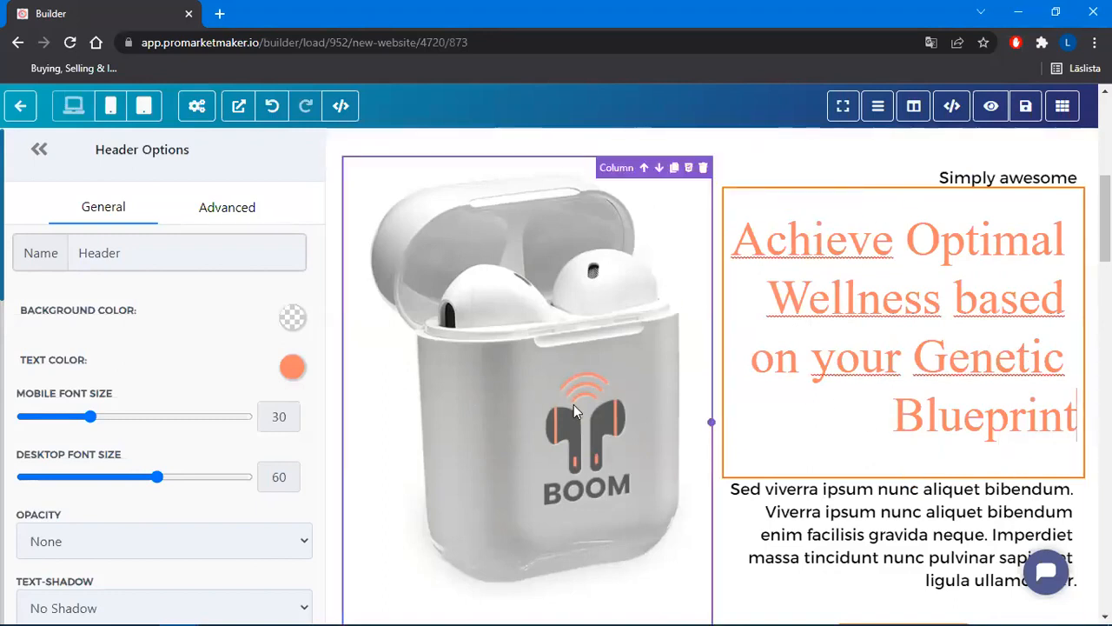
Upload the genetic test kit PNG from New Website > Epigenetic to the media library and replace the earbuds image with it
{"action": "left_click", "coordinate": [516, 381]}
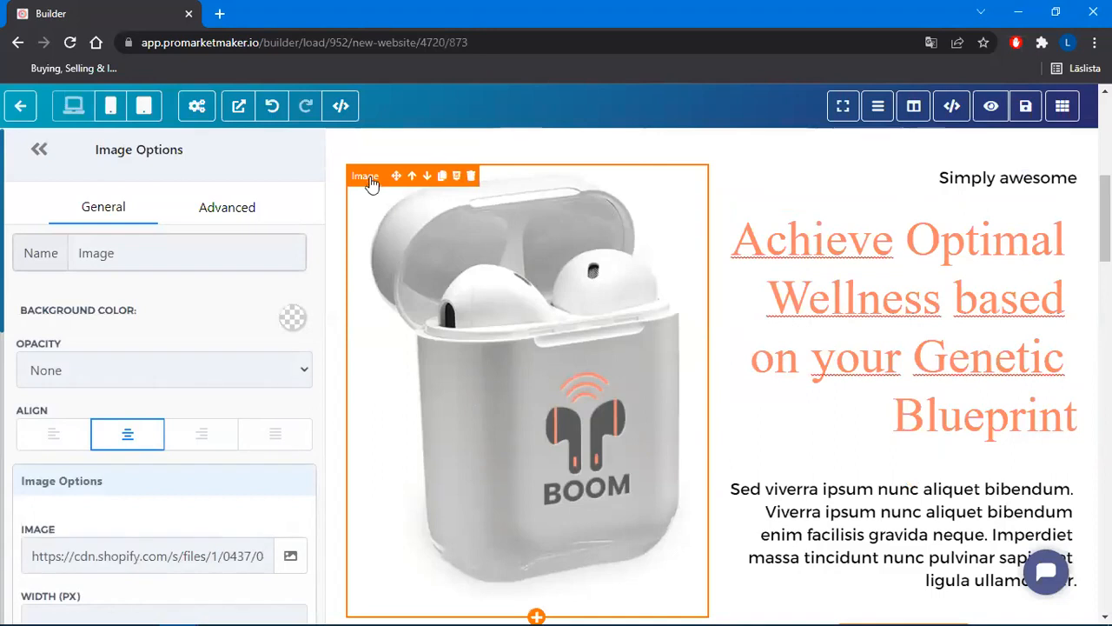
{"action": "scroll", "coordinate": [251, 311], "scroll_direction": "down", "scroll_amount": 2}
{"action": "left_click", "coordinate": [291, 474]}
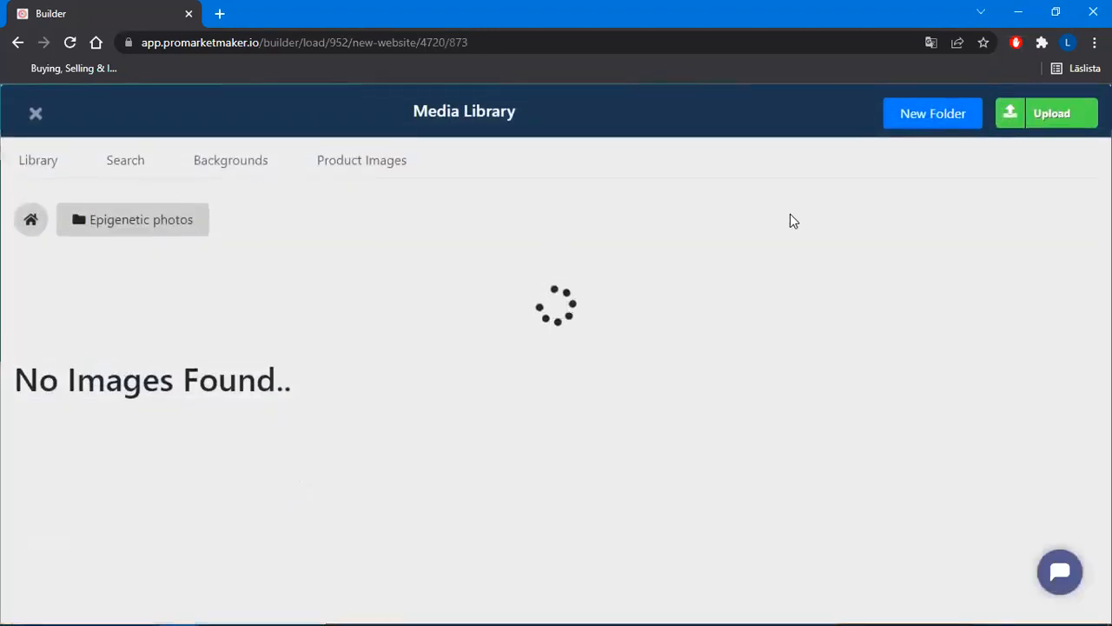
{"action": "left_click", "coordinate": [1059, 108]}
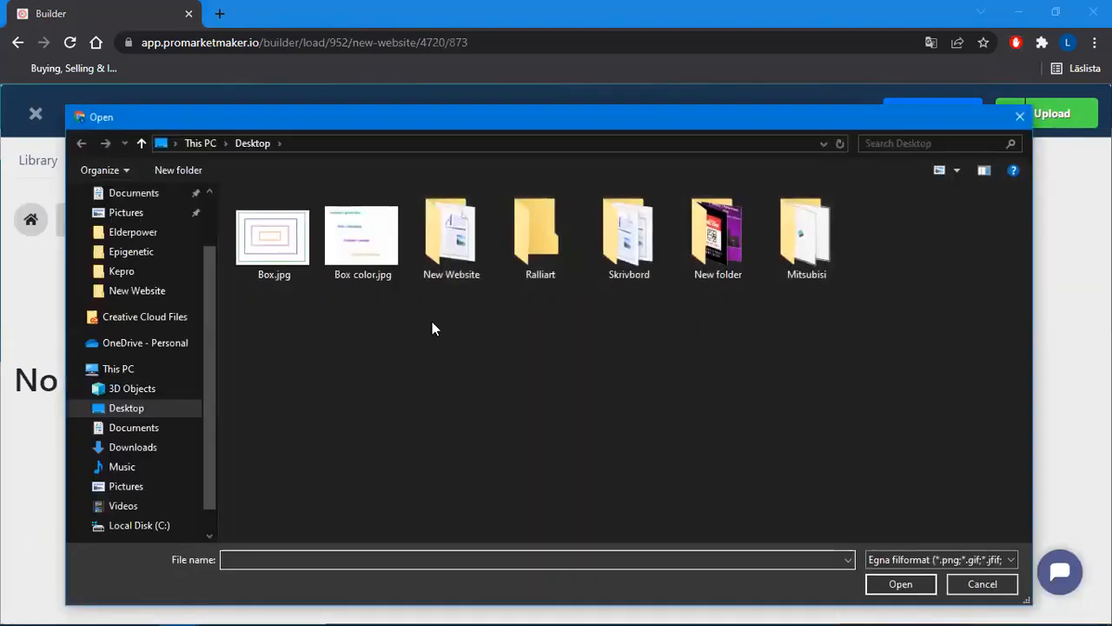
{"action": "double_click", "coordinate": [458, 248]}
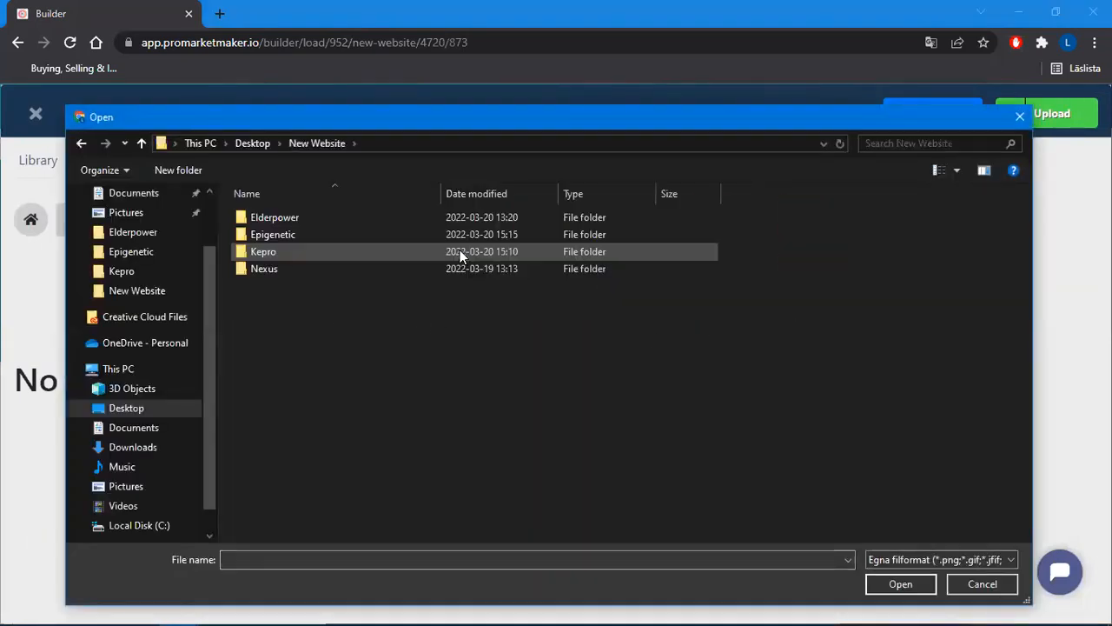
{"action": "double_click", "coordinate": [280, 234]}
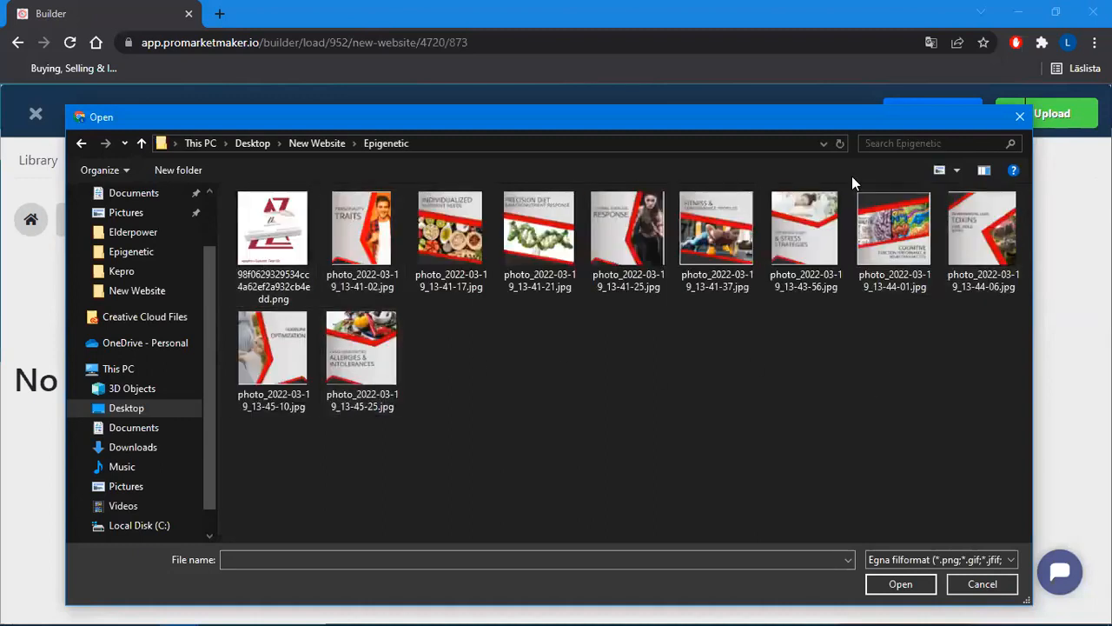
{"action": "double_click", "coordinate": [272, 235]}
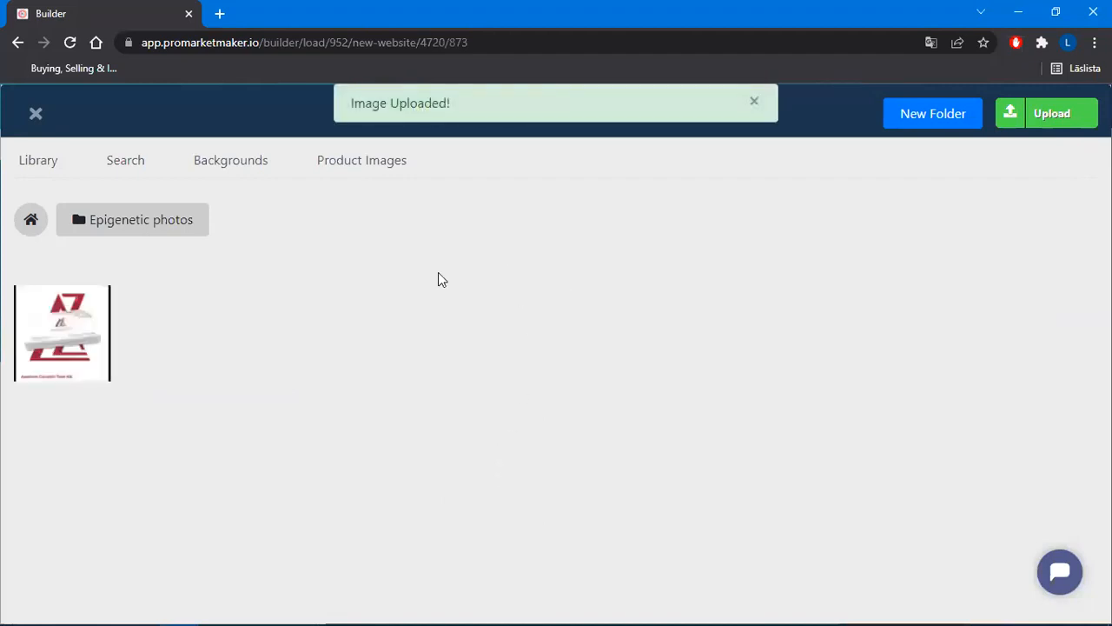
{"action": "left_click", "coordinate": [26, 334]}
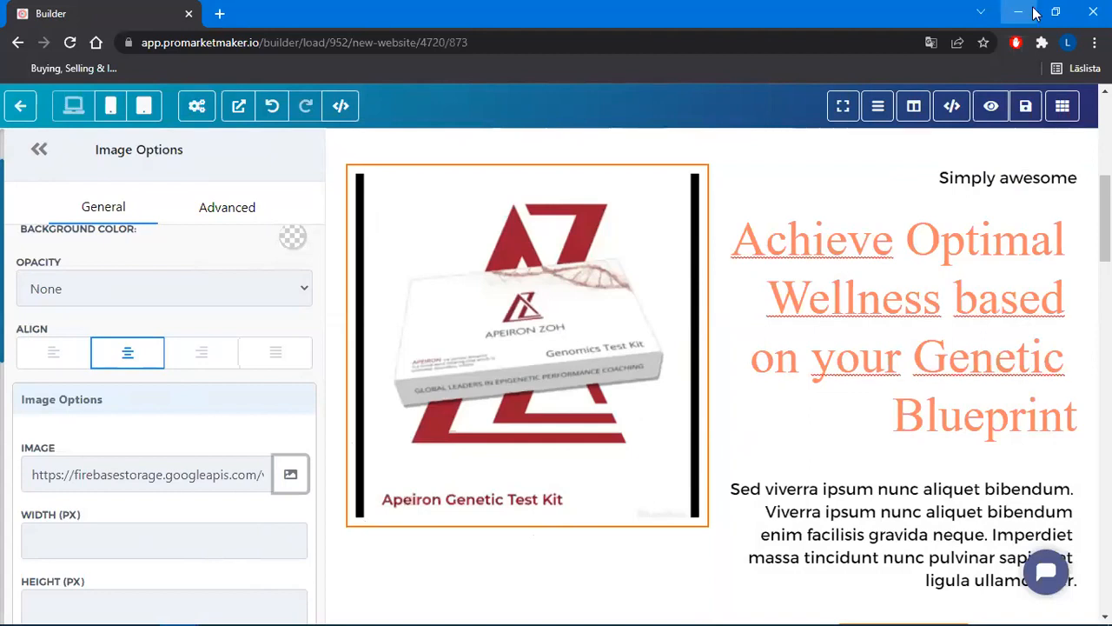
Switch to File Explorer and open the genetic test kit PNG from the Epigenetic folder in Paint
{"action": "left_click", "coordinate": [1034, 13]}
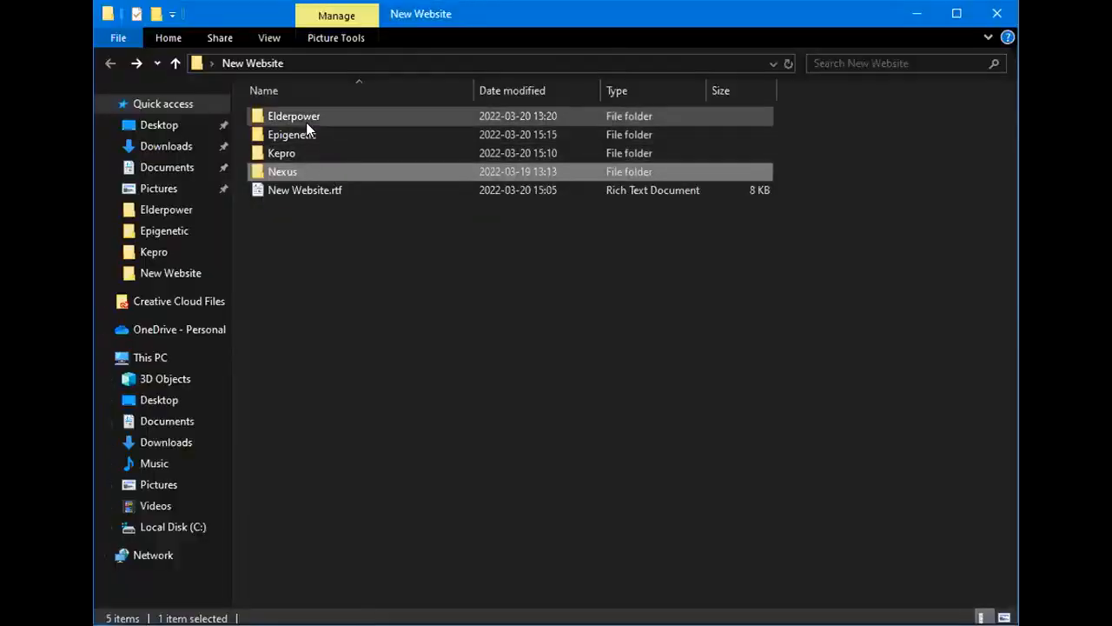
{"action": "double_click", "coordinate": [304, 134]}
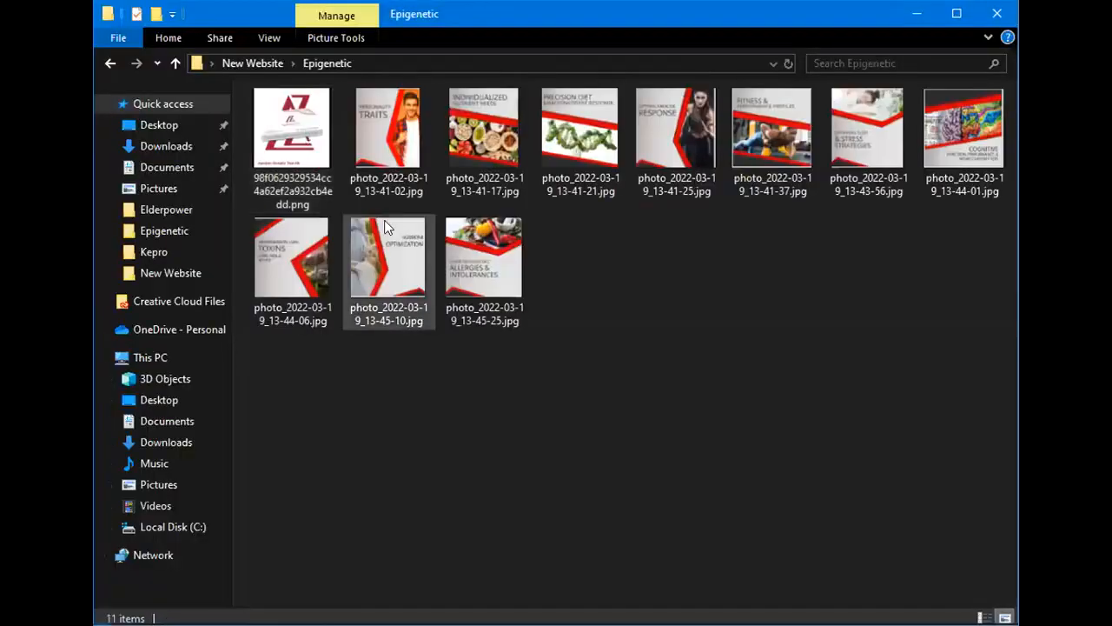
{"action": "left_click", "coordinate": [294, 141]}
{"action": "right_click", "coordinate": [294, 142]}
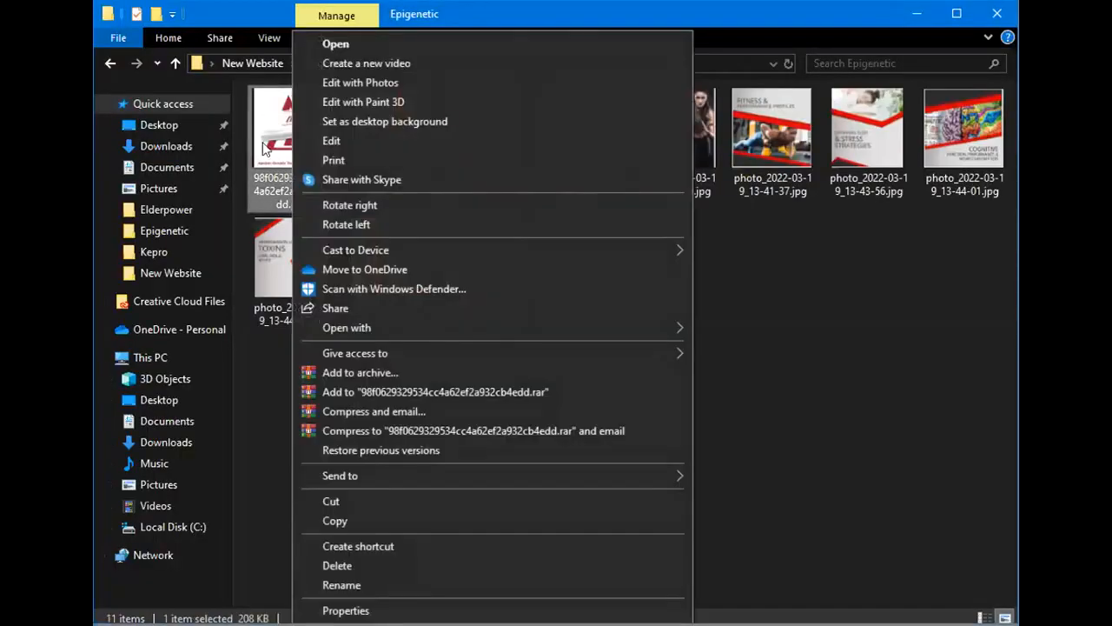
{"action": "mouse_move", "coordinate": [608, 327]}
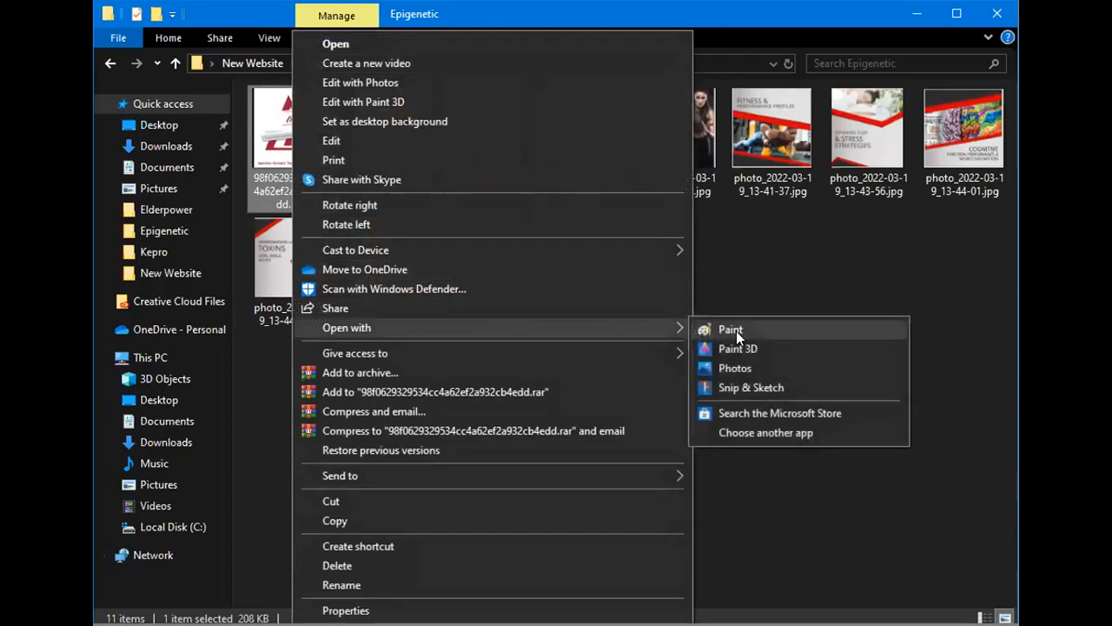
{"action": "left_click", "coordinate": [736, 331]}
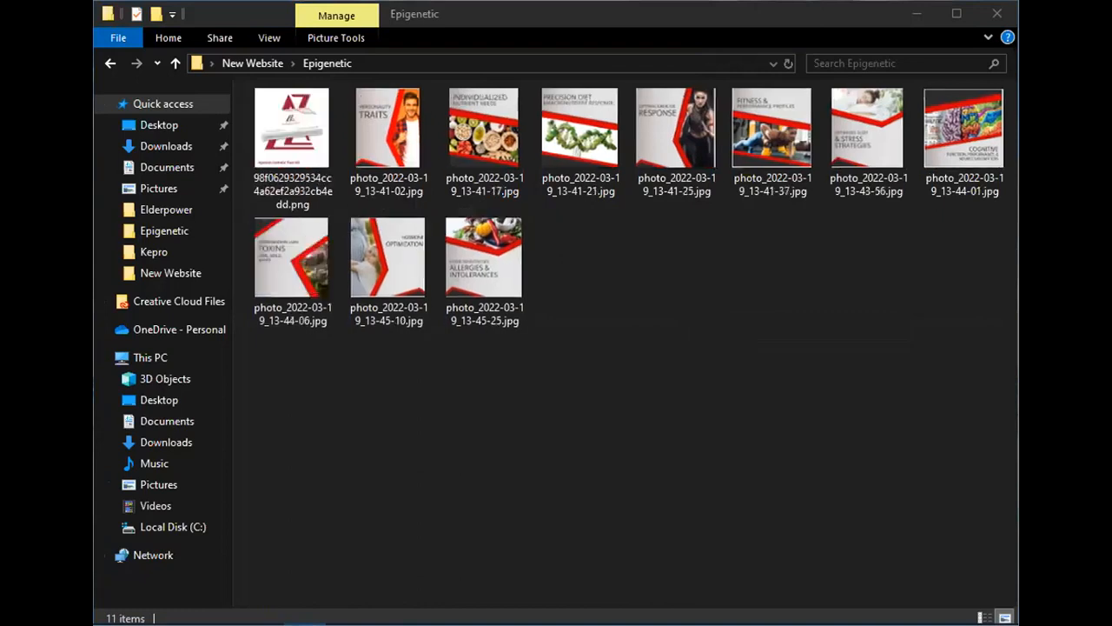
{"action": "left_click", "coordinate": [737, 349]}
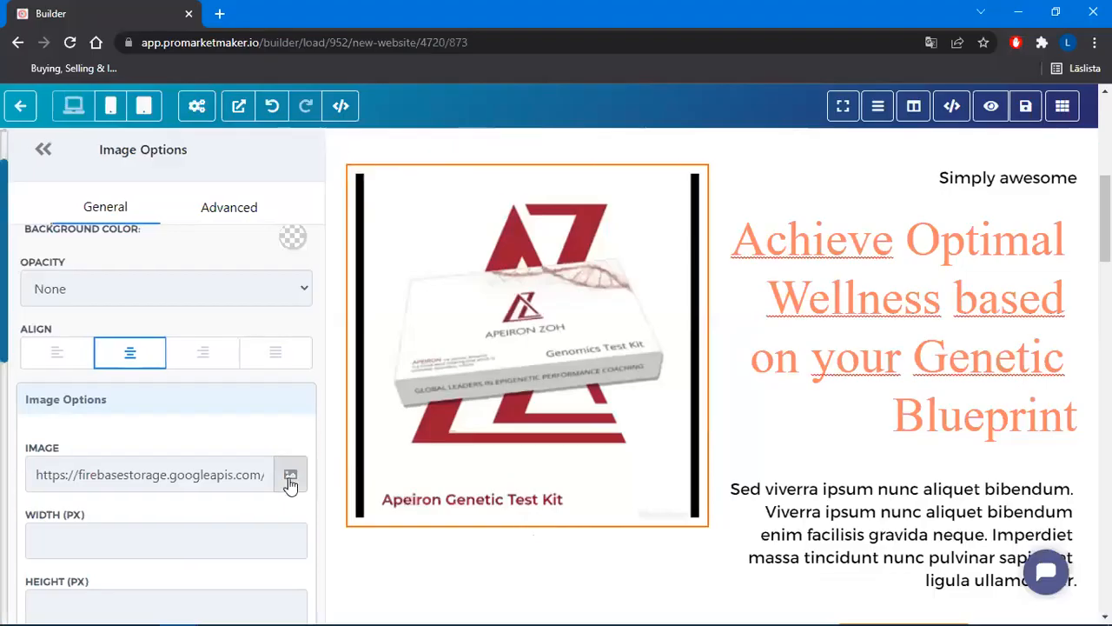
Delete the black-bordered genetic test kit image from the media library's Epigenetic photos folder
{"action": "left_click", "coordinate": [290, 479]}
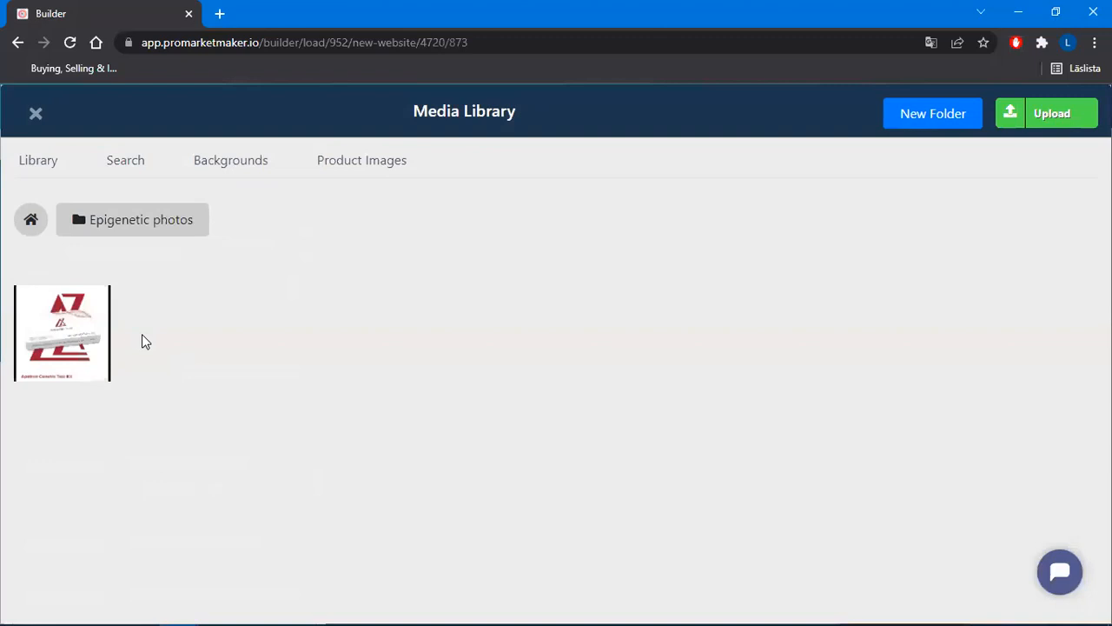
{"action": "left_click", "coordinate": [1059, 112]}
{"action": "double_click", "coordinate": [281, 220]}
{"action": "left_click", "coordinate": [61, 334]}
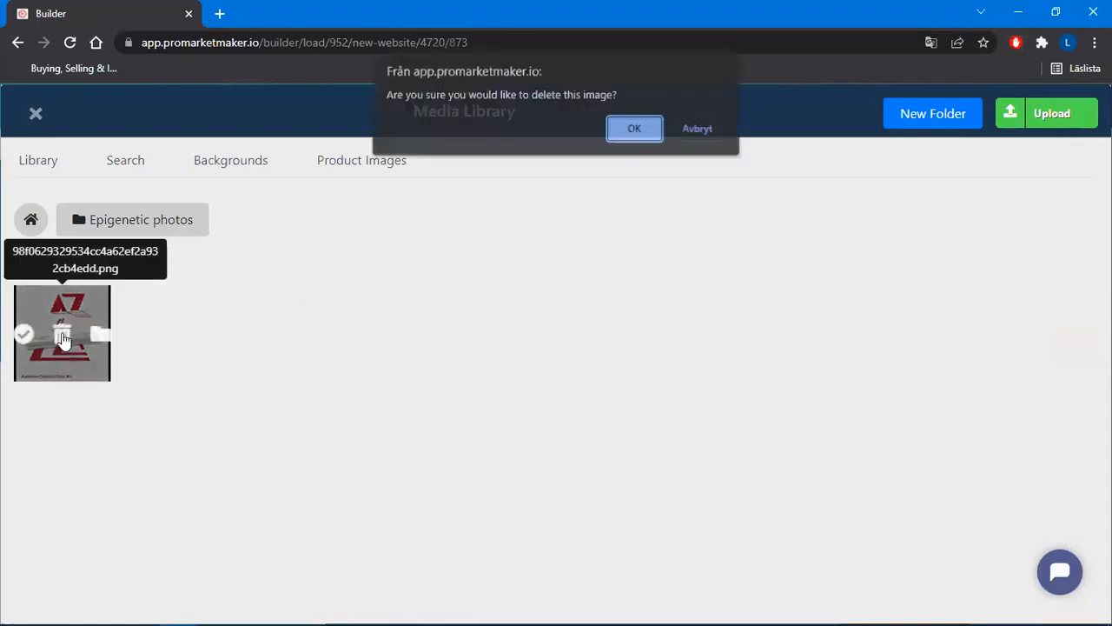
{"action": "left_click", "coordinate": [632, 135]}
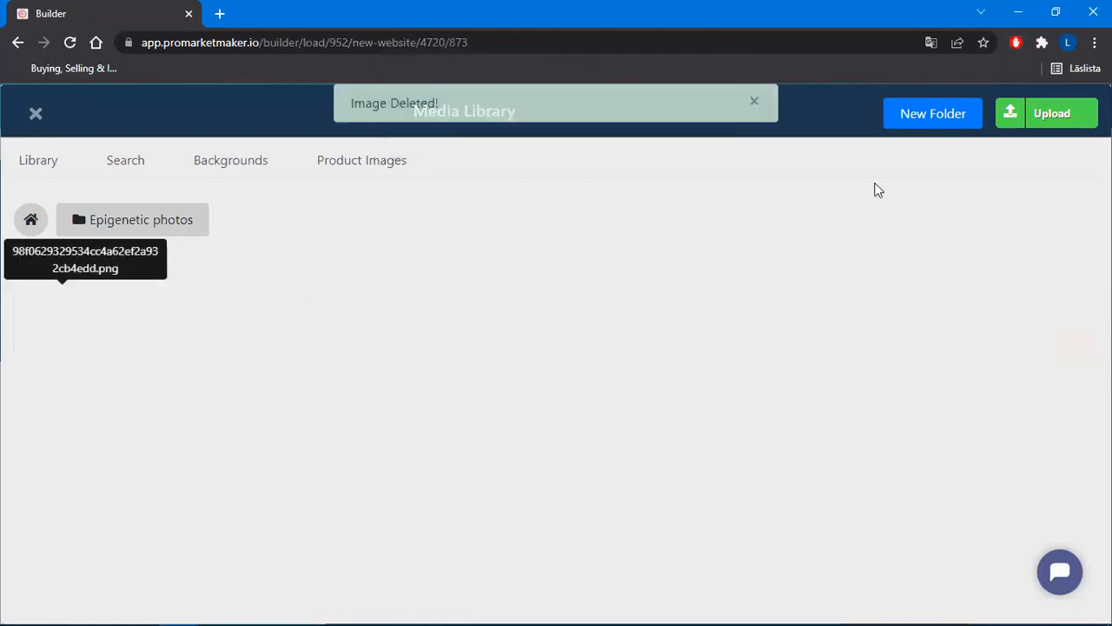
Upload the edited genetic test kit PNG from the Epigenetic folder and use it as the product section's image
{"action": "left_click", "coordinate": [1059, 116]}
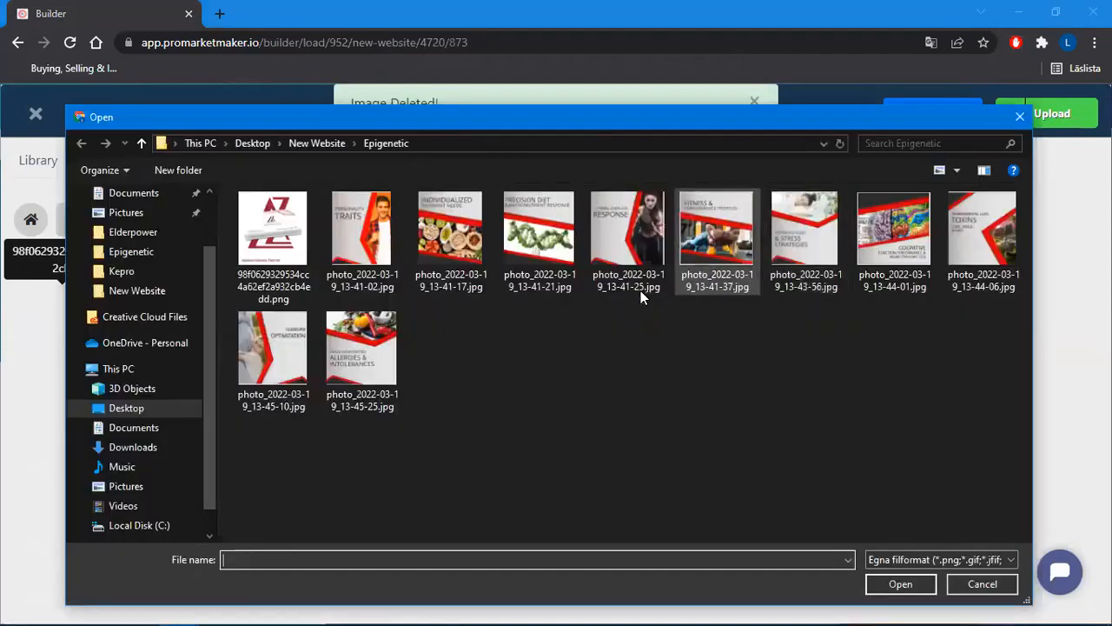
{"action": "left_click", "coordinate": [888, 589]}
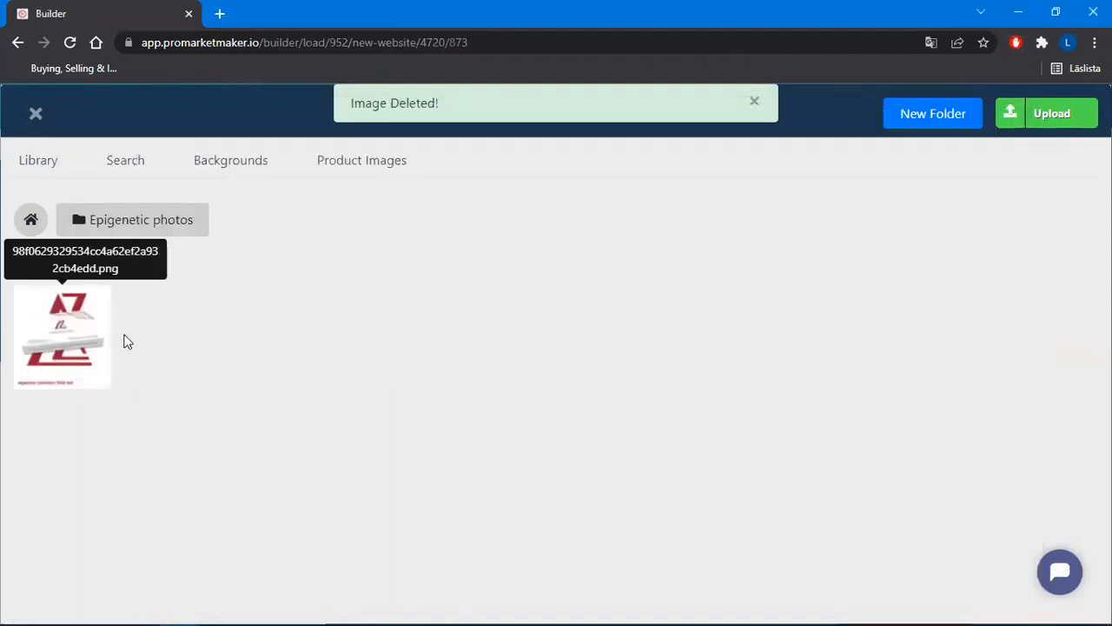
{"action": "left_click", "coordinate": [44, 348]}
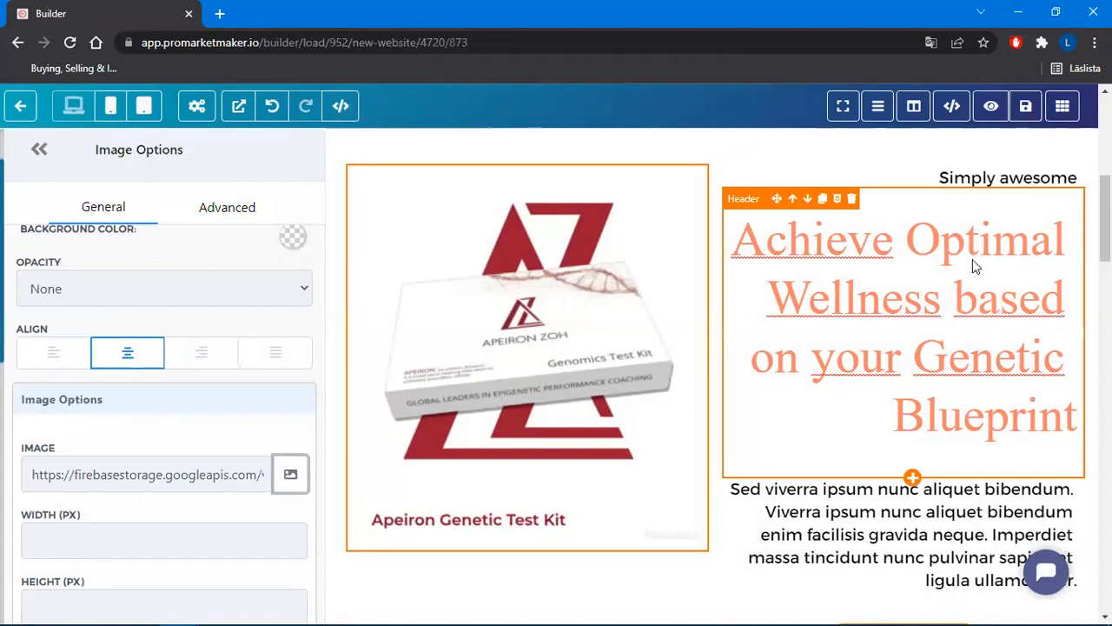
Replace the placeholder paragraph under the headline with the text about the Certified Apeiron Epigenetics Precision Performance Doctor designing an individualized lifestyle plan
{"action": "key", "text": "alt+Tab"}
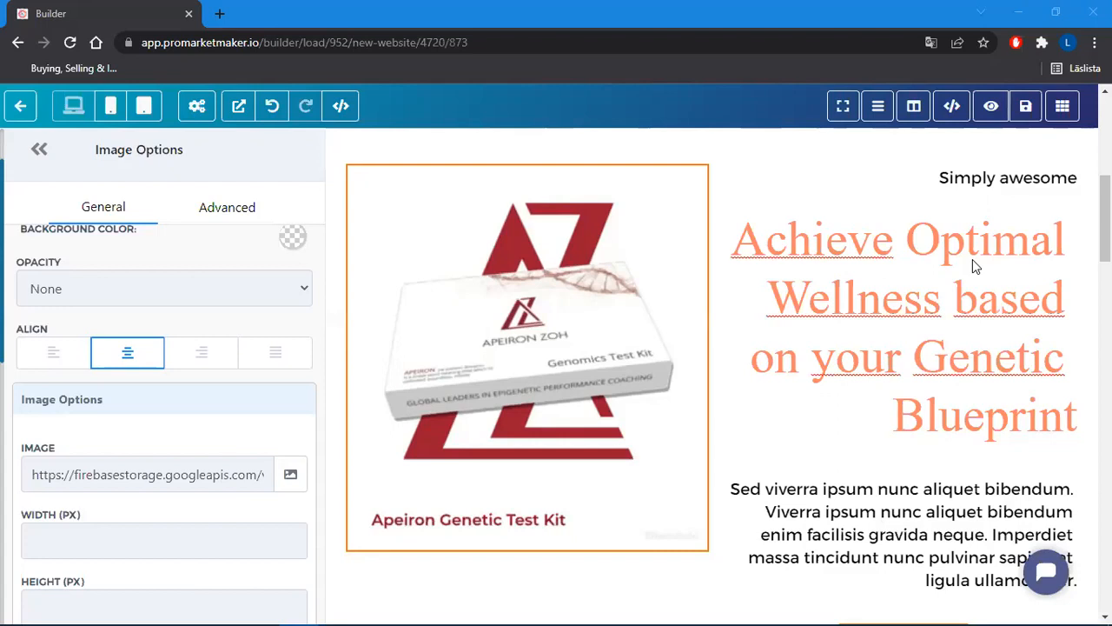
{"action": "scroll", "coordinate": [1016, 488], "scroll_direction": "down", "scroll_amount": 1}
{"action": "triple_click", "coordinate": [1016, 491]}
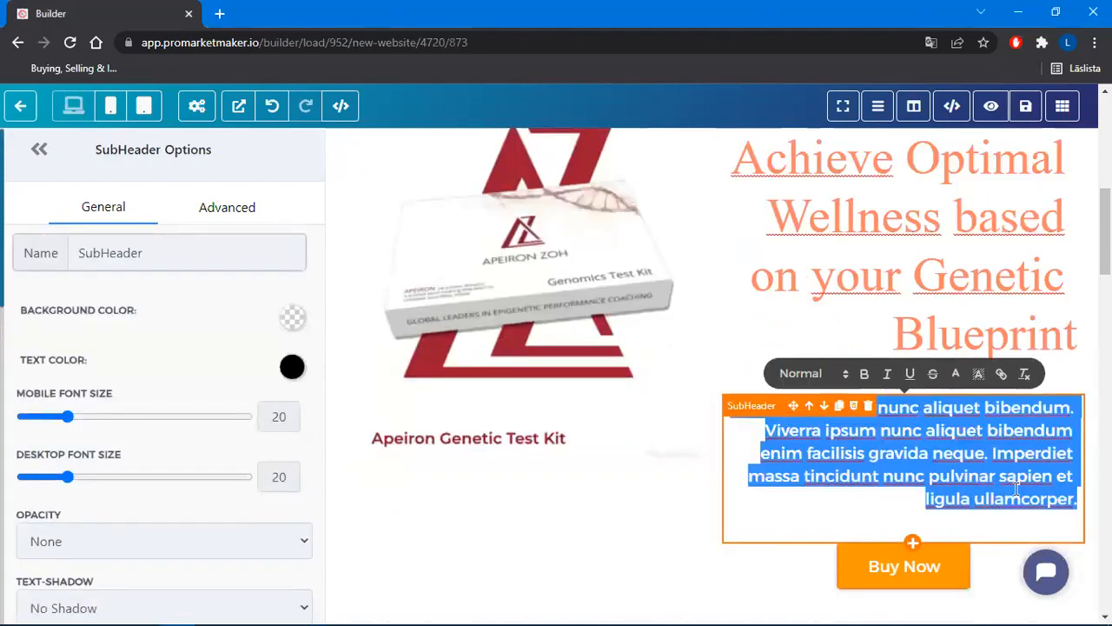
{"action": "type", "text": "Certified Apeiron Epigenetics Precision Performance Doctor, Dr. Catherine designs your individualized lifestyle plan."}
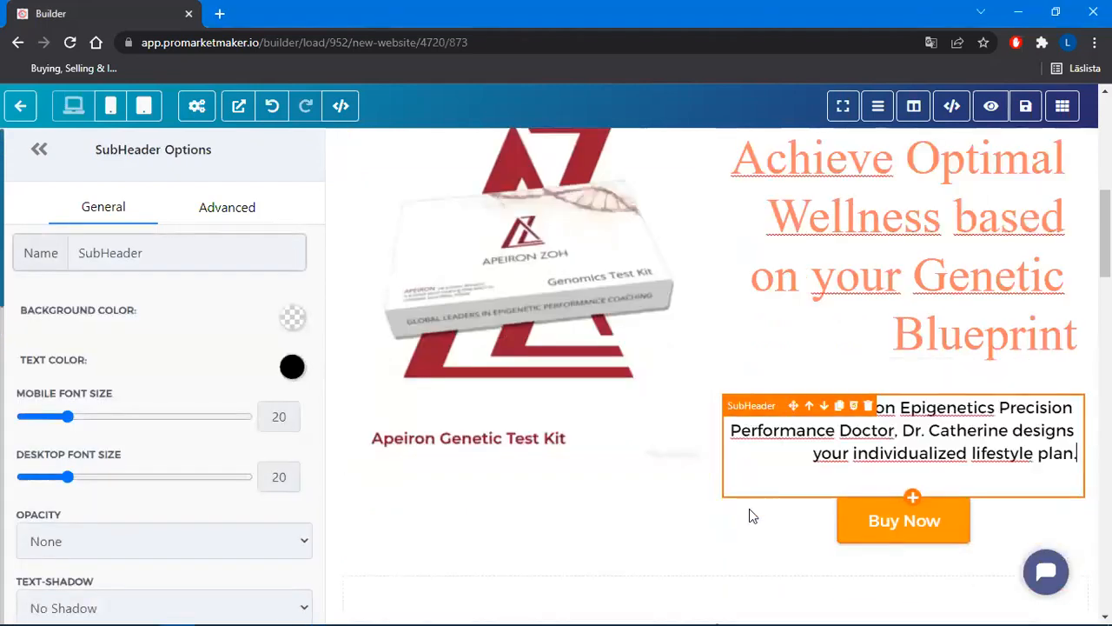
Delete the "Simply awesome" subheader above the product headline
{"action": "left_click", "coordinate": [760, 530]}
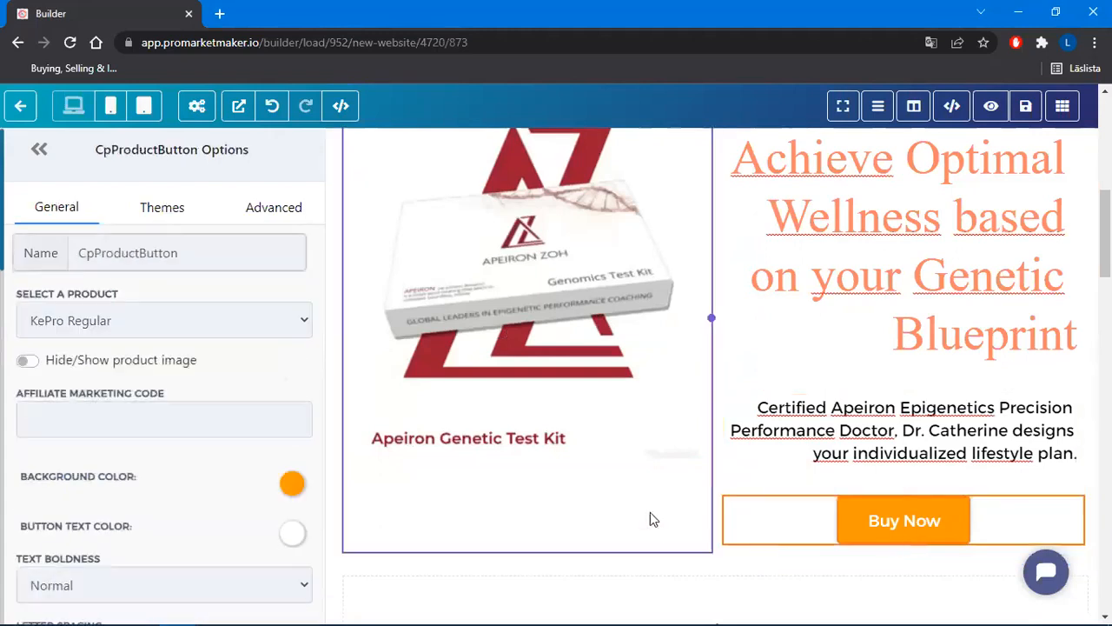
{"action": "left_click", "coordinate": [643, 514]}
{"action": "scroll", "coordinate": [583, 469], "scroll_direction": "up", "scroll_amount": 2}
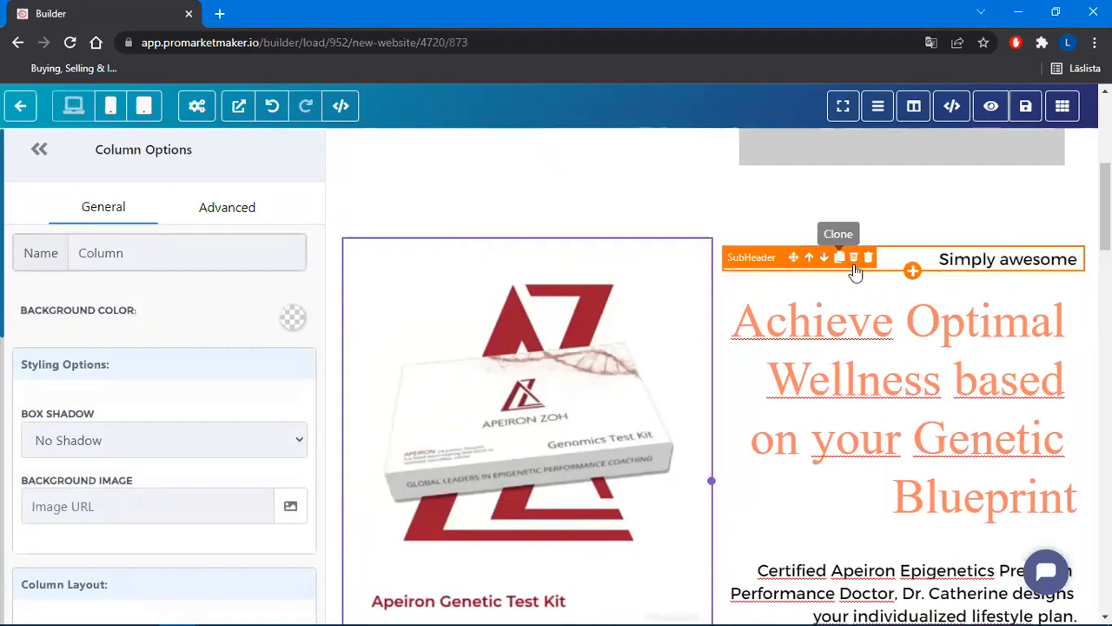
{"action": "left_click", "coordinate": [869, 258]}
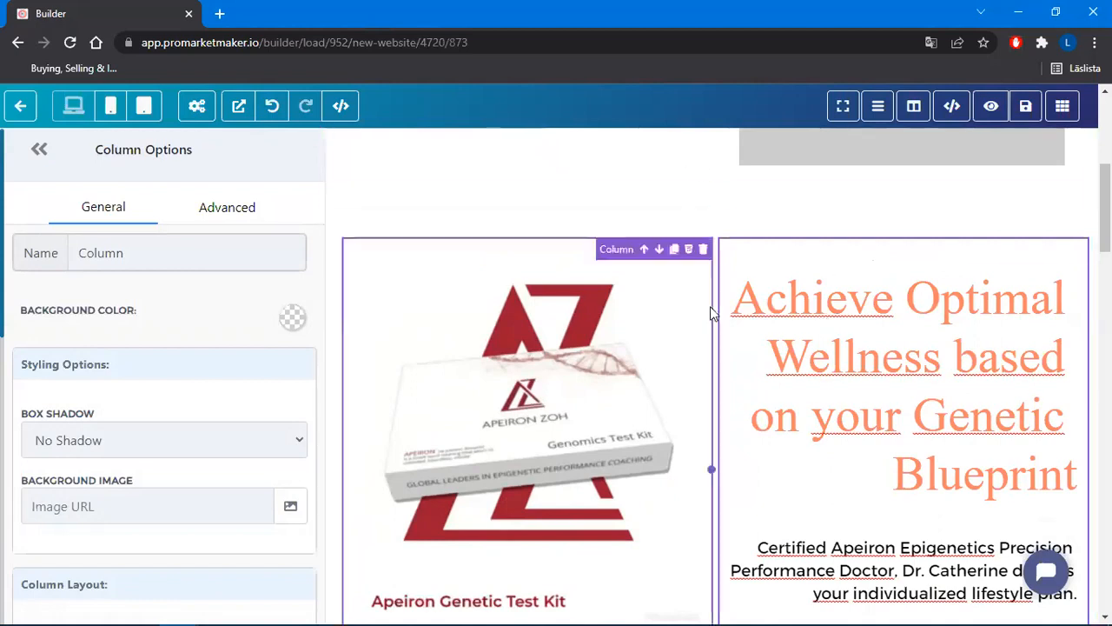
Open the product section's options and examine the layout of its test kit image, headline, description and Buy Now button
{"action": "scroll", "coordinate": [940, 414], "scroll_direction": "down", "scroll_amount": 1}
{"action": "scroll", "coordinate": [940, 414], "scroll_direction": "down", "scroll_amount": 2}
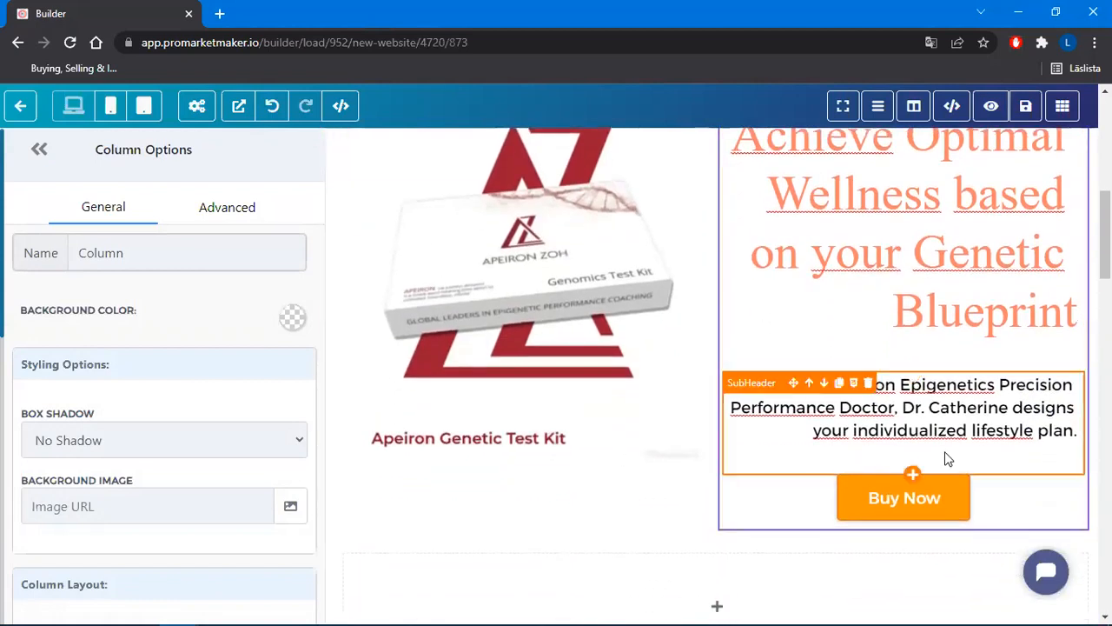
{"action": "scroll", "coordinate": [836, 380], "scroll_direction": "up", "scroll_amount": 2}
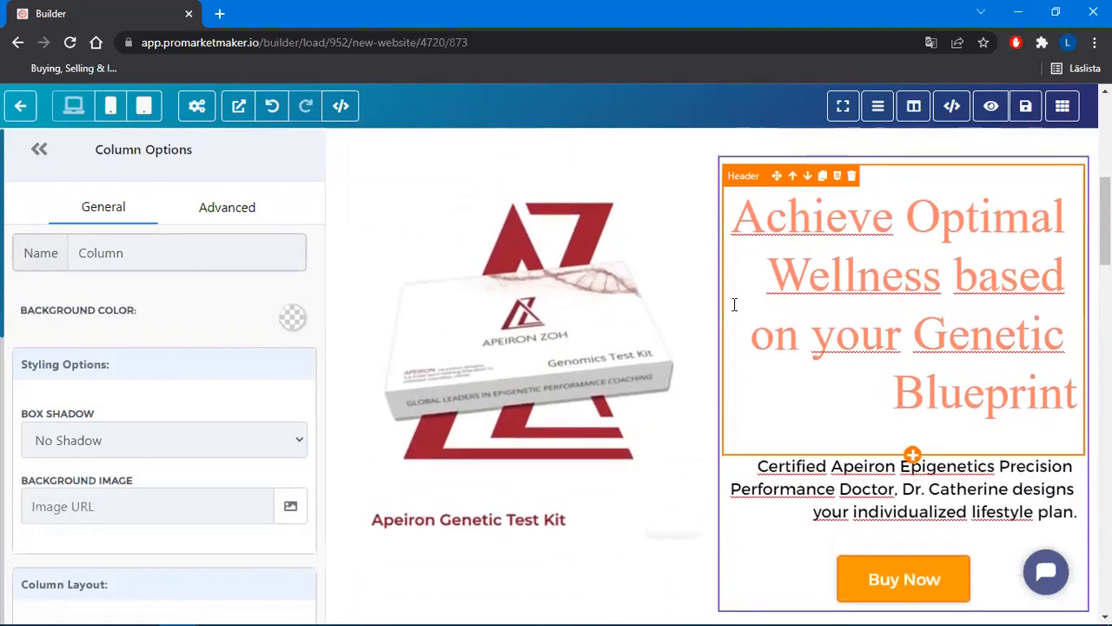
{"action": "scroll", "coordinate": [734, 304], "scroll_direction": "up", "scroll_amount": 2}
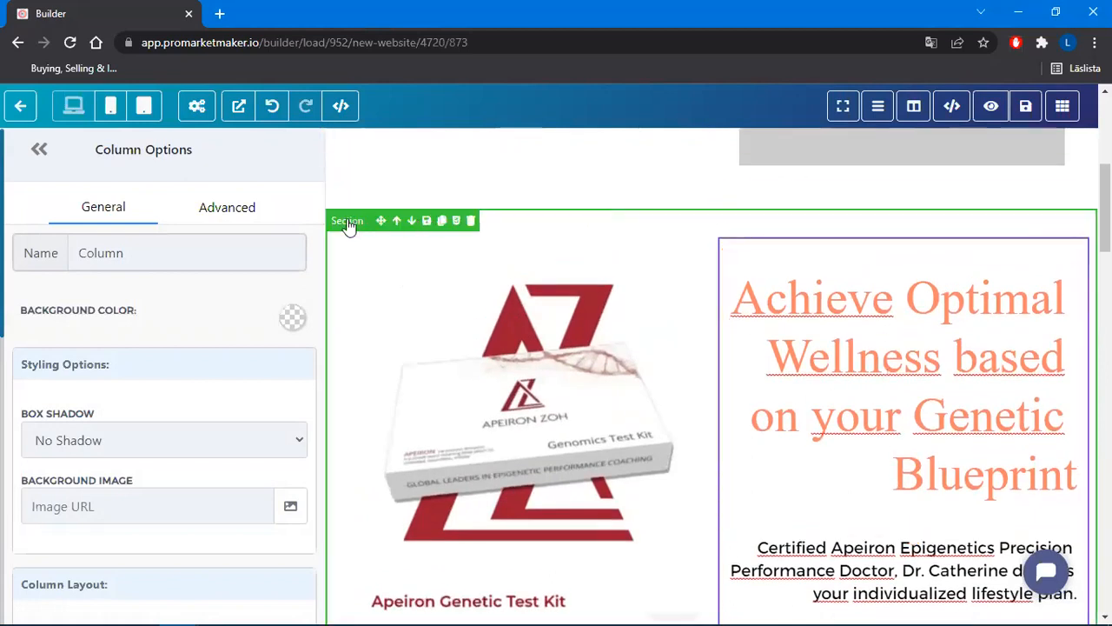
{"action": "left_click", "coordinate": [348, 222]}
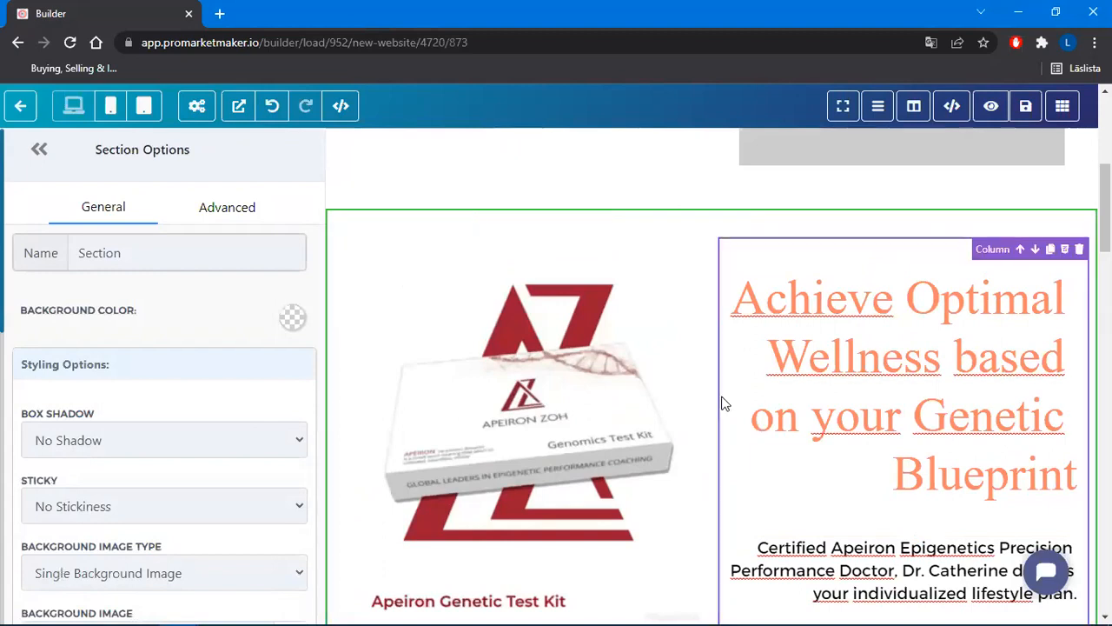
{"action": "scroll", "coordinate": [687, 413], "scroll_direction": "down", "scroll_amount": 2}
{"action": "scroll", "coordinate": [688, 413], "scroll_direction": "down", "scroll_amount": 1}
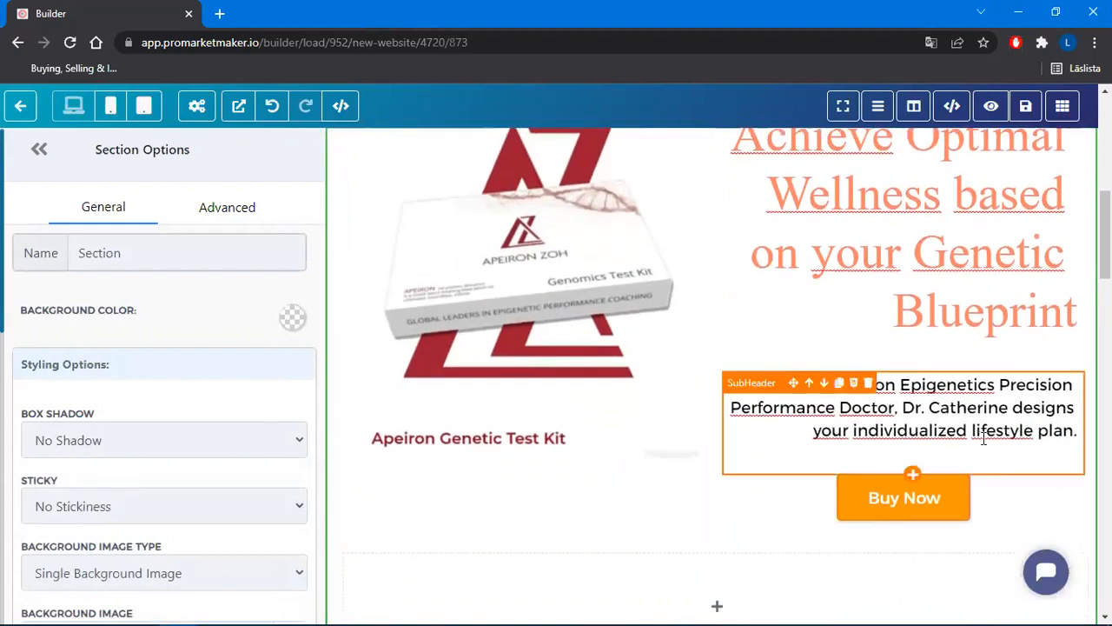
{"action": "scroll", "coordinate": [686, 322], "scroll_direction": "up", "scroll_amount": 1}
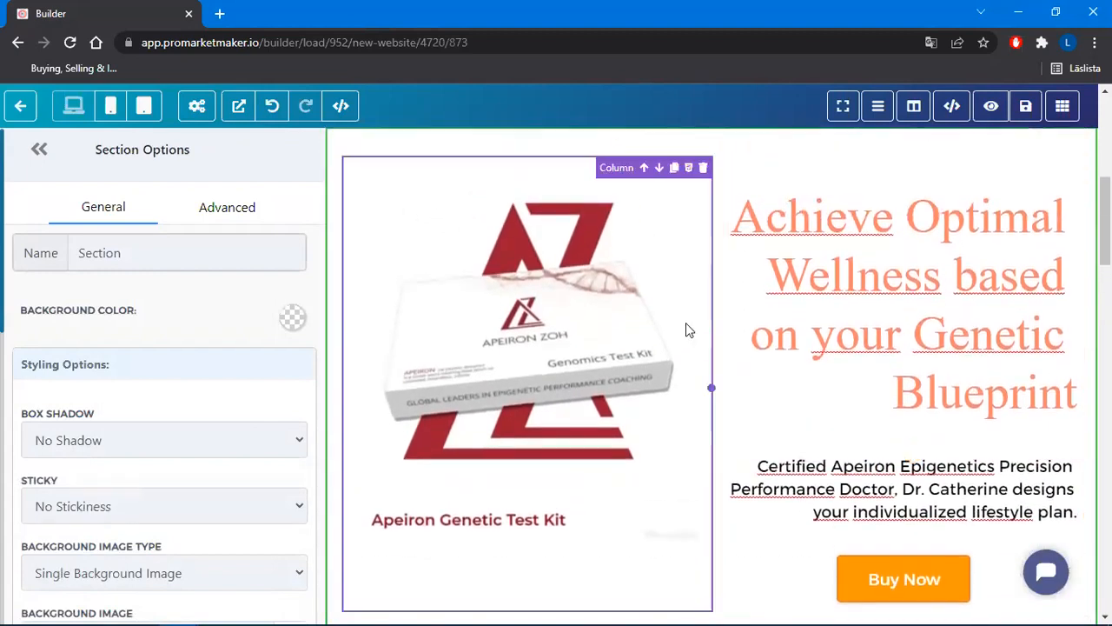
{"action": "scroll", "coordinate": [533, 328], "scroll_direction": "up", "scroll_amount": 1}
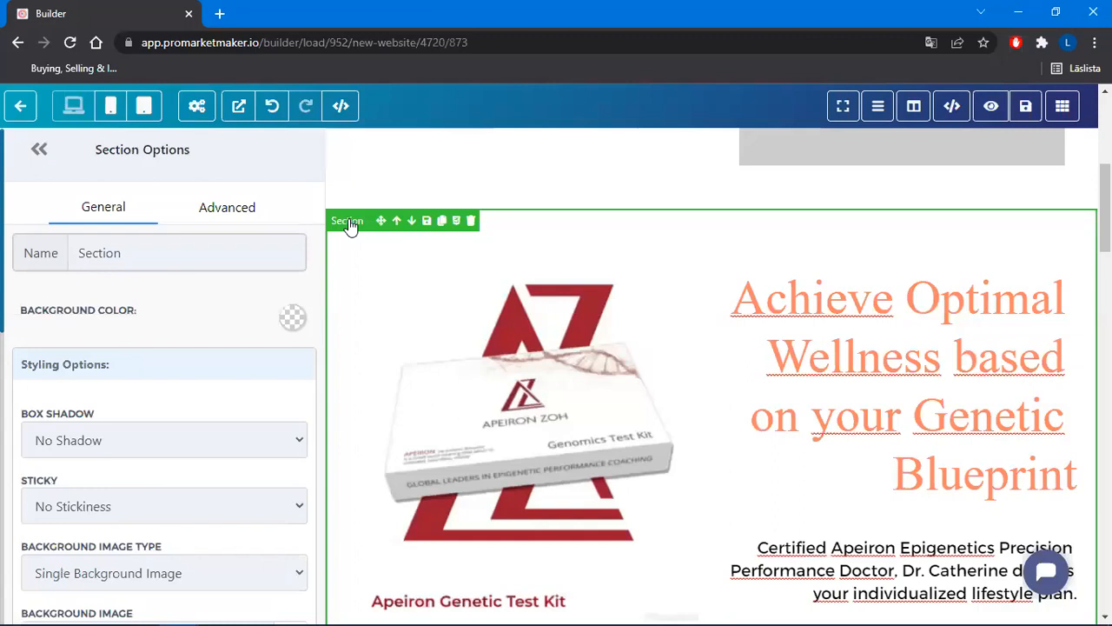
Search the media library's stock images for "epigenetic" and "genetic" to find a background image for the product section
{"action": "scroll", "coordinate": [179, 309], "scroll_direction": "down", "scroll_amount": 3}
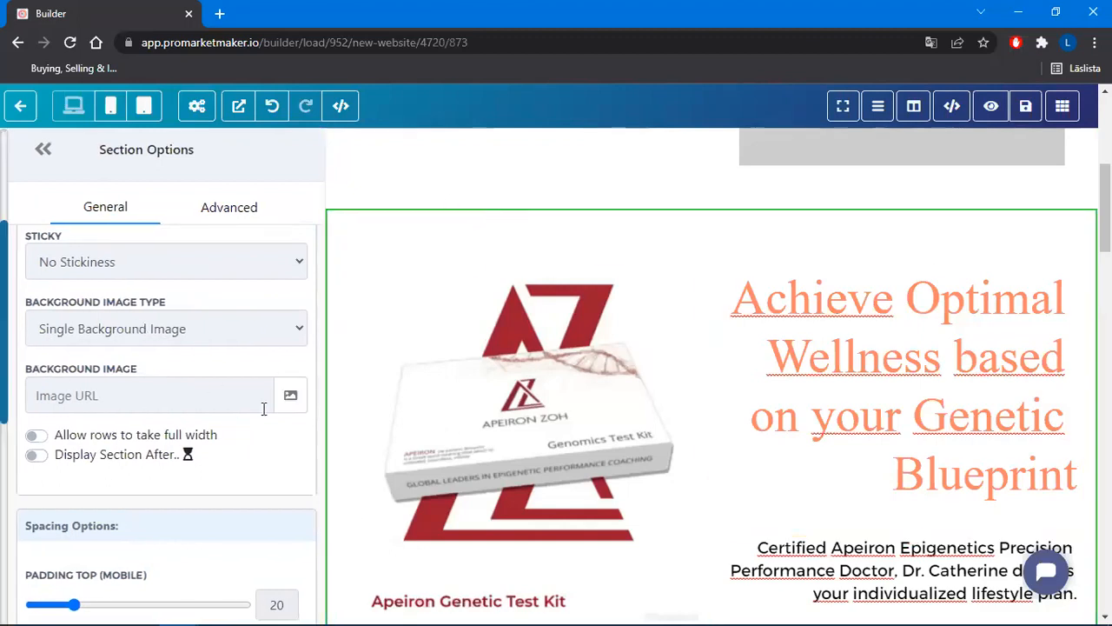
{"action": "left_click", "coordinate": [290, 396]}
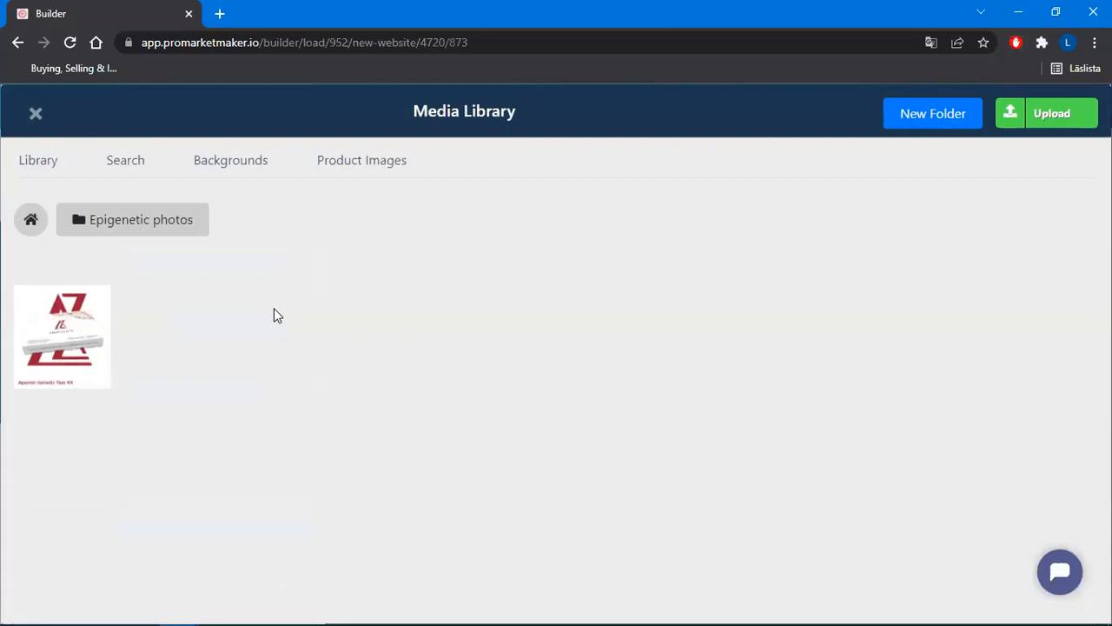
{"action": "left_click", "coordinate": [126, 162]}
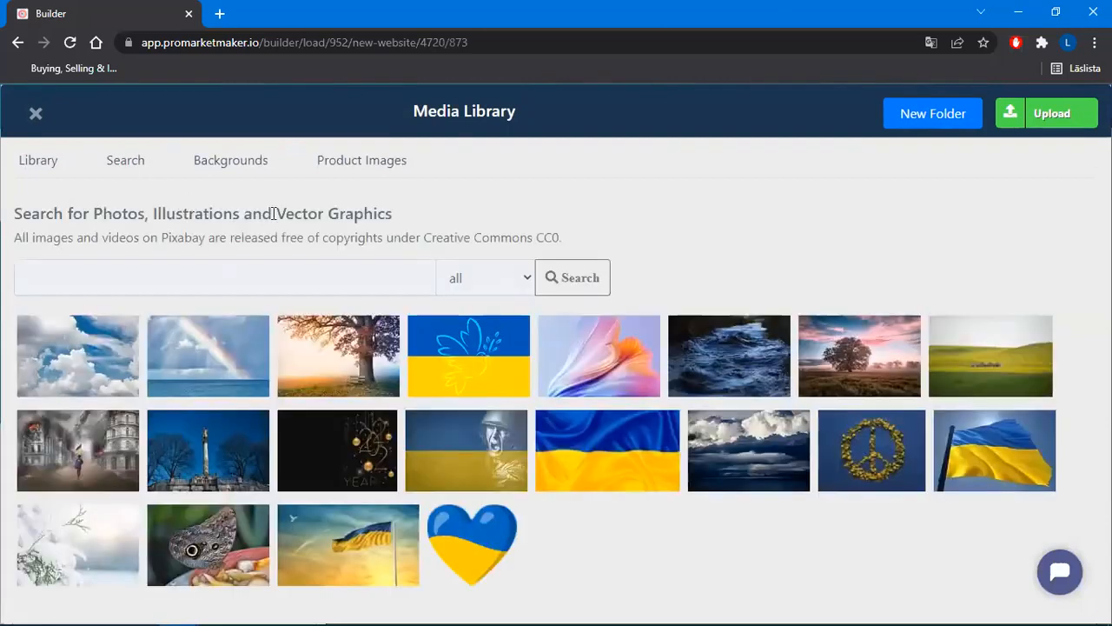
{"action": "left_click", "coordinate": [280, 272]}
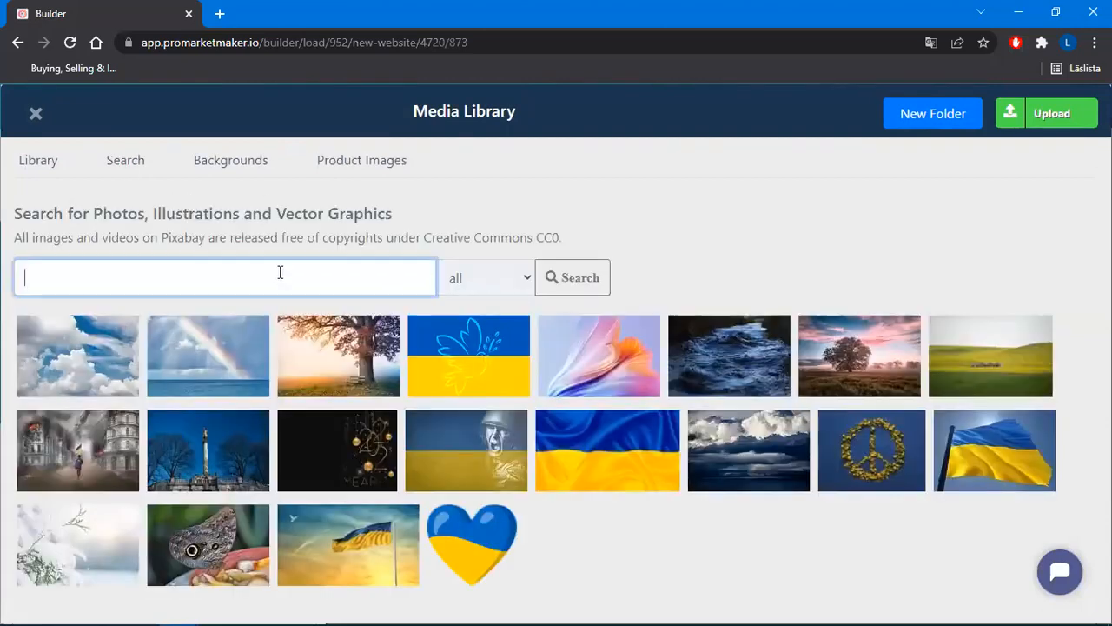
{"action": "type", "text": "epigenetic"}
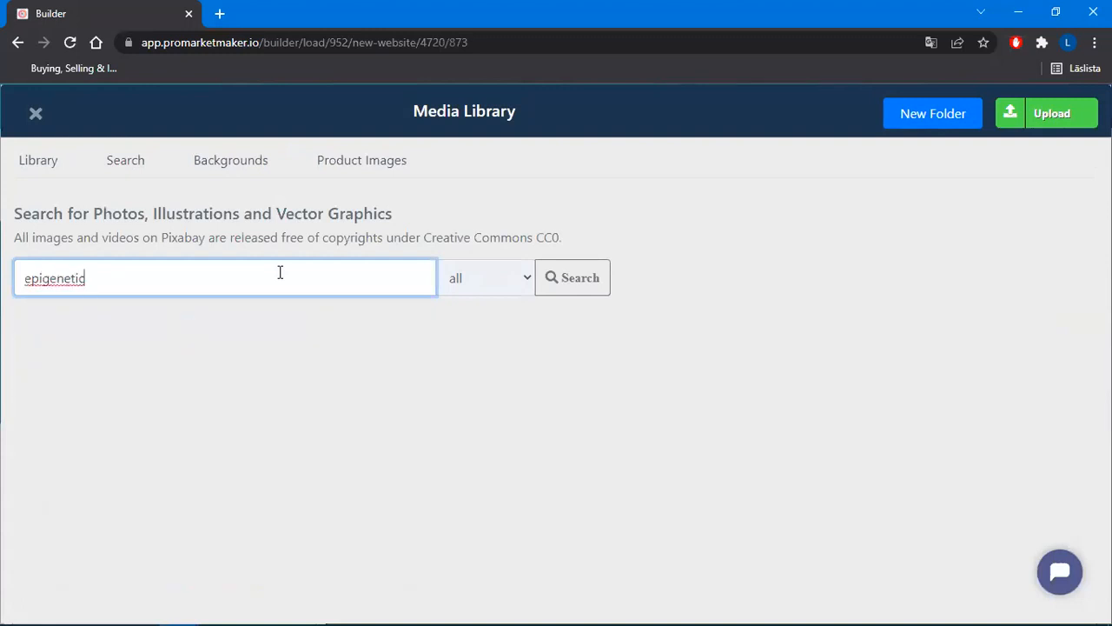
{"action": "left_click_drag", "start_coordinate": [280, 272], "coordinate": [1, 313]}
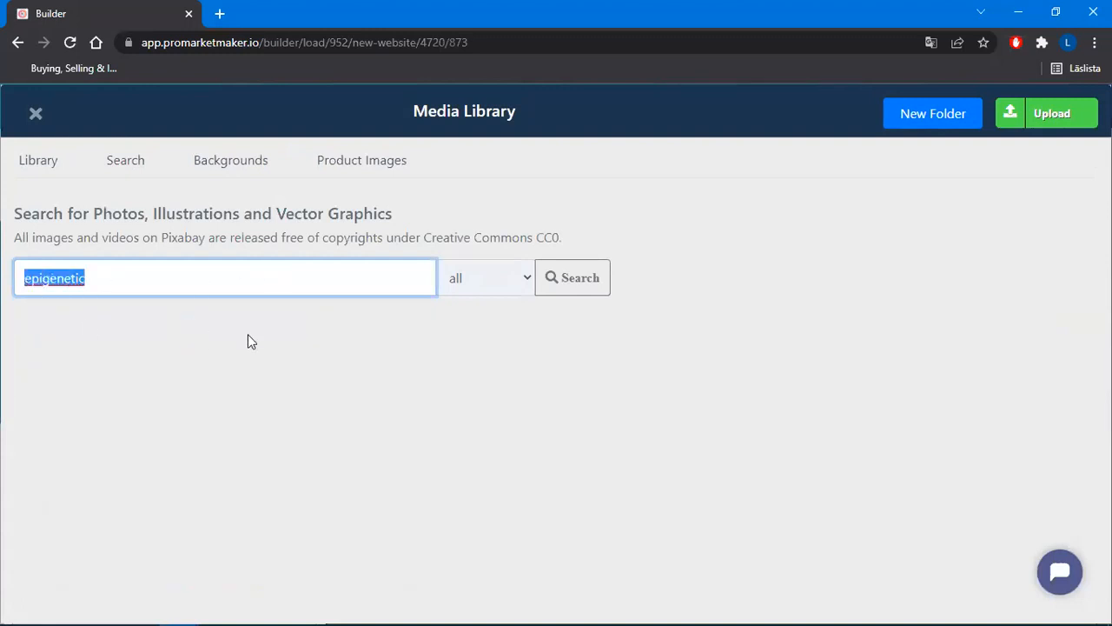
{"action": "type", "text": "genetic"}
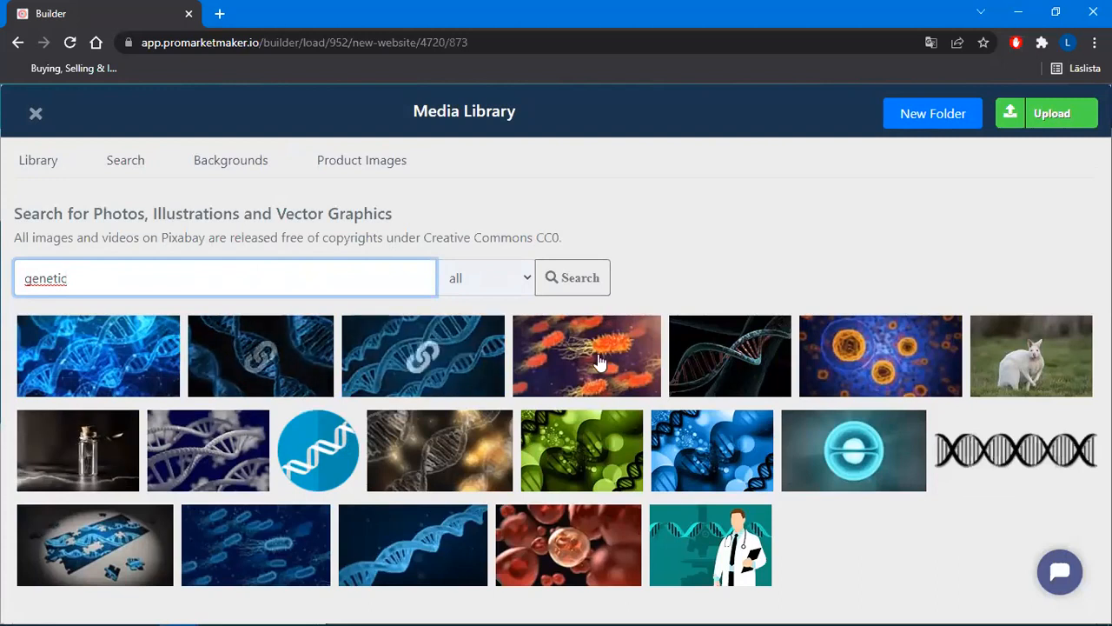
Search the stock images for "dna" and set the white DNA strand on a blurred brown-grey backdrop as the section's background image
{"action": "left_click_drag", "start_coordinate": [154, 272], "coordinate": [3, 276]}
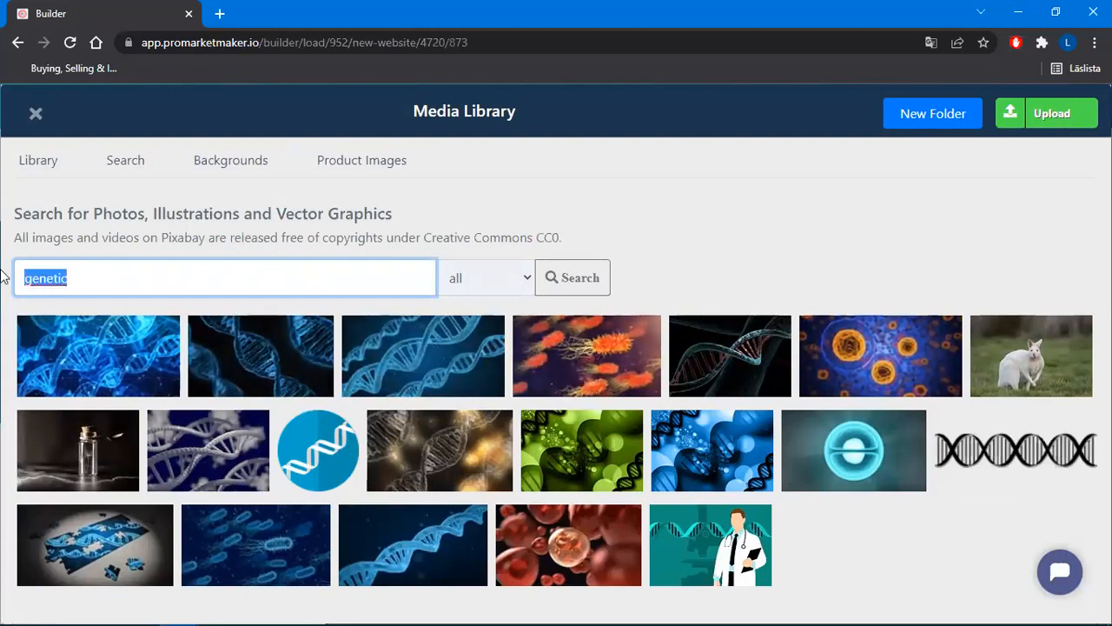
{"action": "type", "text": "dna"}
{"action": "key", "text": "Return"}
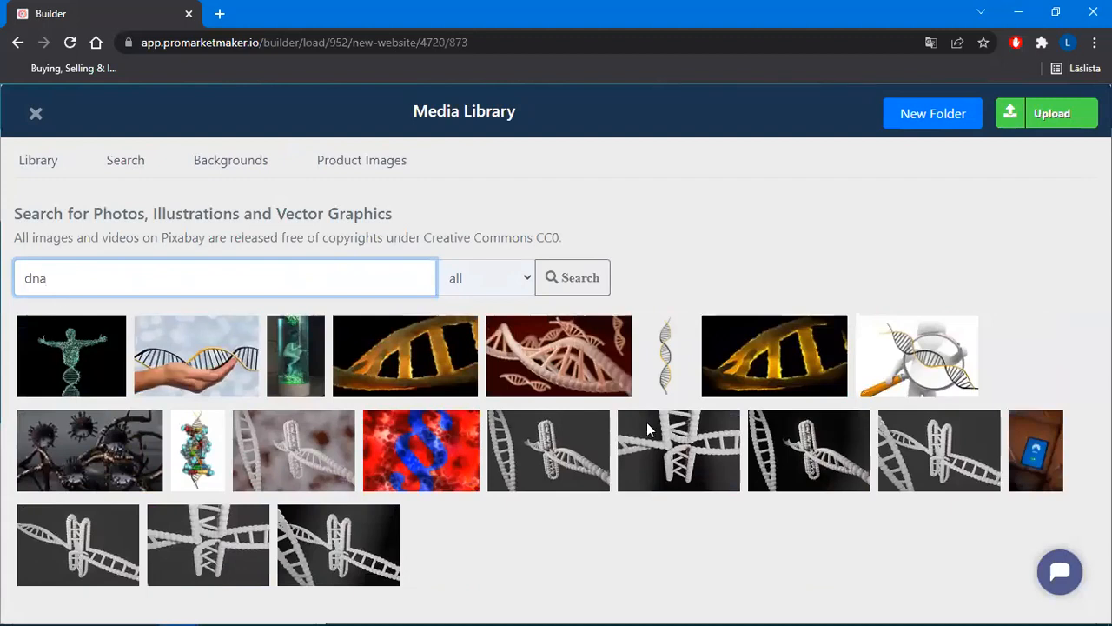
{"action": "mouse_move", "coordinate": [267, 432]}
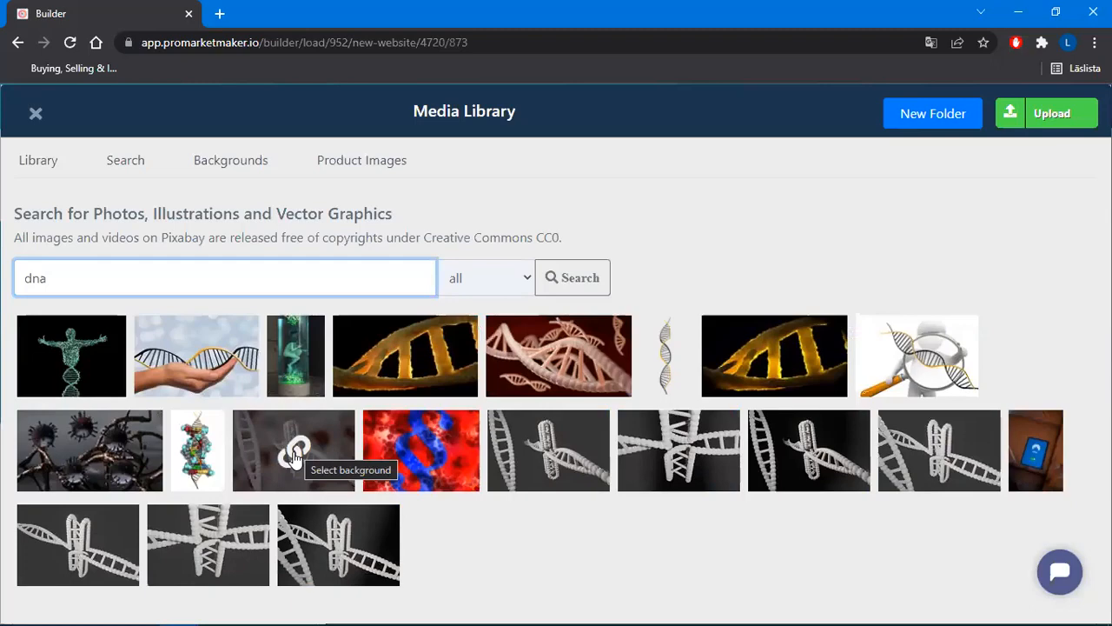
{"action": "left_click", "coordinate": [296, 454]}
Examine how the DNA background sits behind the test kit image, the headline, the description and the earbuds row below
{"action": "scroll", "coordinate": [795, 436], "scroll_direction": "down", "scroll_amount": 2}
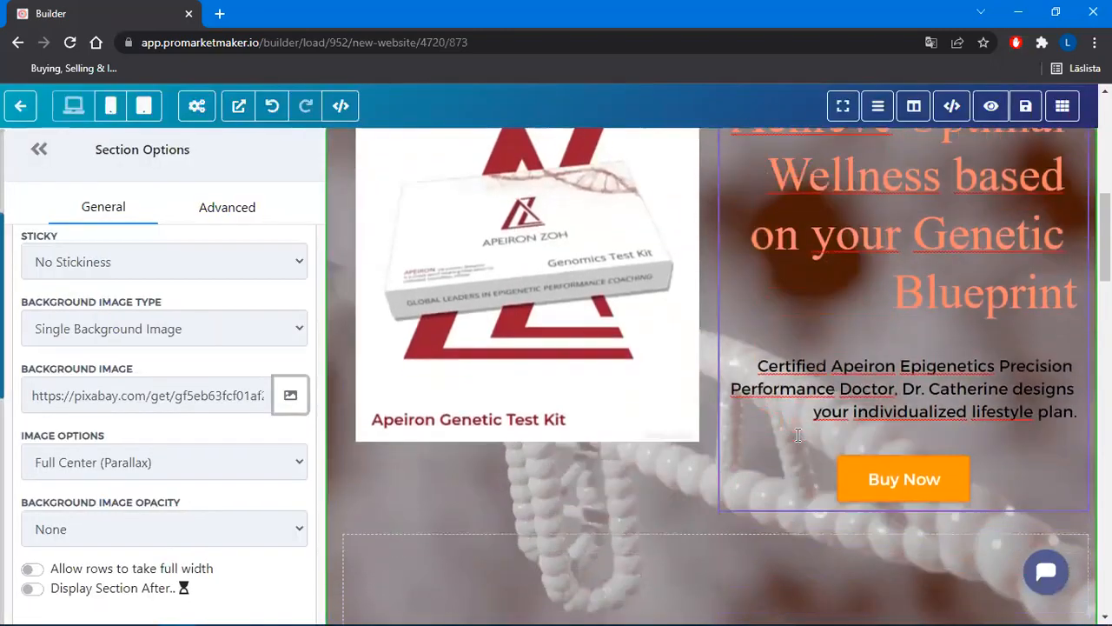
{"action": "scroll", "coordinate": [797, 433], "scroll_direction": "down", "scroll_amount": 4}
{"action": "scroll", "coordinate": [797, 434], "scroll_direction": "up", "scroll_amount": 4}
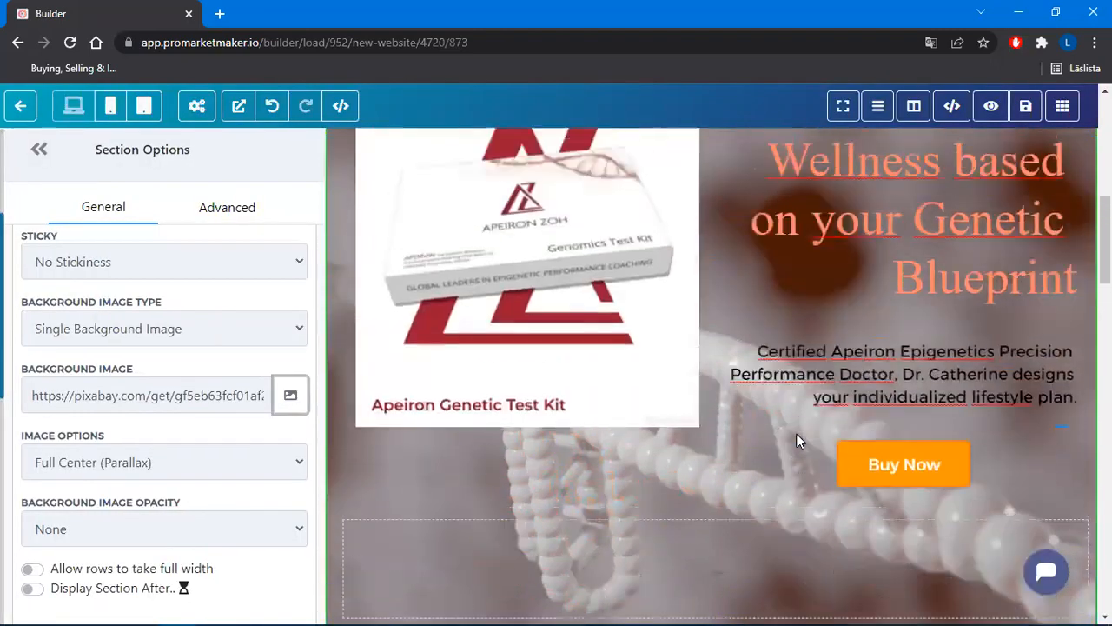
{"action": "scroll", "coordinate": [797, 434], "scroll_direction": "up", "scroll_amount": 4}
{"action": "scroll", "coordinate": [556, 391], "scroll_direction": "down", "scroll_amount": 5}
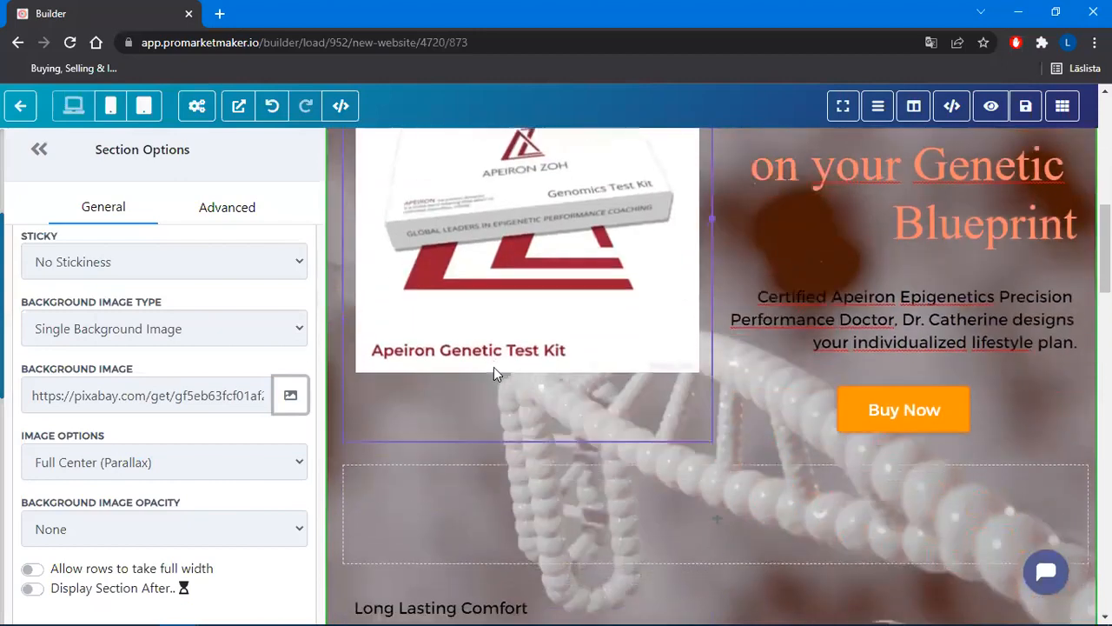
{"action": "scroll", "coordinate": [494, 373], "scroll_direction": "down", "scroll_amount": 8}
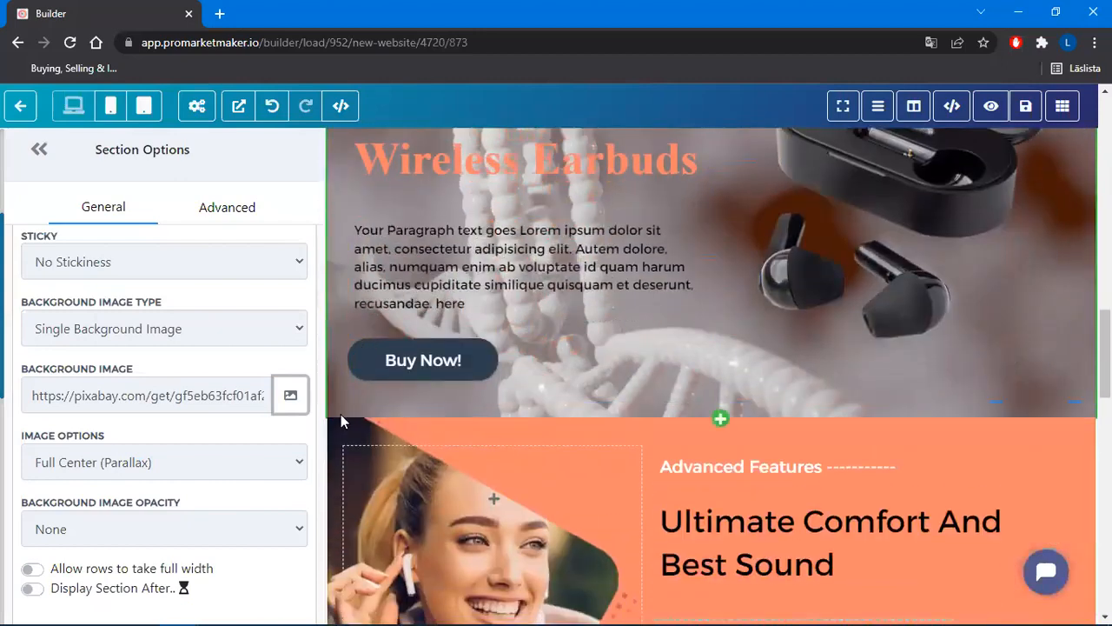
{"action": "scroll", "coordinate": [556, 417], "scroll_direction": "up", "scroll_amount": 6}
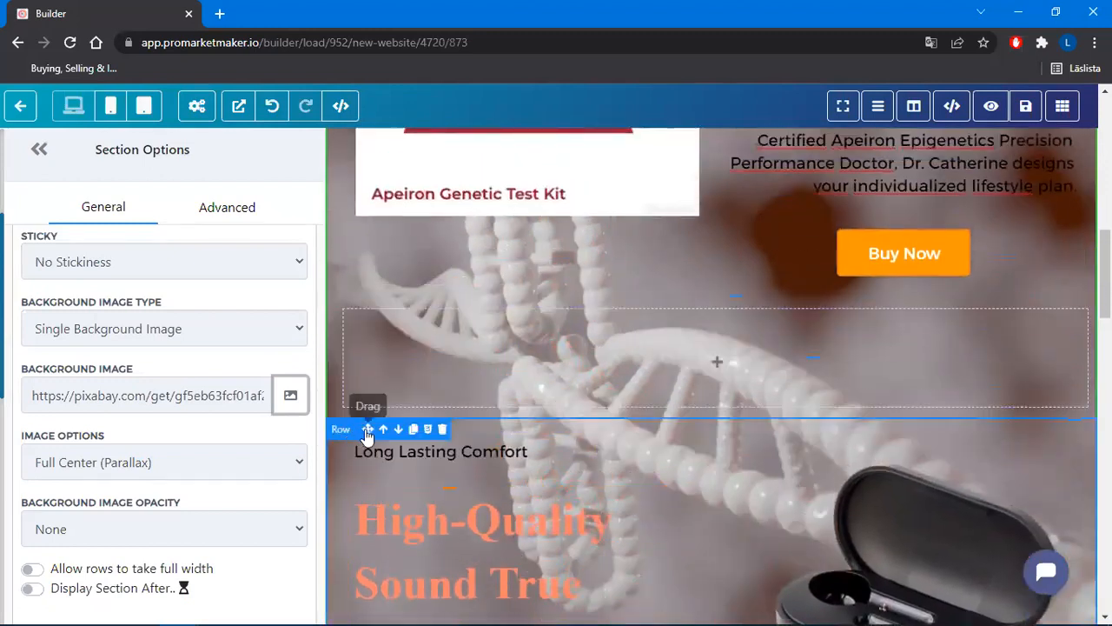
{"action": "scroll", "coordinate": [680, 489], "scroll_direction": "up", "scroll_amount": 3}
{"action": "scroll", "coordinate": [680, 489], "scroll_direction": "up", "scroll_amount": 2}
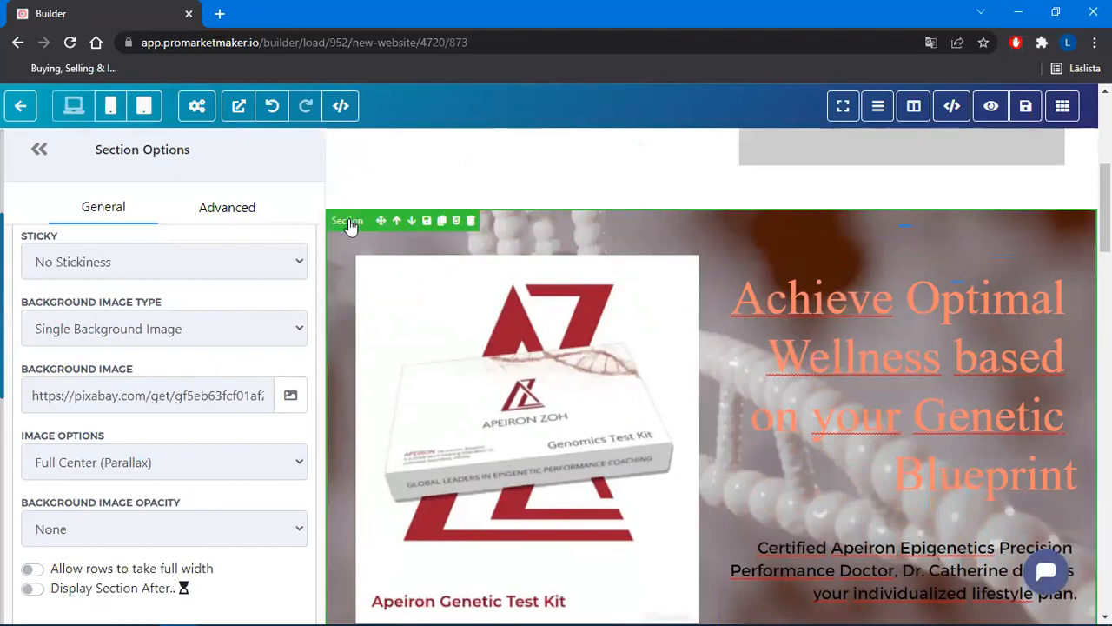
{"action": "scroll", "coordinate": [957, 302], "scroll_direction": "down", "scroll_amount": 2}
{"action": "scroll", "coordinate": [957, 301], "scroll_direction": "up", "scroll_amount": 2}
{"action": "scroll", "coordinate": [939, 261], "scroll_direction": "down", "scroll_amount": 1}
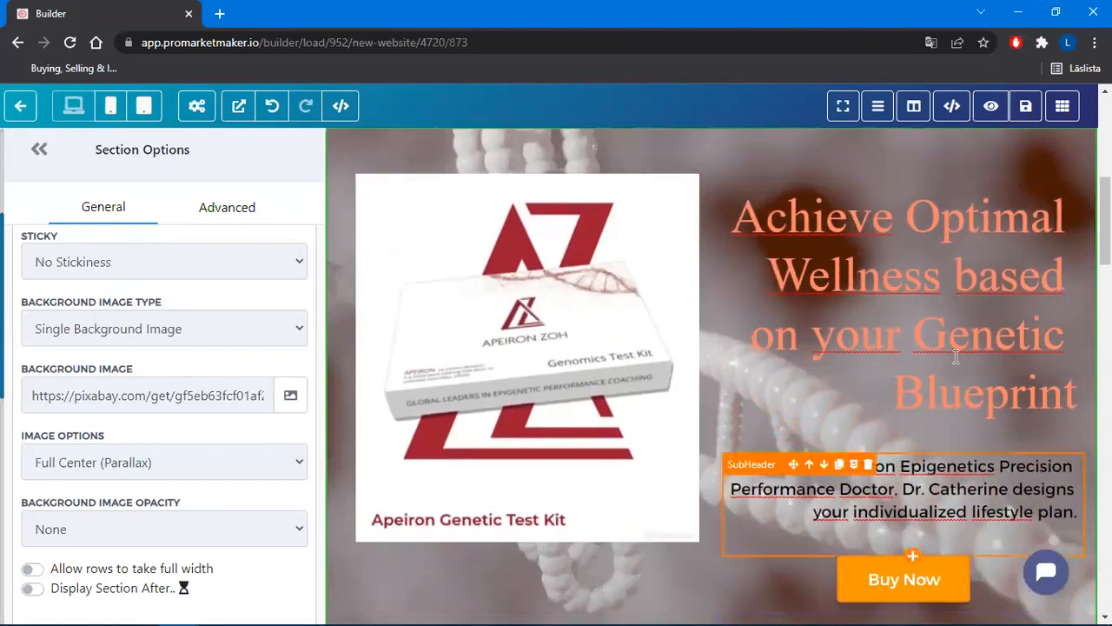
Try the Light Fade, Half Fade and Heavy Fade opacities on the section's background image, and set it back to None
{"action": "scroll", "coordinate": [252, 339], "scroll_direction": "down", "scroll_amount": 1}
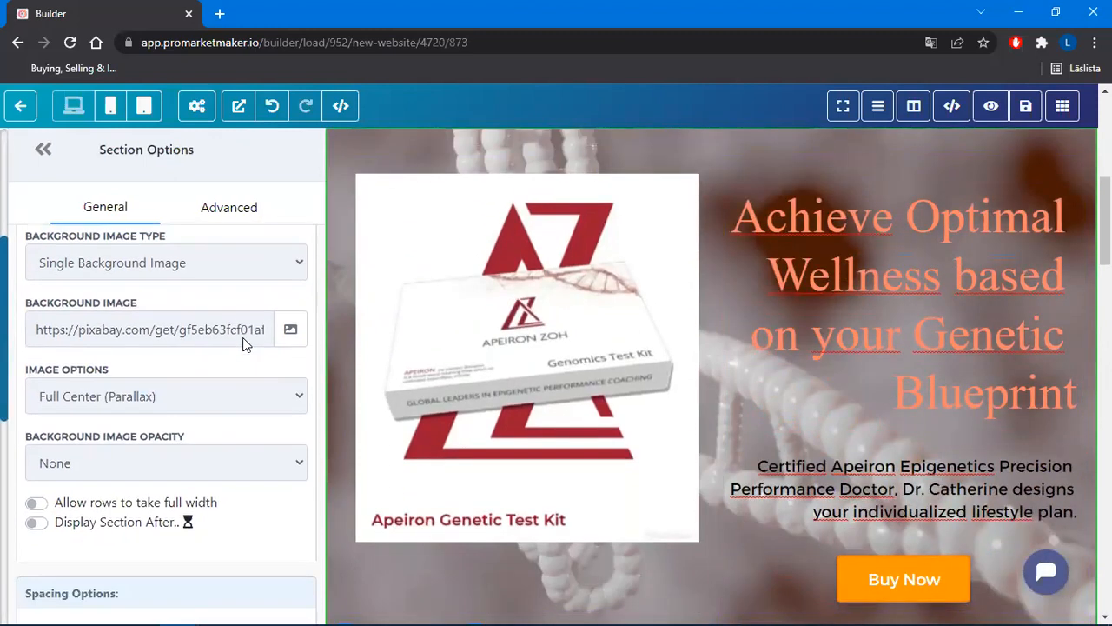
{"action": "left_click", "coordinate": [160, 449]}
{"action": "left_click", "coordinate": [99, 496]}
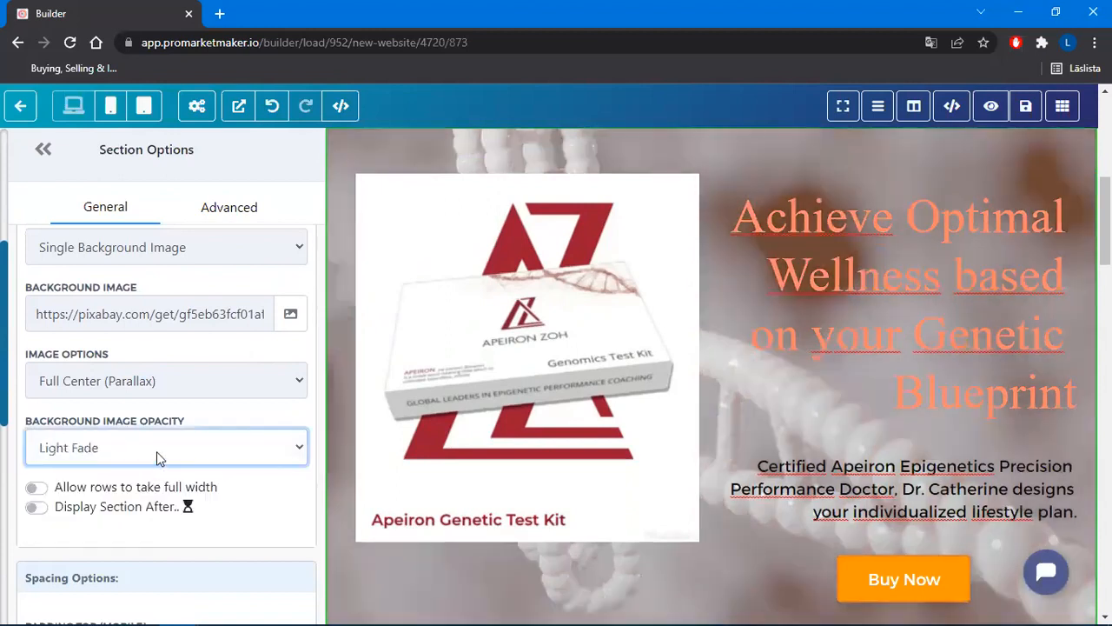
{"action": "left_click", "coordinate": [160, 459]}
{"action": "left_click", "coordinate": [105, 511]}
{"action": "left_click", "coordinate": [148, 462]}
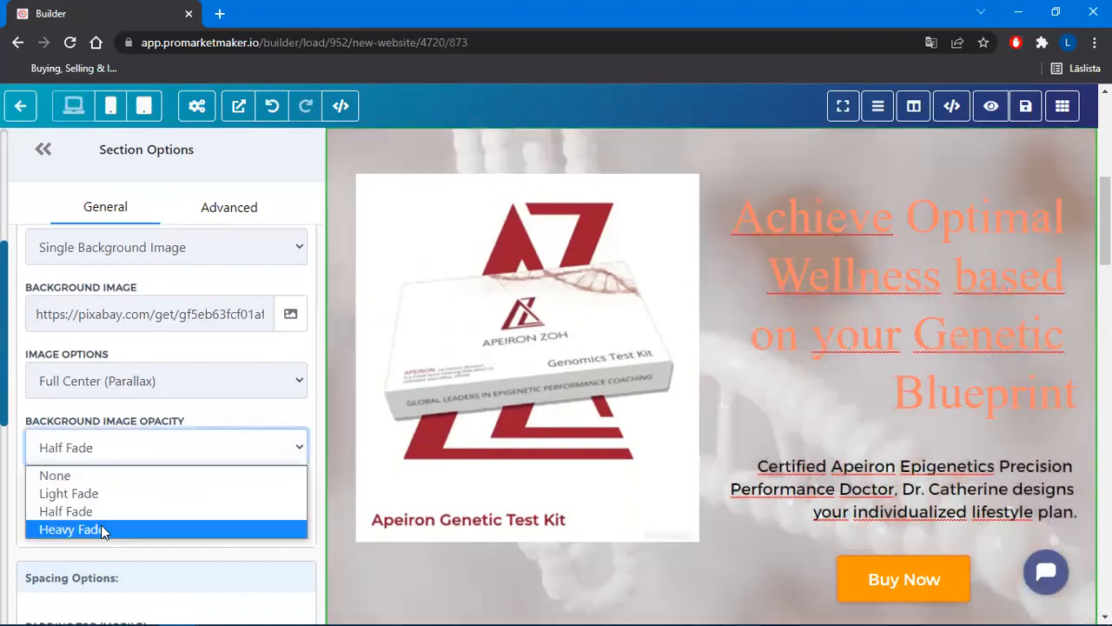
{"action": "left_click", "coordinate": [104, 529]}
{"action": "scroll", "coordinate": [556, 418], "scroll_direction": "down", "scroll_amount": 3}
{"action": "scroll", "coordinate": [556, 417], "scroll_direction": "up", "scroll_amount": 4}
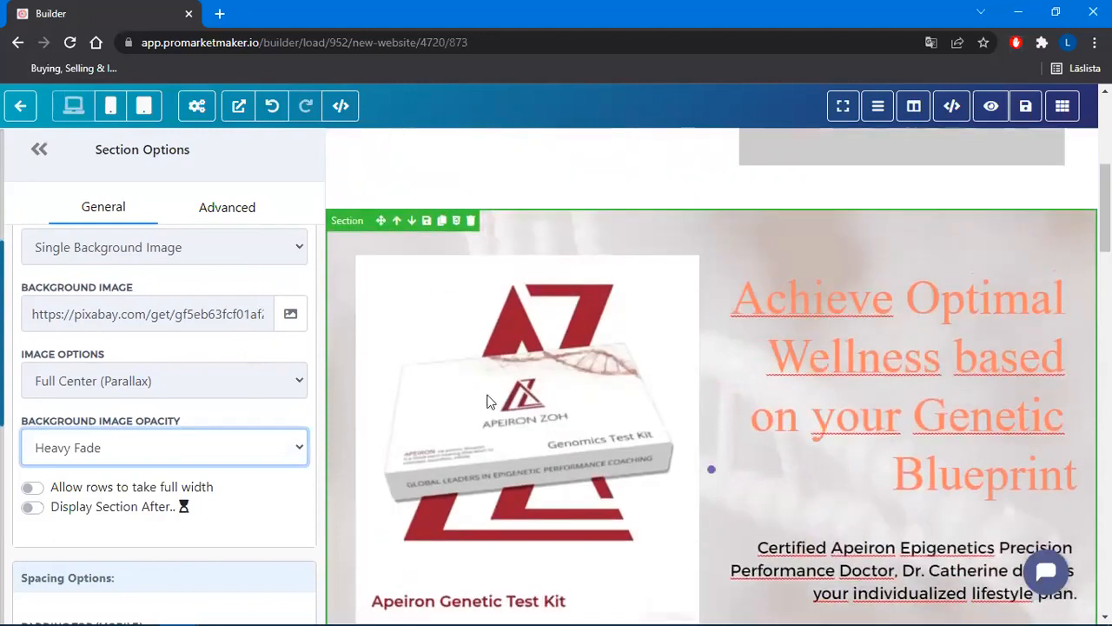
{"action": "left_click", "coordinate": [110, 460]}
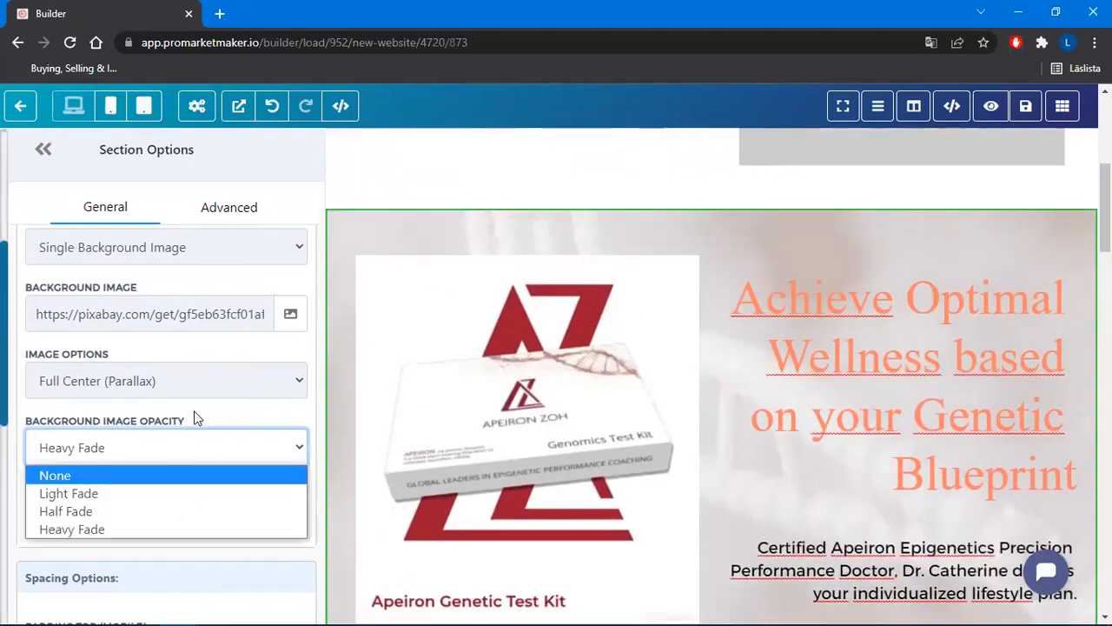
{"action": "key", "text": "Return"}
Try a translucent dark grey background colour on the product section, and reset it to transparent
{"action": "scroll", "coordinate": [194, 417], "scroll_direction": "up", "scroll_amount": 4}
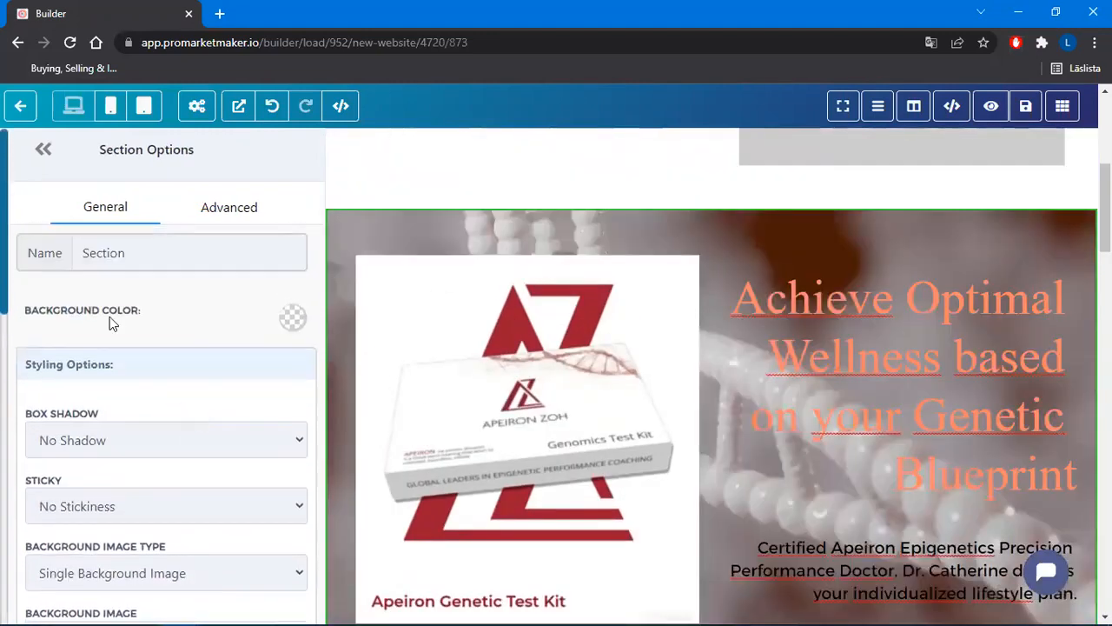
{"action": "left_click", "coordinate": [290, 320]}
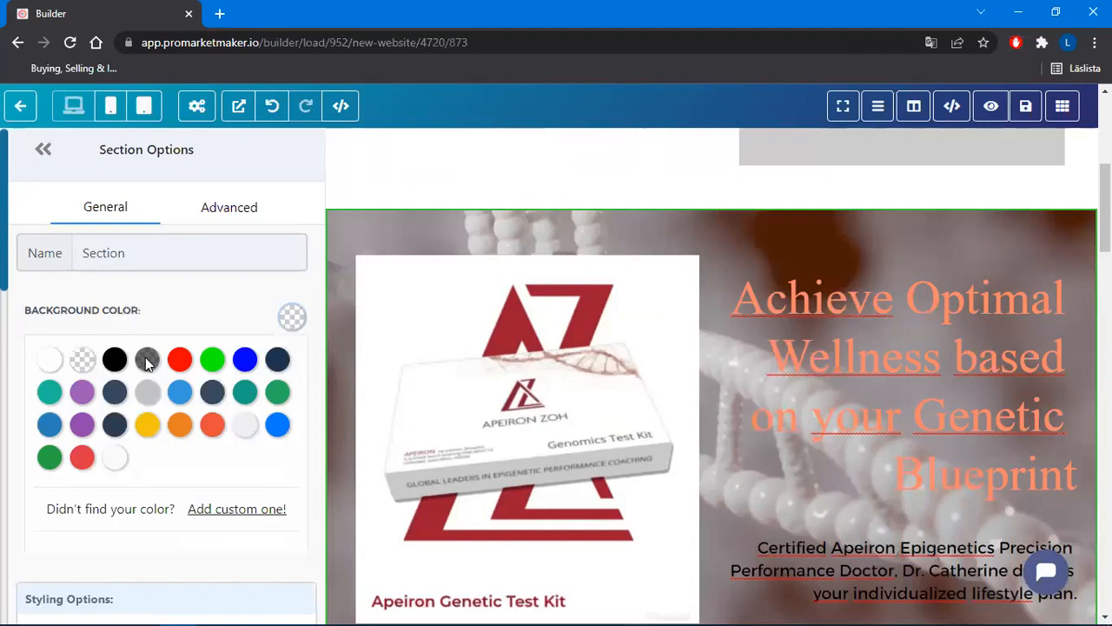
{"action": "left_click", "coordinate": [147, 359]}
{"action": "left_click", "coordinate": [291, 317]}
{"action": "left_click", "coordinate": [83, 360]}
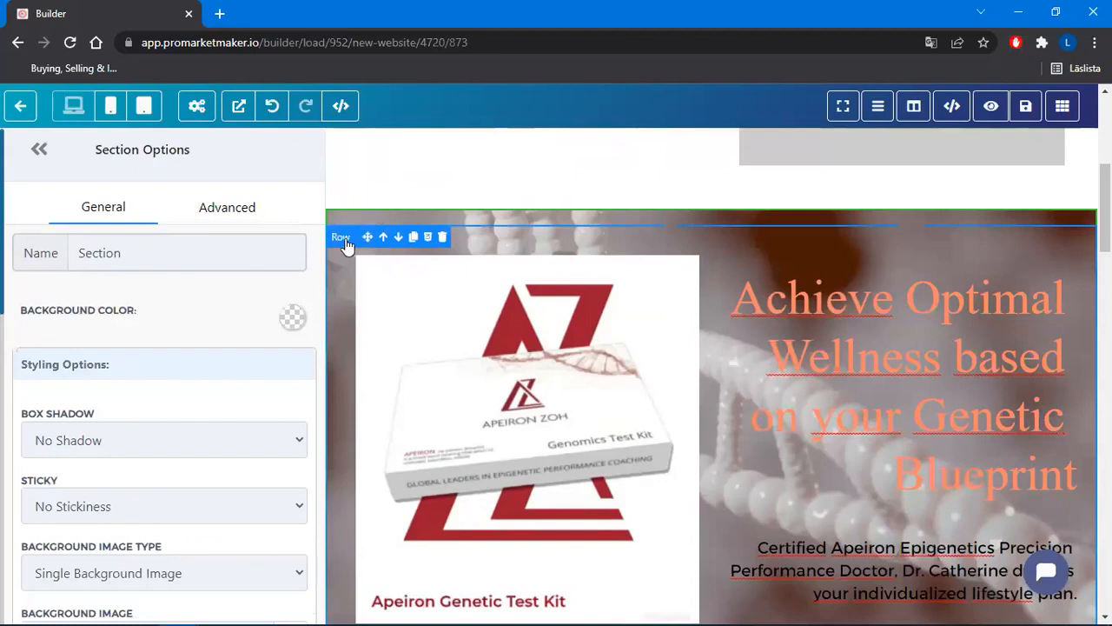
Try a translucent dark grey background colour on the test kit row, and reset it to transparent
{"action": "left_click", "coordinate": [343, 241]}
{"action": "left_click", "coordinate": [292, 318]}
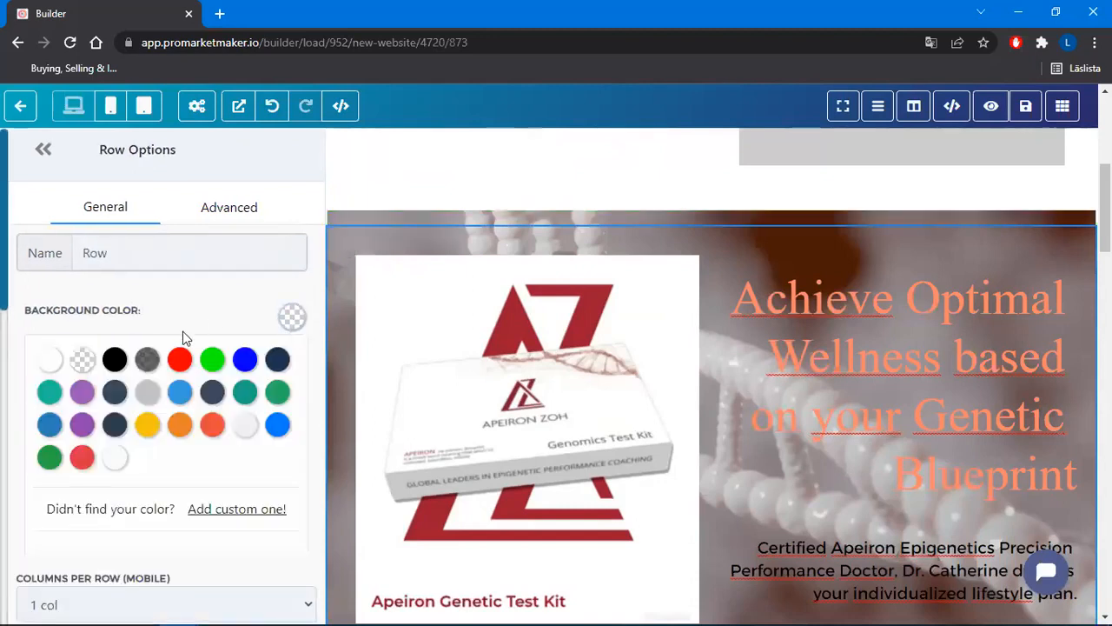
{"action": "left_click", "coordinate": [147, 359]}
{"action": "scroll", "coordinate": [833, 287], "scroll_direction": "down", "scroll_amount": 4}
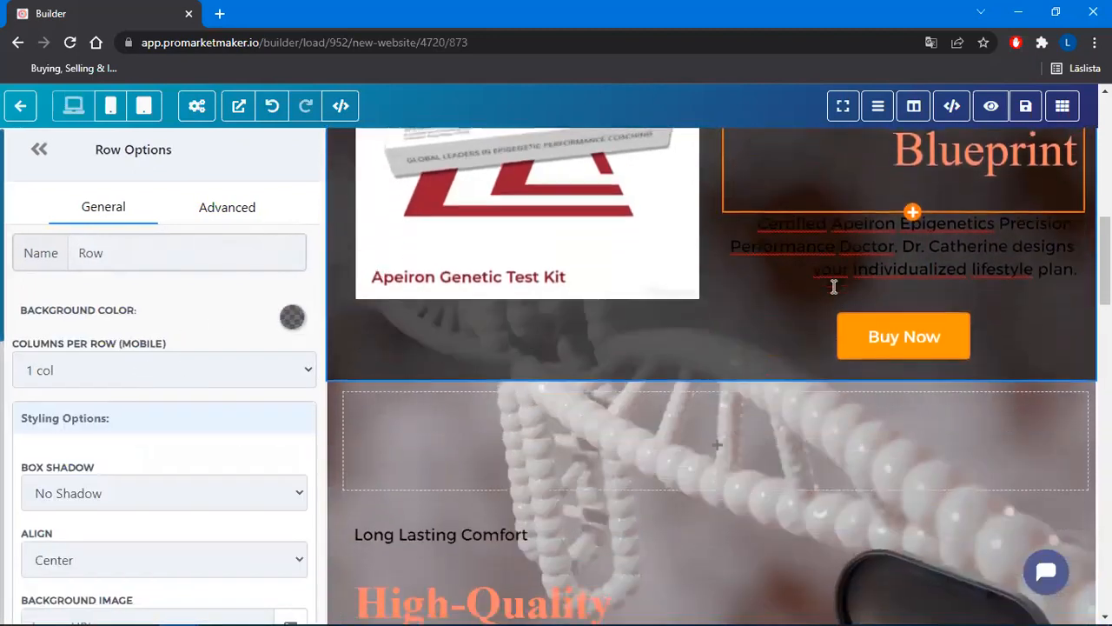
{"action": "scroll", "coordinate": [833, 287], "scroll_direction": "up", "scroll_amount": 5}
{"action": "left_click", "coordinate": [292, 318]}
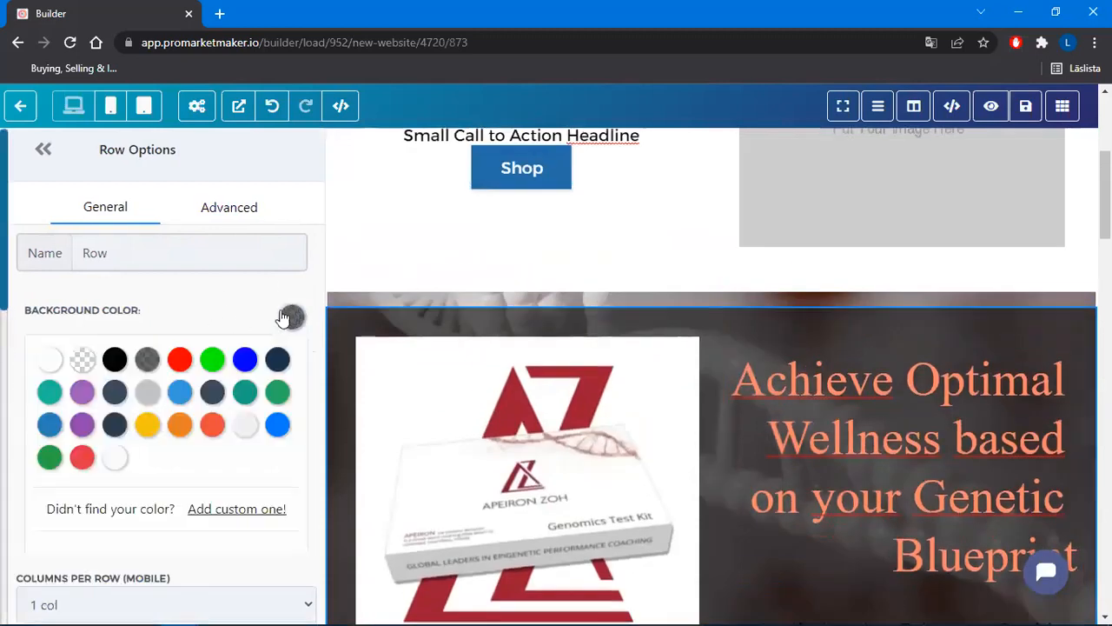
{"action": "left_click", "coordinate": [84, 360]}
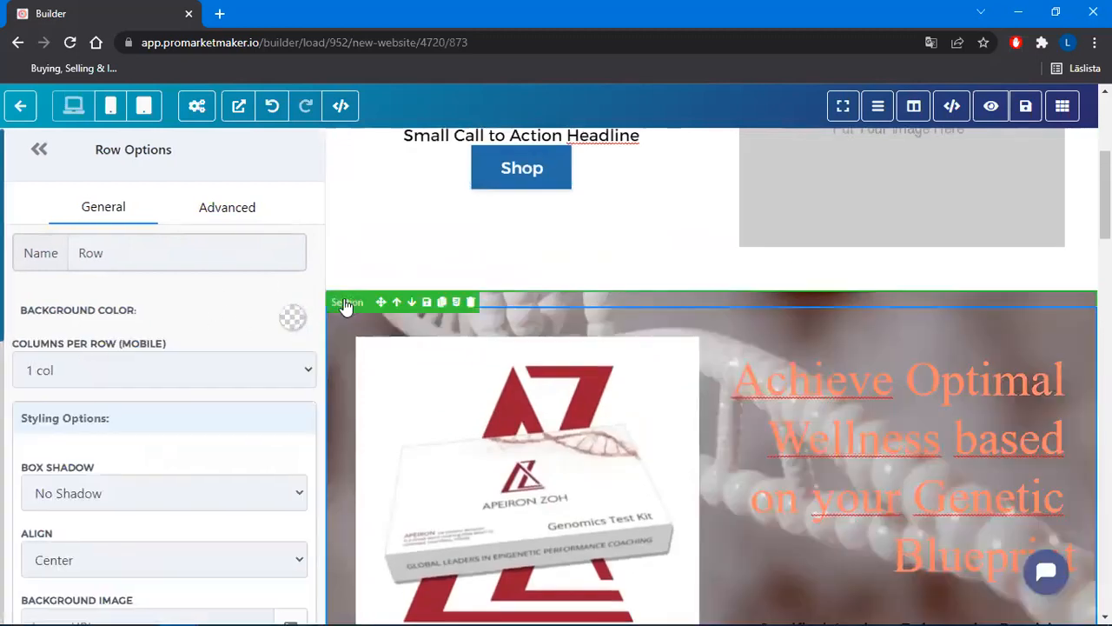
Set the background image opacity of the test kit section to Light Fade
{"action": "left_click", "coordinate": [346, 304]}
{"action": "scroll", "coordinate": [226, 360], "scroll_direction": "down", "scroll_amount": 5}
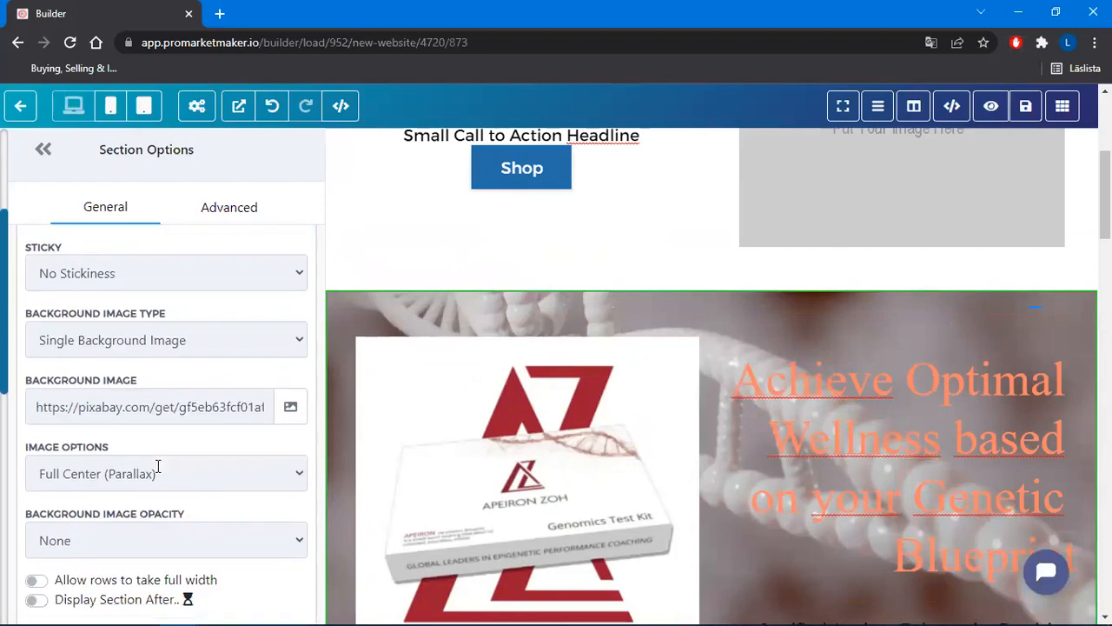
{"action": "scroll", "coordinate": [158, 467], "scroll_direction": "down", "scroll_amount": 1}
{"action": "left_click", "coordinate": [123, 538]}
{"action": "left_click", "coordinate": [87, 574]}
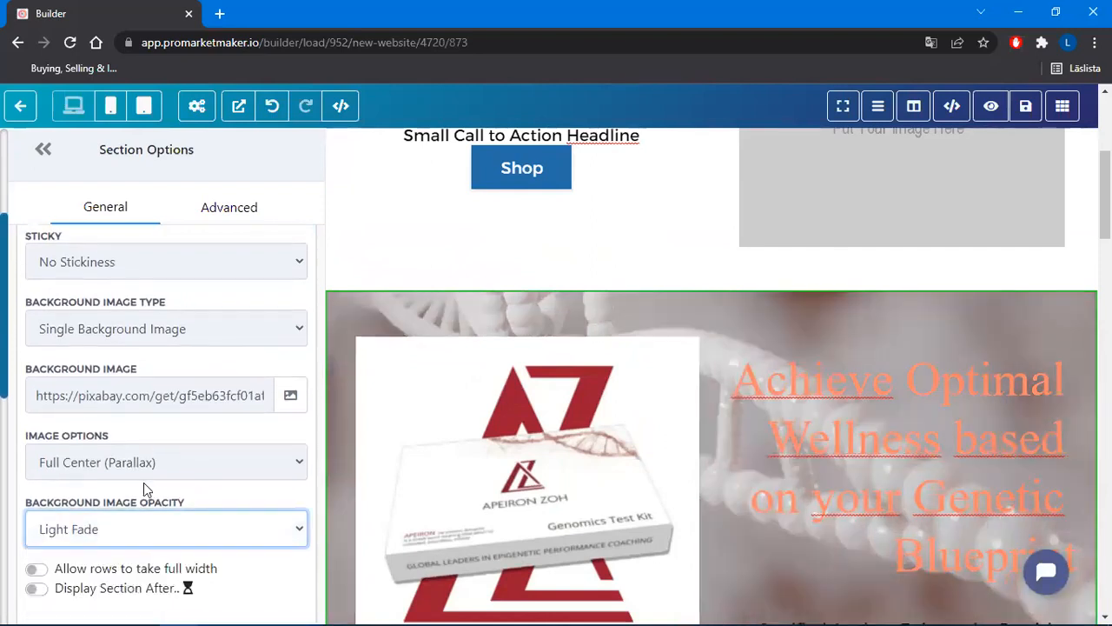
Change the text colour of the "Achieve Optimal Wellness based on your Genetic Blueprint" headline to black
{"action": "scroll", "coordinate": [669, 257], "scroll_direction": "down", "scroll_amount": 1}
{"action": "scroll", "coordinate": [669, 257], "scroll_direction": "down", "scroll_amount": 1}
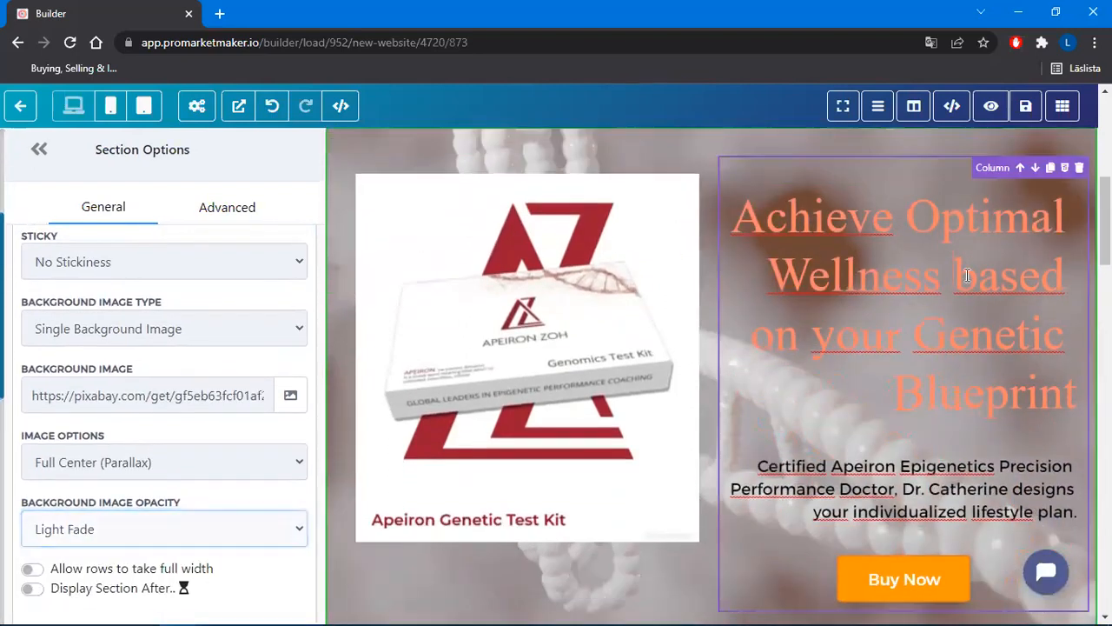
{"action": "left_click", "coordinate": [904, 295]}
{"action": "left_click", "coordinate": [292, 365]}
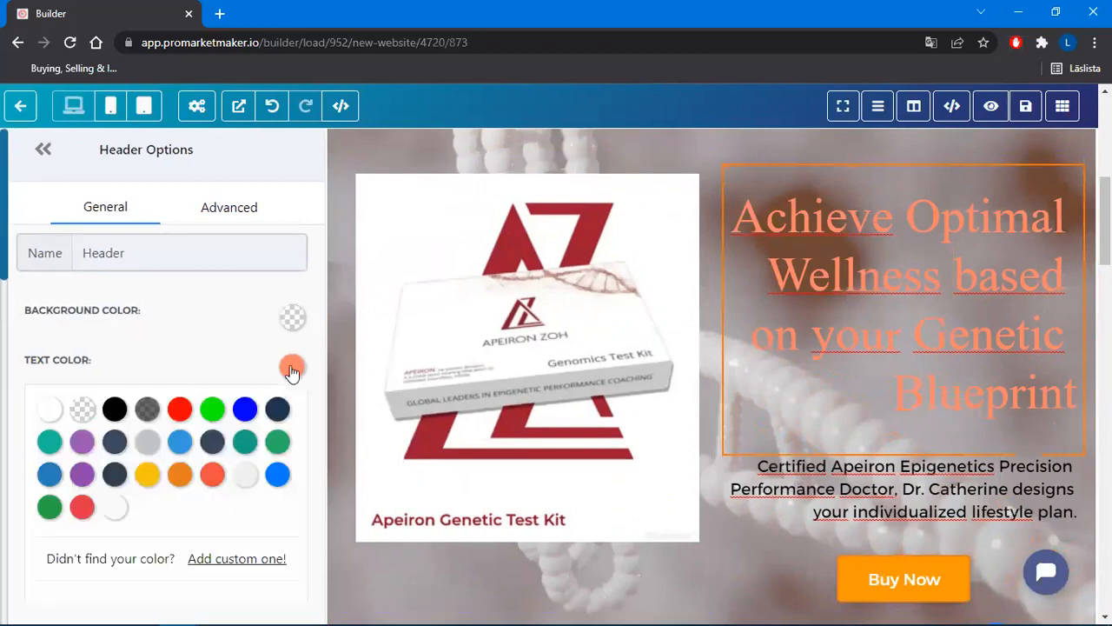
{"action": "left_click", "coordinate": [116, 408]}
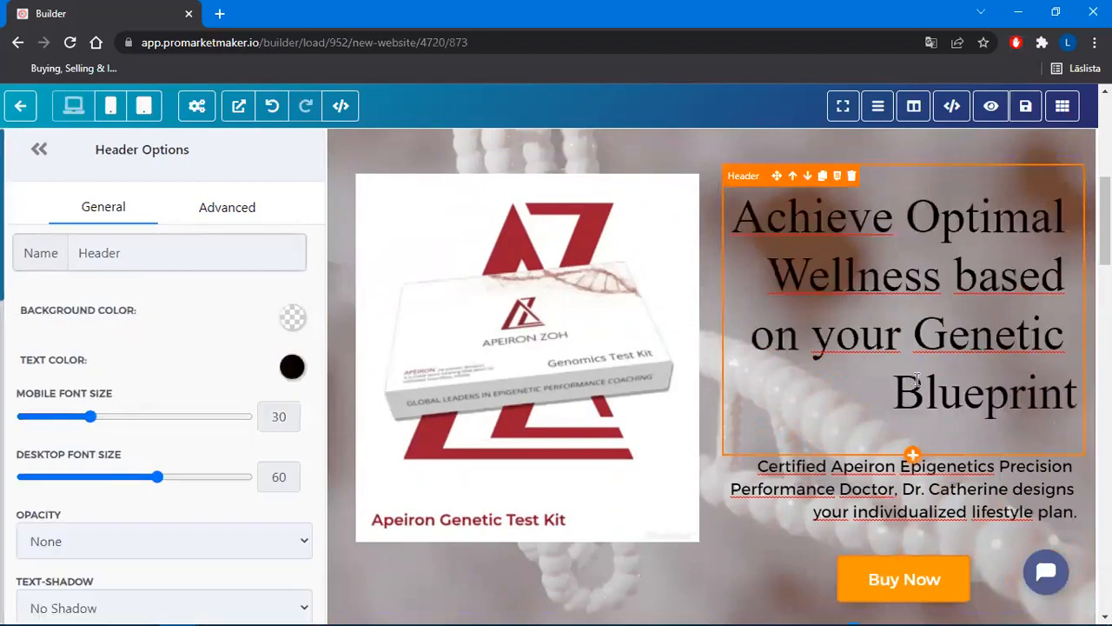
{"action": "scroll", "coordinate": [957, 363], "scroll_direction": "down", "scroll_amount": 1}
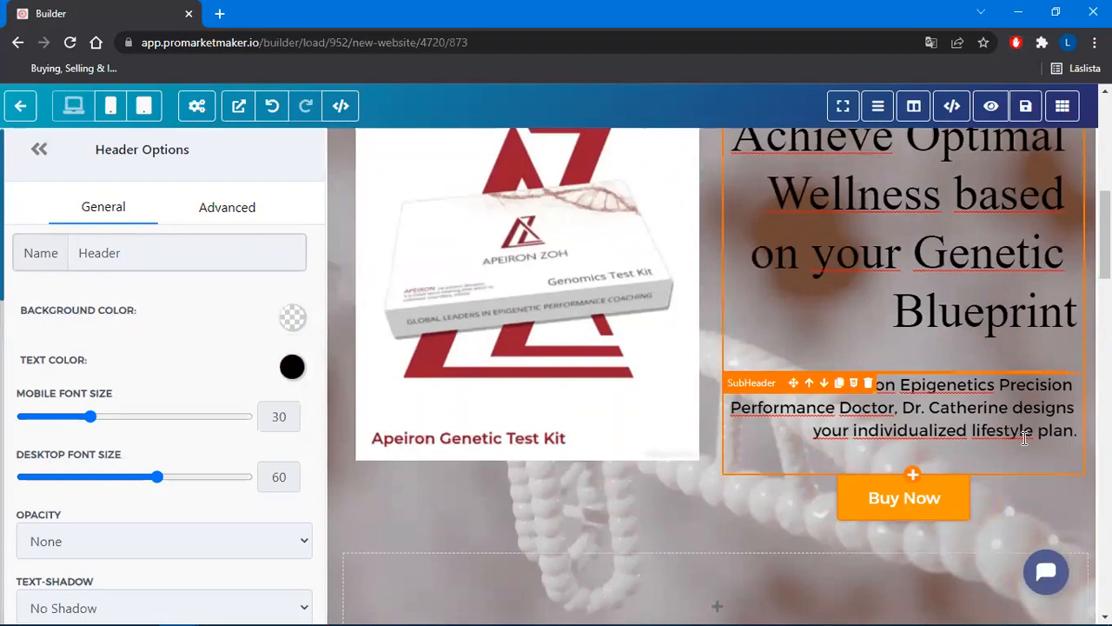
Set the "Achieve Optimal Wellness based on your Genetic Blueprint" headline's desktop font size to 49 and its text shadow to Mid Shadow
{"action": "left_click", "coordinate": [1012, 409]}
{"action": "scroll", "coordinate": [973, 382], "scroll_direction": "up", "scroll_amount": 1}
{"action": "left_click", "coordinate": [949, 334]}
{"action": "left_click_drag", "start_coordinate": [164, 478], "coordinate": [136, 484]}
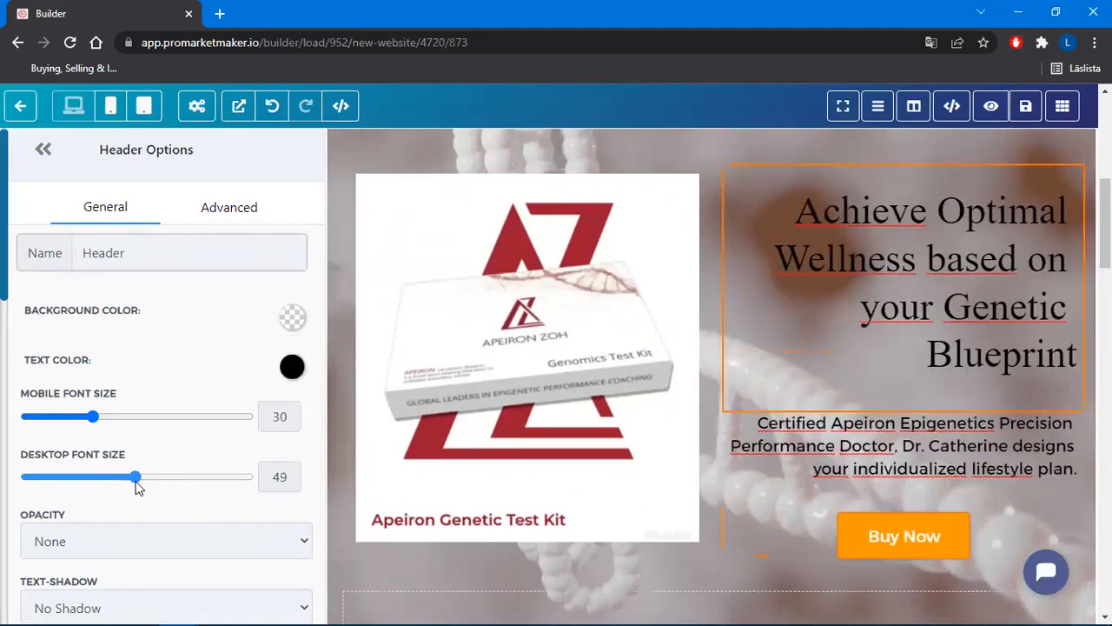
{"action": "scroll", "coordinate": [212, 406], "scroll_direction": "down", "scroll_amount": 1}
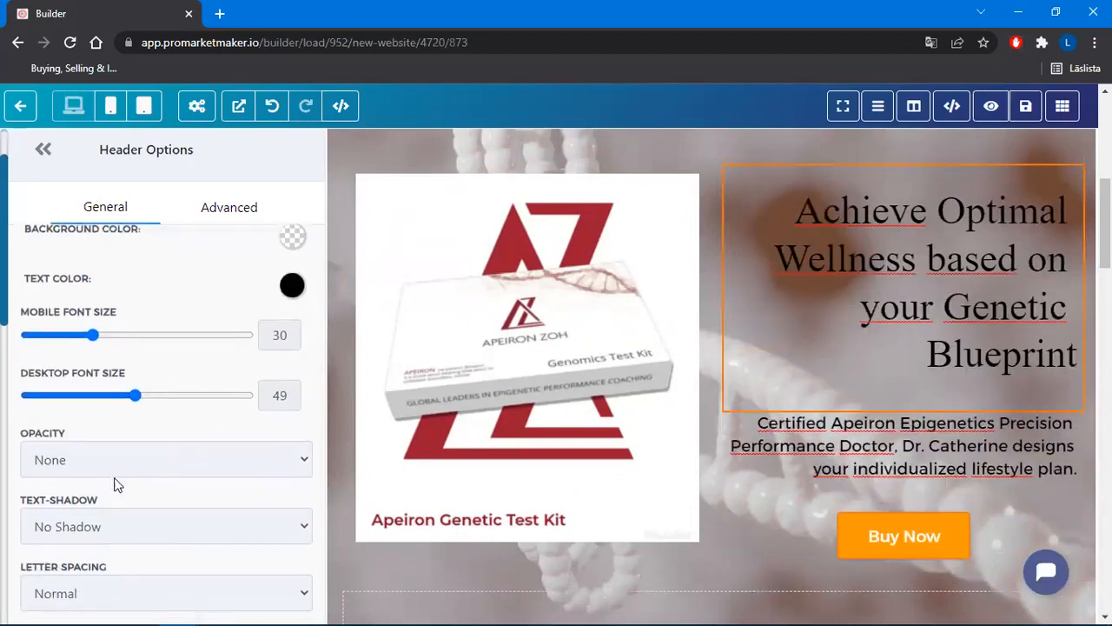
{"action": "left_click", "coordinate": [119, 531]}
{"action": "left_click", "coordinate": [72, 590]}
Try a Mid Shadow text shadow on the paragraph below the headline, and change it to Light Fade
{"action": "left_click", "coordinate": [967, 445]}
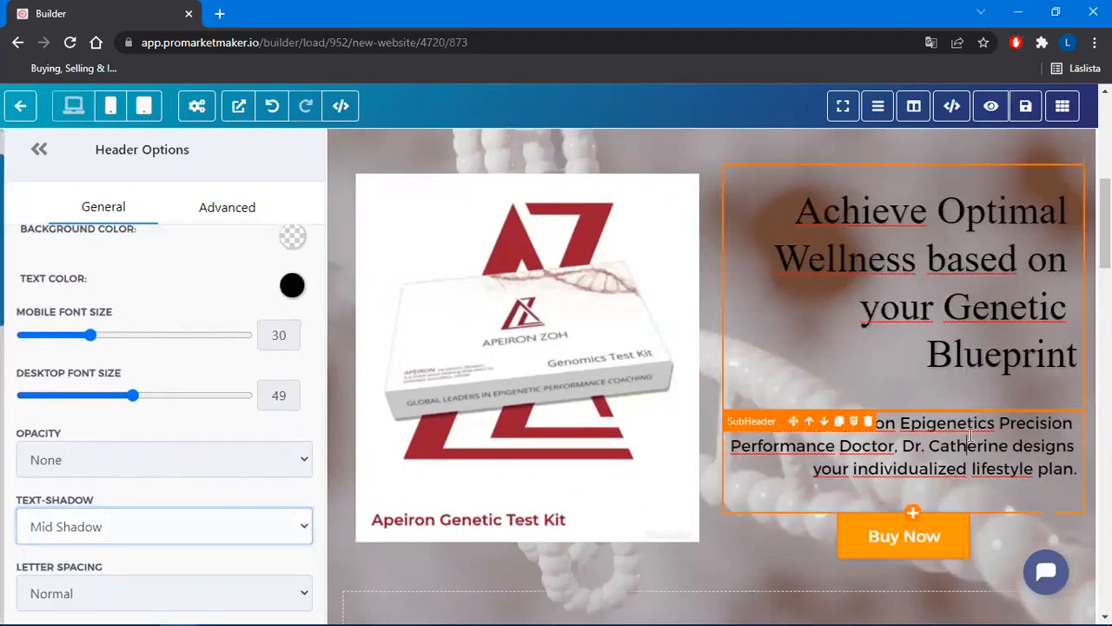
{"action": "scroll", "coordinate": [174, 417], "scroll_direction": "down", "scroll_amount": 1}
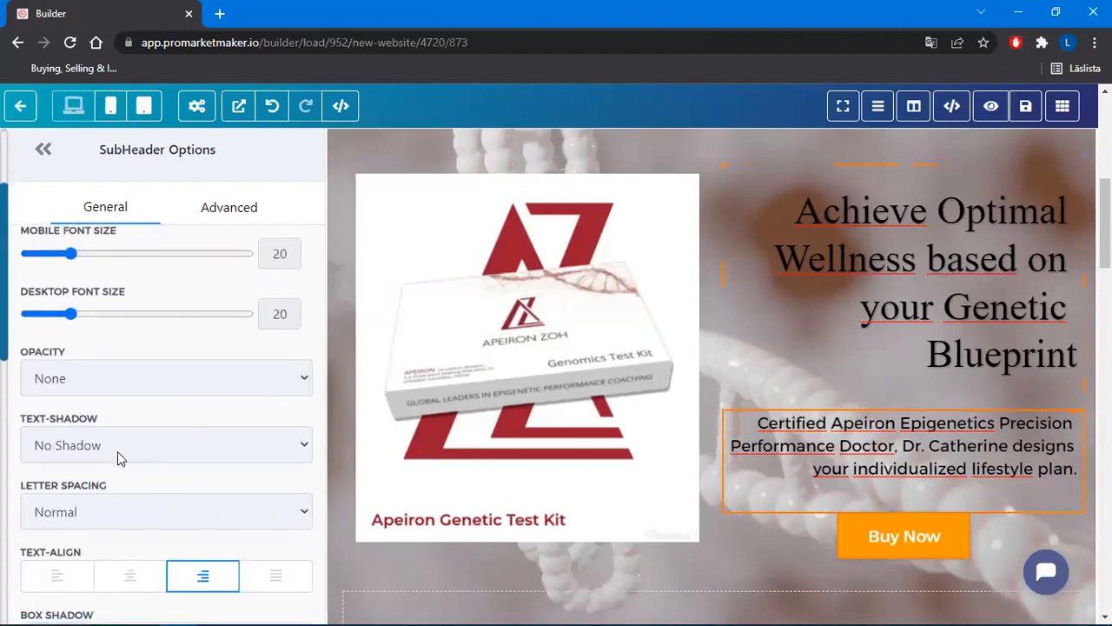
{"action": "left_click", "coordinate": [117, 451]}
{"action": "left_click", "coordinate": [80, 509]}
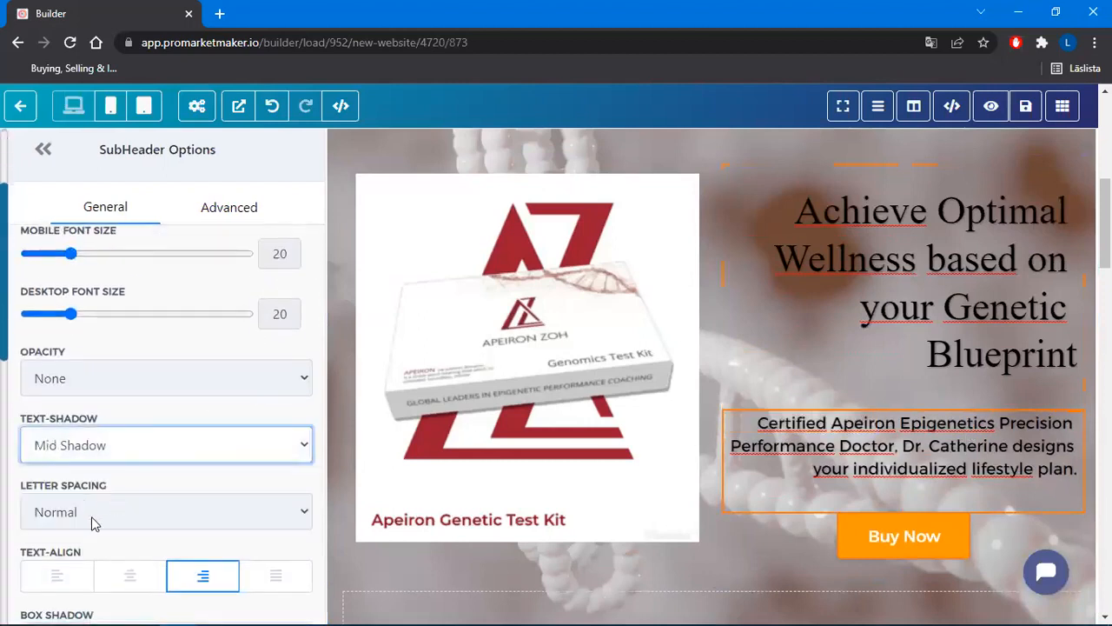
{"action": "left_click", "coordinate": [92, 516]}
{"action": "left_click", "coordinate": [131, 443]}
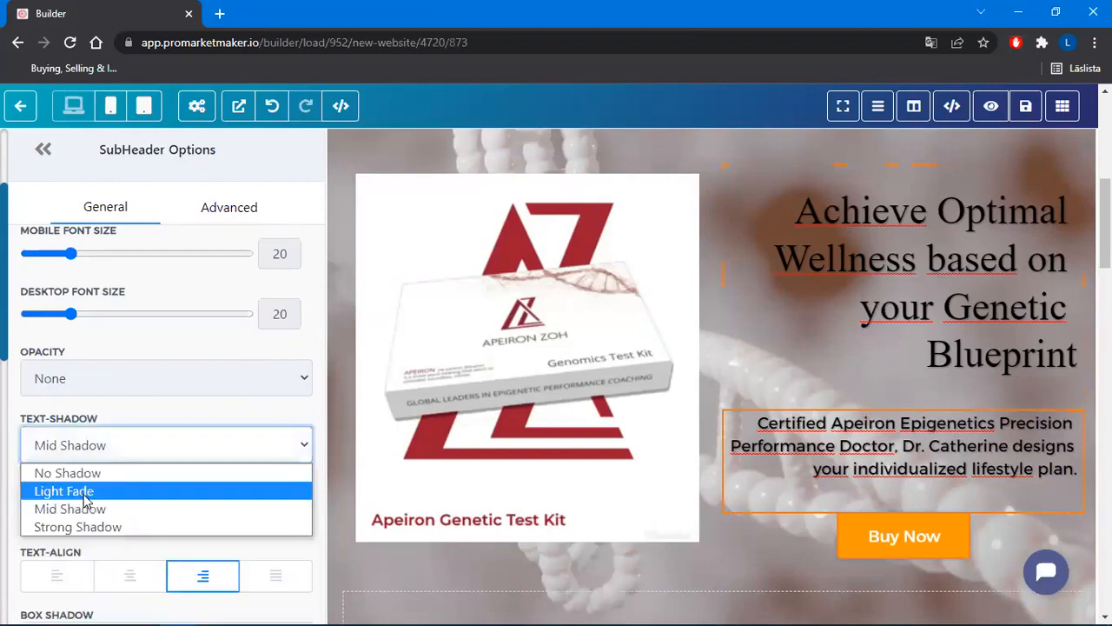
{"action": "left_click", "coordinate": [85, 500]}
{"action": "left_click", "coordinate": [991, 330]}
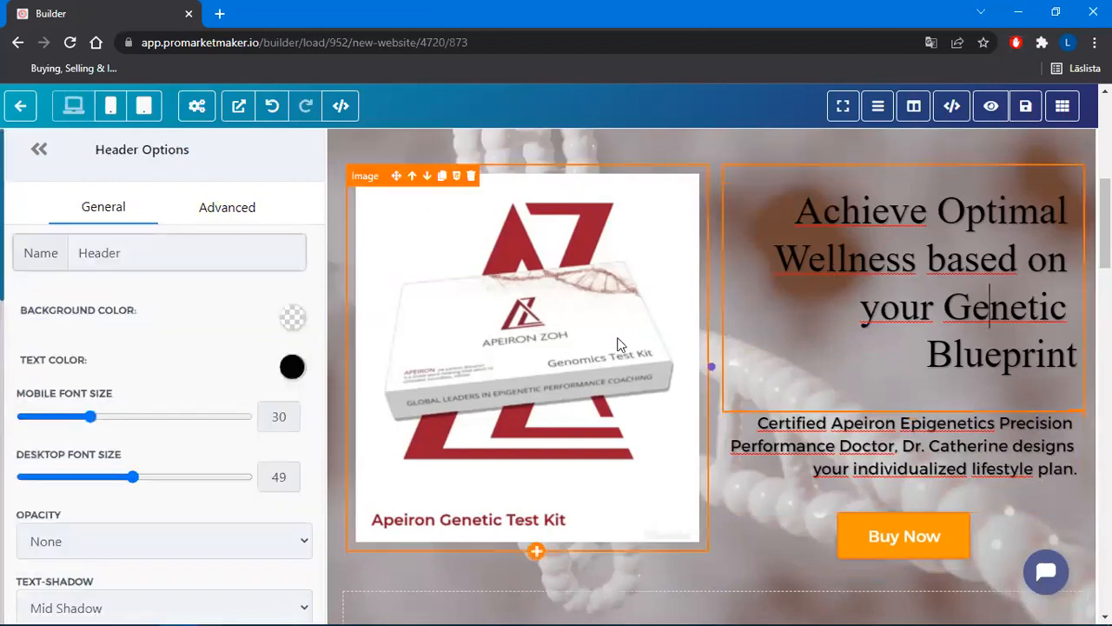
Try the Speech Bubble, Scribble, Broken Glass, Streak and Splash image masks on the genetic test kit picture
{"action": "left_click", "coordinate": [501, 319]}
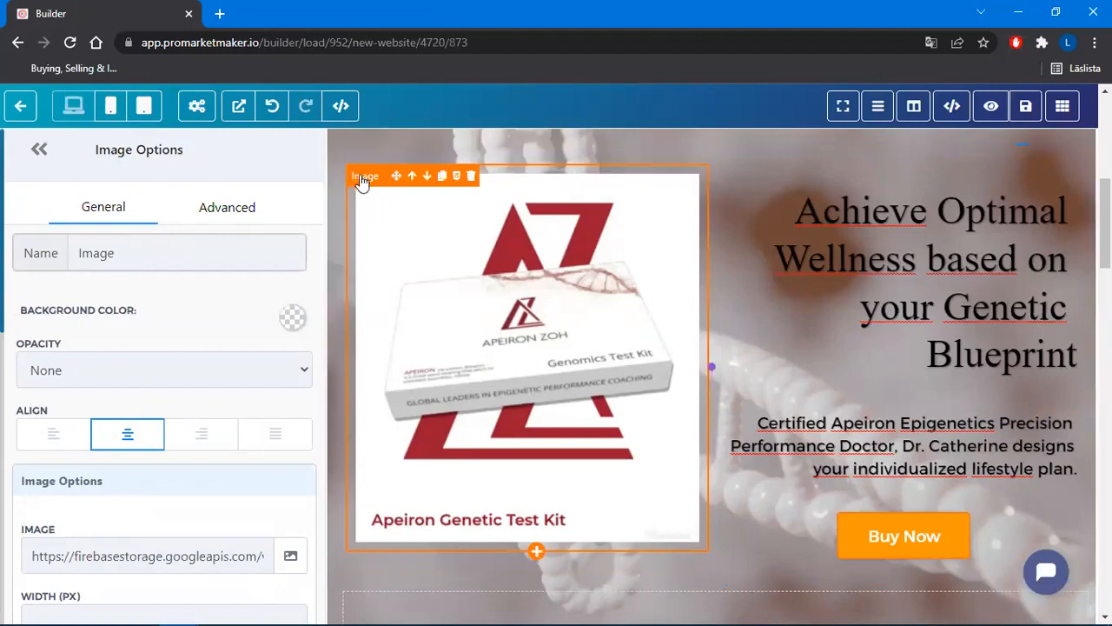
{"action": "left_click", "coordinate": [246, 212]}
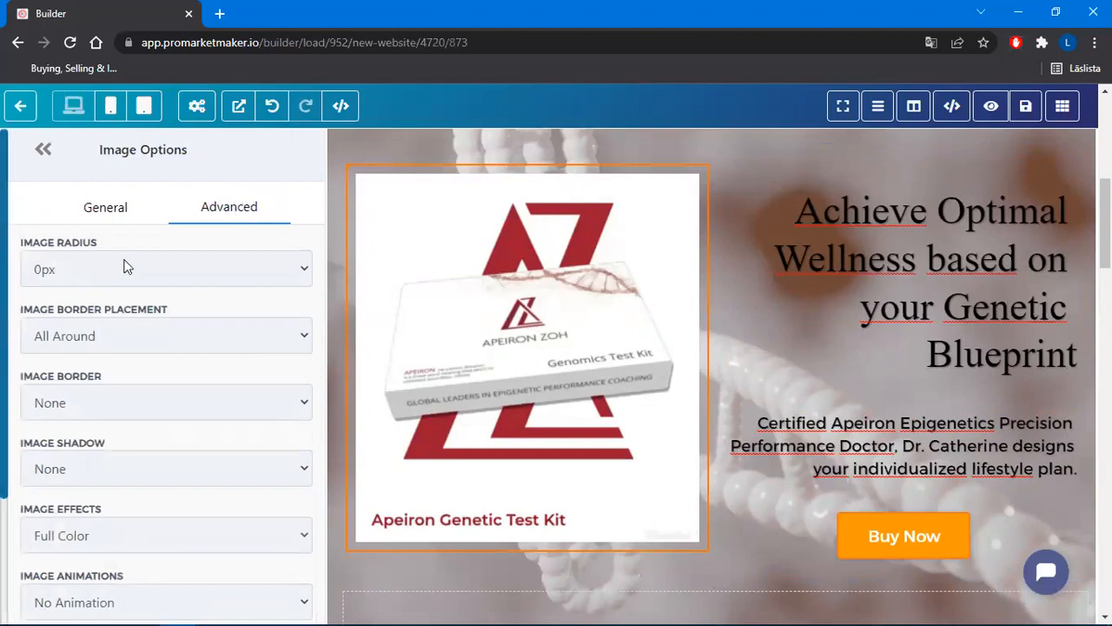
{"action": "scroll", "coordinate": [149, 257], "scroll_direction": "down", "scroll_amount": 5}
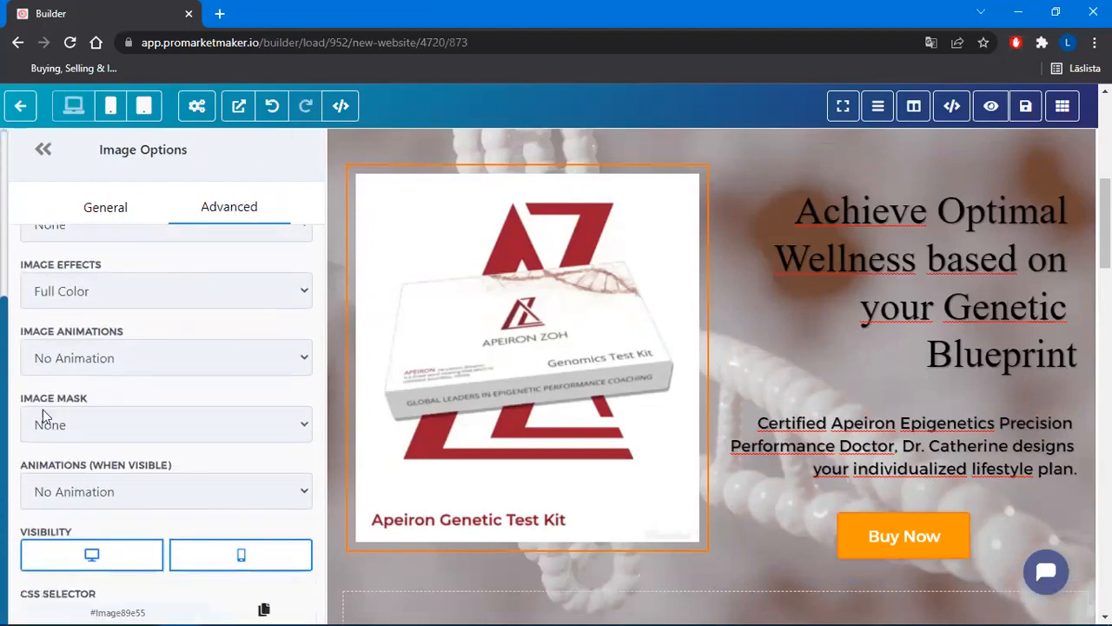
{"action": "left_click", "coordinate": [79, 433]}
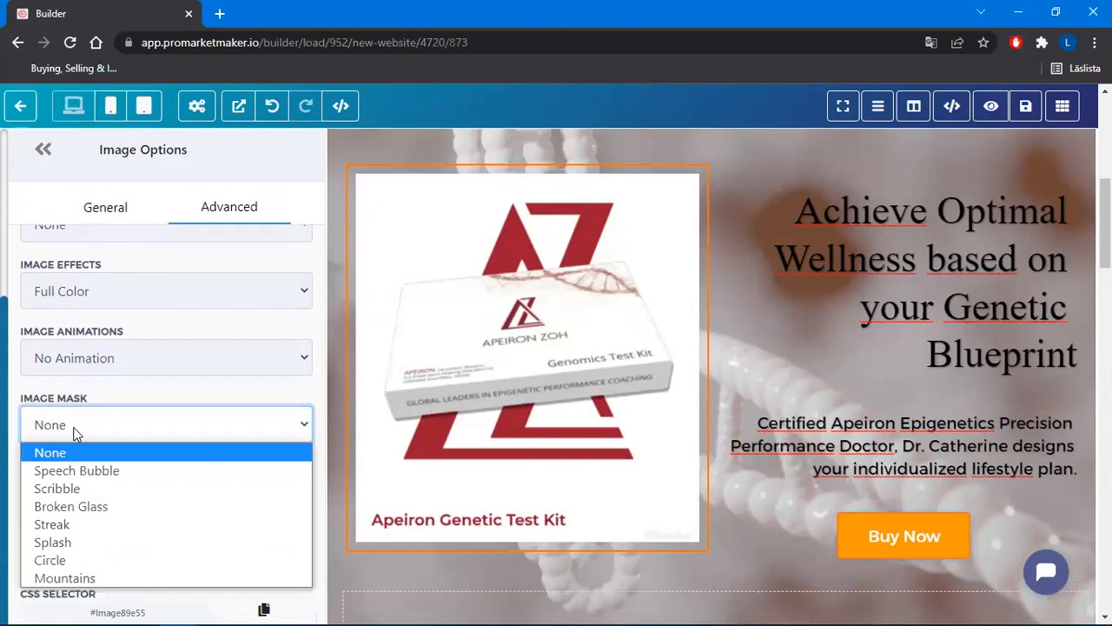
{"action": "left_click", "coordinate": [65, 473]}
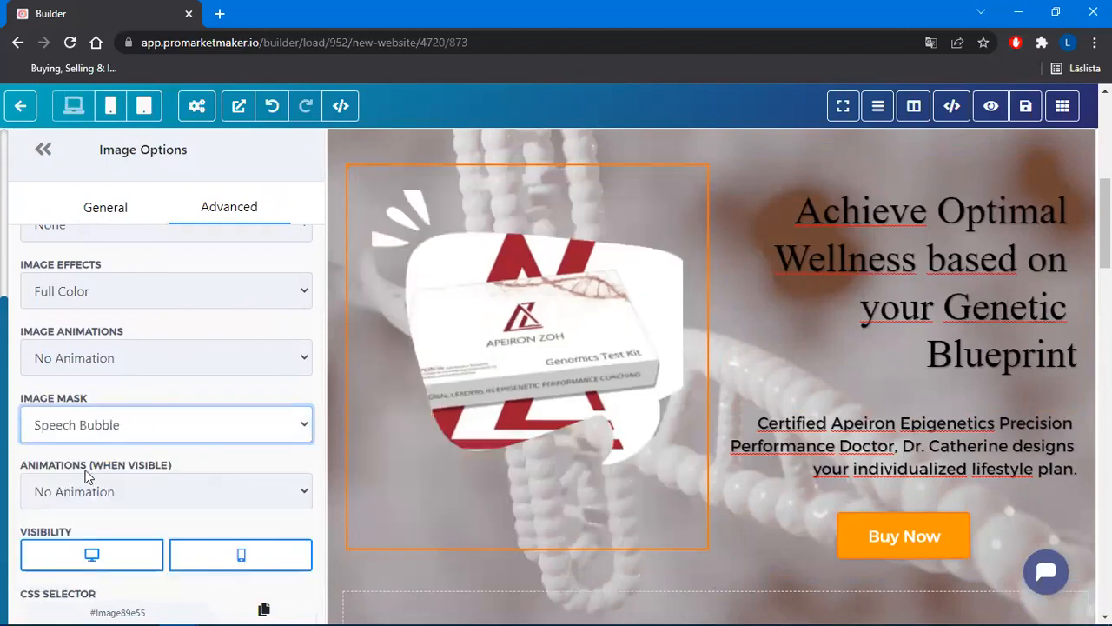
{"action": "left_click", "coordinate": [136, 437]}
{"action": "left_click", "coordinate": [87, 490]}
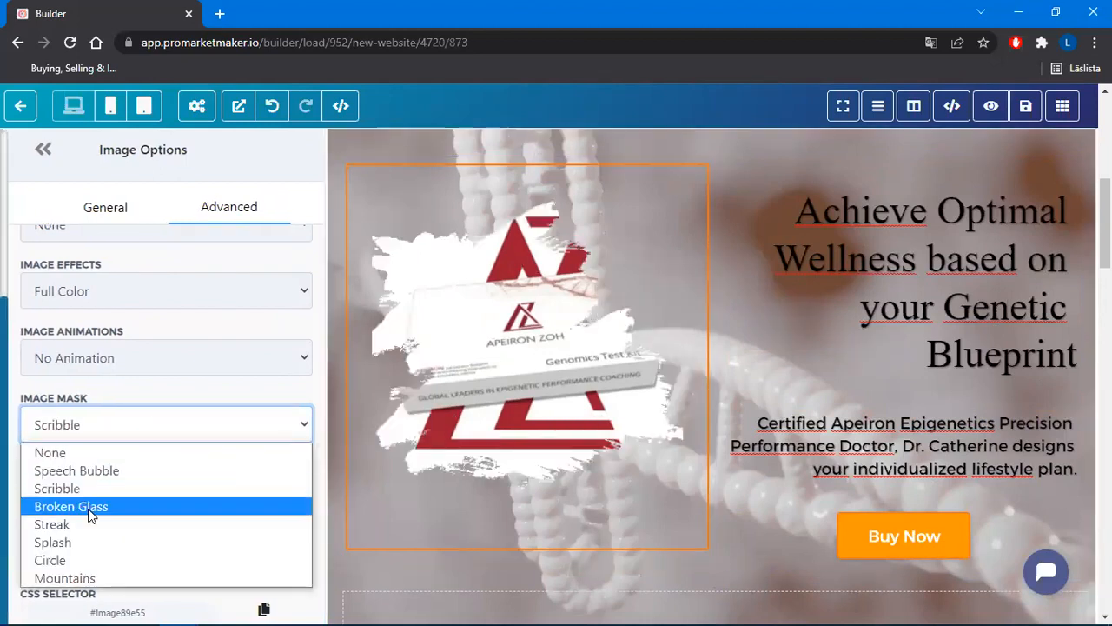
{"action": "left_click", "coordinate": [90, 507]}
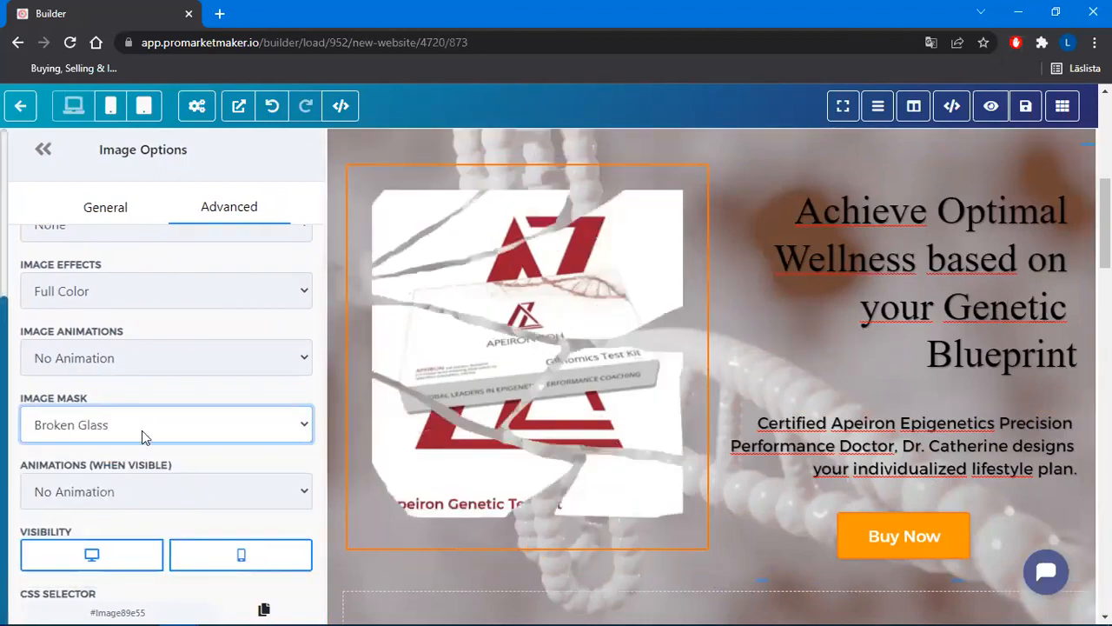
{"action": "left_click", "coordinate": [144, 437]}
{"action": "left_click", "coordinate": [87, 525]}
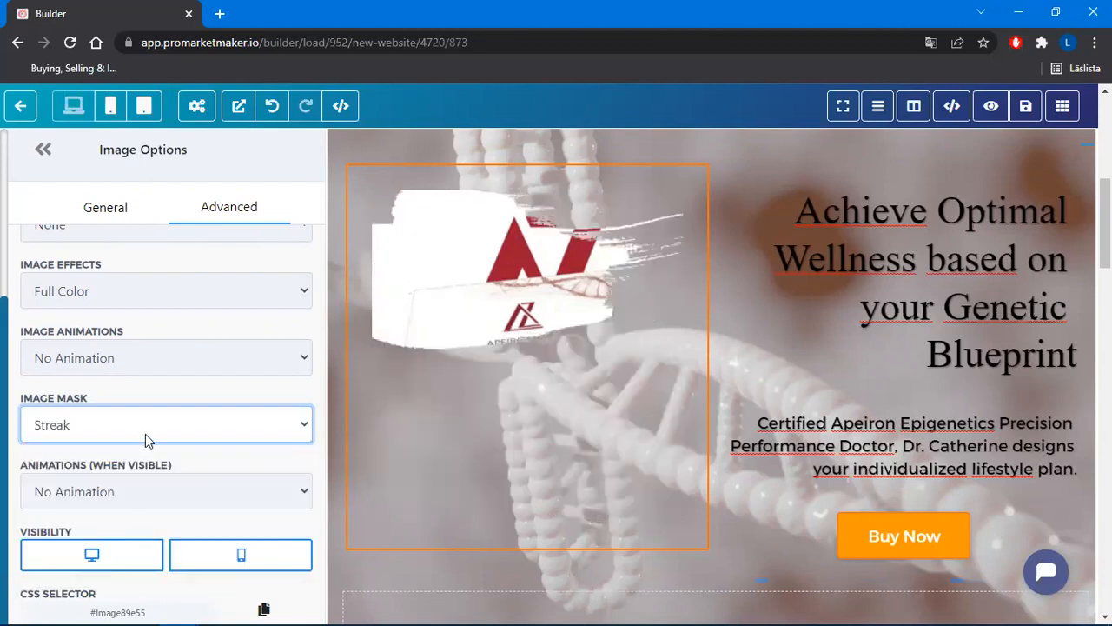
{"action": "left_click", "coordinate": [152, 429]}
{"action": "left_click", "coordinate": [87, 543]}
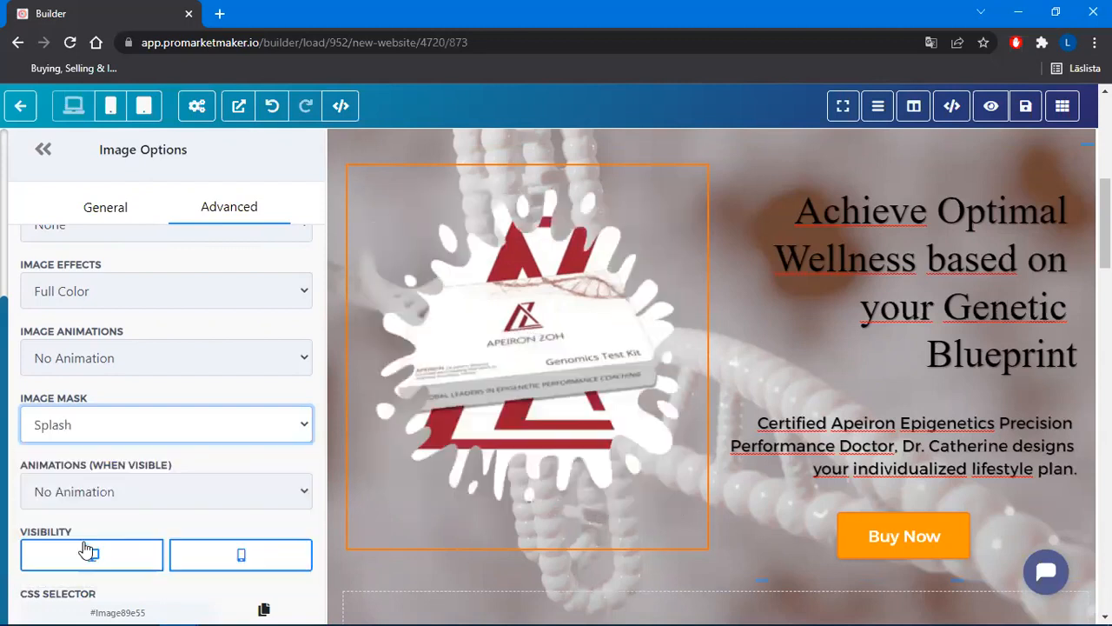
Set the image mask of the genetic test kit picture to Circle and reopen the mask choices
{"action": "left_click", "coordinate": [155, 425]}
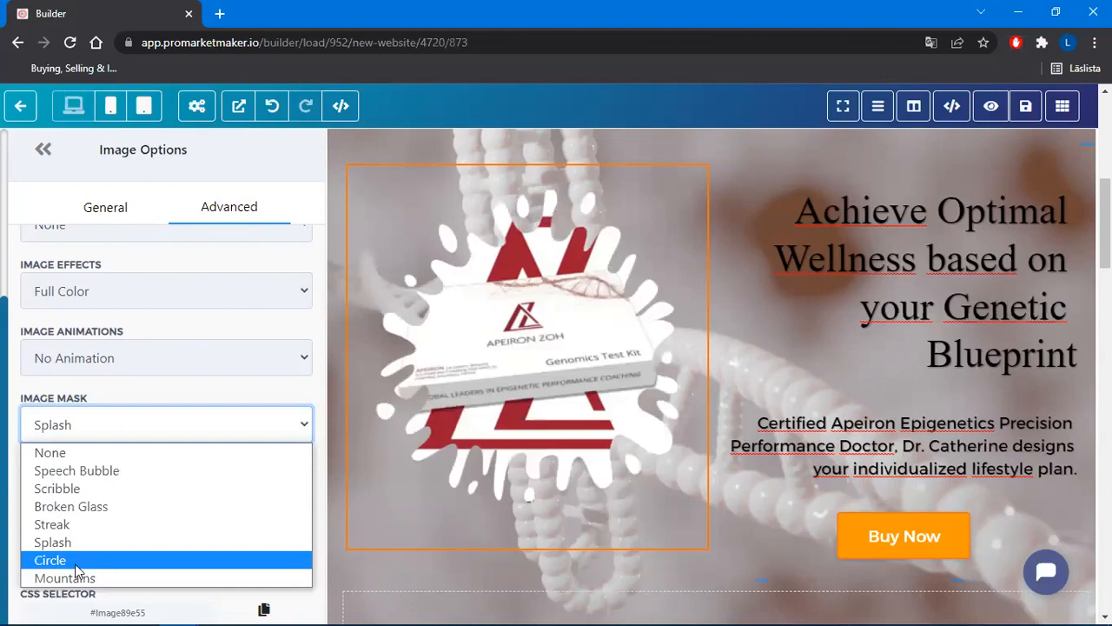
{"action": "left_click", "coordinate": [77, 561]}
{"action": "left_click", "coordinate": [220, 428]}
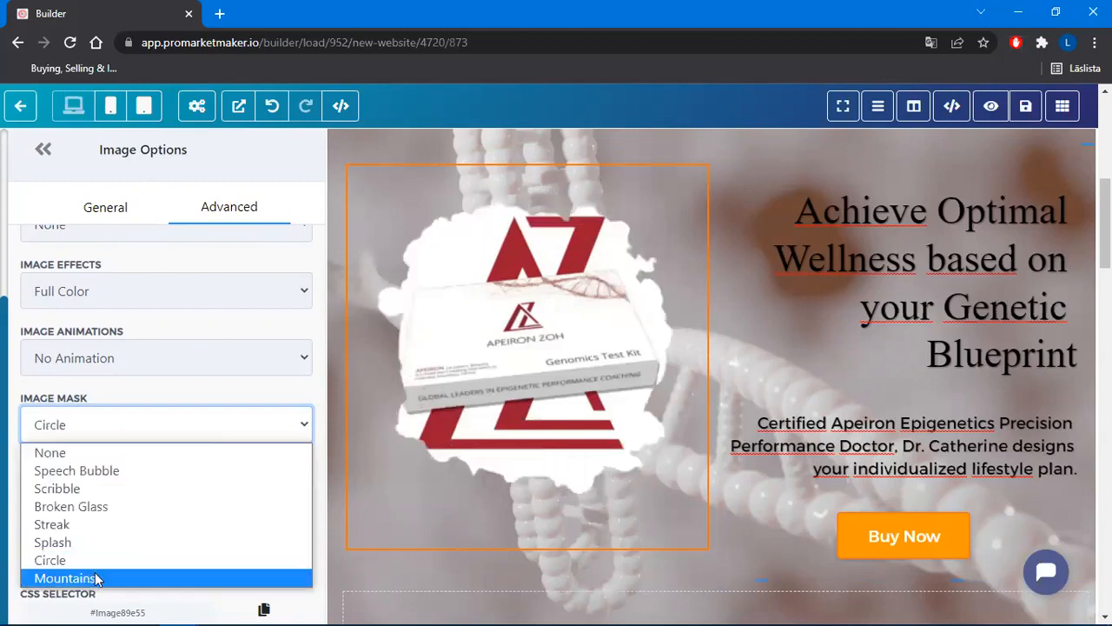
Try the Mountains mask on the genetic test kit image and set the mask back to None
{"action": "left_click", "coordinate": [95, 579]}
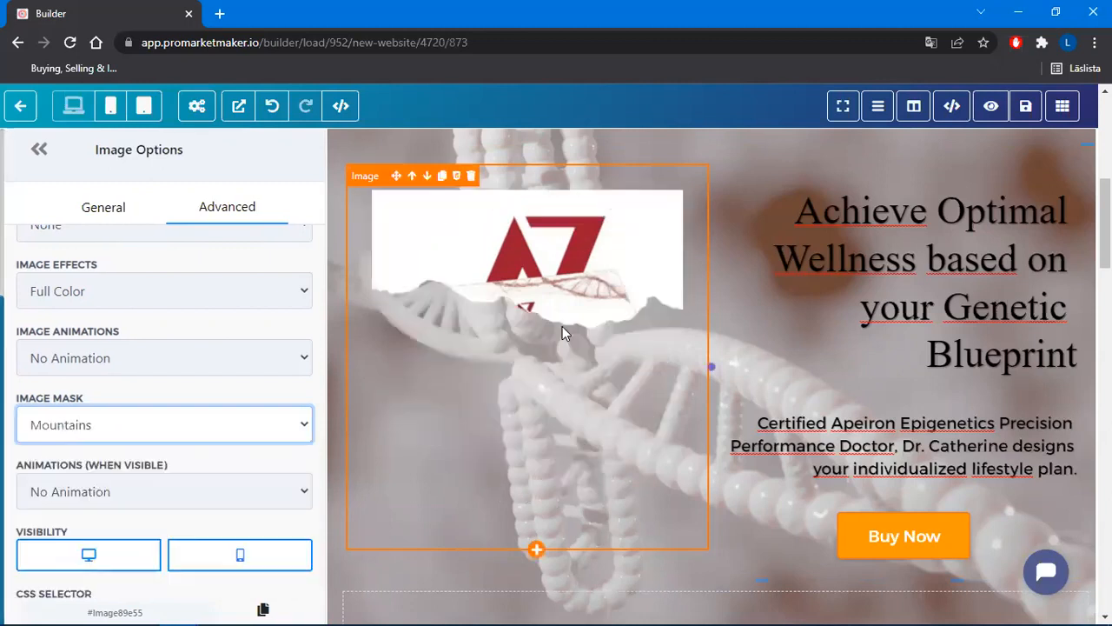
{"action": "left_click", "coordinate": [66, 425]}
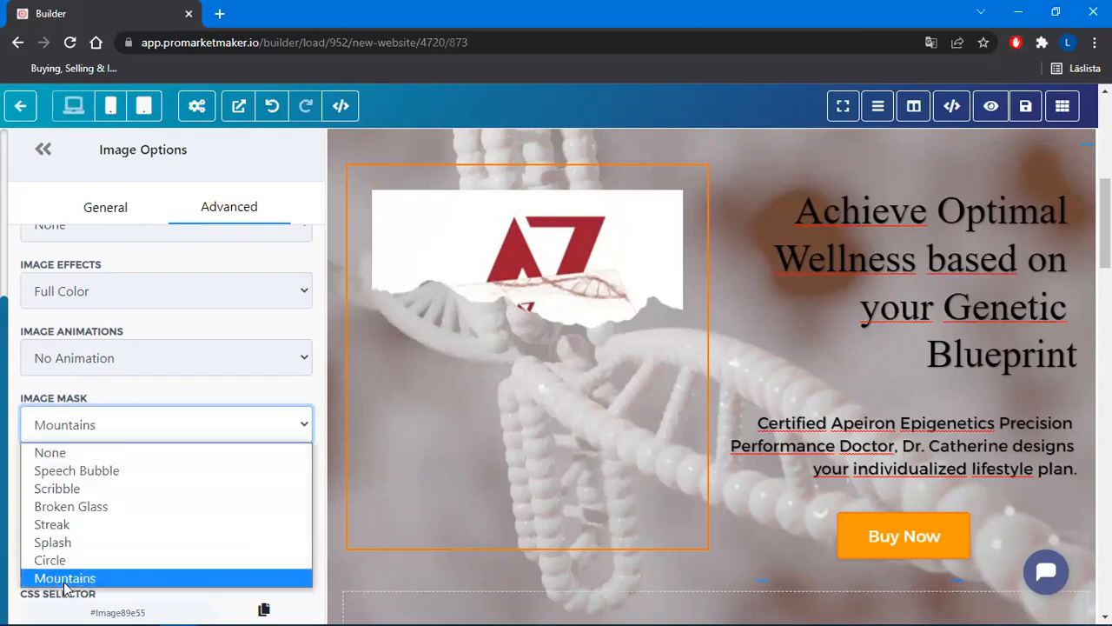
{"action": "left_click", "coordinate": [70, 455]}
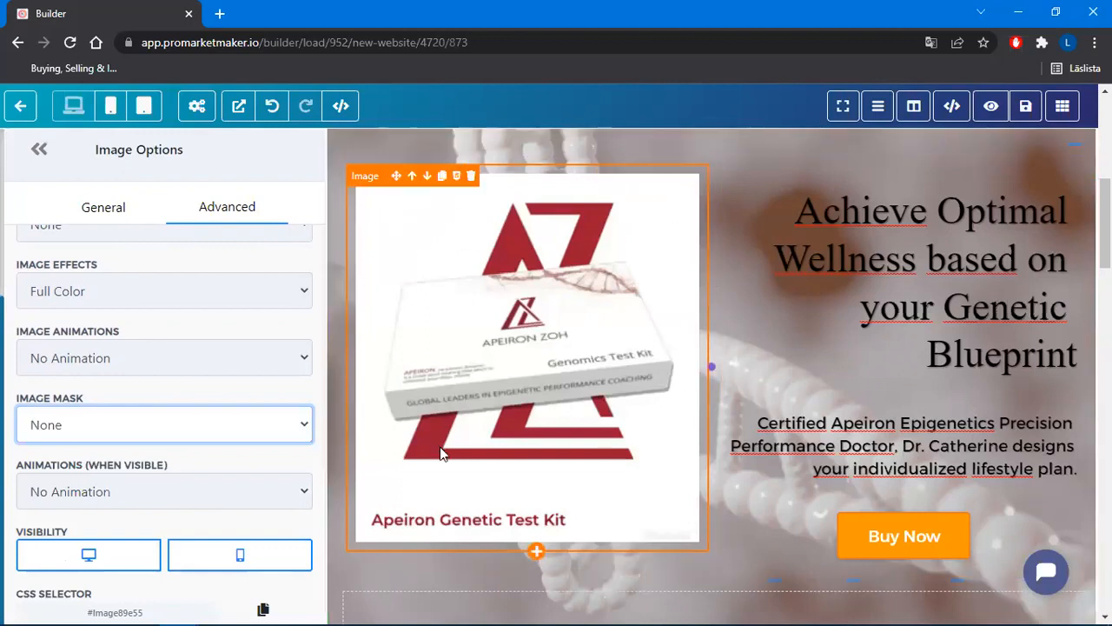
Set the image mask of the genetic test kit picture to Circle
{"action": "left_click", "coordinate": [179, 431]}
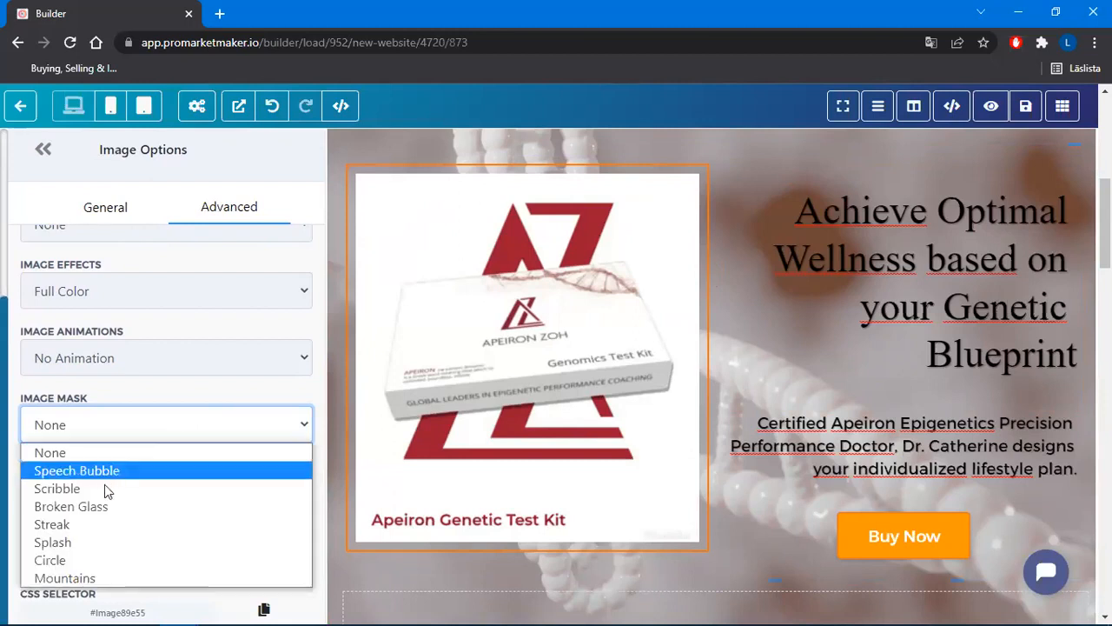
{"action": "left_click", "coordinate": [73, 567]}
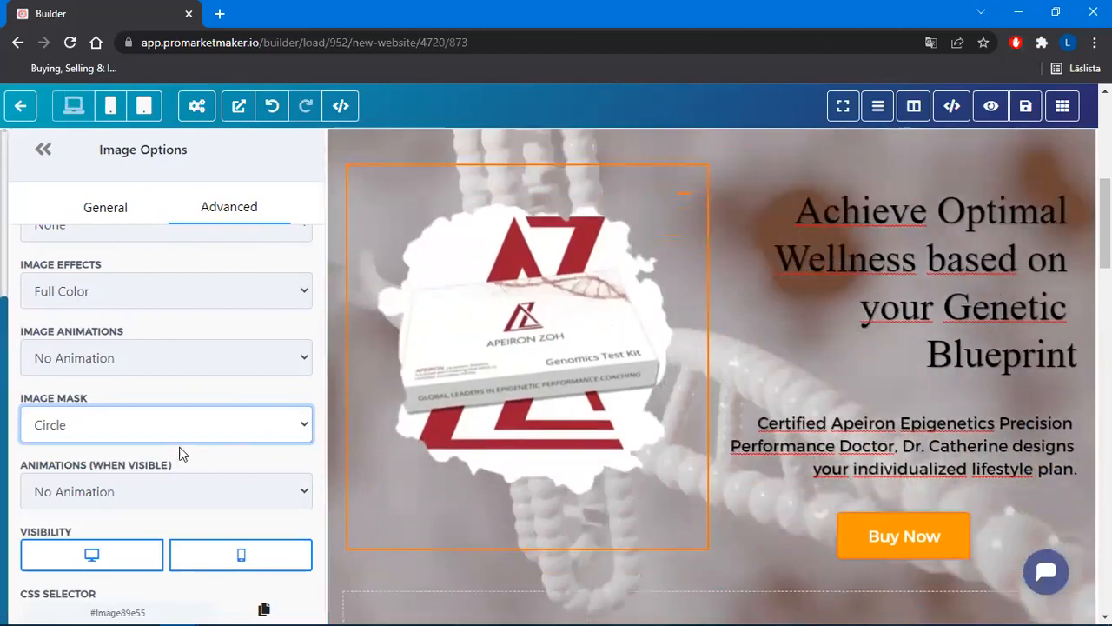
Try the Pulse, Bounce and Rocking loop animations on the genetic test kit image
{"action": "scroll", "coordinate": [184, 427], "scroll_direction": "up", "scroll_amount": 4}
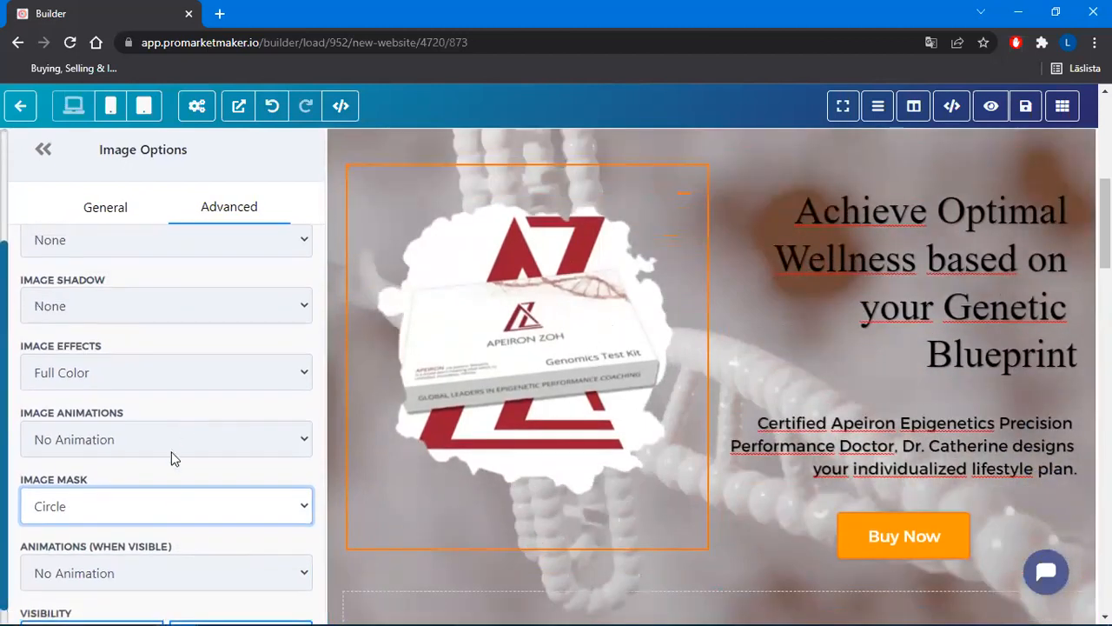
{"action": "scroll", "coordinate": [171, 459], "scroll_direction": "up", "scroll_amount": 1}
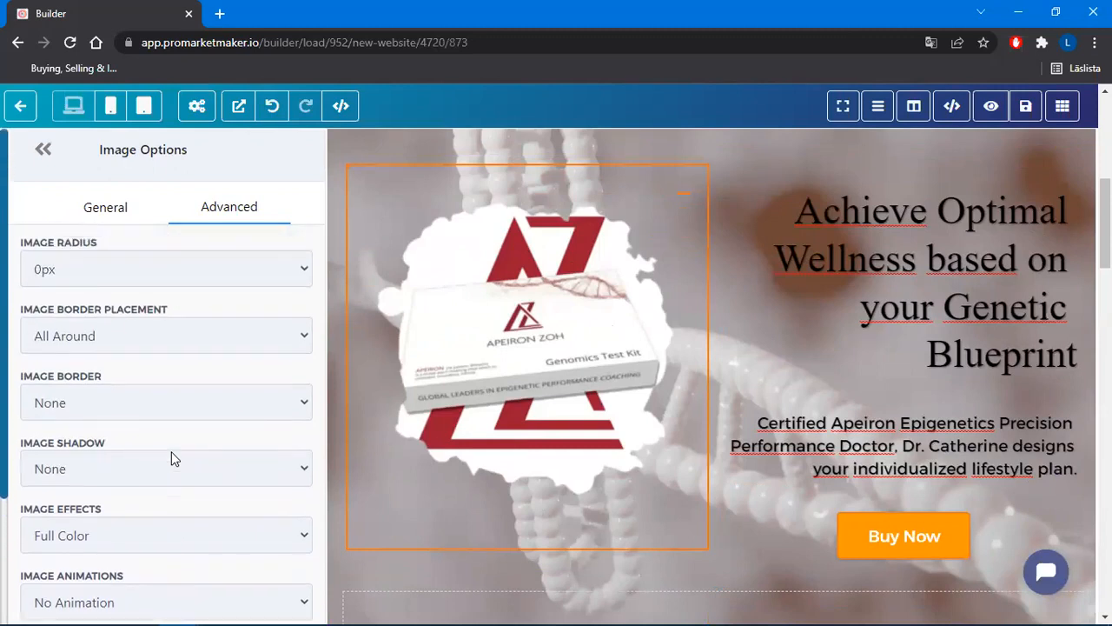
{"action": "scroll", "coordinate": [171, 459], "scroll_direction": "down", "scroll_amount": 3}
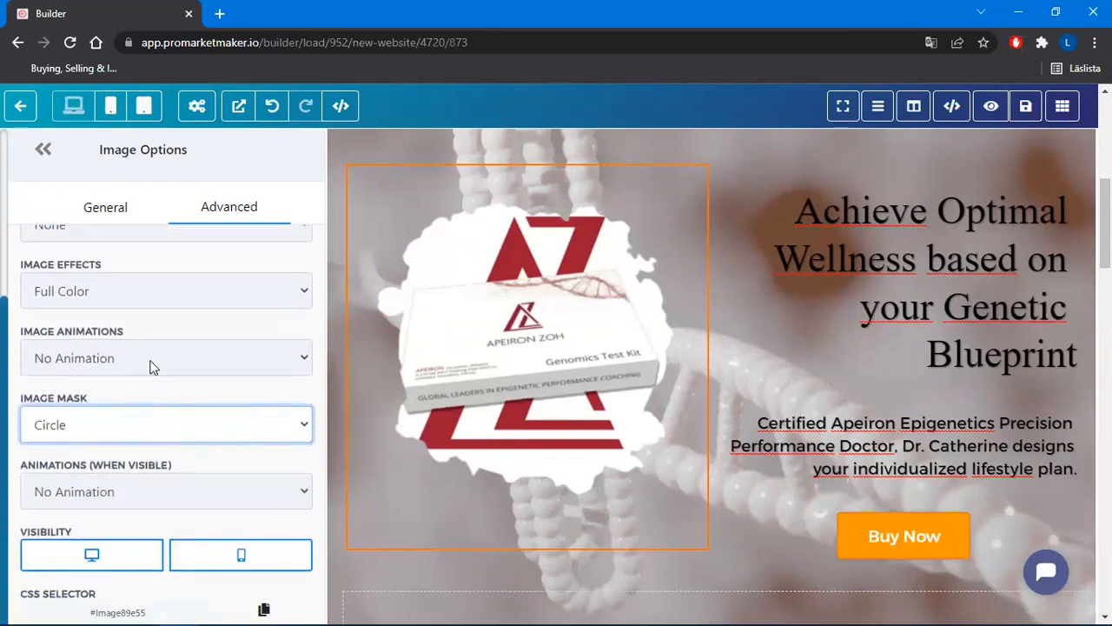
{"action": "left_click", "coordinate": [151, 365]}
{"action": "left_click", "coordinate": [115, 405]}
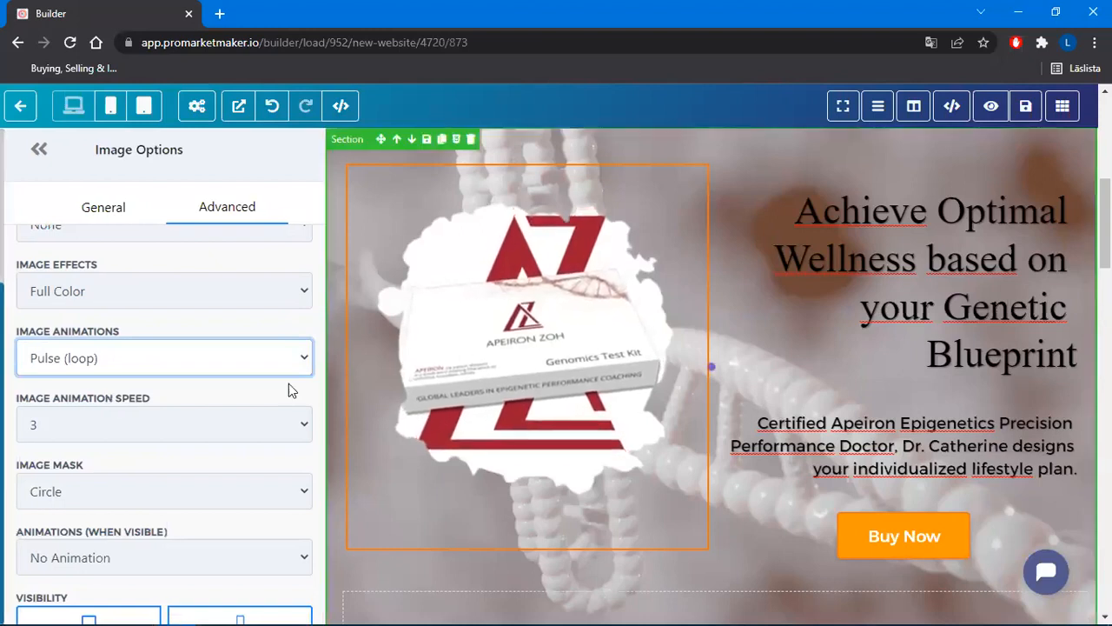
{"action": "left_click", "coordinate": [130, 363]}
{"action": "left_click", "coordinate": [99, 439]}
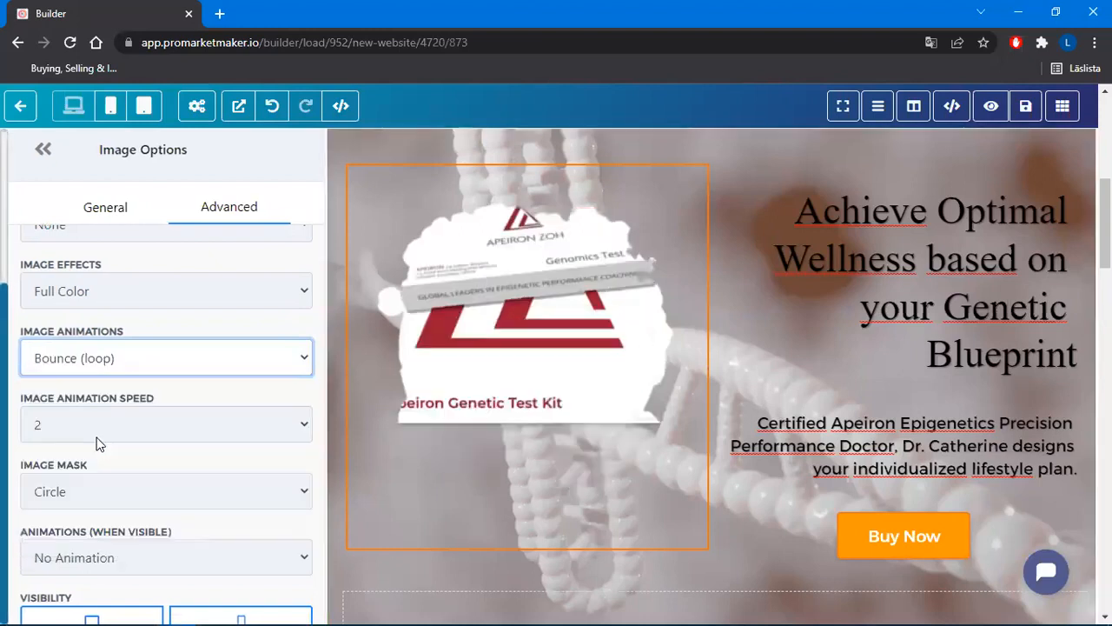
{"action": "left_click", "coordinate": [155, 352]}
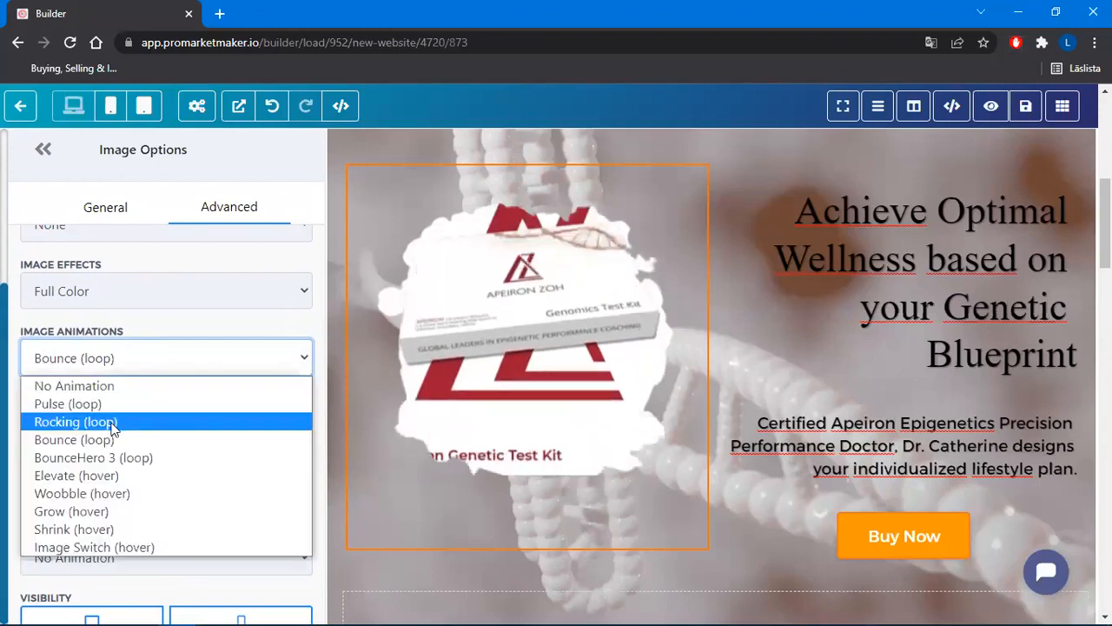
{"action": "left_click", "coordinate": [111, 422]}
Set the test kit image's animation to Pulse (loop) and close the image options
{"action": "left_click", "coordinate": [143, 358]}
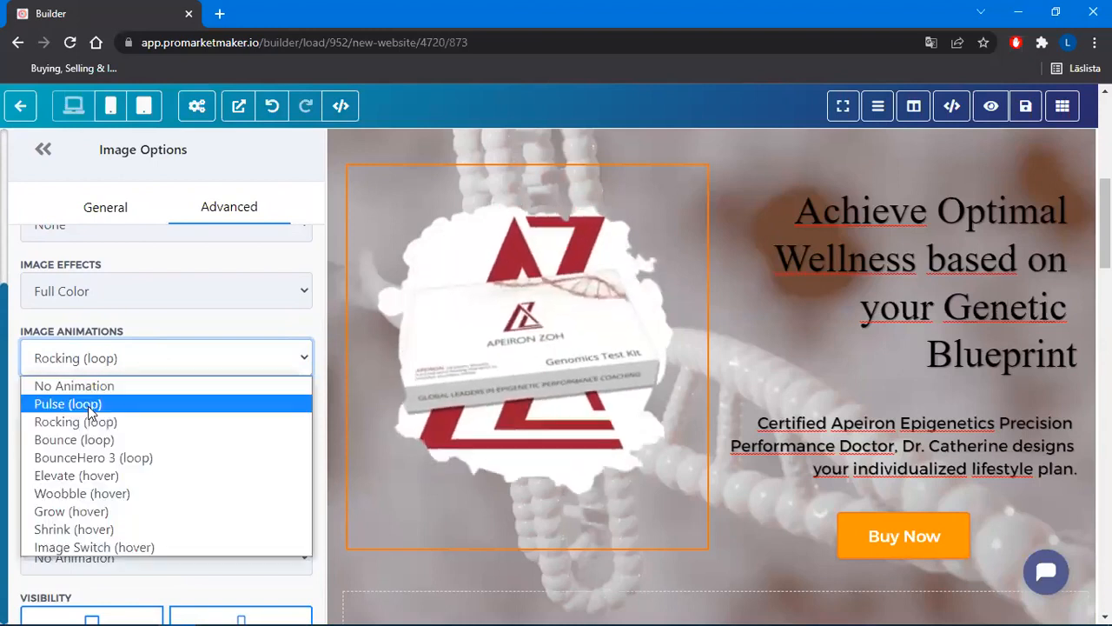
{"action": "left_click", "coordinate": [82, 398]}
{"action": "scroll", "coordinate": [850, 409], "scroll_direction": "up", "scroll_amount": 1}
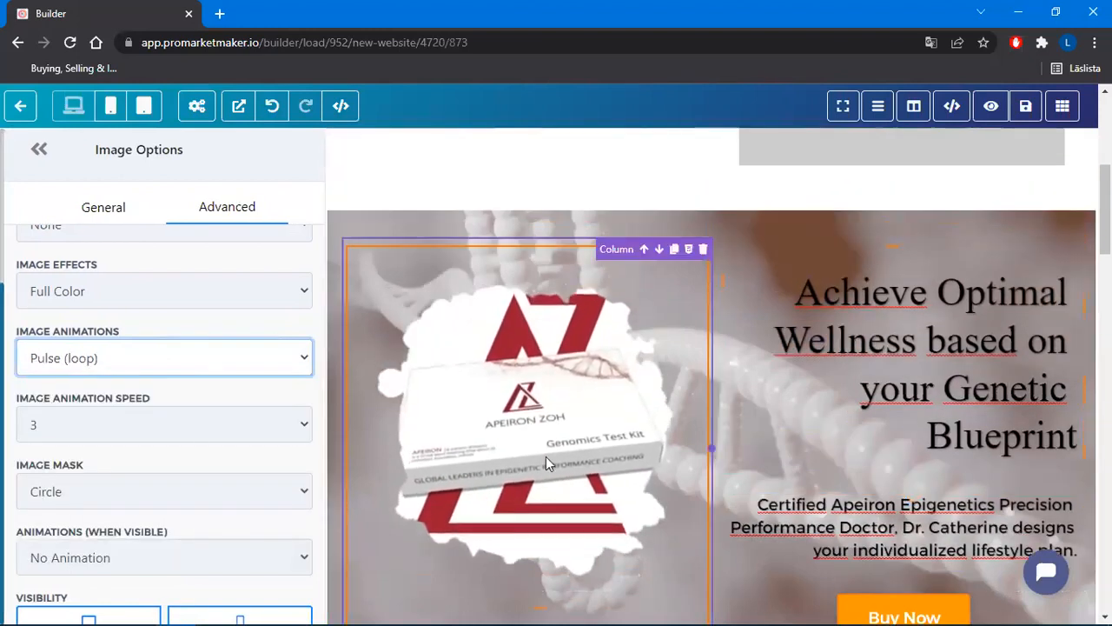
{"action": "left_click", "coordinate": [41, 155]}
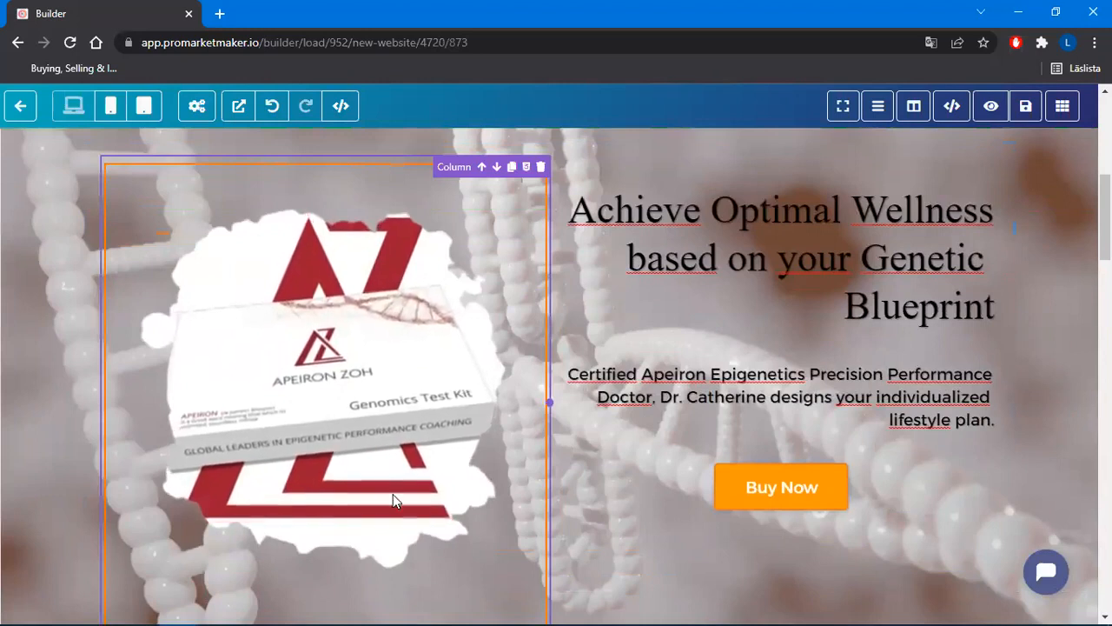
Give the Buy Now button the Bounce (loop) effect and close its options
{"action": "left_click", "coordinate": [807, 504]}
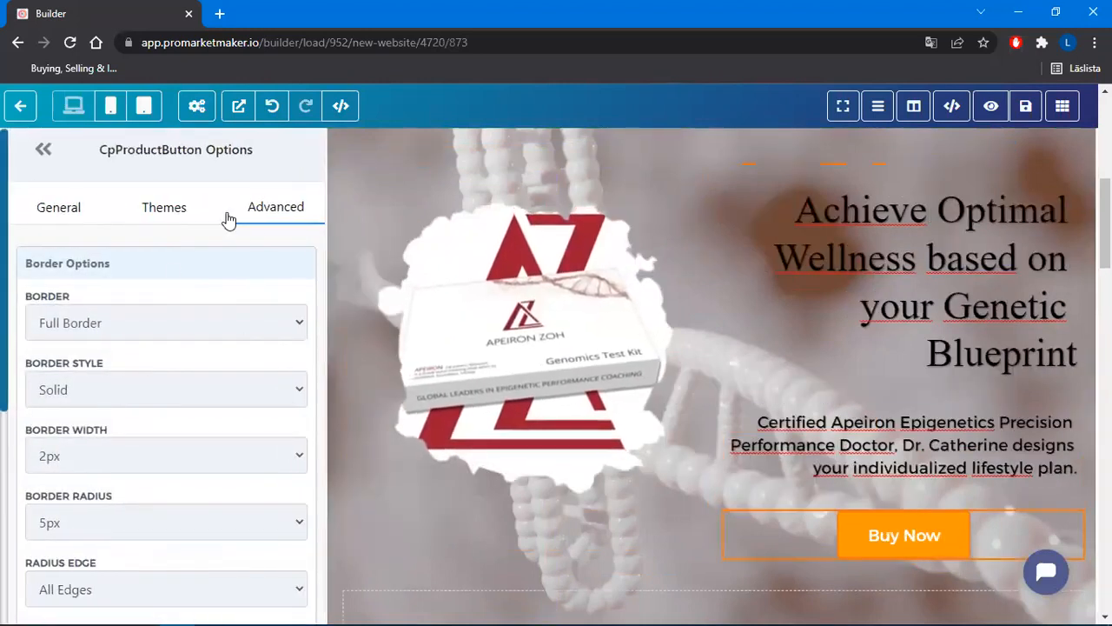
{"action": "scroll", "coordinate": [168, 341], "scroll_direction": "down", "scroll_amount": 3}
{"action": "scroll", "coordinate": [170, 352], "scroll_direction": "down", "scroll_amount": 4}
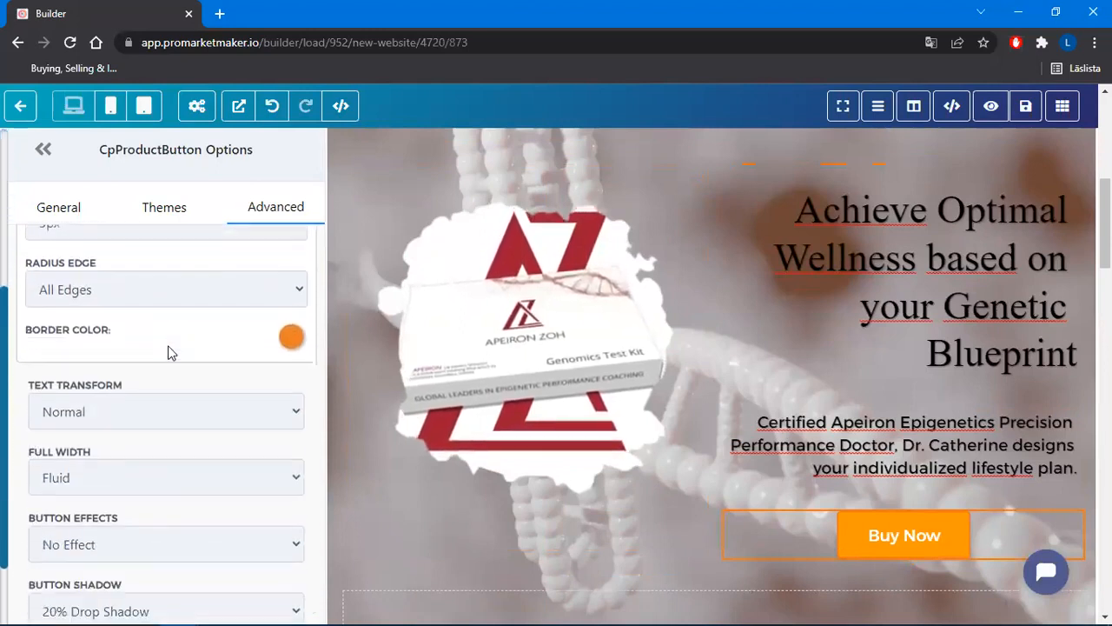
{"action": "left_click", "coordinate": [144, 437]}
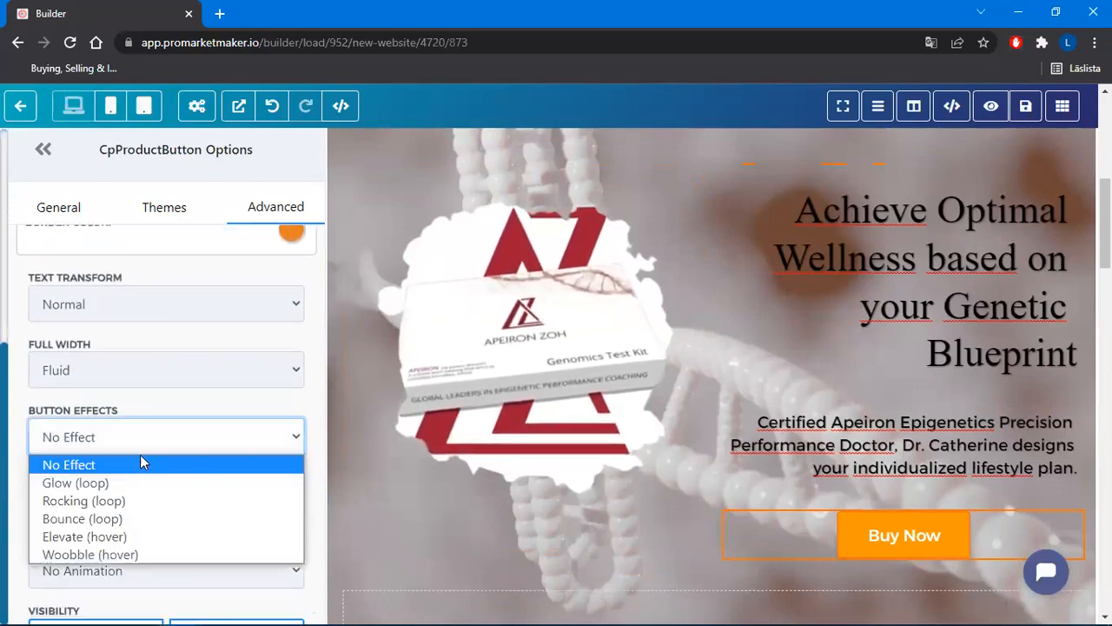
{"action": "left_click", "coordinate": [113, 521]}
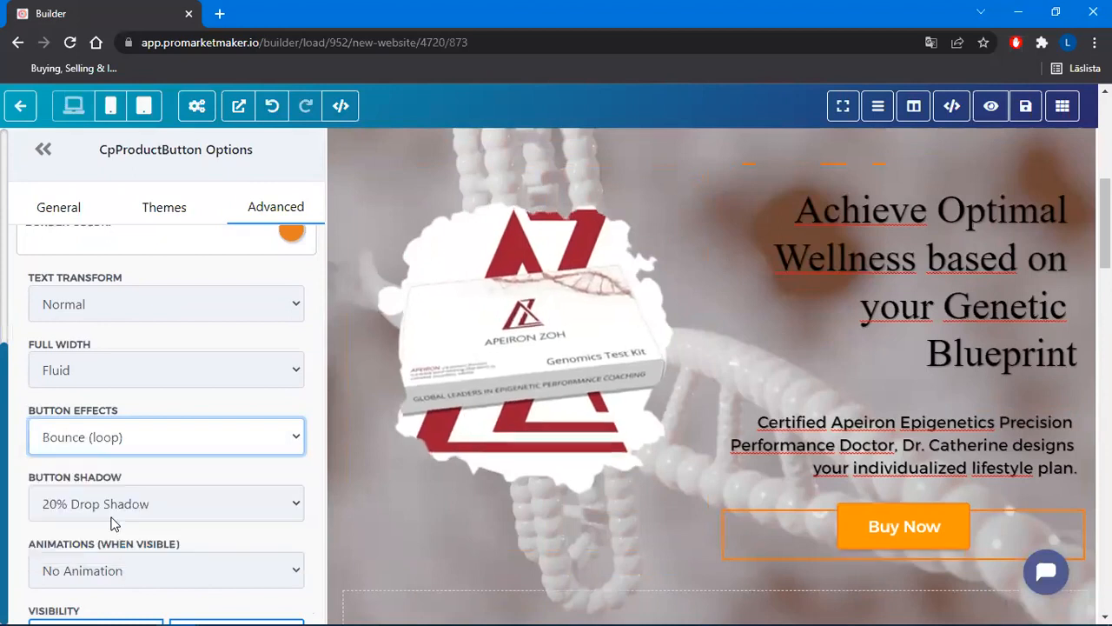
{"action": "left_click", "coordinate": [43, 153]}
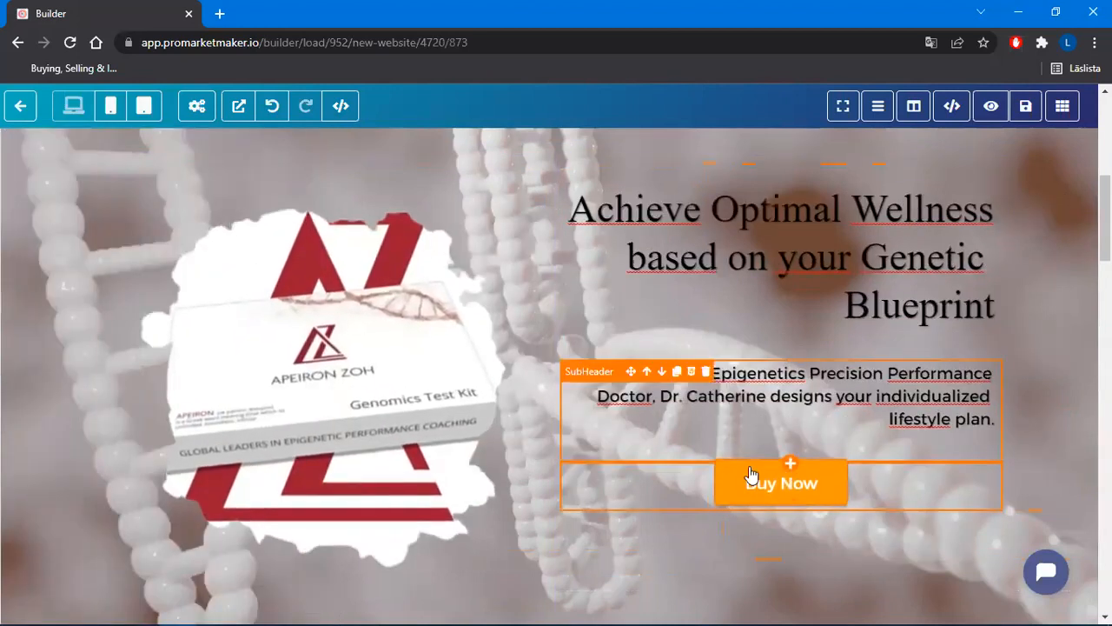
Change the Buy Now button's border color to the orange-red preset swatch
{"action": "left_click", "coordinate": [746, 484]}
{"action": "scroll", "coordinate": [277, 332], "scroll_direction": "up", "scroll_amount": 2}
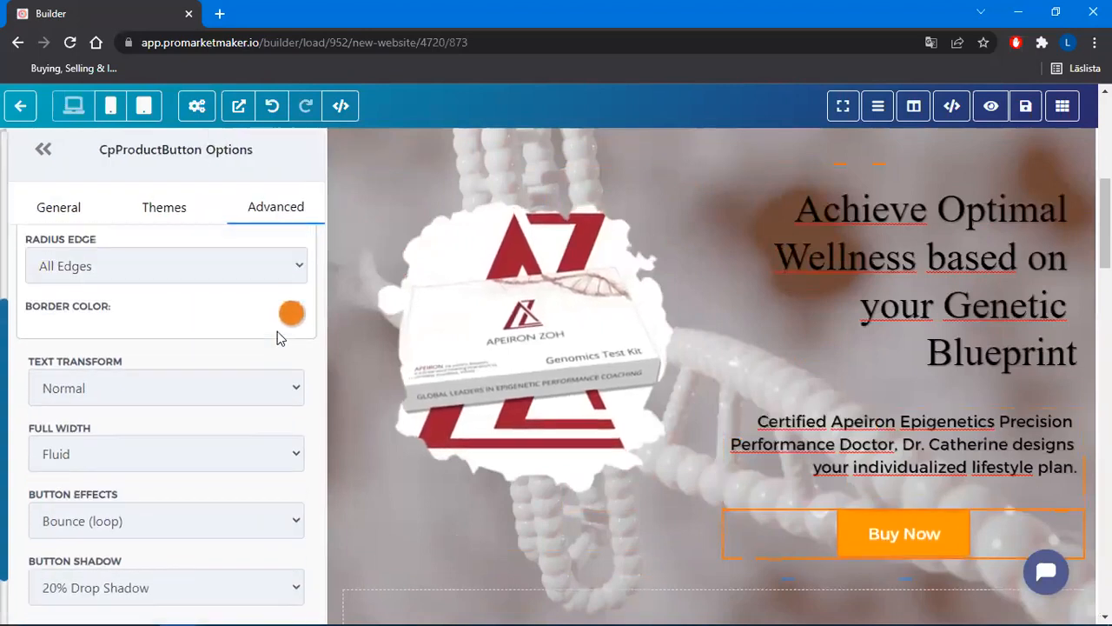
{"action": "scroll", "coordinate": [277, 332], "scroll_direction": "up", "scroll_amount": 1}
{"action": "left_click", "coordinate": [290, 394]}
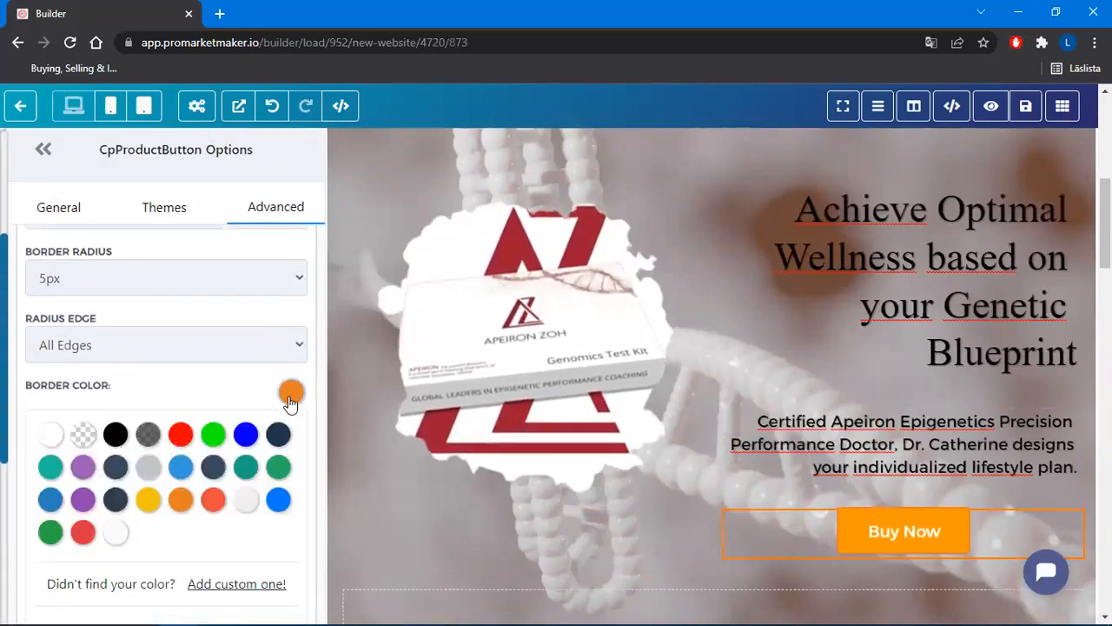
{"action": "left_click", "coordinate": [214, 500]}
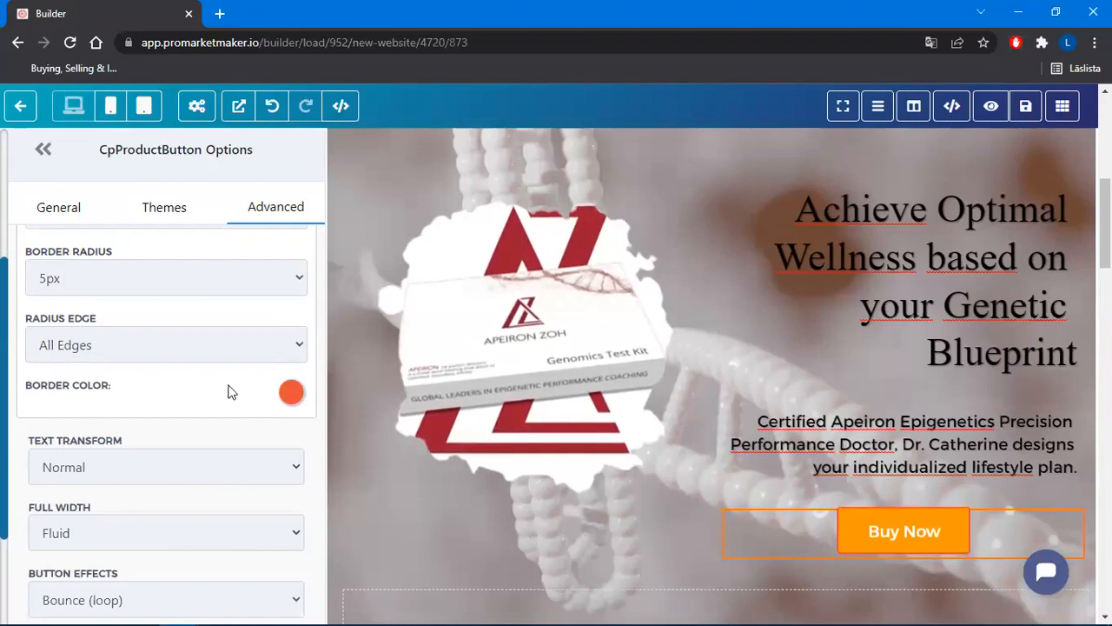
Set the Buy Now button's background color to the same orange-red as its border
{"action": "scroll", "coordinate": [230, 401], "scroll_direction": "up", "scroll_amount": 3}
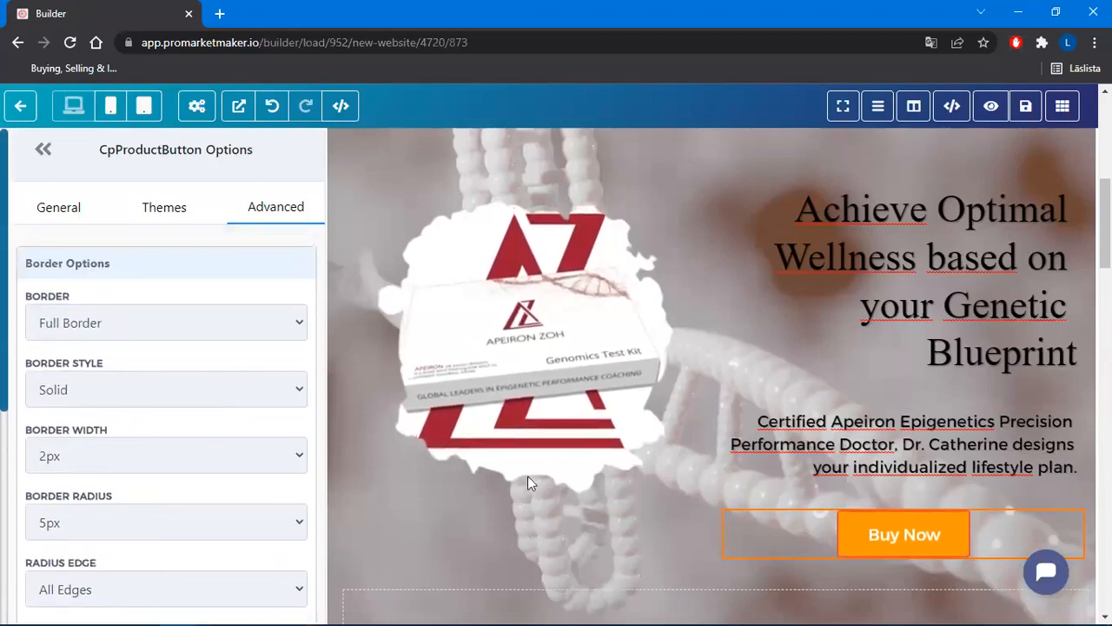
{"action": "left_click", "coordinate": [68, 206]}
{"action": "left_click", "coordinate": [292, 483]}
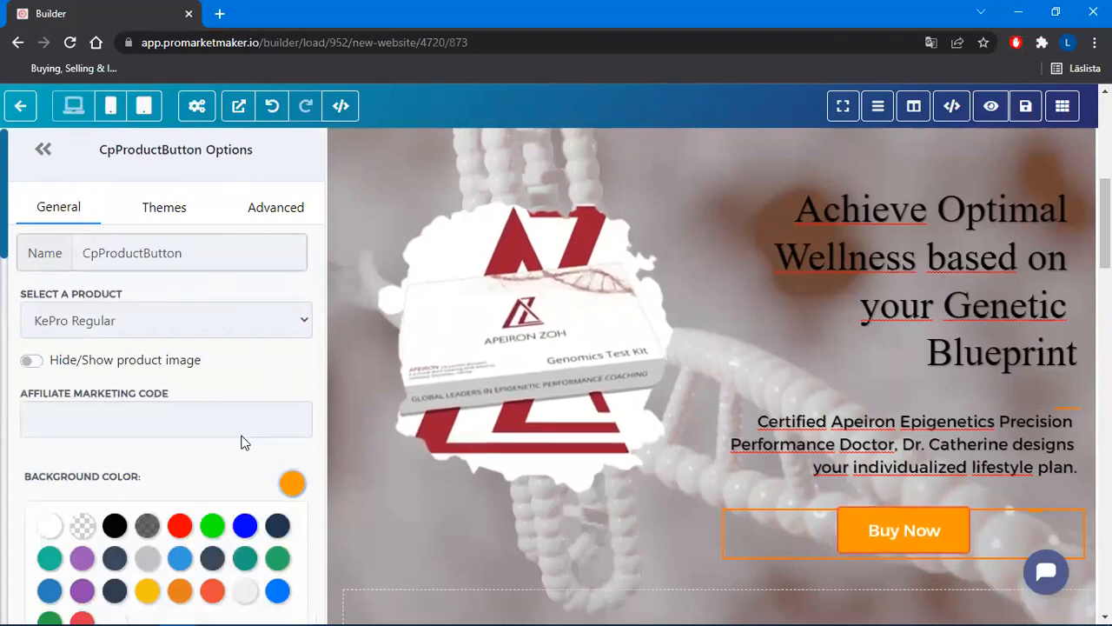
{"action": "scroll", "coordinate": [235, 452], "scroll_direction": "down", "scroll_amount": 2}
{"action": "left_click", "coordinate": [212, 428]}
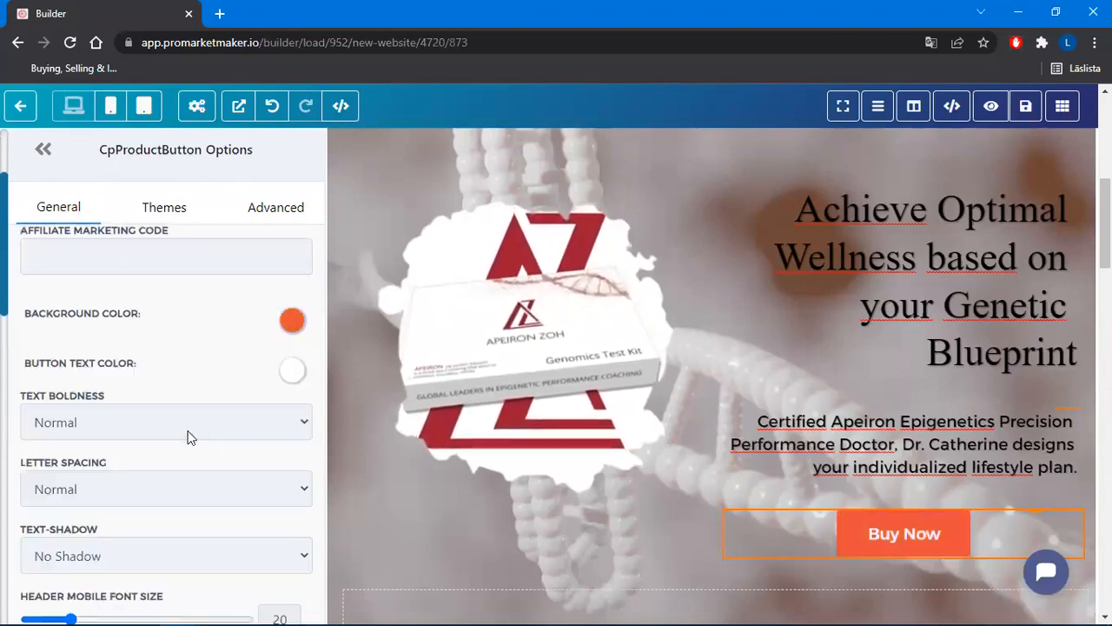
{"action": "left_click", "coordinate": [806, 285]}
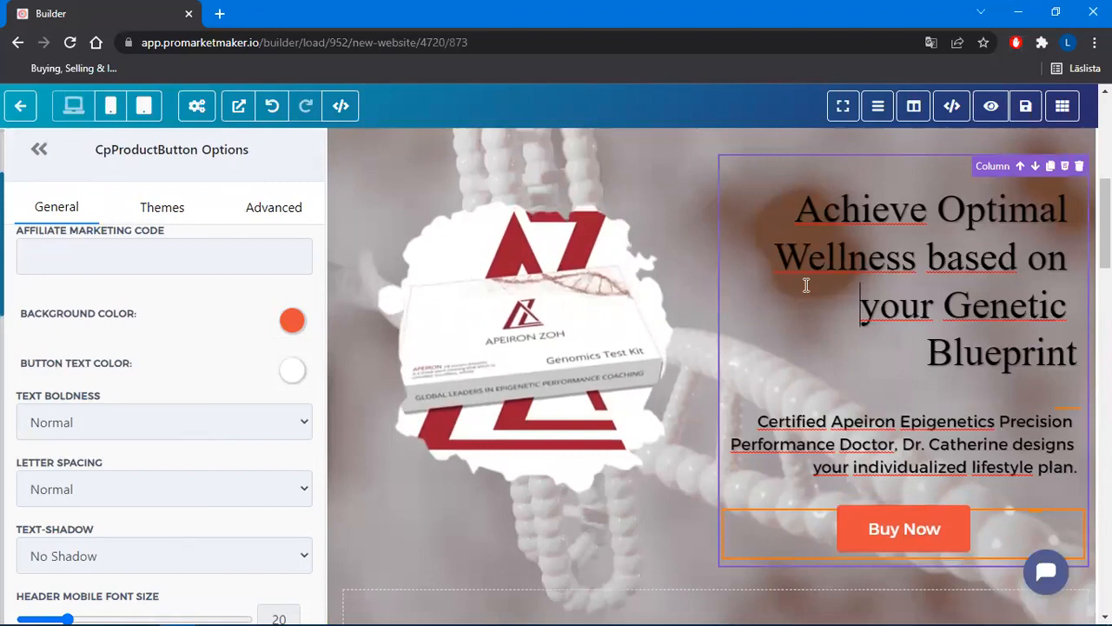
{"action": "left_click", "coordinate": [807, 285]}
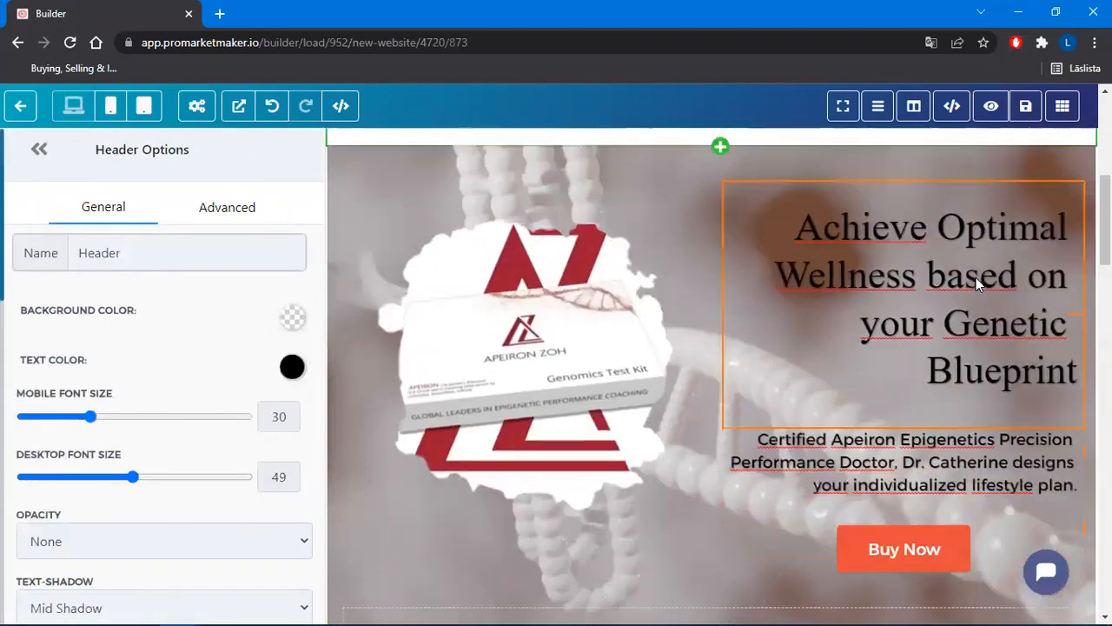
{"action": "scroll", "coordinate": [976, 277], "scroll_direction": "down", "scroll_amount": 2}
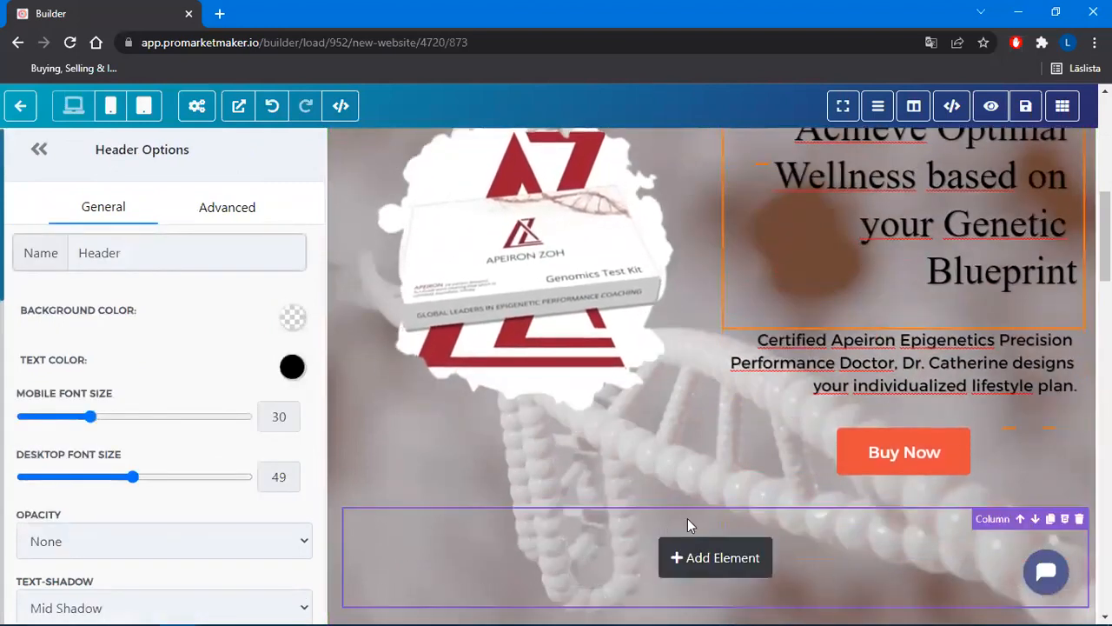
{"action": "scroll", "coordinate": [688, 518], "scroll_direction": "up", "scroll_amount": 5}
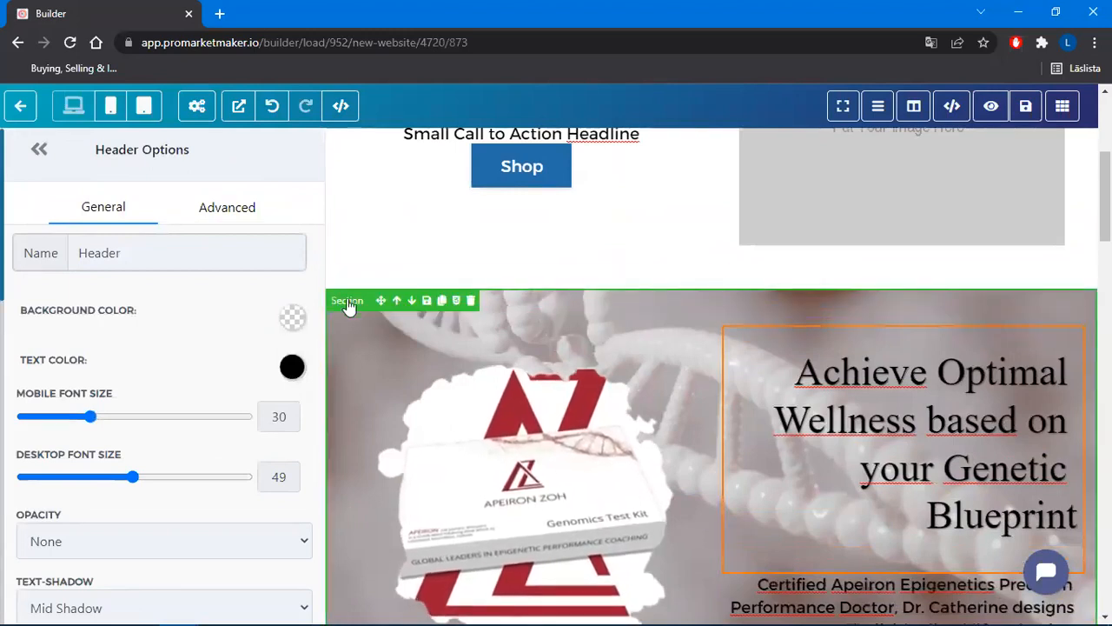
{"action": "scroll", "coordinate": [352, 308], "scroll_direction": "up", "scroll_amount": 6}
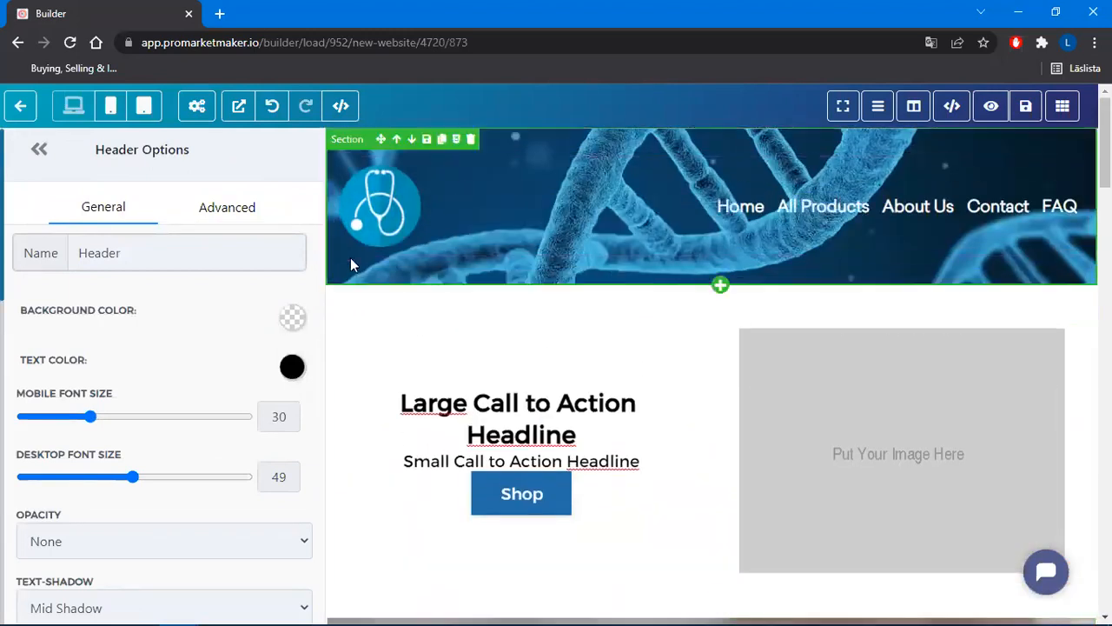
{"action": "scroll", "coordinate": [509, 375], "scroll_direction": "down", "scroll_amount": 3}
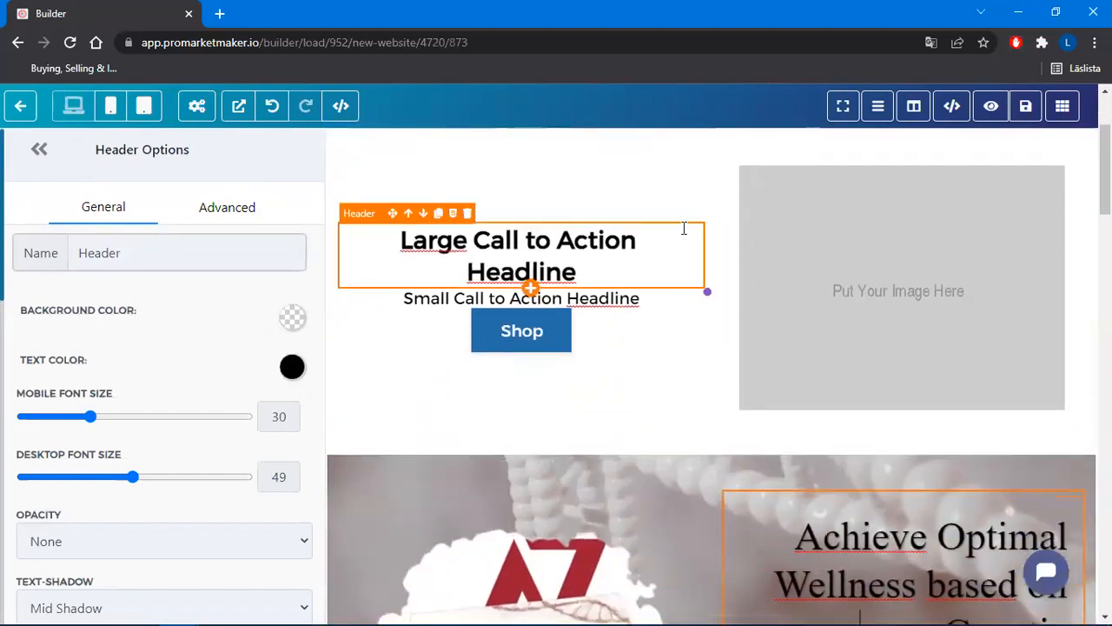
{"action": "scroll", "coordinate": [841, 365], "scroll_direction": "down", "scroll_amount": 2}
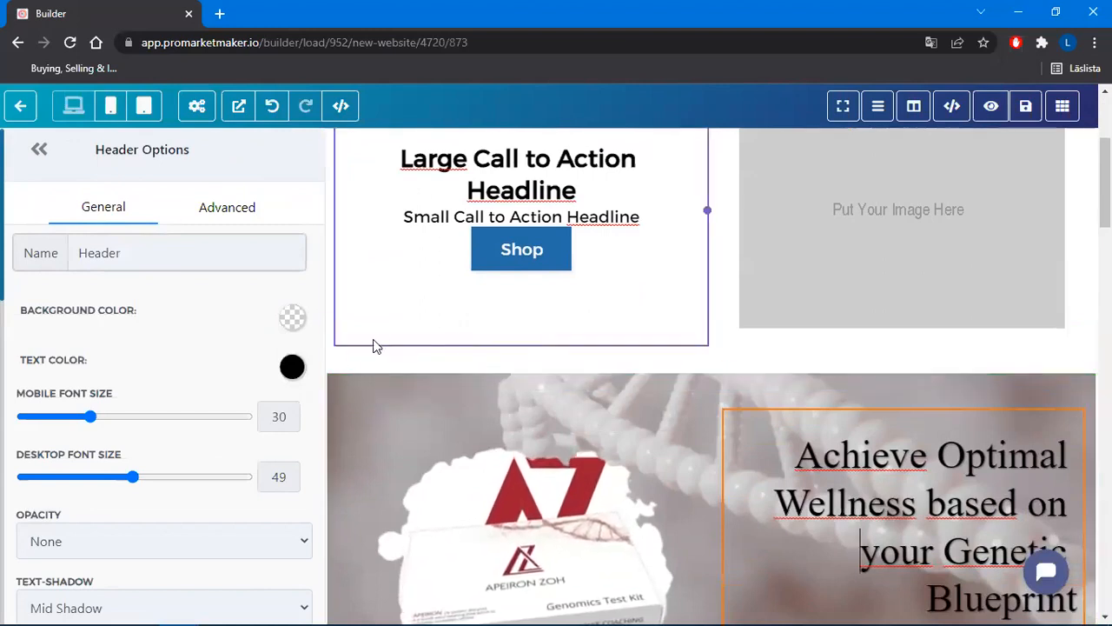
Try the Waves and Waves (Brush) divider shapes on the genetic test kit section
{"action": "left_click", "coordinate": [348, 385]}
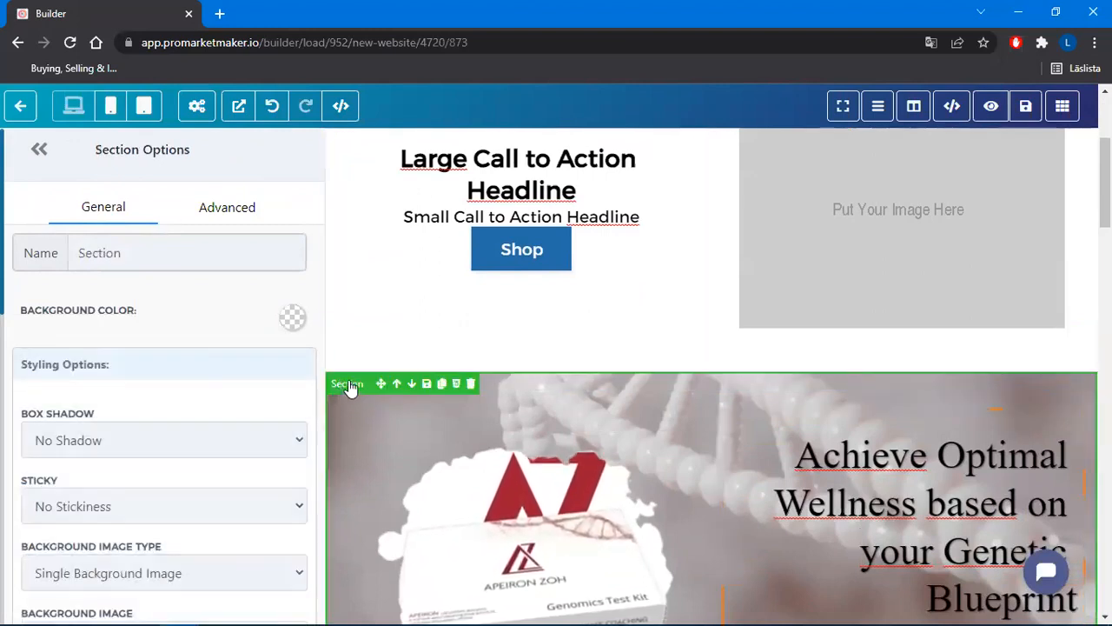
{"action": "scroll", "coordinate": [350, 388], "scroll_direction": "down", "scroll_amount": 1}
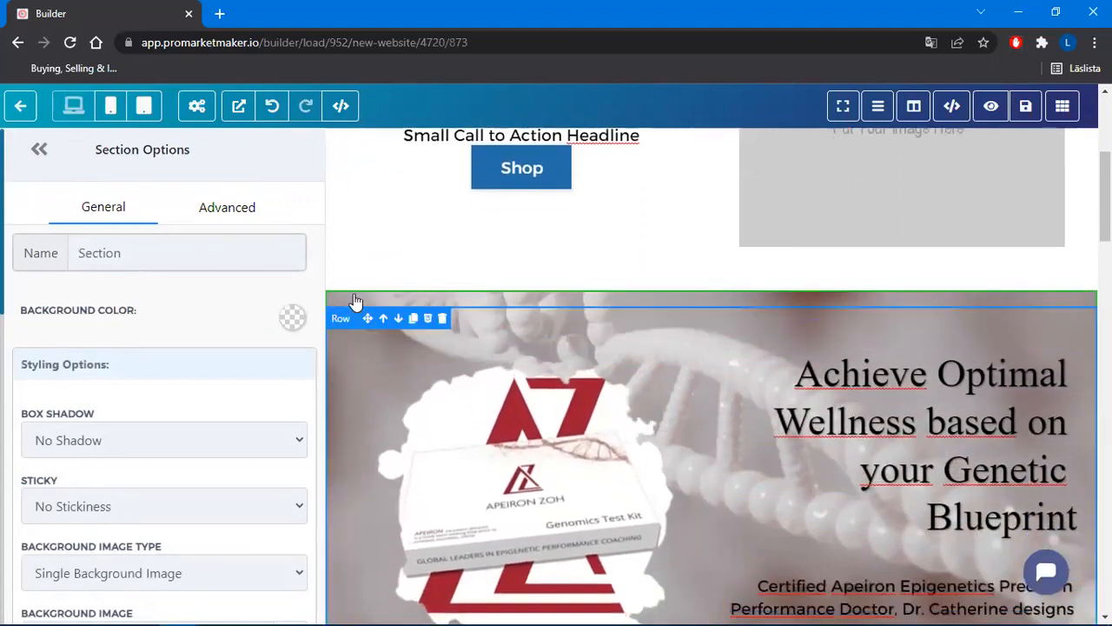
{"action": "left_click", "coordinate": [246, 212]}
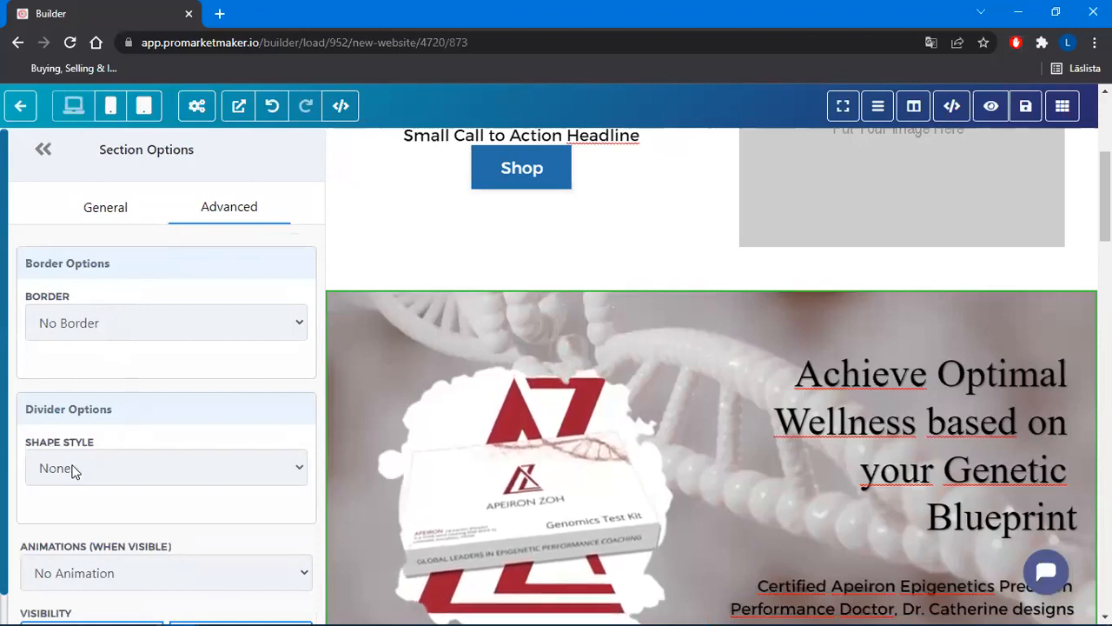
{"action": "left_click", "coordinate": [119, 468]}
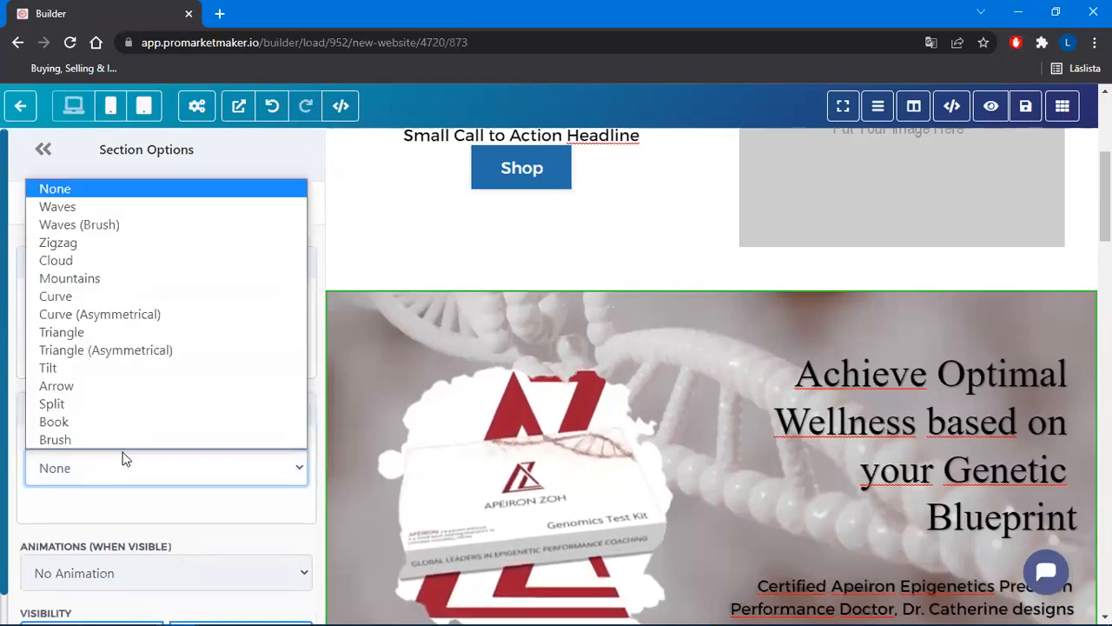
{"action": "left_click", "coordinate": [69, 212]}
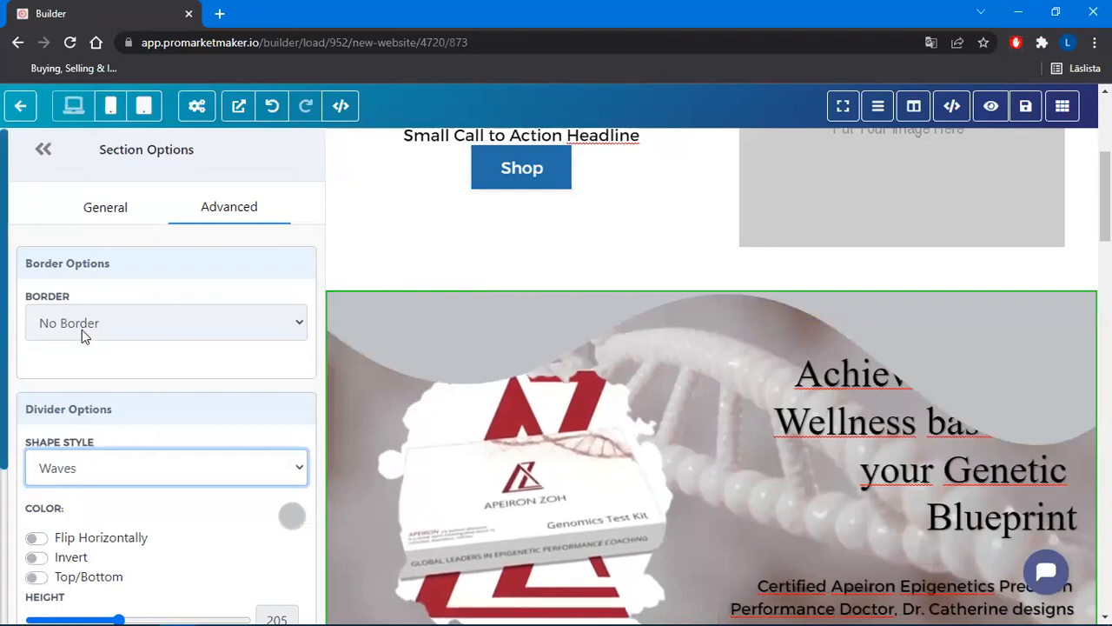
{"action": "left_click", "coordinate": [128, 468]}
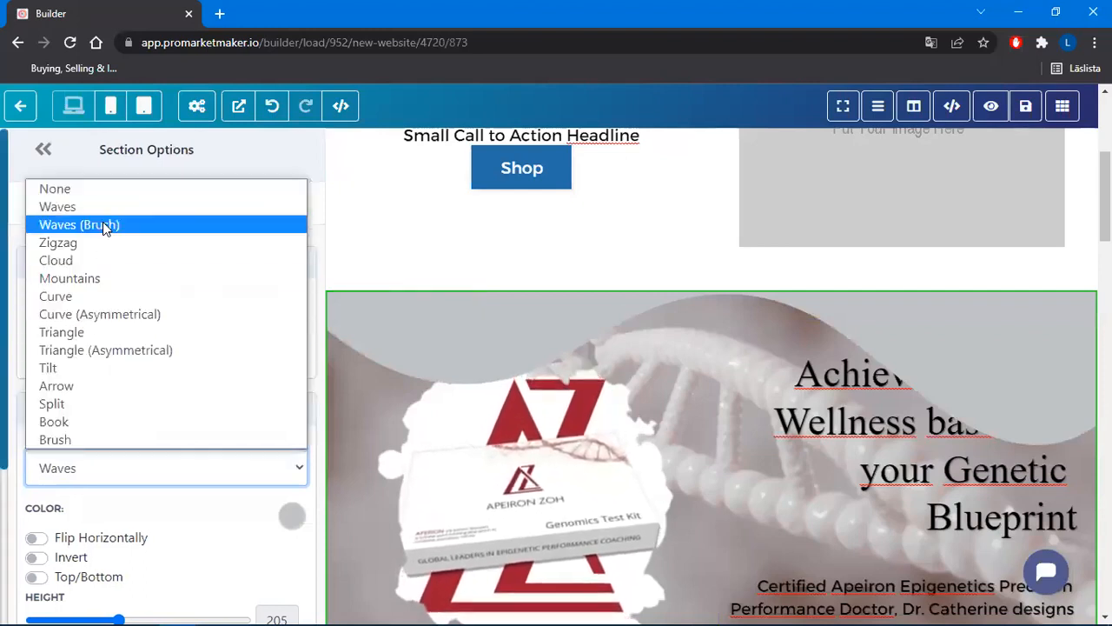
{"action": "left_click", "coordinate": [103, 224]}
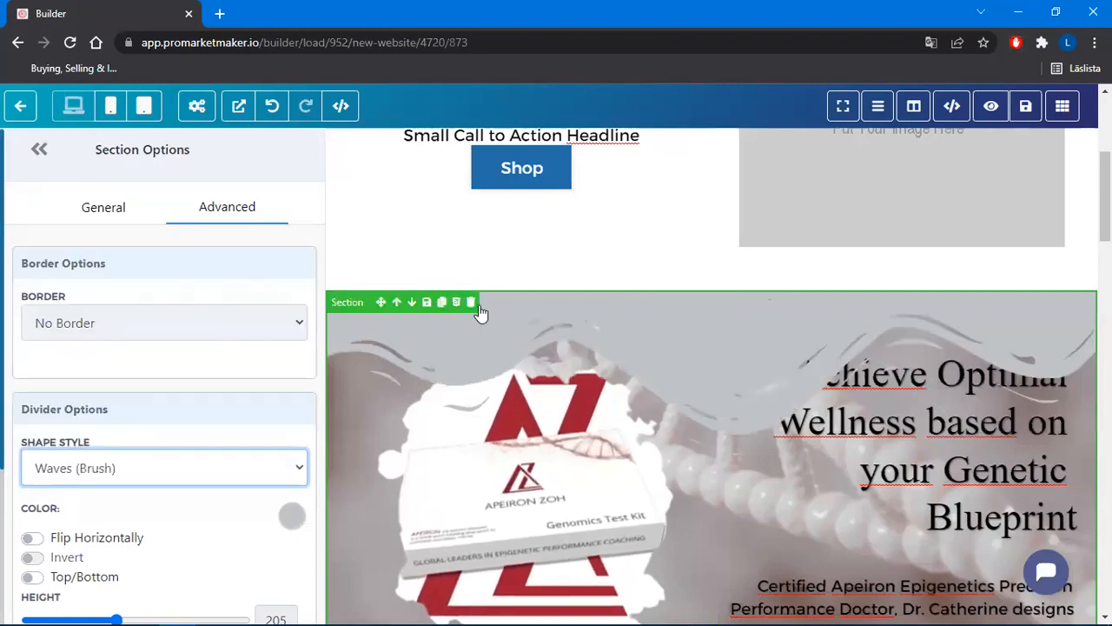
Set the test kit section's divider shape to Brush and try flipping it horizontally
{"action": "left_click", "coordinate": [104, 475]}
{"action": "left_click", "coordinate": [104, 442]}
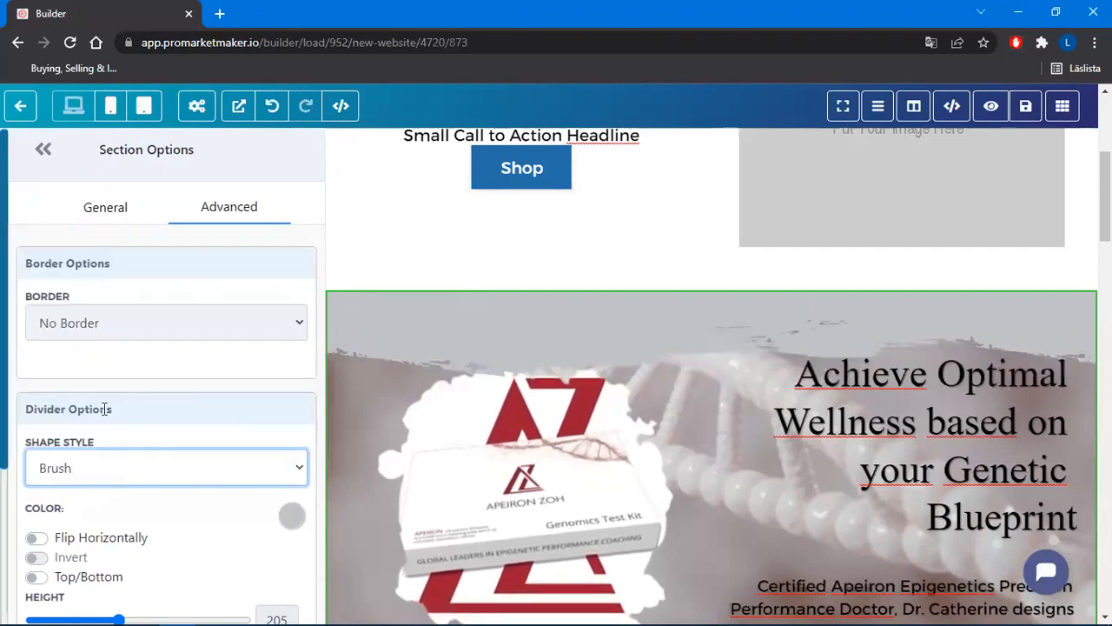
{"action": "scroll", "coordinate": [121, 408], "scroll_direction": "down", "scroll_amount": 1}
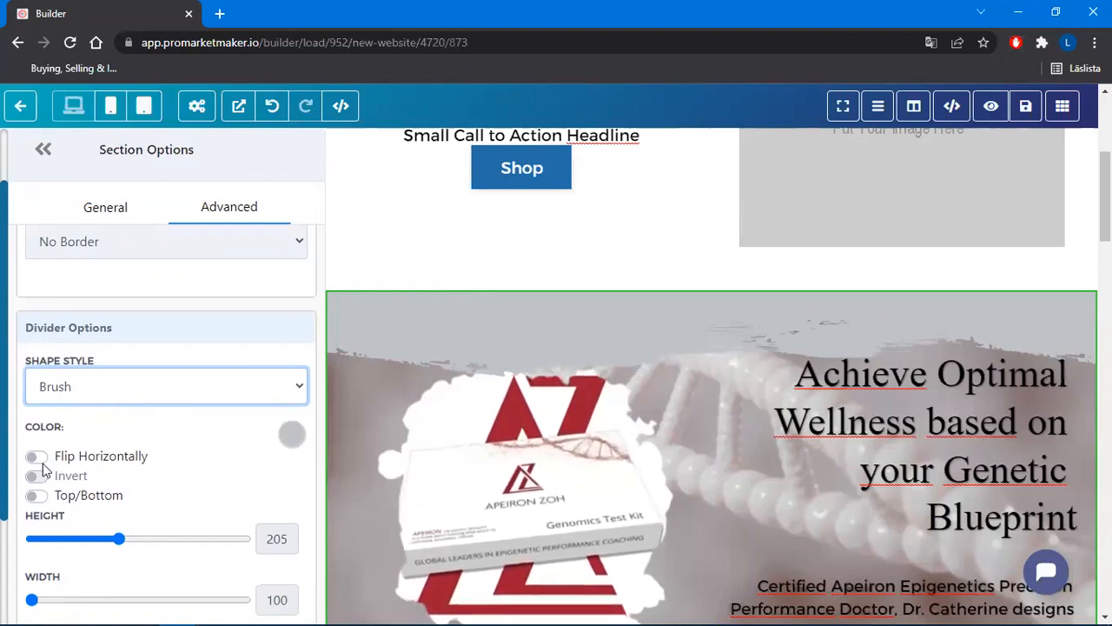
{"action": "left_click", "coordinate": [37, 458]}
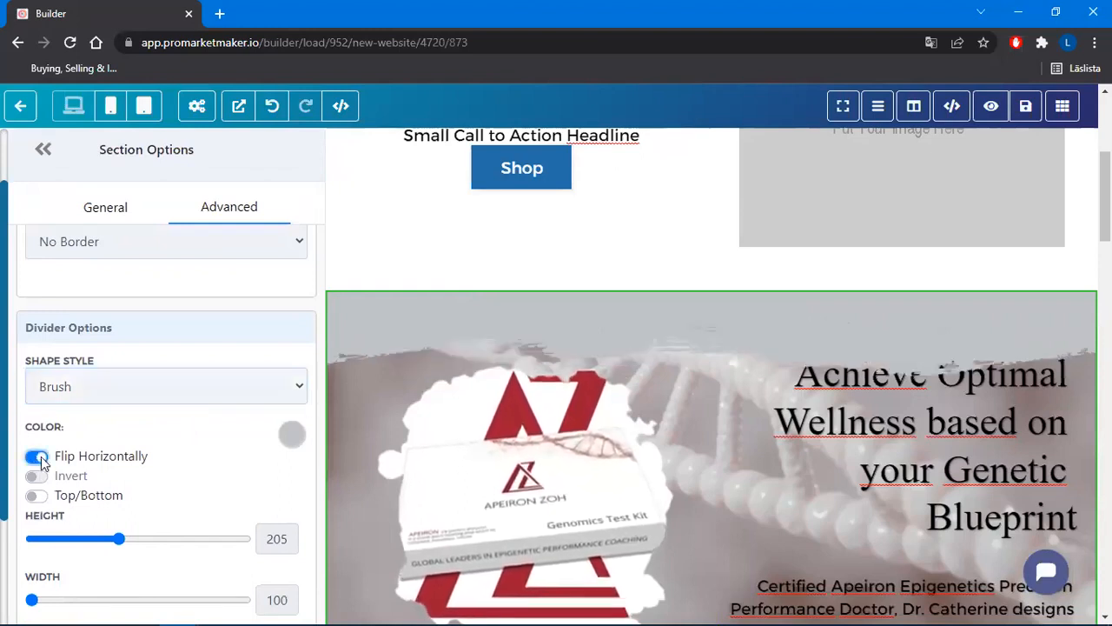
{"action": "left_click", "coordinate": [37, 458]}
Try moving the brush divider to the test kit section's bottom edge and return it to the top edge
{"action": "left_click", "coordinate": [35, 495]}
{"action": "scroll", "coordinate": [649, 365], "scroll_direction": "down", "scroll_amount": 5}
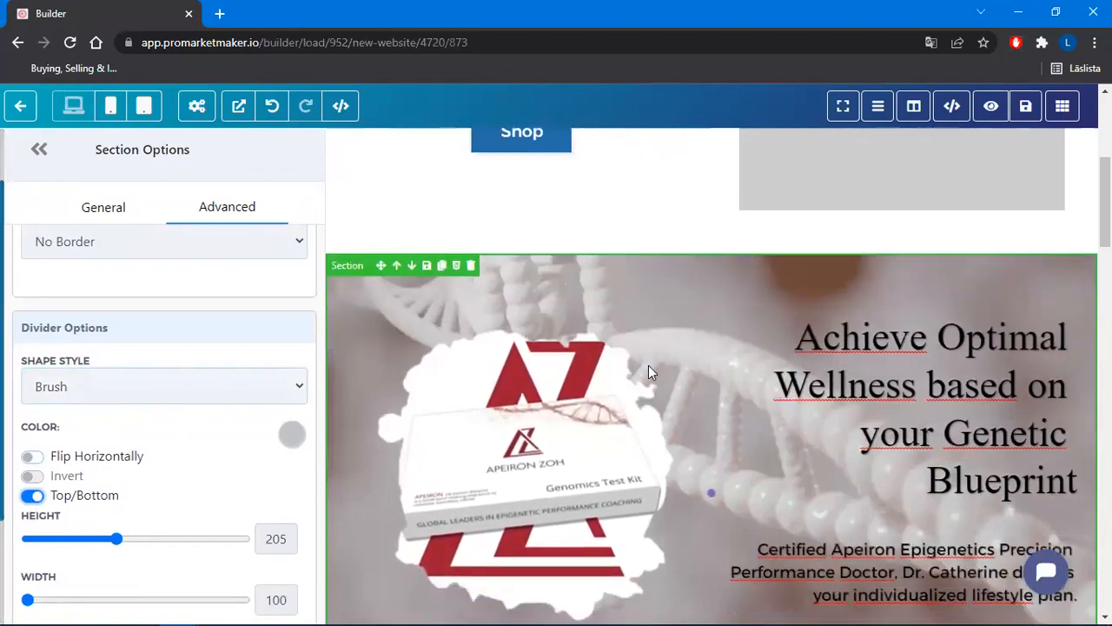
{"action": "scroll", "coordinate": [648, 365], "scroll_direction": "down", "scroll_amount": 6}
{"action": "scroll", "coordinate": [637, 419], "scroll_direction": "up", "scroll_amount": 5}
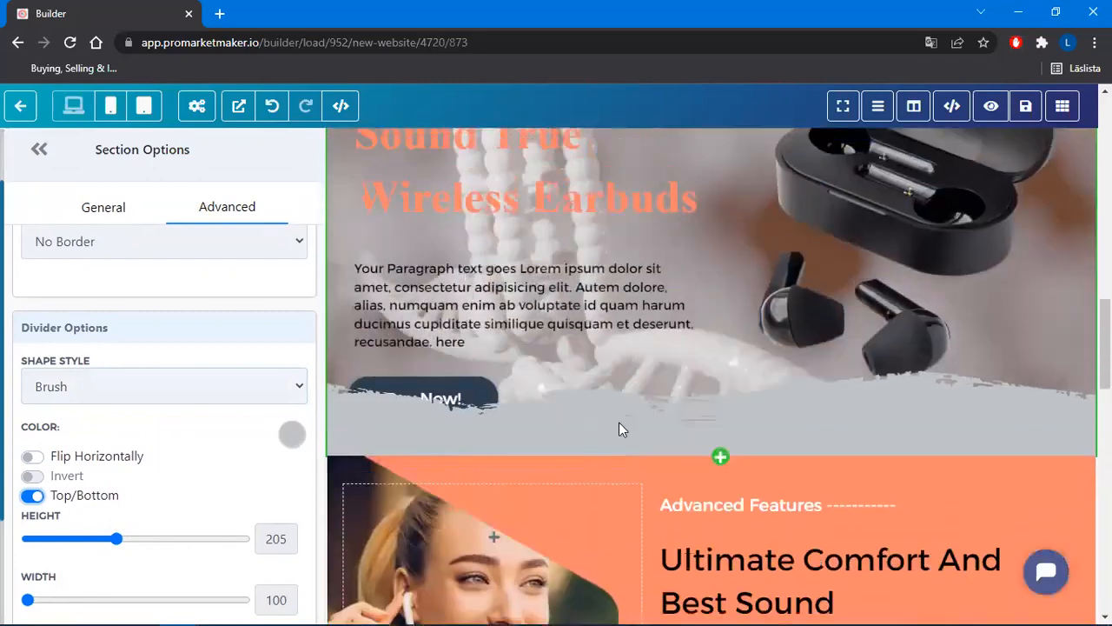
{"action": "scroll", "coordinate": [634, 435], "scroll_direction": "up", "scroll_amount": 7}
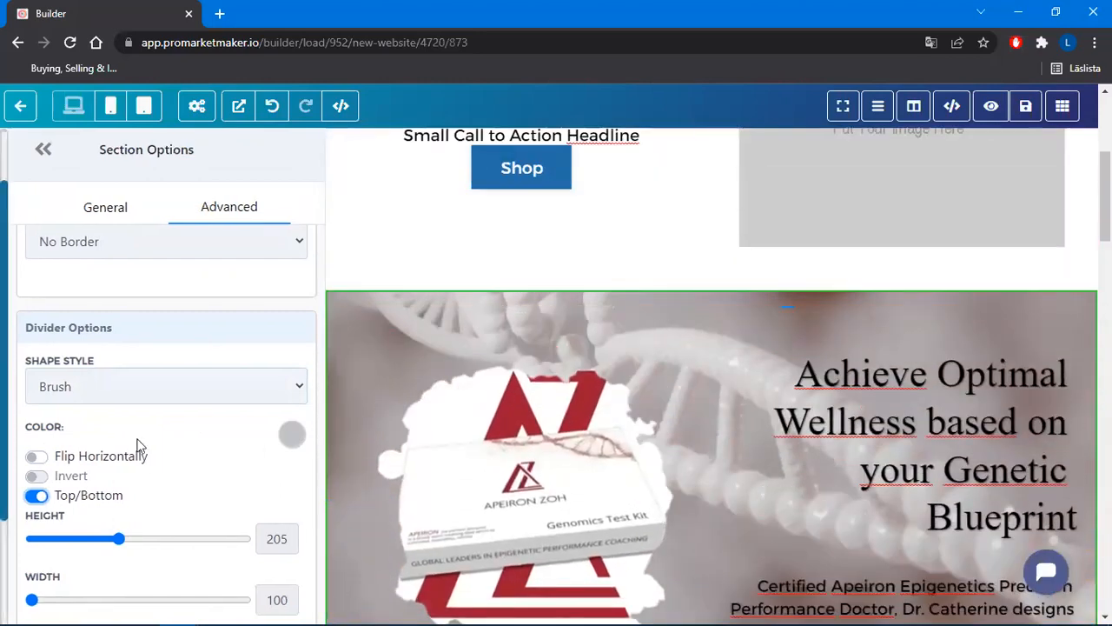
{"action": "left_click", "coordinate": [44, 499]}
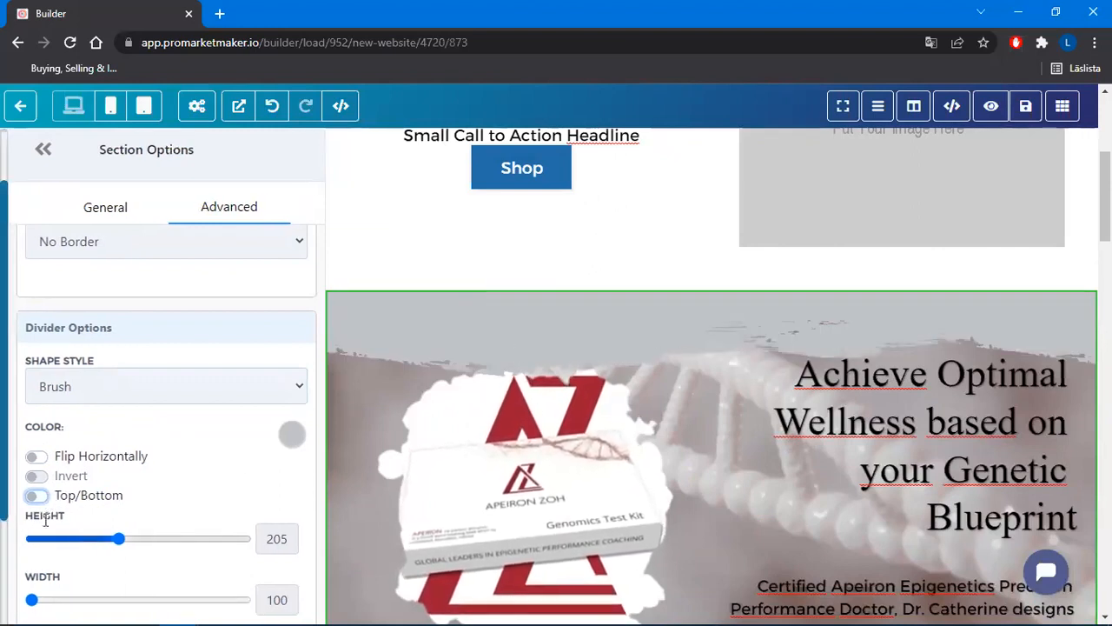
Set the brush divider's height to 155 and its color to white, and close the section options
{"action": "mouse_move", "coordinate": [120, 542]}
{"action": "left_mouse_down"}
{"action": "mouse_move", "coordinate": [64, 542]}
{"action": "mouse_move", "coordinate": [197, 543]}
{"action": "mouse_move", "coordinate": [100, 545]}
{"action": "left_mouse_up"}
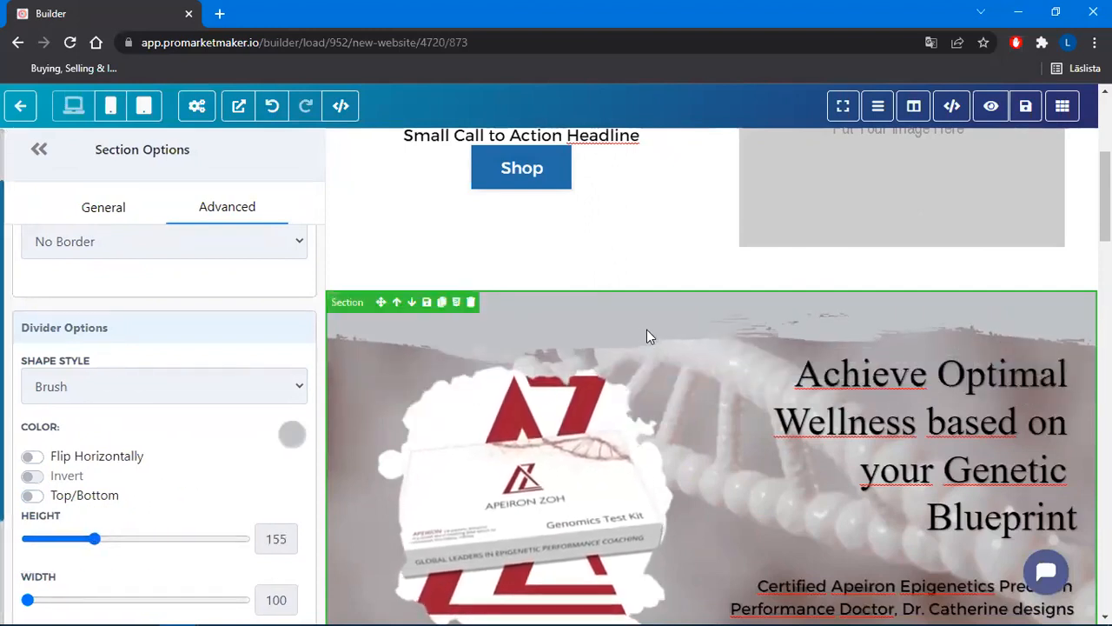
{"action": "scroll", "coordinate": [640, 323], "scroll_direction": "up", "scroll_amount": 1}
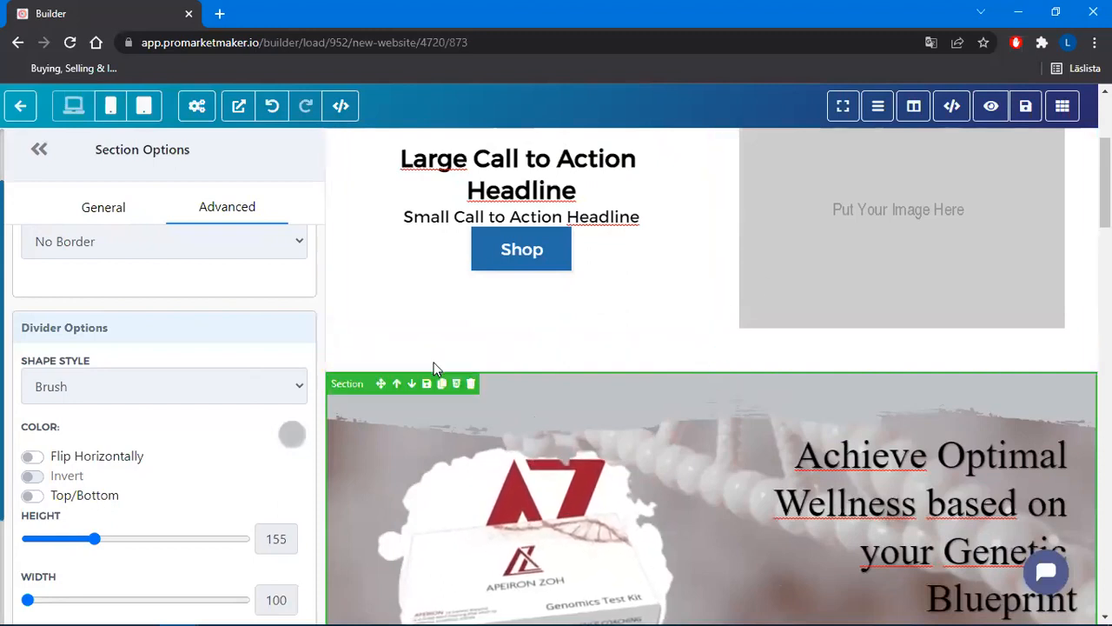
{"action": "left_click", "coordinate": [292, 437]}
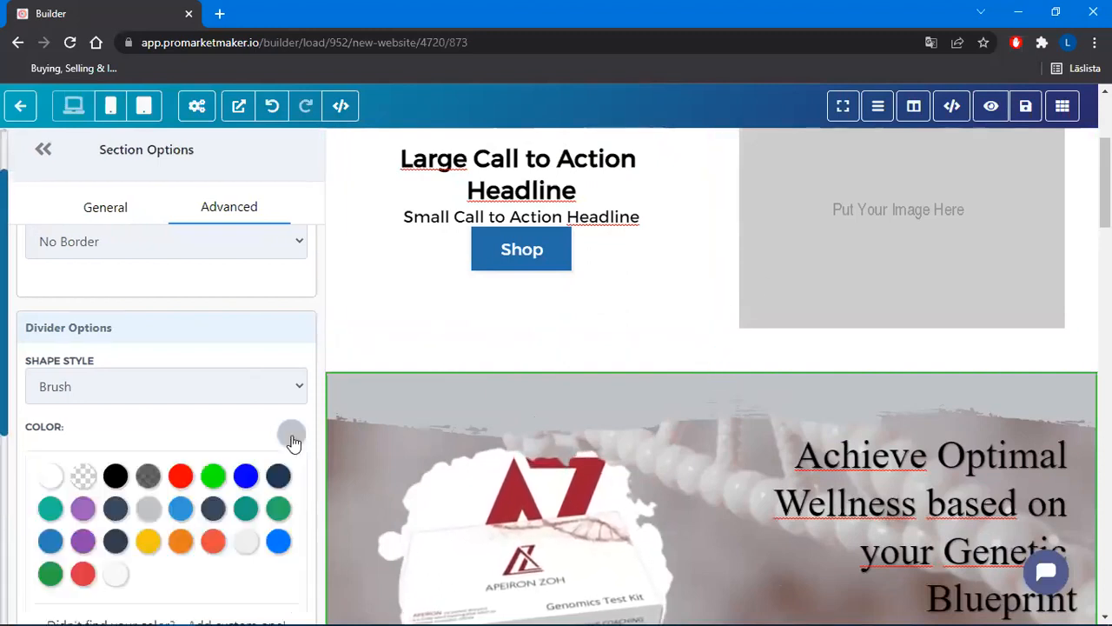
{"action": "left_click", "coordinate": [49, 479]}
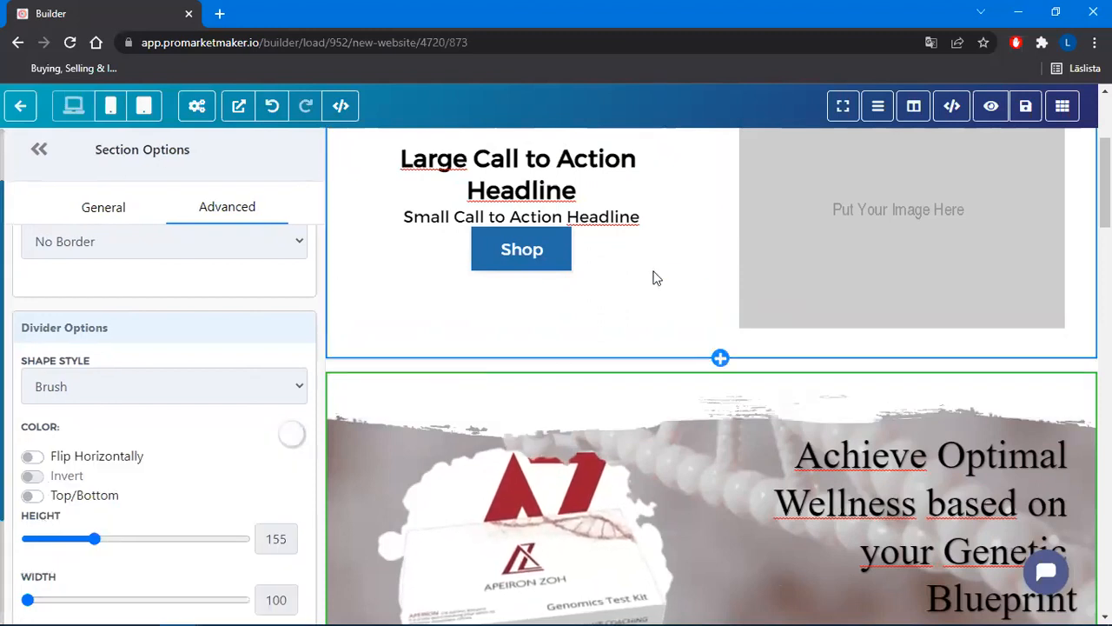
{"action": "left_click", "coordinate": [39, 154]}
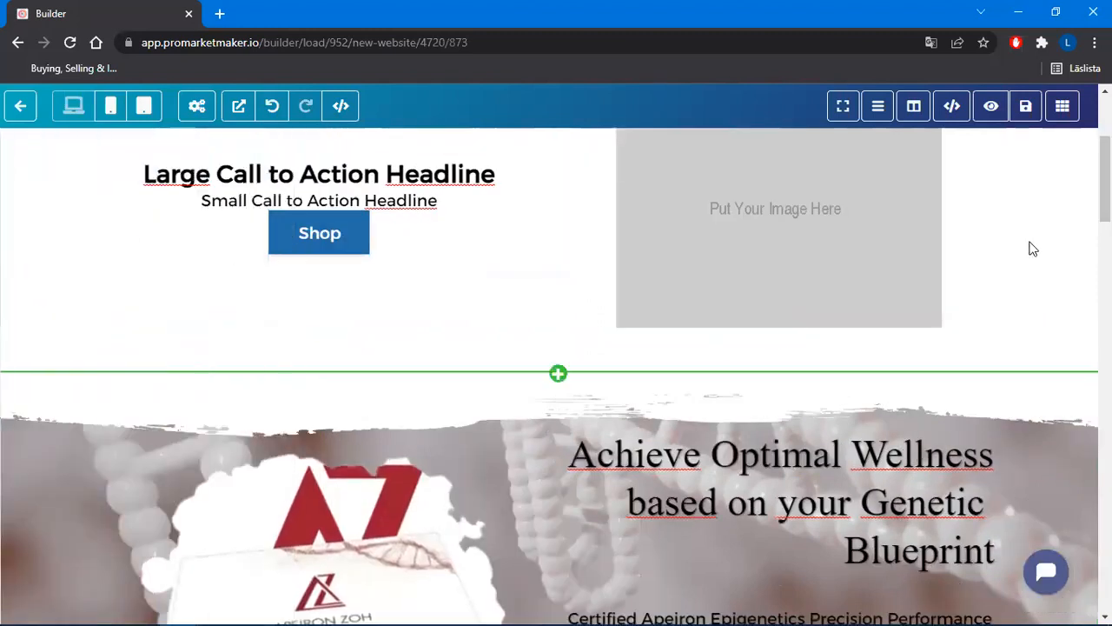
Remove the brush divider from the test kit section by setting its shape style to None
{"action": "left_click", "coordinate": [1031, 246]}
{"action": "left_click", "coordinate": [718, 509]}
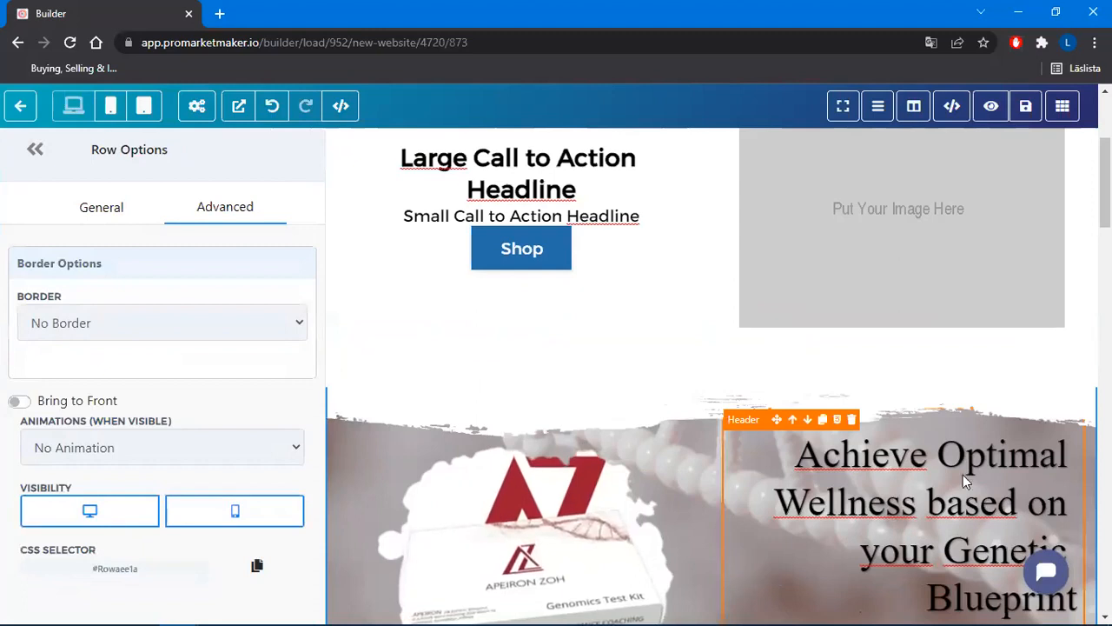
{"action": "scroll", "coordinate": [967, 420], "scroll_direction": "up", "scroll_amount": 3}
{"action": "scroll", "coordinate": [989, 368], "scroll_direction": "down", "scroll_amount": 5}
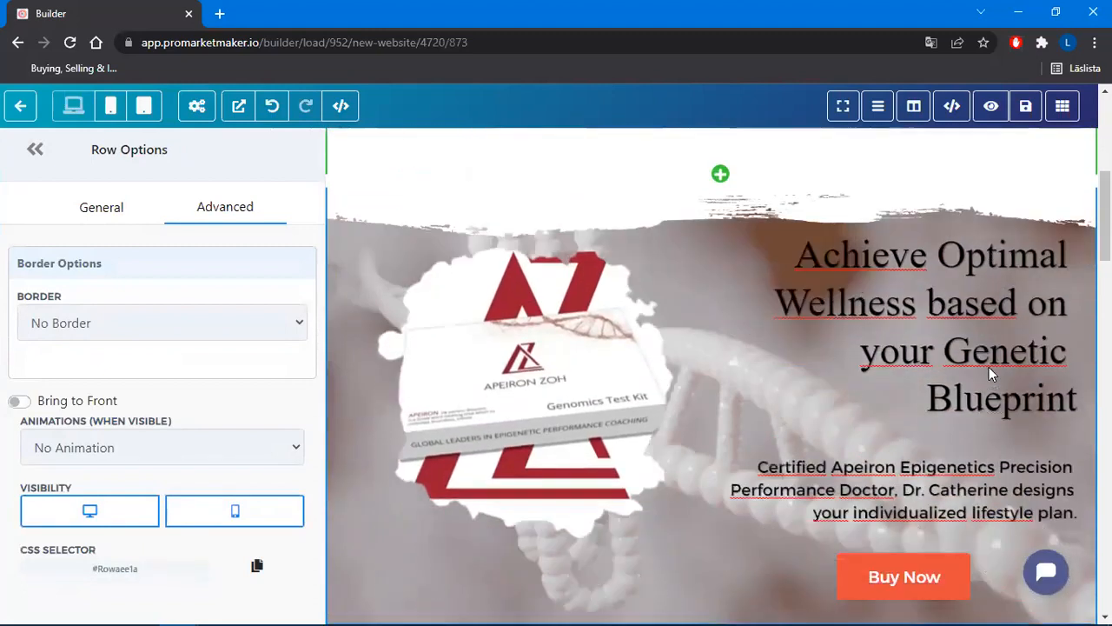
{"action": "scroll", "coordinate": [990, 369], "scroll_direction": "up", "scroll_amount": 3}
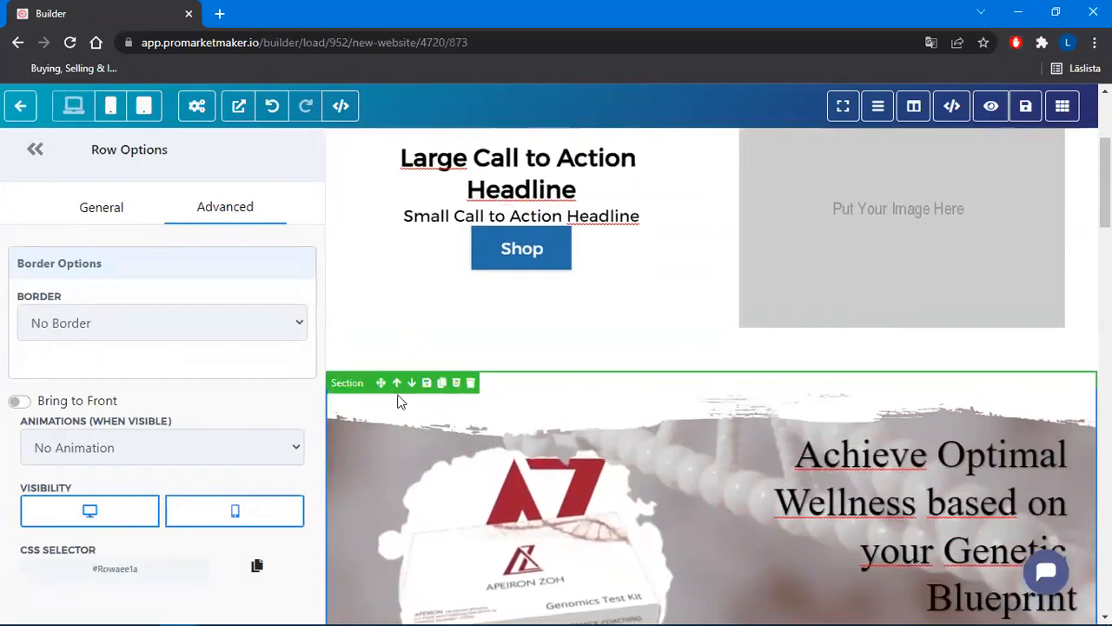
{"action": "left_click", "coordinate": [361, 384]}
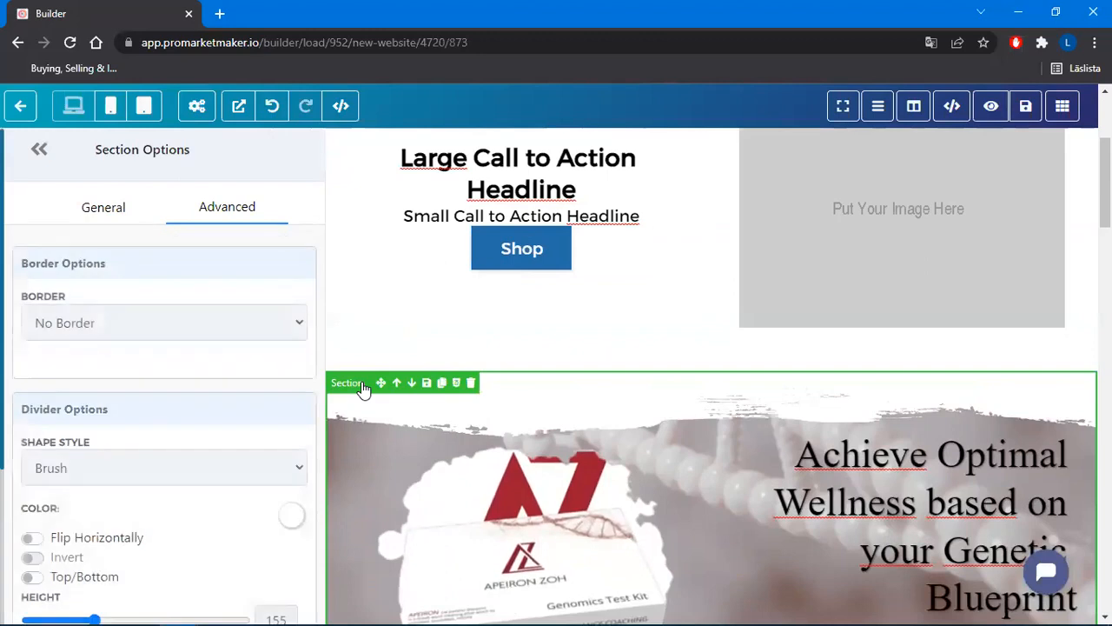
{"action": "left_click", "coordinate": [131, 467]}
{"action": "left_click", "coordinate": [96, 197]}
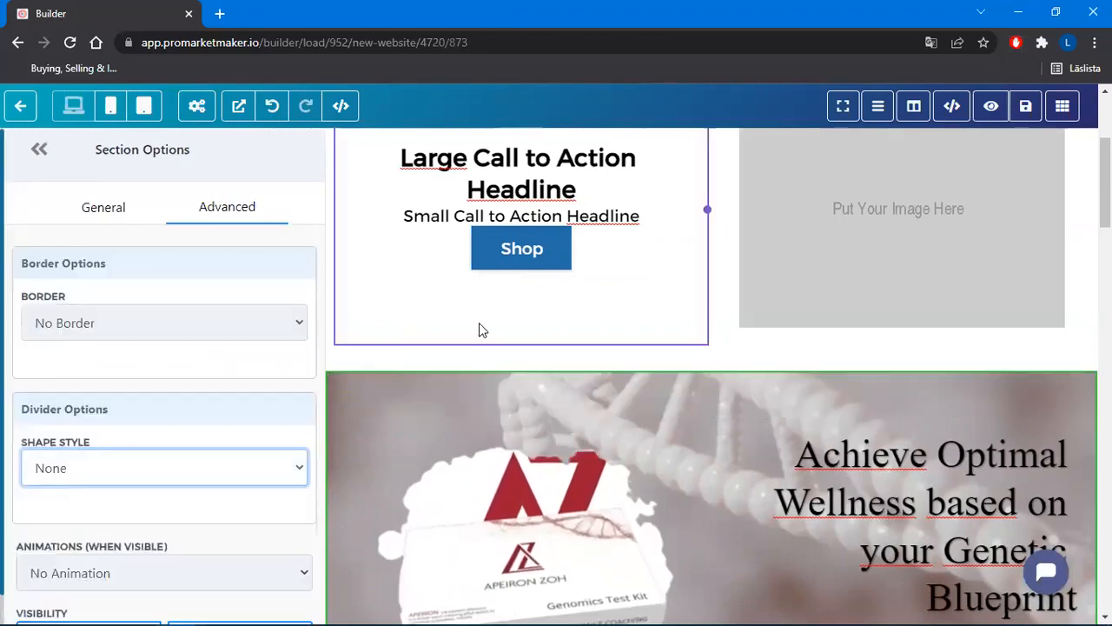
Search the stock photos for "healthy" and set the beach handstand picture as the Large Call to Action section's background image
{"action": "scroll", "coordinate": [479, 325], "scroll_direction": "up", "scroll_amount": 3}
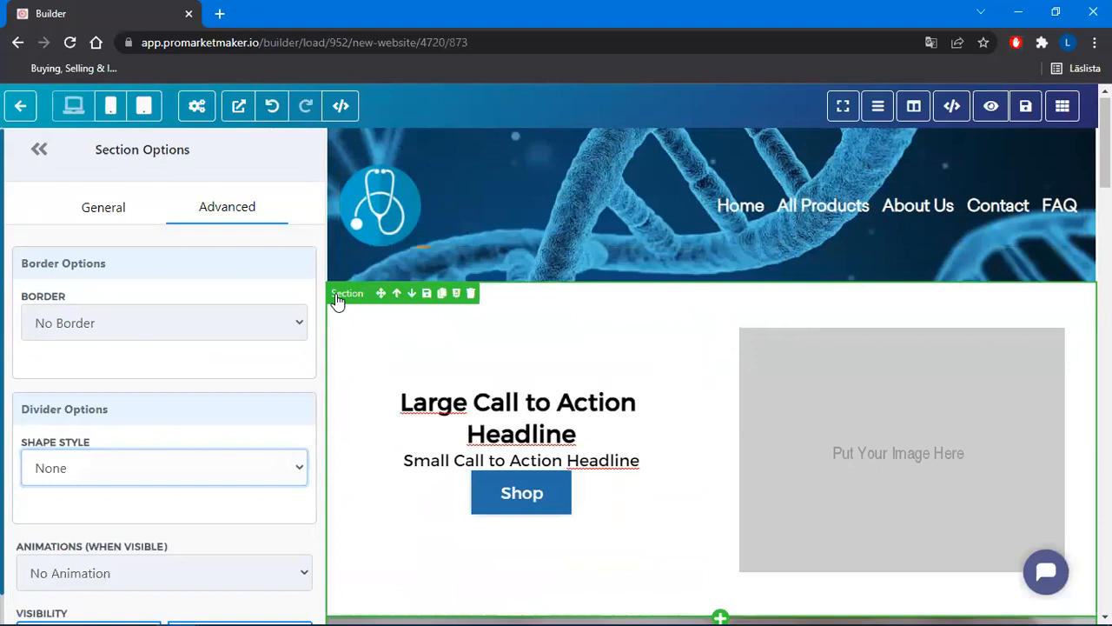
{"action": "left_click", "coordinate": [338, 299]}
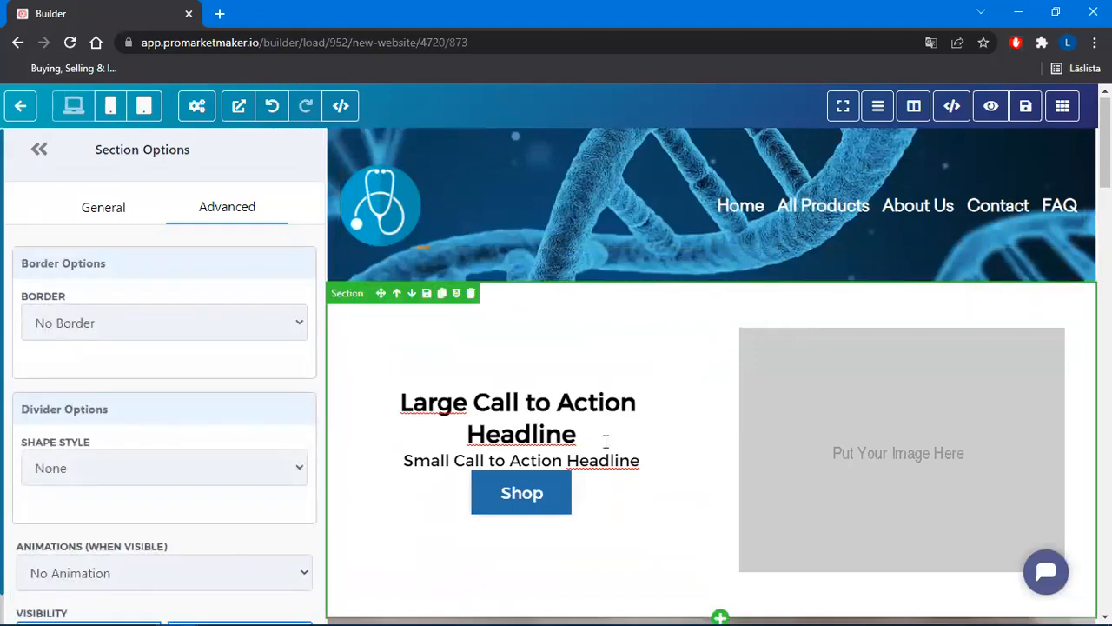
{"action": "left_click", "coordinate": [102, 202]}
{"action": "scroll", "coordinate": [174, 335], "scroll_direction": "down", "scroll_amount": 2}
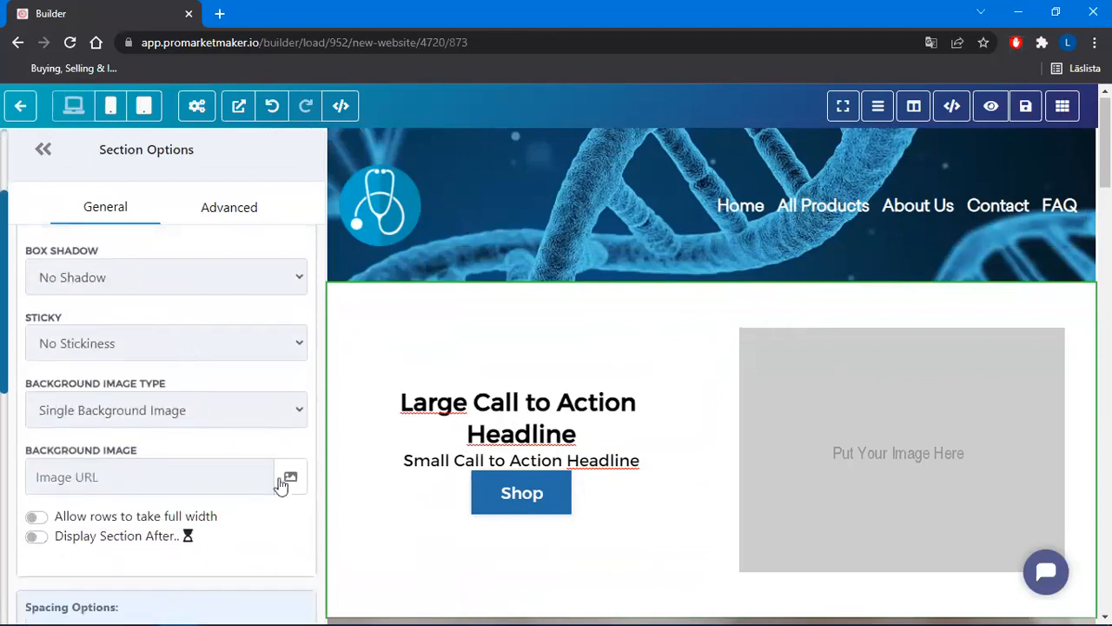
{"action": "left_click", "coordinate": [290, 480]}
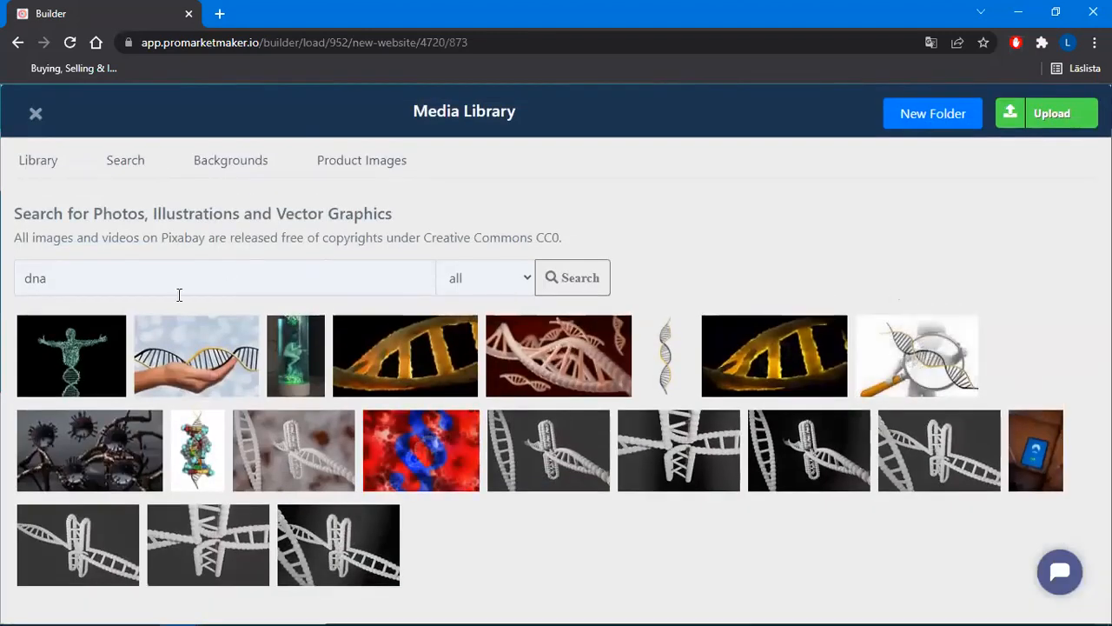
{"action": "double_click", "coordinate": [68, 281]}
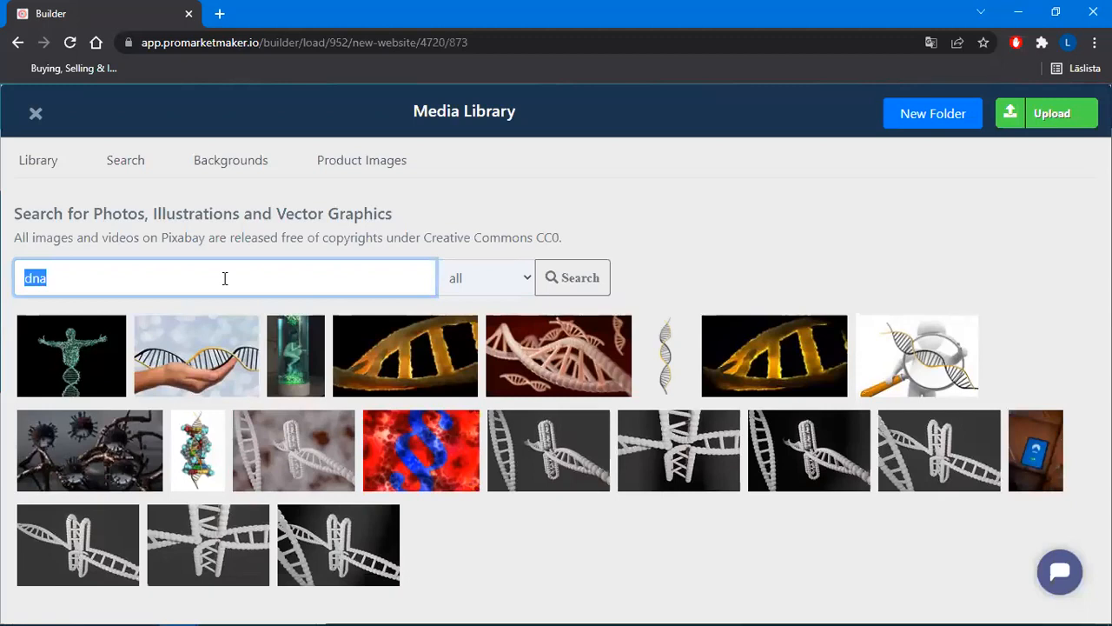
{"action": "type", "text": "healthy"}
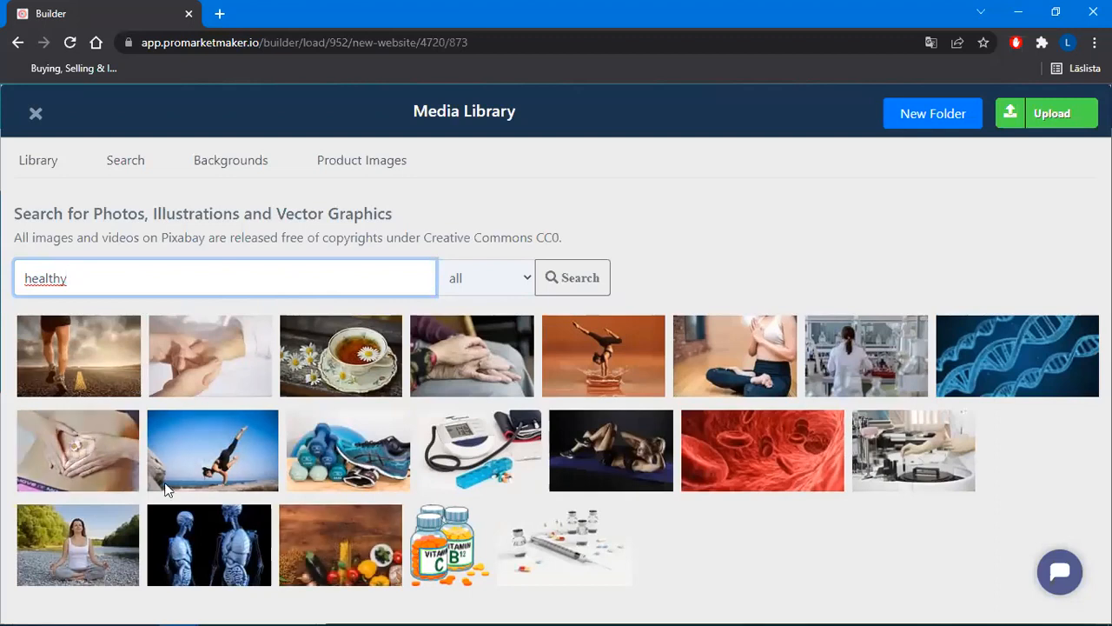
{"action": "left_click", "coordinate": [190, 460]}
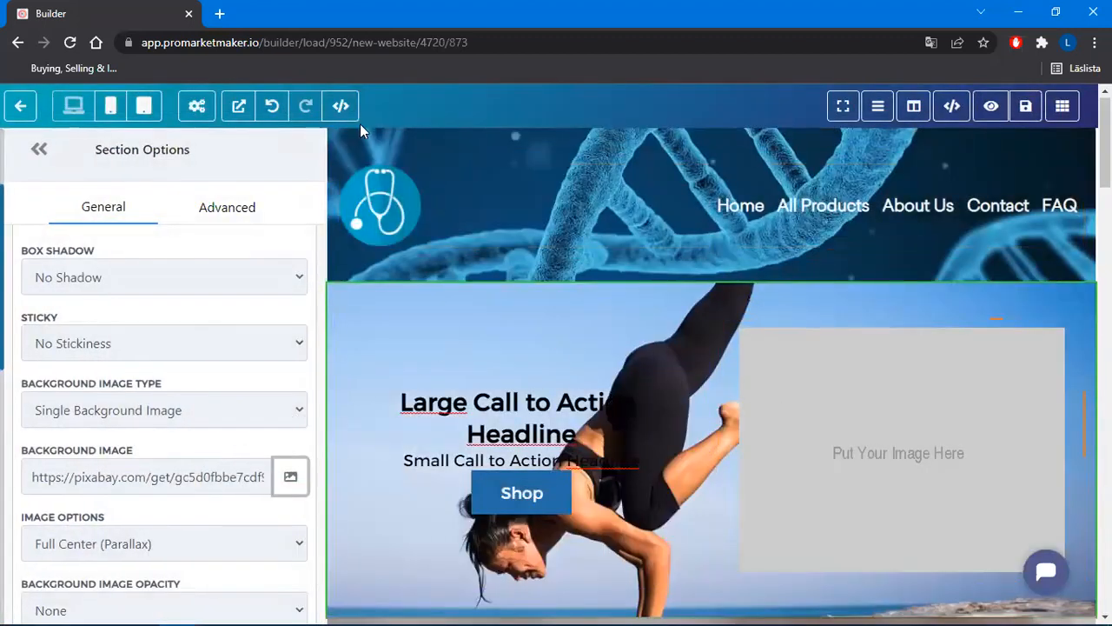
Set the same handstand picture as the background image of the header section with the logo and navigation links
{"action": "left_click", "coordinate": [347, 145]}
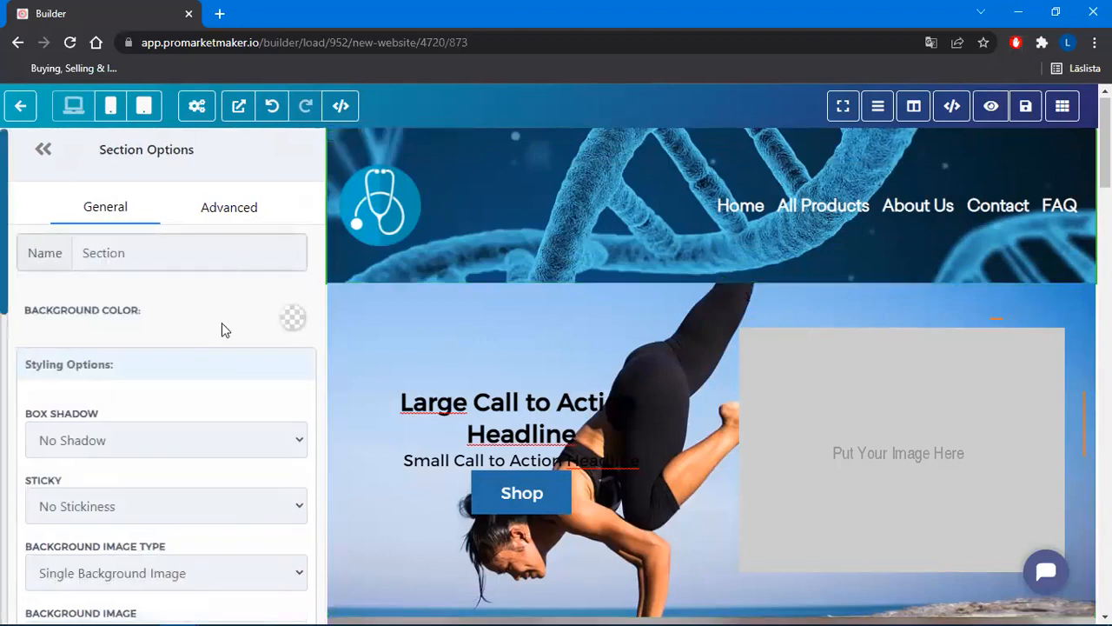
{"action": "scroll", "coordinate": [224, 348], "scroll_direction": "down", "scroll_amount": 2}
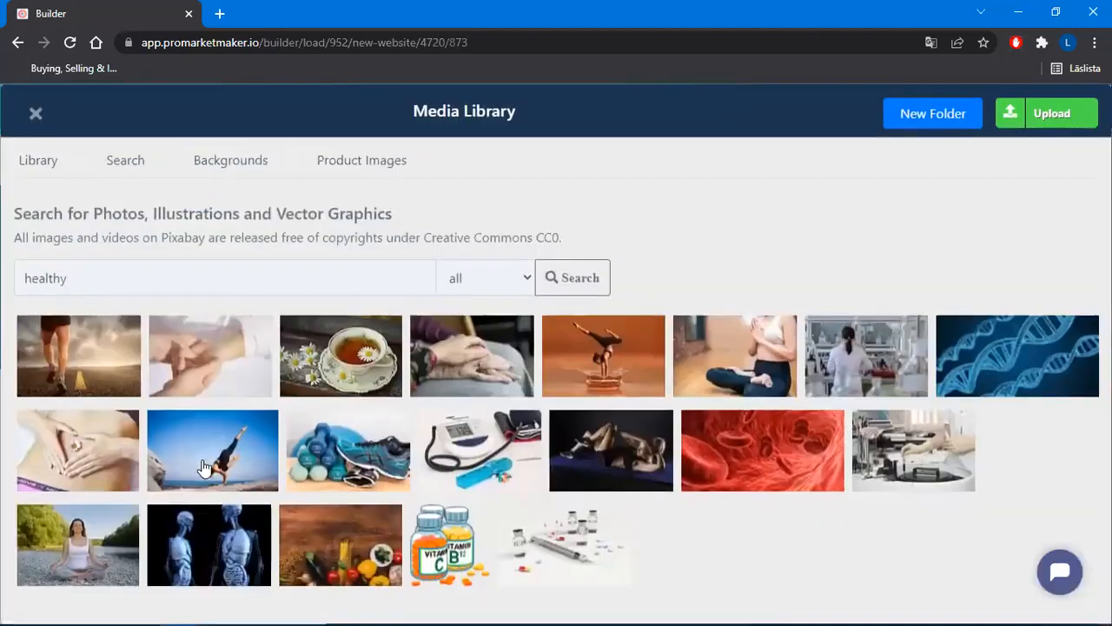
{"action": "left_click", "coordinate": [211, 449]}
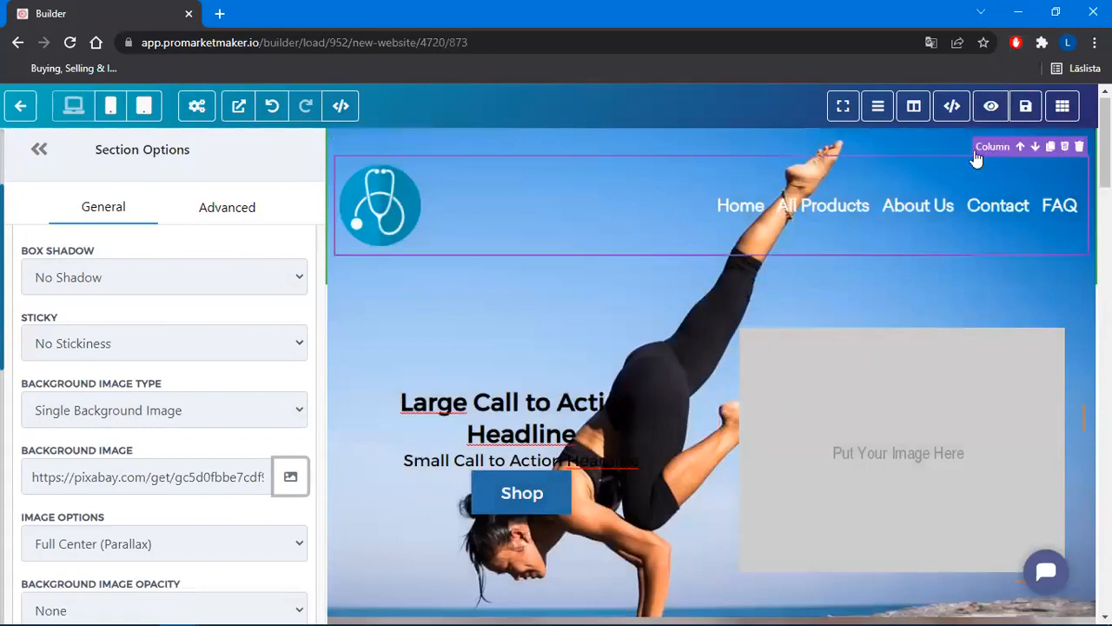
{"action": "scroll", "coordinate": [902, 300], "scroll_direction": "down", "scroll_amount": 3}
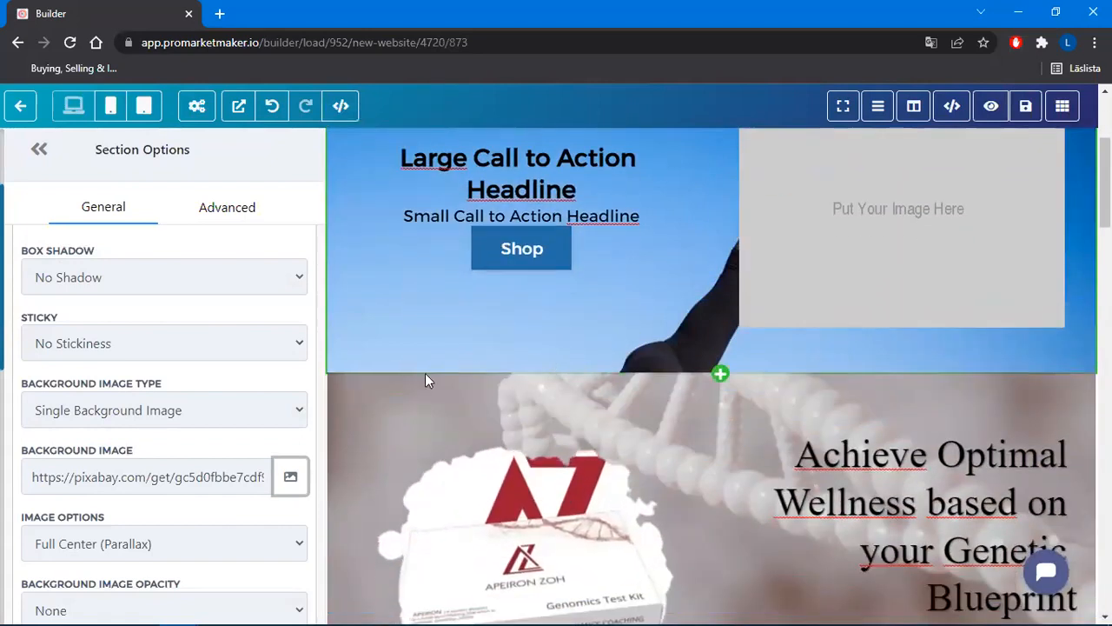
Add a full-width section between the Large Call to Action section and the test kit section
{"action": "mouse_move", "coordinate": [439, 404]}
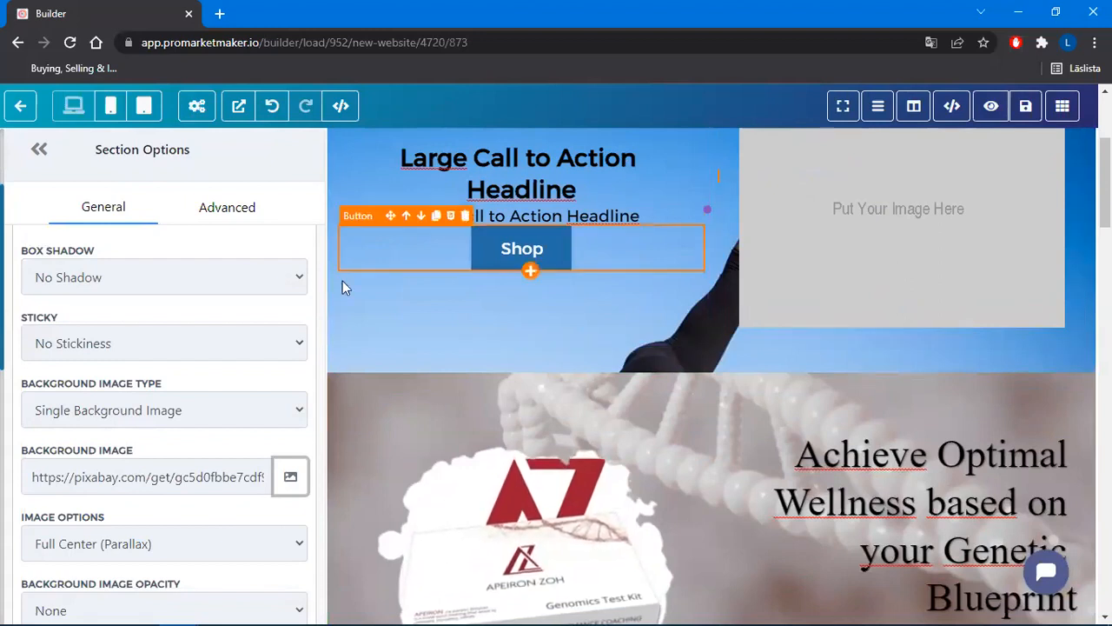
{"action": "mouse_move", "coordinate": [594, 387]}
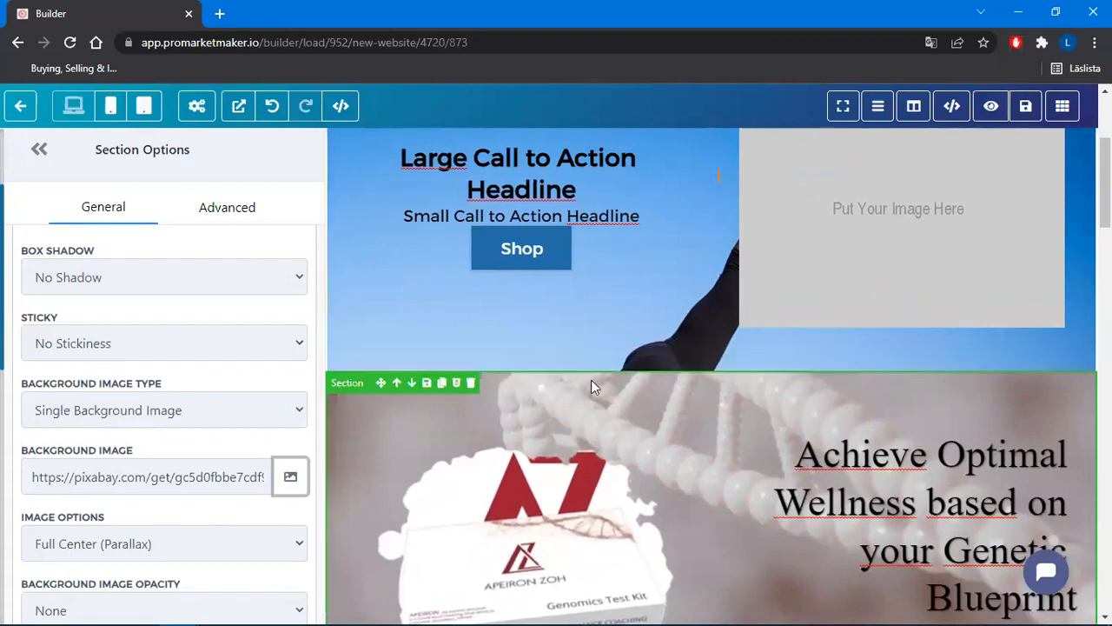
{"action": "left_click", "coordinate": [721, 375]}
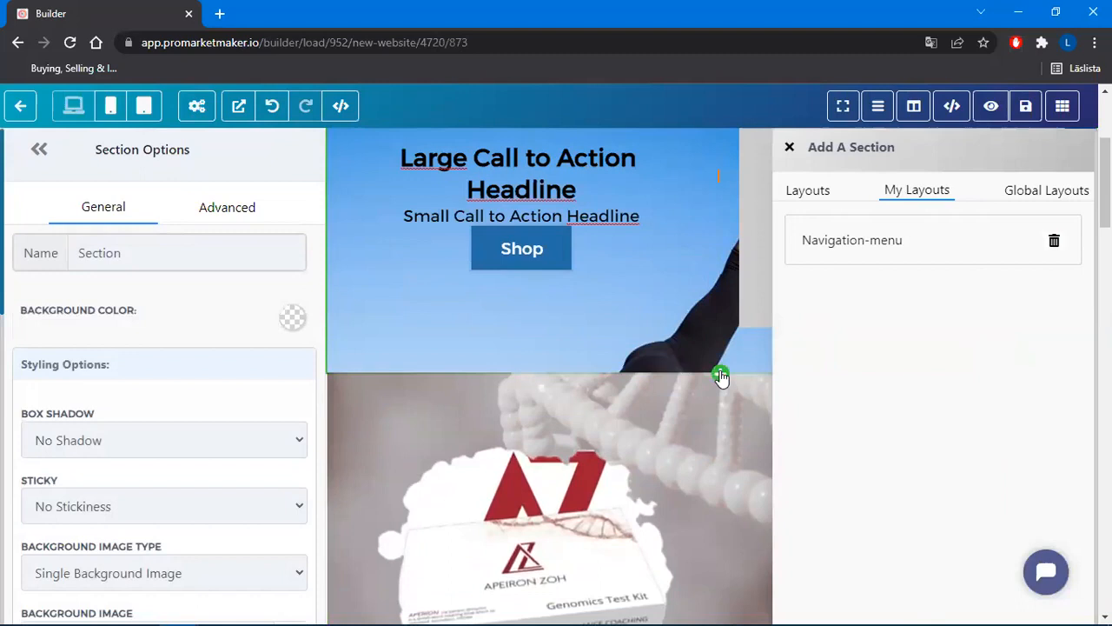
{"action": "left_click", "coordinate": [819, 195]}
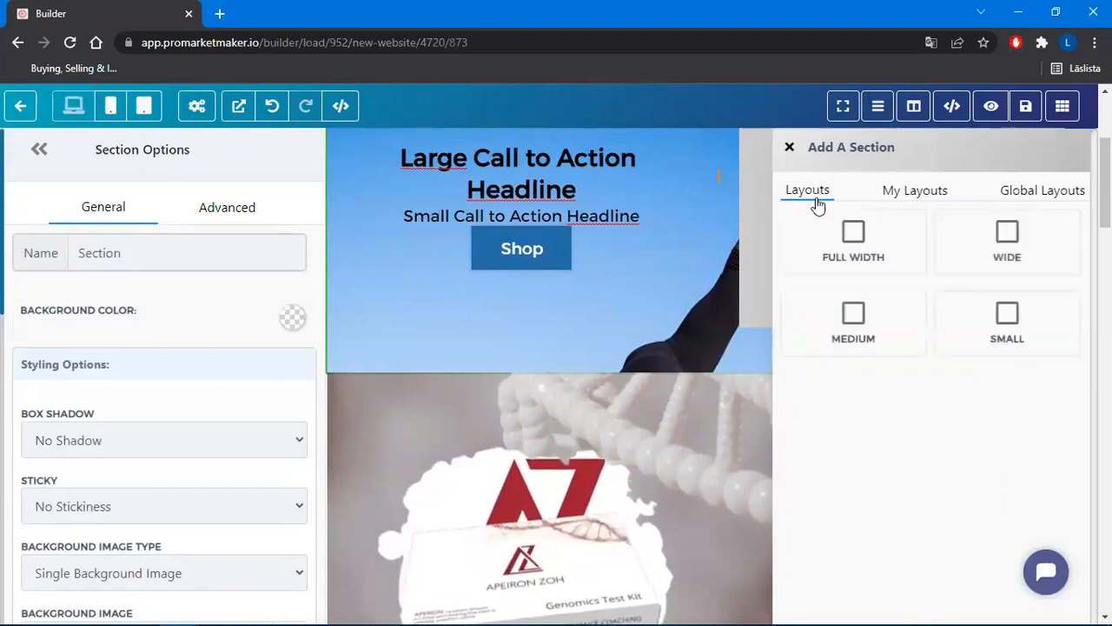
{"action": "left_click", "coordinate": [866, 251]}
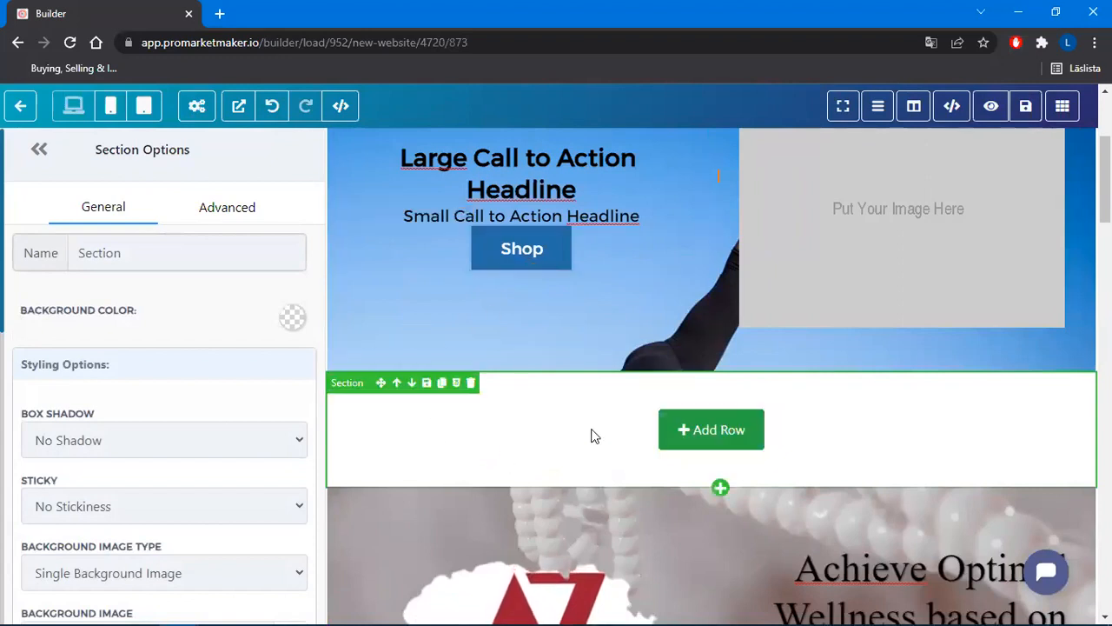
Set the beach handstand picture as the background image of the empty section below the call to action
{"action": "scroll", "coordinate": [594, 420], "scroll_direction": "down", "scroll_amount": 1}
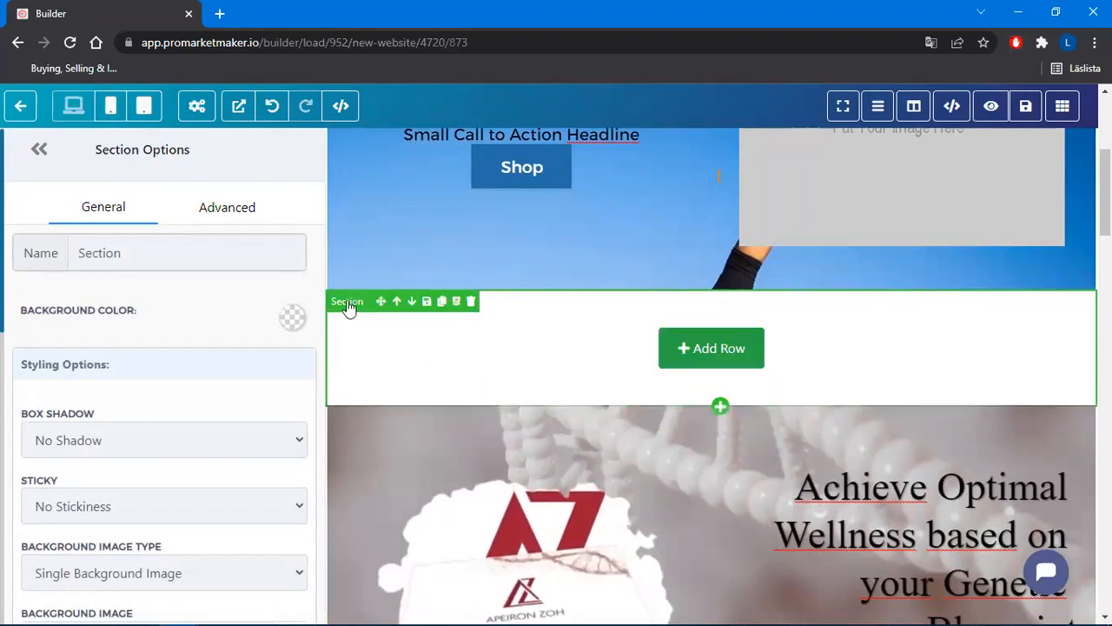
{"action": "scroll", "coordinate": [195, 328], "scroll_direction": "down", "scroll_amount": 2}
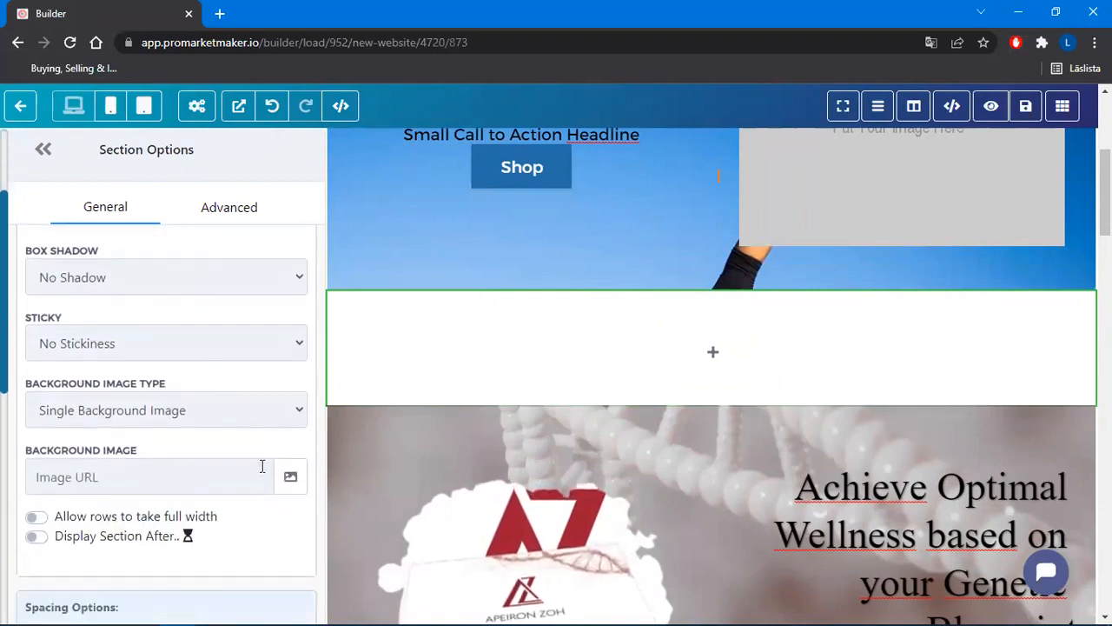
{"action": "left_click", "coordinate": [287, 474]}
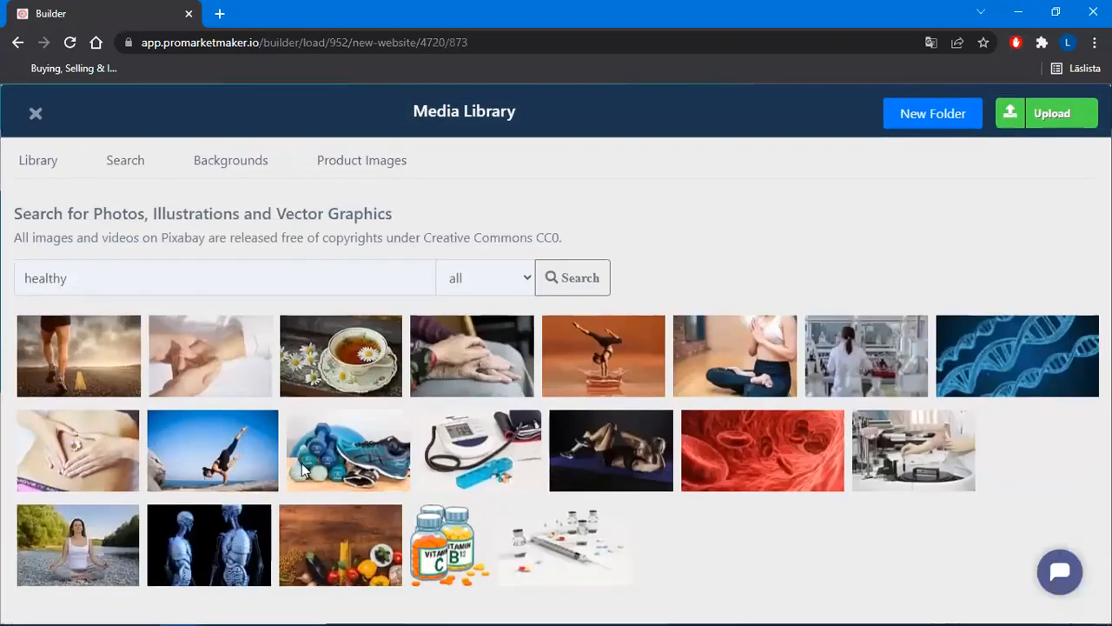
{"action": "left_click", "coordinate": [193, 465]}
{"action": "scroll", "coordinate": [571, 391], "scroll_direction": "up", "scroll_amount": 1}
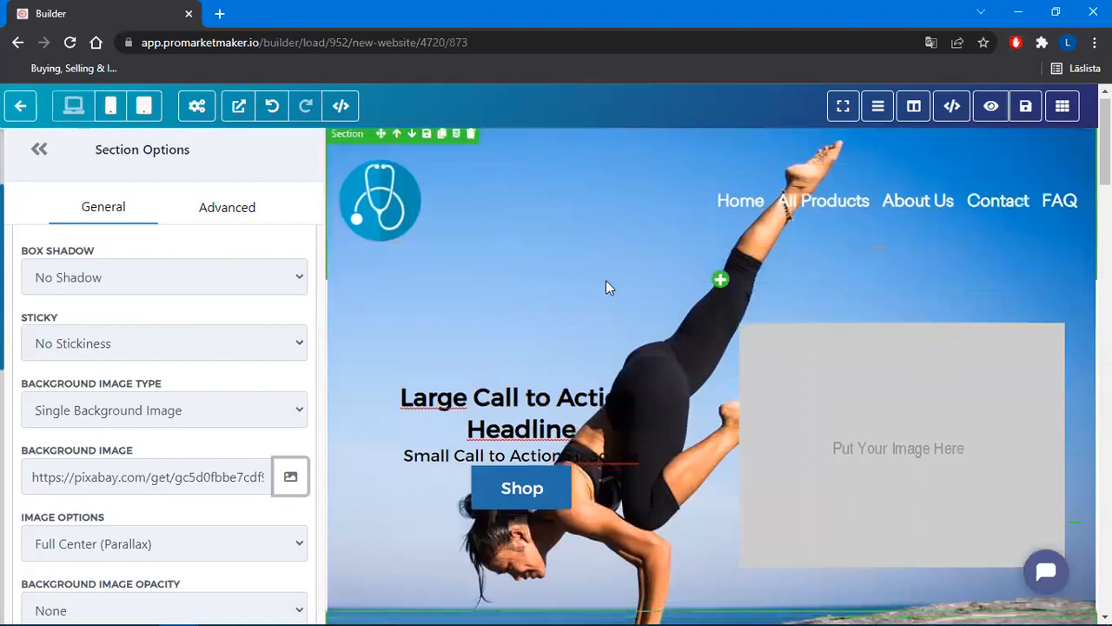
{"action": "scroll", "coordinate": [606, 280], "scroll_direction": "down", "scroll_amount": 3}
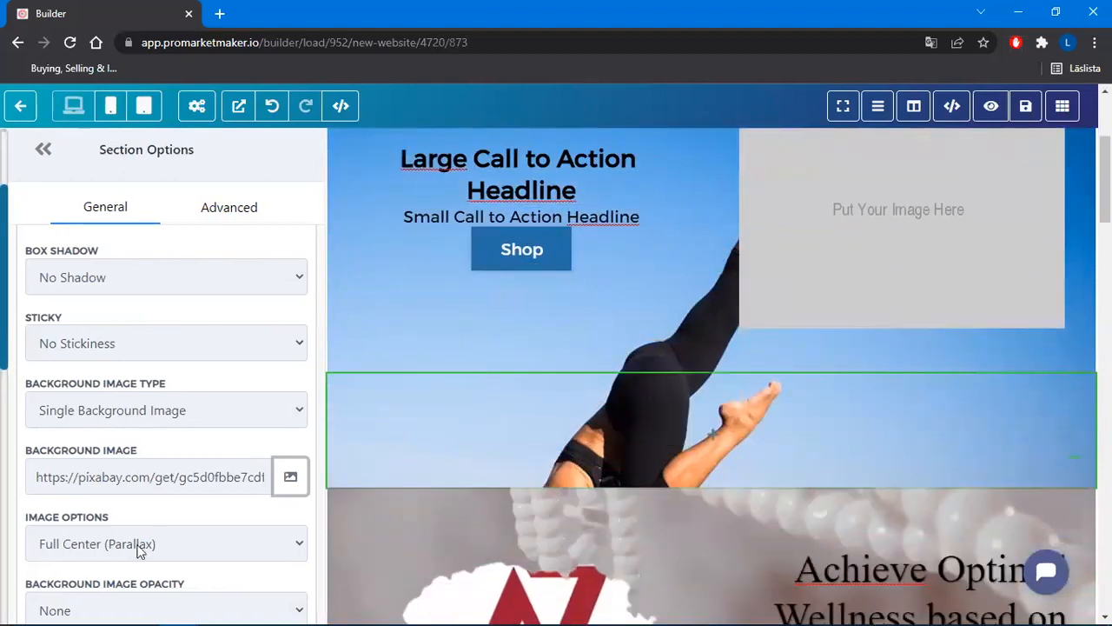
{"action": "scroll", "coordinate": [675, 484], "scroll_direction": "up", "scroll_amount": 3}
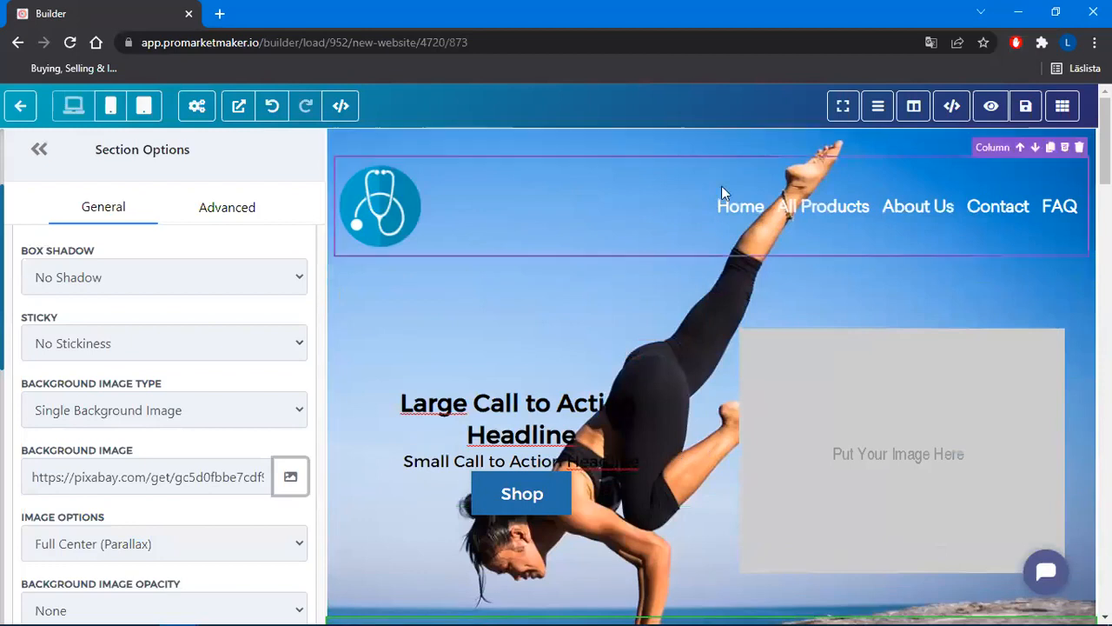
{"action": "scroll", "coordinate": [736, 315], "scroll_direction": "down", "scroll_amount": 4}
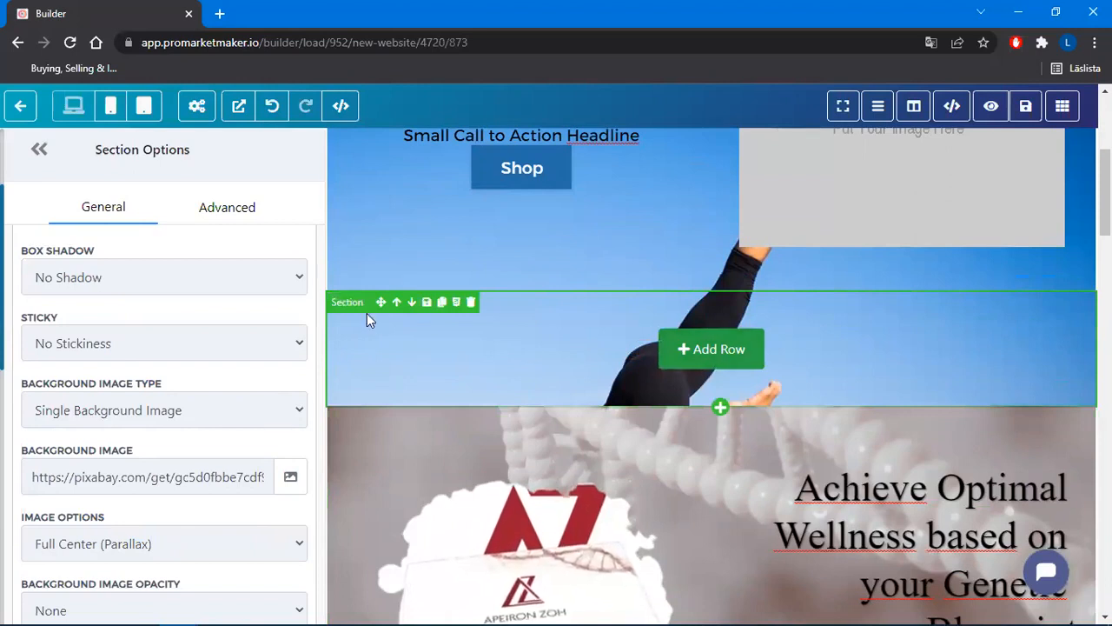
Clear the background image URL of the empty section
{"action": "left_click", "coordinate": [292, 471]}
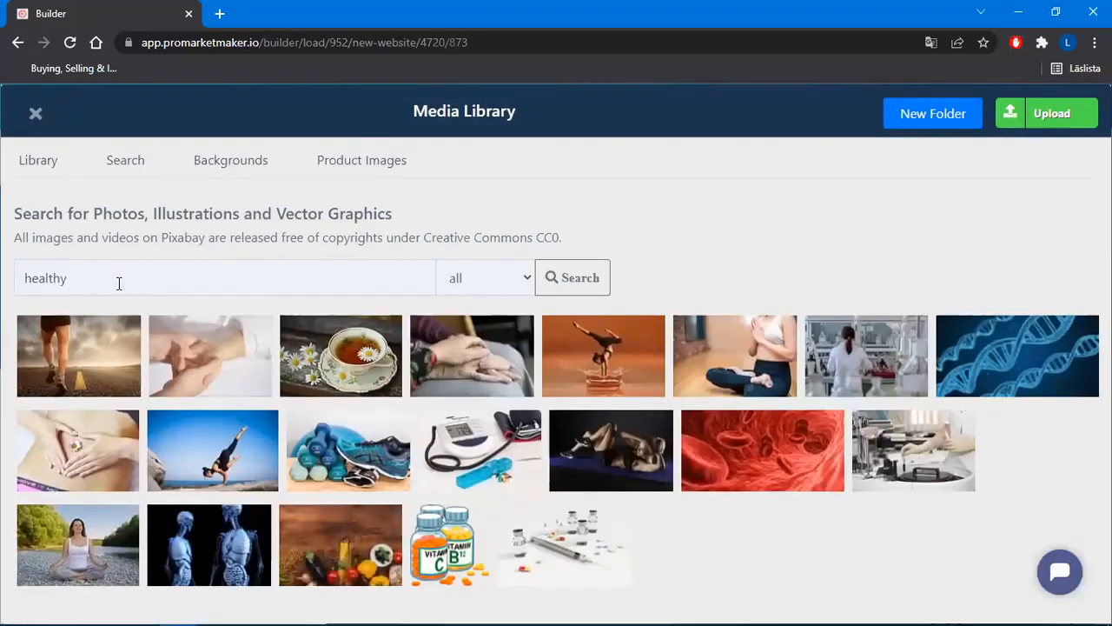
{"action": "left_click", "coordinate": [32, 113]}
{"action": "scroll", "coordinate": [194, 314], "scroll_direction": "up", "scroll_amount": 2}
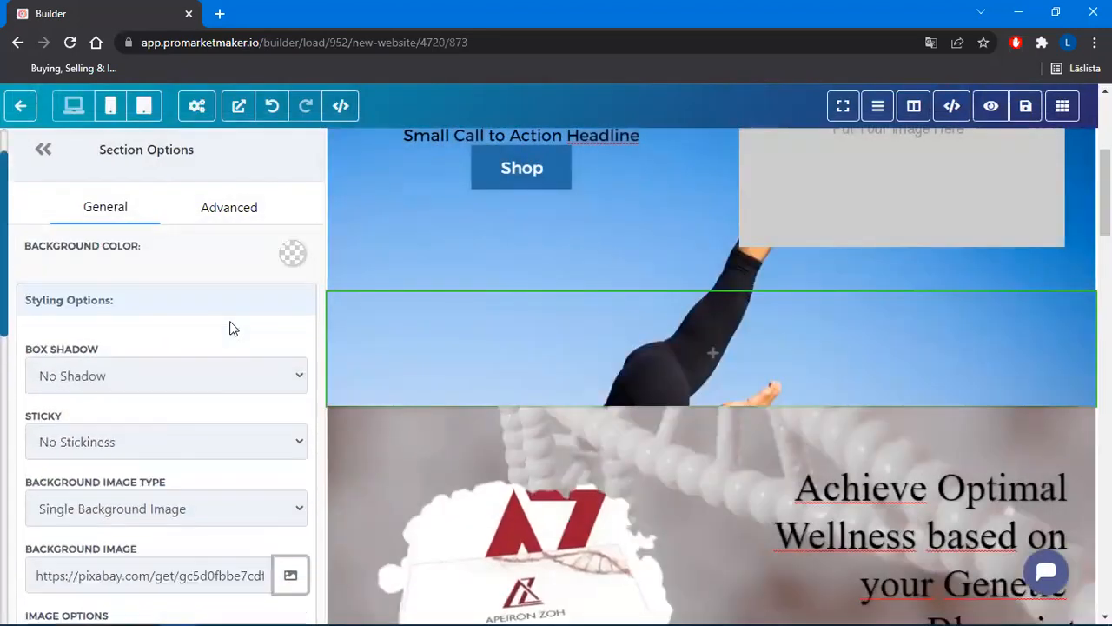
{"action": "scroll", "coordinate": [259, 352], "scroll_direction": "down", "scroll_amount": 3}
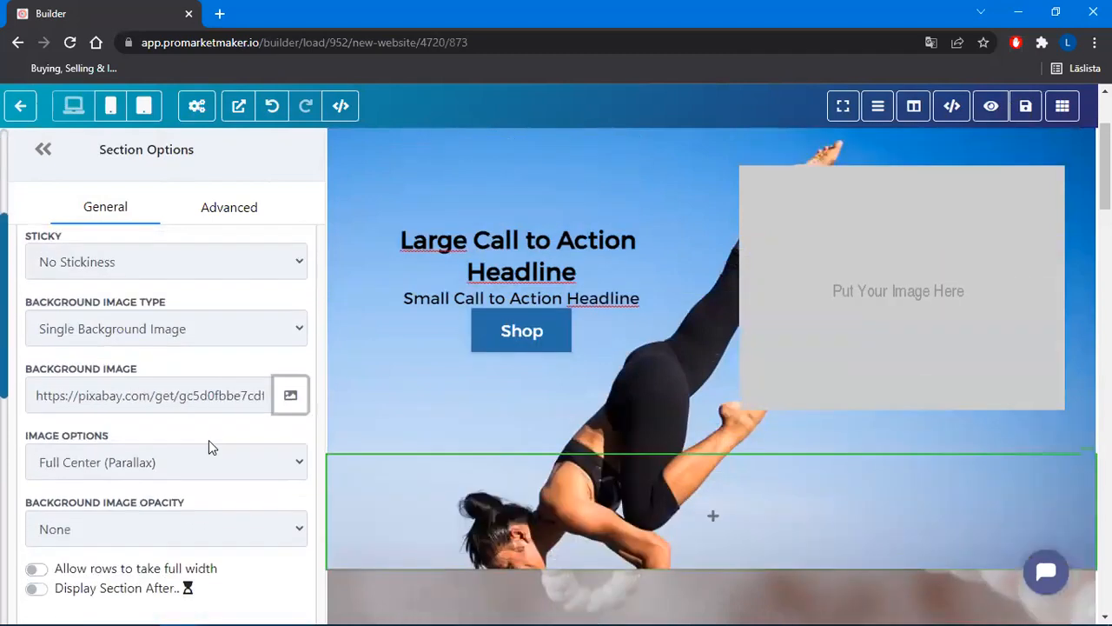
{"action": "triple_click", "coordinate": [176, 401]}
{"action": "key", "text": "BackSpace"}
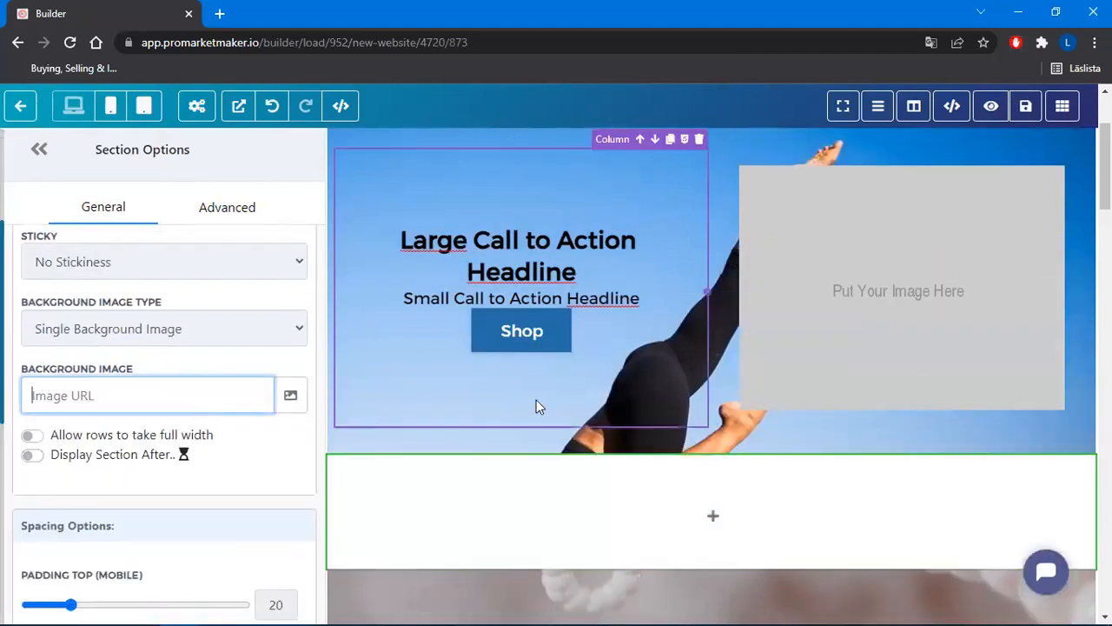
Add a Brush divider to the empty section and enable Top/Bottom to move it to the section's lower edge
{"action": "scroll", "coordinate": [589, 348], "scroll_direction": "down", "scroll_amount": 2}
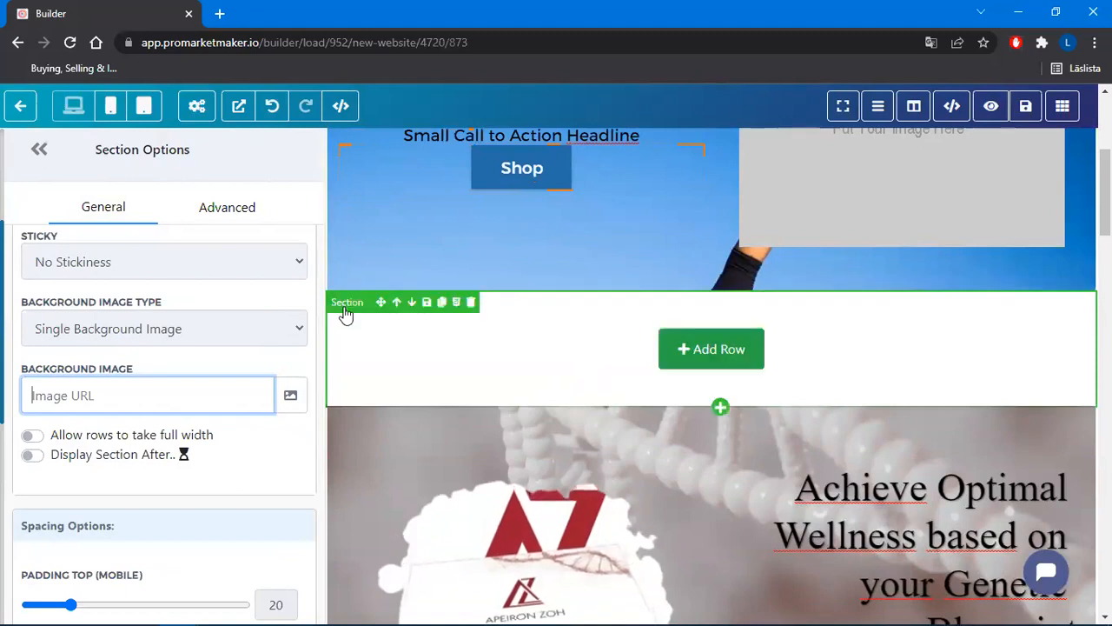
{"action": "left_click", "coordinate": [352, 307]}
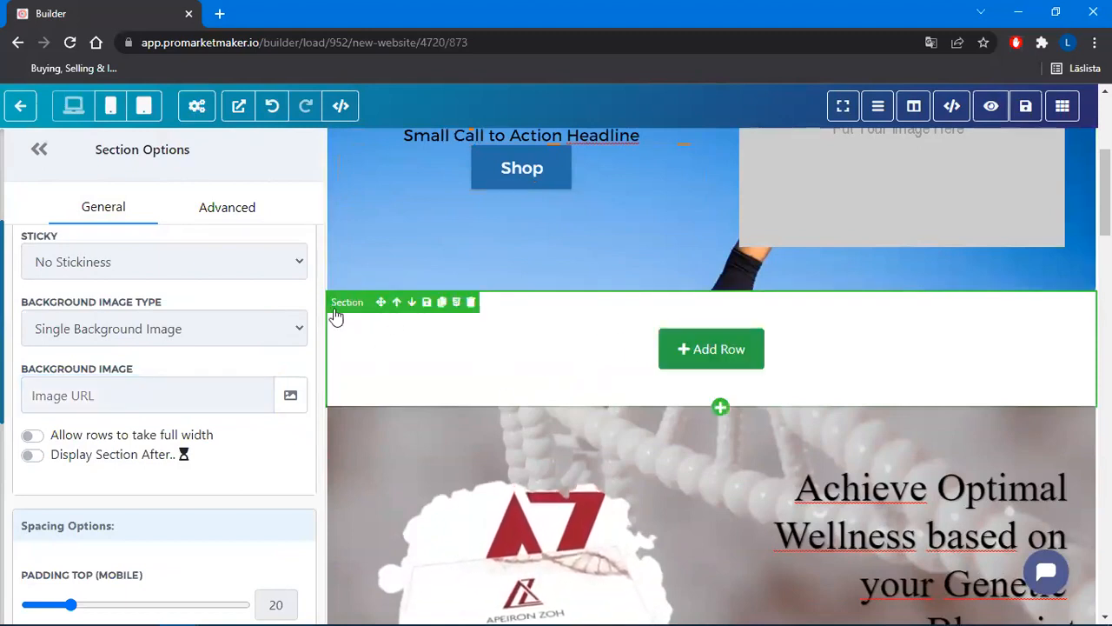
{"action": "scroll", "coordinate": [237, 369], "scroll_direction": "up", "scroll_amount": 3}
{"action": "left_click", "coordinate": [244, 216]}
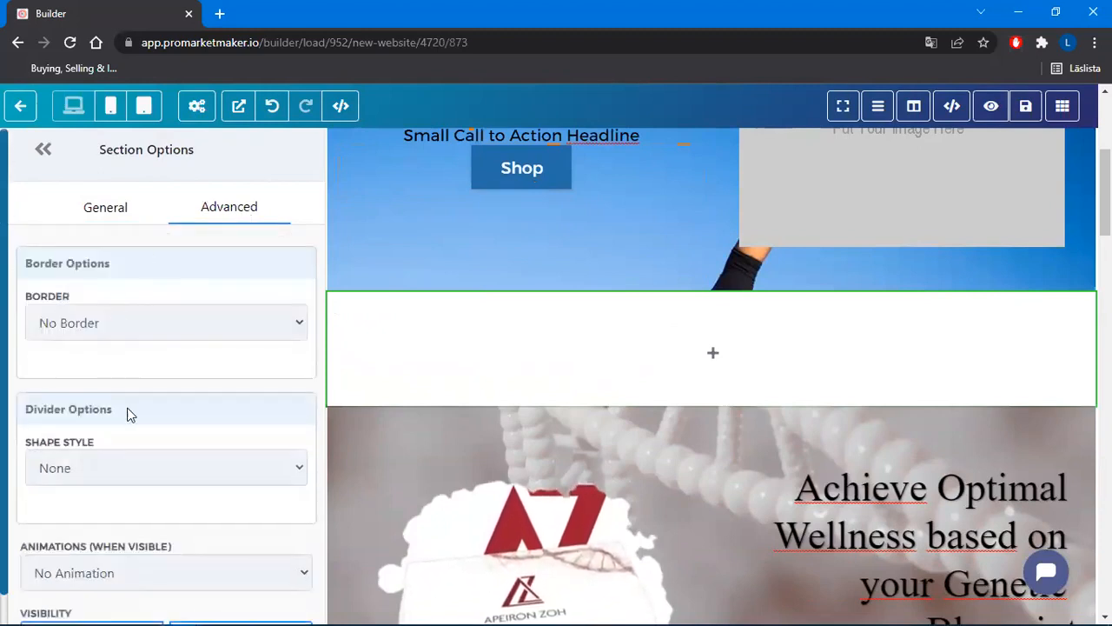
{"action": "left_click", "coordinate": [98, 470]}
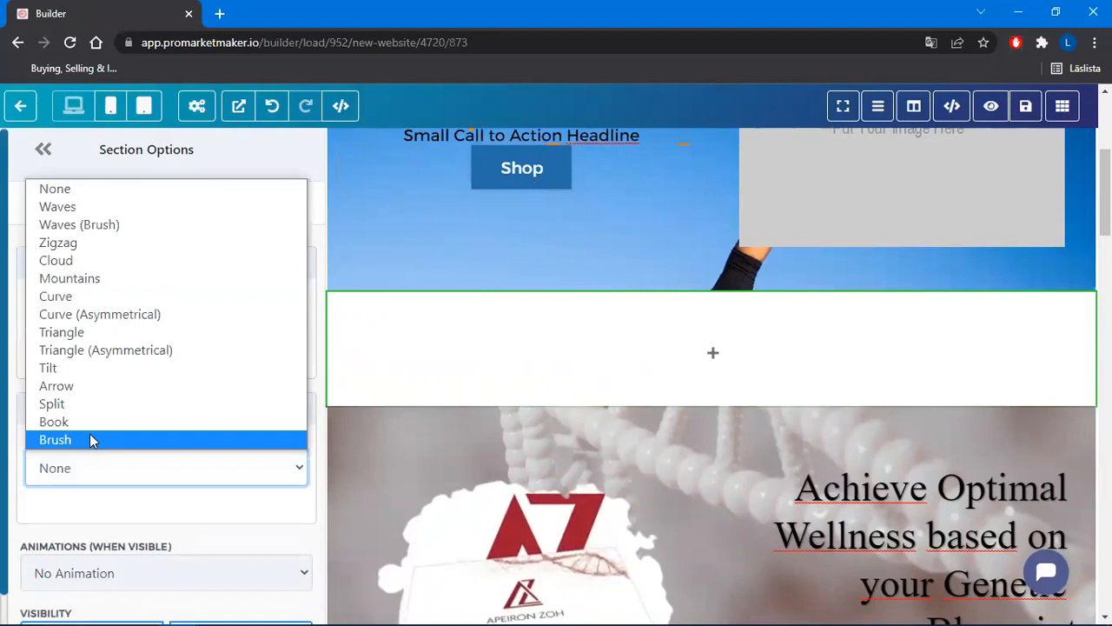
{"action": "left_click", "coordinate": [89, 438]}
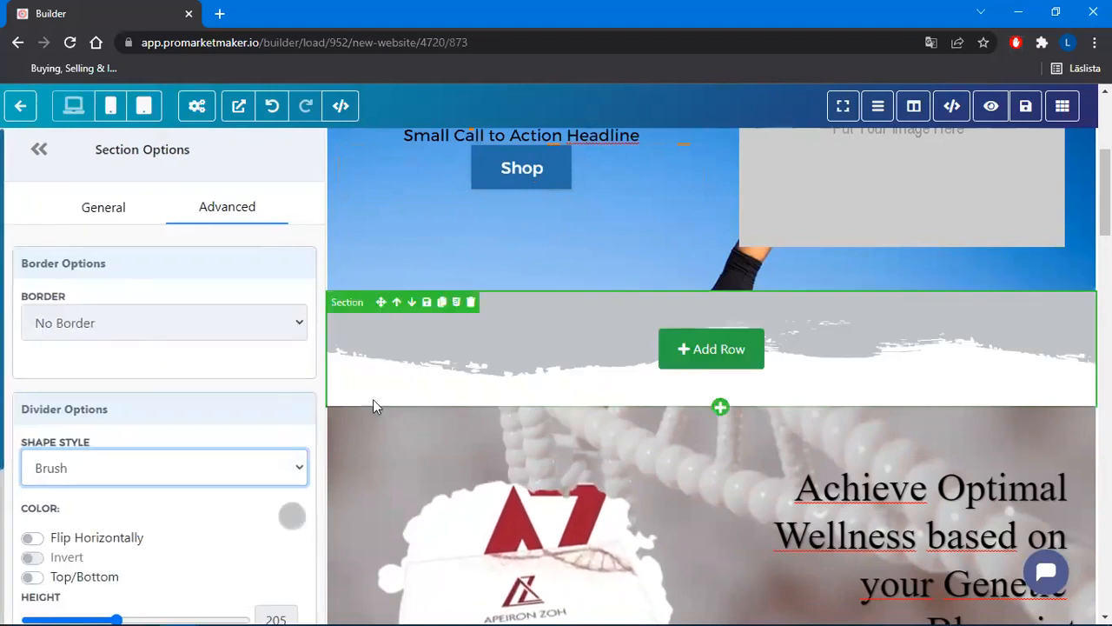
{"action": "scroll", "coordinate": [199, 465], "scroll_direction": "down", "scroll_amount": 1}
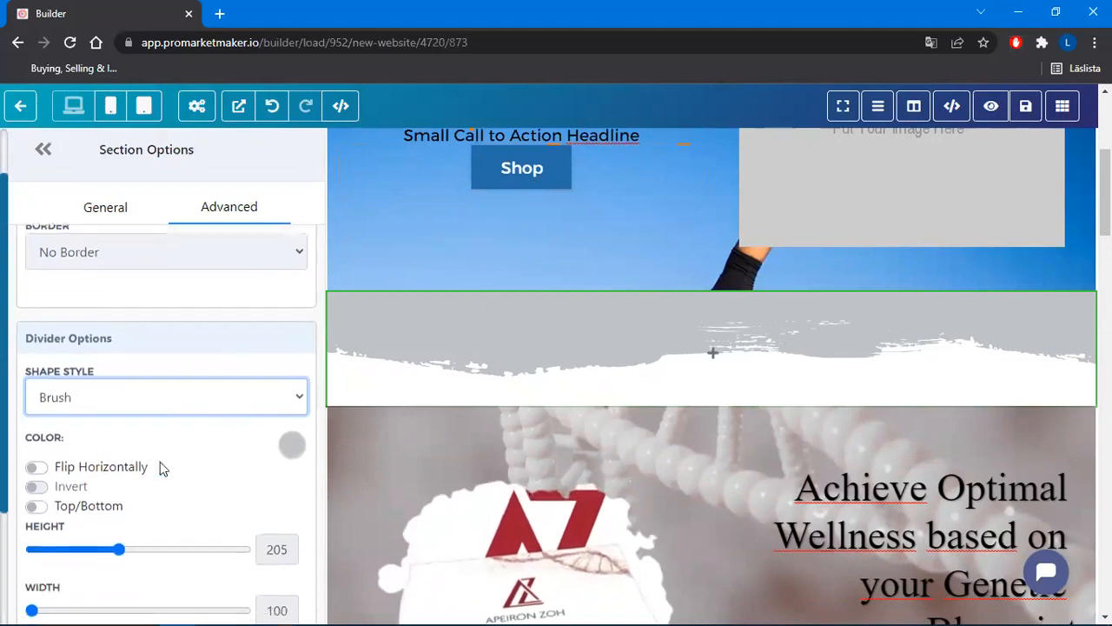
{"action": "left_click", "coordinate": [35, 495]}
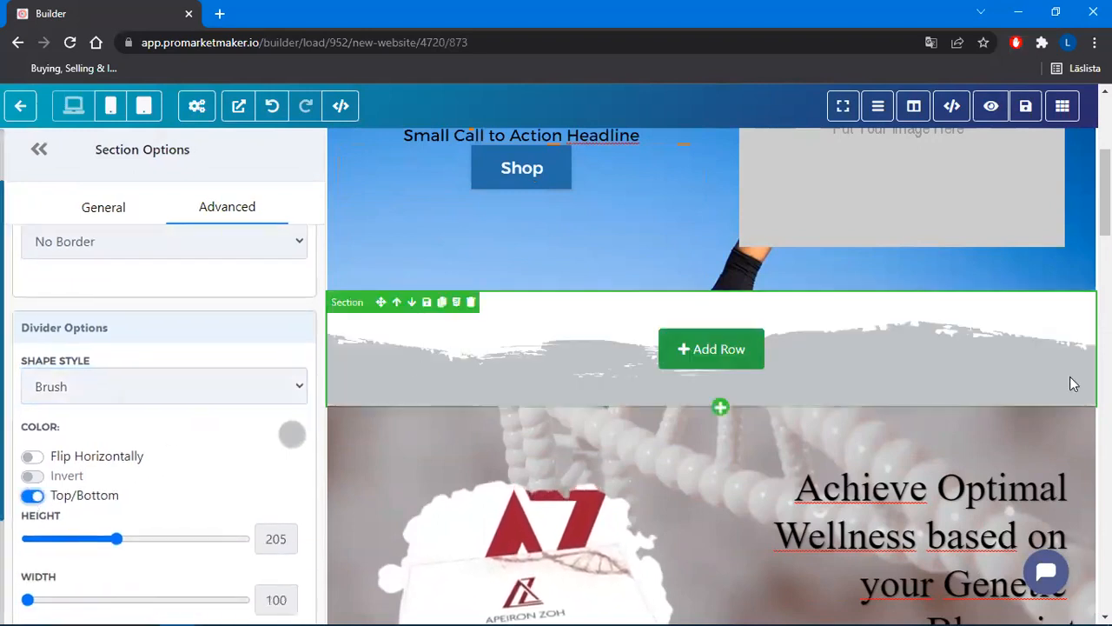
Set the brush divider's height to 140 and its color to white
{"action": "mouse_move", "coordinate": [119, 543]}
{"action": "left_mouse_down"}
{"action": "mouse_move", "coordinate": [83, 541]}
{"action": "mouse_move", "coordinate": [93, 545]}
{"action": "left_mouse_up"}
{"action": "left_click", "coordinate": [290, 433]}
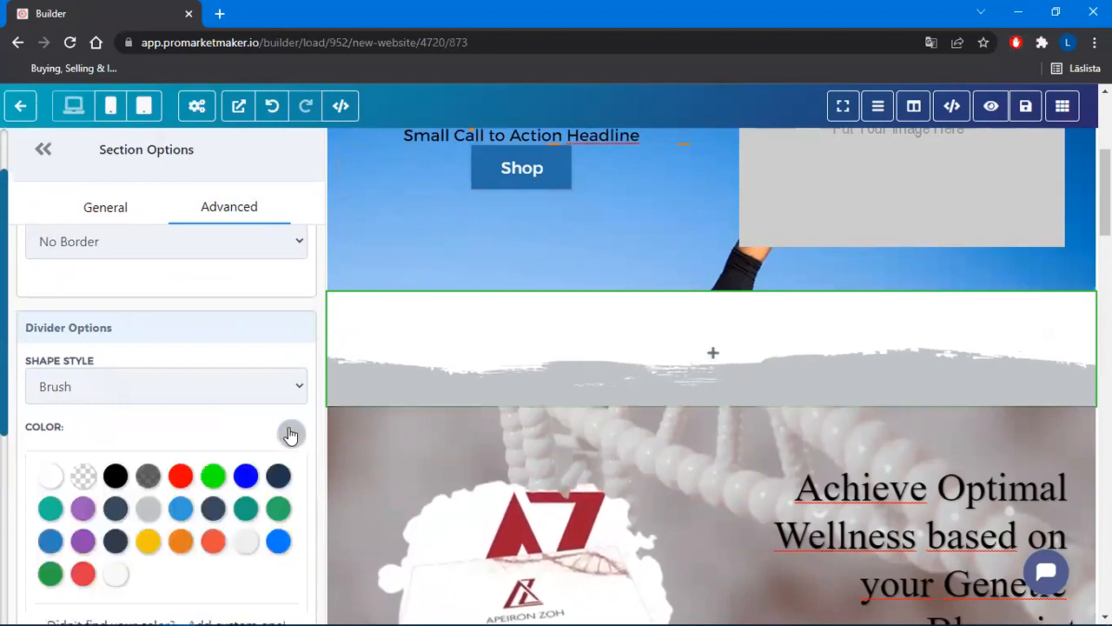
{"action": "left_click", "coordinate": [52, 477]}
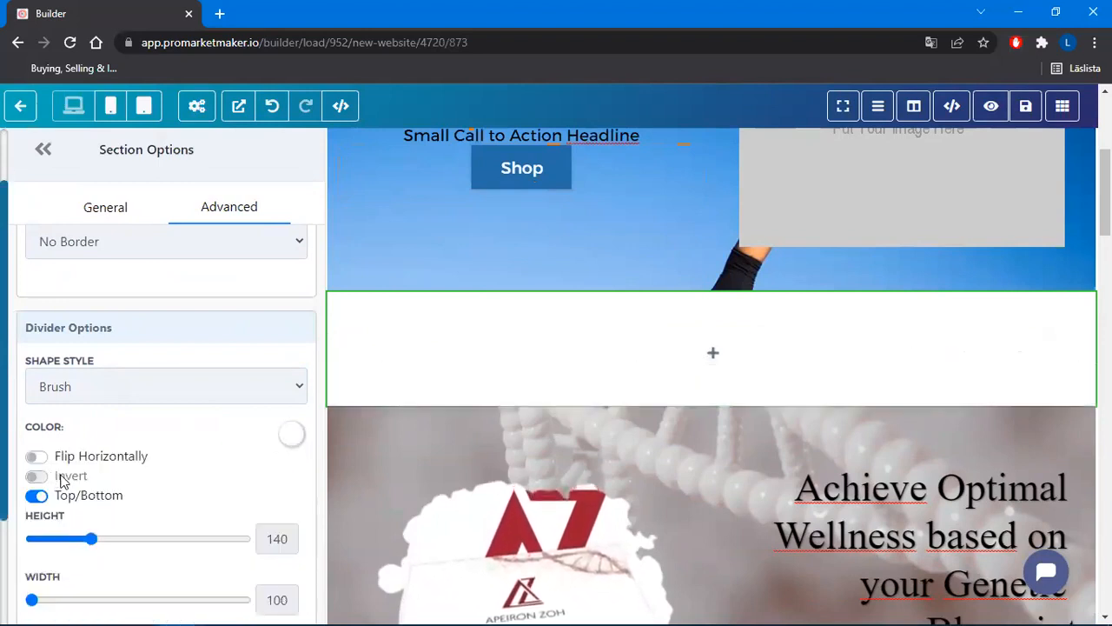
Change the brush divider's color to black
{"action": "mouse_move", "coordinate": [352, 315]}
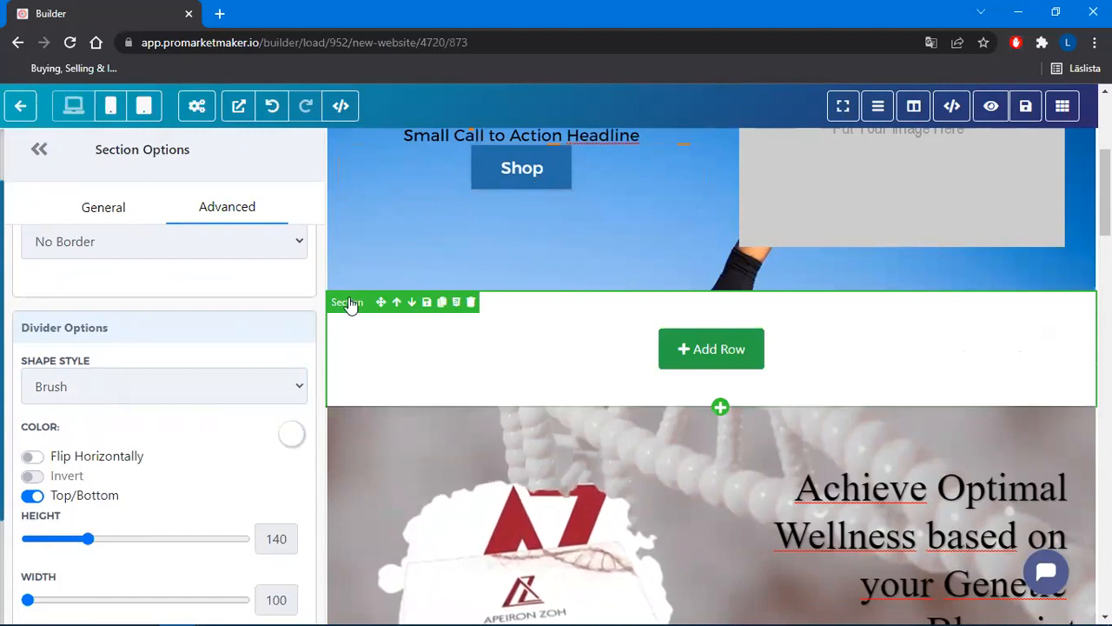
{"action": "left_click", "coordinate": [293, 435]}
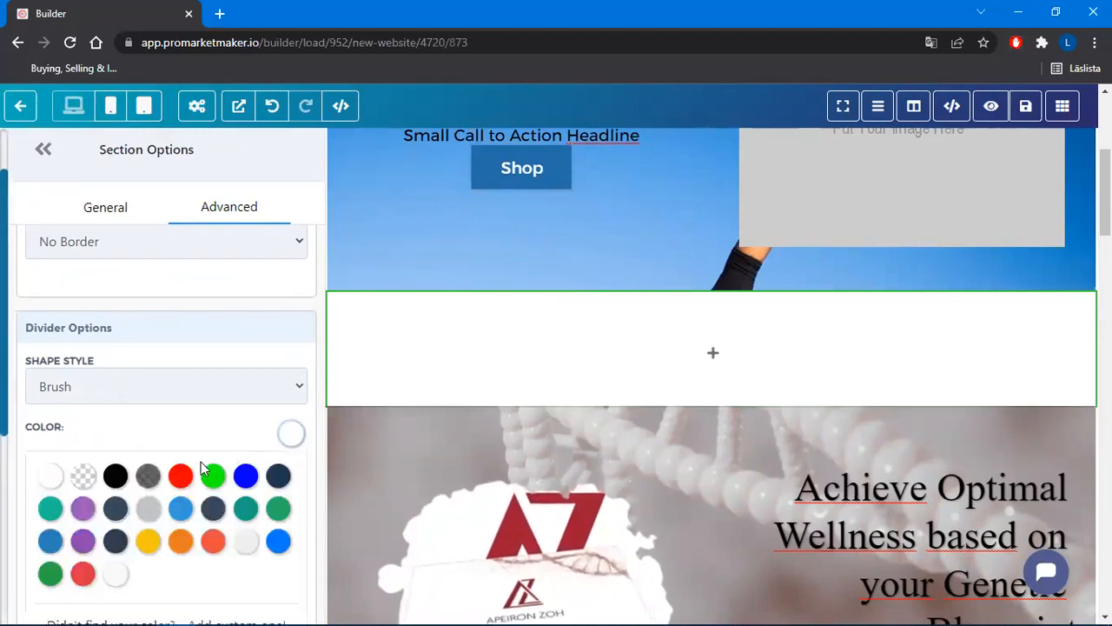
{"action": "left_click", "coordinate": [118, 476]}
{"action": "mouse_move", "coordinate": [352, 306]}
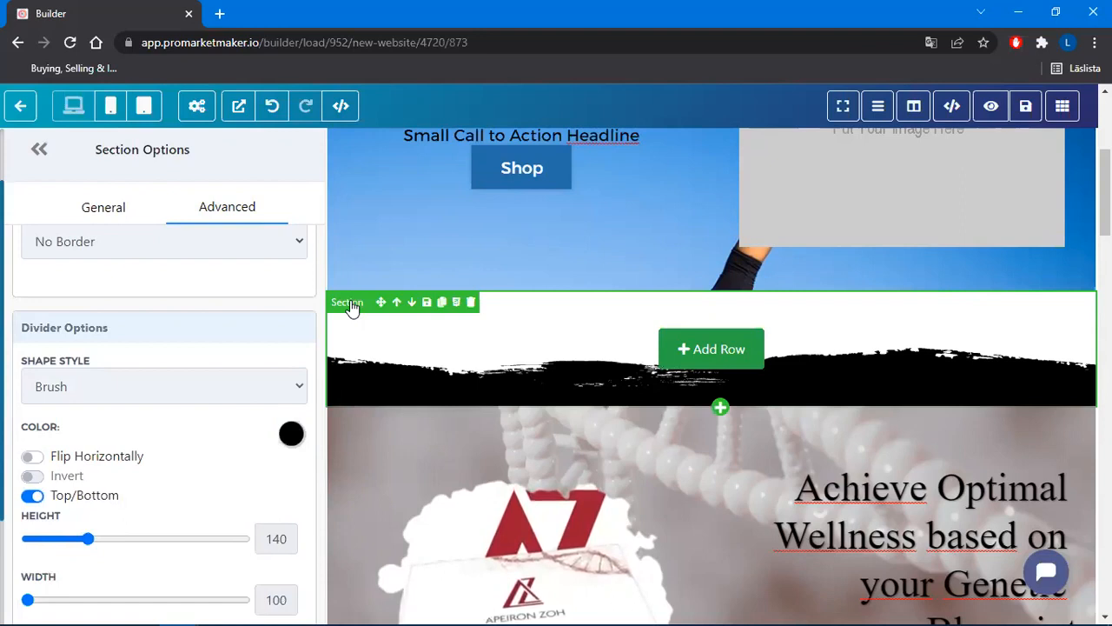
Choose the beach handstand picture from the media library as the background of the section with the brush divider
{"action": "left_click", "coordinate": [111, 222]}
{"action": "scroll", "coordinate": [252, 432], "scroll_direction": "down", "scroll_amount": 2}
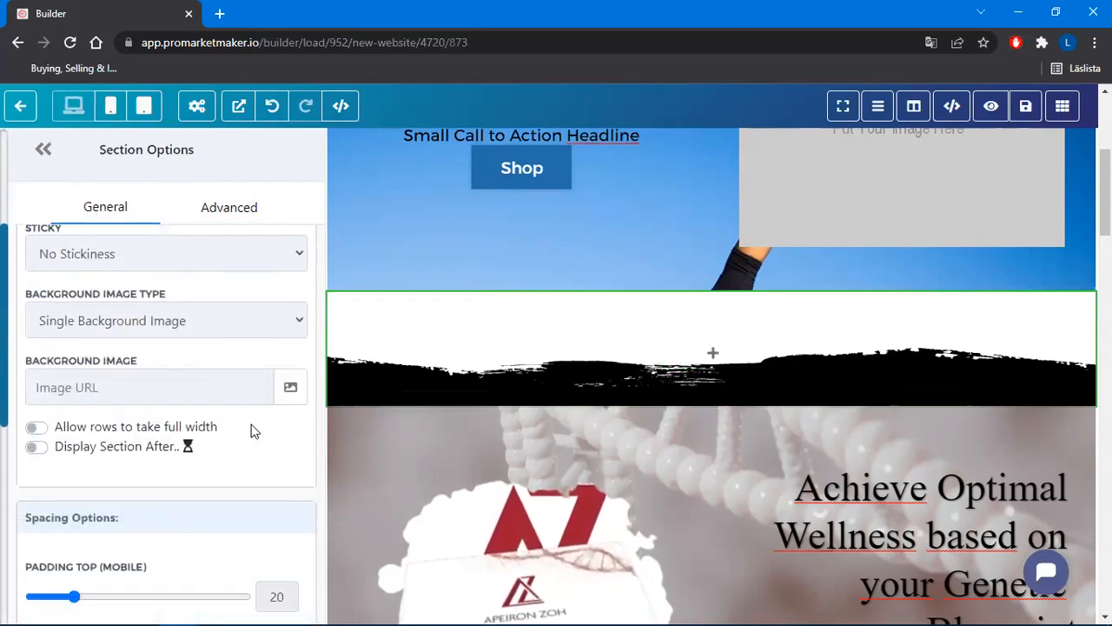
{"action": "left_click", "coordinate": [290, 387]}
{"action": "left_click", "coordinate": [216, 462]}
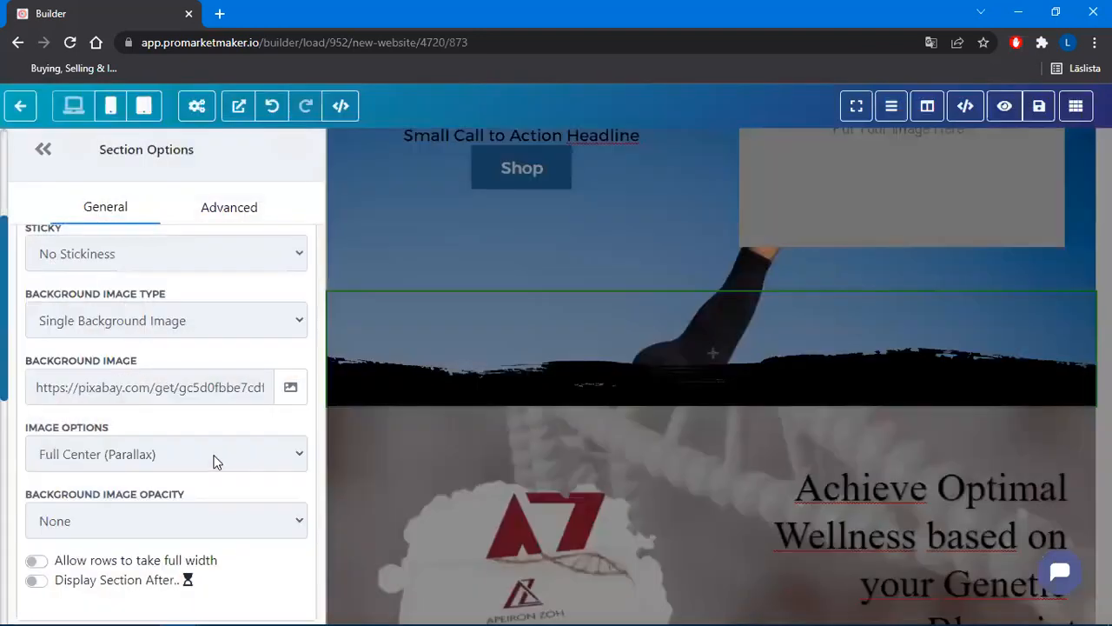
Recolor the brush divider white and check how the header, call-to-action and divider sections blend together
{"action": "left_click", "coordinate": [224, 213]}
{"action": "left_click", "coordinate": [292, 271]}
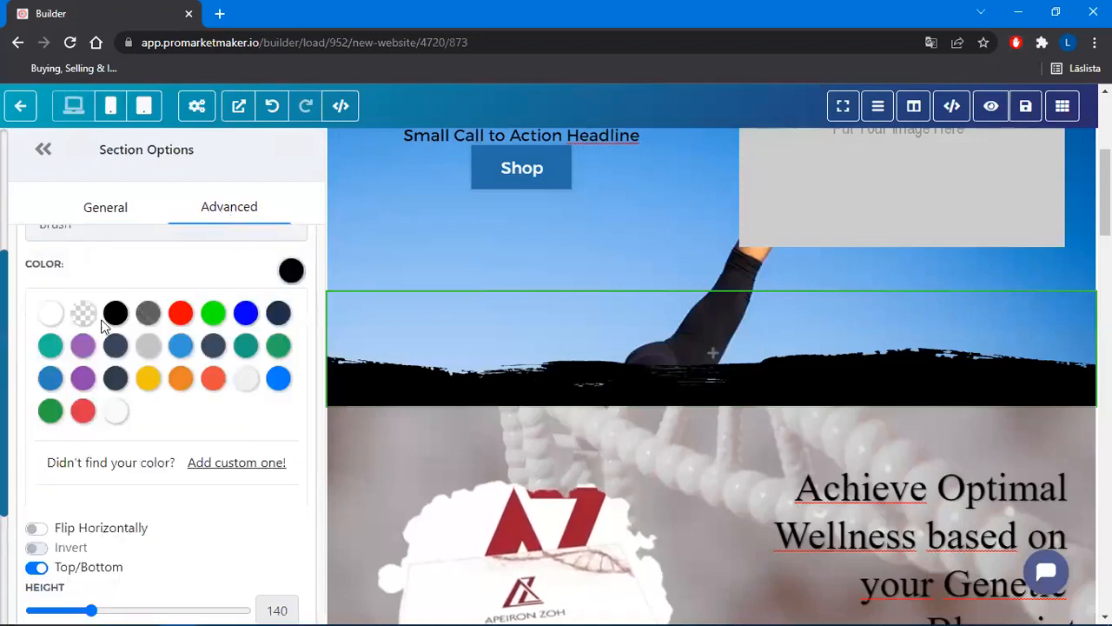
{"action": "left_click", "coordinate": [50, 315]}
{"action": "scroll", "coordinate": [841, 324], "scroll_direction": "up", "scroll_amount": 2}
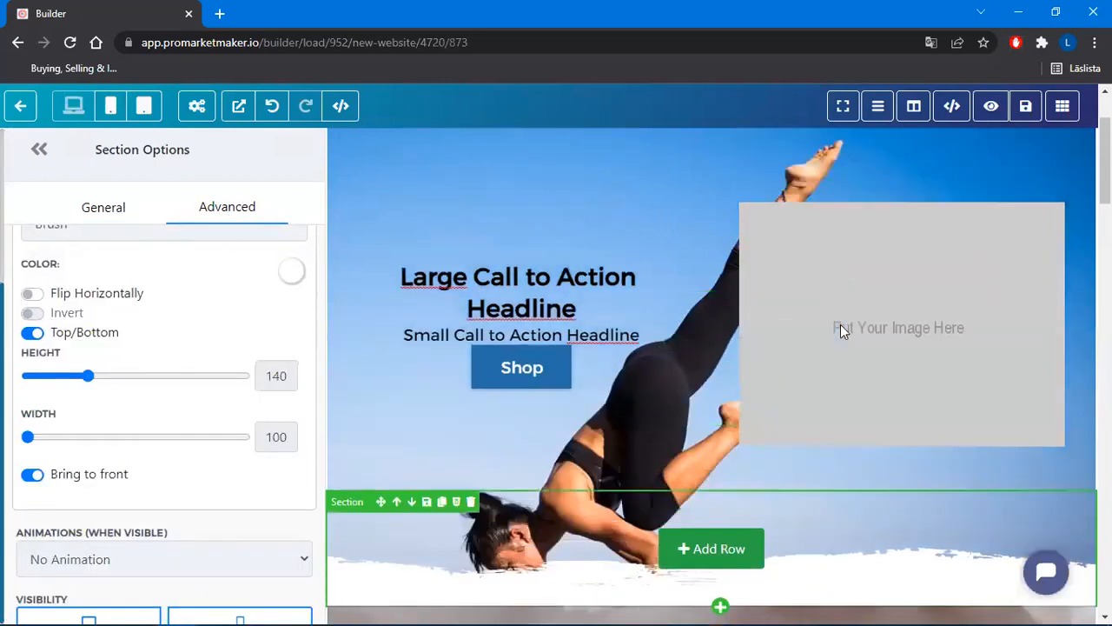
{"action": "scroll", "coordinate": [841, 325], "scroll_direction": "up", "scroll_amount": 1}
{"action": "scroll", "coordinate": [797, 293], "scroll_direction": "down", "scroll_amount": 3}
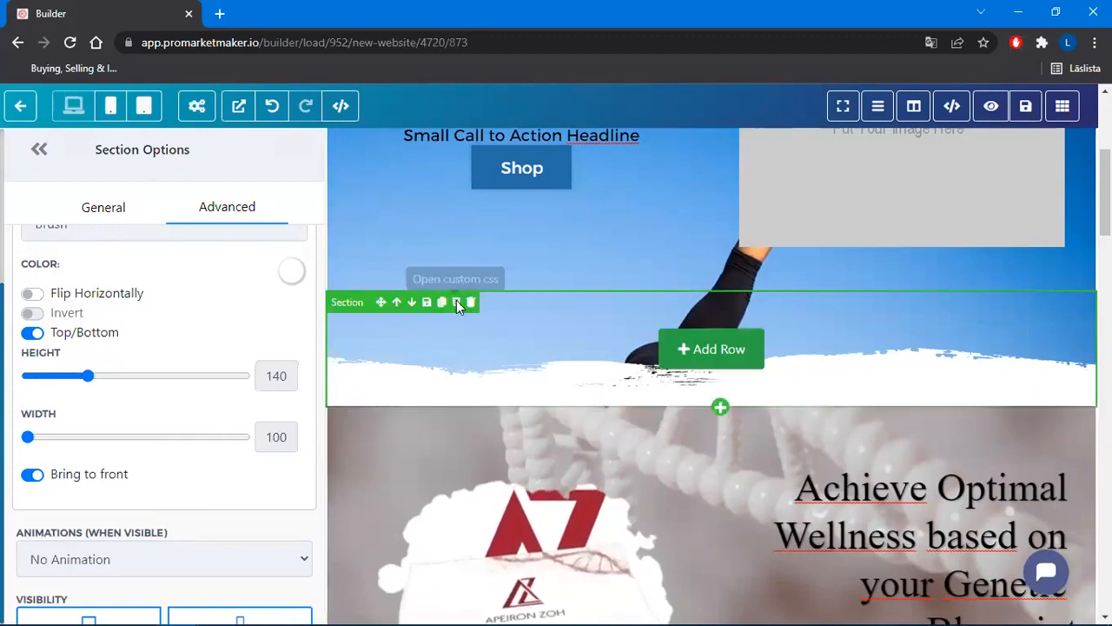
{"action": "scroll", "coordinate": [457, 300], "scroll_direction": "up", "scroll_amount": 4}
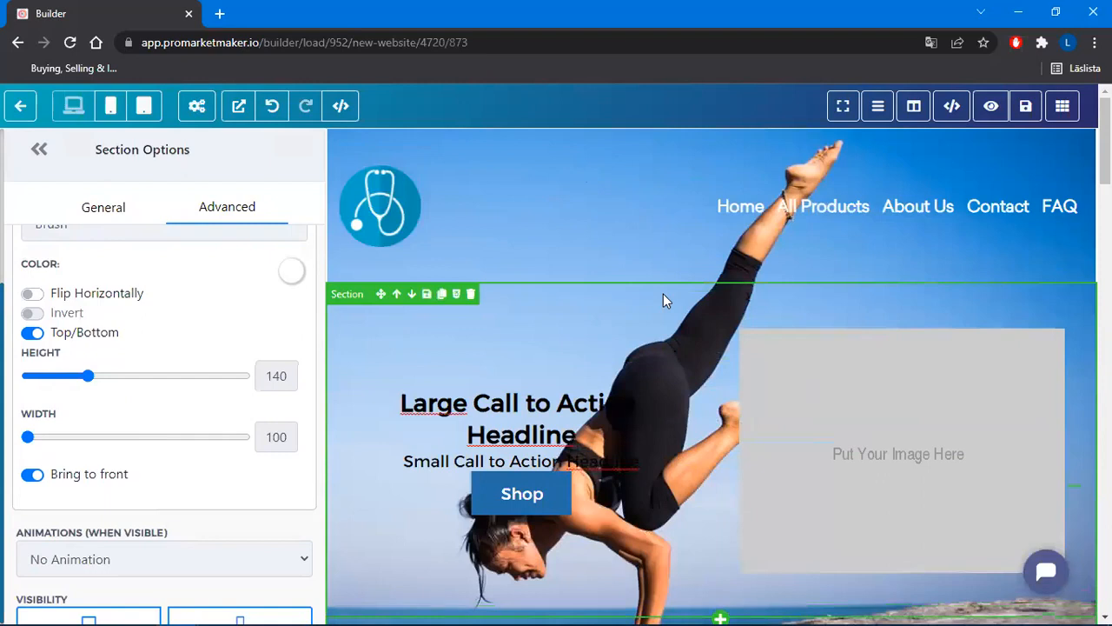
{"action": "scroll", "coordinate": [664, 294], "scroll_direction": "down", "scroll_amount": 5}
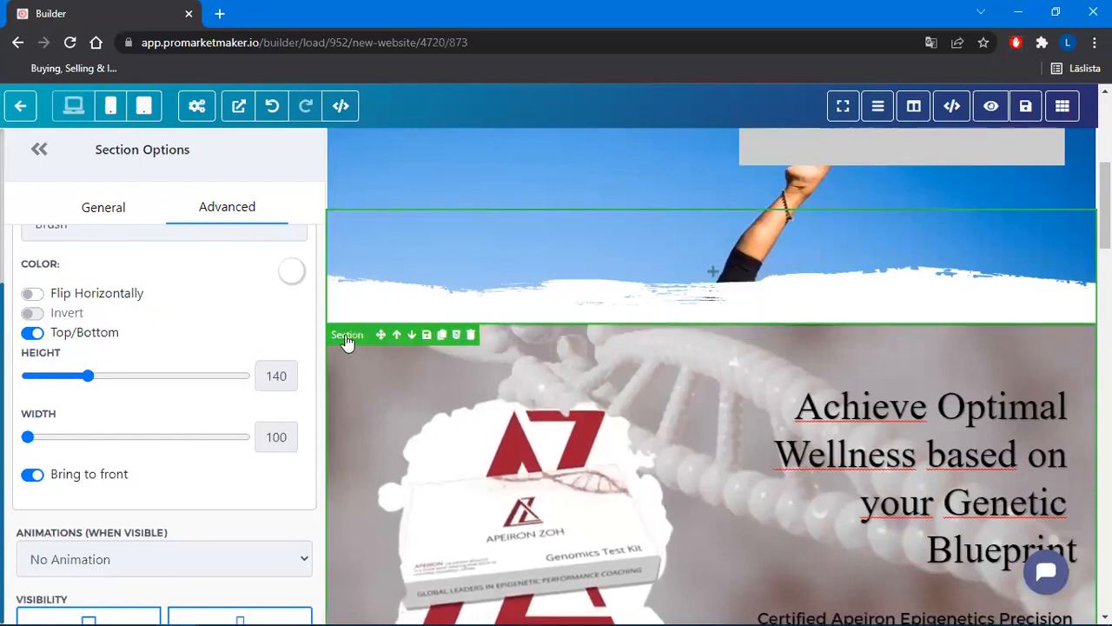
Try a white Brush divider with height 113 on the "Achieve Optimal Wellness" section and check it against the divider above
{"action": "left_click", "coordinate": [348, 339]}
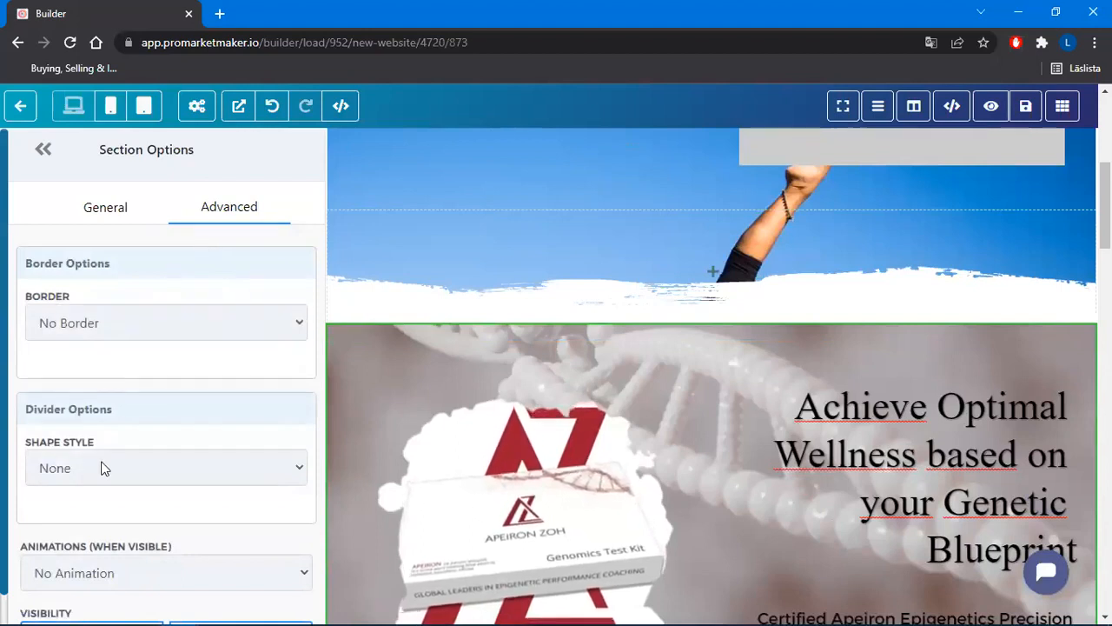
{"action": "left_click", "coordinate": [103, 469]}
{"action": "left_click", "coordinate": [99, 440]}
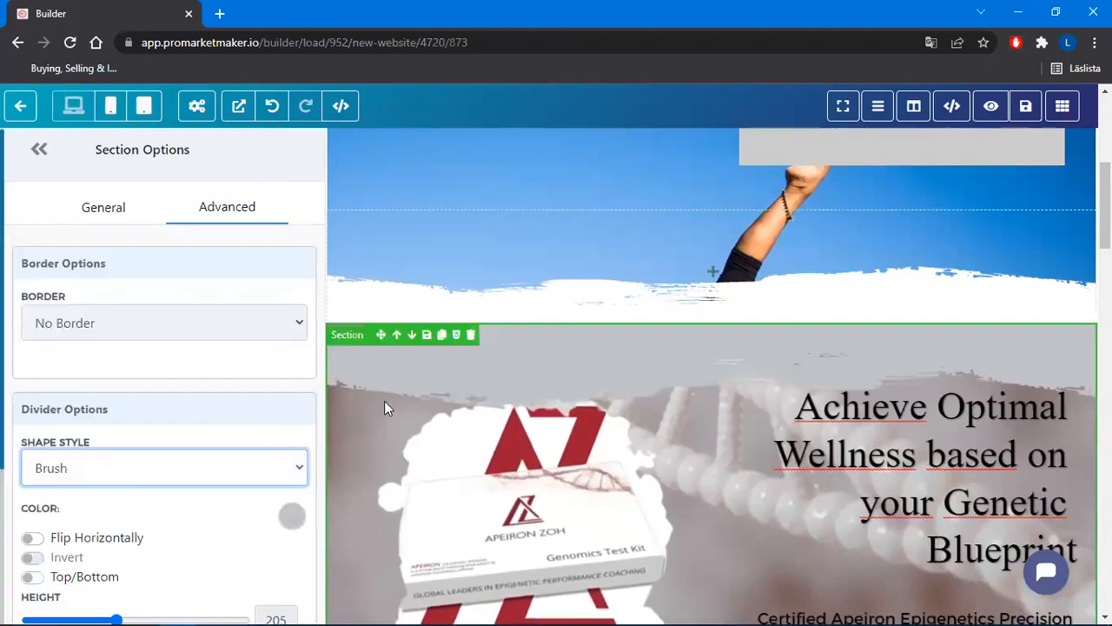
{"action": "left_click_drag", "start_coordinate": [113, 606], "coordinate": [79, 606]}
{"action": "left_click", "coordinate": [294, 518]}
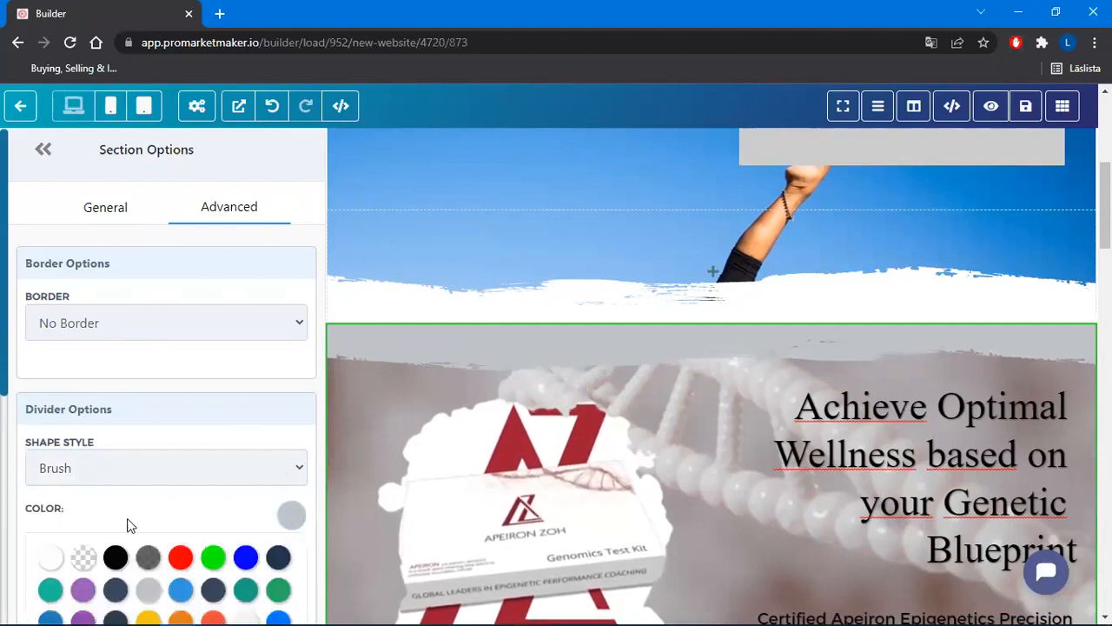
{"action": "left_click", "coordinate": [40, 561]}
{"action": "scroll", "coordinate": [980, 407], "scroll_direction": "up", "scroll_amount": 3}
{"action": "scroll", "coordinate": [982, 388], "scroll_direction": "down", "scroll_amount": 1}
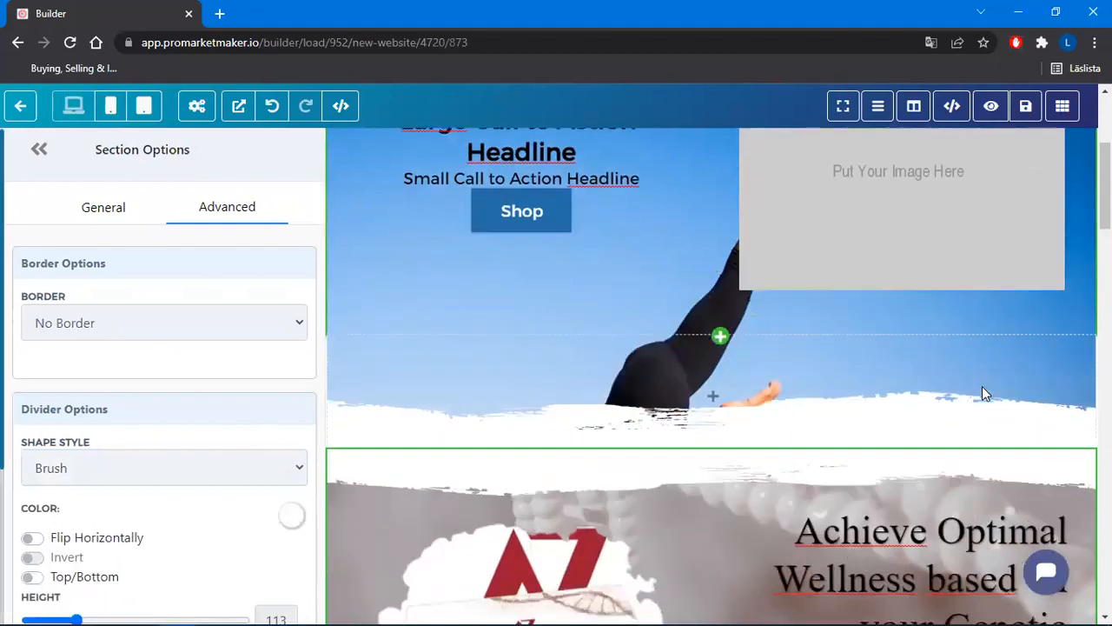
{"action": "scroll", "coordinate": [984, 395], "scroll_direction": "down", "scroll_amount": 3}
{"action": "scroll", "coordinate": [982, 240], "scroll_direction": "up", "scroll_amount": 1}
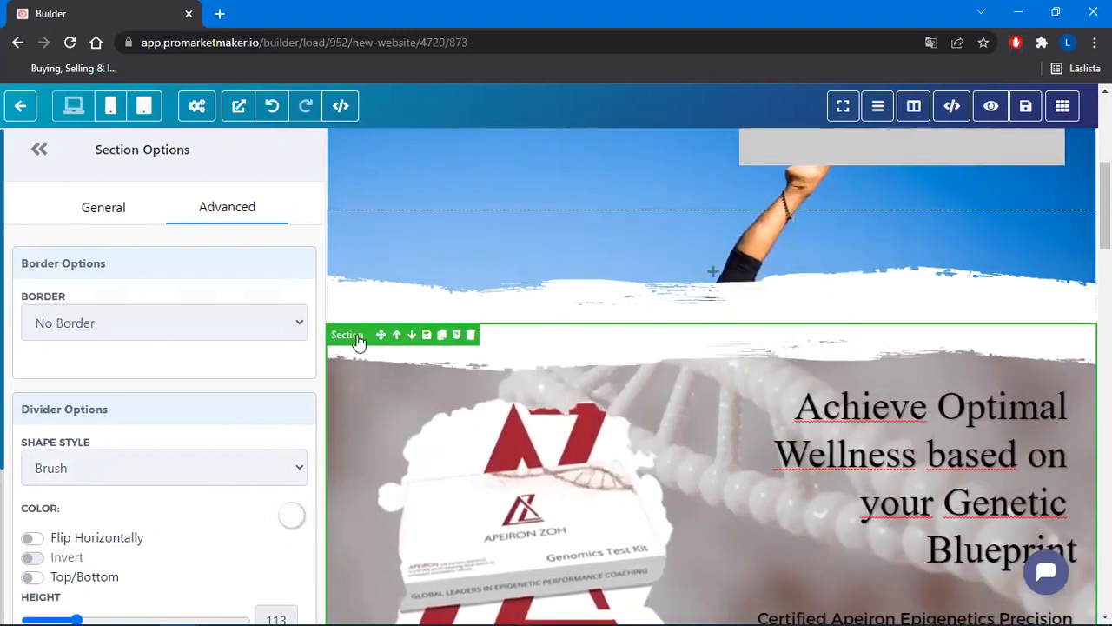
Remove the divider from the "Achieve Optimal Wellness" section by setting its shape style to None
{"action": "scroll", "coordinate": [174, 372], "scroll_direction": "down", "scroll_amount": 2}
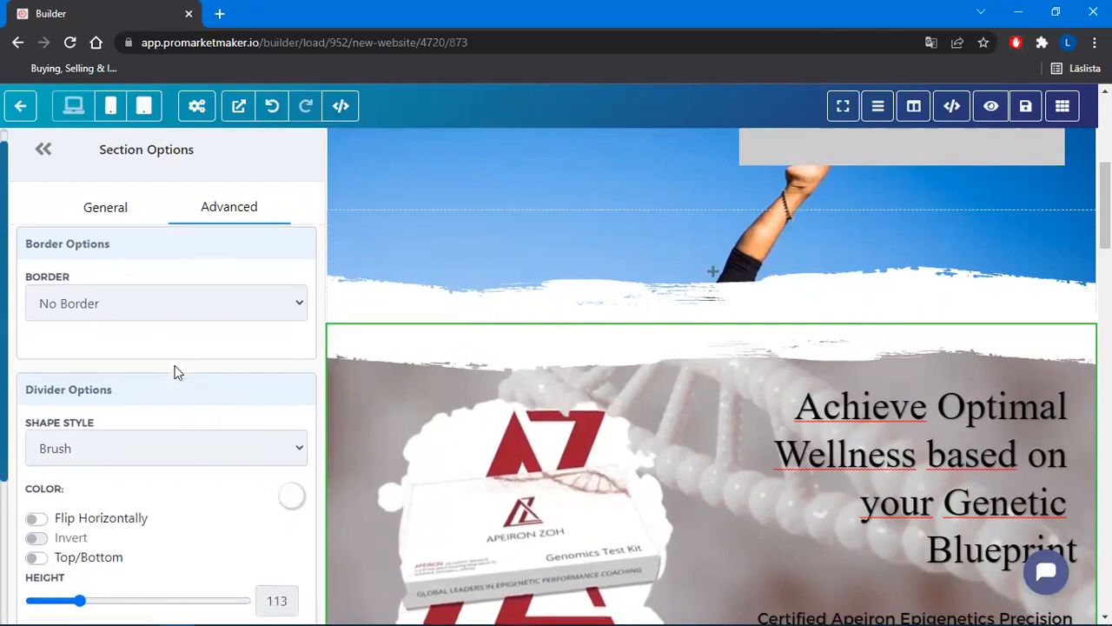
{"action": "left_click", "coordinate": [205, 317]}
{"action": "left_click", "coordinate": [129, 335]}
{"action": "left_click", "coordinate": [349, 335]}
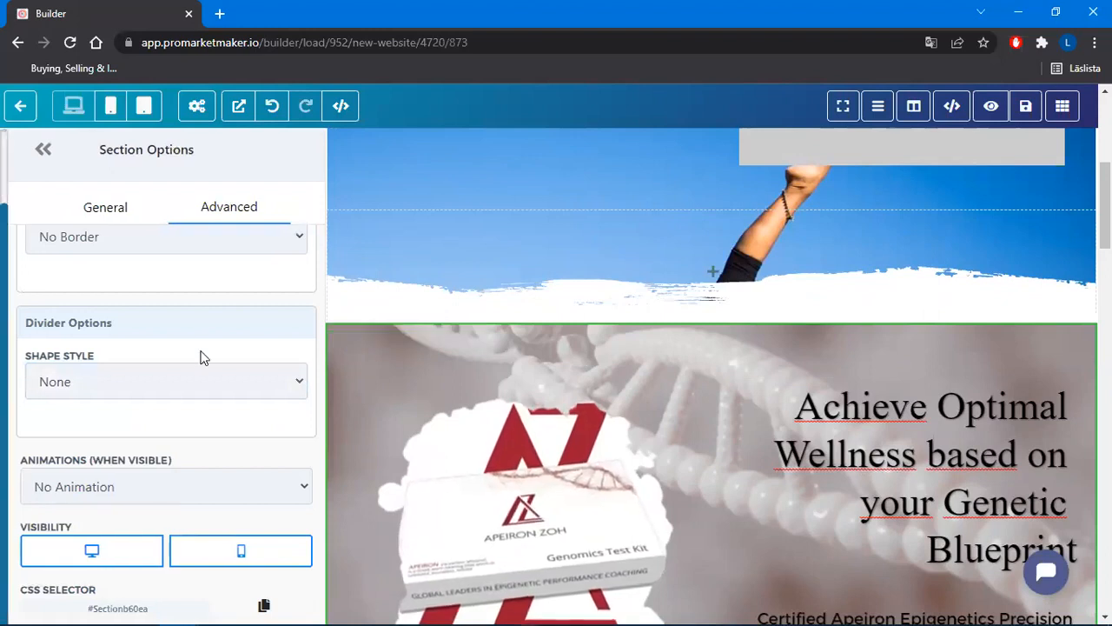
Clear the DNA background image from the "Achieve Optimal Wellness" section
{"action": "left_click", "coordinate": [115, 217]}
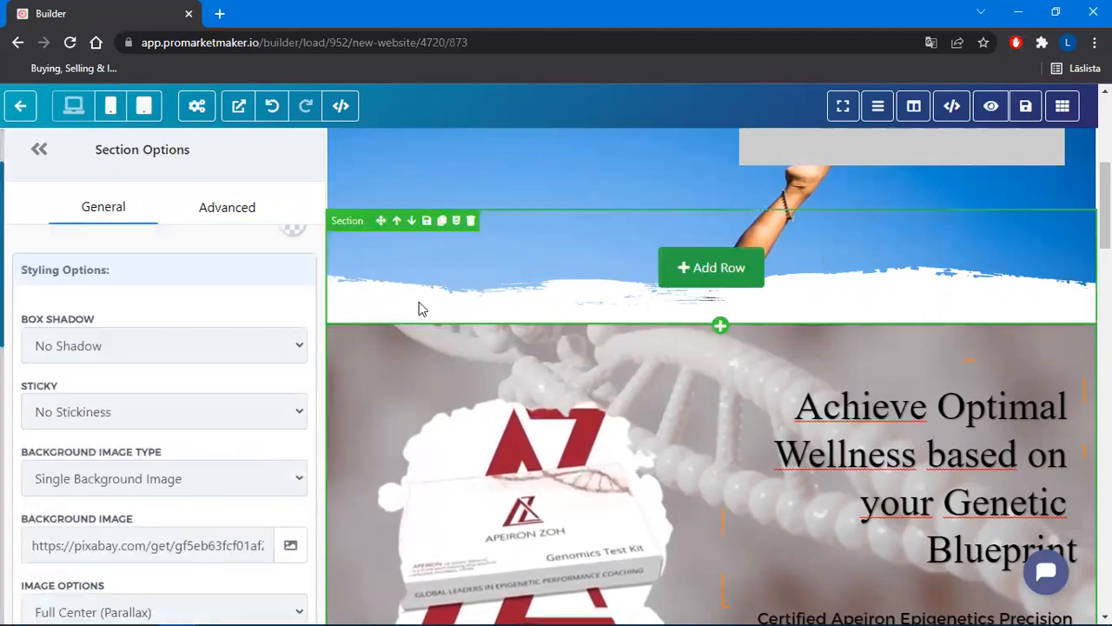
{"action": "double_click", "coordinate": [143, 546]}
{"action": "key", "text": "ctrl+a"}
{"action": "key", "text": "BackSpace"}
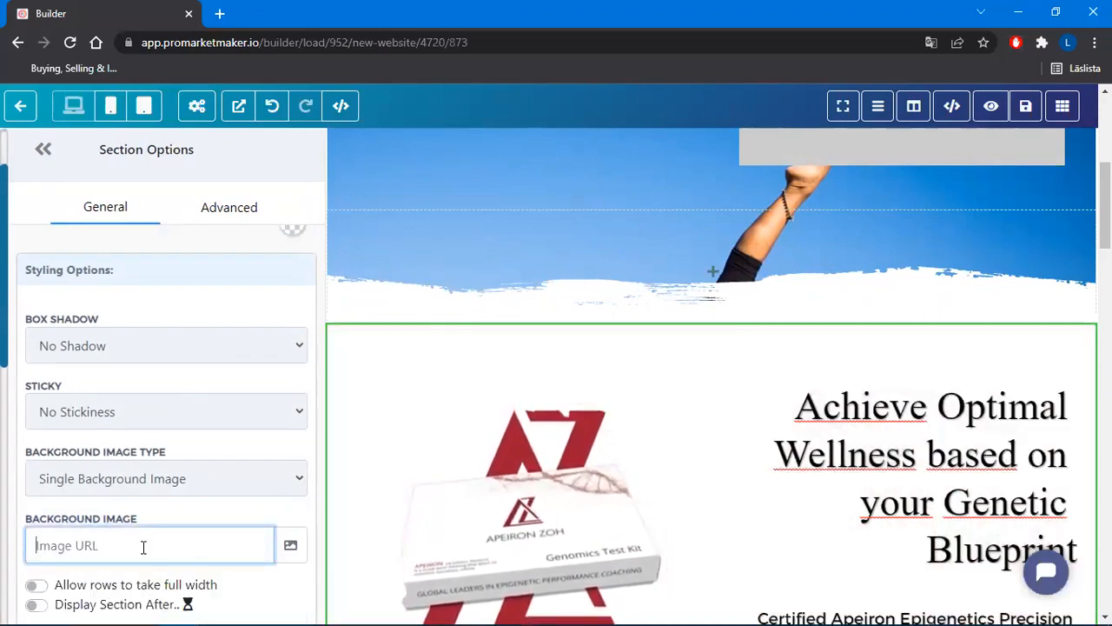
Examine how the call-to-action, brush divider and wellness sections flow into one another down the page
{"action": "scroll", "coordinate": [678, 435], "scroll_direction": "up", "scroll_amount": 3}
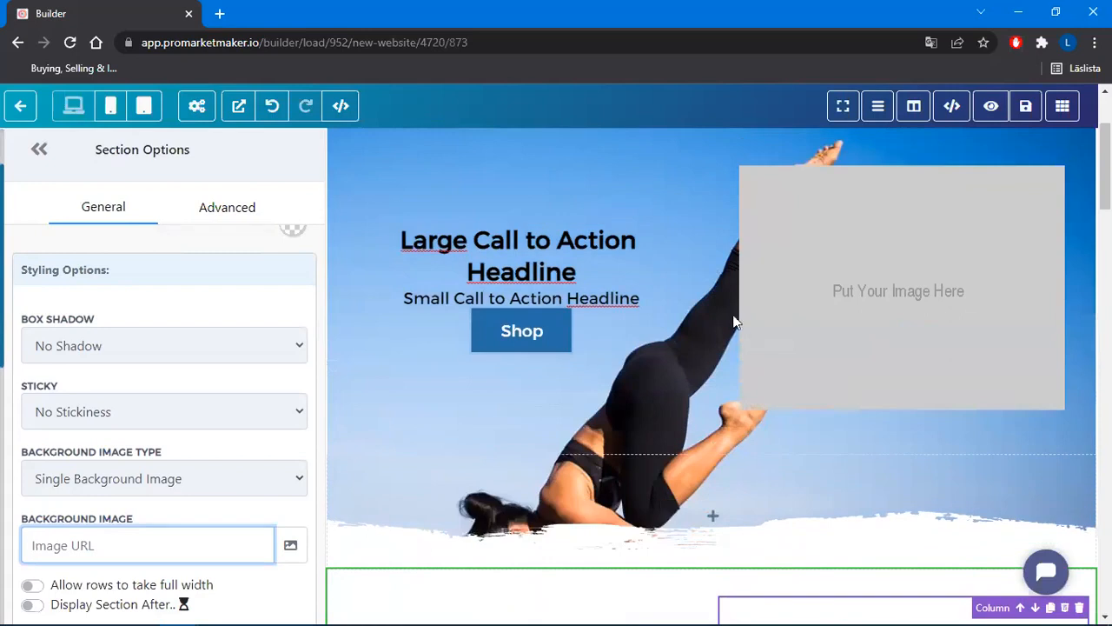
{"action": "scroll", "coordinate": [732, 322], "scroll_direction": "down", "scroll_amount": 2}
{"action": "scroll", "coordinate": [436, 437], "scroll_direction": "down", "scroll_amount": 4}
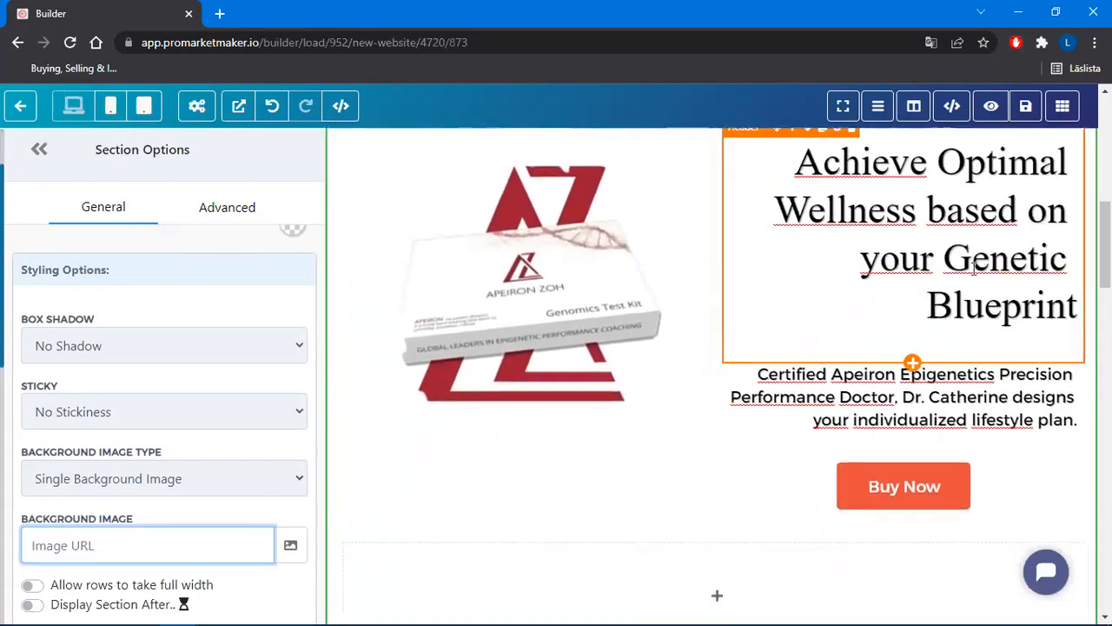
{"action": "scroll", "coordinate": [1019, 378], "scroll_direction": "up", "scroll_amount": 2}
{"action": "scroll", "coordinate": [1021, 365], "scroll_direction": "down", "scroll_amount": 4}
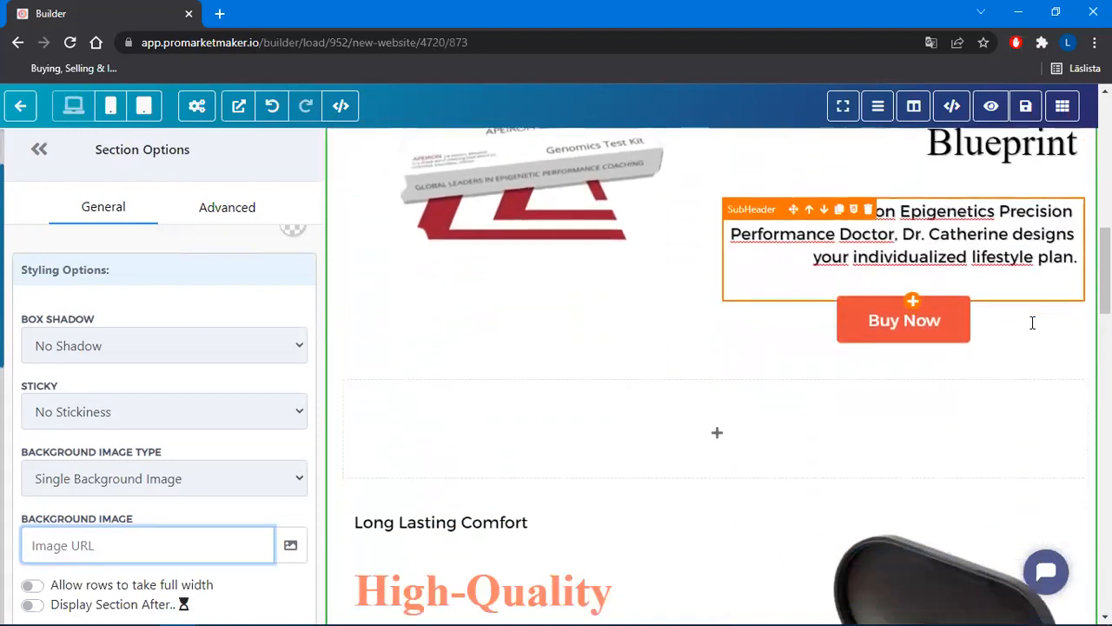
{"action": "scroll", "coordinate": [1032, 320], "scroll_direction": "up", "scroll_amount": 2}
{"action": "scroll", "coordinate": [1033, 328], "scroll_direction": "up", "scroll_amount": 8}
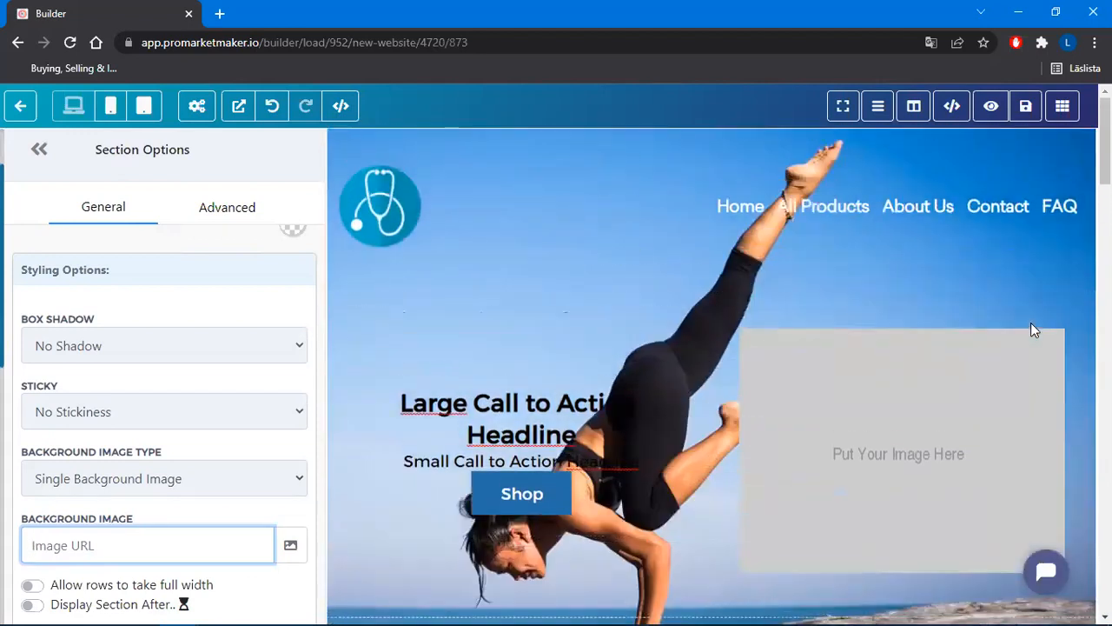
{"action": "scroll", "coordinate": [1033, 328], "scroll_direction": "down", "scroll_amount": 3}
Collapse the options sidebar and inspect the brush divider transition at the full page width
{"action": "left_click", "coordinate": [465, 291]}
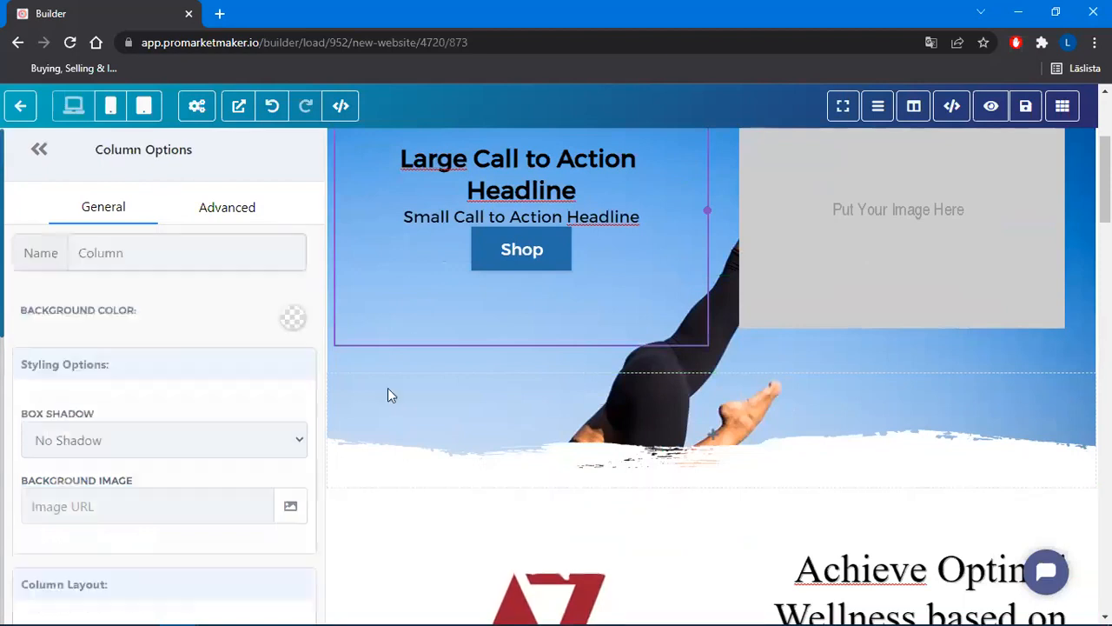
{"action": "left_click", "coordinate": [40, 149]}
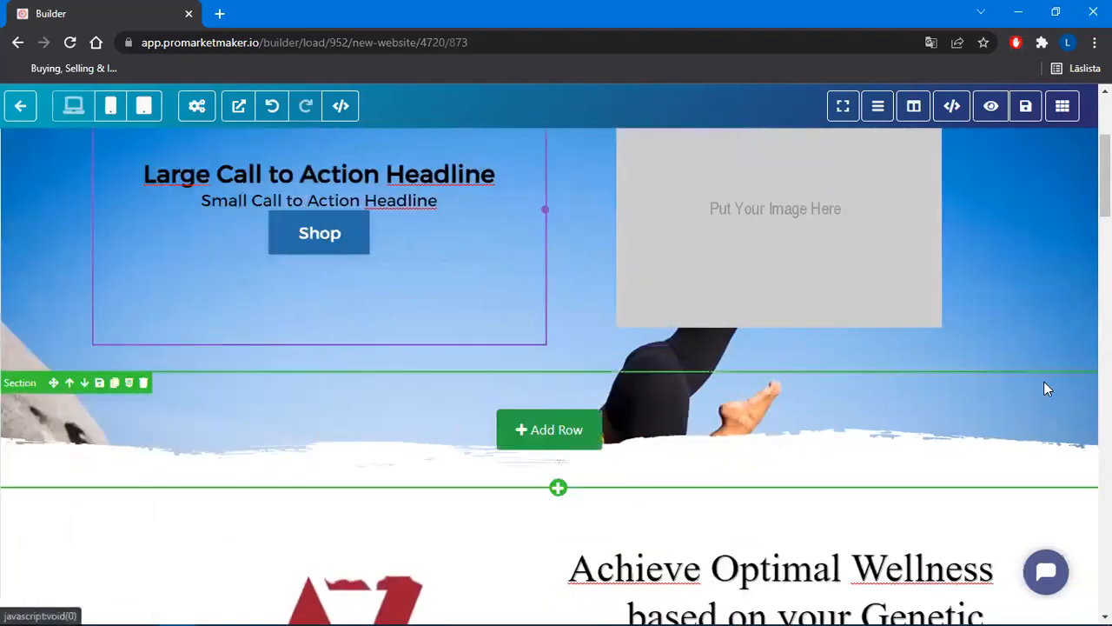
{"action": "scroll", "coordinate": [405, 342], "scroll_direction": "down", "scroll_amount": 2}
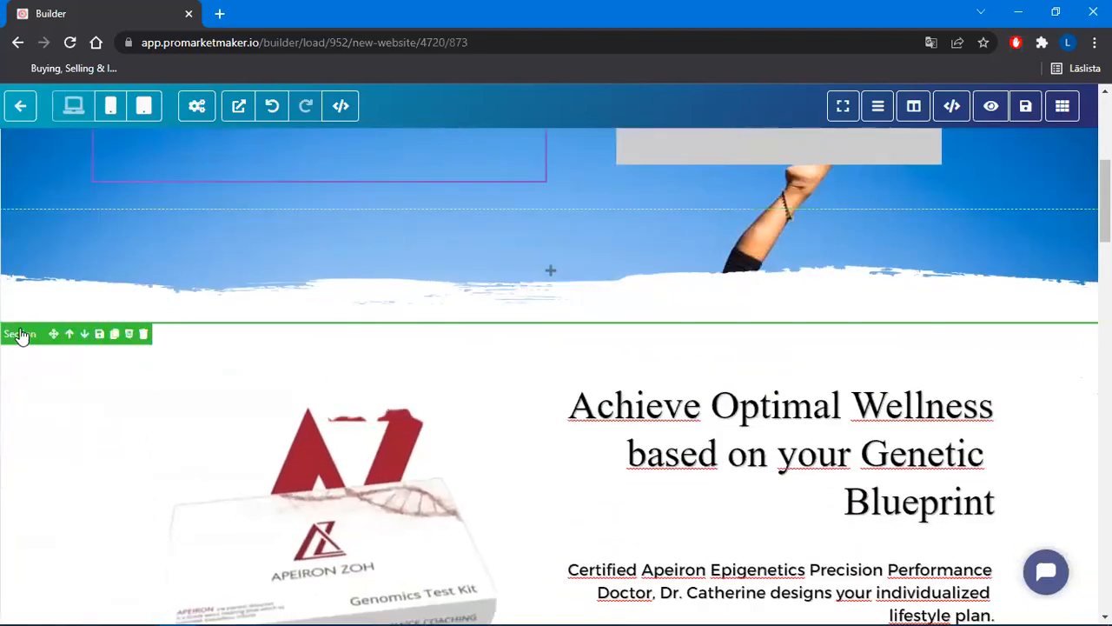
{"action": "scroll", "coordinate": [298, 427], "scroll_direction": "up", "scroll_amount": 3}
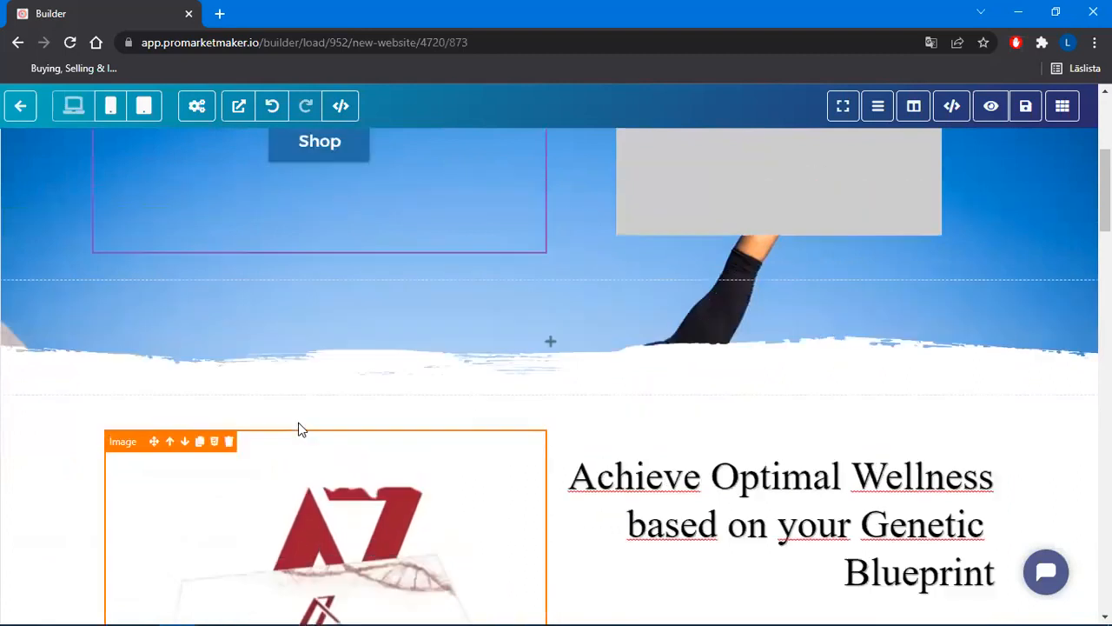
{"action": "scroll", "coordinate": [704, 469], "scroll_direction": "down", "scroll_amount": 1}
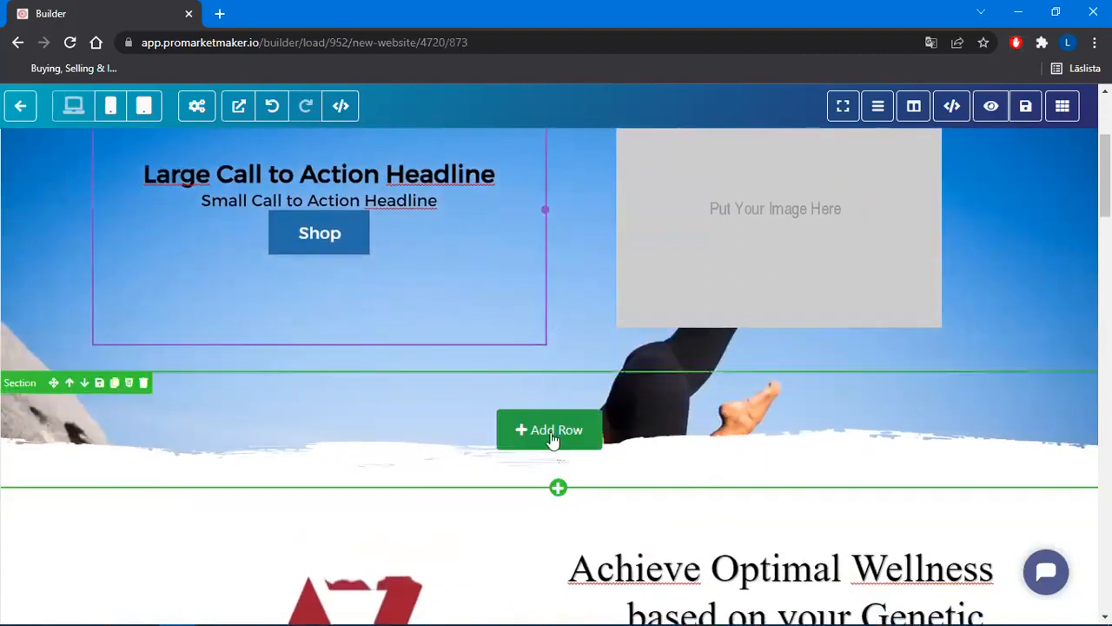
{"action": "scroll", "coordinate": [808, 495], "scroll_direction": "up", "scroll_amount": 3}
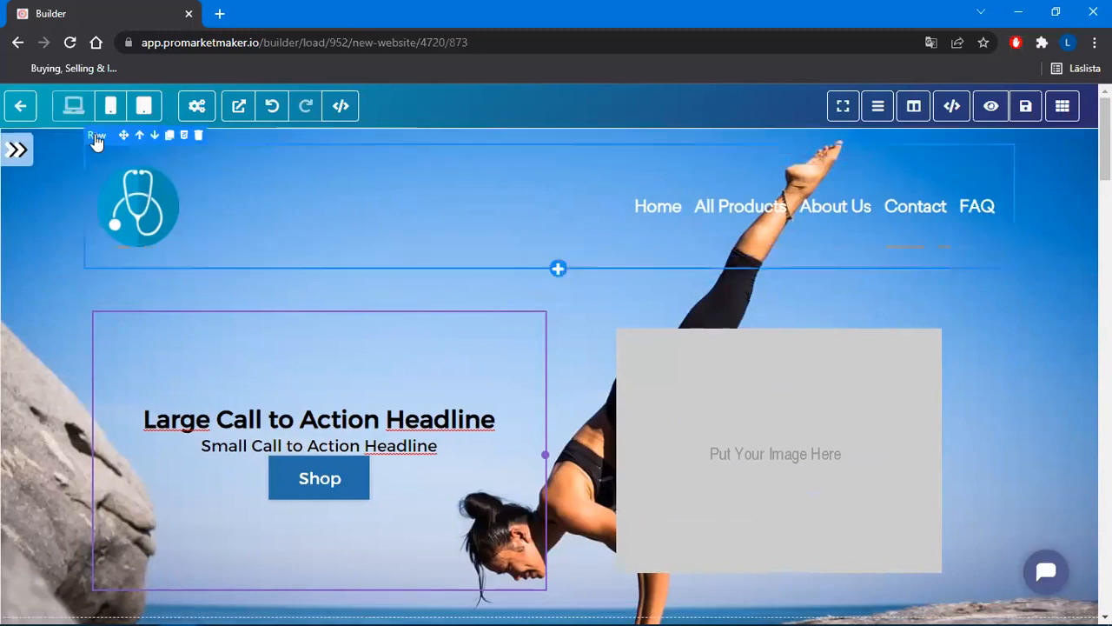
Give the header row with the logo and menu a semi-transparent dark background color and check it at full page width
{"action": "left_click", "coordinate": [95, 137]}
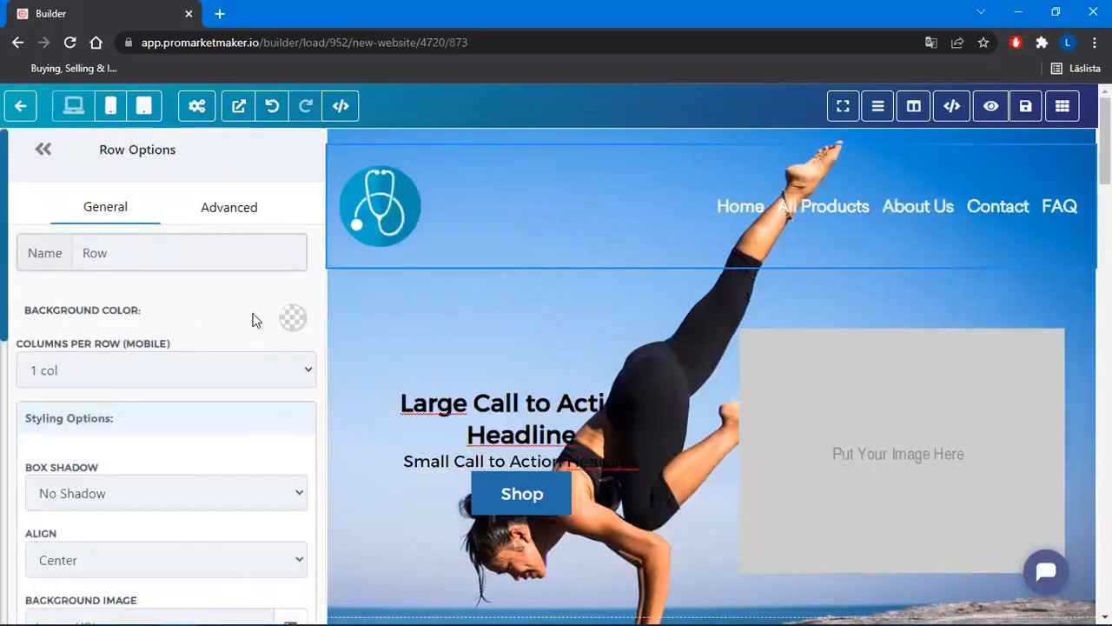
{"action": "left_click", "coordinate": [293, 318]}
{"action": "left_click", "coordinate": [148, 360]}
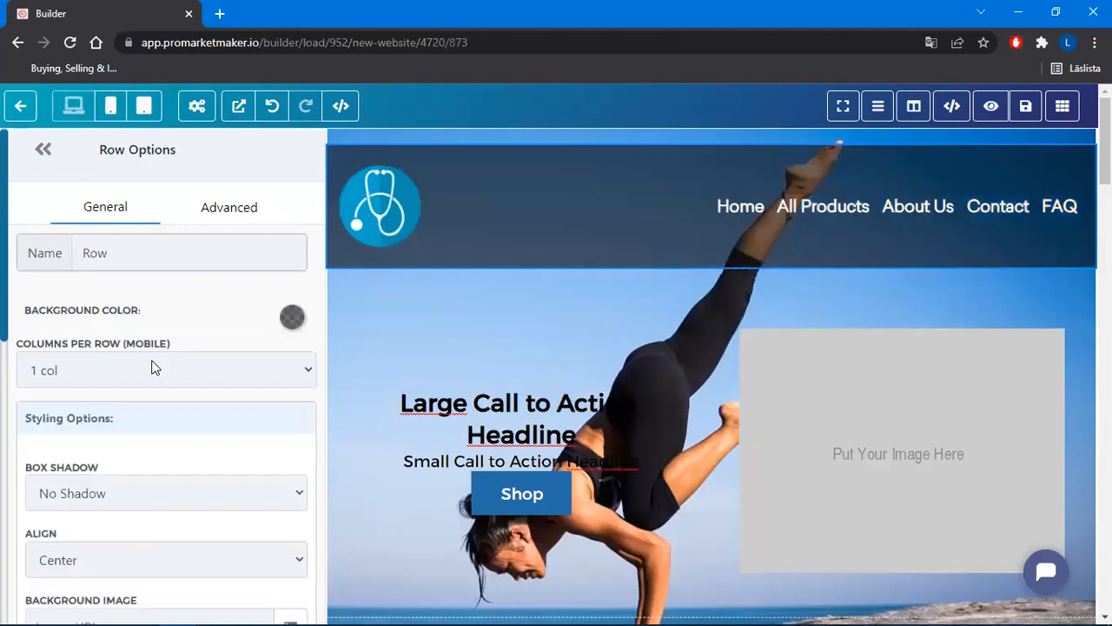
{"action": "left_click", "coordinate": [40, 155]}
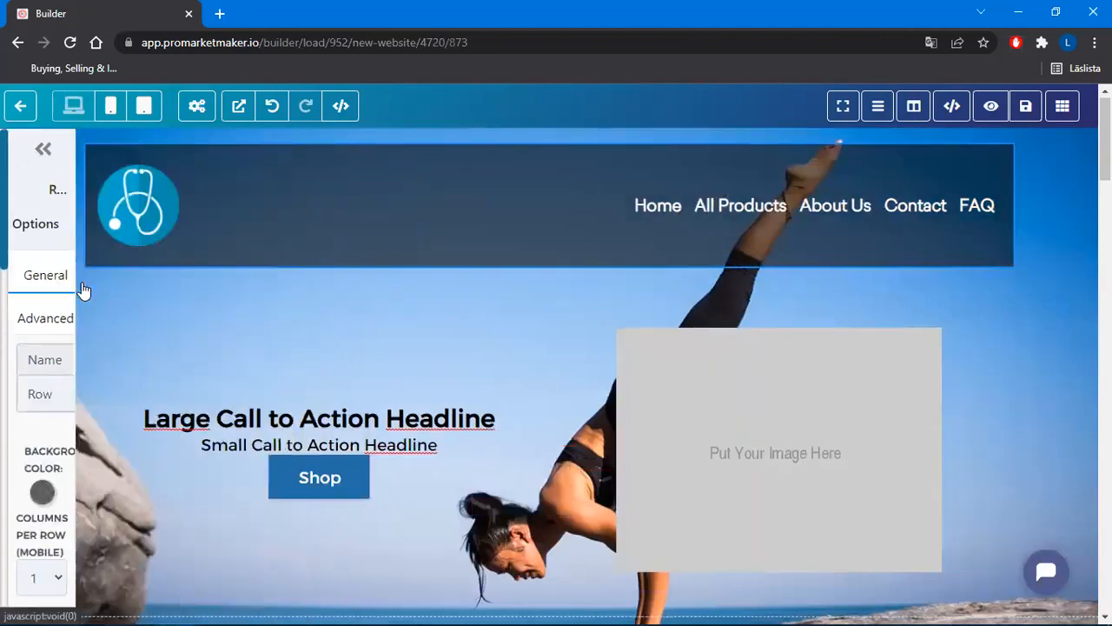
{"action": "scroll", "coordinate": [1042, 421], "scroll_direction": "down", "scroll_amount": 1}
{"action": "scroll", "coordinate": [1043, 421], "scroll_direction": "up", "scroll_amount": 1}
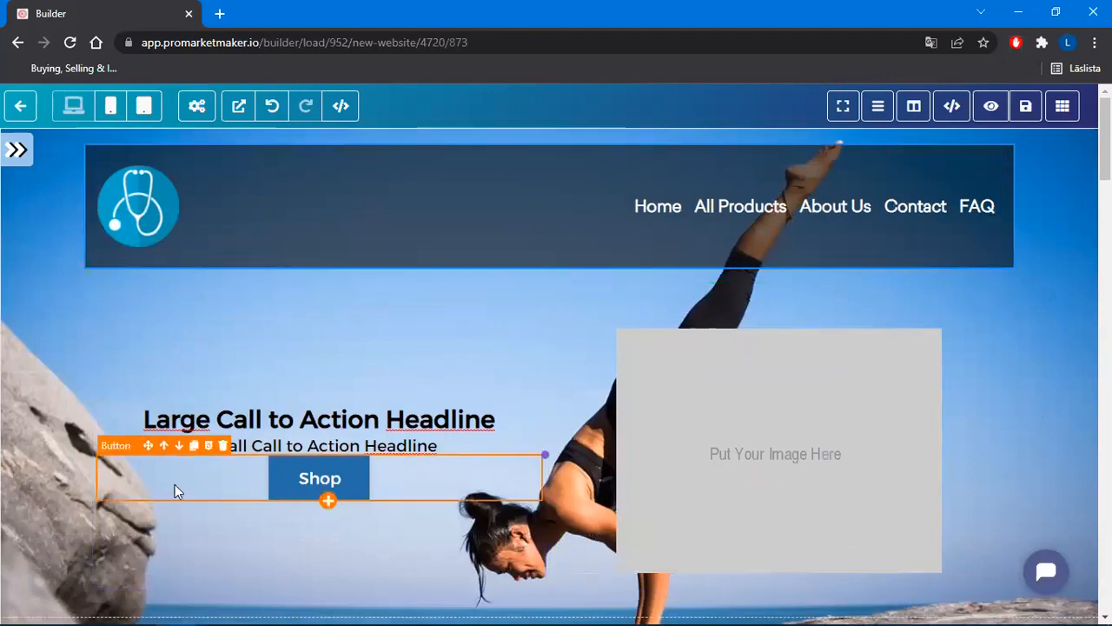
{"action": "scroll", "coordinate": [396, 539], "scroll_direction": "down", "scroll_amount": 1}
{"action": "scroll", "coordinate": [395, 539], "scroll_direction": "up", "scroll_amount": 1}
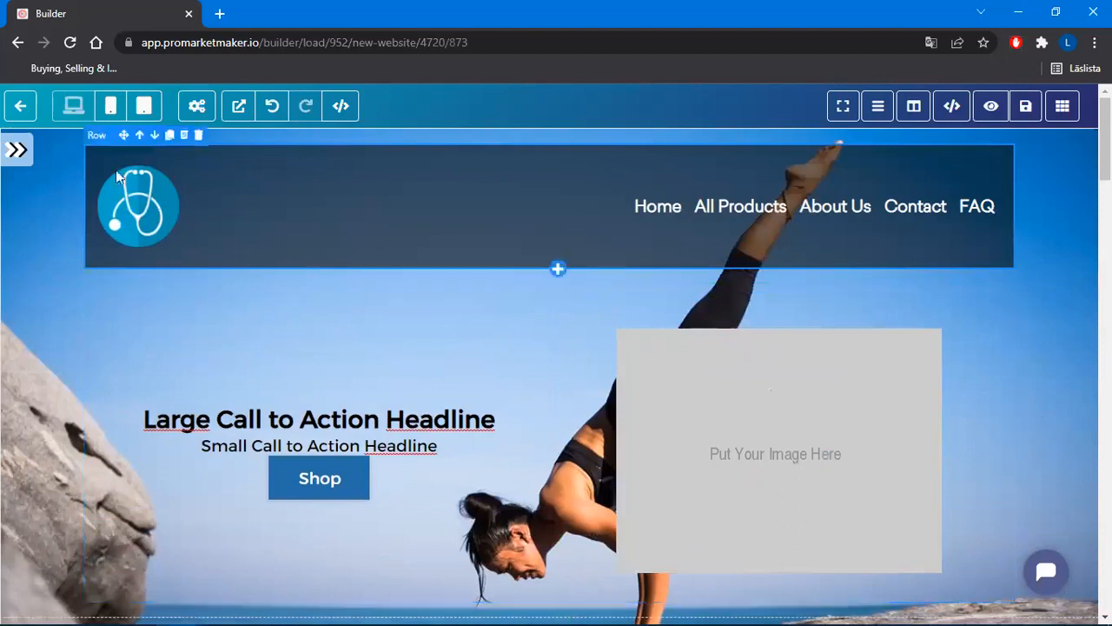
Try the Light Fade background image opacity on the header section, then set it back to None
{"action": "left_click", "coordinate": [46, 149]}
{"action": "scroll", "coordinate": [174, 415], "scroll_direction": "down", "scroll_amount": 4}
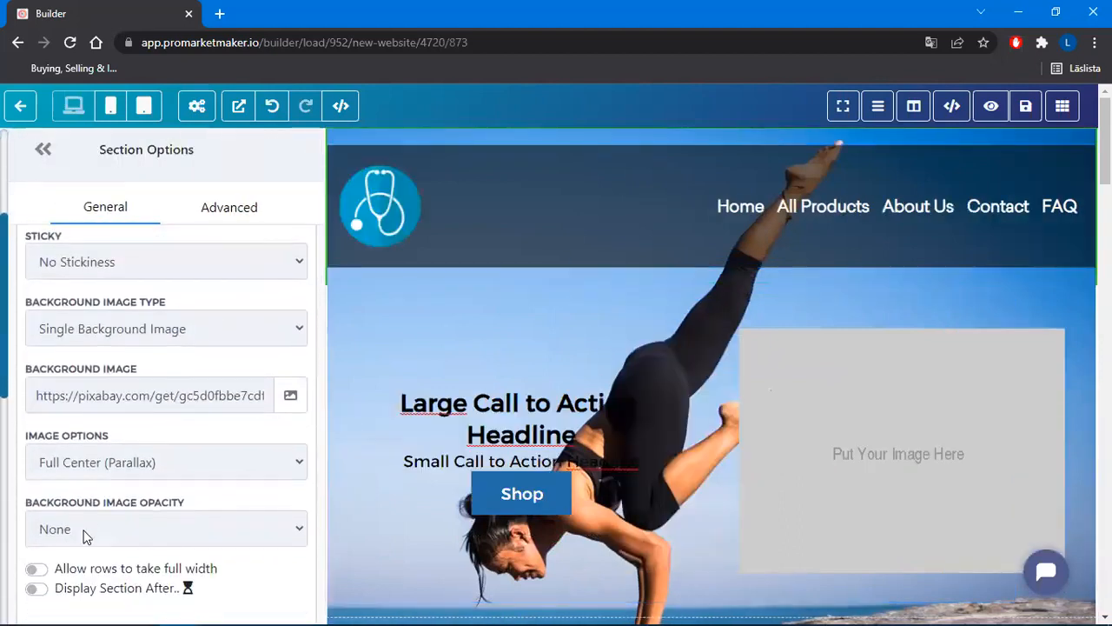
{"action": "left_click", "coordinate": [85, 532]}
{"action": "left_click", "coordinate": [75, 575]}
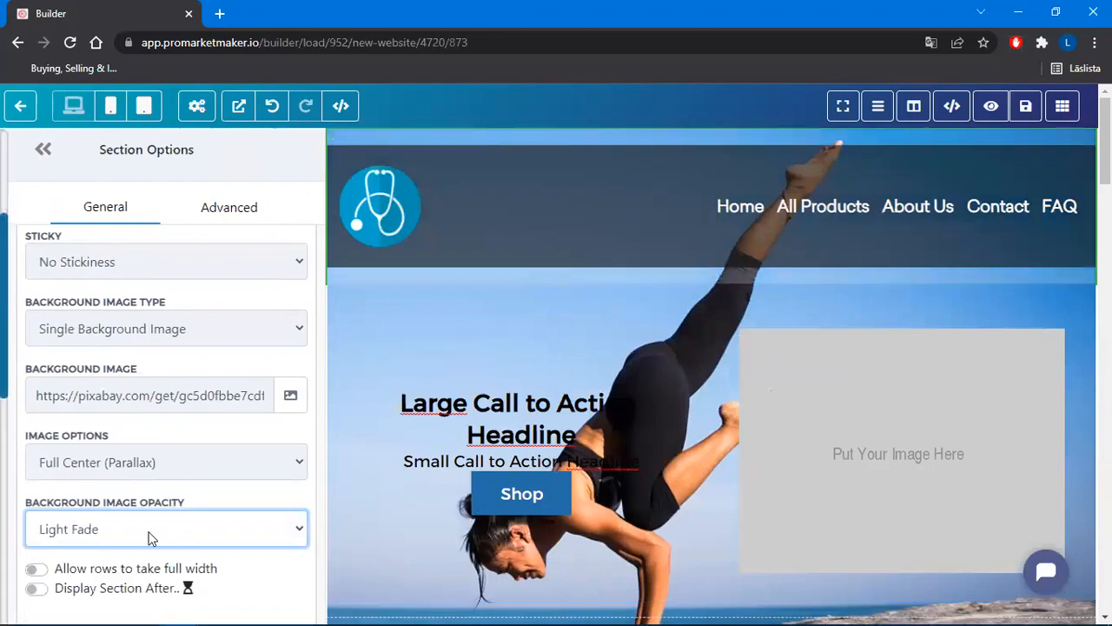
{"action": "left_click", "coordinate": [144, 520]}
{"action": "left_click", "coordinate": [86, 556]}
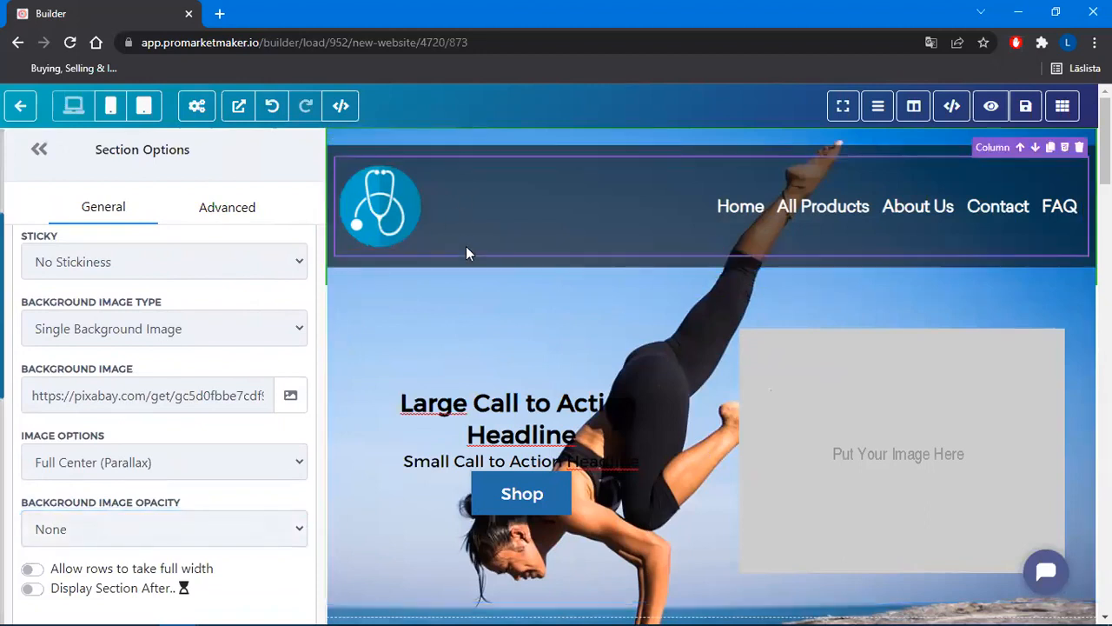
Try the Light Fade background image opacity on the call-to-action section, then set it back to None
{"action": "scroll", "coordinate": [414, 414], "scroll_direction": "down", "scroll_amount": 1}
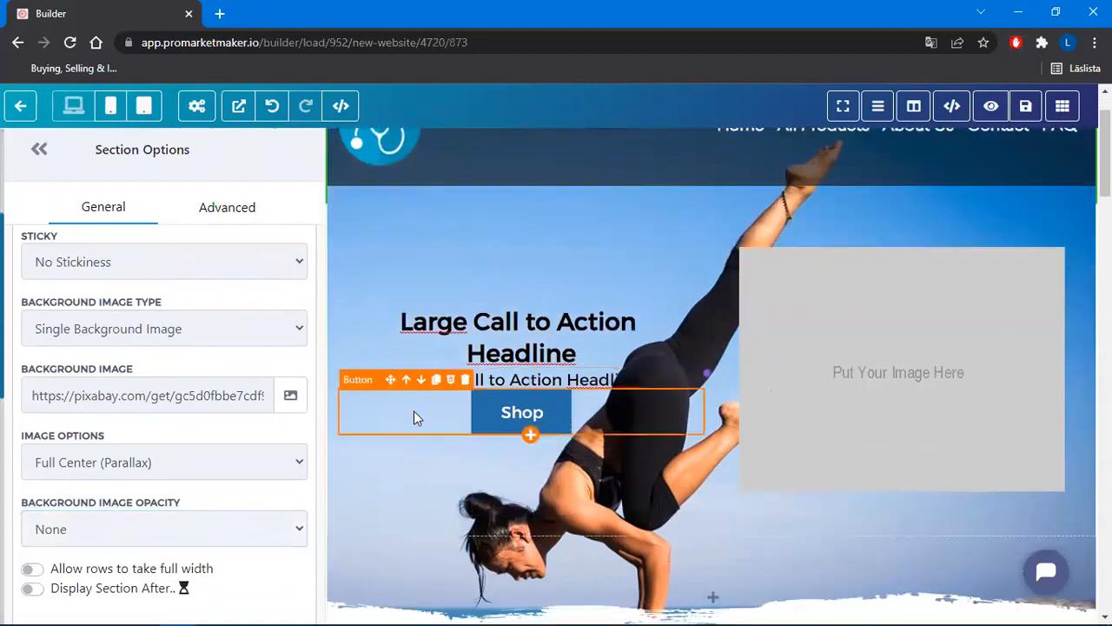
{"action": "left_click", "coordinate": [348, 214]}
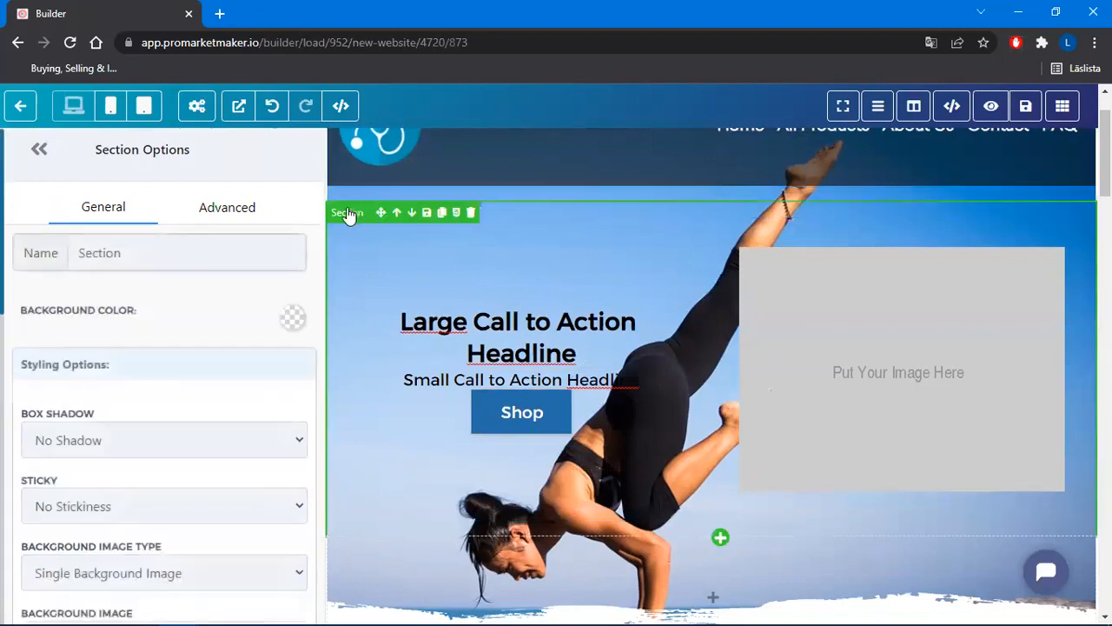
{"action": "scroll", "coordinate": [178, 487], "scroll_direction": "down", "scroll_amount": 2}
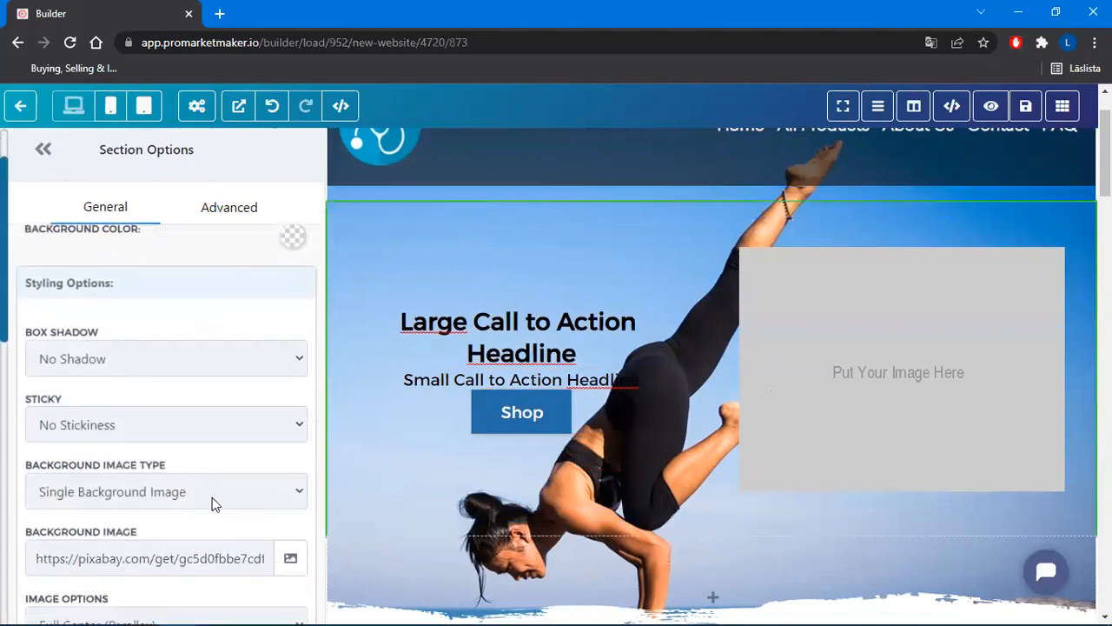
{"action": "scroll", "coordinate": [214, 505], "scroll_direction": "down", "scroll_amount": 4}
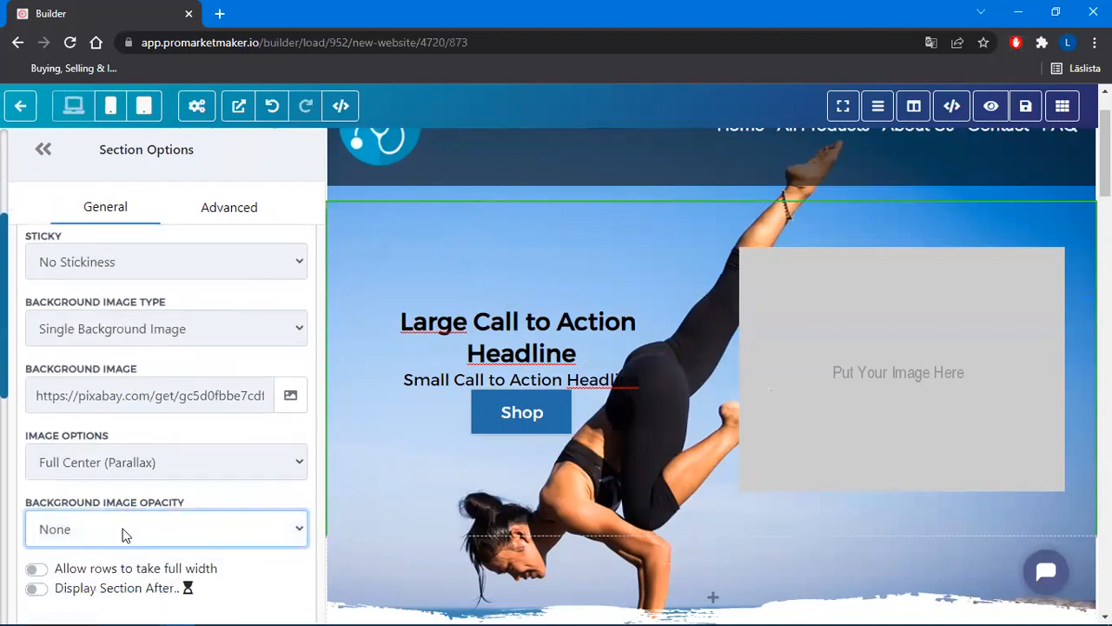
{"action": "left_click", "coordinate": [124, 535]}
{"action": "left_click", "coordinate": [81, 574]}
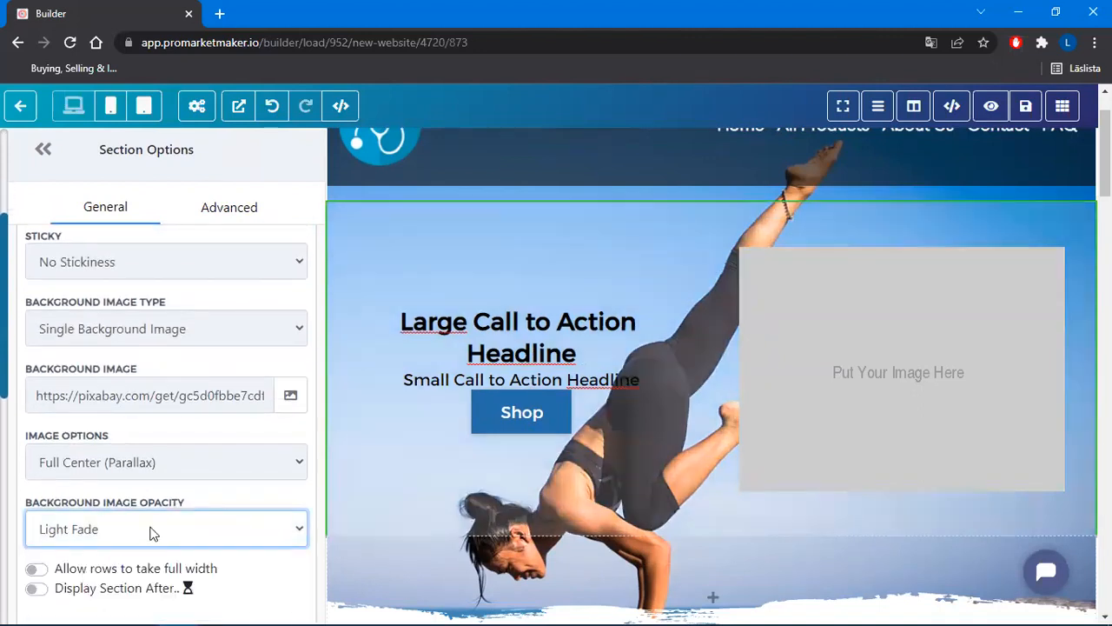
{"action": "left_click", "coordinate": [167, 532]}
{"action": "key", "text": "Return"}
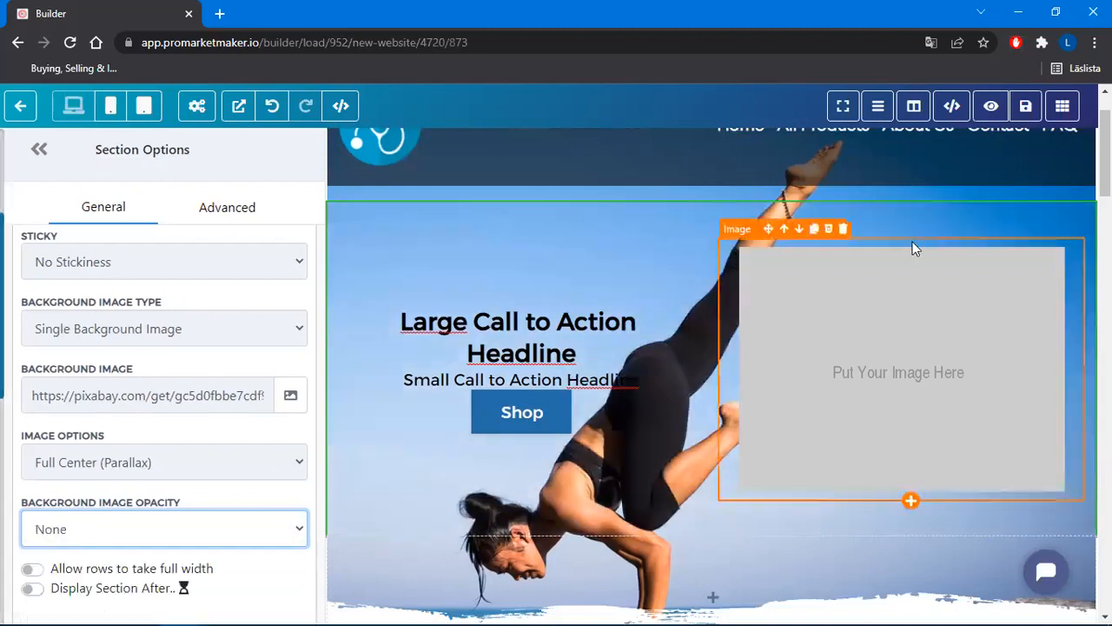
{"action": "scroll", "coordinate": [782, 296], "scroll_direction": "down", "scroll_amount": 1}
{"action": "scroll", "coordinate": [855, 273], "scroll_direction": "down", "scroll_amount": 5}
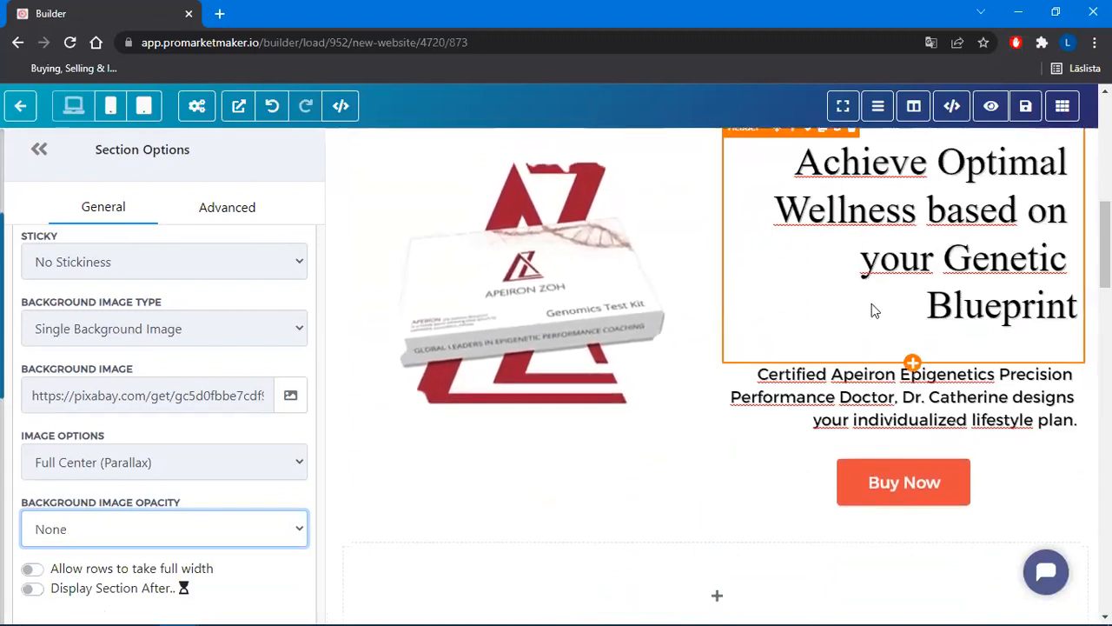
{"action": "key", "text": "alt+Tab"}
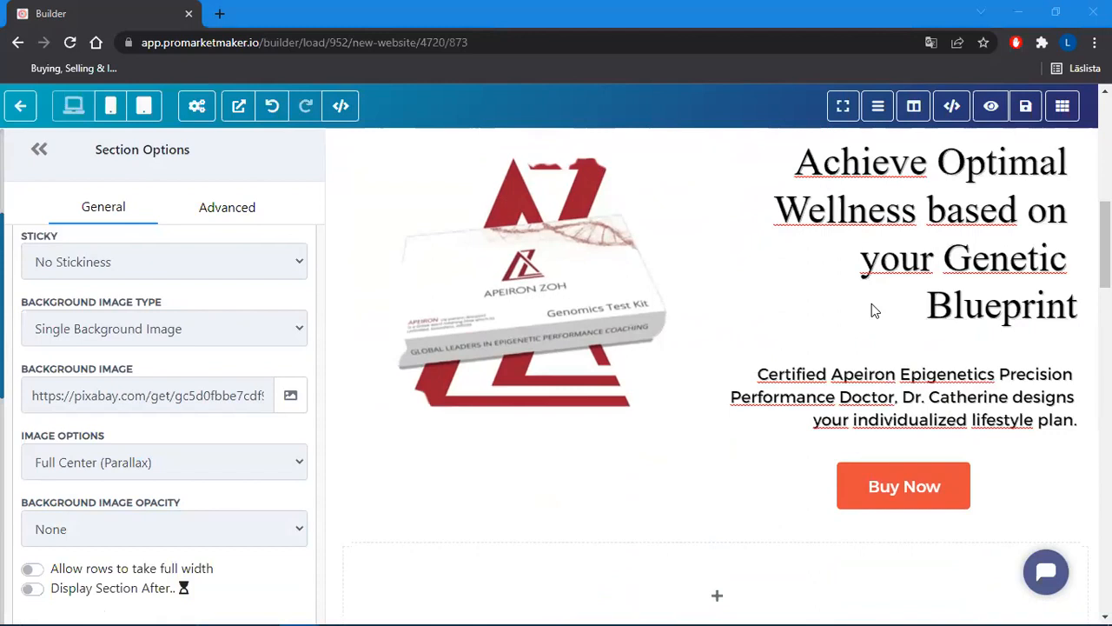
Add a paragraph in the empty row below Buy Now, beginning "What you get with the Apeiron Epigenetic Evaluation is a Comprehensive Report"
{"action": "key", "text": "alt+Tab"}
{"action": "scroll", "coordinate": [660, 372], "scroll_direction": "down", "scroll_amount": 2}
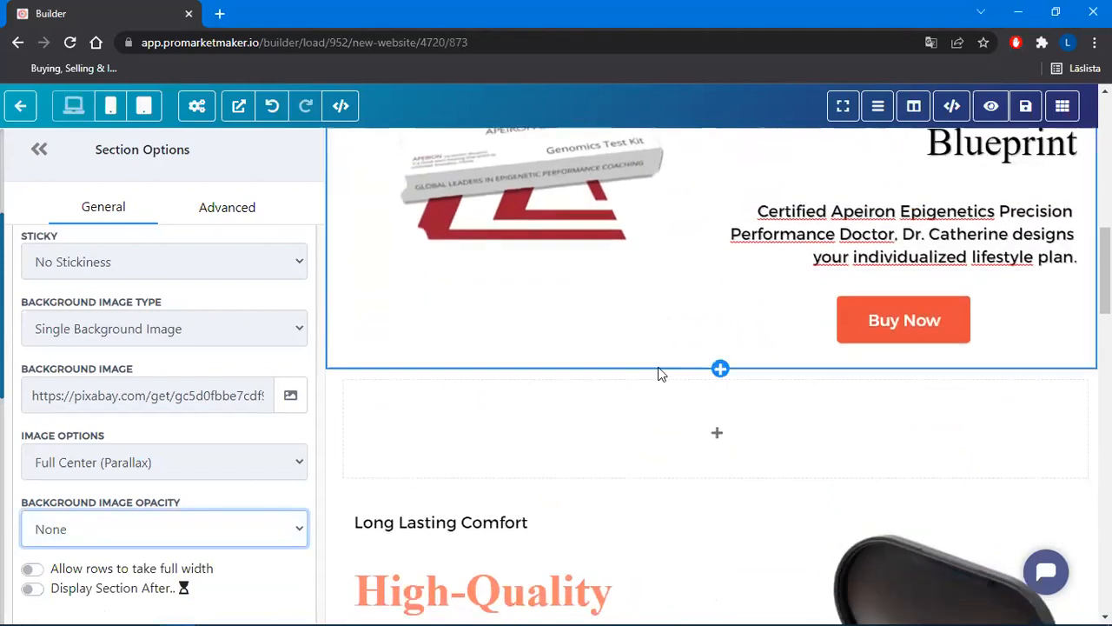
{"action": "mouse_move", "coordinate": [702, 437]}
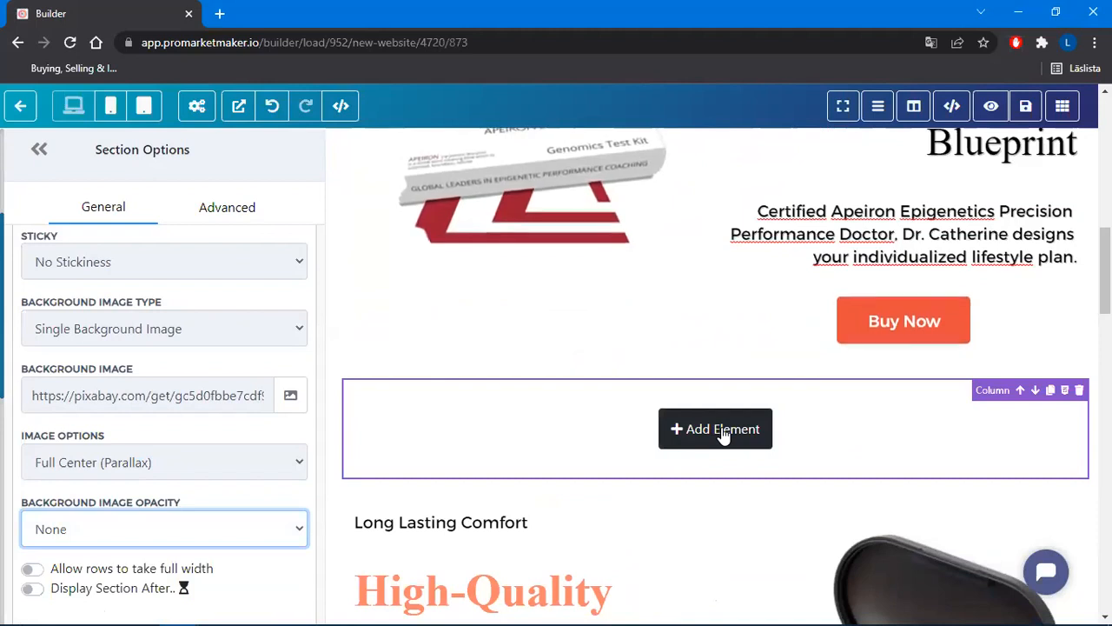
{"action": "left_click", "coordinate": [716, 428]}
{"action": "scroll", "coordinate": [1063, 383], "scroll_direction": "up", "scroll_amount": 8}
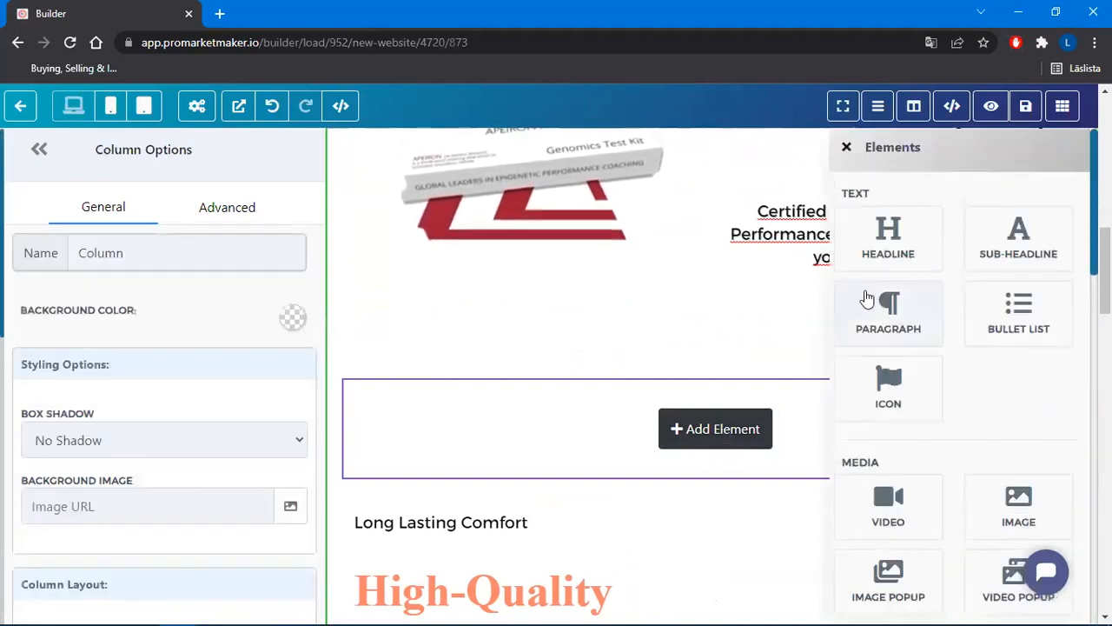
{"action": "left_click", "coordinate": [902, 322]}
{"action": "left_click_drag", "start_coordinate": [753, 427], "coordinate": [339, 410]}
{"action": "type", "text": "What you get with the Apeiron Epigenetic Evaluation is a Comprehensive Report on how your genetic blueprint is built on 6 key Genomic evaluations. Your epigenetic report will contain your personalized genetic status in the areas below and how to improve them."}
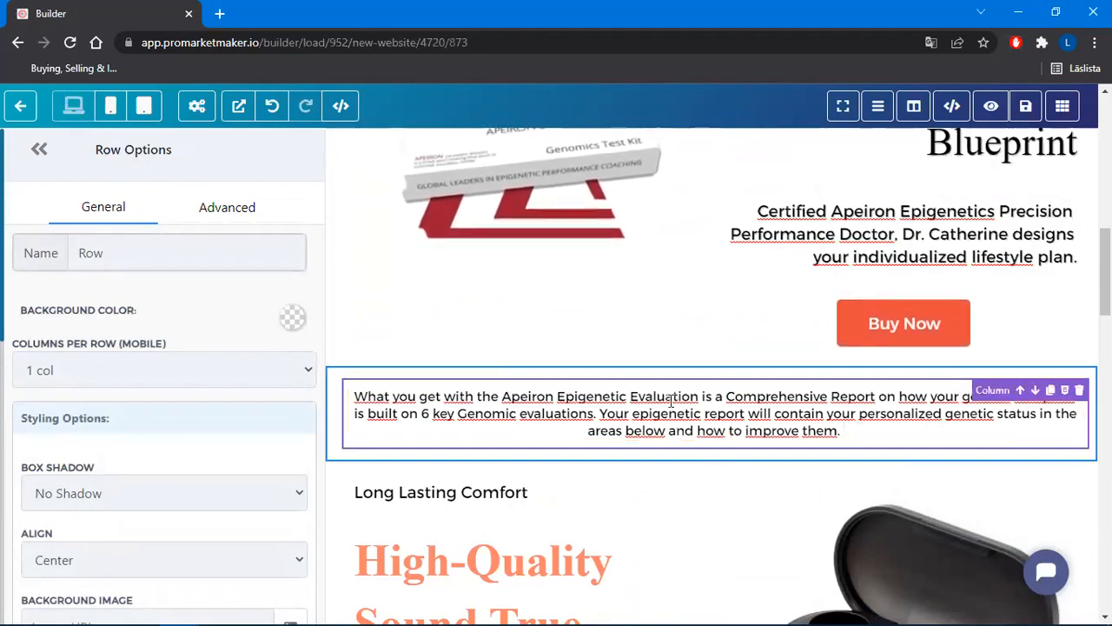
Set both the desktop and mobile font sizes of the Apeiron evaluation paragraph to 18
{"action": "left_click", "coordinate": [658, 402]}
{"action": "left_click", "coordinate": [271, 478]}
{"action": "double_click", "coordinate": [271, 478]}
{"action": "mouse_move", "coordinate": [66, 483]}
{"action": "left_mouse_down"}
{"action": "mouse_move", "coordinate": [76, 487]}
{"action": "mouse_move", "coordinate": [55, 497]}
{"action": "mouse_move", "coordinate": [67, 494]}
{"action": "left_mouse_up"}
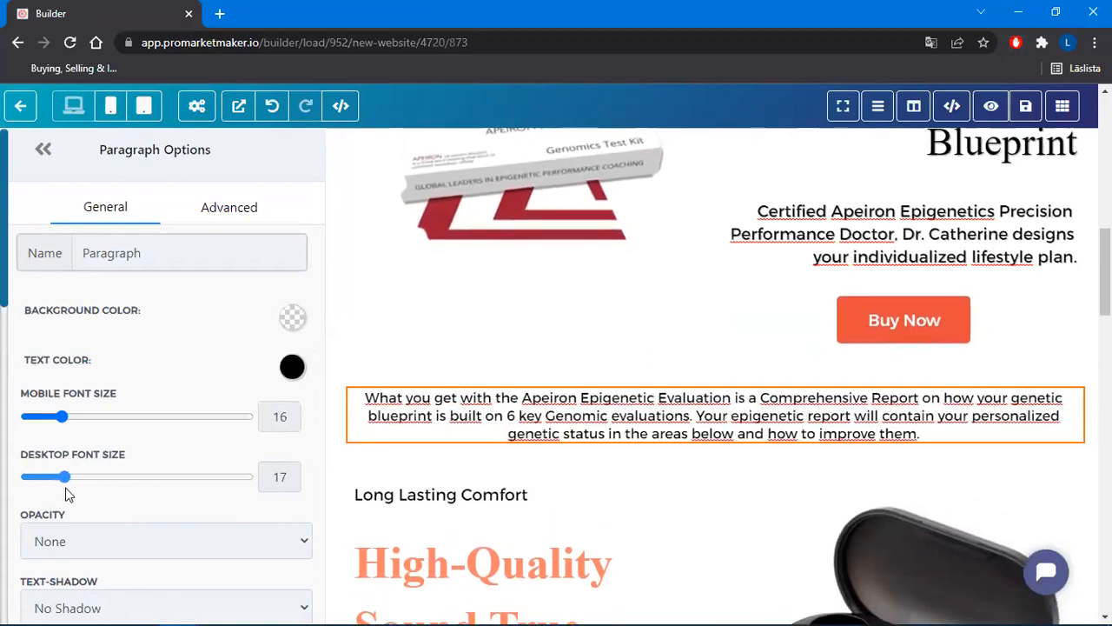
{"action": "double_click", "coordinate": [280, 477]}
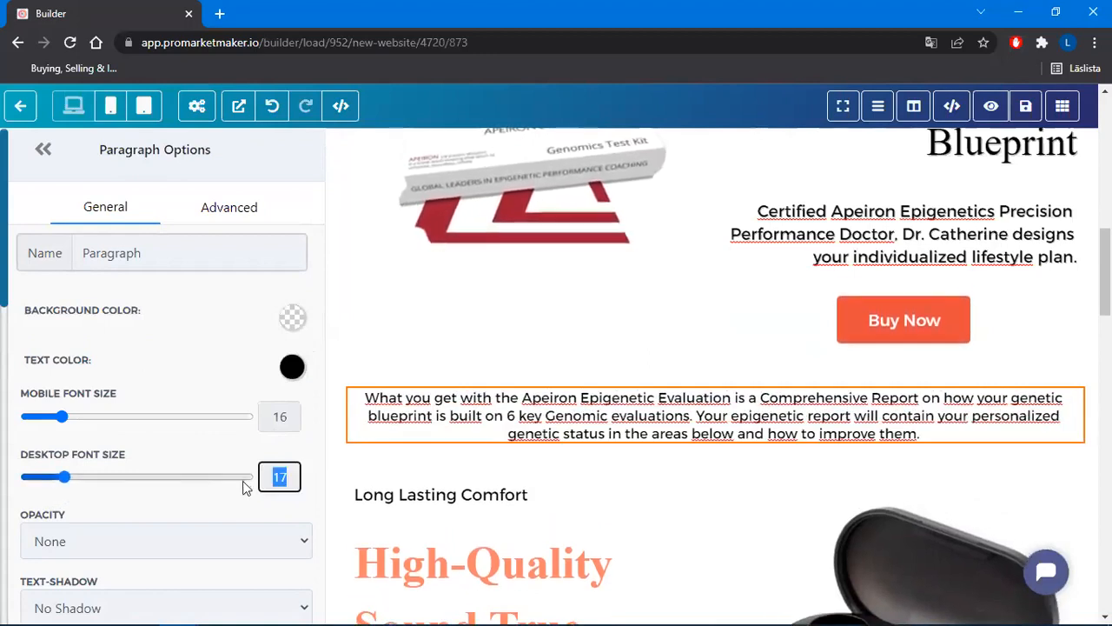
{"action": "type", "text": "18"}
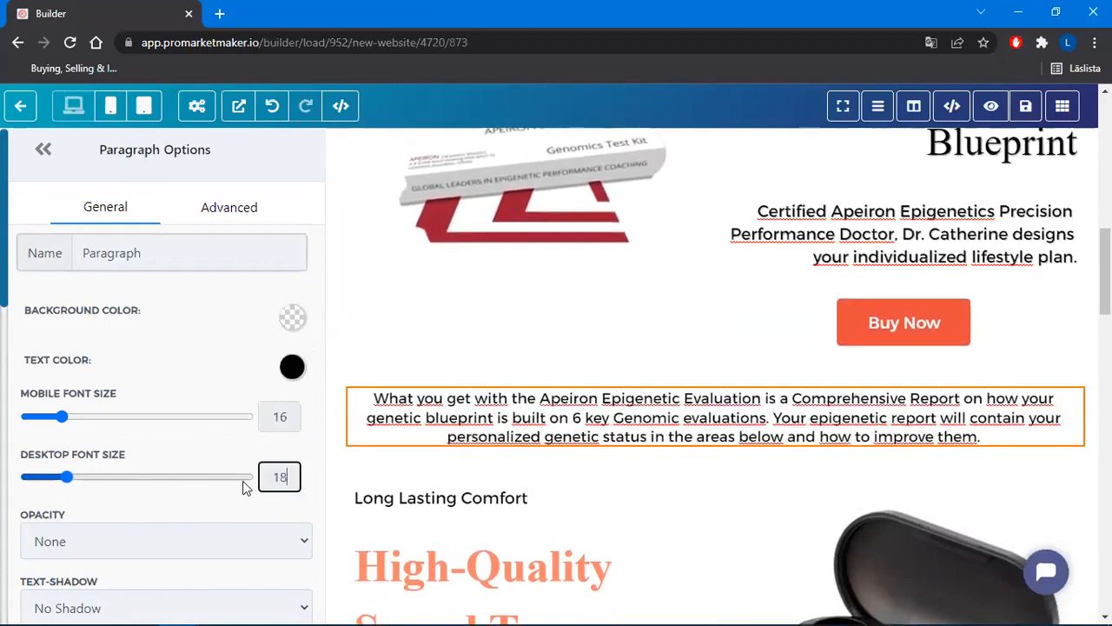
{"action": "double_click", "coordinate": [283, 417]}
{"action": "type", "text": "18"}
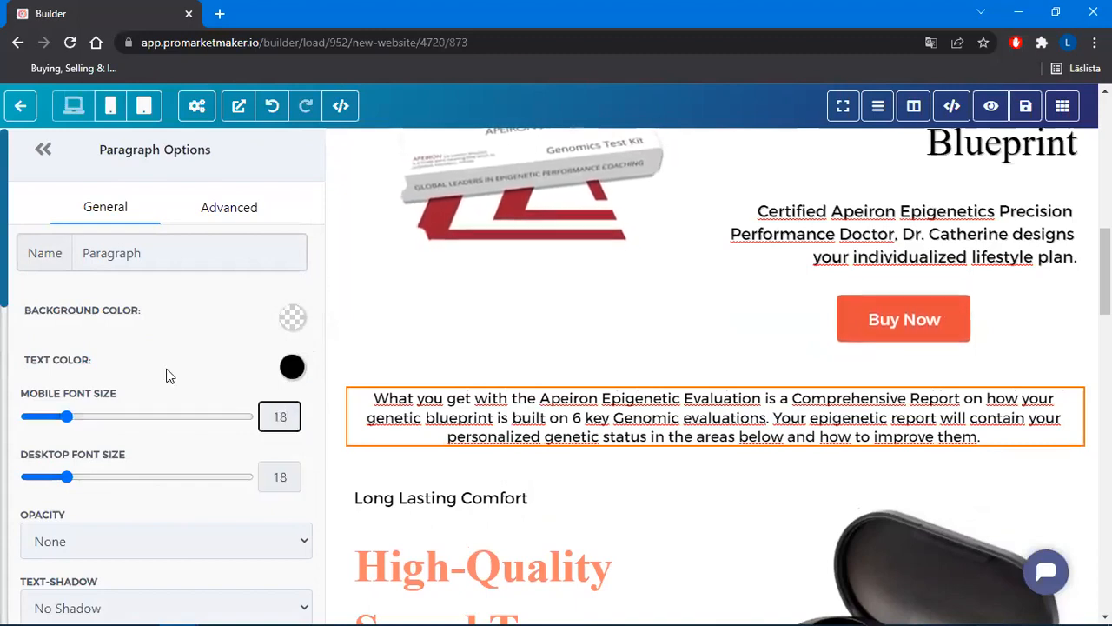
Try the Mid Shadow text shadow on the evaluation paragraph, then set it to Light Fade
{"action": "scroll", "coordinate": [174, 396], "scroll_direction": "down", "scroll_amount": 1}
{"action": "scroll", "coordinate": [165, 426], "scroll_direction": "down", "scroll_amount": 1}
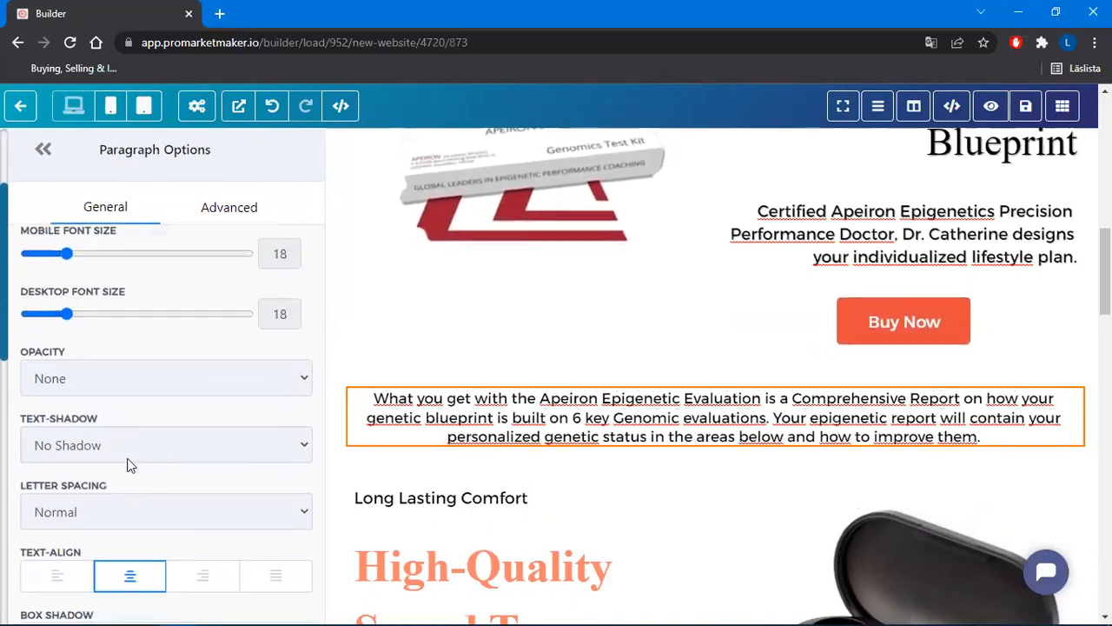
{"action": "left_click", "coordinate": [127, 445]}
{"action": "left_click", "coordinate": [84, 514]}
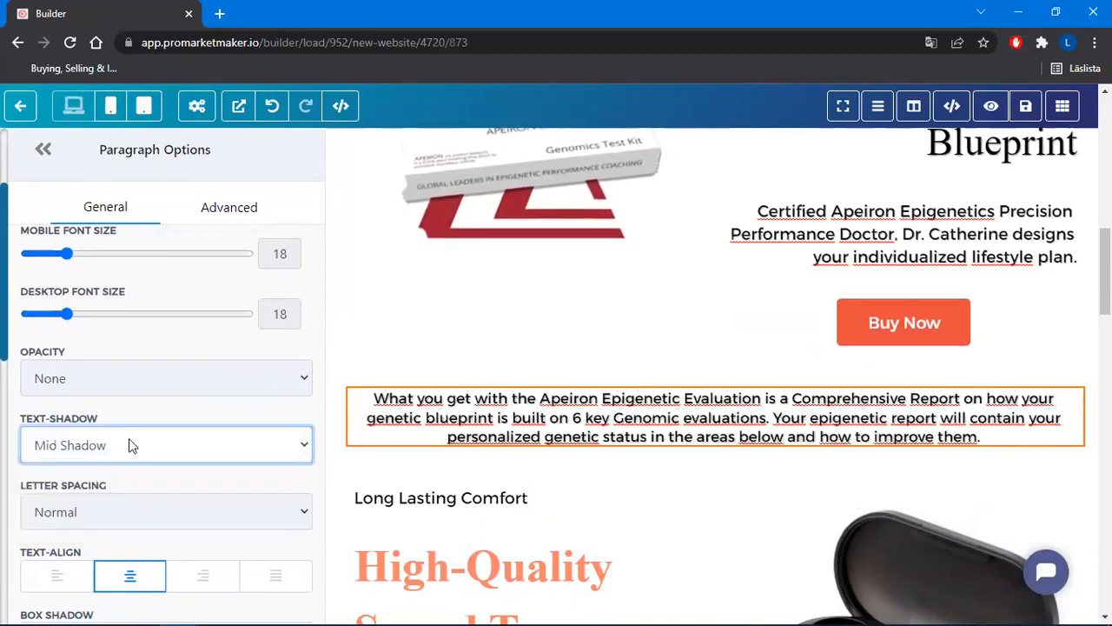
{"action": "left_click", "coordinate": [78, 445]}
{"action": "left_click", "coordinate": [75, 492]}
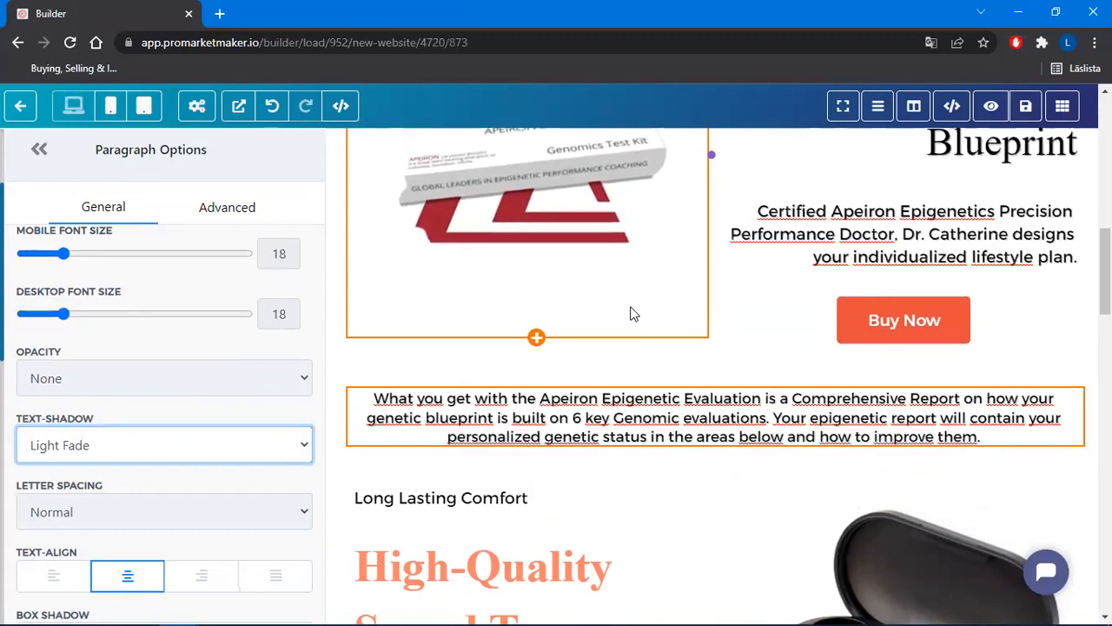
Add a full-width section between the wireless earbuds row and the orange Advanced Features section
{"action": "key", "text": "alt+Tab"}
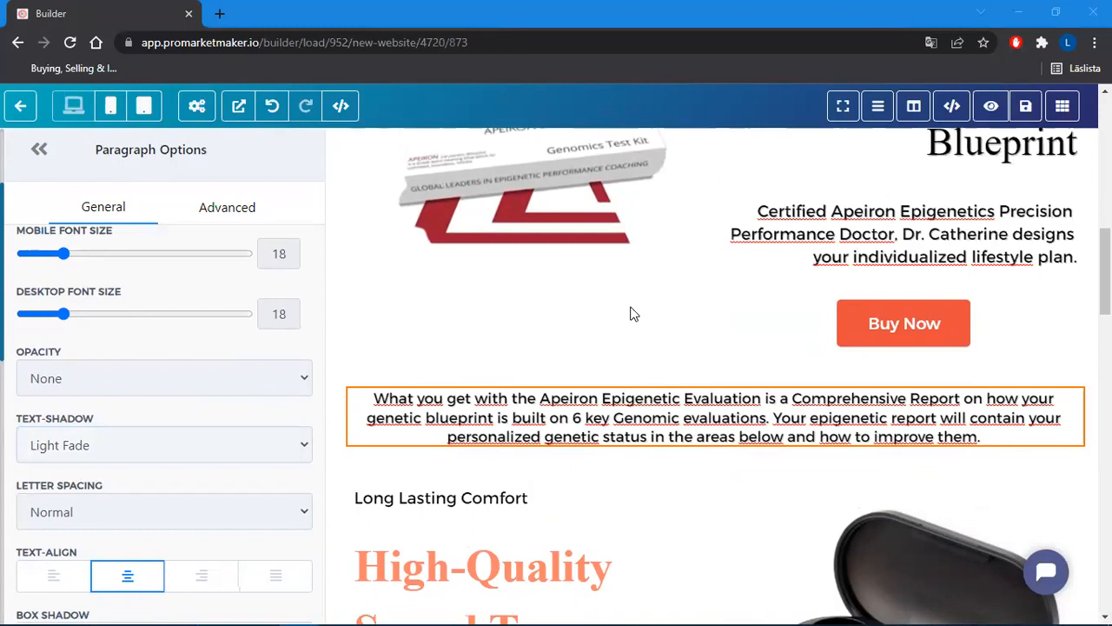
{"action": "key", "text": "alt+Tab"}
{"action": "scroll", "coordinate": [765, 330], "scroll_direction": "down", "scroll_amount": 2}
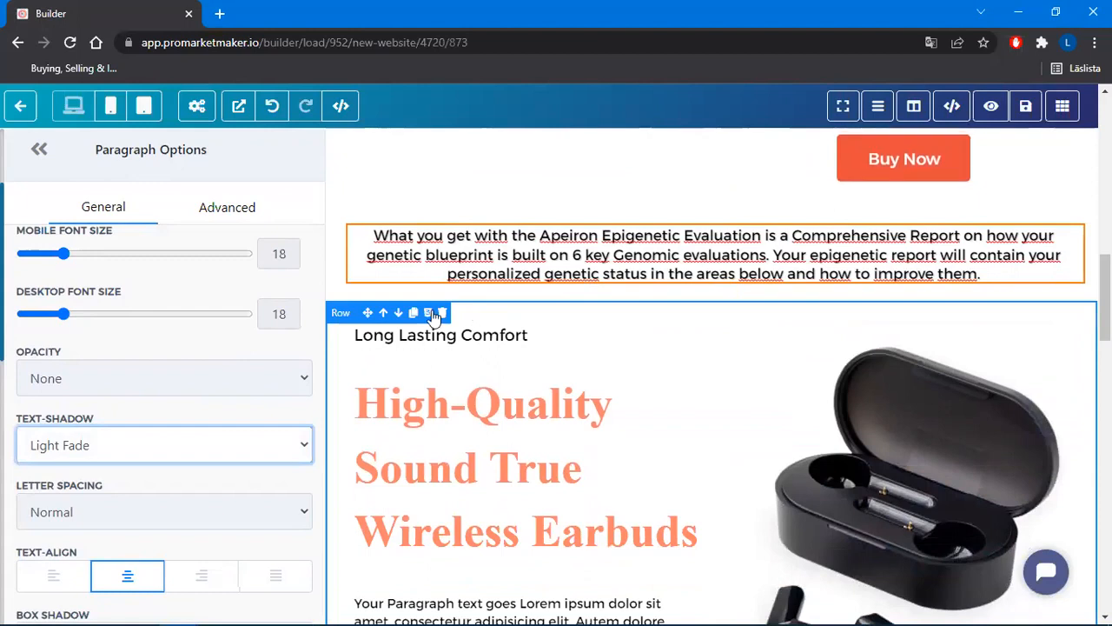
{"action": "scroll", "coordinate": [753, 365], "scroll_direction": "down", "scroll_amount": 2}
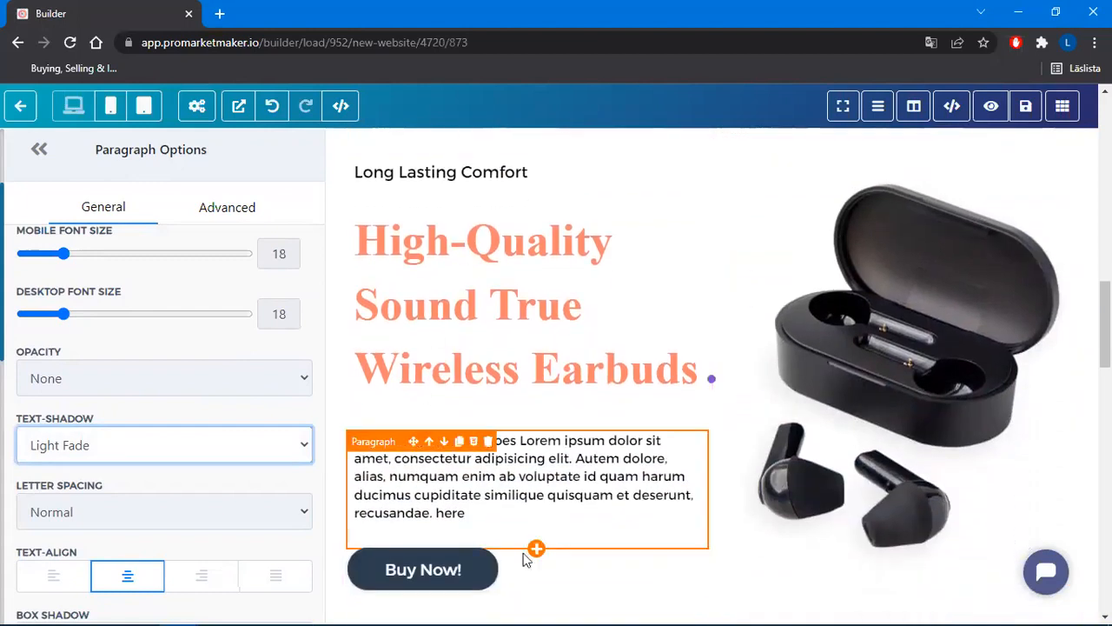
{"action": "scroll", "coordinate": [721, 383], "scroll_direction": "down", "scroll_amount": 3}
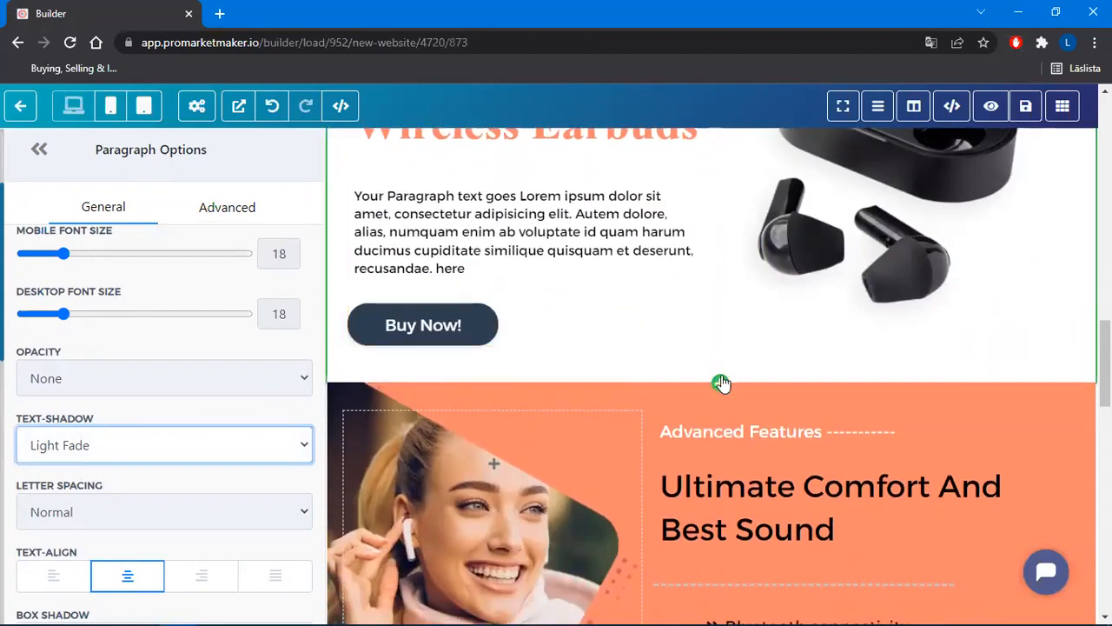
{"action": "left_click", "coordinate": [724, 389]}
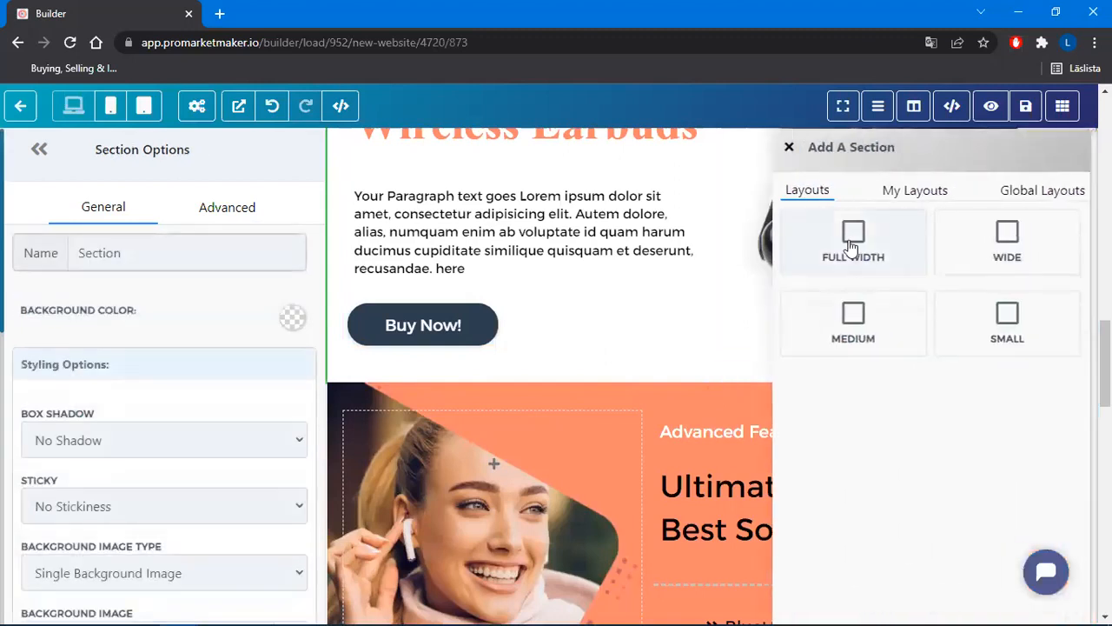
{"action": "left_click", "coordinate": [852, 246]}
Move the wireless earbuds row out of the evaluation section into the new full-width section
{"action": "scroll", "coordinate": [824, 332], "scroll_direction": "up", "scroll_amount": 5}
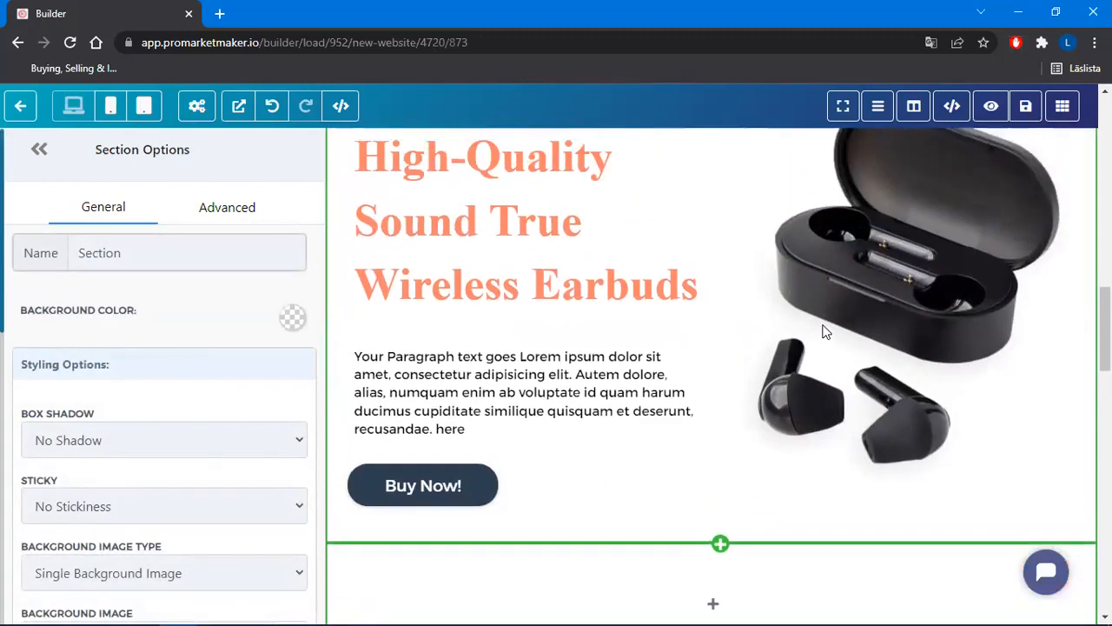
{"action": "scroll", "coordinate": [824, 331], "scroll_direction": "up", "scroll_amount": 1}
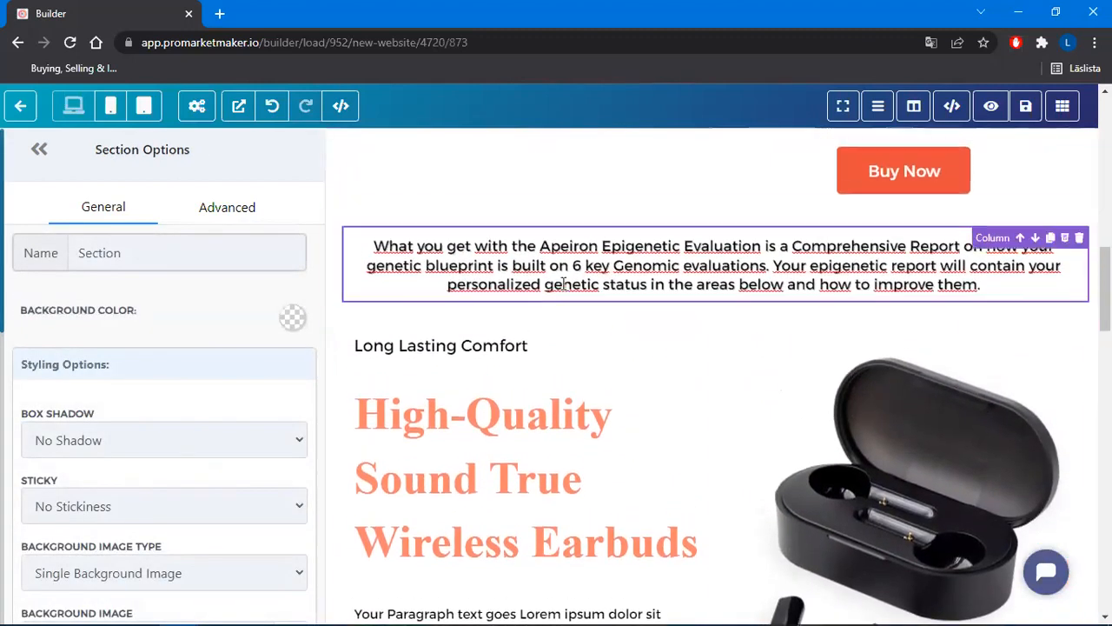
{"action": "scroll", "coordinate": [349, 391], "scroll_direction": "down", "scroll_amount": 2}
{"action": "scroll", "coordinate": [346, 389], "scroll_direction": "down", "scroll_amount": 1}
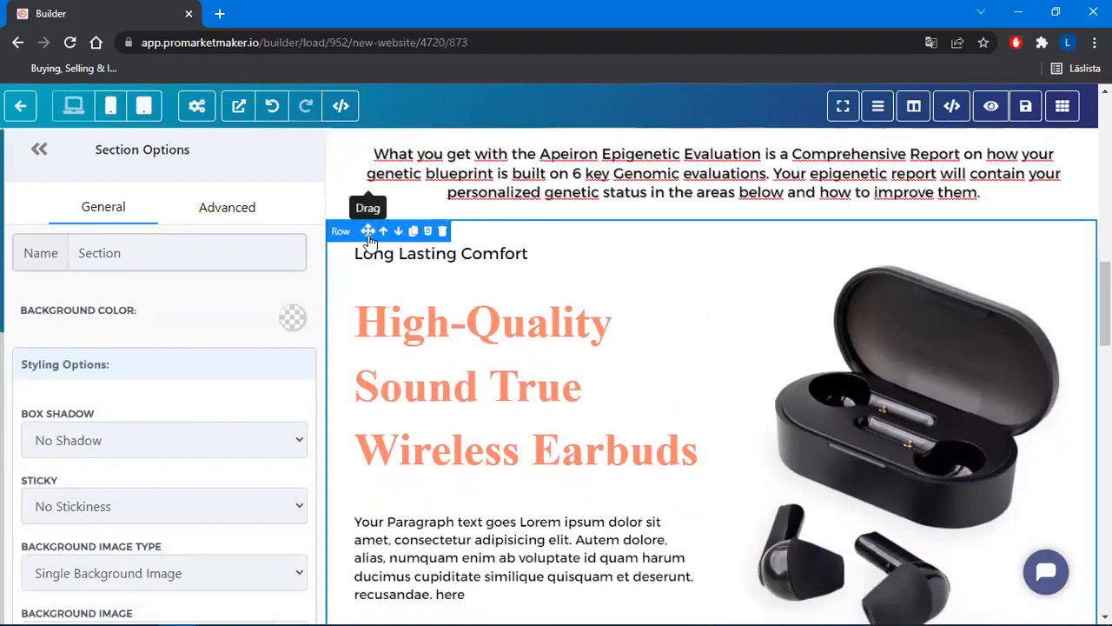
{"action": "key", "text": "ctrl+minus"}
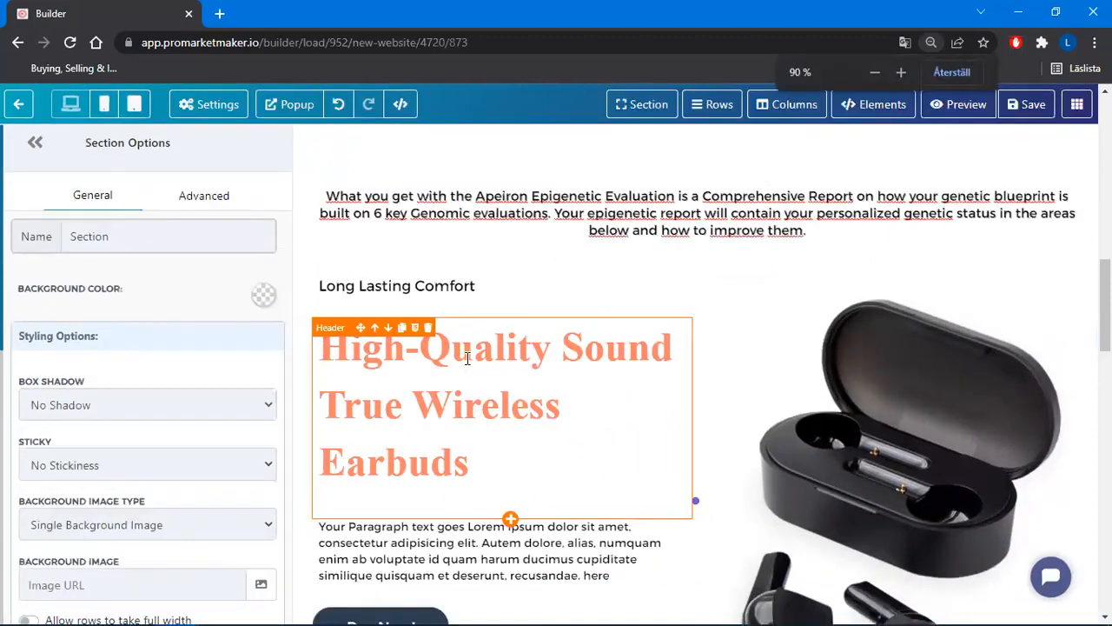
{"action": "key", "text": "ctrl+minus"}
{"action": "key", "text": "ctrl+minus"}
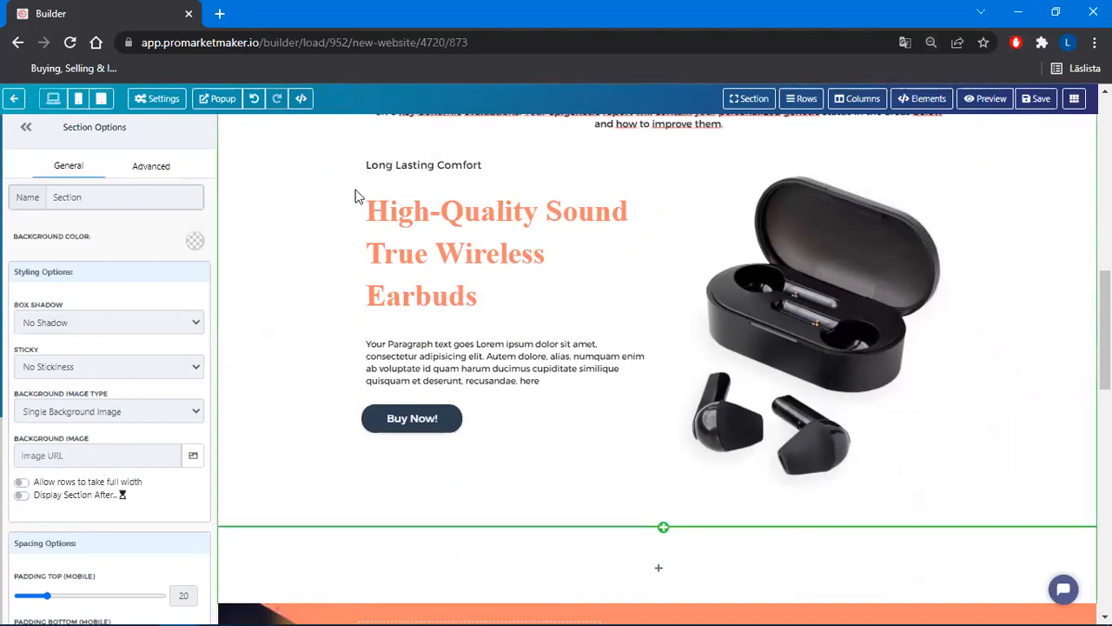
{"action": "left_click_drag", "start_coordinate": [370, 159], "coordinate": [390, 565]}
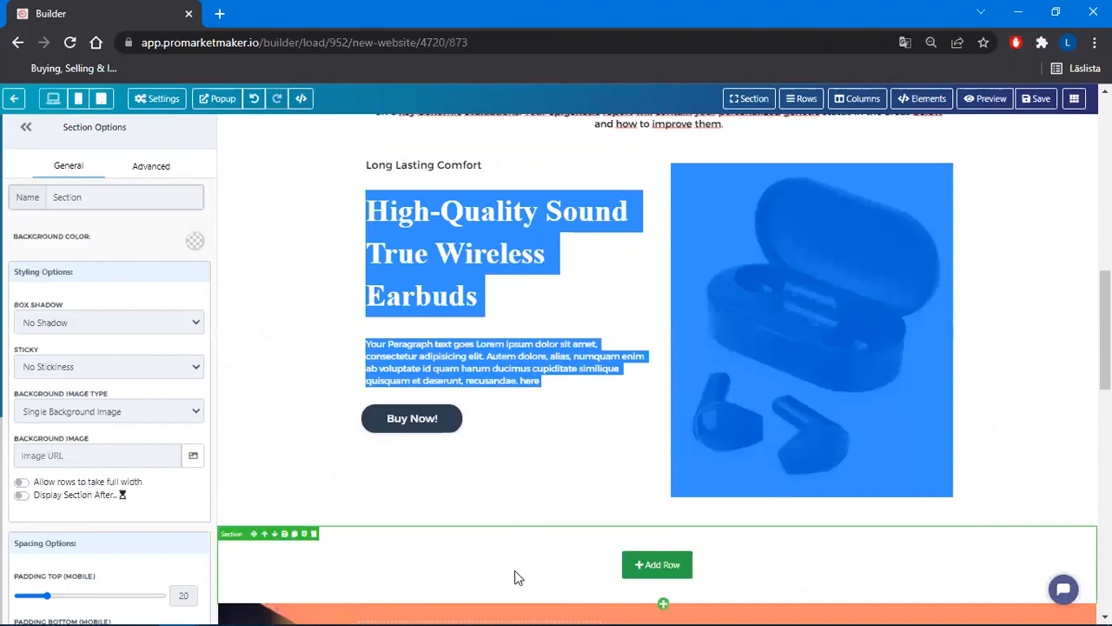
{"action": "left_click", "coordinate": [577, 261]}
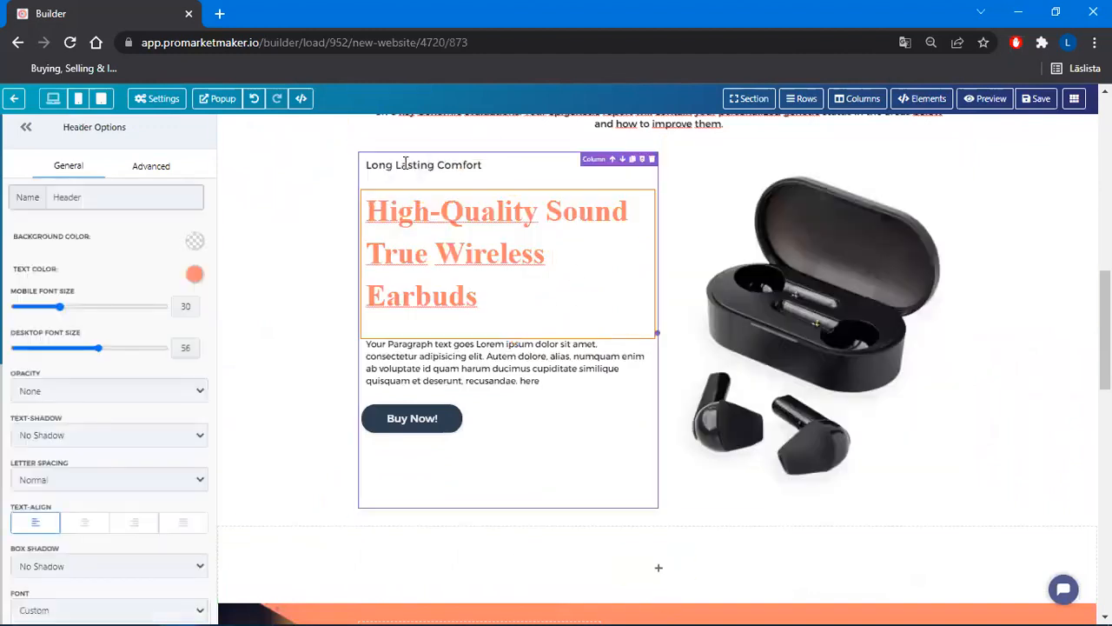
{"action": "left_click_drag", "start_coordinate": [376, 152], "coordinate": [465, 203]}
{"action": "scroll", "coordinate": [891, 412], "scroll_direction": "up", "scroll_amount": 3}
{"action": "scroll", "coordinate": [695, 434], "scroll_direction": "down", "scroll_amount": 2}
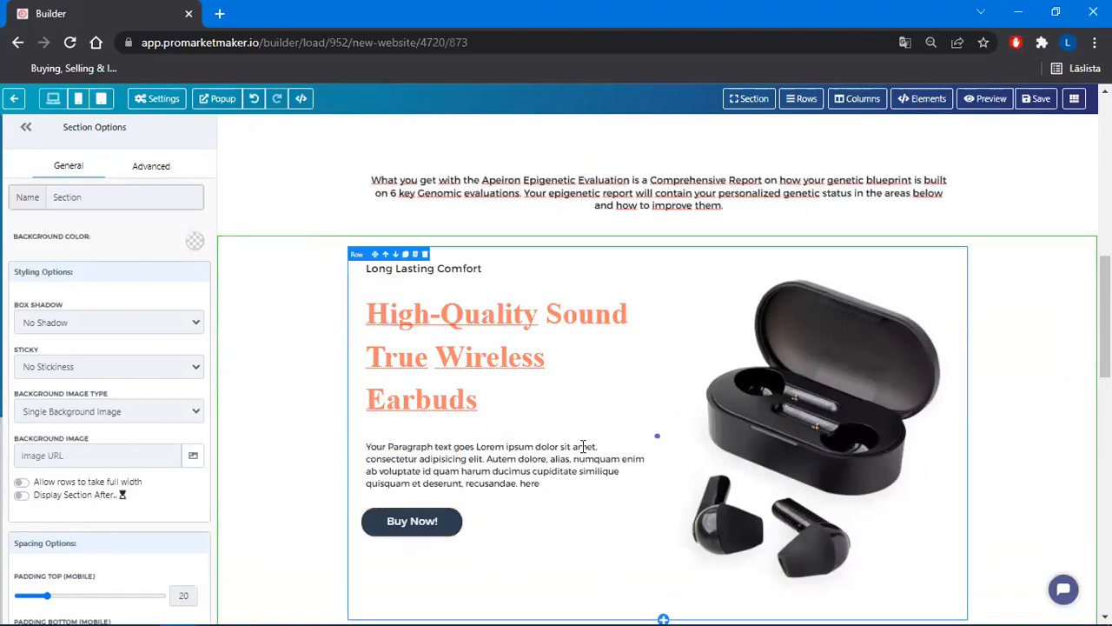
{"action": "key", "text": "ctrl+plus"}
{"action": "key", "text": "ctrl+plus"}
{"action": "key", "text": "ctrl+plus"}
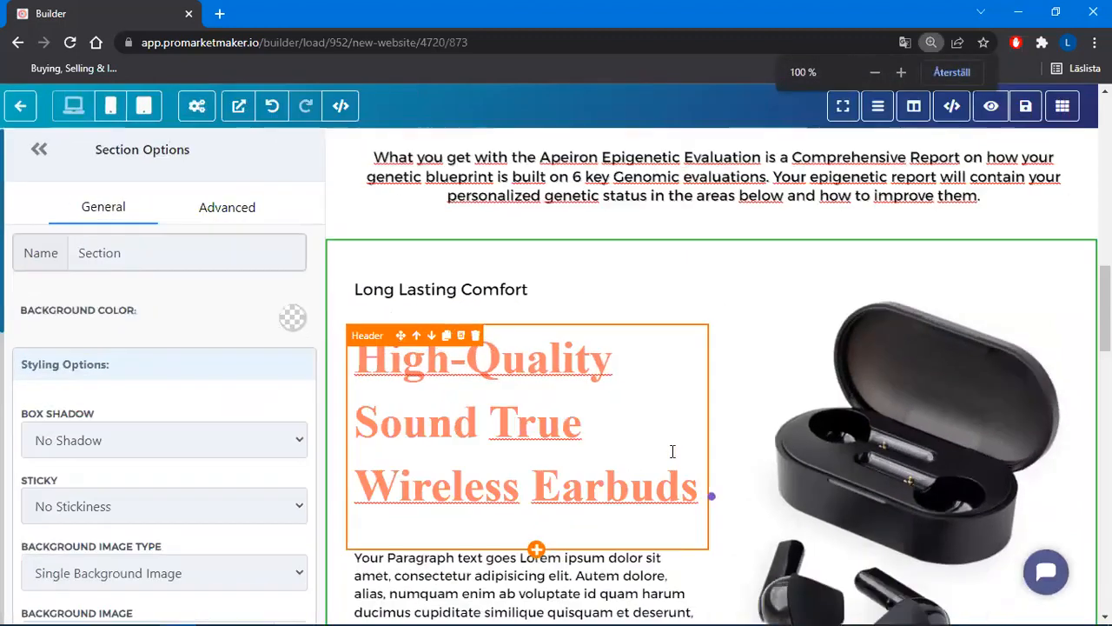
Add a one-column row beneath the Apeiron evaluation paragraph and insert a sub-headline element in it
{"action": "scroll", "coordinate": [751, 408], "scroll_direction": "down", "scroll_amount": 3}
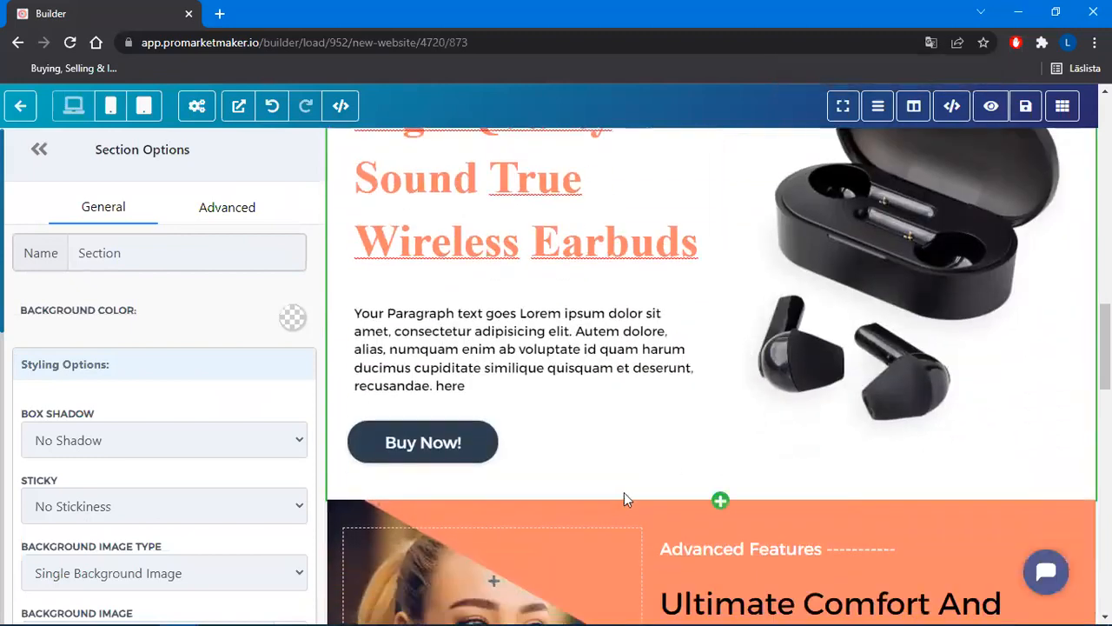
{"action": "scroll", "coordinate": [835, 378], "scroll_direction": "up", "scroll_amount": 5}
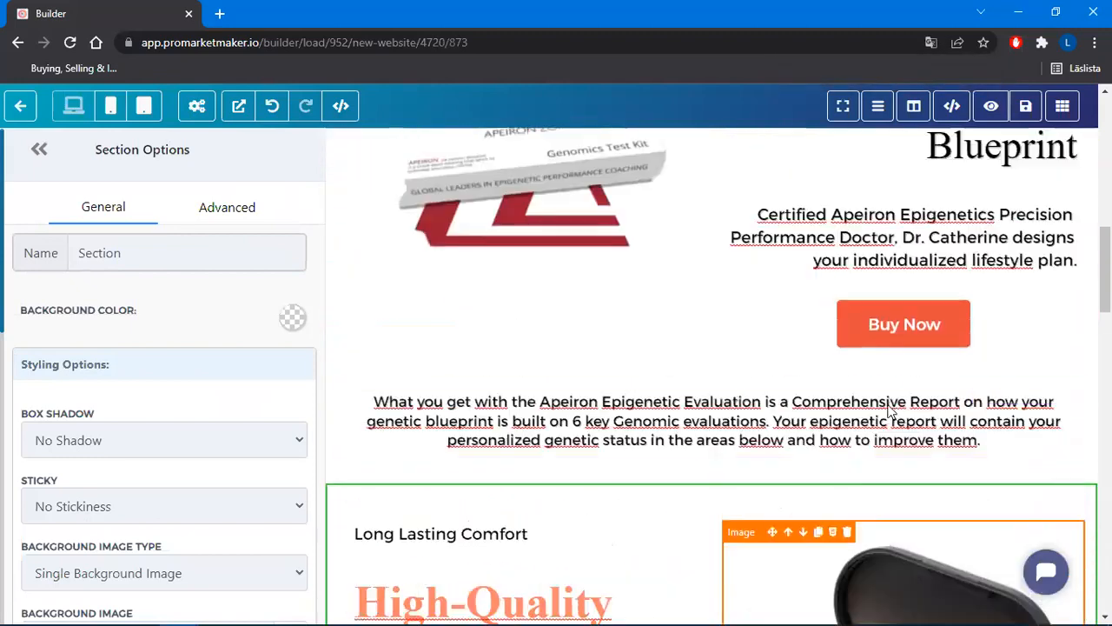
{"action": "scroll", "coordinate": [893, 414], "scroll_direction": "down", "scroll_amount": 1}
{"action": "scroll", "coordinate": [695, 373], "scroll_direction": "up", "scroll_amount": 6}
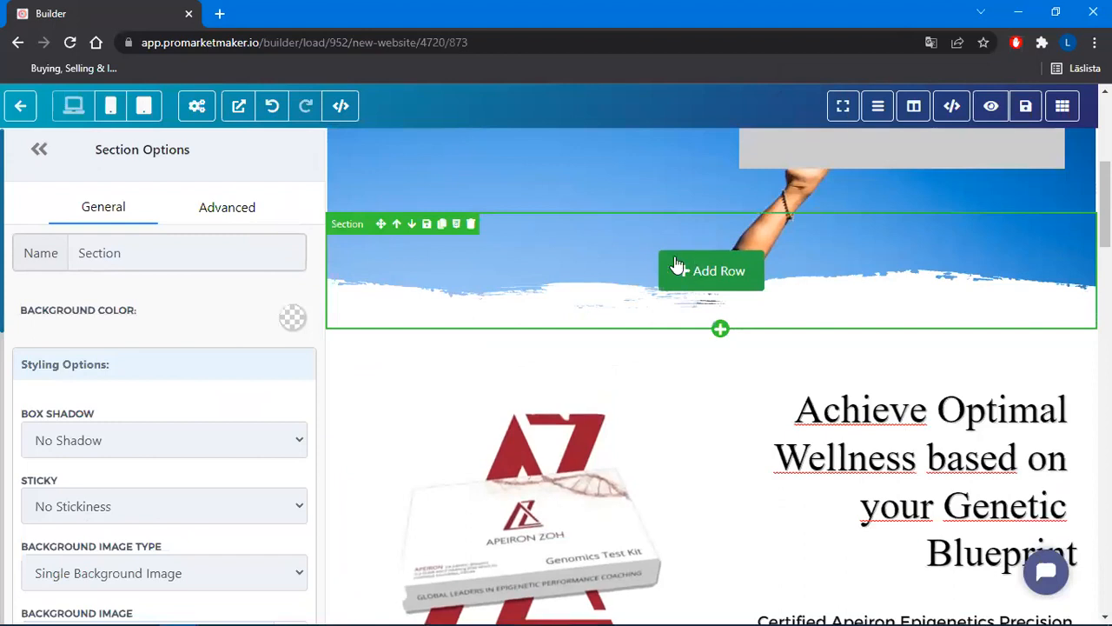
{"action": "scroll", "coordinate": [534, 341], "scroll_direction": "down", "scroll_amount": 6}
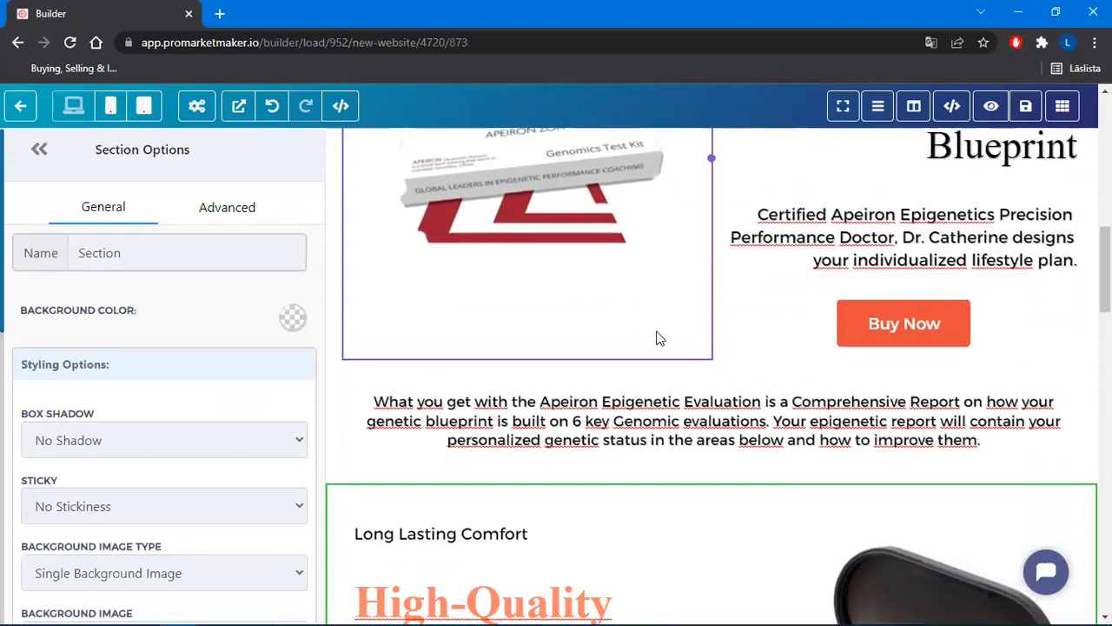
{"action": "mouse_move", "coordinate": [720, 390]}
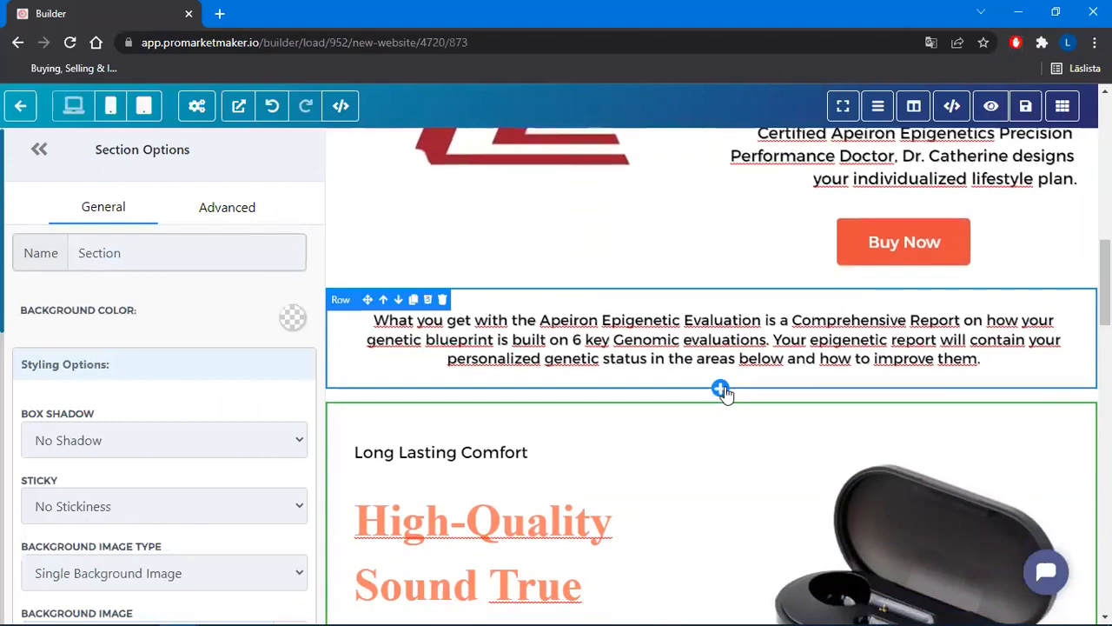
{"action": "left_click", "coordinate": [720, 390]}
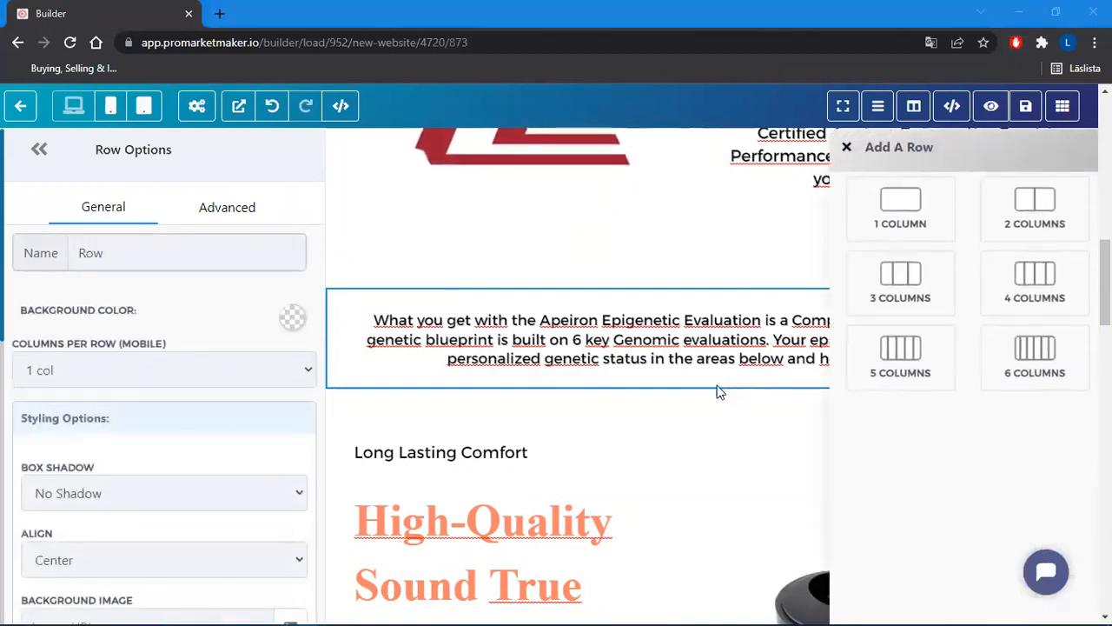
{"action": "left_click", "coordinate": [910, 216]}
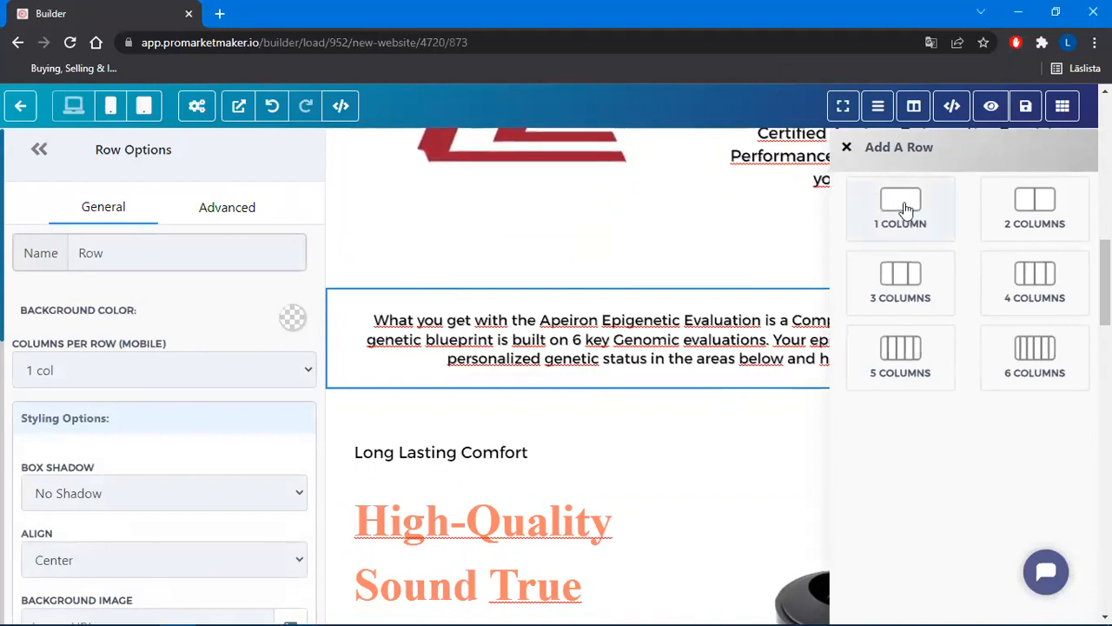
{"action": "left_click", "coordinate": [906, 208]}
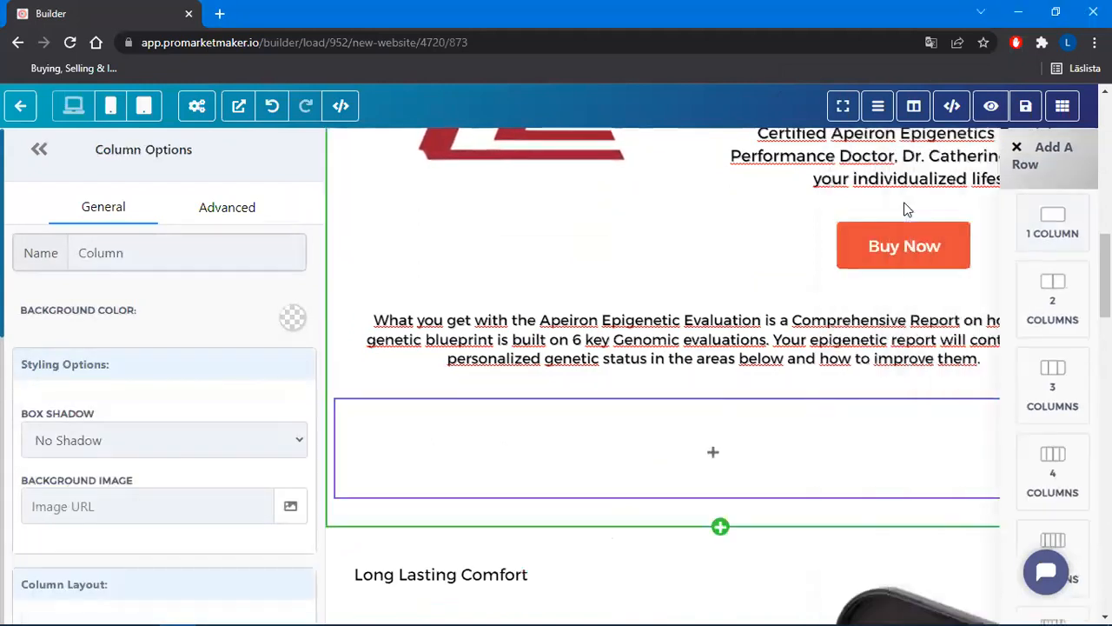
{"action": "left_click", "coordinate": [733, 456]}
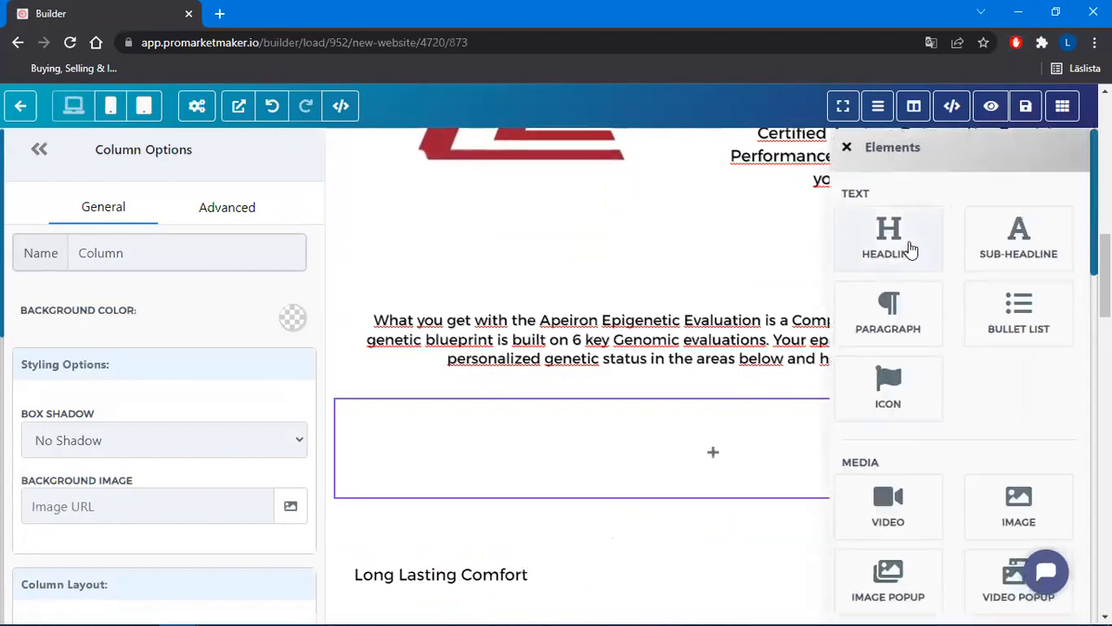
{"action": "left_click", "coordinate": [988, 246]}
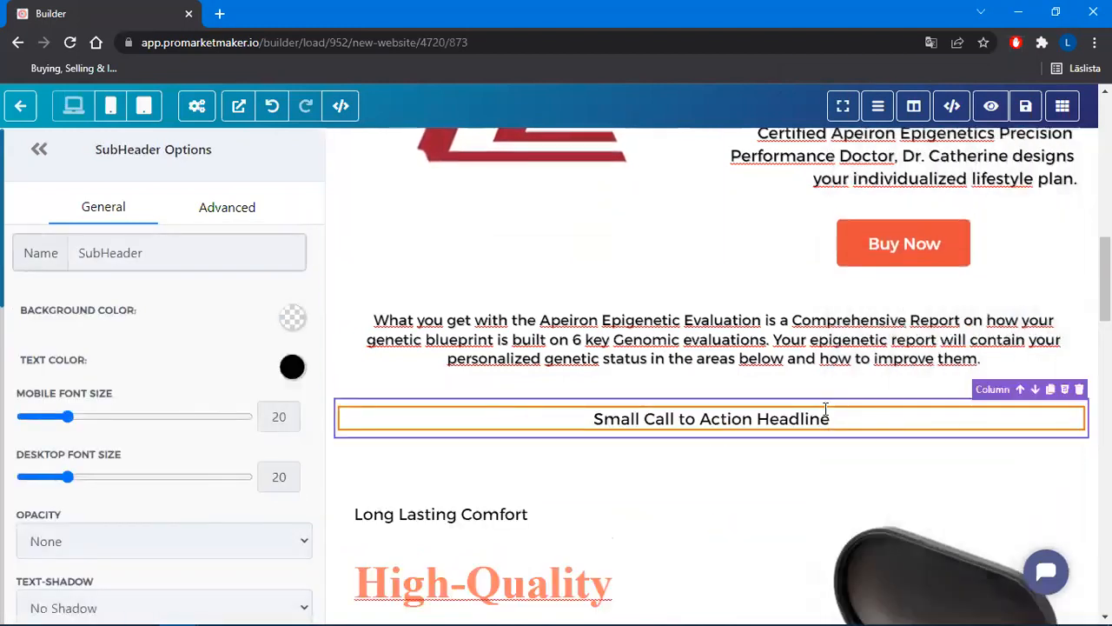
Replace the placeholder text of the sub-headline beneath the evaluation paragraph with "6 Key Genomic evaluations"
{"action": "left_click_drag", "start_coordinate": [831, 419], "coordinate": [541, 438]}
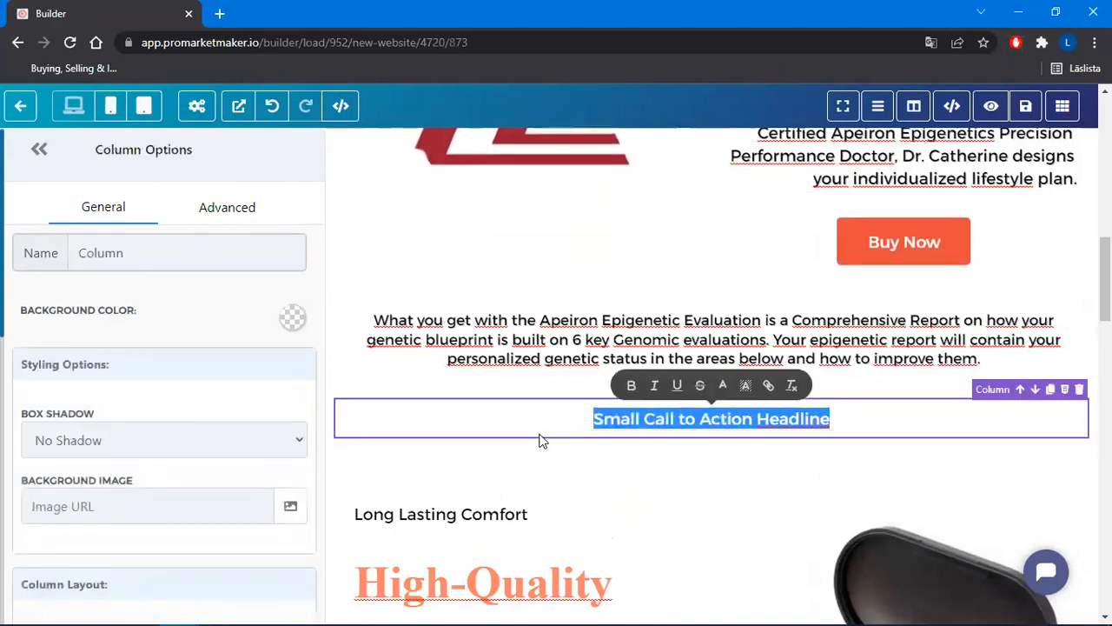
{"action": "type", "text": "6 Key Genomic evaluations"}
{"action": "left_click_drag", "start_coordinate": [809, 422], "coordinate": [596, 420]}
{"action": "left_click", "coordinate": [594, 423]}
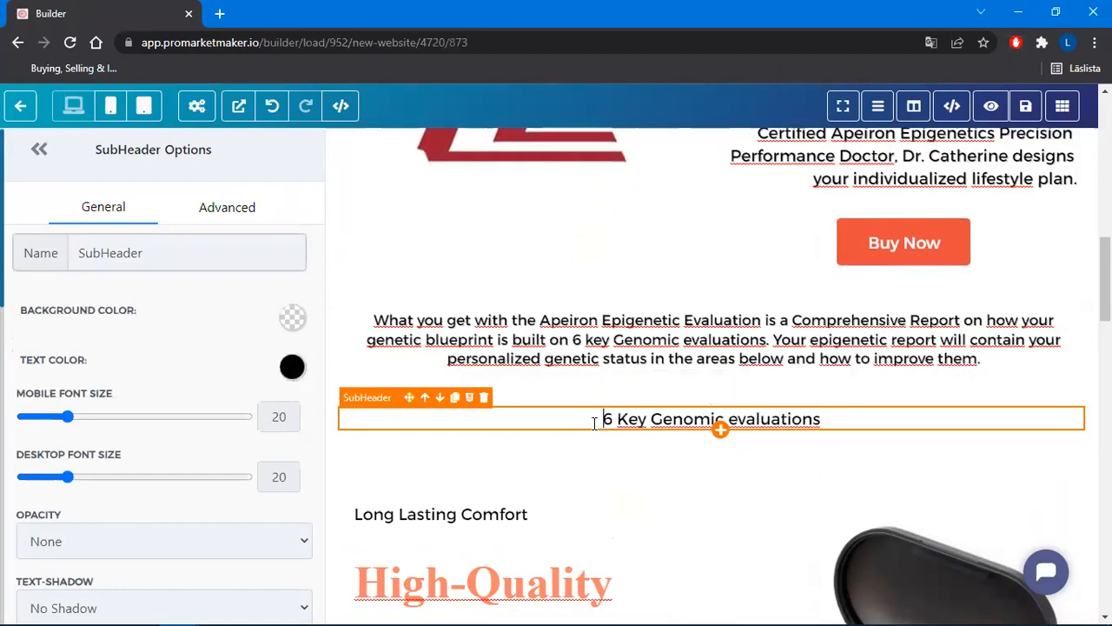
Set both the desktop and mobile font sizes of the "6 Key Genomic evaluations" sub-headline to 28
{"action": "left_click_drag", "start_coordinate": [72, 484], "coordinate": [93, 496]}
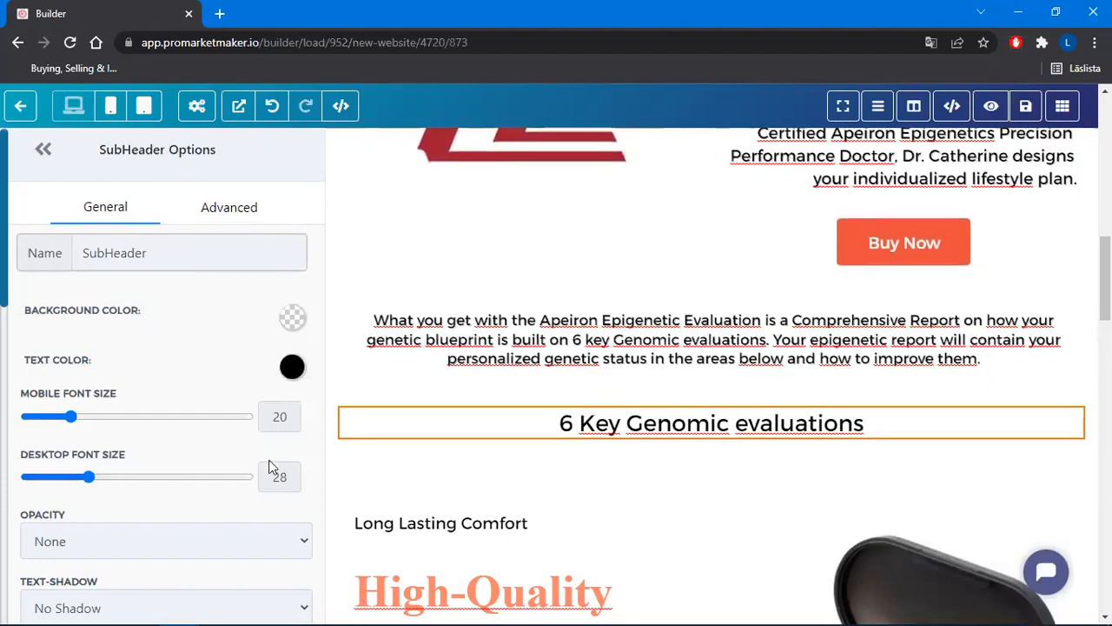
{"action": "double_click", "coordinate": [290, 419]}
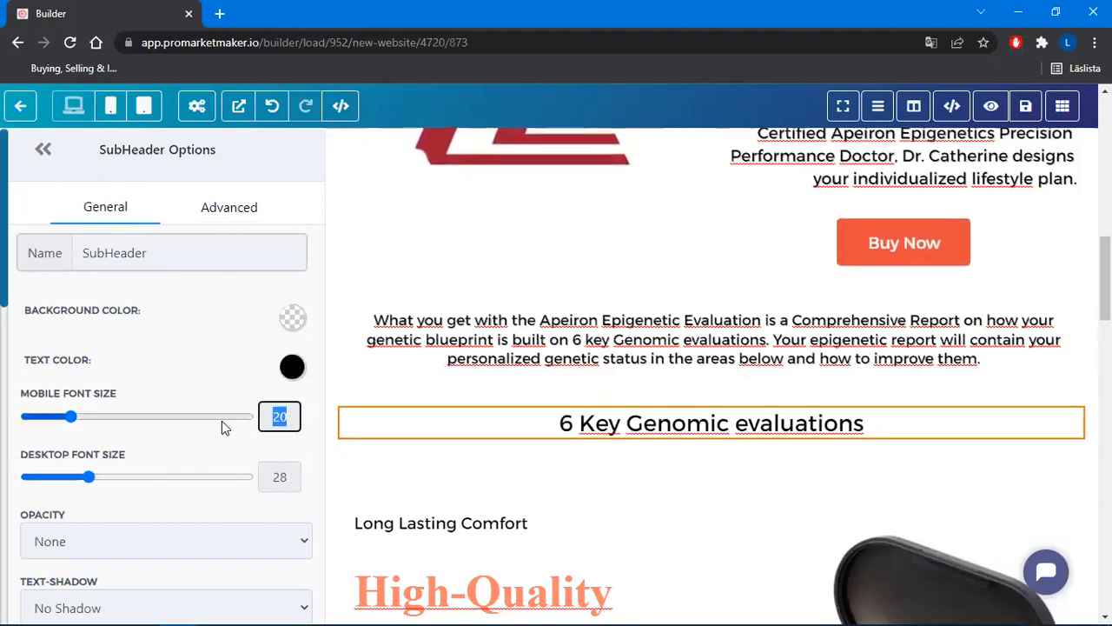
{"action": "type", "text": "28"}
Try the Mid Shadow text shadow on the "6 Key Genomic evaluations" sub-headline, then set it to Light Fade
{"action": "scroll", "coordinate": [239, 437], "scroll_direction": "down", "scroll_amount": 3}
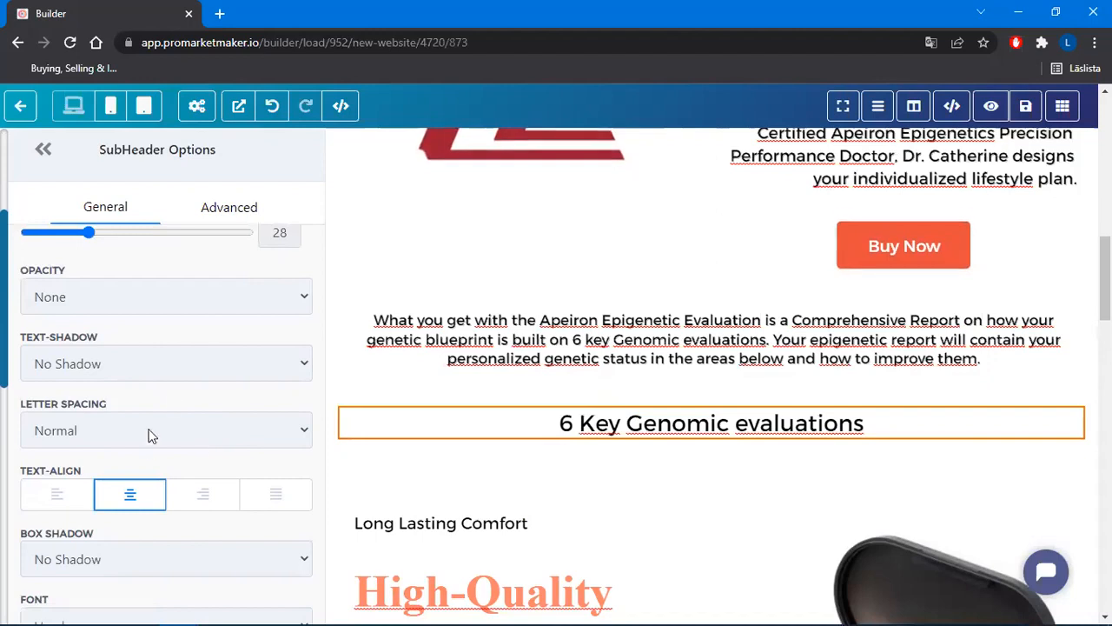
{"action": "left_click", "coordinate": [121, 364]}
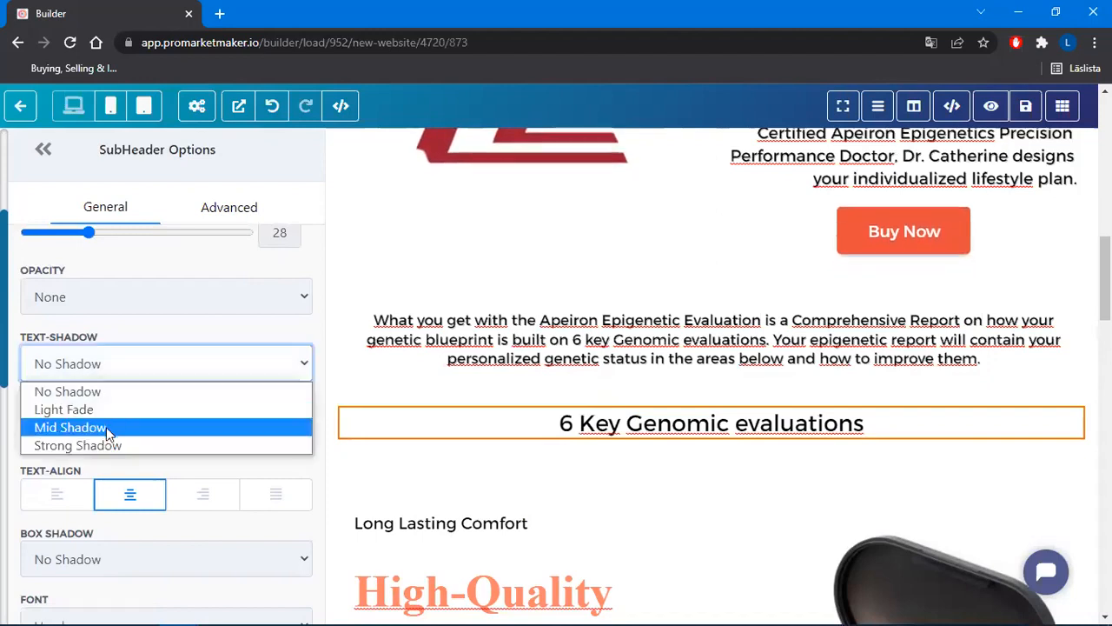
{"action": "left_click", "coordinate": [106, 426]}
{"action": "left_click", "coordinate": [155, 374]}
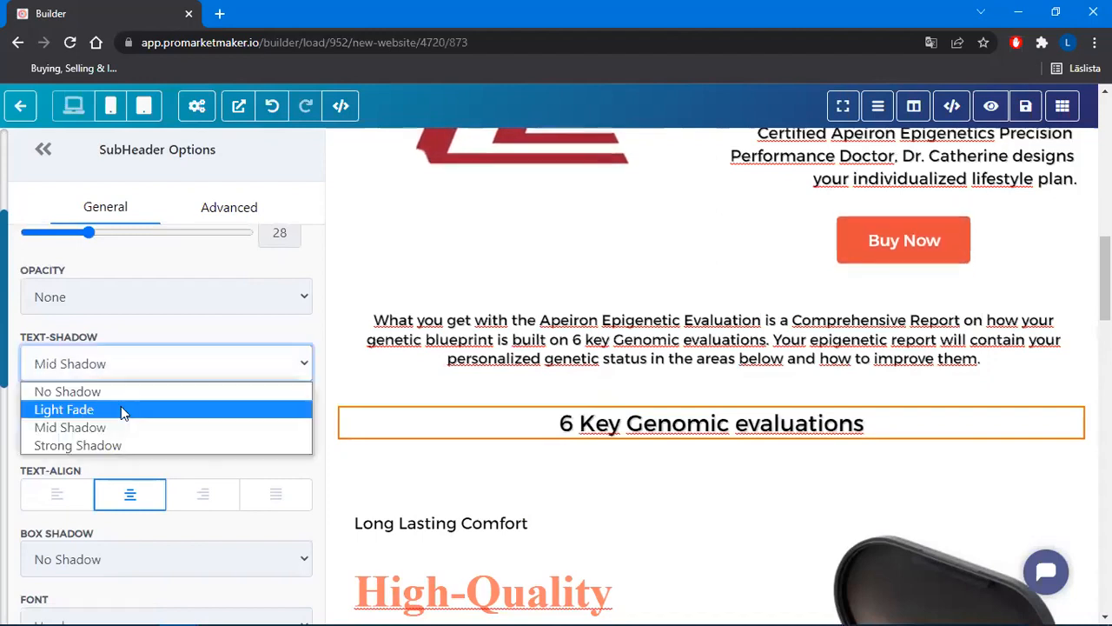
{"action": "left_click", "coordinate": [121, 408]}
{"action": "left_click", "coordinate": [929, 419]}
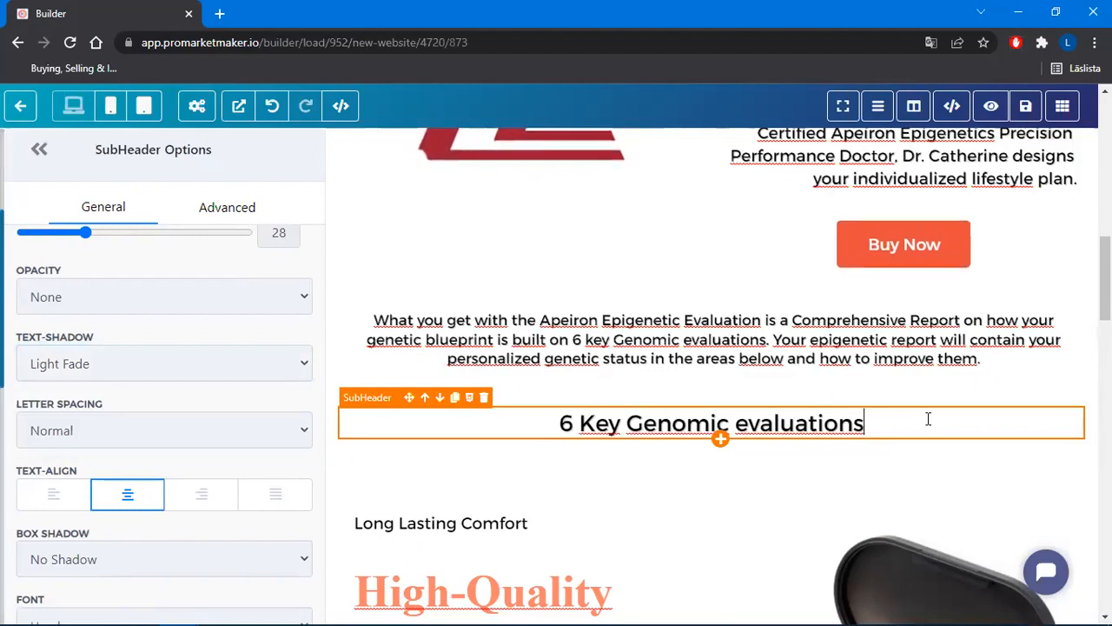
Add a three-column row beneath the "6 Key Genomic evaluations" sub-headline
{"action": "key", "text": "alt+Tab"}
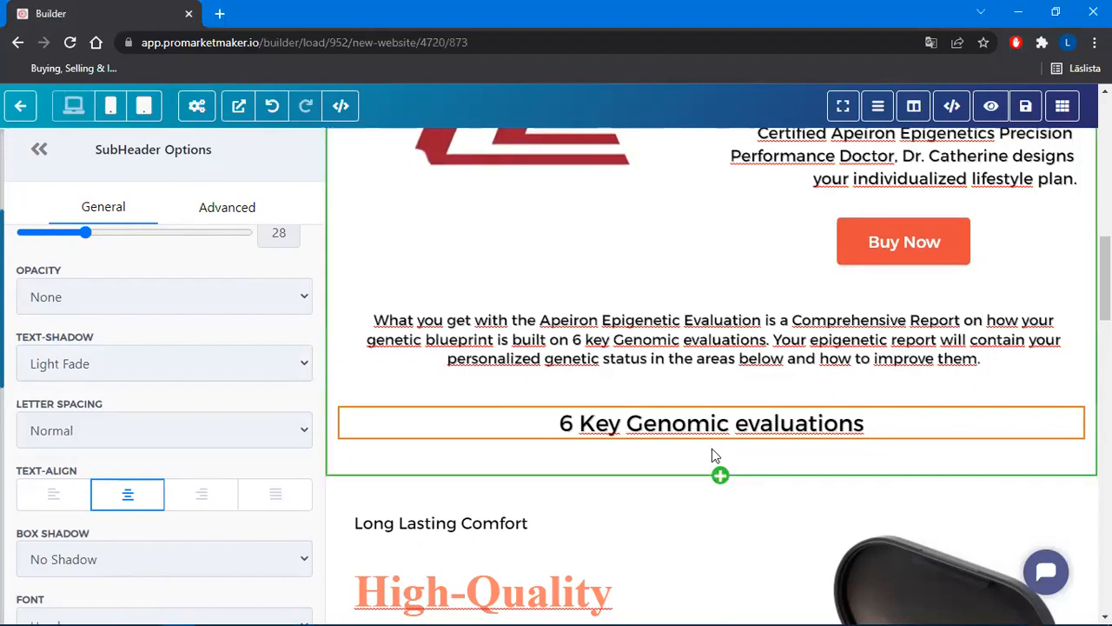
{"action": "left_click", "coordinate": [719, 465]}
{"action": "left_click", "coordinate": [720, 461]}
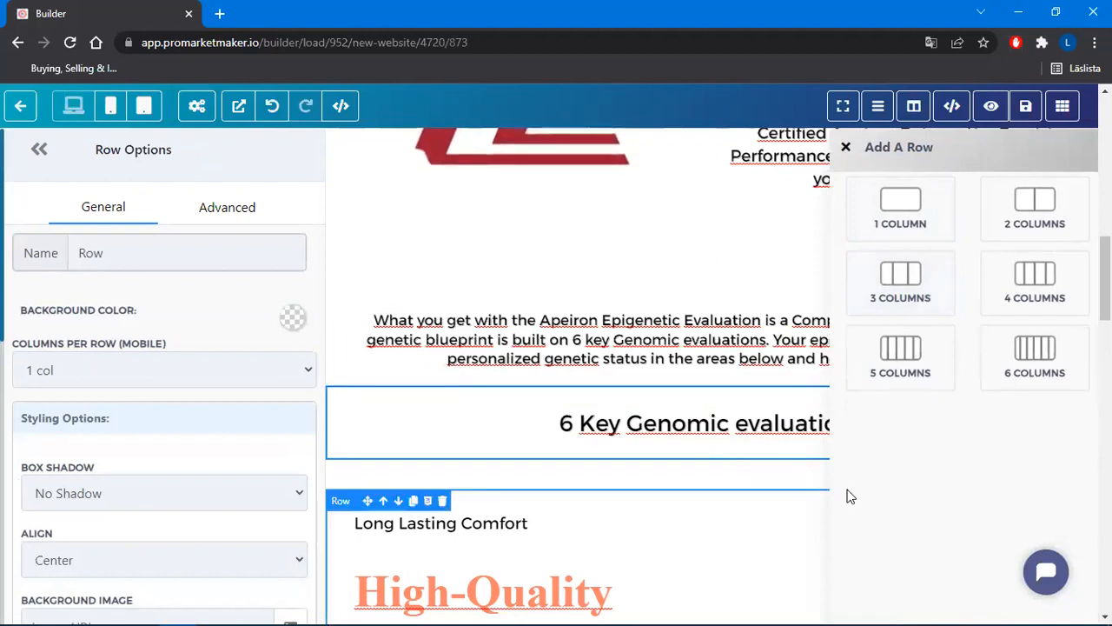
{"action": "left_click", "coordinate": [906, 287]}
{"action": "scroll", "coordinate": [913, 305], "scroll_direction": "down", "scroll_amount": 2}
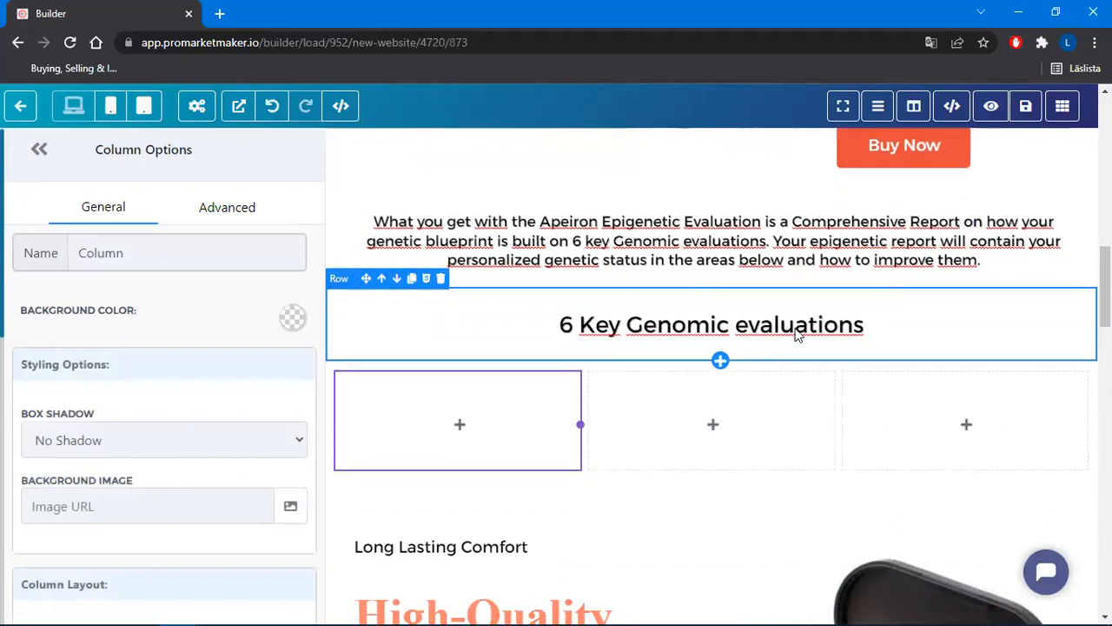
{"action": "mouse_move", "coordinate": [950, 371]}
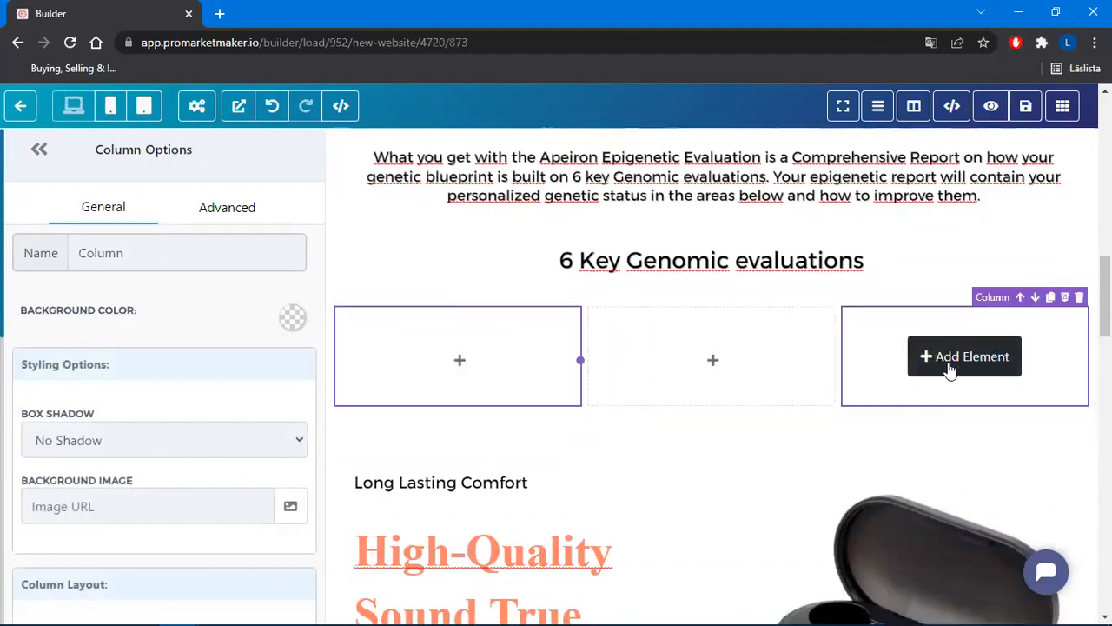
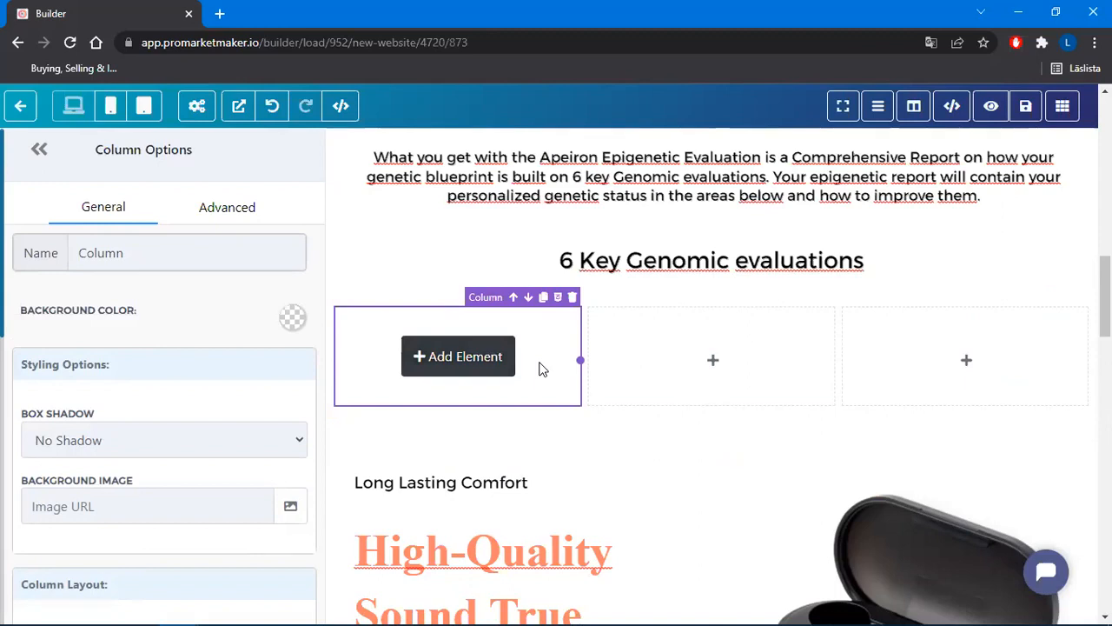
Try an image feature element in the first column of the three-column row, then delete it
{"action": "key", "text": "alt+Tab"}
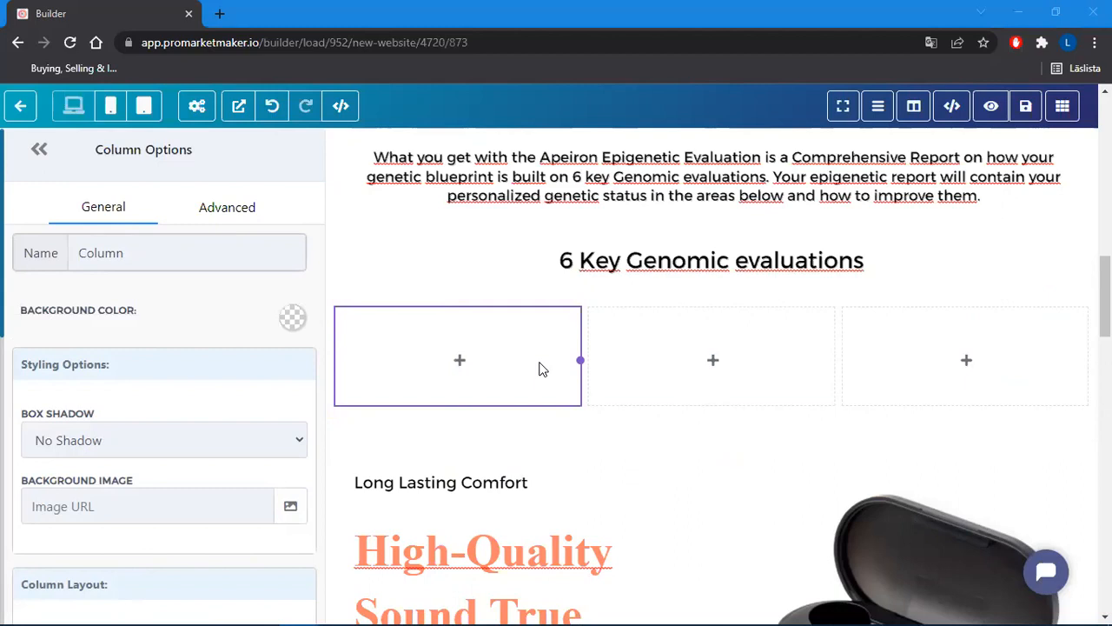
{"action": "key", "text": "alt+Tab"}
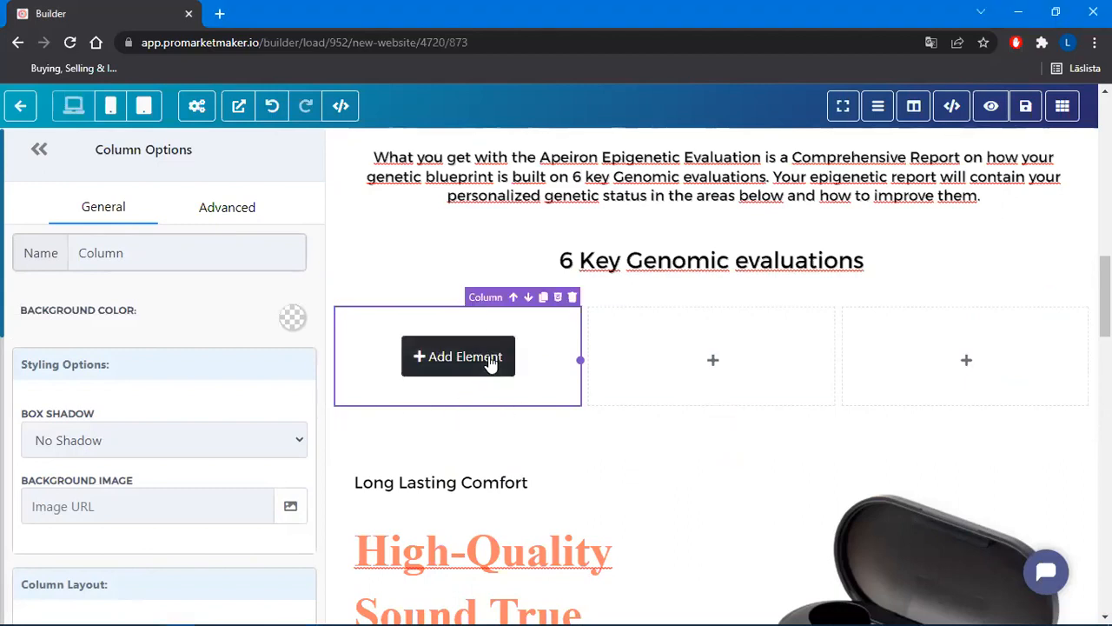
{"action": "left_click", "coordinate": [461, 358]}
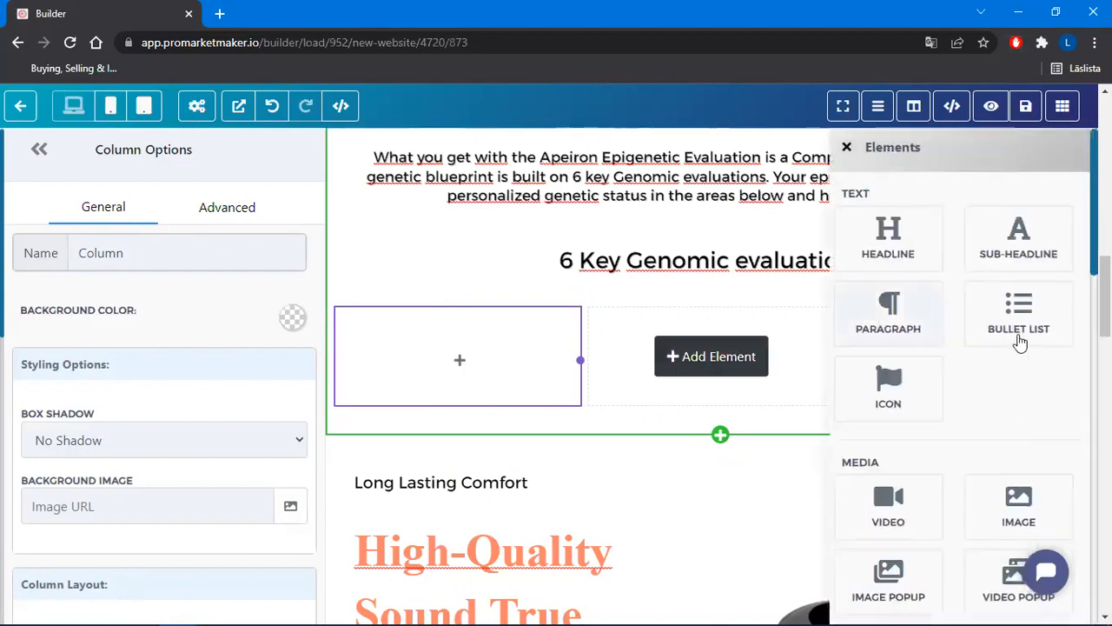
{"action": "scroll", "coordinate": [1018, 313], "scroll_direction": "down", "scroll_amount": 3}
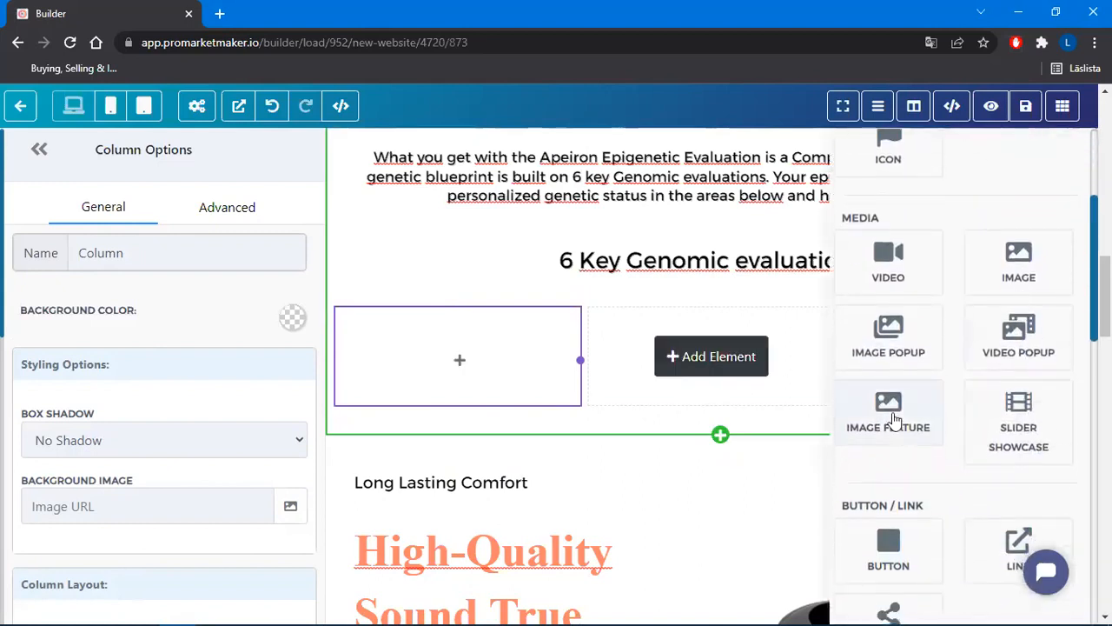
{"action": "left_click", "coordinate": [890, 409]}
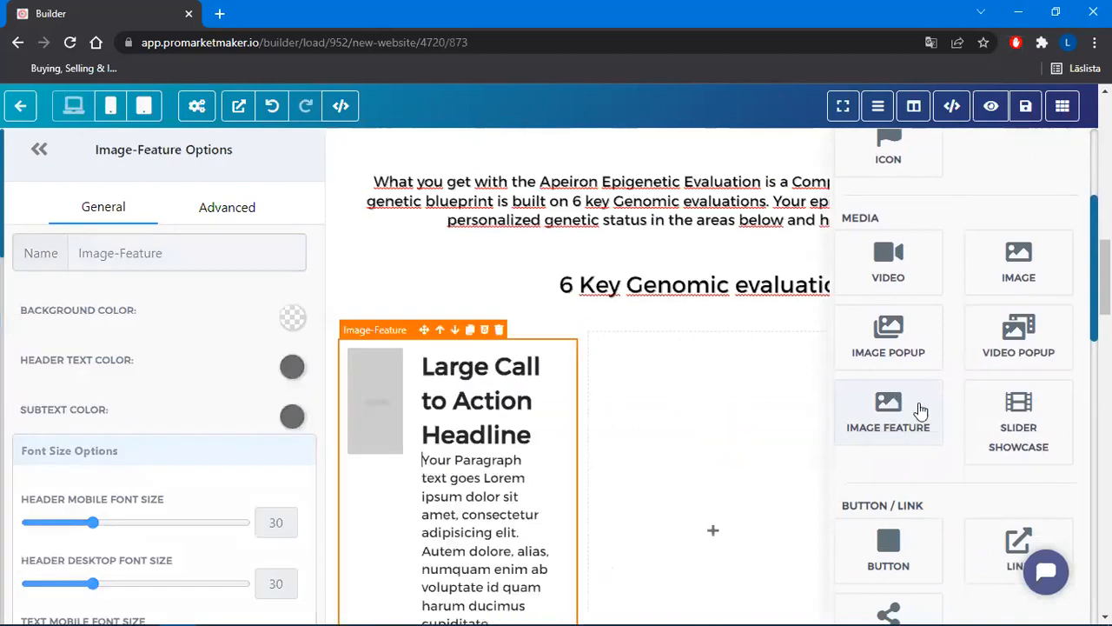
{"action": "scroll", "coordinate": [407, 420], "scroll_direction": "down", "scroll_amount": 1}
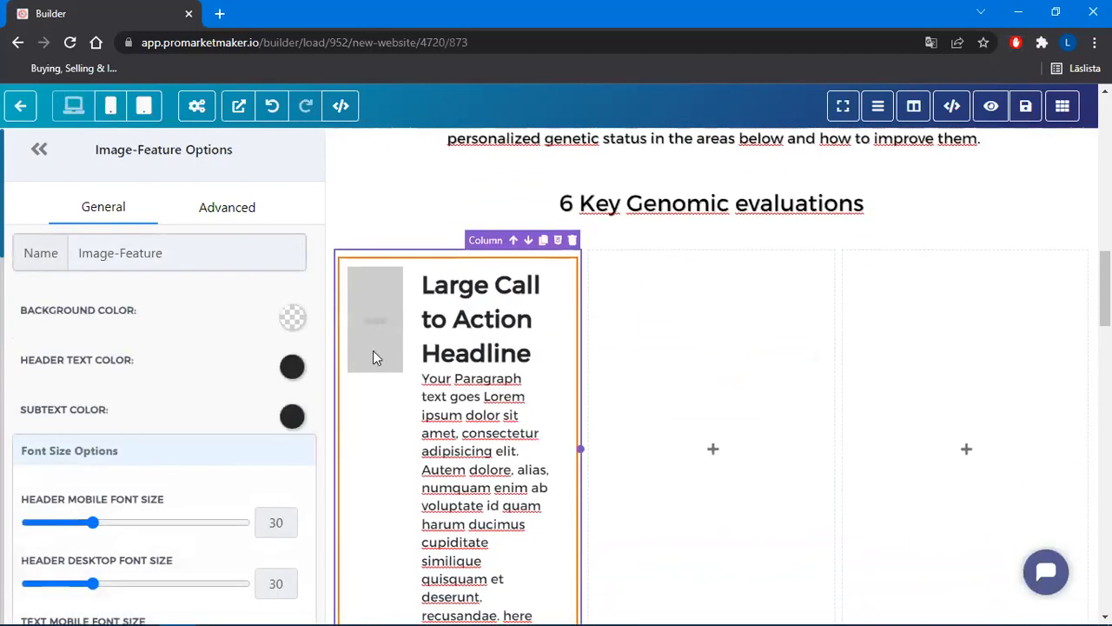
{"action": "scroll", "coordinate": [373, 350], "scroll_direction": "down", "scroll_amount": 3}
{"action": "scroll", "coordinate": [373, 350], "scroll_direction": "up", "scroll_amount": 3}
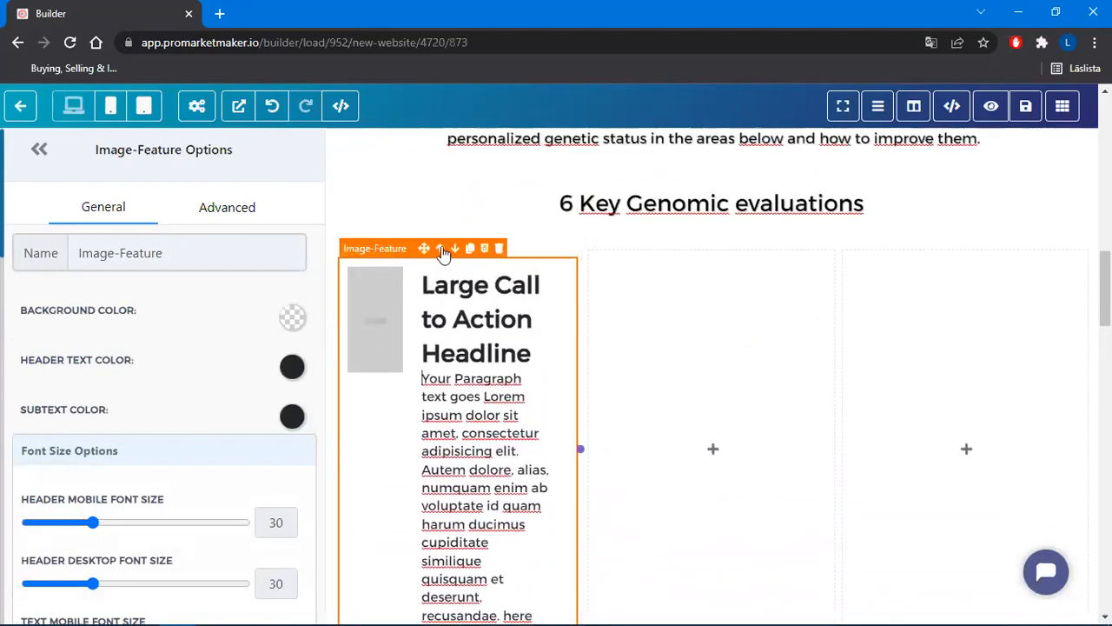
{"action": "left_click", "coordinate": [498, 249]}
Insert an image element in the first column of the three-column row and a sub-headline element beneath it
{"action": "left_click", "coordinate": [467, 300]}
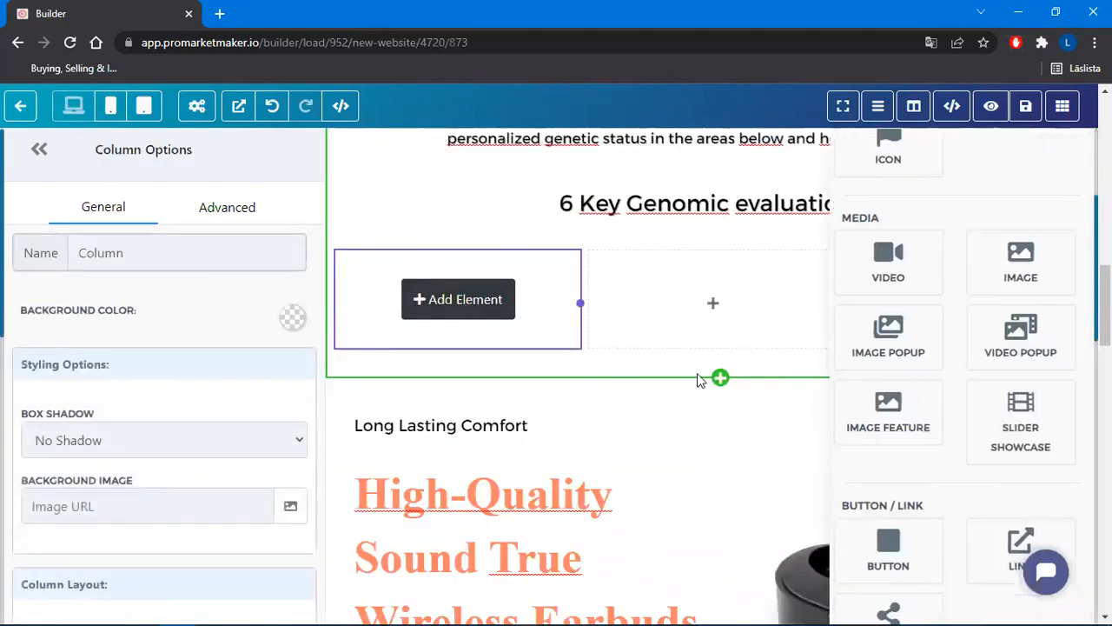
{"action": "scroll", "coordinate": [988, 339], "scroll_direction": "up", "scroll_amount": 3}
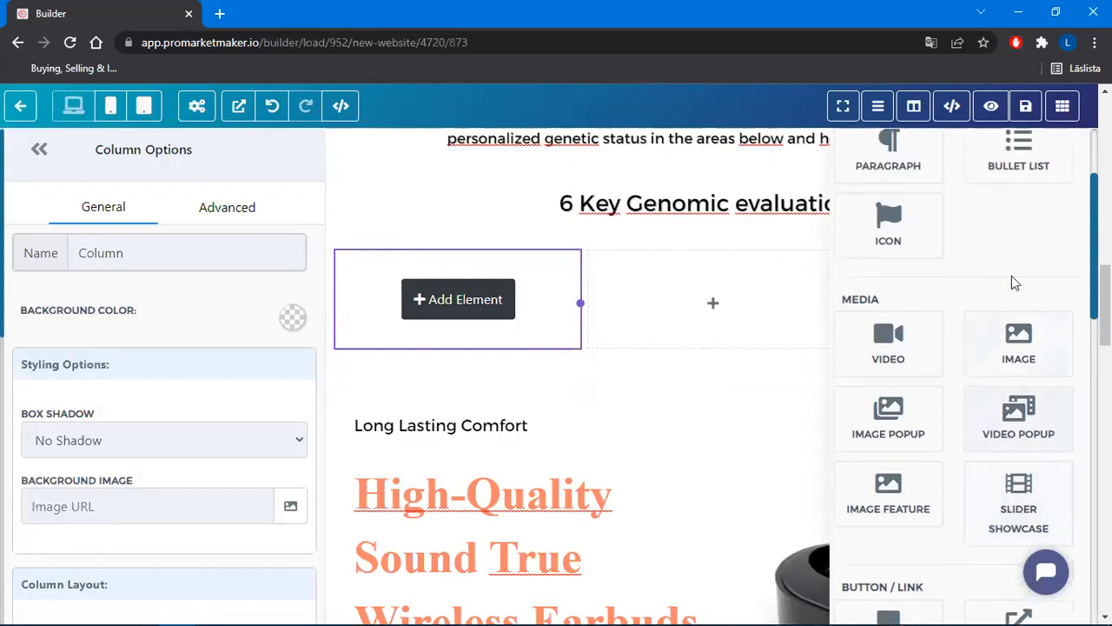
{"action": "scroll", "coordinate": [1018, 285], "scroll_direction": "up", "scroll_amount": 1}
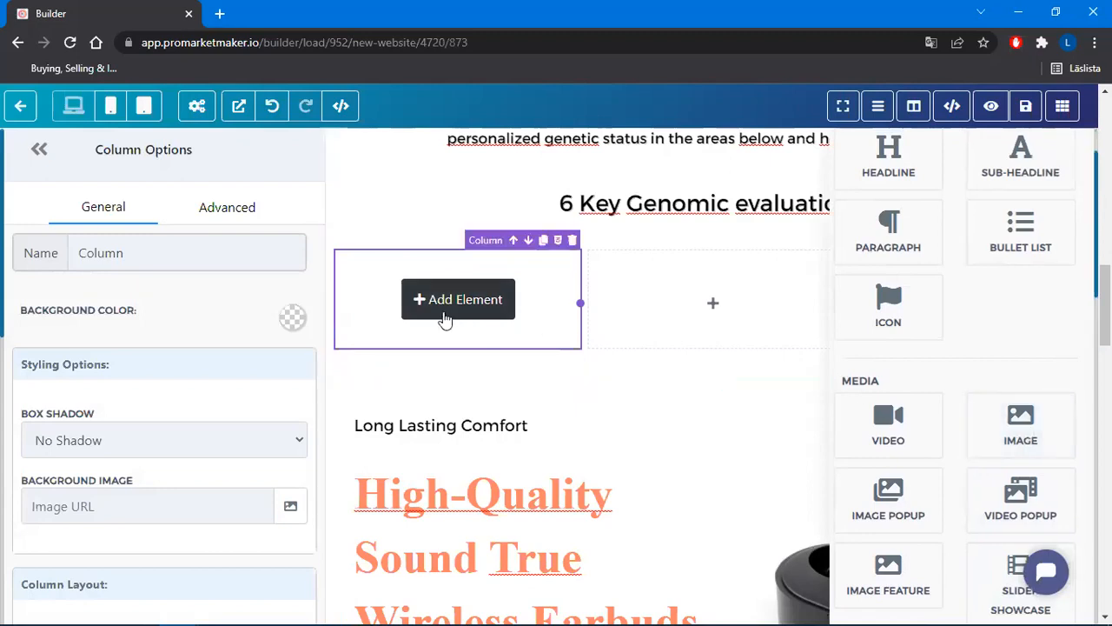
{"action": "left_click", "coordinate": [1030, 436]}
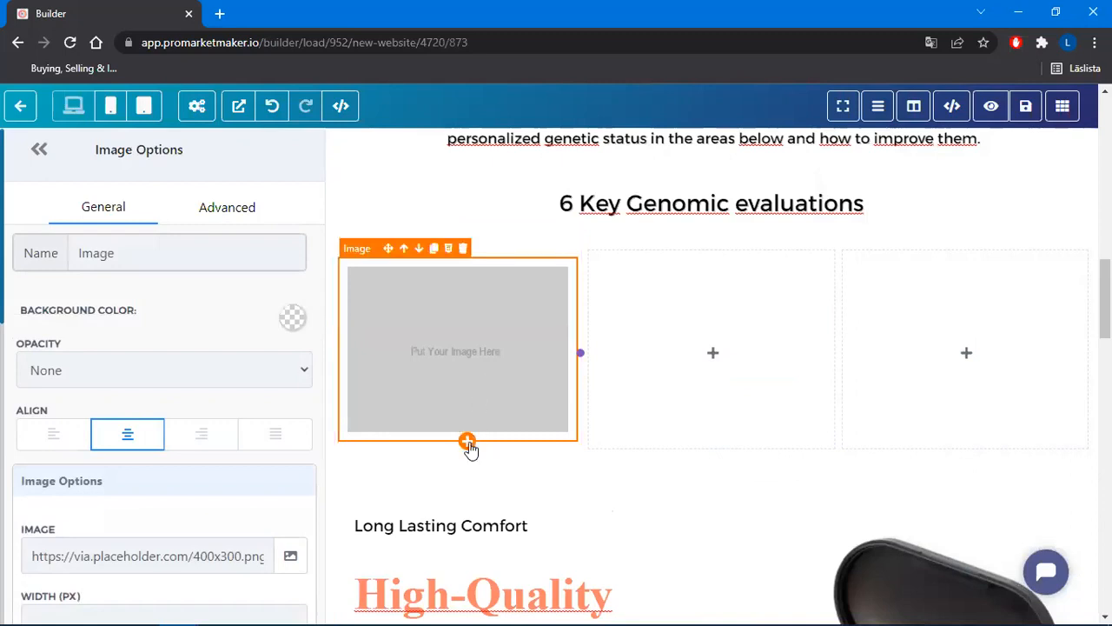
{"action": "left_click", "coordinate": [468, 443]}
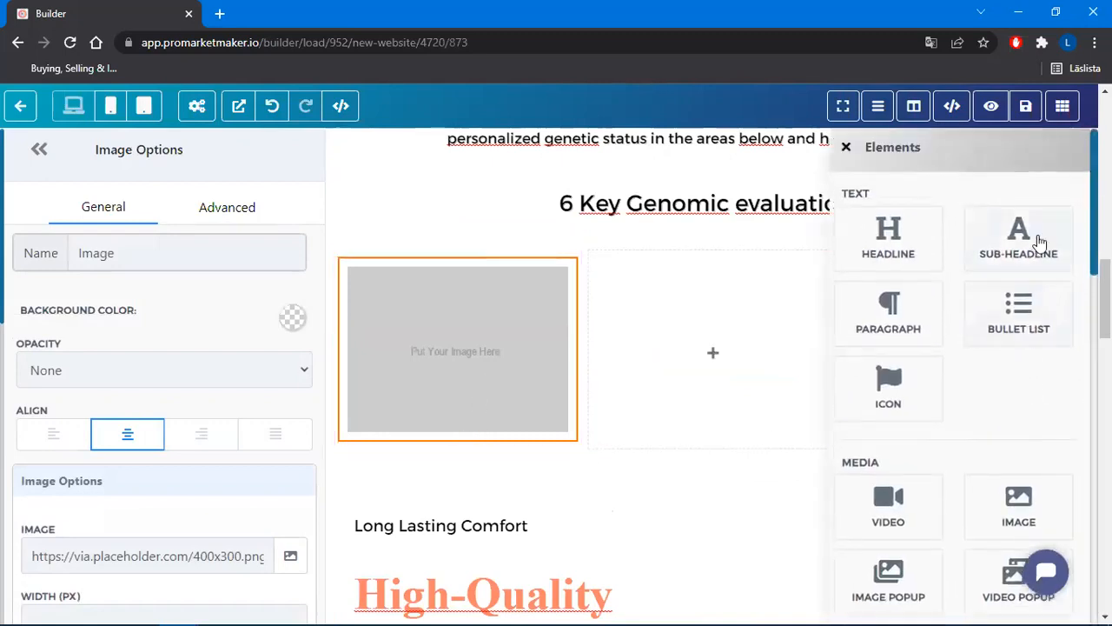
{"action": "left_click", "coordinate": [1041, 241]}
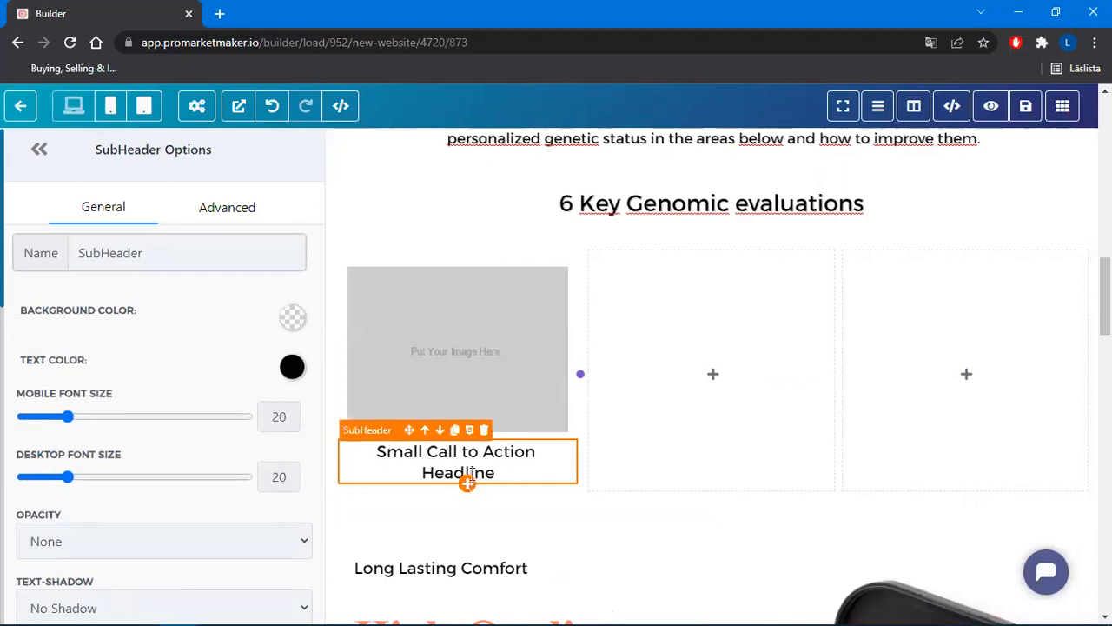
Move the first column's sub-headline above the image placeholder and replace its text with "Nutrition"
{"action": "left_click", "coordinate": [425, 430]}
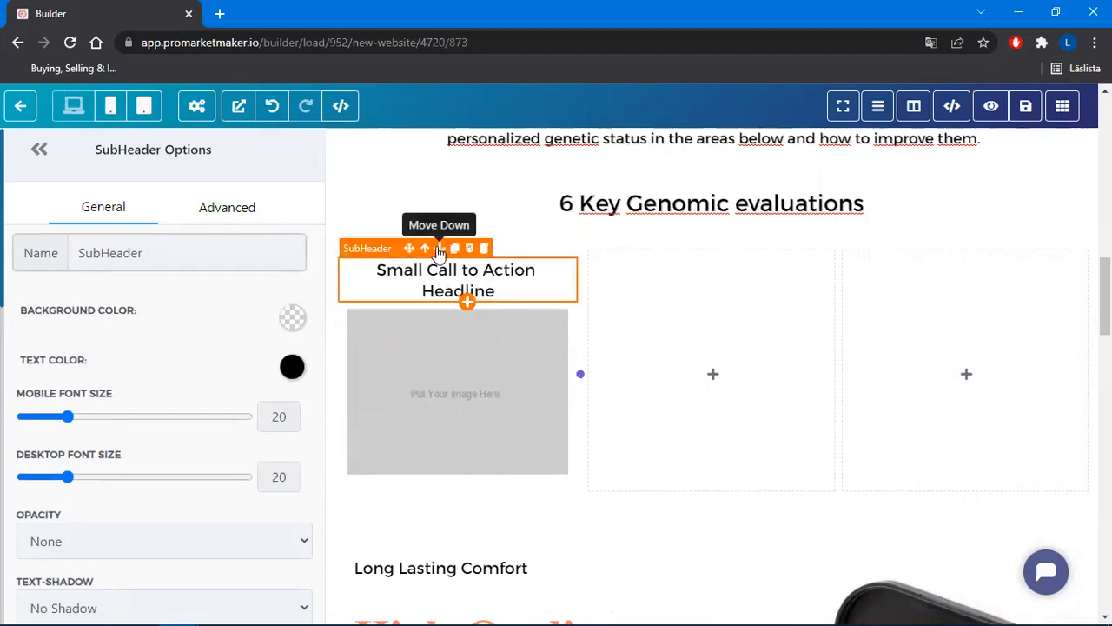
{"action": "left_click", "coordinate": [440, 250]}
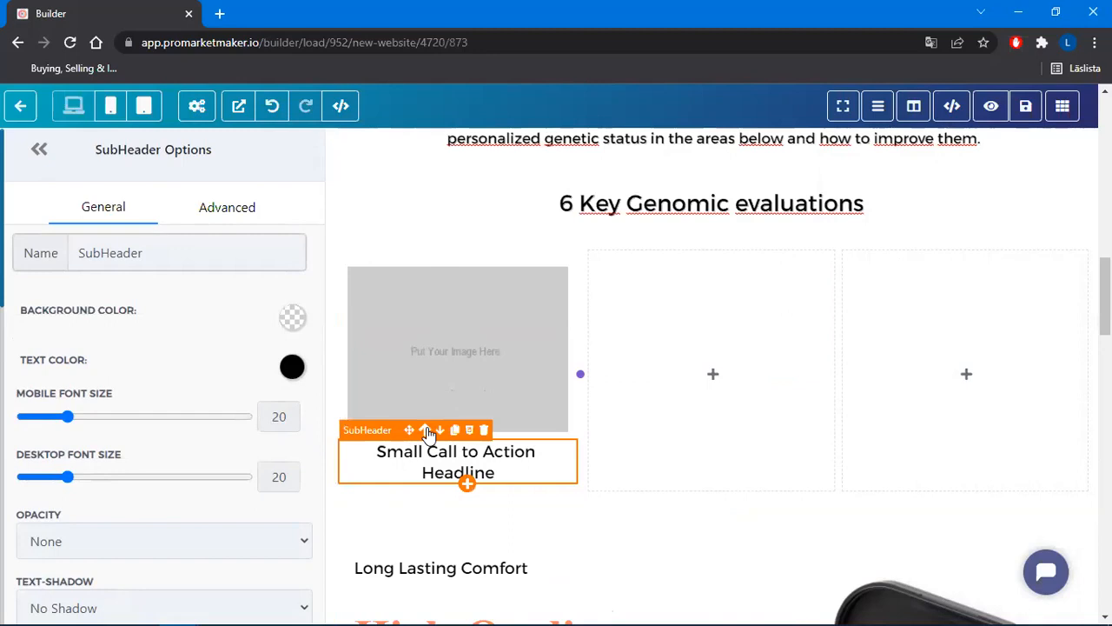
{"action": "left_click", "coordinate": [425, 430]}
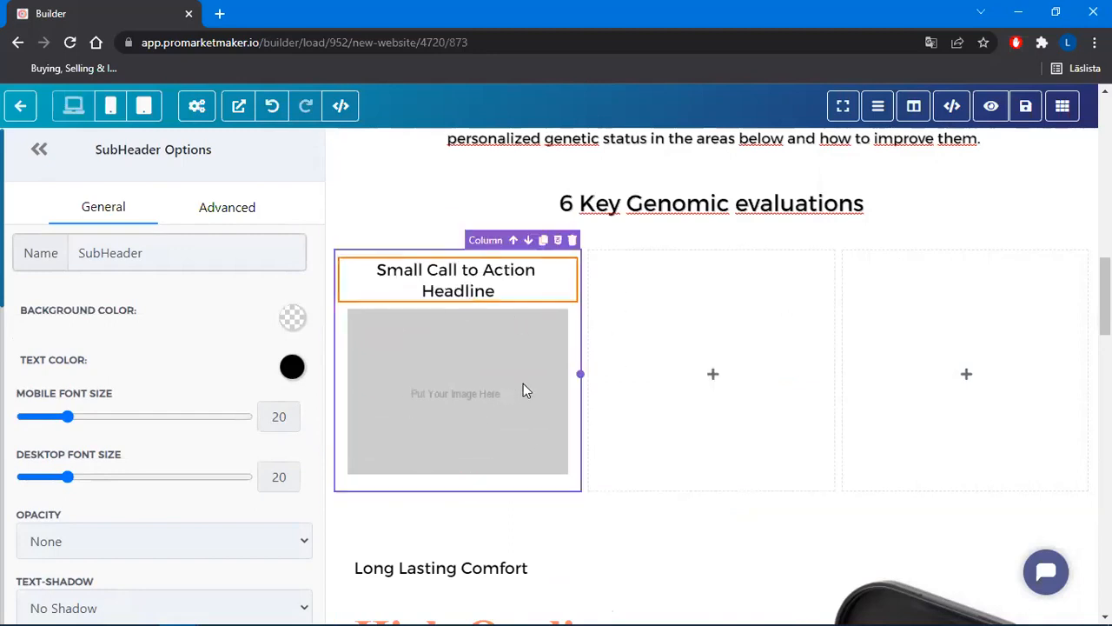
{"action": "left_click_drag", "start_coordinate": [504, 292], "coordinate": [352, 273]}
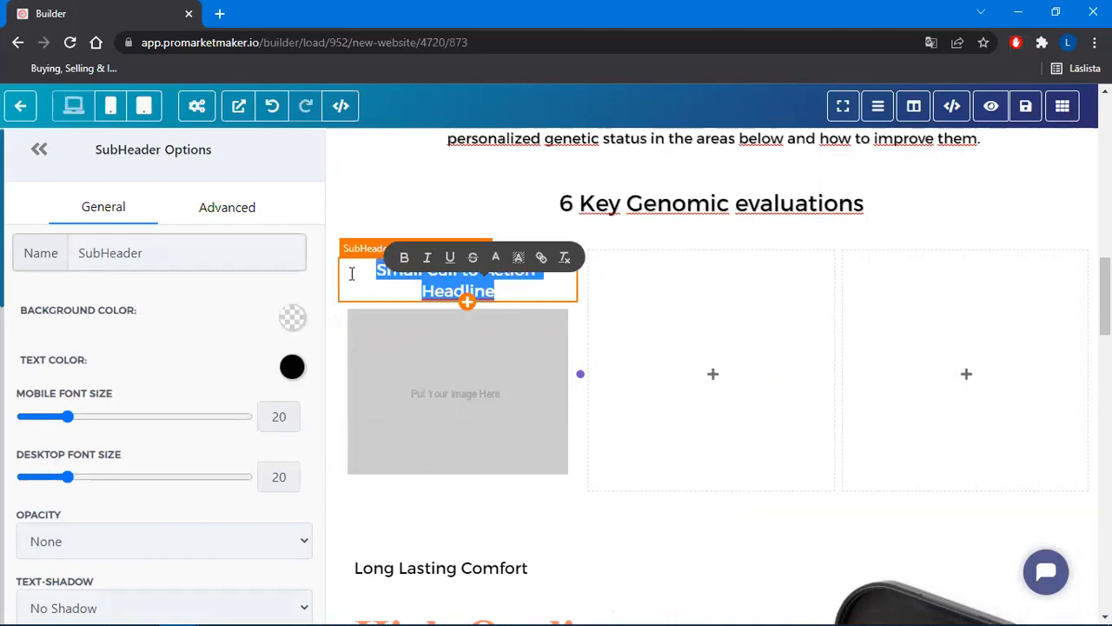
{"action": "type", "text": "Nutrition"}
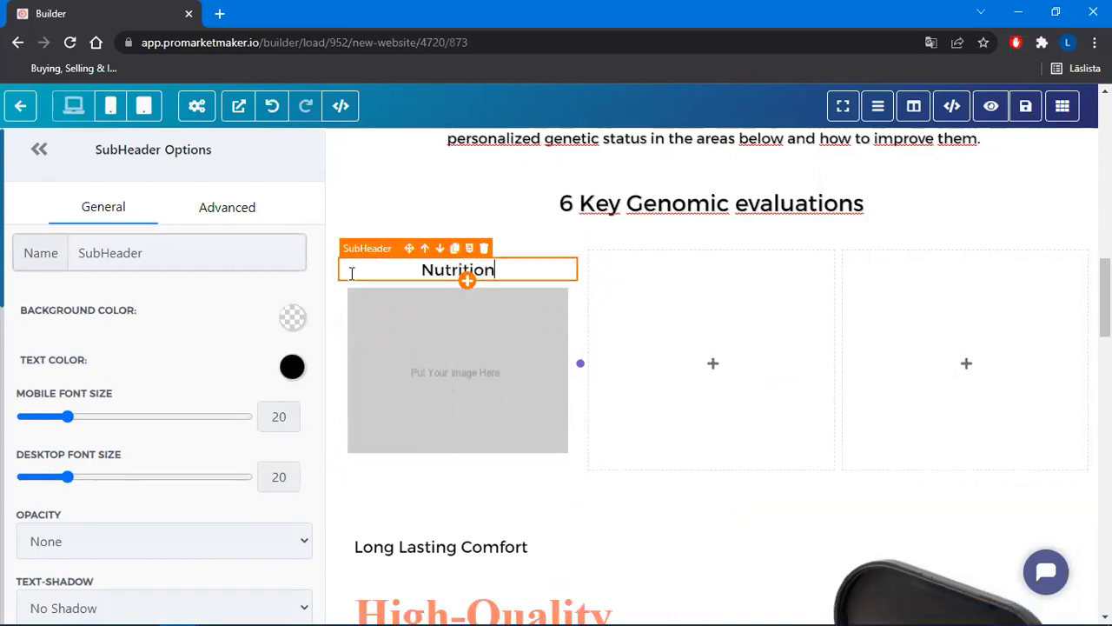
Search the media library for "nutrition" and replace the placeholder under the Nutrition sub-headline with the assorted vegetables photo
{"action": "left_click", "coordinate": [436, 325]}
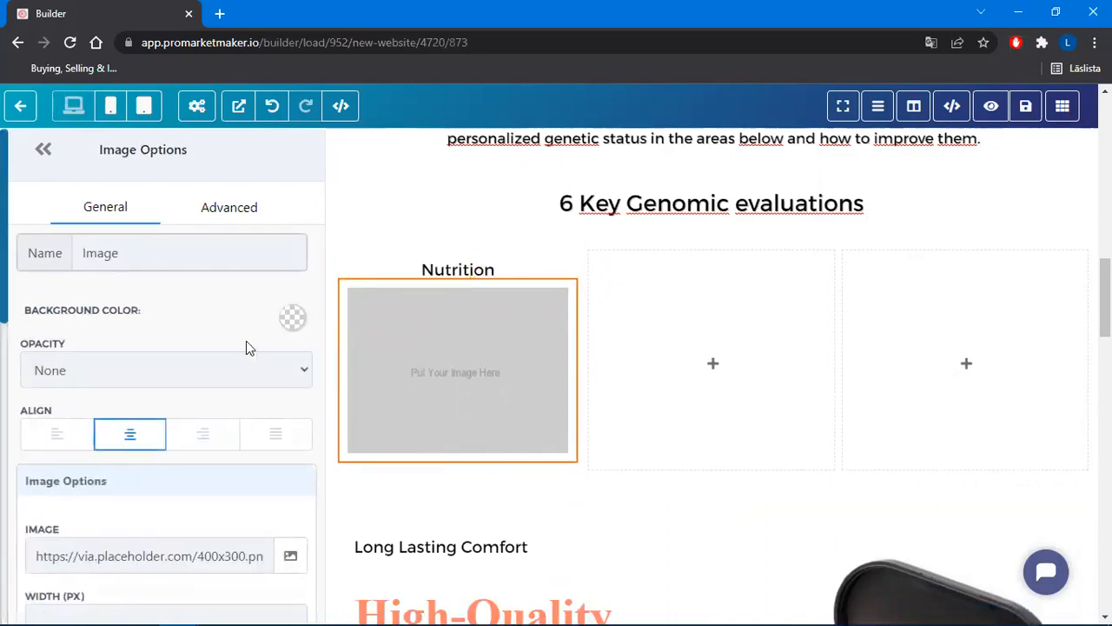
{"action": "scroll", "coordinate": [257, 387], "scroll_direction": "down", "scroll_amount": 1}
{"action": "left_click", "coordinate": [290, 469]}
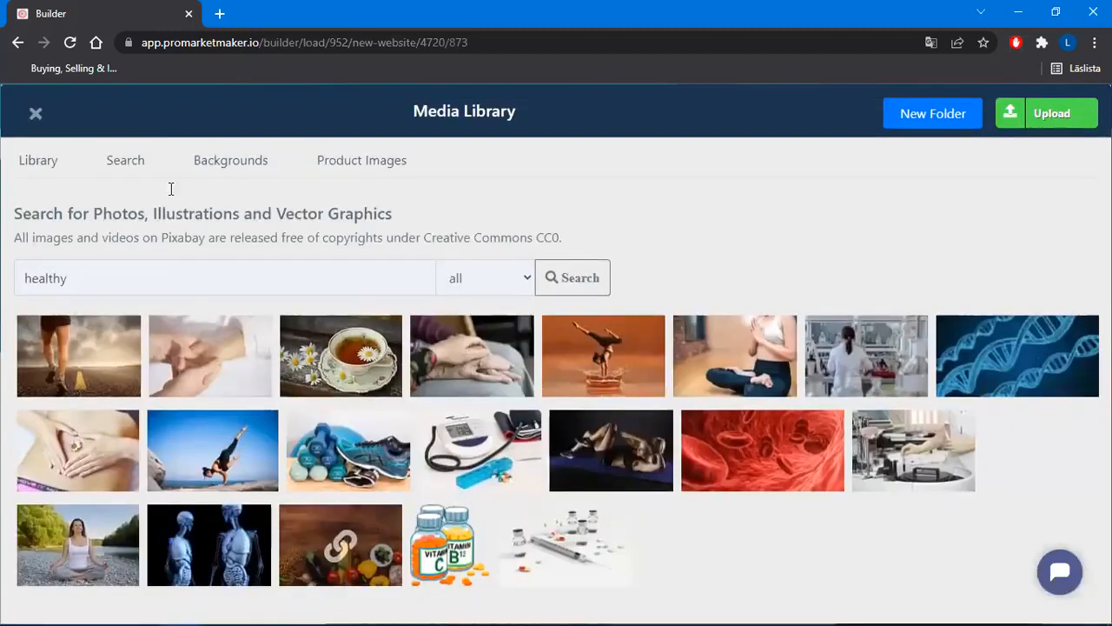
{"action": "left_click_drag", "start_coordinate": [144, 282], "coordinate": [3, 283]}
{"action": "type", "text": "nutrition"}
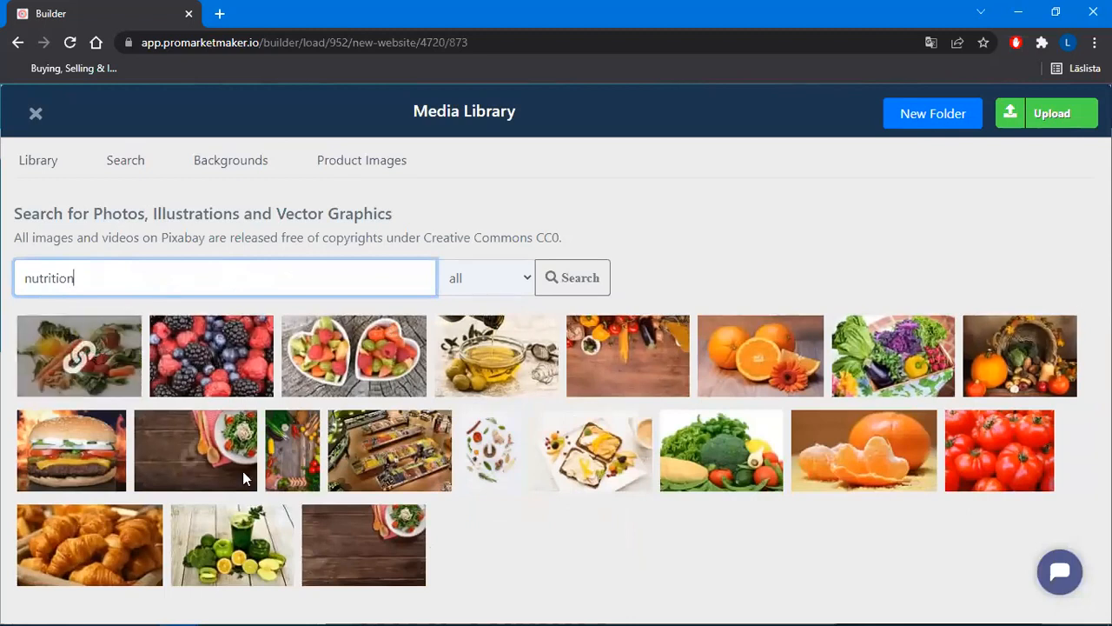
{"action": "left_click", "coordinate": [78, 355]}
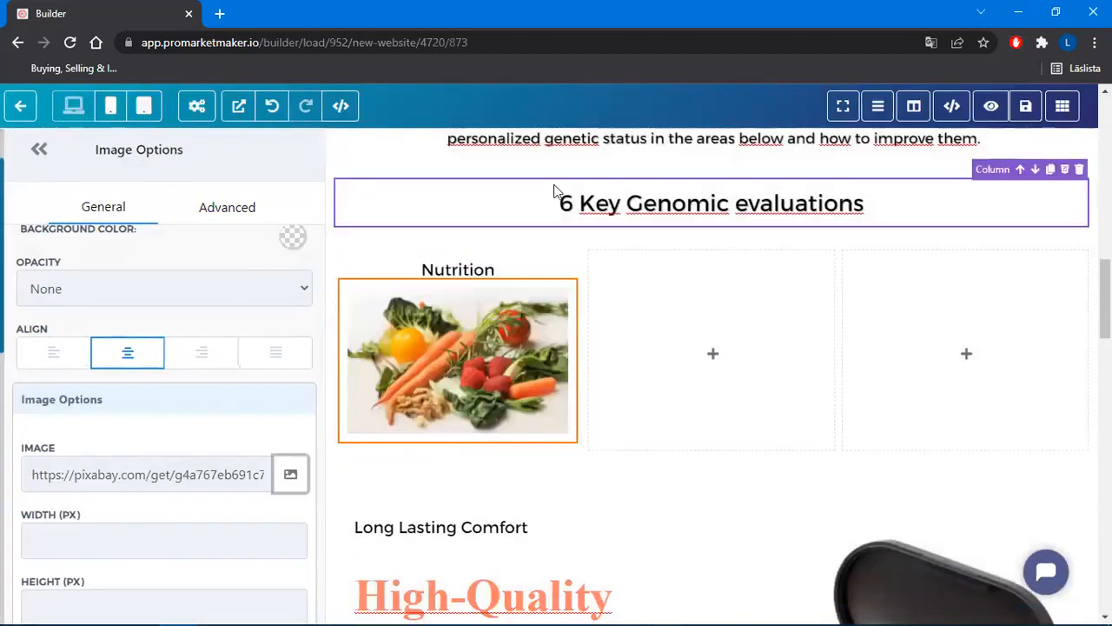
Insert a sub-headline element in the second column of the three-column row and replace its text with "Supplementation"
{"action": "mouse_move", "coordinate": [755, 347]}
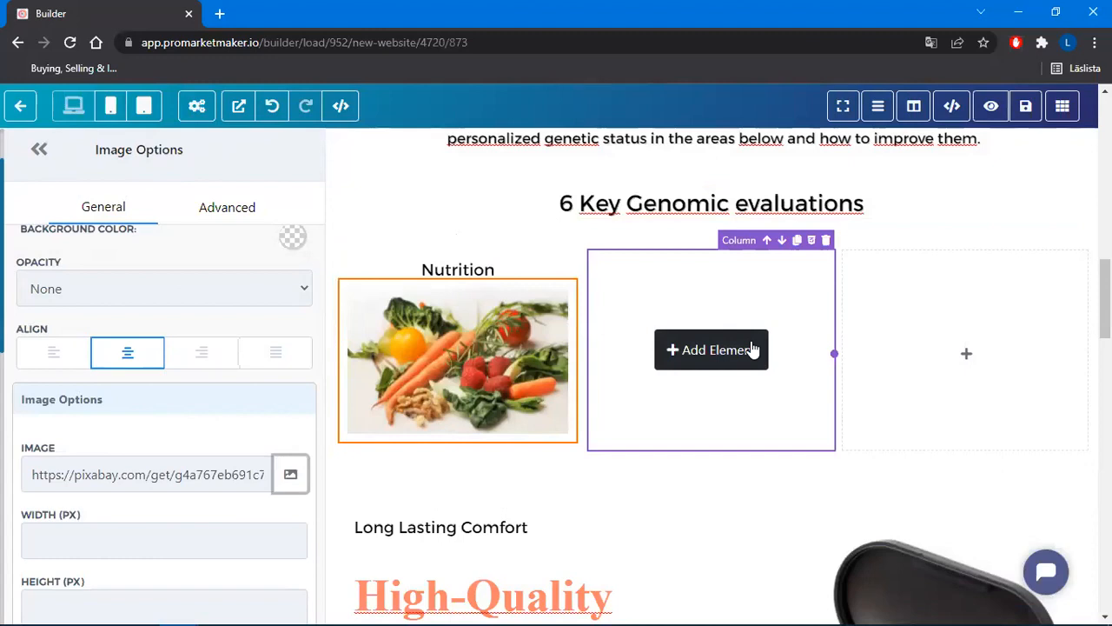
{"action": "left_click", "coordinate": [753, 349]}
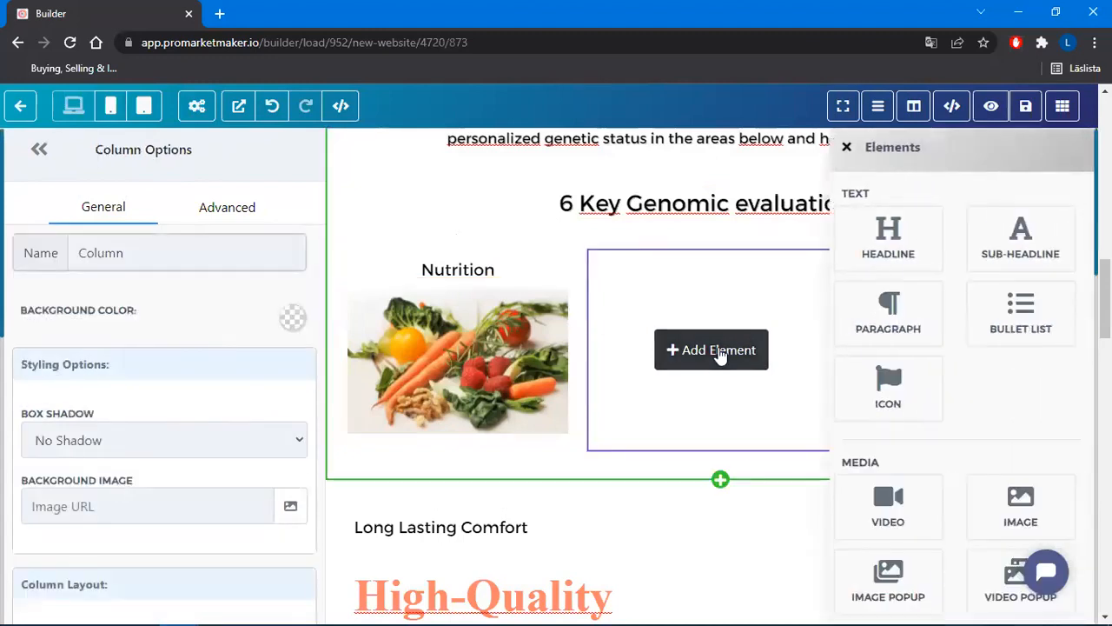
{"action": "left_click", "coordinate": [1014, 250]}
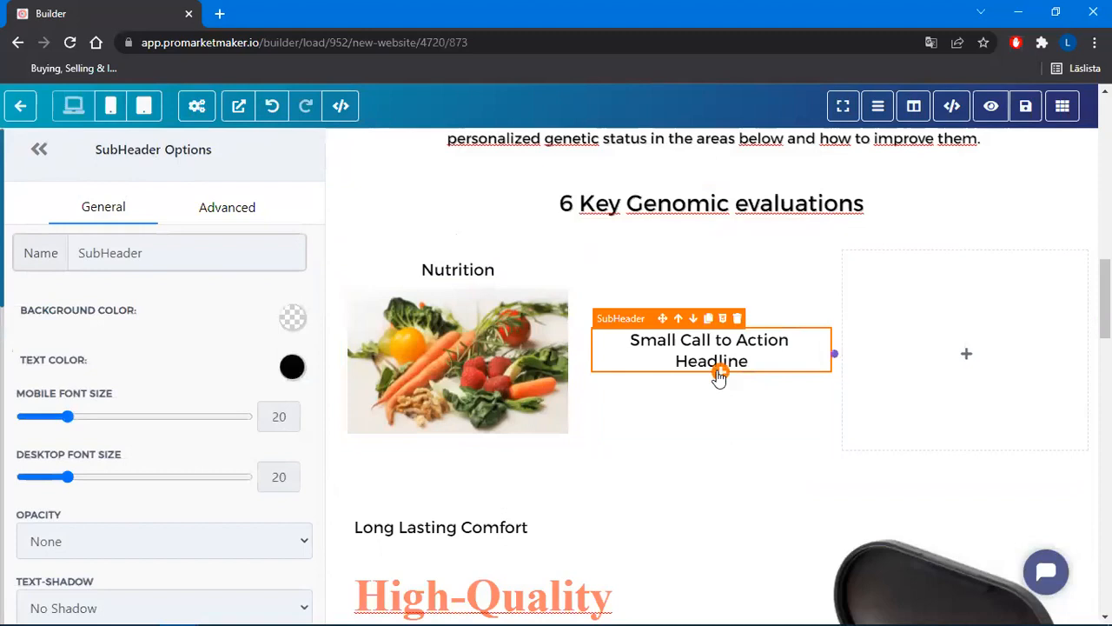
{"action": "left_click_drag", "start_coordinate": [759, 359], "coordinate": [605, 348]}
{"action": "type", "text": "Supplementa"}
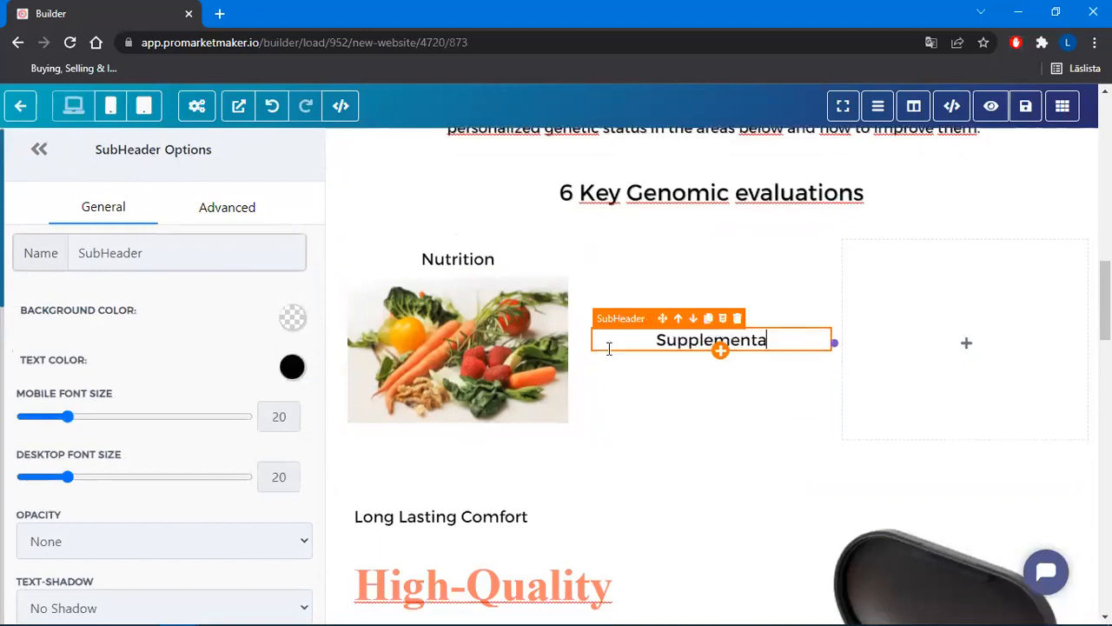
{"action": "type", "text": "tion"}
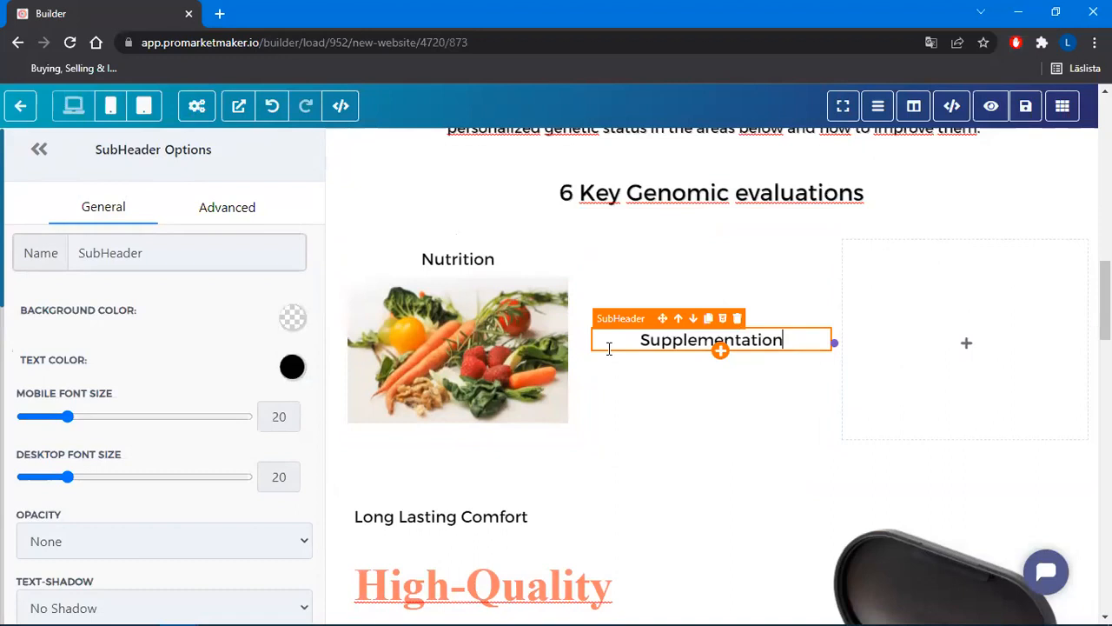
Insert an image element beneath the Supplementation sub-headline
{"action": "left_click", "coordinate": [720, 352]}
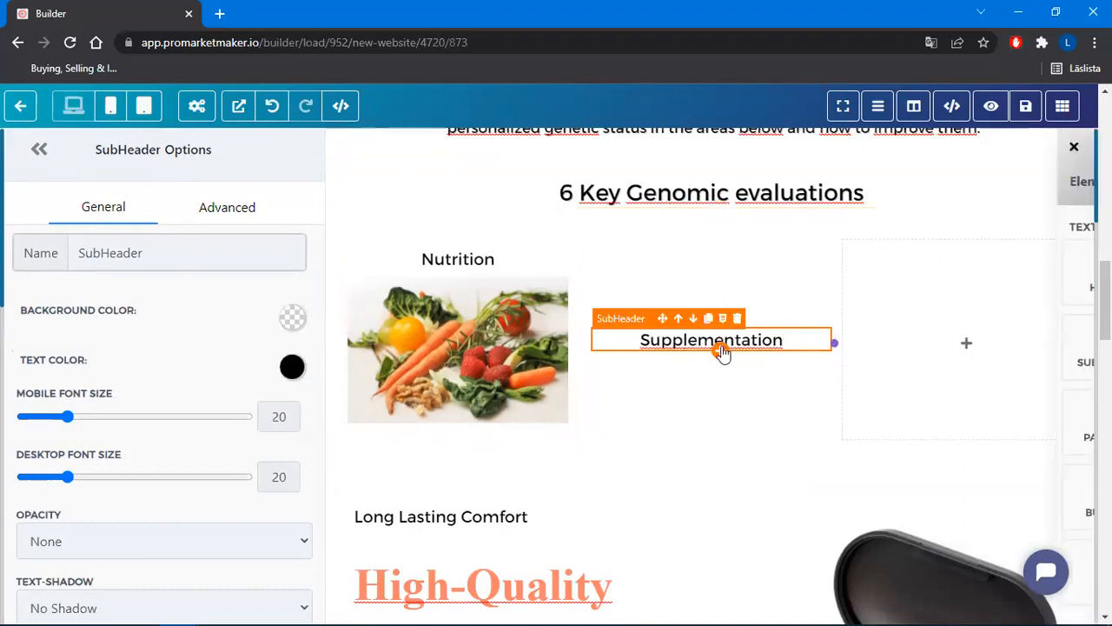
{"action": "scroll", "coordinate": [963, 368], "scroll_direction": "down", "scroll_amount": 3}
{"action": "left_click", "coordinate": [1018, 426]}
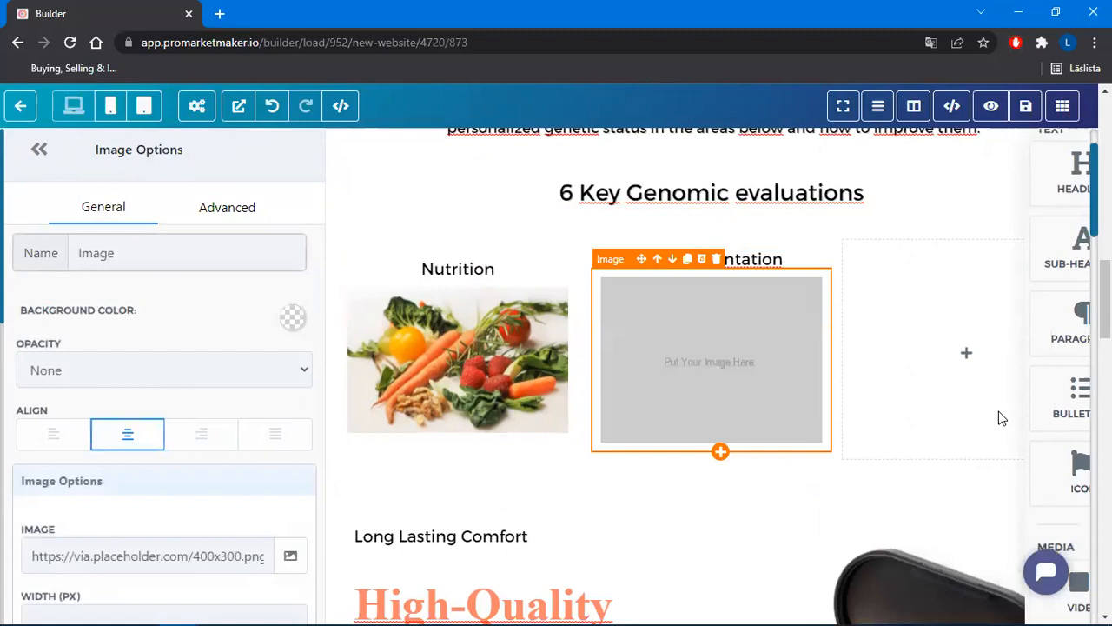
Search the media library for "supplements" and replace the Supplementation placeholder with the photo of gold capsules spilling from a white bottle
{"action": "left_click", "coordinate": [291, 559]}
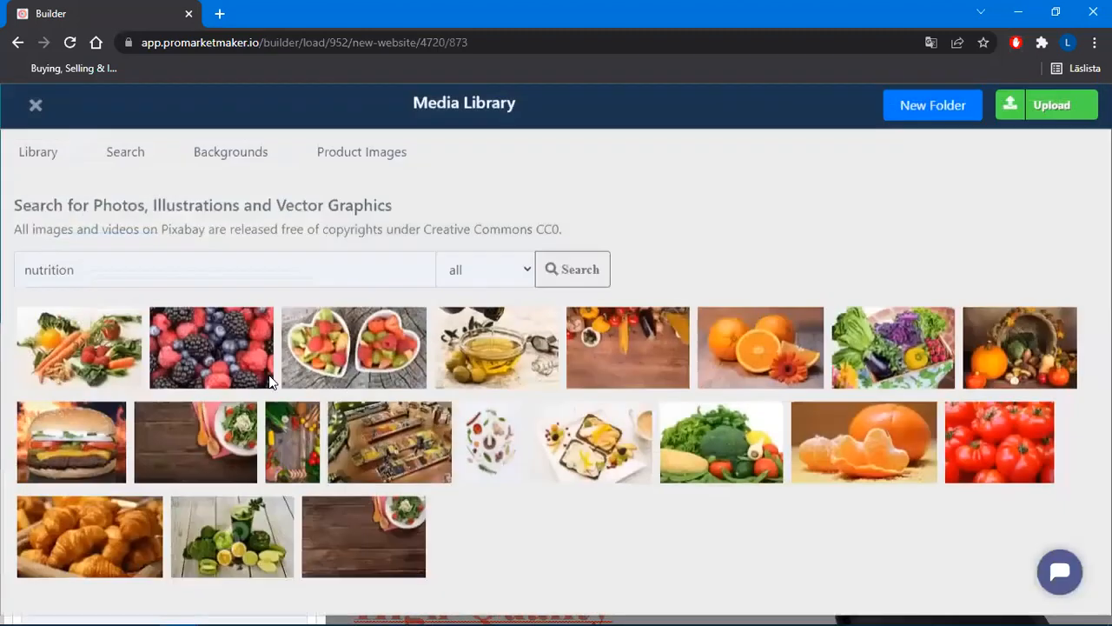
{"action": "left_click_drag", "start_coordinate": [183, 273], "coordinate": [2, 278]}
{"action": "type", "text": "supplementa"}
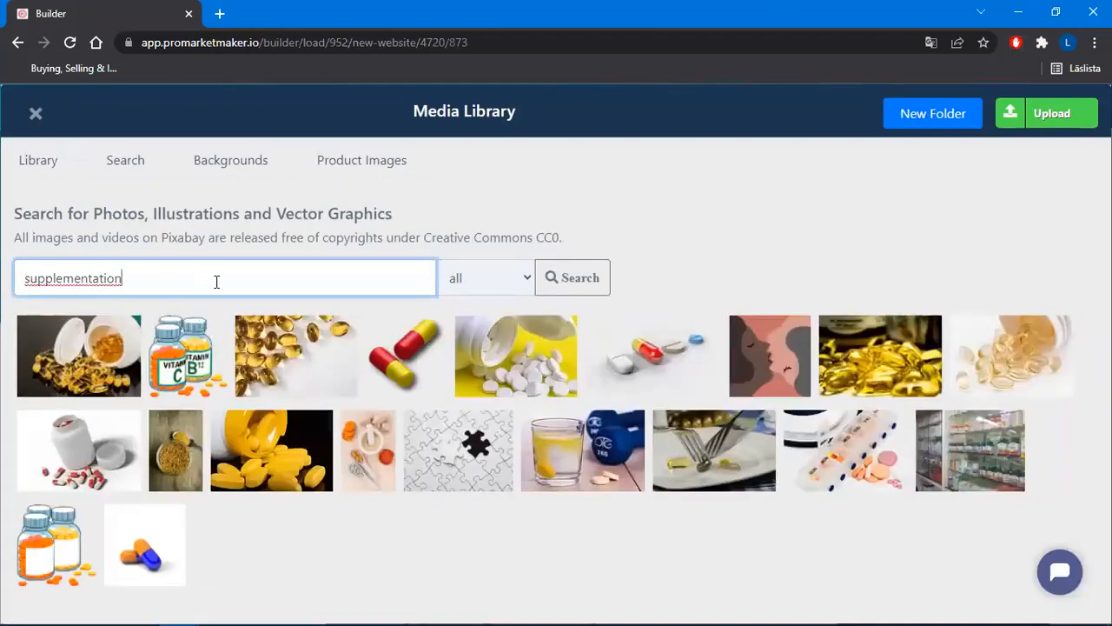
{"action": "key", "text": "BackSpace"}
{"action": "key", "text": "BackSpace"}
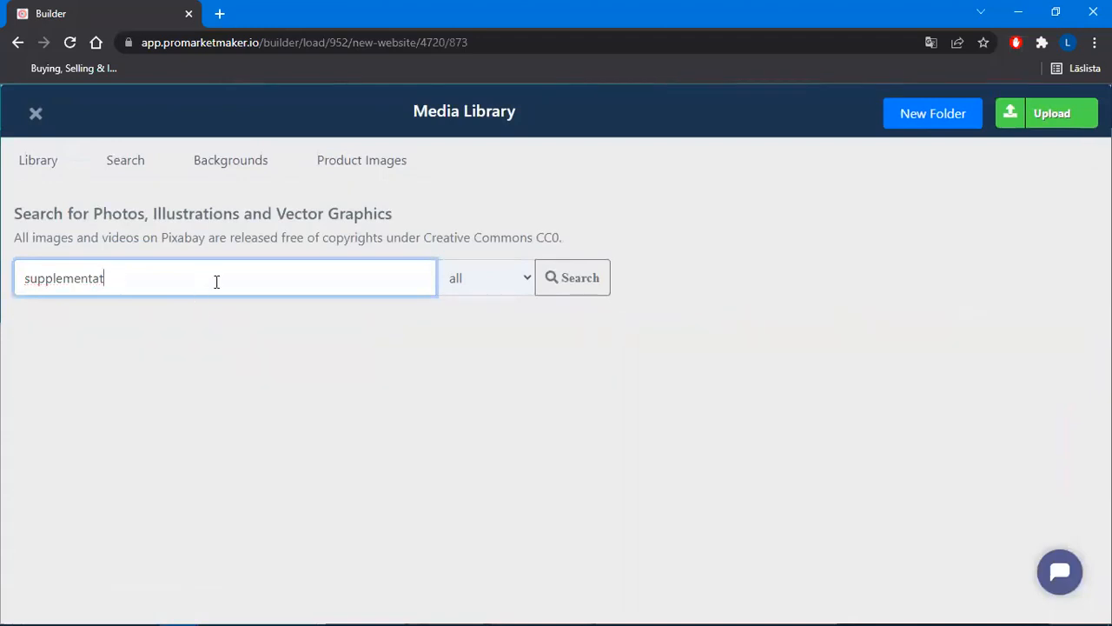
{"action": "type", "text": "s"}
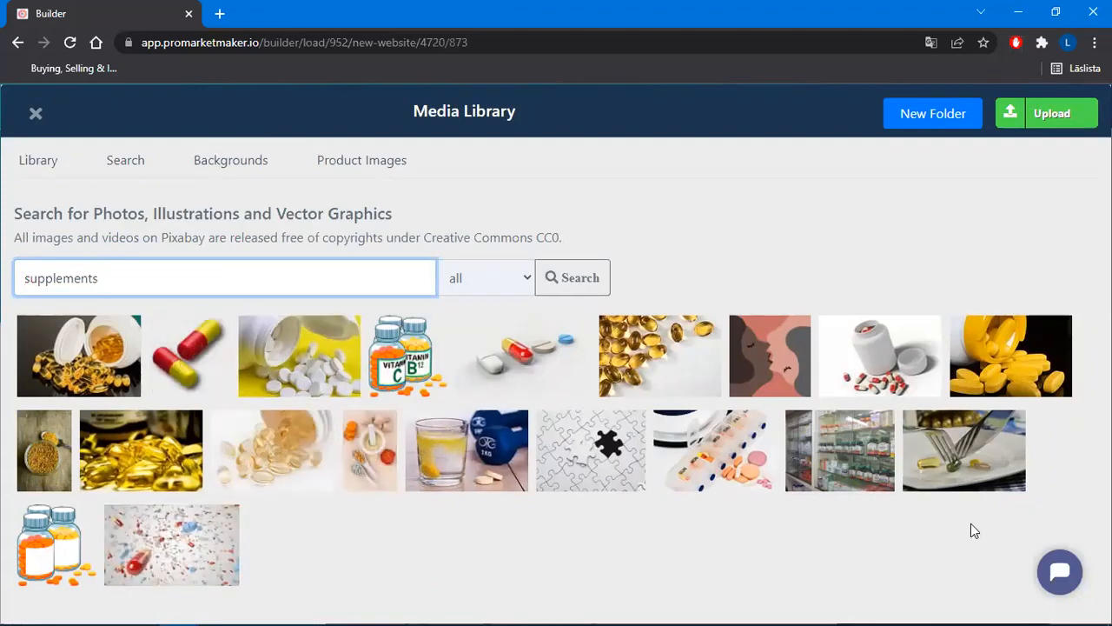
{"action": "left_click", "coordinate": [87, 363]}
Insert a sub-headline element in the third column of the row and replace its text with "Sleep"
{"action": "mouse_move", "coordinate": [950, 352]}
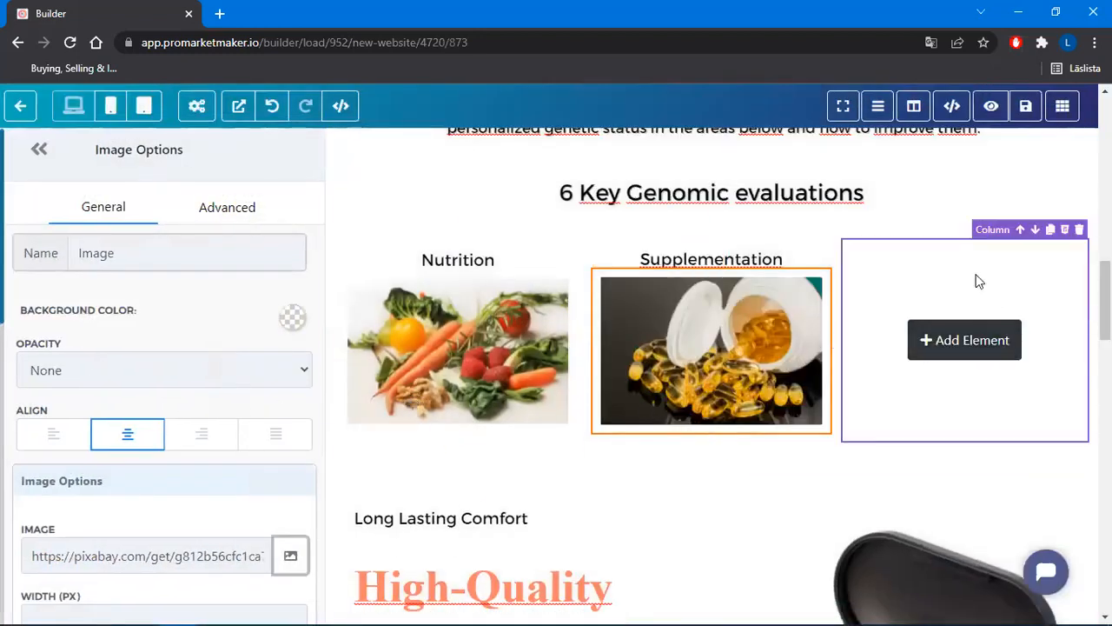
{"action": "left_click", "coordinate": [986, 346]}
{"action": "left_click", "coordinate": [1029, 176]}
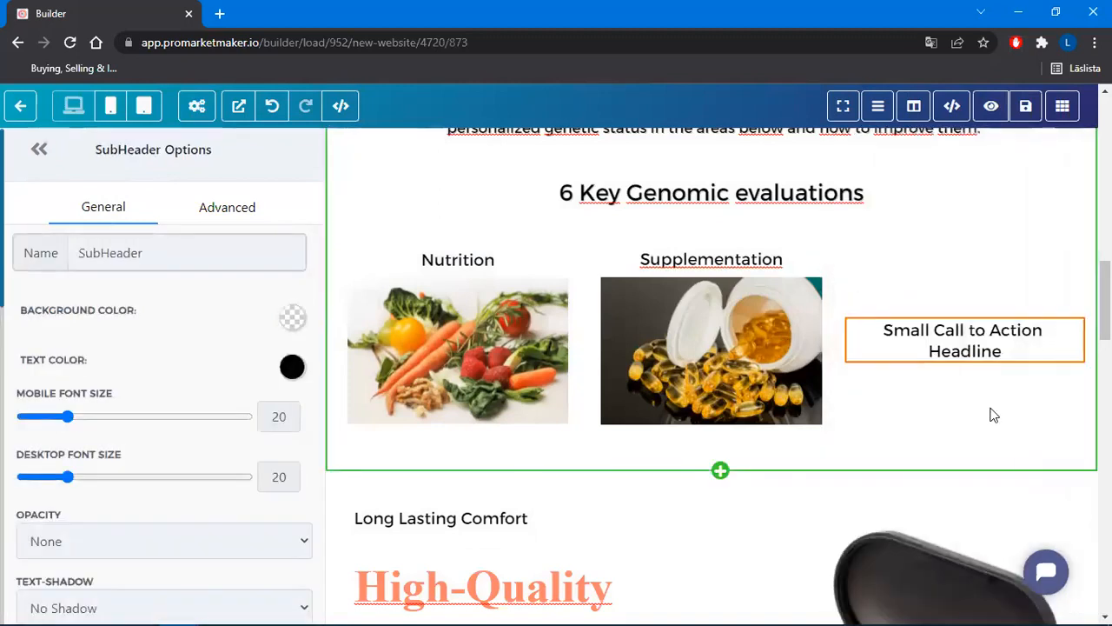
{"action": "left_click_drag", "start_coordinate": [1005, 353], "coordinate": [879, 326]}
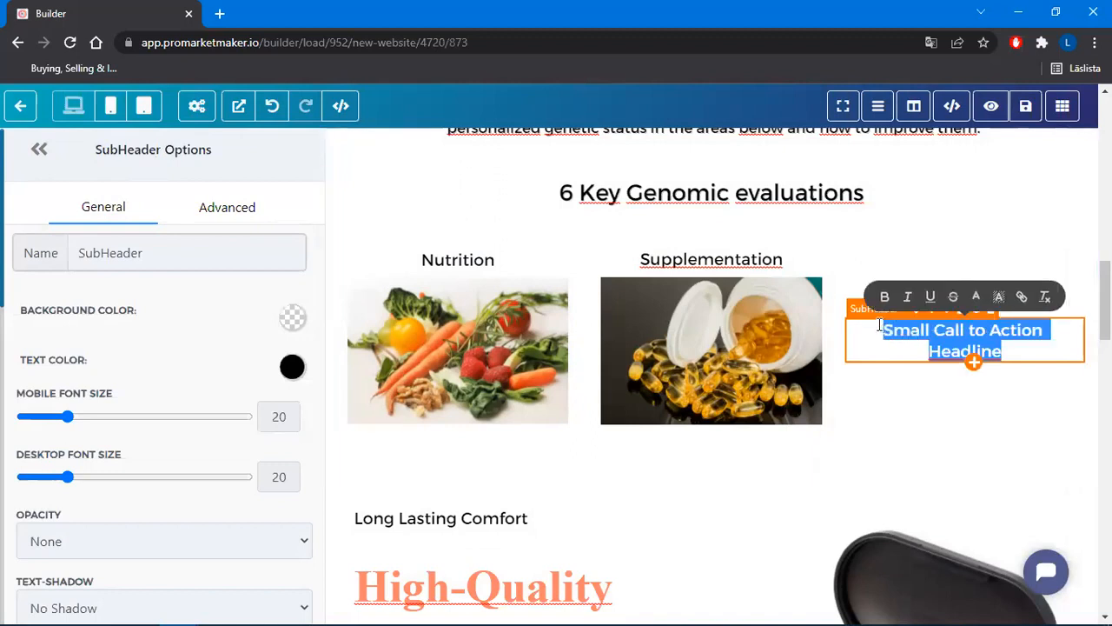
{"action": "type", "text": "Sleep"}
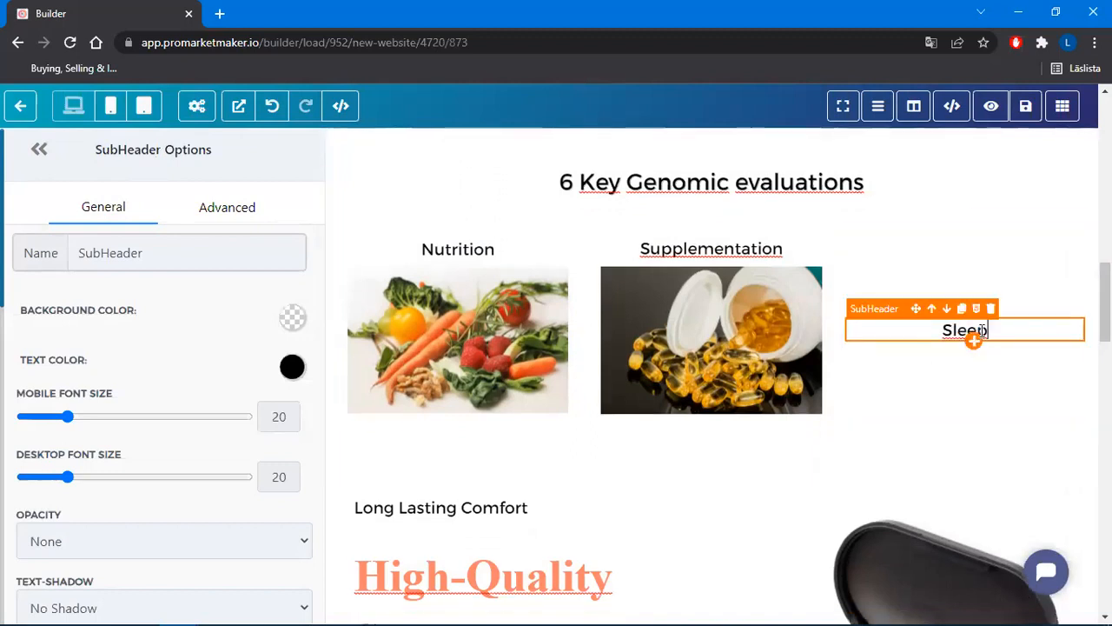
Insert an image element beneath the Sleep sub-headline and fill it with the sleeping woman photo from a "sleep" media library search
{"action": "left_click", "coordinate": [974, 341]}
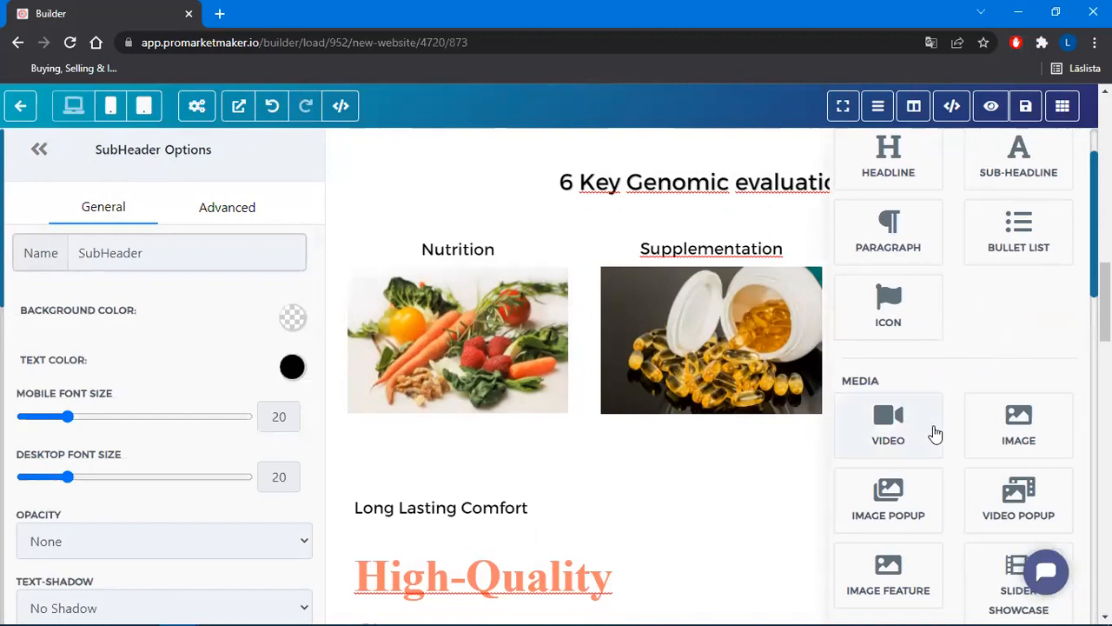
{"action": "left_click", "coordinate": [1037, 432]}
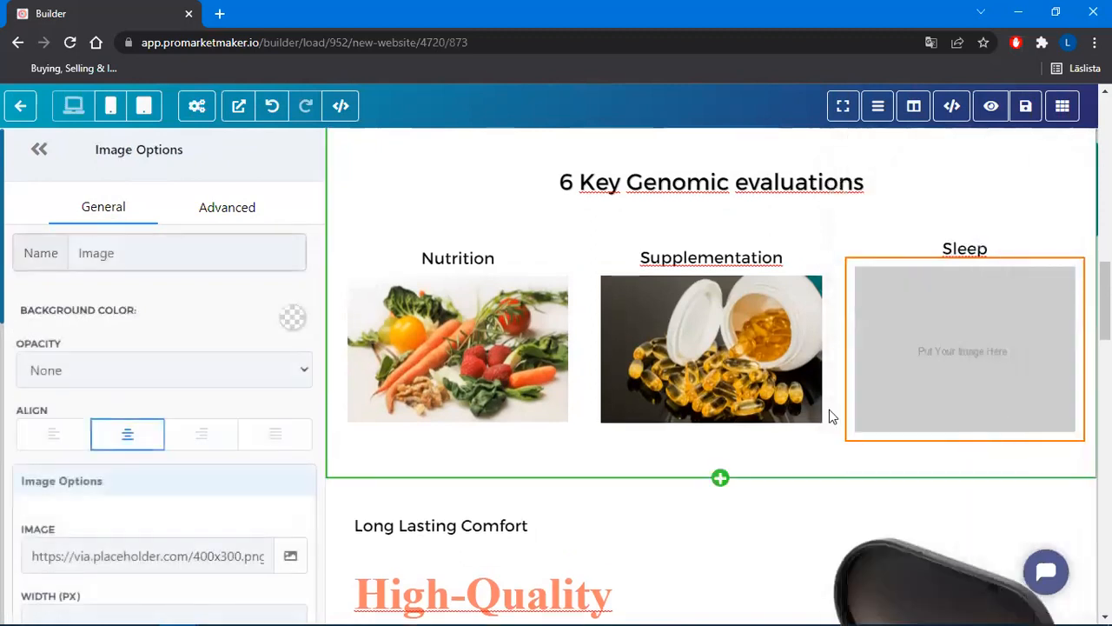
{"action": "left_click", "coordinate": [289, 557]}
{"action": "type", "text": "sleep"}
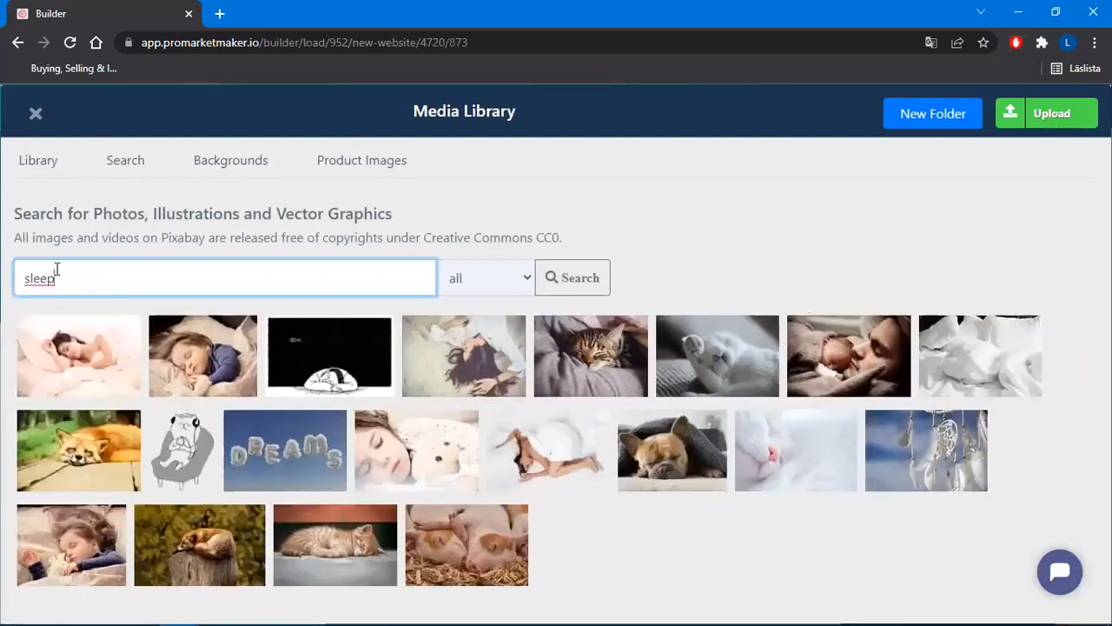
{"action": "left_click", "coordinate": [79, 358]}
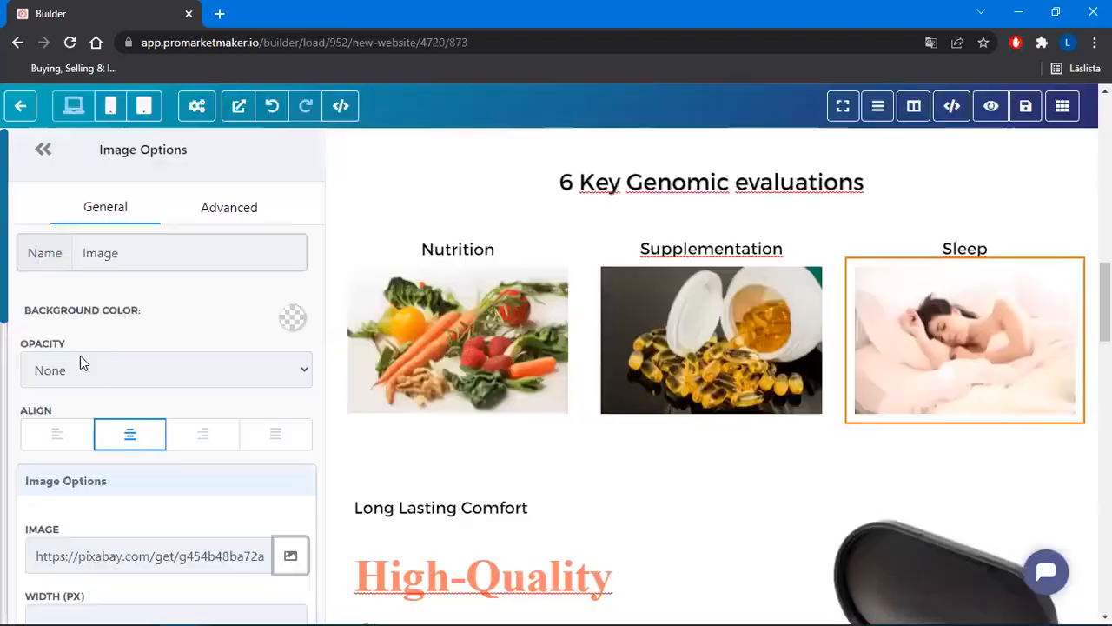
Try fixed widths such as 100 and 500 px on the Nutrition image, then clear the width value
{"action": "left_click", "coordinate": [486, 345]}
{"action": "scroll", "coordinate": [495, 355], "scroll_direction": "up", "scroll_amount": 2}
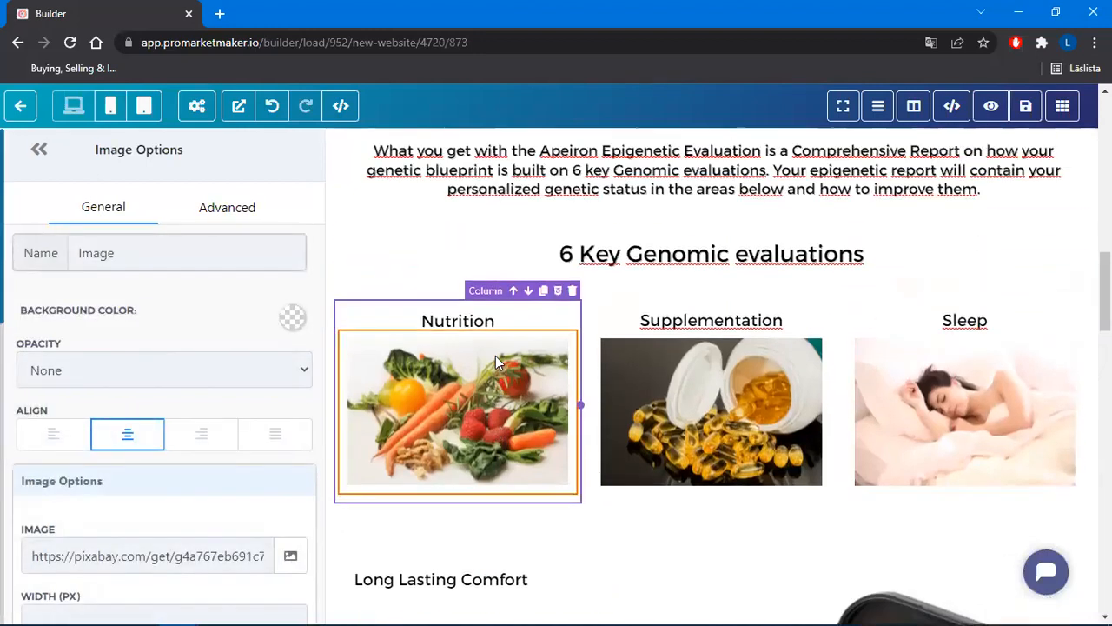
{"action": "scroll", "coordinate": [496, 357], "scroll_direction": "down", "scroll_amount": 1}
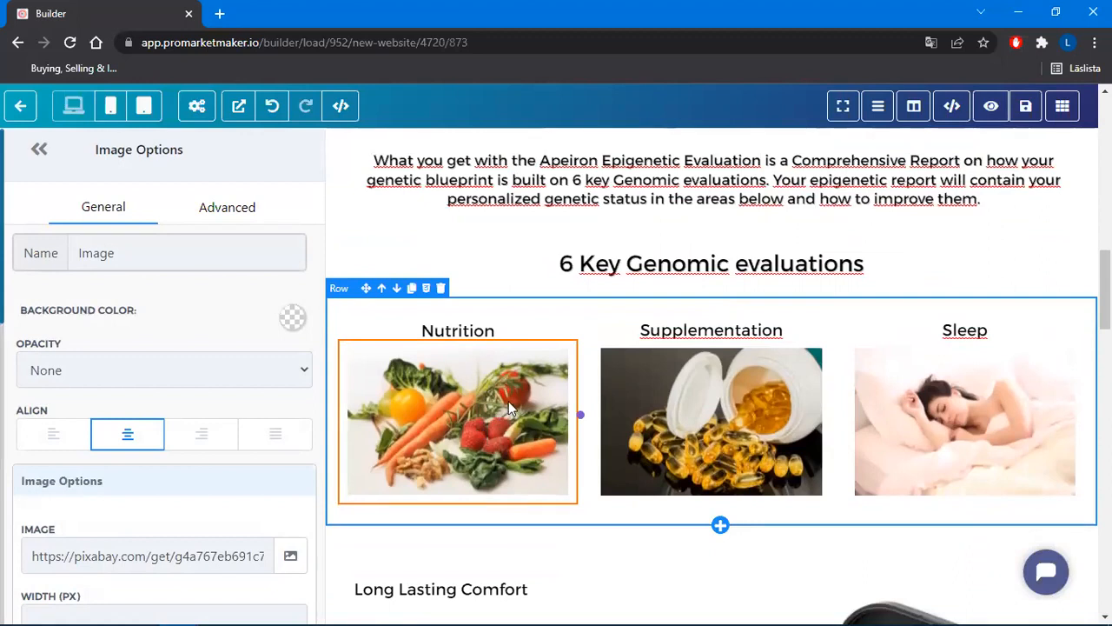
{"action": "scroll", "coordinate": [238, 375], "scroll_direction": "down", "scroll_amount": 5}
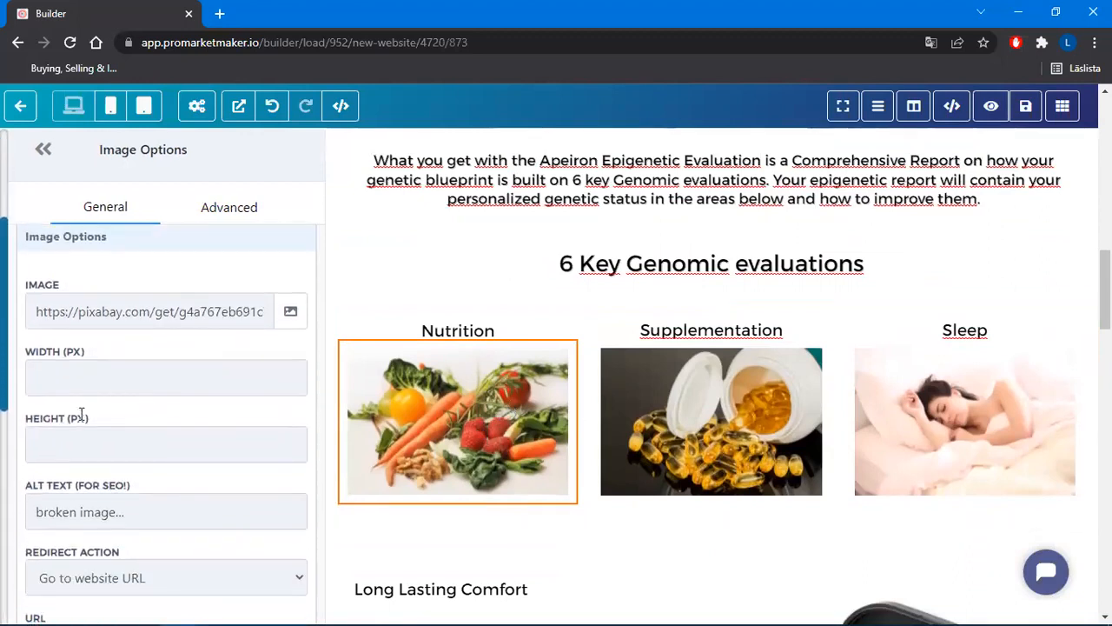
{"action": "left_click", "coordinate": [83, 379]}
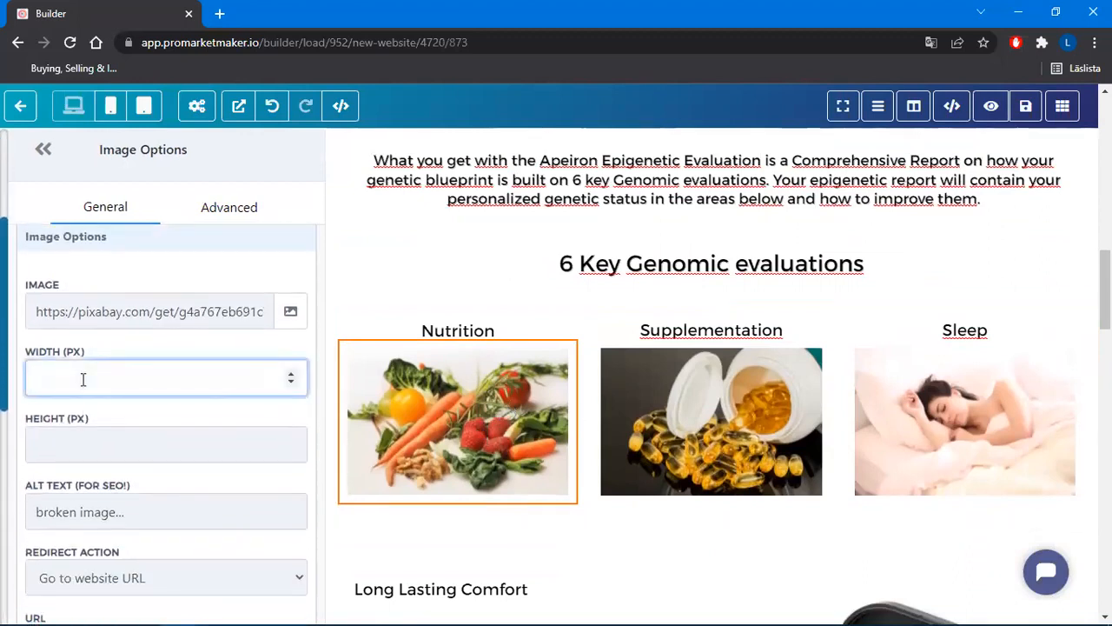
{"action": "type", "text": "100"}
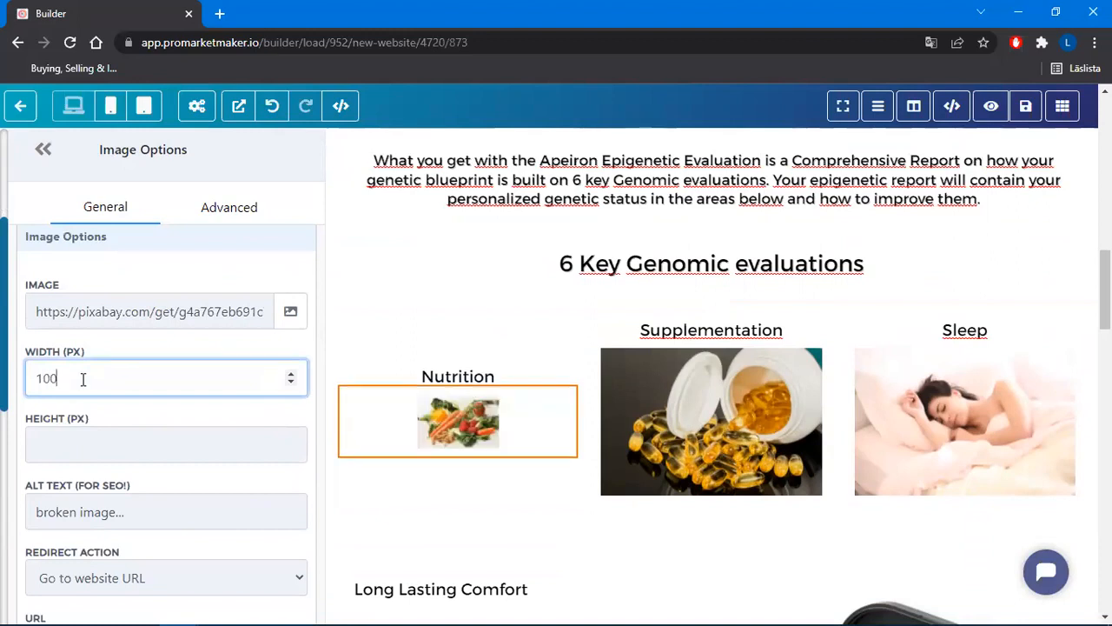
{"action": "key", "text": "BackSpace"}
{"action": "type", "text": "20"}
{"action": "key", "text": "BackSpace"}
{"action": "key", "text": "BackSpace"}
{"action": "type", "text": "500"}
{"action": "key", "text": "BackSpace"}
{"action": "key", "text": "BackSpace"}
{"action": "key", "text": "BackSpace"}
Try the Scribble and Splash masks on the Nutrition image, then set its image mask to Circle
{"action": "left_click", "coordinate": [475, 407]}
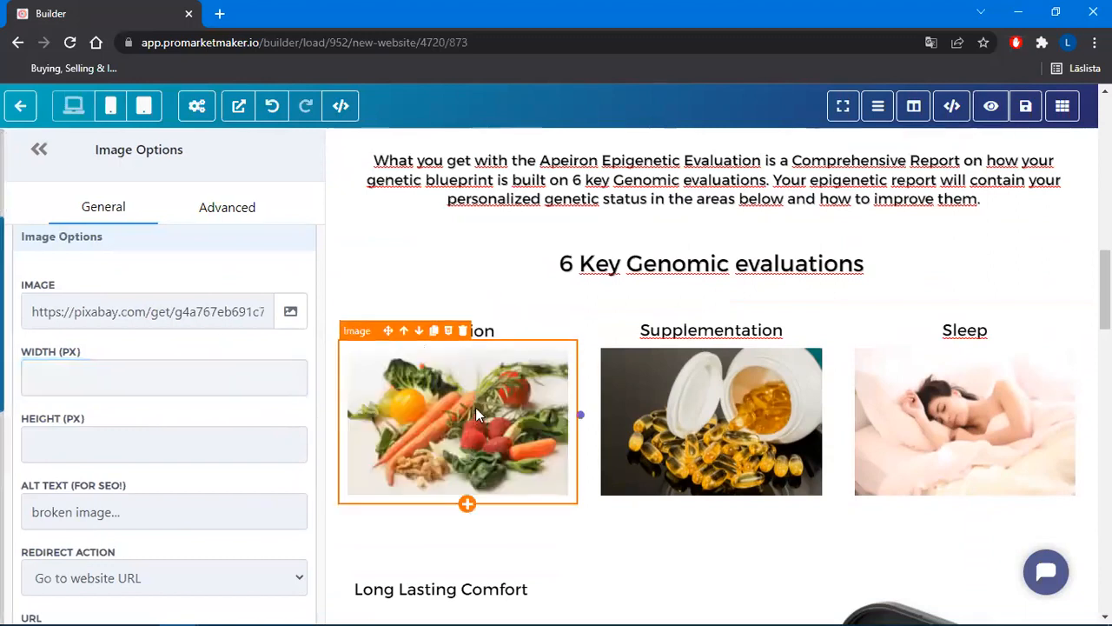
{"action": "left_click", "coordinate": [233, 214]}
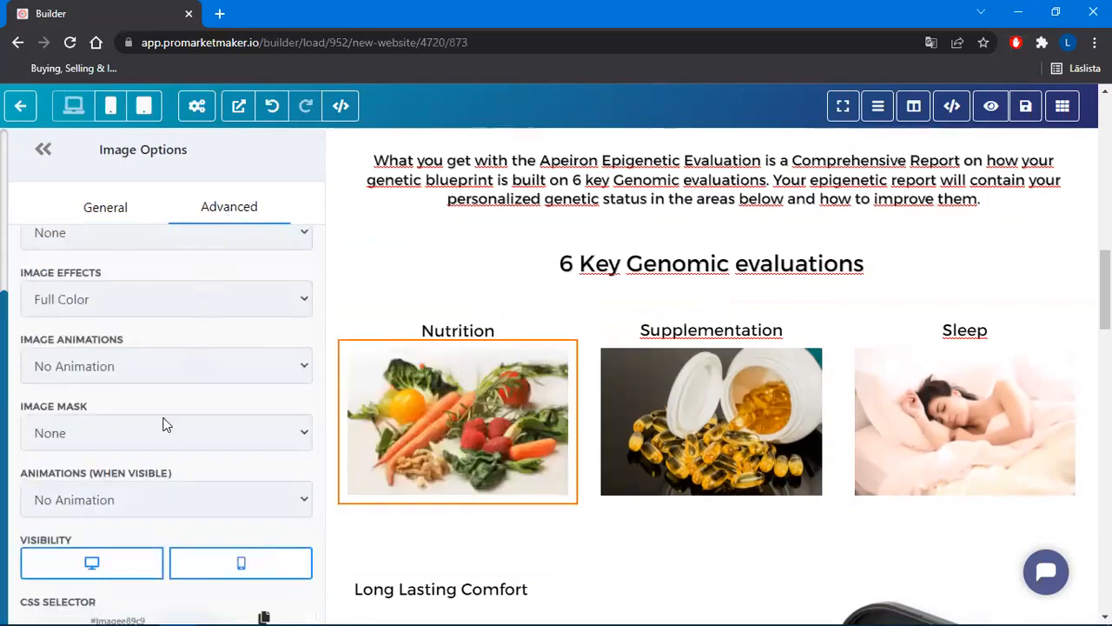
{"action": "left_click", "coordinate": [155, 434]}
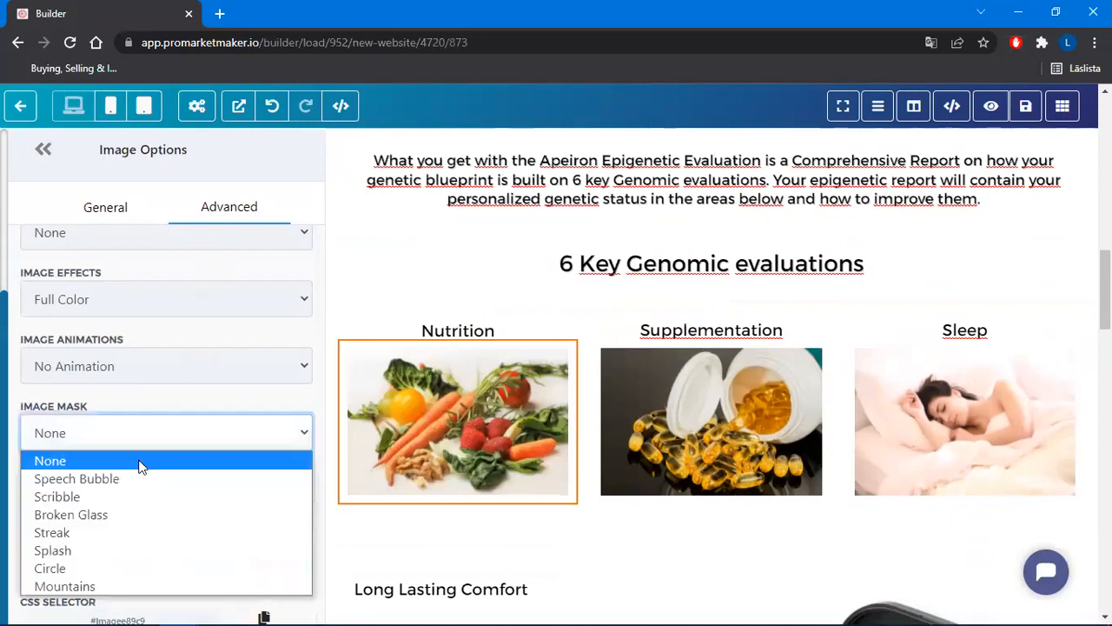
{"action": "left_click", "coordinate": [101, 499]}
{"action": "left_click", "coordinate": [87, 433]}
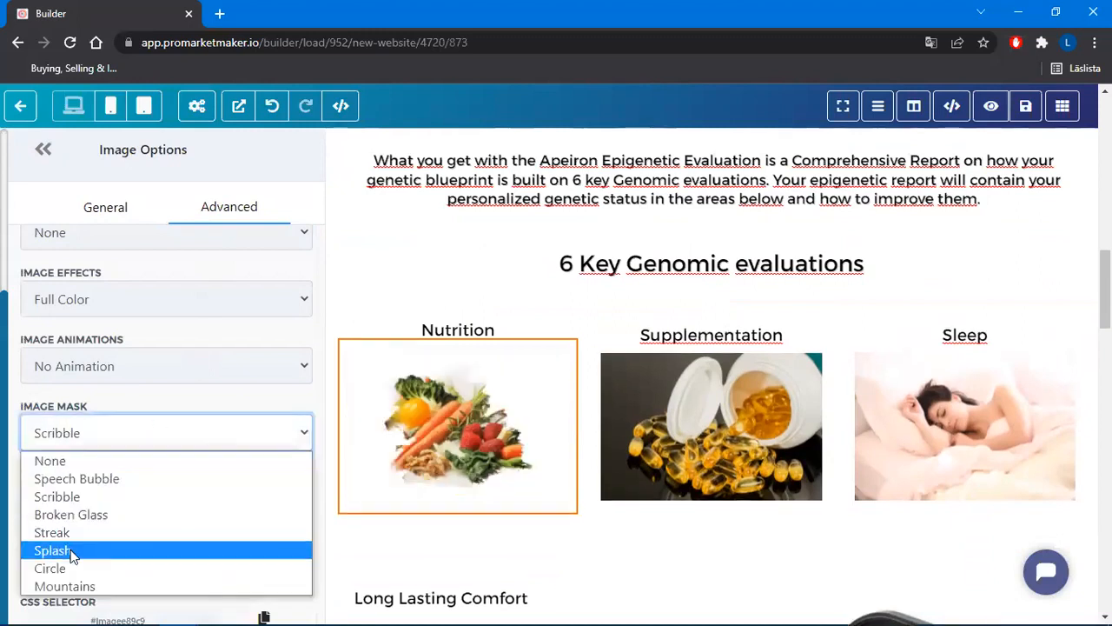
{"action": "left_click", "coordinate": [73, 550]}
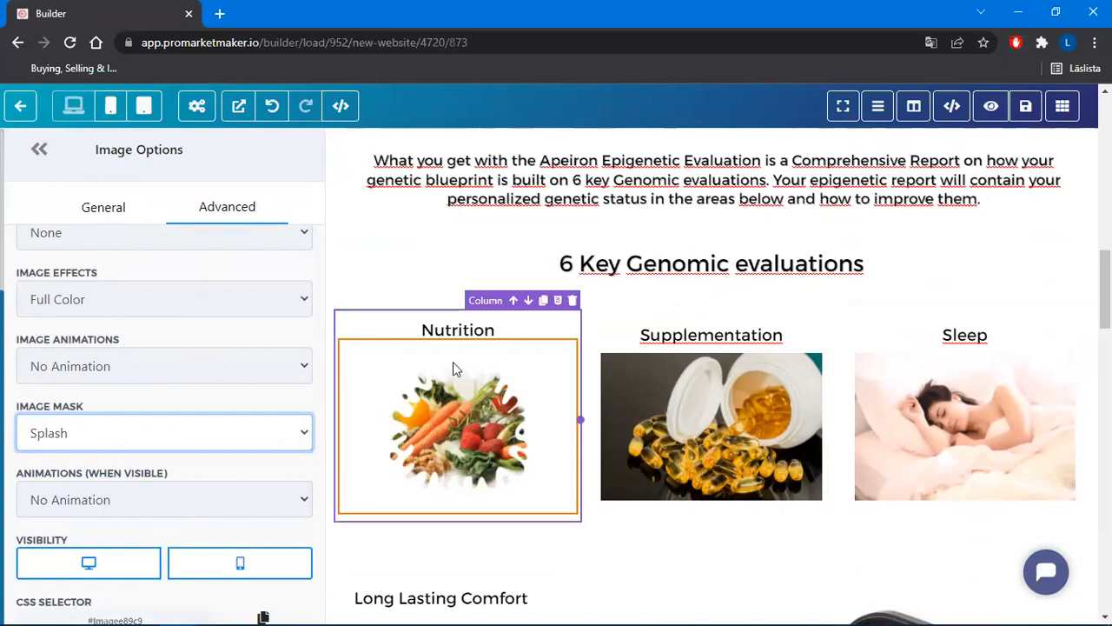
{"action": "left_click", "coordinate": [211, 434]}
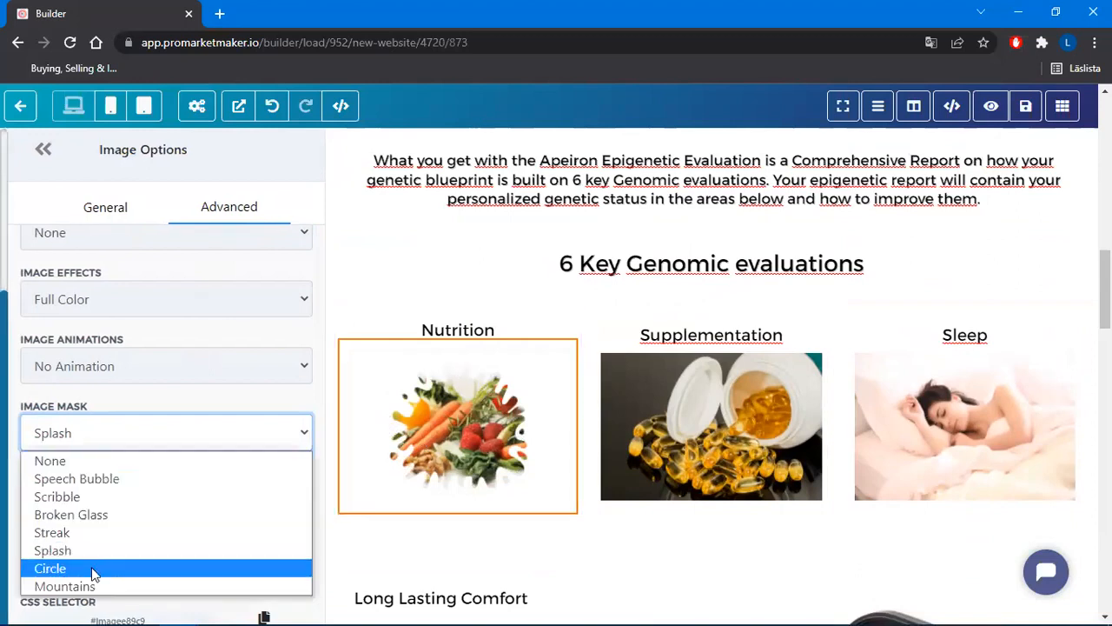
{"action": "left_click", "coordinate": [93, 572]}
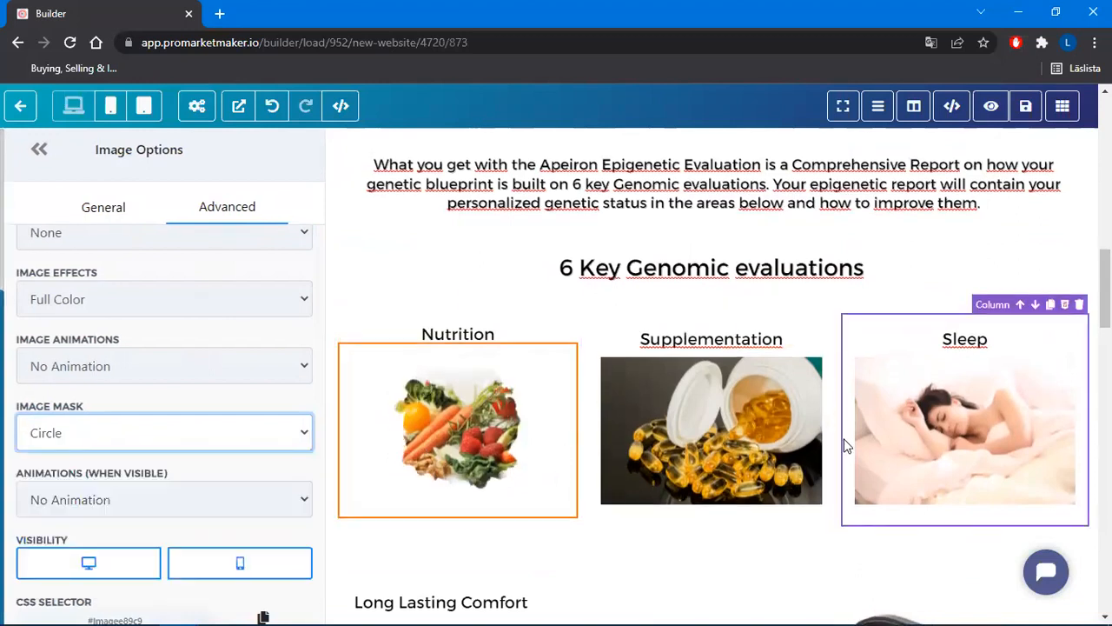
Set the image mask of the Supplementation pill bottle image to Circle
{"action": "scroll", "coordinate": [844, 447], "scroll_direction": "up", "scroll_amount": 4}
{"action": "scroll", "coordinate": [844, 447], "scroll_direction": "down", "scroll_amount": 3}
{"action": "scroll", "coordinate": [844, 446], "scroll_direction": "down", "scroll_amount": 2}
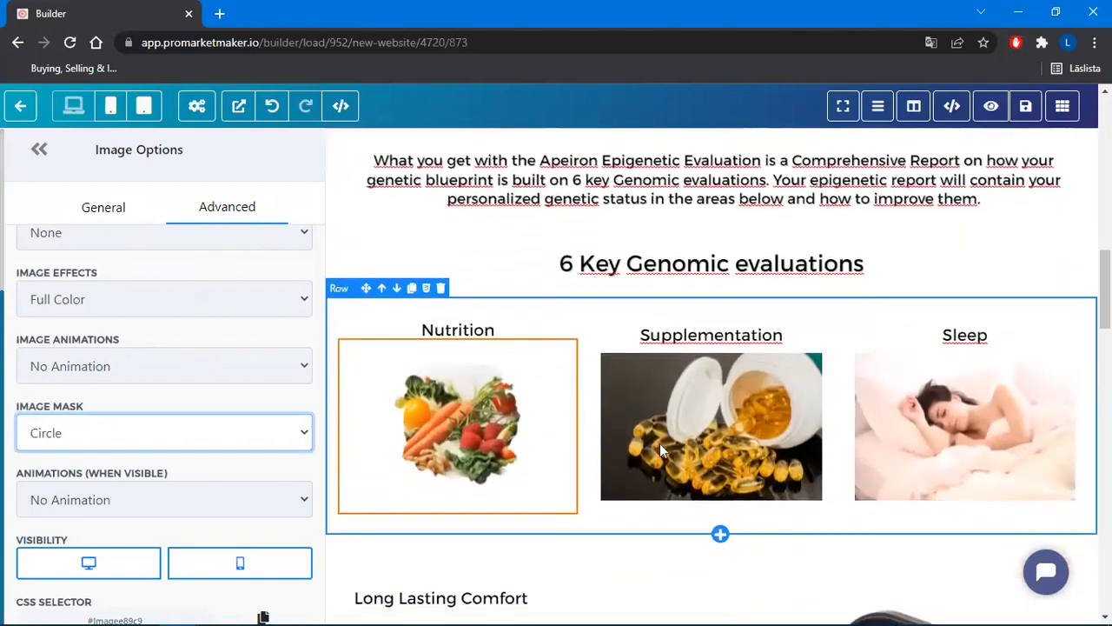
{"action": "left_click", "coordinate": [739, 434]}
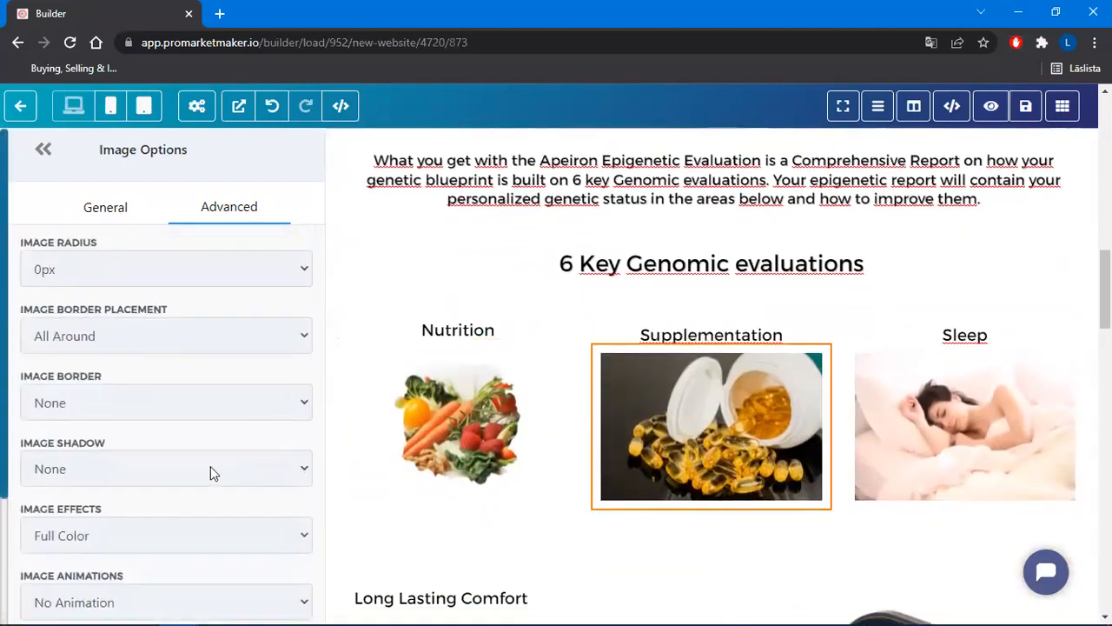
{"action": "scroll", "coordinate": [226, 449], "scroll_direction": "down", "scroll_amount": 2}
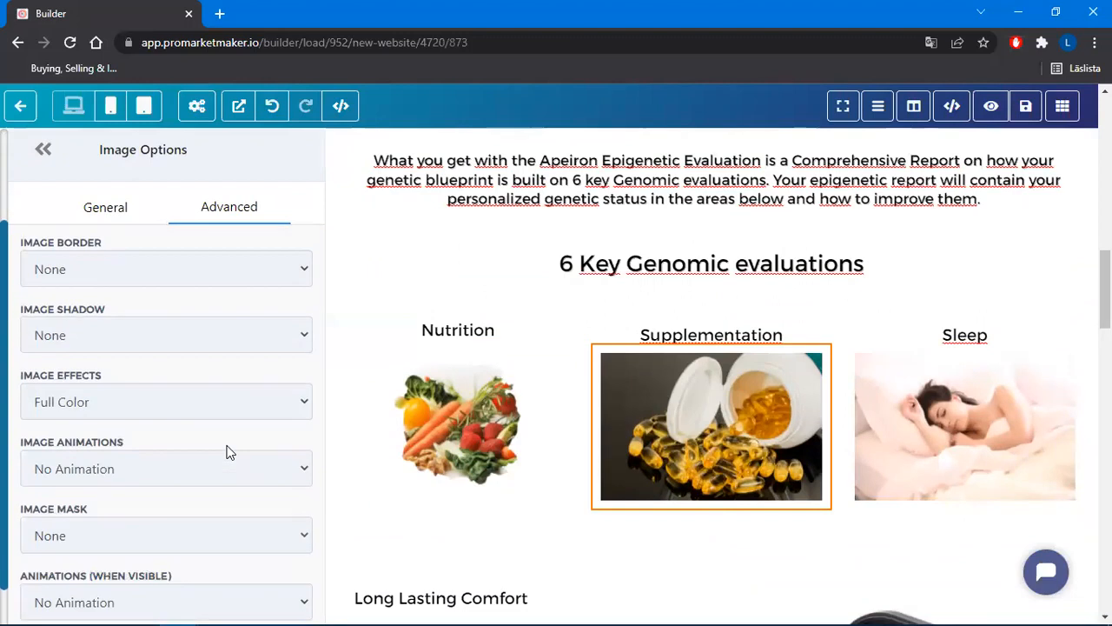
{"action": "left_click", "coordinate": [134, 512]}
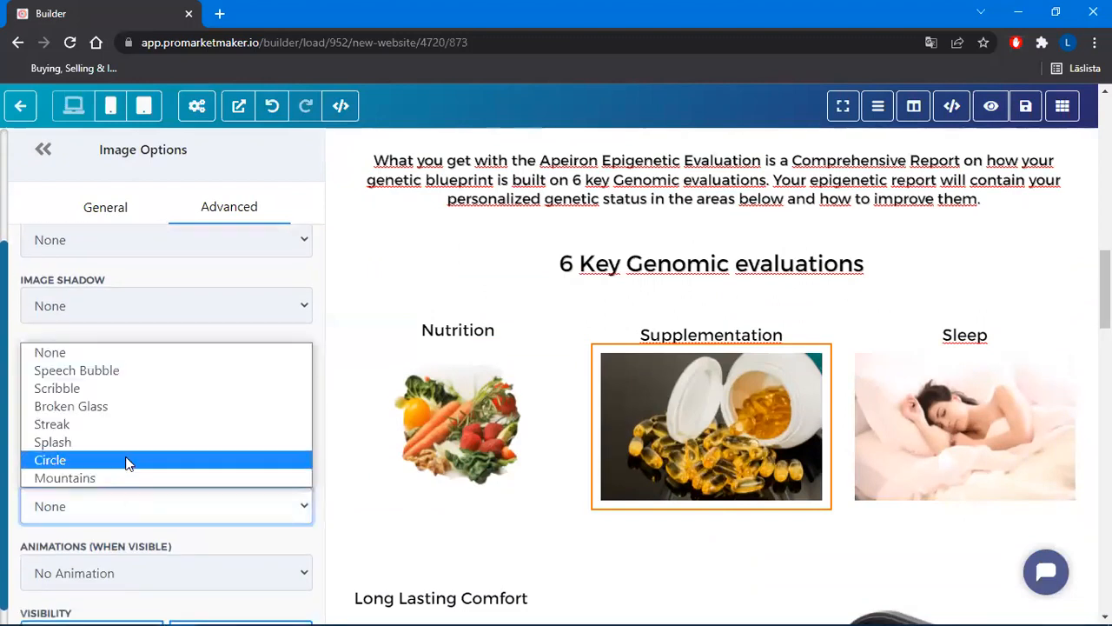
{"action": "left_click", "coordinate": [126, 461]}
Set the image mask of the Sleep image to Circle and collapse the options sidebar
{"action": "left_click", "coordinate": [961, 424]}
{"action": "scroll", "coordinate": [269, 424], "scroll_direction": "down", "scroll_amount": 2}
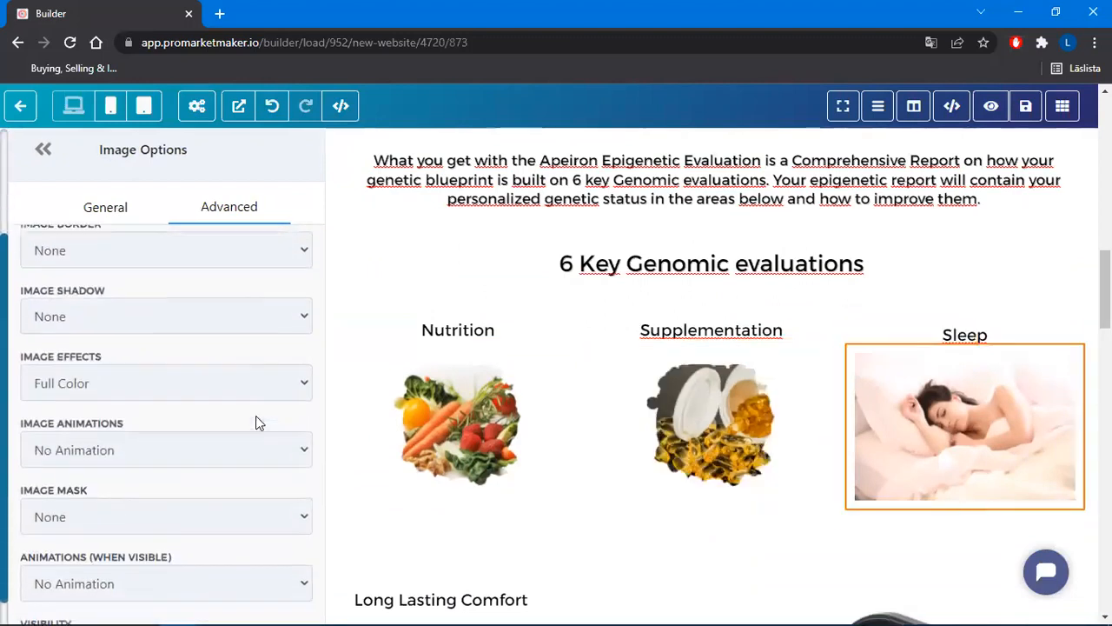
{"action": "left_click", "coordinate": [133, 512]}
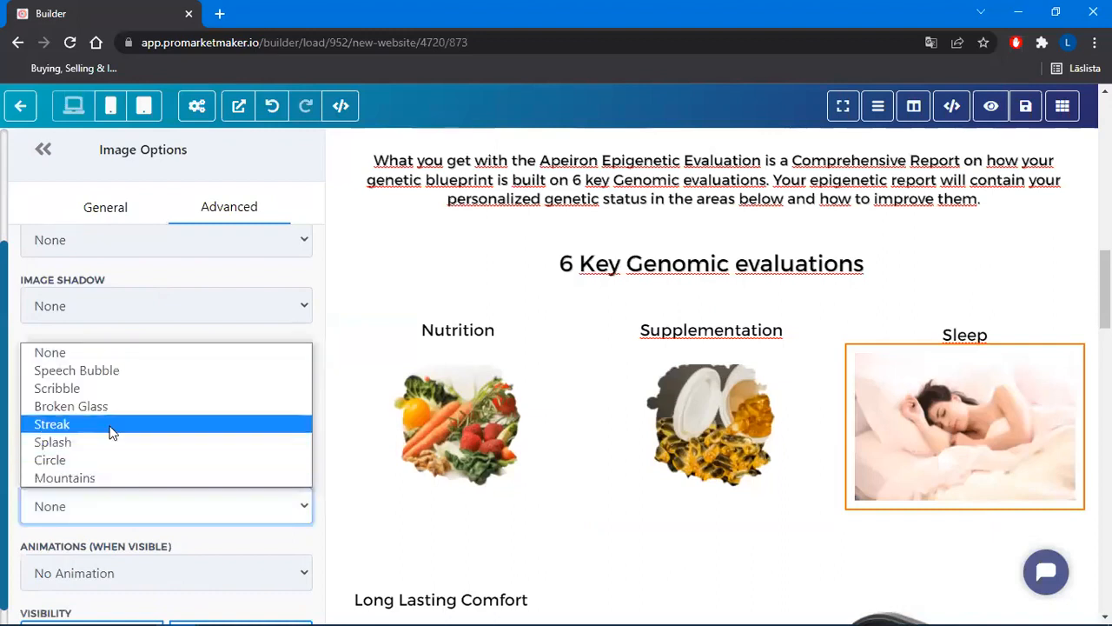
{"action": "left_click", "coordinate": [89, 463]}
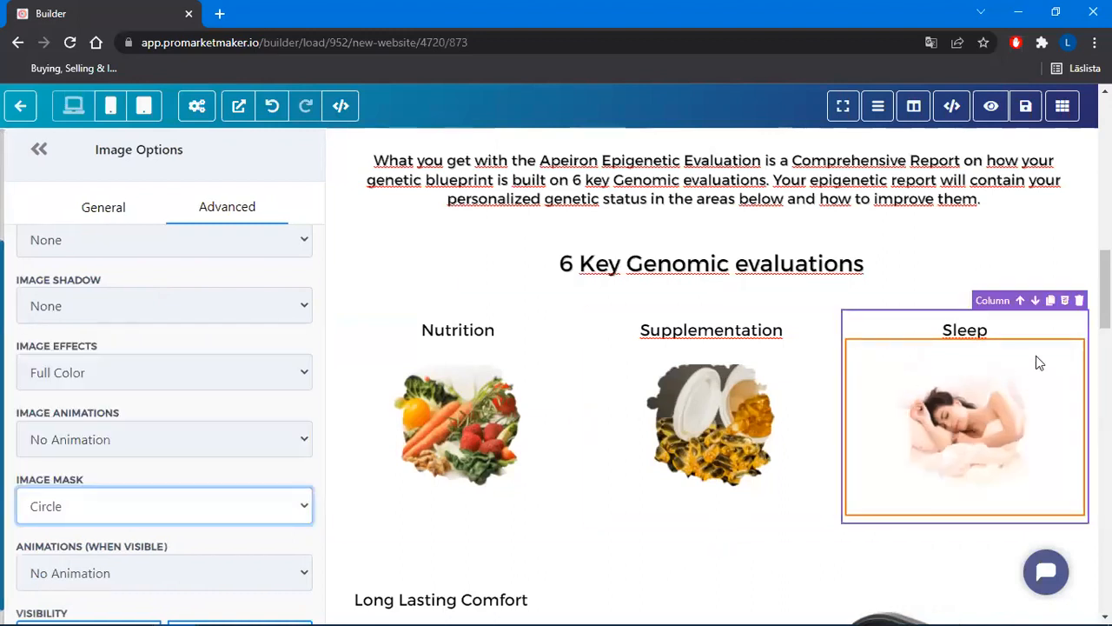
{"action": "left_click", "coordinate": [947, 325]}
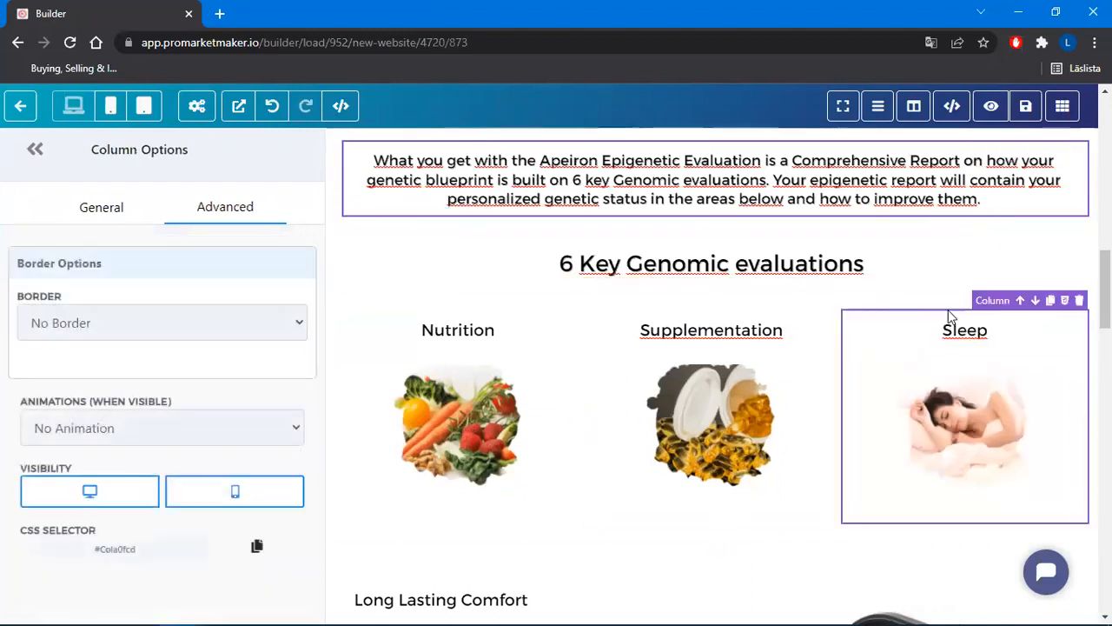
{"action": "scroll", "coordinate": [956, 391], "scroll_direction": "up", "scroll_amount": 1}
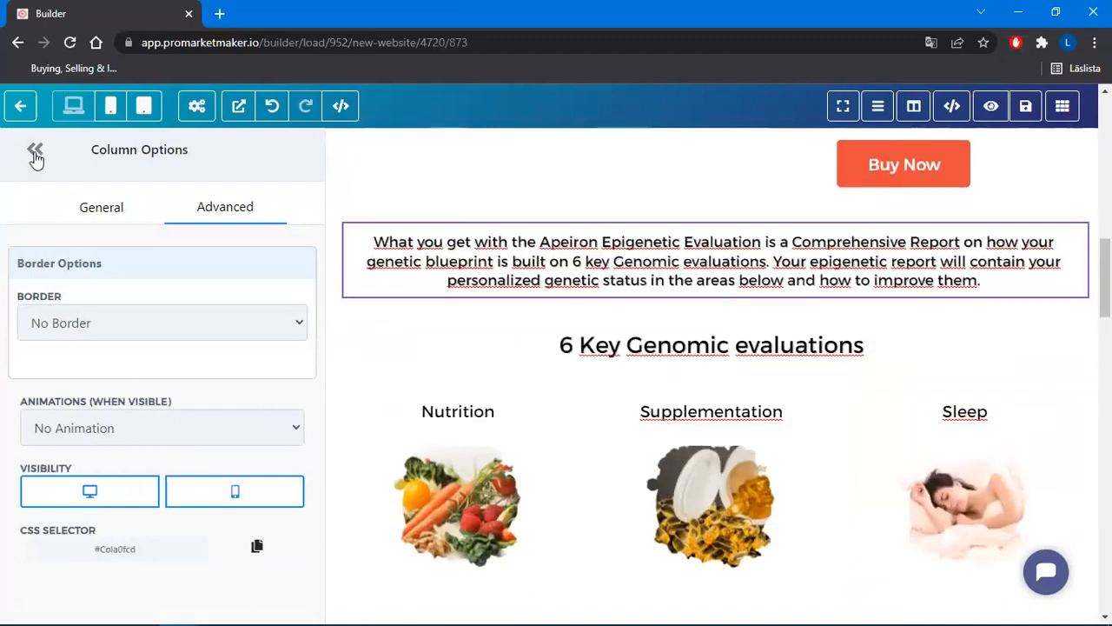
{"action": "left_click", "coordinate": [35, 152]}
Review the page layout from the Genomics Test Kit section with its Buy Now button down to the three masked images
{"action": "scroll", "coordinate": [462, 219], "scroll_direction": "down", "scroll_amount": 3}
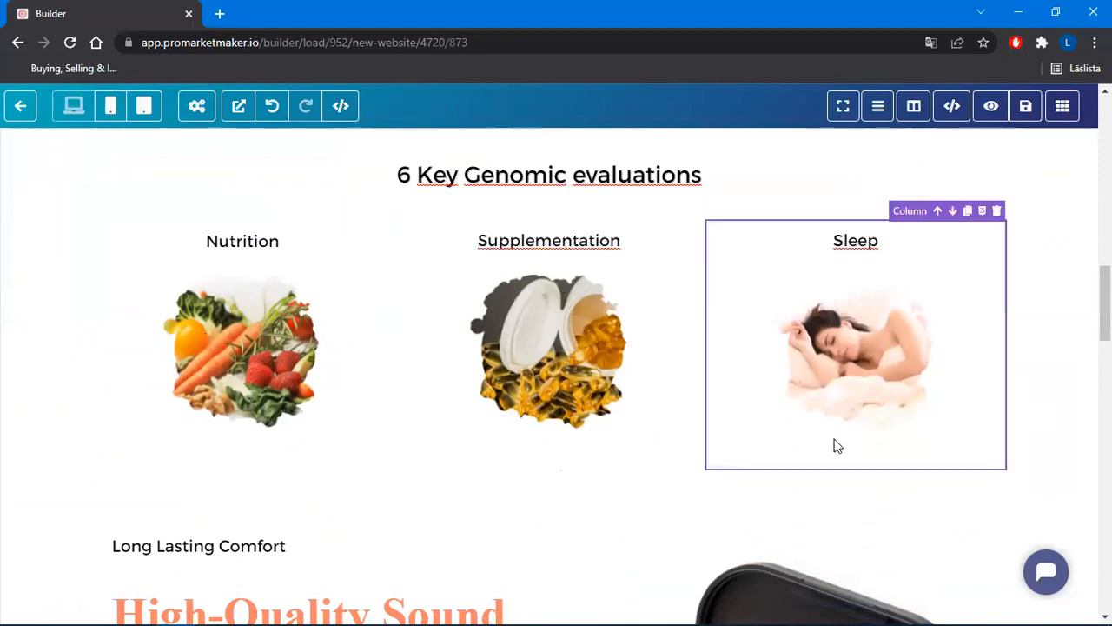
{"action": "scroll", "coordinate": [892, 365], "scroll_direction": "up", "scroll_amount": 6}
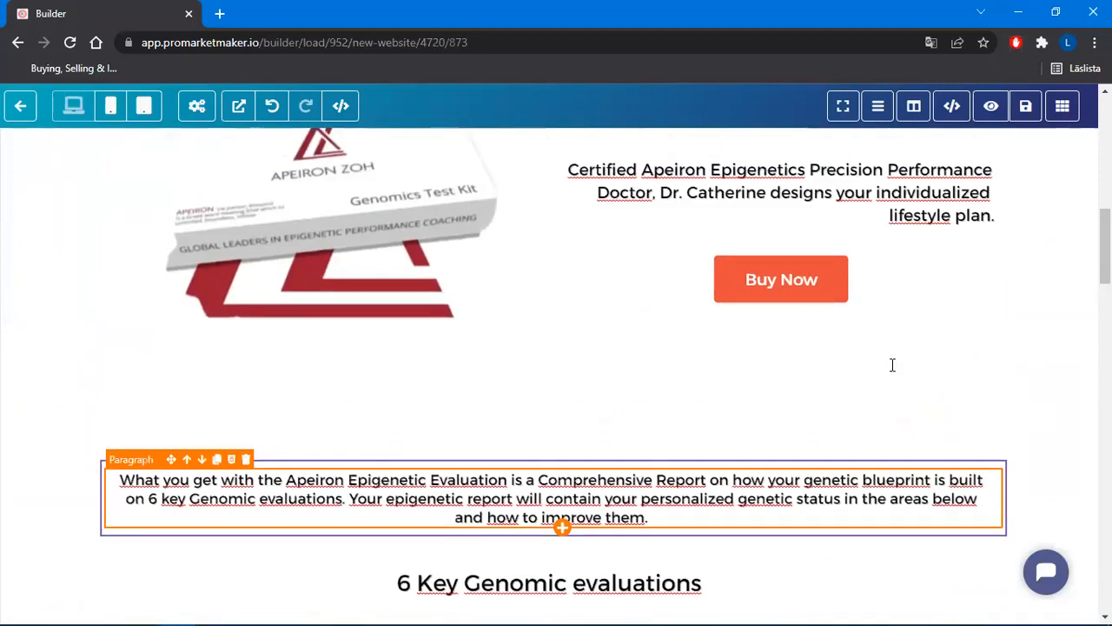
{"action": "scroll", "coordinate": [892, 365], "scroll_direction": "up", "scroll_amount": 1}
{"action": "scroll", "coordinate": [969, 237], "scroll_direction": "down", "scroll_amount": 1}
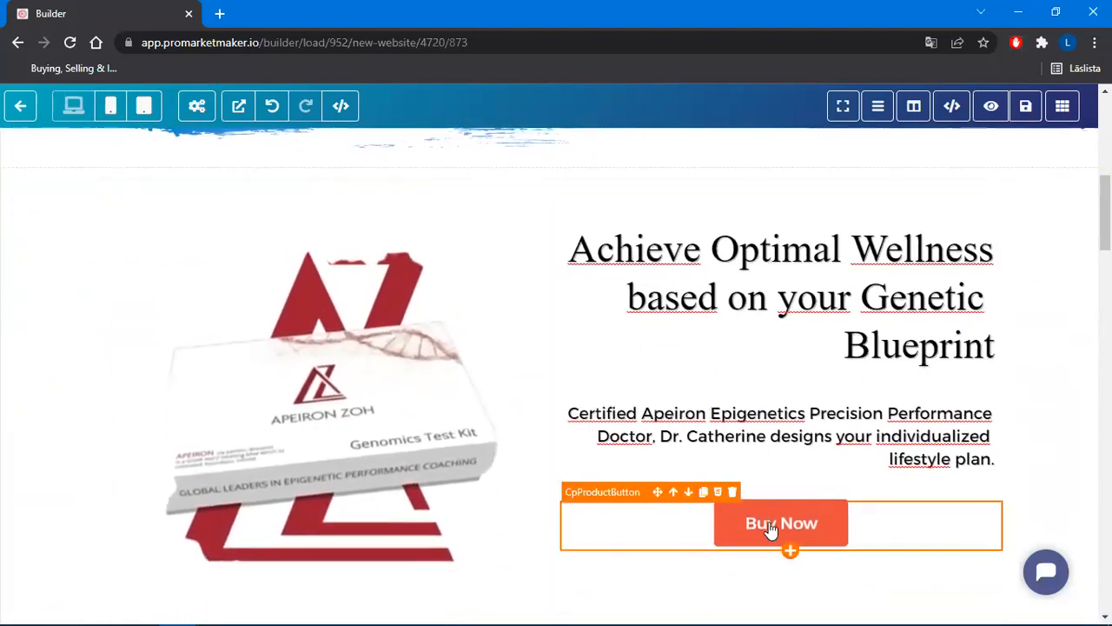
{"action": "scroll", "coordinate": [541, 310], "scroll_direction": "down", "scroll_amount": 4}
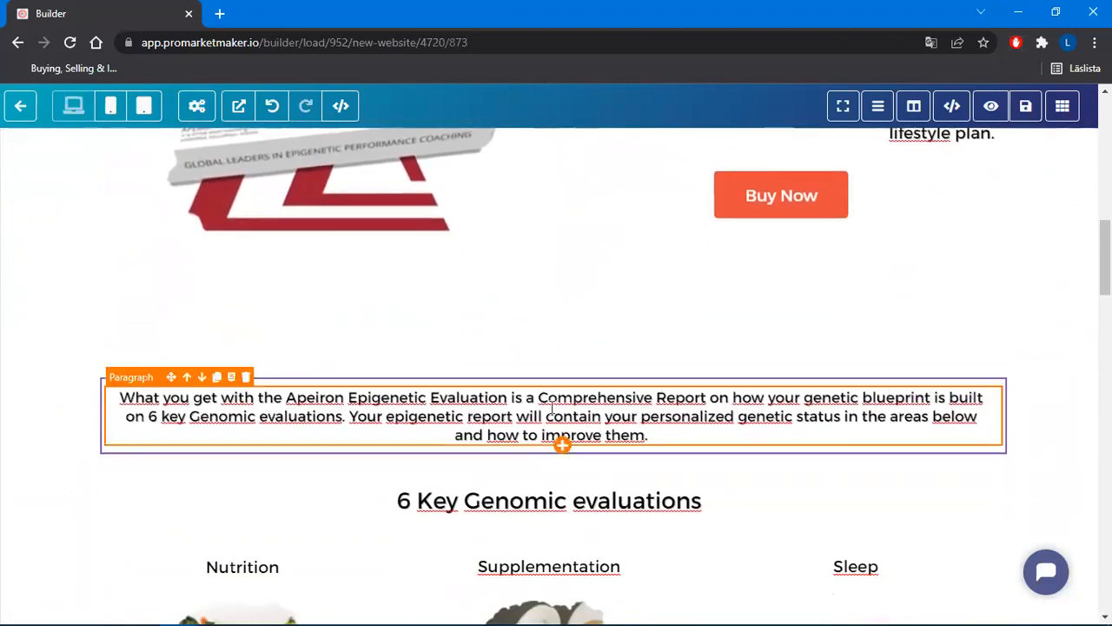
{"action": "scroll", "coordinate": [726, 334], "scroll_direction": "down", "scroll_amount": 3}
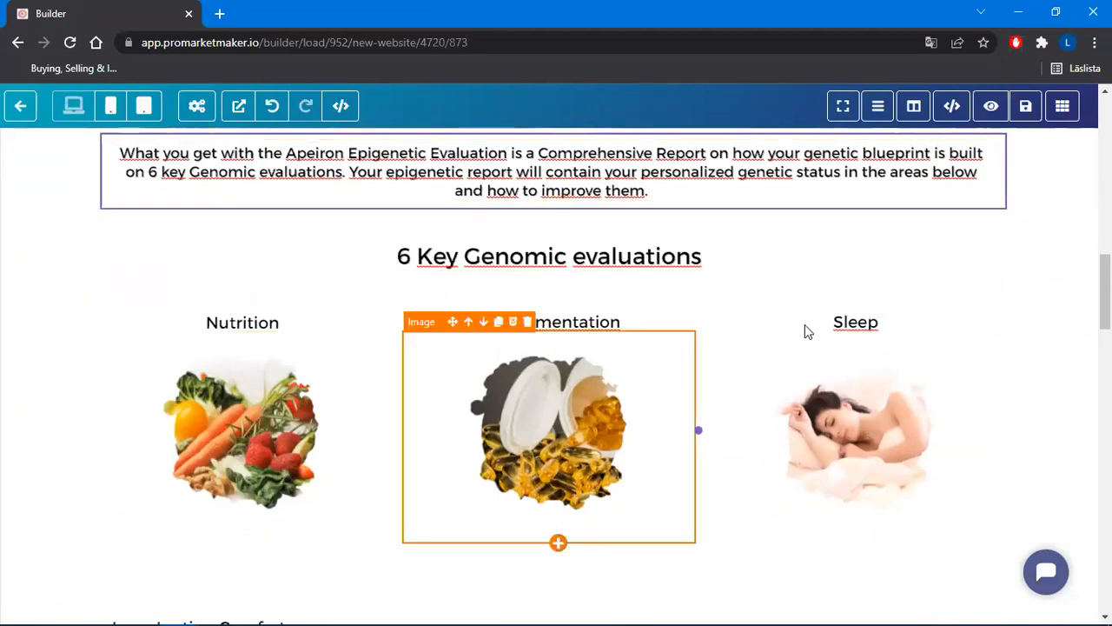
{"action": "scroll", "coordinate": [774, 340], "scroll_direction": "up", "scroll_amount": 6}
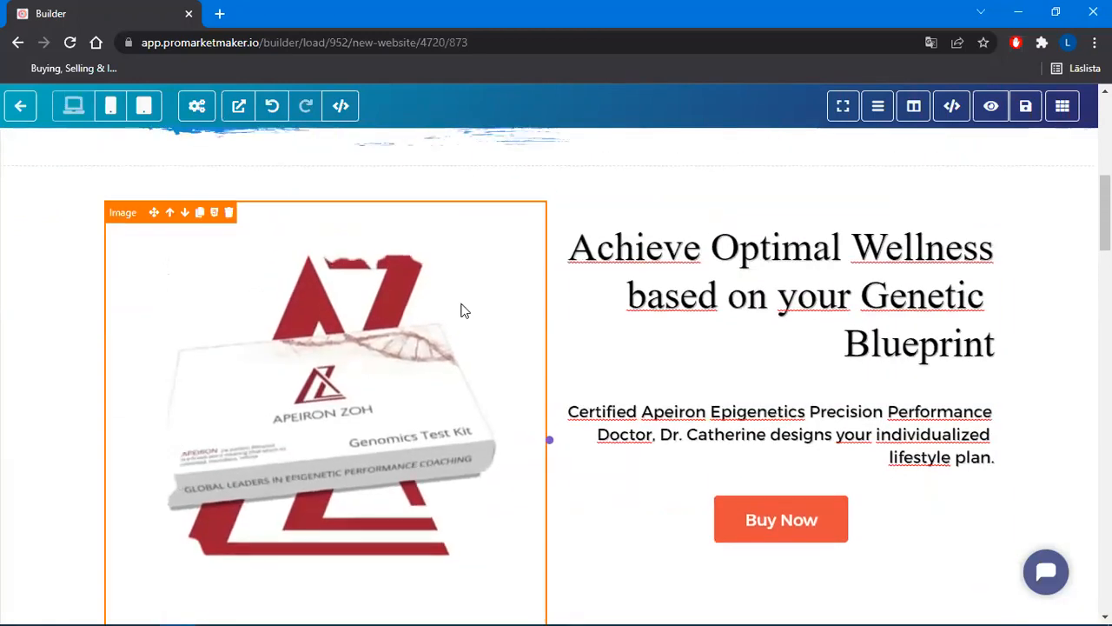
{"action": "scroll", "coordinate": [621, 190], "scroll_direction": "down", "scroll_amount": 4}
{"action": "scroll", "coordinate": [735, 343], "scroll_direction": "down", "scroll_amount": 4}
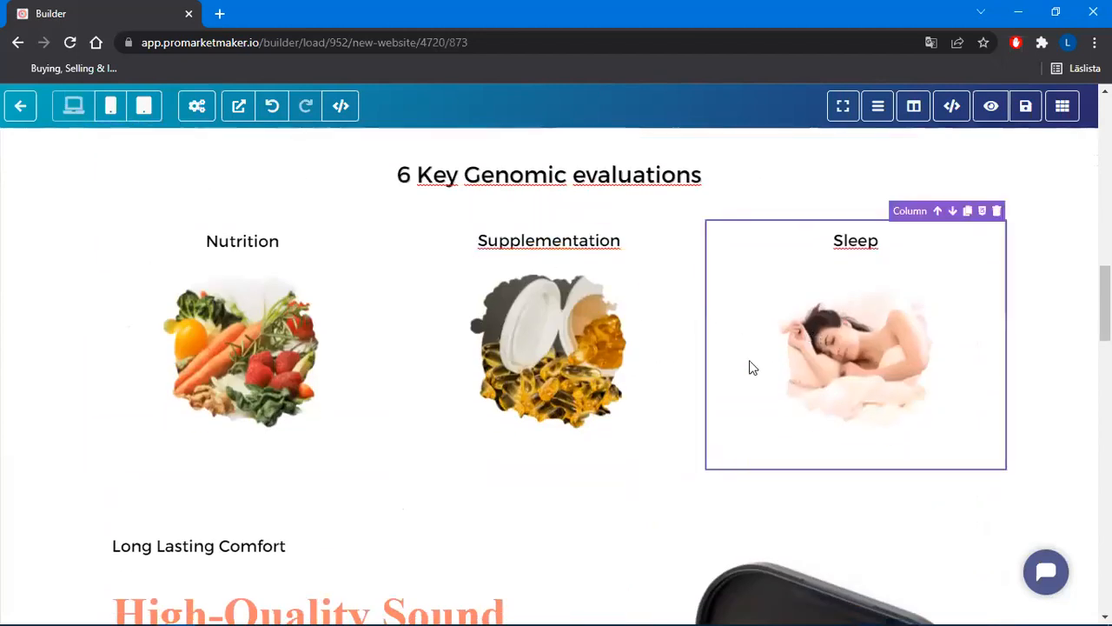
{"action": "scroll", "coordinate": [608, 290], "scroll_direction": "down", "scroll_amount": 2}
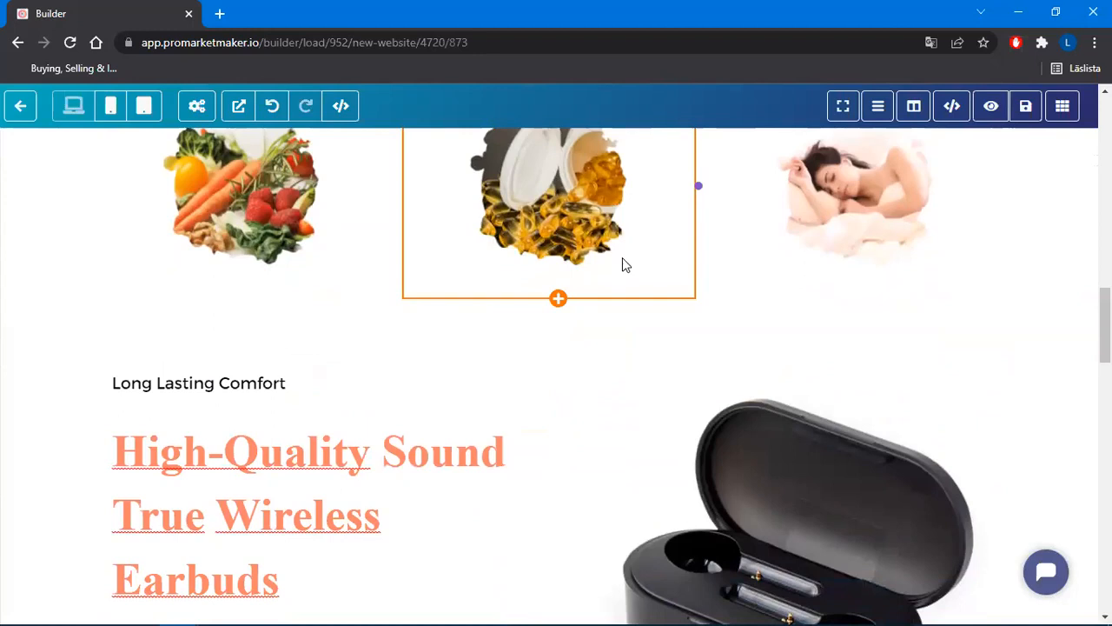
{"action": "scroll", "coordinate": [703, 261], "scroll_direction": "up", "scroll_amount": 2}
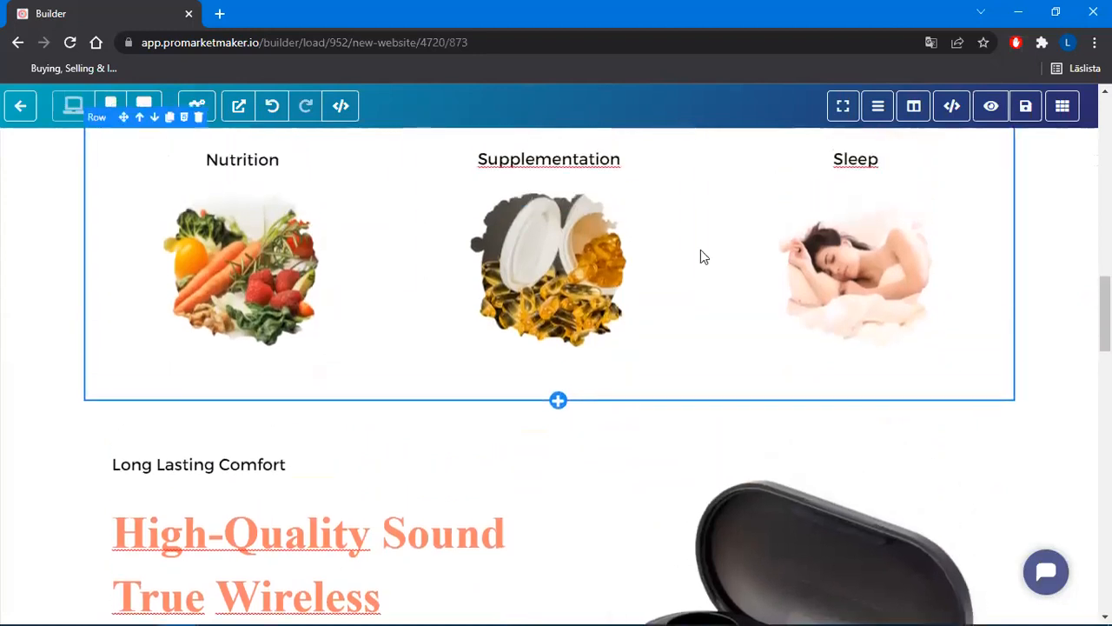
Clone the row holding the Nutrition, Supplementation and Sleep columns
{"action": "left_click", "coordinate": [289, 305]}
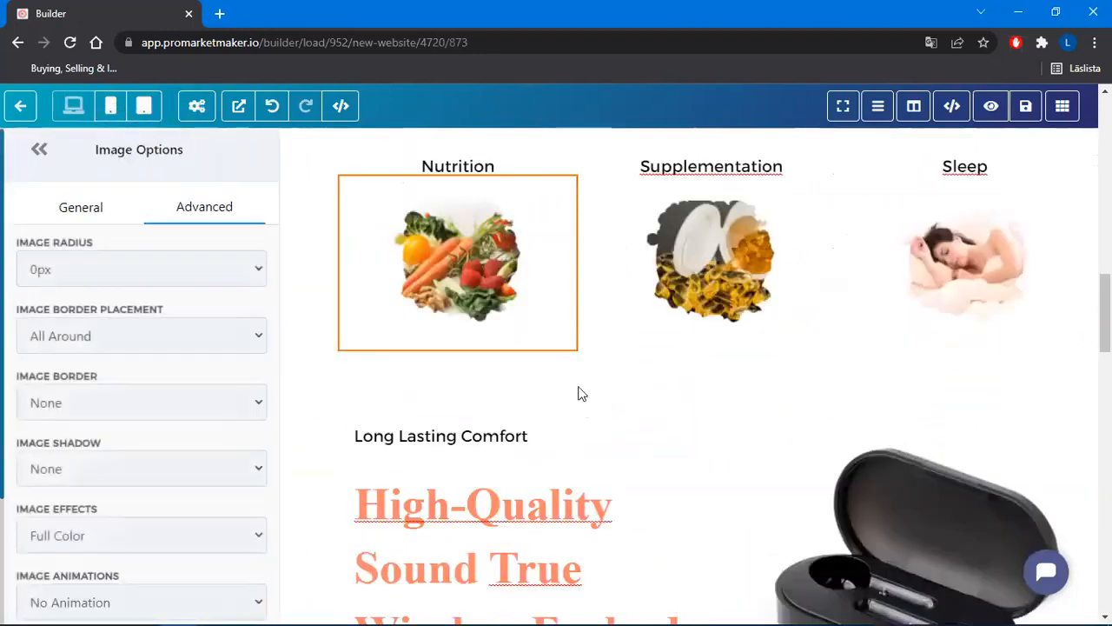
{"action": "scroll", "coordinate": [579, 392], "scroll_direction": "up", "scroll_amount": 2}
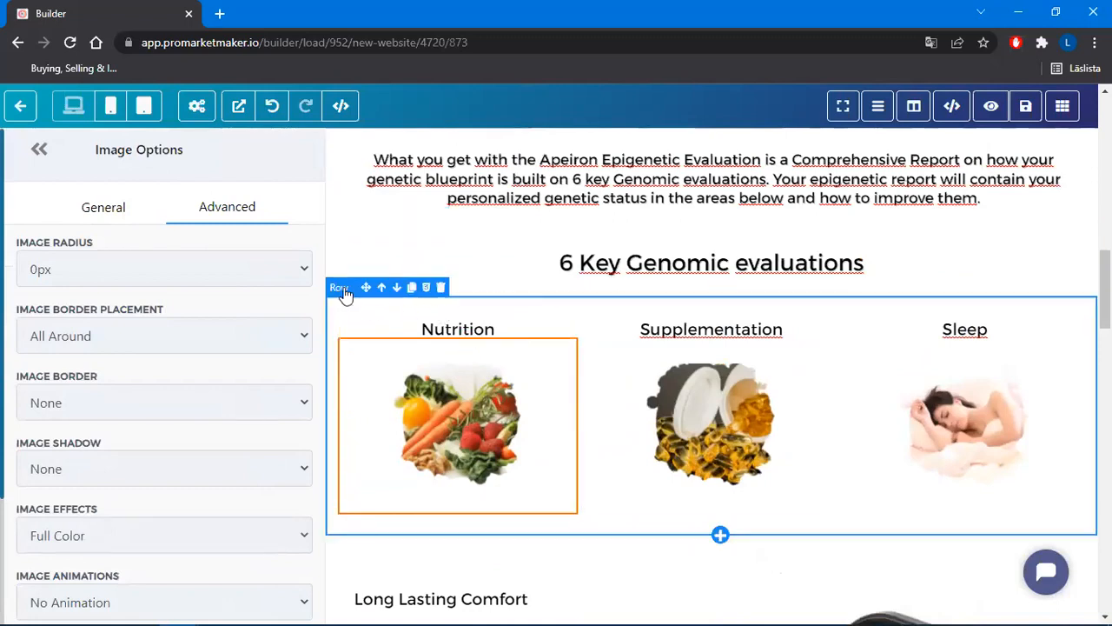
{"action": "left_click", "coordinate": [340, 287]}
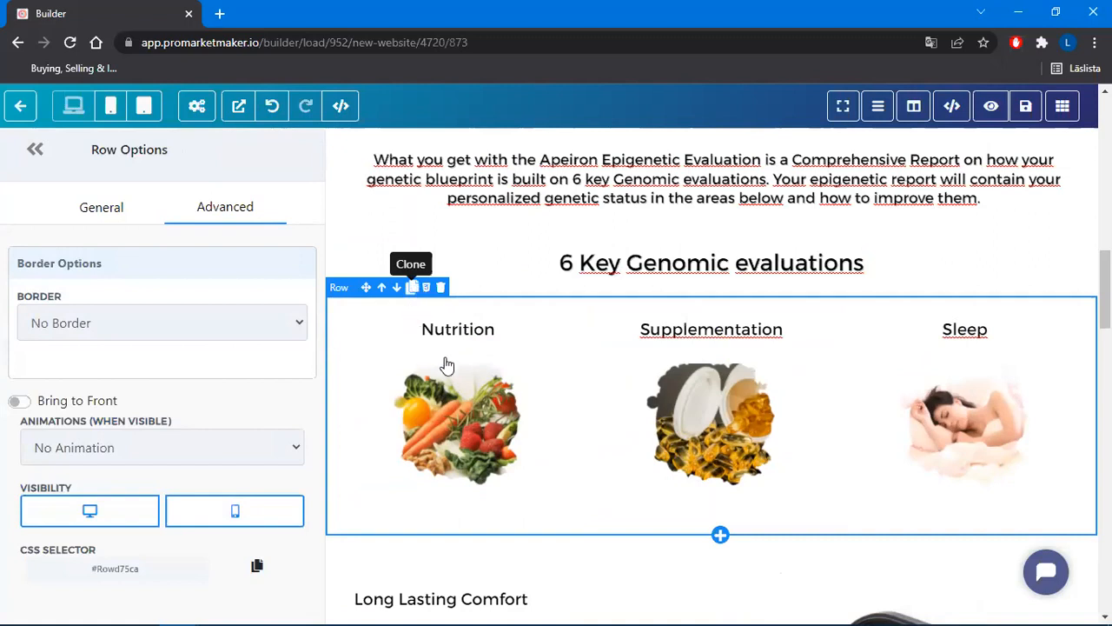
{"action": "scroll", "coordinate": [720, 252], "scroll_direction": "down", "scroll_amount": 3}
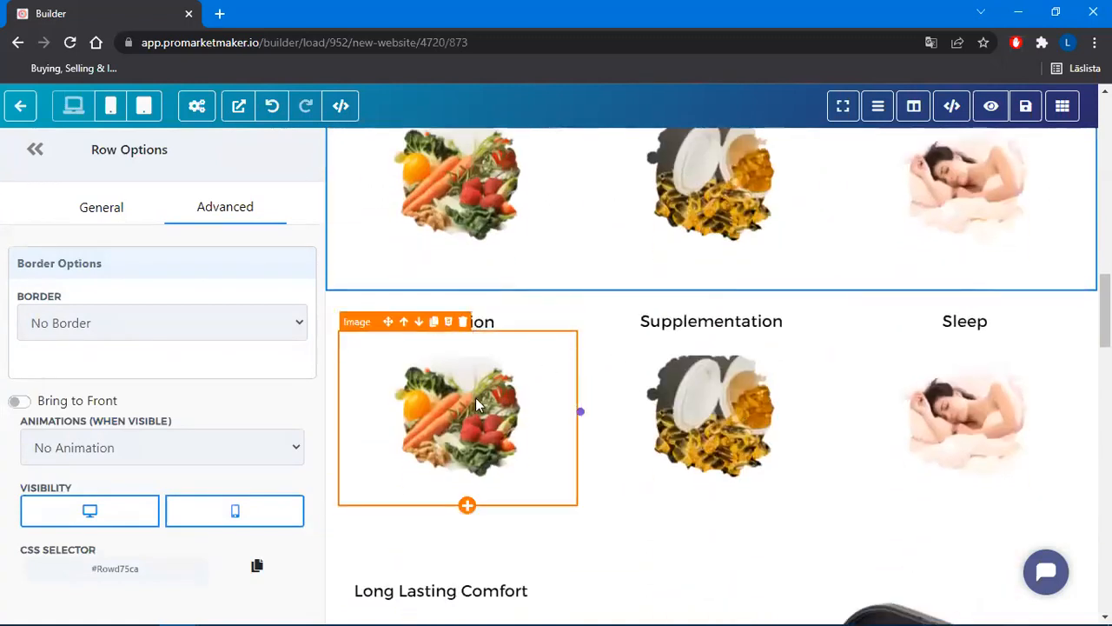
In the cloned row, replace the Nutrition title with "Athletic Performance" and the Supplementation title with "Environmental Detox"
{"action": "key", "text": "alt+Tab"}
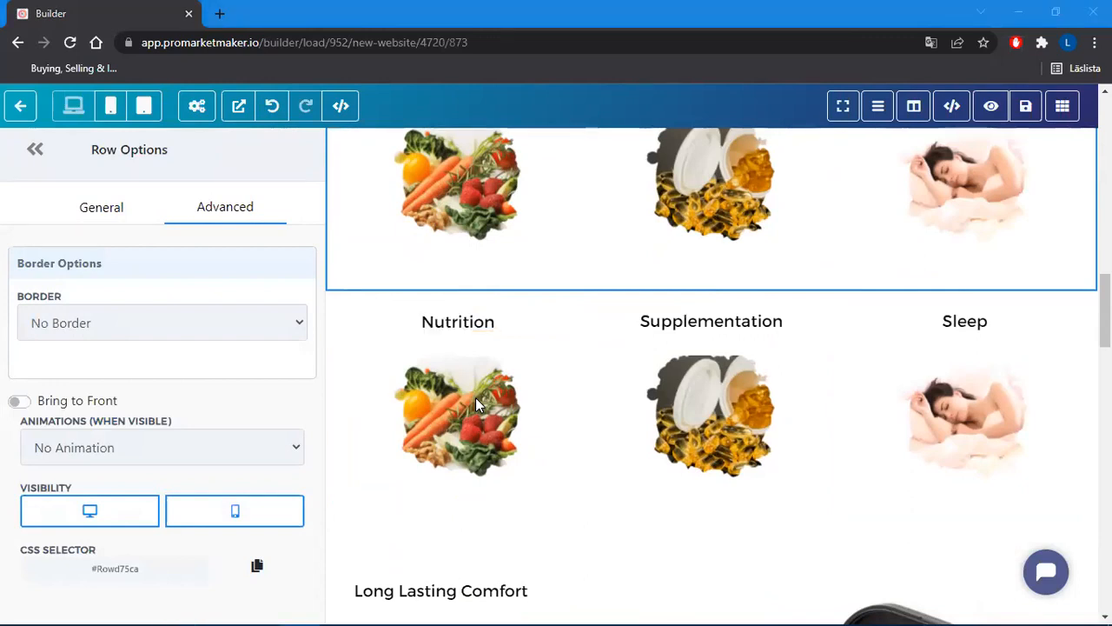
{"action": "left_click_drag", "start_coordinate": [496, 322], "coordinate": [403, 335]}
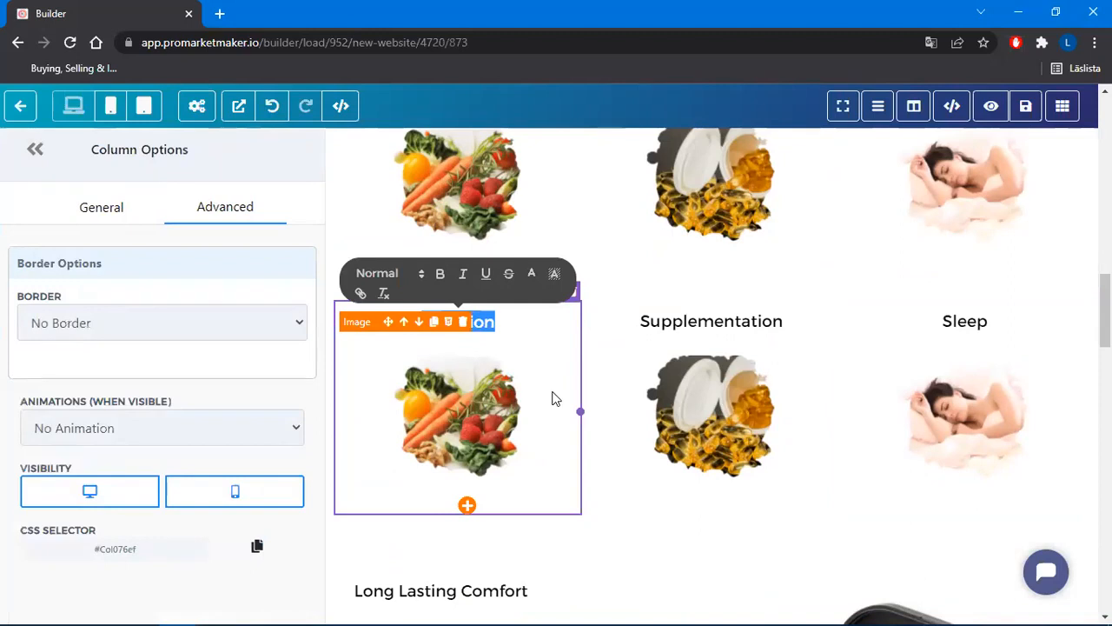
{"action": "type", "text": "Athletic Performance"}
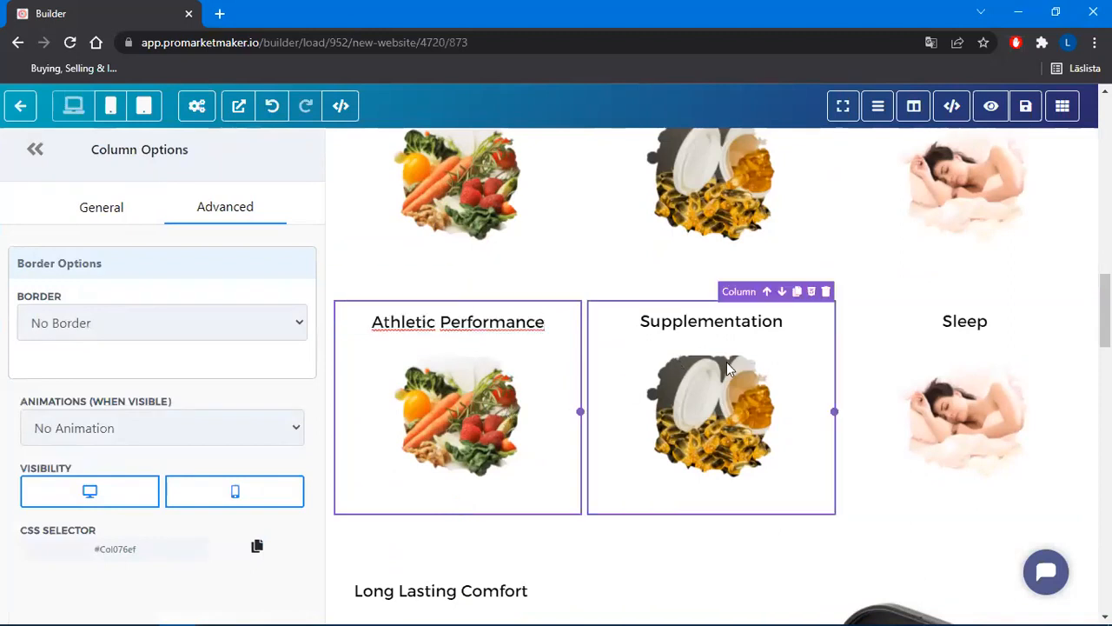
{"action": "key", "text": "alt+Tab"}
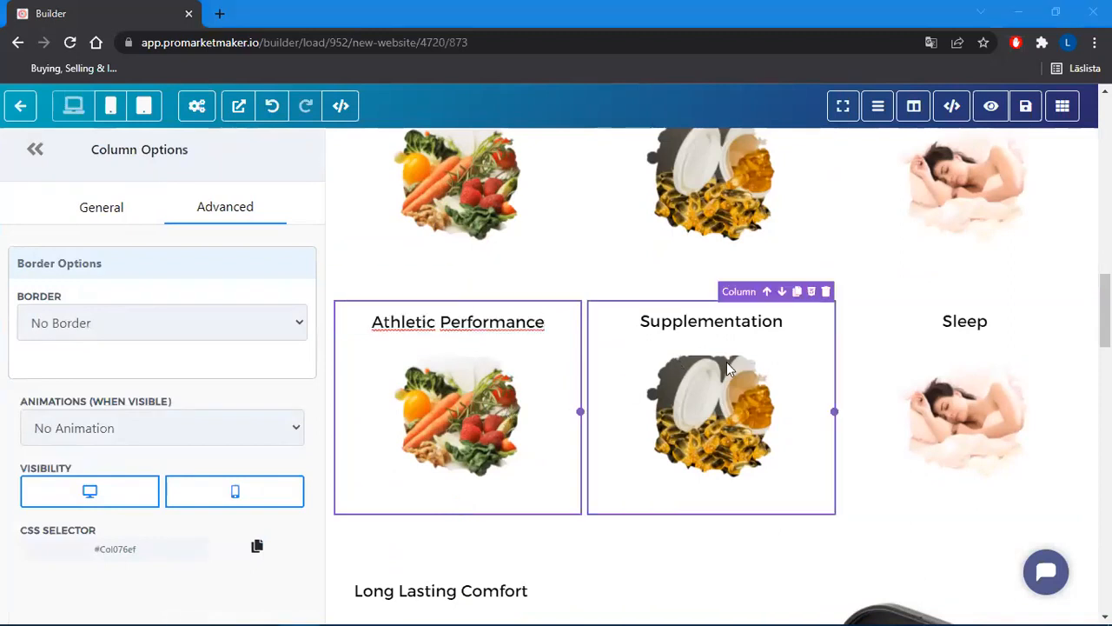
{"action": "double_click", "coordinate": [720, 329]}
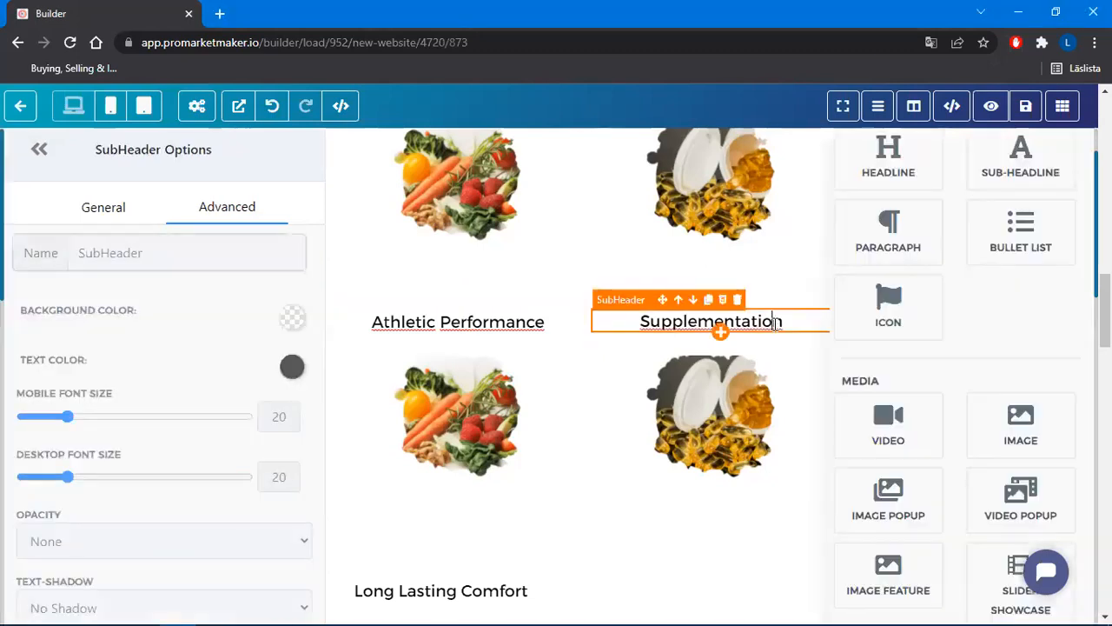
{"action": "type", "text": "Environmental Detox"}
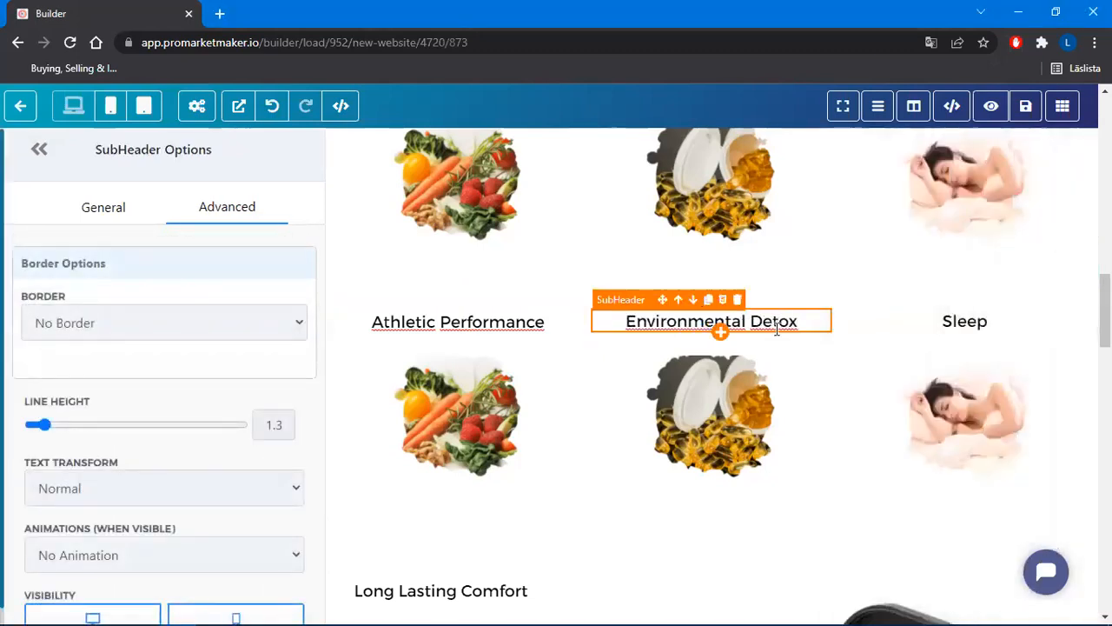
Replace the Sleep title in the cloned row's third column with "Hormones"
{"action": "key", "text": "alt+Tab"}
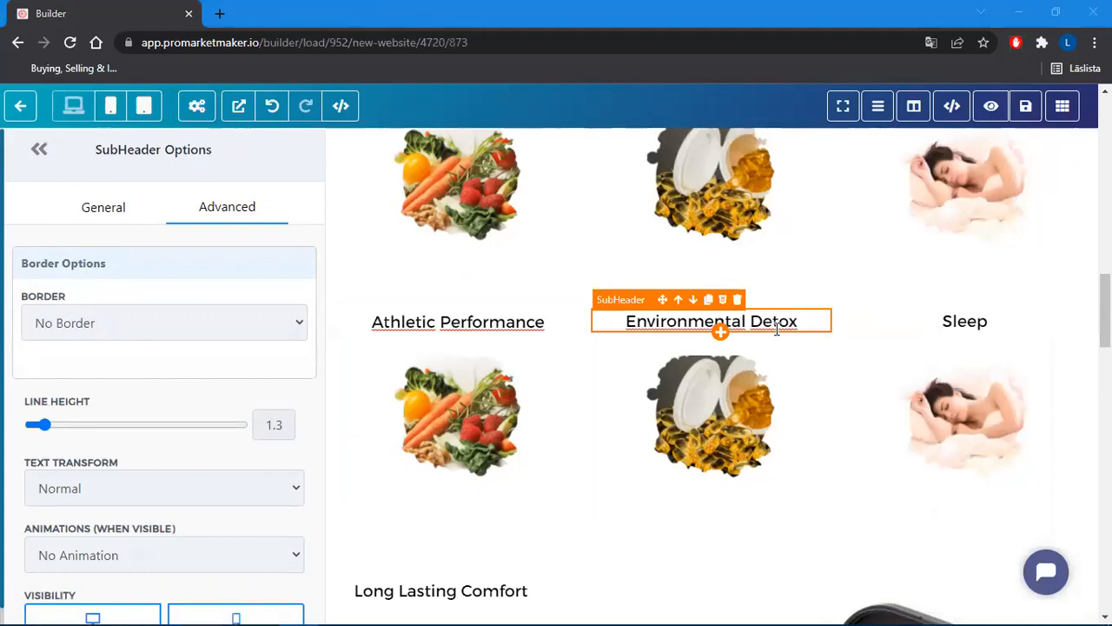
{"action": "key", "text": "alt+Tab"}
{"action": "double_click", "coordinate": [972, 326]}
{"action": "type", "text": "Hormones"}
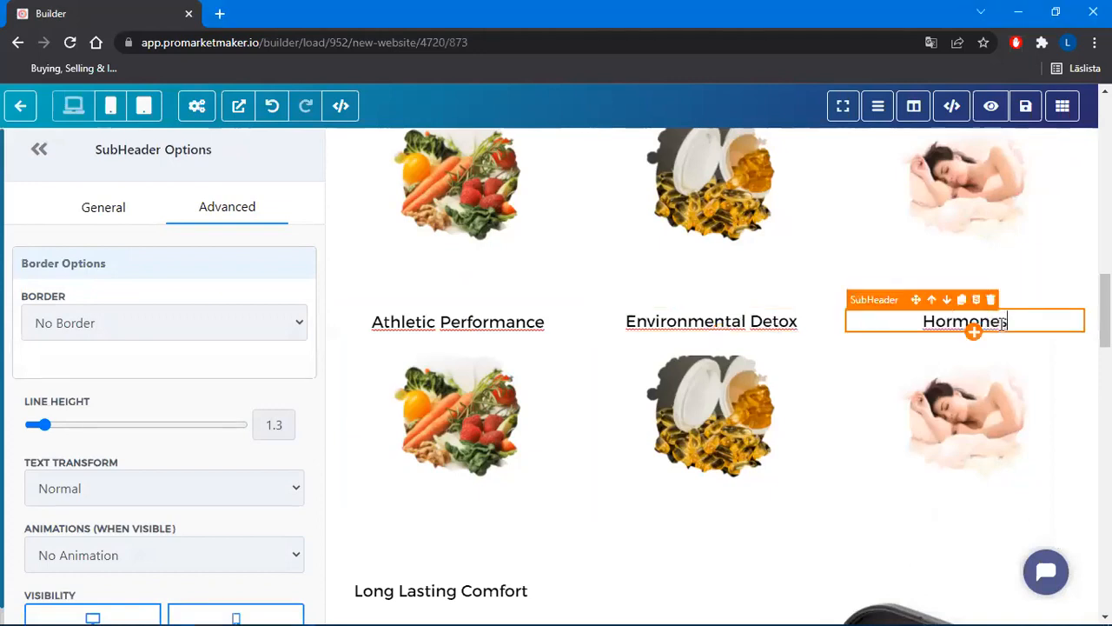
Replace the image under Athletic Performance with the photo of the woman in a black sports top from an "athlete" media library search
{"action": "left_click", "coordinate": [497, 376]}
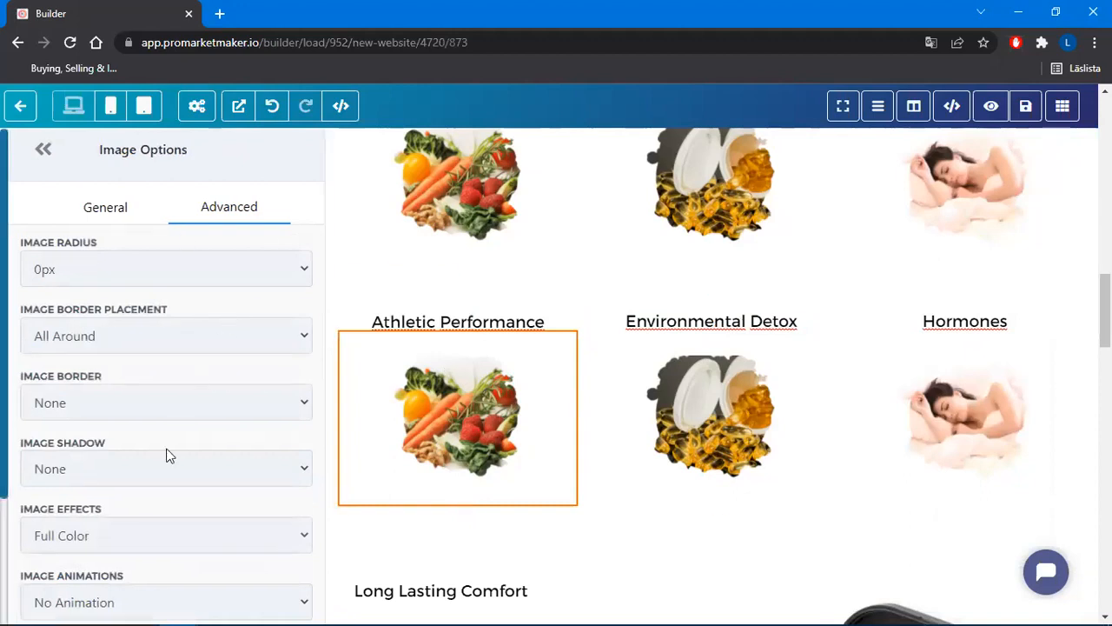
{"action": "left_click", "coordinate": [106, 209]}
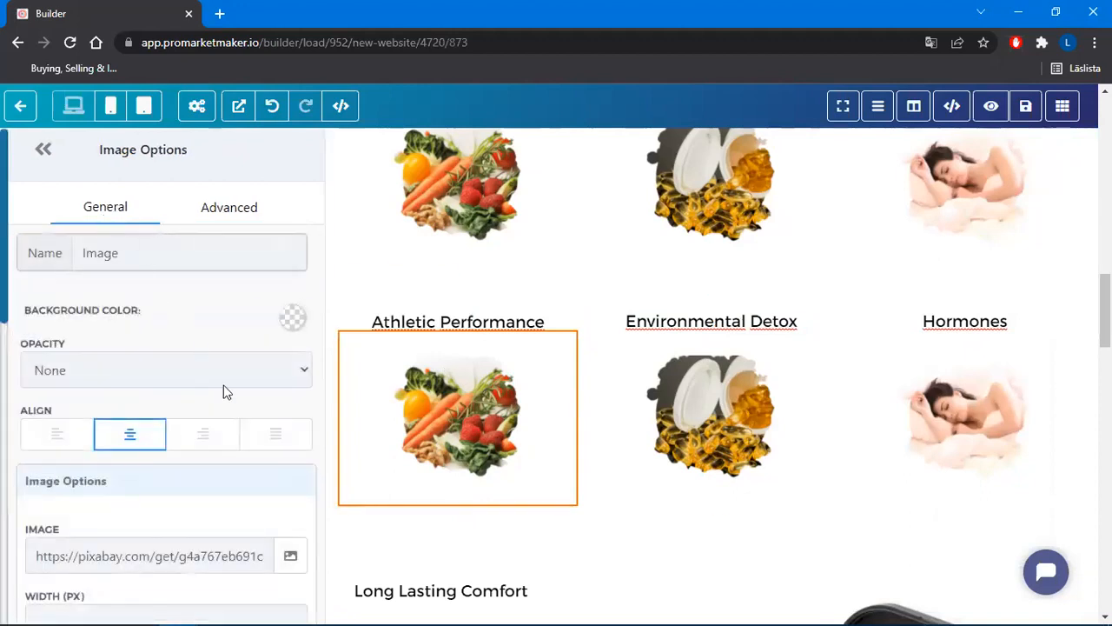
{"action": "left_click", "coordinate": [282, 553]}
{"action": "left_click_drag", "start_coordinate": [179, 276], "coordinate": [3, 301]}
{"action": "type", "text": "athlete"}
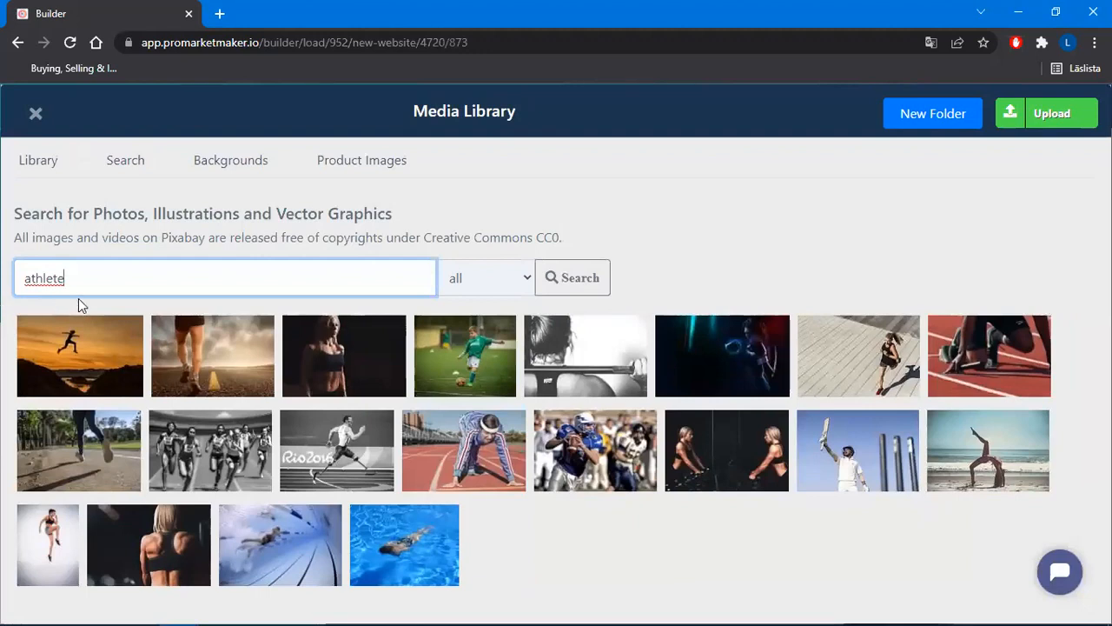
{"action": "left_click", "coordinate": [345, 369]}
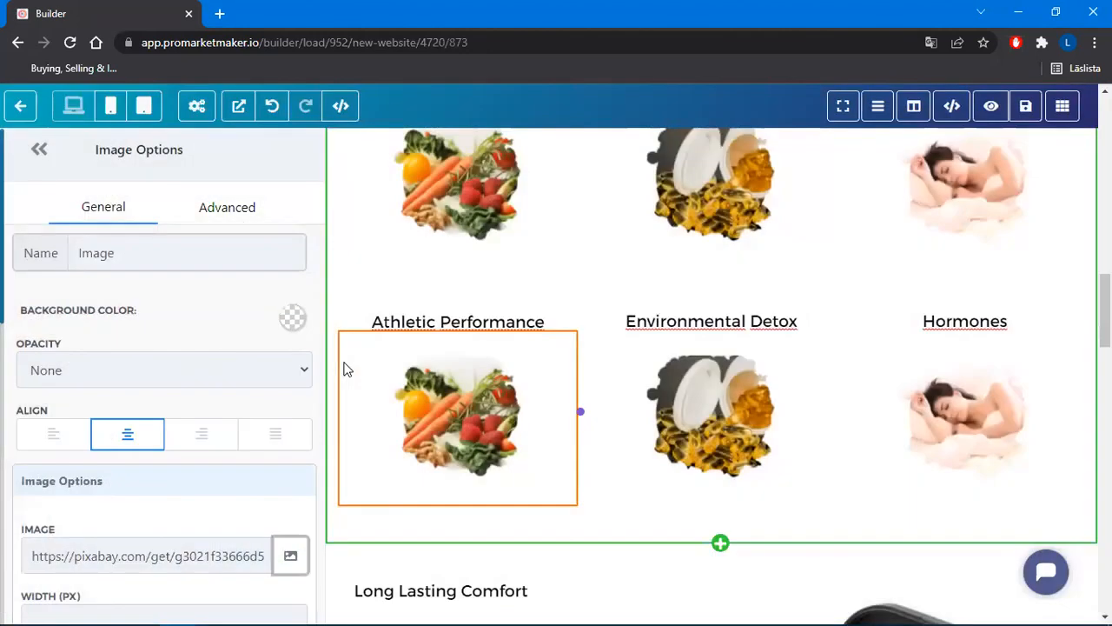
Replace the image under Environmental Detox with the sunlit forest path photo from an "environment" media library search
{"action": "left_click", "coordinate": [747, 410]}
{"action": "left_click", "coordinate": [293, 560]}
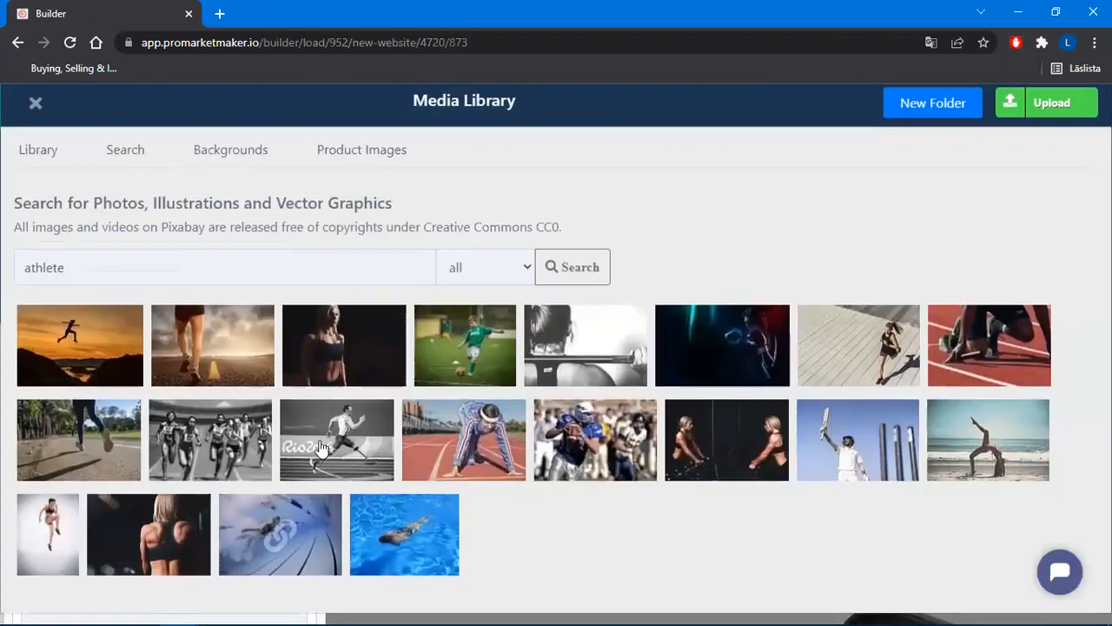
{"action": "left_click_drag", "start_coordinate": [179, 276], "coordinate": [4, 294]}
{"action": "type", "text": "detox"}
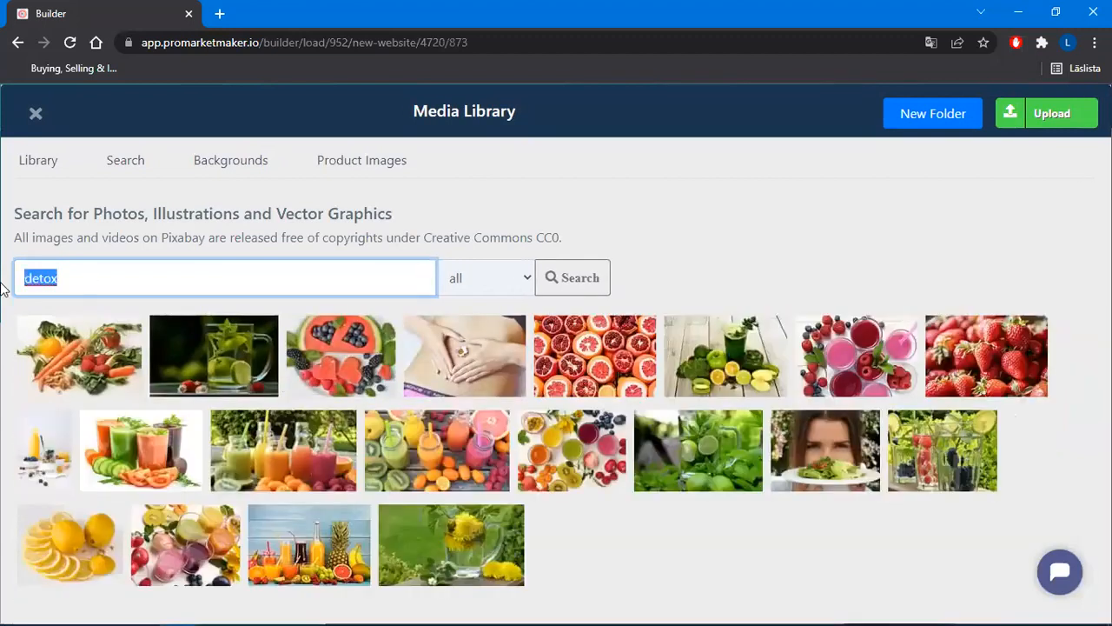
{"action": "type", "text": "vironment"}
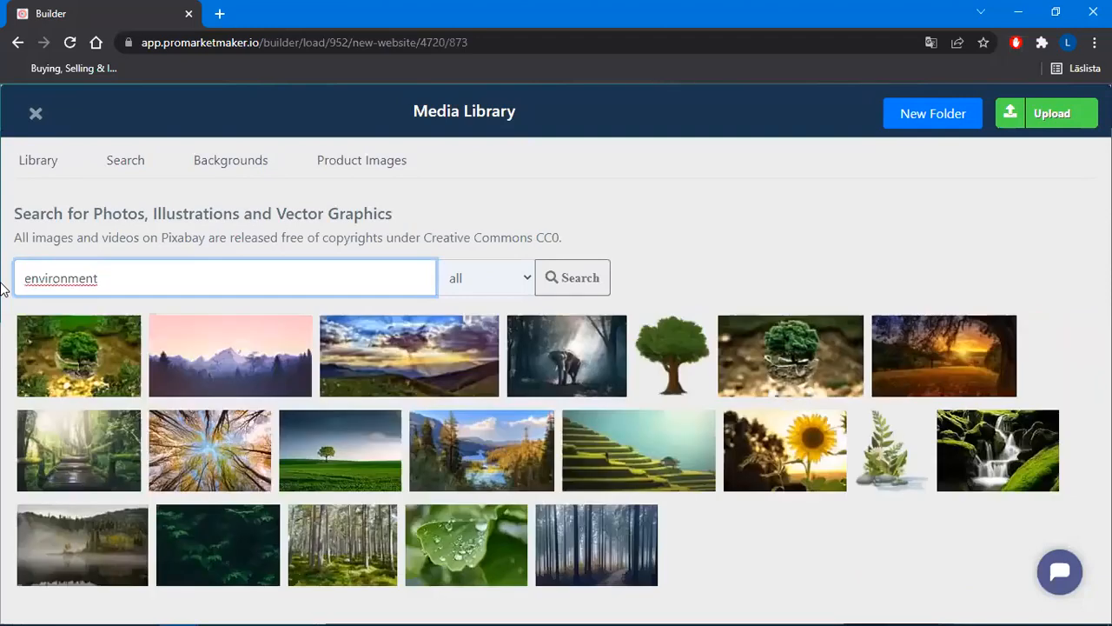
{"action": "left_click", "coordinate": [83, 452]}
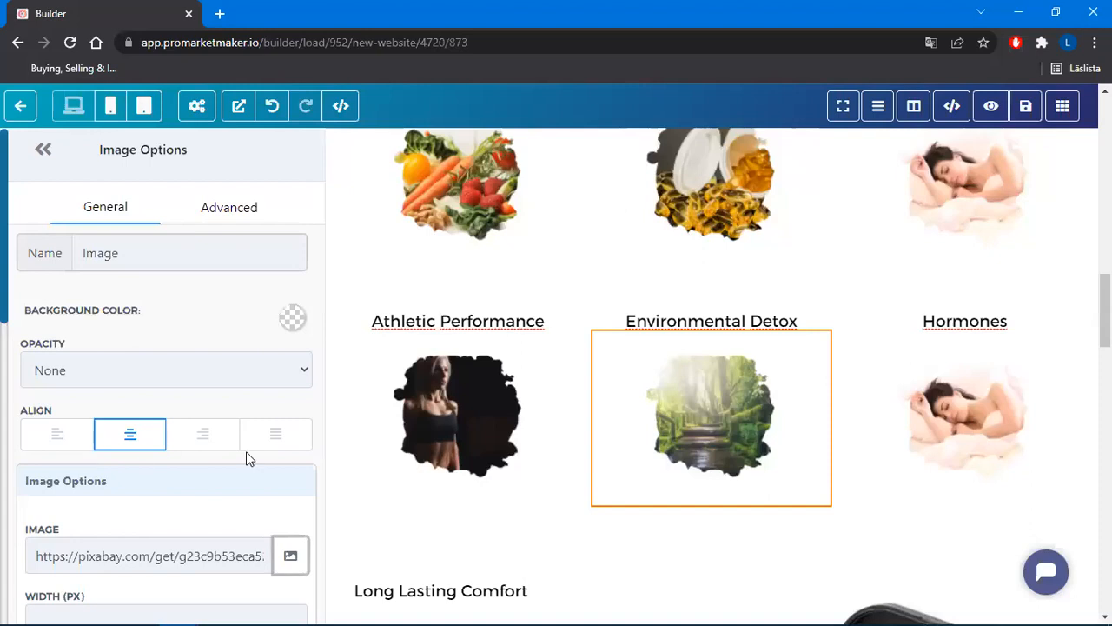
Search the media library for "hormones" and try the chemical formula picture on black as the image under Hormones
{"action": "left_click", "coordinate": [982, 410]}
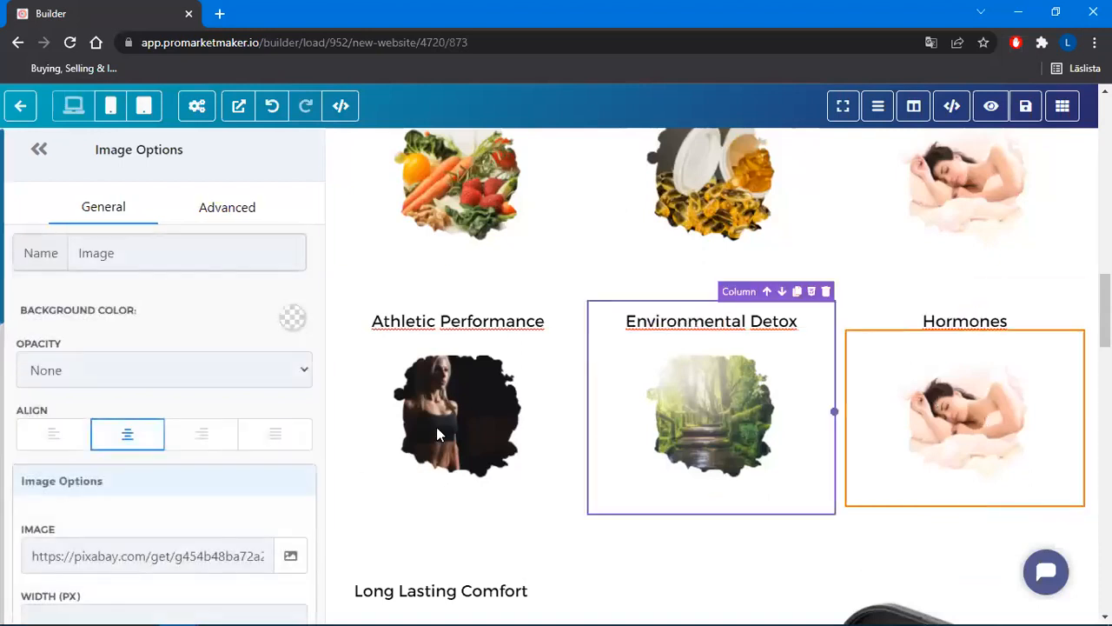
{"action": "left_click", "coordinate": [290, 556]}
{"action": "left_click_drag", "start_coordinate": [119, 276], "coordinate": [5, 276]}
{"action": "type", "text": "h"}
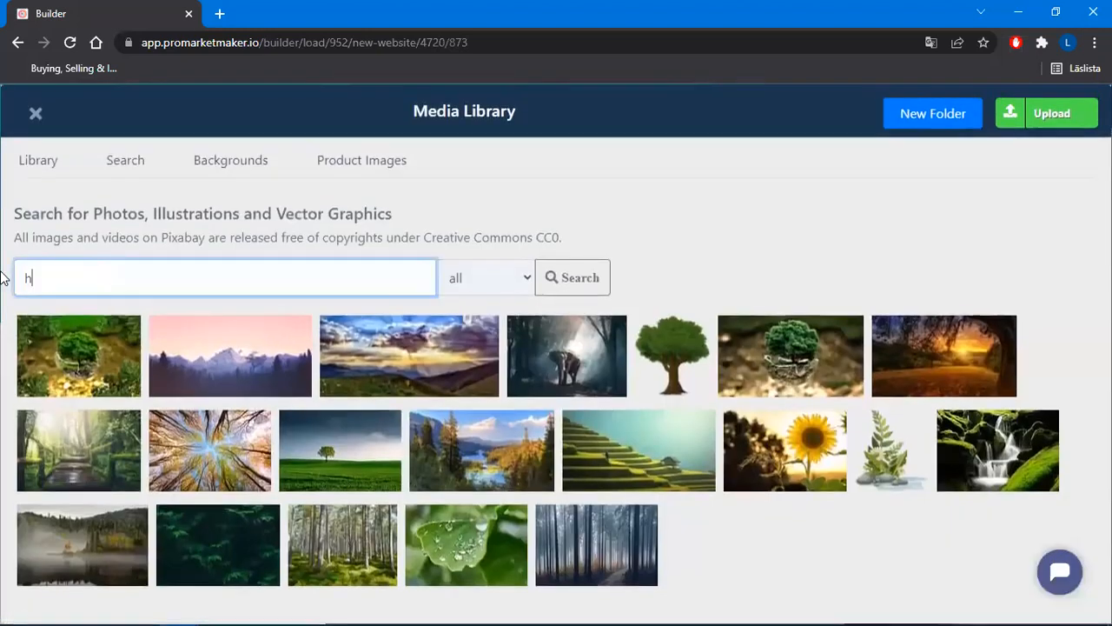
{"action": "type", "text": "ormone"}
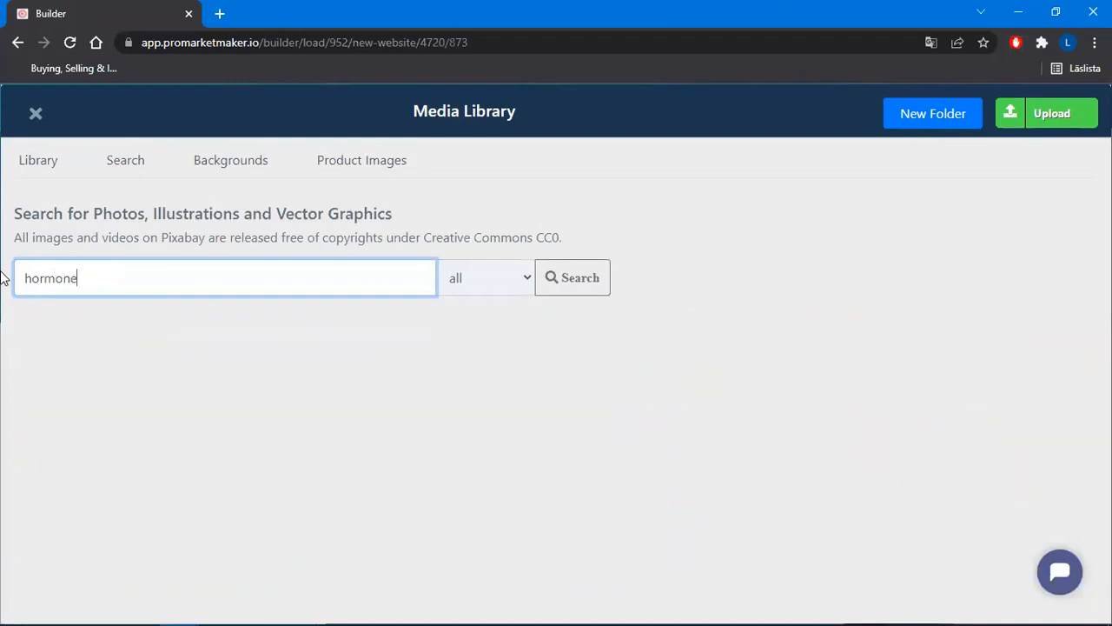
{"action": "type", "text": "s"}
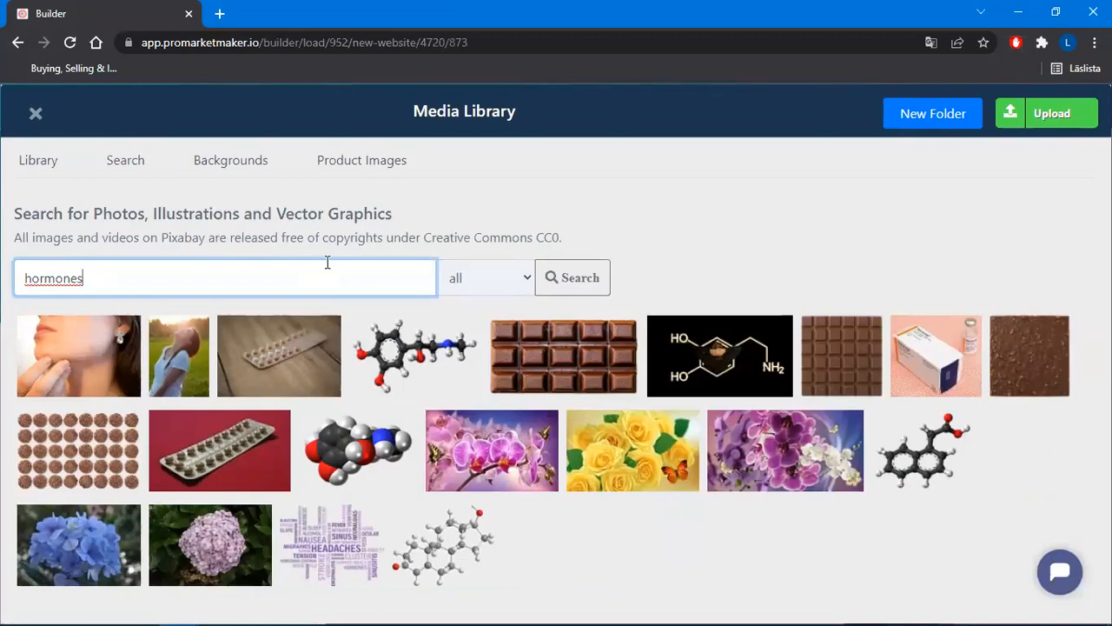
{"action": "left_click", "coordinate": [727, 367]}
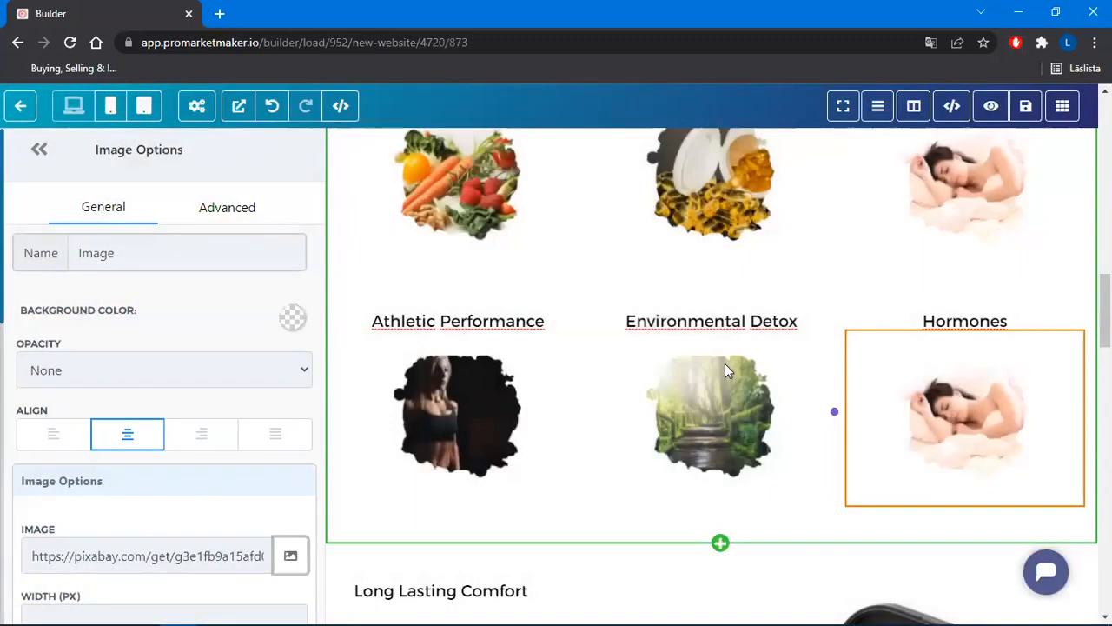
Try the black-and-red molecule model under Hormones, and replace it with the pale grey multi-ring molecule from the same search
{"action": "left_click", "coordinate": [291, 556]}
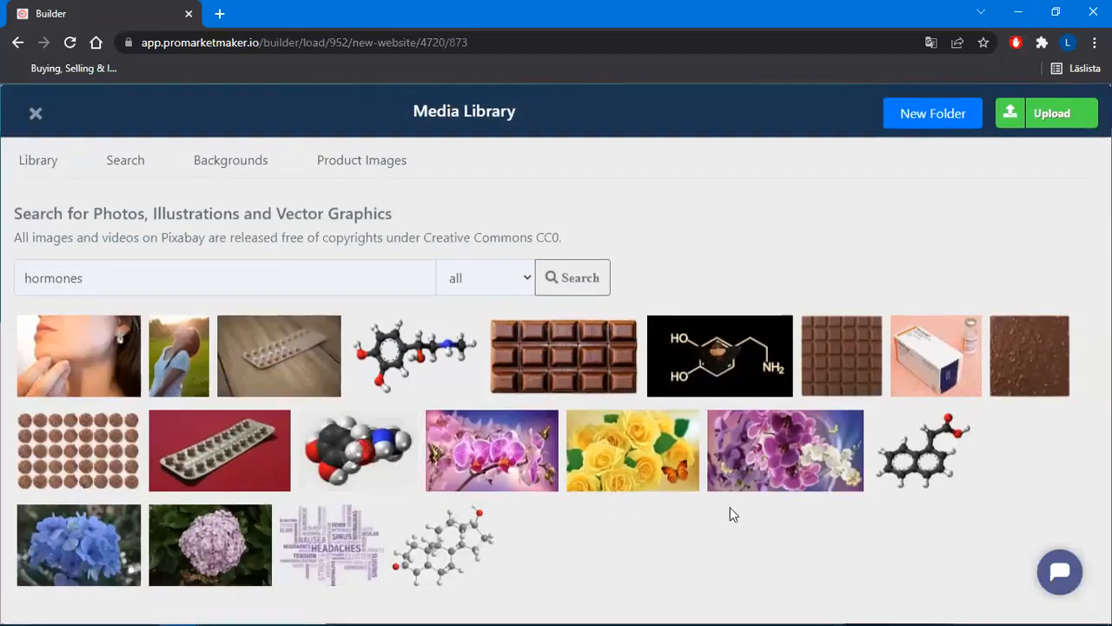
{"action": "left_click", "coordinate": [923, 448]}
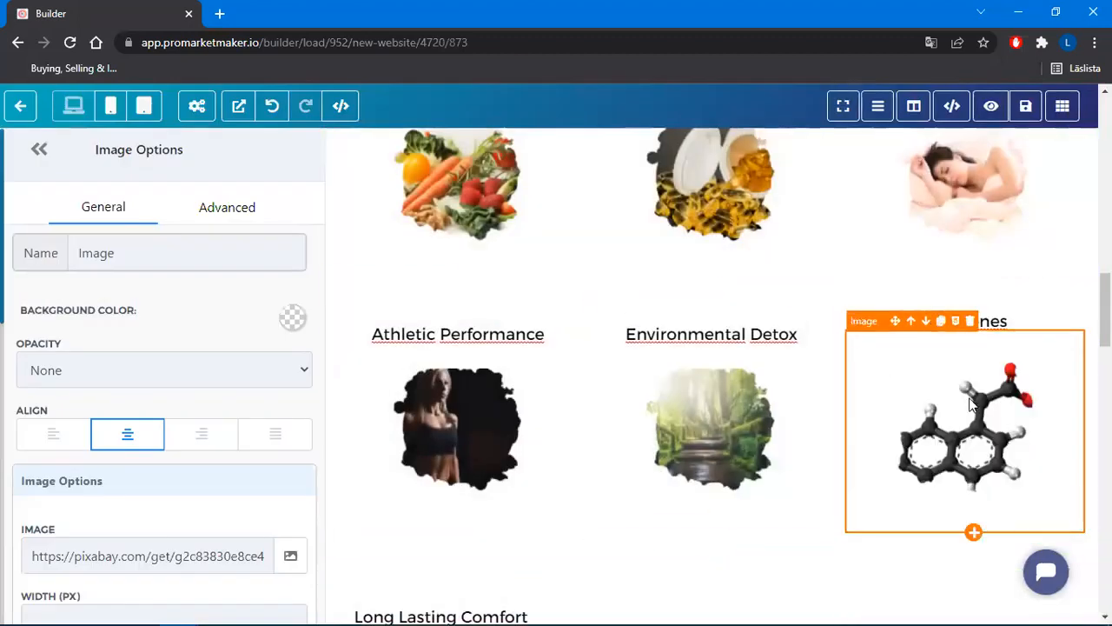
{"action": "left_click", "coordinate": [290, 556]}
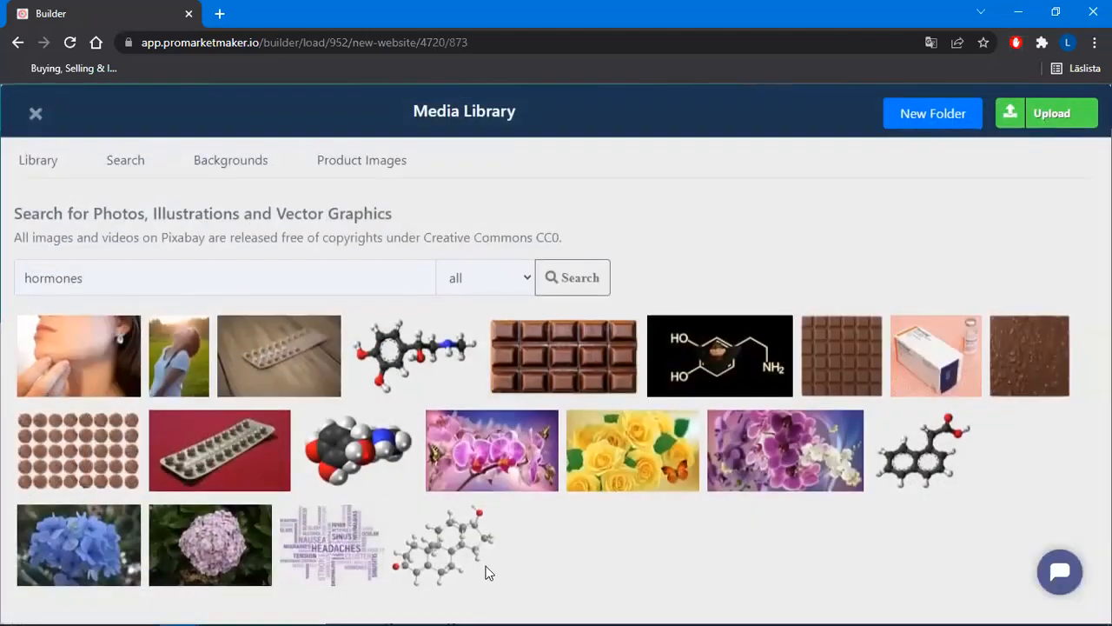
{"action": "left_click", "coordinate": [444, 555]}
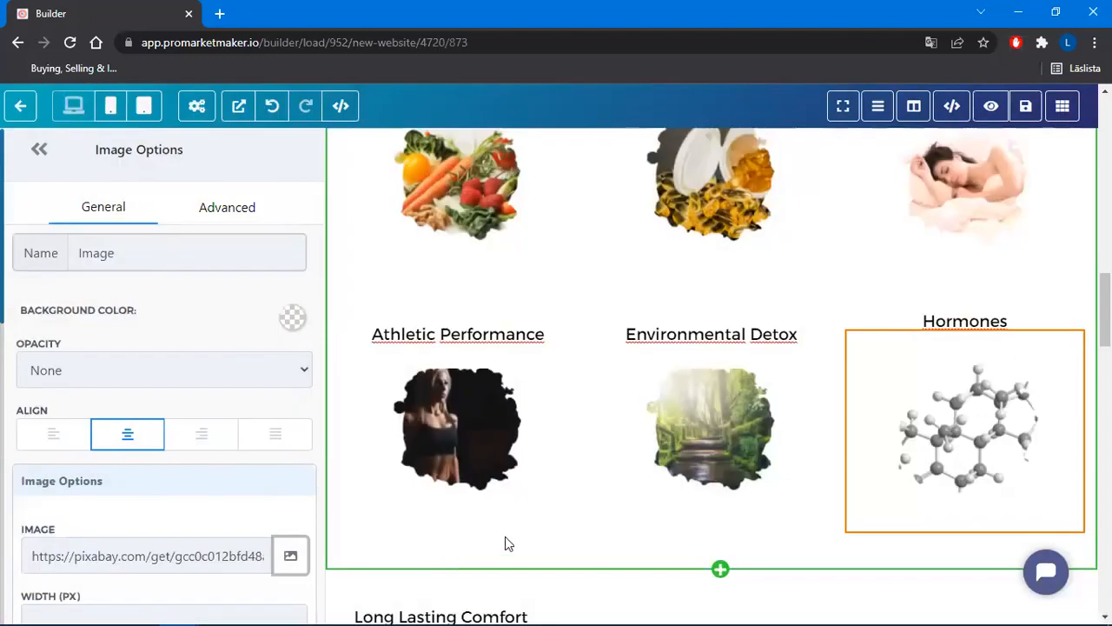
Review the layout from the Achieve Optimal Wellness section down to the 6 Key Genomic evaluations rows
{"action": "scroll", "coordinate": [670, 328], "scroll_direction": "up", "scroll_amount": 3}
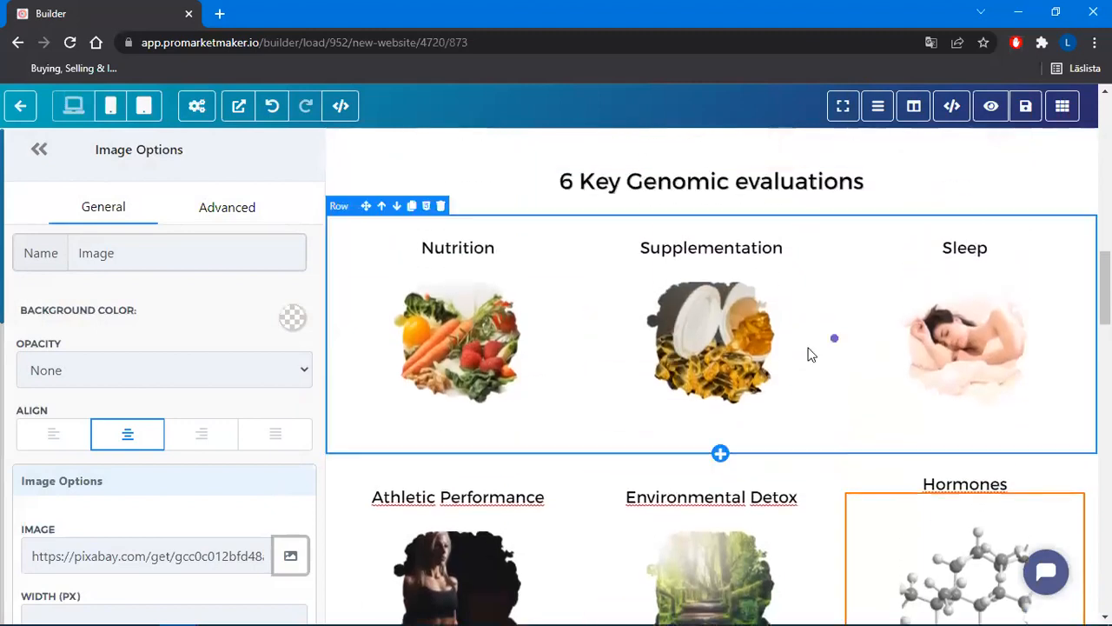
{"action": "left_click", "coordinate": [417, 181]}
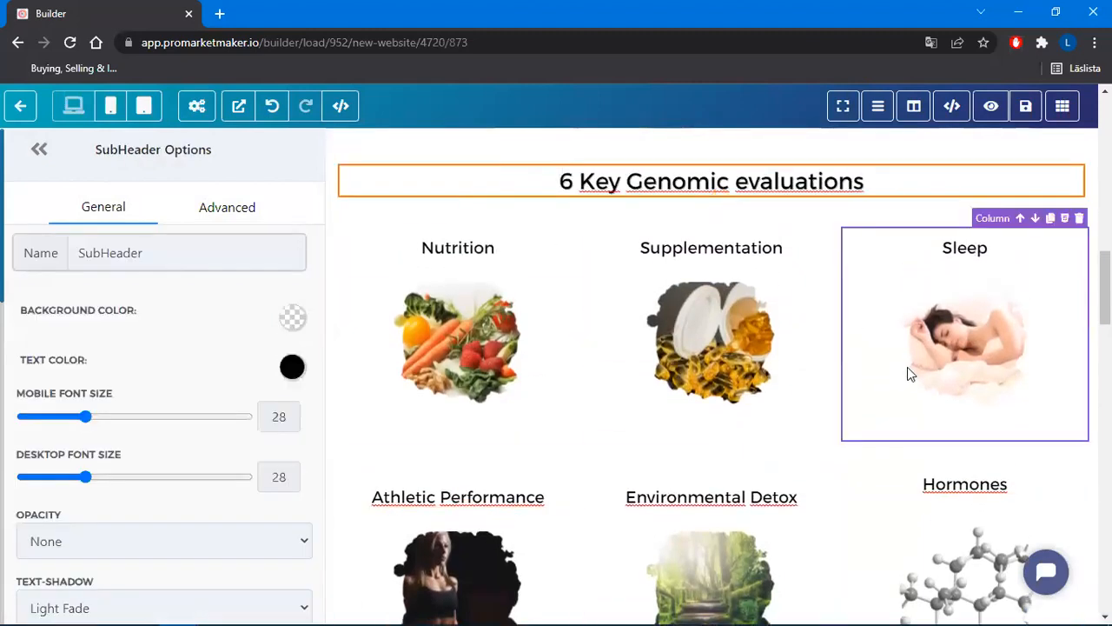
{"action": "scroll", "coordinate": [909, 372], "scroll_direction": "up", "scroll_amount": 4}
{"action": "scroll", "coordinate": [913, 369], "scroll_direction": "up", "scroll_amount": 6}
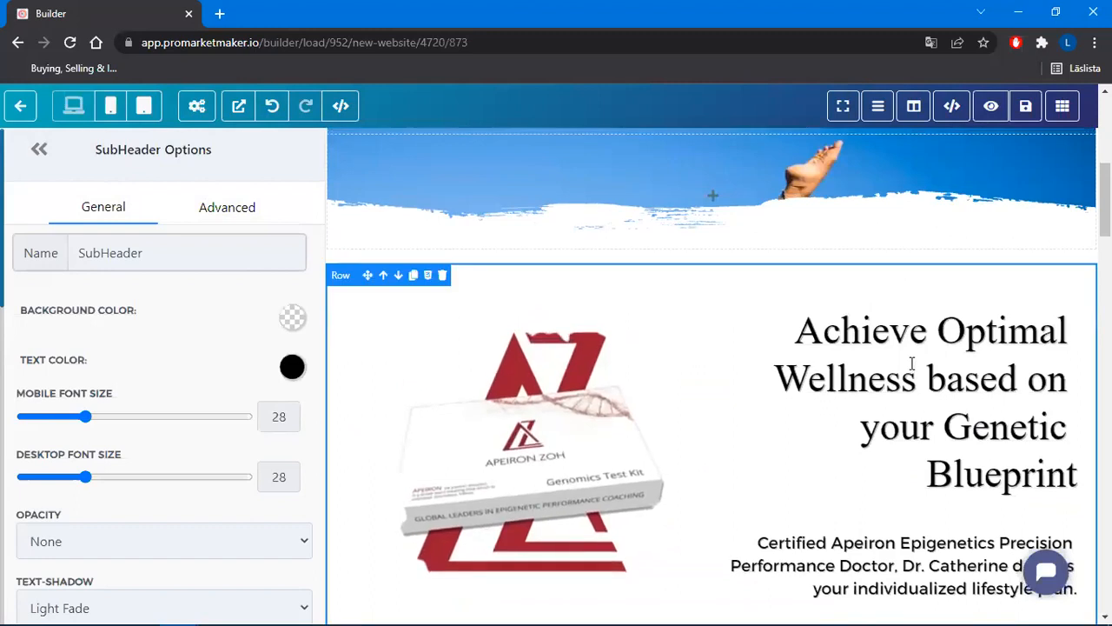
{"action": "scroll", "coordinate": [912, 363], "scroll_direction": "down", "scroll_amount": 5}
{"action": "scroll", "coordinate": [912, 363], "scroll_direction": "down", "scroll_amount": 4}
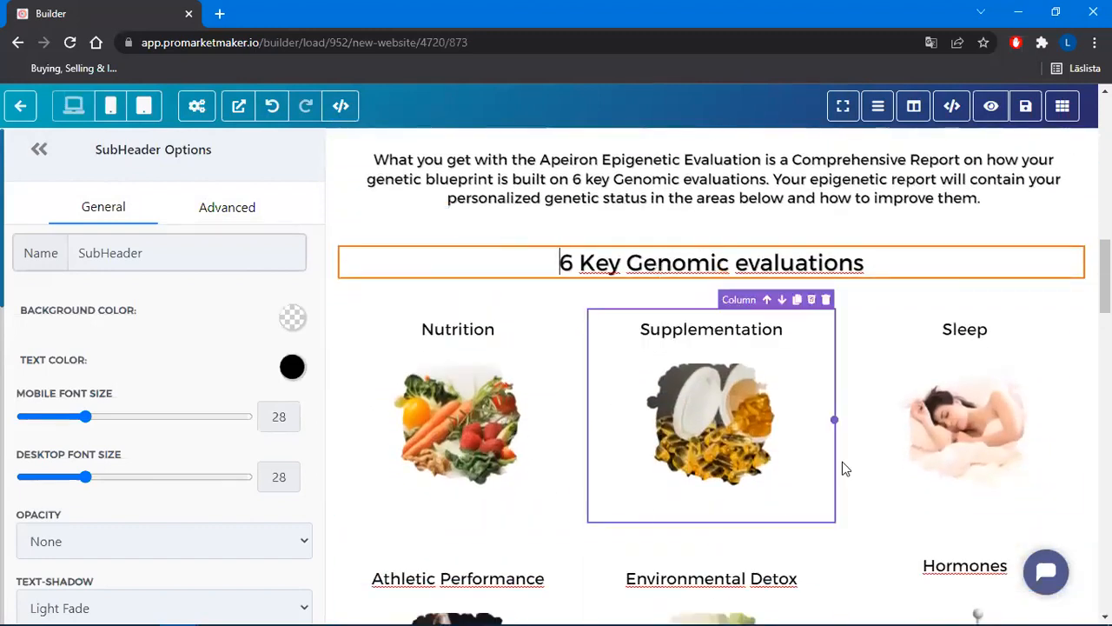
{"action": "scroll", "coordinate": [910, 401], "scroll_direction": "down", "scroll_amount": 1}
{"action": "scroll", "coordinate": [909, 402], "scroll_direction": "up", "scroll_amount": 1}
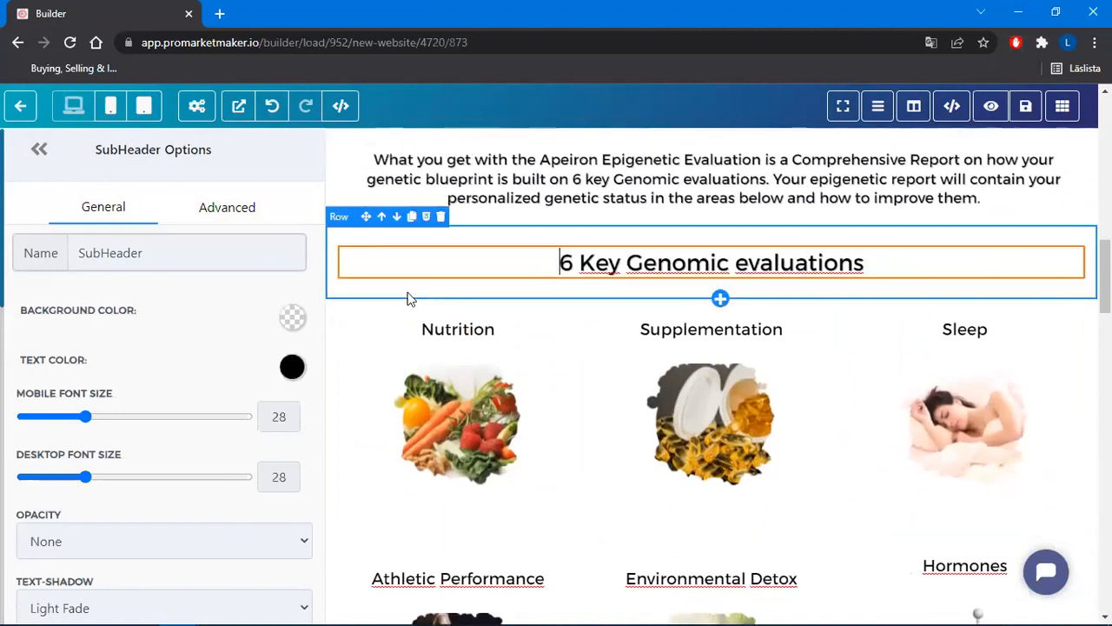
Give the Nutrition, Supplementation and Sleep row a background image using the cloudy white texture from the library's Textures & Patterns
{"action": "left_click", "coordinate": [348, 289]}
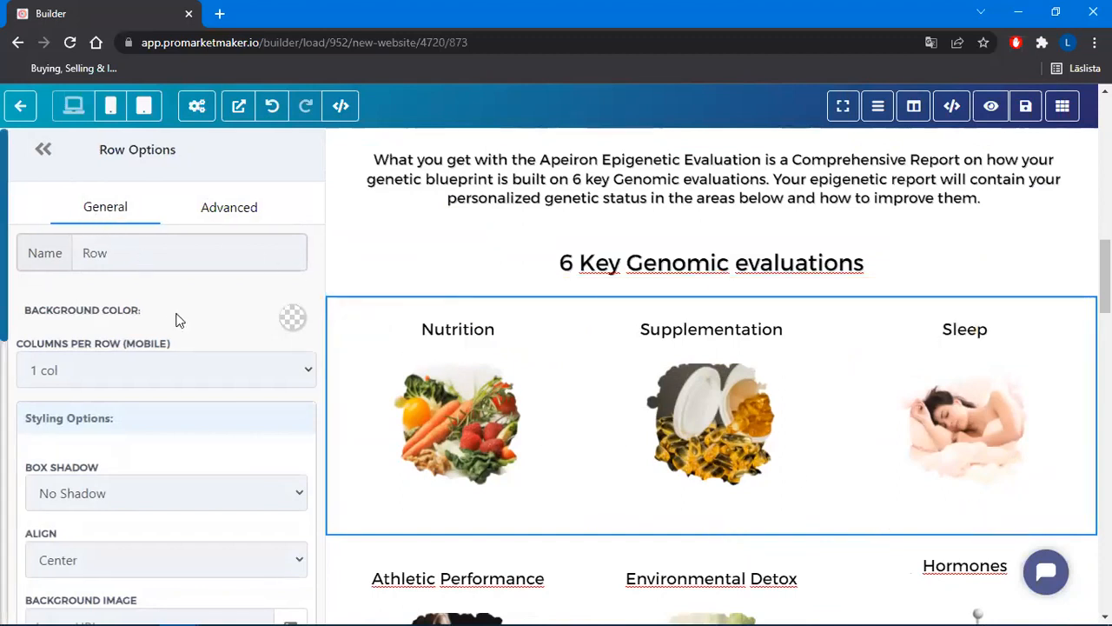
{"action": "scroll", "coordinate": [176, 320], "scroll_direction": "down", "scroll_amount": 3}
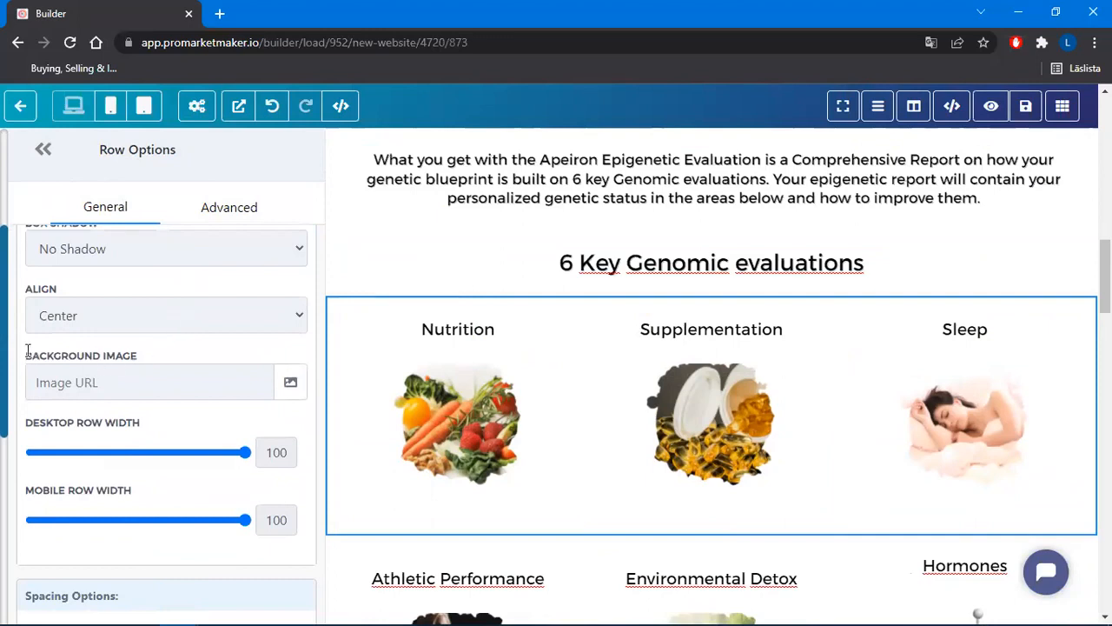
{"action": "left_click", "coordinate": [292, 383]}
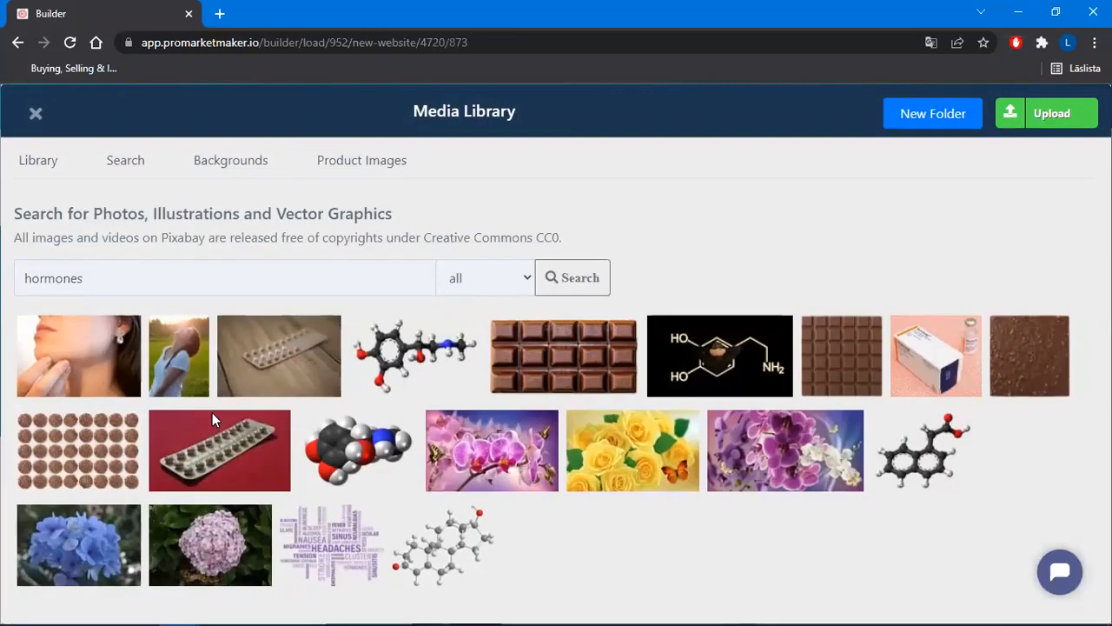
{"action": "left_click", "coordinate": [221, 162]}
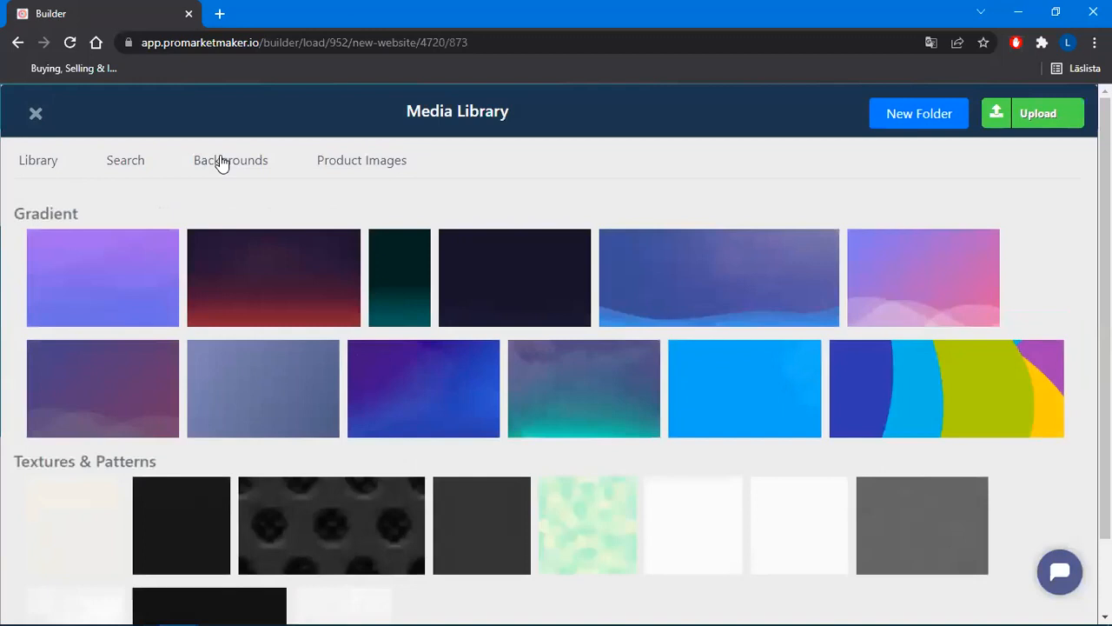
{"action": "scroll", "coordinate": [717, 359], "scroll_direction": "down", "scroll_amount": 1}
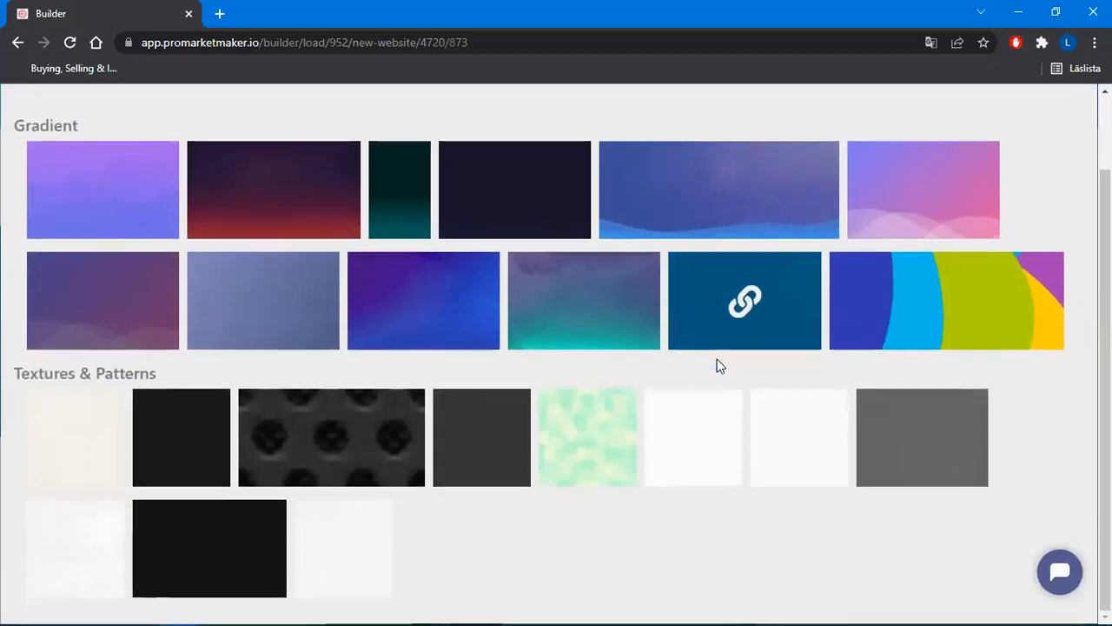
{"action": "left_click", "coordinate": [72, 574]}
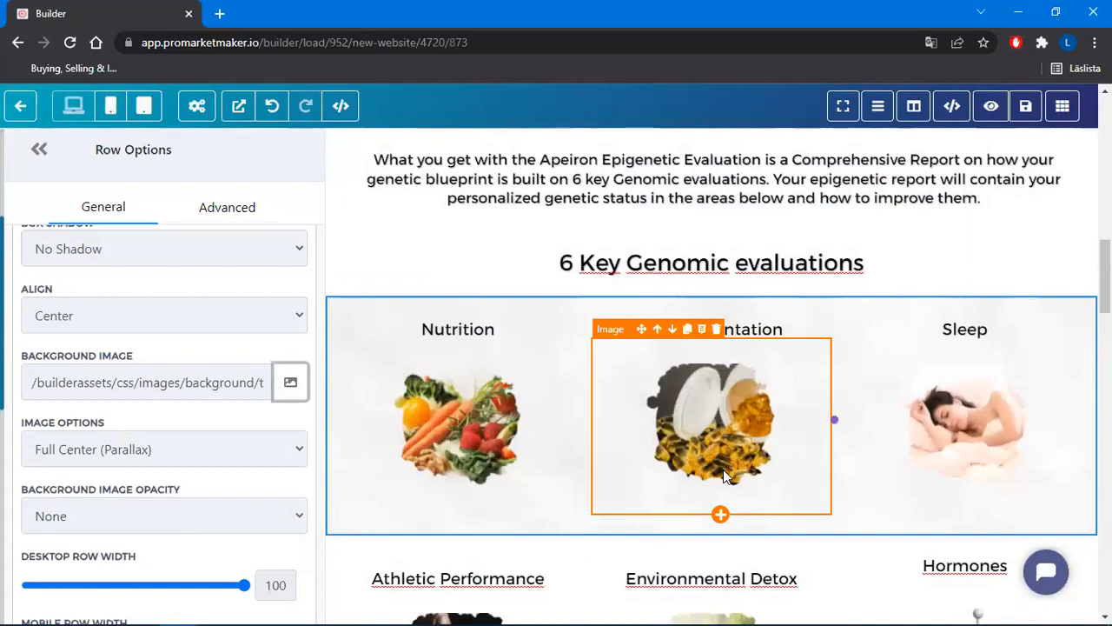
Apply the same cloudy white texture as the background image of the Athletic Performance, Environmental Detox and Hormones row
{"action": "scroll", "coordinate": [780, 459], "scroll_direction": "up", "scroll_amount": 2}
{"action": "scroll", "coordinate": [821, 488], "scroll_direction": "down", "scroll_amount": 2}
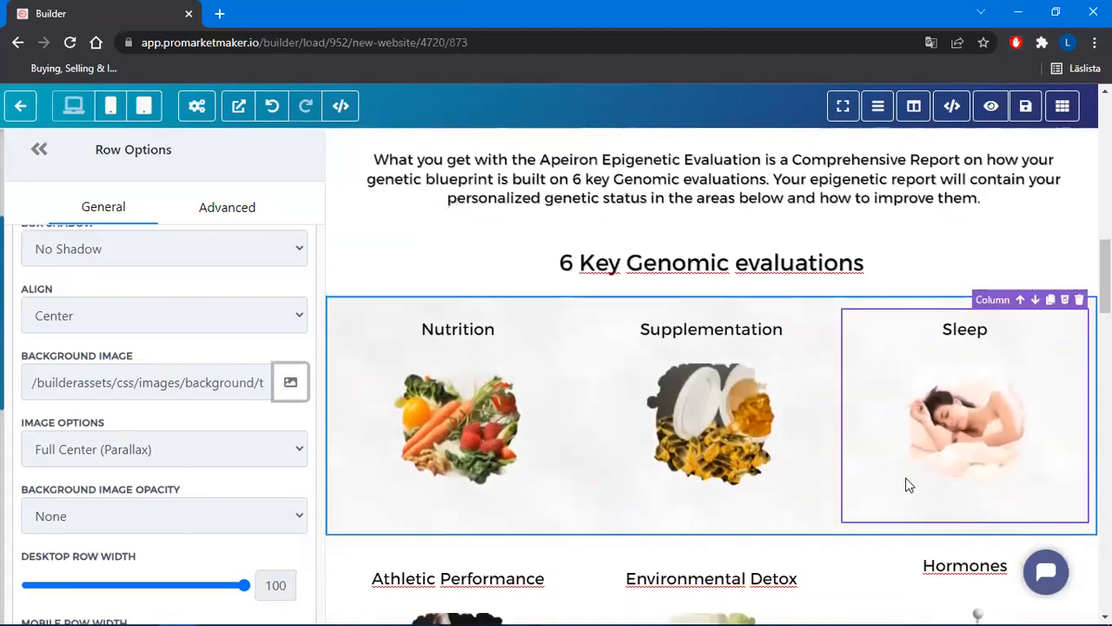
{"action": "scroll", "coordinate": [984, 466], "scroll_direction": "up", "scroll_amount": 3}
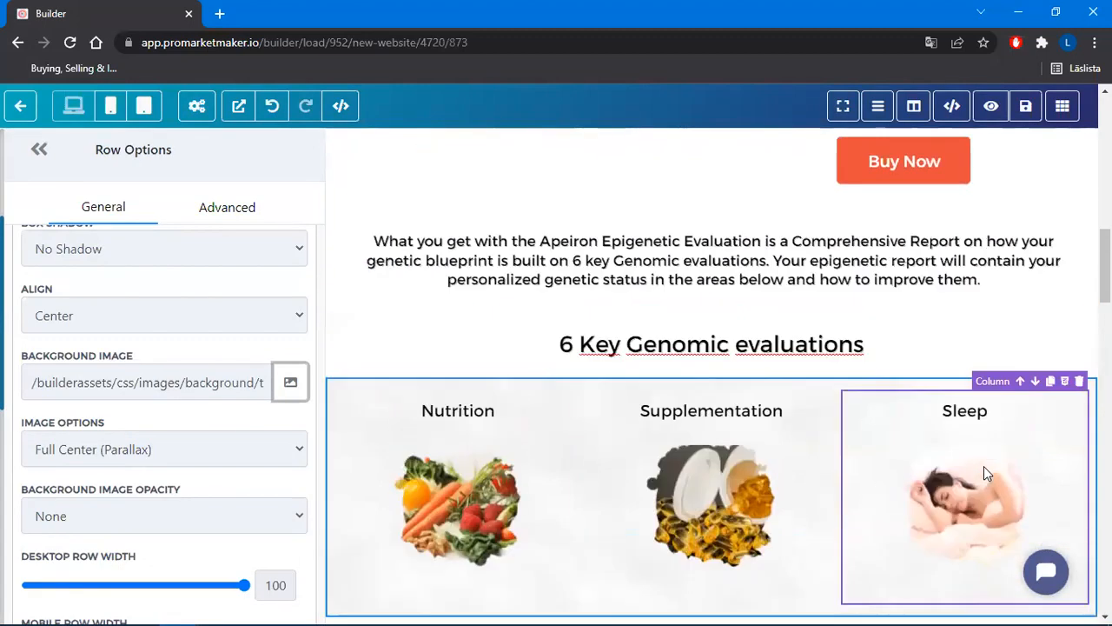
{"action": "scroll", "coordinate": [994, 460], "scroll_direction": "down", "scroll_amount": 4}
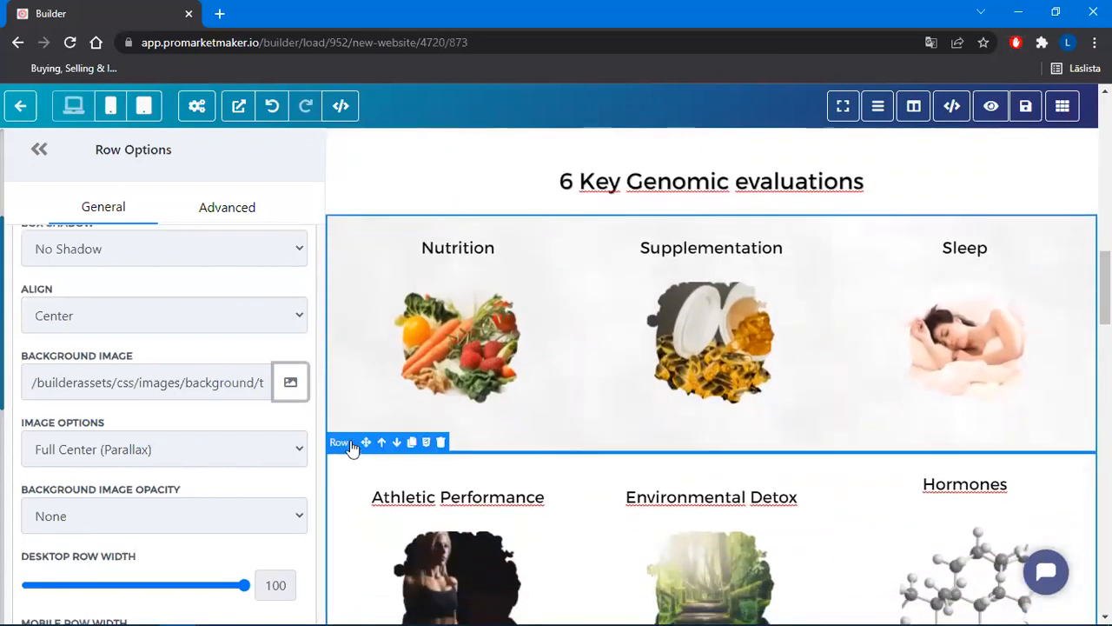
{"action": "left_click", "coordinate": [340, 443]}
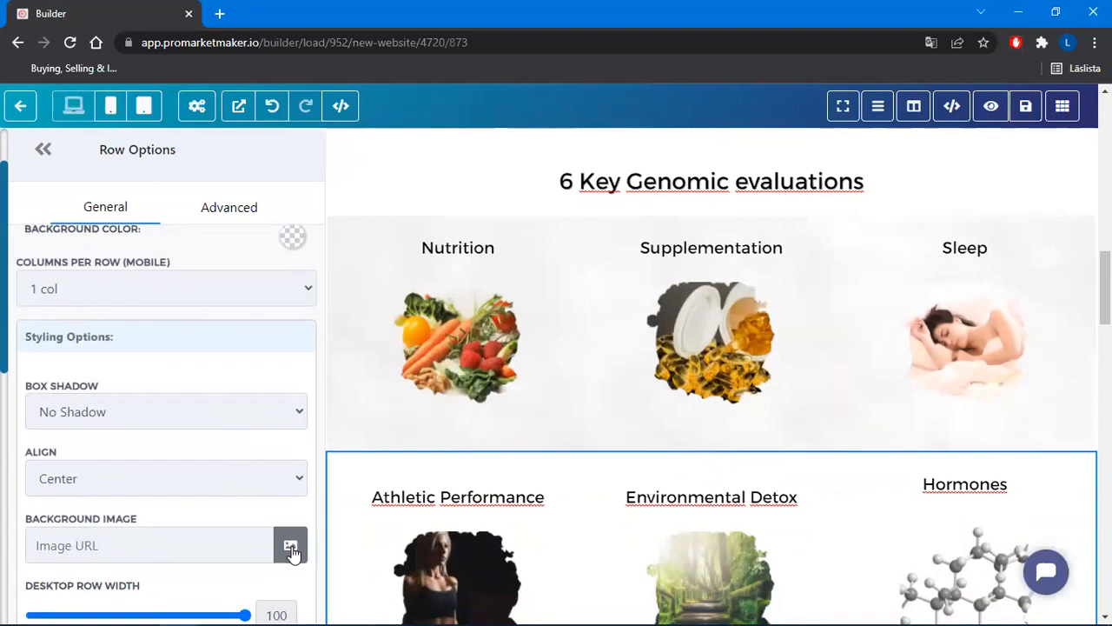
{"action": "left_click", "coordinate": [291, 546]}
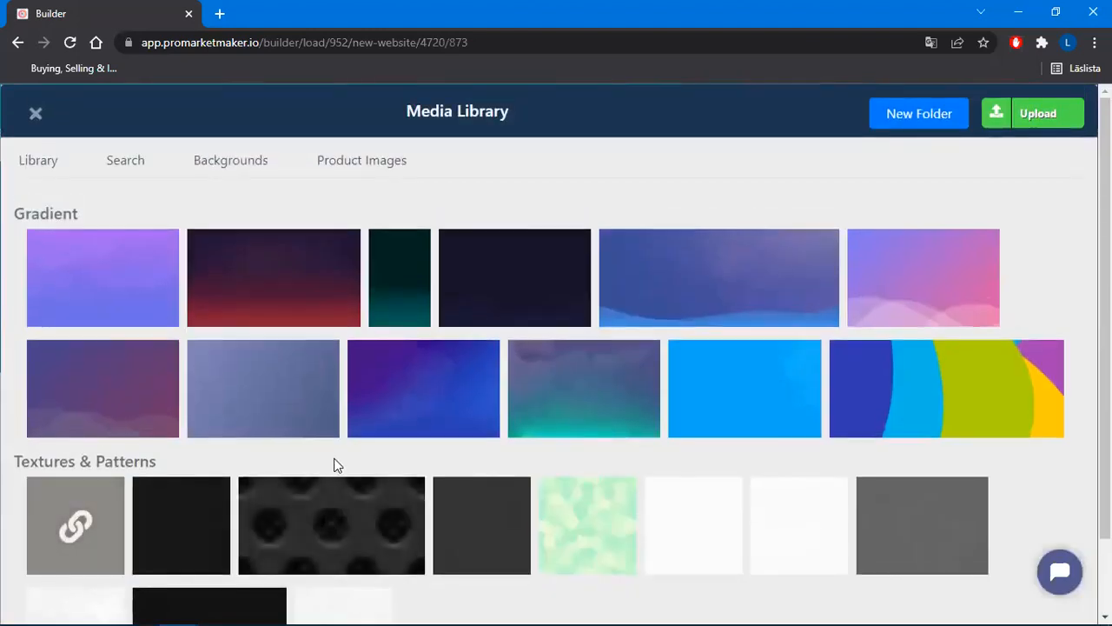
{"action": "scroll", "coordinate": [336, 465], "scroll_direction": "down", "scroll_amount": 1}
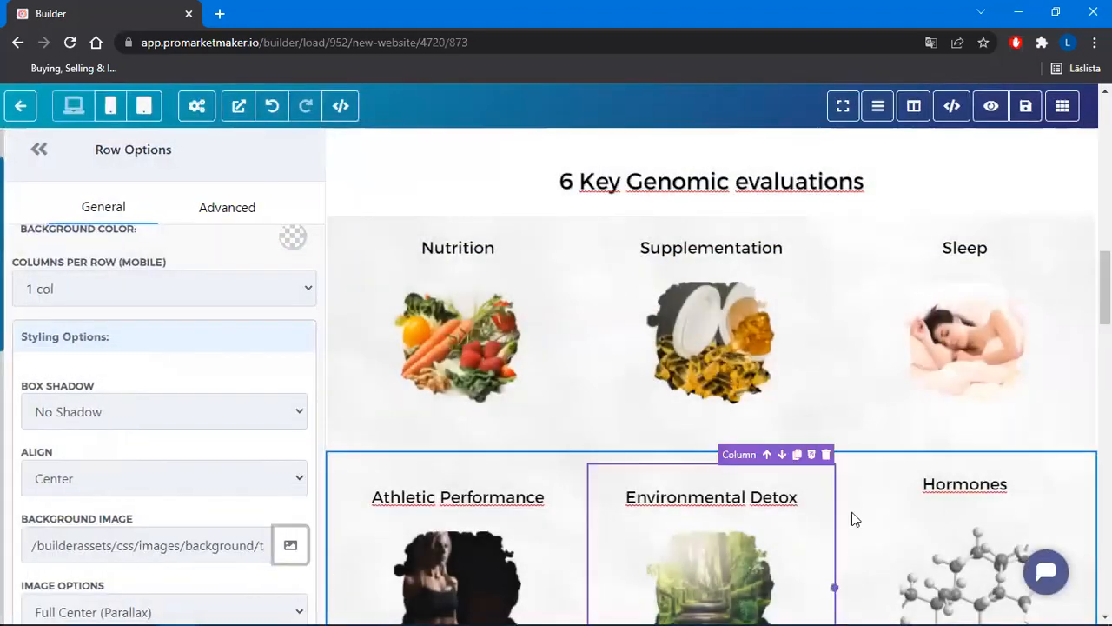
Apply the cloudy white texture from Textures & Patterns as the background image of the 6 Key Genomic evaluations heading row
{"action": "scroll", "coordinate": [909, 474], "scroll_direction": "up", "scroll_amount": 1}
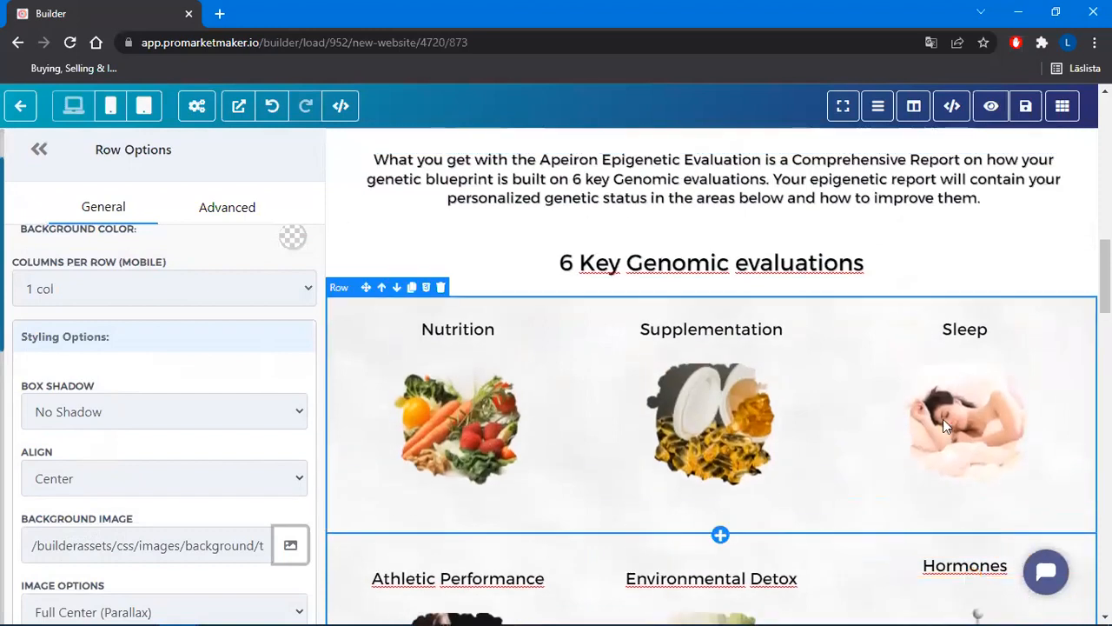
{"action": "scroll", "coordinate": [953, 408], "scroll_direction": "down", "scroll_amount": 4}
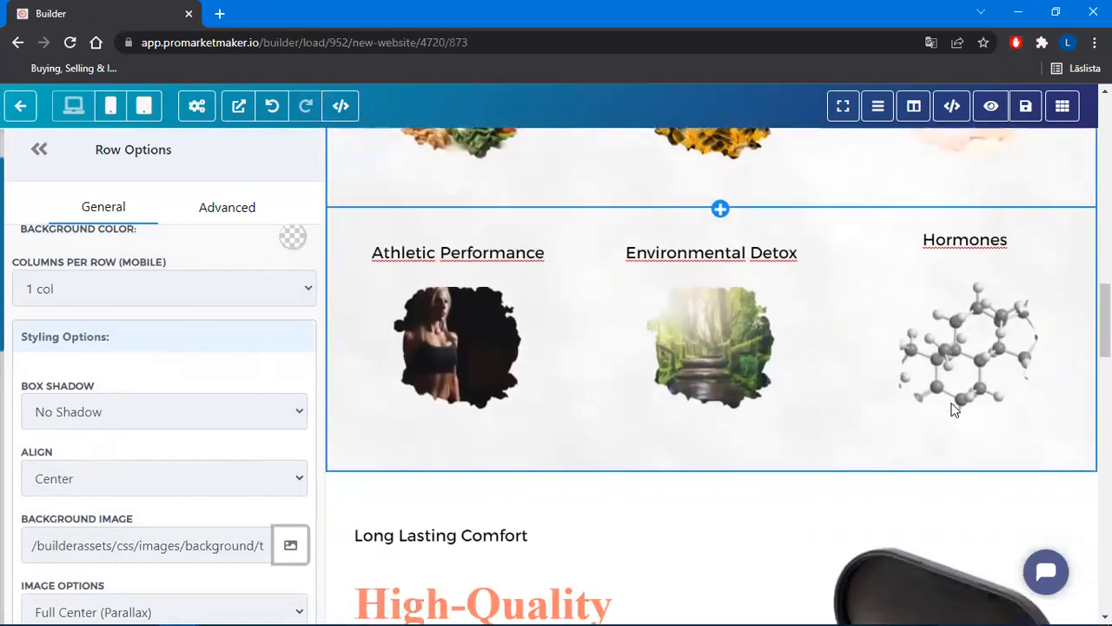
{"action": "scroll", "coordinate": [954, 409], "scroll_direction": "up", "scroll_amount": 4}
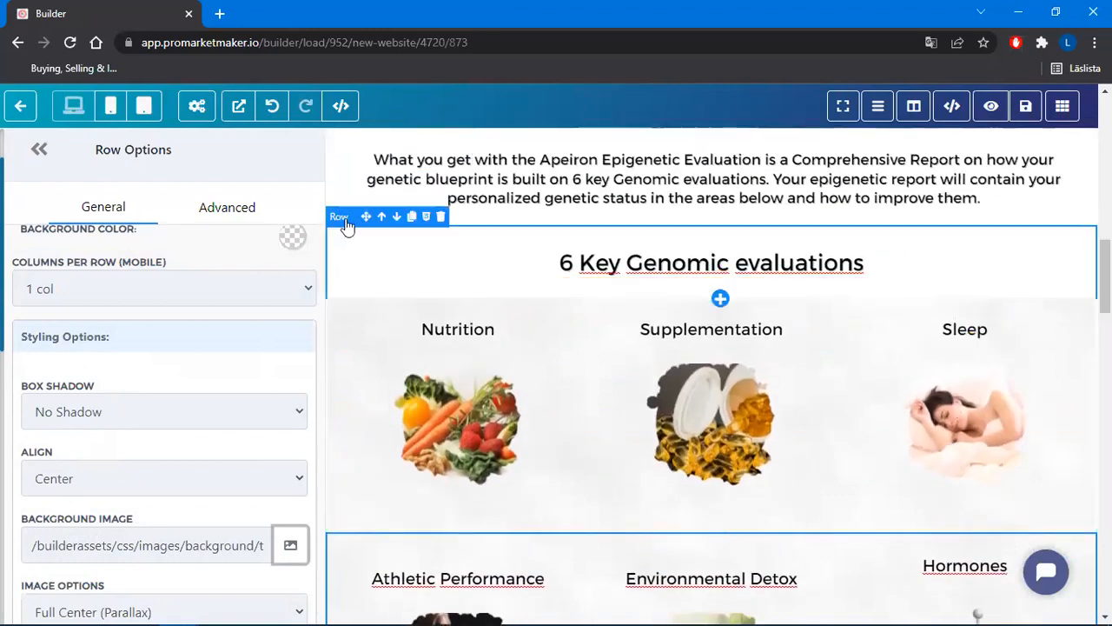
{"action": "left_click", "coordinate": [346, 223]}
{"action": "scroll", "coordinate": [234, 313], "scroll_direction": "down", "scroll_amount": 2}
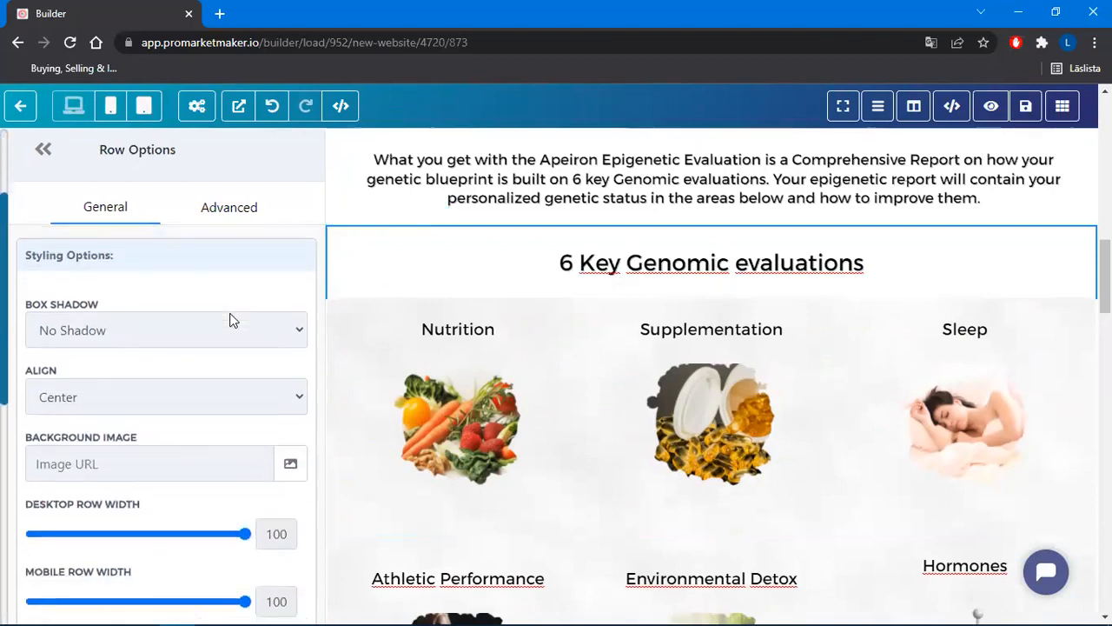
{"action": "left_click", "coordinate": [289, 465]}
{"action": "scroll", "coordinate": [194, 468], "scroll_direction": "down", "scroll_amount": 1}
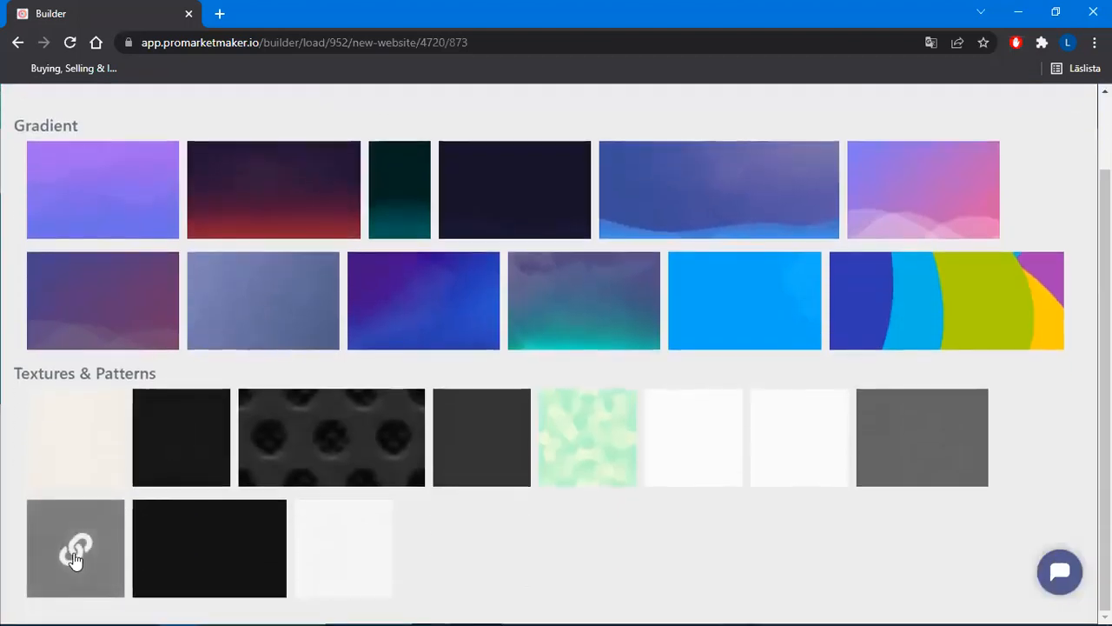
{"action": "left_click", "coordinate": [75, 556]}
Close the row options and review the matching background across the heading and both evaluation rows at full width
{"action": "scroll", "coordinate": [973, 397], "scroll_direction": "down", "scroll_amount": 4}
{"action": "scroll", "coordinate": [973, 398], "scroll_direction": "up", "scroll_amount": 8}
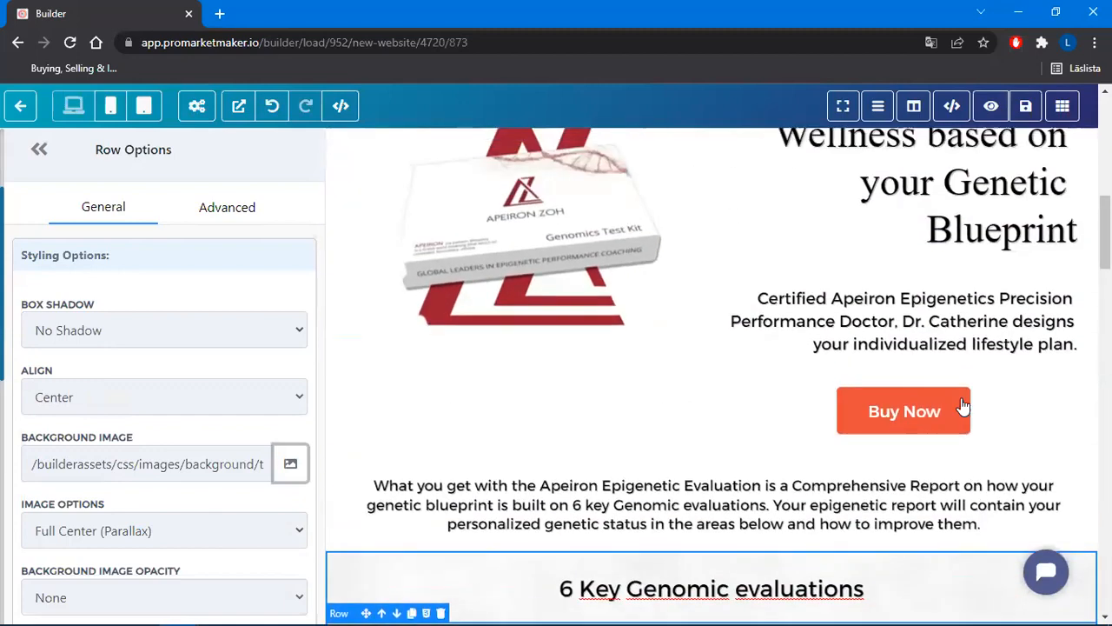
{"action": "scroll", "coordinate": [963, 406], "scroll_direction": "down", "scroll_amount": 1}
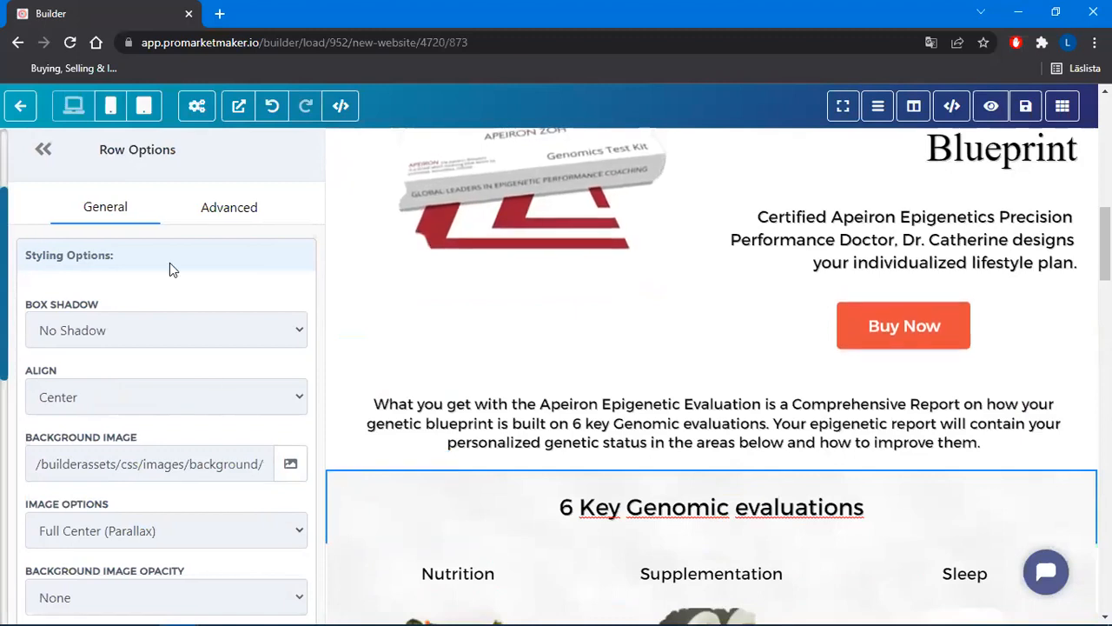
{"action": "left_click", "coordinate": [41, 148]}
{"action": "scroll", "coordinate": [658, 341], "scroll_direction": "down", "scroll_amount": 1}
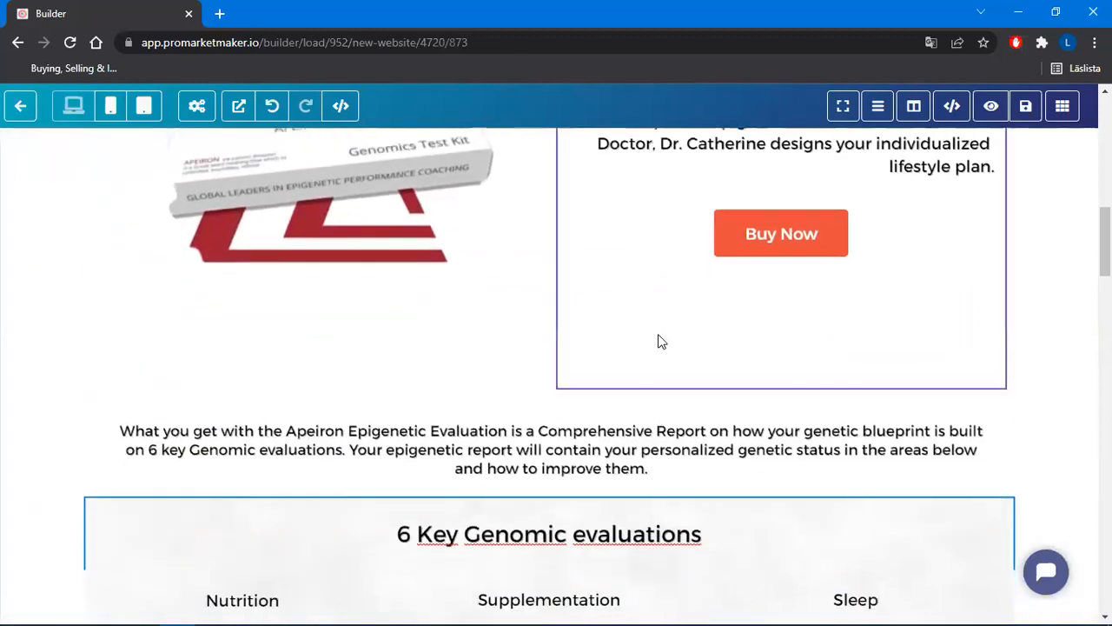
{"action": "scroll", "coordinate": [1078, 338], "scroll_direction": "down", "scroll_amount": 7}
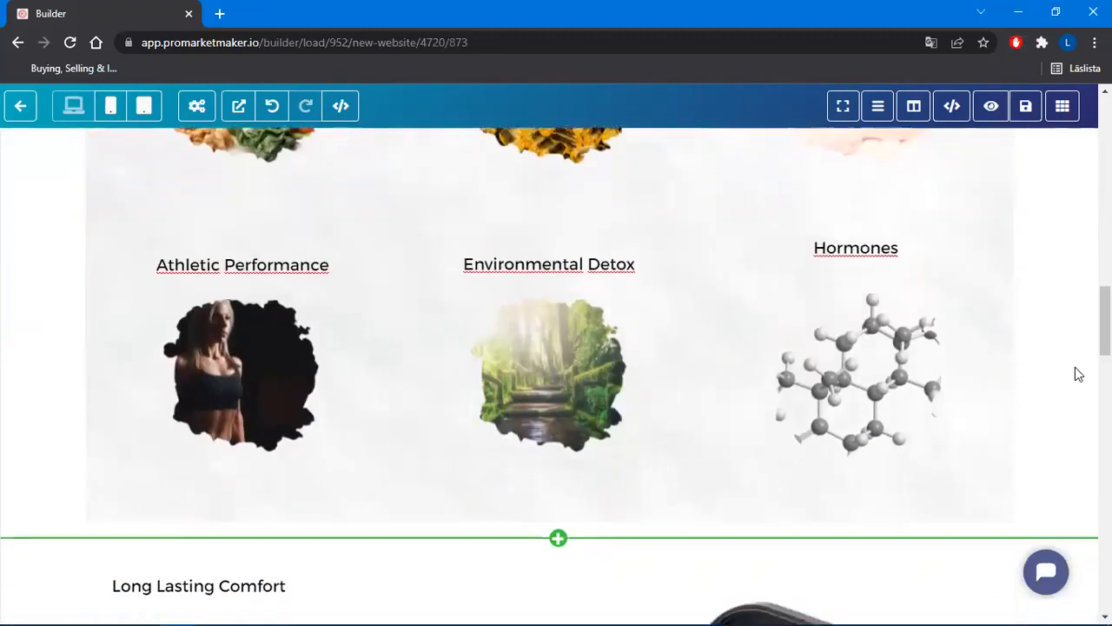
{"action": "scroll", "coordinate": [1075, 380], "scroll_direction": "up", "scroll_amount": 5}
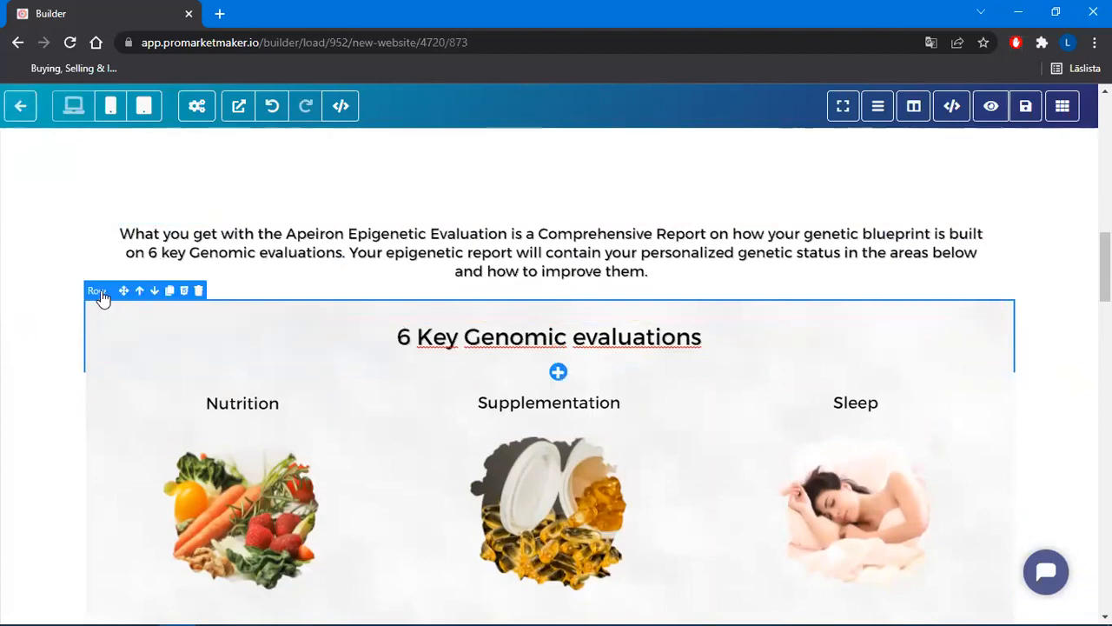
Open the advanced options of the 6 Key Genomic evaluations heading row and give it a Top Border
{"action": "left_click", "coordinate": [235, 347]}
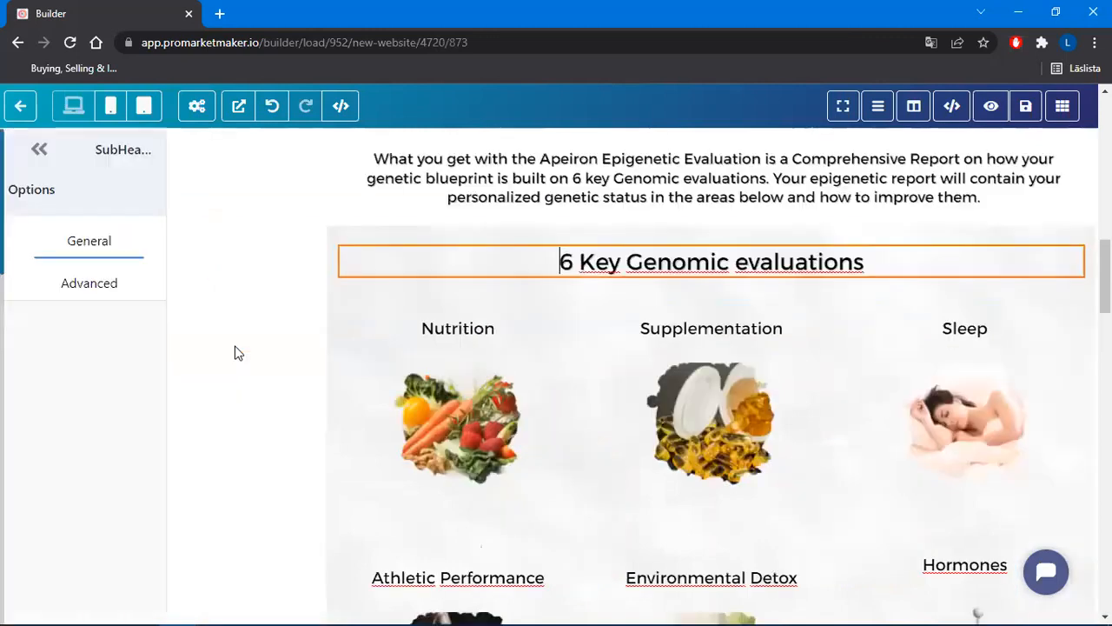
{"action": "left_click", "coordinate": [344, 219]}
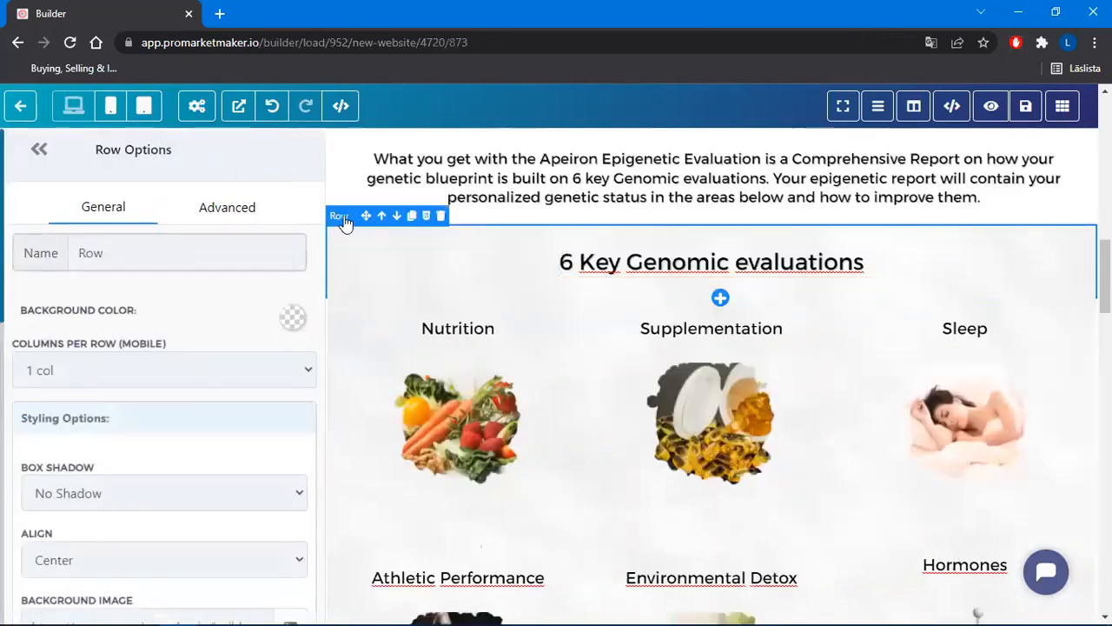
{"action": "left_click", "coordinate": [233, 212]}
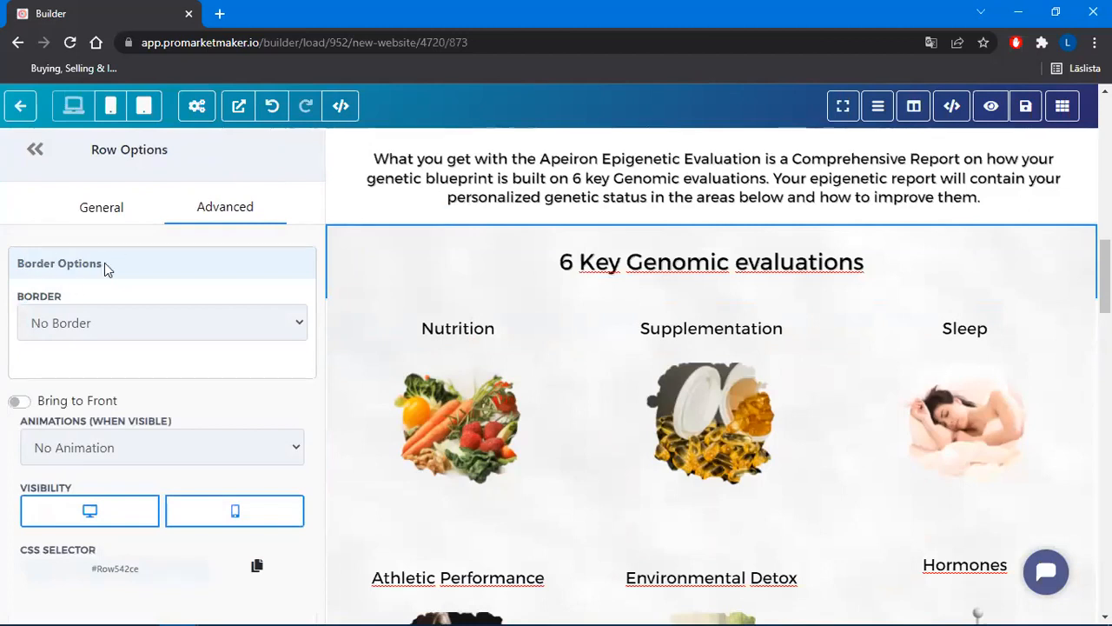
{"action": "left_click", "coordinate": [97, 325]}
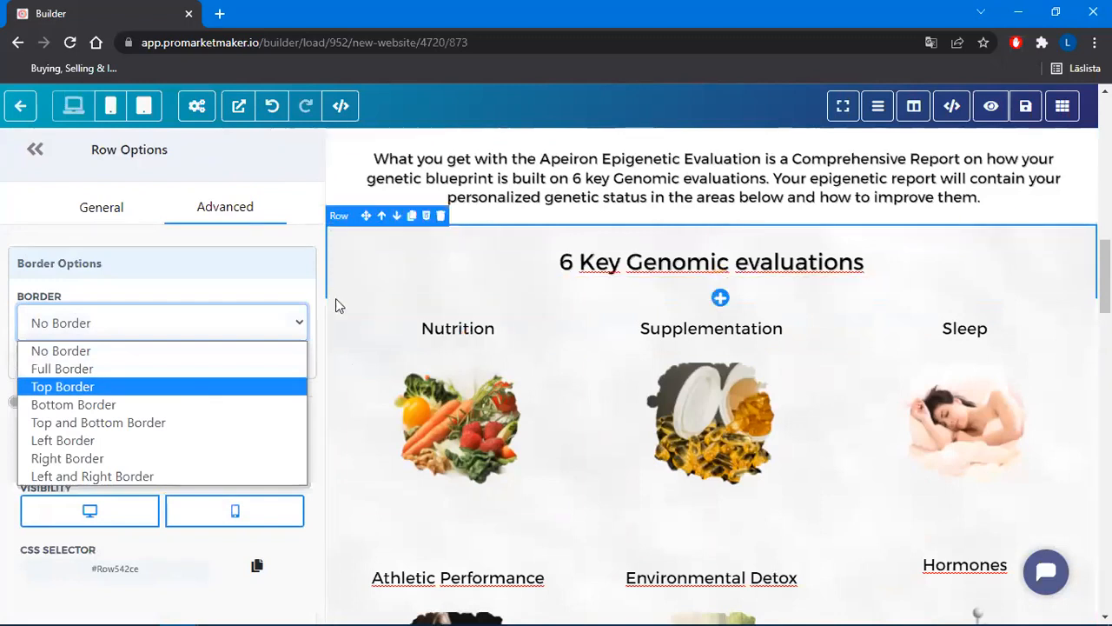
{"action": "left_click", "coordinate": [101, 383]}
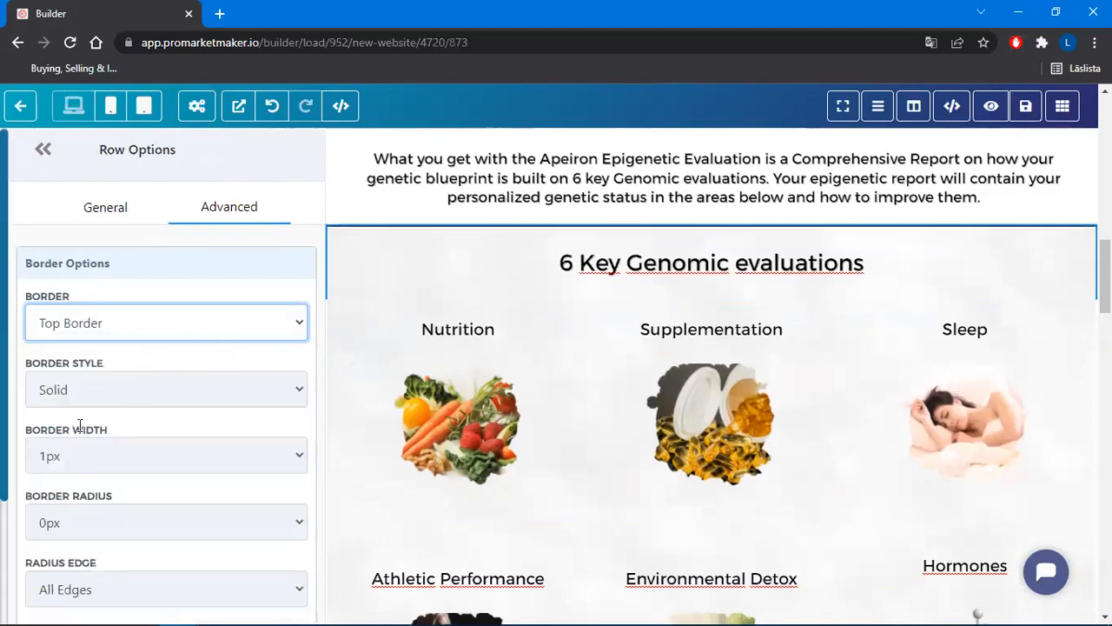
Try several border radii on the heading row, including 20px and 5px, and settle on 15px
{"action": "scroll", "coordinate": [32, 425], "scroll_direction": "down", "scroll_amount": 1}
{"action": "left_click", "coordinate": [109, 442]}
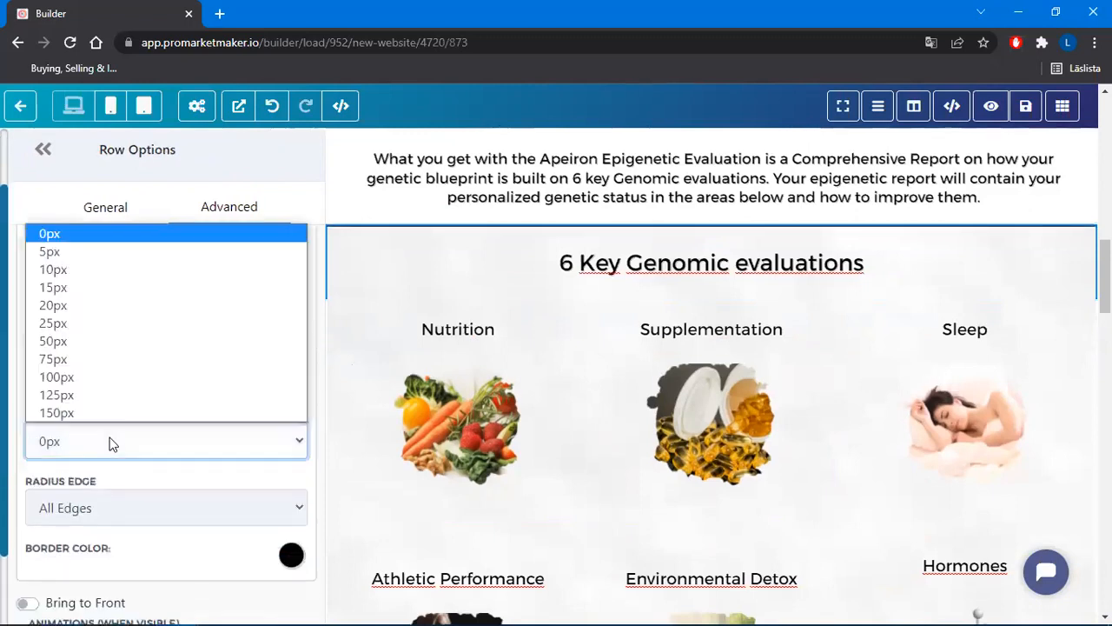
{"action": "left_click", "coordinate": [54, 305]}
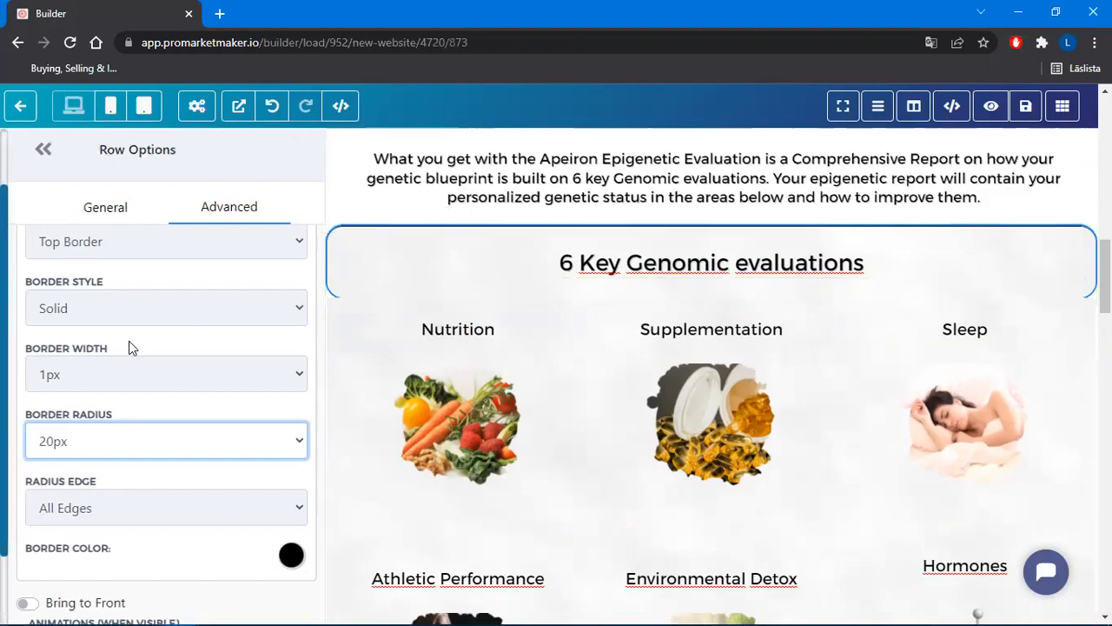
{"action": "left_click", "coordinate": [94, 447]}
{"action": "left_click", "coordinate": [111, 396]}
{"action": "left_click", "coordinate": [114, 445]}
{"action": "left_click", "coordinate": [98, 266]}
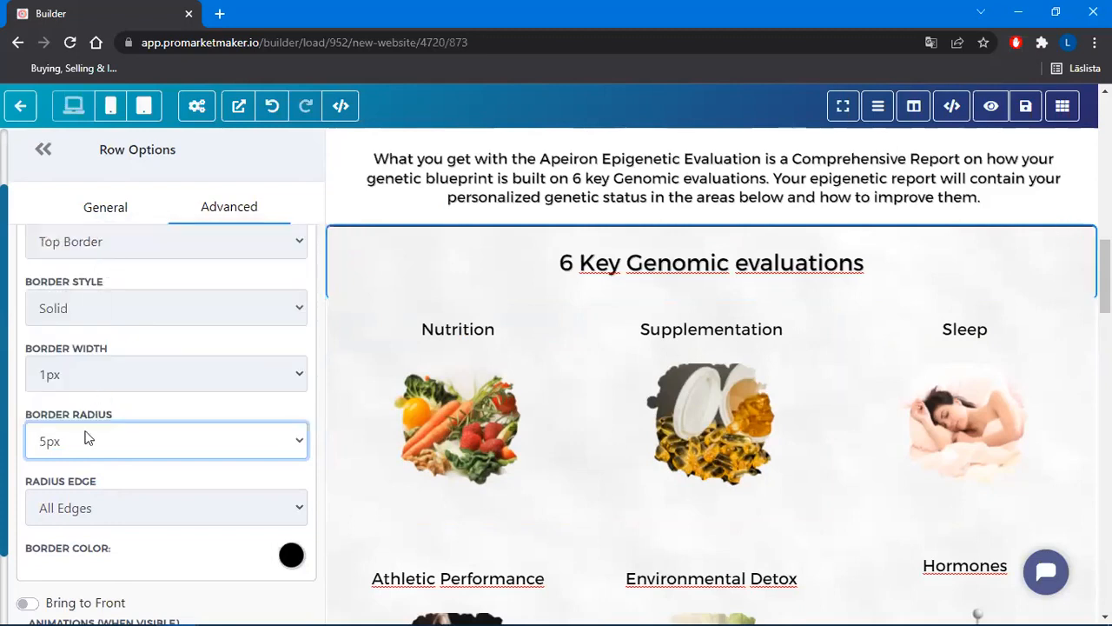
{"action": "left_click", "coordinate": [84, 446]}
{"action": "left_click", "coordinate": [112, 287]}
{"action": "scroll", "coordinate": [250, 383], "scroll_direction": "up", "scroll_amount": 1}
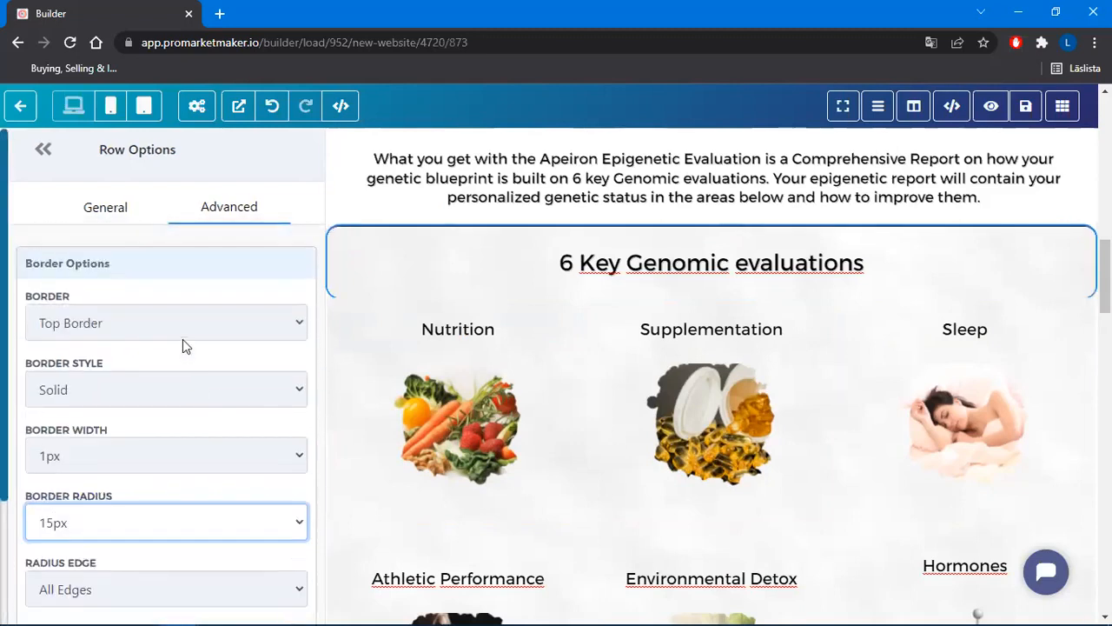
{"action": "scroll", "coordinate": [182, 339], "scroll_direction": "down", "scroll_amount": 1}
{"action": "scroll", "coordinate": [183, 339], "scroll_direction": "up", "scroll_amount": 1}
Set the heading row's border to Full Border with a transparent colour, and limit the radius to Top Only Edges
{"action": "left_click", "coordinate": [108, 330]}
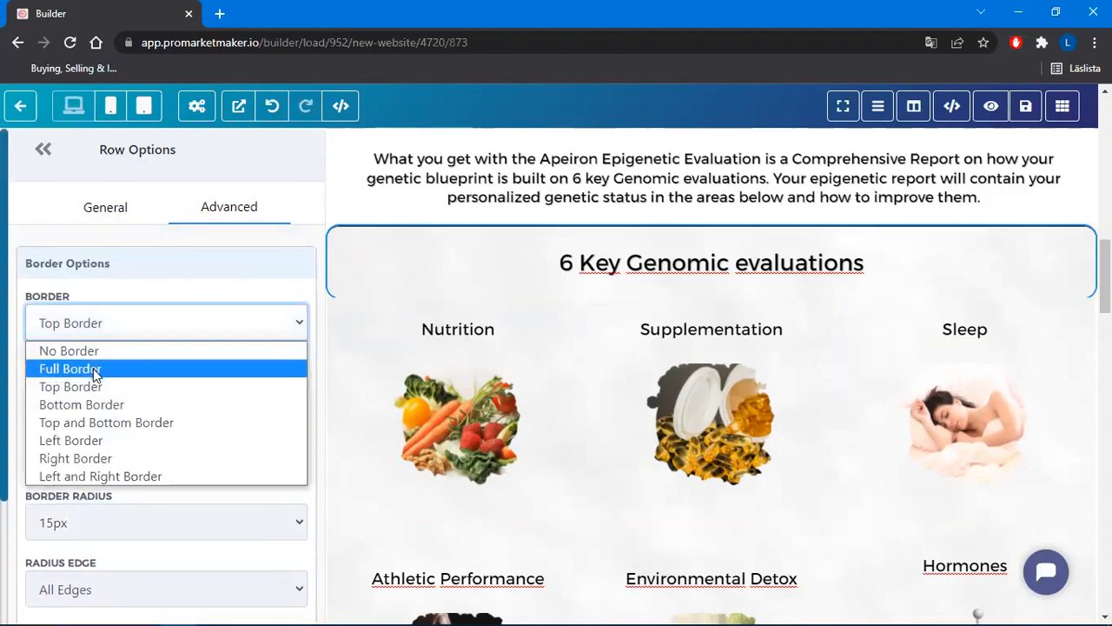
{"action": "left_click", "coordinate": [94, 368]}
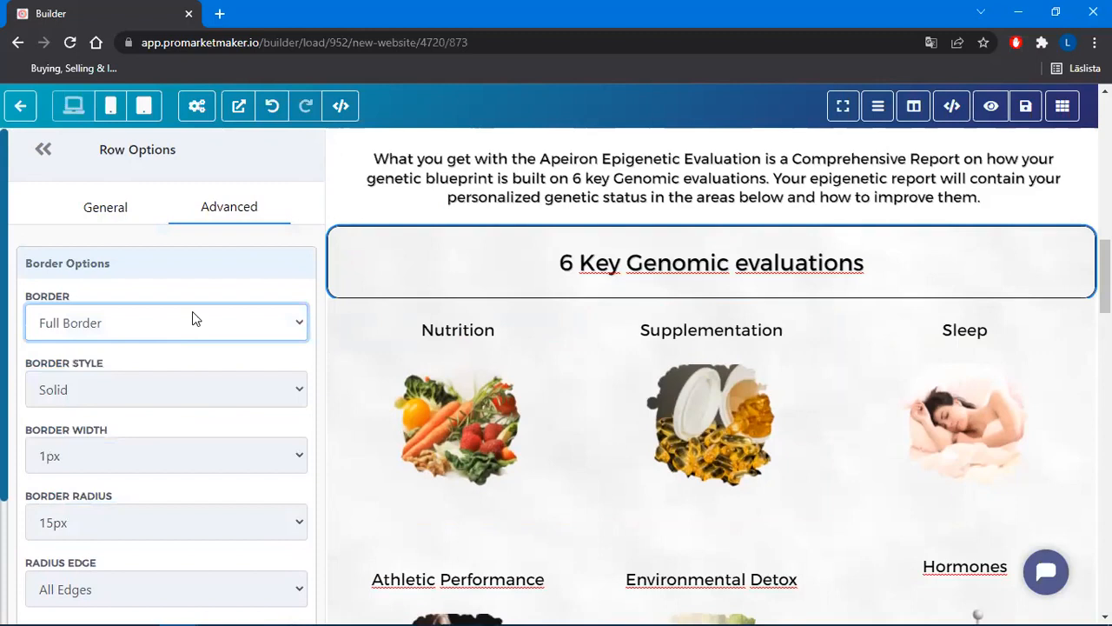
{"action": "scroll", "coordinate": [193, 319], "scroll_direction": "down", "scroll_amount": 1}
{"action": "scroll", "coordinate": [192, 318], "scroll_direction": "down", "scroll_amount": 1}
{"action": "left_click", "coordinate": [291, 475]}
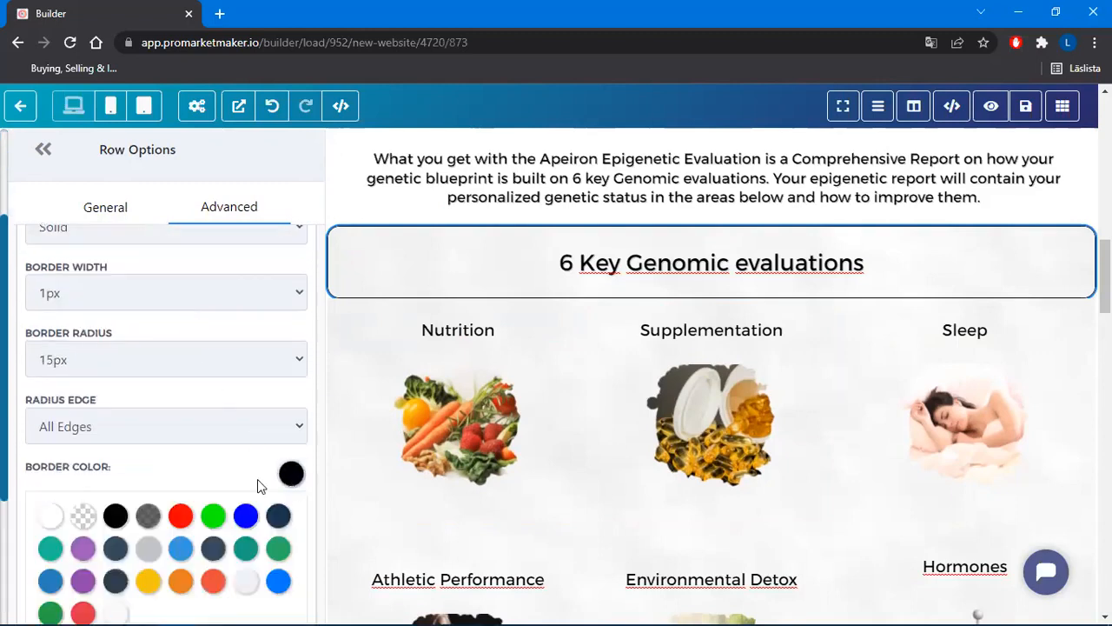
{"action": "left_click", "coordinate": [82, 517]}
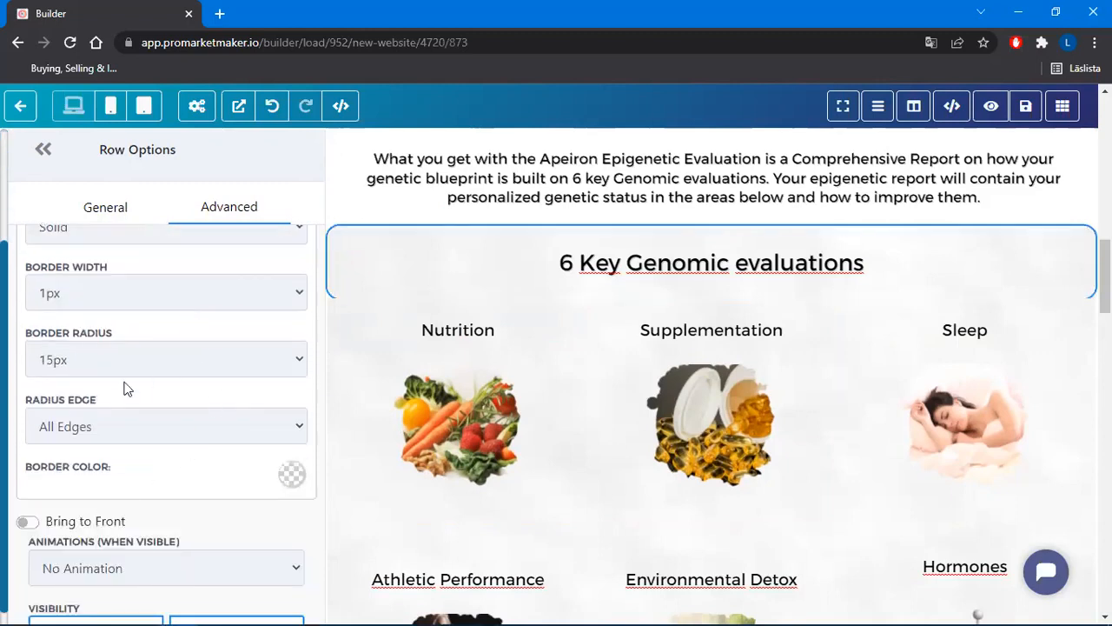
{"action": "left_click", "coordinate": [95, 433]}
{"action": "left_click", "coordinate": [93, 474]}
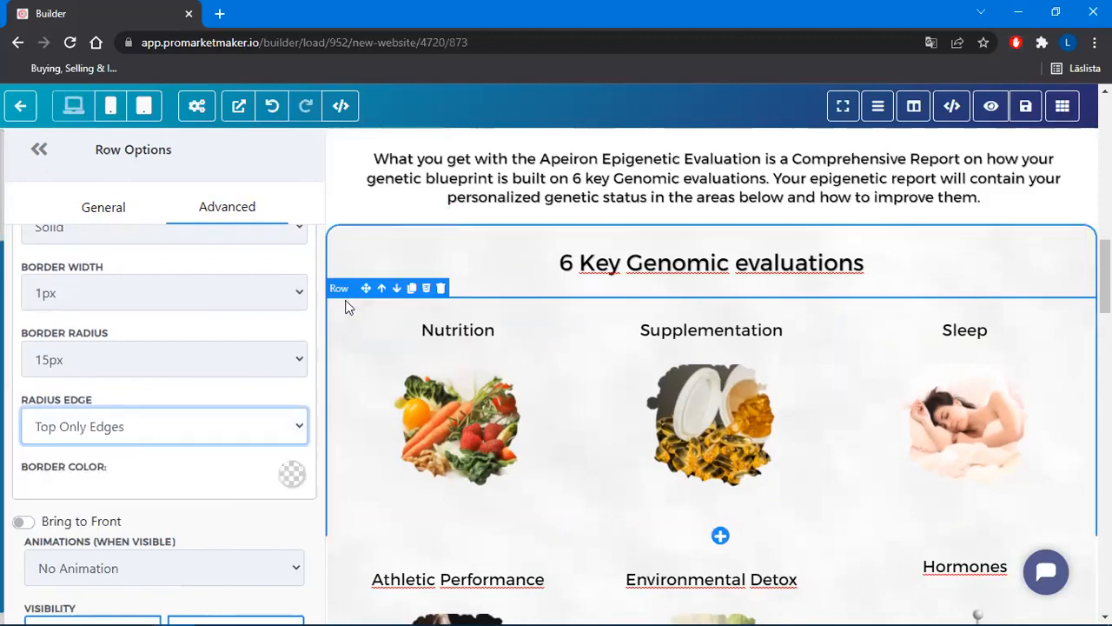
Give the Athletic Performance, Environmental Detox and Hormones row a Full Border with a transparent border colour
{"action": "scroll", "coordinate": [378, 408], "scroll_direction": "down", "scroll_amount": 4}
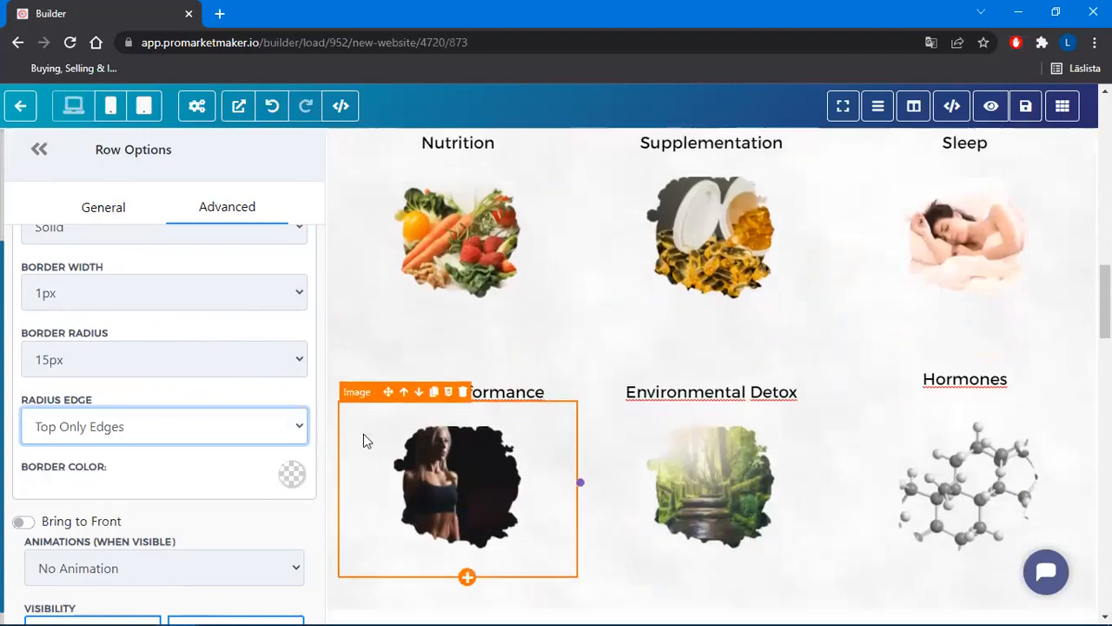
{"action": "left_click", "coordinate": [359, 469]}
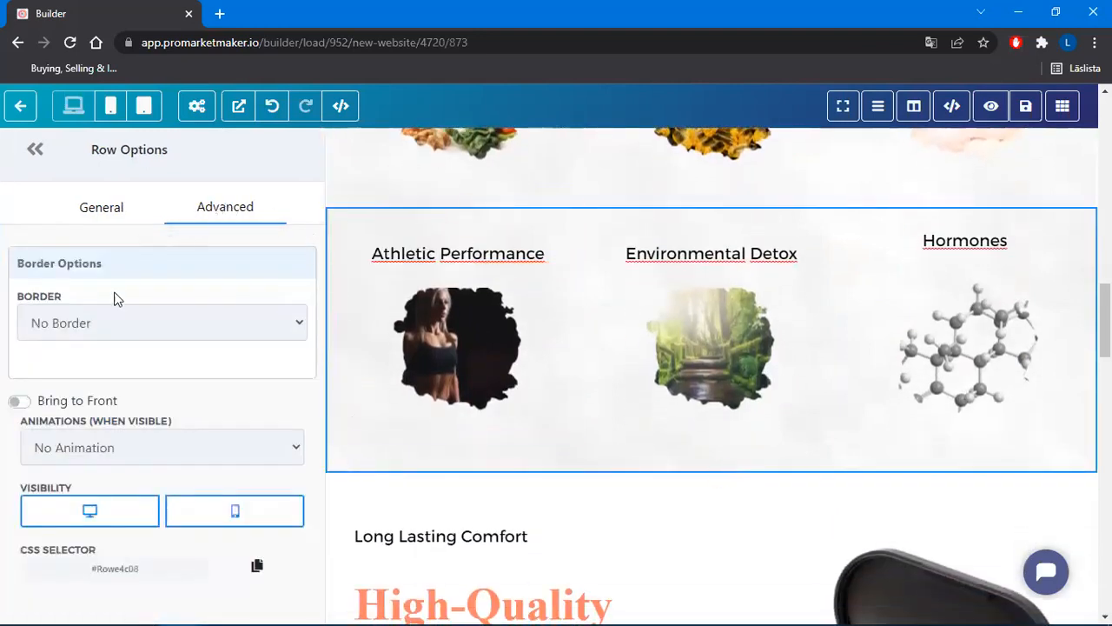
{"action": "left_click", "coordinate": [167, 321]}
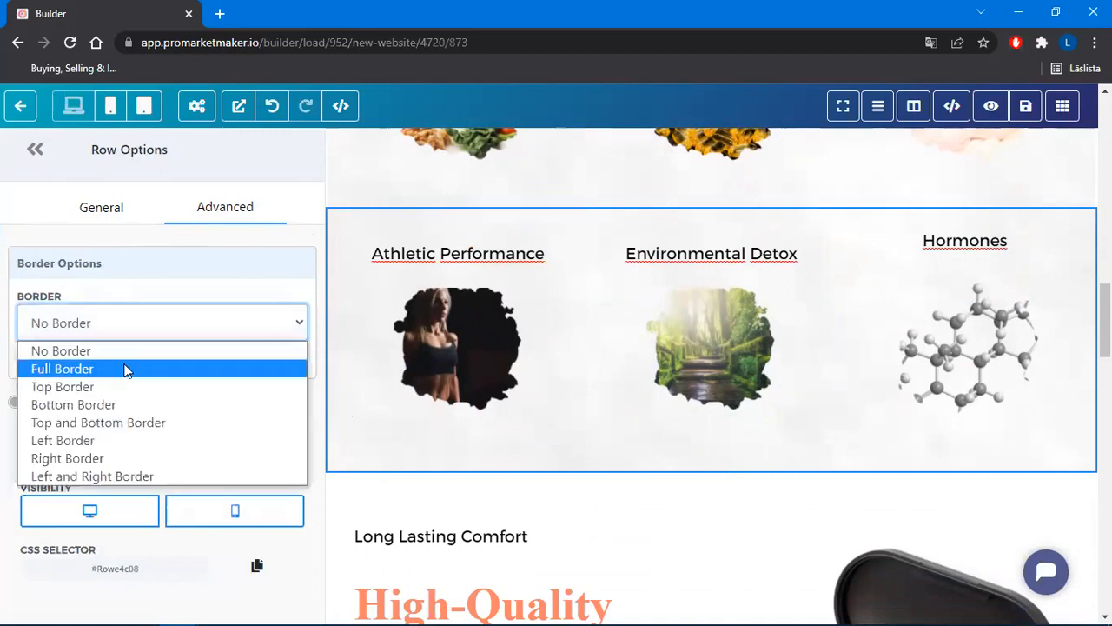
{"action": "left_click", "coordinate": [124, 369]}
{"action": "left_click", "coordinate": [291, 394]}
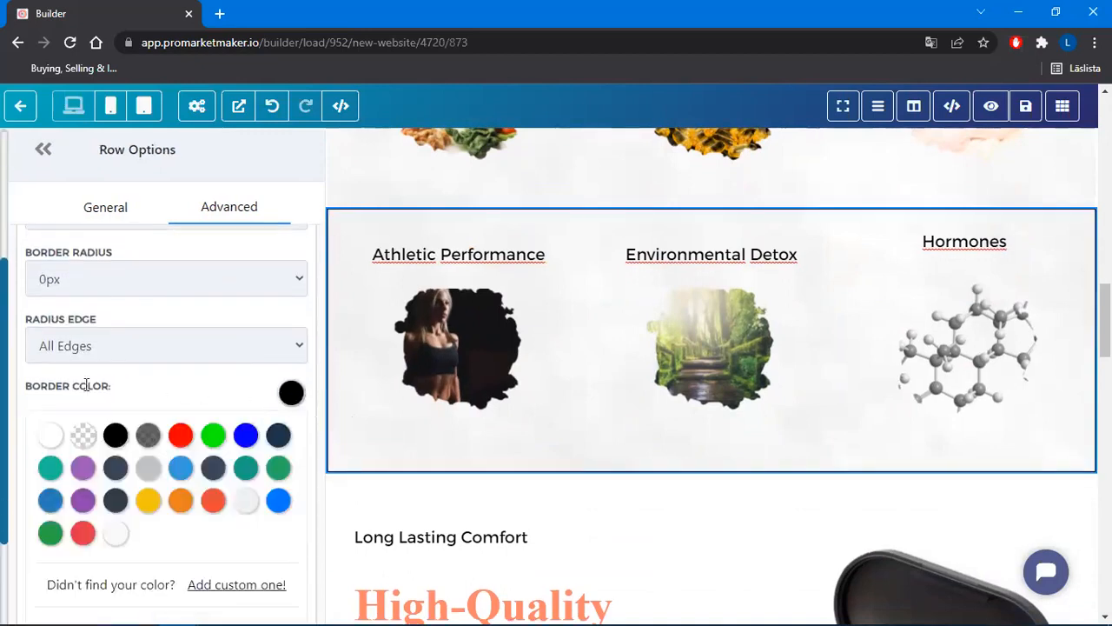
{"action": "left_click", "coordinate": [84, 434]}
Set the border radius of the Athletic Performance, Environmental Detox and Hormones row to 15px on Bottom Only Edges
{"action": "scroll", "coordinate": [161, 439], "scroll_direction": "up", "scroll_amount": 2}
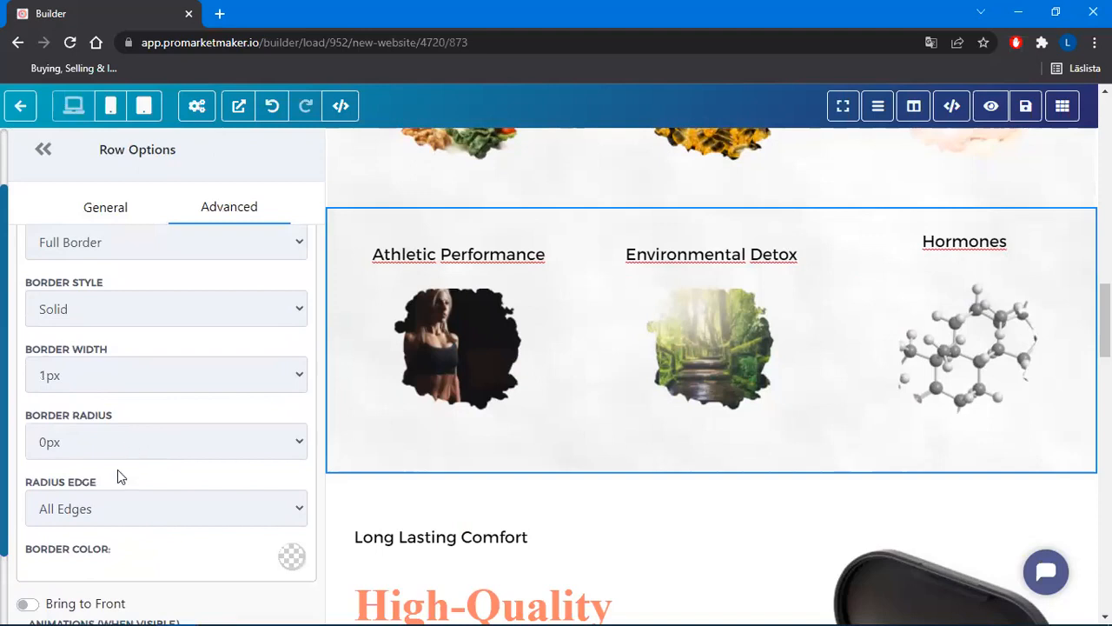
{"action": "left_click", "coordinate": [110, 443]}
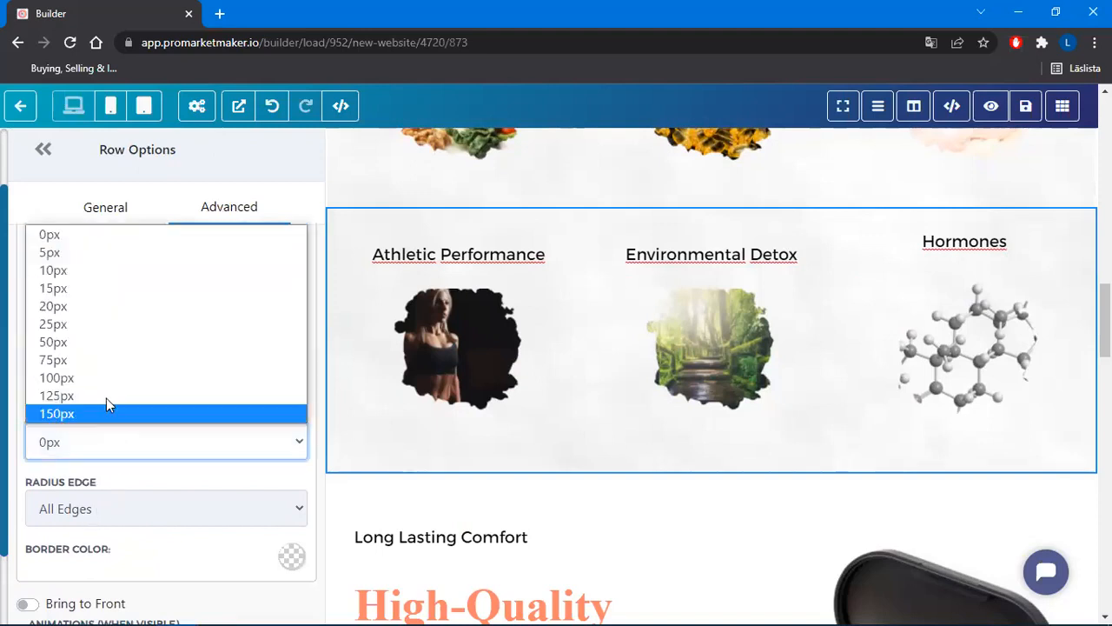
{"action": "left_click", "coordinate": [76, 293]}
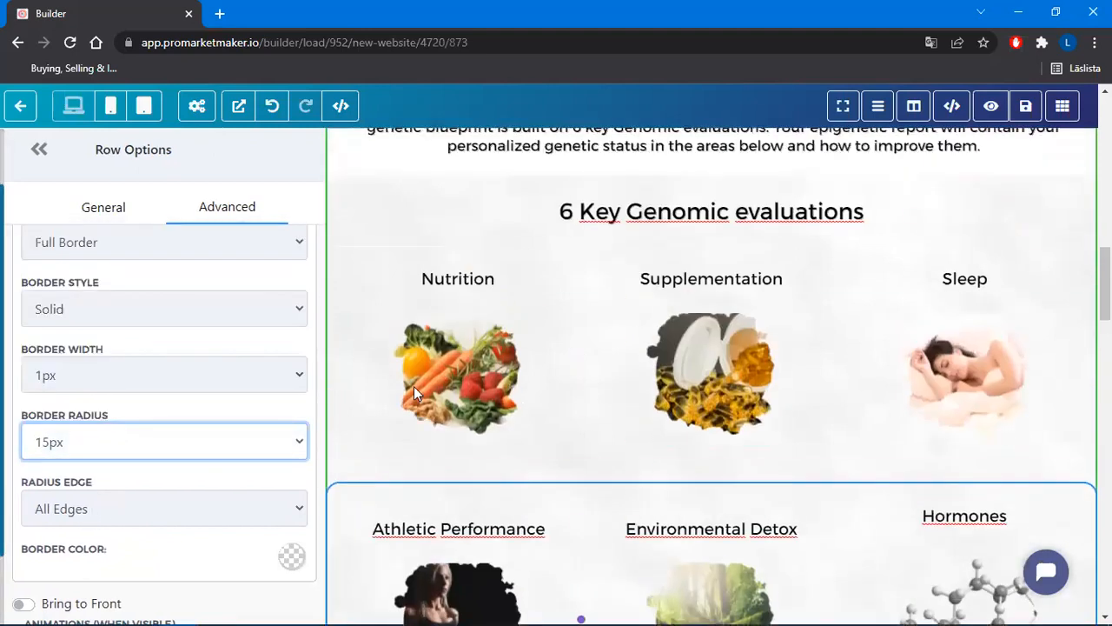
{"action": "left_click", "coordinate": [121, 510]}
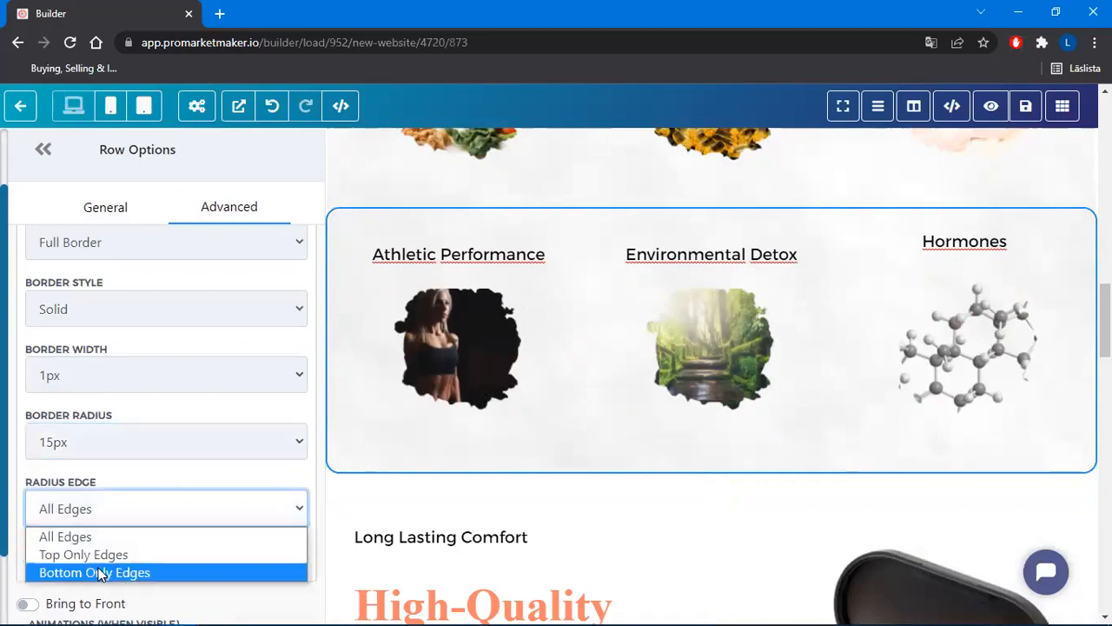
{"action": "left_click", "coordinate": [94, 579]}
Close the options and examine the rounded lower corners of the evaluations block above the Long Lasting Comfort section
{"action": "left_click", "coordinate": [39, 150]}
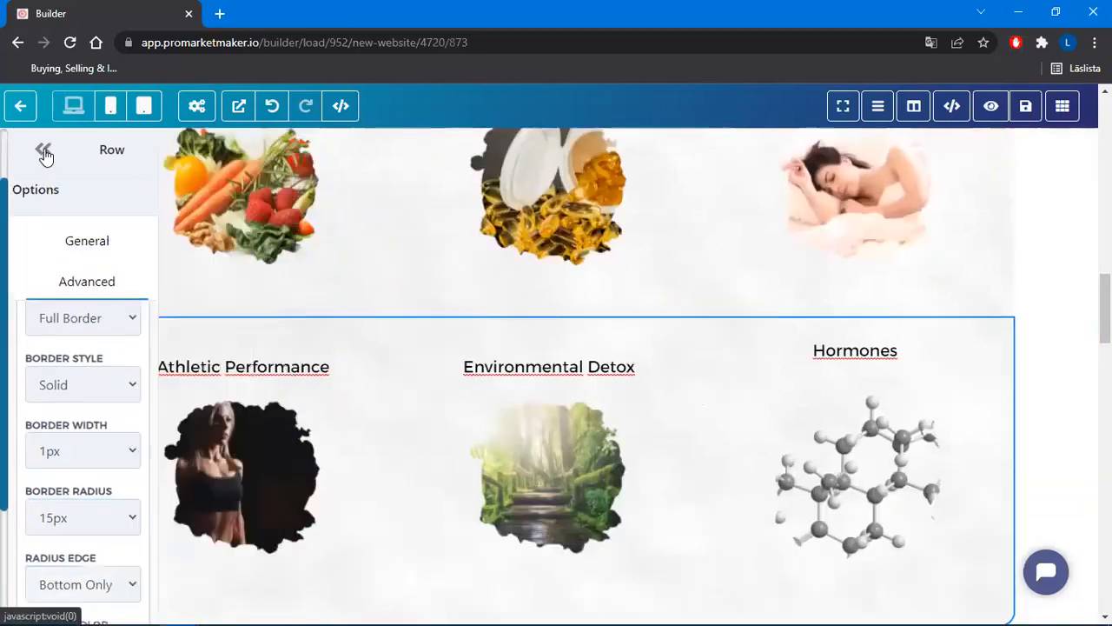
{"action": "scroll", "coordinate": [974, 385], "scroll_direction": "down", "scroll_amount": 2}
{"action": "scroll", "coordinate": [971, 407], "scroll_direction": "down", "scroll_amount": 1}
{"action": "left_click", "coordinate": [952, 543]}
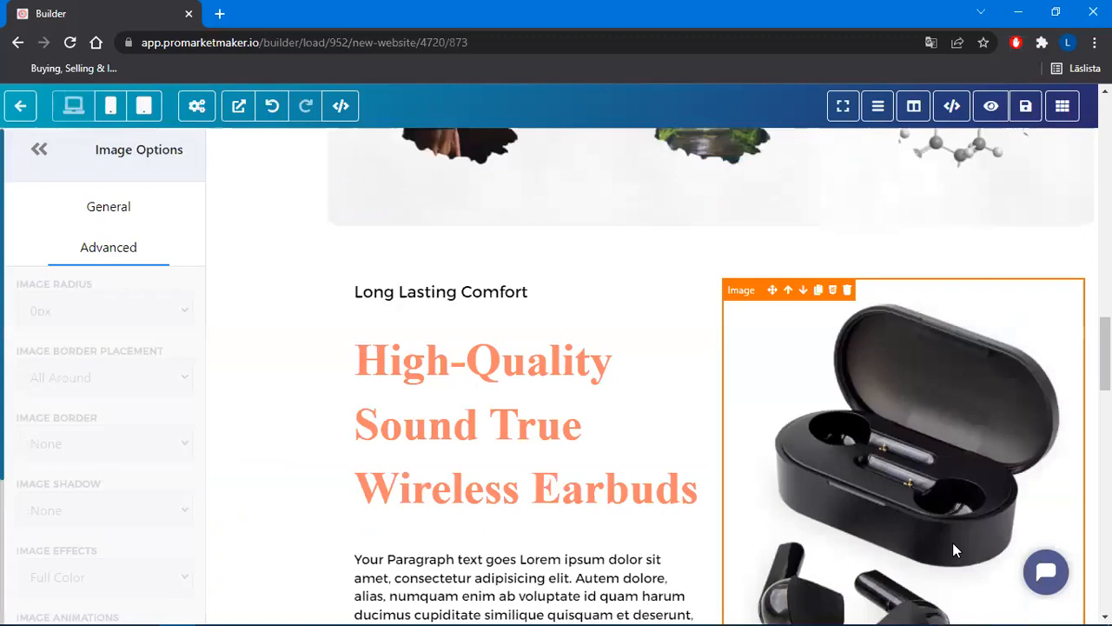
{"action": "left_click", "coordinate": [42, 153]}
{"action": "scroll", "coordinate": [1034, 546], "scroll_direction": "up", "scroll_amount": 5}
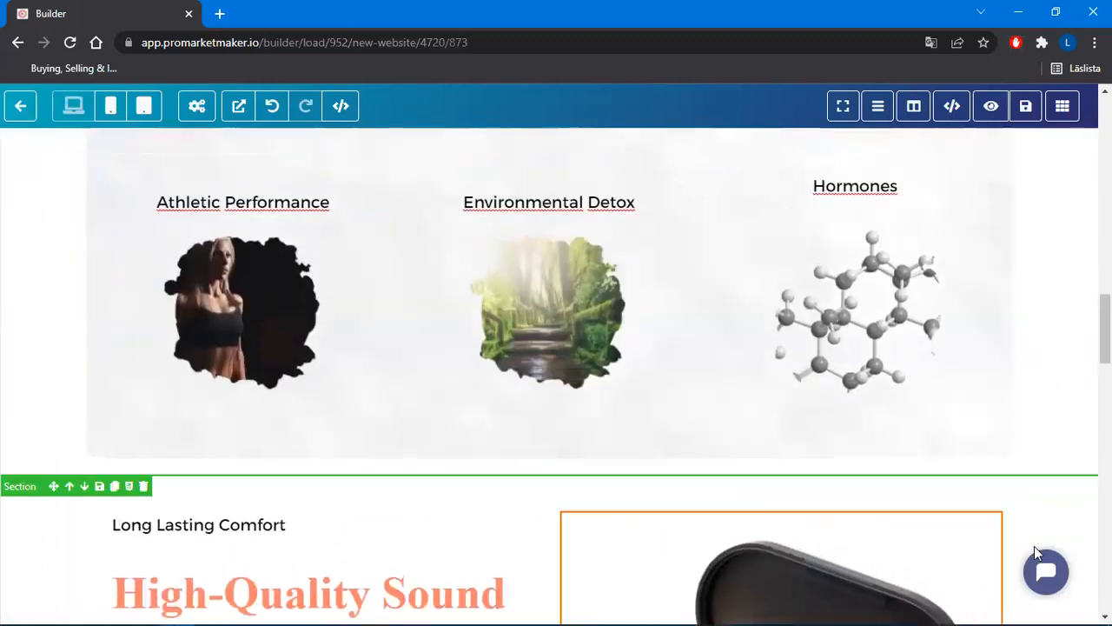
Review the page from the call-to-action banner down through the 6 Key Genomic evaluations block
{"action": "scroll", "coordinate": [1062, 470], "scroll_direction": "up", "scroll_amount": 1}
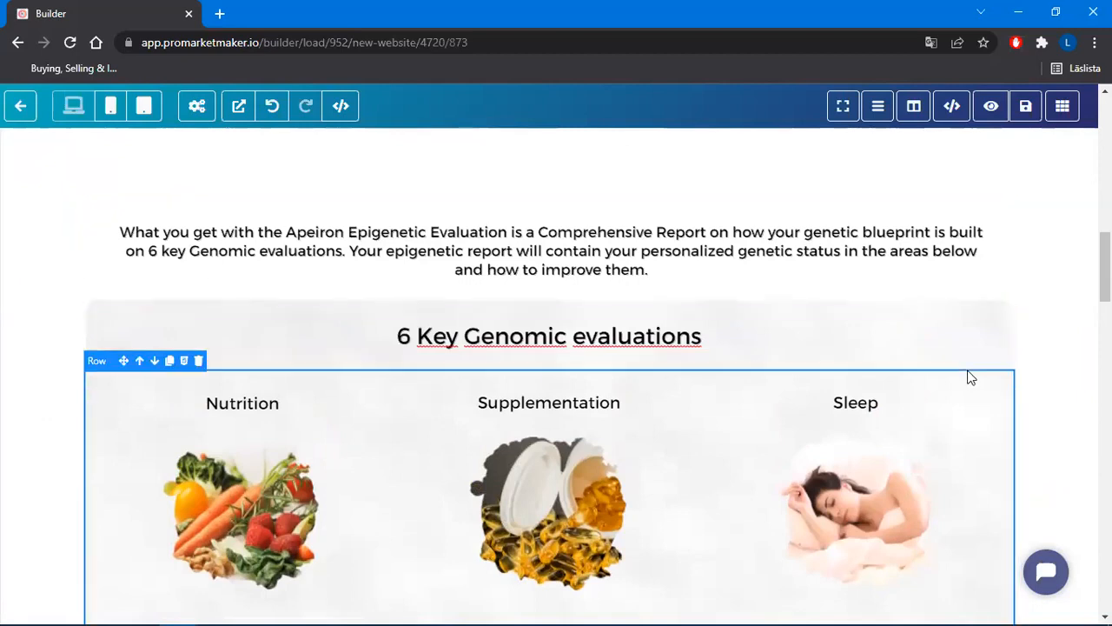
{"action": "scroll", "coordinate": [1005, 365], "scroll_direction": "up", "scroll_amount": 10}
{"action": "scroll", "coordinate": [1004, 365], "scroll_direction": "down", "scroll_amount": 3}
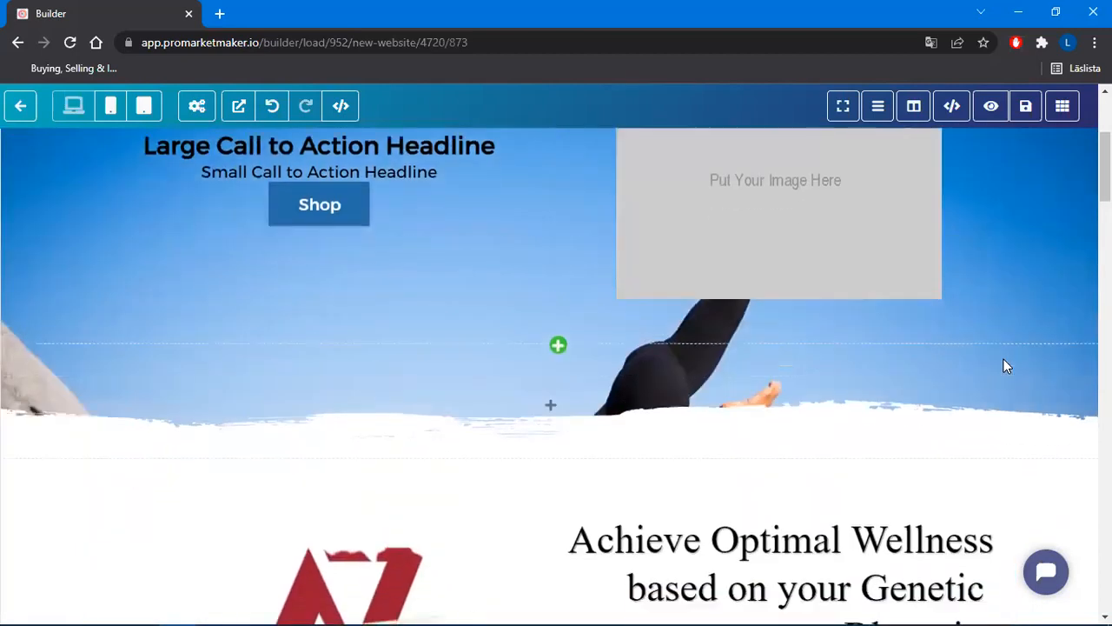
{"action": "scroll", "coordinate": [375, 252], "scroll_direction": "down", "scroll_amount": 3}
{"action": "scroll", "coordinate": [374, 259], "scroll_direction": "down", "scroll_amount": 8}
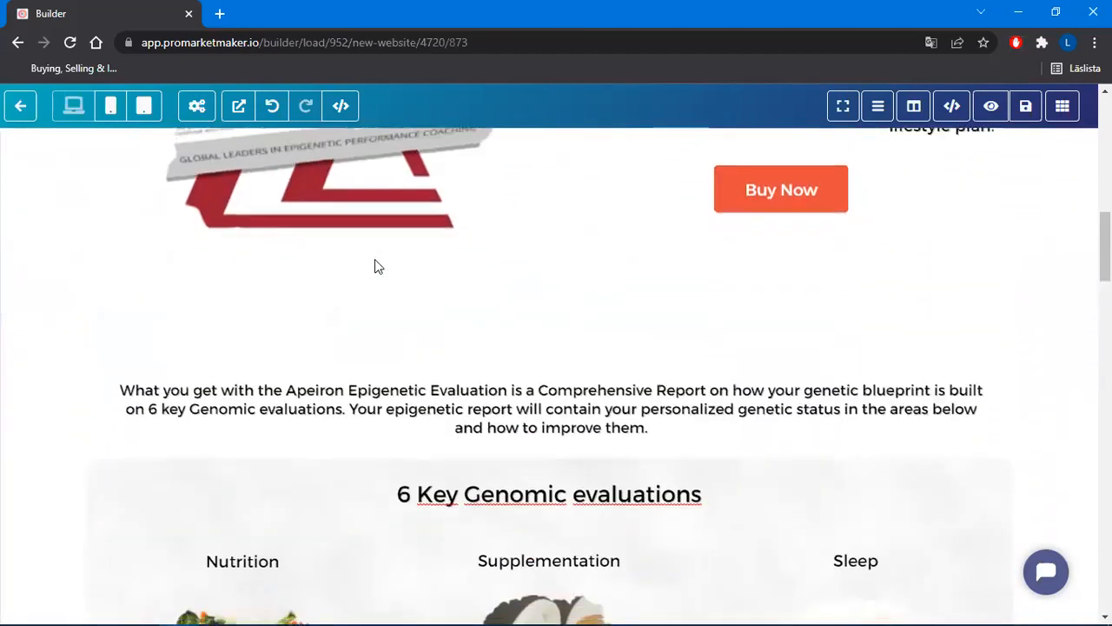
{"action": "scroll", "coordinate": [905, 434], "scroll_direction": "up", "scroll_amount": 1}
{"action": "scroll", "coordinate": [895, 434], "scroll_direction": "down", "scroll_amount": 3}
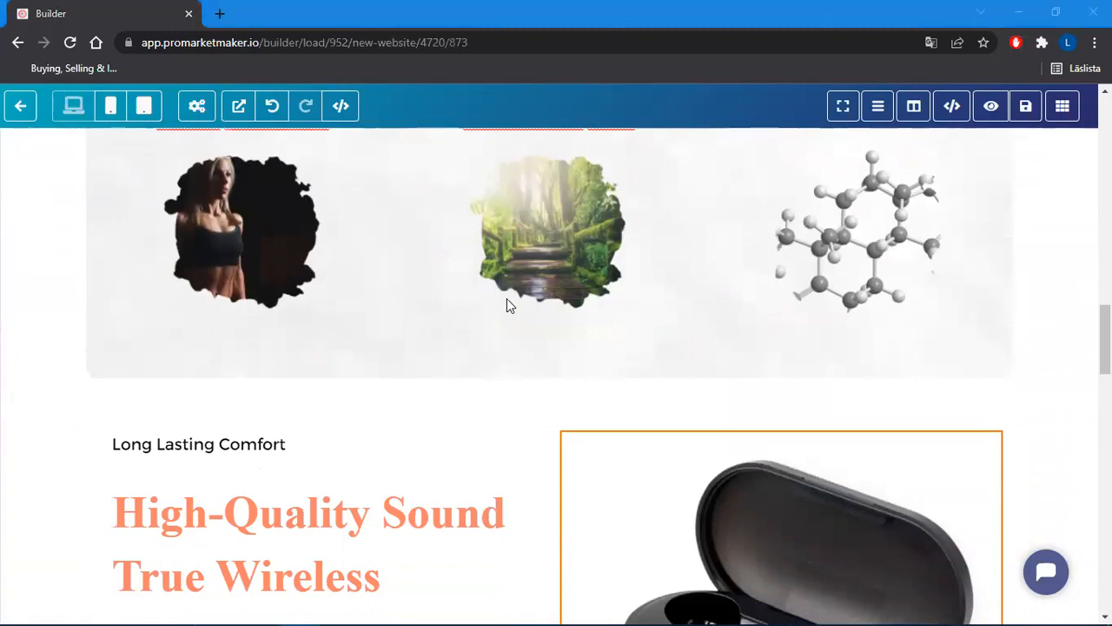
Insert a Full Width section between the evaluations block and the Long Lasting Comfort section
{"action": "left_click", "coordinate": [303, 335]}
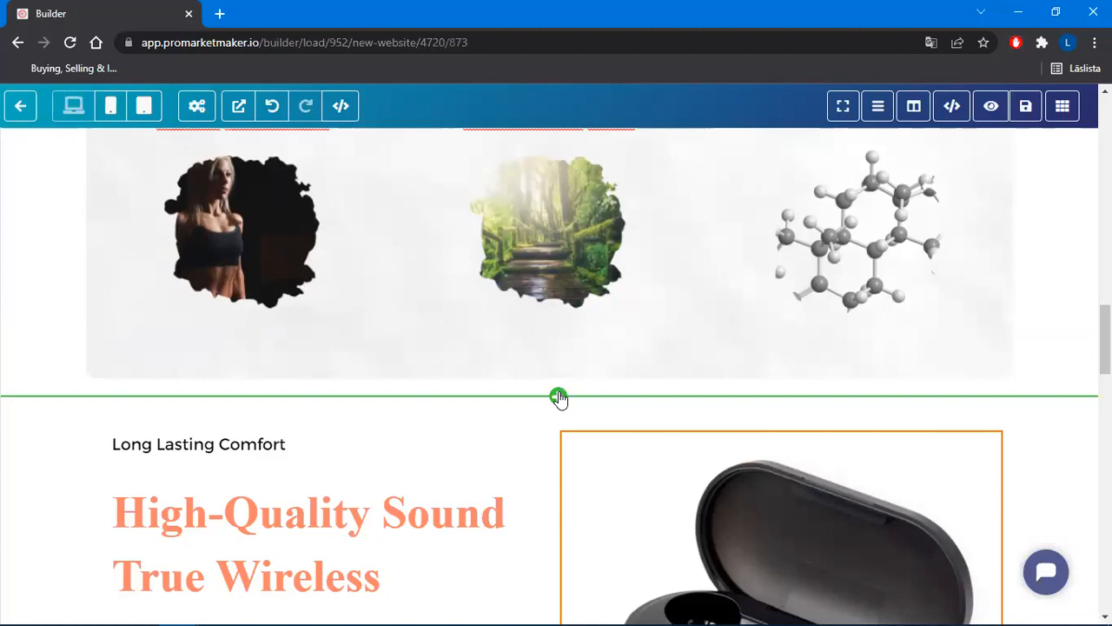
{"action": "left_click", "coordinate": [559, 398]}
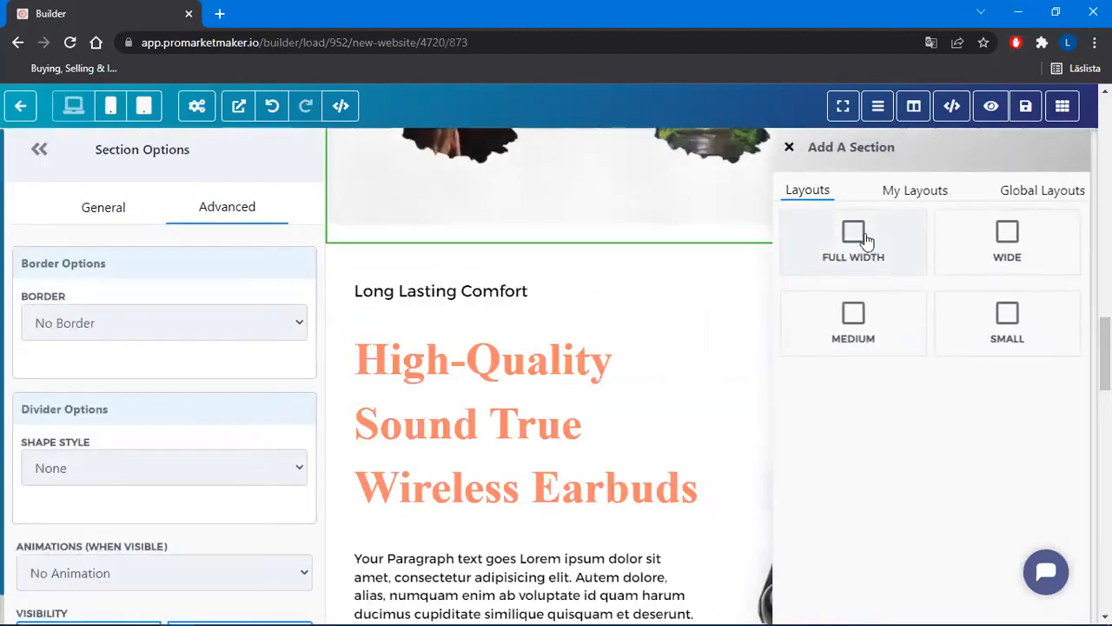
{"action": "left_click", "coordinate": [864, 239]}
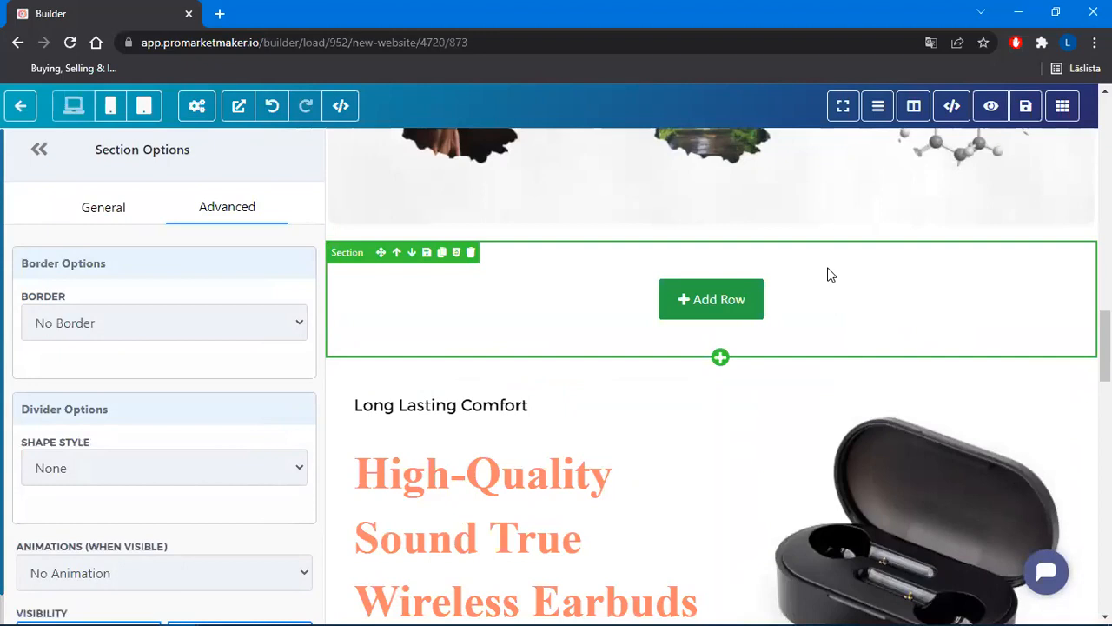
Switch to File Explorer to check the photos in the Epigenetic folder, and return to the page builder
{"action": "key", "text": "alt+Tab"}
{"action": "left_click", "coordinate": [414, 181]}
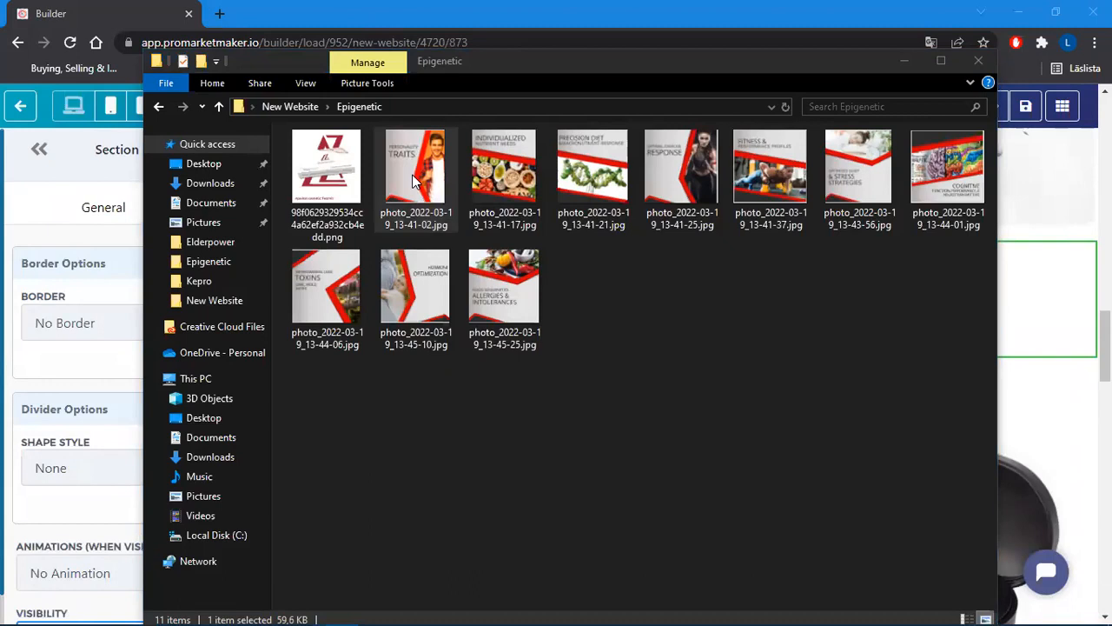
{"action": "left_click", "coordinate": [728, 383]}
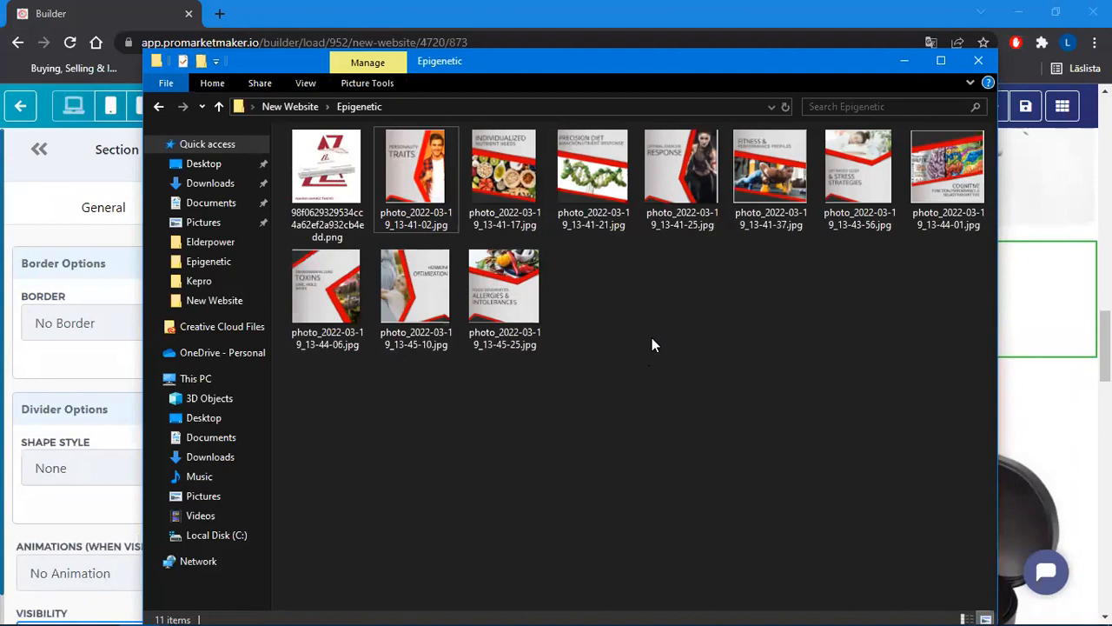
{"action": "key", "text": "alt+Tab"}
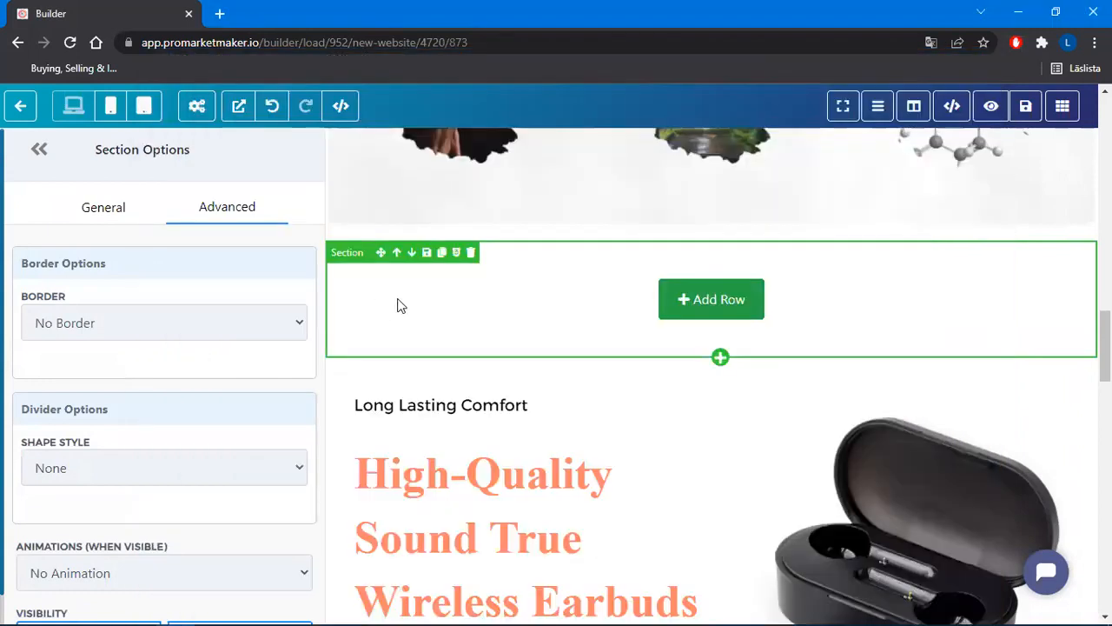
Add a 5-column row to the new section and place an image element in its first column
{"action": "left_click", "coordinate": [719, 309]}
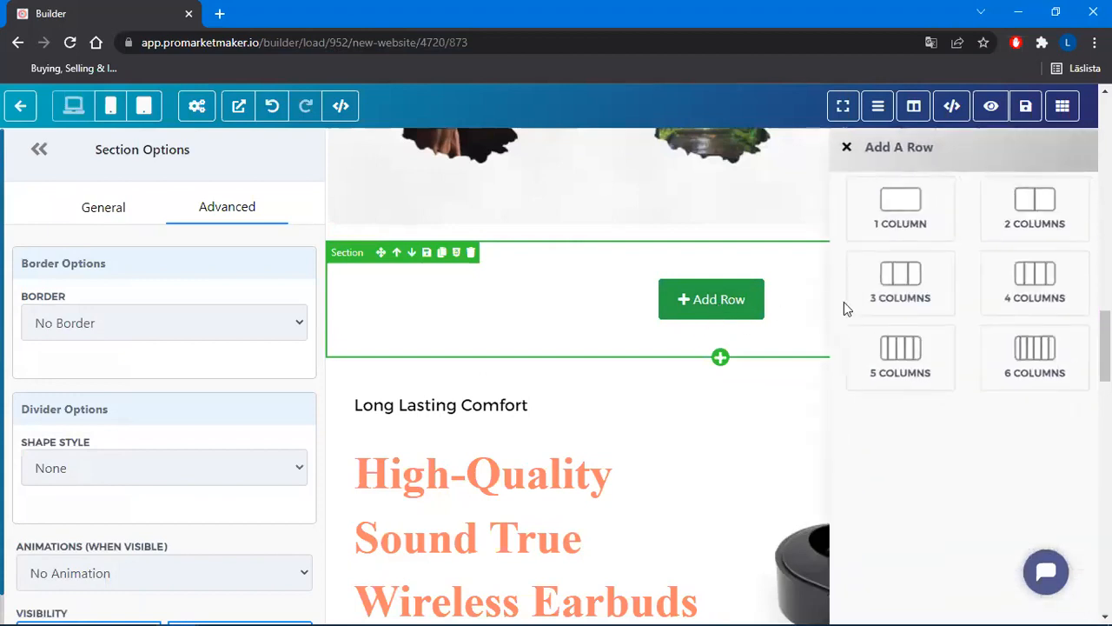
{"action": "left_click", "coordinate": [904, 352]}
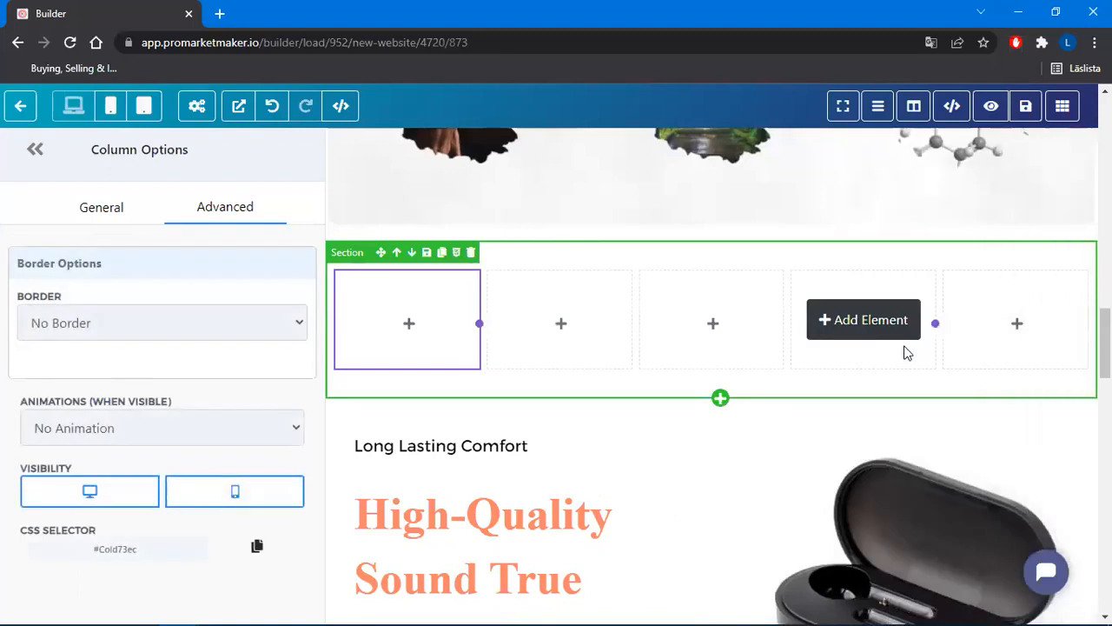
{"action": "mouse_move", "coordinate": [422, 290]}
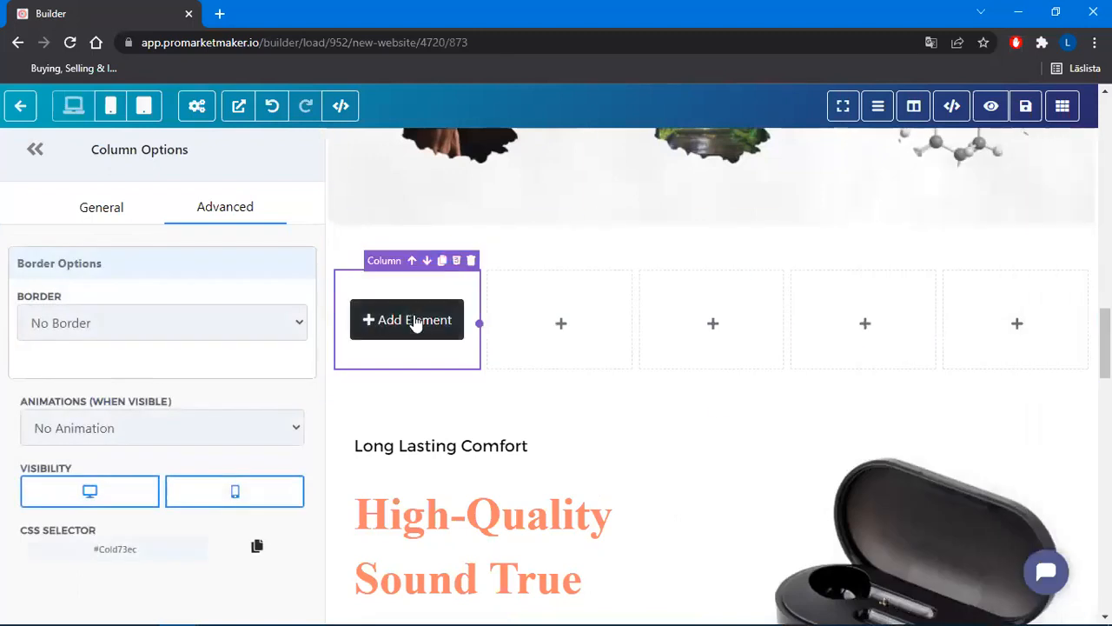
{"action": "left_click", "coordinate": [412, 319]}
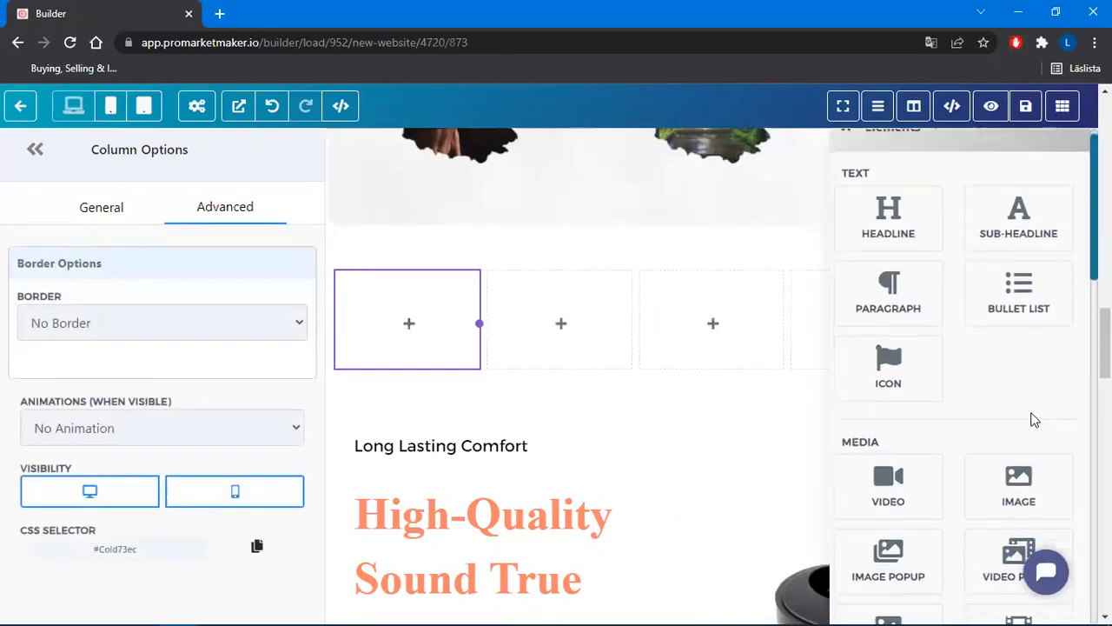
{"action": "scroll", "coordinate": [1033, 417], "scroll_direction": "down", "scroll_amount": 2}
{"action": "left_click", "coordinate": [1019, 343]}
Place an image element in each of the remaining four columns of the new row
{"action": "left_click", "coordinate": [544, 338]}
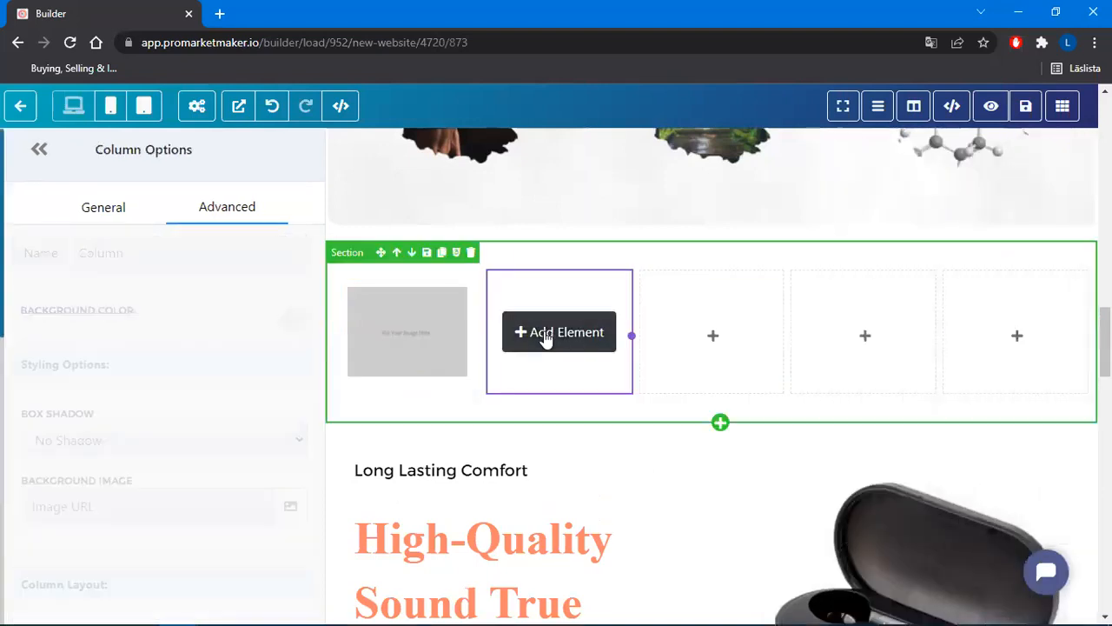
{"action": "left_click", "coordinate": [1028, 351]}
{"action": "left_click", "coordinate": [712, 335]}
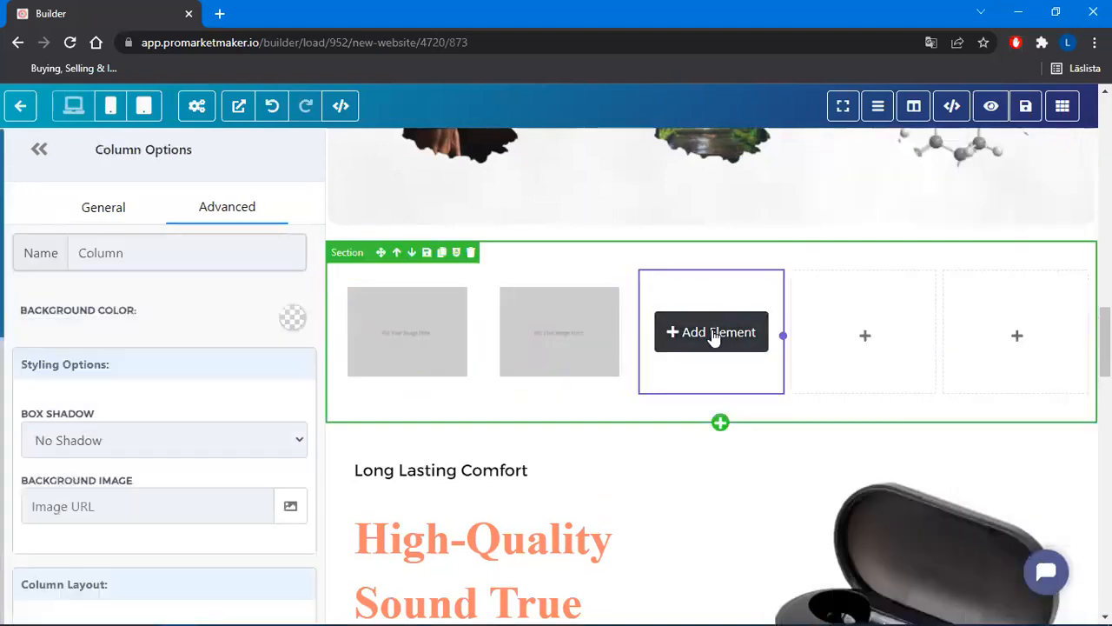
{"action": "left_click", "coordinate": [1036, 355]}
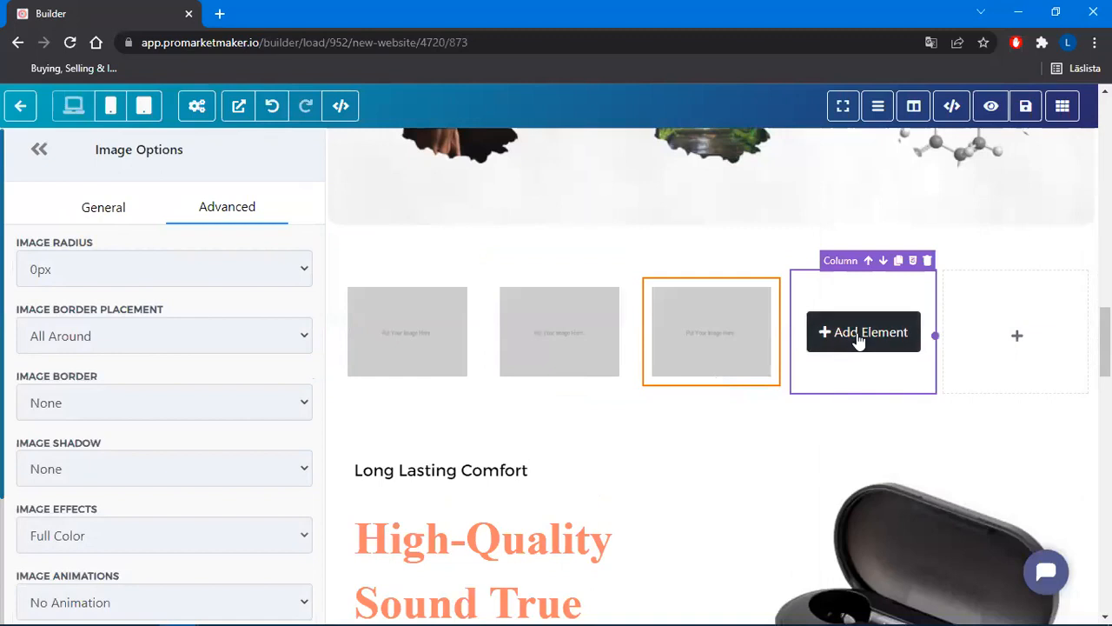
{"action": "left_click", "coordinate": [857, 339]}
{"action": "left_click", "coordinate": [1028, 350]}
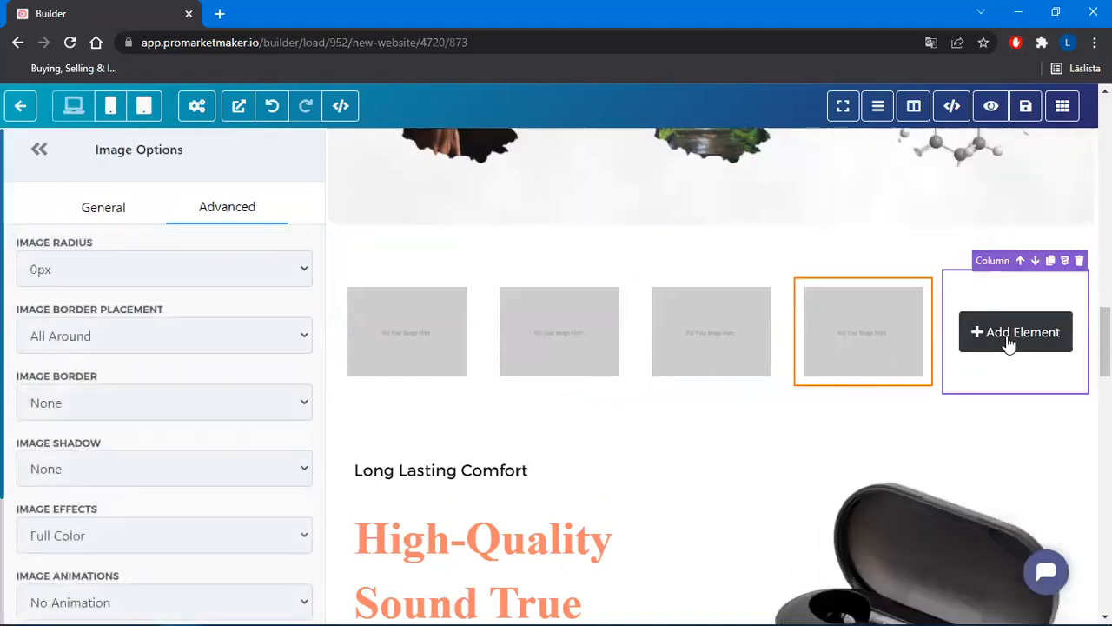
{"action": "left_click", "coordinate": [1008, 335]}
{"action": "left_click", "coordinate": [1026, 352]}
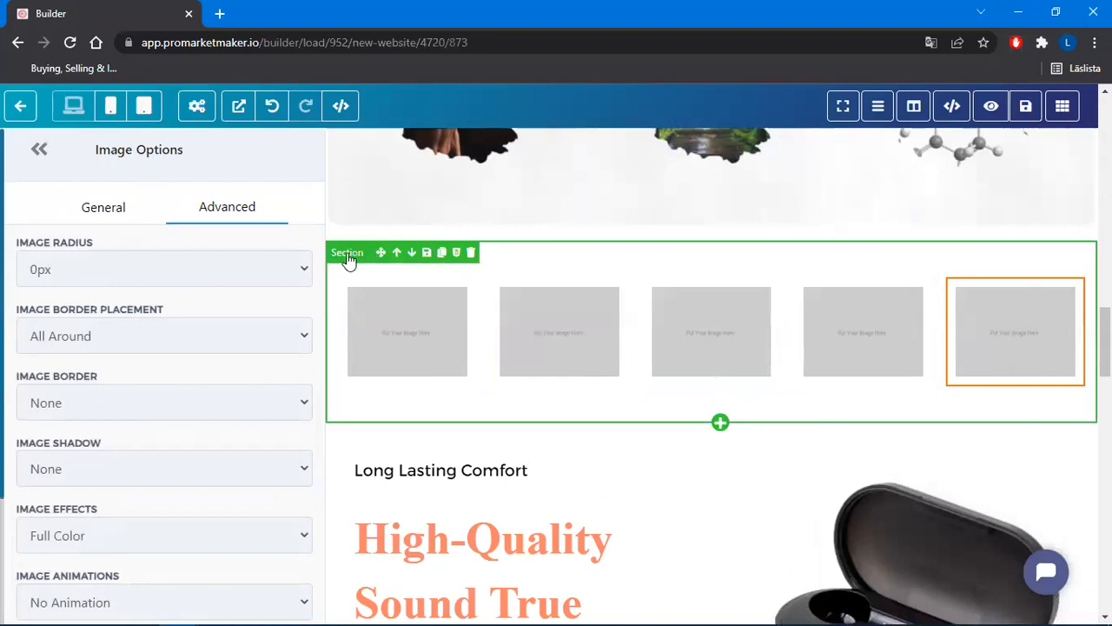
Clone the row of five image placeholders within the new section
{"action": "left_click", "coordinate": [353, 256]}
{"action": "left_click", "coordinate": [351, 252]}
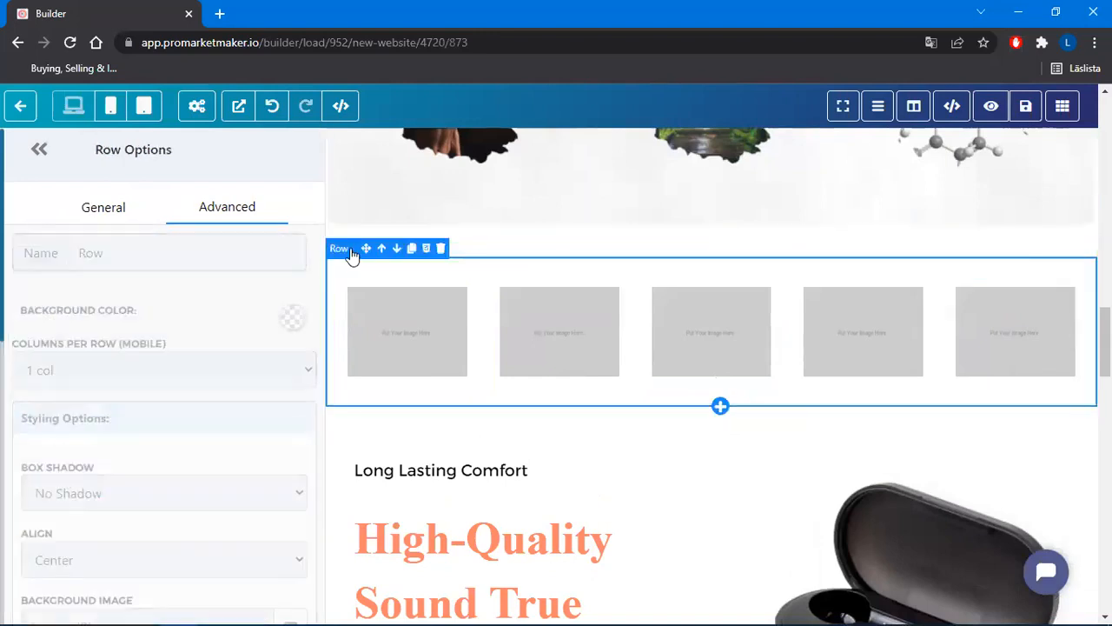
{"action": "left_click", "coordinate": [414, 252]}
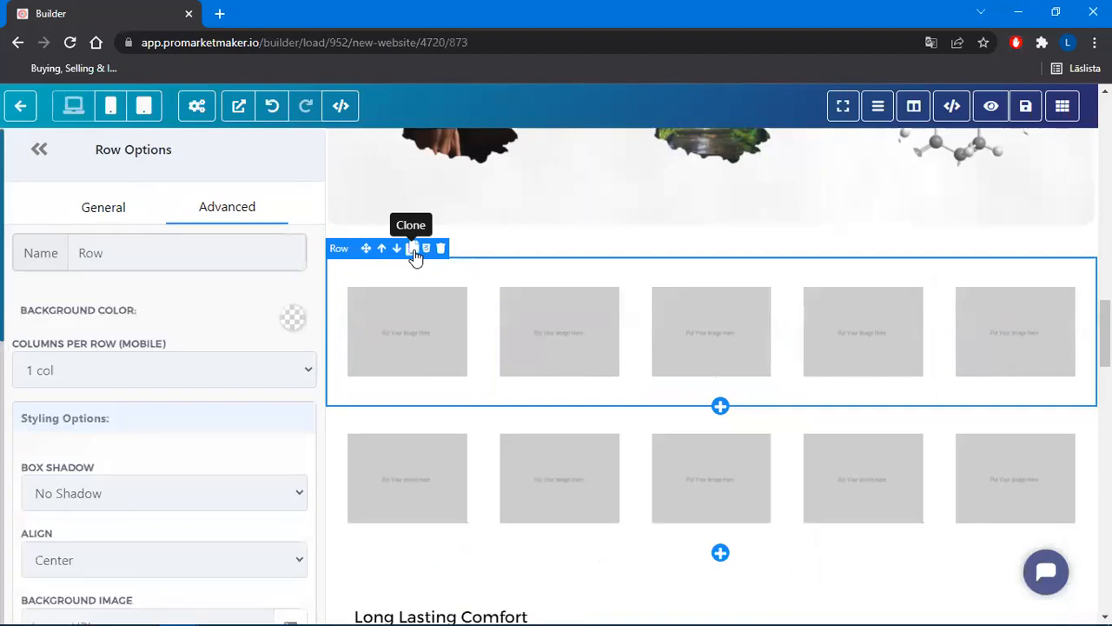
{"action": "scroll", "coordinate": [682, 354], "scroll_direction": "up", "scroll_amount": 2}
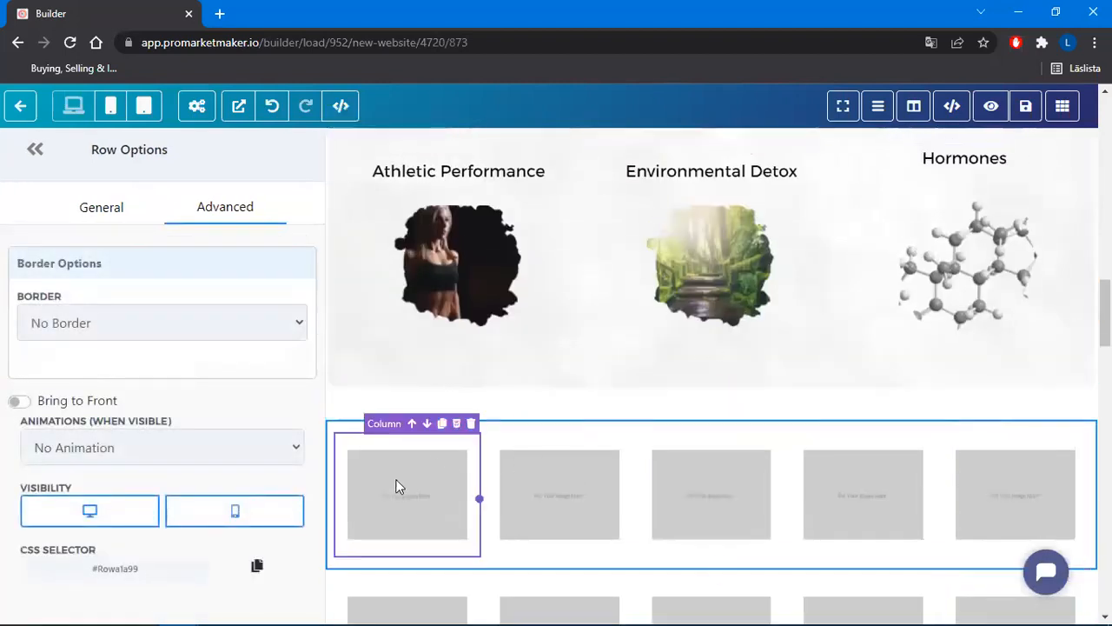
{"action": "scroll", "coordinate": [988, 517], "scroll_direction": "down", "scroll_amount": 3}
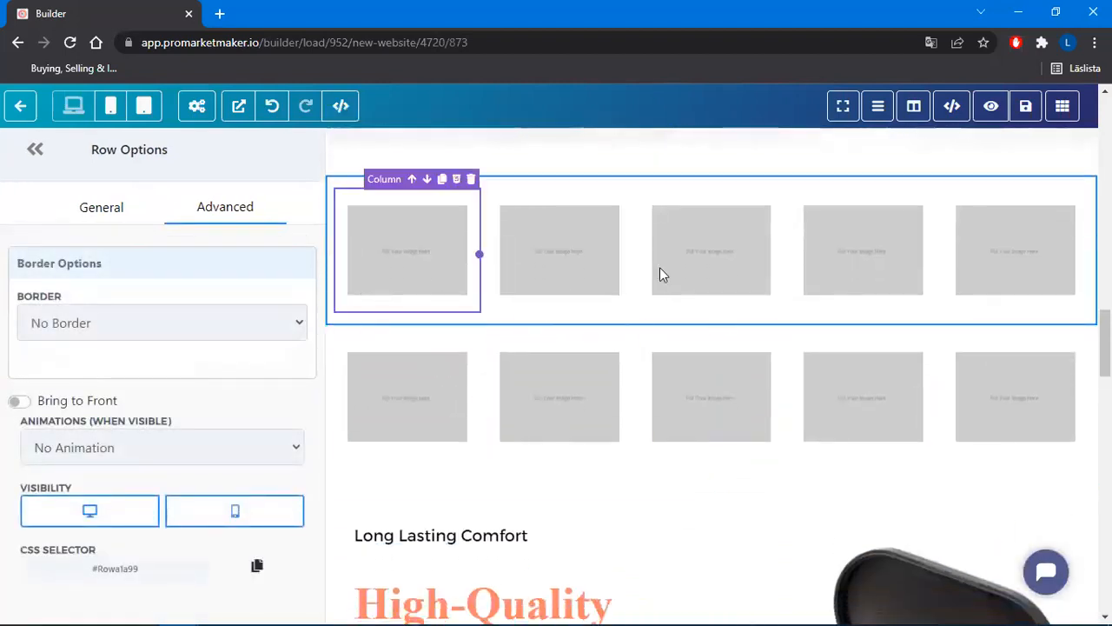
{"action": "scroll", "coordinate": [995, 442], "scroll_direction": "up", "scroll_amount": 3}
{"action": "scroll", "coordinate": [995, 442], "scroll_direction": "up", "scroll_amount": 7}
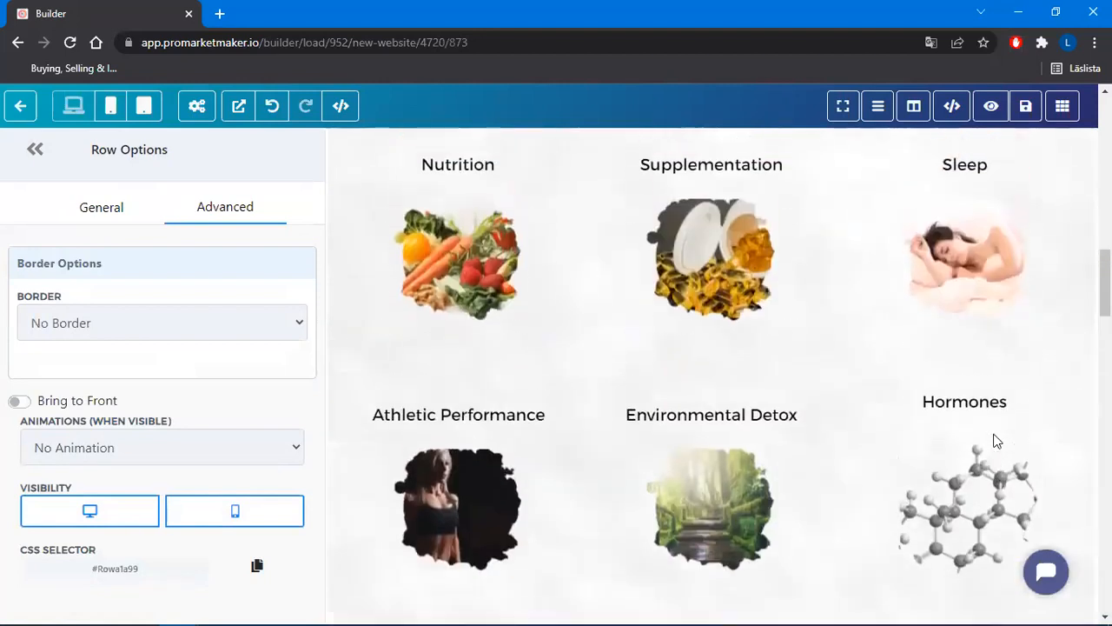
Insert a one-column row between the two rows of placeholder images and add a sub-headline element to it
{"action": "scroll", "coordinate": [993, 439], "scroll_direction": "down", "scroll_amount": 6}
{"action": "scroll", "coordinate": [995, 435], "scroll_direction": "down", "scroll_amount": 3}
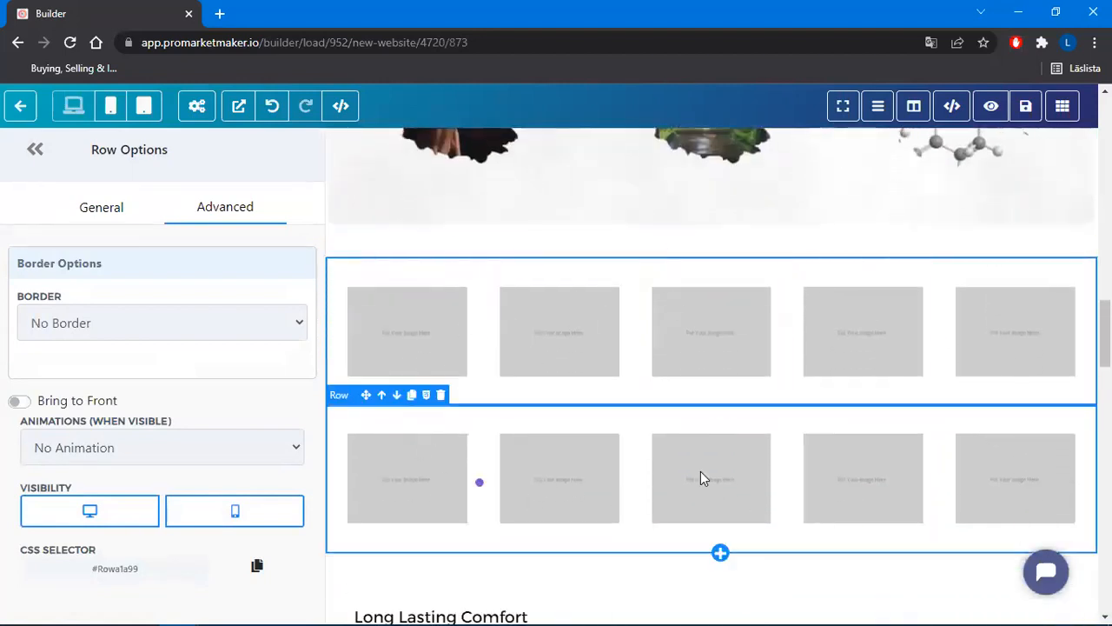
{"action": "left_click", "coordinate": [720, 407]}
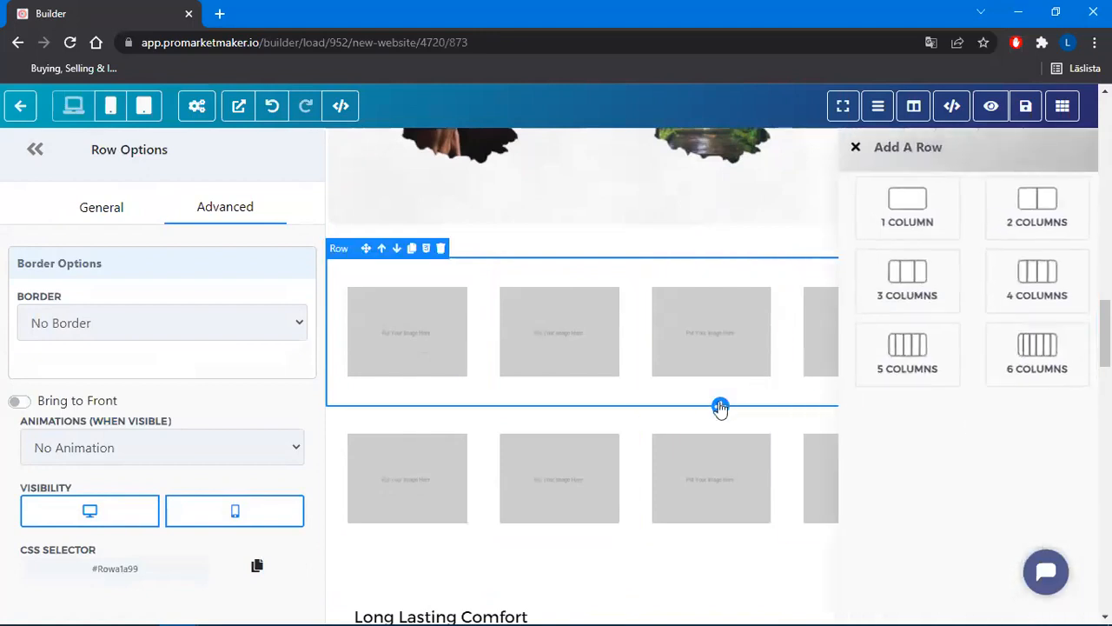
{"action": "left_click", "coordinate": [898, 199]}
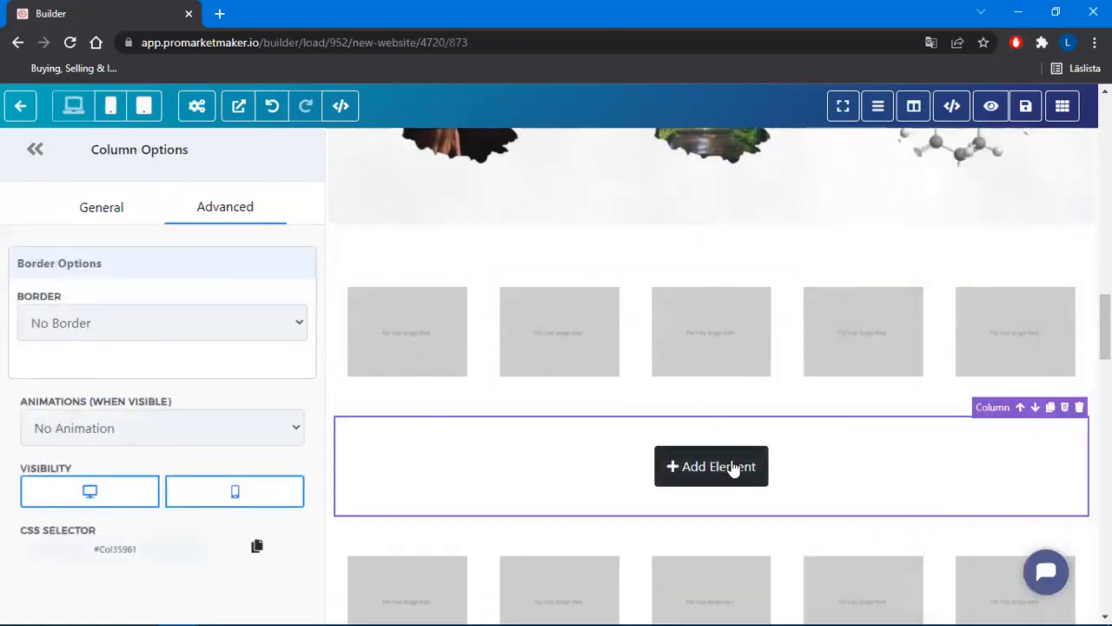
{"action": "left_click", "coordinate": [732, 469]}
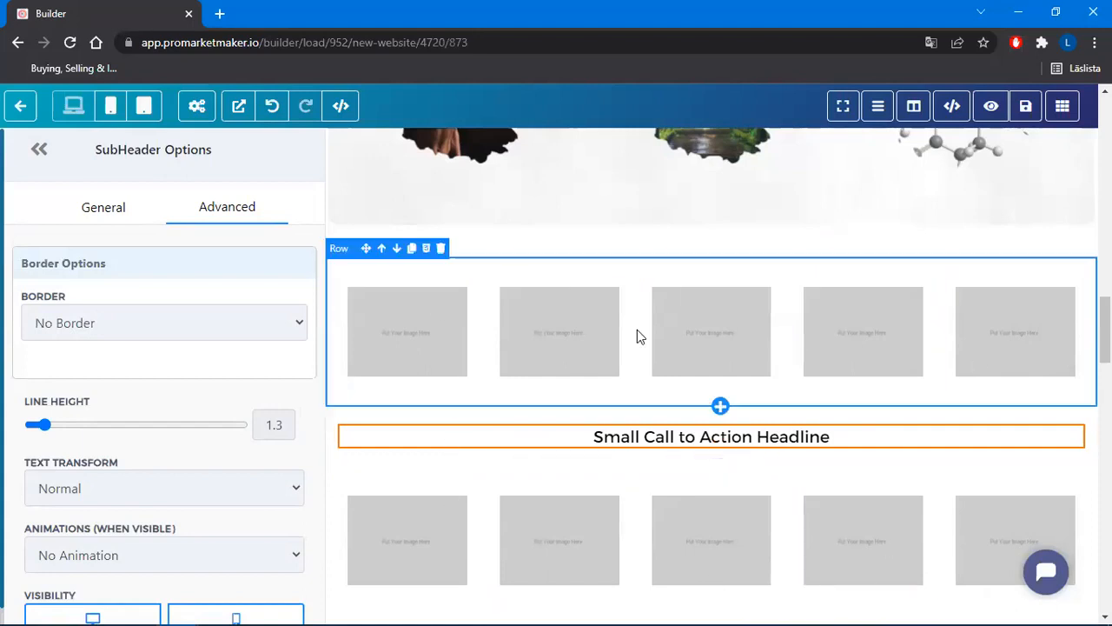
Insert a one-column row below the second row of placeholder images and add a Slider Showcase element to it
{"action": "scroll", "coordinate": [733, 276], "scroll_direction": "down", "scroll_amount": 2}
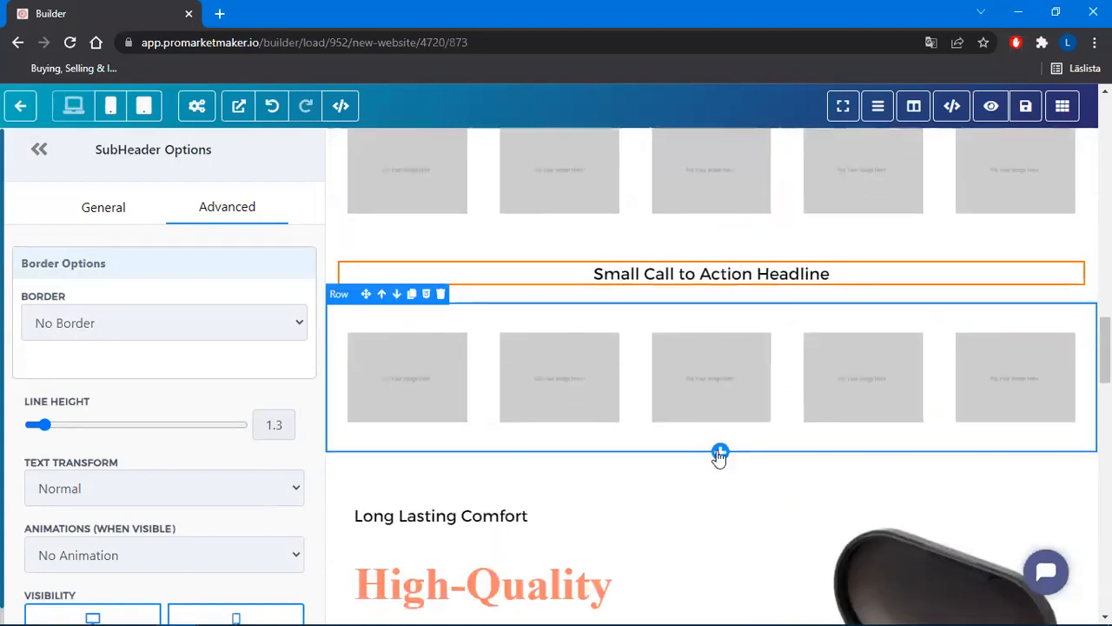
{"action": "left_click", "coordinate": [720, 453]}
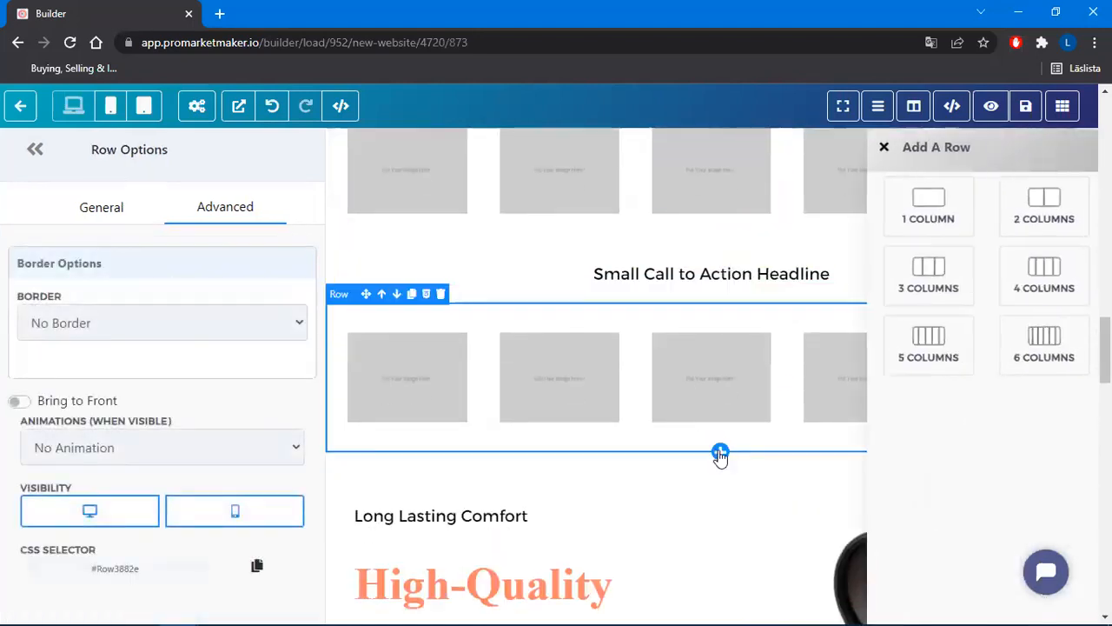
{"action": "left_click", "coordinate": [912, 213]}
{"action": "left_click", "coordinate": [723, 518]}
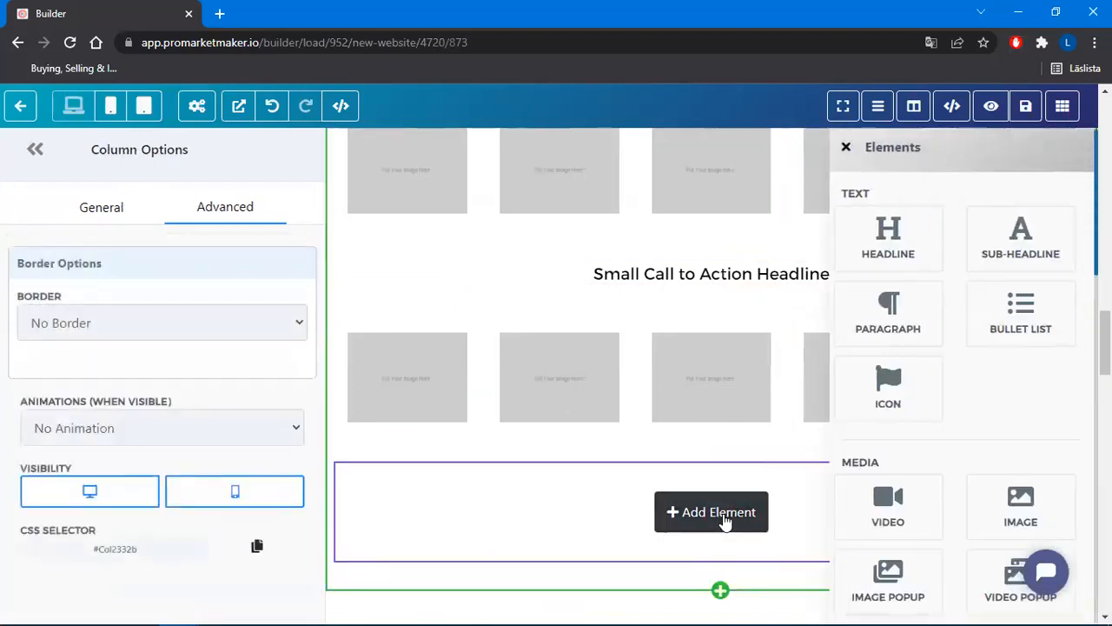
{"action": "scroll", "coordinate": [1023, 377], "scroll_direction": "down", "scroll_amount": 2}
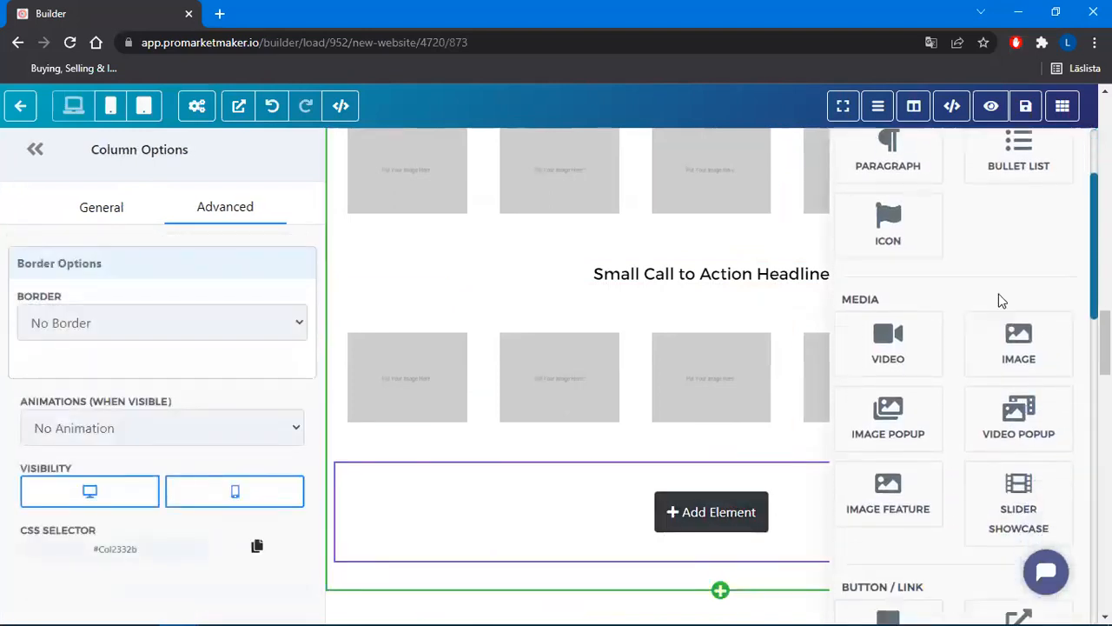
{"action": "scroll", "coordinate": [999, 301], "scroll_direction": "down", "scroll_amount": 1}
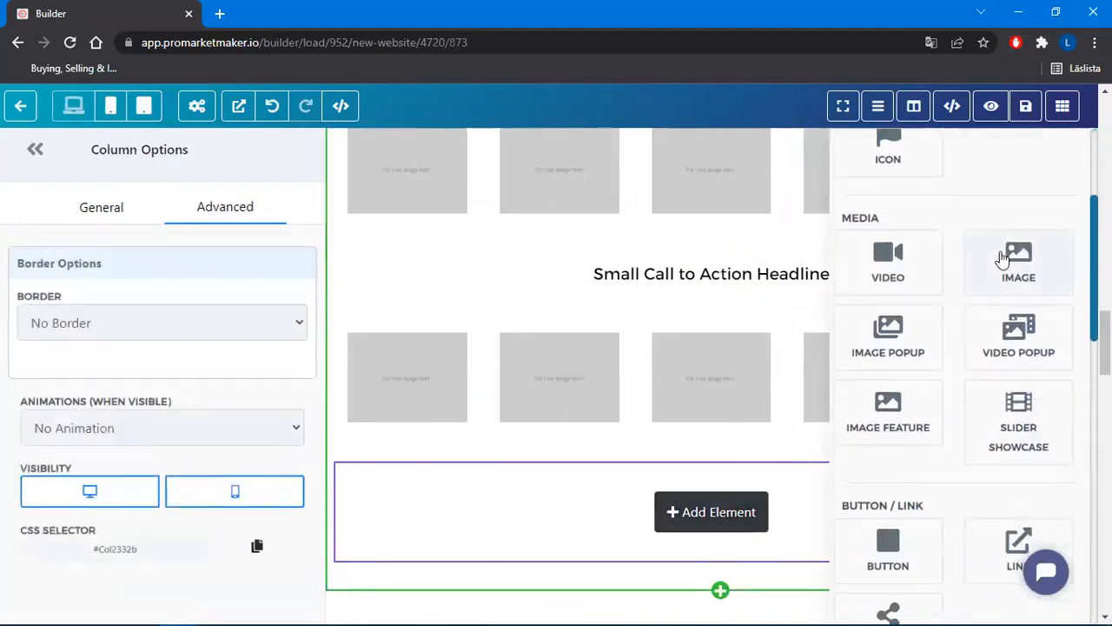
{"action": "left_click", "coordinate": [1028, 420]}
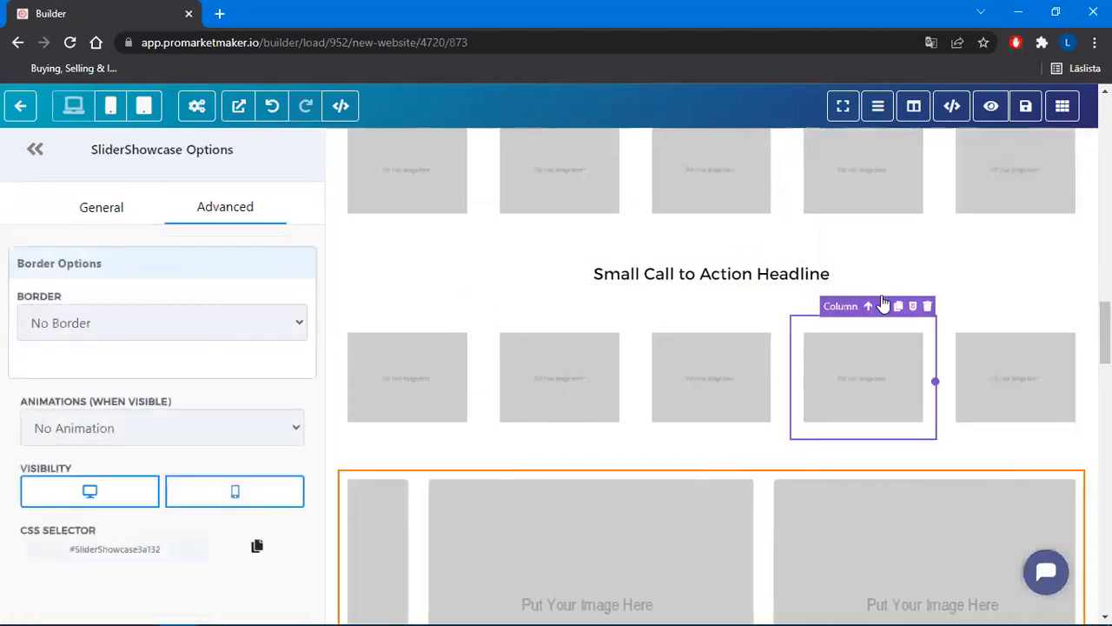
Add three new image entries to the slider showcase in its general options
{"action": "scroll", "coordinate": [777, 412], "scroll_direction": "down", "scroll_amount": 3}
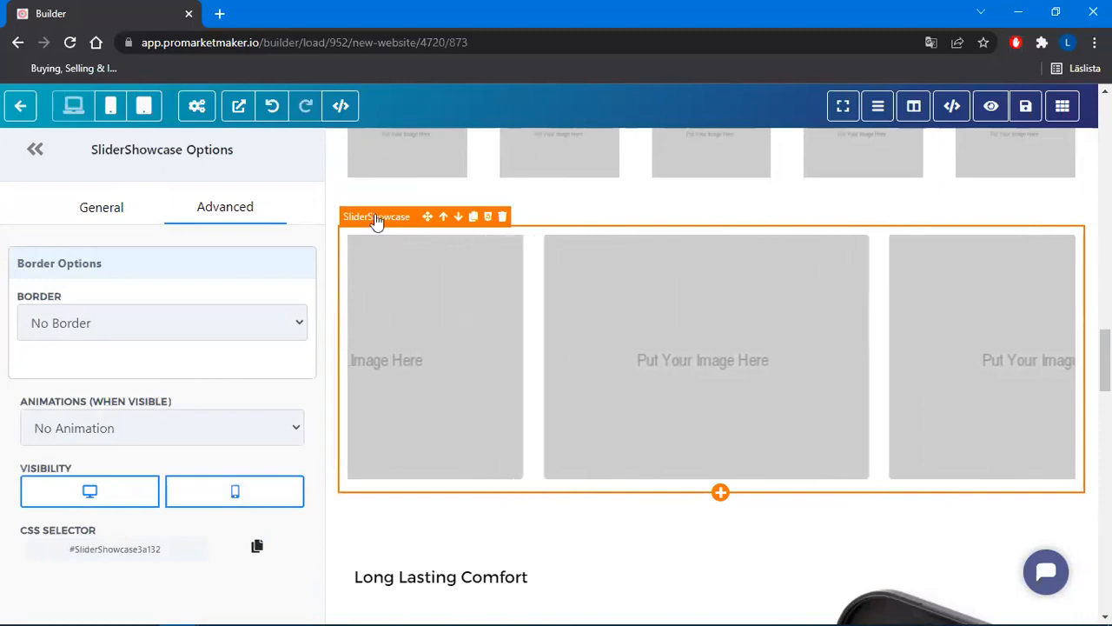
{"action": "left_click", "coordinate": [117, 212]}
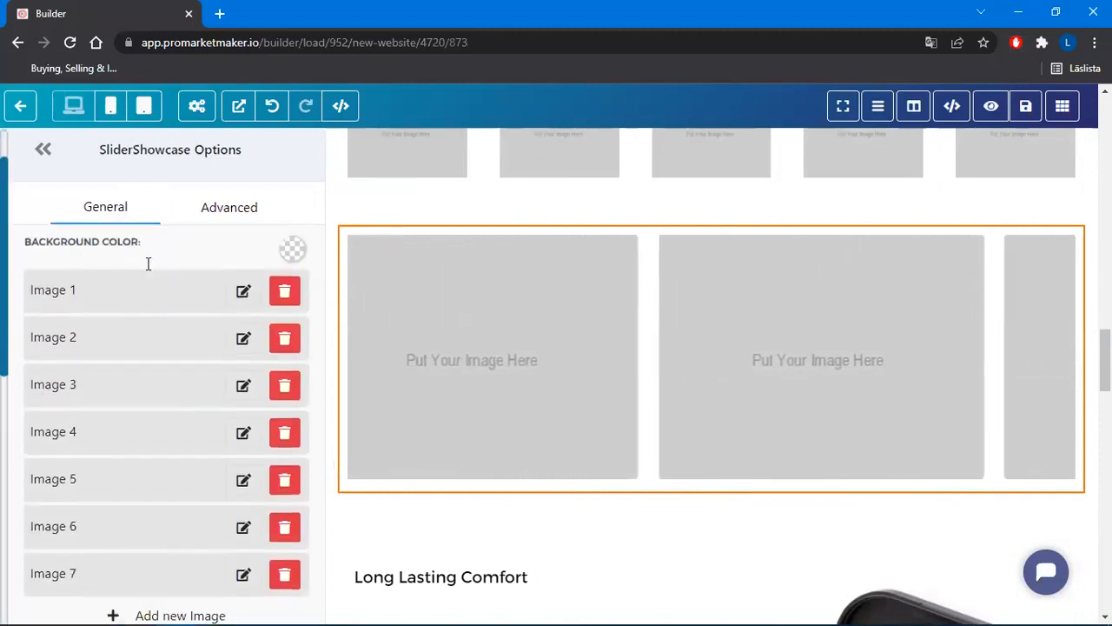
{"action": "scroll", "coordinate": [149, 263], "scroll_direction": "down", "scroll_amount": 1}
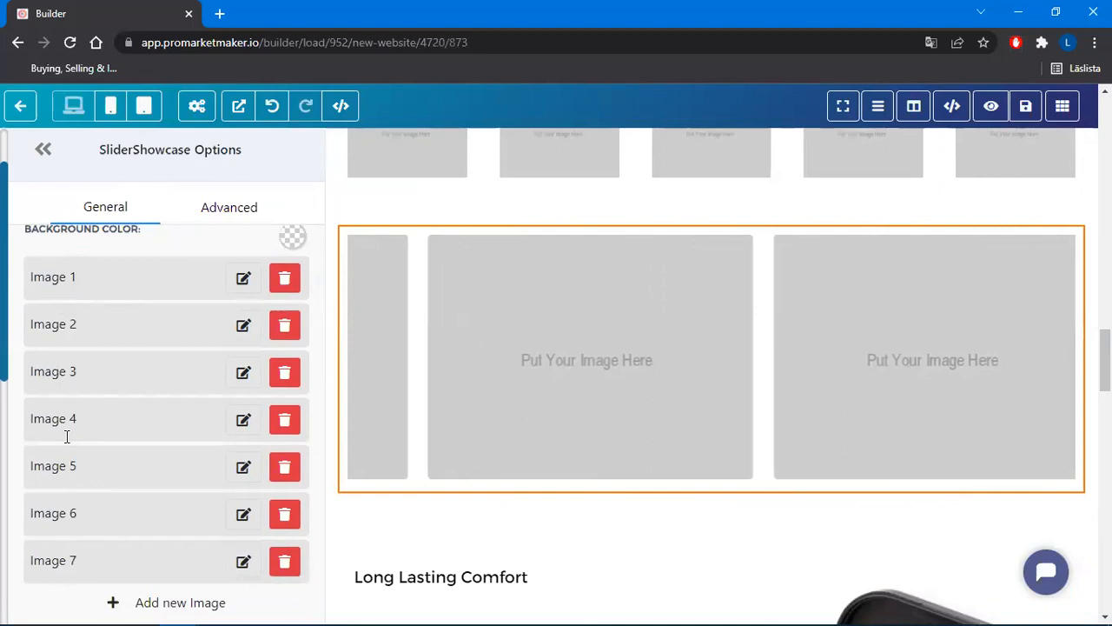
{"action": "scroll", "coordinate": [174, 380], "scroll_direction": "down", "scroll_amount": 2}
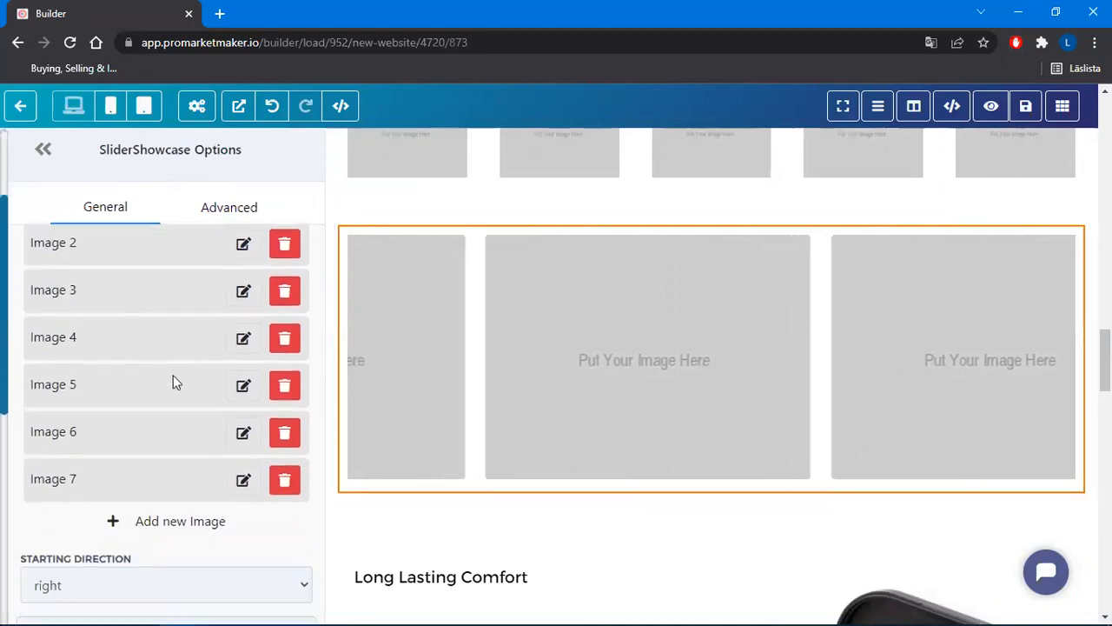
{"action": "left_click", "coordinate": [159, 526]}
{"action": "scroll", "coordinate": [161, 461], "scroll_direction": "down", "scroll_amount": 2}
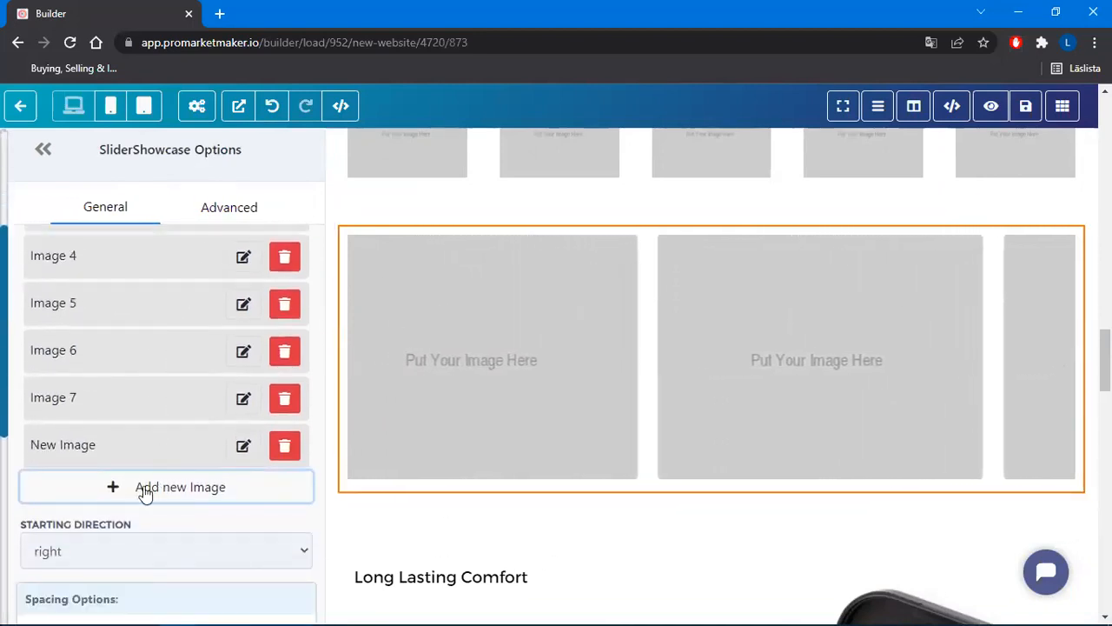
{"action": "left_click", "coordinate": [122, 495]}
{"action": "scroll", "coordinate": [134, 497], "scroll_direction": "down", "scroll_amount": 2}
{"action": "left_click", "coordinate": [139, 453]}
{"action": "scroll", "coordinate": [161, 513], "scroll_direction": "up", "scroll_amount": 8}
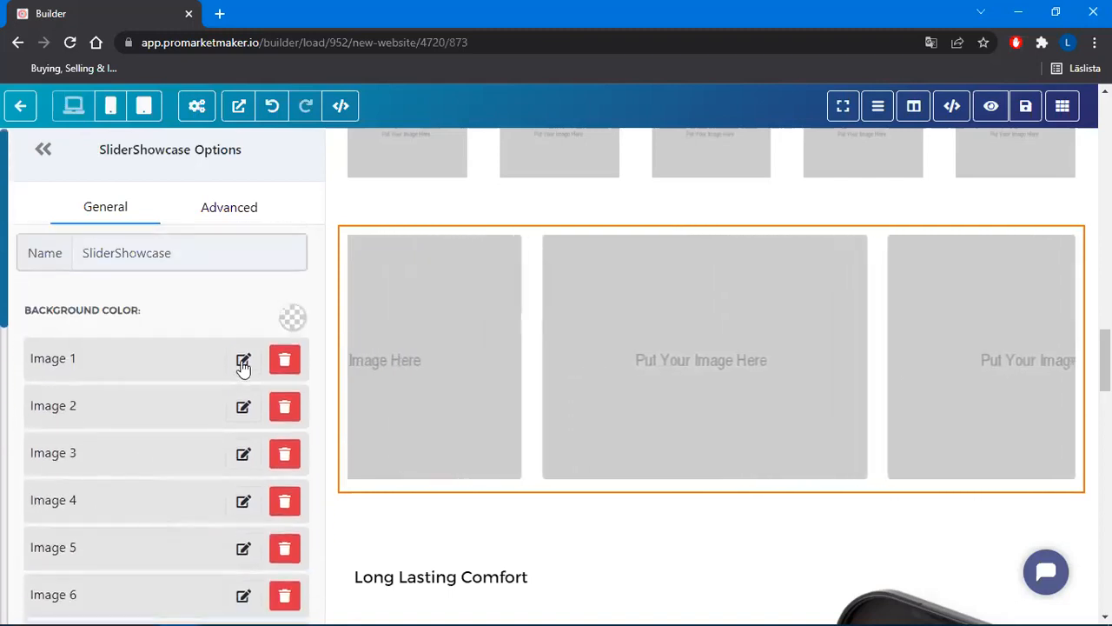
Open the media library from slider Image 1 and upload the ten JPG photos from the Epigenetic folder
{"action": "left_click", "coordinate": [243, 361]}
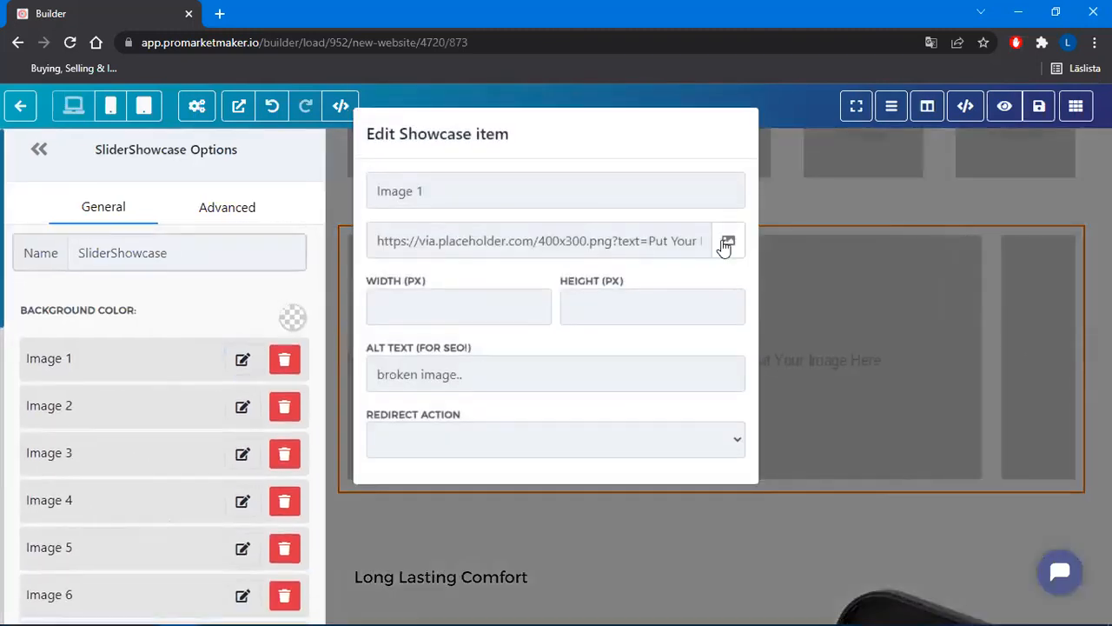
{"action": "left_click", "coordinate": [727, 244]}
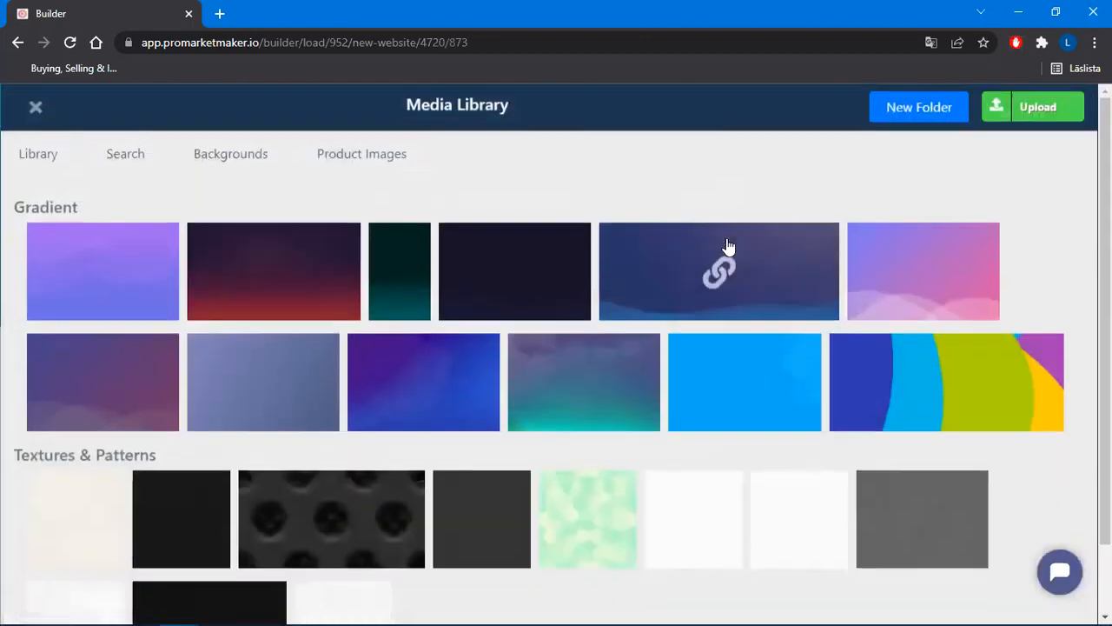
{"action": "left_click", "coordinate": [33, 165]}
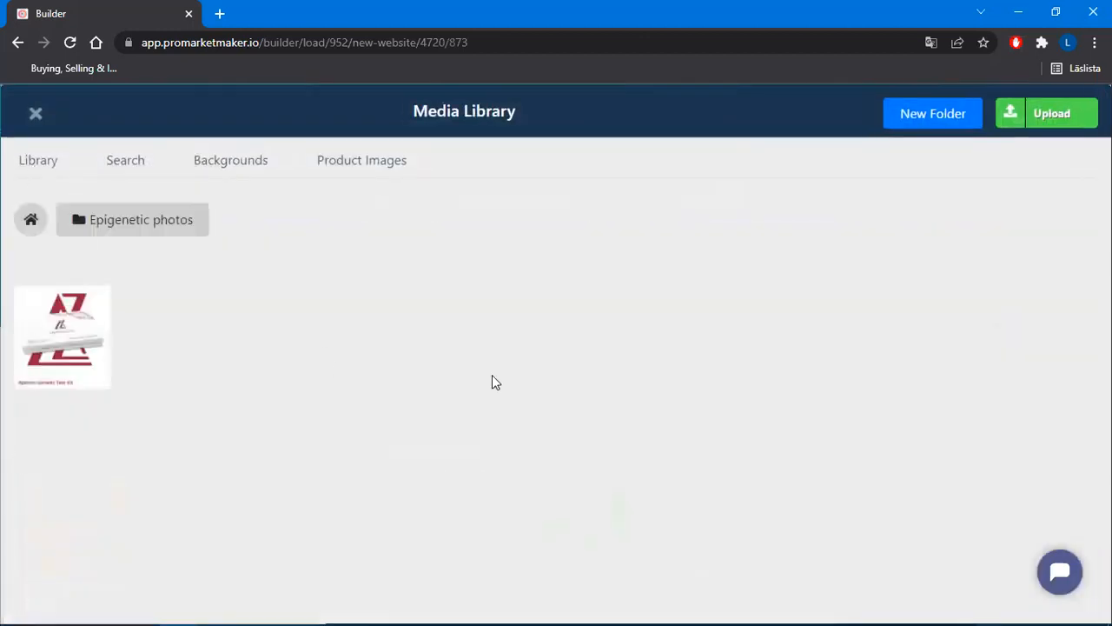
{"action": "left_click", "coordinate": [1053, 114]}
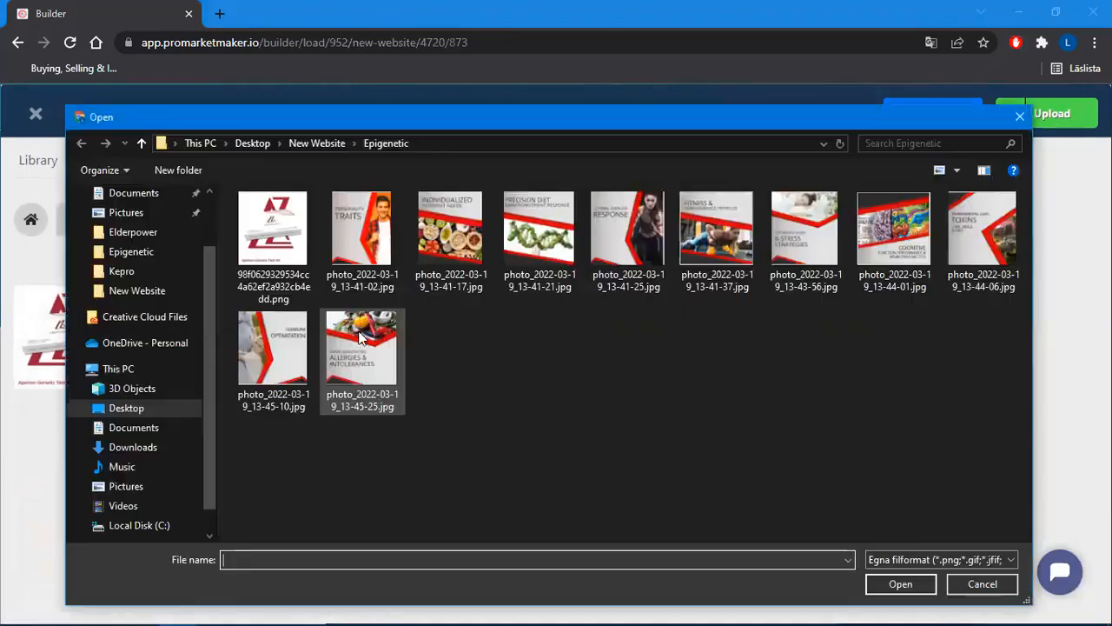
{"action": "left_click_drag", "start_coordinate": [989, 437], "coordinate": [272, 239]}
{"action": "left_click", "coordinate": [904, 586]}
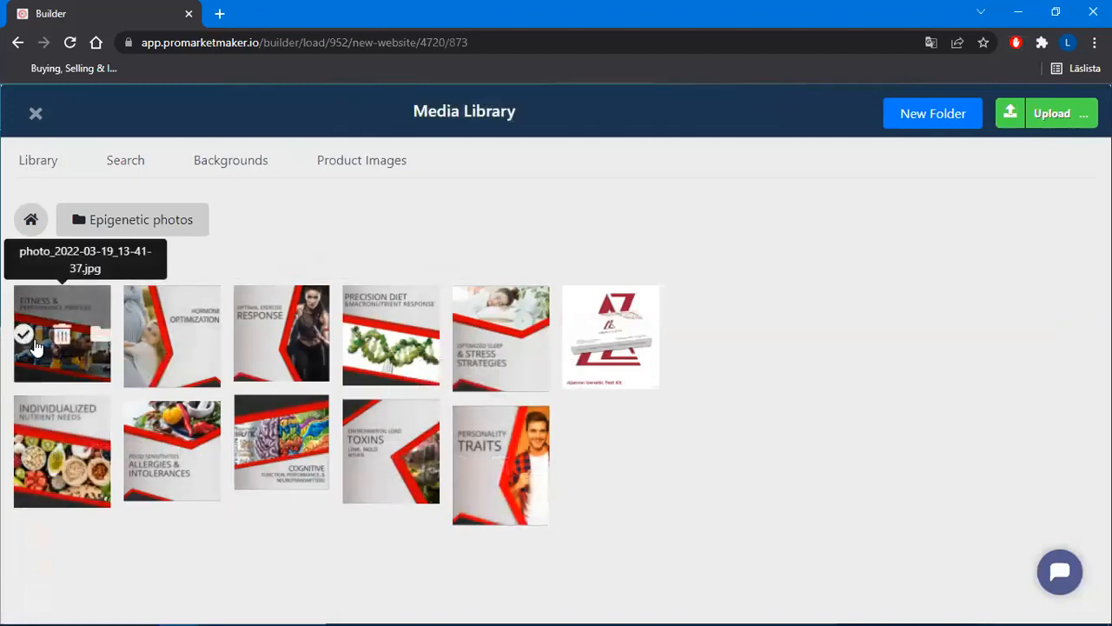
Assign the Fitness & Performance Profiles photo to slider Image 1 and close its settings
{"action": "left_click", "coordinate": [24, 338]}
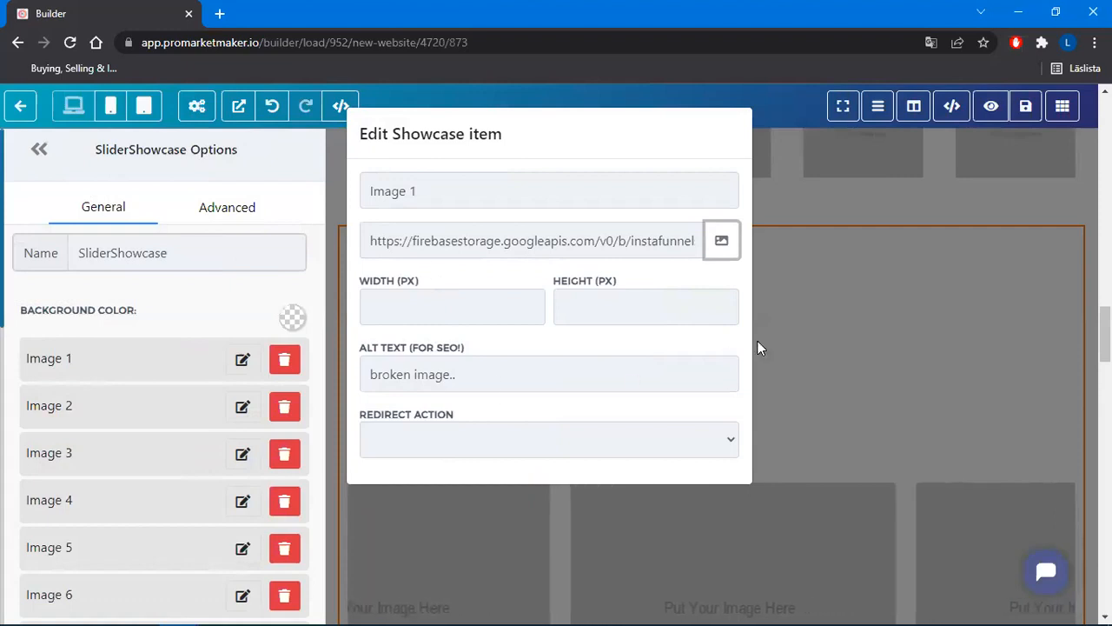
{"action": "left_click", "coordinate": [549, 439]}
{"action": "left_click", "coordinate": [798, 380]}
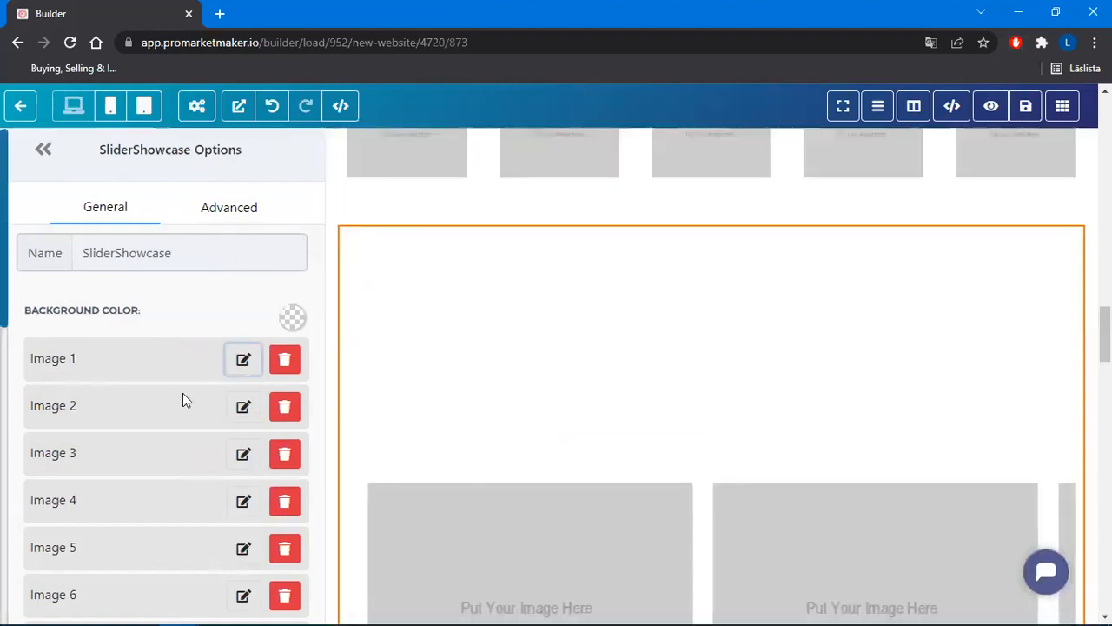
Replace the placeholder of slider Image 2 with the Hormone Optimization photo from the media library
{"action": "left_click", "coordinate": [244, 407]}
{"action": "left_click", "coordinate": [729, 243]}
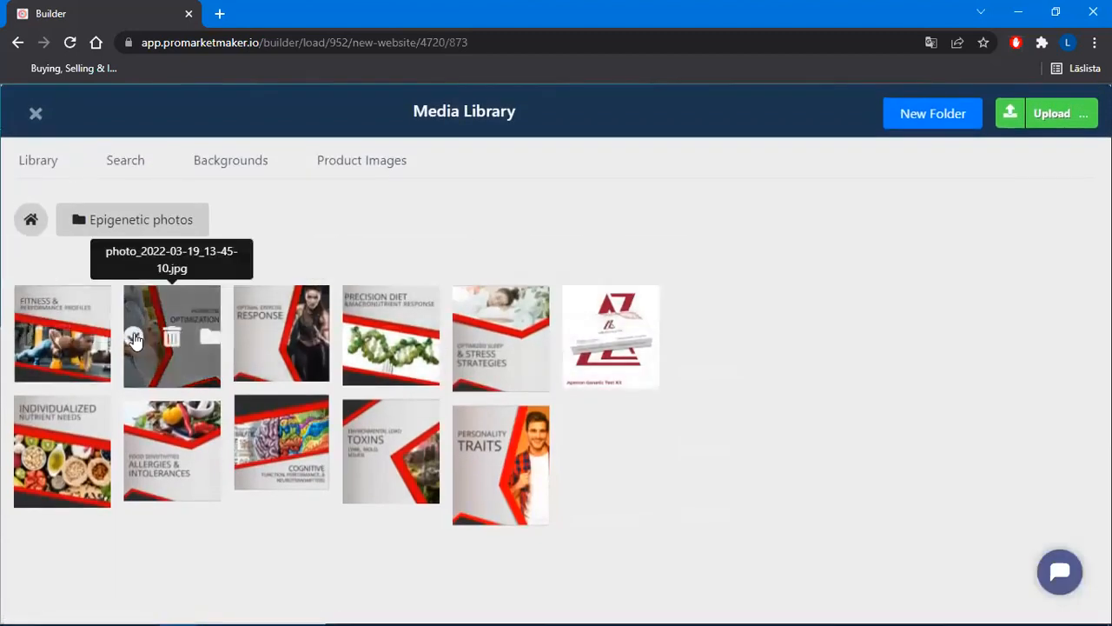
{"action": "left_click", "coordinate": [142, 339]}
Replace the placeholder of slider Image 3 with the Optimal Exercise Response photo and close its settings
{"action": "left_click", "coordinate": [244, 455]}
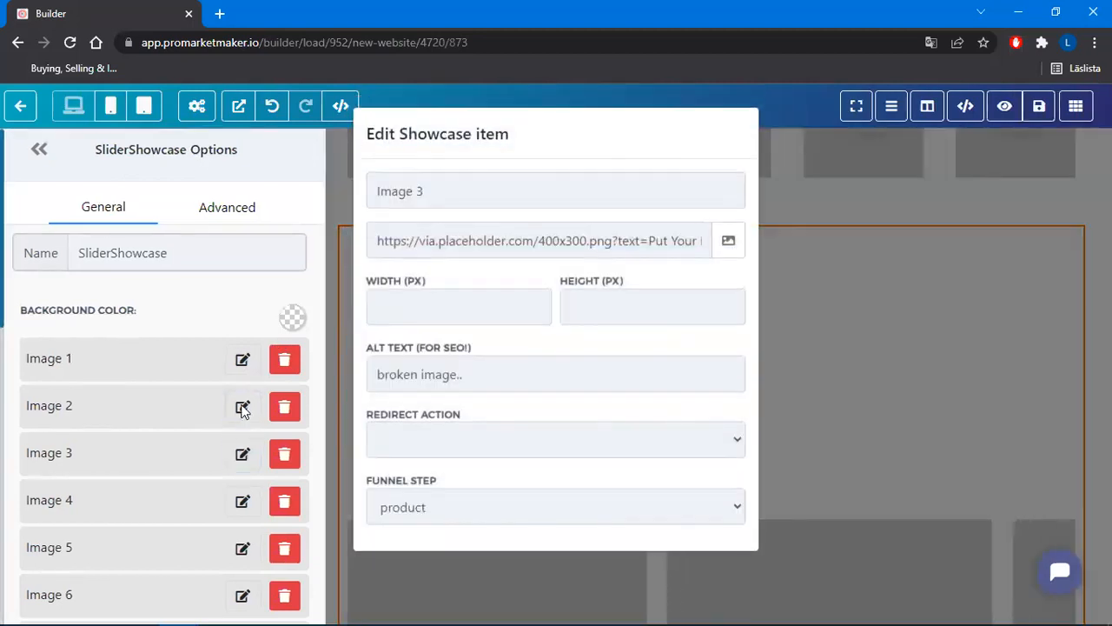
{"action": "left_click", "coordinate": [737, 241]}
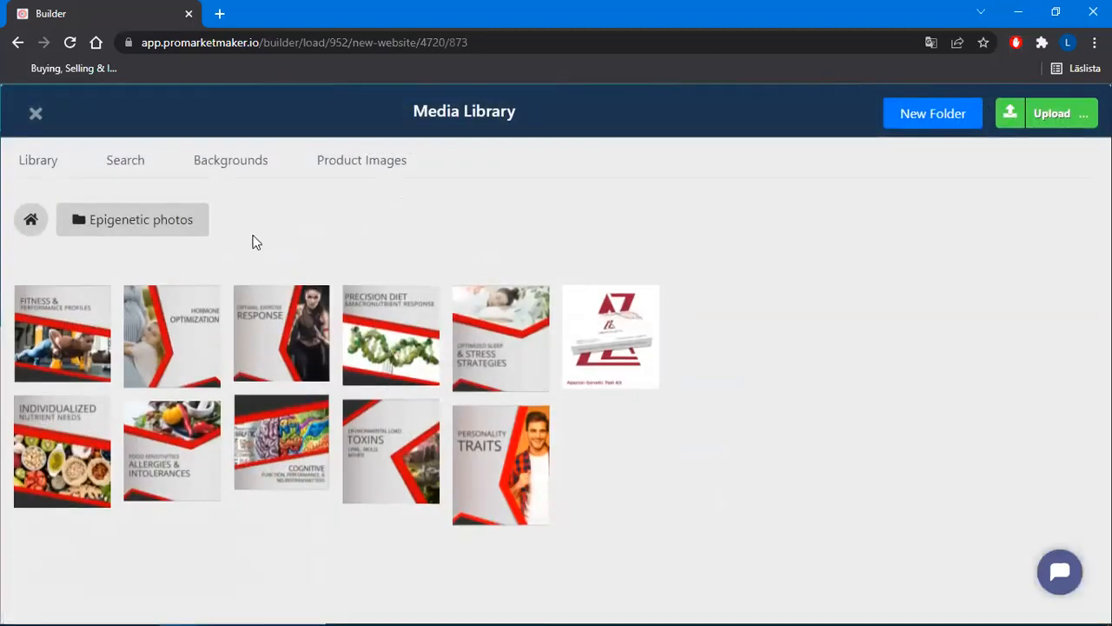
{"action": "left_click", "coordinate": [245, 337]}
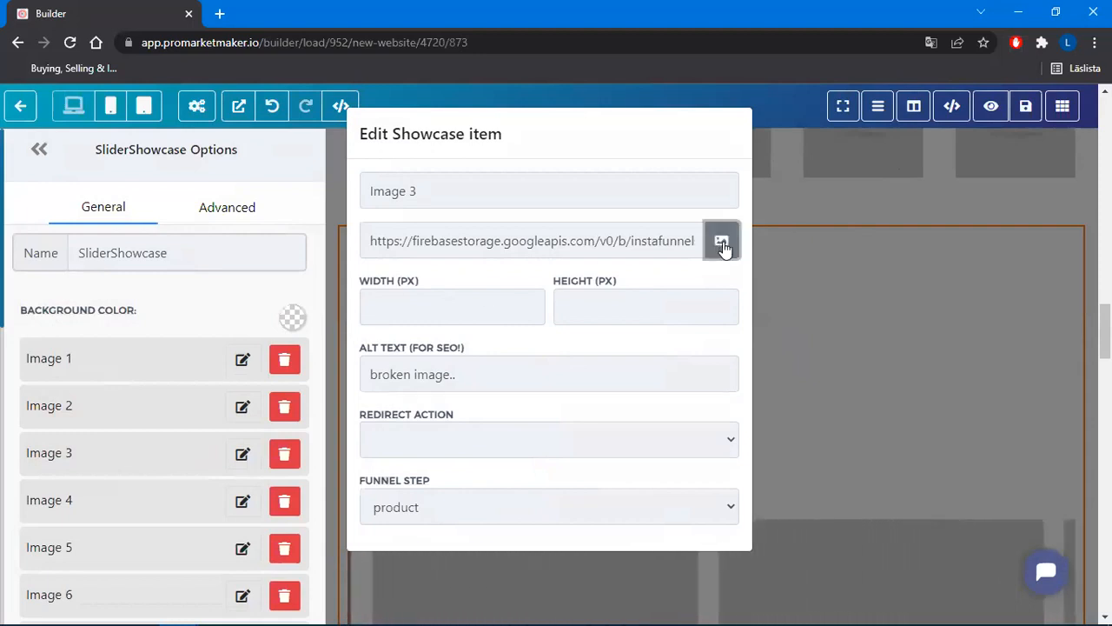
{"action": "left_click", "coordinate": [722, 243]}
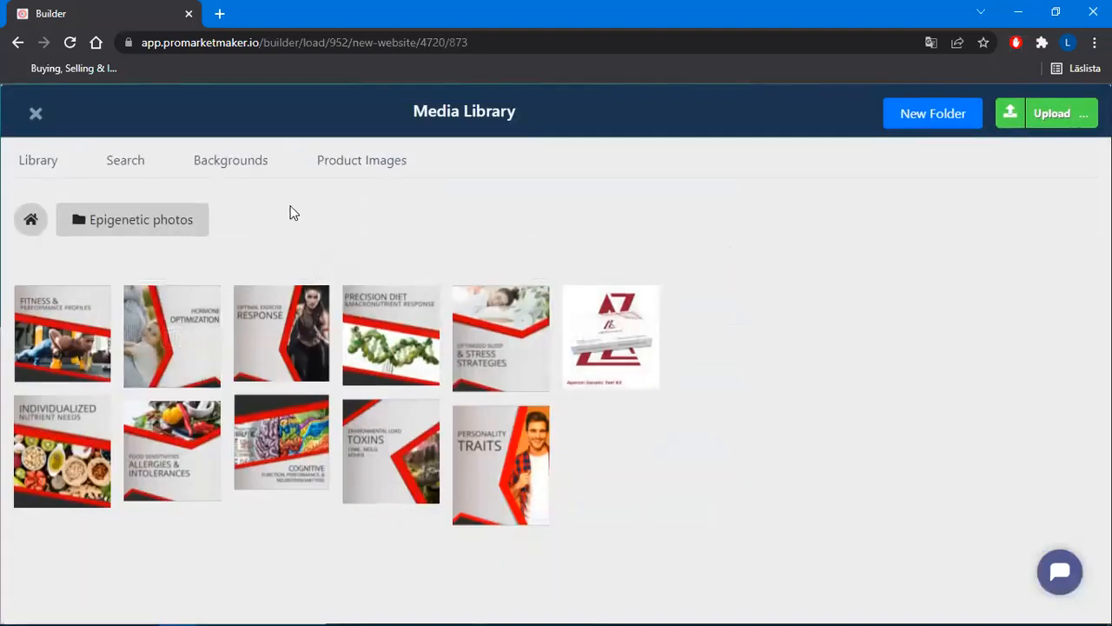
{"action": "left_click", "coordinate": [36, 116]}
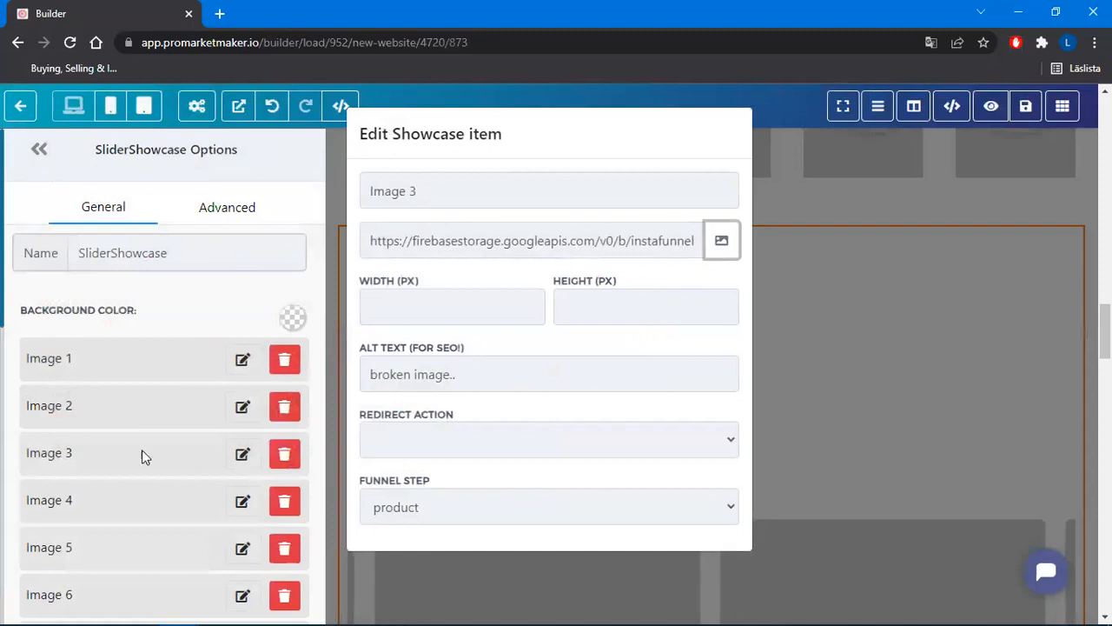
{"action": "left_click", "coordinate": [246, 504]}
Replace the placeholder of slider Image 4 with the Precision Diet & Macronutrient Response photo and close its settings
{"action": "left_click", "coordinate": [244, 502]}
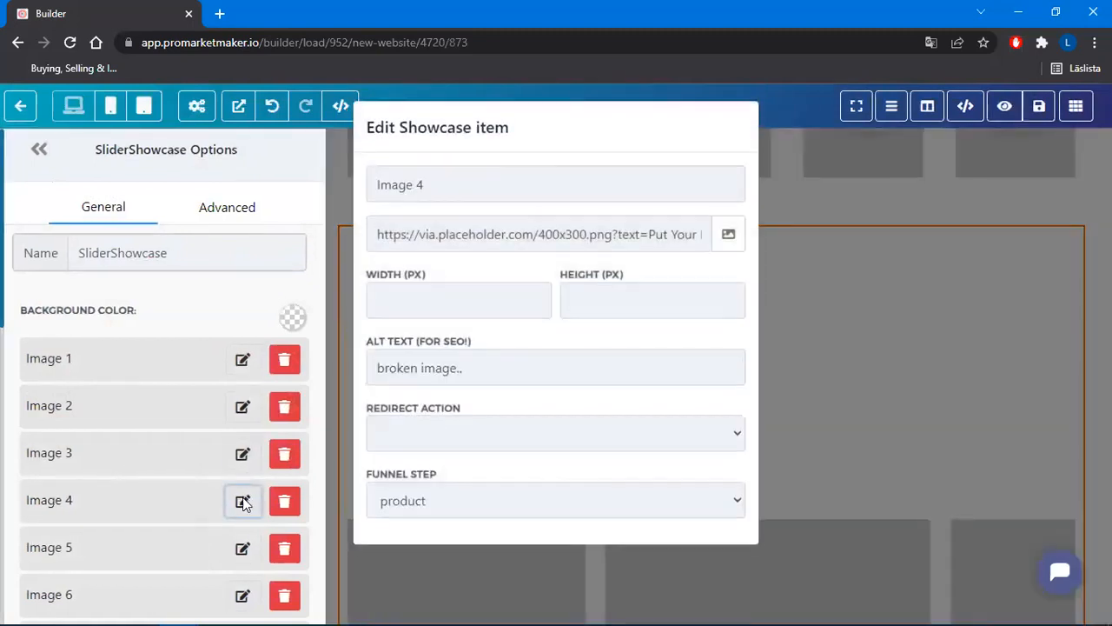
{"action": "left_click", "coordinate": [730, 243]}
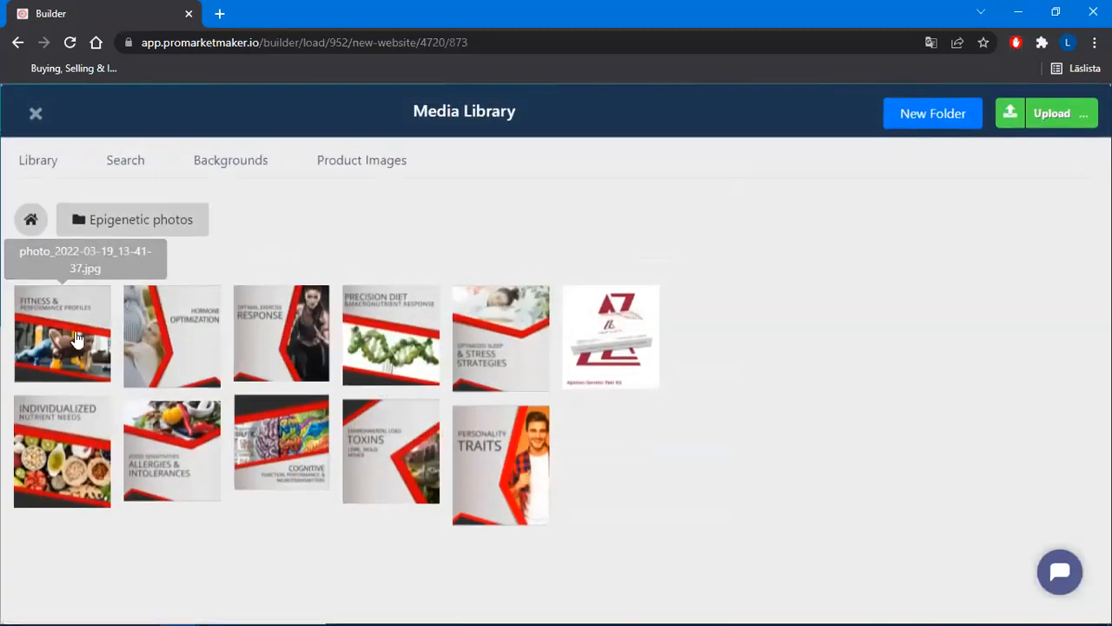
{"action": "left_click", "coordinate": [356, 339]}
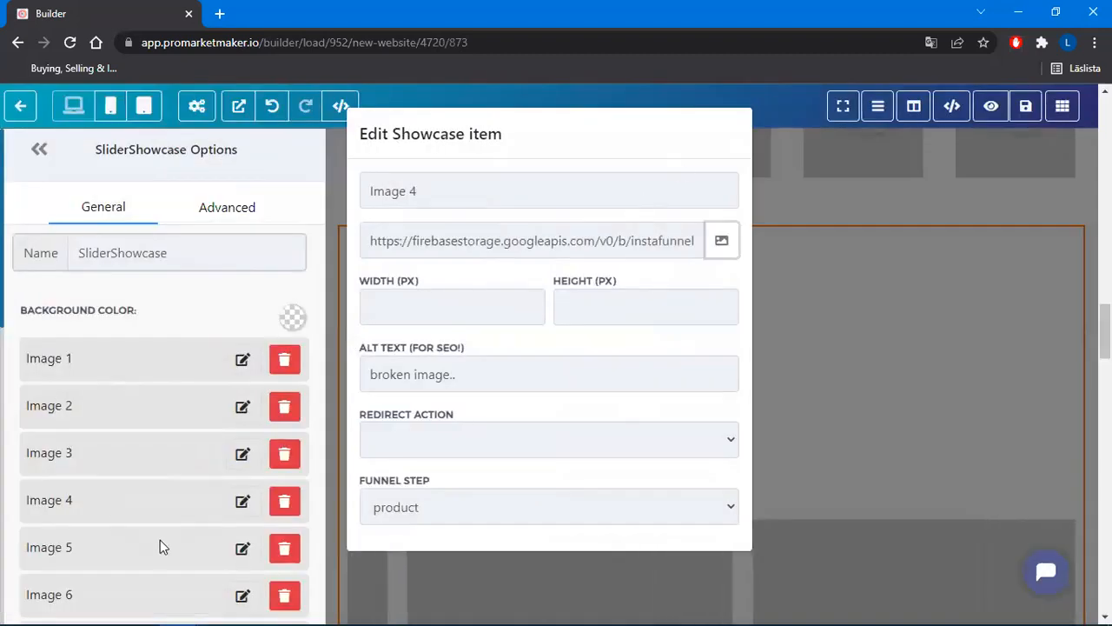
{"action": "left_click", "coordinate": [243, 549]}
Replace the placeholder of slider Image 5 with the Optimized Sleep & Stress Strategies photo and close its settings
{"action": "left_click", "coordinate": [242, 548]}
{"action": "left_click", "coordinate": [728, 240]}
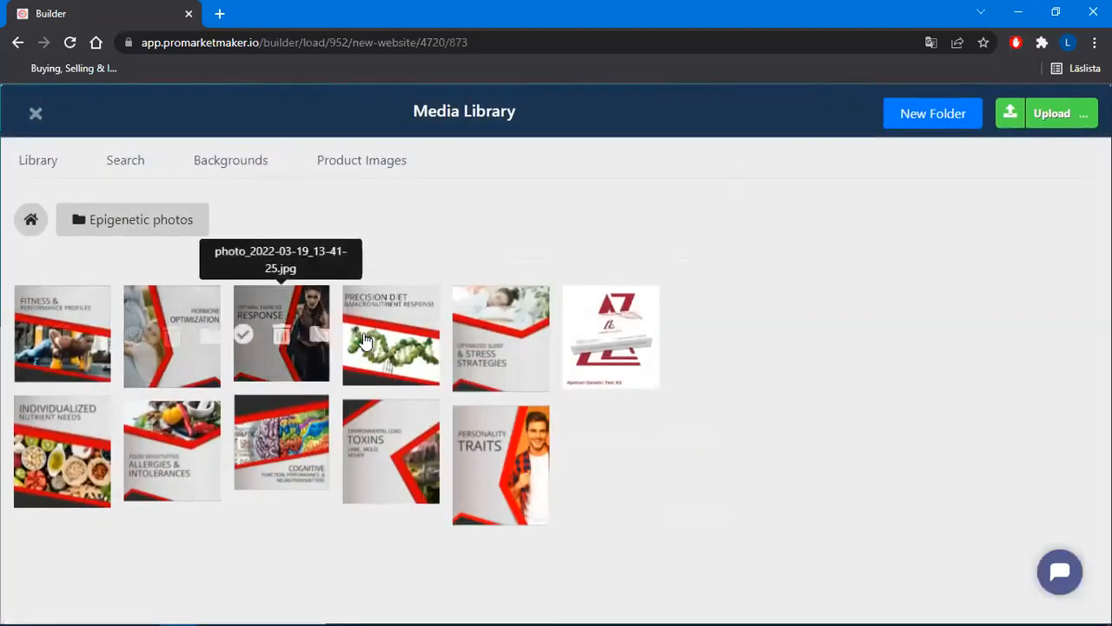
{"action": "left_click", "coordinate": [465, 343]}
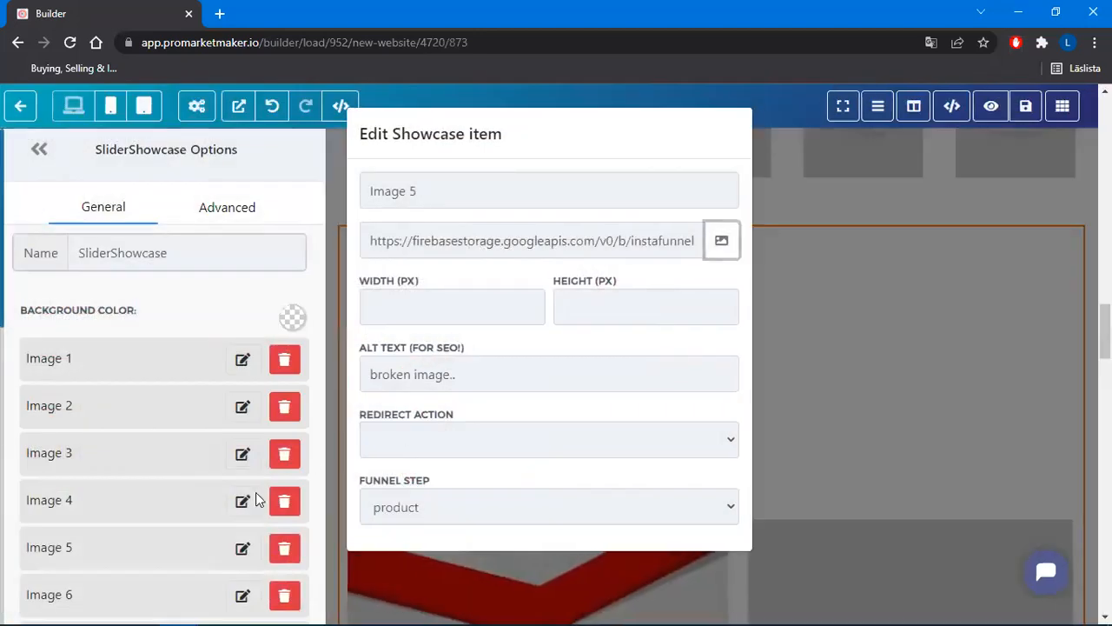
{"action": "left_click", "coordinate": [158, 477]}
{"action": "scroll", "coordinate": [158, 470], "scroll_direction": "down", "scroll_amount": 2}
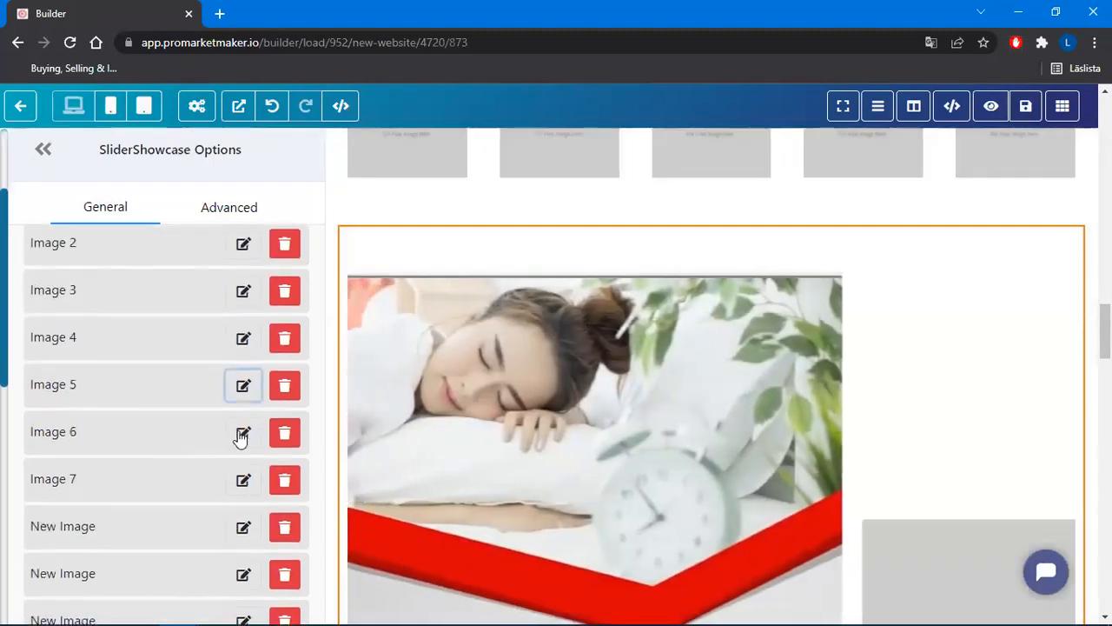
Replace the placeholder of slider Image 6 with the Individualized Nutrient Needs photo from the media library
{"action": "left_click", "coordinate": [242, 433]}
{"action": "left_click", "coordinate": [729, 240]}
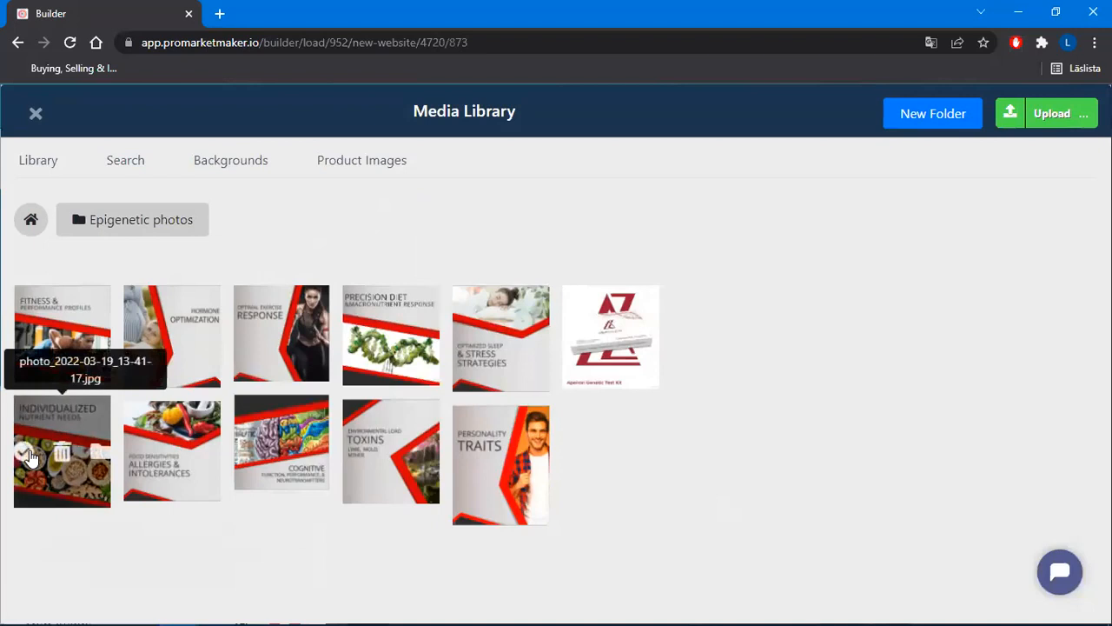
{"action": "left_click", "coordinate": [26, 451]}
Replace the placeholder of slider Image 7 with the Food Sensitivities Allergies & Intolerances photo
{"action": "left_click", "coordinate": [243, 482]}
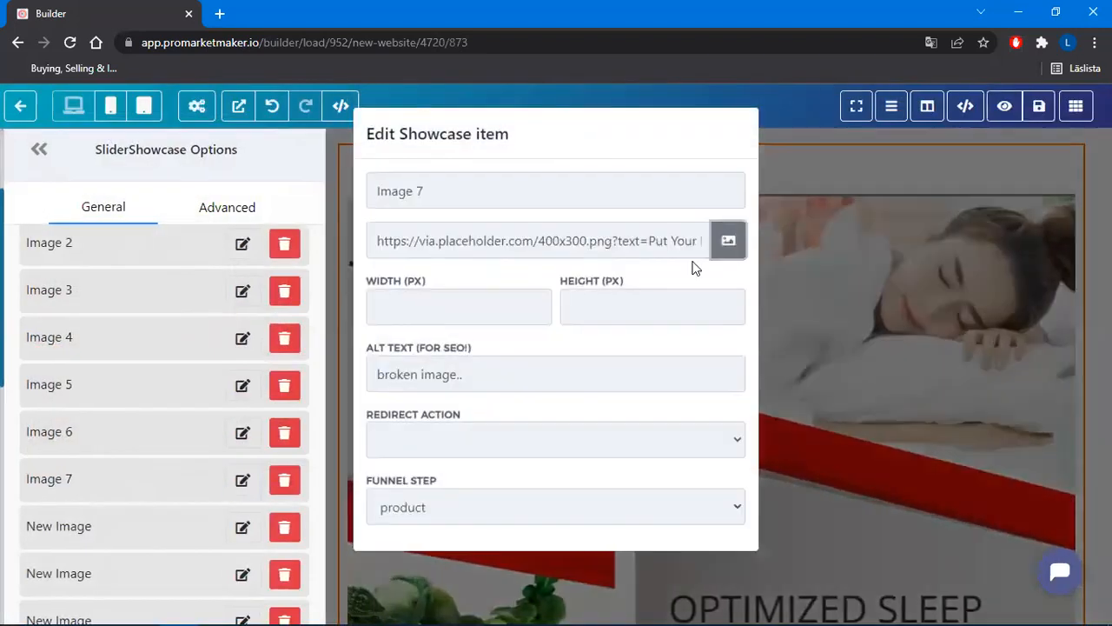
{"action": "left_click", "coordinate": [729, 241]}
{"action": "left_click", "coordinate": [135, 451]}
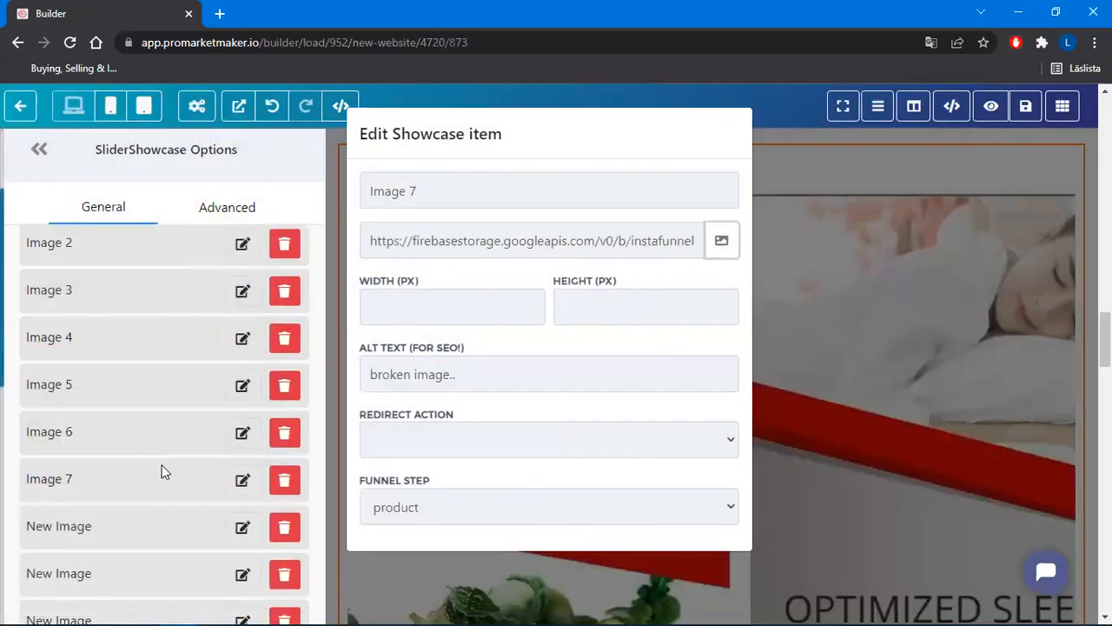
Replace the placeholder of the first New Image slider item with the Cognitive Function photo
{"action": "left_click", "coordinate": [243, 528]}
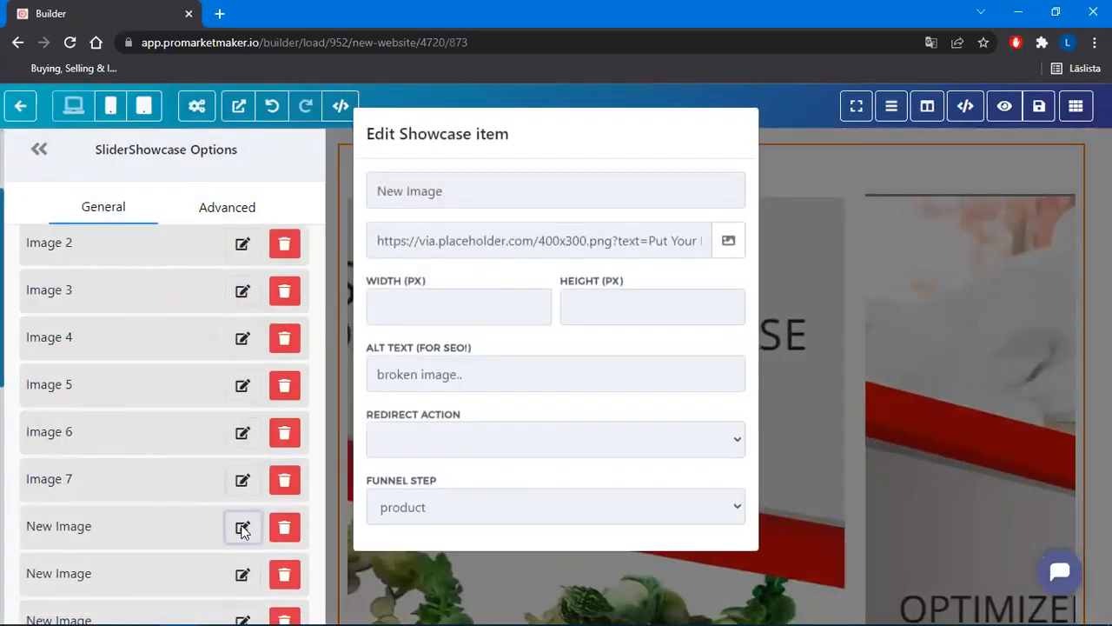
{"action": "left_click", "coordinate": [728, 241]}
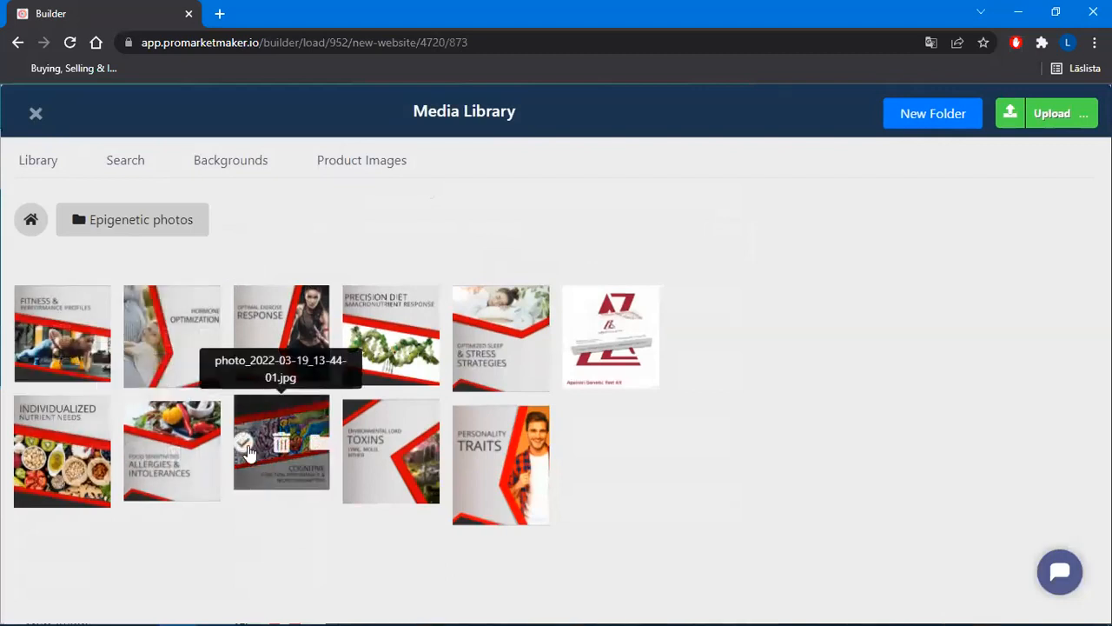
{"action": "left_click", "coordinate": [243, 445]}
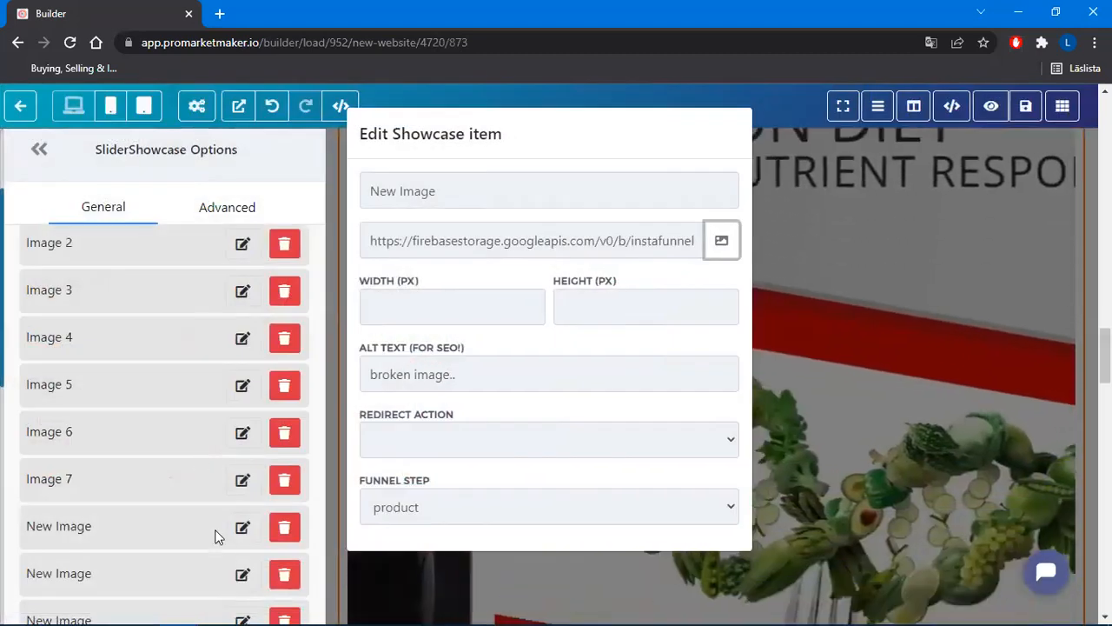
Replace the placeholder of the second New Image slider item with the Environmental Load Toxins photo
{"action": "left_click", "coordinate": [246, 578]}
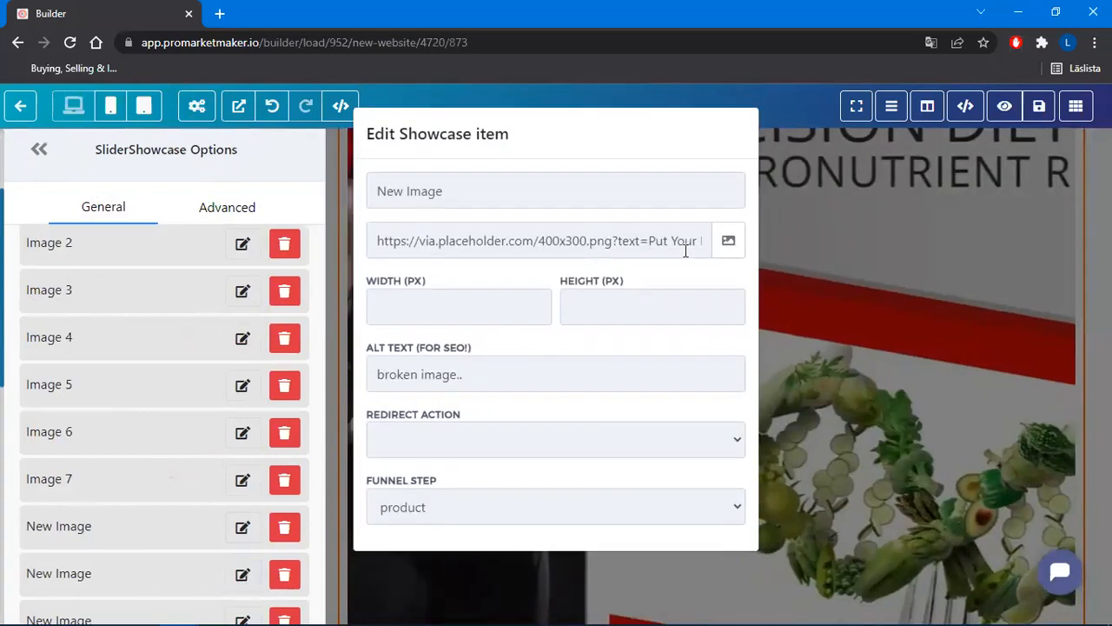
{"action": "left_click", "coordinate": [728, 241]}
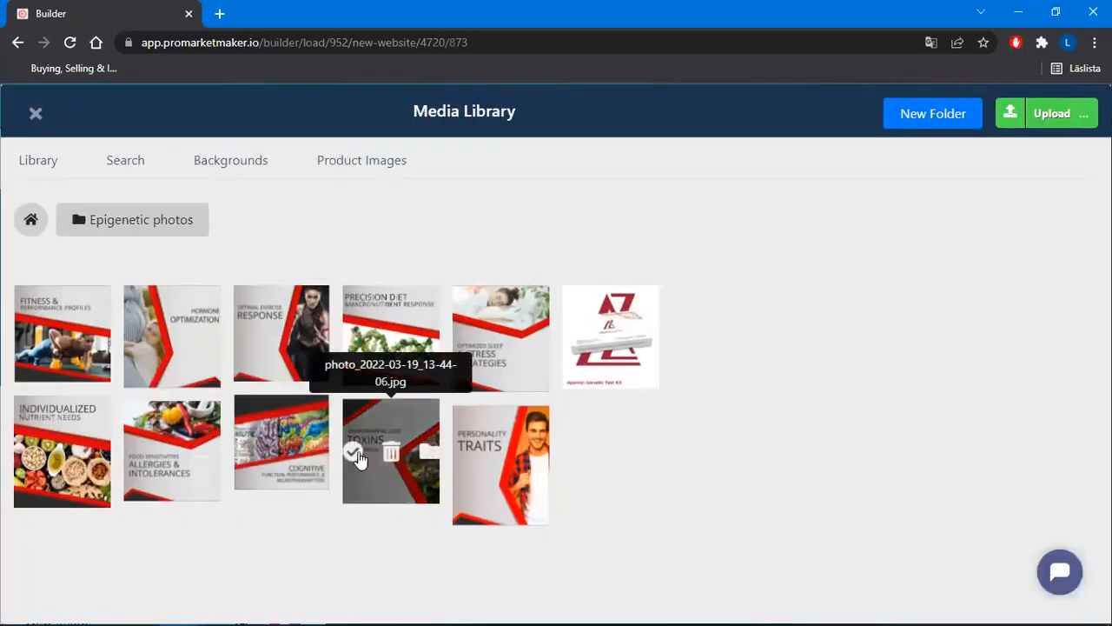
{"action": "left_click", "coordinate": [356, 458]}
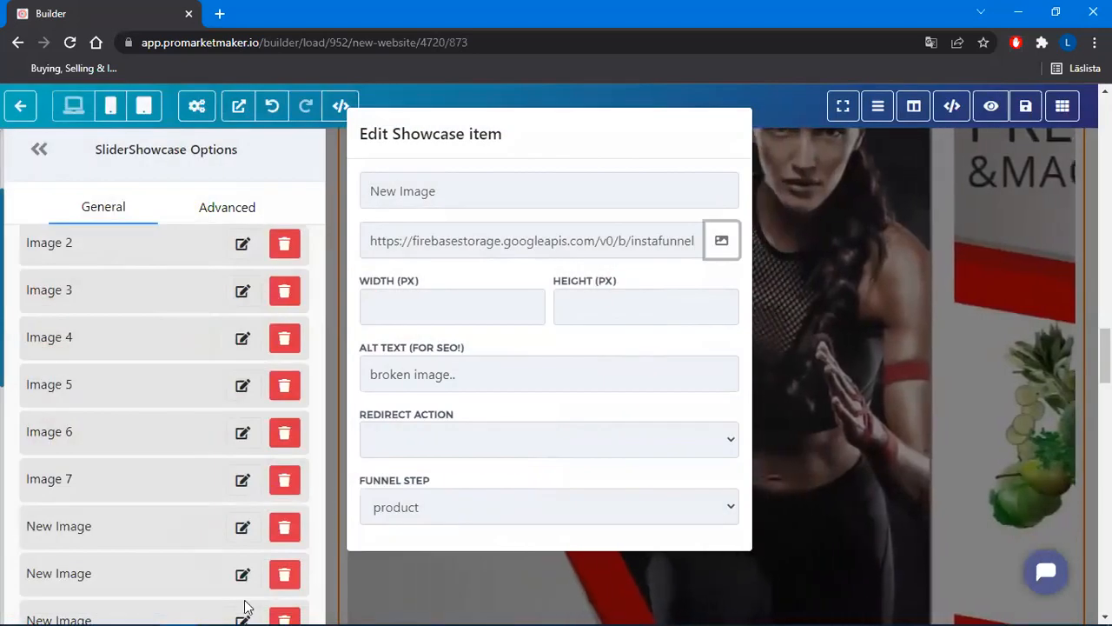
Replace the placeholder of the third New Image slider item with the Personality Traits photo and close its settings
{"action": "left_click", "coordinate": [244, 605]}
{"action": "left_click", "coordinate": [244, 606]}
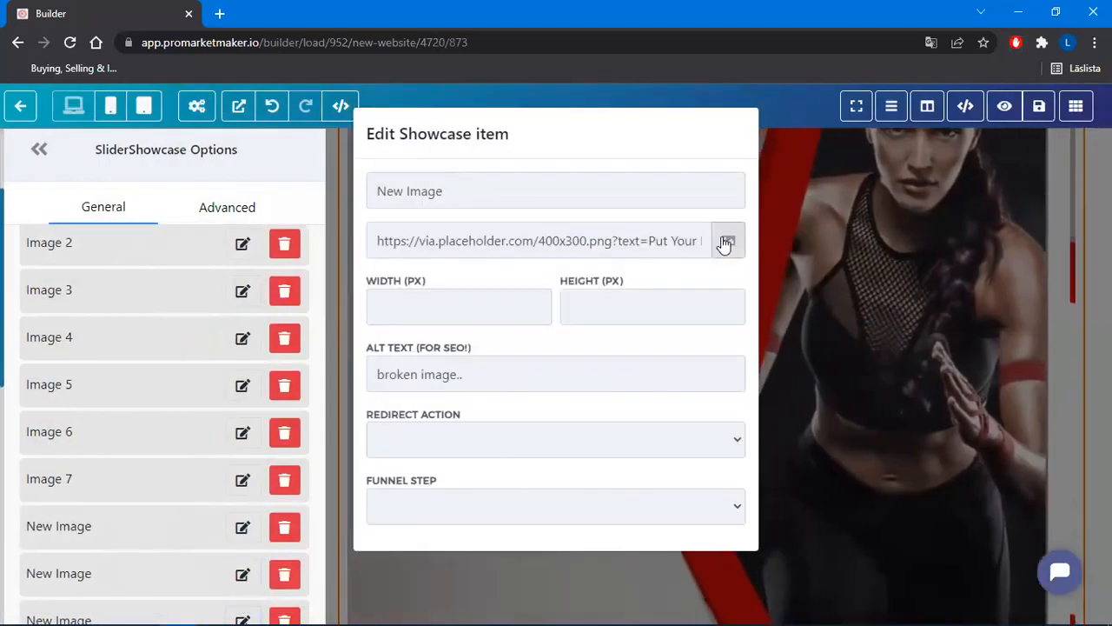
{"action": "left_click", "coordinate": [728, 240]}
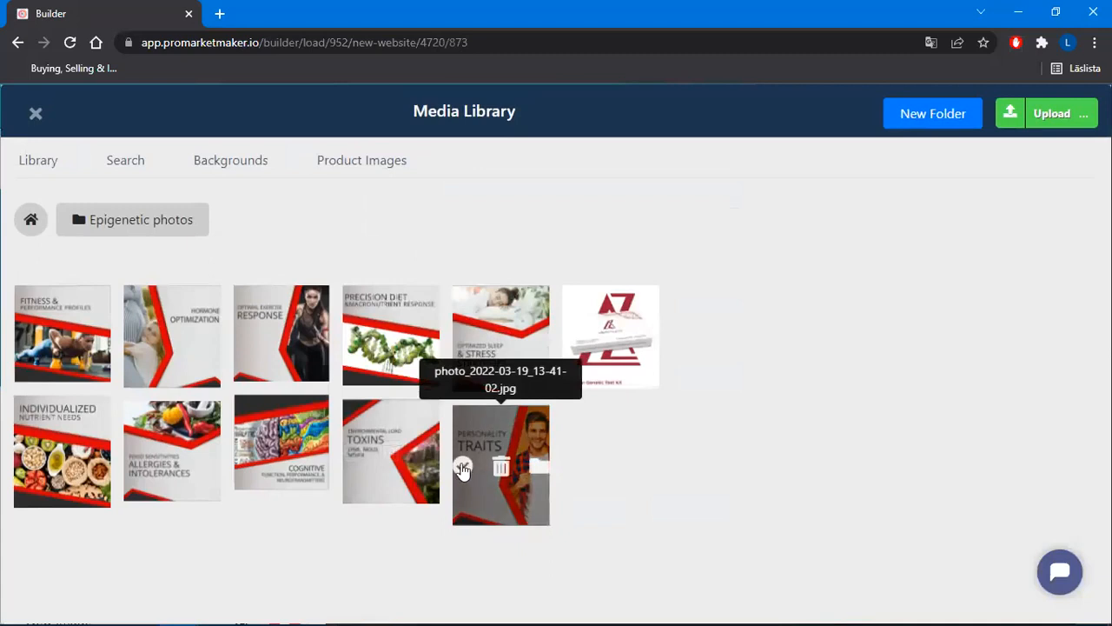
{"action": "left_click", "coordinate": [462, 469]}
{"action": "left_click", "coordinate": [280, 211]}
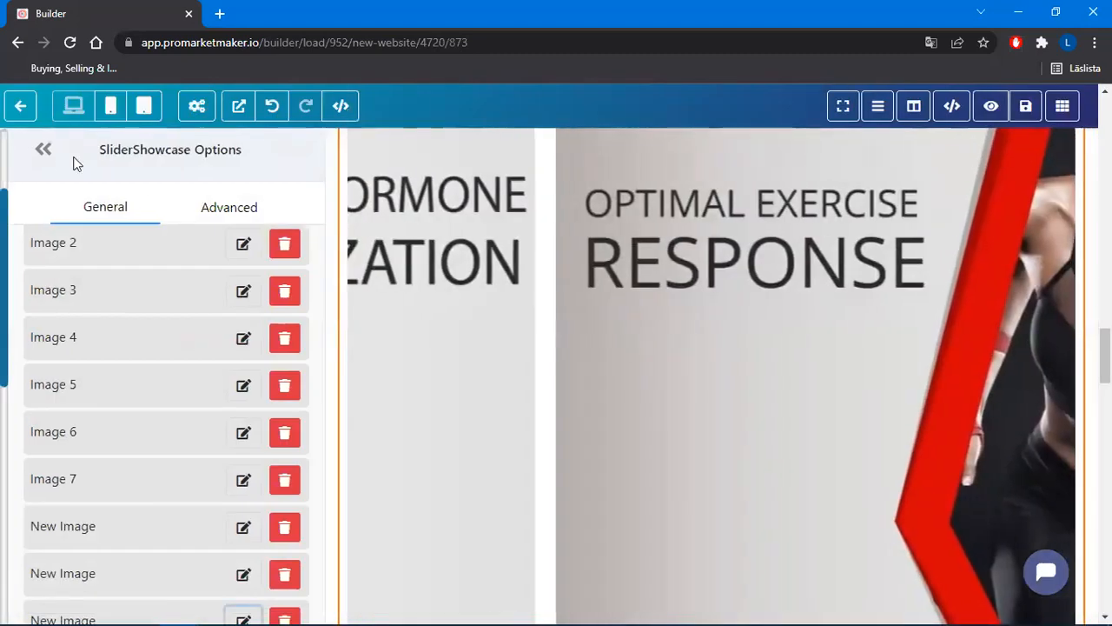
Hide the slider showcase options and examine the size and layout of the slider photos on the page
{"action": "left_click", "coordinate": [43, 149]}
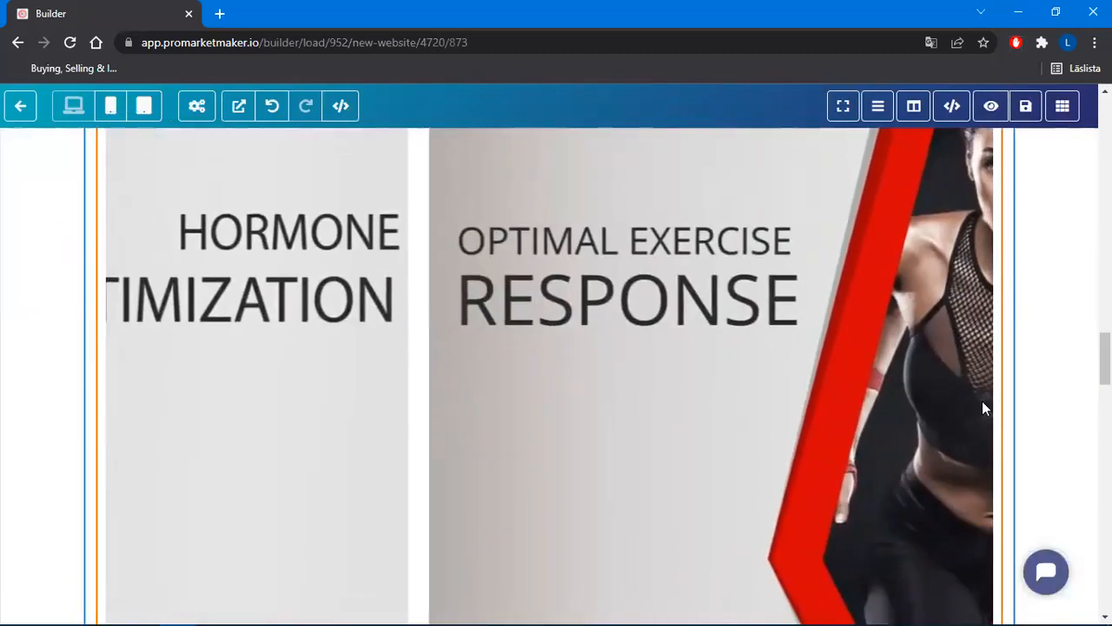
{"action": "scroll", "coordinate": [1015, 422], "scroll_direction": "up", "scroll_amount": 3}
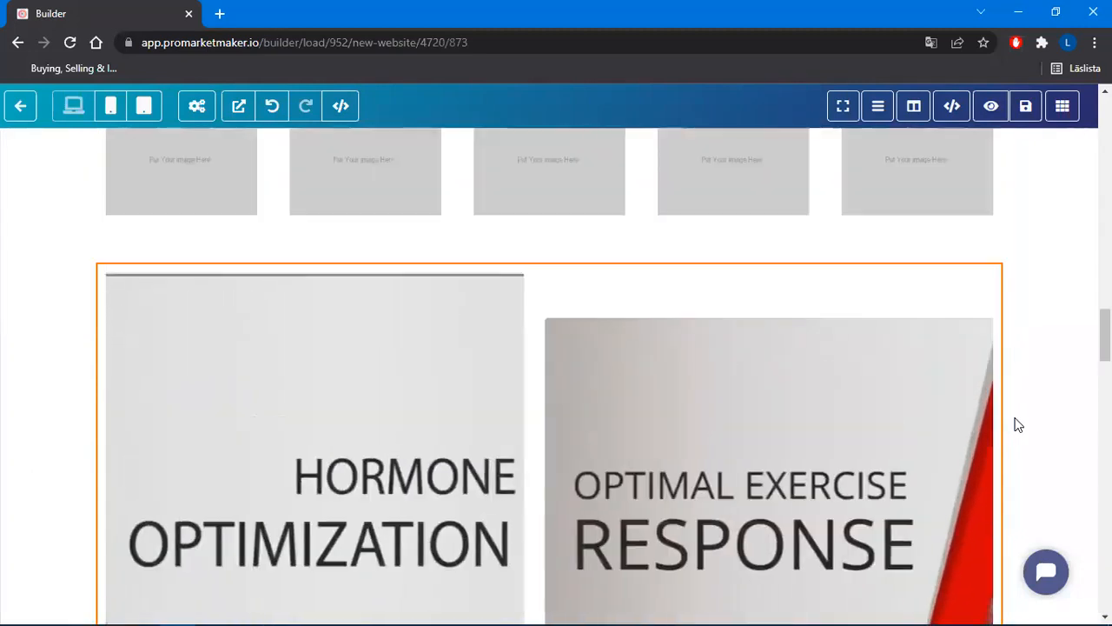
{"action": "scroll", "coordinate": [462, 241], "scroll_direction": "down", "scroll_amount": 1}
{"action": "scroll", "coordinate": [521, 287], "scroll_direction": "down", "scroll_amount": 1}
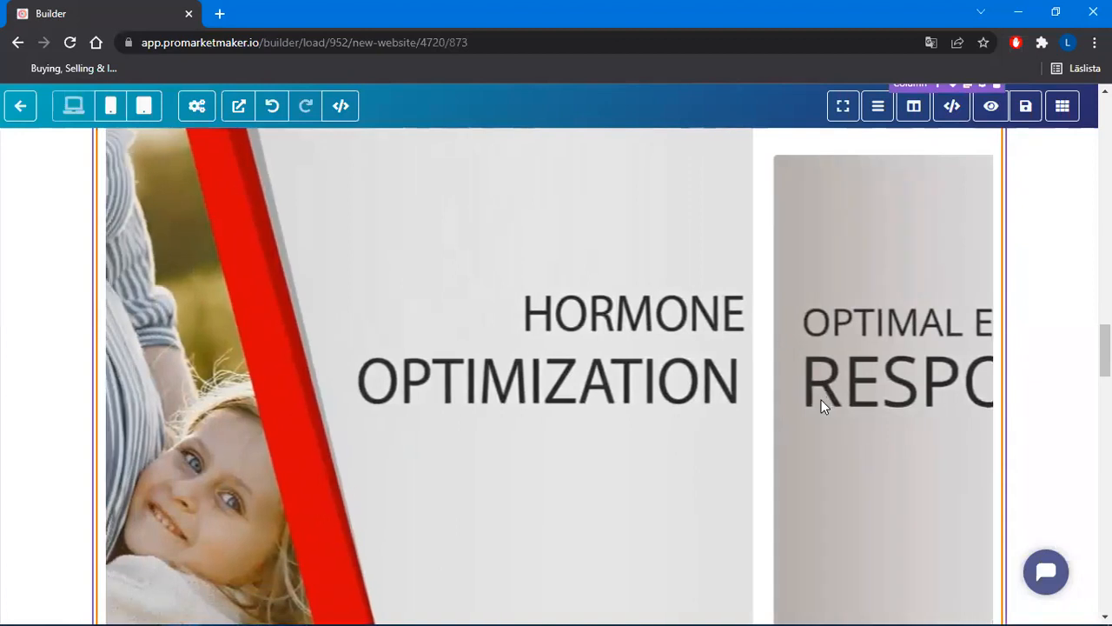
{"action": "scroll", "coordinate": [762, 359], "scroll_direction": "up", "scroll_amount": 2}
{"action": "scroll", "coordinate": [591, 365], "scroll_direction": "down", "scroll_amount": 5}
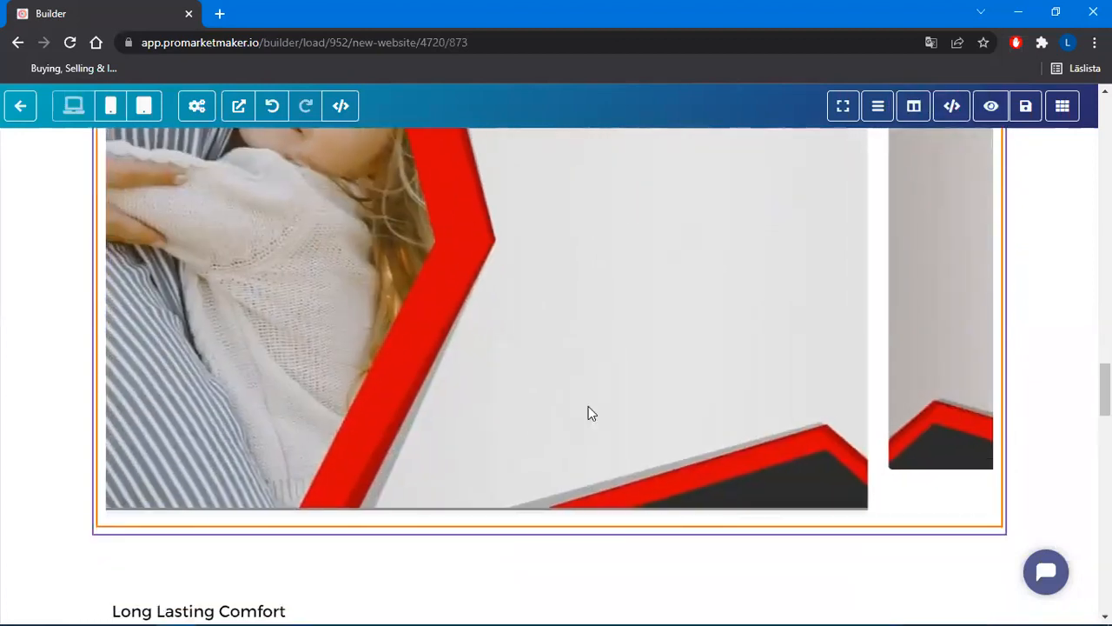
{"action": "scroll", "coordinate": [592, 389], "scroll_direction": "up", "scroll_amount": 3}
{"action": "scroll", "coordinate": [592, 389], "scroll_direction": "down", "scroll_amount": 1}
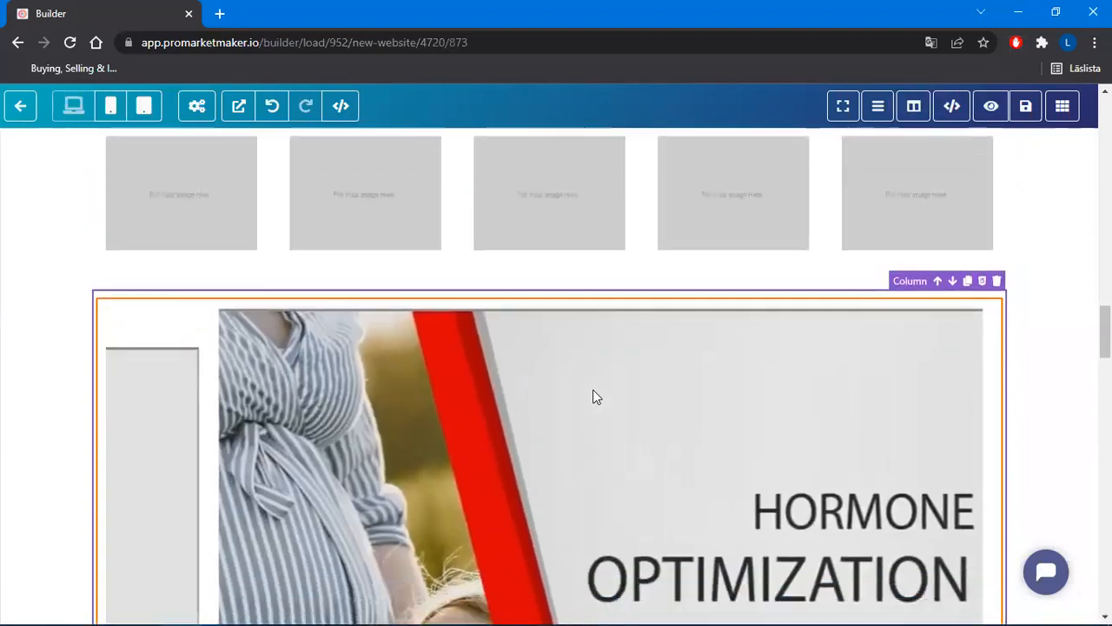
Review the slider showcase's general and advanced options for a way to control the image size
{"action": "left_click", "coordinate": [592, 396]}
{"action": "scroll", "coordinate": [192, 315], "scroll_direction": "down", "scroll_amount": 3}
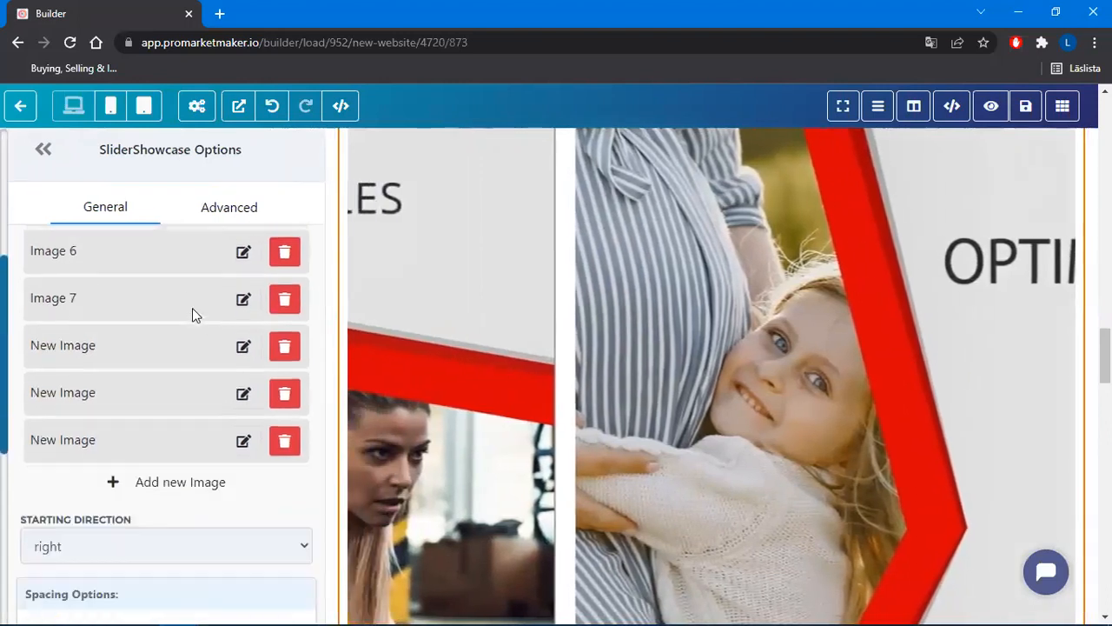
{"action": "scroll", "coordinate": [190, 304], "scroll_direction": "down", "scroll_amount": 5}
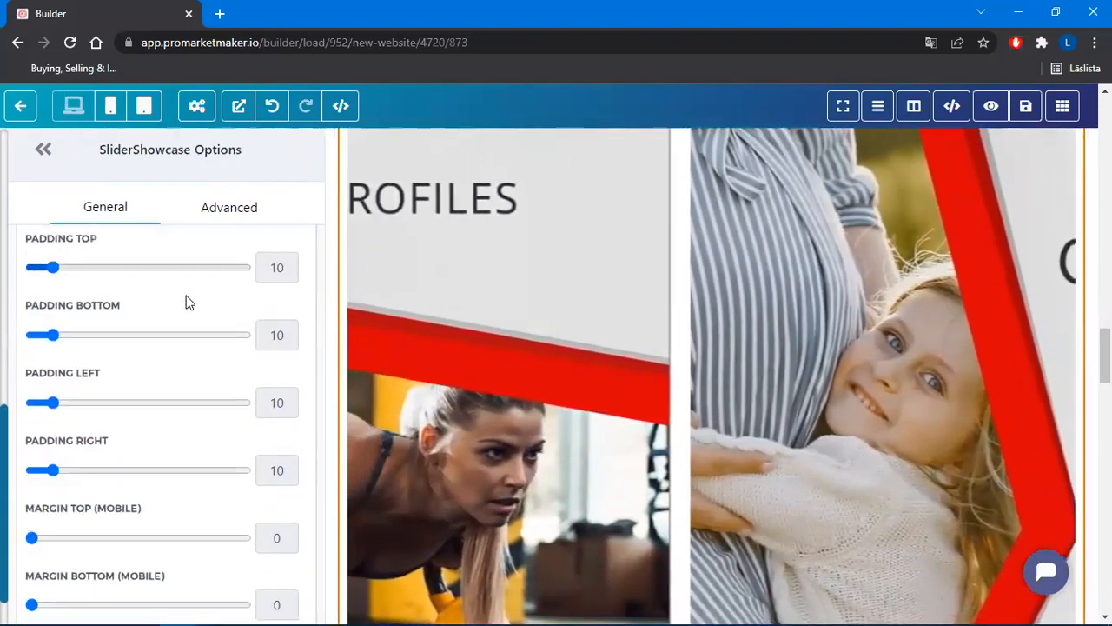
{"action": "scroll", "coordinate": [186, 301], "scroll_direction": "down", "scroll_amount": 2}
{"action": "scroll", "coordinate": [172, 319], "scroll_direction": "up", "scroll_amount": 3}
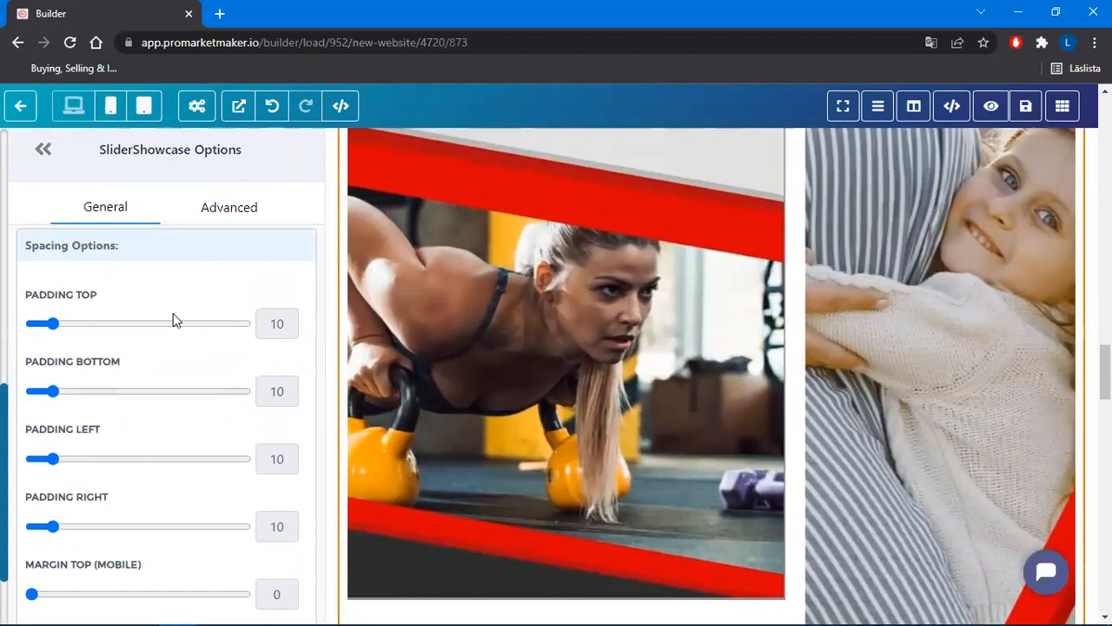
{"action": "left_click", "coordinate": [238, 225]}
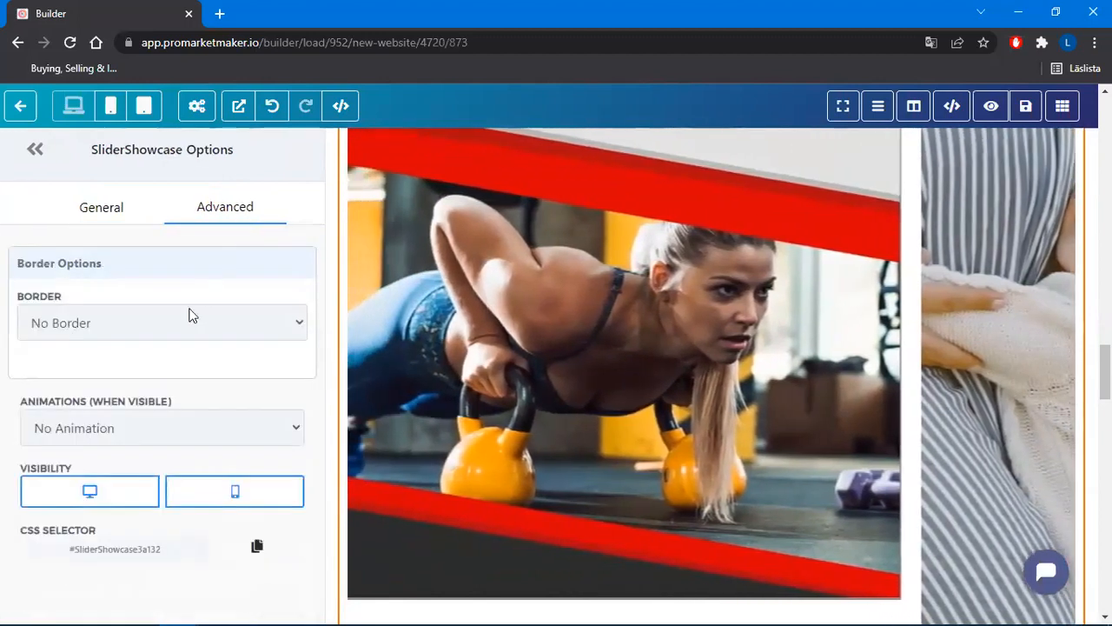
{"action": "left_click", "coordinate": [121, 206]}
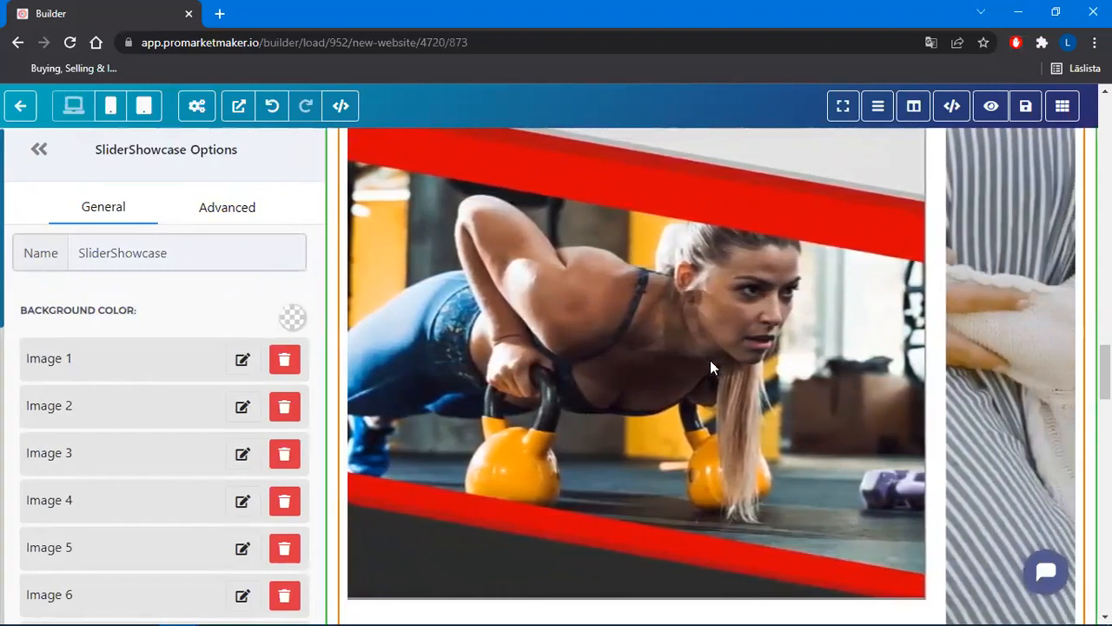
Delete the row that holds the slider showcase
{"action": "scroll", "coordinate": [711, 368], "scroll_direction": "up", "scroll_amount": 3}
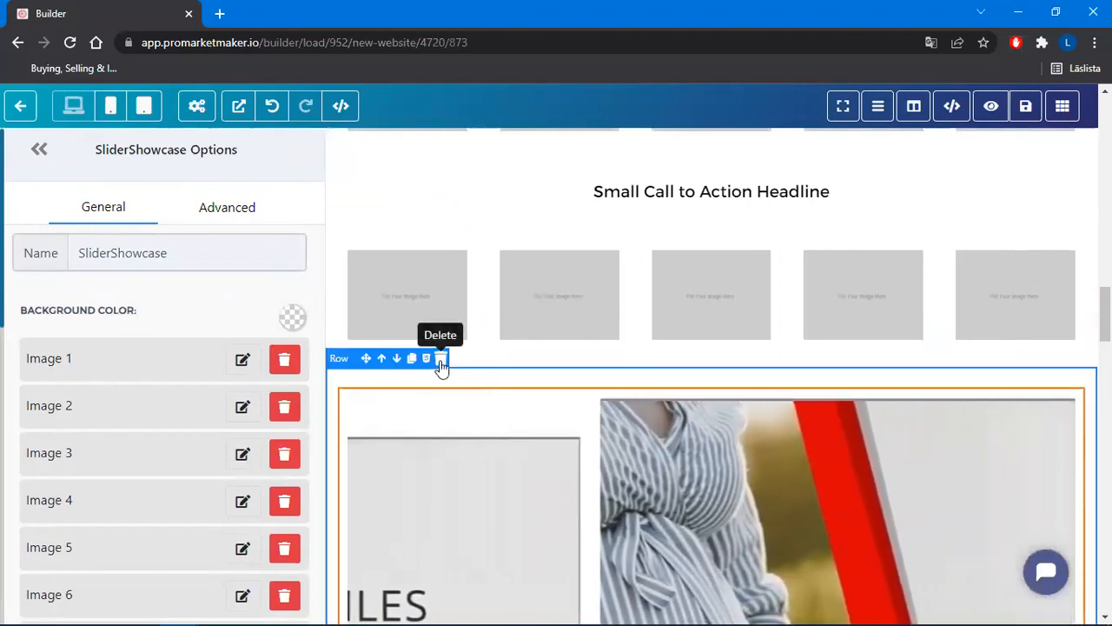
{"action": "left_click", "coordinate": [440, 361]}
Replace the first placeholder image above the Small Call to Action Headline with the Fitness & Performance Profiles photo
{"action": "scroll", "coordinate": [742, 449], "scroll_direction": "up", "scroll_amount": 3}
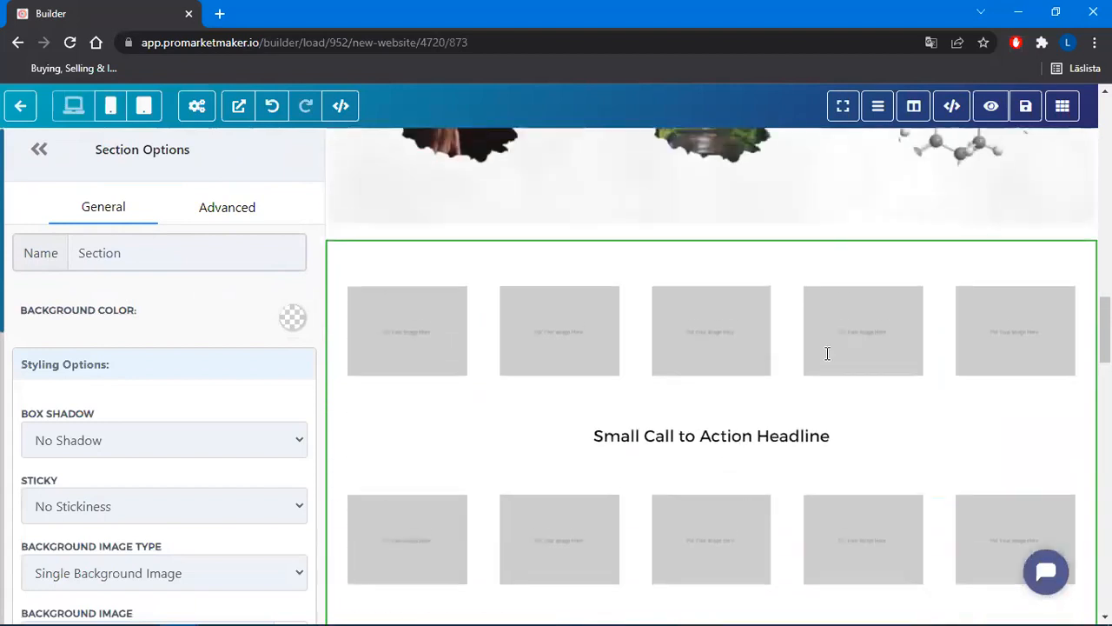
{"action": "left_click", "coordinate": [402, 343]}
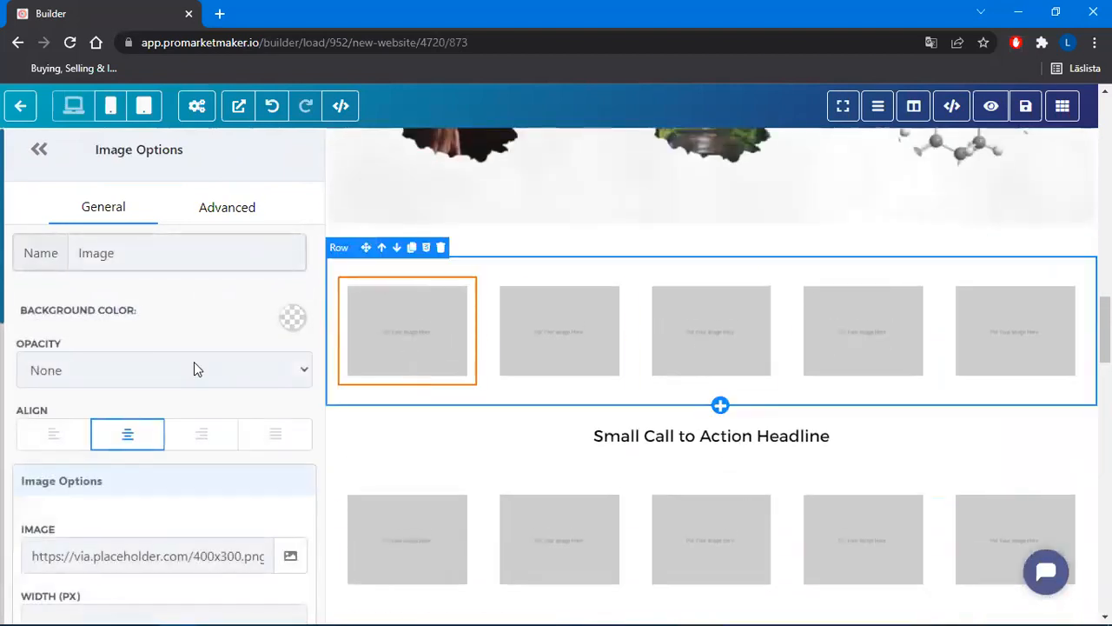
{"action": "scroll", "coordinate": [194, 365], "scroll_direction": "down", "scroll_amount": 2}
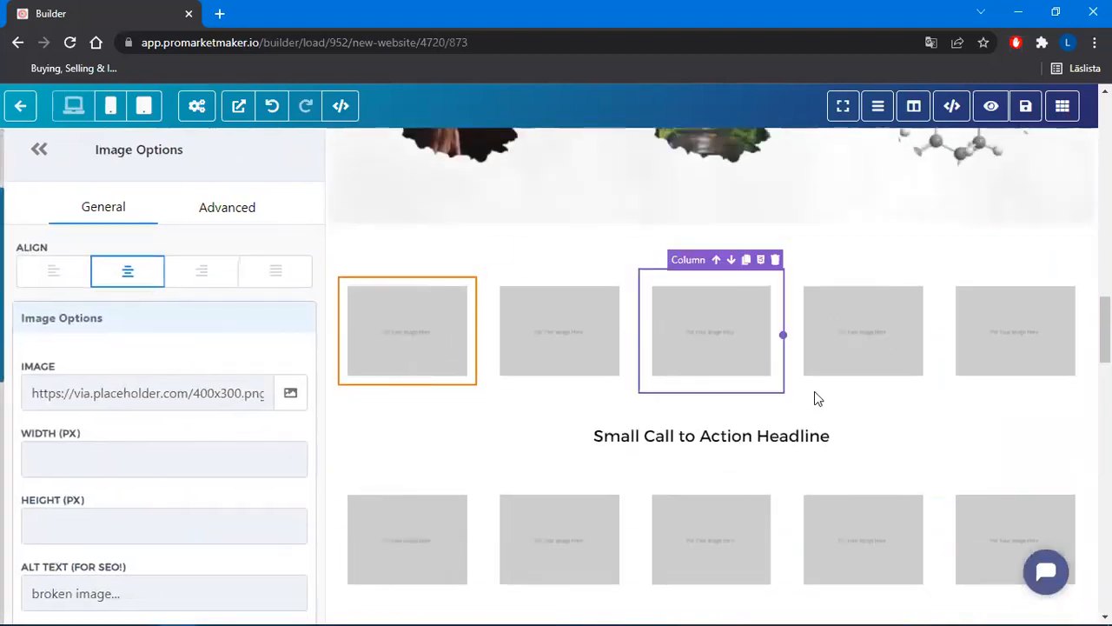
{"action": "left_click", "coordinate": [290, 395]}
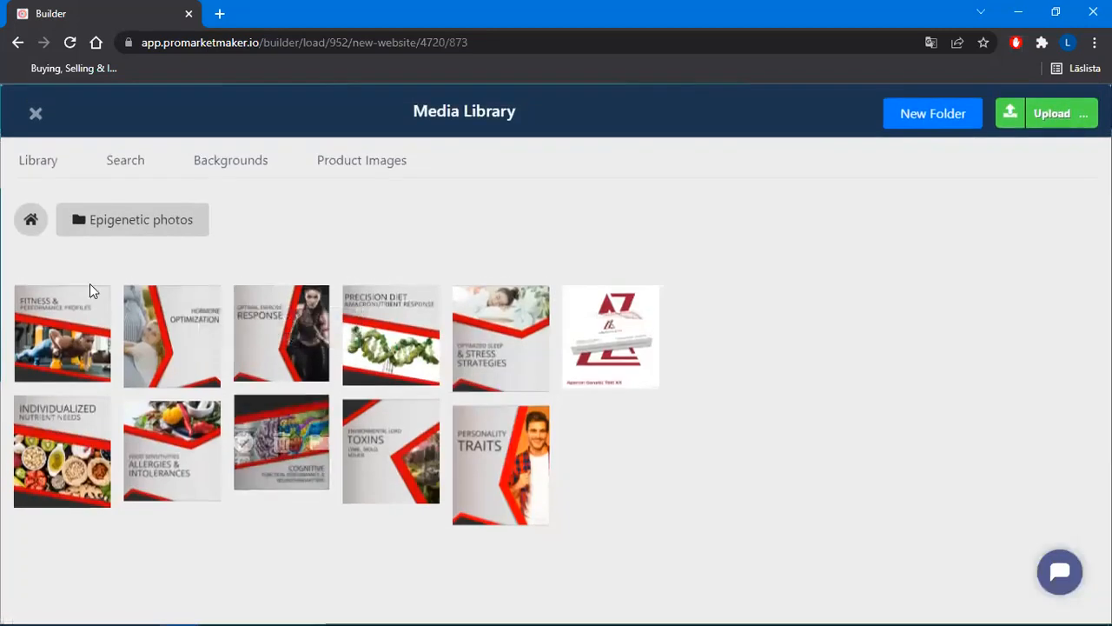
{"action": "left_click", "coordinate": [24, 338]}
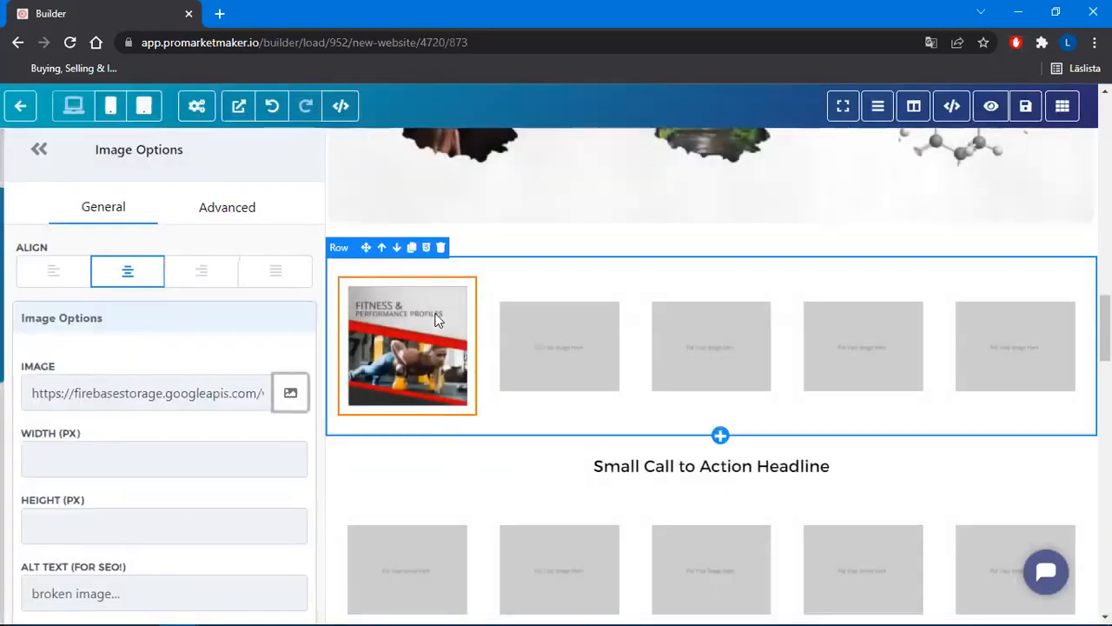
Replace the second placeholder image in the upper row with the Hormone Optimization photo from the media library
{"action": "scroll", "coordinate": [632, 489], "scroll_direction": "up", "scroll_amount": 5}
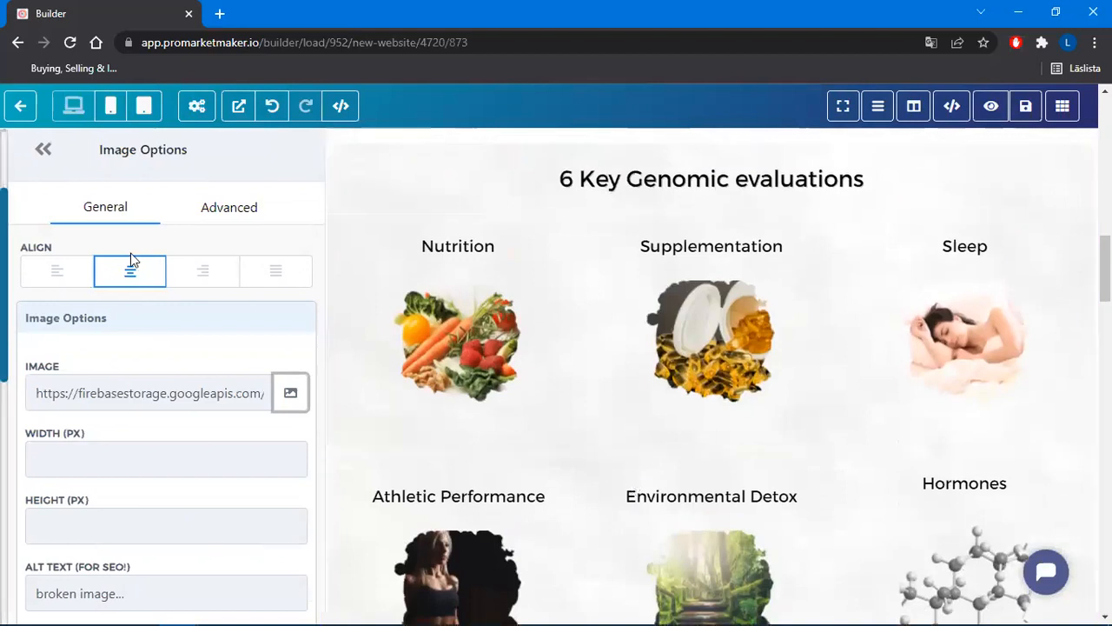
{"action": "left_click", "coordinate": [45, 154]}
{"action": "scroll", "coordinate": [818, 318], "scroll_direction": "down", "scroll_amount": 6}
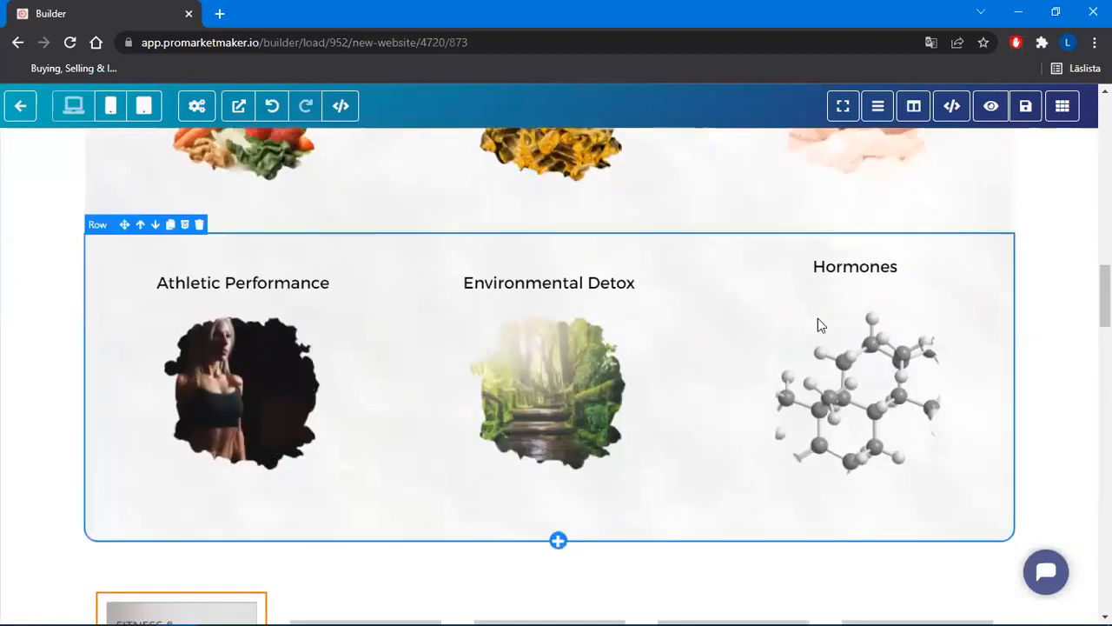
{"action": "scroll", "coordinate": [817, 318], "scroll_direction": "down", "scroll_amount": 6}
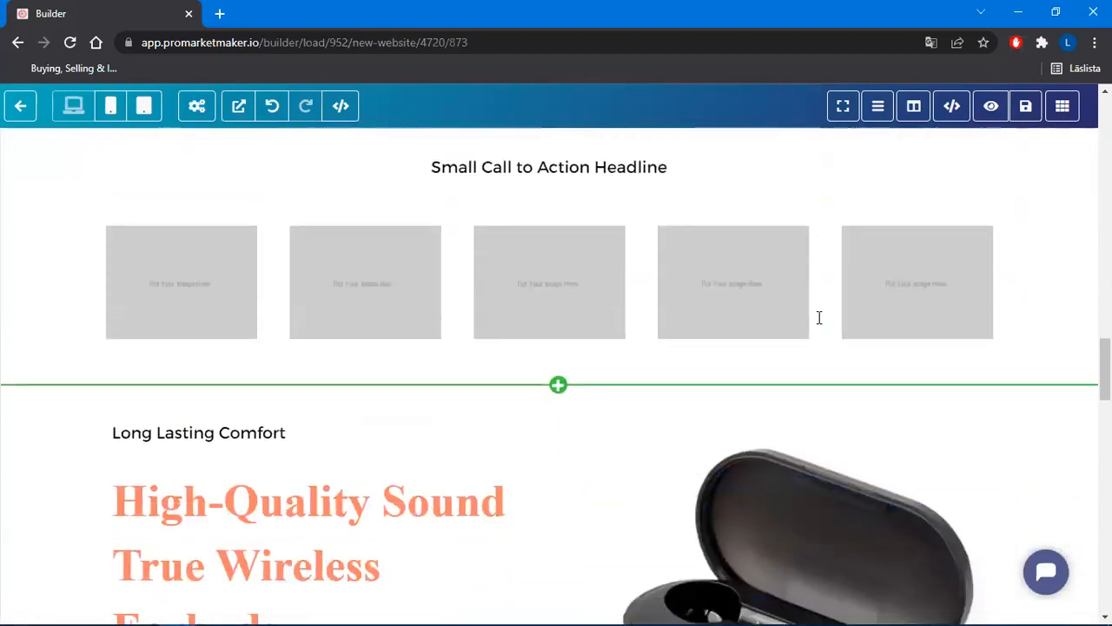
{"action": "scroll", "coordinate": [896, 465], "scroll_direction": "up", "scroll_amount": 4}
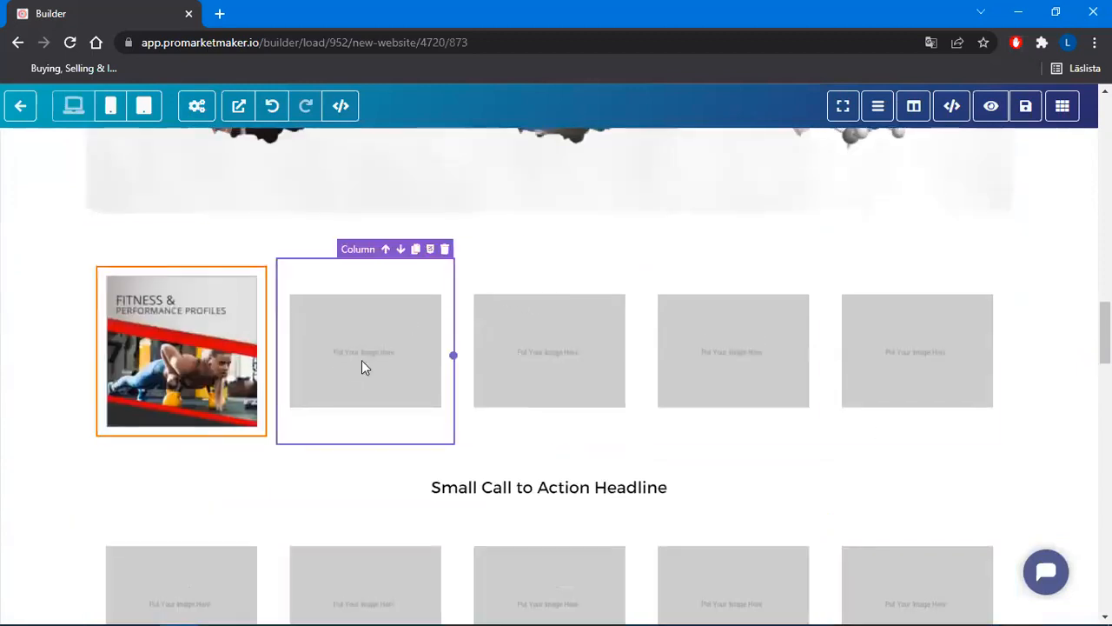
{"action": "left_click", "coordinate": [362, 363]}
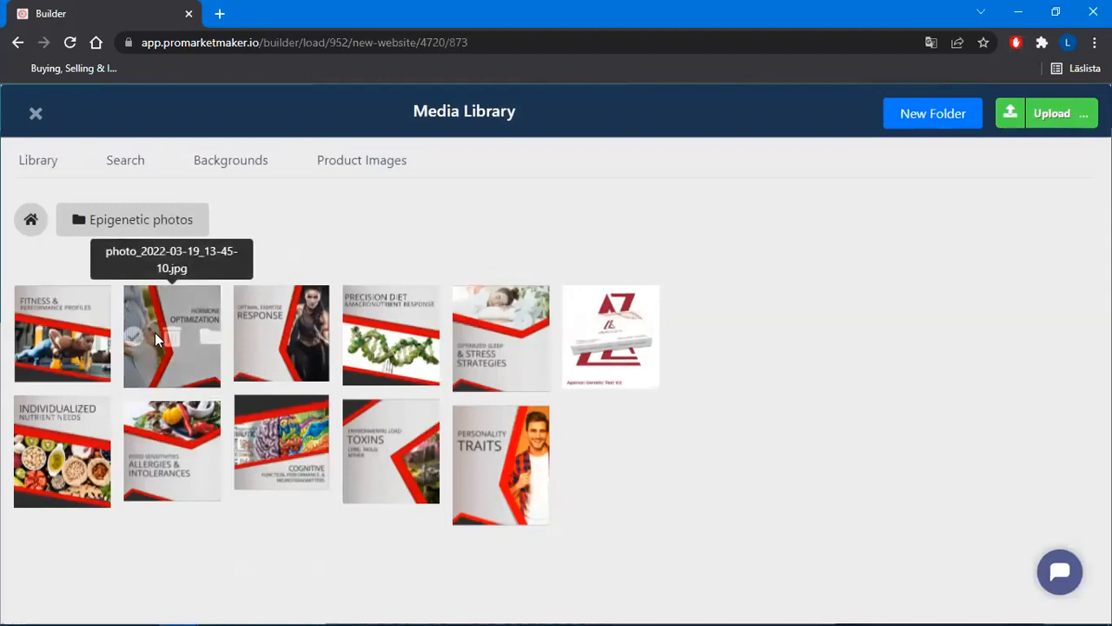
{"action": "left_click", "coordinate": [130, 338]}
{"action": "scroll", "coordinate": [536, 407], "scroll_direction": "up", "scroll_amount": 2}
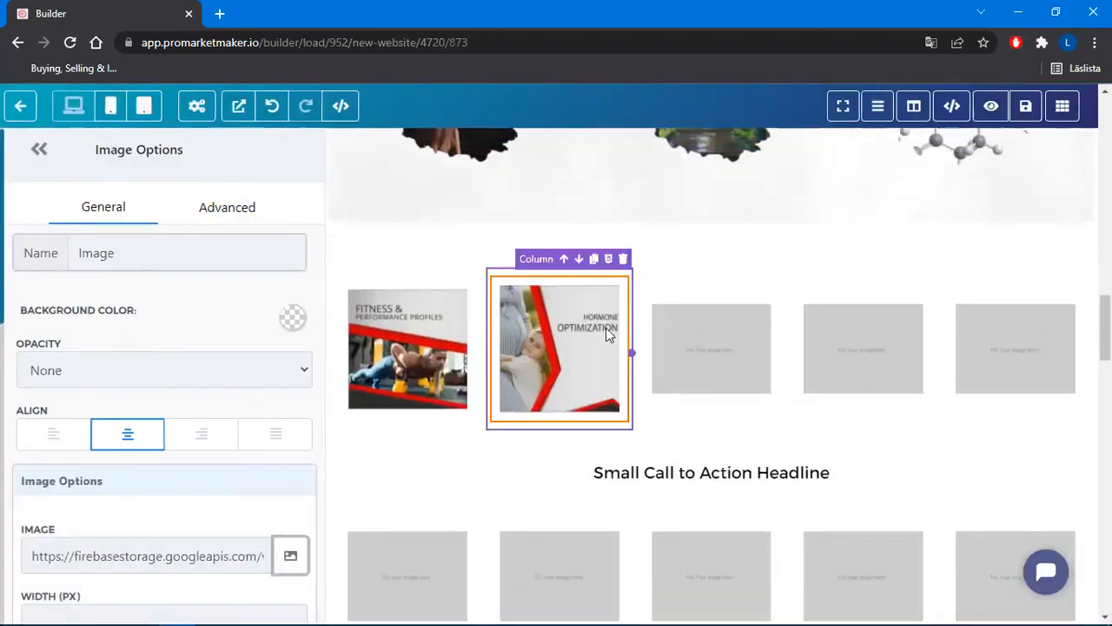
Replace the upper row's third placeholder with the Optimal Exercise Response photo and the fourth with the Precision Diet & Macronutrient Response photo
{"action": "left_click", "coordinate": [707, 365]}
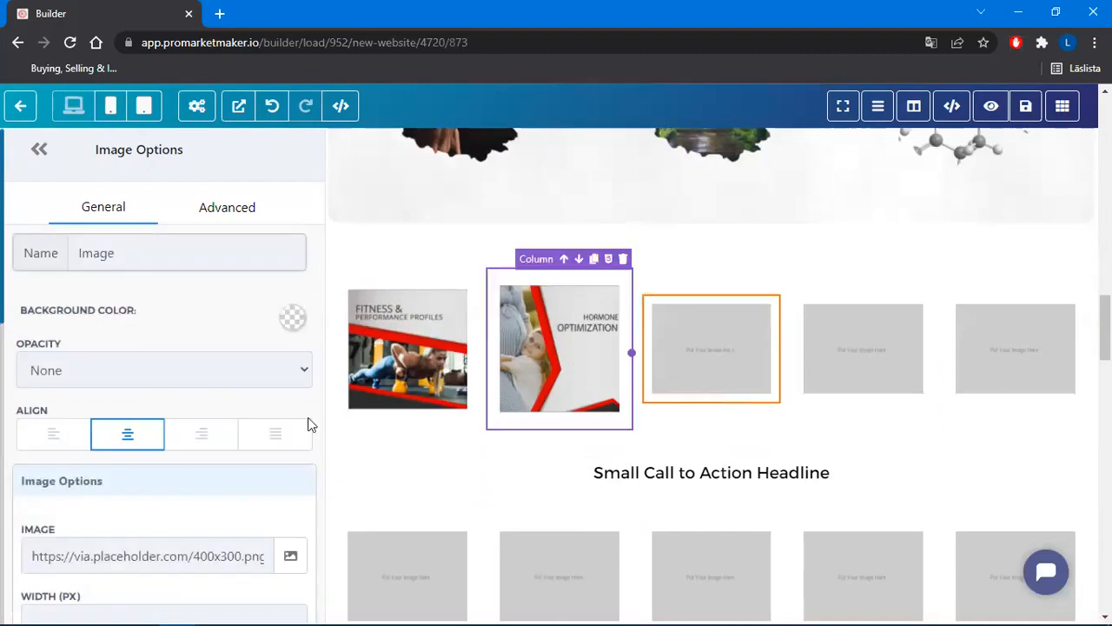
{"action": "left_click", "coordinate": [290, 555]}
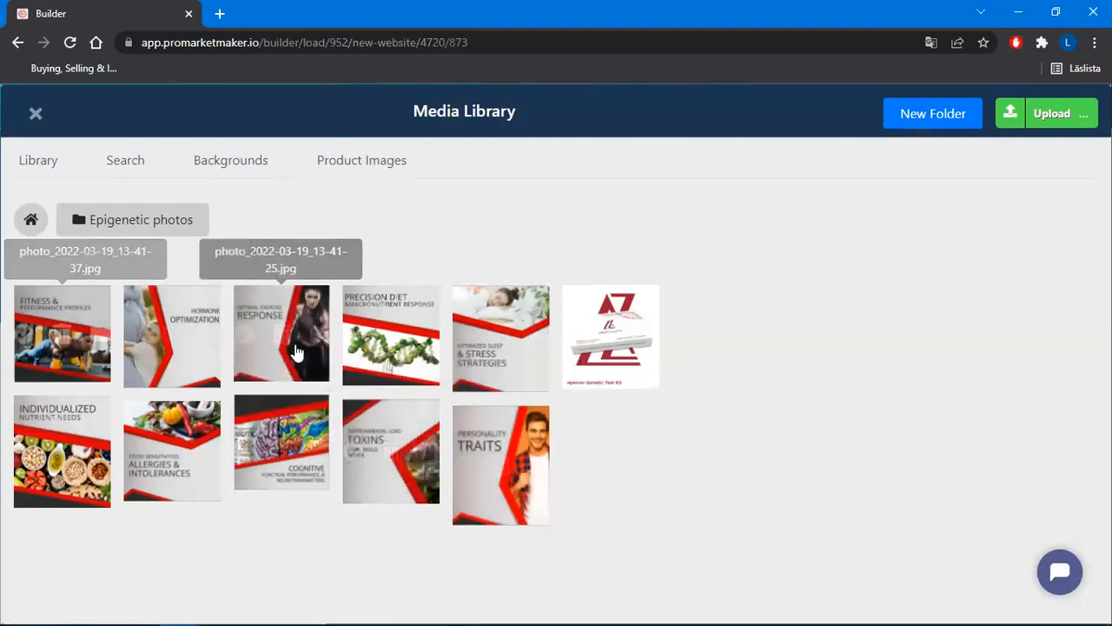
{"action": "left_click", "coordinate": [243, 334]}
{"action": "left_click", "coordinate": [858, 380]}
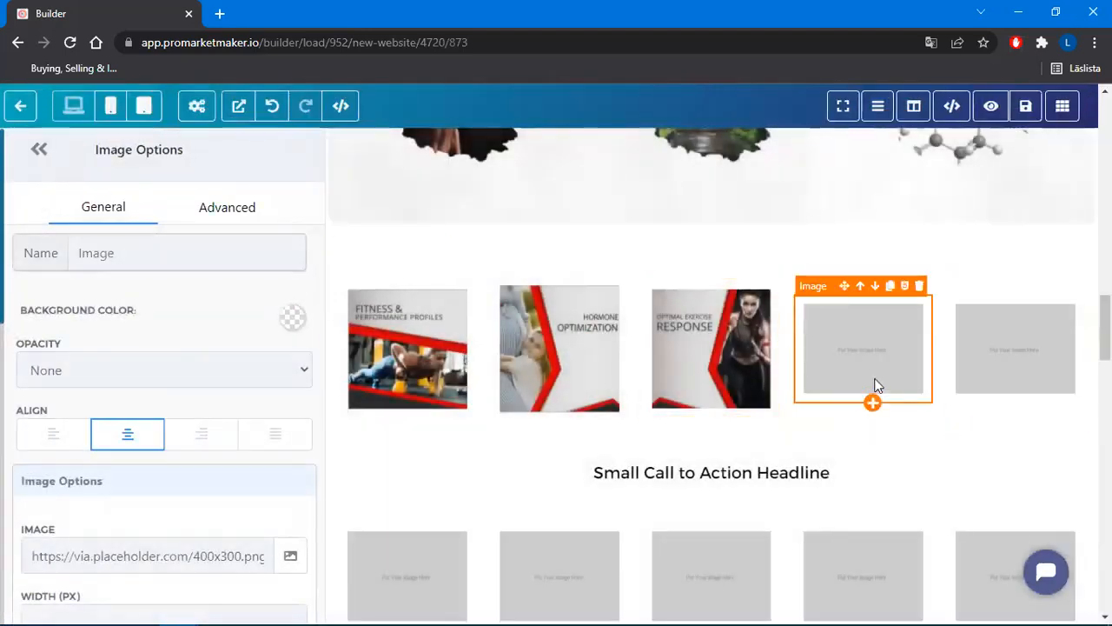
{"action": "left_click", "coordinate": [290, 555]}
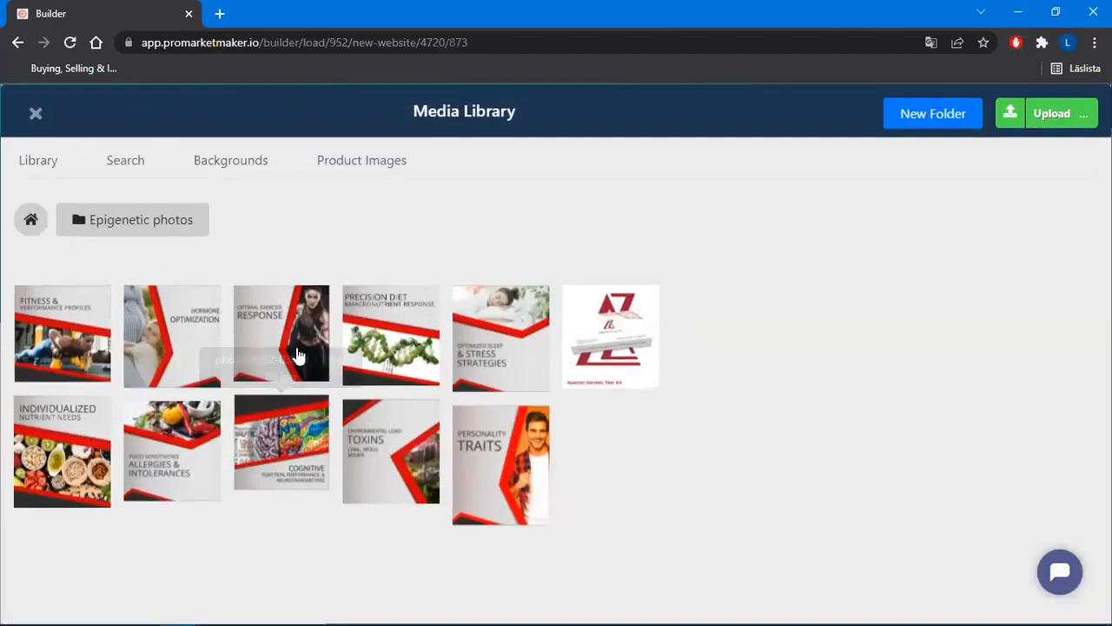
{"action": "left_click", "coordinate": [361, 347]}
Replace the last placeholder image in the upper row with the Optimized Sleep & Stress Strategies photo
{"action": "left_click", "coordinate": [1051, 349]}
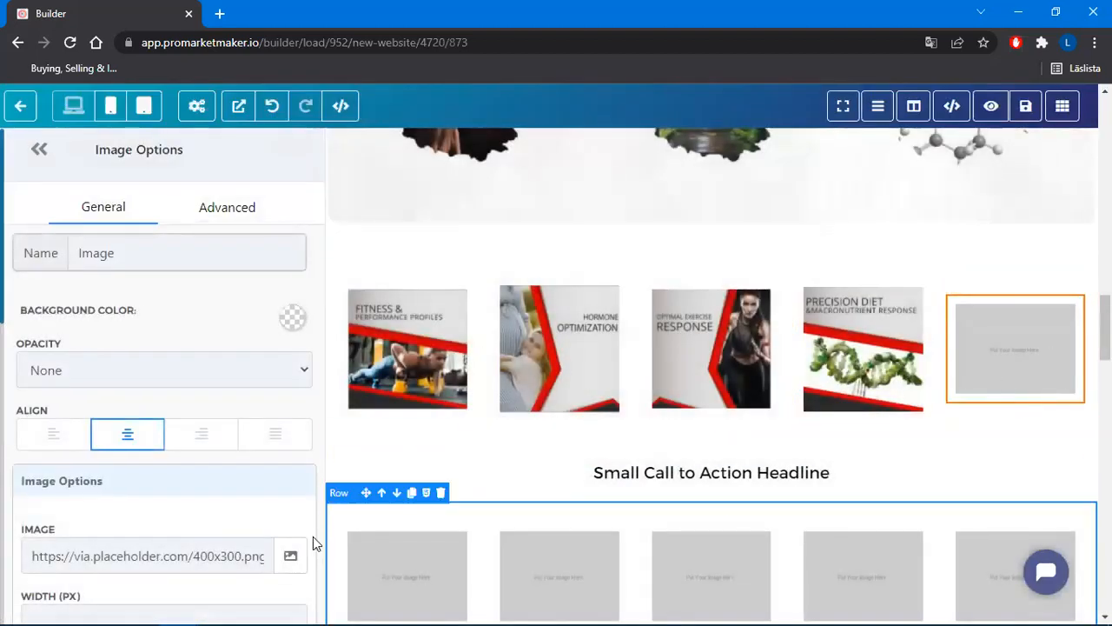
{"action": "left_click", "coordinate": [290, 555]}
{"action": "left_click", "coordinate": [463, 340]}
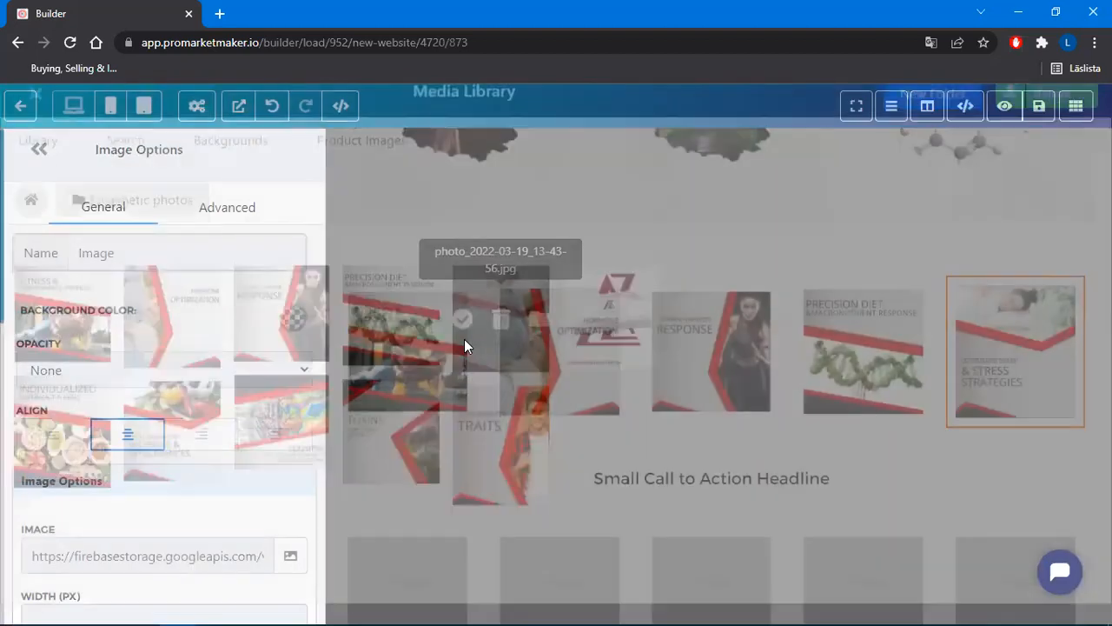
Fill the lower row's first placeholder with the Individualized Nutrient Needs photo and the second with the Allergies & Intolerances photo
{"action": "scroll", "coordinate": [539, 382], "scroll_direction": "down", "scroll_amount": 2}
{"action": "left_click", "coordinate": [434, 423]}
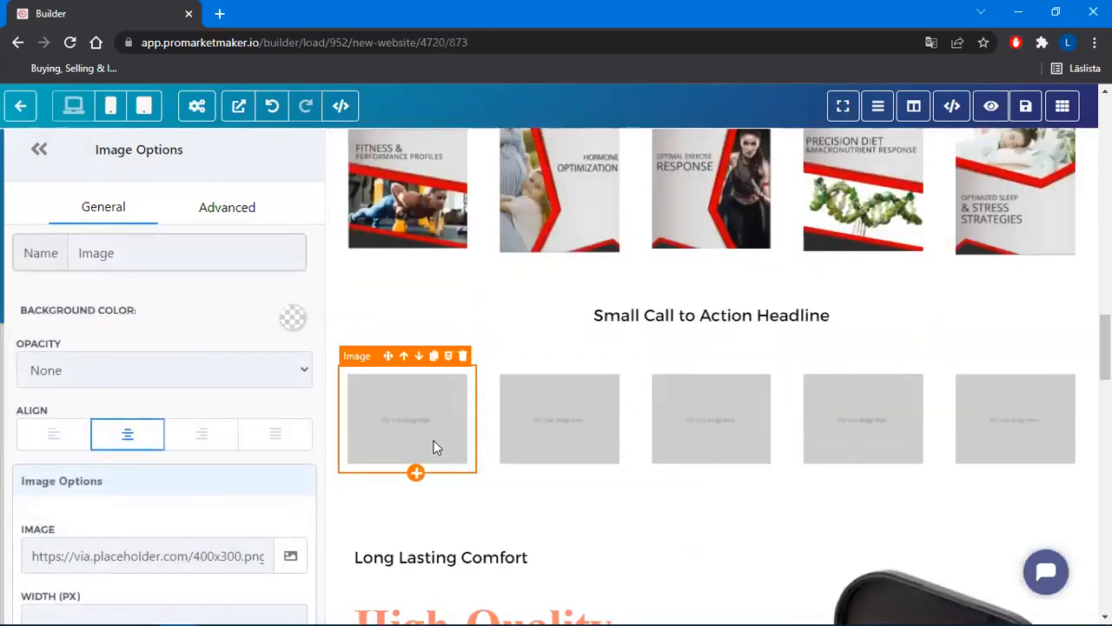
{"action": "left_click", "coordinate": [291, 561]}
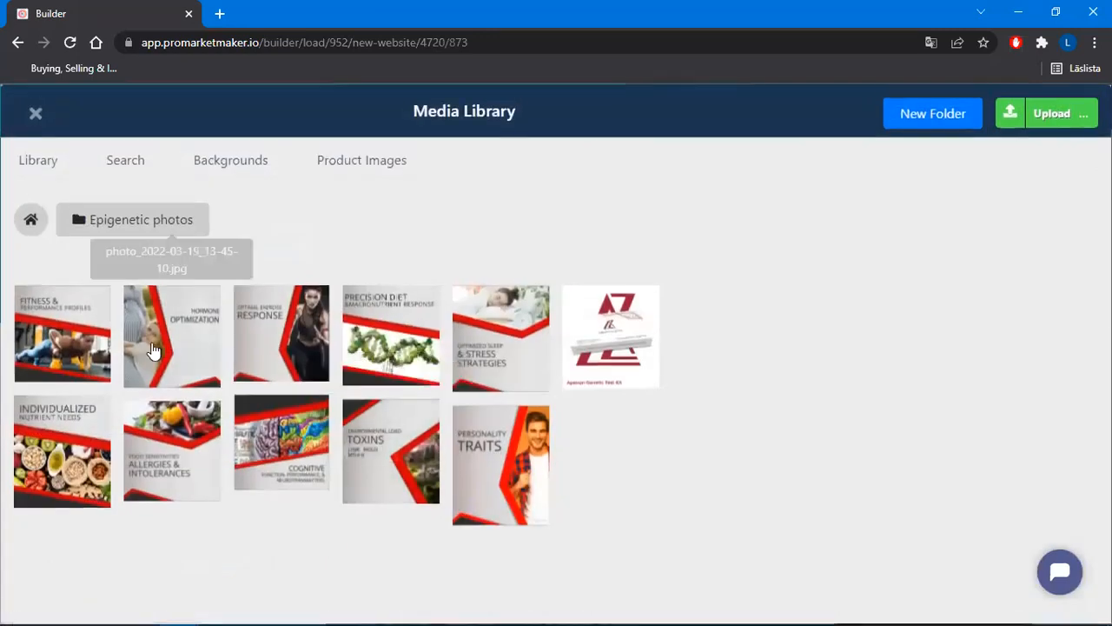
{"action": "left_click", "coordinate": [61, 430]}
{"action": "left_click", "coordinate": [554, 450]}
{"action": "left_click", "coordinate": [289, 559]}
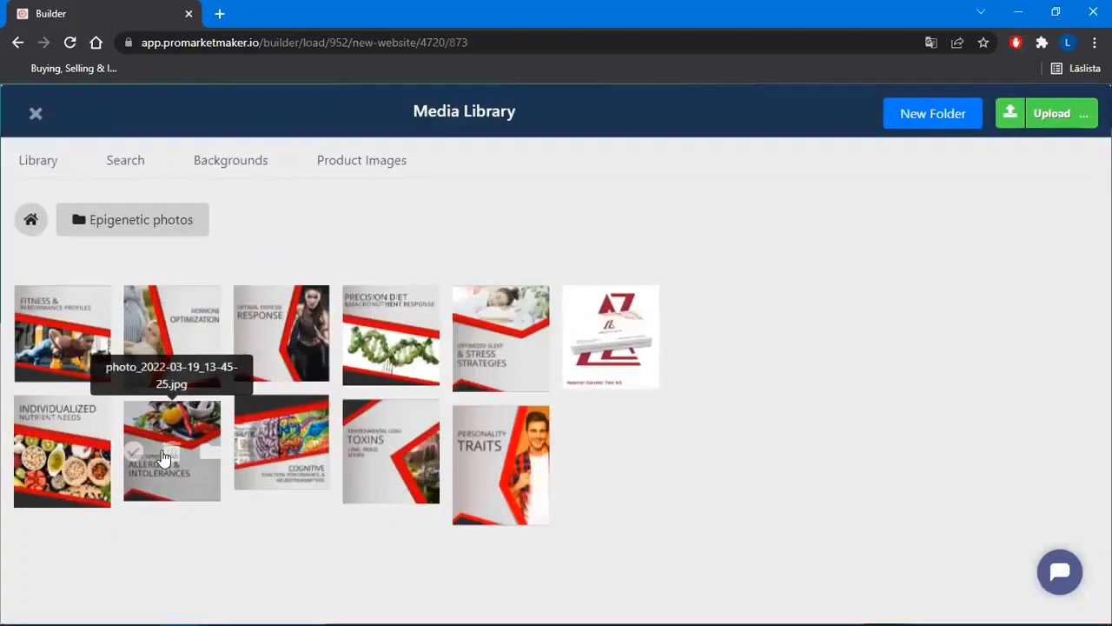
{"action": "left_click", "coordinate": [142, 461]}
Fill the lower row's third placeholder with the Cognitive photo and the fourth with the Environmental Load Toxins photo
{"action": "left_click", "coordinate": [700, 444]}
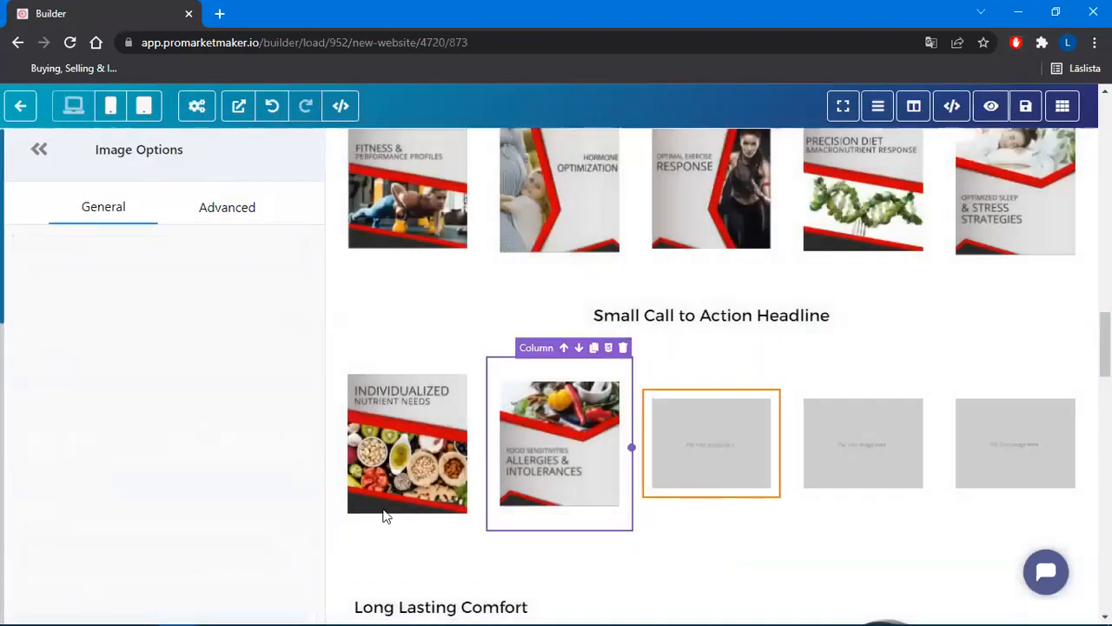
{"action": "left_click", "coordinate": [290, 556]}
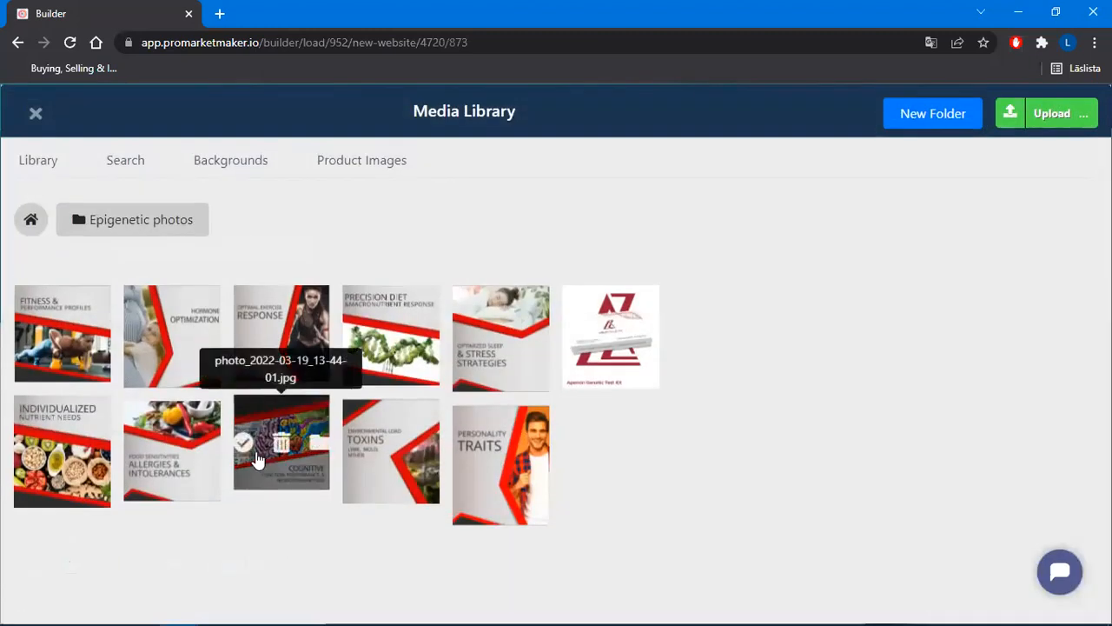
{"action": "left_click", "coordinate": [243, 445]}
{"action": "left_click", "coordinate": [837, 447]}
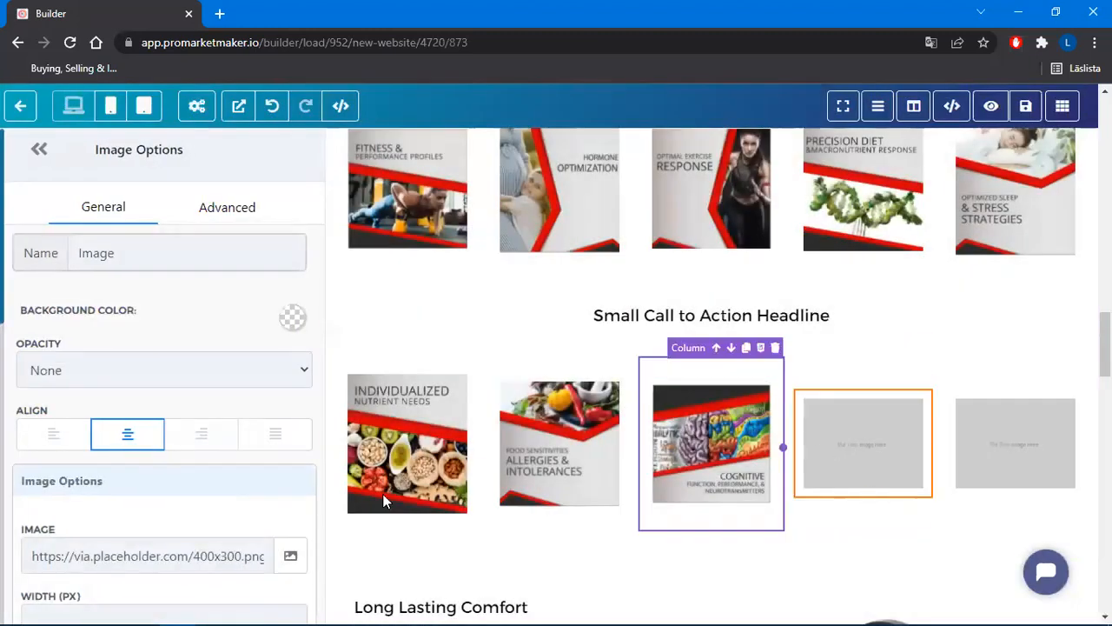
{"action": "left_click", "coordinate": [291, 556]}
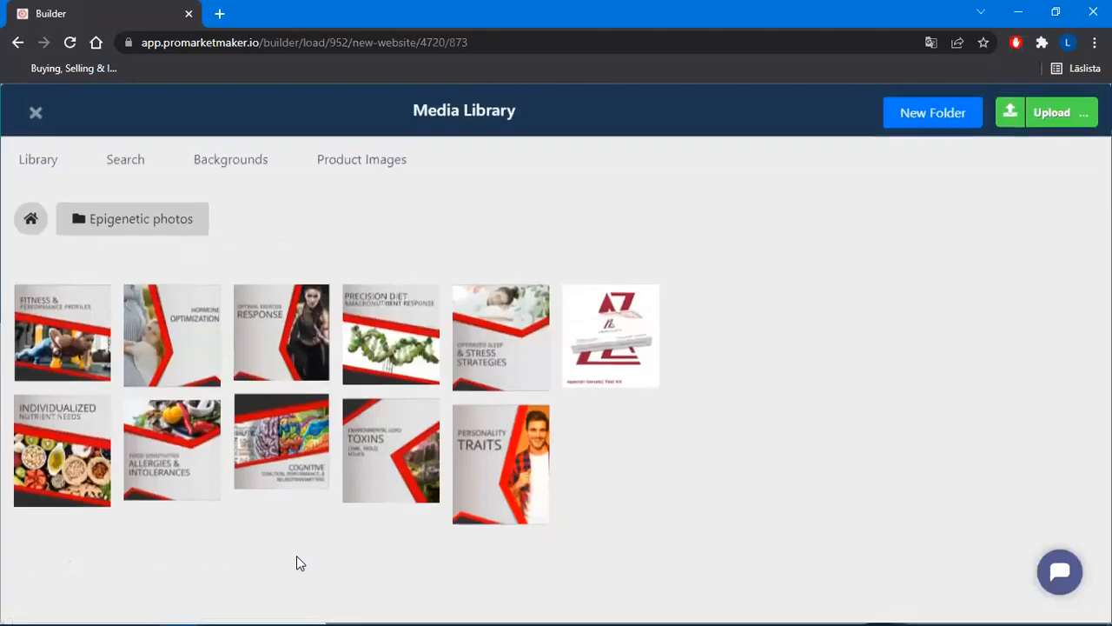
{"action": "left_click", "coordinate": [356, 448]}
Replace the last placeholder image in the lower row with the Personality Traits photo
{"action": "left_click", "coordinate": [1072, 454]}
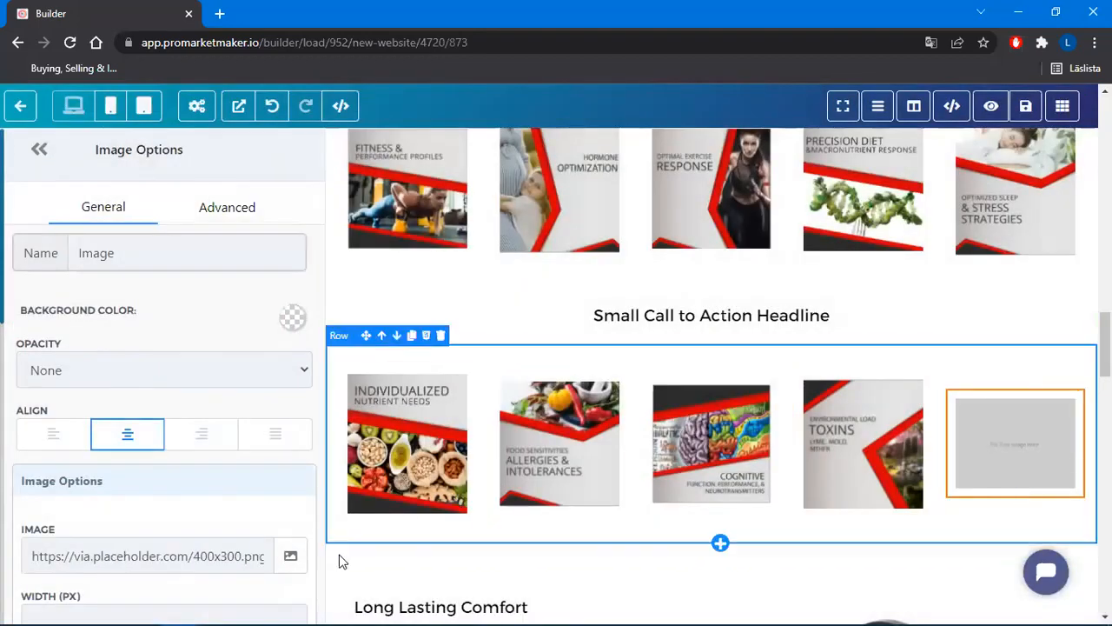
{"action": "left_click", "coordinate": [290, 558]}
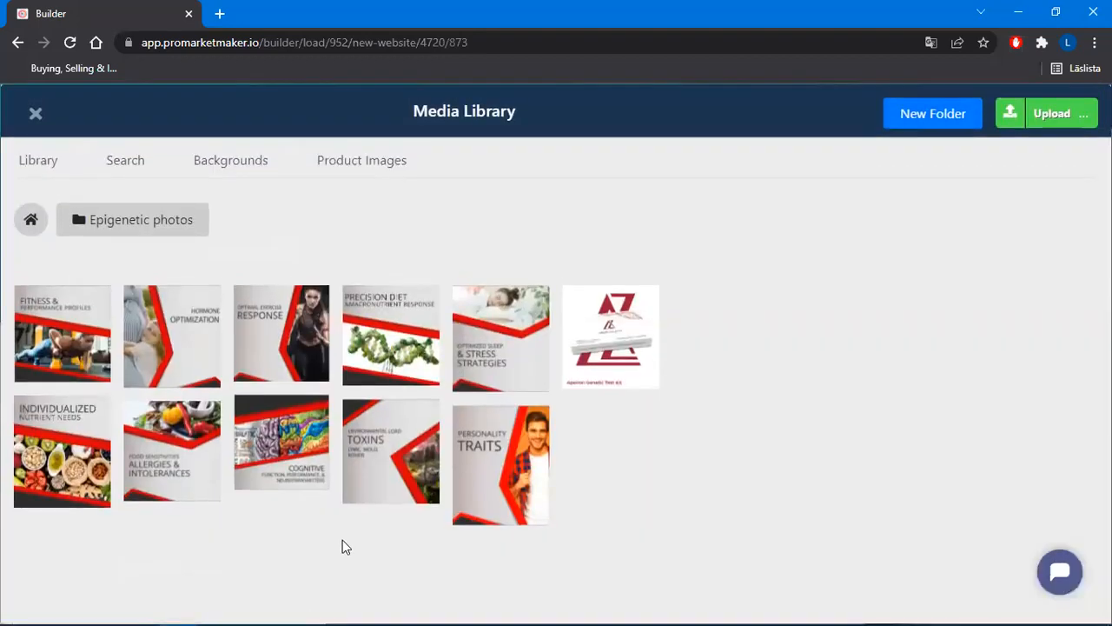
{"action": "left_click", "coordinate": [462, 464]}
{"action": "scroll", "coordinate": [968, 445], "scroll_direction": "up", "scroll_amount": 3}
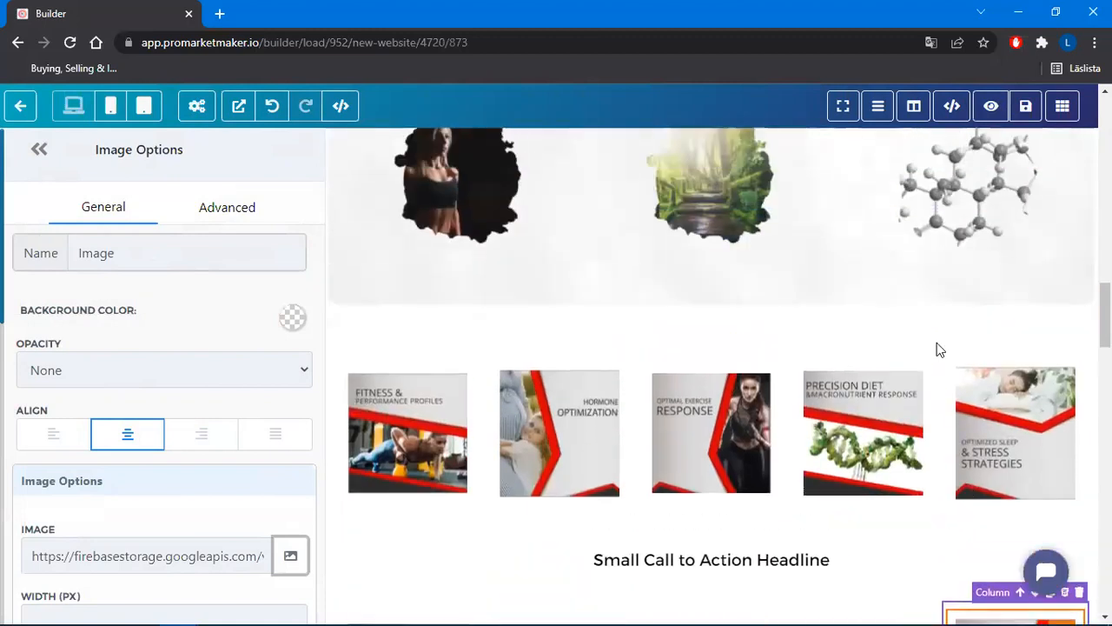
{"action": "scroll", "coordinate": [937, 343], "scroll_direction": "down", "scroll_amount": 2}
Replace the Small Call to Action Headline text with "I wish this was around 30 years ago to establish my genetic tendencies for a healthy me"
{"action": "left_click", "coordinate": [774, 395]}
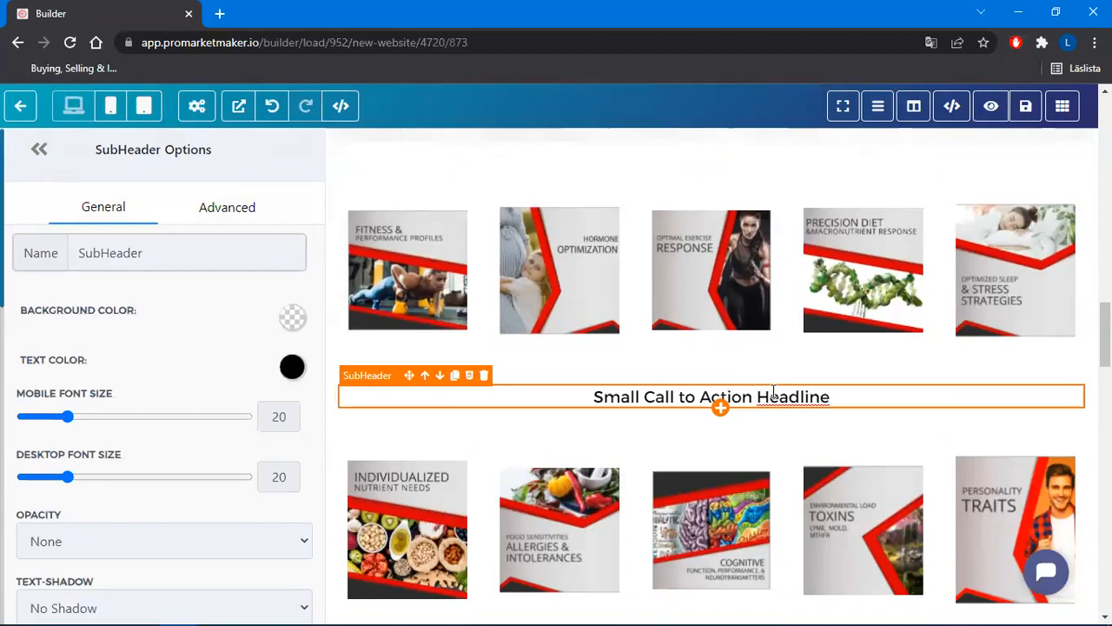
{"action": "key", "text": "alt+Tab"}
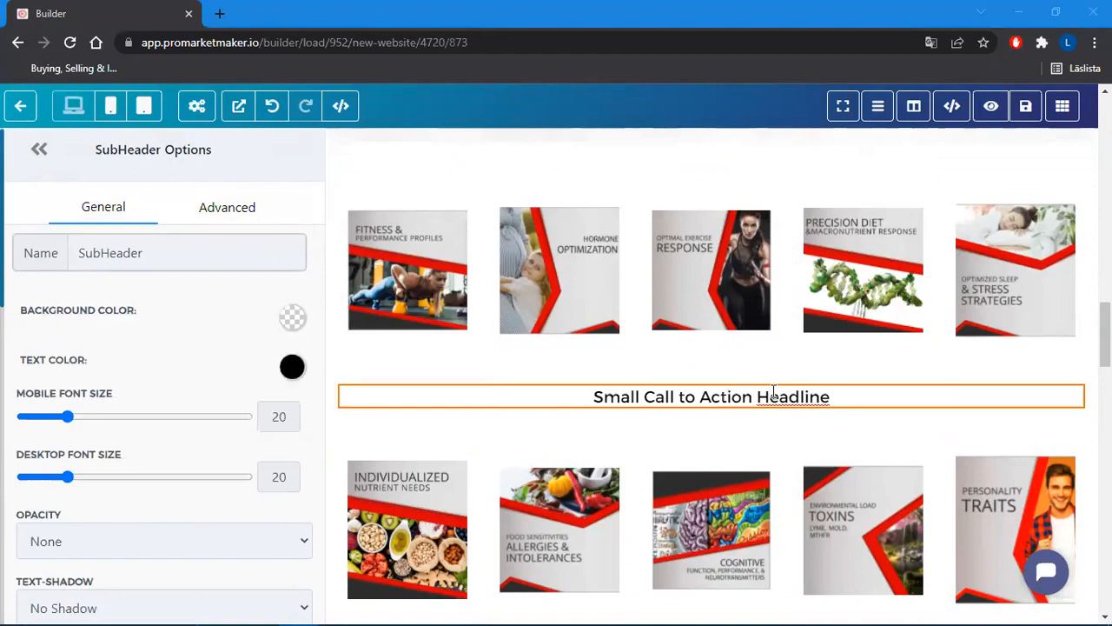
{"action": "triple_click", "coordinate": [773, 393]}
{"action": "type", "text": "\"I wish this was around 30 years ago to establish my genetic tendencies for a healthy me\""}
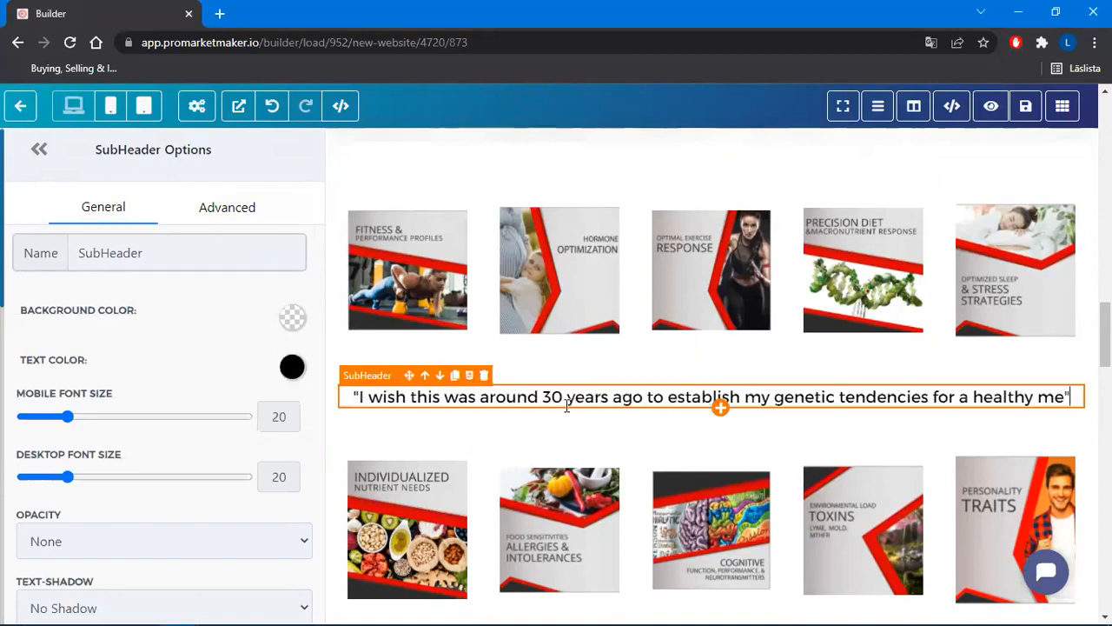
Add a second line under the quote in the subheader with the quoted person's name
{"action": "key", "text": "Return"}
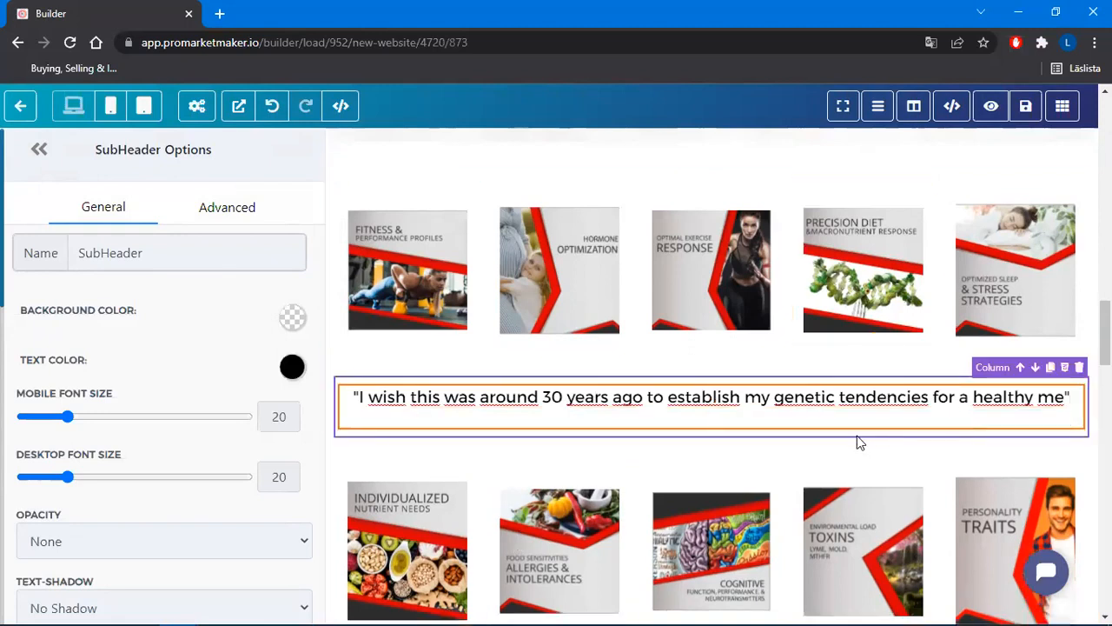
{"action": "key", "text": "alt+Tab"}
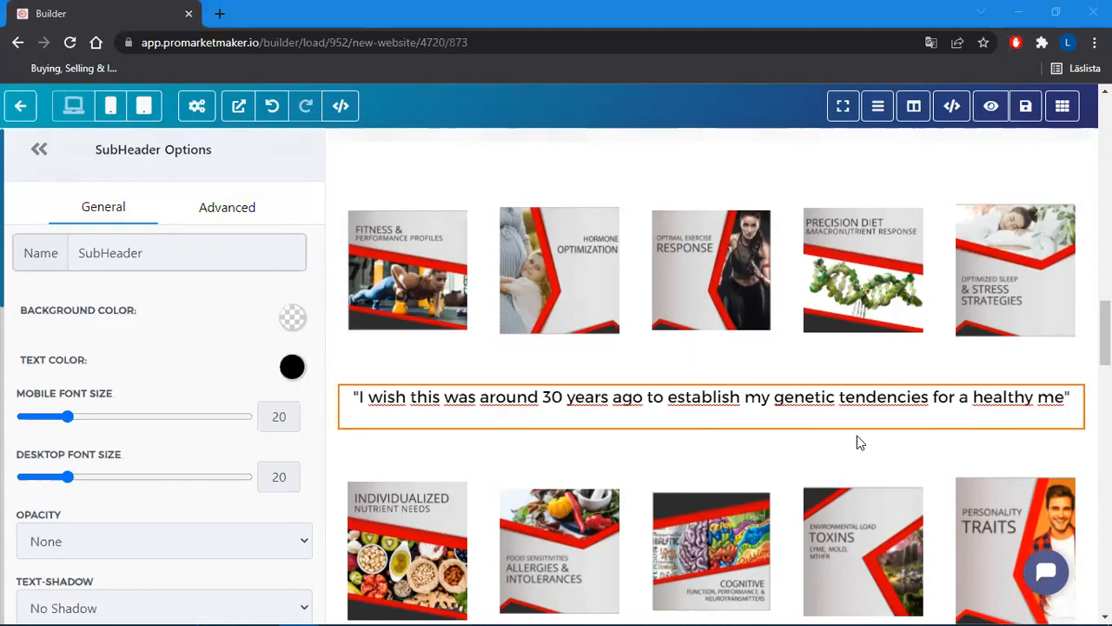
{"action": "key", "text": "alt+Tab"}
{"action": "type", "text": "C. Morales"}
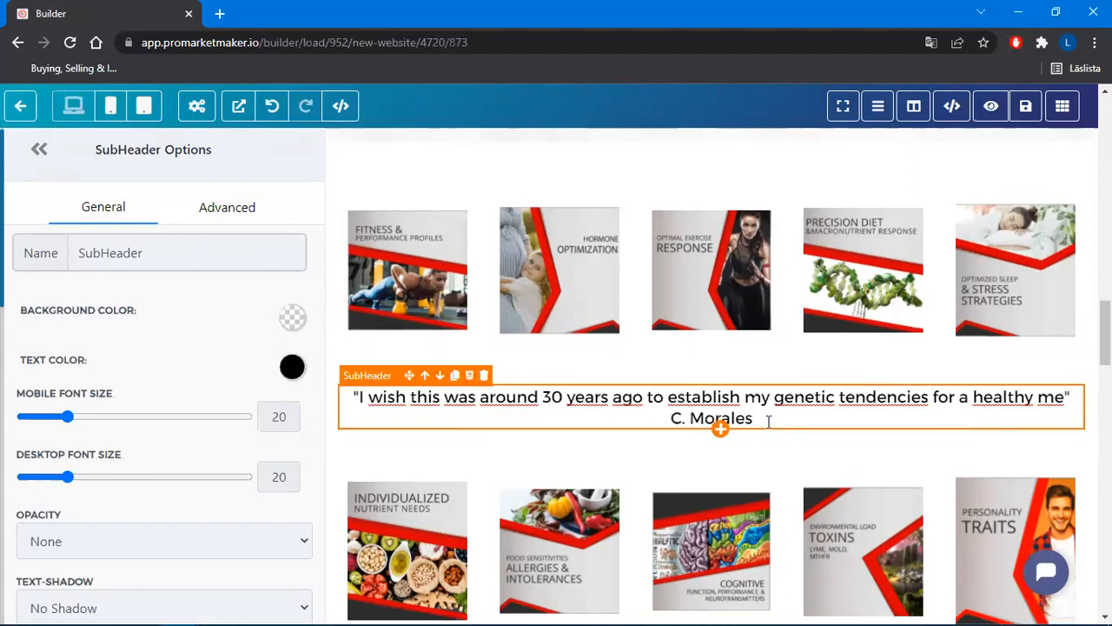
{"action": "left_click_drag", "start_coordinate": [768, 418], "coordinate": [671, 418]}
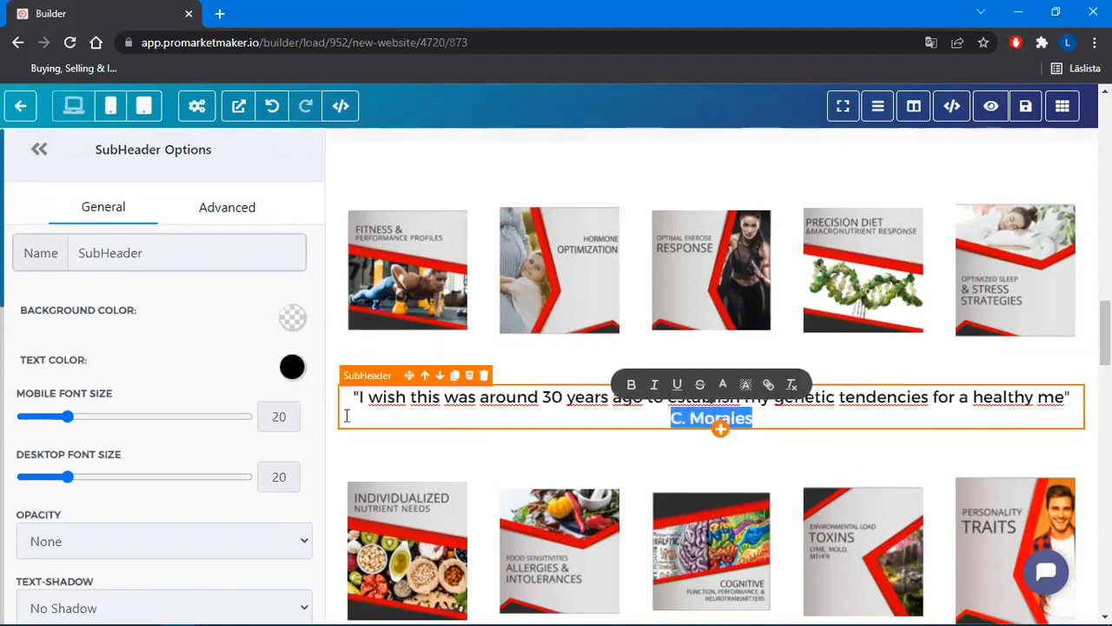
{"action": "left_click", "coordinate": [741, 414]}
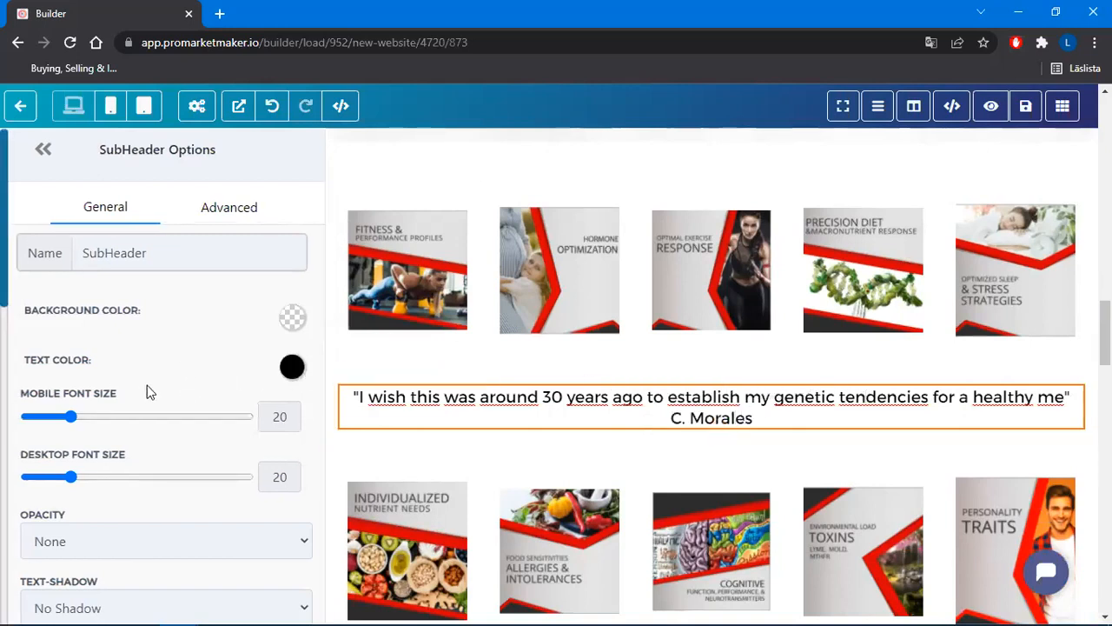
{"action": "left_click_drag", "start_coordinate": [76, 469], "coordinate": [68, 478]}
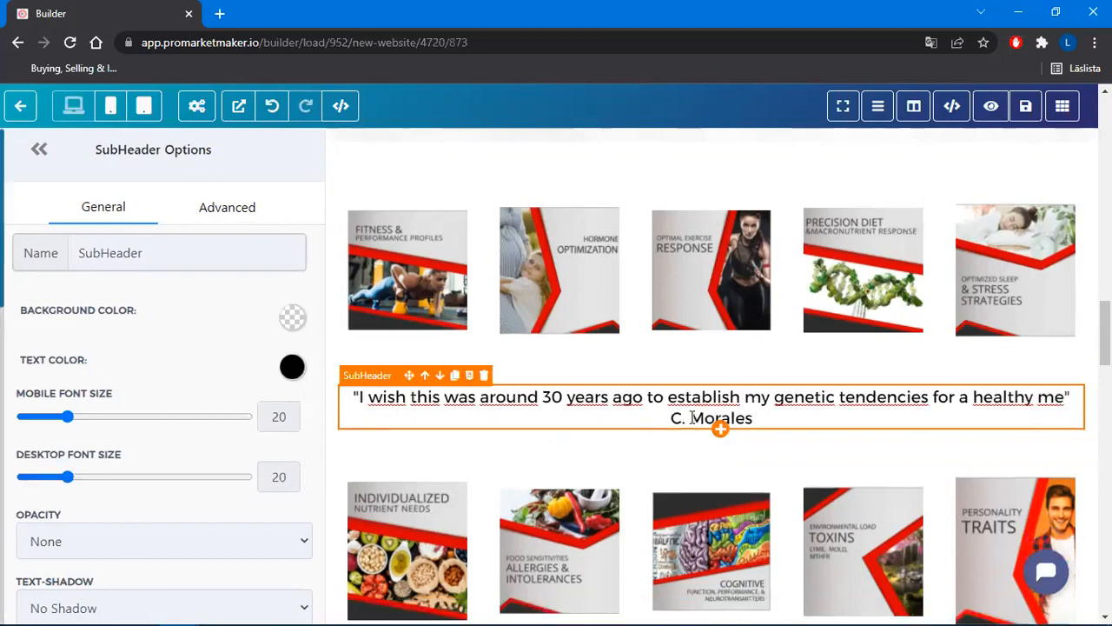
Select the person's name under the quote and insert a Paragraph element directly below the subheader
{"action": "left_click_drag", "start_coordinate": [764, 416], "coordinate": [676, 420]}
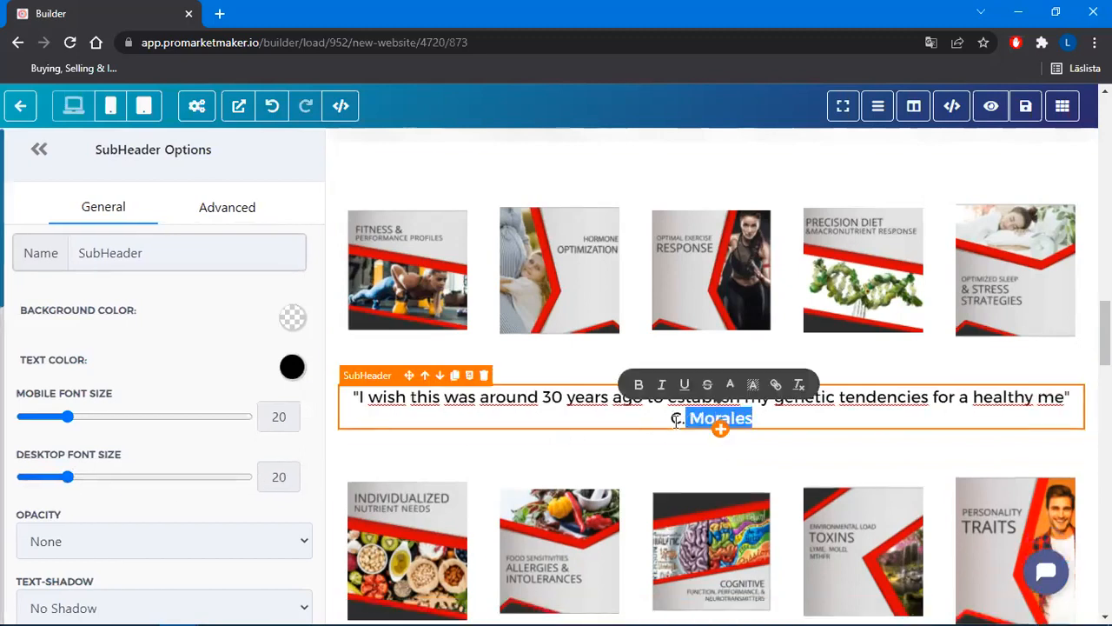
{"action": "left_click", "coordinate": [723, 432]}
{"action": "scroll", "coordinate": [946, 355], "scroll_direction": "up", "scroll_amount": 2}
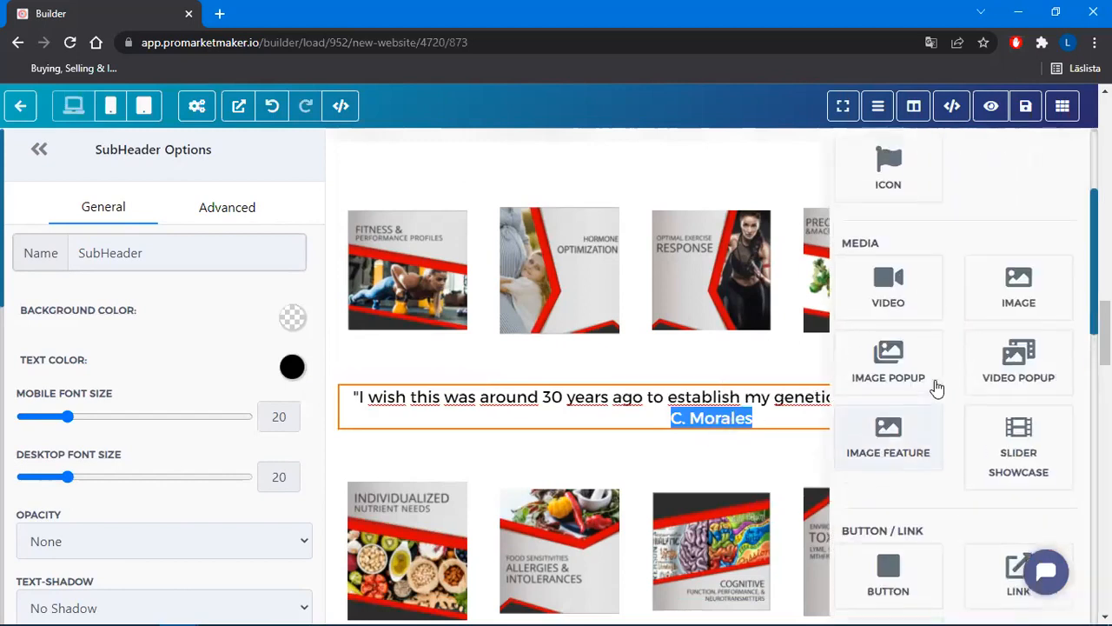
{"action": "scroll", "coordinate": [947, 355], "scroll_direction": "up", "scroll_amount": 1}
{"action": "left_click", "coordinate": [891, 308]}
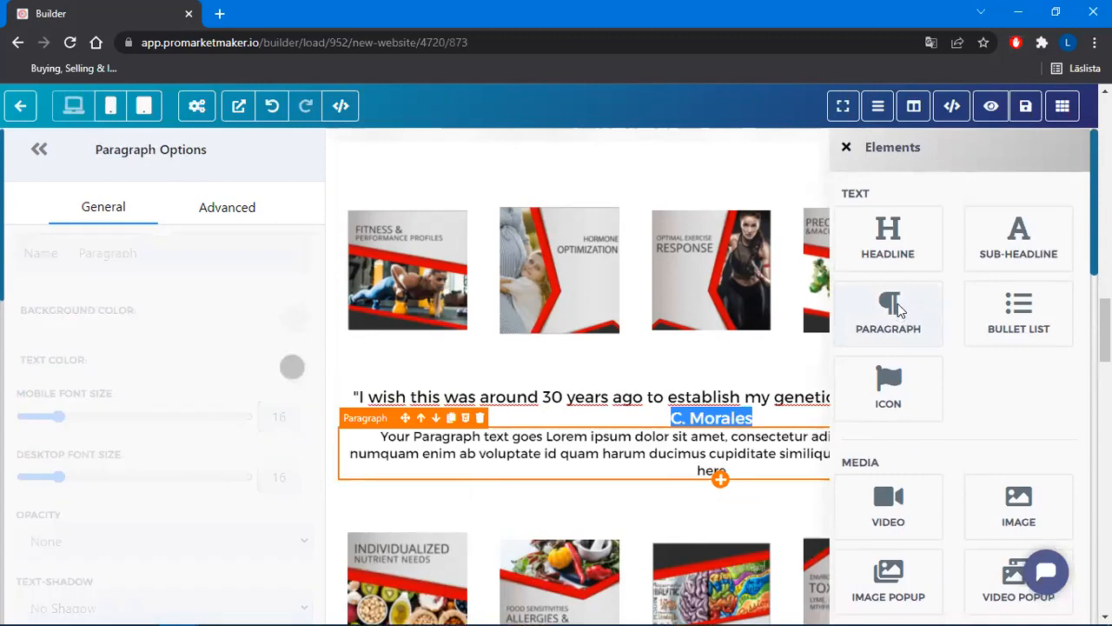
Move the person's name out of the subheader into the new paragraph, replacing its placeholder text and removing the leftover empty line
{"action": "right_click", "coordinate": [730, 420]}
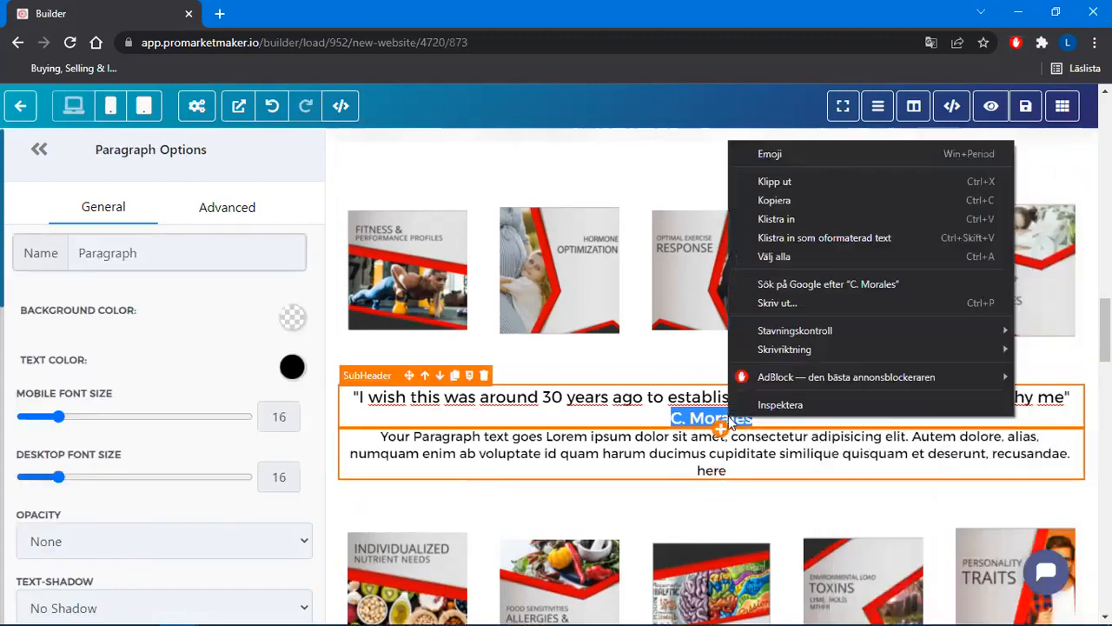
{"action": "left_click", "coordinate": [787, 182]}
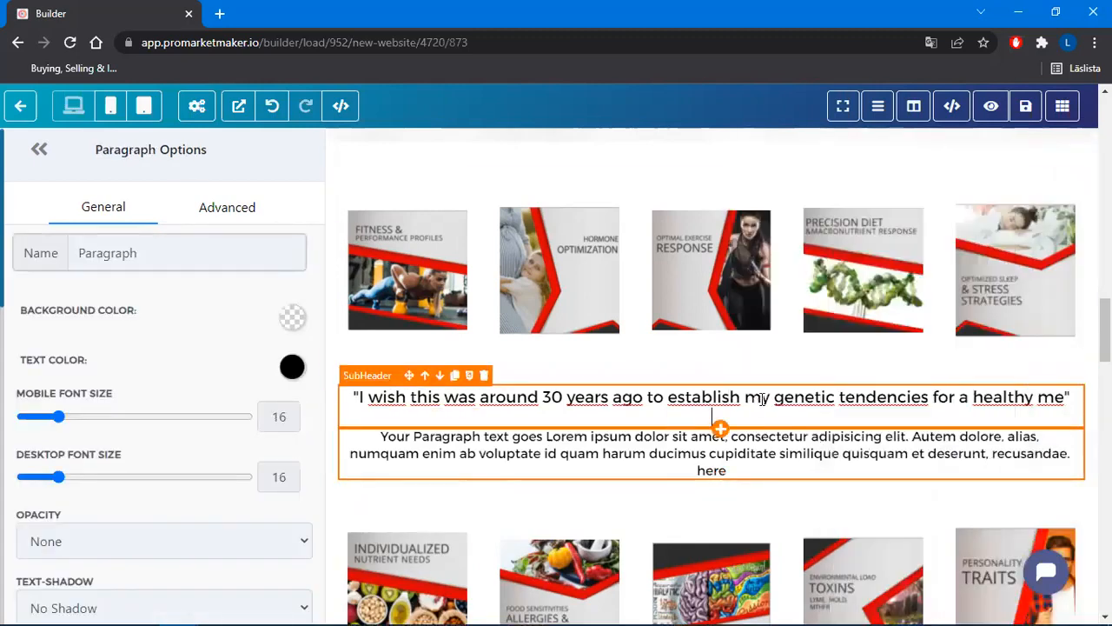
{"action": "key", "text": "BackSpace"}
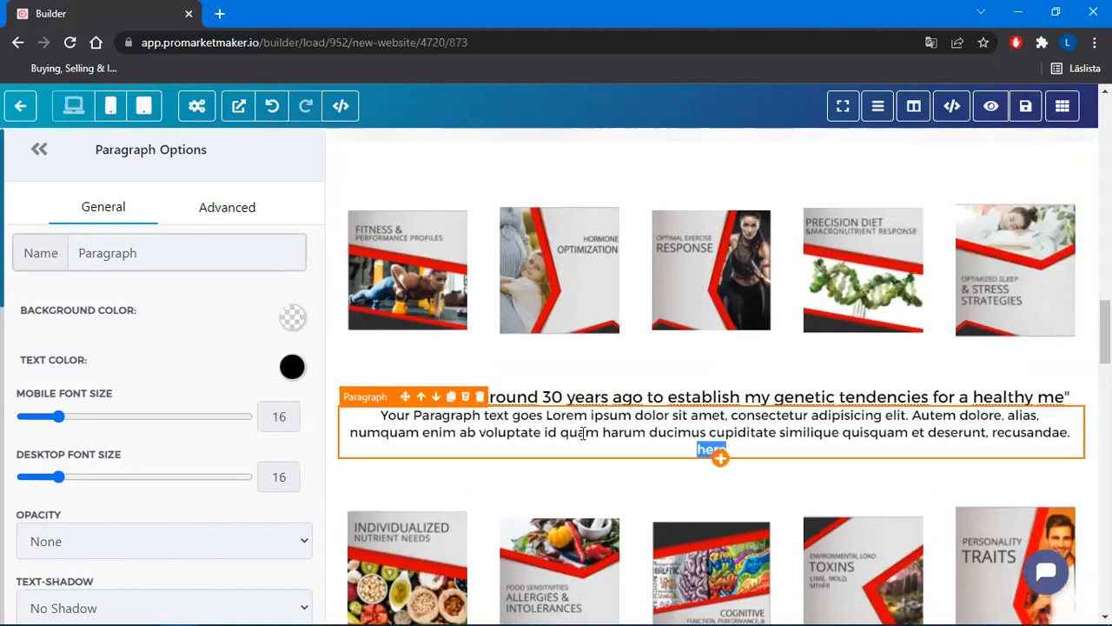
{"action": "left_click_drag", "start_coordinate": [583, 434], "coordinate": [337, 417]}
{"action": "key", "text": "ctrl+v"}
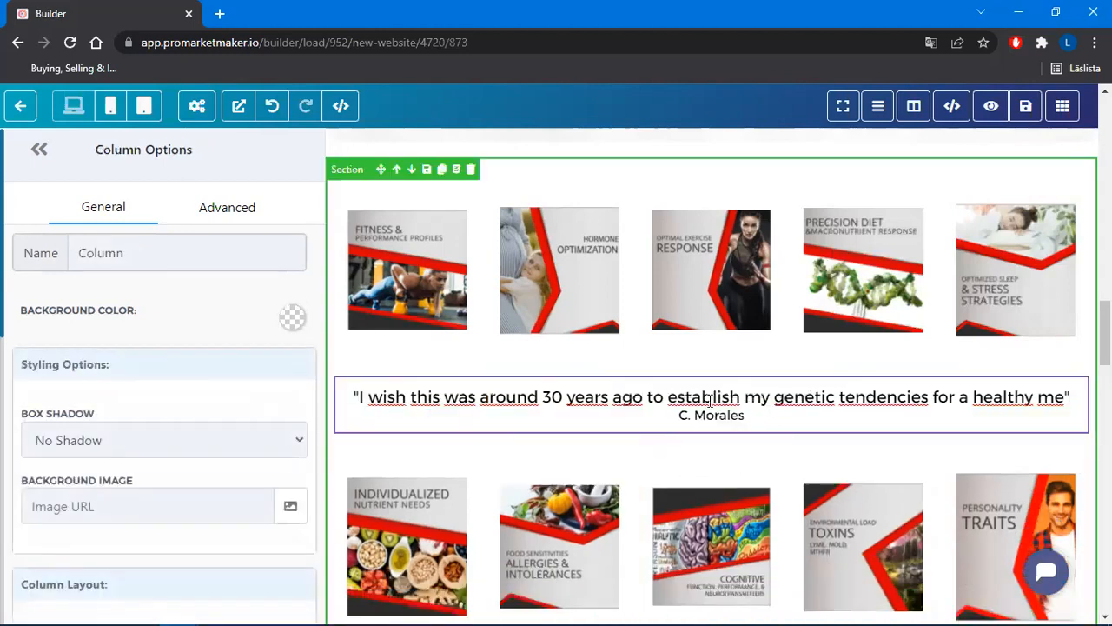
{"action": "left_click", "coordinate": [737, 415]}
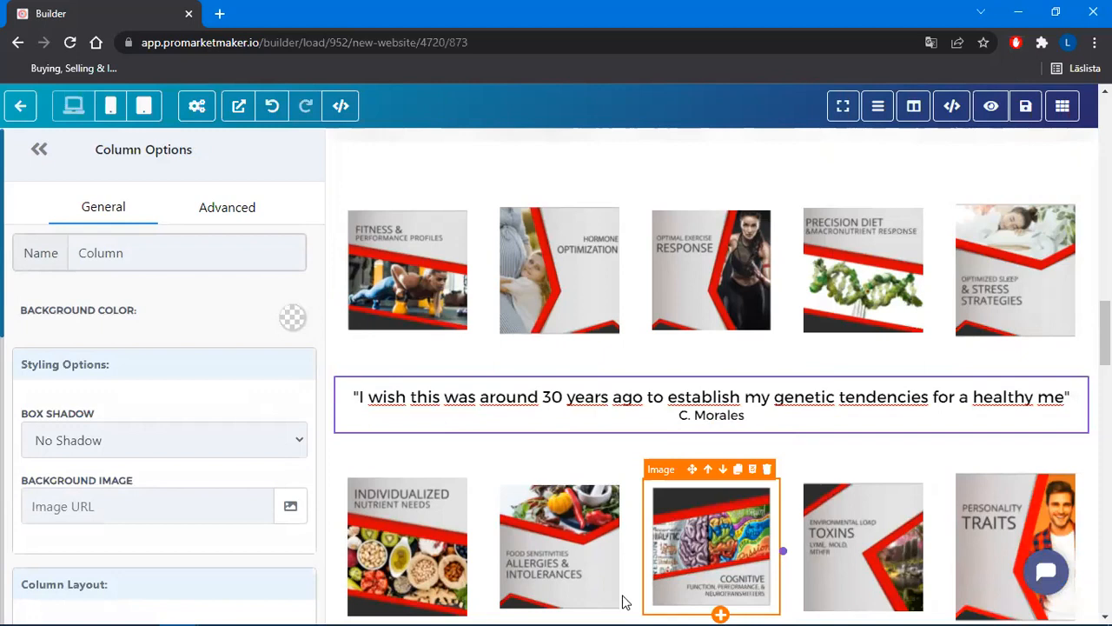
{"action": "left_click", "coordinate": [804, 397]}
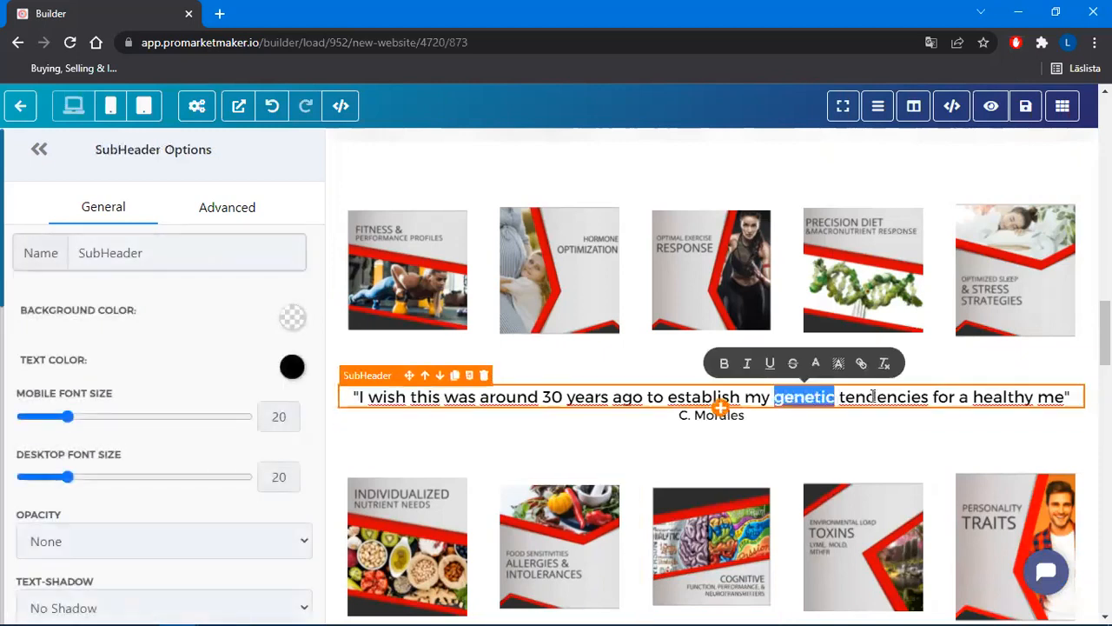
{"action": "left_click_drag", "start_coordinate": [867, 397], "coordinate": [897, 397]}
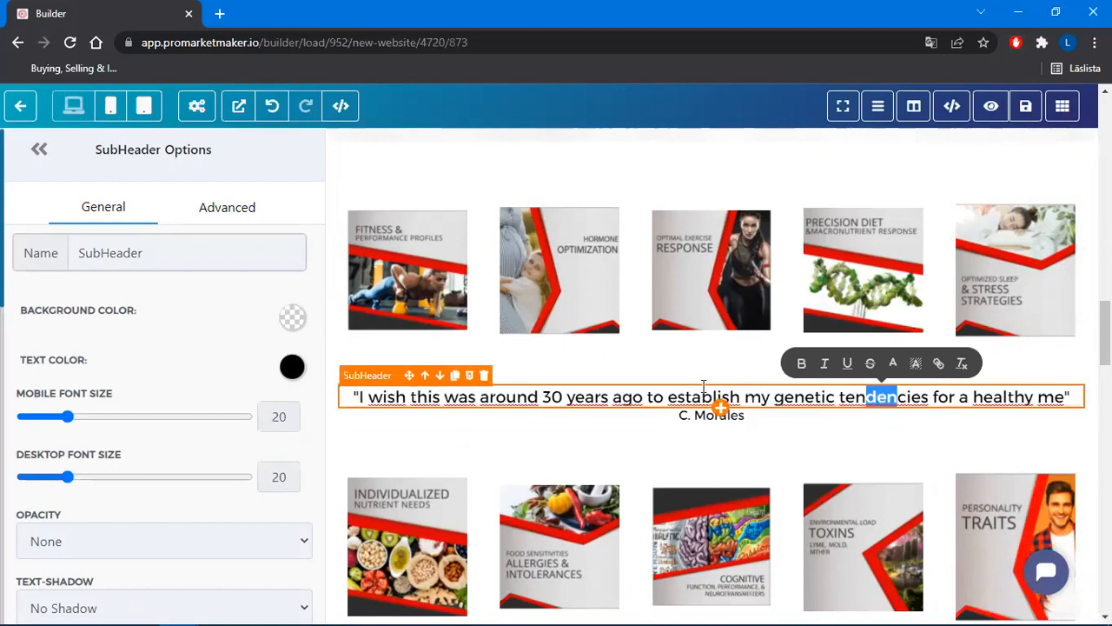
{"action": "left_click", "coordinate": [370, 384]}
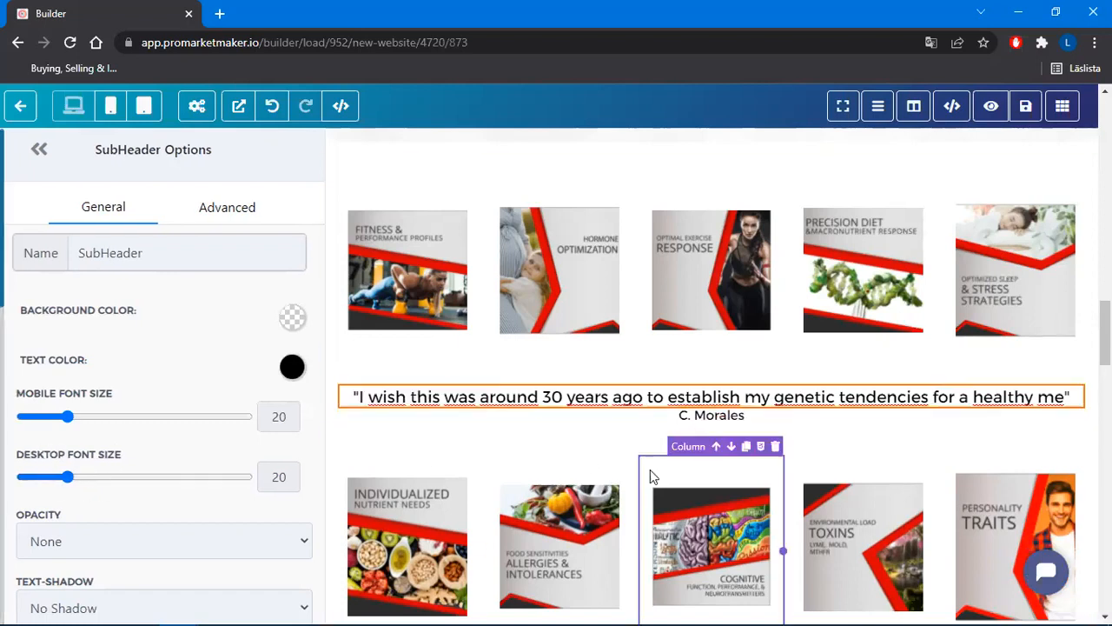
{"action": "left_click", "coordinate": [498, 444]}
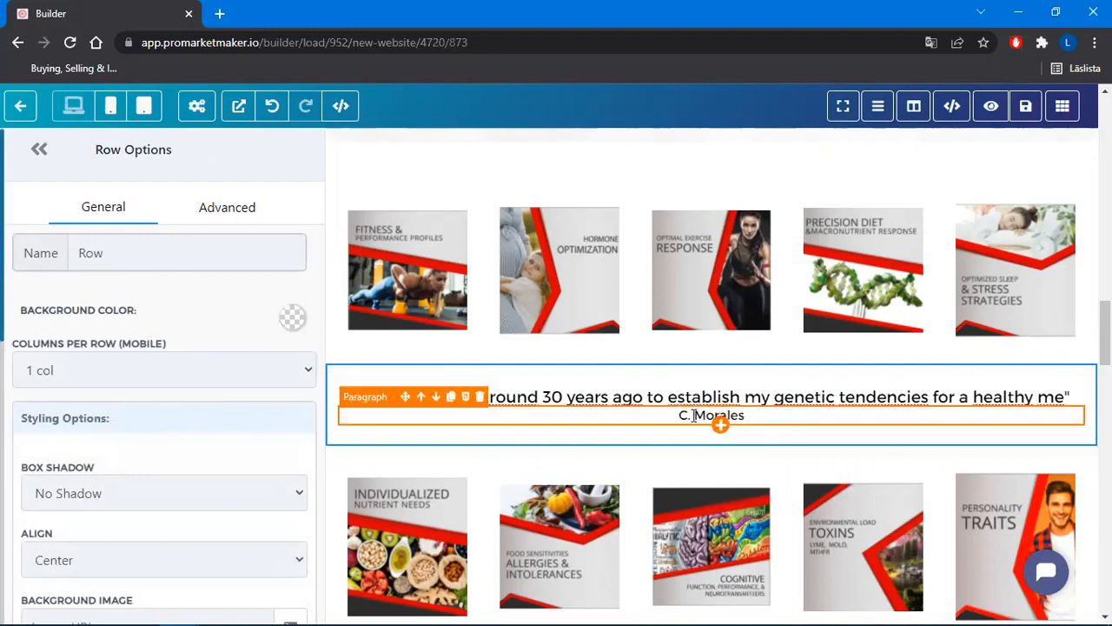
{"action": "left_click", "coordinate": [683, 415]}
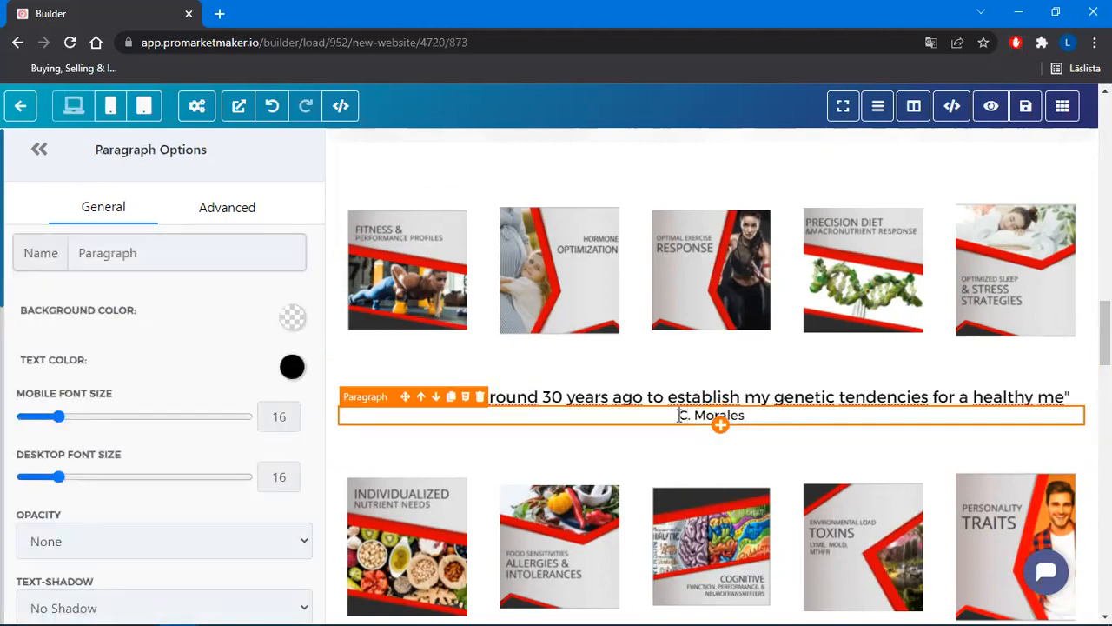
{"action": "key", "text": "Return"}
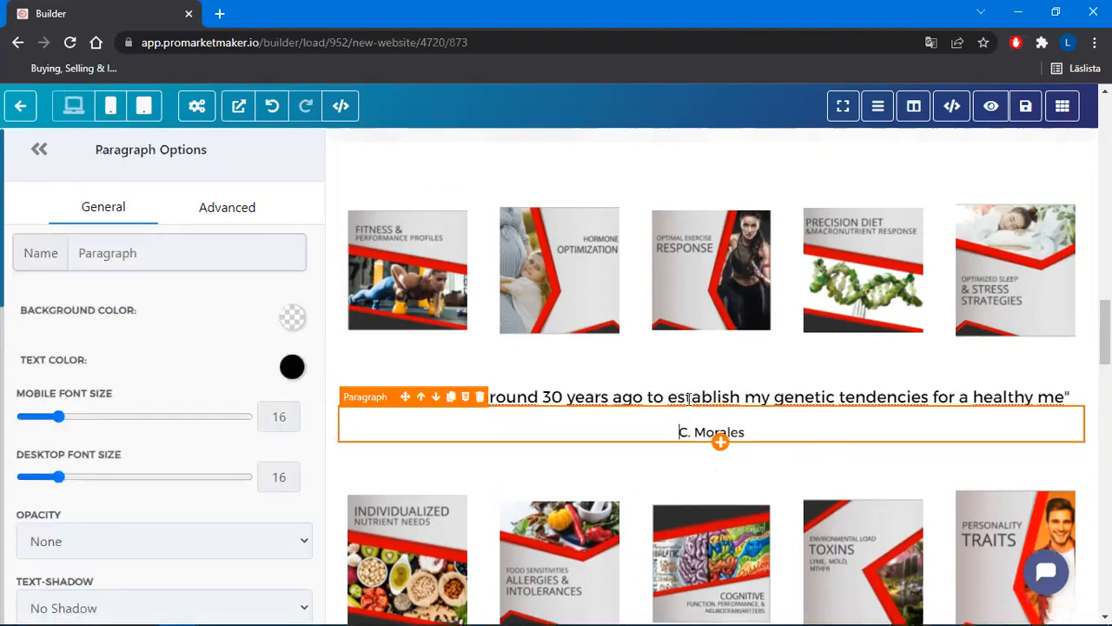
{"action": "key", "text": "BackSpace"}
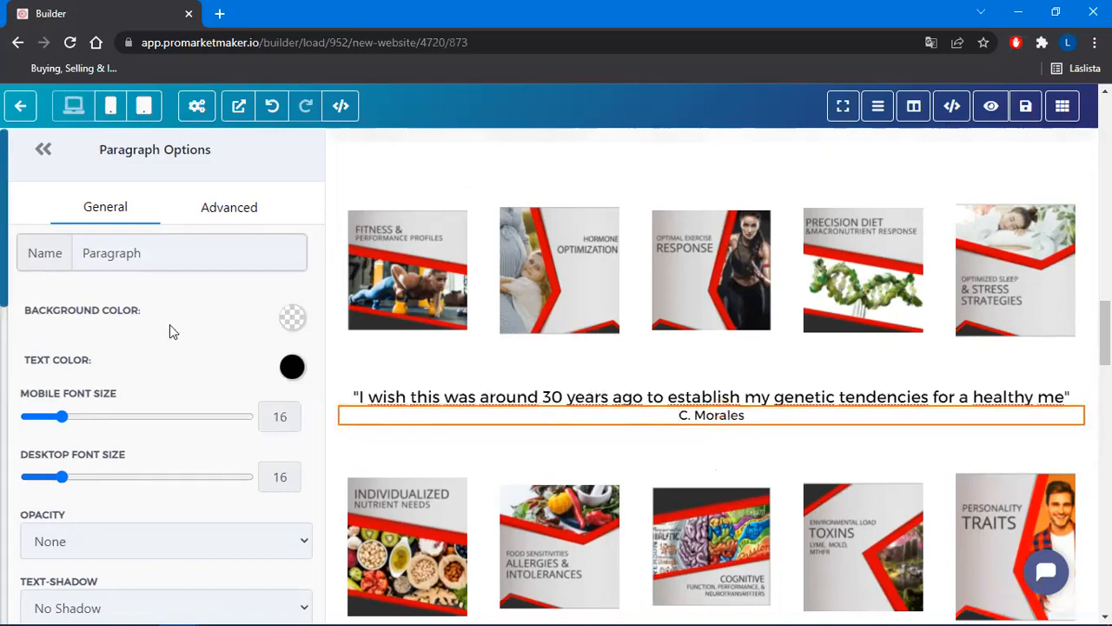
Set the top padding of the paragraph with the quoted person's name to 10 and collapse the element options
{"action": "scroll", "coordinate": [170, 324], "scroll_direction": "down", "scroll_amount": 5}
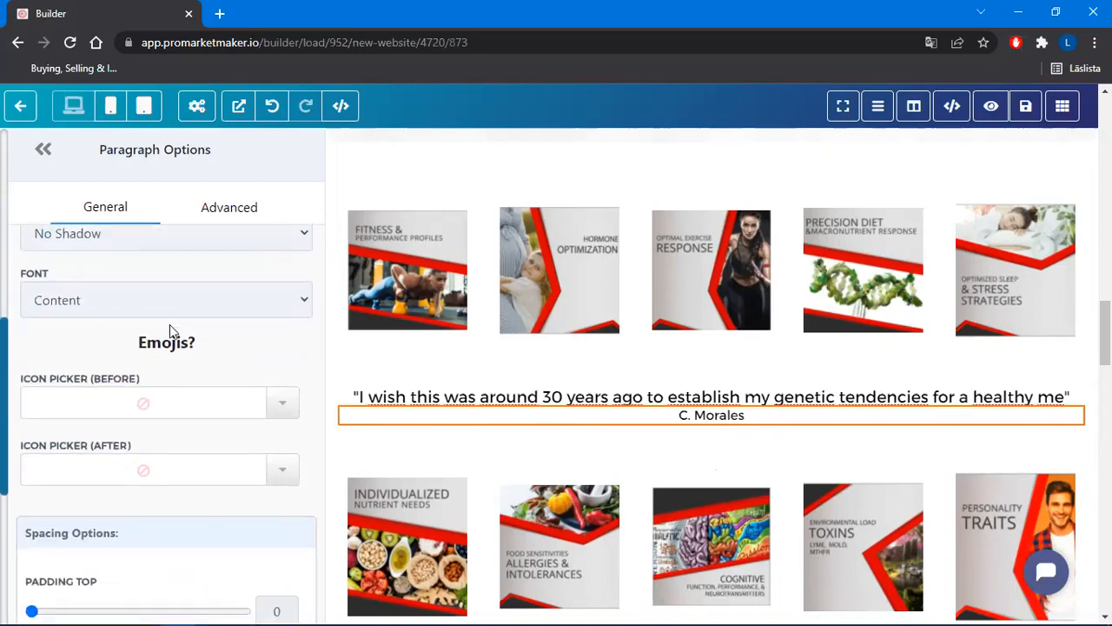
{"action": "scroll", "coordinate": [170, 324], "scroll_direction": "down", "scroll_amount": 3}
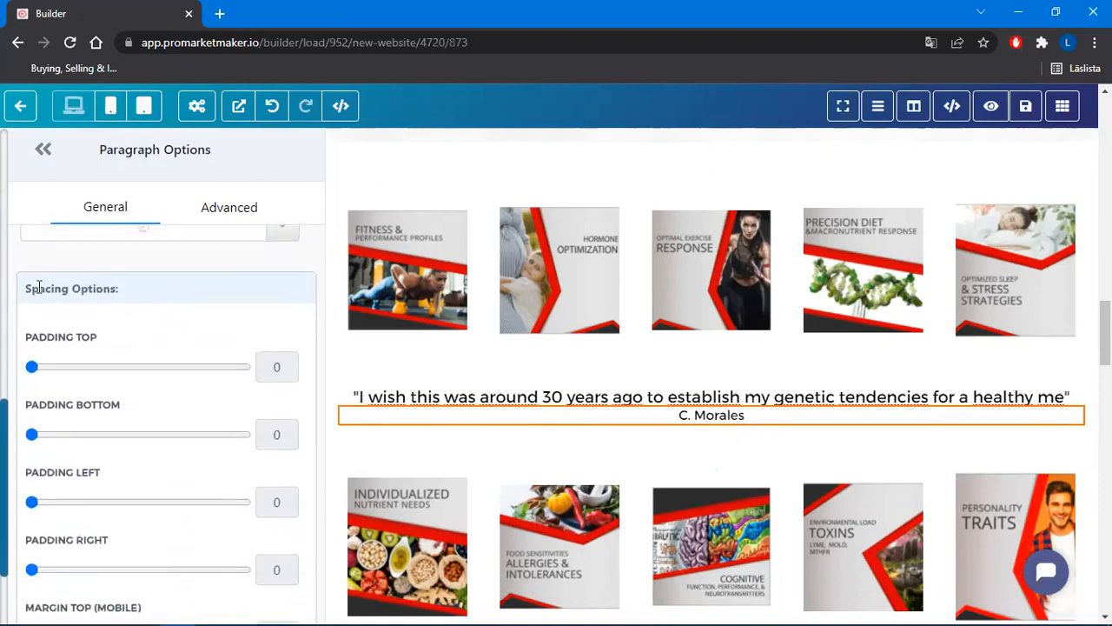
{"action": "mouse_move", "coordinate": [31, 368]}
{"action": "left_mouse_down"}
{"action": "mouse_move", "coordinate": [84, 366]}
{"action": "mouse_move", "coordinate": [21, 380]}
{"action": "mouse_move", "coordinate": [191, 383]}
{"action": "mouse_move", "coordinate": [31, 375]}
{"action": "mouse_move", "coordinate": [52, 374]}
{"action": "left_mouse_up"}
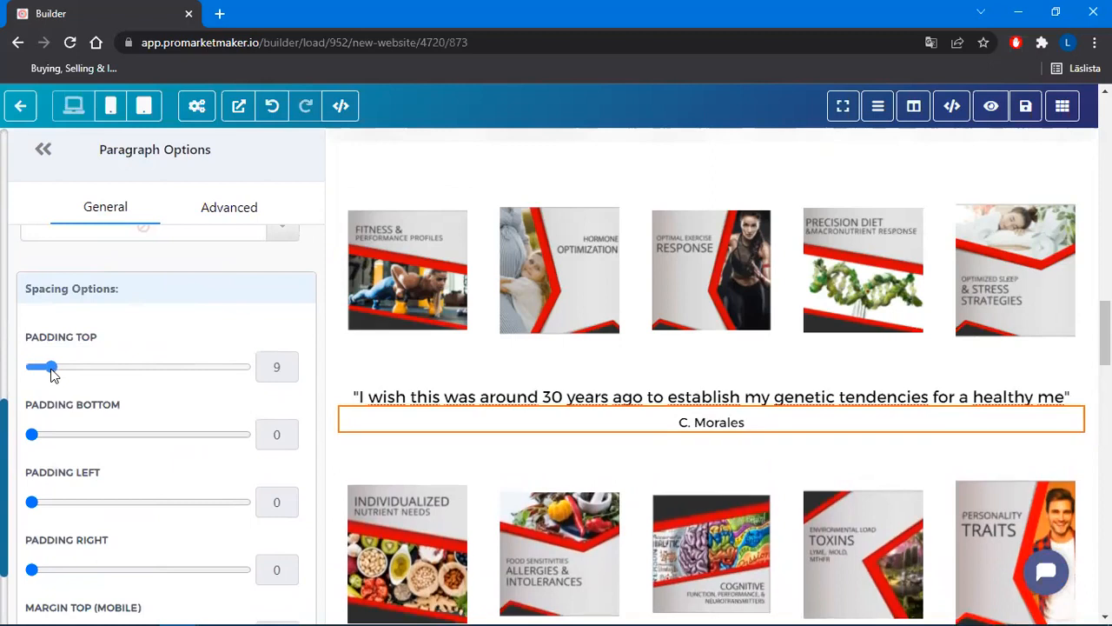
{"action": "type", "text": "10"}
{"action": "key", "text": "Return"}
{"action": "left_click", "coordinate": [855, 373]}
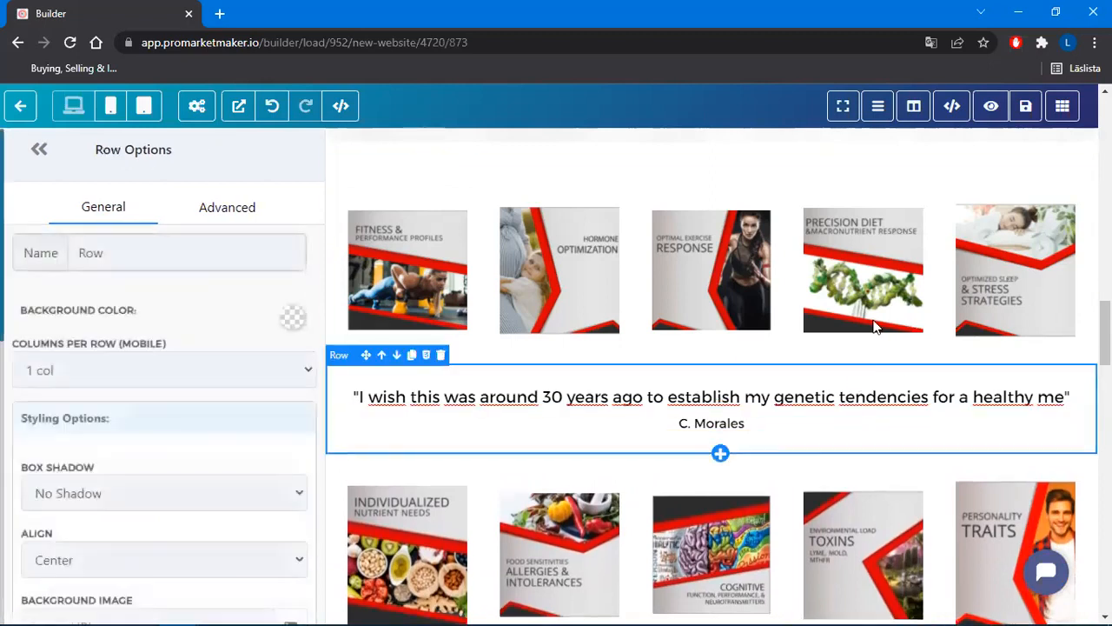
{"action": "left_click", "coordinate": [1072, 296]}
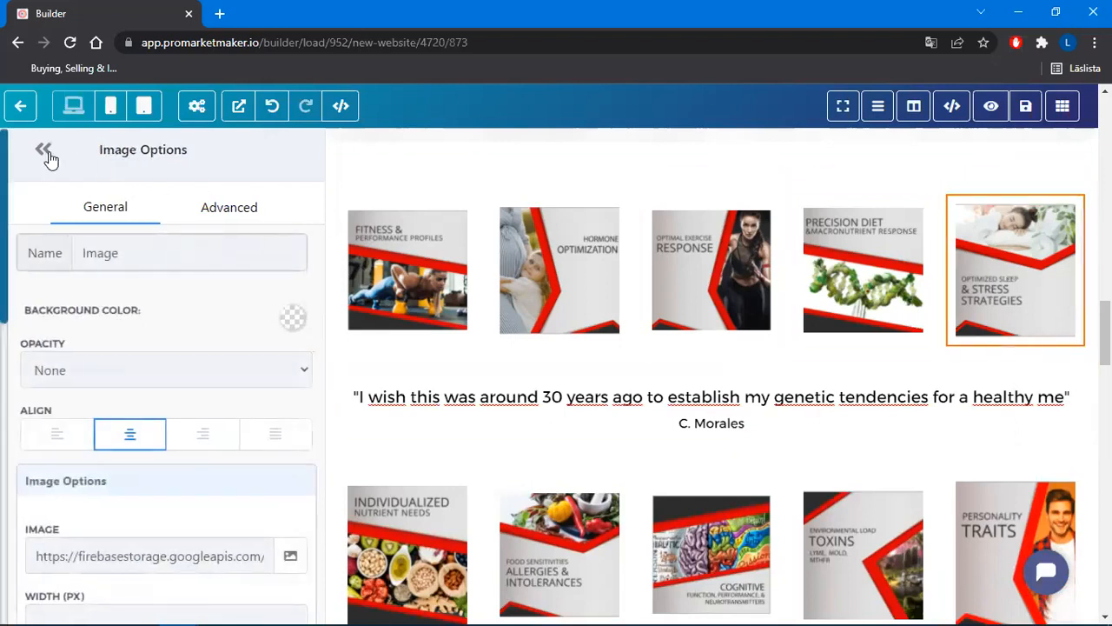
{"action": "left_click", "coordinate": [41, 151]}
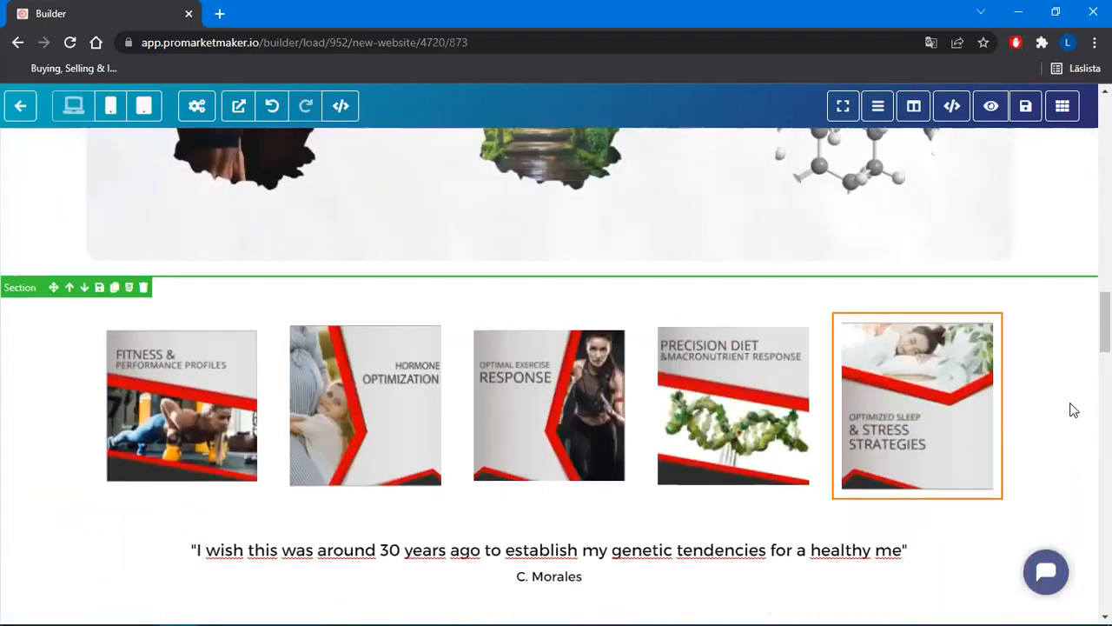
{"action": "scroll", "coordinate": [1072, 409], "scroll_direction": "down", "scroll_amount": 4}
{"action": "scroll", "coordinate": [1075, 411], "scroll_direction": "up", "scroll_amount": 2}
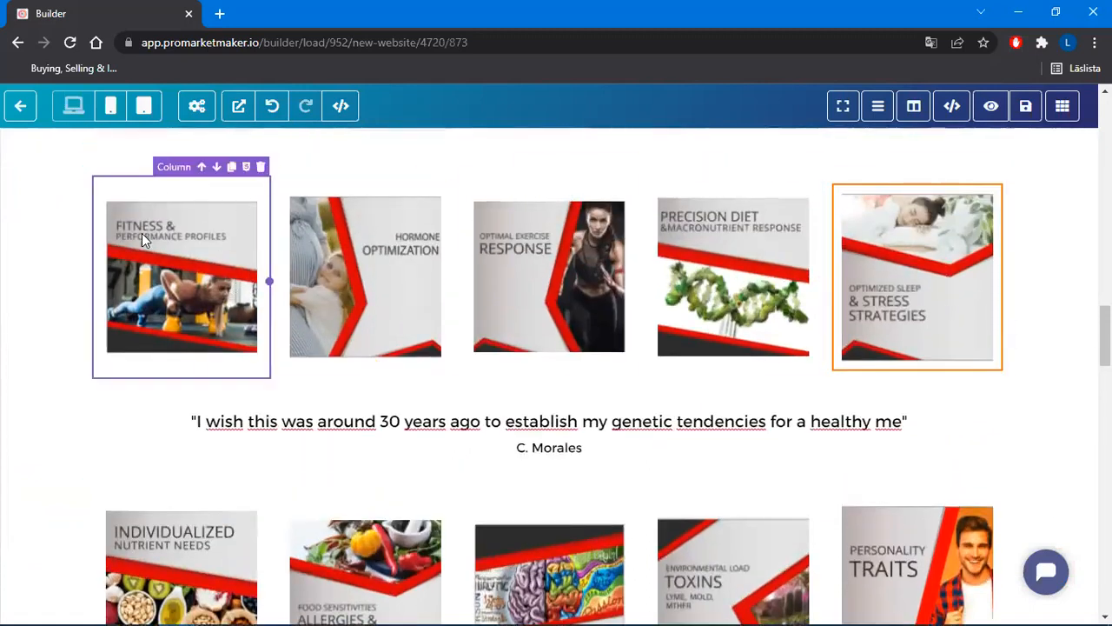
Try image radii of 15px and 75px on the Fitness & Performance Profiles image, settling on 50px
{"action": "left_click", "coordinate": [174, 278]}
{"action": "scroll", "coordinate": [622, 456], "scroll_direction": "up", "scroll_amount": 2}
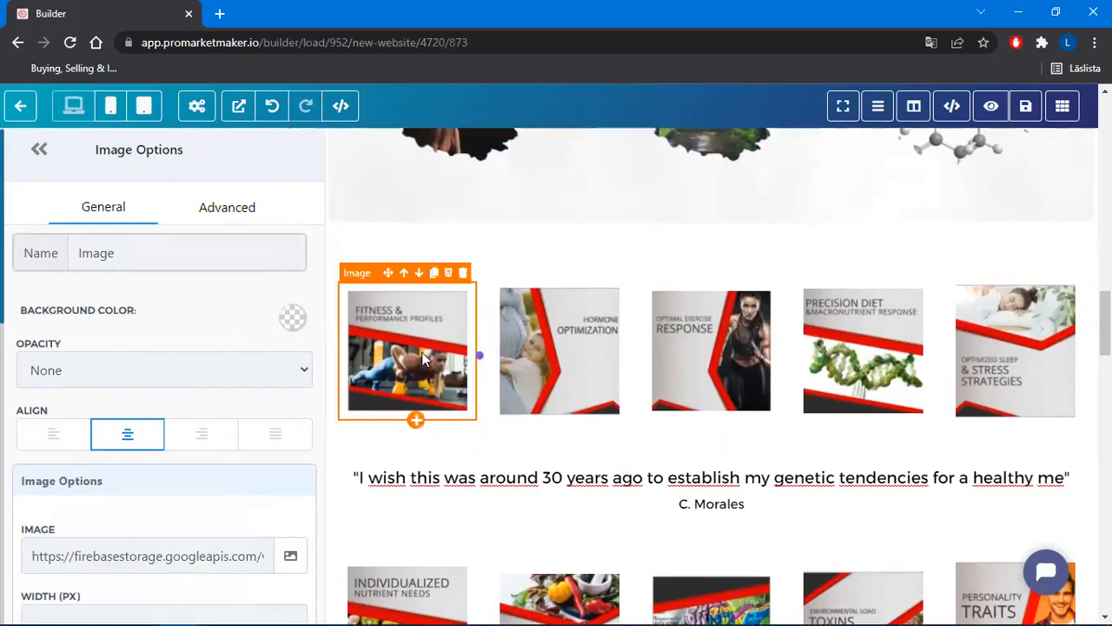
{"action": "left_click", "coordinate": [251, 216]}
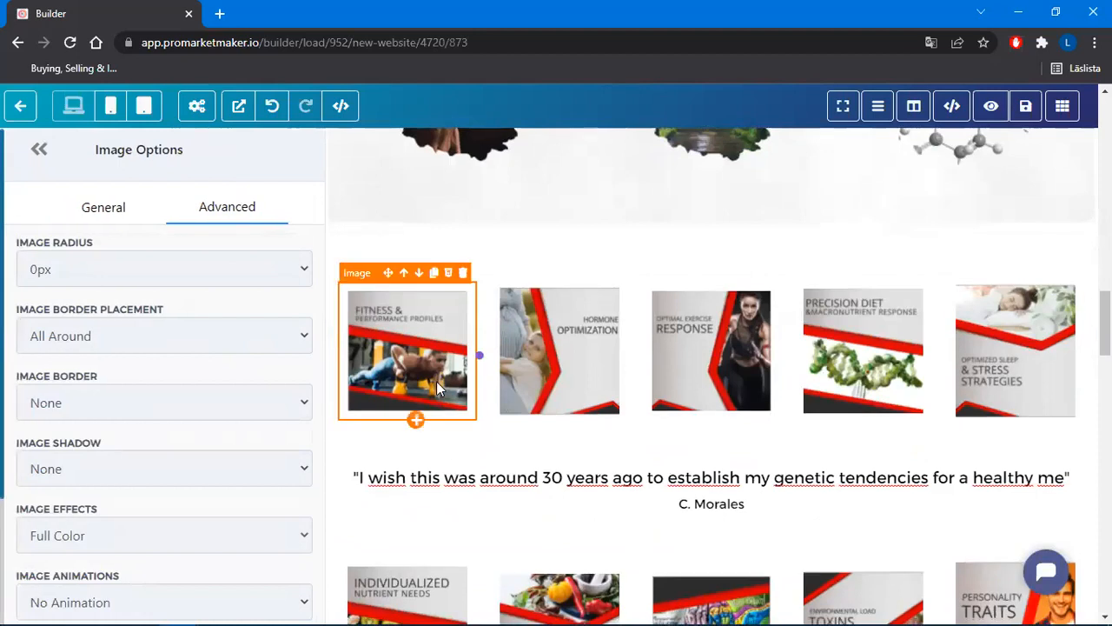
{"action": "left_click", "coordinate": [103, 268]}
{"action": "left_click", "coordinate": [72, 351]}
{"action": "left_click", "coordinate": [126, 274]}
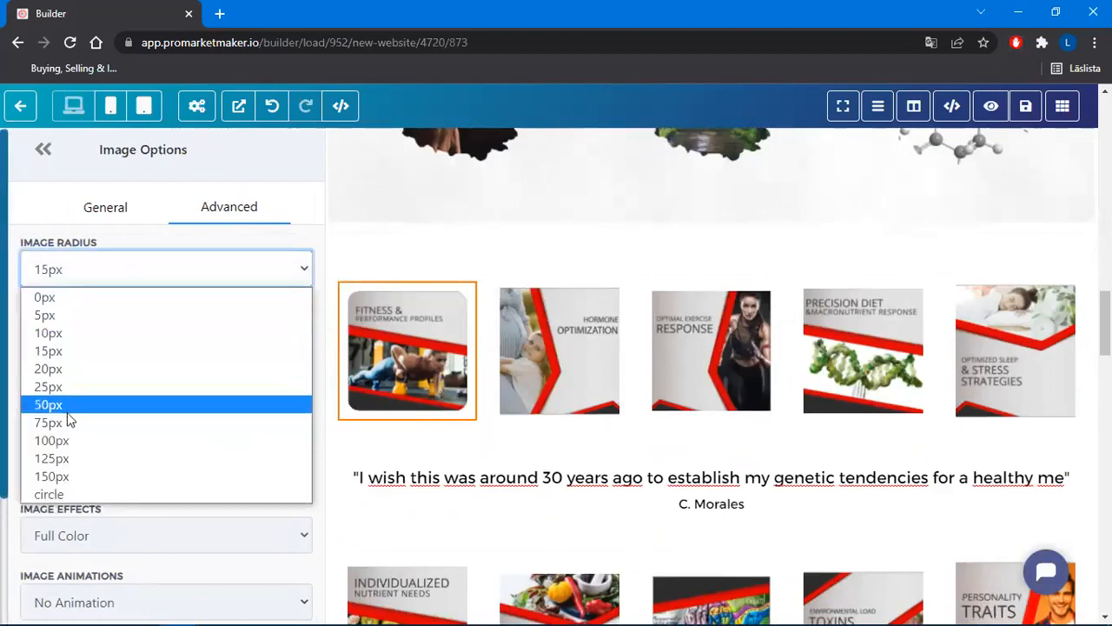
{"action": "left_click", "coordinate": [68, 423]}
{"action": "left_click", "coordinate": [126, 270]}
{"action": "left_click", "coordinate": [77, 402]}
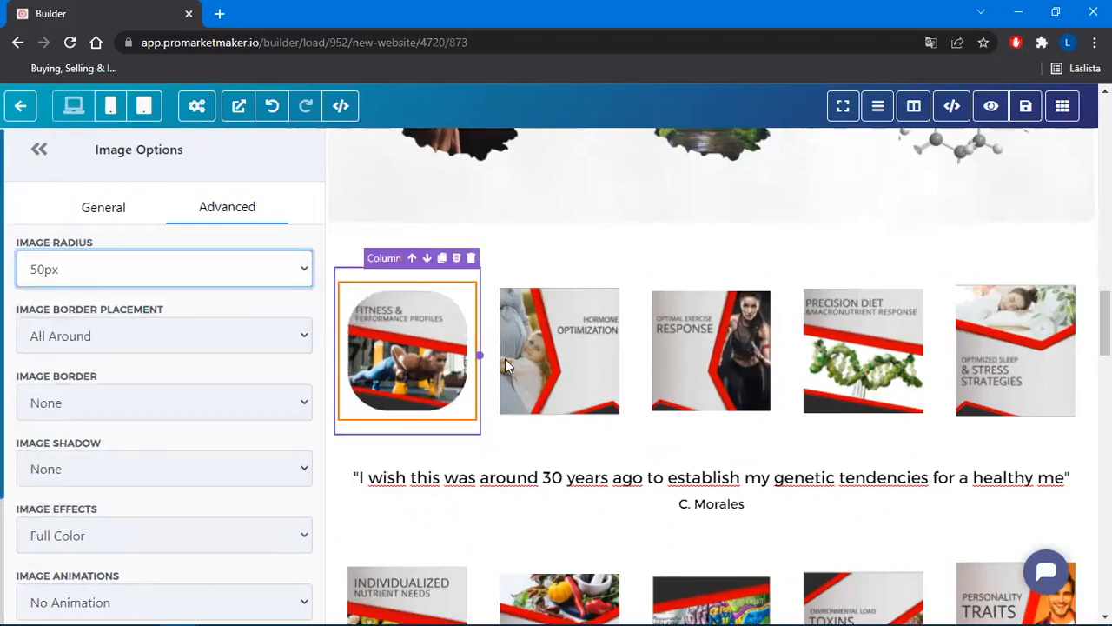
Try image radii of 75px and 100px on the Hormone Optimization image, settling on 50px
{"action": "left_click", "coordinate": [583, 352]}
{"action": "left_click", "coordinate": [171, 270]}
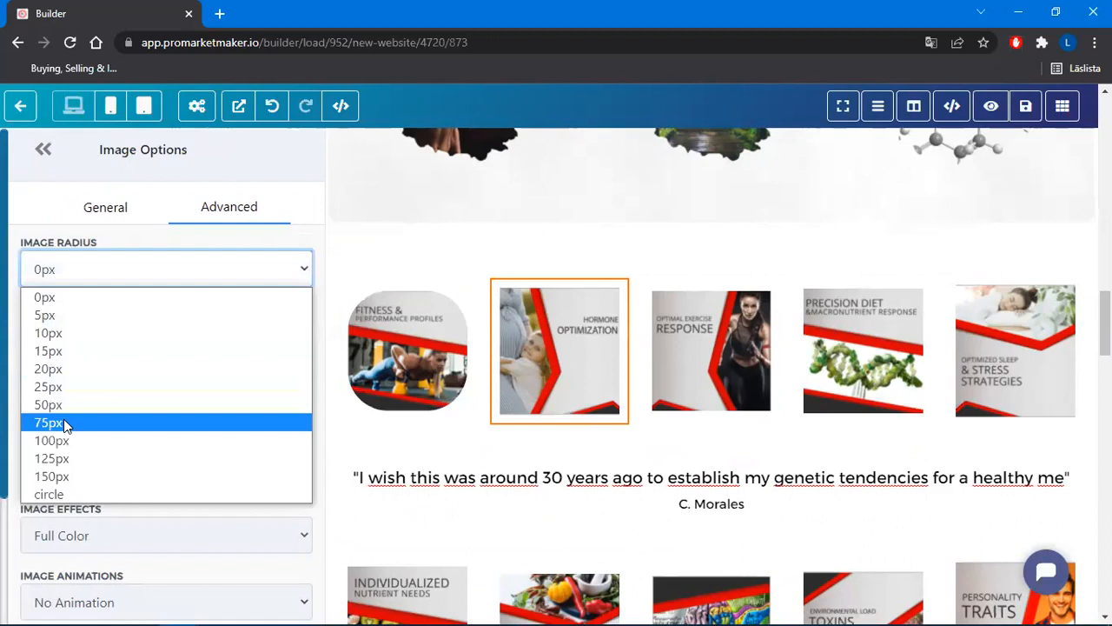
{"action": "left_click", "coordinate": [68, 422]}
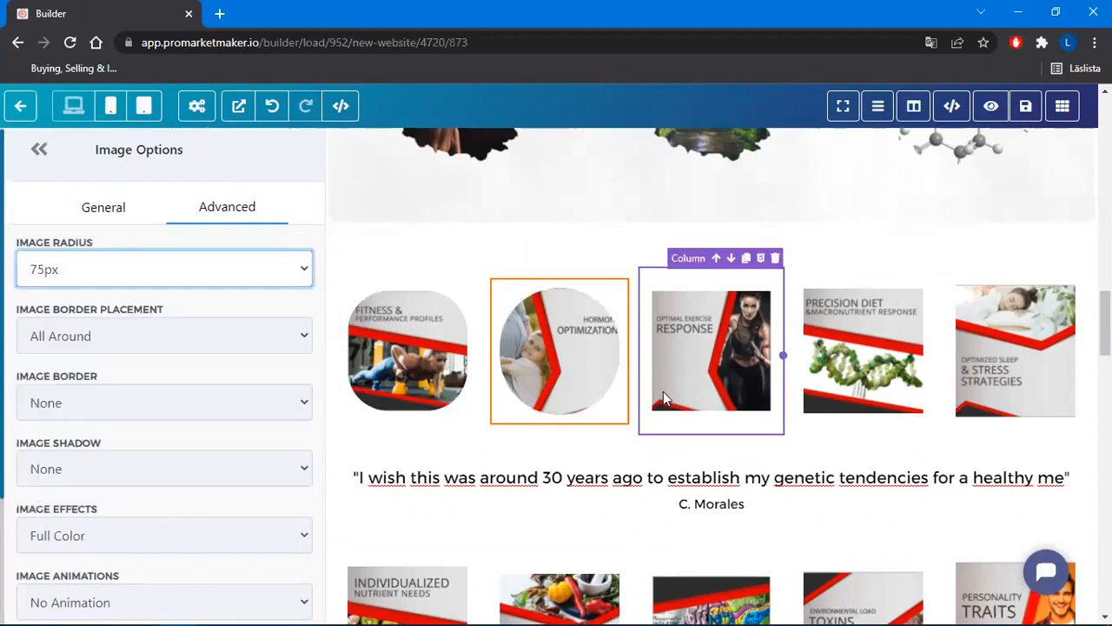
{"action": "left_click", "coordinate": [217, 272]}
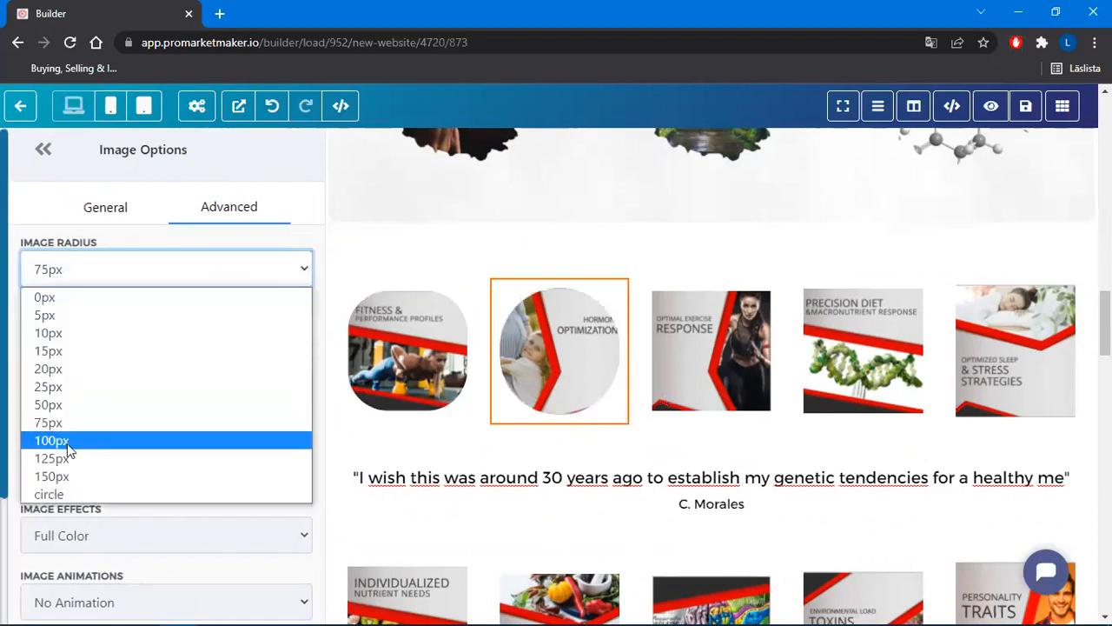
{"action": "left_click", "coordinate": [75, 440]}
{"action": "left_click", "coordinate": [110, 273]}
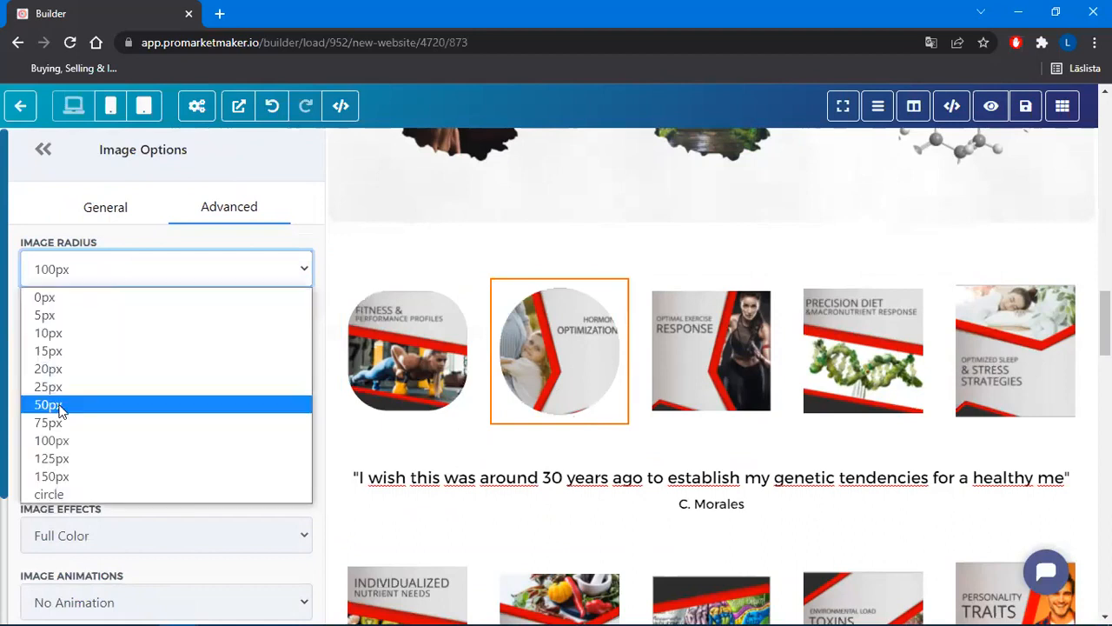
{"action": "left_click", "coordinate": [59, 407]}
Set the image radius to 50px for the Optimal Exercise Response, Precision Diet and Optimized Sleep & Stress Strategies images
{"action": "left_click", "coordinate": [687, 347]}
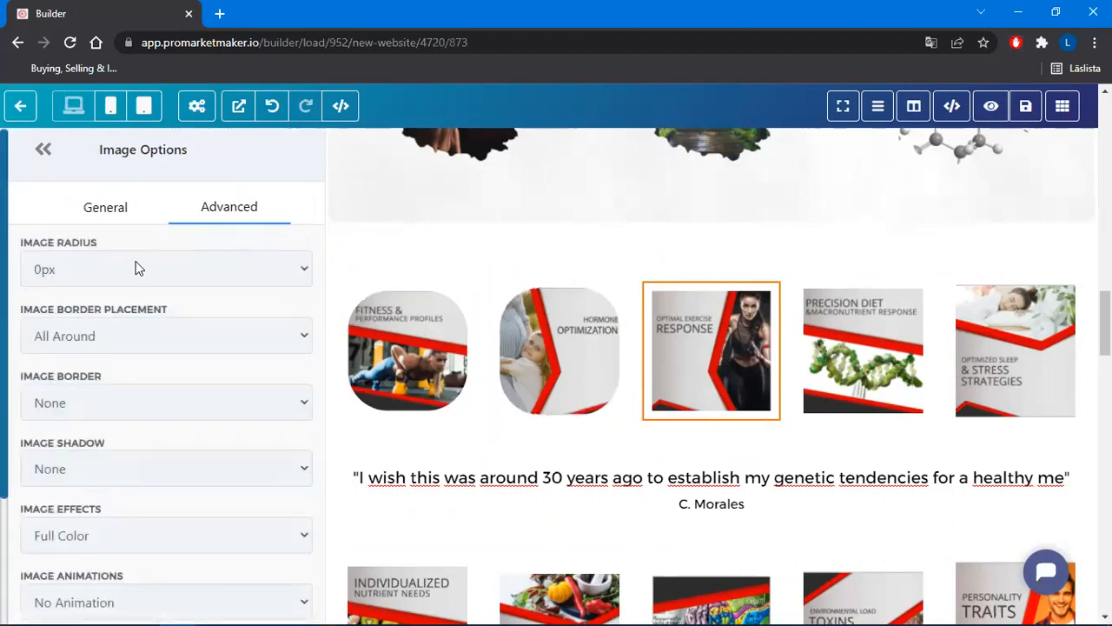
{"action": "left_click", "coordinate": [135, 269]}
{"action": "left_click", "coordinate": [59, 406]}
{"action": "left_click", "coordinate": [863, 347]}
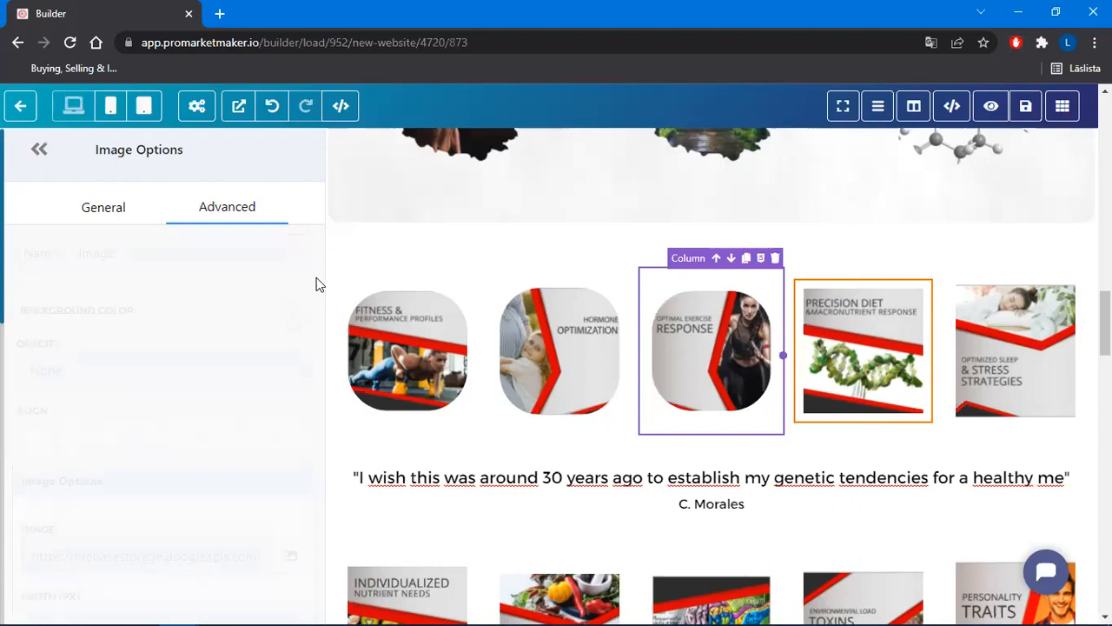
{"action": "left_click", "coordinate": [131, 272]}
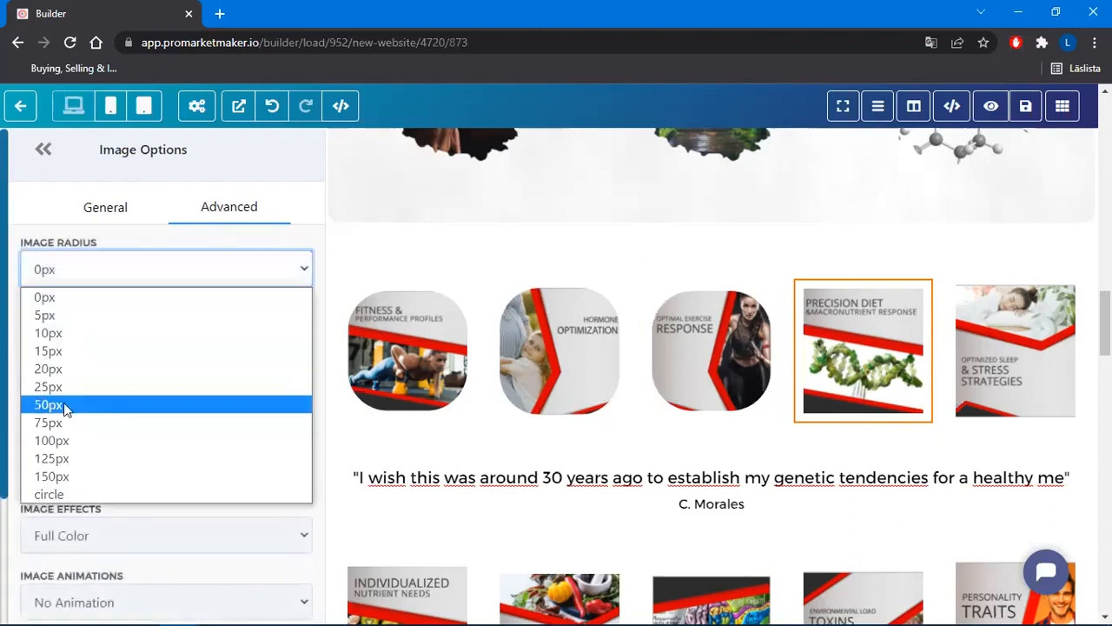
{"action": "left_click", "coordinate": [63, 403]}
{"action": "left_click", "coordinate": [1019, 365]}
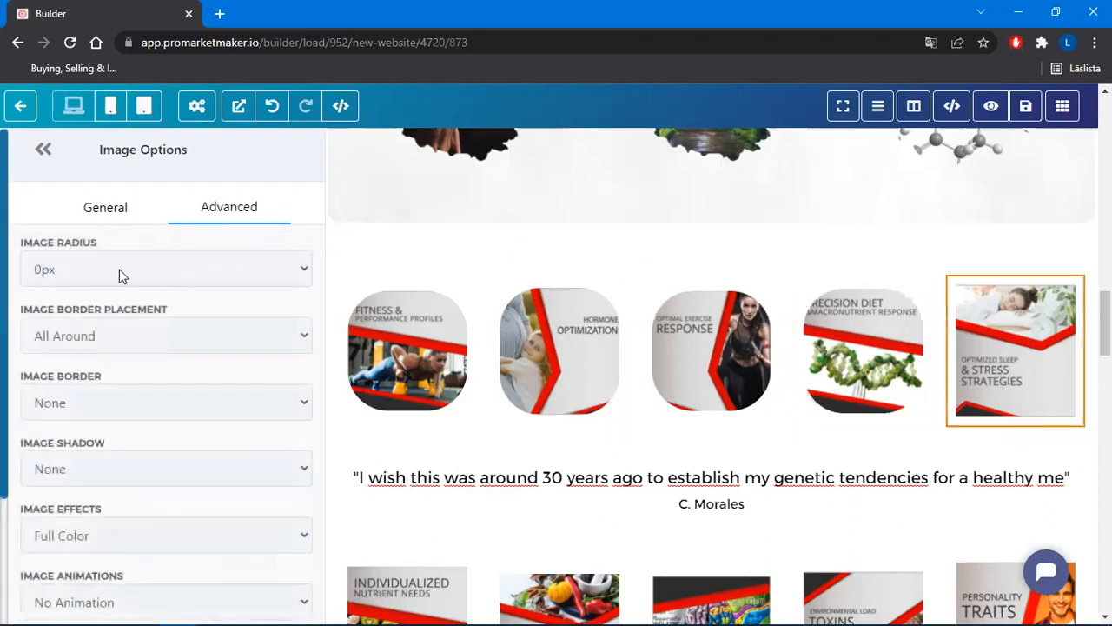
{"action": "left_click", "coordinate": [122, 274]}
{"action": "left_click", "coordinate": [63, 405]}
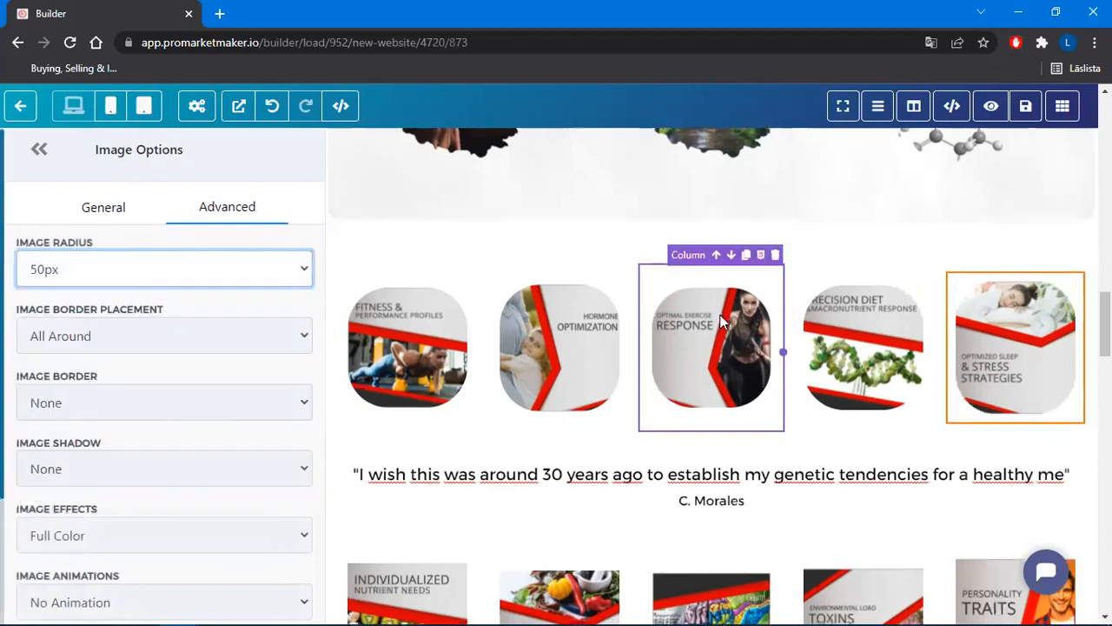
Set the image radius to 50px for the Individualized Nutrient Needs and Food Sensitivities images below the quote
{"action": "scroll", "coordinate": [722, 321], "scroll_direction": "down", "scroll_amount": 1}
{"action": "left_click", "coordinate": [427, 501]}
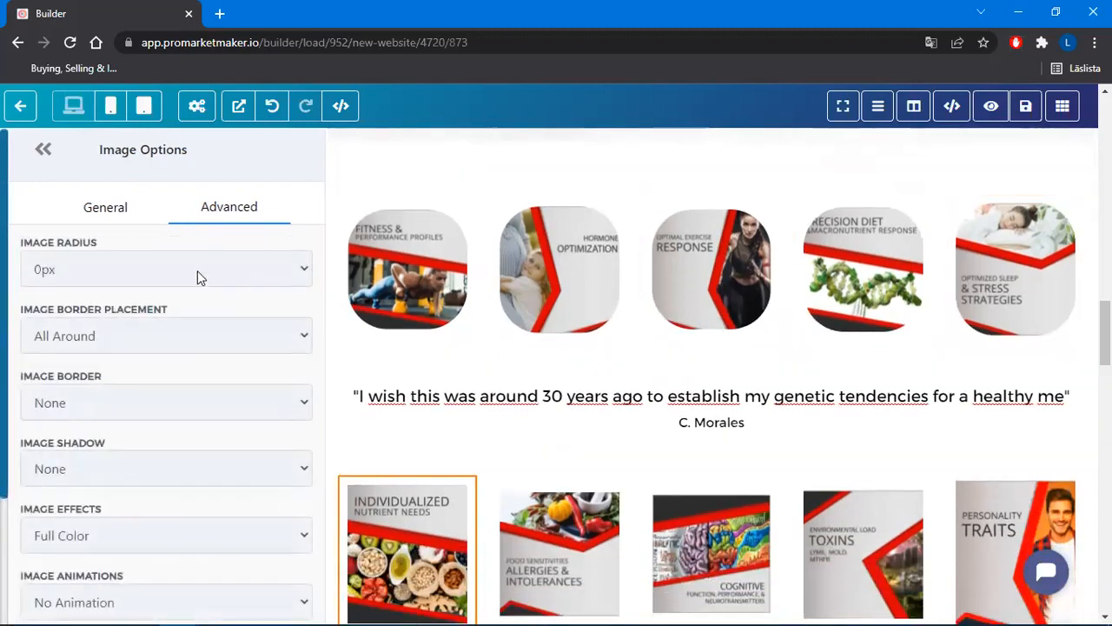
{"action": "left_click", "coordinate": [198, 271]}
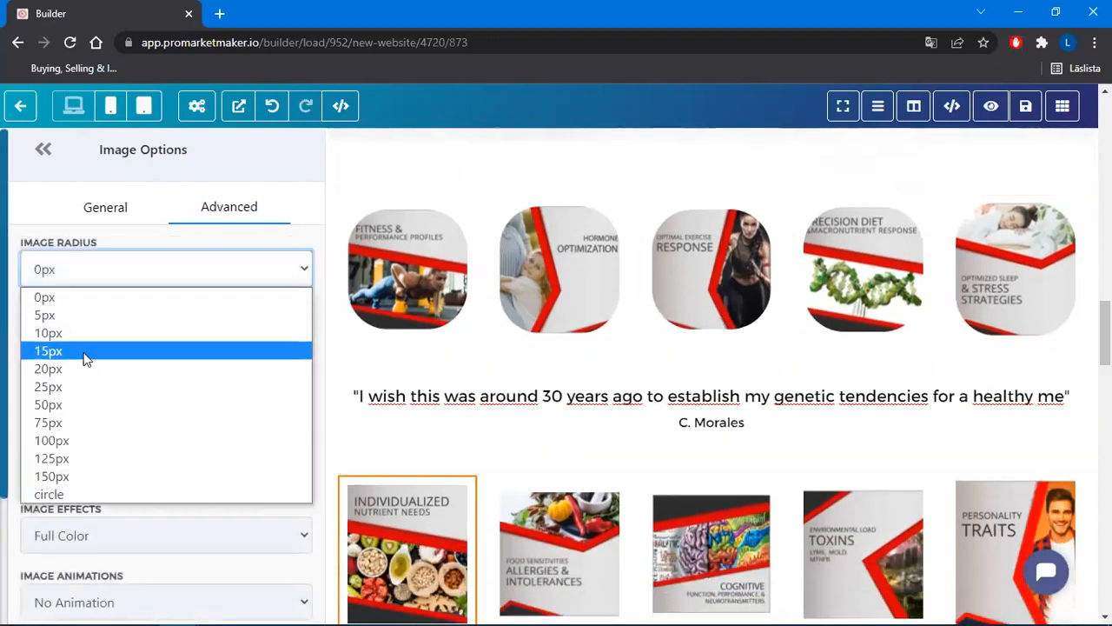
{"action": "left_click", "coordinate": [61, 406]}
{"action": "scroll", "coordinate": [531, 363], "scroll_direction": "down", "scroll_amount": 2}
{"action": "left_click", "coordinate": [575, 393]}
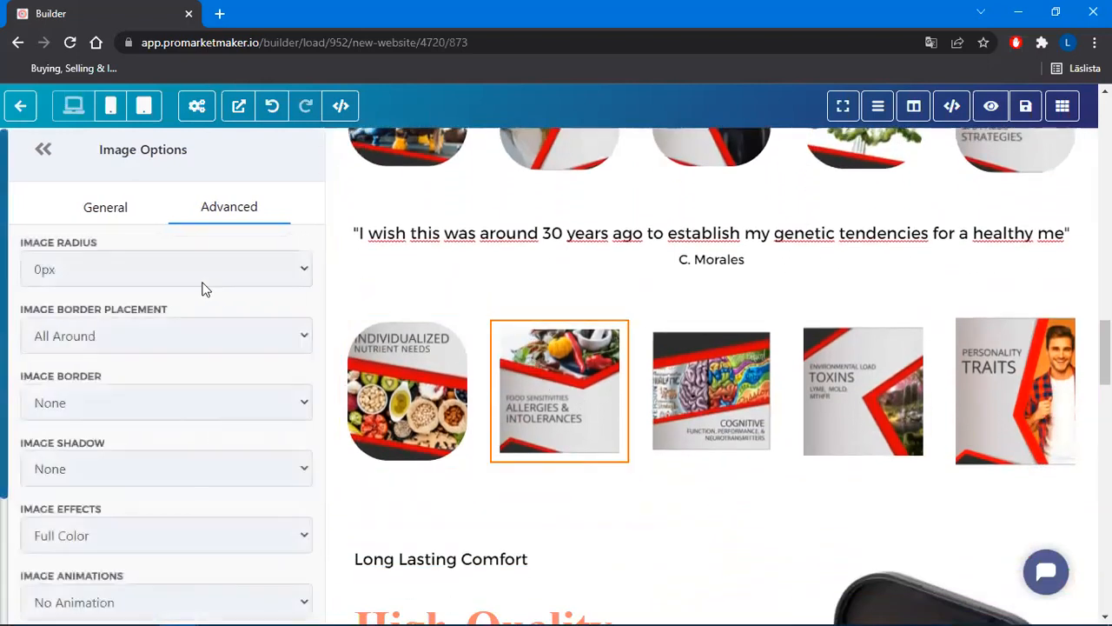
{"action": "left_click", "coordinate": [150, 271]}
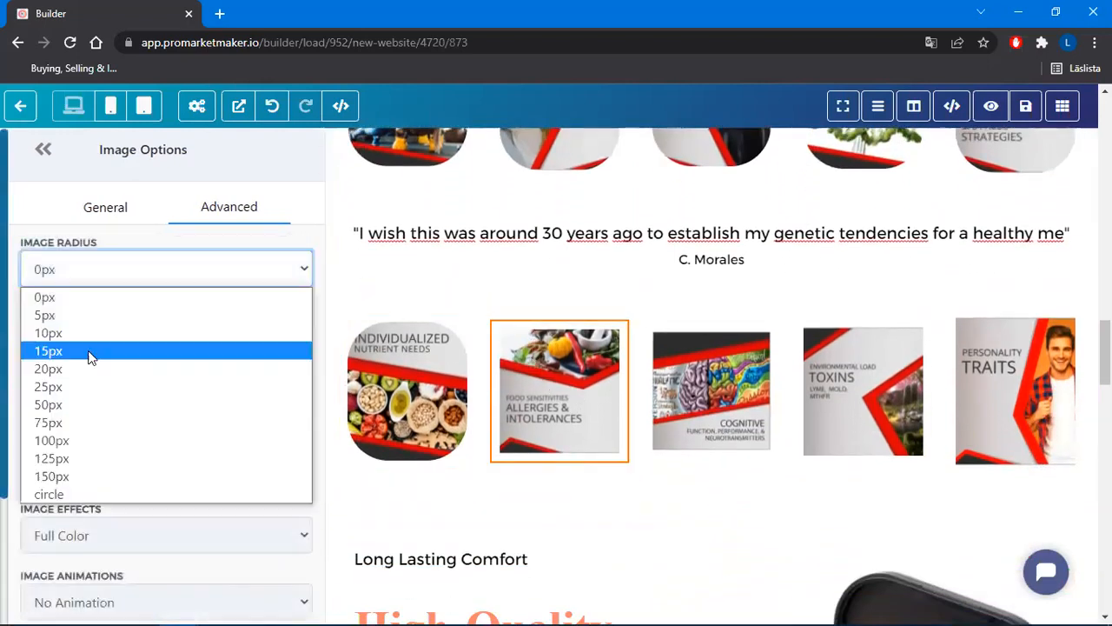
{"action": "left_click", "coordinate": [65, 402]}
Try the Scribble image mask on the Cognitive image and reset the mask to None
{"action": "left_click", "coordinate": [753, 401]}
{"action": "scroll", "coordinate": [147, 381], "scroll_direction": "down", "scroll_amount": 3}
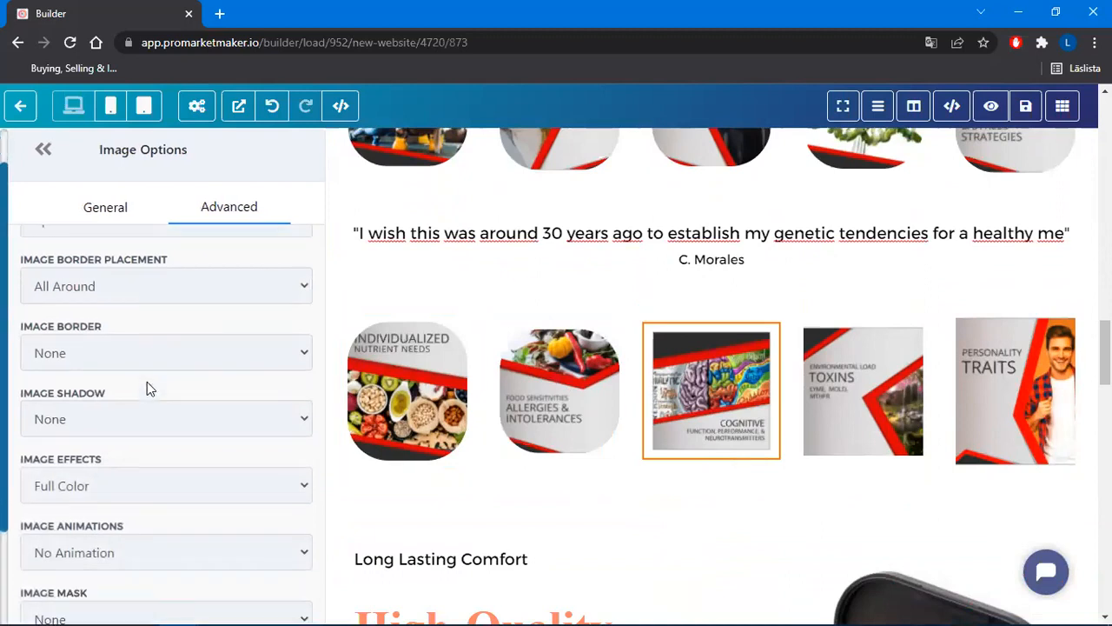
{"action": "scroll", "coordinate": [147, 381], "scroll_direction": "down", "scroll_amount": 1}
{"action": "left_click", "coordinate": [80, 425]}
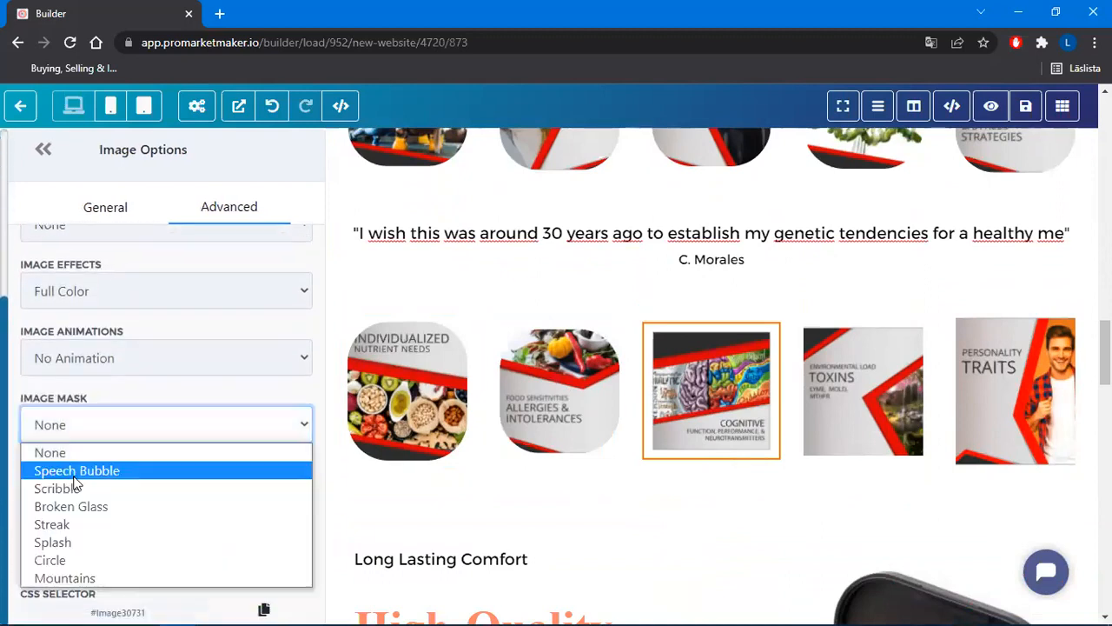
{"action": "left_click", "coordinate": [57, 488]}
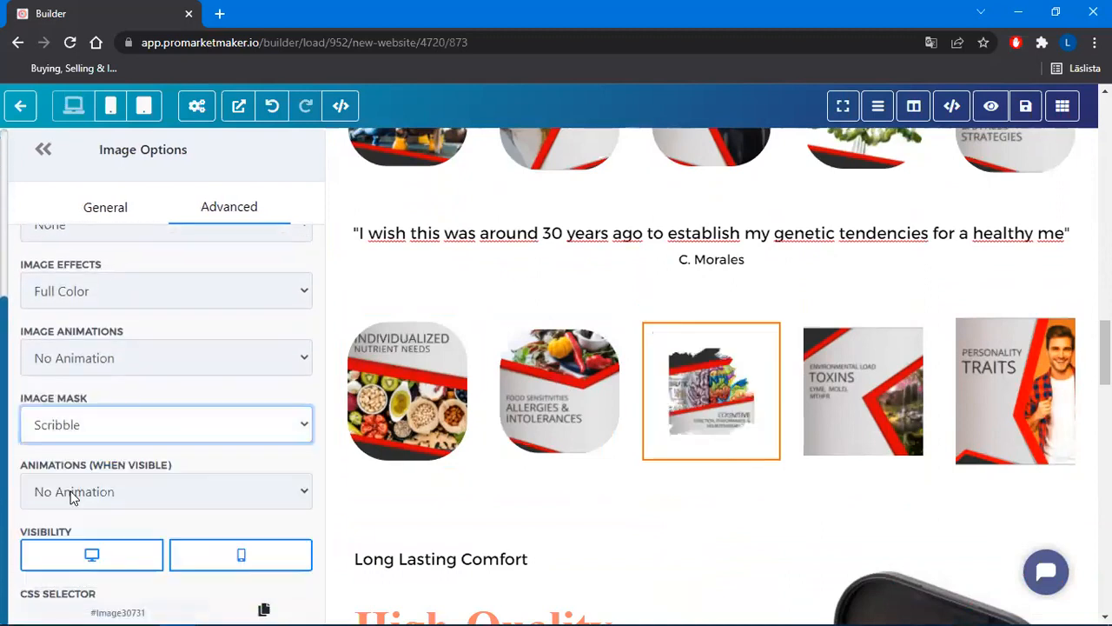
{"action": "left_click", "coordinate": [128, 421]}
{"action": "left_click", "coordinate": [78, 453]}
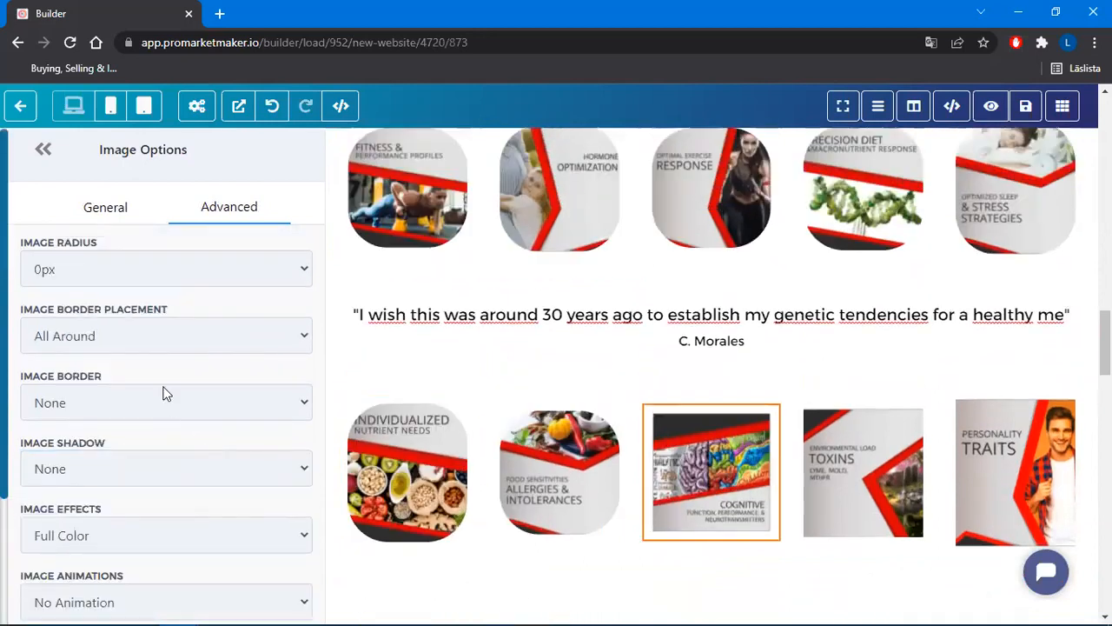
Set the Cognitive image's radius to 50px and select the Environmental Load Toxins image
{"action": "left_click", "coordinate": [134, 280]}
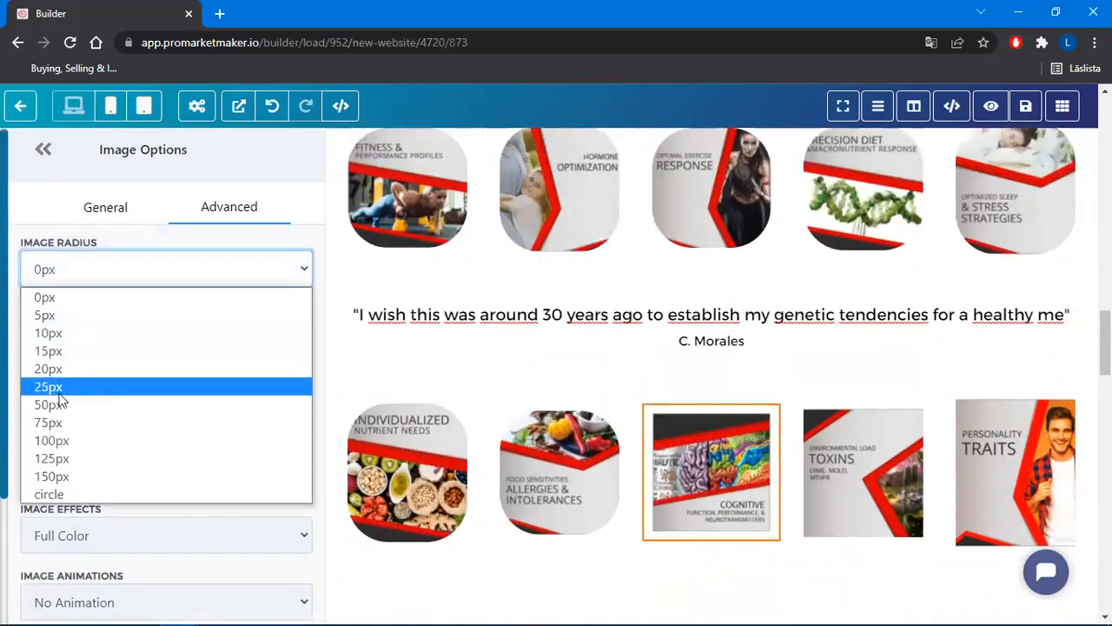
{"action": "left_click", "coordinate": [829, 481]}
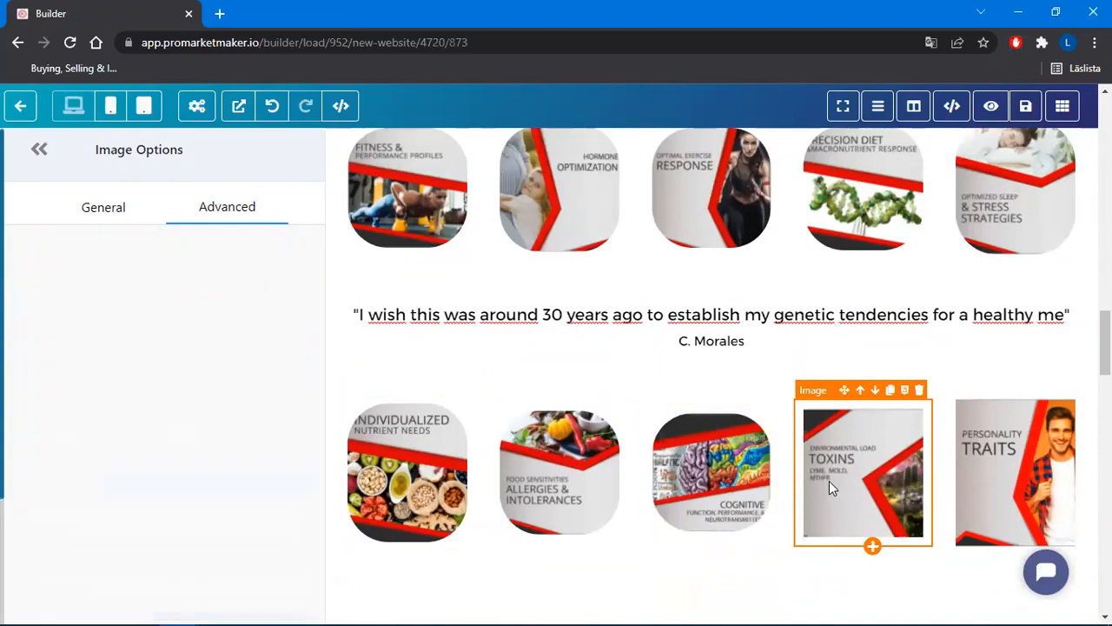
Set the image radius to 50px for the Environmental Load Toxins and Personality Traits images below the quote
{"action": "left_click", "coordinate": [173, 269]}
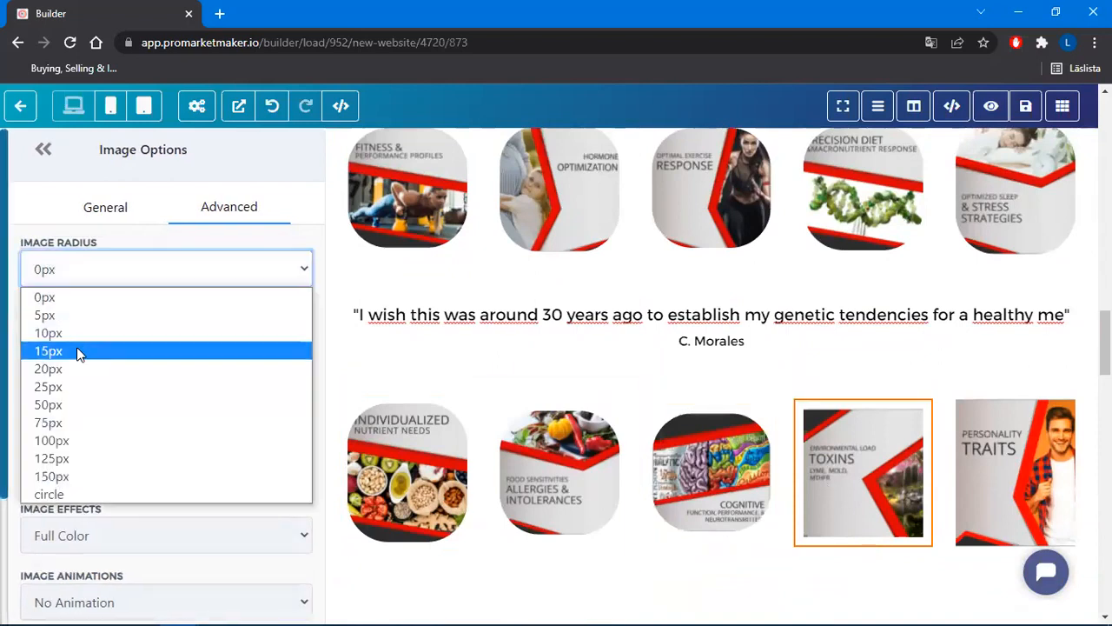
{"action": "left_click", "coordinate": [61, 405]}
{"action": "left_click", "coordinate": [1013, 479]}
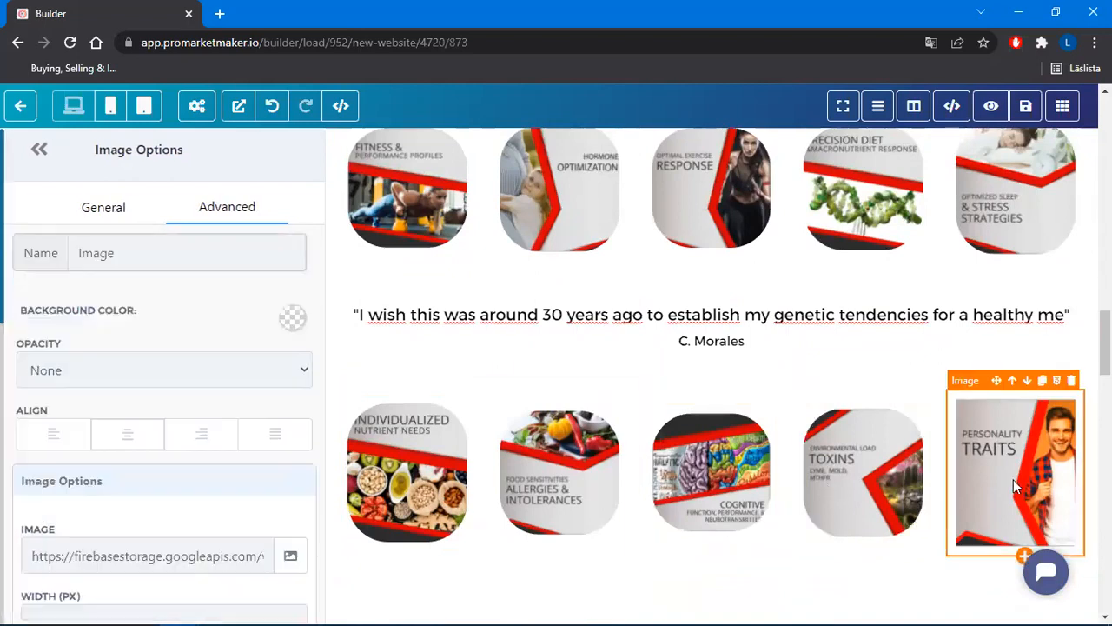
{"action": "left_click", "coordinate": [148, 270]}
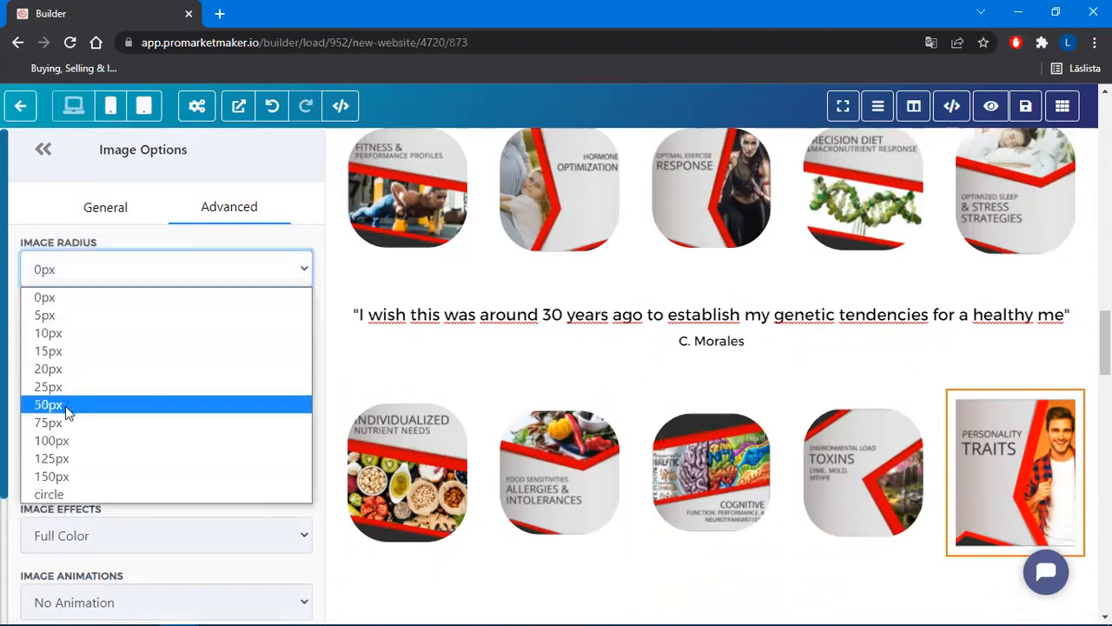
{"action": "left_click", "coordinate": [73, 405]}
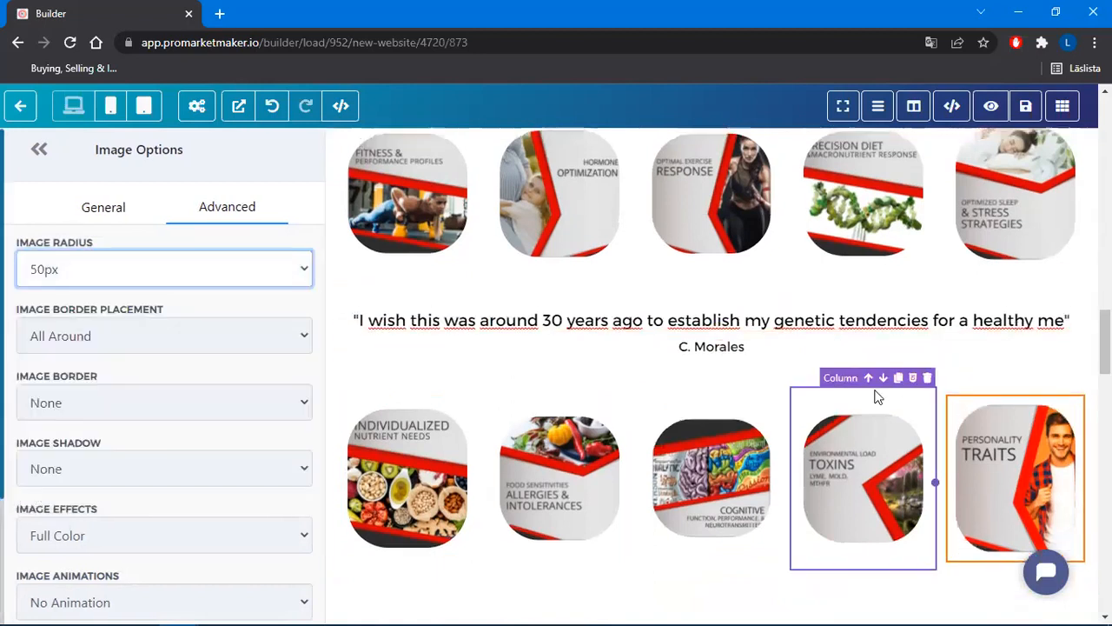
Close the image options and save the page
{"action": "scroll", "coordinate": [878, 391], "scroll_direction": "up", "scroll_amount": 1}
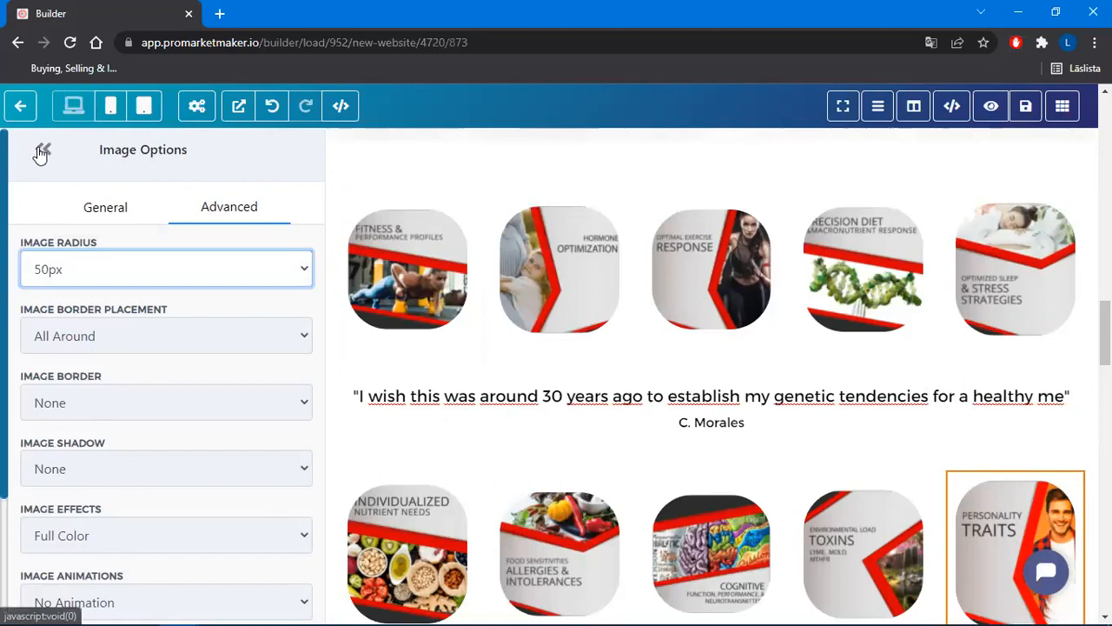
{"action": "left_click", "coordinate": [40, 150]}
{"action": "scroll", "coordinate": [971, 432], "scroll_direction": "up", "scroll_amount": 3}
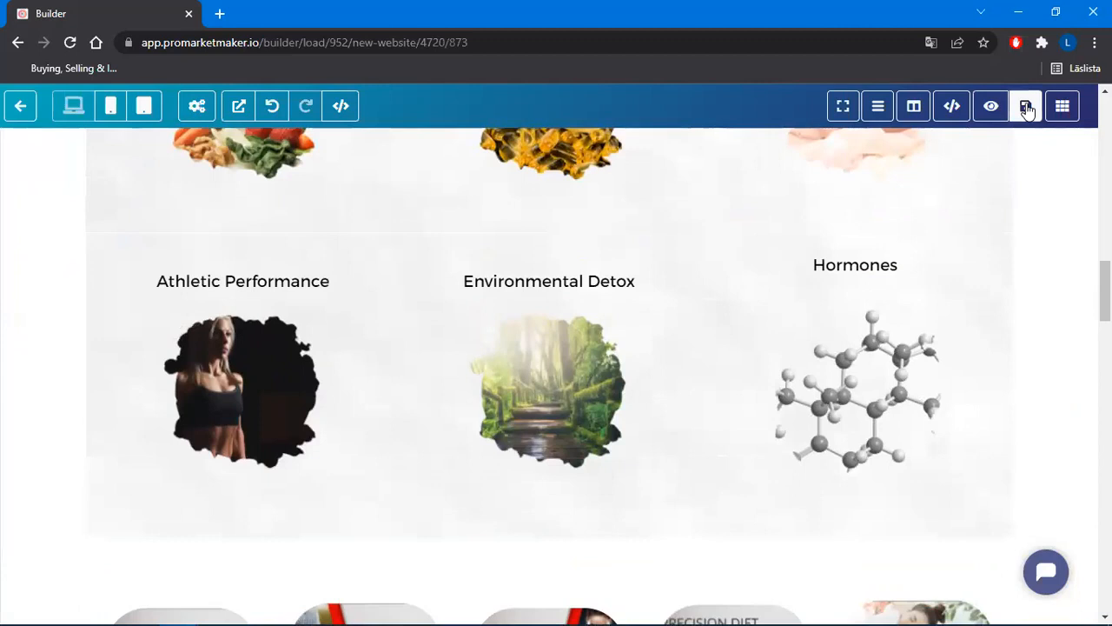
{"action": "left_click", "coordinate": [1028, 106]}
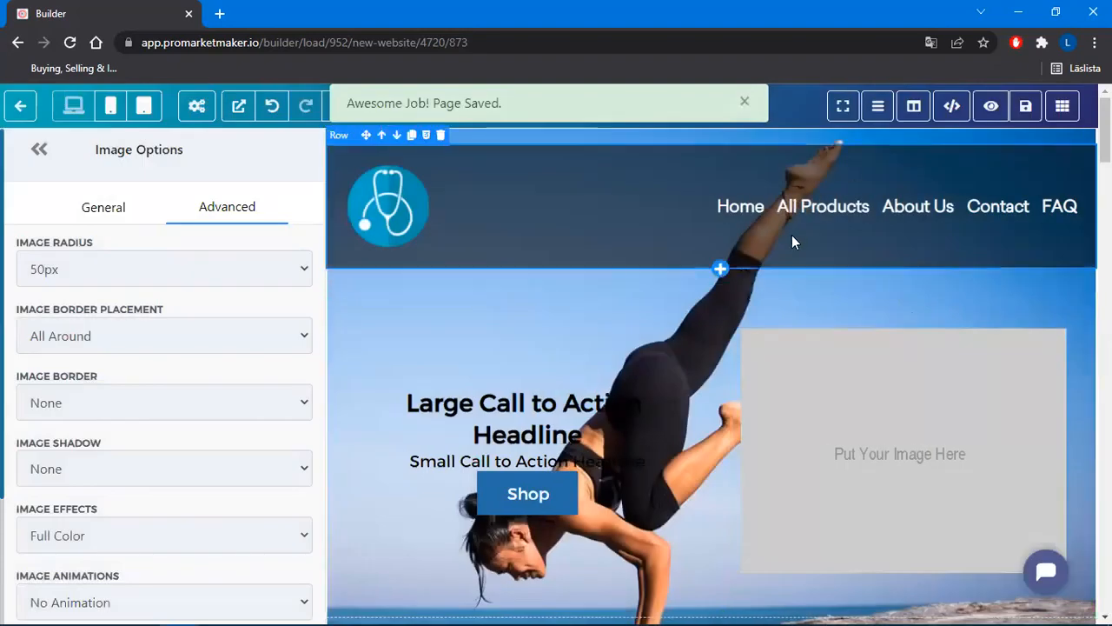
{"action": "scroll", "coordinate": [885, 238], "scroll_direction": "down", "scroll_amount": 5}
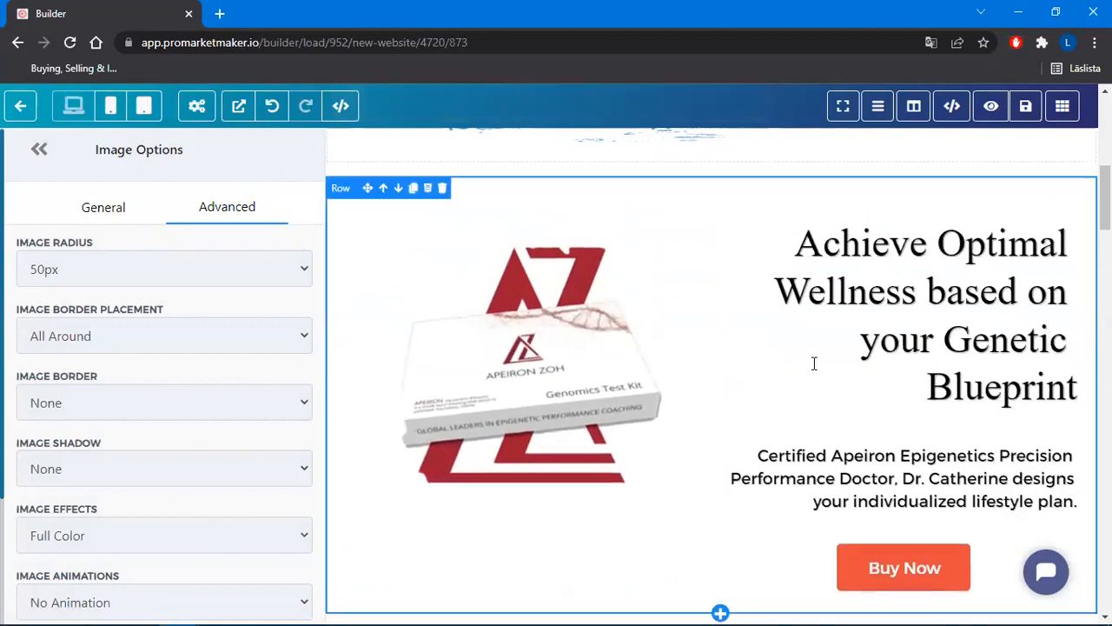
{"action": "scroll", "coordinate": [814, 363], "scroll_direction": "up", "scroll_amount": 1}
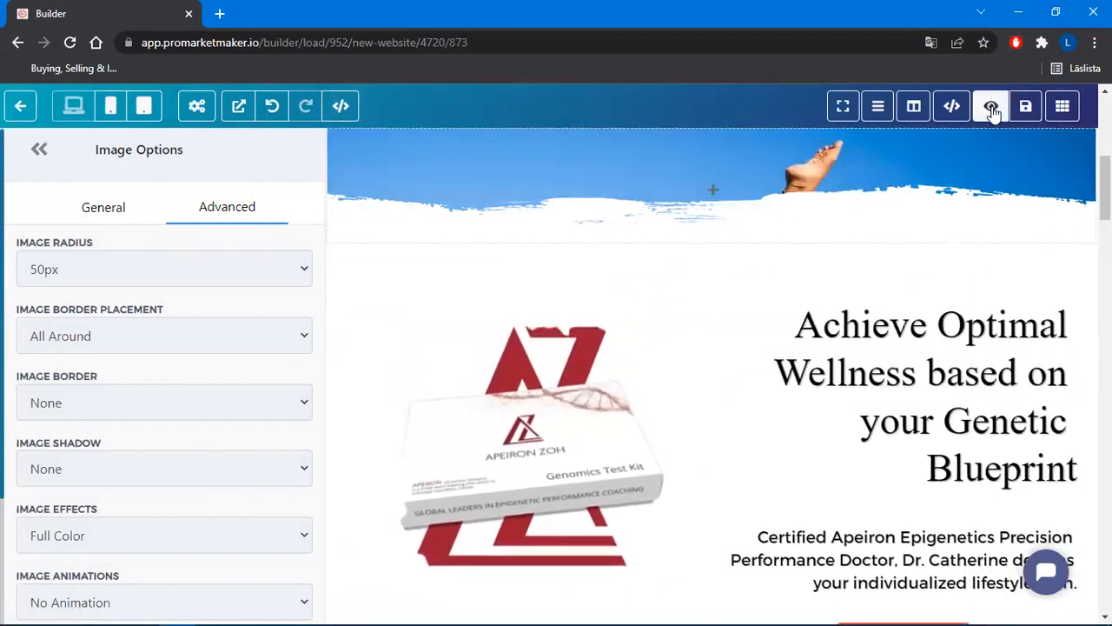
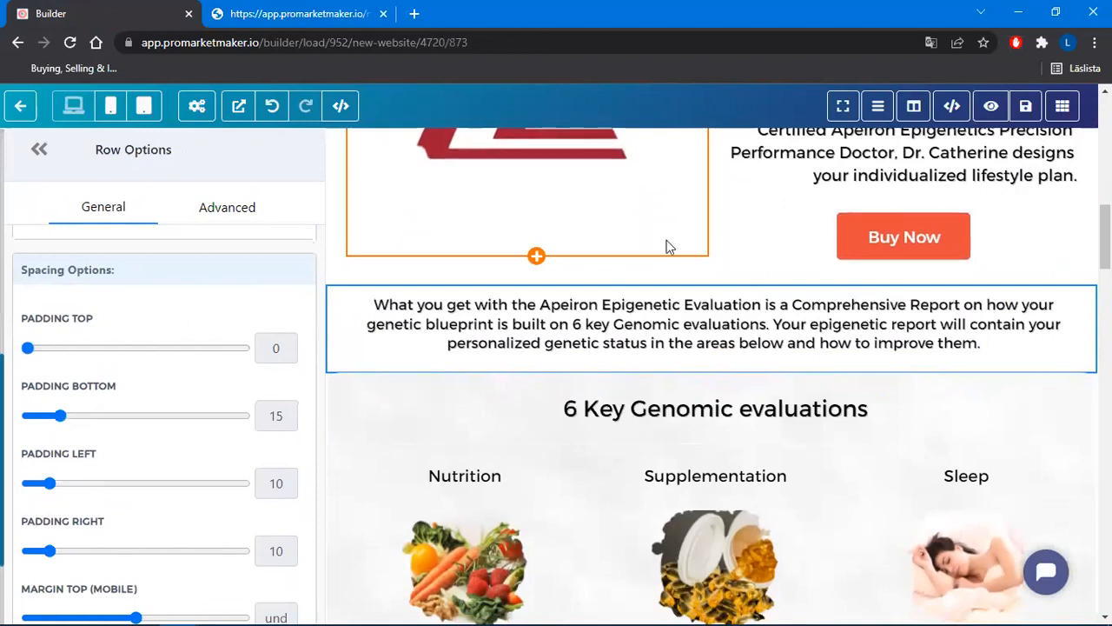
Set the desktop margins of the Apeiron Epigenetic Evaluation text row to 0 at the top and 30 at the bottom
{"action": "scroll", "coordinate": [174, 417], "scroll_direction": "down", "scroll_amount": 3}
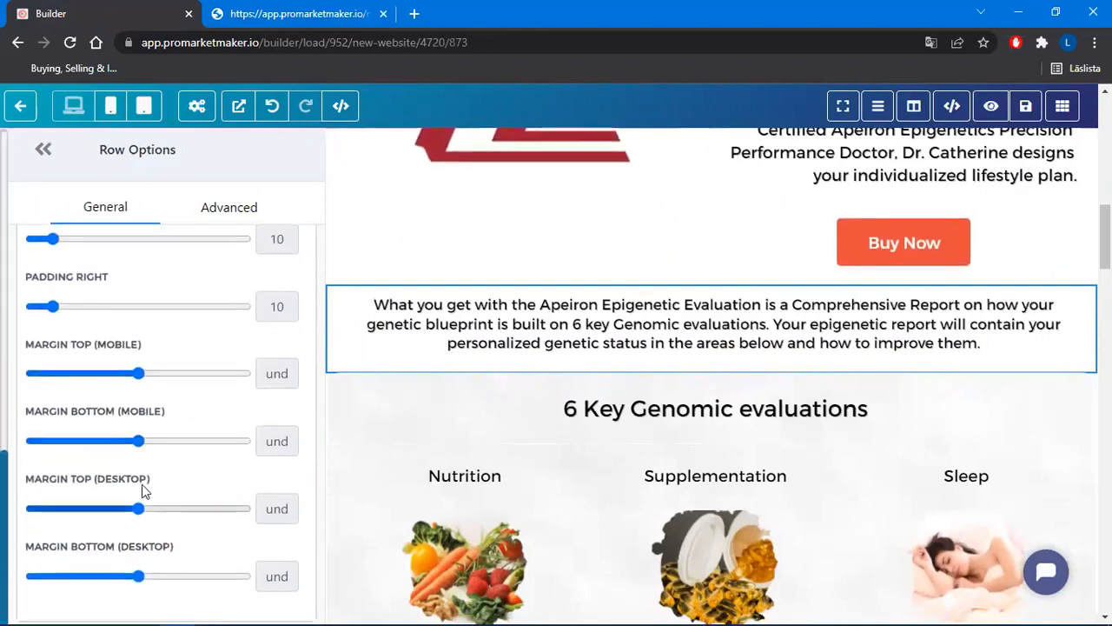
{"action": "left_click_drag", "start_coordinate": [141, 510], "coordinate": [2, 512]}
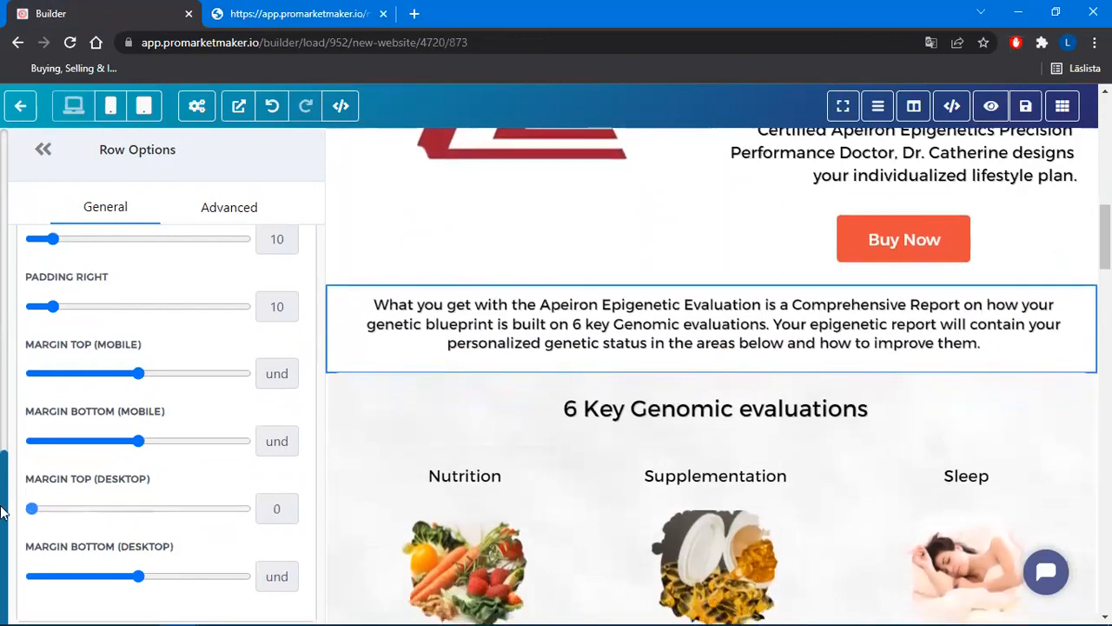
{"action": "left_click_drag", "start_coordinate": [137, 582], "coordinate": [105, 594]}
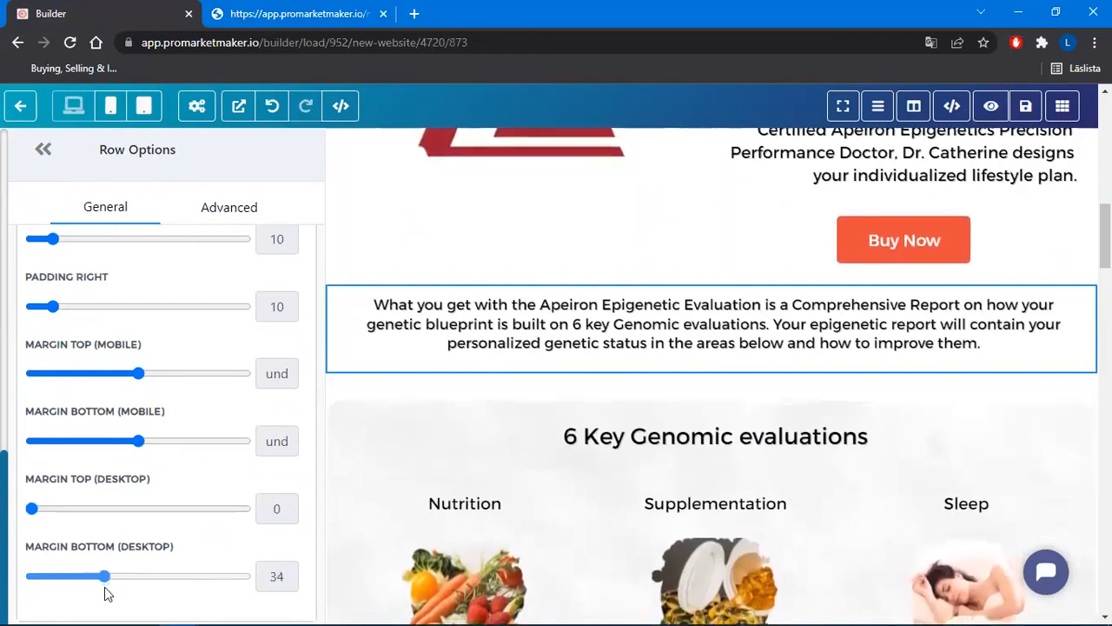
{"action": "double_click", "coordinate": [279, 578]}
{"action": "type", "text": "30"}
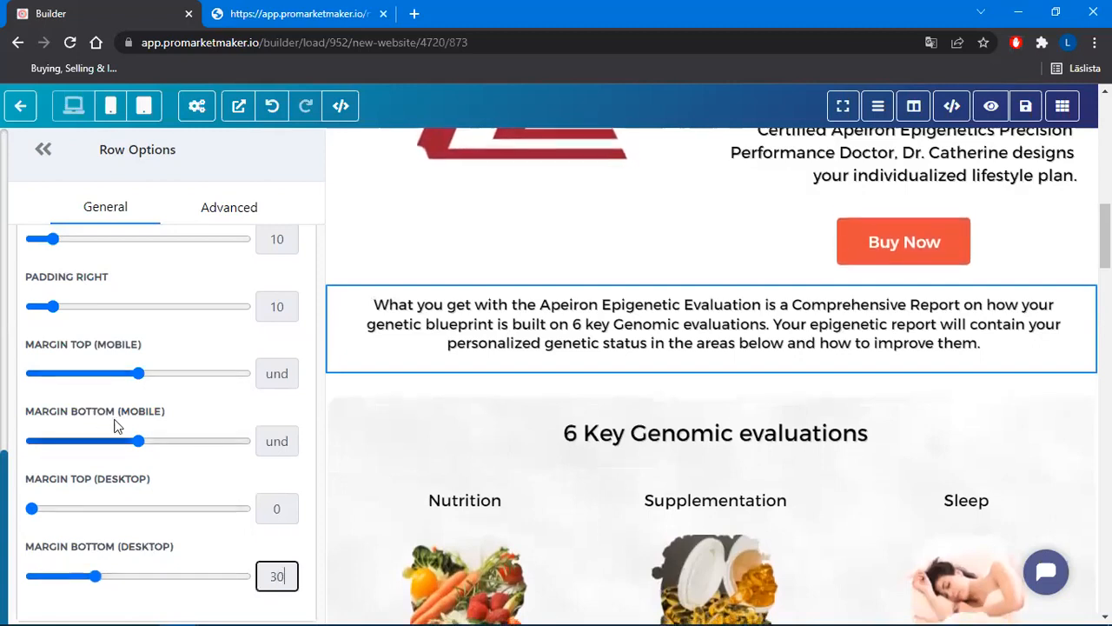
Set the same text row's mobile margins to 30 at the bottom and 0 at the top
{"action": "double_click", "coordinate": [293, 440]}
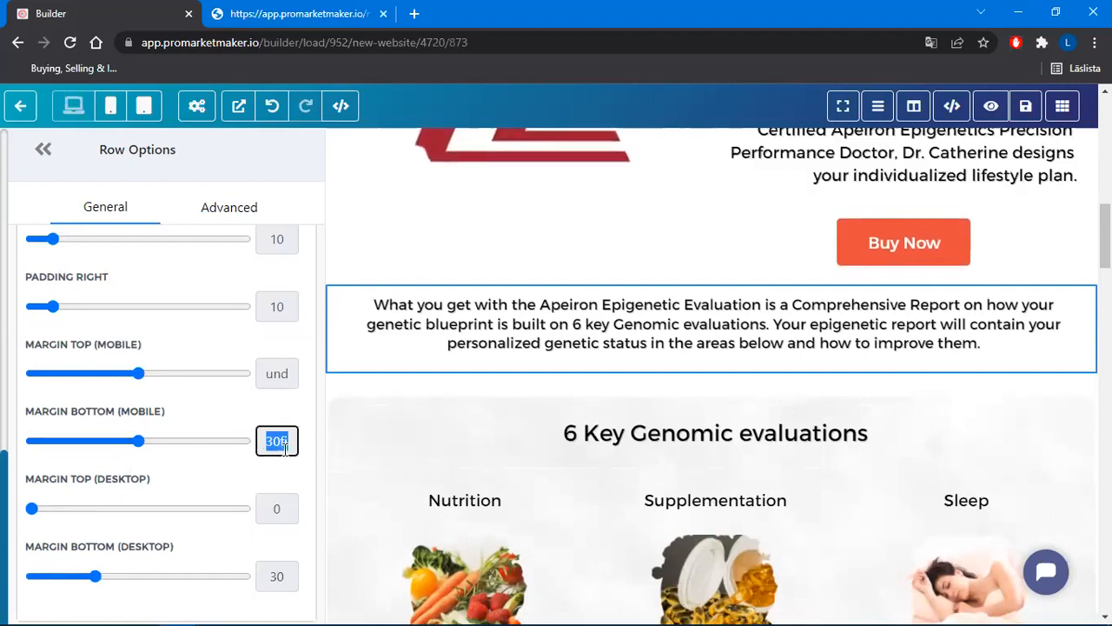
{"action": "left_click", "coordinate": [134, 379]}
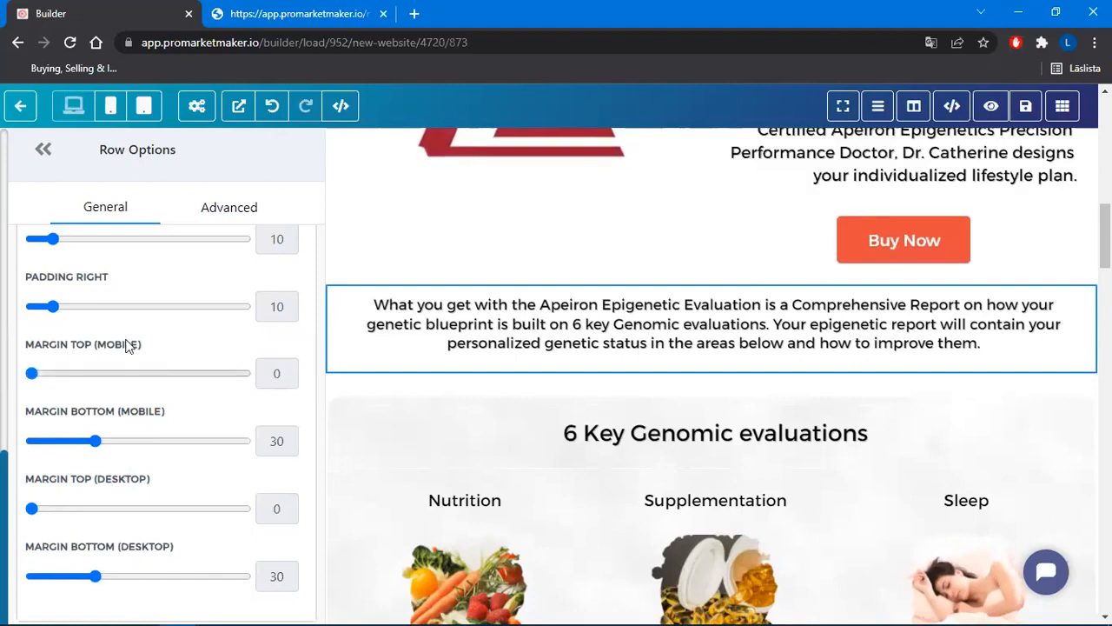
{"action": "scroll", "coordinate": [176, 405], "scroll_direction": "up", "scroll_amount": 2}
{"action": "scroll", "coordinate": [177, 405], "scroll_direction": "up", "scroll_amount": 1}
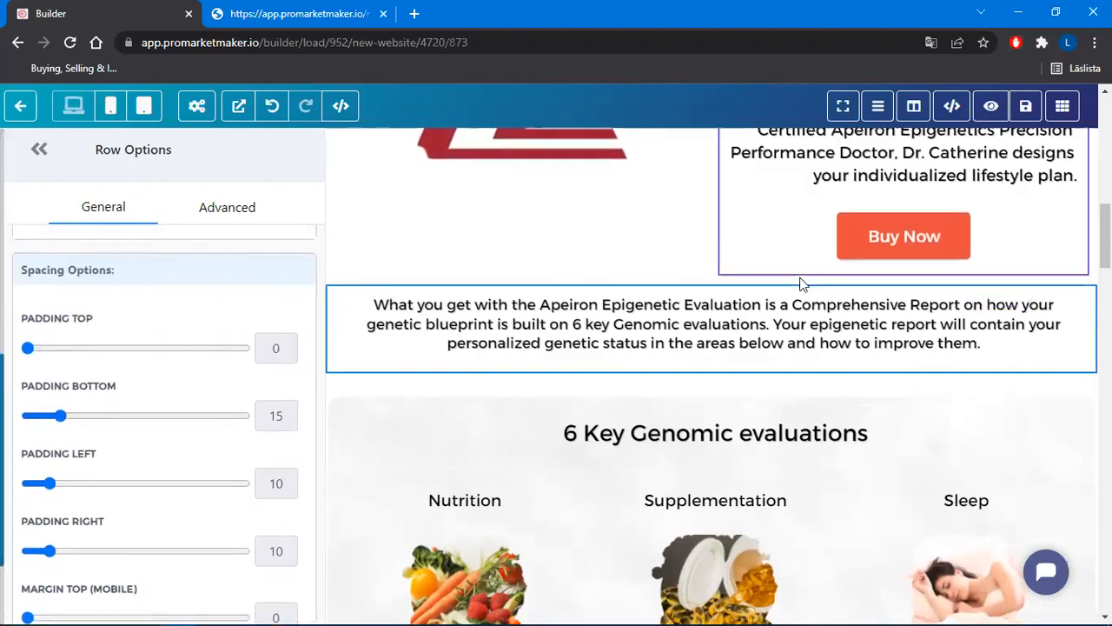
Set the desktop and mobile font sizes of the "What you get with the Apeiron Epigenetic Evaluation" paragraph to 23
{"action": "scroll", "coordinate": [799, 287], "scroll_direction": "up", "scroll_amount": 2}
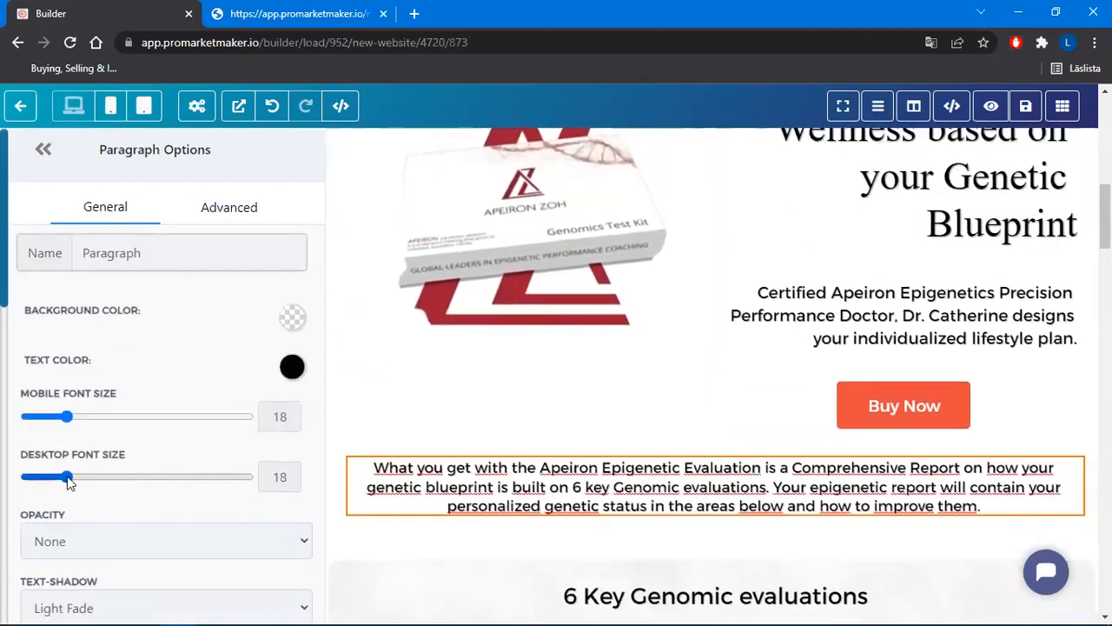
{"action": "left_click_drag", "start_coordinate": [67, 478], "coordinate": [76, 478]}
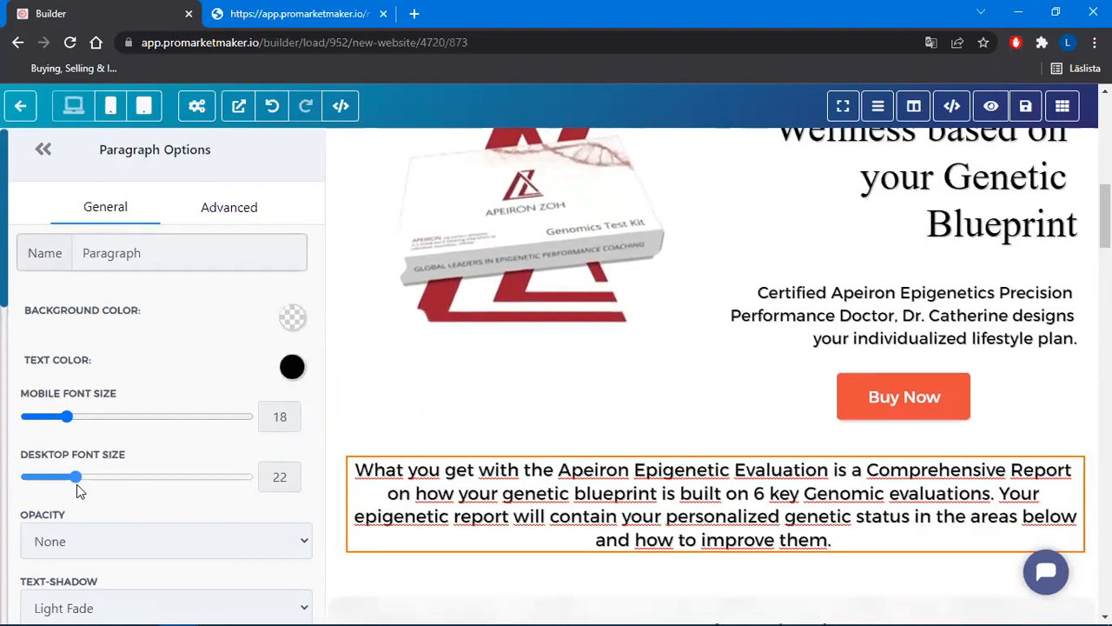
{"action": "left_click_drag", "start_coordinate": [76, 487], "coordinate": [79, 487]}
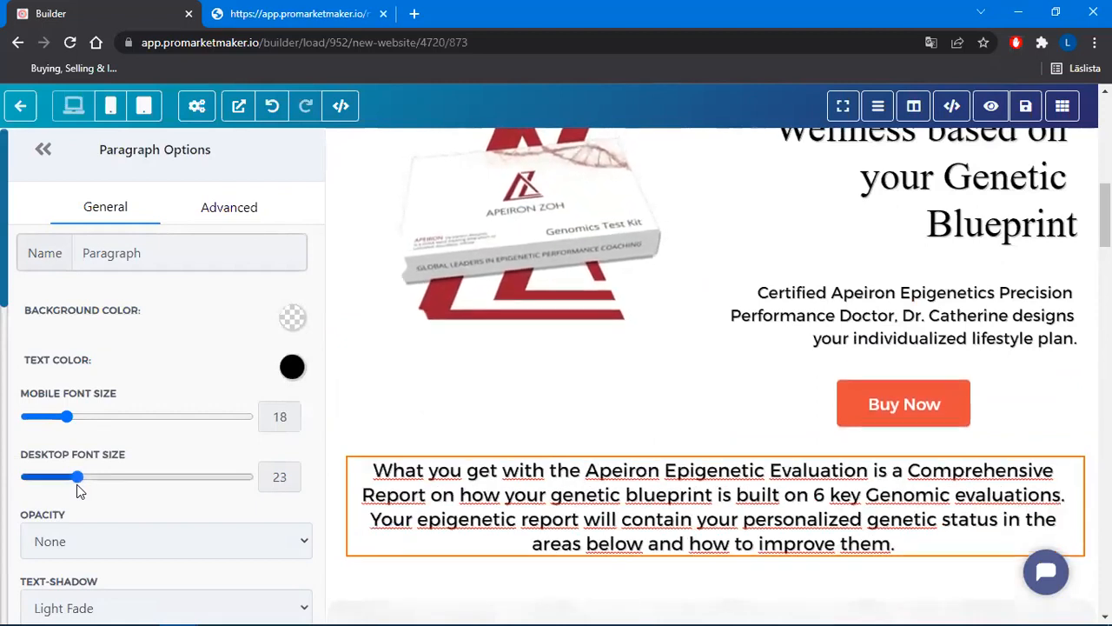
{"action": "double_click", "coordinate": [279, 416]}
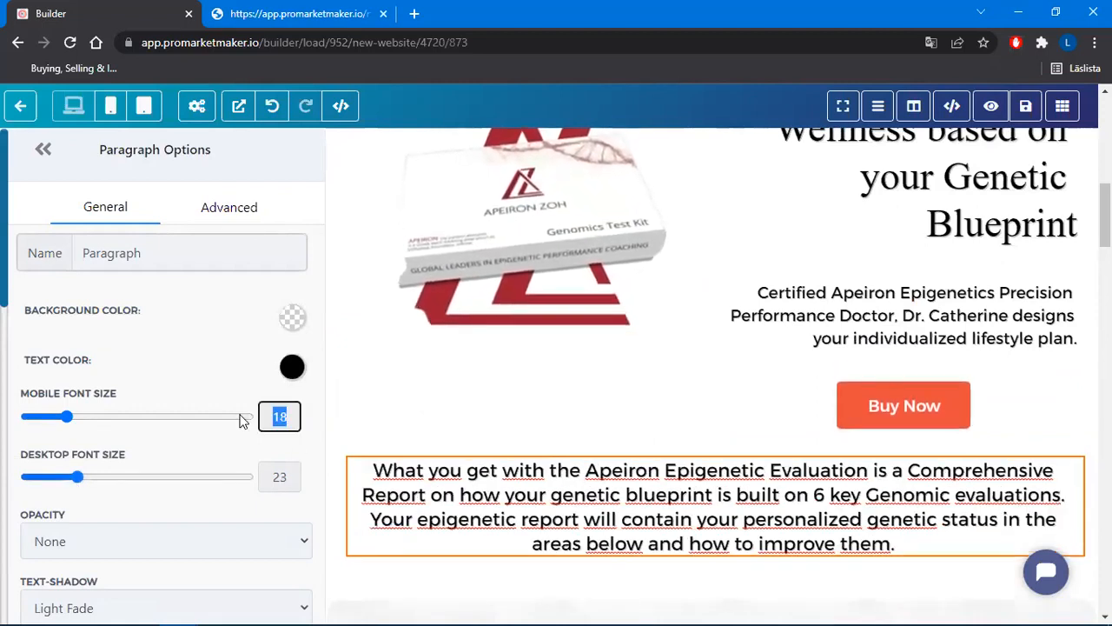
{"action": "type", "text": "23"}
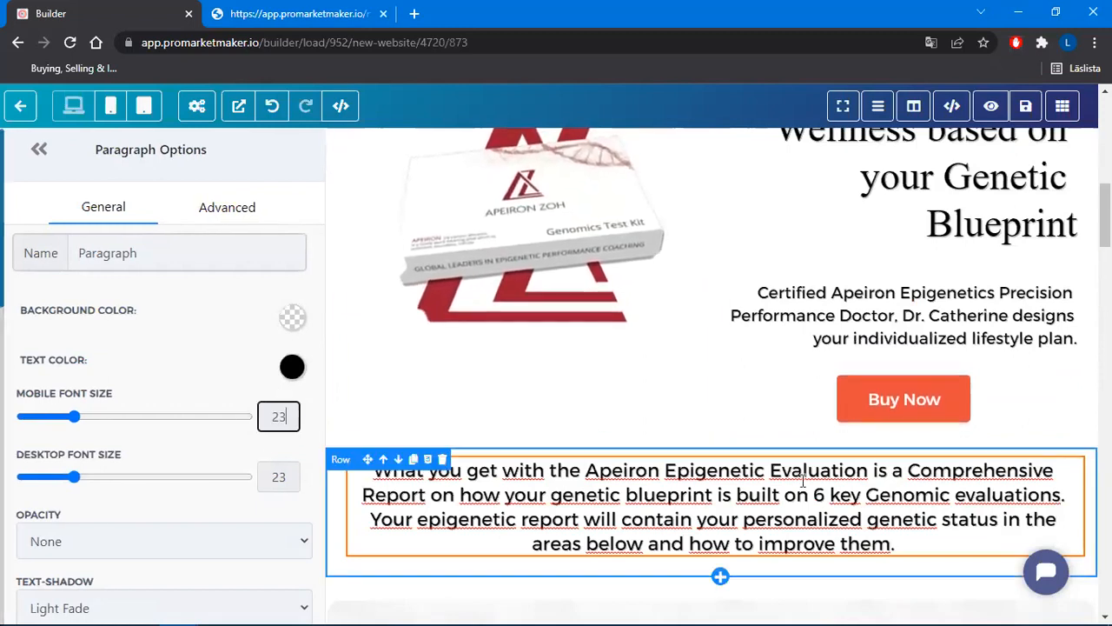
{"action": "left_click", "coordinate": [20, 108]}
Try a height of 200 px for the Hormones image in the 6 Key Genomic evaluations section
{"action": "scroll", "coordinate": [1034, 365], "scroll_direction": "down", "scroll_amount": 2}
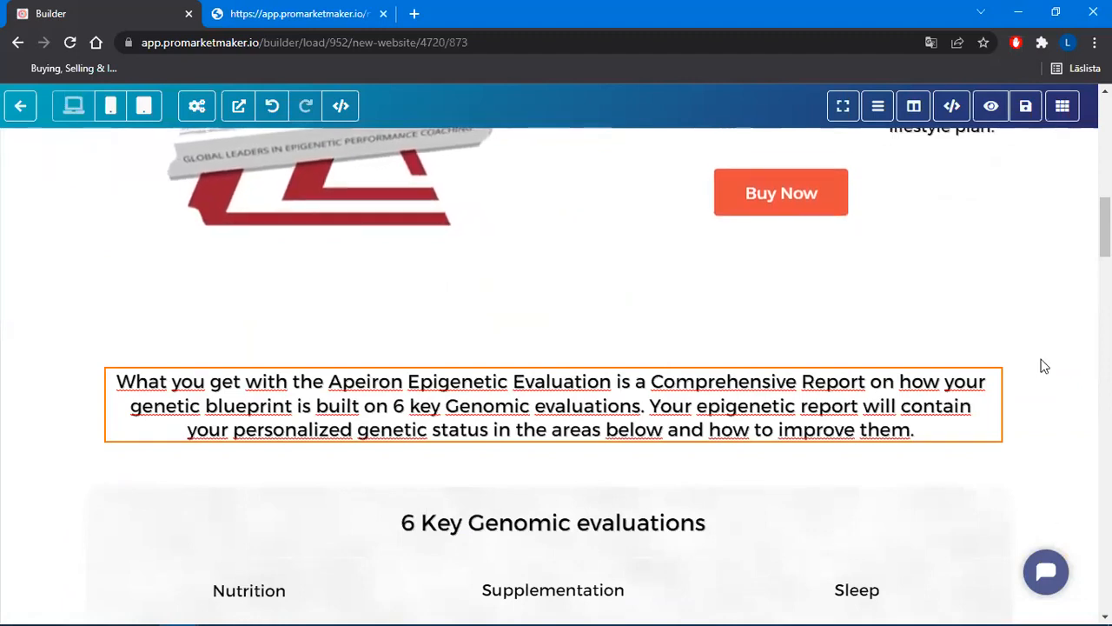
{"action": "scroll", "coordinate": [1043, 366], "scroll_direction": "down", "scroll_amount": 2}
{"action": "scroll", "coordinate": [1045, 365], "scroll_direction": "down", "scroll_amount": 4}
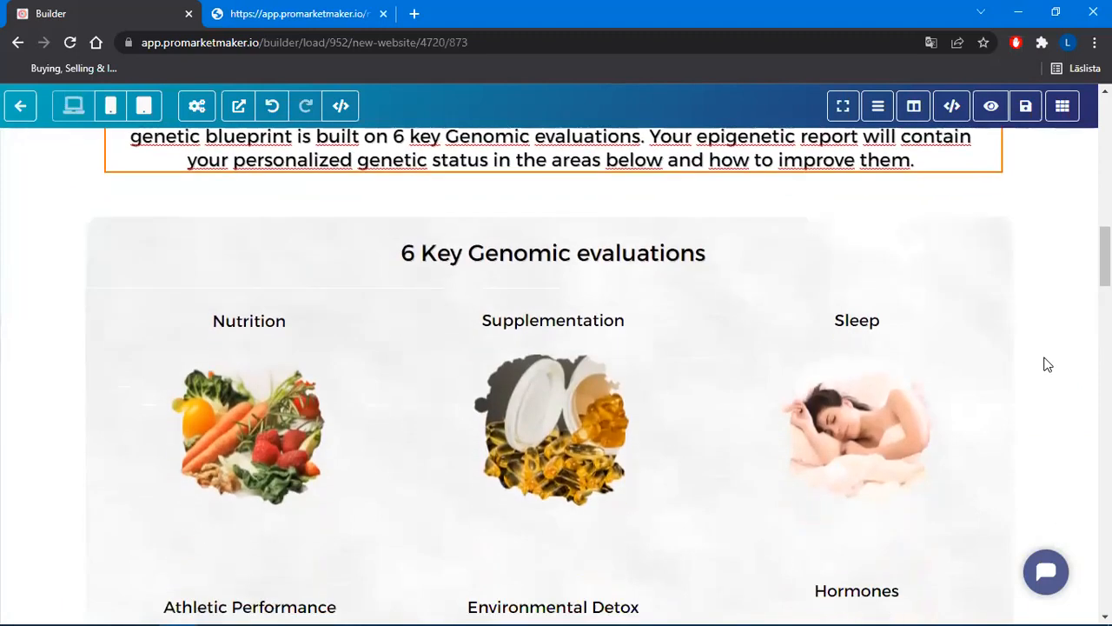
{"action": "left_click", "coordinate": [868, 292]}
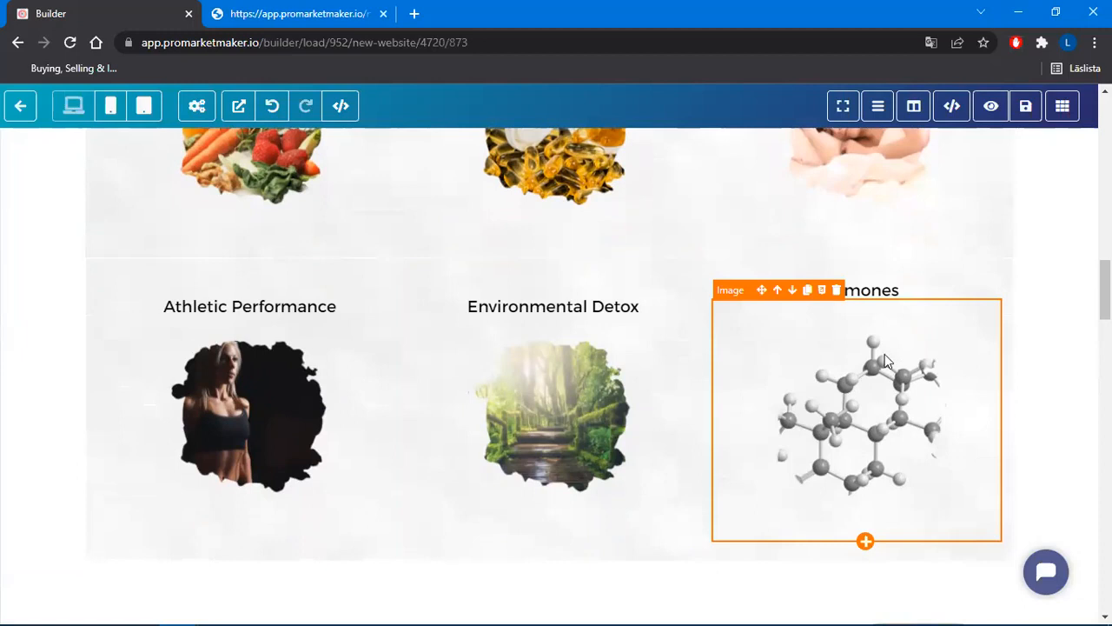
{"action": "left_click", "coordinate": [842, 424]}
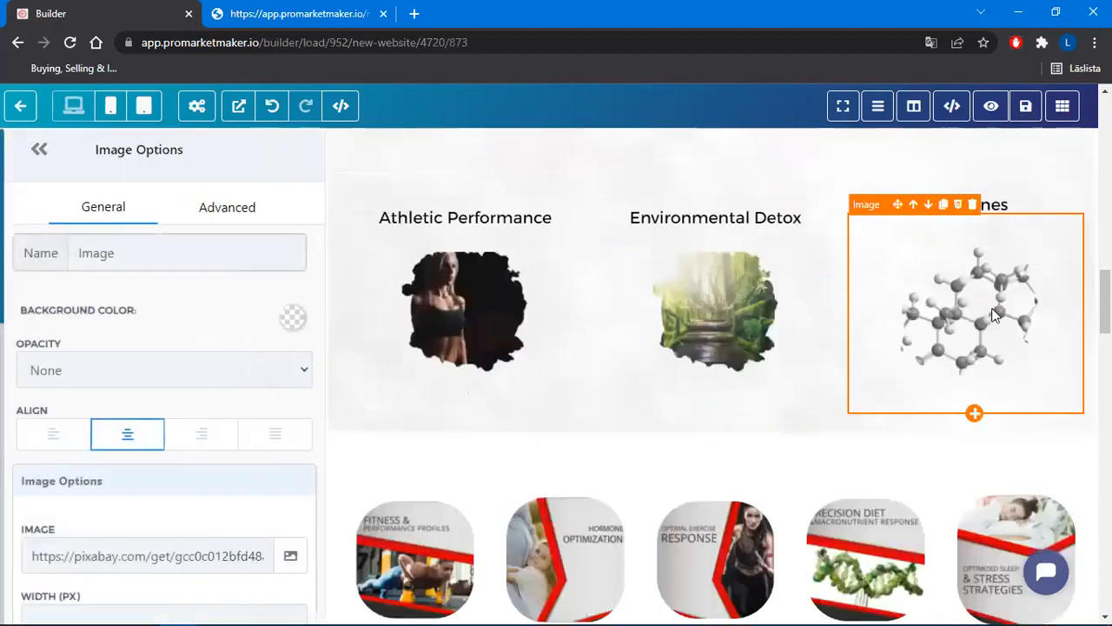
{"action": "scroll", "coordinate": [159, 390], "scroll_direction": "down", "scroll_amount": 3}
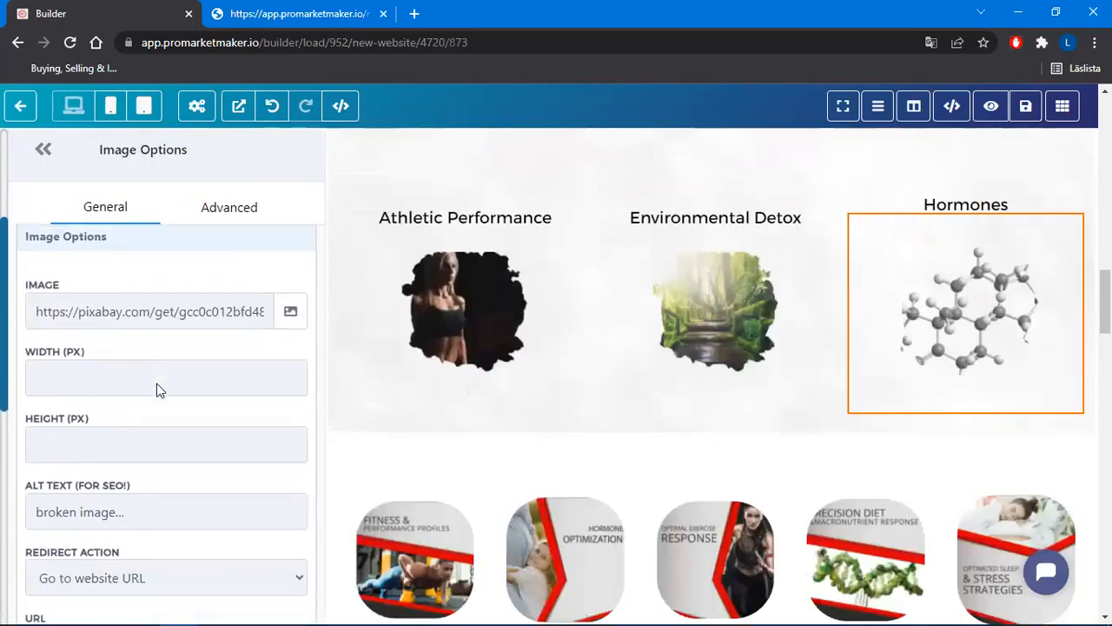
{"action": "left_click", "coordinate": [94, 443]}
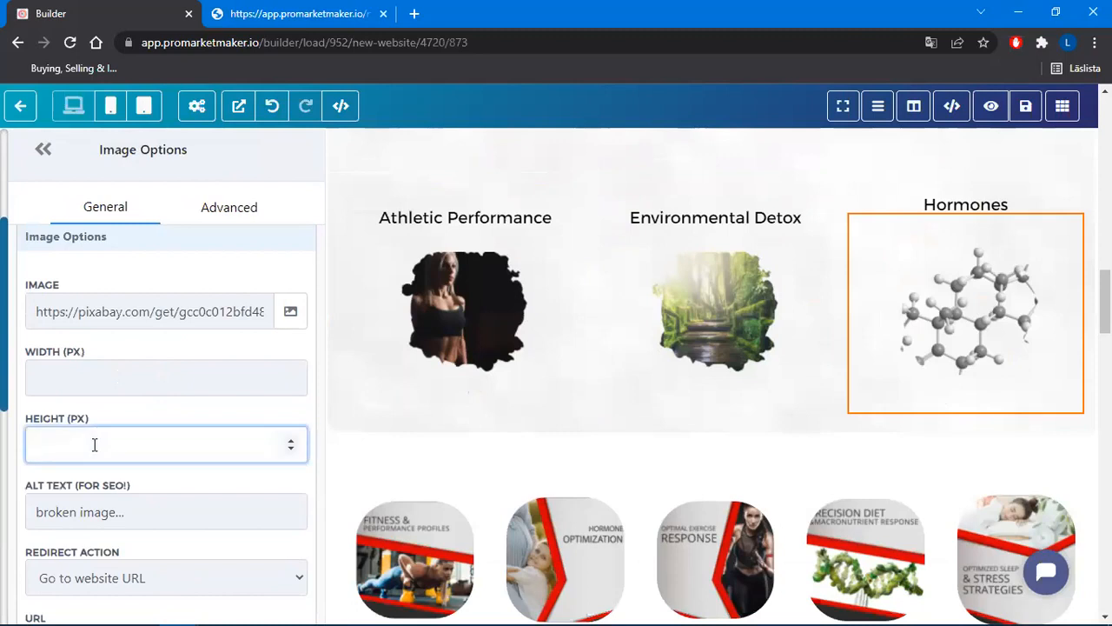
{"action": "type", "text": "200"}
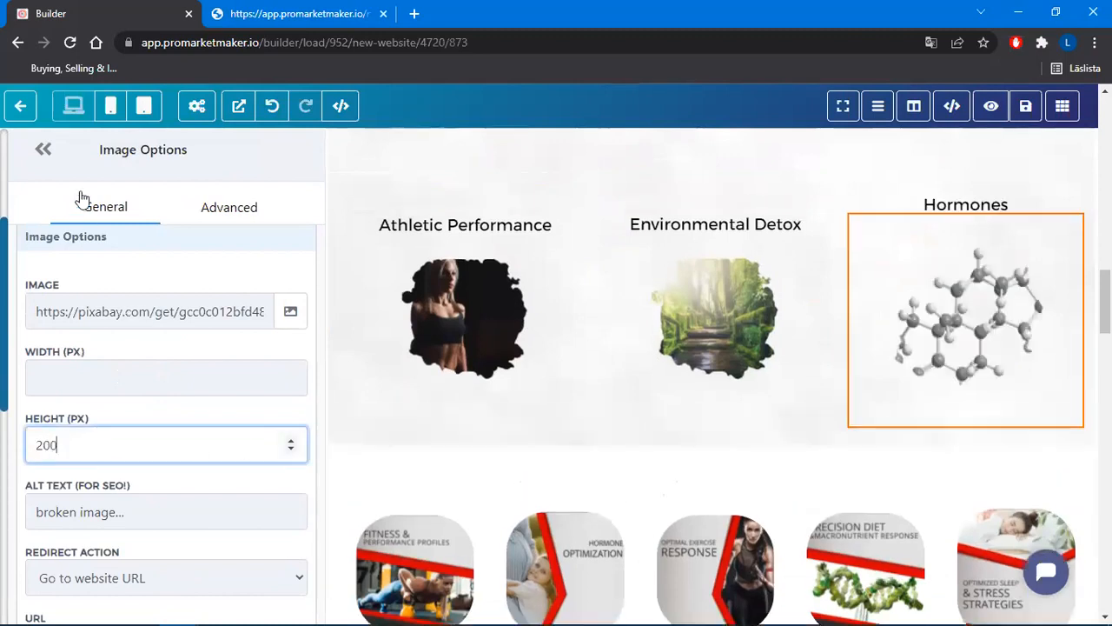
{"action": "left_click", "coordinate": [49, 154]}
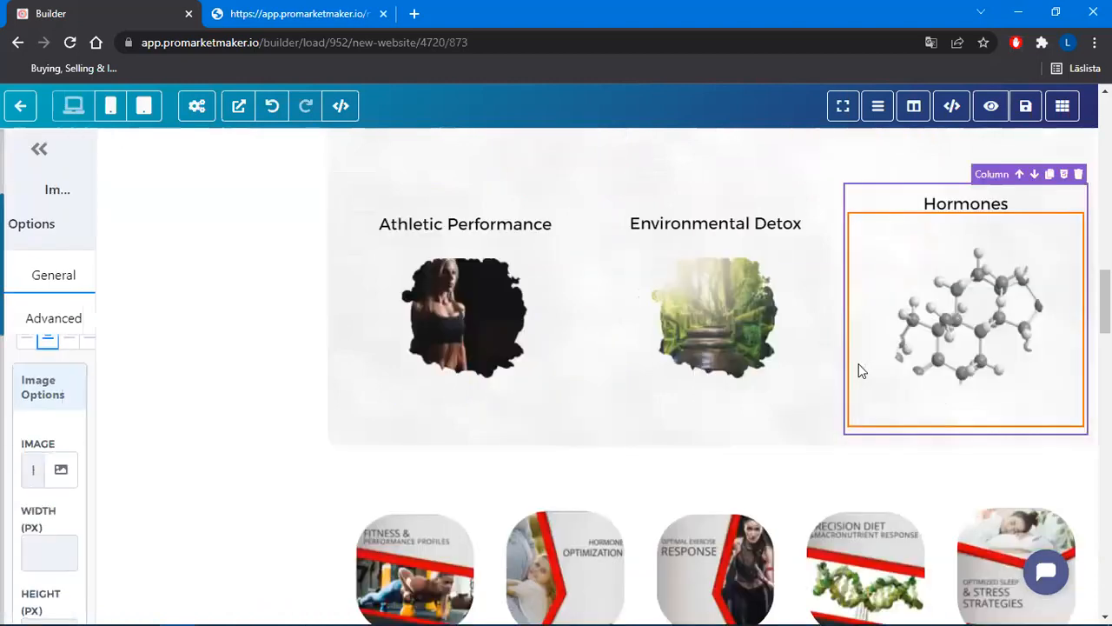
Try a height of 180 px for the Hormones image
{"action": "left_click", "coordinate": [861, 371]}
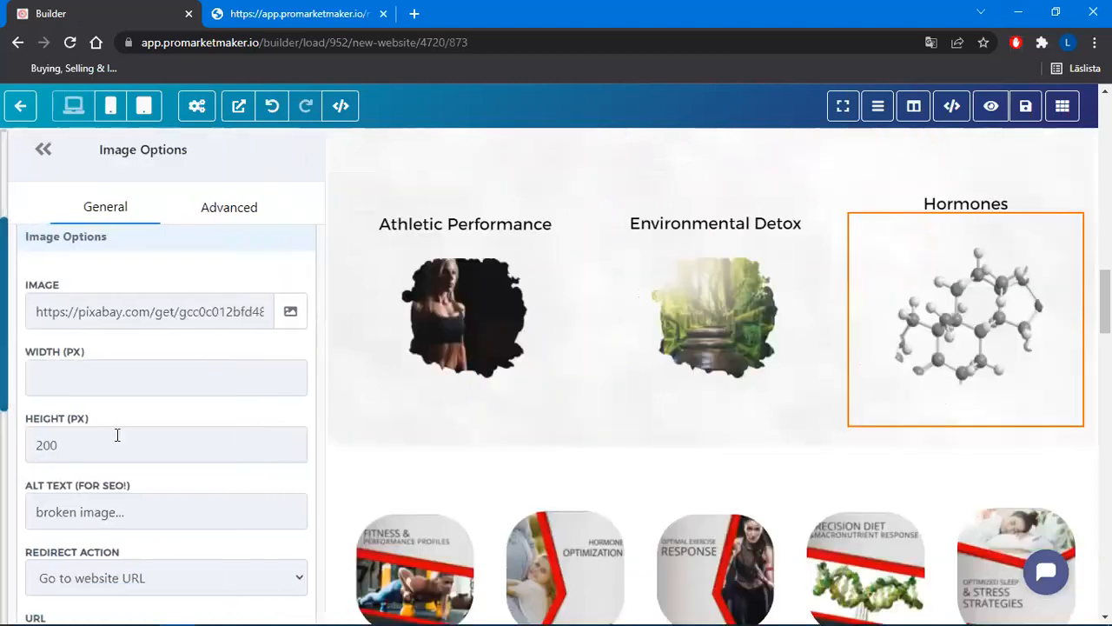
{"action": "left_click_drag", "start_coordinate": [116, 444], "coordinate": [4, 448]}
{"action": "type", "text": "180"}
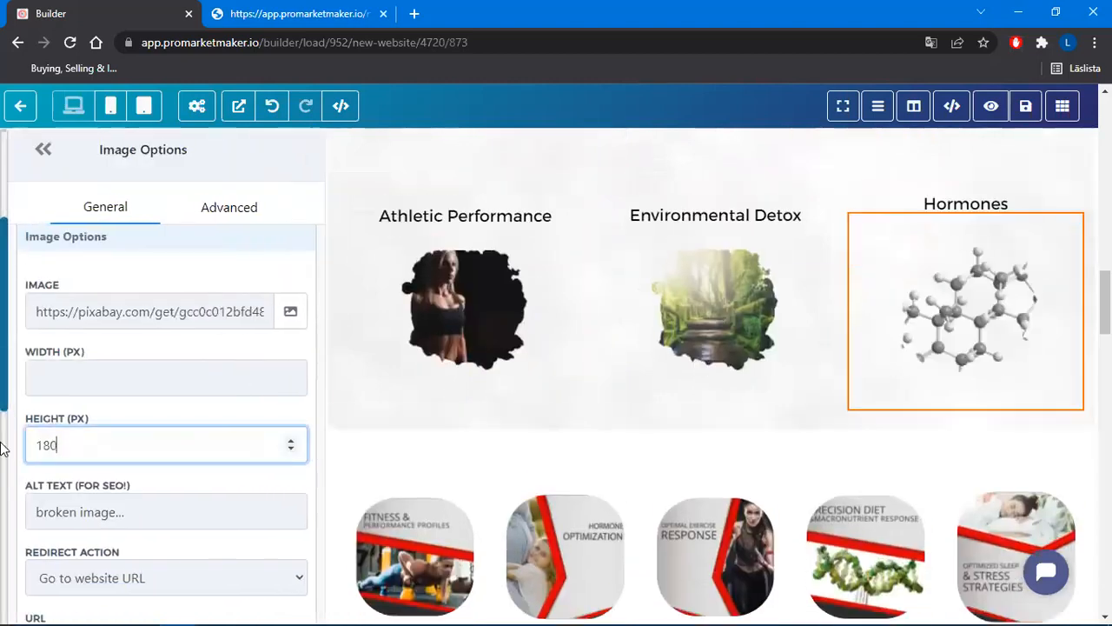
{"action": "left_click", "coordinate": [43, 149]}
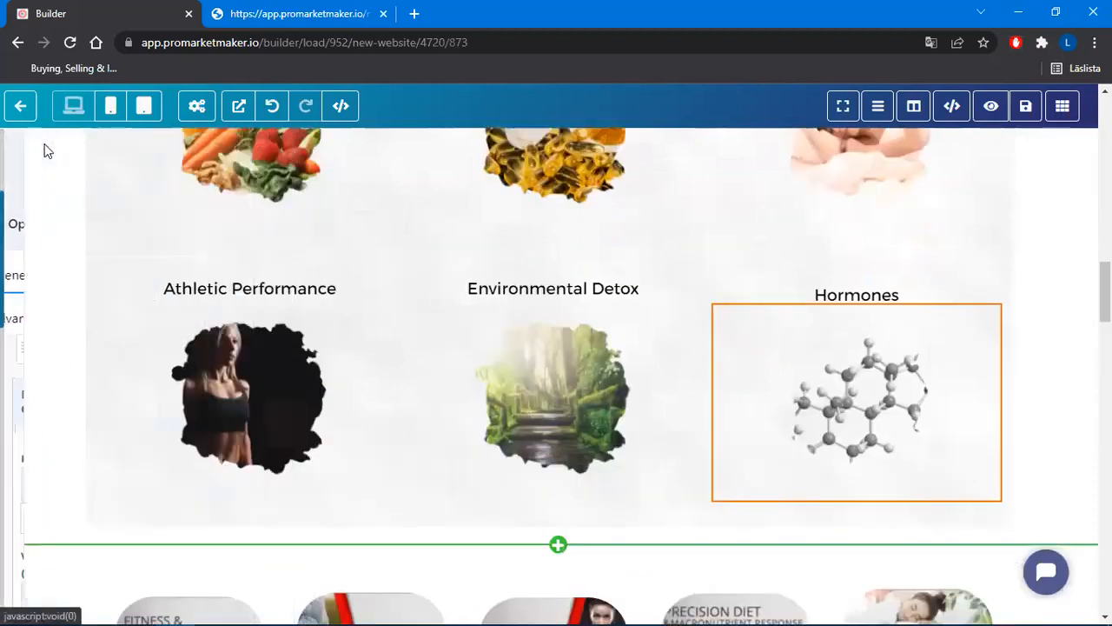
Set the Hormones image's height to 190 px
{"action": "left_click", "coordinate": [881, 388]}
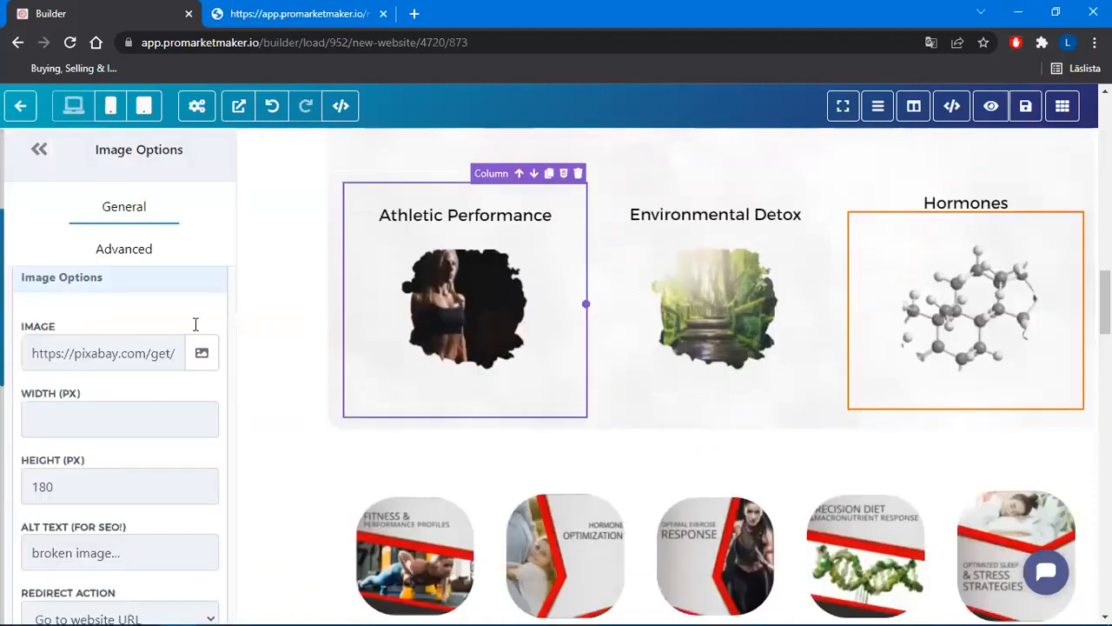
{"action": "left_click_drag", "start_coordinate": [75, 437], "coordinate": [4, 439]}
{"action": "type", "text": "190"}
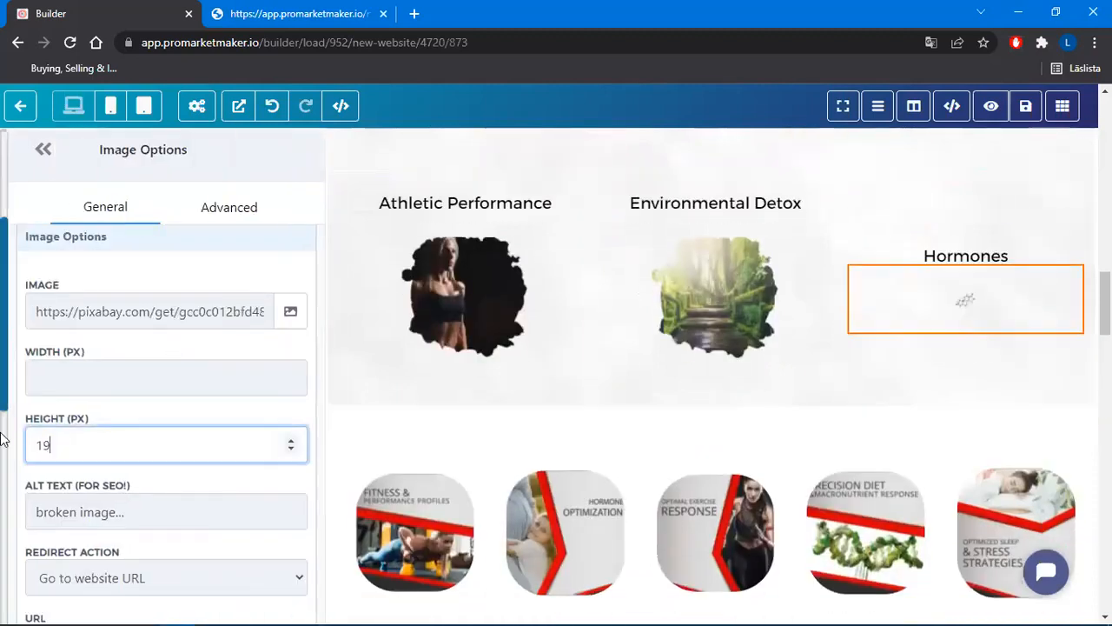
Close the Hormones image's options and save the page
{"action": "left_click", "coordinate": [42, 150]}
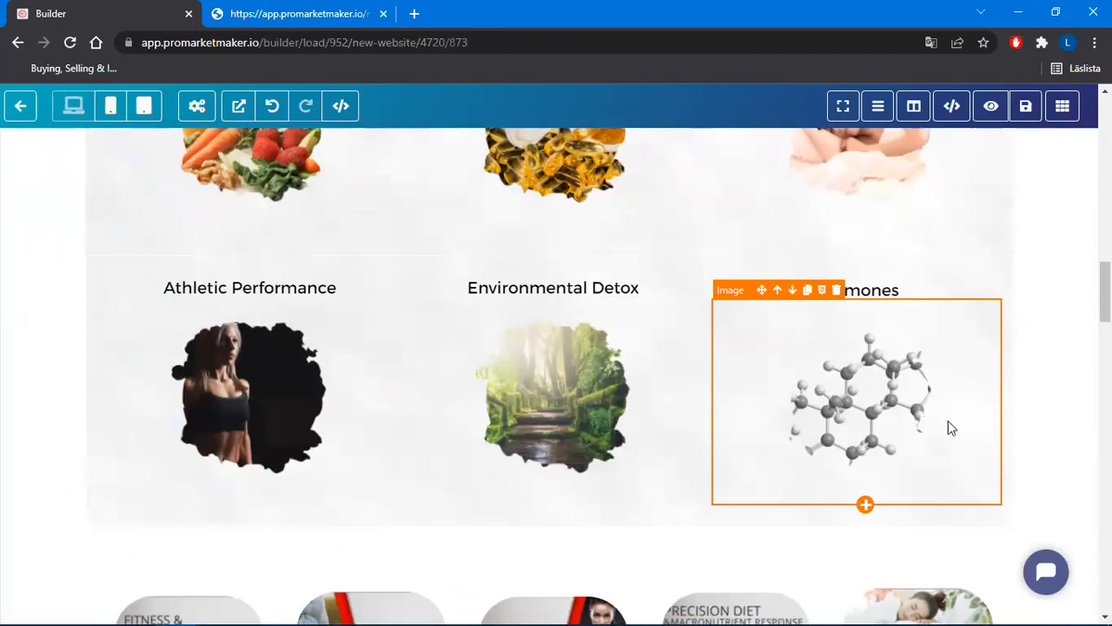
{"action": "left_click", "coordinate": [1026, 105]}
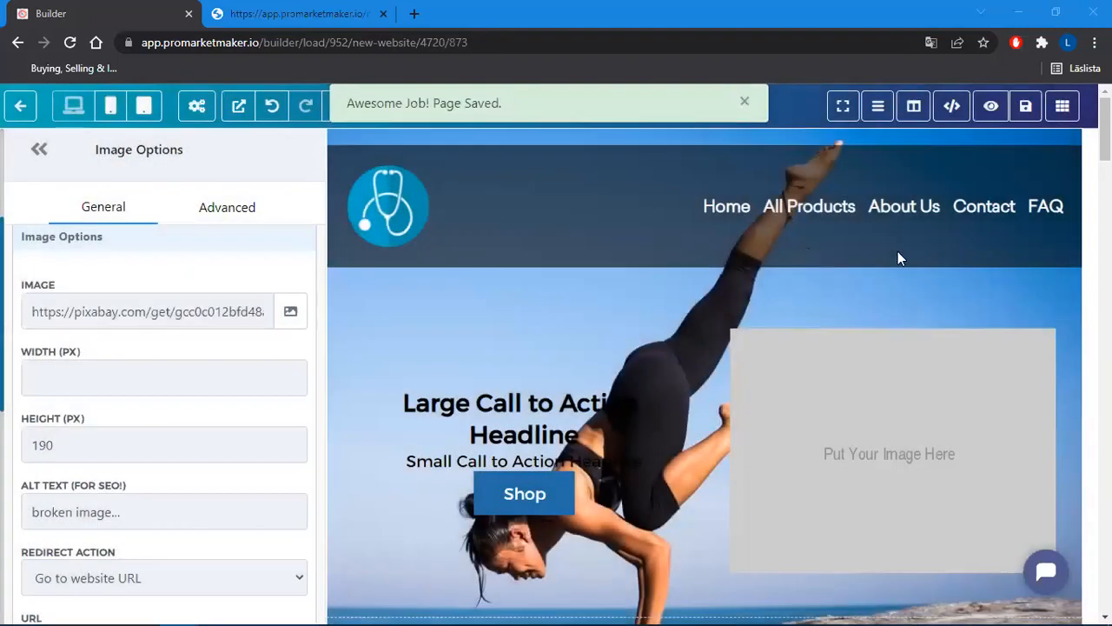
Review the saved page from the header through the genomic evaluations and photo rows to the Advanced Features section
{"action": "scroll", "coordinate": [945, 299], "scroll_direction": "down", "scroll_amount": 5}
{"action": "scroll", "coordinate": [937, 319], "scroll_direction": "down", "scroll_amount": 15}
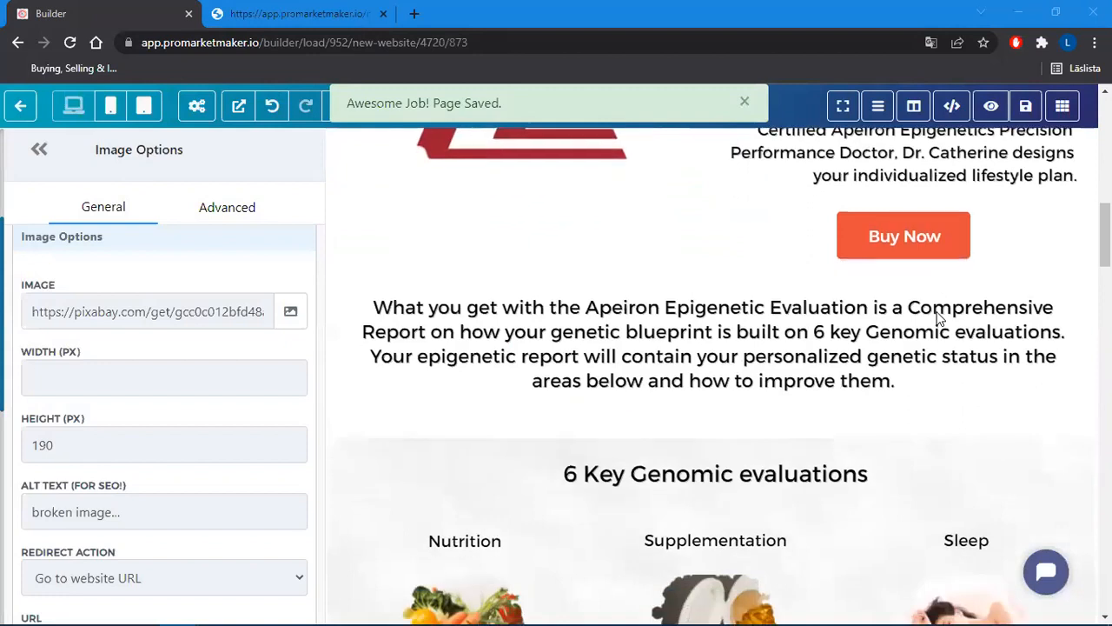
{"action": "scroll", "coordinate": [937, 319], "scroll_direction": "down", "scroll_amount": 10}
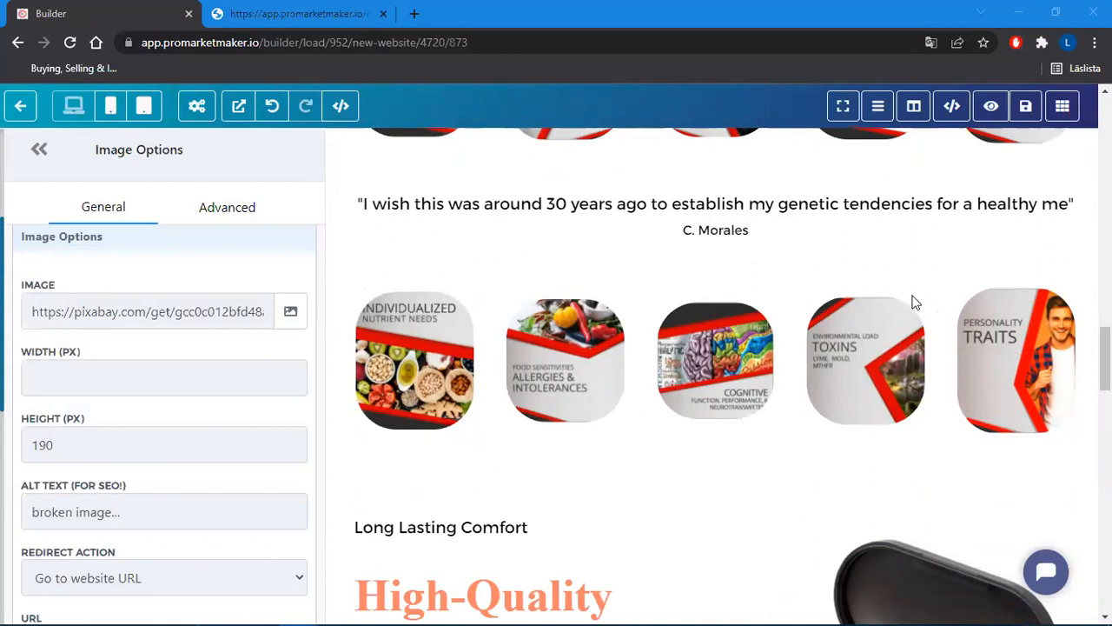
{"action": "scroll", "coordinate": [912, 302], "scroll_direction": "down", "scroll_amount": 10}
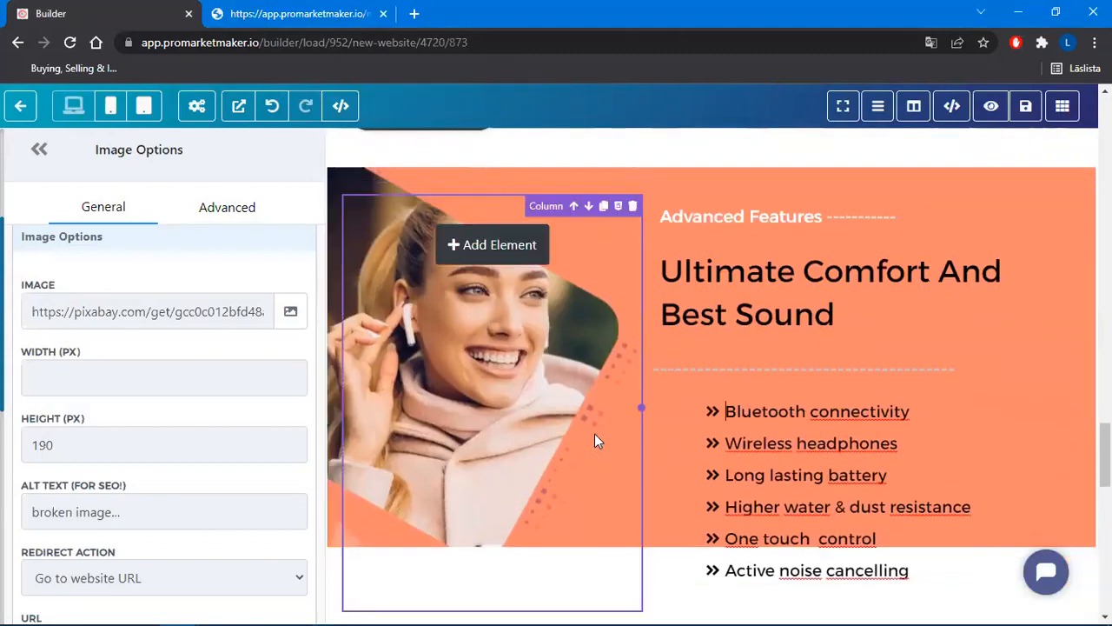
{"action": "scroll", "coordinate": [595, 434], "scroll_direction": "down", "scroll_amount": 10}
{"action": "scroll", "coordinate": [596, 432], "scroll_direction": "up", "scroll_amount": 15}
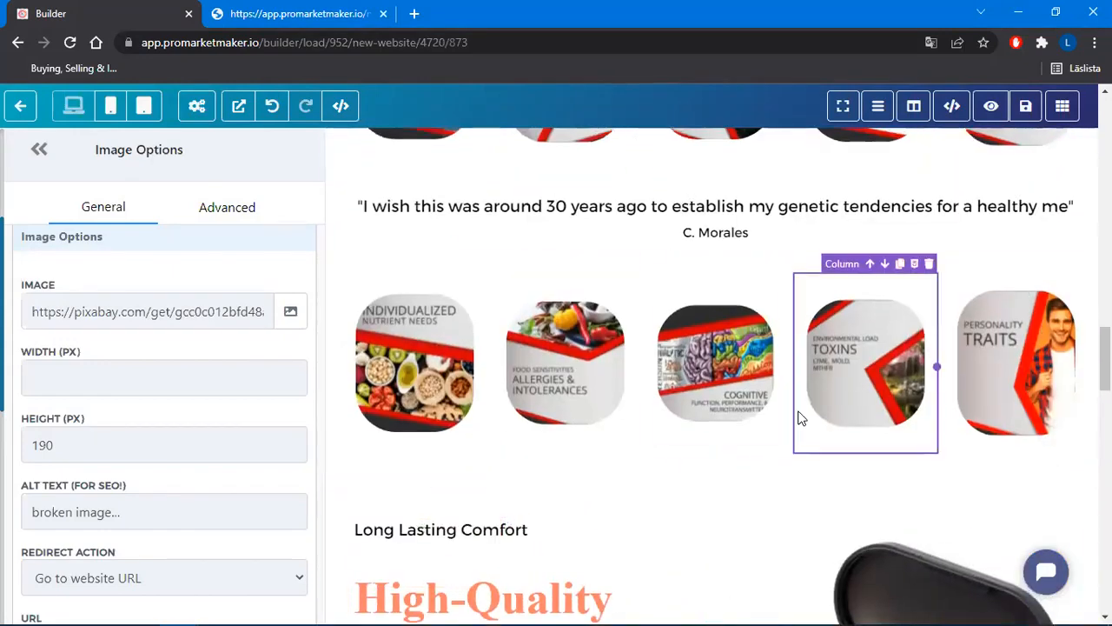
{"action": "scroll", "coordinate": [799, 408], "scroll_direction": "up", "scroll_amount": 12}
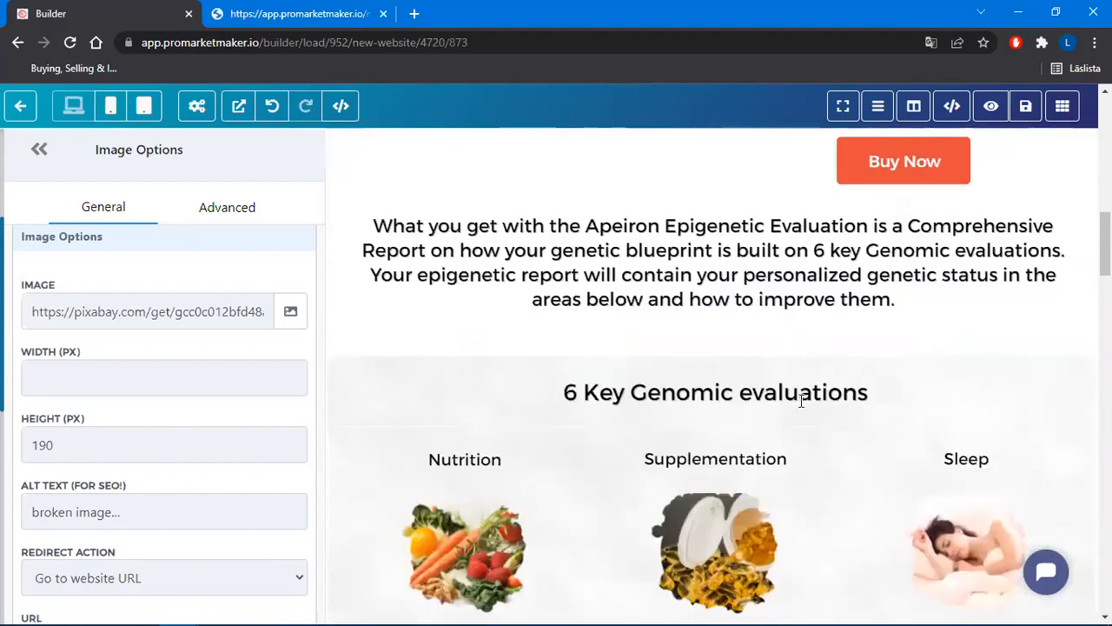
{"action": "scroll", "coordinate": [799, 399], "scroll_direction": "up", "scroll_amount": 15}
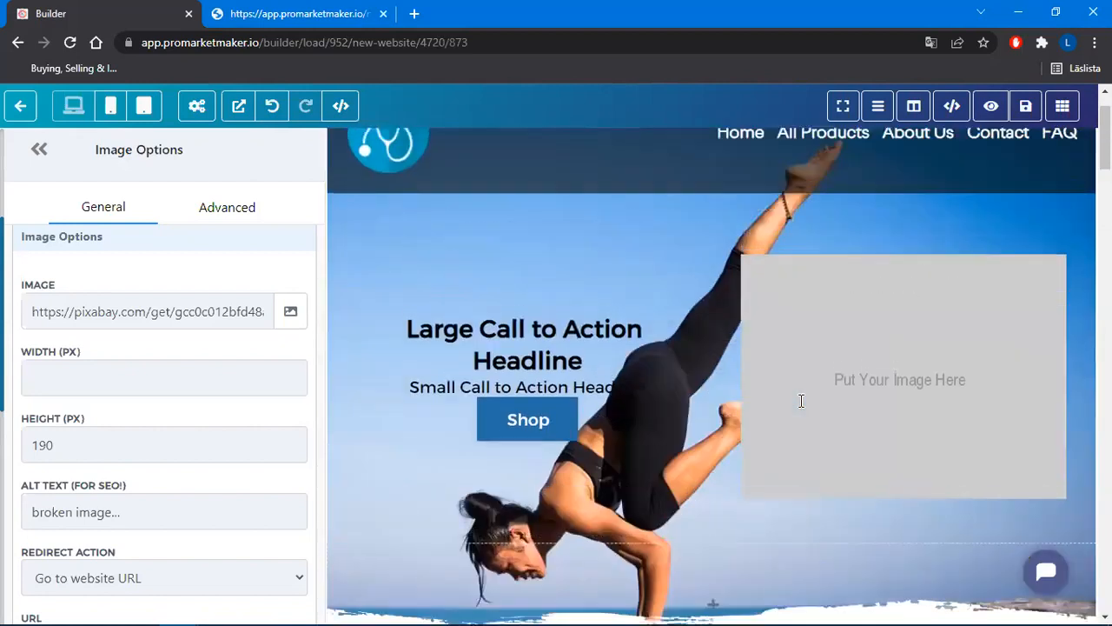
{"action": "scroll", "coordinate": [801, 401], "scroll_direction": "up", "scroll_amount": 2}
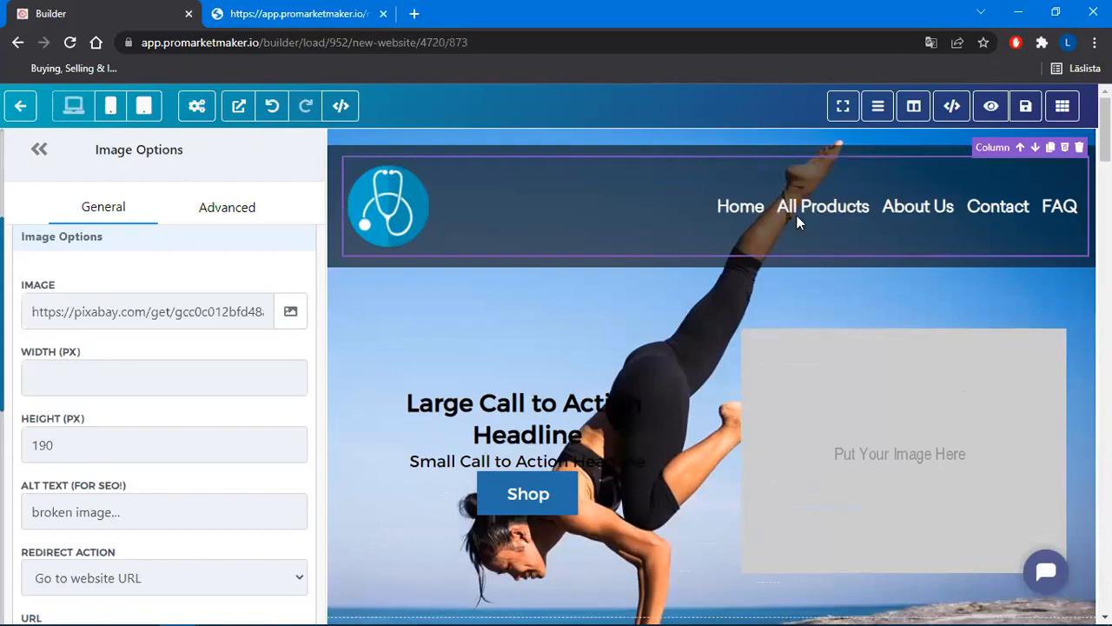
{"action": "scroll", "coordinate": [889, 339], "scroll_direction": "down", "scroll_amount": 5}
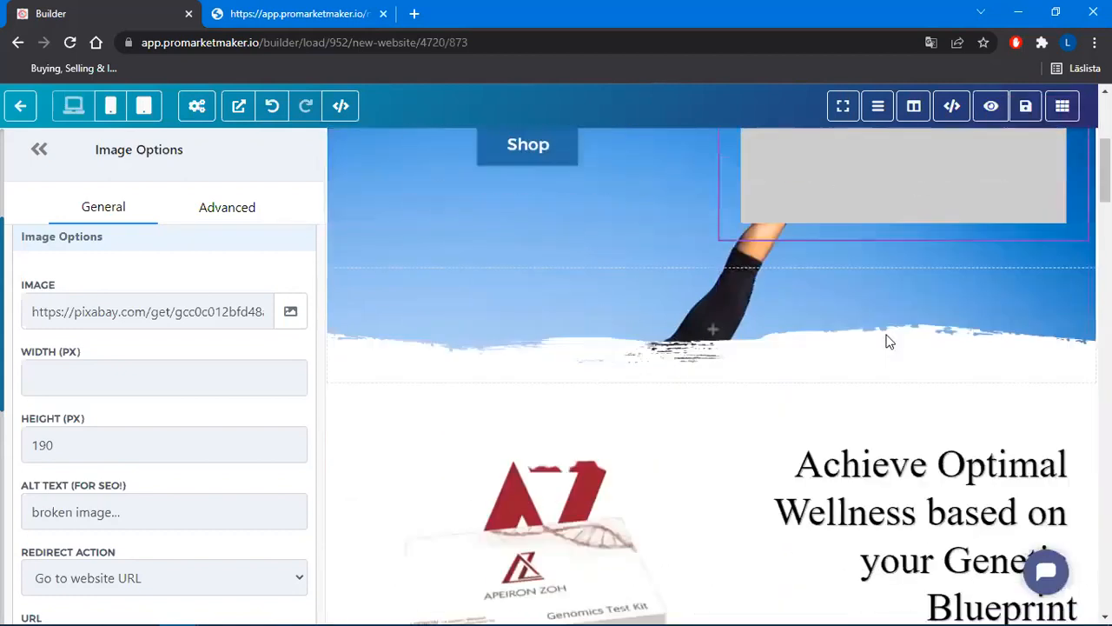
{"action": "scroll", "coordinate": [784, 287], "scroll_direction": "down", "scroll_amount": 3}
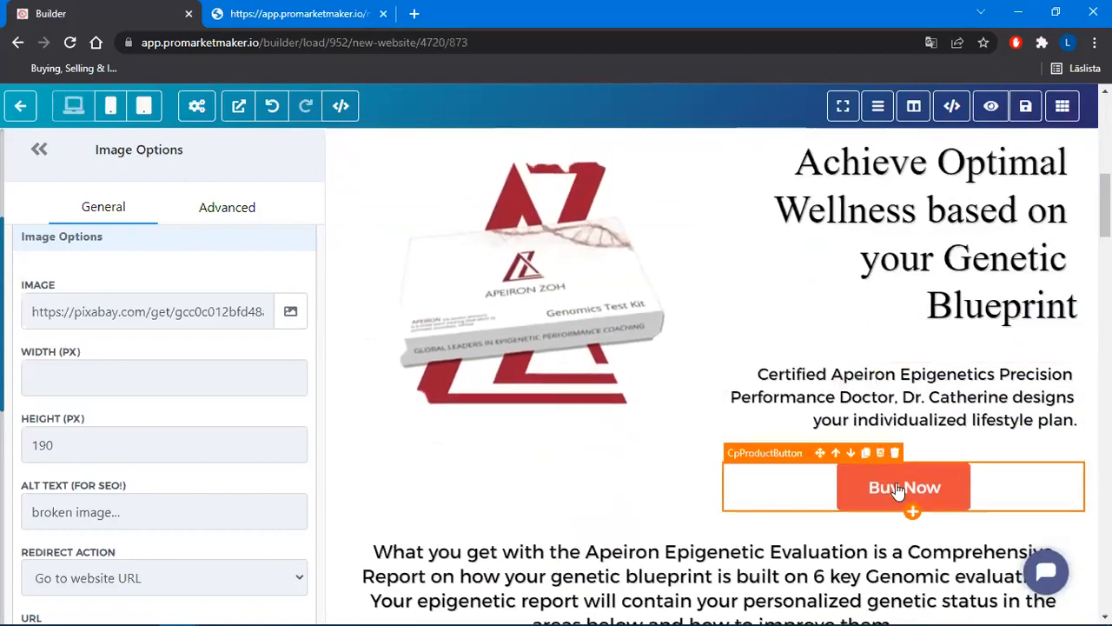
{"action": "scroll", "coordinate": [782, 330], "scroll_direction": "up", "scroll_amount": 1}
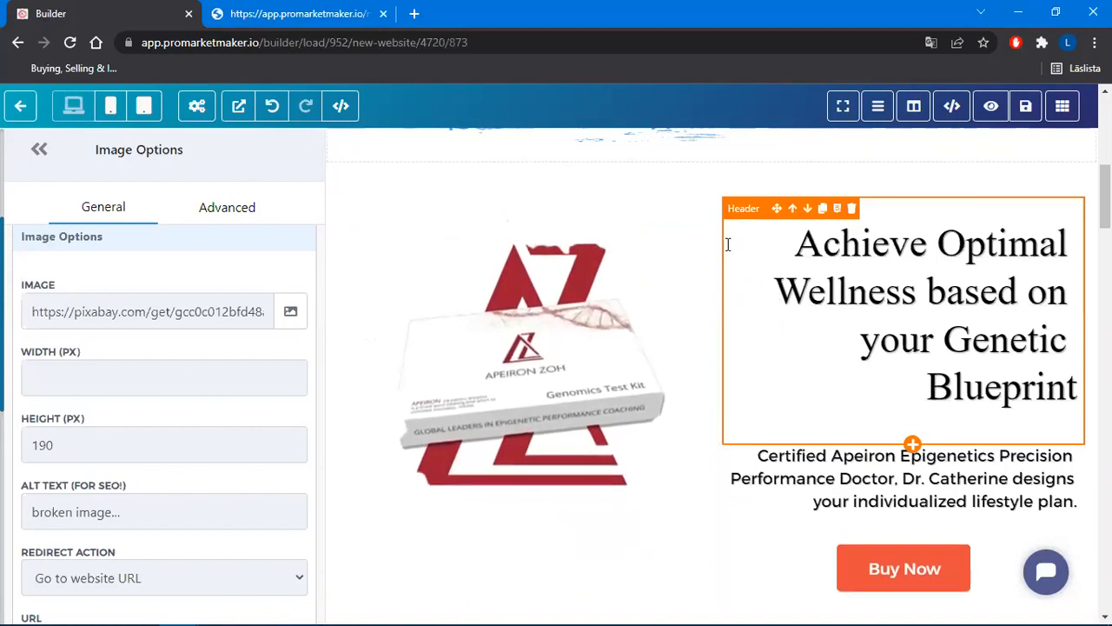
{"action": "scroll", "coordinate": [826, 358], "scroll_direction": "up", "scroll_amount": 1}
{"action": "scroll", "coordinate": [826, 358], "scroll_direction": "up", "scroll_amount": 1}
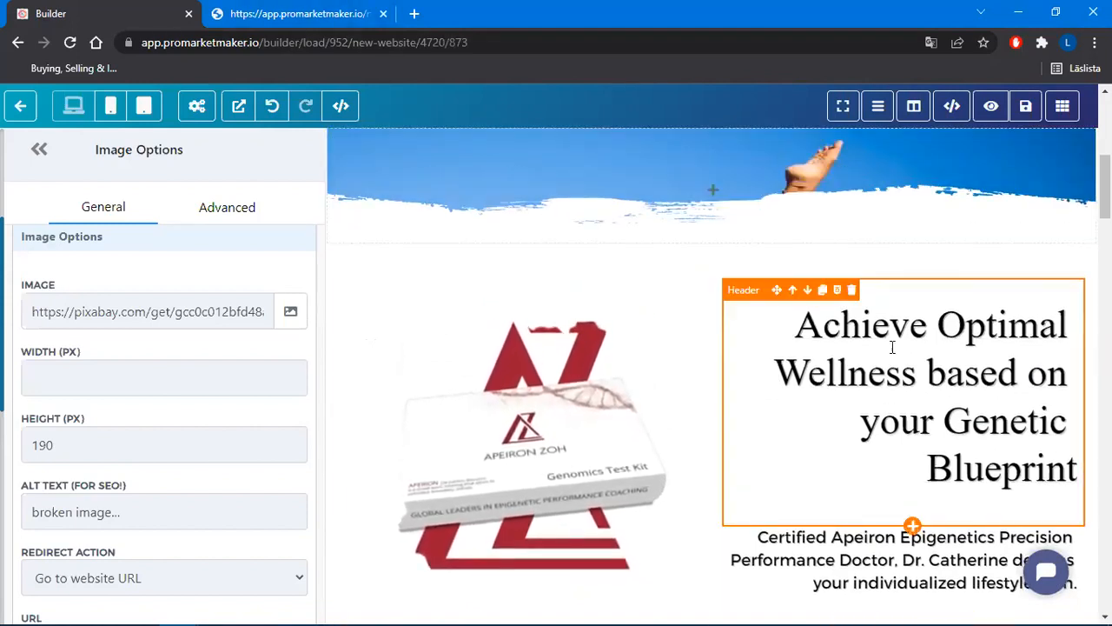
Check which products can be assigned to the Buy Now button below the "Achieve Optimal Wellness" headline
{"action": "scroll", "coordinate": [893, 333], "scroll_direction": "down", "scroll_amount": 2}
{"action": "scroll", "coordinate": [893, 332], "scroll_direction": "down", "scroll_amount": 2}
{"action": "left_click", "coordinate": [916, 484]}
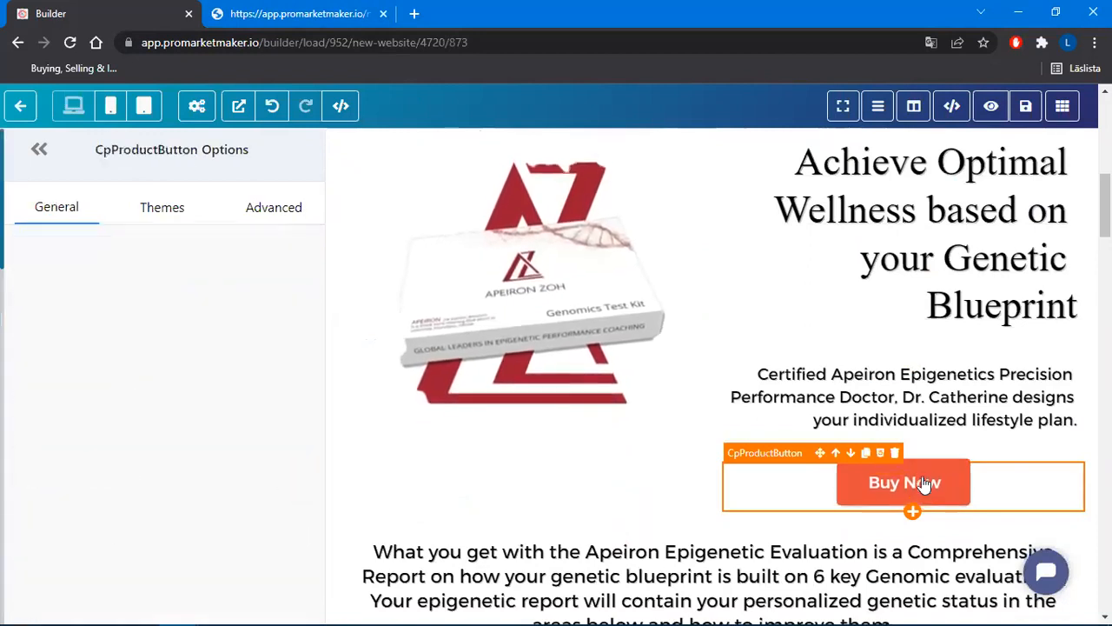
{"action": "left_click", "coordinate": [137, 323]}
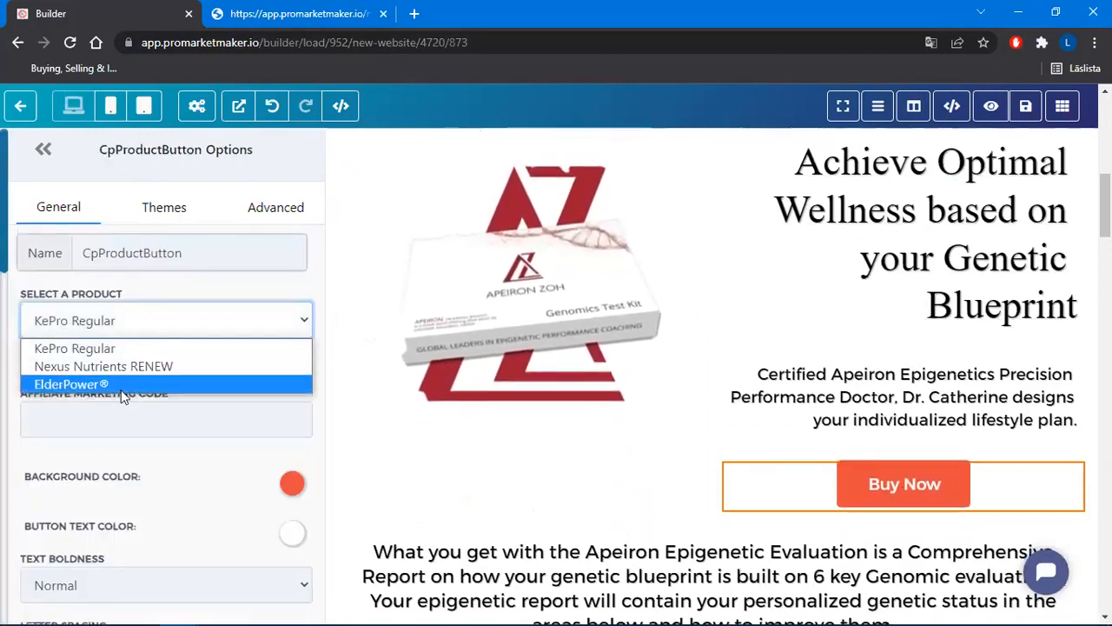
{"action": "left_click", "coordinate": [568, 447]}
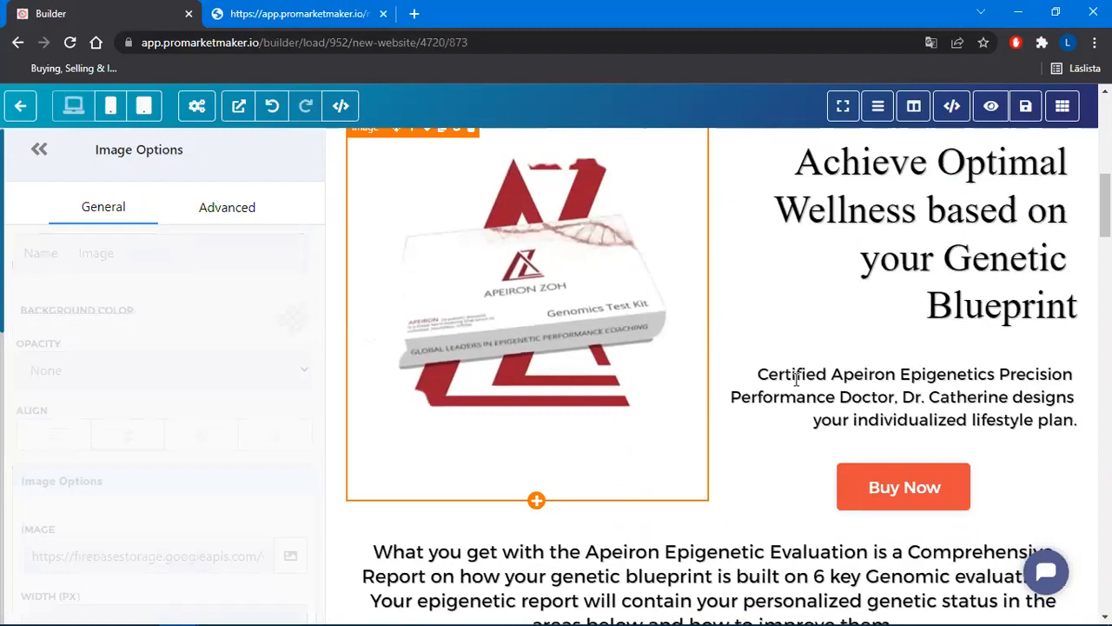
Leave the page editor and return to the New website's list of steps
{"action": "scroll", "coordinate": [797, 380], "scroll_direction": "up", "scroll_amount": 10}
{"action": "scroll", "coordinate": [796, 379], "scroll_direction": "up", "scroll_amount": 3}
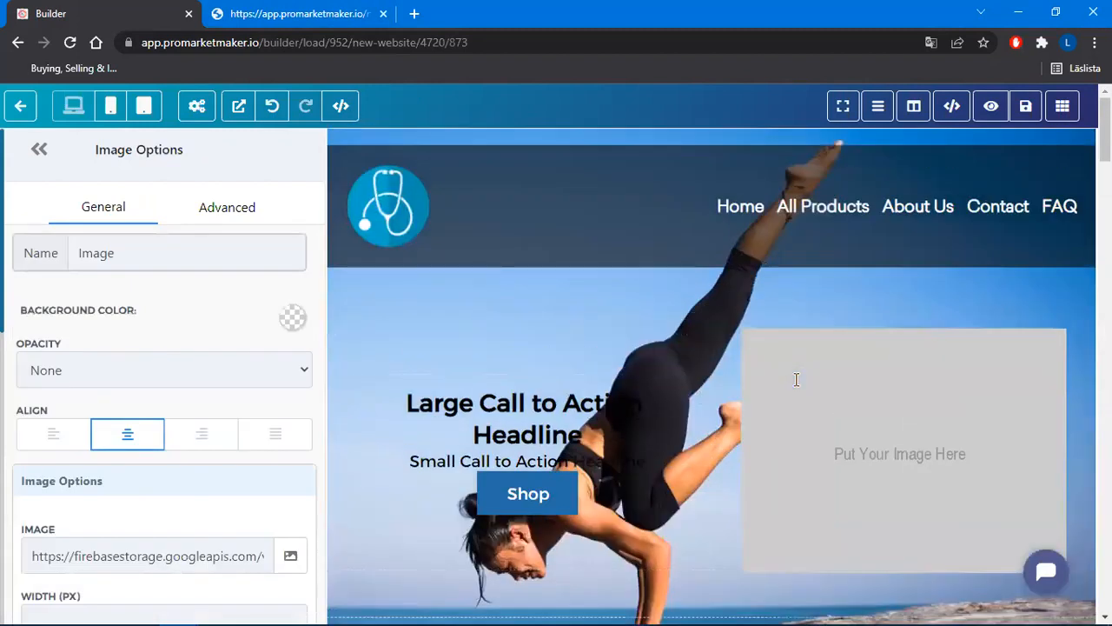
{"action": "left_click", "coordinate": [19, 106]}
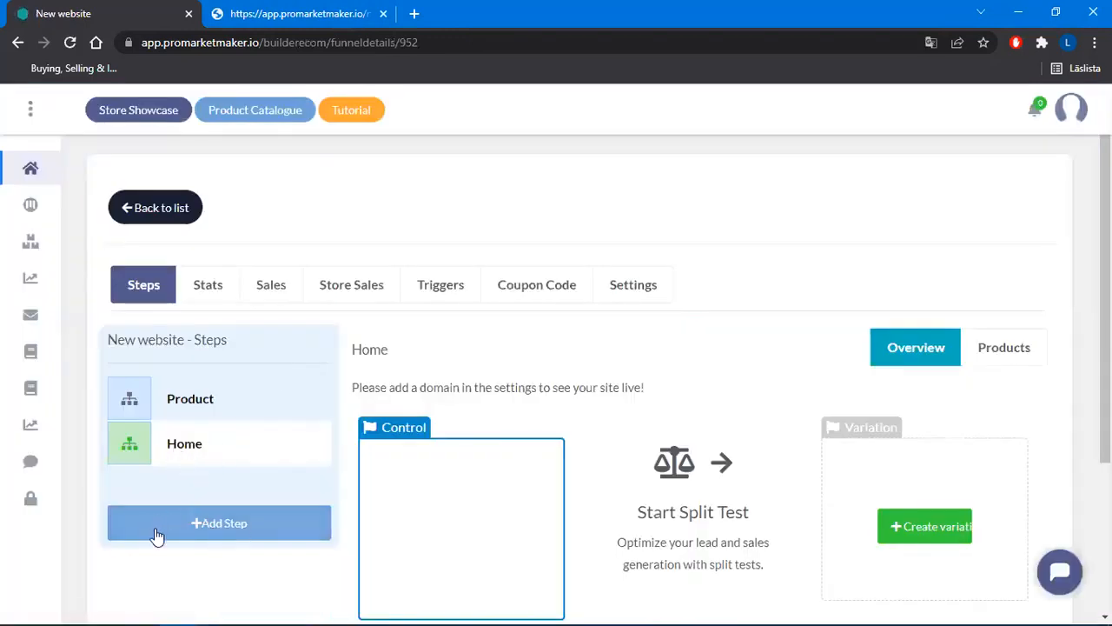
Try to add a step named "All Products" to the website, based on the e-commerce Product-list template
{"action": "left_click", "coordinate": [249, 532]}
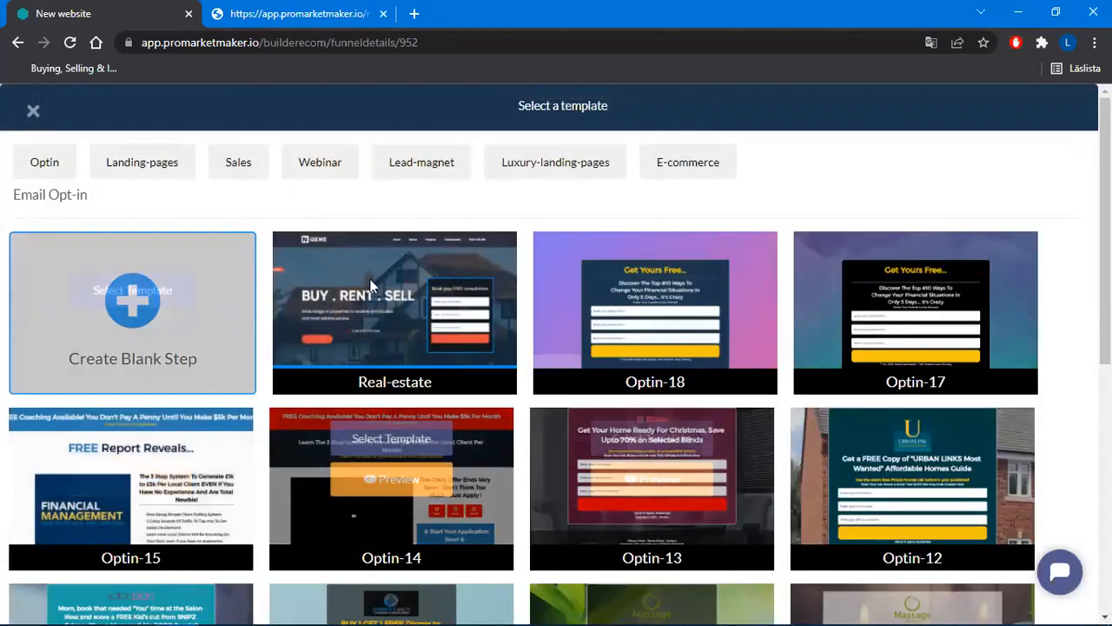
{"action": "mouse_move", "coordinate": [155, 304]}
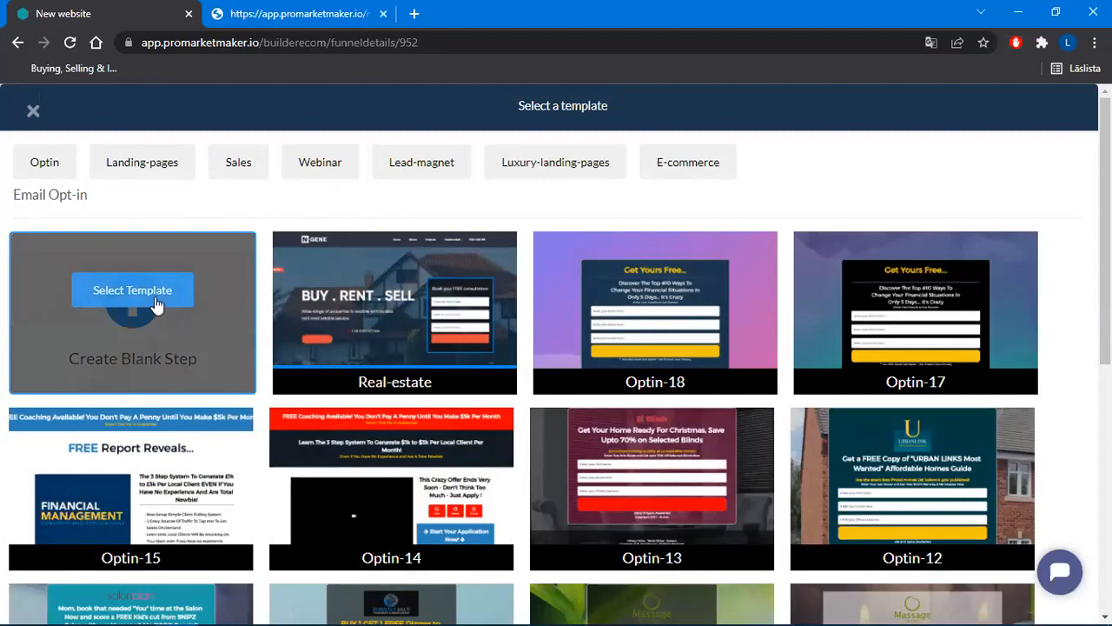
{"action": "left_click", "coordinate": [692, 170]}
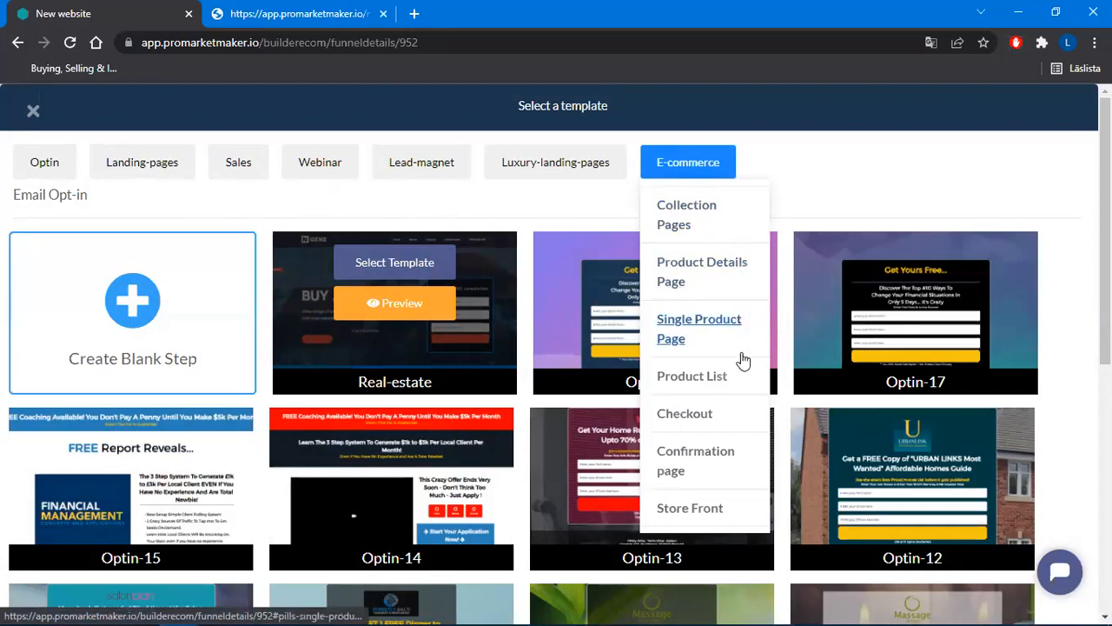
{"action": "left_click", "coordinate": [705, 381]}
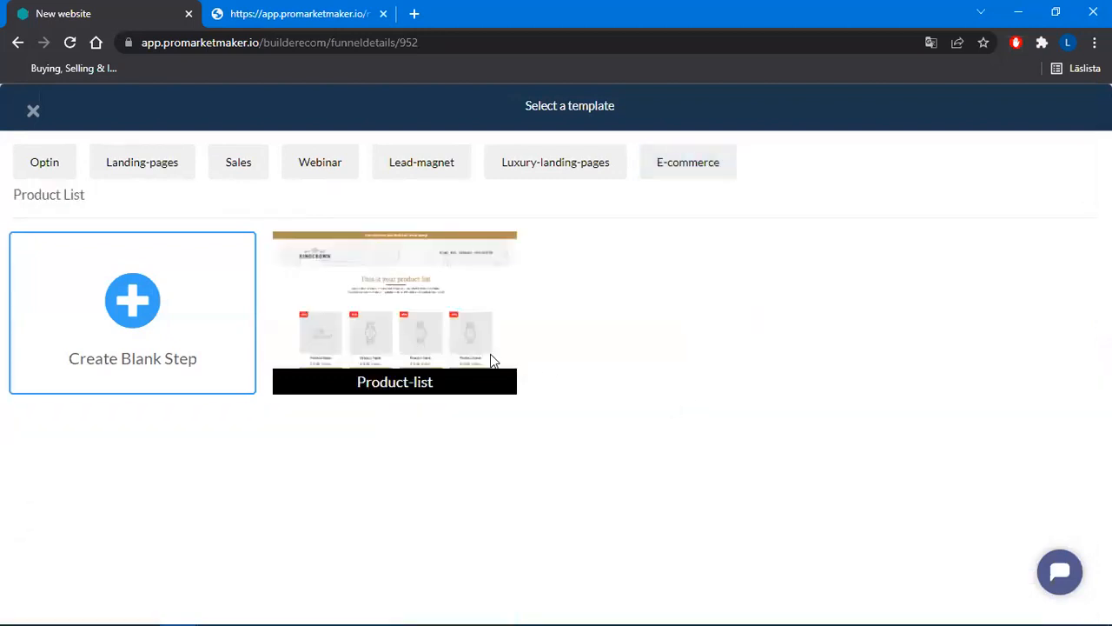
{"action": "mouse_move", "coordinate": [368, 328]}
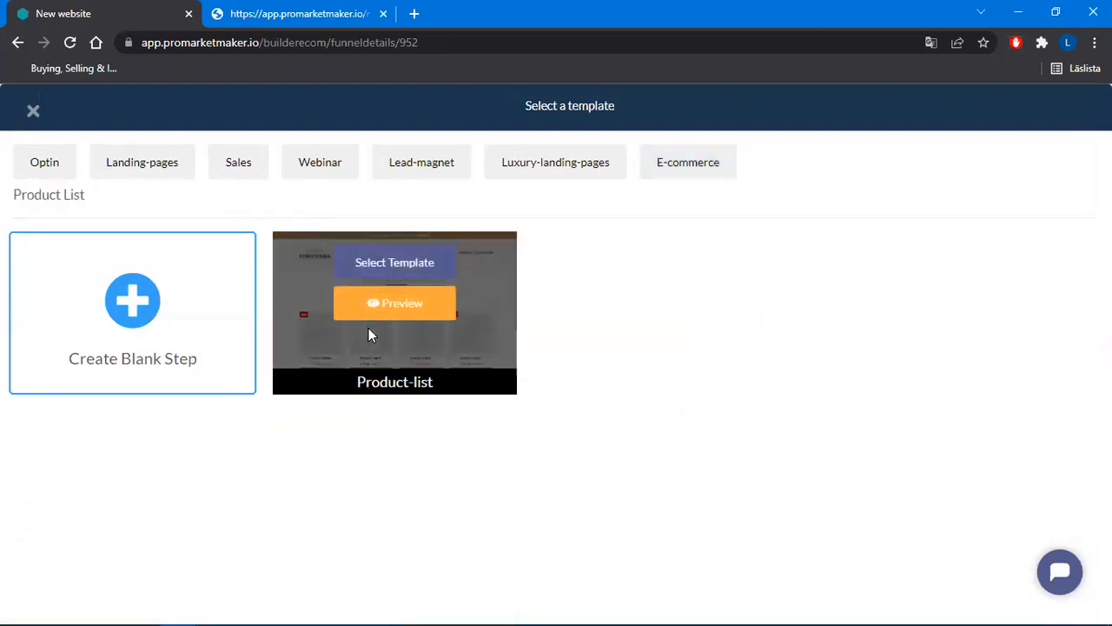
{"action": "left_click", "coordinate": [397, 265]}
{"action": "left_click", "coordinate": [457, 212]}
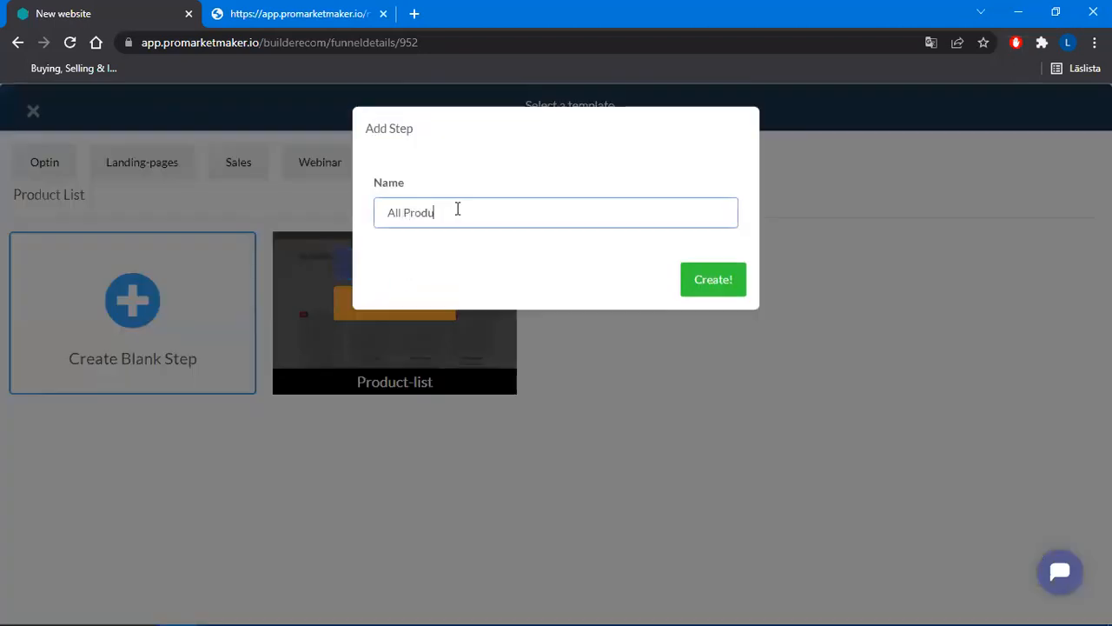
{"action": "left_click", "coordinate": [704, 283]}
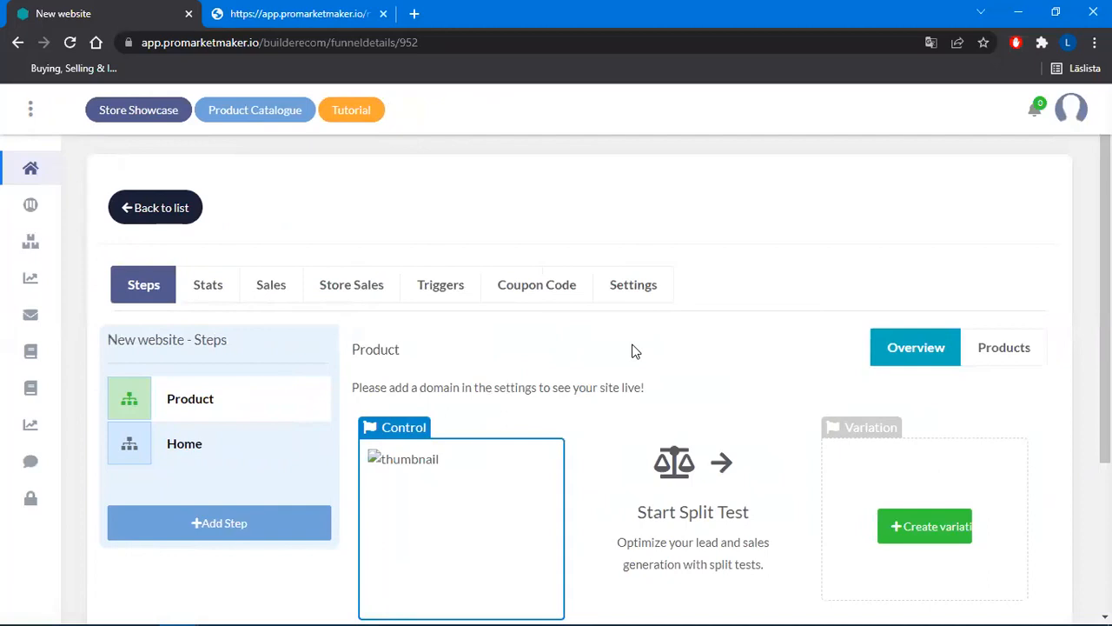
Check the website's step list, reopening New website from the store list and selecting its Home step
{"action": "scroll", "coordinate": [654, 343], "scroll_direction": "down", "scroll_amount": 2}
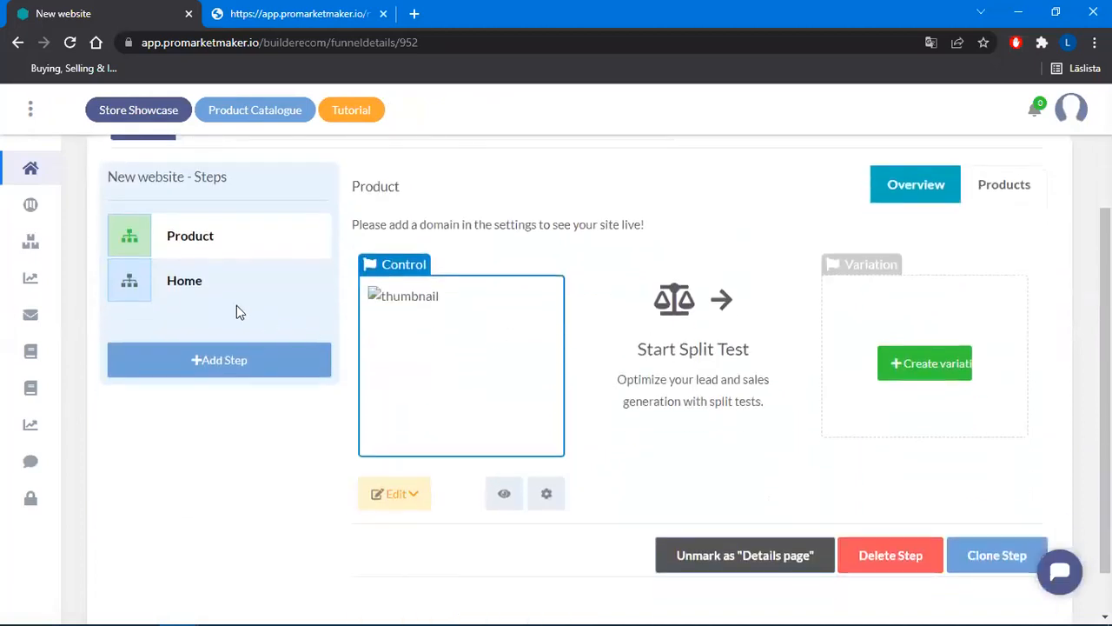
{"action": "scroll", "coordinate": [271, 323], "scroll_direction": "up", "scroll_amount": 2}
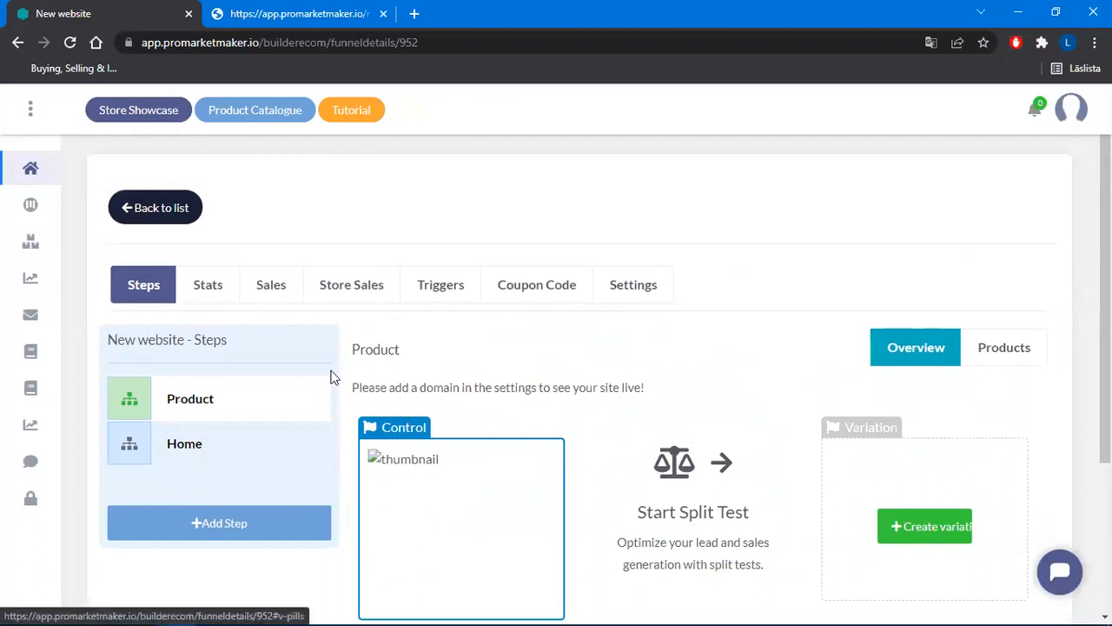
{"action": "scroll", "coordinate": [337, 385], "scroll_direction": "down", "scroll_amount": 3}
{"action": "scroll", "coordinate": [304, 413], "scroll_direction": "up", "scroll_amount": 3}
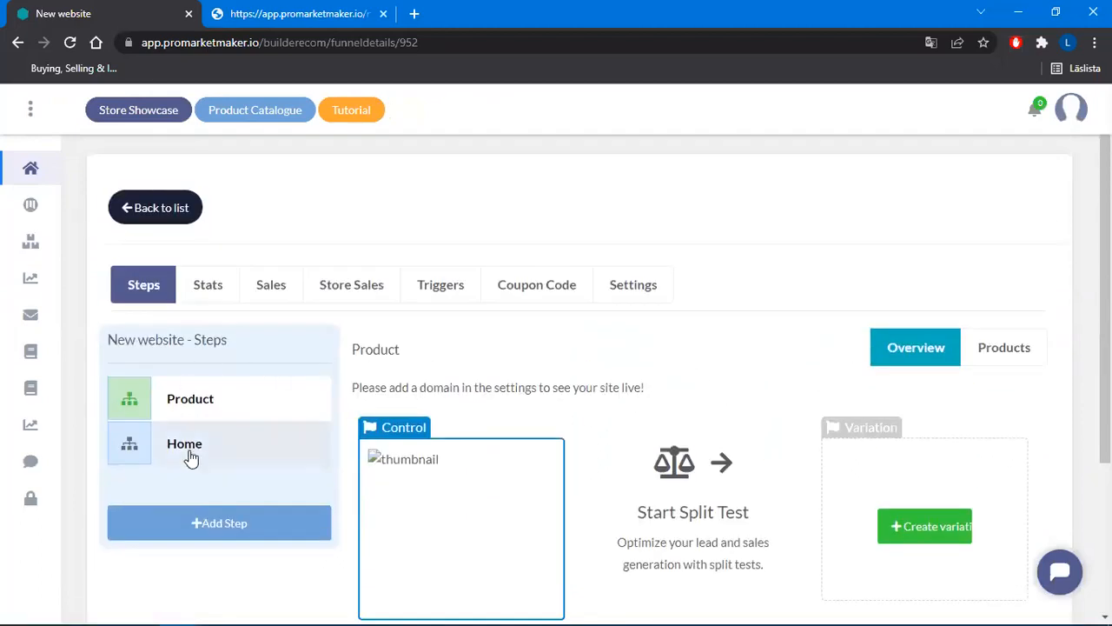
{"action": "left_click", "coordinate": [172, 214]}
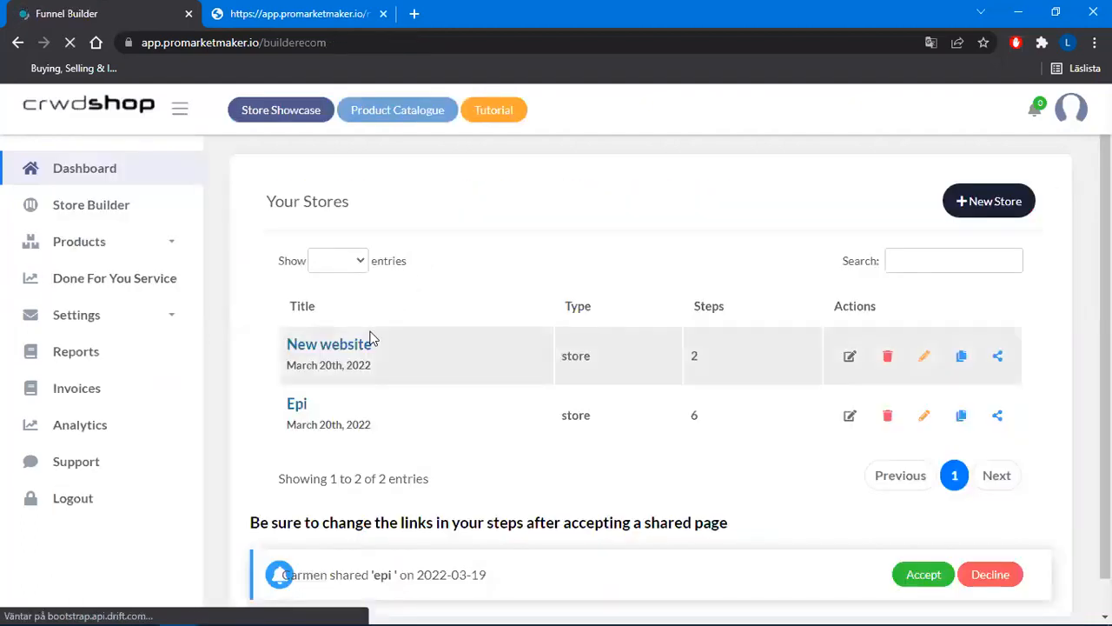
{"action": "left_click", "coordinate": [352, 346]}
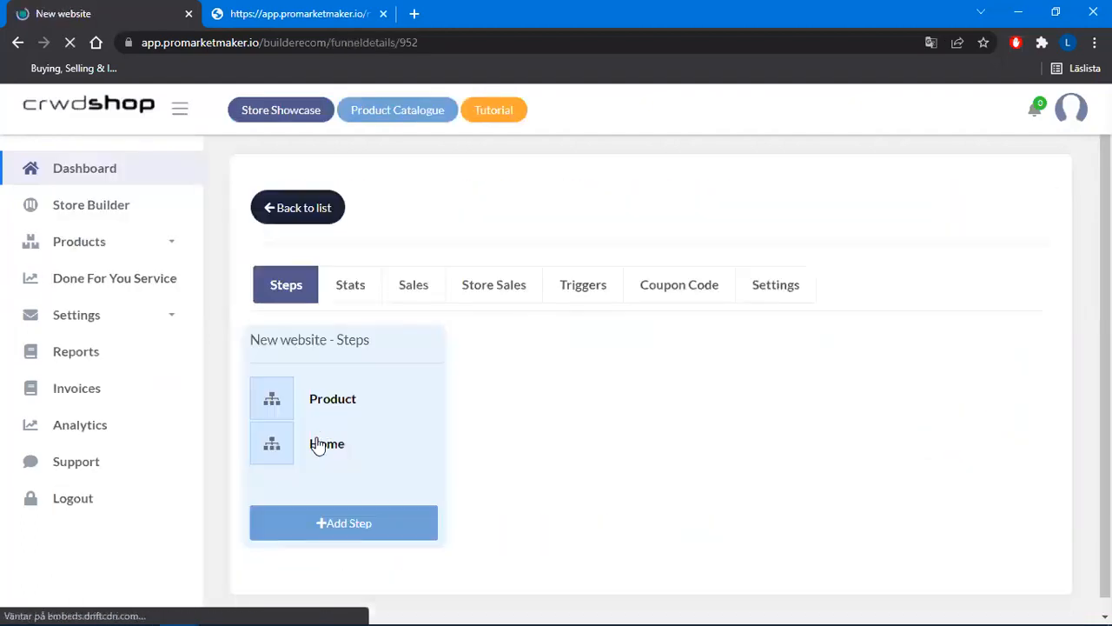
{"action": "scroll", "coordinate": [261, 368], "scroll_direction": "down", "scroll_amount": 1}
{"action": "left_click", "coordinate": [212, 369]}
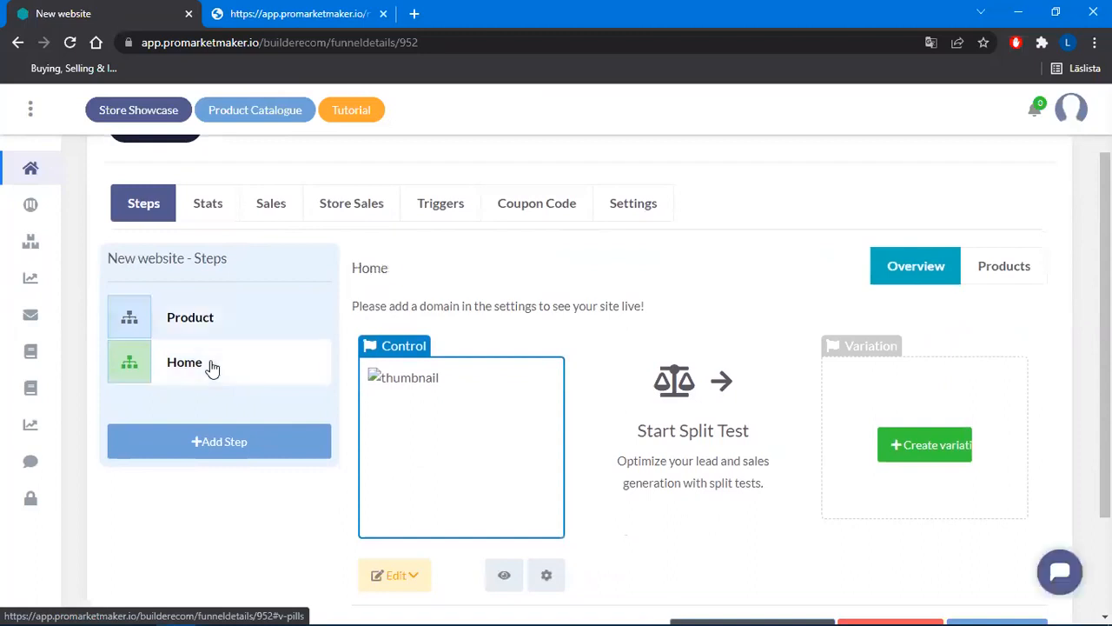
Retry adding a step named "All Products" to the website from the e-commerce Product-list template
{"action": "left_click", "coordinate": [206, 445]}
{"action": "mouse_move", "coordinate": [687, 162]}
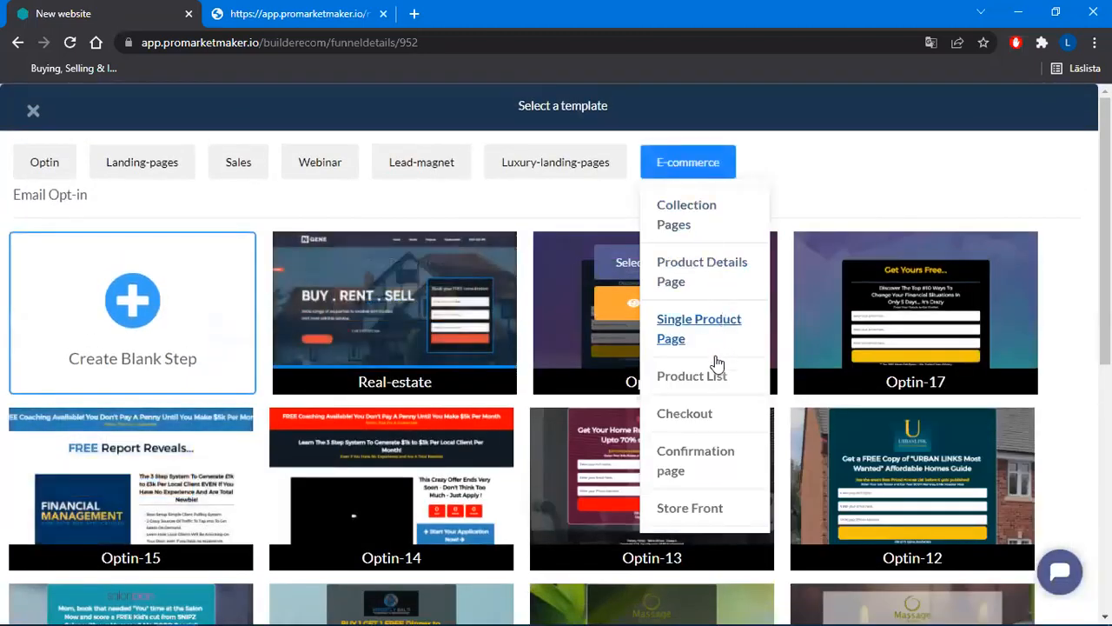
{"action": "left_click", "coordinate": [708, 384]}
{"action": "mouse_move", "coordinate": [369, 326]}
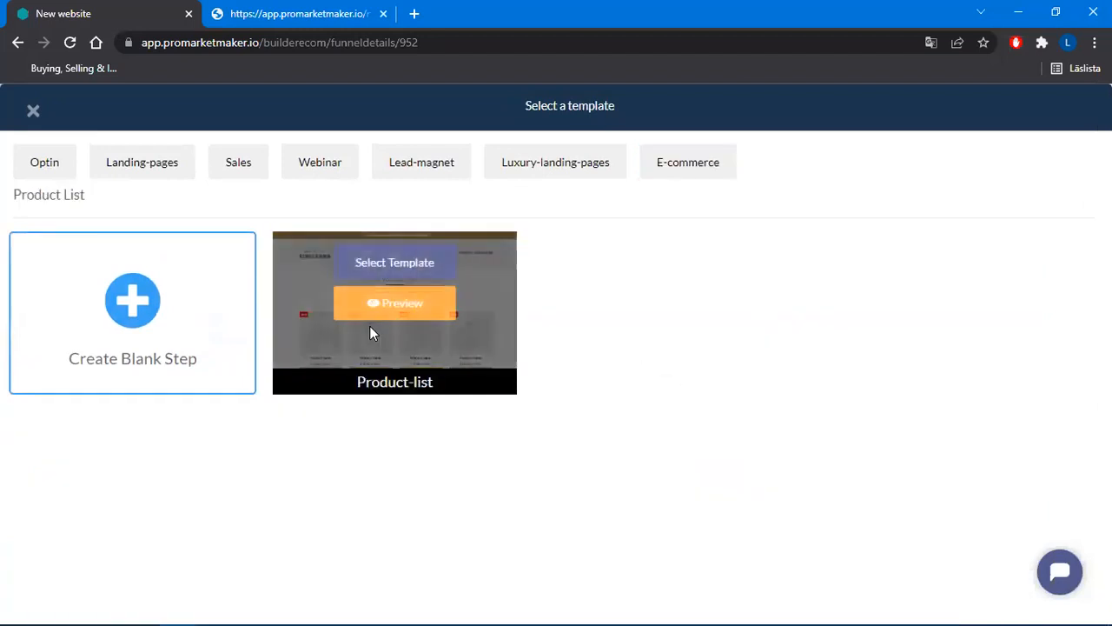
{"action": "left_click", "coordinate": [418, 266]}
{"action": "left_click", "coordinate": [441, 213]}
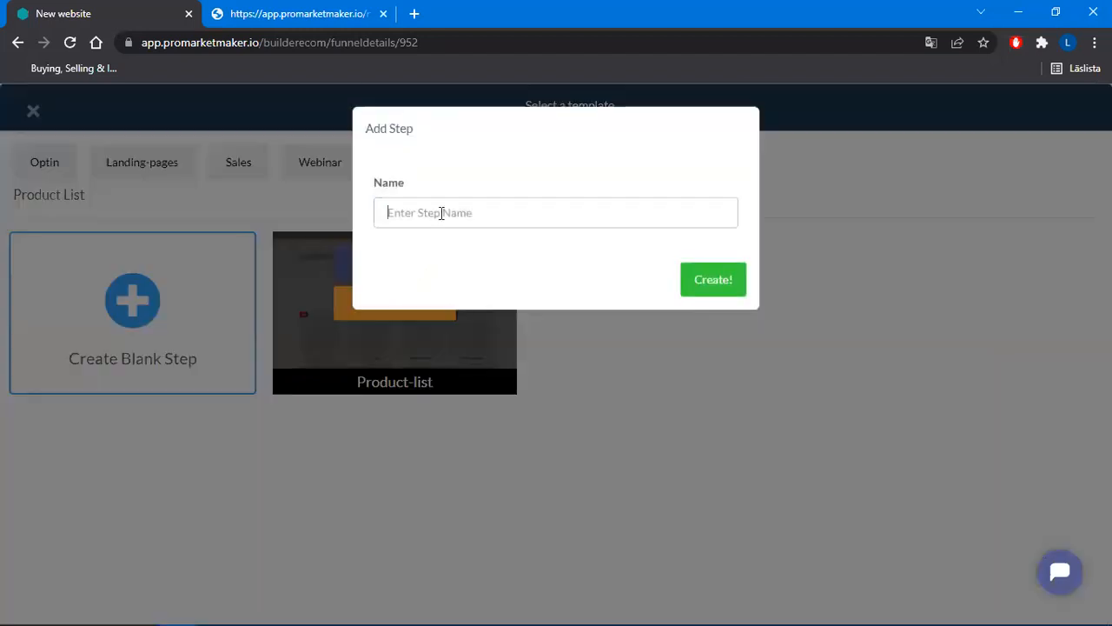
{"action": "type", "text": "All Products"}
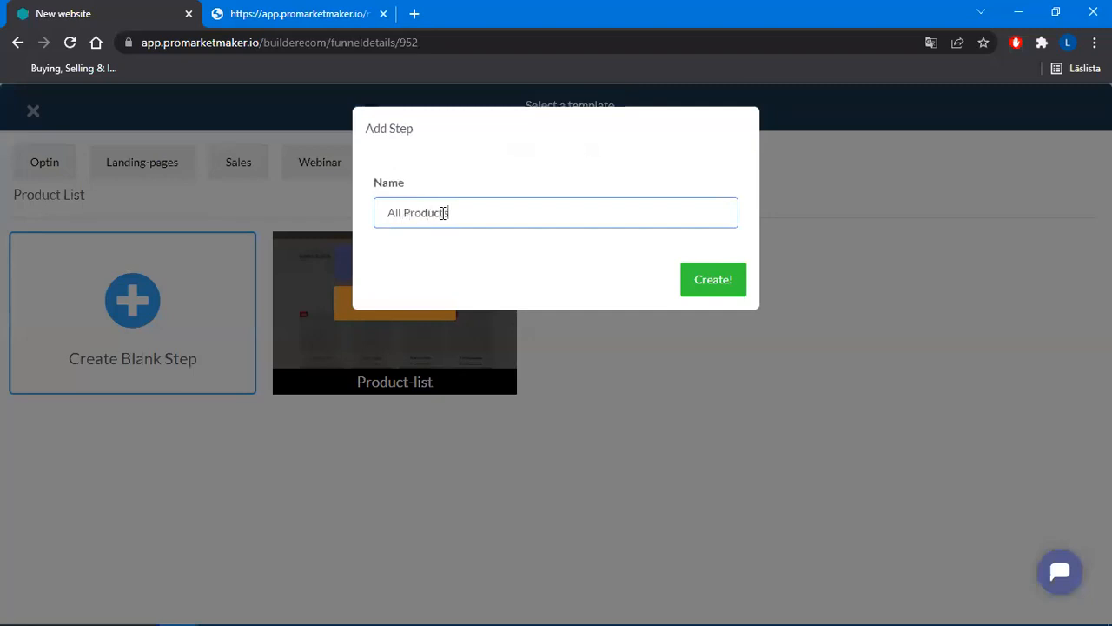
{"action": "left_click", "coordinate": [703, 280]}
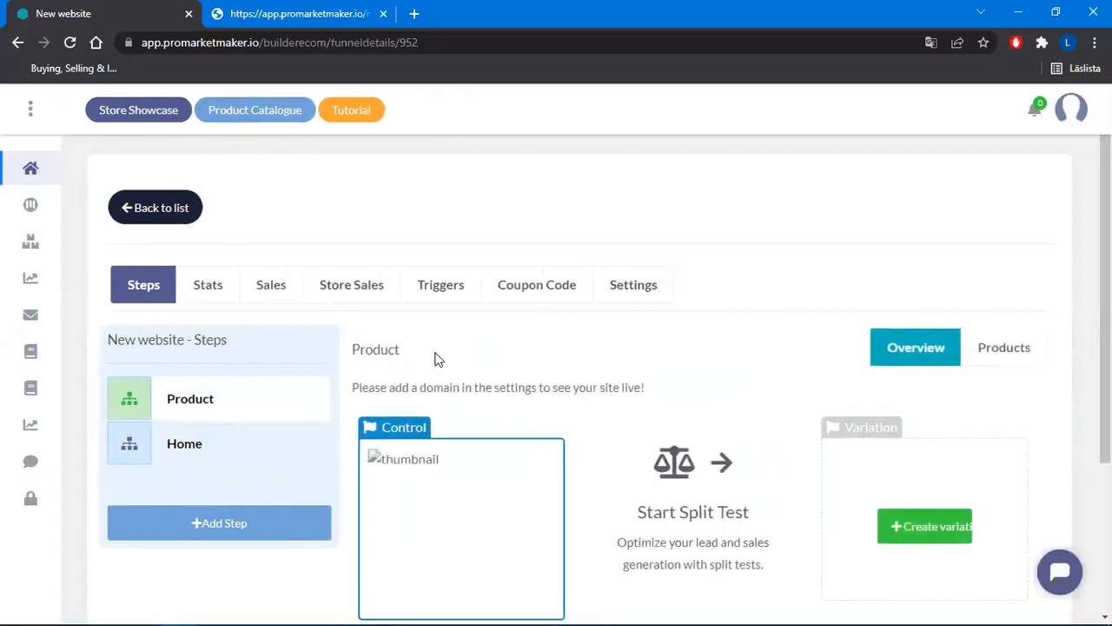
Check the website's Home and Product steps, preview the Product page, and return to the step list
{"action": "scroll", "coordinate": [507, 316], "scroll_direction": "down", "scroll_amount": 1}
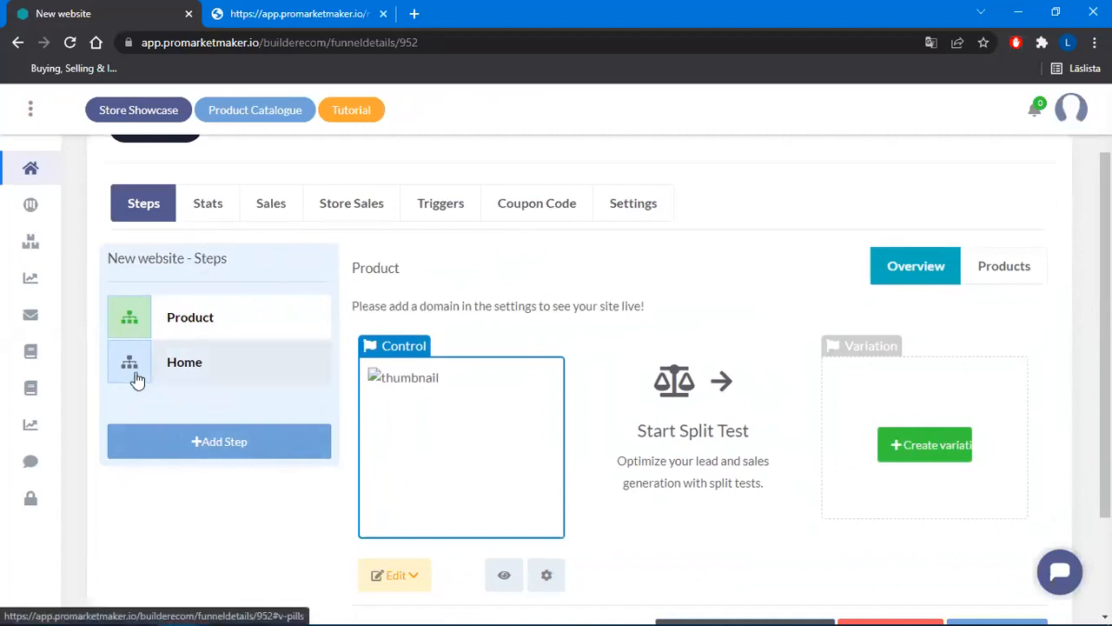
{"action": "left_click", "coordinate": [206, 363]}
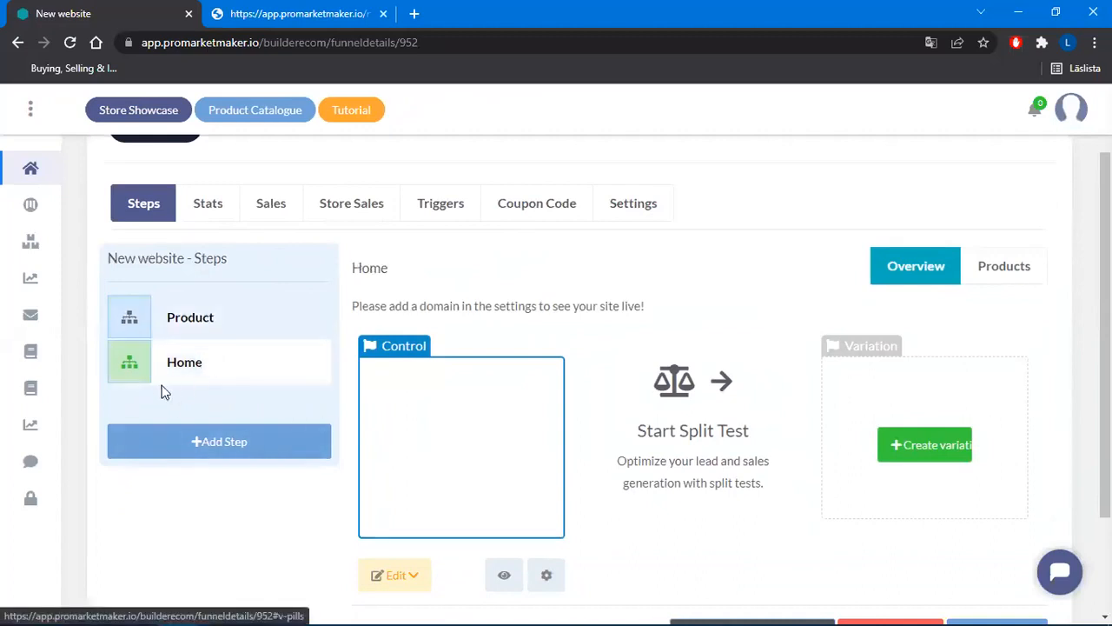
{"action": "left_click", "coordinate": [209, 314]}
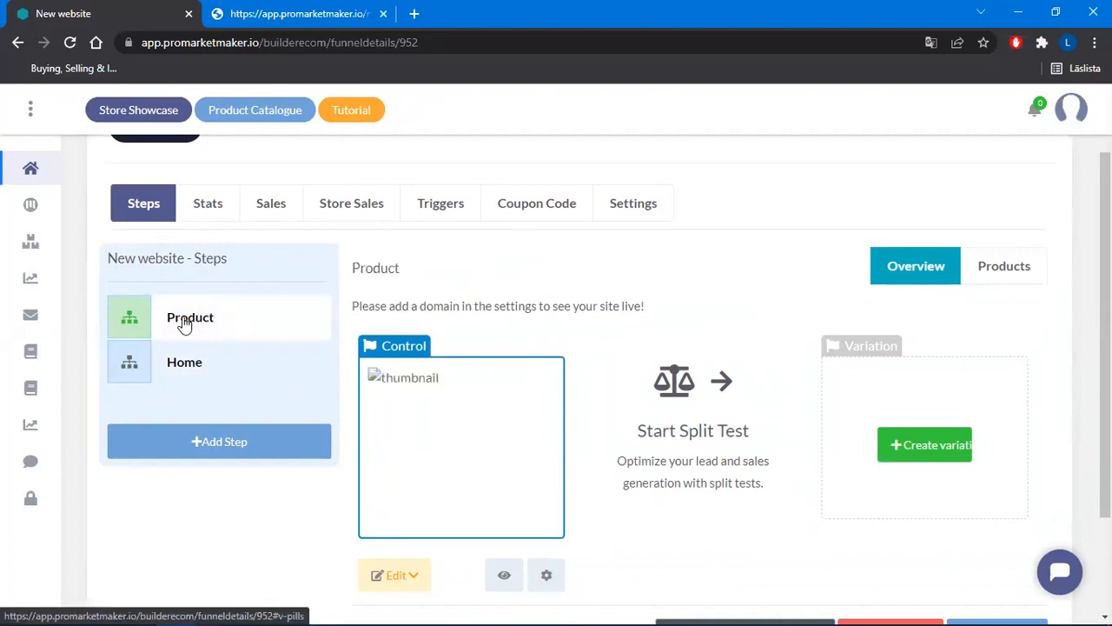
{"action": "scroll", "coordinate": [479, 461], "scroll_direction": "down", "scroll_amount": 1}
{"action": "left_click", "coordinate": [504, 493]}
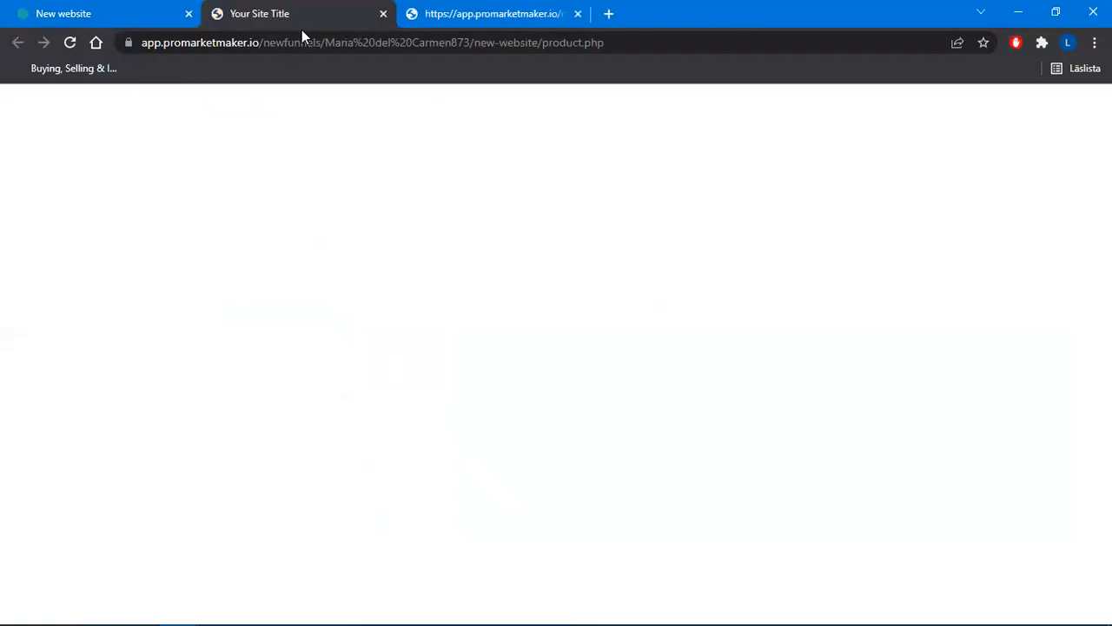
{"action": "left_click", "coordinate": [483, 14]}
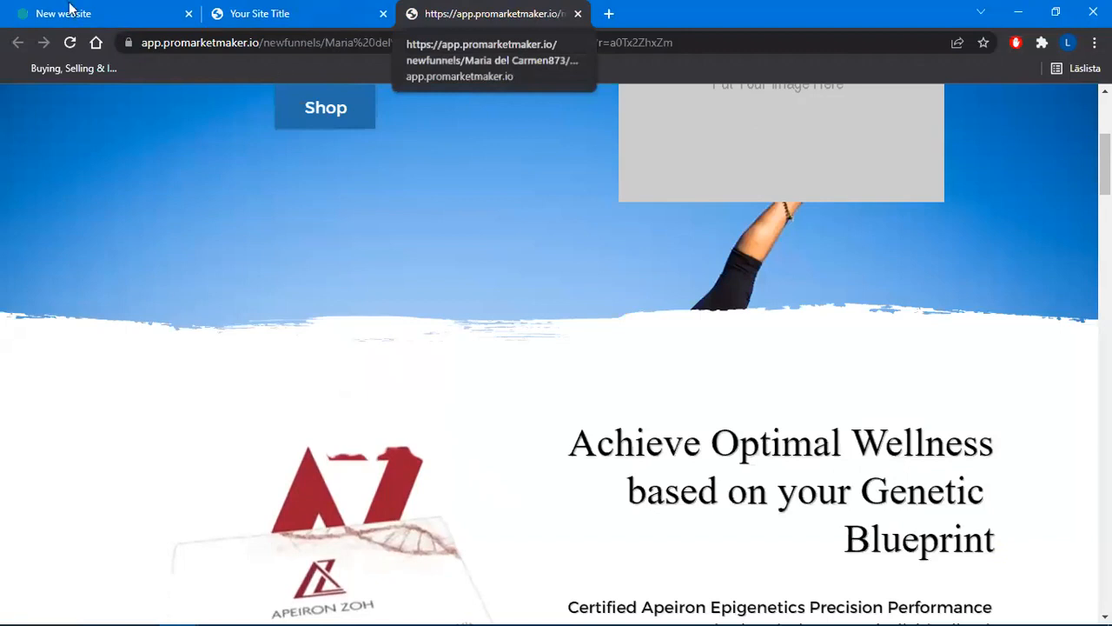
{"action": "left_click", "coordinate": [102, 13]}
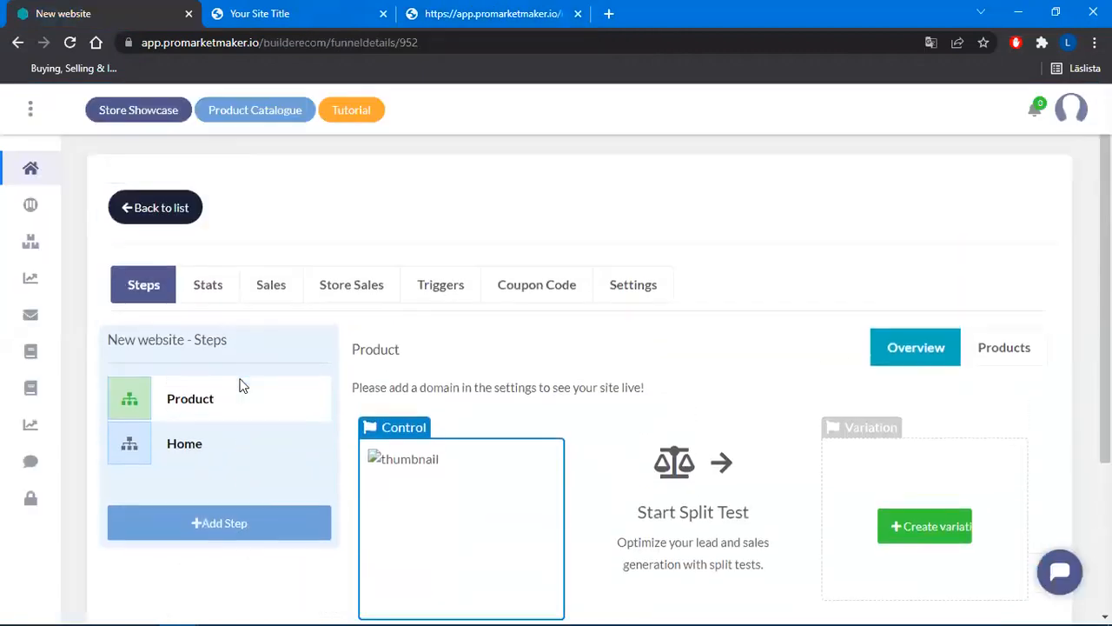
Reopen New website from the store list by way of the dashboard, and close the two page preview tabs
{"action": "left_click", "coordinate": [217, 46]}
{"action": "type", "text": "app"}
{"action": "key", "text": "Return"}
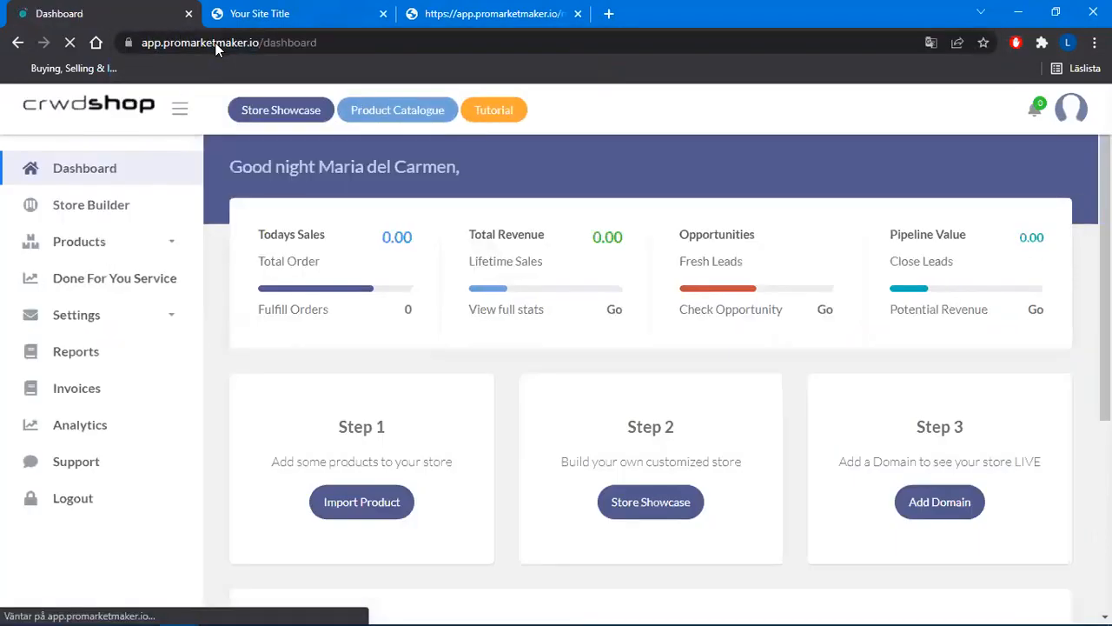
{"action": "left_click", "coordinate": [97, 205]}
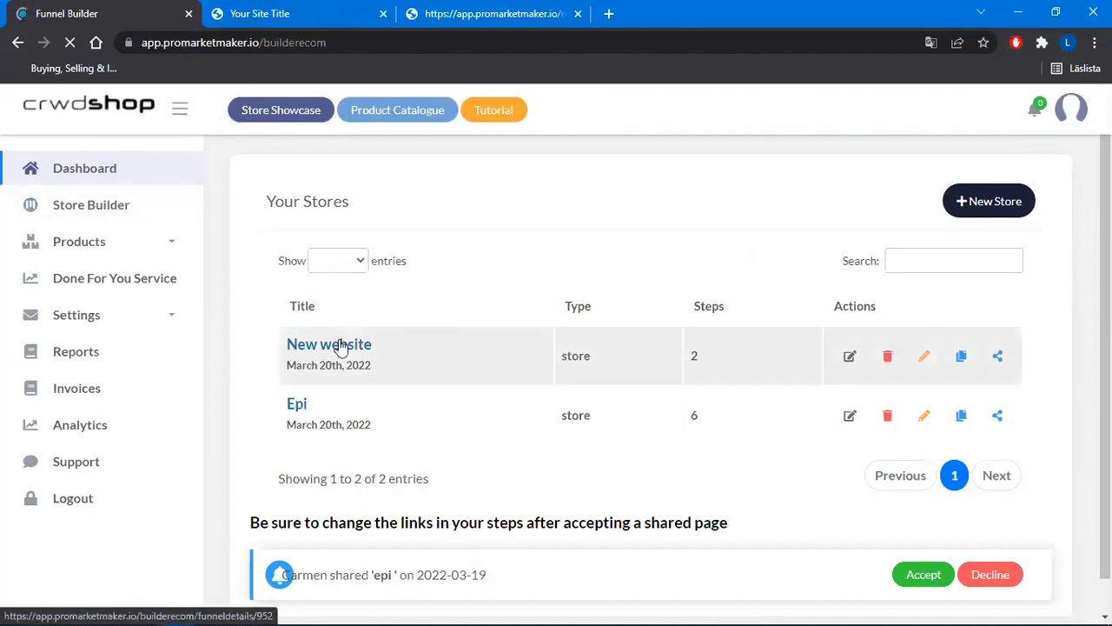
{"action": "left_click", "coordinate": [359, 344]}
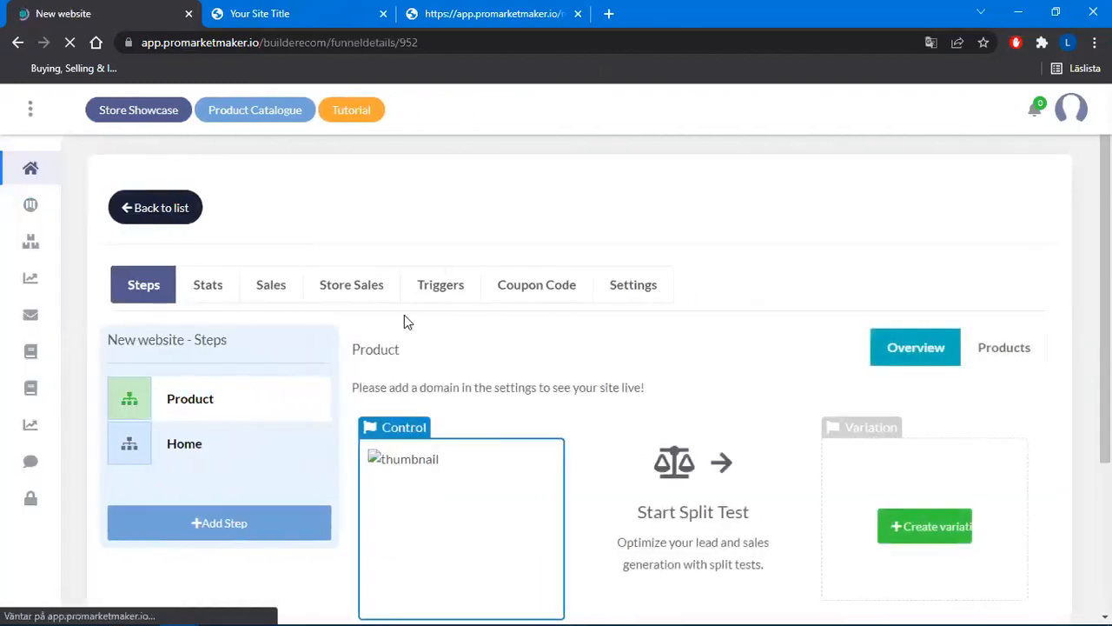
{"action": "key", "text": "ctrl+Tab"}
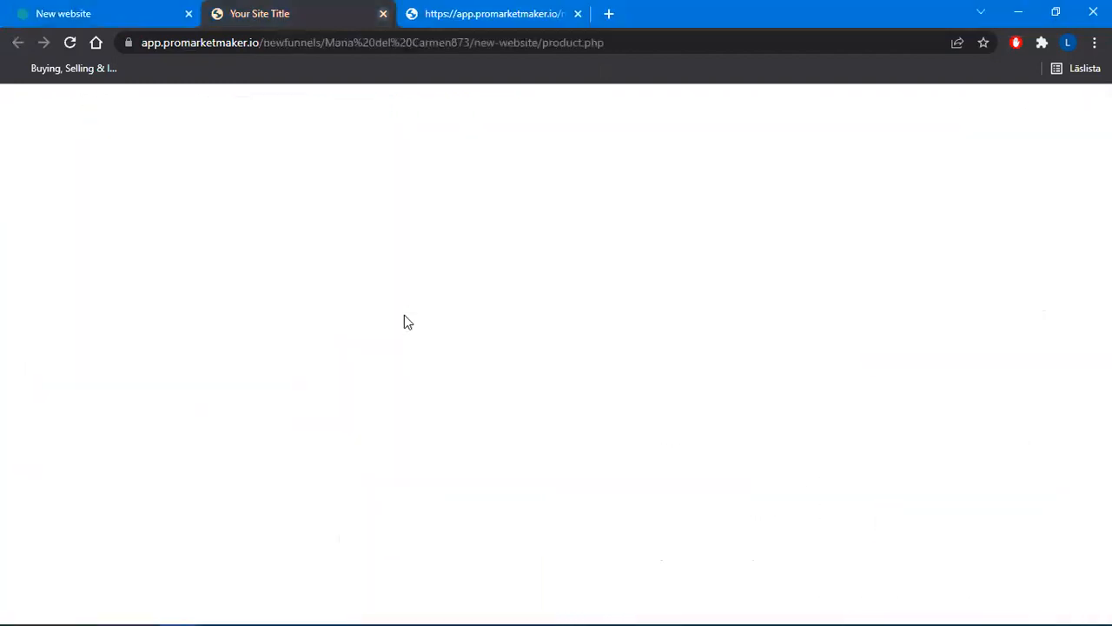
{"action": "key", "text": "ctrl+w"}
{"action": "key", "text": "ctrl+w"}
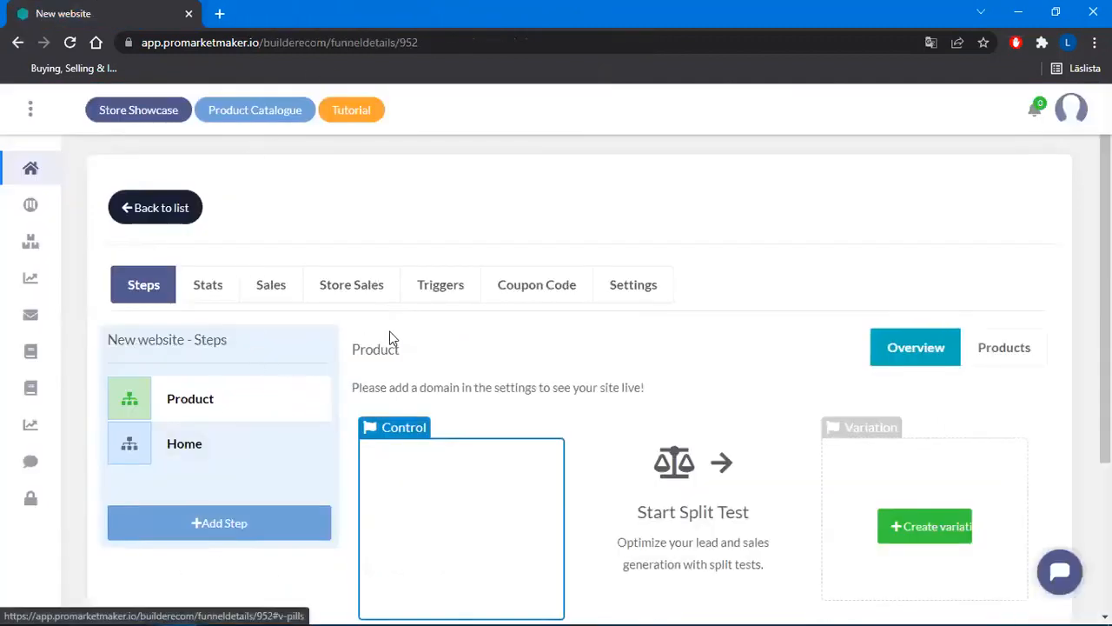
Open the Product page for editing and insert the saved "Navigation menu" section
{"action": "scroll", "coordinate": [389, 333], "scroll_direction": "down", "scroll_amount": 2}
{"action": "left_click", "coordinate": [395, 495]}
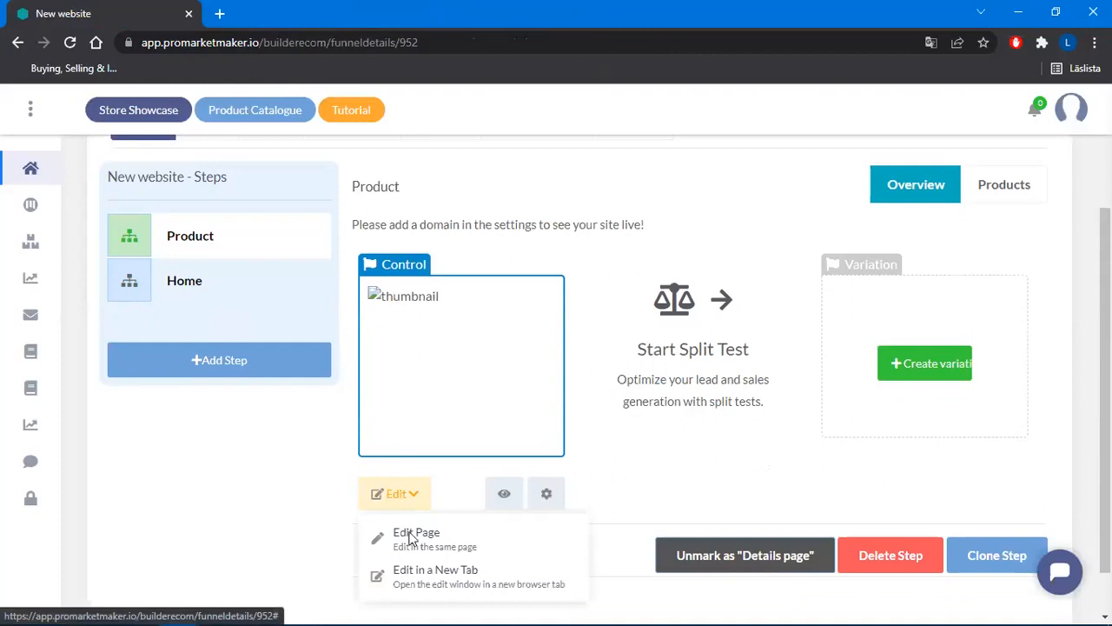
{"action": "left_click", "coordinate": [411, 535]}
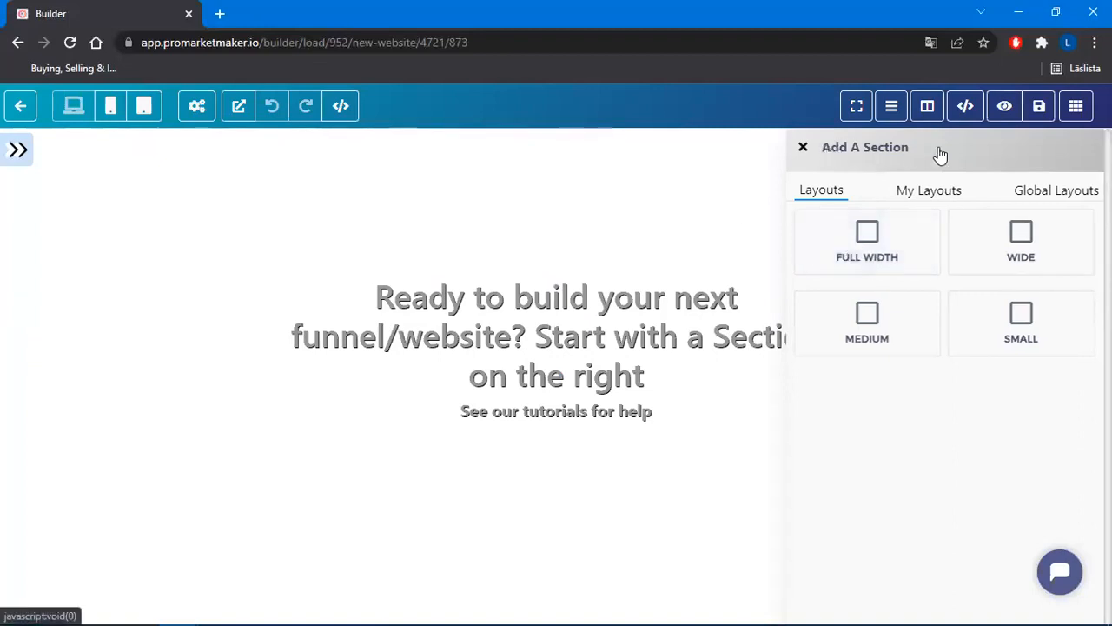
{"action": "left_click", "coordinate": [927, 189]}
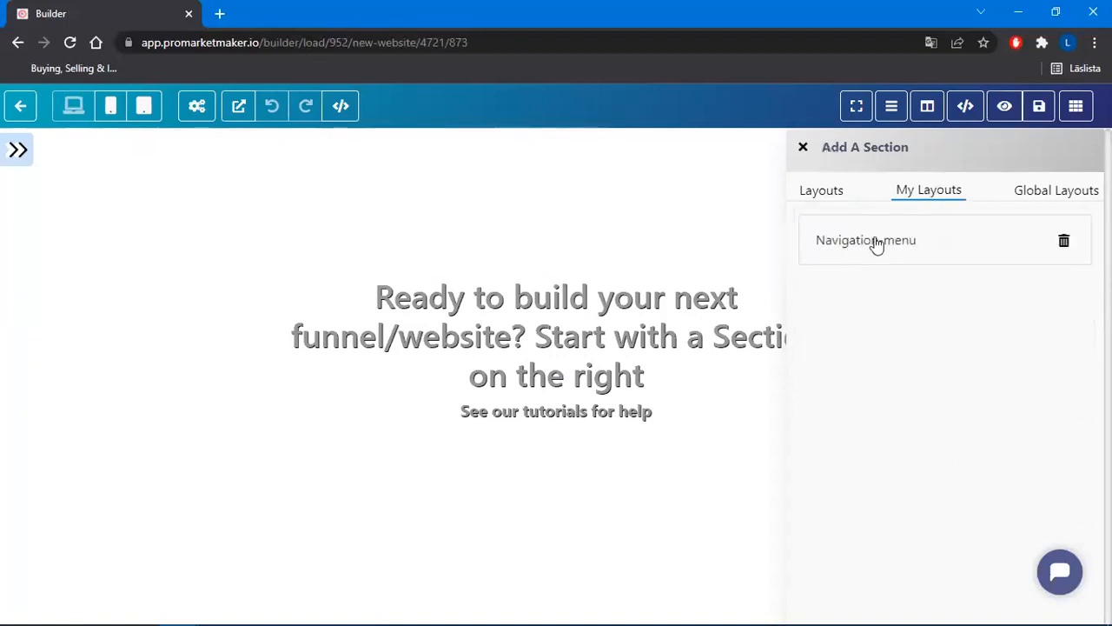
{"action": "left_click", "coordinate": [876, 244]}
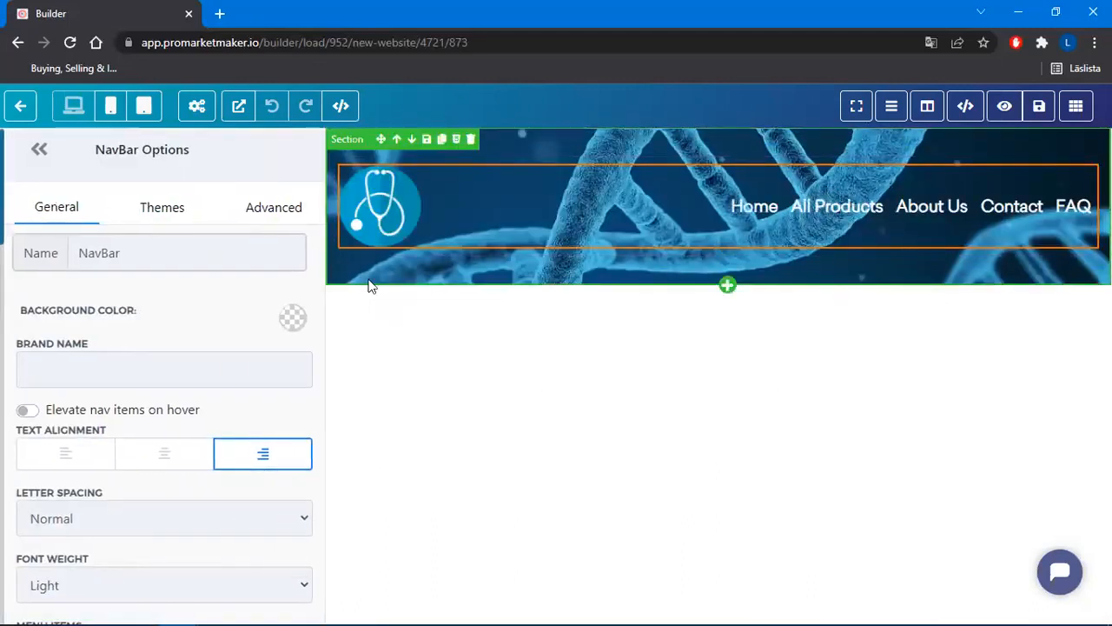
Replace the navigation section's background with the handstand-against-blue-sky photo, found by searching the stock images for "health"
{"action": "left_click", "coordinate": [344, 141]}
{"action": "scroll", "coordinate": [194, 333], "scroll_direction": "down", "scroll_amount": 3}
{"action": "left_click", "coordinate": [291, 478]}
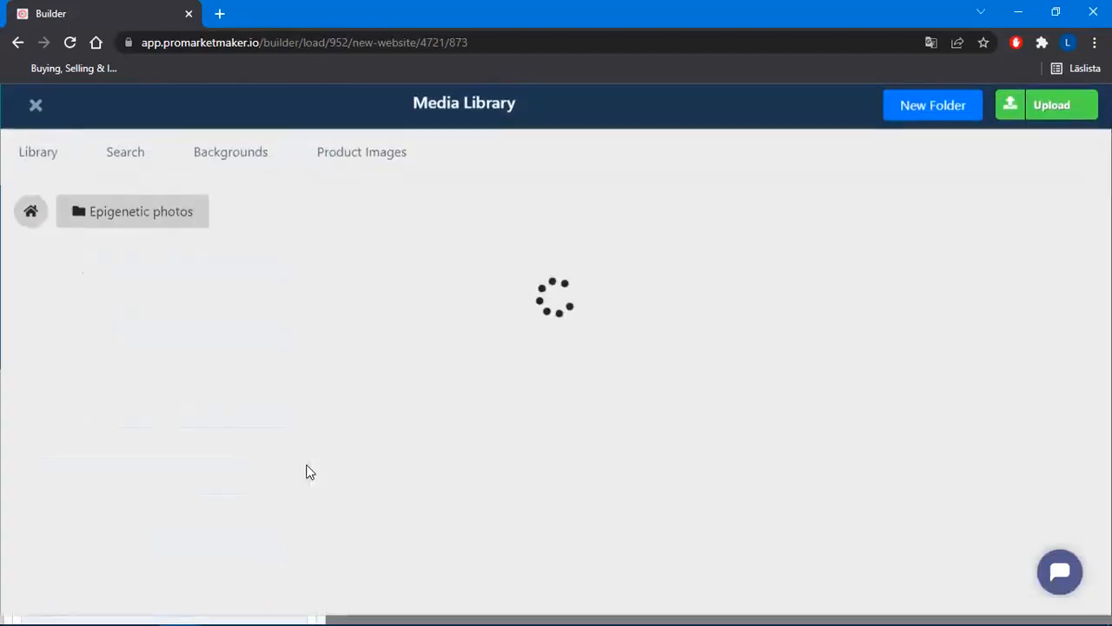
{"action": "left_click", "coordinate": [125, 161]}
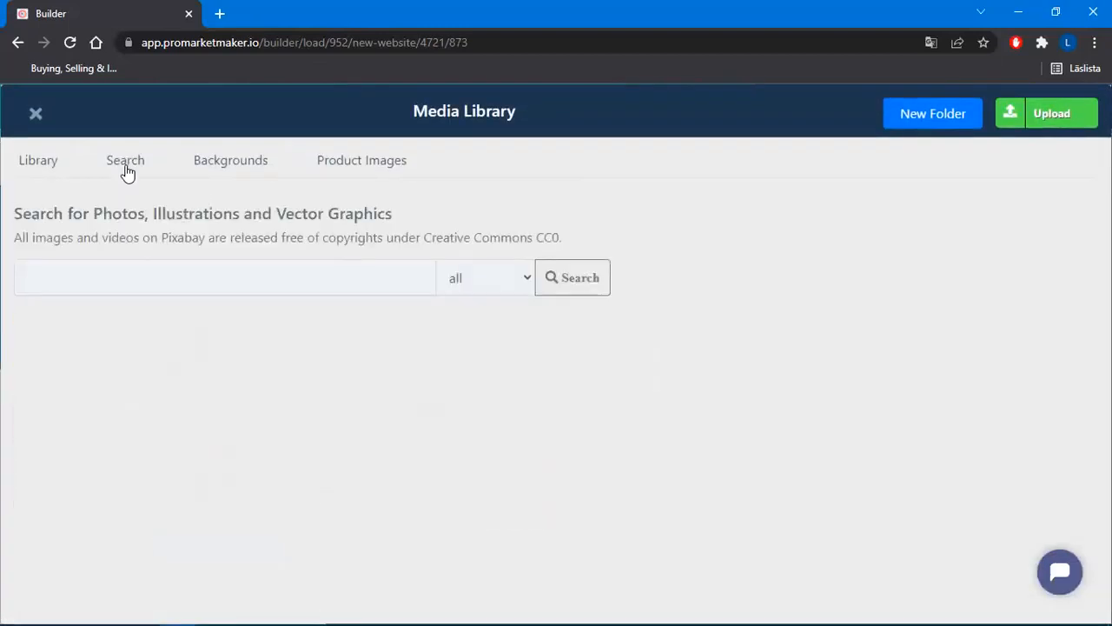
{"action": "left_click", "coordinate": [183, 285]}
{"action": "type", "text": "hea"}
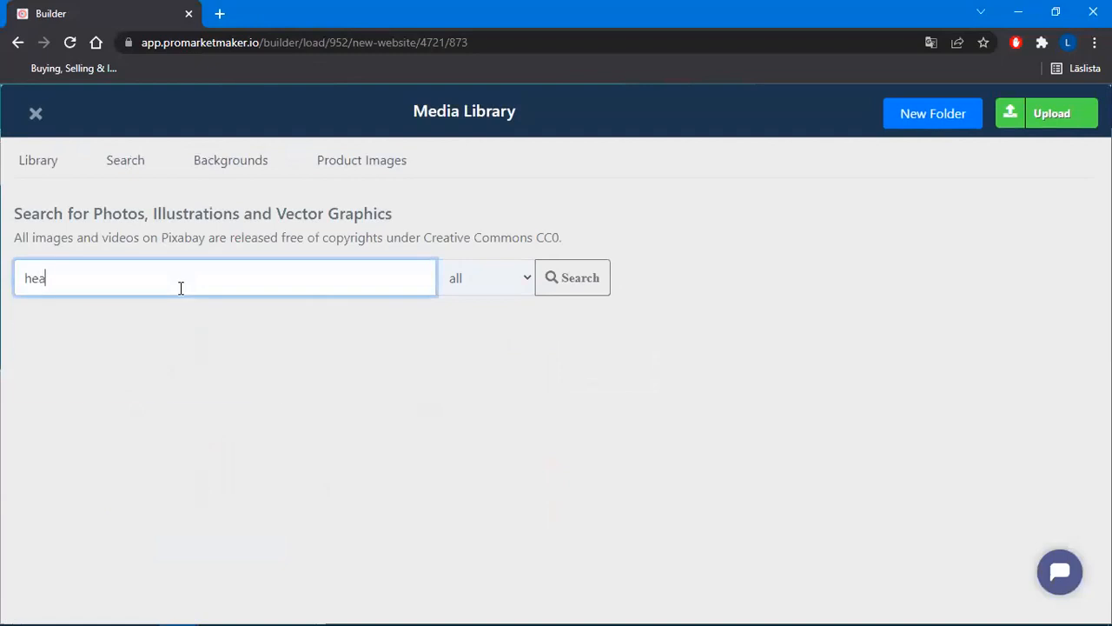
{"action": "type", "text": "lthy"}
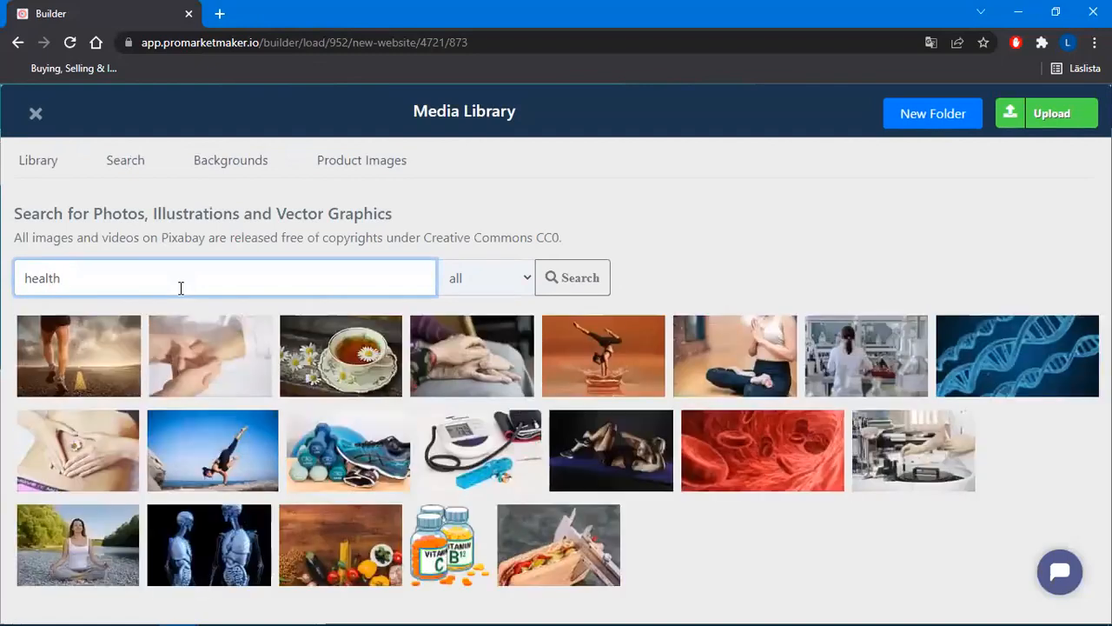
{"action": "left_click", "coordinate": [214, 453]}
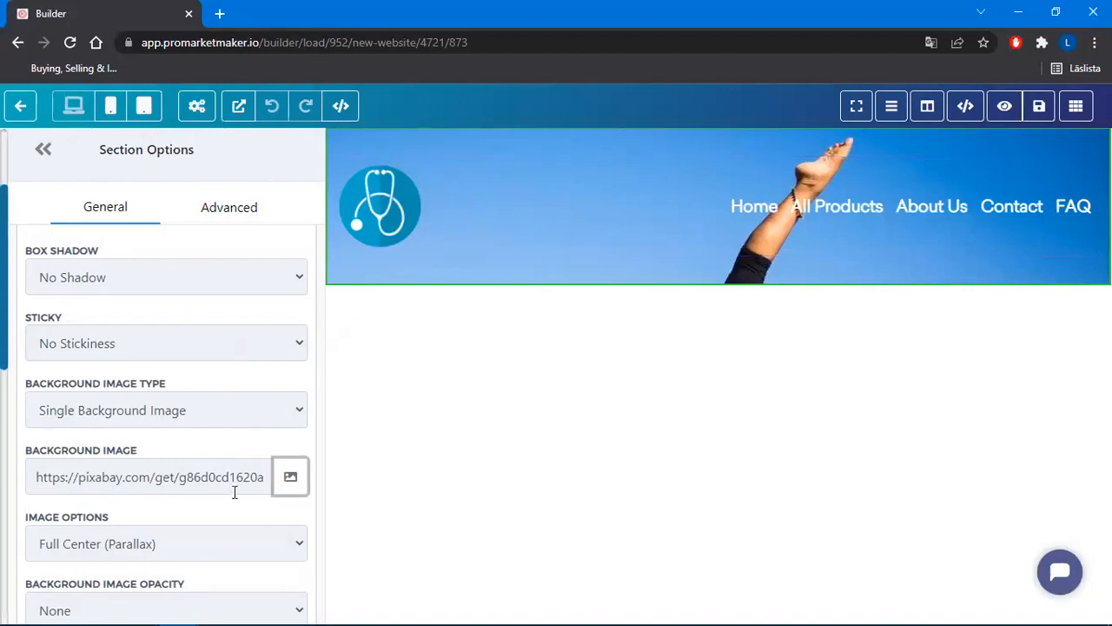
Try the Full Center option for the navigation section's background image, and restore Full Center (Parallax)
{"action": "scroll", "coordinate": [195, 497], "scroll_direction": "down", "scroll_amount": 1}
{"action": "scroll", "coordinate": [186, 491], "scroll_direction": "down", "scroll_amount": 2}
{"action": "left_click", "coordinate": [178, 465]}
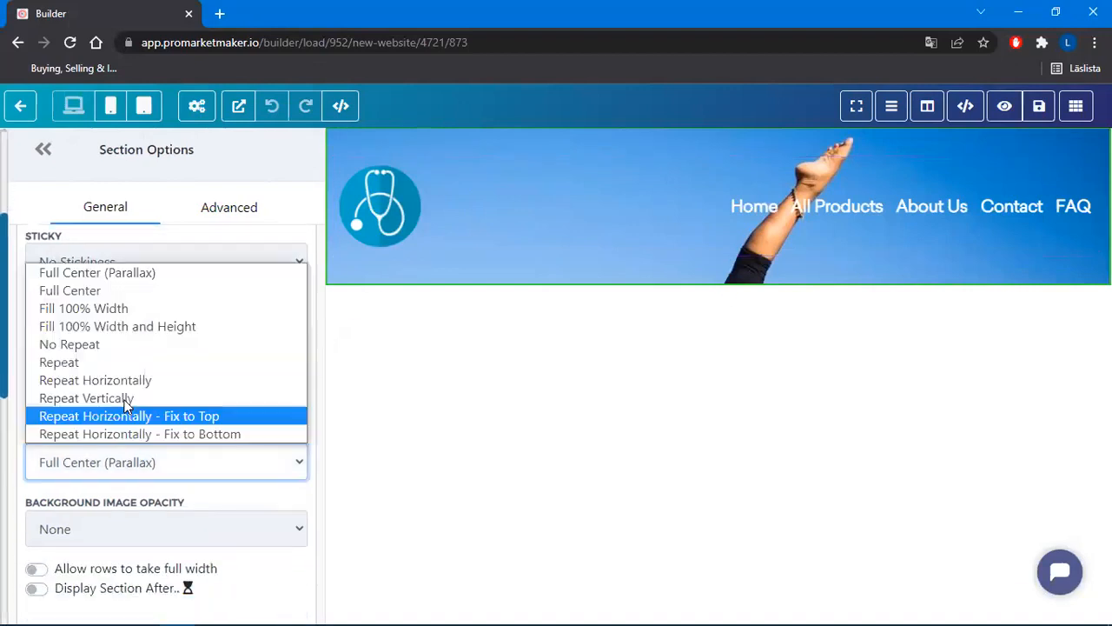
{"action": "left_click", "coordinate": [121, 293]}
{"action": "left_click", "coordinate": [141, 458]}
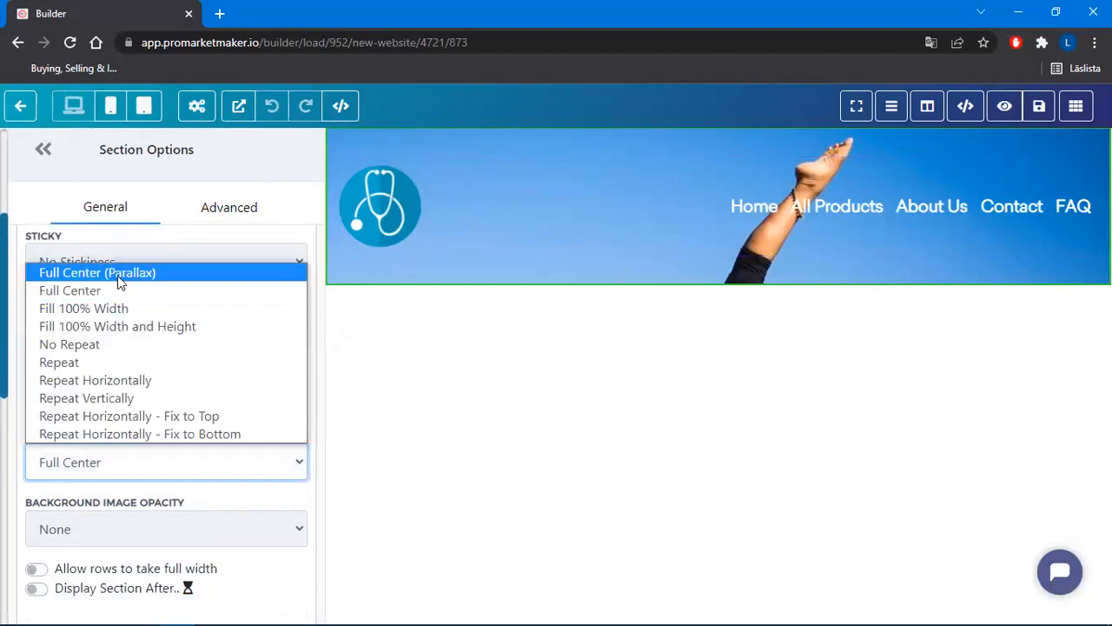
{"action": "left_click", "coordinate": [120, 277]}
{"action": "left_click", "coordinate": [358, 142]}
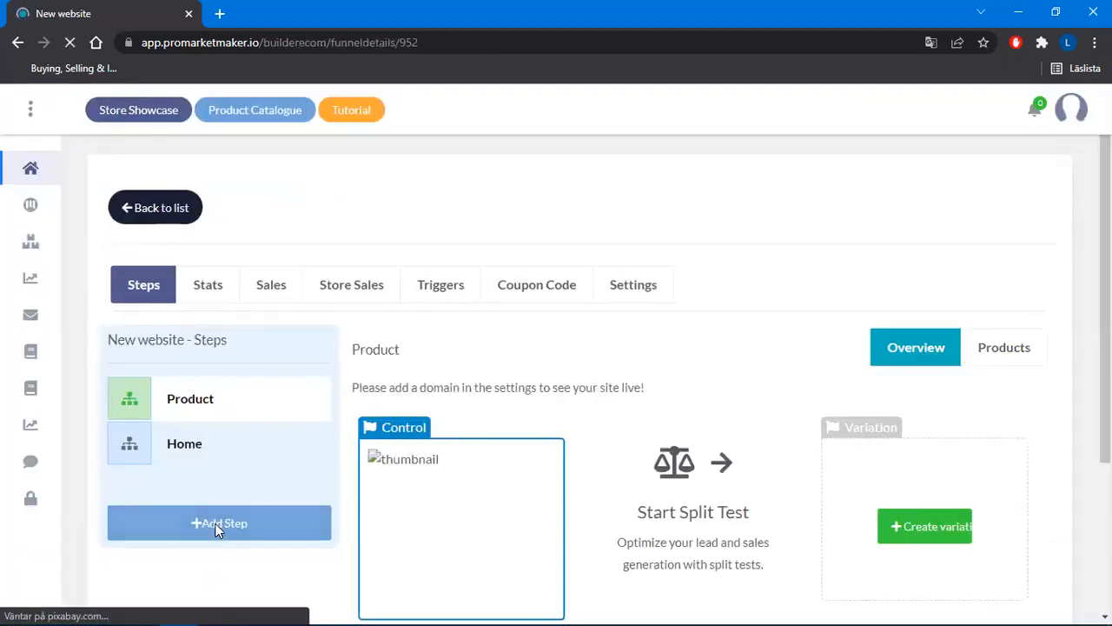
Try to add a step named "1" from the e-commerce Product-list template, and check the website's step list
{"action": "left_click", "coordinate": [218, 521]}
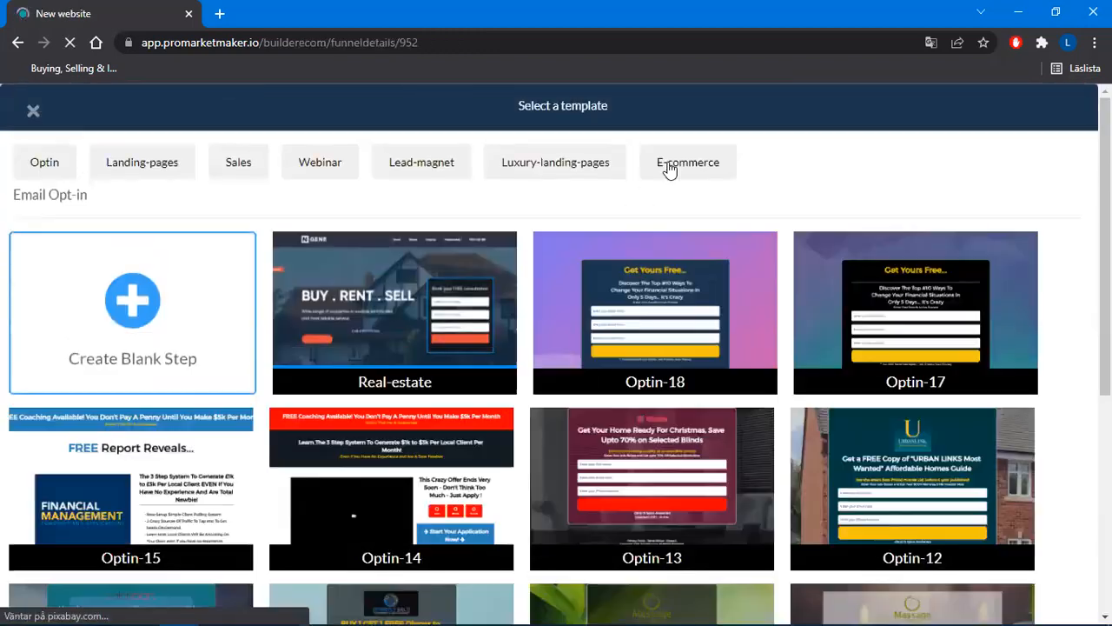
{"action": "left_click", "coordinate": [669, 167]}
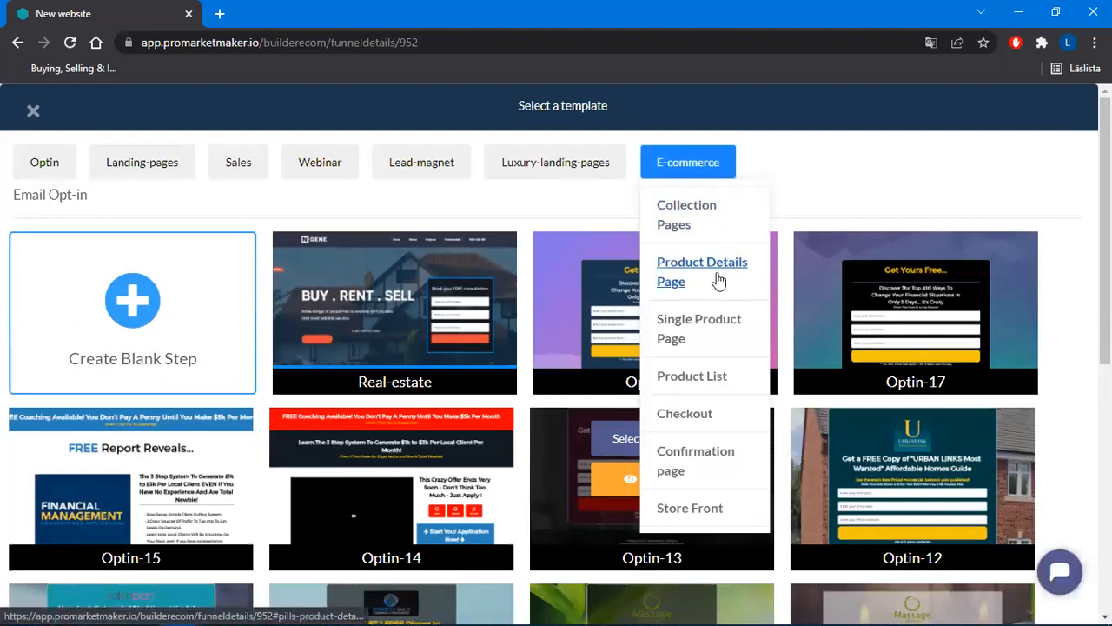
{"action": "left_click", "coordinate": [697, 384]}
{"action": "mouse_move", "coordinate": [352, 339]}
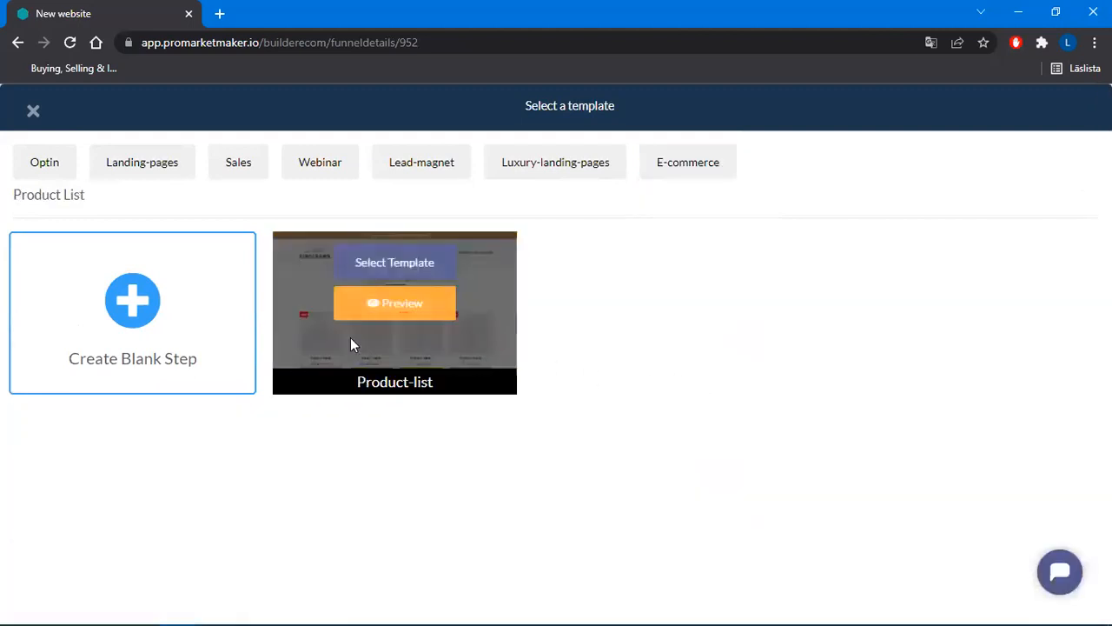
{"action": "left_click", "coordinate": [420, 265]}
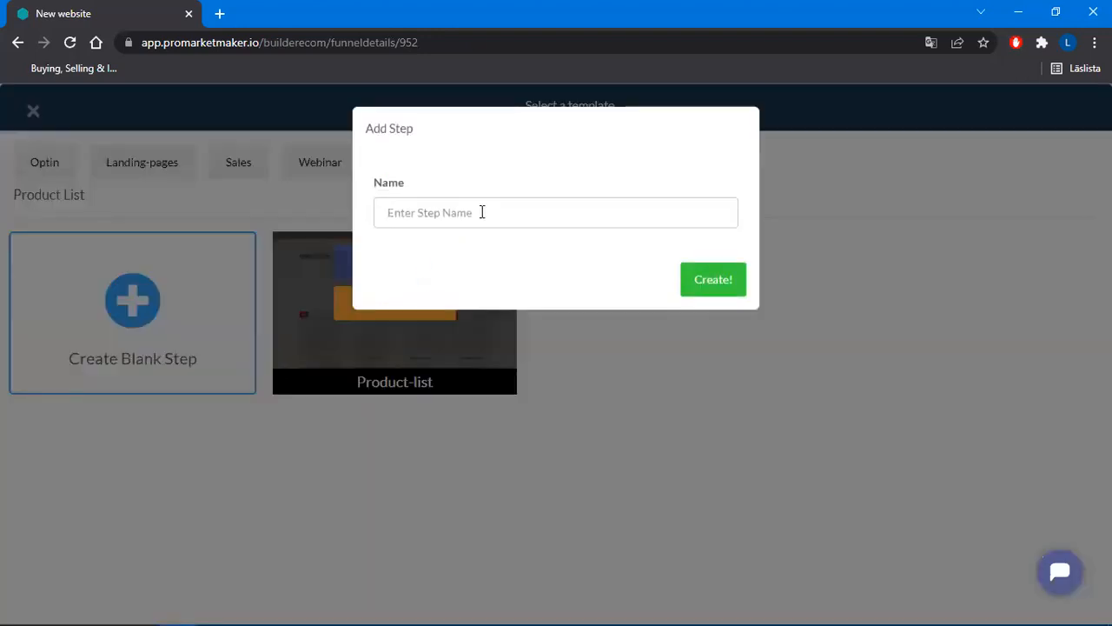
{"action": "left_click", "coordinate": [481, 212]}
{"action": "type", "text": "1"}
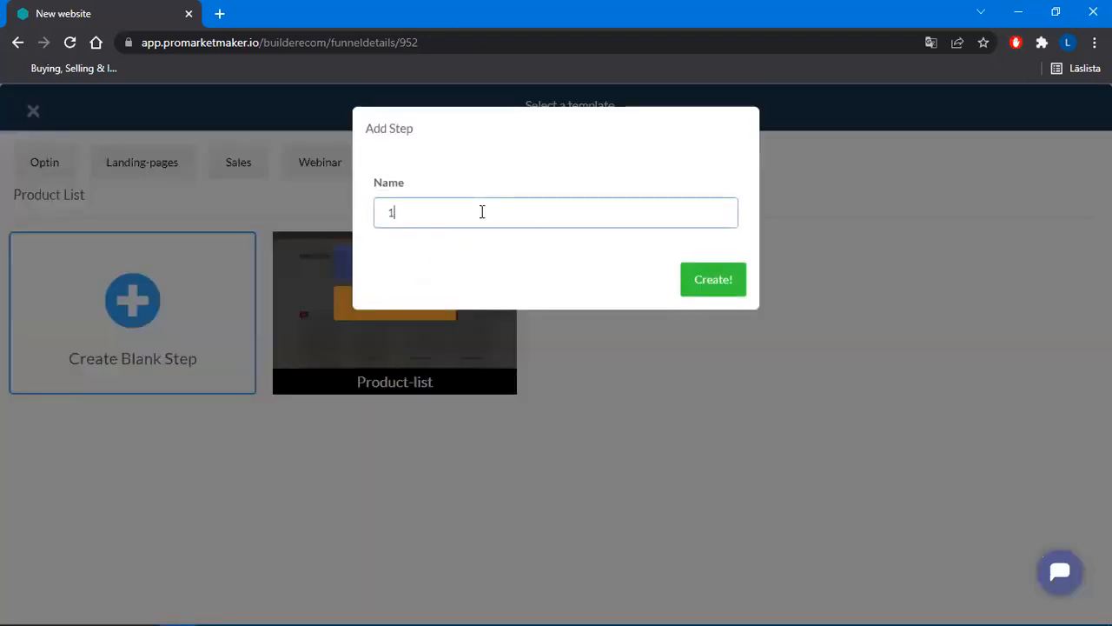
{"action": "left_click", "coordinate": [713, 279]}
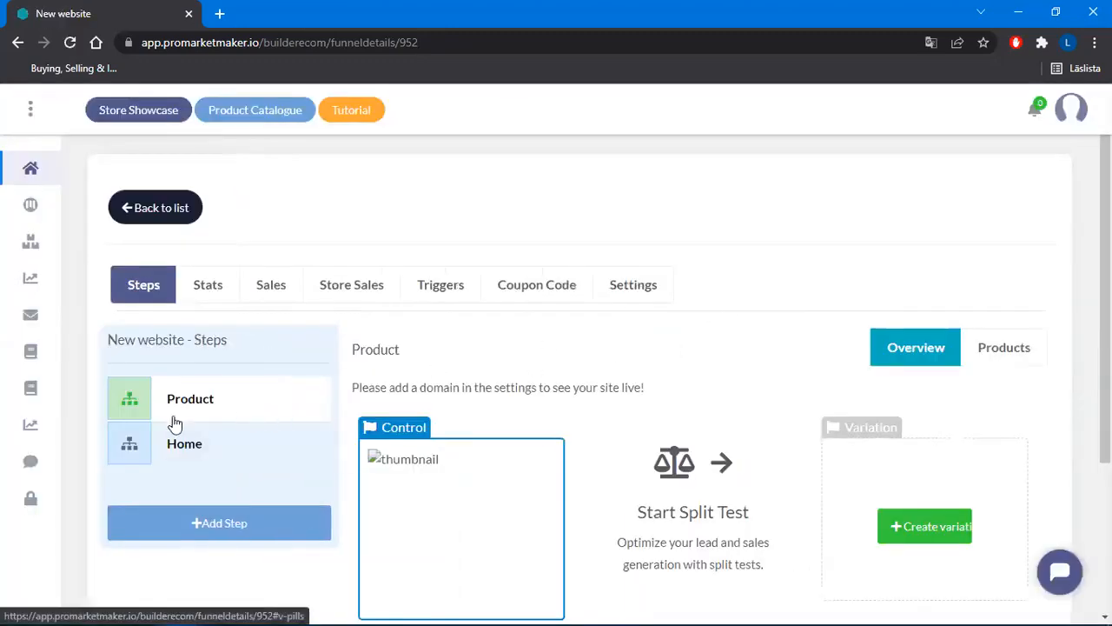
{"action": "scroll", "coordinate": [233, 237], "scroll_direction": "down", "scroll_amount": 2}
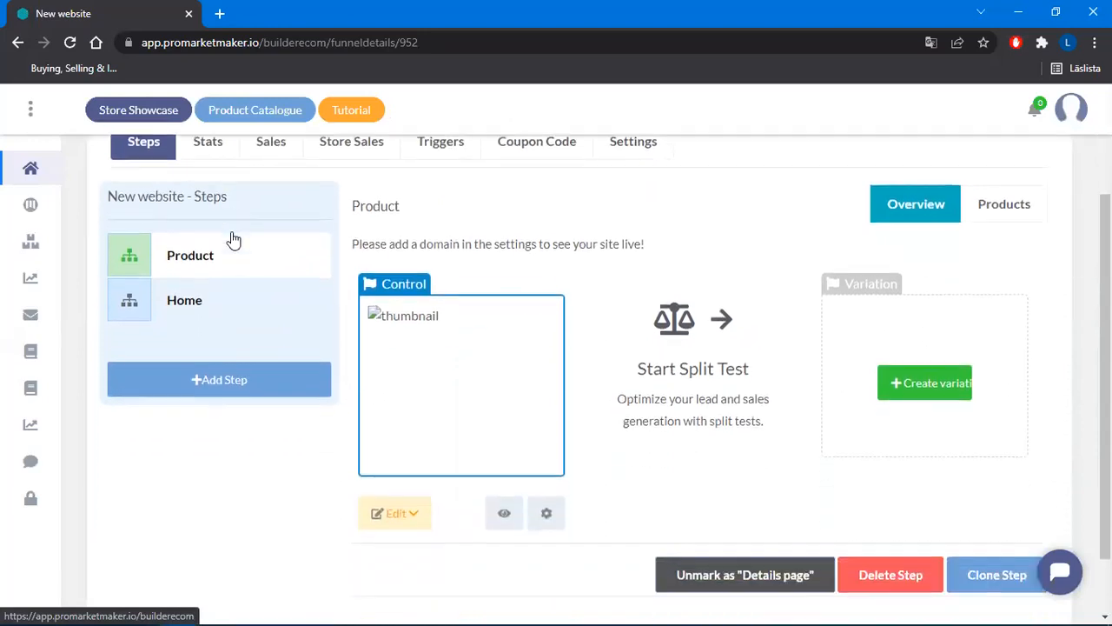
Review the Home step's overview in the website's step list
{"action": "scroll", "coordinate": [219, 442], "scroll_direction": "down", "scroll_amount": 1}
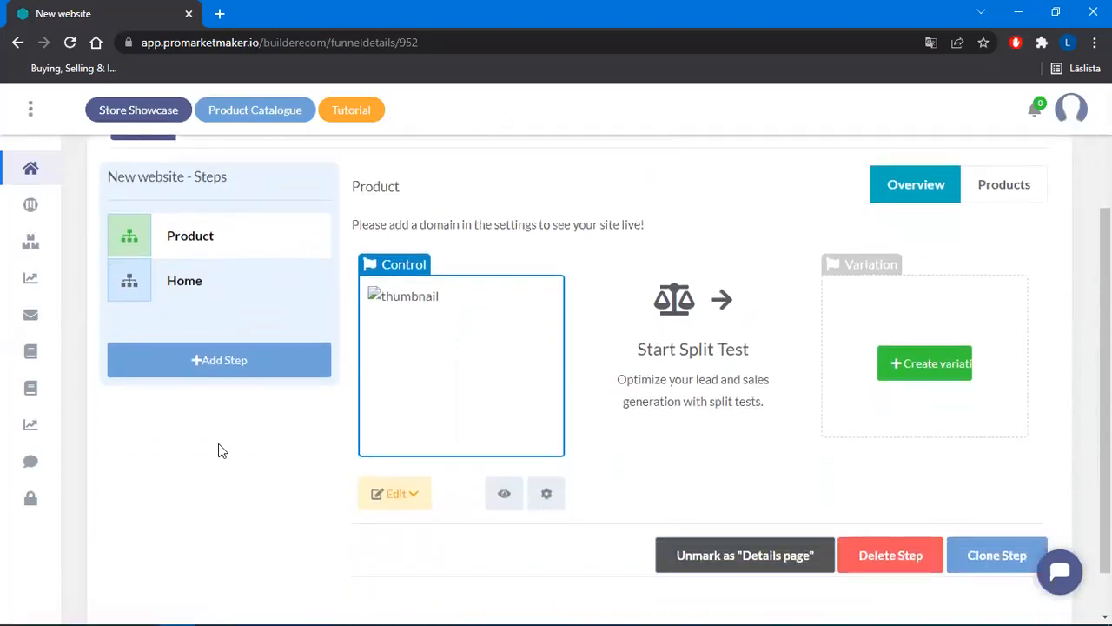
{"action": "left_click", "coordinate": [193, 291]}
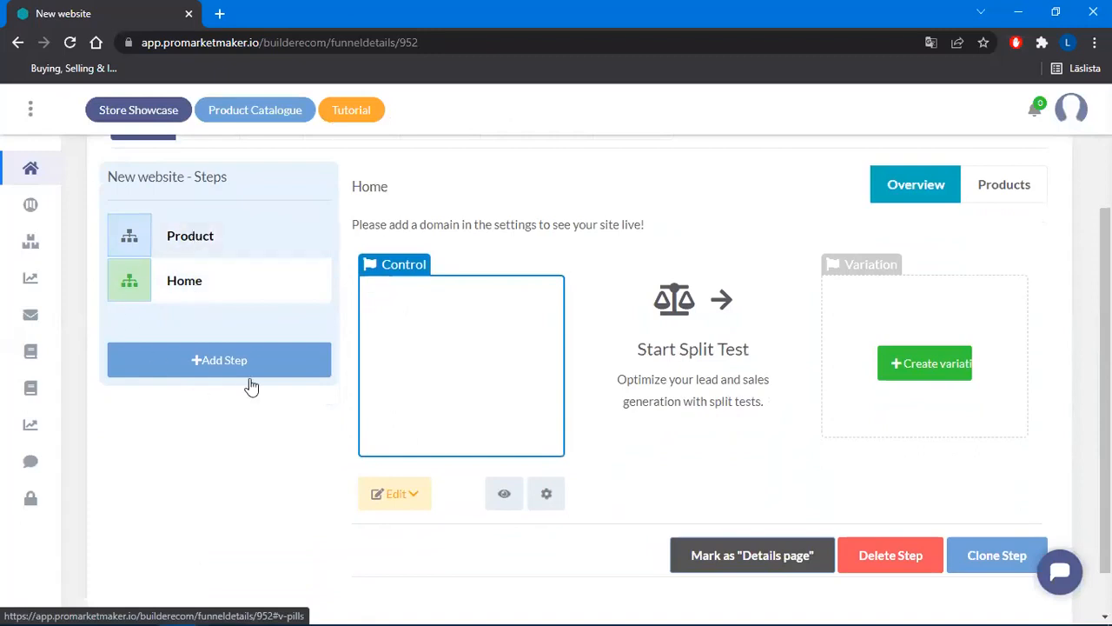
{"action": "scroll", "coordinate": [248, 387], "scroll_direction": "up", "scroll_amount": 2}
{"action": "scroll", "coordinate": [660, 235], "scroll_direction": "down", "scroll_amount": 1}
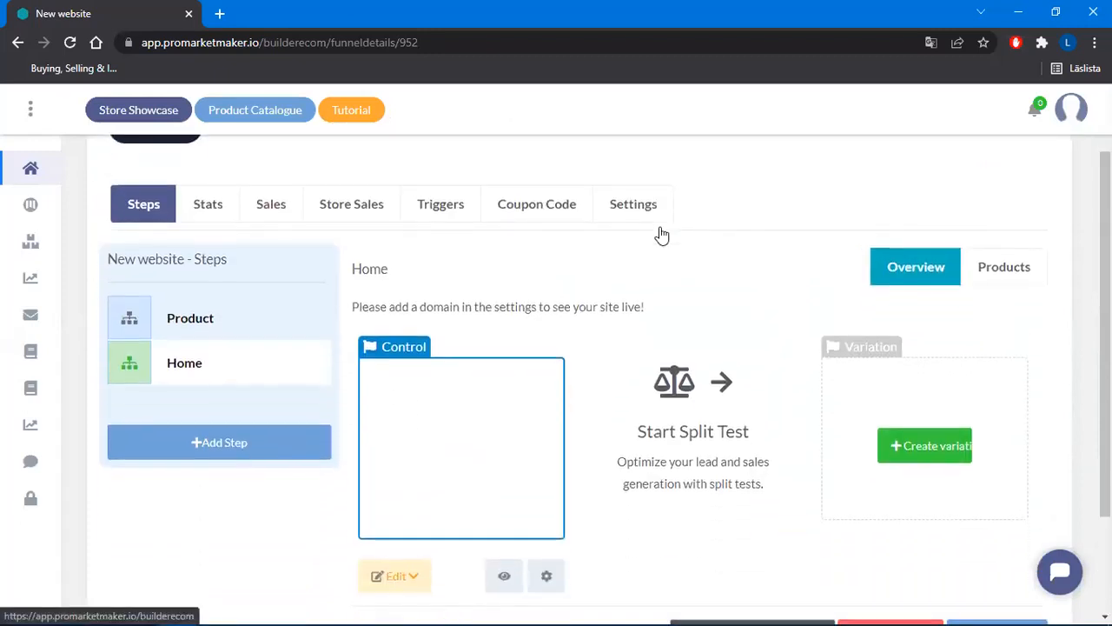
Try to delete the Product step from the website, and check the step list
{"action": "left_click", "coordinate": [142, 313]}
{"action": "scroll", "coordinate": [141, 313], "scroll_direction": "down", "scroll_amount": 1}
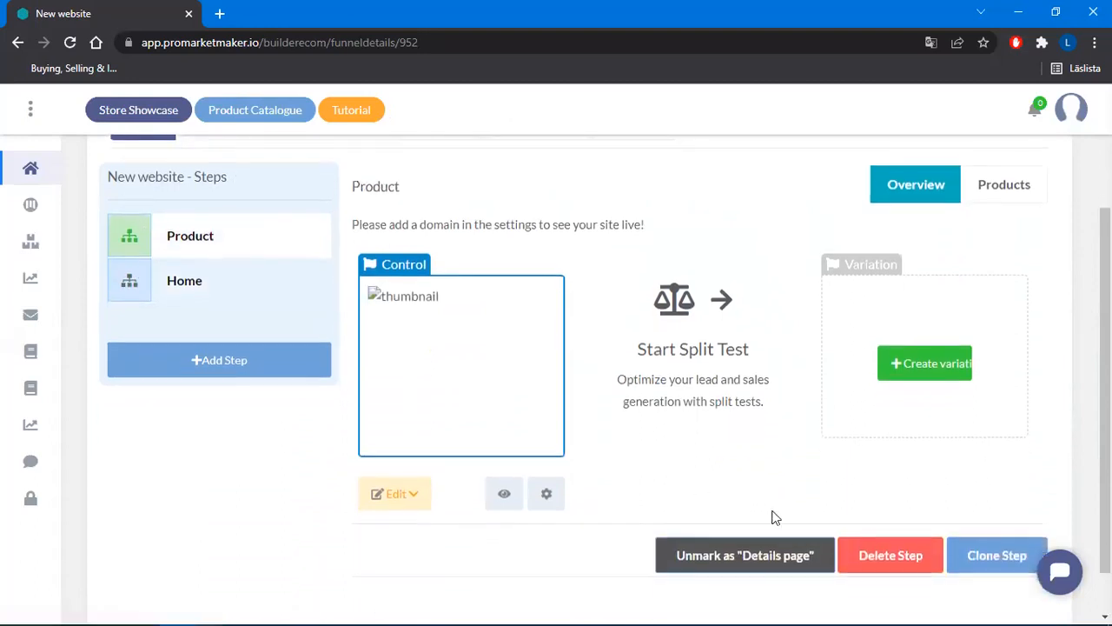
{"action": "left_click", "coordinate": [889, 563]}
{"action": "left_click", "coordinate": [527, 448]}
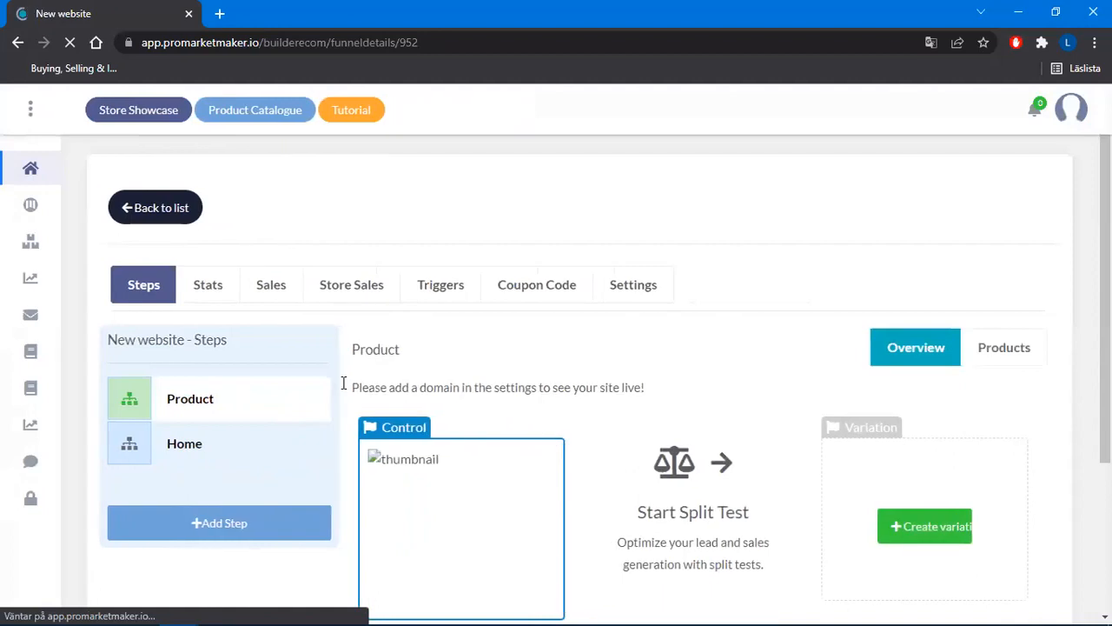
{"action": "scroll", "coordinate": [313, 417], "scroll_direction": "down", "scroll_amount": 3}
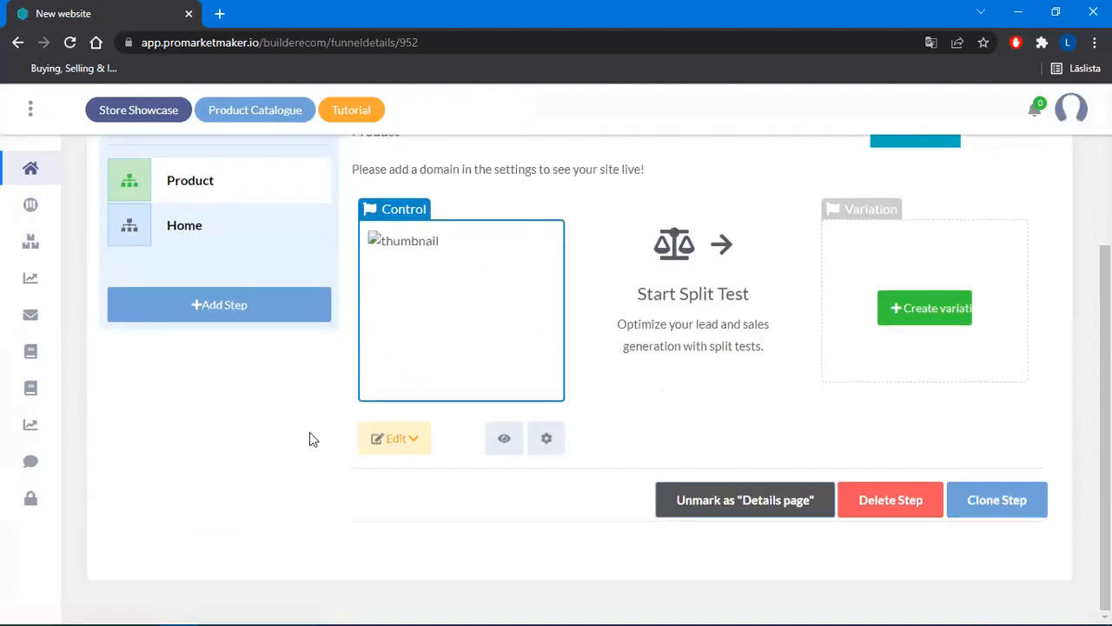
{"action": "scroll", "coordinate": [303, 430], "scroll_direction": "up", "scroll_amount": 3}
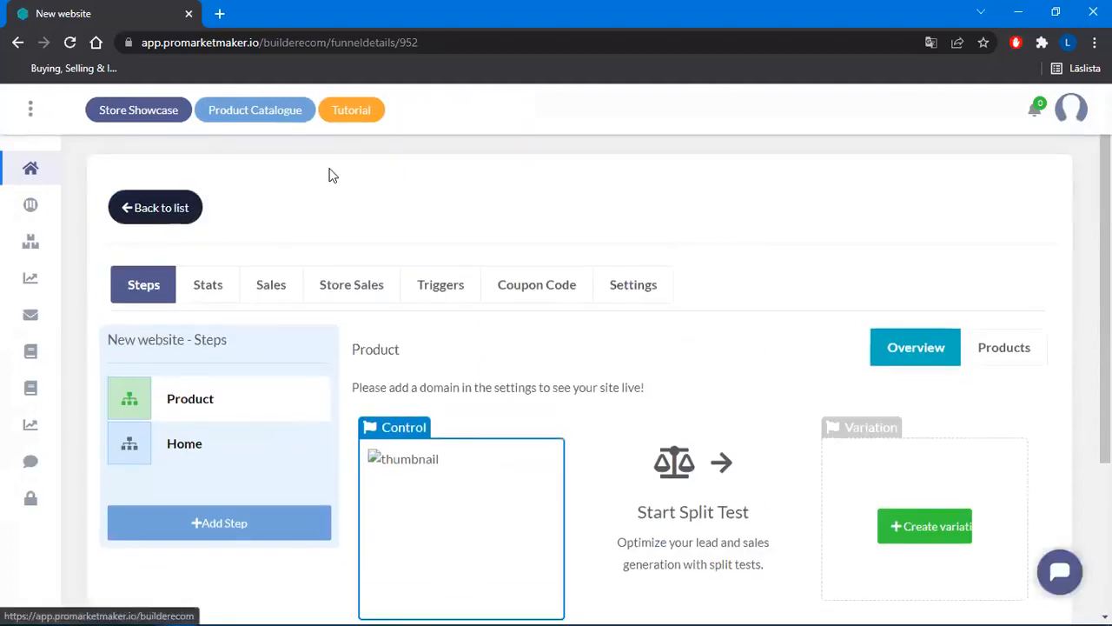
Open the Home page for editing in the same page
{"action": "left_click", "coordinate": [209, 444]}
{"action": "scroll", "coordinate": [348, 469], "scroll_direction": "down", "scroll_amount": 3}
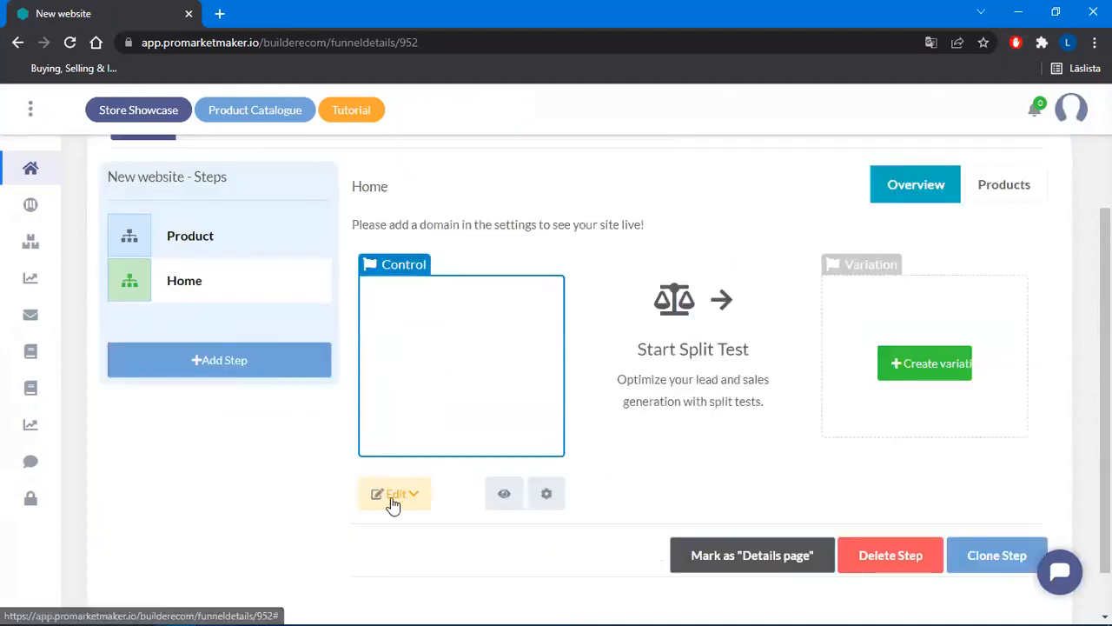
{"action": "left_click", "coordinate": [393, 496]}
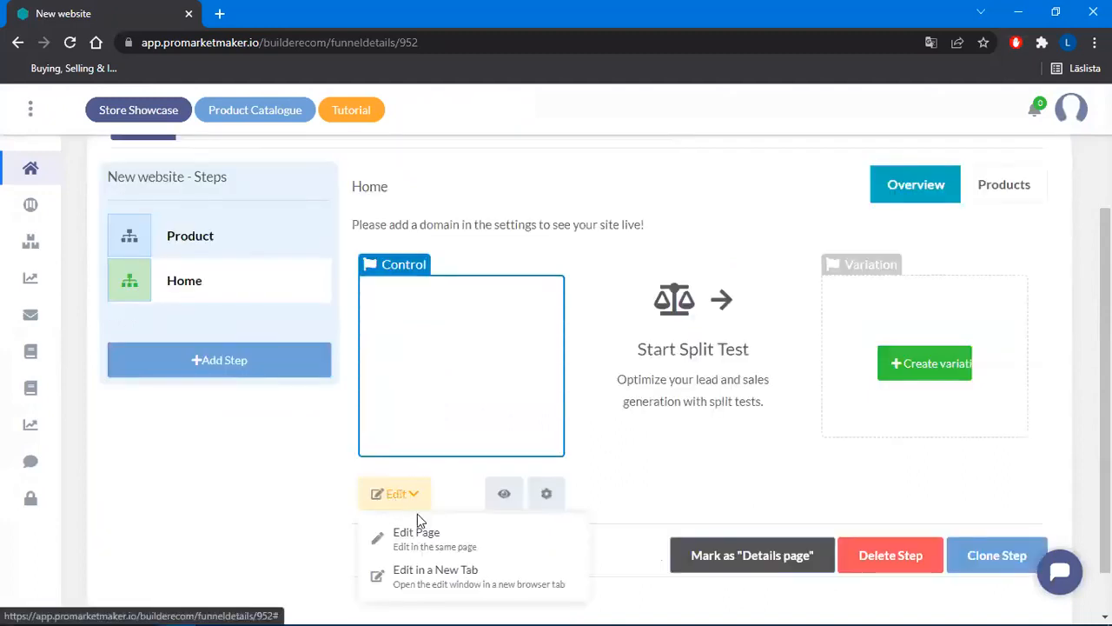
{"action": "left_click", "coordinate": [414, 535]}
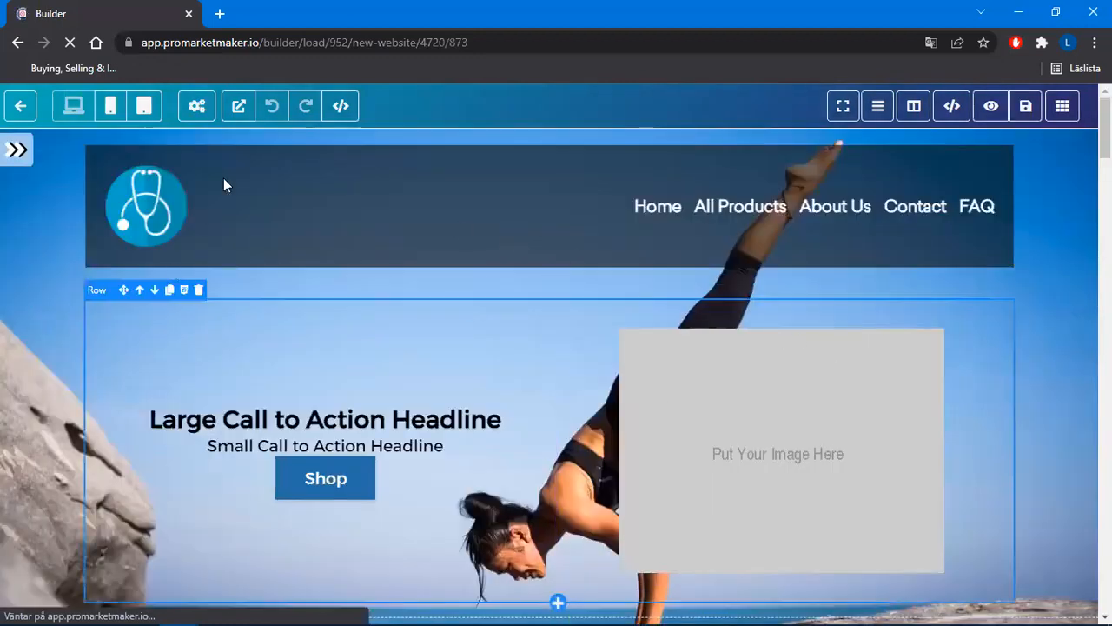
Examine the home page's content from the navigation bar and genomic evaluations to the product image cards and the earbuds section
{"action": "scroll", "coordinate": [785, 310], "scroll_direction": "down", "scroll_amount": 8}
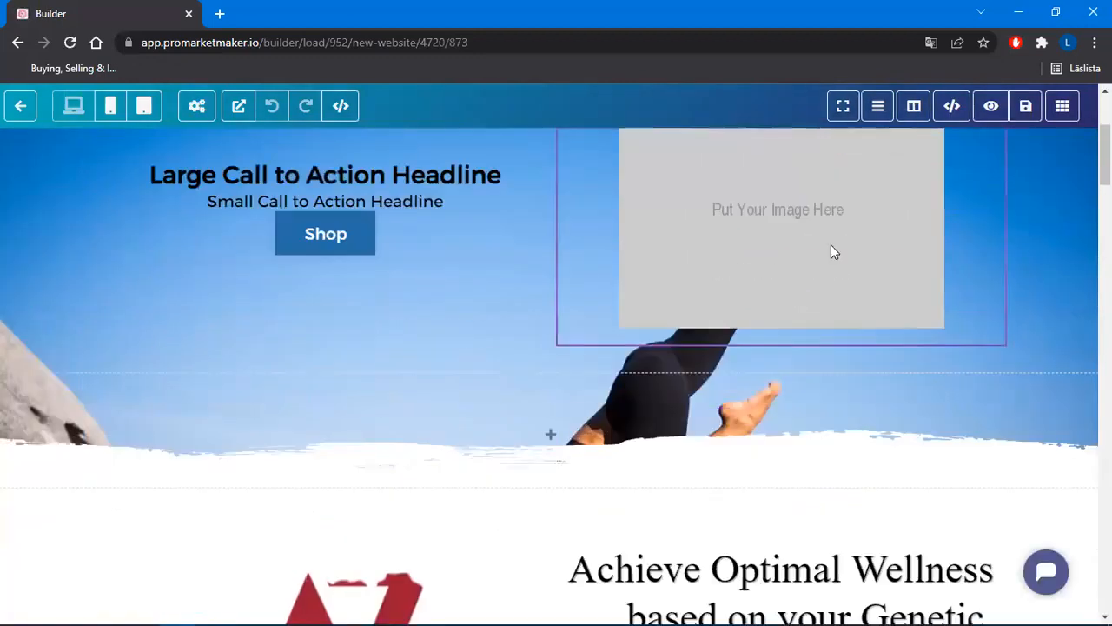
{"action": "scroll", "coordinate": [741, 277], "scroll_direction": "down", "scroll_amount": 10}
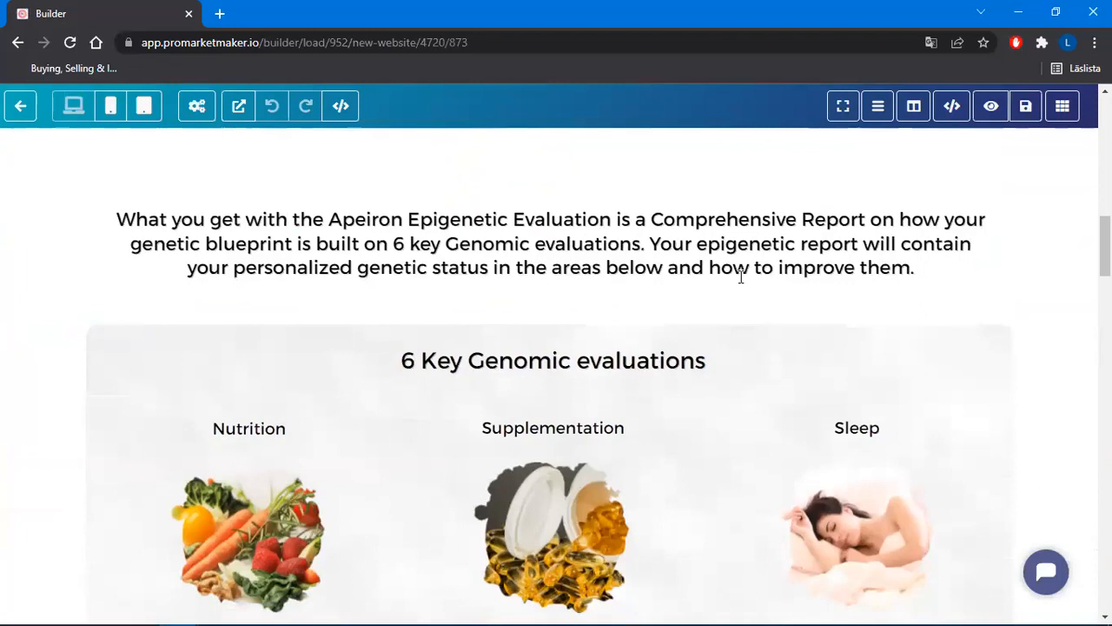
{"action": "scroll", "coordinate": [767, 399], "scroll_direction": "up", "scroll_amount": 18}
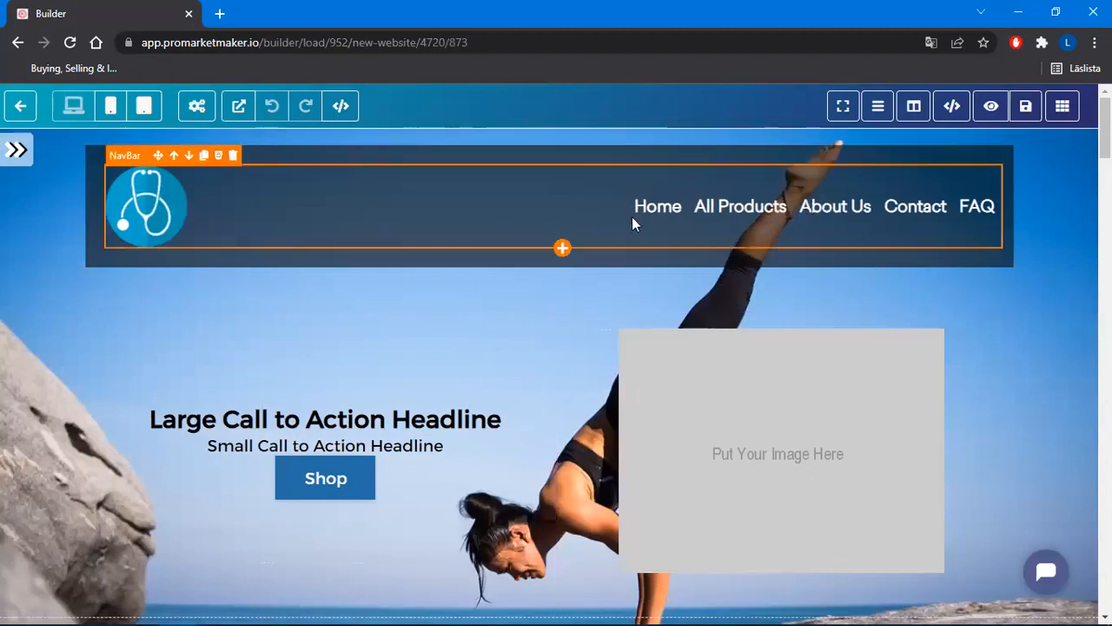
{"action": "scroll", "coordinate": [847, 365], "scroll_direction": "down", "scroll_amount": 3}
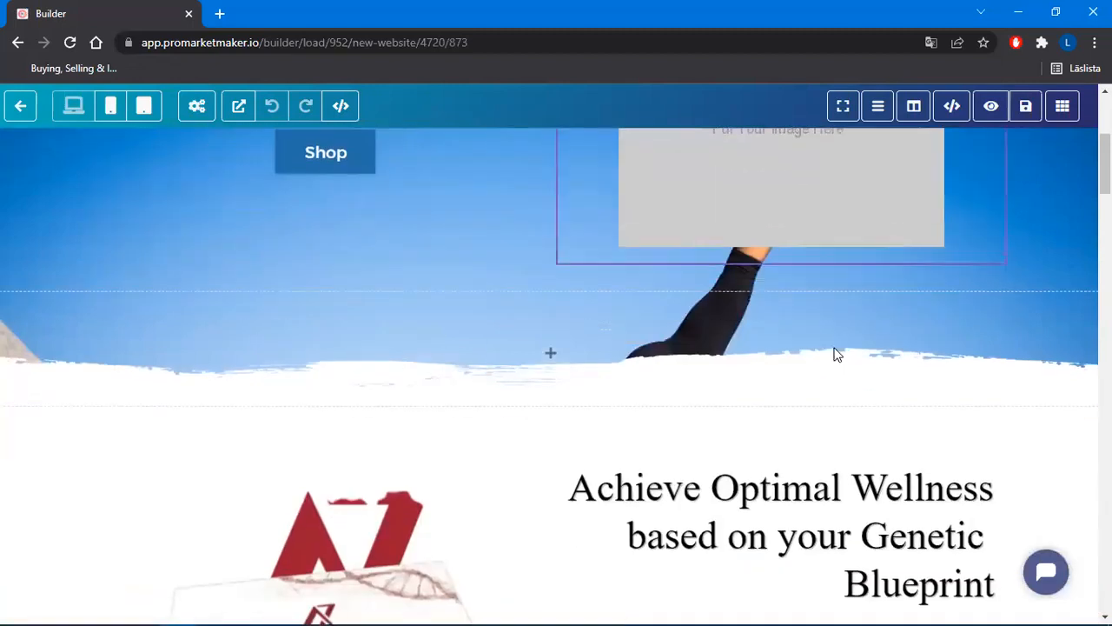
{"action": "scroll", "coordinate": [837, 354], "scroll_direction": "down", "scroll_amount": 11}
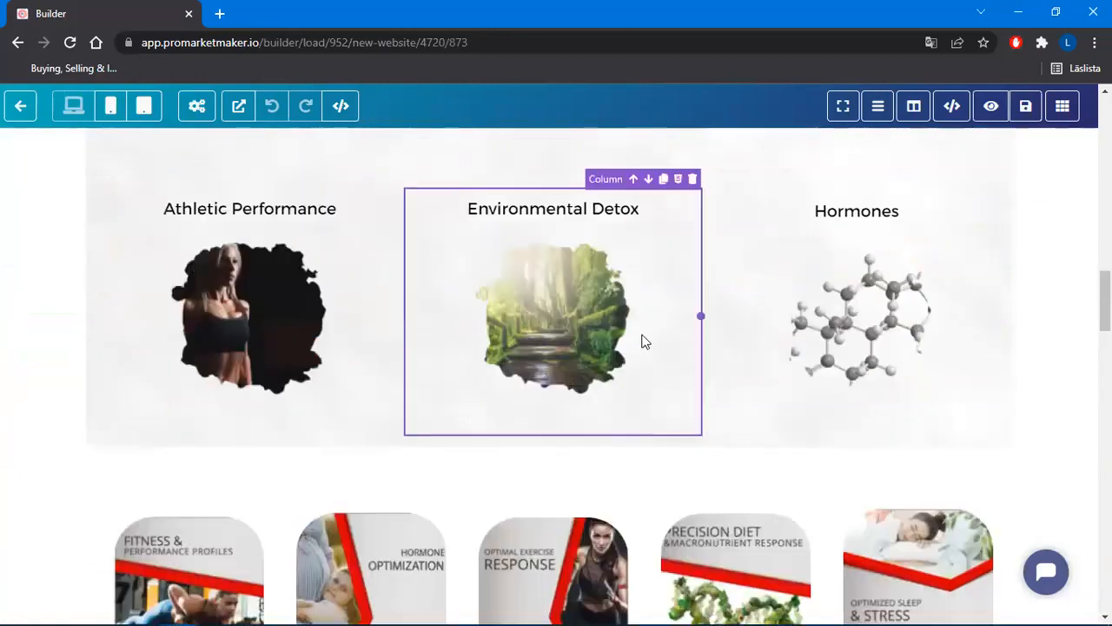
{"action": "scroll", "coordinate": [644, 342], "scroll_direction": "down", "scroll_amount": 6}
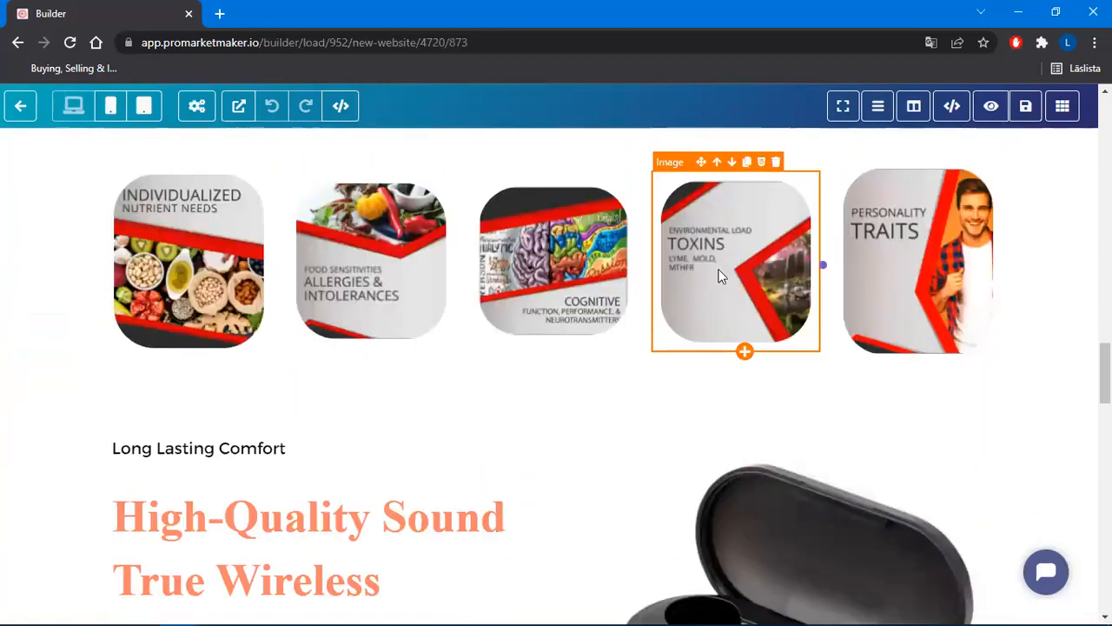
{"action": "scroll", "coordinate": [586, 447], "scroll_direction": "up", "scroll_amount": 10}
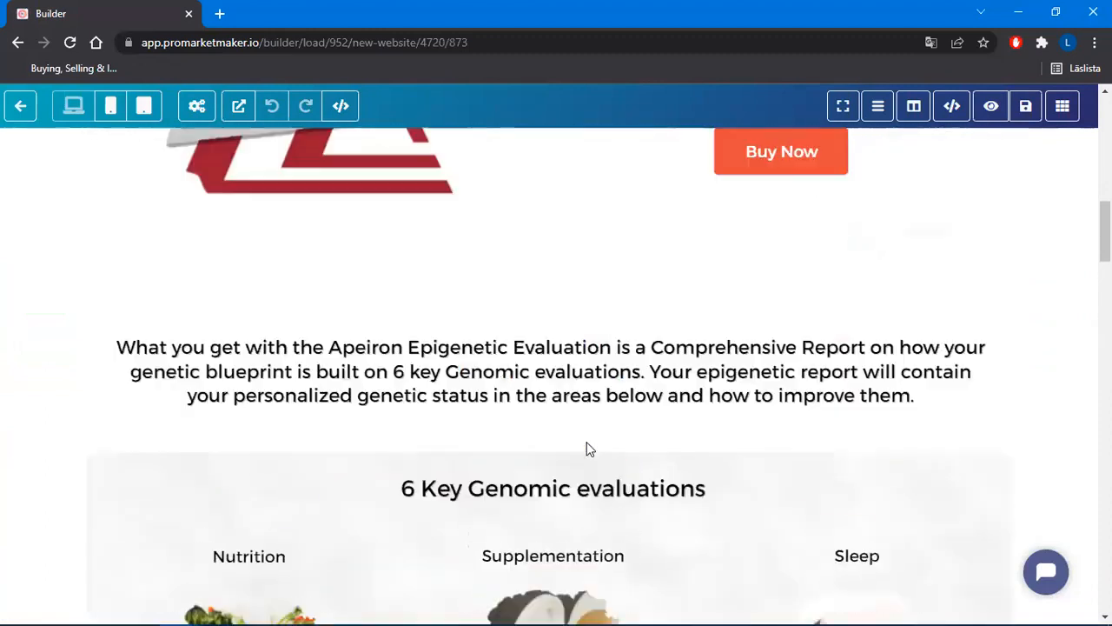
{"action": "scroll", "coordinate": [587, 448], "scroll_direction": "up", "scroll_amount": 15}
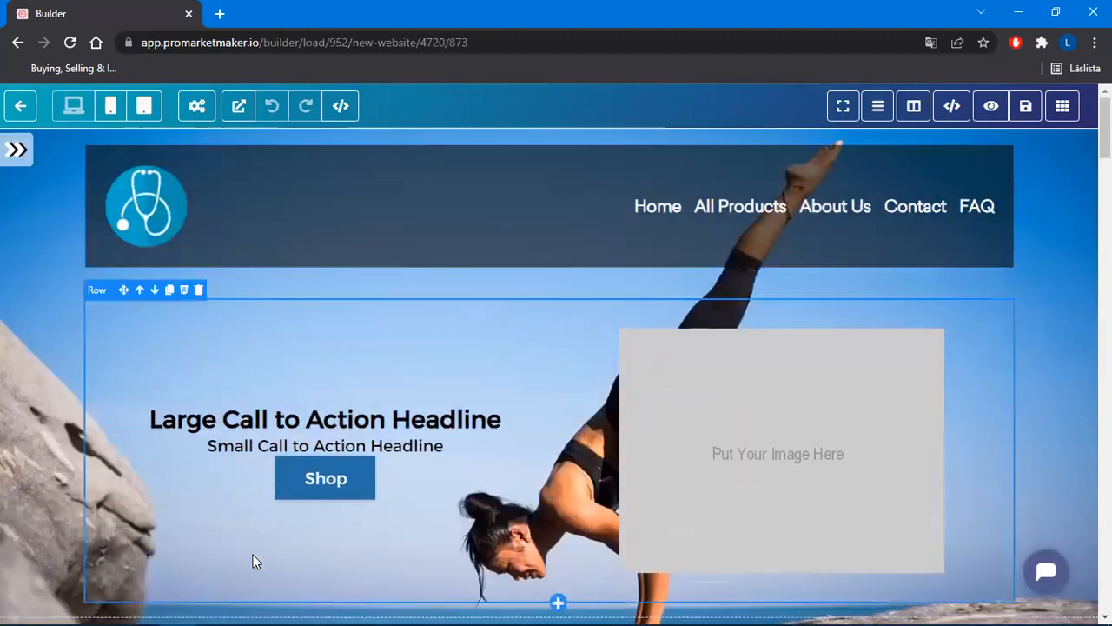
{"action": "scroll", "coordinate": [895, 188], "scroll_direction": "down", "scroll_amount": 6}
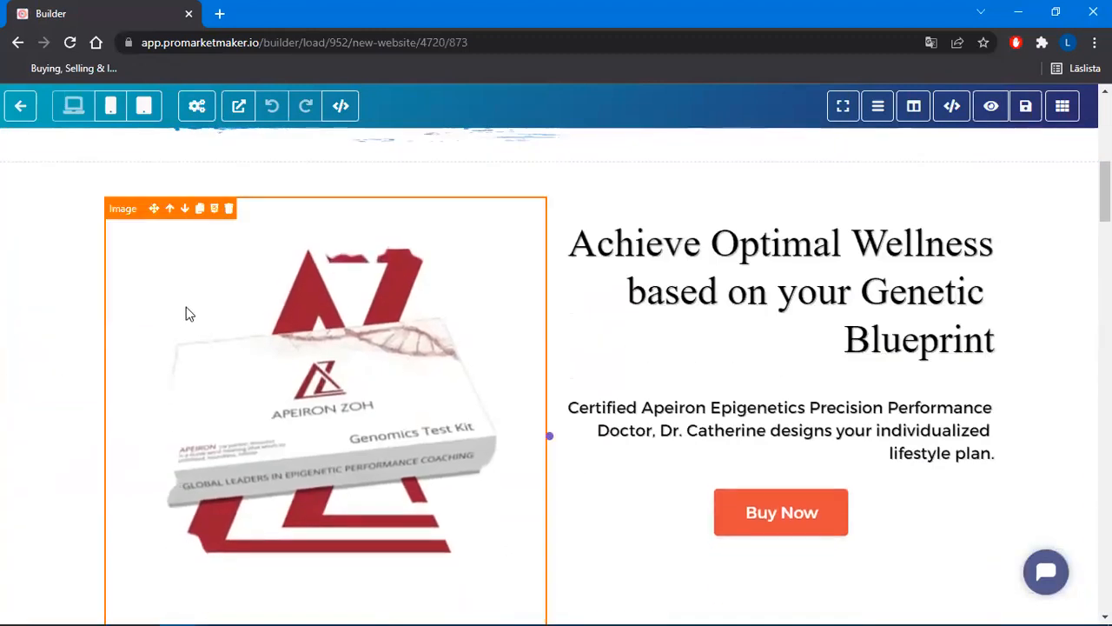
{"action": "scroll", "coordinate": [974, 252], "scroll_direction": "down", "scroll_amount": 3}
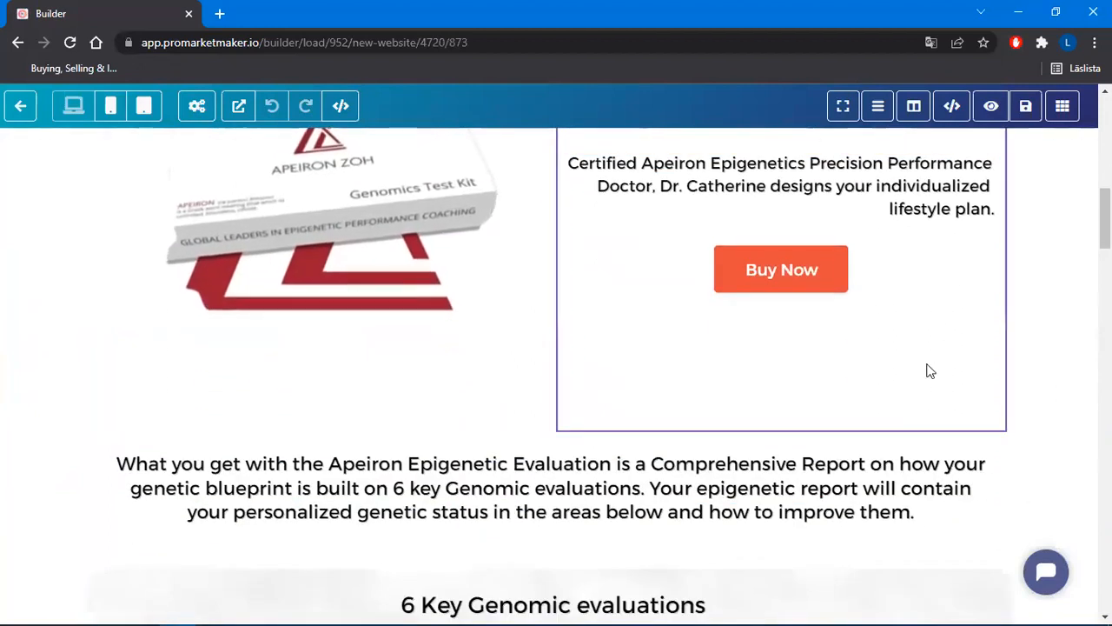
{"action": "scroll", "coordinate": [930, 371], "scroll_direction": "down", "scroll_amount": 4}
{"action": "scroll", "coordinate": [801, 347], "scroll_direction": "down", "scroll_amount": 1}
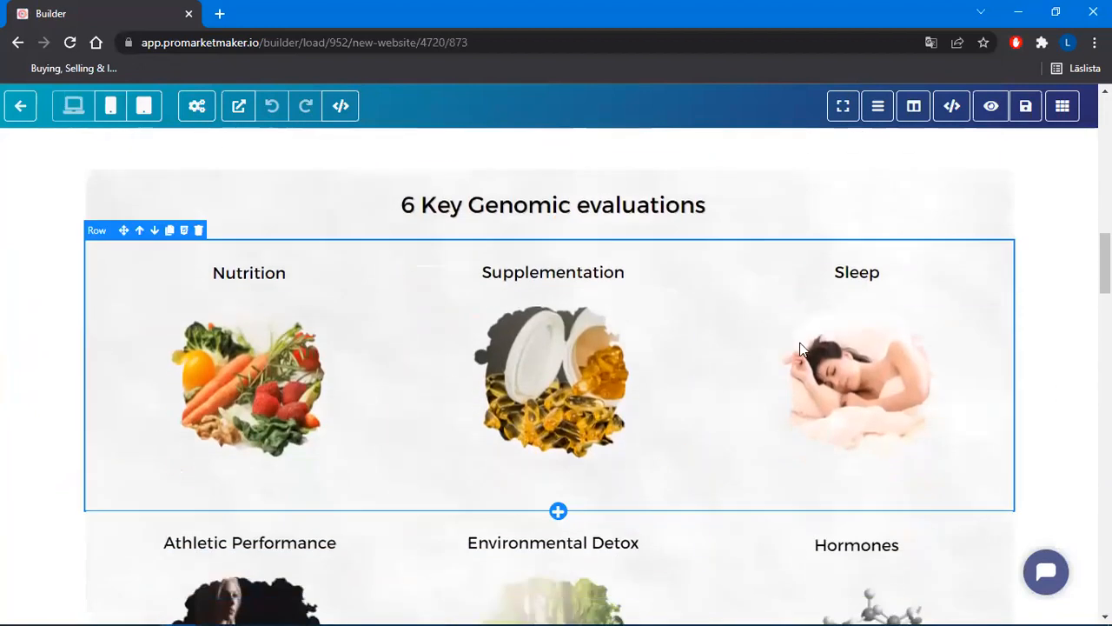
{"action": "scroll", "coordinate": [802, 348], "scroll_direction": "down", "scroll_amount": 10}
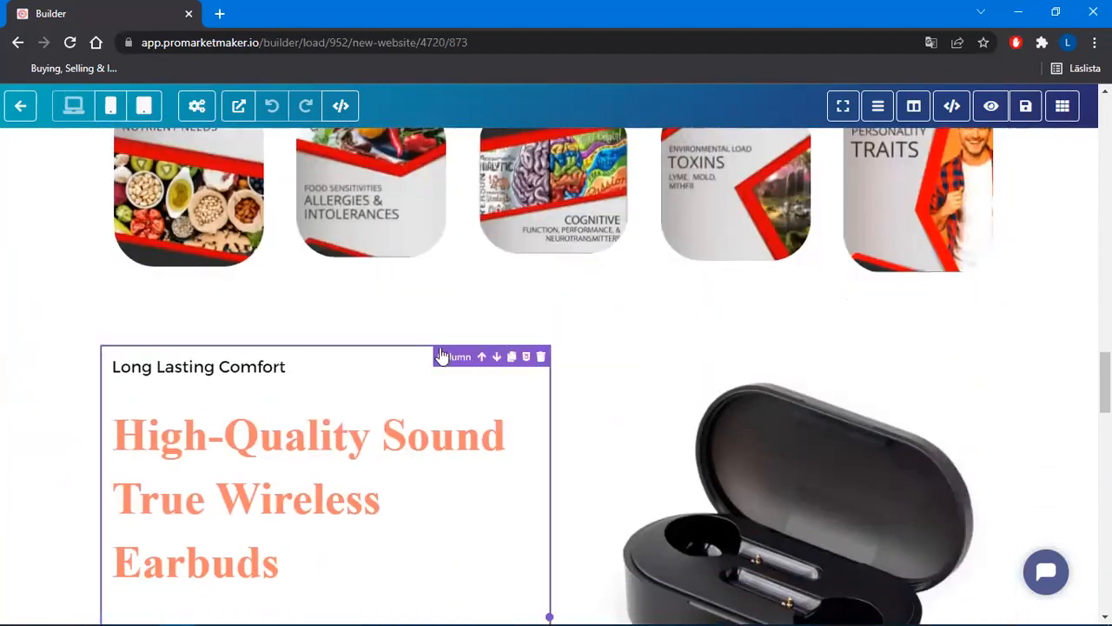
Open the section options of the "High-Quality Sound True Wireless Earbuds" section and review its placeholder content
{"action": "mouse_move", "coordinate": [143, 332]}
{"action": "left_click", "coordinate": [33, 332]}
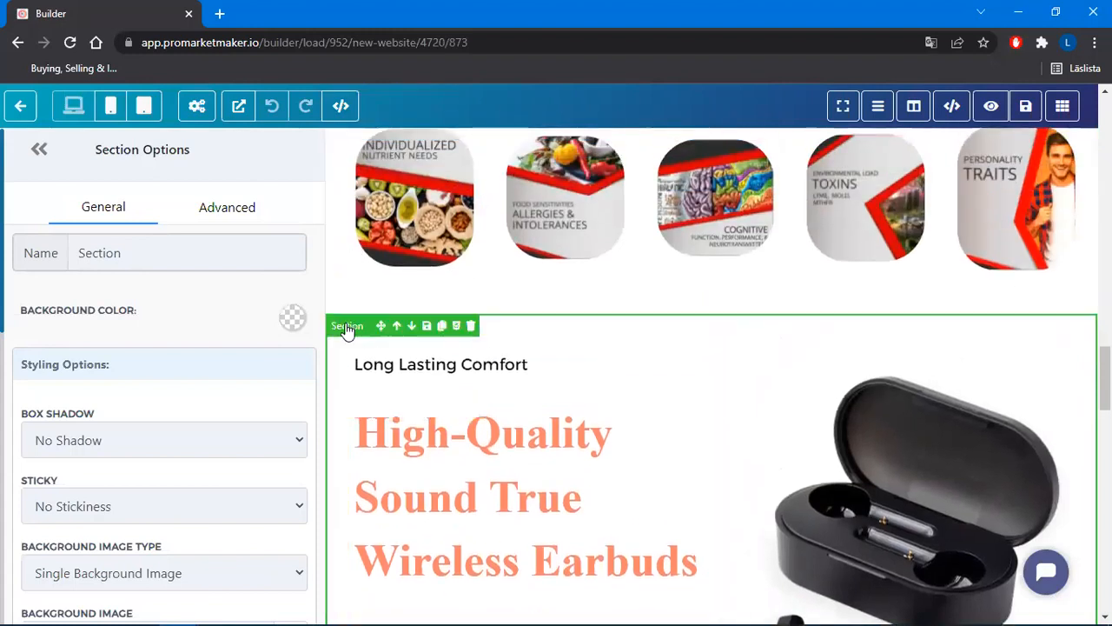
{"action": "scroll", "coordinate": [651, 373], "scroll_direction": "down", "scroll_amount": 4}
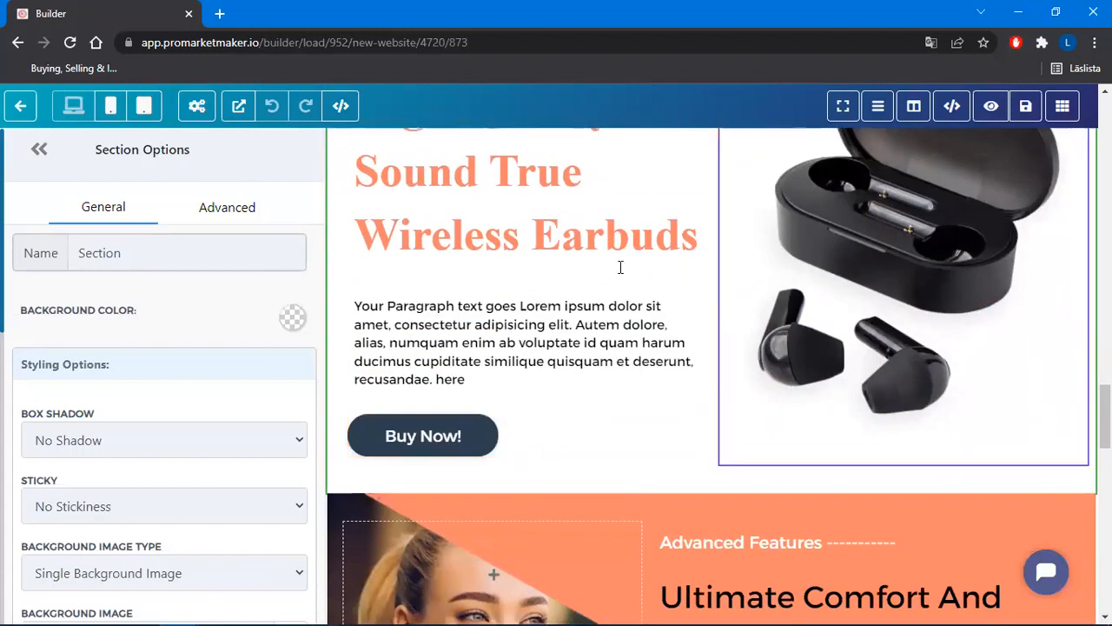
{"action": "scroll", "coordinate": [986, 478], "scroll_direction": "up", "scroll_amount": 3}
{"action": "scroll", "coordinate": [985, 459], "scroll_direction": "down", "scroll_amount": 2}
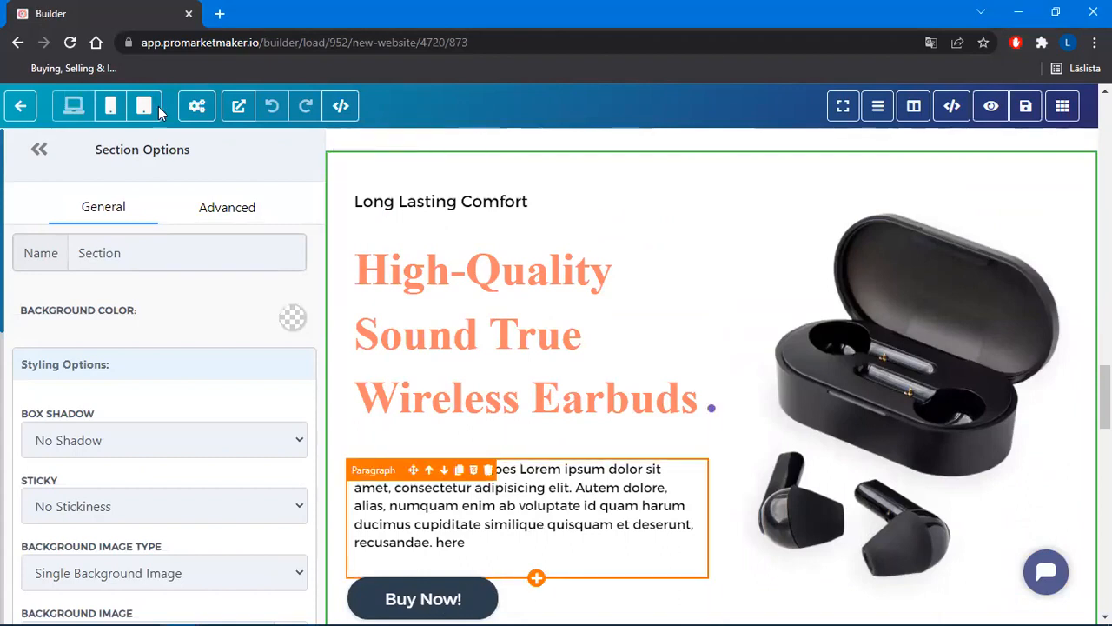
{"action": "key", "text": "alt+Tab"}
{"action": "double_click", "coordinate": [369, 190]}
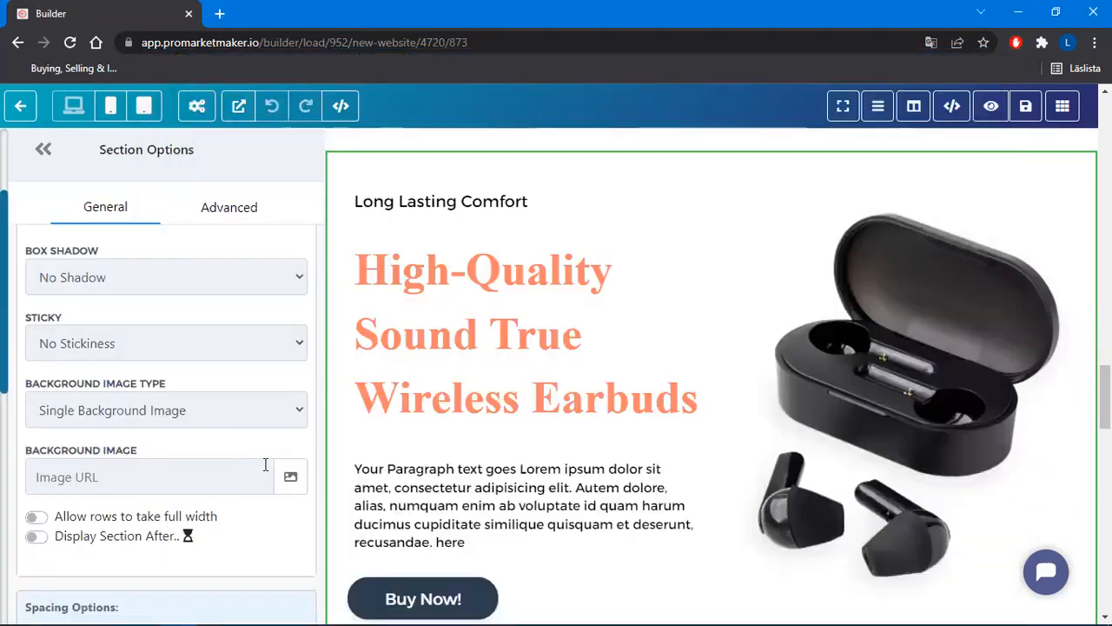
Open the media library for the earbuds section's background image and search the stock images for "smothie"
{"action": "left_click", "coordinate": [290, 474]}
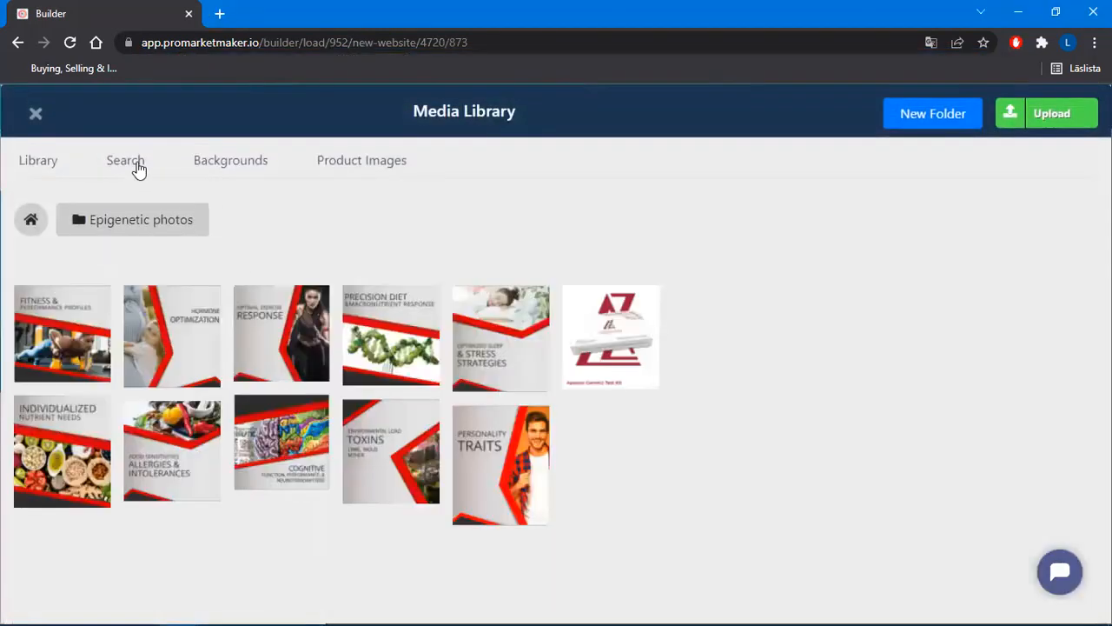
{"action": "left_click", "coordinate": [135, 165]}
{"action": "left_click", "coordinate": [195, 284]}
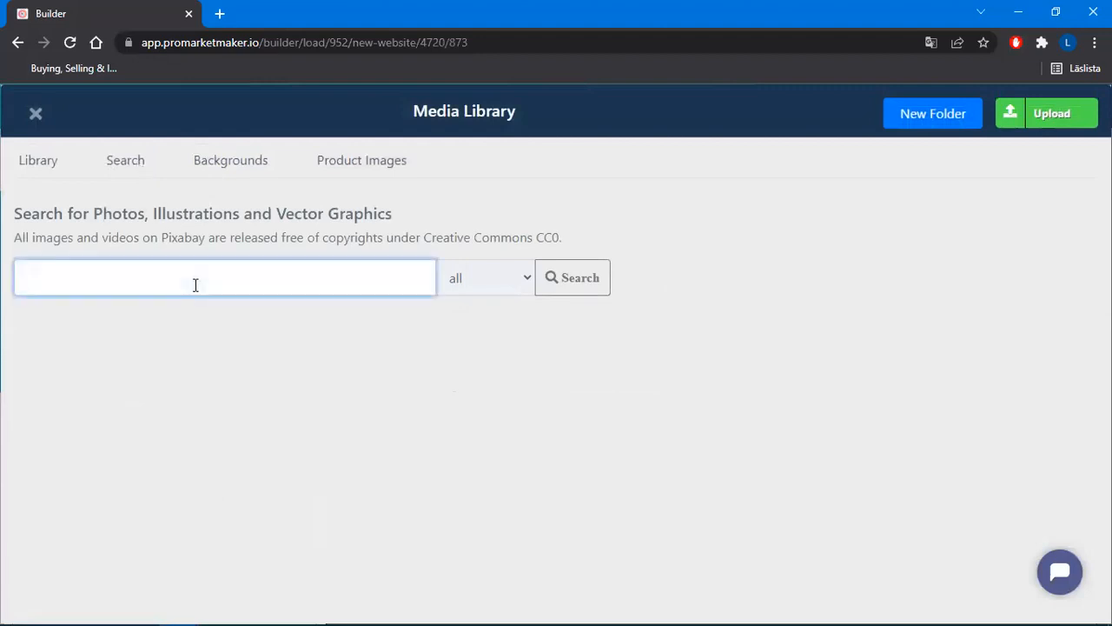
{"action": "type", "text": "smothie"}
{"action": "key", "text": "Return"}
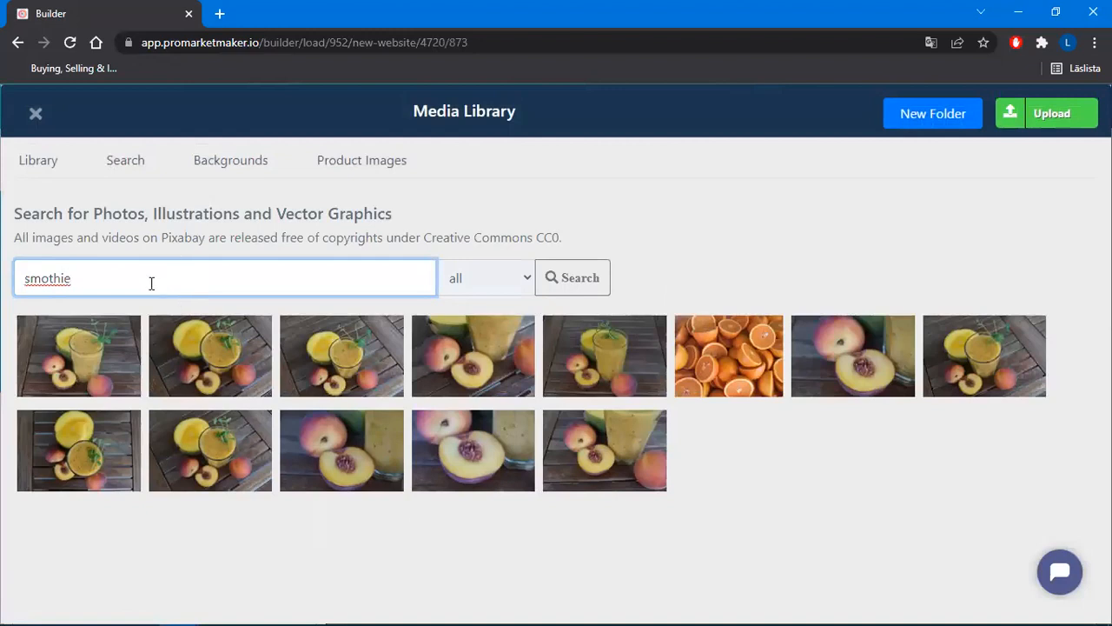
Search the stock images for "protein" and for "proteinshake"
{"action": "left_click_drag", "start_coordinate": [110, 276], "coordinate": [2, 276]}
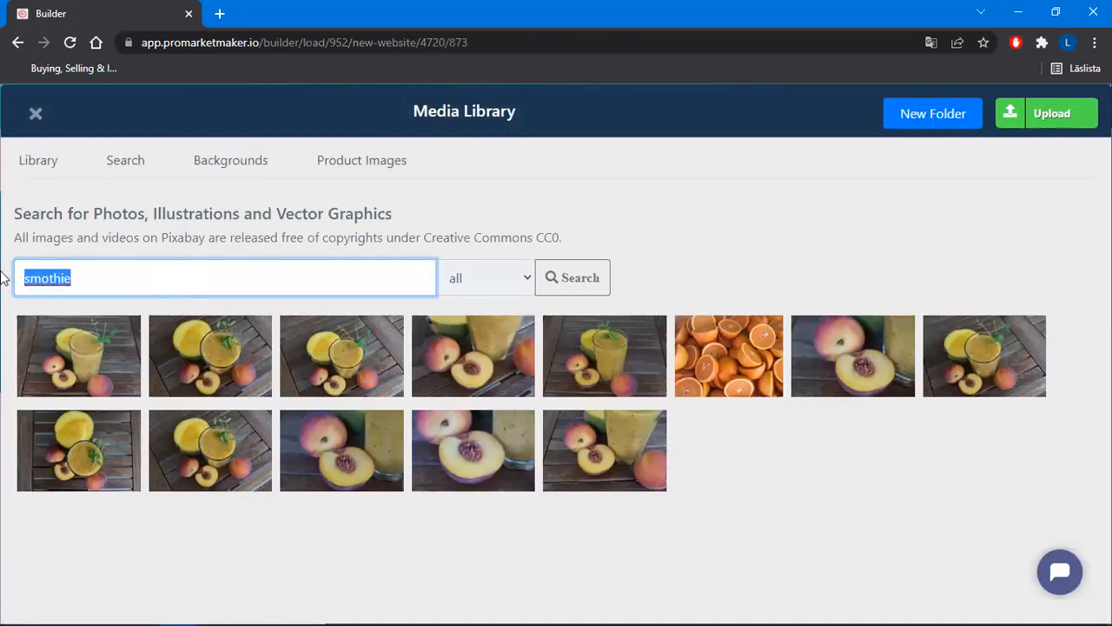
{"action": "type", "text": "protein"}
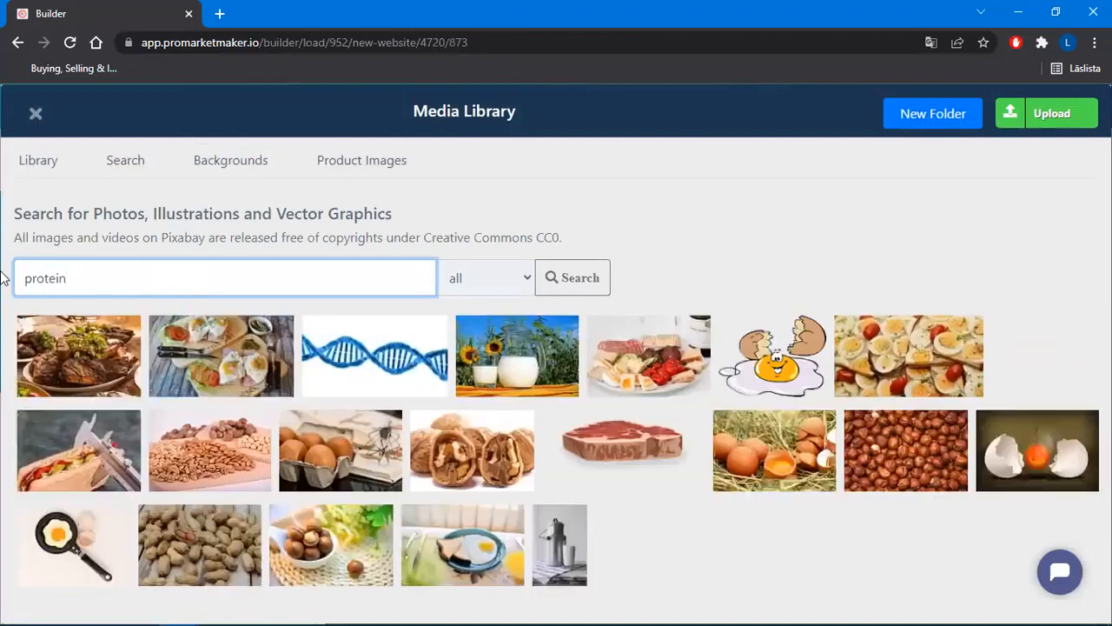
{"action": "type", "text": "shake"}
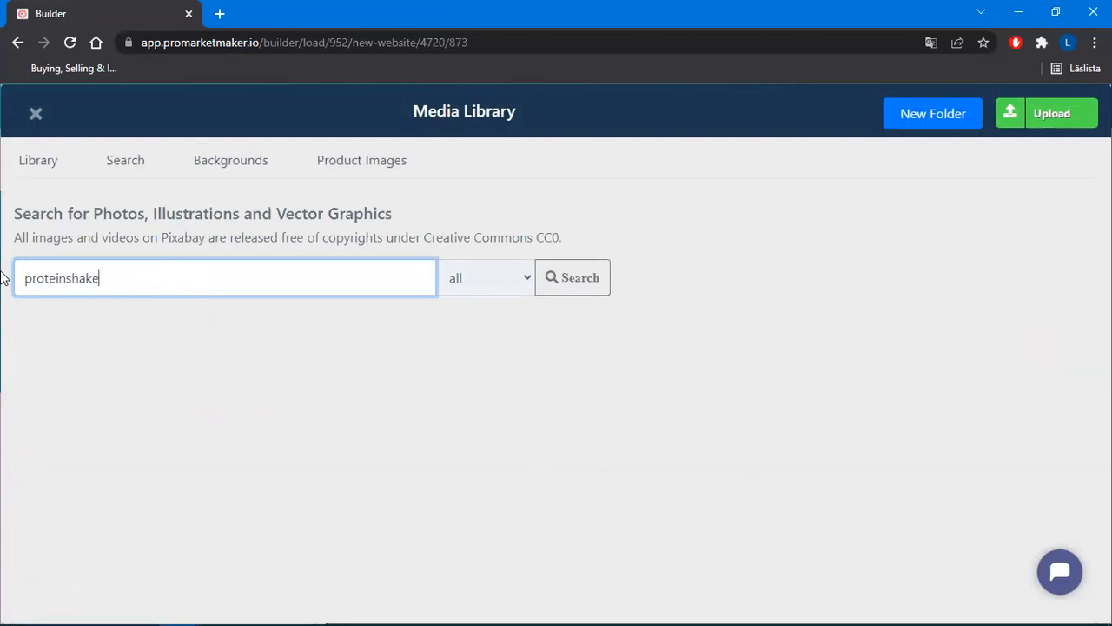
Search the stock images for "shake" and for "digestive"
{"action": "key", "text": "BackSpace"}
{"action": "key", "text": "BackSpace"}
{"action": "key", "text": "BackSpace"}
{"action": "key", "text": "BackSpace"}
{"action": "key", "text": "BackSpace"}
{"action": "key", "text": "BackSpace"}
{"action": "key", "text": "BackSpace"}
{"action": "key", "text": "BackSpace"}
{"action": "key", "text": "BackSpace"}
{"action": "key", "text": "BackSpace"}
{"action": "type", "text": "shake"}
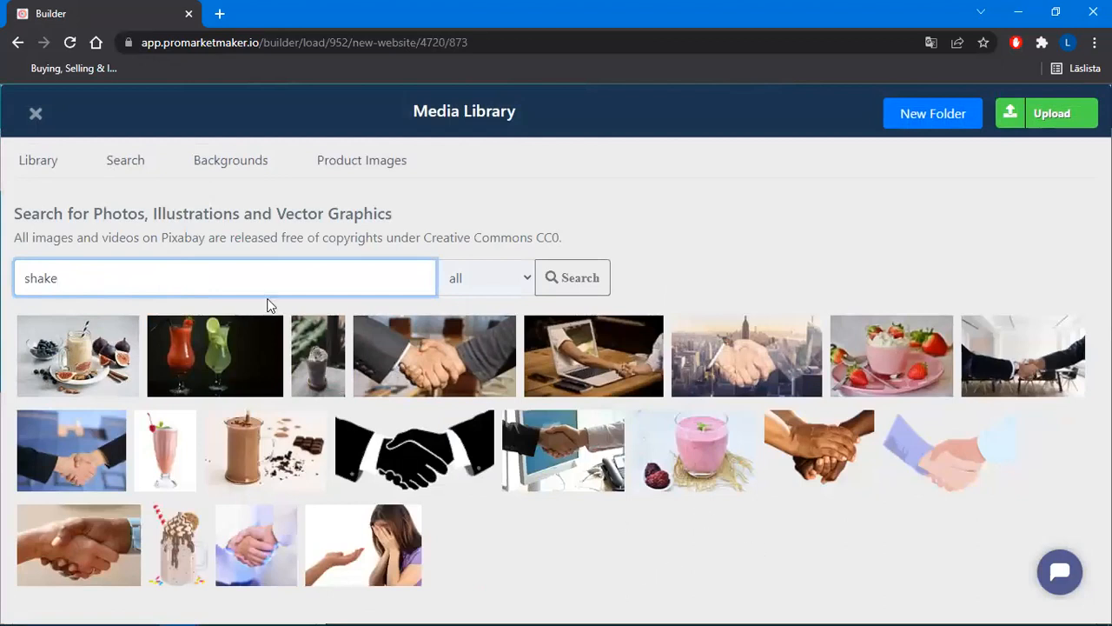
{"action": "left_click_drag", "start_coordinate": [127, 274], "coordinate": [3, 276]}
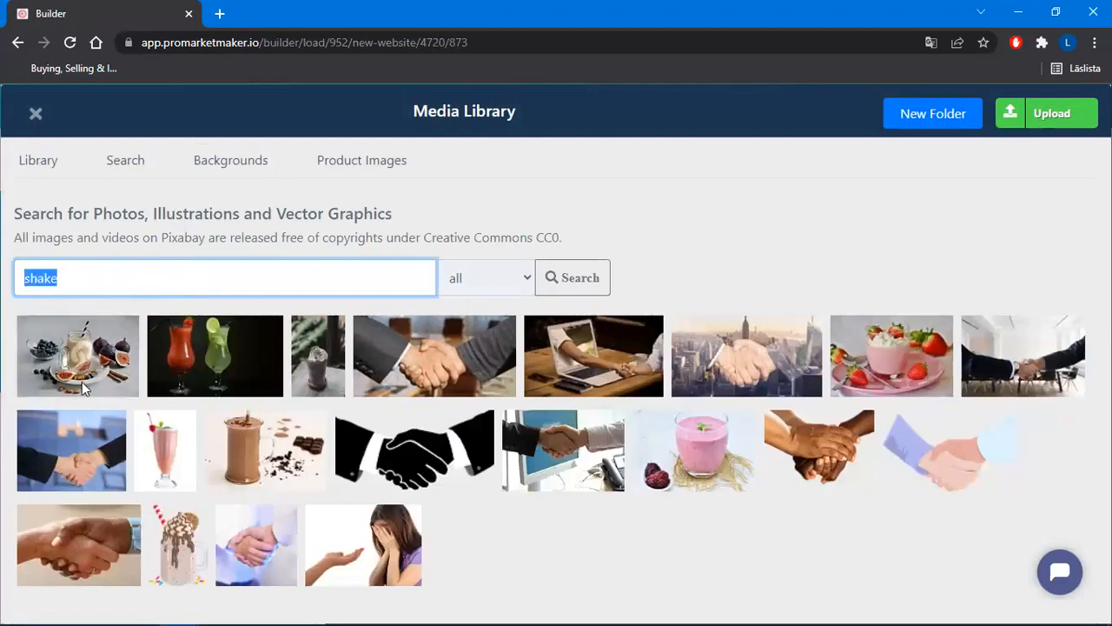
{"action": "type", "text": "digestive"}
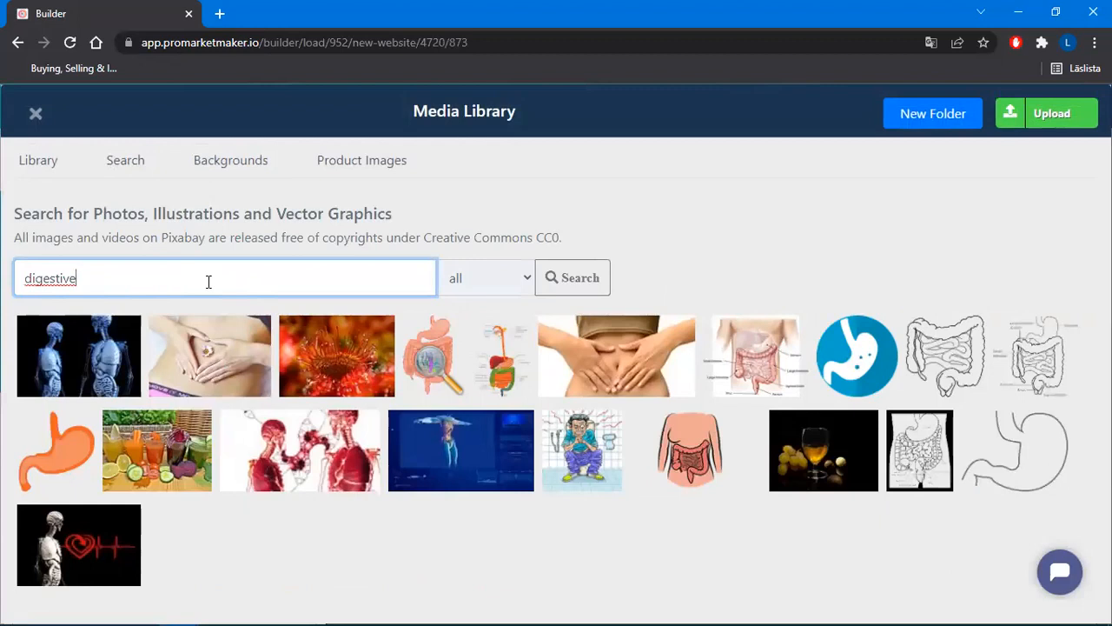
Search the stock images for "shake" and set the smoothie jar with figs photo as the earbuds section's background image
{"action": "key", "text": "BackSpace"}
{"action": "key", "text": "BackSpace"}
{"action": "key", "text": "BackSpace"}
{"action": "key", "text": "BackSpace"}
{"action": "key", "text": "BackSpace"}
{"action": "key", "text": "BackSpace"}
{"action": "key", "text": "BackSpace"}
{"action": "key", "text": "BackSpace"}
{"action": "key", "text": "BackSpace"}
{"action": "type", "text": "shake"}
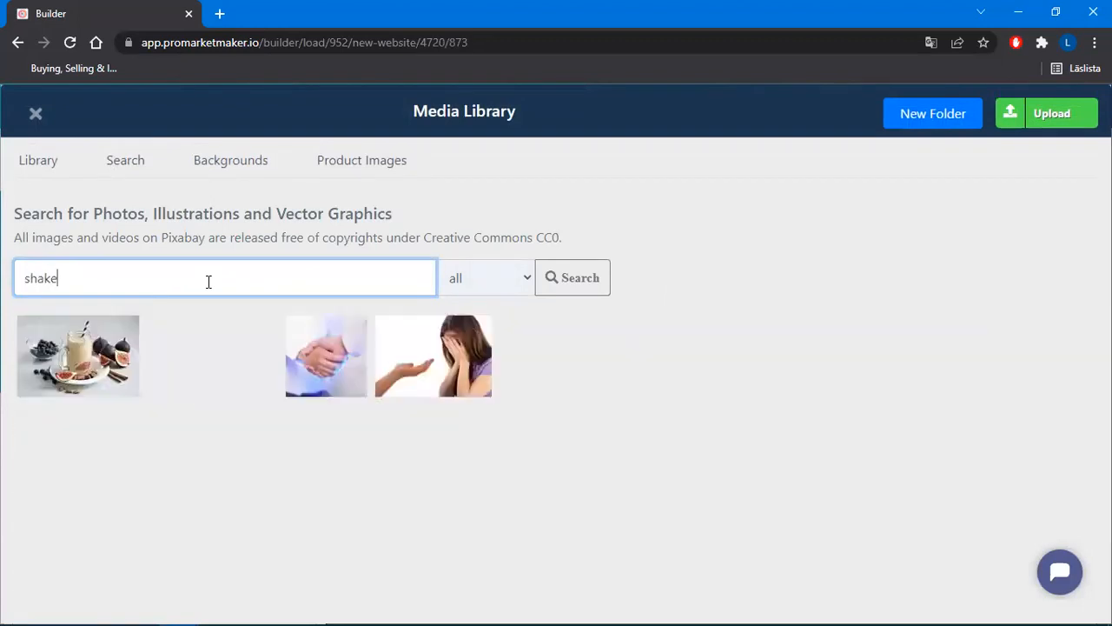
{"action": "left_click", "coordinate": [76, 366]}
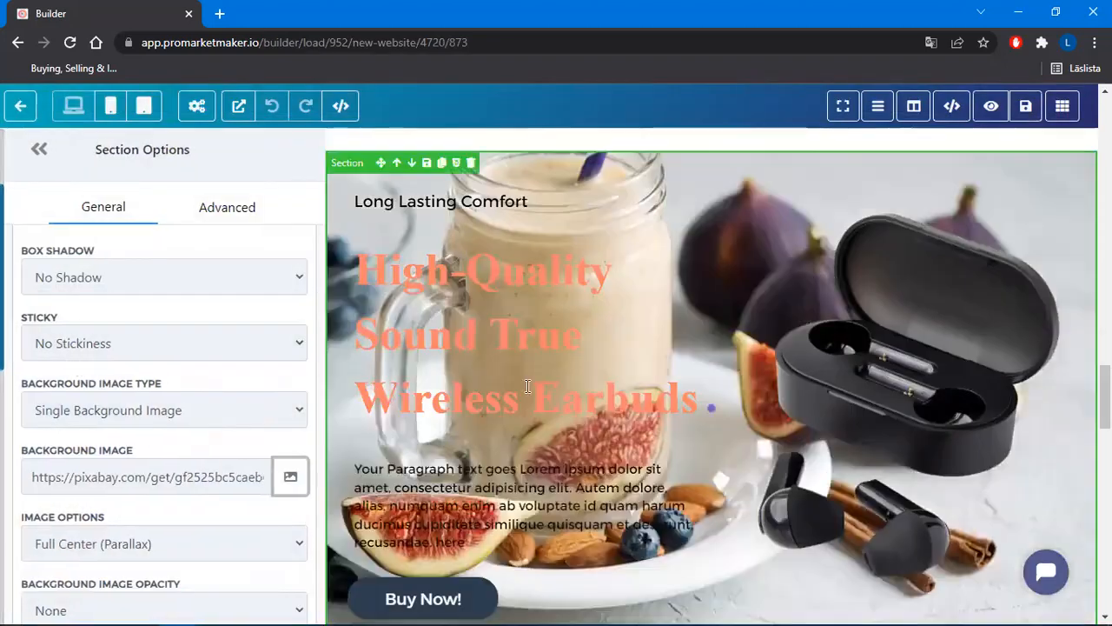
{"action": "scroll", "coordinate": [872, 409], "scroll_direction": "down", "scroll_amount": 3}
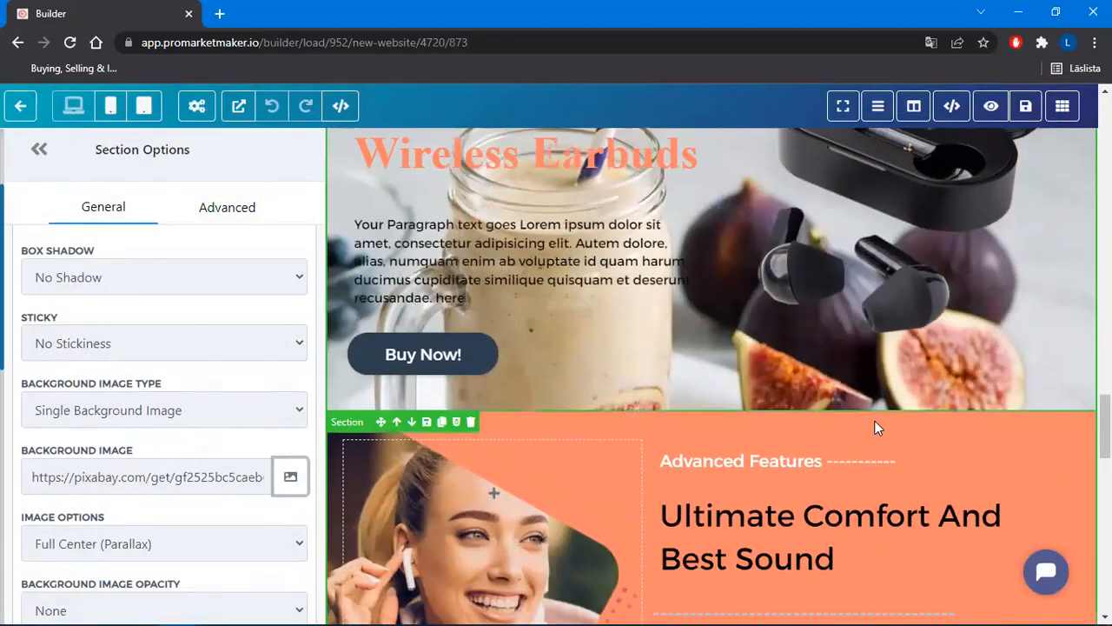
{"action": "scroll", "coordinate": [872, 422], "scroll_direction": "up", "scroll_amount": 4}
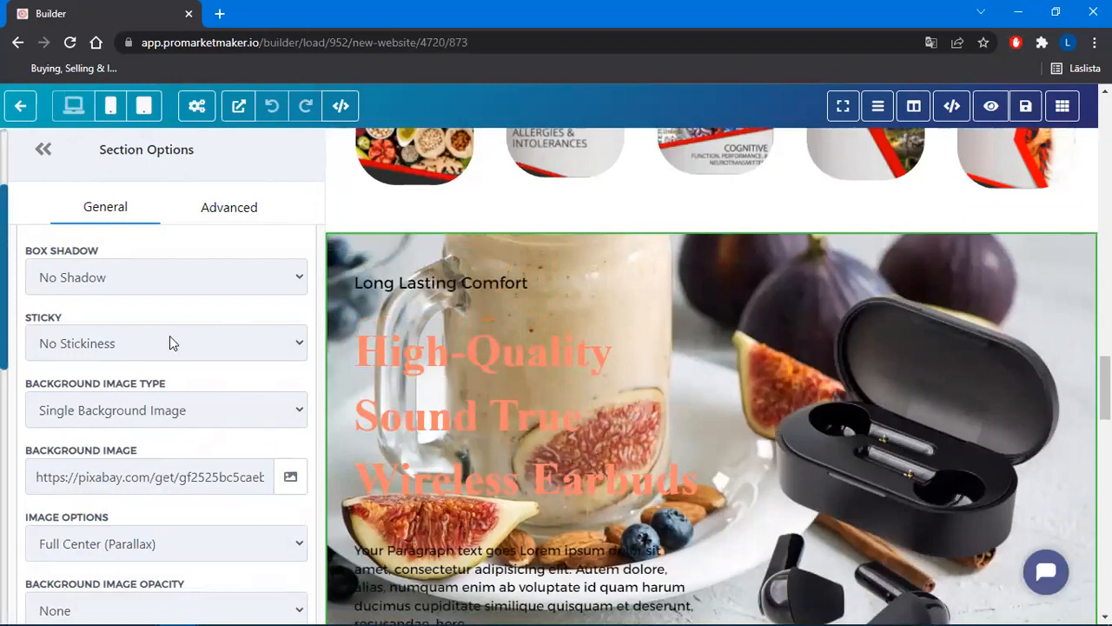
Set the background image opacity of the earbuds section to Half Fade and check how its content reads over the photo
{"action": "scroll", "coordinate": [169, 338], "scroll_direction": "down", "scroll_amount": 2}
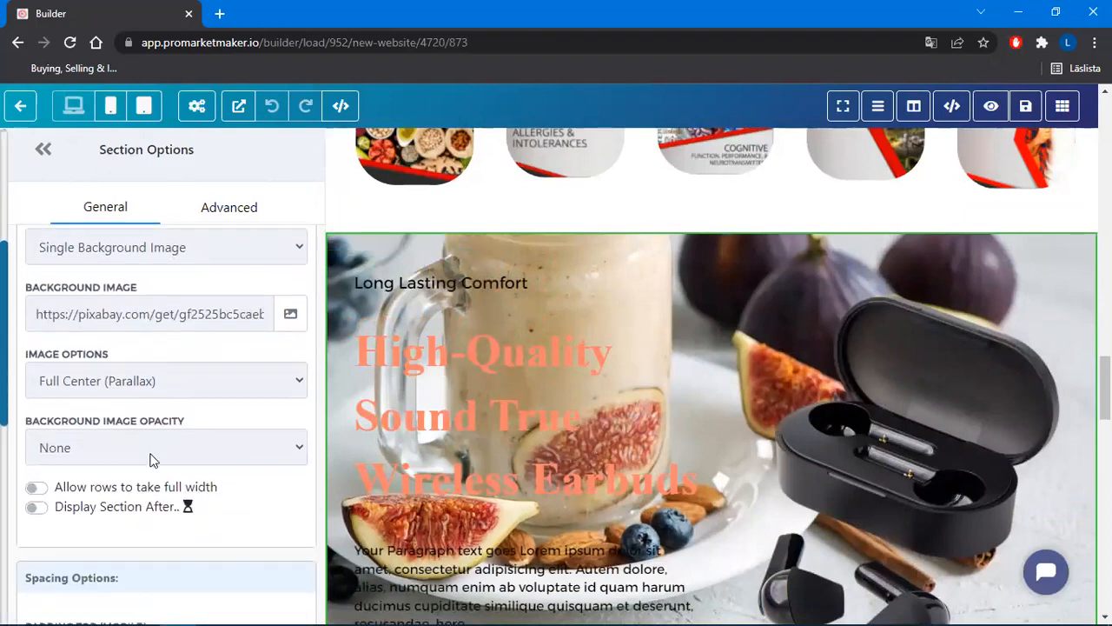
{"action": "left_click", "coordinate": [153, 452]}
{"action": "left_click", "coordinate": [87, 492]}
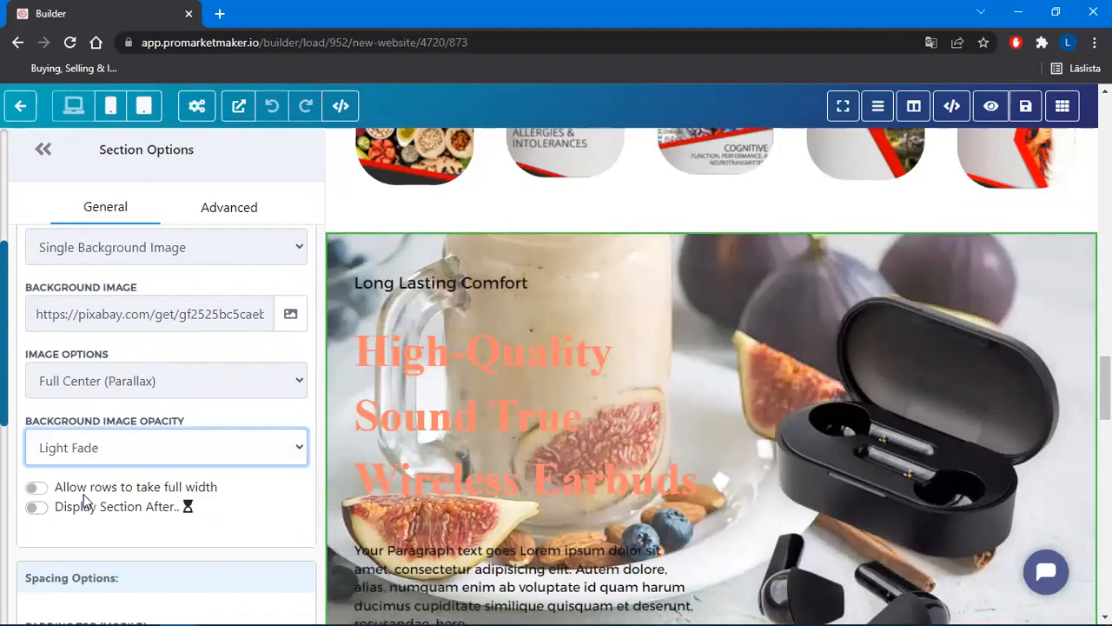
{"action": "left_click", "coordinate": [145, 456]}
{"action": "left_click", "coordinate": [91, 510]}
{"action": "scroll", "coordinate": [580, 374], "scroll_direction": "down", "scroll_amount": 3}
{"action": "scroll", "coordinate": [578, 389], "scroll_direction": "up", "scroll_amount": 4}
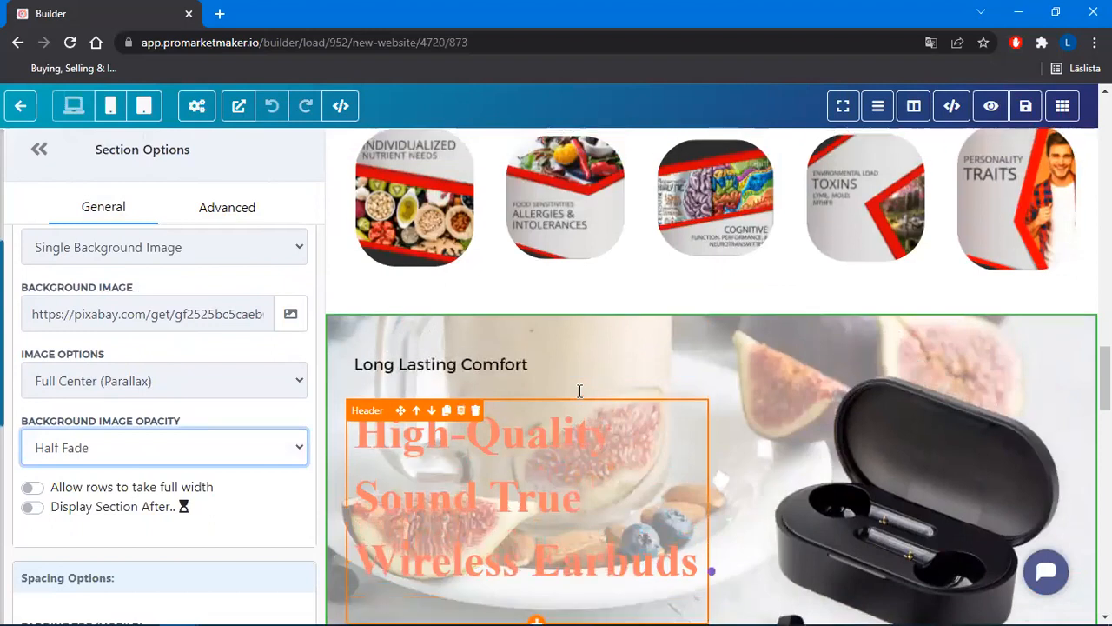
{"action": "scroll", "coordinate": [580, 391], "scroll_direction": "down", "scroll_amount": 4}
{"action": "scroll", "coordinate": [580, 390], "scroll_direction": "up", "scroll_amount": 1}
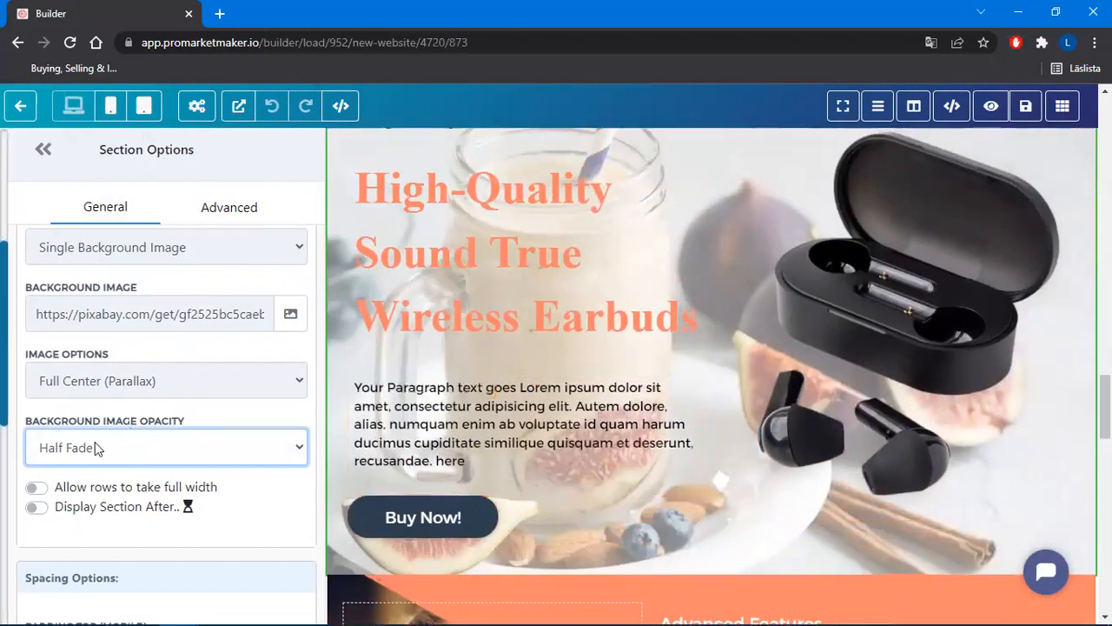
{"action": "left_click", "coordinate": [76, 460]}
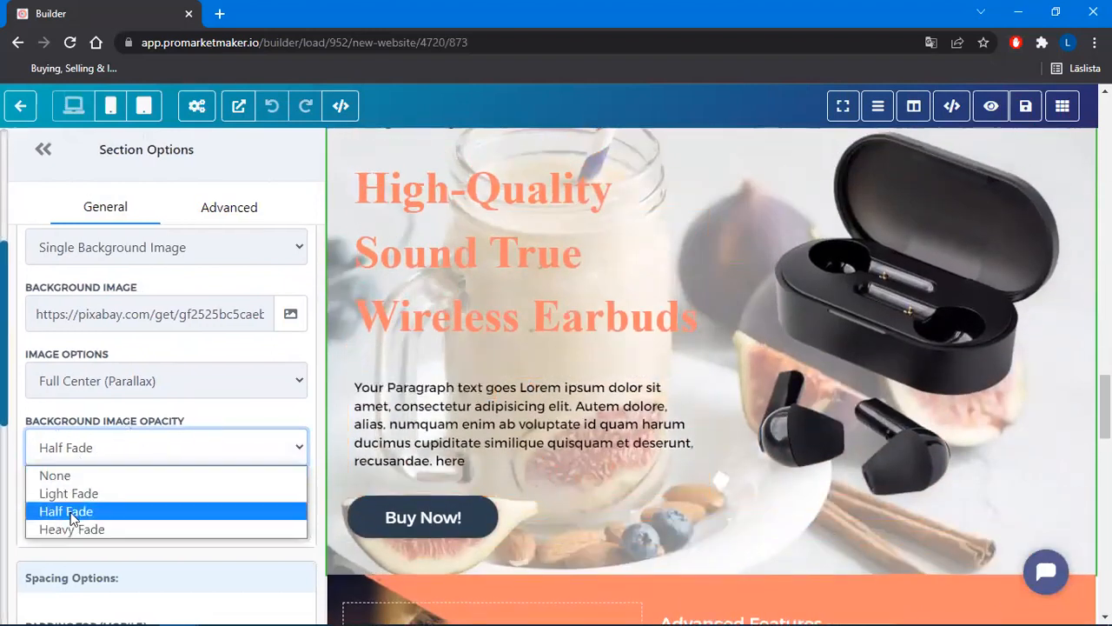
{"action": "scroll", "coordinate": [635, 396], "scroll_direction": "up", "scroll_amount": 6}
{"action": "scroll", "coordinate": [635, 396], "scroll_direction": "down", "scroll_amount": 4}
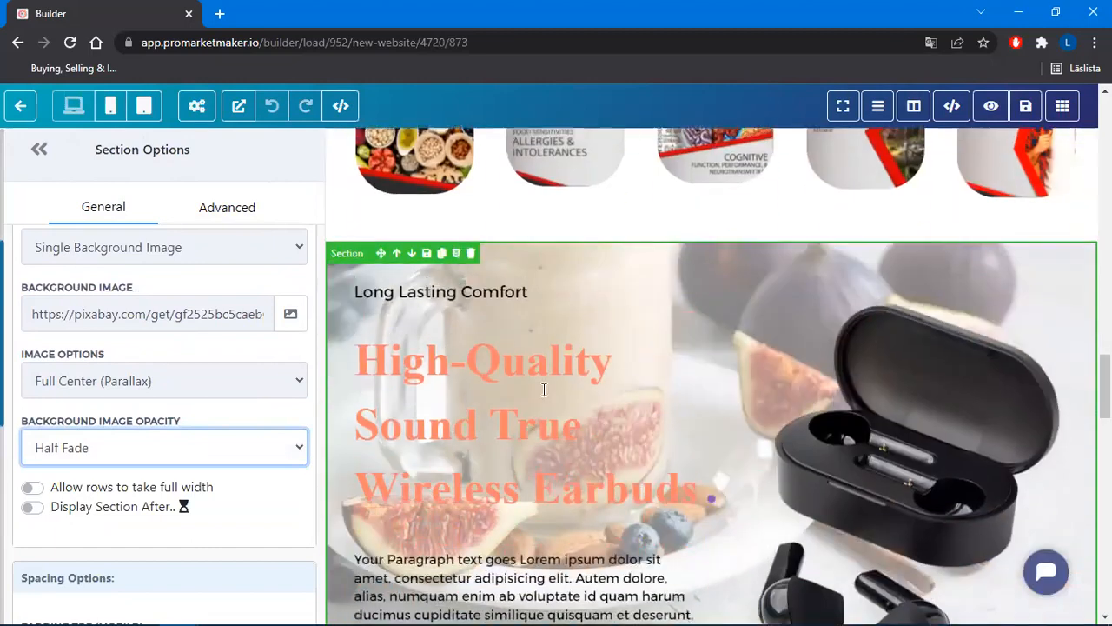
{"action": "scroll", "coordinate": [727, 384], "scroll_direction": "down", "scroll_amount": 3}
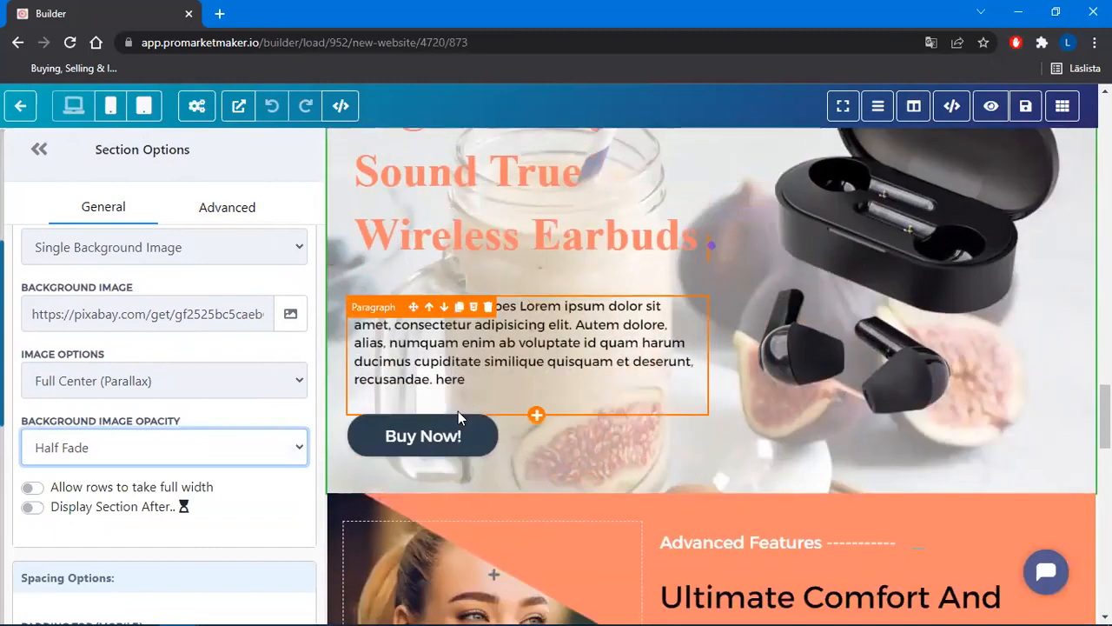
{"action": "scroll", "coordinate": [559, 396], "scroll_direction": "up", "scroll_amount": 3}
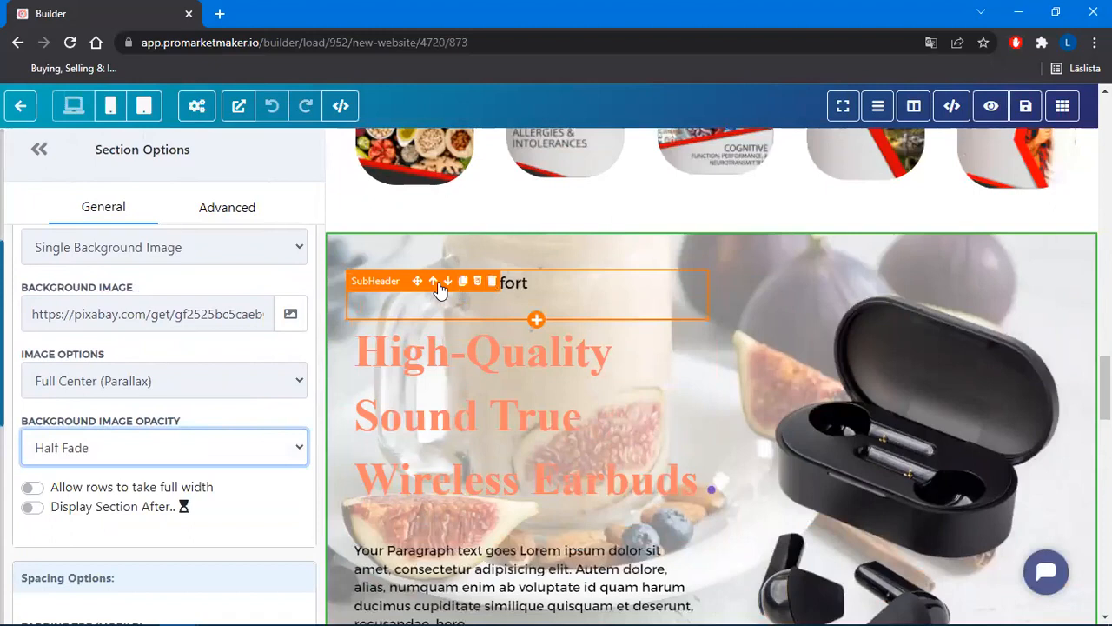
Replace the earbuds heading with "Control your Gut, Control your Life" and make its text black
{"action": "left_click", "coordinate": [605, 411]}
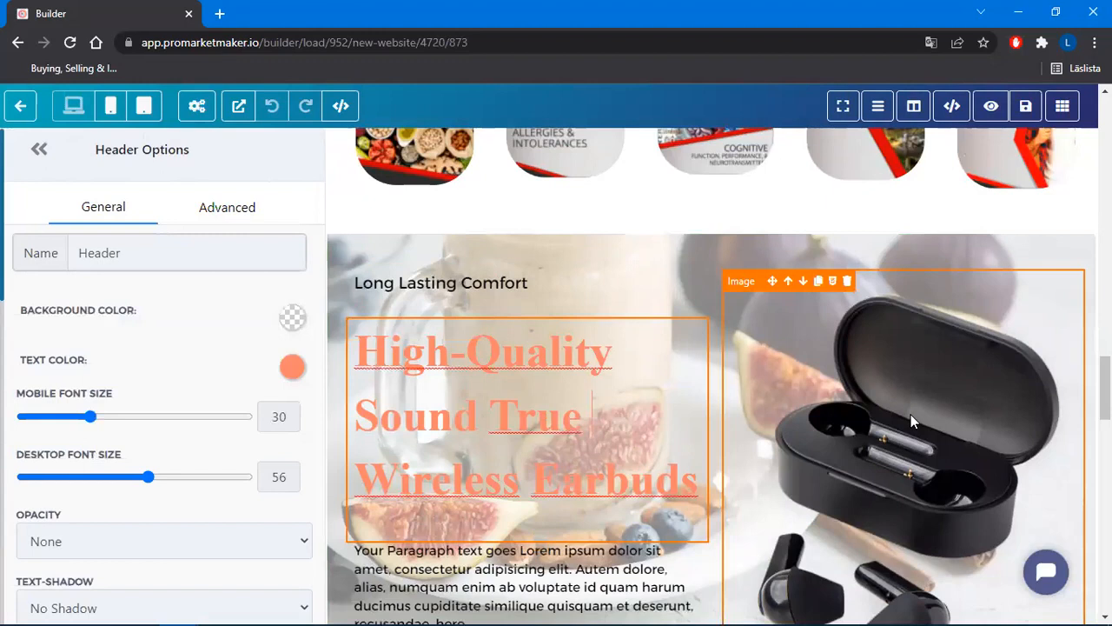
{"action": "key", "text": "alt+Tab"}
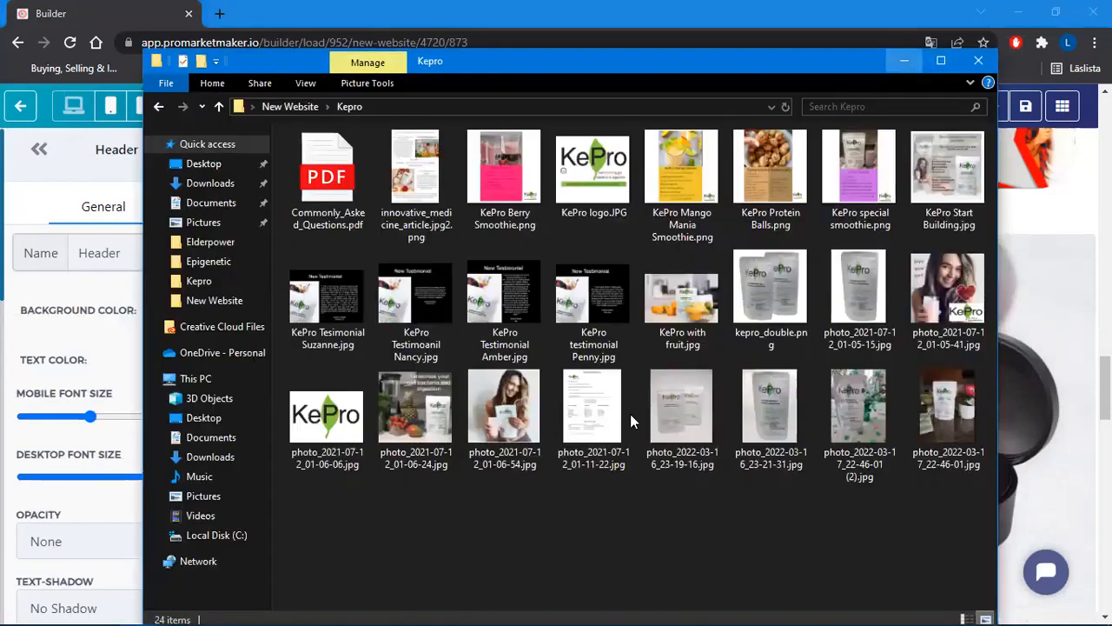
{"action": "key", "text": "alt+Tab"}
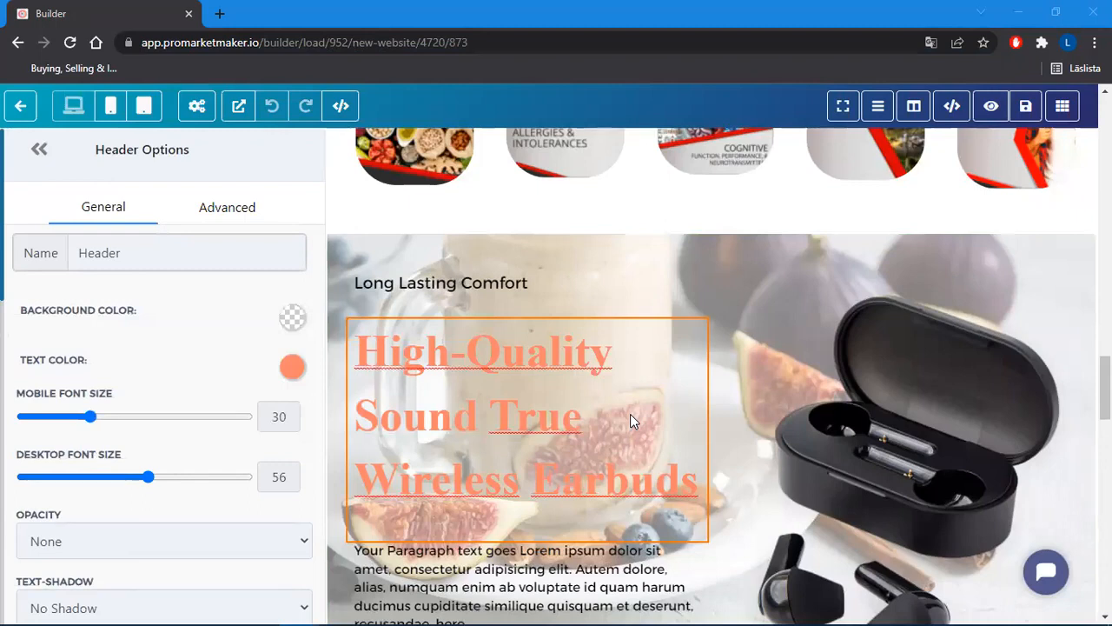
{"action": "triple_click", "coordinate": [630, 414]}
{"action": "type", "text": "Control your Gut, Control your Life"}
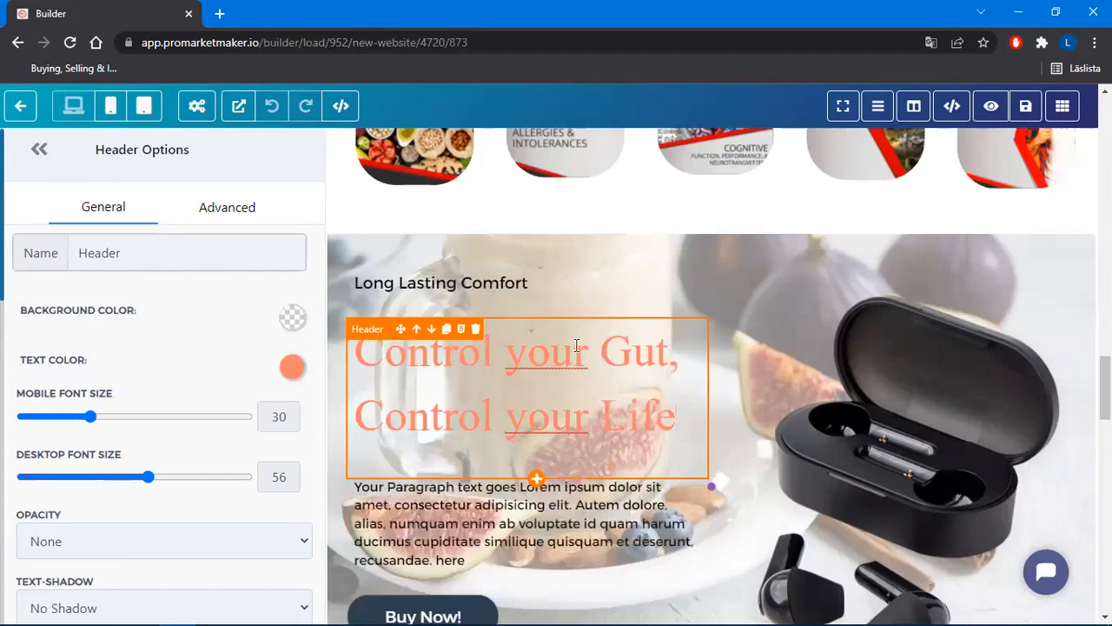
{"action": "left_click", "coordinate": [292, 366]}
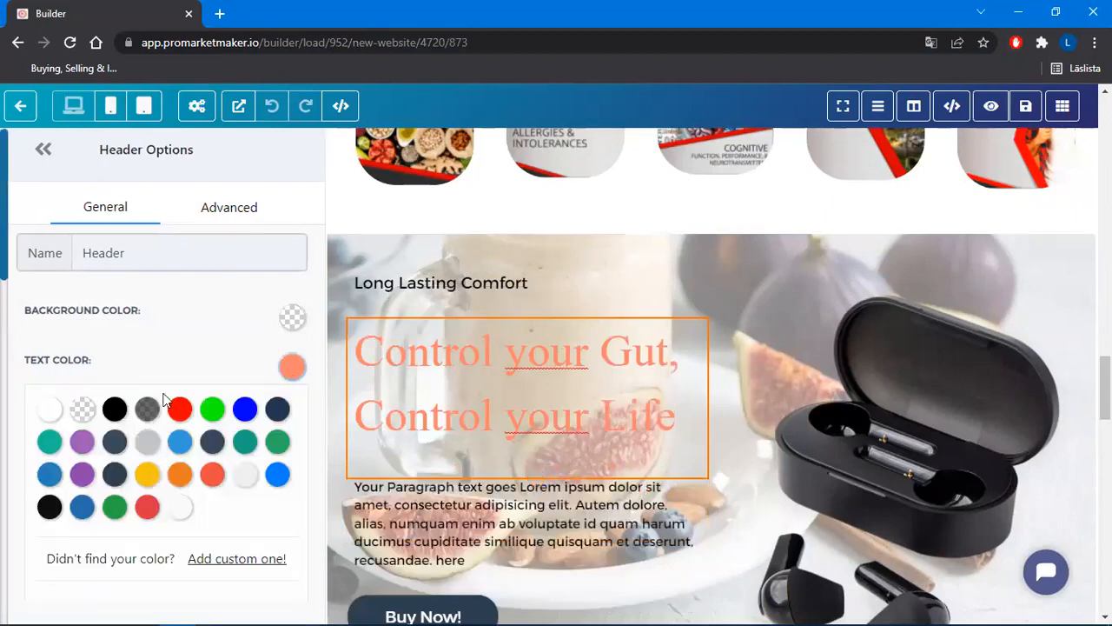
{"action": "left_click", "coordinate": [115, 409]}
Set the mobile font size of the "Achieve Optimal Wellness based on your Genetic Blueprint" heading to 49
{"action": "scroll", "coordinate": [614, 448], "scroll_direction": "up", "scroll_amount": 15}
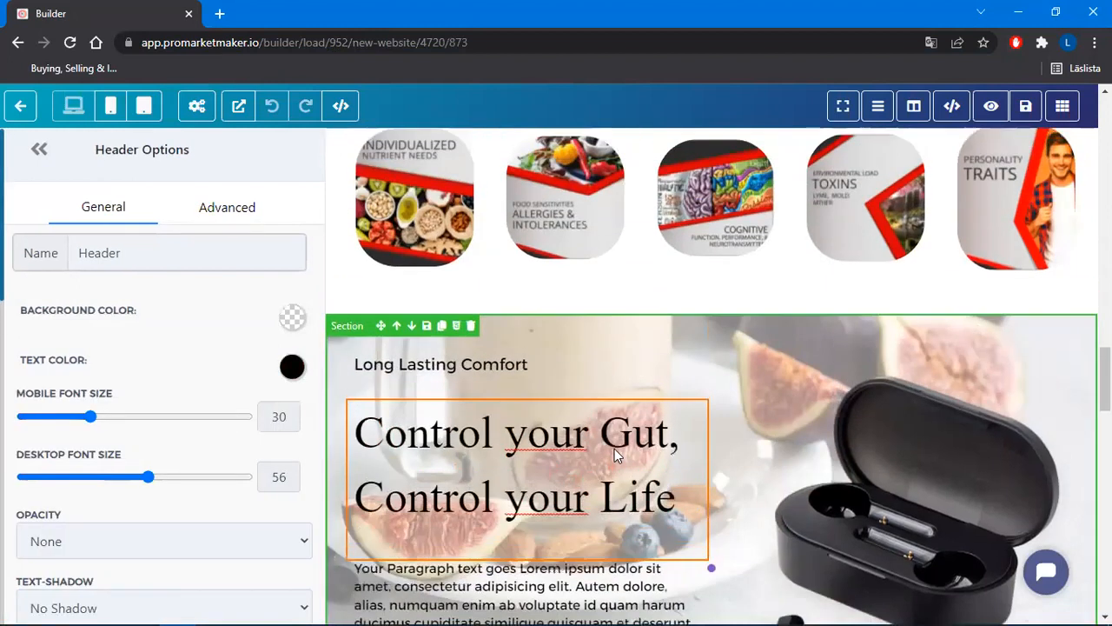
{"action": "scroll", "coordinate": [614, 455], "scroll_direction": "up", "scroll_amount": 5}
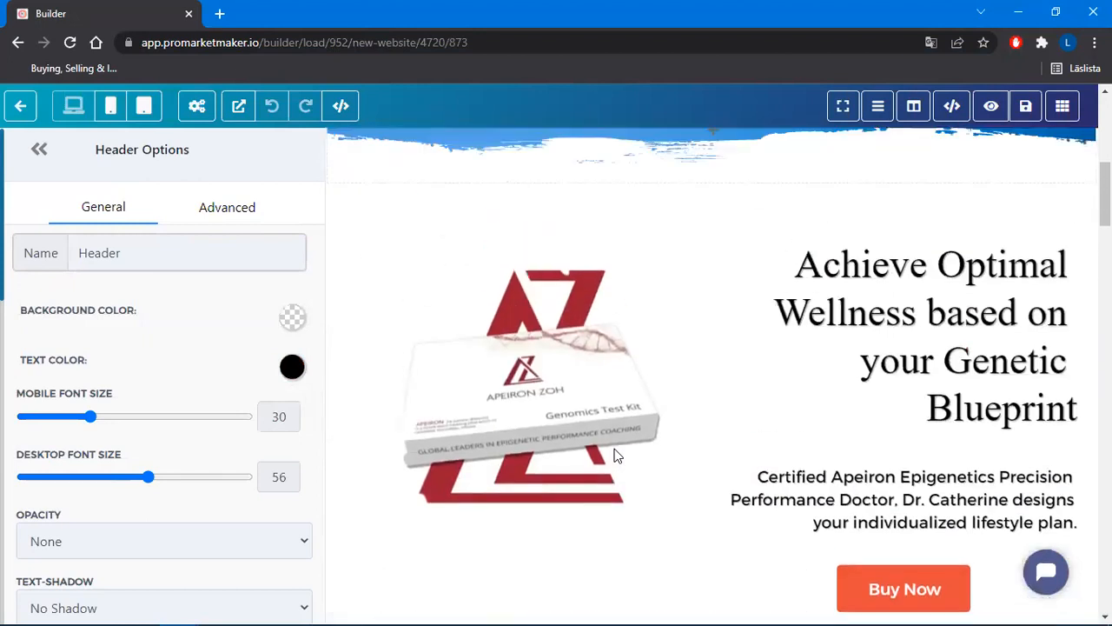
{"action": "left_click", "coordinate": [917, 374]}
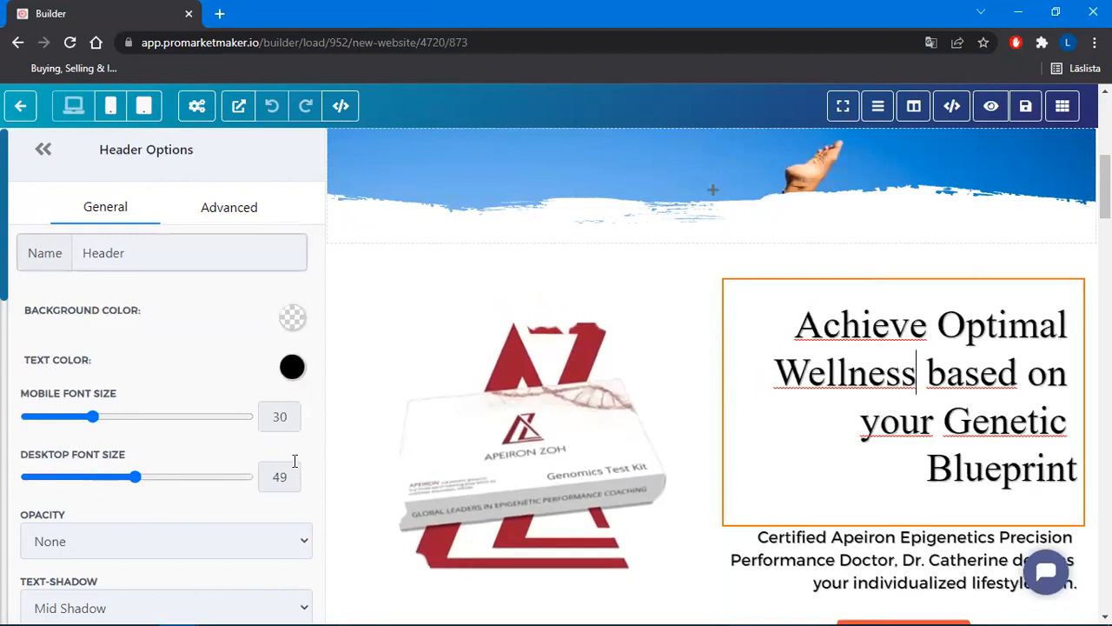
{"action": "double_click", "coordinate": [283, 418]}
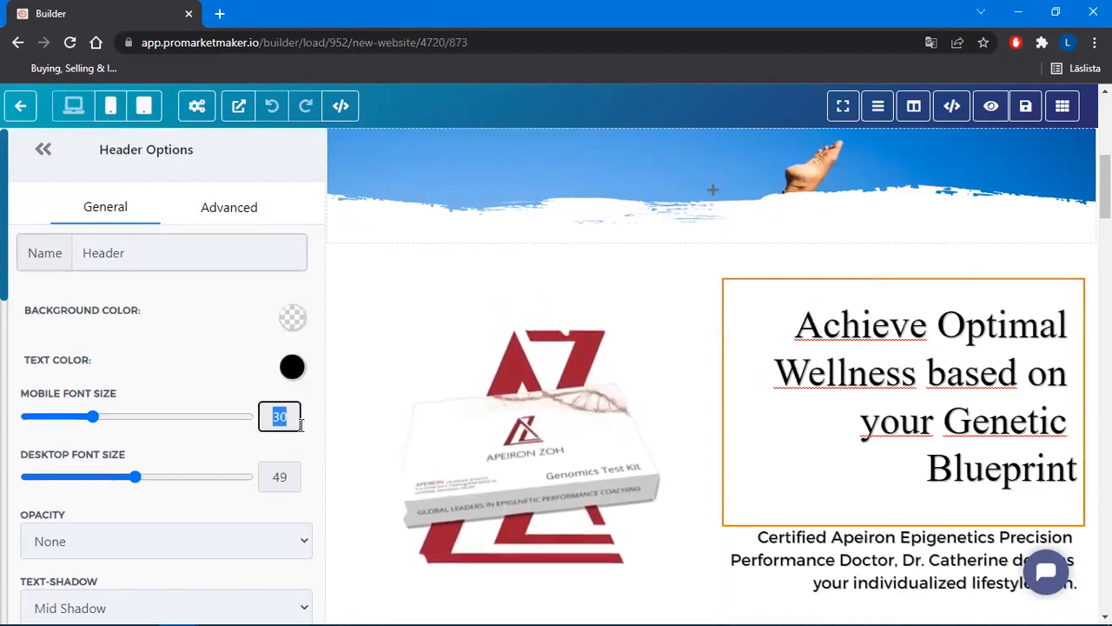
{"action": "type", "text": "49"}
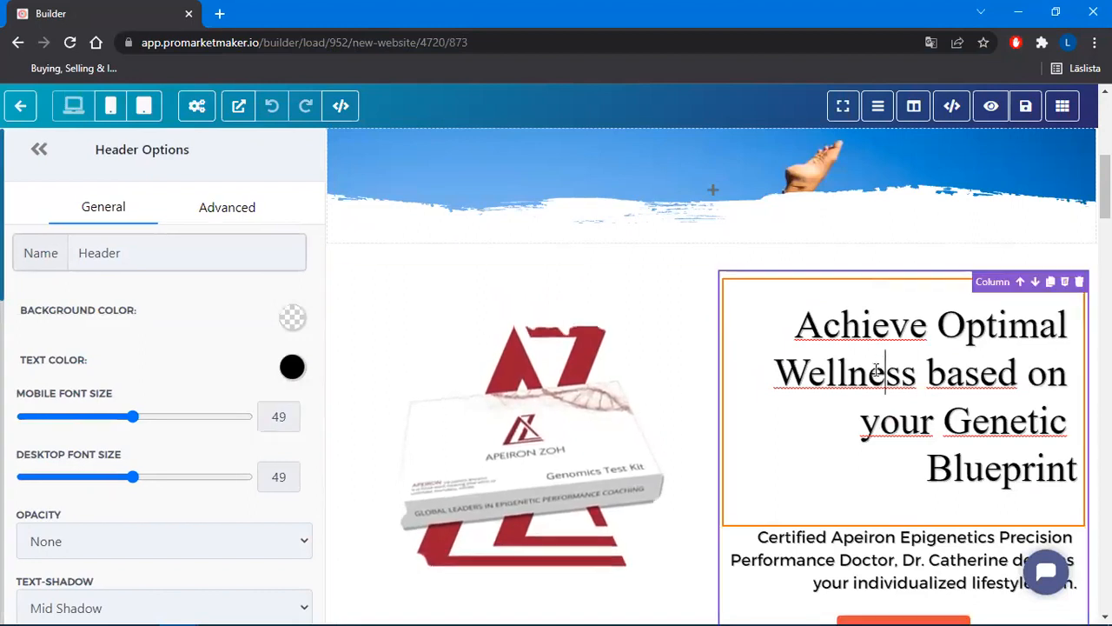
Set the desktop font size of the "Control your Gut, Control your Life" heading to 49
{"action": "scroll", "coordinate": [877, 371], "scroll_direction": "down", "scroll_amount": 20}
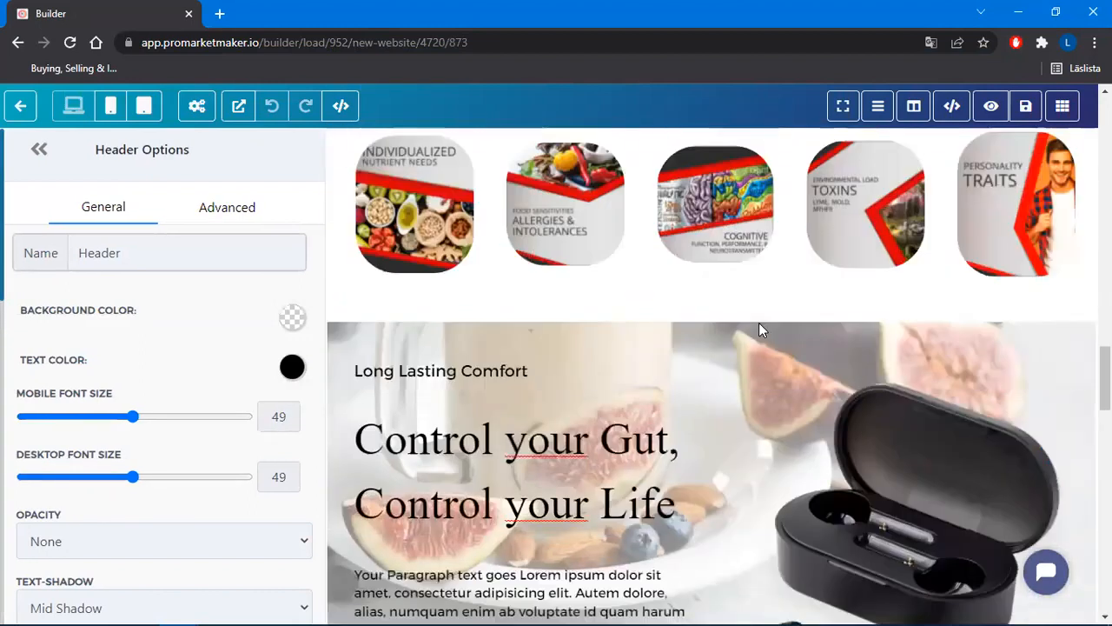
{"action": "left_click", "coordinate": [628, 497]}
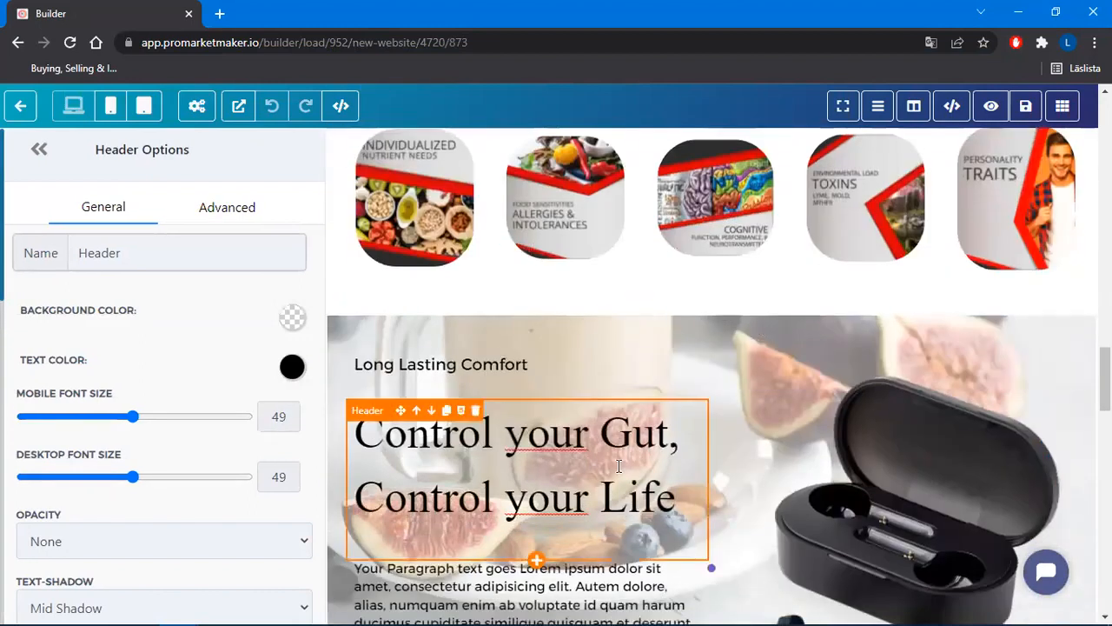
{"action": "left_click", "coordinate": [268, 481]}
{"action": "double_click", "coordinate": [269, 481]}
{"action": "type", "text": "49"}
{"action": "scroll", "coordinate": [392, 374], "scroll_direction": "down", "scroll_amount": 1}
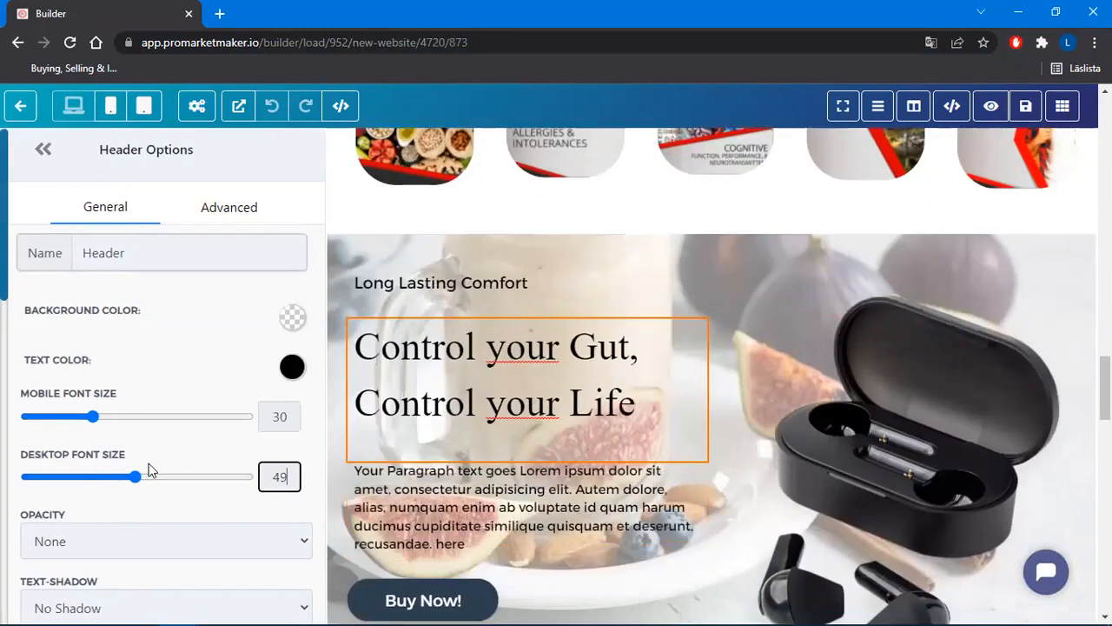
Give the "Control your Gut, Control your Life" heading a Mid Shadow text shadow
{"action": "scroll", "coordinate": [174, 452], "scroll_direction": "down", "scroll_amount": 3}
{"action": "left_click", "coordinate": [196, 448]}
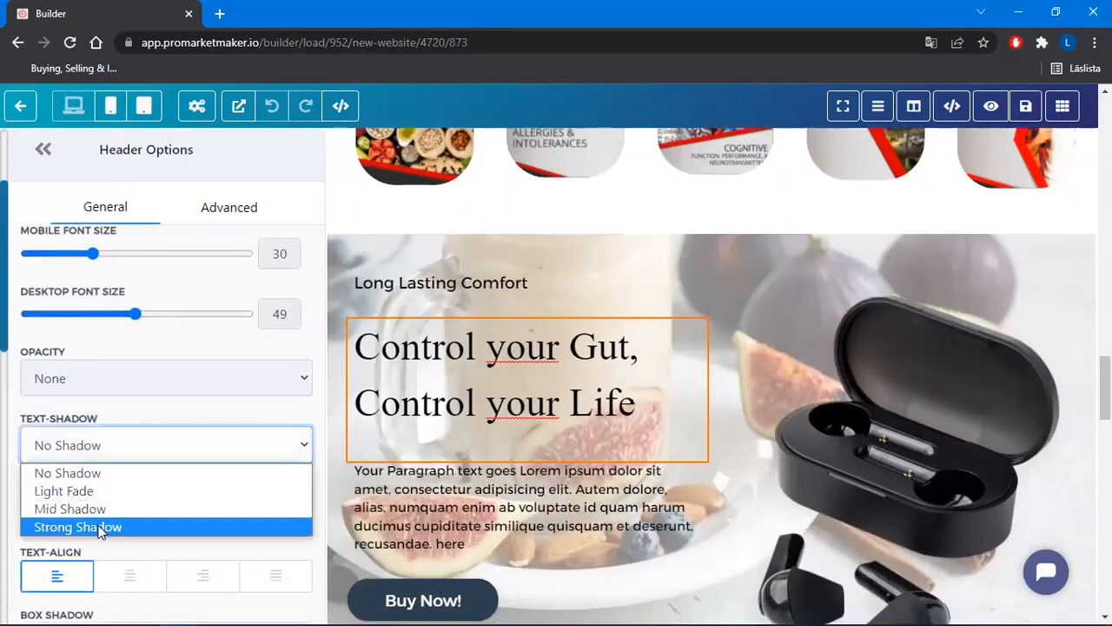
{"action": "left_click", "coordinate": [102, 528]}
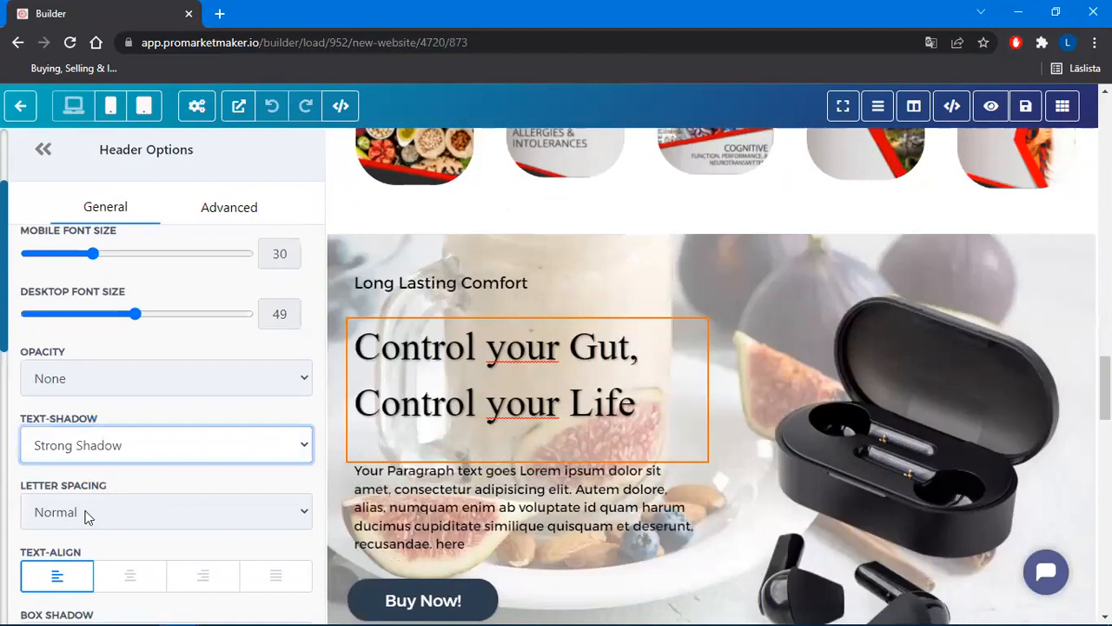
{"action": "key", "text": "Up"}
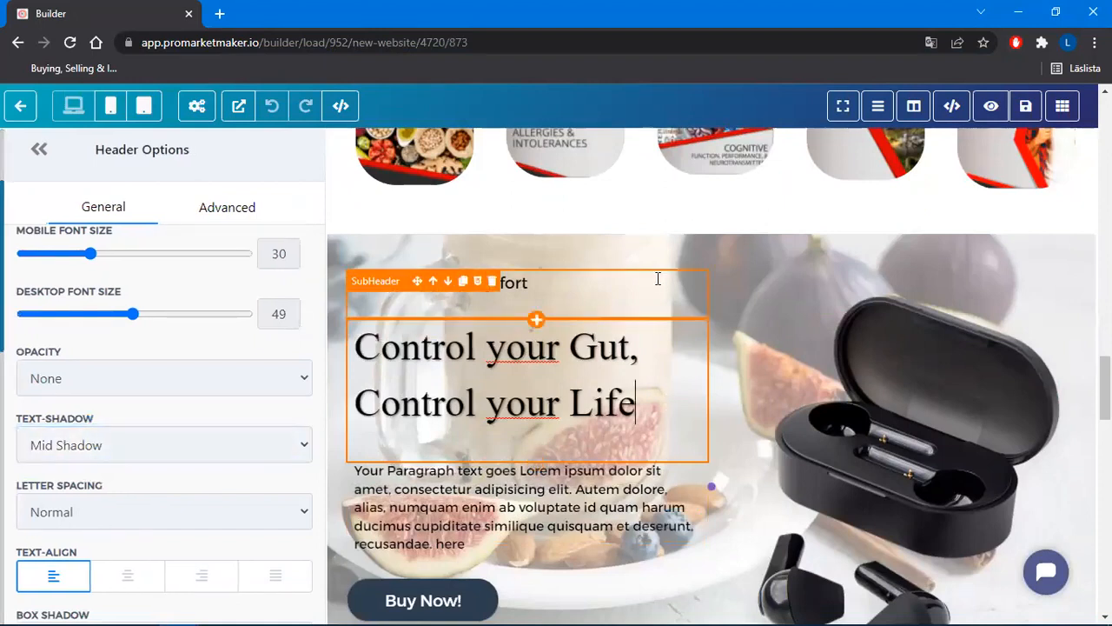
Replace the placeholder paragraph below the gut heading with "Kepro promotes and maintains gut health and digestion for a lifetime."
{"action": "scroll", "coordinate": [634, 444], "scroll_direction": "down", "scroll_amount": 1}
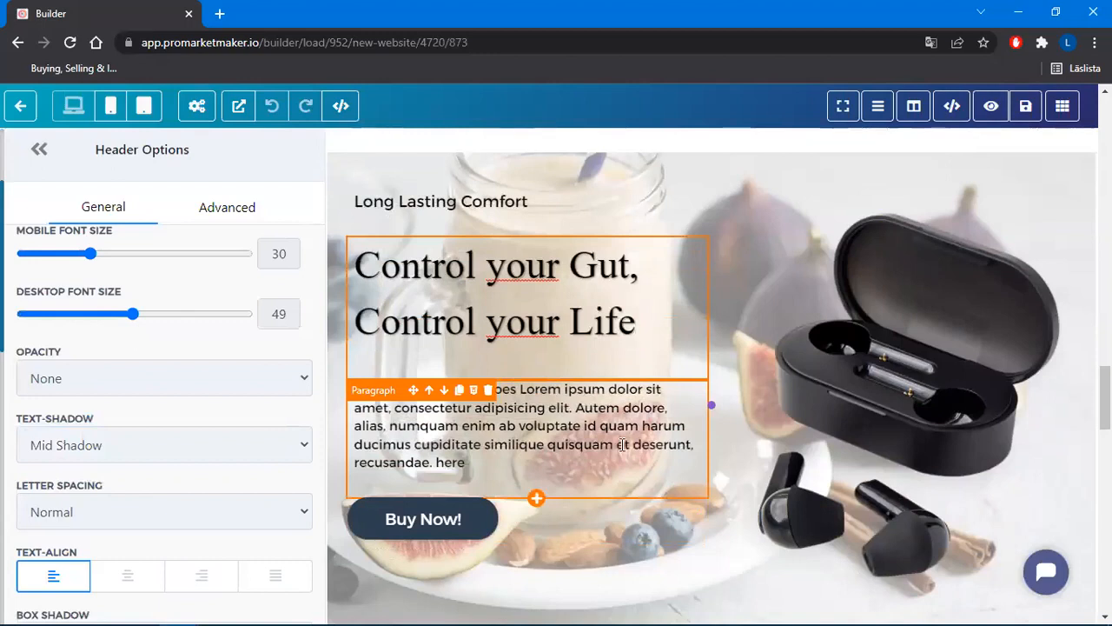
{"action": "key", "text": "alt+Tab"}
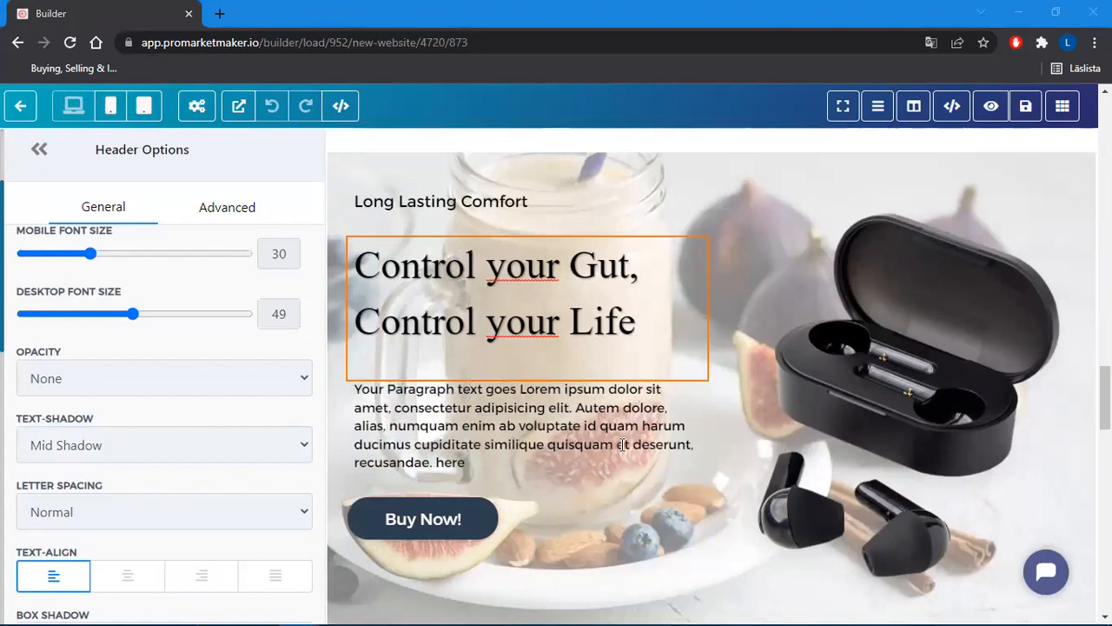
{"action": "triple_click", "coordinate": [622, 444]}
{"action": "key", "text": "ctrl+v"}
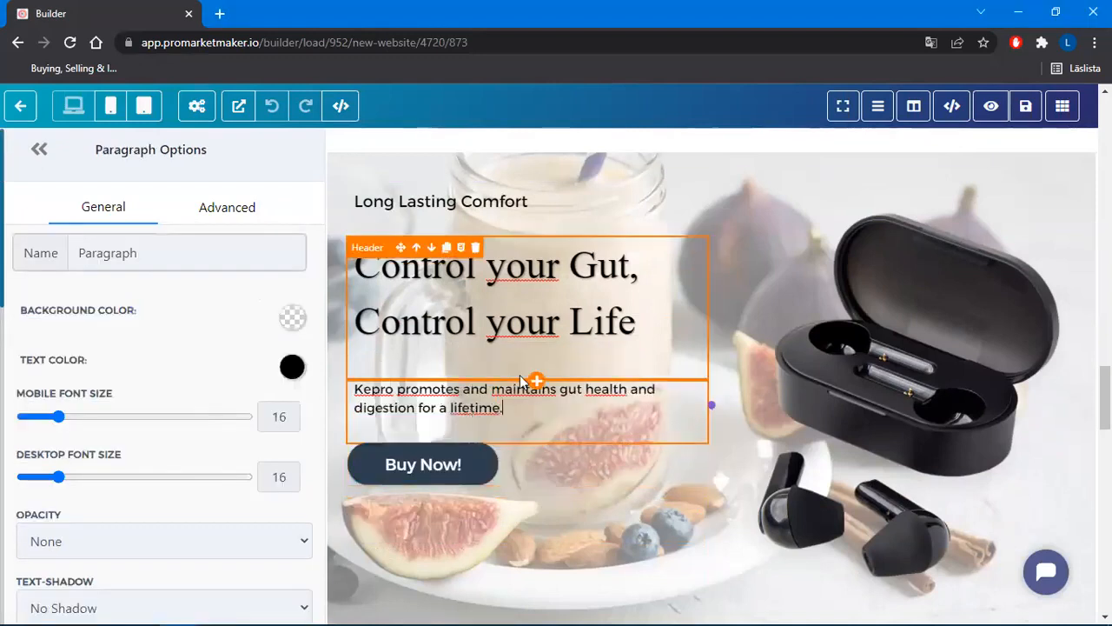
Set the bottom padding of the "Control your Gut, Control your Life" heading to 5
{"action": "left_click", "coordinate": [543, 326]}
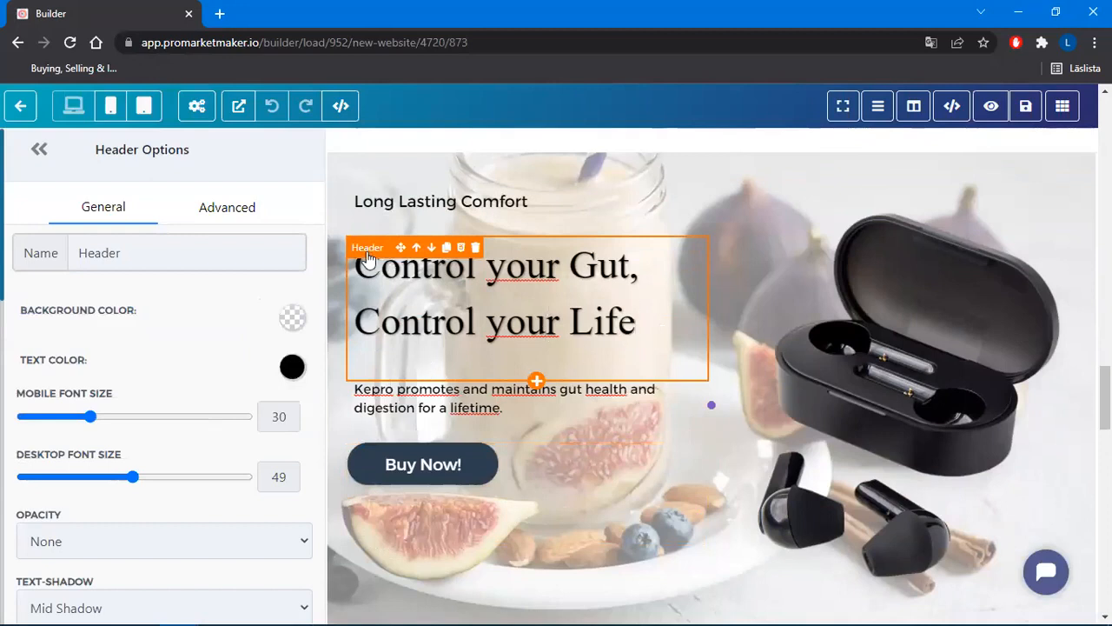
{"action": "scroll", "coordinate": [218, 345], "scroll_direction": "down", "scroll_amount": 3}
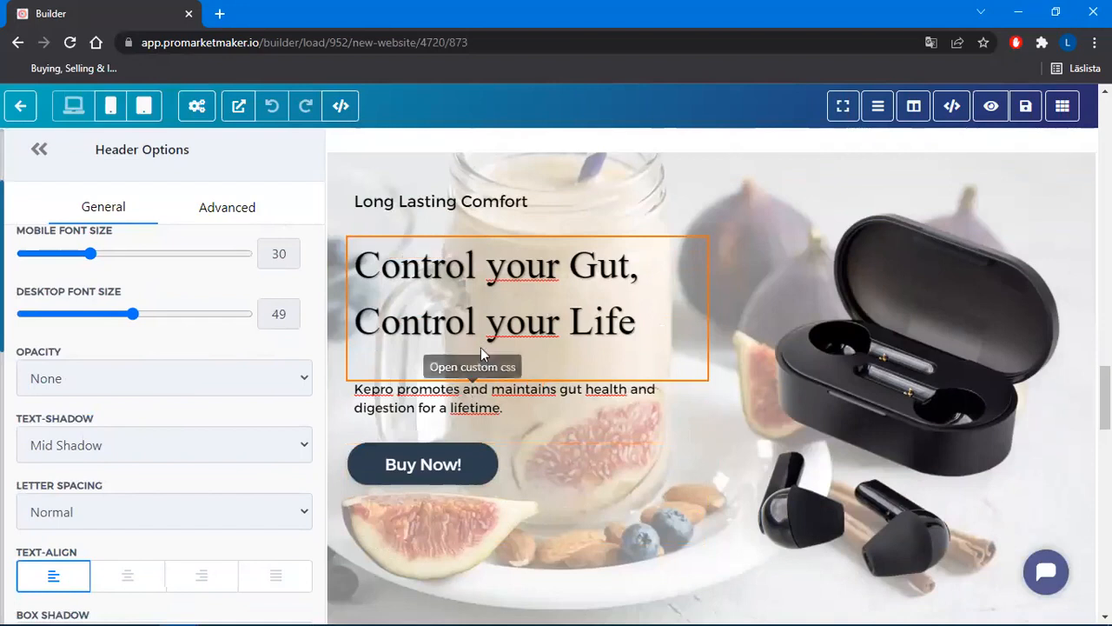
{"action": "scroll", "coordinate": [184, 311], "scroll_direction": "down", "scroll_amount": 6}
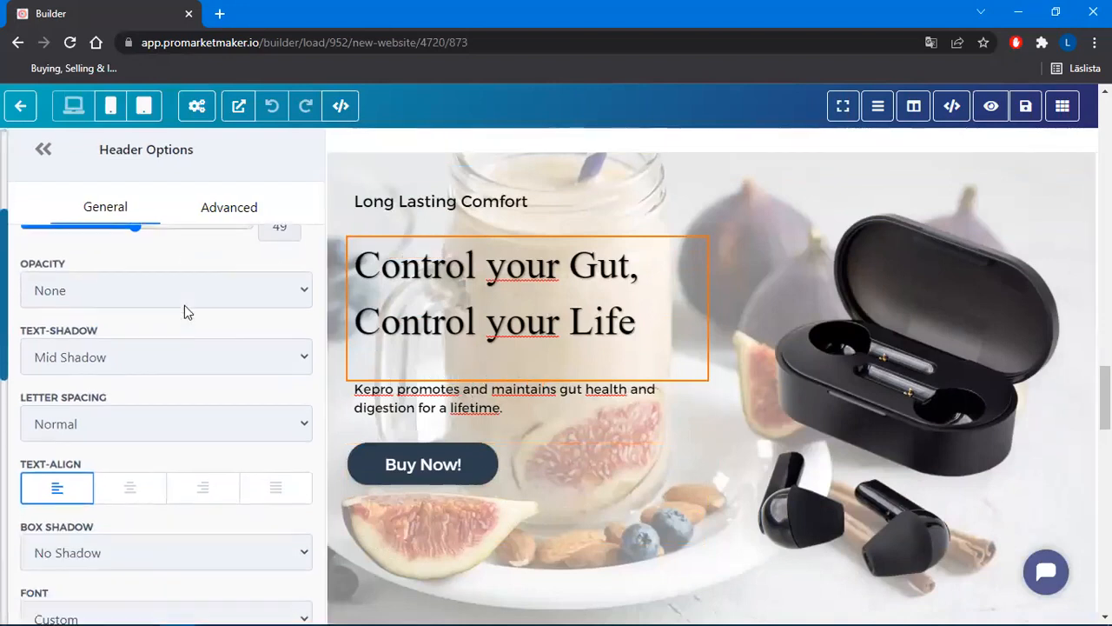
{"action": "scroll", "coordinate": [183, 309], "scroll_direction": "down", "scroll_amount": 2}
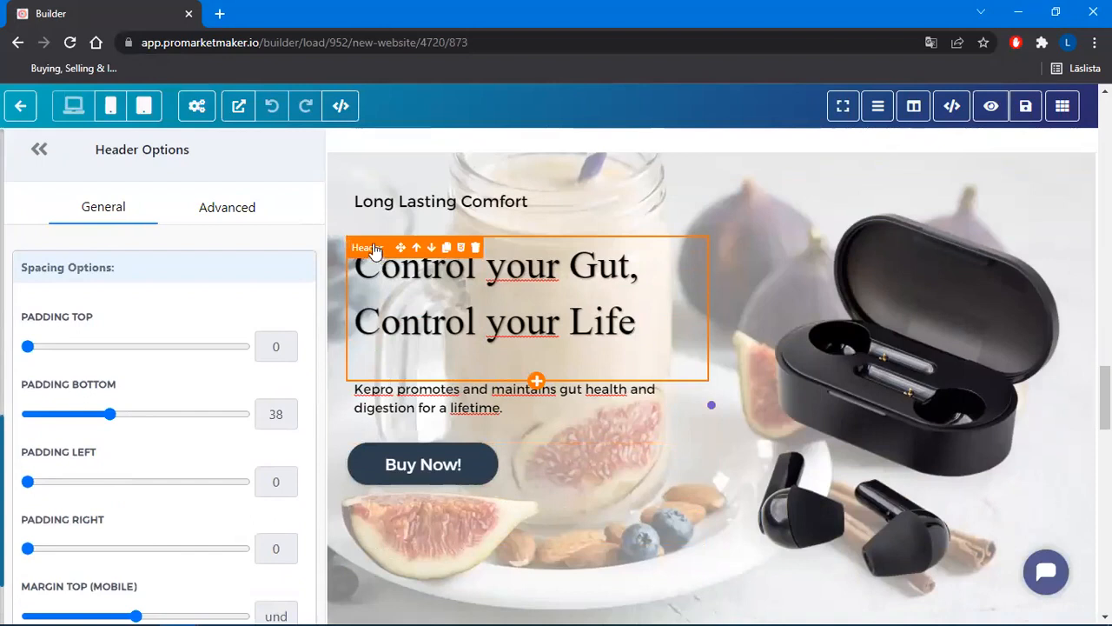
{"action": "scroll", "coordinate": [179, 413], "scroll_direction": "down", "scroll_amount": 2}
{"action": "scroll", "coordinate": [196, 391], "scroll_direction": "up", "scroll_amount": 2}
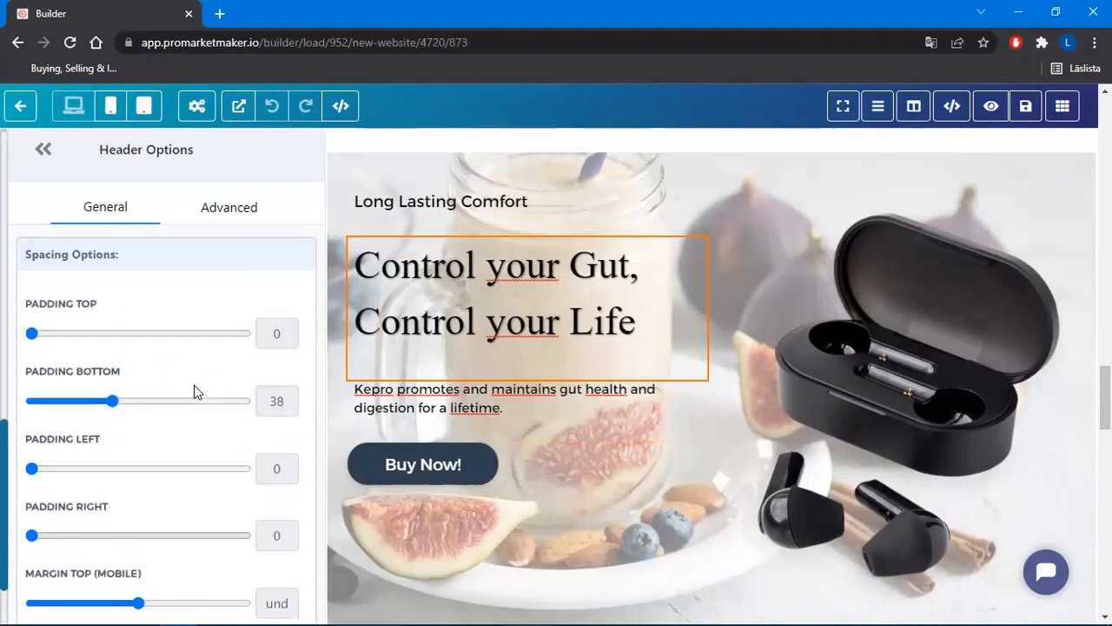
{"action": "scroll", "coordinate": [195, 392], "scroll_direction": "up", "scroll_amount": 1}
{"action": "left_click_drag", "start_coordinate": [116, 420], "coordinate": [47, 424]}
{"action": "left_click_drag", "start_coordinate": [289, 420], "coordinate": [208, 415]}
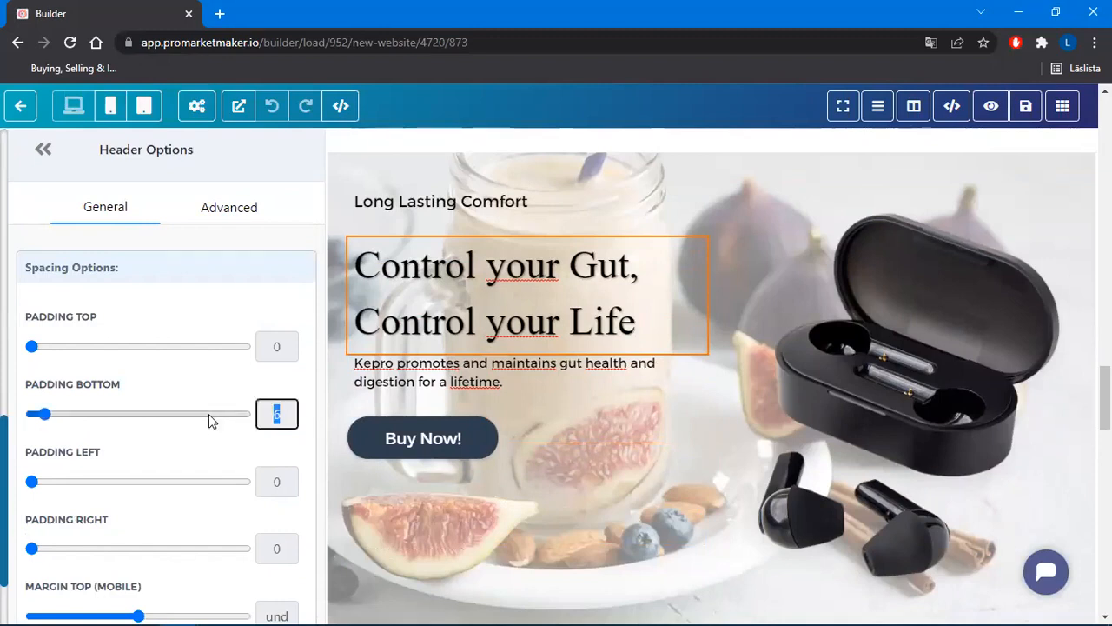
{"action": "type", "text": "5"}
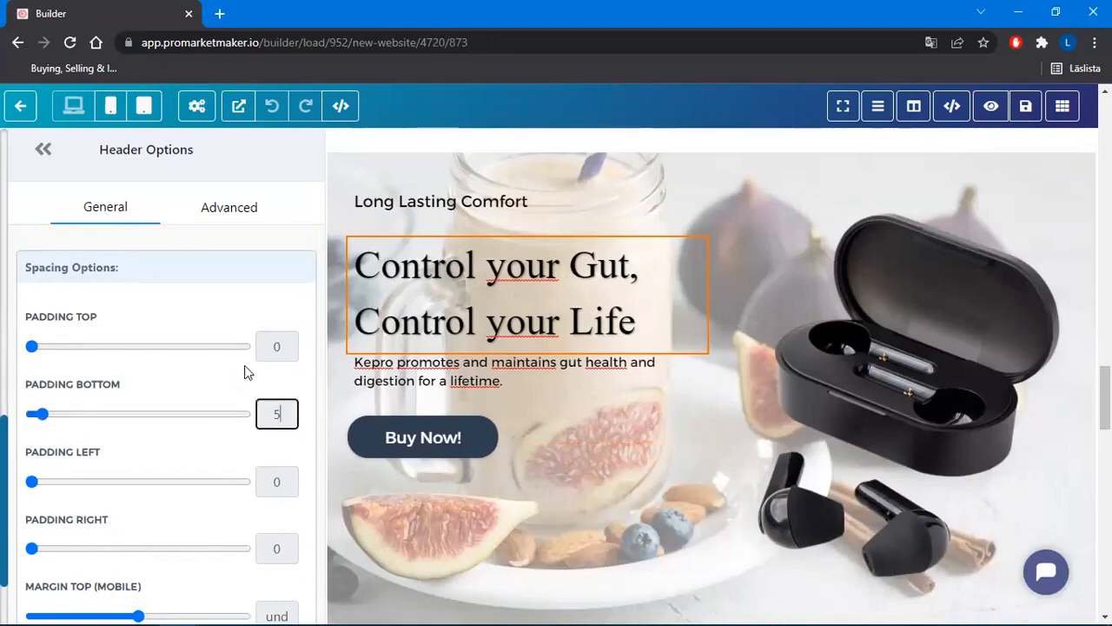
{"action": "scroll", "coordinate": [195, 382], "scroll_direction": "down", "scroll_amount": 2}
{"action": "scroll", "coordinate": [195, 380], "scroll_direction": "down", "scroll_amount": 3}
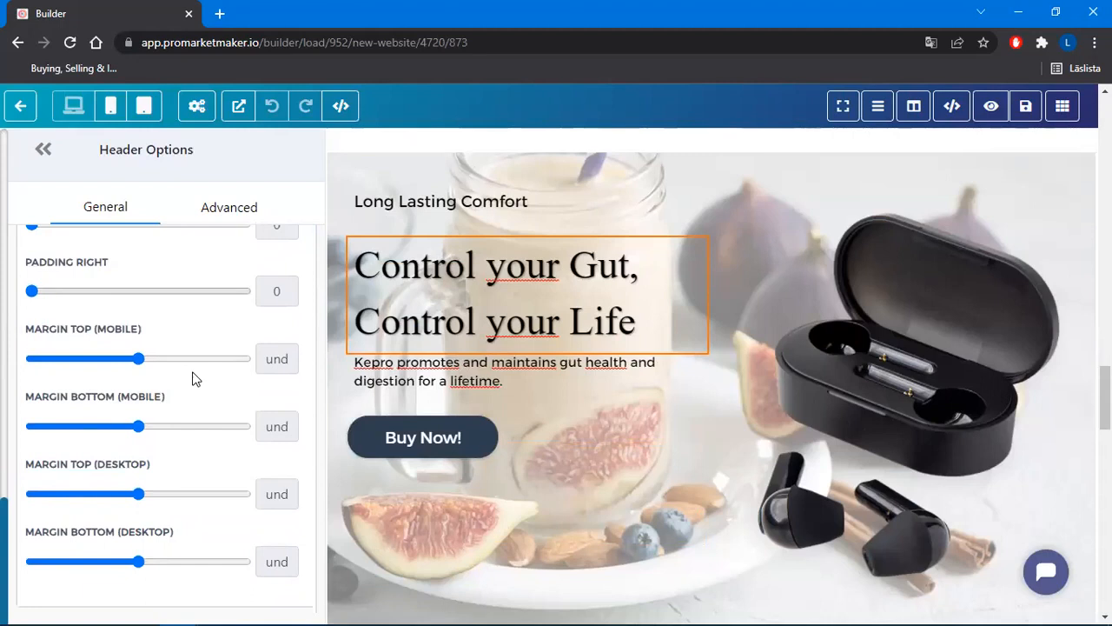
Give the Buy Now! button below the gut paragraph the Bounce (loop) button effect
{"action": "left_click", "coordinate": [615, 401]}
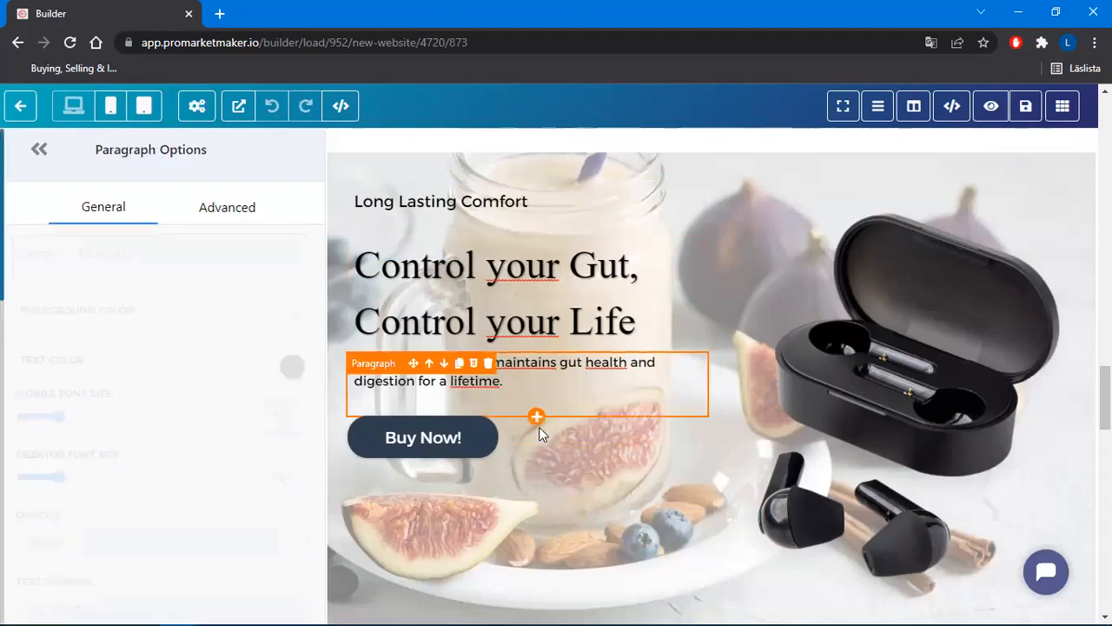
{"action": "left_click", "coordinate": [462, 439]}
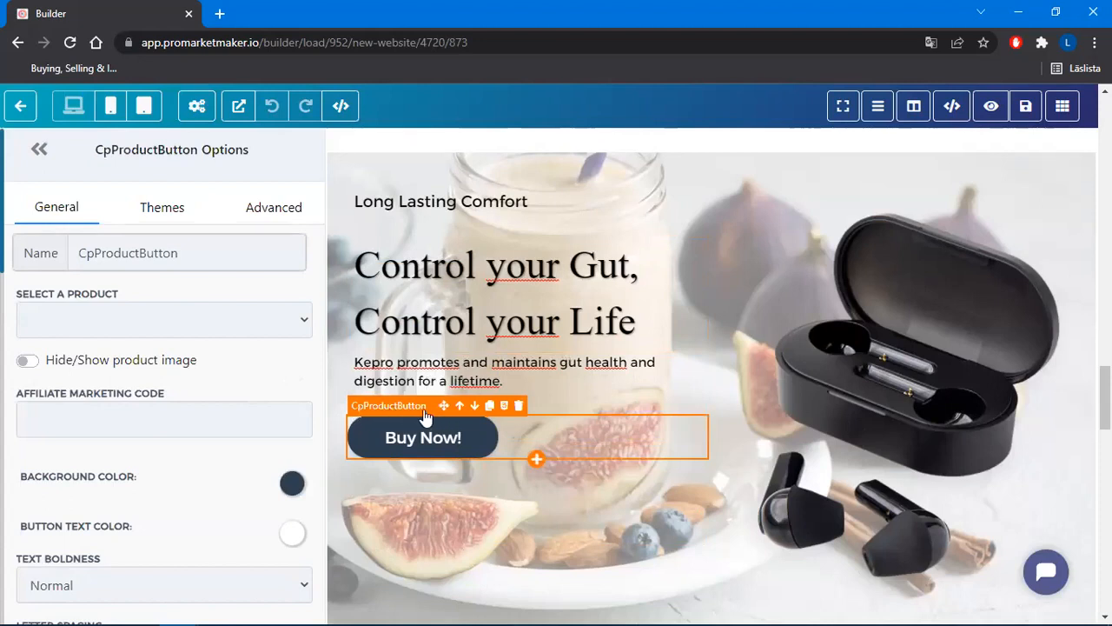
{"action": "scroll", "coordinate": [757, 424], "scroll_direction": "up", "scroll_amount": 3}
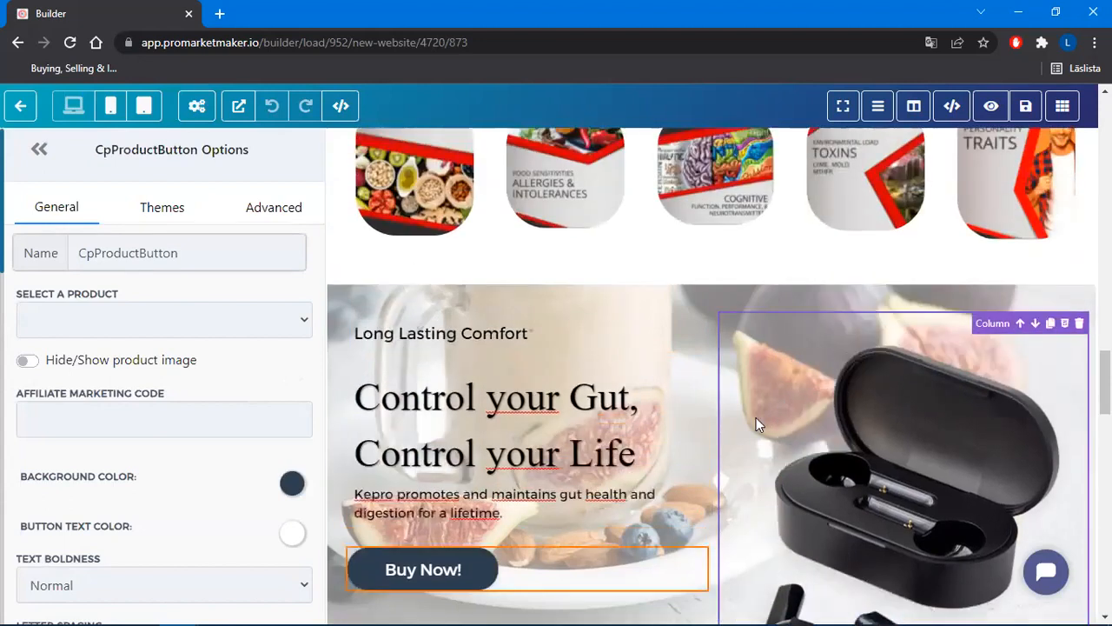
{"action": "scroll", "coordinate": [757, 423], "scroll_direction": "down", "scroll_amount": 3}
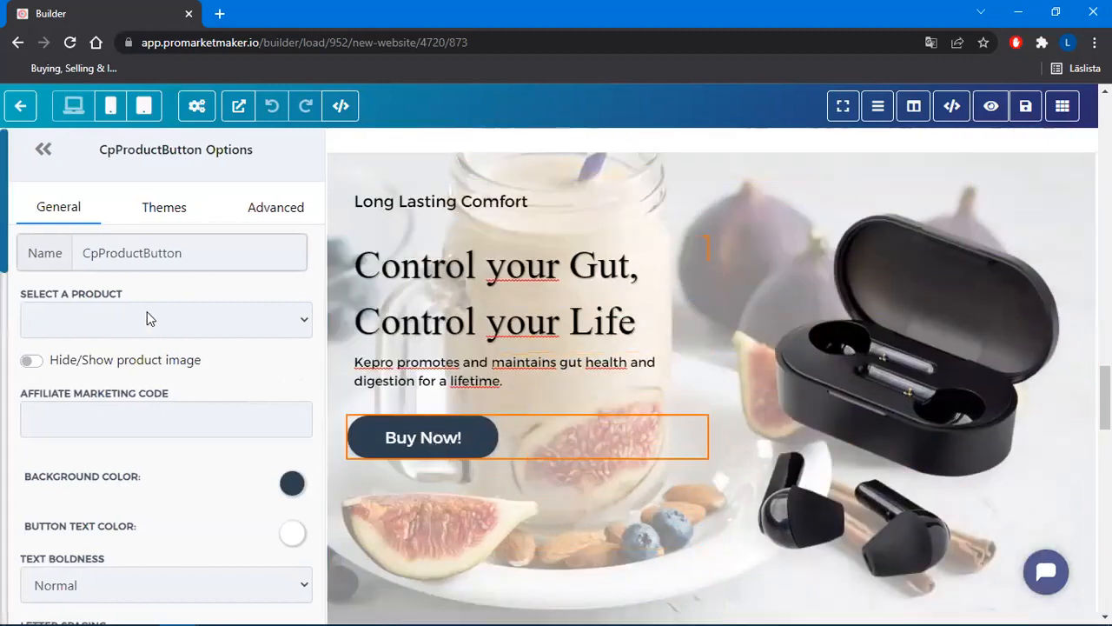
{"action": "left_click", "coordinate": [287, 212]}
{"action": "scroll", "coordinate": [180, 361], "scroll_direction": "down", "scroll_amount": 2}
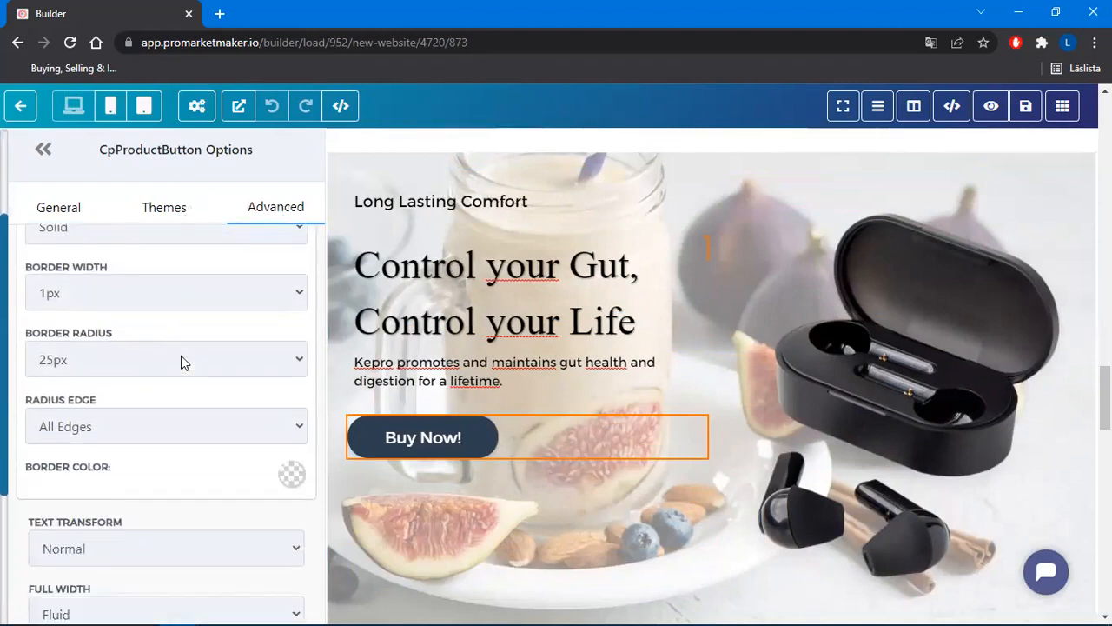
{"action": "scroll", "coordinate": [181, 361], "scroll_direction": "down", "scroll_amount": 1}
{"action": "scroll", "coordinate": [123, 415], "scroll_direction": "down", "scroll_amount": 2}
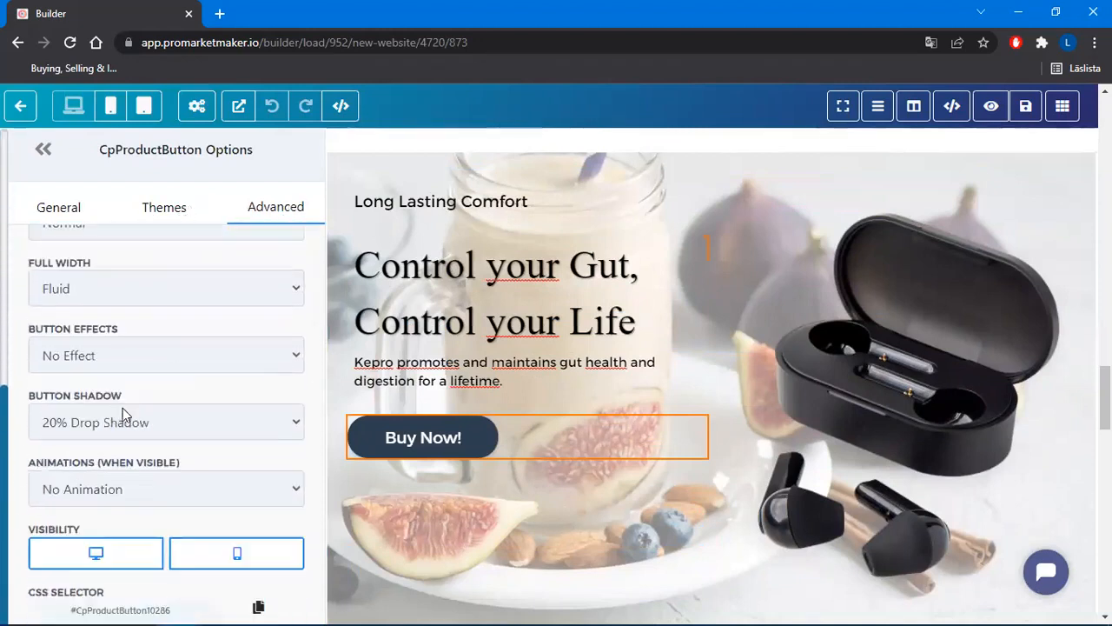
{"action": "left_click", "coordinate": [116, 356]}
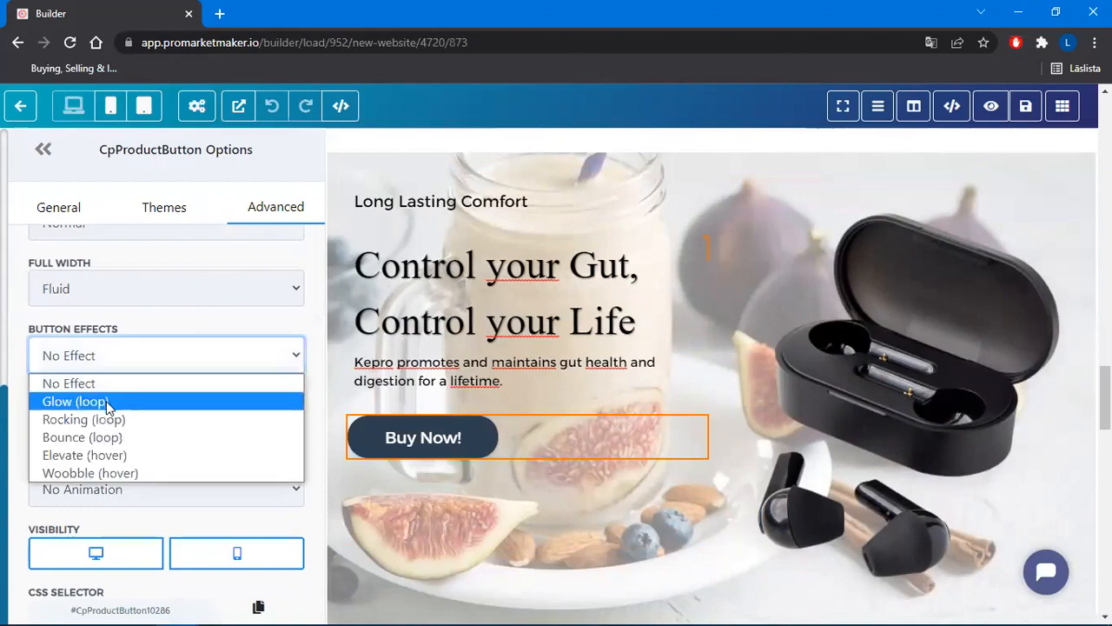
{"action": "left_click", "coordinate": [95, 444]}
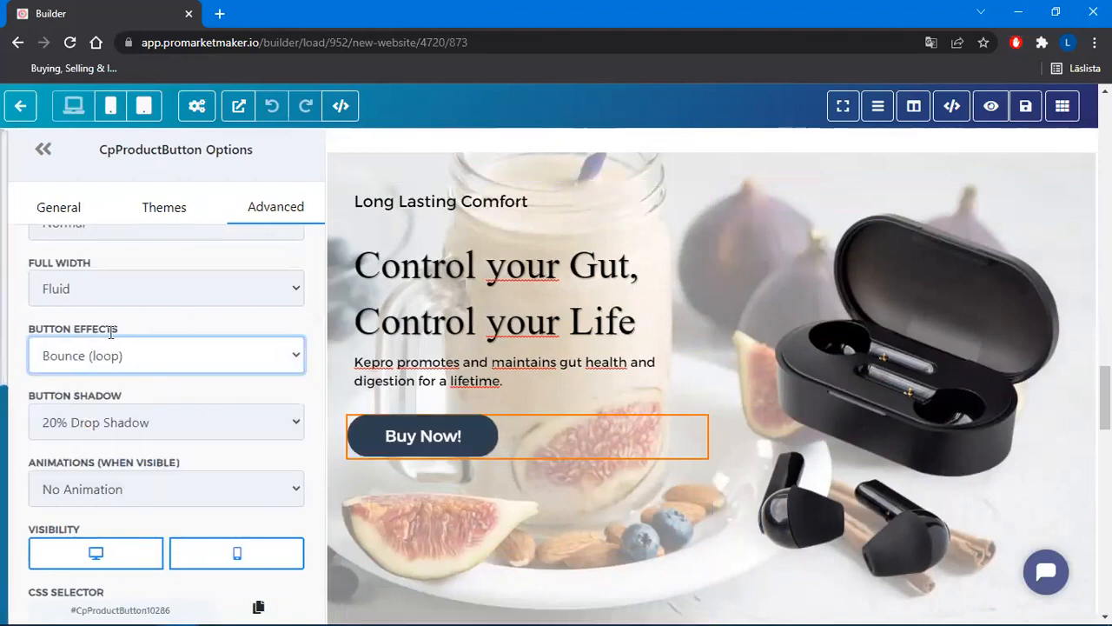
Try the Rocking (loop) effect on the Buy Now! button, and switch back to Bounce (loop)
{"action": "left_click", "coordinate": [109, 364]}
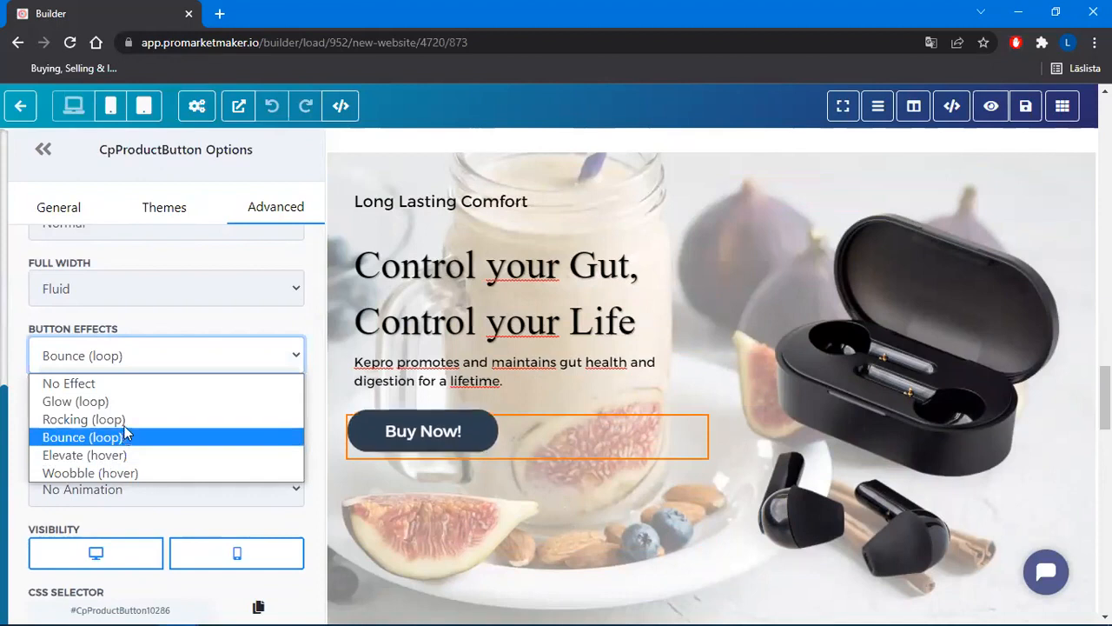
{"action": "left_click", "coordinate": [128, 420]}
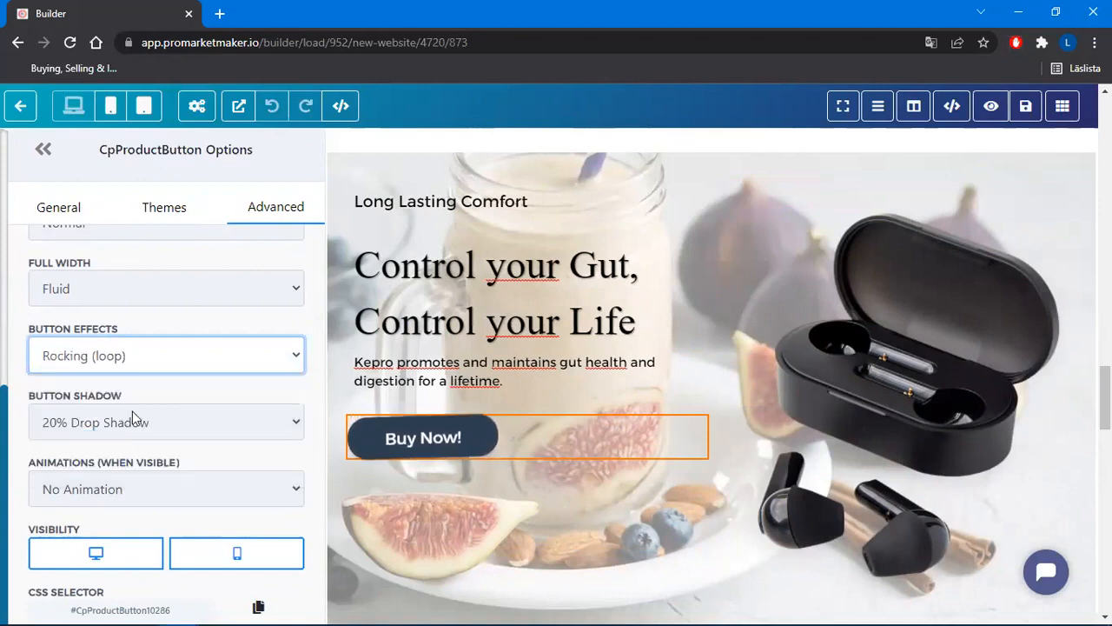
{"action": "left_click", "coordinate": [150, 369]}
{"action": "left_click", "coordinate": [92, 435]}
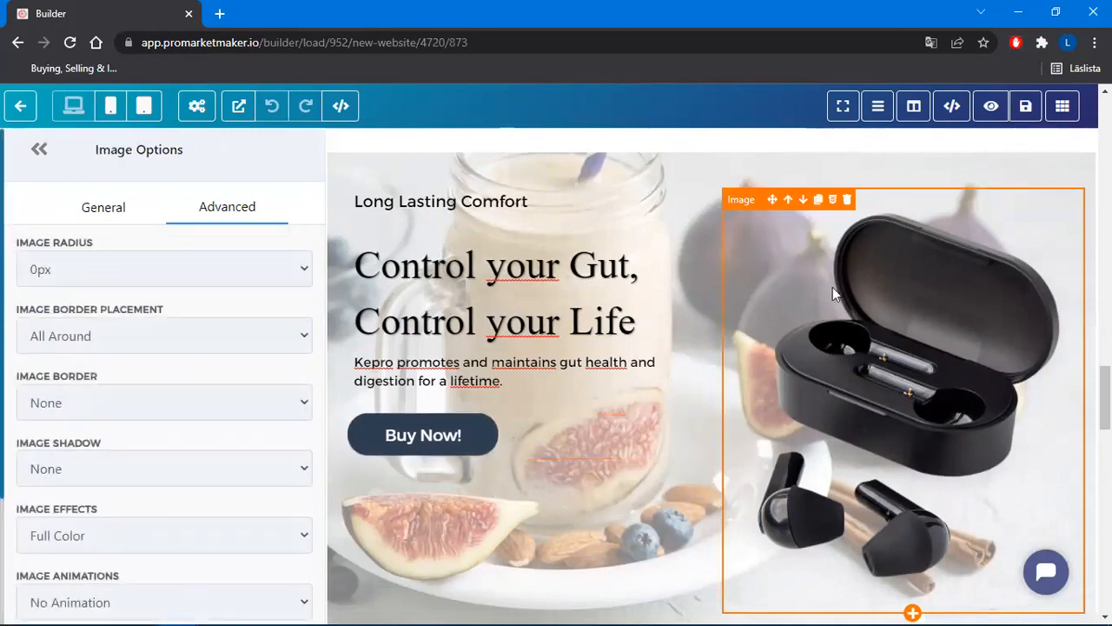
Upload KePro with fruit.jpg from the Kepro folder and use it in place of the earbuds image
{"action": "left_click", "coordinate": [102, 207]}
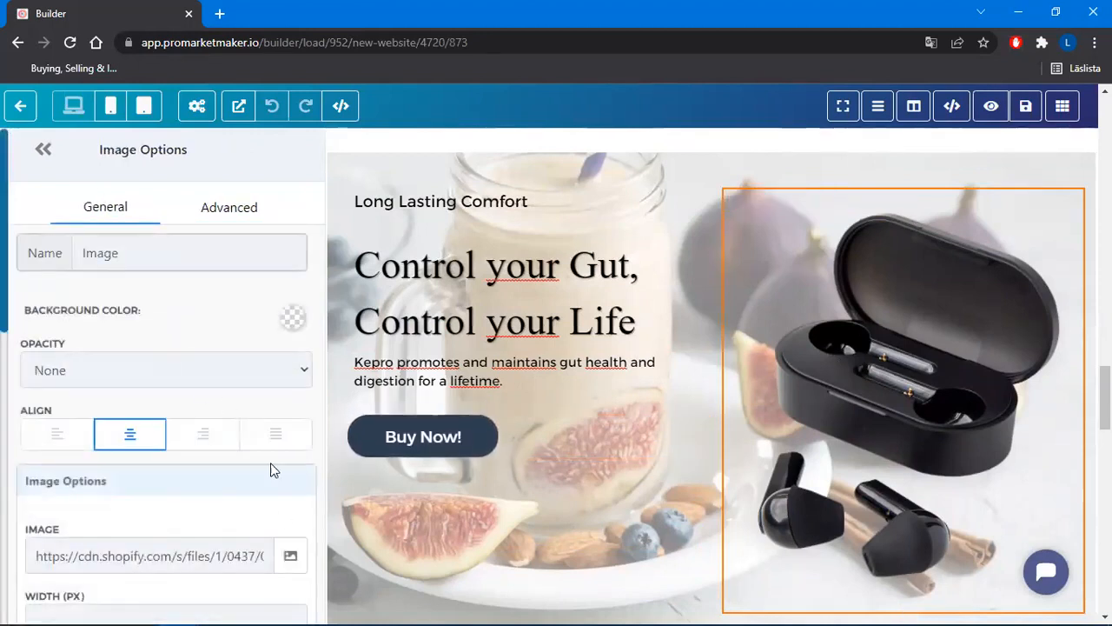
{"action": "left_click", "coordinate": [290, 554]}
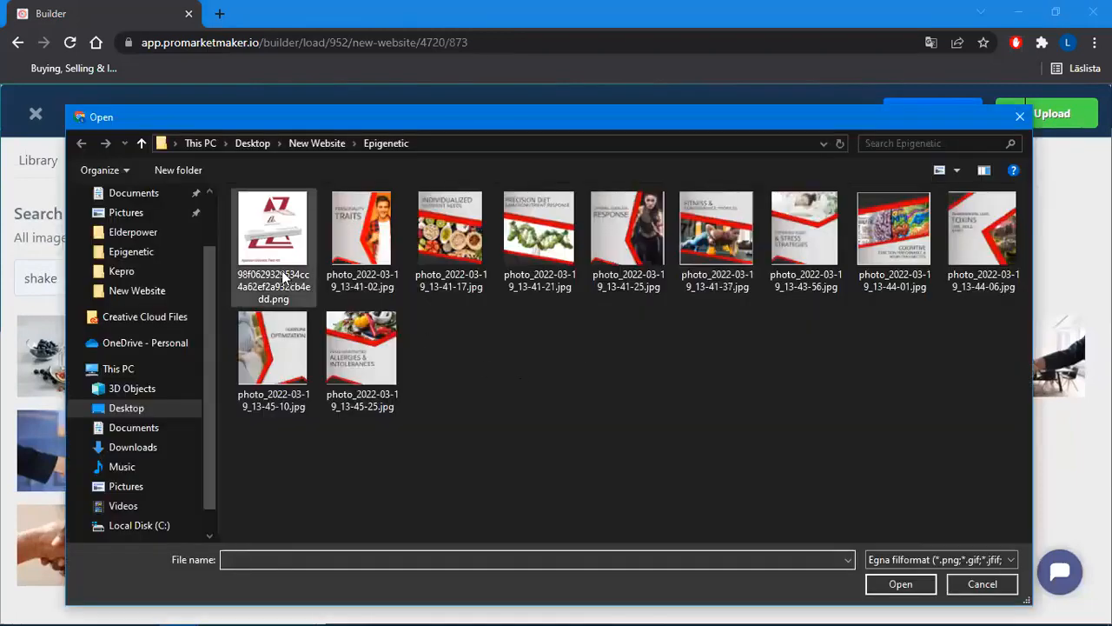
{"action": "left_click", "coordinate": [142, 143]}
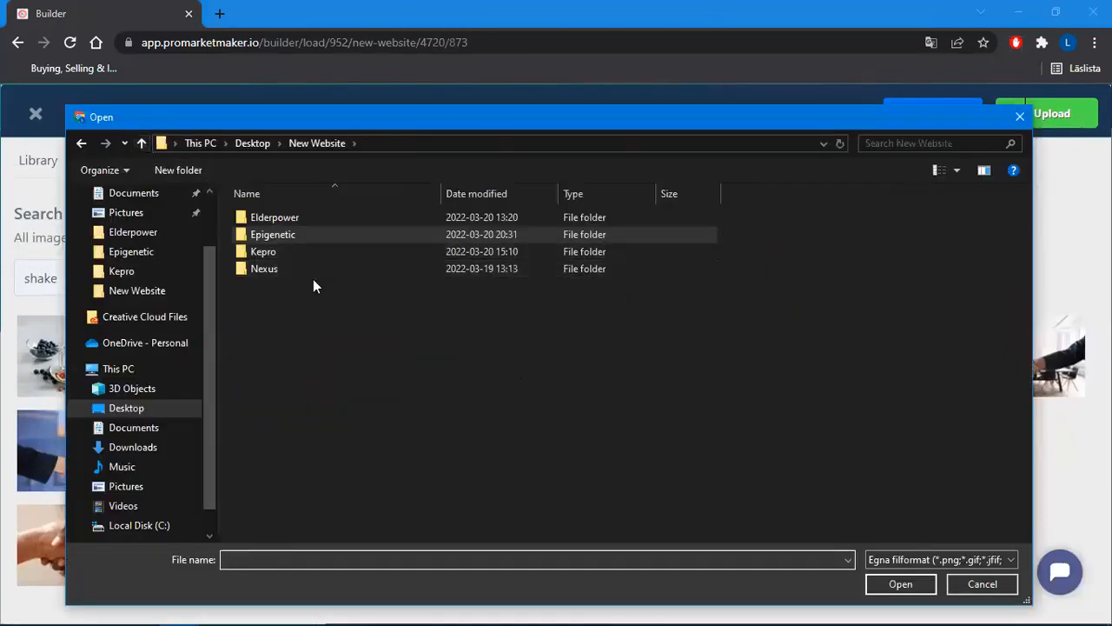
{"action": "left_click", "coordinate": [269, 253]}
{"action": "double_click", "coordinate": [269, 254]}
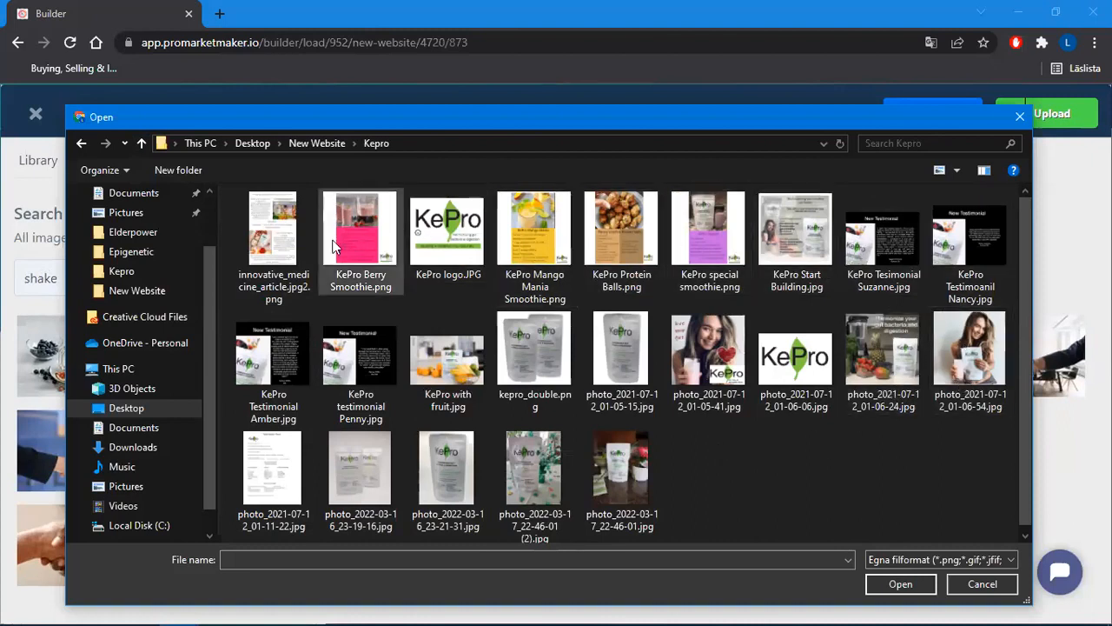
{"action": "left_click", "coordinate": [444, 366]}
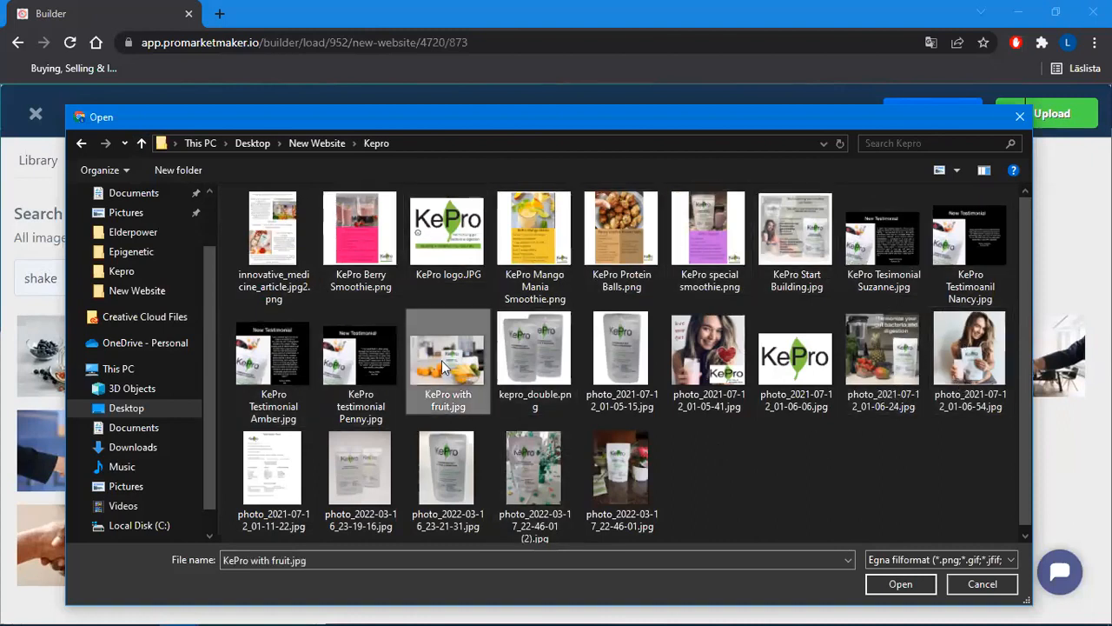
{"action": "double_click", "coordinate": [443, 367]}
{"action": "left_click", "coordinate": [50, 163]}
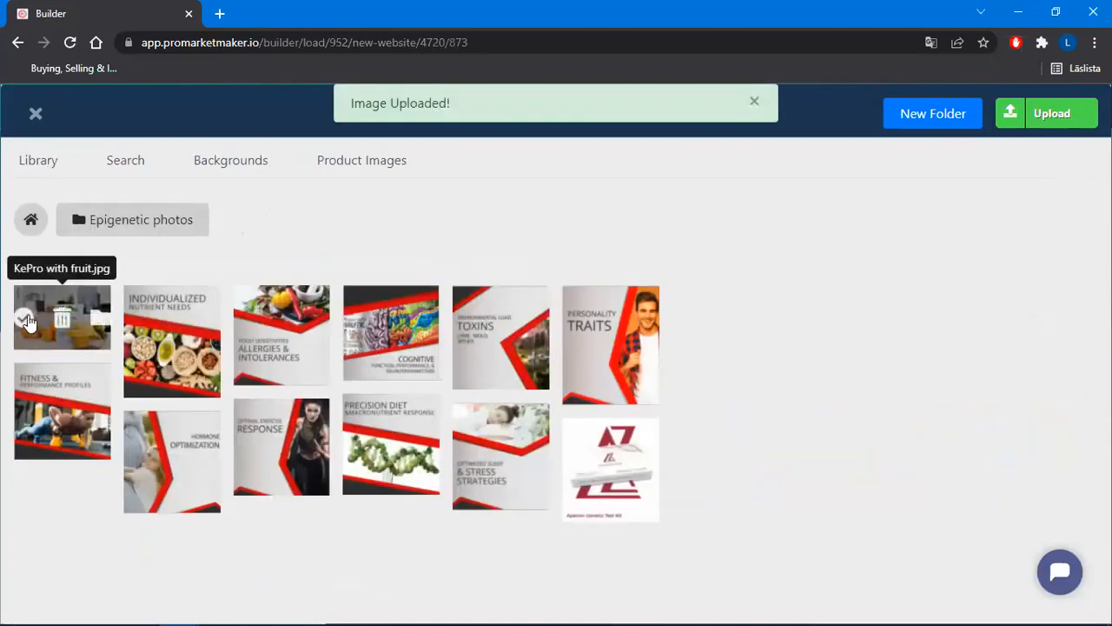
{"action": "left_click", "coordinate": [29, 321]}
{"action": "scroll", "coordinate": [904, 443], "scroll_direction": "up", "scroll_amount": 2}
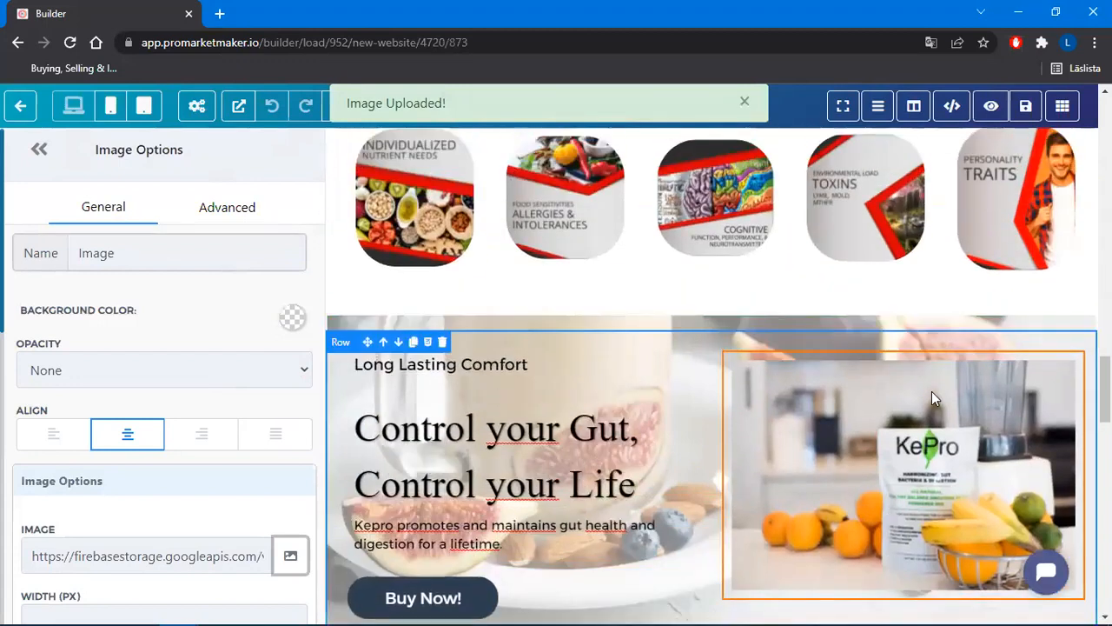
{"action": "scroll", "coordinate": [932, 398], "scroll_direction": "down", "scroll_amount": 1}
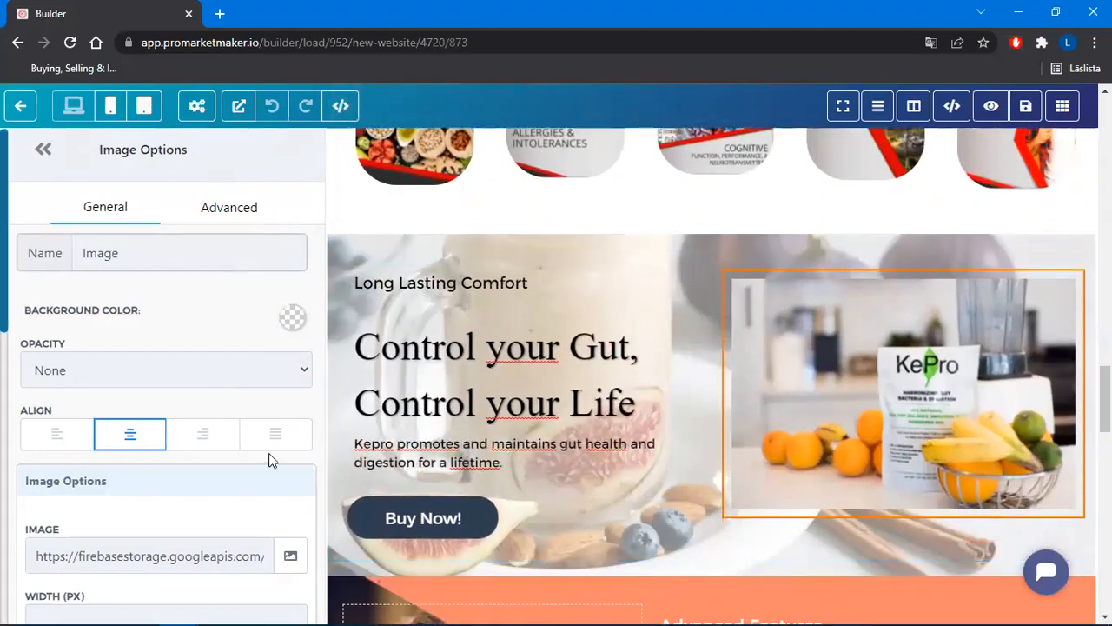
Upload all the images in the Kepro folder to the image library
{"action": "left_click", "coordinate": [290, 555]}
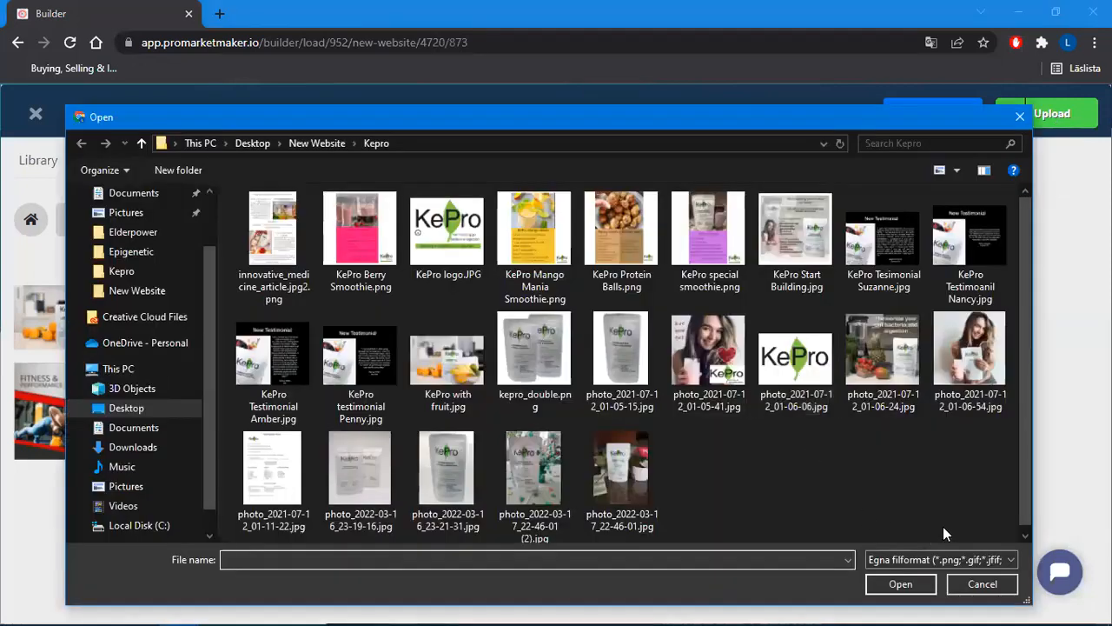
{"action": "left_click_drag", "start_coordinate": [950, 507], "coordinate": [272, 219]}
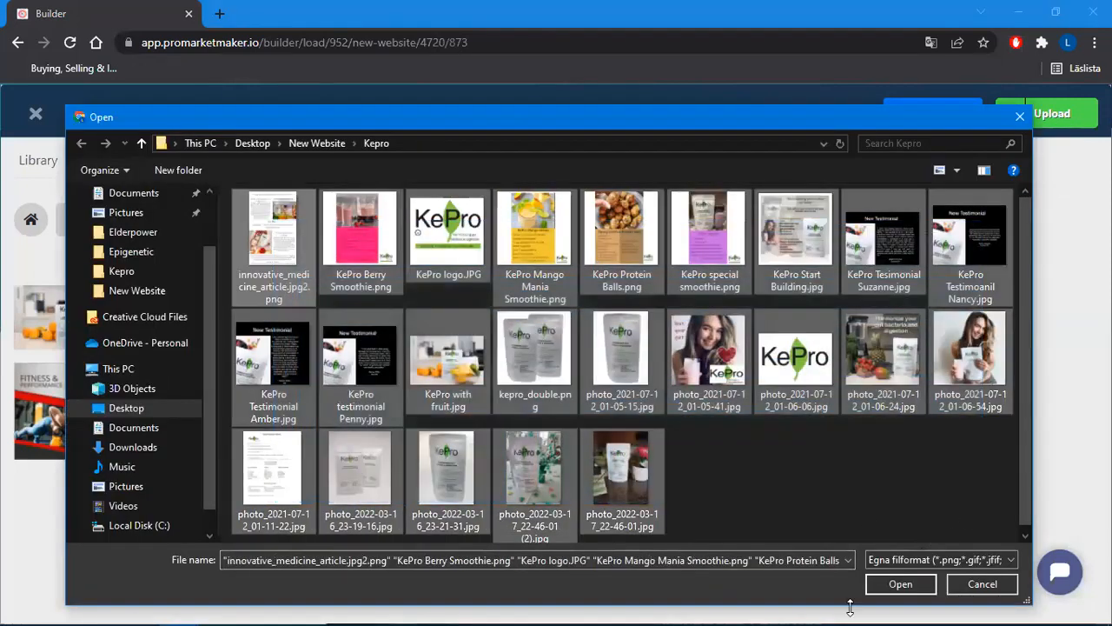
{"action": "left_click", "coordinate": [901, 584]}
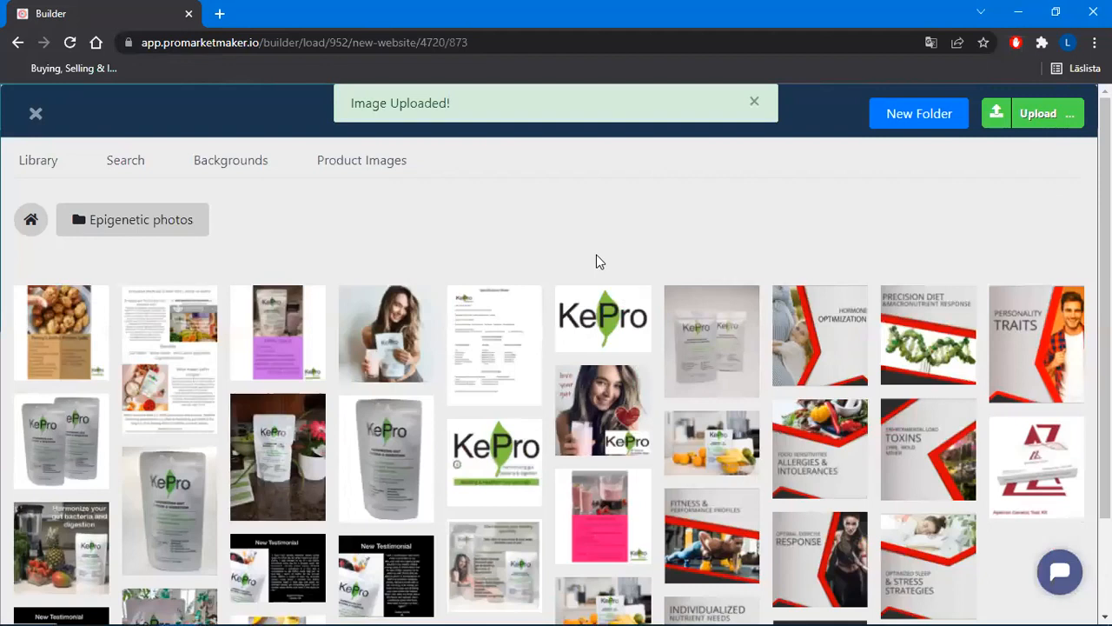
Replace the gut section's image with photo_2021-07-12_01-06-54.jpg, the woman holding the KePro bag
{"action": "scroll", "coordinate": [488, 273], "scroll_direction": "down", "scroll_amount": 1}
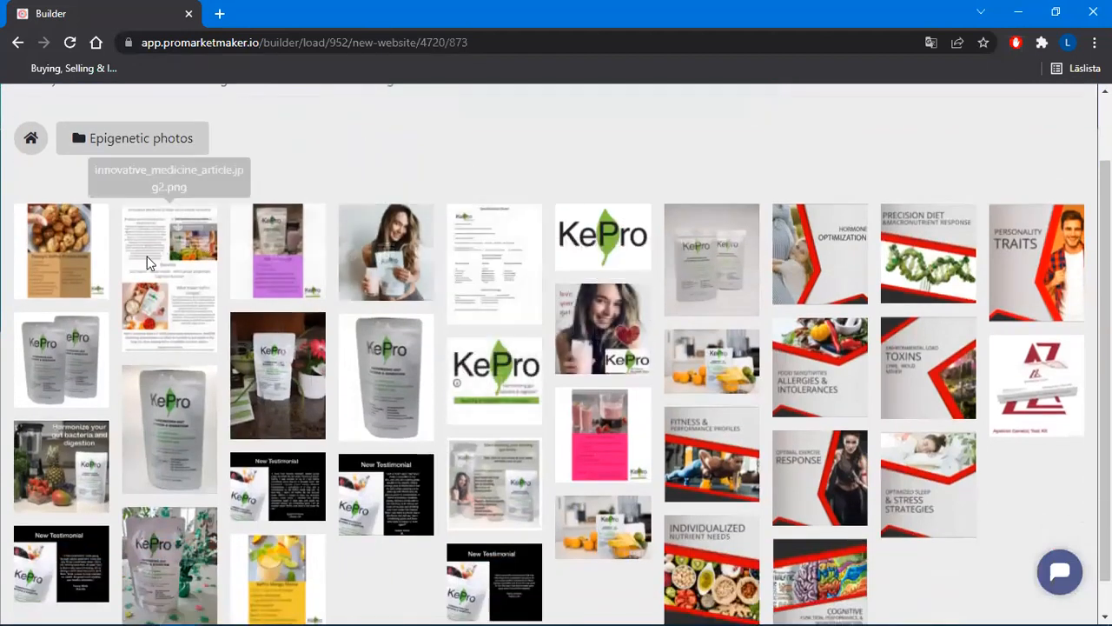
{"action": "scroll", "coordinate": [117, 293], "scroll_direction": "down", "scroll_amount": 1}
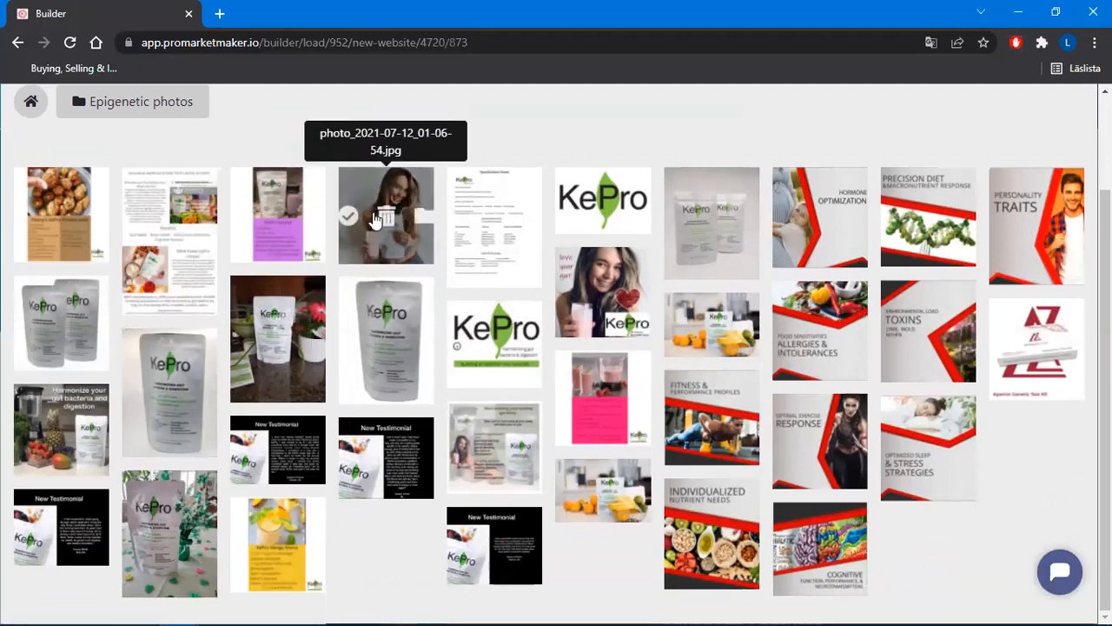
{"action": "left_click", "coordinate": [348, 217]}
{"action": "scroll", "coordinate": [609, 370], "scroll_direction": "down", "scroll_amount": 2}
{"action": "scroll", "coordinate": [610, 369], "scroll_direction": "up", "scroll_amount": 1}
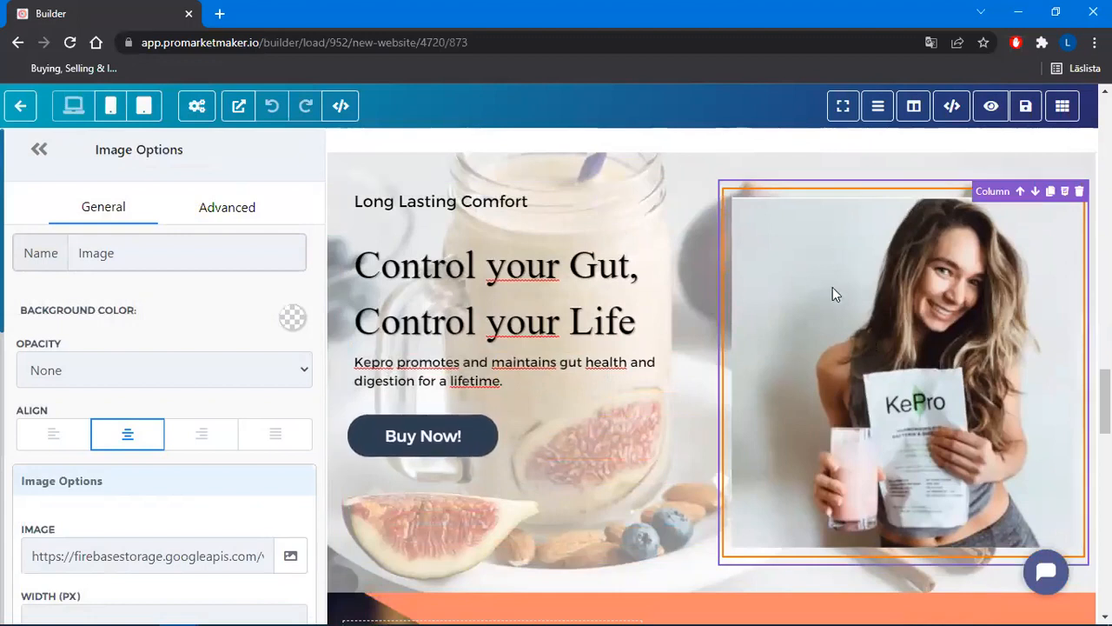
Try the Scribble mask on the image of the woman holding the KePro bag and check it at full page width
{"action": "left_click", "coordinate": [253, 213]}
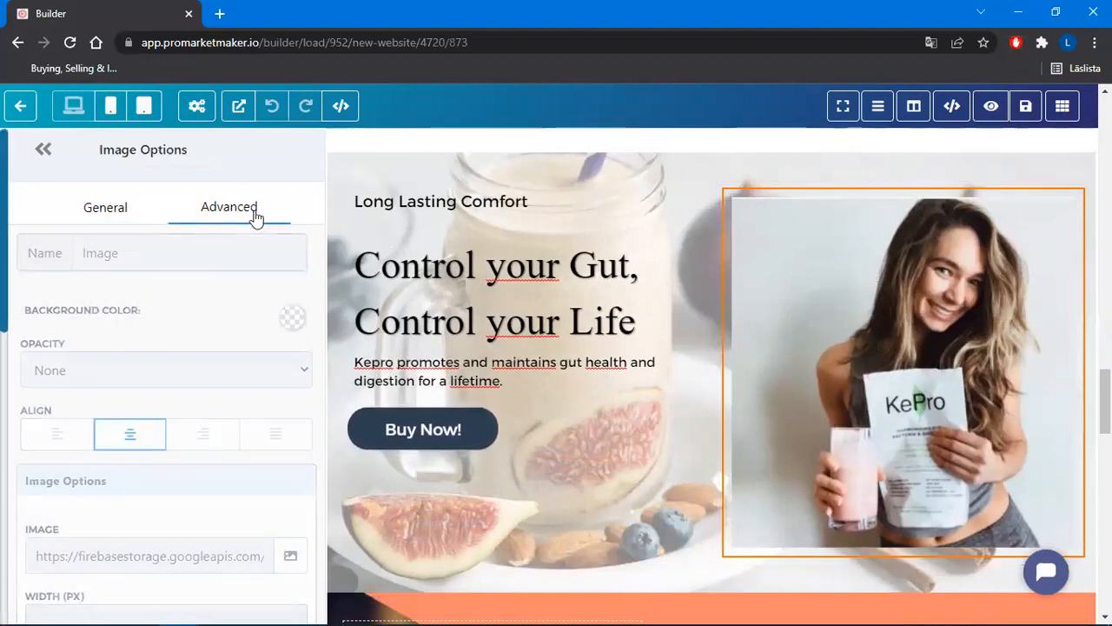
{"action": "scroll", "coordinate": [160, 352], "scroll_direction": "down", "scroll_amount": 3}
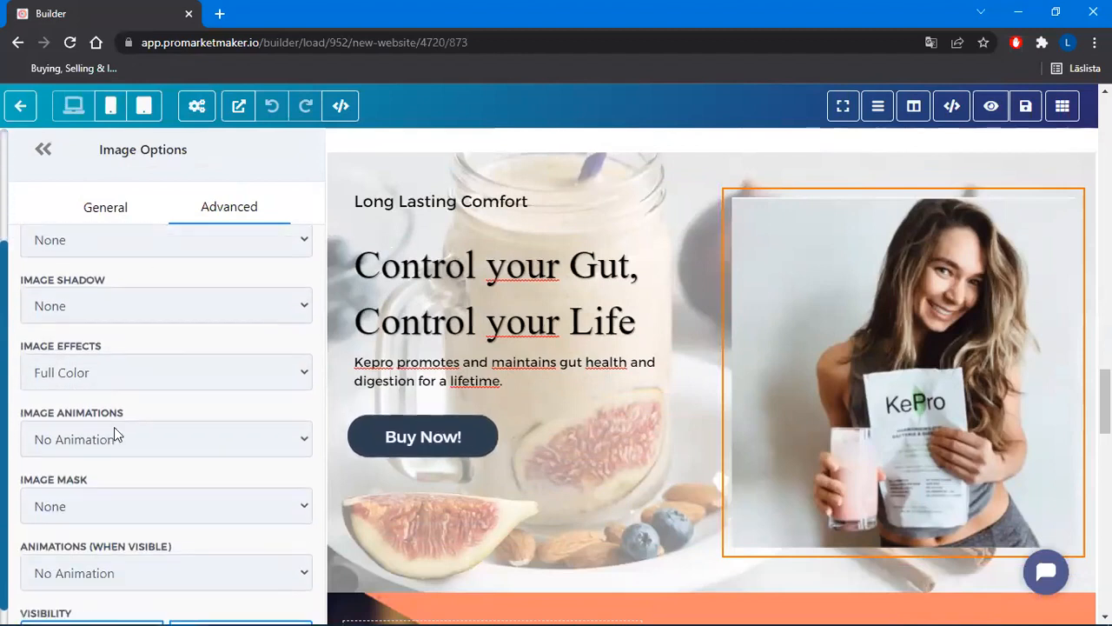
{"action": "left_click", "coordinate": [88, 503]}
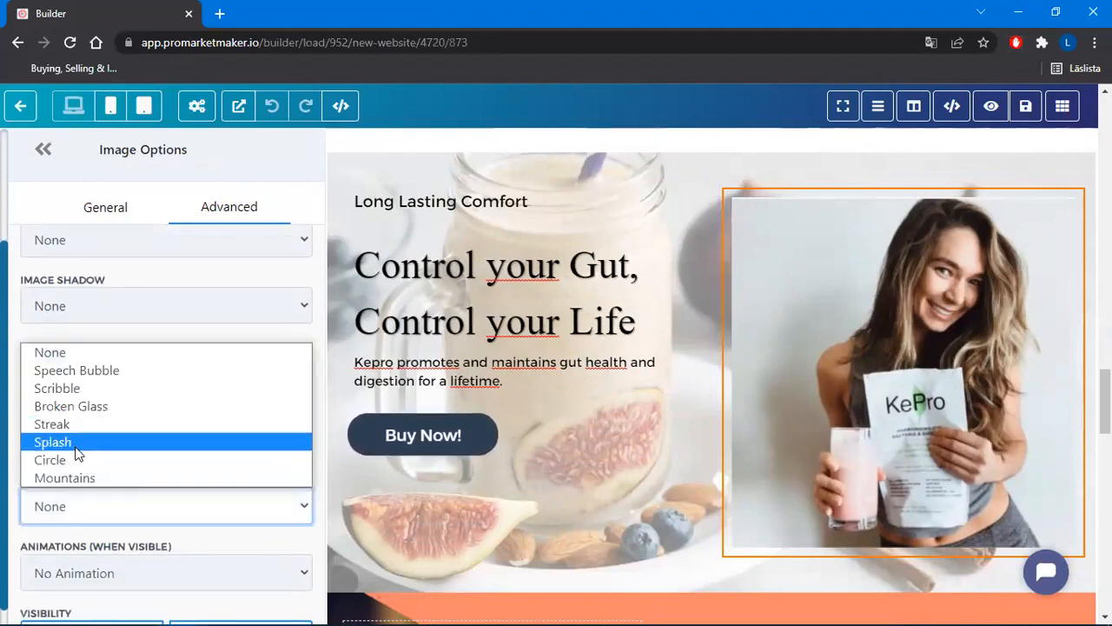
{"action": "left_click", "coordinate": [90, 388]}
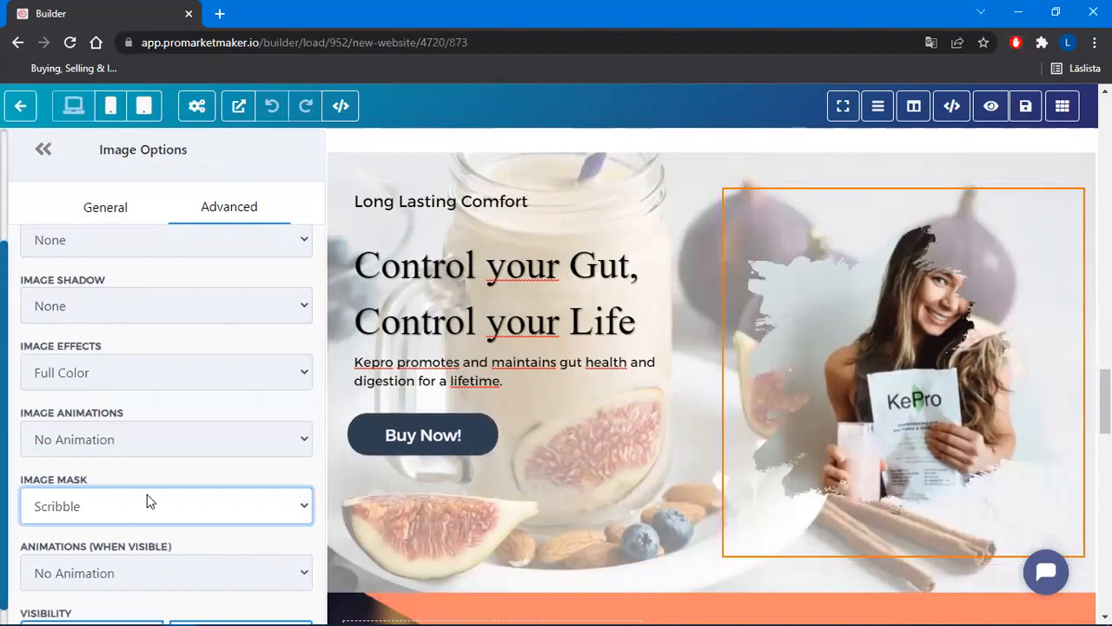
{"action": "scroll", "coordinate": [184, 481], "scroll_direction": "down", "scroll_amount": 1}
{"action": "left_click", "coordinate": [43, 150]}
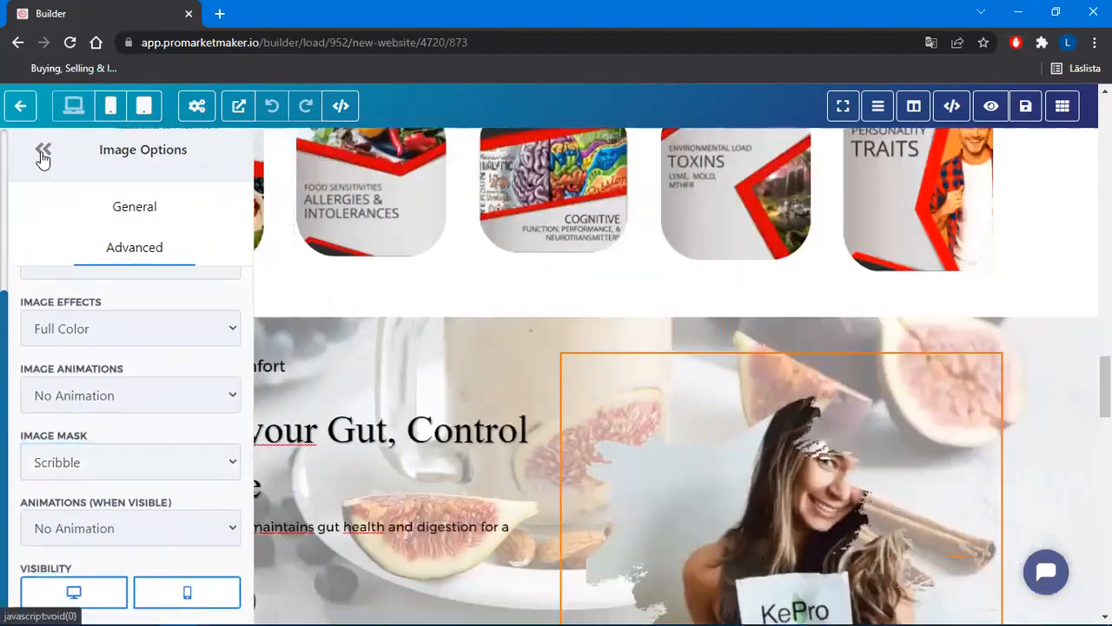
{"action": "scroll", "coordinate": [670, 284], "scroll_direction": "down", "scroll_amount": 2}
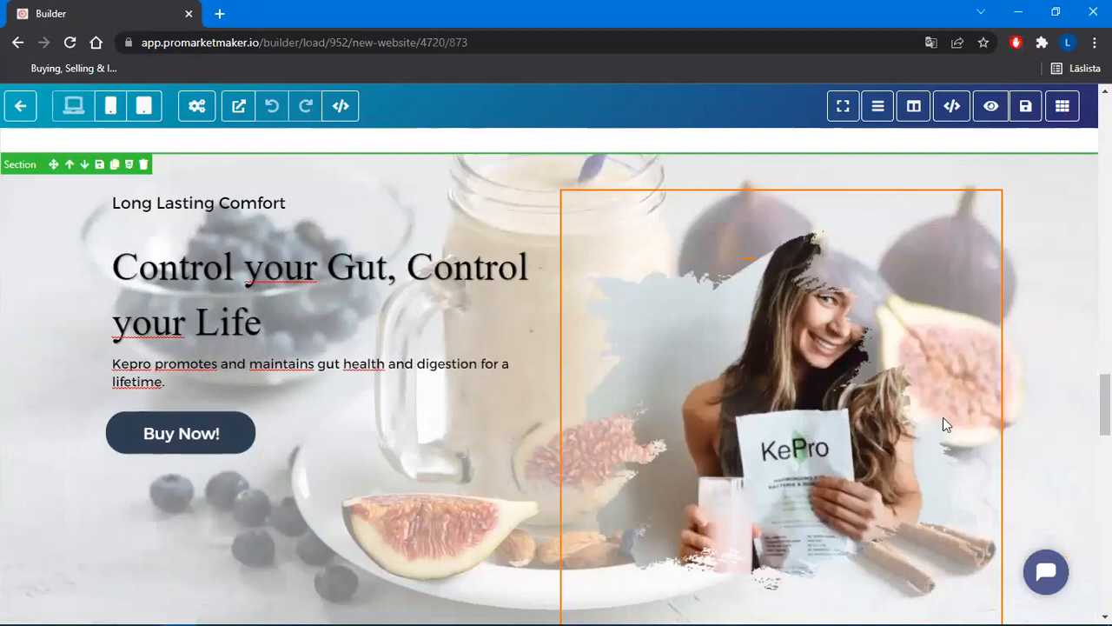
Try the Circle mask on the KePro woman image, and set the image mask back to None
{"action": "left_click", "coordinate": [872, 420]}
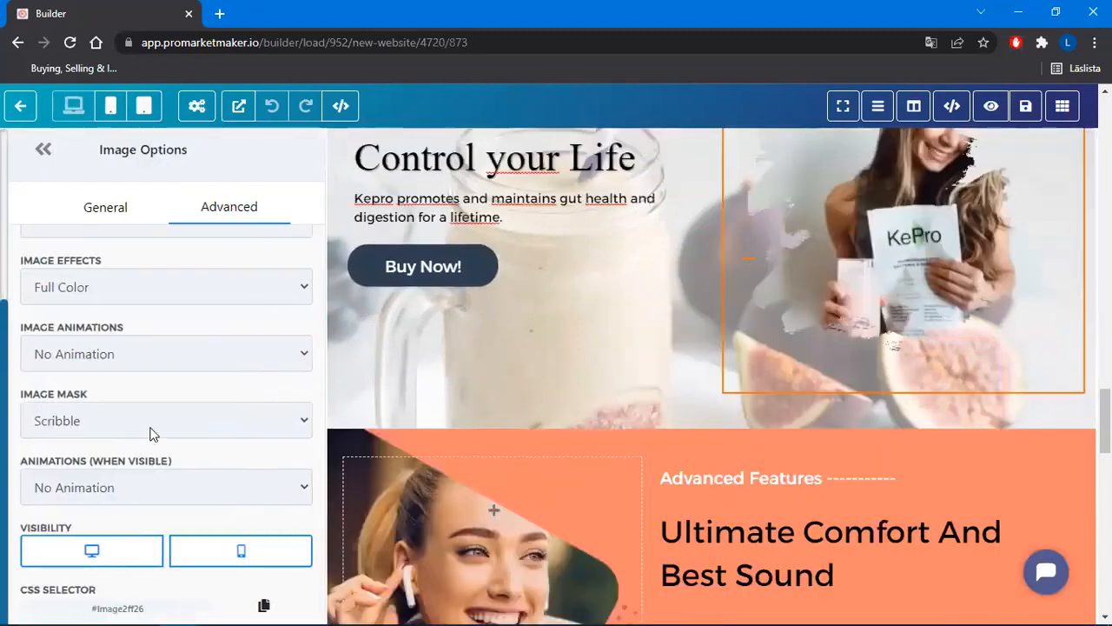
{"action": "left_click", "coordinate": [149, 432]}
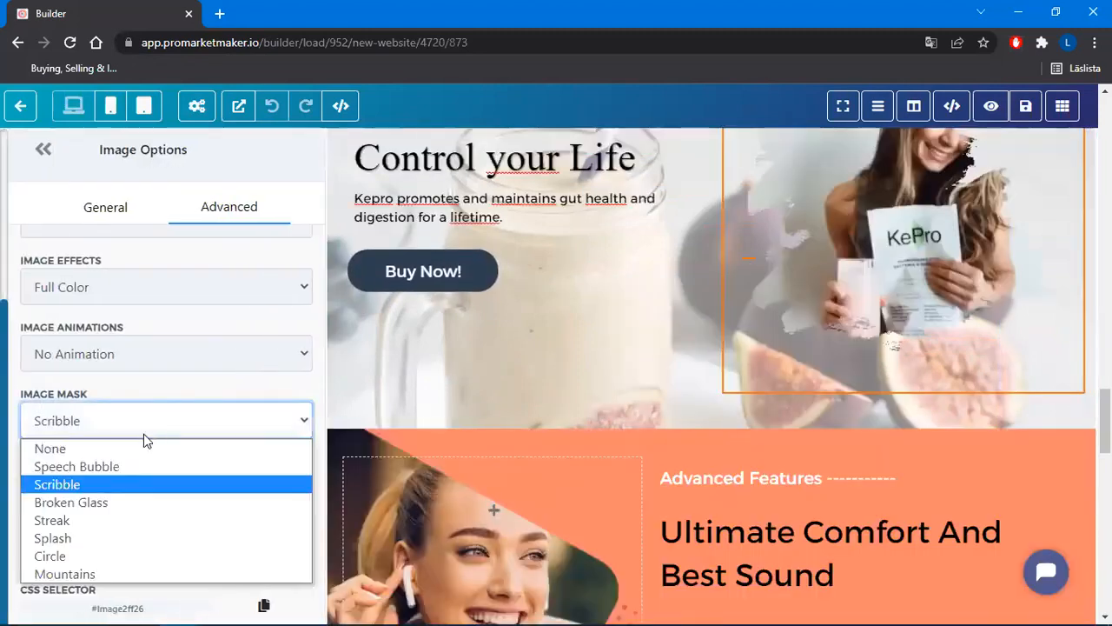
{"action": "left_click", "coordinate": [76, 555]}
{"action": "scroll", "coordinate": [986, 338], "scroll_direction": "up", "scroll_amount": 2}
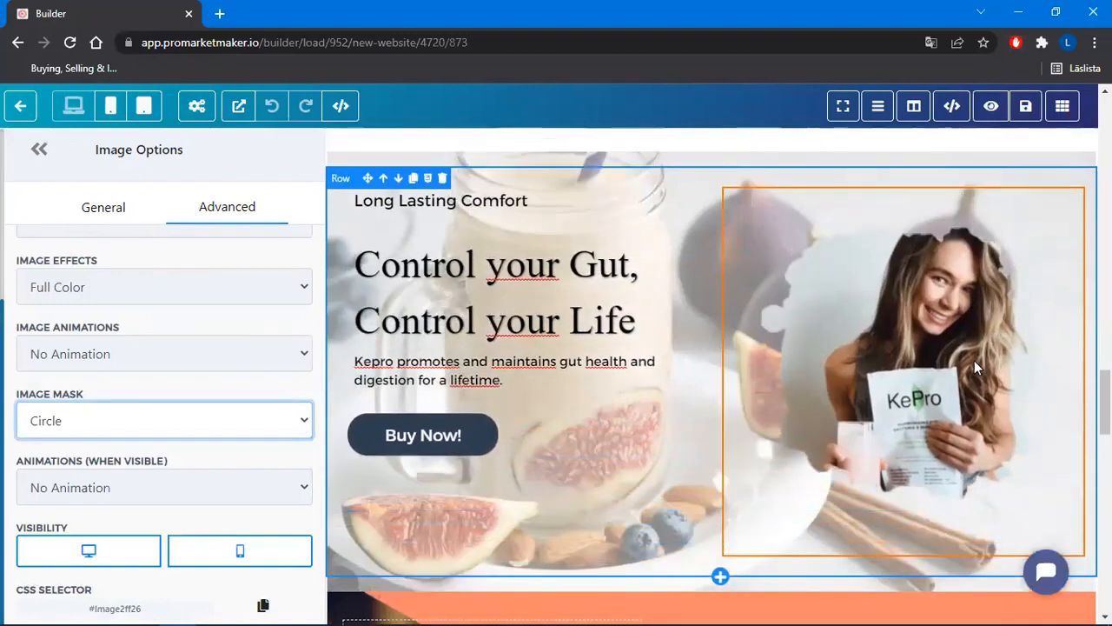
{"action": "left_click", "coordinate": [171, 429]}
{"action": "left_click", "coordinate": [191, 450]}
{"action": "scroll", "coordinate": [199, 422], "scroll_direction": "up", "scroll_amount": 3}
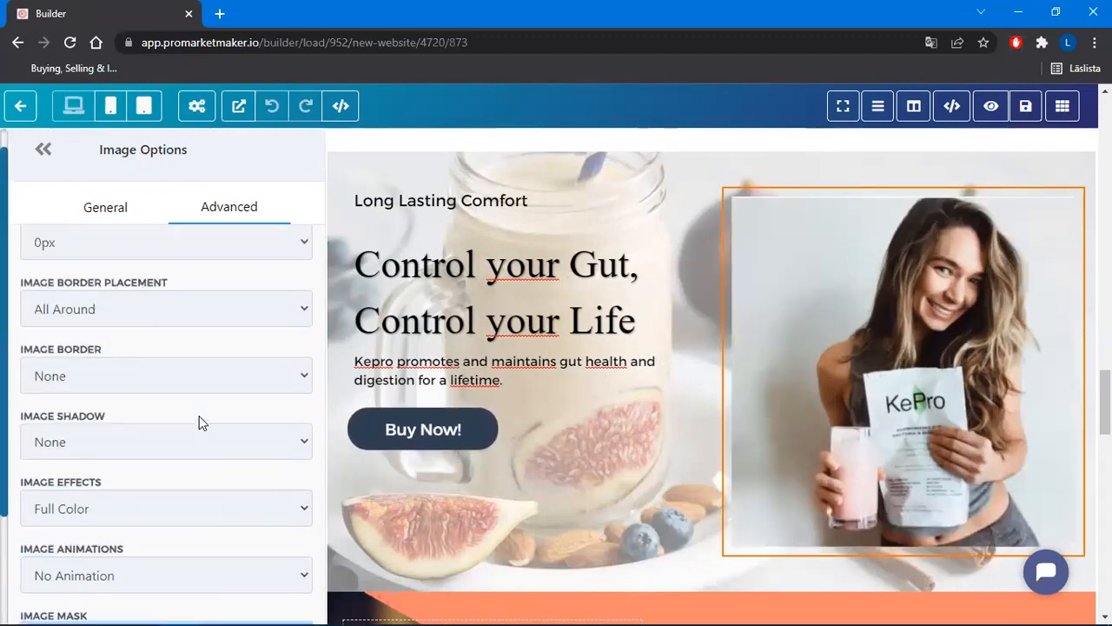
Give the KePro woman image a Transparent Thumbnail Border and a Dark Shadow
{"action": "scroll", "coordinate": [199, 423], "scroll_direction": "up", "scroll_amount": 2}
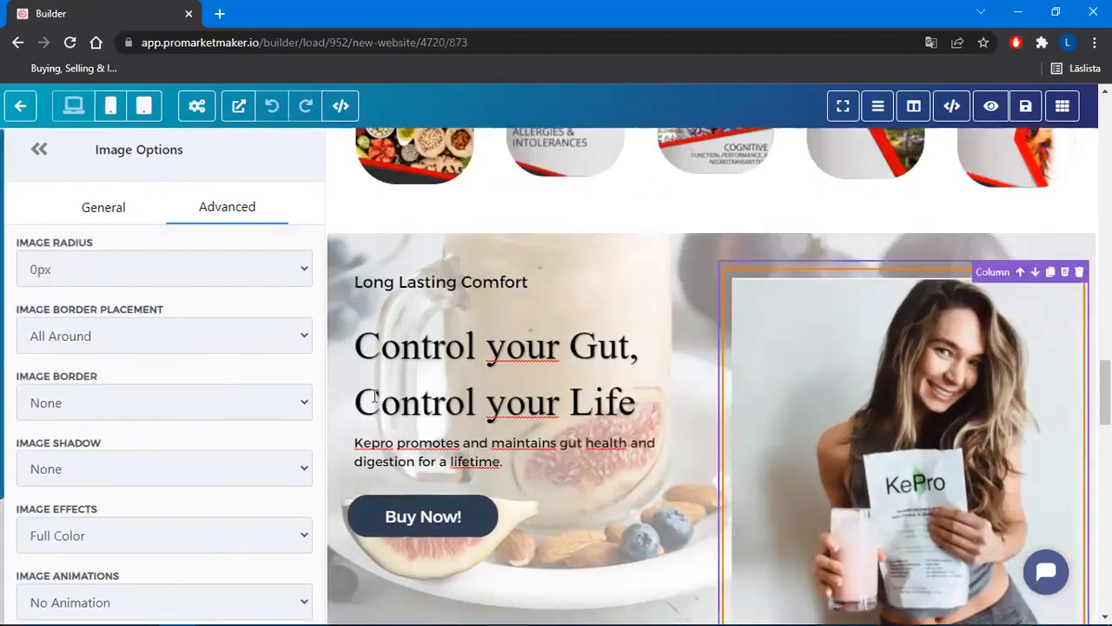
{"action": "scroll", "coordinate": [136, 352], "scroll_direction": "up", "scroll_amount": 2}
{"action": "scroll", "coordinate": [715, 455], "scroll_direction": "down", "scroll_amount": 3}
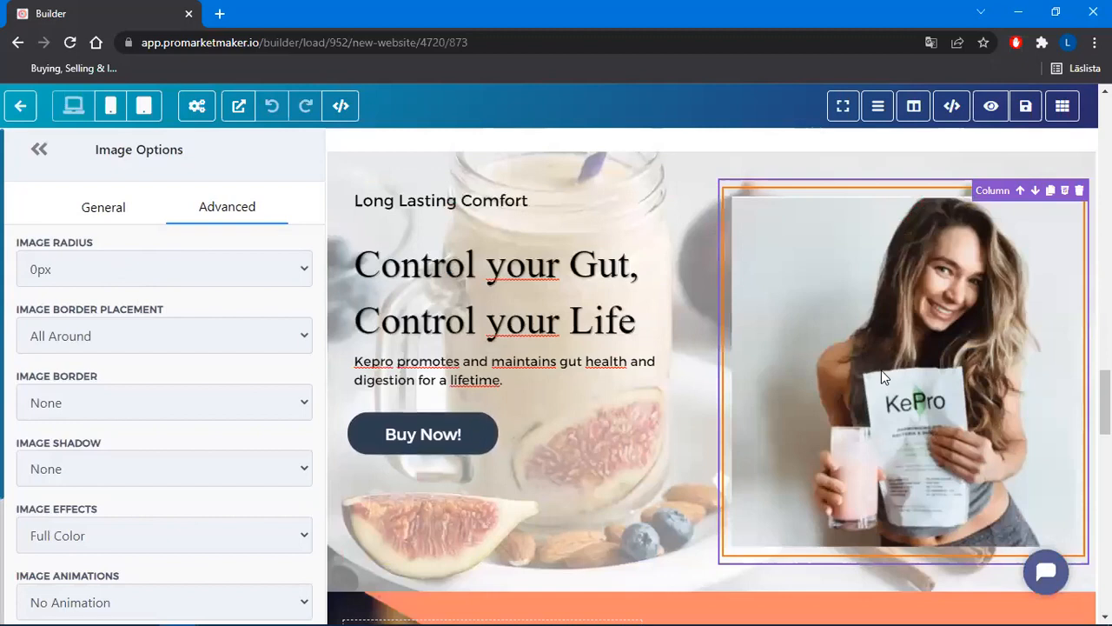
{"action": "left_click", "coordinate": [101, 412]}
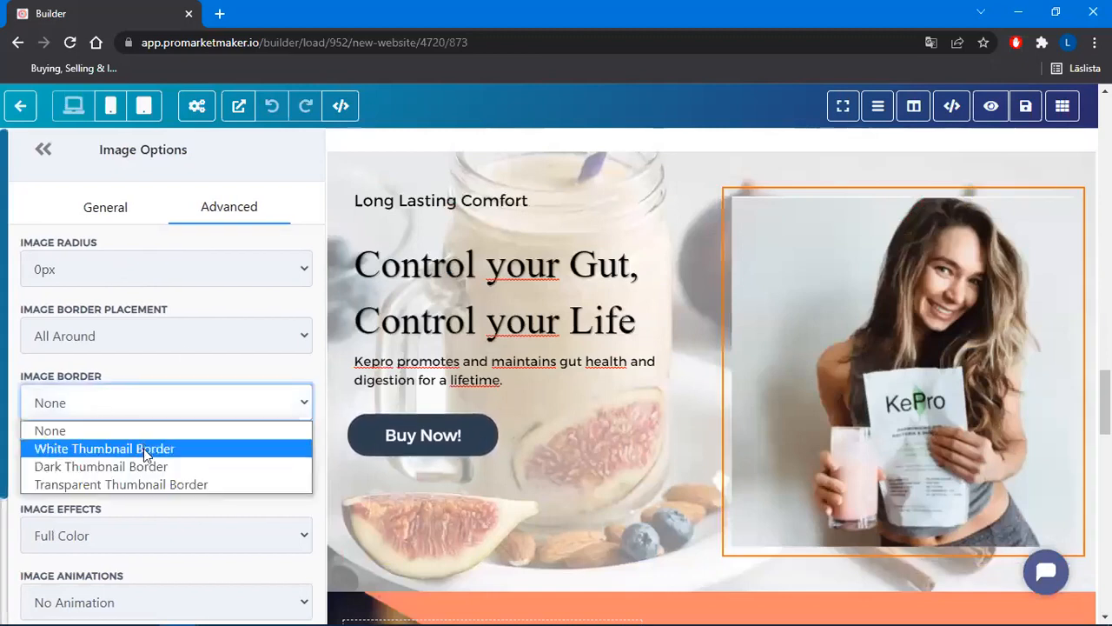
{"action": "left_click", "coordinate": [207, 487]}
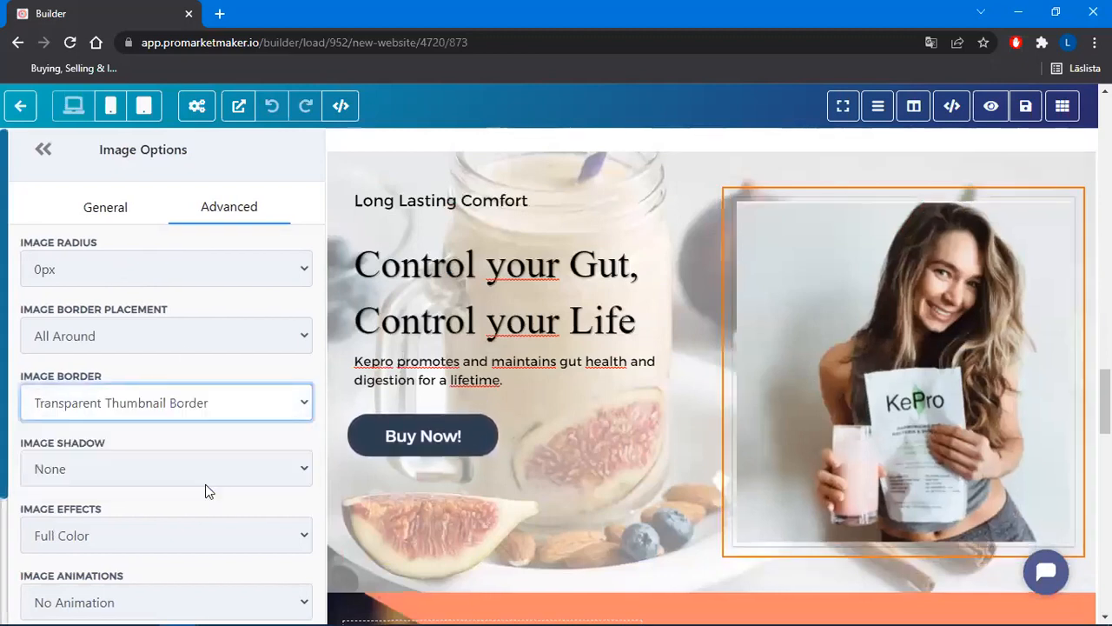
{"action": "left_click", "coordinate": [117, 478]}
{"action": "left_click", "coordinate": [93, 549]}
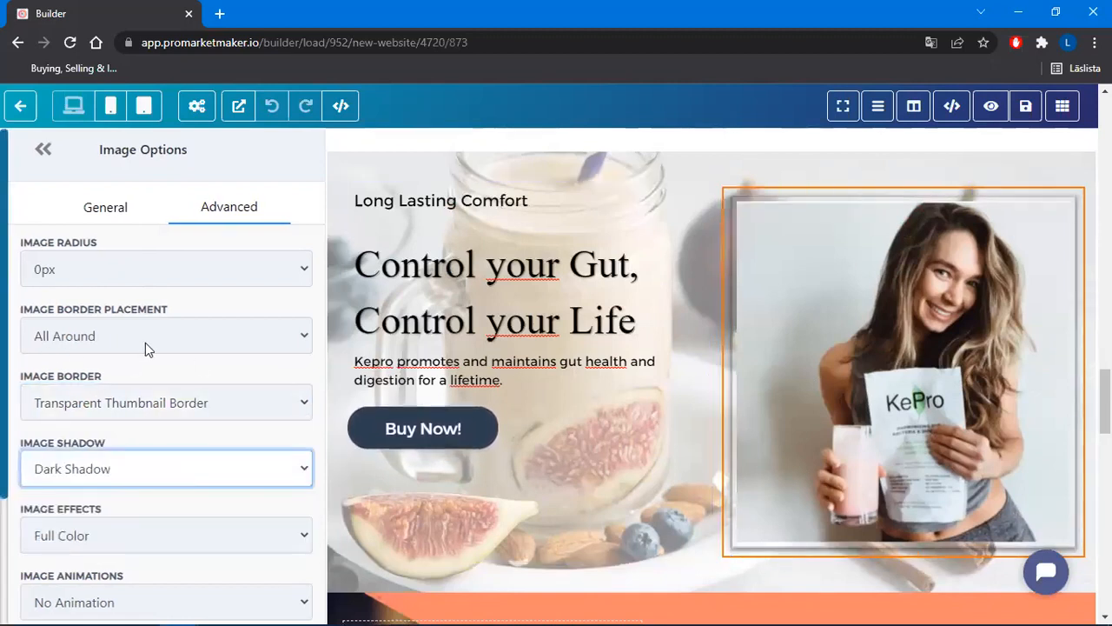
Try image radius values of 20px, 25px, 100px and 125px on the KePro woman image
{"action": "left_click", "coordinate": [150, 276]}
{"action": "left_click", "coordinate": [84, 368]}
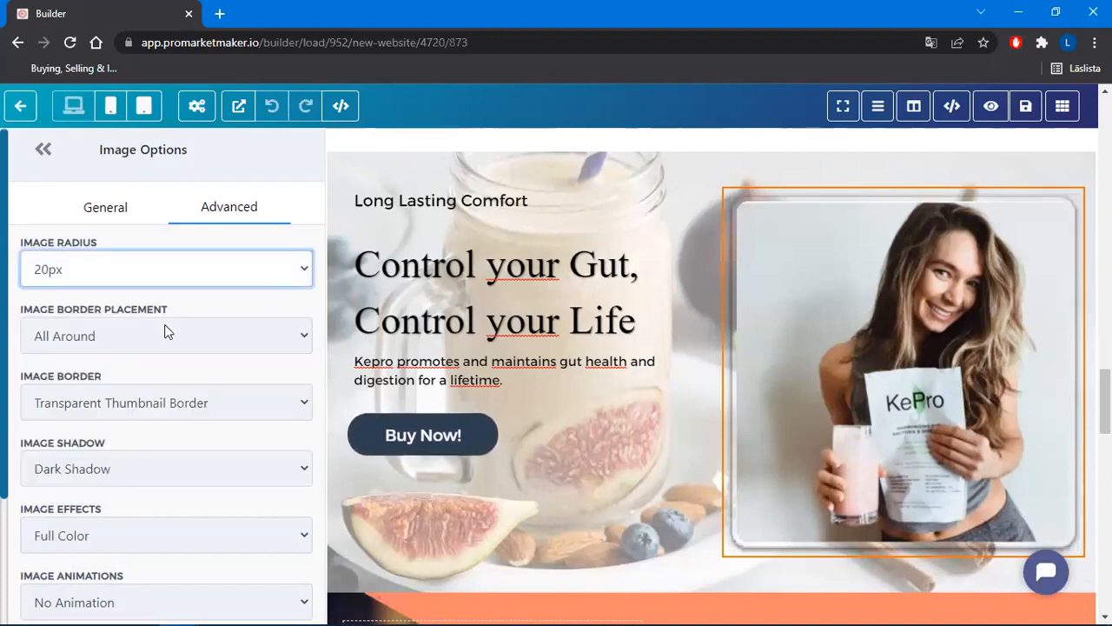
{"action": "left_click", "coordinate": [110, 273]}
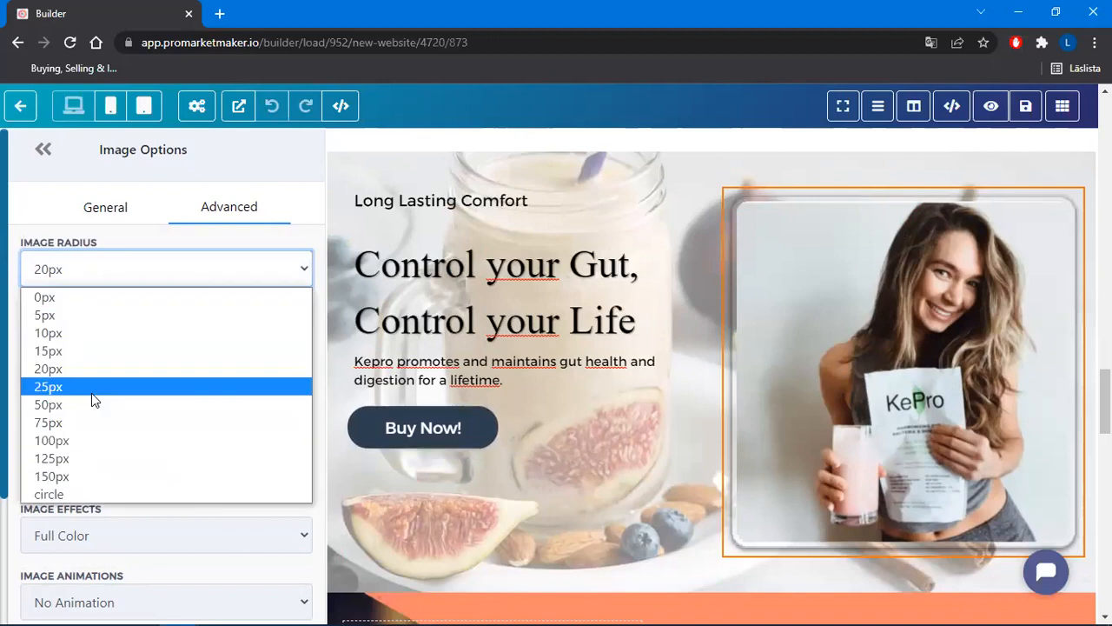
{"action": "left_click", "coordinate": [91, 391]}
{"action": "left_click", "coordinate": [192, 284]}
{"action": "left_click", "coordinate": [117, 439]}
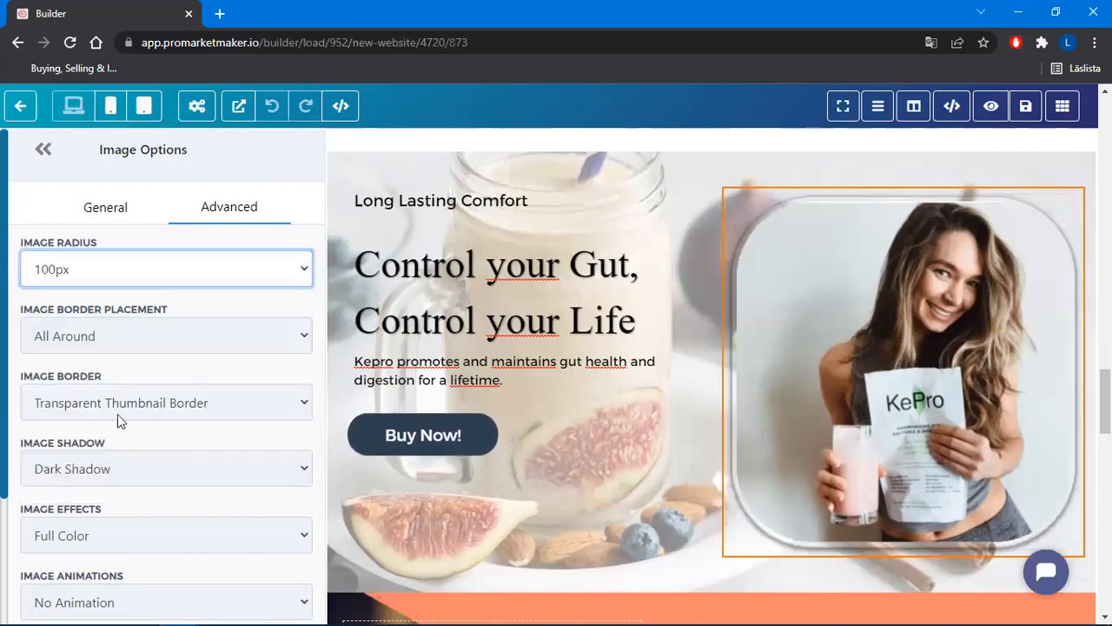
{"action": "left_click", "coordinate": [186, 275]}
{"action": "left_click", "coordinate": [101, 459]}
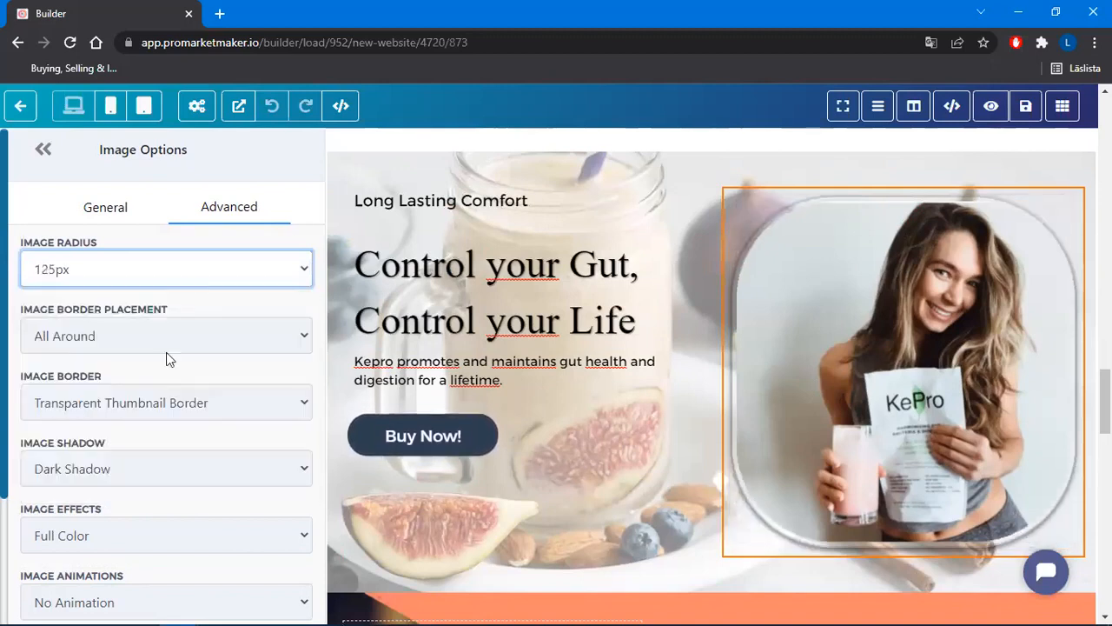
Set the KePro woman image's radius to 150px and select the gut section's row
{"action": "left_click", "coordinate": [193, 265]}
{"action": "left_click", "coordinate": [90, 471]}
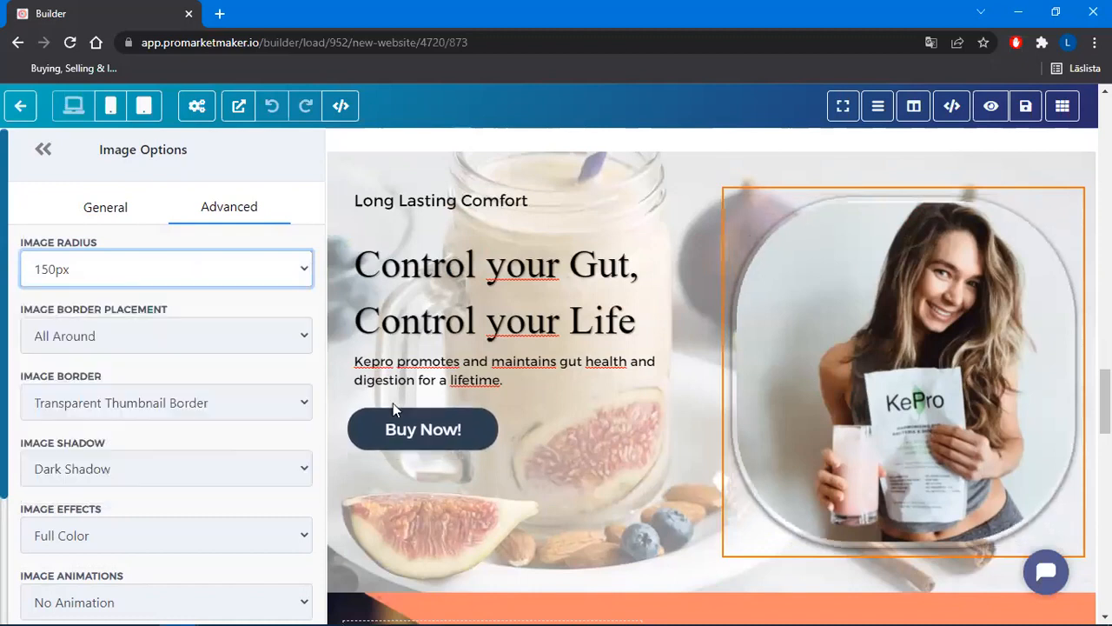
{"action": "left_click", "coordinate": [717, 568]}
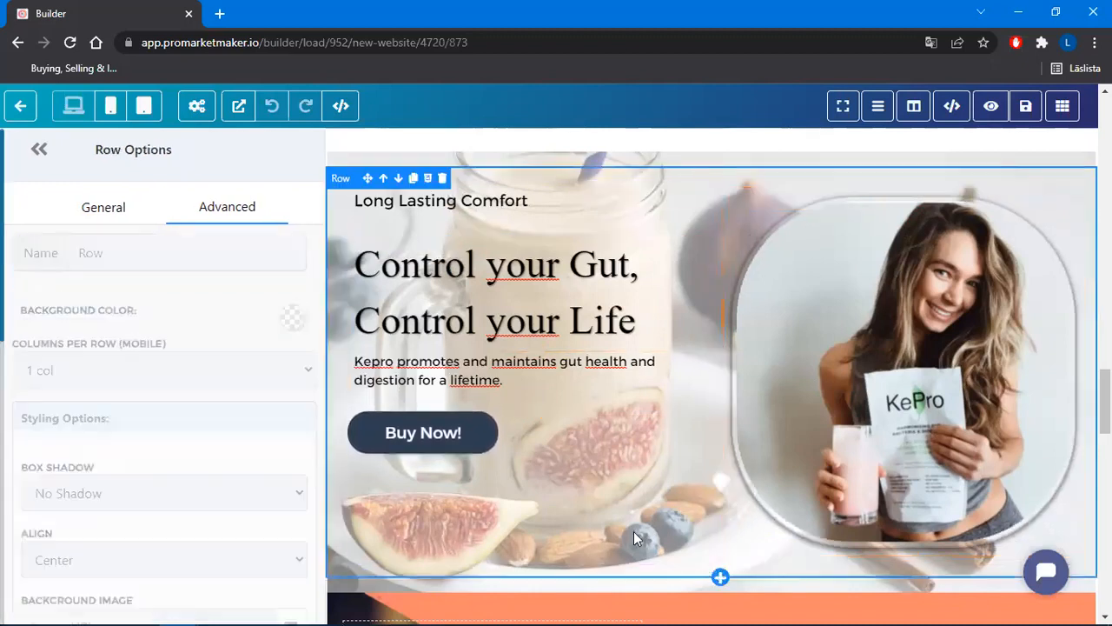
Add a three-column row beneath the "Control your Gut, Control your Life" row
{"action": "scroll", "coordinate": [516, 460], "scroll_direction": "up", "scroll_amount": 2}
{"action": "scroll", "coordinate": [628, 385], "scroll_direction": "down", "scroll_amount": 2}
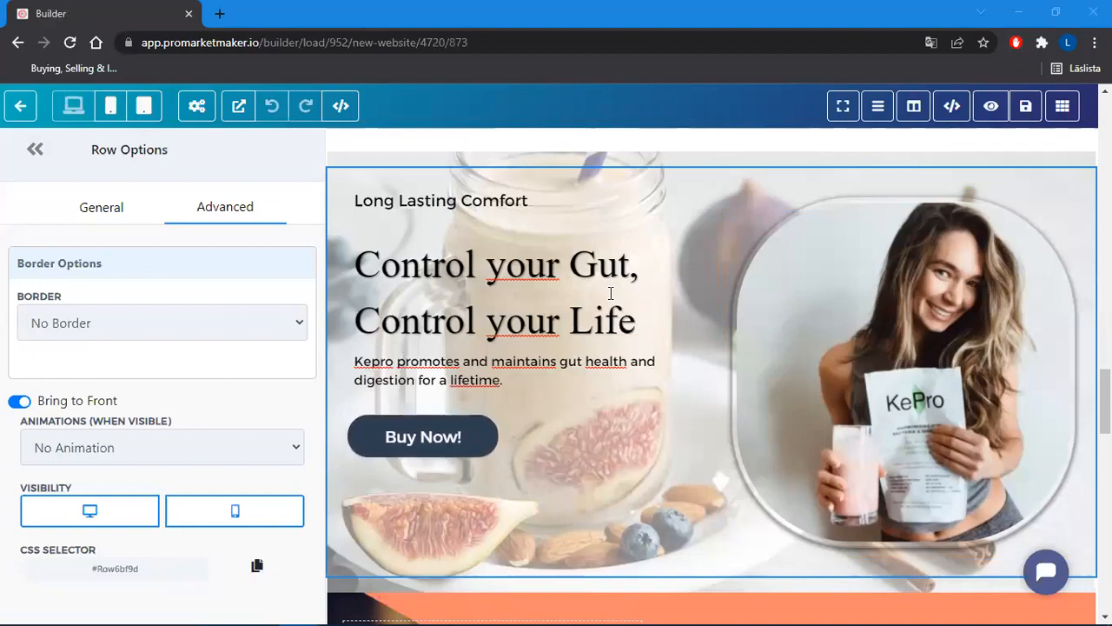
{"action": "scroll", "coordinate": [910, 359], "scroll_direction": "up", "scroll_amount": 6}
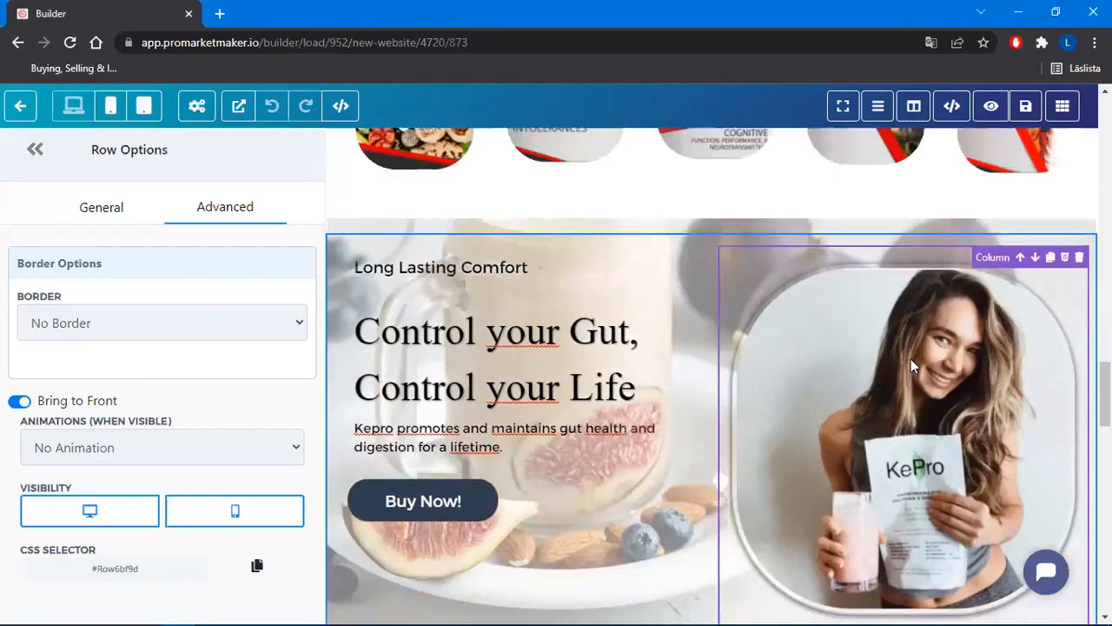
{"action": "scroll", "coordinate": [911, 359], "scroll_direction": "up", "scroll_amount": 8}
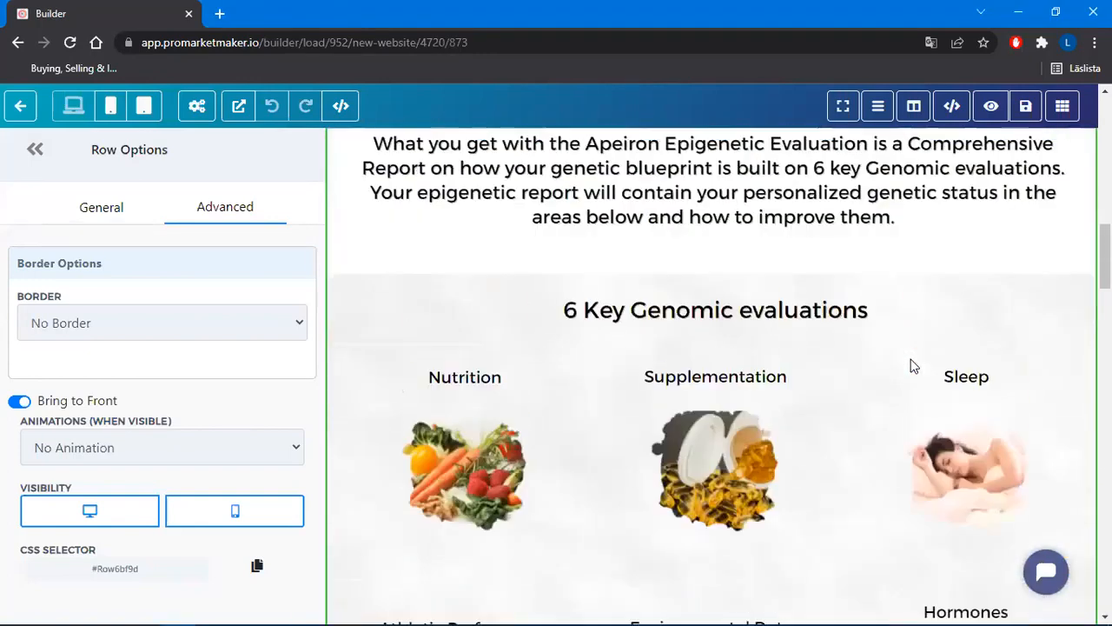
{"action": "scroll", "coordinate": [911, 359], "scroll_direction": "down", "scroll_amount": 6}
{"action": "scroll", "coordinate": [785, 322], "scroll_direction": "down", "scroll_amount": 10}
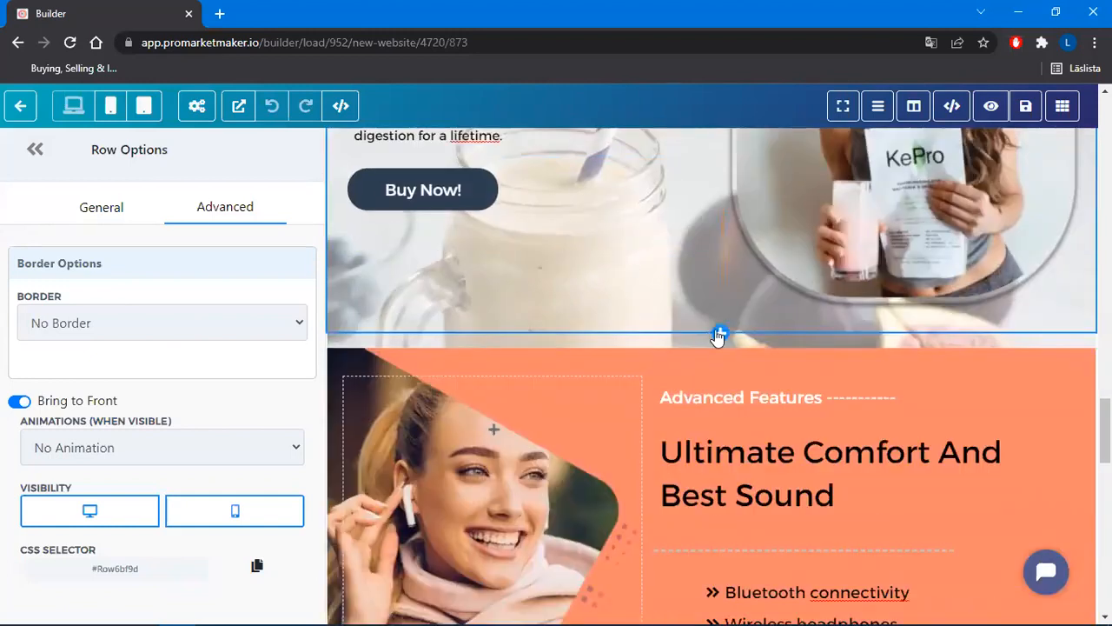
{"action": "left_click", "coordinate": [719, 336]}
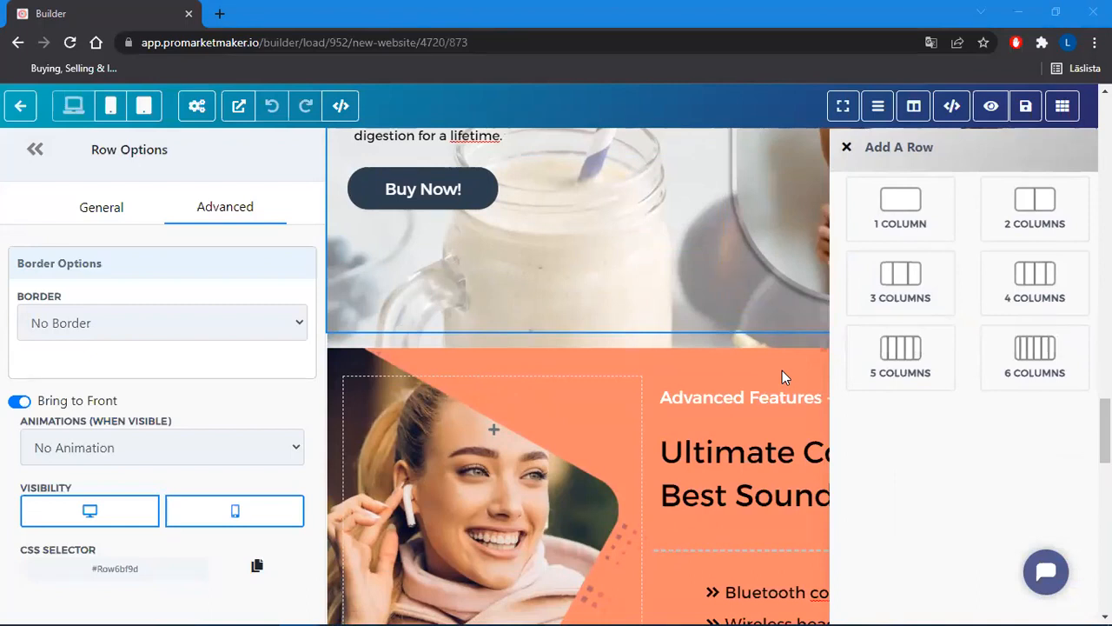
{"action": "left_click", "coordinate": [913, 279]}
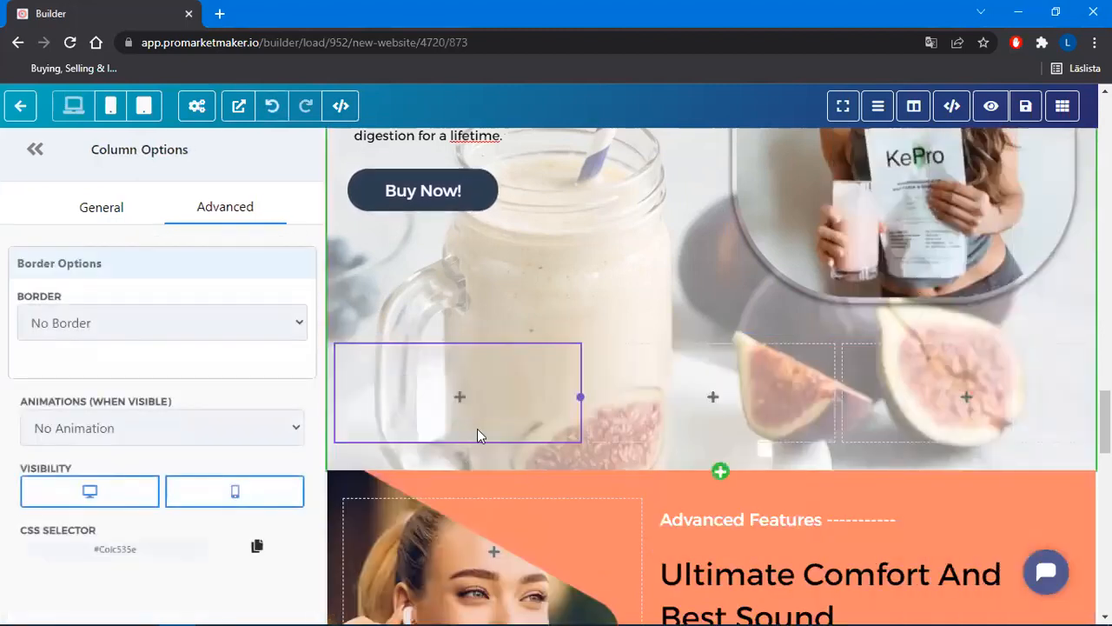
Add a sub-headline to the new row's first column and an image element beneath it
{"action": "left_click", "coordinate": [469, 403]}
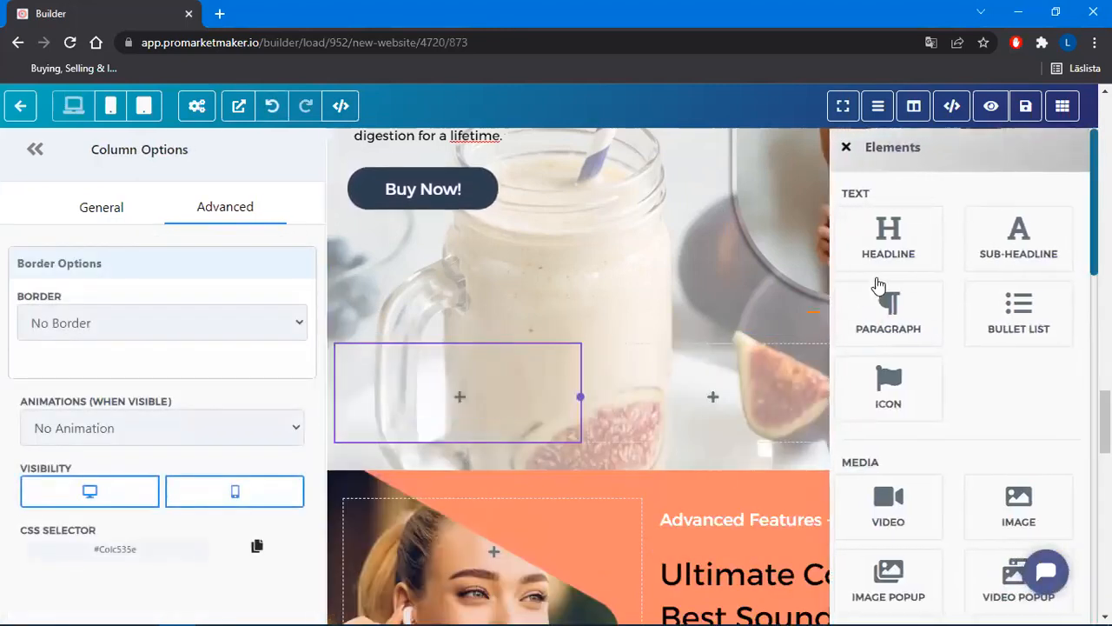
{"action": "left_click", "coordinate": [1015, 250]}
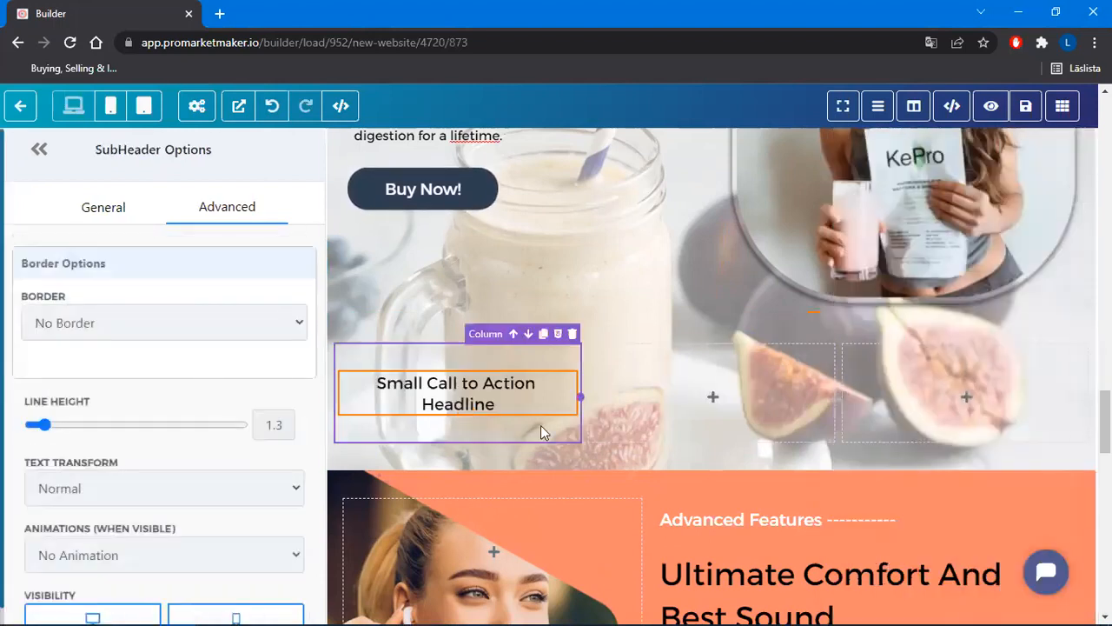
{"action": "left_click", "coordinate": [465, 416]}
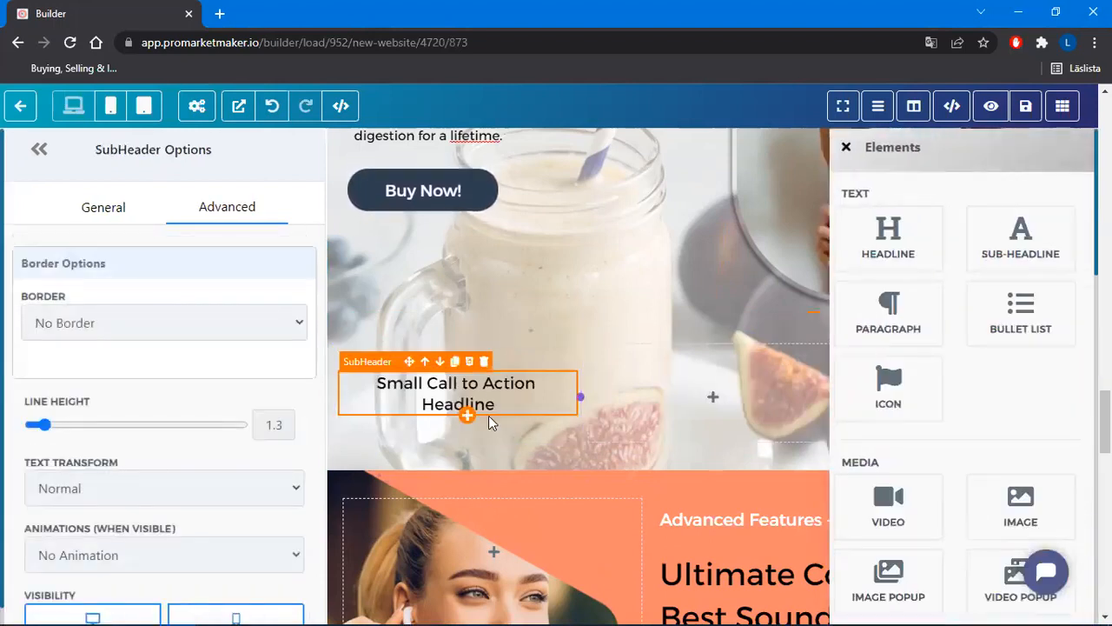
{"action": "scroll", "coordinate": [991, 381], "scroll_direction": "down", "scroll_amount": 1}
{"action": "left_click", "coordinate": [1028, 440]}
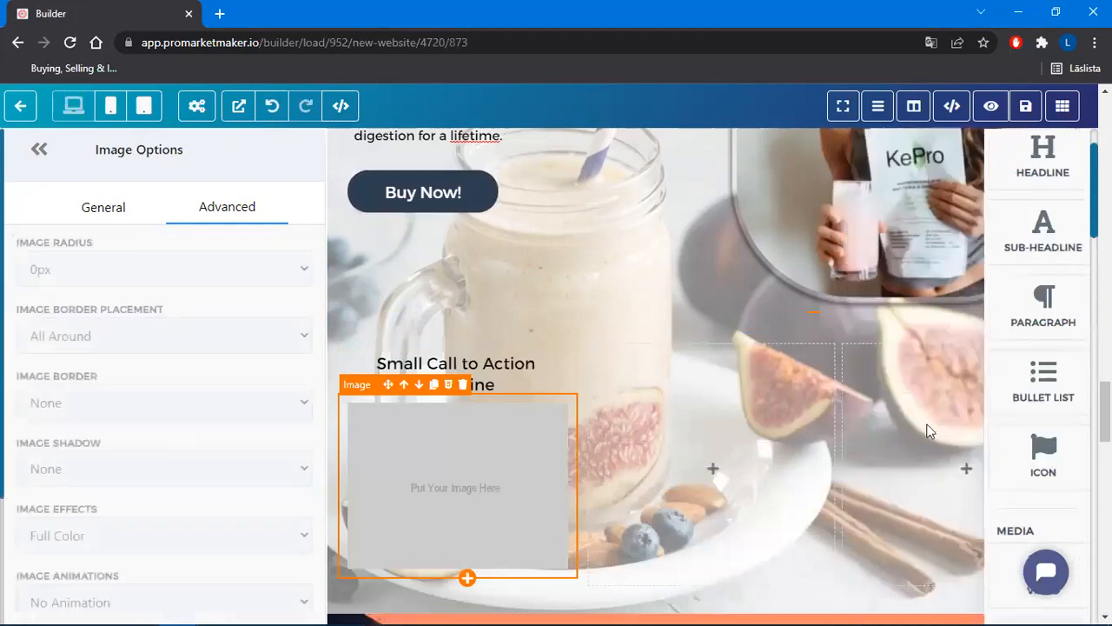
Add a paragraph element beneath the placeholder image in the first column
{"action": "scroll", "coordinate": [492, 468], "scroll_direction": "down", "scroll_amount": 1}
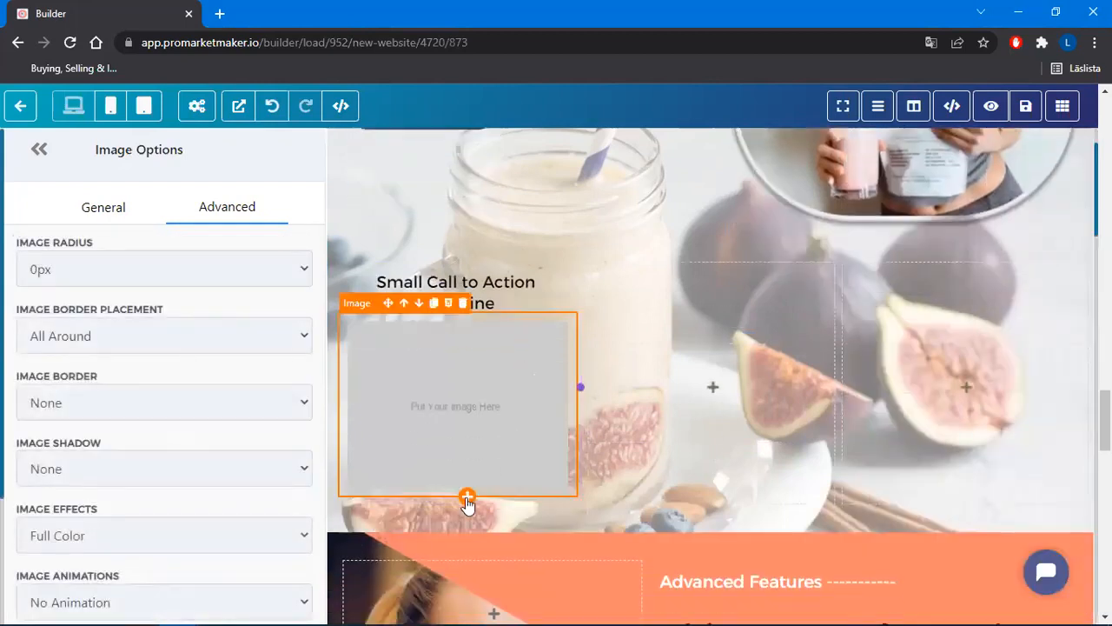
{"action": "left_click", "coordinate": [466, 498]}
{"action": "left_click", "coordinate": [900, 243]}
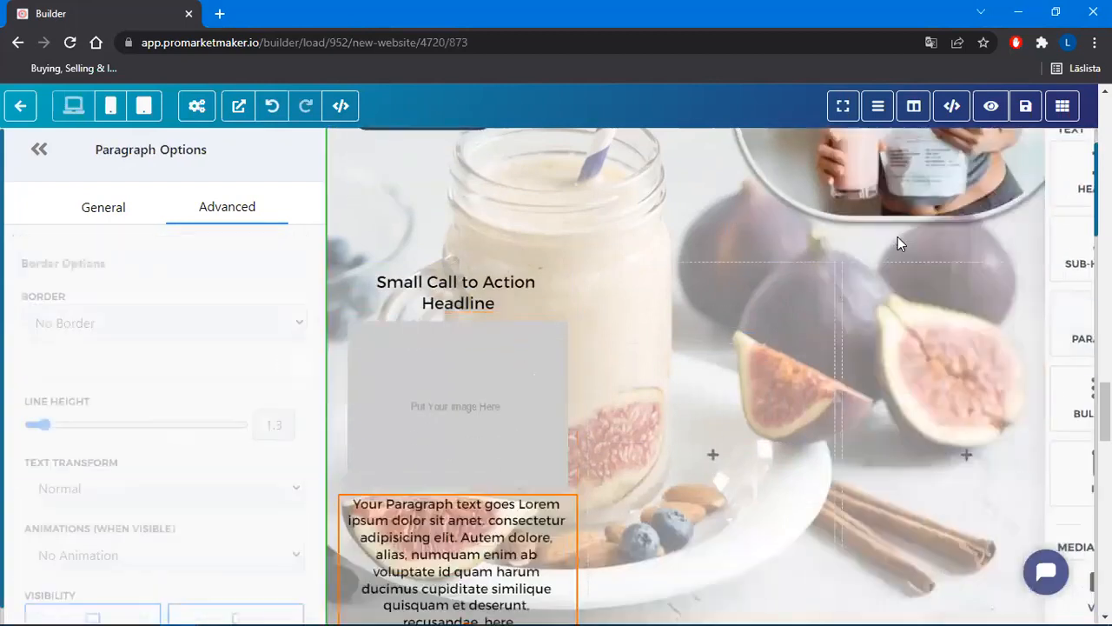
Replace the first column's sub-headline text with "Bone Health"
{"action": "scroll", "coordinate": [725, 329], "scroll_direction": "down", "scroll_amount": 1}
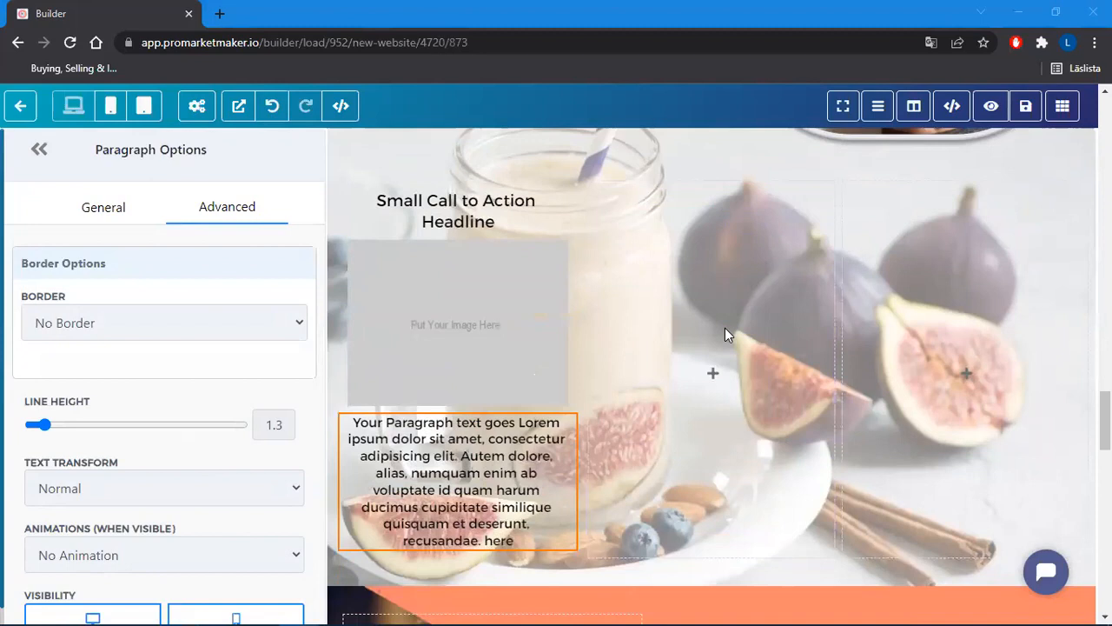
{"action": "triple_click", "coordinate": [455, 214]}
{"action": "type", "text": "Bone Health"}
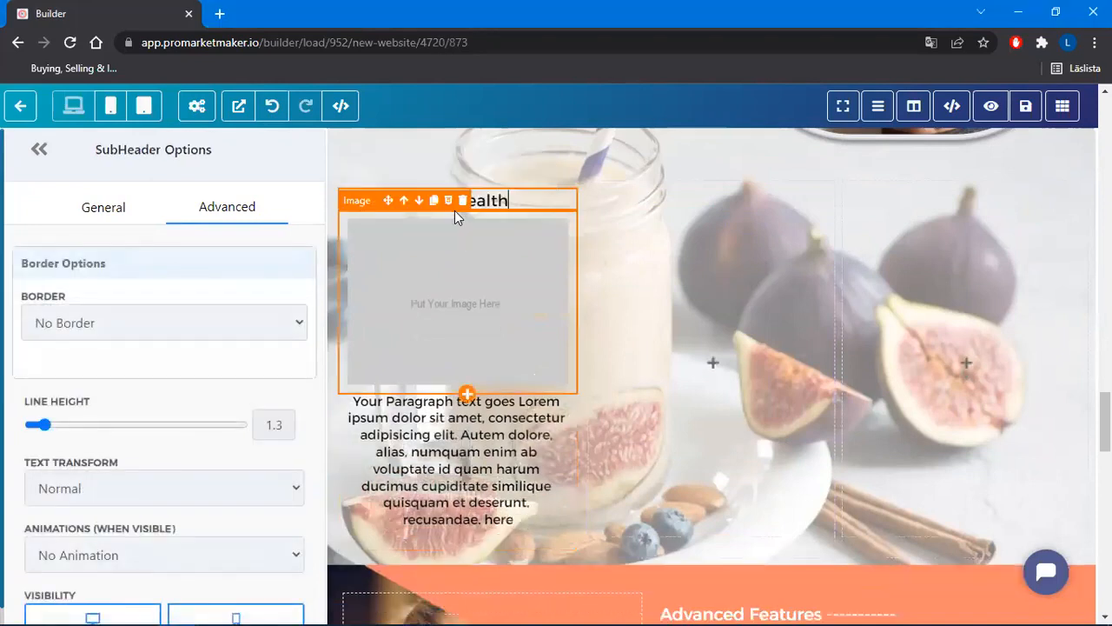
Replace the first column's paragraph text with "KePro supplies high amounts of calcium, which performs many vital roles for the body."
{"action": "left_click", "coordinate": [490, 452]}
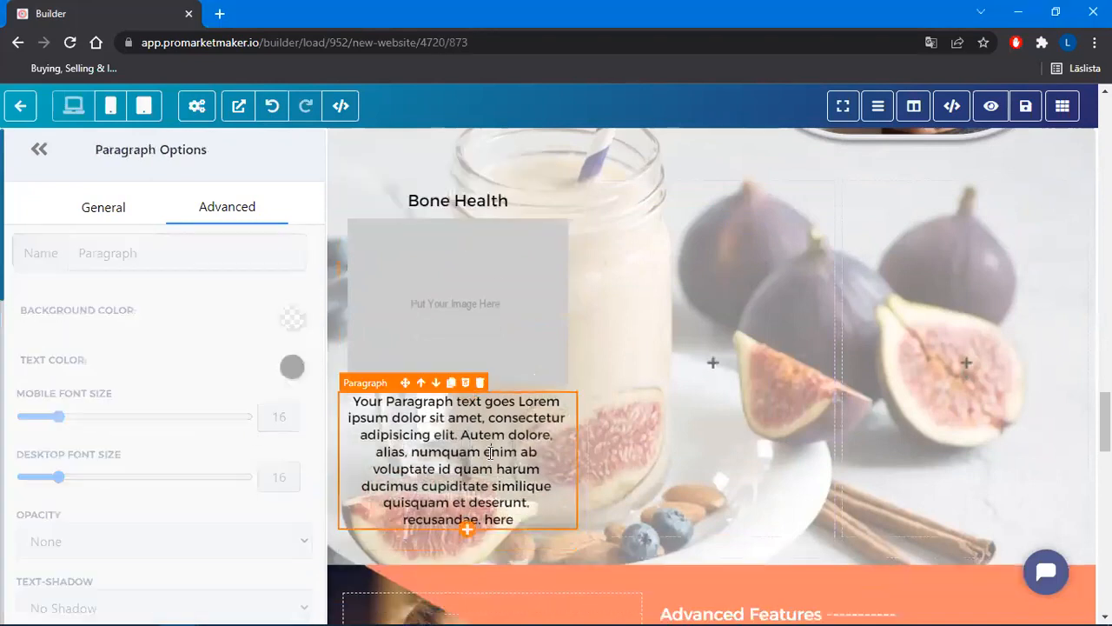
{"action": "key", "text": "alt+Tab"}
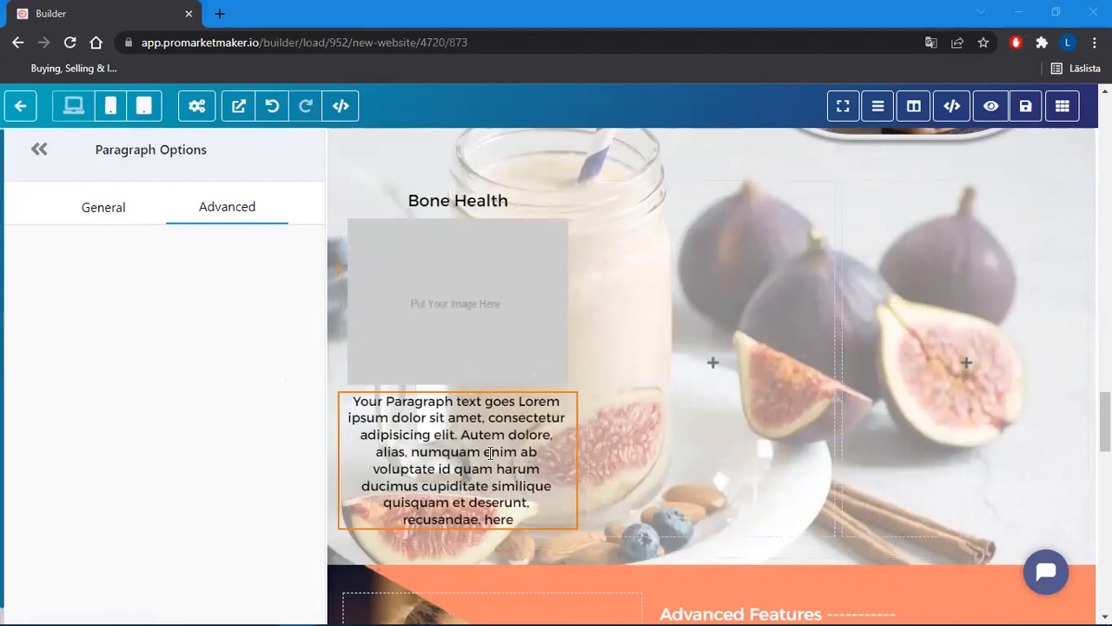
{"action": "left_click", "coordinate": [452, 441]}
{"action": "type", "text": "KePro supplies high amounts of calcium, which performs many vital roles for the body."}
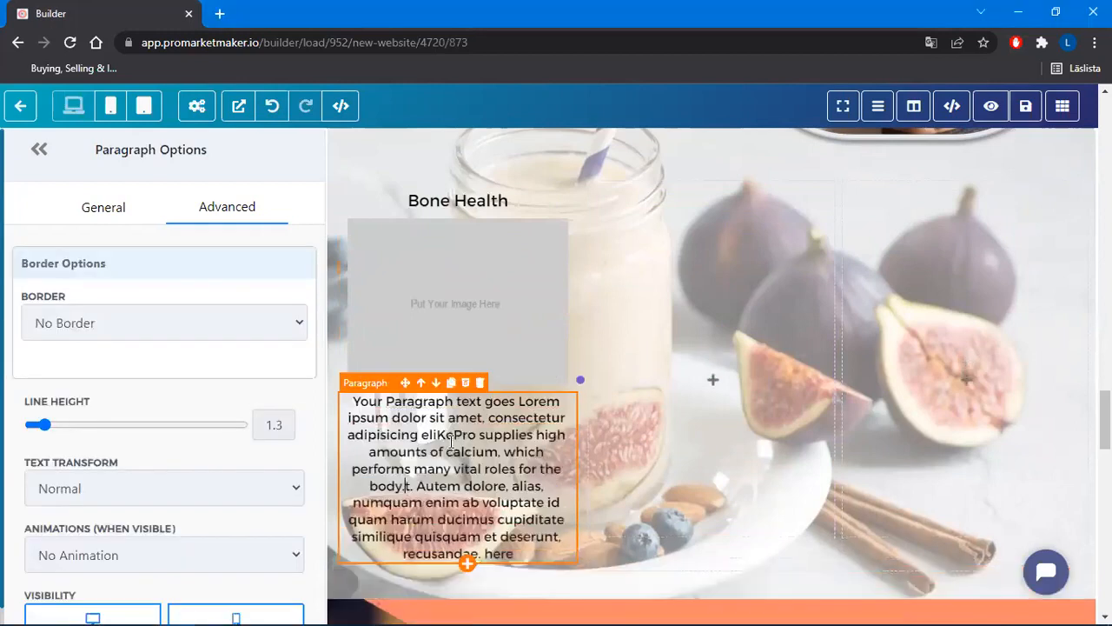
{"action": "triple_click", "coordinate": [516, 507]}
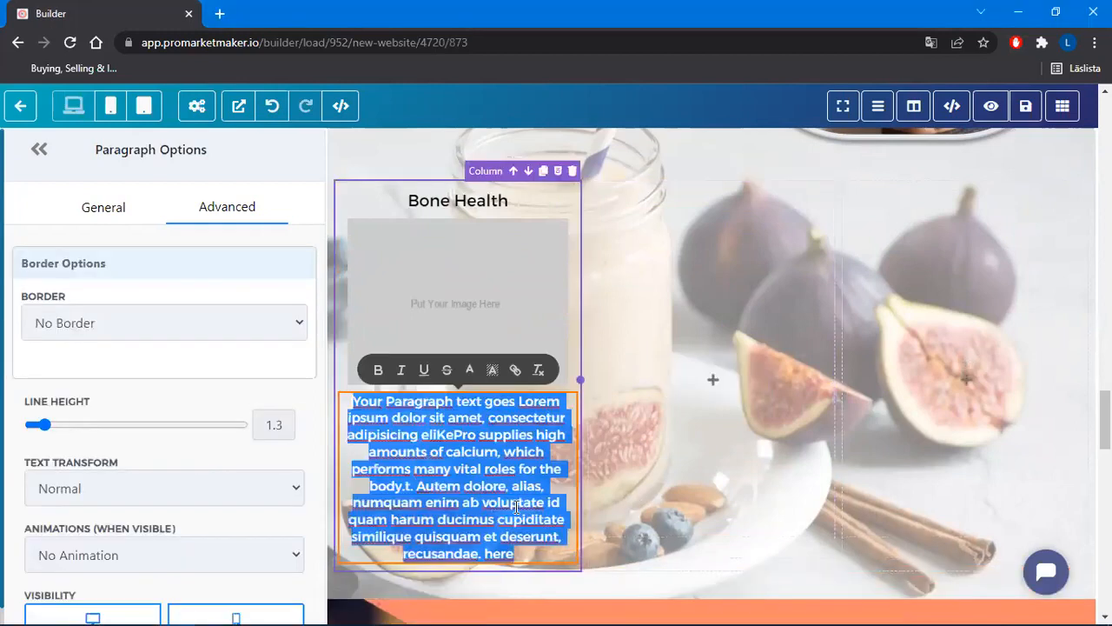
{"action": "type", "text": "KePro supplies high amounts of calcium, which performs many vital roles for the body."}
Open the image source selection for the Bone Health placeholder and search the stock photos for "bone health"
{"action": "left_click", "coordinate": [462, 312]}
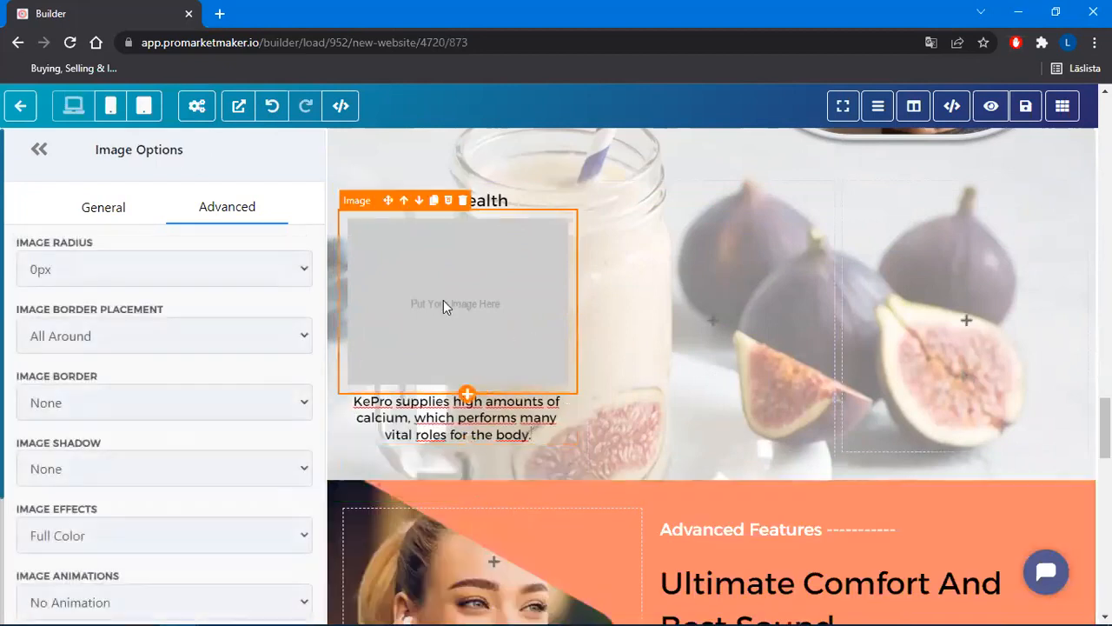
{"action": "left_click", "coordinate": [94, 207]}
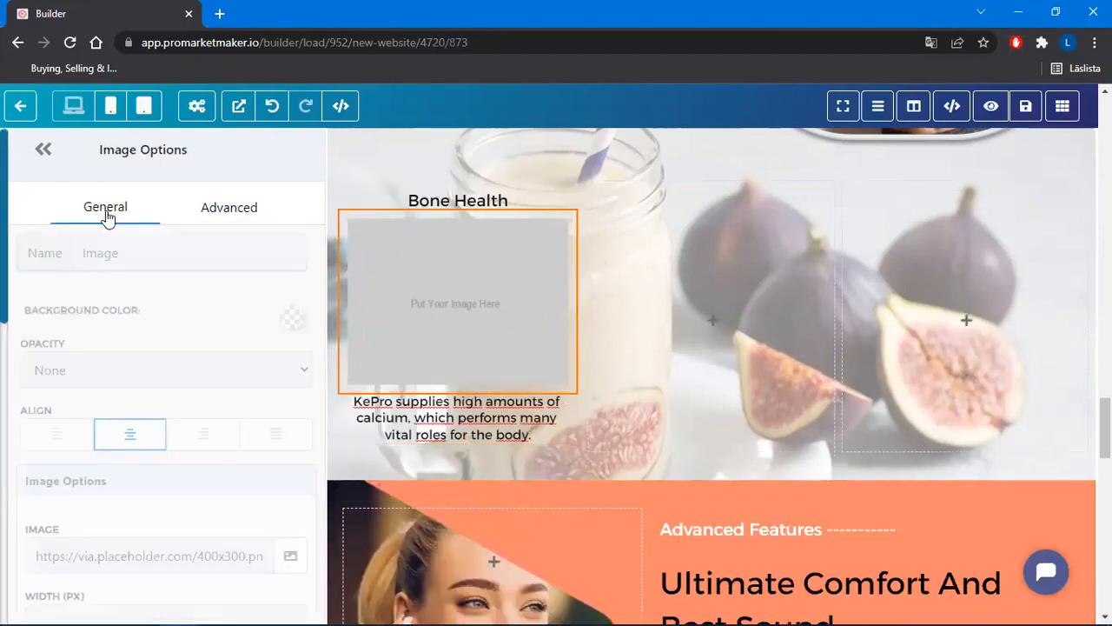
{"action": "scroll", "coordinate": [260, 391], "scroll_direction": "down", "scroll_amount": 1}
{"action": "left_click", "coordinate": [286, 471]}
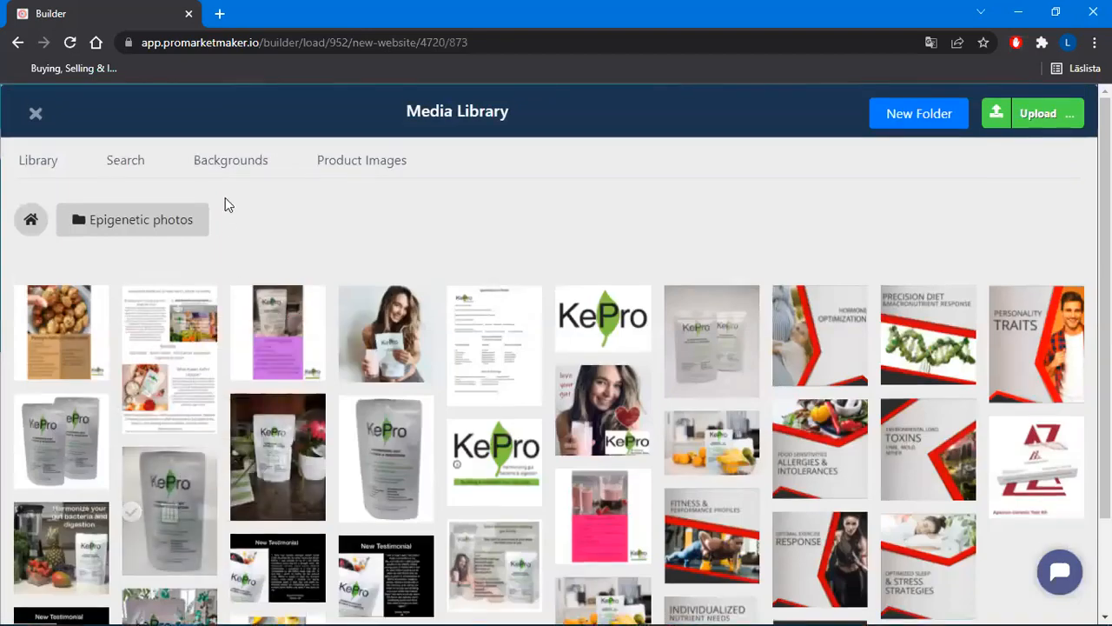
{"action": "left_click", "coordinate": [113, 162]}
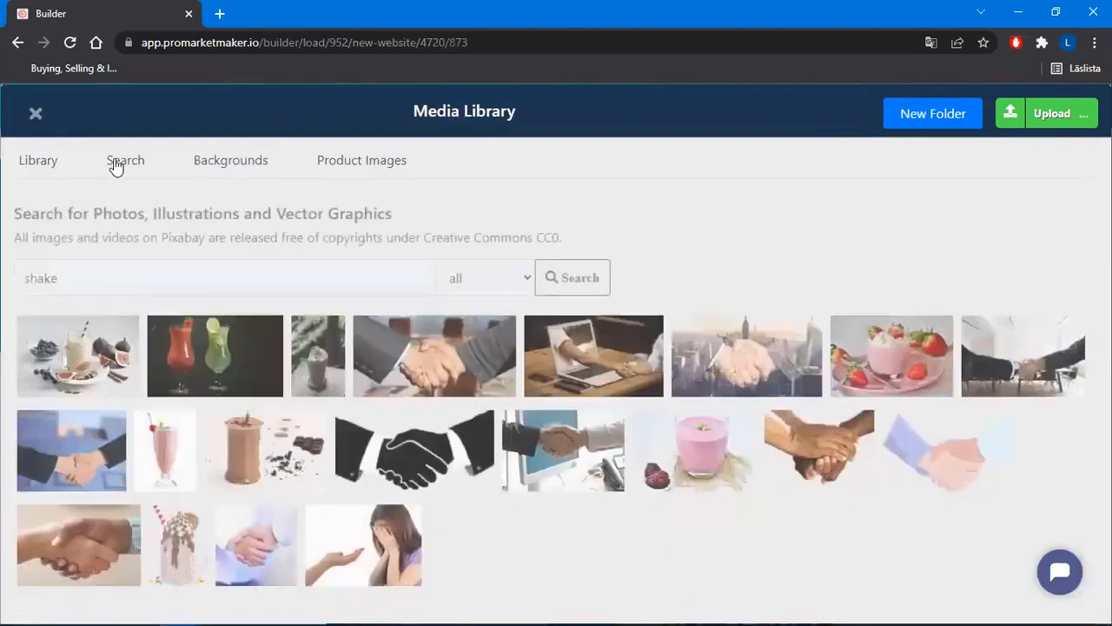
{"action": "left_click_drag", "start_coordinate": [197, 278], "coordinate": [2, 278]}
{"action": "type", "text": "bon"}
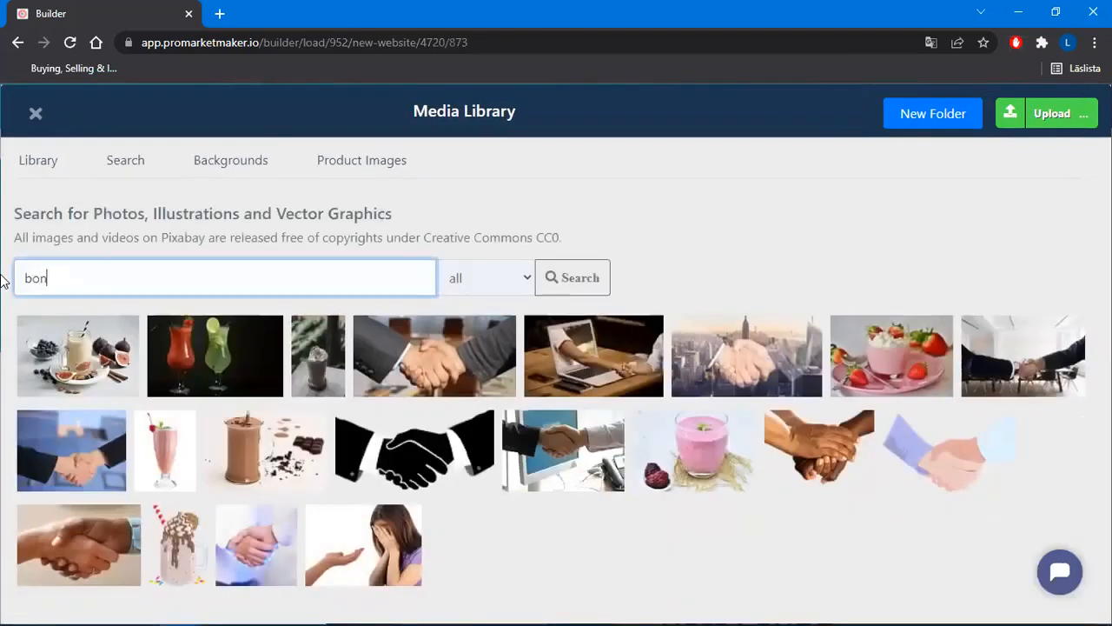
{"action": "type", "text": "e health"}
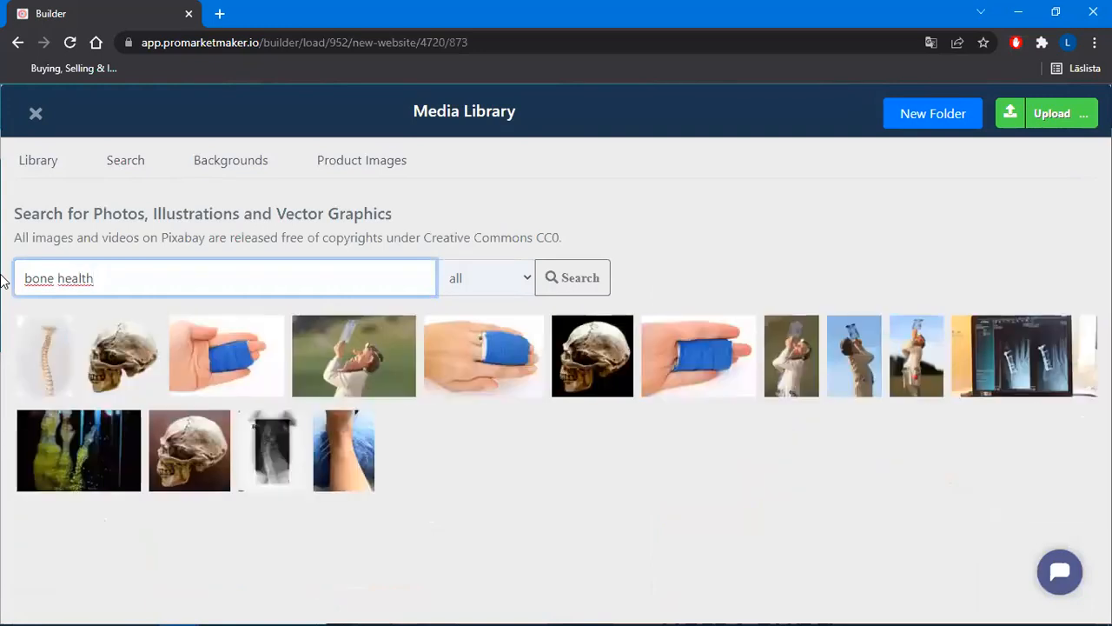
Search the stock photos for "bones" and for "joints"
{"action": "double_click", "coordinate": [135, 272]}
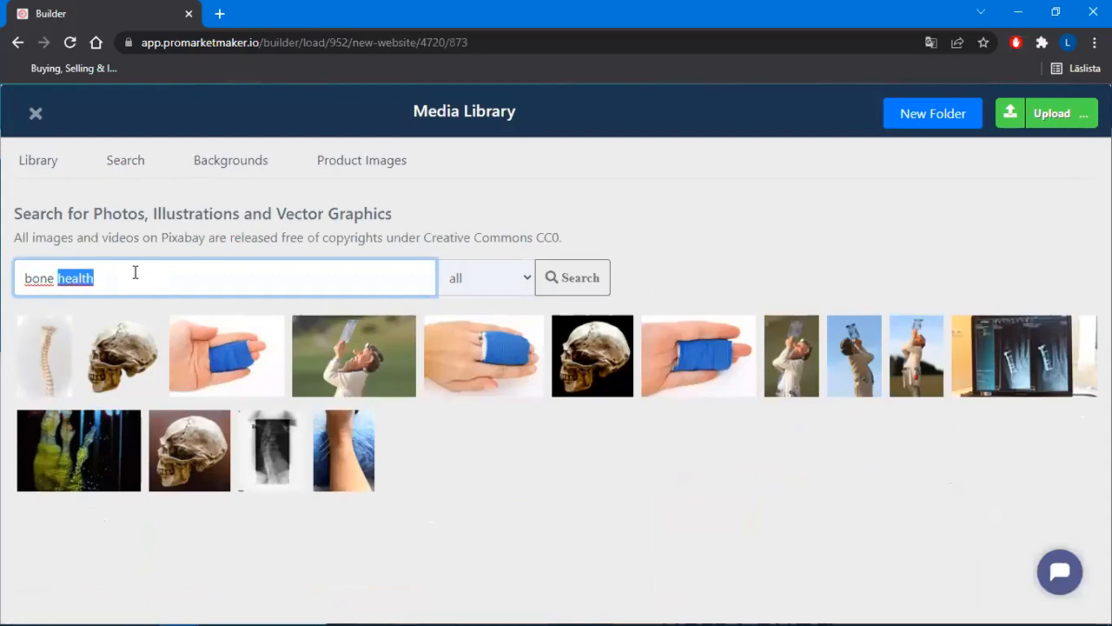
{"action": "key", "text": "BackSpace"}
{"action": "key", "text": "BackSpace"}
{"action": "type", "text": "s"}
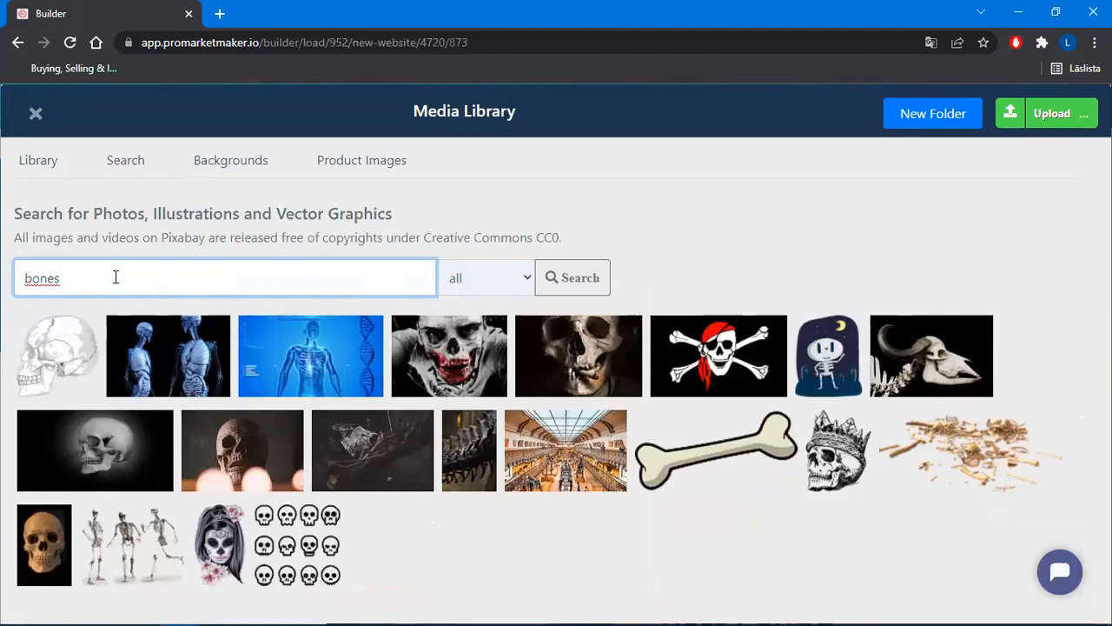
{"action": "left_click_drag", "start_coordinate": [117, 274], "coordinate": [3, 269]}
{"action": "type", "text": "joints"}
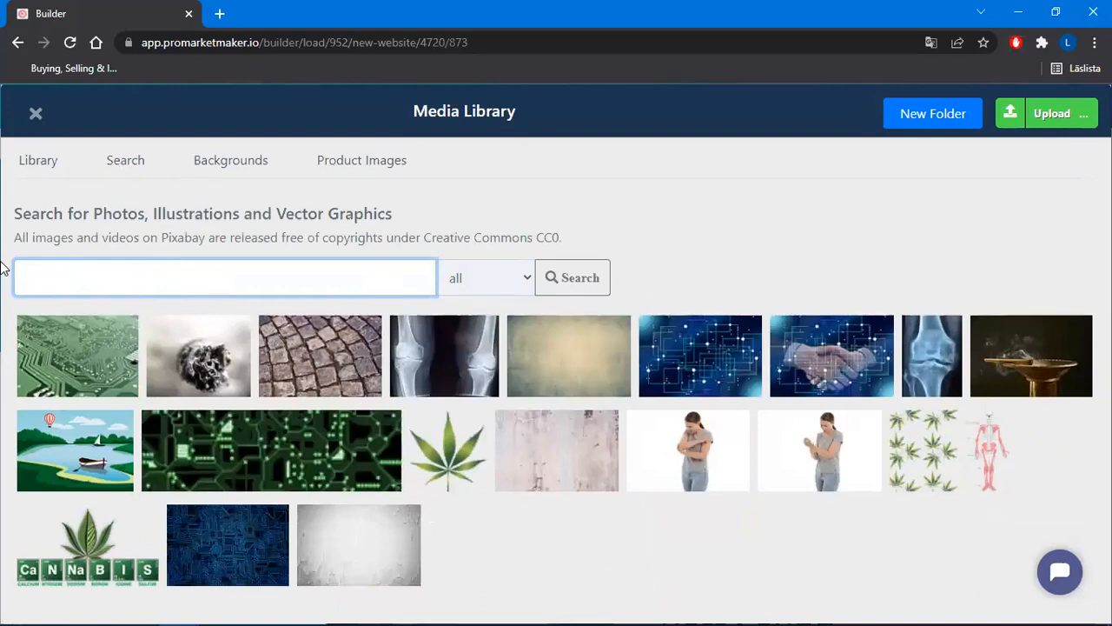
Search the stock photos for "healthy" and for "athlete"
{"action": "type", "text": "h"}
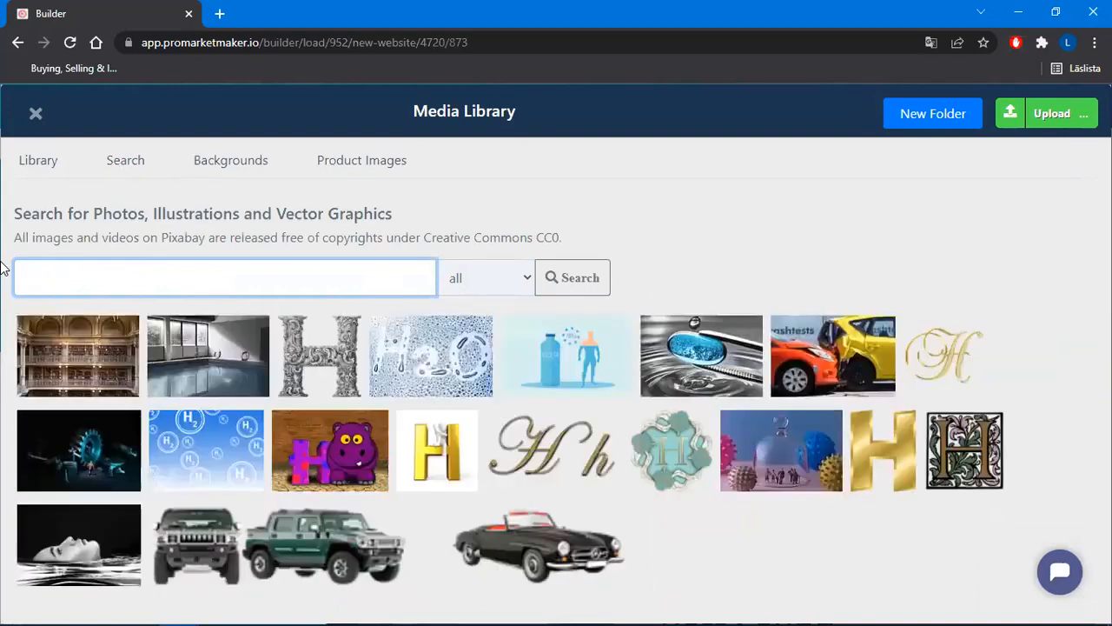
{"action": "type", "text": "healthy"}
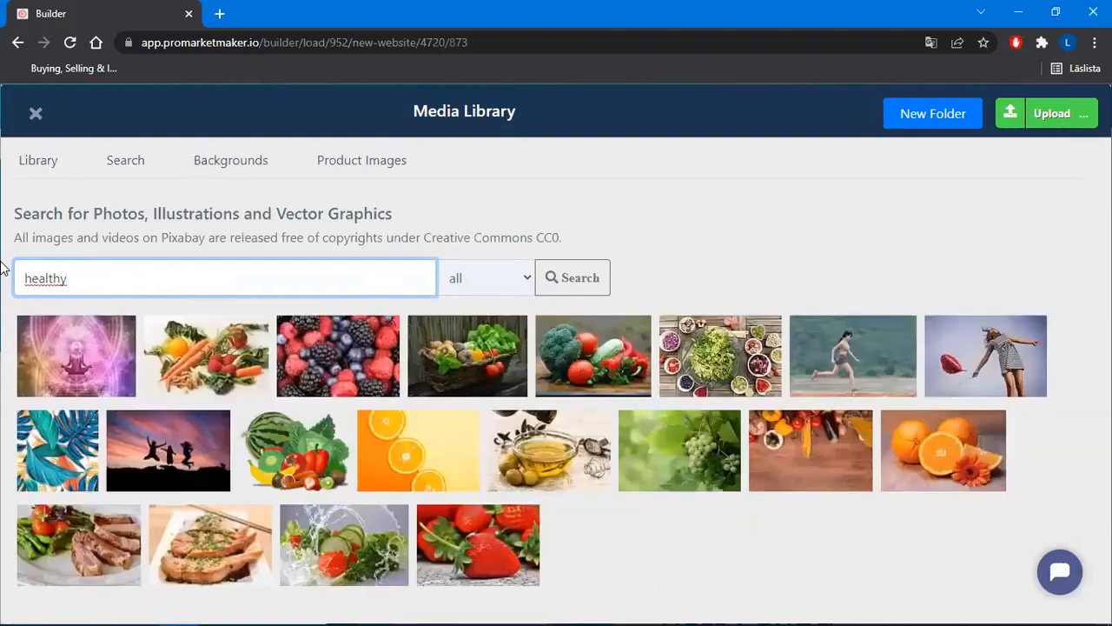
{"action": "key", "text": "BackSpace"}
{"action": "key", "text": "BackSpace"}
{"action": "key", "text": "BackSpace"}
{"action": "key", "text": "BackSpace"}
{"action": "key", "text": "BackSpace"}
{"action": "key", "text": "BackSpace"}
{"action": "key", "text": "BackSpace"}
{"action": "type", "text": "athlete"}
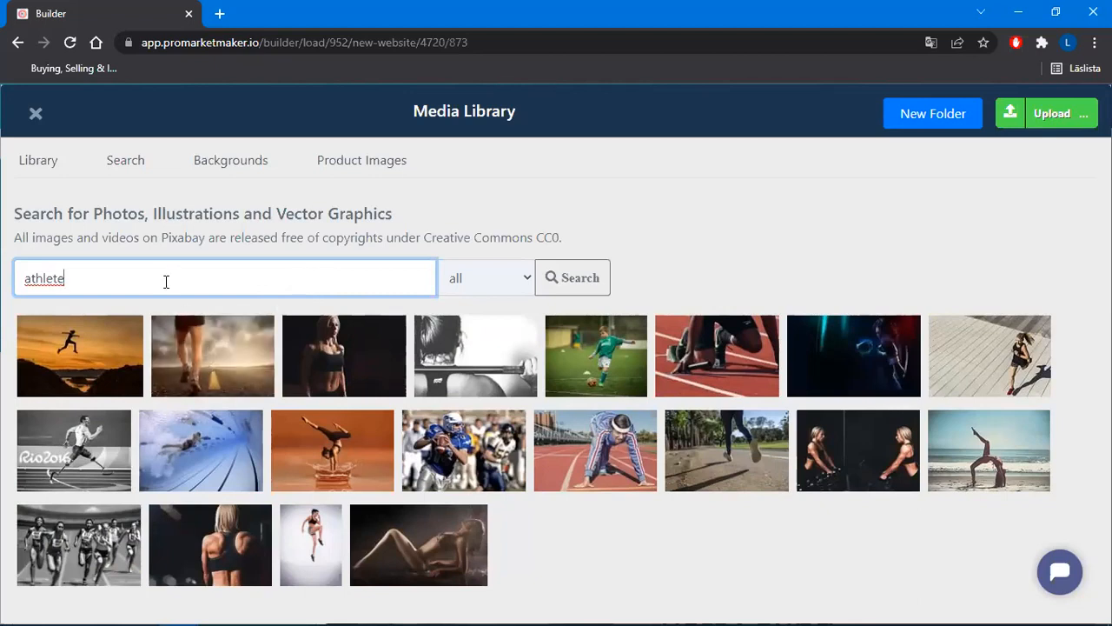
Search the stock photos for "athlete joints" and for "knee"
{"action": "type", "text": "oints"}
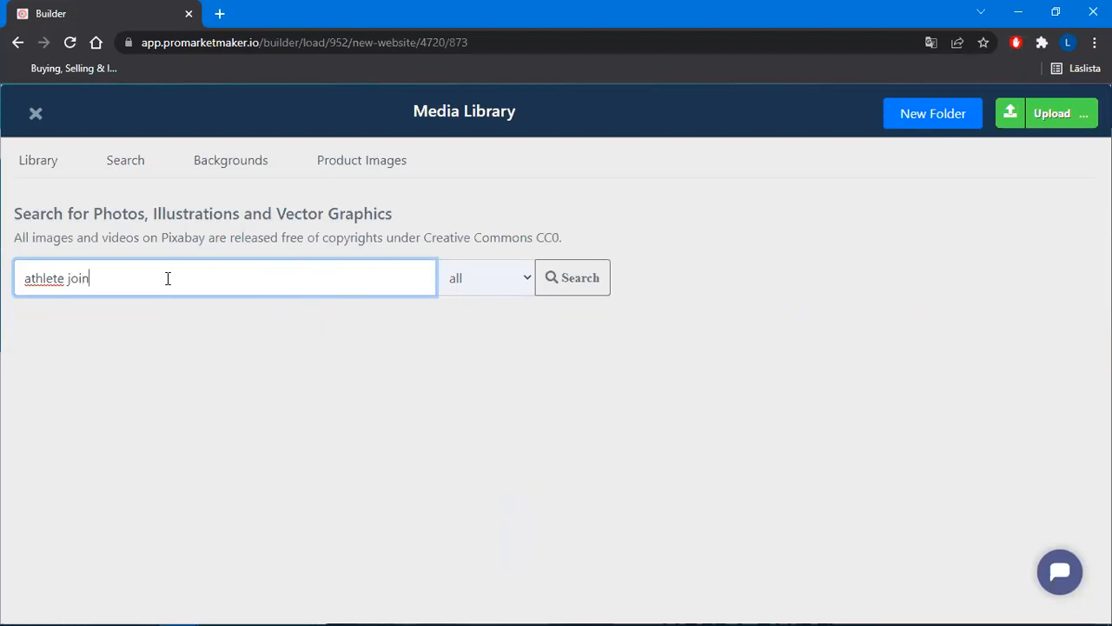
{"action": "key", "text": "BackSpace"}
{"action": "key", "text": "BackSpace"}
{"action": "key", "text": "BackSpace"}
{"action": "key", "text": "BackSpace"}
{"action": "key", "text": "BackSpace"}
{"action": "key", "text": "BackSpace"}
{"action": "key", "text": "BackSpace"}
{"action": "key", "text": "BackSpace"}
{"action": "key", "text": "BackSpace"}
{"action": "key", "text": "BackSpace"}
{"action": "key", "text": "BackSpace"}
{"action": "key", "text": "BackSpace"}
{"action": "key", "text": "BackSpace"}
{"action": "type", "text": "knee"}
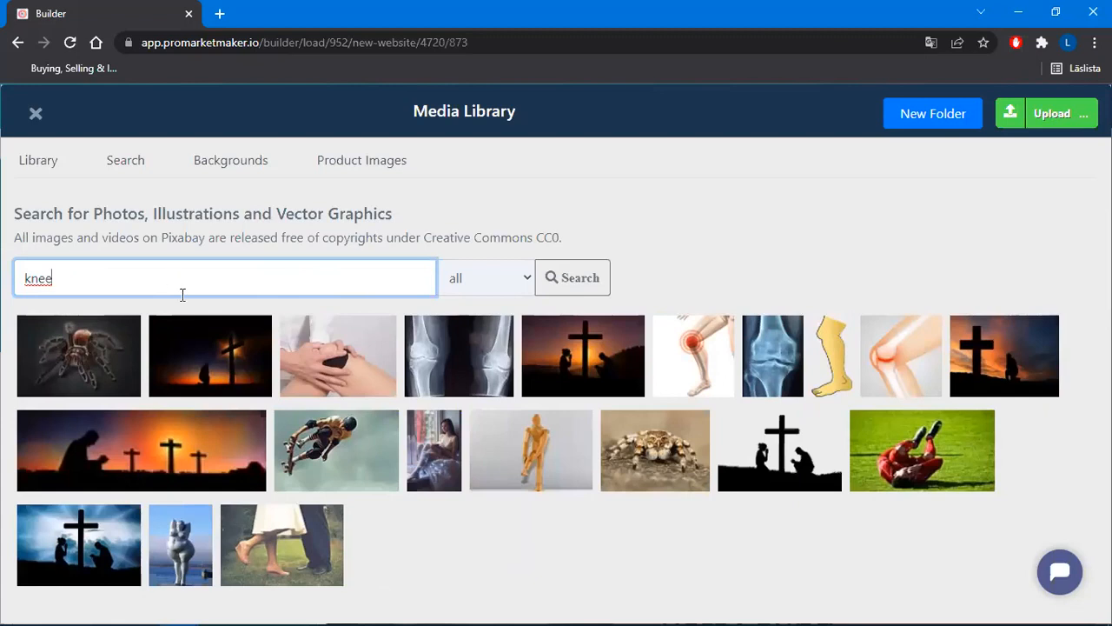
Search the stock photos for "legs" and use the photo of a runner's legs on a road as the Bone Health image
{"action": "left_click_drag", "start_coordinate": [145, 286], "coordinate": [5, 285]}
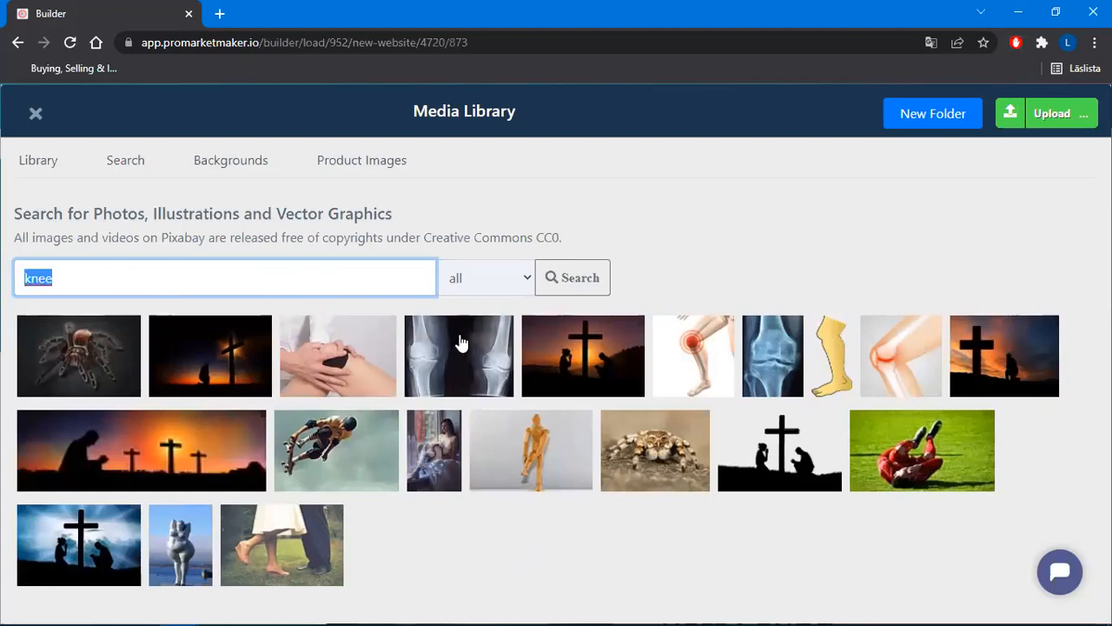
{"action": "type", "text": "legs"}
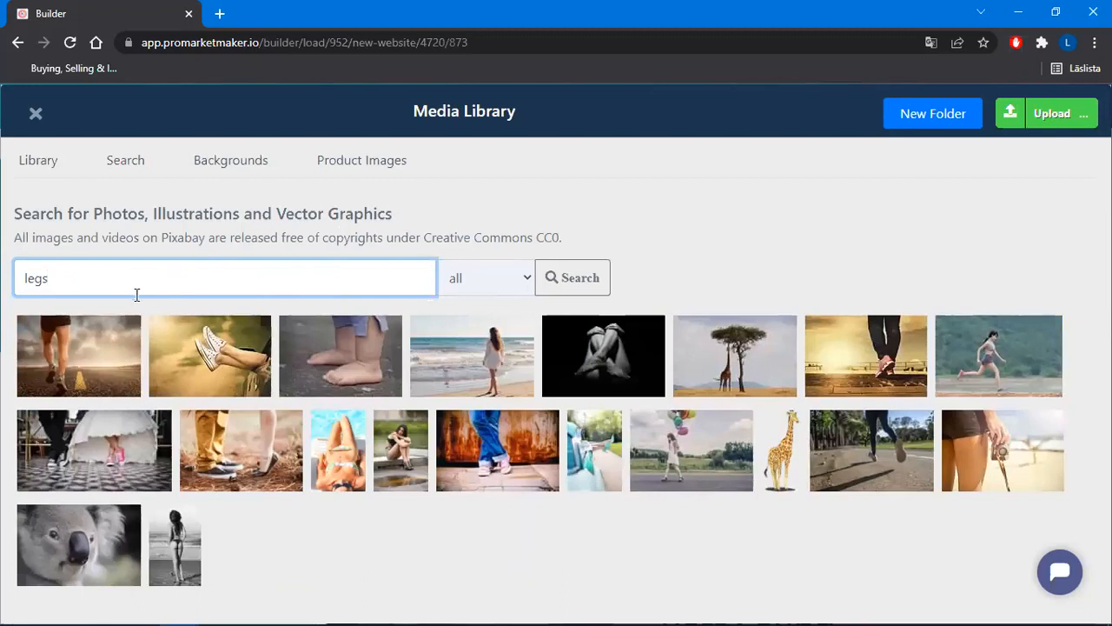
{"action": "left_click", "coordinate": [102, 340]}
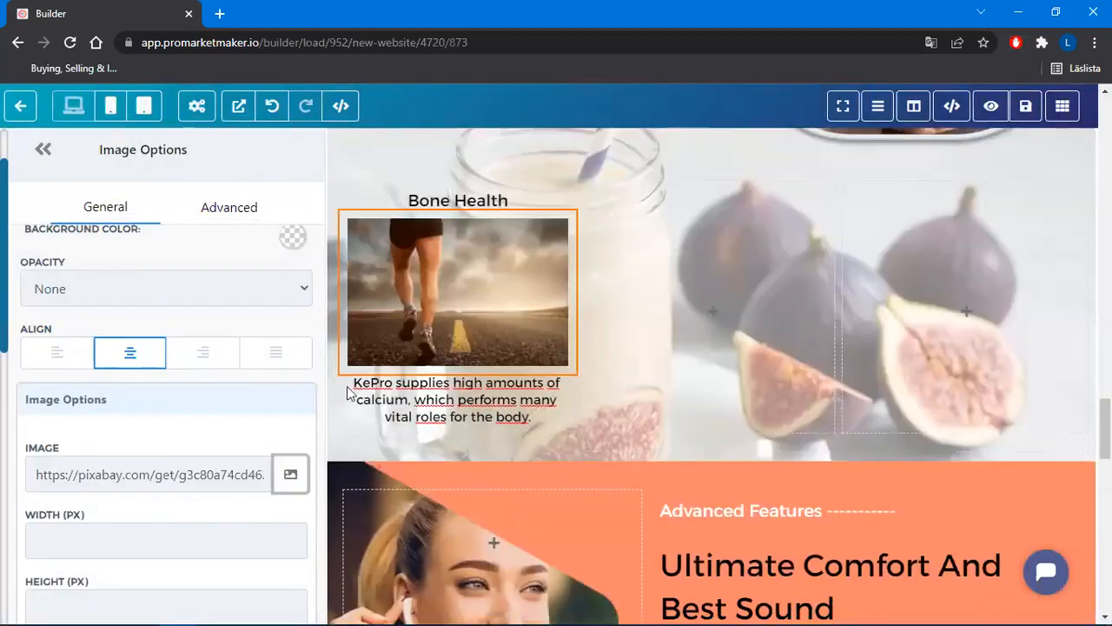
Apply the Scribble image mask to the Bone Health runner image and collapse its options
{"action": "scroll", "coordinate": [747, 295], "scroll_direction": "up", "scroll_amount": 1}
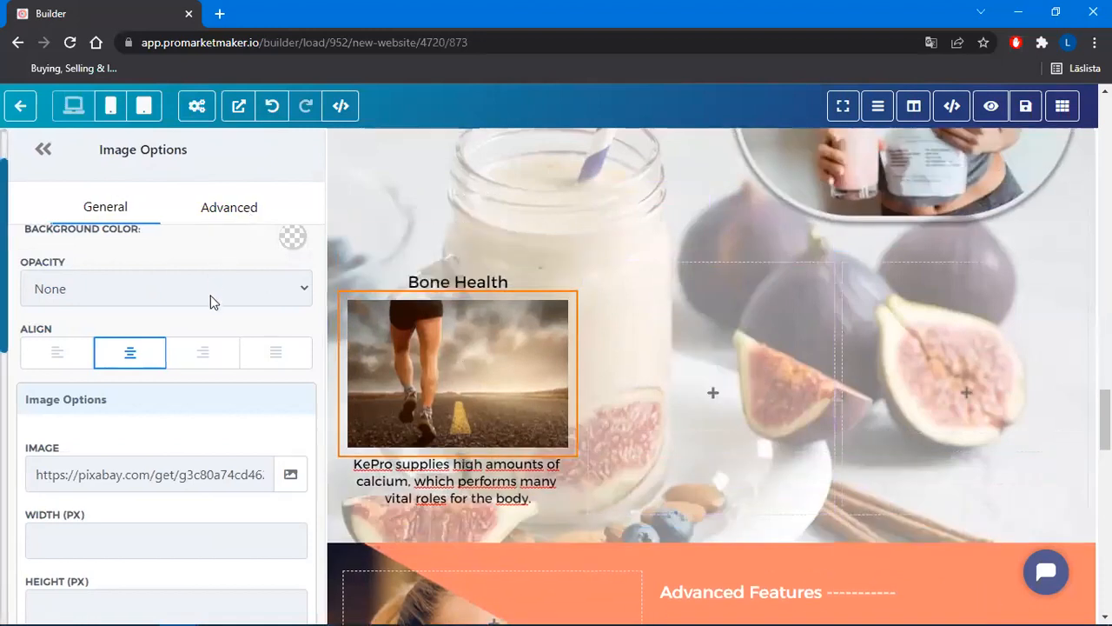
{"action": "scroll", "coordinate": [208, 298], "scroll_direction": "up", "scroll_amount": 1}
{"action": "left_click", "coordinate": [235, 207]}
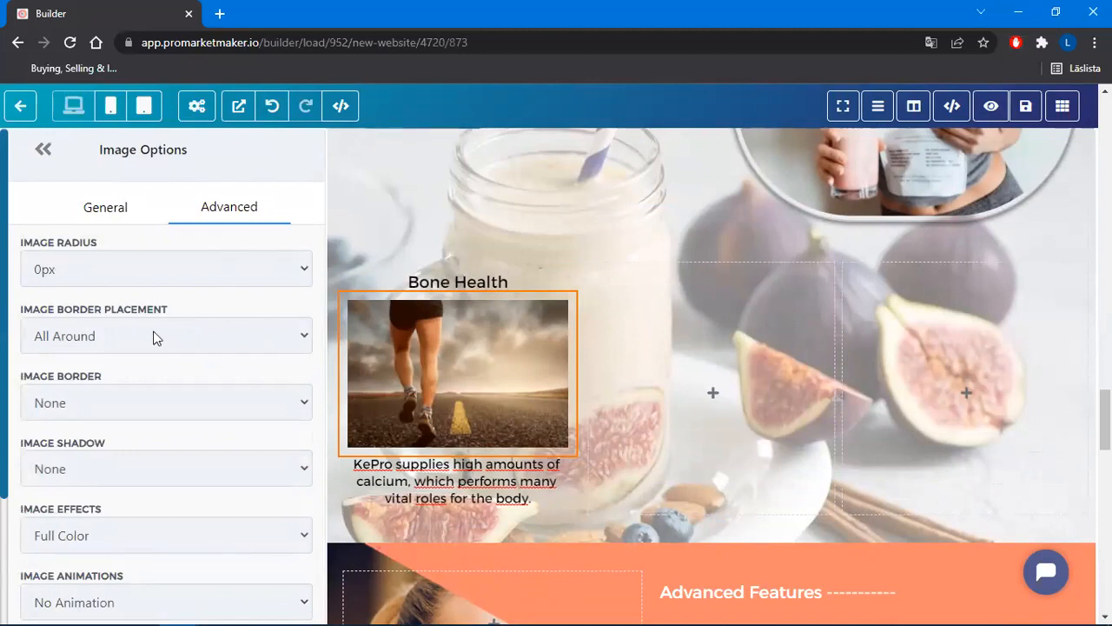
{"action": "scroll", "coordinate": [146, 346], "scroll_direction": "down", "scroll_amount": 2}
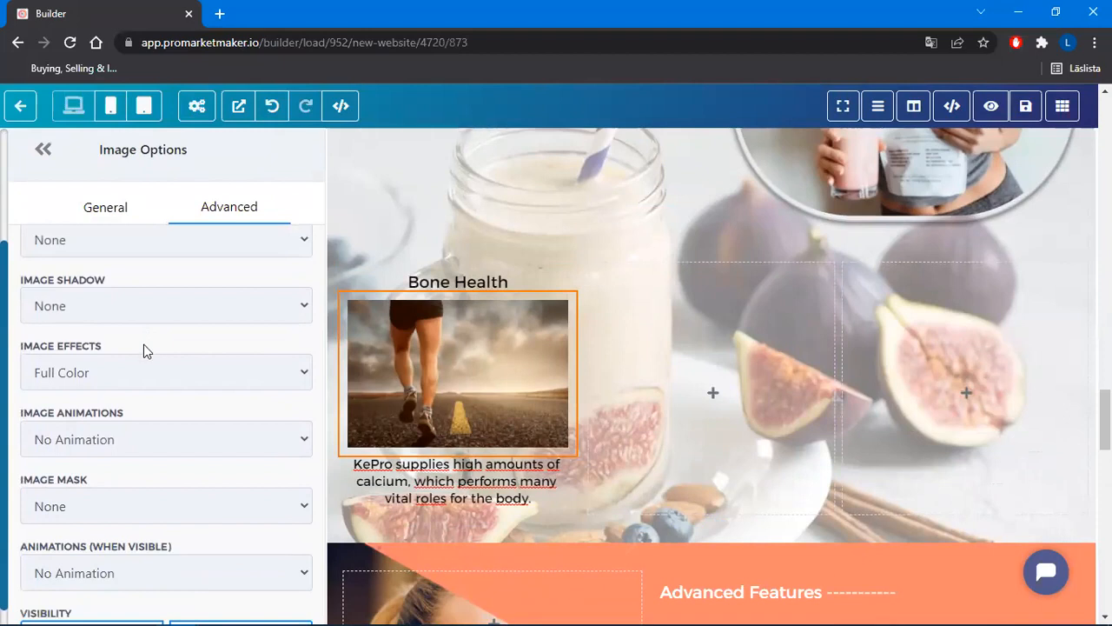
{"action": "scroll", "coordinate": [126, 383], "scroll_direction": "down", "scroll_amount": 1}
{"action": "left_click", "coordinate": [105, 419]}
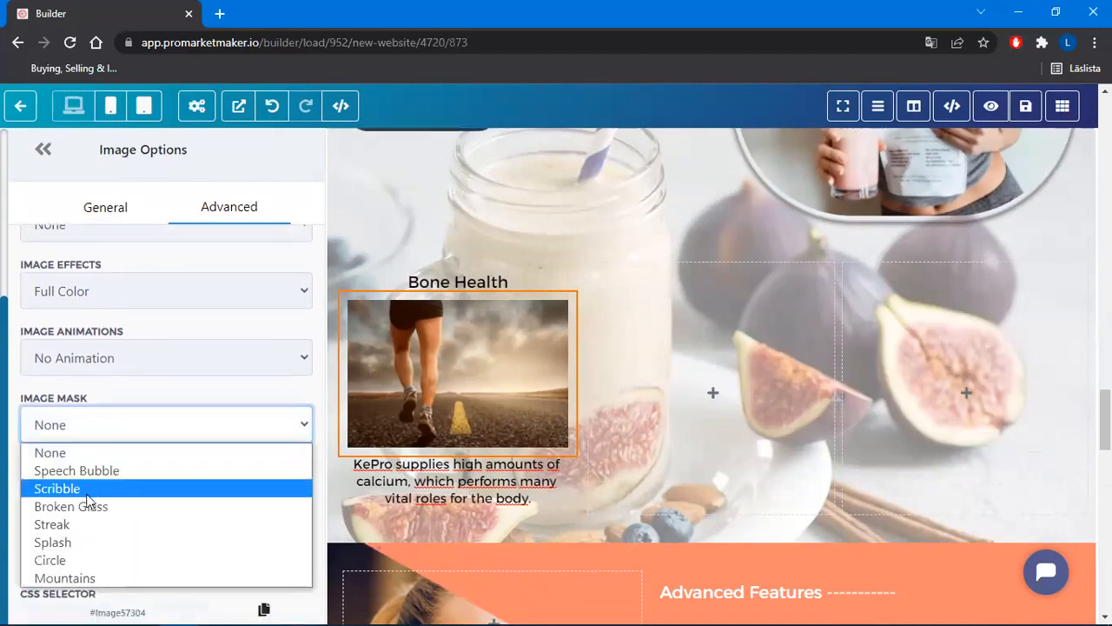
{"action": "left_click", "coordinate": [86, 494]}
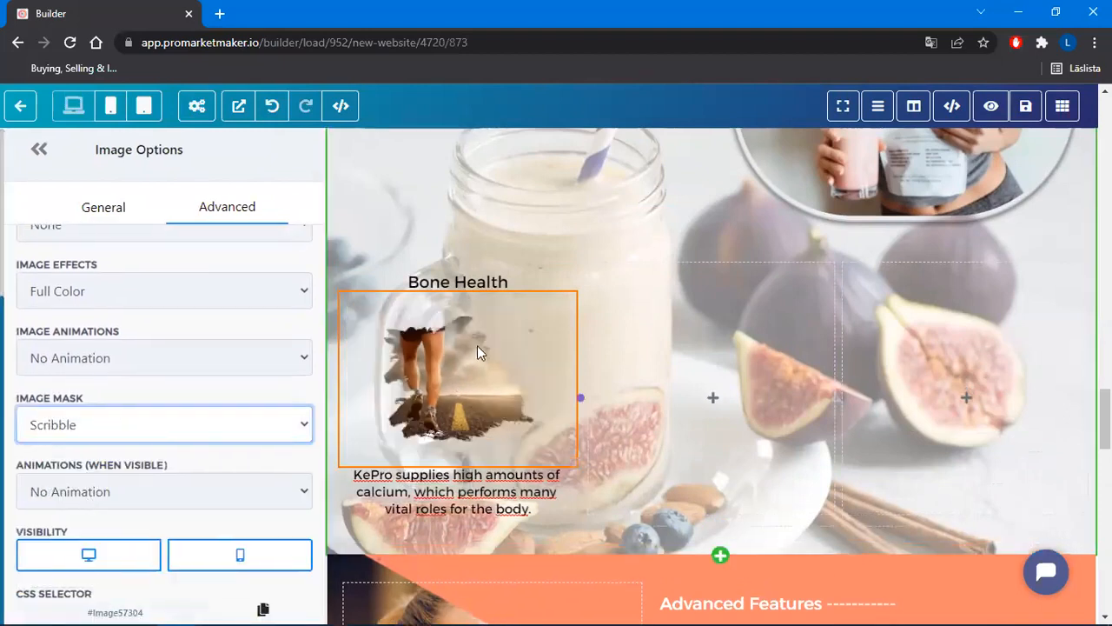
{"action": "left_click", "coordinate": [40, 149]}
{"action": "scroll", "coordinate": [596, 383], "scroll_direction": "down", "scroll_amount": 3}
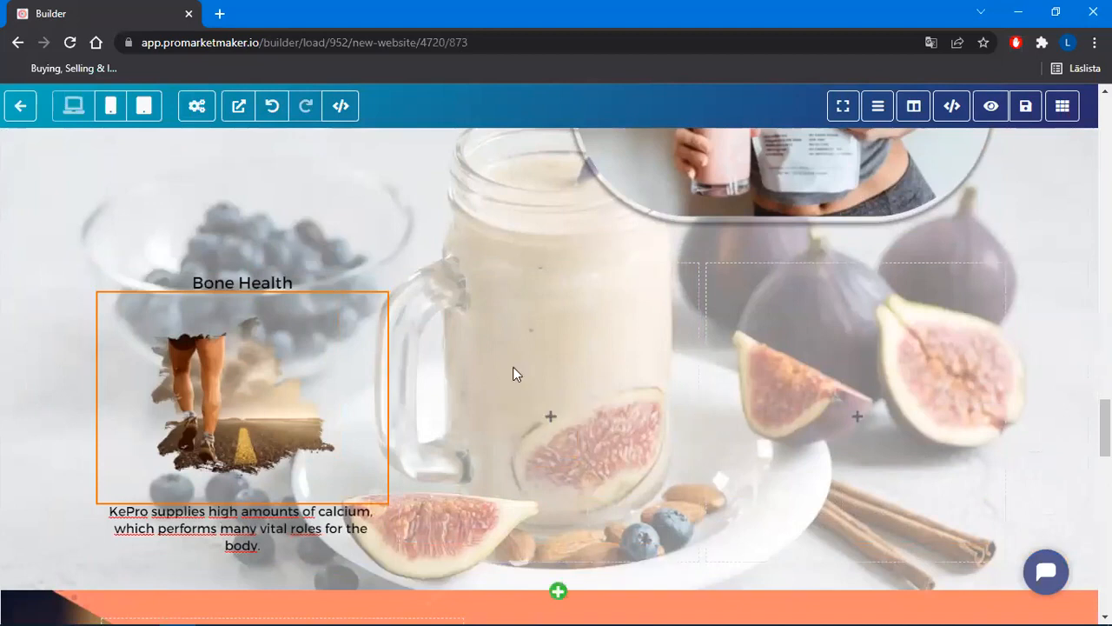
{"action": "scroll", "coordinate": [422, 268], "scroll_direction": "up", "scroll_amount": 1}
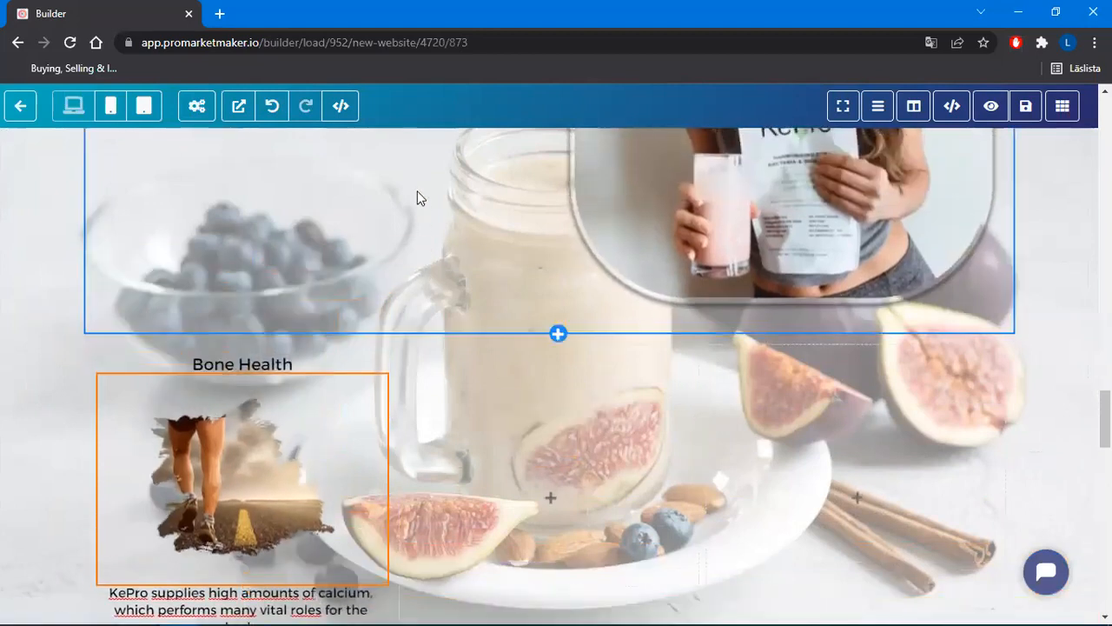
{"action": "scroll", "coordinate": [436, 292], "scroll_direction": "up", "scroll_amount": 2}
{"action": "scroll", "coordinate": [437, 292], "scroll_direction": "up", "scroll_amount": 3}
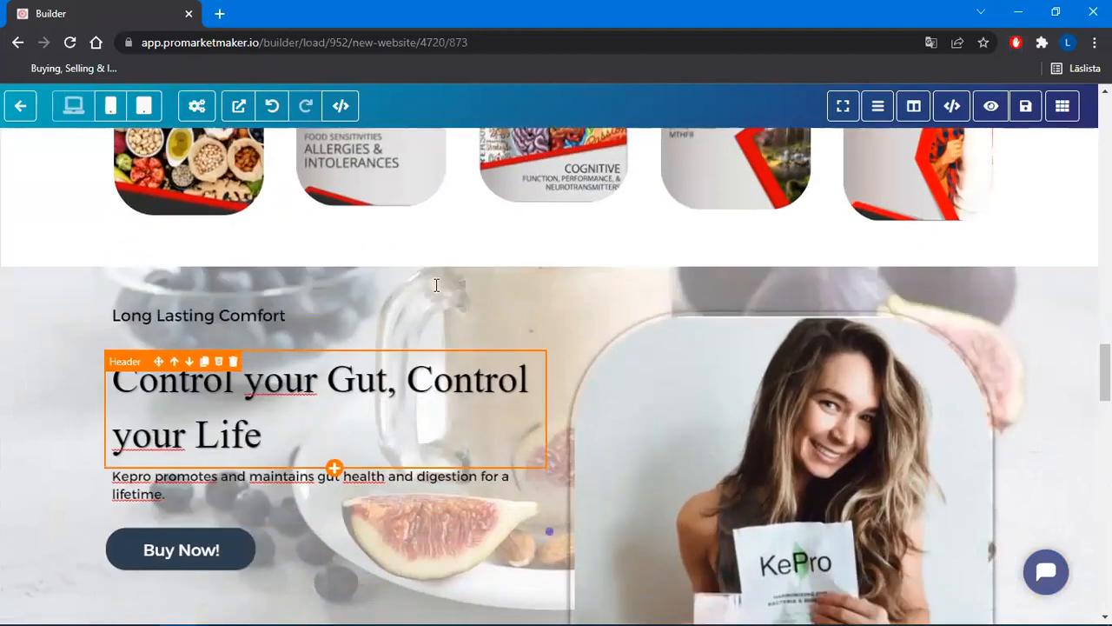
{"action": "scroll", "coordinate": [436, 286], "scroll_direction": "down", "scroll_amount": 5}
{"action": "scroll", "coordinate": [437, 285], "scroll_direction": "down", "scroll_amount": 1}
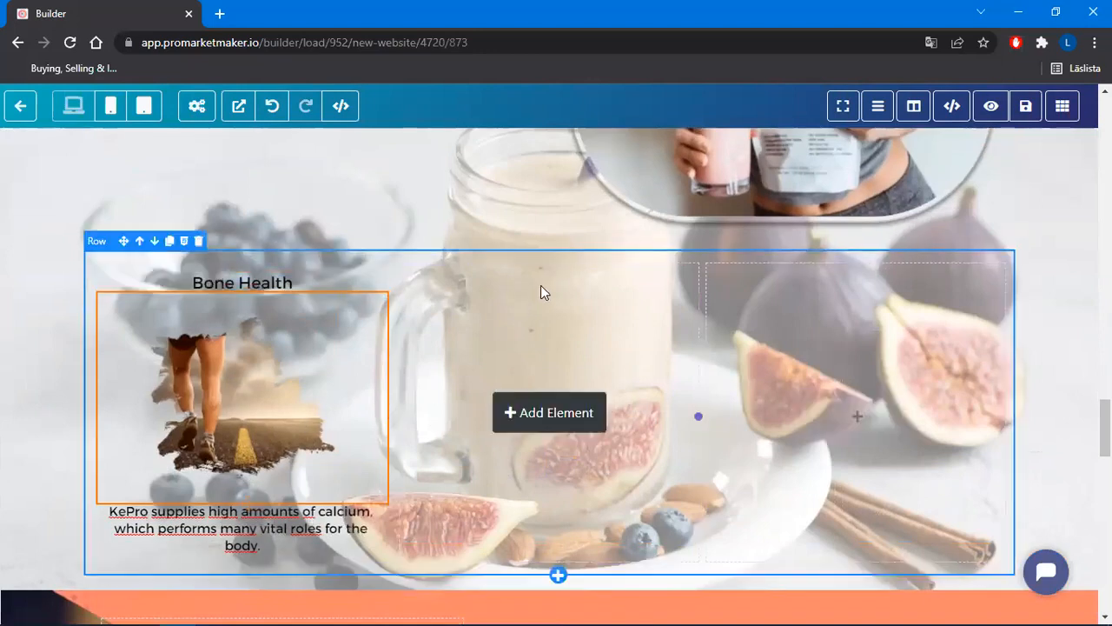
{"action": "left_click", "coordinate": [543, 412]}
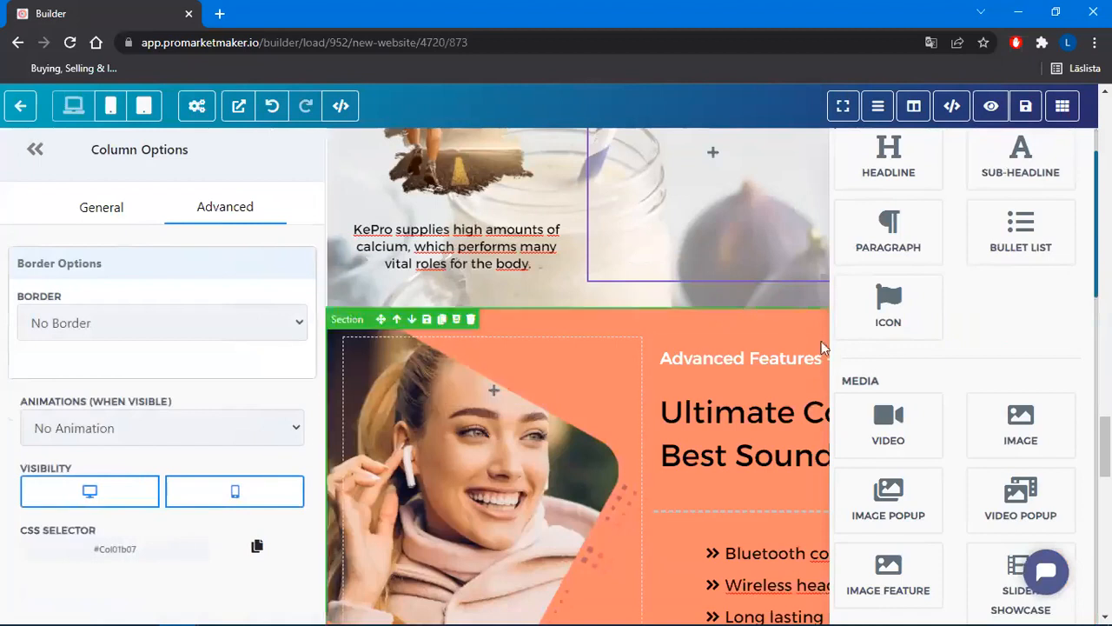
{"action": "left_click", "coordinate": [699, 256]}
Clone the Bone Health column twice and delete the two surplus empty columns so the row keeps three columns
{"action": "scroll", "coordinate": [689, 269], "scroll_direction": "up", "scroll_amount": 1}
{"action": "scroll", "coordinate": [689, 277], "scroll_direction": "up", "scroll_amount": 2}
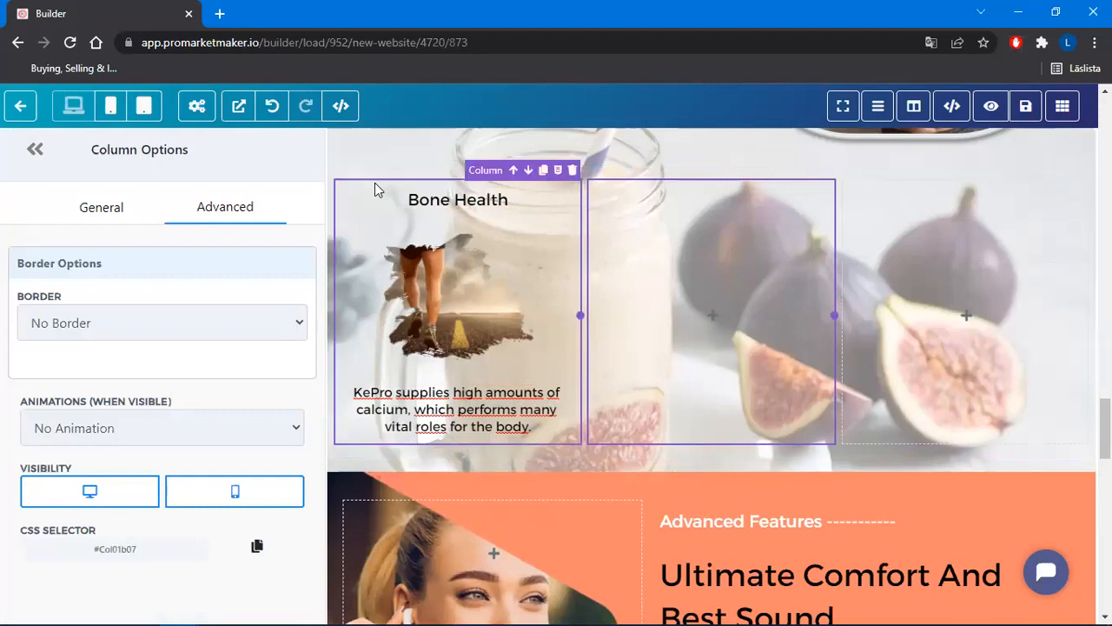
{"action": "left_click", "coordinate": [485, 171]}
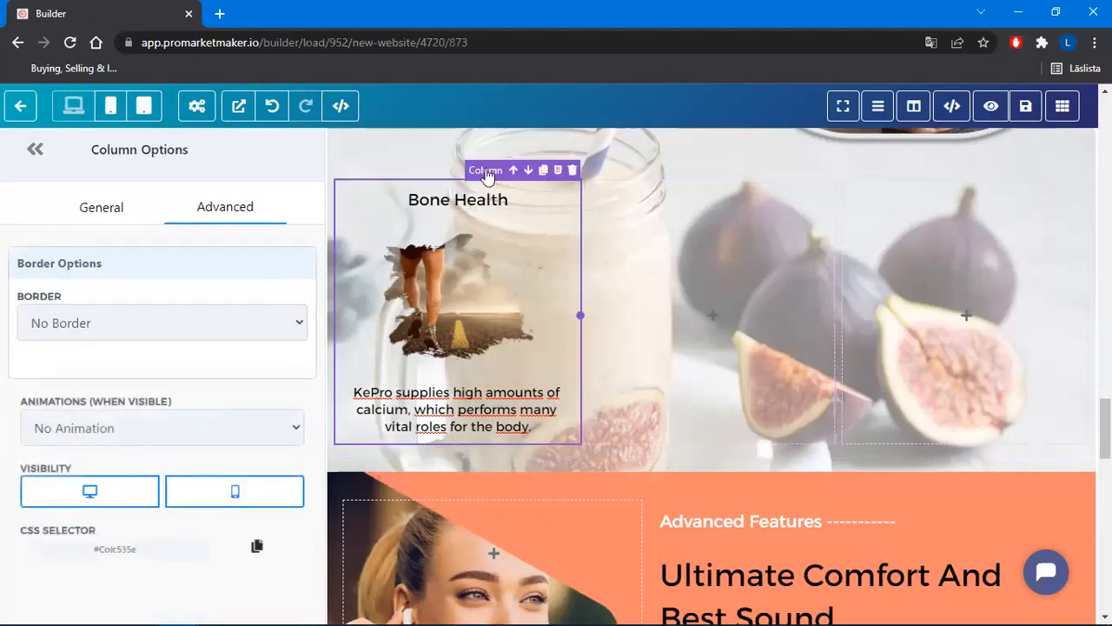
{"action": "left_click", "coordinate": [544, 171]}
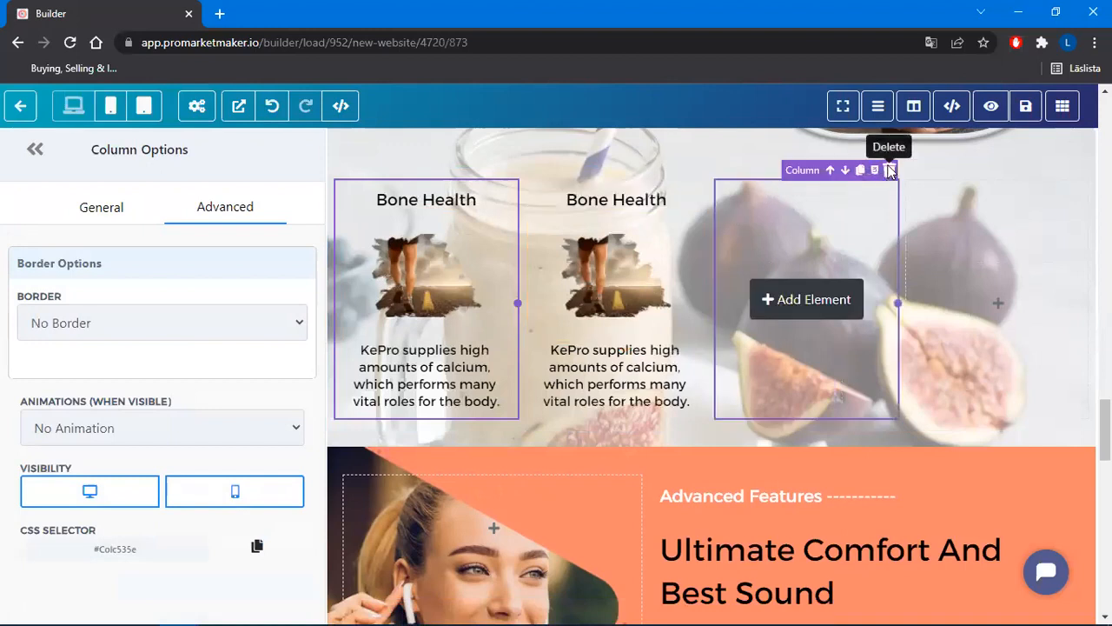
{"action": "left_click", "coordinate": [889, 170]}
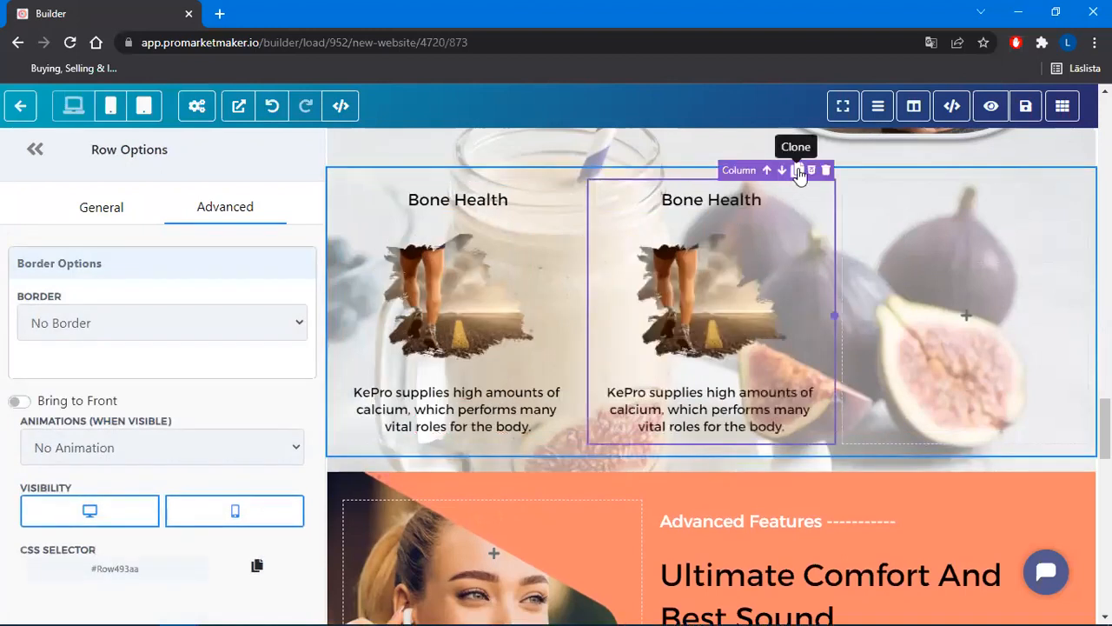
{"action": "left_click", "coordinate": [799, 171]}
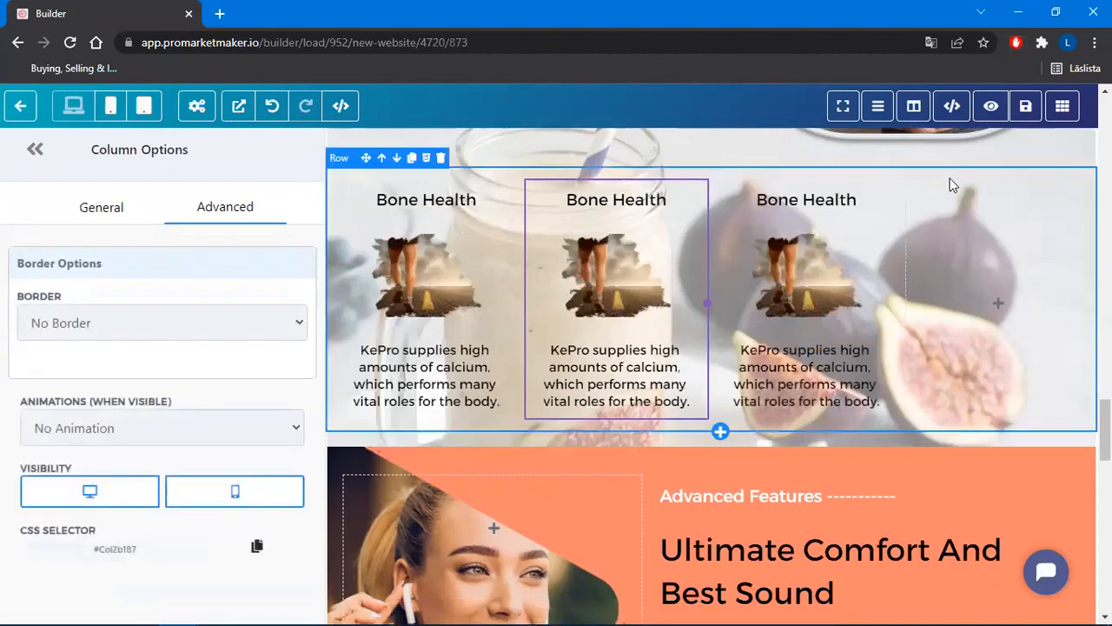
{"action": "left_click", "coordinate": [1079, 170]}
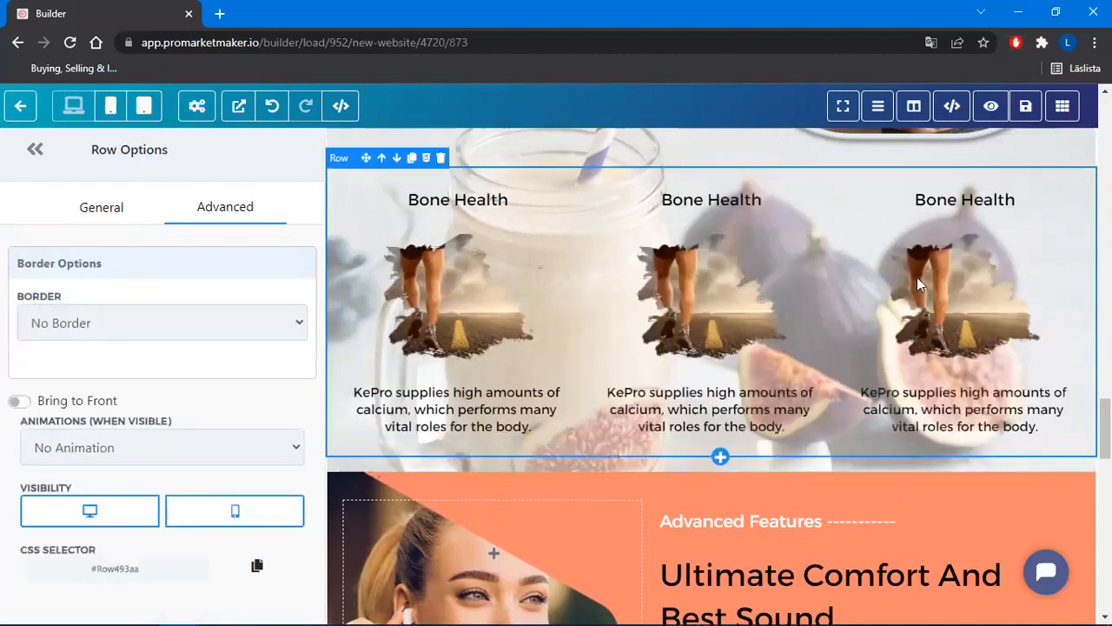
Title the middle column "Energy Metabolism" and set its text to "KePro contains essential vitamins and minerals that can help you generate energy."
{"action": "left_click", "coordinate": [765, 200]}
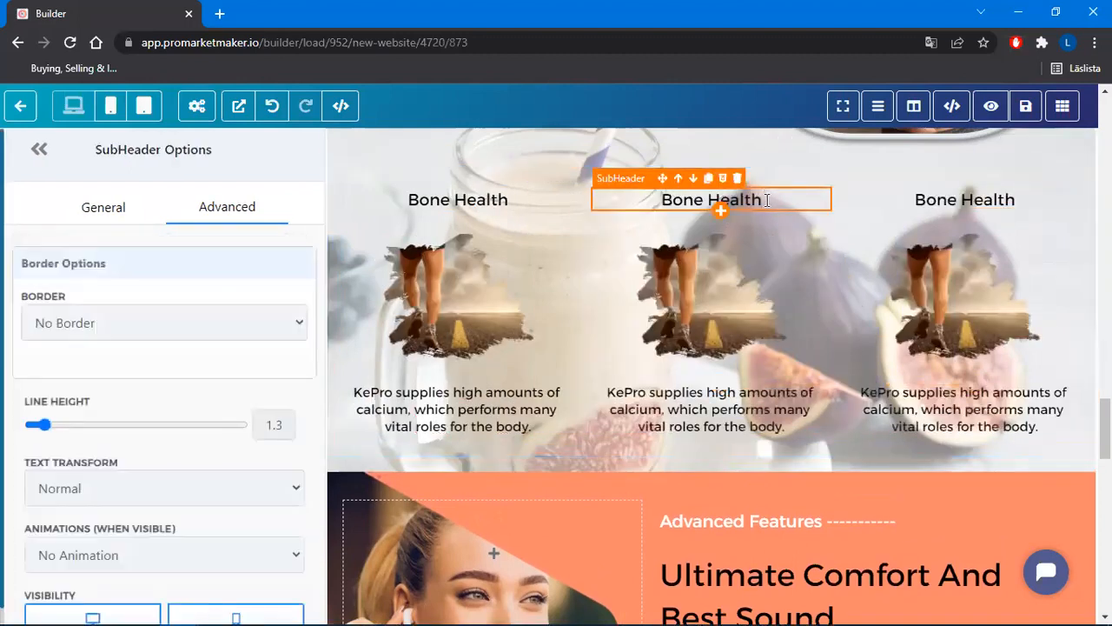
{"action": "key", "text": "alt+Tab"}
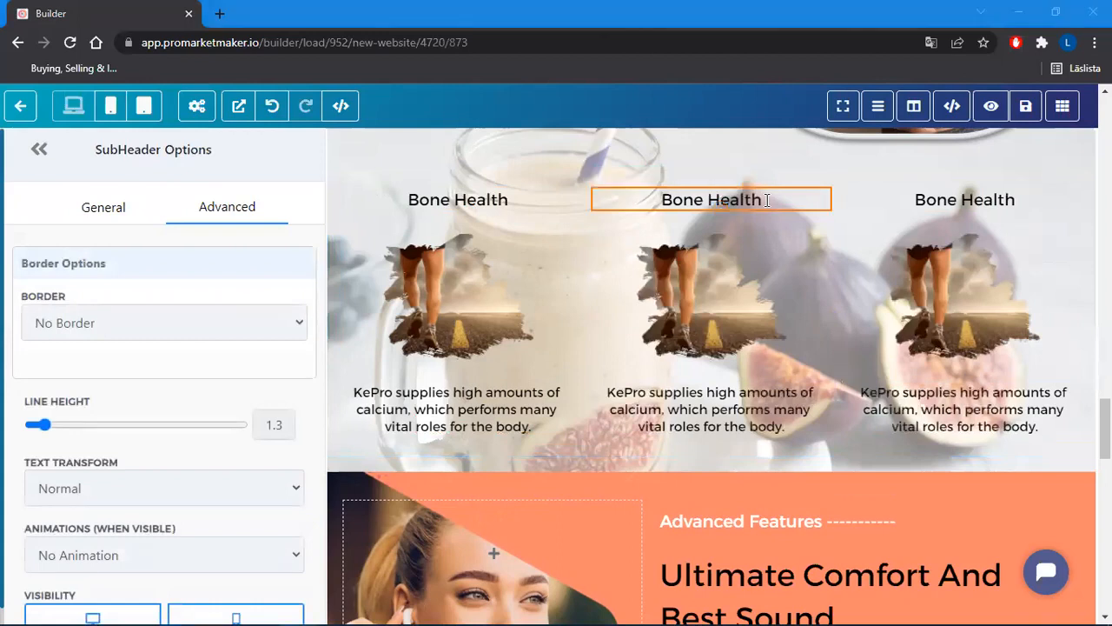
{"action": "key", "text": "alt+Tab"}
{"action": "type", "text": "Energy Metabolism"}
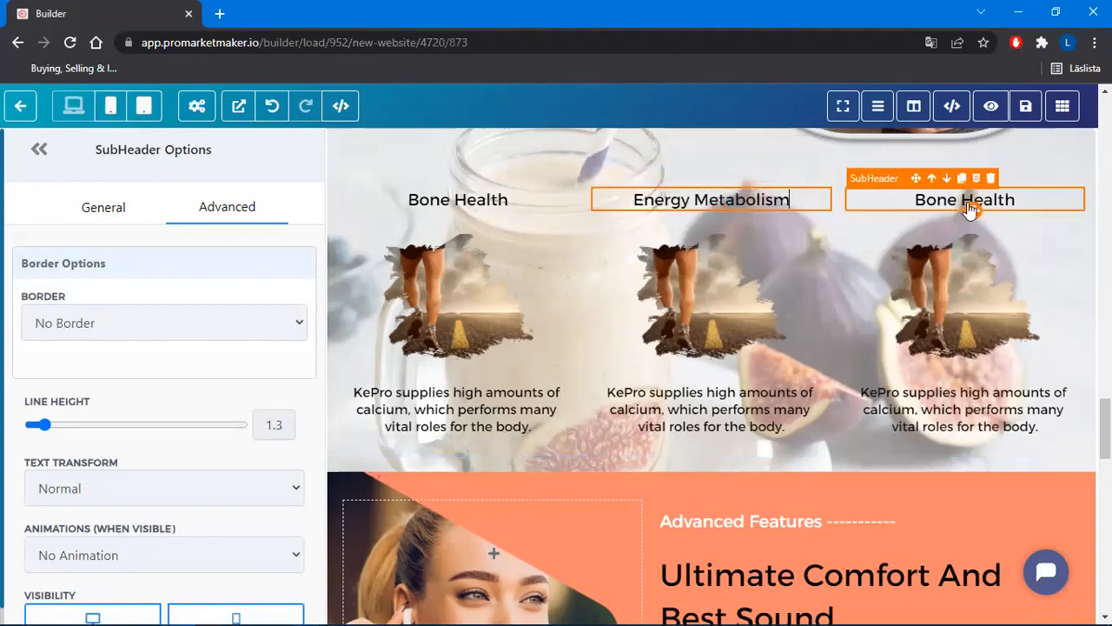
{"action": "key", "text": "alt+Tab"}
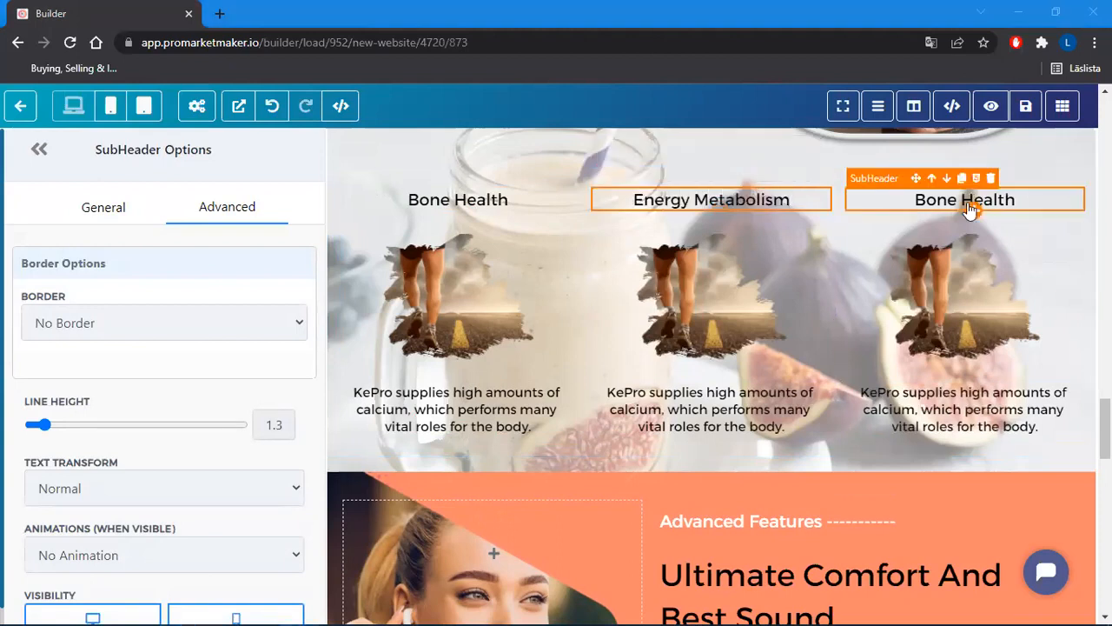
{"action": "key", "text": "alt+Tab"}
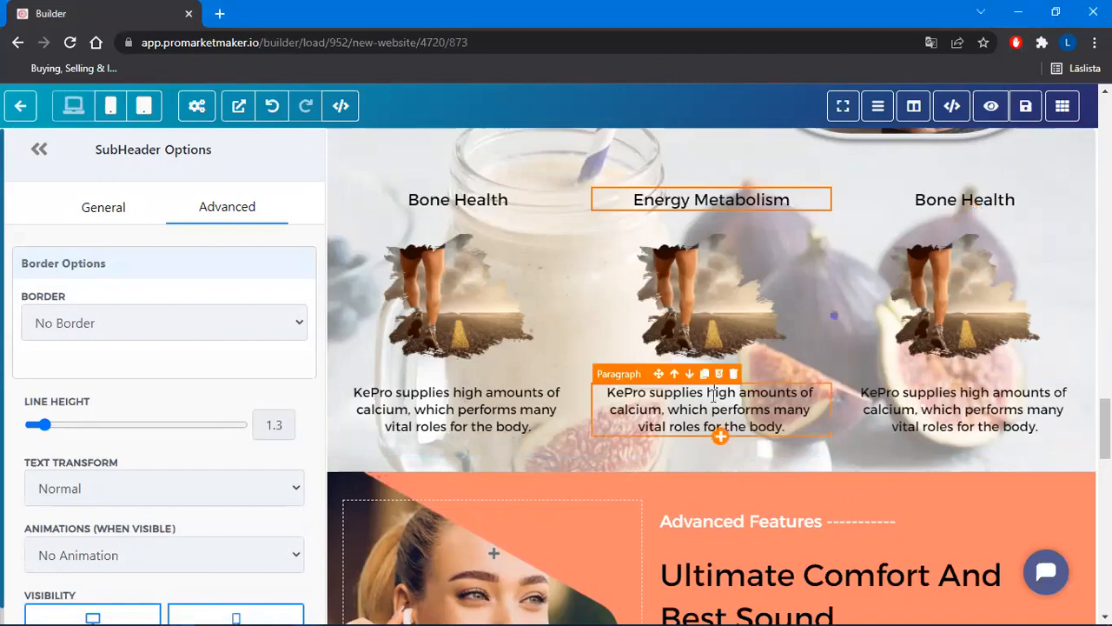
{"action": "triple_click", "coordinate": [711, 400]}
{"action": "type", "text": "KePro contains essential vitamins and minerals that can help you generate energy."}
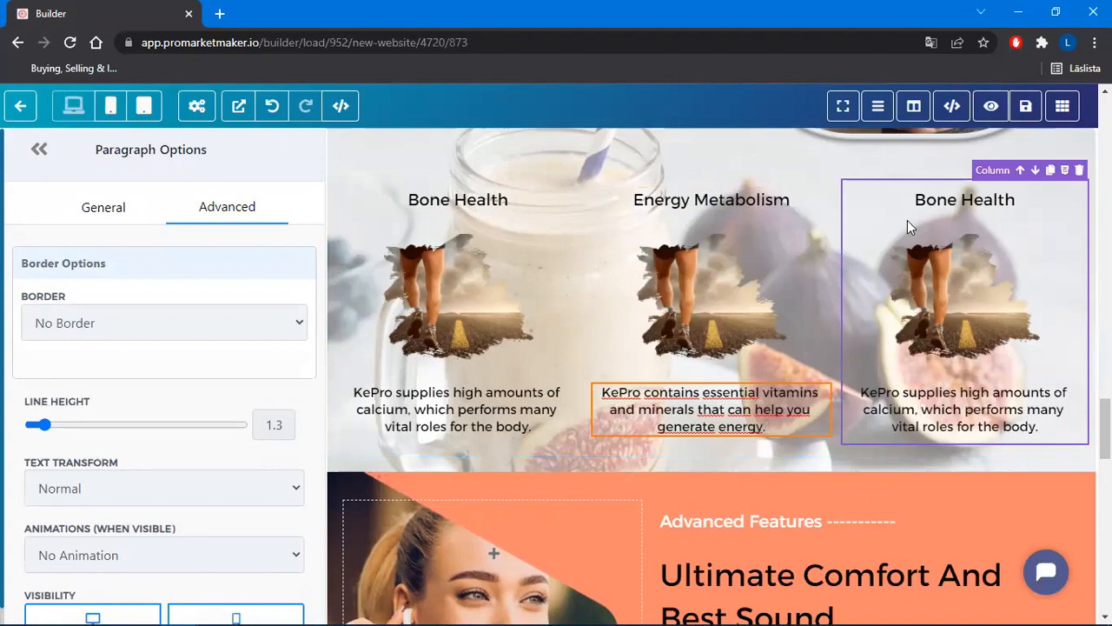
Title the third column "Gut Health" and set its text to "Maintaining a healthy balance of bacteria in your gut is critical to your overall health."
{"action": "key", "text": "alt+Tab"}
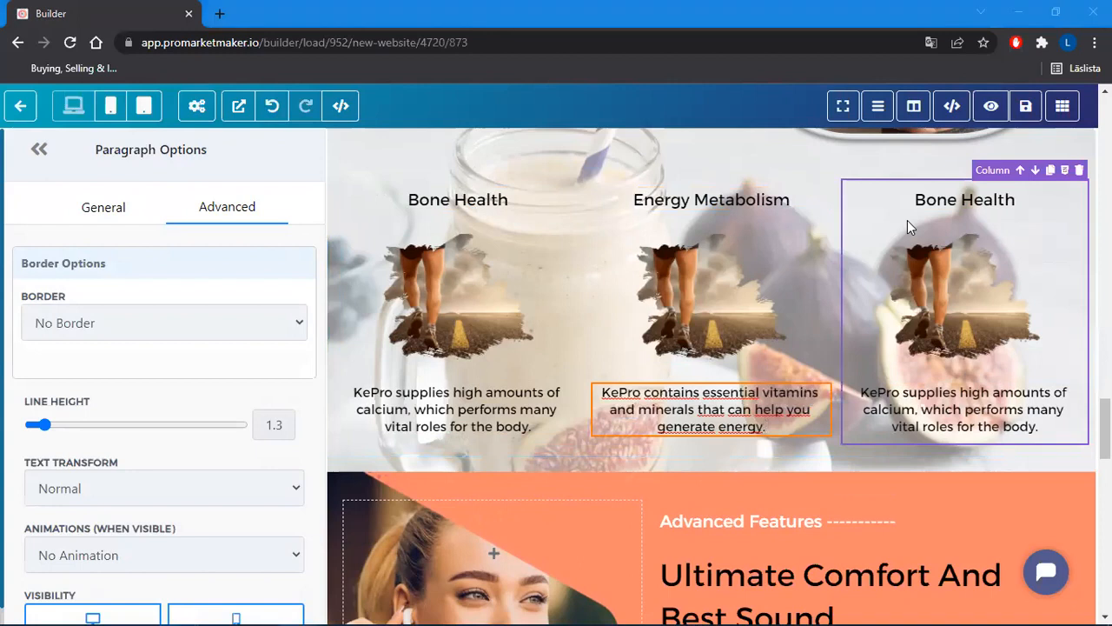
{"action": "triple_click", "coordinate": [965, 199]}
{"action": "key", "text": "ctrl+v"}
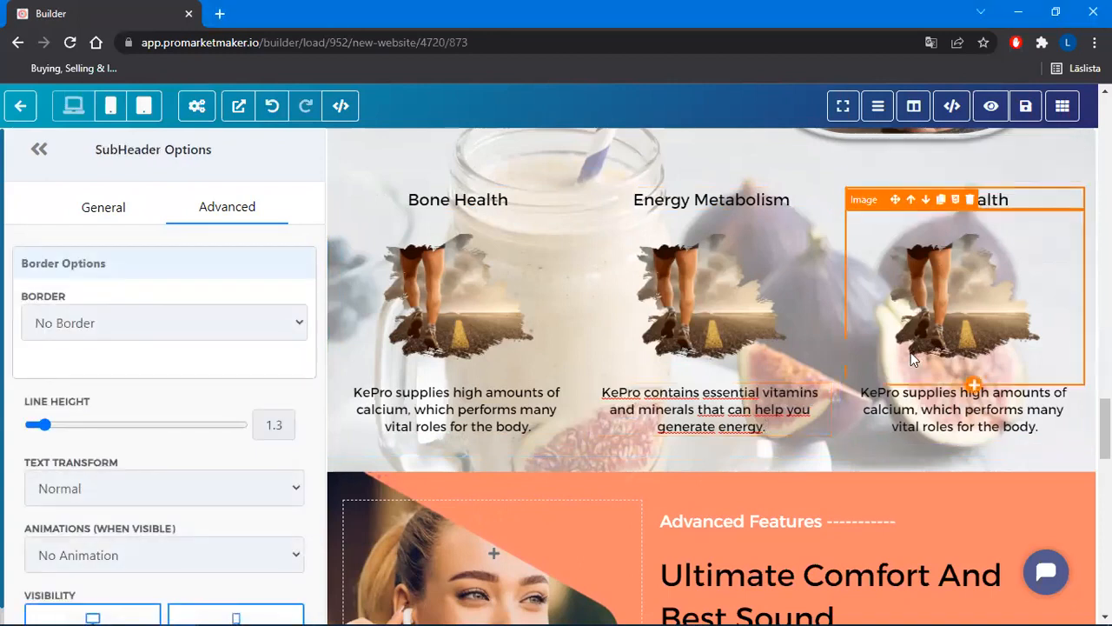
{"action": "key", "text": "alt+Tab"}
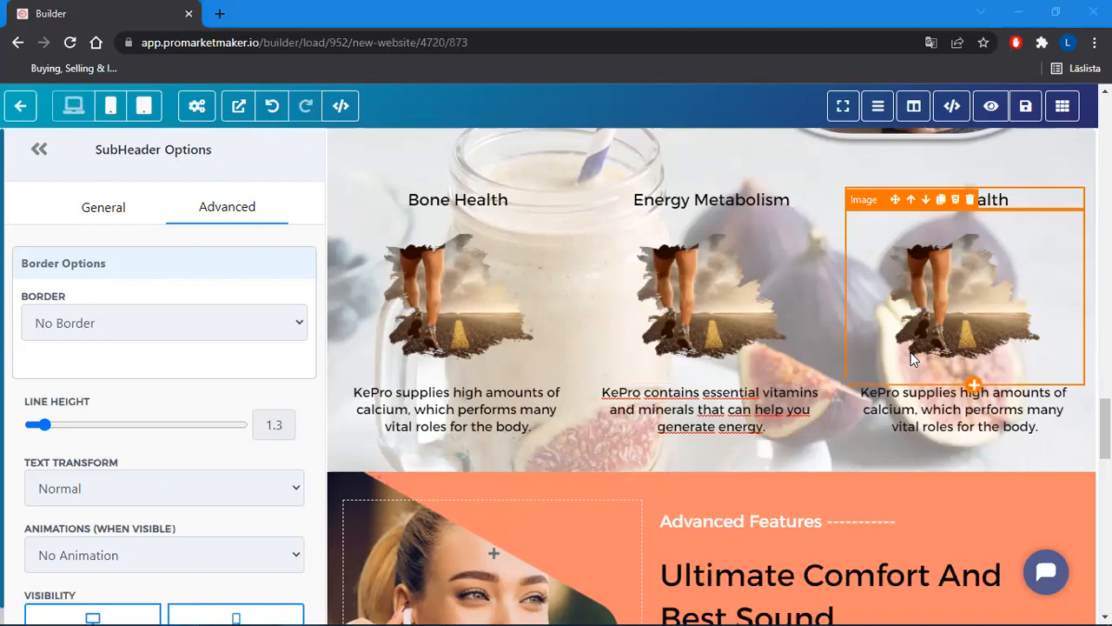
{"action": "triple_click", "coordinate": [922, 408]}
{"action": "type", "text": "Maintaining a healthy balance of bacteria in your gut is critical to your overall health."}
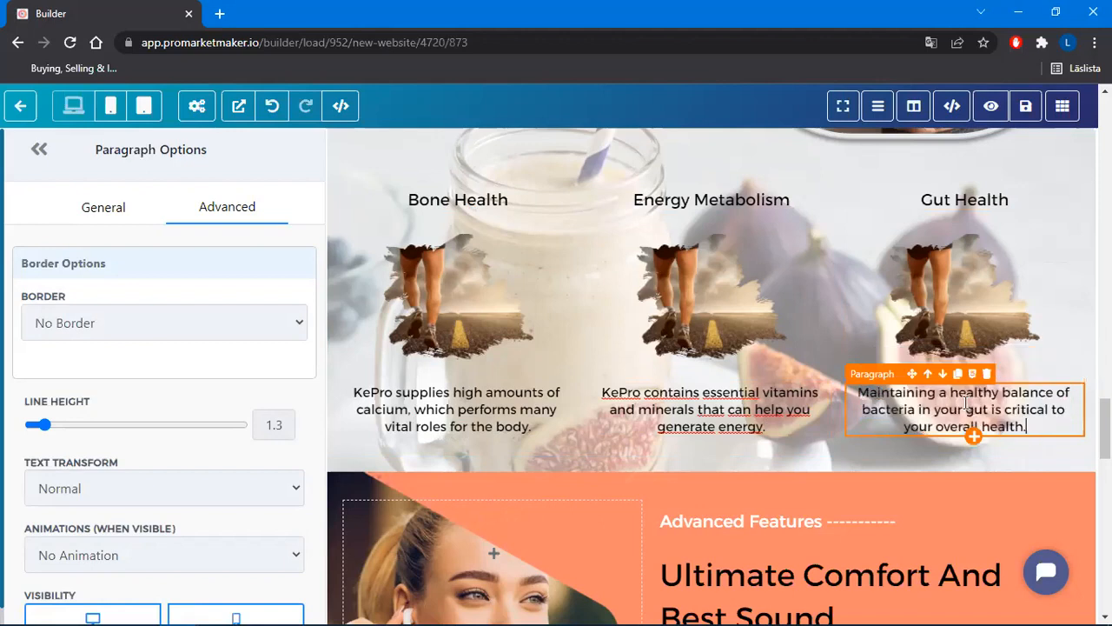
Search the stock photos for "metabolism" and for "energy" to replace the Energy Metabolism image
{"action": "left_click", "coordinate": [523, 299]}
{"action": "left_click", "coordinate": [703, 294]}
{"action": "left_click", "coordinate": [114, 207]}
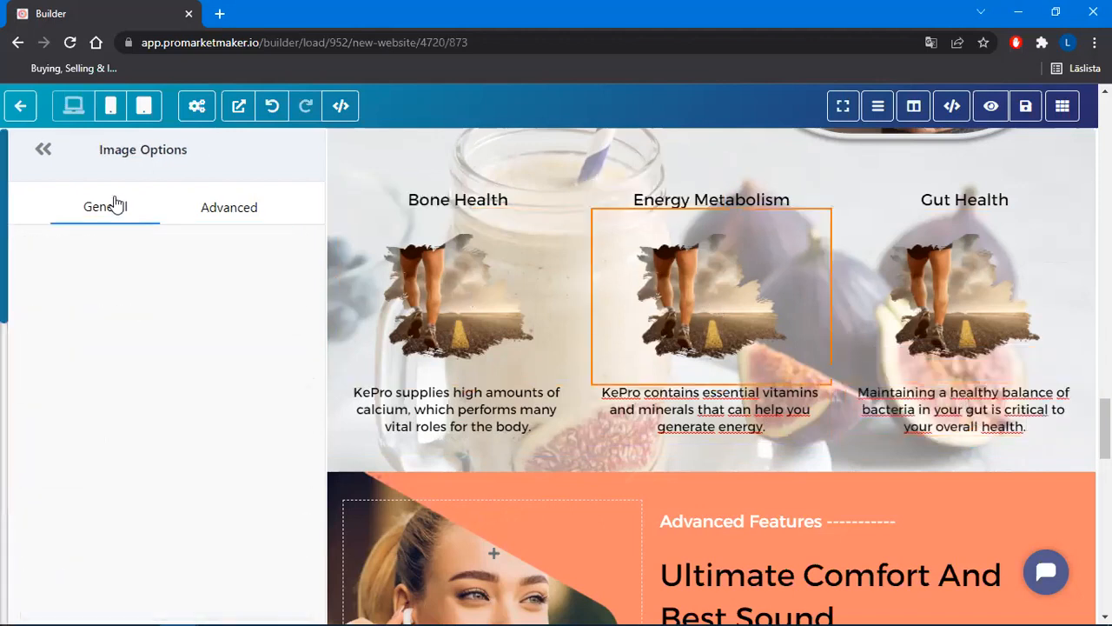
{"action": "left_click", "coordinate": [292, 549]}
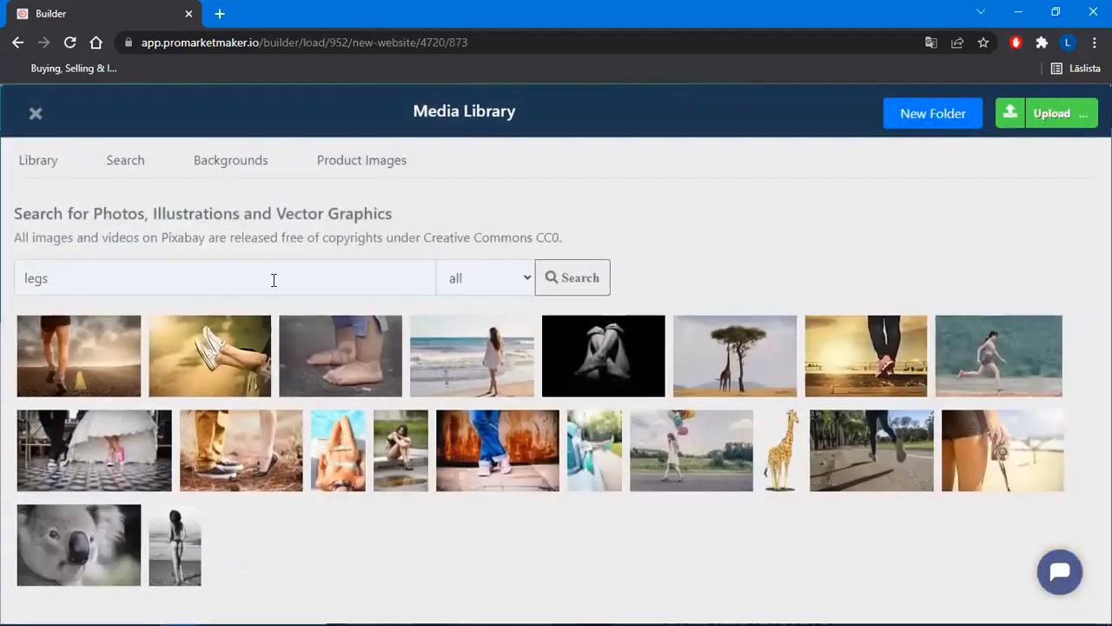
{"action": "left_click_drag", "start_coordinate": [194, 275], "coordinate": [3, 284]}
{"action": "type", "text": "metabolism"}
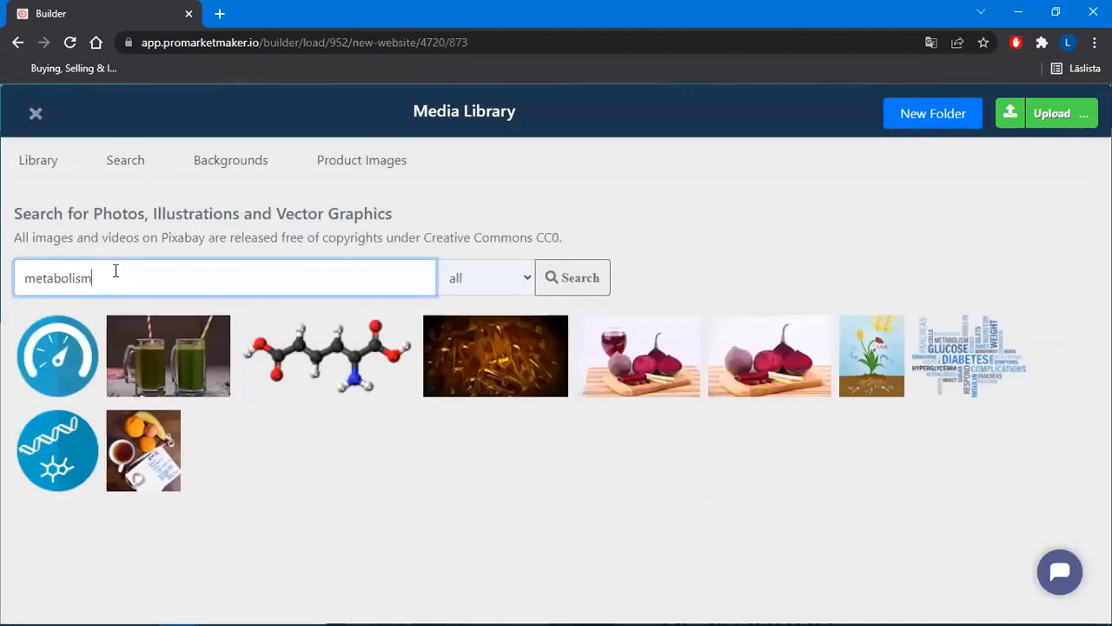
{"action": "left_click_drag", "start_coordinate": [115, 273], "coordinate": [3, 296]}
{"action": "type", "text": "energy"}
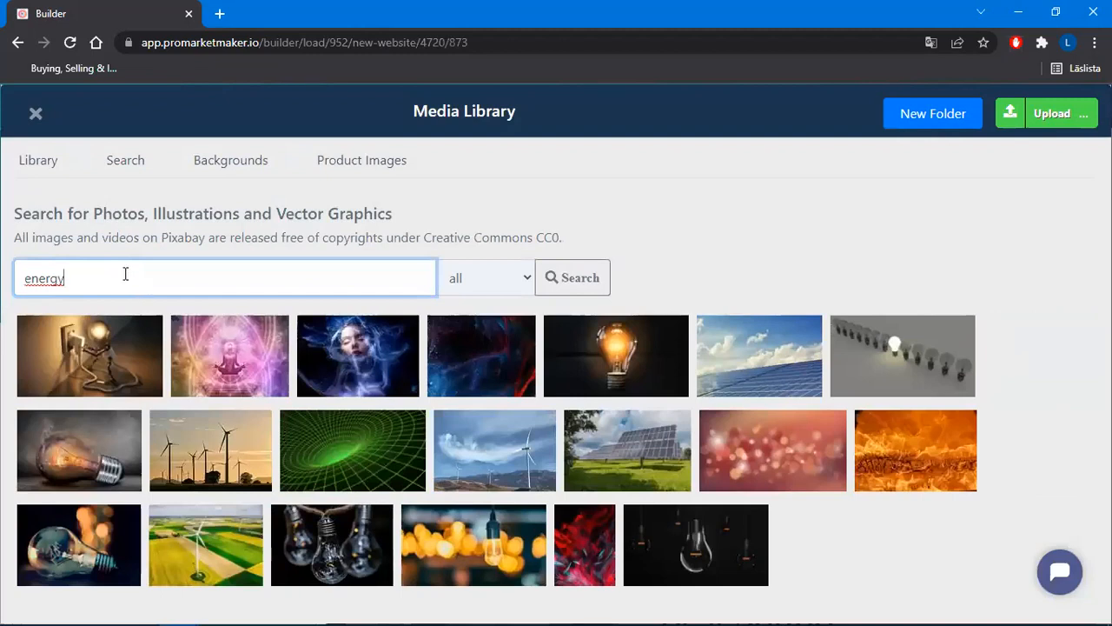
Search the stock photos for "energetic", clear the search and close the media library
{"action": "key", "text": "BackSpace"}
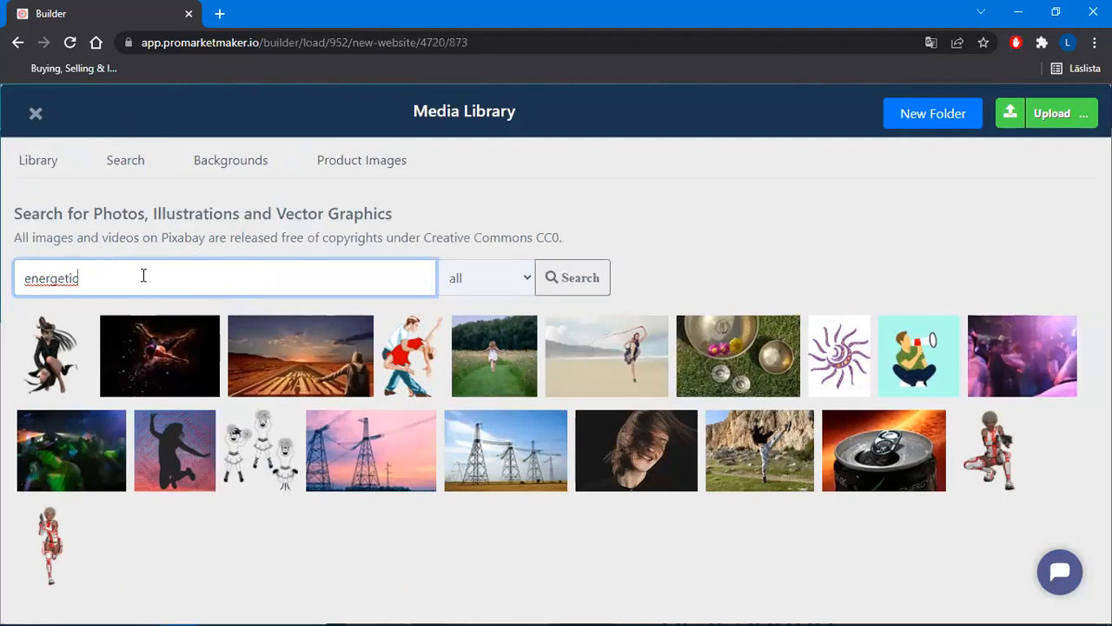
{"action": "left_click_drag", "start_coordinate": [87, 280], "coordinate": [17, 287]}
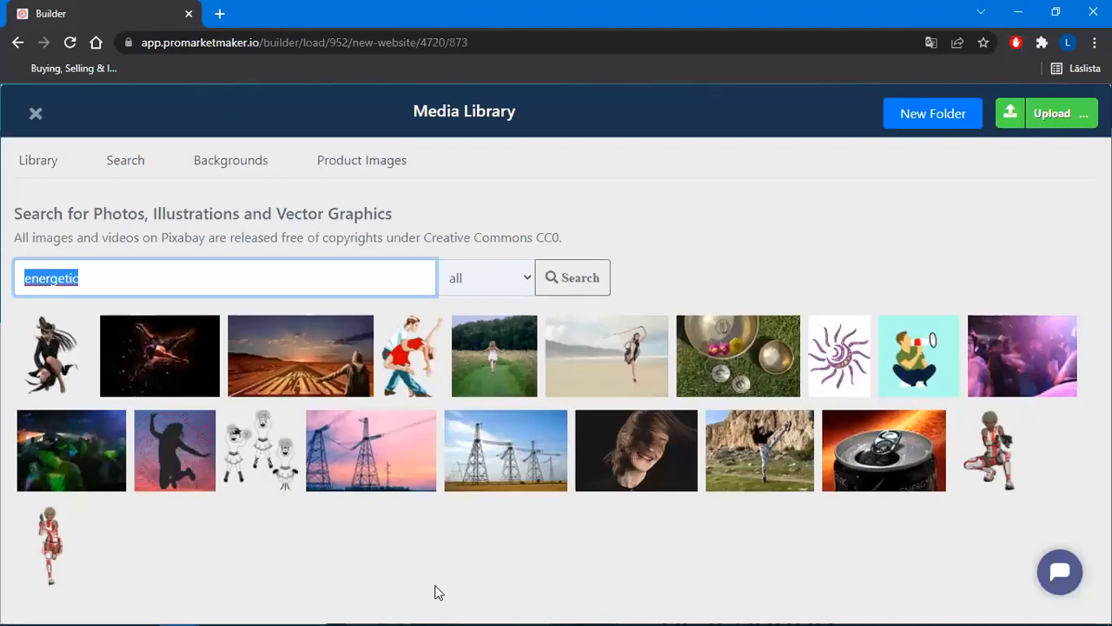
{"action": "key", "text": "BackSpace"}
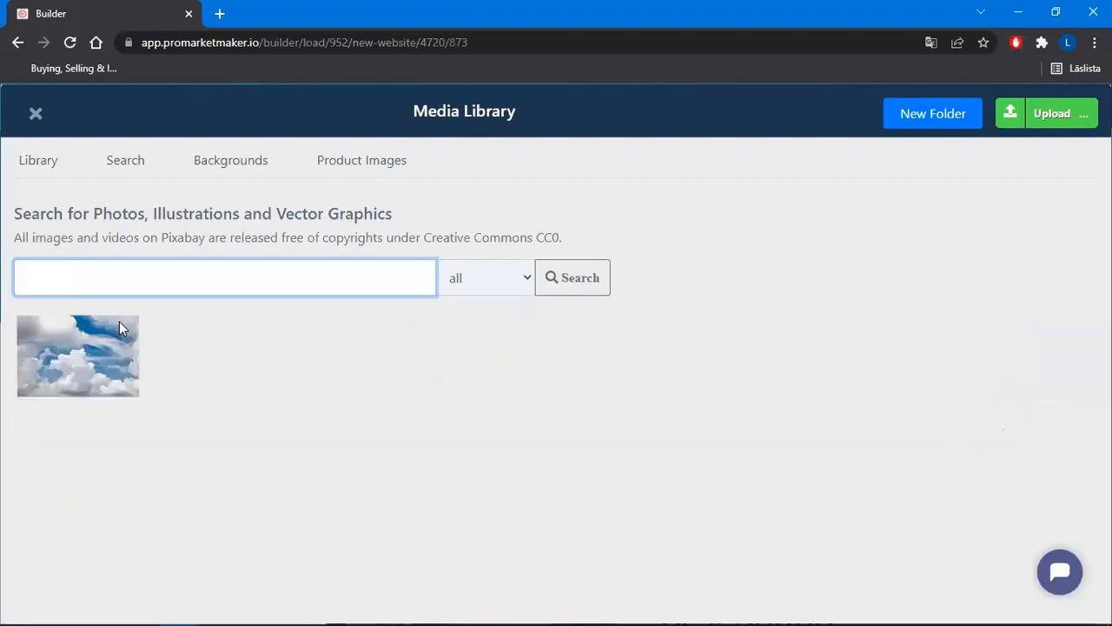
{"action": "left_click", "coordinate": [35, 114]}
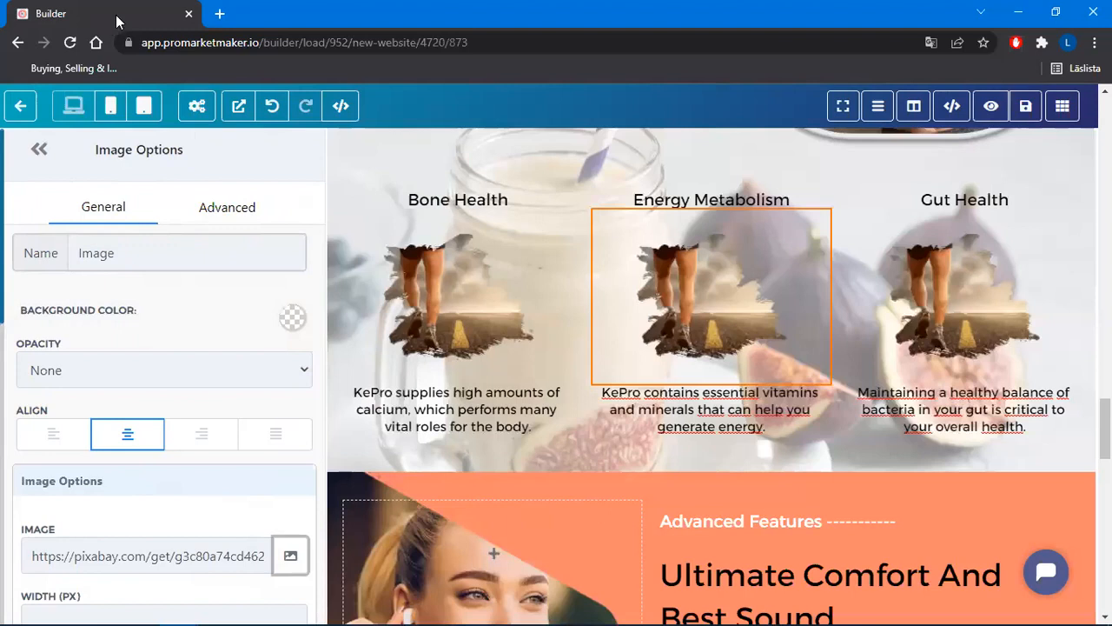
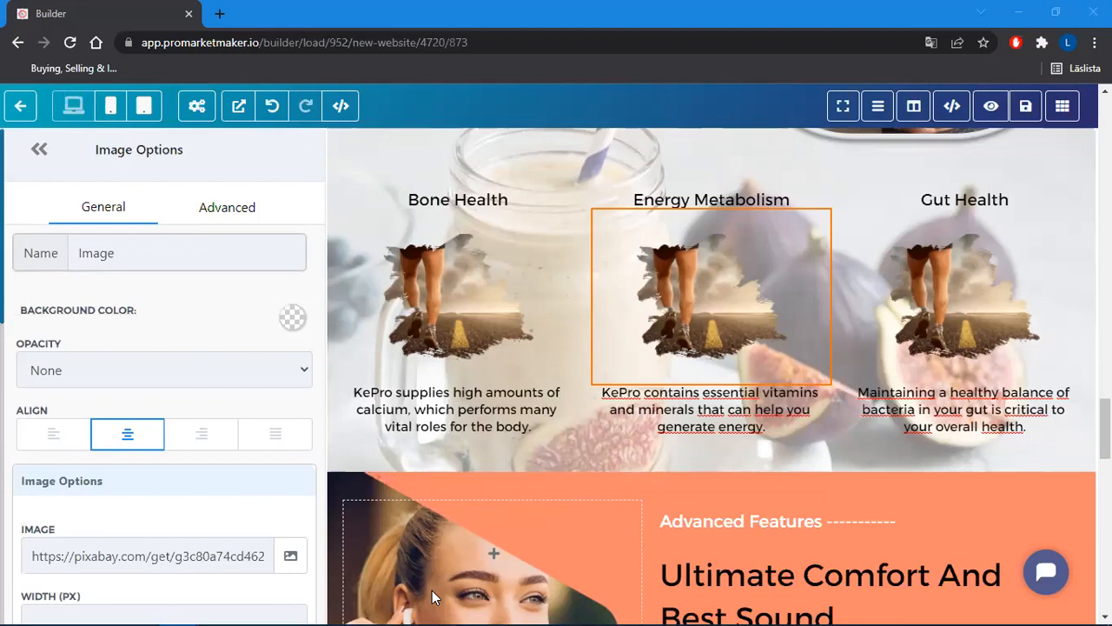
Replace the Energy Metabolism image with the stock photo of a group of racing cyclists found by searching "cycling"
{"action": "left_click", "coordinate": [288, 560]}
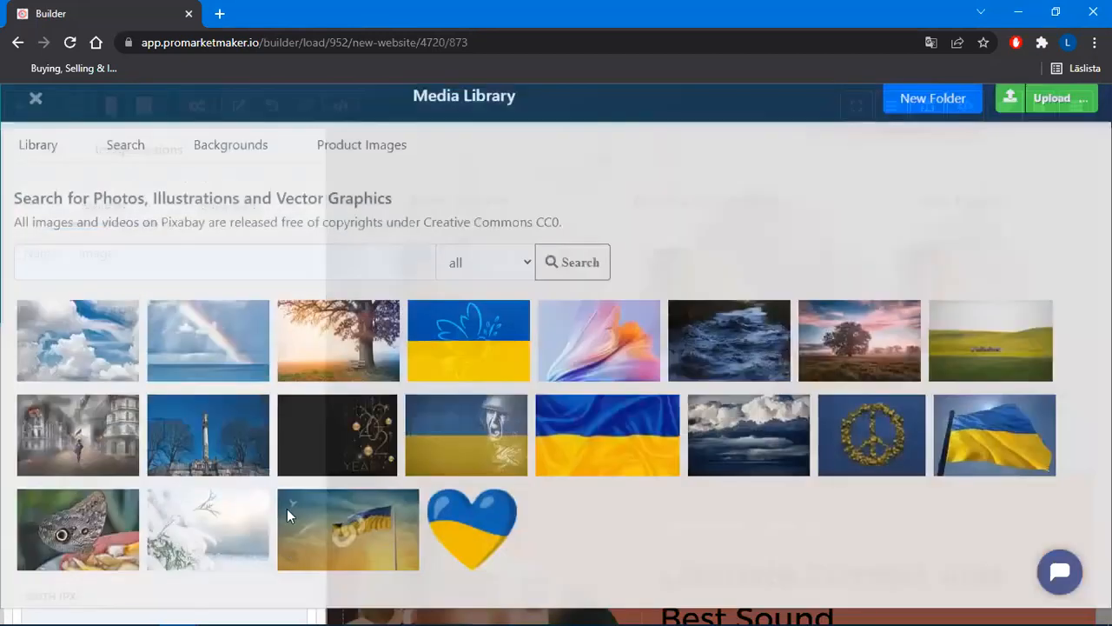
{"action": "left_click", "coordinate": [185, 272]}
{"action": "type", "text": "cycling"}
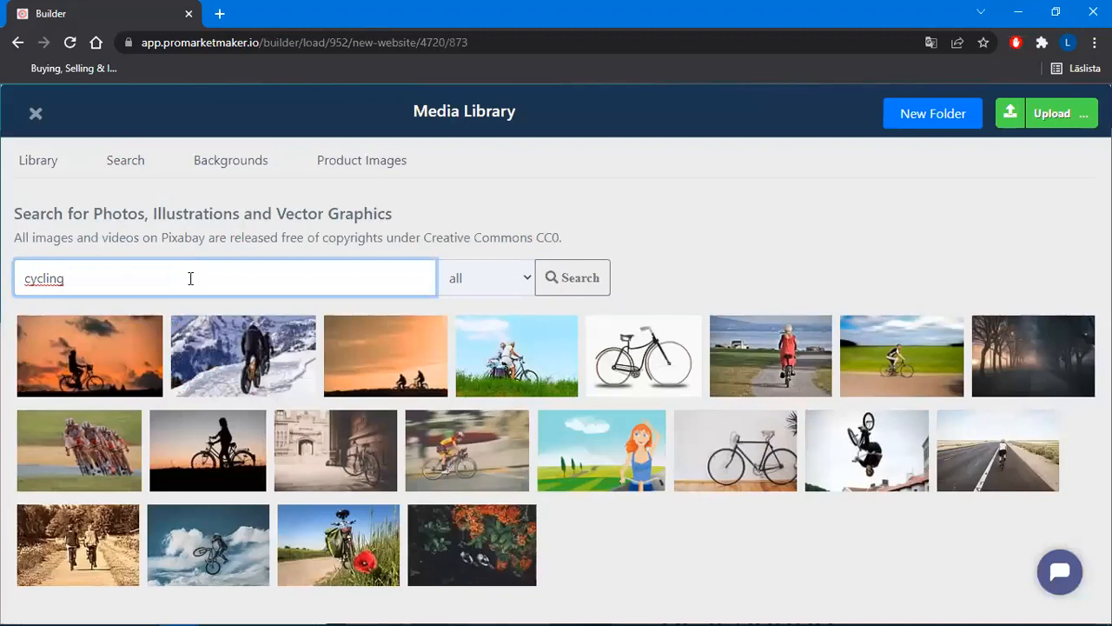
{"action": "left_click", "coordinate": [78, 452]}
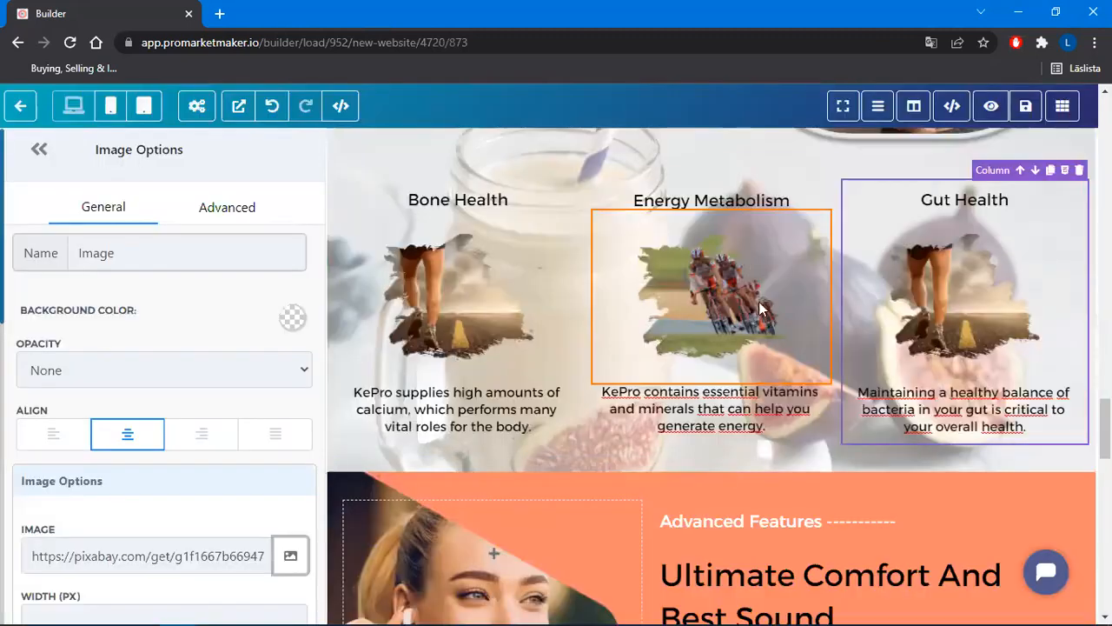
Replace the Gut Health image with the stock photo of hands on a bare stomach found by searching "digestive"
{"action": "left_click", "coordinate": [956, 302]}
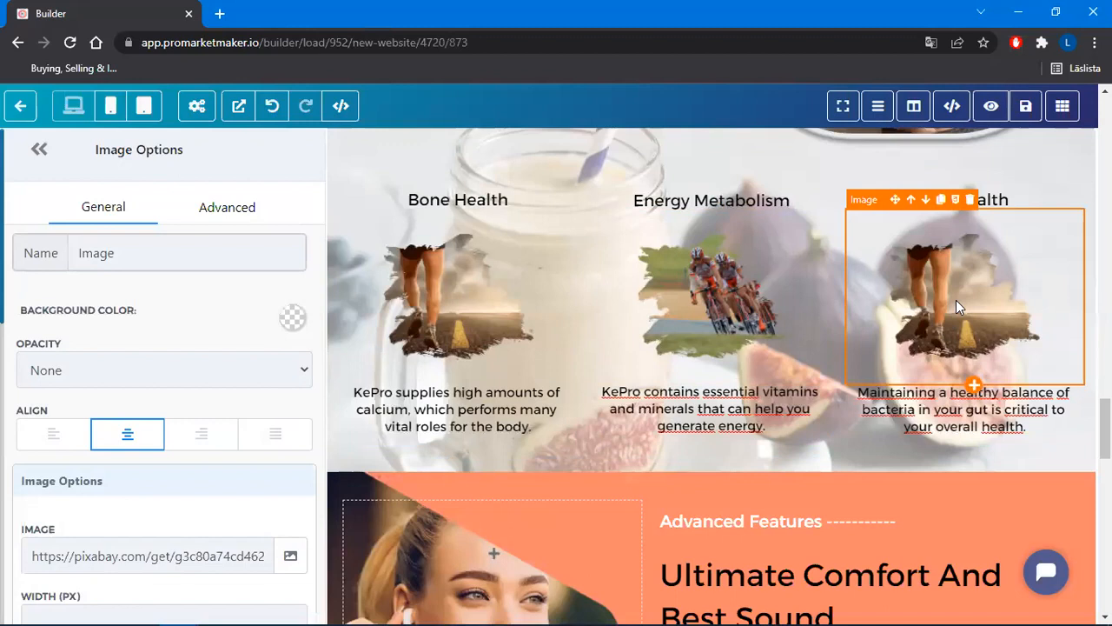
{"action": "left_click", "coordinate": [290, 556]}
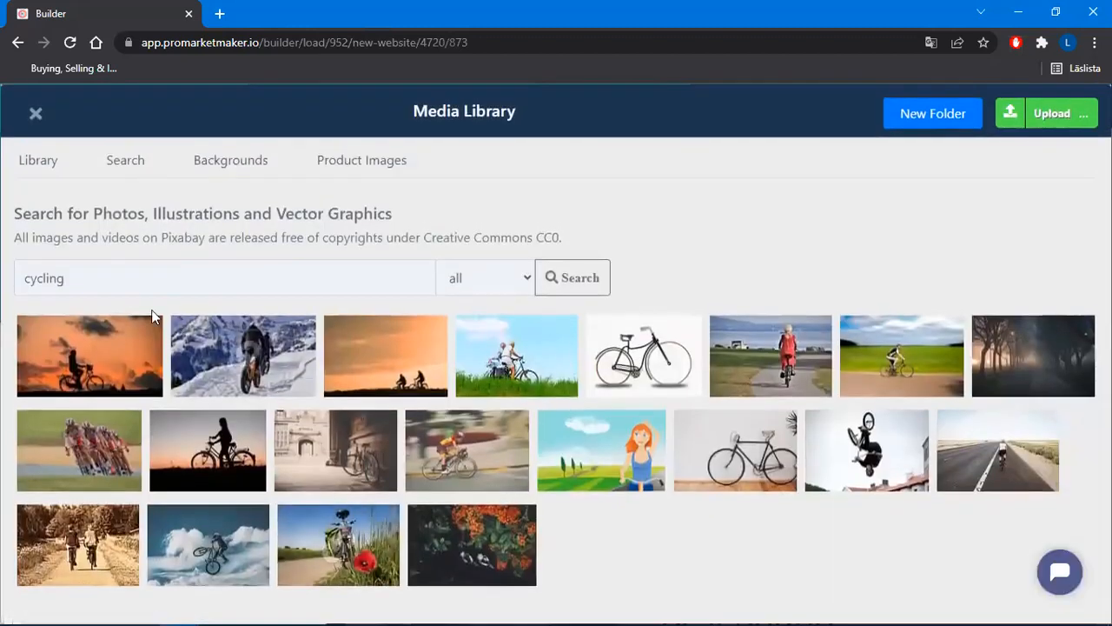
{"action": "left_click_drag", "start_coordinate": [87, 280], "coordinate": [3, 296]}
{"action": "type", "text": "digestive"}
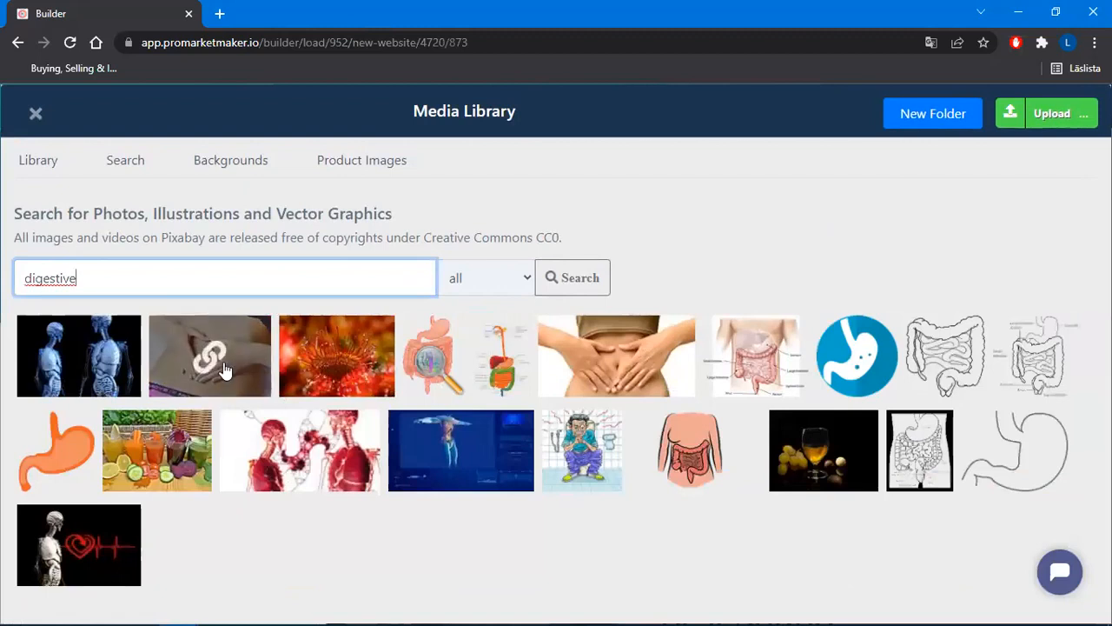
{"action": "left_click", "coordinate": [620, 361]}
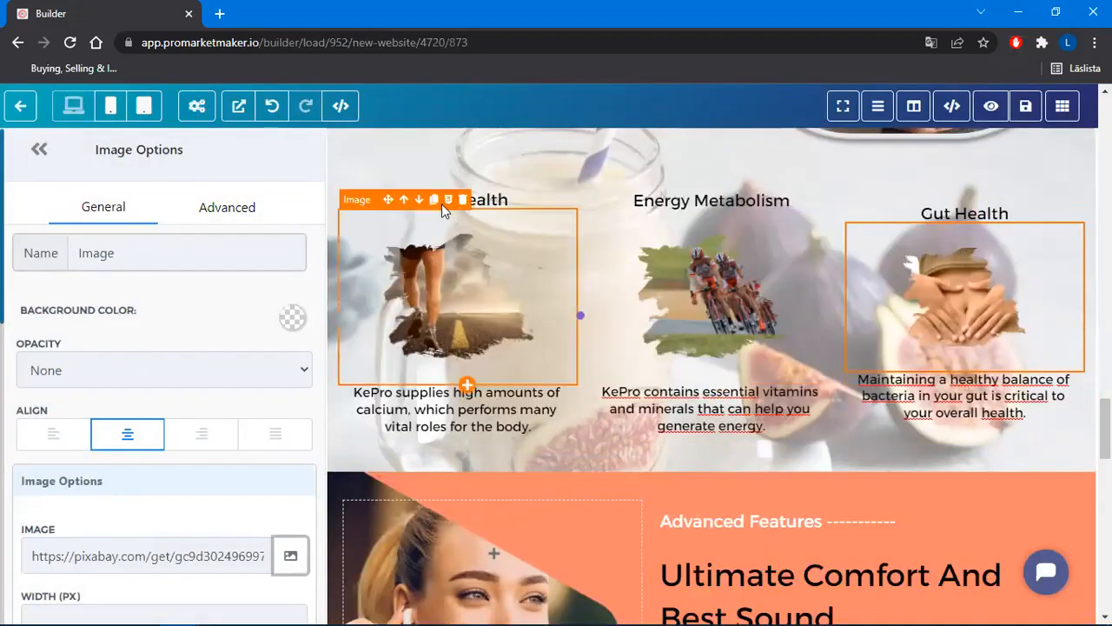
Duplicate the three-column benefits row with Bone Health, Energy Metabolism and Gut Health
{"action": "left_click", "coordinate": [347, 163]}
{"action": "mouse_move", "coordinate": [352, 170]}
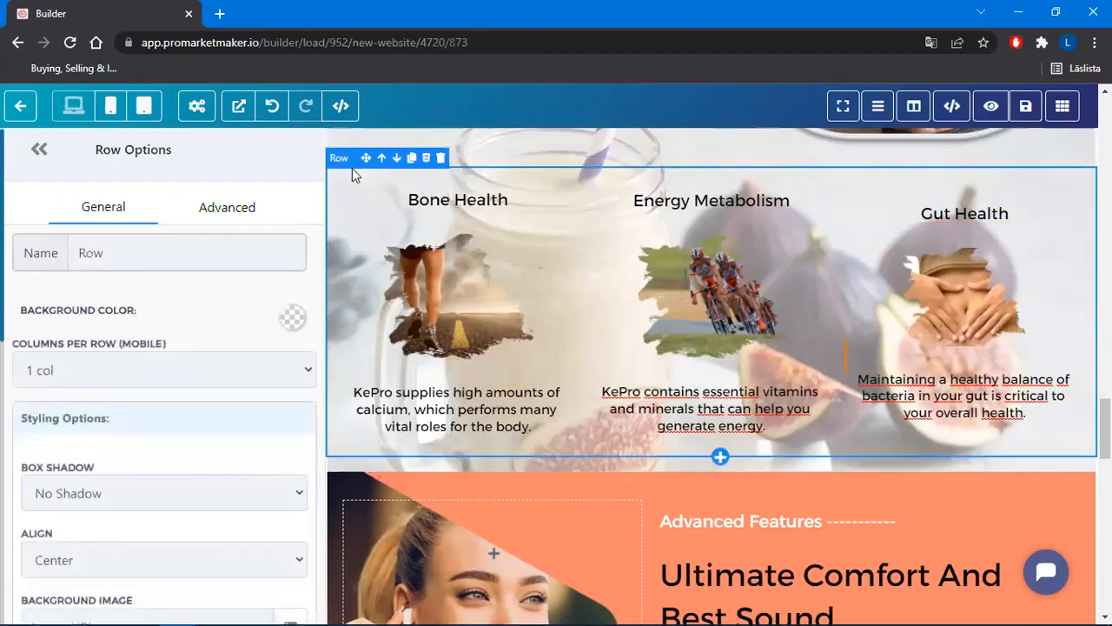
{"action": "left_click", "coordinate": [414, 160]}
{"action": "scroll", "coordinate": [608, 452], "scroll_direction": "down", "scroll_amount": 2}
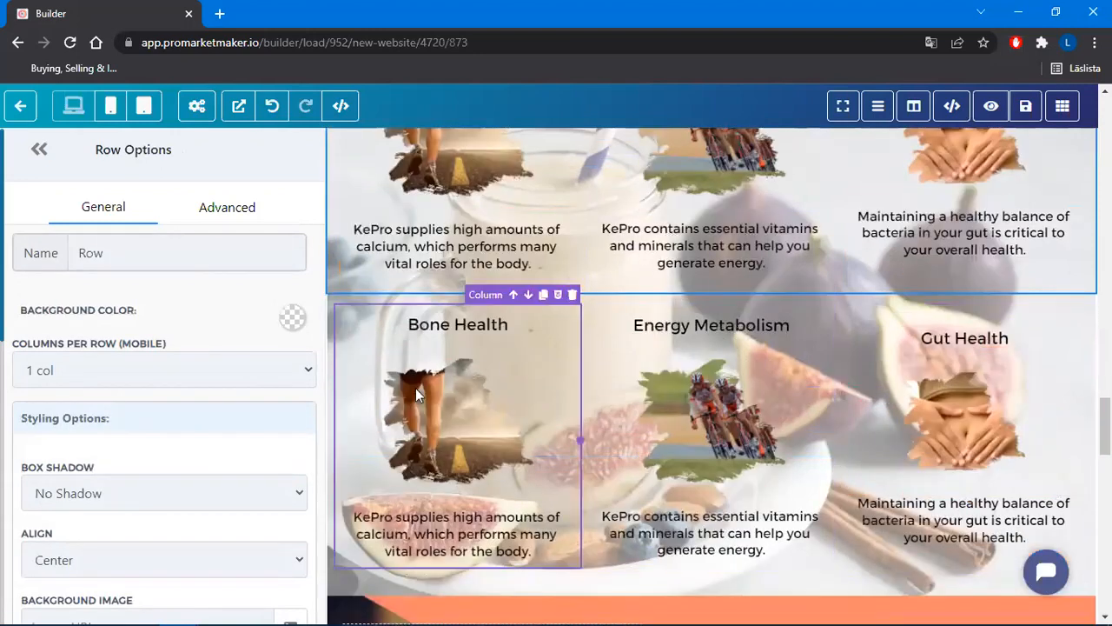
{"action": "scroll", "coordinate": [760, 438], "scroll_direction": "up", "scroll_amount": 3}
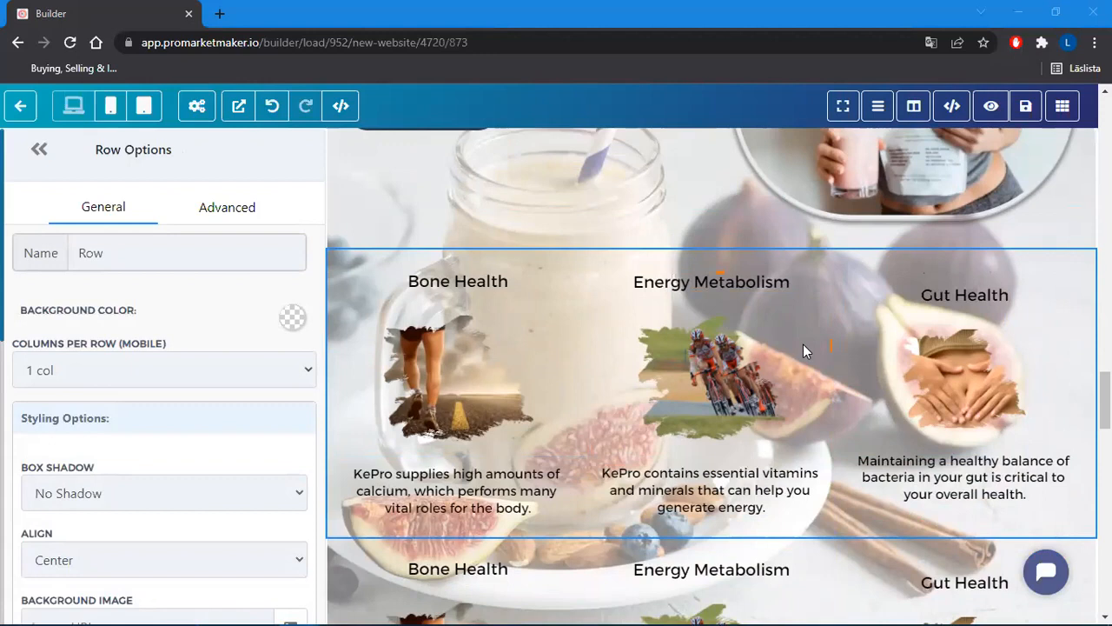
Add a one-column row between the two benefits rows with a paragraph beginning "With up to 61 live strains of live Grade A probiotics"
{"action": "scroll", "coordinate": [803, 344], "scroll_direction": "down", "scroll_amount": 2}
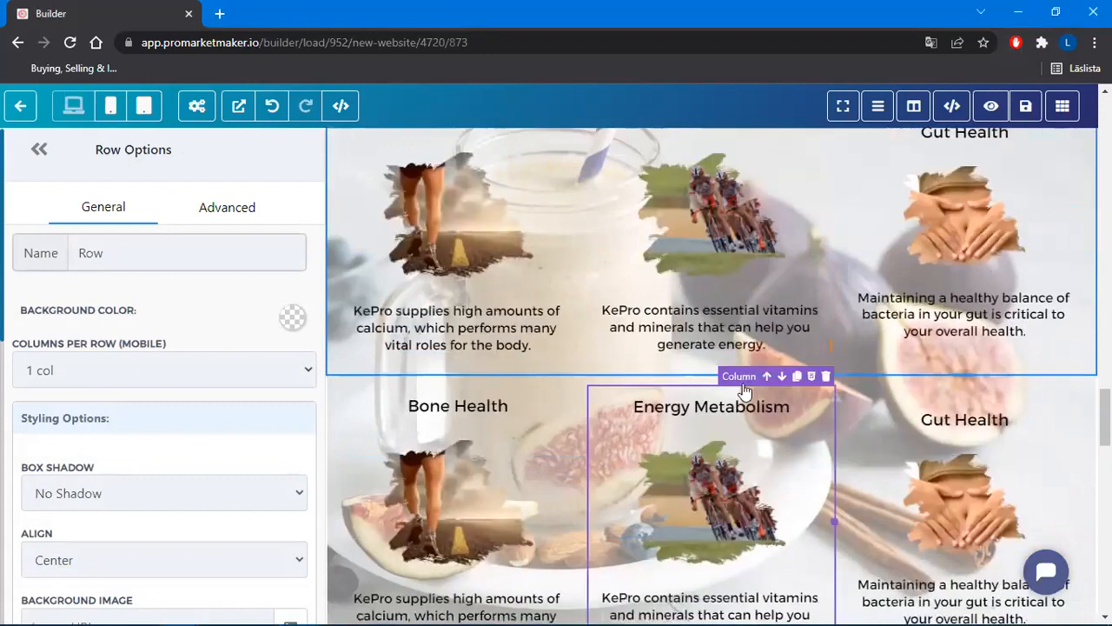
{"action": "left_click", "coordinate": [721, 375]}
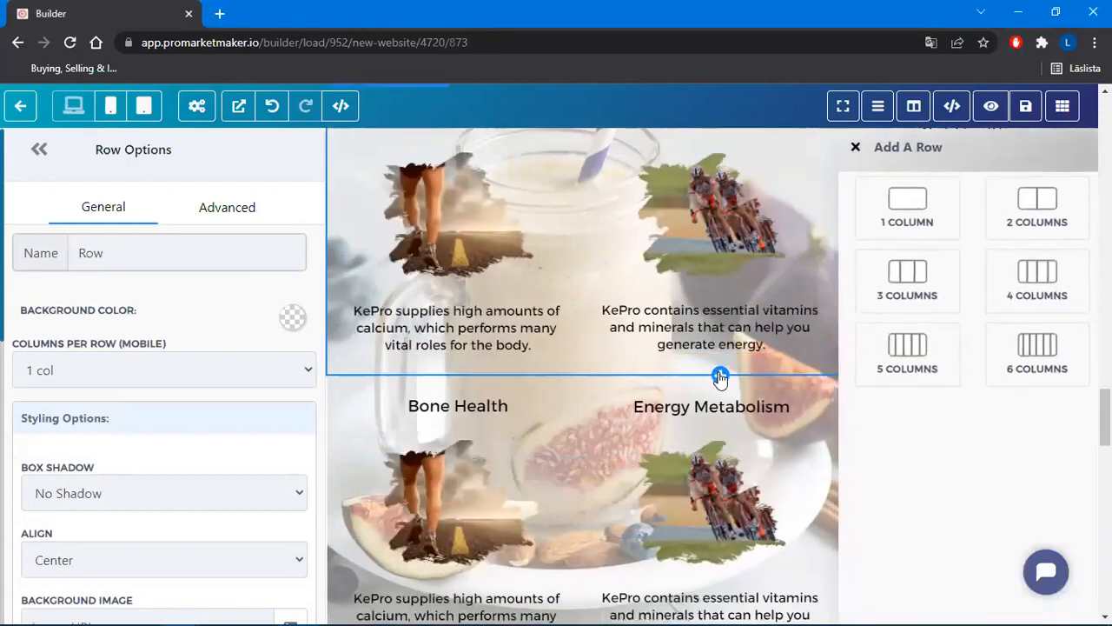
{"action": "left_click", "coordinate": [906, 212]}
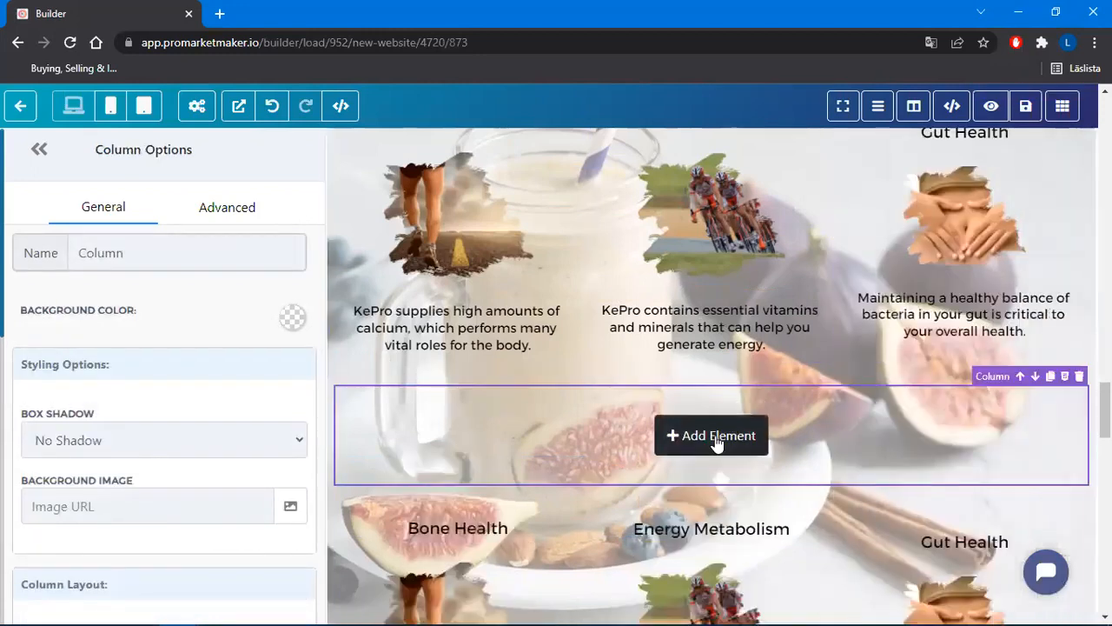
{"action": "left_click", "coordinate": [717, 442]}
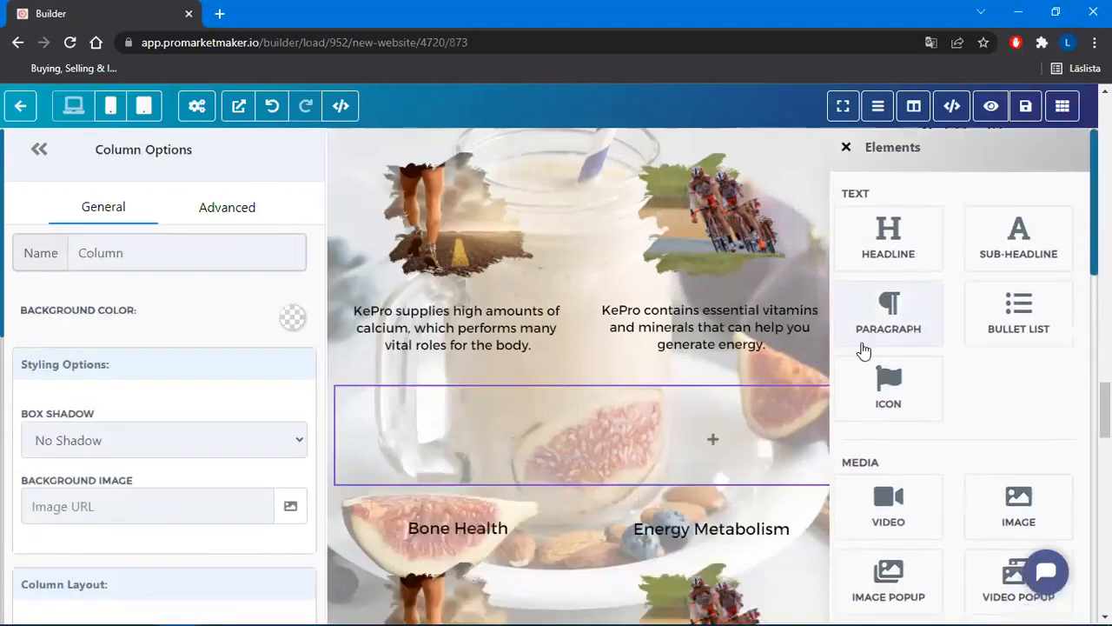
{"action": "left_click", "coordinate": [906, 323]}
{"action": "triple_click", "coordinate": [674, 443]}
{"action": "type", "text": "With up to 61 live strains of live Grade A probiotics, KePro can help relieve digestive issues and promote more energy so that you can get more done in the day. Being delicious and versatile, it is very easy to add to smoothies, snacks, overnight oats, and more for a healthy treat on the go."}
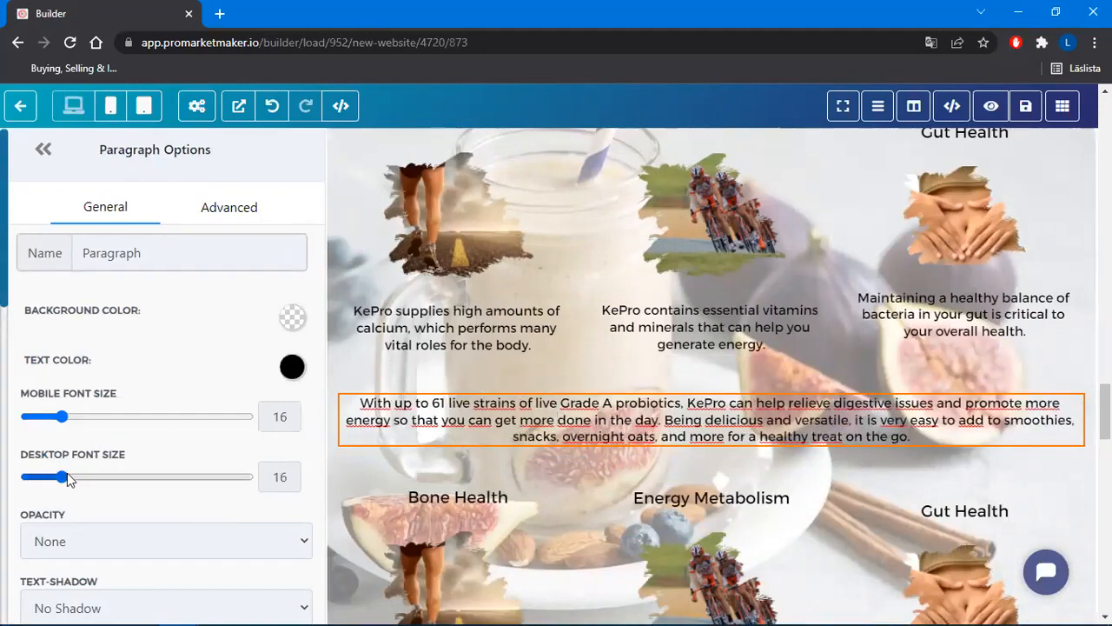
Set both the desktop and mobile font size of the probiotics paragraph to 20
{"action": "double_click", "coordinate": [291, 477]}
{"action": "type", "text": "20"}
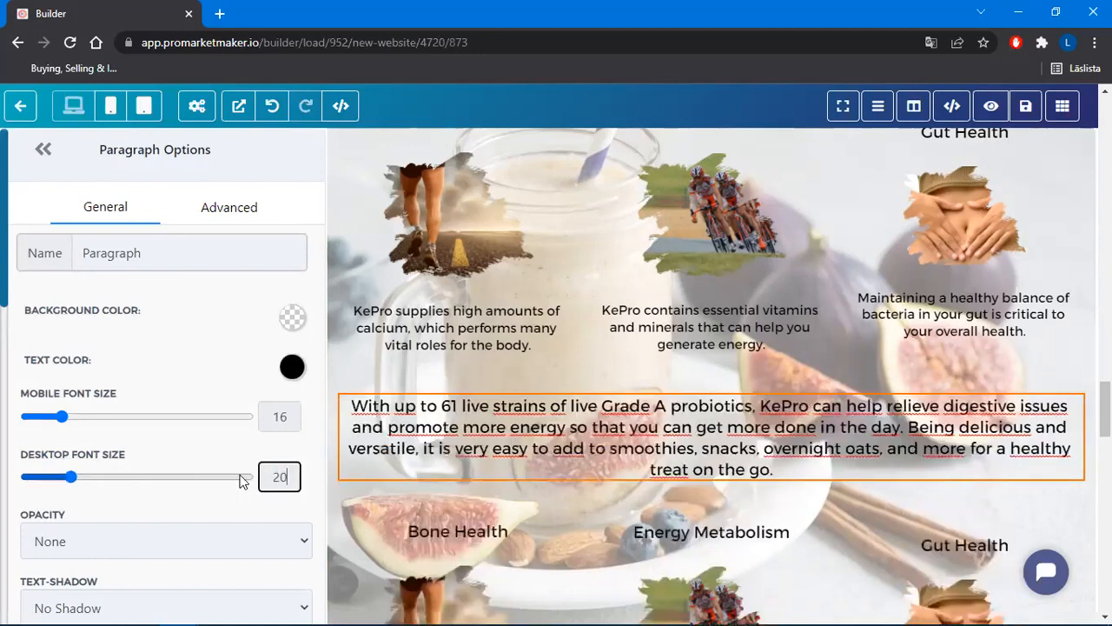
{"action": "double_click", "coordinate": [278, 415]}
{"action": "type", "text": "20"}
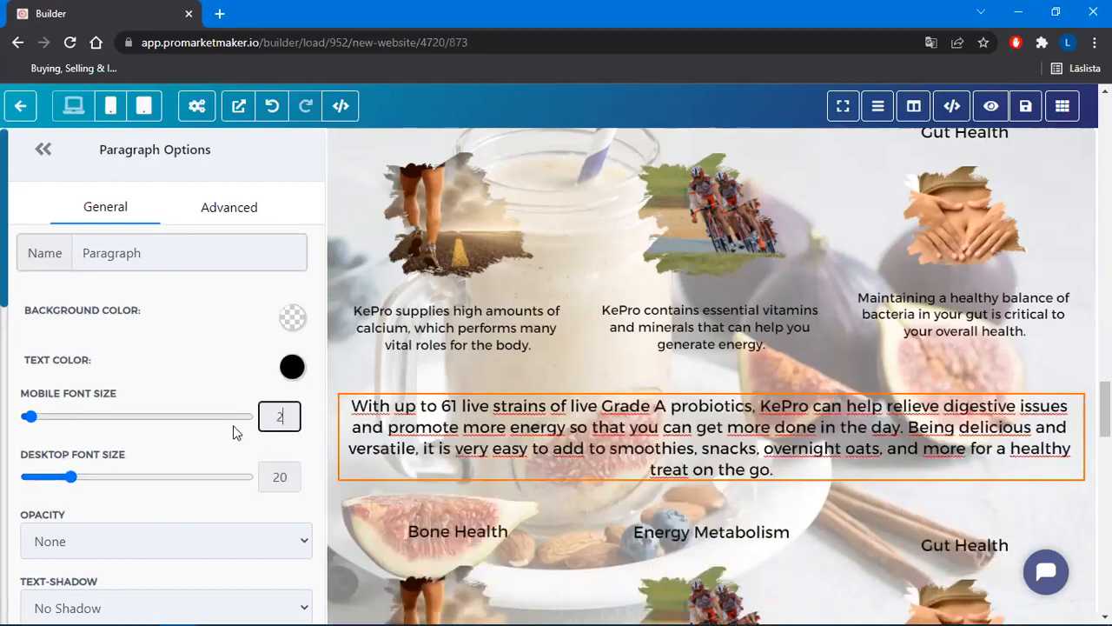
{"action": "left_click", "coordinate": [841, 465]}
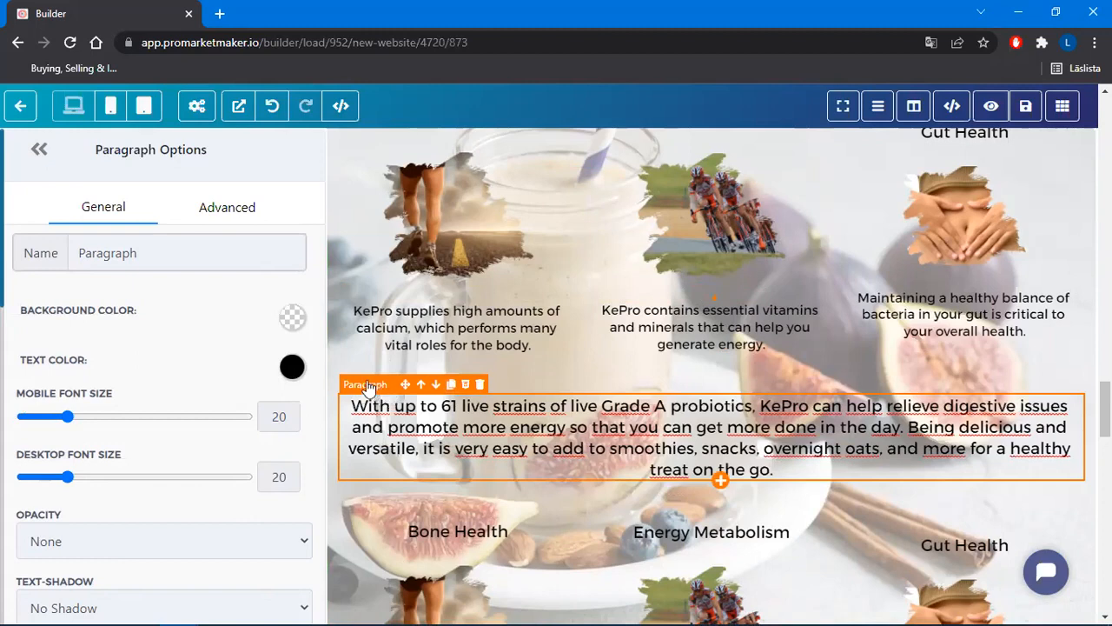
Try a transparent background and the Half Fade opacity on the probiotics paragraph, then return its opacity to None
{"action": "left_click", "coordinate": [292, 318]}
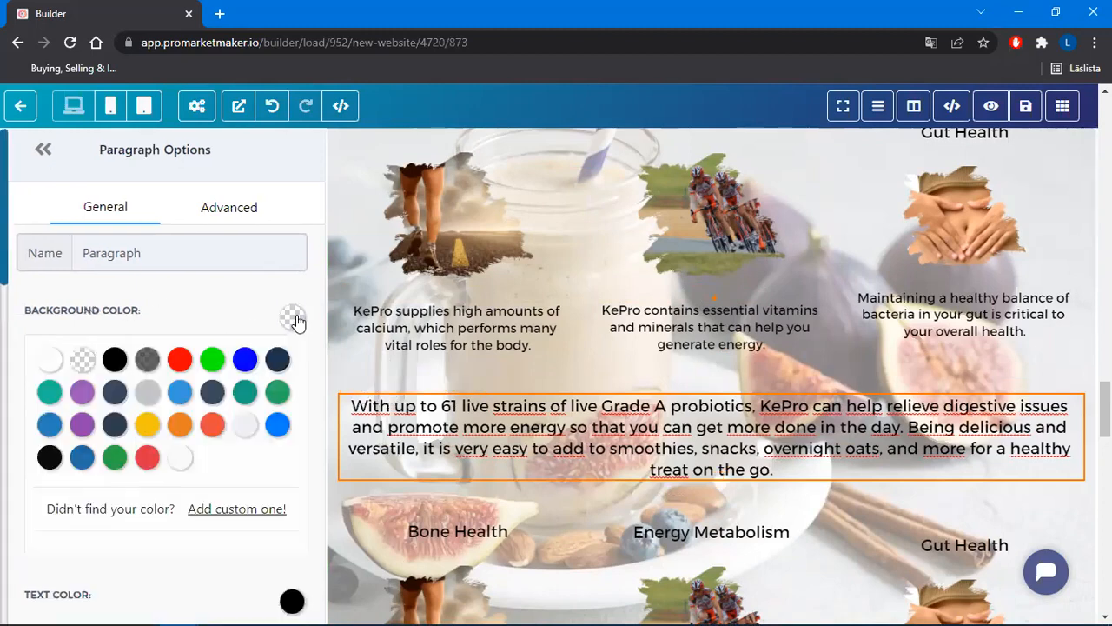
{"action": "left_click", "coordinate": [83, 360]}
{"action": "scroll", "coordinate": [150, 343], "scroll_direction": "down", "scroll_amount": 3}
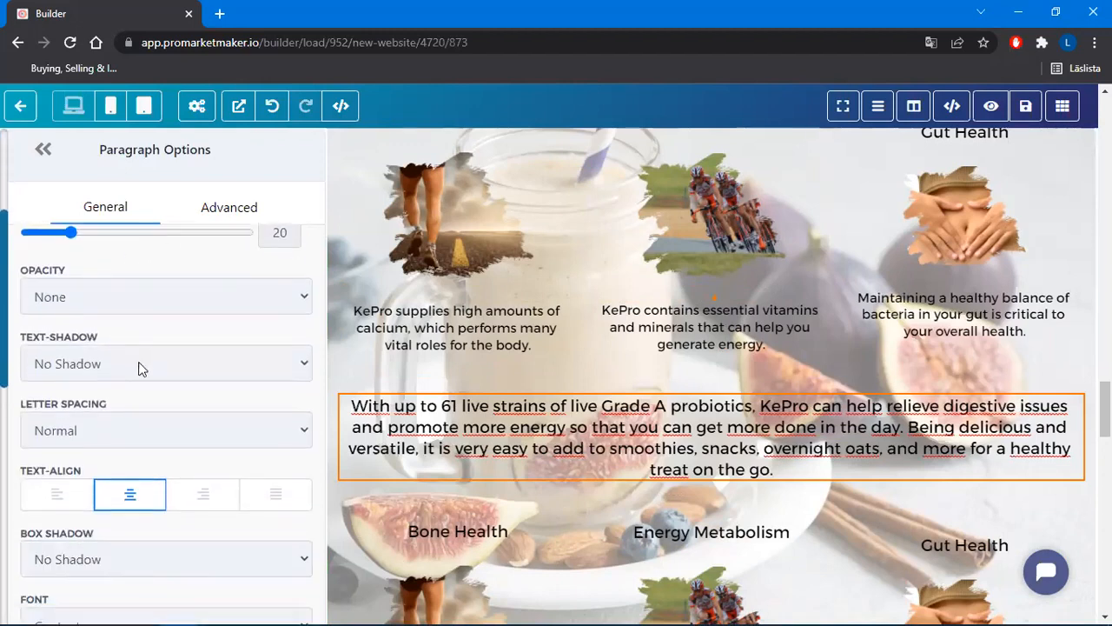
{"action": "left_click", "coordinate": [150, 298]}
{"action": "left_click", "coordinate": [88, 361]}
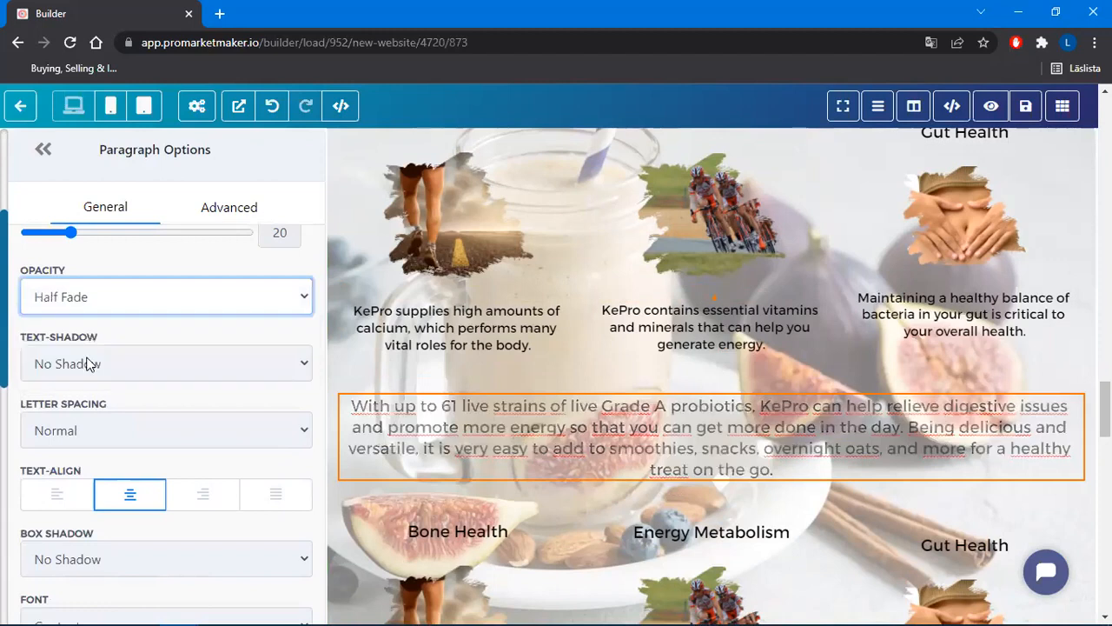
{"action": "left_click", "coordinate": [137, 299]}
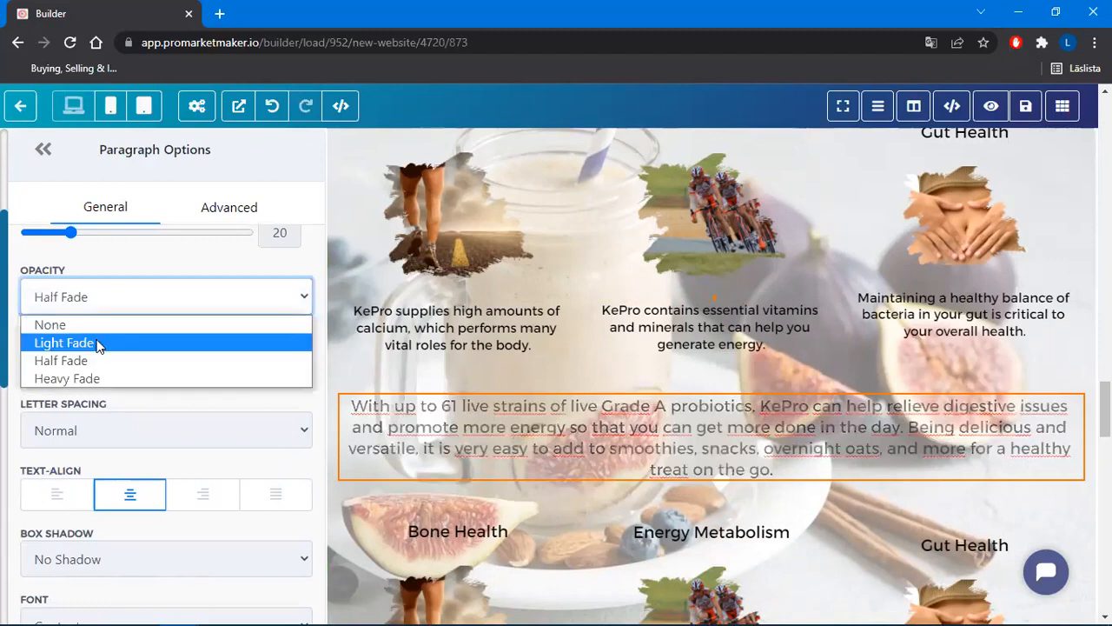
{"action": "left_click", "coordinate": [101, 324]}
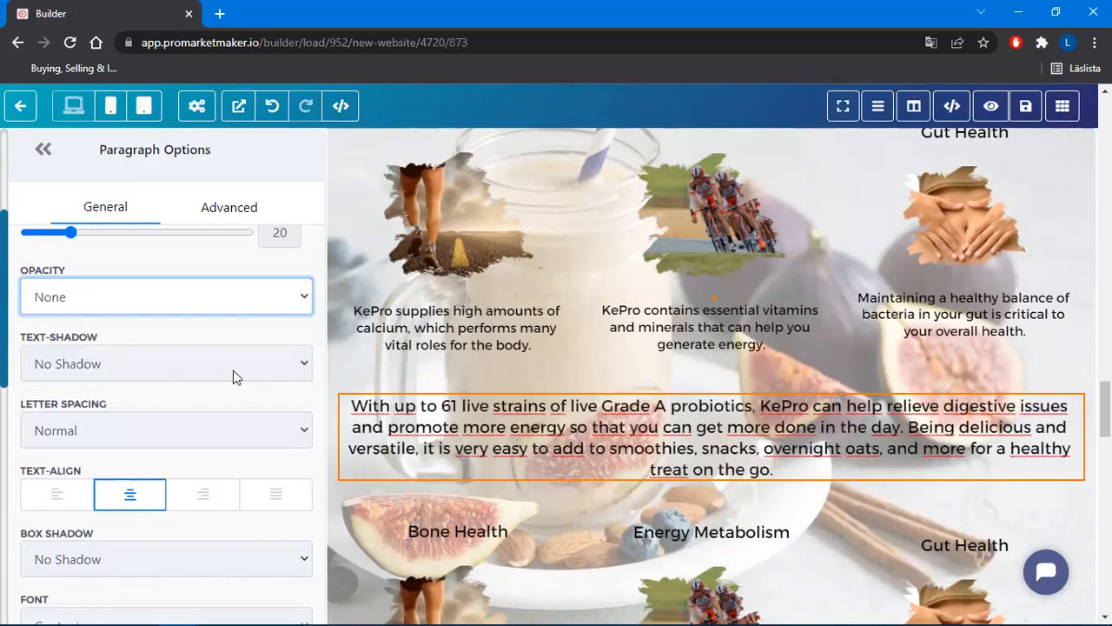
Give the probiotics paragraph a custom semi-transparent white background by lowering the white colour's alpha
{"action": "scroll", "coordinate": [235, 374], "scroll_direction": "up", "scroll_amount": 5}
{"action": "left_click", "coordinate": [292, 318]}
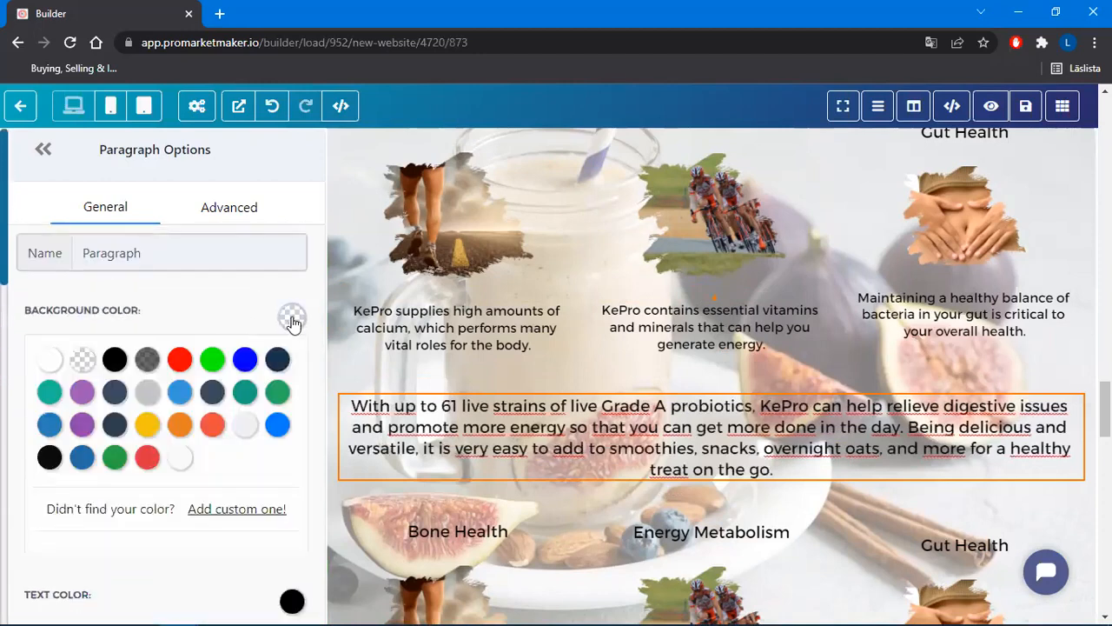
{"action": "left_click", "coordinate": [50, 359]}
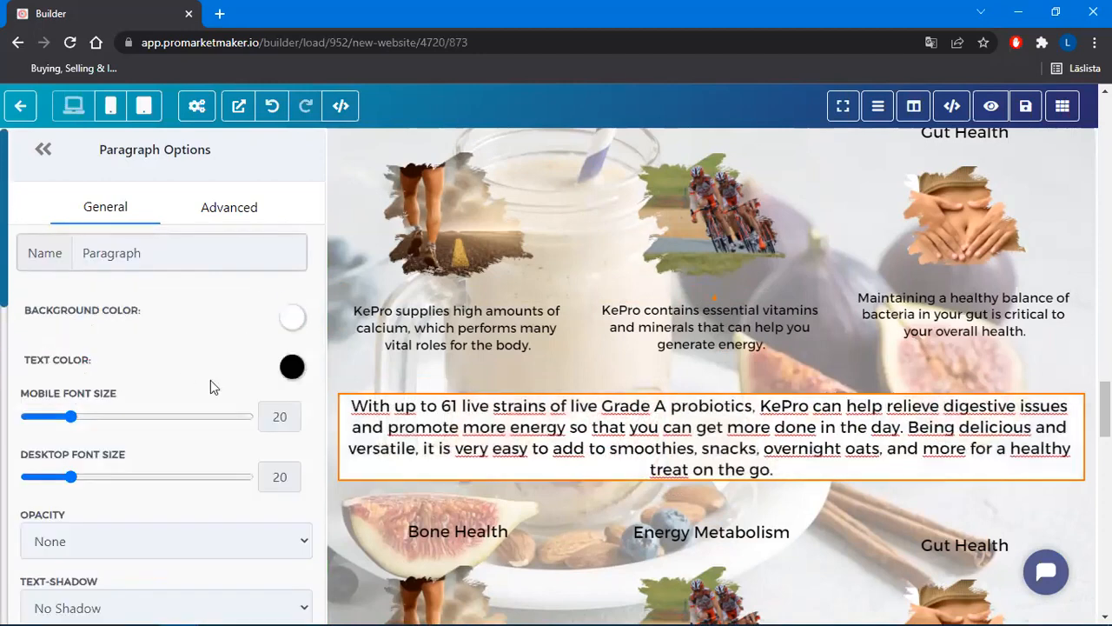
{"action": "left_click", "coordinate": [292, 318]}
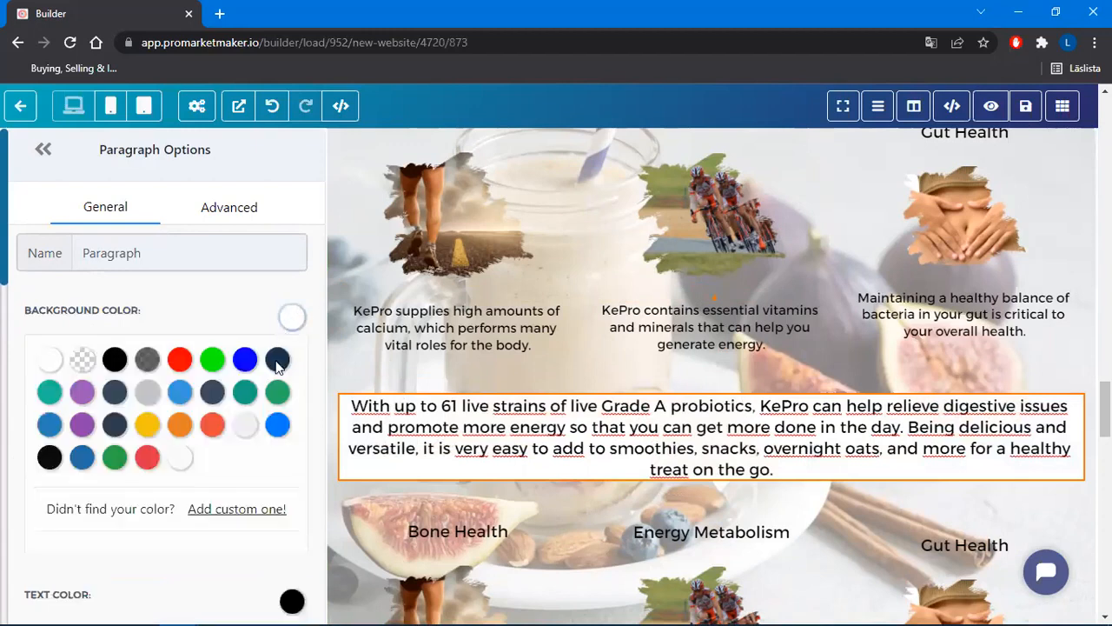
{"action": "left_click", "coordinate": [213, 513]}
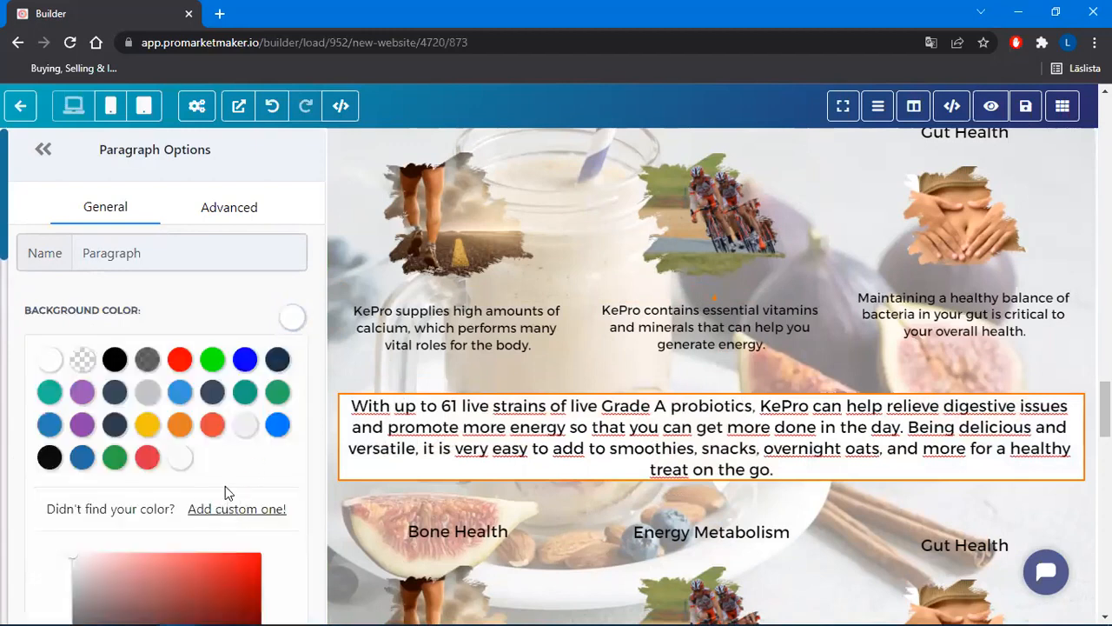
{"action": "scroll", "coordinate": [234, 502], "scroll_direction": "down", "scroll_amount": 2}
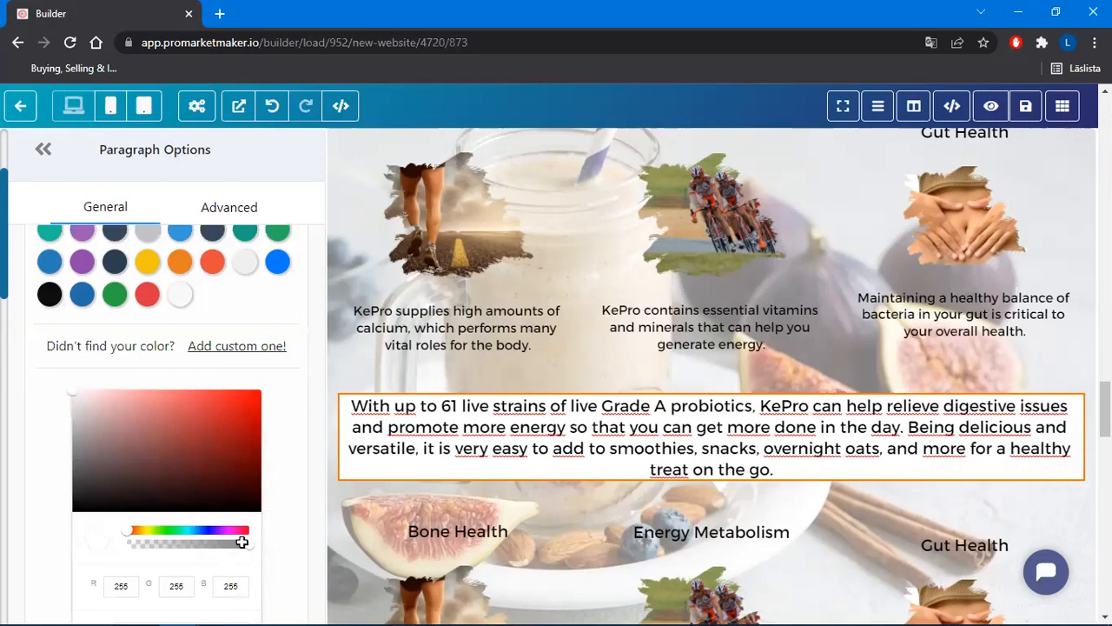
{"action": "left_click_drag", "start_coordinate": [247, 545], "coordinate": [177, 556]}
{"action": "scroll", "coordinate": [235, 532], "scroll_direction": "down", "scroll_amount": 2}
{"action": "left_click", "coordinate": [174, 559]}
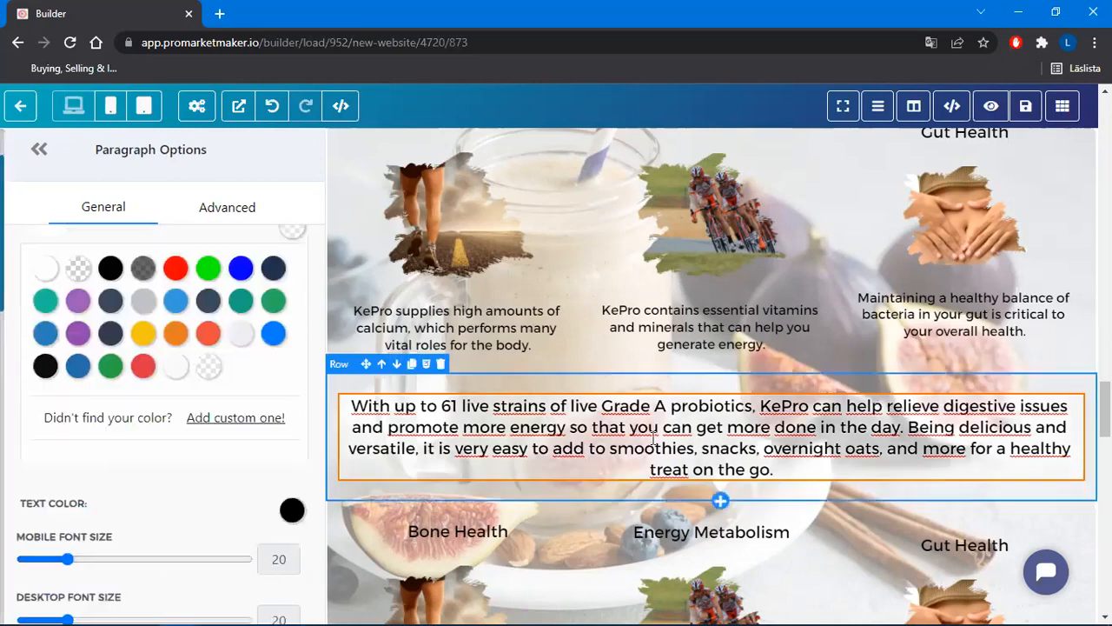
{"action": "left_click", "coordinate": [597, 350]}
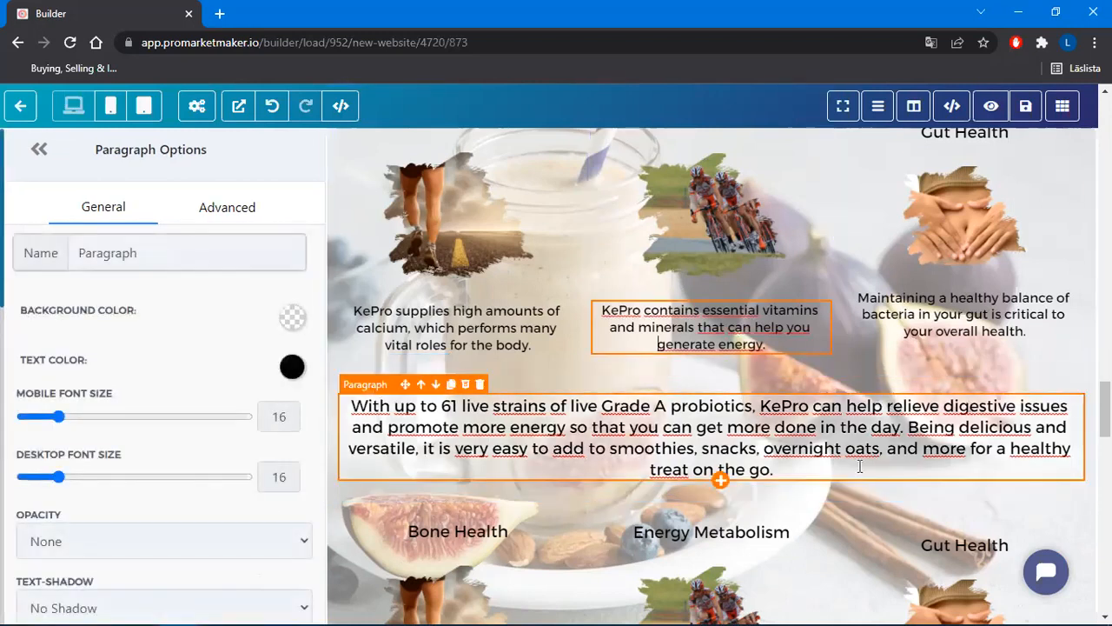
Give the probiotics paragraph a solid 1px border and make the border colour transparent
{"action": "scroll", "coordinate": [758, 374], "scroll_direction": "down", "scroll_amount": 1}
{"action": "scroll", "coordinate": [761, 388], "scroll_direction": "up", "scroll_amount": 1}
{"action": "left_click", "coordinate": [365, 388]}
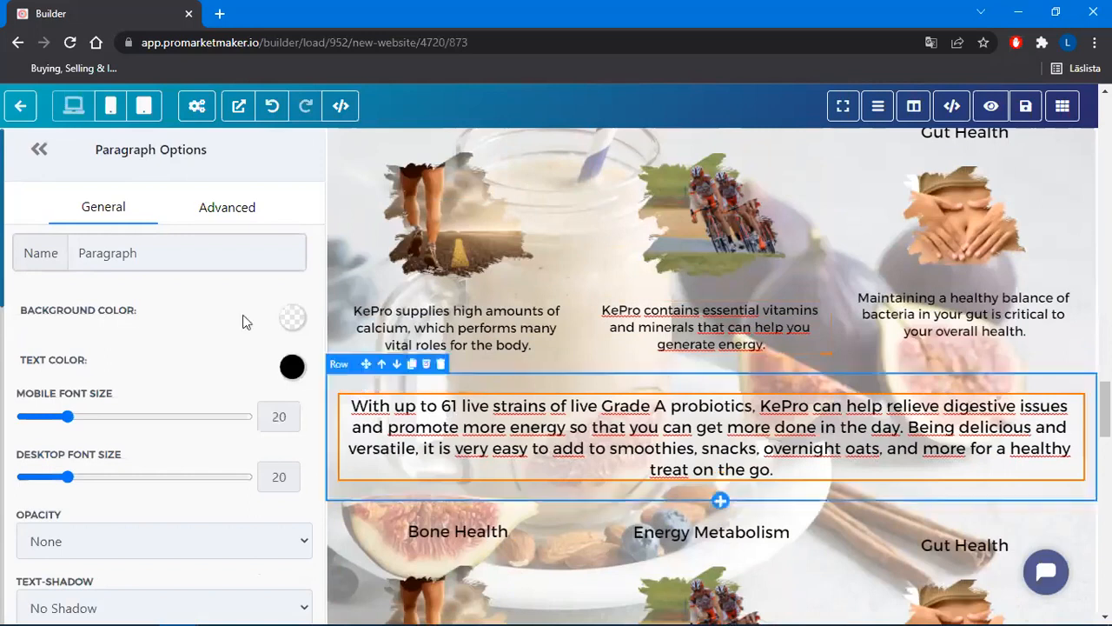
{"action": "left_click", "coordinate": [222, 207]}
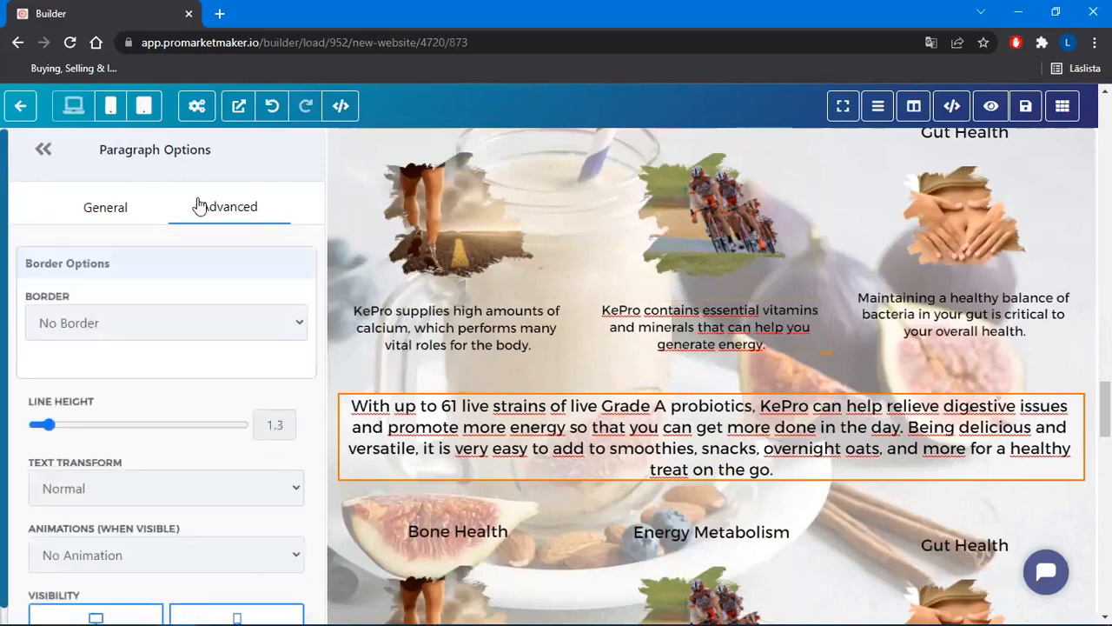
{"action": "left_click", "coordinate": [113, 323]}
{"action": "left_click", "coordinate": [74, 368]}
{"action": "scroll", "coordinate": [236, 391], "scroll_direction": "down", "scroll_amount": 2}
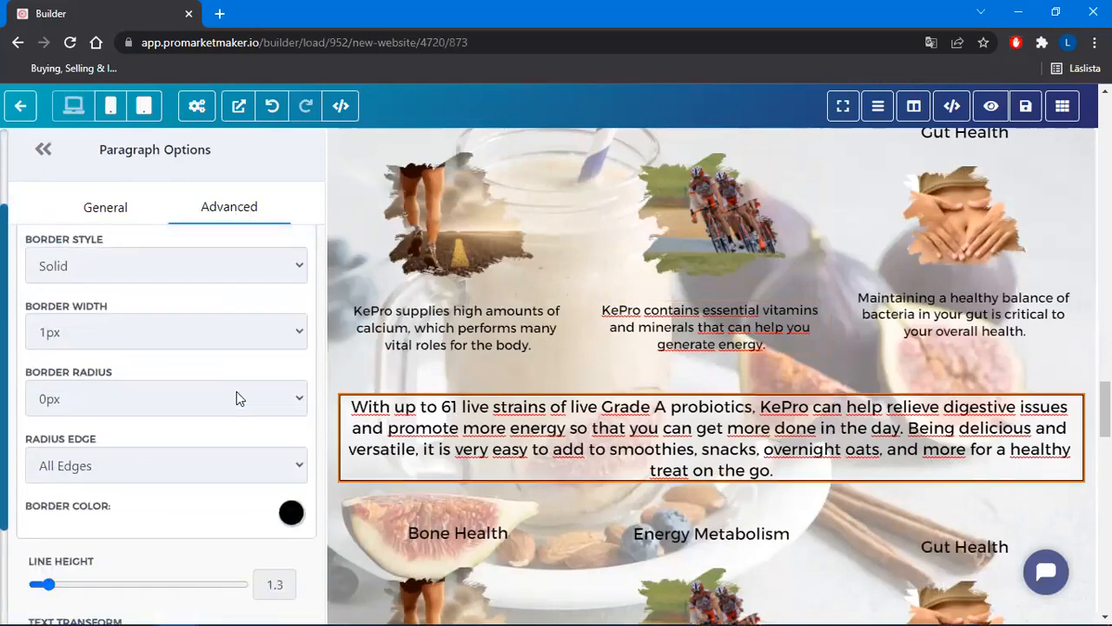
{"action": "left_click", "coordinate": [289, 475]}
{"action": "left_click", "coordinate": [87, 515]}
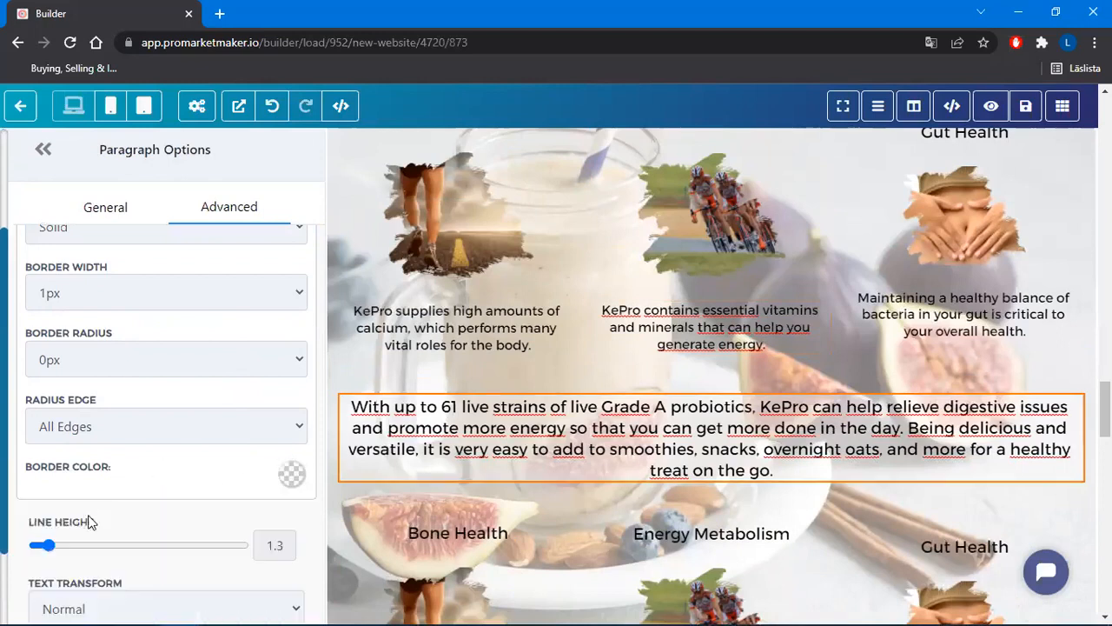
Round all edges of the probiotics paragraph with a 20px border radius
{"action": "left_click", "coordinate": [144, 428]}
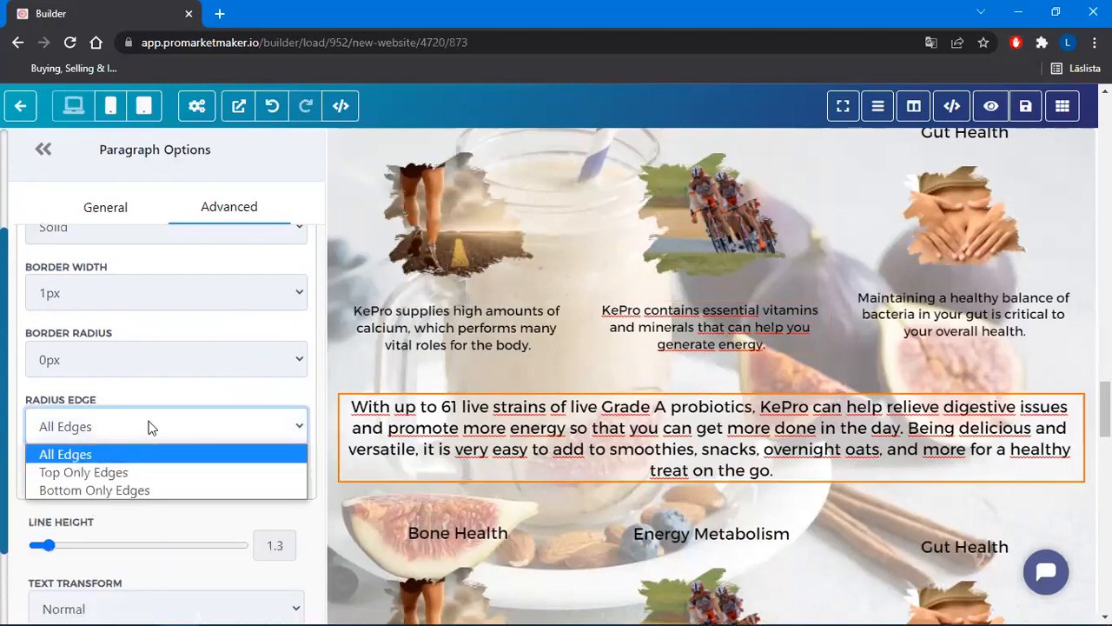
{"action": "left_click", "coordinate": [104, 359]}
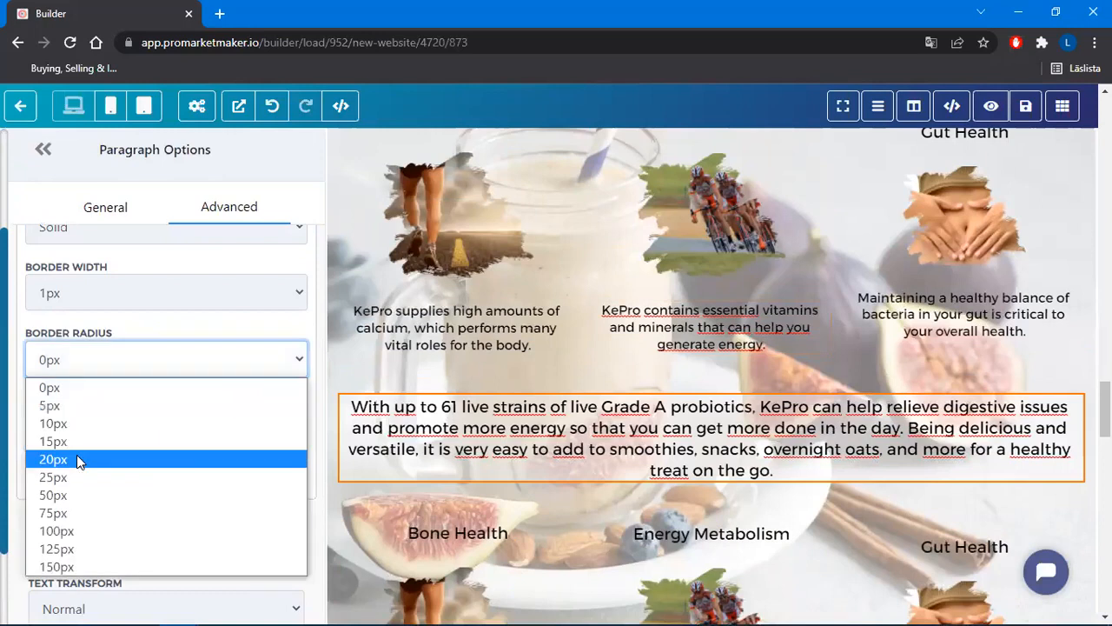
{"action": "left_click", "coordinate": [79, 459]}
{"action": "left_click", "coordinate": [1000, 352]}
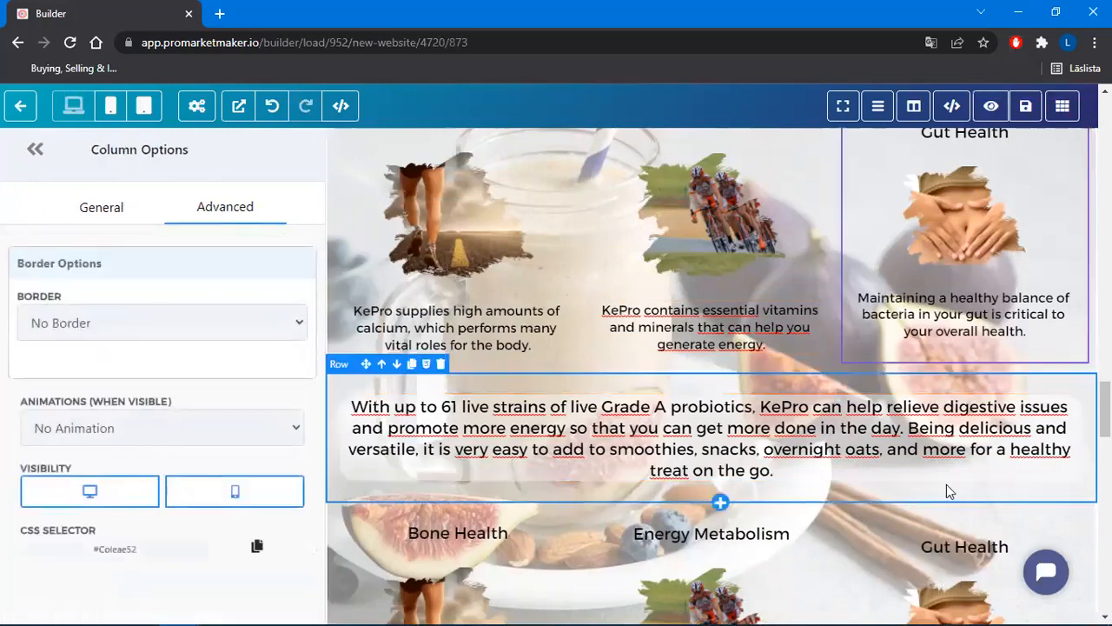
In the lower row's first column, replace the heading with "Immune System" and the text with "Probiotics found in KePro can stimulate the immune system and help fight infection."
{"action": "scroll", "coordinate": [947, 484], "scroll_direction": "down", "scroll_amount": 2}
{"action": "scroll", "coordinate": [946, 484], "scroll_direction": "up", "scroll_amount": 5}
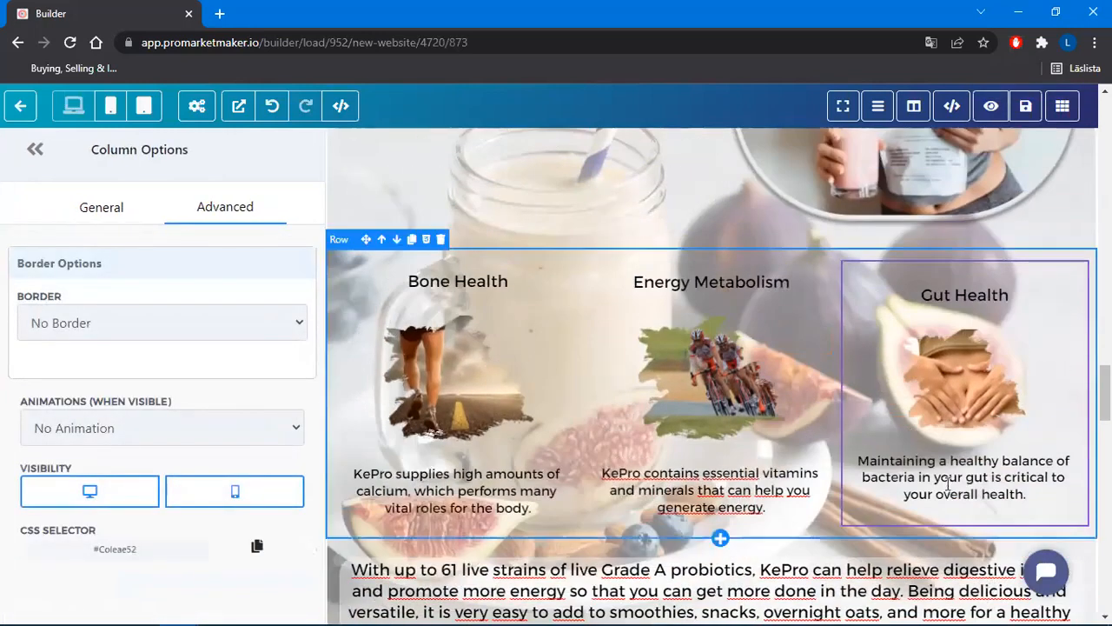
{"action": "scroll", "coordinate": [945, 430], "scroll_direction": "down", "scroll_amount": 5}
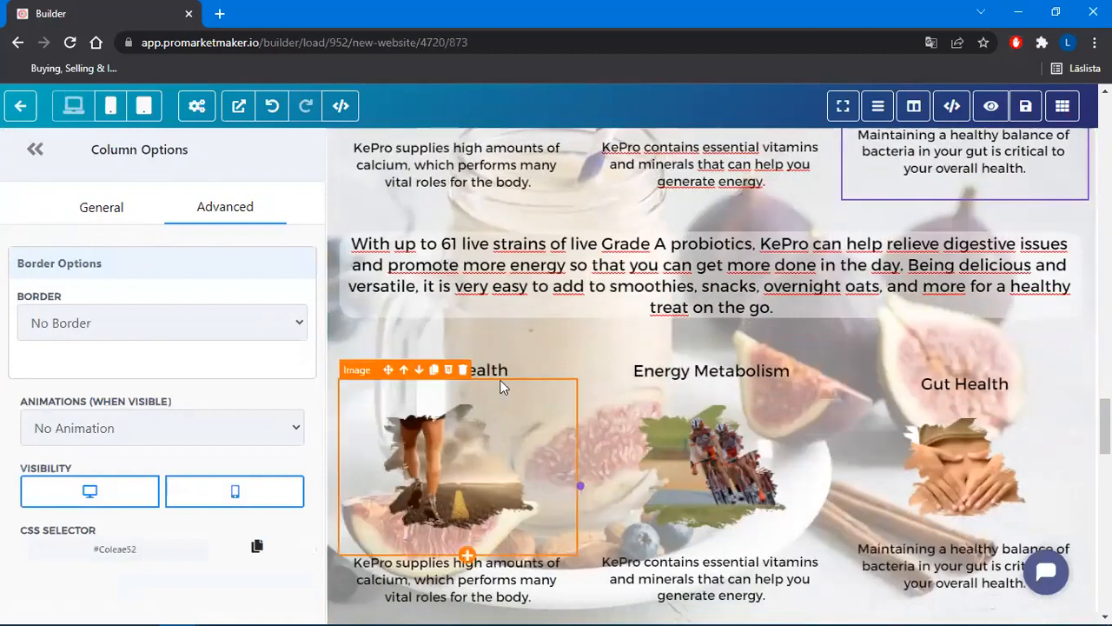
{"action": "left_click", "coordinate": [513, 369]}
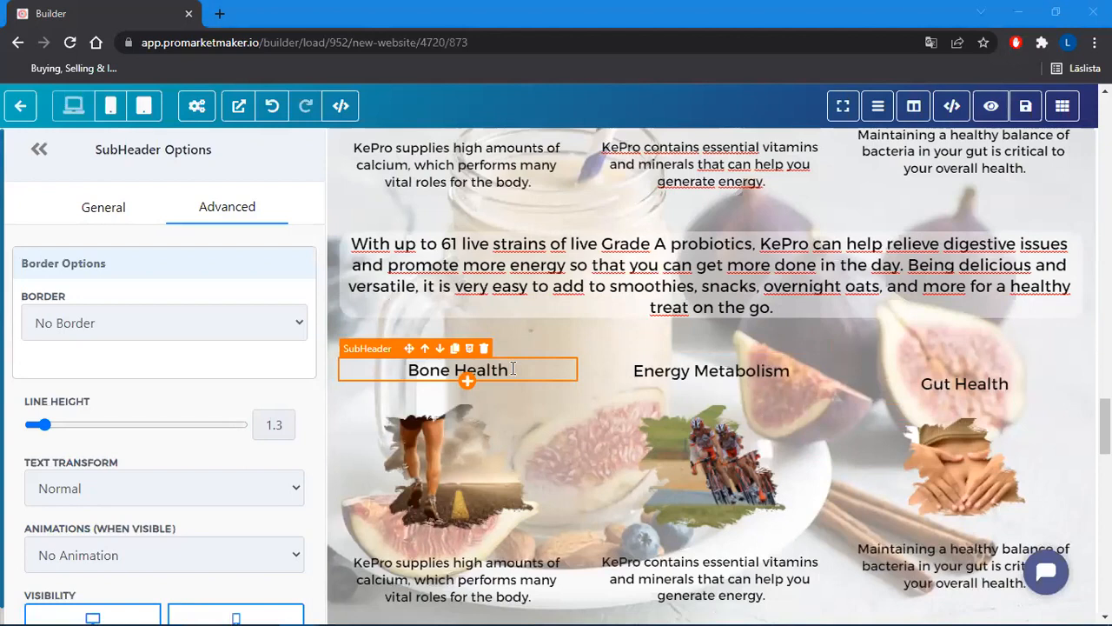
{"action": "triple_click", "coordinate": [513, 370]}
{"action": "type", "text": "Immune System"}
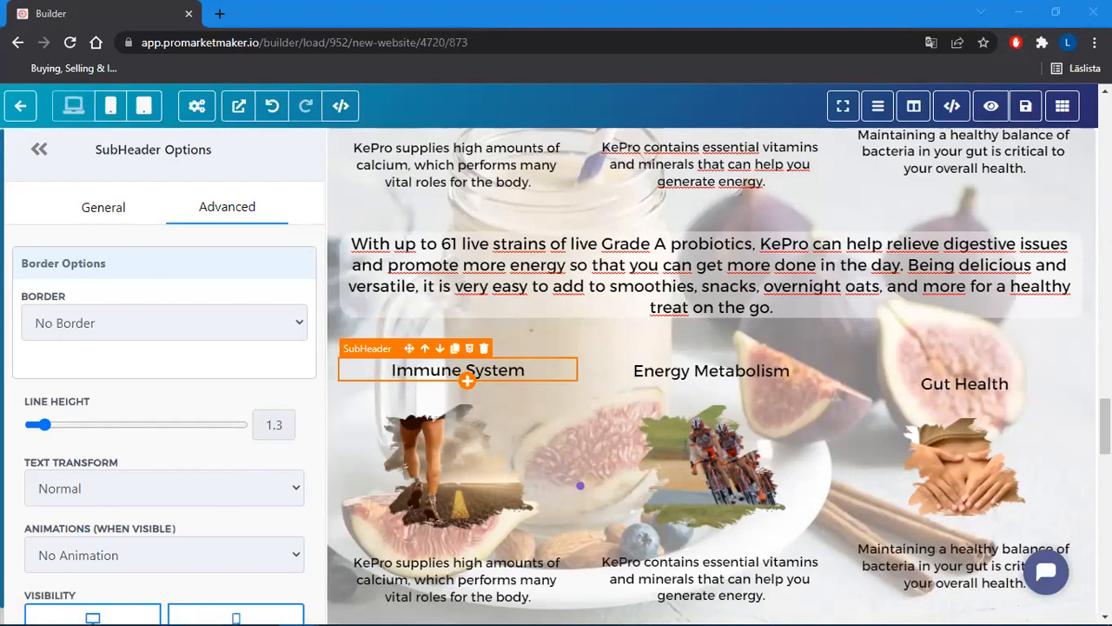
{"action": "scroll", "coordinate": [474, 494], "scroll_direction": "down", "scroll_amount": 2}
{"action": "triple_click", "coordinate": [500, 404]}
{"action": "type", "text": "Probiotics found in KePro can stimulate the immune system and help fight infection."}
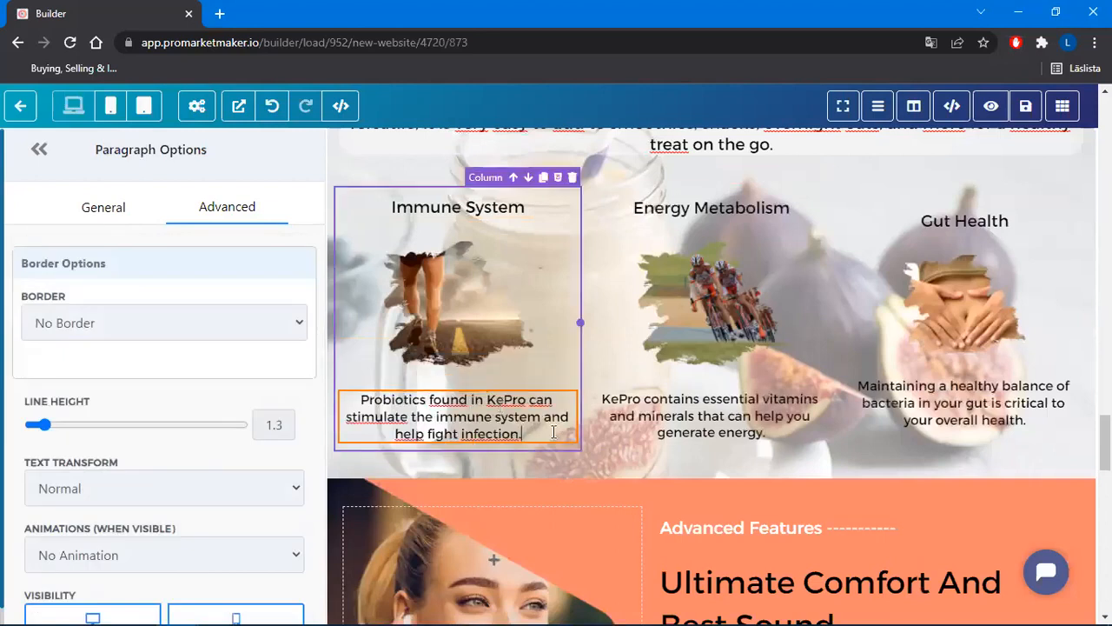
Replace the Immune System column's image with the stock photo of a jumping person from an "immune system" search
{"action": "left_click", "coordinate": [470, 302]}
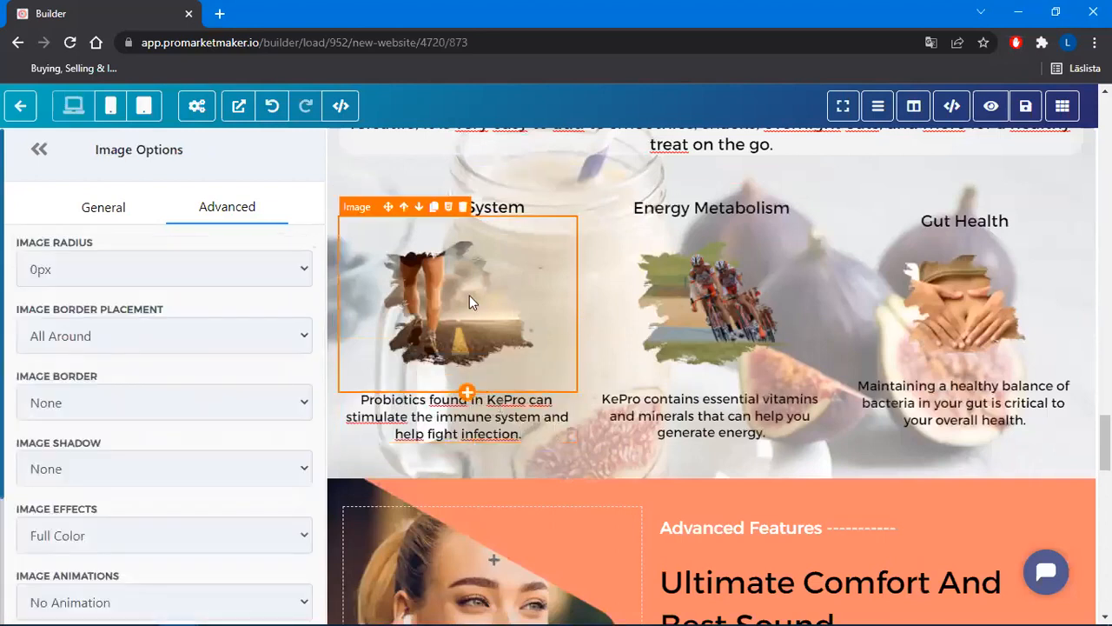
{"action": "key", "text": "alt+Tab"}
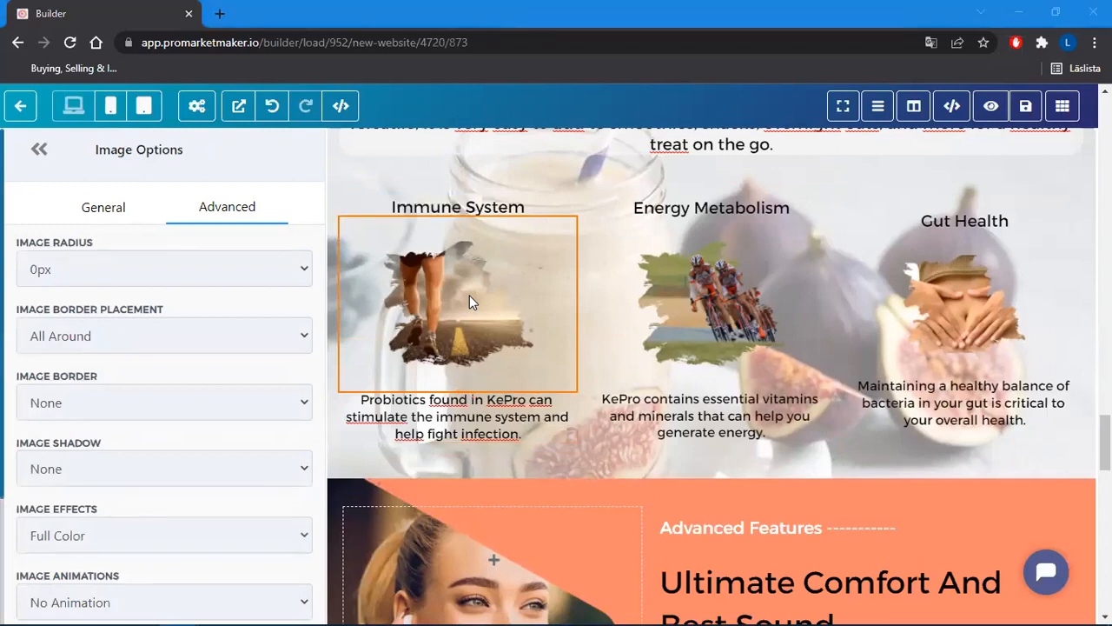
{"action": "key", "text": "alt+Tab"}
{"action": "left_click", "coordinate": [105, 207]}
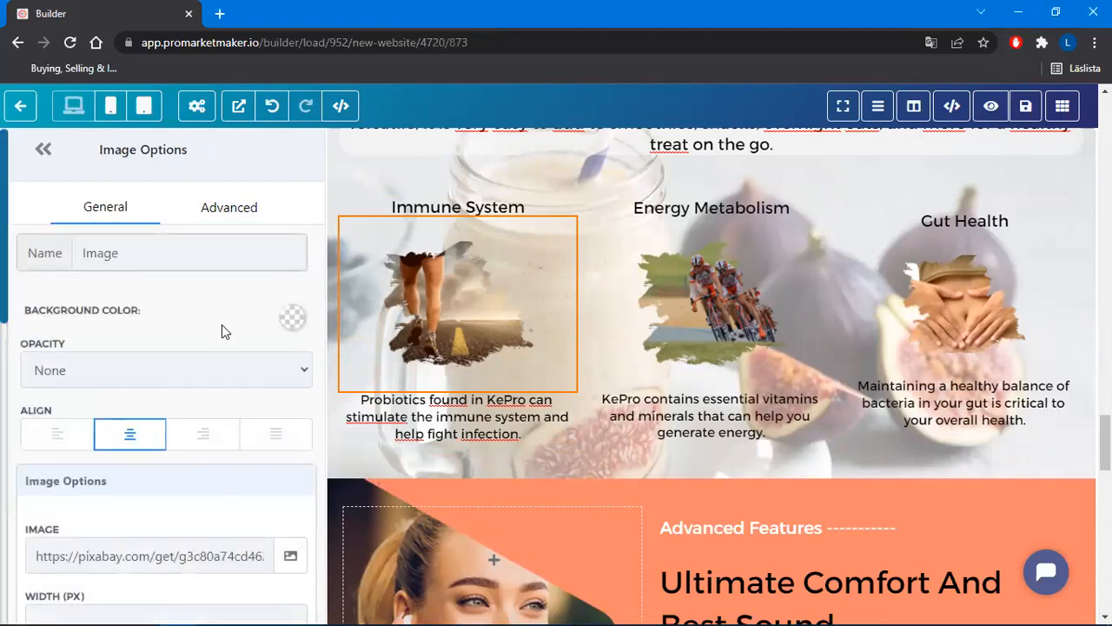
{"action": "left_click", "coordinate": [290, 556]}
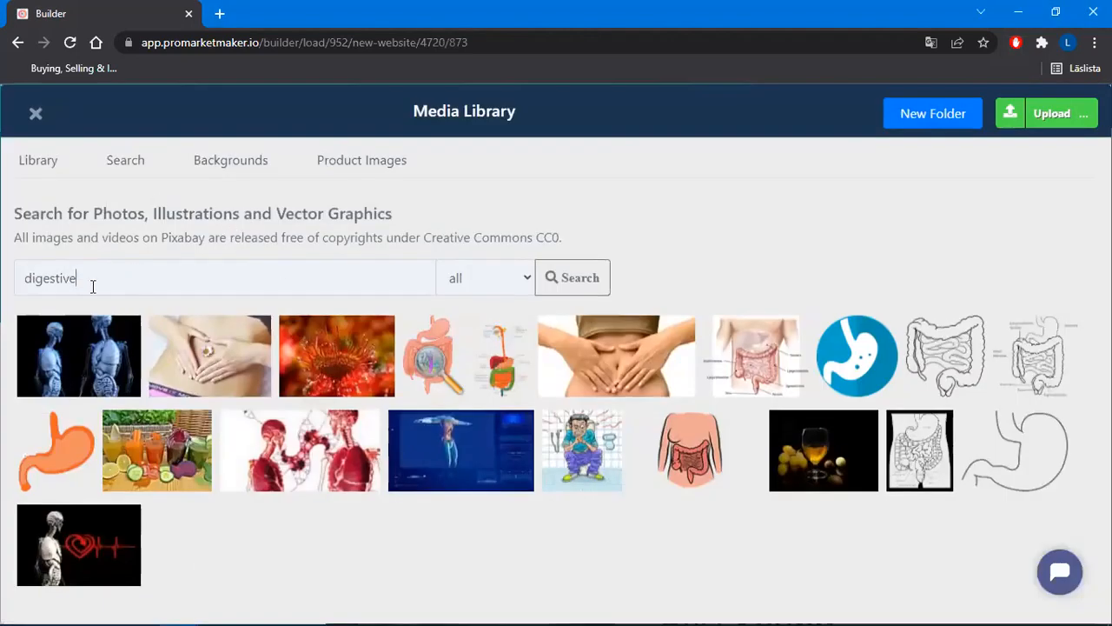
{"action": "left_click_drag", "start_coordinate": [130, 275], "coordinate": [4, 303]}
{"action": "type", "text": "immune sy"}
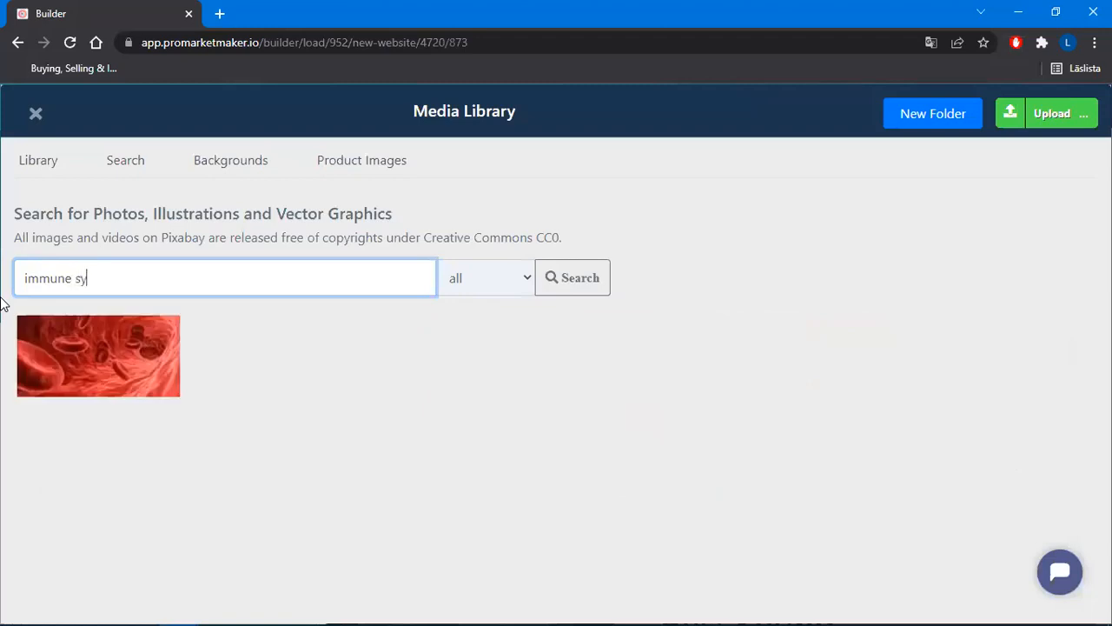
{"action": "type", "text": "stem"}
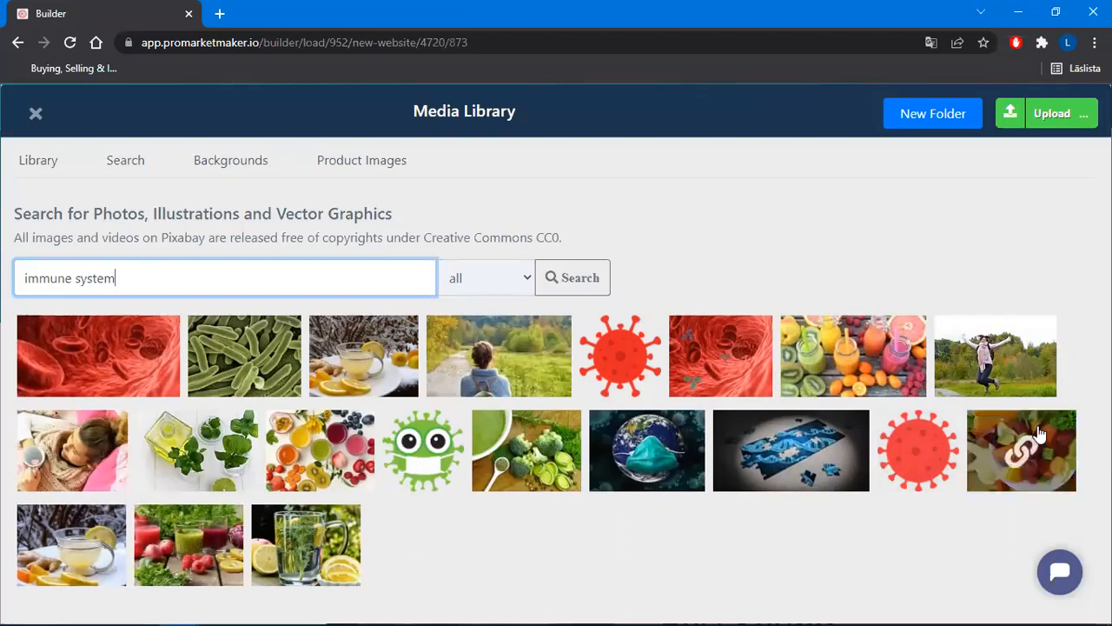
{"action": "left_click", "coordinate": [1000, 357]}
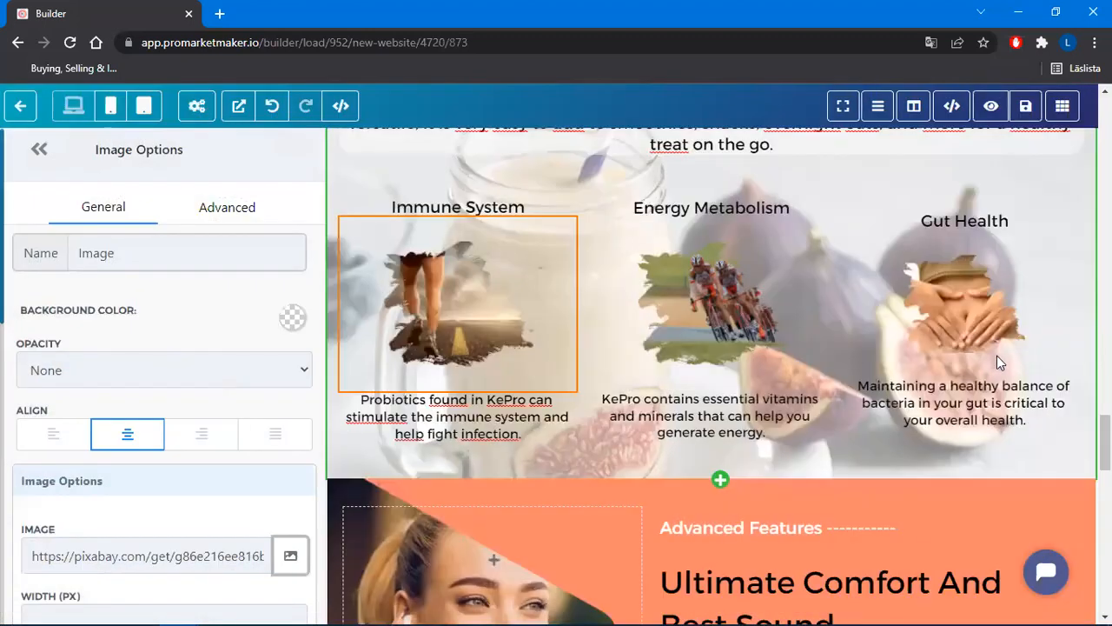
Change the lower row's middle heading to "Lactose Intolerance" and its text to "KePro is low in lactose and can reduce the severity of lactose intolerance."
{"action": "left_click", "coordinate": [741, 292]}
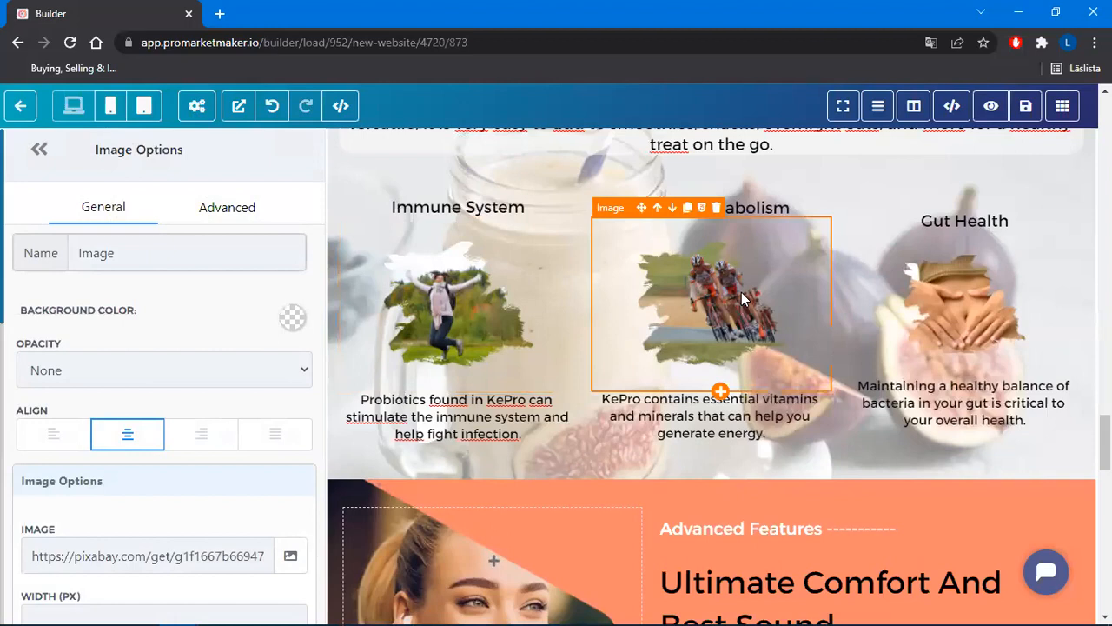
{"action": "triple_click", "coordinate": [770, 205]}
{"action": "type", "text": "Lactose Intolerance"}
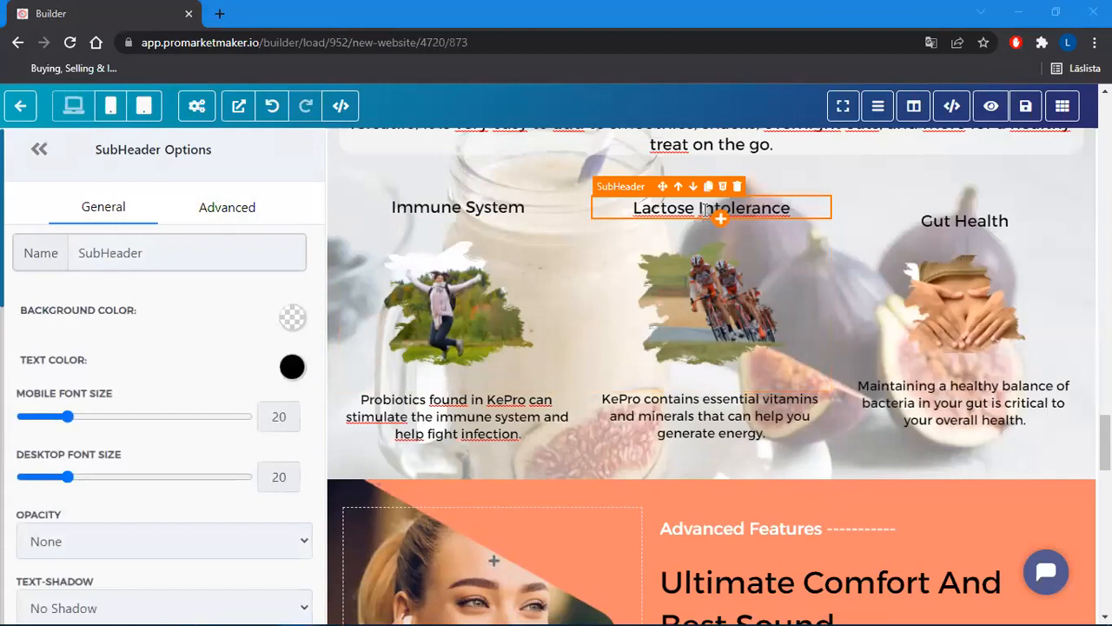
{"action": "triple_click", "coordinate": [664, 416]}
{"action": "type", "text": "KePro is low in lactose and can reduce the severity of lactose intolerance."}
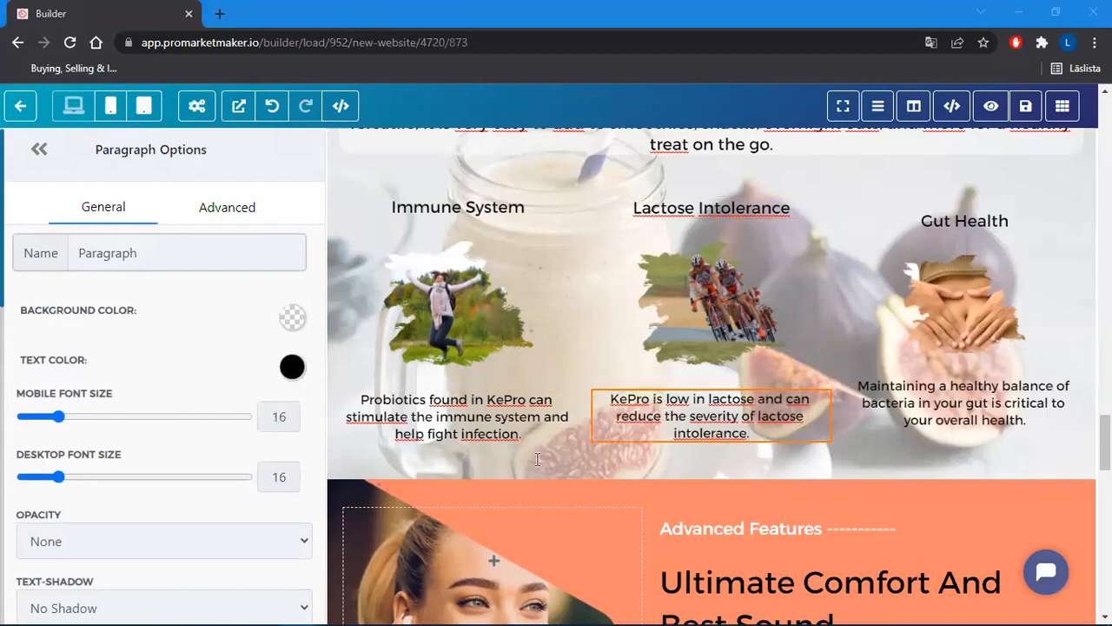
Change the lower row's third heading to "Nutritional Deficiencies" and its text to "KePro is an all-natural food-based source of vitamins, fiber, fat, and protein."
{"action": "triple_click", "coordinate": [986, 222]}
{"action": "type", "text": "Nutritional Deficiencies"}
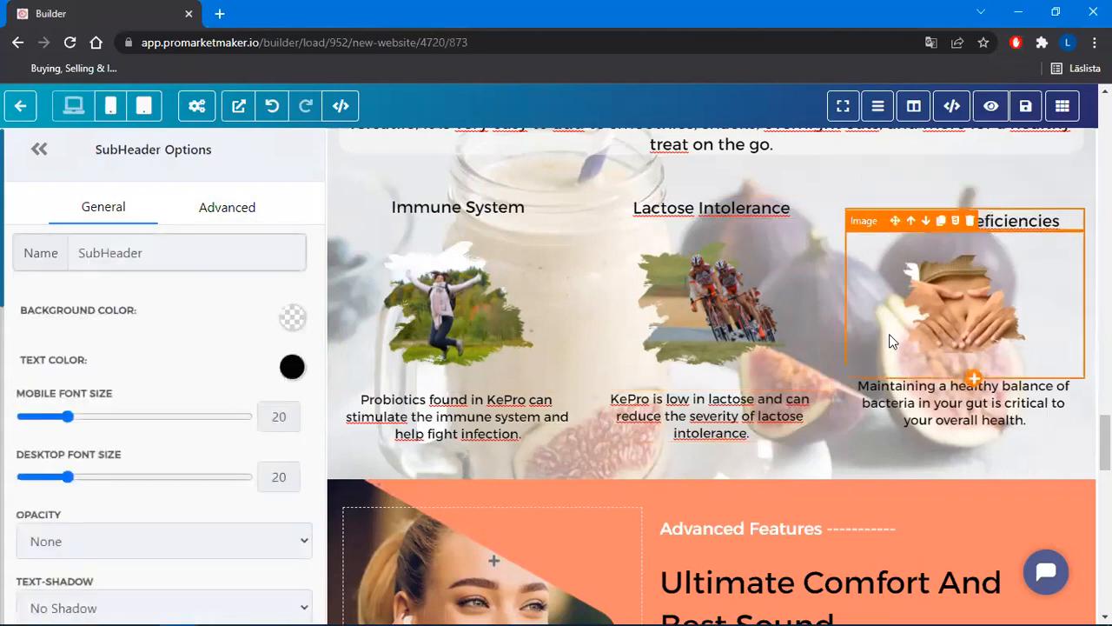
{"action": "key", "text": "alt+Tab"}
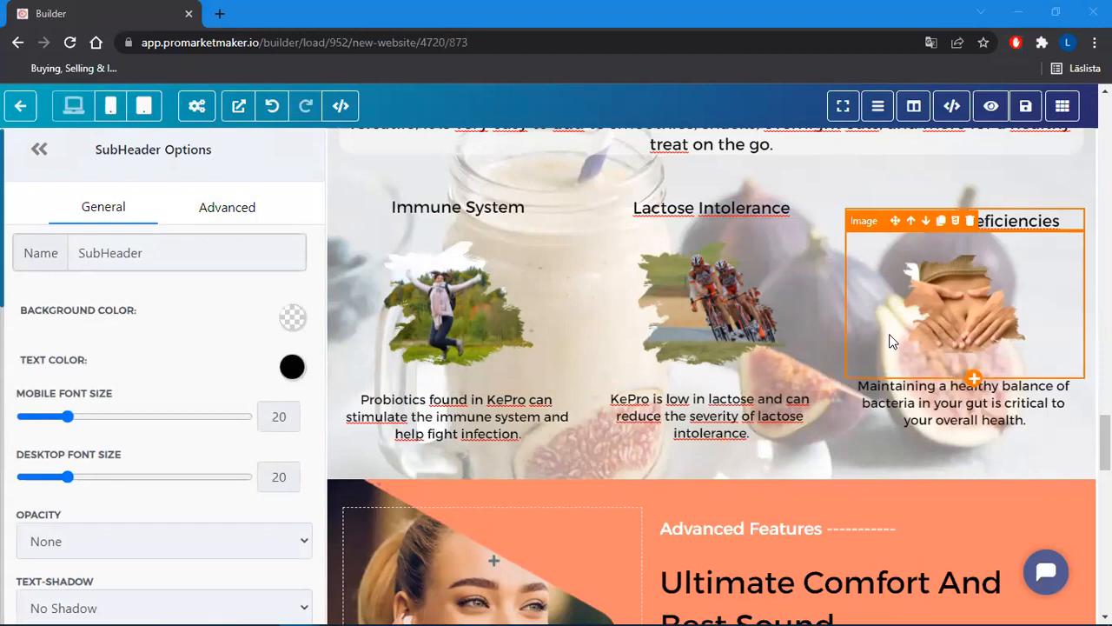
{"action": "triple_click", "coordinate": [965, 392]}
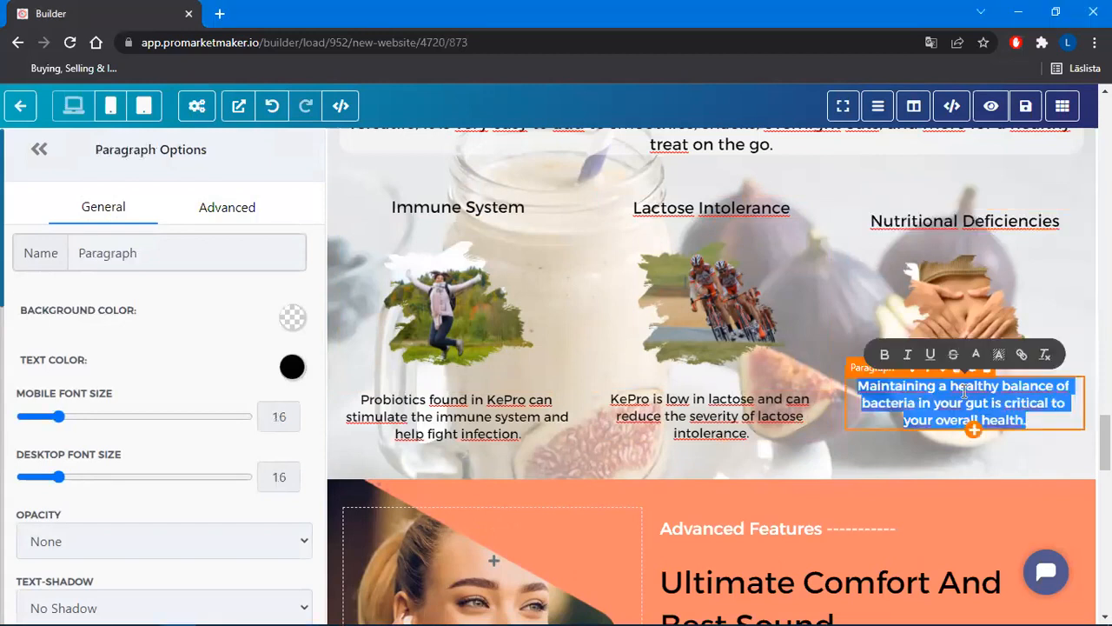
{"action": "type", "text": "KePro is an all-natural food-based source of vitamins, fiber, fat, and protein."}
Search the stock images for "lactose" to replace the Lactose Intolerance column's cyclist image
{"action": "left_click", "coordinate": [716, 272]}
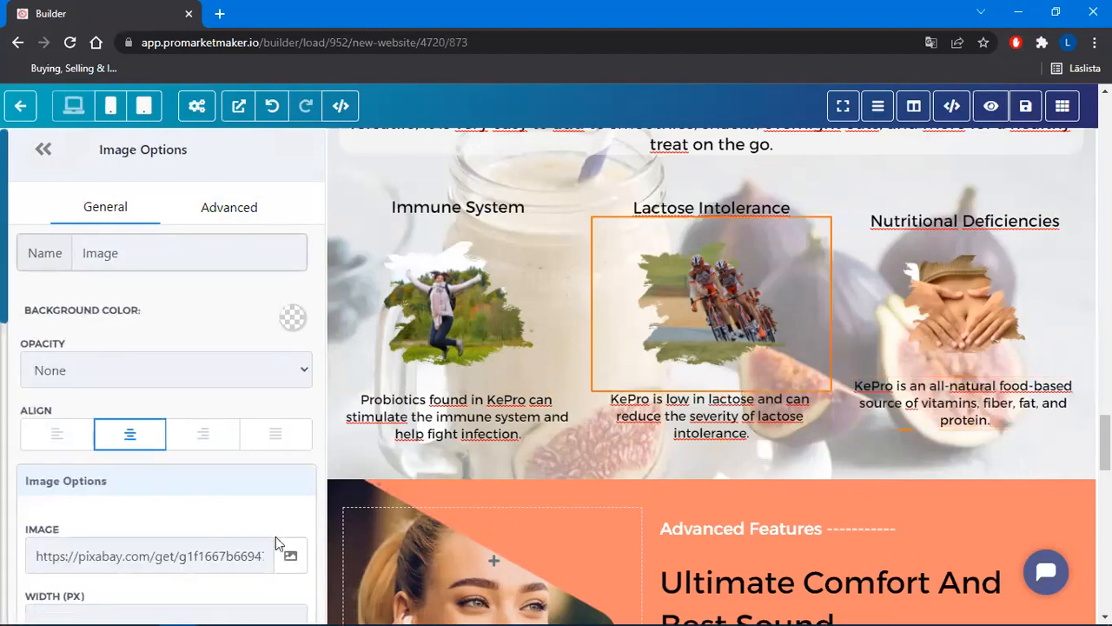
{"action": "left_click", "coordinate": [290, 555]}
{"action": "left_click_drag", "start_coordinate": [176, 287], "coordinate": [4, 280]}
{"action": "key", "text": "BackSpace"}
{"action": "type", "text": "lactose"}
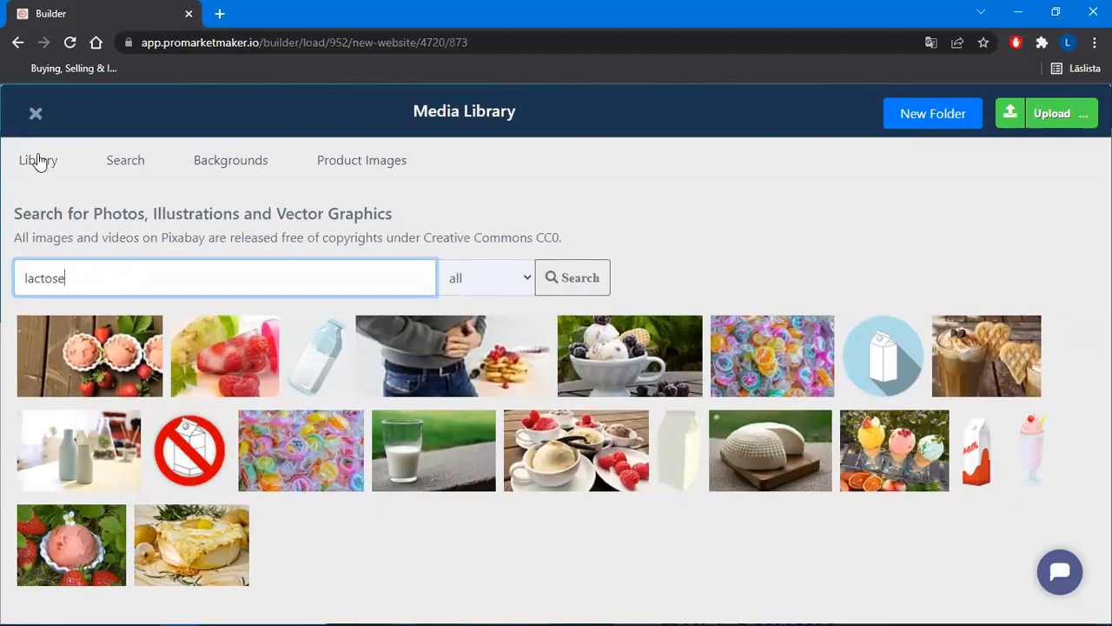
Browse the media library's uploaded images for a picture suited to the Lactose Intolerance column
{"action": "left_click", "coordinate": [35, 113]}
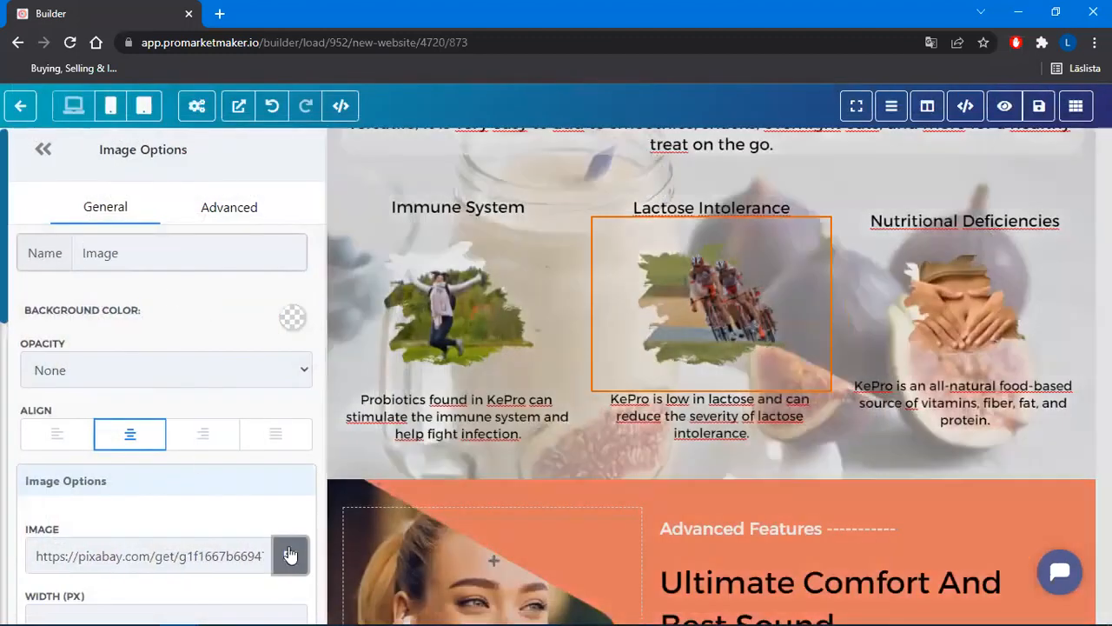
{"action": "left_click", "coordinate": [290, 556]}
{"action": "left_click", "coordinate": [50, 168]}
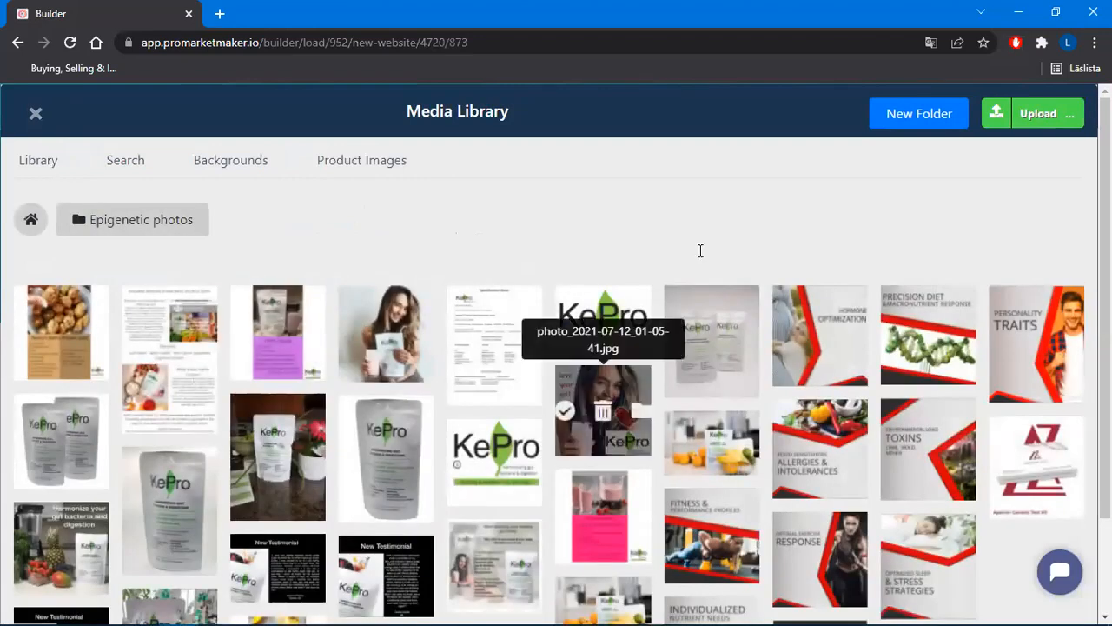
{"action": "scroll", "coordinate": [702, 231], "scroll_direction": "down", "scroll_amount": 2}
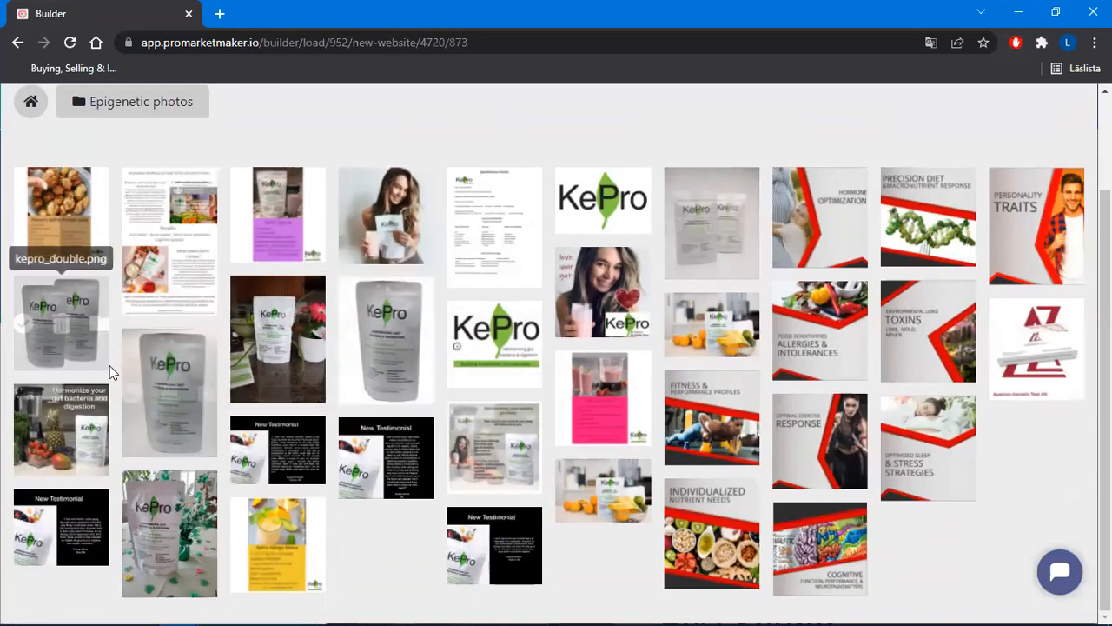
{"action": "scroll", "coordinate": [188, 434], "scroll_direction": "up", "scroll_amount": 2}
Set the Lactose Intolerance column's image to the photo of two milk bottles from the "lactose" stock results
{"action": "left_click", "coordinate": [126, 161]}
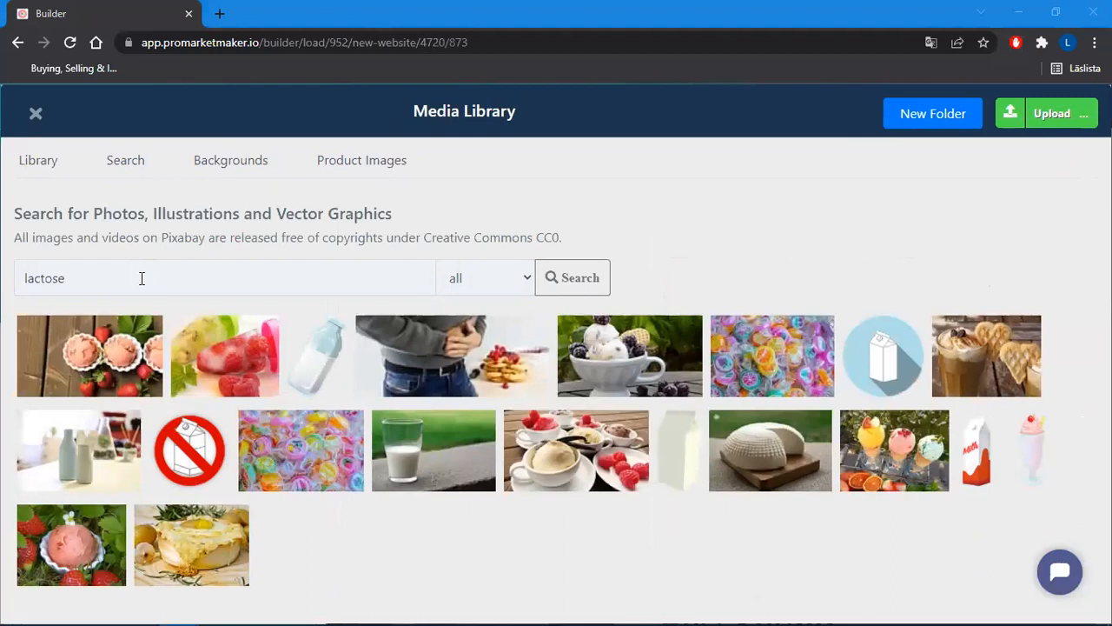
{"action": "double_click", "coordinate": [142, 278]}
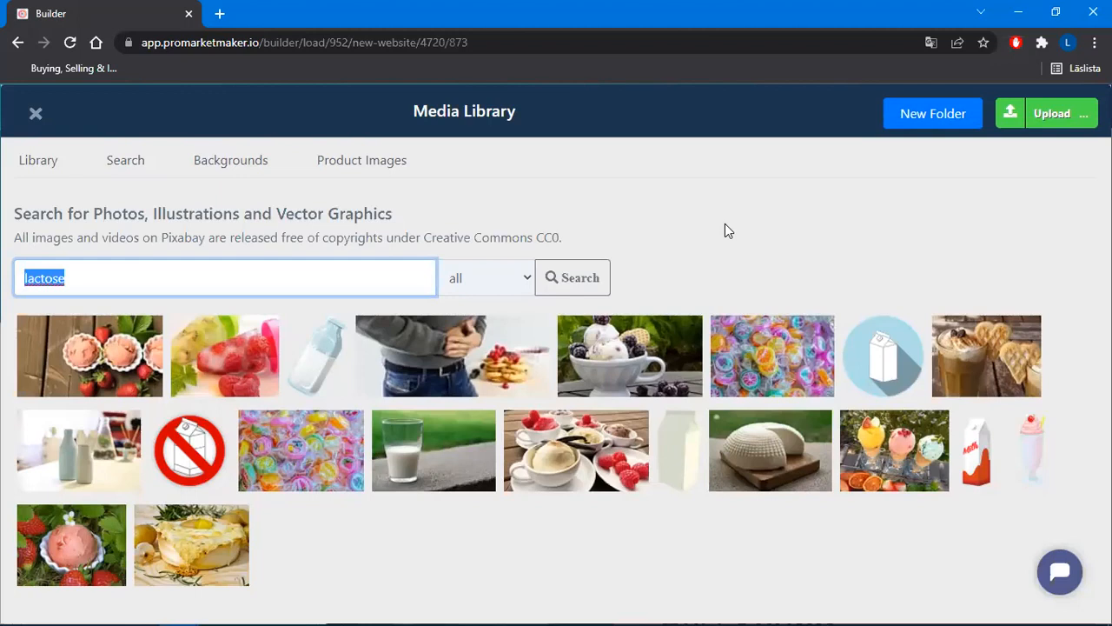
{"action": "left_click", "coordinate": [77, 452]}
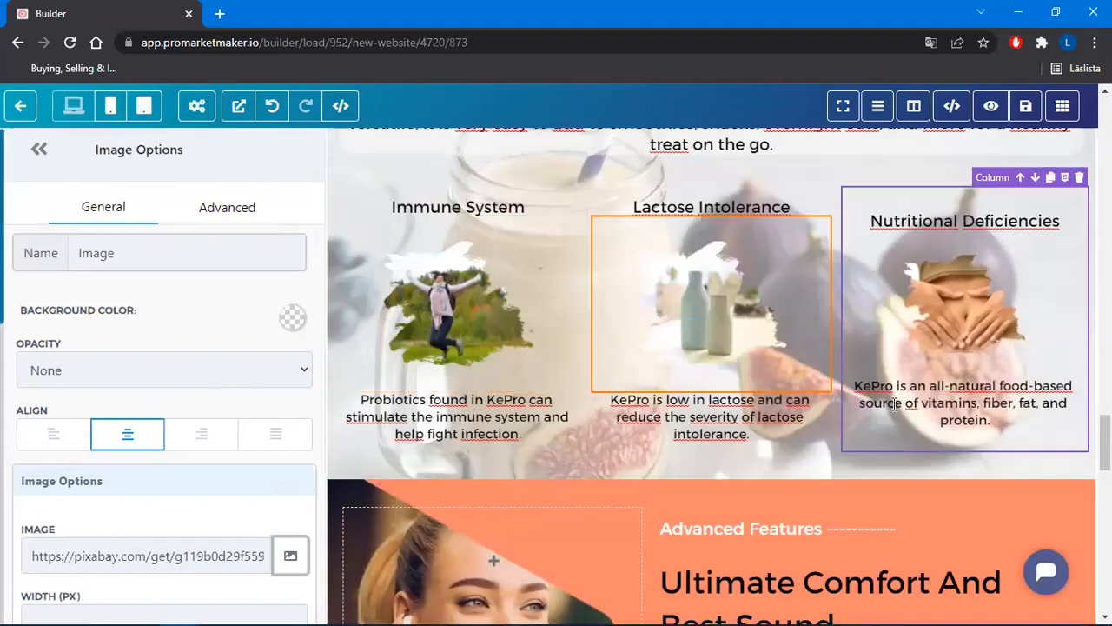
Replace the Nutritional Deficiencies column's image with the mixed berries photo from a stock image search for "nutritional"
{"action": "left_click", "coordinate": [989, 324]}
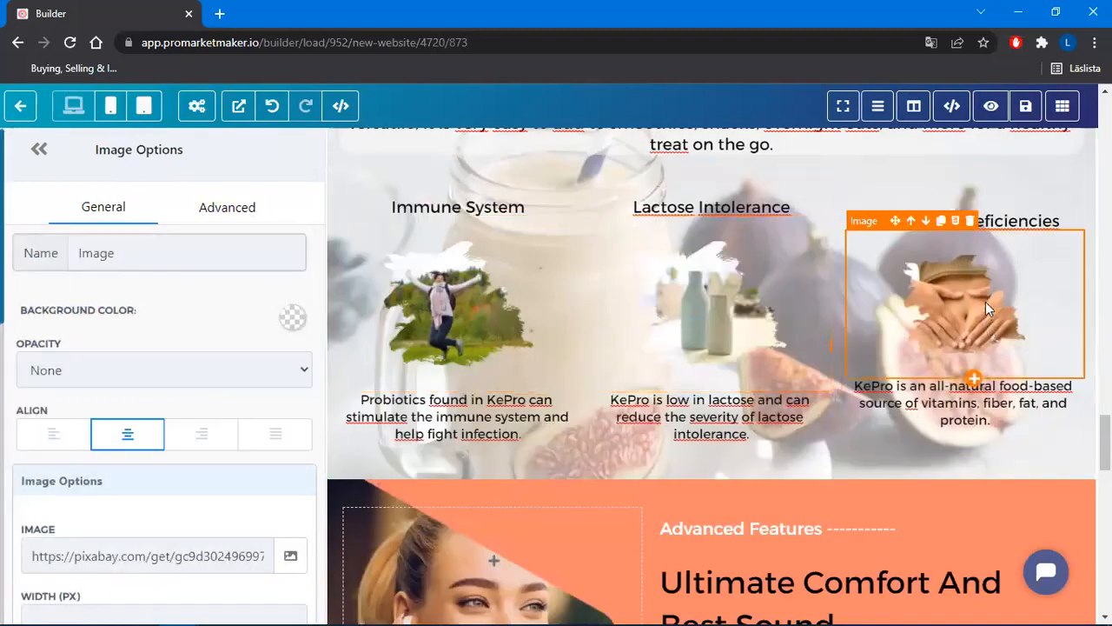
{"action": "scroll", "coordinate": [973, 327], "scroll_direction": "up", "scroll_amount": 1}
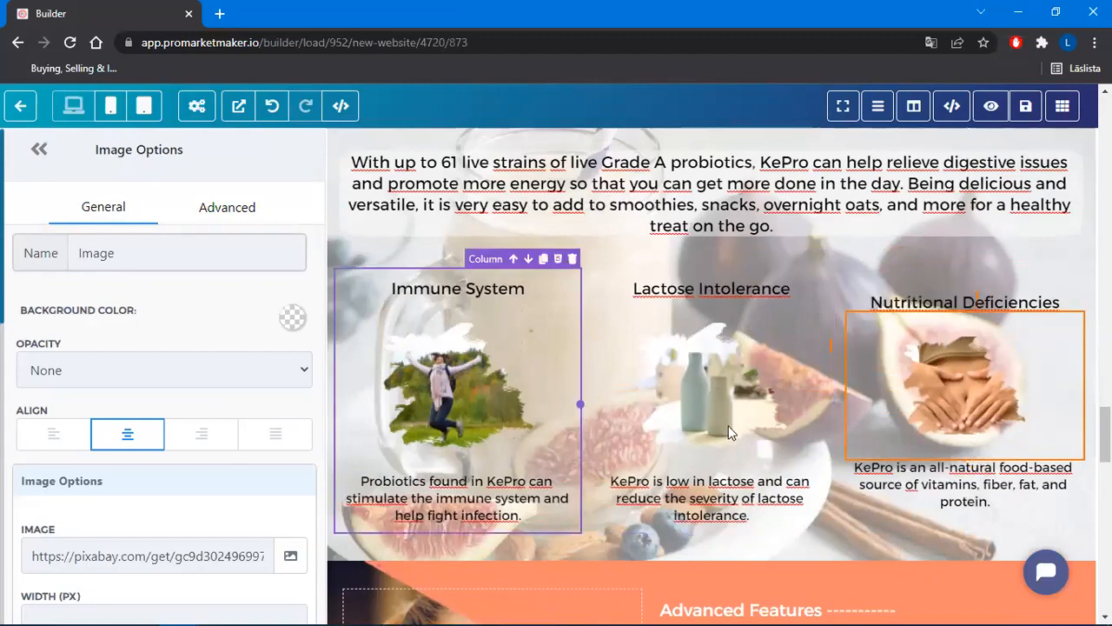
{"action": "double_click", "coordinate": [972, 391]}
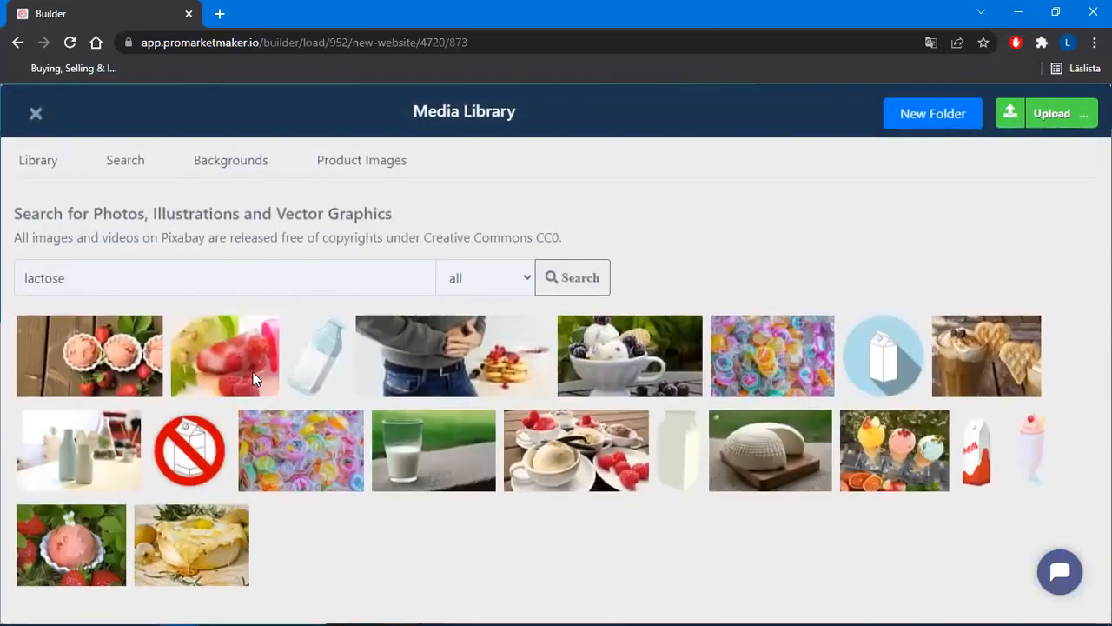
{"action": "double_click", "coordinate": [150, 276]}
{"action": "type", "text": "nu"}
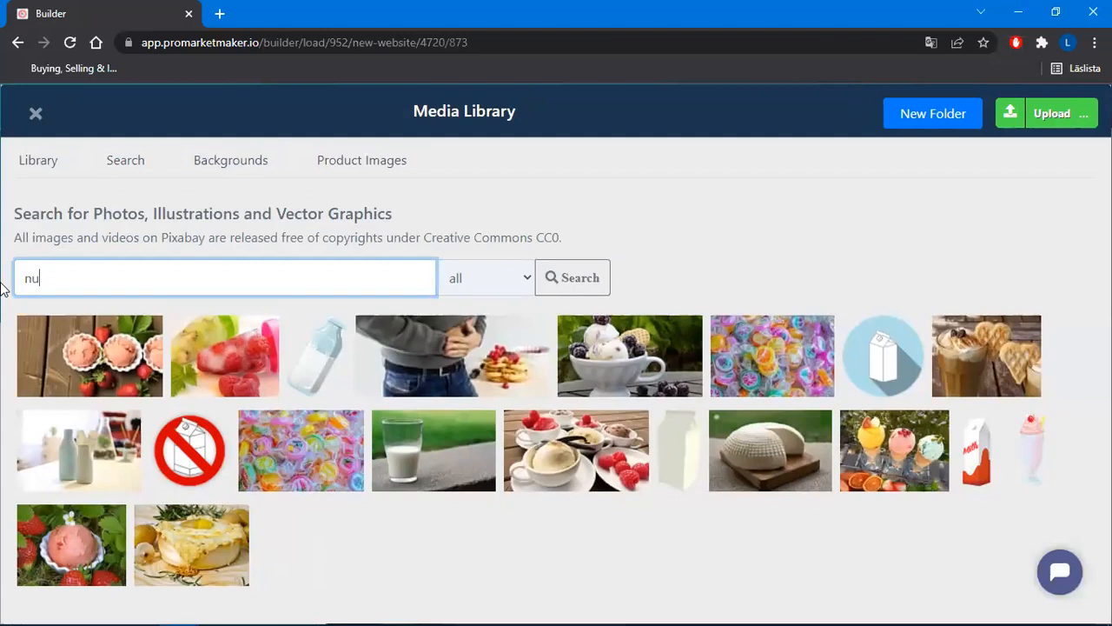
{"action": "type", "text": "tritional"}
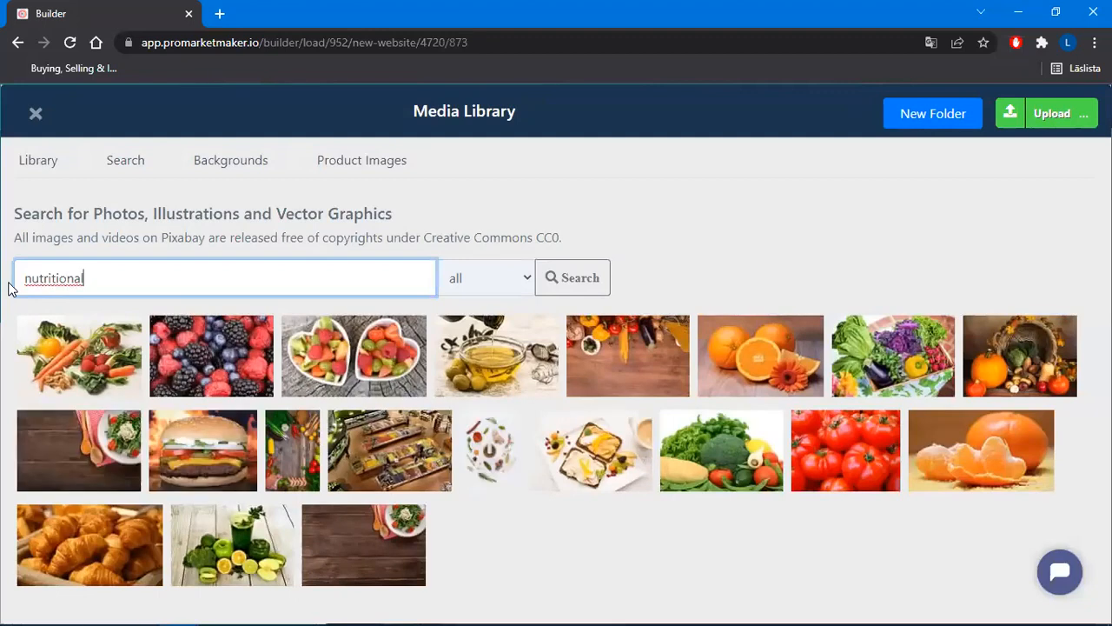
{"action": "mouse_move", "coordinate": [213, 358]}
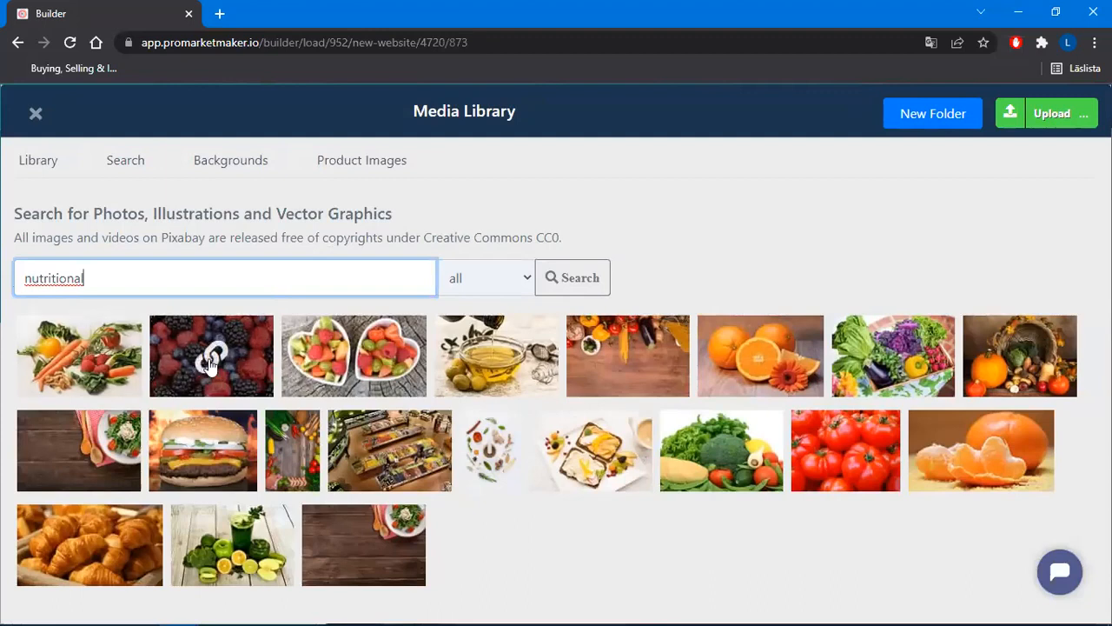
{"action": "left_click", "coordinate": [212, 362]}
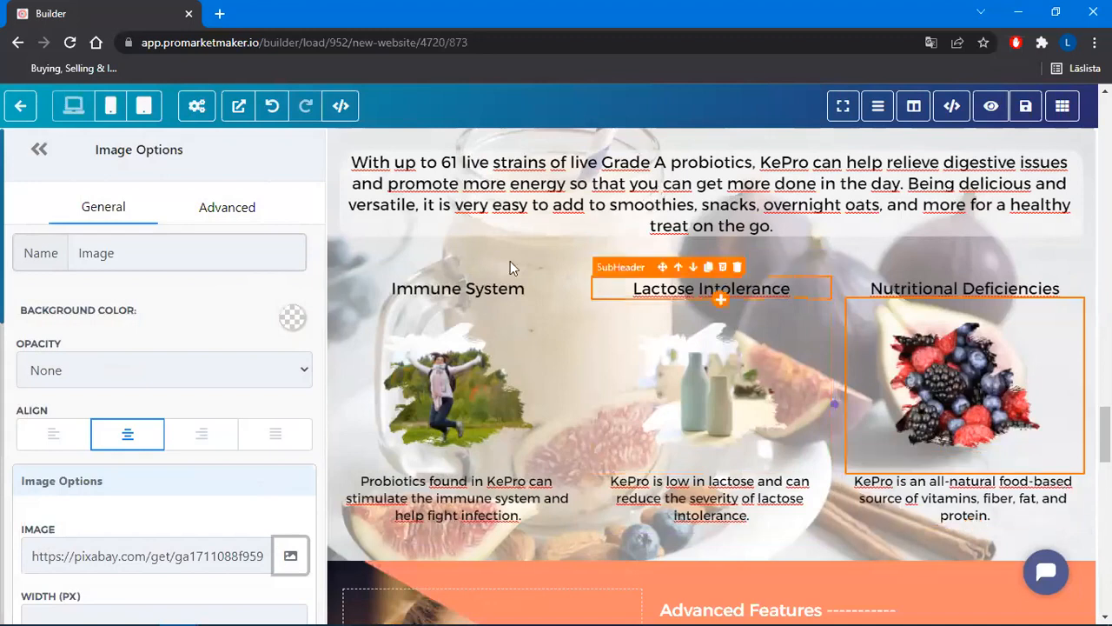
{"action": "left_click", "coordinate": [40, 148]}
Review the KePro section from its headline down through both benefits rows, comparing the columns' image sizes and heading alignment
{"action": "scroll", "coordinate": [763, 326], "scroll_direction": "down", "scroll_amount": 4}
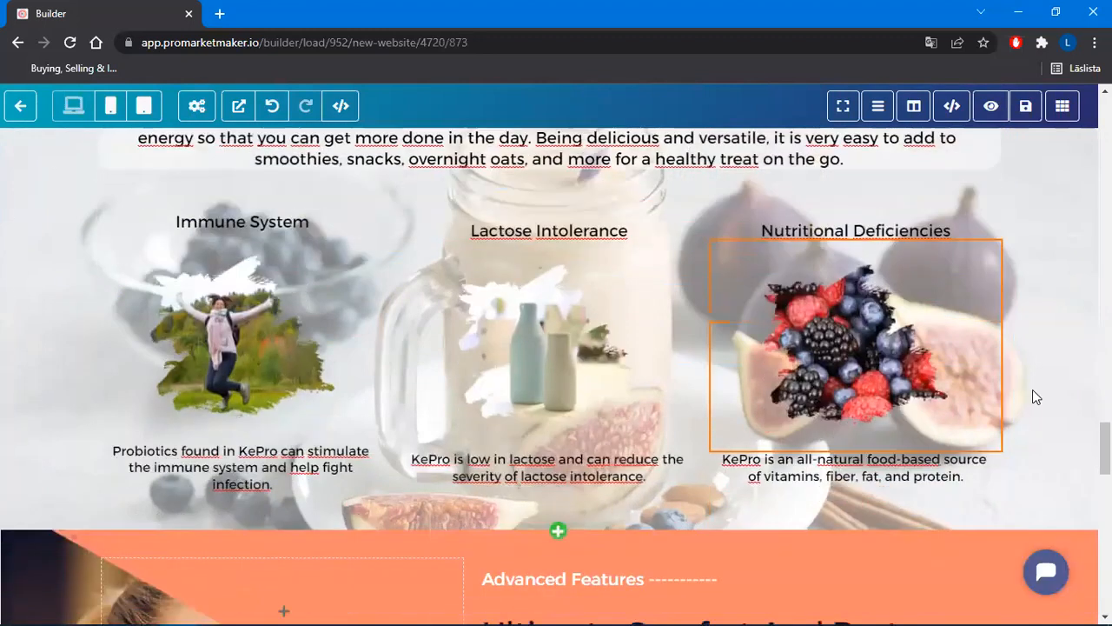
{"action": "left_click", "coordinate": [1061, 405]}
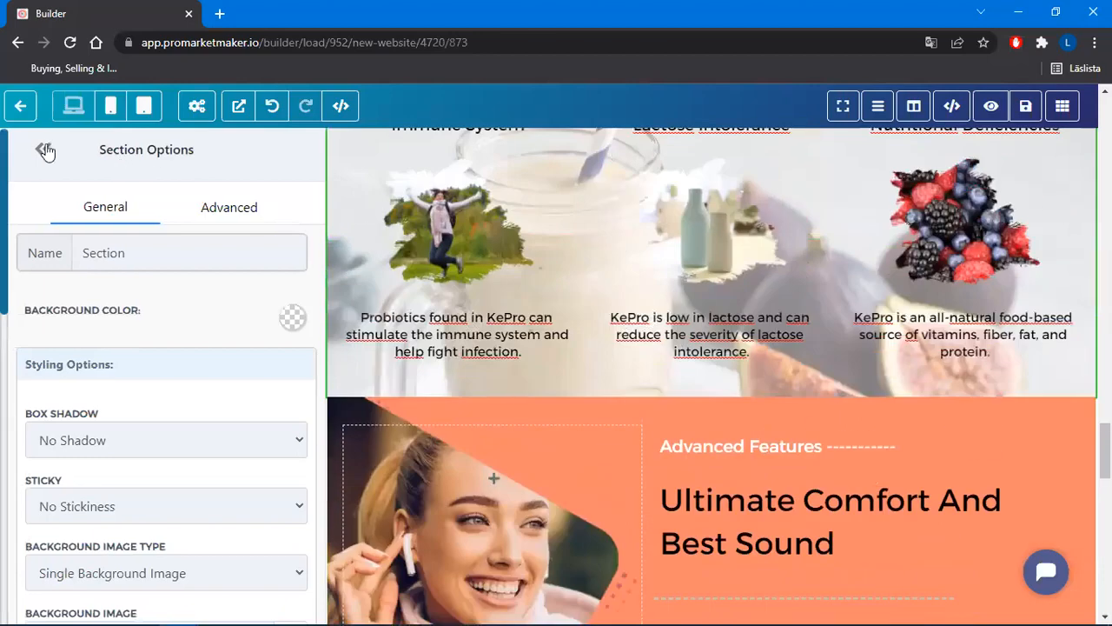
{"action": "left_click", "coordinate": [46, 151]}
{"action": "scroll", "coordinate": [1011, 454], "scroll_direction": "up", "scroll_amount": 5}
{"action": "scroll", "coordinate": [1011, 454], "scroll_direction": "up", "scroll_amount": 5}
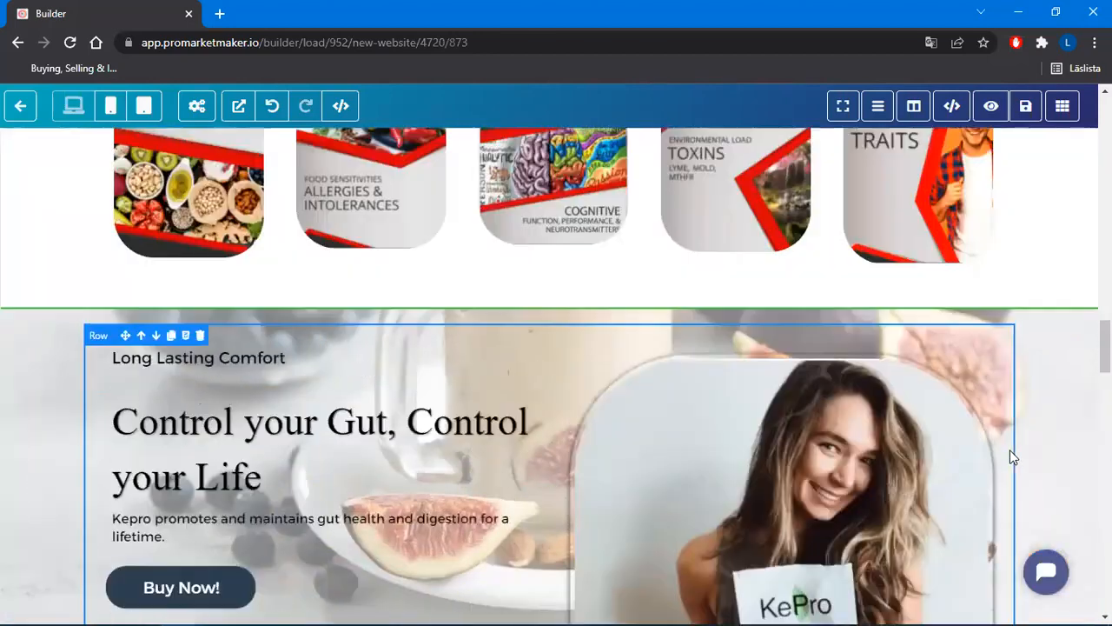
{"action": "scroll", "coordinate": [1015, 385], "scroll_direction": "down", "scroll_amount": 3}
{"action": "scroll", "coordinate": [1017, 387], "scroll_direction": "down", "scroll_amount": 5}
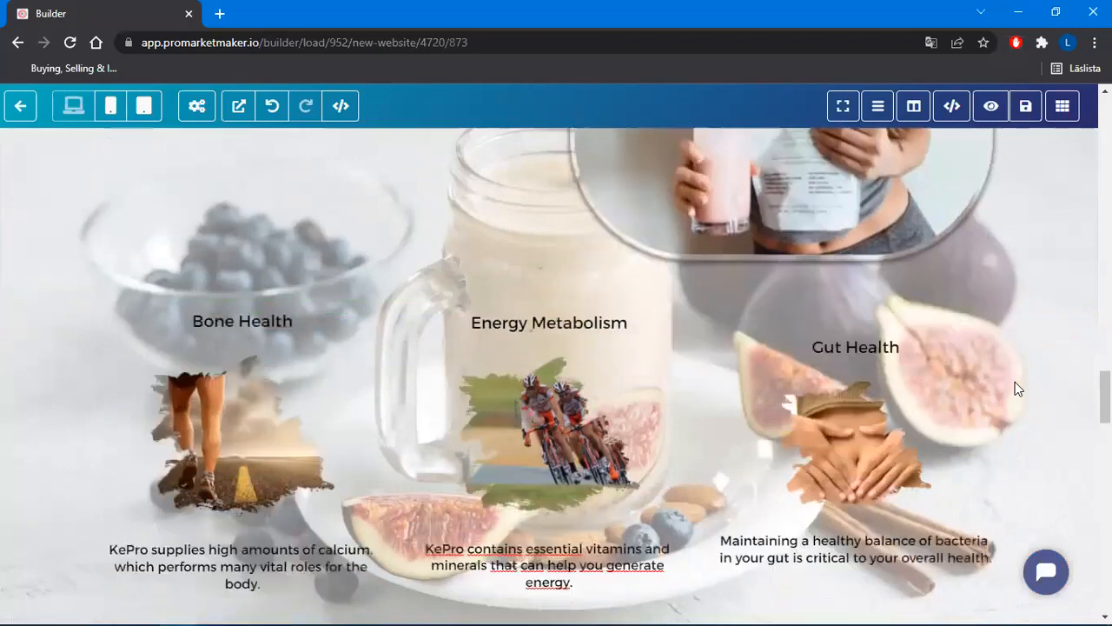
{"action": "scroll", "coordinate": [1016, 388], "scroll_direction": "up", "scroll_amount": 2}
{"action": "scroll", "coordinate": [1015, 388], "scroll_direction": "down", "scroll_amount": 4}
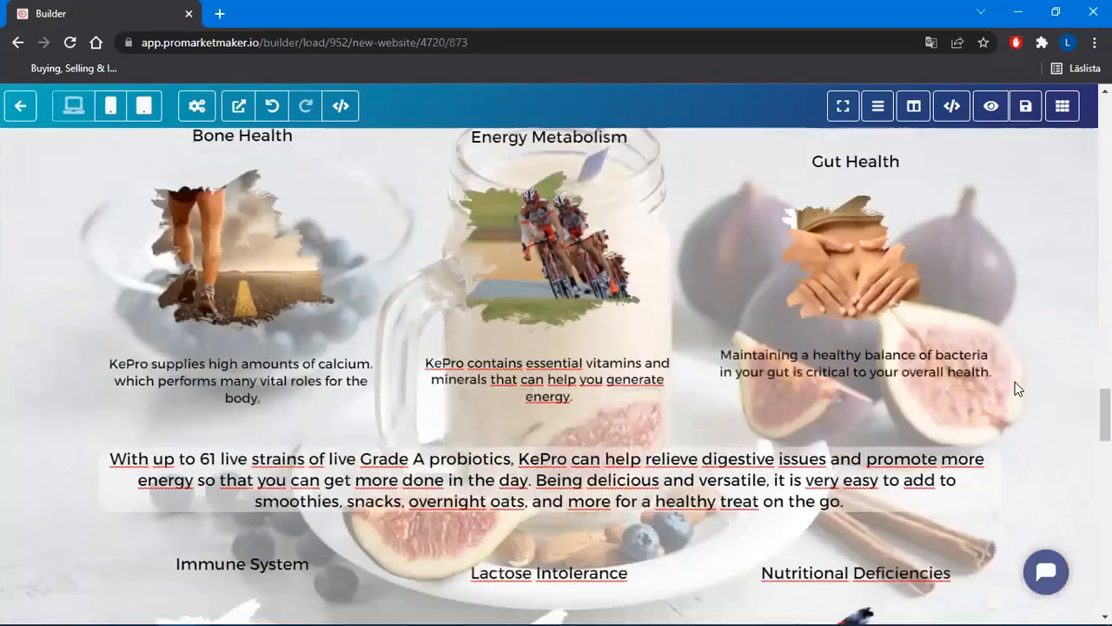
{"action": "scroll", "coordinate": [1015, 387], "scroll_direction": "up", "scroll_amount": 1}
{"action": "scroll", "coordinate": [1015, 388], "scroll_direction": "up", "scroll_amount": 2}
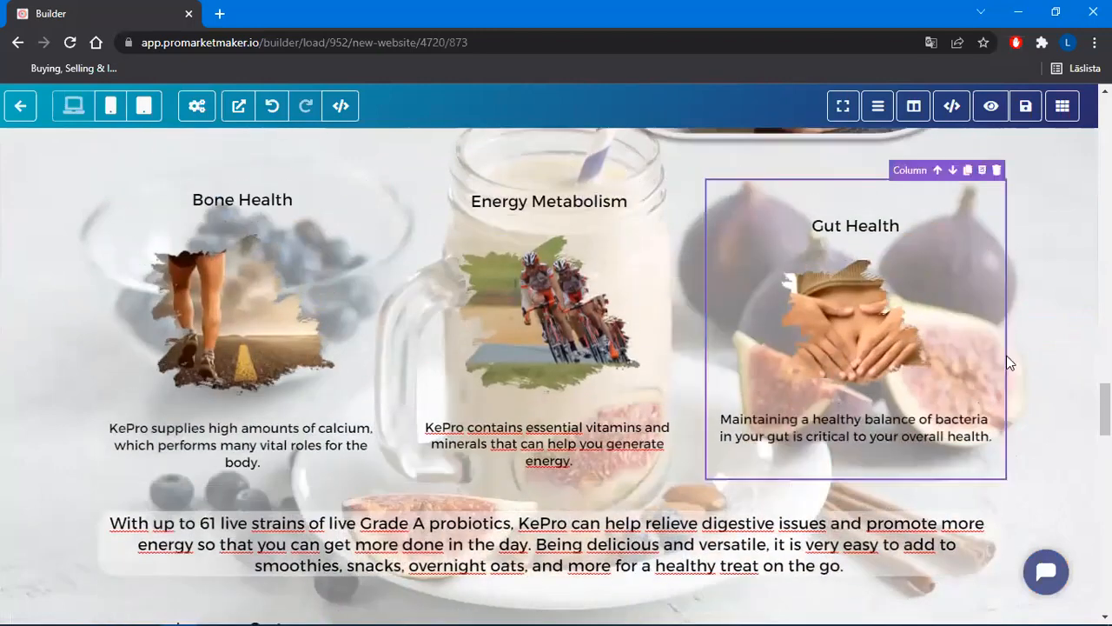
{"action": "scroll", "coordinate": [1009, 357], "scroll_direction": "up", "scroll_amount": 1}
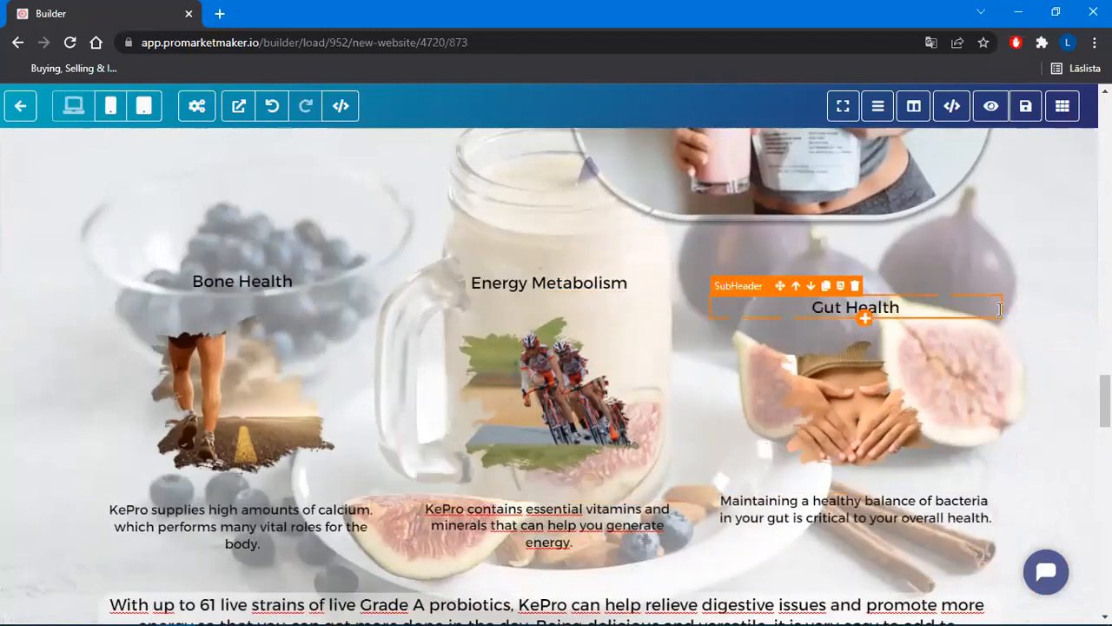
{"action": "scroll", "coordinate": [991, 323], "scroll_direction": "down", "scroll_amount": 4}
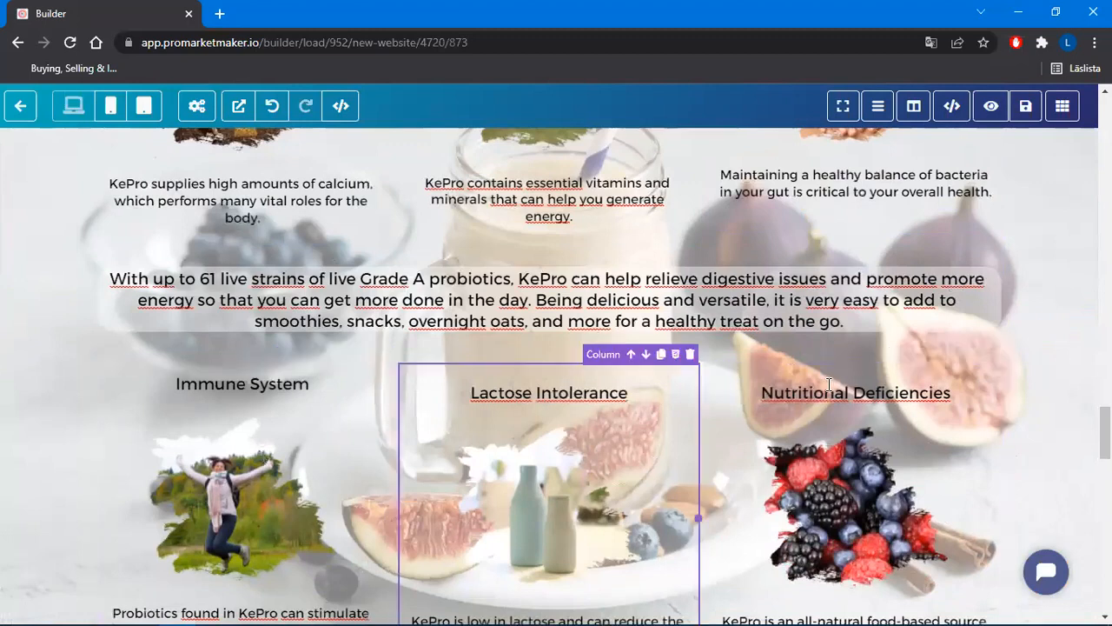
{"action": "scroll", "coordinate": [858, 249], "scroll_direction": "up", "scroll_amount": 3}
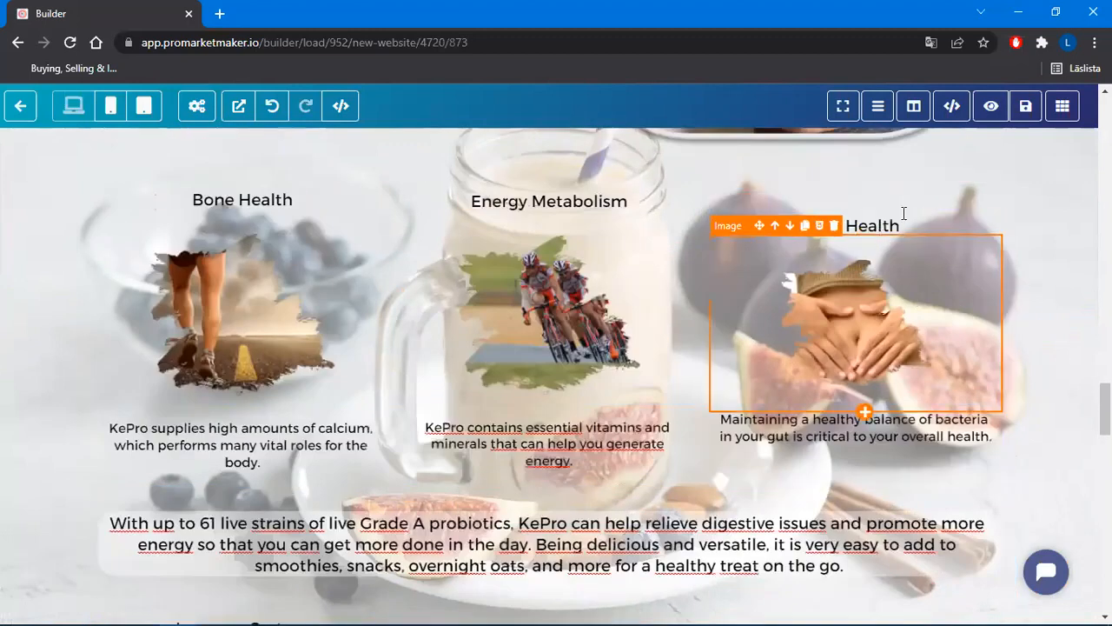
Try heights of 300 px and 200 px for the Gut Health column's image
{"action": "left_click", "coordinate": [902, 309]}
{"action": "scroll", "coordinate": [179, 457], "scroll_direction": "down", "scroll_amount": 2}
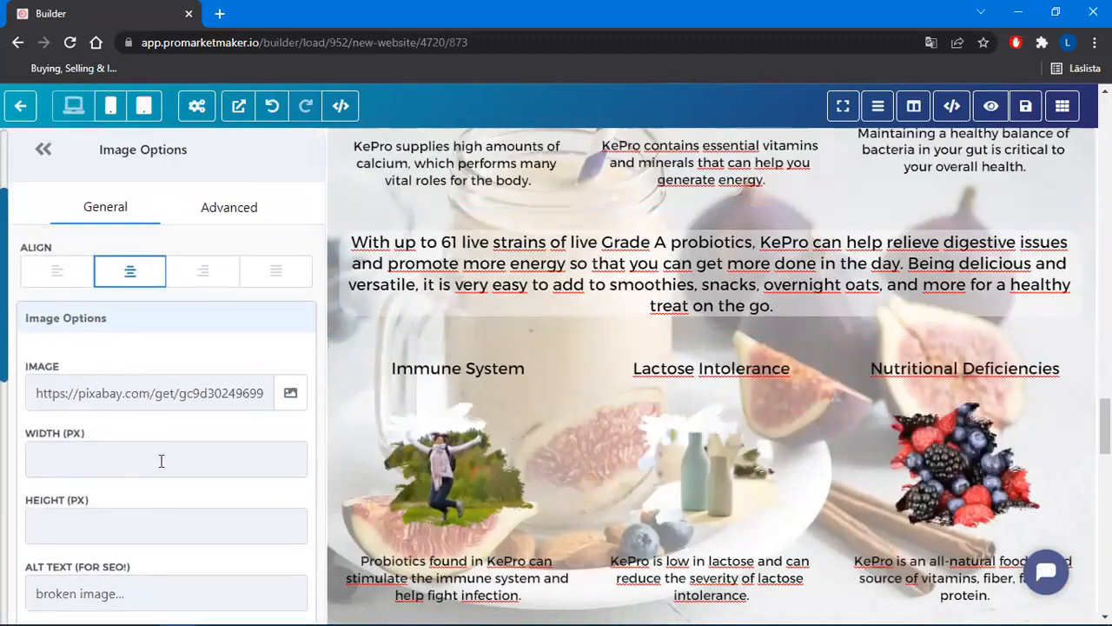
{"action": "left_click", "coordinate": [106, 525]}
{"action": "type", "text": "300"}
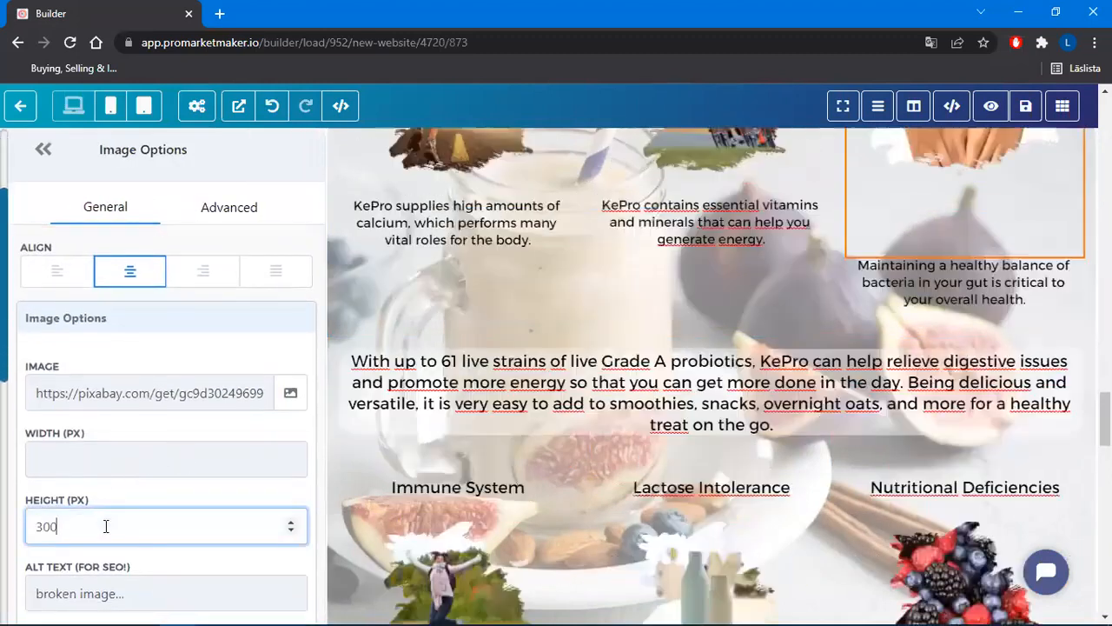
{"action": "scroll", "coordinate": [639, 485], "scroll_direction": "down", "scroll_amount": 3}
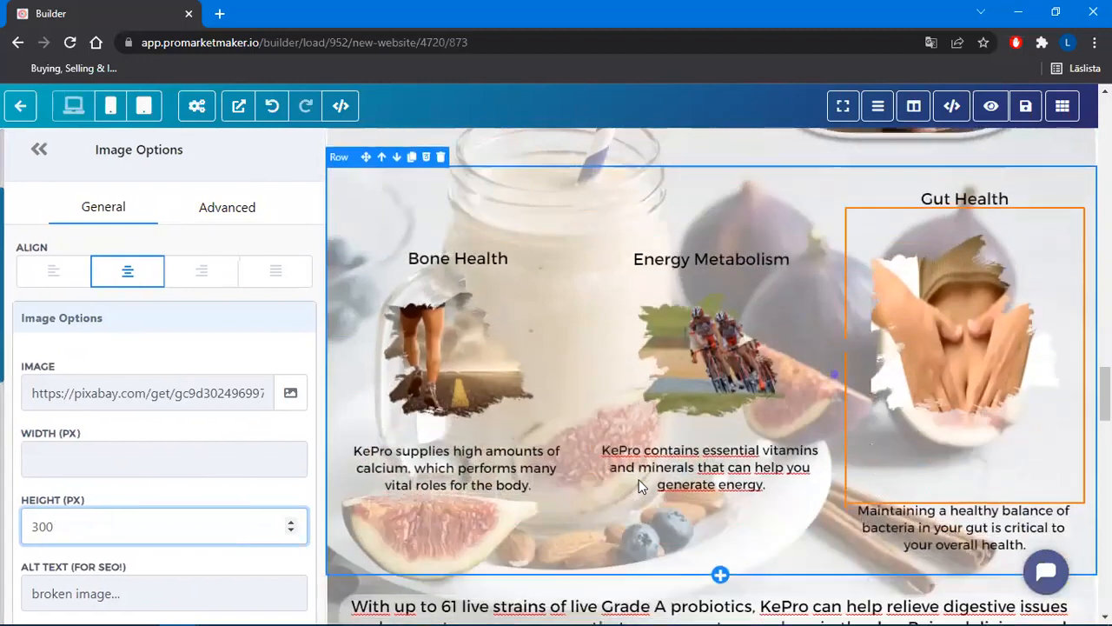
{"action": "left_click_drag", "start_coordinate": [65, 526], "coordinate": [3, 534]}
{"action": "type", "text": "200"}
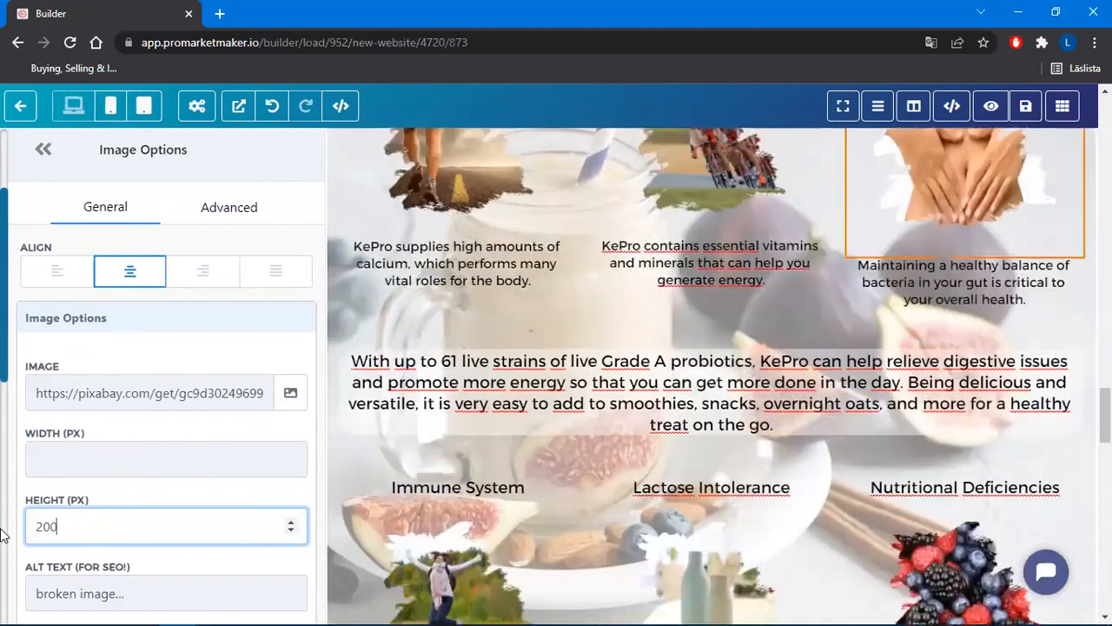
{"action": "left_click", "coordinate": [42, 150]}
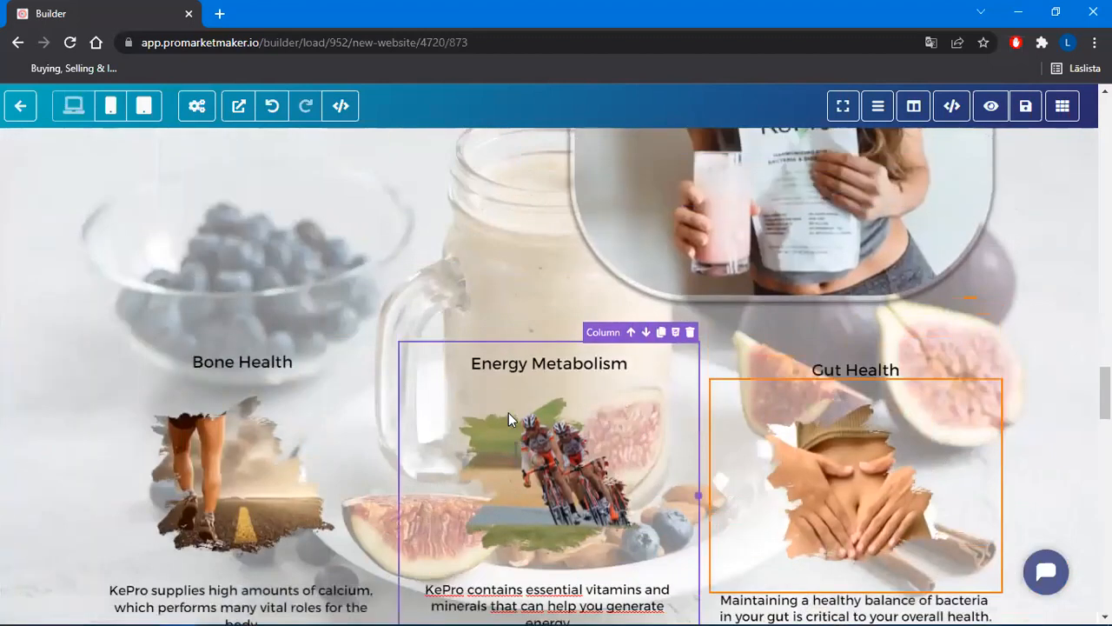
{"action": "scroll", "coordinate": [356, 217], "scroll_direction": "down", "scroll_amount": 1}
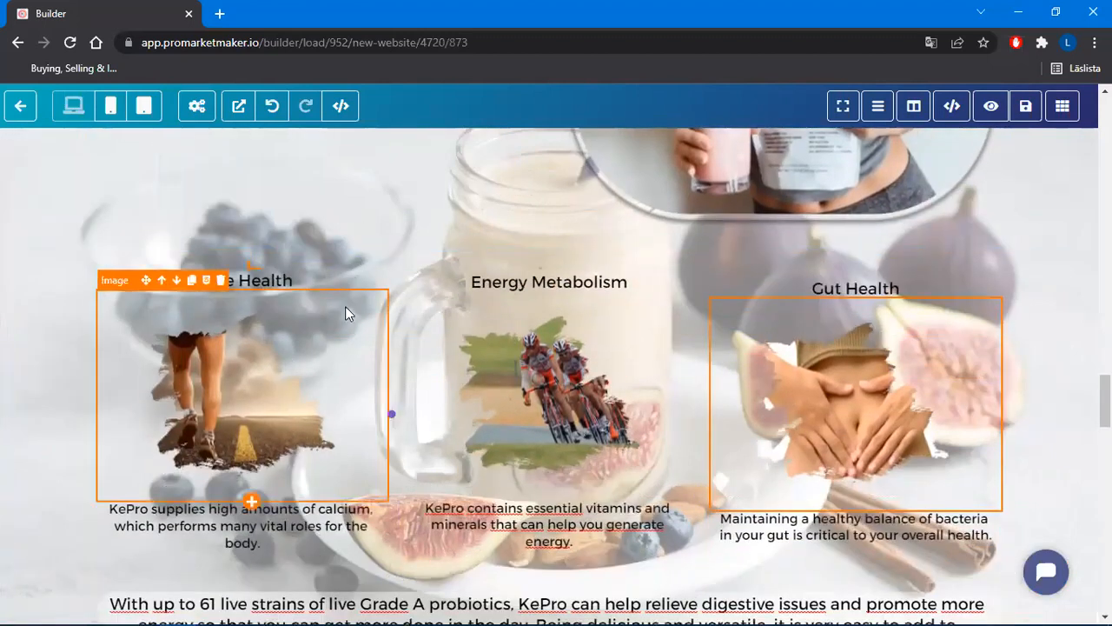
Try heights of 250 px and 220 px for the Gut Health column's image
{"action": "left_click", "coordinate": [932, 425]}
{"action": "left_click_drag", "start_coordinate": [113, 527], "coordinate": [1, 537]}
{"action": "type", "text": "250"}
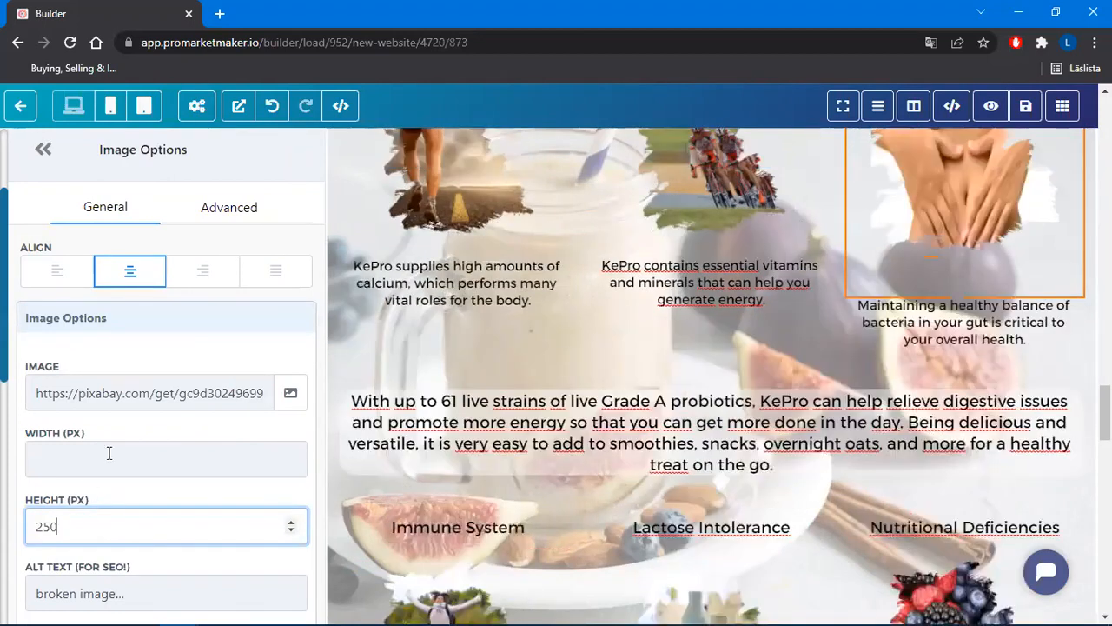
{"action": "left_click", "coordinate": [45, 149]}
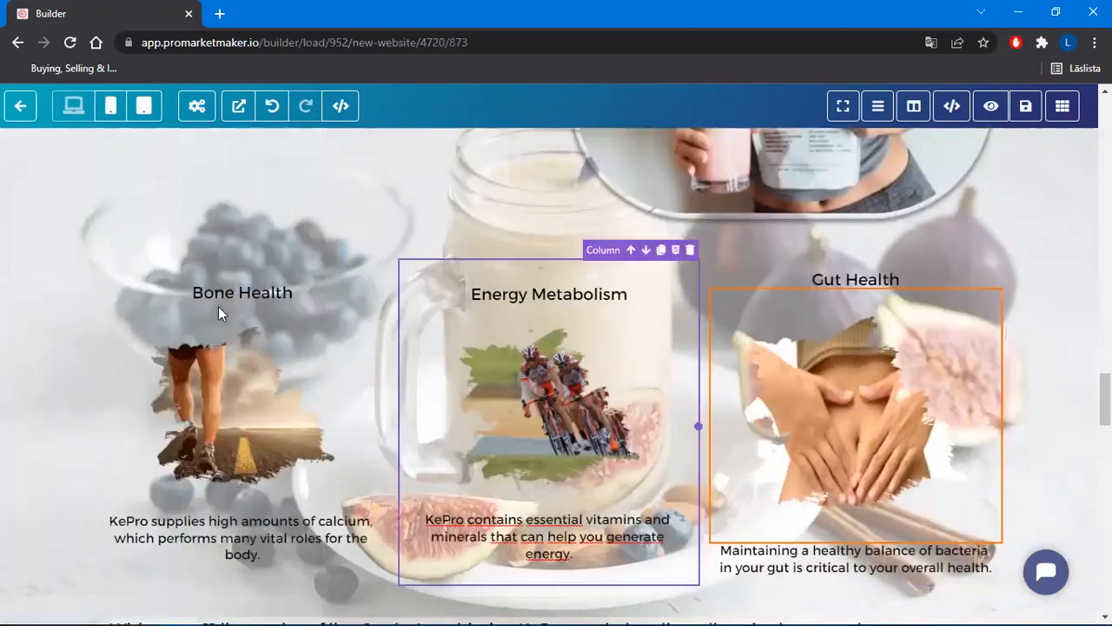
{"action": "left_click", "coordinate": [844, 321]}
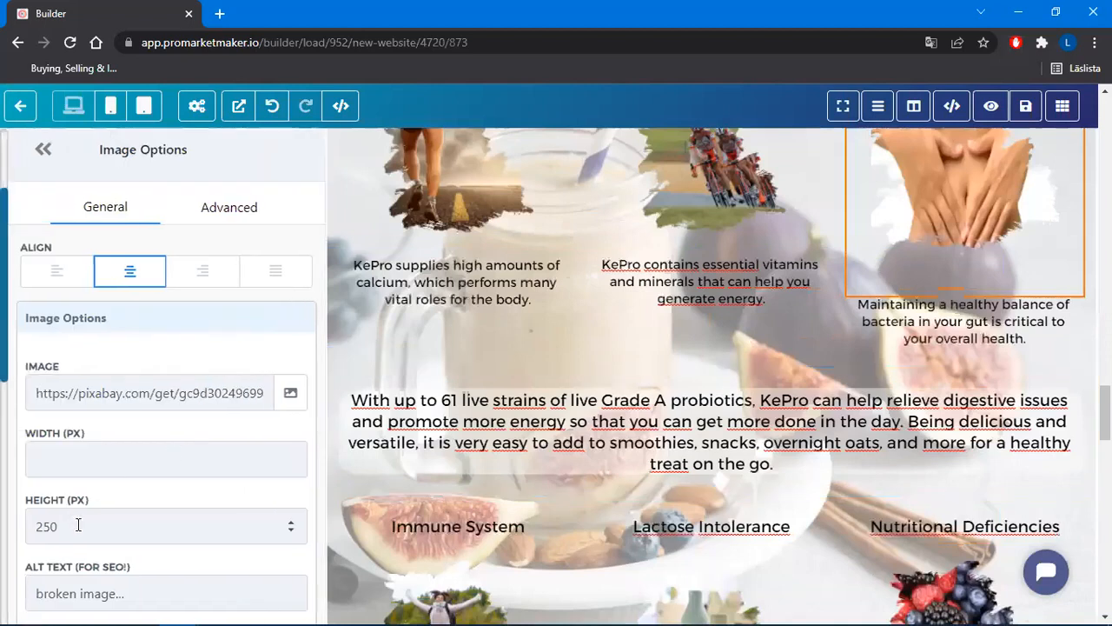
{"action": "left_click_drag", "start_coordinate": [75, 525], "coordinate": [1, 537]}
{"action": "type", "text": "220"}
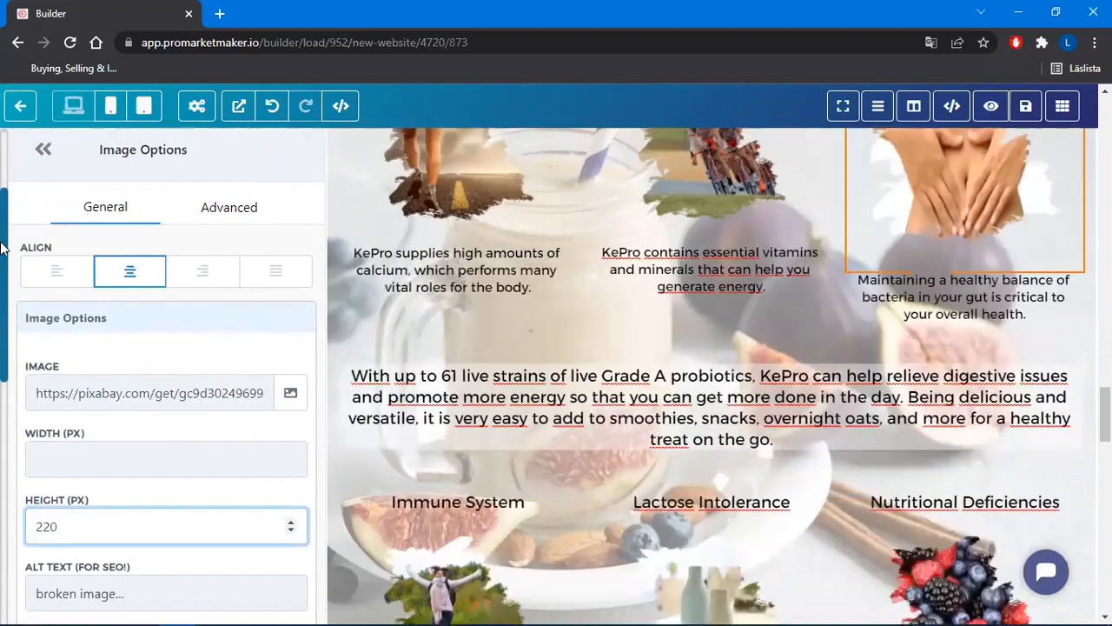
{"action": "left_click", "coordinate": [42, 150]}
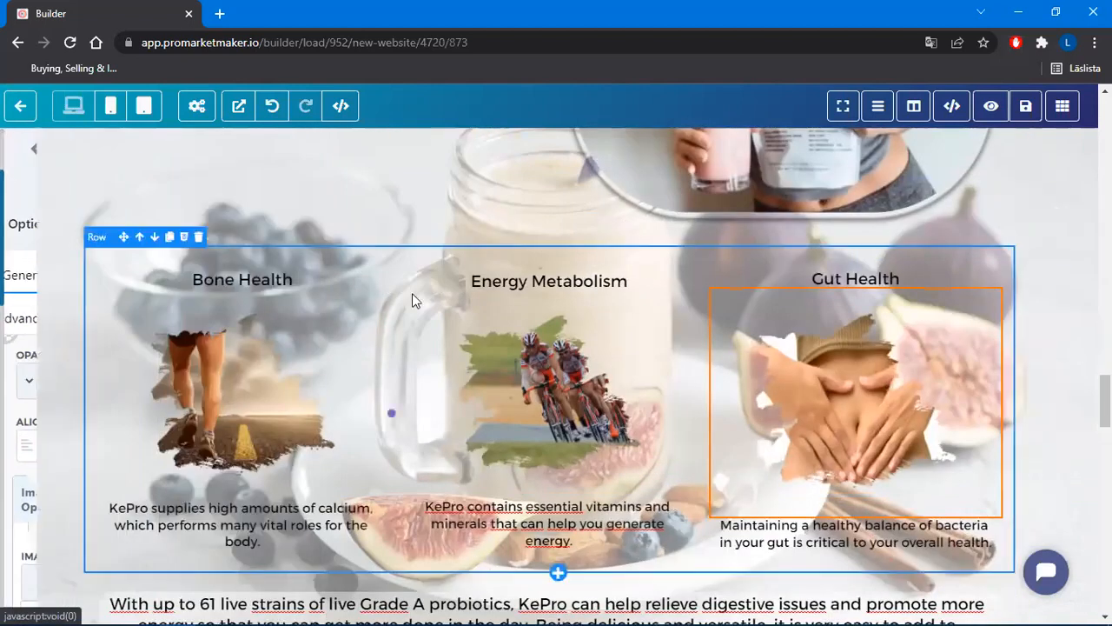
{"action": "left_click", "coordinate": [1028, 266]}
{"action": "left_click", "coordinate": [41, 150]}
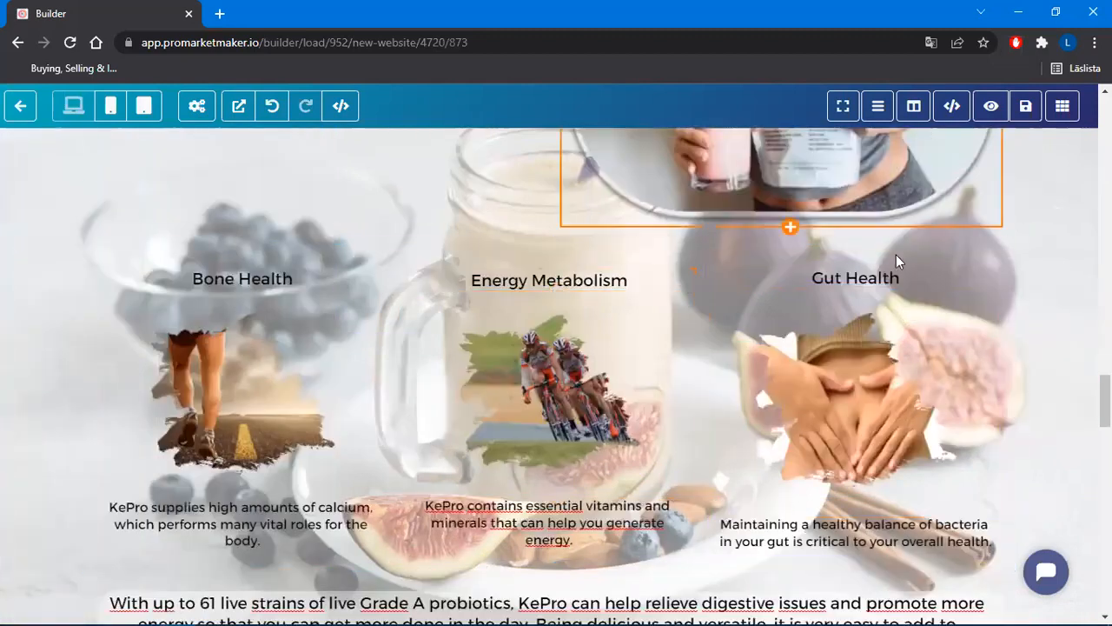
Set the Gut Health column's image height to 210 px
{"action": "left_click", "coordinate": [861, 383]}
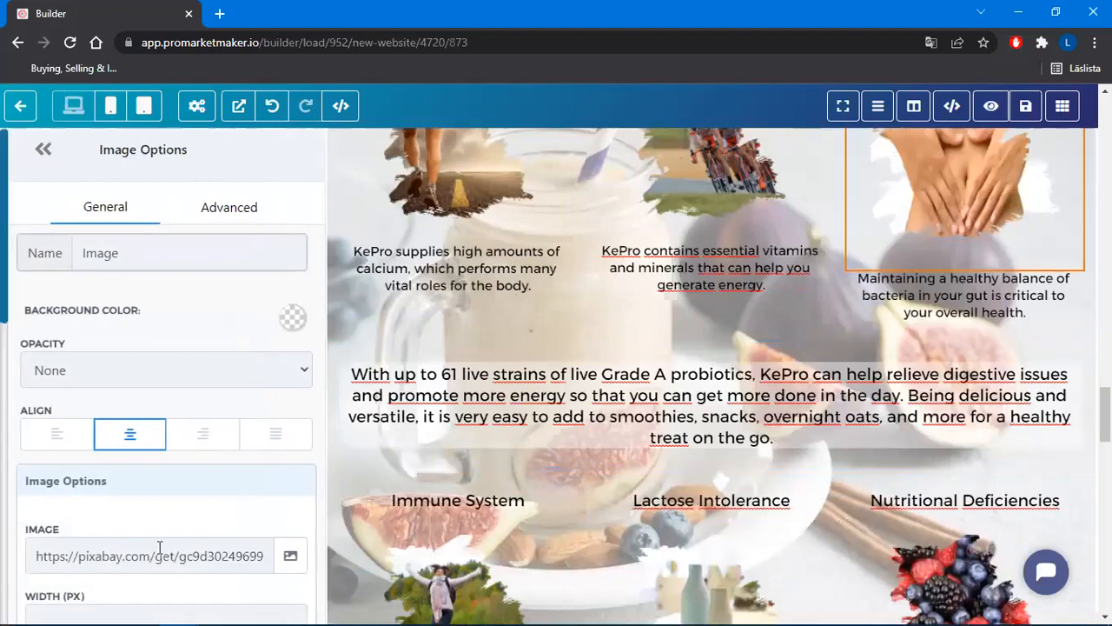
{"action": "scroll", "coordinate": [139, 487], "scroll_direction": "down", "scroll_amount": 2}
{"action": "left_click_drag", "start_coordinate": [92, 526], "coordinate": [4, 534]}
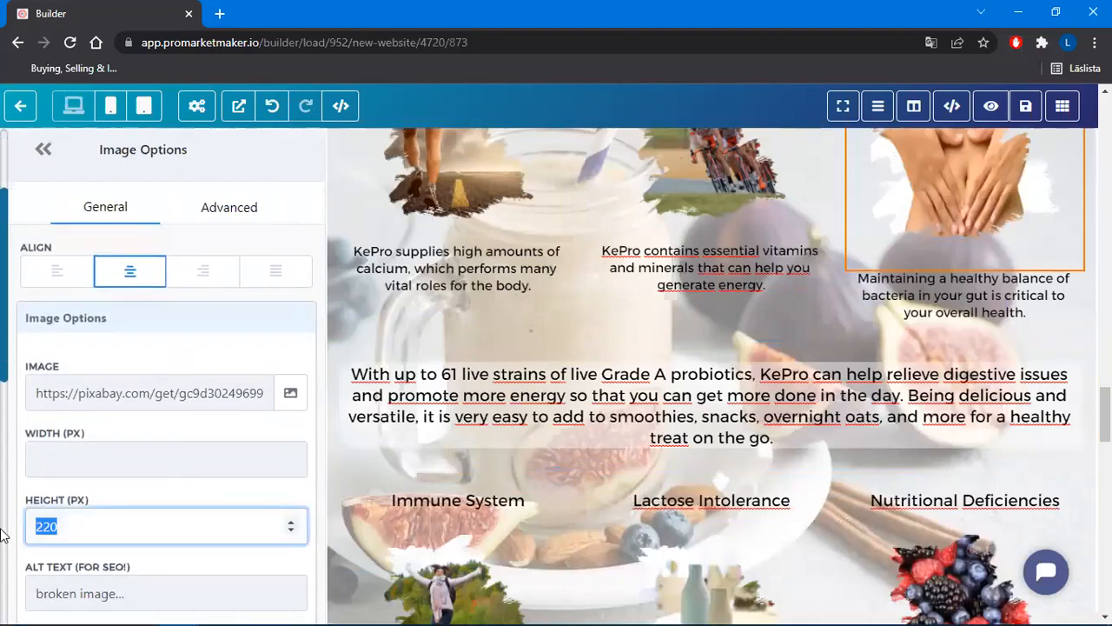
{"action": "type", "text": "210"}
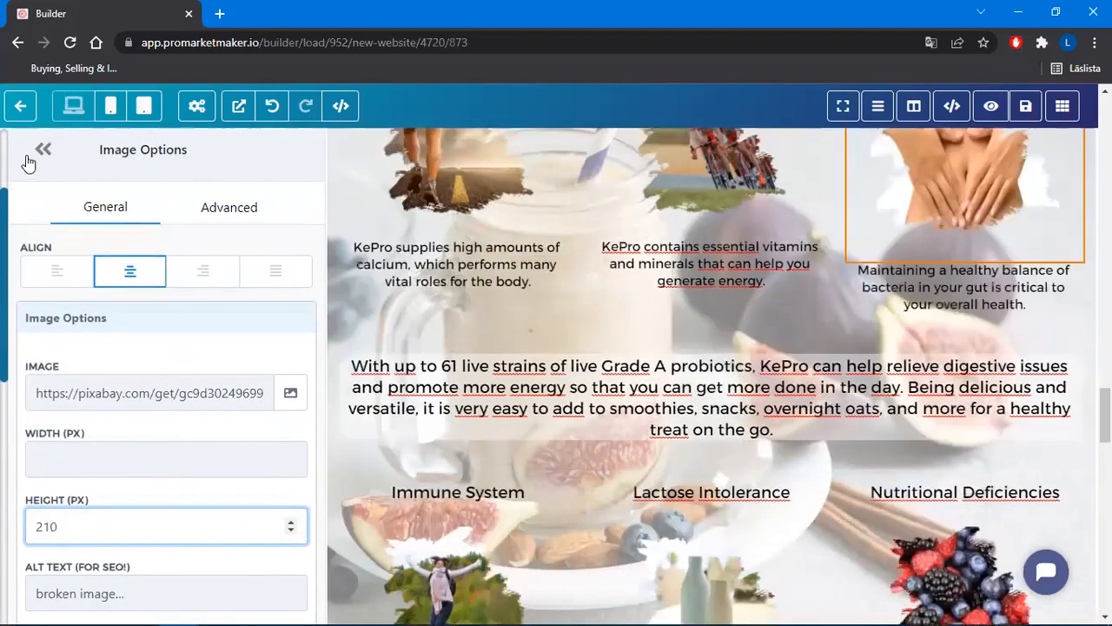
{"action": "left_click", "coordinate": [40, 152]}
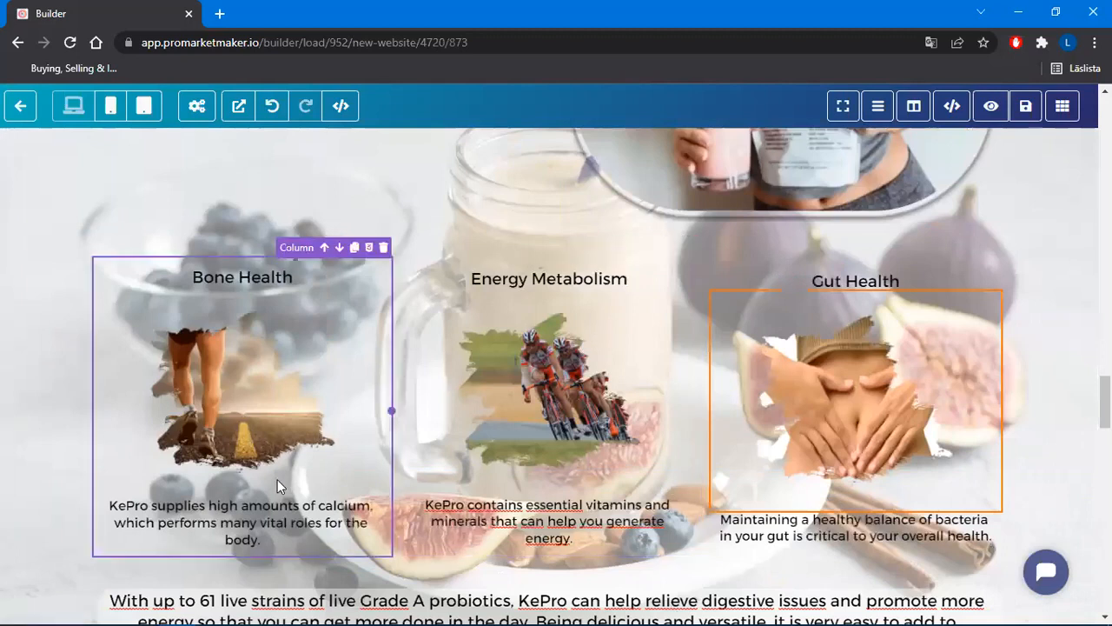
{"action": "left_click", "coordinate": [503, 425]}
{"action": "scroll", "coordinate": [889, 266], "scroll_direction": "down", "scroll_amount": 1}
{"action": "scroll", "coordinate": [889, 266], "scroll_direction": "down", "scroll_amount": 3}
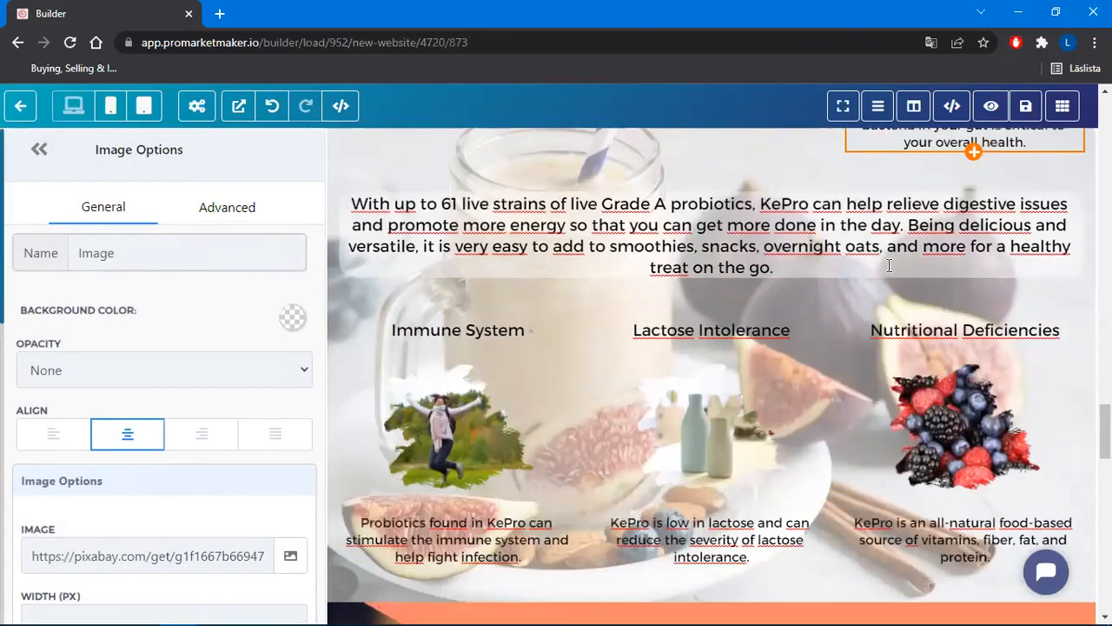
{"action": "scroll", "coordinate": [883, 264], "scroll_direction": "up", "scroll_amount": 1}
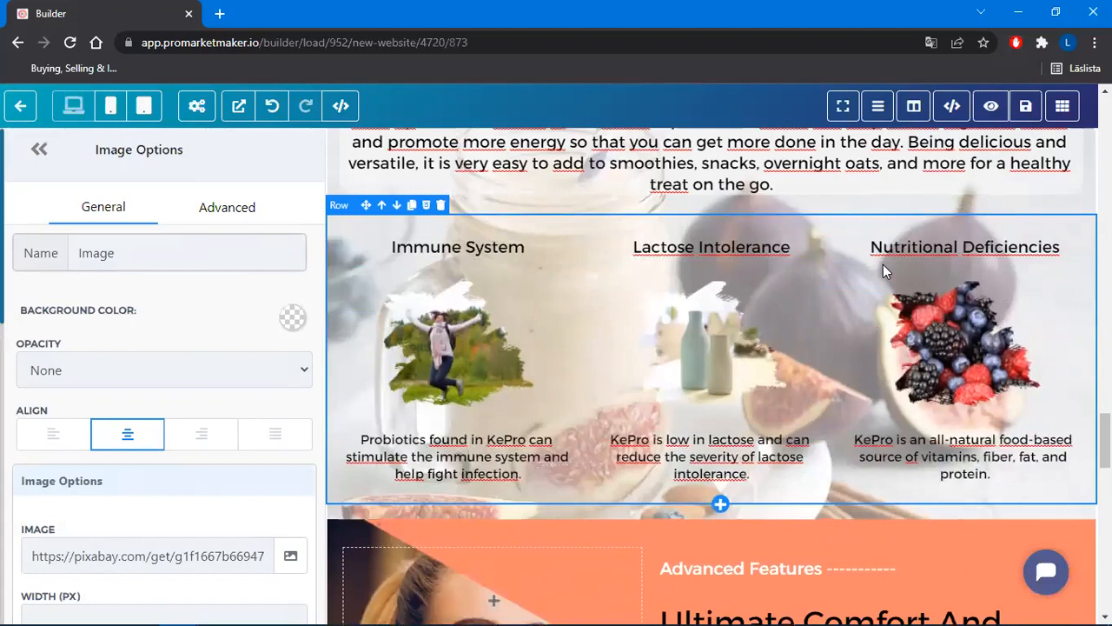
{"action": "key", "text": "alt+Tab"}
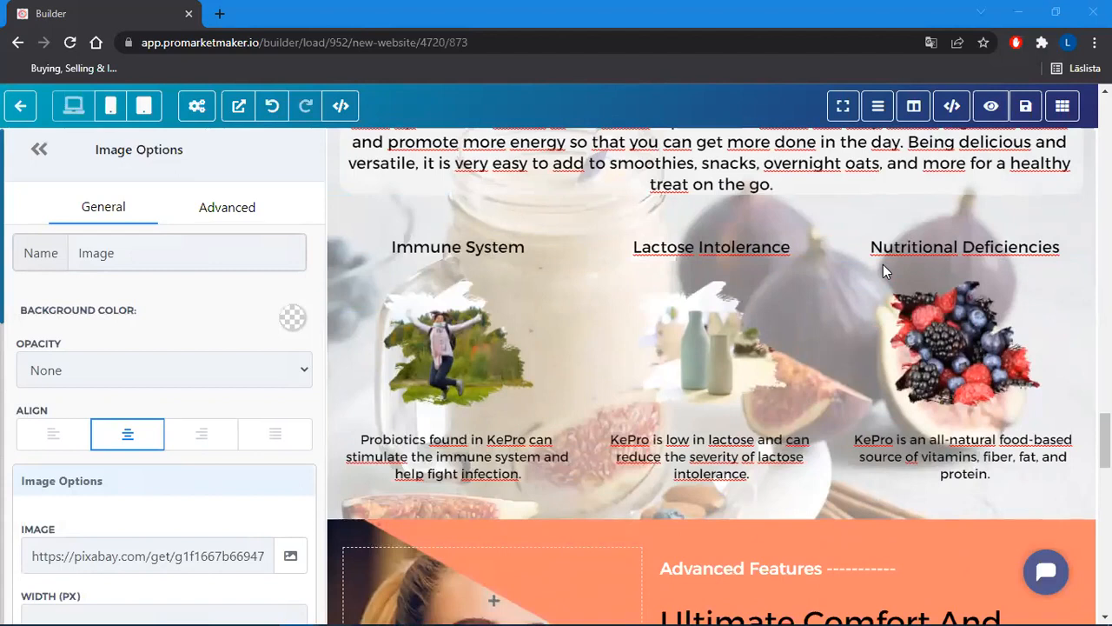
Delete the "Long Lasting Comfort" subheading above the "Control your Gut, Control your Life" headline
{"action": "key", "text": "alt+Tab"}
{"action": "scroll", "coordinate": [871, 341], "scroll_direction": "up", "scroll_amount": 9}
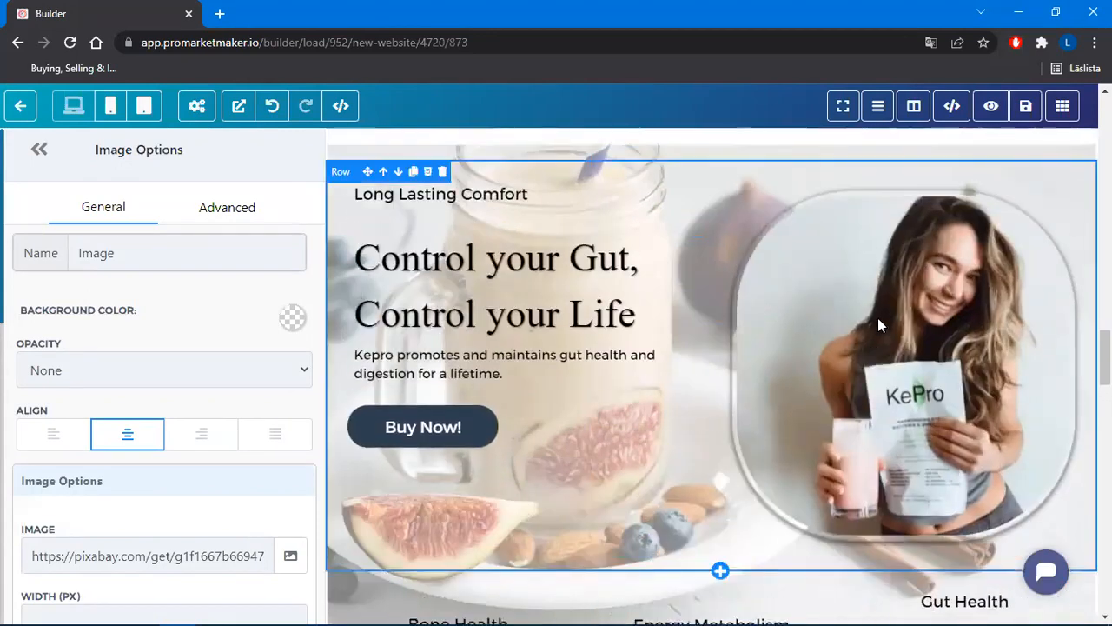
{"action": "scroll", "coordinate": [878, 318], "scroll_direction": "up", "scroll_amount": 1}
{"action": "scroll", "coordinate": [837, 315], "scroll_direction": "down", "scroll_amount": 2}
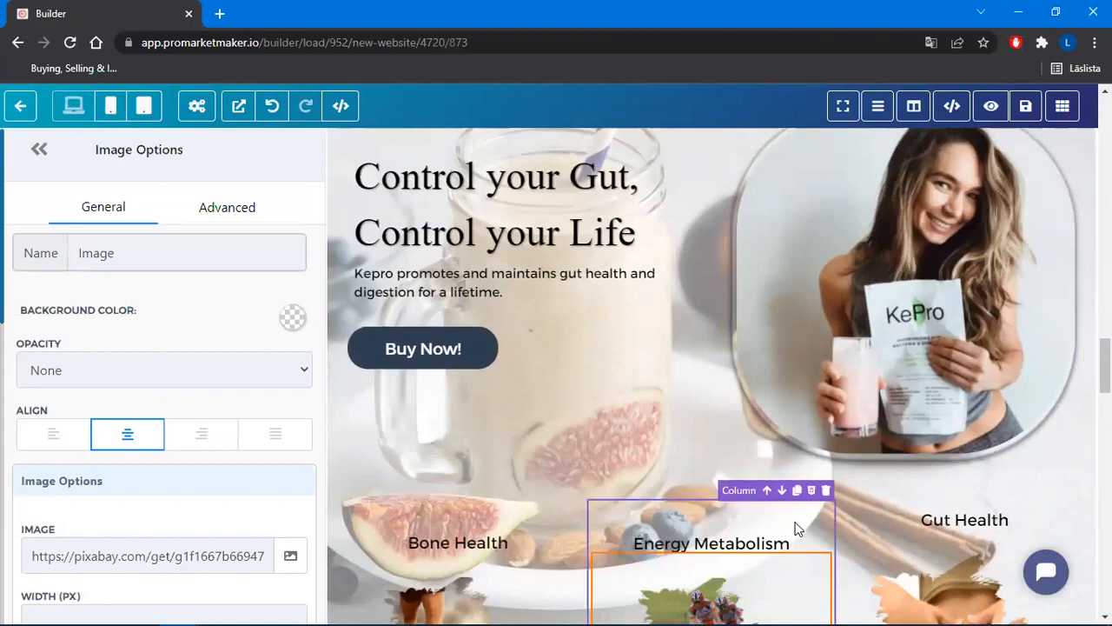
{"action": "scroll", "coordinate": [619, 362], "scroll_direction": "up", "scroll_amount": 1}
{"action": "scroll", "coordinate": [620, 361], "scroll_direction": "down", "scroll_amount": 3}
{"action": "scroll", "coordinate": [618, 363], "scroll_direction": "up", "scroll_amount": 3}
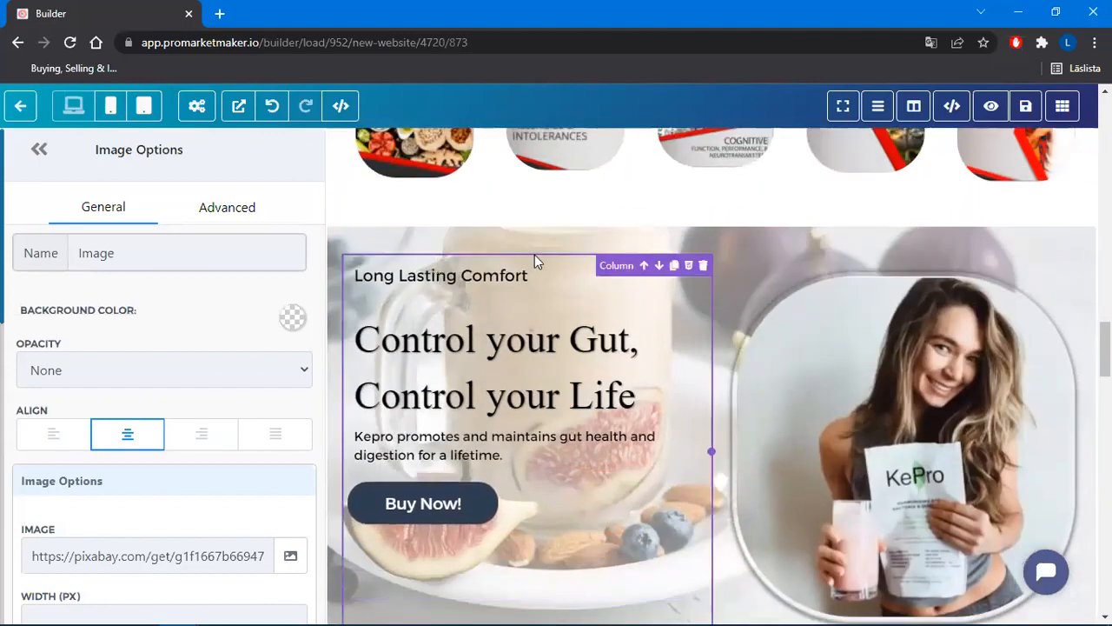
{"action": "left_click", "coordinate": [493, 276]}
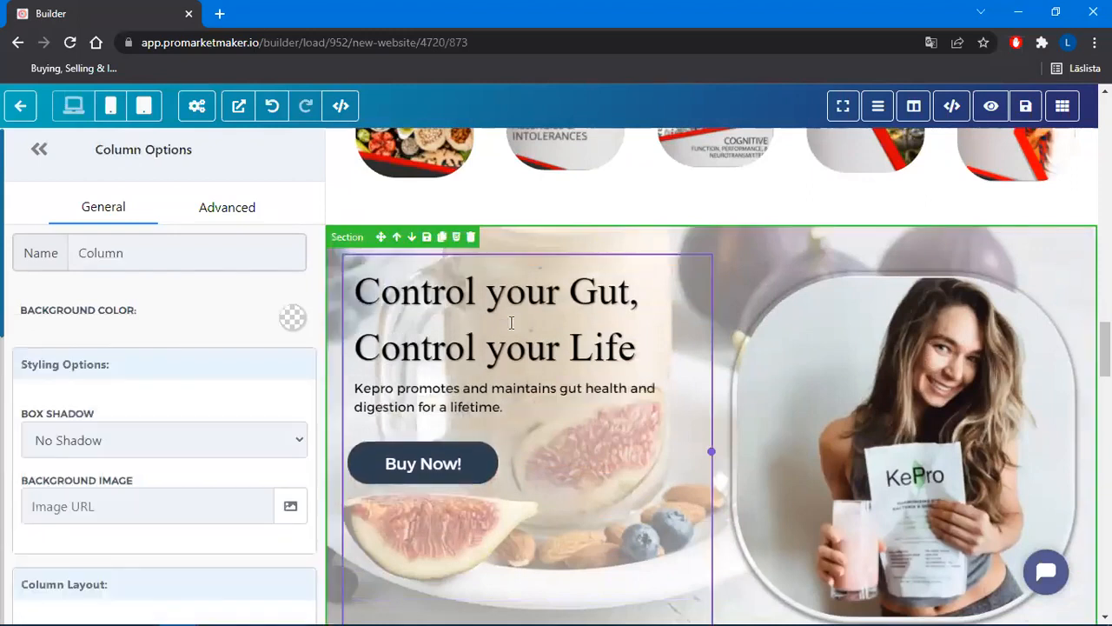
Try bold formatting on the Immune System heading in the second benefits row
{"action": "scroll", "coordinate": [841, 293], "scroll_direction": "down", "scroll_amount": 2}
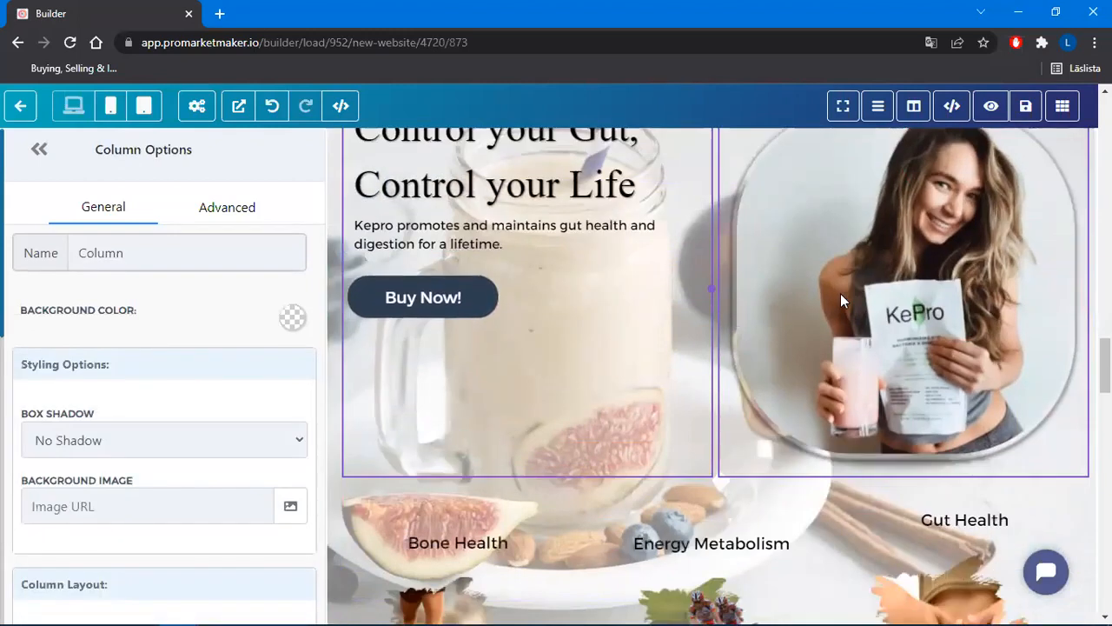
{"action": "scroll", "coordinate": [840, 300], "scroll_direction": "down", "scroll_amount": 1}
{"action": "scroll", "coordinate": [840, 300], "scroll_direction": "up", "scroll_amount": 1}
{"action": "scroll", "coordinate": [841, 300], "scroll_direction": "down", "scroll_amount": 4}
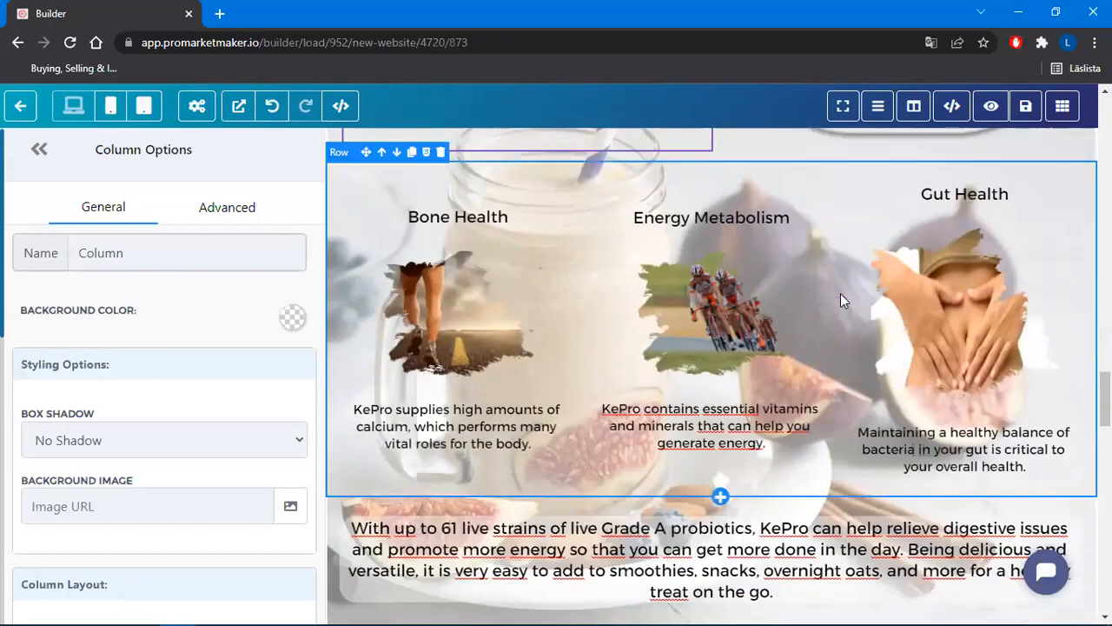
{"action": "scroll", "coordinate": [840, 292], "scroll_direction": "down", "scroll_amount": 3}
{"action": "scroll", "coordinate": [842, 295], "scroll_direction": "down", "scroll_amount": 2}
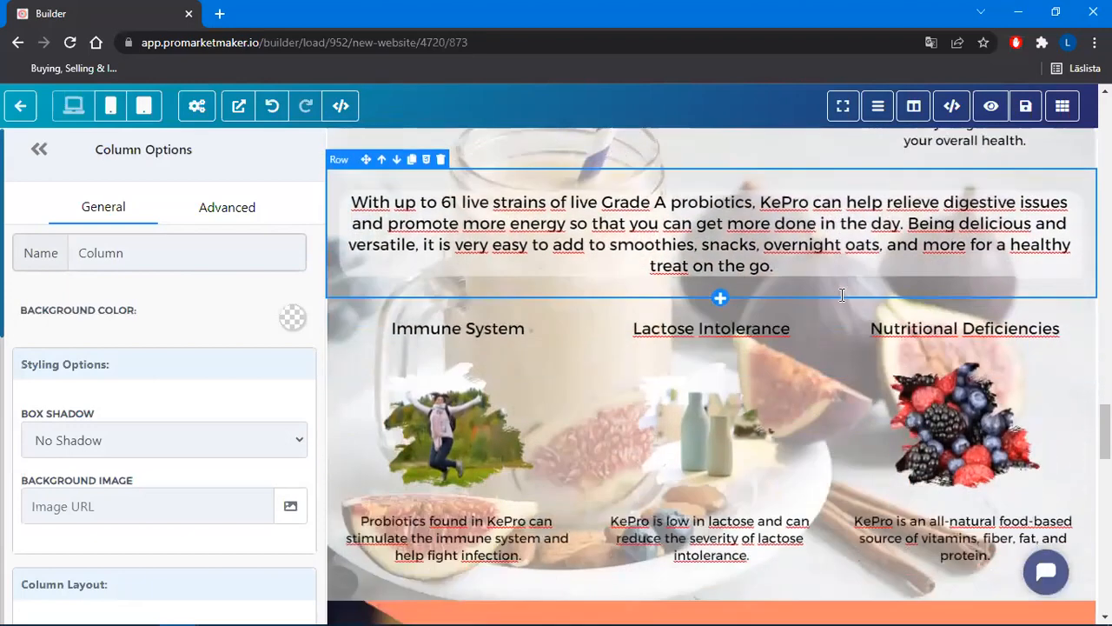
{"action": "left_click", "coordinate": [491, 247]}
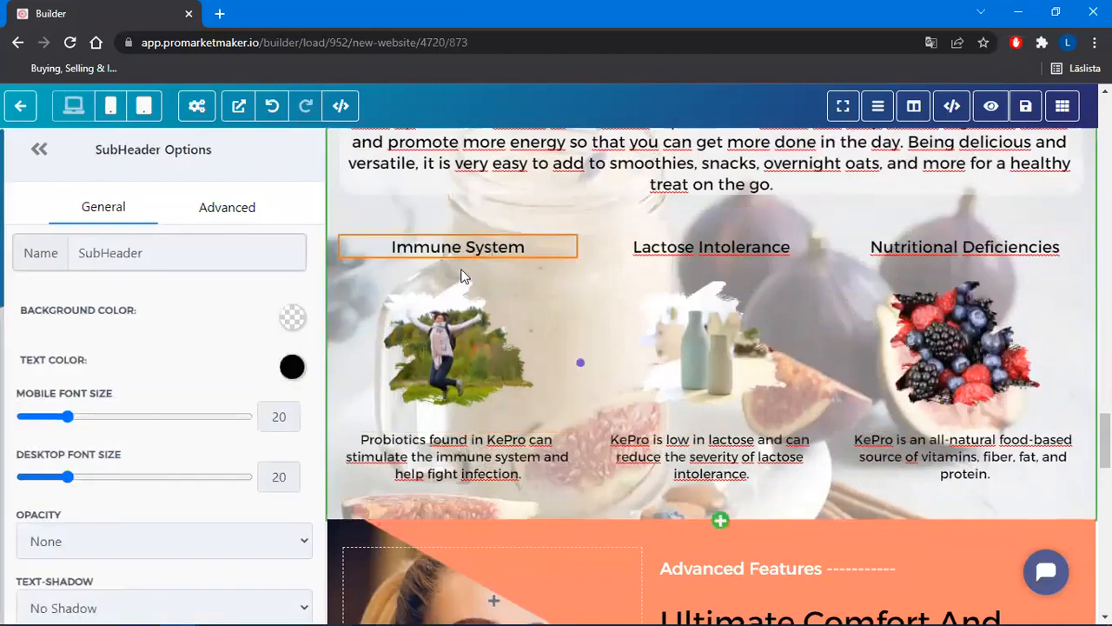
{"action": "left_click_drag", "start_coordinate": [539, 247], "coordinate": [391, 246]}
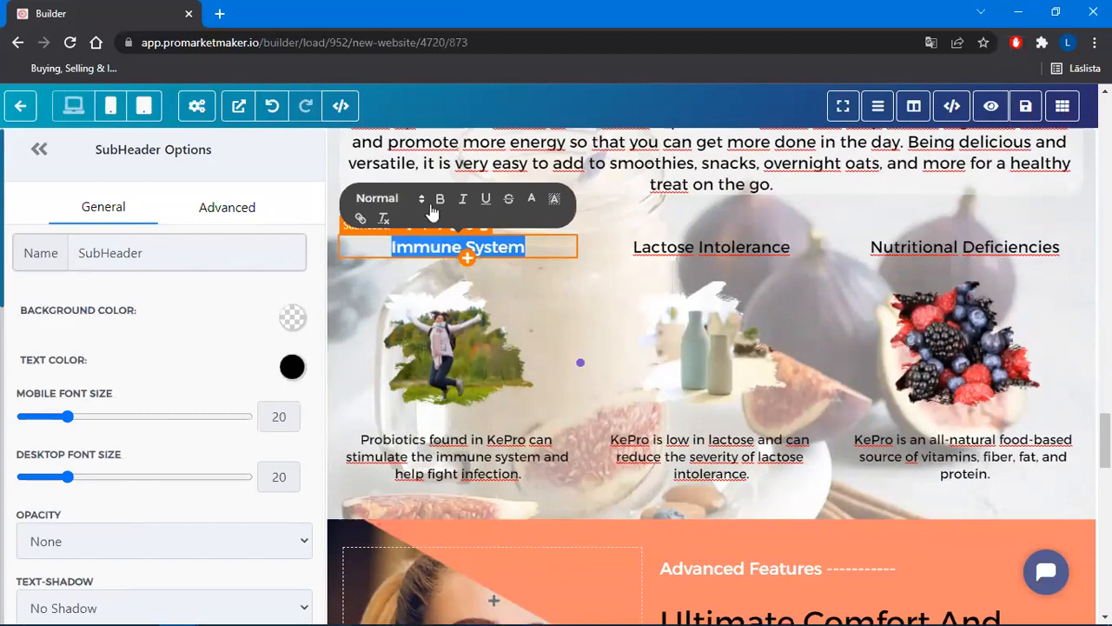
{"action": "left_click", "coordinate": [539, 318]}
{"action": "left_click", "coordinate": [686, 248]}
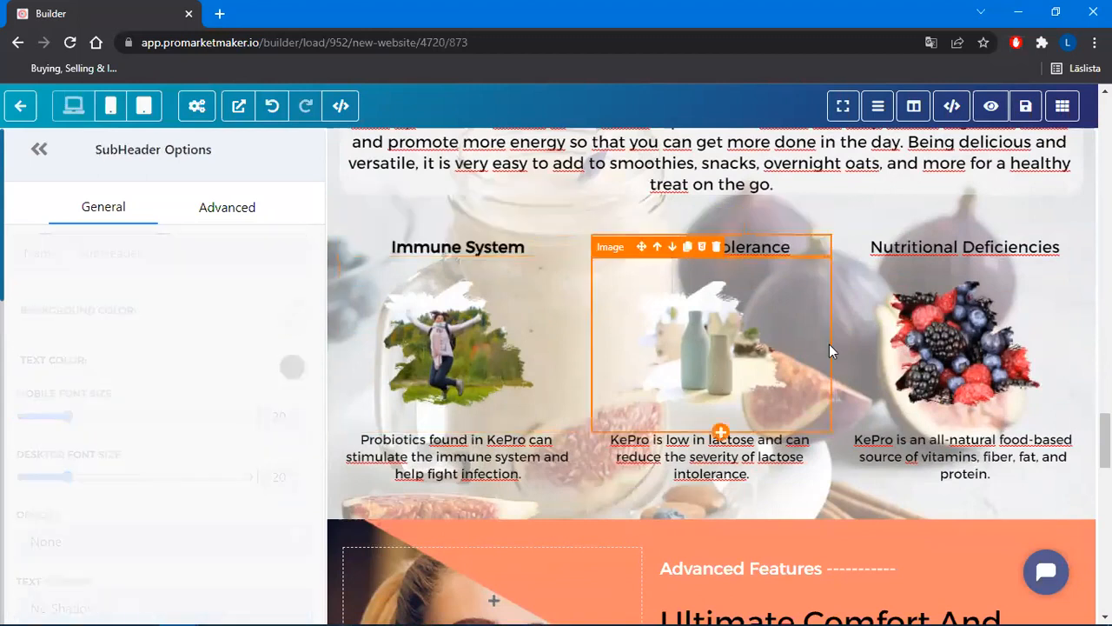
Apply a Light Fade text shadow to the probiotics paragraph between the two benefits rows
{"action": "scroll", "coordinate": [846, 369], "scroll_direction": "up", "scroll_amount": 2}
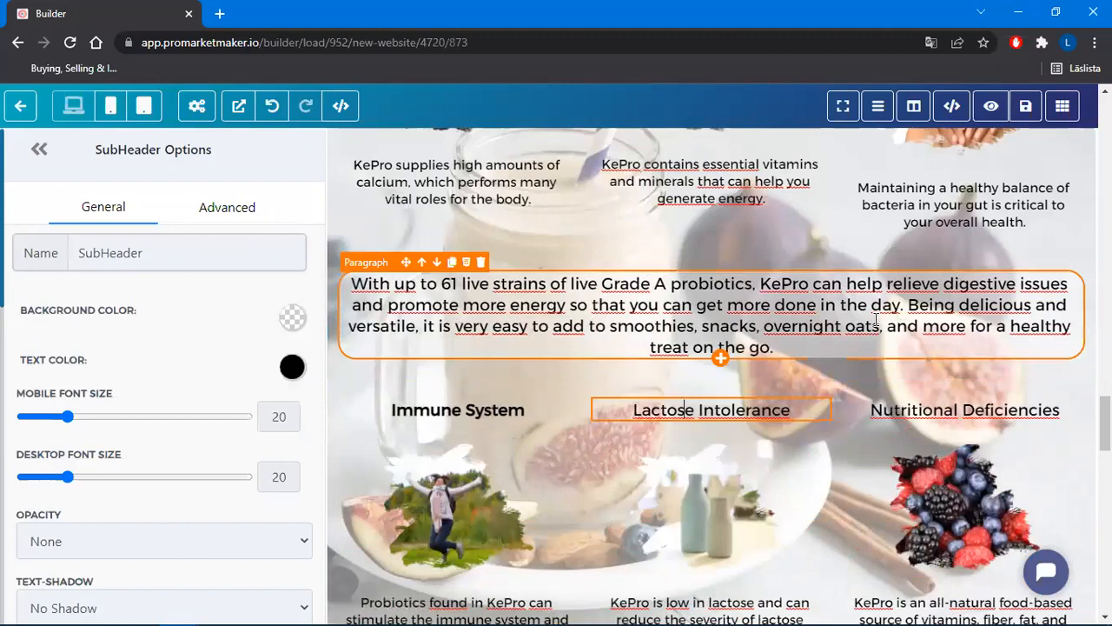
{"action": "left_click", "coordinate": [740, 324]}
{"action": "scroll", "coordinate": [218, 380], "scroll_direction": "down", "scroll_amount": 2}
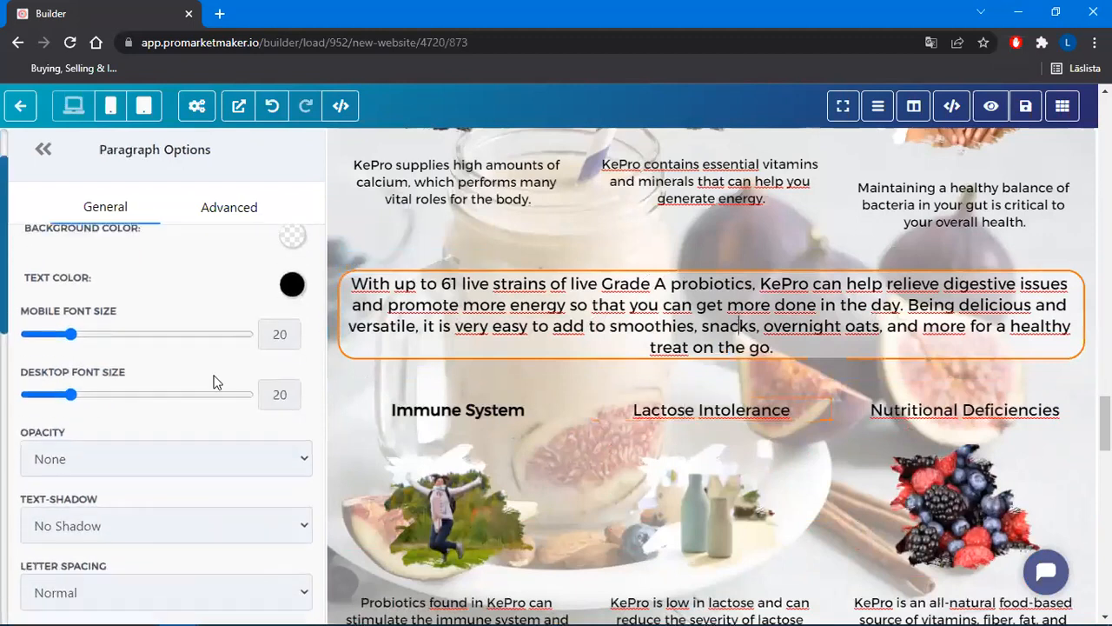
{"action": "left_click", "coordinate": [149, 453]}
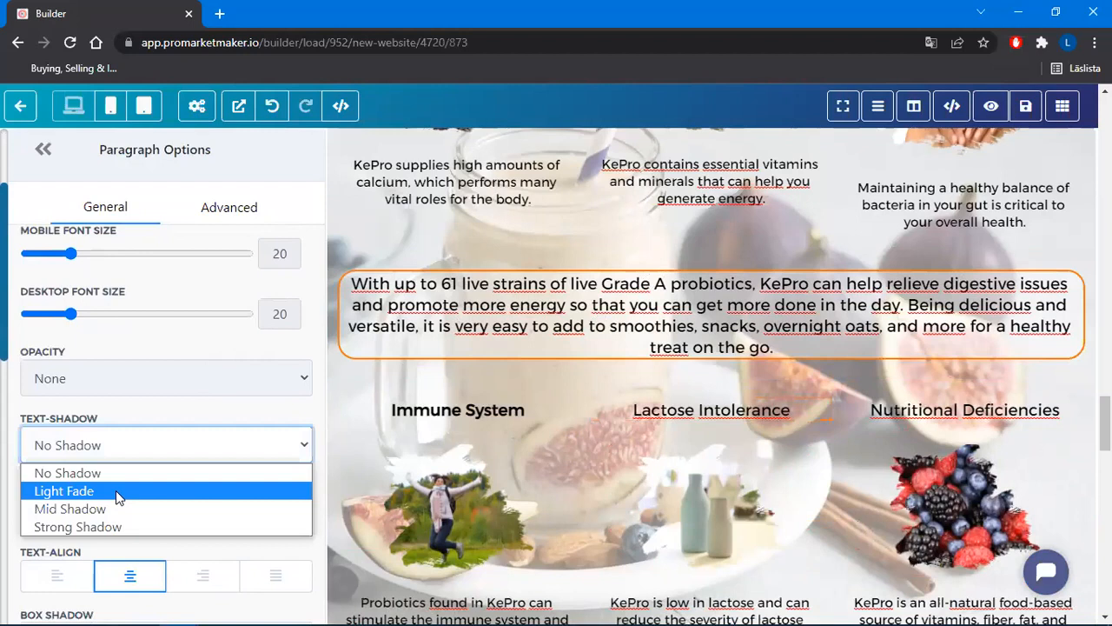
{"action": "left_click", "coordinate": [119, 493]}
{"action": "scroll", "coordinate": [867, 352], "scroll_direction": "down", "scroll_amount": 2}
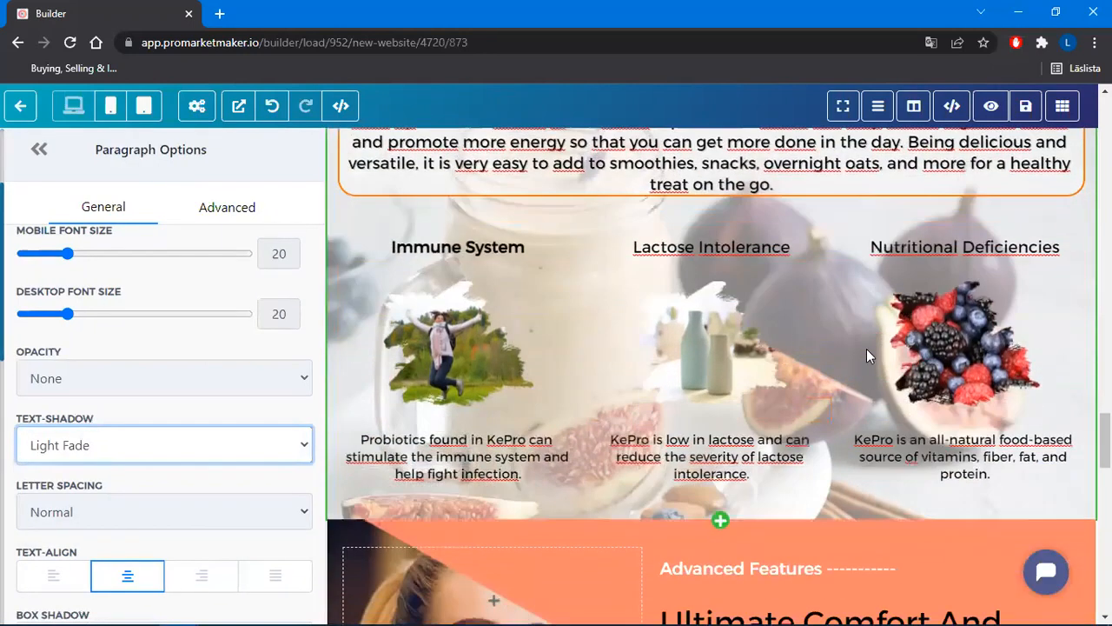
{"action": "scroll", "coordinate": [867, 349], "scroll_direction": "up", "scroll_amount": 1}
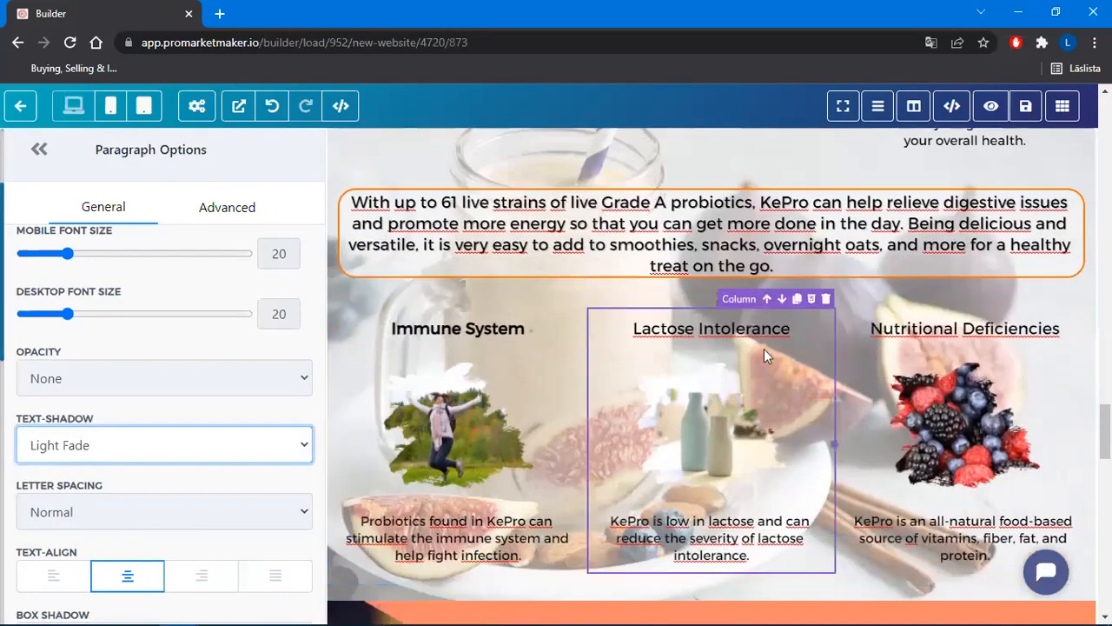
Remove the bold formatting from the Immune System heading
{"action": "left_click", "coordinate": [507, 328]}
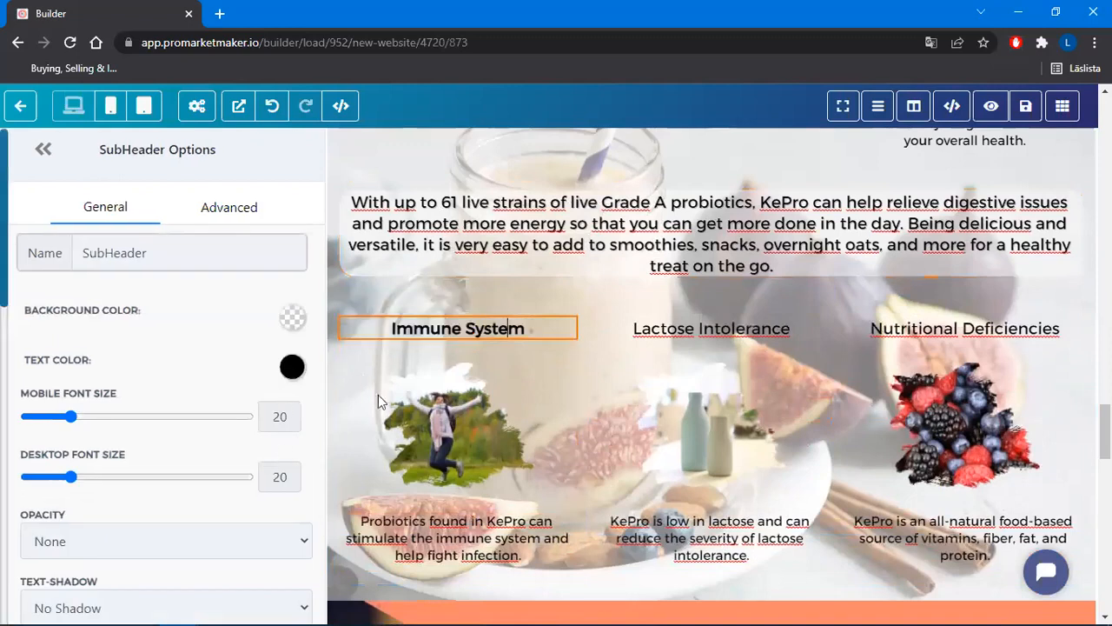
{"action": "left_click_drag", "start_coordinate": [539, 329], "coordinate": [379, 336]}
{"action": "left_click", "coordinate": [441, 281]}
{"action": "left_click", "coordinate": [555, 321]}
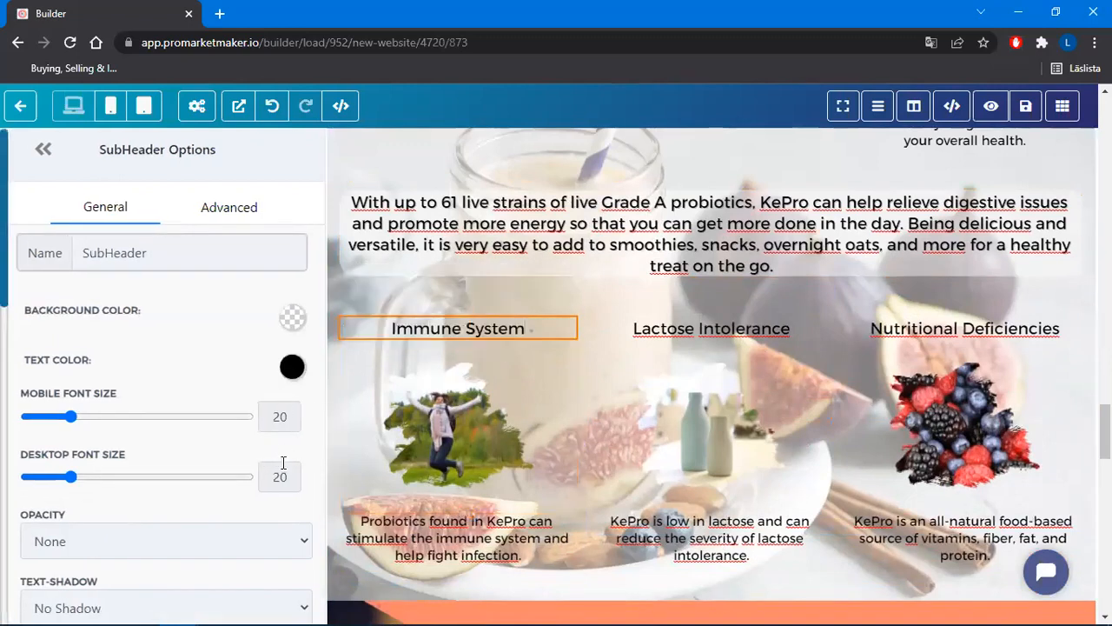
Set the desktop font size of the Immune System and Lactose Intolerance headings to 22
{"action": "left_click_drag", "start_coordinate": [290, 477], "coordinate": [252, 481]}
{"action": "type", "text": "22"}
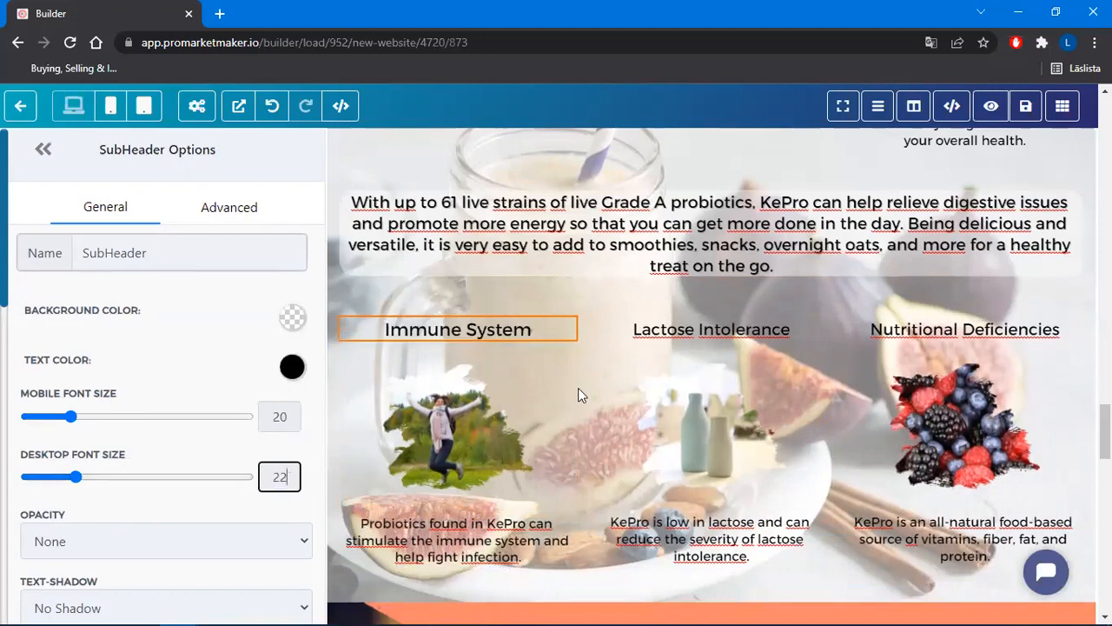
{"action": "left_click", "coordinate": [762, 330]}
{"action": "left_click_drag", "start_coordinate": [289, 477], "coordinate": [242, 487]}
{"action": "type", "text": "22"}
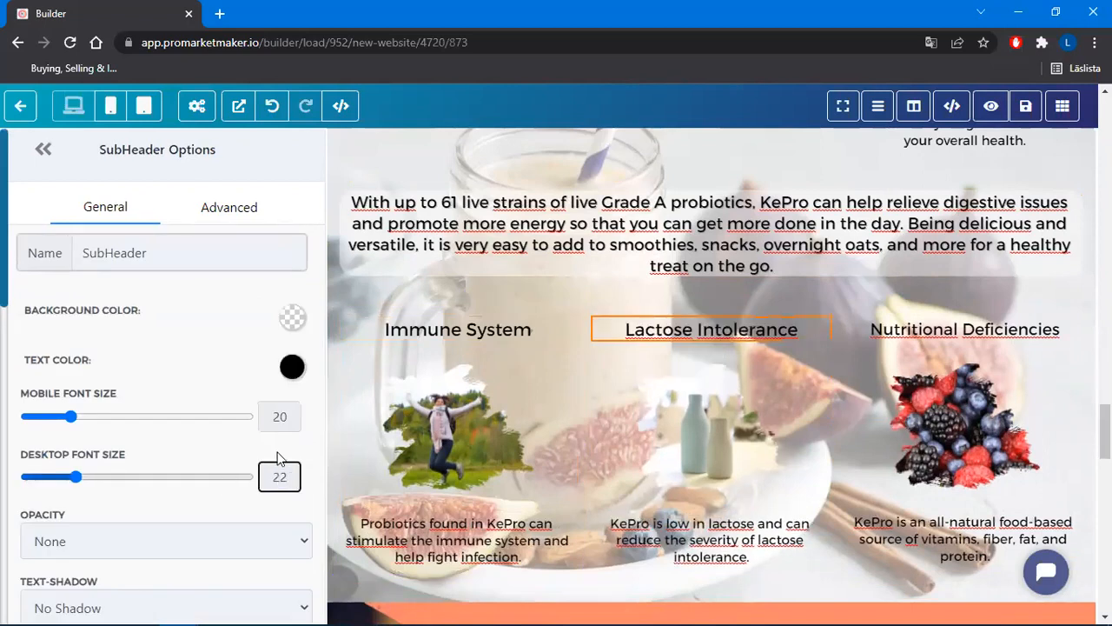
Set the Immune System heading's mobile font size to 22 and its text shadow to Light Fade
{"action": "left_click", "coordinate": [494, 331]}
{"action": "left_click_drag", "start_coordinate": [289, 420], "coordinate": [220, 421]}
{"action": "type", "text": "22"}
{"action": "scroll", "coordinate": [177, 474], "scroll_direction": "down", "scroll_amount": 1}
{"action": "scroll", "coordinate": [177, 474], "scroll_direction": "down", "scroll_amount": 1}
{"action": "left_click", "coordinate": [119, 535]}
{"action": "left_click", "coordinate": [70, 591]}
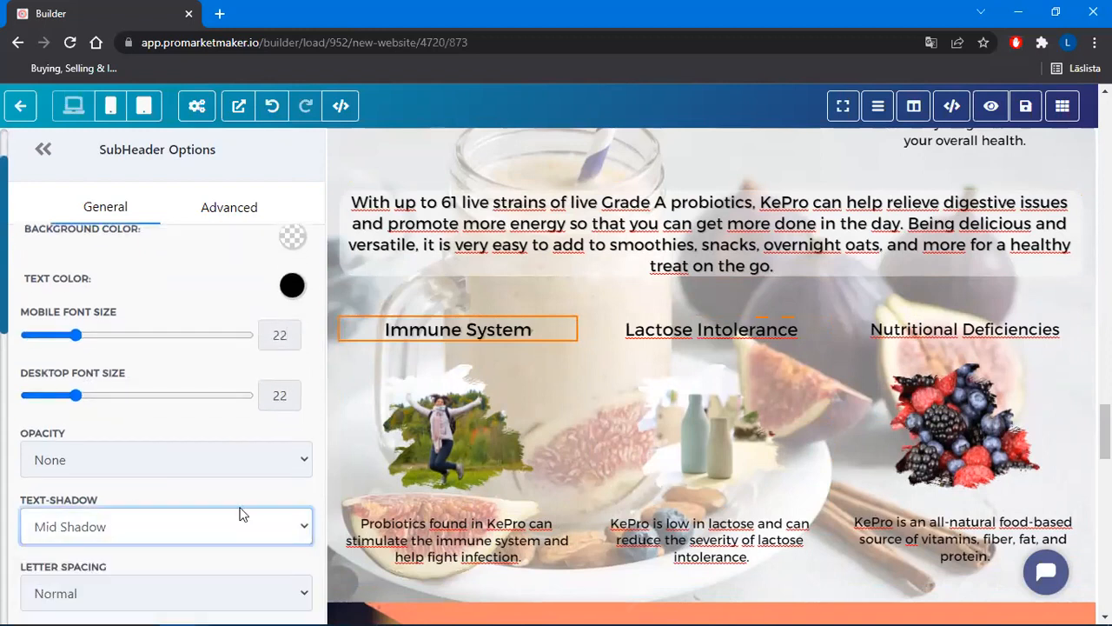
{"action": "left_click", "coordinate": [157, 535]}
{"action": "left_click", "coordinate": [91, 571]}
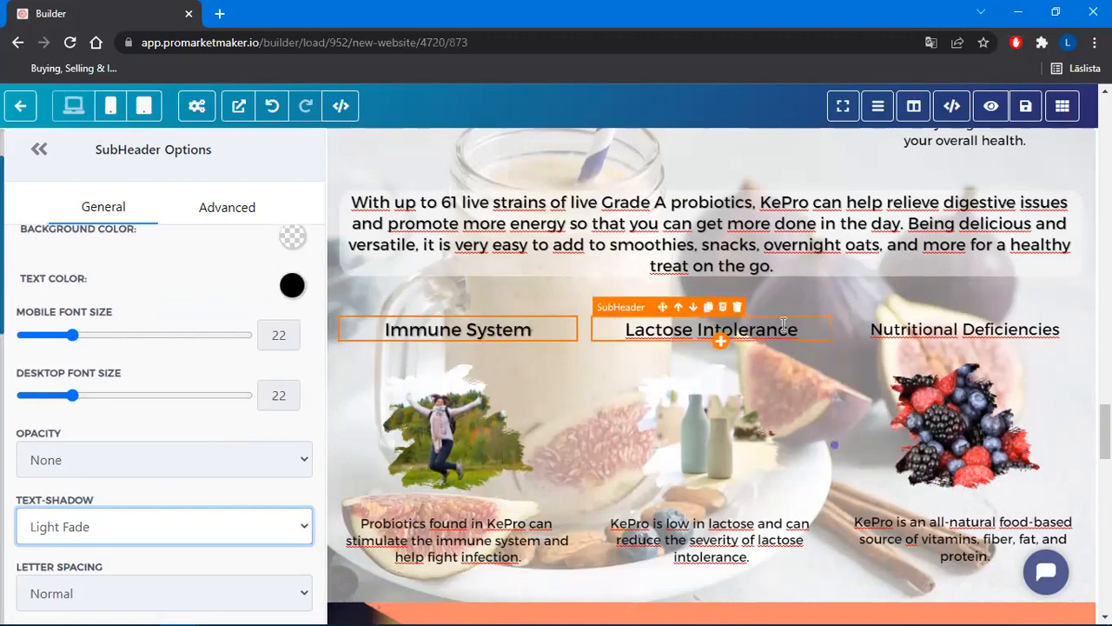
Set the Lactose Intolerance heading's mobile font size to 22 and its text shadow to Light Fade
{"action": "left_click", "coordinate": [778, 329]}
{"action": "double_click", "coordinate": [289, 418]}
{"action": "type", "text": "22"}
{"action": "left_click", "coordinate": [130, 606]}
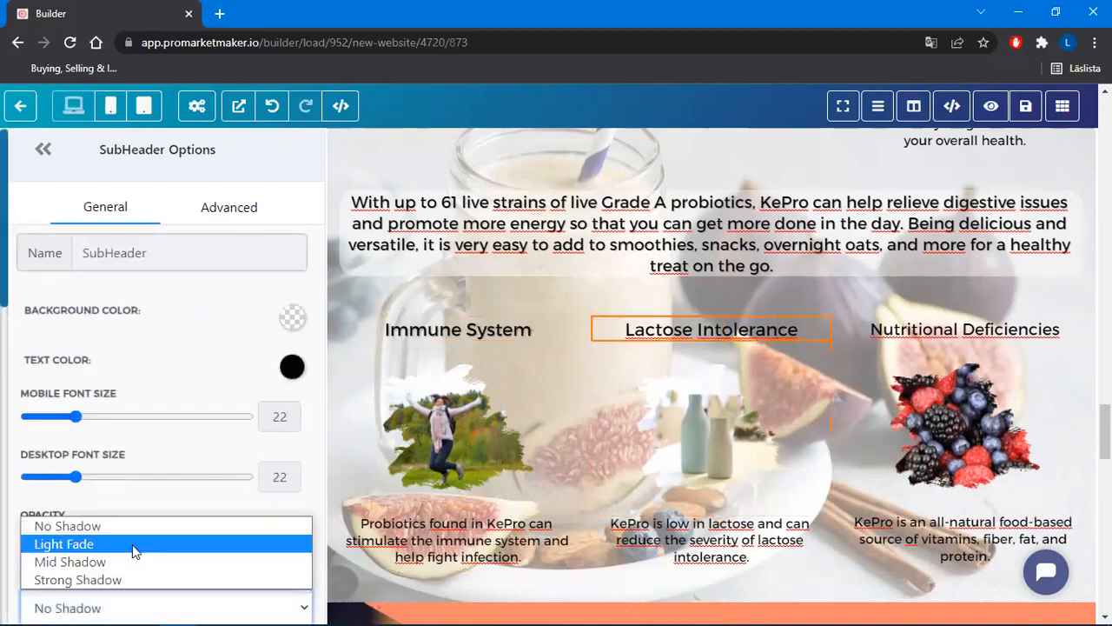
{"action": "left_click", "coordinate": [134, 544]}
Give the Nutritional Deficiencies heading desktop and mobile font sizes of 22 and a Light Fade text shadow
{"action": "left_click", "coordinate": [965, 329]}
{"action": "double_click", "coordinate": [280, 476]}
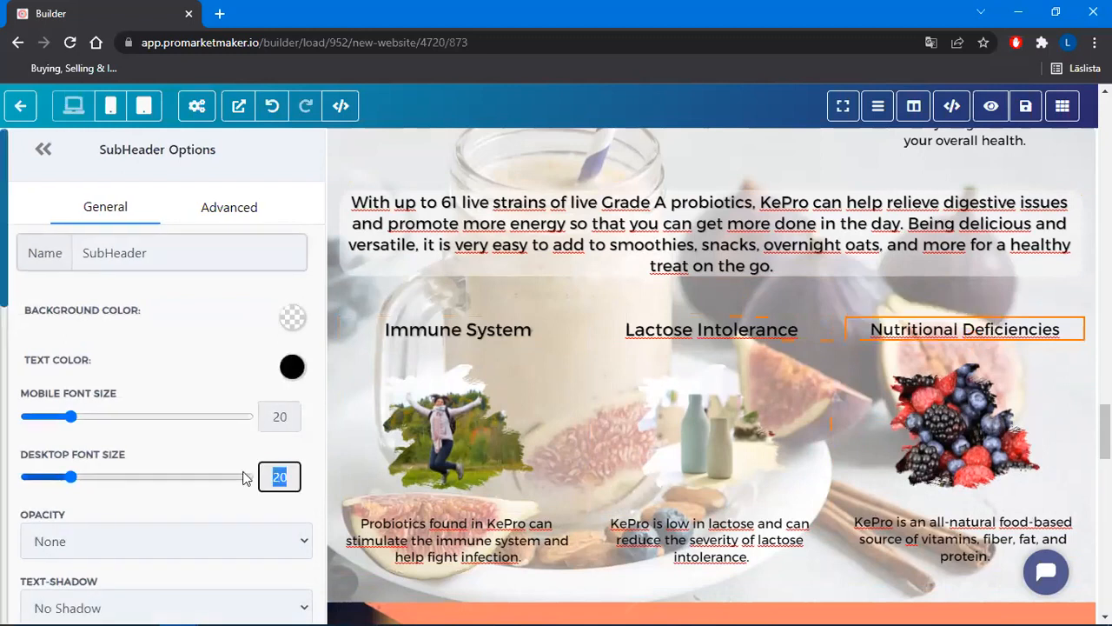
{"action": "type", "text": "22"}
{"action": "double_click", "coordinate": [270, 418]}
{"action": "type", "text": "22"}
{"action": "scroll", "coordinate": [171, 463], "scroll_direction": "down", "scroll_amount": 1}
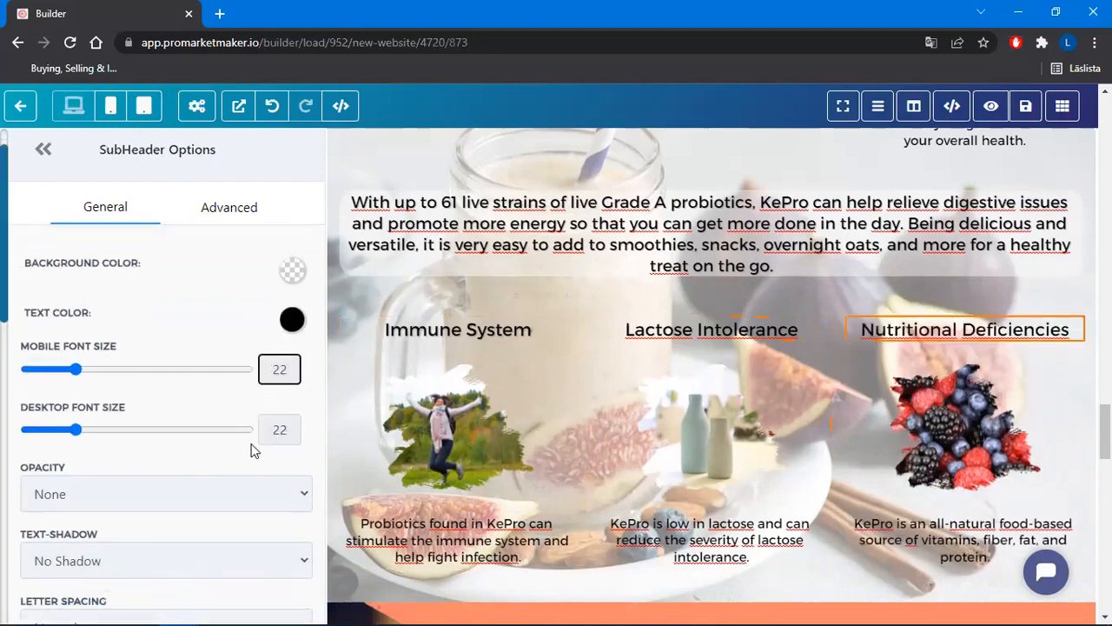
{"action": "left_click", "coordinate": [122, 527]}
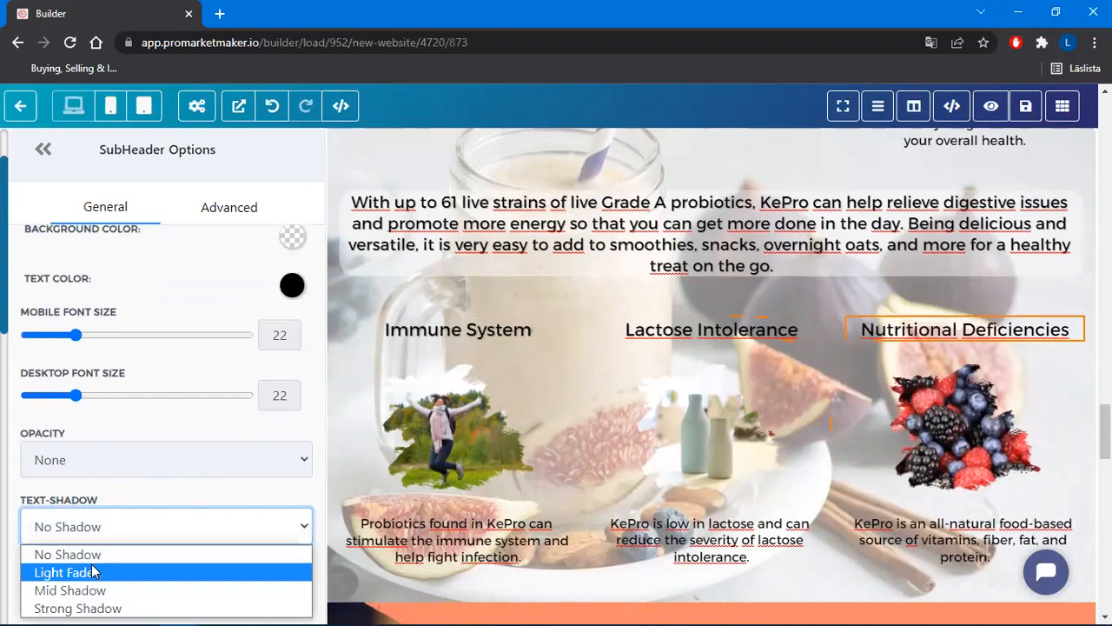
{"action": "left_click", "coordinate": [65, 569]}
{"action": "left_click", "coordinate": [965, 426]}
Apply a Light Fade text shadow to the Immune System, Lactose Intolerance and Nutritional Deficiencies description paragraphs
{"action": "scroll", "coordinate": [628, 390], "scroll_direction": "down", "scroll_amount": 2}
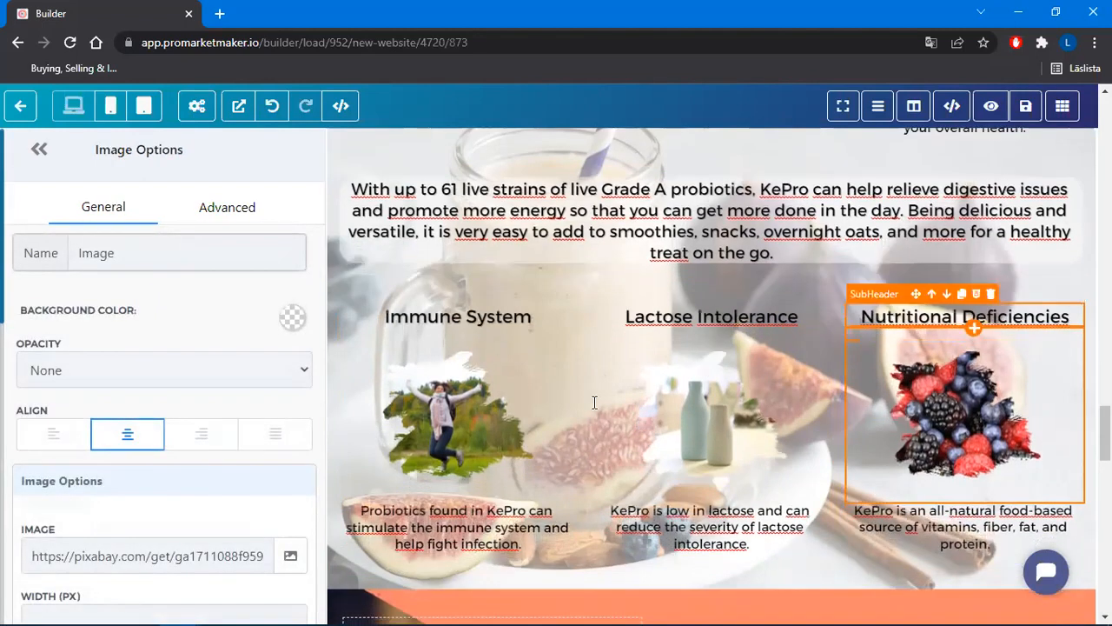
{"action": "left_click", "coordinate": [464, 393]}
{"action": "scroll", "coordinate": [229, 457], "scroll_direction": "down", "scroll_amount": 1}
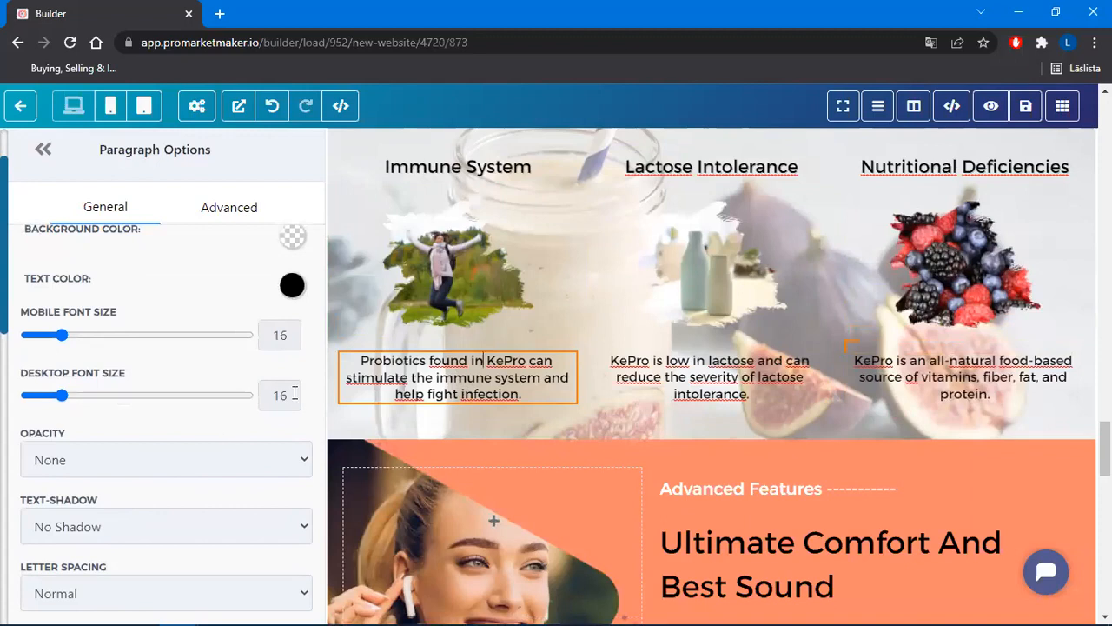
{"action": "left_click", "coordinate": [155, 527]}
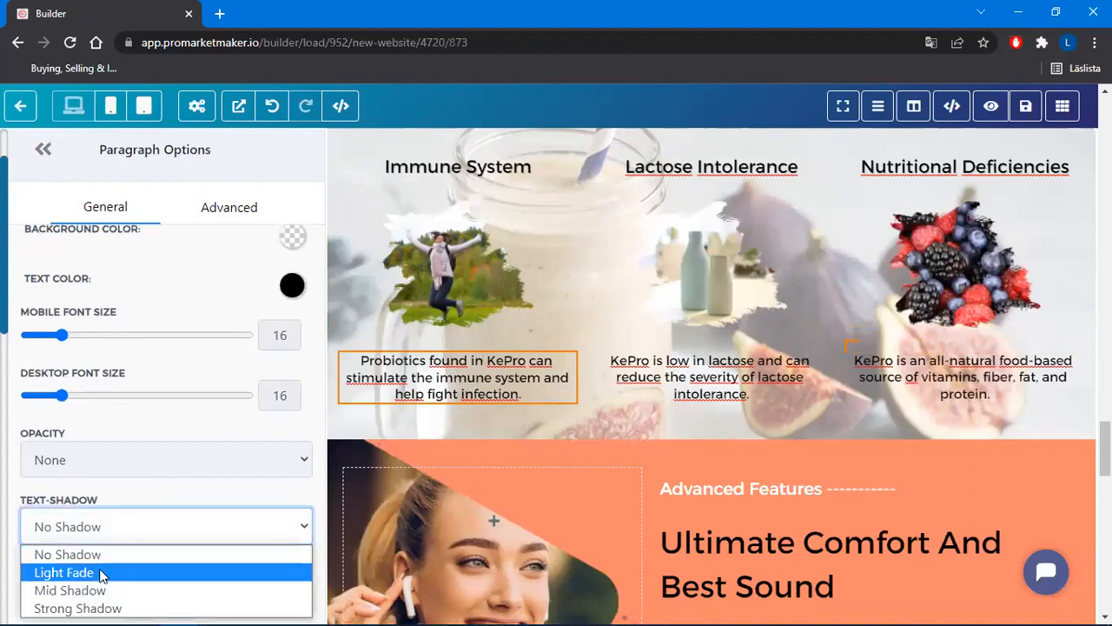
{"action": "left_click", "coordinate": [100, 572]}
{"action": "left_click", "coordinate": [713, 378]}
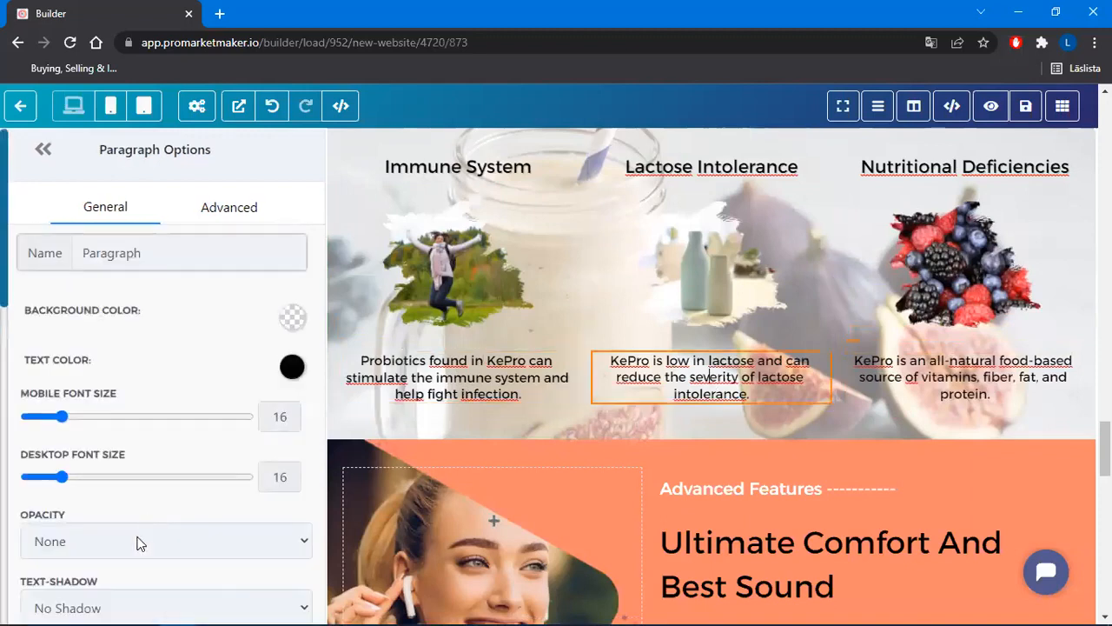
{"action": "left_click", "coordinate": [111, 608]}
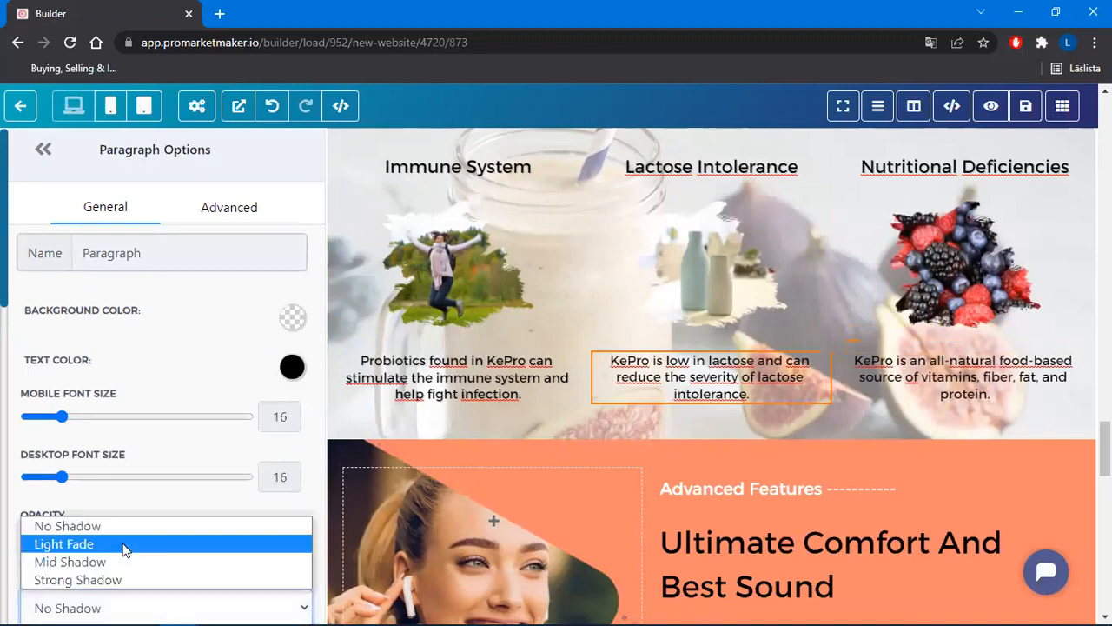
{"action": "left_click", "coordinate": [124, 545]}
{"action": "left_click", "coordinate": [950, 367]}
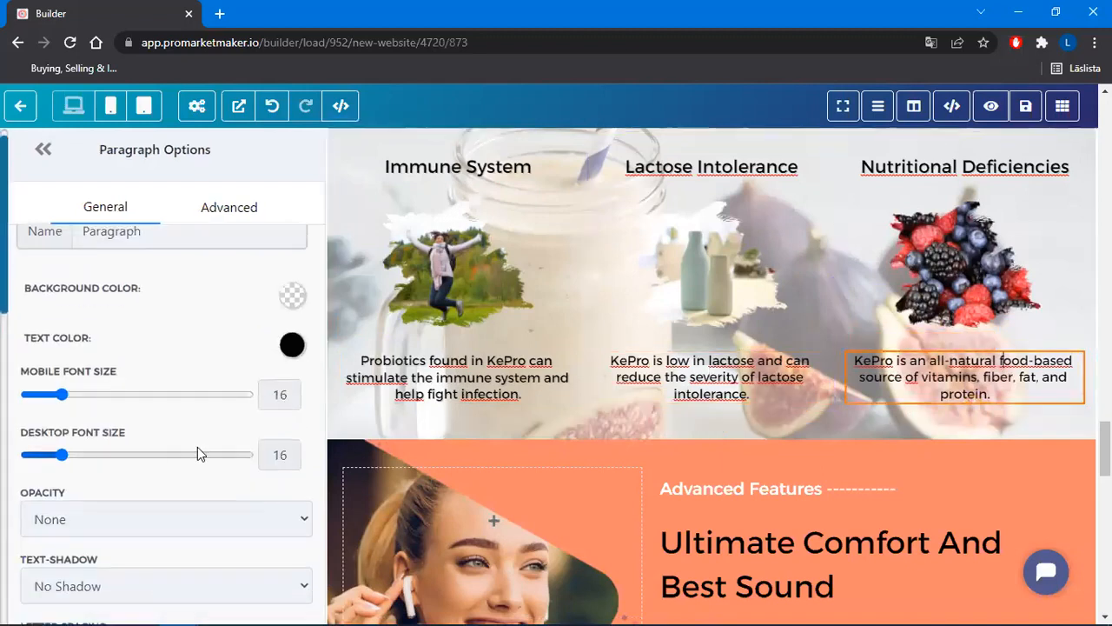
{"action": "left_click", "coordinate": [73, 601]}
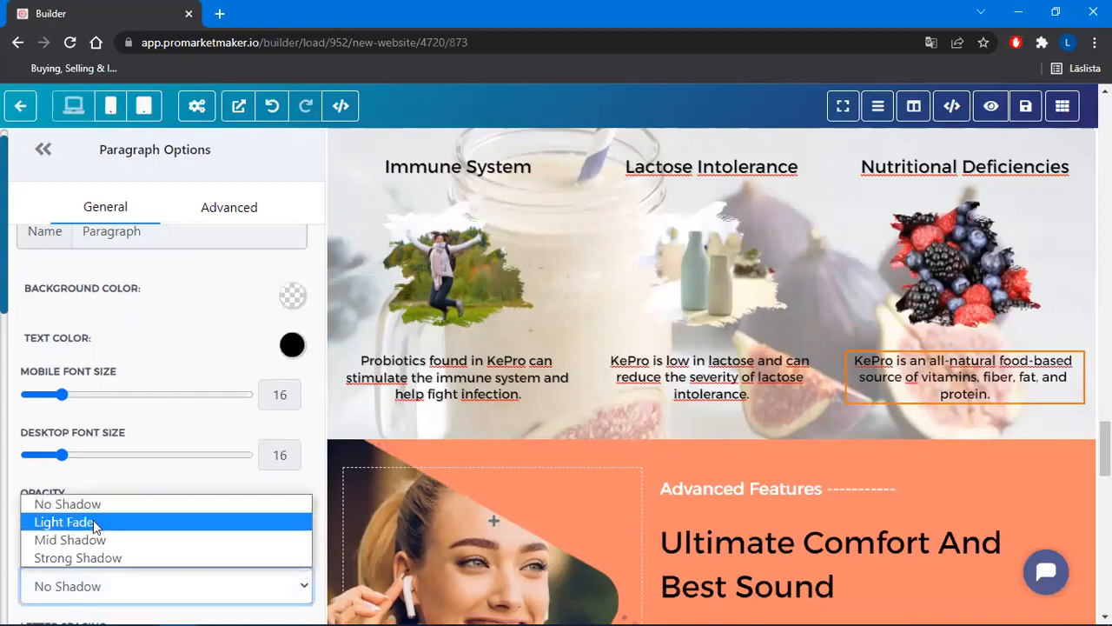
{"action": "left_click", "coordinate": [94, 522]}
{"action": "left_click", "coordinate": [713, 260]}
Apply a Light Fade text shadow to the description paragraph in the Bone Health column
{"action": "scroll", "coordinate": [941, 252], "scroll_direction": "down", "scroll_amount": 1}
{"action": "scroll", "coordinate": [942, 252], "scroll_direction": "down", "scroll_amount": 3}
{"action": "scroll", "coordinate": [941, 253], "scroll_direction": "up", "scroll_amount": 10}
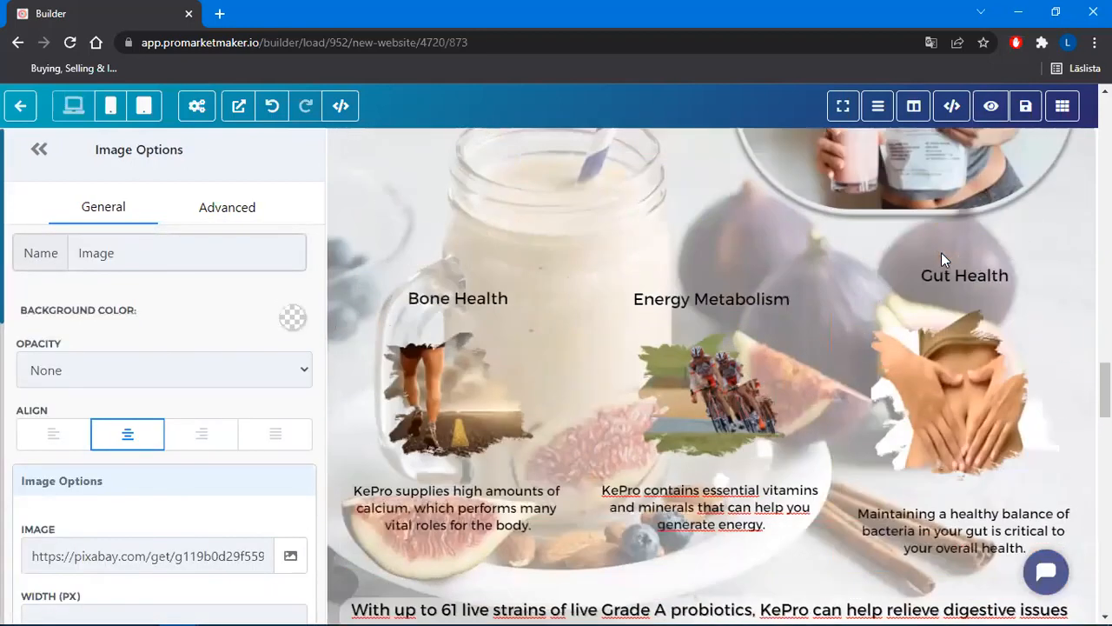
{"action": "scroll", "coordinate": [941, 252], "scroll_direction": "down", "scroll_amount": 4}
{"action": "scroll", "coordinate": [941, 252], "scroll_direction": "up", "scroll_amount": 2}
{"action": "left_click", "coordinate": [492, 332]}
{"action": "scroll", "coordinate": [235, 447], "scroll_direction": "down", "scroll_amount": 2}
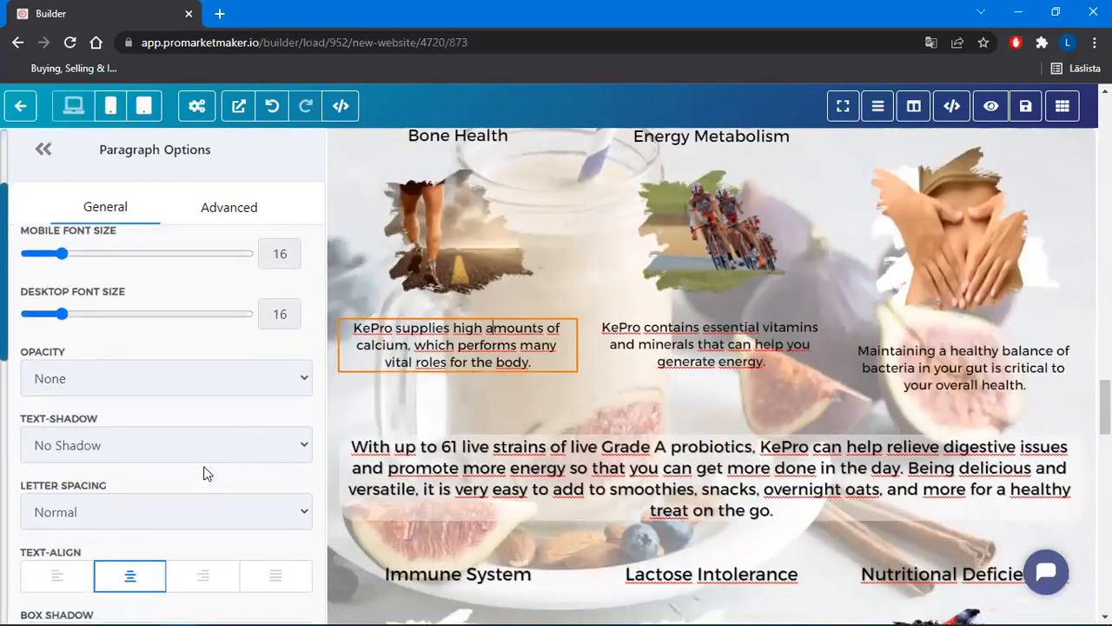
{"action": "left_click", "coordinate": [178, 445]}
{"action": "scroll", "coordinate": [542, 351], "scroll_direction": "up", "scroll_amount": 2}
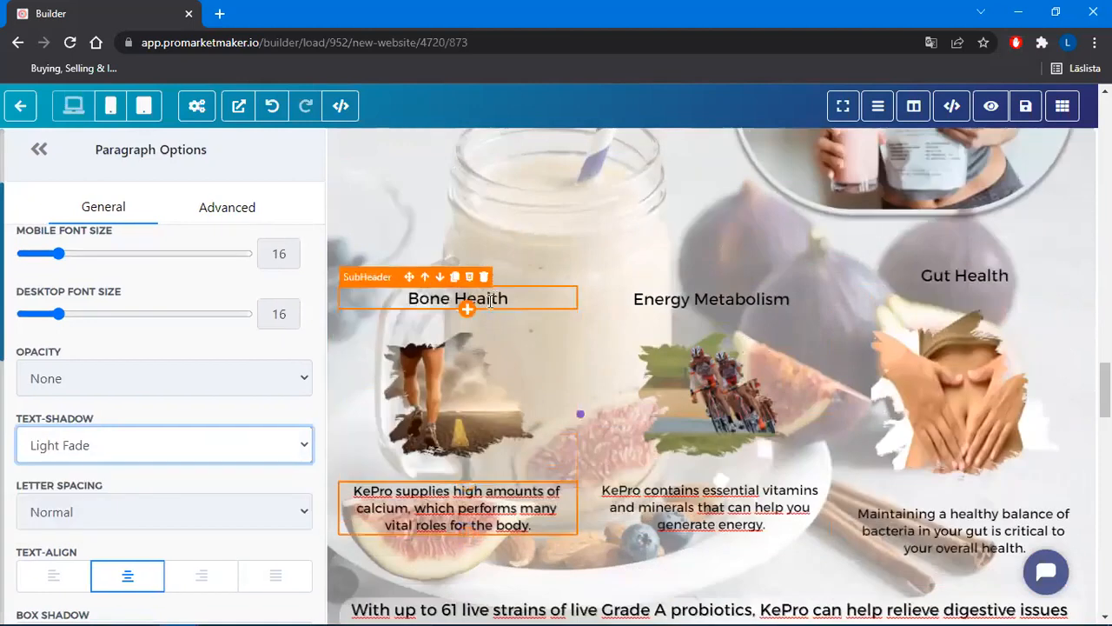
Set the Bone Health heading's desktop and mobile font sizes to 22
{"action": "left_click", "coordinate": [492, 300]}
{"action": "left_click_drag", "start_coordinate": [290, 478], "coordinate": [254, 491]}
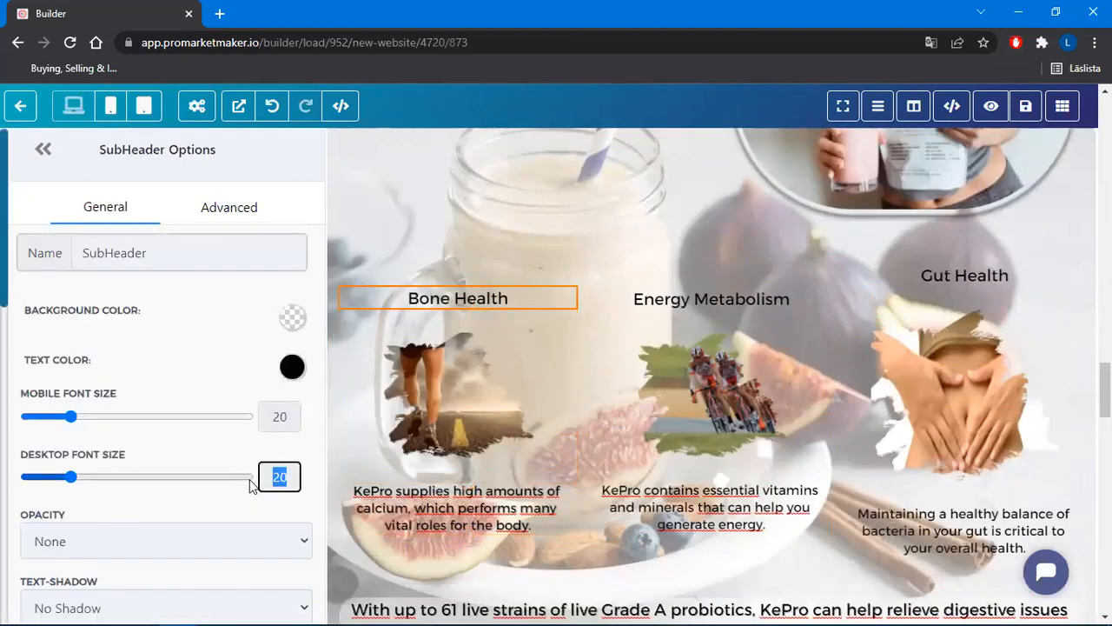
{"action": "type", "text": "22"}
{"action": "left_click_drag", "start_coordinate": [289, 418], "coordinate": [241, 426]}
{"action": "type", "text": "22"}
Set both the desktop and mobile font size of the Energy Metabolism heading to 22
{"action": "left_click", "coordinate": [730, 303]}
{"action": "left_click_drag", "start_coordinate": [291, 480], "coordinate": [236, 484]}
{"action": "type", "text": "22"}
{"action": "double_click", "coordinate": [280, 416]}
{"action": "type", "text": "22"}
Apply a Light Fade text shadow to the description paragraph in the Energy Metabolism column
{"action": "left_click", "coordinate": [675, 521]}
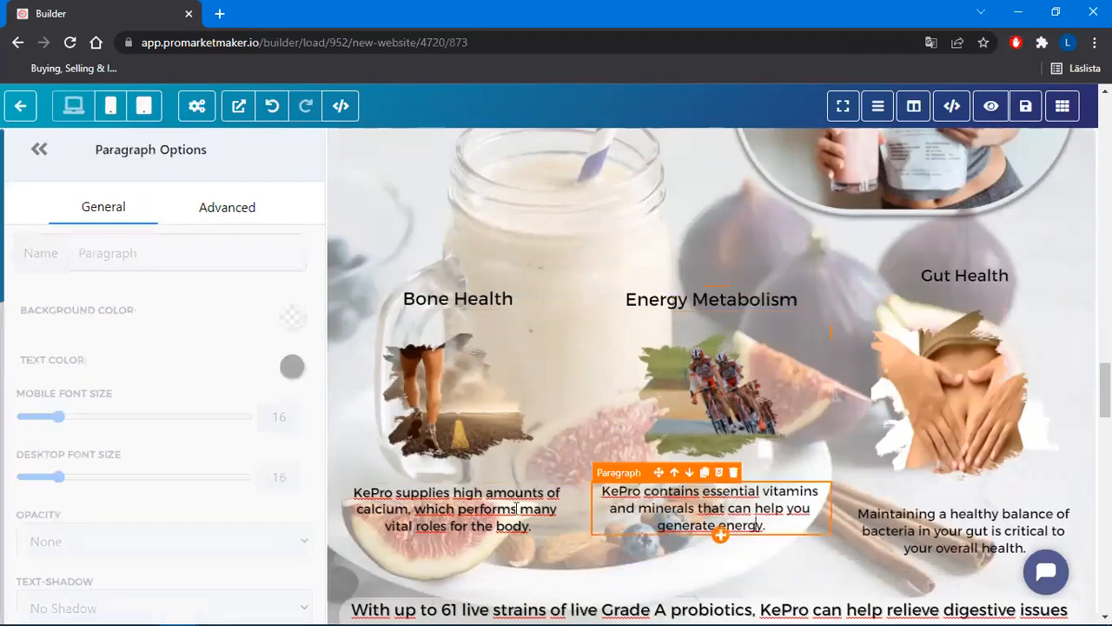
{"action": "scroll", "coordinate": [286, 482], "scroll_direction": "down", "scroll_amount": 1}
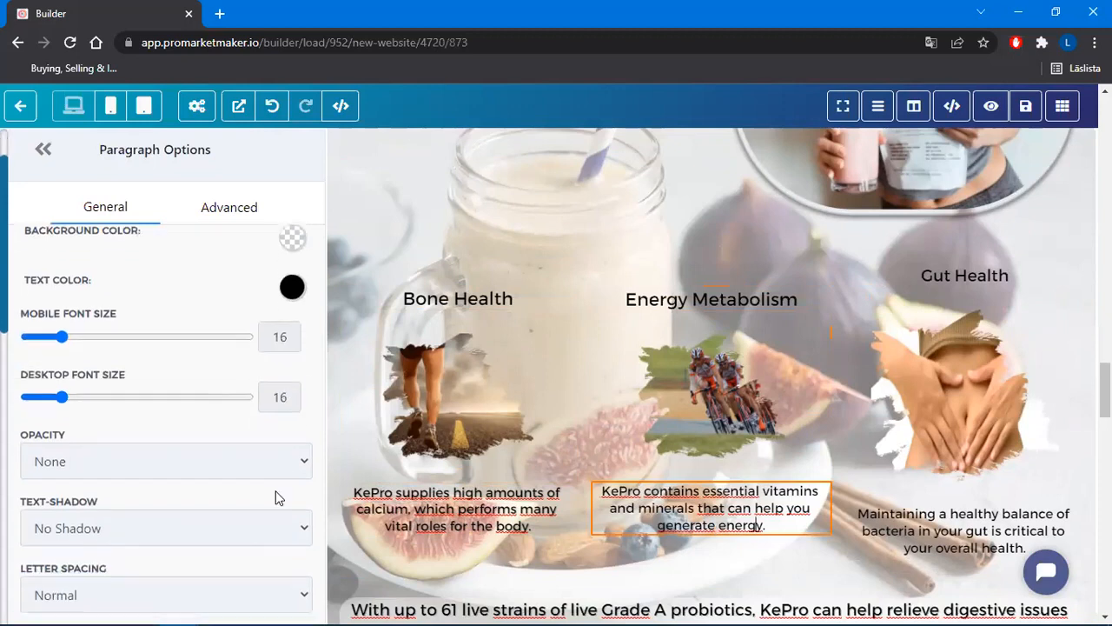
{"action": "left_click", "coordinate": [219, 528]}
{"action": "left_click", "coordinate": [141, 574]}
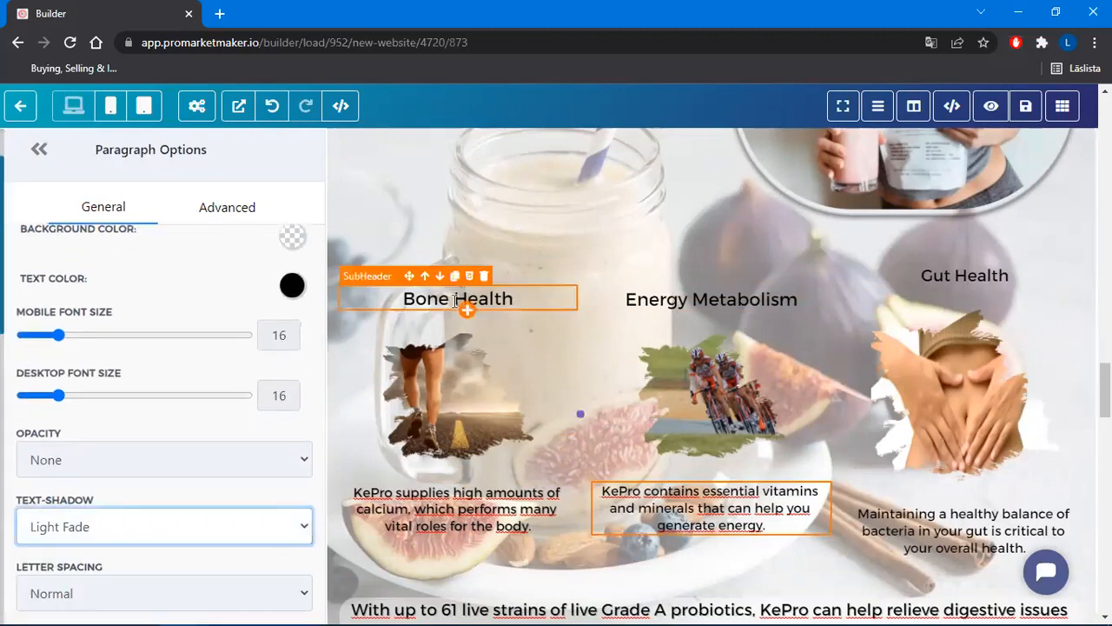
Give the Bone Health and Energy Metabolism headings a Light Fade text shadow
{"action": "left_click", "coordinate": [458, 298]}
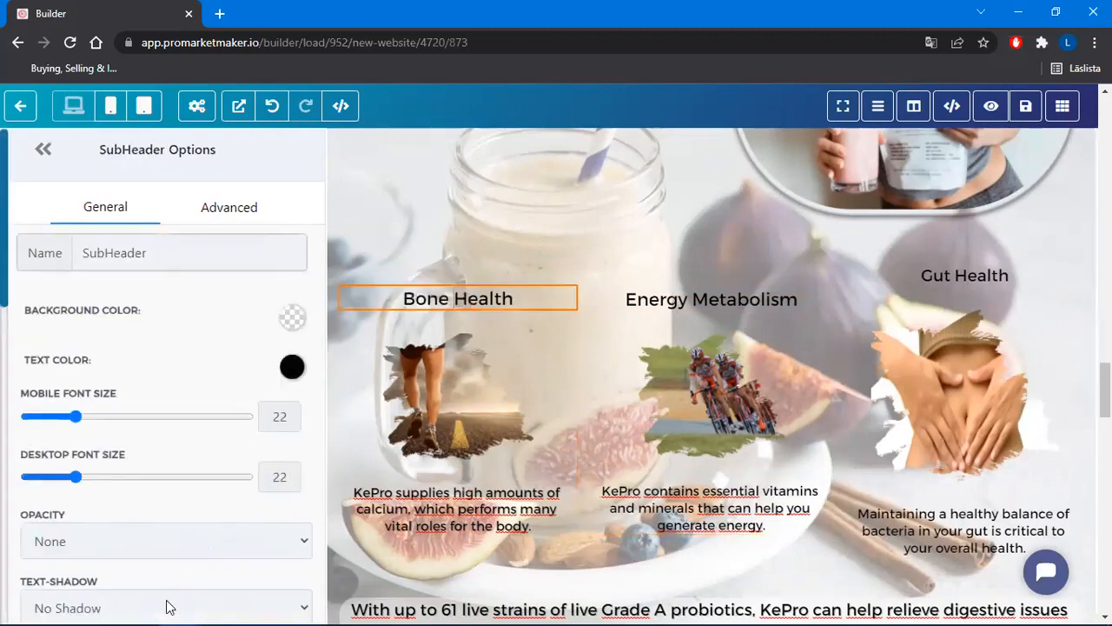
{"action": "left_click", "coordinate": [166, 602]}
{"action": "left_click", "coordinate": [171, 544]}
{"action": "left_click", "coordinate": [745, 293]}
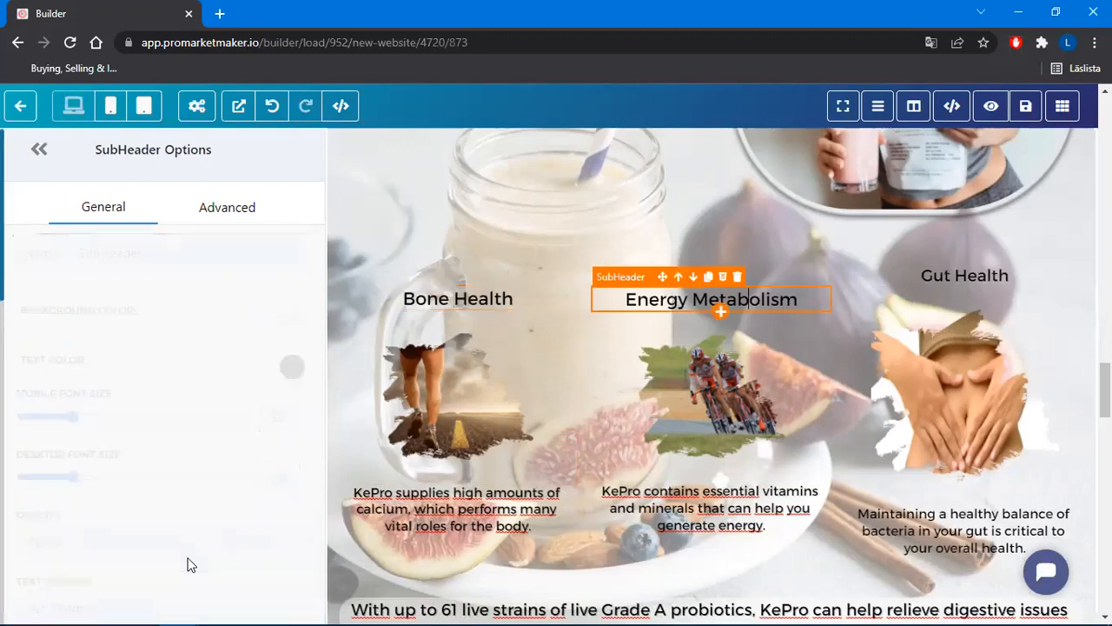
{"action": "left_click", "coordinate": [145, 607]}
{"action": "left_click", "coordinate": [139, 544]}
Give the Gut Health heading desktop and mobile font sizes of 22 and a Light Fade text shadow
{"action": "left_click", "coordinate": [1007, 275]}
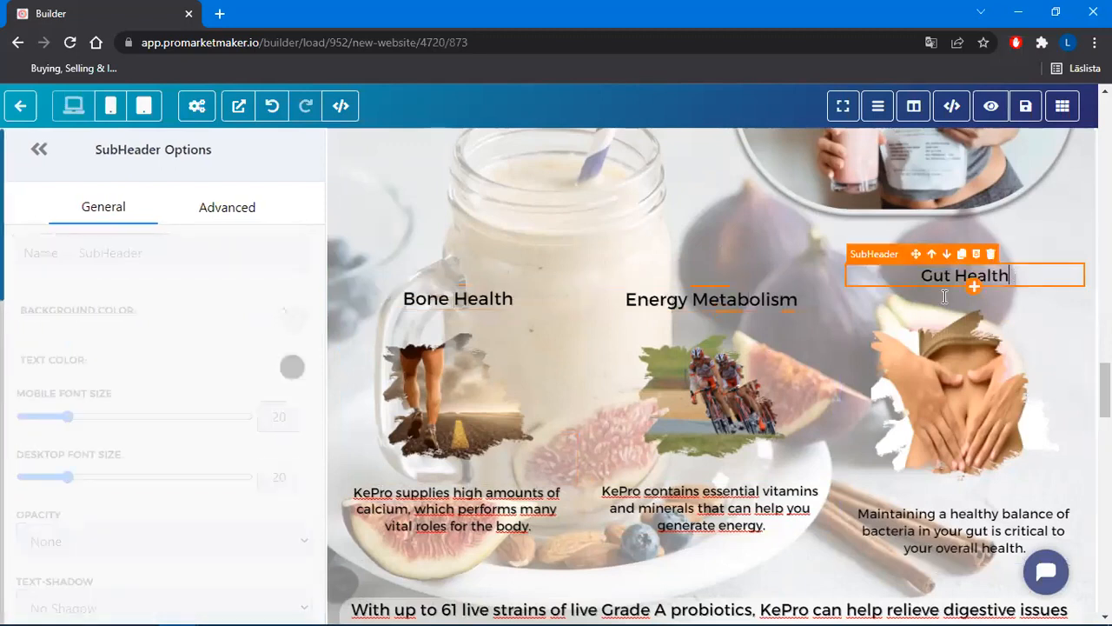
{"action": "left_click_drag", "start_coordinate": [287, 477], "coordinate": [244, 490]}
{"action": "type", "text": "22"}
{"action": "left_click_drag", "start_coordinate": [290, 421], "coordinate": [265, 423]}
{"action": "type", "text": "22"}
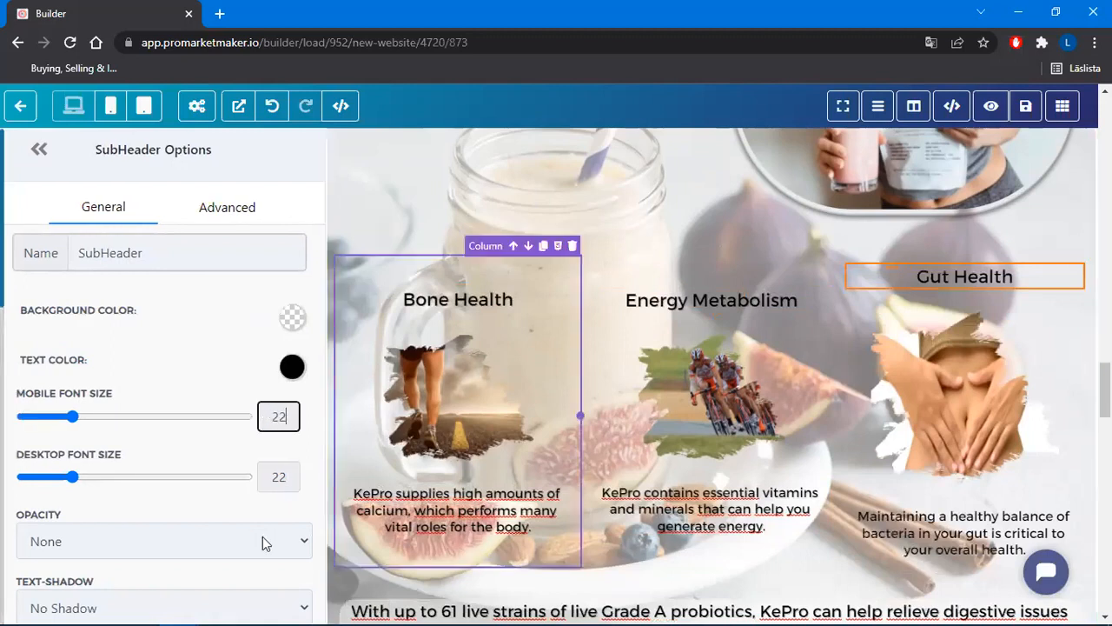
{"action": "left_click", "coordinate": [195, 607]}
{"action": "left_click", "coordinate": [145, 542]}
Apply a Light Fade text shadow to the Gut Health description paragraph and save the page
{"action": "left_click", "coordinate": [965, 531]}
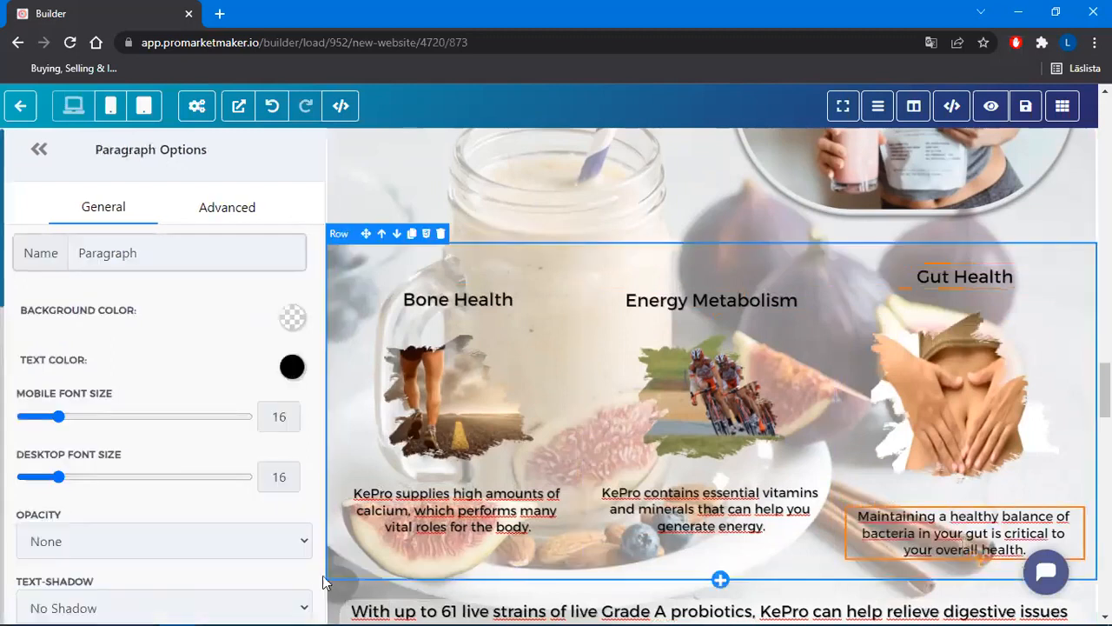
{"action": "left_click", "coordinate": [190, 607]}
{"action": "left_click", "coordinate": [154, 544]}
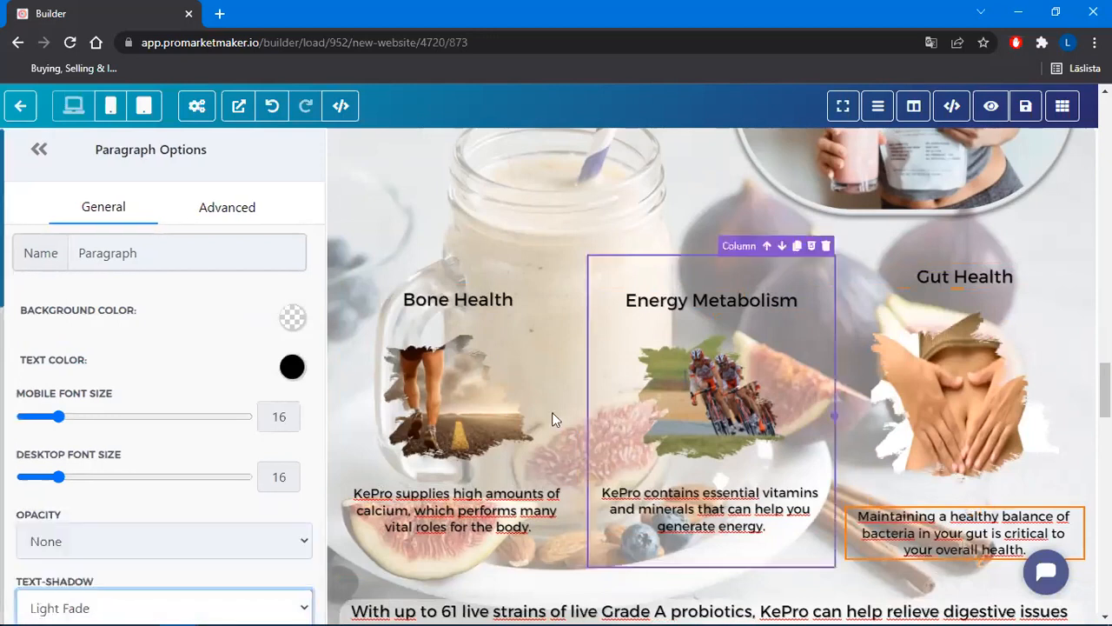
{"action": "left_click", "coordinate": [1026, 108]}
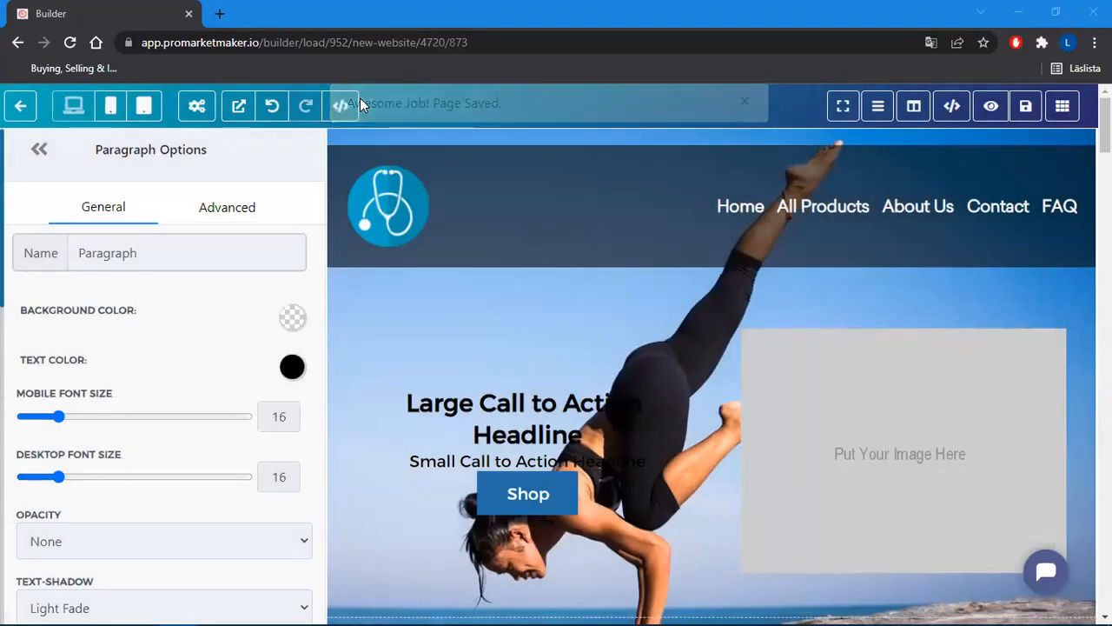
Preview the page and review the header, genetic test kit, 6 Key Genomic evaluations and profile card sections
{"action": "left_click", "coordinate": [989, 108]}
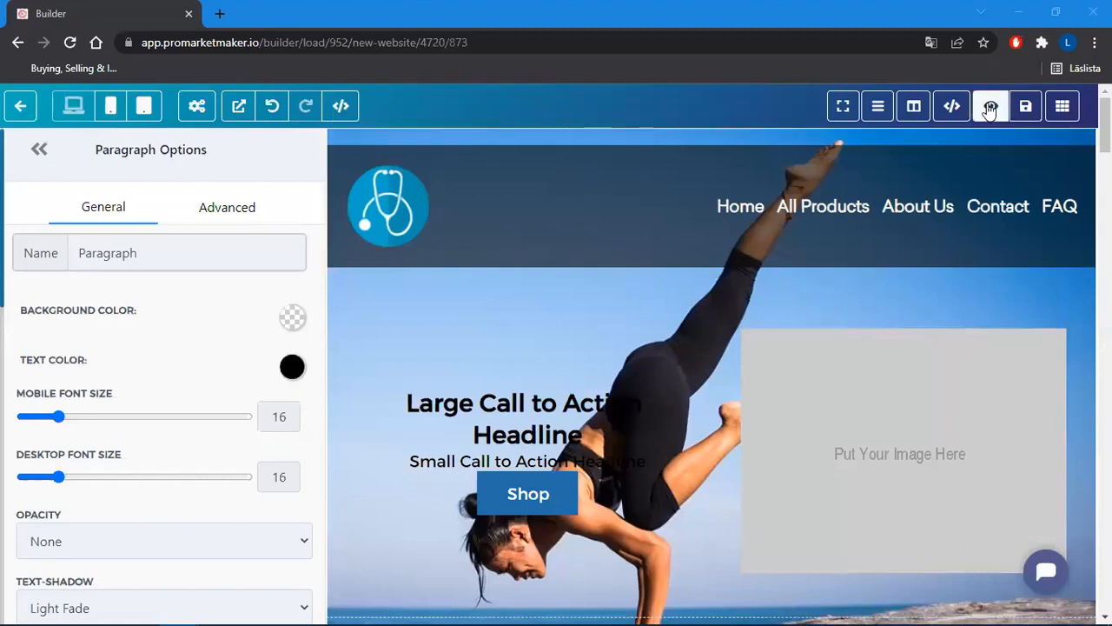
{"action": "scroll", "coordinate": [1028, 278], "scroll_direction": "down", "scroll_amount": 1}
{"action": "scroll", "coordinate": [1026, 282], "scroll_direction": "up", "scroll_amount": 1}
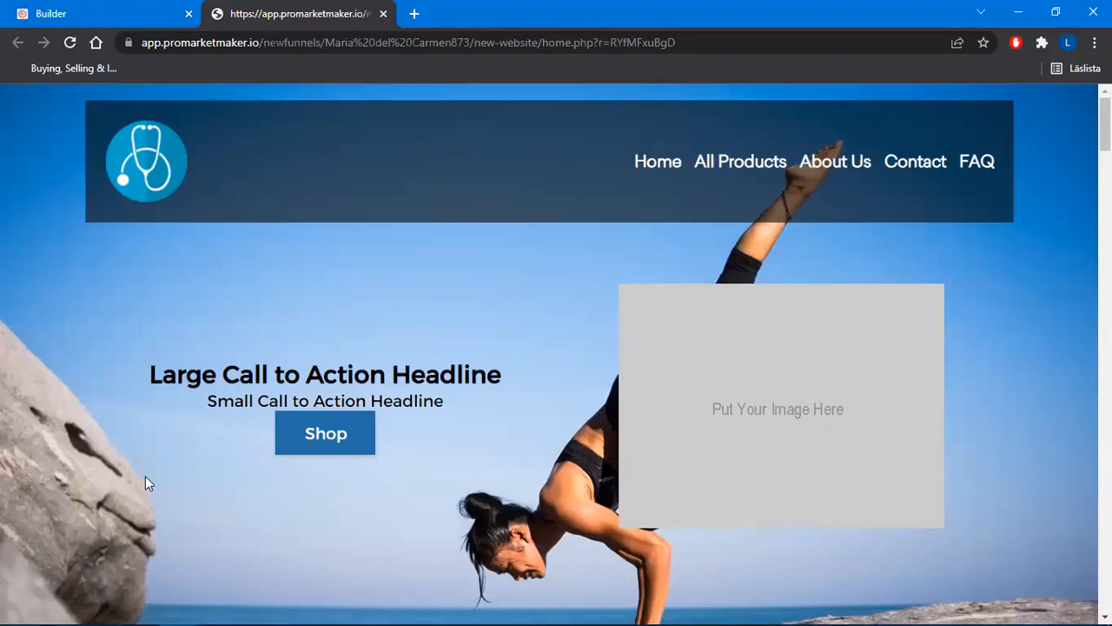
{"action": "scroll", "coordinate": [765, 328], "scroll_direction": "down", "scroll_amount": 5}
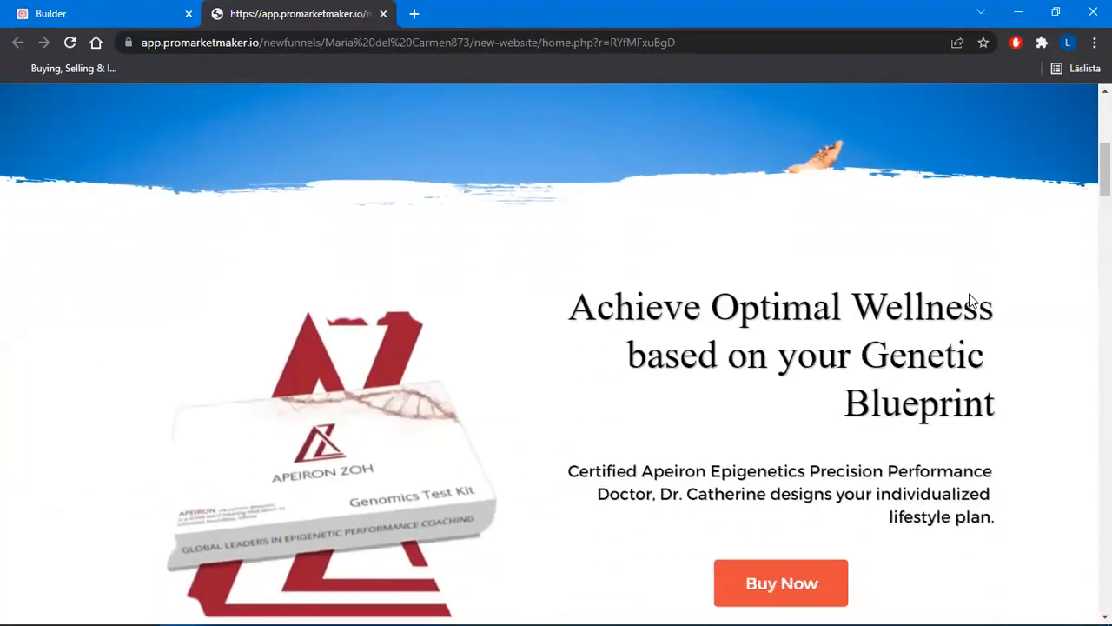
{"action": "scroll", "coordinate": [999, 313], "scroll_direction": "down", "scroll_amount": 1}
{"action": "scroll", "coordinate": [1039, 278], "scroll_direction": "down", "scroll_amount": 3}
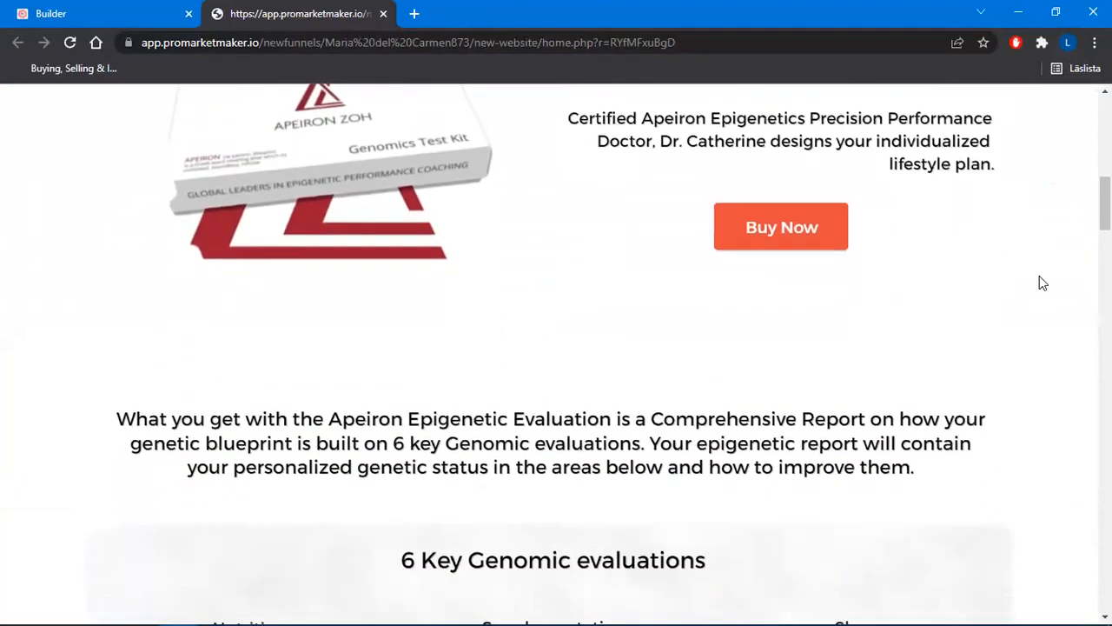
{"action": "scroll", "coordinate": [1040, 276], "scroll_direction": "down", "scroll_amount": 2}
{"action": "scroll", "coordinate": [1039, 277], "scroll_direction": "up", "scroll_amount": 8}
{"action": "scroll", "coordinate": [1011, 279], "scroll_direction": "down", "scroll_amount": 10}
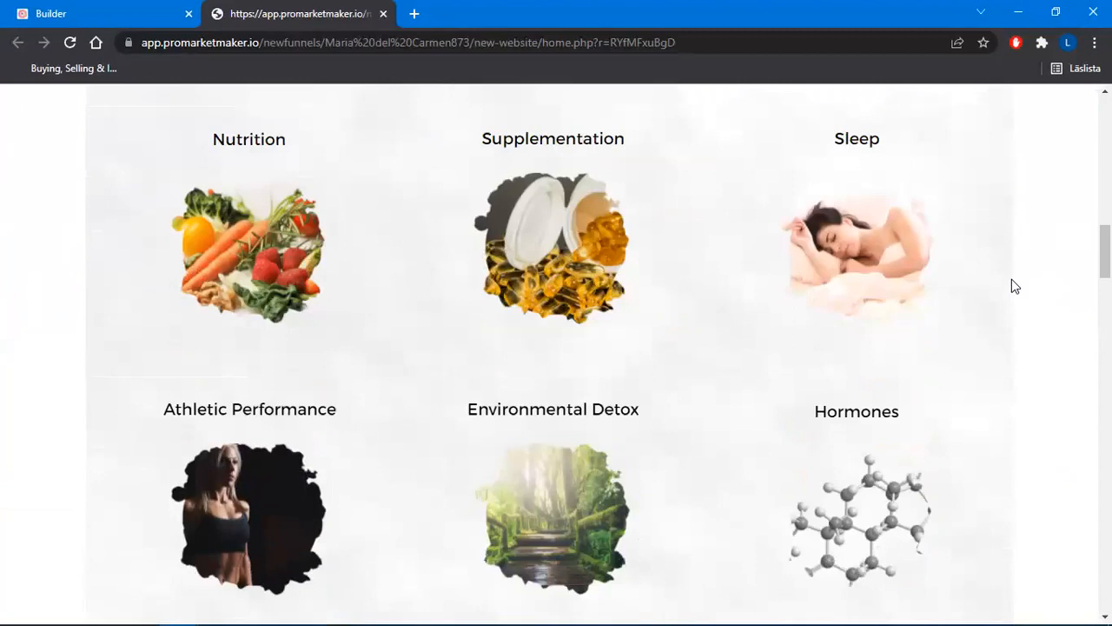
{"action": "scroll", "coordinate": [1011, 282], "scroll_direction": "up", "scroll_amount": 2}
{"action": "scroll", "coordinate": [1004, 321], "scroll_direction": "down", "scroll_amount": 2}
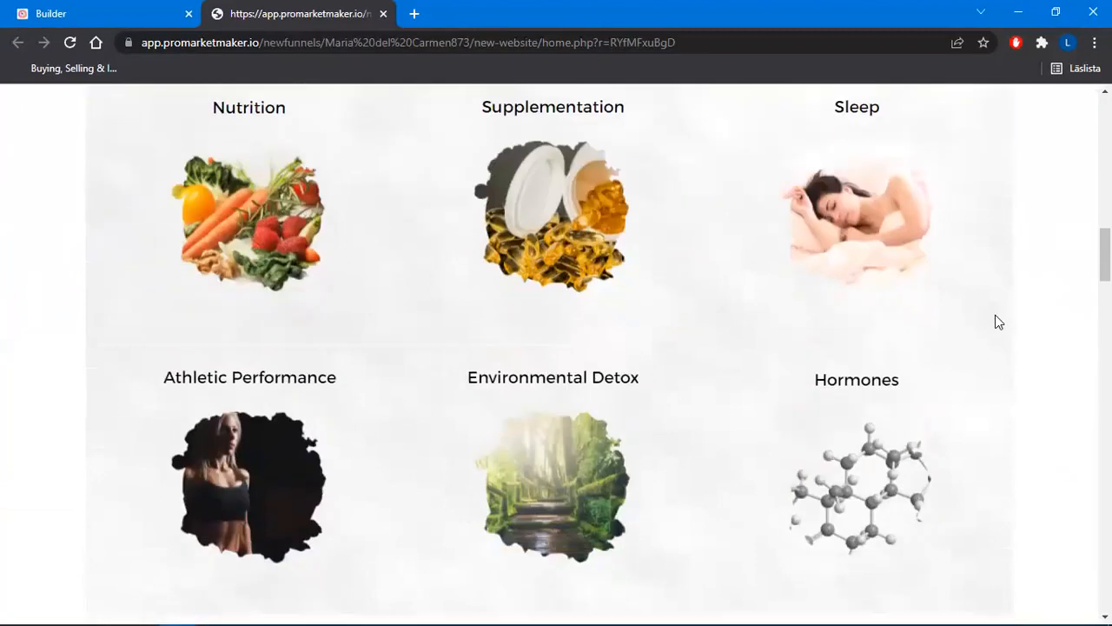
{"action": "scroll", "coordinate": [998, 322], "scroll_direction": "down", "scroll_amount": 7}
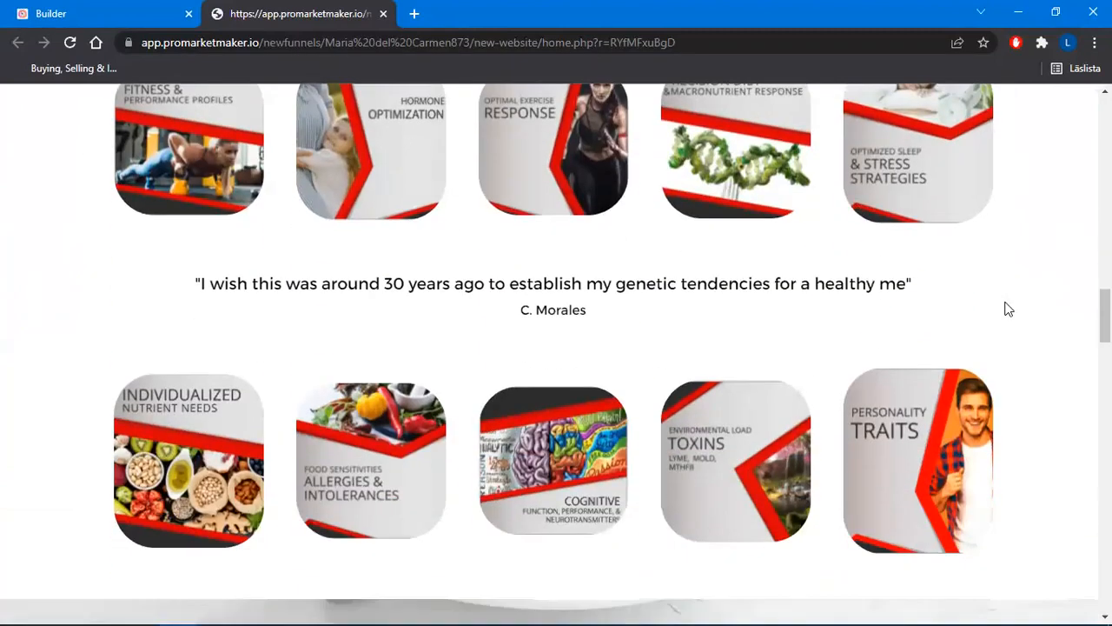
Examine the KePro section's benefits rows in the preview, checking headings, images and paragraphs, and return to the page start
{"action": "scroll", "coordinate": [1008, 310], "scroll_direction": "down", "scroll_amount": 5}
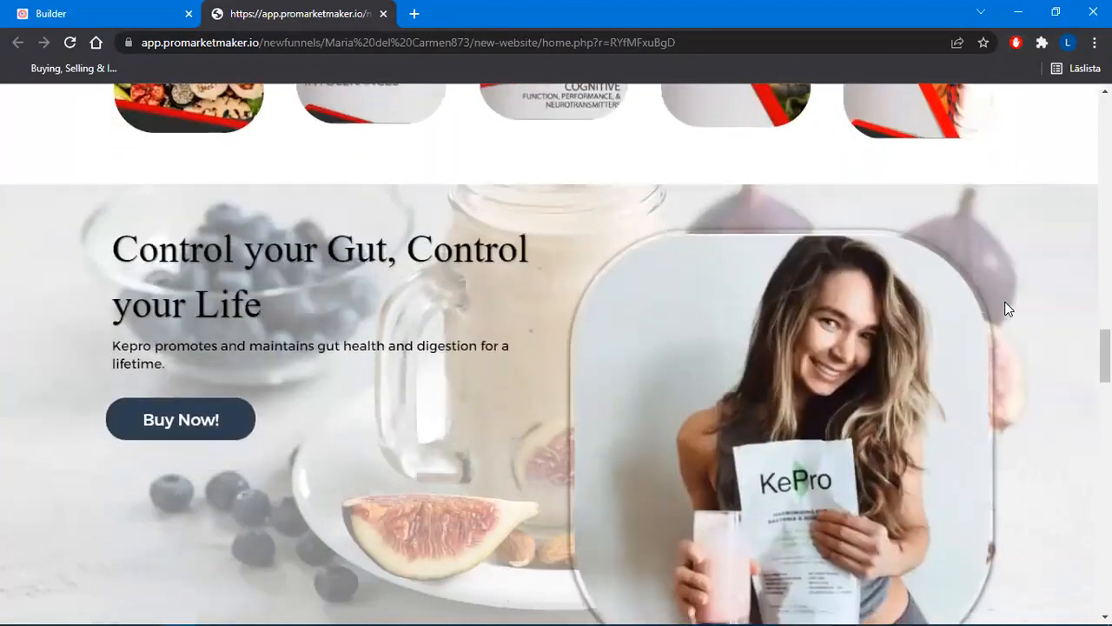
{"action": "scroll", "coordinate": [1007, 308], "scroll_direction": "down", "scroll_amount": 8}
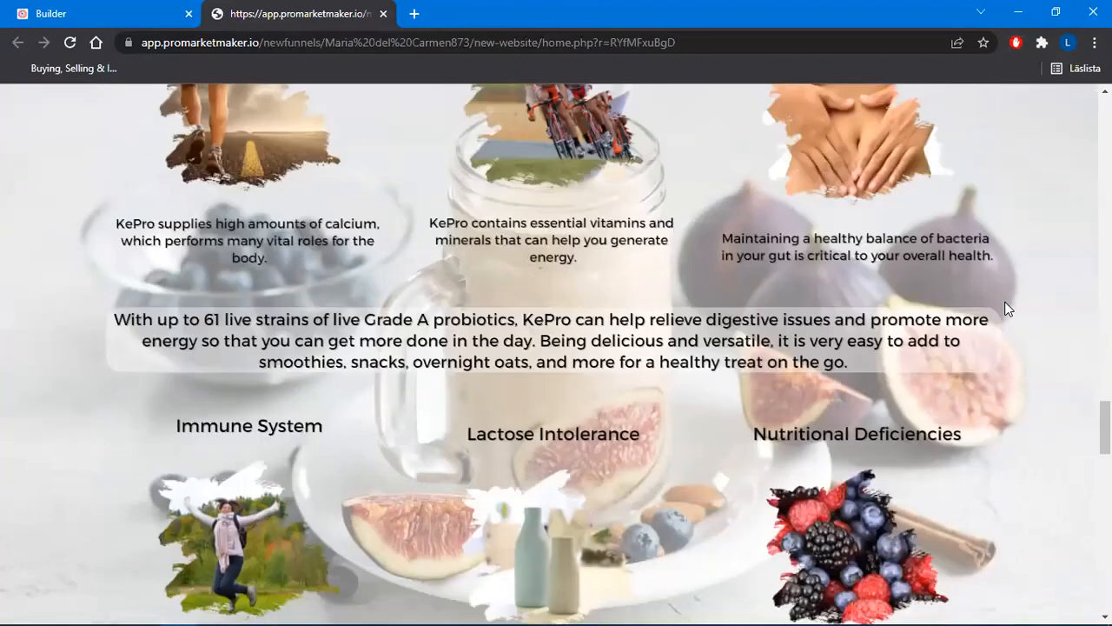
{"action": "scroll", "coordinate": [1007, 308], "scroll_direction": "down", "scroll_amount": 3}
{"action": "scroll", "coordinate": [1005, 308], "scroll_direction": "down", "scroll_amount": 3}
{"action": "scroll", "coordinate": [1006, 309], "scroll_direction": "up", "scroll_amount": 6}
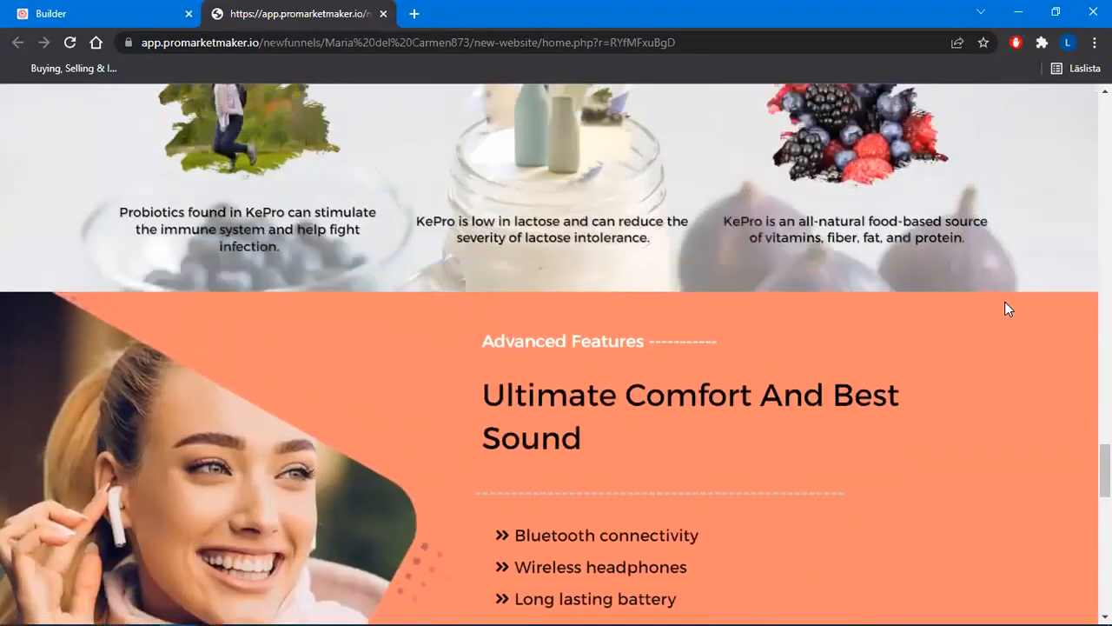
{"action": "scroll", "coordinate": [1005, 308], "scroll_direction": "down", "scroll_amount": 6}
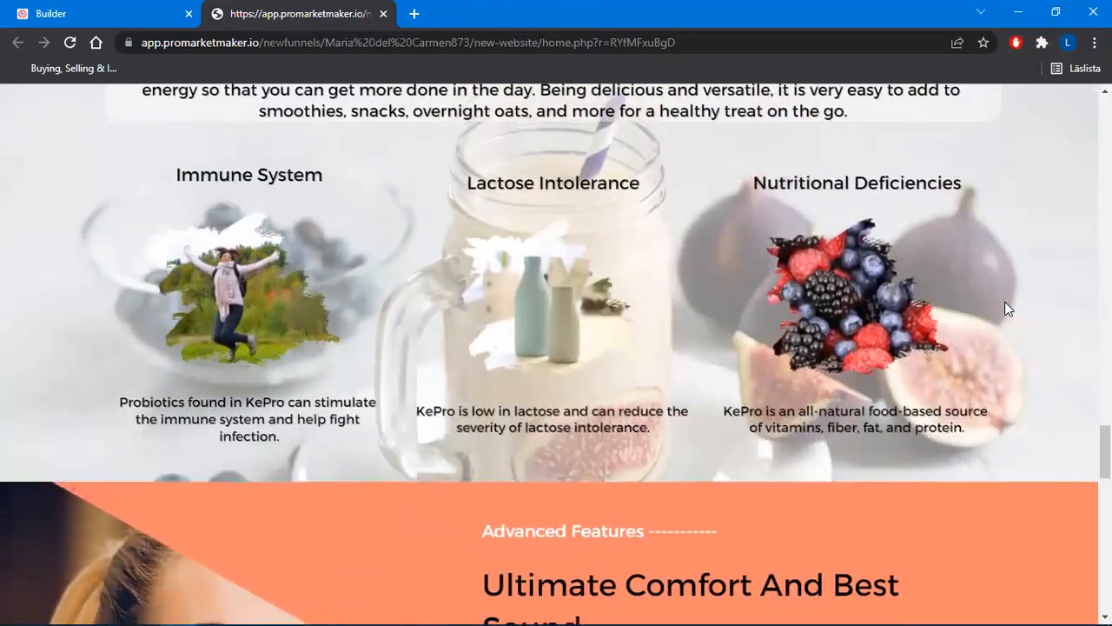
{"action": "scroll", "coordinate": [1014, 385], "scroll_direction": "up", "scroll_amount": 6}
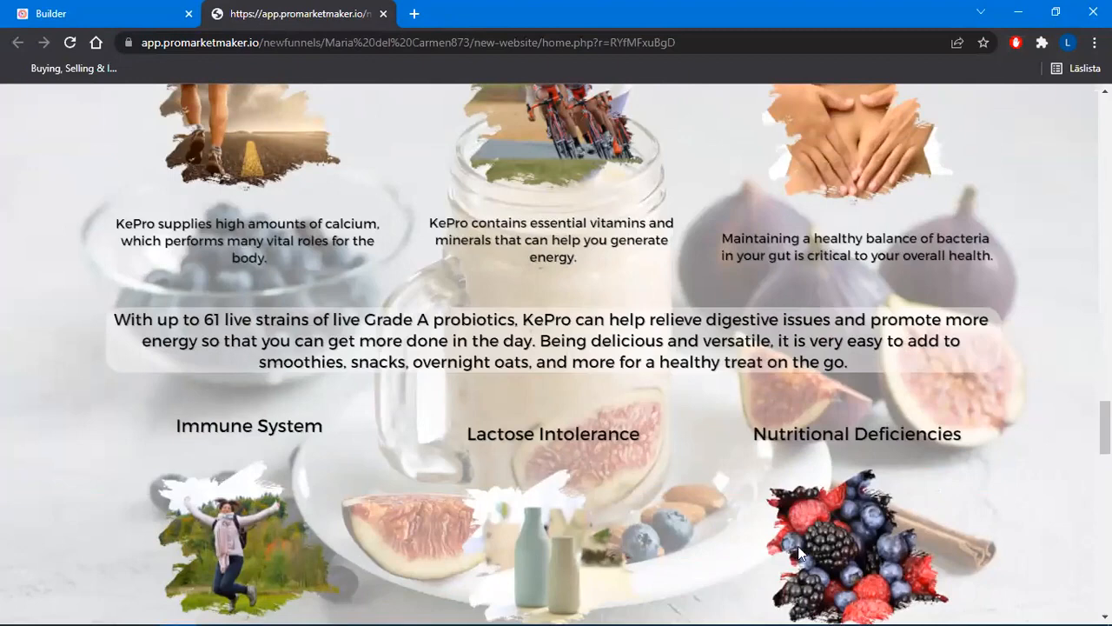
{"action": "scroll", "coordinate": [956, 449], "scroll_direction": "up", "scroll_amount": 12}
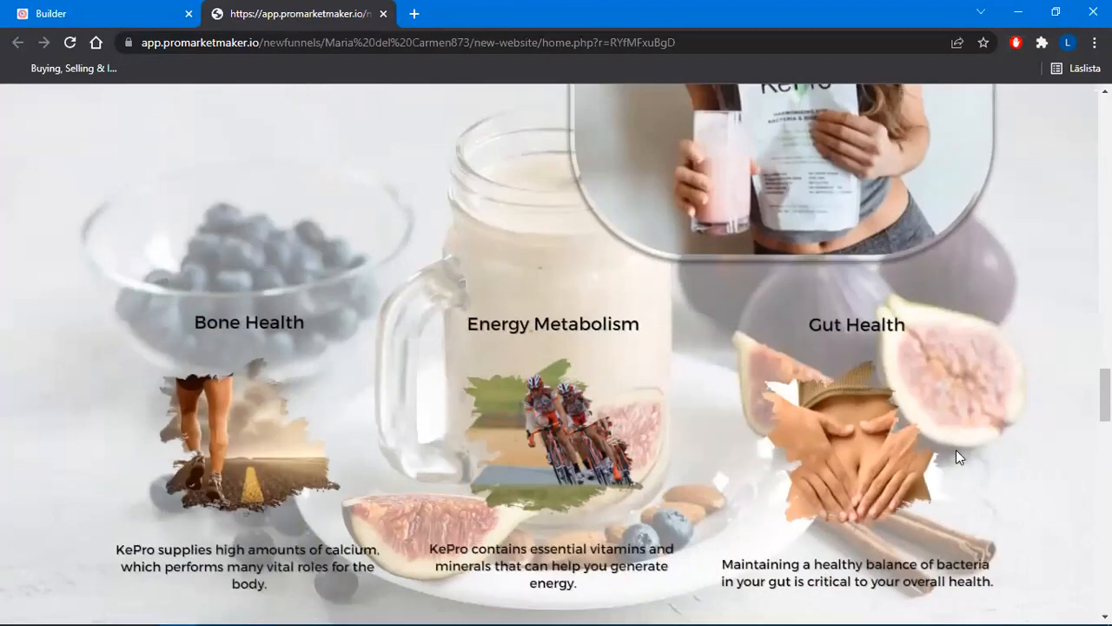
{"action": "scroll", "coordinate": [956, 450], "scroll_direction": "up", "scroll_amount": 20}
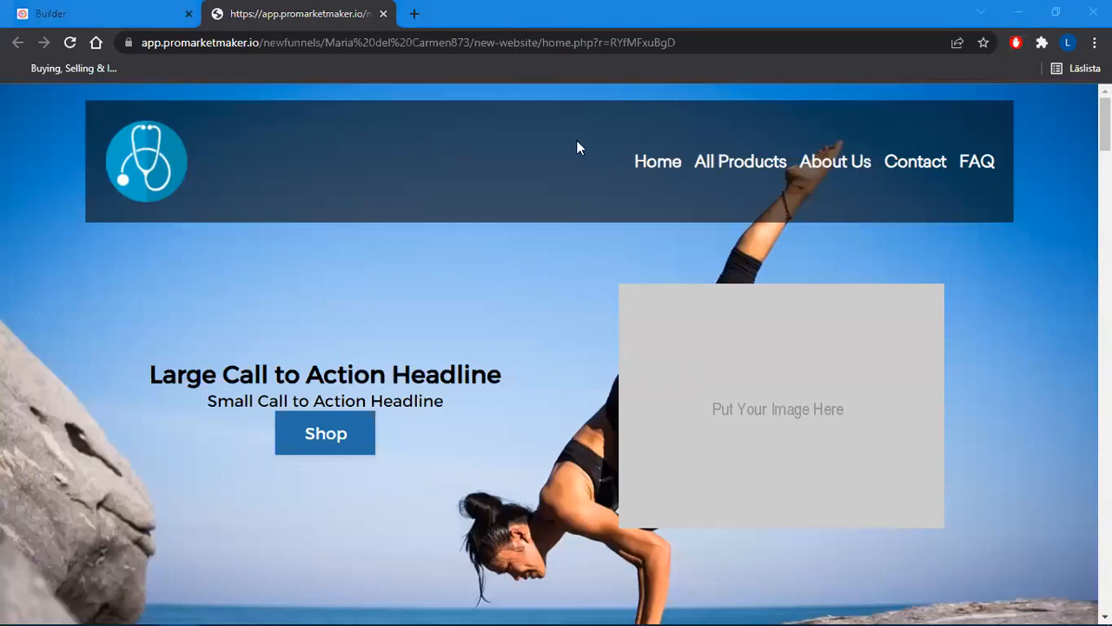
Leave the page builder for the website's step list and start adding a step from the E-commerce Product List templates
{"action": "left_click", "coordinate": [117, 16]}
{"action": "left_click", "coordinate": [23, 105]}
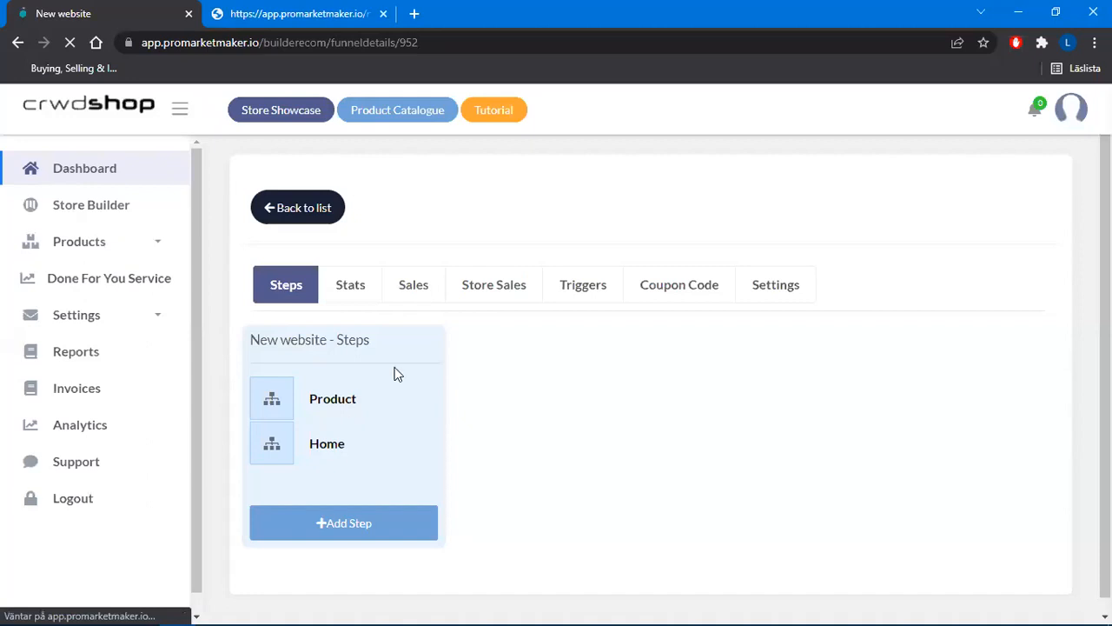
{"action": "left_click", "coordinate": [235, 522]}
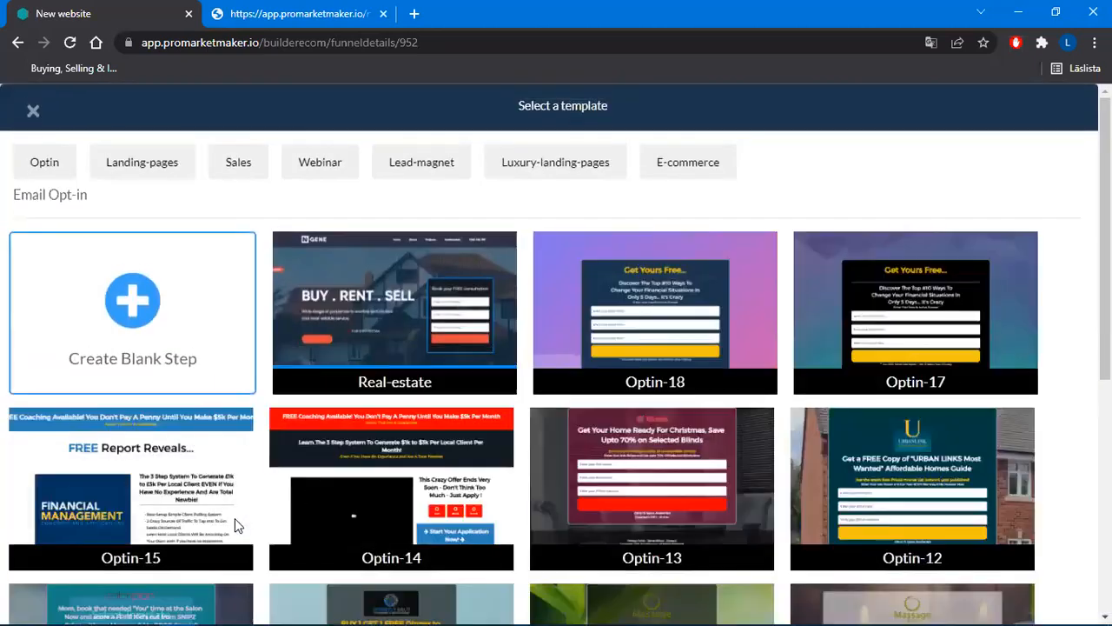
{"action": "left_click", "coordinate": [697, 174]}
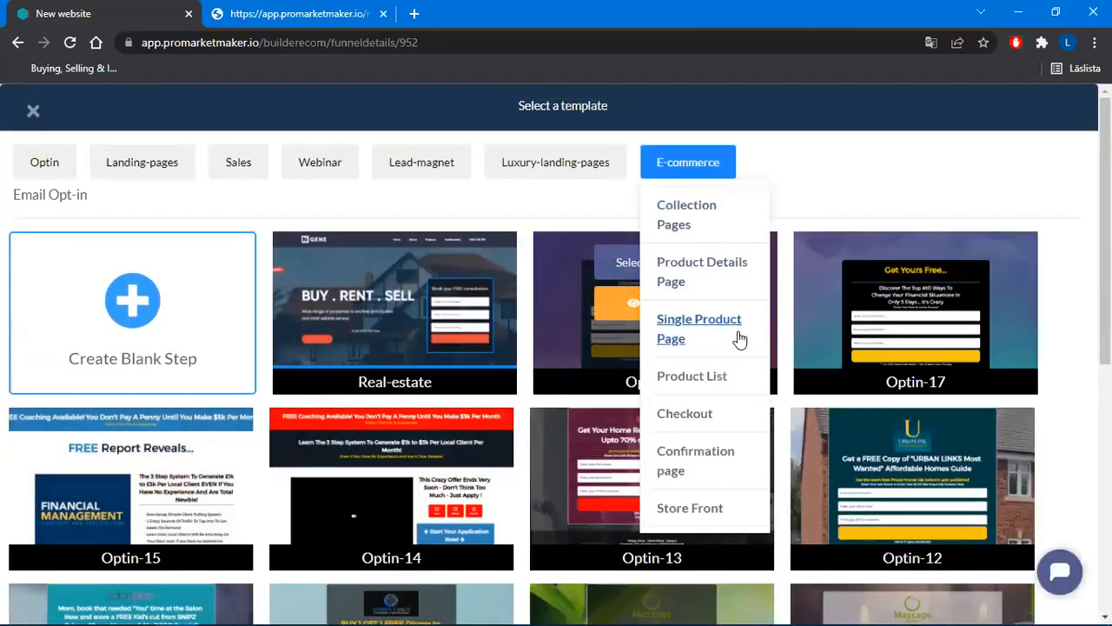
{"action": "left_click", "coordinate": [691, 376]}
Try to create a step named All Products from the Product-list template
{"action": "mouse_move", "coordinate": [385, 338]}
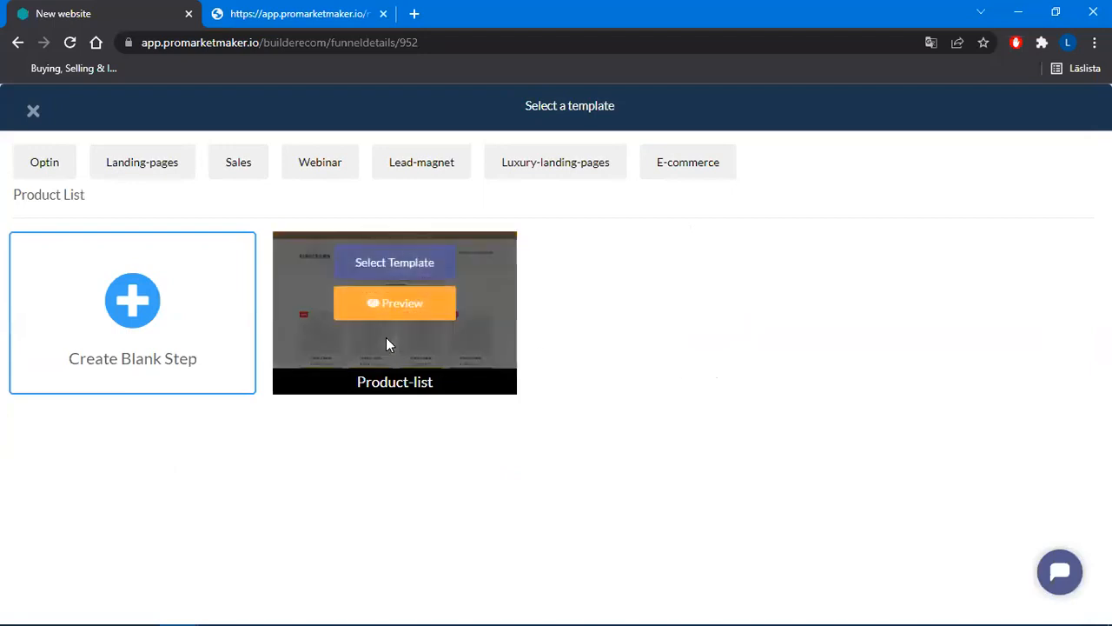
{"action": "left_click", "coordinate": [413, 263]}
{"action": "left_click", "coordinate": [438, 218]}
{"action": "type", "text": "All Products"}
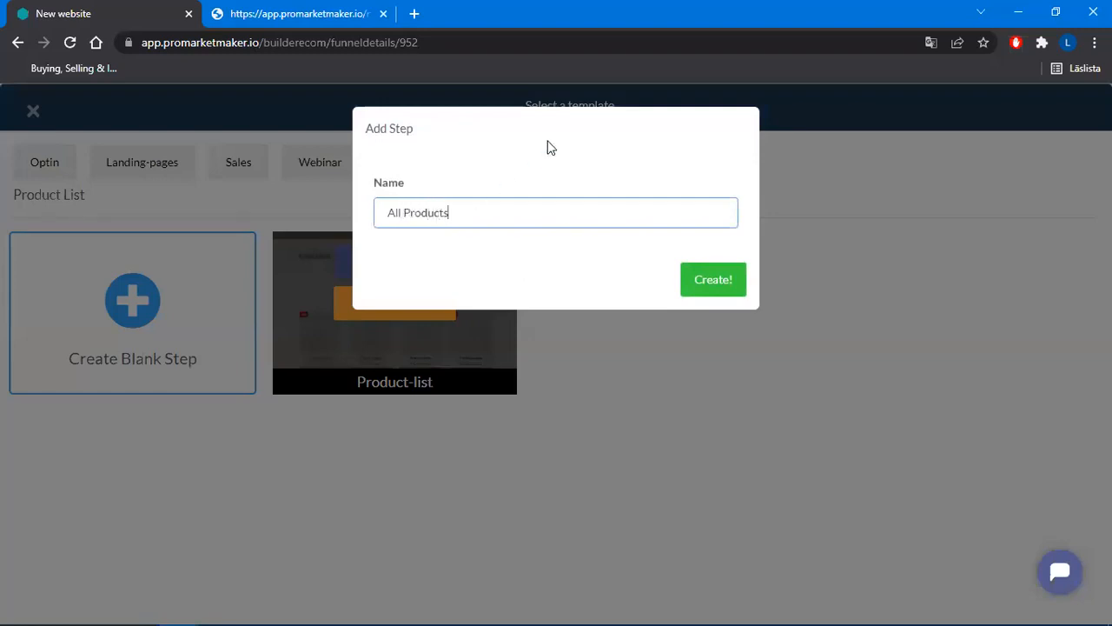
{"action": "left_click", "coordinate": [714, 283]}
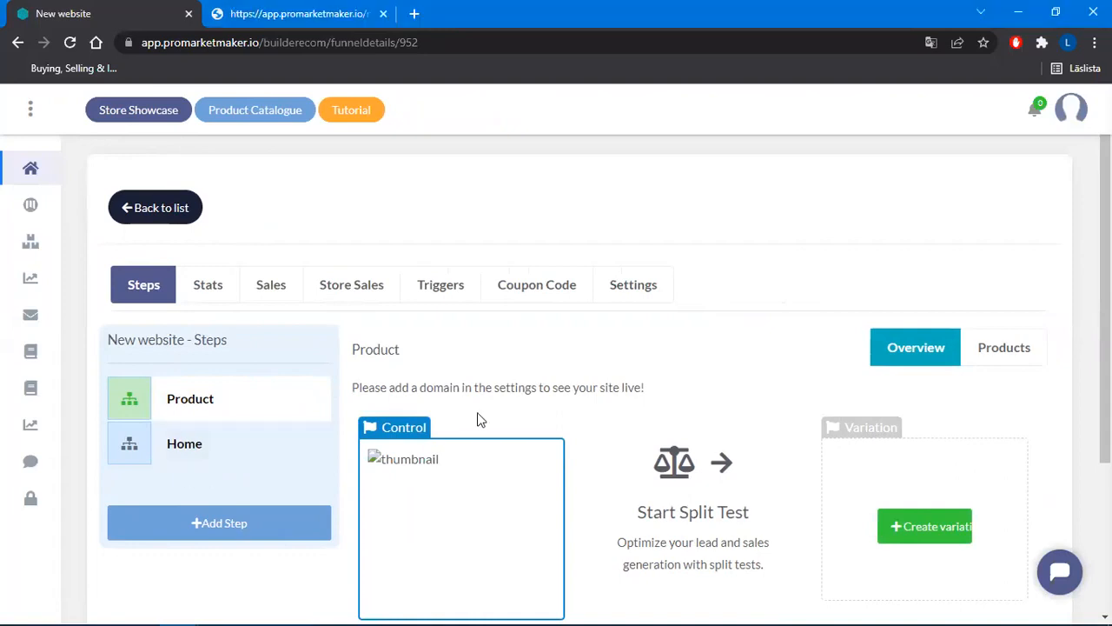
Open the Home step and look over its overview and available options
{"action": "left_click", "coordinate": [252, 454]}
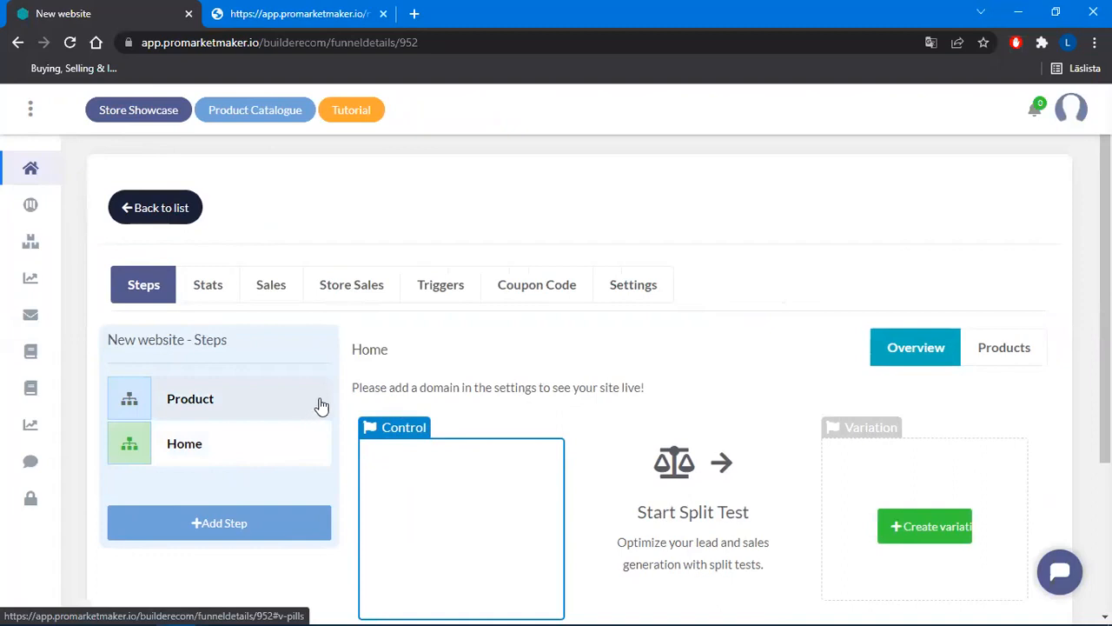
{"action": "scroll", "coordinate": [790, 323], "scroll_direction": "down", "scroll_amount": 3}
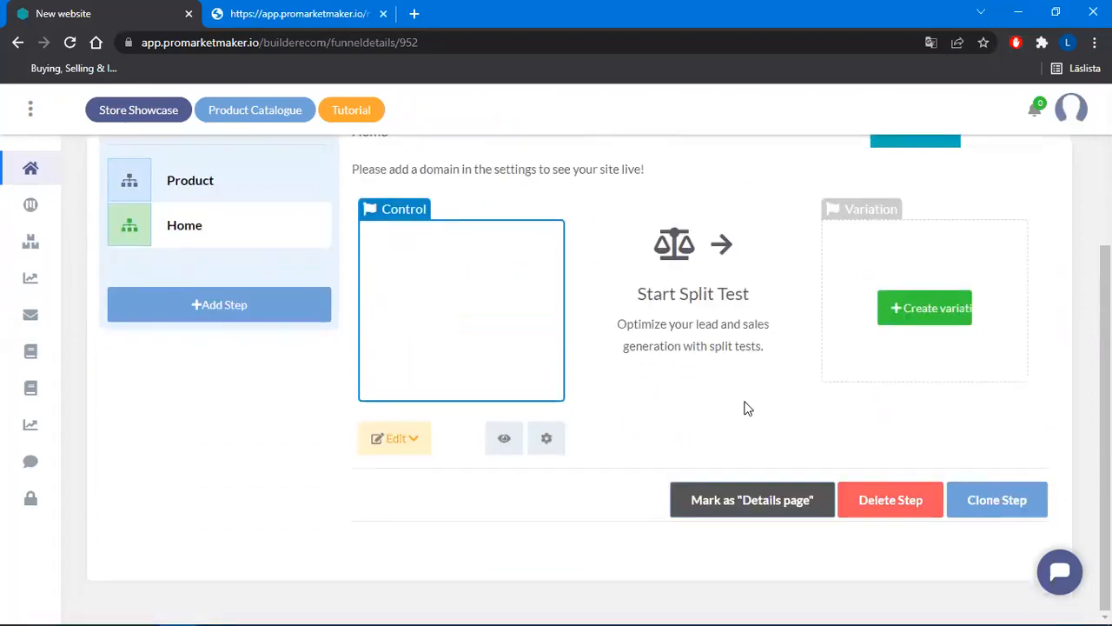
{"action": "scroll", "coordinate": [745, 407], "scroll_direction": "up", "scroll_amount": 3}
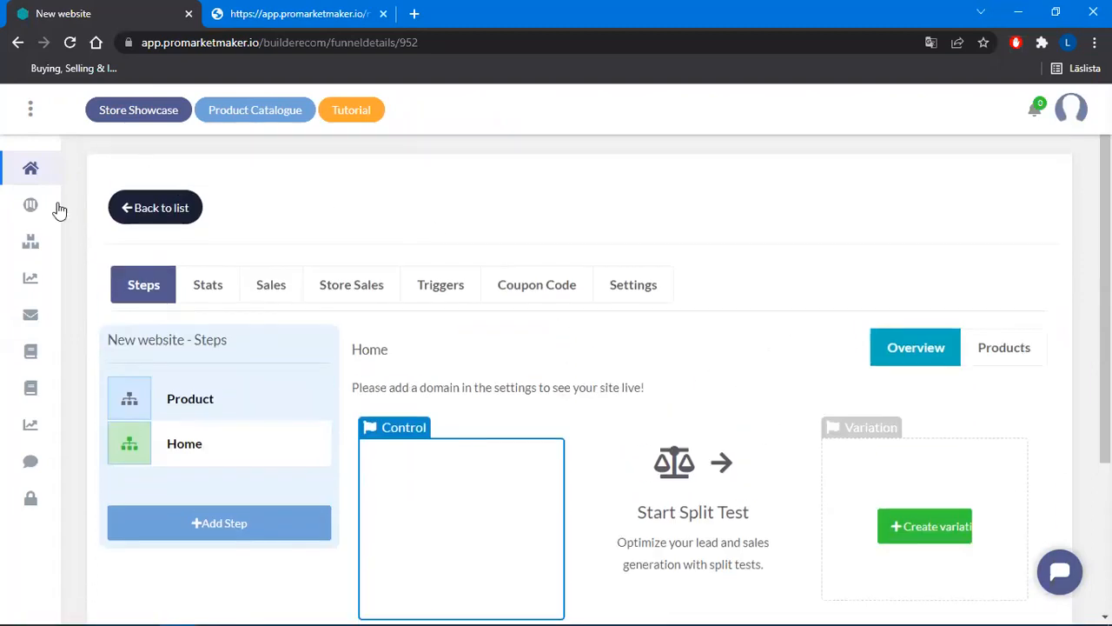
{"action": "mouse_move", "coordinate": [43, 266]}
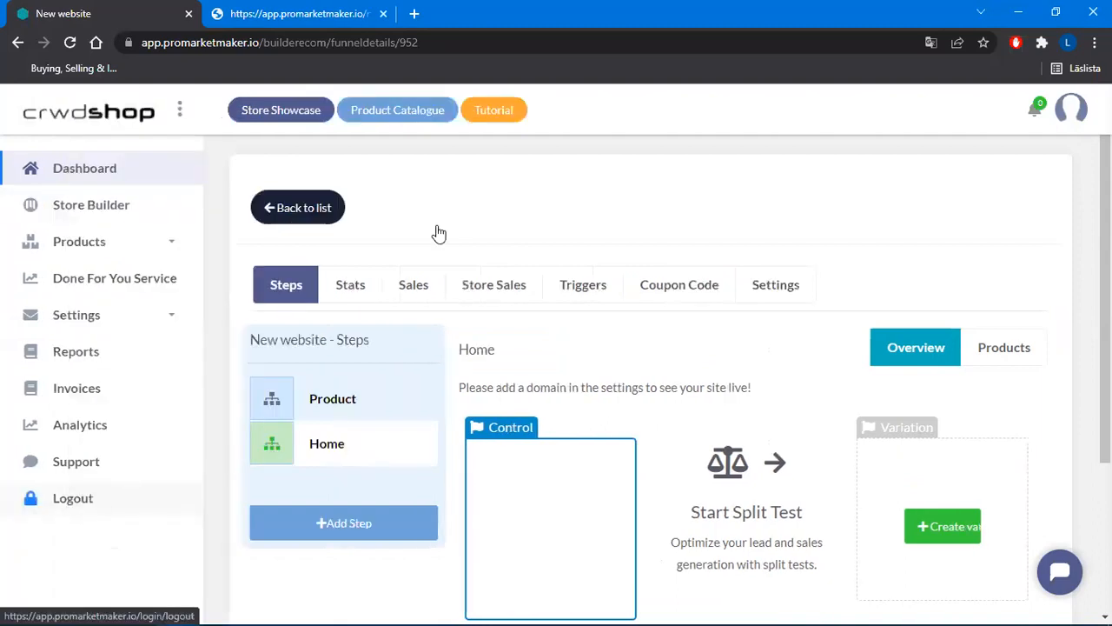
Log out of the account and return to the New website step list in a fresh session
{"action": "left_click", "coordinate": [73, 500]}
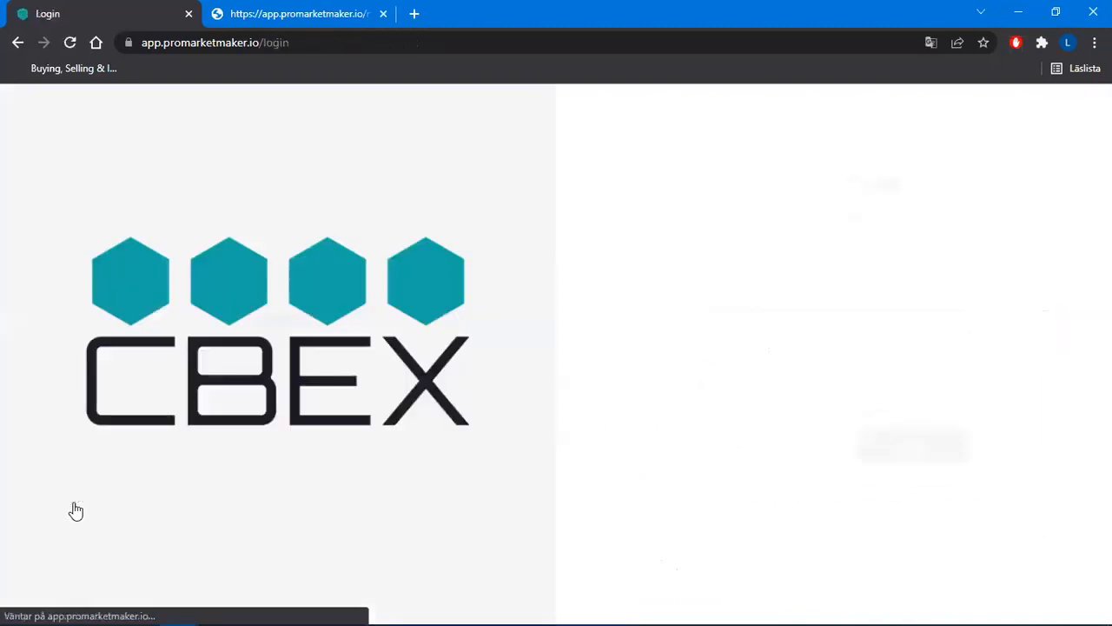
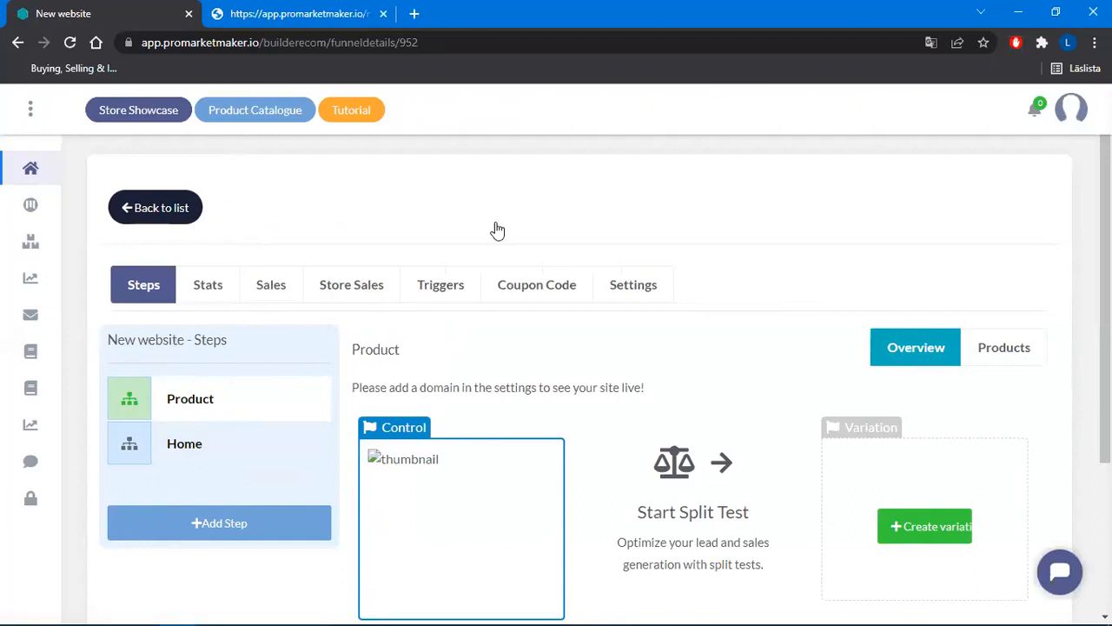
{"action": "scroll", "coordinate": [821, 320], "scroll_direction": "down", "scroll_amount": 3}
{"action": "scroll", "coordinate": [687, 367], "scroll_direction": "up", "scroll_amount": 3}
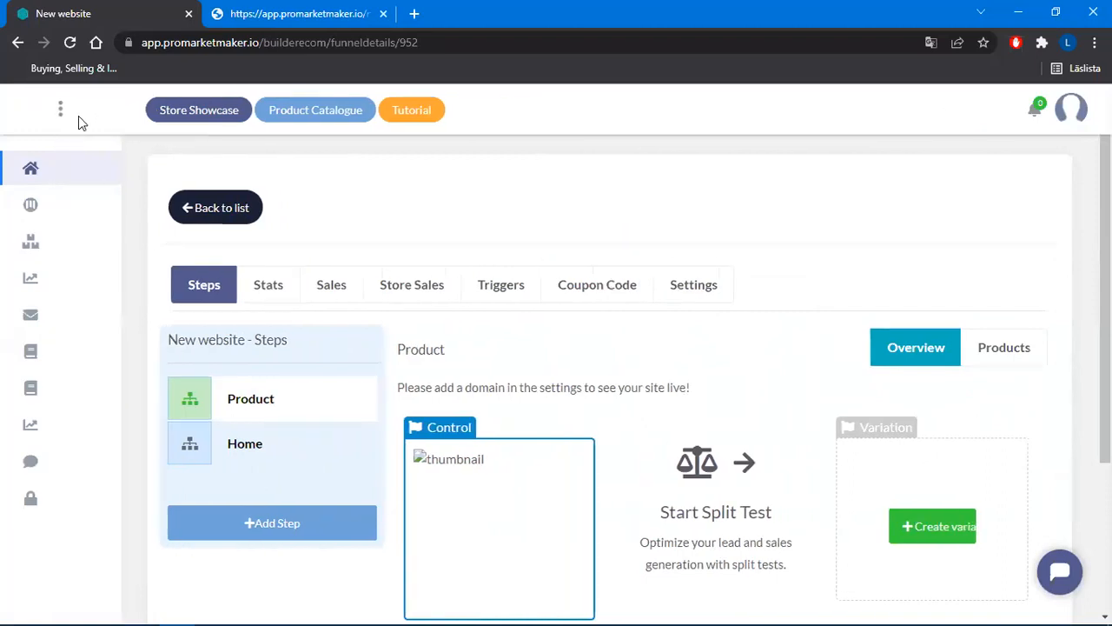
Send support a chat message reporting that the Add step feature is not working and asking for someone to look into it, then close the chat
{"action": "mouse_move", "coordinate": [32, 228]}
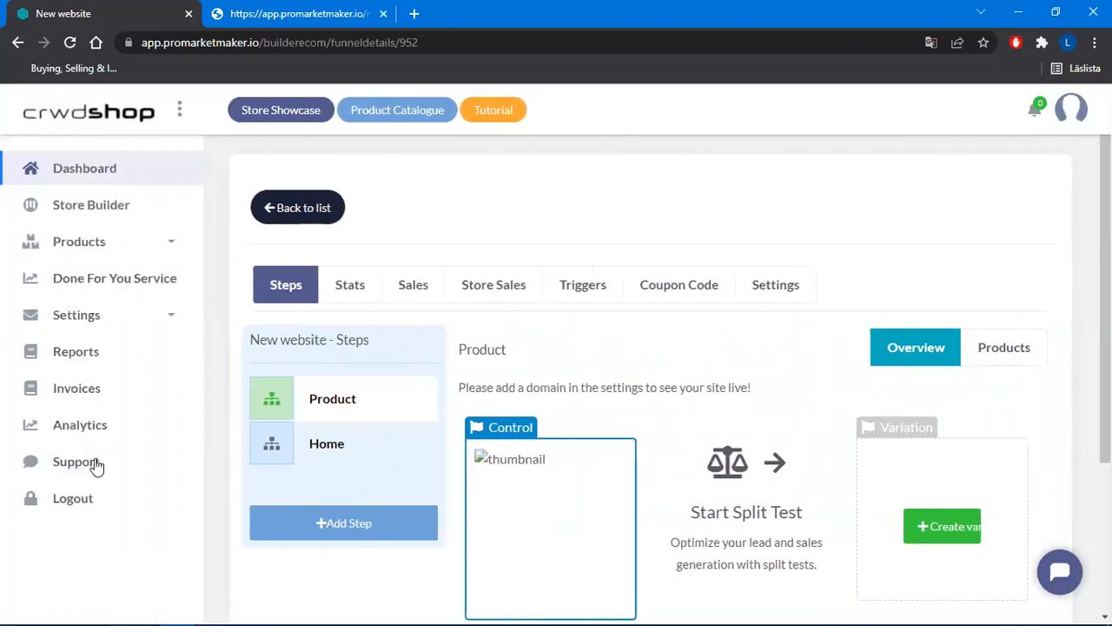
{"action": "left_click", "coordinate": [1069, 579]}
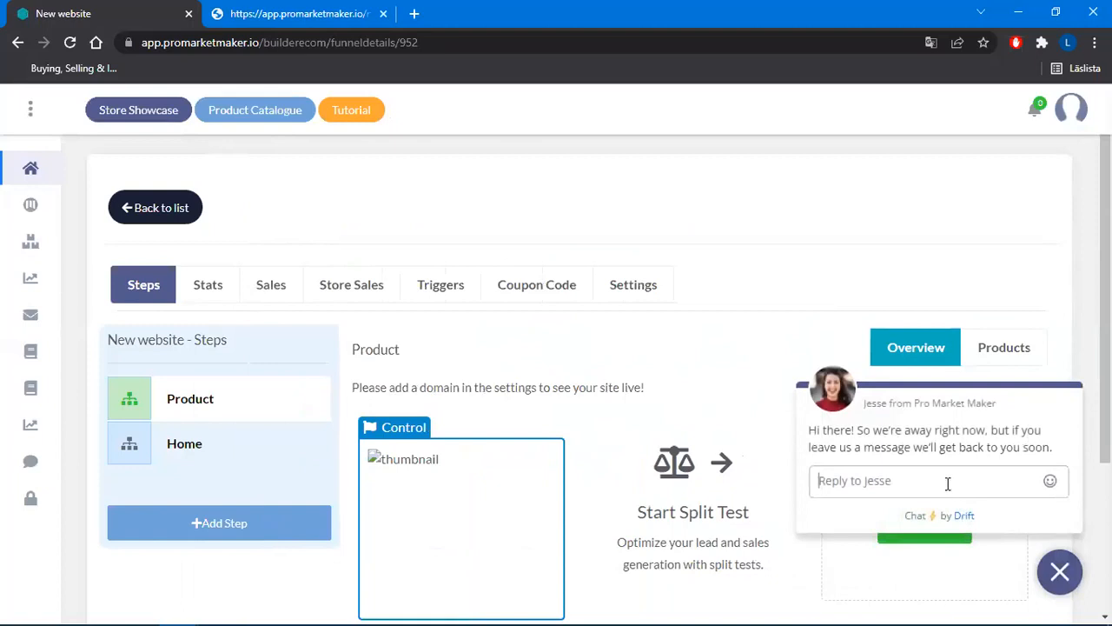
{"action": "type", "text": "Hi Jesse! The Add step"}
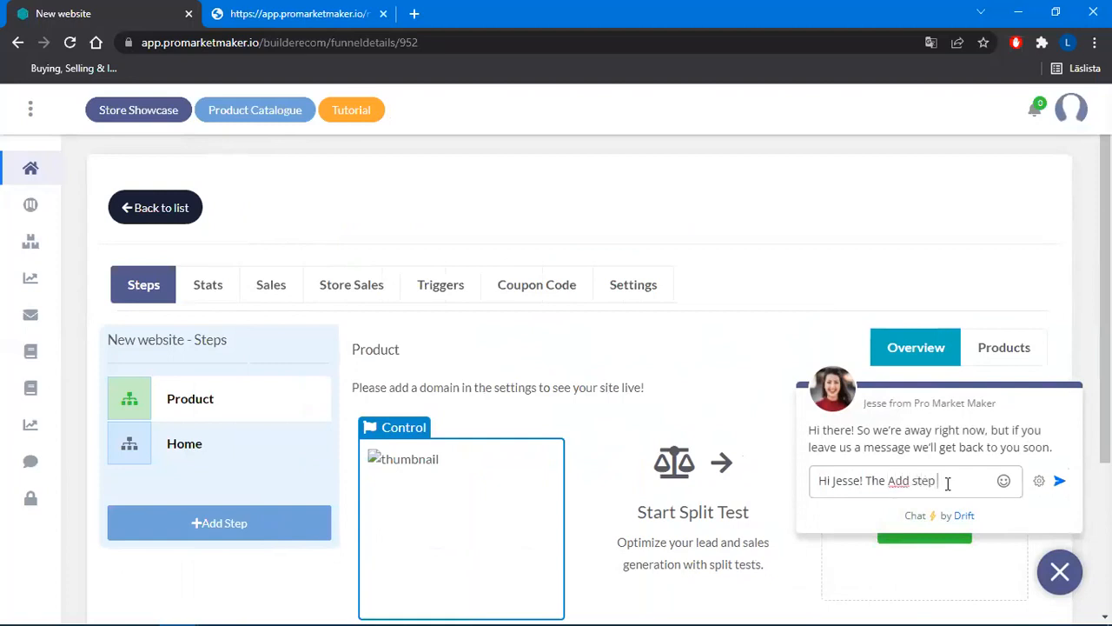
{"action": "type", "text": "e is "}
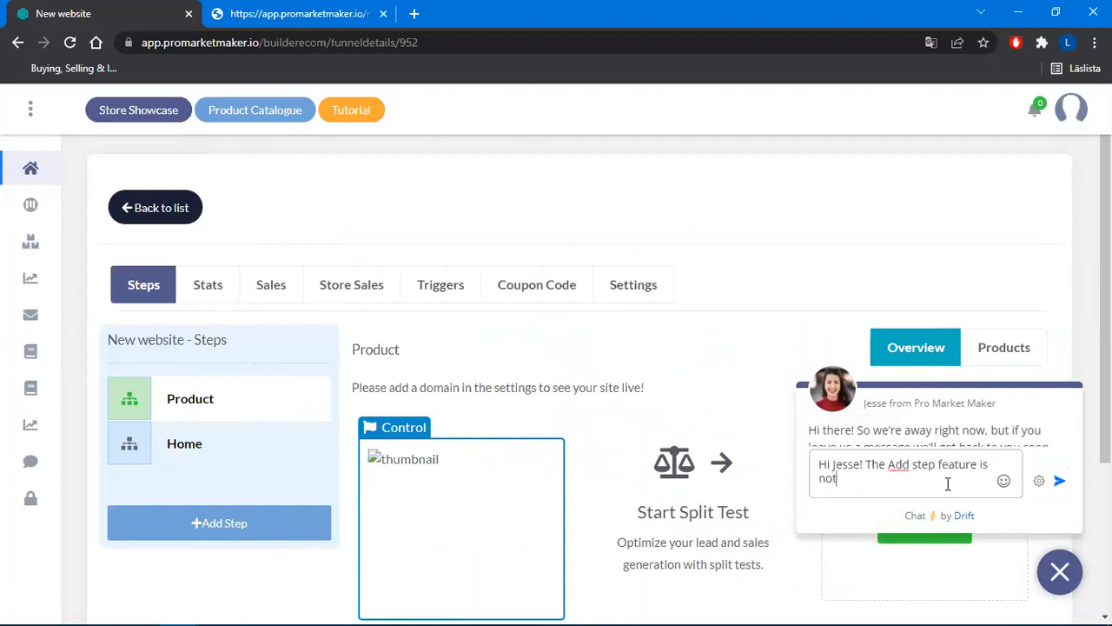
{"action": "type", "text": "not working. Can you "}
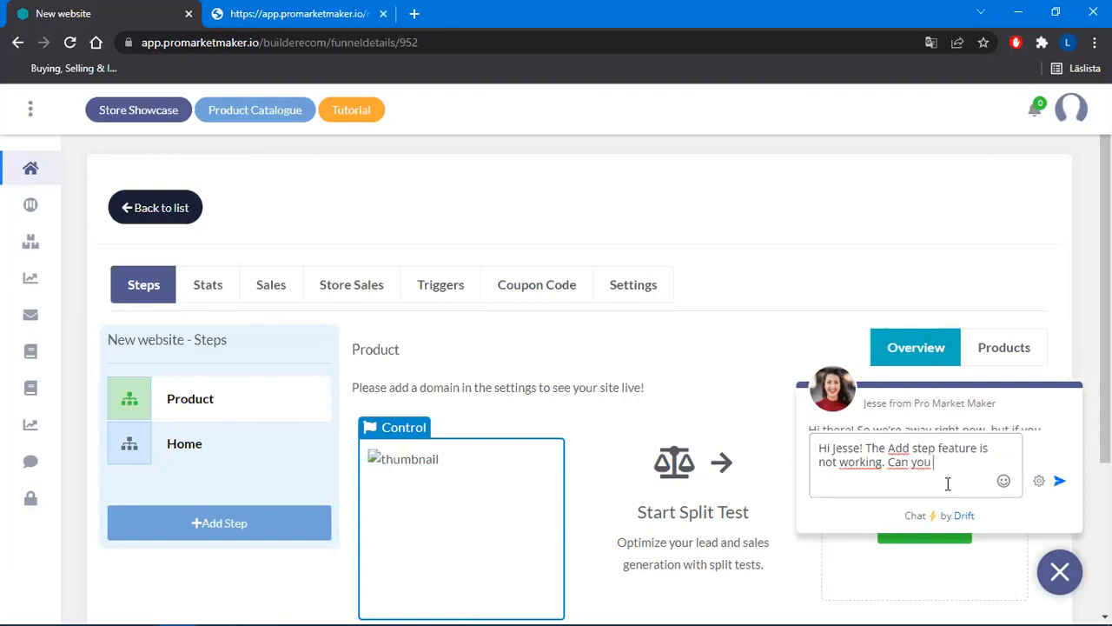
{"action": "type", "text": "please have someone look into it? Than"}
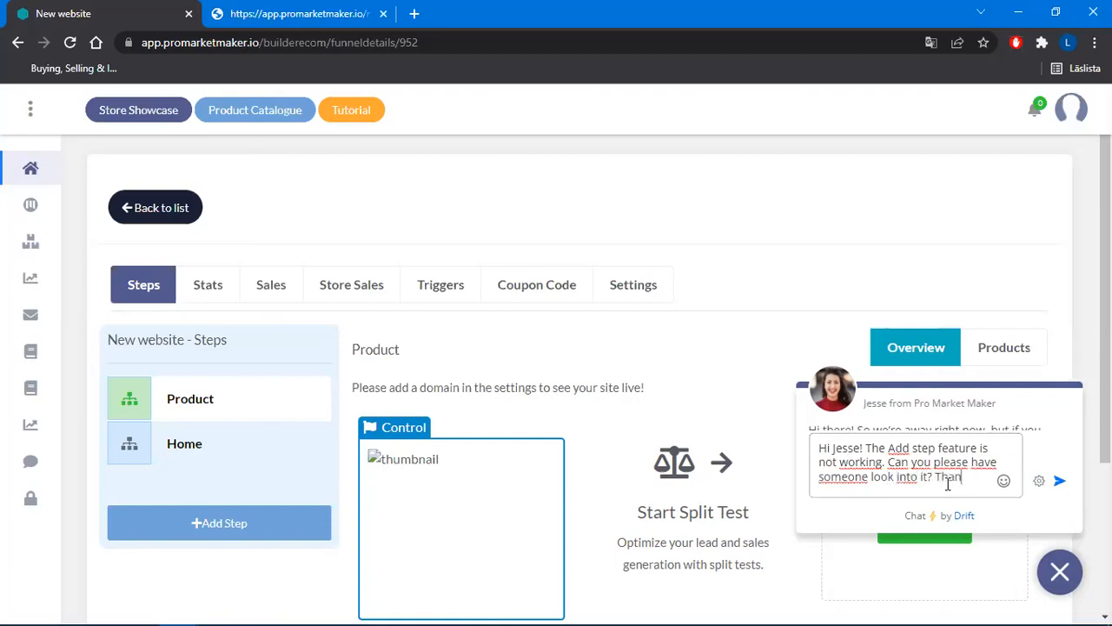
{"action": "type", "text": "ks"}
{"action": "key", "text": "Return"}
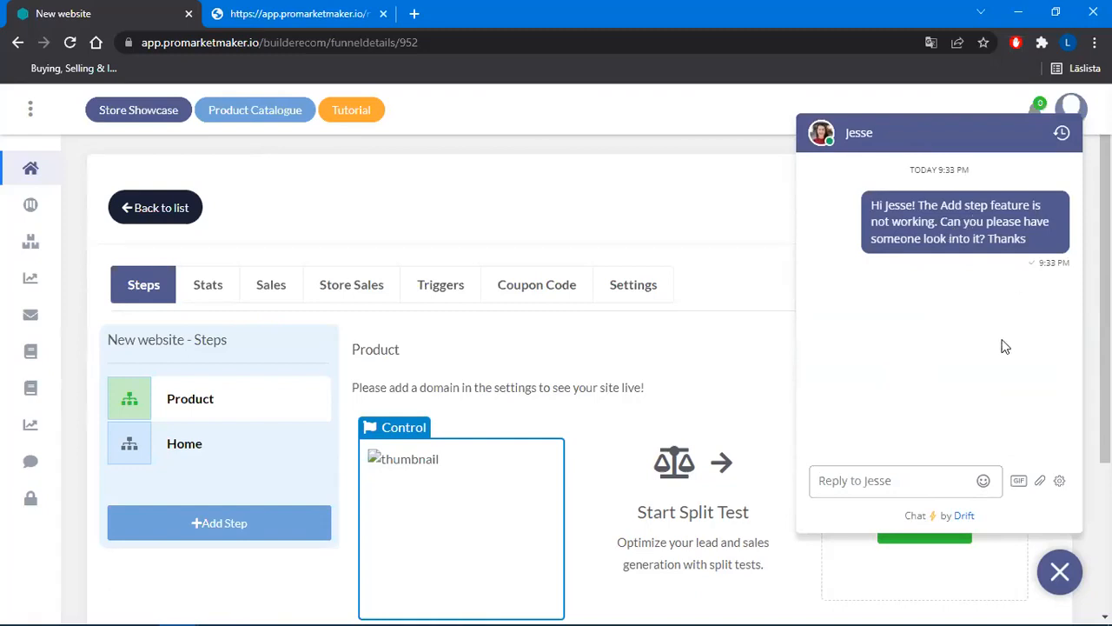
{"action": "left_click", "coordinate": [1060, 571]}
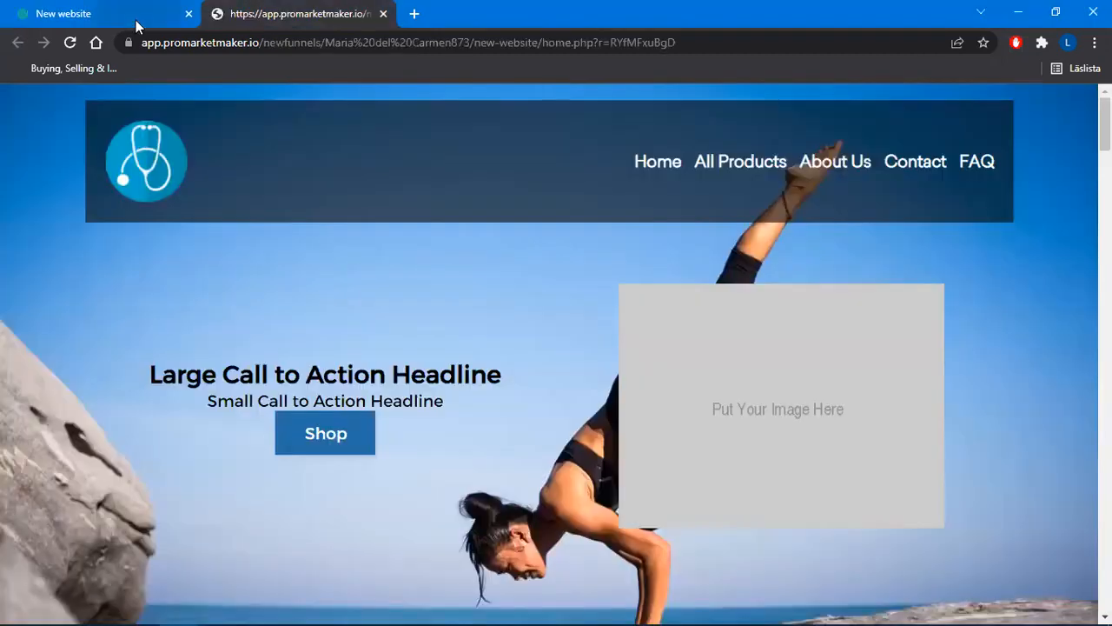
Close the home page preview and return to the website's step list
{"action": "left_click", "coordinate": [142, 14]}
{"action": "key", "text": "ctrl+Tab"}
{"action": "key", "text": "ctrl+w"}
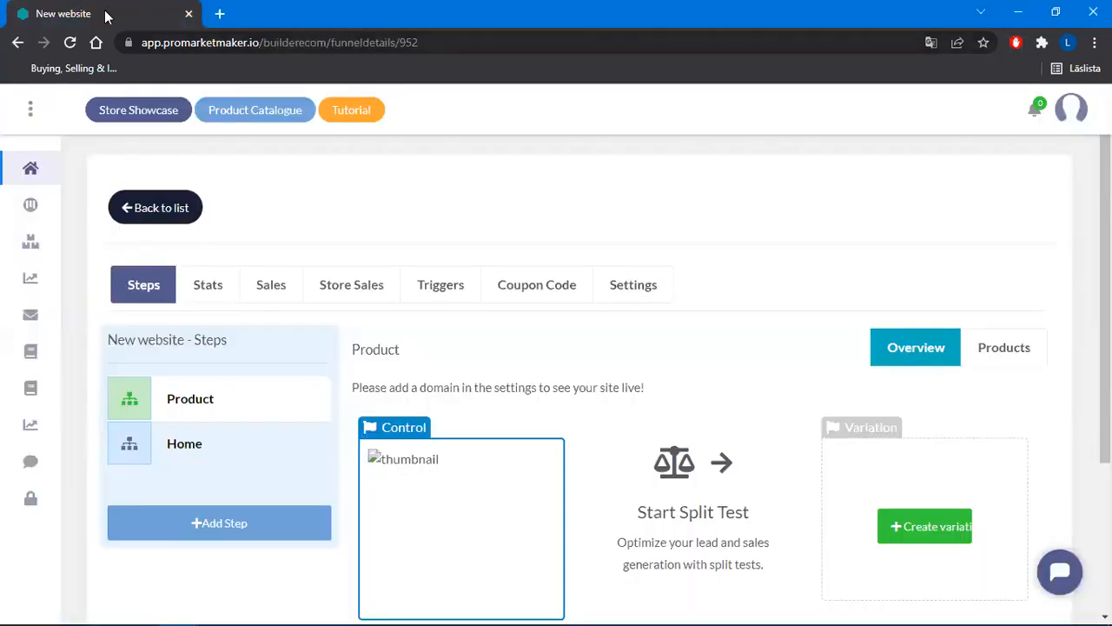
Open the Home step's control page for editing in the same browser tab
{"action": "scroll", "coordinate": [563, 393], "scroll_direction": "down", "scroll_amount": 2}
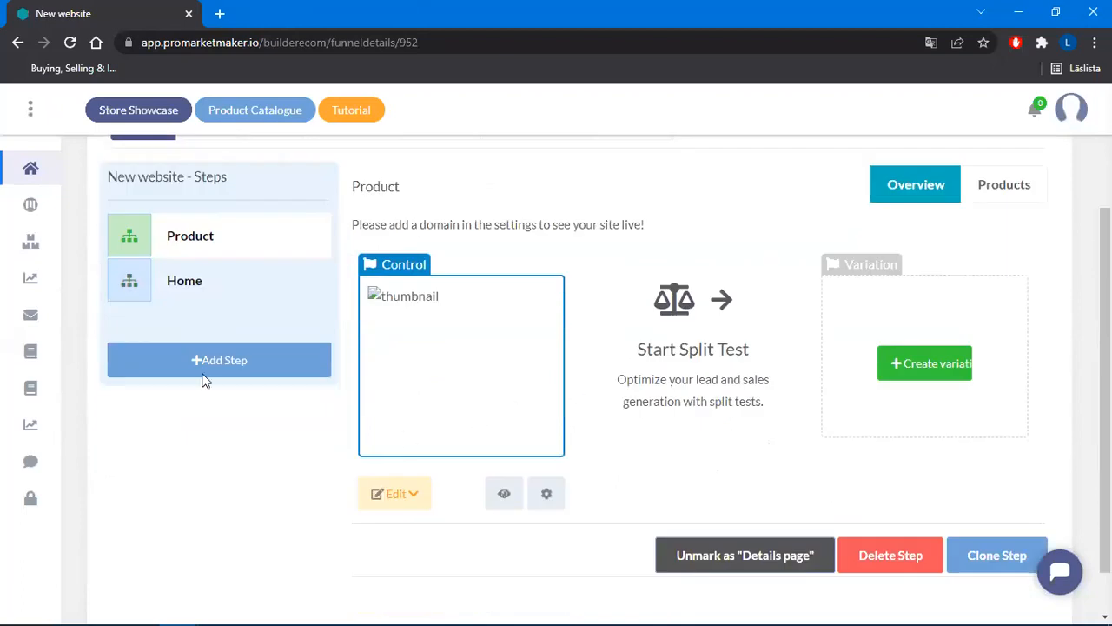
{"action": "scroll", "coordinate": [505, 337], "scroll_direction": "up", "scroll_amount": 2}
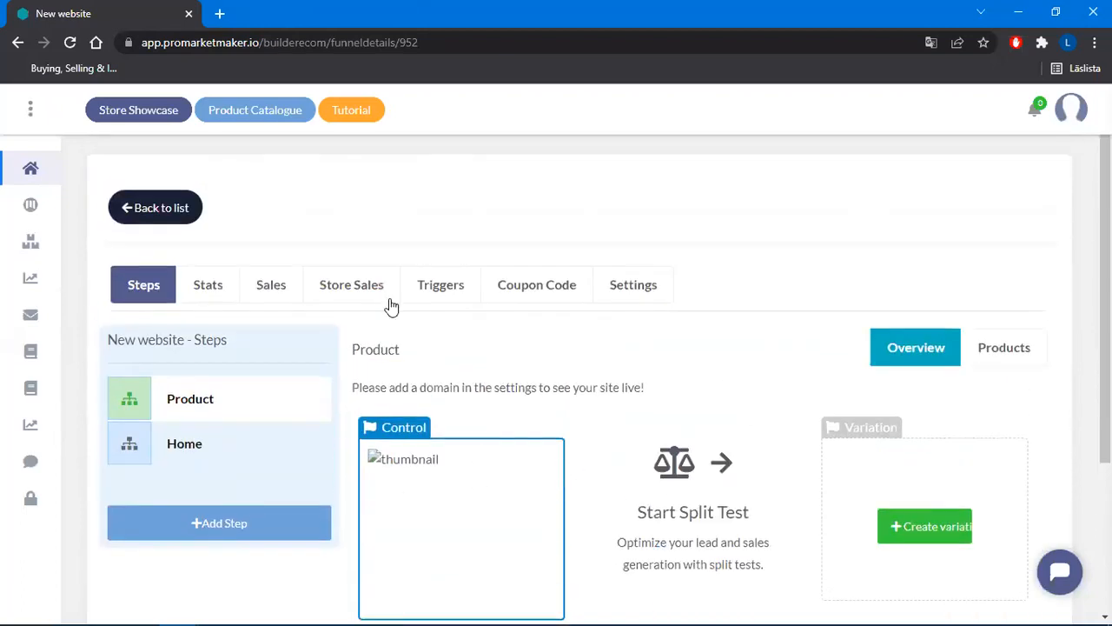
{"action": "left_click", "coordinate": [196, 450]}
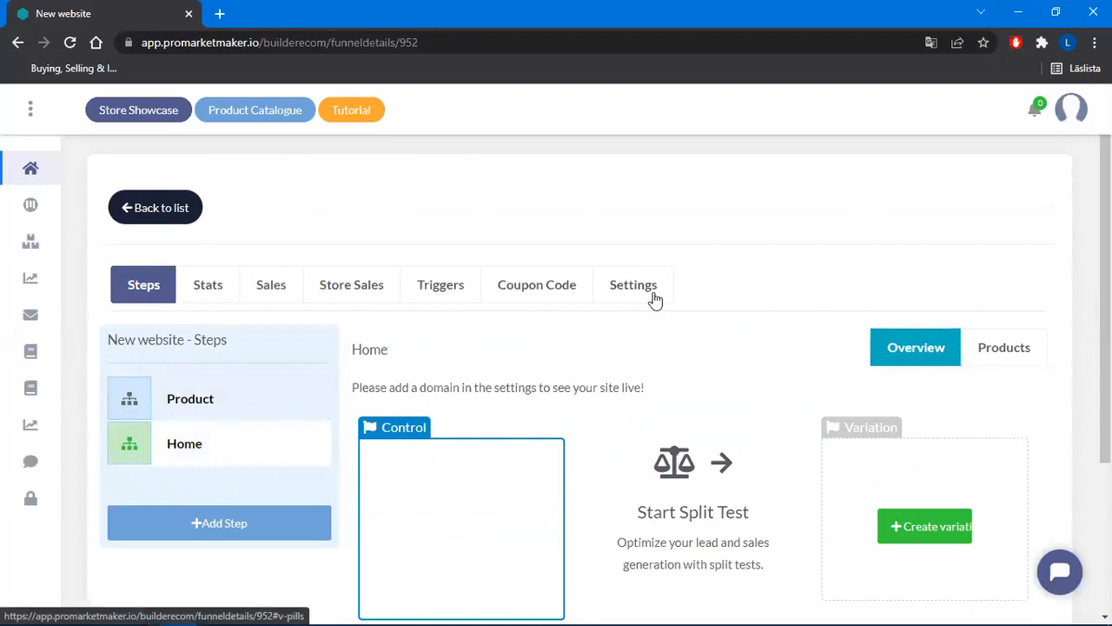
{"action": "scroll", "coordinate": [521, 391], "scroll_direction": "down", "scroll_amount": 2}
{"action": "left_click", "coordinate": [396, 492]}
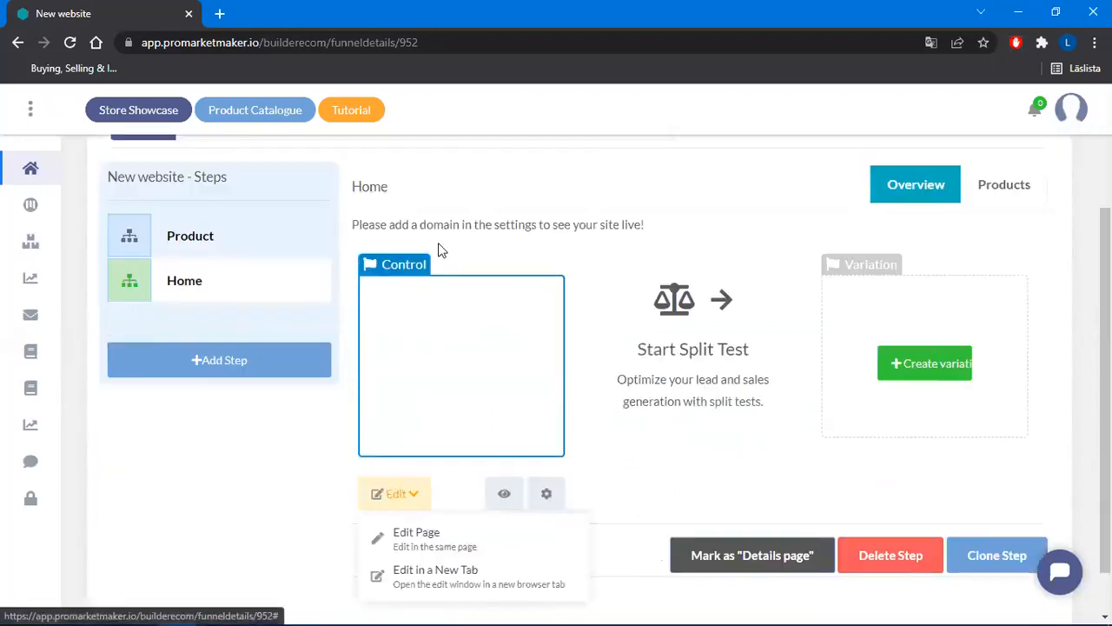
{"action": "left_click", "coordinate": [402, 374]}
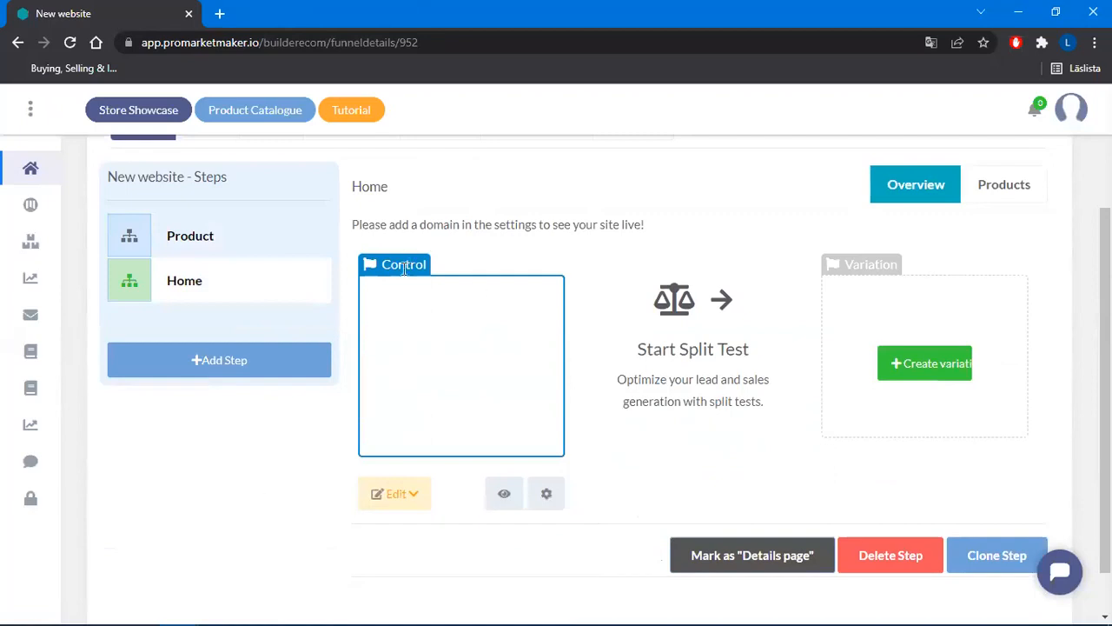
{"action": "scroll", "coordinate": [487, 335], "scroll_direction": "up", "scroll_amount": 1}
{"action": "scroll", "coordinate": [434, 417], "scroll_direction": "down", "scroll_amount": 1}
{"action": "left_click", "coordinate": [396, 492]}
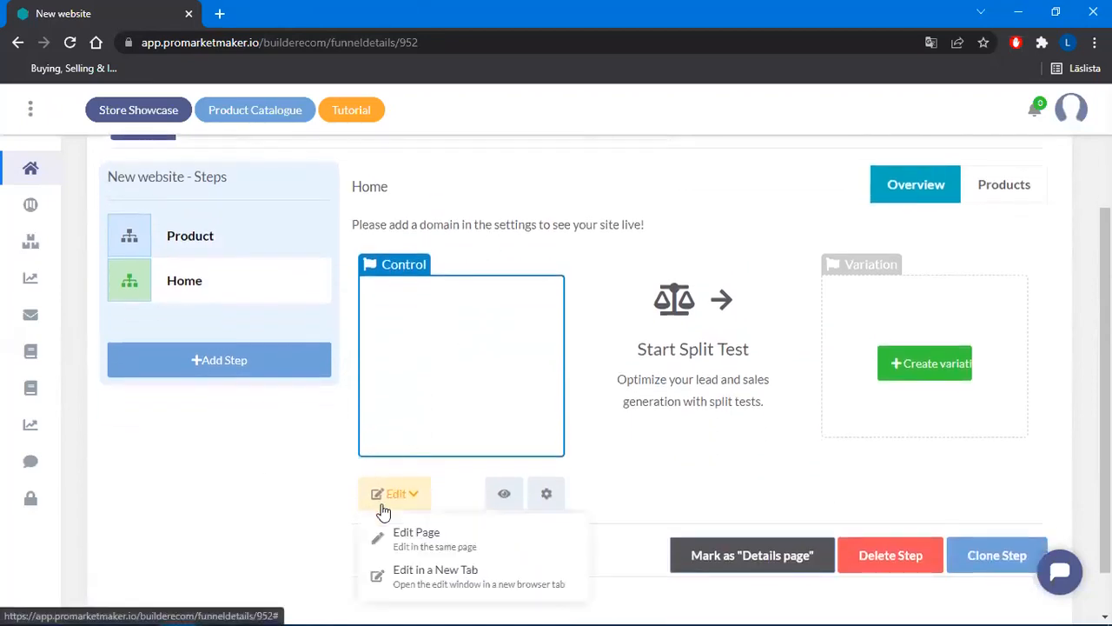
{"action": "left_click", "coordinate": [429, 540]}
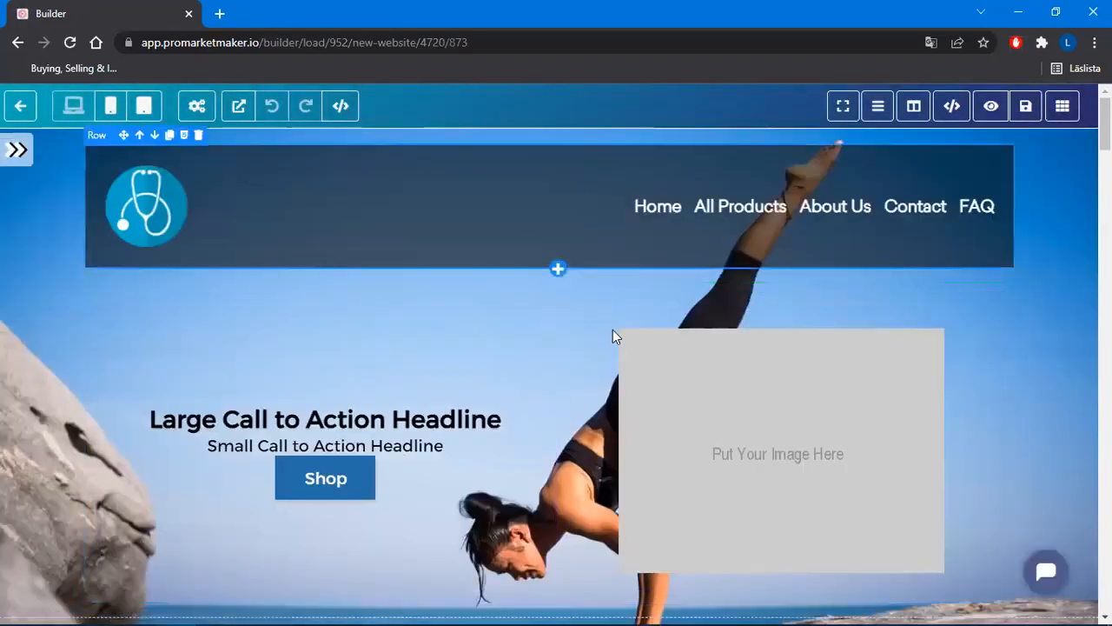
Delete the orange Advanced Features section directly below the KePro benefits section
{"action": "scroll", "coordinate": [613, 336], "scroll_direction": "down", "scroll_amount": 20}
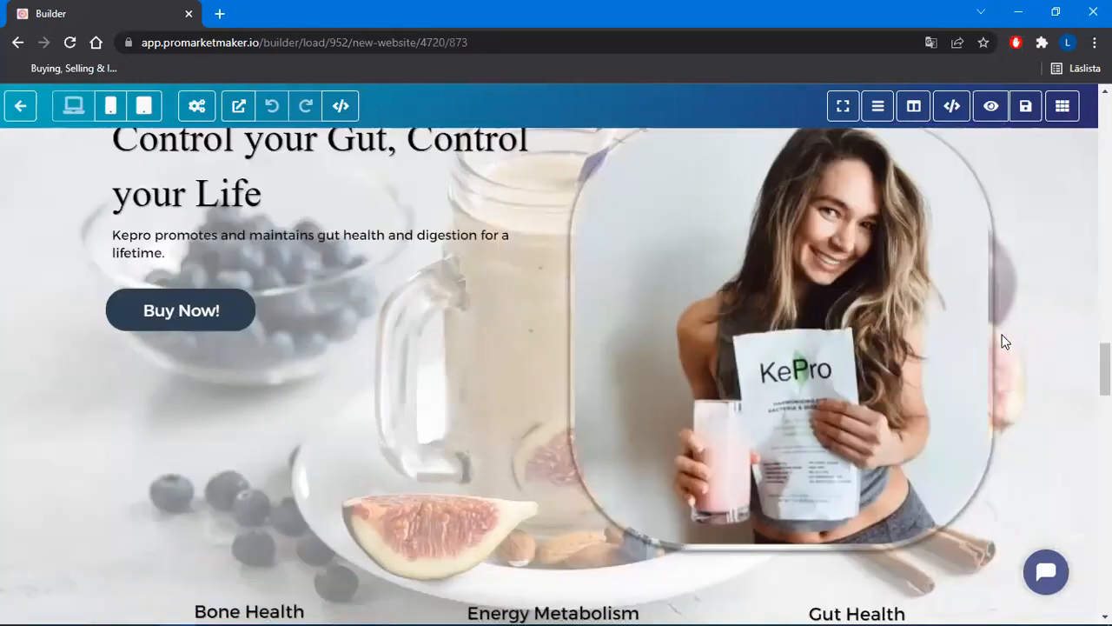
{"action": "scroll", "coordinate": [1002, 342], "scroll_direction": "down", "scroll_amount": 15}
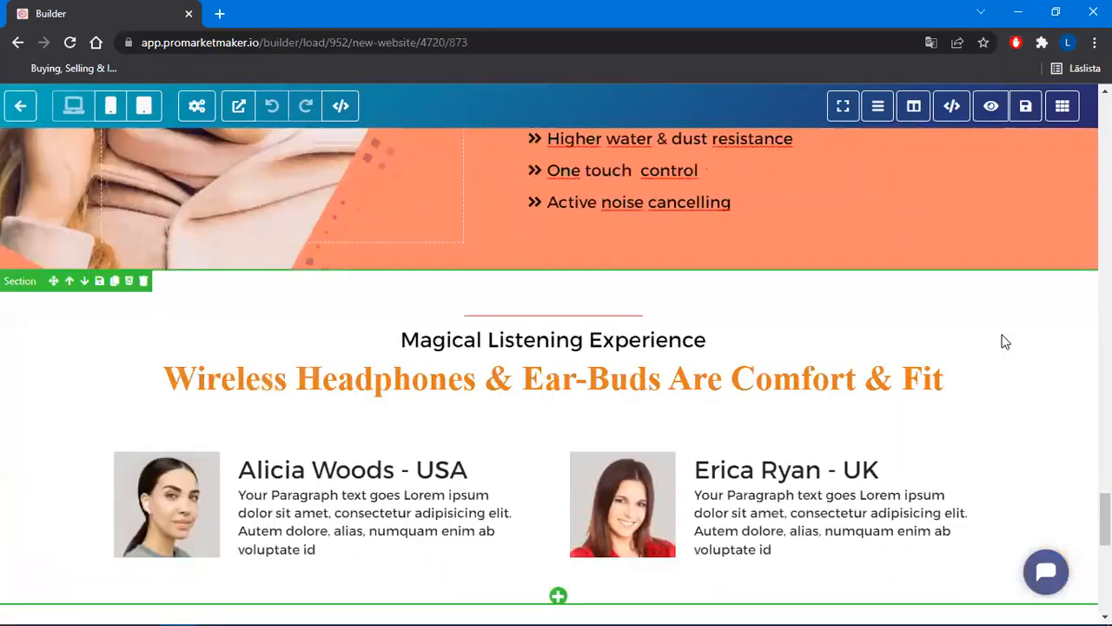
{"action": "scroll", "coordinate": [1002, 339], "scroll_direction": "up", "scroll_amount": 5}
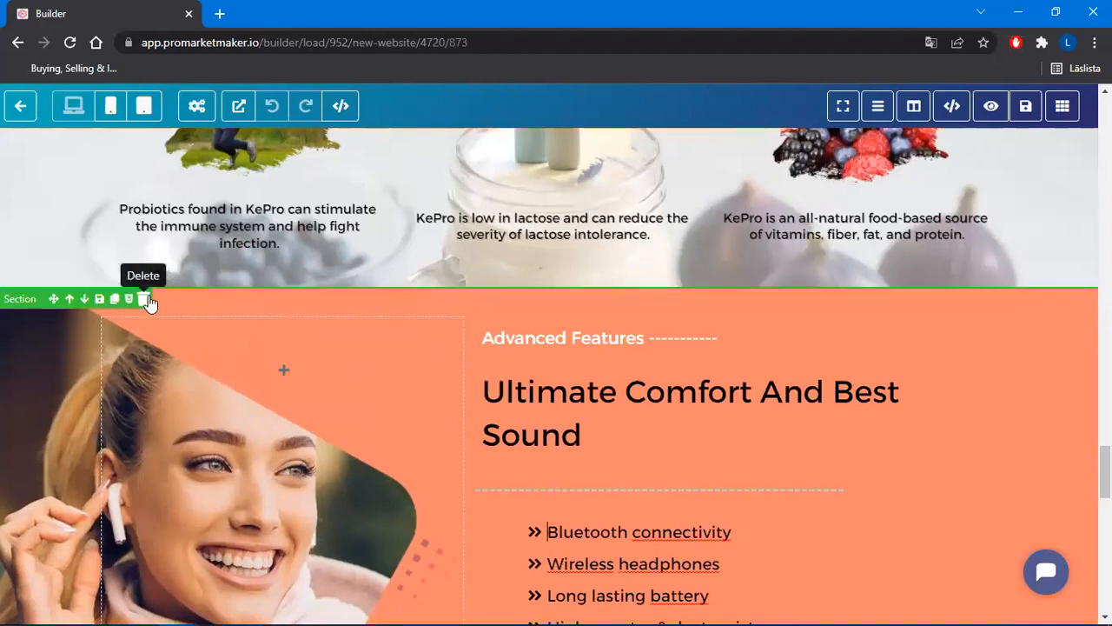
{"action": "left_click", "coordinate": [144, 300]}
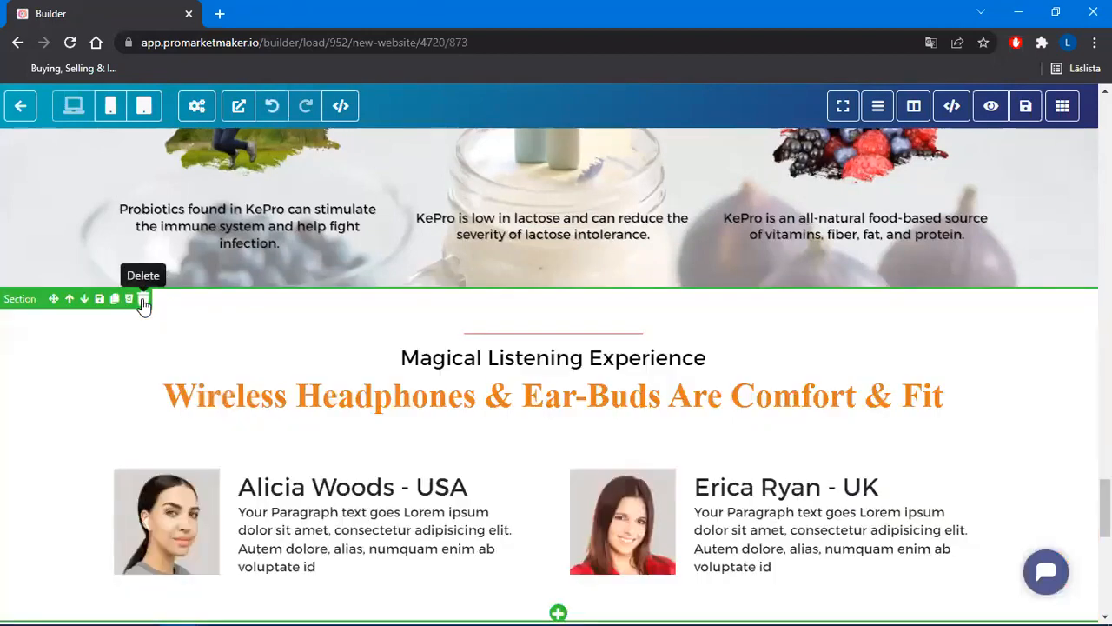
Delete the Magical Listening Experience testimonials section and the Rhythmic Music Blog section above the footer
{"action": "scroll", "coordinate": [564, 437], "scroll_direction": "down", "scroll_amount": 2}
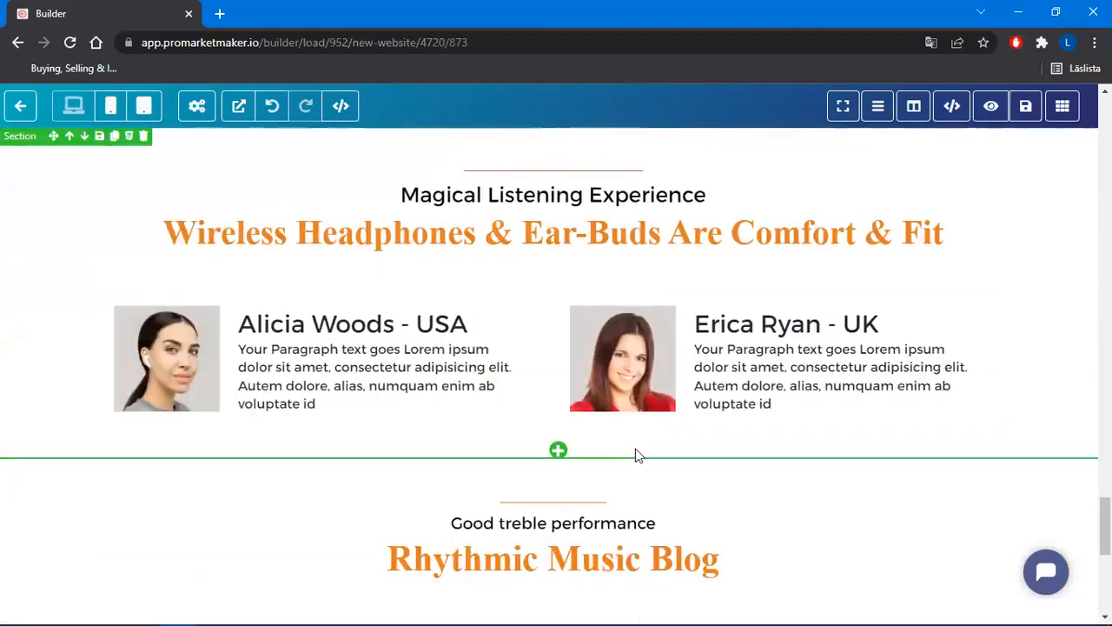
{"action": "scroll", "coordinate": [633, 454], "scroll_direction": "down", "scroll_amount": 2}
{"action": "scroll", "coordinate": [600, 408], "scroll_direction": "down", "scroll_amount": 4}
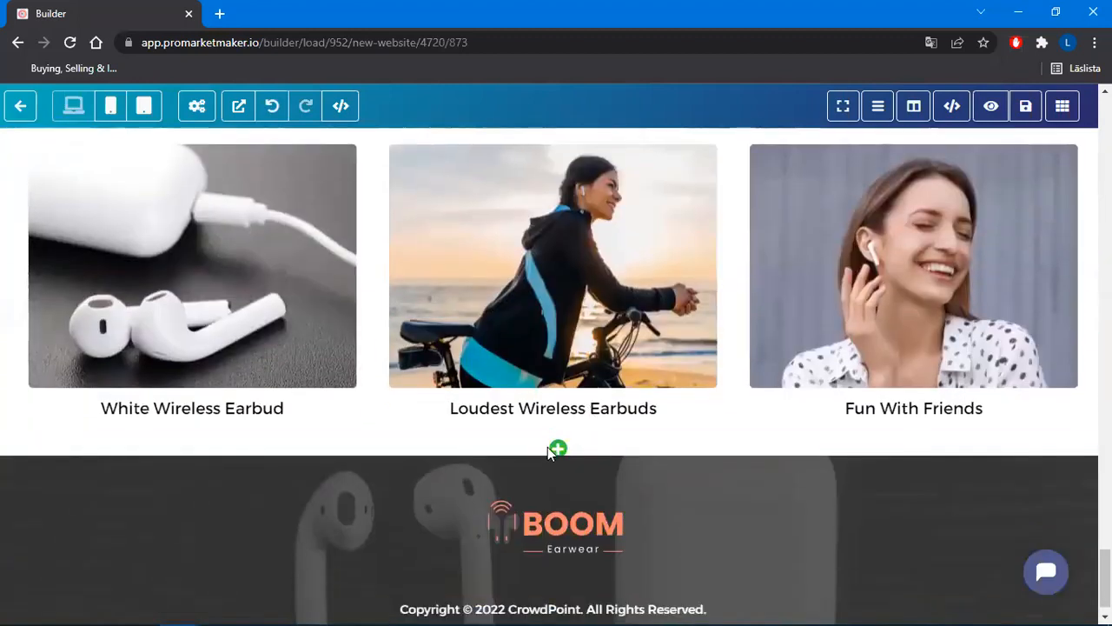
{"action": "scroll", "coordinate": [522, 435], "scroll_direction": "up", "scroll_amount": 5}
{"action": "scroll", "coordinate": [318, 286], "scroll_direction": "up", "scroll_amount": 3}
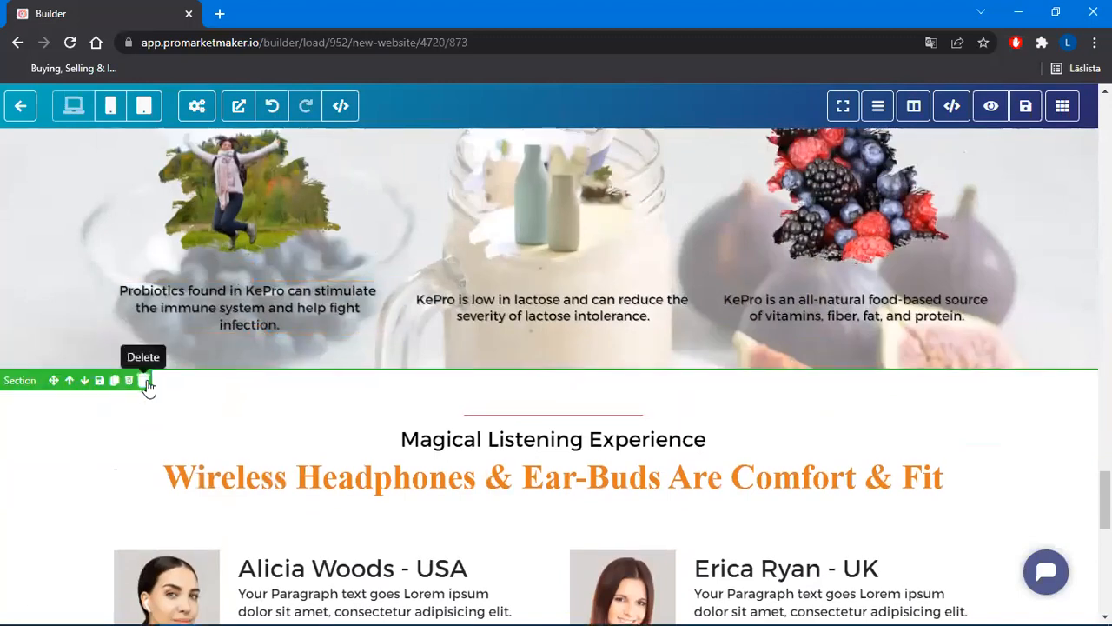
{"action": "left_click", "coordinate": [143, 380]}
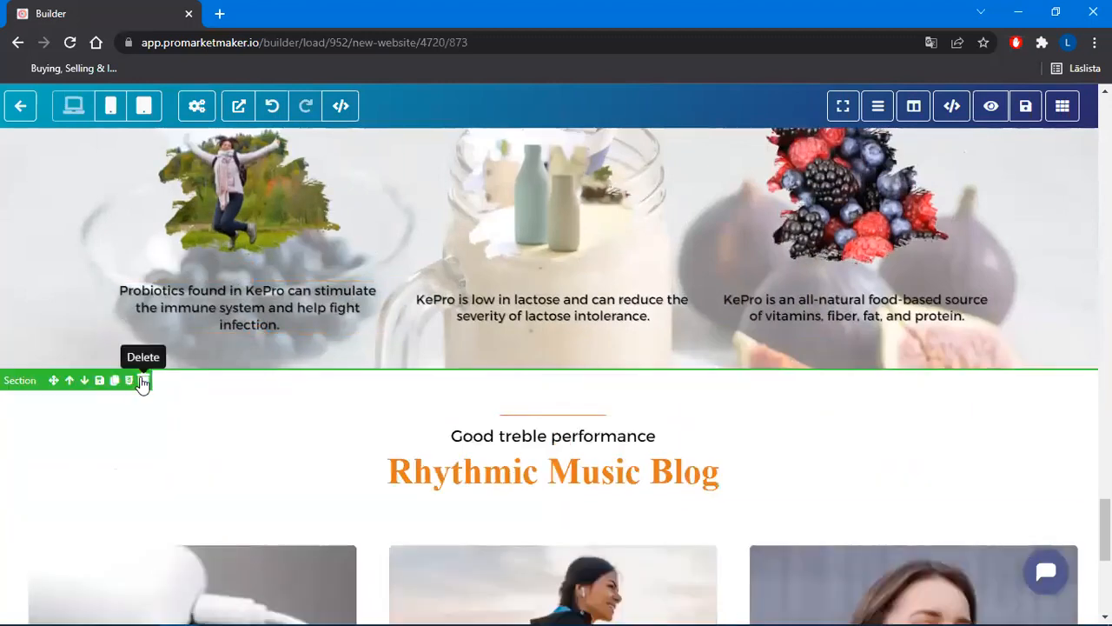
{"action": "left_click", "coordinate": [143, 380]}
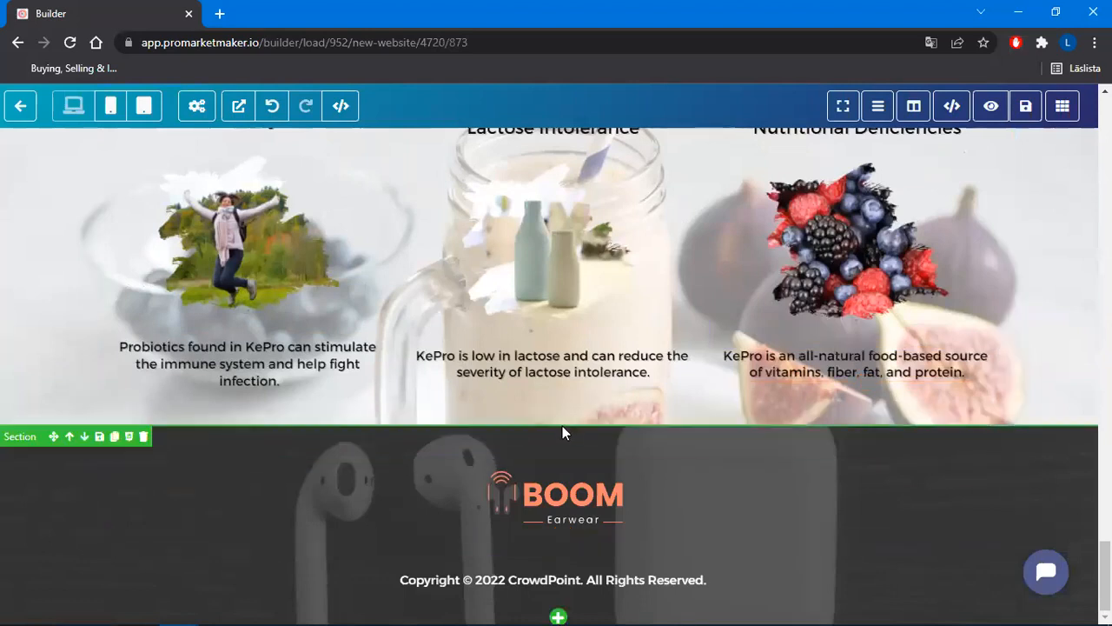
Start adding a section directly below the KePro benefits section and show the available global layouts
{"action": "left_click", "coordinate": [606, 310]}
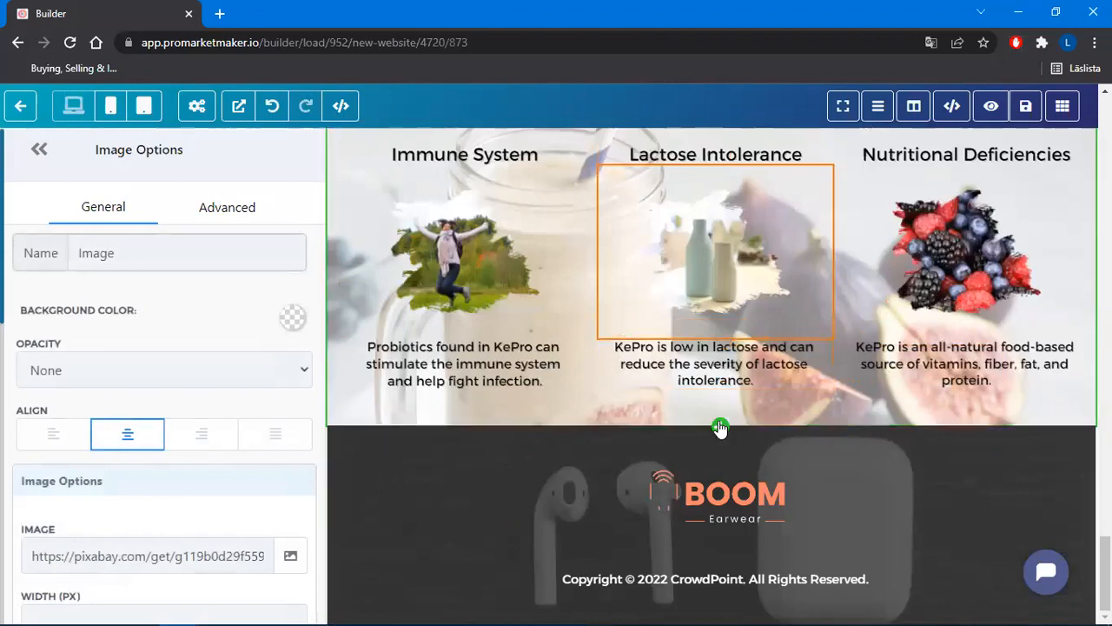
{"action": "left_click", "coordinate": [720, 426]}
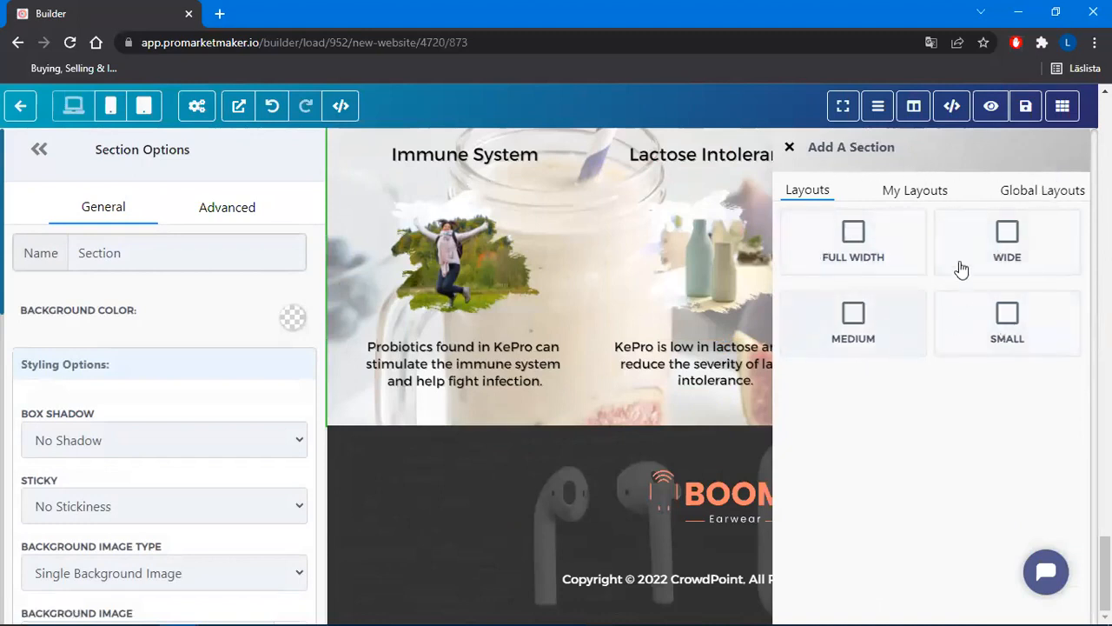
{"action": "left_click", "coordinate": [923, 191]}
{"action": "left_click", "coordinate": [1059, 195]}
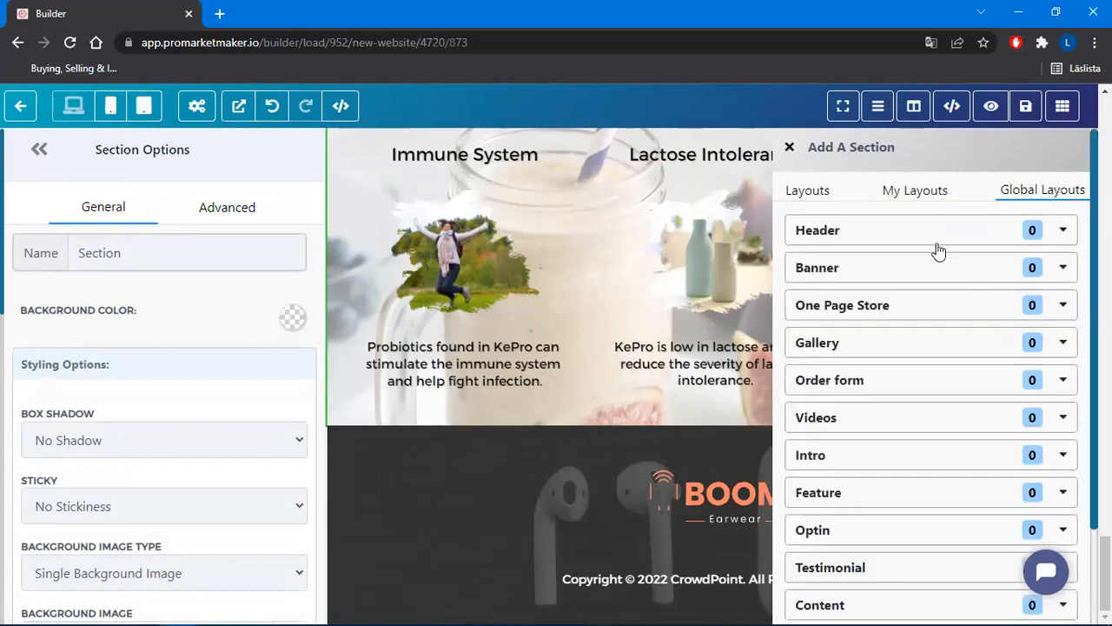
Examine the global section layouts for a suitable design, including the Header, Banner and Optin categories
{"action": "left_click", "coordinate": [1065, 231]}
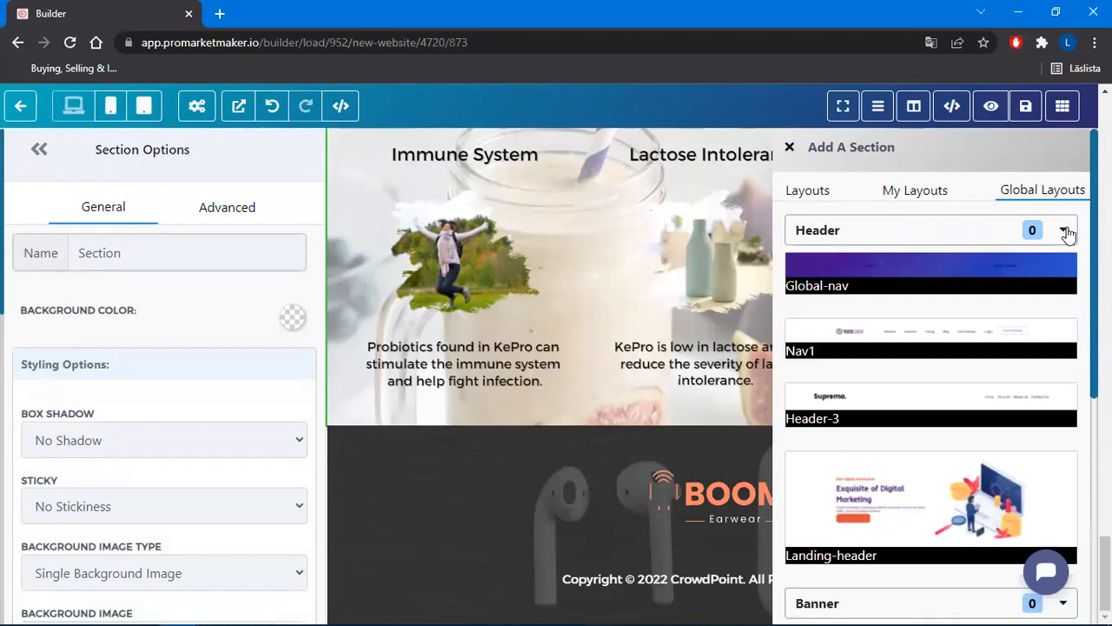
{"action": "scroll", "coordinate": [1055, 251], "scroll_direction": "down", "scroll_amount": 1}
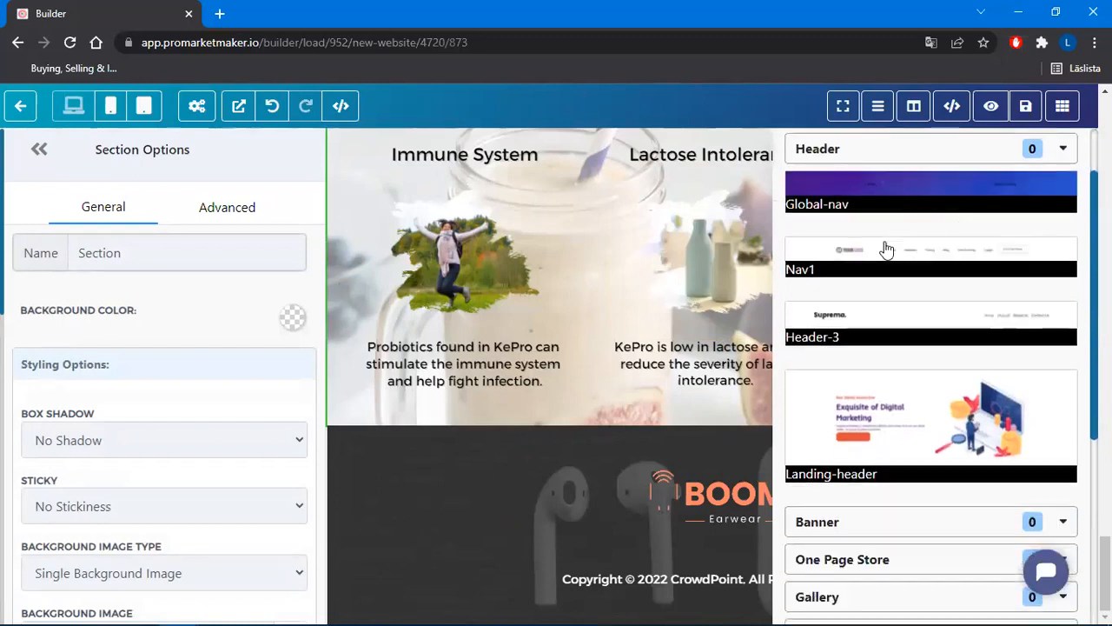
{"action": "scroll", "coordinate": [895, 261], "scroll_direction": "down", "scroll_amount": 2}
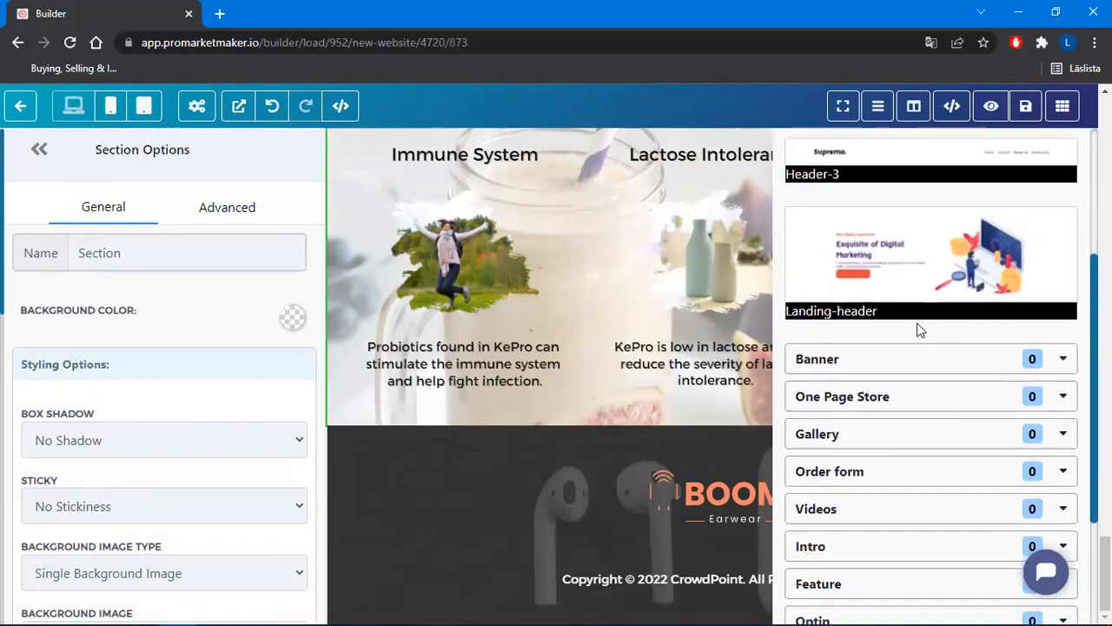
{"action": "scroll", "coordinate": [891, 357], "scroll_direction": "up", "scroll_amount": 3}
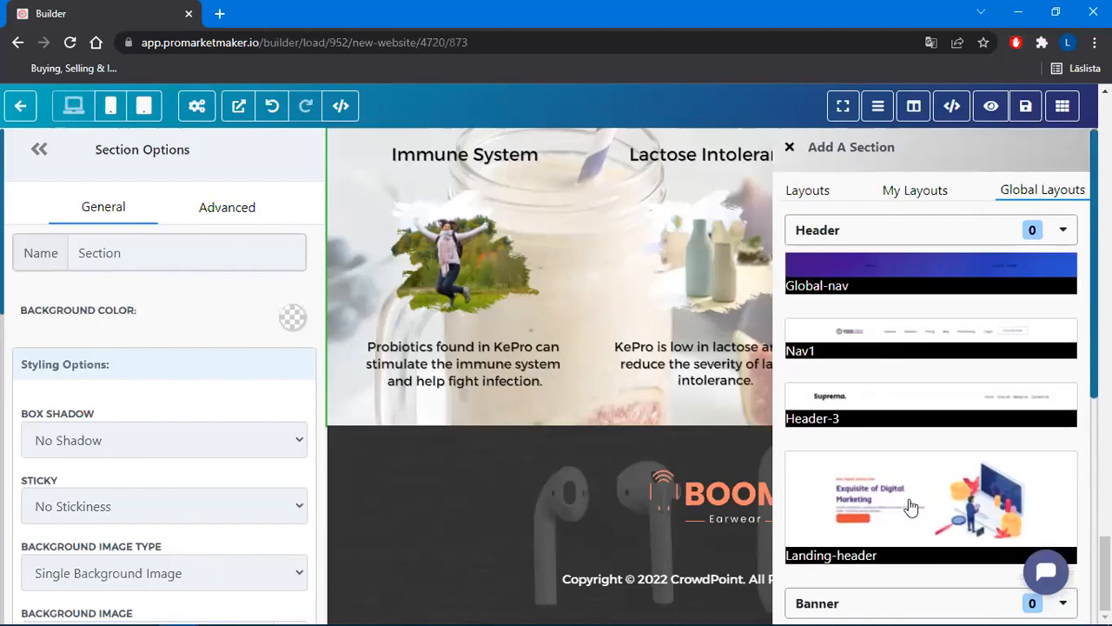
{"action": "left_click", "coordinate": [1065, 230]}
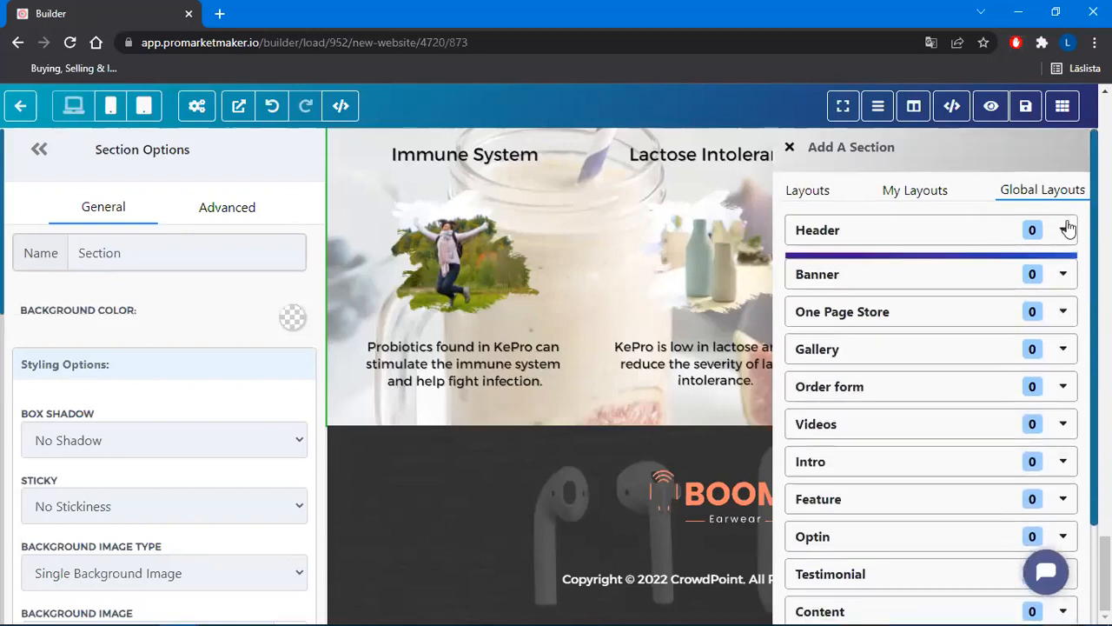
{"action": "left_click", "coordinate": [1064, 268]}
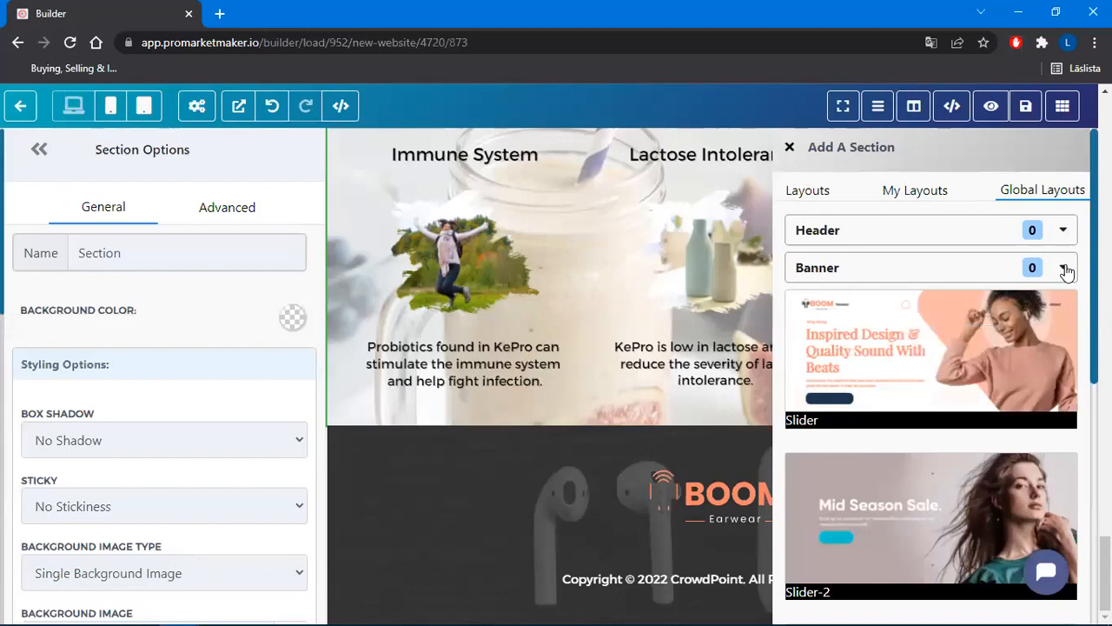
{"action": "scroll", "coordinate": [1045, 302], "scroll_direction": "down", "scroll_amount": 4}
{"action": "scroll", "coordinate": [1046, 302], "scroll_direction": "up", "scroll_amount": 4}
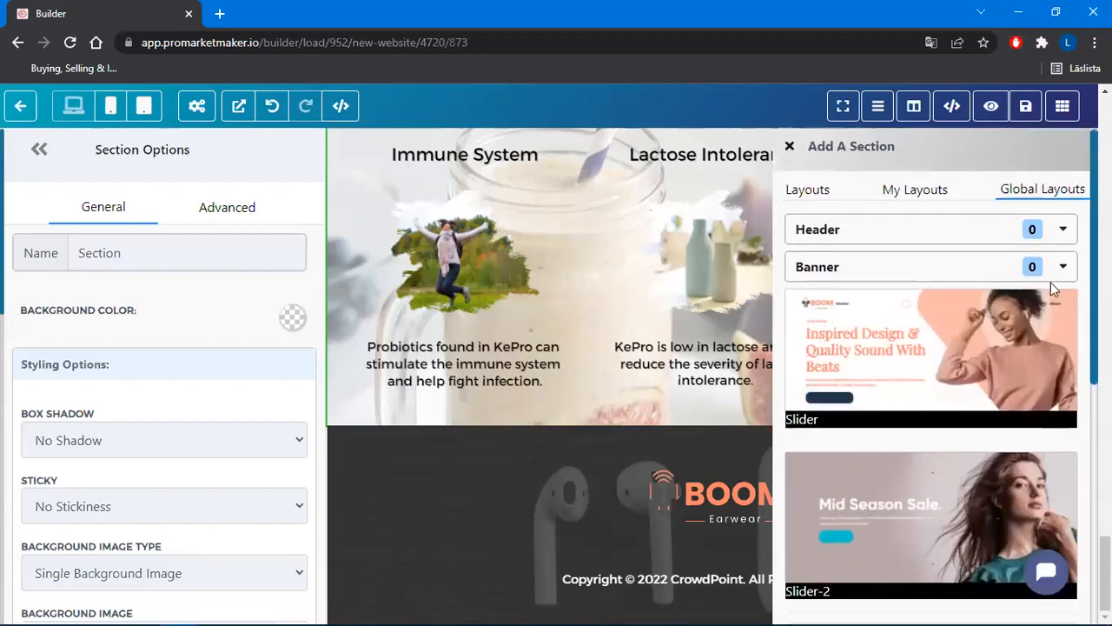
{"action": "left_click", "coordinate": [1065, 266]}
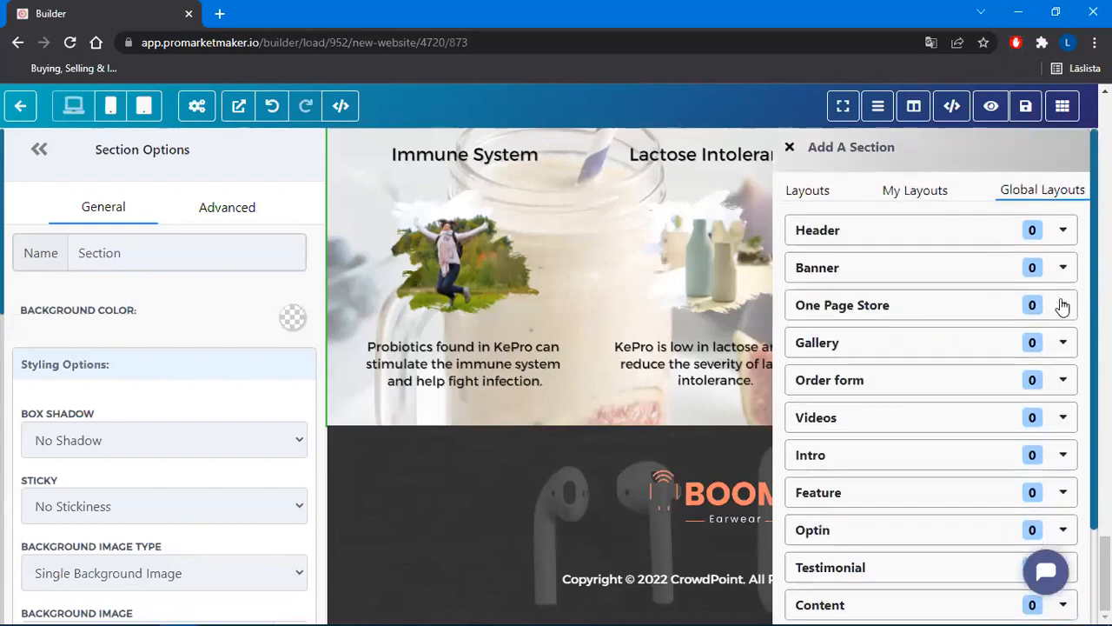
{"action": "left_click", "coordinate": [1063, 344]}
{"action": "left_click", "coordinate": [1062, 346]}
{"action": "scroll", "coordinate": [1062, 372], "scroll_direction": "down", "scroll_amount": 1}
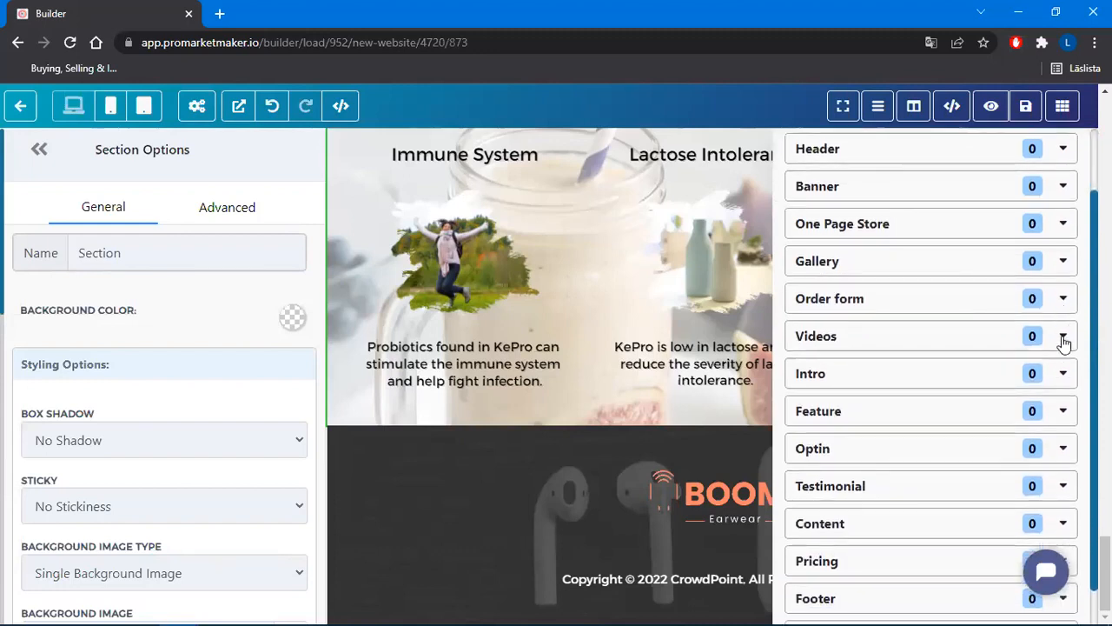
{"action": "left_click", "coordinate": [1063, 449]}
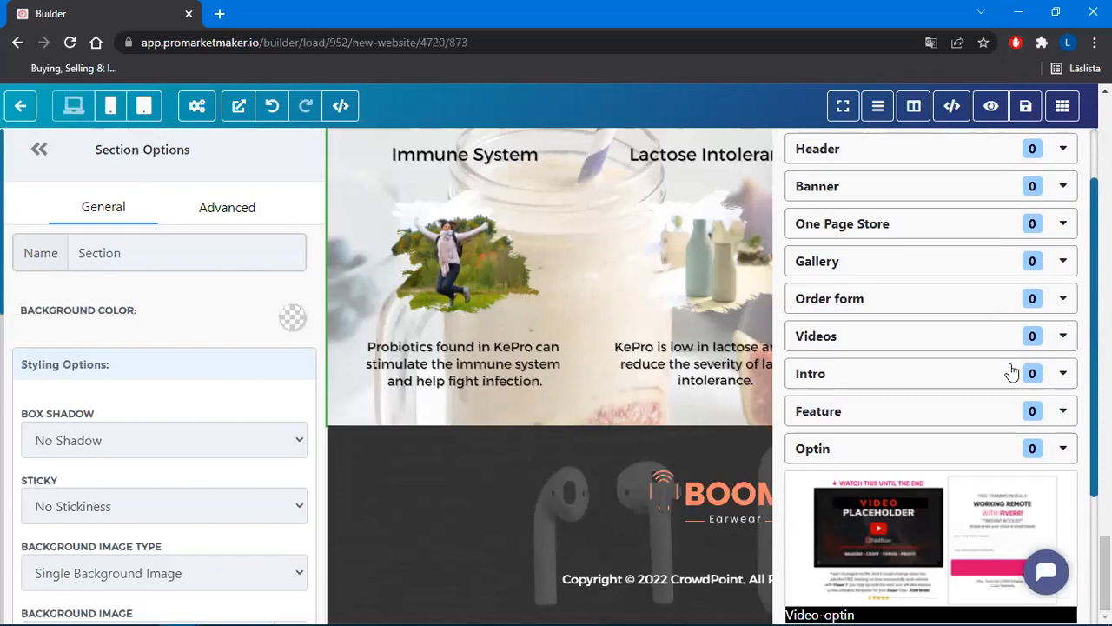
{"action": "scroll", "coordinate": [1000, 377], "scroll_direction": "down", "scroll_amount": 2}
{"action": "left_click", "coordinate": [1063, 289]}
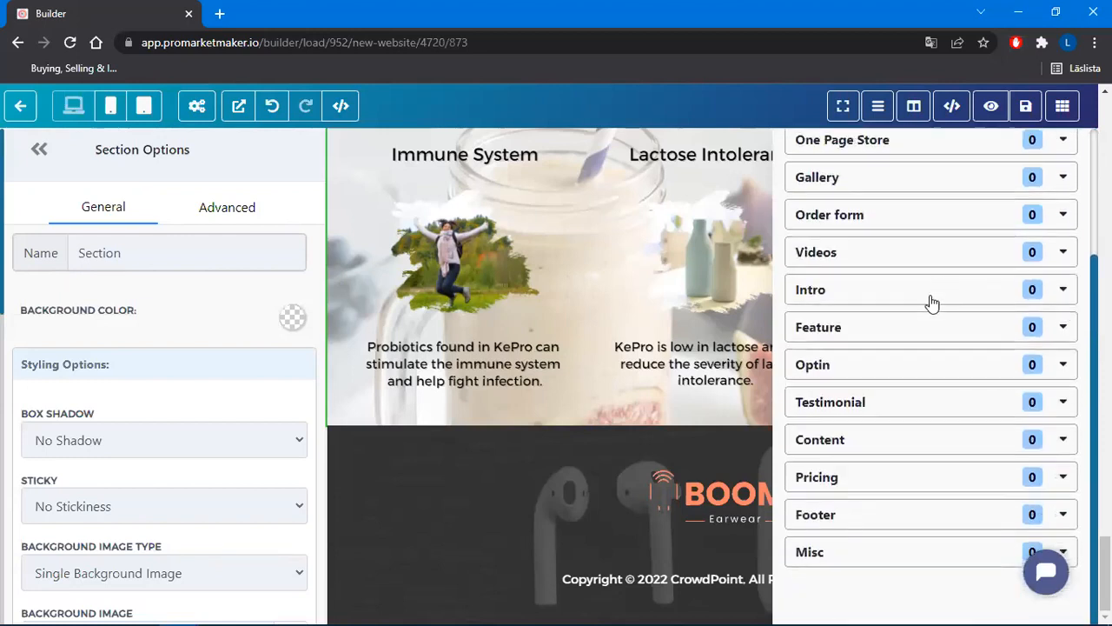
Try the Testimonial global layout below the KePro benefits section, and delete the inserted section
{"action": "left_click", "coordinate": [1065, 405]}
{"action": "scroll", "coordinate": [986, 342], "scroll_direction": "down", "scroll_amount": 3}
{"action": "scroll", "coordinate": [940, 417], "scroll_direction": "up", "scroll_amount": 1}
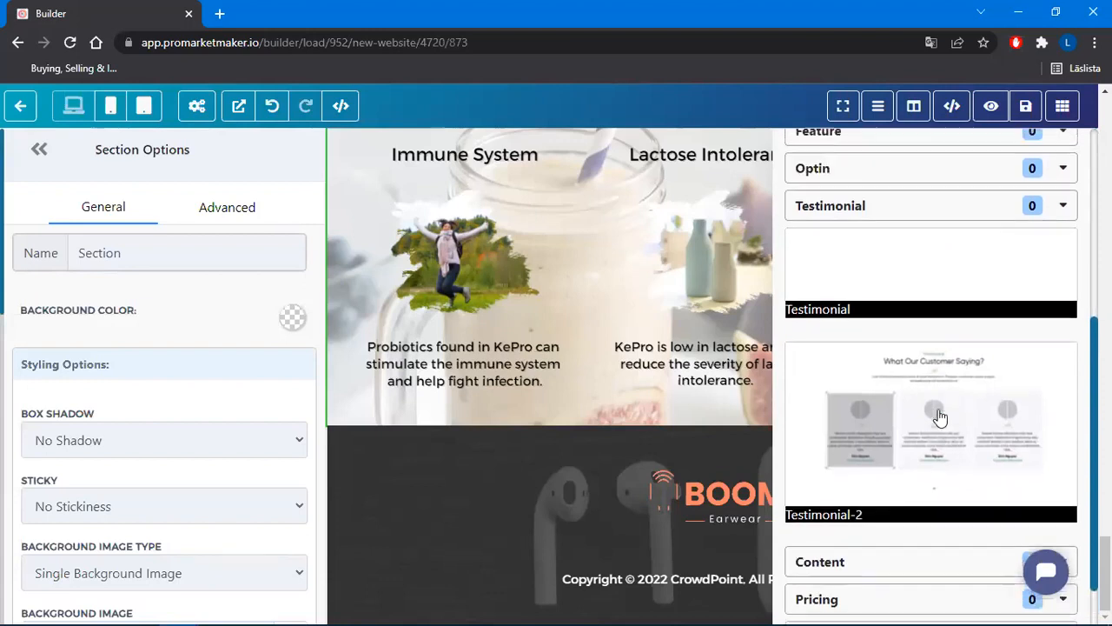
{"action": "left_click", "coordinate": [888, 304]}
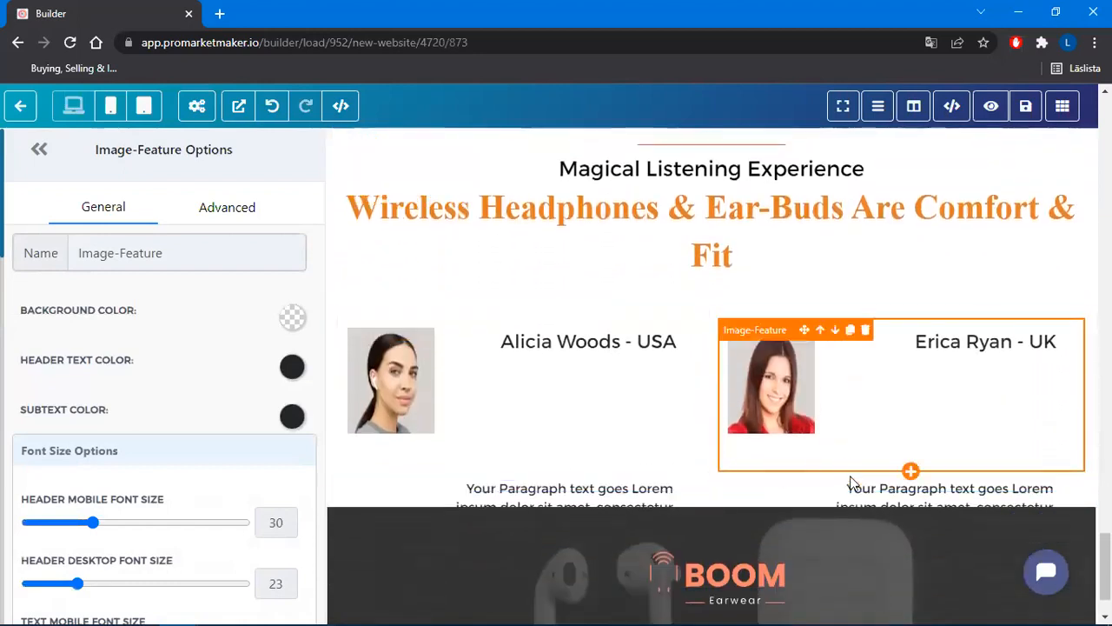
{"action": "scroll", "coordinate": [676, 267], "scroll_direction": "up", "scroll_amount": 2}
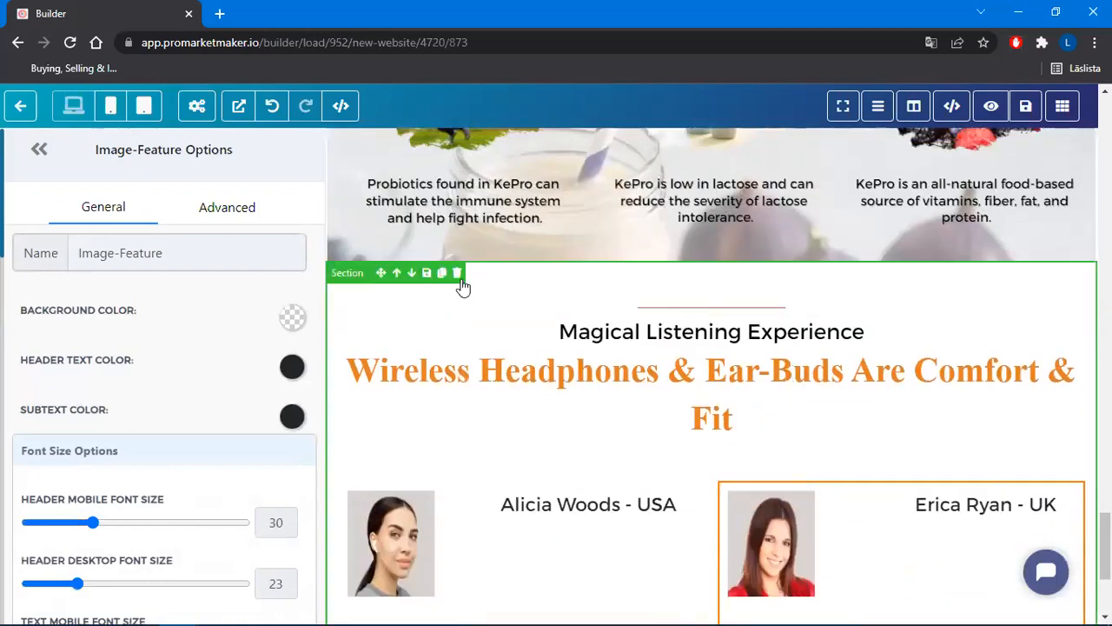
{"action": "left_click", "coordinate": [455, 273]}
Add the Testimonial-2 global layout as a section between the KePro benefits section and the footer
{"action": "left_click", "coordinate": [721, 426]}
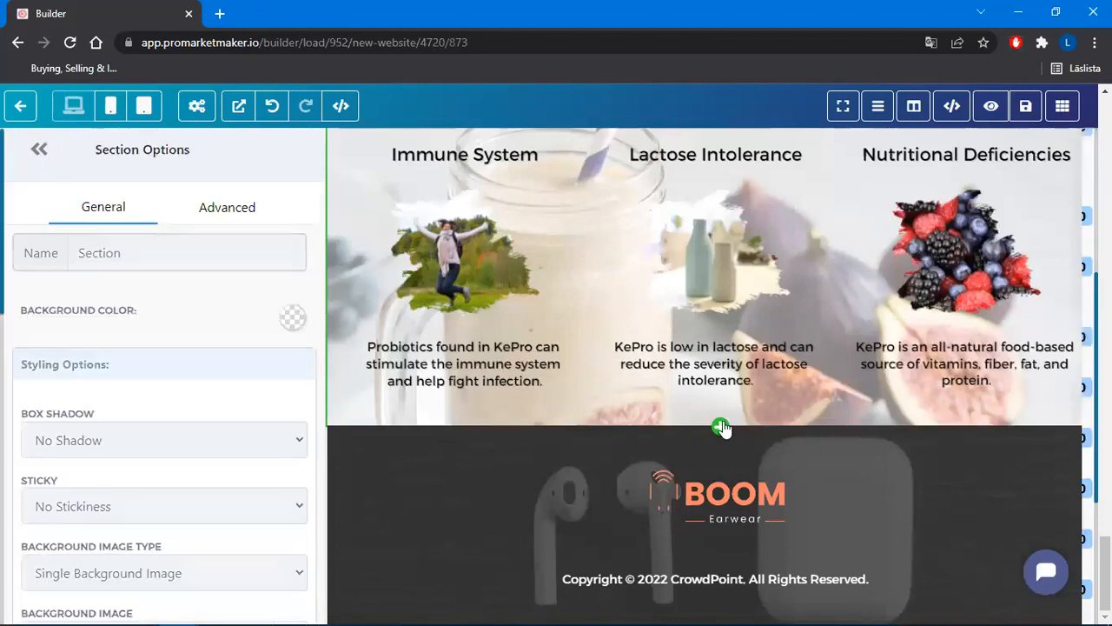
{"action": "scroll", "coordinate": [987, 408], "scroll_direction": "down", "scroll_amount": 2}
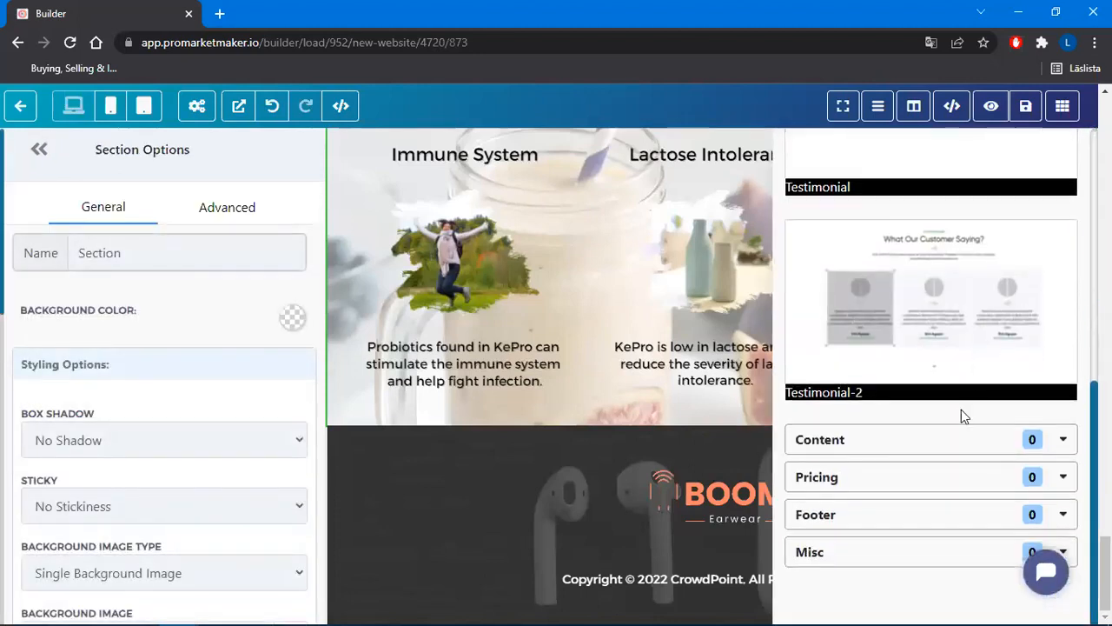
{"action": "left_click", "coordinate": [950, 318]}
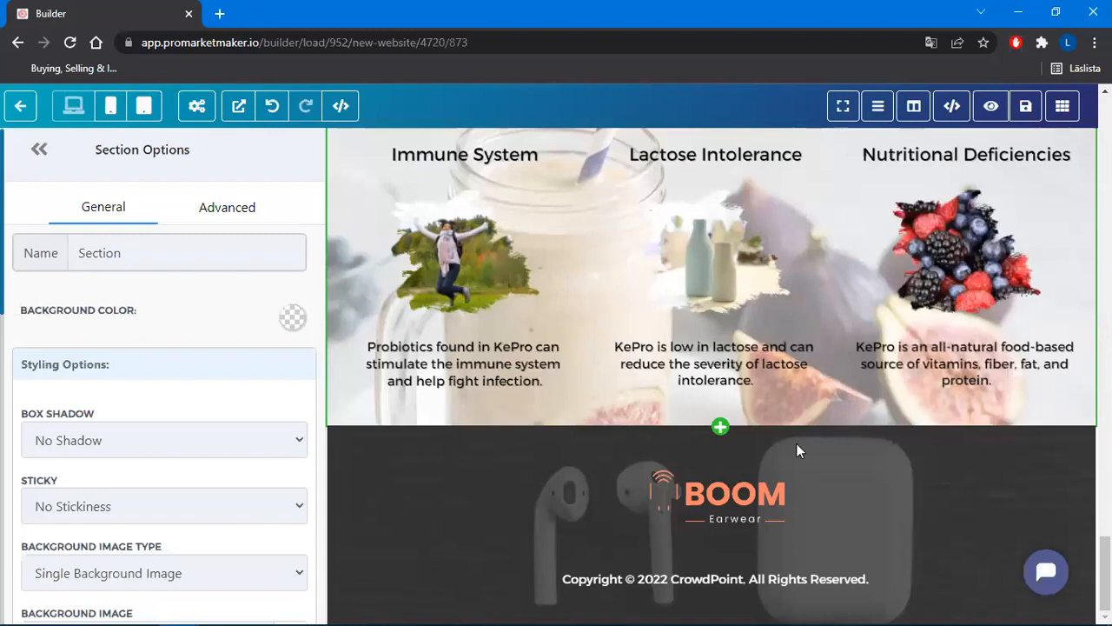
{"action": "left_click", "coordinate": [785, 369]}
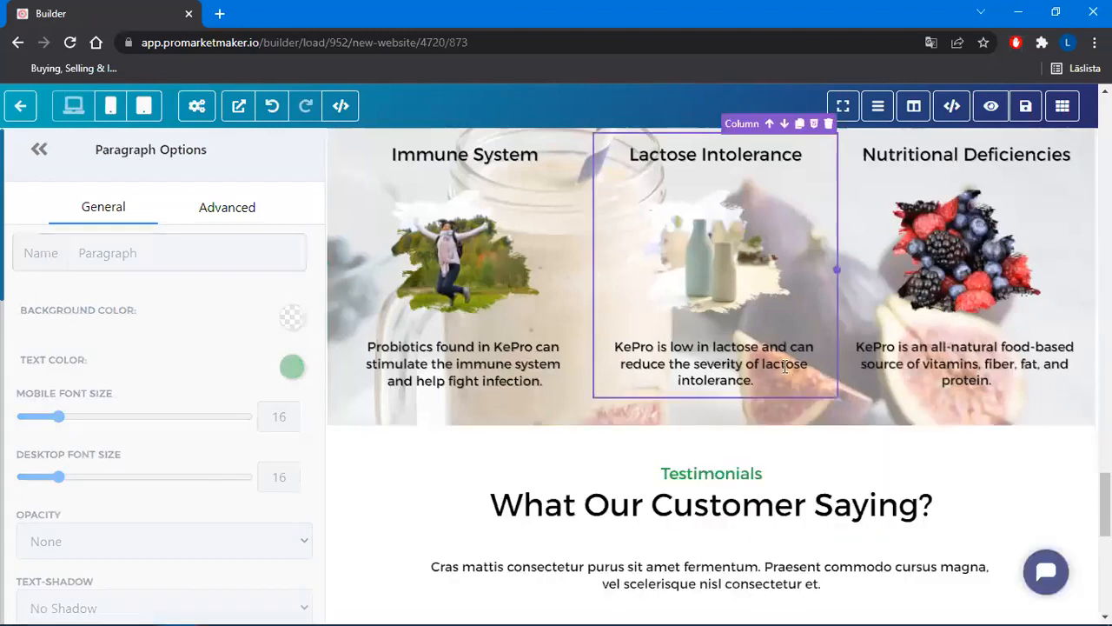
{"action": "scroll", "coordinate": [782, 344], "scroll_direction": "down", "scroll_amount": 5}
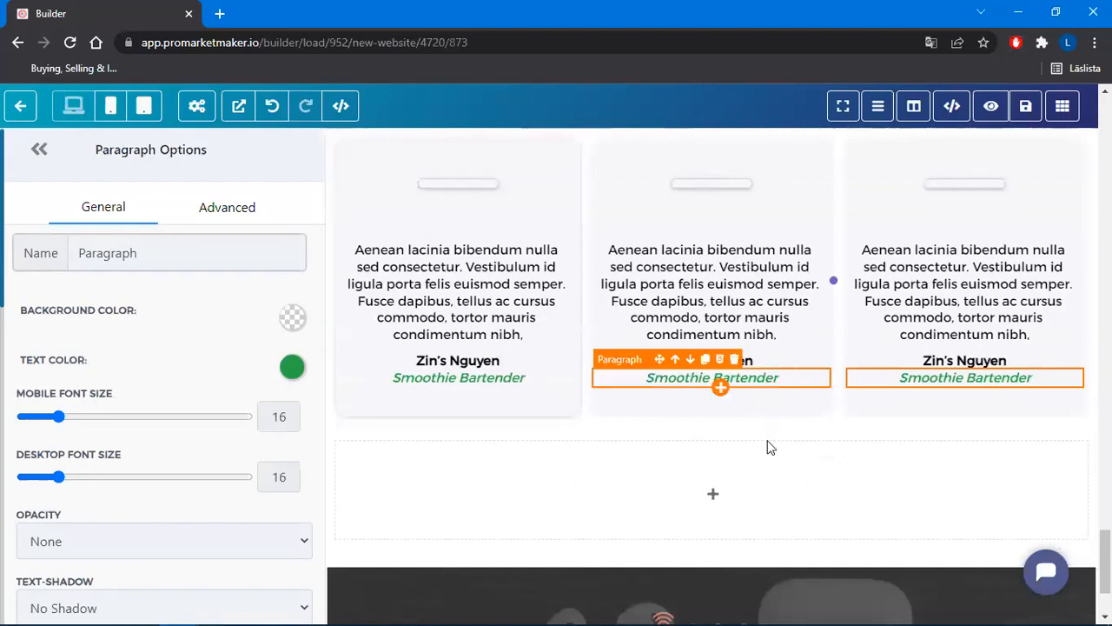
{"action": "scroll", "coordinate": [770, 442], "scroll_direction": "up", "scroll_amount": 3}
{"action": "scroll", "coordinate": [563, 263], "scroll_direction": "down", "scroll_amount": 1}
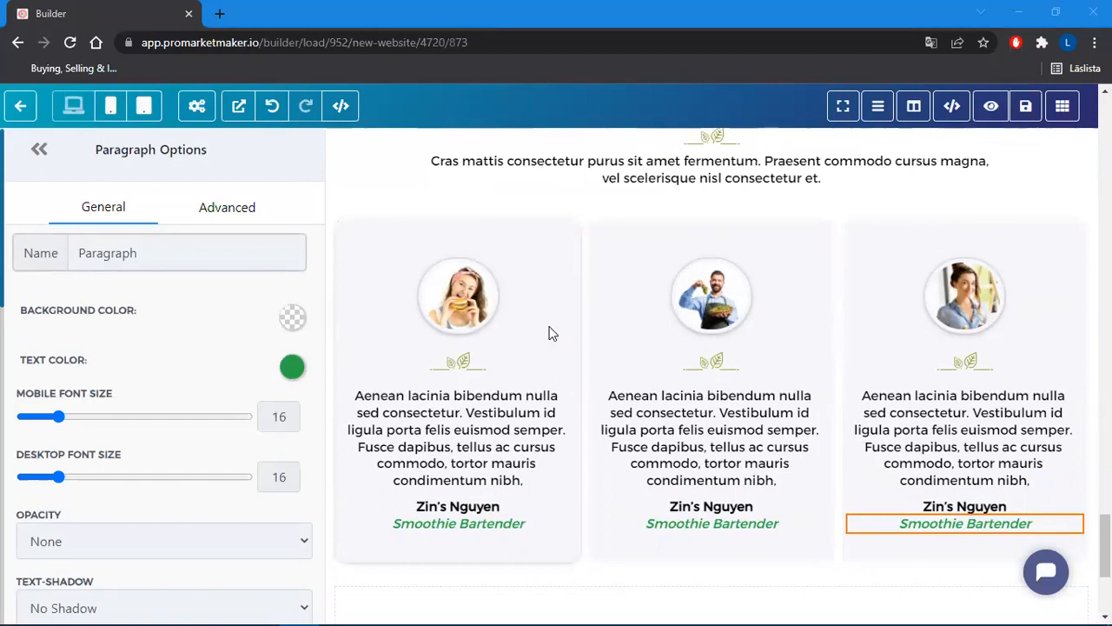
Delete the portrait images from the first two testimonial cards and remove the third card's whole column
{"action": "left_click", "coordinate": [462, 296]}
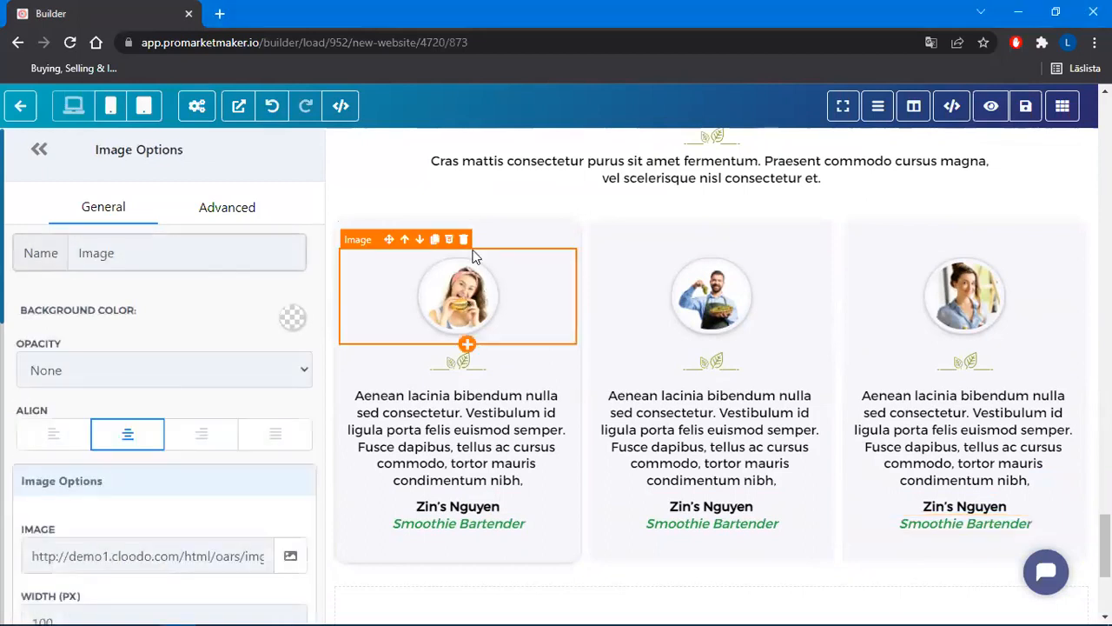
{"action": "left_click", "coordinate": [465, 242]}
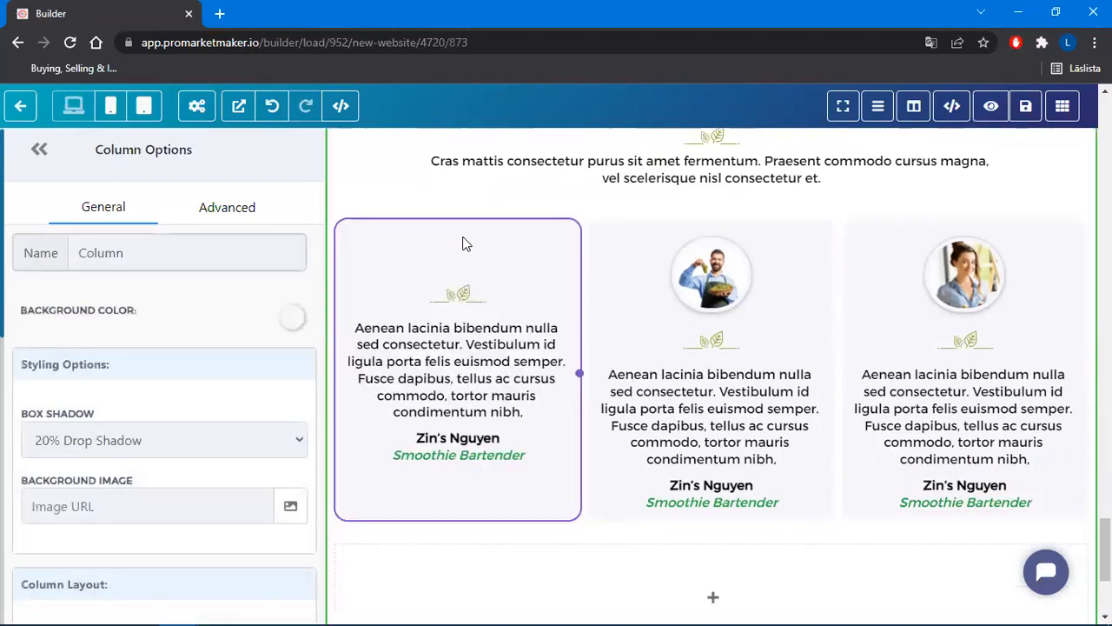
{"action": "left_click", "coordinate": [724, 290]}
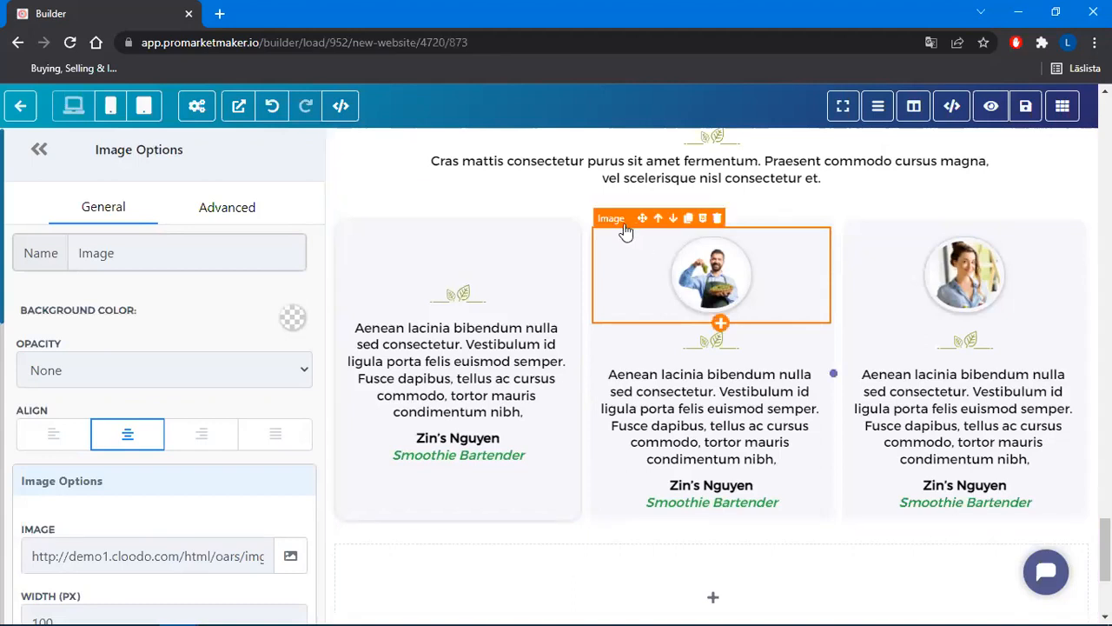
{"action": "scroll", "coordinate": [173, 406], "scroll_direction": "down", "scroll_amount": 2}
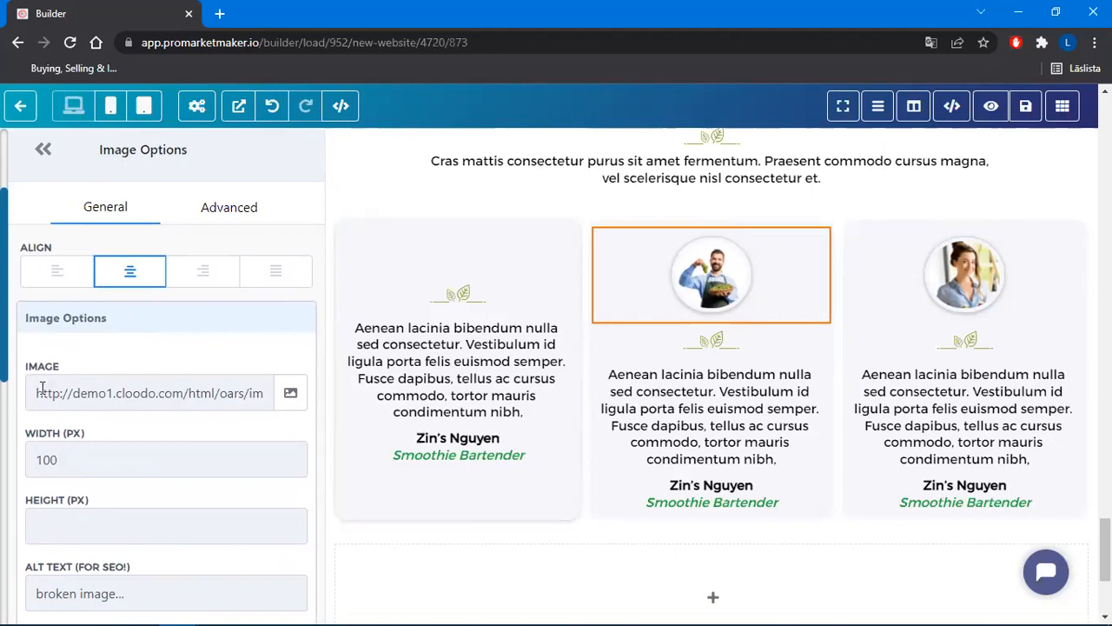
{"action": "left_click", "coordinate": [290, 393]}
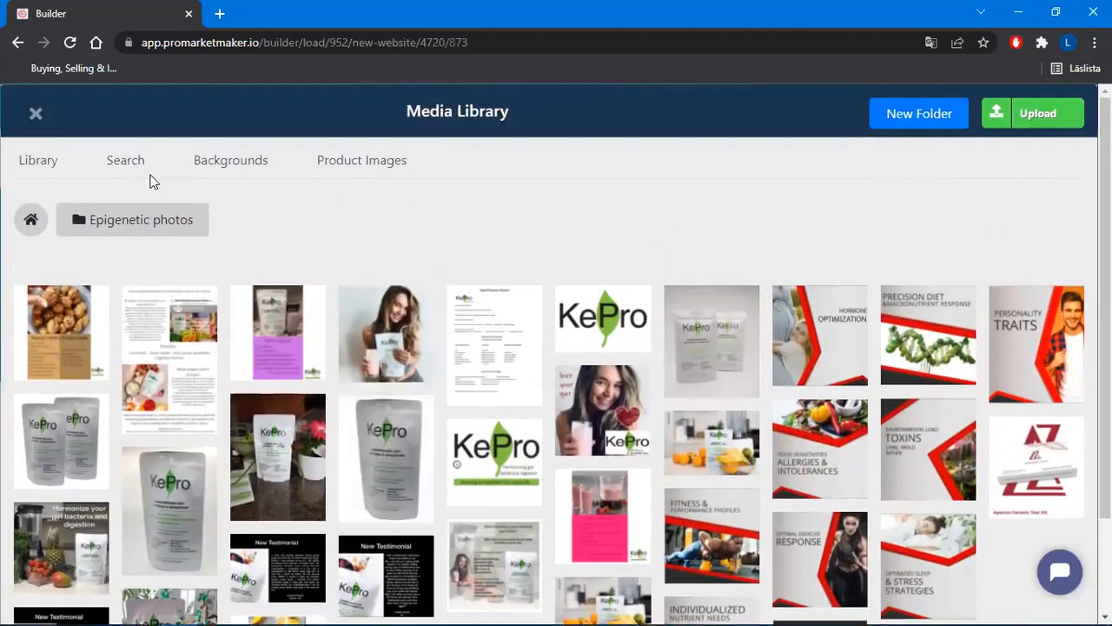
{"action": "left_click", "coordinate": [34, 114]}
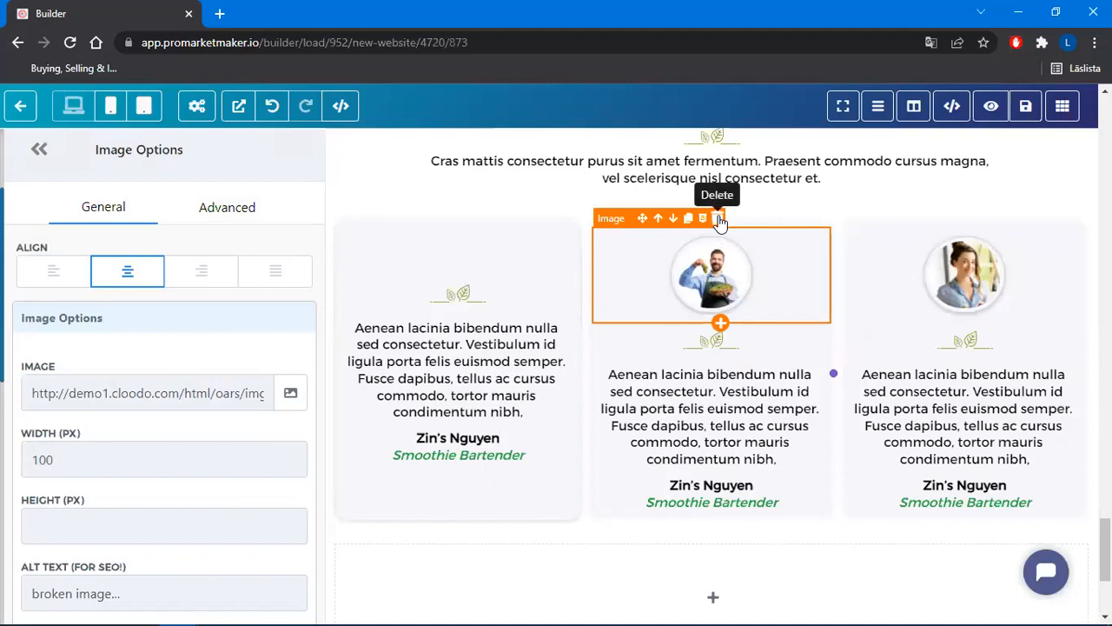
{"action": "left_click", "coordinate": [717, 218]}
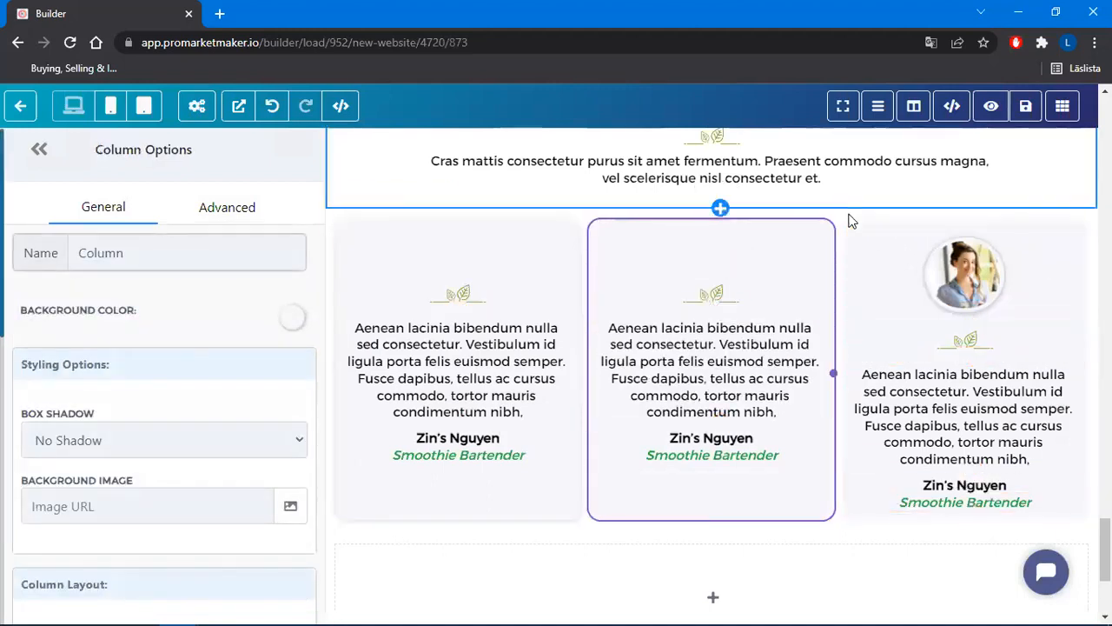
{"action": "left_click", "coordinate": [1079, 210]}
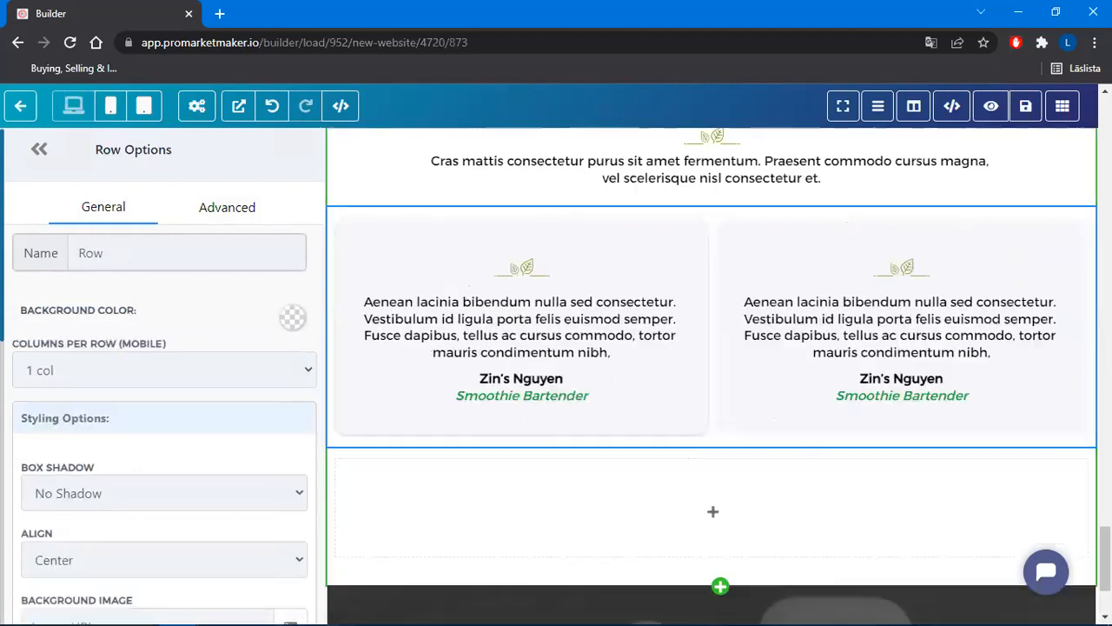
Replace the first card's placeholder paragraph with the customer testimonial starting "Everyone needs to know about this product", including the customer's name
{"action": "scroll", "coordinate": [770, 417], "scroll_direction": "up", "scroll_amount": 1}
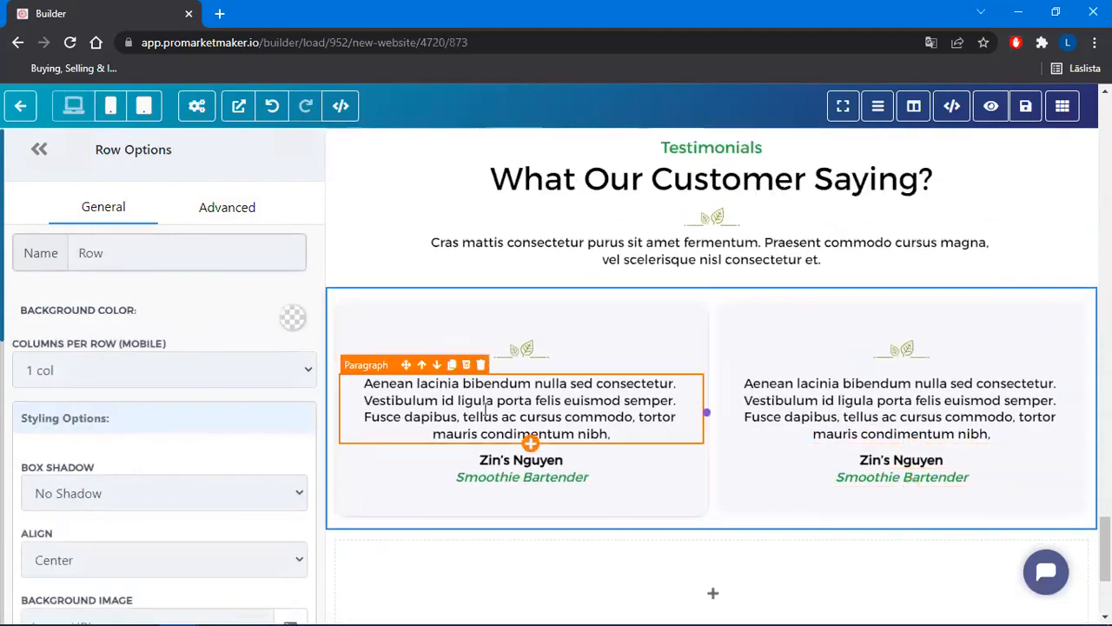
{"action": "left_click", "coordinate": [485, 415]}
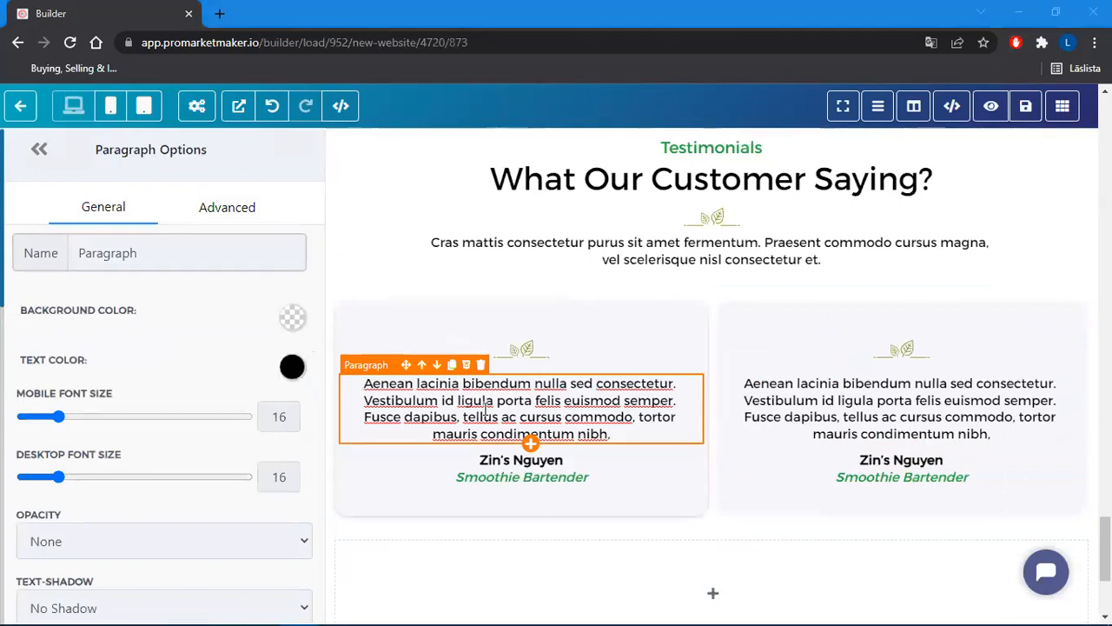
{"action": "left_click_drag", "start_coordinate": [612, 433], "coordinate": [366, 387]}
{"action": "type", "text": "Everyone needs to know about this product and how it helps heal and strengthen your digestive and immune system! My reflux is no more and I haven´t been sick in more than two years! Penny W."}
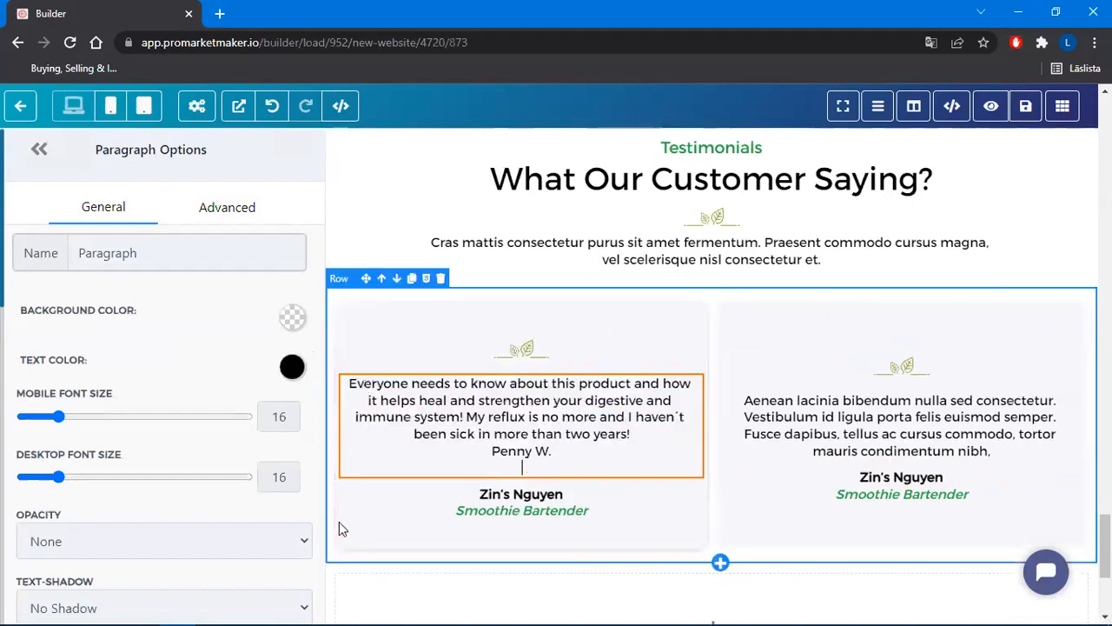
Move the customer's name from the first testimonial's text into the card's name line, replacing the placeholder name, and make it bold
{"action": "left_click_drag", "start_coordinate": [577, 452], "coordinate": [490, 453]}
{"action": "right_click", "coordinate": [508, 457]}
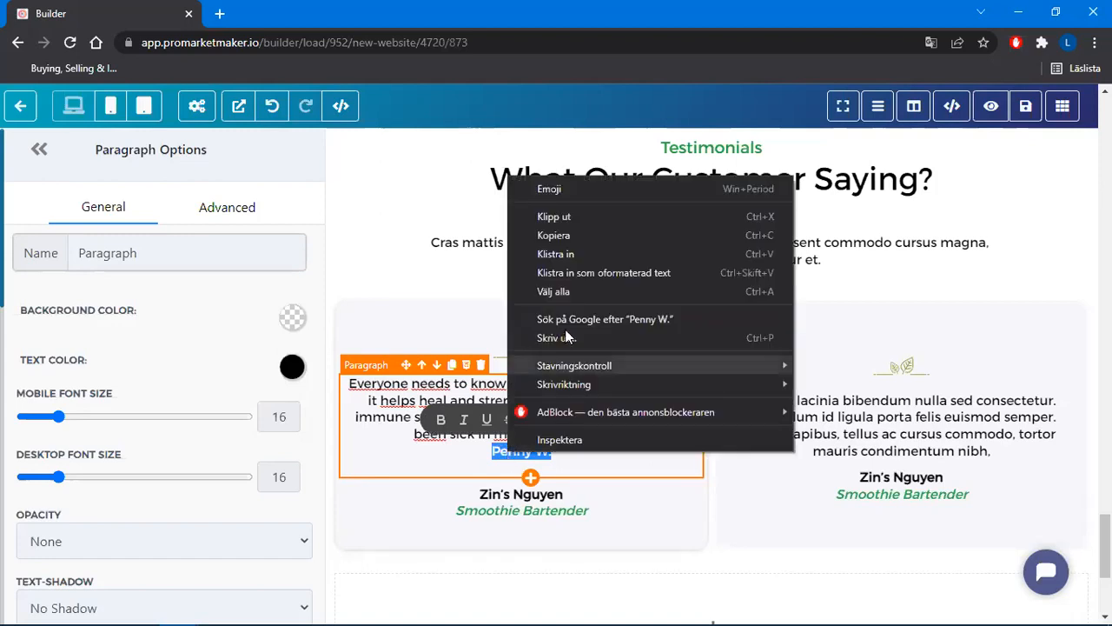
{"action": "left_click", "coordinate": [560, 218]}
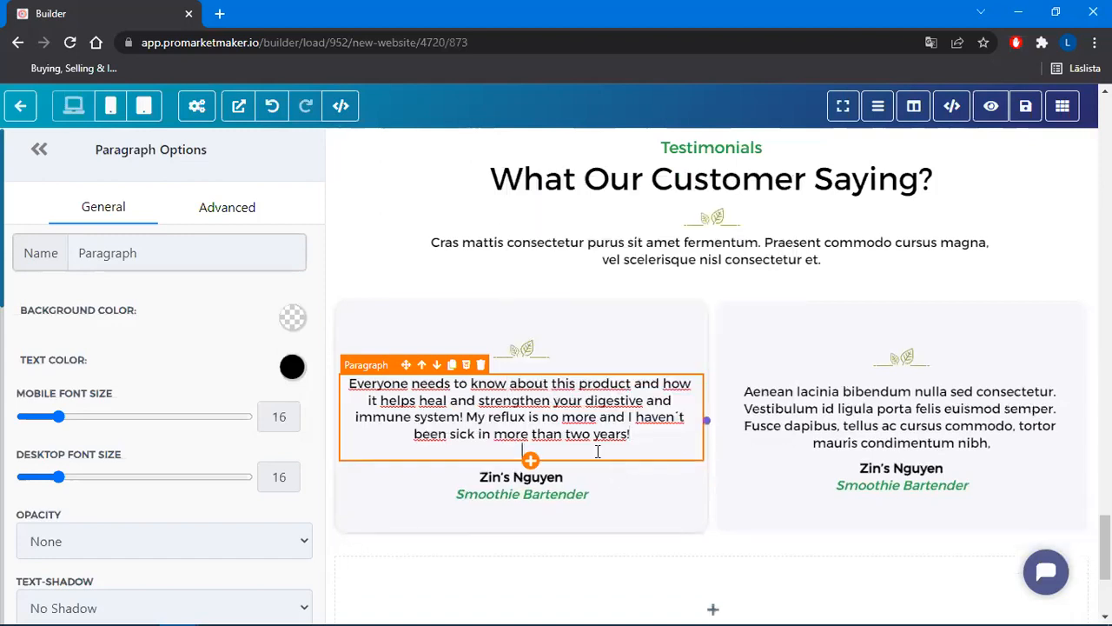
{"action": "left_click", "coordinate": [528, 473]}
{"action": "triple_click", "coordinate": [591, 458]}
{"action": "key", "text": "ctrl+v"}
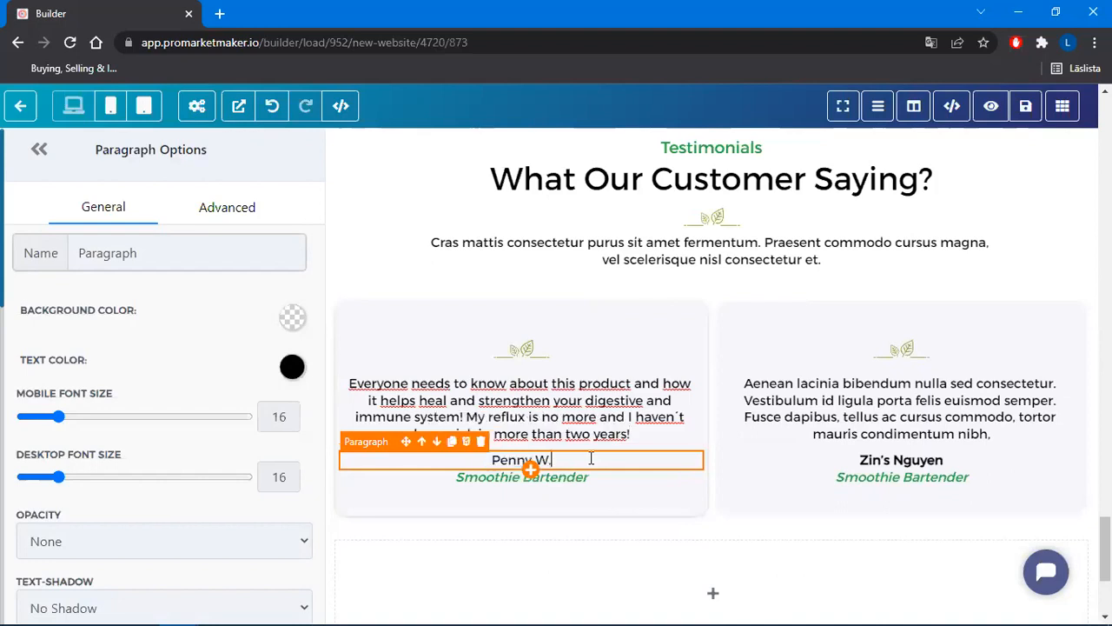
{"action": "left_click_drag", "start_coordinate": [589, 459], "coordinate": [473, 459]}
{"action": "left_click", "coordinate": [441, 429]}
Replace the first card's "Smoothie Bartender" subtitle with "Kepro" and leave no blank line beneath the customer's name
{"action": "left_click", "coordinate": [622, 483]}
{"action": "left_click_drag", "start_coordinate": [620, 484], "coordinate": [418, 486]}
{"action": "type", "text": "Kepro"}
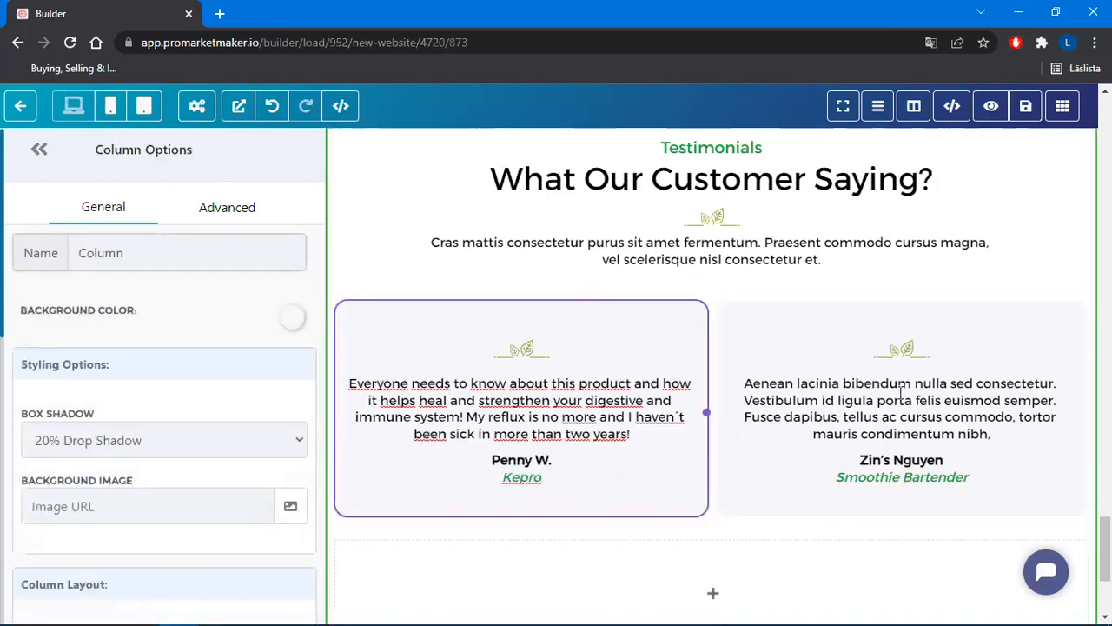
{"action": "left_click", "coordinate": [593, 460]}
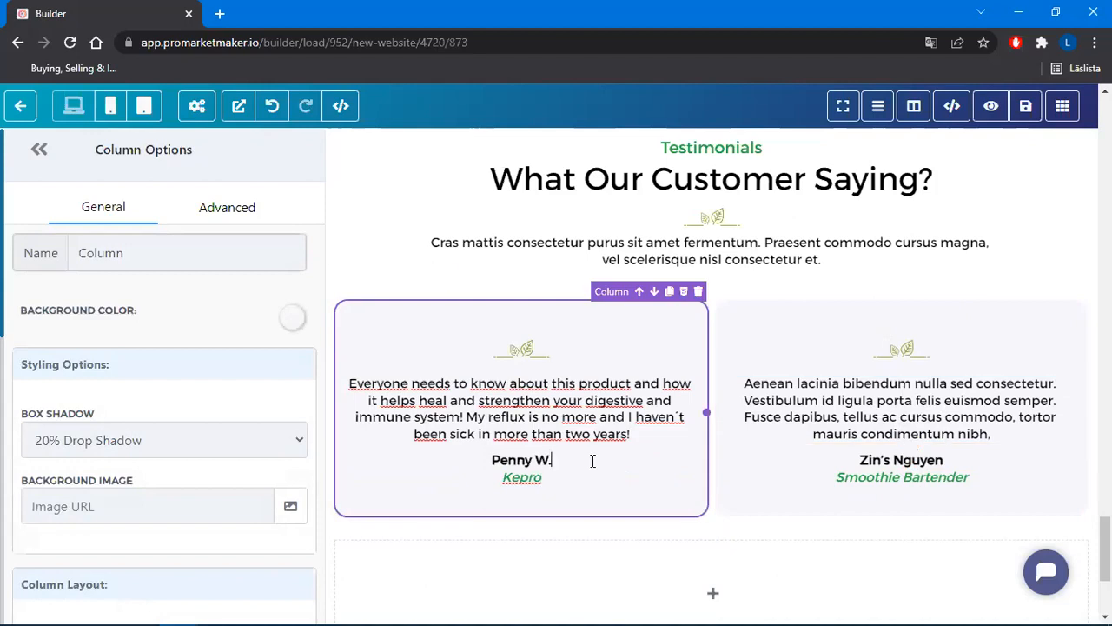
{"action": "left_click", "coordinate": [841, 391]}
{"action": "left_click", "coordinate": [552, 472]}
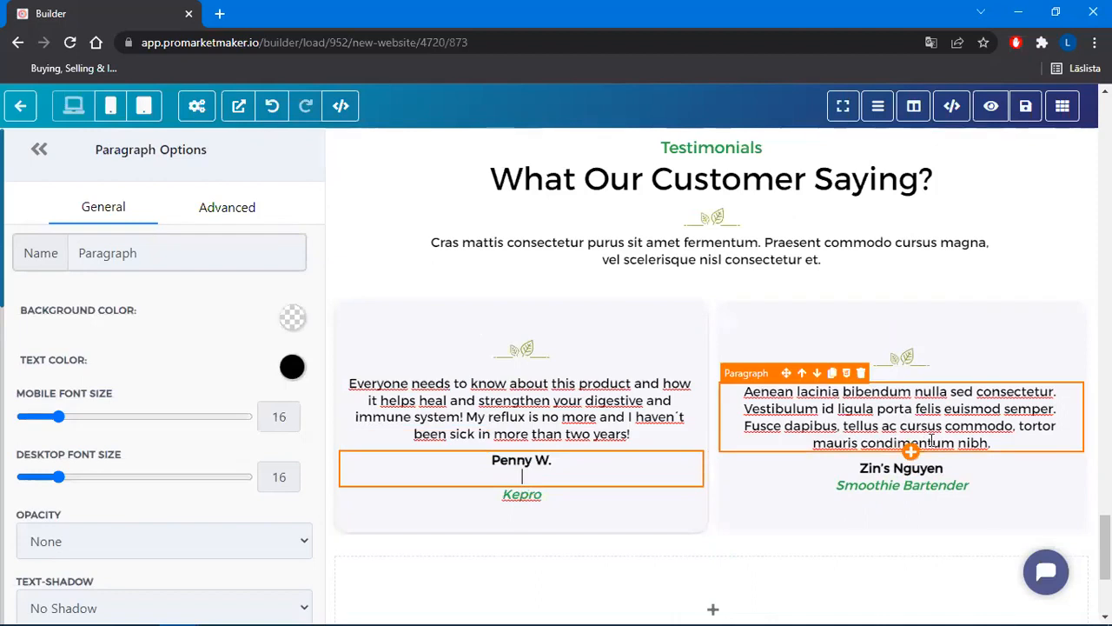
{"action": "key", "text": "BackSpace"}
Replace the second card's placeholder paragraph with the customer testimonial starting "My family has been using ElderPower daily", including the customer's name
{"action": "left_click", "coordinate": [996, 416]}
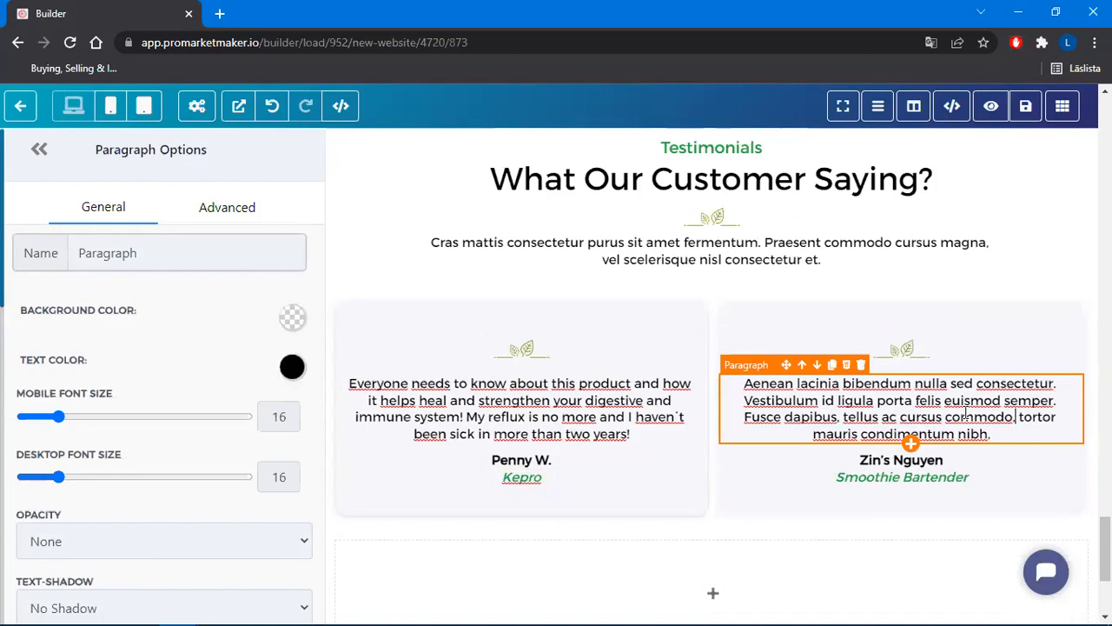
{"action": "key", "text": "alt+Tab"}
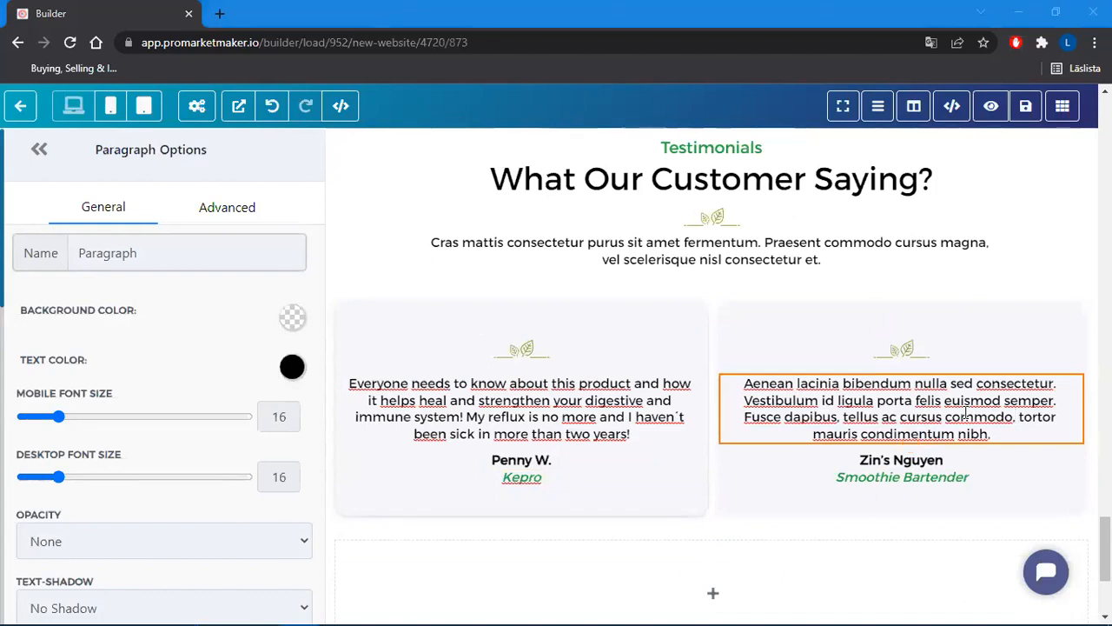
{"action": "left_click_drag", "start_coordinate": [992, 436], "coordinate": [744, 383]}
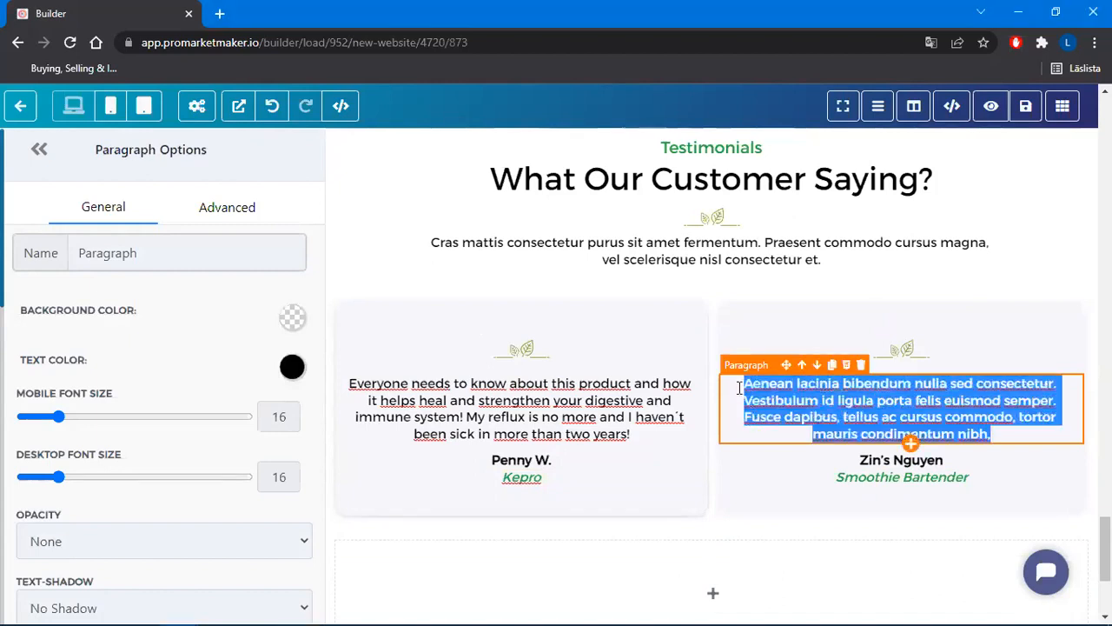
{"action": "key", "text": "ctrl+v"}
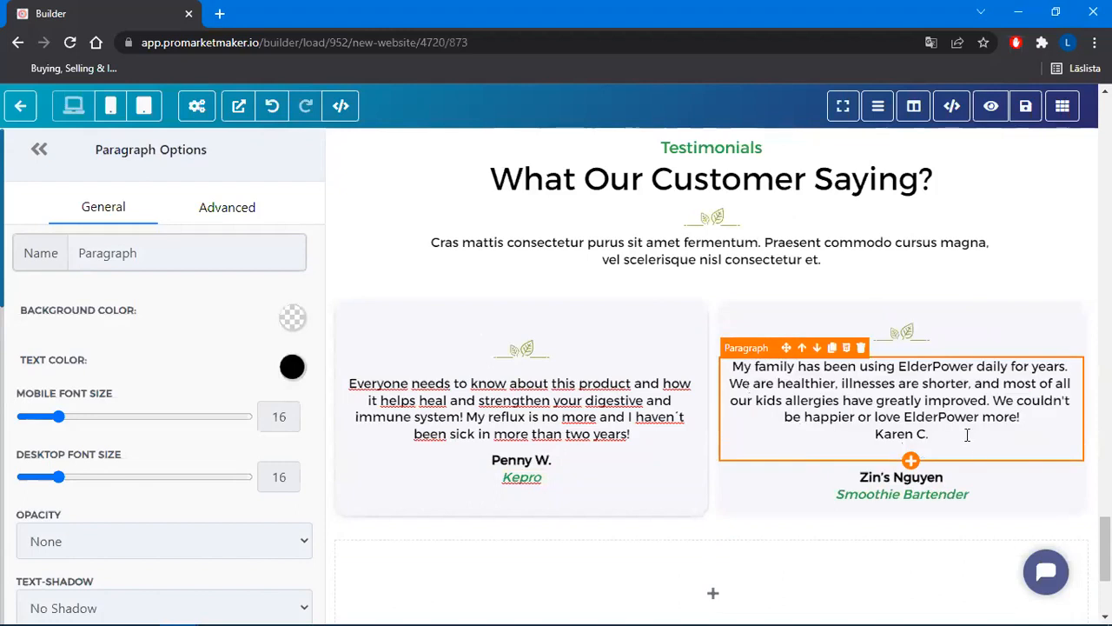
Move the second customer's name from the testimonial text into the bold name line, and replace the card's subtitle with "Elderpower"
{"action": "left_click_drag", "start_coordinate": [967, 434], "coordinate": [874, 435]}
{"action": "right_click", "coordinate": [886, 435]}
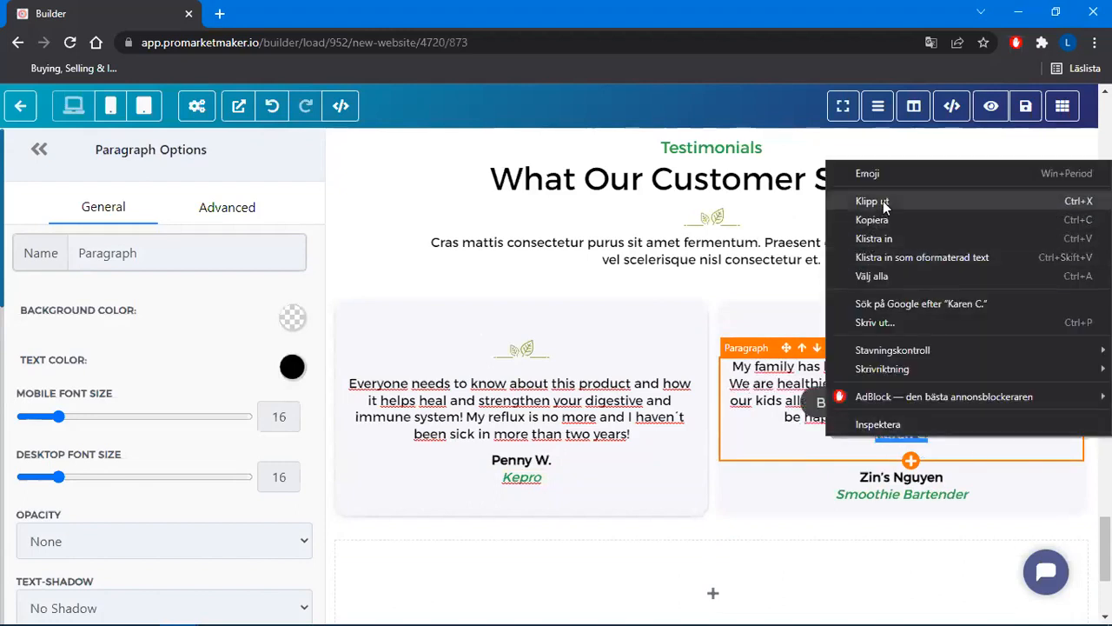
{"action": "left_click", "coordinate": [872, 202]}
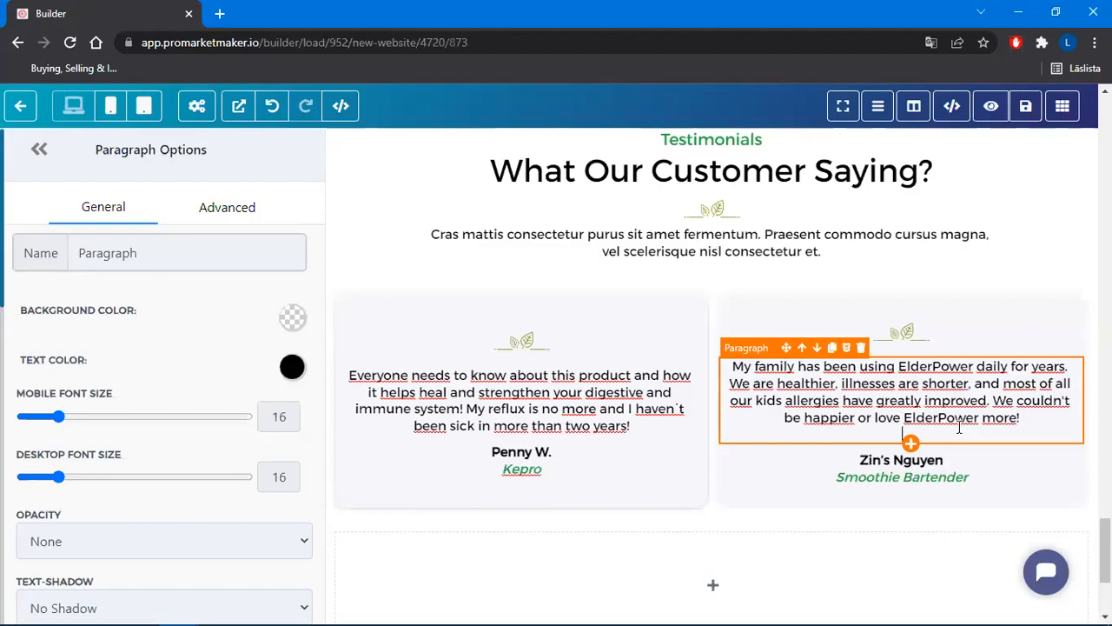
{"action": "key", "text": "BackSpace"}
{"action": "triple_click", "coordinate": [956, 444]}
{"action": "key", "text": "ctrl+v"}
{"action": "triple_click", "coordinate": [923, 444]}
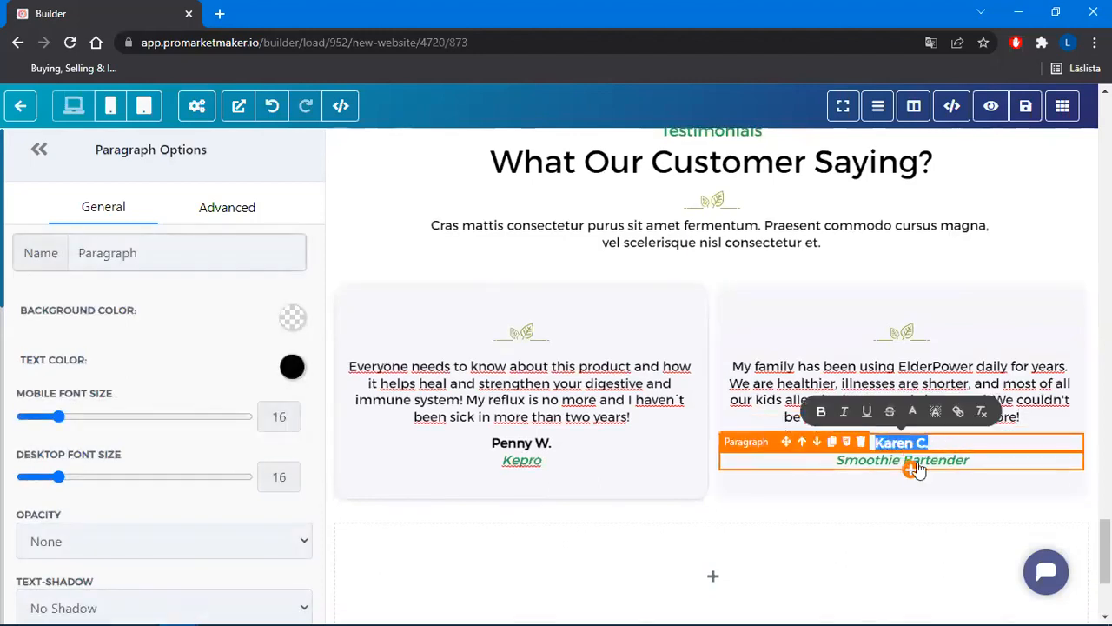
{"action": "left_click_drag", "start_coordinate": [984, 460], "coordinate": [771, 481]}
{"action": "type", "text": "Elderpower"}
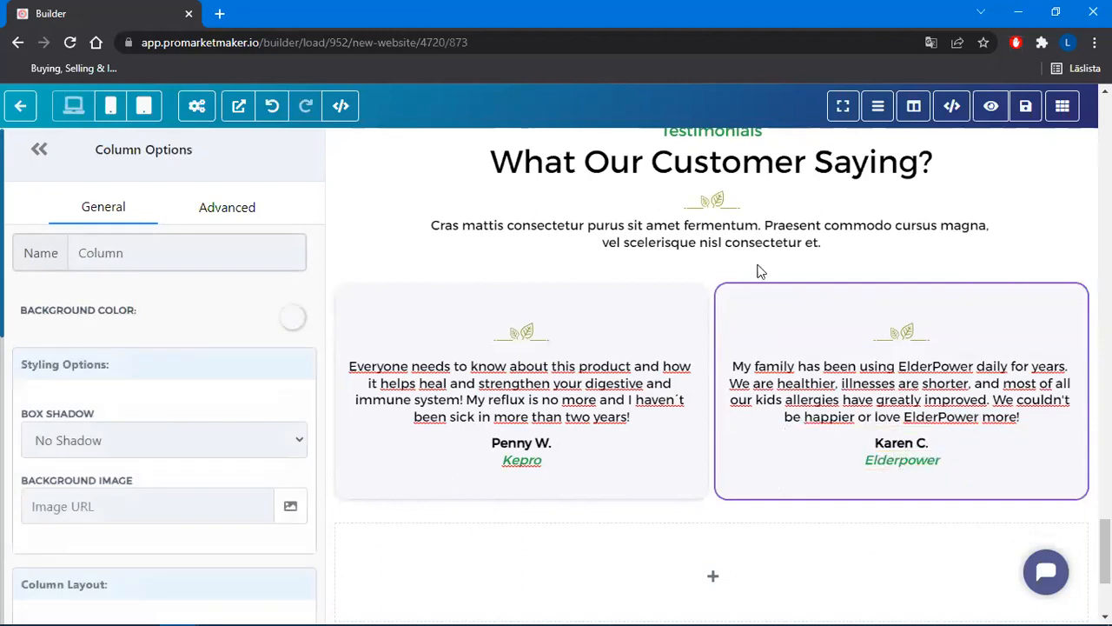
Delete the placeholder paragraph starting "Cras mattis consectetur" beneath the testimonials heading
{"action": "left_click", "coordinate": [834, 212]}
{"action": "scroll", "coordinate": [791, 218], "scroll_direction": "up", "scroll_amount": 1}
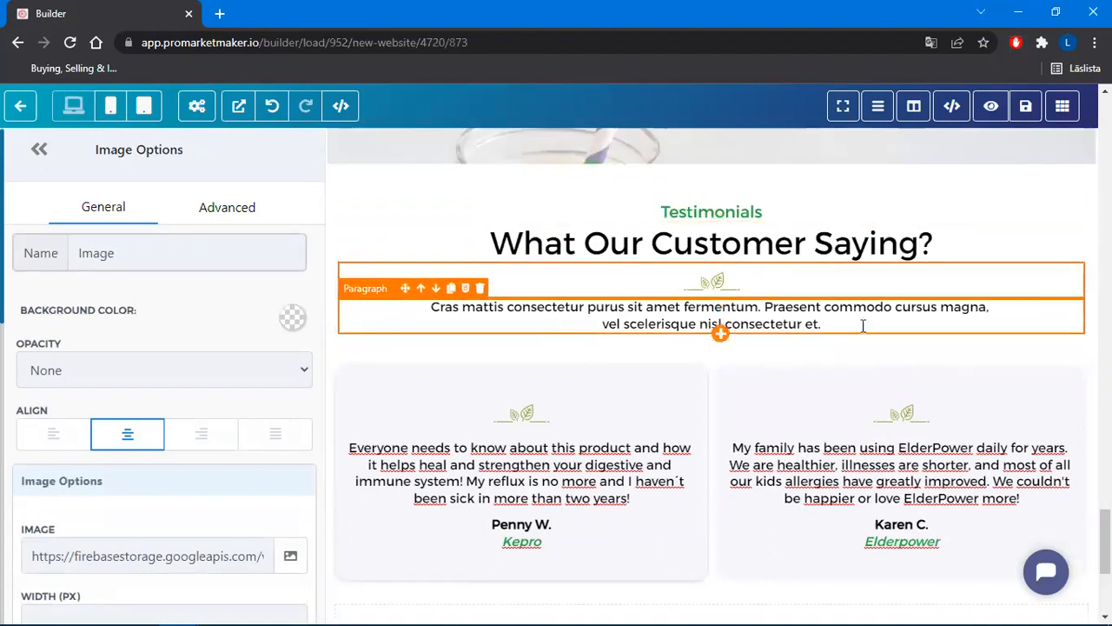
{"action": "left_click_drag", "start_coordinate": [751, 319], "coordinate": [464, 307]}
{"action": "left_click", "coordinate": [547, 322]}
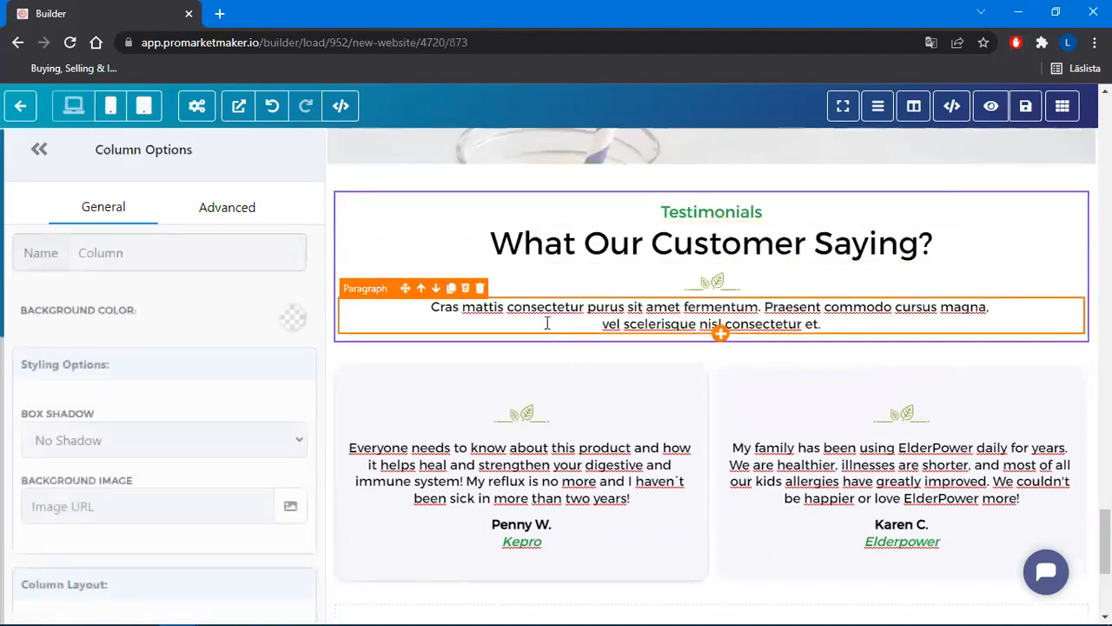
{"action": "left_click", "coordinate": [477, 290]}
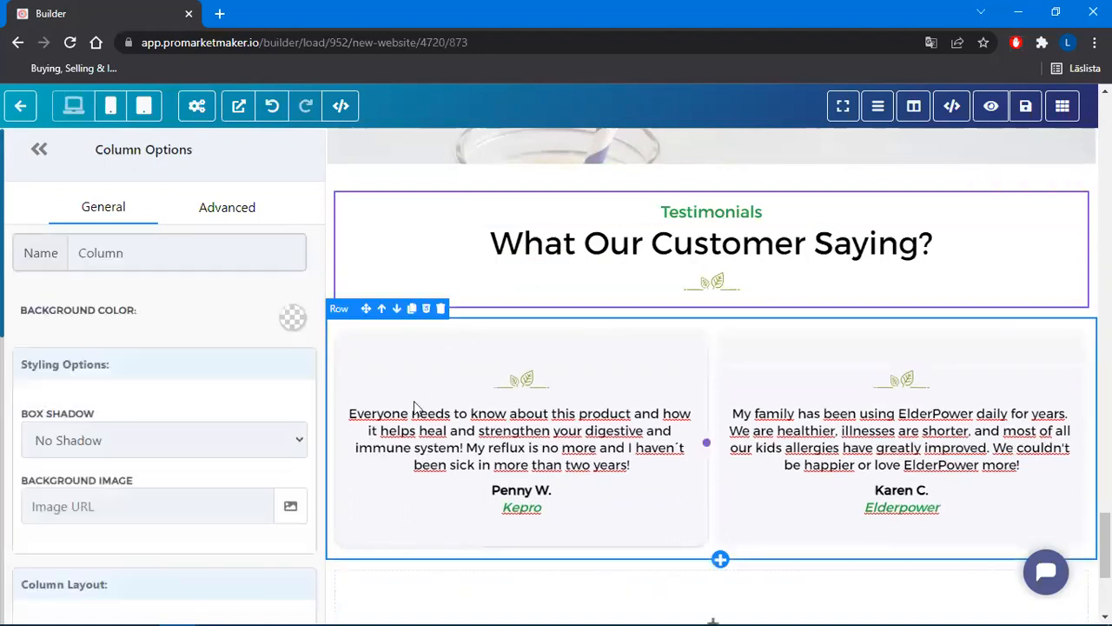
Change the testimonials heading to "What Our Customers Are Saying?"
{"action": "left_click", "coordinate": [812, 246]}
{"action": "type", "text": "s are"}
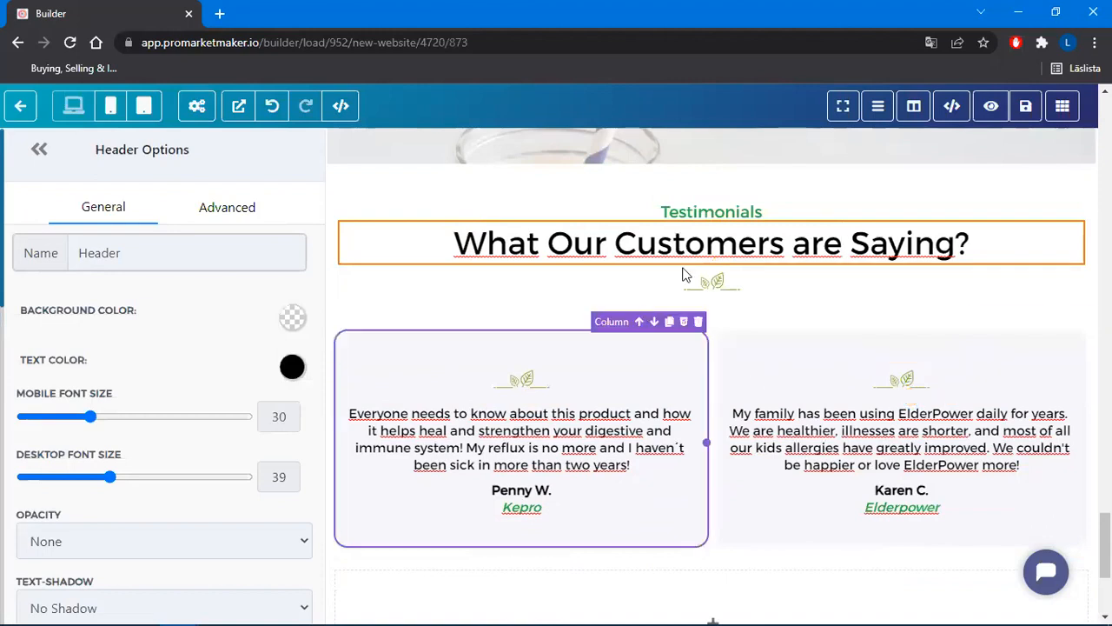
{"action": "key", "text": "BackSpace"}
{"action": "key", "text": "BackSpace"}
{"action": "key", "text": "BackSpace"}
{"action": "key", "text": "BackSpace"}
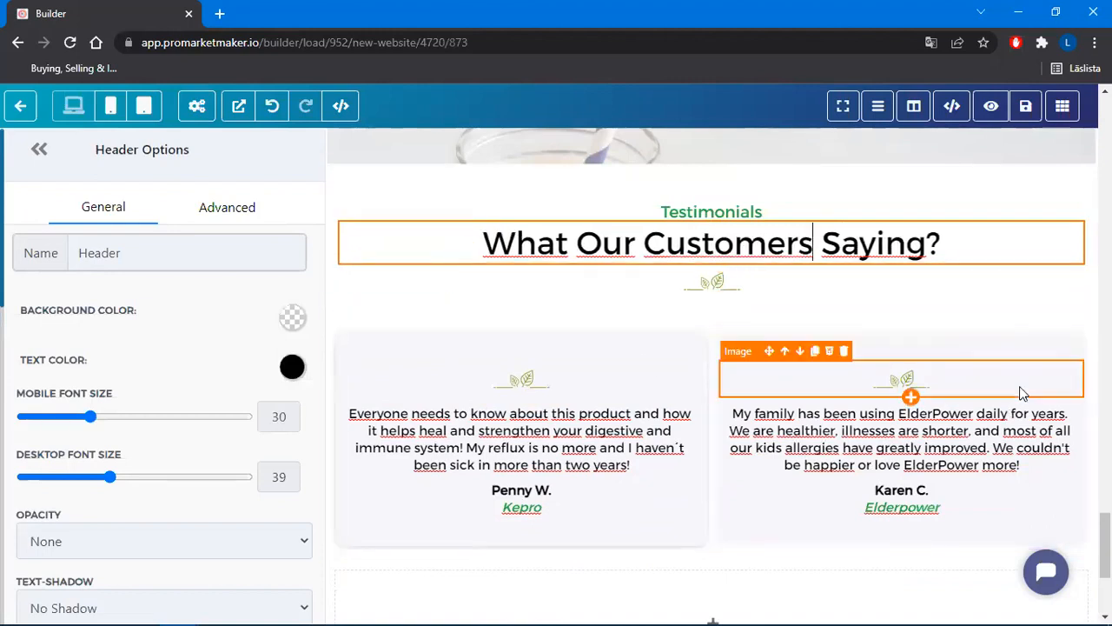
{"action": "type", "text": "Are"}
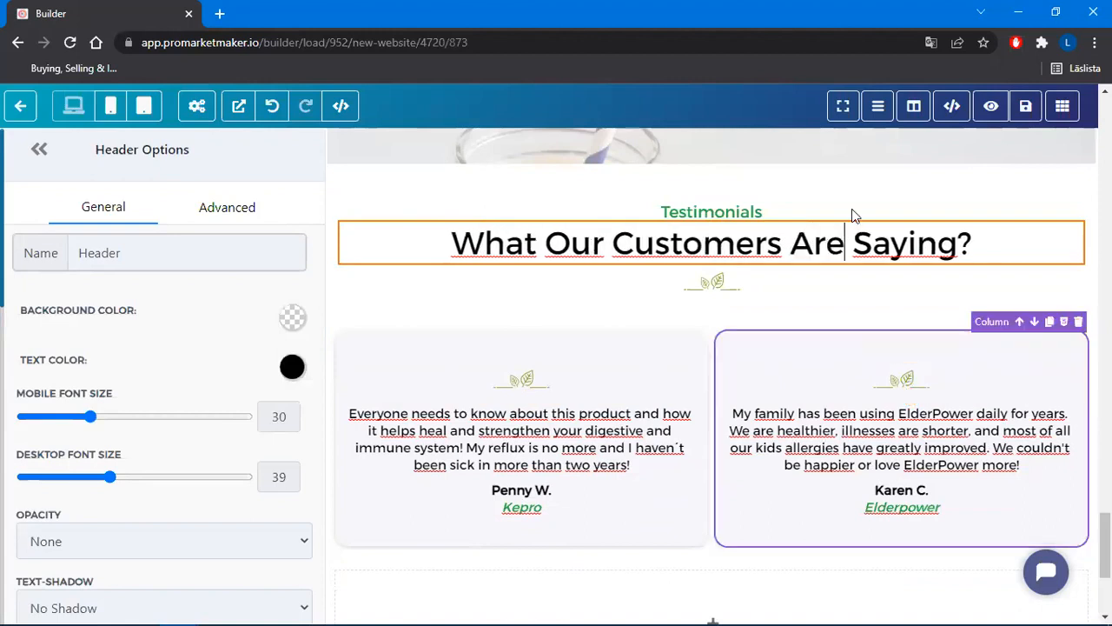
{"action": "scroll", "coordinate": [959, 377], "scroll_direction": "up", "scroll_amount": 1}
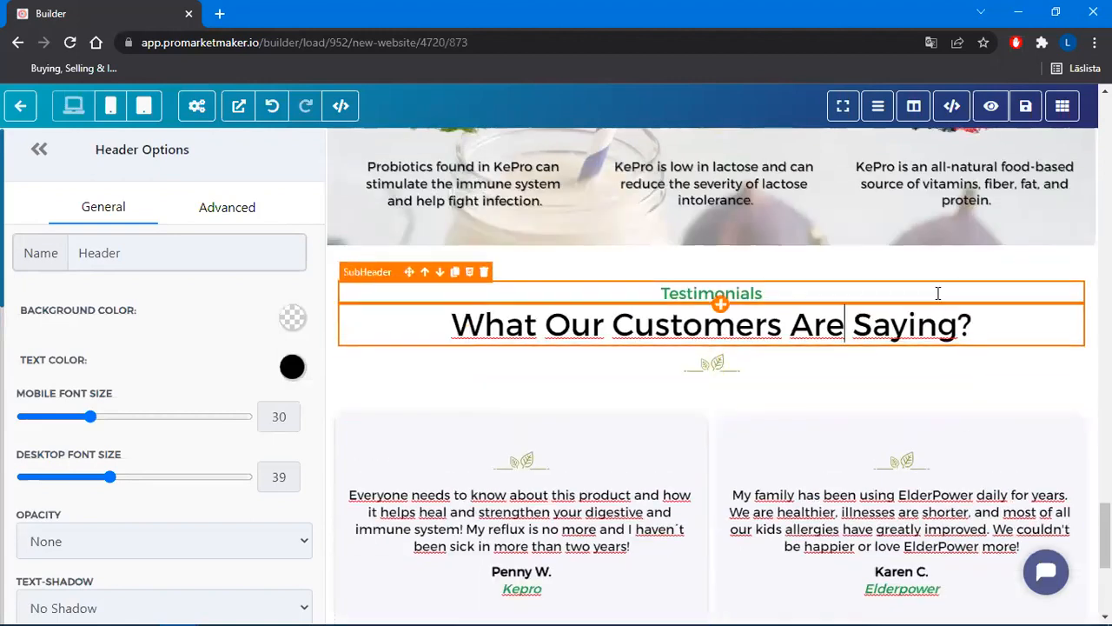
{"action": "left_click", "coordinate": [956, 266]}
Review the testimonials section together with the KePro sections above it and the transitions between them
{"action": "scroll", "coordinate": [988, 286], "scroll_direction": "down", "scroll_amount": 3}
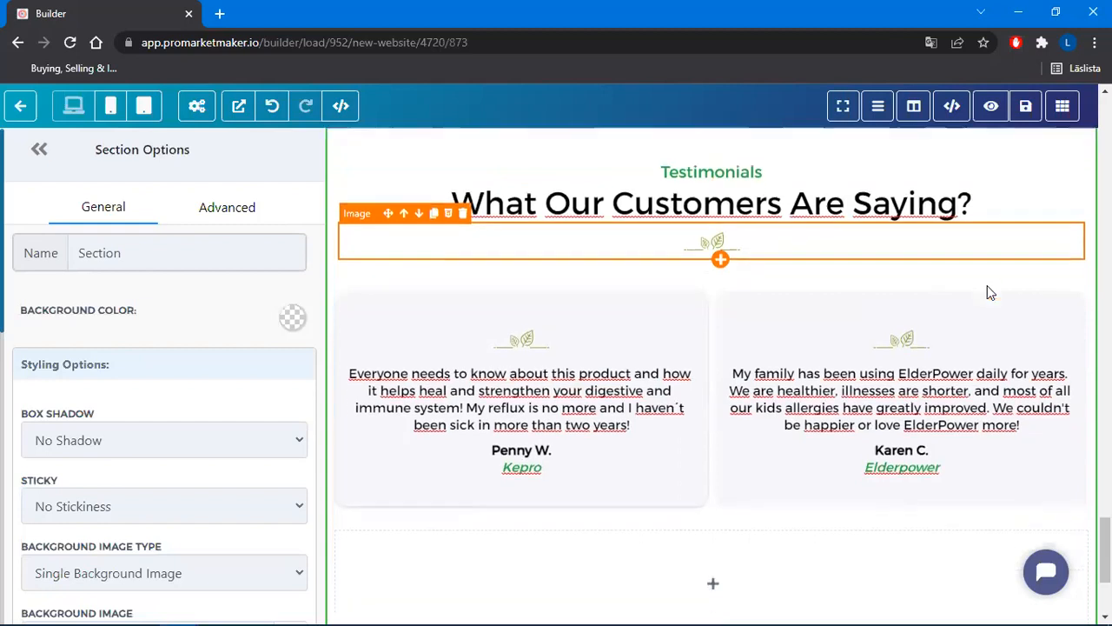
{"action": "scroll", "coordinate": [950, 437], "scroll_direction": "up", "scroll_amount": 3}
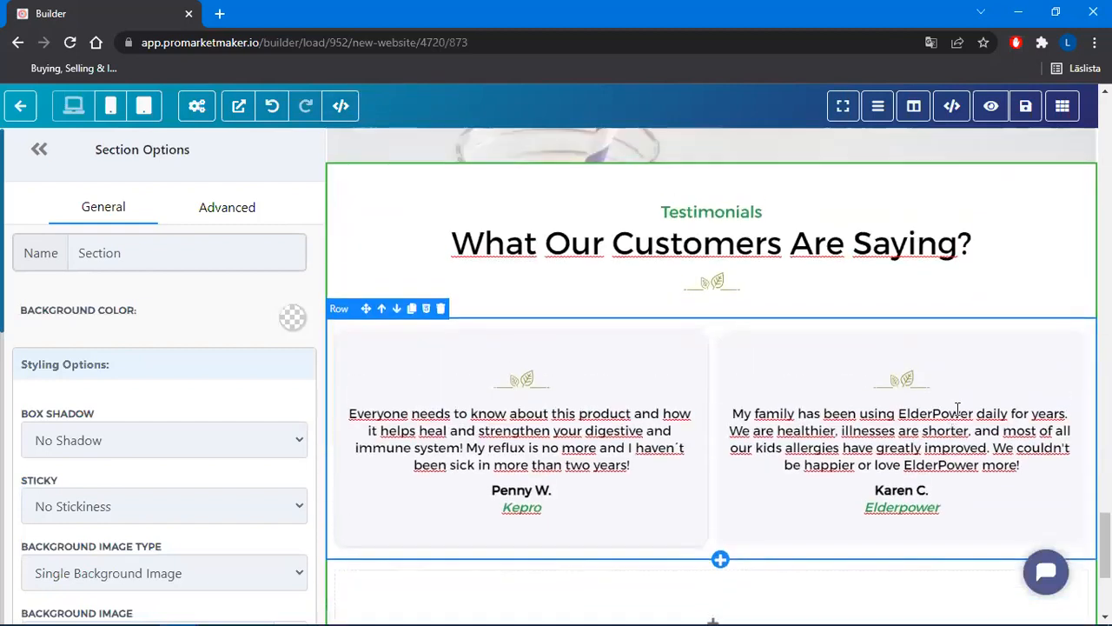
{"action": "scroll", "coordinate": [870, 374], "scroll_direction": "down", "scroll_amount": 1}
{"action": "scroll", "coordinate": [904, 504], "scroll_direction": "up", "scroll_amount": 3}
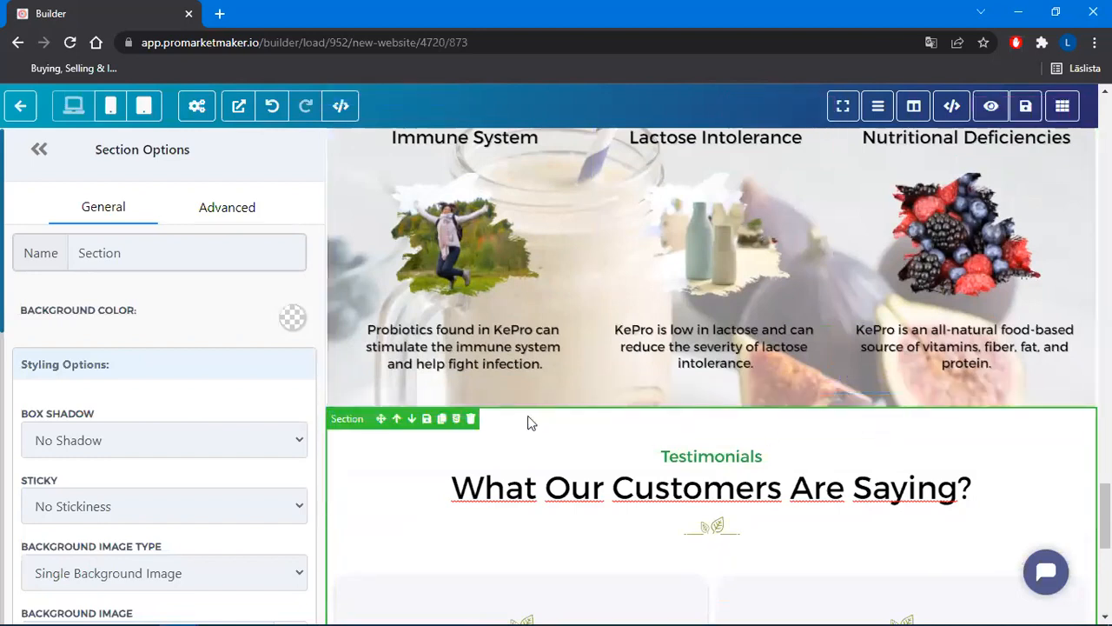
{"action": "scroll", "coordinate": [652, 240], "scroll_direction": "down", "scroll_amount": 1}
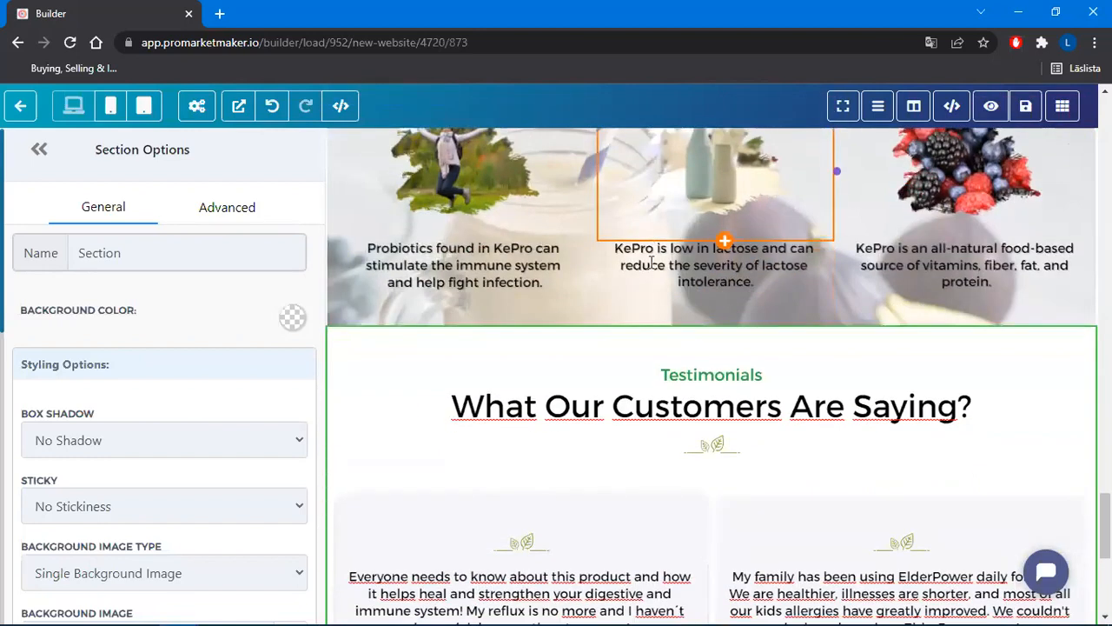
{"action": "scroll", "coordinate": [662, 391], "scroll_direction": "up", "scroll_amount": 1}
{"action": "scroll", "coordinate": [660, 388], "scroll_direction": "up", "scroll_amount": 1}
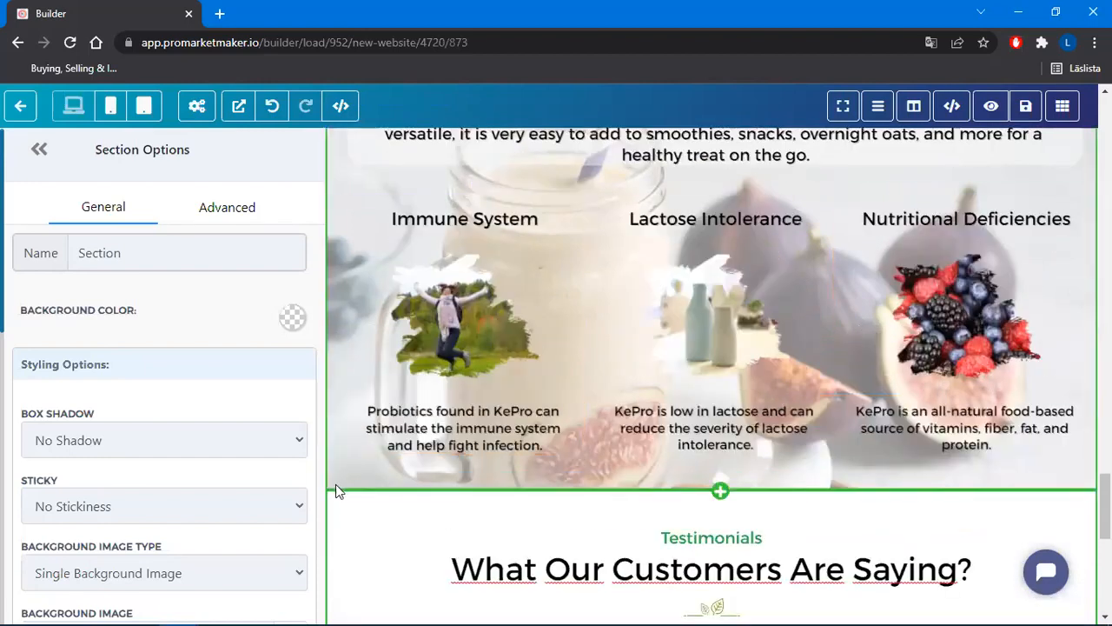
{"action": "scroll", "coordinate": [359, 308], "scroll_direction": "up", "scroll_amount": 8}
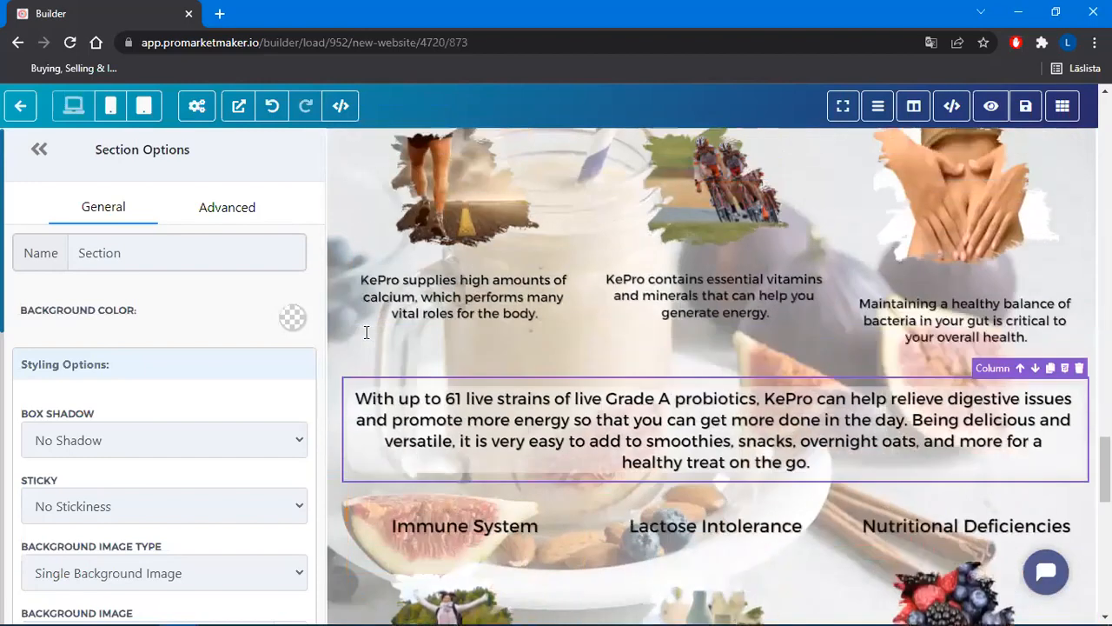
{"action": "scroll", "coordinate": [366, 332], "scroll_direction": "up", "scroll_amount": 3}
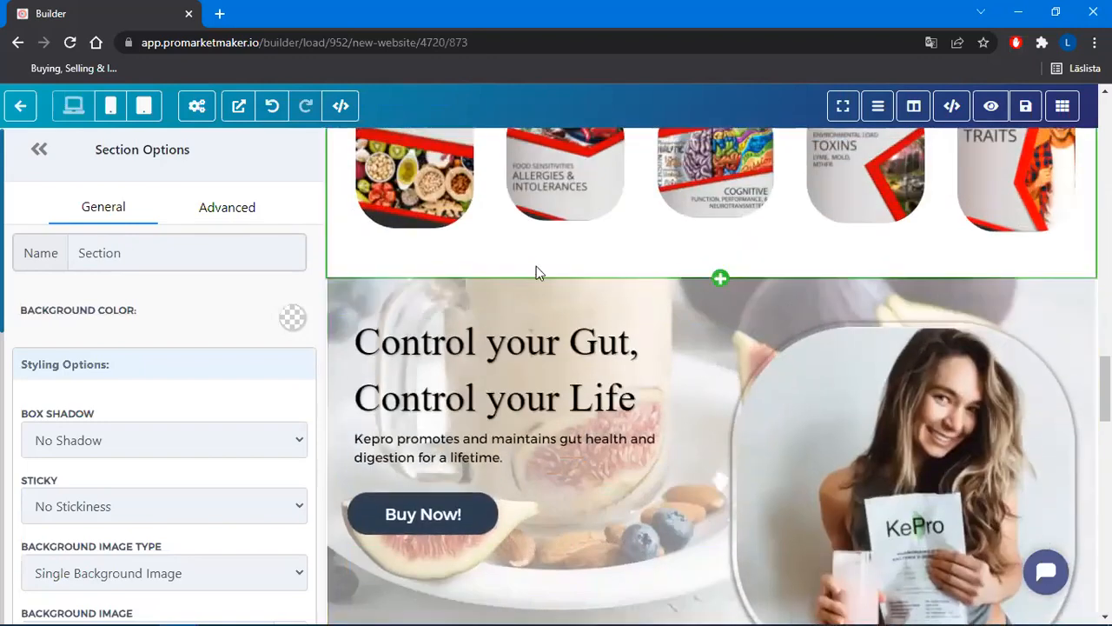
{"action": "scroll", "coordinate": [683, 372], "scroll_direction": "down", "scroll_amount": 10}
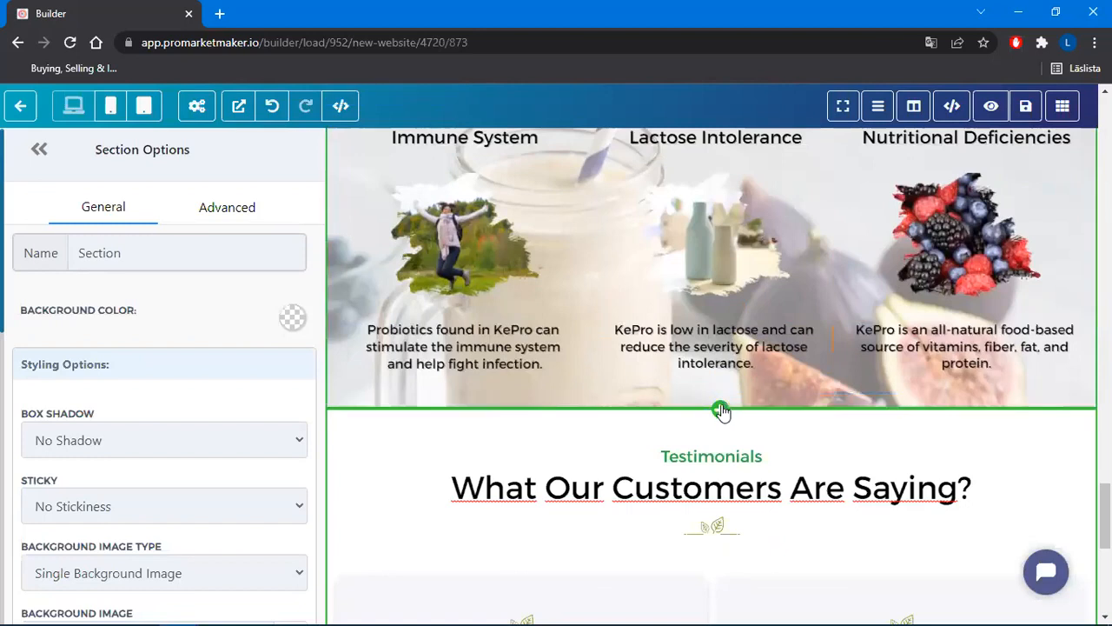
Add an empty full-width section between the KePro benefits section and the testimonials section
{"action": "left_click", "coordinate": [721, 410]}
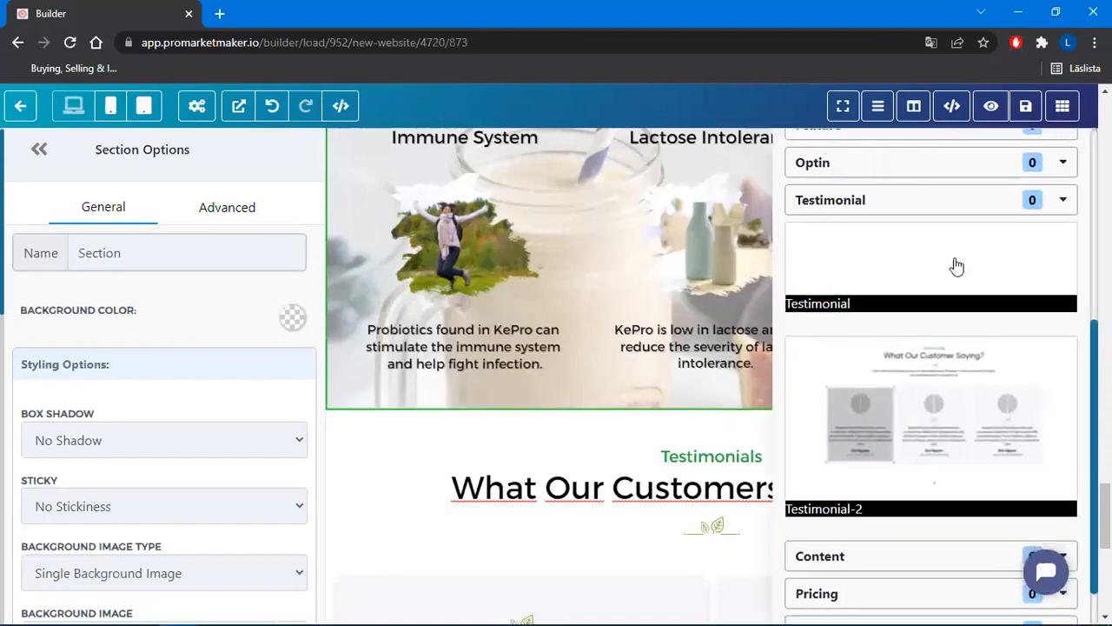
{"action": "scroll", "coordinate": [954, 252], "scroll_direction": "up", "scroll_amount": 4}
{"action": "left_click", "coordinate": [821, 189]}
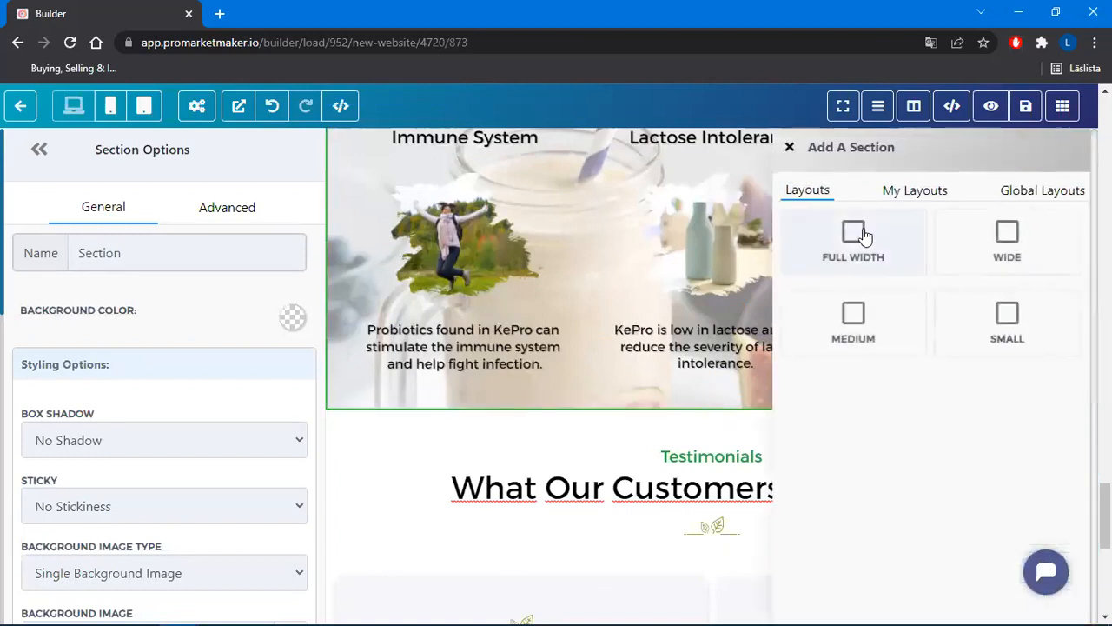
{"action": "left_click", "coordinate": [860, 233]}
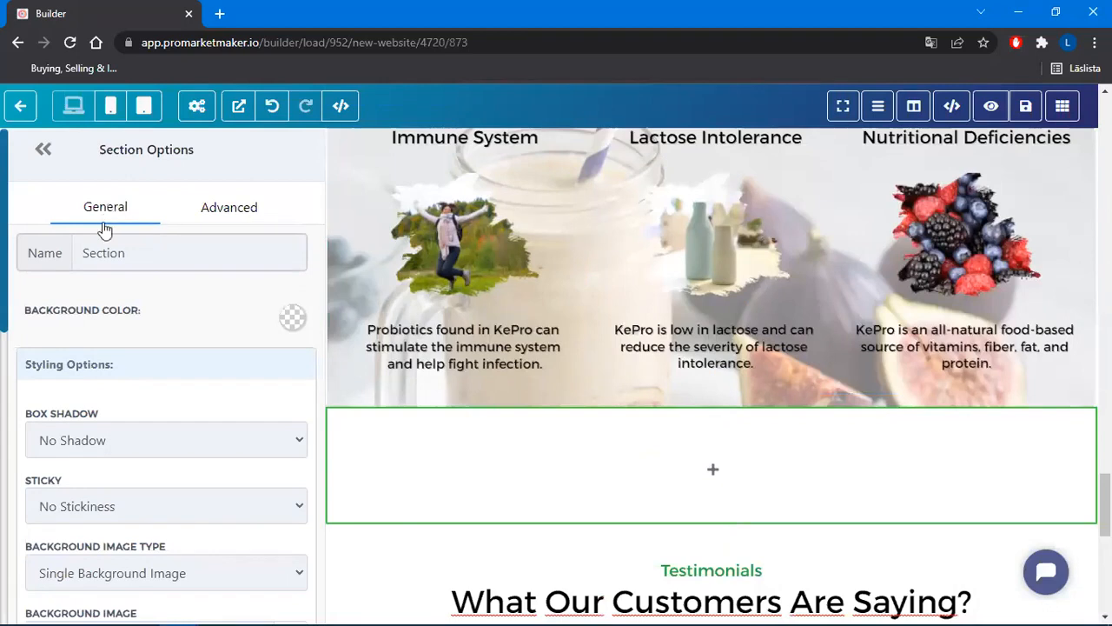
Search the stock photos for "shake" and set the milkshake-with-figs photo as the new empty section's background image
{"action": "scroll", "coordinate": [117, 348], "scroll_direction": "down", "scroll_amount": 2}
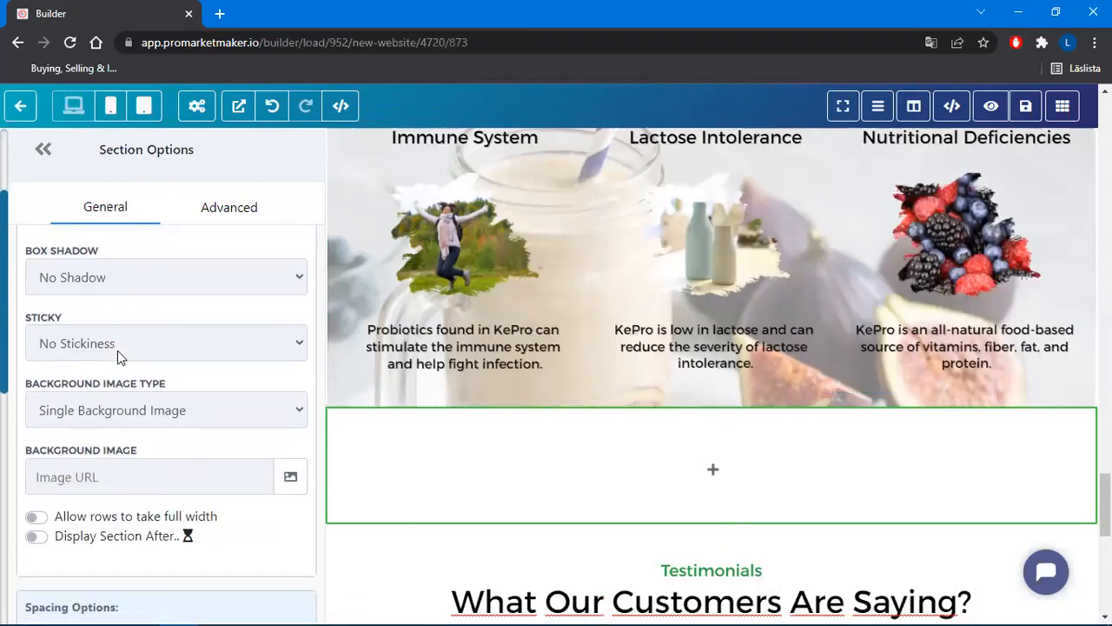
{"action": "left_click", "coordinate": [291, 485]}
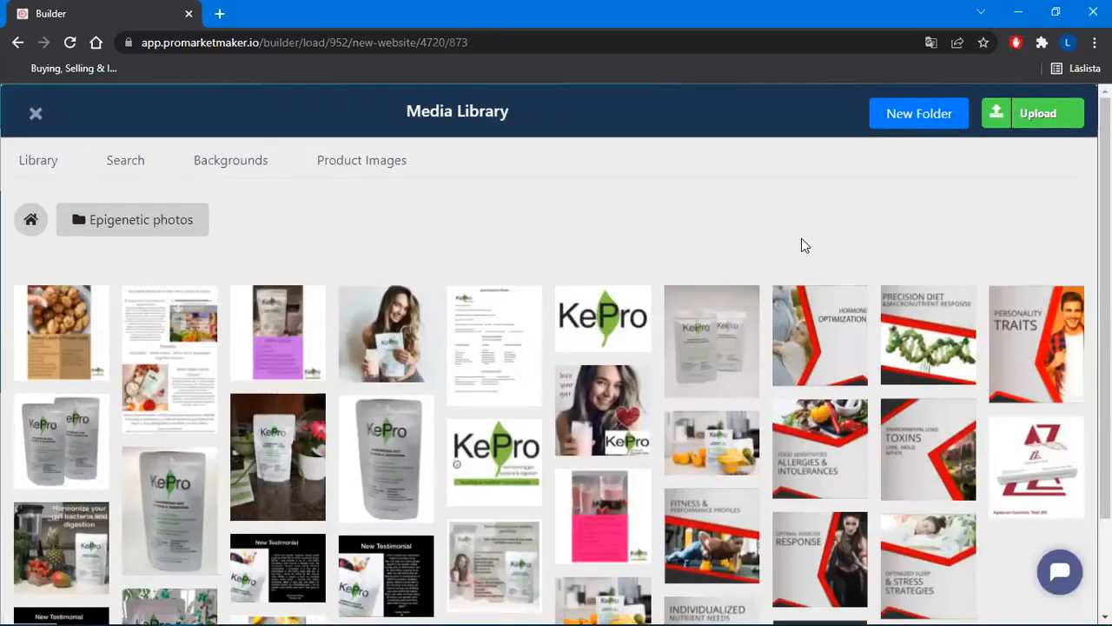
{"action": "scroll", "coordinate": [620, 391], "scroll_direction": "down", "scroll_amount": 1}
{"action": "scroll", "coordinate": [309, 387], "scroll_direction": "up", "scroll_amount": 1}
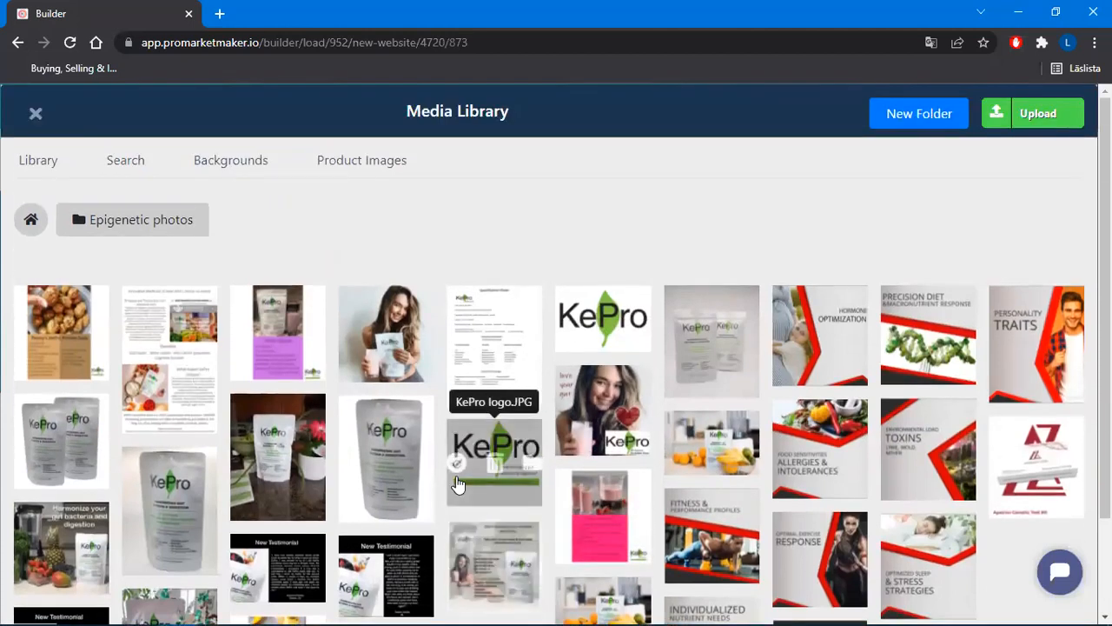
{"action": "left_click", "coordinate": [122, 159]}
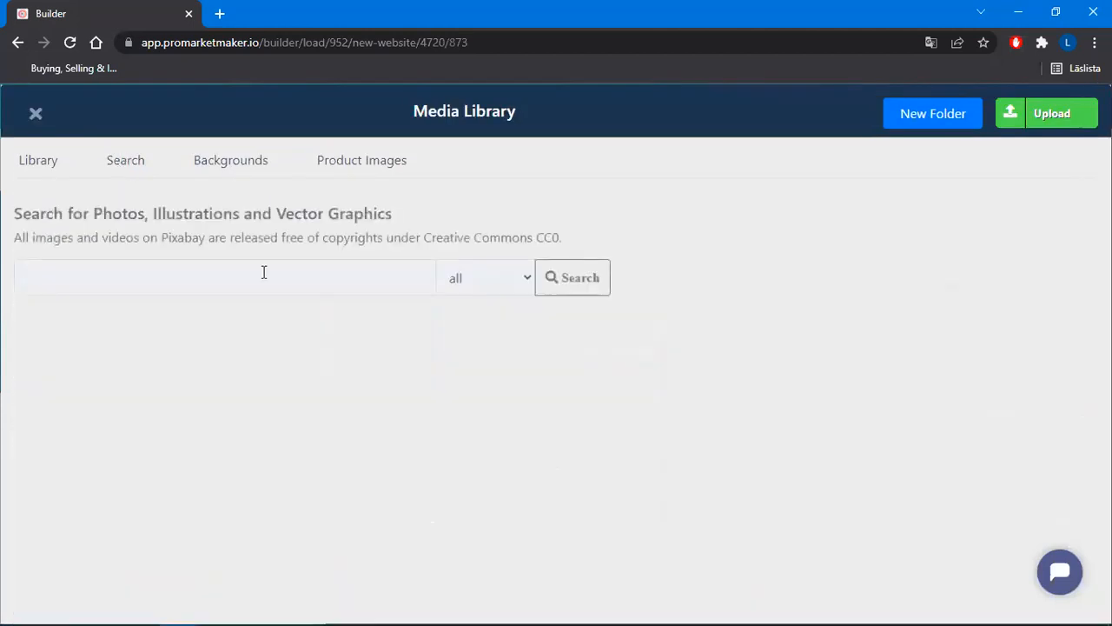
{"action": "left_click", "coordinate": [225, 276]}
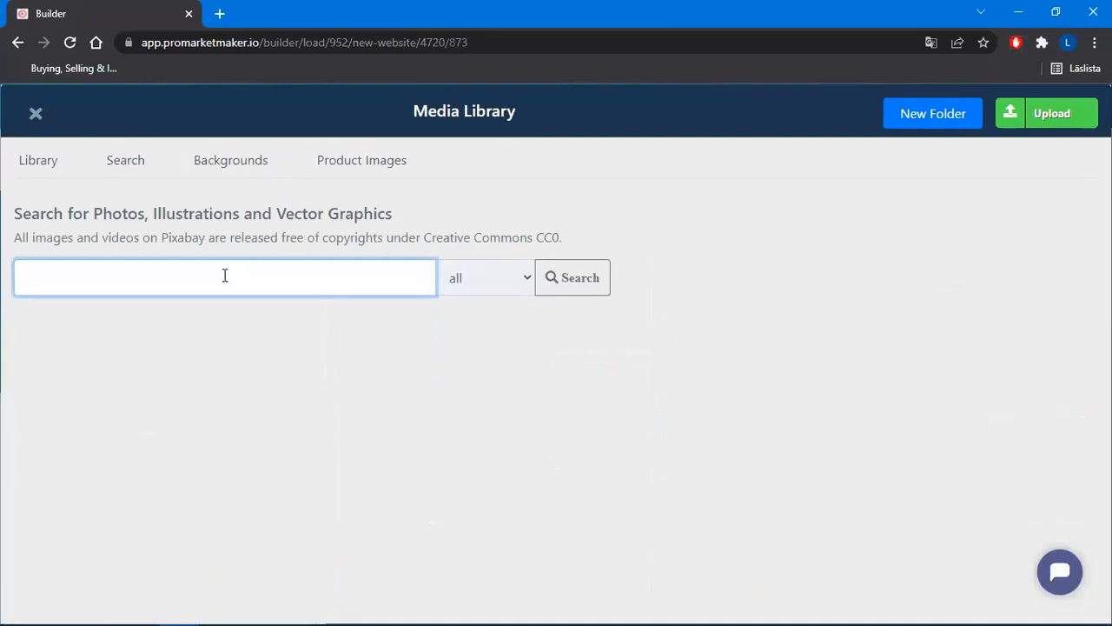
{"action": "type", "text": "shake"}
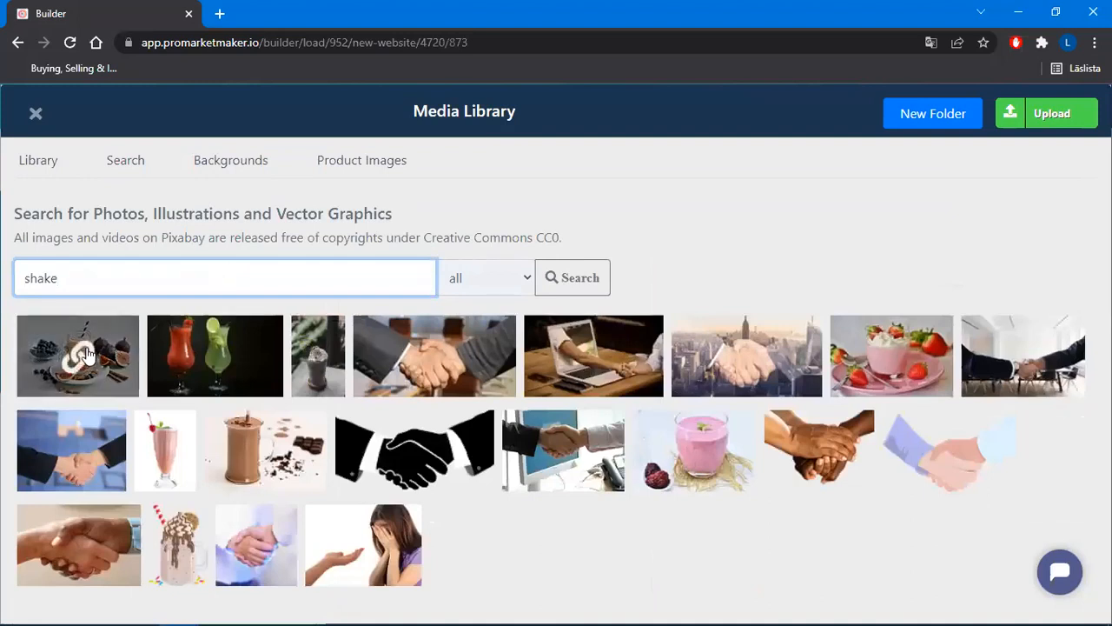
{"action": "left_click", "coordinate": [88, 351]}
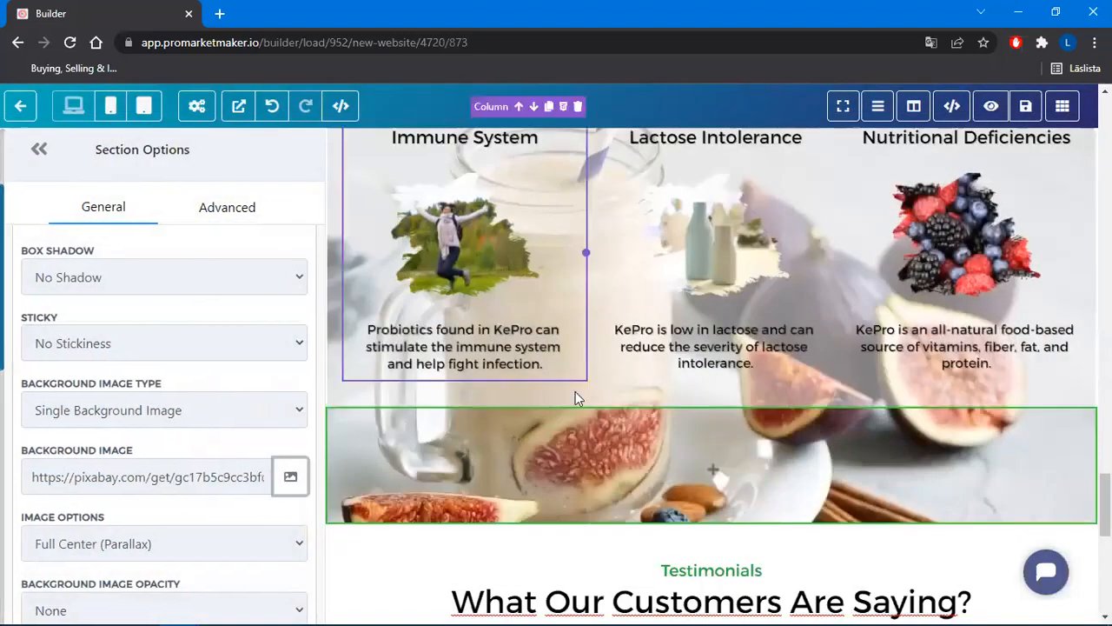
Set the new section's background image opacity to Half Fade
{"action": "scroll", "coordinate": [591, 421], "scroll_direction": "up", "scroll_amount": 1}
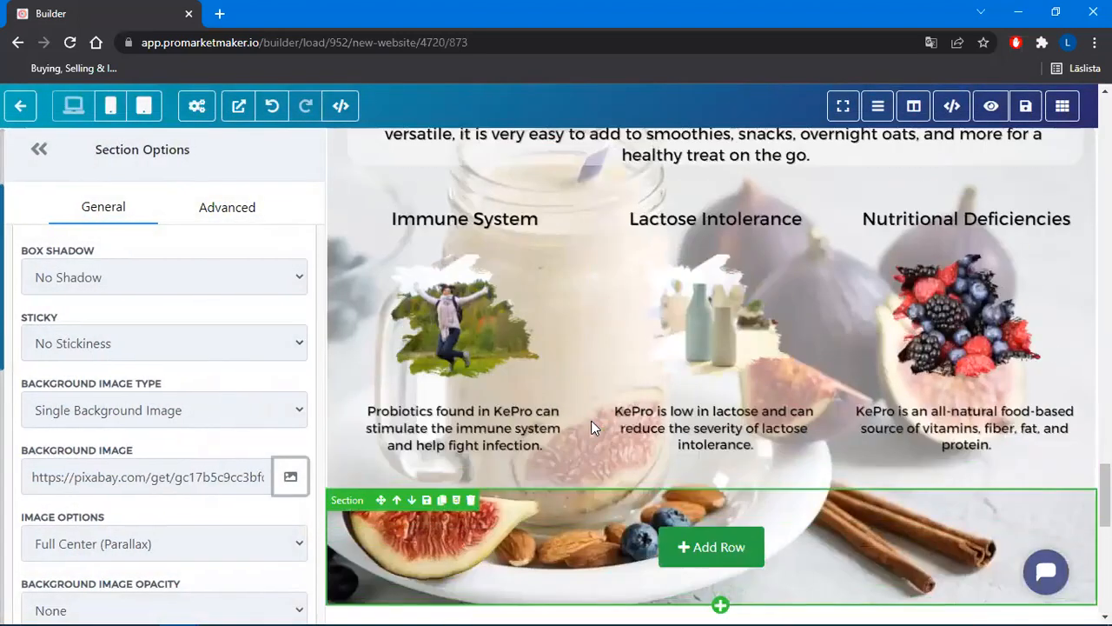
{"action": "scroll", "coordinate": [591, 420], "scroll_direction": "down", "scroll_amount": 2}
{"action": "scroll", "coordinate": [203, 422], "scroll_direction": "down", "scroll_amount": 2}
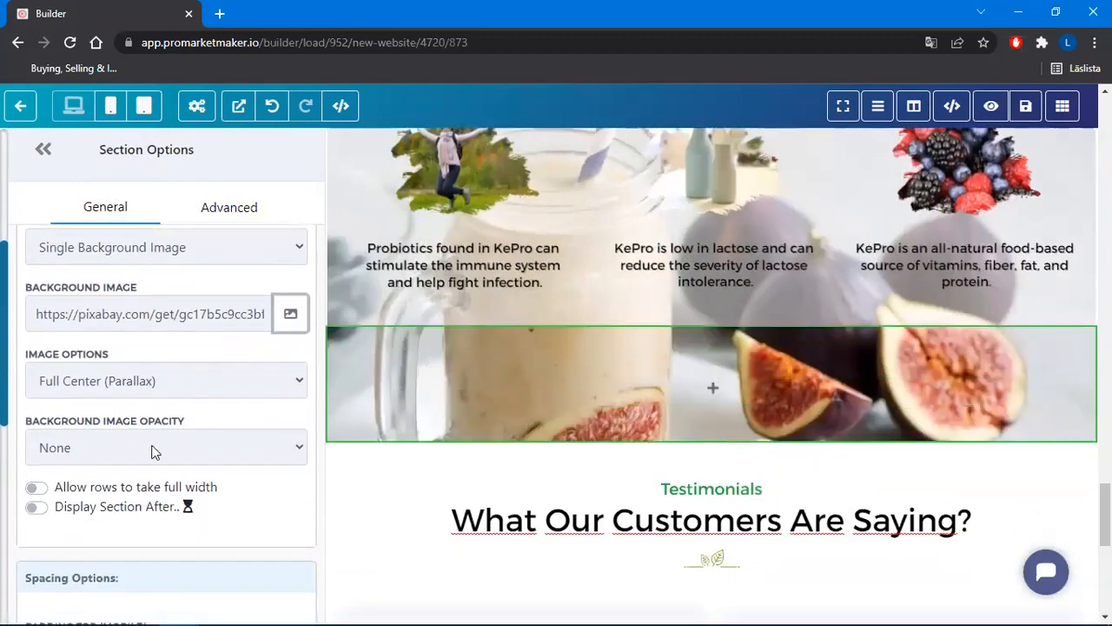
{"action": "left_click", "coordinate": [154, 448]}
{"action": "left_click", "coordinate": [66, 511]}
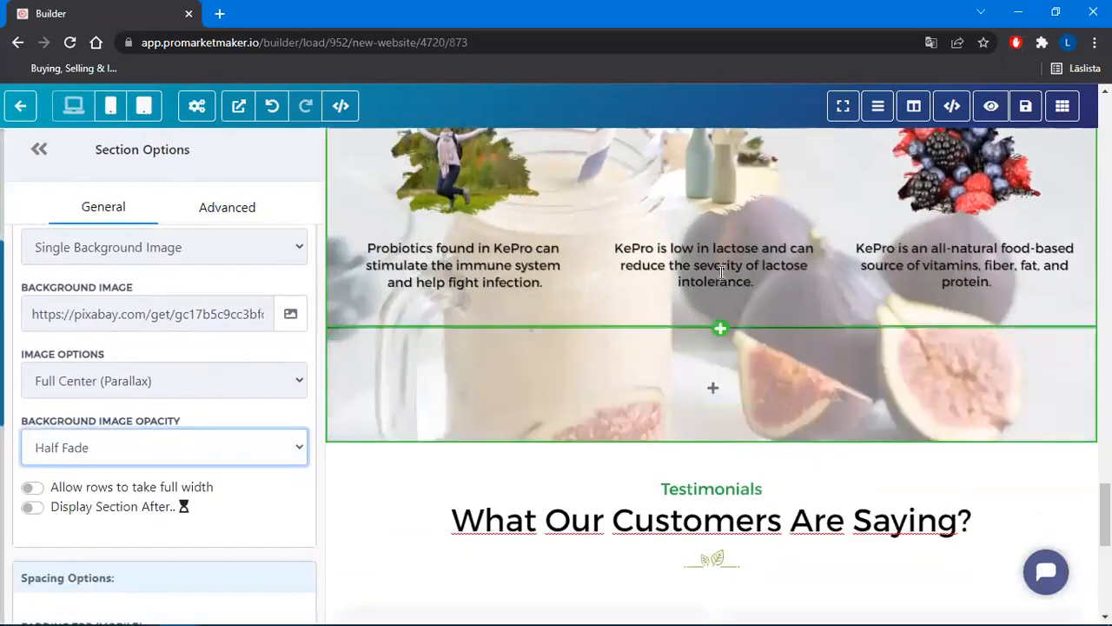
Add a white Arrow shape divider along the bottom edge of the new section
{"action": "left_click", "coordinate": [247, 221]}
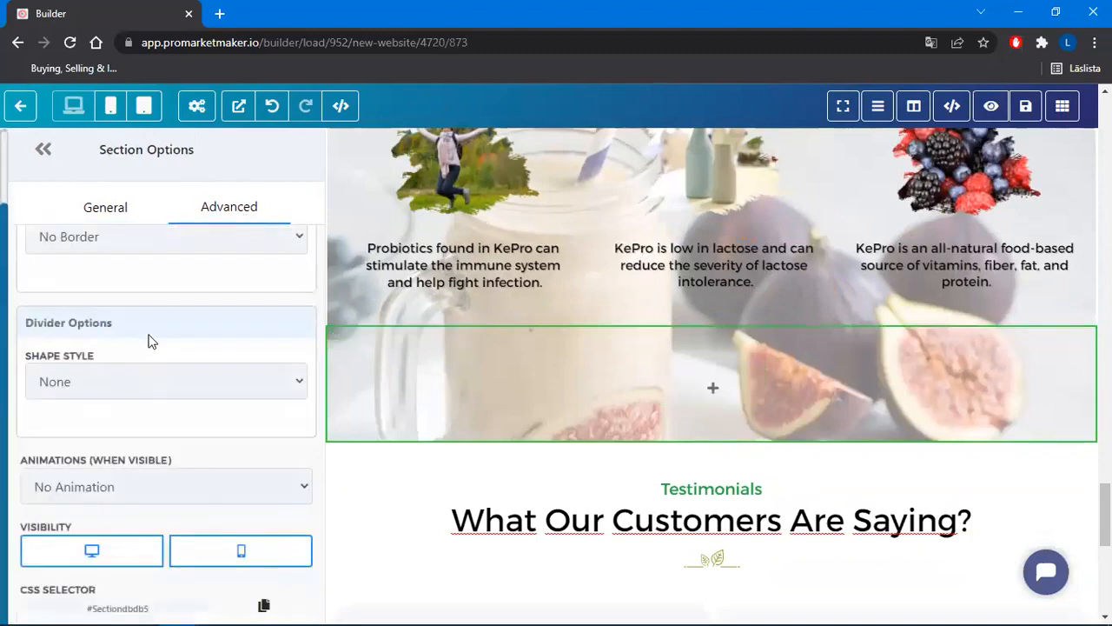
{"action": "left_click", "coordinate": [126, 381]}
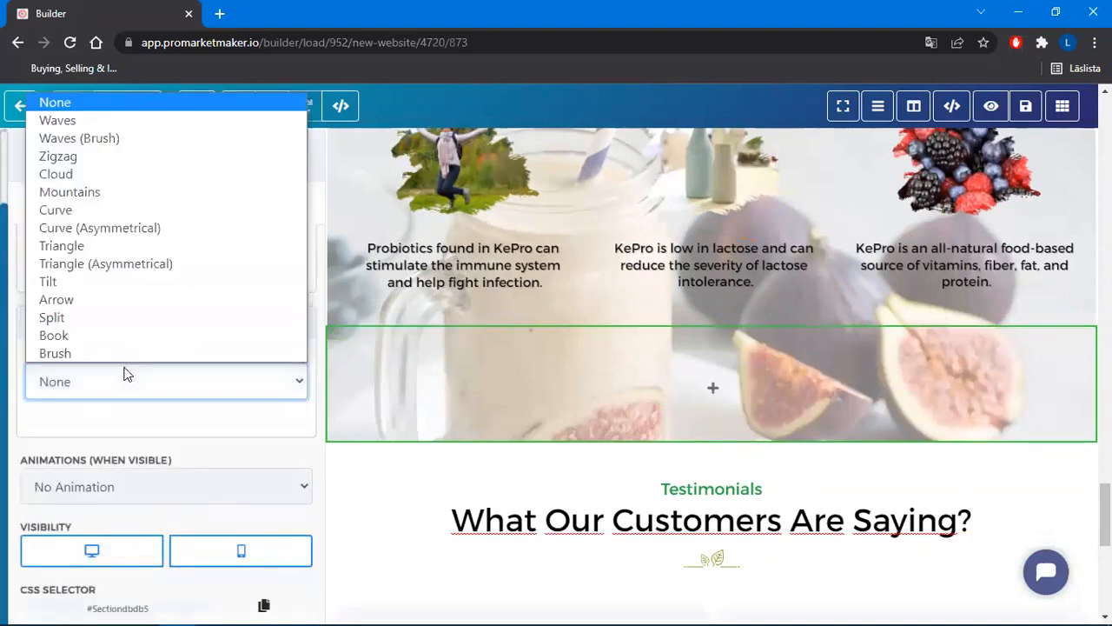
{"action": "left_click", "coordinate": [101, 308]}
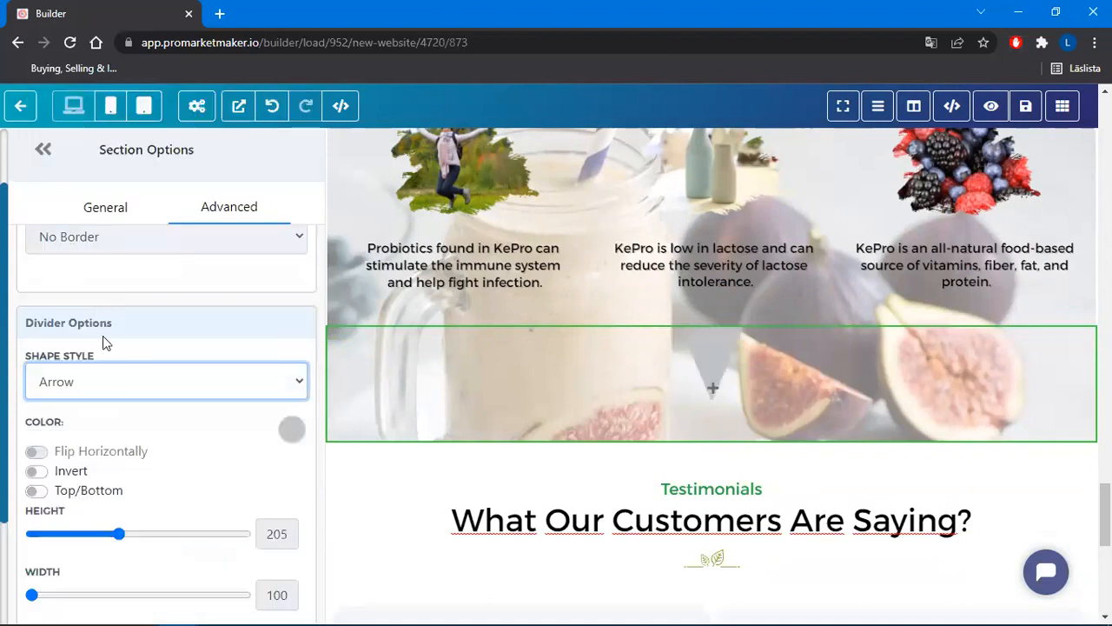
{"action": "left_click", "coordinate": [293, 429]}
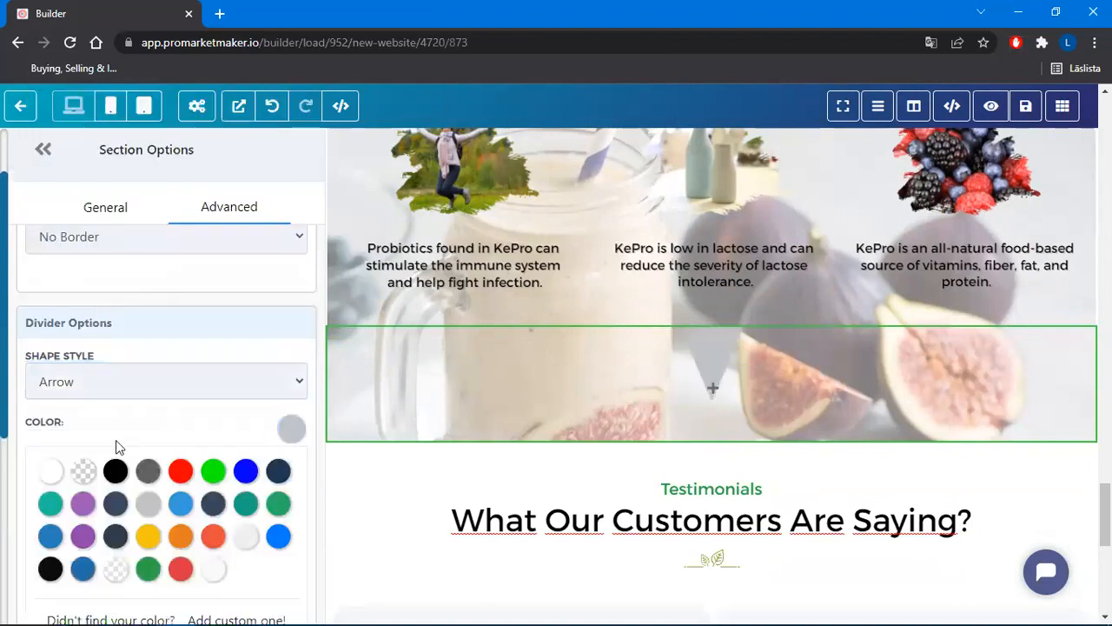
{"action": "left_click", "coordinate": [51, 471]}
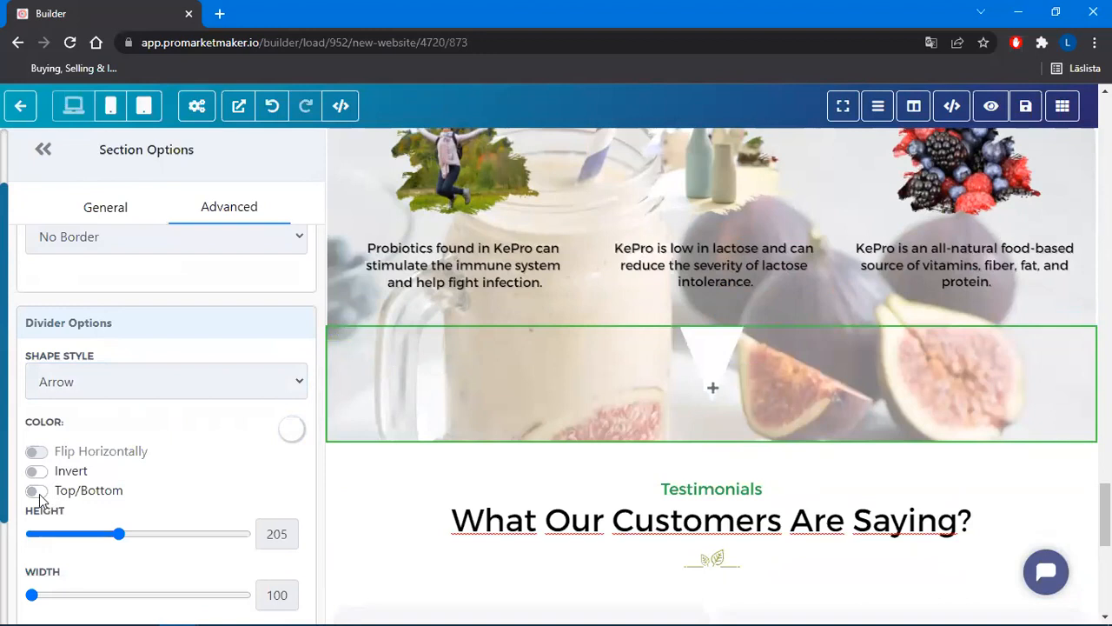
{"action": "left_click", "coordinate": [35, 490]}
Try the Tilt and Triangle shapes for the new section's bottom divider
{"action": "left_click", "coordinate": [179, 382]}
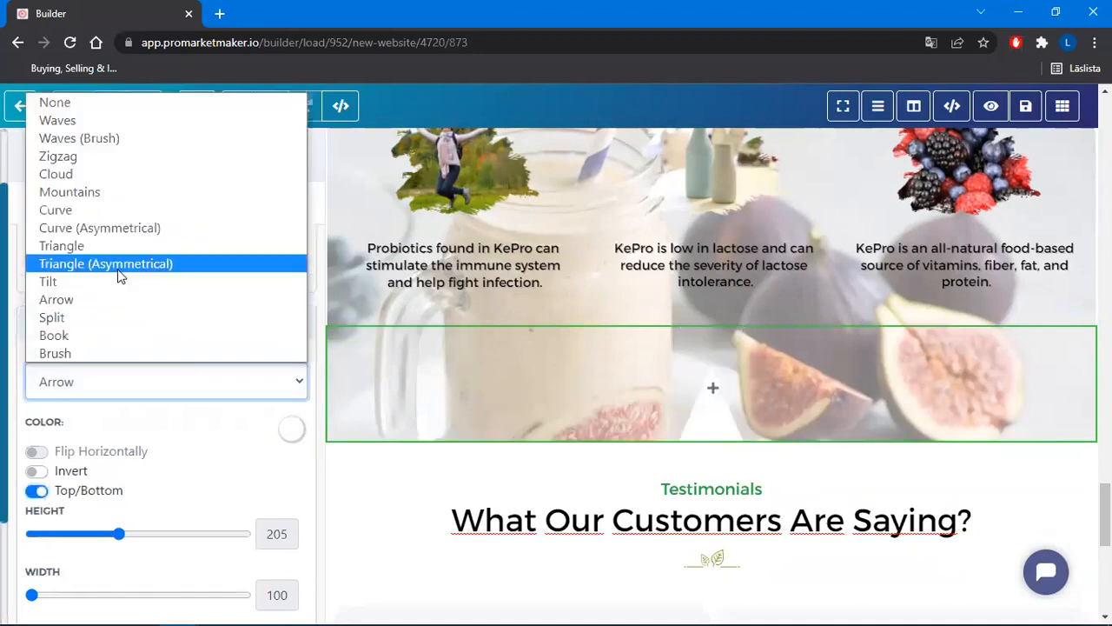
{"action": "left_click", "coordinate": [112, 282]}
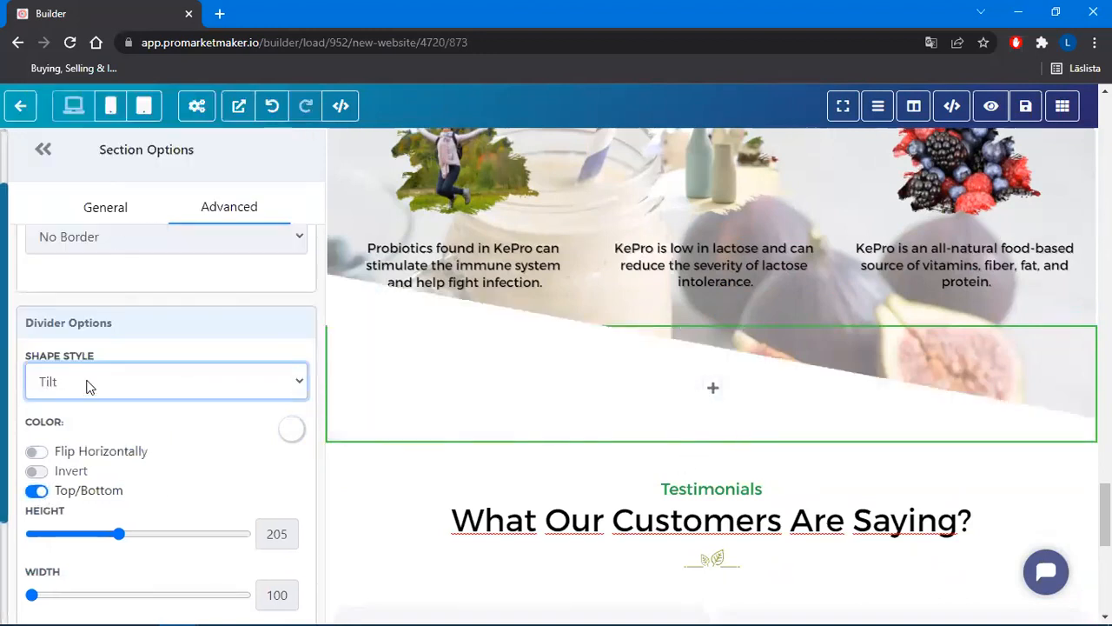
{"action": "left_click", "coordinate": [84, 383]}
{"action": "left_click", "coordinate": [87, 248]}
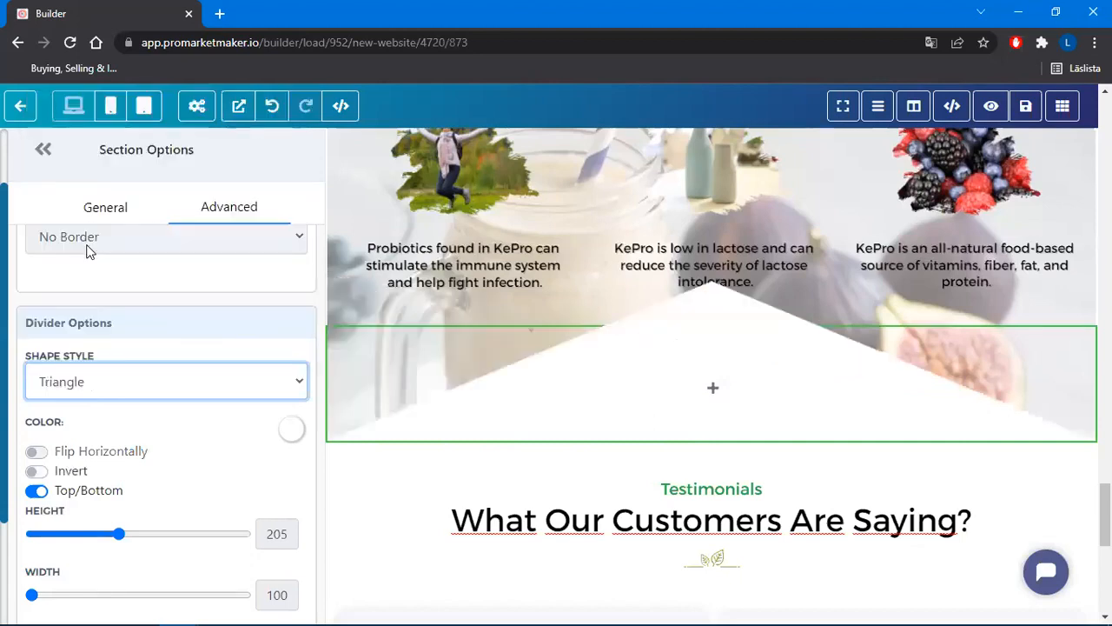
Set the new section's bottom divider to the Brush shape with a height of 128
{"action": "left_click", "coordinate": [93, 389]}
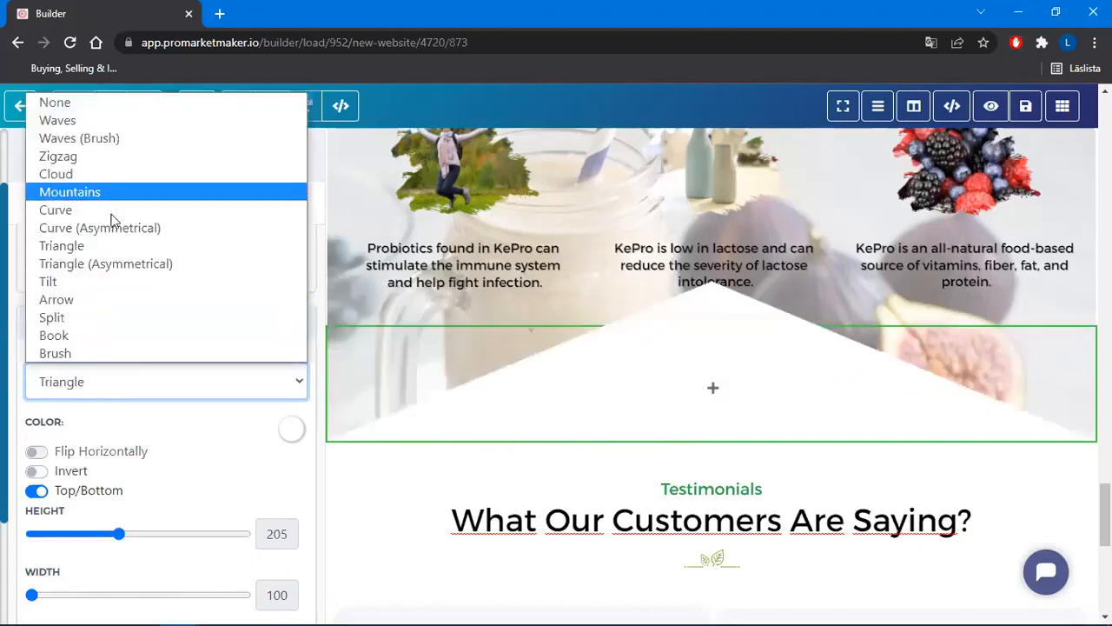
{"action": "left_click", "coordinate": [74, 352]}
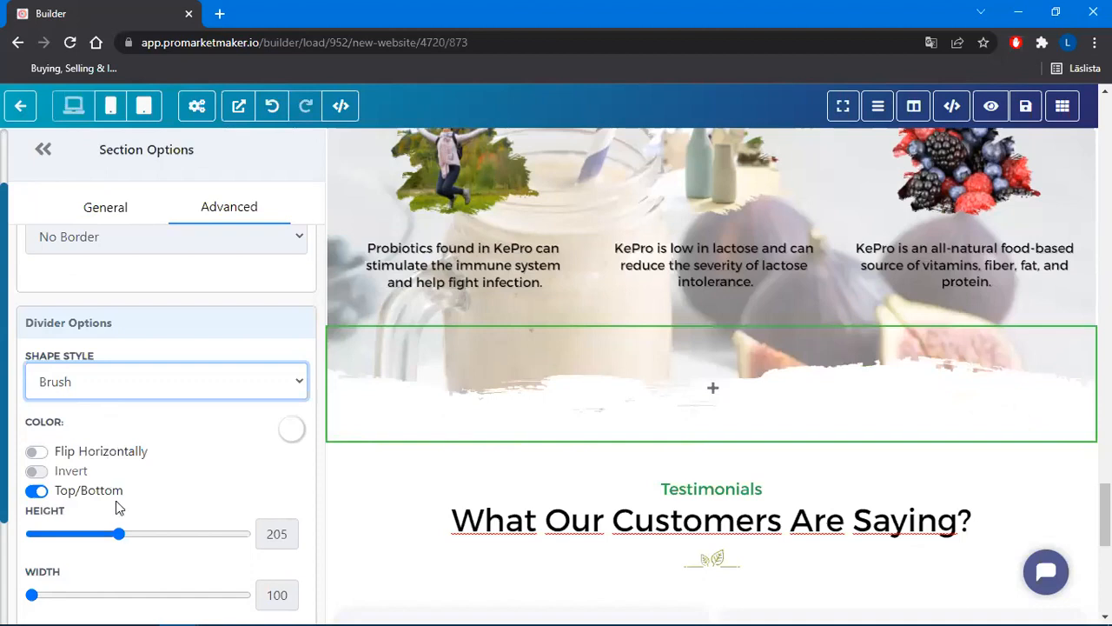
{"action": "left_click_drag", "start_coordinate": [119, 534], "coordinate": [85, 534]}
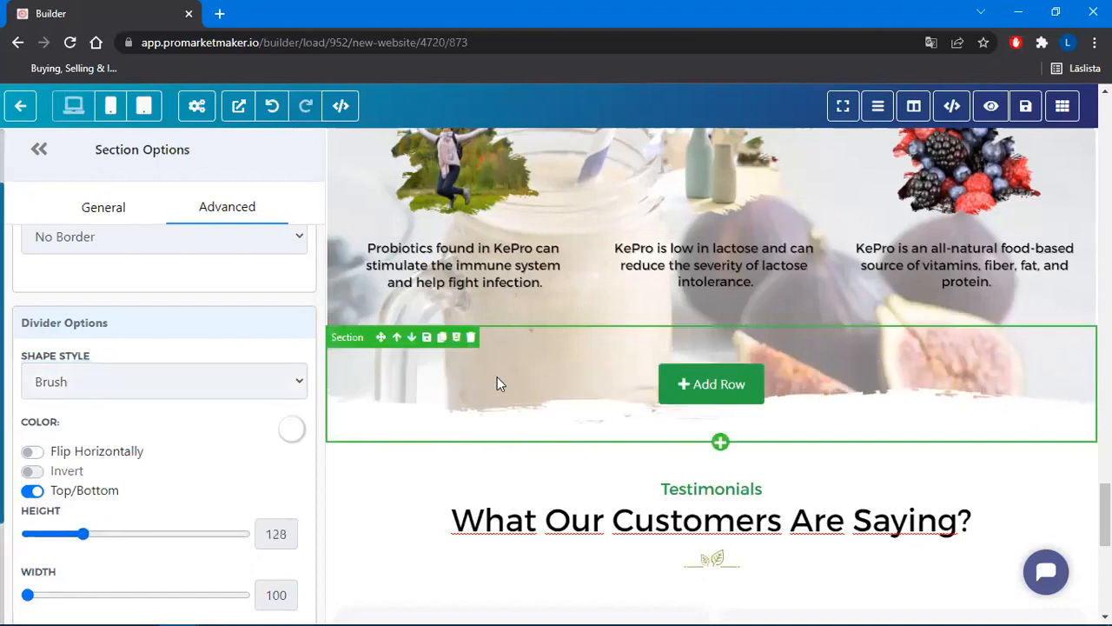
Review the brushed transition from the KePro benefits section into the testimonials below it
{"action": "left_click", "coordinate": [686, 295]}
{"action": "scroll", "coordinate": [1012, 496], "scroll_direction": "up", "scroll_amount": 1}
{"action": "scroll", "coordinate": [1011, 466], "scroll_direction": "down", "scroll_amount": 5}
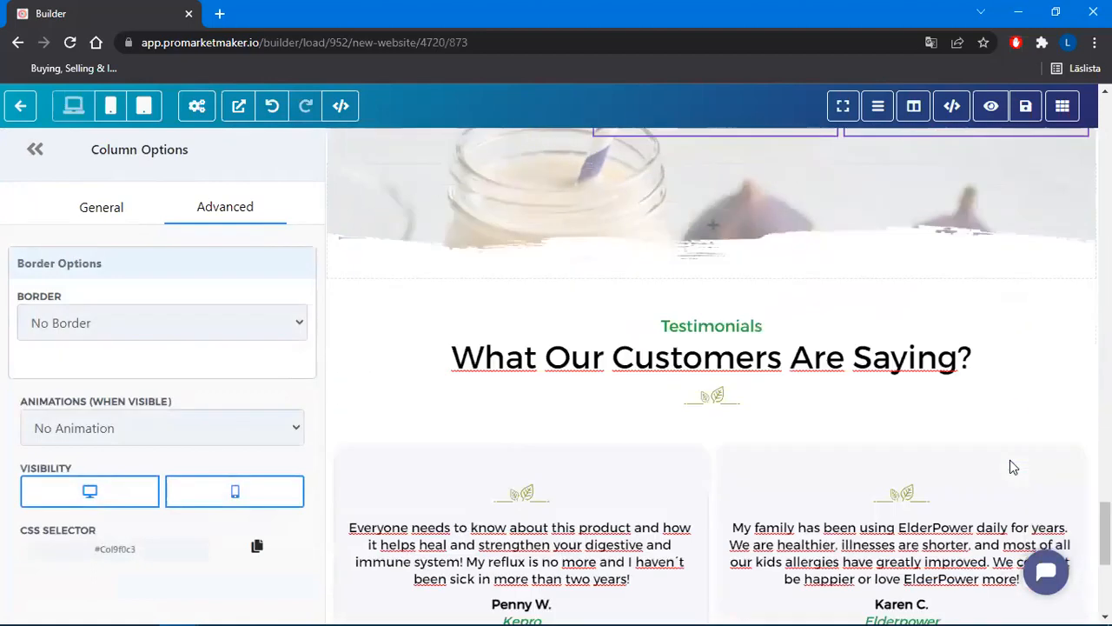
{"action": "scroll", "coordinate": [1001, 355], "scroll_direction": "down", "scroll_amount": 4}
{"action": "scroll", "coordinate": [1001, 365], "scroll_direction": "up", "scroll_amount": 8}
{"action": "scroll", "coordinate": [770, 469], "scroll_direction": "down", "scroll_amount": 1}
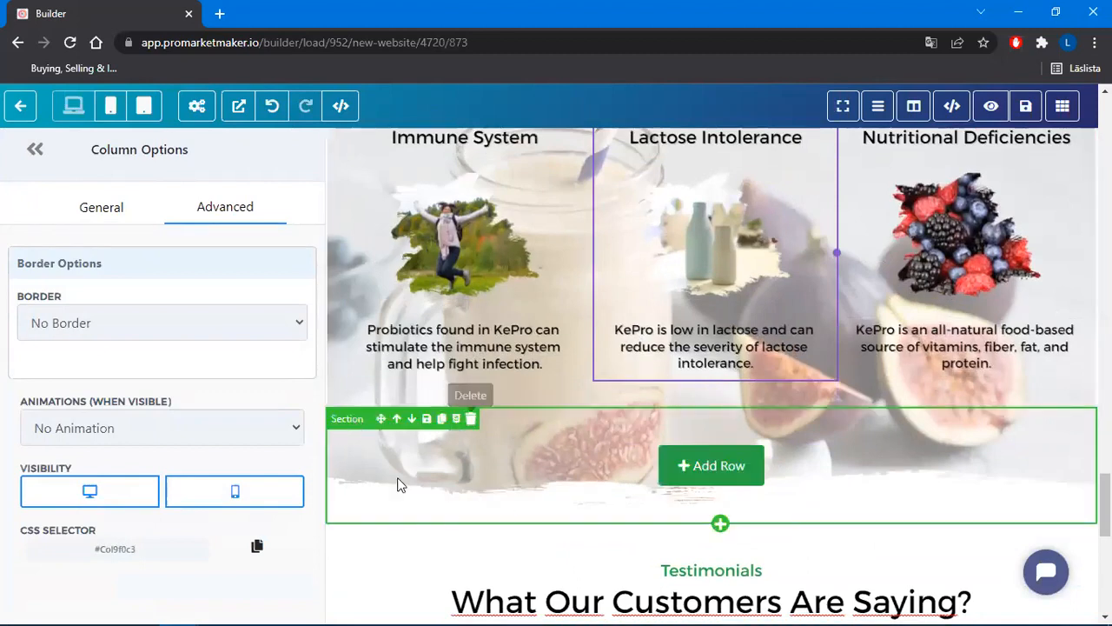
Add a white Brush shape divider to the top edge of the "Control your Gut, Control your Life" section
{"action": "scroll", "coordinate": [779, 488], "scroll_direction": "up", "scroll_amount": 15}
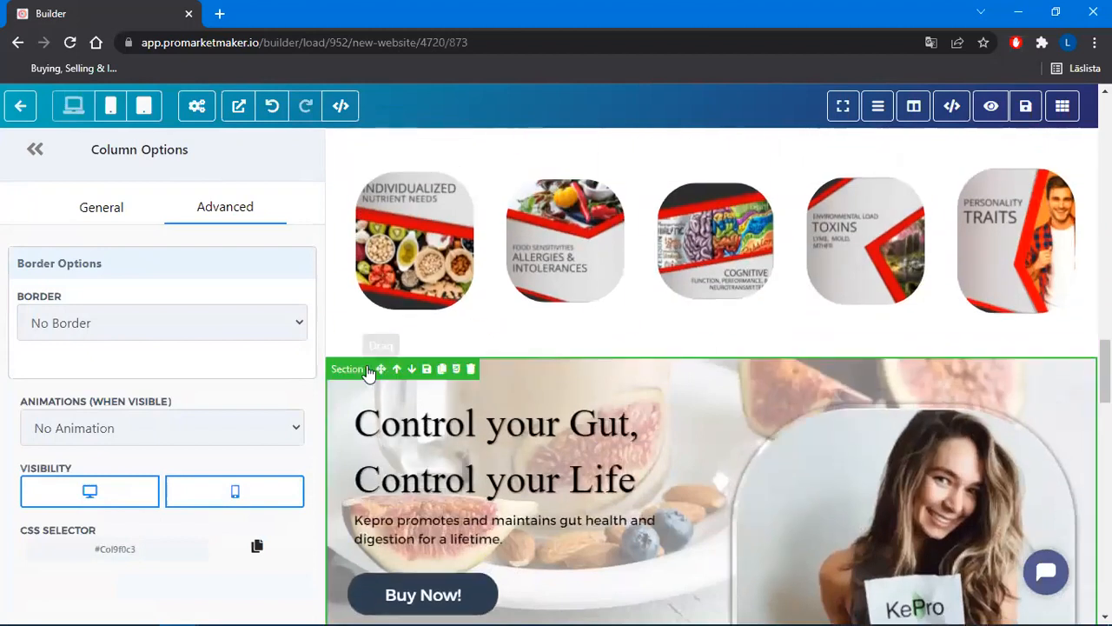
{"action": "left_click", "coordinate": [346, 369]}
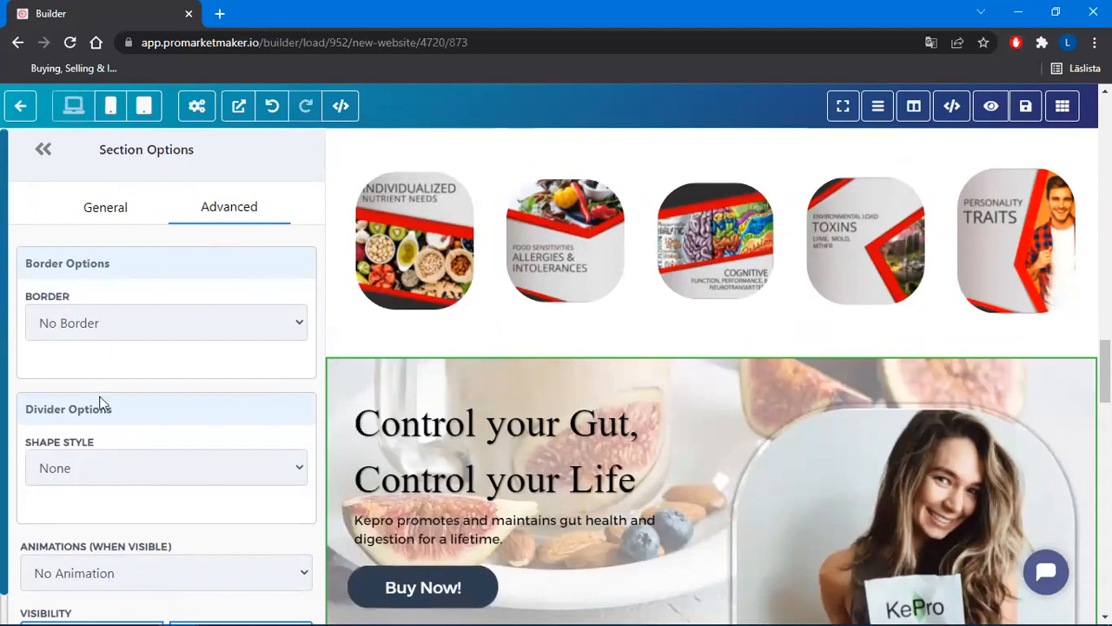
{"action": "left_click", "coordinate": [93, 466]}
{"action": "left_click", "coordinate": [84, 439]}
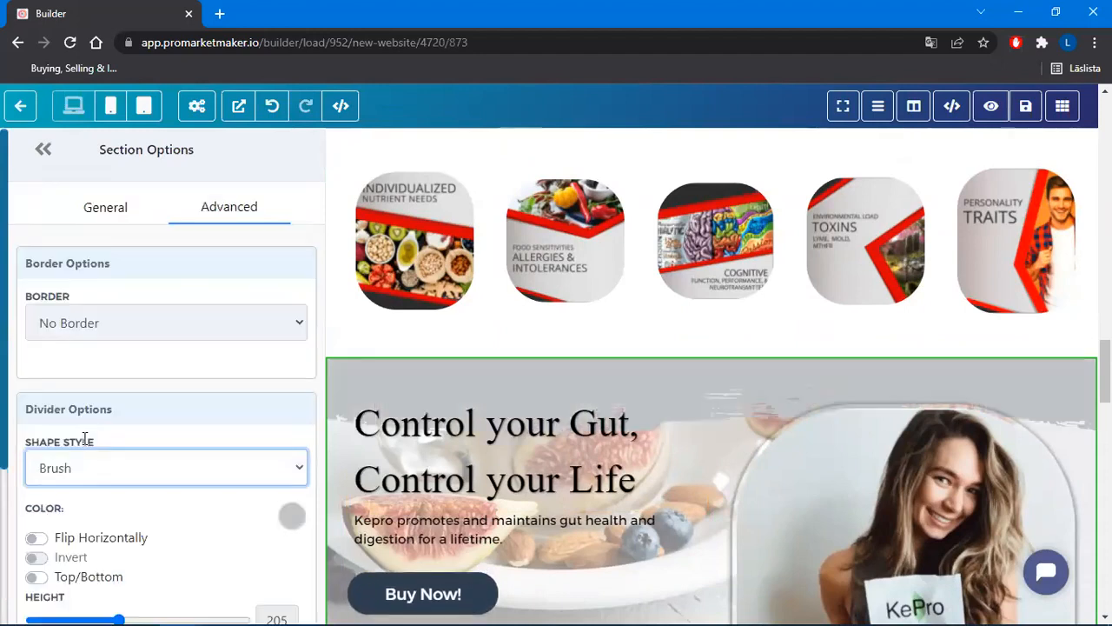
{"action": "left_click", "coordinate": [292, 517]}
{"action": "left_click", "coordinate": [54, 557]}
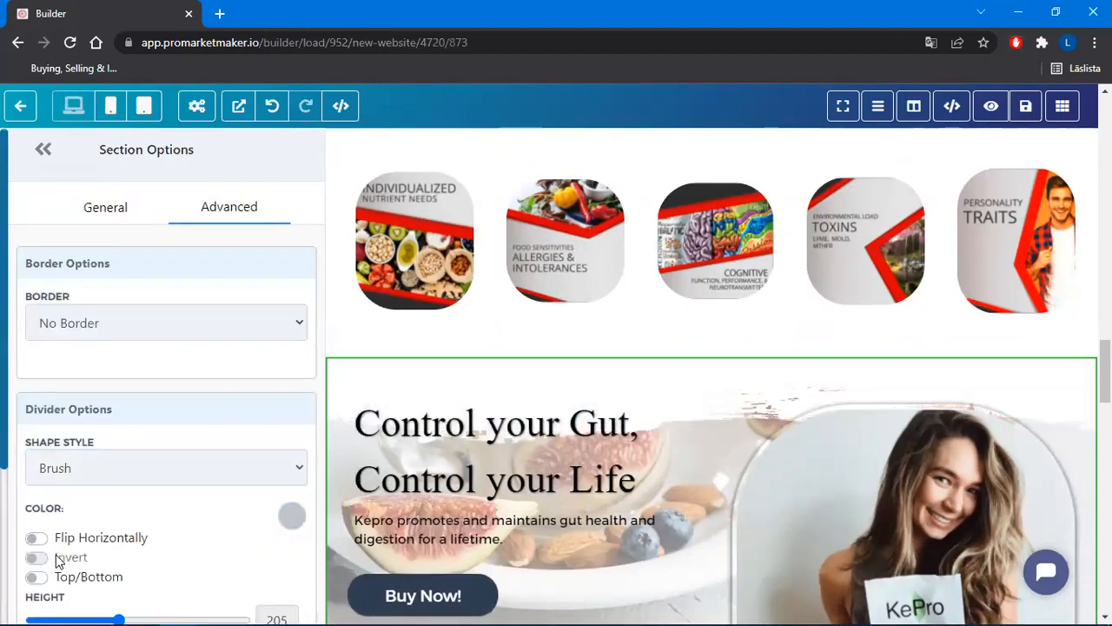
Set the "Control your Gut" section's top divider height to 99 and check the transition
{"action": "scroll", "coordinate": [164, 457], "scroll_direction": "down", "scroll_amount": 1}
{"action": "left_click_drag", "start_coordinate": [116, 539], "coordinate": [75, 556]}
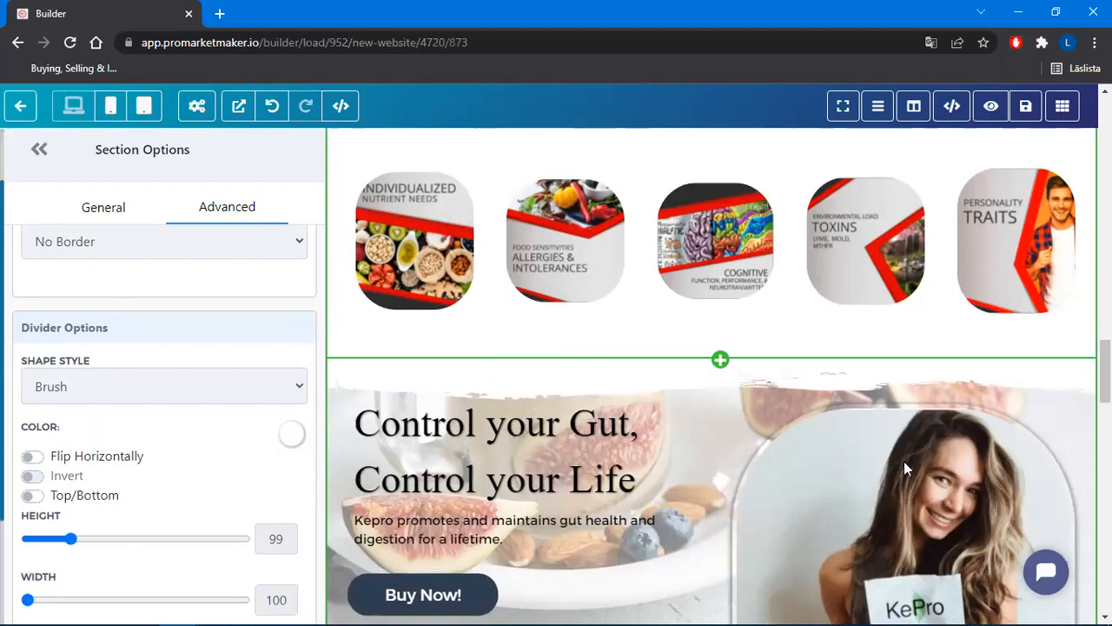
{"action": "scroll", "coordinate": [953, 446], "scroll_direction": "down", "scroll_amount": 2}
{"action": "scroll", "coordinate": [956, 448], "scroll_direction": "up", "scroll_amount": 1}
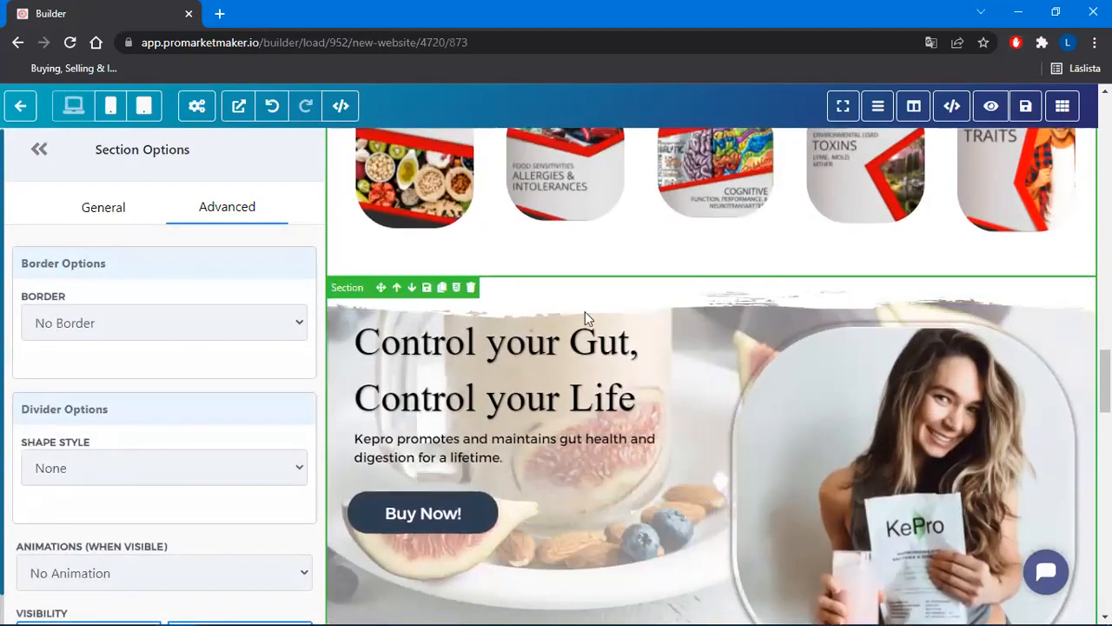
Remove the brush divider from the "Control your Gut, Control your Life" section by setting its shape style to None
{"action": "scroll", "coordinate": [735, 397], "scroll_direction": "up", "scroll_amount": 1}
{"action": "scroll", "coordinate": [620, 263], "scroll_direction": "down", "scroll_amount": 2}
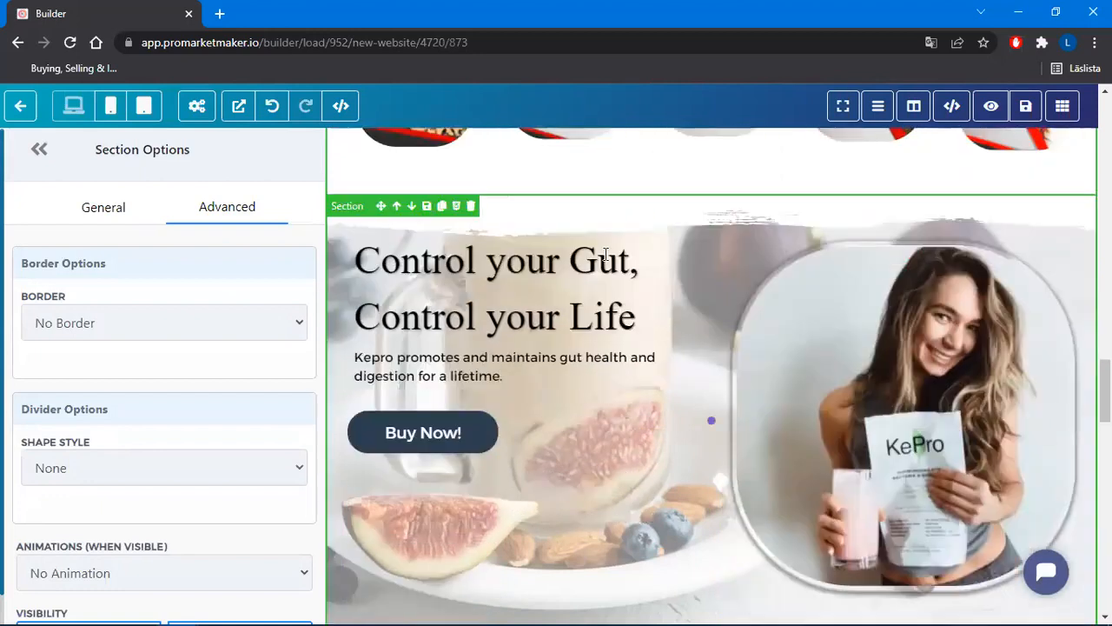
{"action": "scroll", "coordinate": [596, 373], "scroll_direction": "up", "scroll_amount": 1}
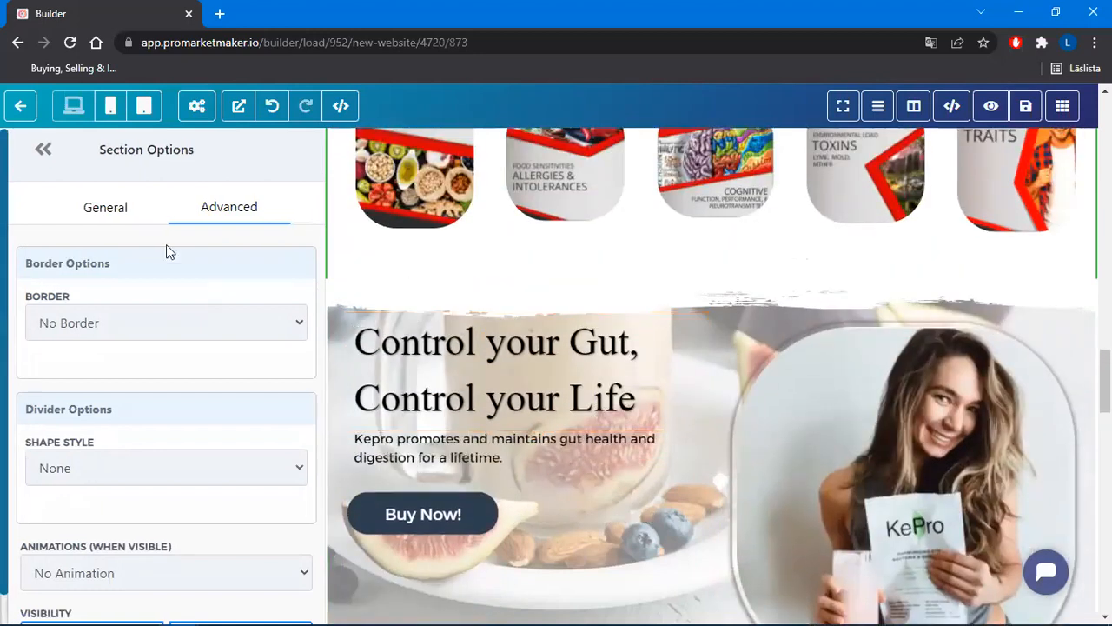
{"action": "left_click", "coordinate": [90, 467]}
{"action": "left_click", "coordinate": [232, 356]}
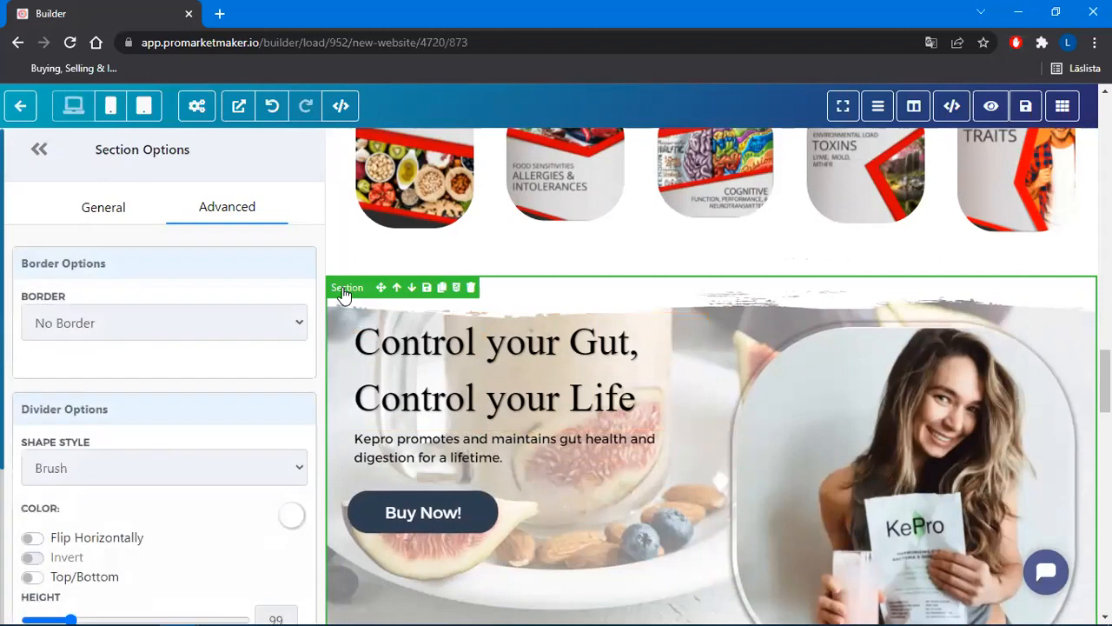
{"action": "left_click", "coordinate": [127, 469]}
{"action": "left_click", "coordinate": [50, 186]}
Add an empty full-width section between the testimonial image row and the "Control your Gut" section
{"action": "scroll", "coordinate": [762, 416], "scroll_direction": "up", "scroll_amount": 1}
{"action": "left_click", "coordinate": [721, 443]}
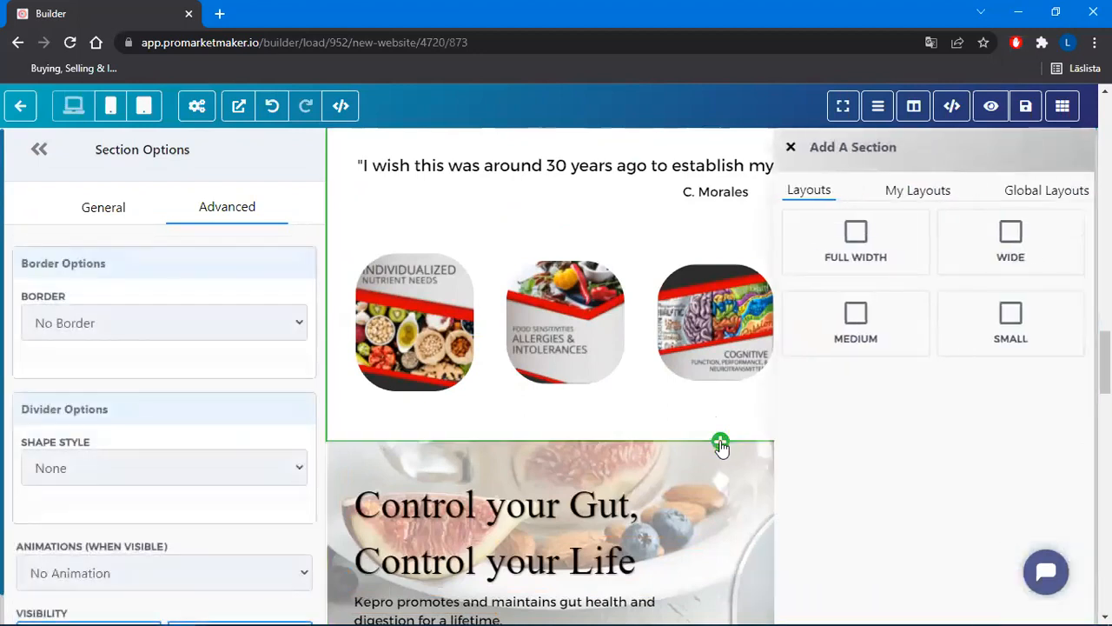
{"action": "left_click", "coordinate": [865, 248]}
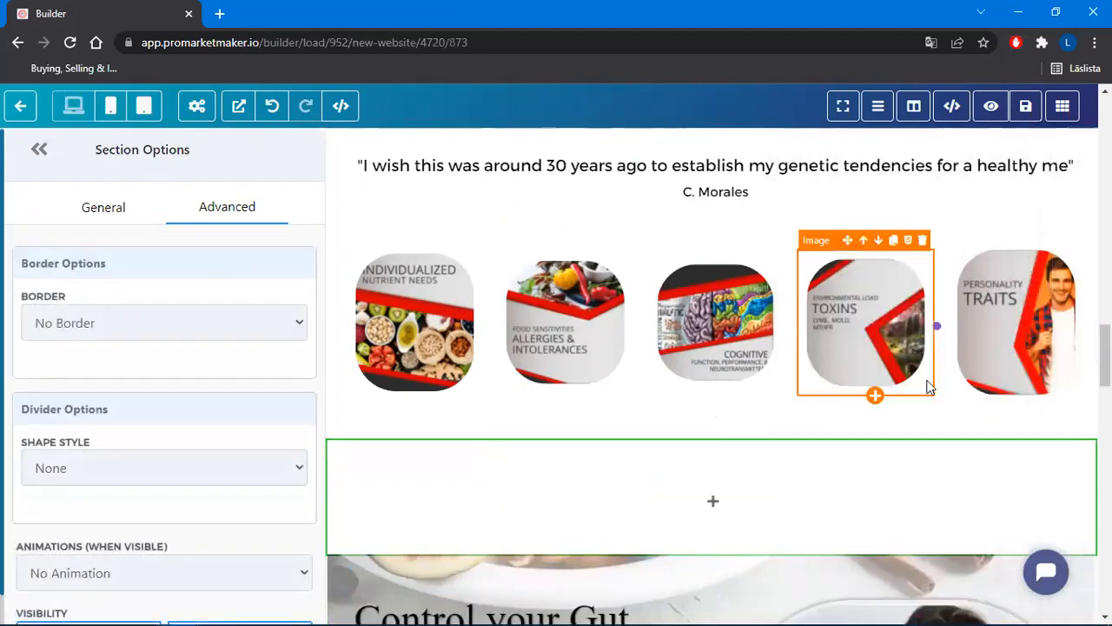
Give the new section the fig smoothie photo as its background image with Half Fade opacity
{"action": "scroll", "coordinate": [437, 347], "scroll_direction": "down", "scroll_amount": 2}
{"action": "left_click", "coordinate": [95, 205]}
{"action": "scroll", "coordinate": [147, 300], "scroll_direction": "down", "scroll_amount": 2}
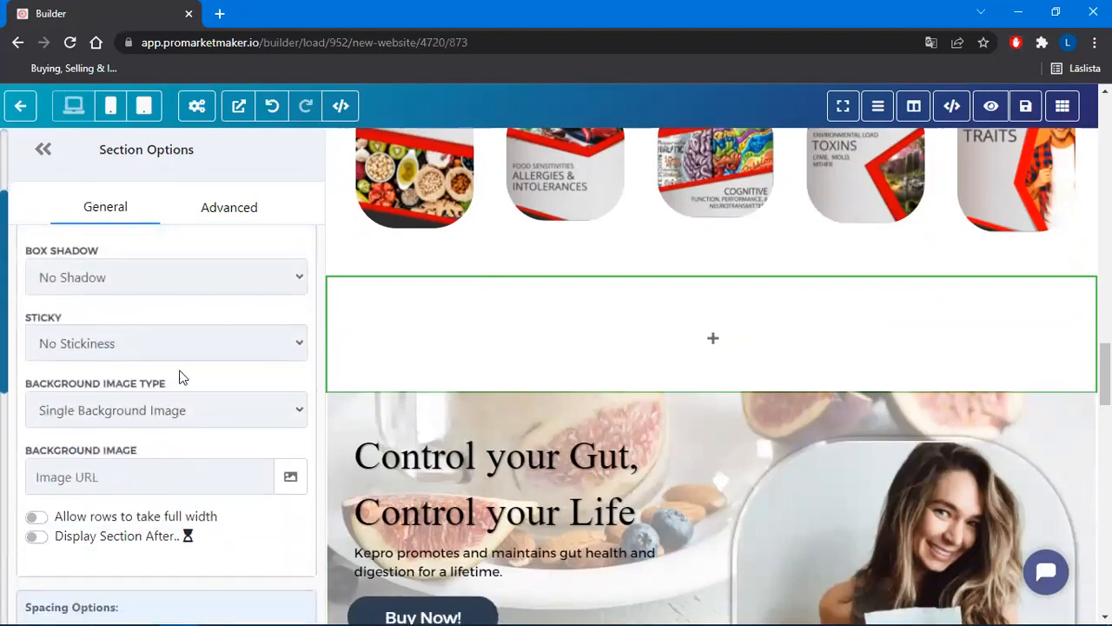
{"action": "left_click", "coordinate": [291, 478]}
{"action": "left_click", "coordinate": [76, 356]}
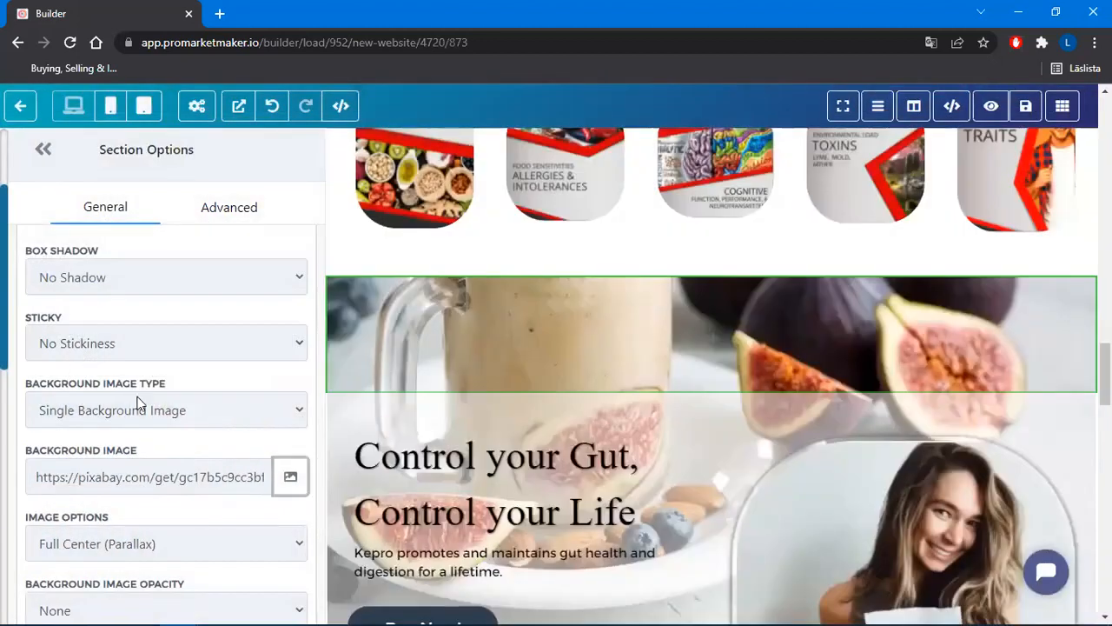
{"action": "scroll", "coordinate": [199, 403], "scroll_direction": "down", "scroll_amount": 2}
{"action": "left_click", "coordinate": [157, 460]}
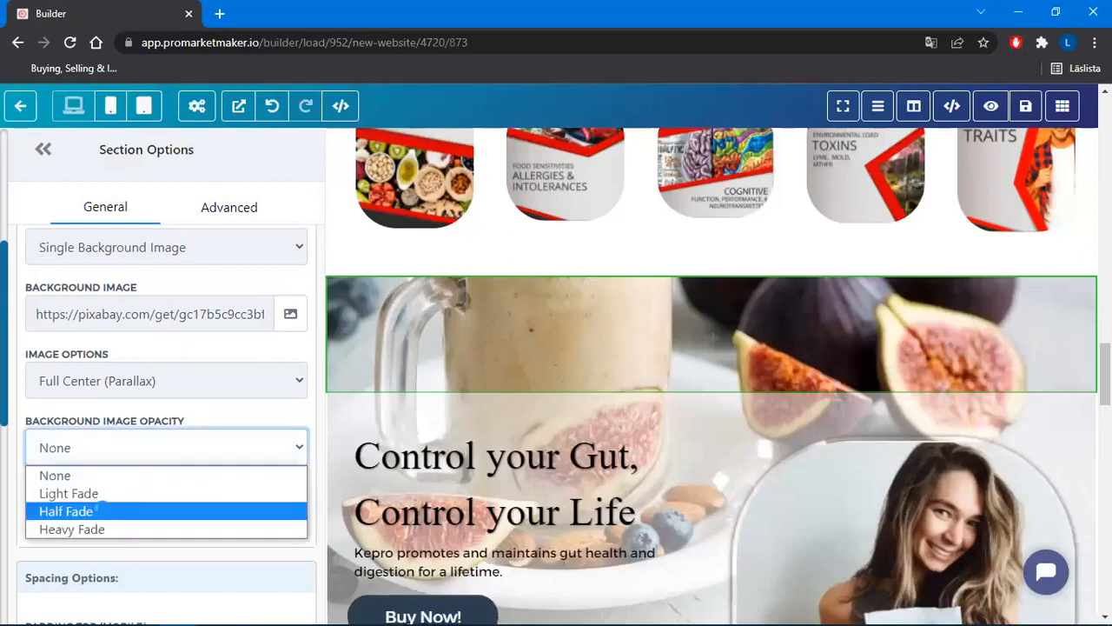
{"action": "left_click", "coordinate": [87, 509]}
Add a white Brush divider along the new section's upper edge with a height of 130
{"action": "left_click", "coordinate": [233, 208]}
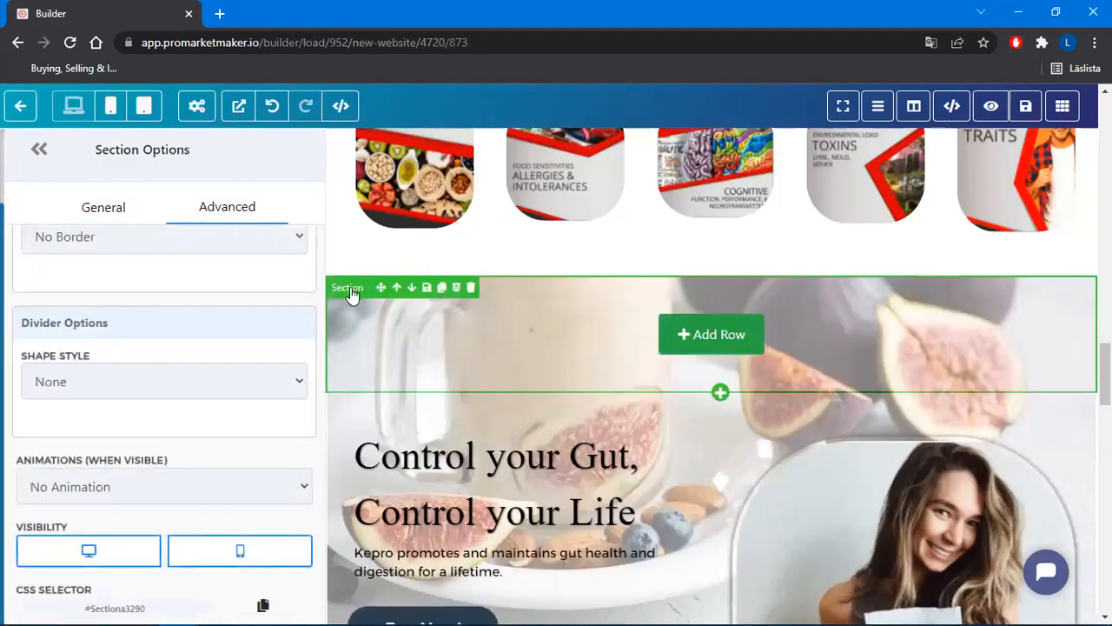
{"action": "scroll", "coordinate": [98, 497], "scroll_direction": "up", "scroll_amount": 2}
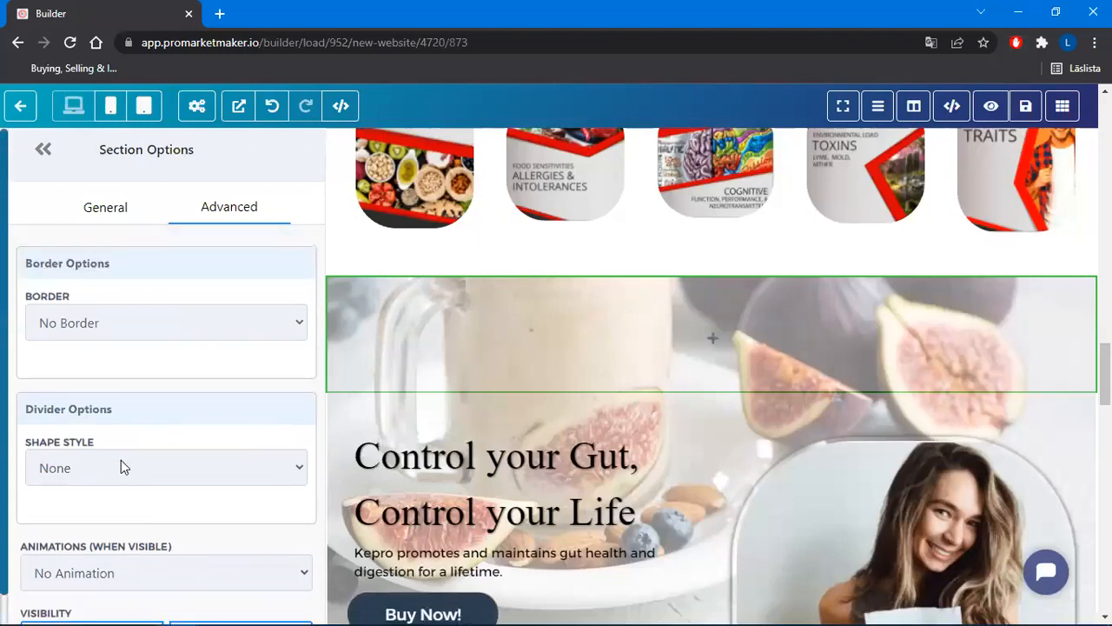
{"action": "left_click", "coordinate": [106, 461]}
{"action": "left_click", "coordinate": [103, 439]}
{"action": "left_click", "coordinate": [37, 576]}
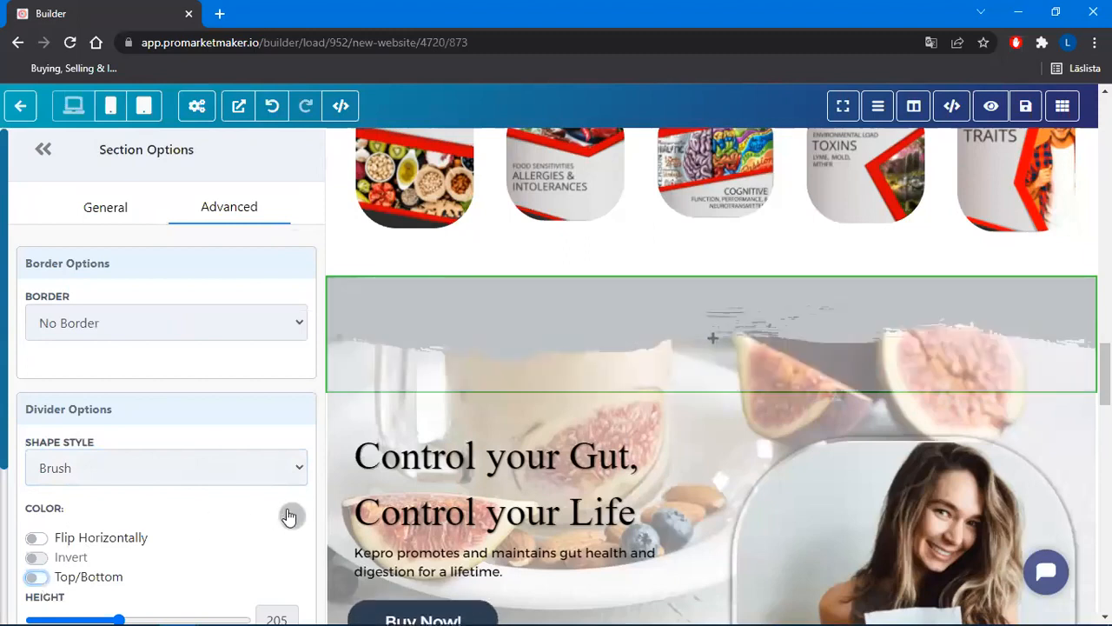
{"action": "left_click", "coordinate": [290, 516]}
{"action": "left_click", "coordinate": [47, 556]}
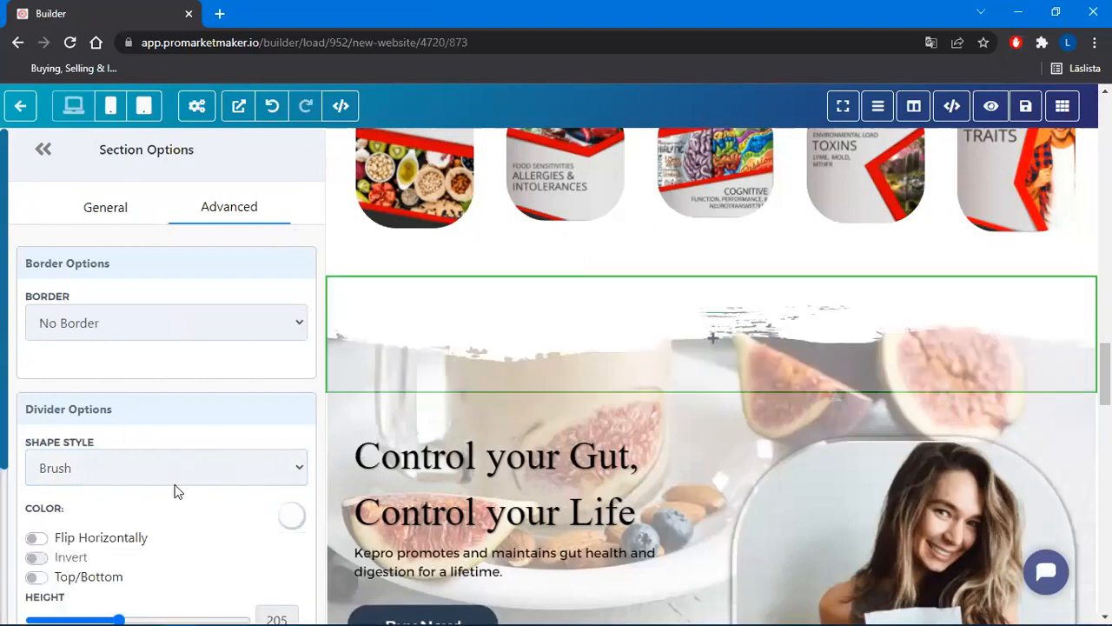
{"action": "left_click_drag", "start_coordinate": [121, 607], "coordinate": [84, 604]}
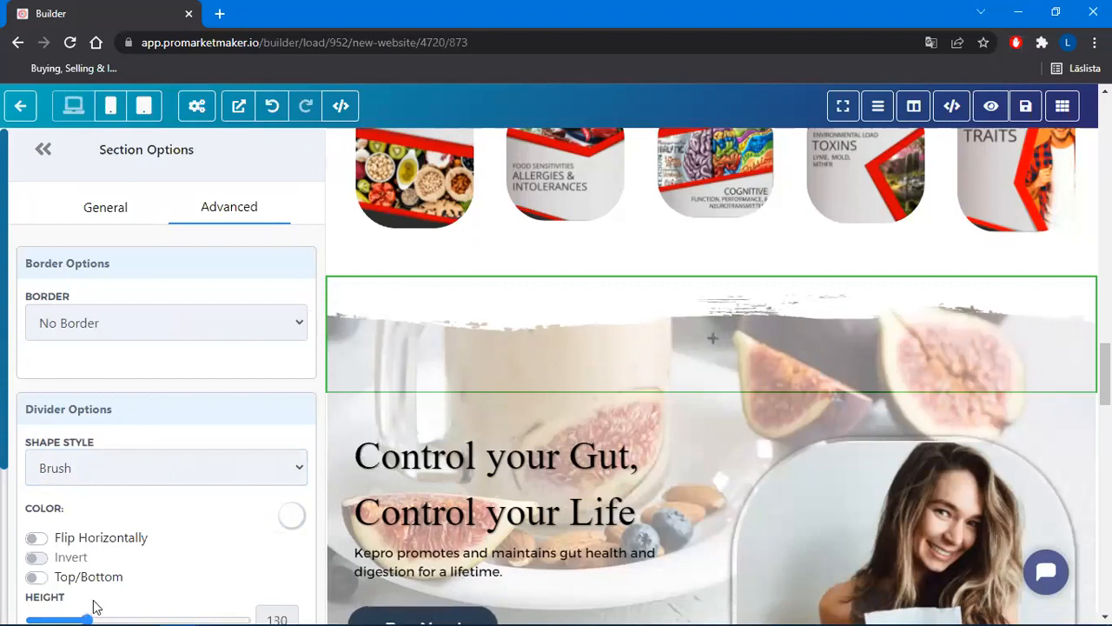
{"action": "left_click", "coordinate": [720, 332]}
{"action": "left_click", "coordinate": [770, 235]}
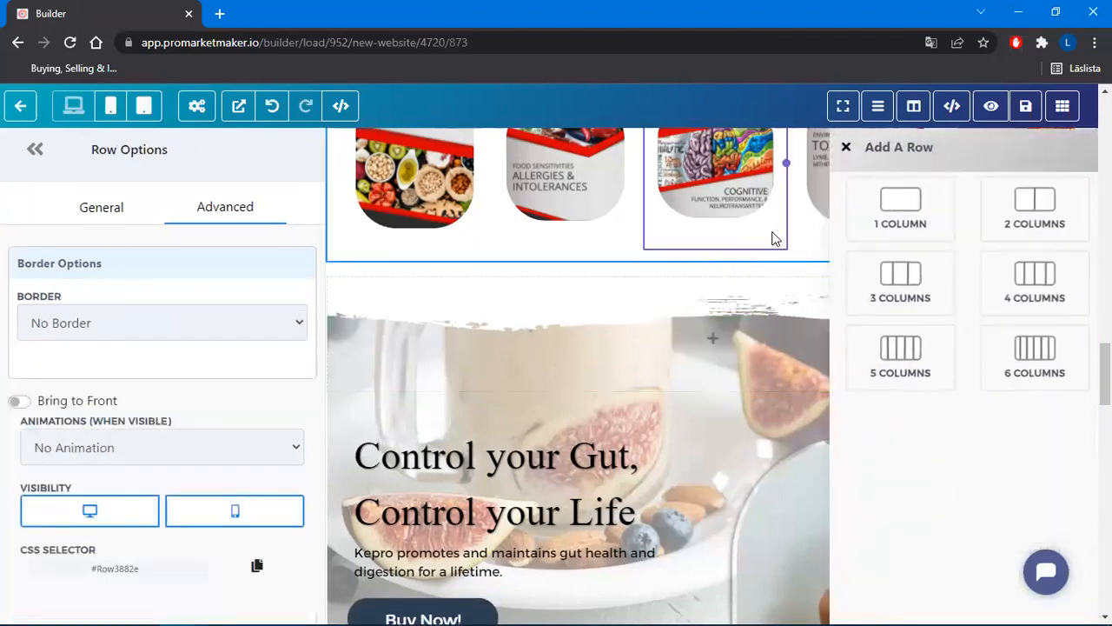
{"action": "left_click", "coordinate": [846, 147]}
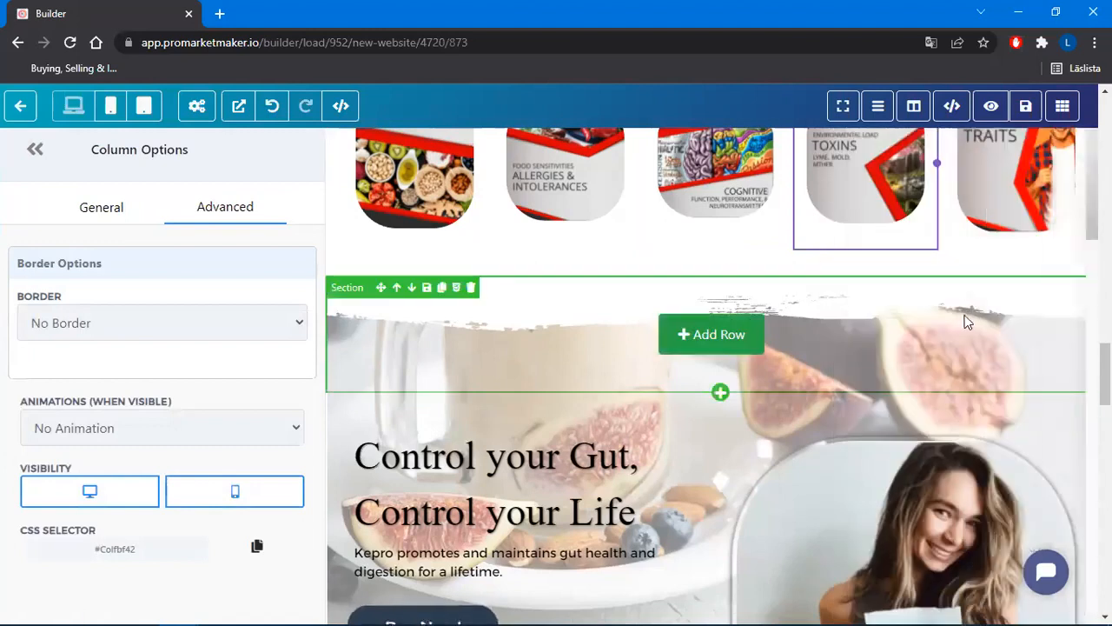
{"action": "scroll", "coordinate": [999, 391], "scroll_direction": "down", "scroll_amount": 1}
{"action": "left_click", "coordinate": [1046, 463]}
{"action": "scroll", "coordinate": [1045, 463], "scroll_direction": "down", "scroll_amount": 1}
{"action": "scroll", "coordinate": [1049, 449], "scroll_direction": "up", "scroll_amount": 2}
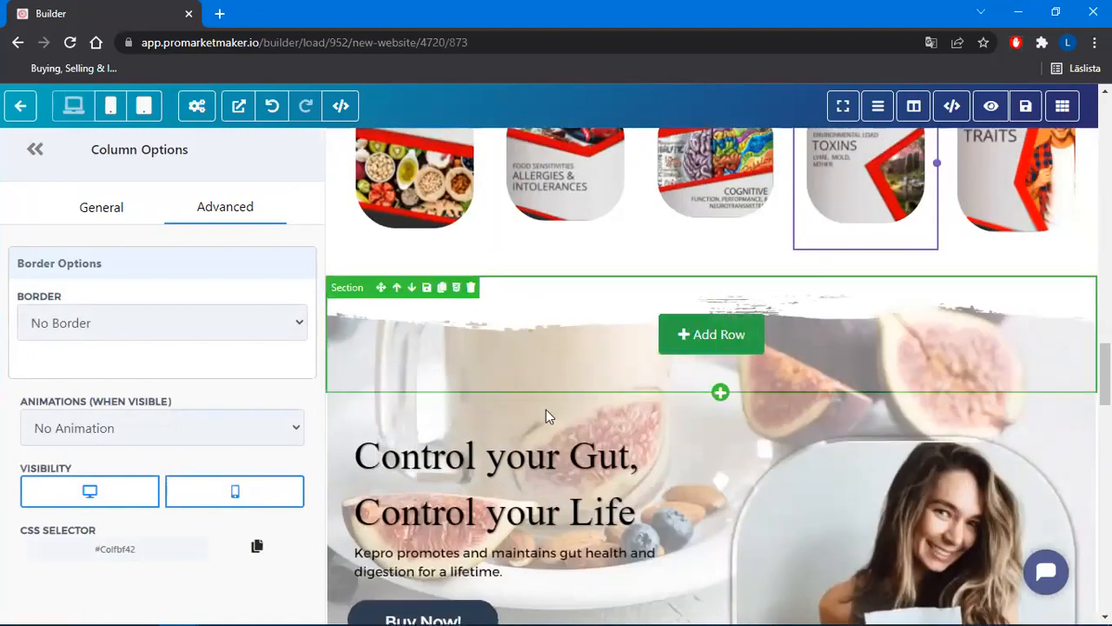
Set the divider section's top and bottom padding to 0 for both mobile and desktop
{"action": "left_click", "coordinate": [348, 288]}
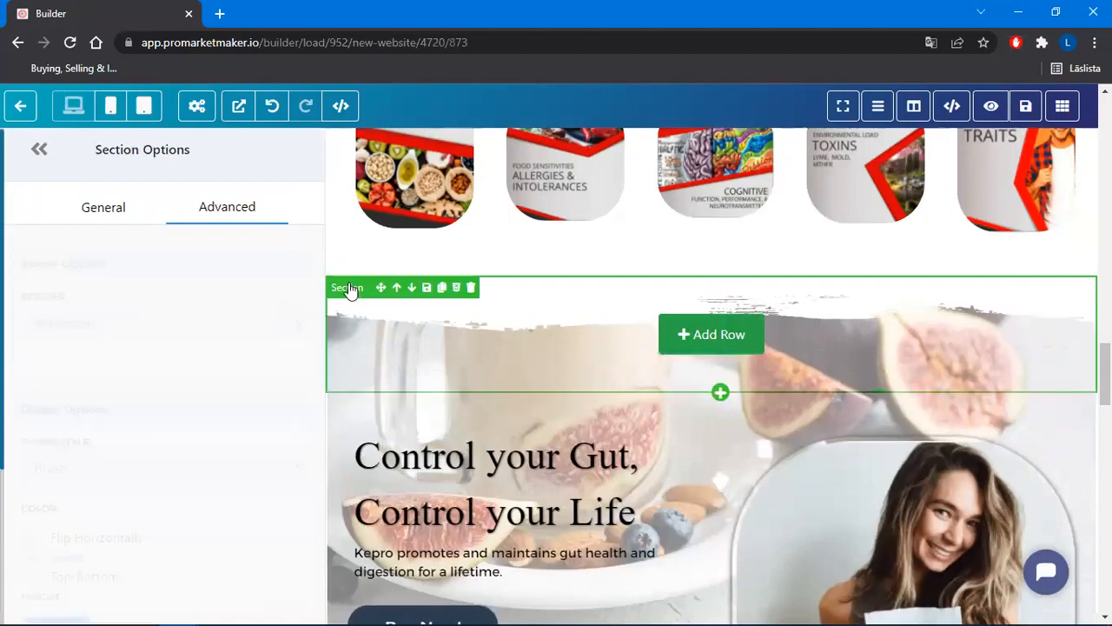
{"action": "left_click", "coordinate": [109, 206]}
{"action": "scroll", "coordinate": [209, 365], "scroll_direction": "down", "scroll_amount": 8}
{"action": "scroll", "coordinate": [209, 365], "scroll_direction": "down", "scroll_amount": 3}
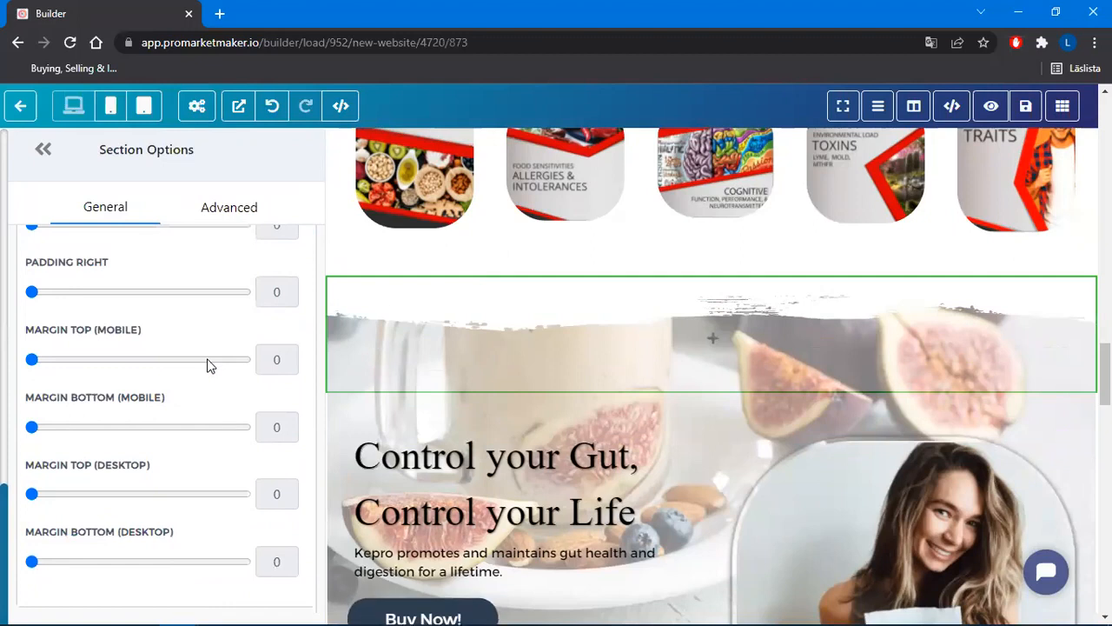
{"action": "scroll", "coordinate": [209, 365], "scroll_direction": "up", "scroll_amount": 5}
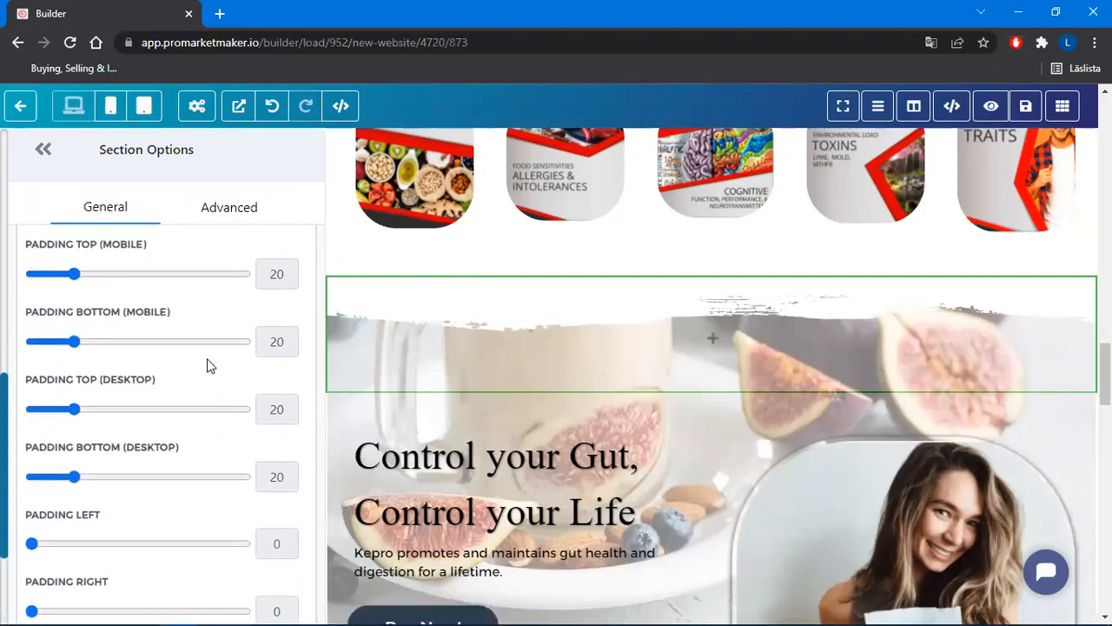
{"action": "left_click_drag", "start_coordinate": [74, 487], "coordinate": [28, 491]}
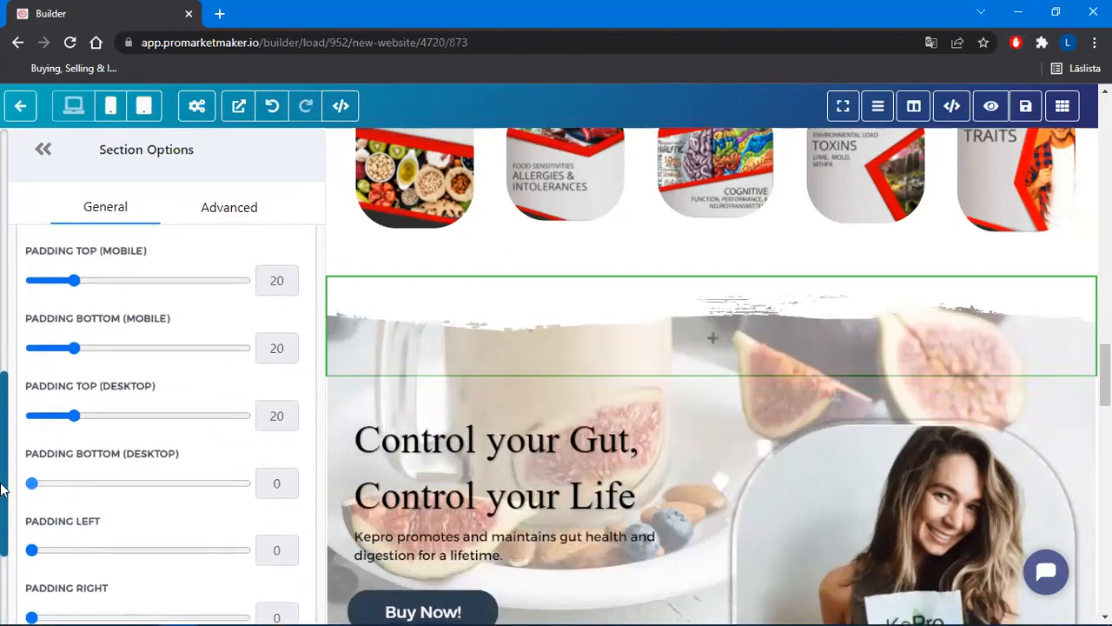
{"action": "left_click_drag", "start_coordinate": [75, 348], "coordinate": [29, 349]}
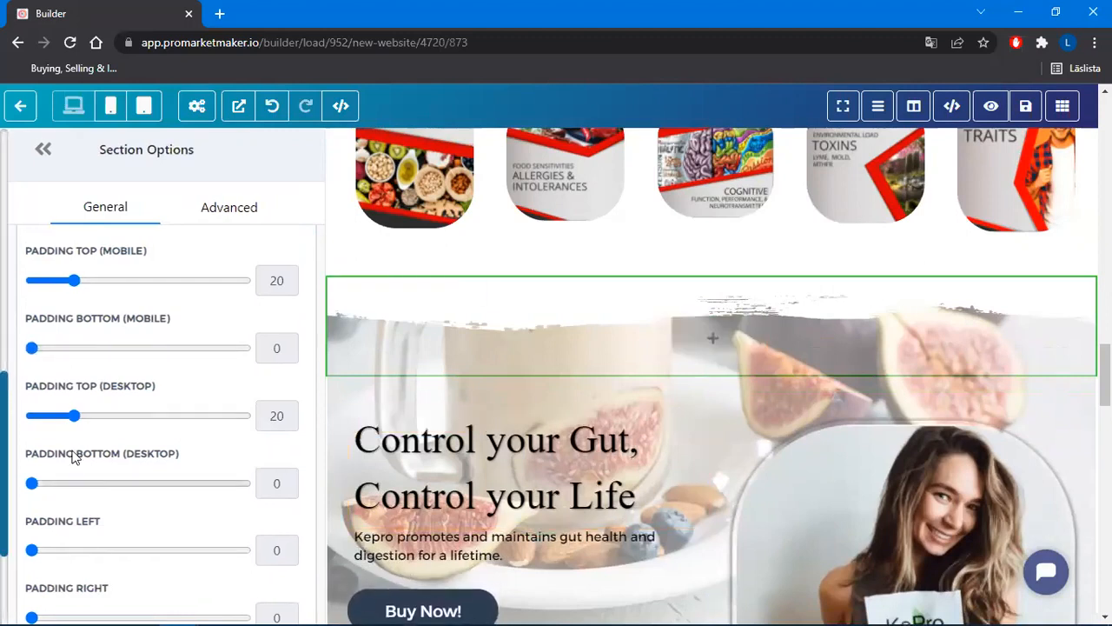
{"action": "left_click_drag", "start_coordinate": [75, 416], "coordinate": [10, 432]}
{"action": "left_click_drag", "start_coordinate": [74, 280], "coordinate": [6, 293]}
Review the page at full width from the divider section down to the health benefit columns
{"action": "scroll", "coordinate": [957, 357], "scroll_direction": "down", "scroll_amount": 2}
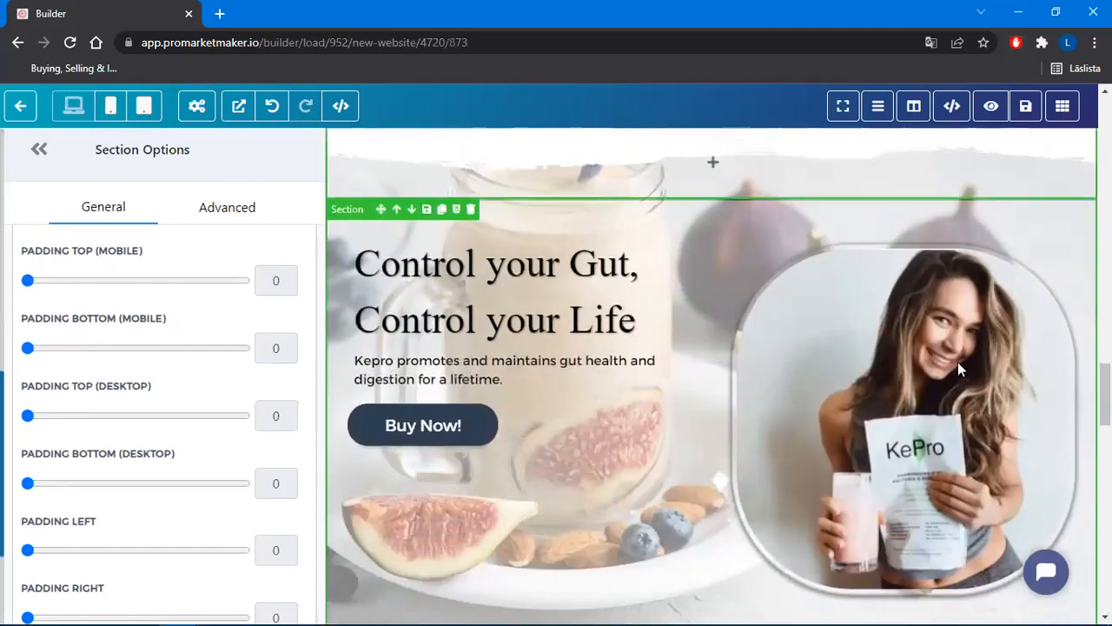
{"action": "scroll", "coordinate": [958, 361], "scroll_direction": "up", "scroll_amount": 2}
{"action": "left_click", "coordinate": [43, 153]}
{"action": "scroll", "coordinate": [988, 335], "scroll_direction": "down", "scroll_amount": 3}
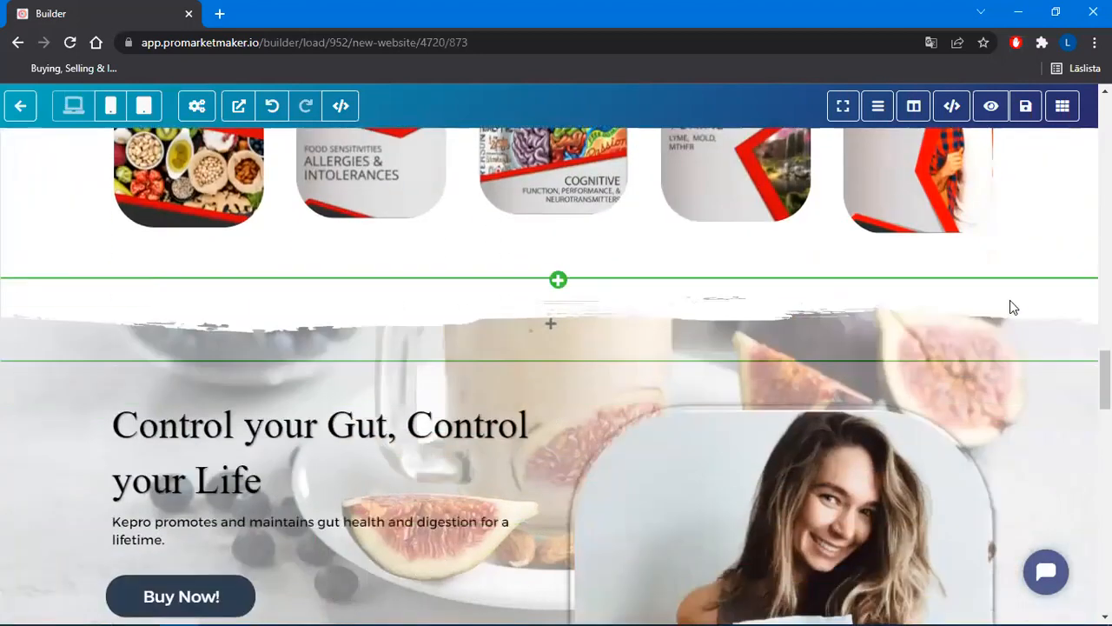
{"action": "left_click", "coordinate": [986, 170]}
{"action": "left_click", "coordinate": [43, 152]}
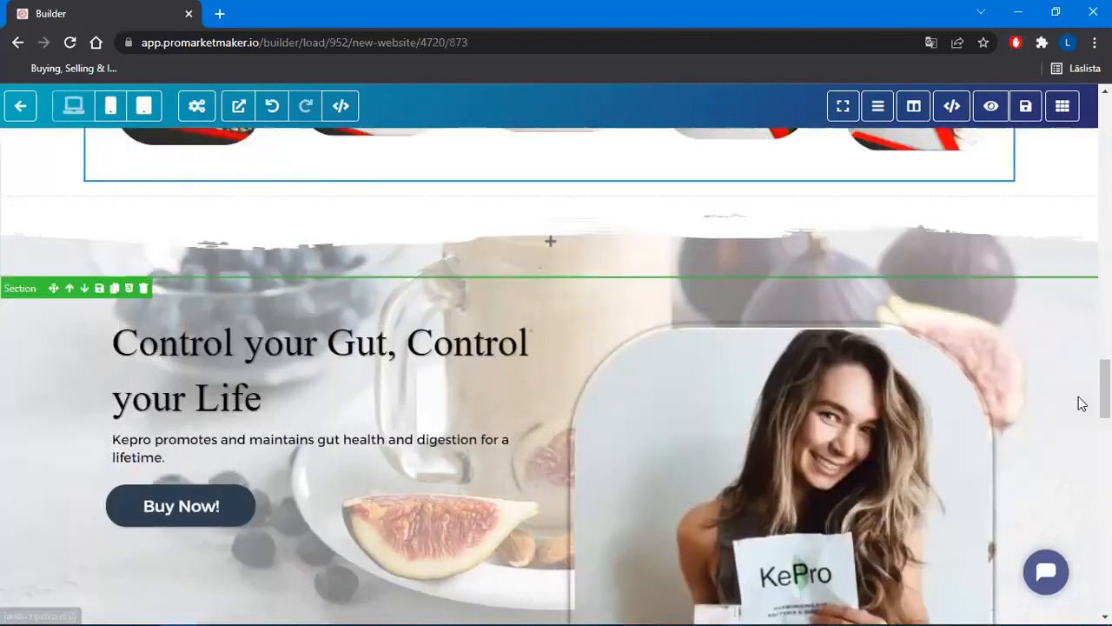
{"action": "scroll", "coordinate": [1073, 296], "scroll_direction": "down", "scroll_amount": 5}
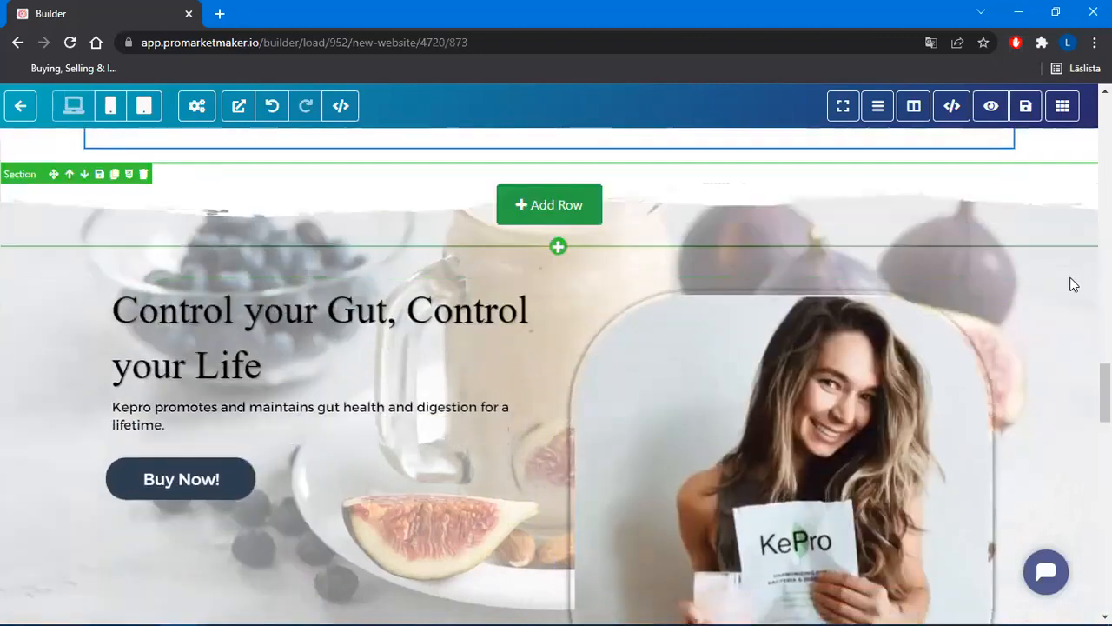
{"action": "scroll", "coordinate": [1074, 317], "scroll_direction": "down", "scroll_amount": 8}
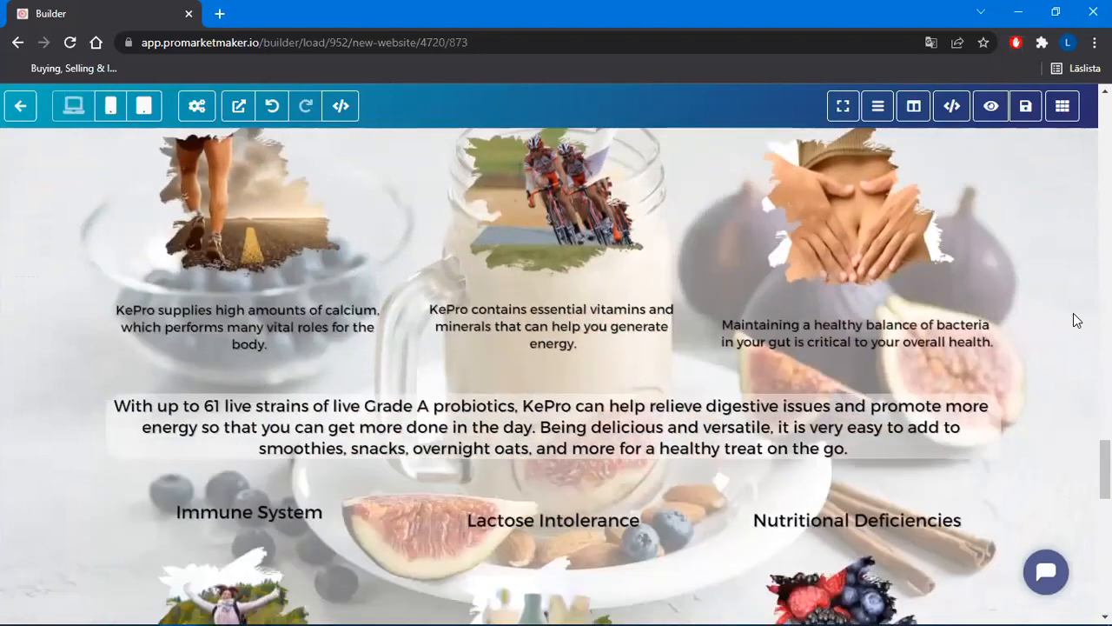
{"action": "scroll", "coordinate": [1068, 265], "scroll_direction": "up", "scroll_amount": 4}
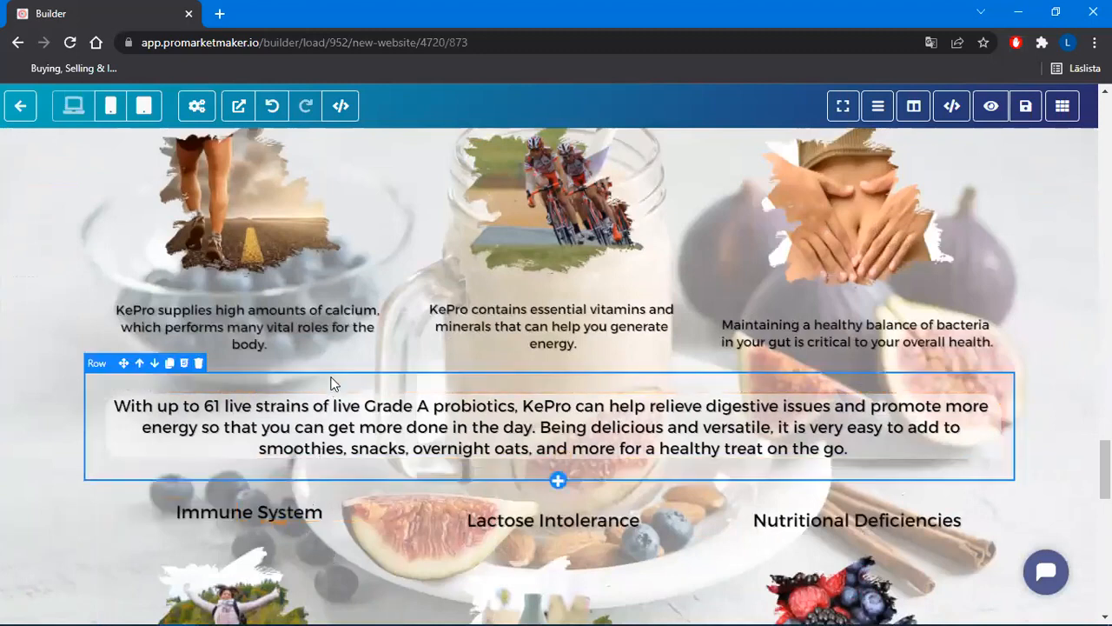
Open the options of the Bone Health, Energy Metabolism and Gut Health row and examine its styling and spacing settings
{"action": "scroll", "coordinate": [276, 357], "scroll_direction": "up", "scroll_amount": 3}
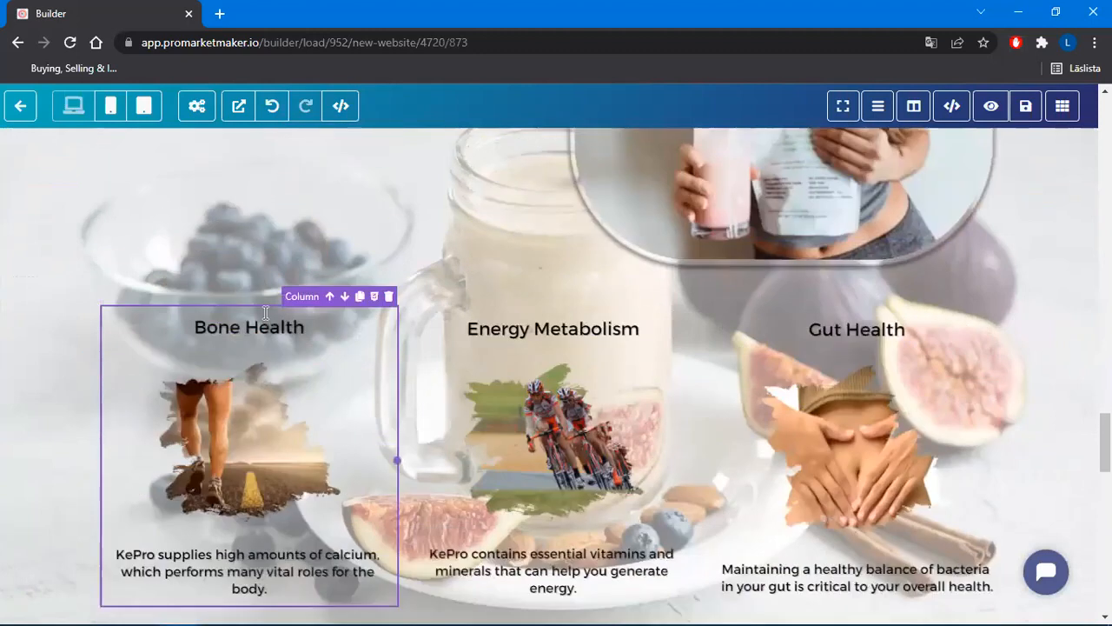
{"action": "left_click", "coordinate": [101, 285]}
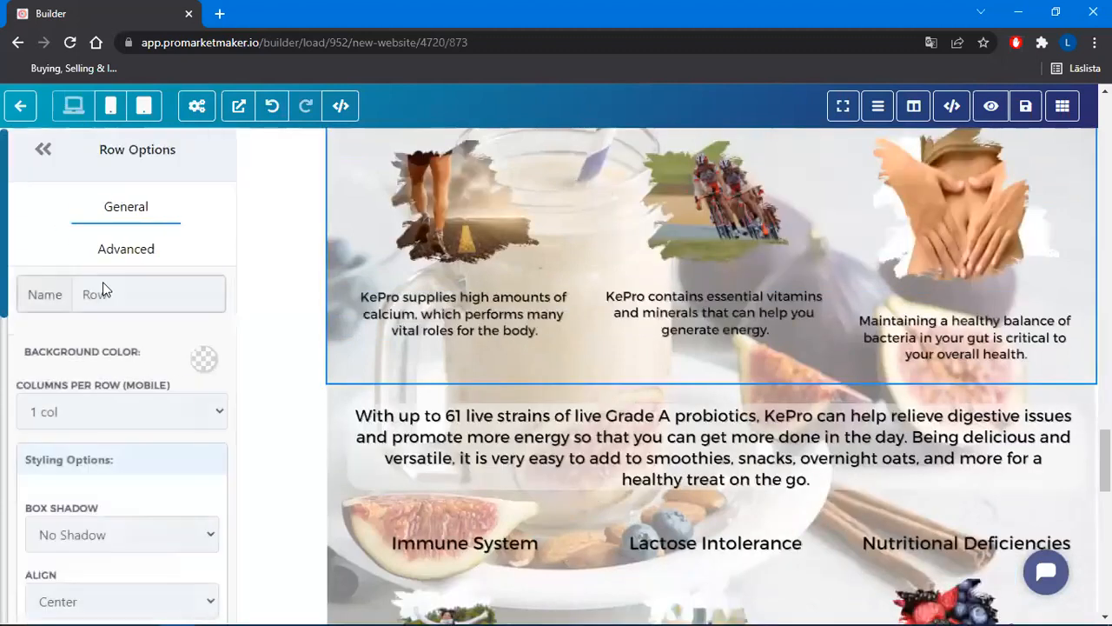
{"action": "scroll", "coordinate": [739, 469], "scroll_direction": "up", "scroll_amount": 2}
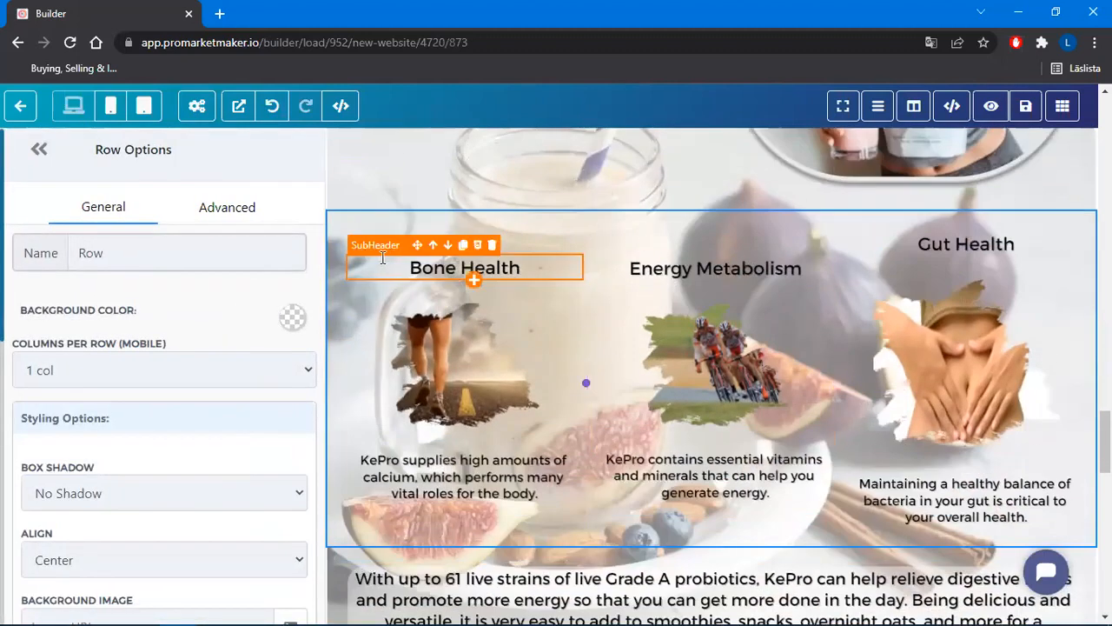
{"action": "scroll", "coordinate": [194, 374], "scroll_direction": "down", "scroll_amount": 2}
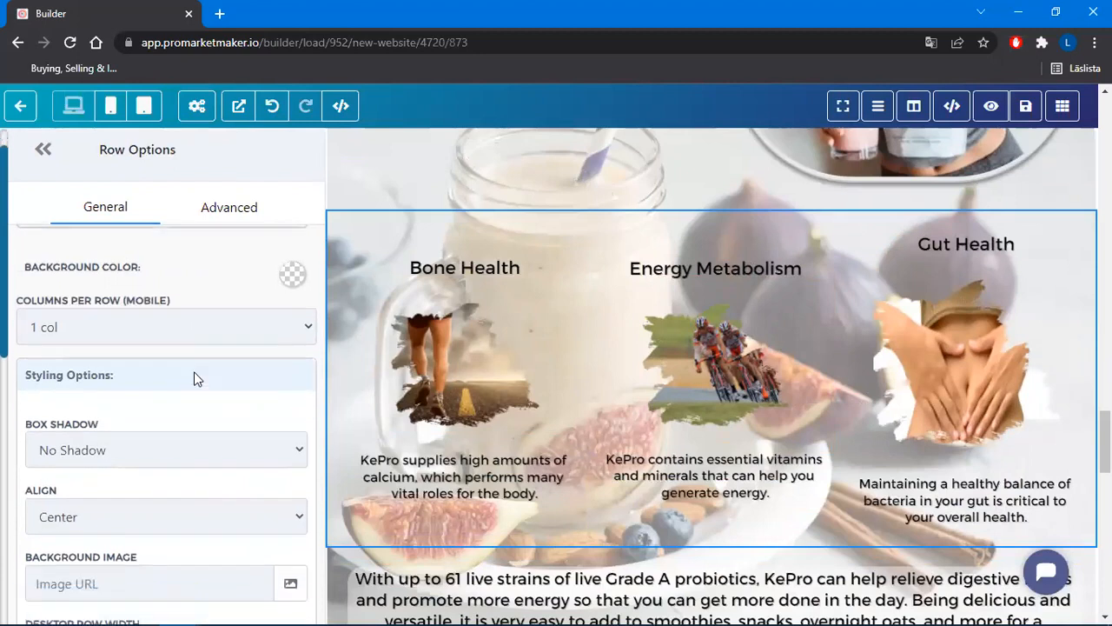
{"action": "scroll", "coordinate": [214, 365], "scroll_direction": "up", "scroll_amount": 3}
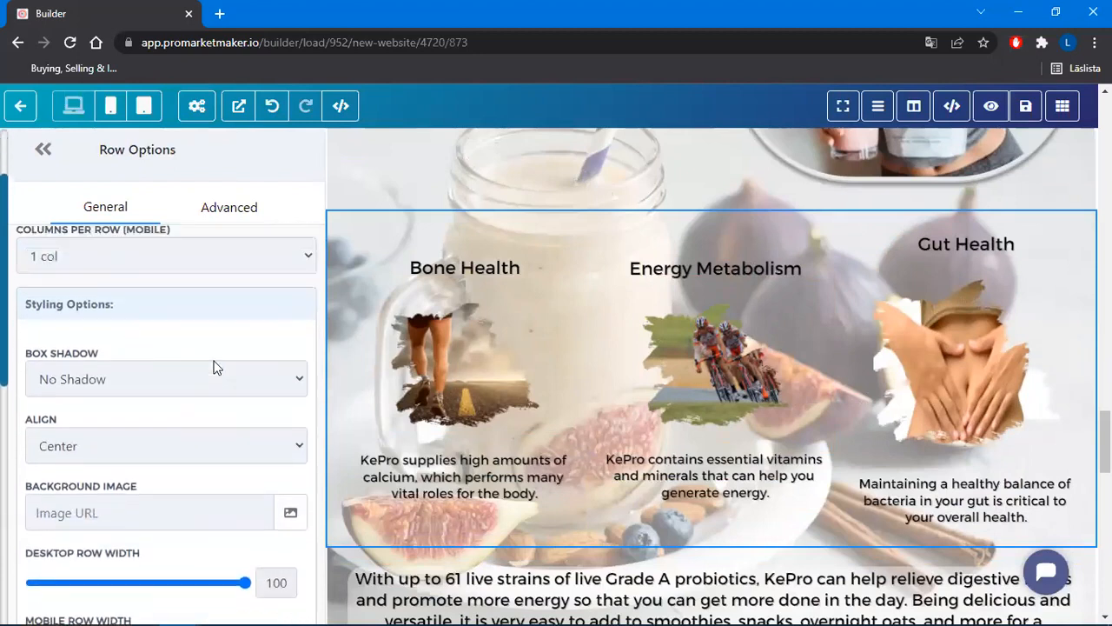
{"action": "scroll", "coordinate": [213, 367], "scroll_direction": "down", "scroll_amount": 4}
{"action": "scroll", "coordinate": [212, 367], "scroll_direction": "down", "scroll_amount": 3}
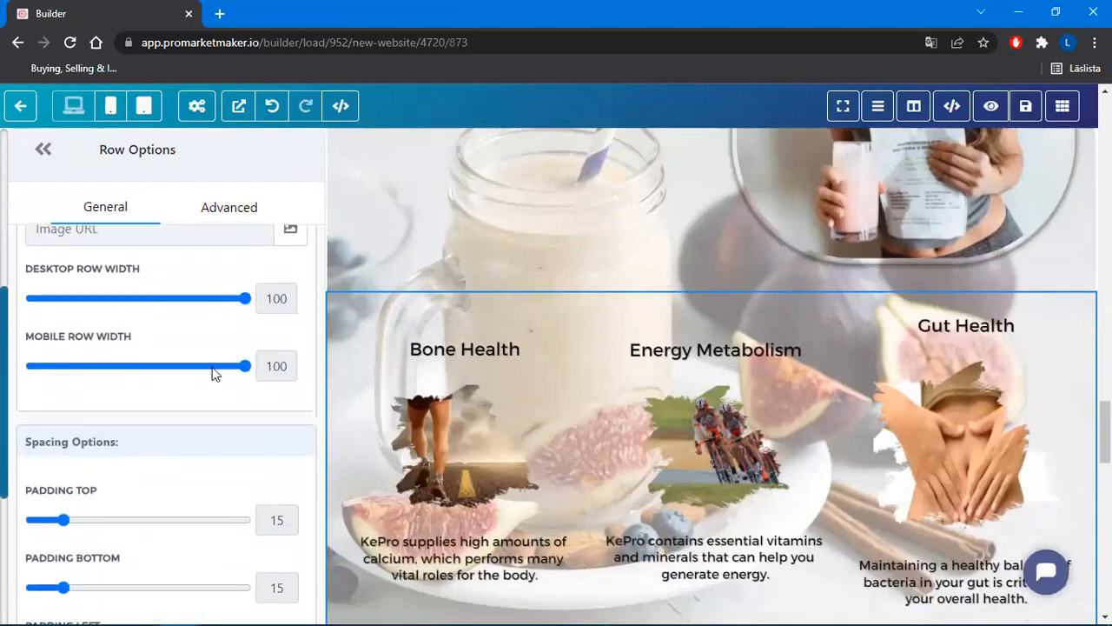
{"action": "scroll", "coordinate": [212, 366], "scroll_direction": "up", "scroll_amount": 6}
{"action": "mouse_move", "coordinate": [342, 291]}
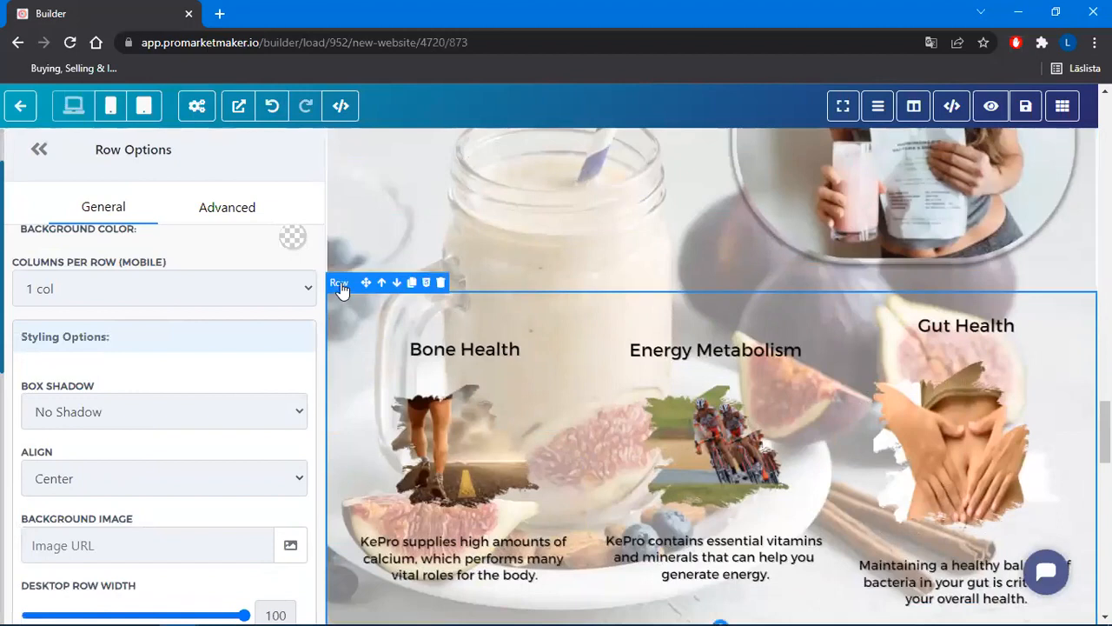
{"action": "scroll", "coordinate": [212, 344], "scroll_direction": "up", "scroll_amount": 1}
{"action": "scroll", "coordinate": [213, 345], "scroll_direction": "down", "scroll_amount": 2}
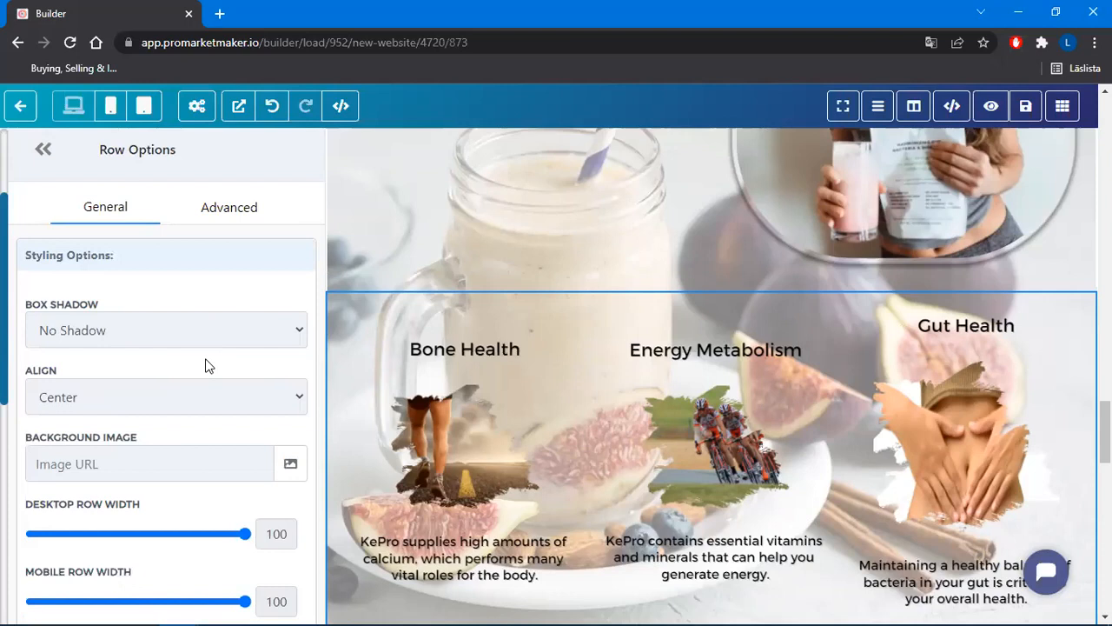
{"action": "scroll", "coordinate": [208, 367], "scroll_direction": "down", "scroll_amount": 2}
{"action": "scroll", "coordinate": [208, 367], "scroll_direction": "down", "scroll_amount": 6}
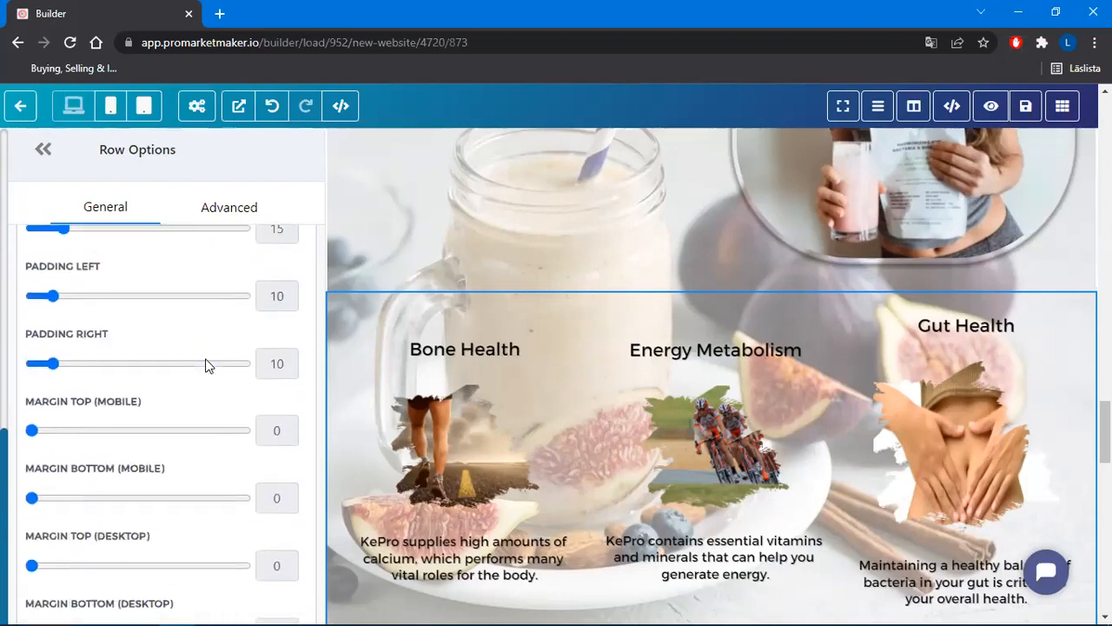
{"action": "scroll", "coordinate": [209, 367], "scroll_direction": "up", "scroll_amount": 10}
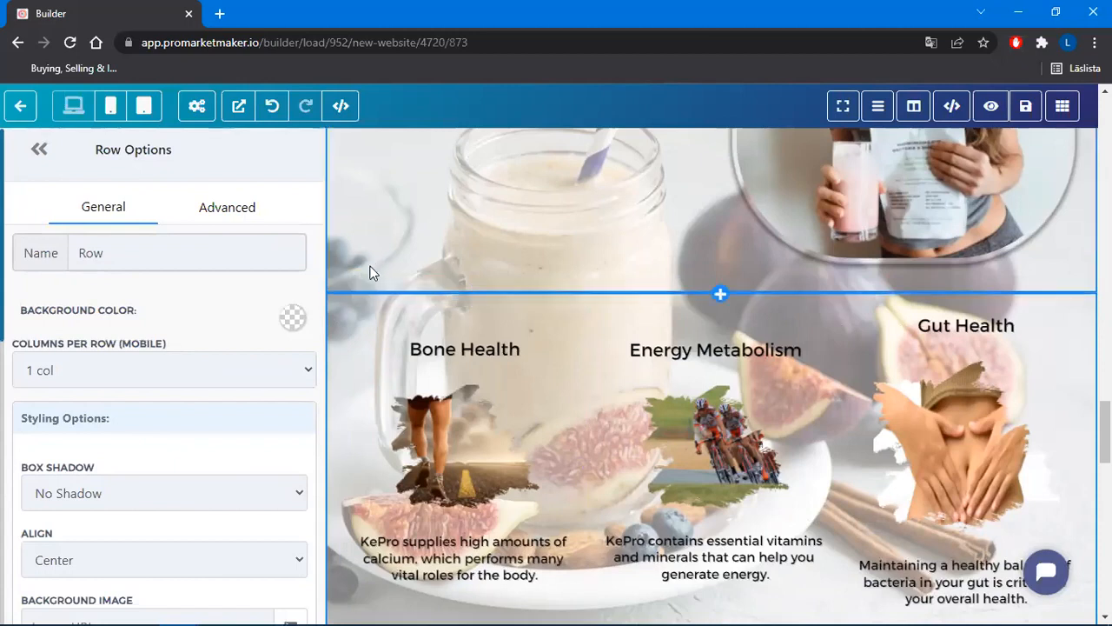
{"action": "scroll", "coordinate": [257, 336], "scroll_direction": "up", "scroll_amount": 2}
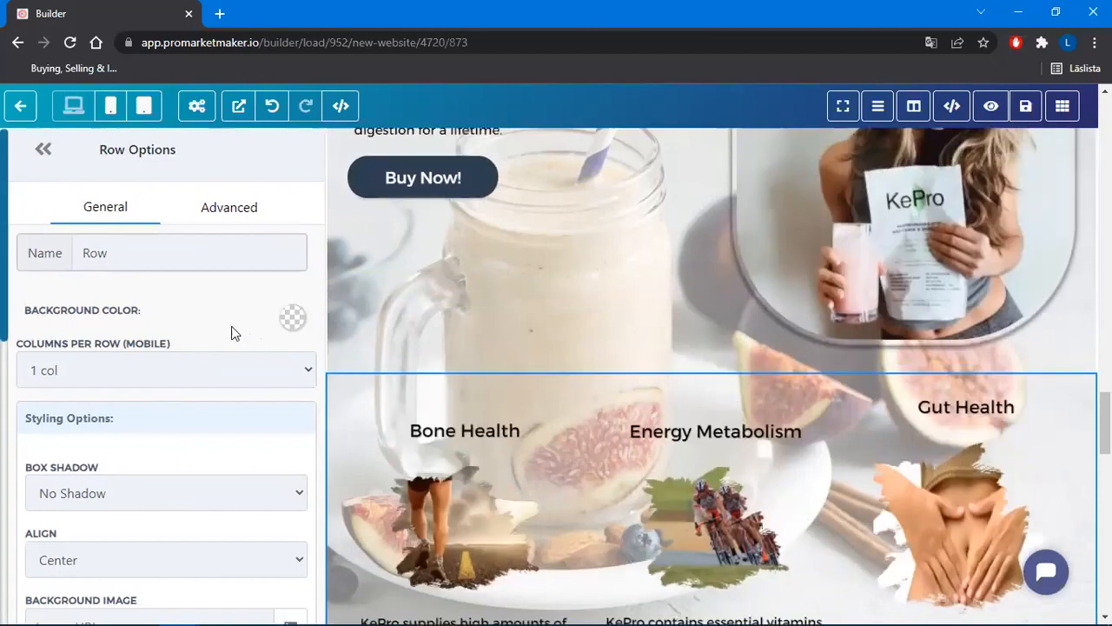
Give the Bone Health row a custom translucent white background colour, #ffffff2d, and add it to the palette
{"action": "scroll", "coordinate": [453, 396], "scroll_direction": "down", "scroll_amount": 2}
{"action": "left_click", "coordinate": [293, 319]}
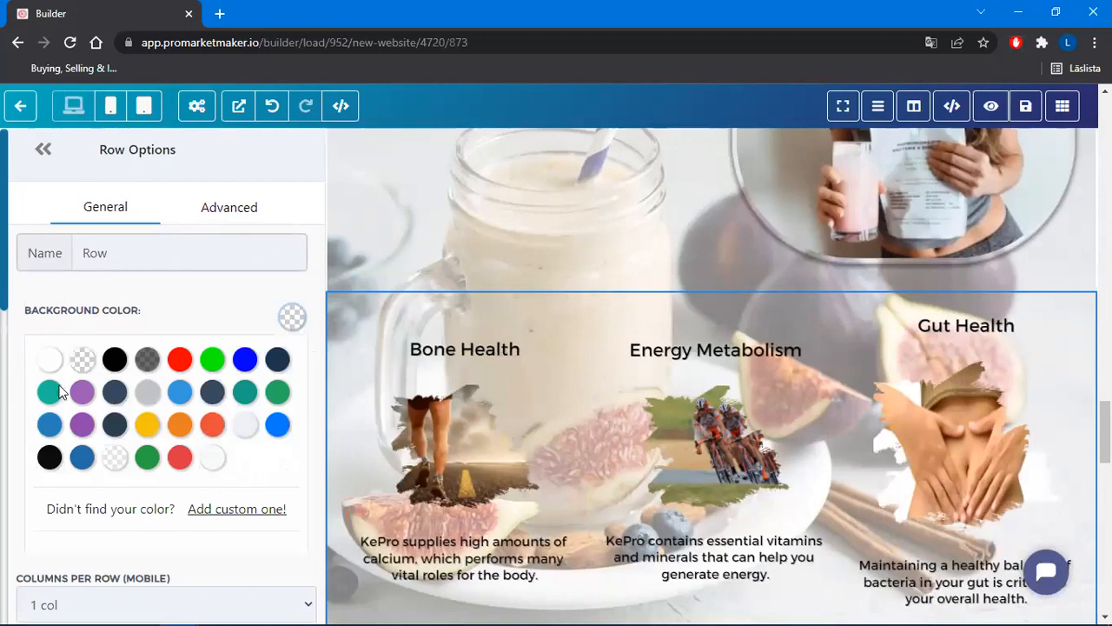
{"action": "left_click", "coordinate": [48, 363]}
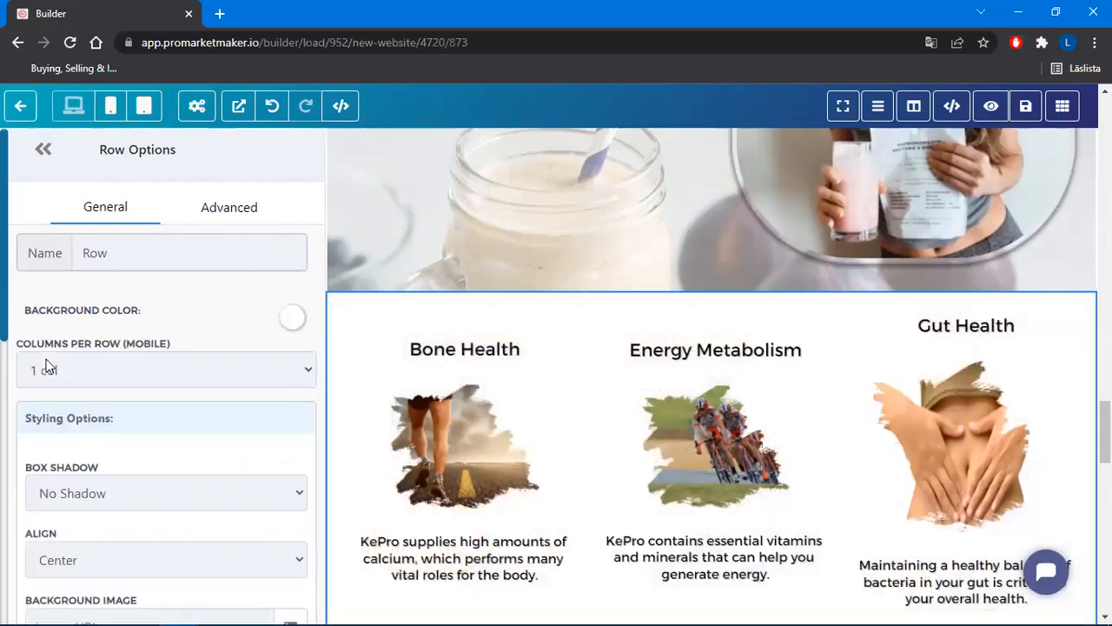
{"action": "left_click", "coordinate": [292, 320]}
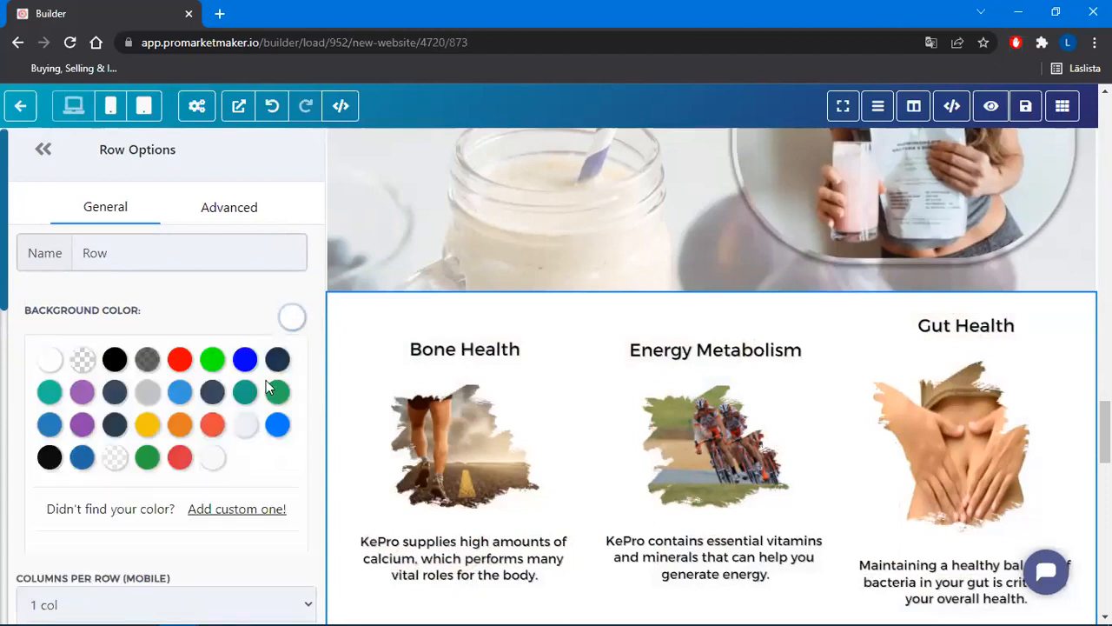
{"action": "left_click", "coordinate": [249, 515]}
{"action": "scroll", "coordinate": [261, 469], "scroll_direction": "down", "scroll_amount": 3}
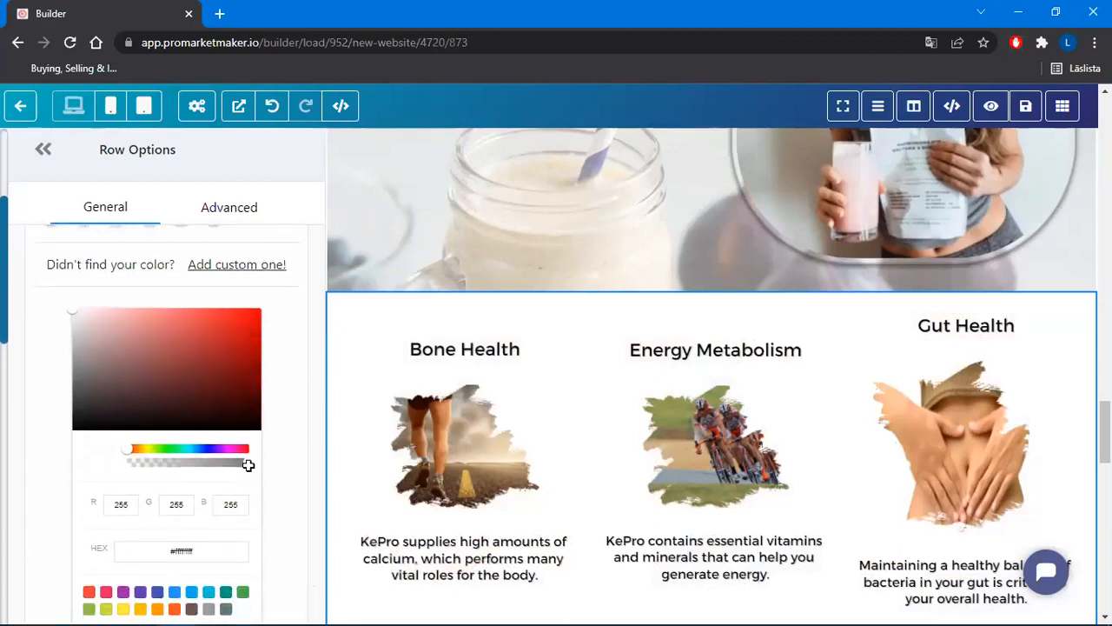
{"action": "left_click_drag", "start_coordinate": [140, 470], "coordinate": [144, 471]}
{"action": "scroll", "coordinate": [269, 488], "scroll_direction": "down", "scroll_amount": 2}
{"action": "left_click", "coordinate": [182, 476]}
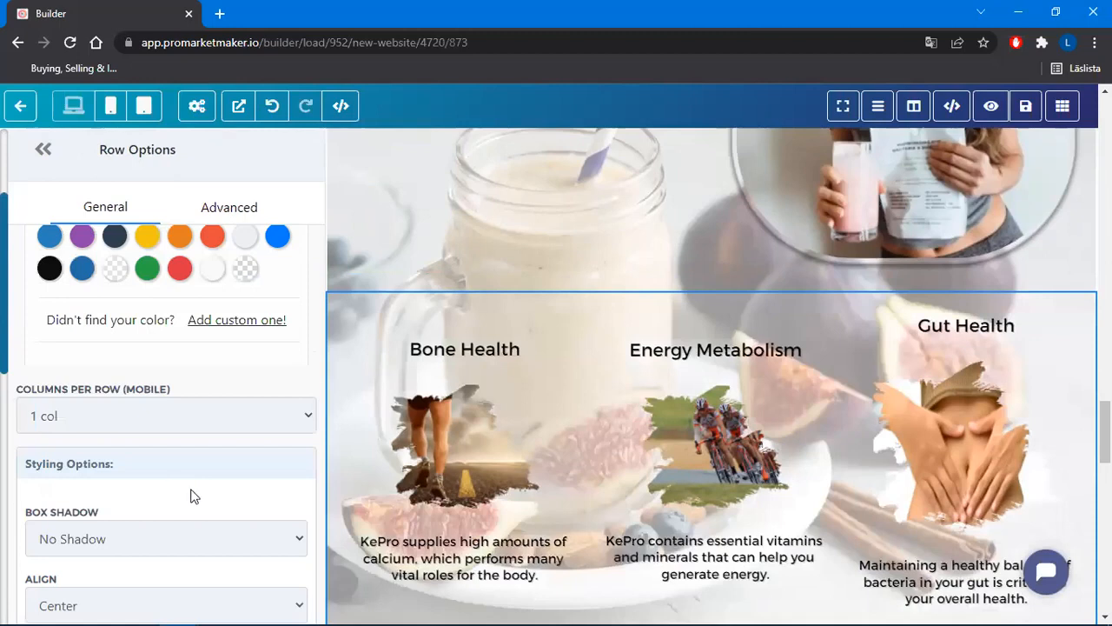
Raise the opacity of the Bone Health row's white background to #ffffff59 and add that colour to the palette
{"action": "left_click", "coordinate": [954, 443]}
{"action": "scroll", "coordinate": [954, 439], "scroll_direction": "up", "scroll_amount": 2}
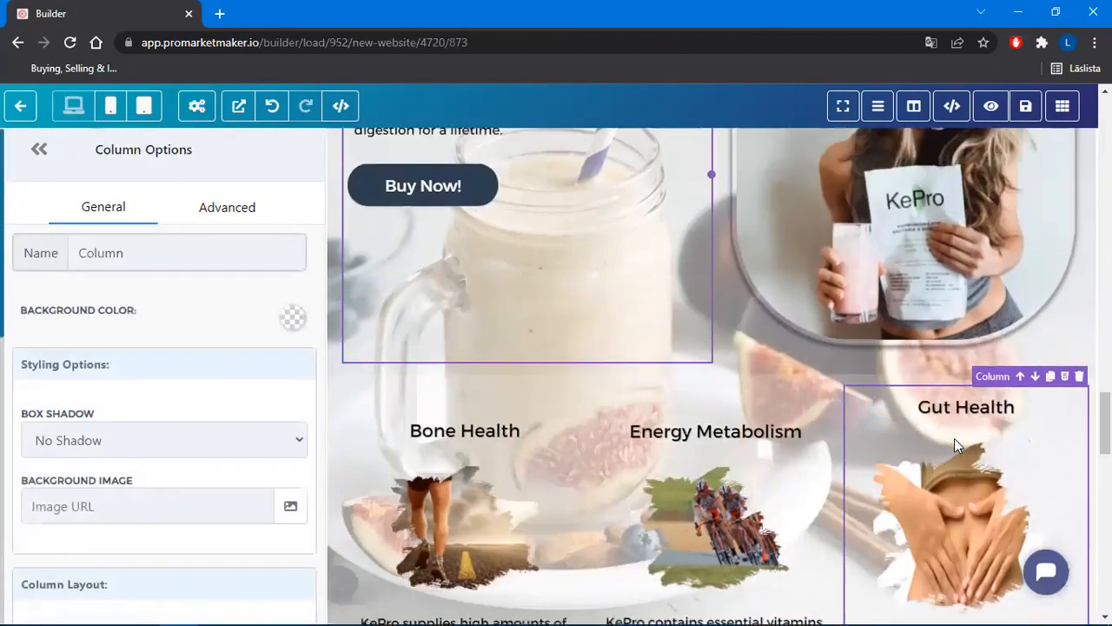
{"action": "scroll", "coordinate": [995, 368], "scroll_direction": "down", "scroll_amount": 3}
{"action": "scroll", "coordinate": [995, 378], "scroll_direction": "down", "scroll_amount": 2}
{"action": "scroll", "coordinate": [995, 384], "scroll_direction": "up", "scroll_amount": 3}
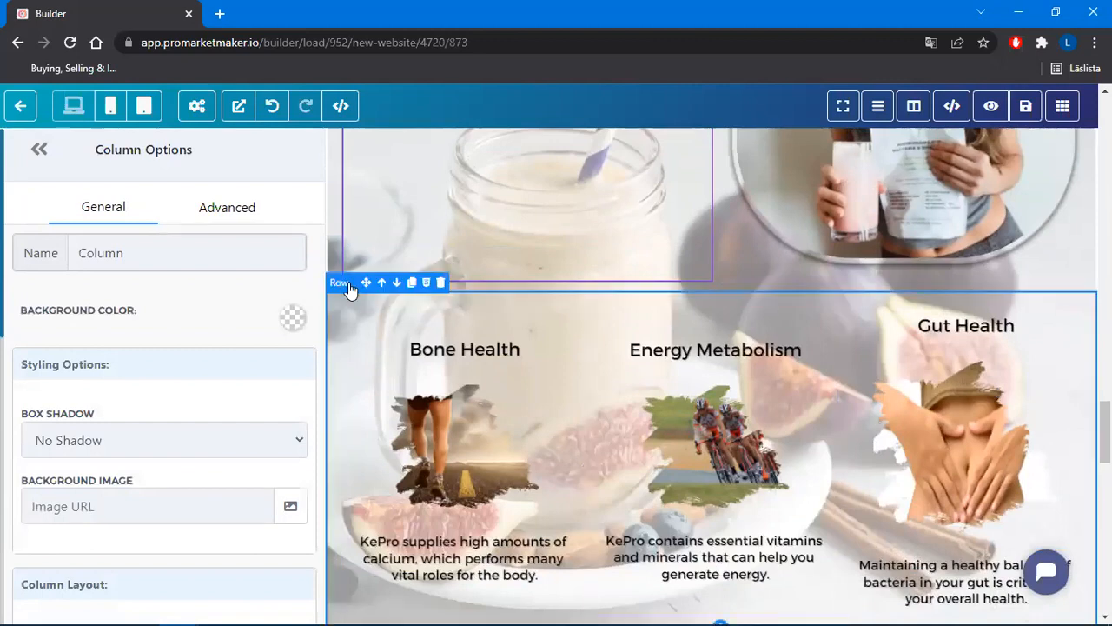
{"action": "left_click", "coordinate": [348, 287]}
{"action": "left_click", "coordinate": [293, 318]}
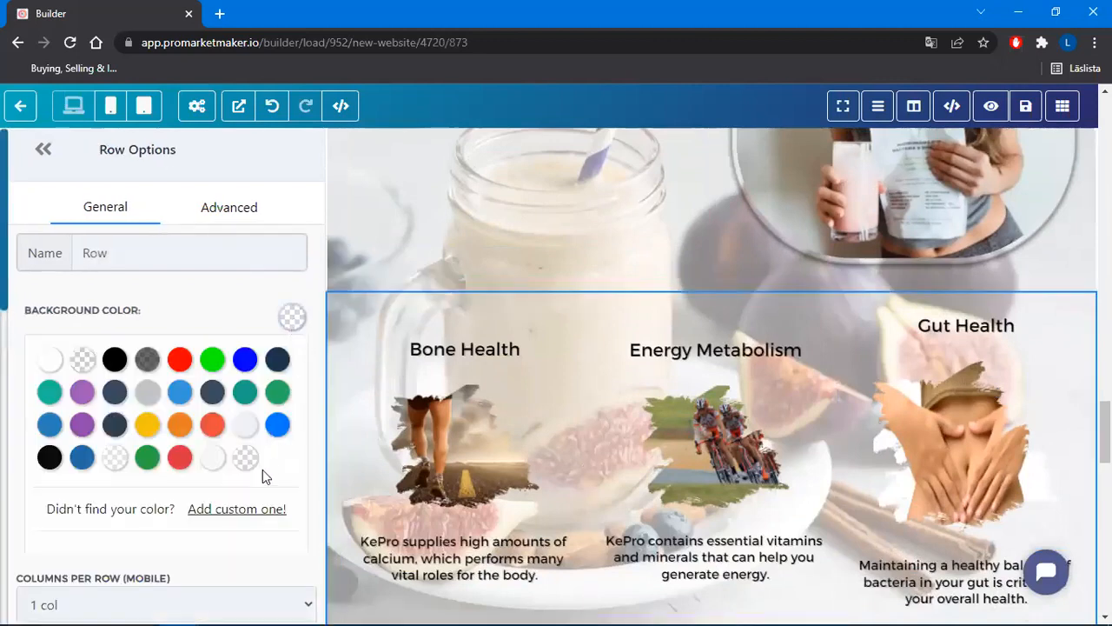
{"action": "left_click", "coordinate": [260, 510]}
{"action": "scroll", "coordinate": [265, 467], "scroll_direction": "down", "scroll_amount": 3}
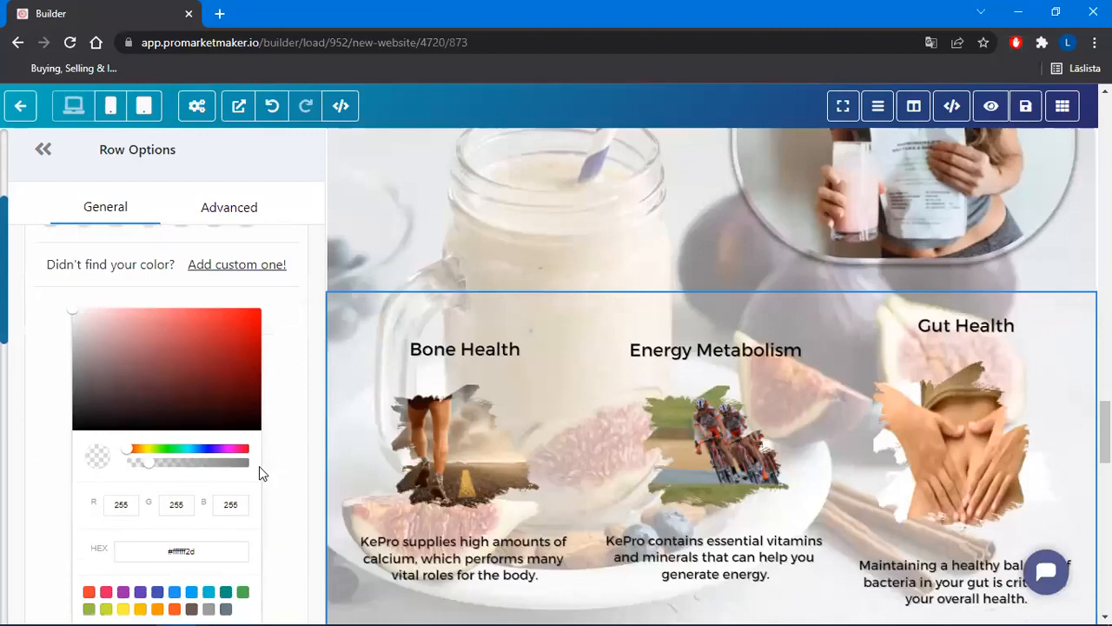
{"action": "left_click_drag", "start_coordinate": [166, 466], "coordinate": [169, 465]}
{"action": "scroll", "coordinate": [256, 469], "scroll_direction": "down", "scroll_amount": 2}
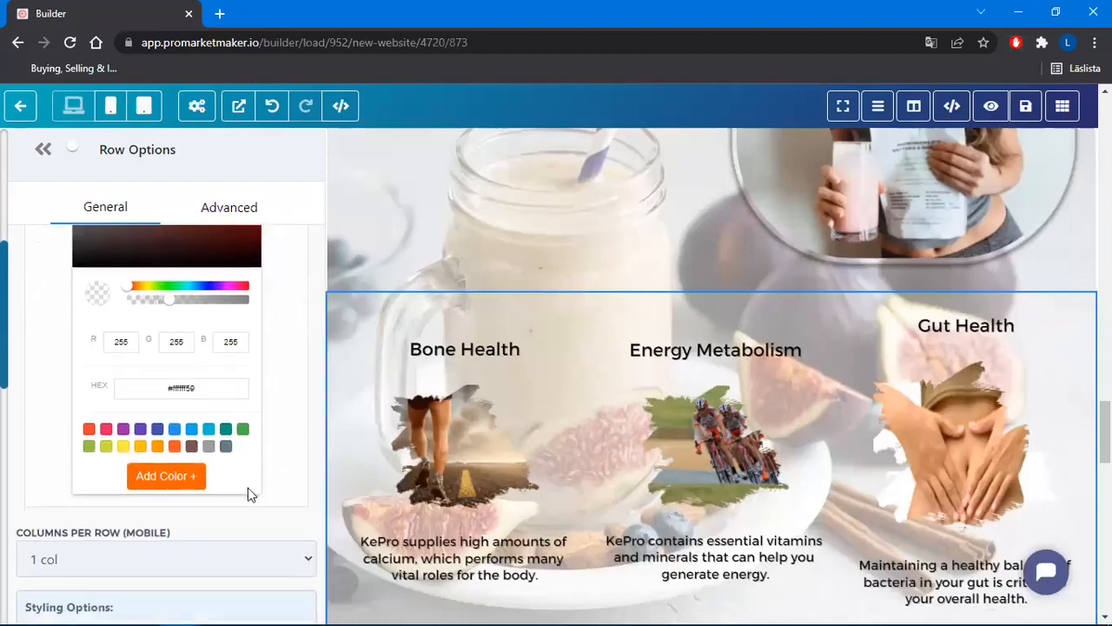
{"action": "left_click", "coordinate": [183, 481]}
Apply the newly added translucent white as the background colour of the row with the 61 live probiotic strains text
{"action": "scroll", "coordinate": [1001, 368], "scroll_direction": "down", "scroll_amount": 2}
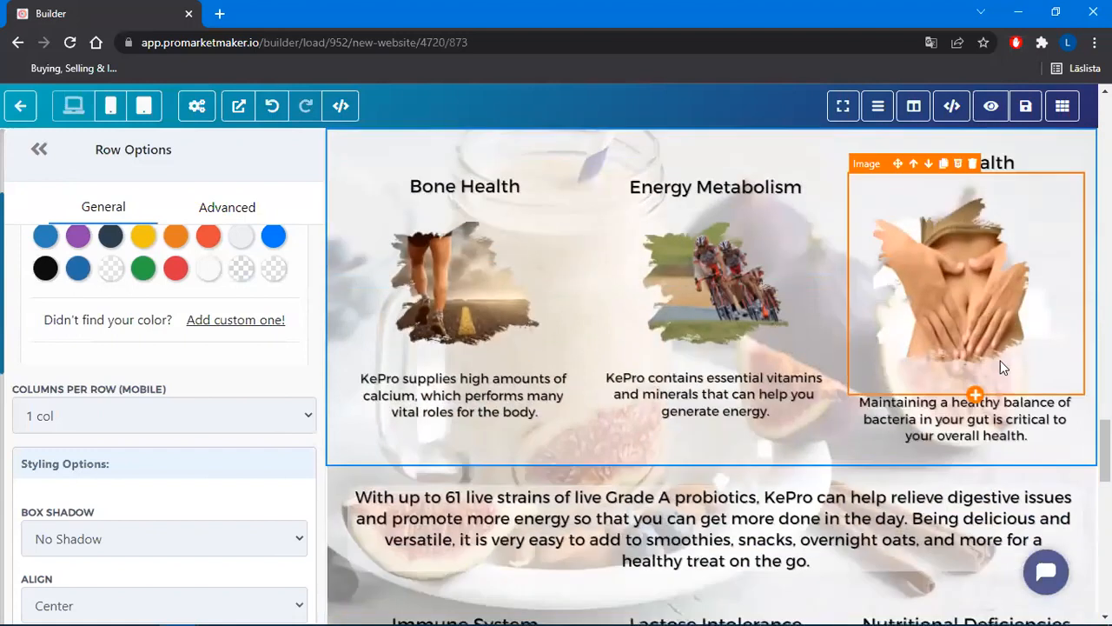
{"action": "scroll", "coordinate": [559, 357], "scroll_direction": "down", "scroll_amount": 2}
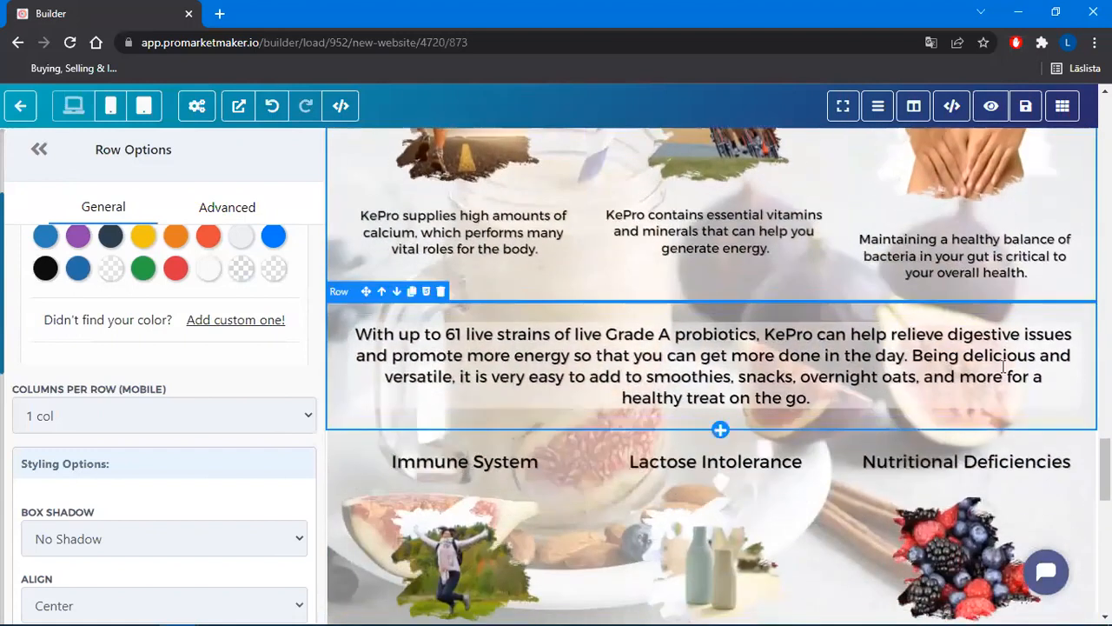
{"action": "scroll", "coordinate": [1006, 367], "scroll_direction": "up", "scroll_amount": 3}
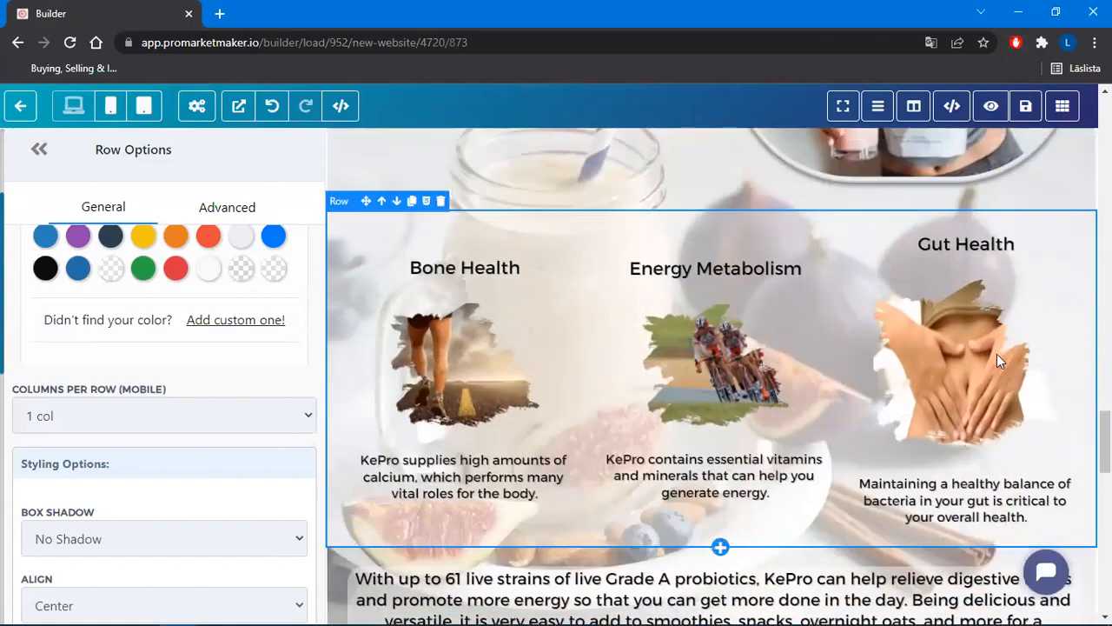
{"action": "scroll", "coordinate": [999, 352], "scroll_direction": "down", "scroll_amount": 2}
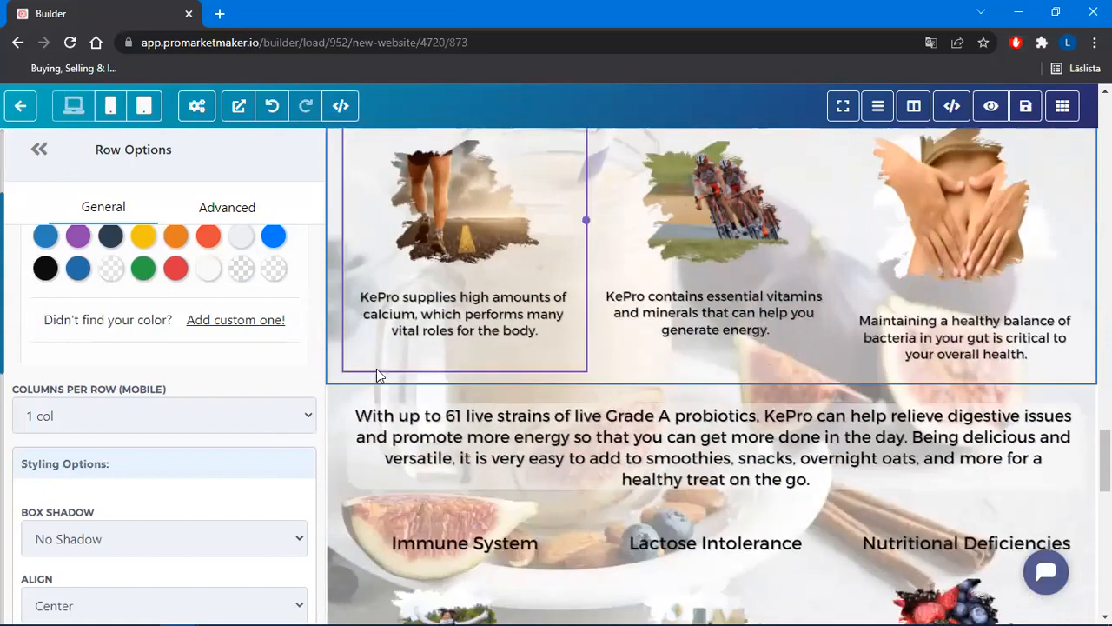
{"action": "left_click", "coordinate": [338, 381]}
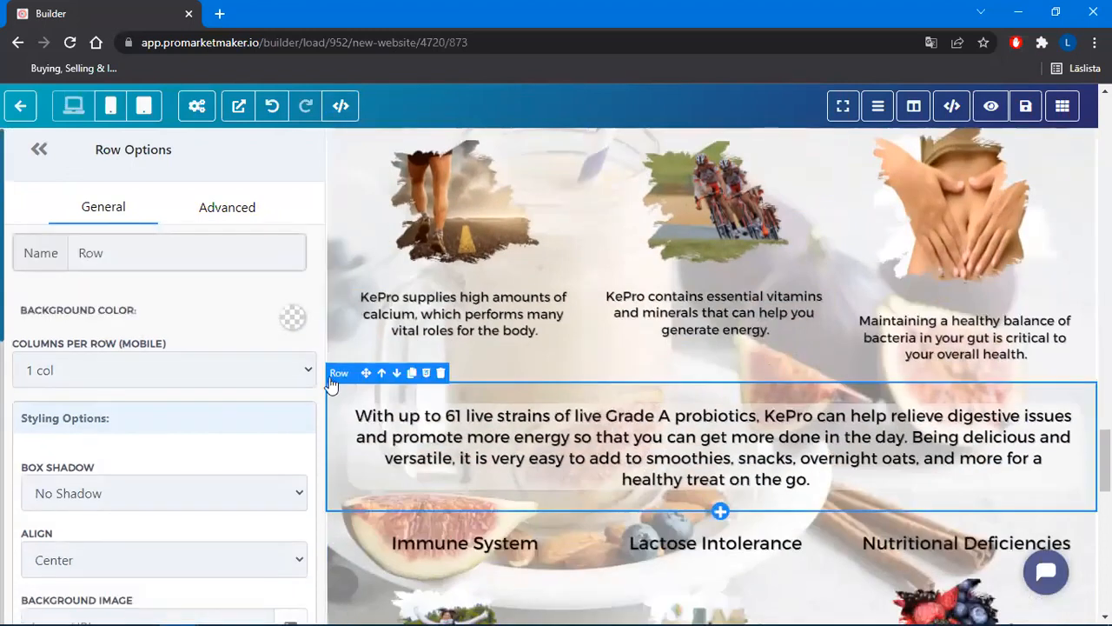
{"action": "left_click", "coordinate": [293, 319]}
{"action": "left_click", "coordinate": [280, 461]}
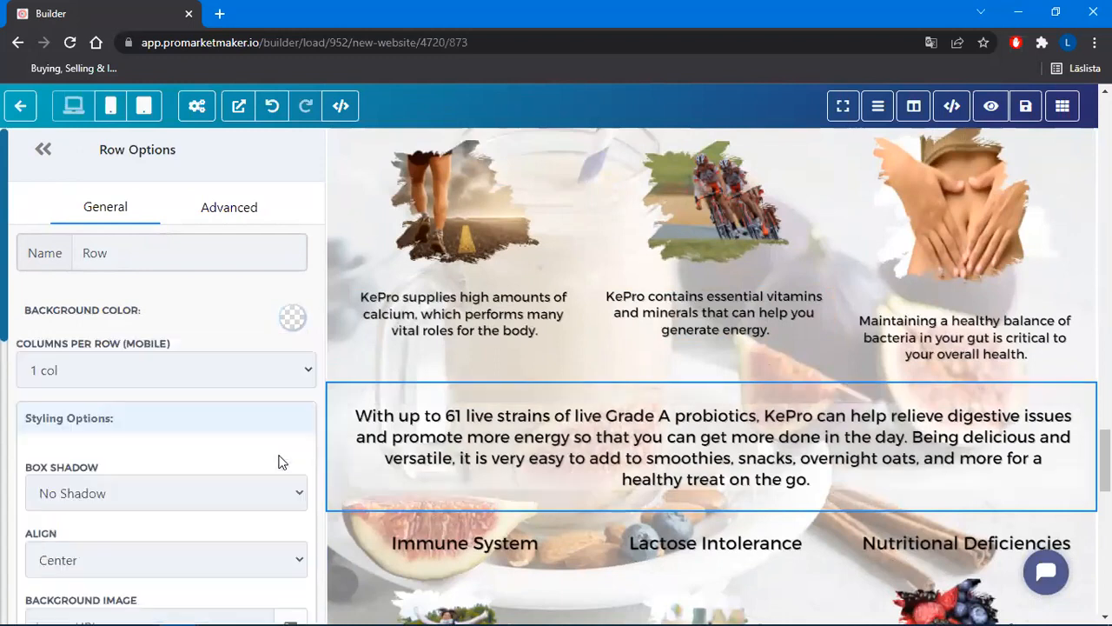
Apply the same translucent white background to the Immune System, Lactose Intolerance and Nutritional Deficiencies row
{"action": "scroll", "coordinate": [391, 367], "scroll_direction": "down", "scroll_amount": 2}
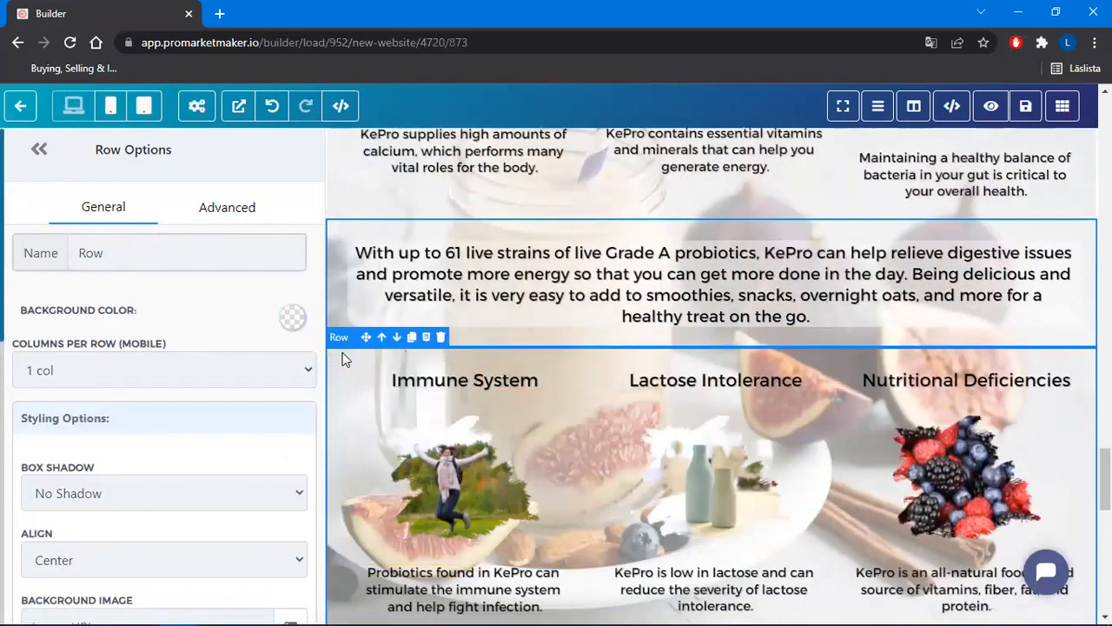
{"action": "left_click", "coordinate": [292, 318]}
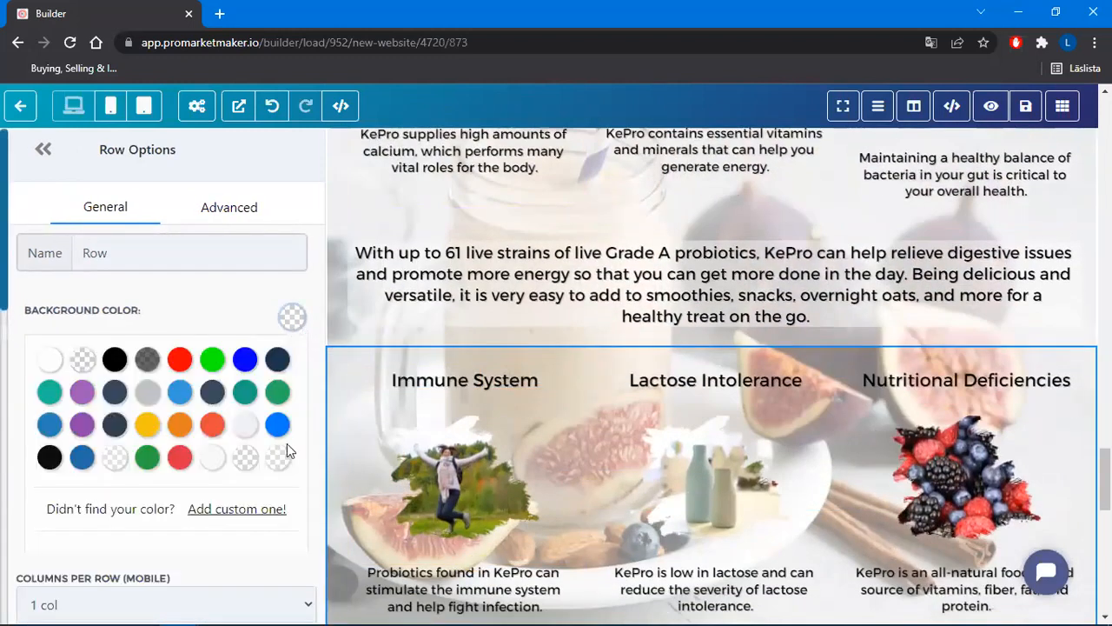
{"action": "left_click", "coordinate": [282, 465]}
{"action": "scroll", "coordinate": [636, 368], "scroll_direction": "down", "scroll_amount": 3}
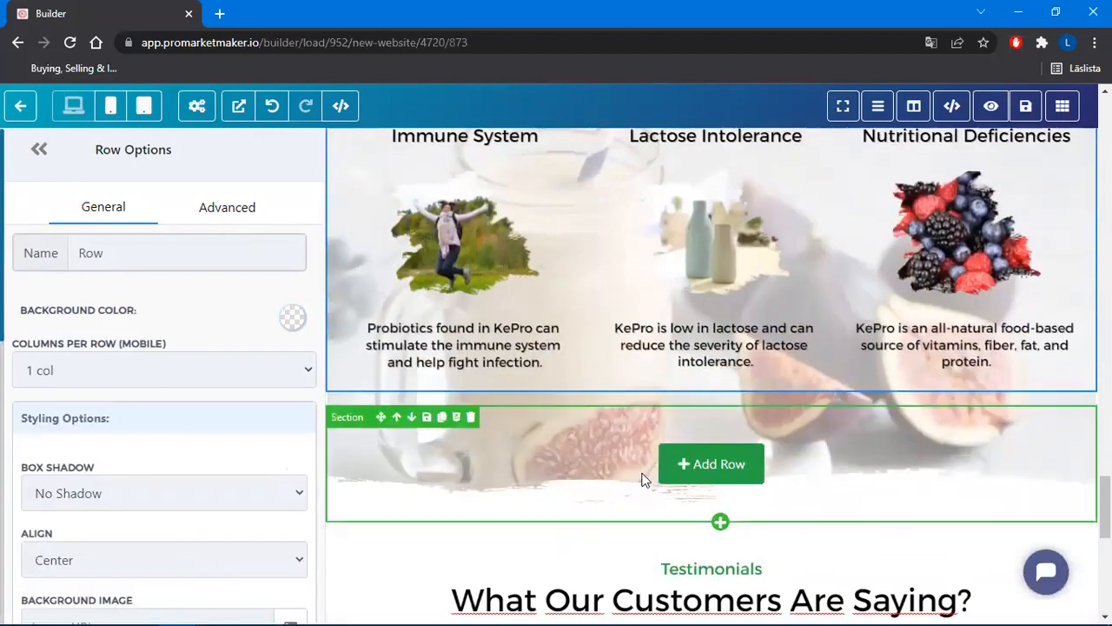
Give the Bone Health row a Full Border and make the border colour transparent
{"action": "scroll", "coordinate": [643, 479], "scroll_direction": "up", "scroll_amount": 5}
{"action": "scroll", "coordinate": [645, 480], "scroll_direction": "up", "scroll_amount": 3}
{"action": "left_click", "coordinate": [351, 288]}
{"action": "left_click", "coordinate": [228, 208]}
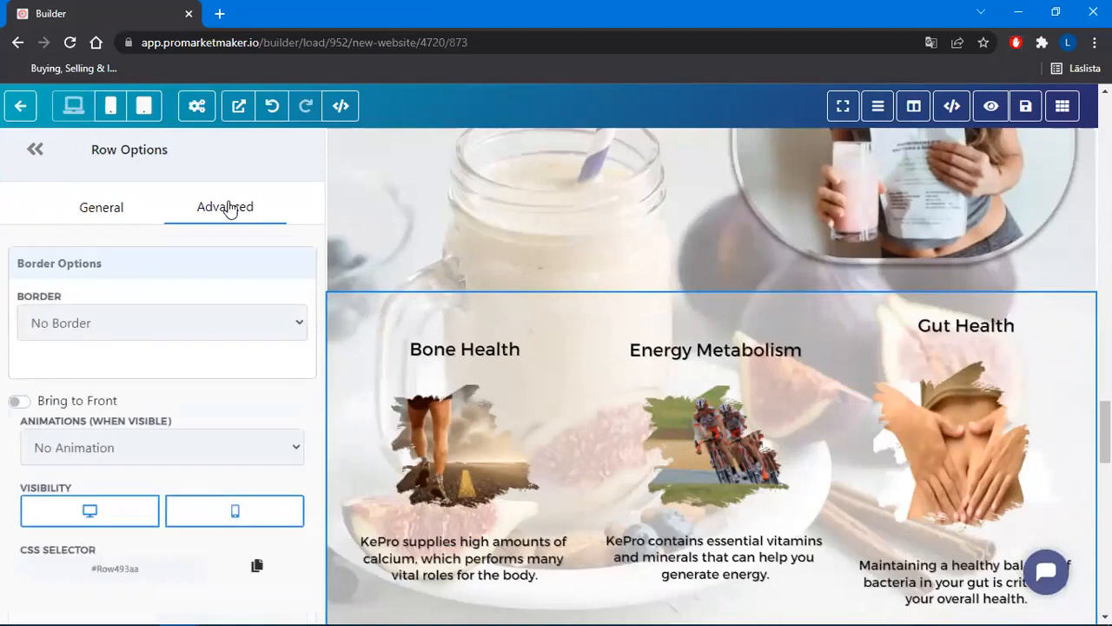
{"action": "left_click", "coordinate": [147, 317]}
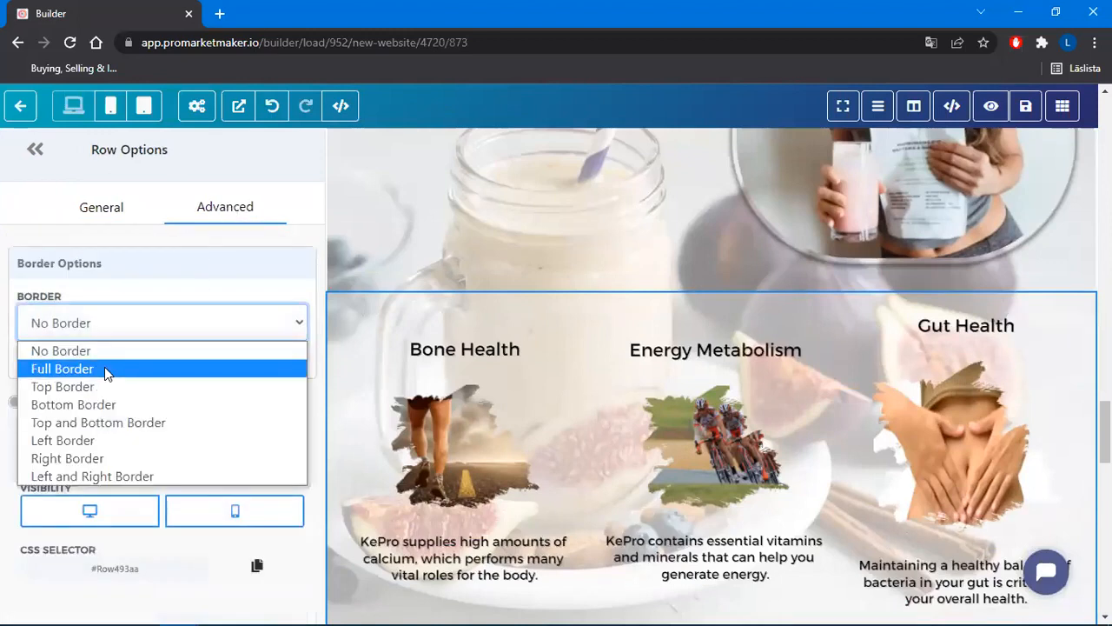
{"action": "left_click", "coordinate": [104, 369]}
{"action": "scroll", "coordinate": [259, 358], "scroll_direction": "down", "scroll_amount": 3}
{"action": "left_click", "coordinate": [291, 473]}
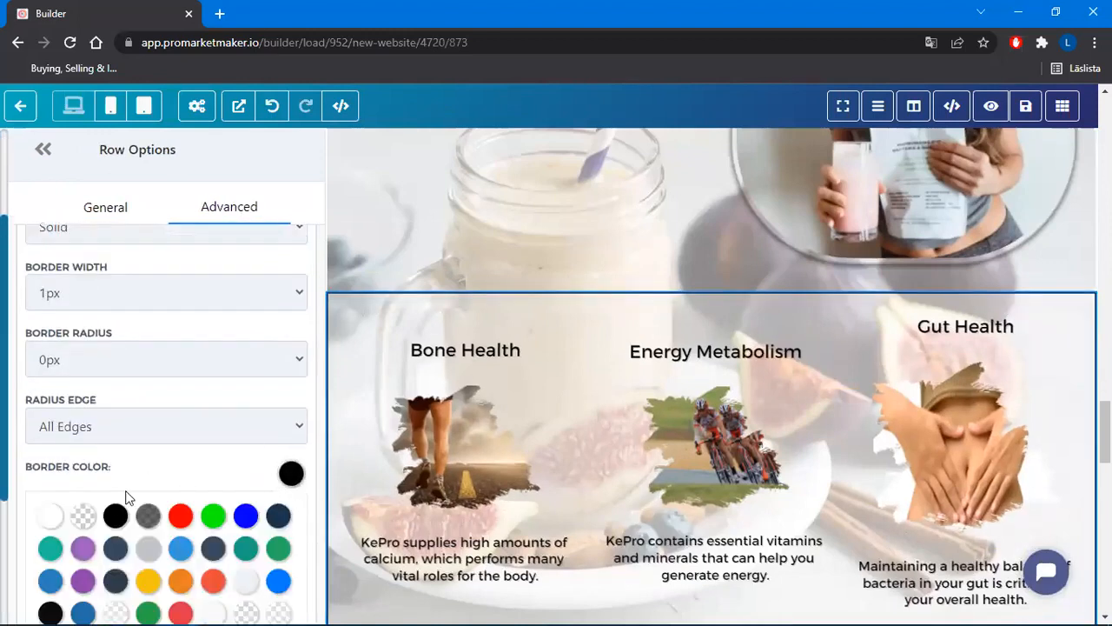
{"action": "left_click", "coordinate": [84, 517]}
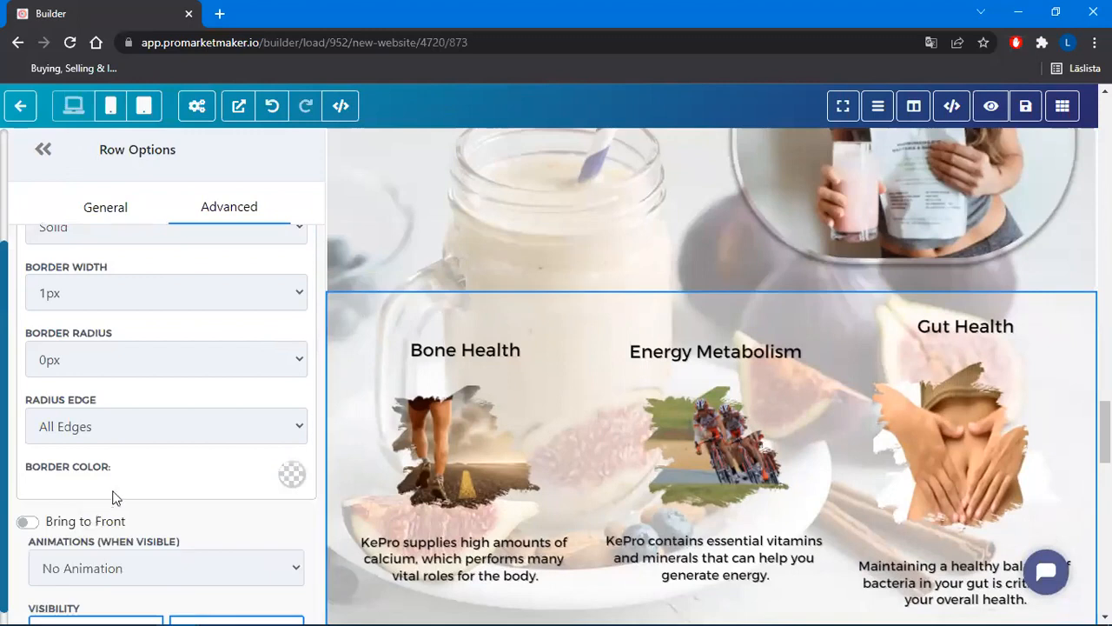
Restrict the Bone Health row's rounded corners to Top Only Edges and set its border radius to 10px
{"action": "left_click", "coordinate": [91, 430]}
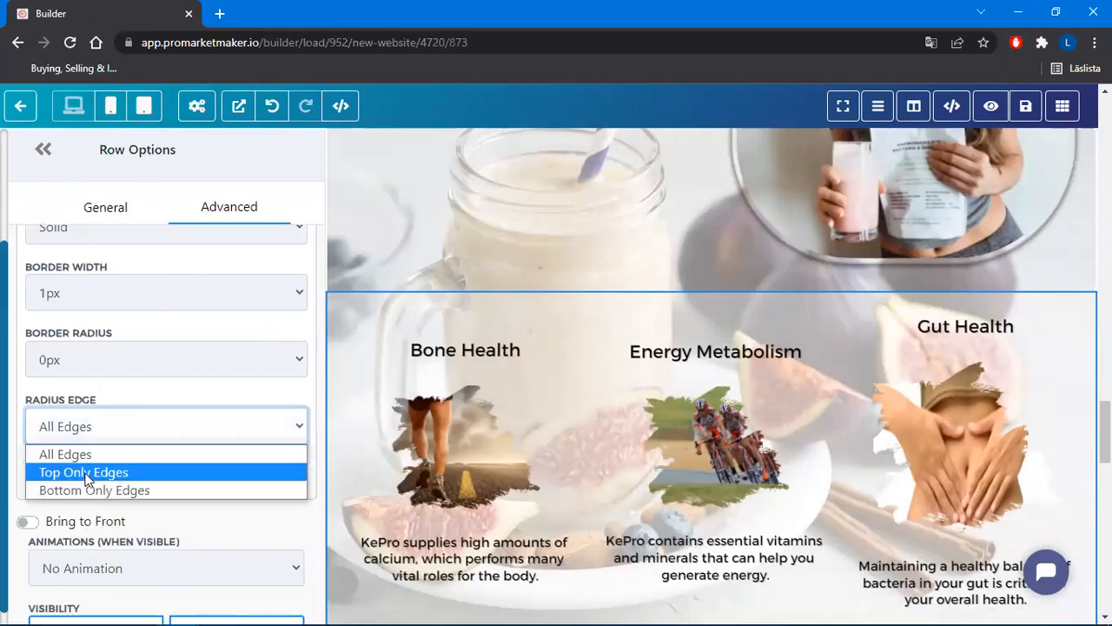
{"action": "left_click", "coordinate": [85, 475]}
{"action": "left_click", "coordinate": [127, 353]}
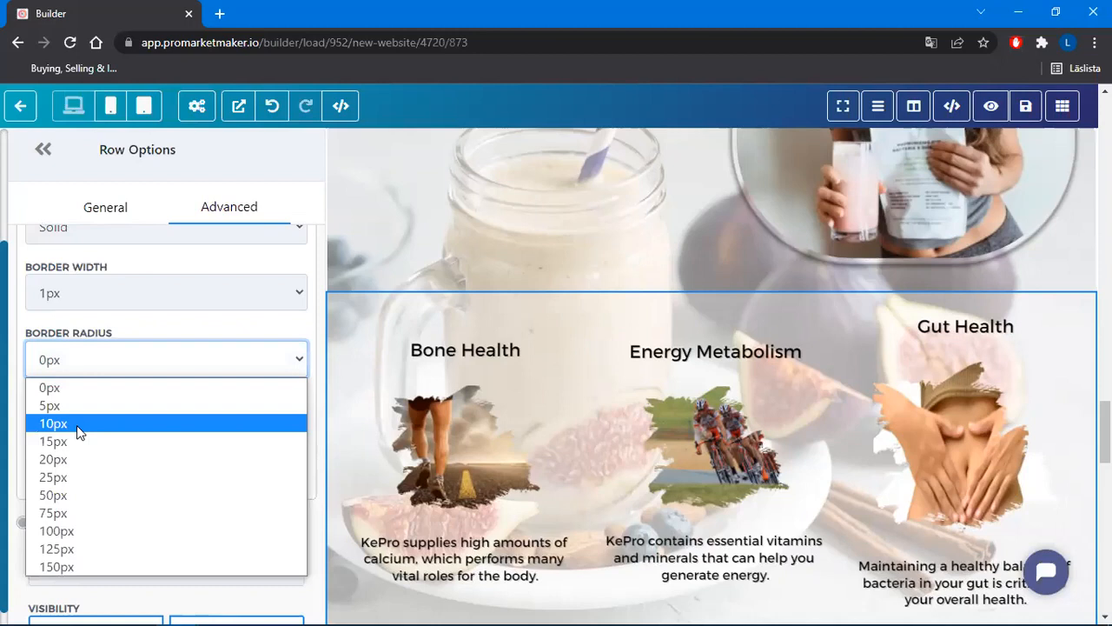
{"action": "left_click", "coordinate": [77, 425]}
Give the Immune System, Lactose Intolerance and Nutritional Deficiencies row a Full Border and make the border colour transparent
{"action": "scroll", "coordinate": [715, 318], "scroll_direction": "down", "scroll_amount": 5}
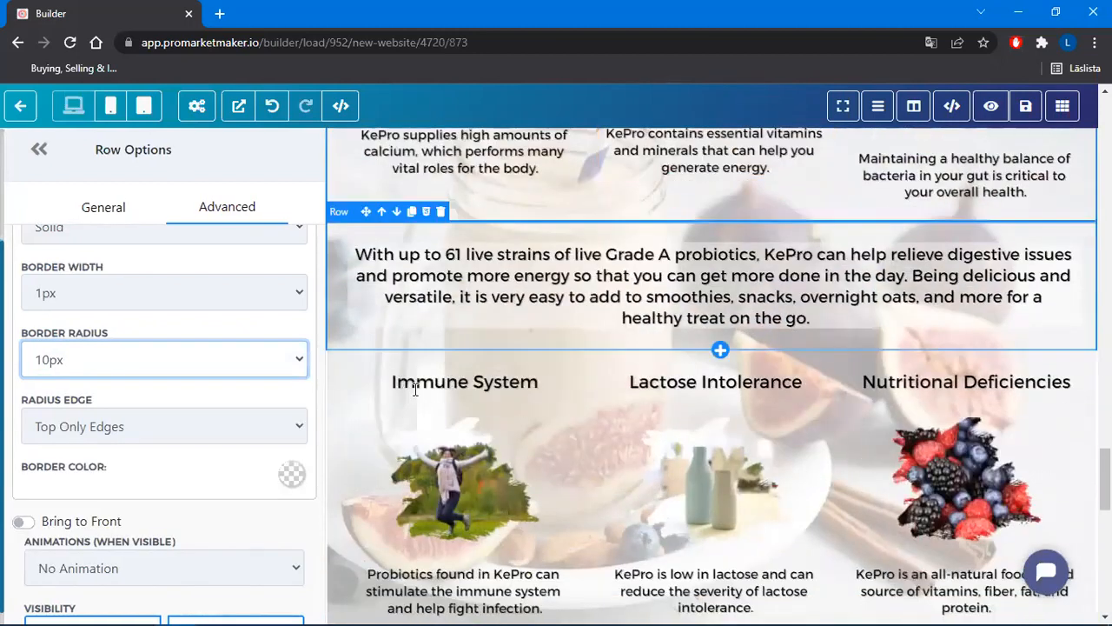
{"action": "left_click", "coordinate": [339, 352]}
{"action": "scroll", "coordinate": [365, 378], "scroll_direction": "down", "scroll_amount": 3}
{"action": "scroll", "coordinate": [391, 382], "scroll_direction": "up", "scroll_amount": 2}
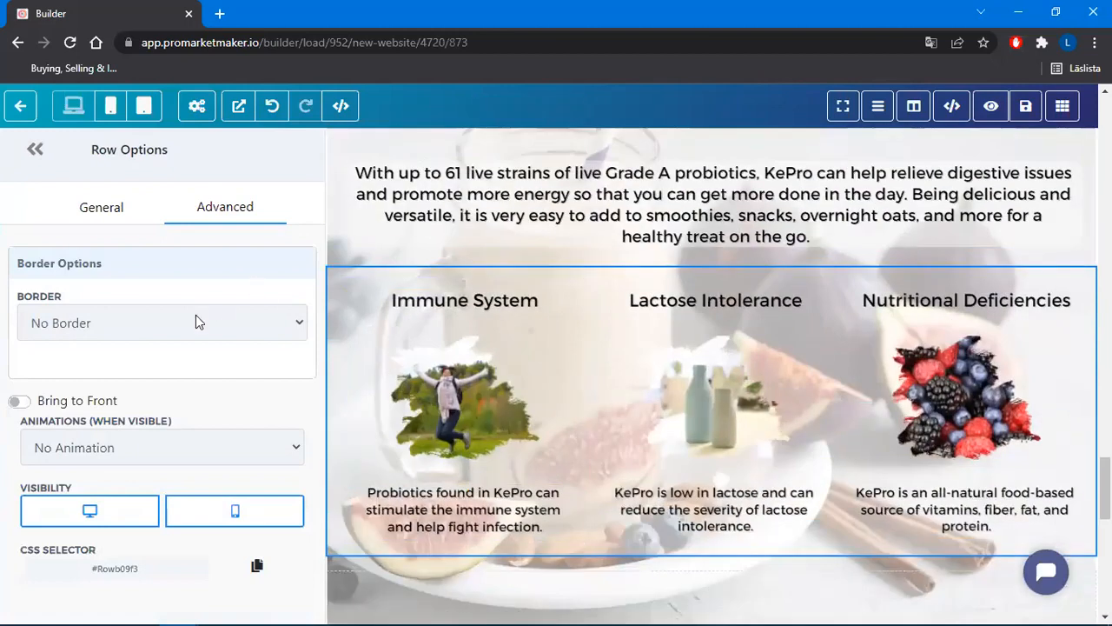
{"action": "left_click", "coordinate": [143, 330]}
{"action": "left_click", "coordinate": [174, 368]}
{"action": "scroll", "coordinate": [268, 409], "scroll_direction": "down", "scroll_amount": 2}
{"action": "left_click", "coordinate": [298, 477]}
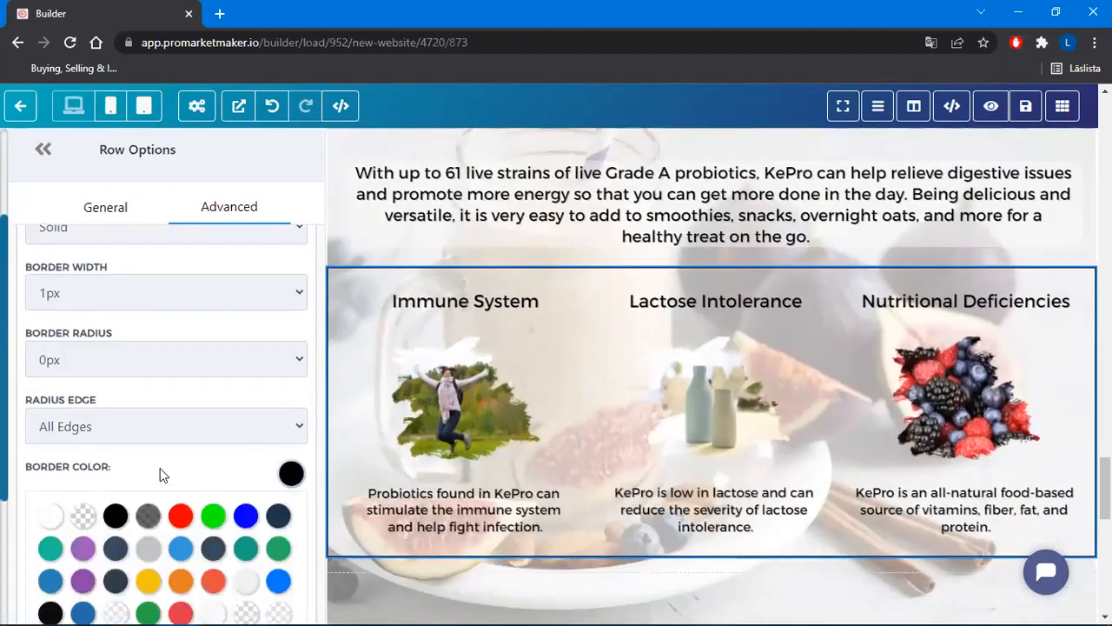
{"action": "left_click", "coordinate": [83, 518]}
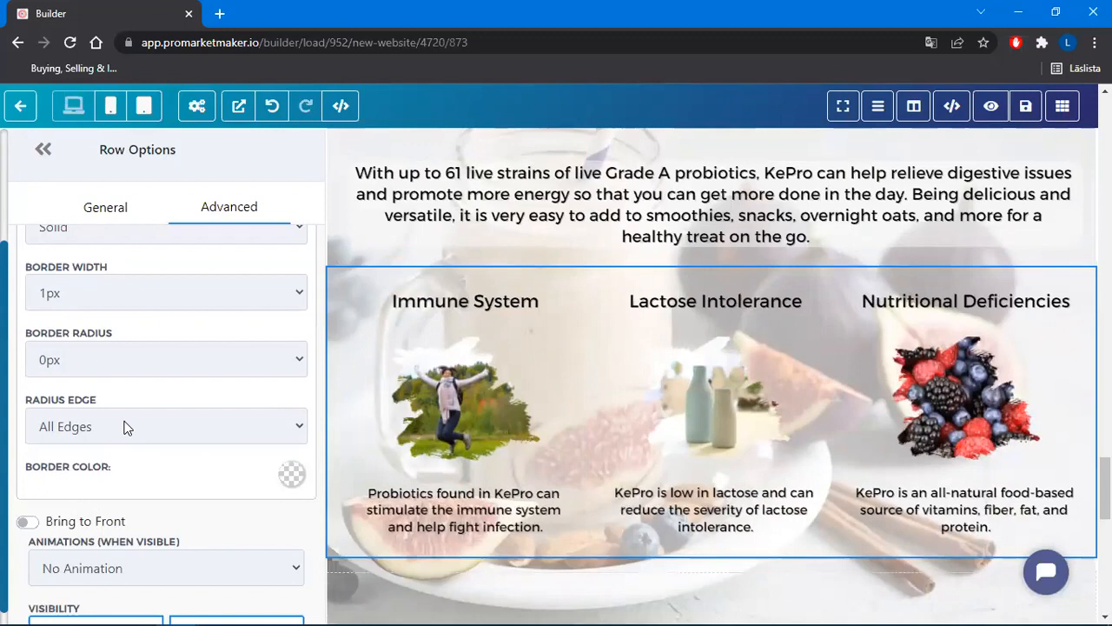
Restrict the Immune System row's rounded corners to Bottom Only Edges and set its border radius to 10px
{"action": "left_click", "coordinate": [124, 426]}
{"action": "left_click", "coordinate": [90, 491]}
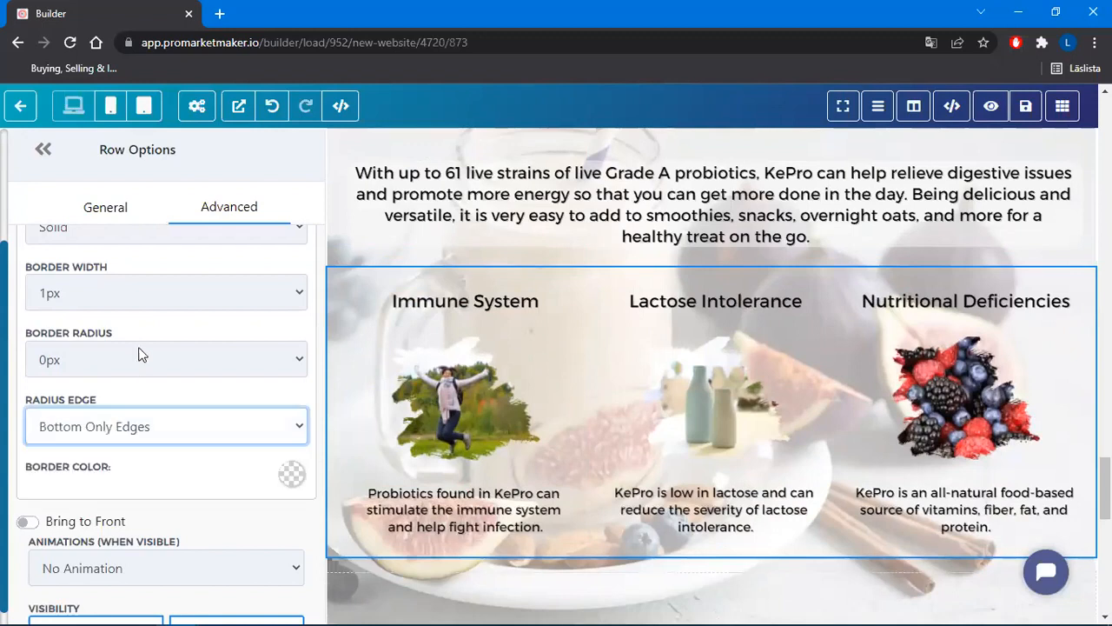
{"action": "left_click", "coordinate": [141, 355]}
{"action": "left_click", "coordinate": [78, 405]}
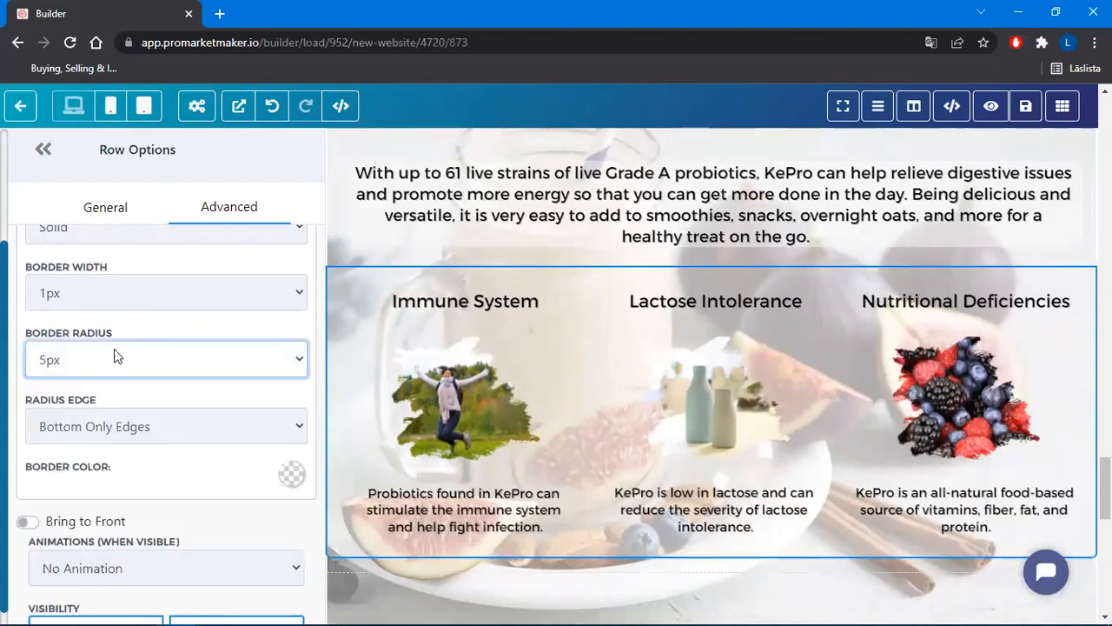
{"action": "left_click", "coordinate": [117, 355]}
{"action": "left_click", "coordinate": [75, 423]}
Collapse the row options and examine the restyled health benefit rows at full width, down to the Testimonials heading
{"action": "scroll", "coordinate": [503, 443], "scroll_direction": "up", "scroll_amount": 5}
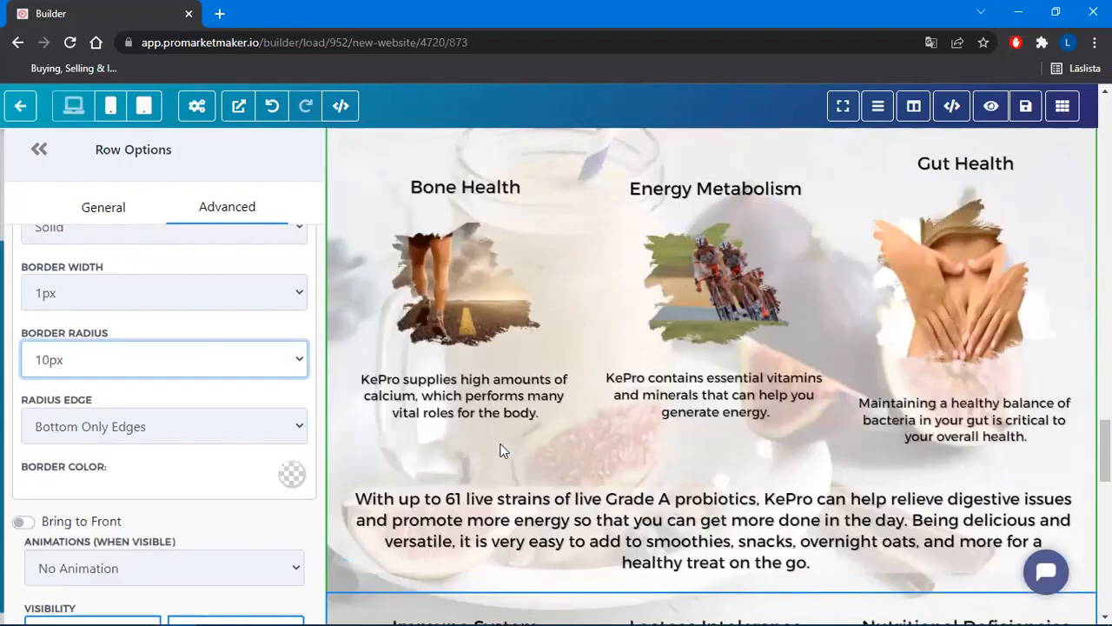
{"action": "scroll", "coordinate": [500, 443], "scroll_direction": "up", "scroll_amount": 1}
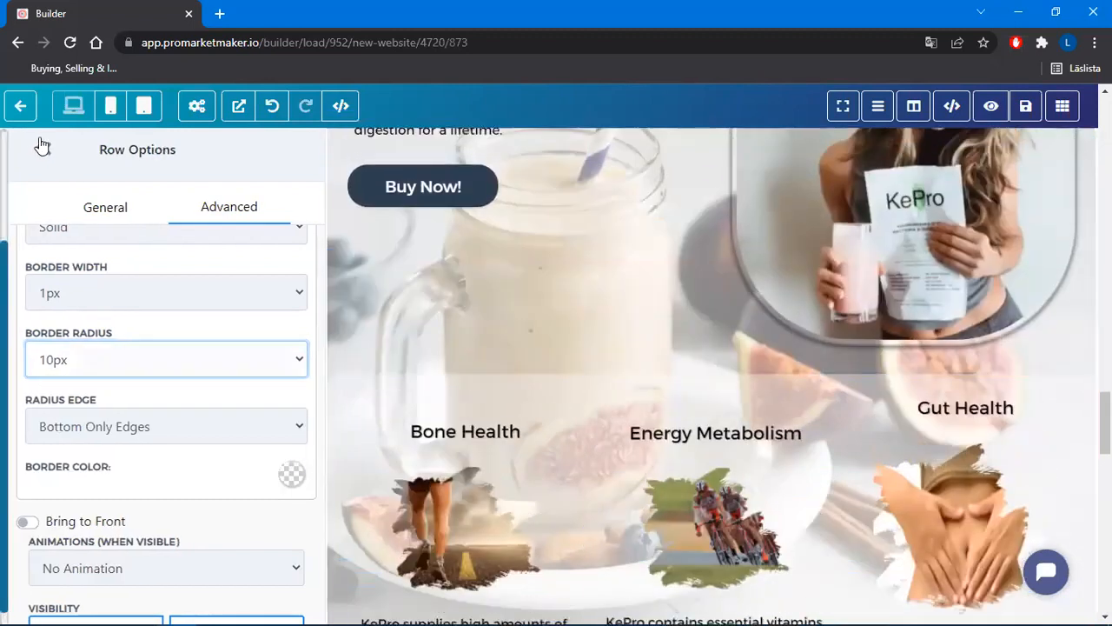
{"action": "left_click", "coordinate": [41, 146]}
{"action": "scroll", "coordinate": [1013, 306], "scroll_direction": "down", "scroll_amount": 3}
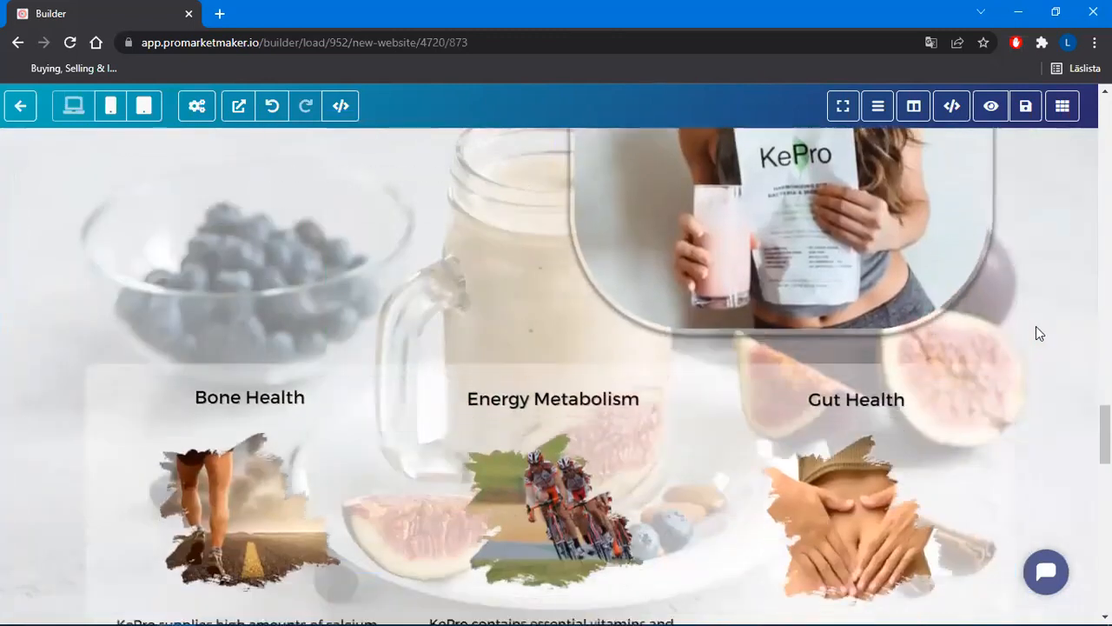
{"action": "scroll", "coordinate": [1064, 348], "scroll_direction": "down", "scroll_amount": 7}
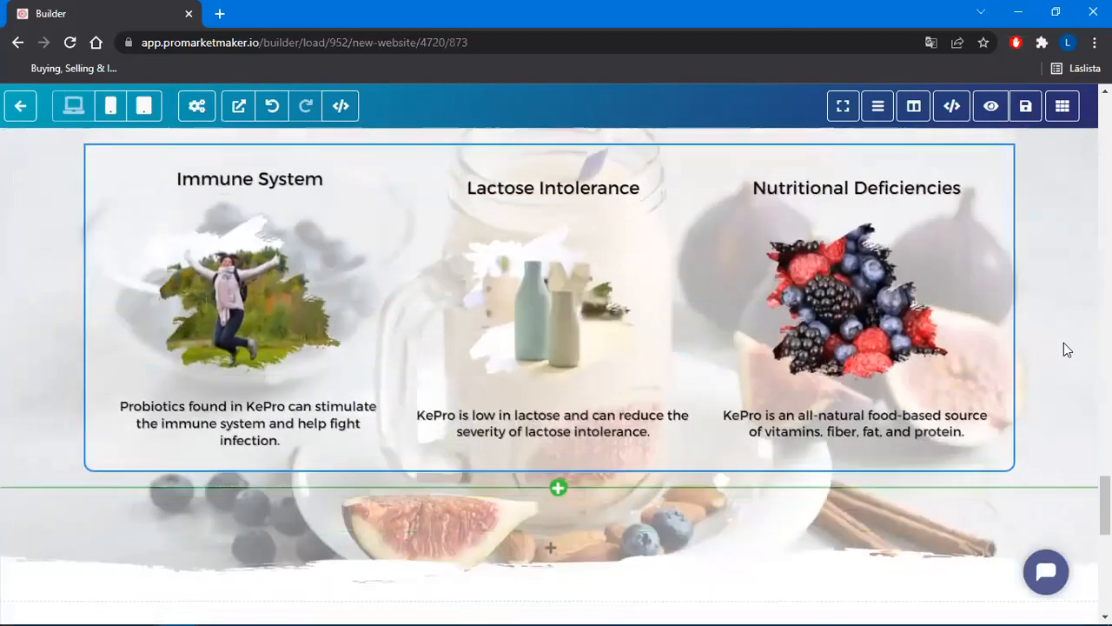
{"action": "scroll", "coordinate": [1067, 348], "scroll_direction": "down", "scroll_amount": 2}
{"action": "scroll", "coordinate": [968, 439], "scroll_direction": "up", "scroll_amount": 1}
{"action": "scroll", "coordinate": [1033, 356], "scroll_direction": "up", "scroll_amount": 2}
{"action": "scroll", "coordinate": [1032, 355], "scroll_direction": "down", "scroll_amount": 2}
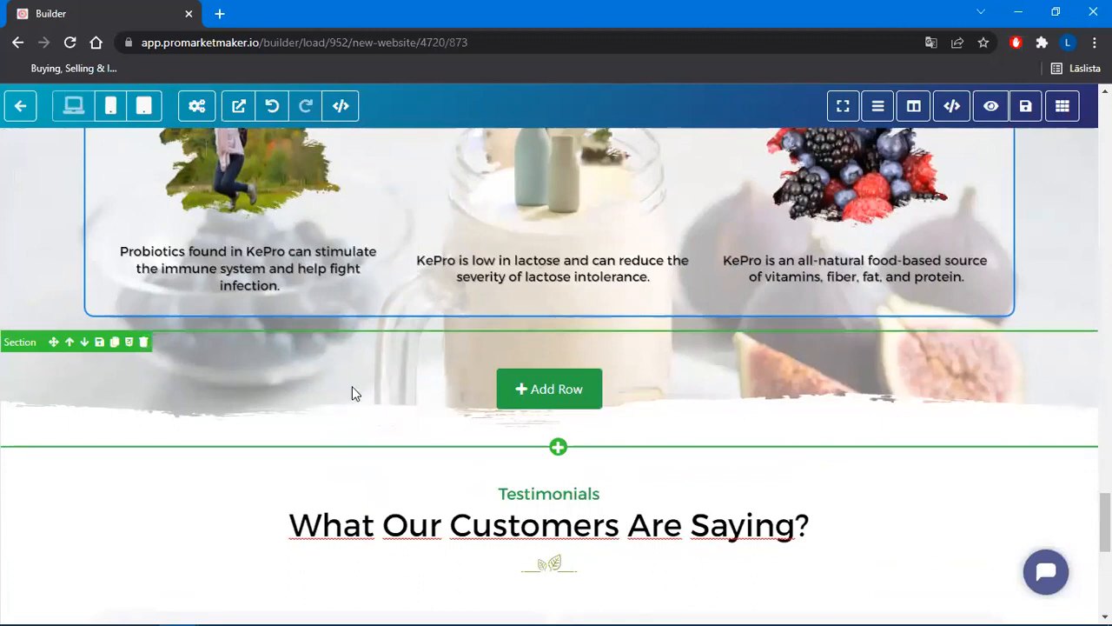
Set the top and bottom padding of the brush-divider section below the Immune System row to 0 for mobile and desktop
{"action": "left_click", "coordinate": [31, 344]}
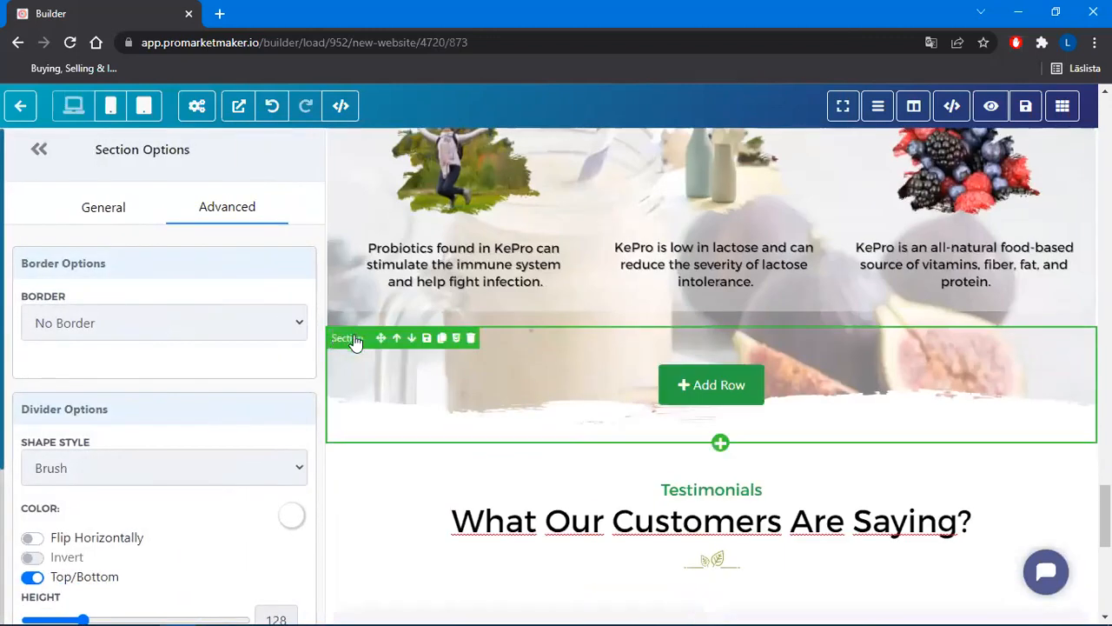
{"action": "left_click", "coordinate": [106, 208]}
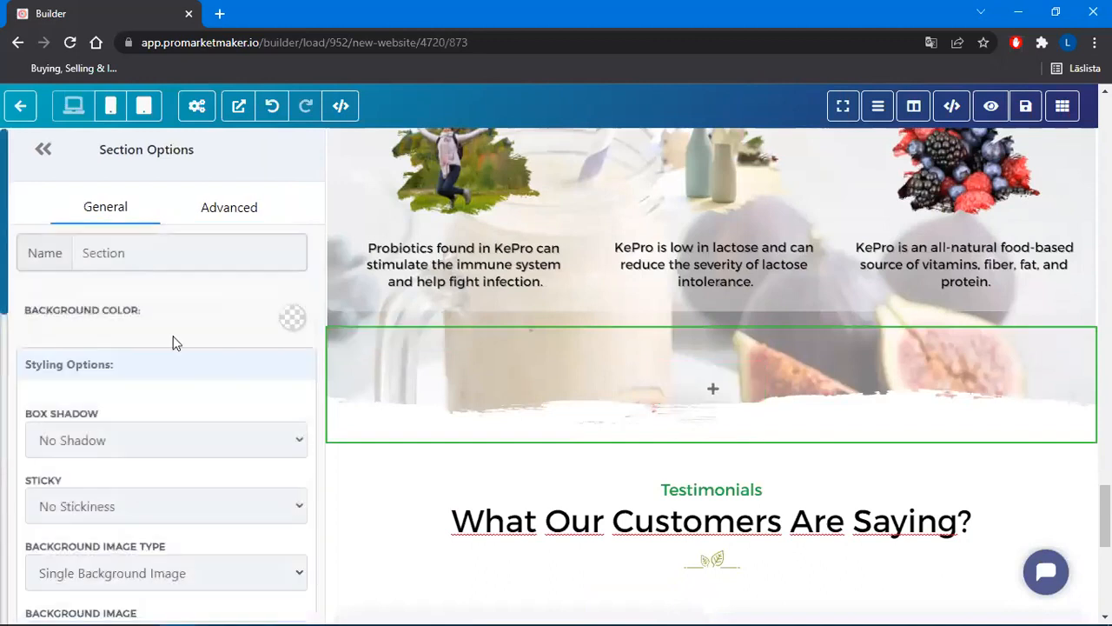
{"action": "scroll", "coordinate": [169, 335], "scroll_direction": "down", "scroll_amount": 8}
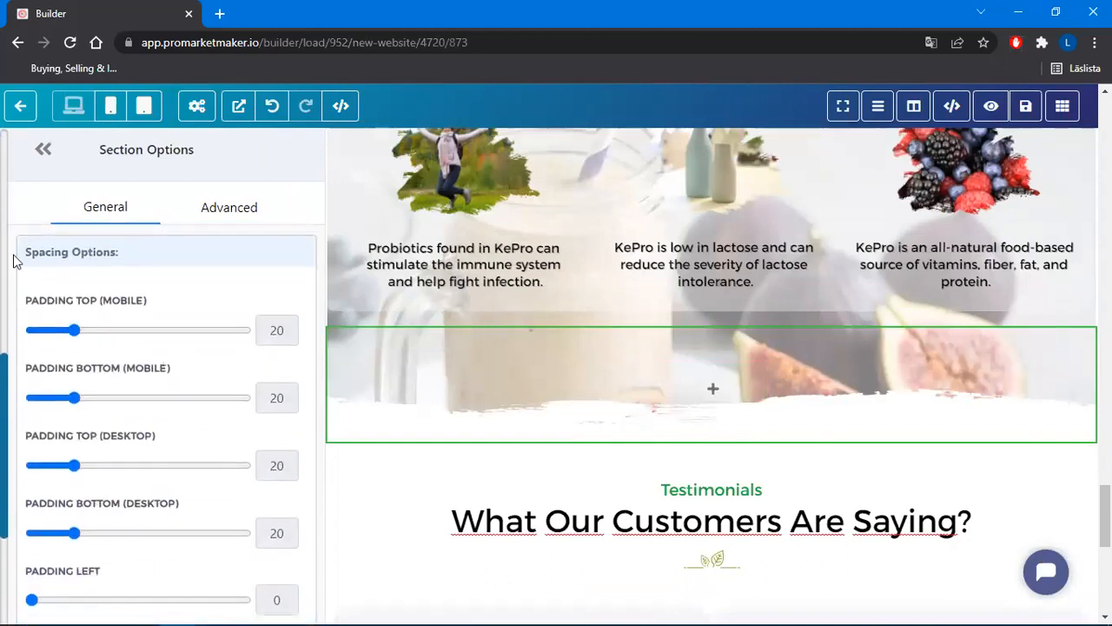
{"action": "left_click_drag", "start_coordinate": [73, 466], "coordinate": [13, 473]}
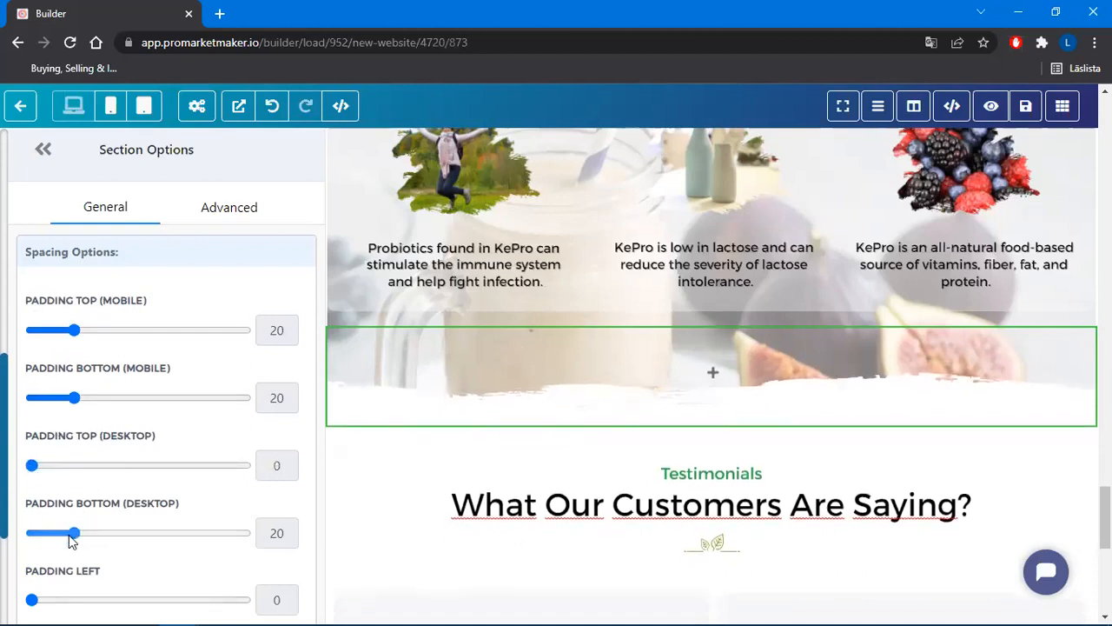
{"action": "left_click_drag", "start_coordinate": [73, 533], "coordinate": [10, 541]}
{"action": "left_click_drag", "start_coordinate": [73, 398], "coordinate": [17, 400]}
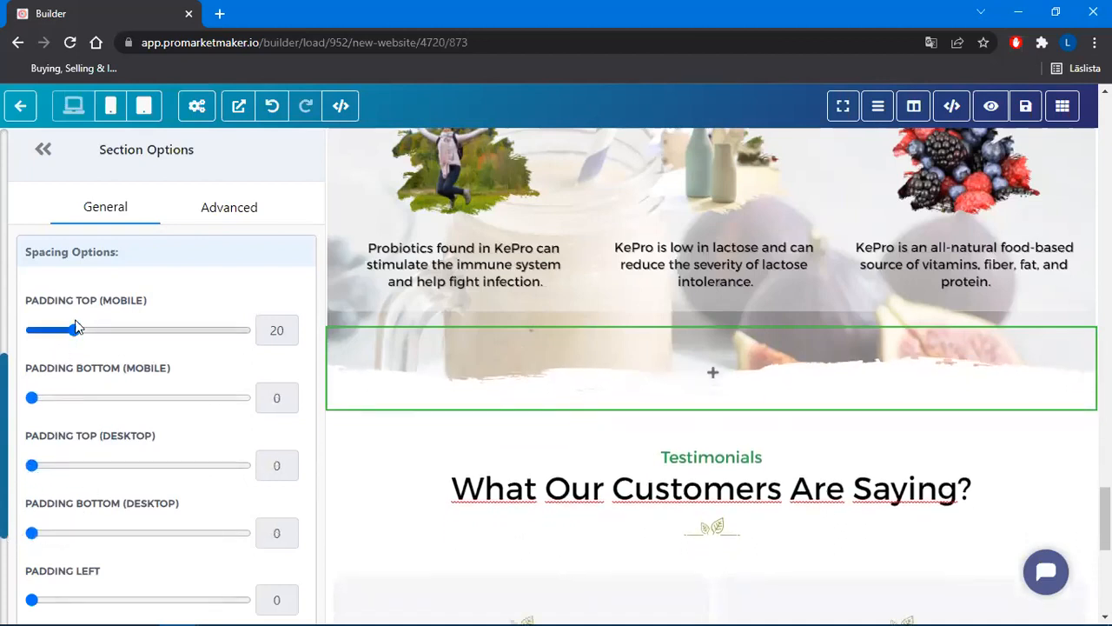
{"action": "left_click", "coordinate": [41, 153]}
Save the page and collapse the section options
{"action": "scroll", "coordinate": [1028, 461], "scroll_direction": "up", "scroll_amount": 7}
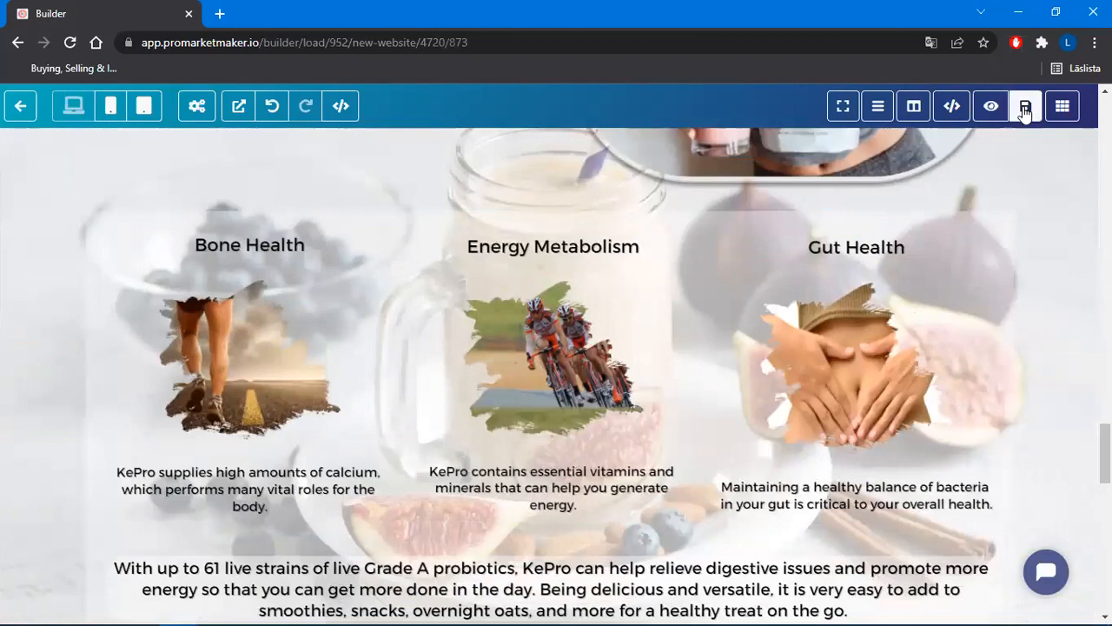
{"action": "left_click", "coordinate": [1026, 108]}
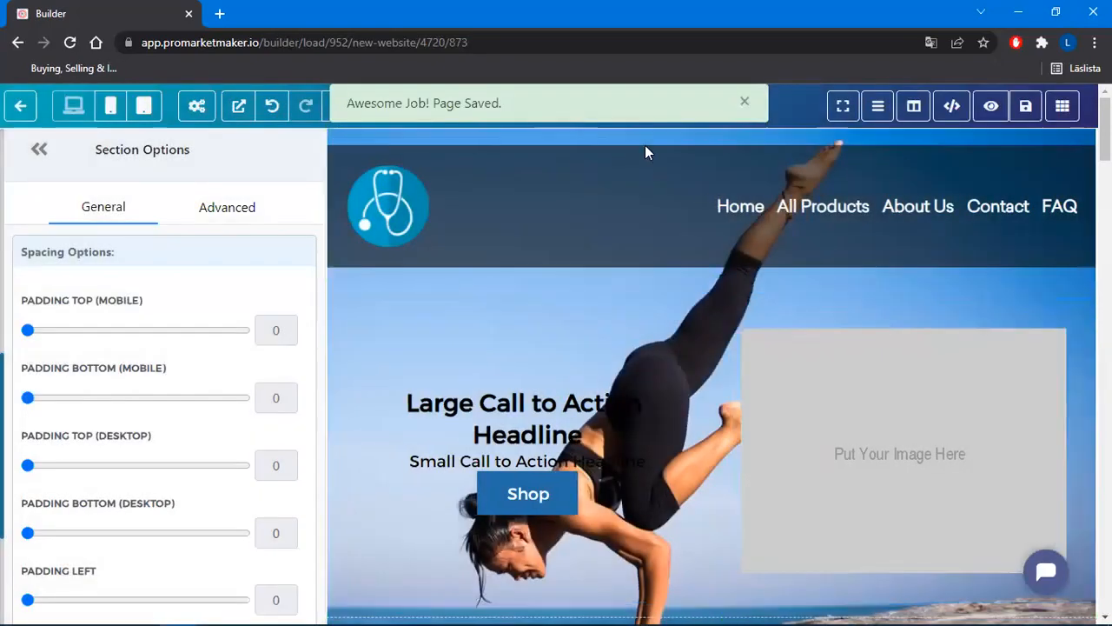
{"action": "left_click", "coordinate": [39, 148]}
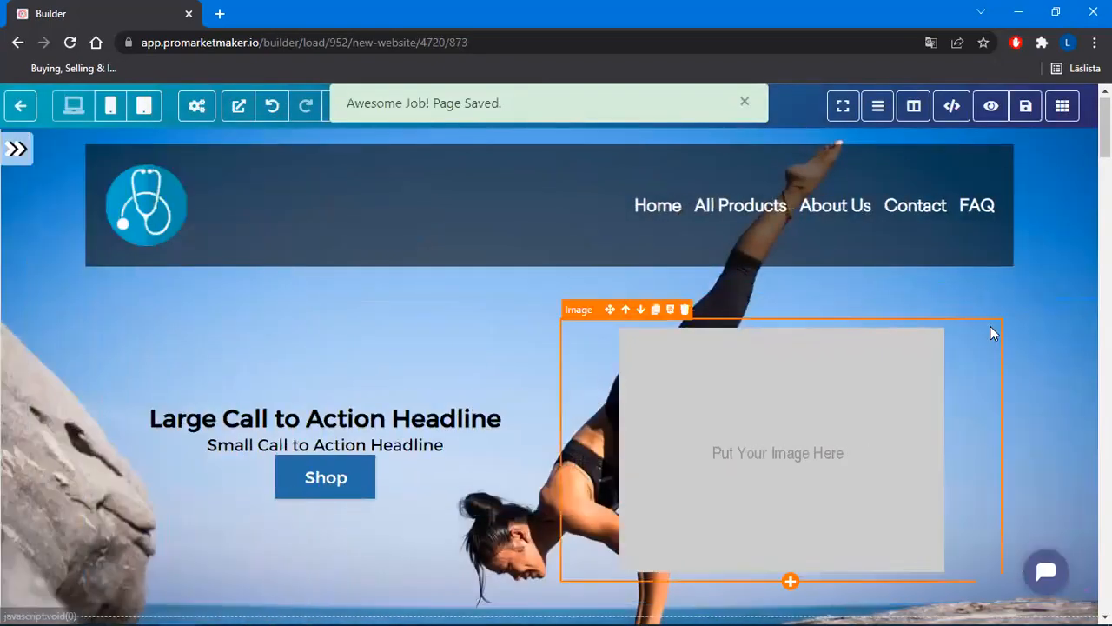
Select KePro Regular as the product for the Buy Now! button under the Control your Gut heading
{"action": "scroll", "coordinate": [994, 330], "scroll_direction": "down", "scroll_amount": 5}
{"action": "scroll", "coordinate": [1005, 352], "scroll_direction": "down", "scroll_amount": 10}
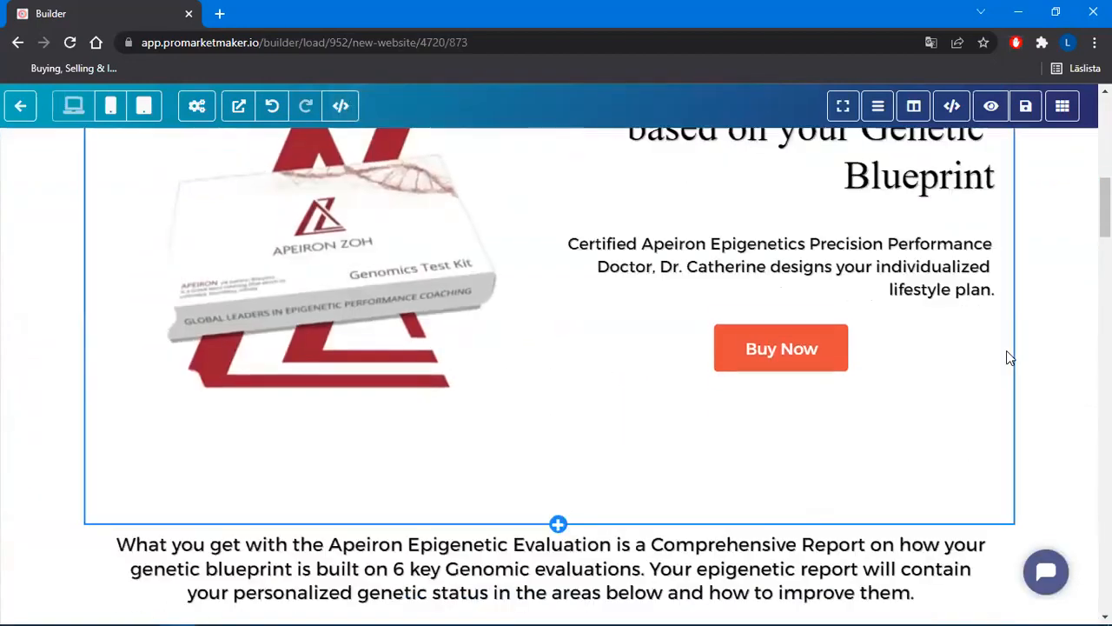
{"action": "scroll", "coordinate": [1008, 357], "scroll_direction": "down", "scroll_amount": 12}
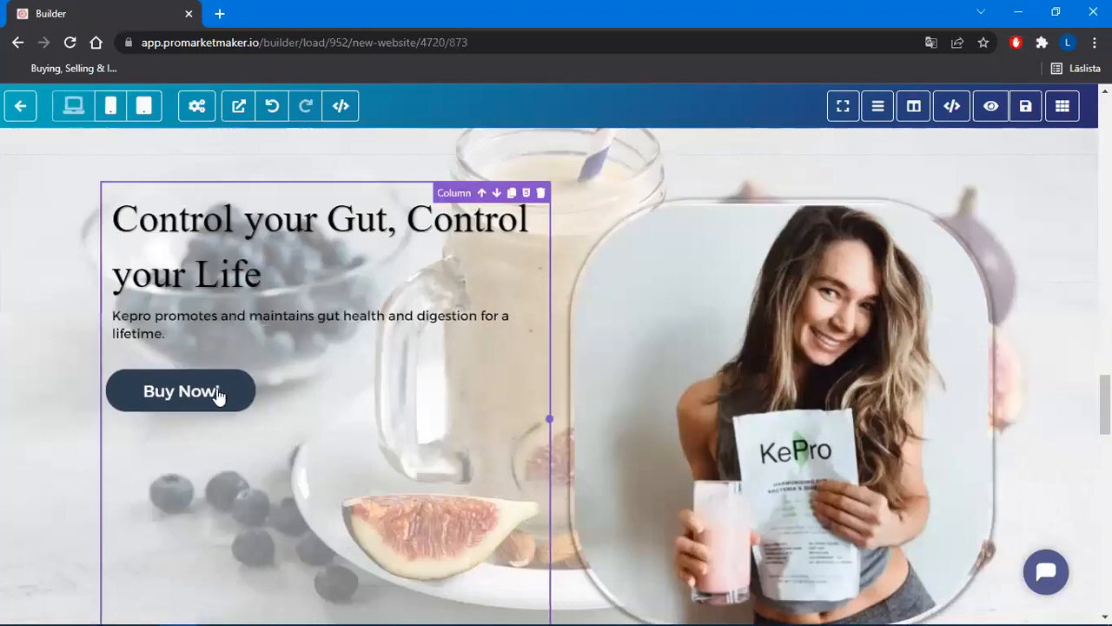
{"action": "left_click", "coordinate": [214, 396]}
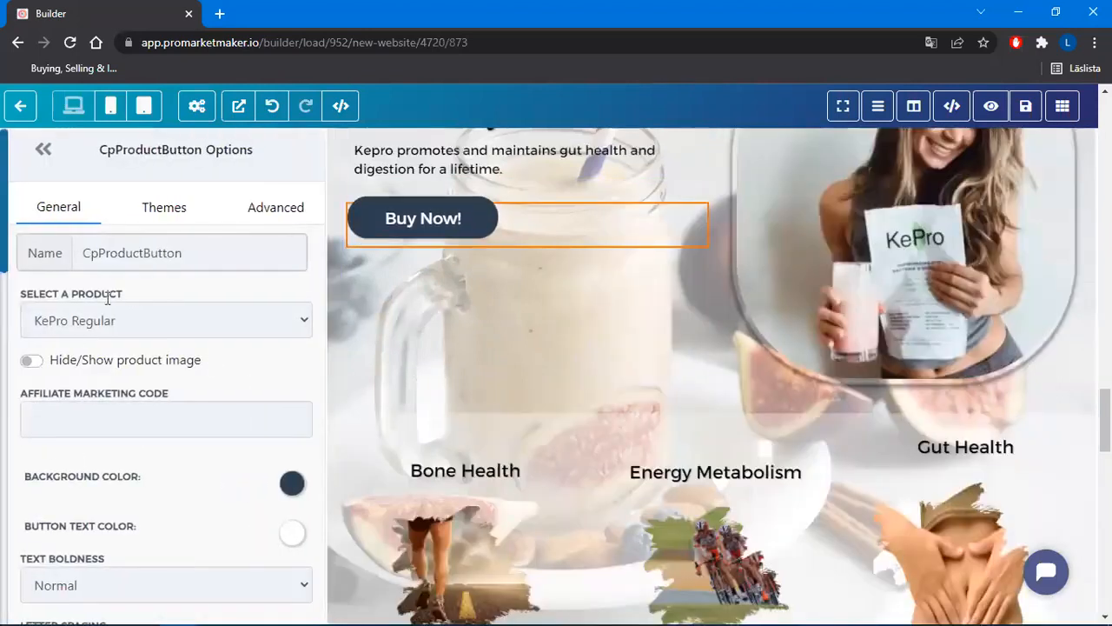
{"action": "left_click", "coordinate": [74, 330]}
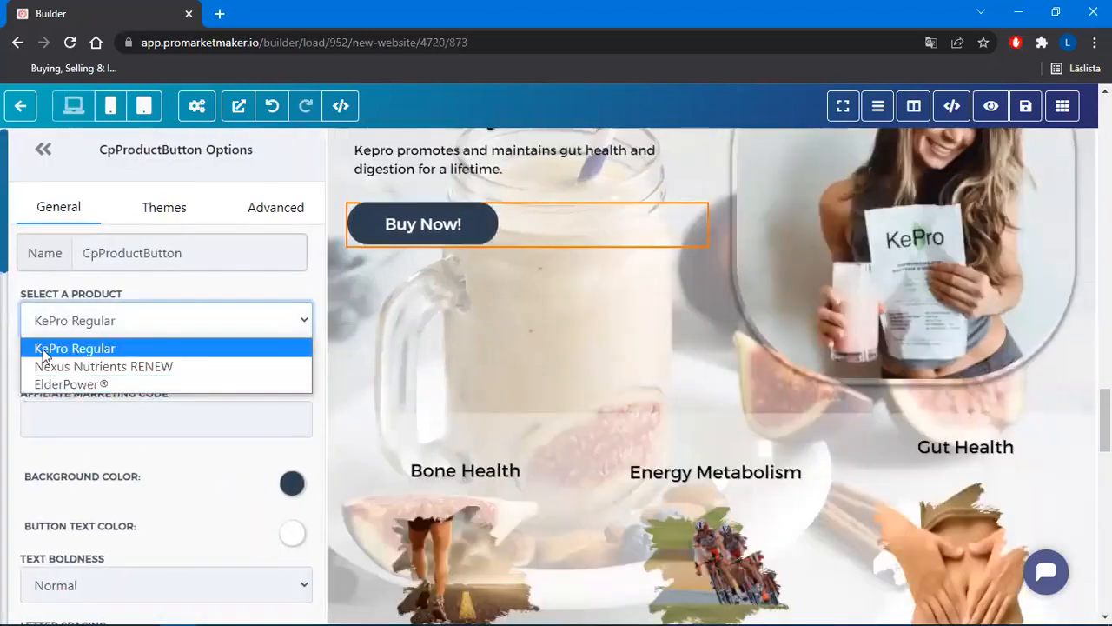
{"action": "left_click", "coordinate": [89, 355]}
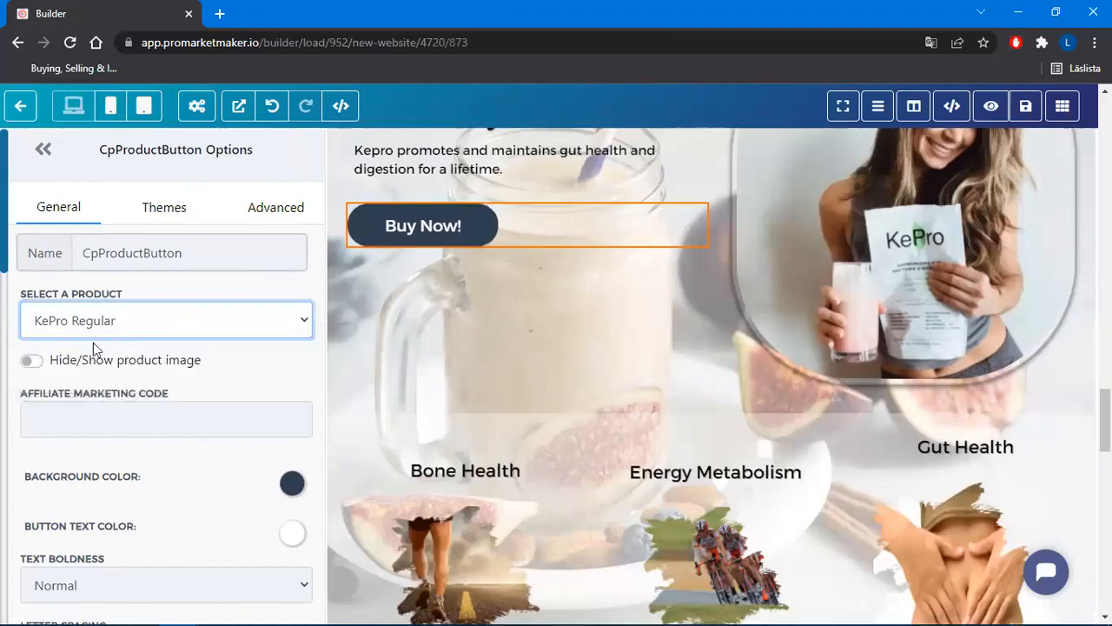
Review the KePro section from the Control your Gut heading down to the testimonials, ending at the page header
{"action": "left_click", "coordinate": [531, 333]}
{"action": "scroll", "coordinate": [967, 310], "scroll_direction": "up", "scroll_amount": 1}
{"action": "scroll", "coordinate": [968, 310], "scroll_direction": "up", "scroll_amount": 1}
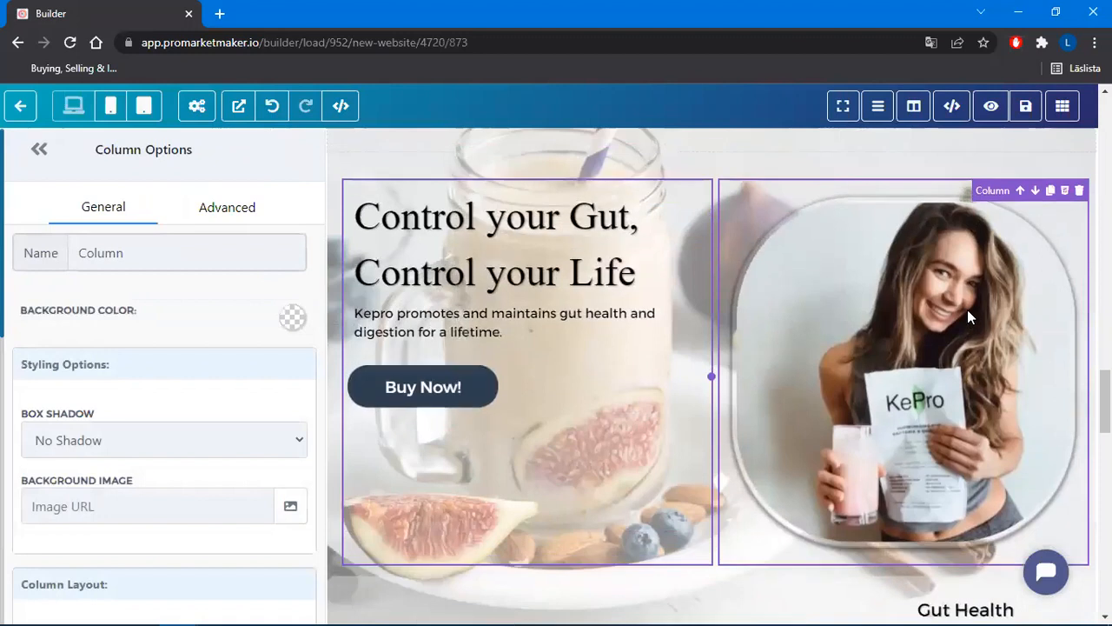
{"action": "scroll", "coordinate": [967, 309], "scroll_direction": "down", "scroll_amount": 2}
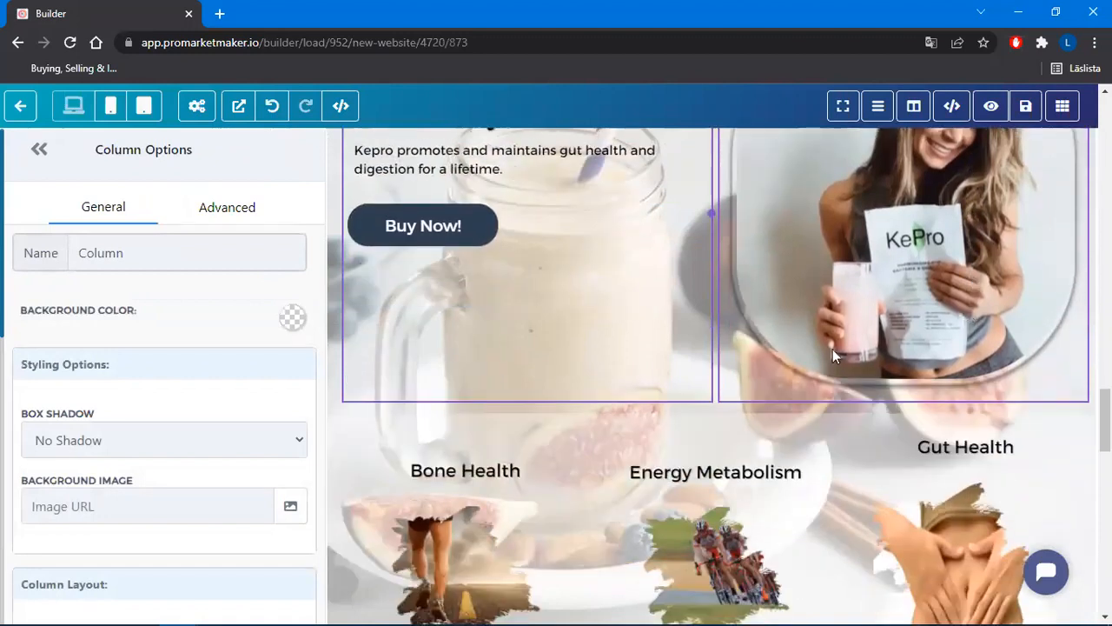
{"action": "scroll", "coordinate": [637, 365], "scroll_direction": "up", "scroll_amount": 1}
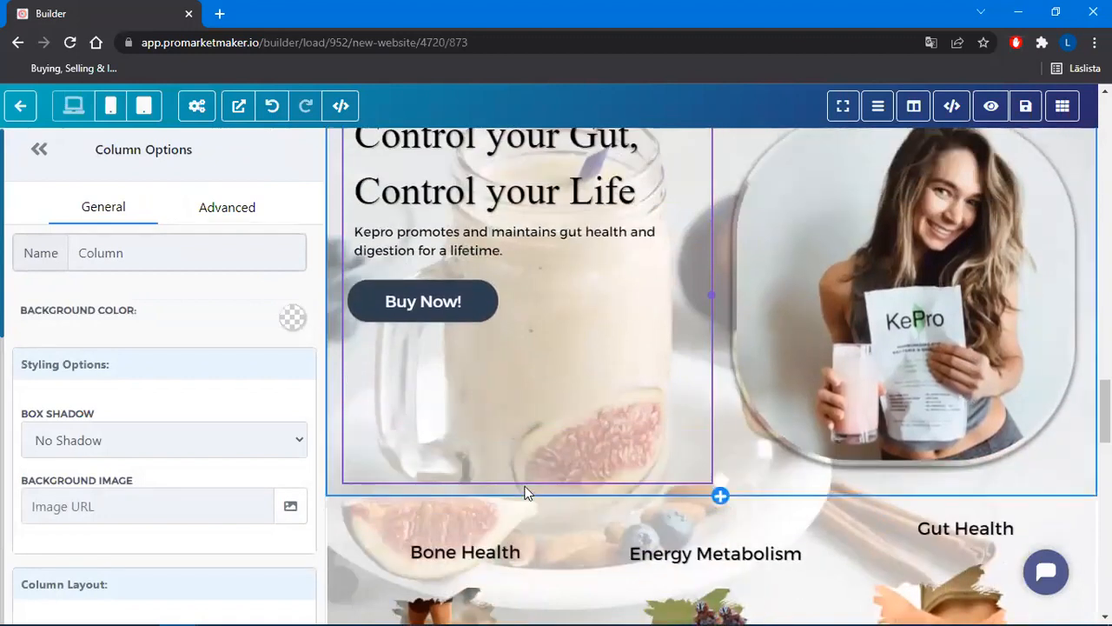
{"action": "scroll", "coordinate": [537, 422], "scroll_direction": "up", "scroll_amount": 2}
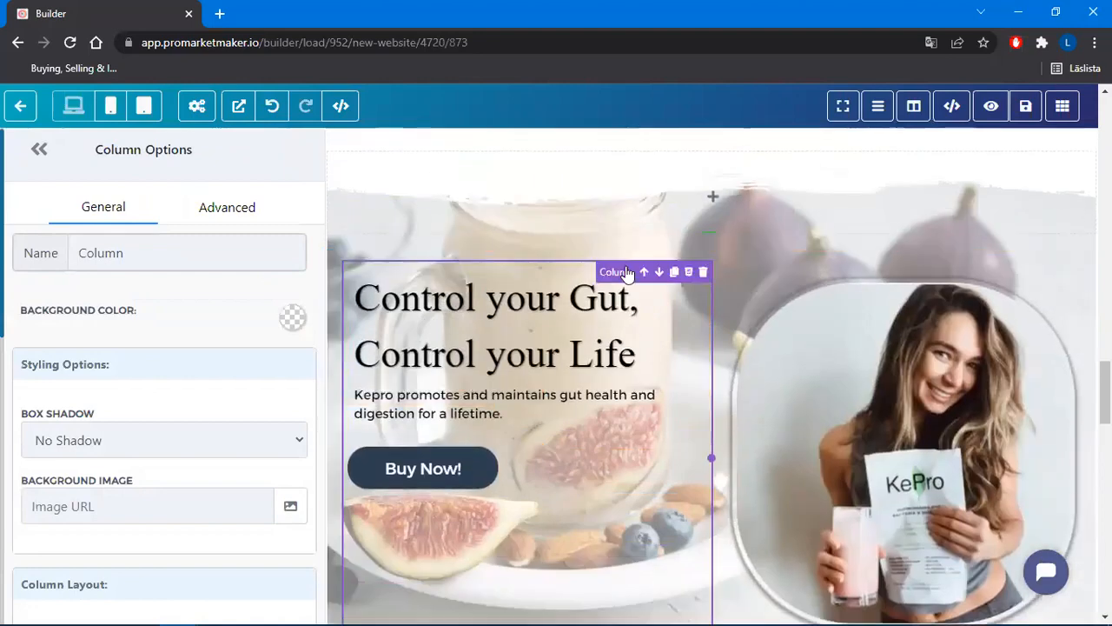
{"action": "scroll", "coordinate": [876, 347], "scroll_direction": "down", "scroll_amount": 10}
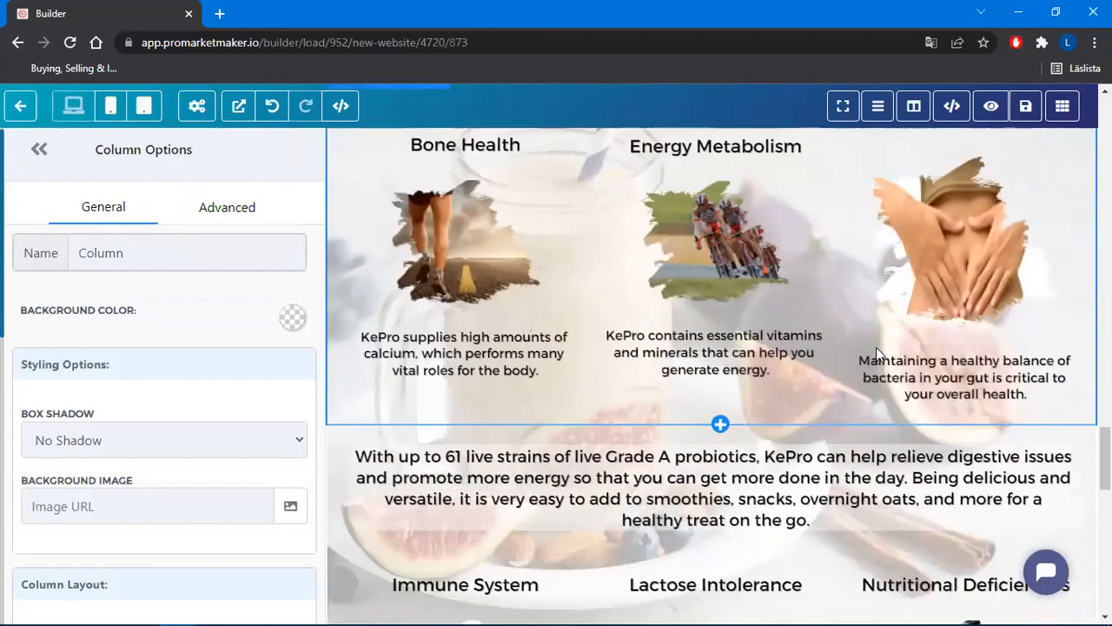
{"action": "scroll", "coordinate": [876, 347], "scroll_direction": "down", "scroll_amount": 8}
{"action": "scroll", "coordinate": [878, 346], "scroll_direction": "up", "scroll_amount": 12}
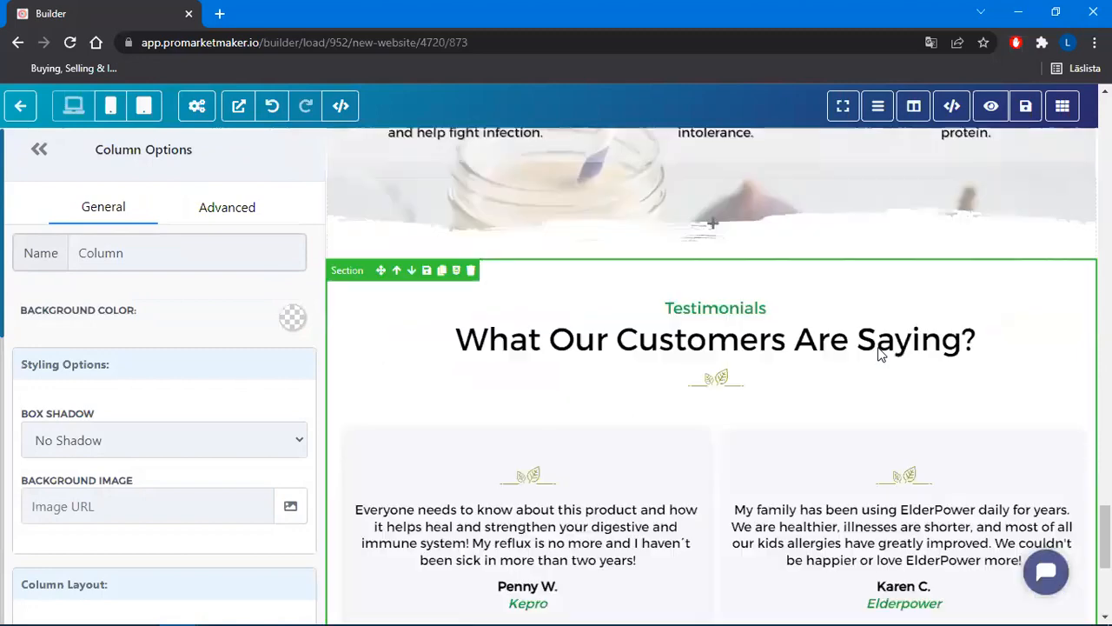
{"action": "scroll", "coordinate": [878, 355], "scroll_direction": "up", "scroll_amount": 20}
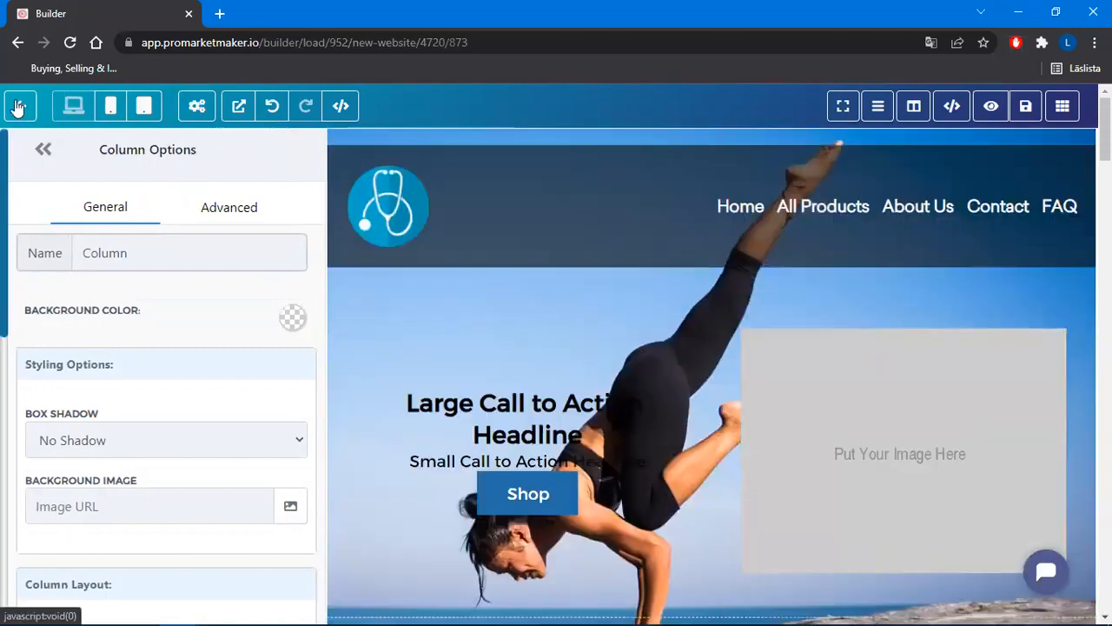
Leave the page builder and try to add a step named All Products from the e-commerce Product-list template
{"action": "left_click", "coordinate": [18, 105]}
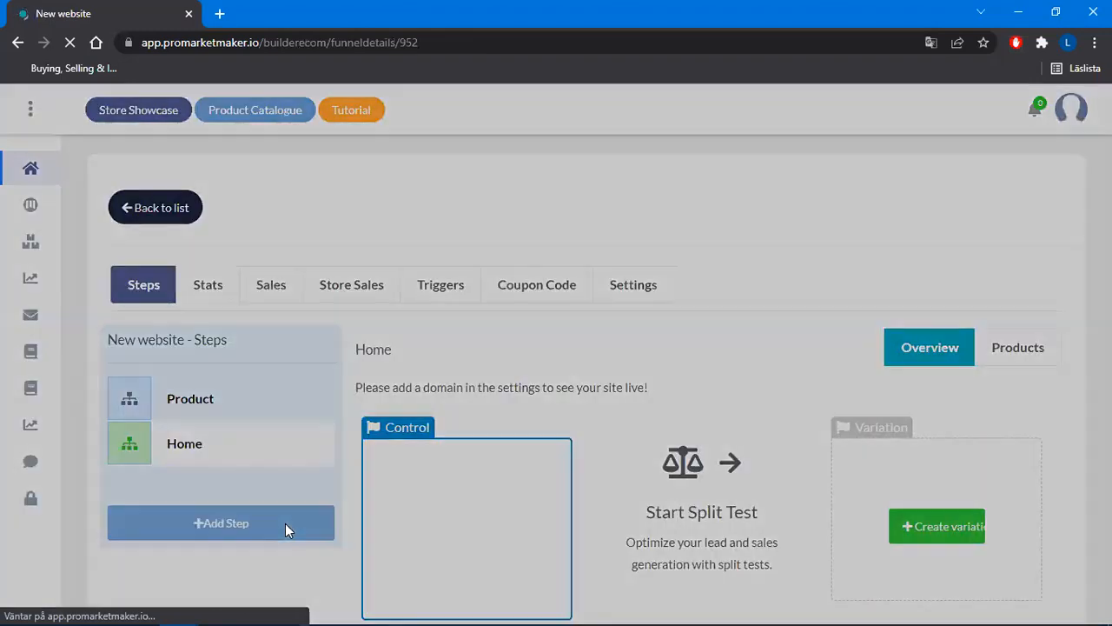
{"action": "left_click", "coordinate": [285, 523]}
{"action": "left_click", "coordinate": [681, 172]}
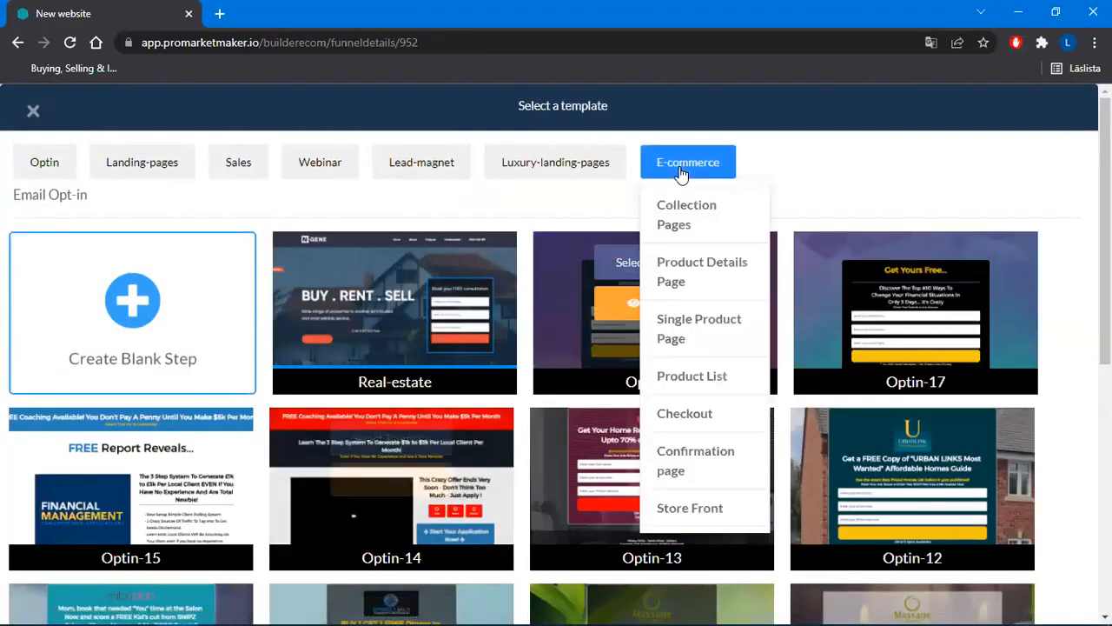
{"action": "left_click", "coordinate": [704, 379]}
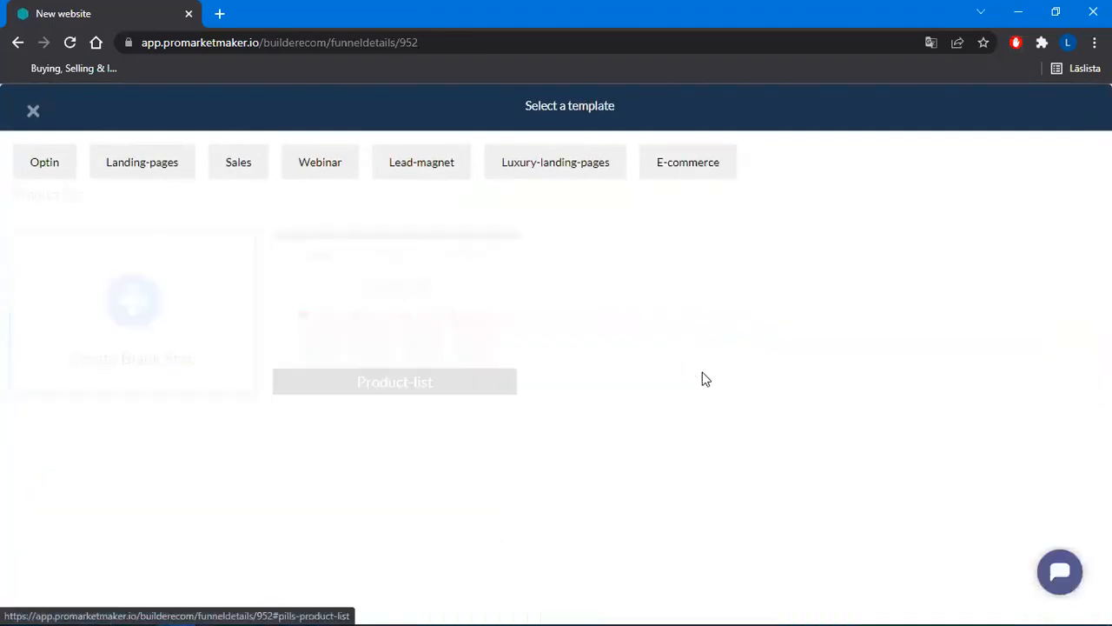
{"action": "mouse_move", "coordinate": [385, 318]}
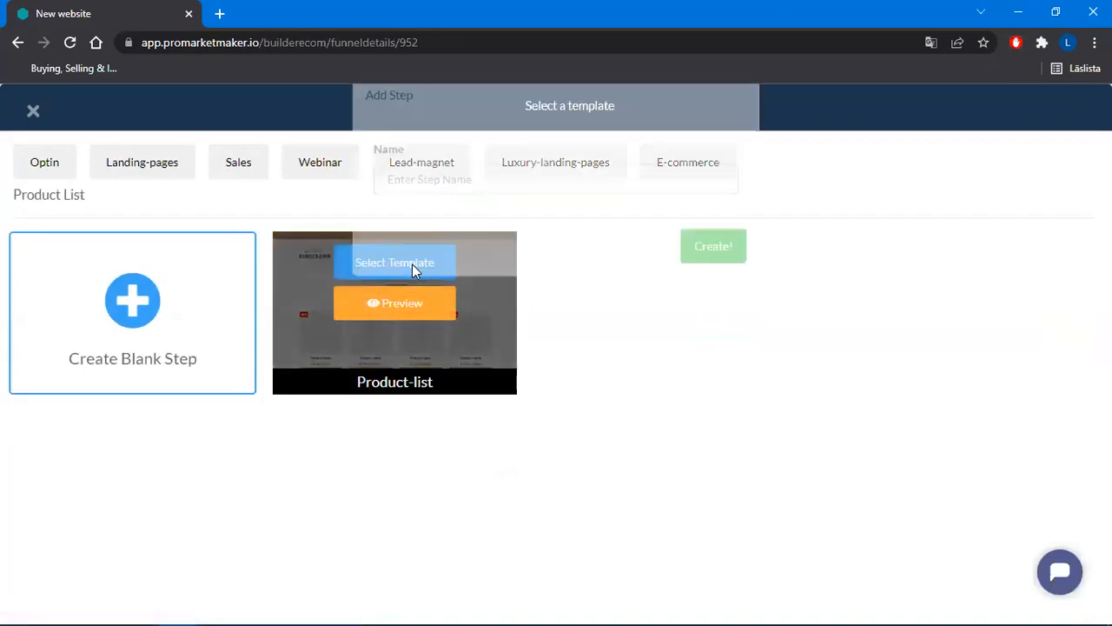
{"action": "left_click", "coordinate": [412, 269]}
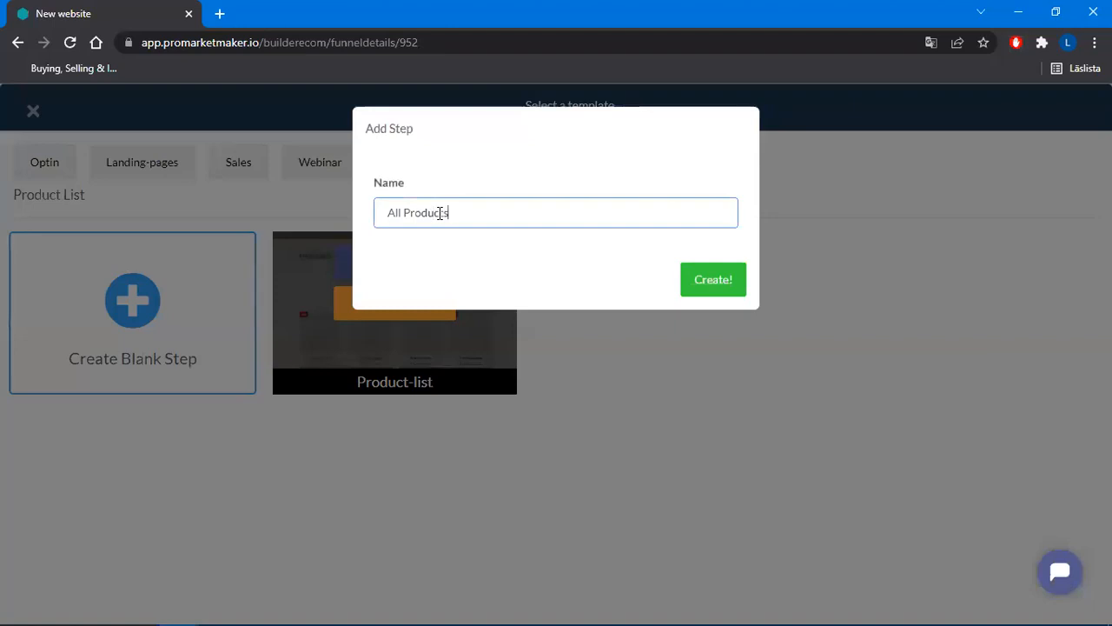
{"action": "left_click", "coordinate": [719, 285]}
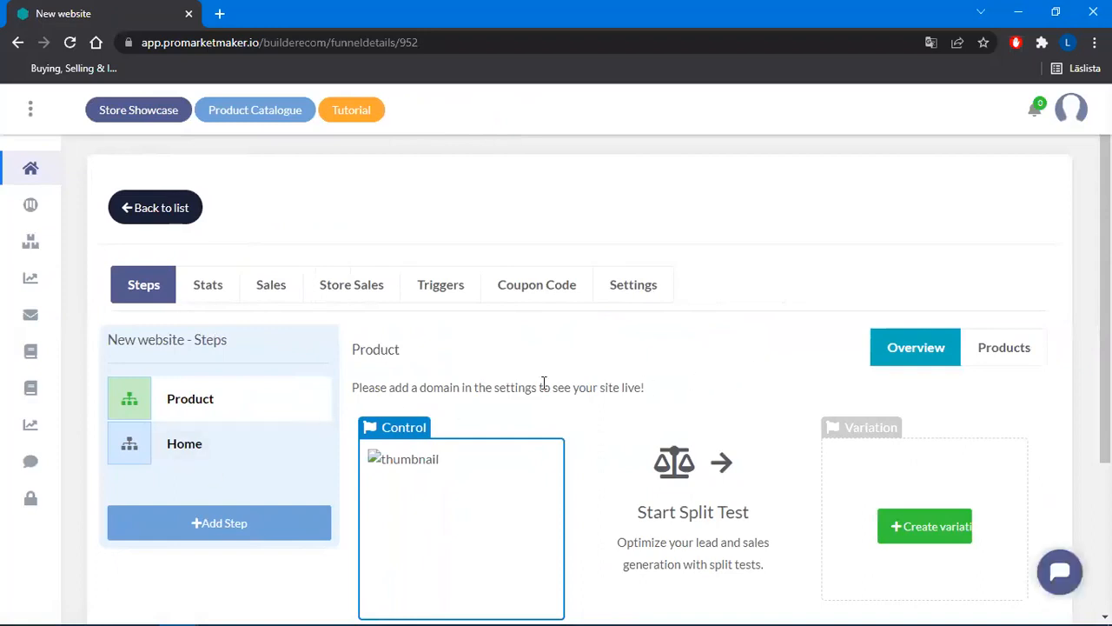
Check the Product and Home steps of the new website, and open the Home page for editing
{"action": "scroll", "coordinate": [777, 368], "scroll_direction": "down", "scroll_amount": 3}
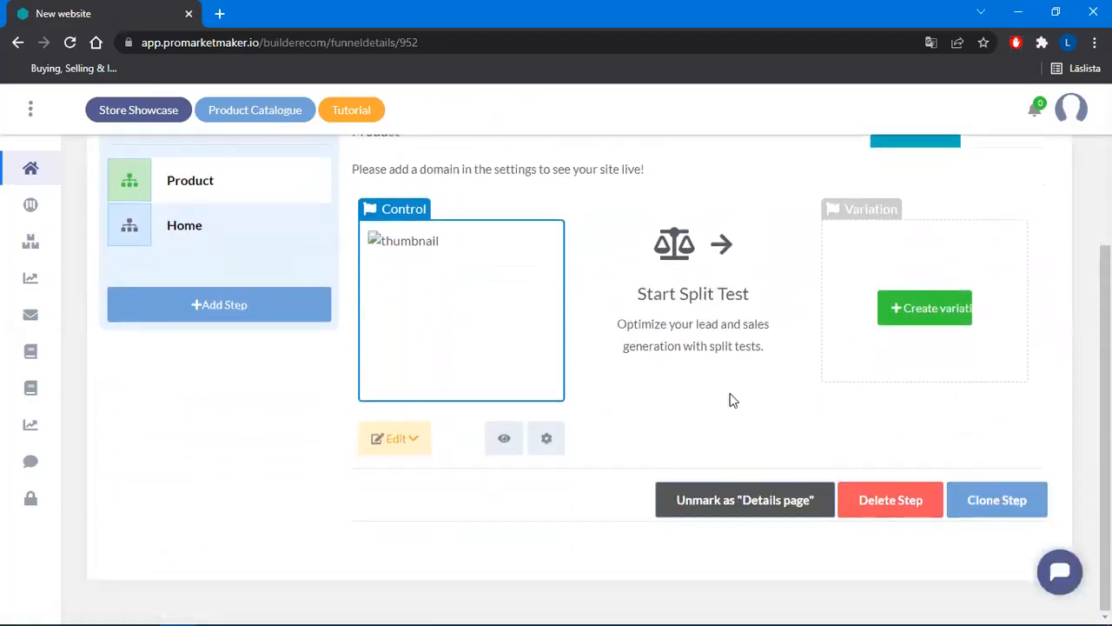
{"action": "scroll", "coordinate": [730, 398], "scroll_direction": "up", "scroll_amount": 2}
{"action": "scroll", "coordinate": [730, 398], "scroll_direction": "up", "scroll_amount": 1}
{"action": "left_click", "coordinate": [176, 447]}
{"action": "left_click", "coordinate": [187, 401]}
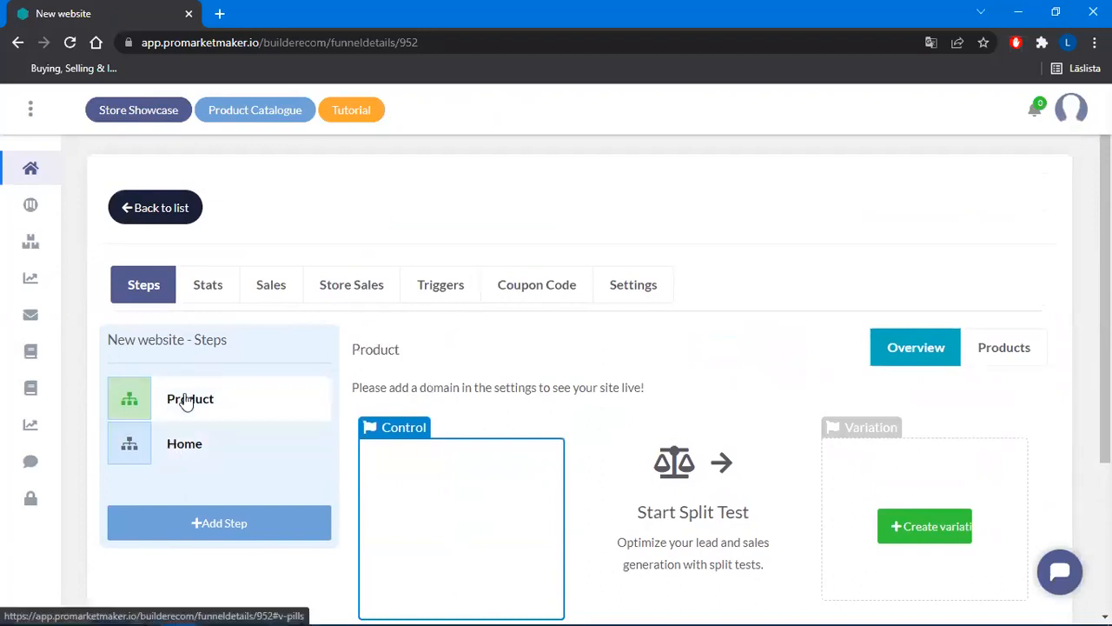
{"action": "left_click", "coordinate": [177, 447]}
{"action": "scroll", "coordinate": [339, 474], "scroll_direction": "down", "scroll_amount": 2}
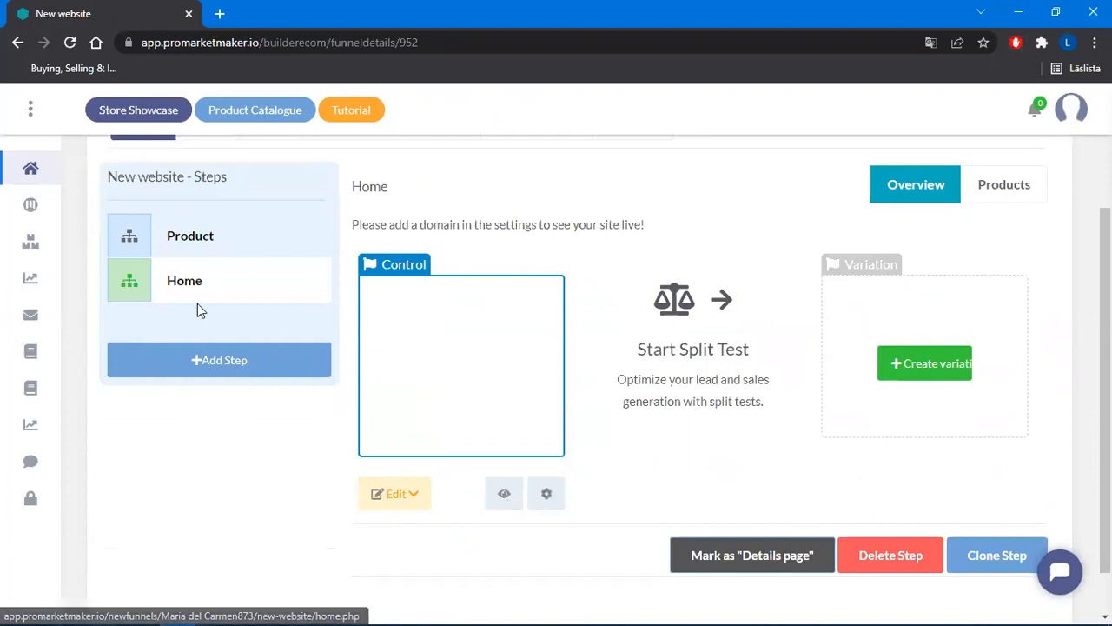
{"action": "left_click", "coordinate": [378, 494]}
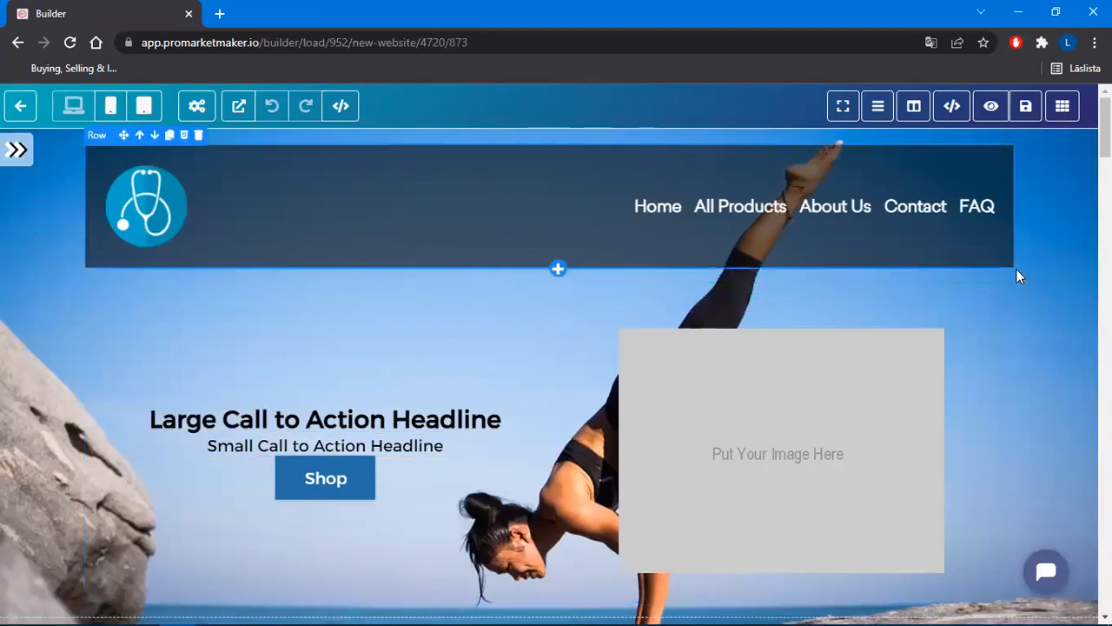
Review the home page from the header through the genomic evaluations to the KePro section, ending back at the header
{"action": "scroll", "coordinate": [1031, 265], "scroll_direction": "down", "scroll_amount": 4}
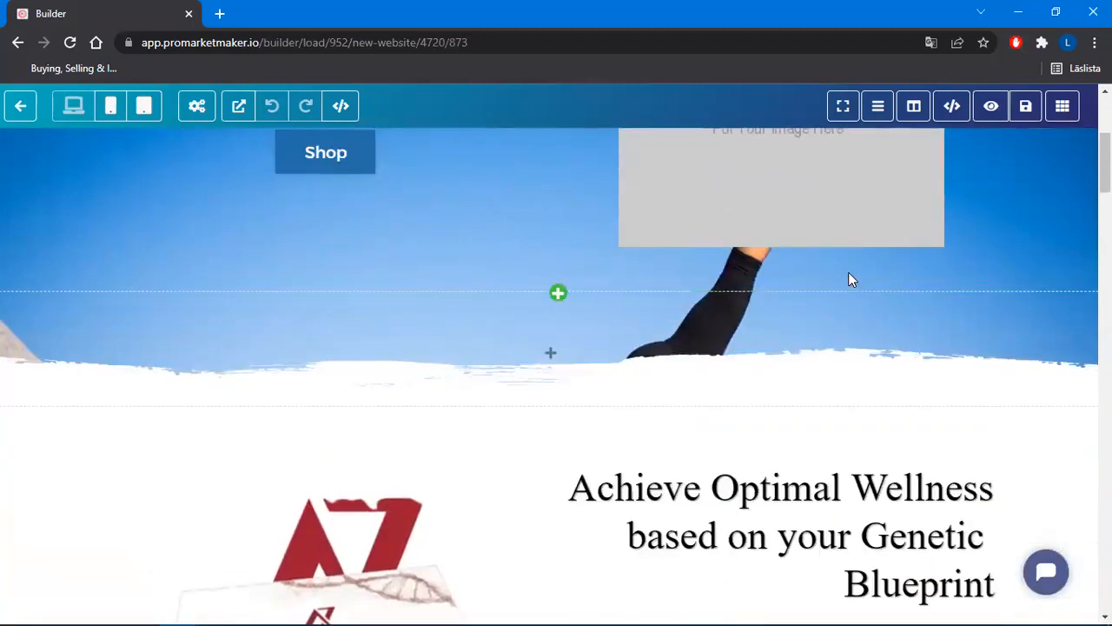
{"action": "scroll", "coordinate": [983, 352], "scroll_direction": "down", "scroll_amount": 4}
{"action": "scroll", "coordinate": [962, 360], "scroll_direction": "down", "scroll_amount": 4}
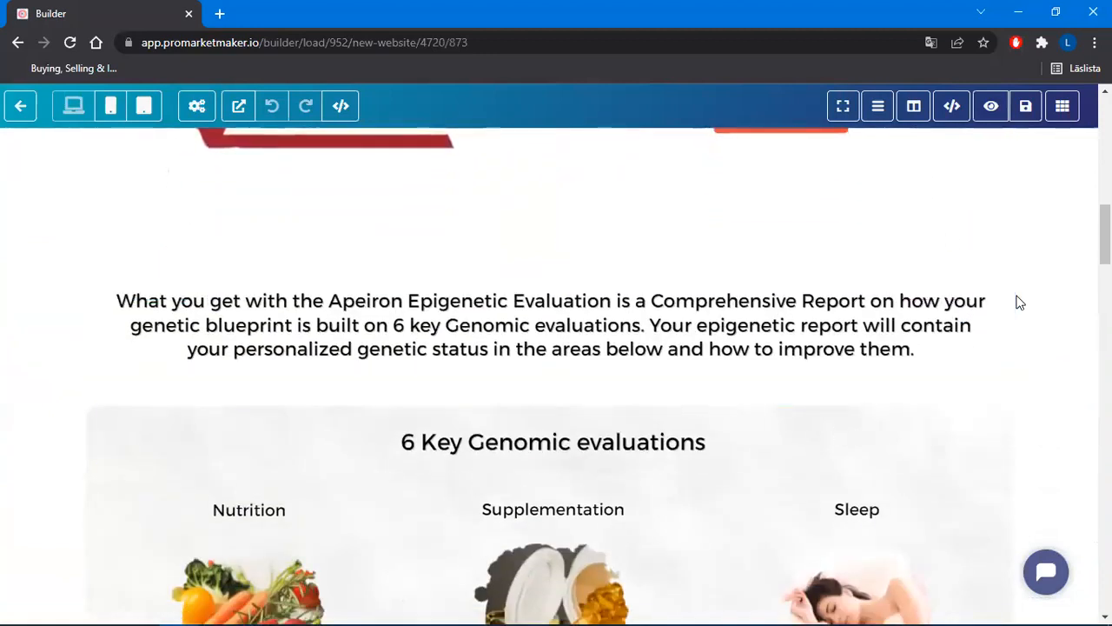
{"action": "scroll", "coordinate": [1043, 345], "scroll_direction": "down", "scroll_amount": 4}
{"action": "scroll", "coordinate": [1043, 345], "scroll_direction": "down", "scroll_amount": 1}
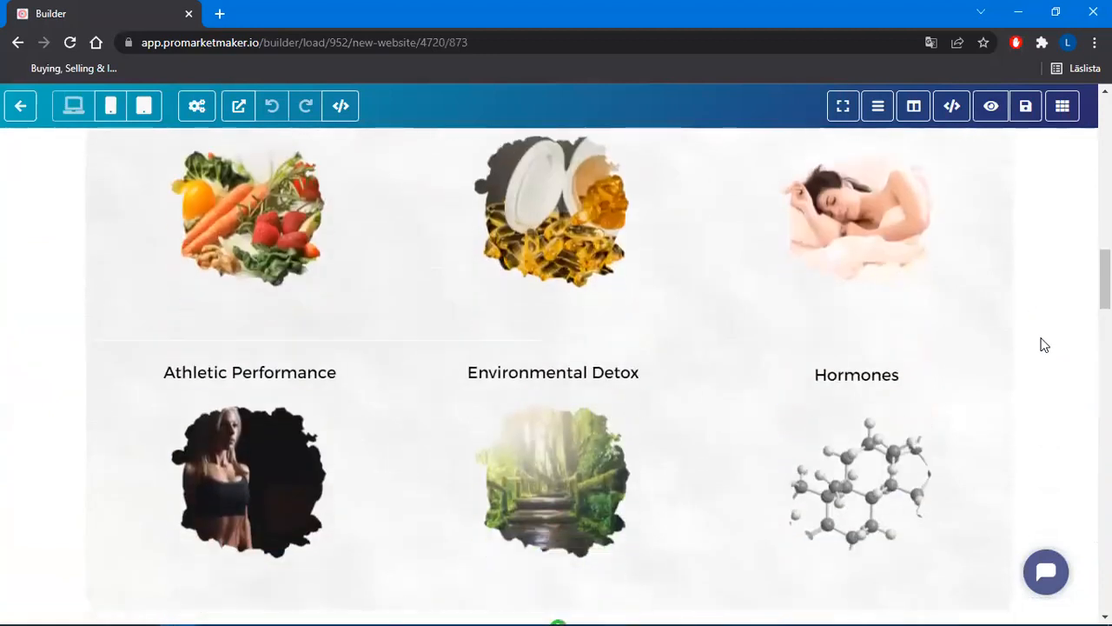
{"action": "scroll", "coordinate": [1042, 345], "scroll_direction": "up", "scroll_amount": 3}
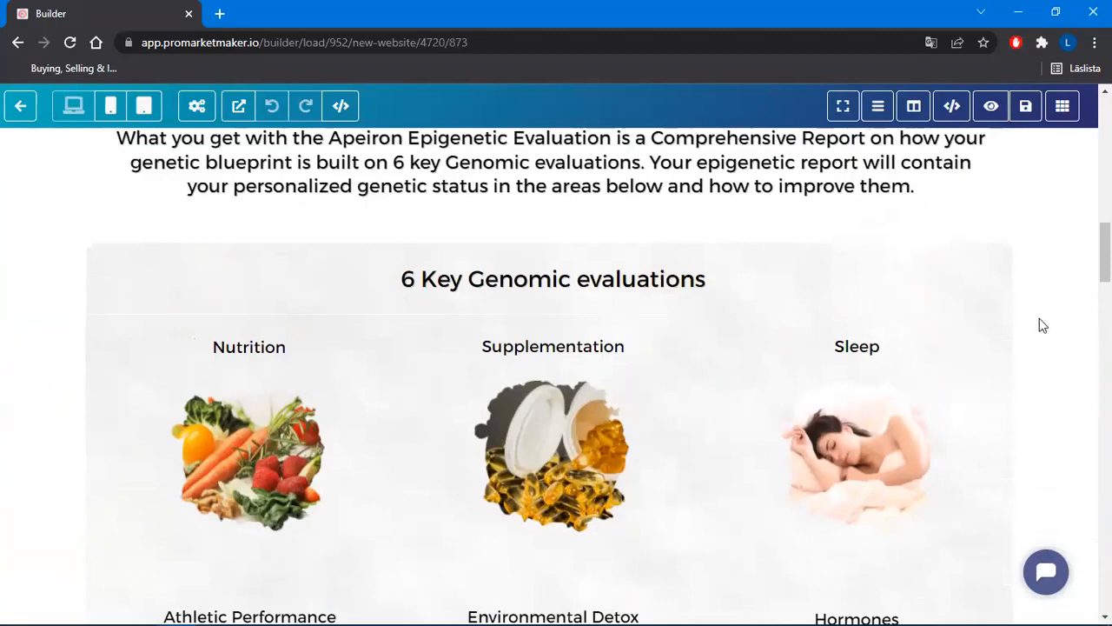
{"action": "scroll", "coordinate": [1043, 325], "scroll_direction": "down", "scroll_amount": 14}
{"action": "scroll", "coordinate": [1041, 335], "scroll_direction": "down", "scroll_amount": 15}
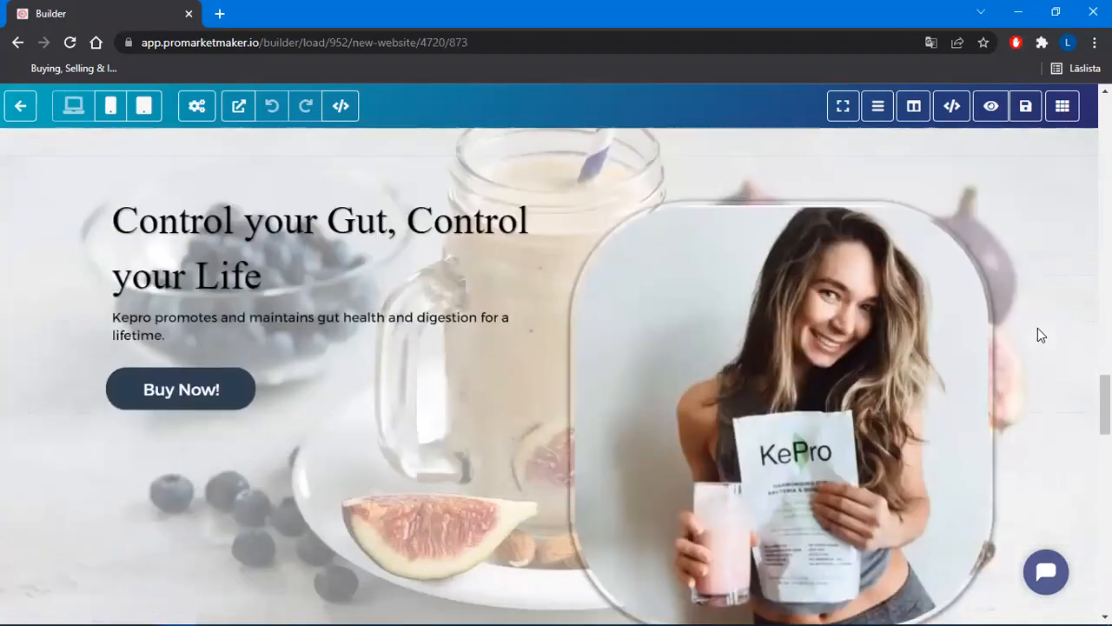
{"action": "scroll", "coordinate": [1073, 329], "scroll_direction": "up", "scroll_amount": 20}
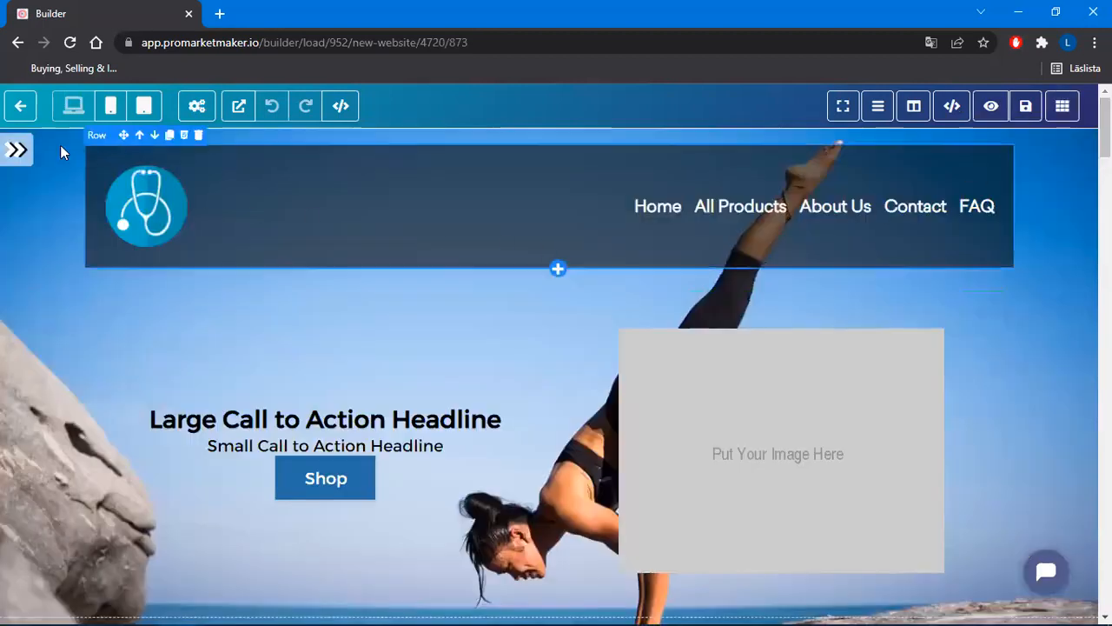
{"action": "scroll", "coordinate": [690, 390], "scroll_direction": "down", "scroll_amount": 2}
{"action": "scroll", "coordinate": [772, 444], "scroll_direction": "up", "scroll_amount": 2}
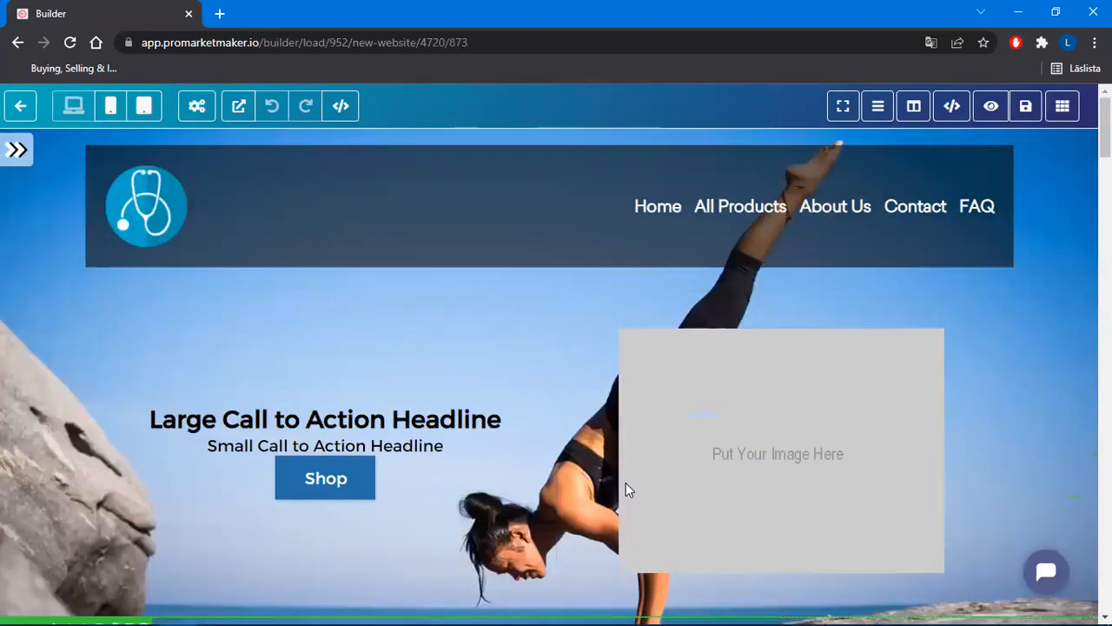
Open the header section's options and examine the page again down to the KePro section, returning to the header
{"action": "left_click", "coordinate": [41, 200]}
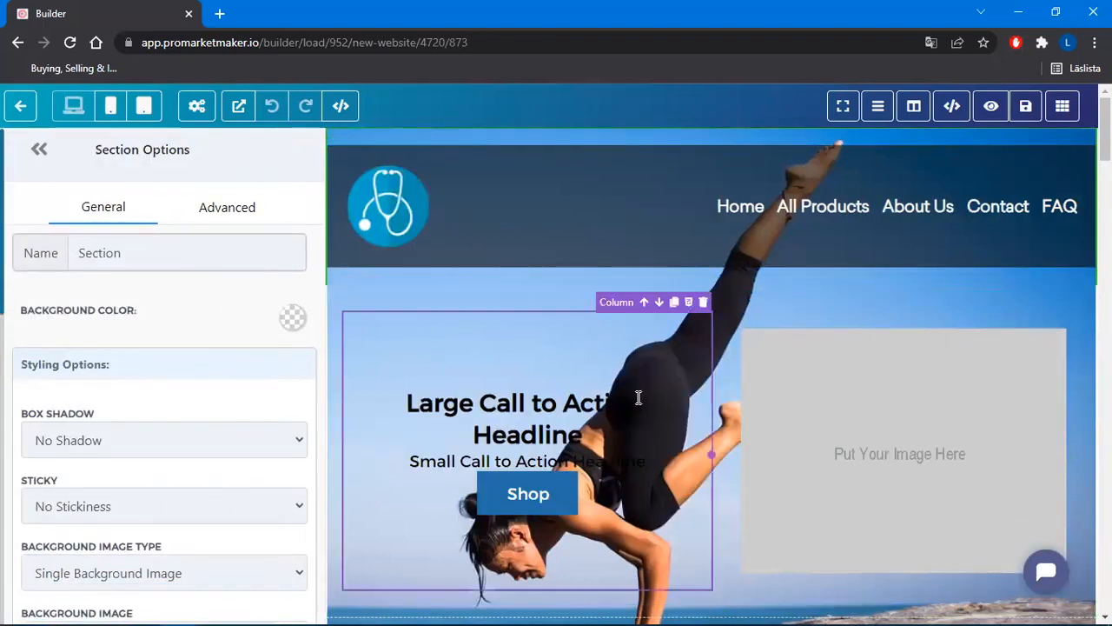
{"action": "scroll", "coordinate": [536, 395], "scroll_direction": "down", "scroll_amount": 7}
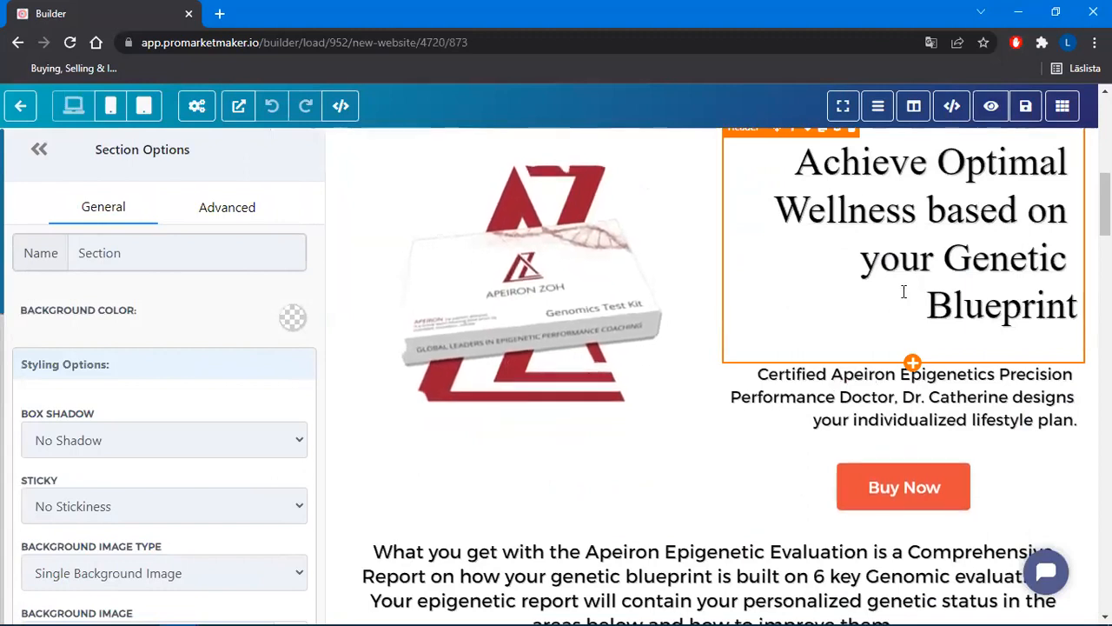
{"action": "scroll", "coordinate": [904, 291], "scroll_direction": "down", "scroll_amount": 1}
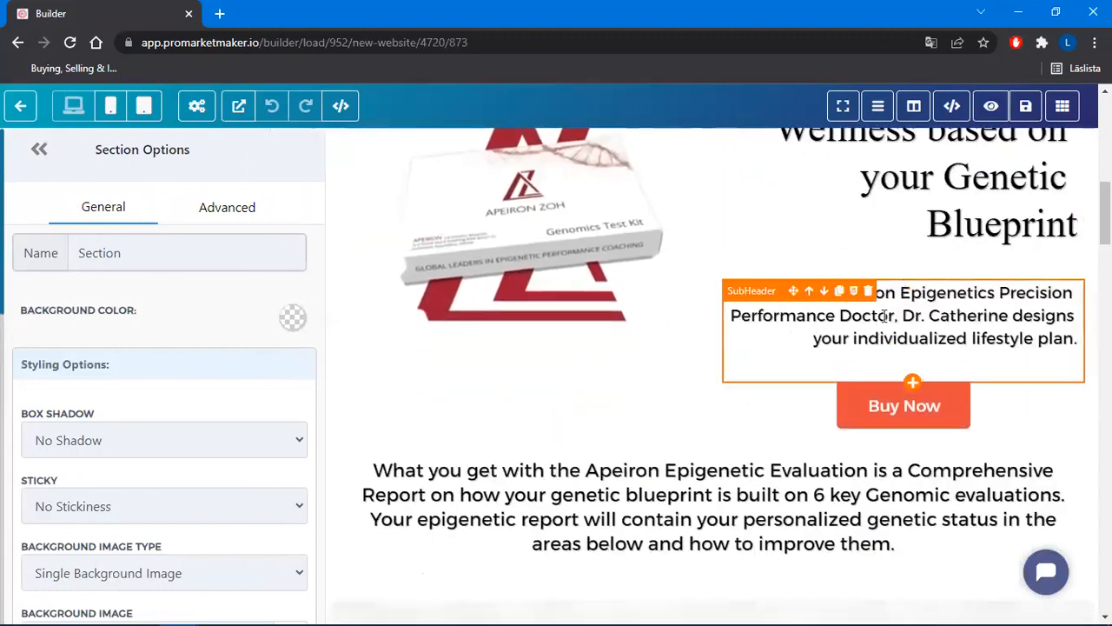
{"action": "scroll", "coordinate": [626, 287], "scroll_direction": "down", "scroll_amount": 4}
{"action": "scroll", "coordinate": [591, 248], "scroll_direction": "down", "scroll_amount": 2}
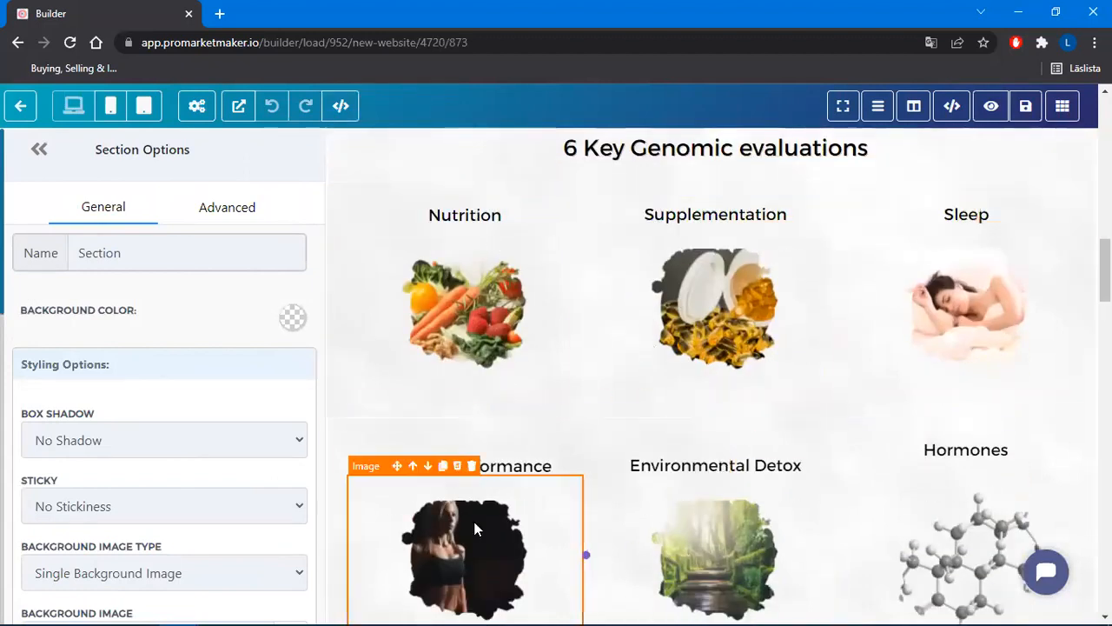
{"action": "scroll", "coordinate": [880, 323], "scroll_direction": "down", "scroll_amount": 8}
{"action": "scroll", "coordinate": [879, 319], "scroll_direction": "down", "scroll_amount": 10}
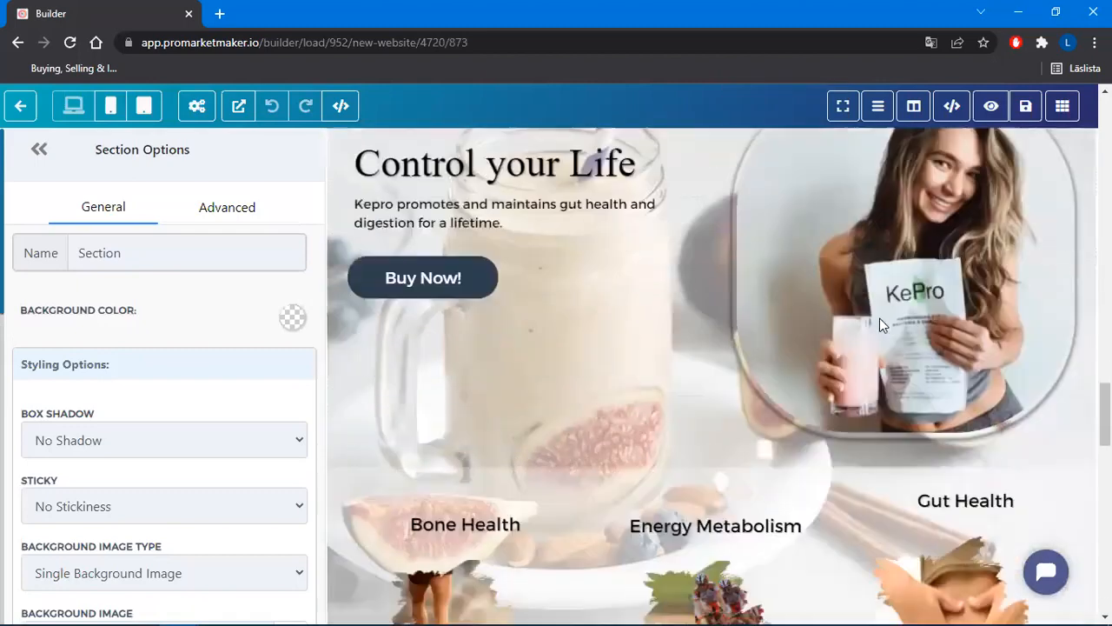
{"action": "scroll", "coordinate": [780, 377], "scroll_direction": "up", "scroll_amount": 20}
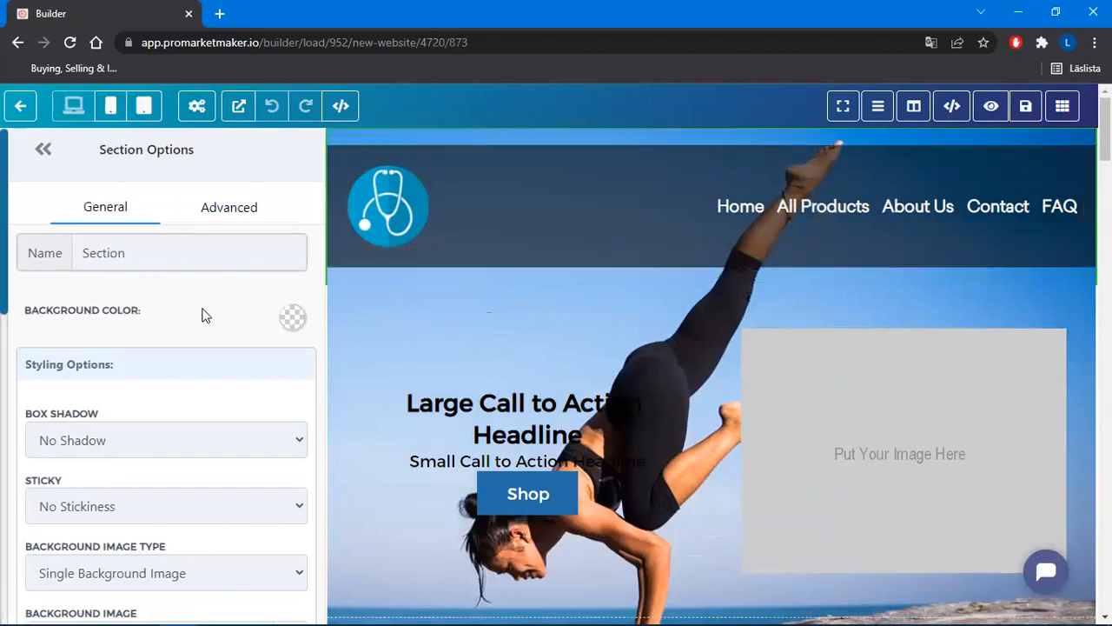
Search the media library's stock photos for natural and set the pink-sky tree photo as the header section's background image
{"action": "scroll", "coordinate": [193, 427], "scroll_direction": "down", "scroll_amount": 2}
{"action": "left_click", "coordinate": [292, 559]}
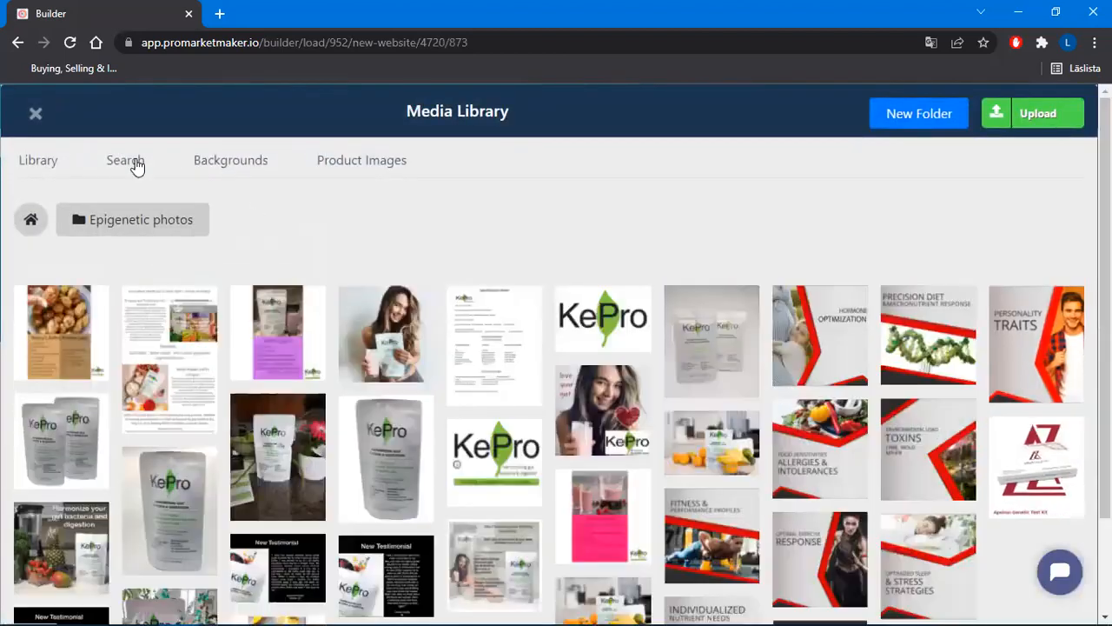
{"action": "left_click", "coordinate": [130, 163]}
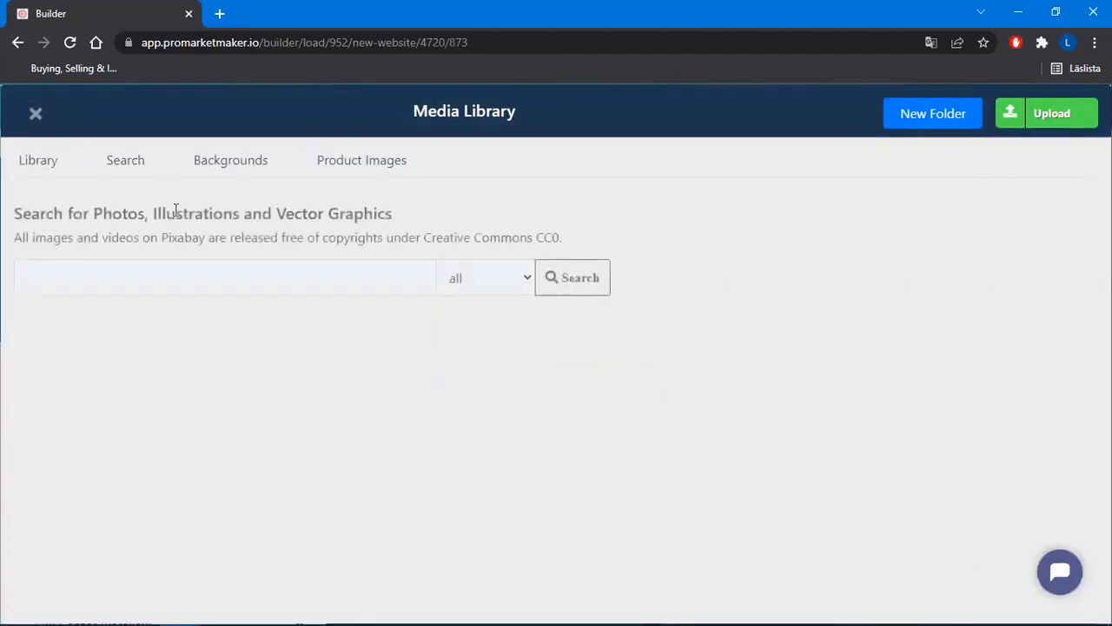
{"action": "left_click", "coordinate": [190, 283]}
{"action": "type", "text": "natur"}
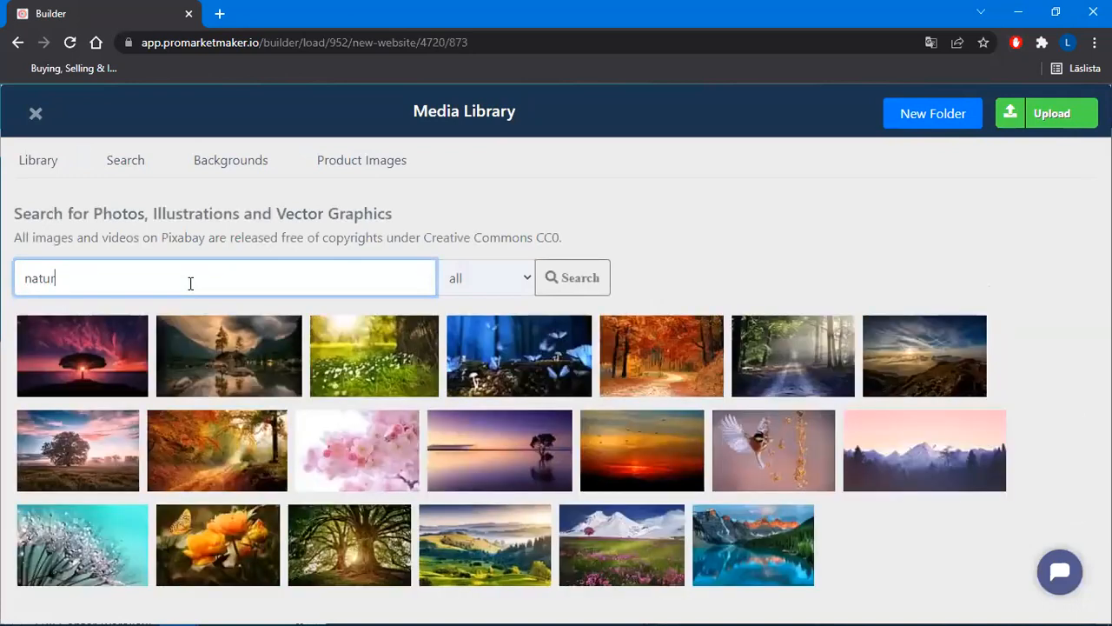
{"action": "type", "text": "eal"}
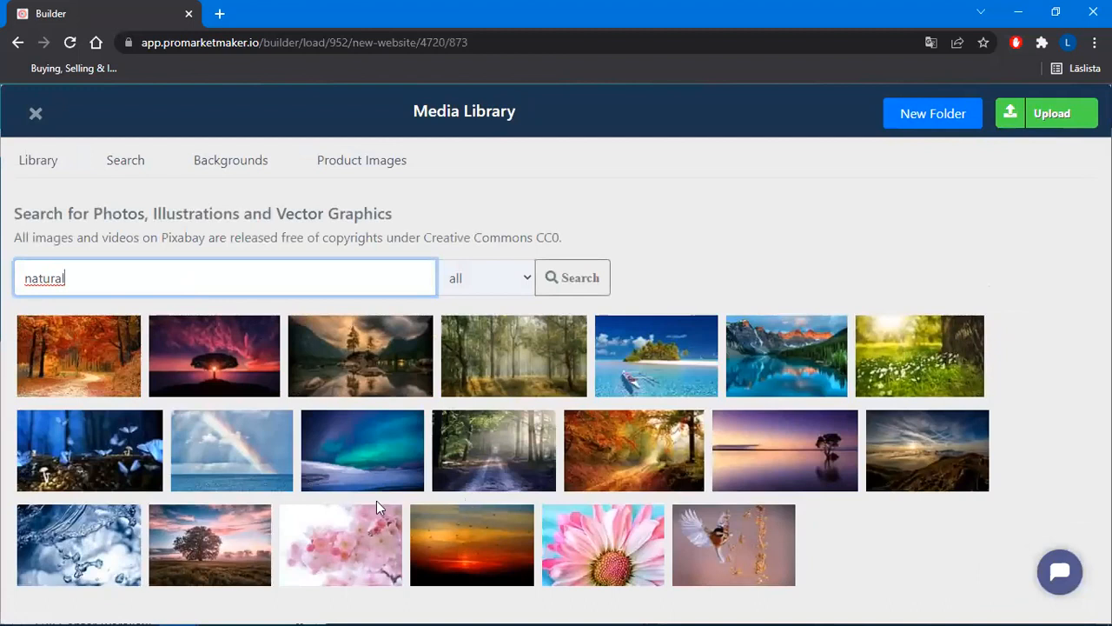
{"action": "left_click", "coordinate": [210, 543]}
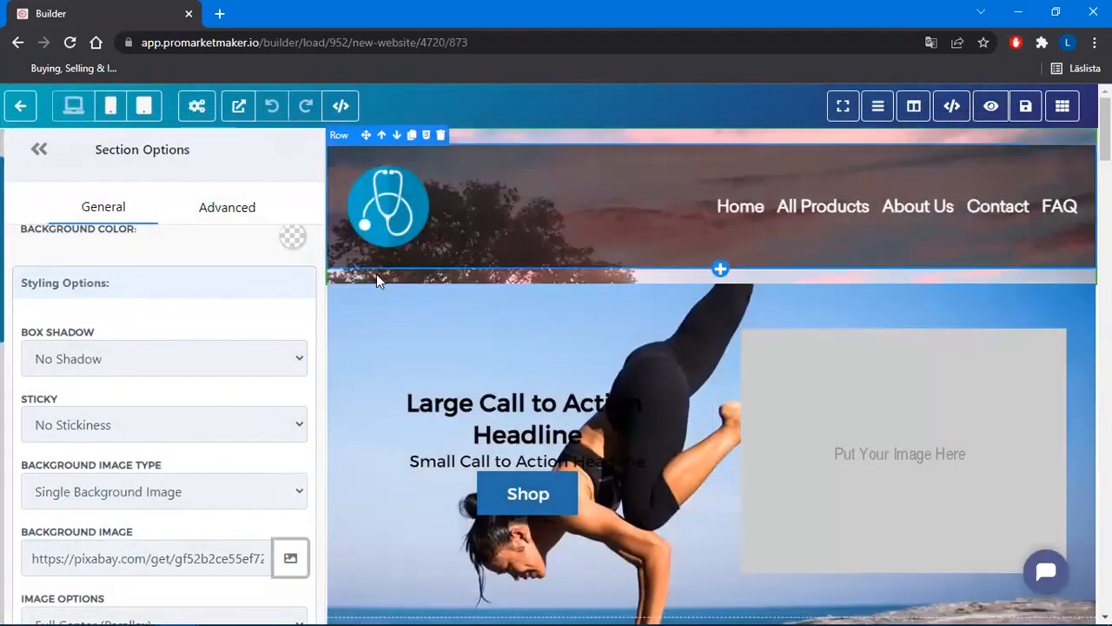
Set the same pink-sky tree photo as the background image of the call-to-action section and check how both sections line up
{"action": "left_click", "coordinate": [355, 292]}
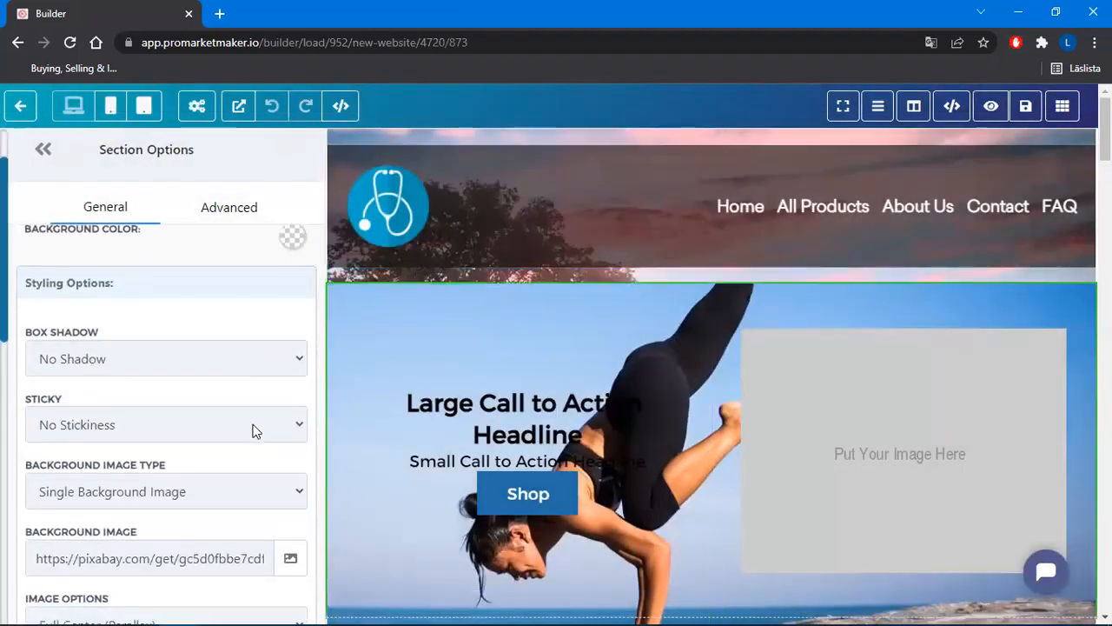
{"action": "left_click", "coordinate": [290, 560]}
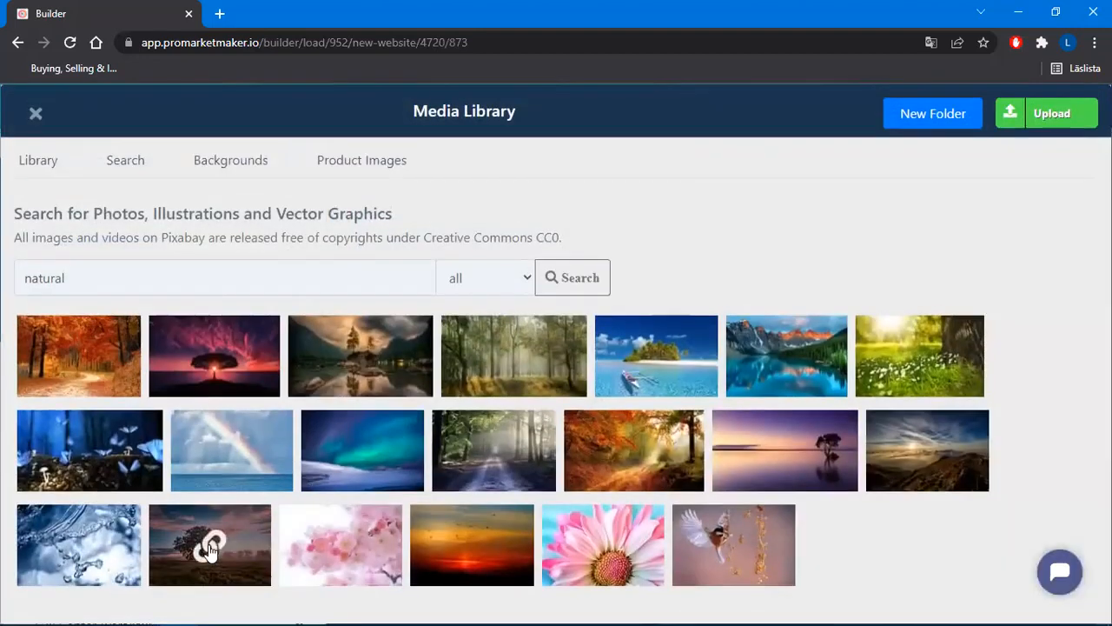
{"action": "left_click", "coordinate": [210, 546]}
{"action": "scroll", "coordinate": [972, 339], "scroll_direction": "down", "scroll_amount": 2}
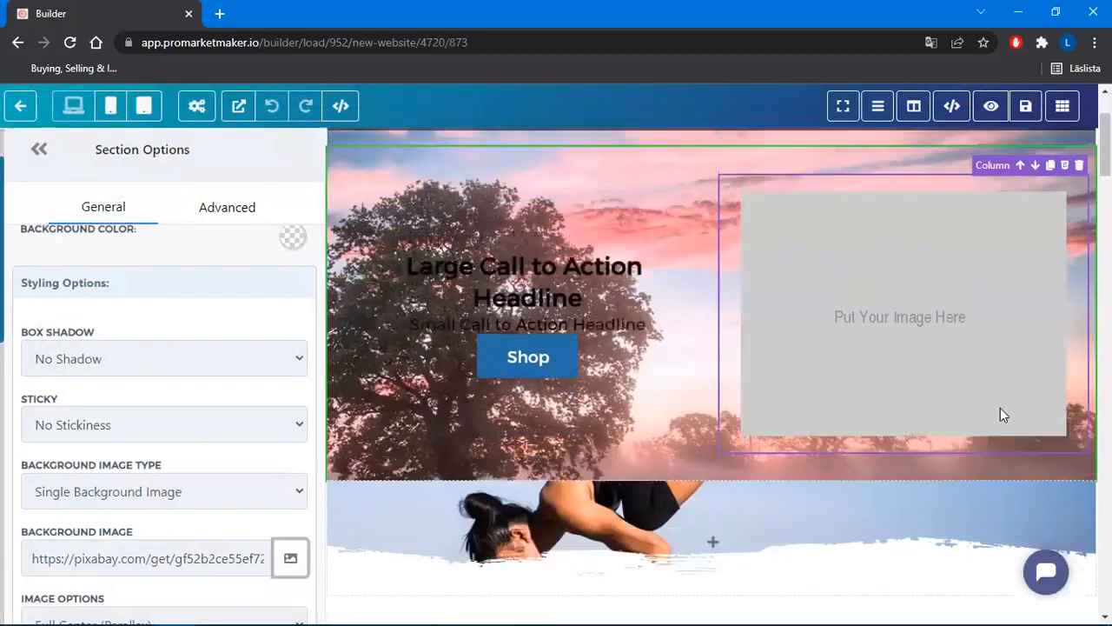
{"action": "scroll", "coordinate": [1000, 414], "scroll_direction": "up", "scroll_amount": 2}
{"action": "scroll", "coordinate": [824, 292], "scroll_direction": "down", "scroll_amount": 1}
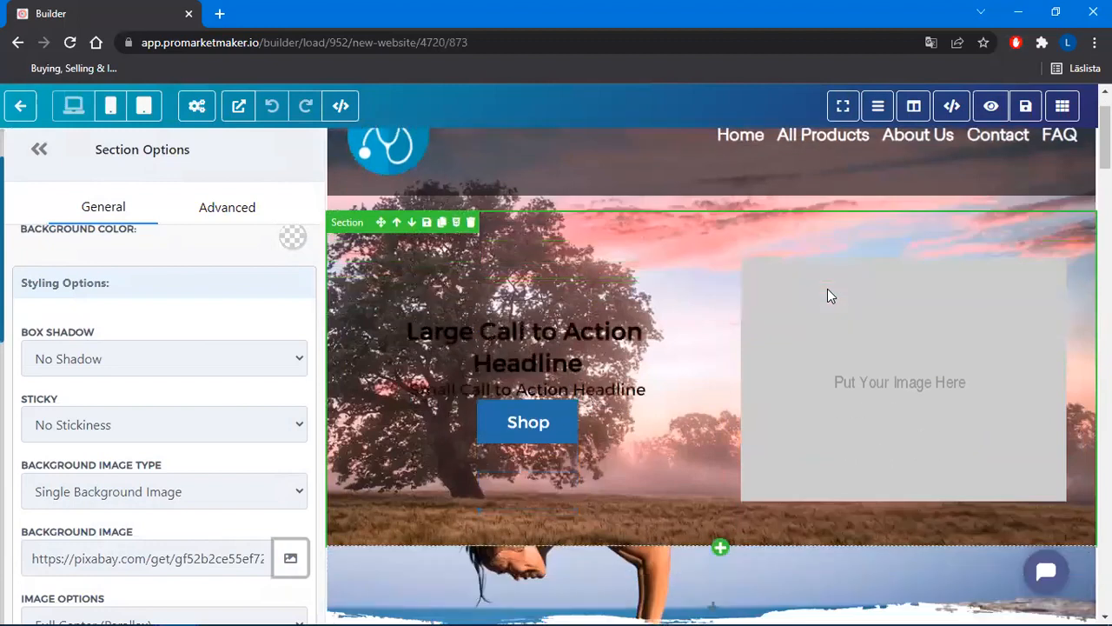
{"action": "scroll", "coordinate": [817, 287], "scroll_direction": "up", "scroll_amount": 2}
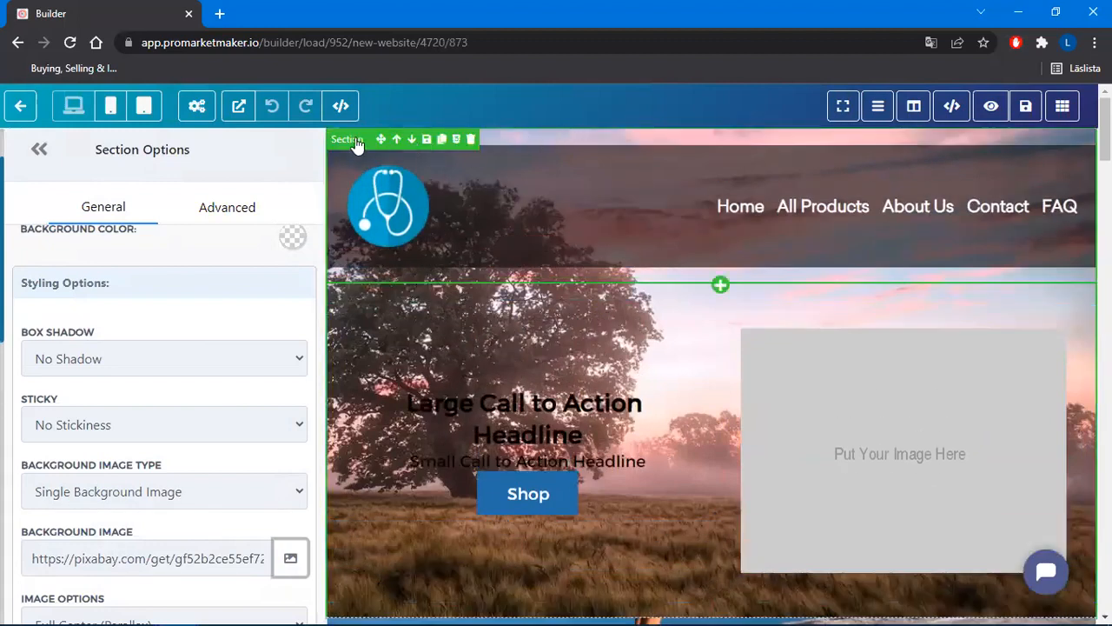
{"action": "left_click", "coordinate": [356, 145]}
{"action": "scroll", "coordinate": [199, 310], "scroll_direction": "down", "scroll_amount": 2}
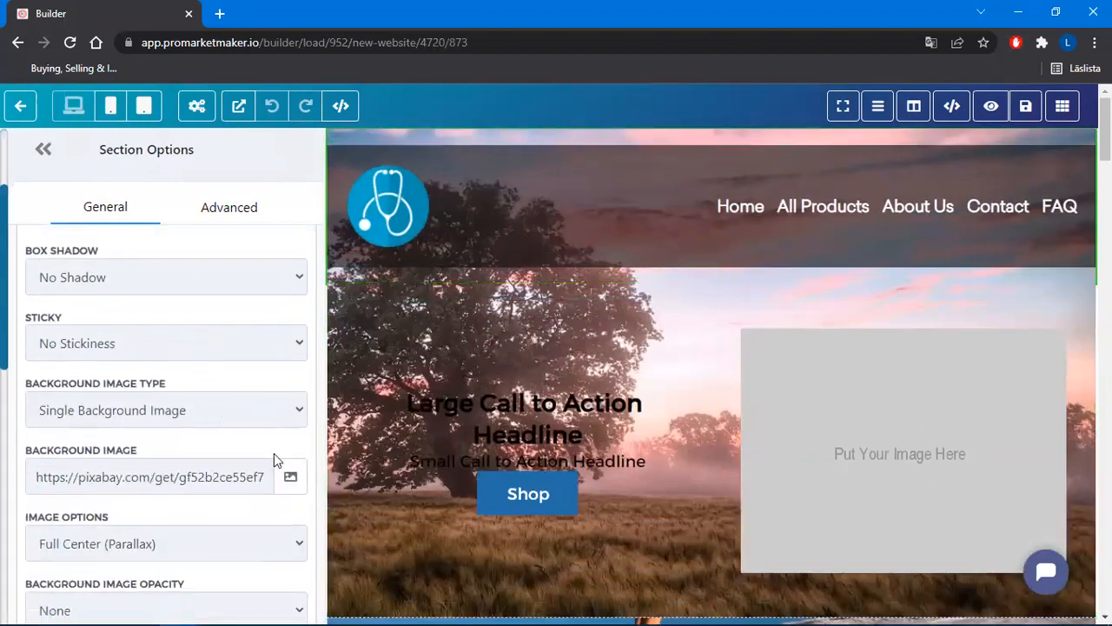
{"action": "left_click", "coordinate": [290, 476]}
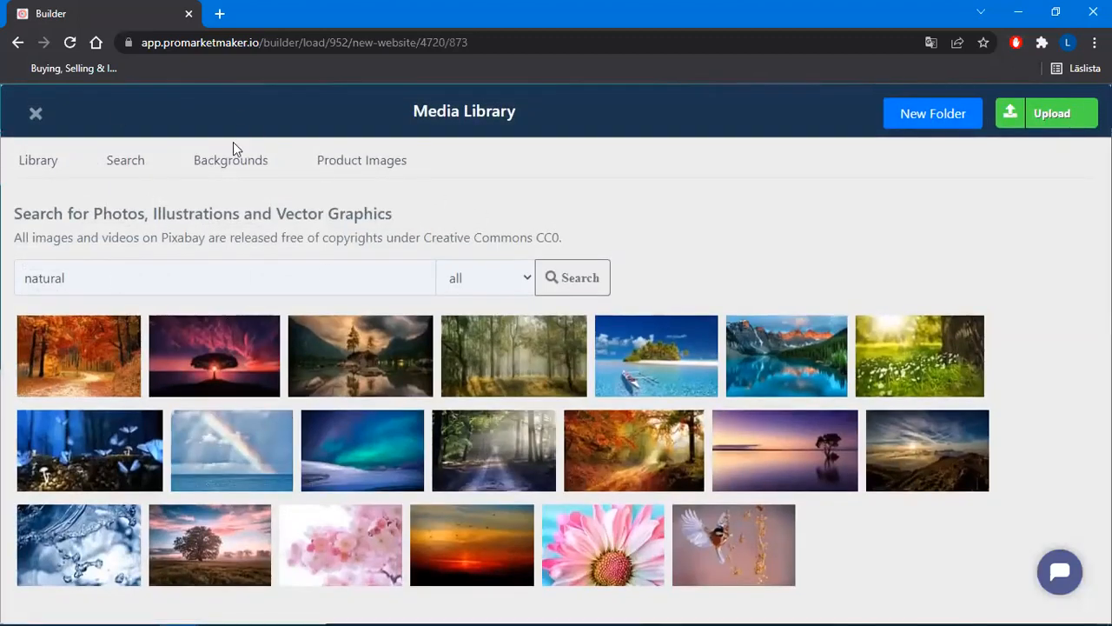
{"action": "left_click", "coordinate": [34, 115]}
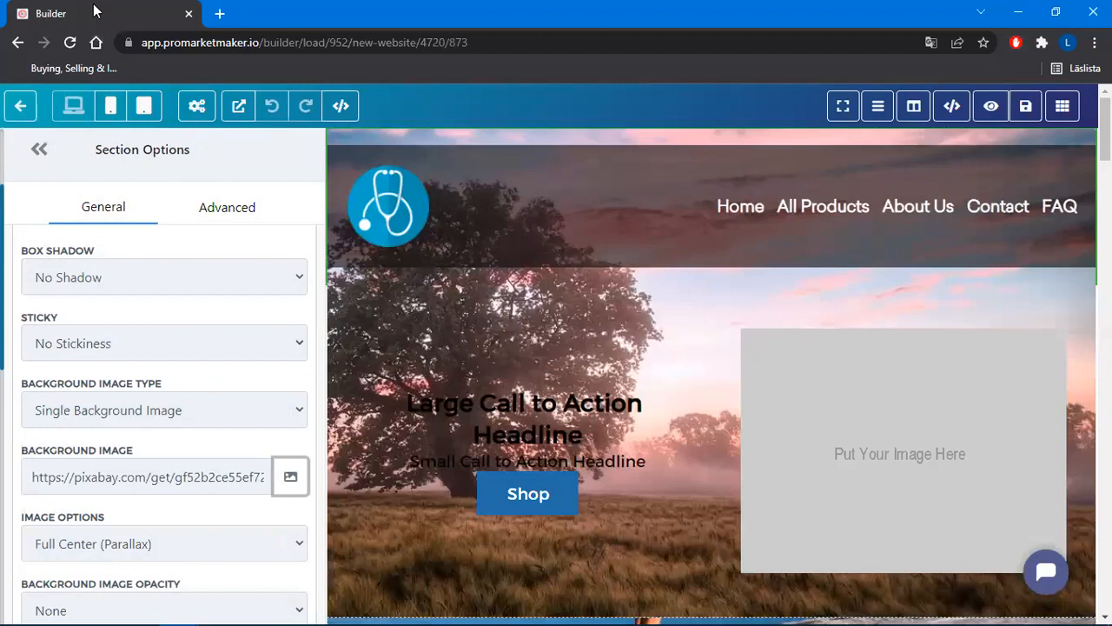
{"action": "right_click", "coordinate": [92, 11]}
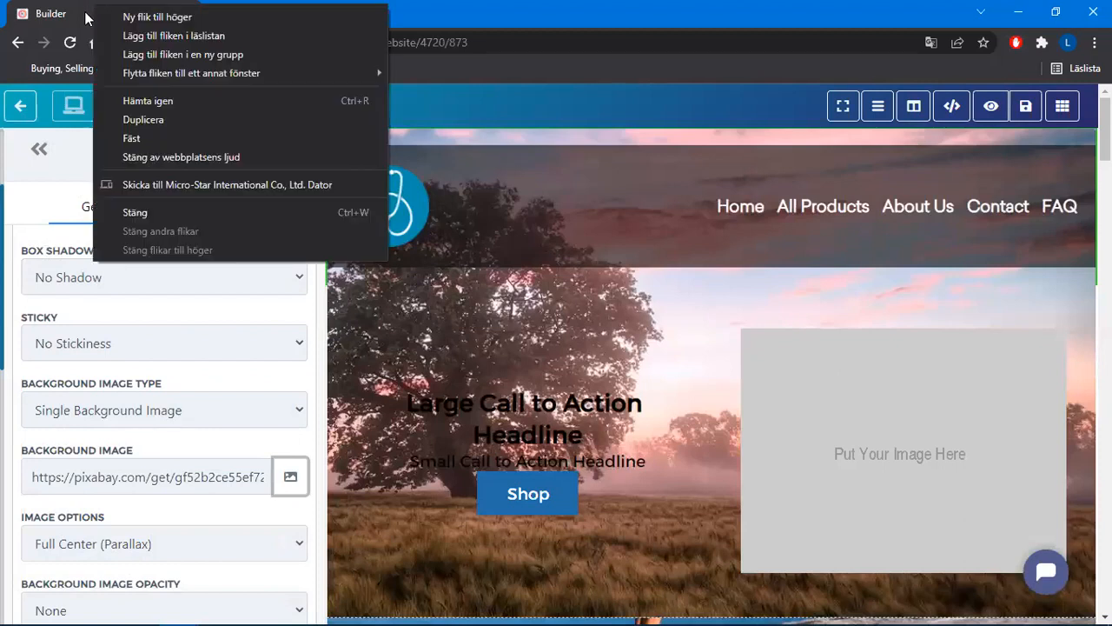
{"action": "left_click", "coordinate": [444, 428]}
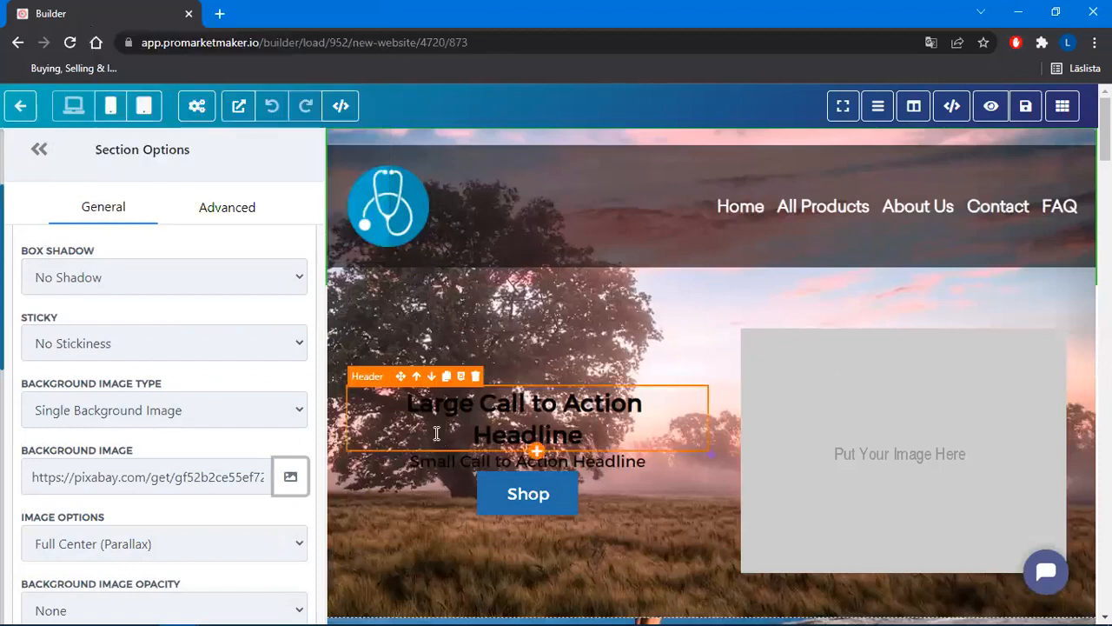
Switch to Pexels and look over the photo results for nature
{"action": "key", "text": "alt+Tab"}
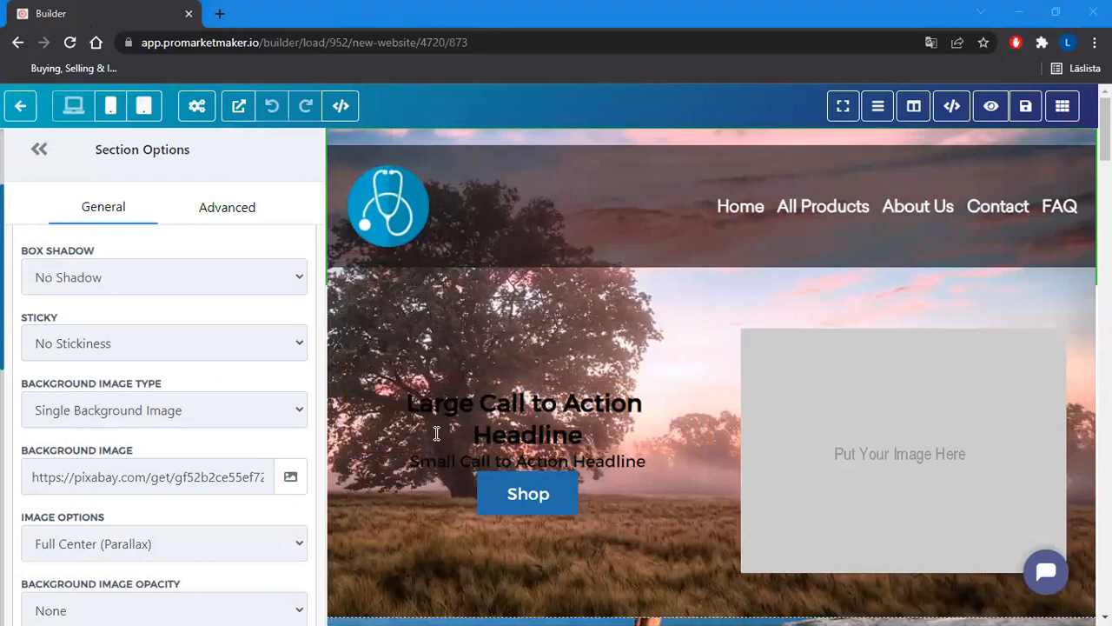
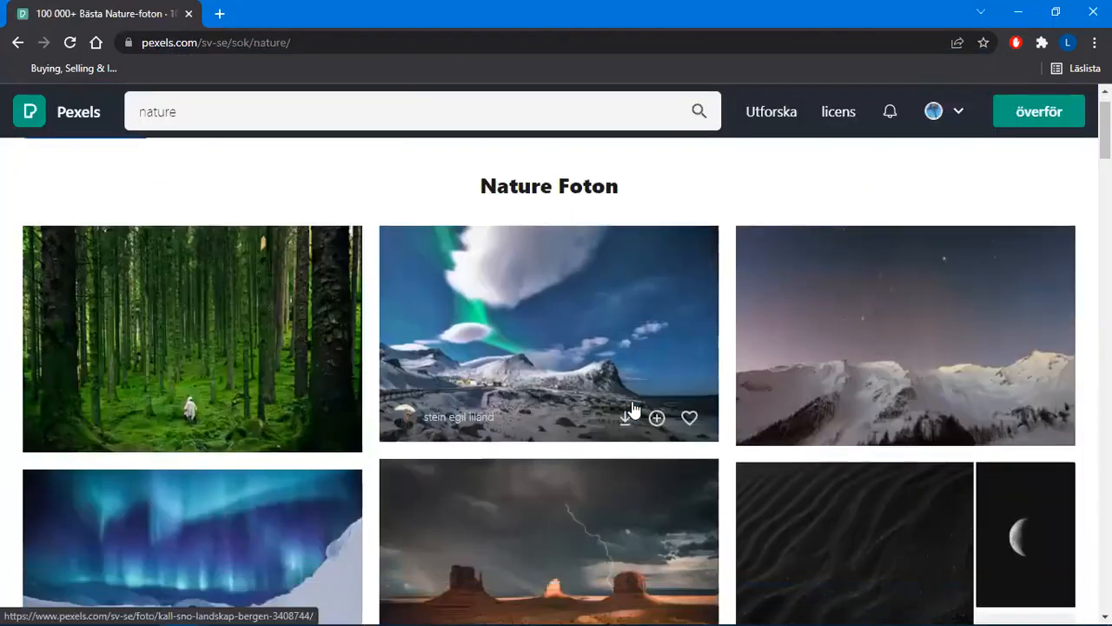
{"action": "scroll", "coordinate": [634, 409], "scroll_direction": "down", "scroll_amount": 1}
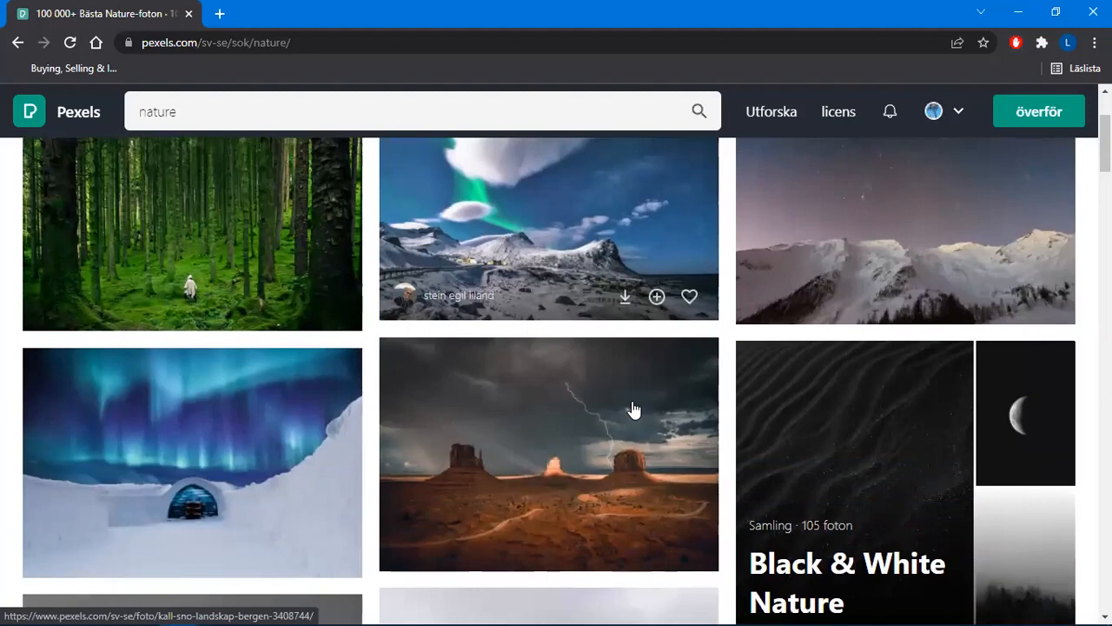
{"action": "scroll", "coordinate": [633, 410], "scroll_direction": "up", "scroll_amount": 3}
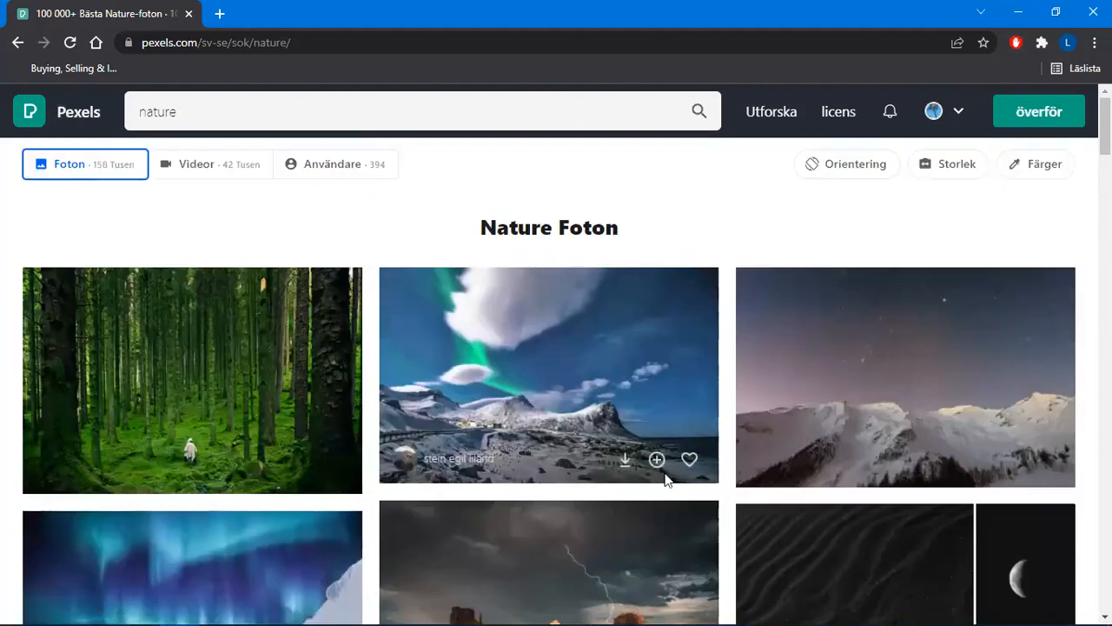
{"action": "left_click", "coordinate": [278, 120]}
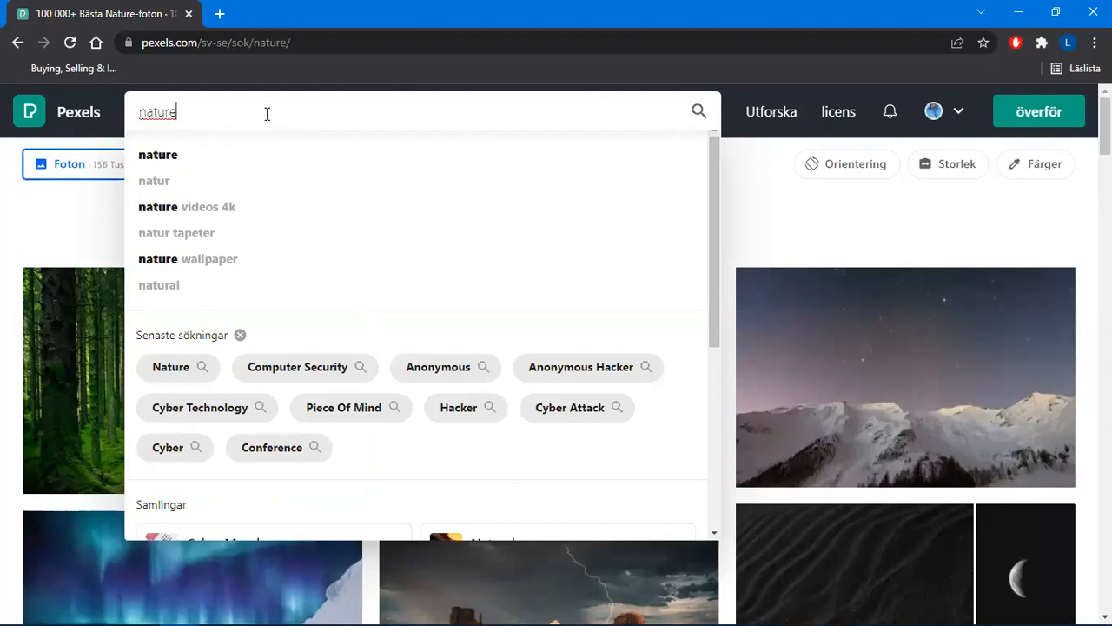
{"action": "key", "text": "Return"}
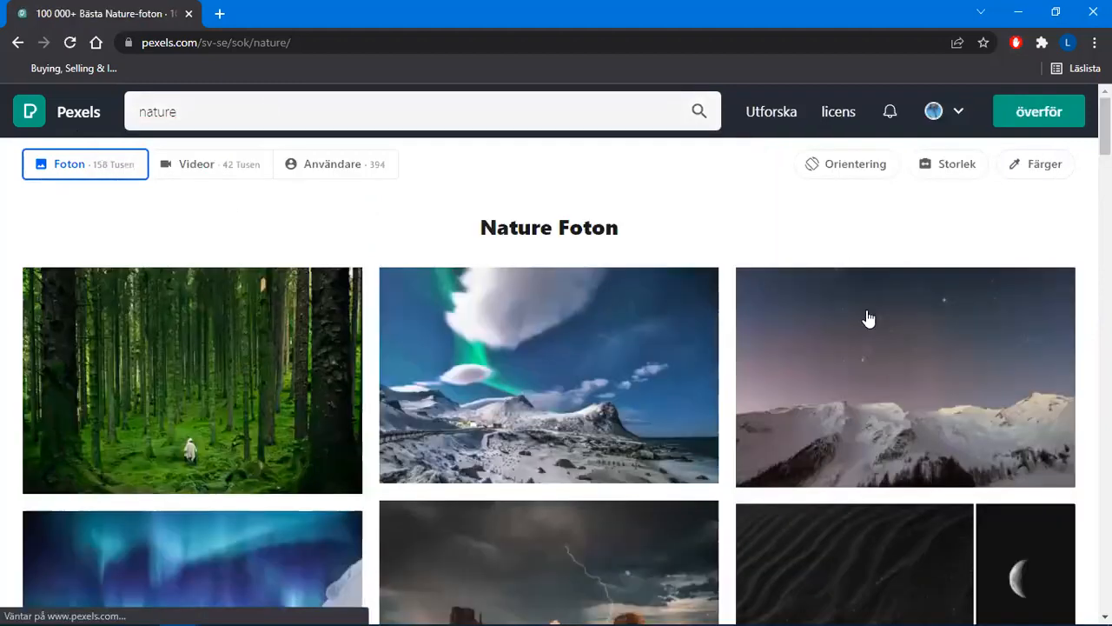
{"action": "scroll", "coordinate": [867, 318], "scroll_direction": "down", "scroll_amount": 2}
{"action": "scroll", "coordinate": [839, 388], "scroll_direction": "up", "scroll_amount": 2}
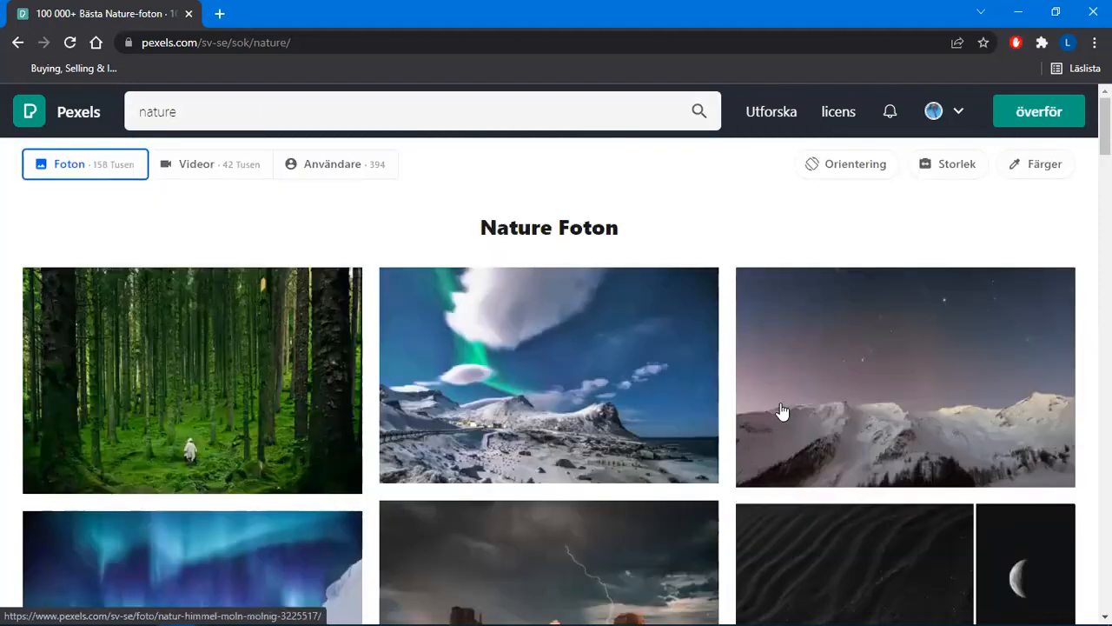
Change the Pexels photo search to natural
{"action": "left_click", "coordinate": [234, 107]}
{"action": "key", "text": "BackSpace"}
{"action": "type", "text": "al"}
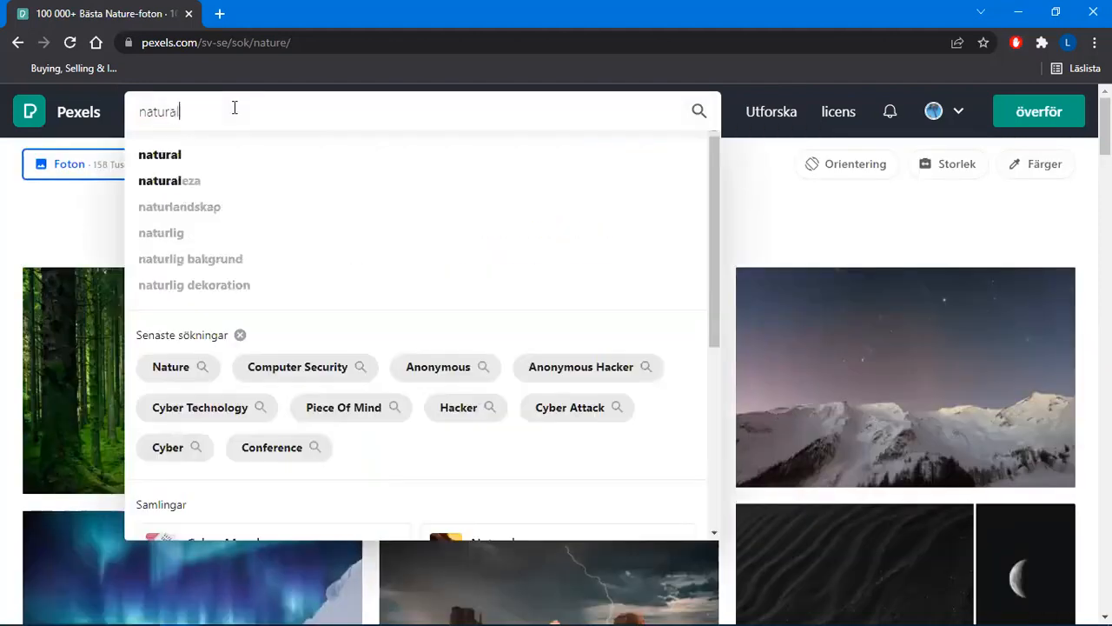
{"action": "key", "text": "Return"}
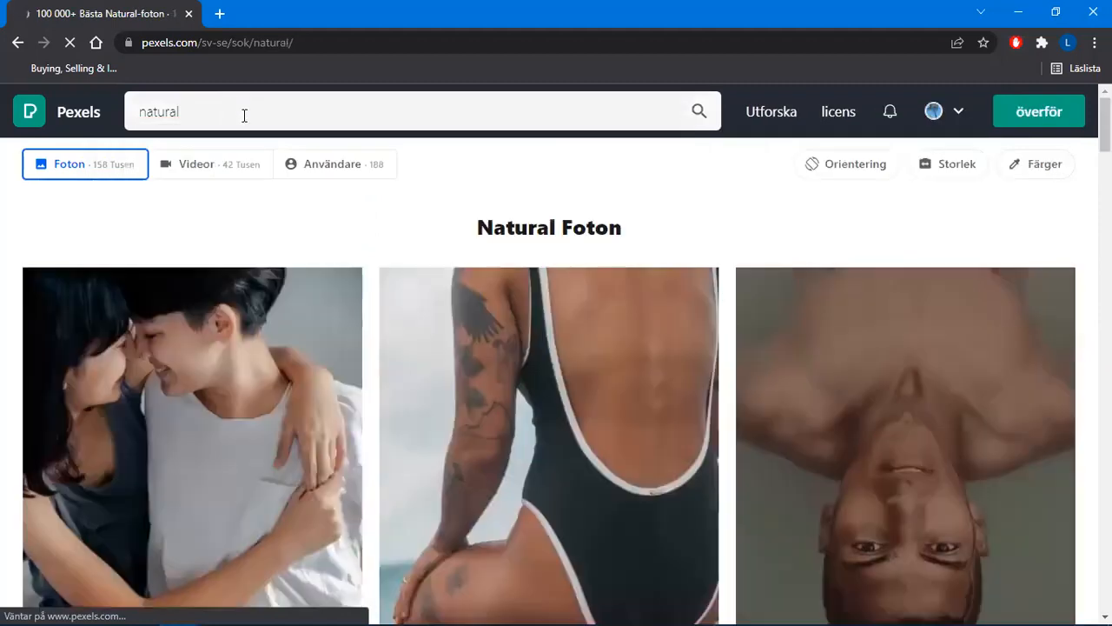
Search Pexels for organic and look through the photo results
{"action": "left_click_drag", "start_coordinate": [245, 114], "coordinate": [135, 116]}
{"action": "type", "text": "organic"}
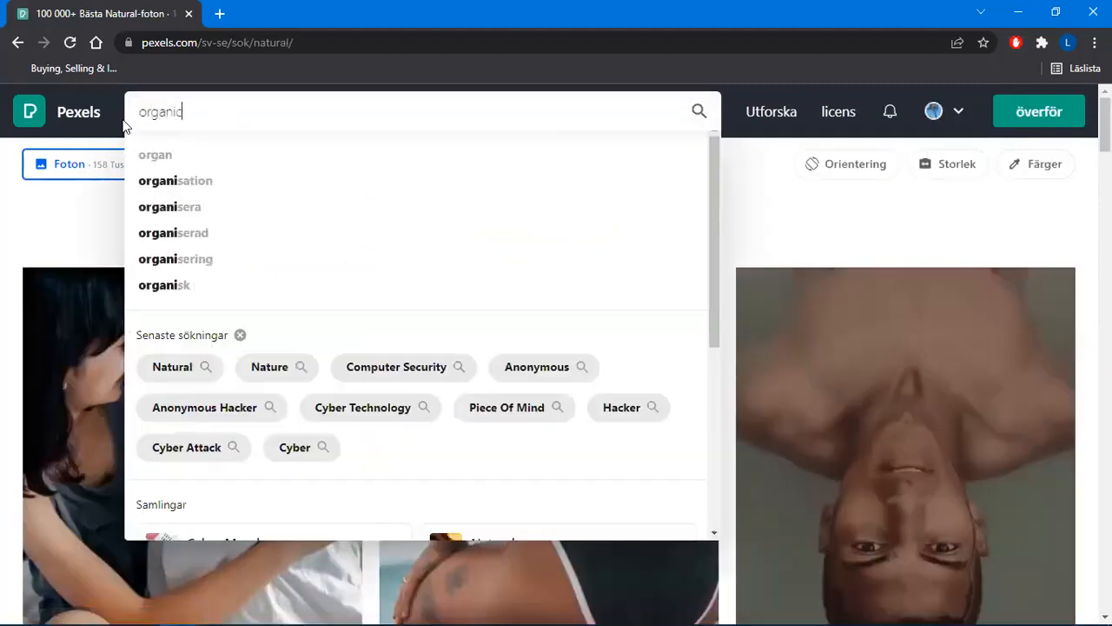
{"action": "key", "text": "Return"}
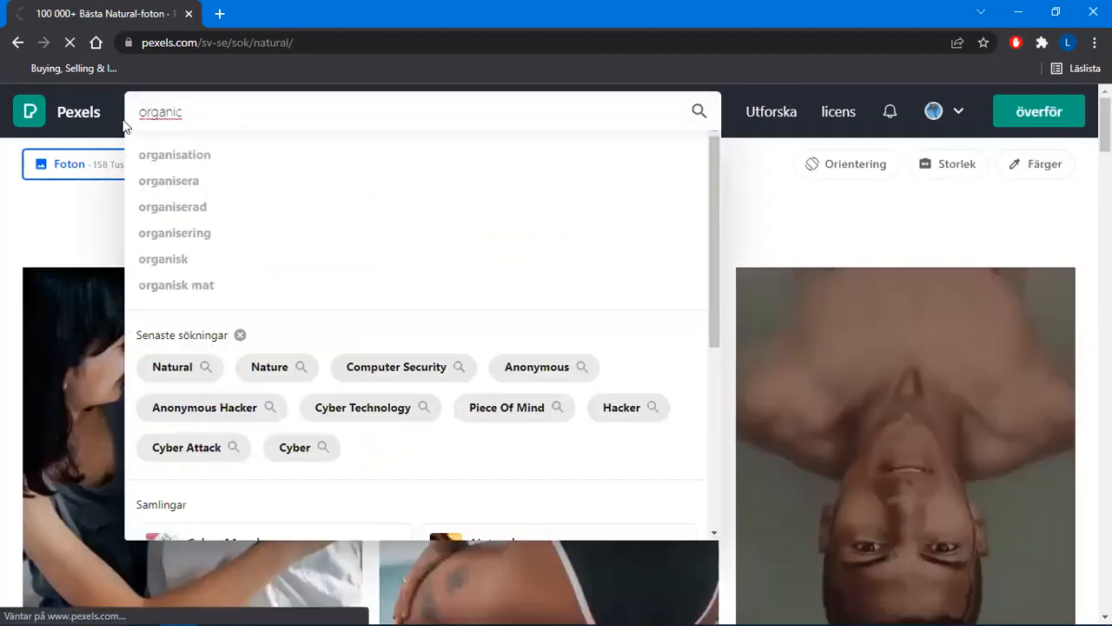
{"action": "scroll", "coordinate": [585, 211], "scroll_direction": "down", "scroll_amount": 2}
{"action": "scroll", "coordinate": [587, 213], "scroll_direction": "down", "scroll_amount": 2}
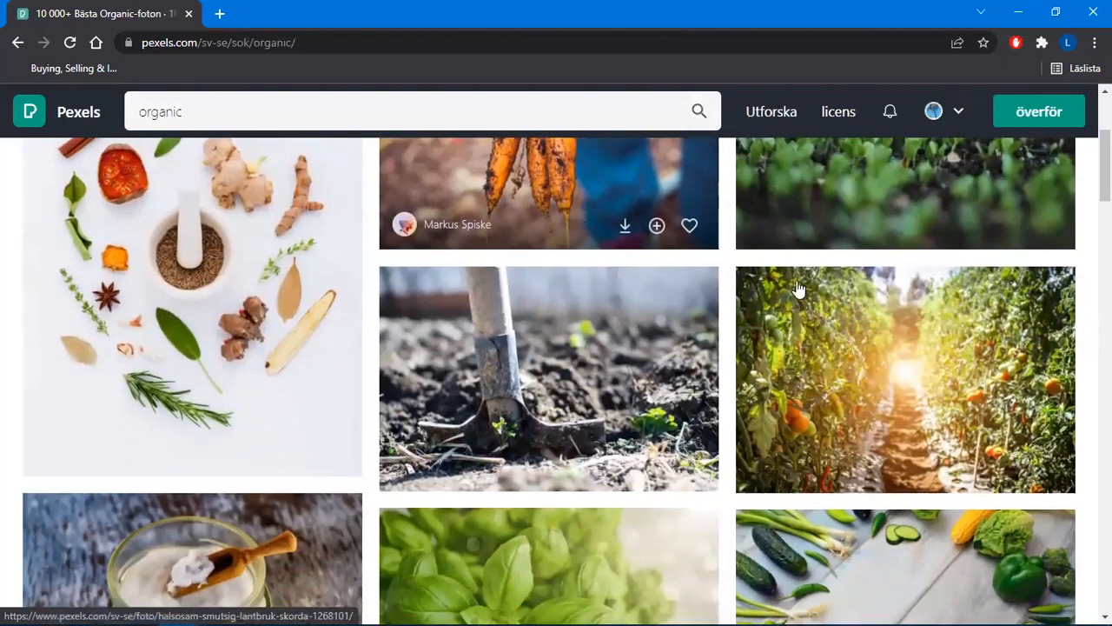
{"action": "scroll", "coordinate": [817, 289], "scroll_direction": "down", "scroll_amount": 5}
{"action": "scroll", "coordinate": [836, 286], "scroll_direction": "up", "scroll_amount": 8}
Search Pexels for healthy and browse the photo results for a suitable background image
{"action": "left_click", "coordinate": [174, 111]}
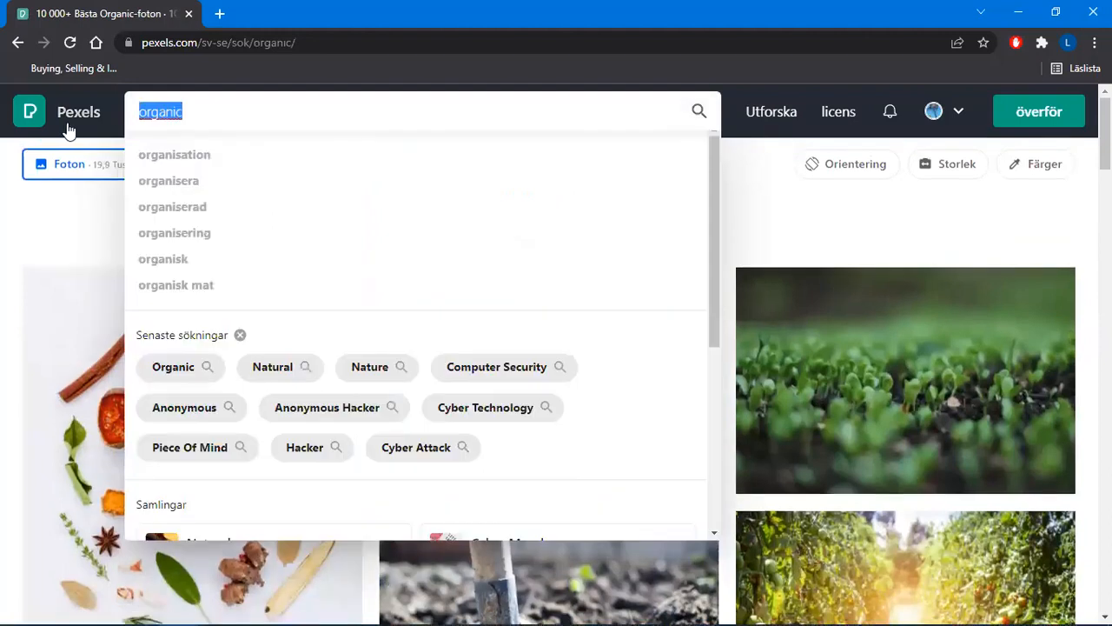
{"action": "type", "text": "healthy"}
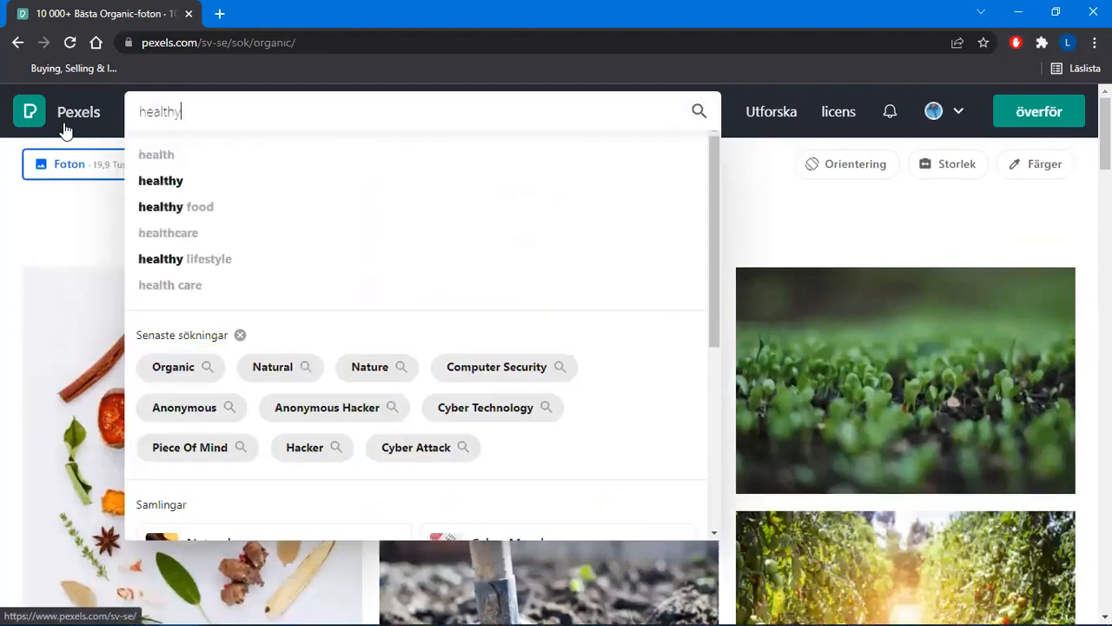
{"action": "key", "text": "Return"}
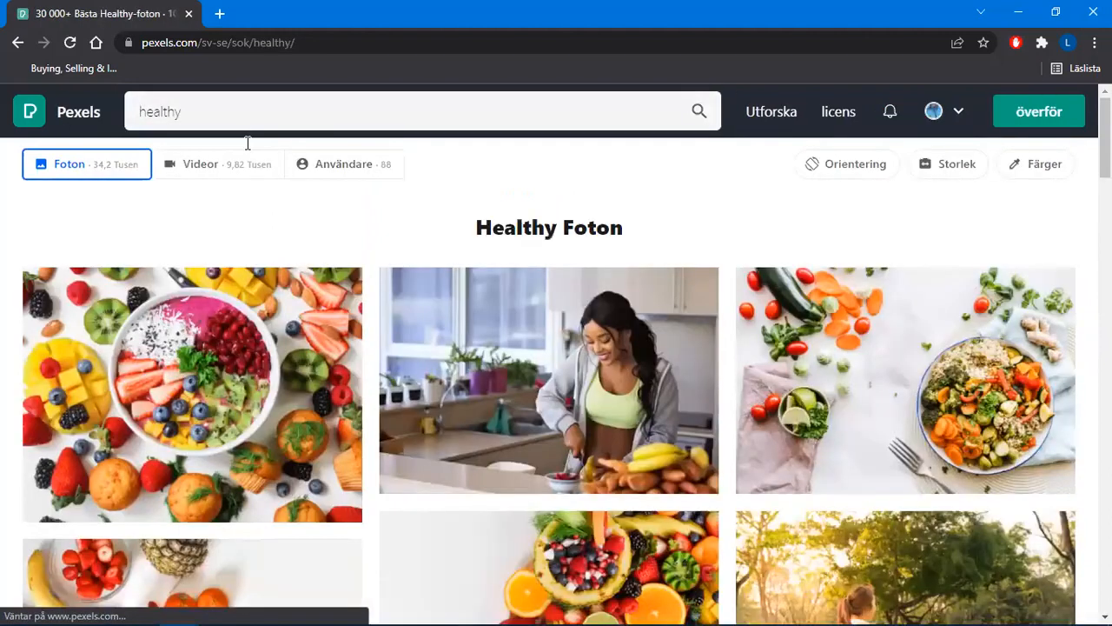
{"action": "scroll", "coordinate": [521, 230], "scroll_direction": "down", "scroll_amount": 2}
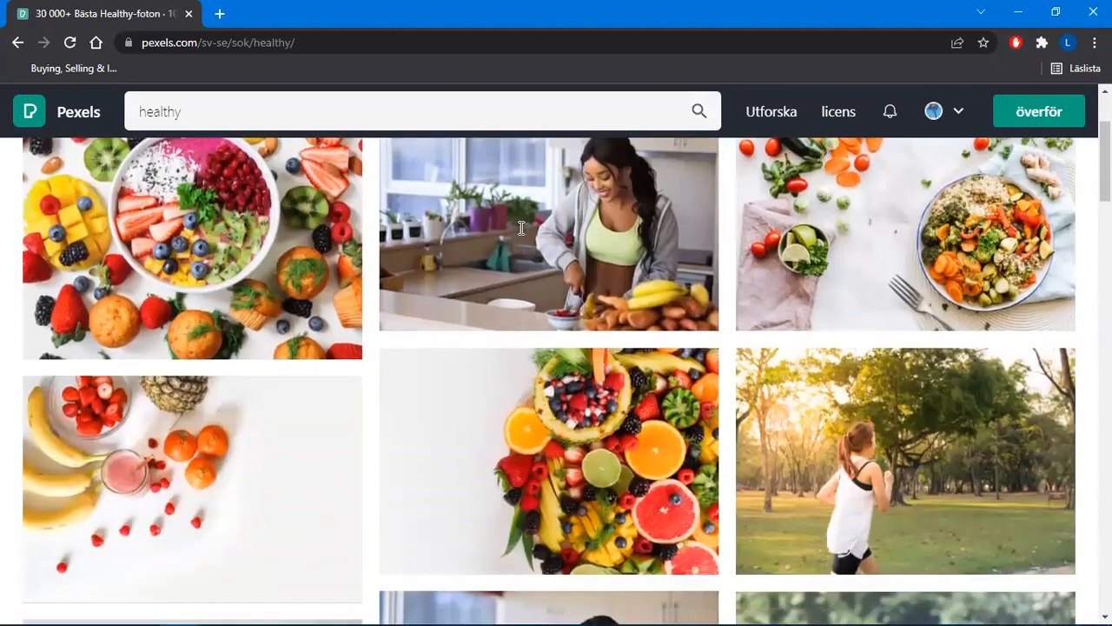
{"action": "scroll", "coordinate": [522, 234], "scroll_direction": "down", "scroll_amount": 2}
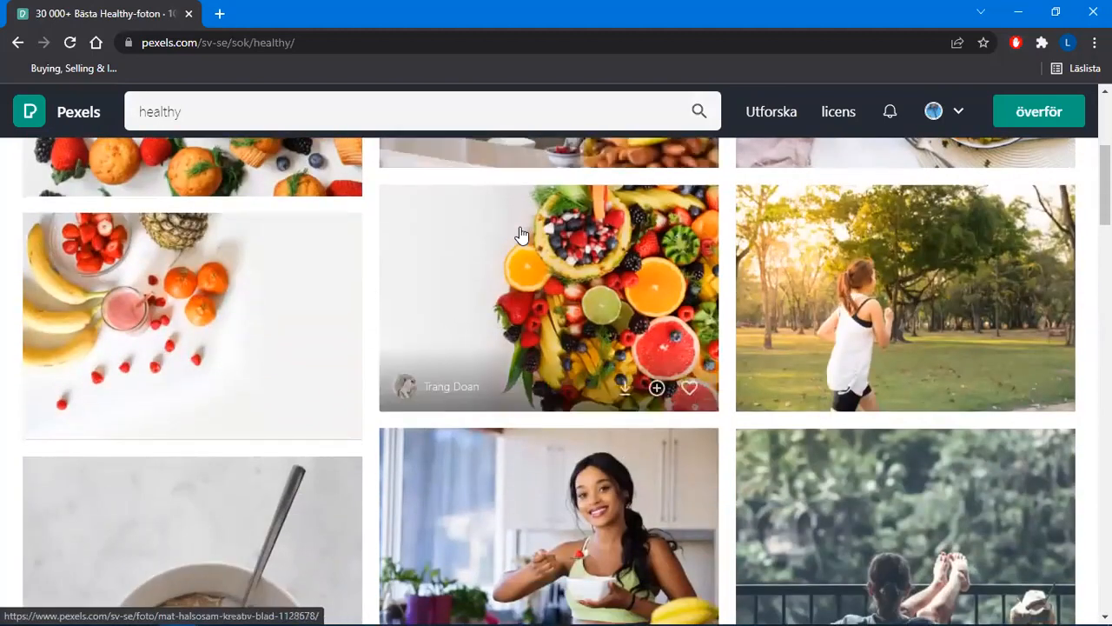
{"action": "scroll", "coordinate": [521, 235], "scroll_direction": "down", "scroll_amount": 2}
{"action": "scroll", "coordinate": [522, 235], "scroll_direction": "down", "scroll_amount": 2}
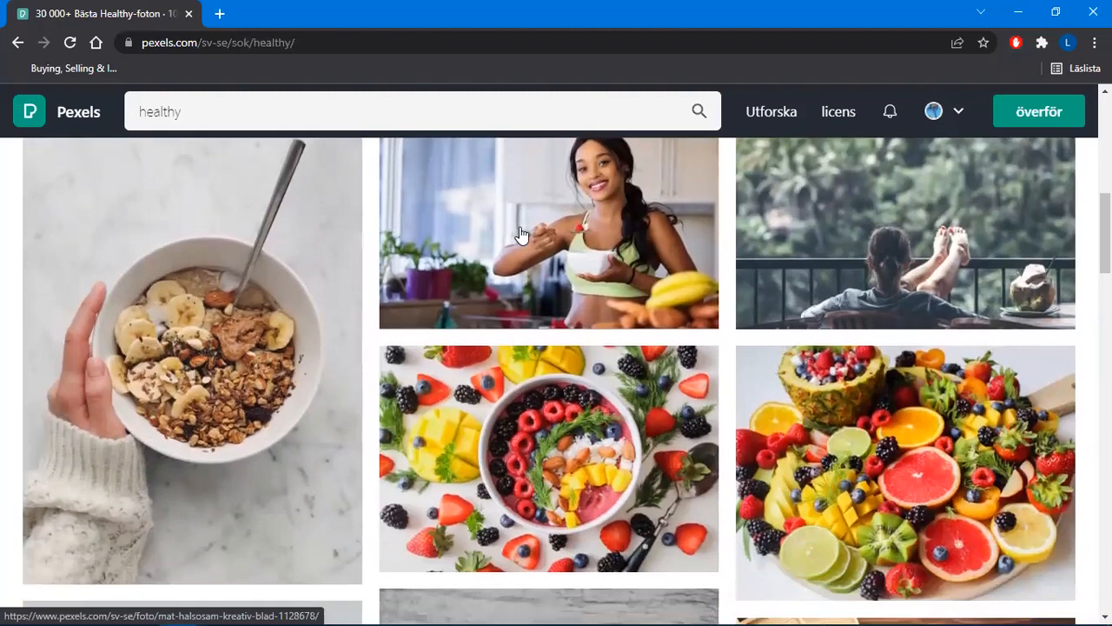
{"action": "scroll", "coordinate": [522, 235], "scroll_direction": "down", "scroll_amount": 4}
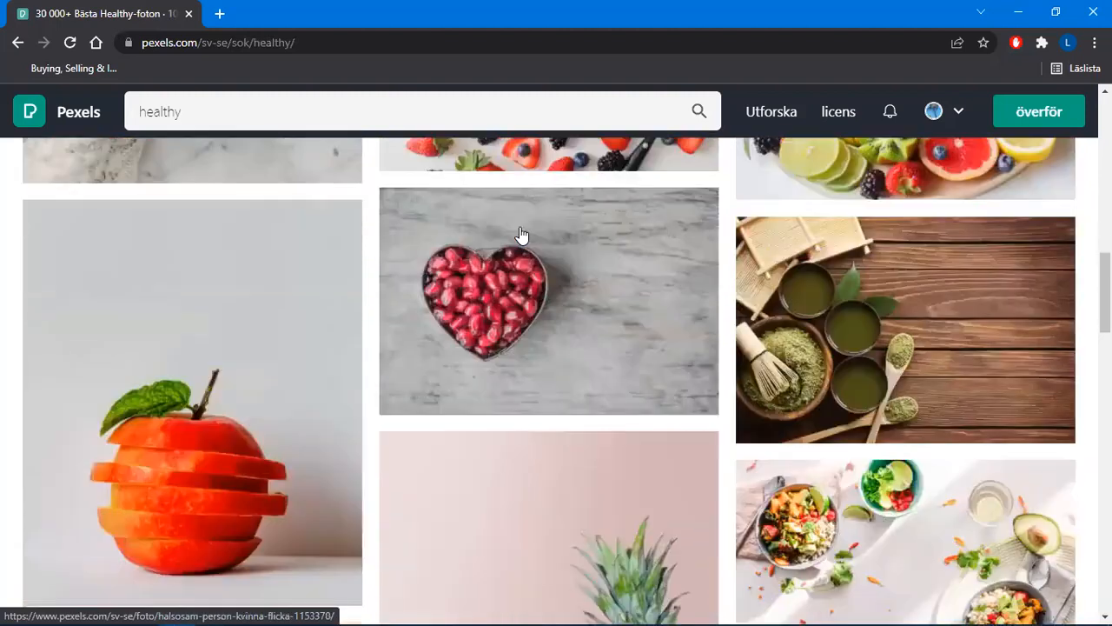
{"action": "scroll", "coordinate": [522, 234], "scroll_direction": "down", "scroll_amount": 6}
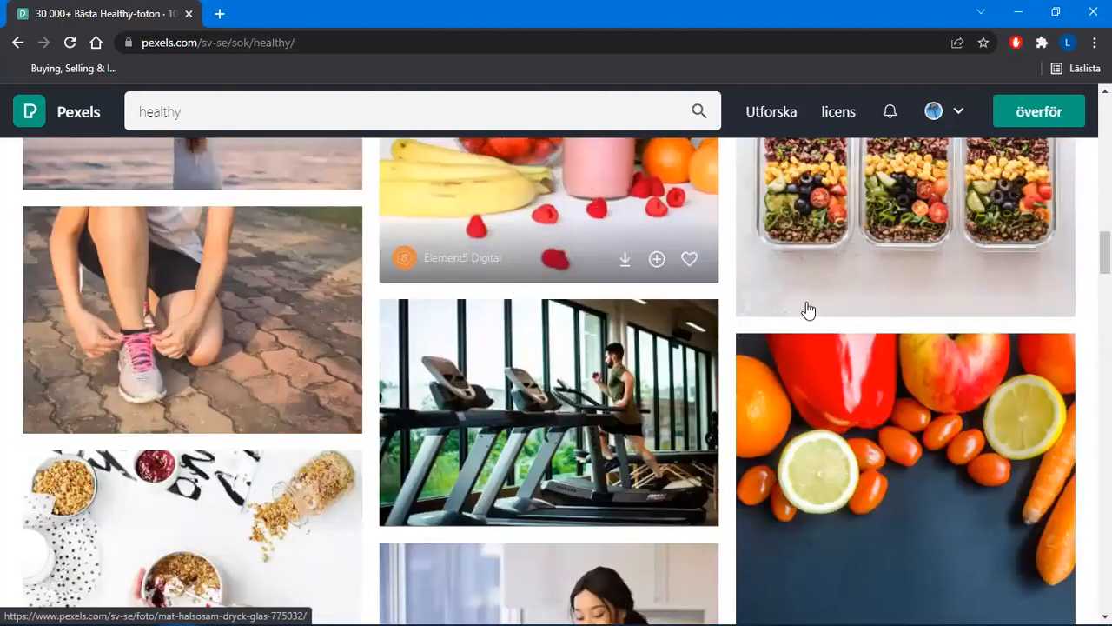
{"action": "scroll", "coordinate": [848, 323], "scroll_direction": "down", "scroll_amount": 5}
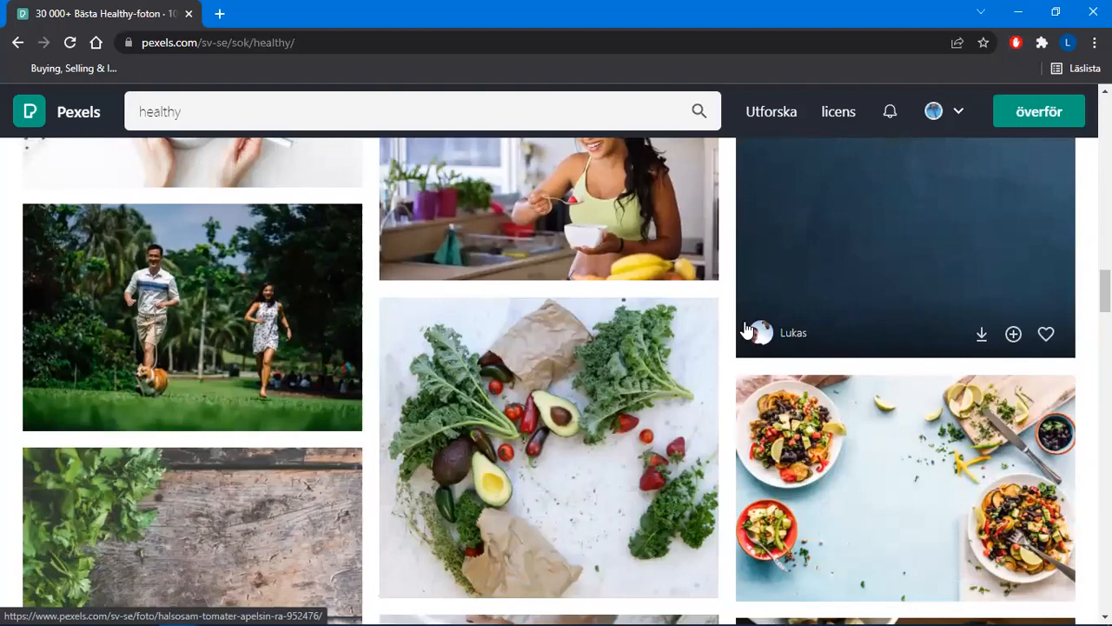
{"action": "scroll", "coordinate": [745, 331], "scroll_direction": "up", "scroll_amount": 10}
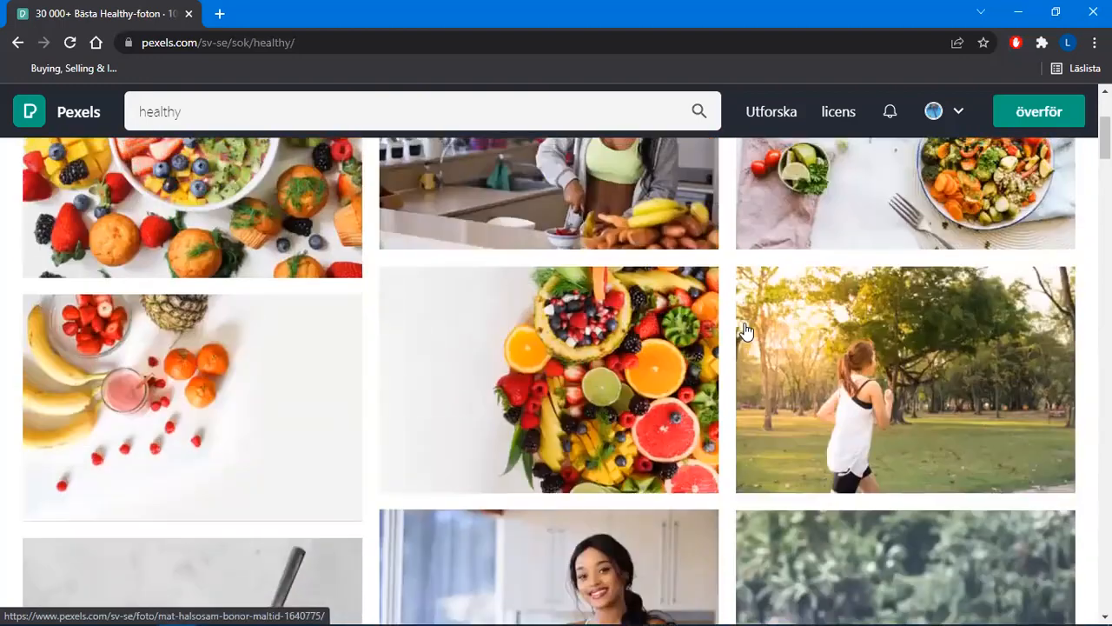
{"action": "scroll", "coordinate": [695, 300], "scroll_direction": "up", "scroll_amount": 3}
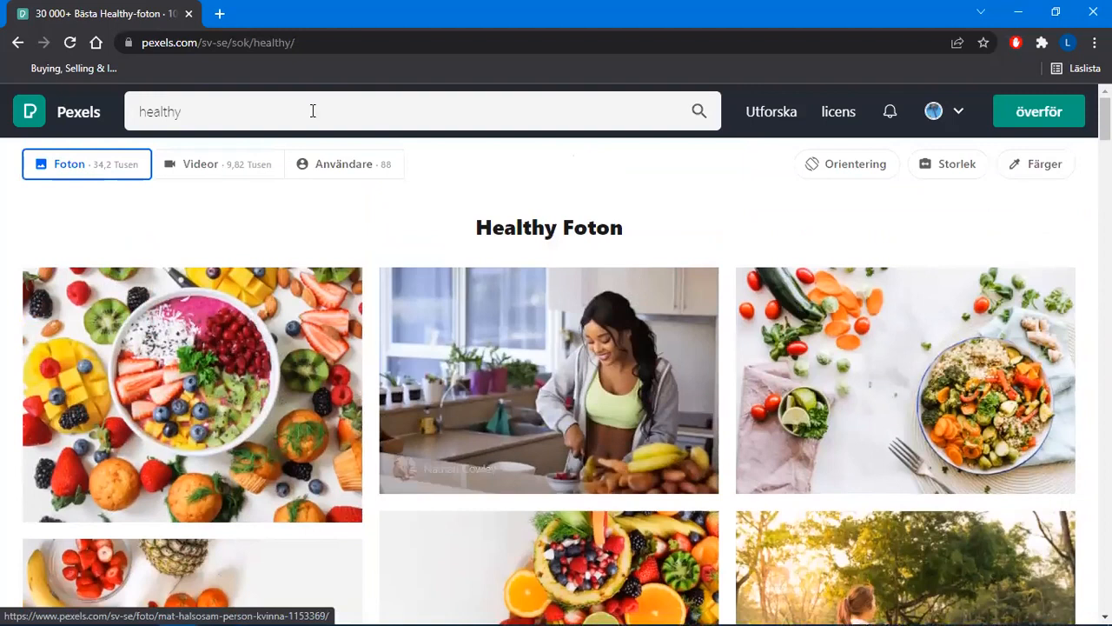
Download the photo of the woman jogging in a sunlit park and return to the healthy search results
{"action": "scroll", "coordinate": [385, 148], "scroll_direction": "down", "scroll_amount": 2}
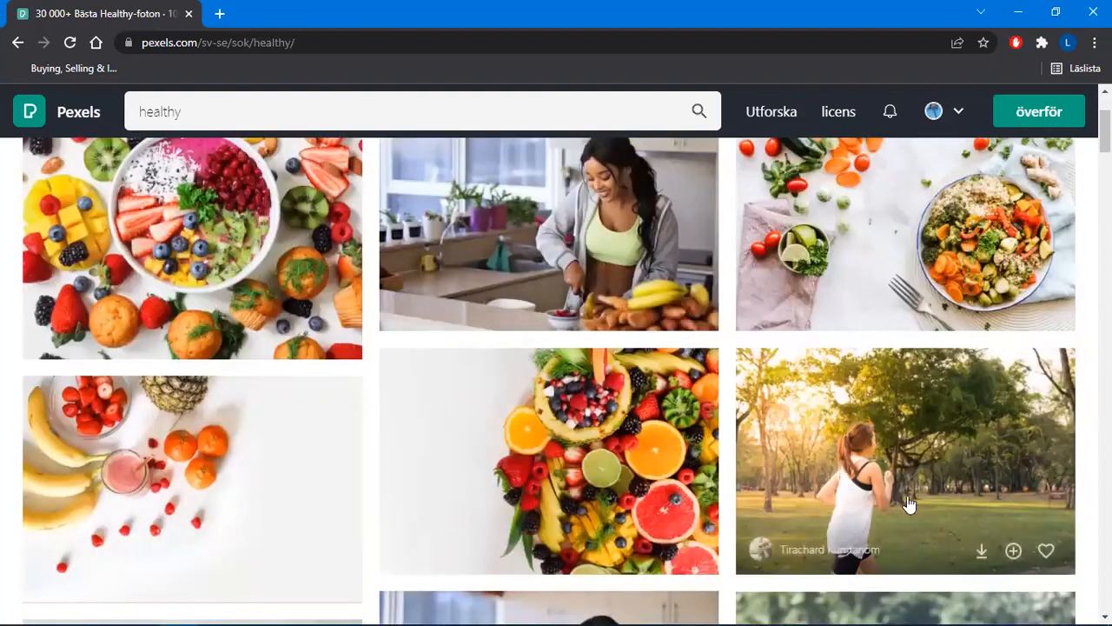
{"action": "left_click", "coordinate": [897, 445]}
{"action": "left_click", "coordinate": [918, 116]}
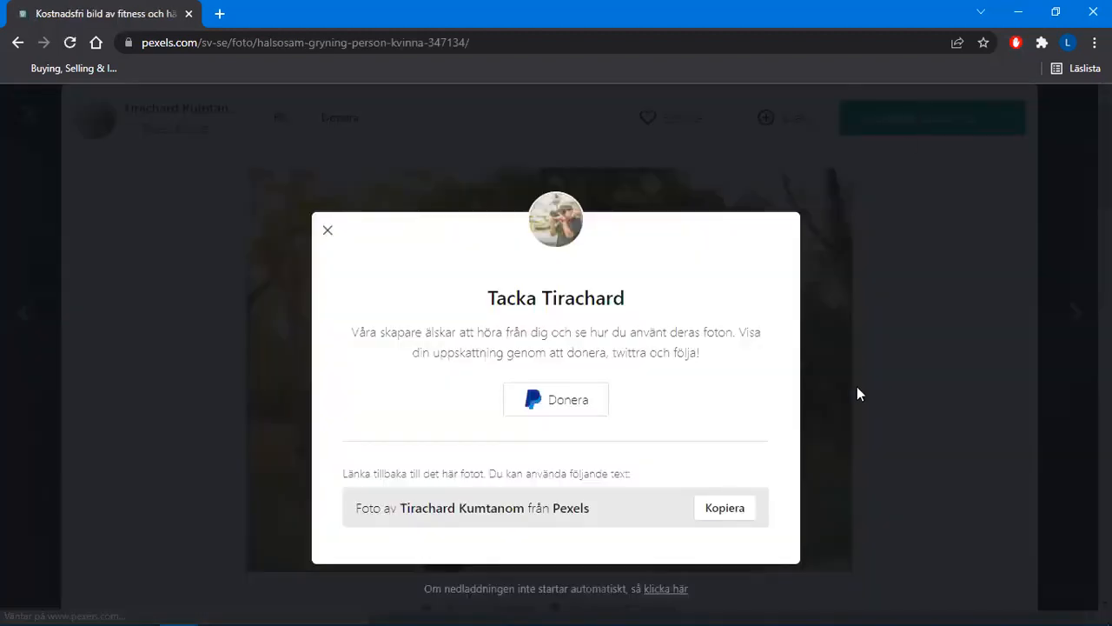
{"action": "left_click", "coordinate": [103, 257]}
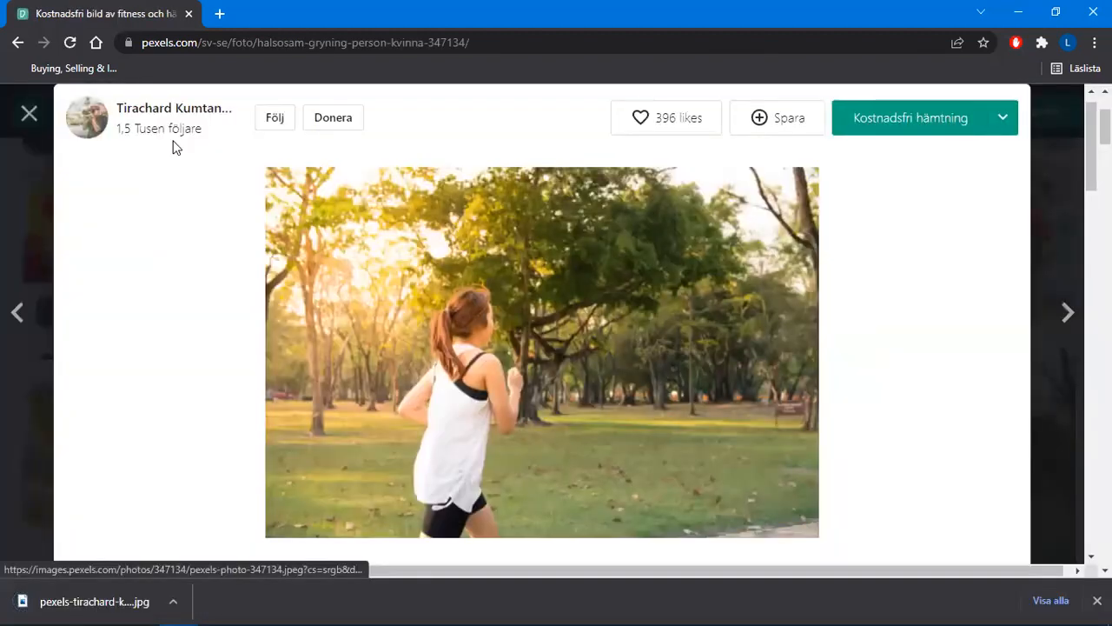
{"action": "left_click", "coordinate": [29, 114]}
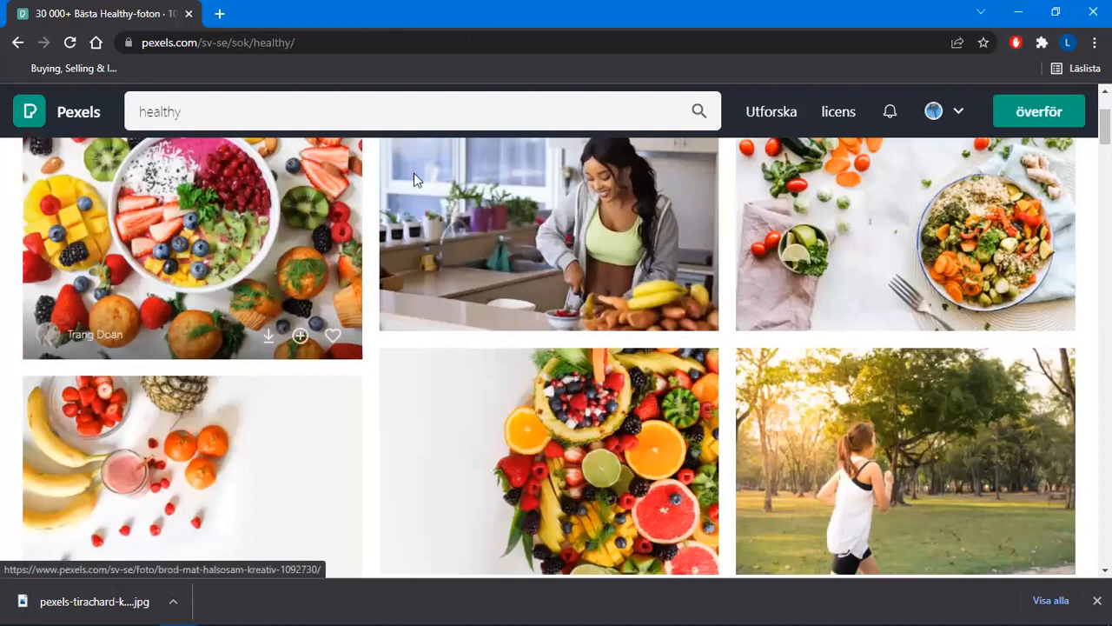
Switch to the website builder, upload the downloaded park jogging photo and set it as the call-to-action section's background image
{"action": "key", "text": "alt+Tab"}
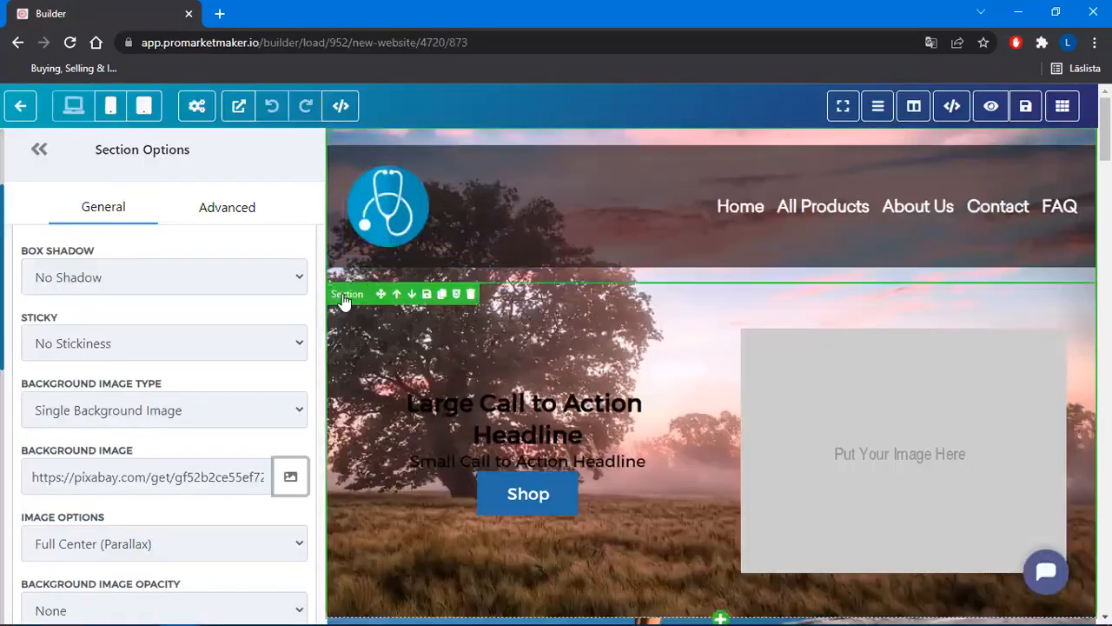
{"action": "left_click", "coordinate": [341, 296]}
{"action": "scroll", "coordinate": [211, 355], "scroll_direction": "down", "scroll_amount": 3}
{"action": "left_click", "coordinate": [278, 476]}
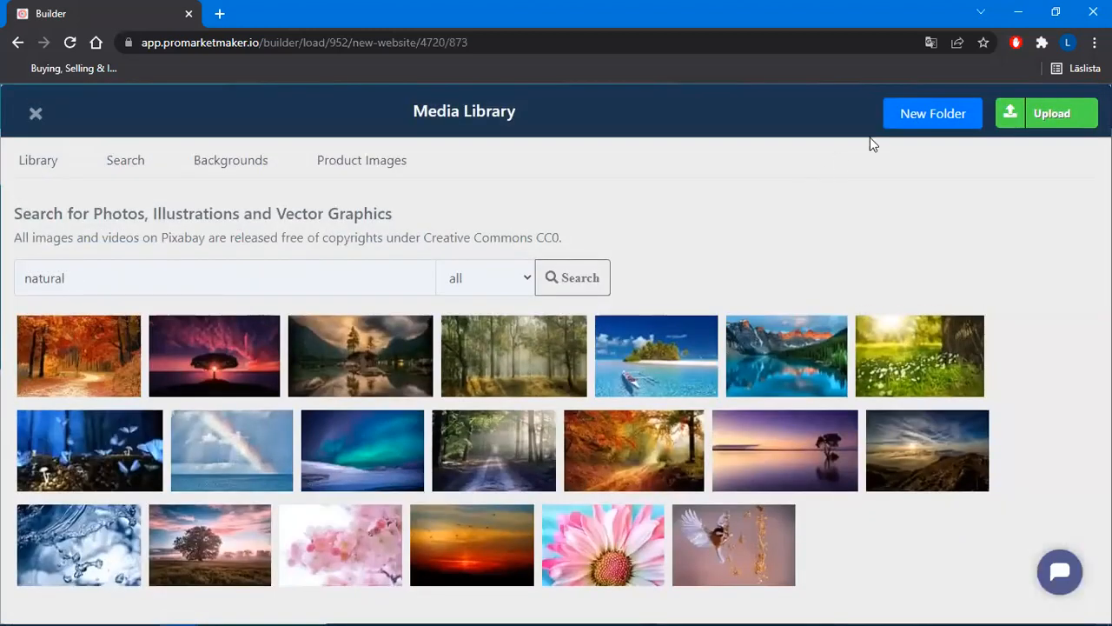
{"action": "left_click", "coordinate": [37, 167]}
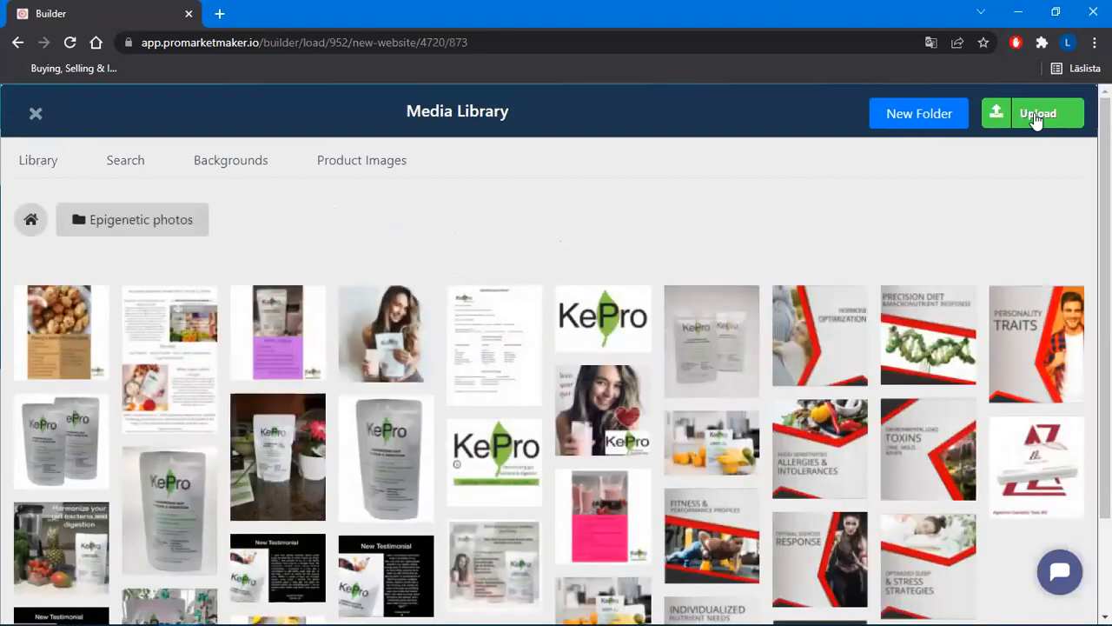
{"action": "left_click", "coordinate": [1034, 112]}
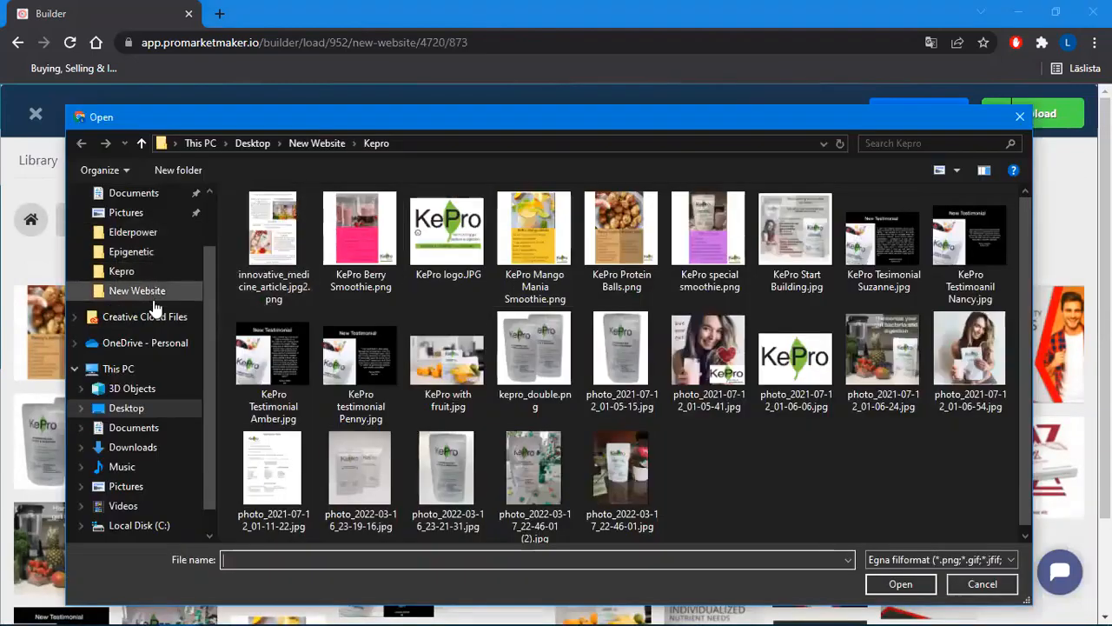
{"action": "left_click", "coordinate": [135, 447]}
{"action": "left_click", "coordinate": [263, 261]}
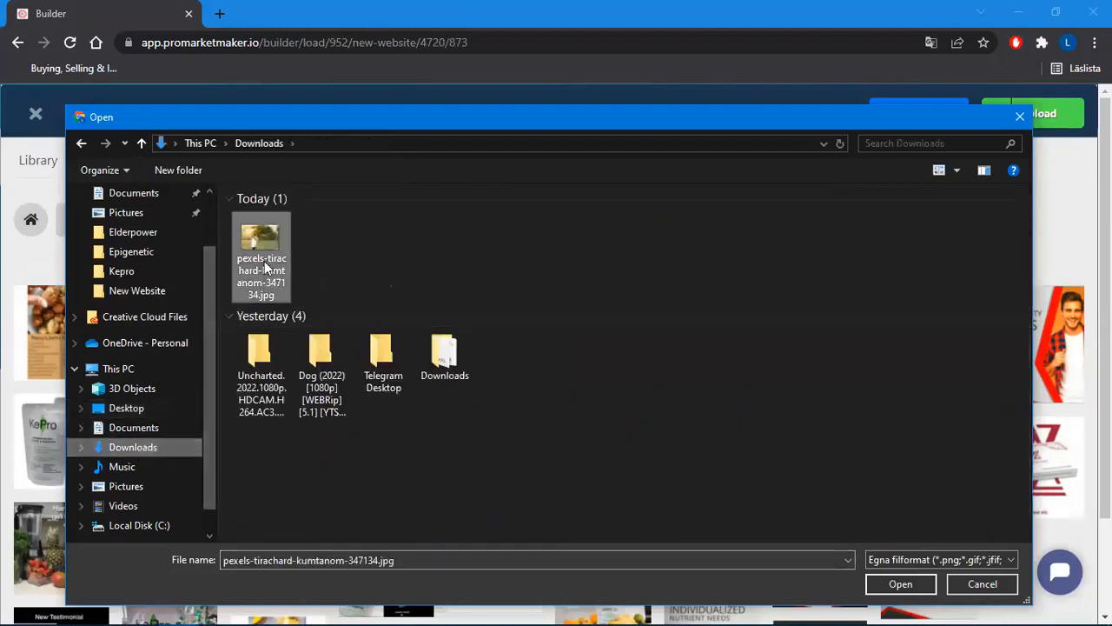
{"action": "double_click", "coordinate": [264, 267]}
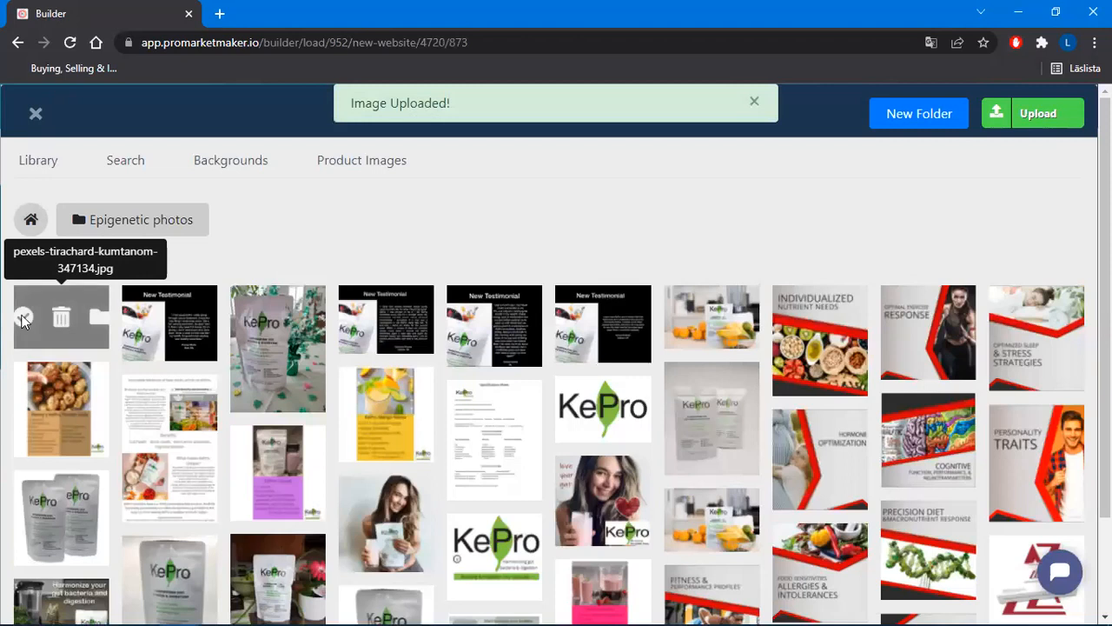
{"action": "left_click", "coordinate": [23, 320]}
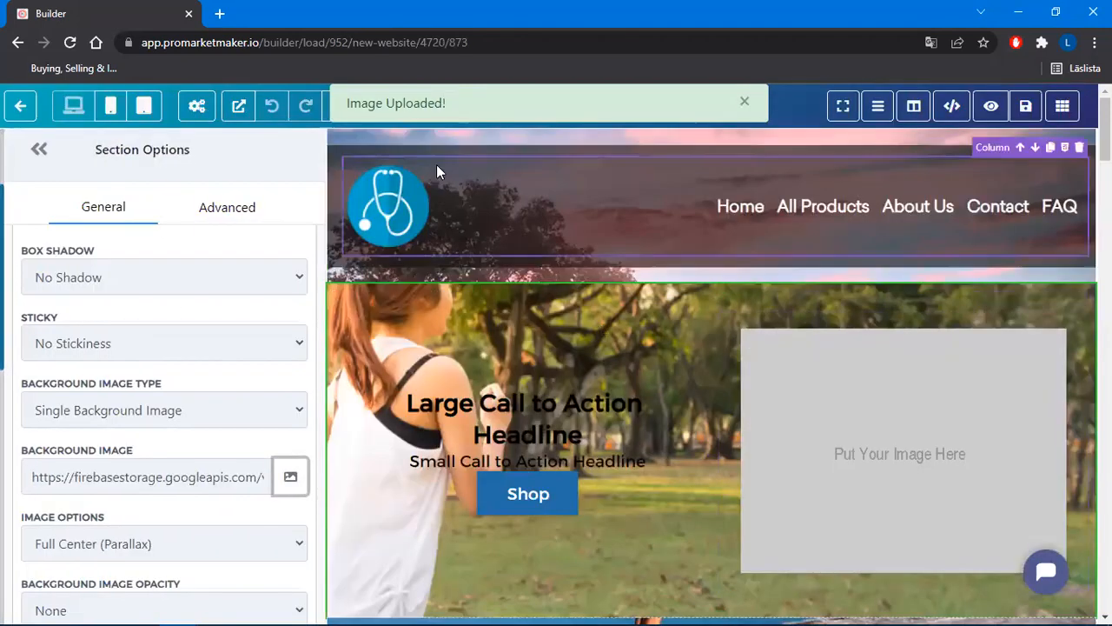
Set the uploaded jogging photo from the media library as the header section's background image
{"action": "left_click", "coordinate": [346, 141]}
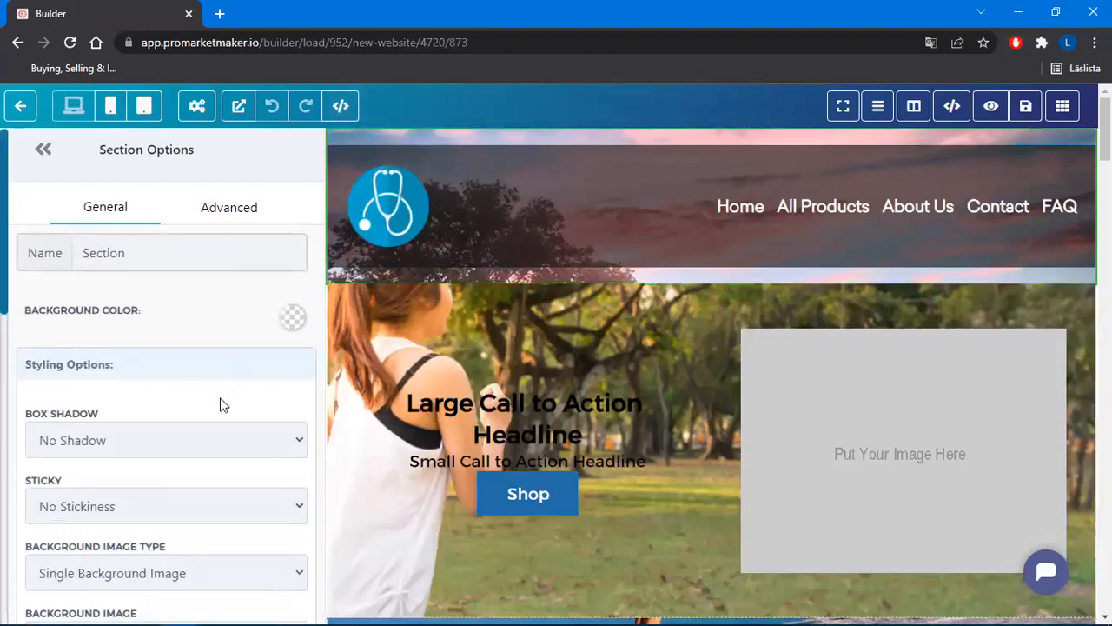
{"action": "scroll", "coordinate": [243, 352], "scroll_direction": "down", "scroll_amount": 2}
{"action": "left_click", "coordinate": [288, 478]}
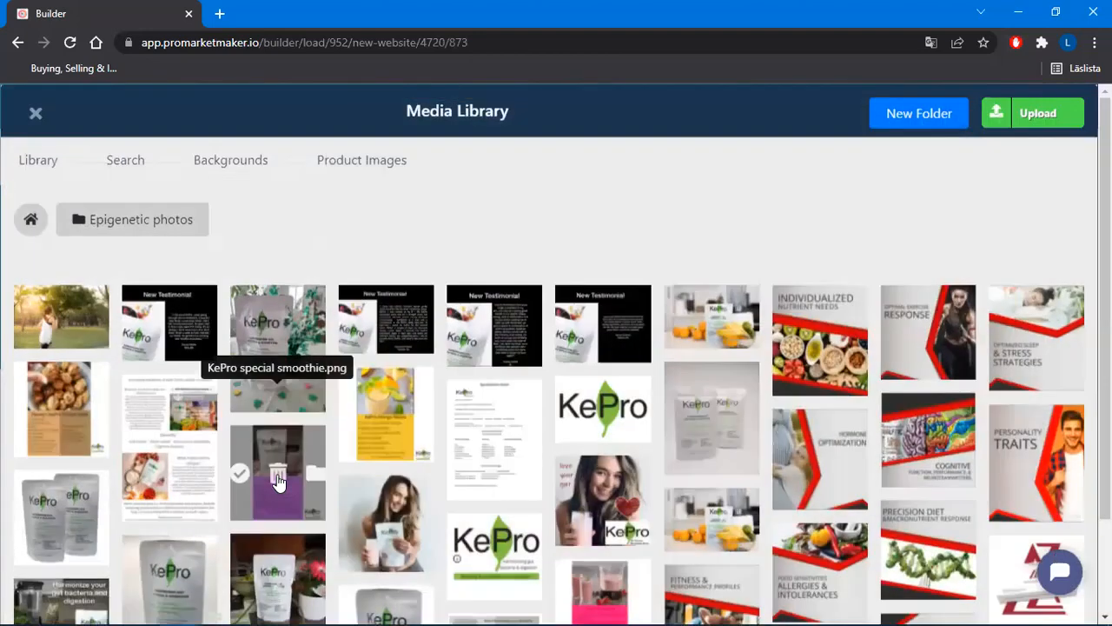
{"action": "left_click", "coordinate": [27, 325]}
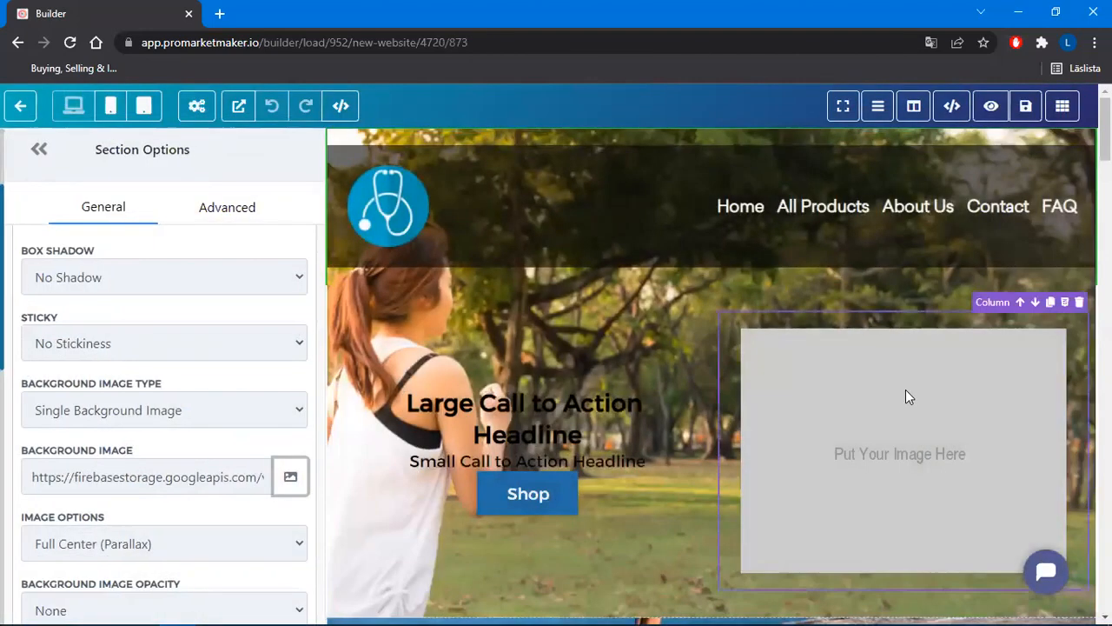
Replace the background image of the brush-edged section below the call to action with the uploaded jogging photo
{"action": "scroll", "coordinate": [904, 389], "scroll_direction": "down", "scroll_amount": 3}
{"action": "scroll", "coordinate": [595, 477], "scroll_direction": "up", "scroll_amount": 1}
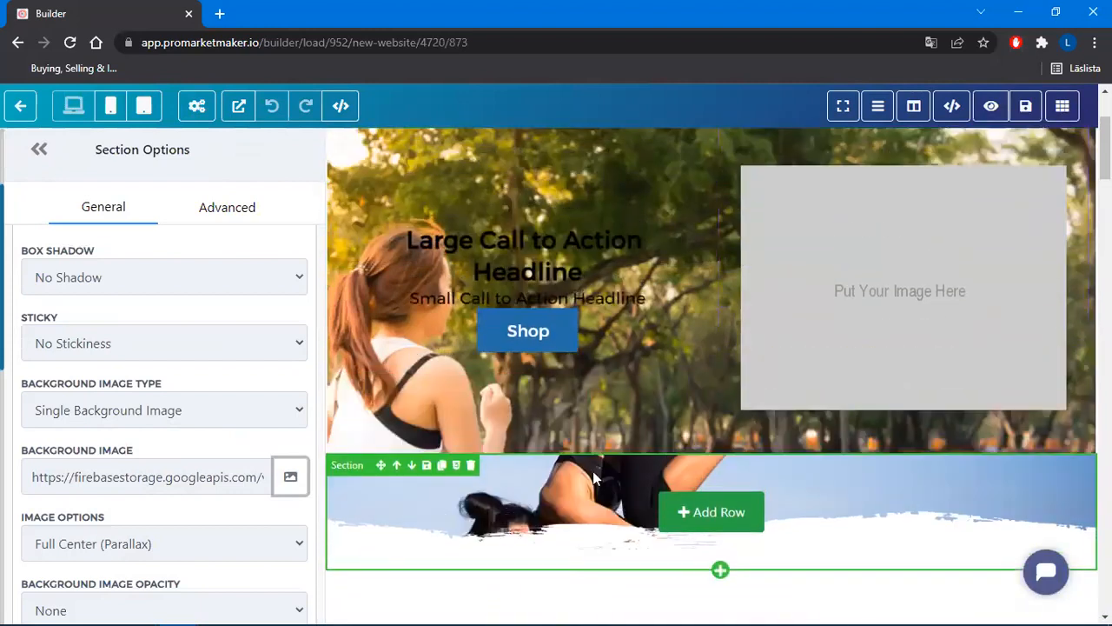
{"action": "left_click", "coordinate": [354, 466]}
{"action": "scroll", "coordinate": [229, 430], "scroll_direction": "down", "scroll_amount": 2}
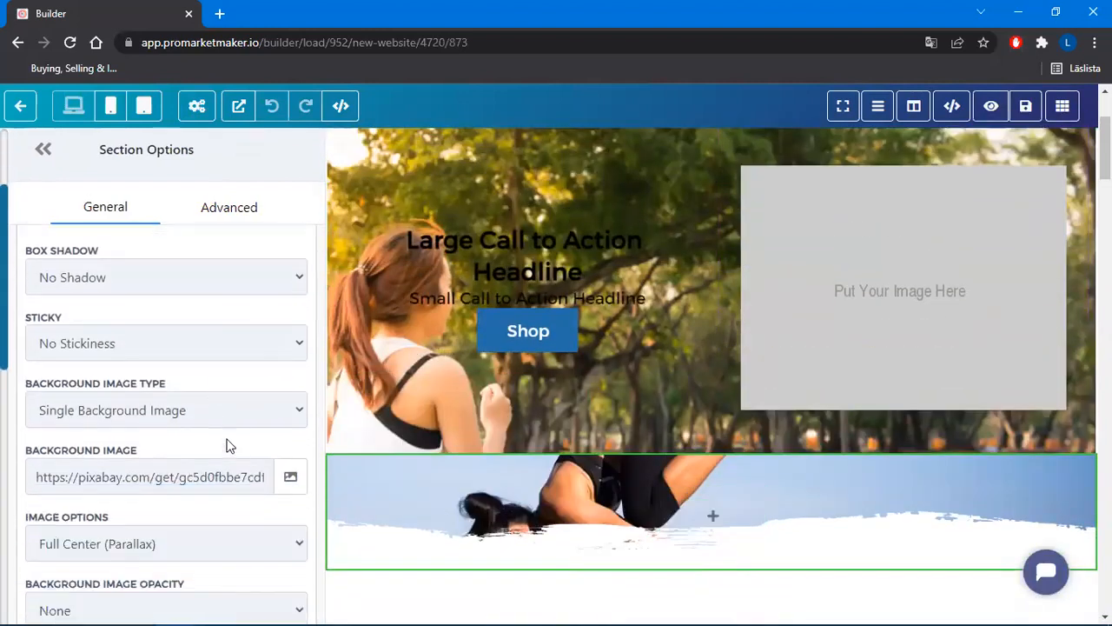
{"action": "left_click", "coordinate": [291, 476]}
{"action": "left_click", "coordinate": [29, 321]}
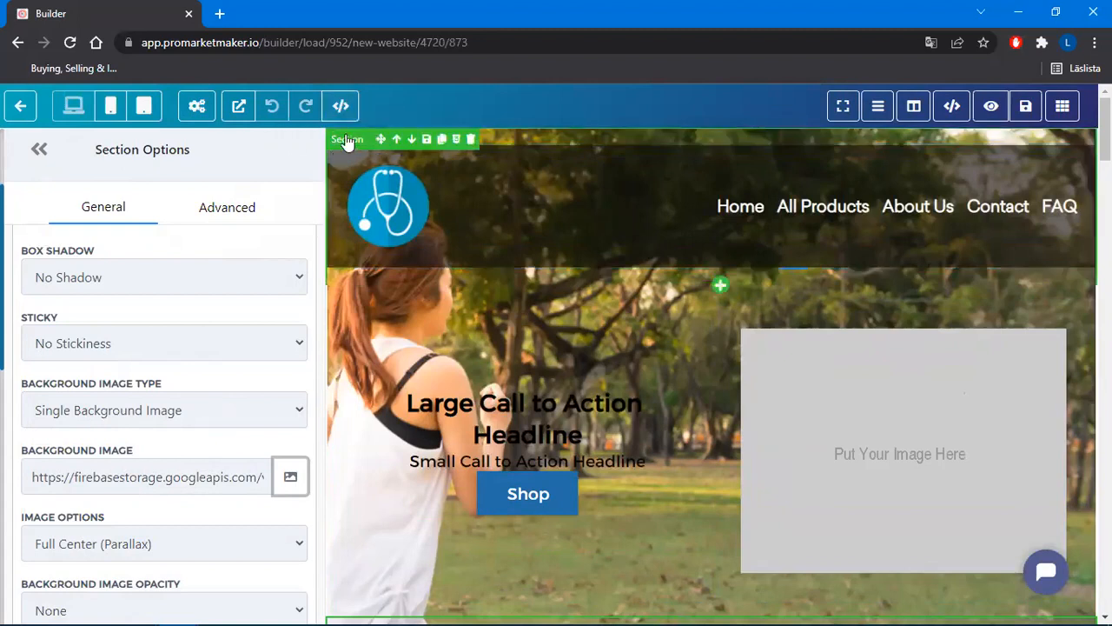
Set the header section's top and bottom margins to 0 for both mobile and desktop
{"action": "left_click", "coordinate": [346, 140]}
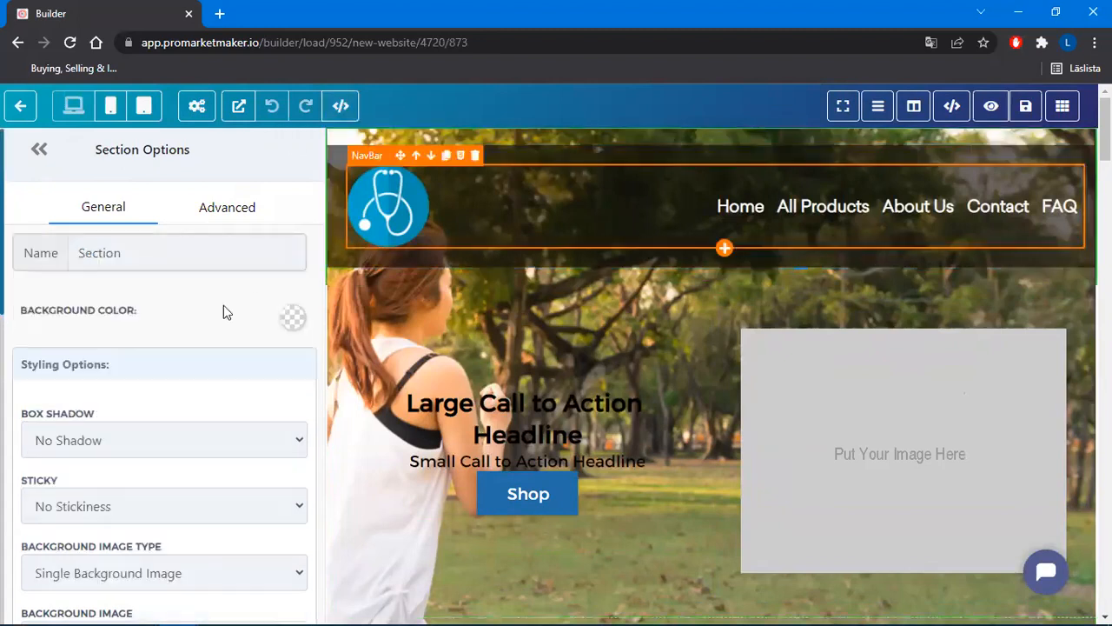
{"action": "scroll", "coordinate": [182, 369], "scroll_direction": "down", "scroll_amount": 3}
{"action": "scroll", "coordinate": [205, 357], "scroll_direction": "down", "scroll_amount": 2}
{"action": "scroll", "coordinate": [205, 359], "scroll_direction": "down", "scroll_amount": 2}
{"action": "scroll", "coordinate": [209, 359], "scroll_direction": "down", "scroll_amount": 4}
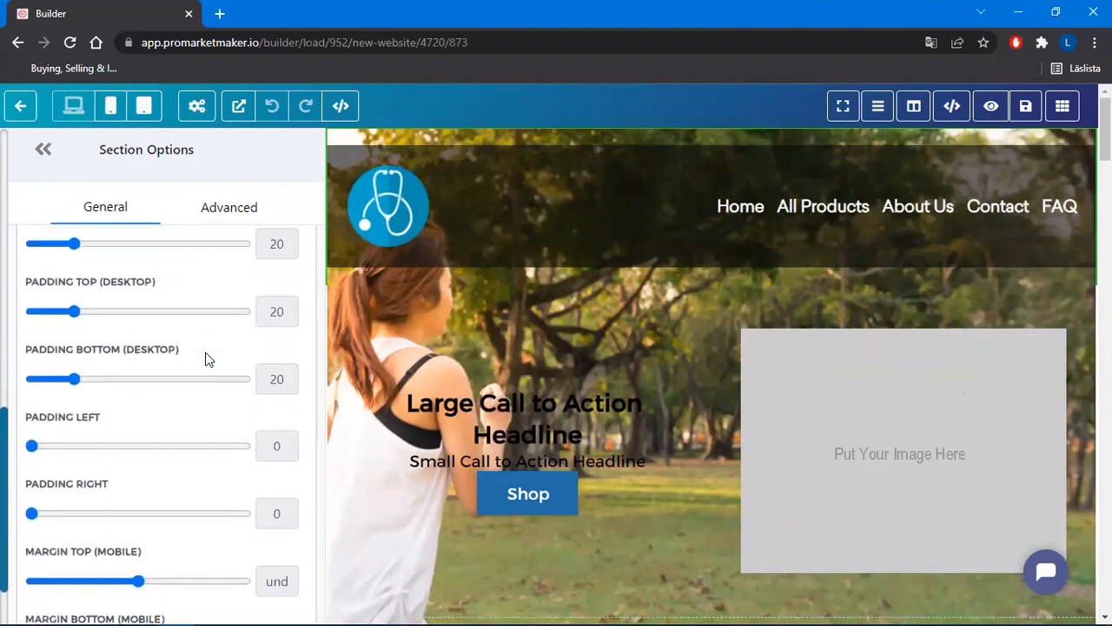
{"action": "scroll", "coordinate": [208, 359], "scroll_direction": "down", "scroll_amount": 2}
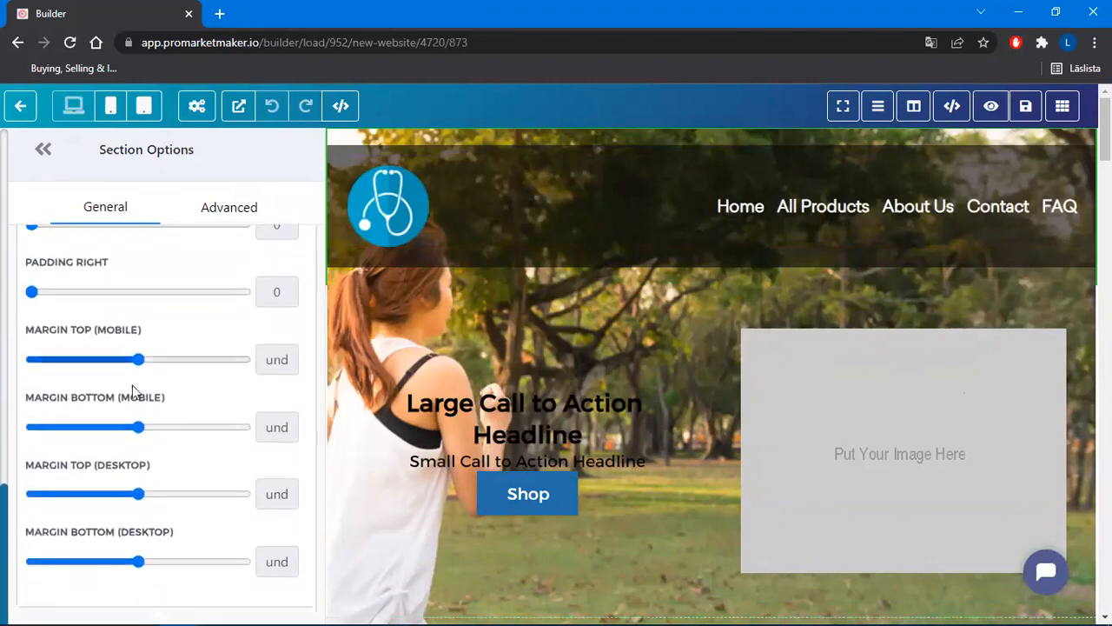
{"action": "left_click_drag", "start_coordinate": [136, 359], "coordinate": [31, 359]}
{"action": "left_click_drag", "start_coordinate": [138, 427], "coordinate": [10, 447]}
{"action": "left_click_drag", "start_coordinate": [139, 493], "coordinate": [31, 495]}
{"action": "left_click_drag", "start_coordinate": [139, 562], "coordinate": [19, 568]}
Set the header section's top and bottom padding to 0 for mobile and desktop and review the page at full width
{"action": "scroll", "coordinate": [211, 429], "scroll_direction": "up", "scroll_amount": 4}
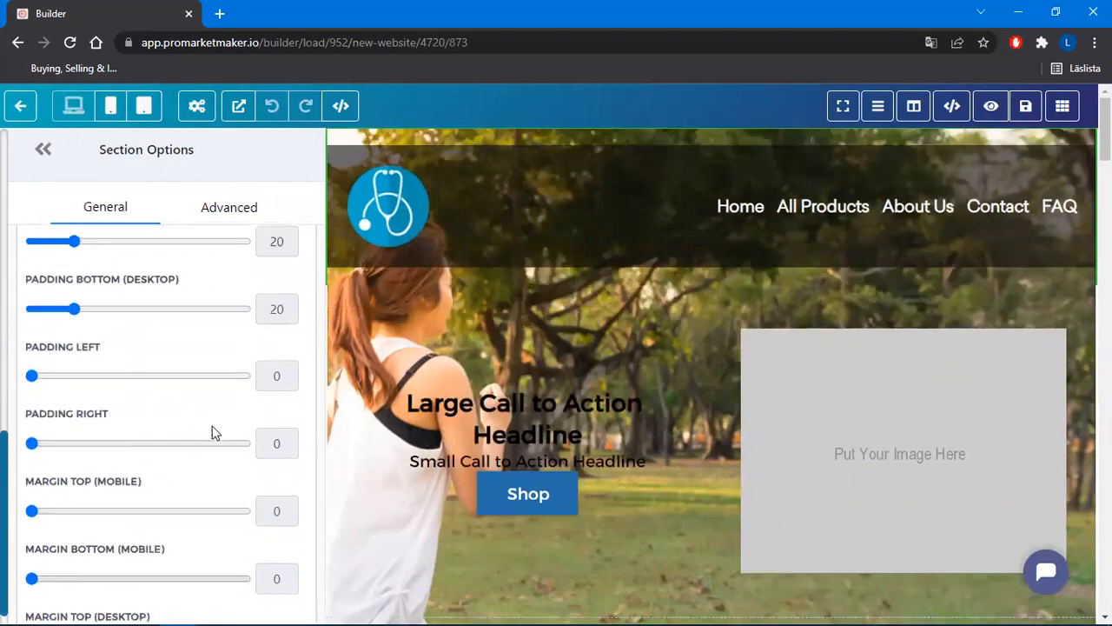
{"action": "left_click_drag", "start_coordinate": [76, 484], "coordinate": [12, 487]}
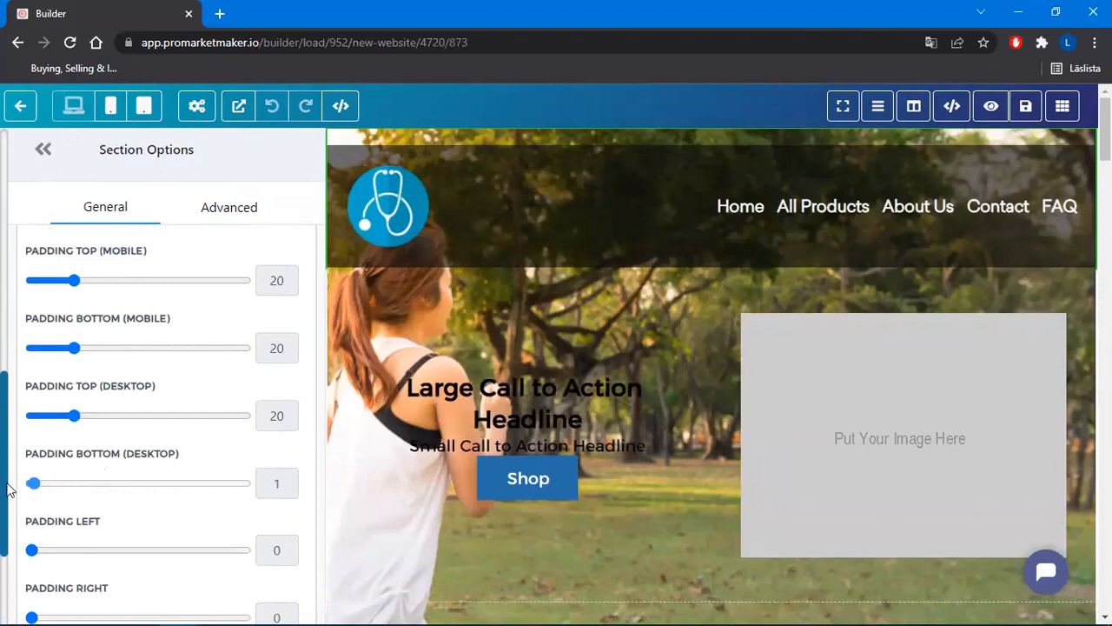
{"action": "left_click_drag", "start_coordinate": [73, 347], "coordinate": [2, 352]}
{"action": "left_click_drag", "start_coordinate": [73, 280], "coordinate": [3, 287]}
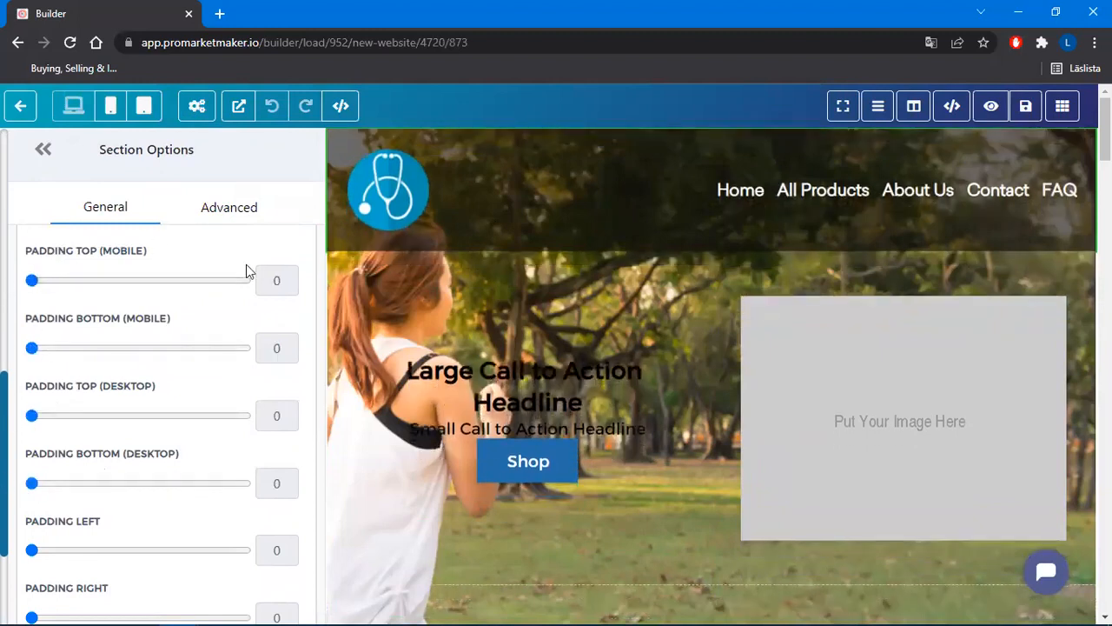
{"action": "scroll", "coordinate": [218, 300], "scroll_direction": "up", "scroll_amount": 2}
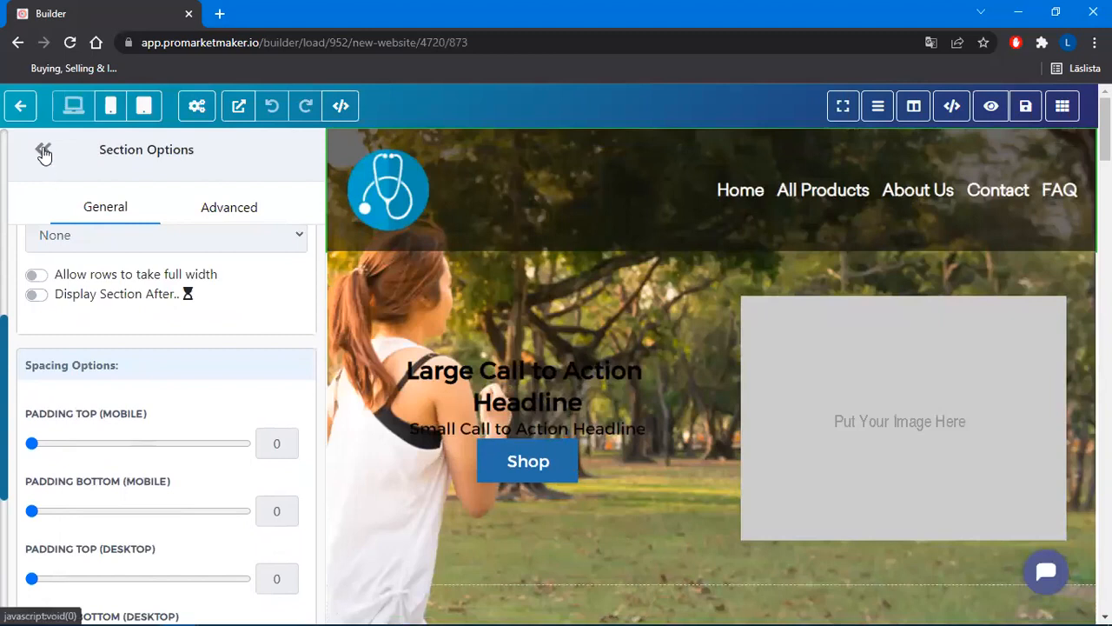
{"action": "left_click", "coordinate": [43, 153]}
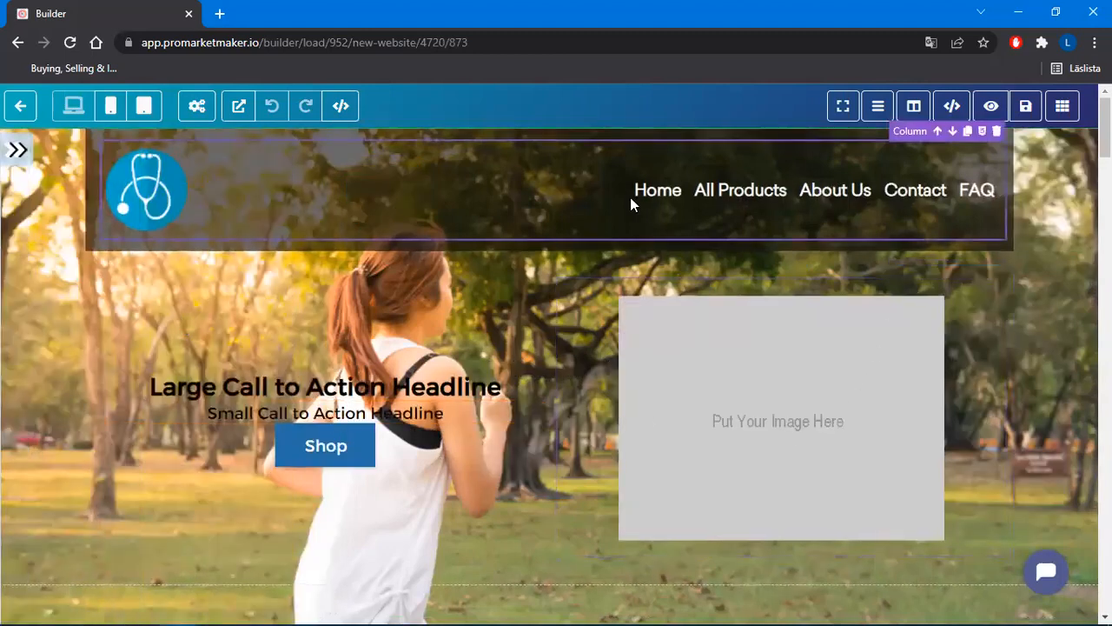
{"action": "scroll", "coordinate": [1019, 308], "scroll_direction": "down", "scroll_amount": 3}
{"action": "scroll", "coordinate": [1018, 304], "scroll_direction": "up", "scroll_amount": 3}
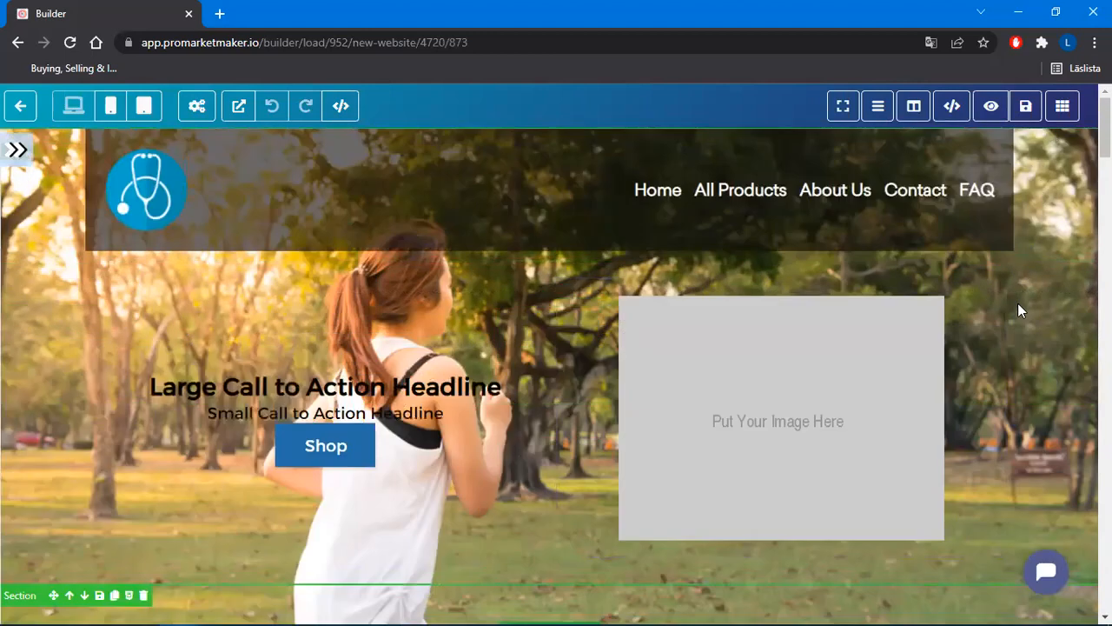
Set the call-to-action section's background image opacity to Light Fade
{"action": "left_click", "coordinate": [20, 264]}
{"action": "scroll", "coordinate": [226, 394], "scroll_direction": "down", "scroll_amount": 5}
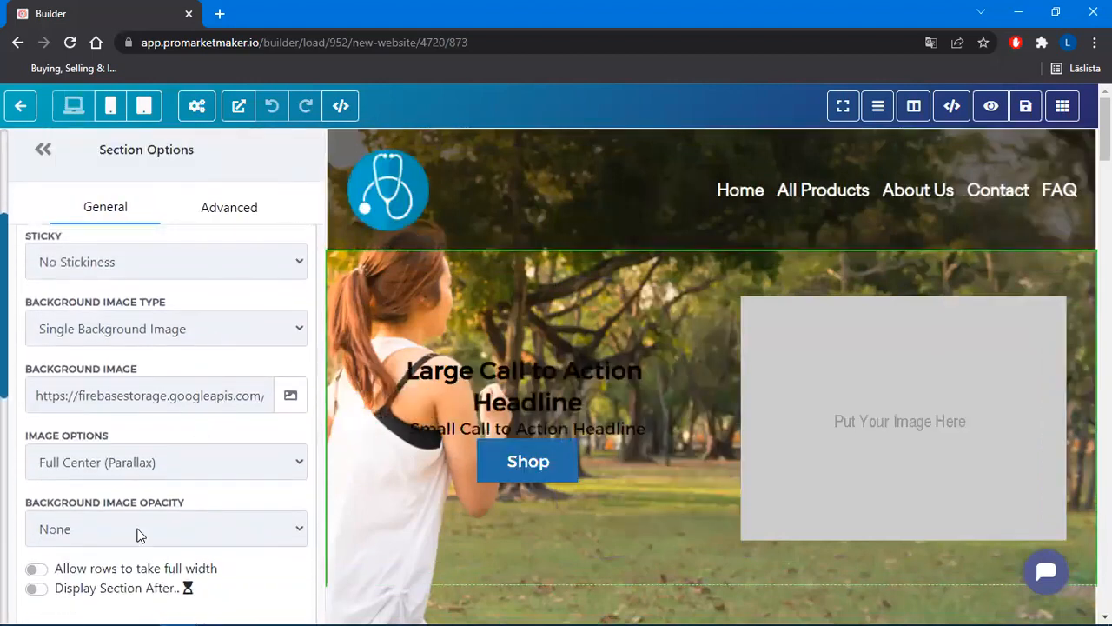
{"action": "left_click", "coordinate": [139, 528]}
{"action": "left_click", "coordinate": [98, 574]}
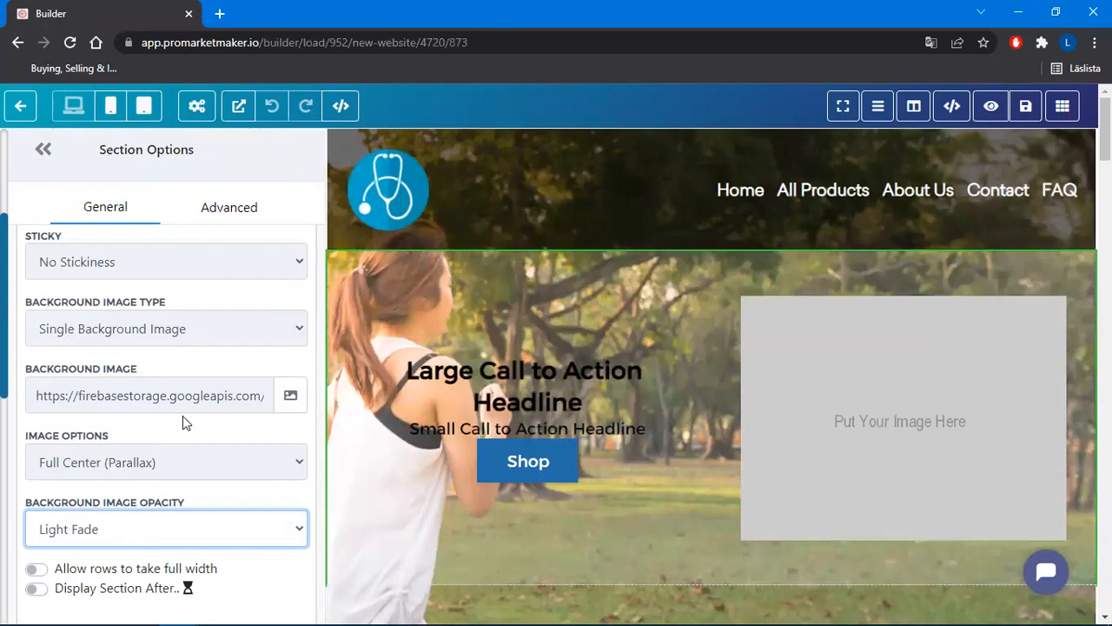
Apply the Light Fade background image opacity to the header section
{"action": "left_click", "coordinate": [346, 141]}
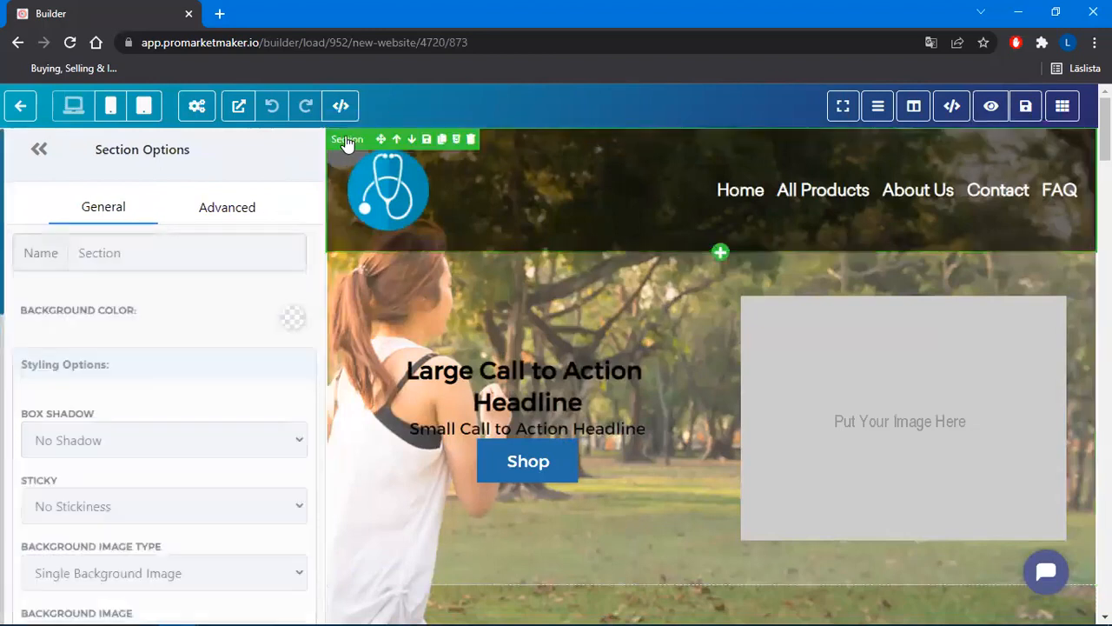
{"action": "scroll", "coordinate": [216, 402], "scroll_direction": "down", "scroll_amount": 2}
{"action": "scroll", "coordinate": [130, 554], "scroll_direction": "down", "scroll_amount": 2}
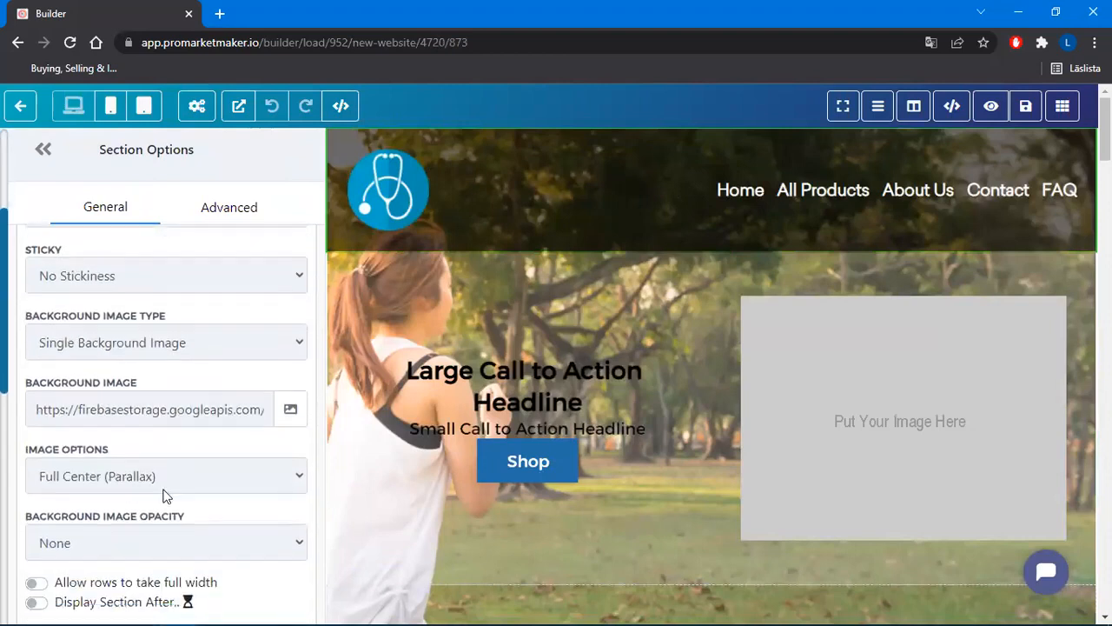
{"action": "left_click", "coordinate": [113, 528]}
{"action": "left_click", "coordinate": [85, 574]}
Apply the Light Fade background image opacity to the brush-edged section below the call to action
{"action": "scroll", "coordinate": [423, 429], "scroll_direction": "down", "scroll_amount": 2}
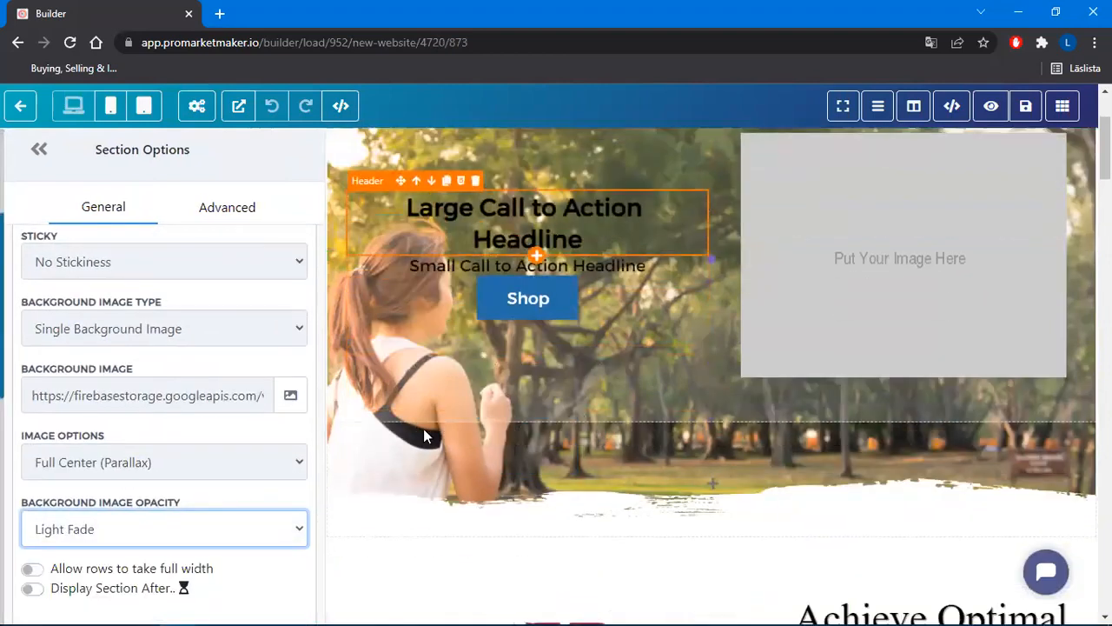
{"action": "left_click", "coordinate": [348, 442]}
{"action": "scroll", "coordinate": [223, 466], "scroll_direction": "down", "scroll_amount": 4}
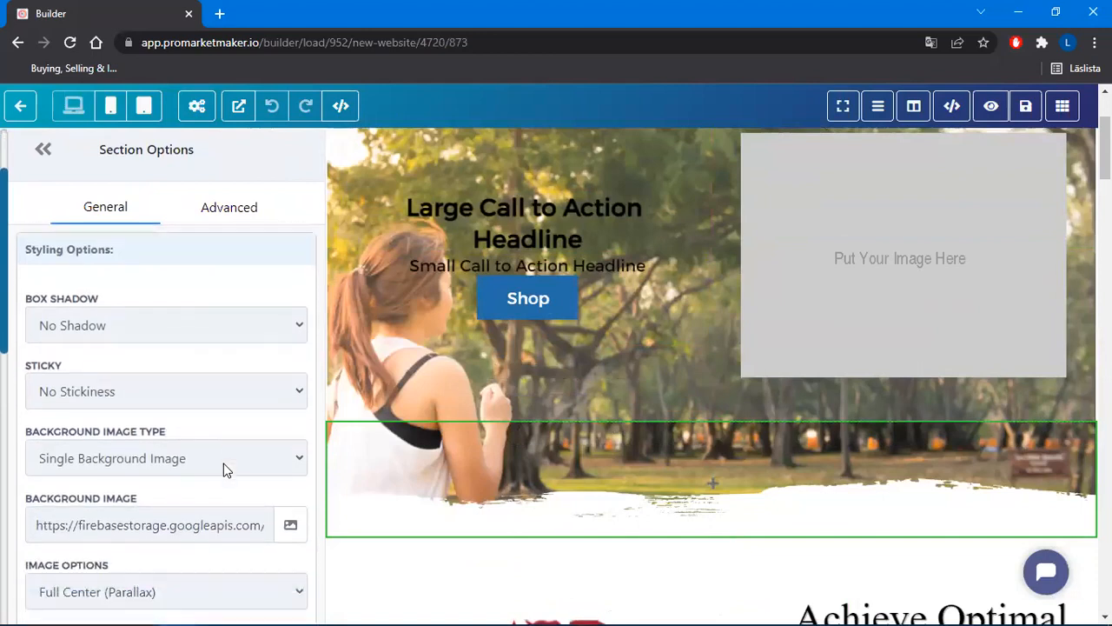
{"action": "scroll", "coordinate": [135, 541], "scroll_direction": "down", "scroll_amount": 1}
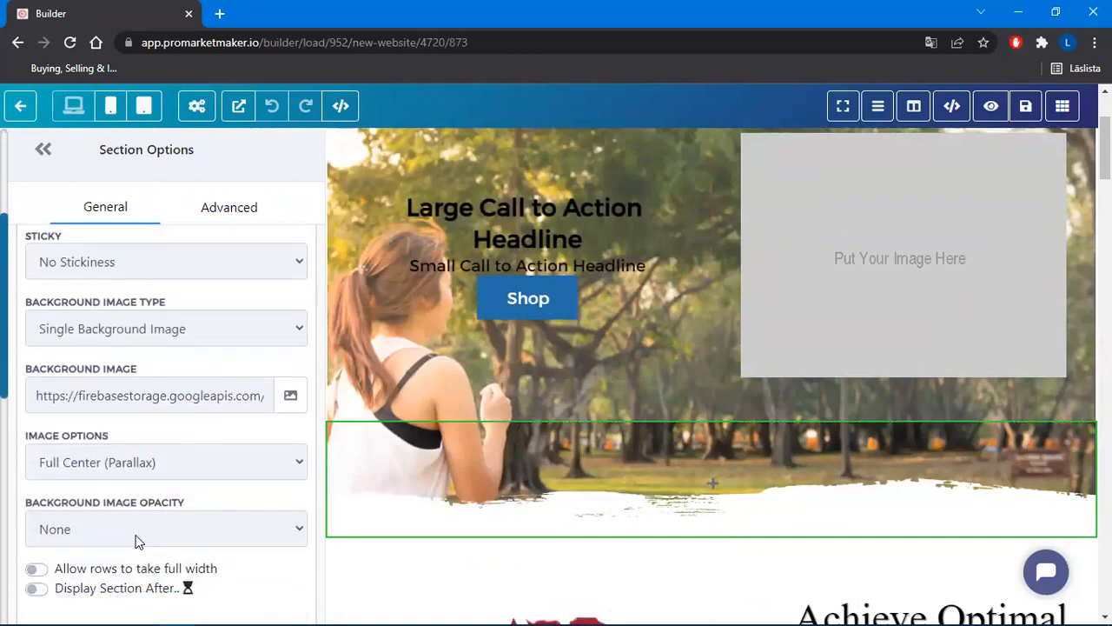
{"action": "left_click", "coordinate": [135, 539]}
{"action": "left_click", "coordinate": [84, 574]}
Save the home page and check its header and call-to-action area in the live preview
{"action": "scroll", "coordinate": [773, 352], "scroll_direction": "up", "scroll_amount": 2}
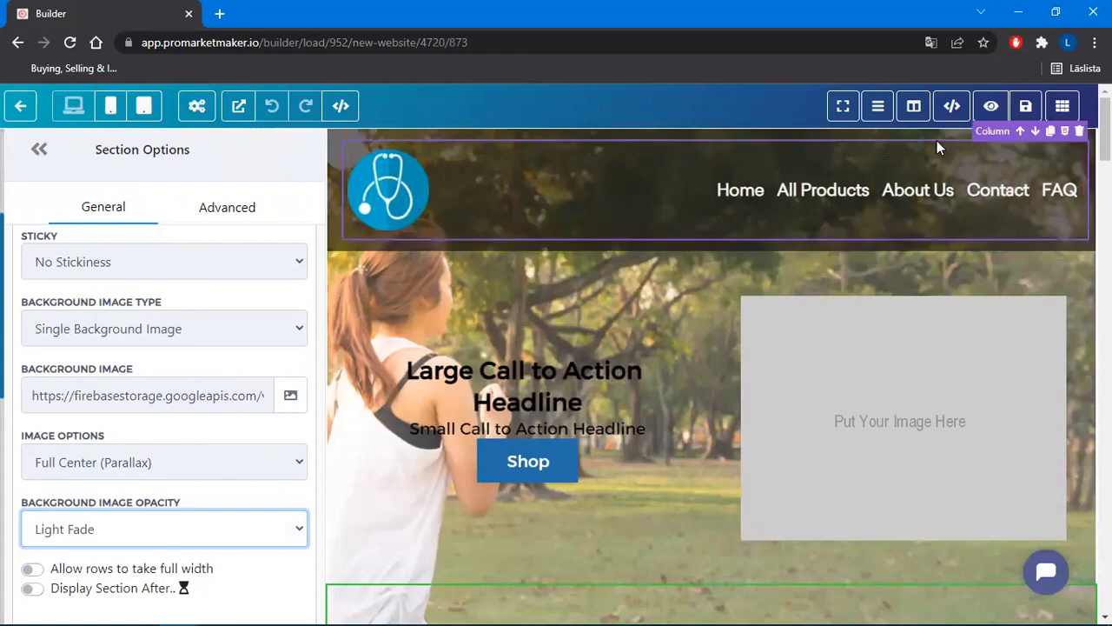
{"action": "left_click", "coordinate": [682, 166]}
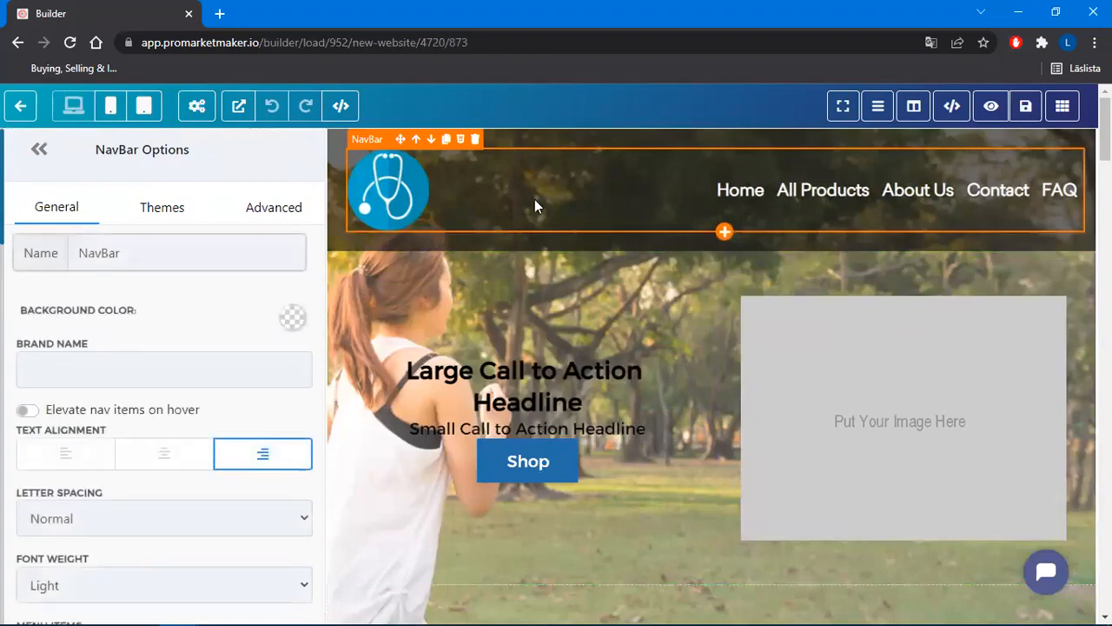
{"action": "left_click", "coordinate": [1026, 106]}
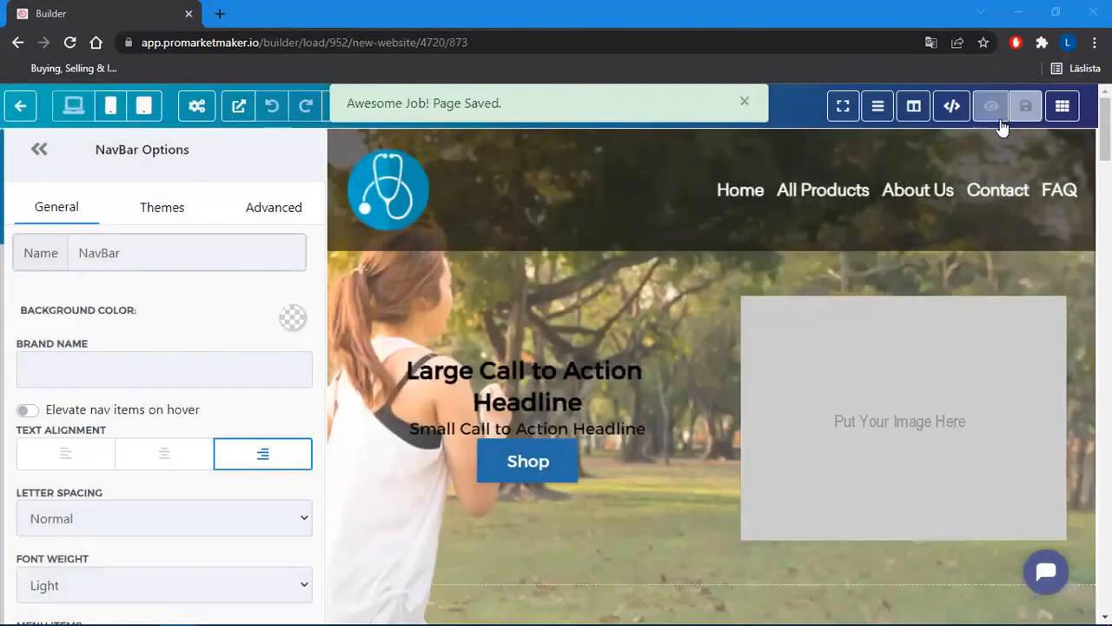
{"action": "left_click", "coordinate": [992, 108]}
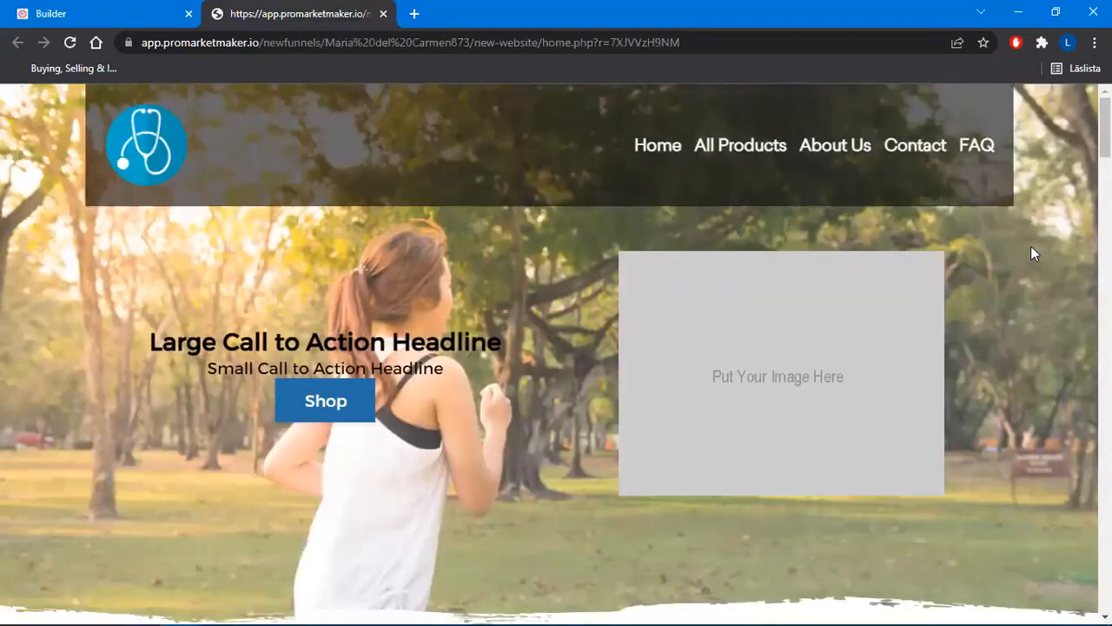
{"action": "scroll", "coordinate": [1032, 247], "scroll_direction": "down", "scroll_amount": 1}
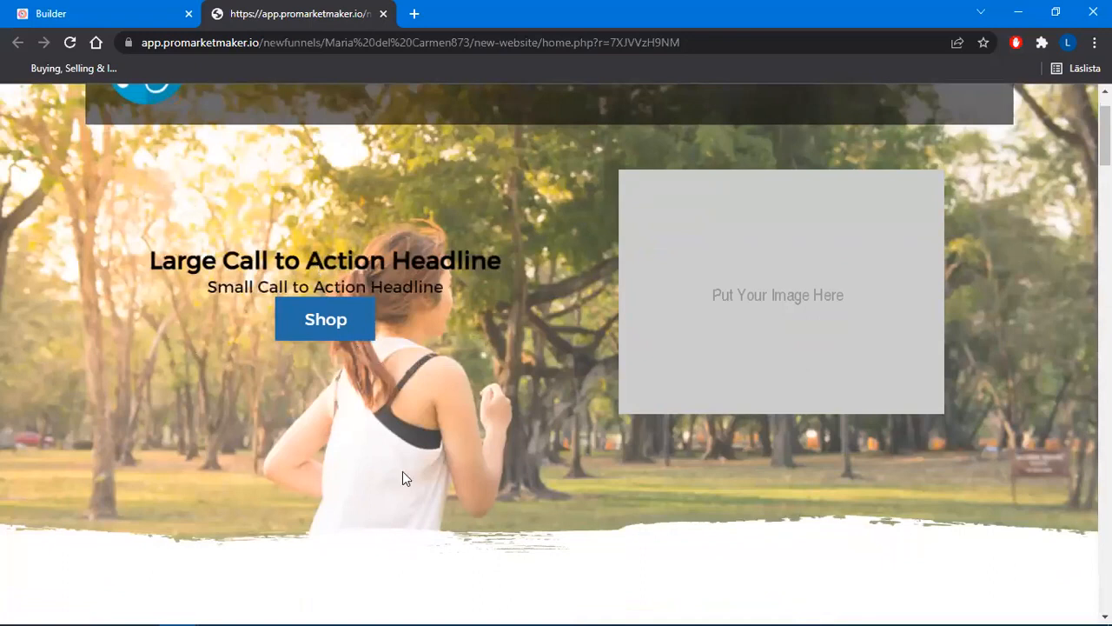
{"action": "scroll", "coordinate": [671, 262], "scroll_direction": "up", "scroll_amount": 1}
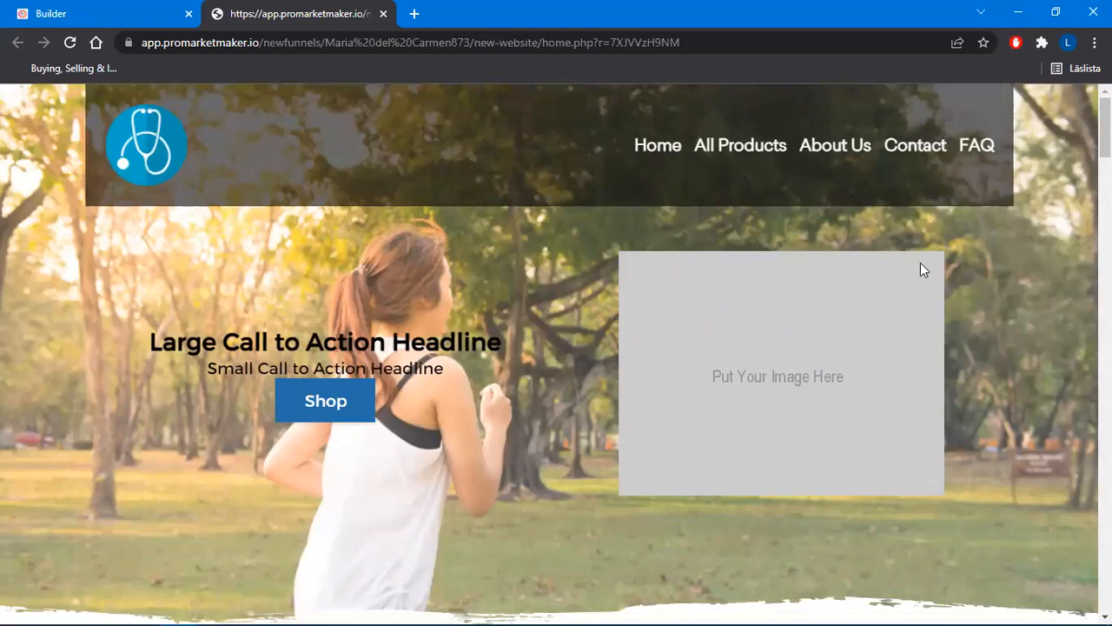
Review the rest of the home page preview down to the customer testimonials and close the preview
{"action": "scroll", "coordinate": [1065, 281], "scroll_direction": "down", "scroll_amount": 5}
{"action": "scroll", "coordinate": [1029, 206], "scroll_direction": "down", "scroll_amount": 3}
{"action": "scroll", "coordinate": [1017, 241], "scroll_direction": "down", "scroll_amount": 3}
{"action": "scroll", "coordinate": [1019, 242], "scroll_direction": "down", "scroll_amount": 3}
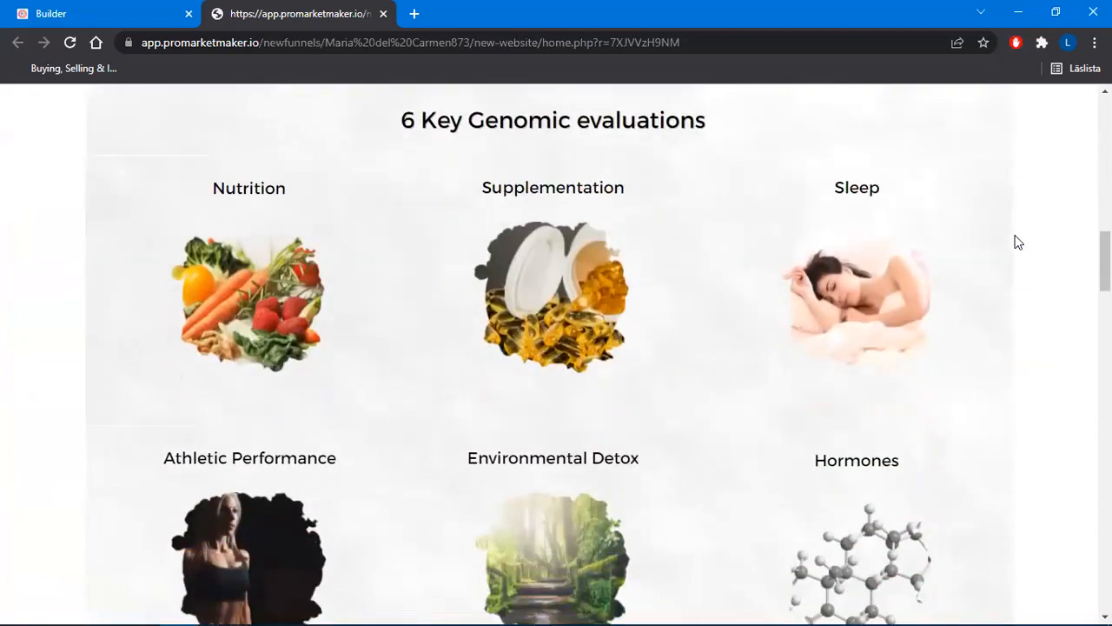
{"action": "scroll", "coordinate": [991, 255], "scroll_direction": "down", "scroll_amount": 4}
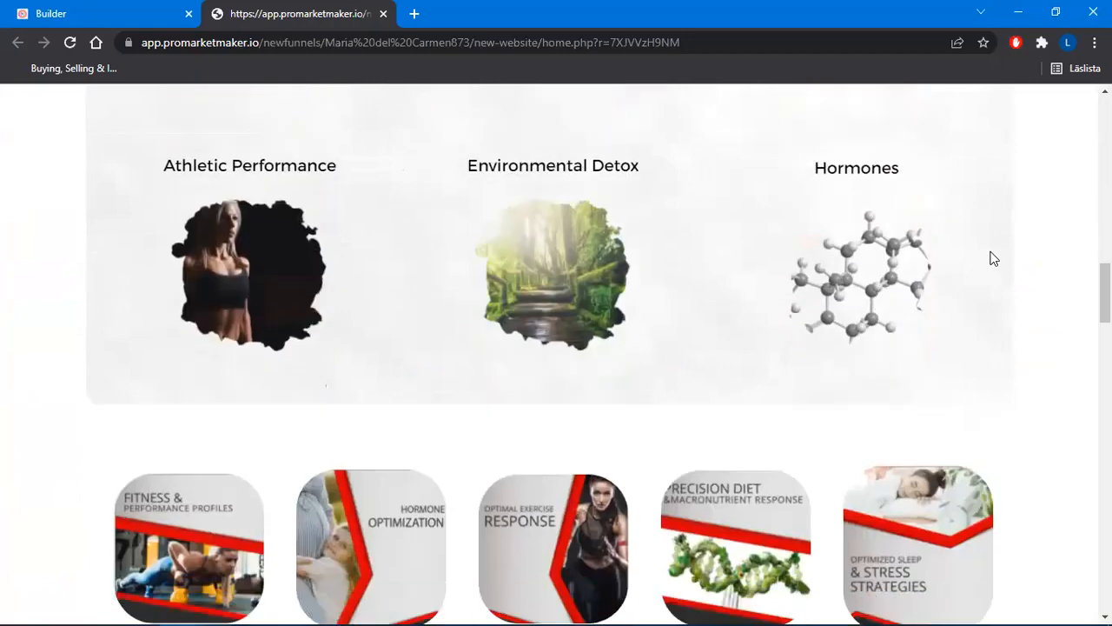
{"action": "scroll", "coordinate": [995, 261], "scroll_direction": "down", "scroll_amount": 3}
{"action": "scroll", "coordinate": [1007, 265], "scroll_direction": "down", "scroll_amount": 5}
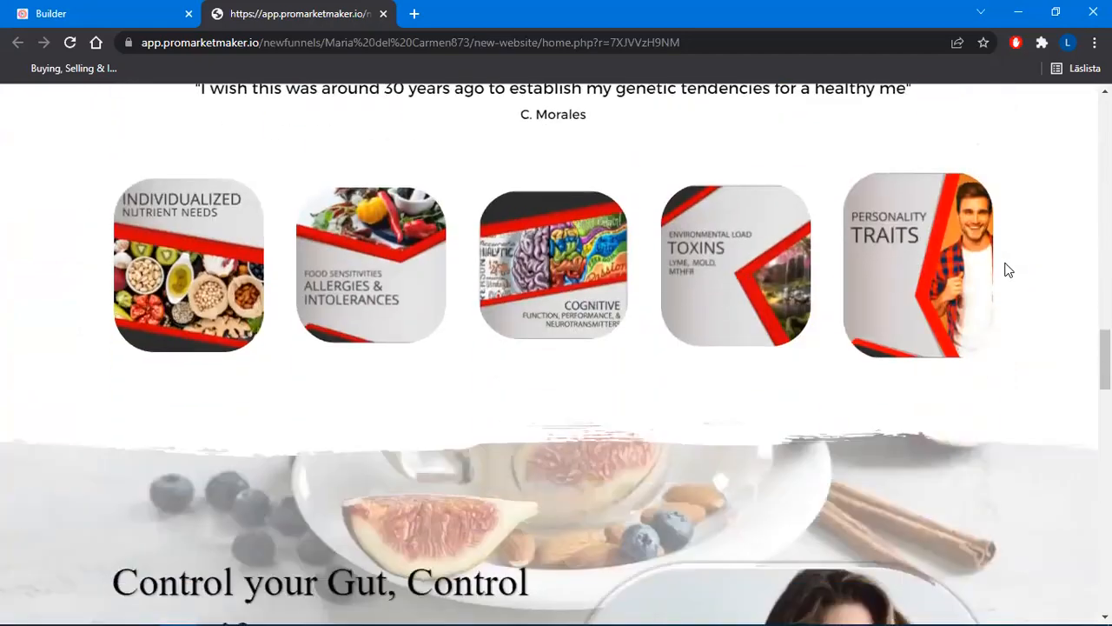
{"action": "scroll", "coordinate": [1005, 263], "scroll_direction": "down", "scroll_amount": 8}
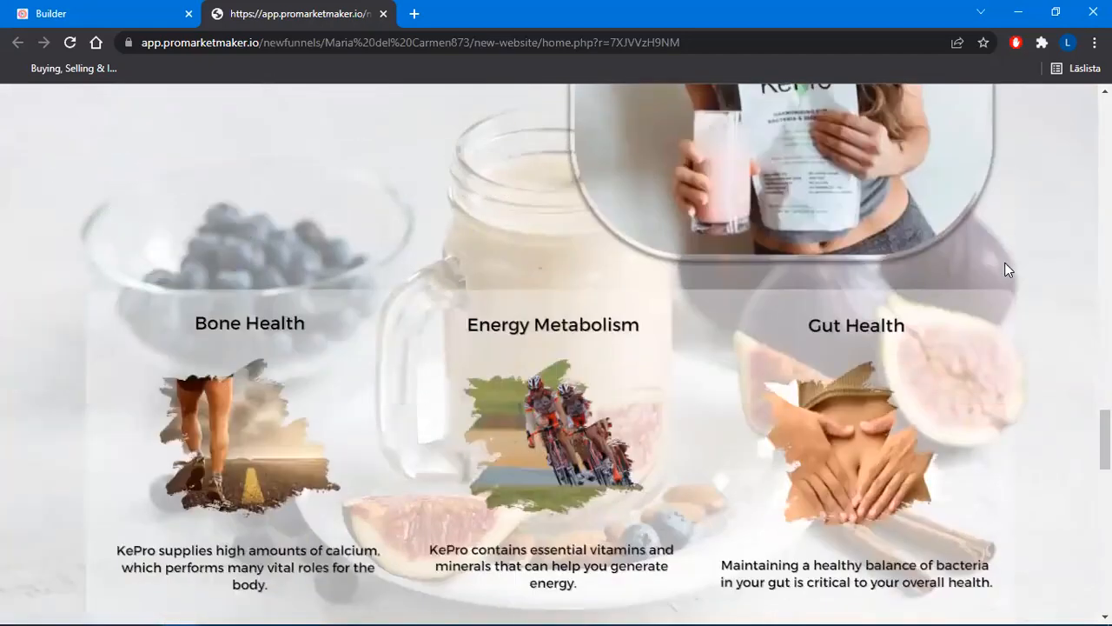
{"action": "scroll", "coordinate": [1005, 270], "scroll_direction": "down", "scroll_amount": 10}
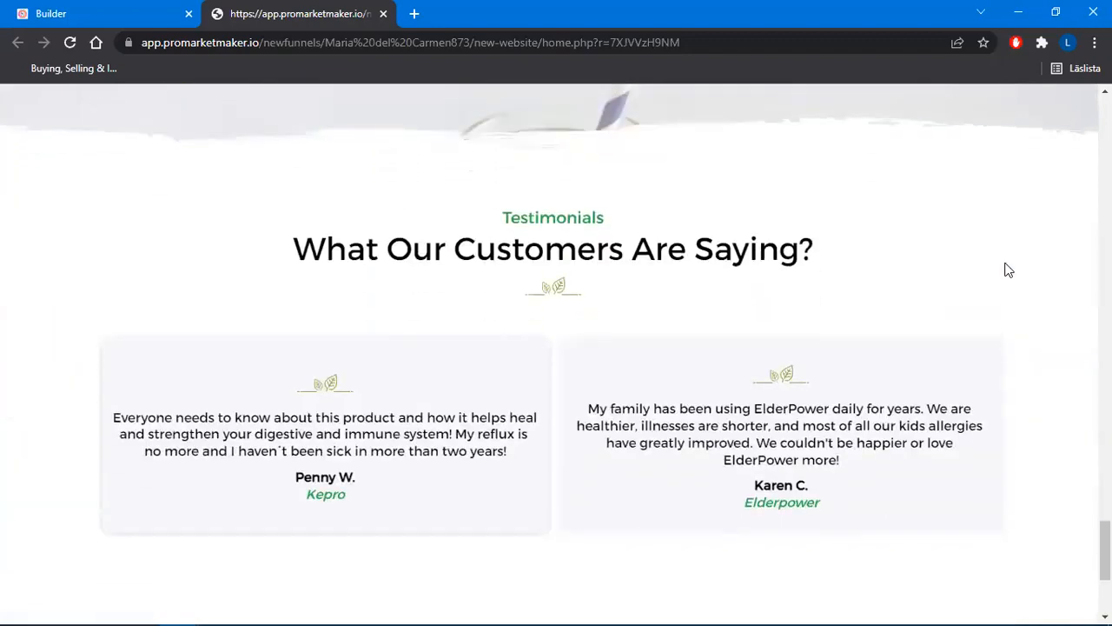
{"action": "scroll", "coordinate": [999, 296], "scroll_direction": "up", "scroll_amount": 8}
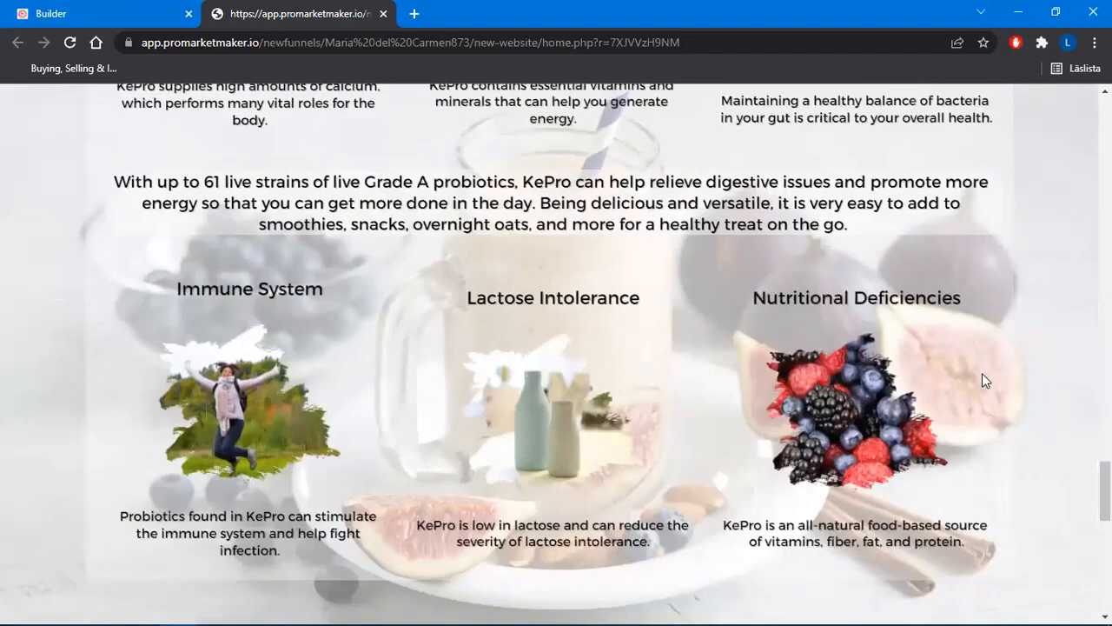
{"action": "scroll", "coordinate": [991, 382], "scroll_direction": "down", "scroll_amount": 8}
{"action": "scroll", "coordinate": [1000, 365], "scroll_direction": "up", "scroll_amount": 2}
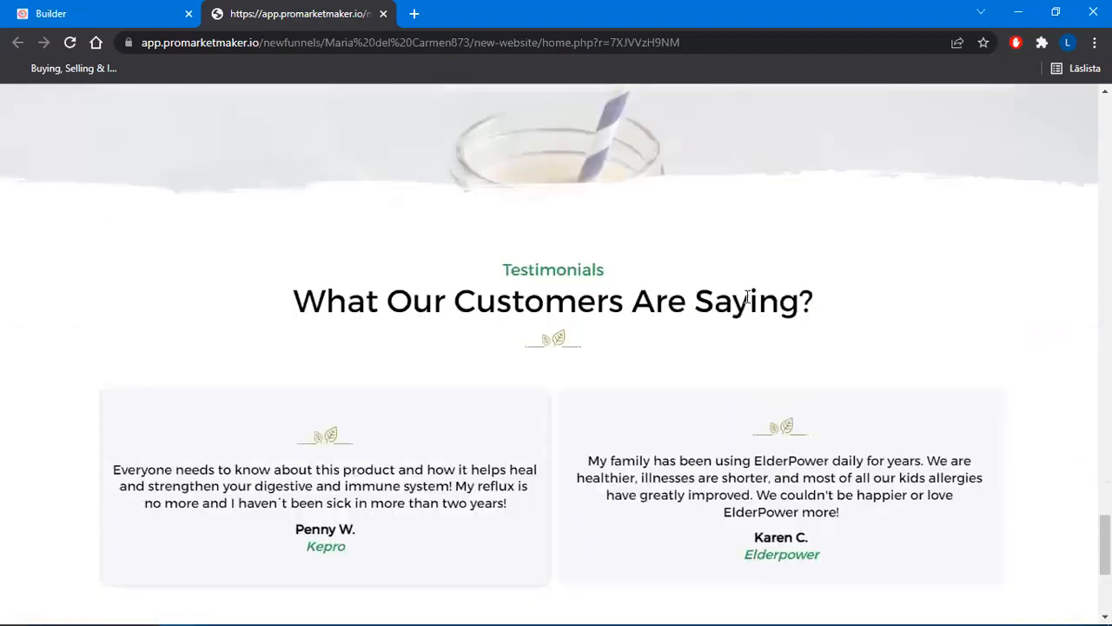
{"action": "scroll", "coordinate": [930, 371], "scroll_direction": "up", "scroll_amount": 15}
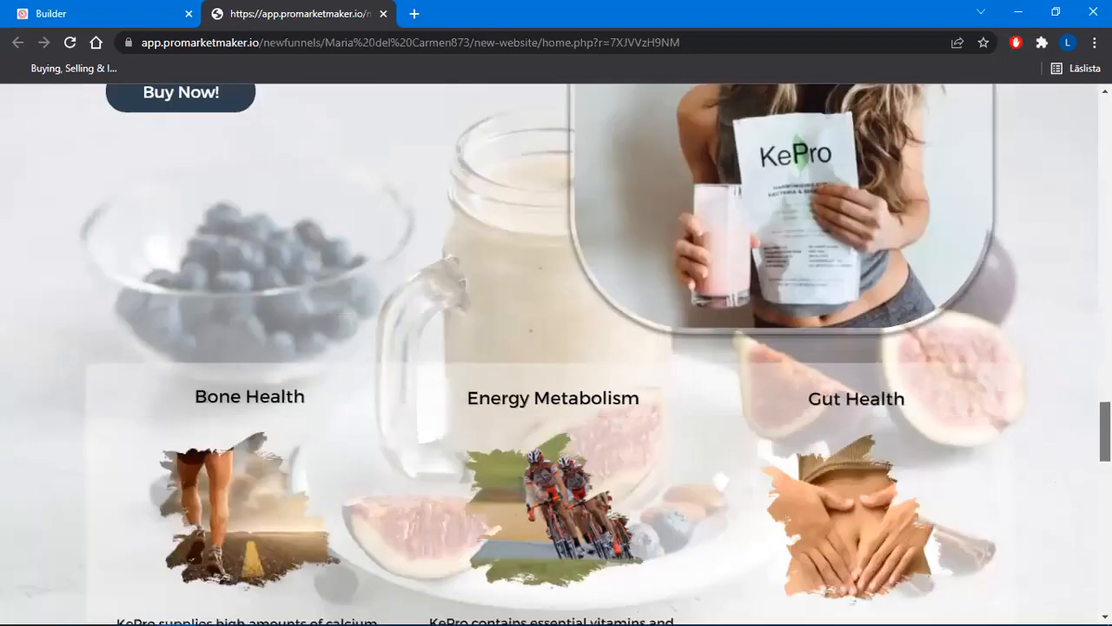
{"action": "left_click", "coordinate": [384, 14]}
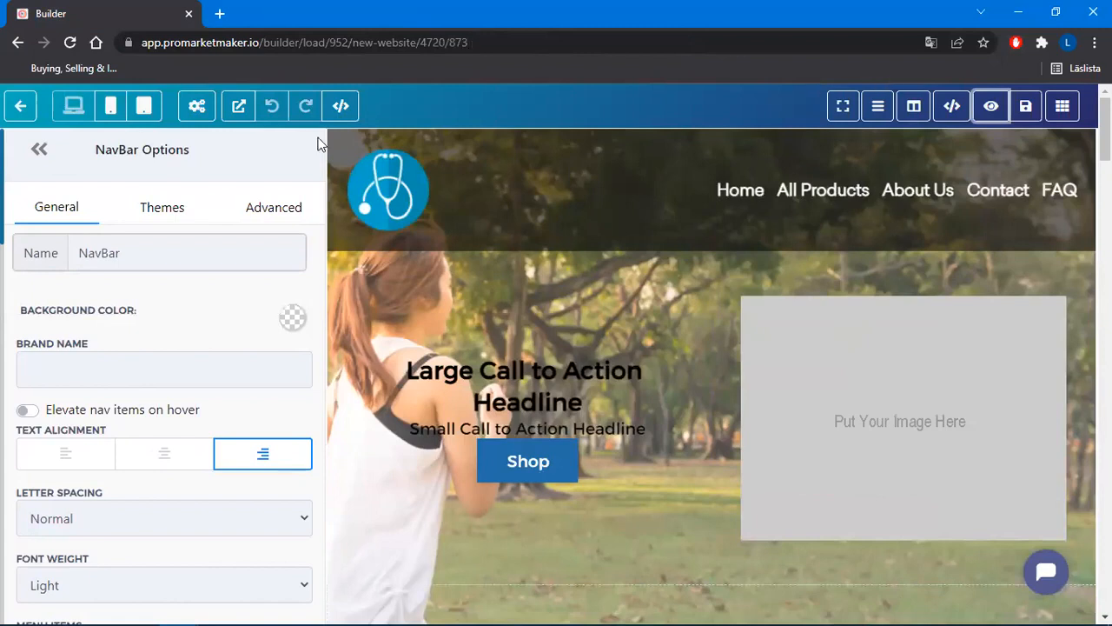
Try to add a website step named All Products from the e-commerce Product-list template
{"action": "left_click", "coordinate": [25, 106]}
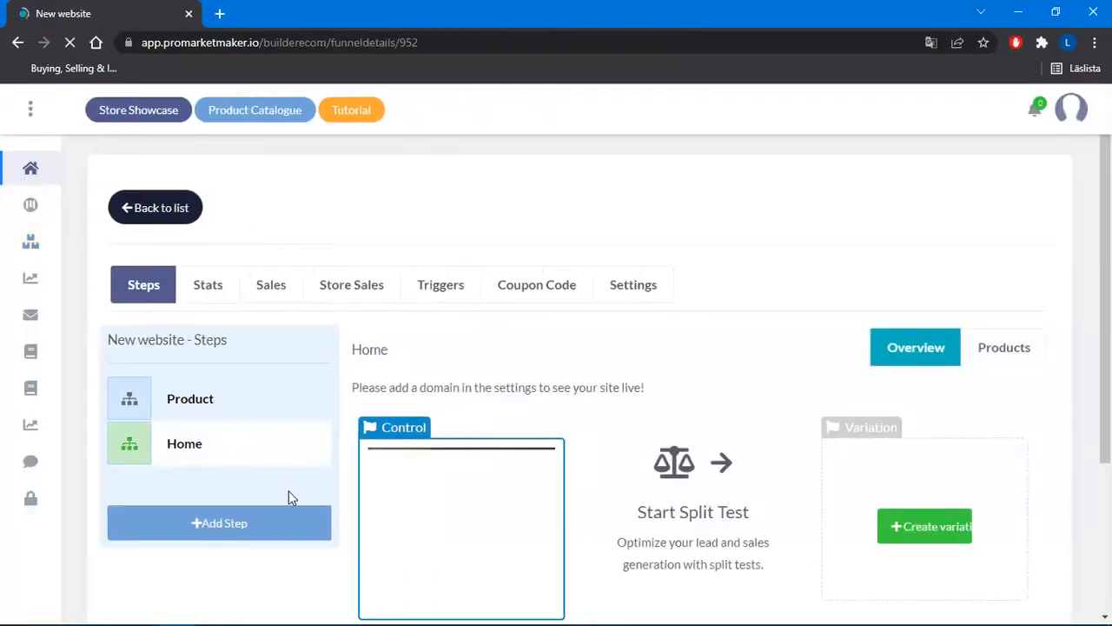
{"action": "left_click", "coordinate": [270, 522]}
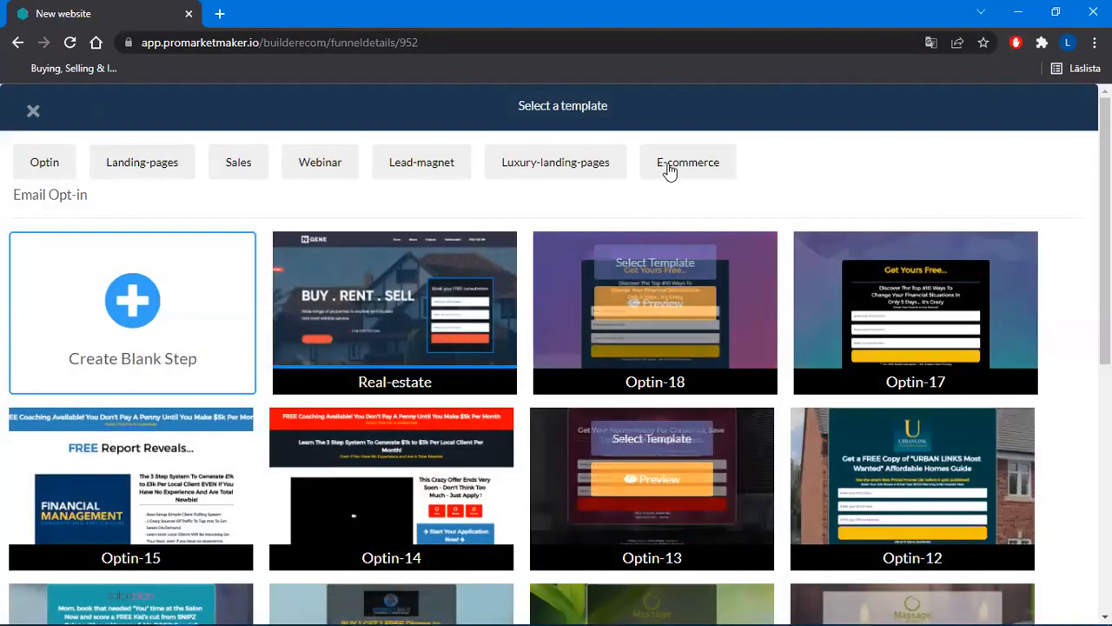
{"action": "left_click", "coordinate": [671, 165]}
{"action": "left_click", "coordinate": [721, 381]}
{"action": "mouse_move", "coordinate": [360, 322]}
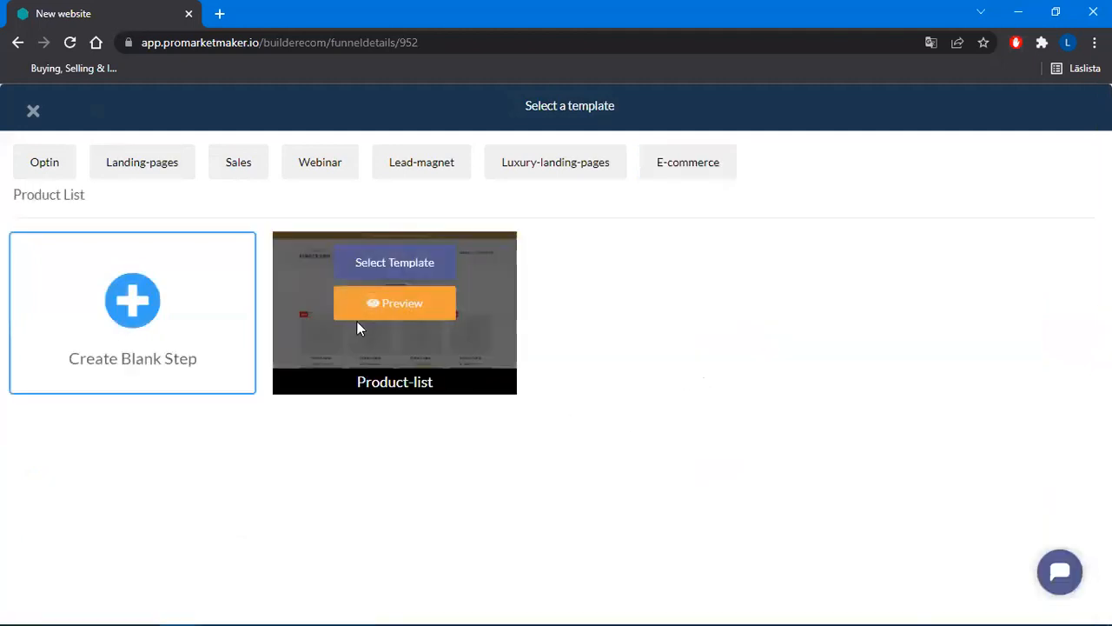
{"action": "left_click", "coordinate": [374, 265]}
{"action": "left_click", "coordinate": [468, 213]}
{"action": "type", "text": "All Products"}
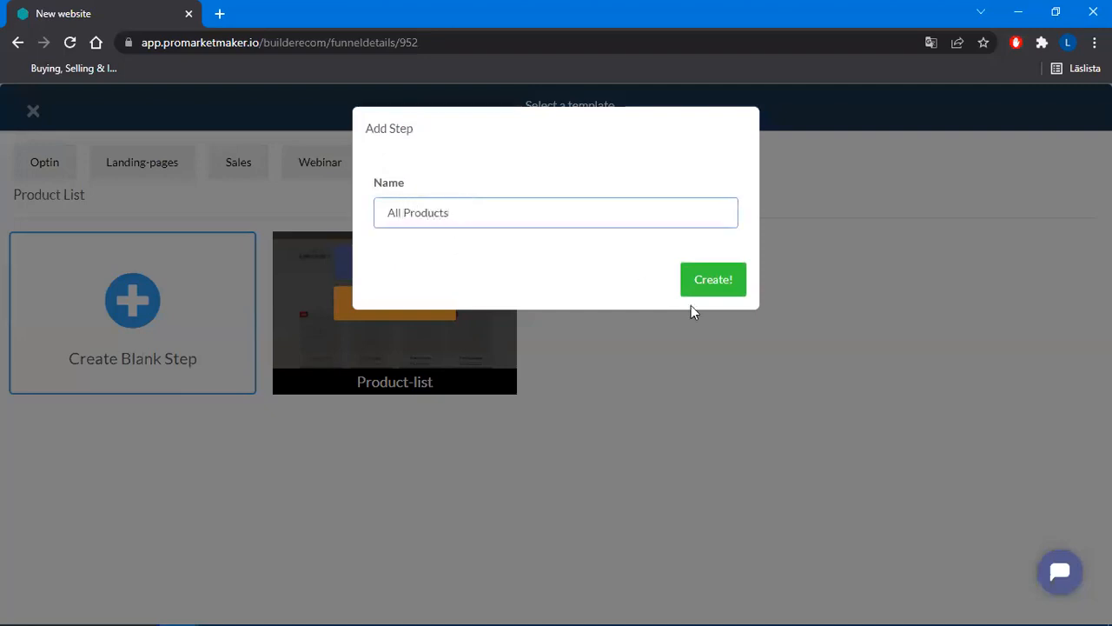
{"action": "left_click", "coordinate": [720, 281]}
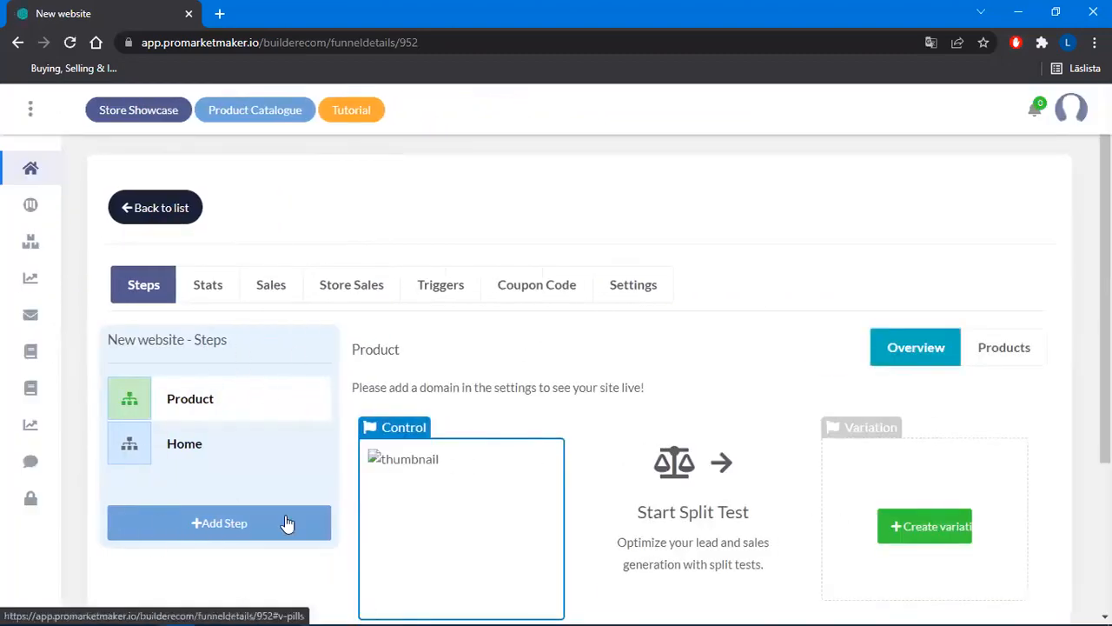
Show the Home step's overview and examine its page thumbnail and step options
{"action": "left_click", "coordinate": [169, 446]}
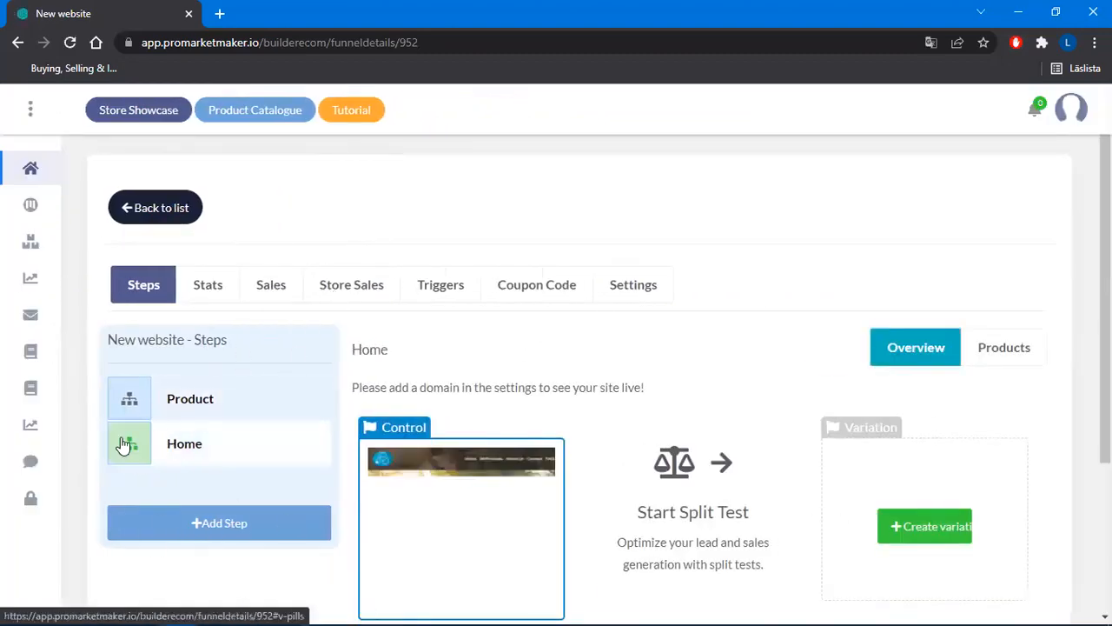
{"action": "scroll", "coordinate": [669, 452], "scroll_direction": "down", "scroll_amount": 3}
{"action": "scroll", "coordinate": [667, 465], "scroll_direction": "up", "scroll_amount": 3}
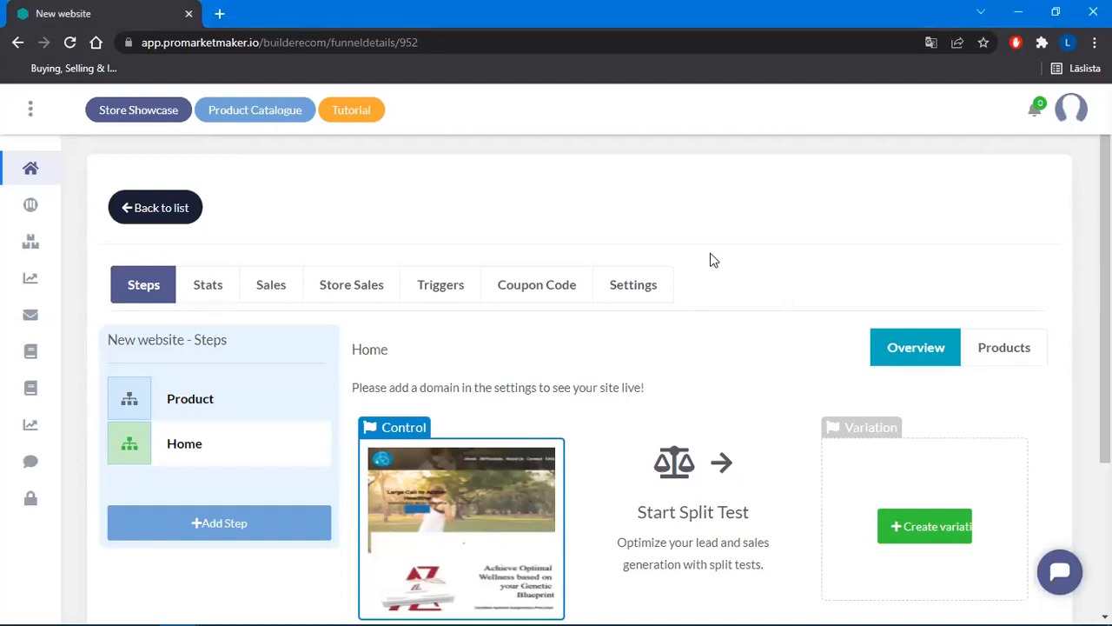
{"action": "scroll", "coordinate": [715, 218], "scroll_direction": "down", "scroll_amount": 3}
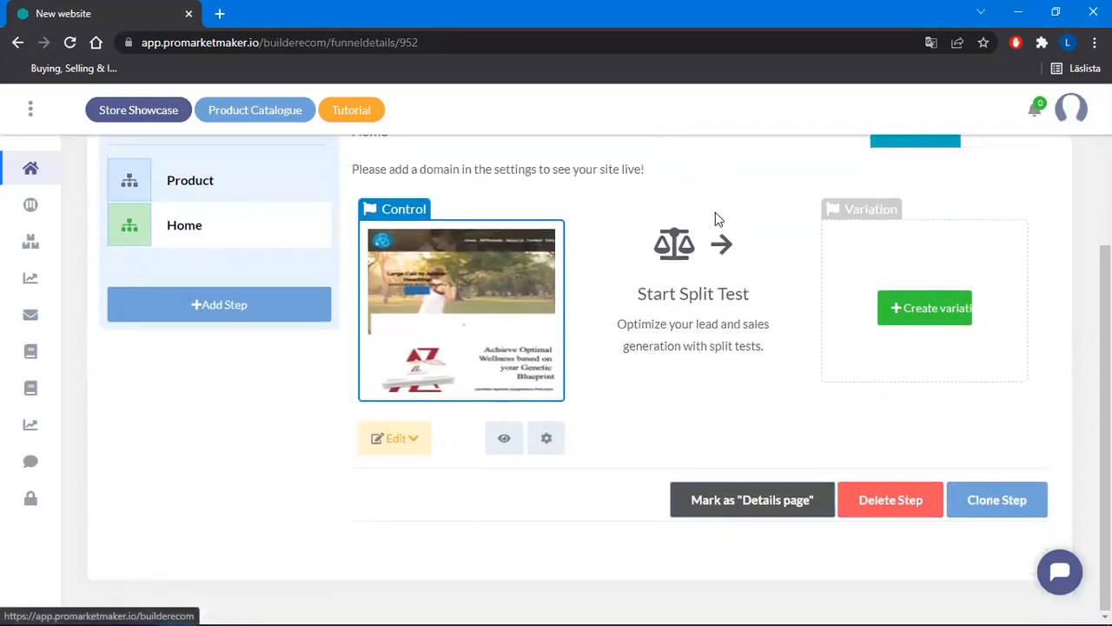
{"action": "scroll", "coordinate": [709, 295], "scroll_direction": "up", "scroll_amount": 3}
Go to the account's domain list and open the form for connecting a new domain
{"action": "mouse_move", "coordinate": [34, 168]}
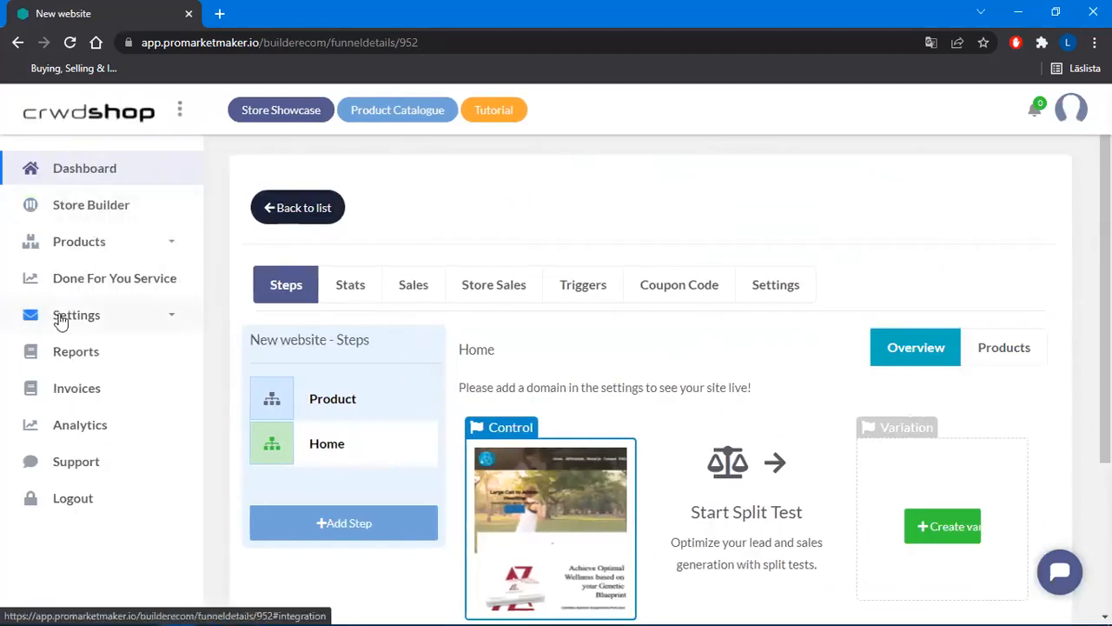
{"action": "left_click", "coordinate": [113, 318]}
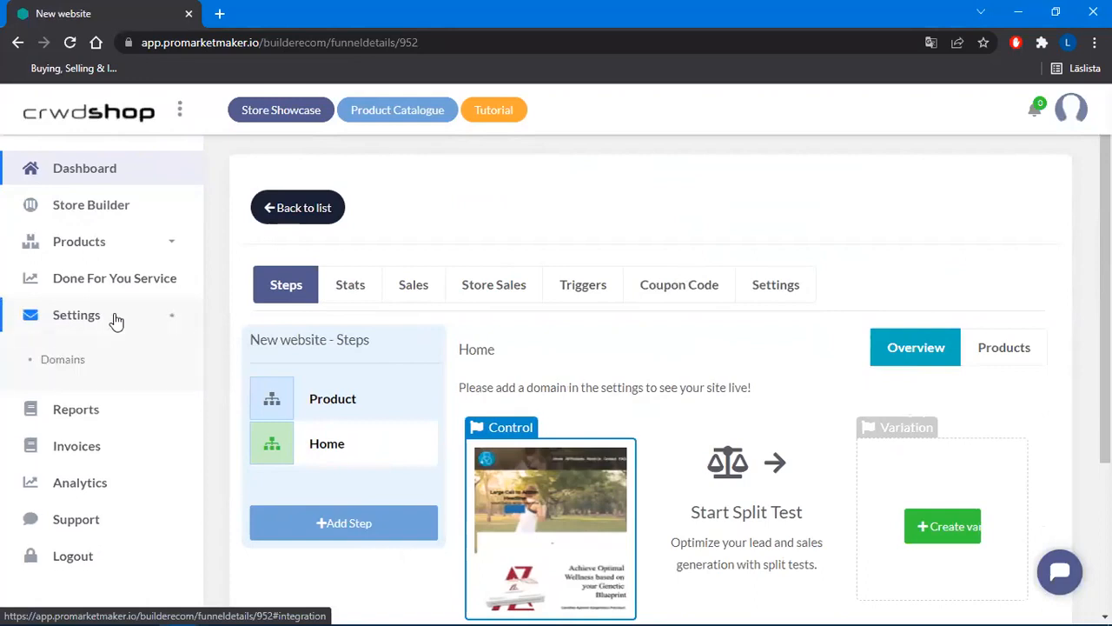
{"action": "left_click", "coordinate": [69, 360]}
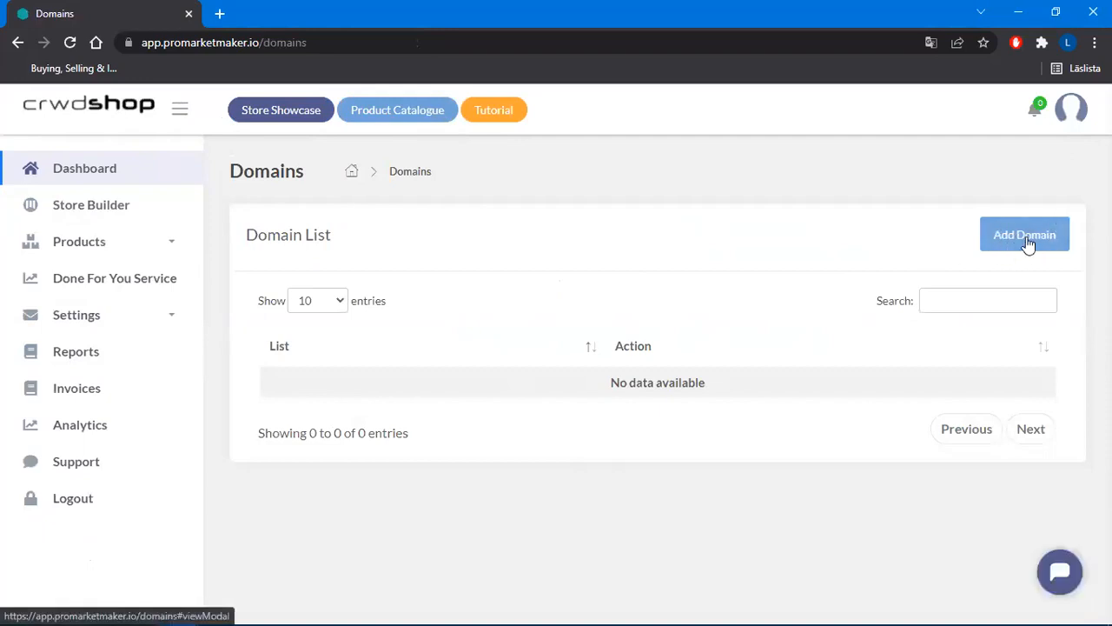
{"action": "left_click", "coordinate": [1028, 243]}
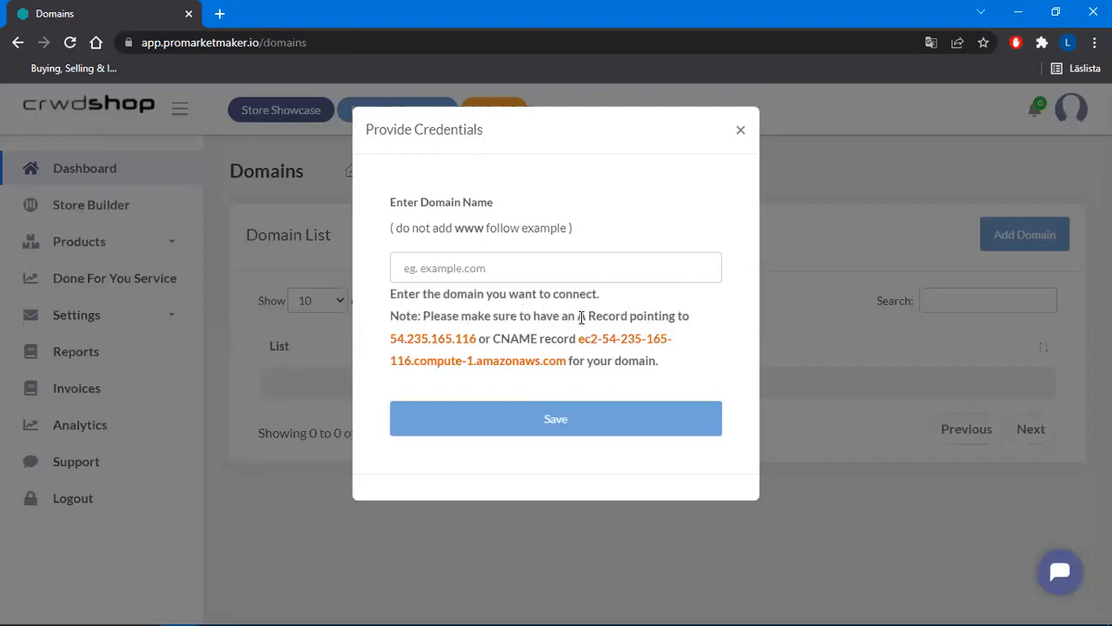
Examine the A record and CNAME requirements for connecting a domain, and close the form without adding one
{"action": "left_click_drag", "start_coordinate": [577, 314], "coordinate": [624, 305]}
{"action": "left_click", "coordinate": [455, 340]}
{"action": "left_click_drag", "start_coordinate": [479, 338], "coordinate": [434, 335]}
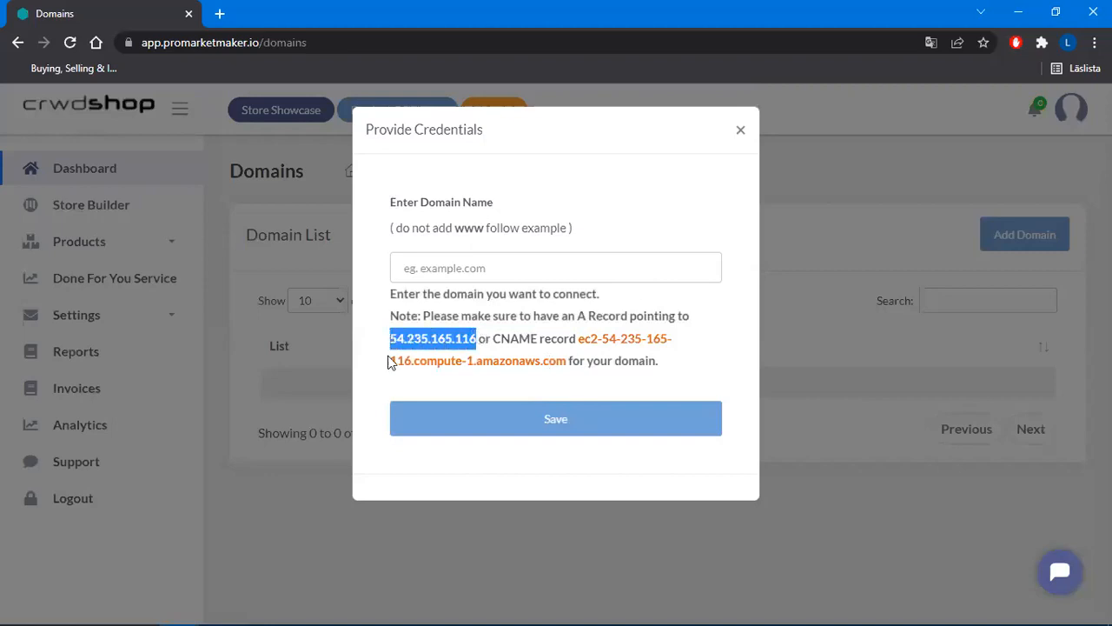
{"action": "left_click", "coordinate": [569, 337]}
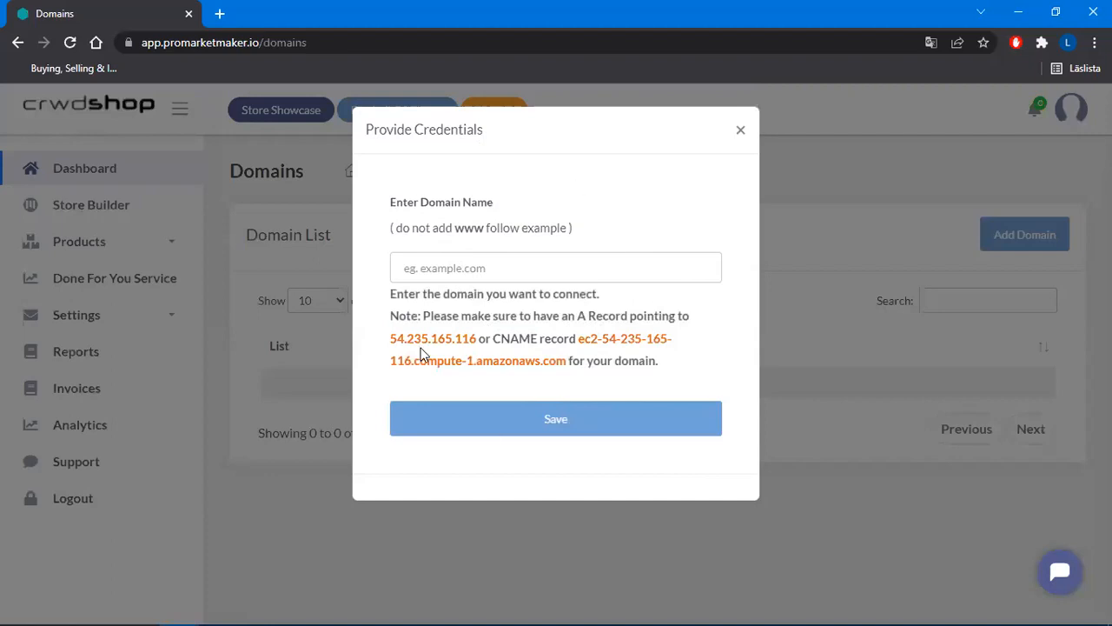
{"action": "left_click_drag", "start_coordinate": [576, 318], "coordinate": [626, 317]}
{"action": "left_click", "coordinate": [480, 339]}
{"action": "left_click_drag", "start_coordinate": [391, 341], "coordinate": [476, 352]}
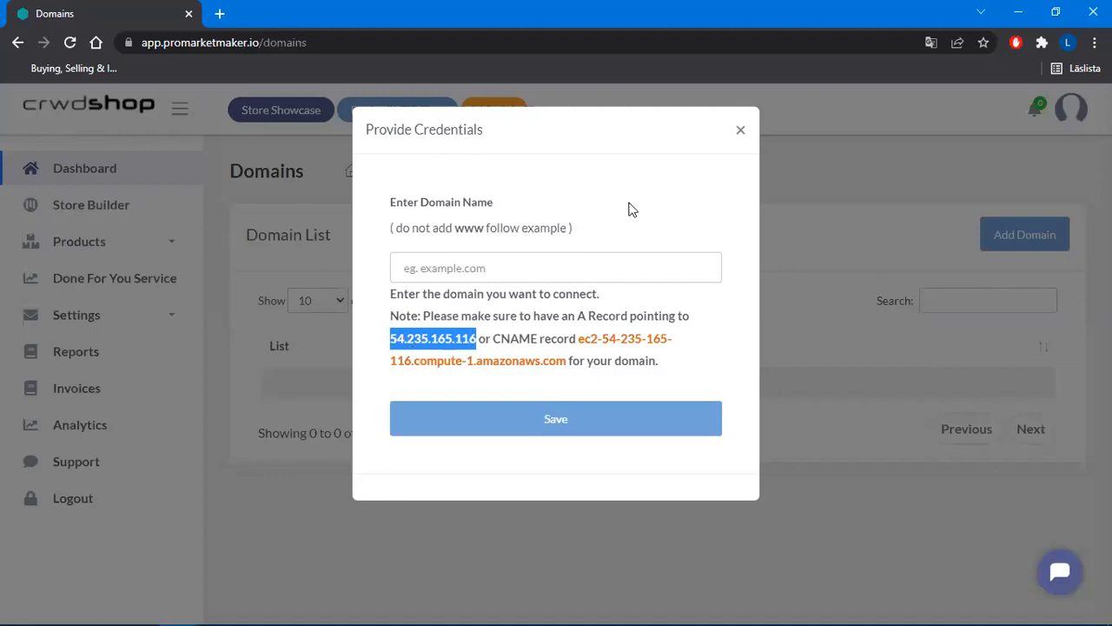
{"action": "left_click", "coordinate": [485, 358]}
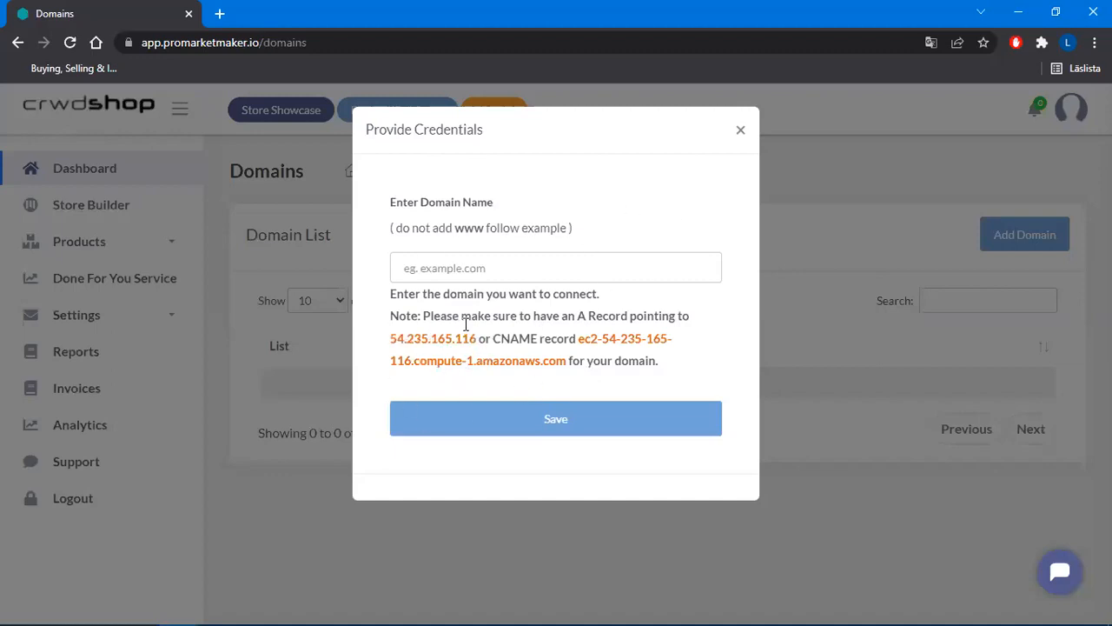
{"action": "left_click", "coordinate": [406, 270]}
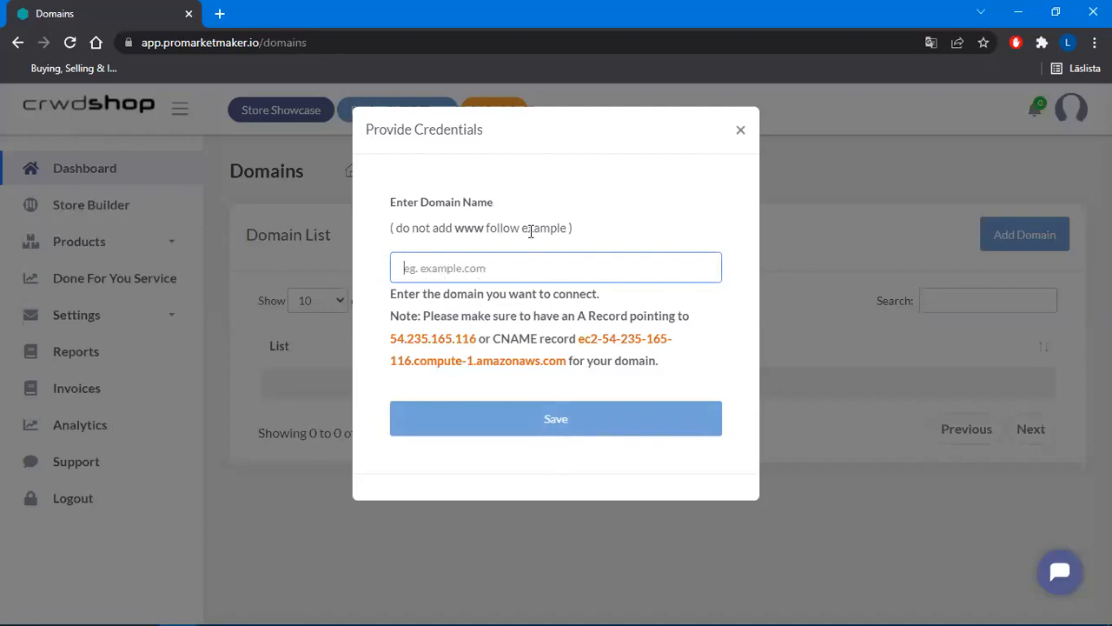
{"action": "left_click", "coordinate": [740, 131]}
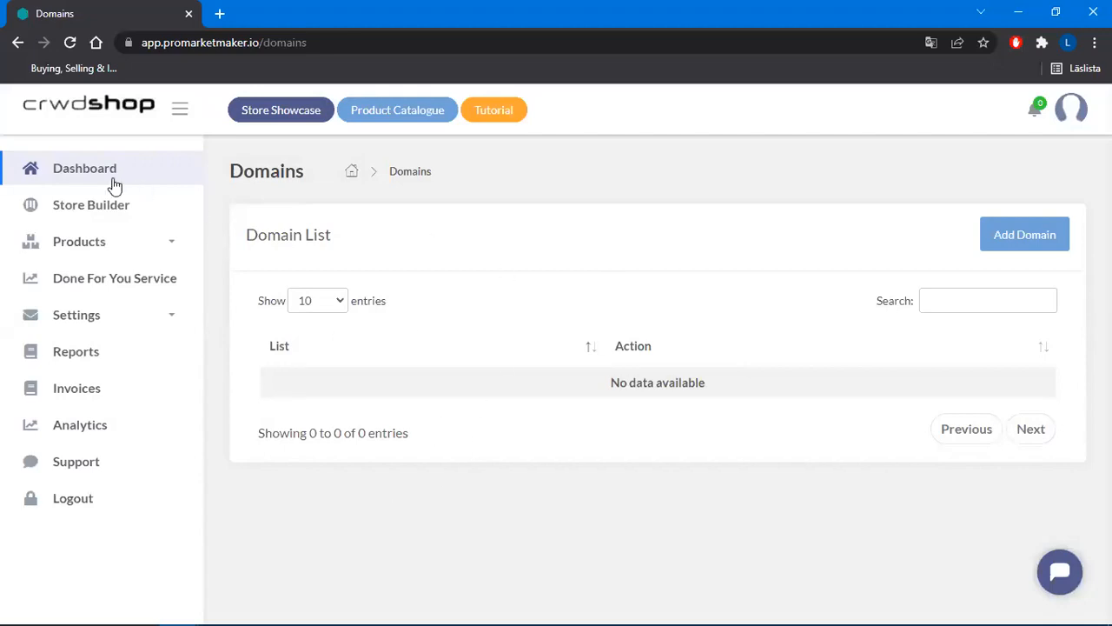
Check the Domain choices in the New website store's settings and return to its steps overview
{"action": "left_click", "coordinate": [92, 212]}
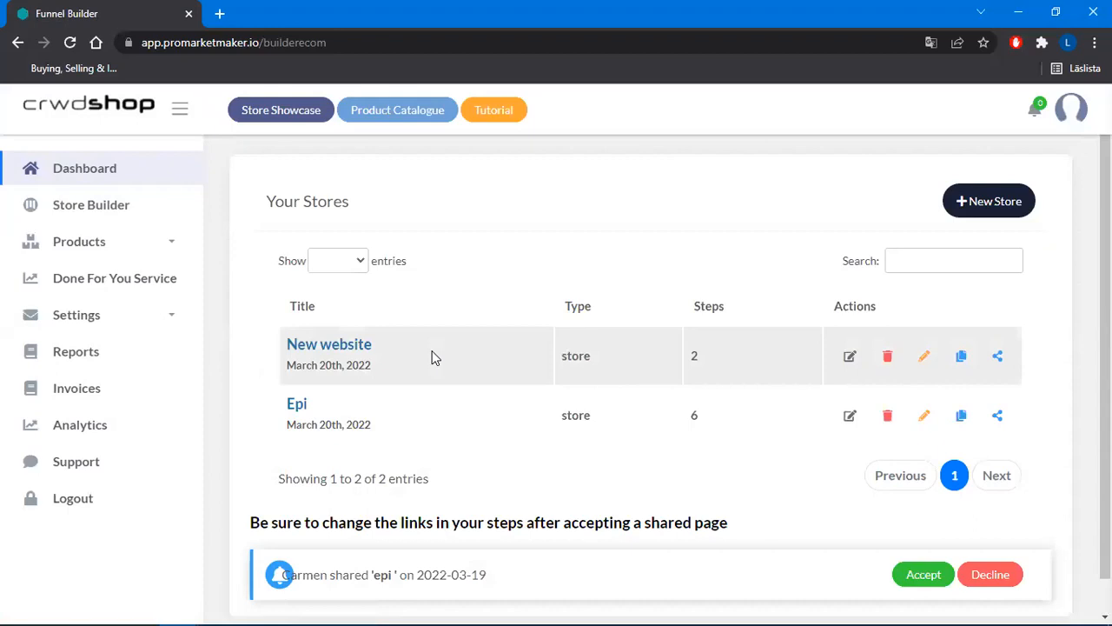
{"action": "left_click", "coordinate": [346, 348]}
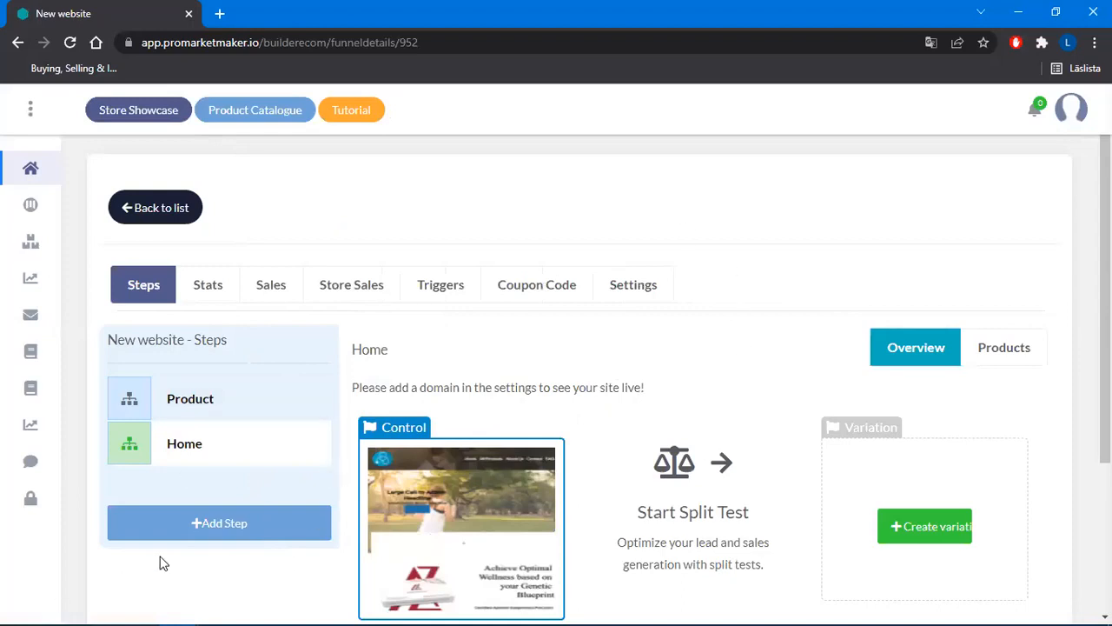
{"action": "left_click", "coordinate": [650, 296]}
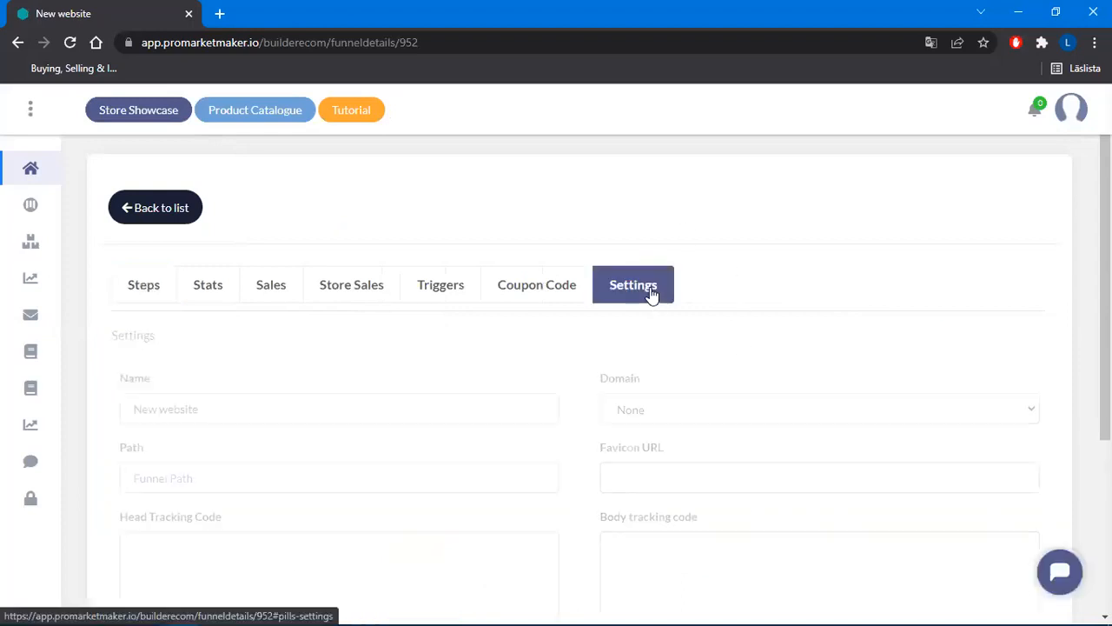
{"action": "scroll", "coordinate": [831, 281], "scroll_direction": "down", "scroll_amount": 1}
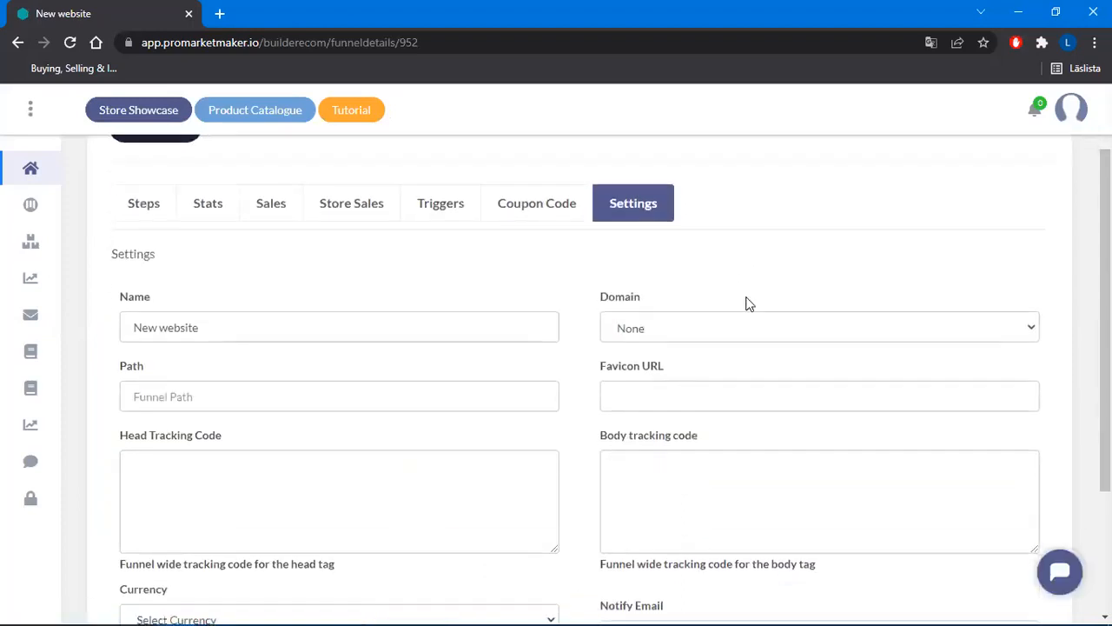
{"action": "left_click", "coordinate": [674, 333]}
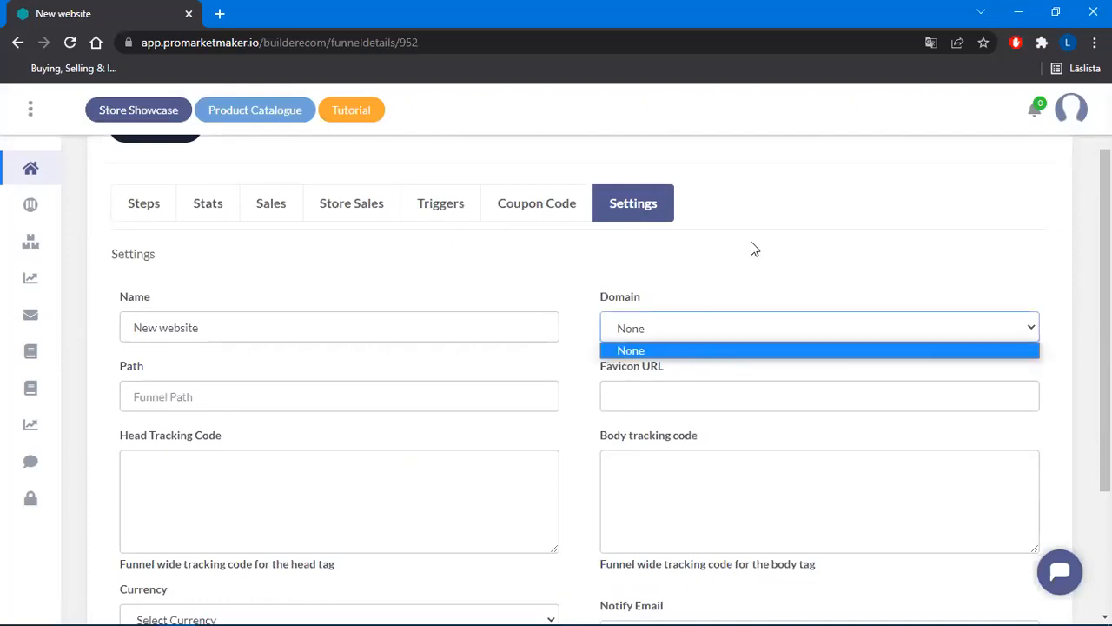
{"action": "scroll", "coordinate": [753, 250], "scroll_direction": "down", "scroll_amount": 2}
{"action": "left_click", "coordinate": [986, 528]}
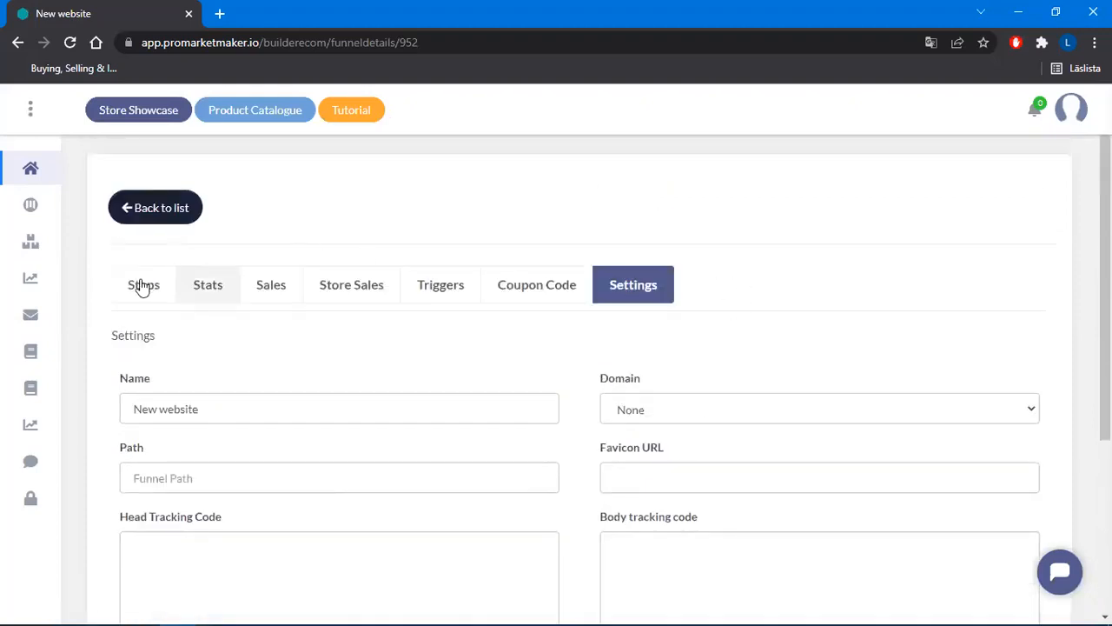
{"action": "left_click", "coordinate": [159, 287]}
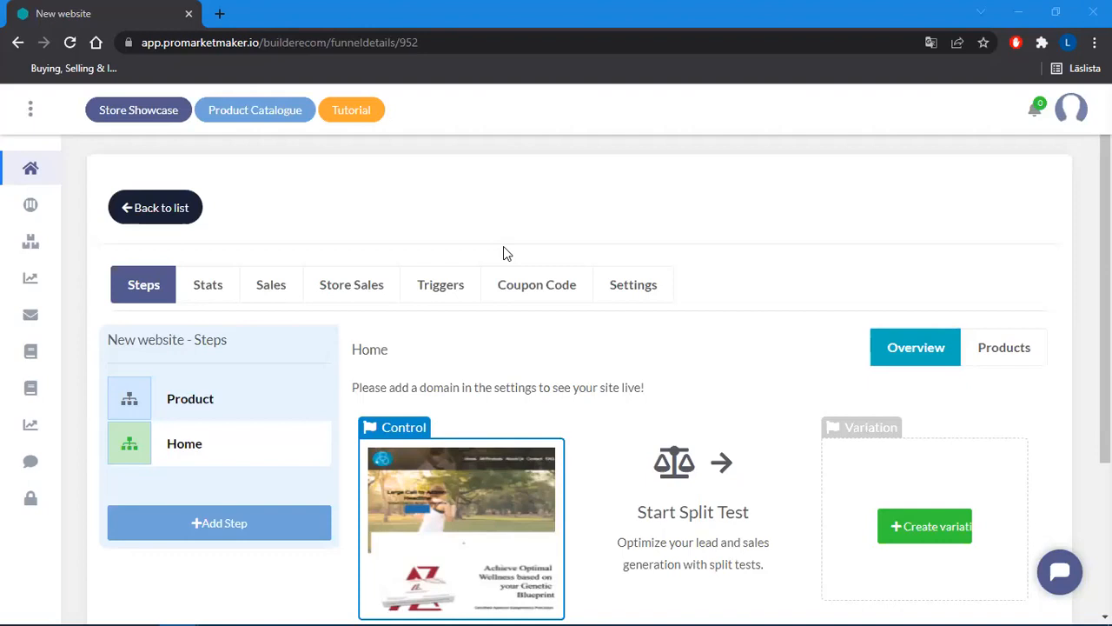
{"action": "scroll", "coordinate": [529, 452], "scroll_direction": "down", "scroll_amount": 2}
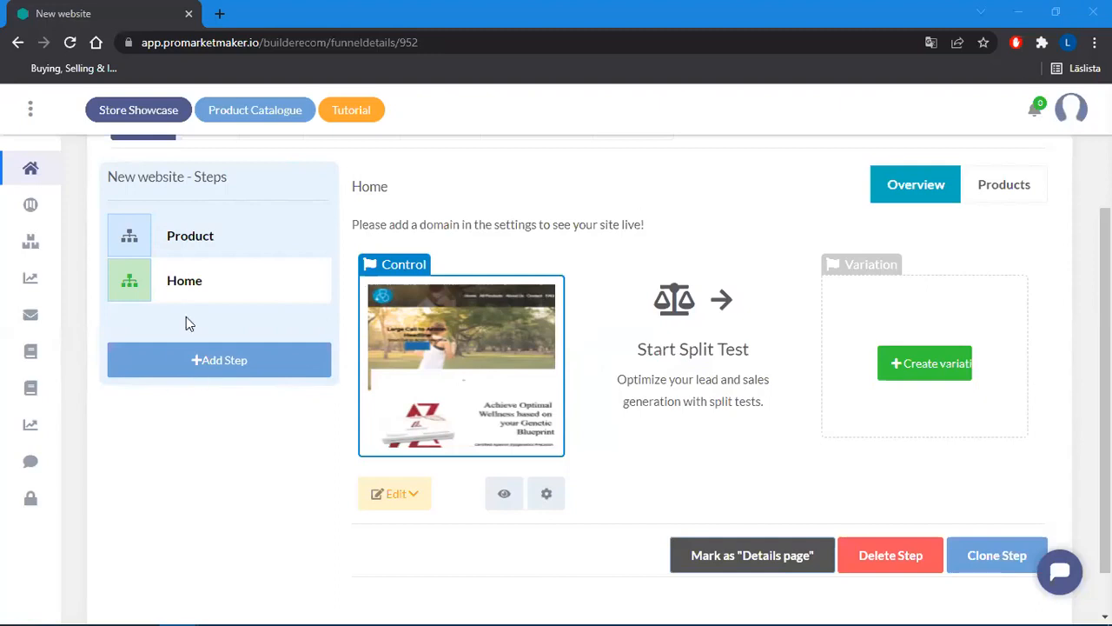
Open the Home step's control page for editing in the same browser tab
{"action": "scroll", "coordinate": [622, 347], "scroll_direction": "down", "scroll_amount": 1}
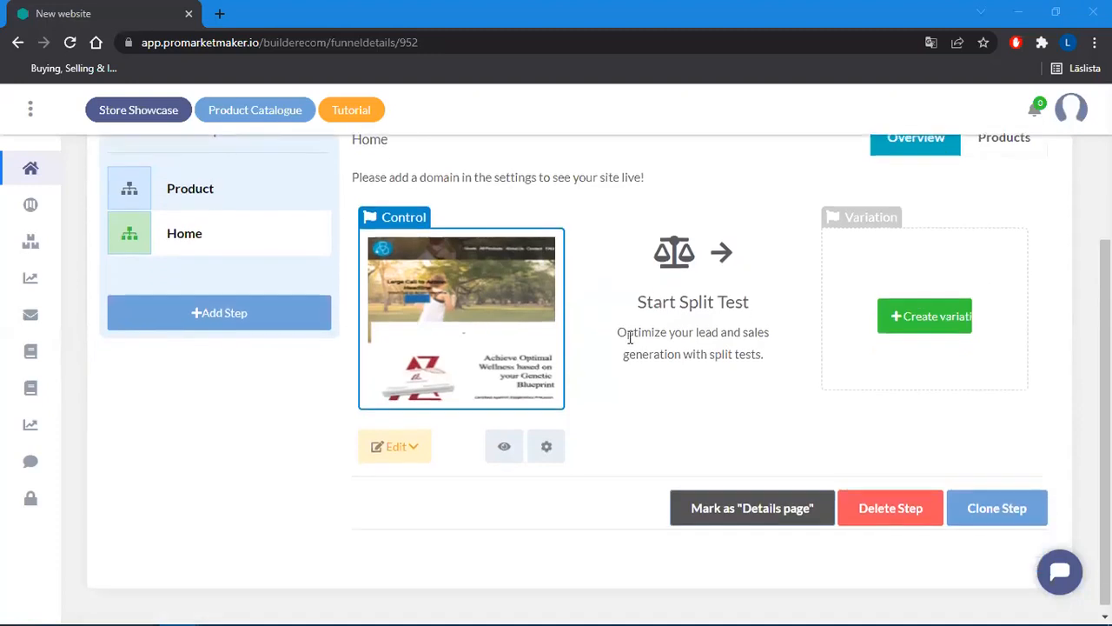
{"action": "scroll", "coordinate": [625, 409], "scroll_direction": "up", "scroll_amount": 3}
{"action": "scroll", "coordinate": [651, 356], "scroll_direction": "down", "scroll_amount": 3}
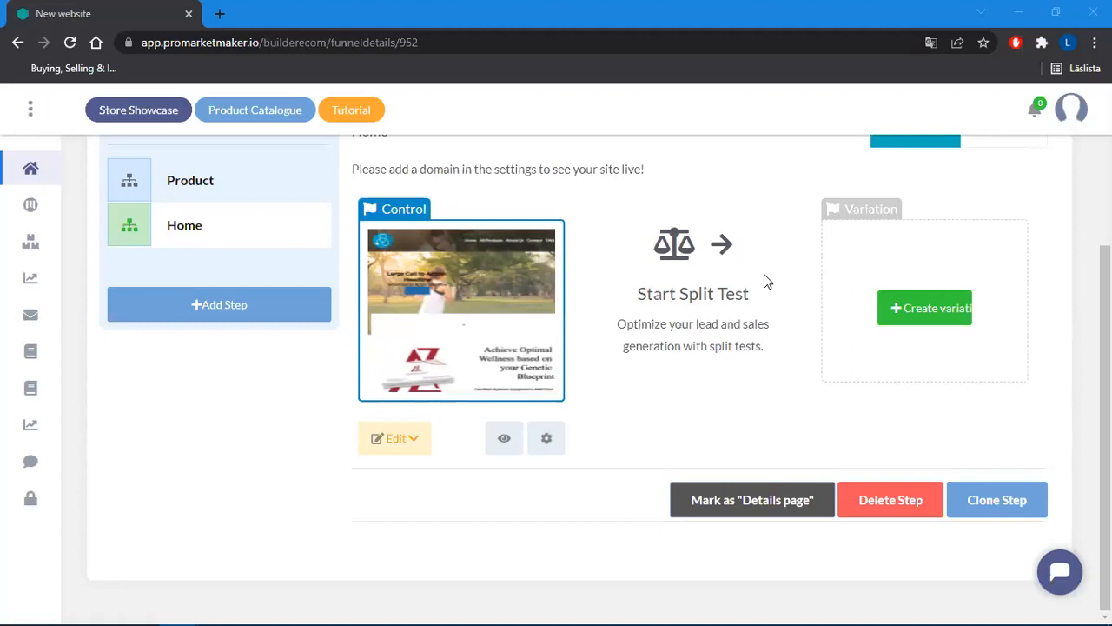
{"action": "left_click", "coordinate": [383, 441]}
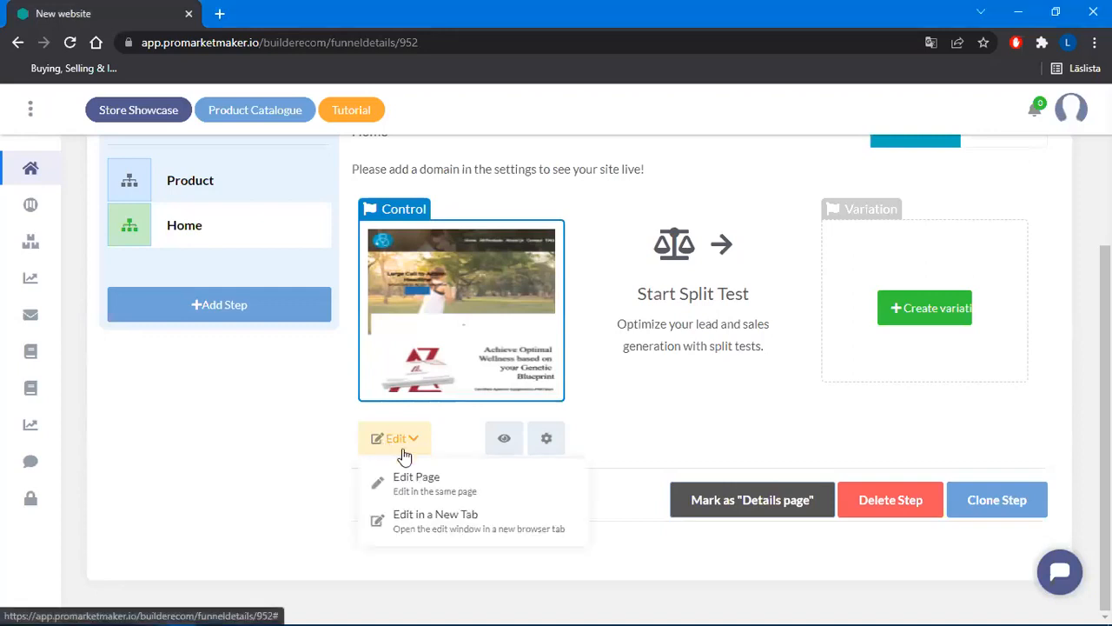
{"action": "left_click", "coordinate": [434, 484]}
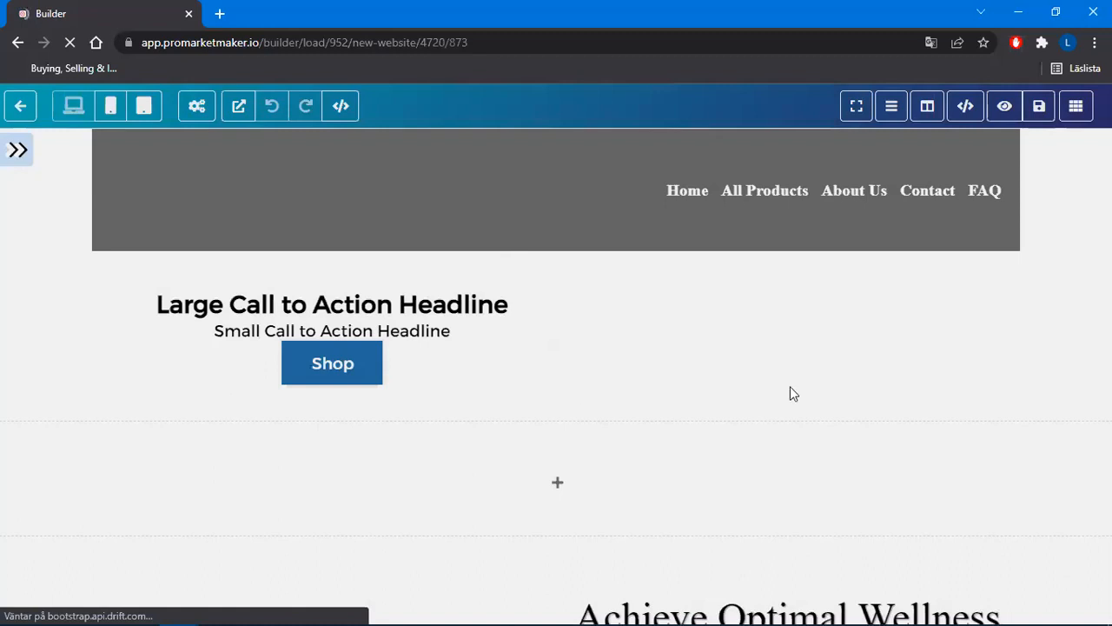
Open the navigation bar's Home menu item for configuration and try Open Popup as its link type
{"action": "left_click", "coordinate": [762, 199]}
{"action": "scroll", "coordinate": [220, 303], "scroll_direction": "down", "scroll_amount": 5}
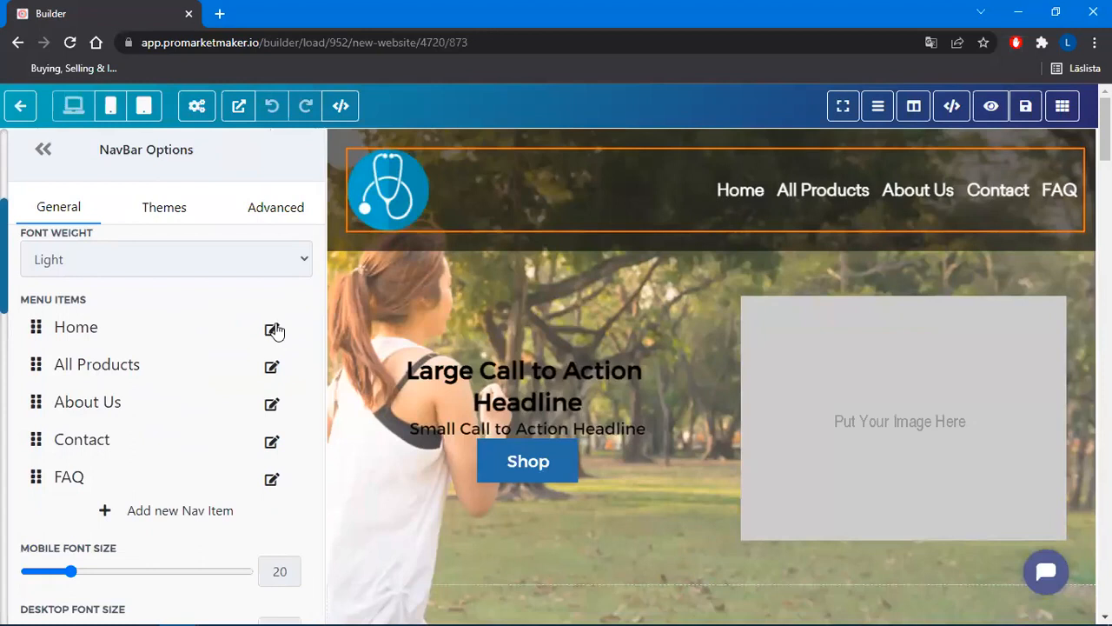
{"action": "left_click", "coordinate": [270, 330]}
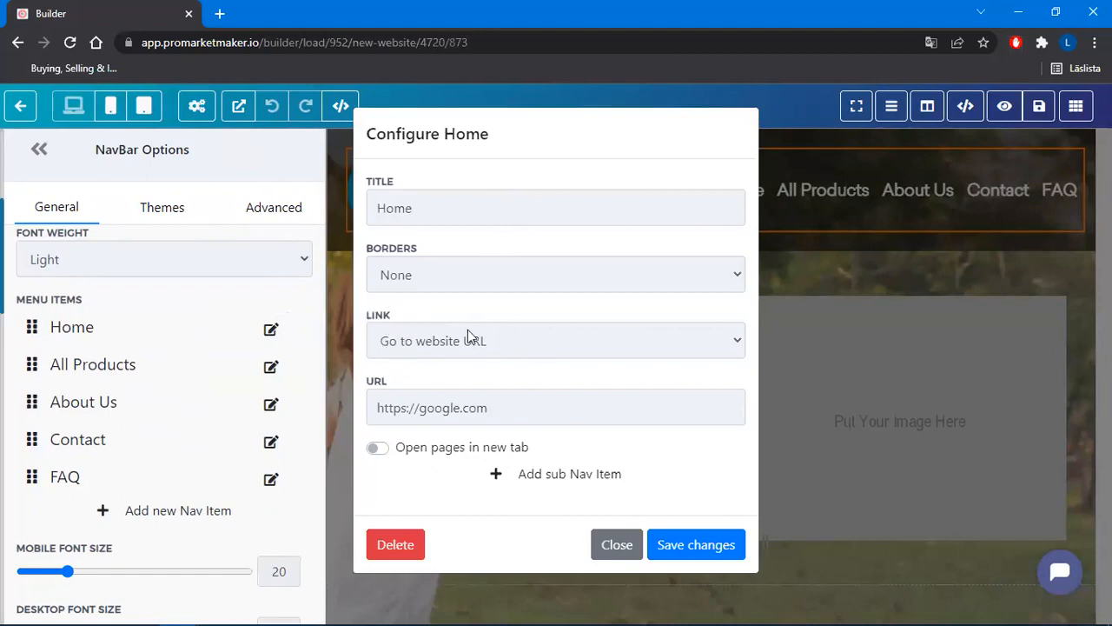
{"action": "left_click_drag", "start_coordinate": [516, 405], "coordinate": [377, 407]}
{"action": "left_click", "coordinate": [525, 402]}
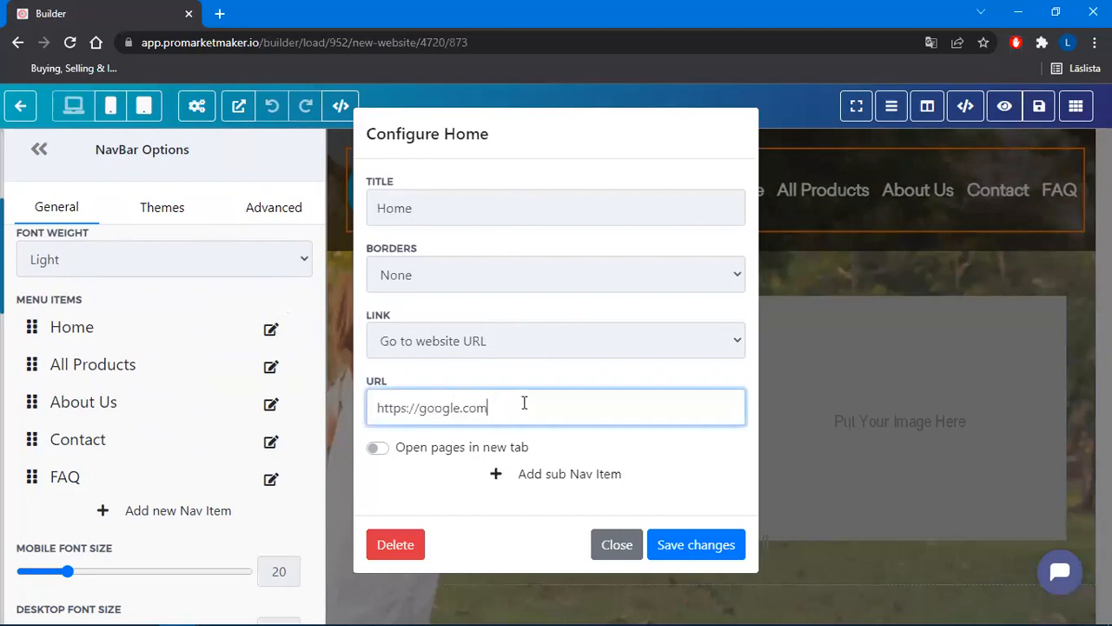
{"action": "left_click", "coordinate": [490, 339]}
{"action": "left_click", "coordinate": [453, 391]}
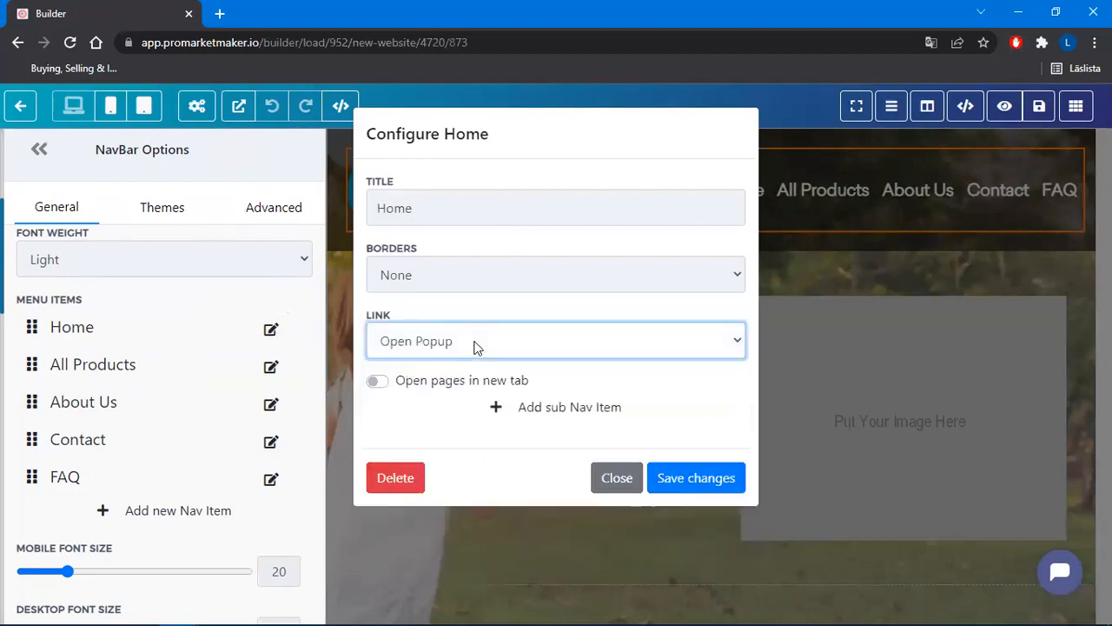
Set the Home menu item's link to Go to Step with home as the funnel step
{"action": "left_click", "coordinate": [475, 346]}
{"action": "left_click", "coordinate": [451, 404]}
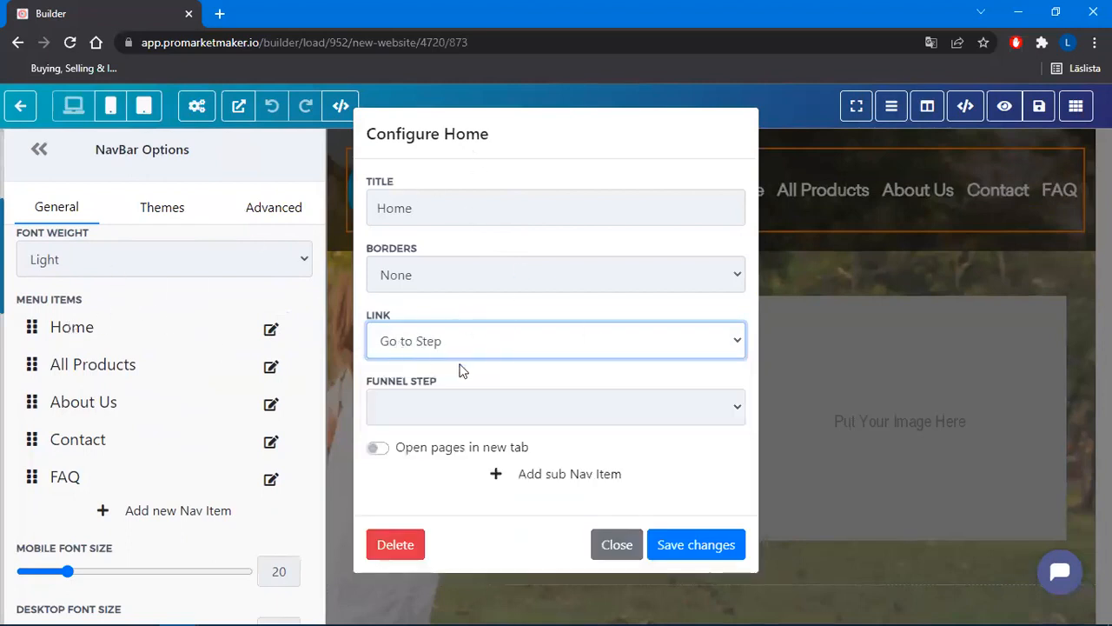
{"action": "left_click", "coordinate": [459, 406]}
{"action": "left_click", "coordinate": [406, 454]}
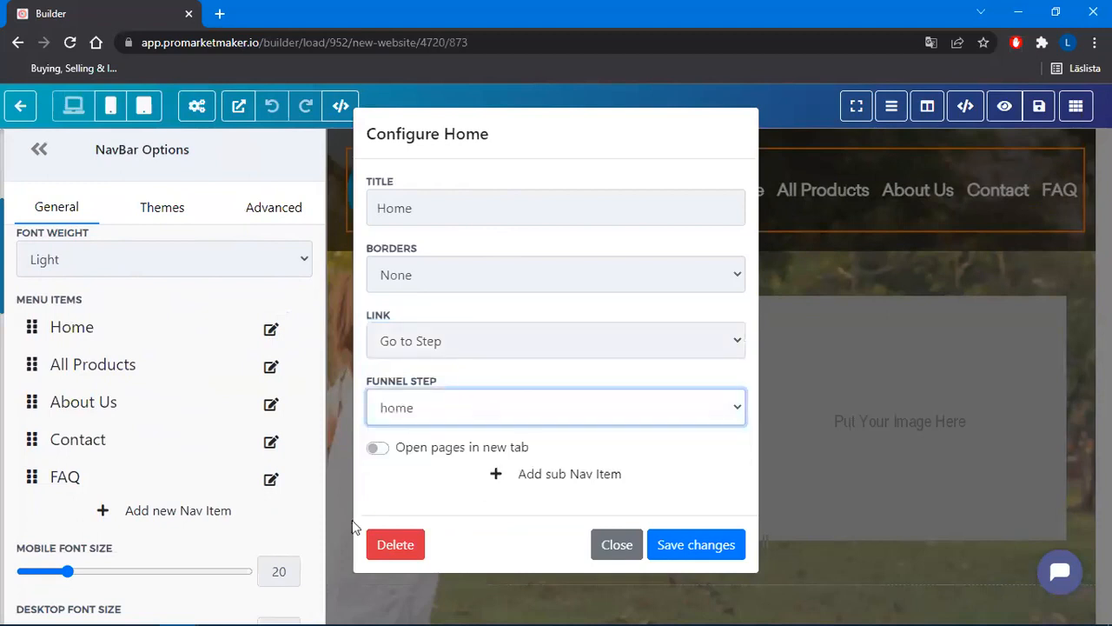
Switch the Home menu item's link to Scroll to Section, check the available sections, and close its configuration
{"action": "left_click", "coordinate": [463, 343]}
{"action": "left_click", "coordinate": [423, 424]}
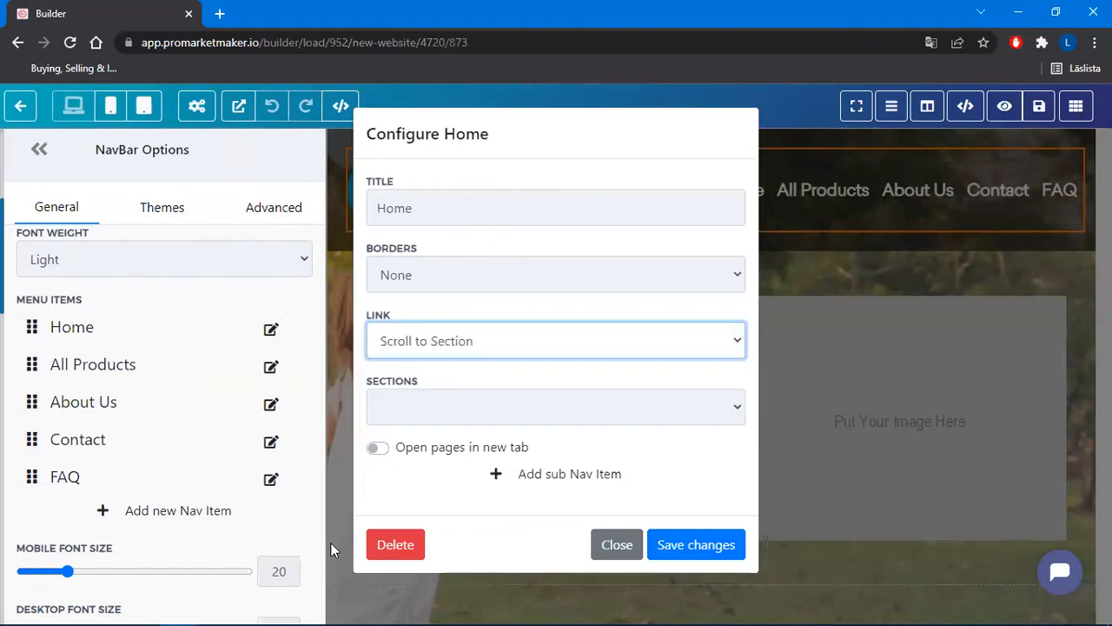
{"action": "left_click", "coordinate": [466, 415]}
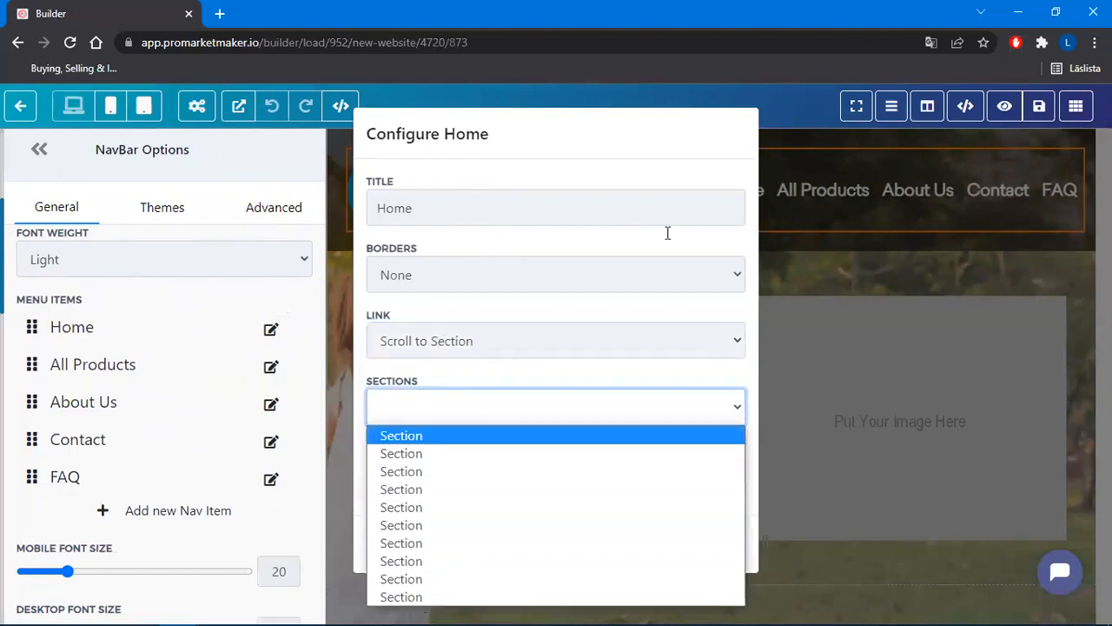
{"action": "left_click", "coordinate": [658, 248]}
{"action": "left_click", "coordinate": [617, 539]}
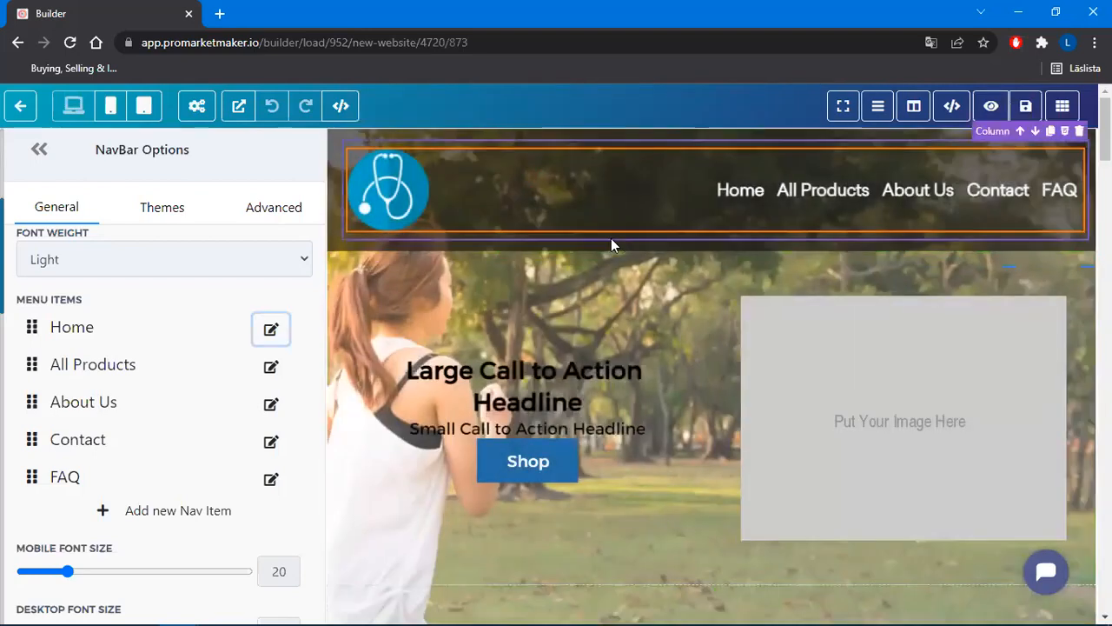
Rename the section containing the "Achieve Optimal Wellness" heading and the genomics test kit image as "First product"
{"action": "scroll", "coordinate": [613, 252], "scroll_direction": "down", "scroll_amount": 2}
{"action": "scroll", "coordinate": [617, 268], "scroll_direction": "down", "scroll_amount": 2}
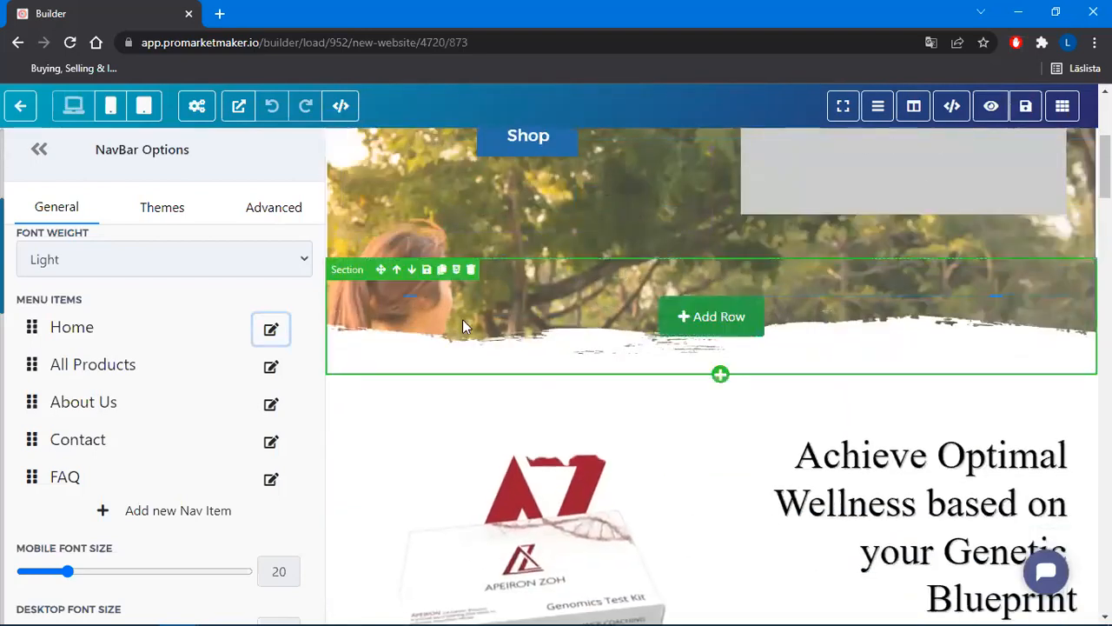
{"action": "scroll", "coordinate": [464, 320], "scroll_direction": "down", "scroll_amount": 1}
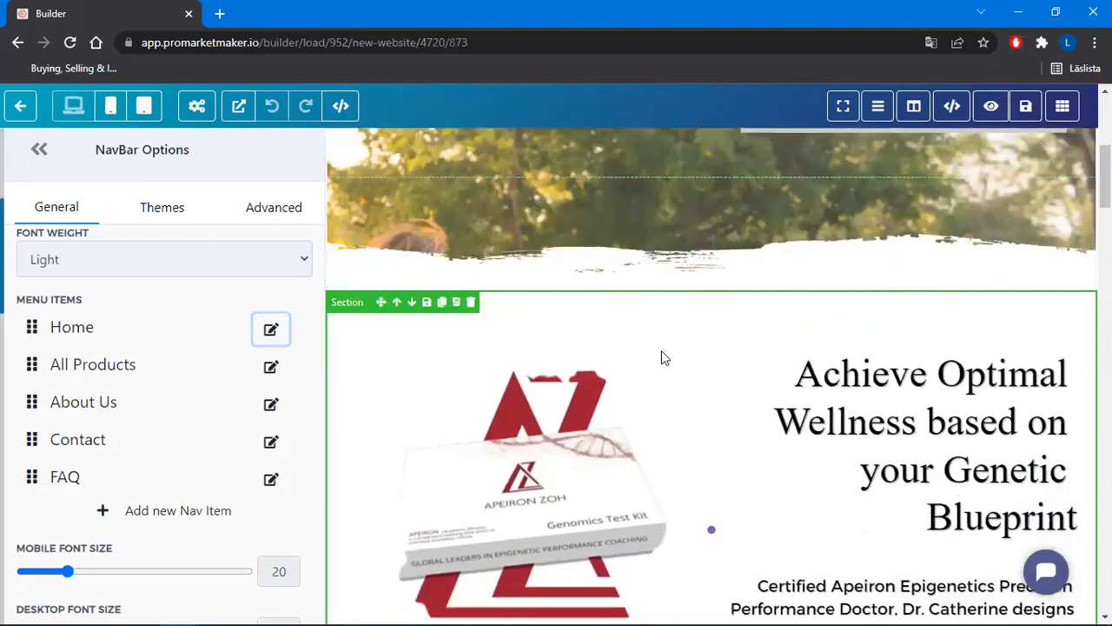
{"action": "left_click", "coordinate": [356, 306]}
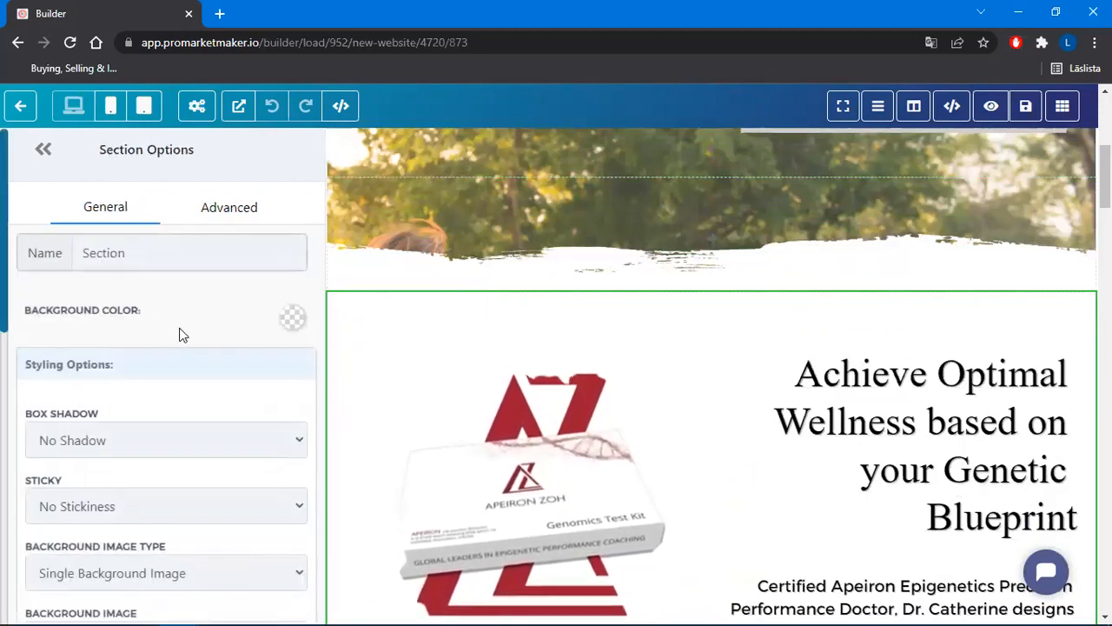
{"action": "scroll", "coordinate": [148, 304], "scroll_direction": "down", "scroll_amount": 1}
{"action": "scroll", "coordinate": [141, 323], "scroll_direction": "up", "scroll_amount": 1}
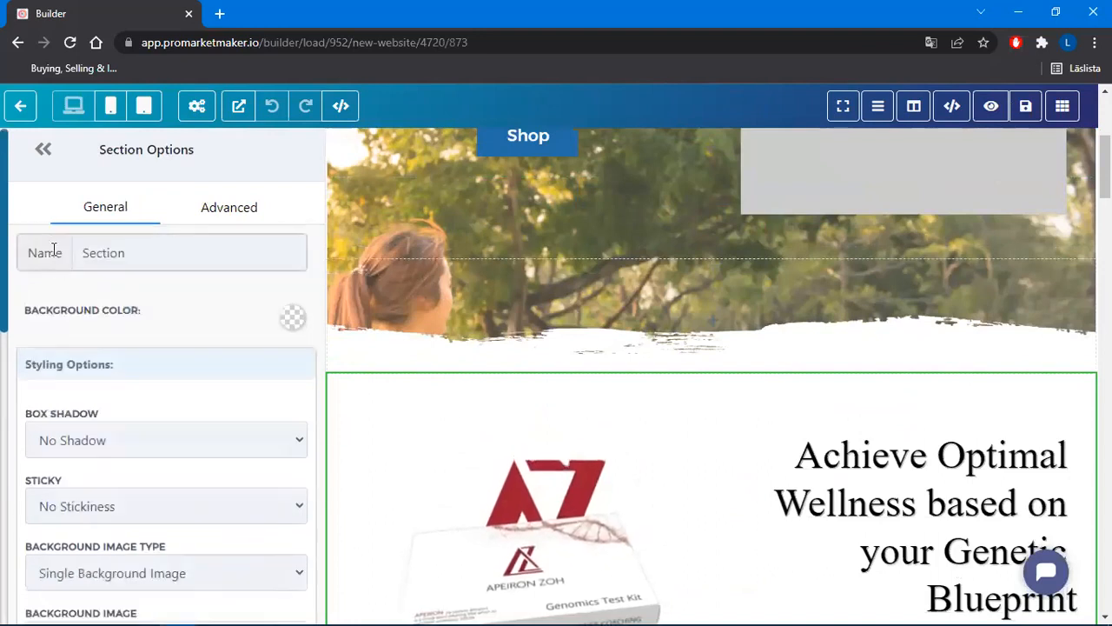
{"action": "double_click", "coordinate": [102, 253]}
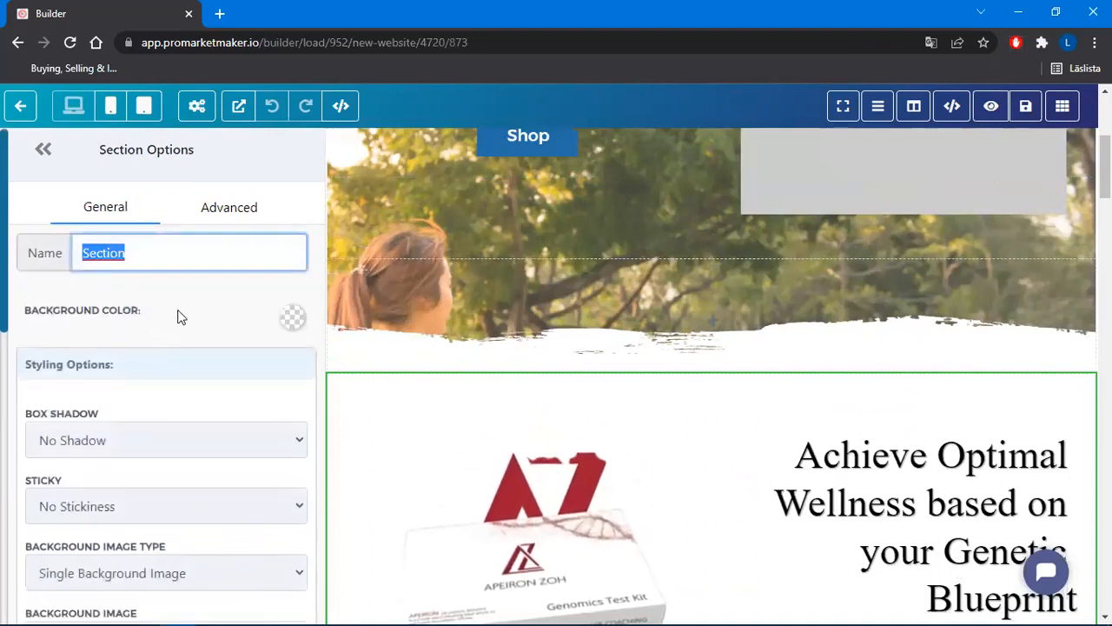
{"action": "type", "text": "F"}
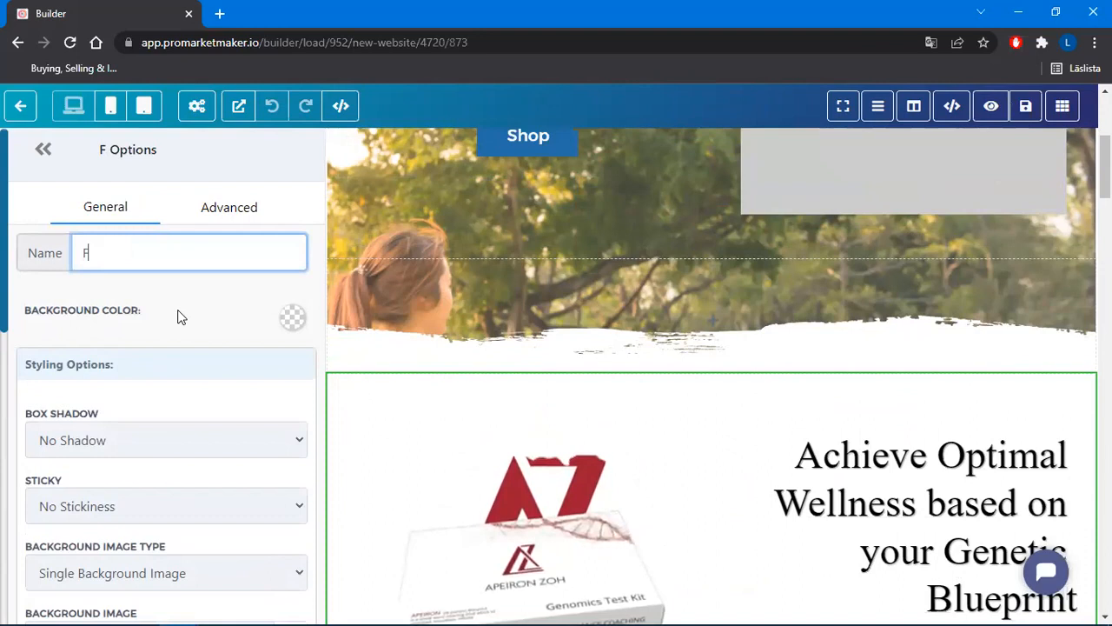
{"action": "type", "text": "irst product"}
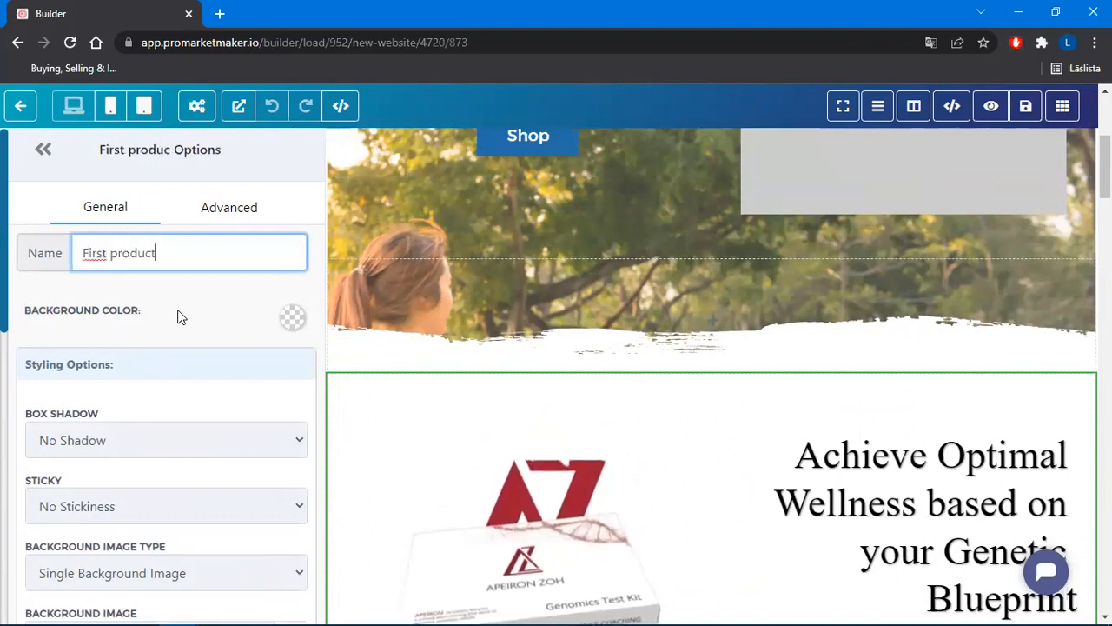
Link the navigation bar's Home item to the First product section using Scroll to Section, and save the changes
{"action": "scroll", "coordinate": [646, 365], "scroll_direction": "up", "scroll_amount": 4}
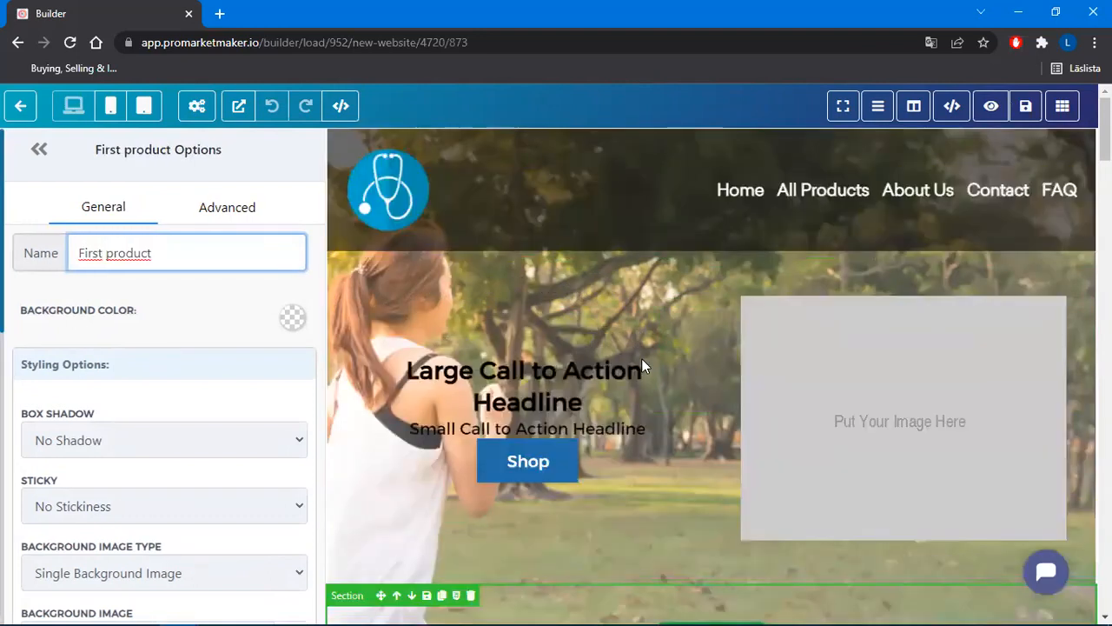
{"action": "left_click", "coordinate": [765, 177]}
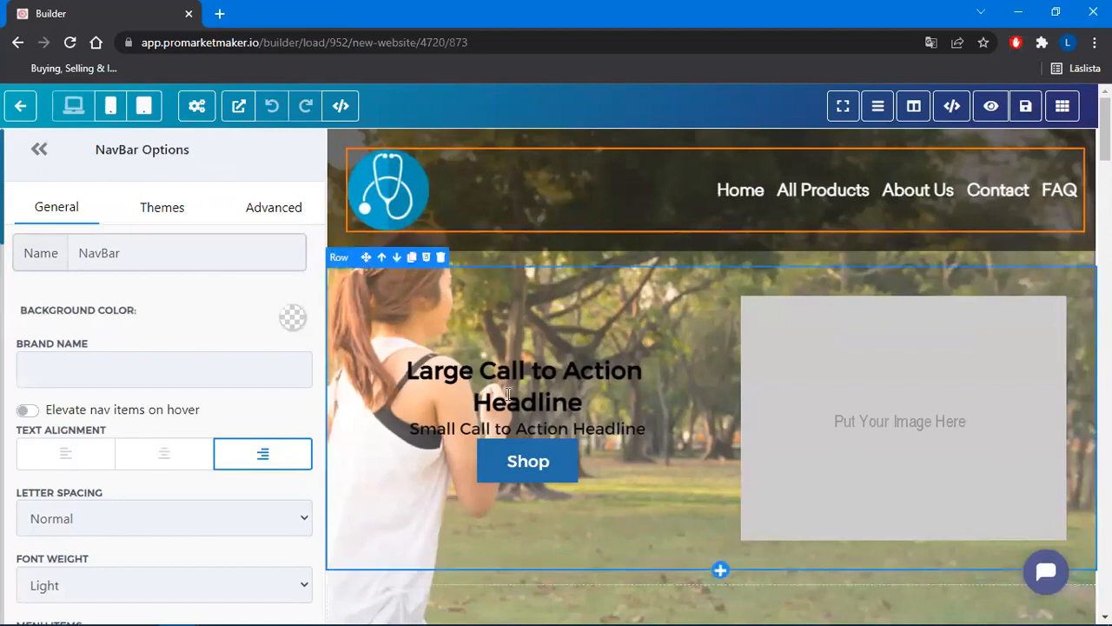
{"action": "scroll", "coordinate": [183, 432], "scroll_direction": "down", "scroll_amount": 3}
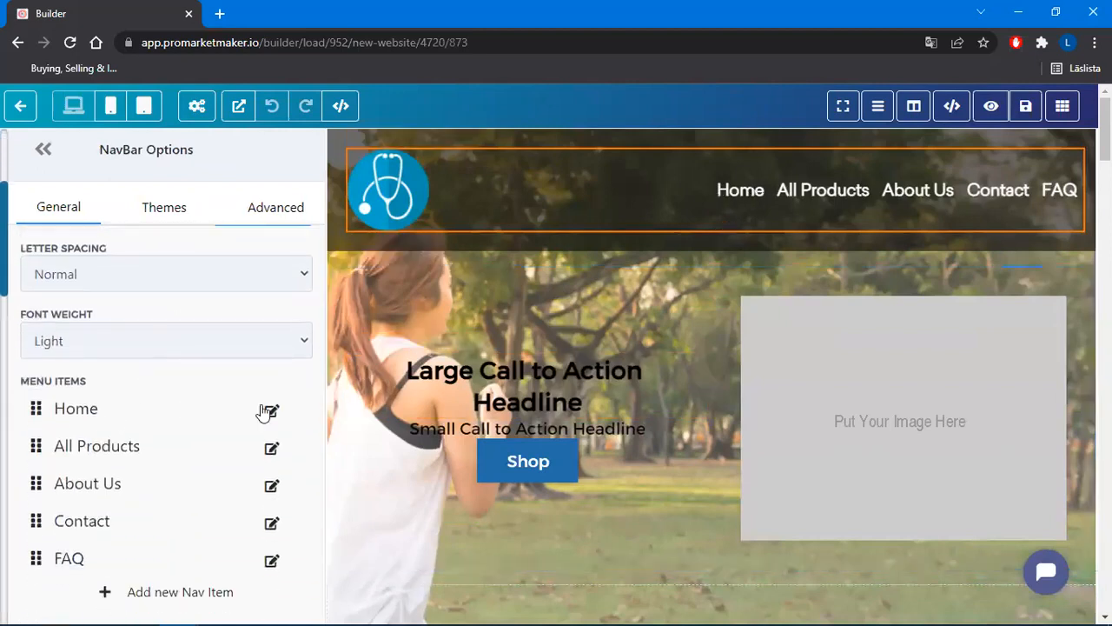
{"action": "left_click", "coordinate": [273, 414]}
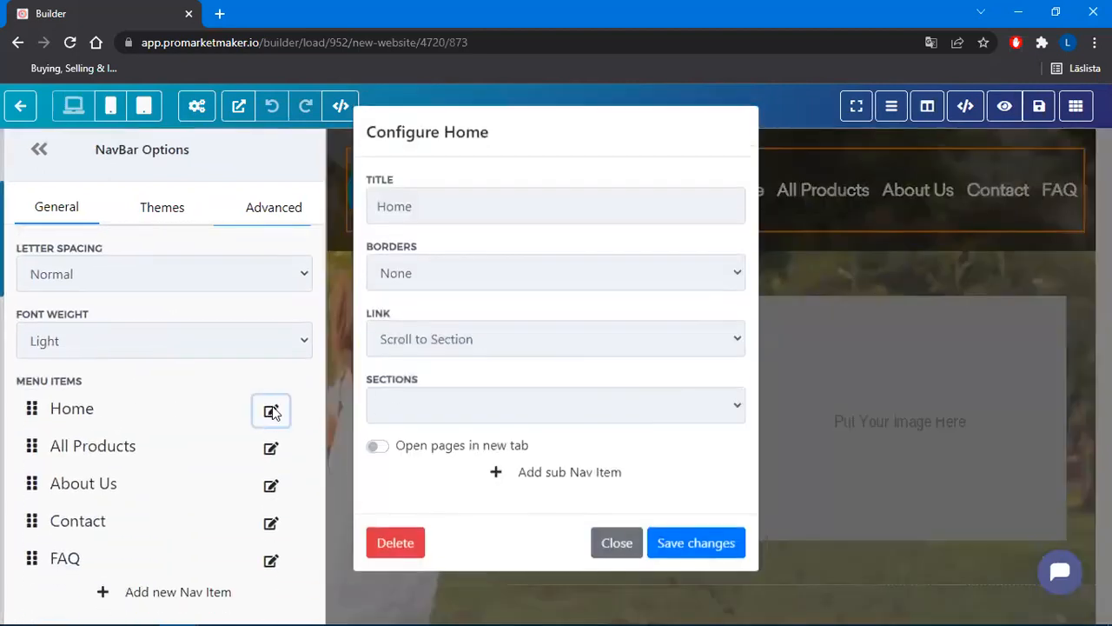
{"action": "left_click", "coordinate": [459, 343]}
{"action": "left_click", "coordinate": [449, 421]}
{"action": "left_click", "coordinate": [434, 421]}
{"action": "left_click", "coordinate": [409, 491]}
{"action": "left_click", "coordinate": [719, 548]}
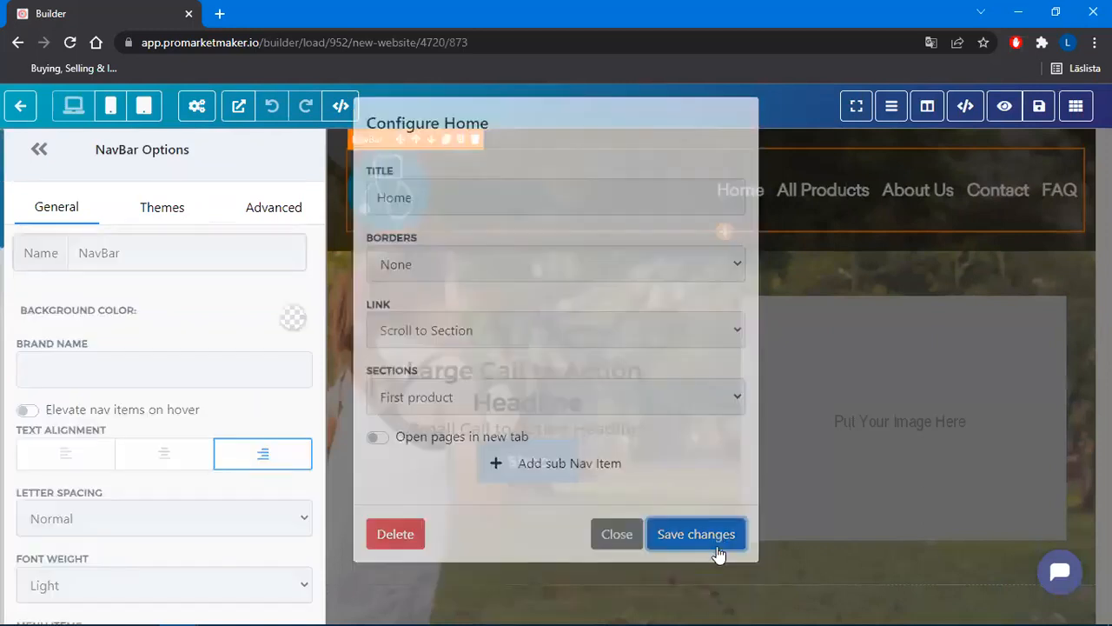
Preview the home page and test its Home menu link and the Buy Now button's product popup
{"action": "left_click", "coordinate": [990, 107]}
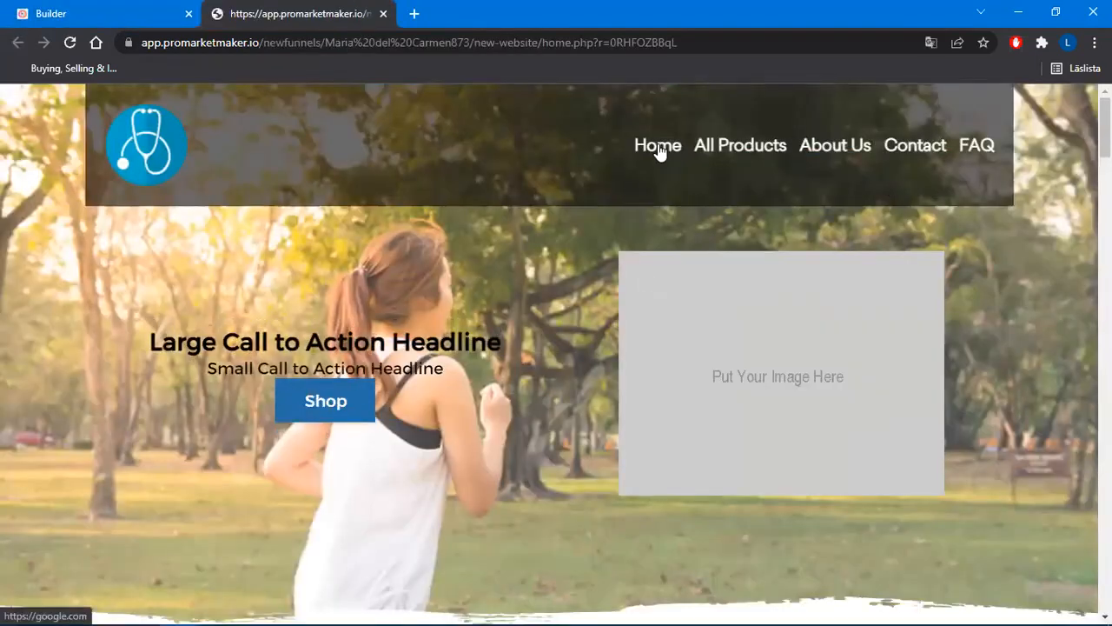
{"action": "left_click", "coordinate": [658, 147]}
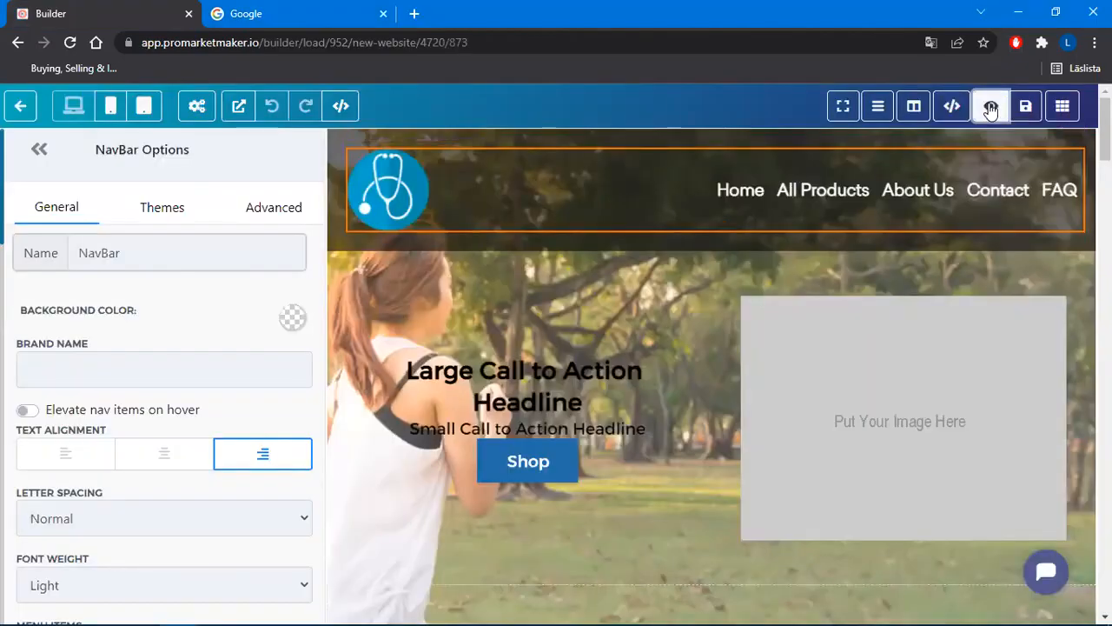
{"action": "left_click", "coordinate": [991, 107]}
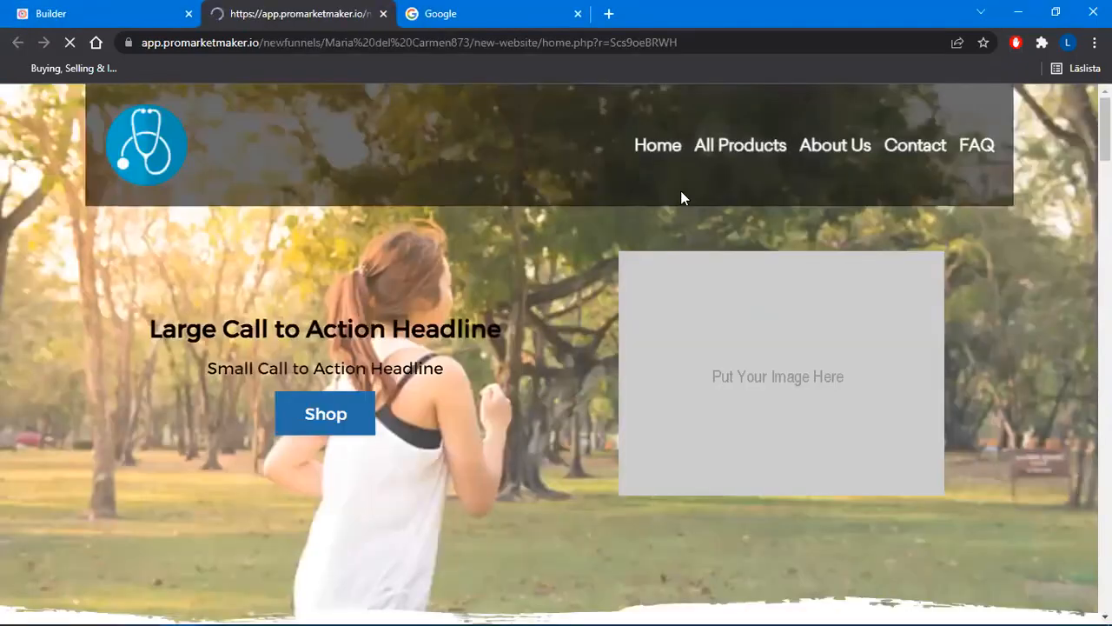
{"action": "scroll", "coordinate": [795, 348], "scroll_direction": "down", "scroll_amount": 6}
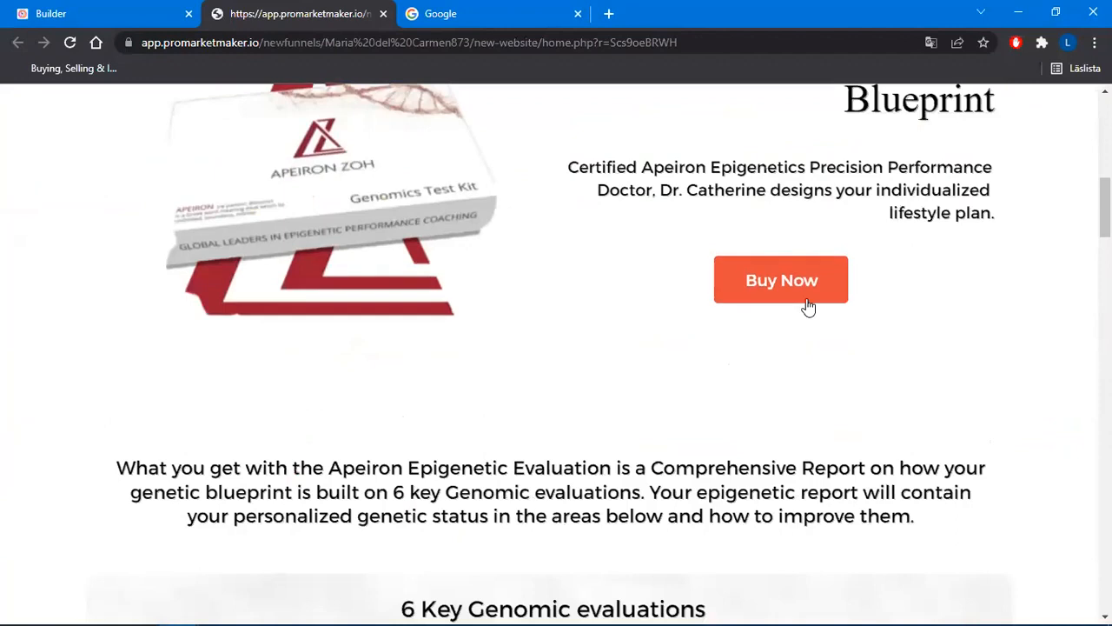
{"action": "left_click", "coordinate": [815, 279]}
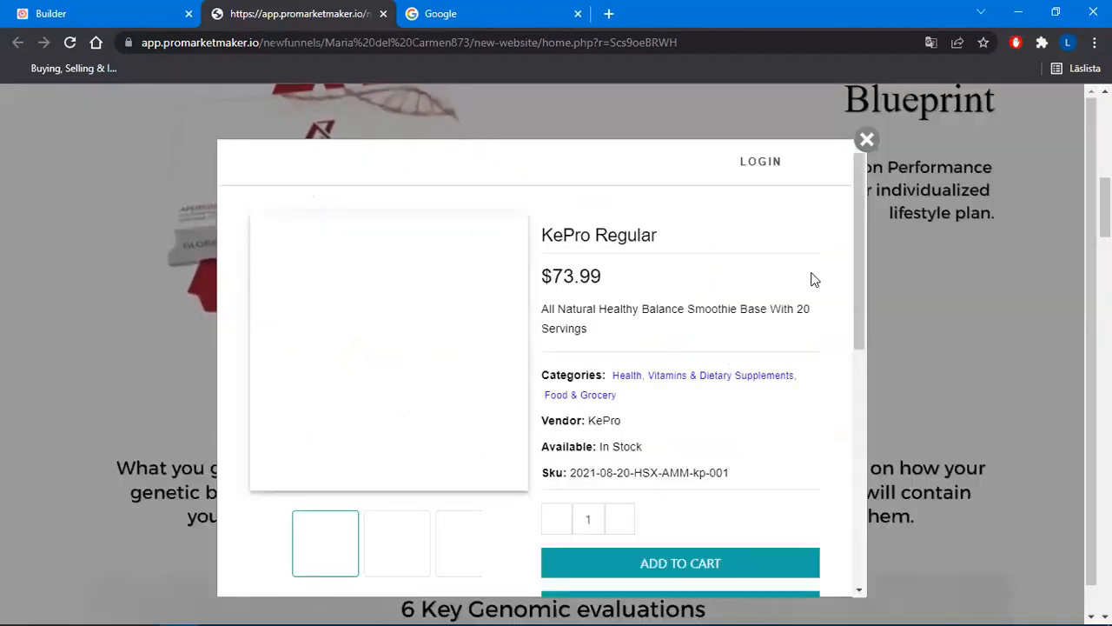
{"action": "left_click", "coordinate": [870, 140]}
{"action": "scroll", "coordinate": [842, 339], "scroll_direction": "up", "scroll_amount": 6}
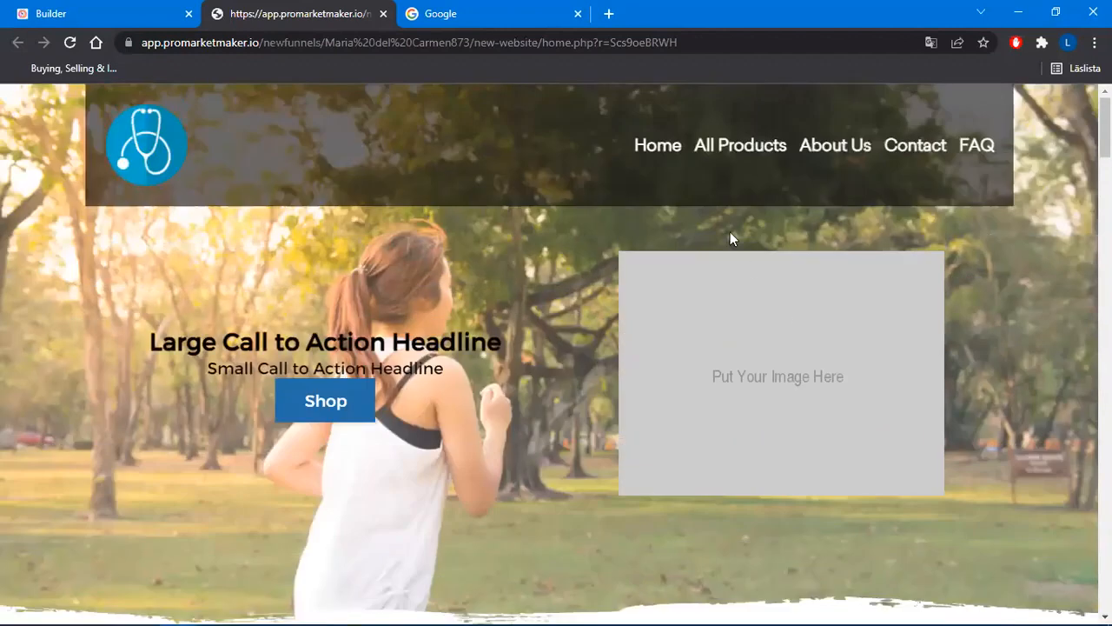
{"action": "left_click", "coordinate": [658, 147]}
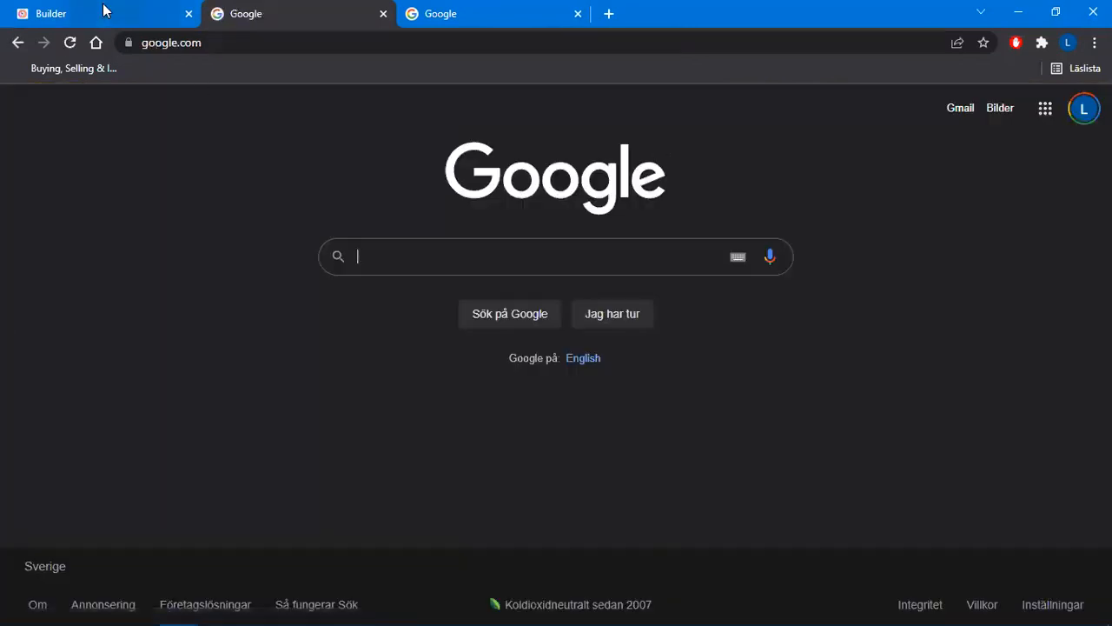
Link the navigation bar's Home item to the home page using Go to Step, and save the page
{"action": "left_click", "coordinate": [104, 12]}
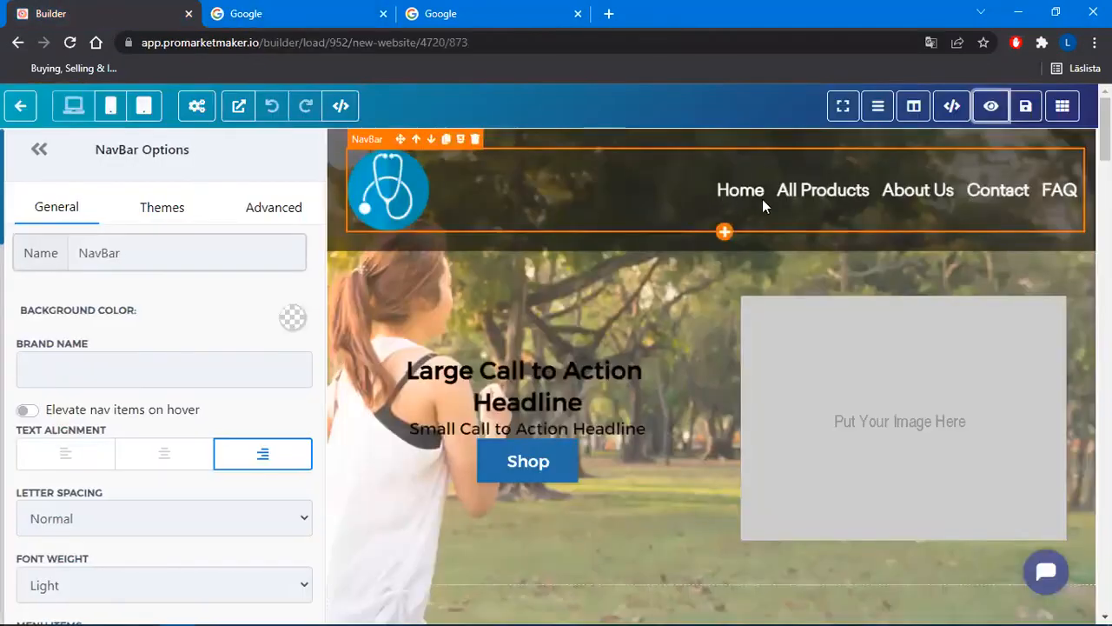
{"action": "scroll", "coordinate": [174, 360], "scroll_direction": "down", "scroll_amount": 4}
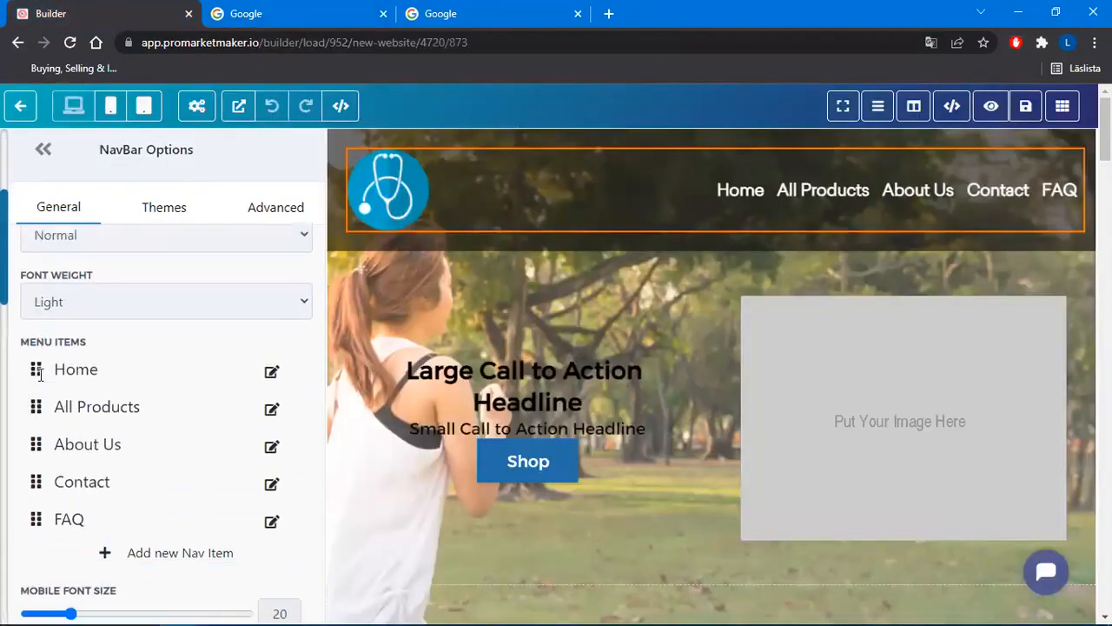
{"action": "left_click", "coordinate": [273, 330]}
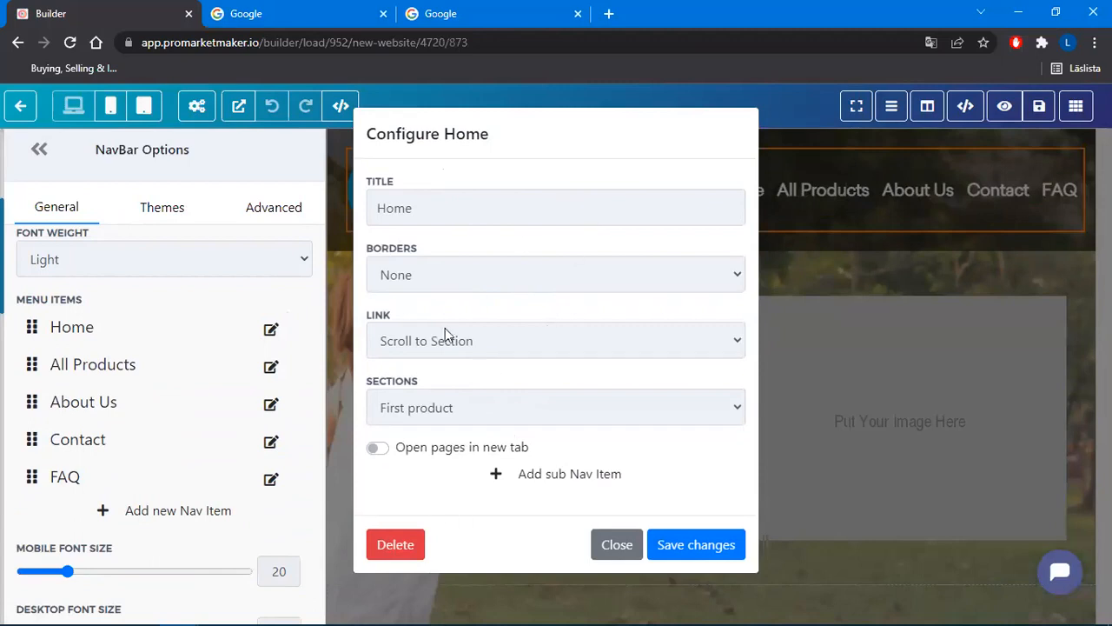
{"action": "left_click", "coordinate": [458, 411]}
{"action": "left_click", "coordinate": [465, 340]}
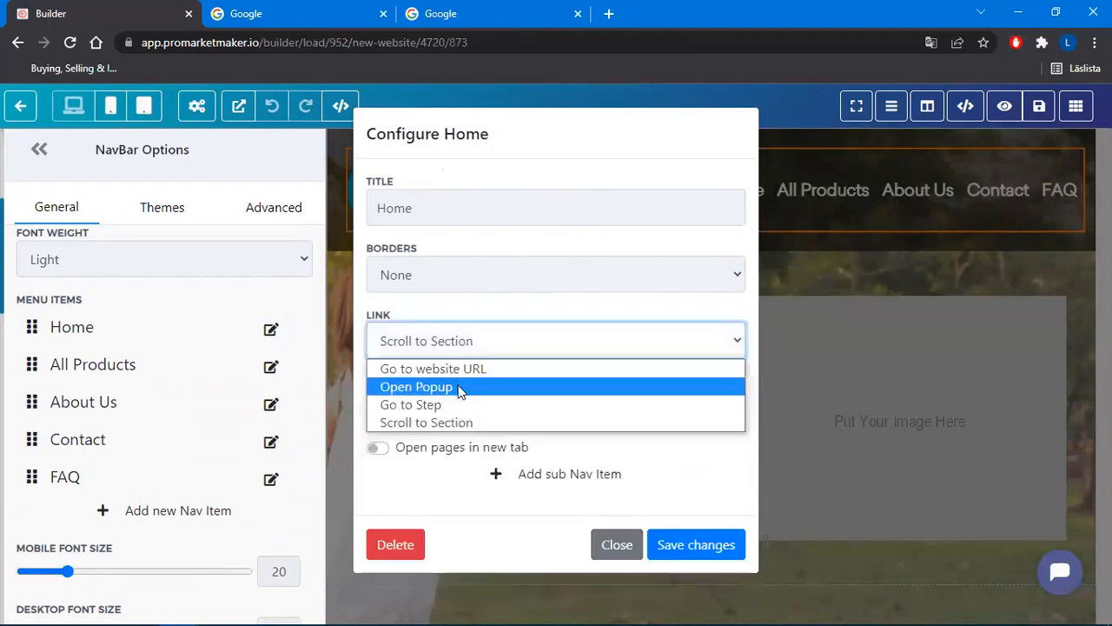
{"action": "left_click", "coordinate": [426, 404]}
{"action": "left_click", "coordinate": [426, 403]}
{"action": "left_click", "coordinate": [422, 455]}
{"action": "left_click", "coordinate": [713, 547]}
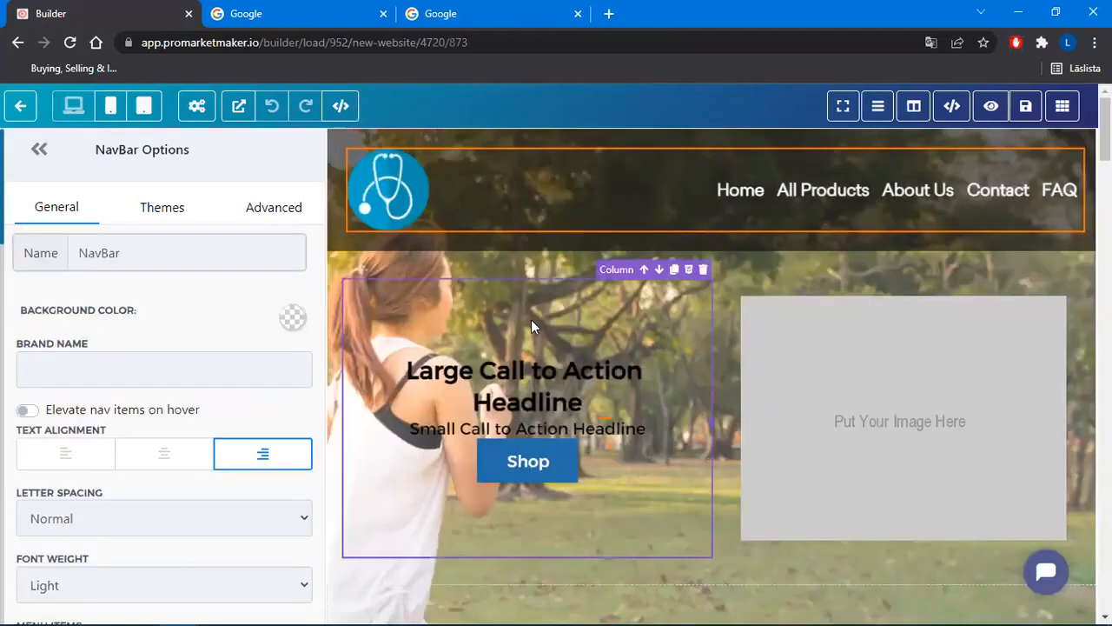
{"action": "left_click", "coordinate": [1026, 108]}
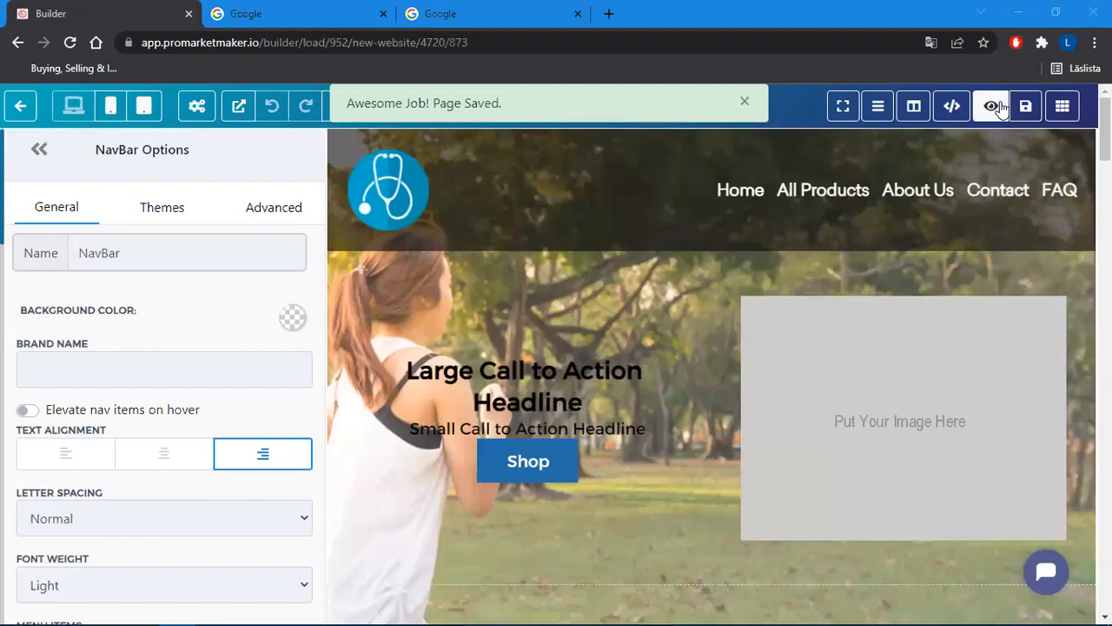
Preview the home page, test where its Home menu link leads, and close the preview
{"action": "left_click", "coordinate": [992, 106]}
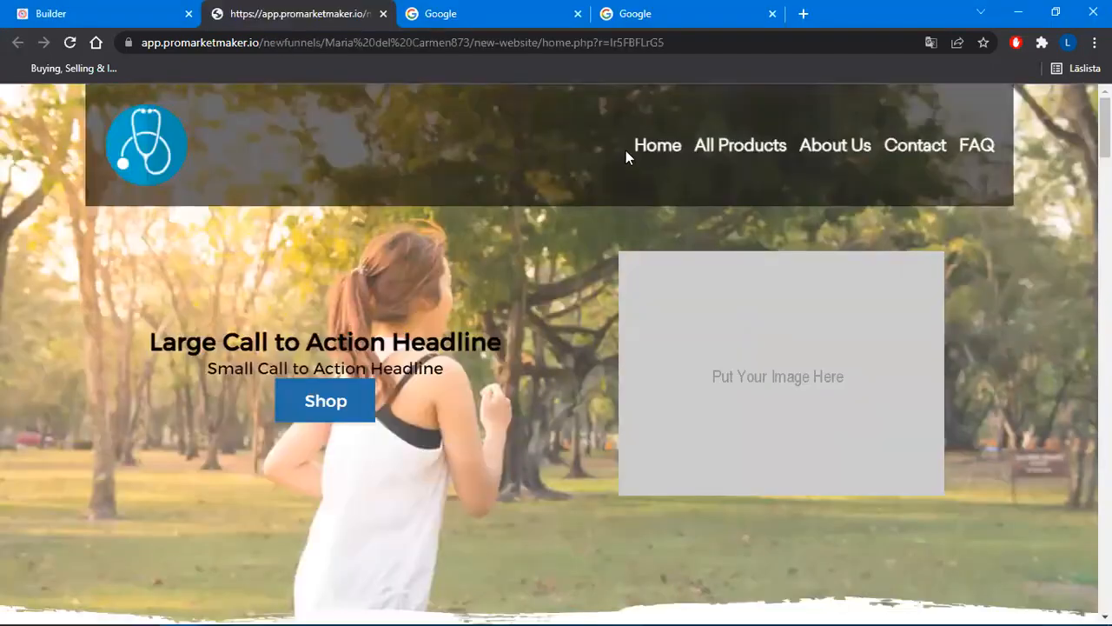
{"action": "left_click", "coordinate": [656, 145]}
{"action": "scroll", "coordinate": [882, 392], "scroll_direction": "down", "scroll_amount": 4}
{"action": "scroll", "coordinate": [881, 392], "scroll_direction": "up", "scroll_amount": 4}
{"action": "left_click", "coordinate": [667, 146]}
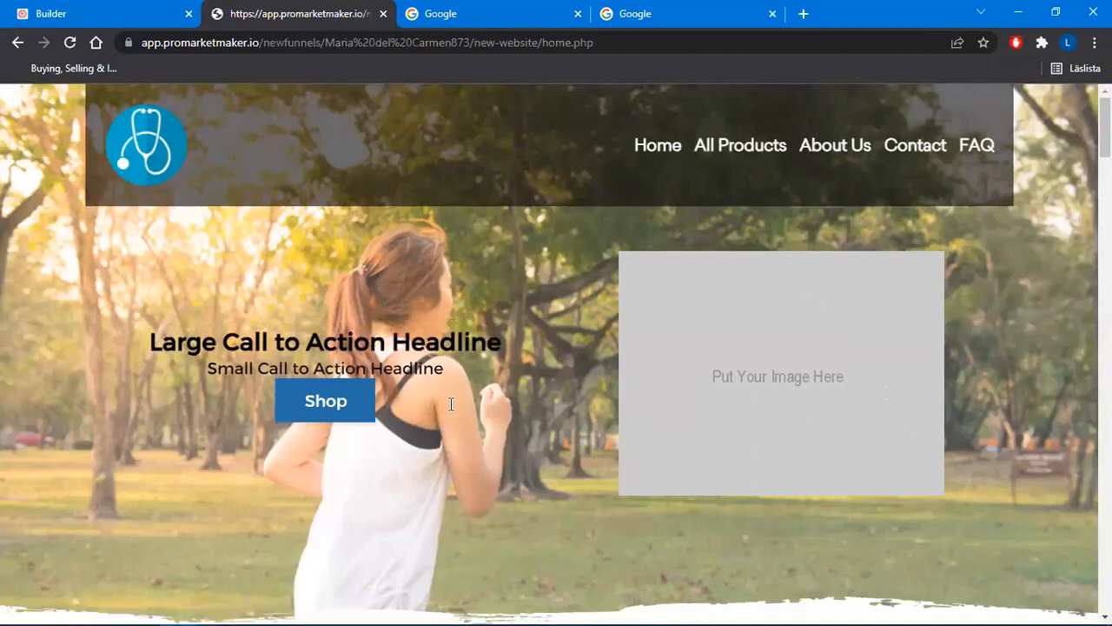
{"action": "scroll", "coordinate": [591, 474], "scroll_direction": "down", "scroll_amount": 4}
{"action": "scroll", "coordinate": [591, 474], "scroll_direction": "up", "scroll_amount": 4}
{"action": "key", "text": "ctrl+w"}
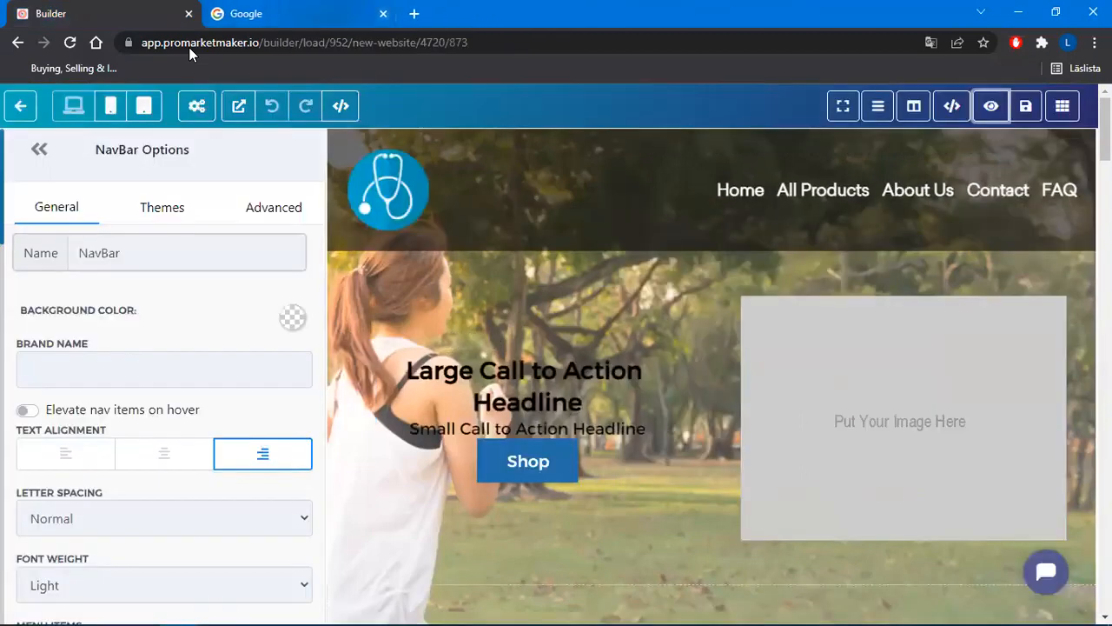
Switch the navigation bar's Home item to Scroll to Section with First product as its target, and save the page
{"action": "left_click", "coordinate": [649, 234]}
{"action": "scroll", "coordinate": [183, 423], "scroll_direction": "down", "scroll_amount": 3}
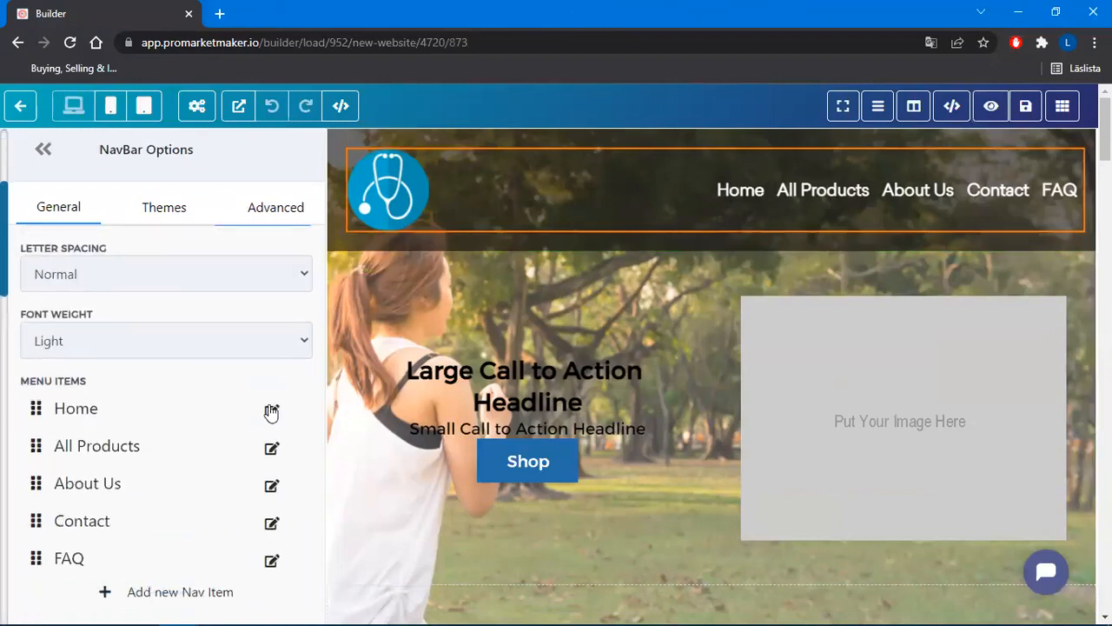
{"action": "left_click", "coordinate": [271, 411]}
{"action": "left_click", "coordinate": [495, 339]}
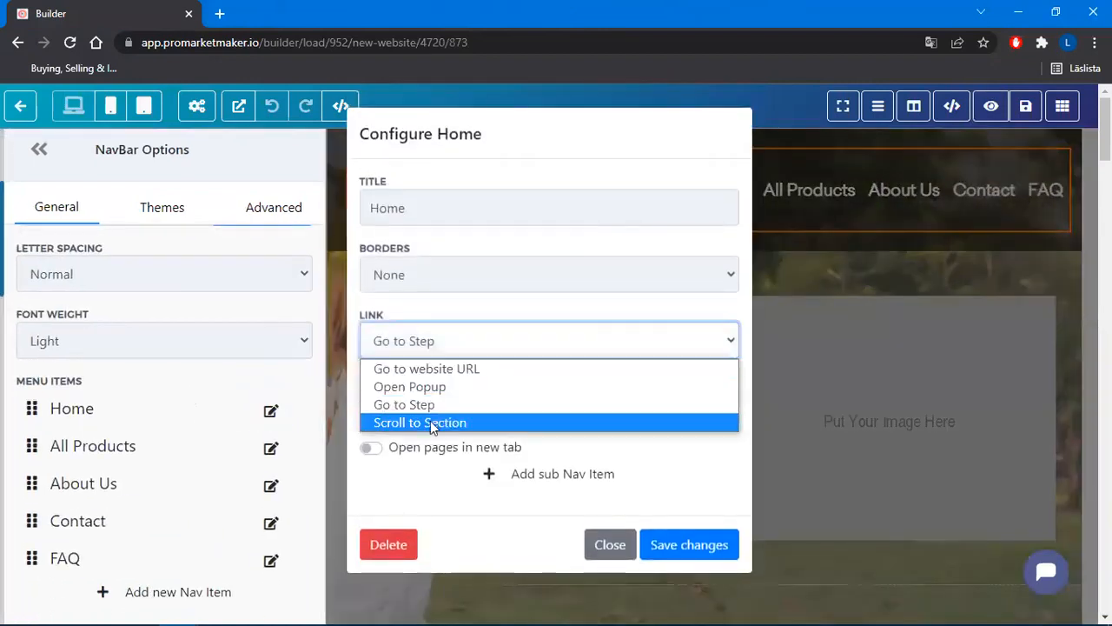
{"action": "left_click", "coordinate": [432, 424]}
{"action": "left_click", "coordinate": [469, 408]}
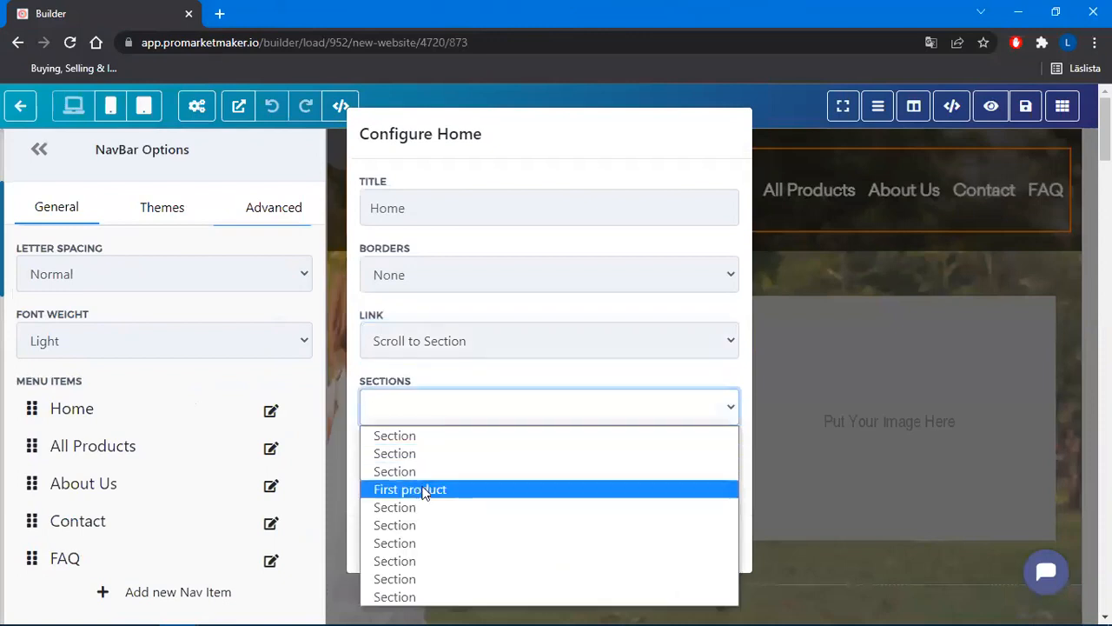
{"action": "left_click", "coordinate": [427, 490]}
{"action": "left_click", "coordinate": [686, 544]}
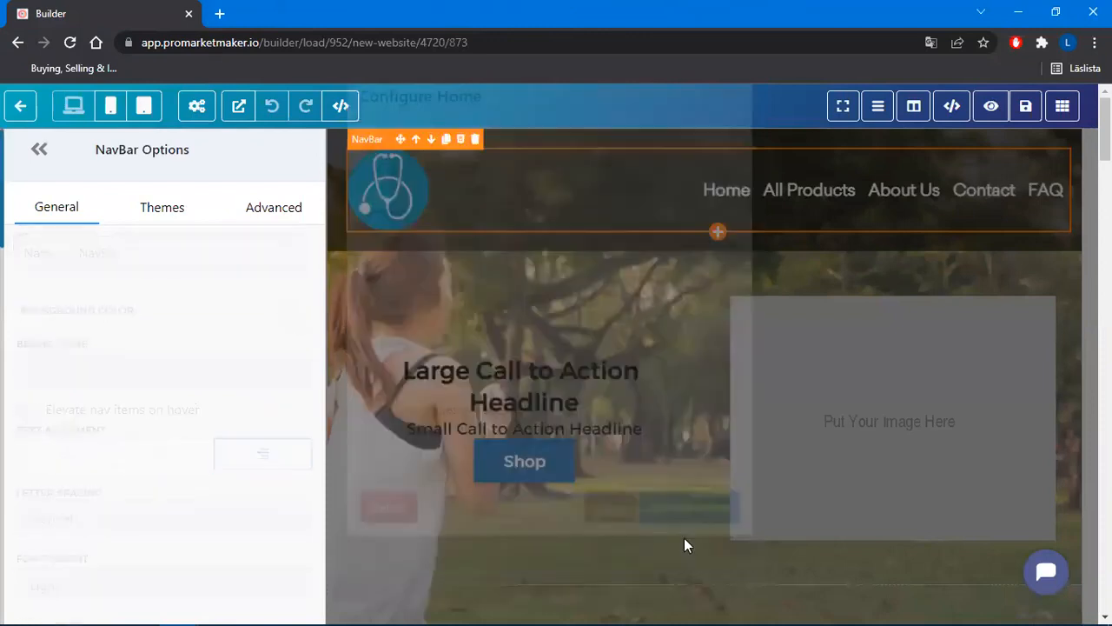
{"action": "left_click", "coordinate": [1028, 106]}
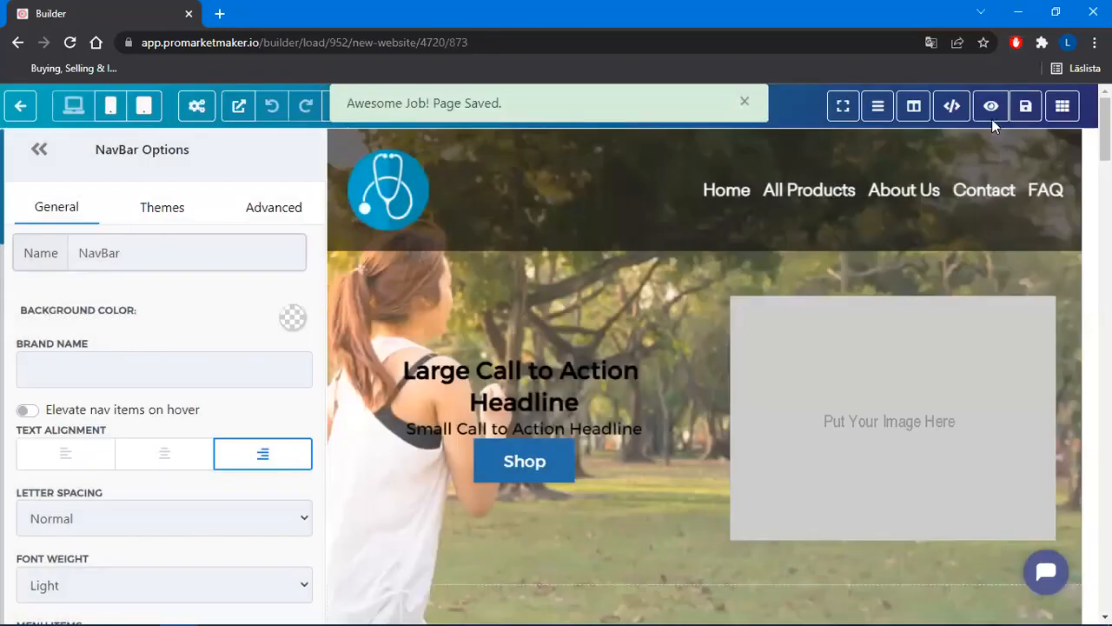
Preview the home page, test the Home menu link, look through the page down to its footer, and close the preview
{"action": "left_click", "coordinate": [988, 108]}
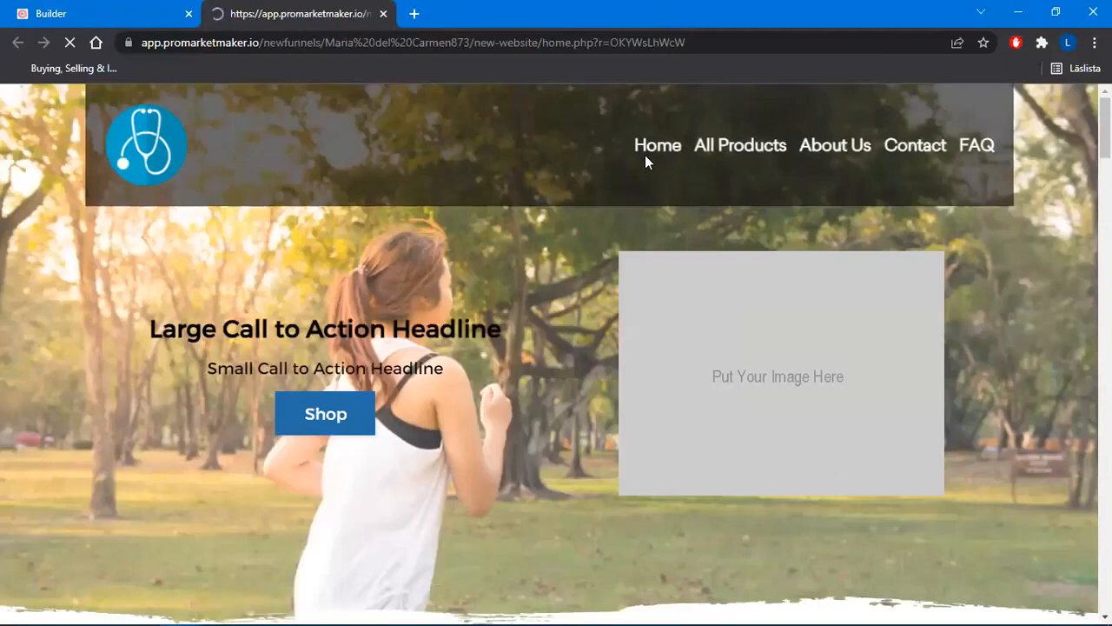
{"action": "left_click", "coordinate": [658, 148]}
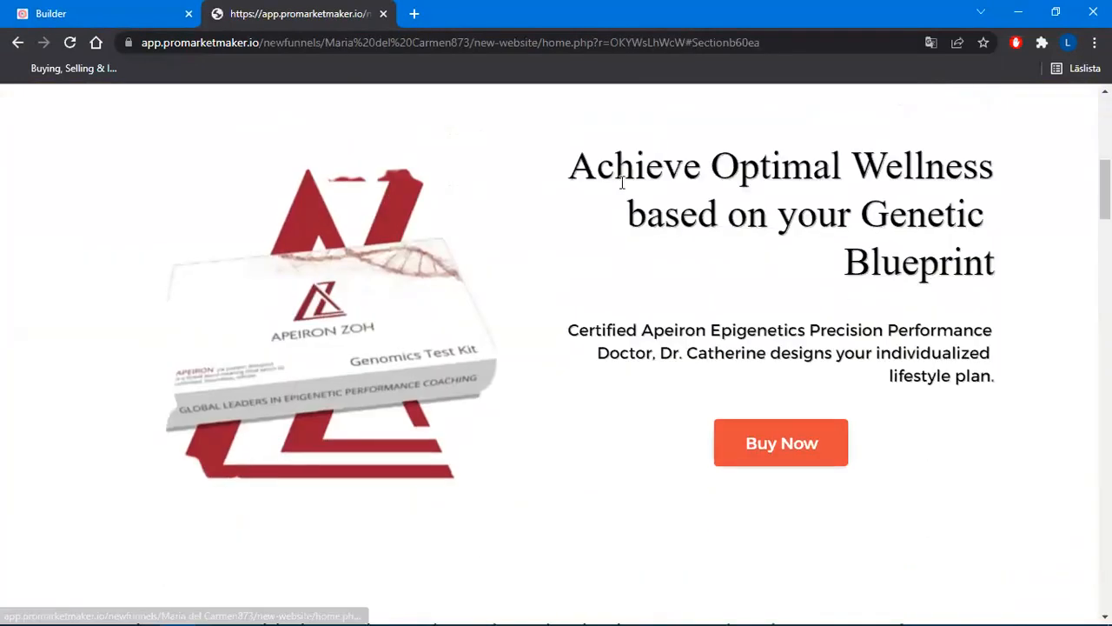
{"action": "scroll", "coordinate": [519, 519], "scroll_direction": "up", "scroll_amount": 5}
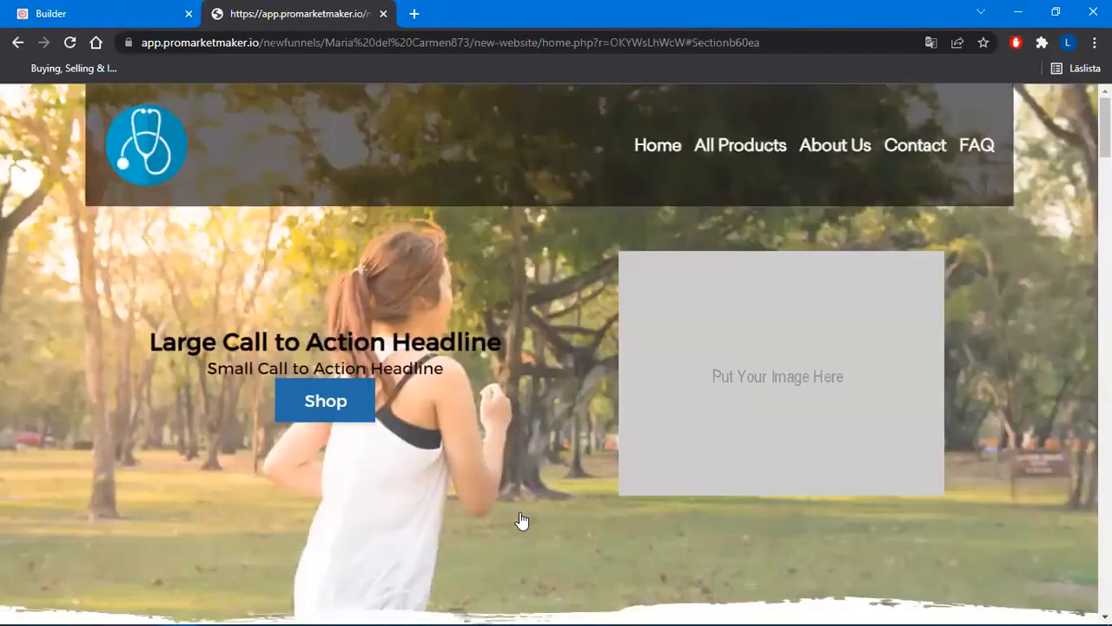
{"action": "left_click", "coordinate": [657, 147]}
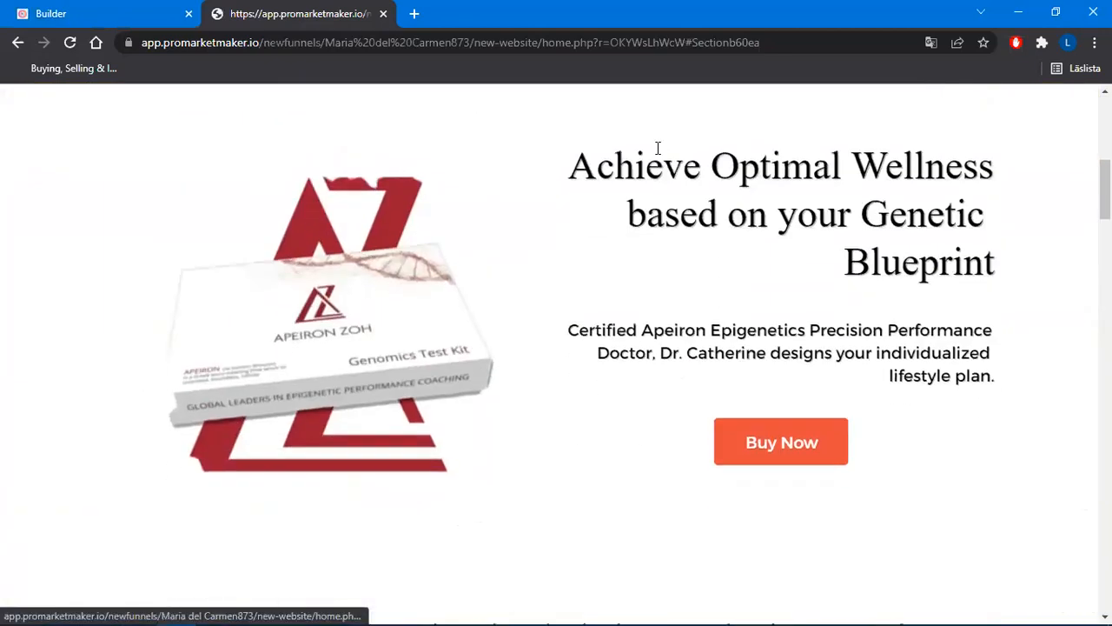
{"action": "scroll", "coordinate": [652, 289], "scroll_direction": "down", "scroll_amount": 2}
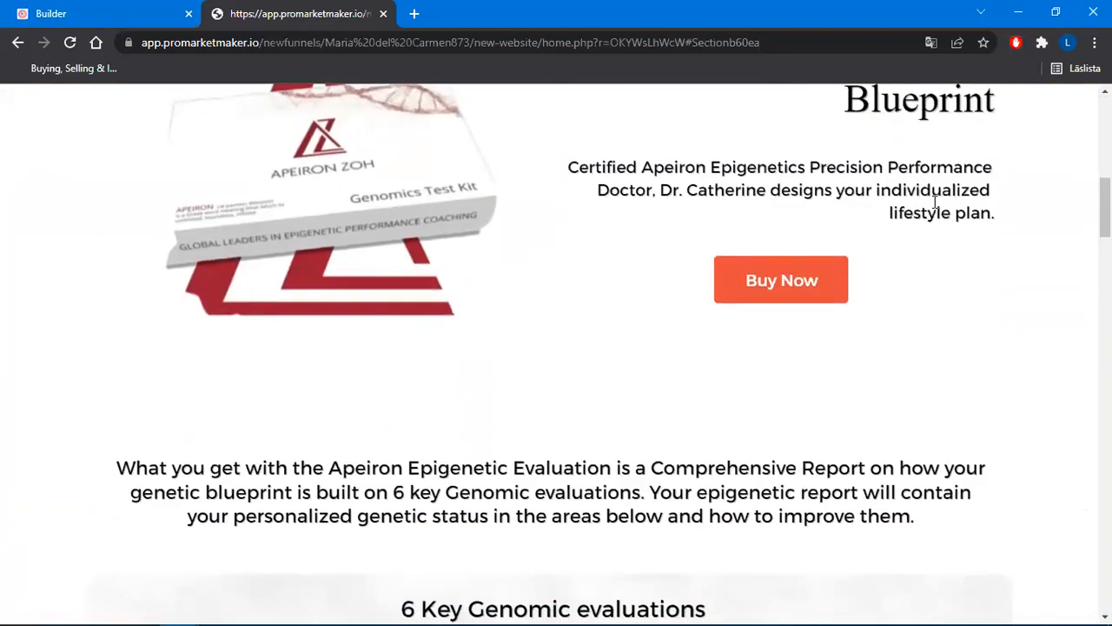
{"action": "scroll", "coordinate": [1028, 278], "scroll_direction": "down", "scroll_amount": 8}
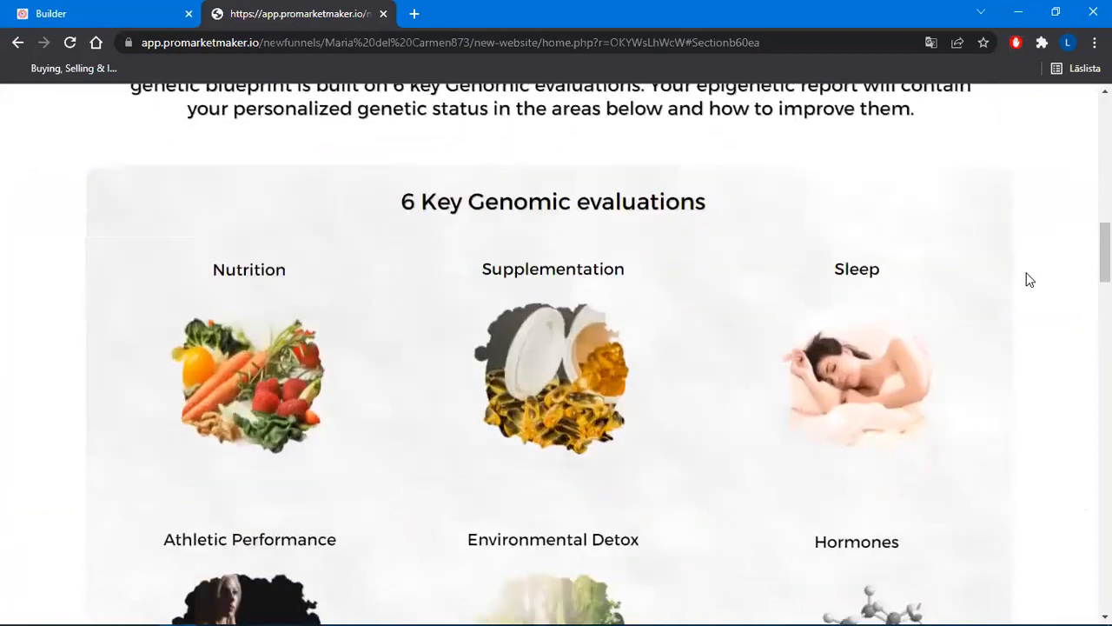
{"action": "scroll", "coordinate": [1028, 278], "scroll_direction": "down", "scroll_amount": 20}
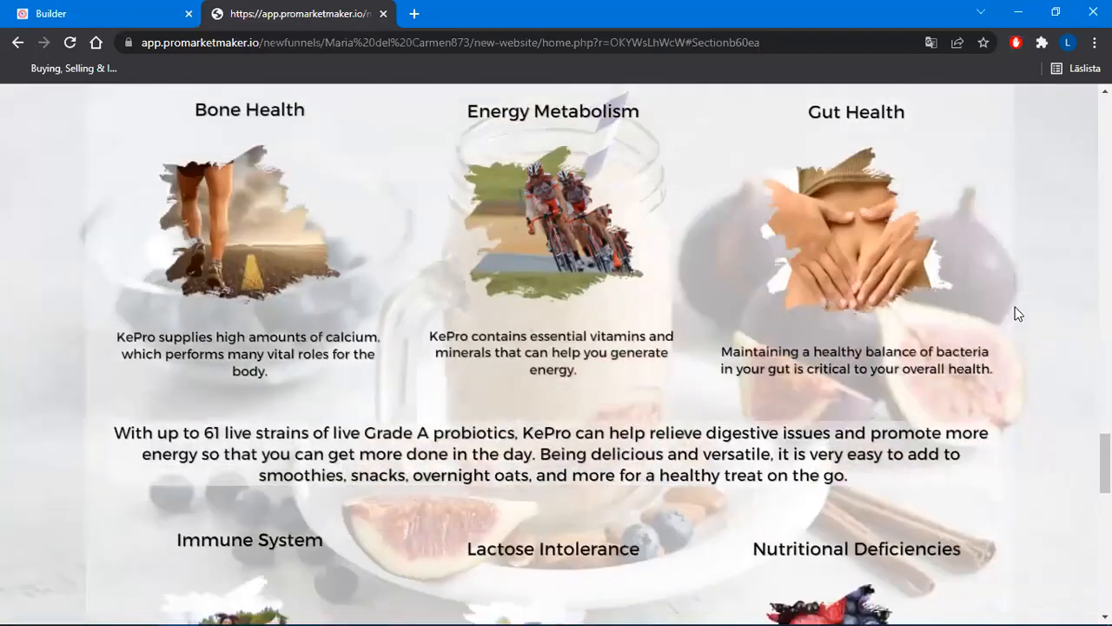
{"action": "scroll", "coordinate": [1017, 470], "scroll_direction": "down", "scroll_amount": 3}
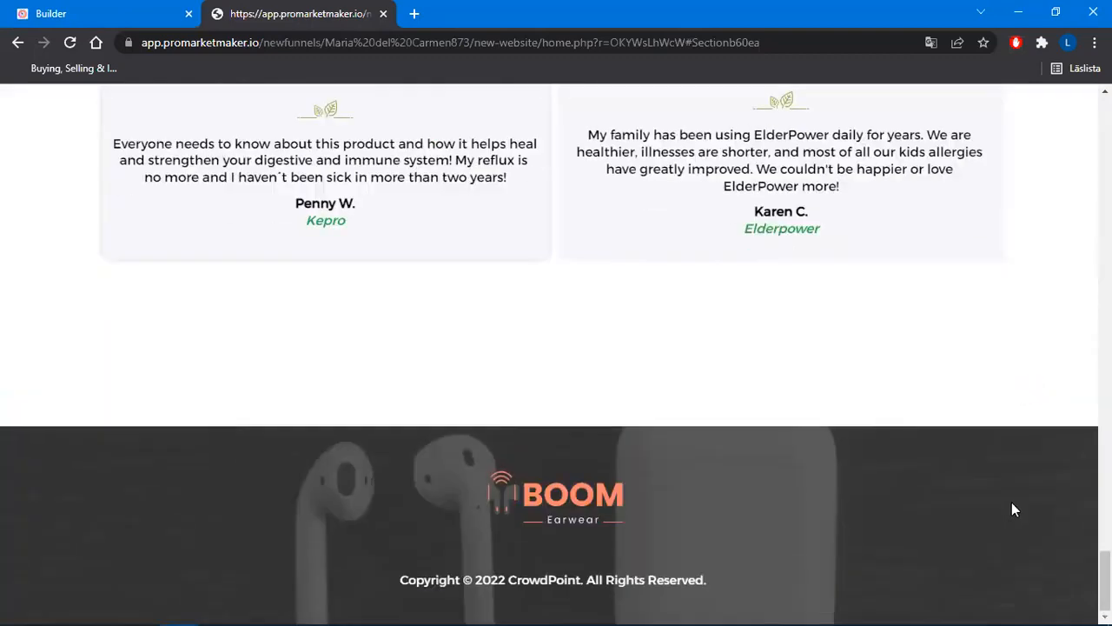
{"action": "left_click", "coordinate": [383, 14]}
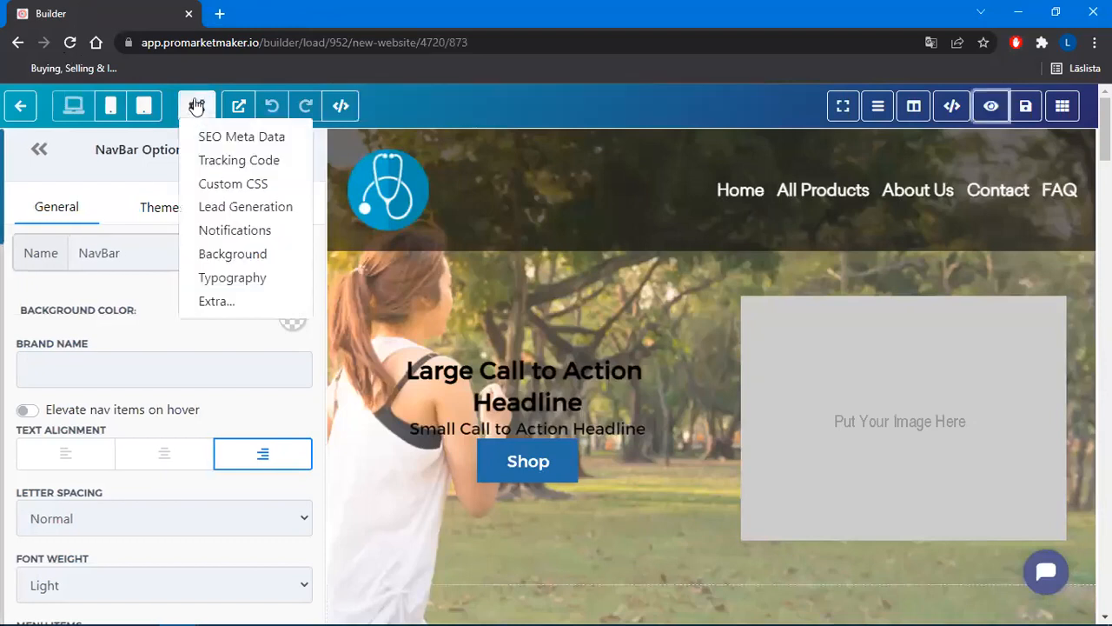
Enable the "Scroll to Top" button in the page's extra settings
{"action": "mouse_move", "coordinate": [189, 113]}
{"action": "left_click", "coordinate": [214, 302]}
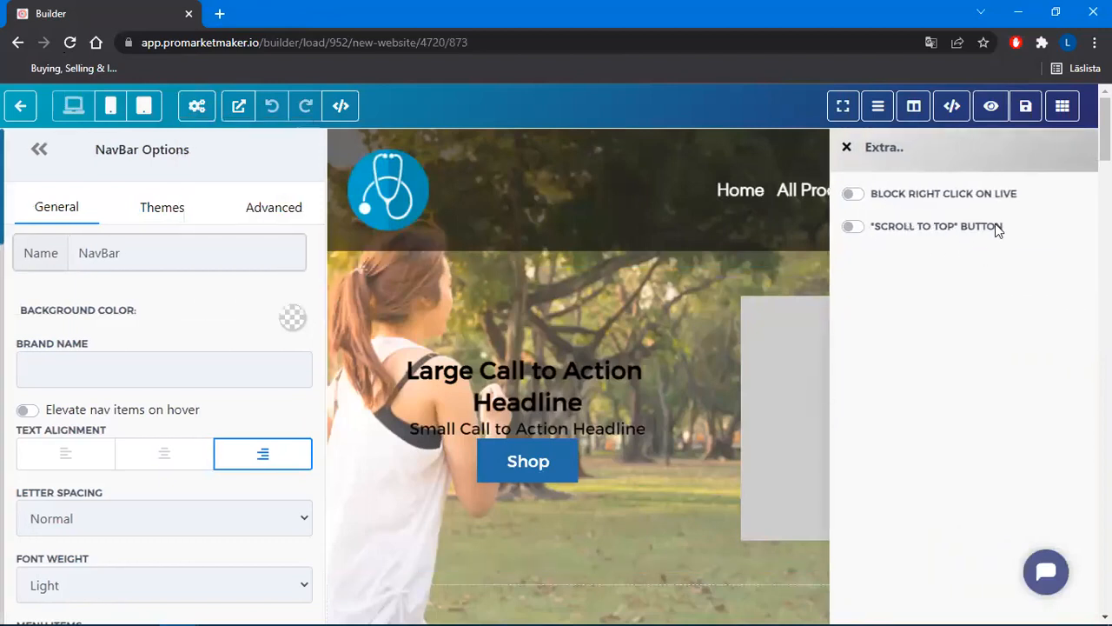
{"action": "left_click", "coordinate": [854, 230]}
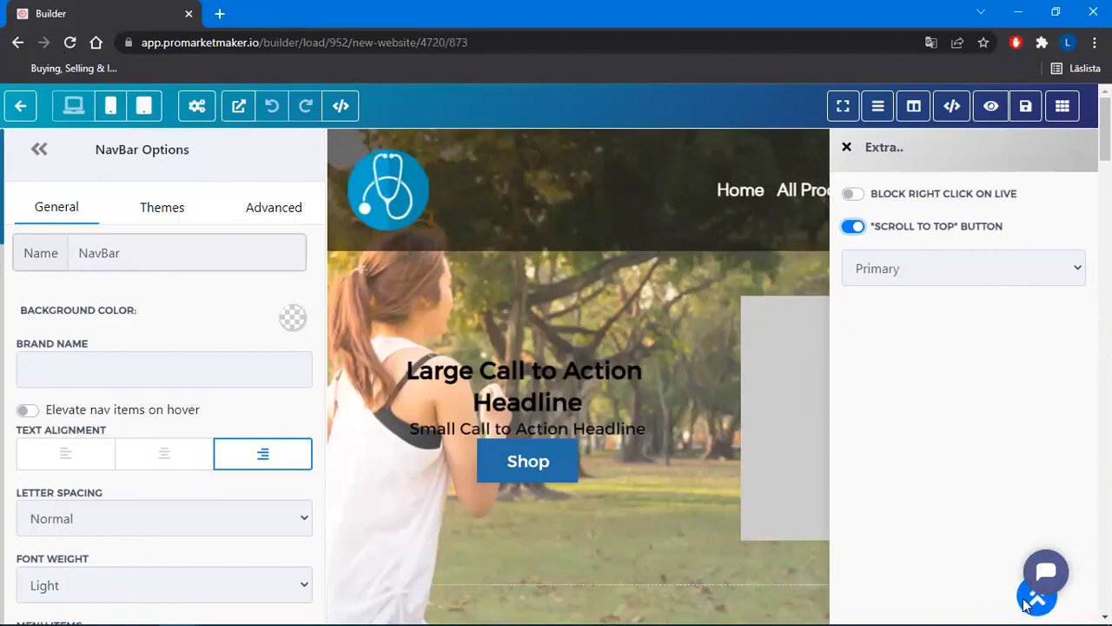
Try the Success, Warning, Danger, Dark and Light styles on the "Scroll to Top" button
{"action": "left_click", "coordinate": [894, 271]}
{"action": "left_click", "coordinate": [899, 314]}
{"action": "left_click", "coordinate": [899, 275]}
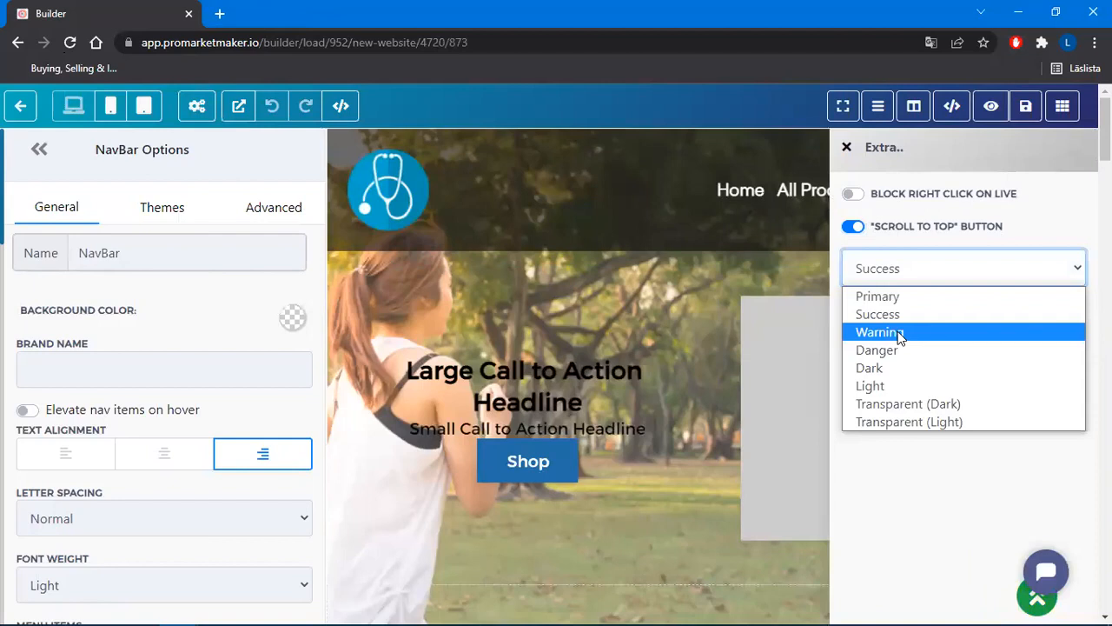
{"action": "left_click", "coordinate": [895, 332]}
{"action": "left_click", "coordinate": [904, 269]}
{"action": "left_click", "coordinate": [891, 350]}
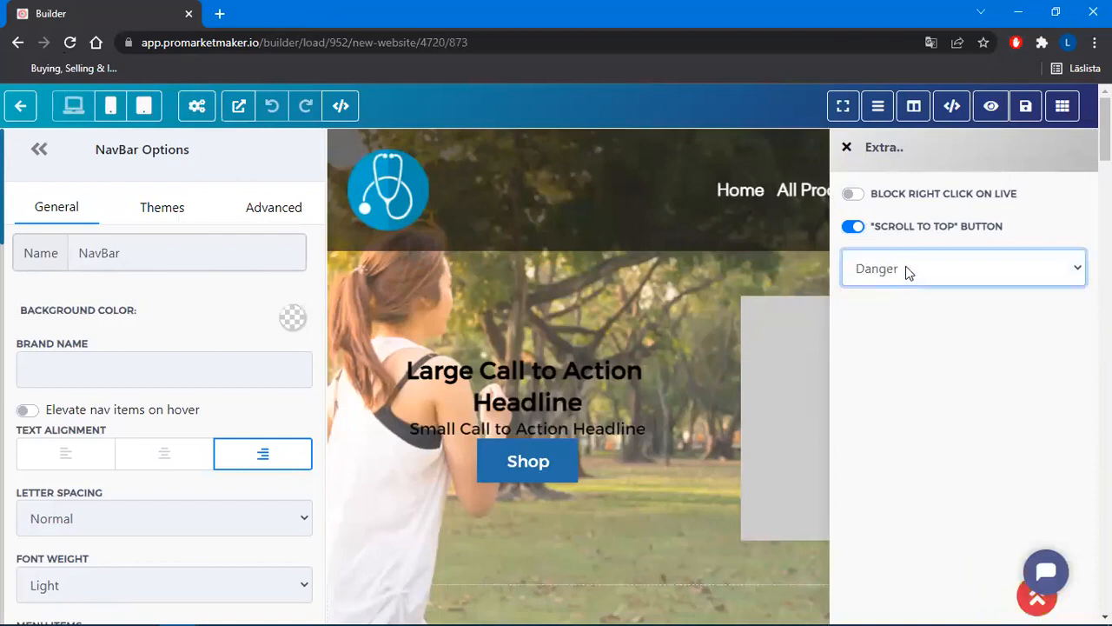
{"action": "left_click", "coordinate": [906, 272]}
{"action": "left_click", "coordinate": [895, 366]}
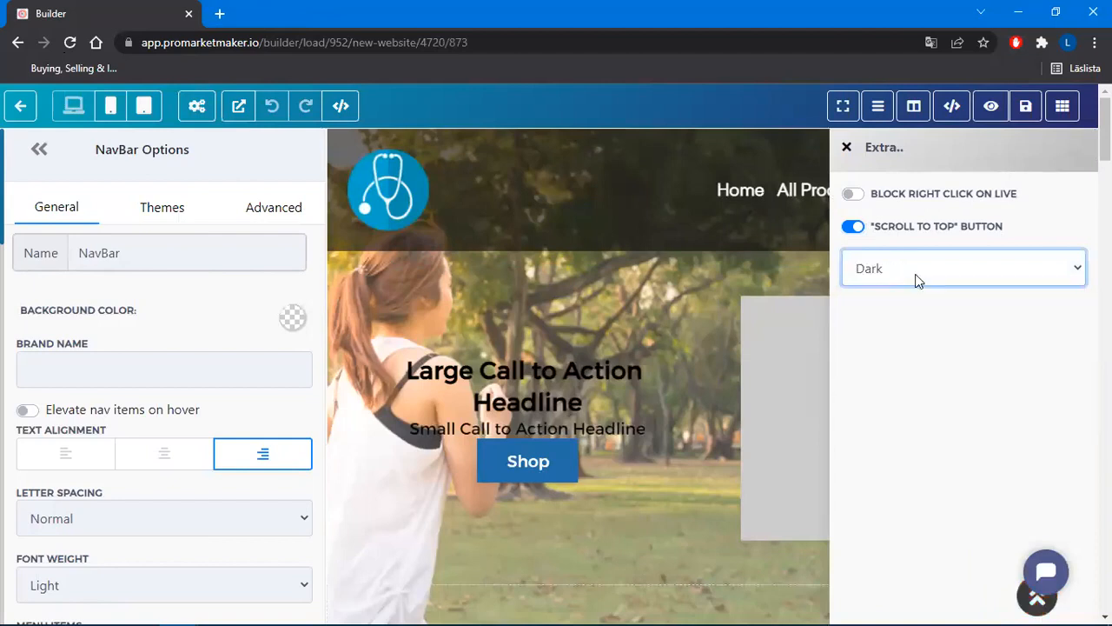
{"action": "left_click", "coordinate": [910, 276]}
{"action": "left_click", "coordinate": [895, 386]}
Set the "Scroll to Top" button's style to Dark and close the extra settings
{"action": "left_click", "coordinate": [901, 273]}
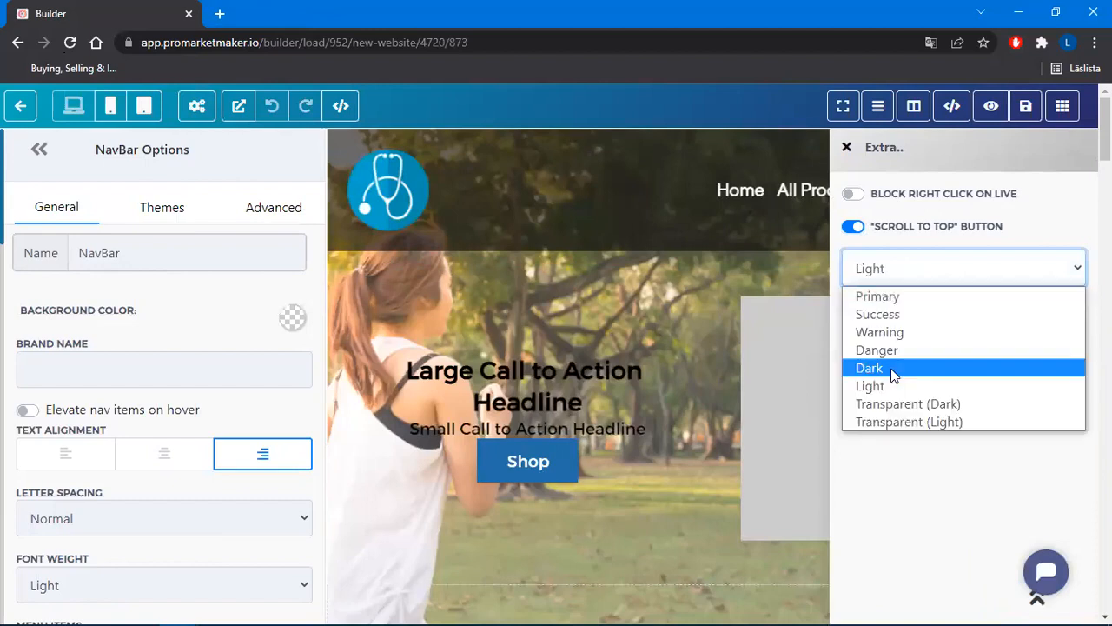
{"action": "left_click", "coordinate": [894, 369]}
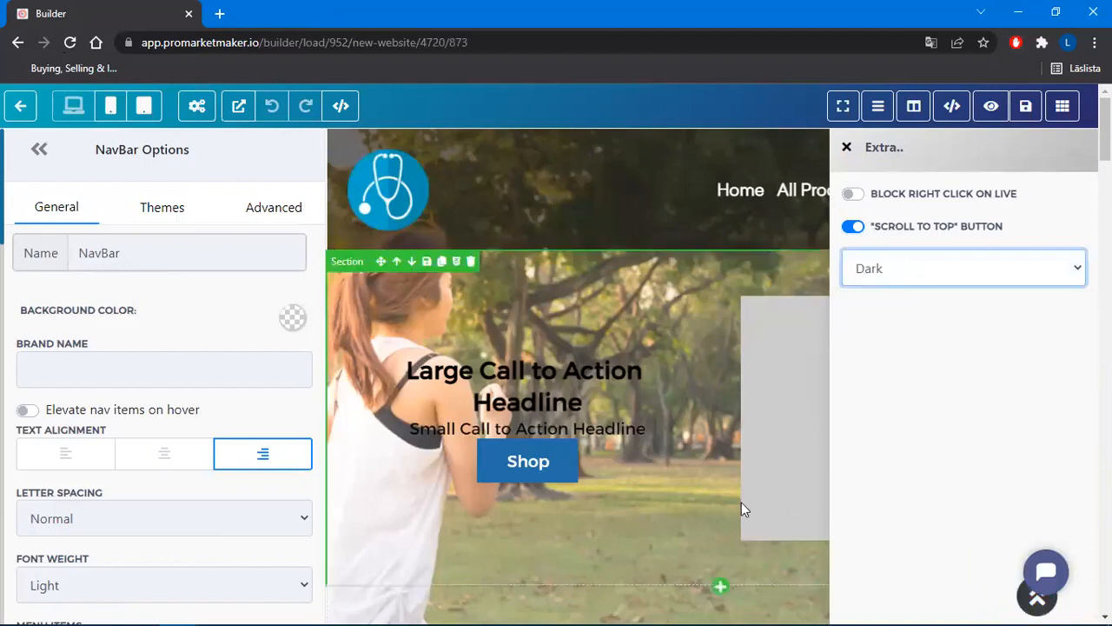
{"action": "left_click", "coordinate": [589, 492]}
{"action": "left_click", "coordinate": [847, 147]}
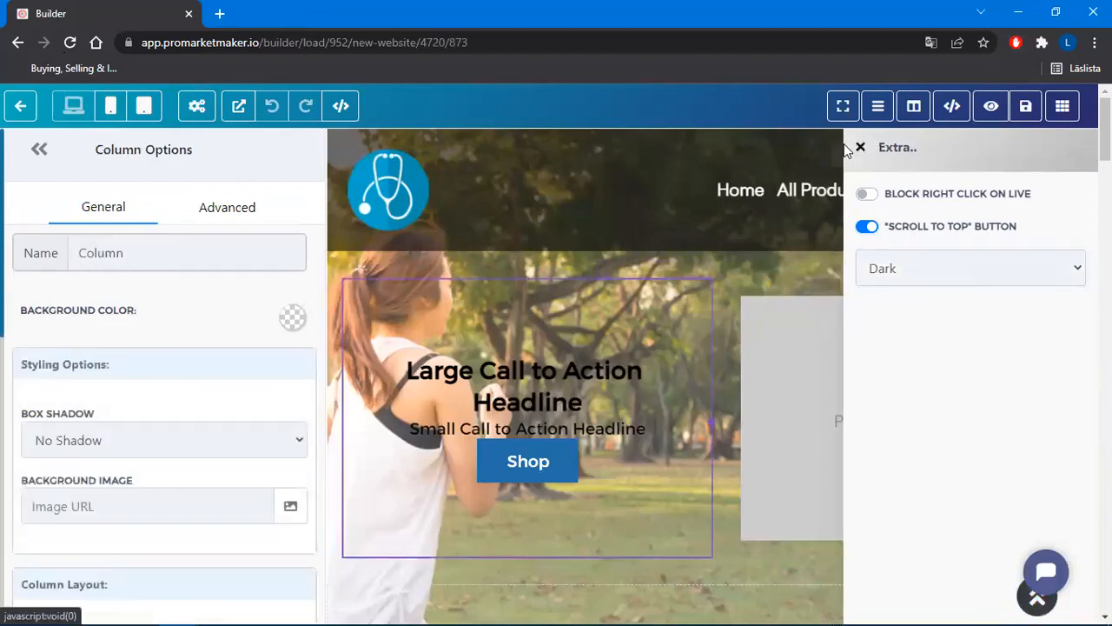
Check the button along the page in the builder, save the home page, and open its preview
{"action": "scroll", "coordinate": [943, 509], "scroll_direction": "down", "scroll_amount": 10}
{"action": "scroll", "coordinate": [869, 526], "scroll_direction": "down", "scroll_amount": 3}
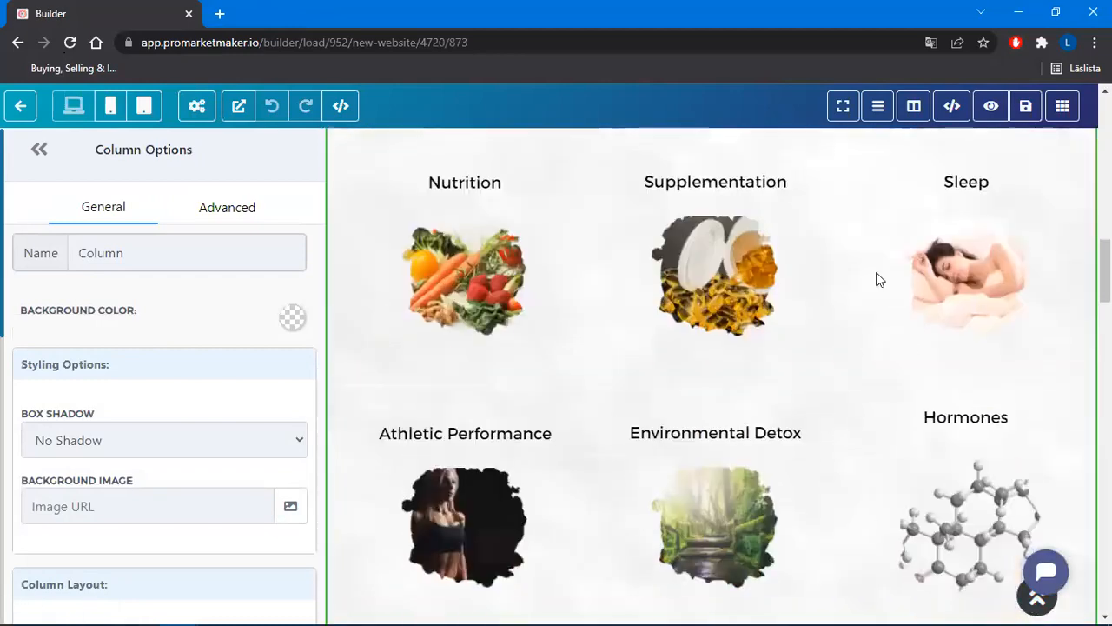
{"action": "scroll", "coordinate": [854, 316], "scroll_direction": "up", "scroll_amount": 10}
{"action": "scroll", "coordinate": [851, 317], "scroll_direction": "up", "scroll_amount": 3}
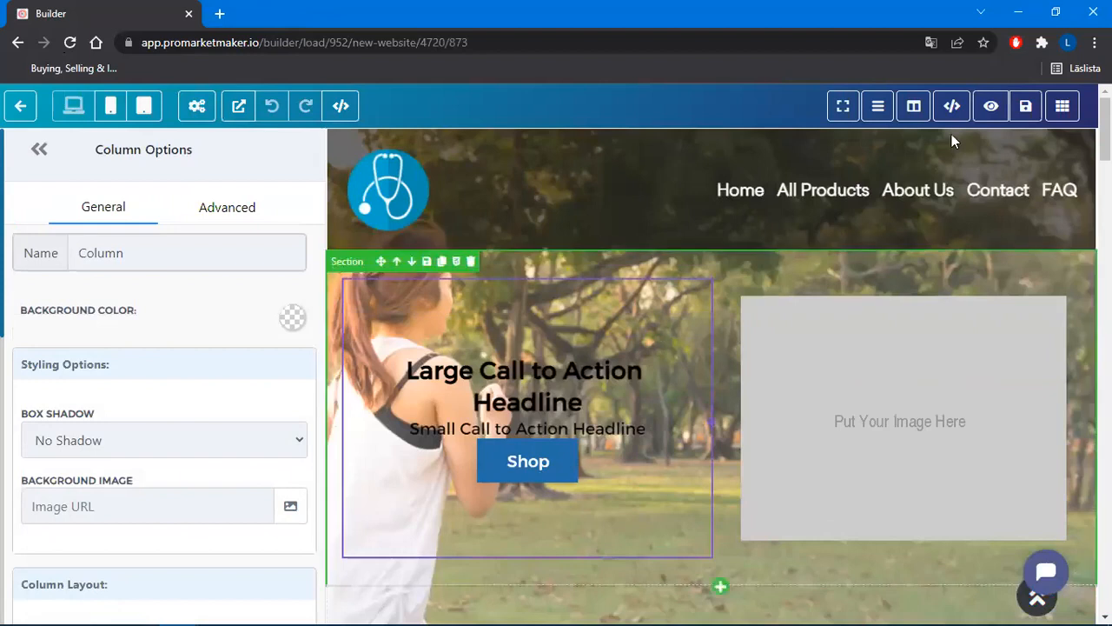
{"action": "left_click", "coordinate": [1024, 113]}
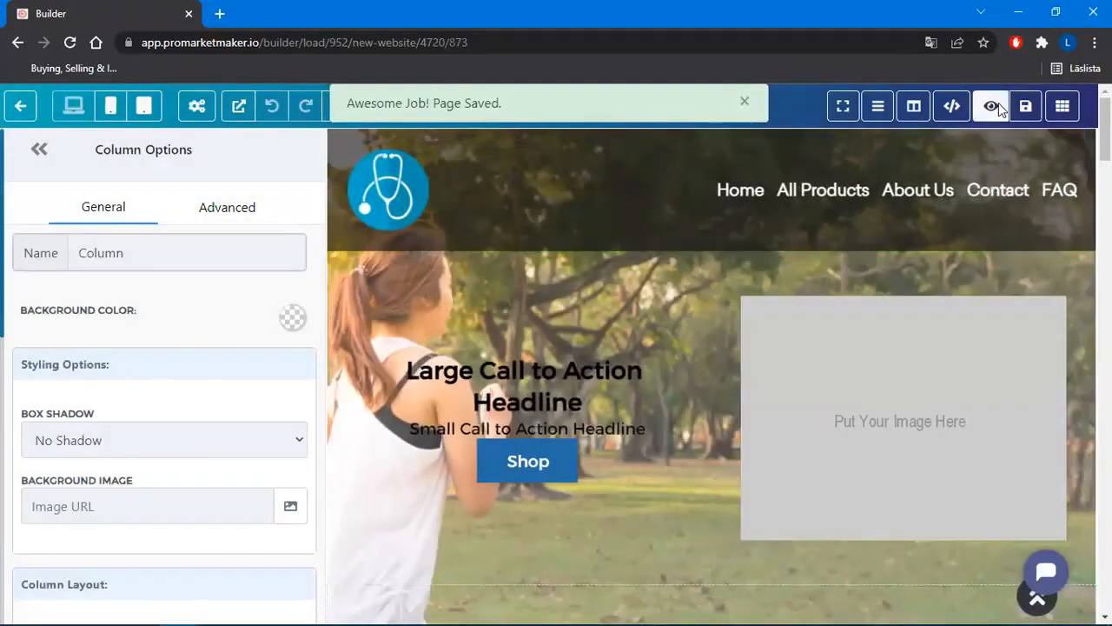
{"action": "left_click", "coordinate": [992, 106]}
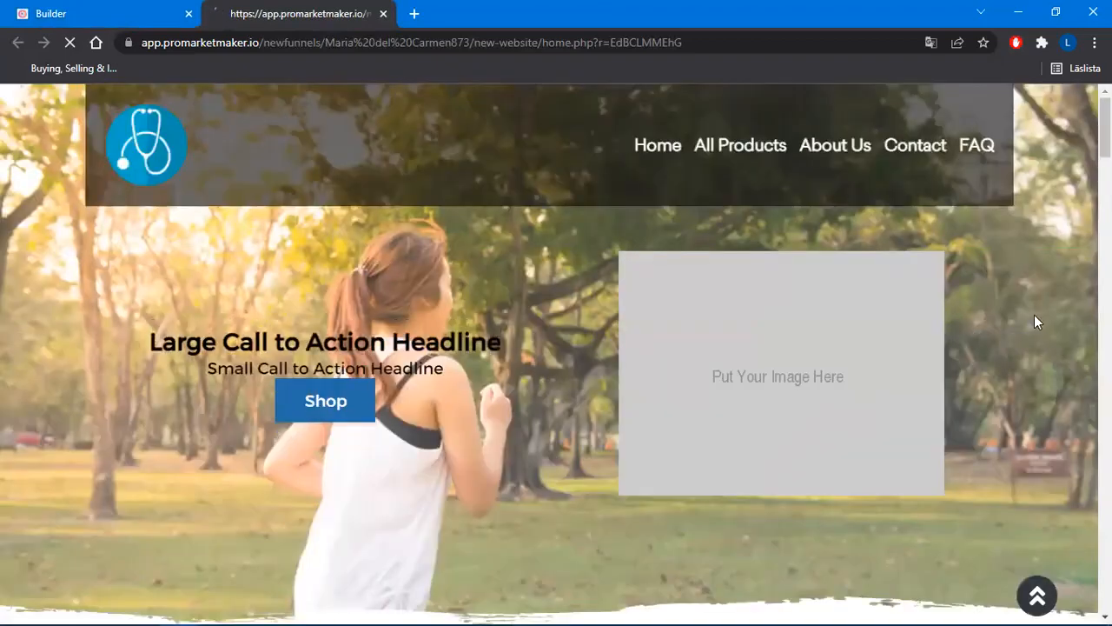
Test the "Scroll to Top" button along the home page preview and close the preview
{"action": "scroll", "coordinate": [1011, 300], "scroll_direction": "down", "scroll_amount": 15}
{"action": "scroll", "coordinate": [1000, 339], "scroll_direction": "down", "scroll_amount": 20}
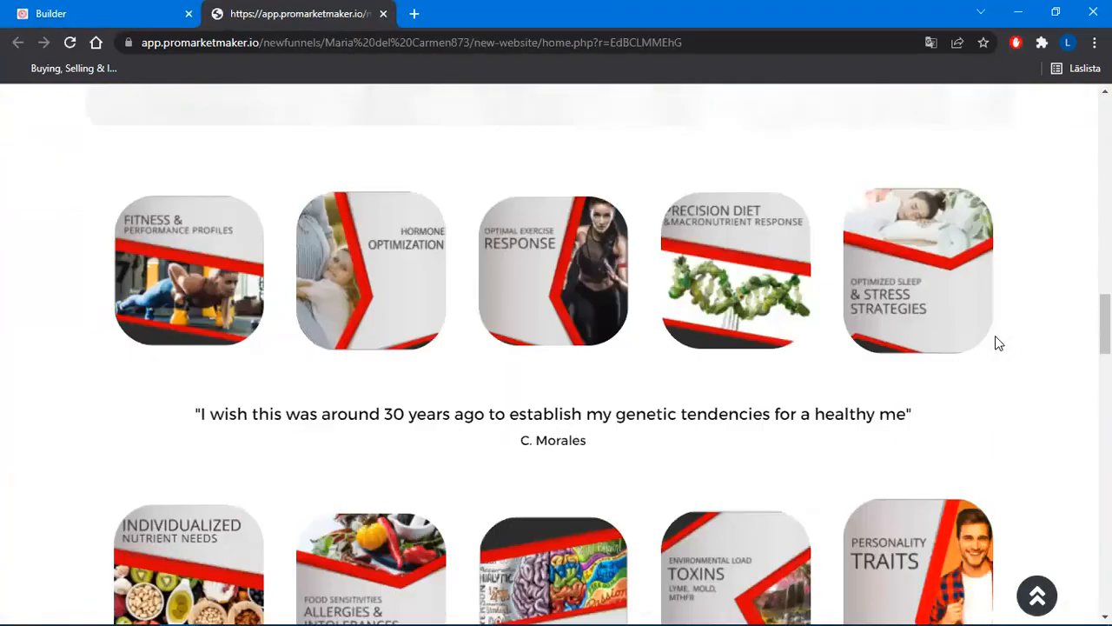
{"action": "scroll", "coordinate": [995, 342], "scroll_direction": "down", "scroll_amount": 15}
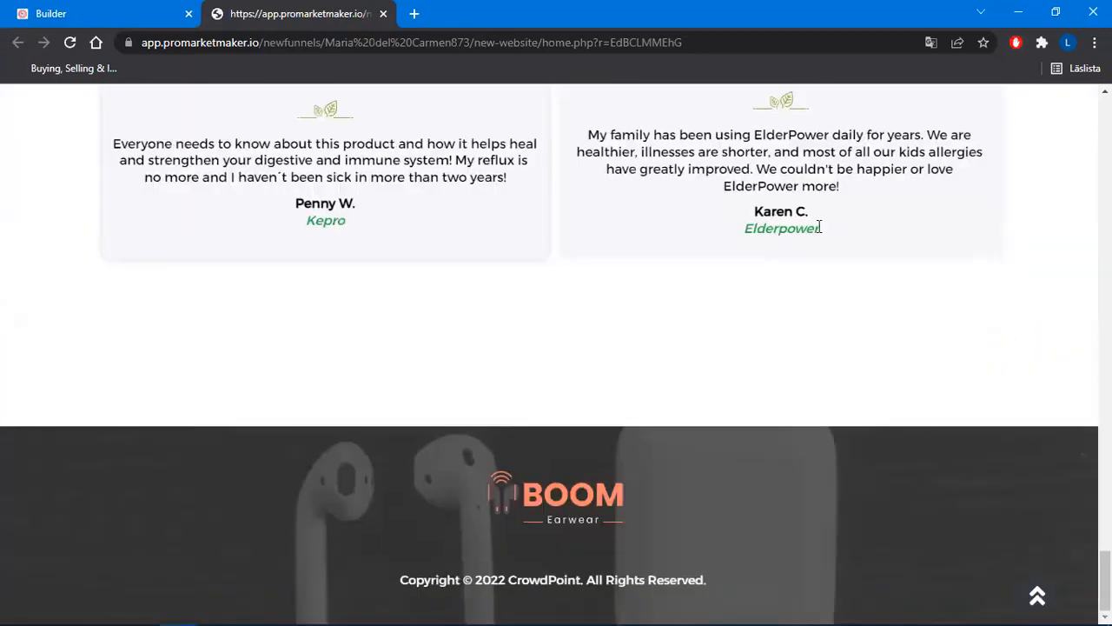
{"action": "scroll", "coordinate": [874, 362], "scroll_direction": "up", "scroll_amount": 2}
{"action": "left_click", "coordinate": [1039, 598]}
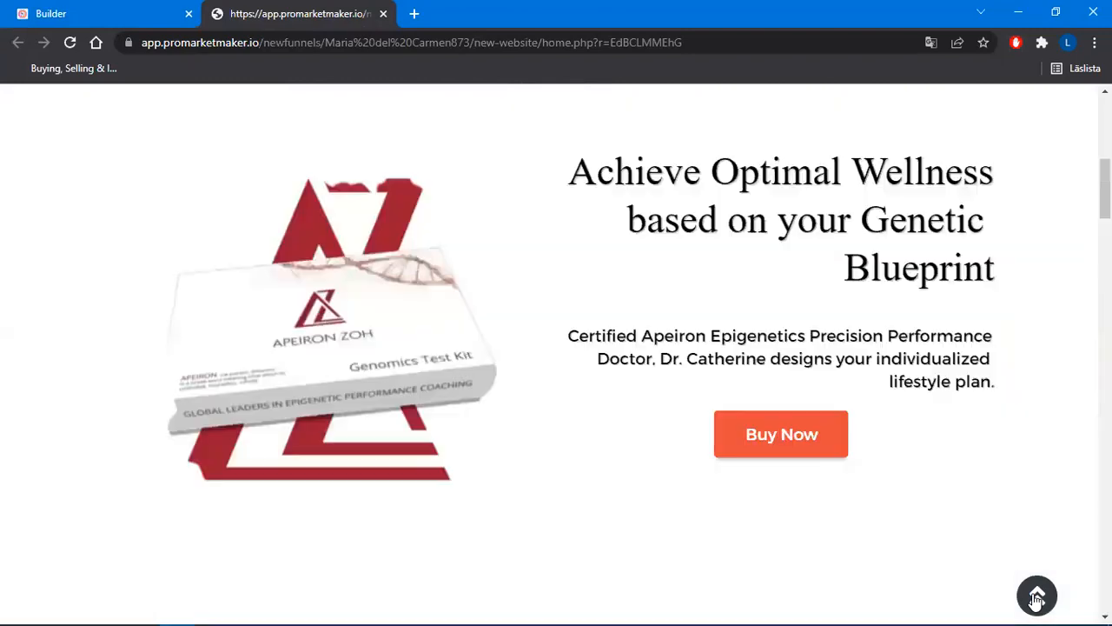
{"action": "scroll", "coordinate": [1003, 372], "scroll_direction": "down", "scroll_amount": 5}
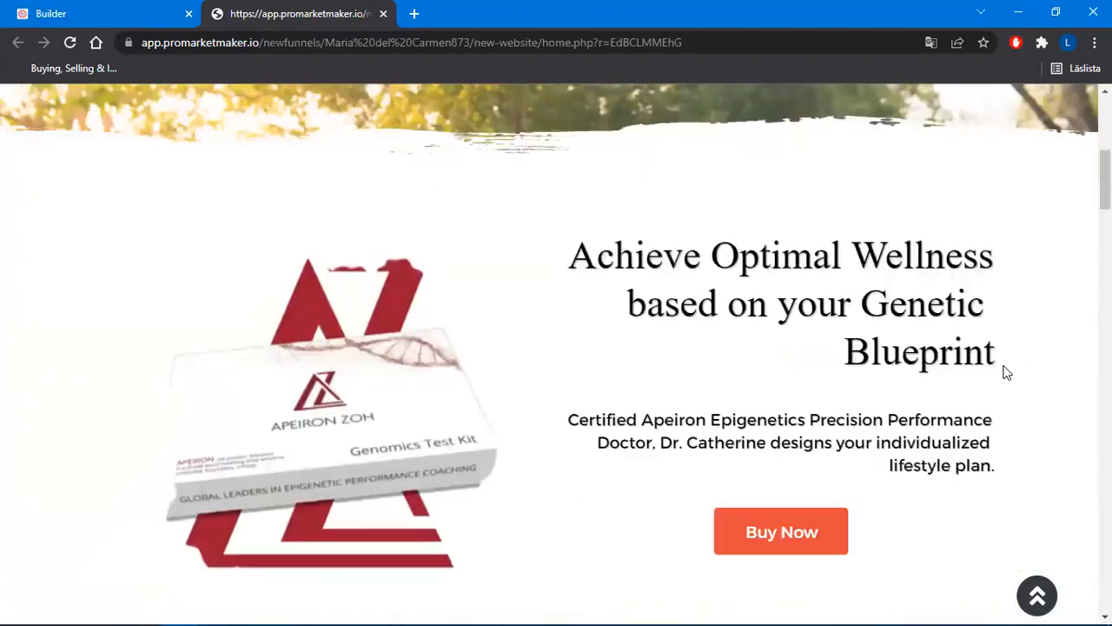
{"action": "scroll", "coordinate": [1003, 372], "scroll_direction": "up", "scroll_amount": 5}
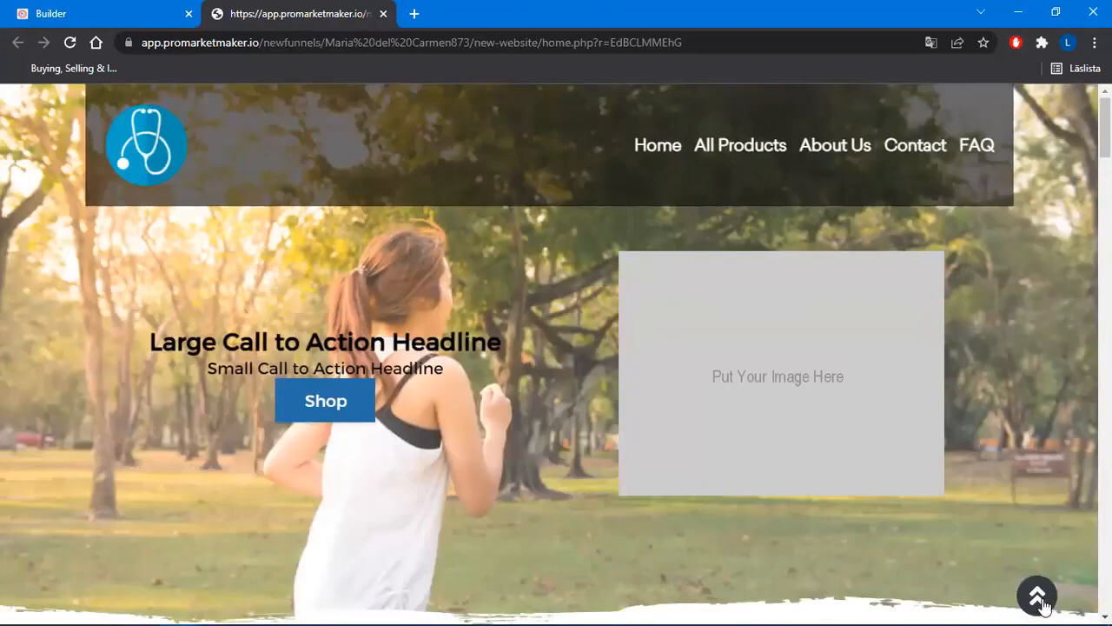
{"action": "scroll", "coordinate": [837, 318], "scroll_direction": "down", "scroll_amount": 3}
{"action": "scroll", "coordinate": [837, 320], "scroll_direction": "up", "scroll_amount": 3}
{"action": "left_click", "coordinate": [383, 13]}
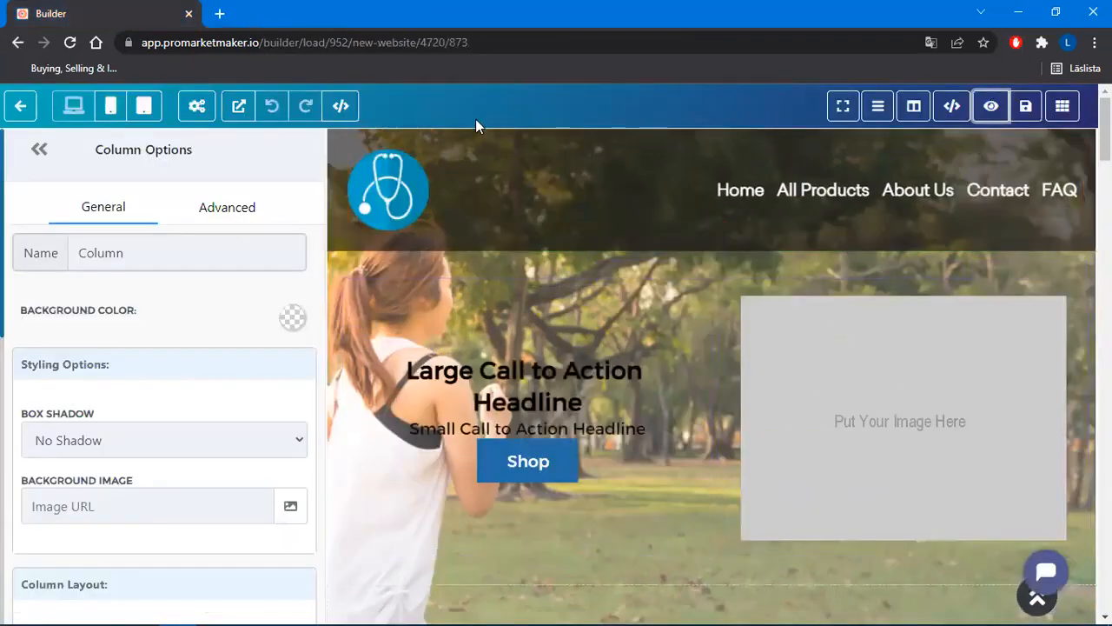
Leave the builder to view the website's settings, and reopen the "New website" store from the store list
{"action": "left_click", "coordinate": [558, 48]}
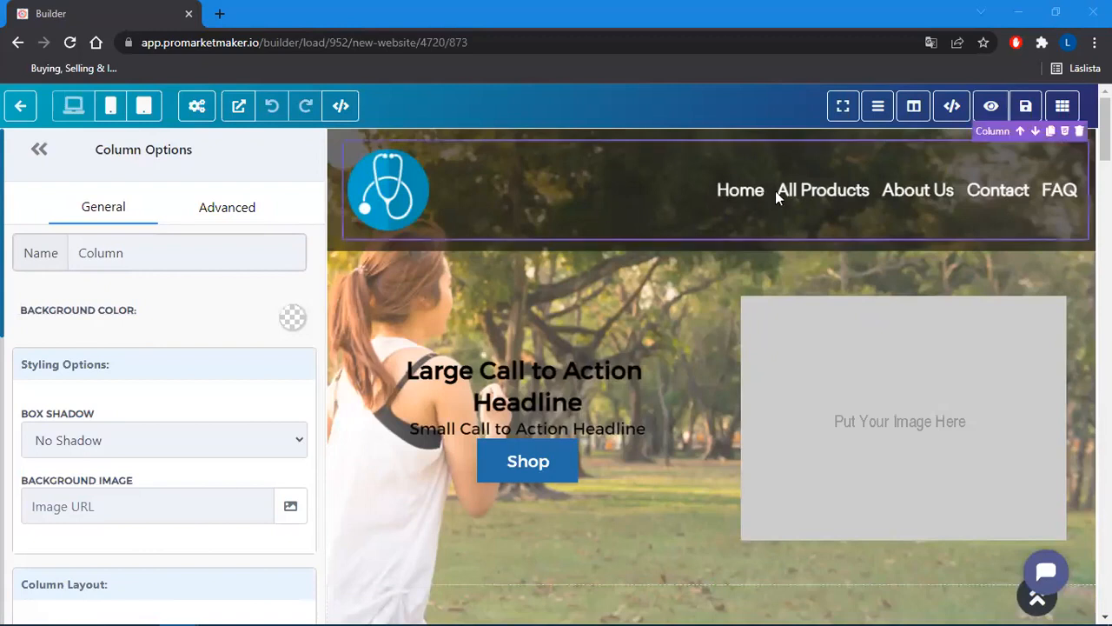
{"action": "left_click", "coordinate": [24, 105]}
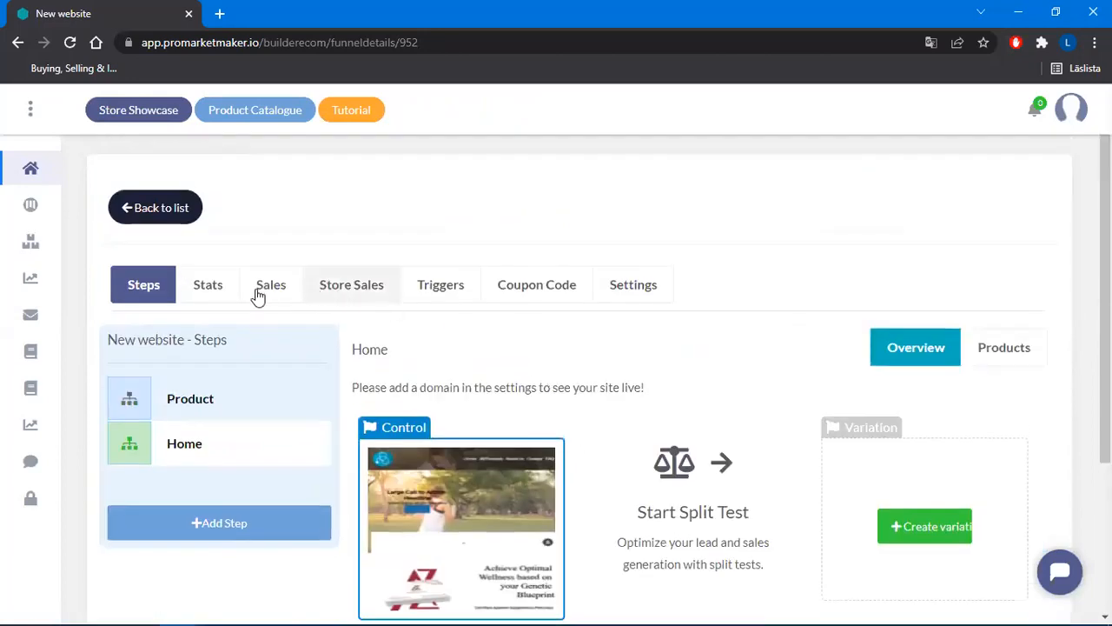
{"action": "left_click", "coordinate": [638, 292]}
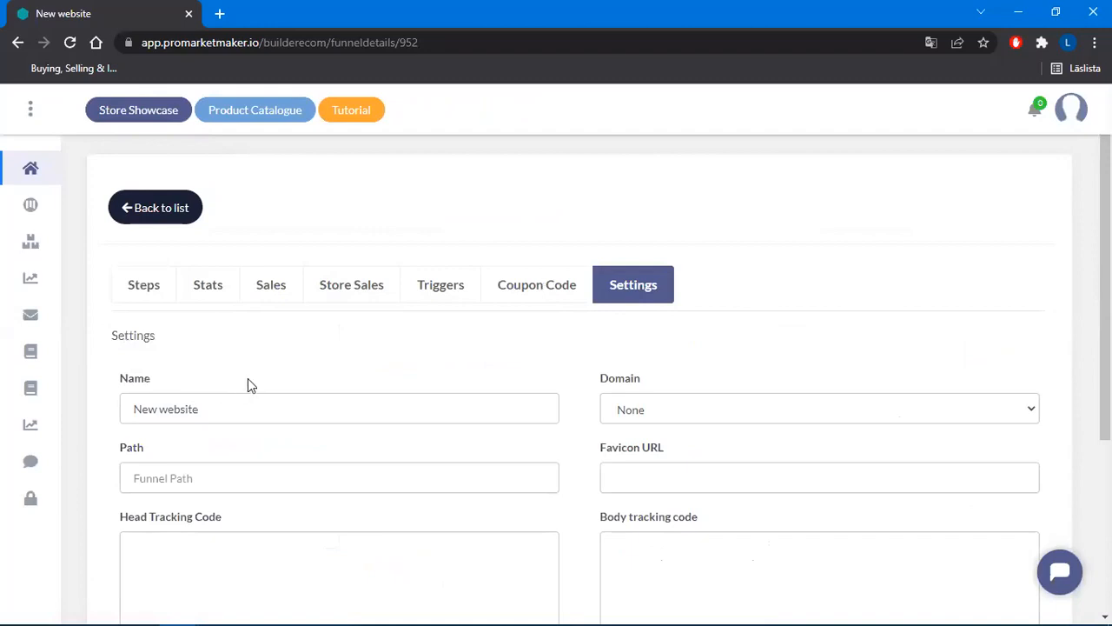
{"action": "left_click", "coordinate": [165, 214]}
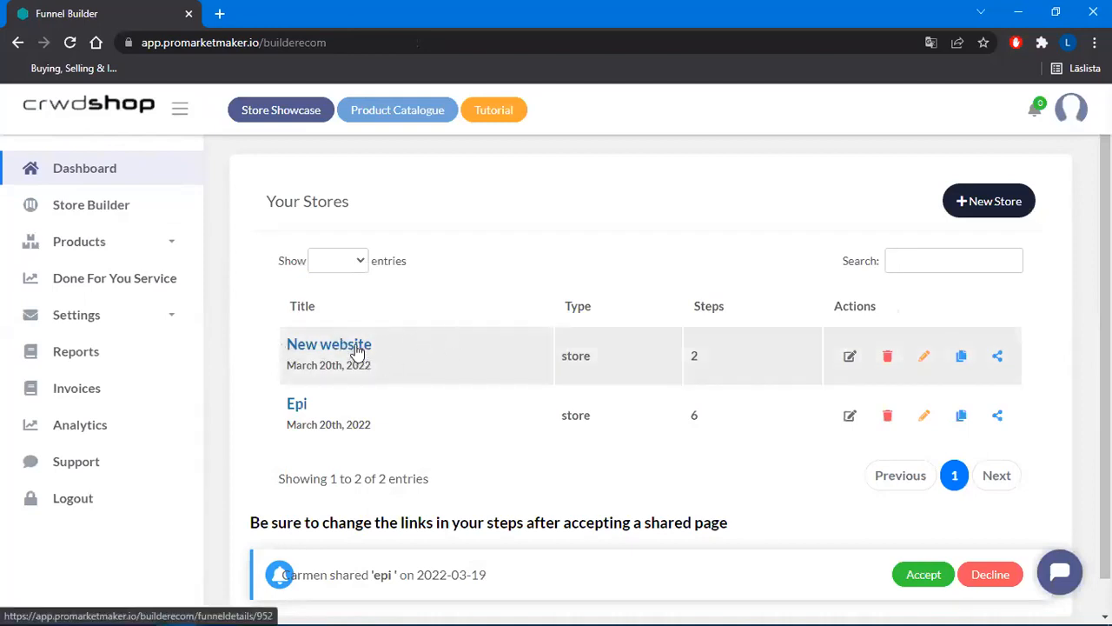
{"action": "left_click", "coordinate": [356, 347]}
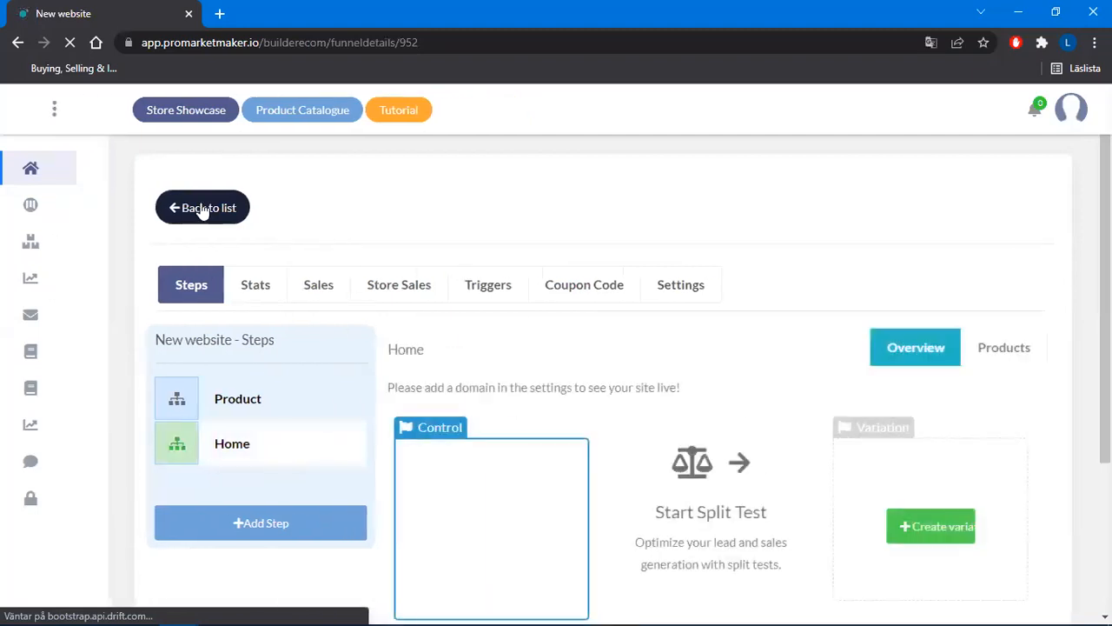
{"action": "left_click", "coordinate": [167, 209]}
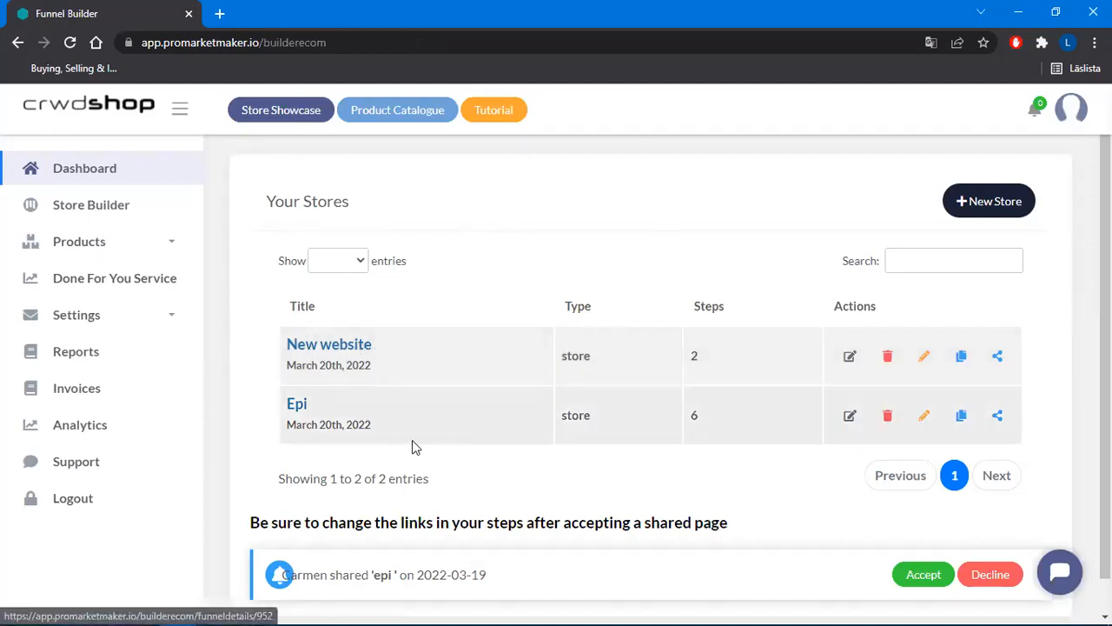
{"action": "left_click", "coordinate": [360, 348]}
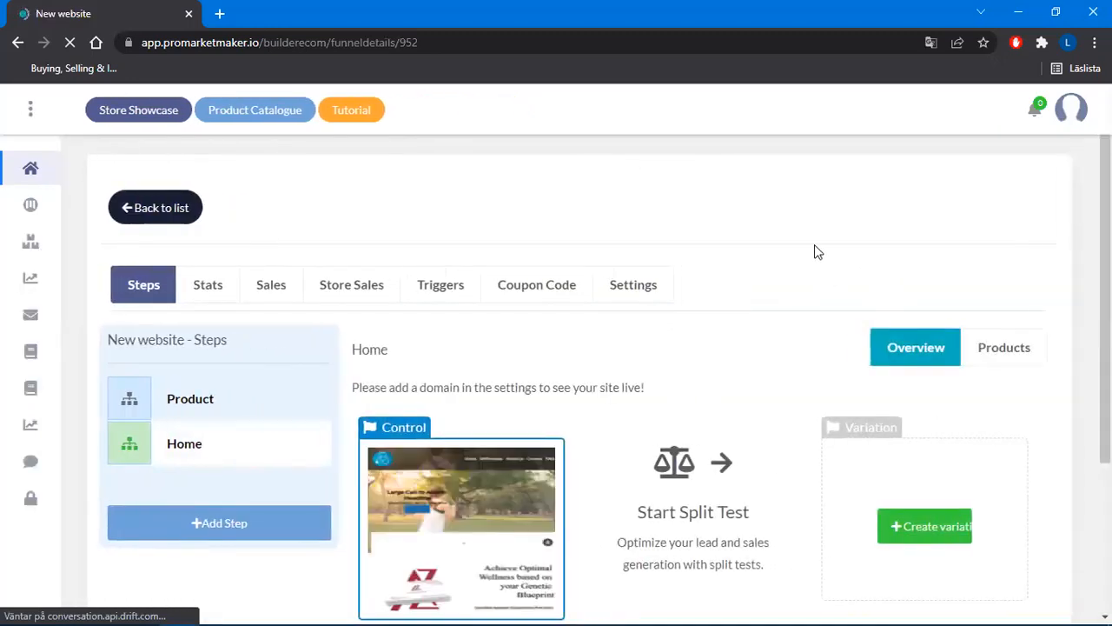
Review the Home step's overview and open its page for editing in the same window
{"action": "scroll", "coordinate": [821, 253], "scroll_direction": "down", "scroll_amount": 3}
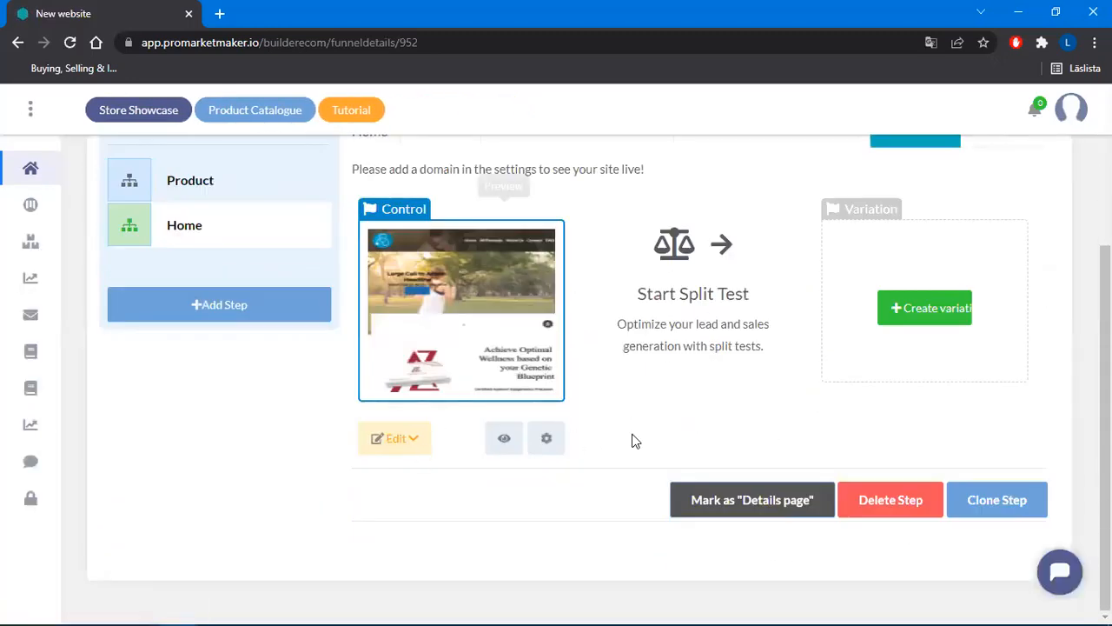
{"action": "scroll", "coordinate": [729, 278], "scroll_direction": "up", "scroll_amount": 3}
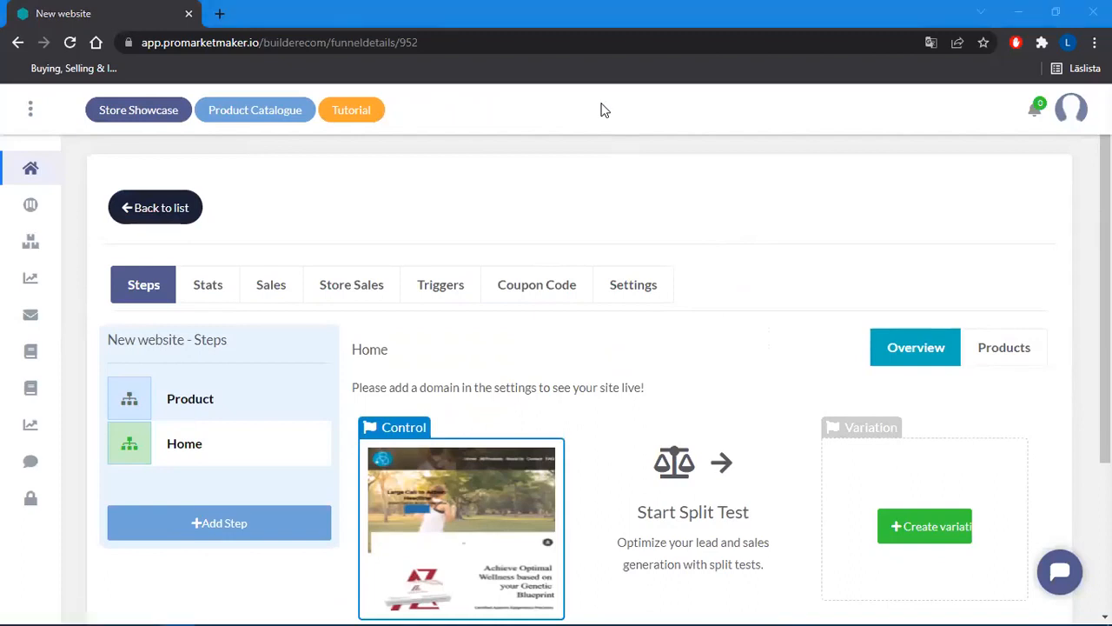
{"action": "scroll", "coordinate": [583, 214], "scroll_direction": "down", "scroll_amount": 2}
{"action": "scroll", "coordinate": [584, 214], "scroll_direction": "up", "scroll_amount": 2}
{"action": "left_click", "coordinate": [31, 110]}
{"action": "scroll", "coordinate": [687, 352], "scroll_direction": "down", "scroll_amount": 2}
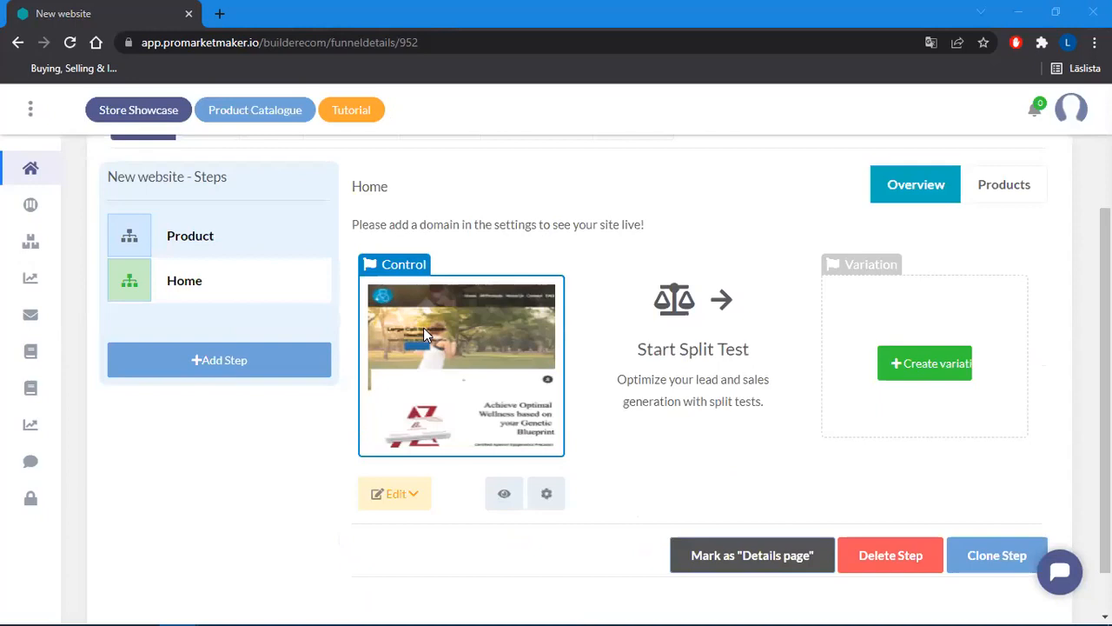
{"action": "left_click", "coordinate": [392, 497]}
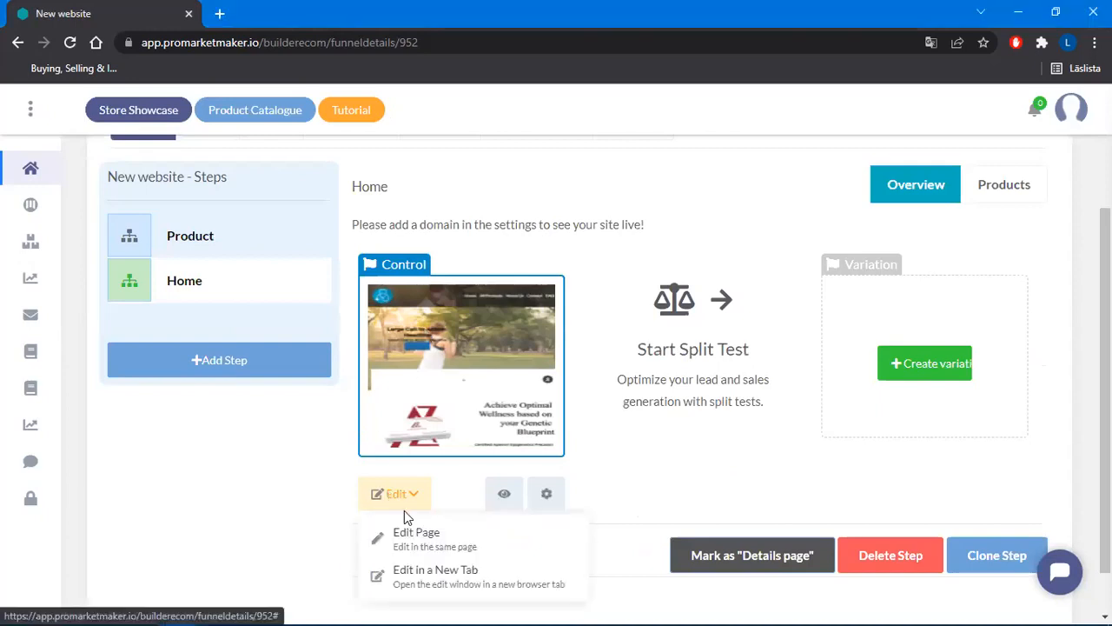
{"action": "left_click", "coordinate": [438, 544]}
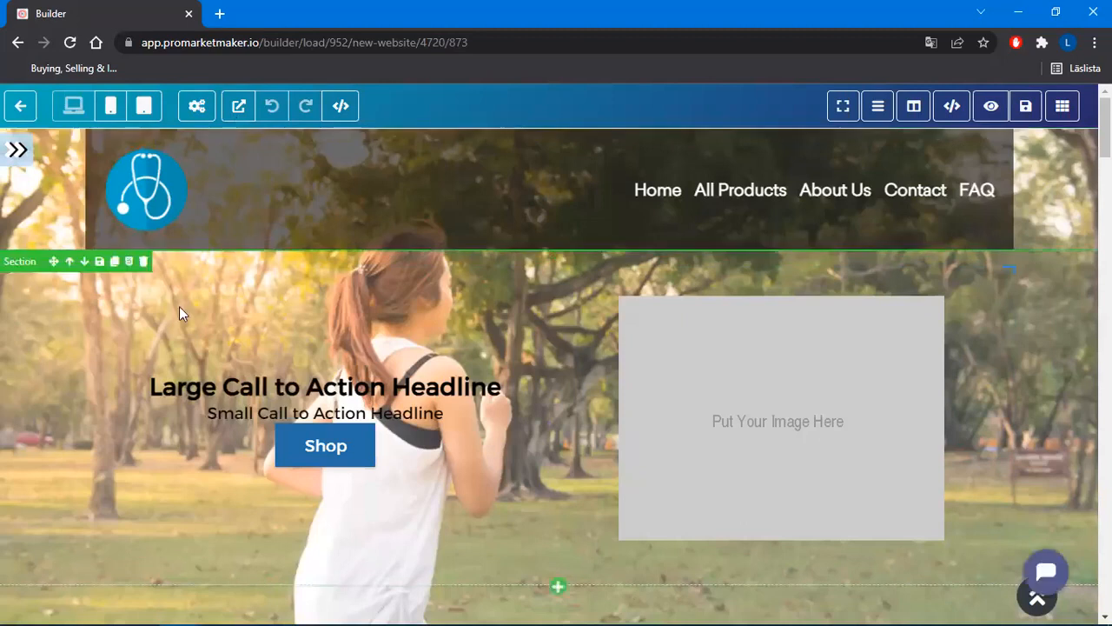
Open the options of the call-to-action section and examine its background image types and image URL
{"action": "left_click", "coordinate": [19, 261]}
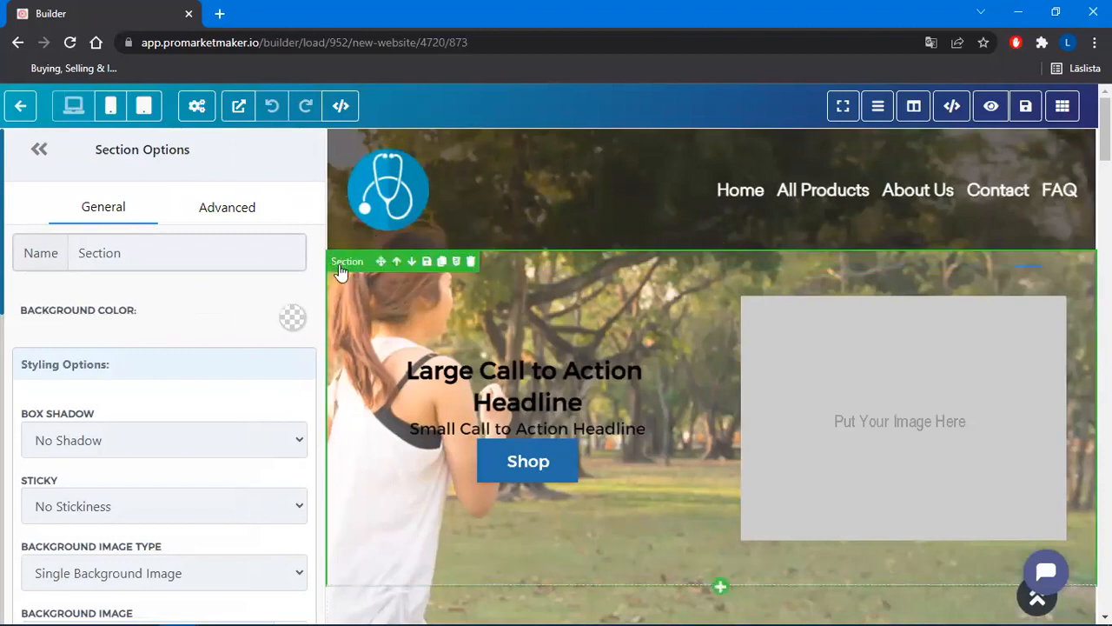
{"action": "scroll", "coordinate": [231, 374], "scroll_direction": "down", "scroll_amount": 3}
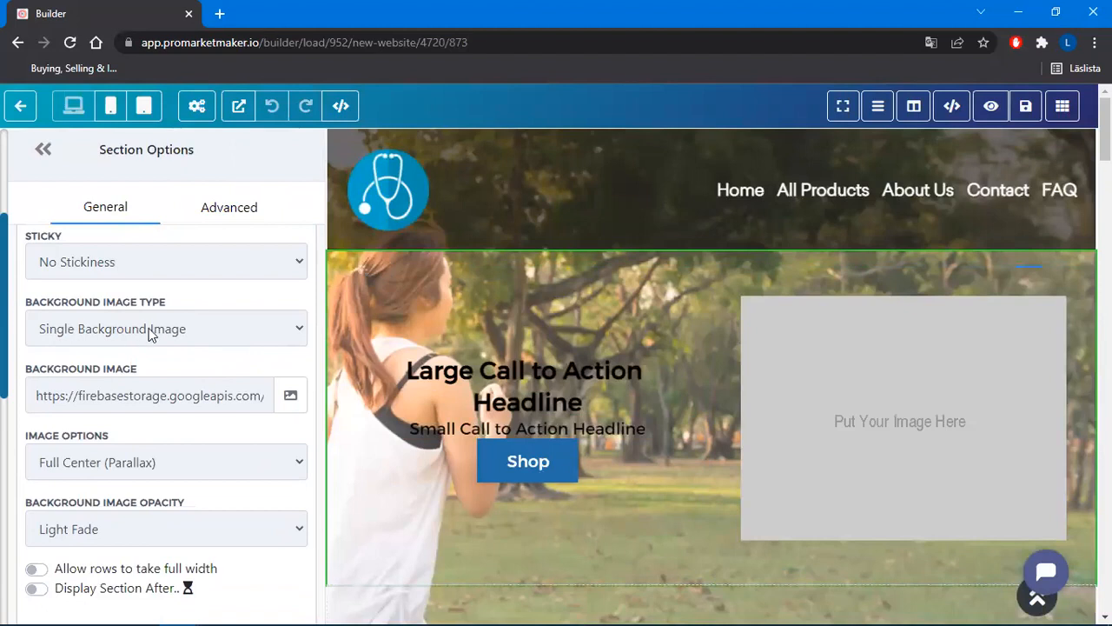
{"action": "left_click", "coordinate": [301, 328]}
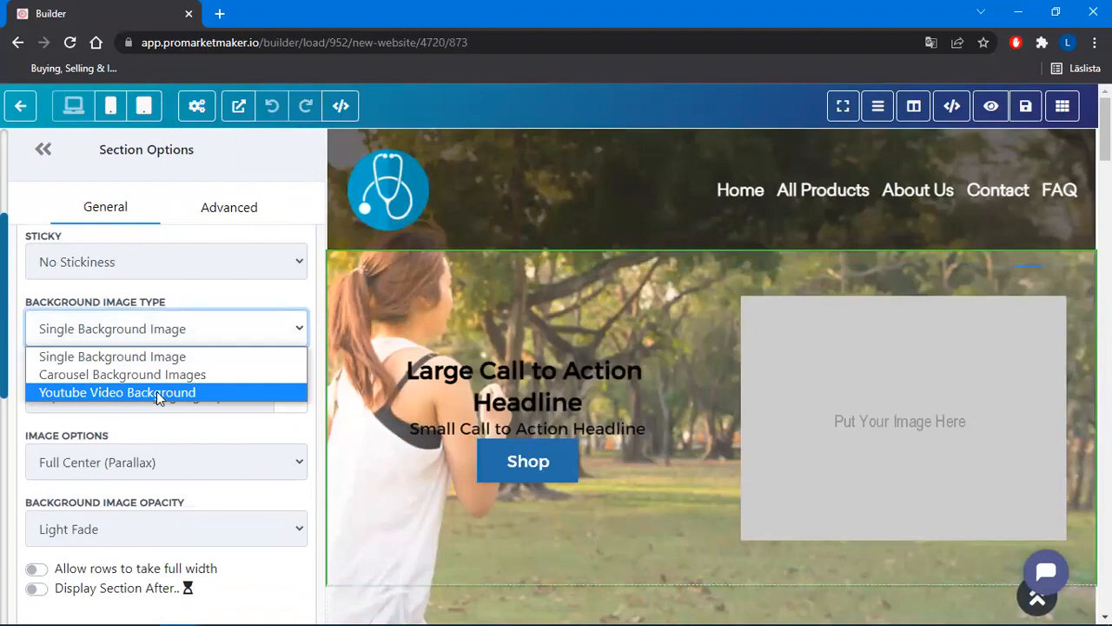
{"action": "left_click", "coordinate": [246, 334]}
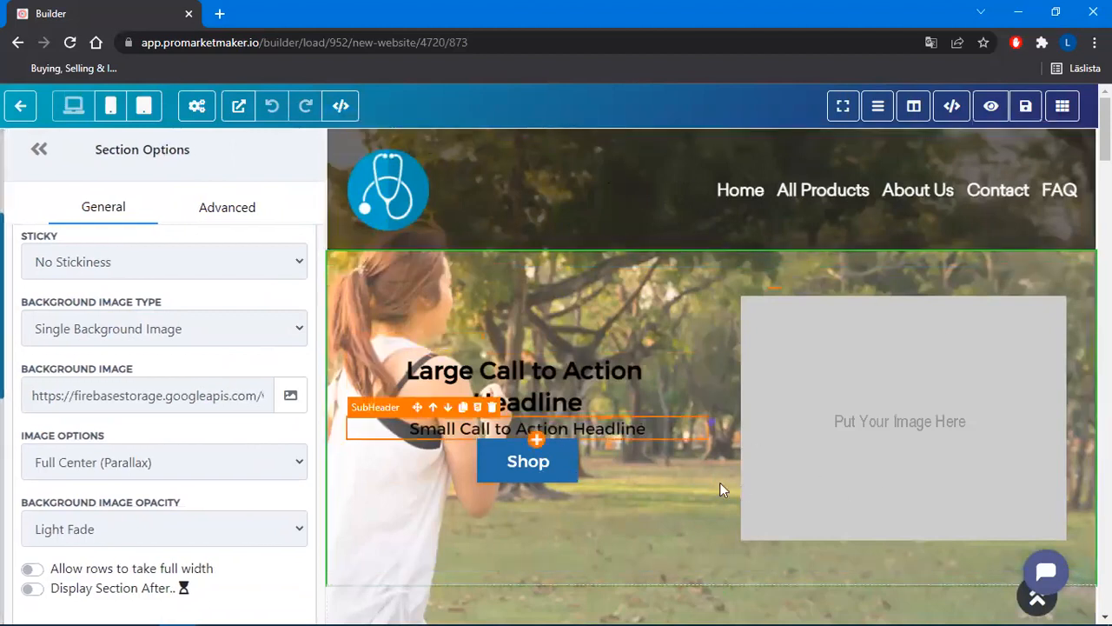
{"action": "left_click", "coordinate": [209, 396]}
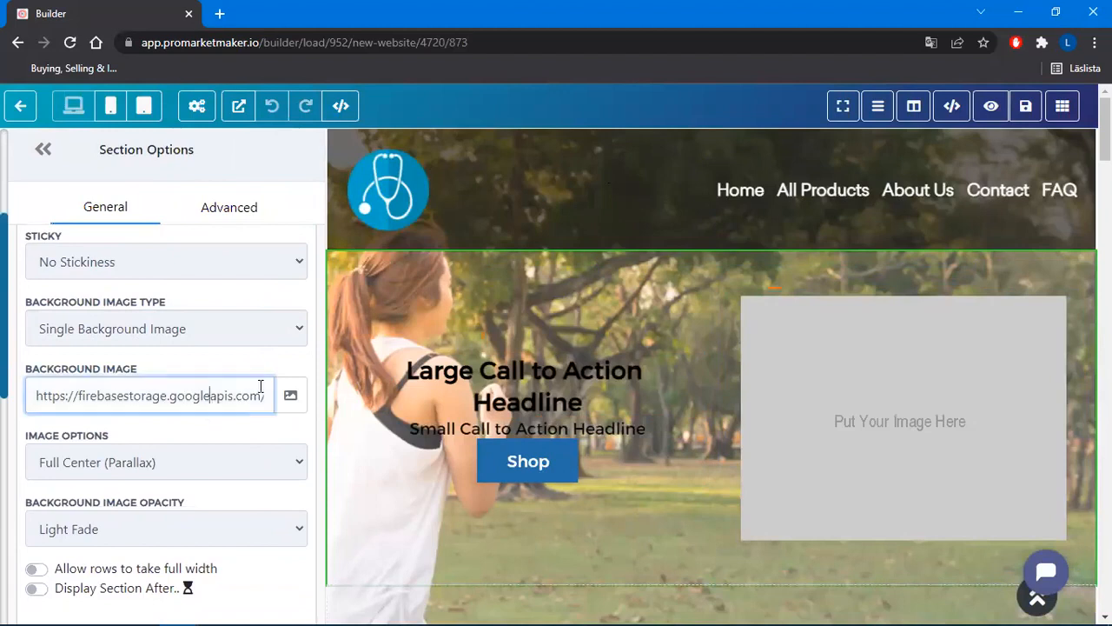
Try the Youtube Video Background type on the call-to-action section and switch back to Single Background Image
{"action": "left_click", "coordinate": [270, 330]}
{"action": "left_click", "coordinate": [189, 392]}
{"action": "left_click", "coordinate": [214, 393]}
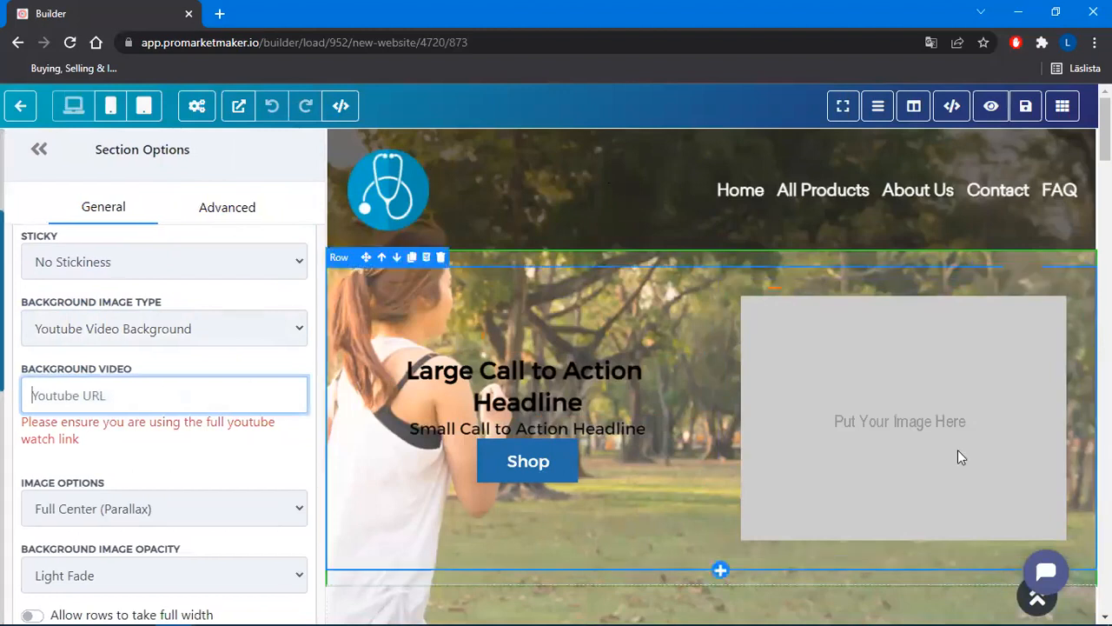
{"action": "left_click", "coordinate": [222, 335]}
{"action": "left_click", "coordinate": [149, 354]}
Remove the background image URL from the call-to-action section
{"action": "triple_click", "coordinate": [166, 398]}
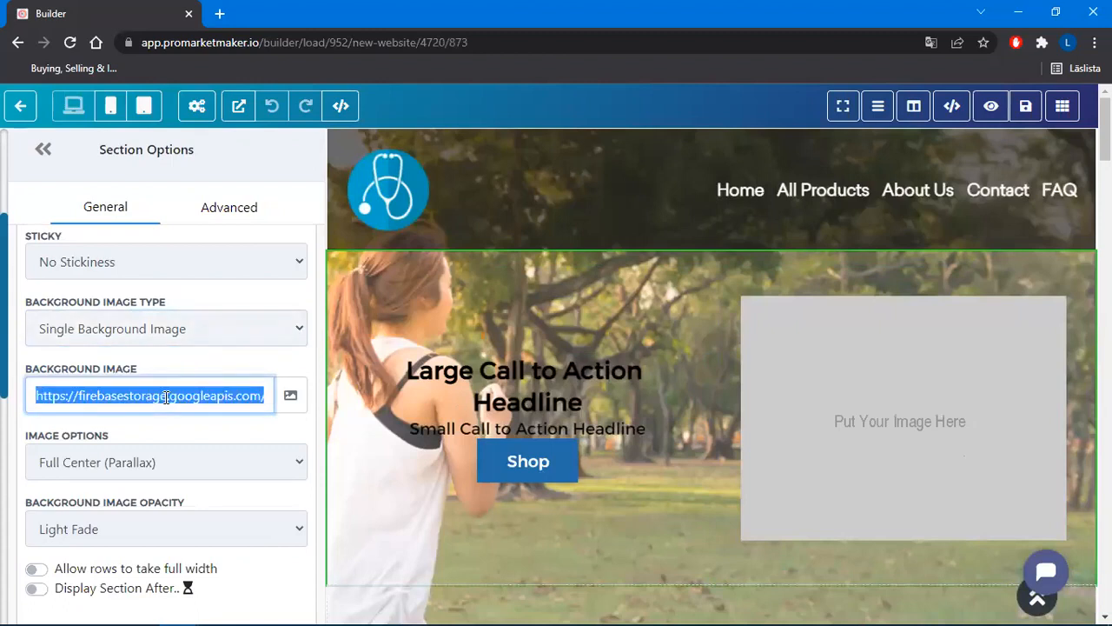
{"action": "key", "text": "BackSpace"}
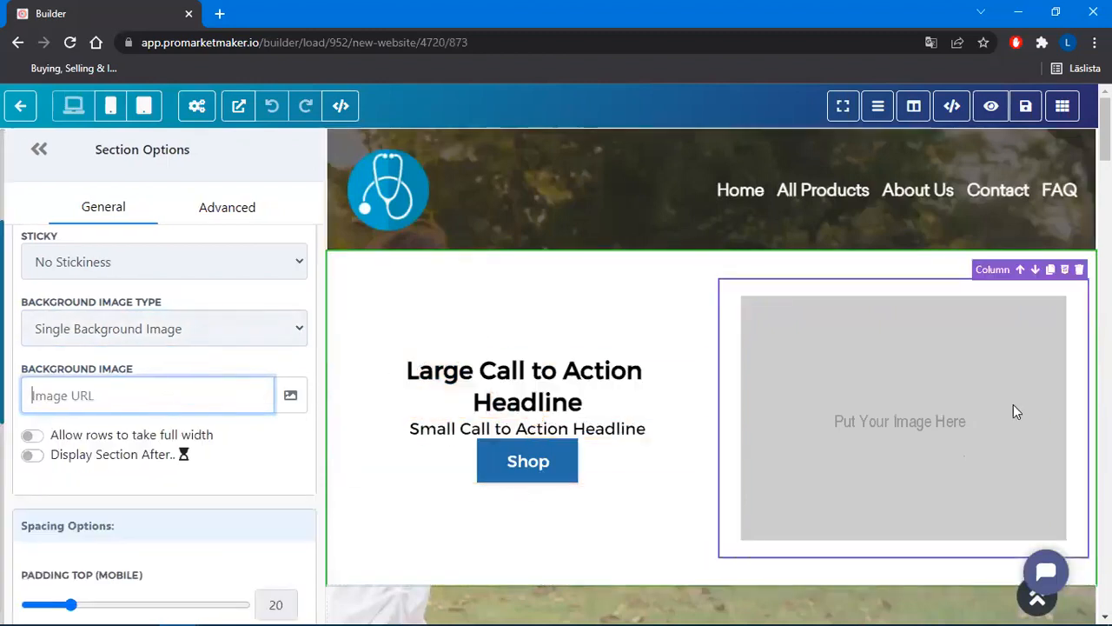
{"action": "left_click", "coordinate": [218, 369]}
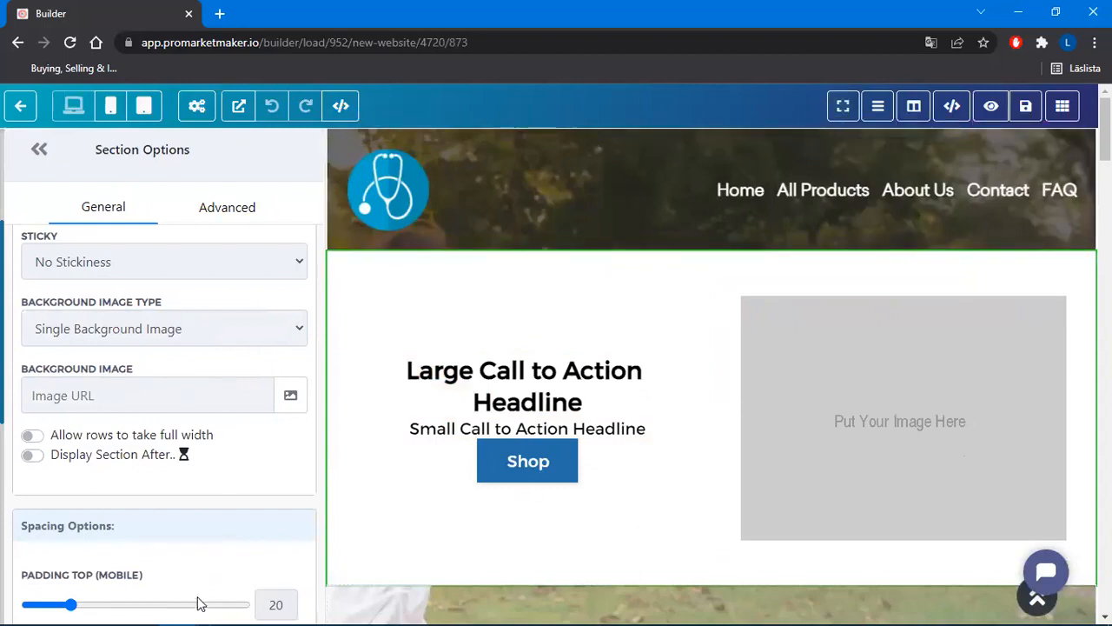
Switch to YouTube, open the video "THE SLIPPER AGAINST THE LIONS", and copy its full watch link
{"action": "right_click", "coordinate": [90, 18]}
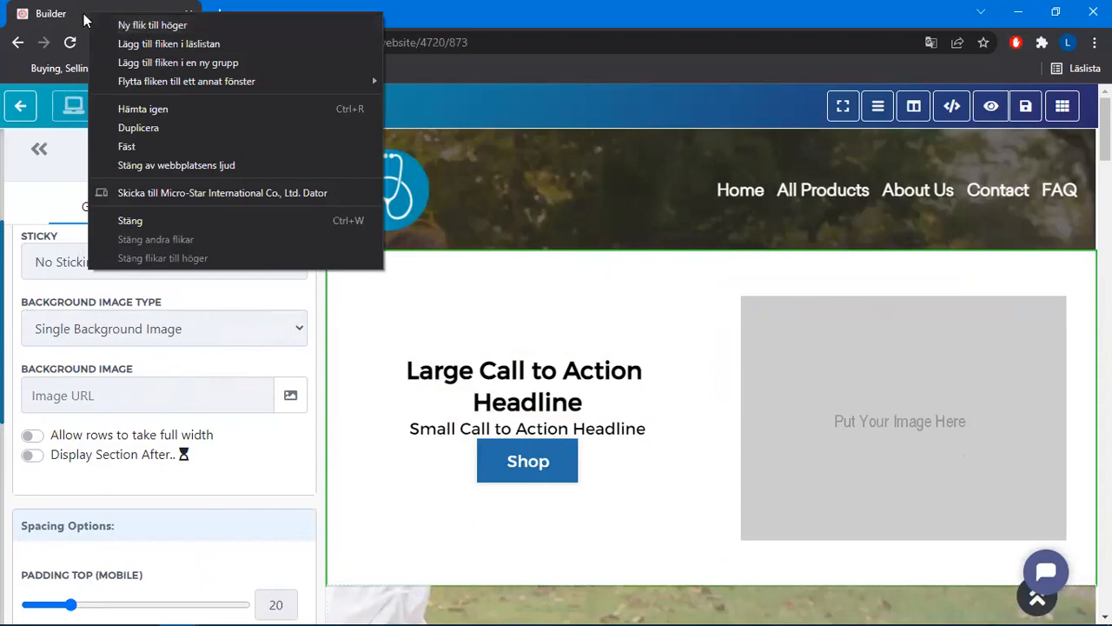
{"action": "left_click", "coordinate": [110, 14]}
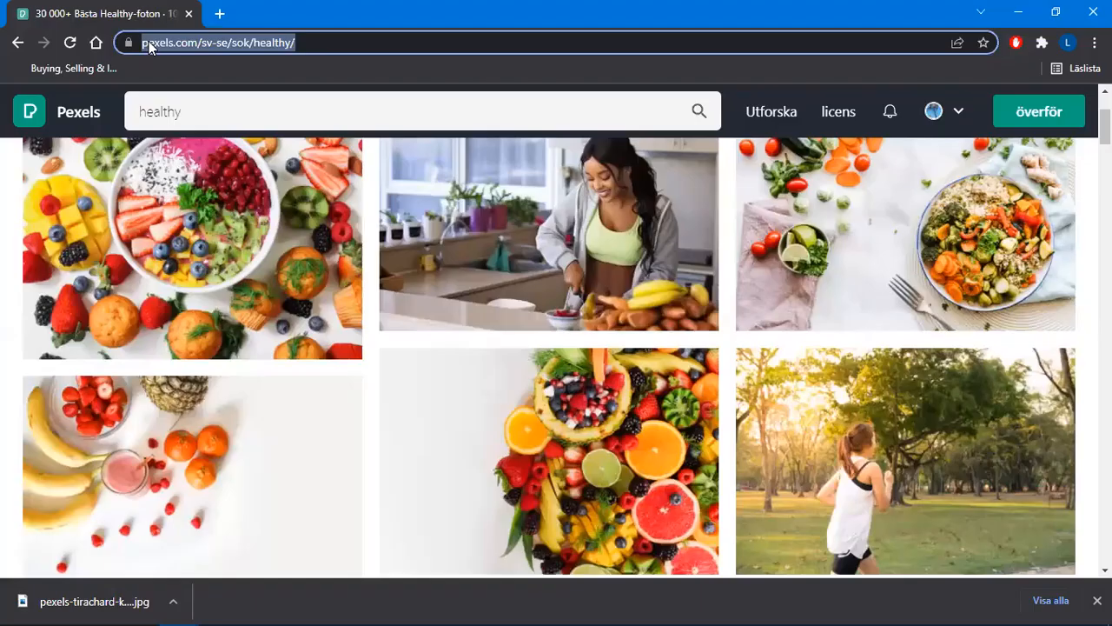
{"action": "type", "text": "yo"}
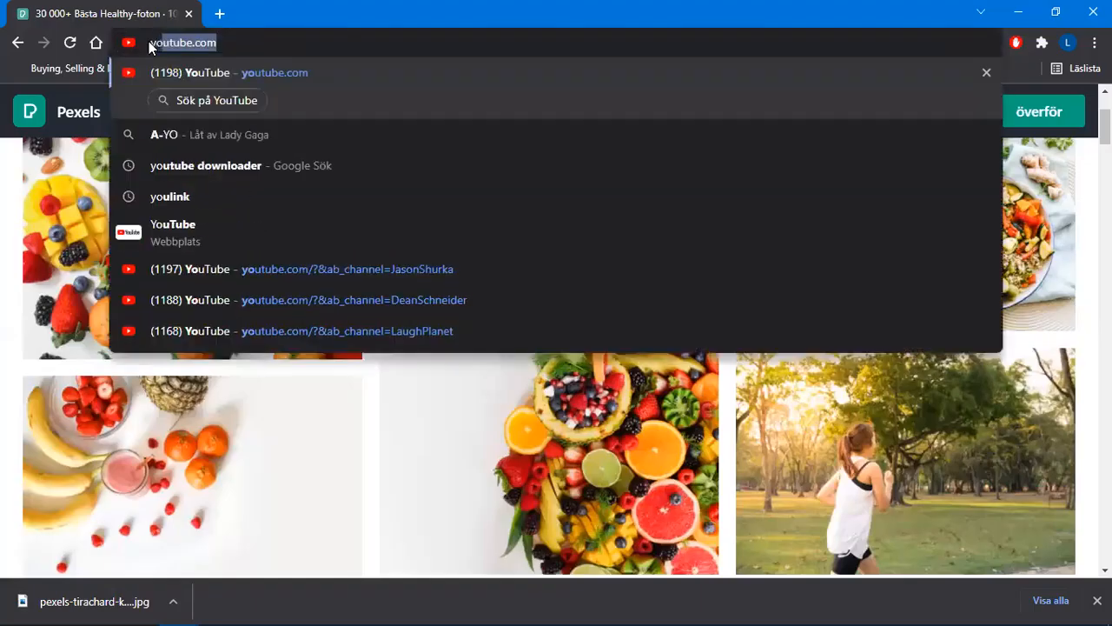
{"action": "key", "text": "Return"}
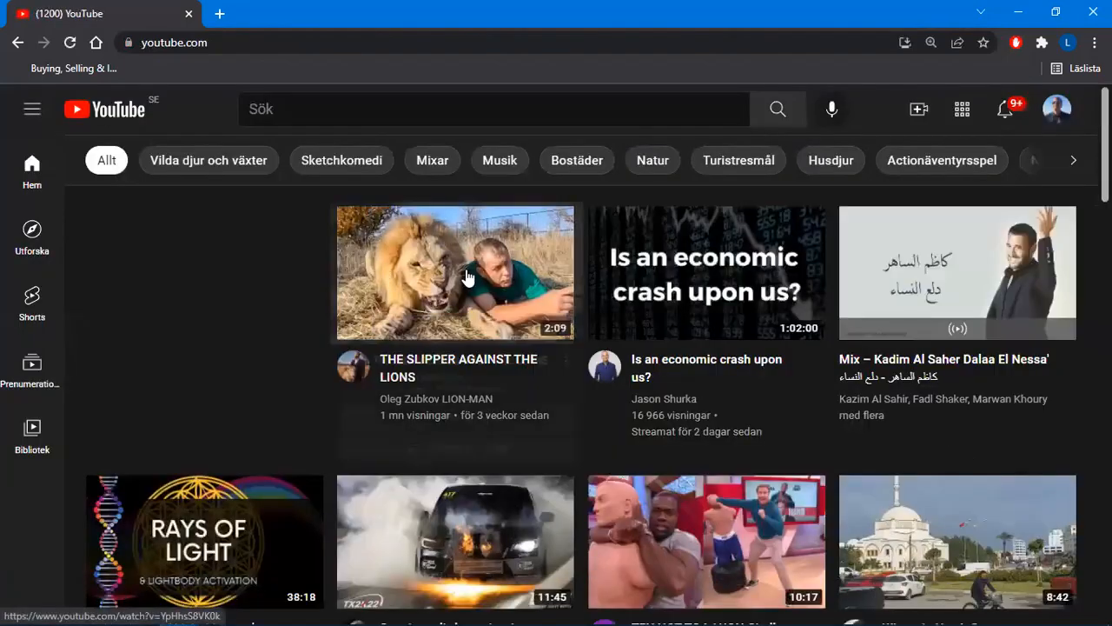
{"action": "left_click", "coordinate": [467, 278]}
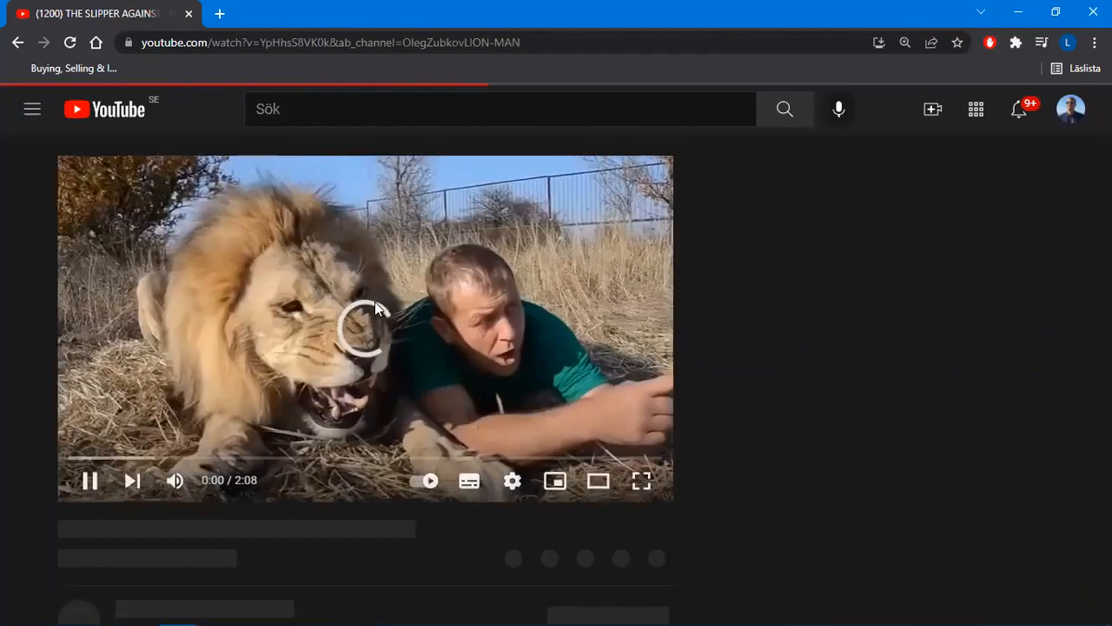
{"action": "left_click", "coordinate": [156, 47]}
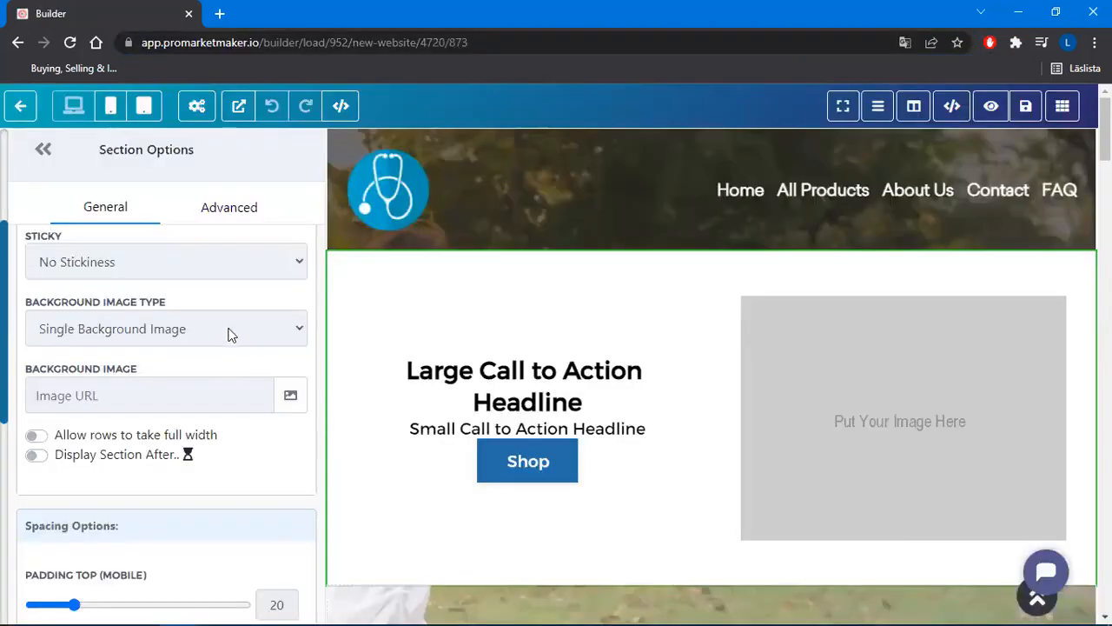
Set the call-to-action section's background type to Youtube Video Background and paste the copied lion video link as its background video
{"action": "left_click", "coordinate": [230, 336]}
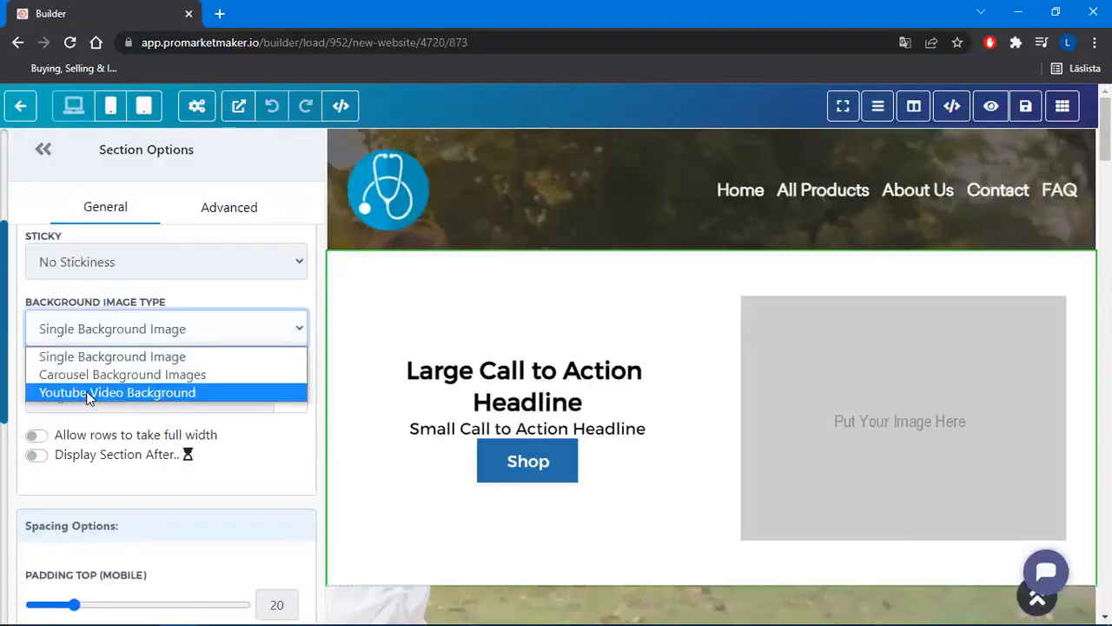
{"action": "left_click", "coordinate": [87, 393]}
{"action": "left_click", "coordinate": [107, 395]}
{"action": "key", "text": "ctrl+v"}
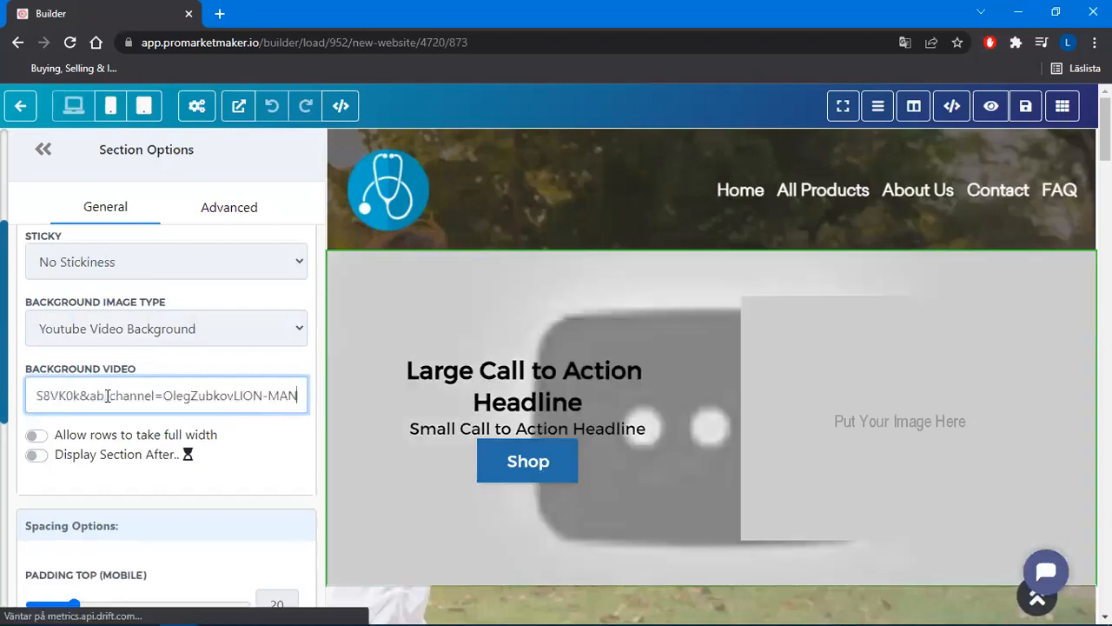
Switch to YouTube and copy the short share link of the video "THE SLIPPER AGAINST THE LIONS"
{"action": "left_click_drag", "start_coordinate": [54, 391], "coordinate": [4, 407]}
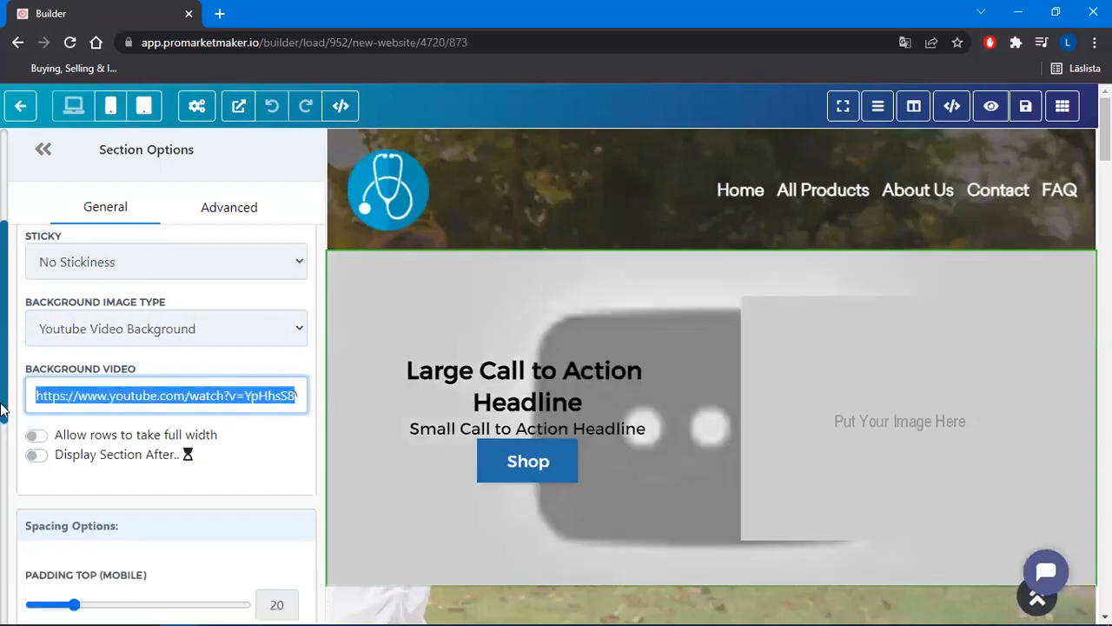
{"action": "left_click", "coordinate": [110, 402]}
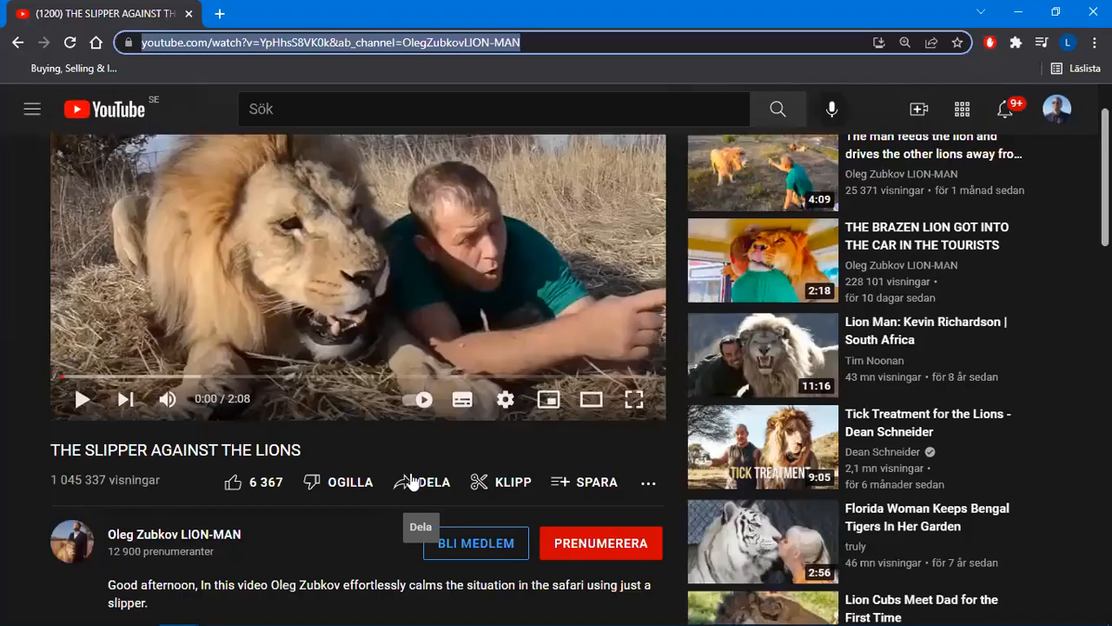
{"action": "left_click", "coordinate": [412, 482]}
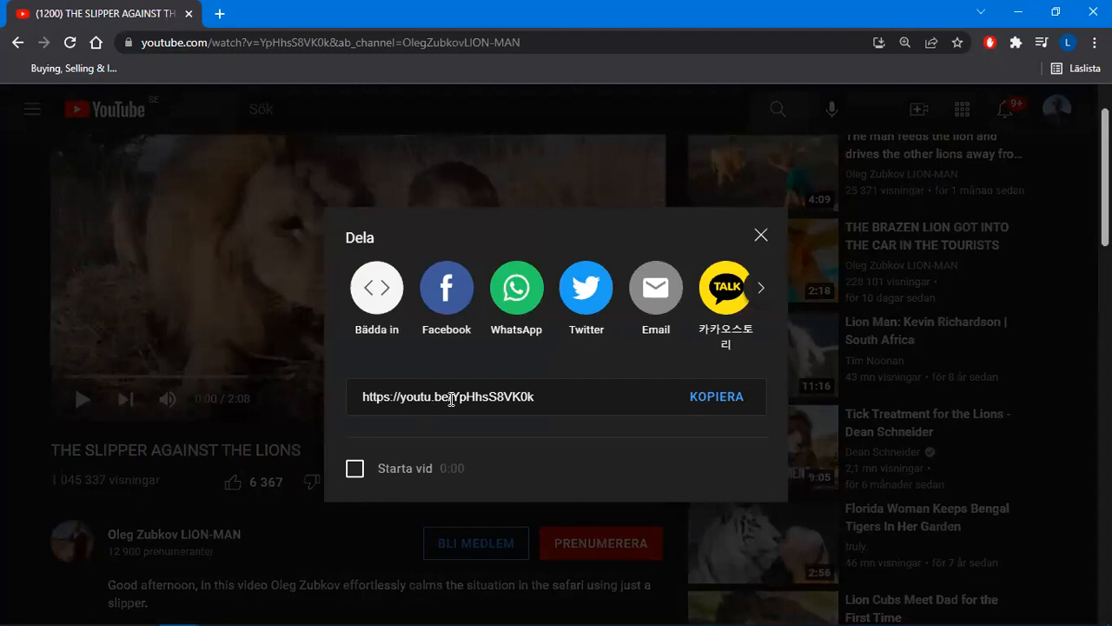
{"action": "left_click", "coordinate": [715, 402]}
{"action": "key", "text": "ctrl+c"}
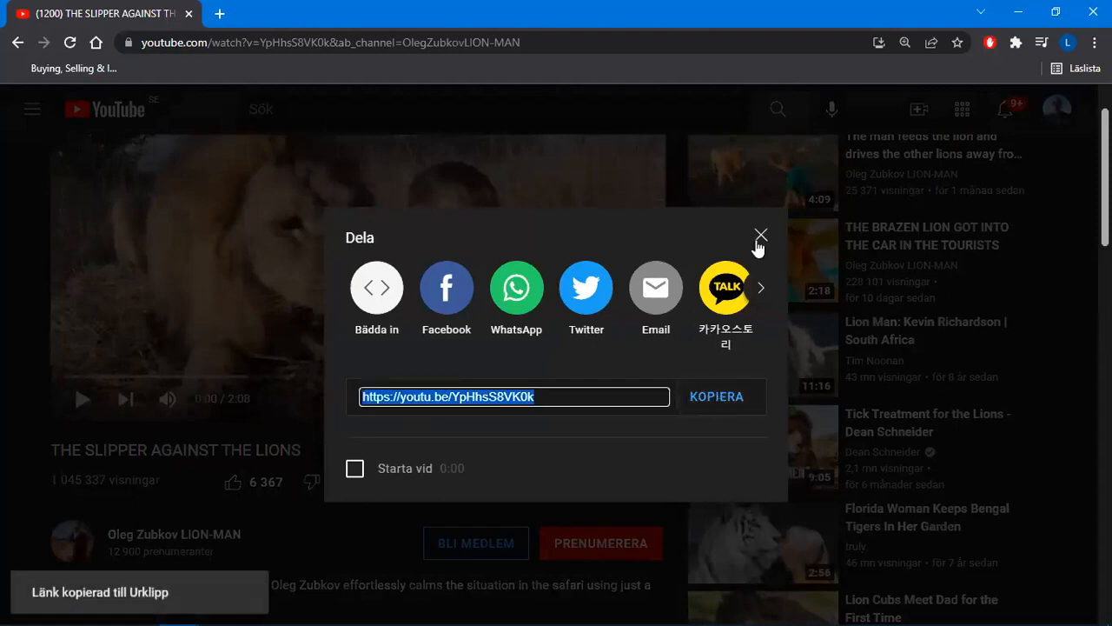
{"action": "left_click", "coordinate": [760, 235]}
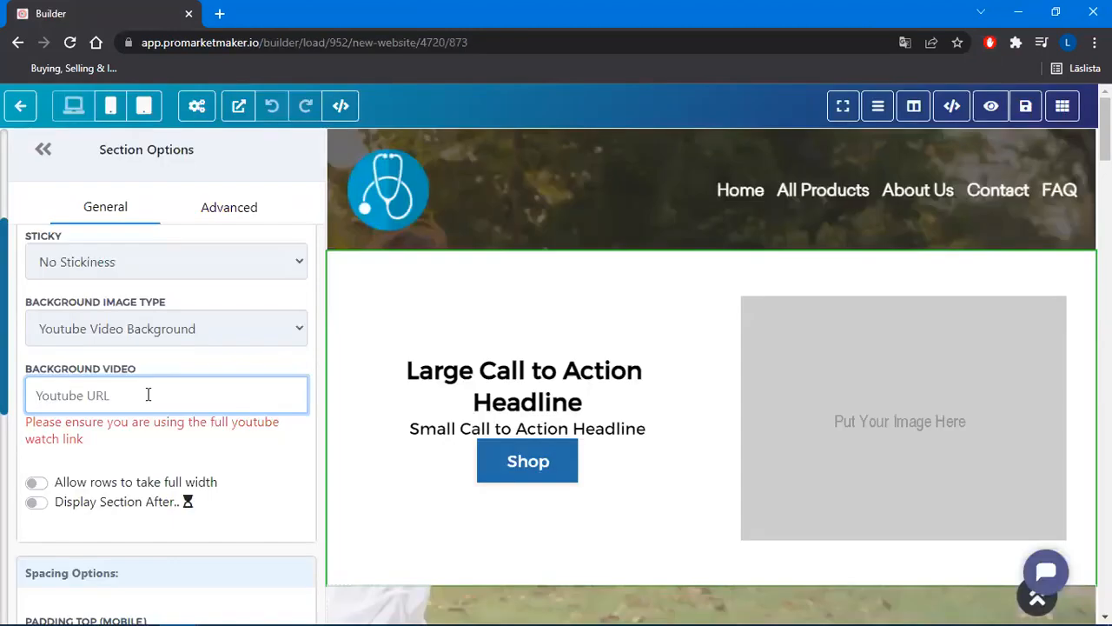
{"action": "key", "text": "ctrl+v"}
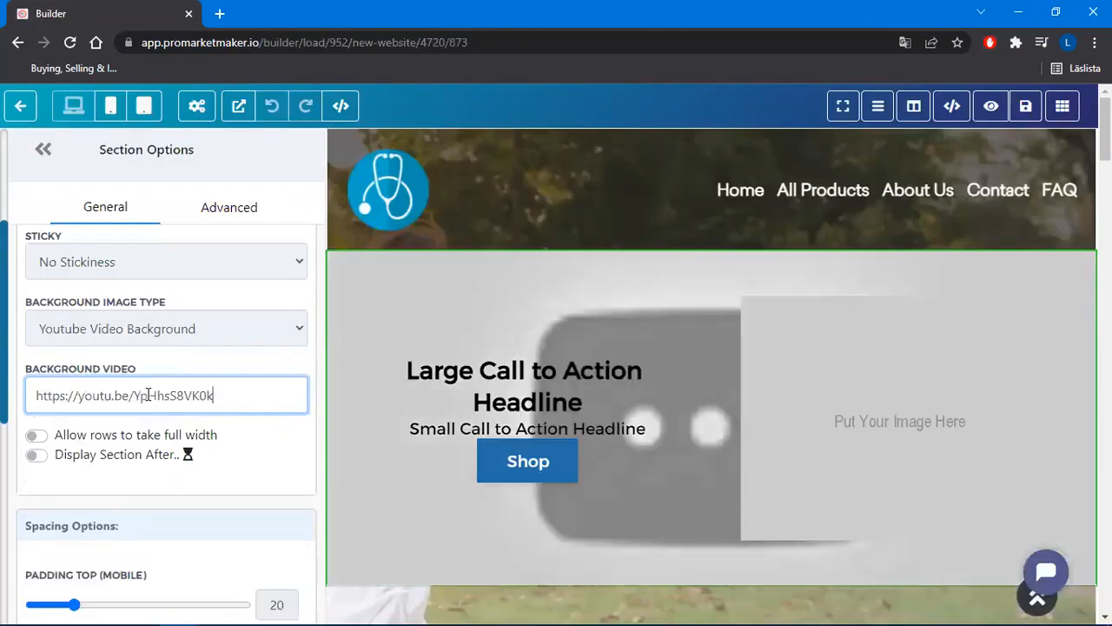
{"action": "scroll", "coordinate": [145, 353], "scroll_direction": "up", "scroll_amount": 3}
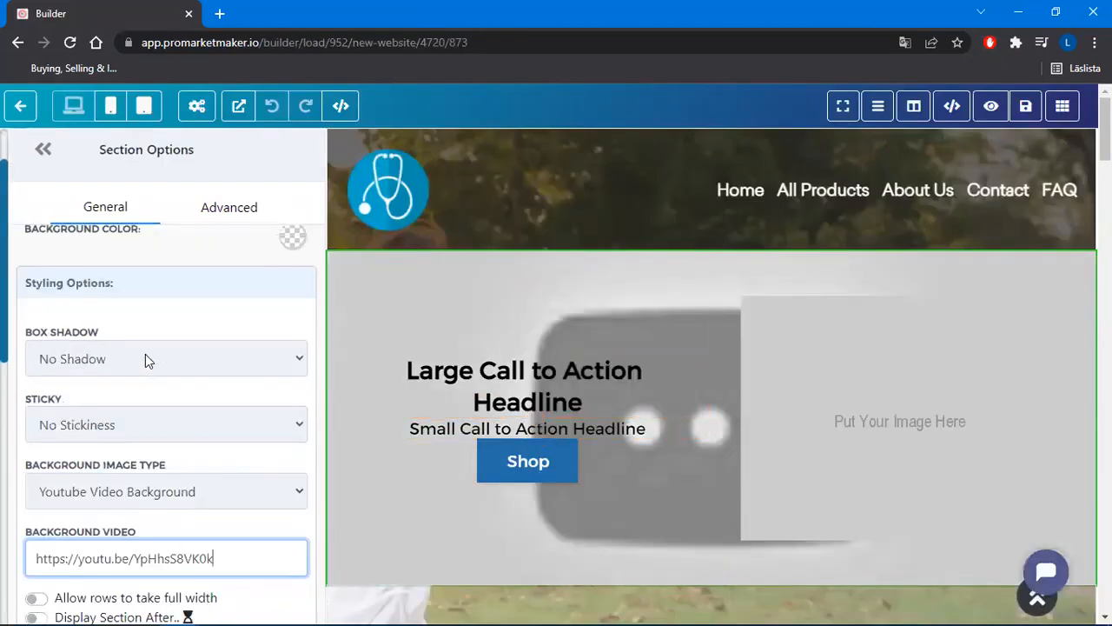
{"action": "scroll", "coordinate": [269, 330], "scroll_direction": "down", "scroll_amount": 3}
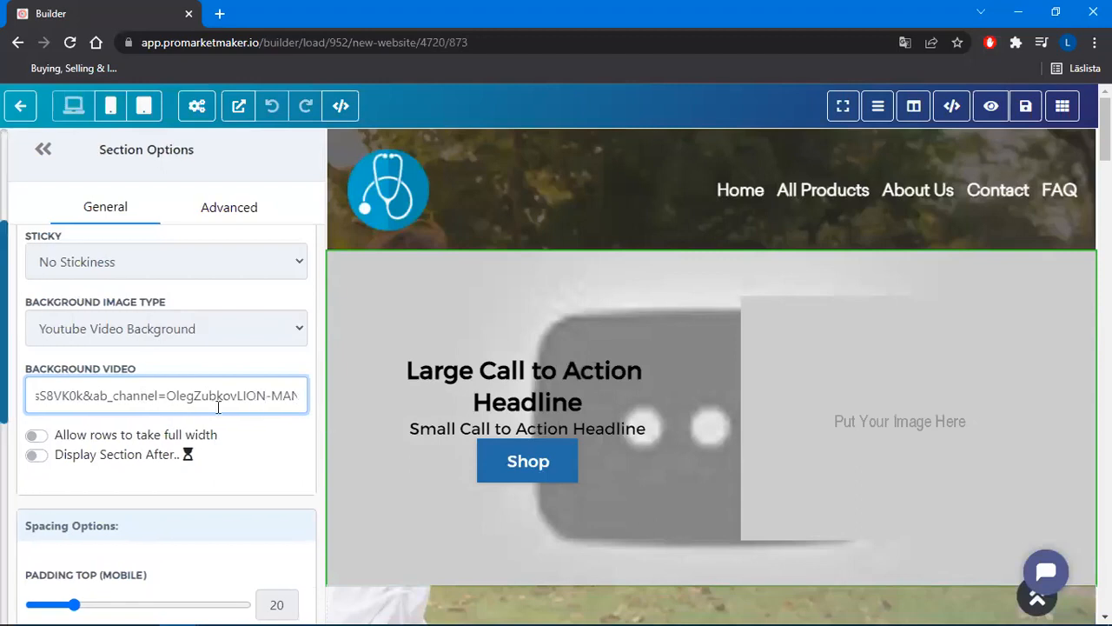
Clear the background video link of the call-to-action section
{"action": "left_click_drag", "start_coordinate": [299, 396], "coordinate": [7, 390]}
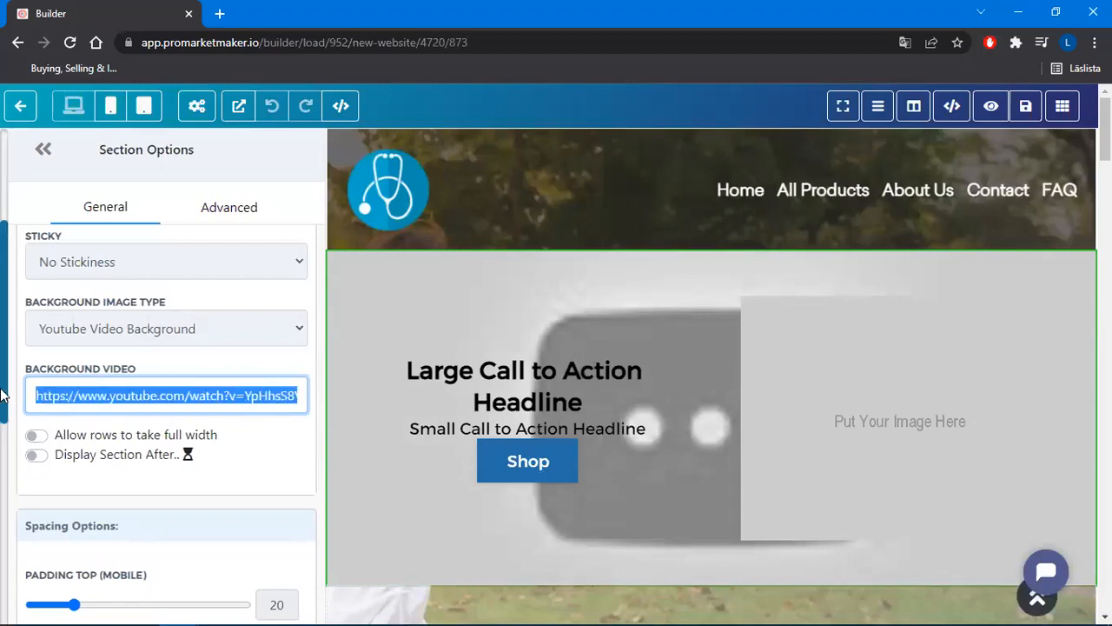
{"action": "left_click", "coordinate": [88, 396]}
{"action": "left_click_drag", "start_coordinate": [77, 396], "coordinate": [24, 415]}
{"action": "key", "text": "BackSpace"}
{"action": "key", "text": "BackSpace"}
{"action": "triple_click", "coordinate": [126, 399]}
{"action": "key", "text": "BackSpace"}
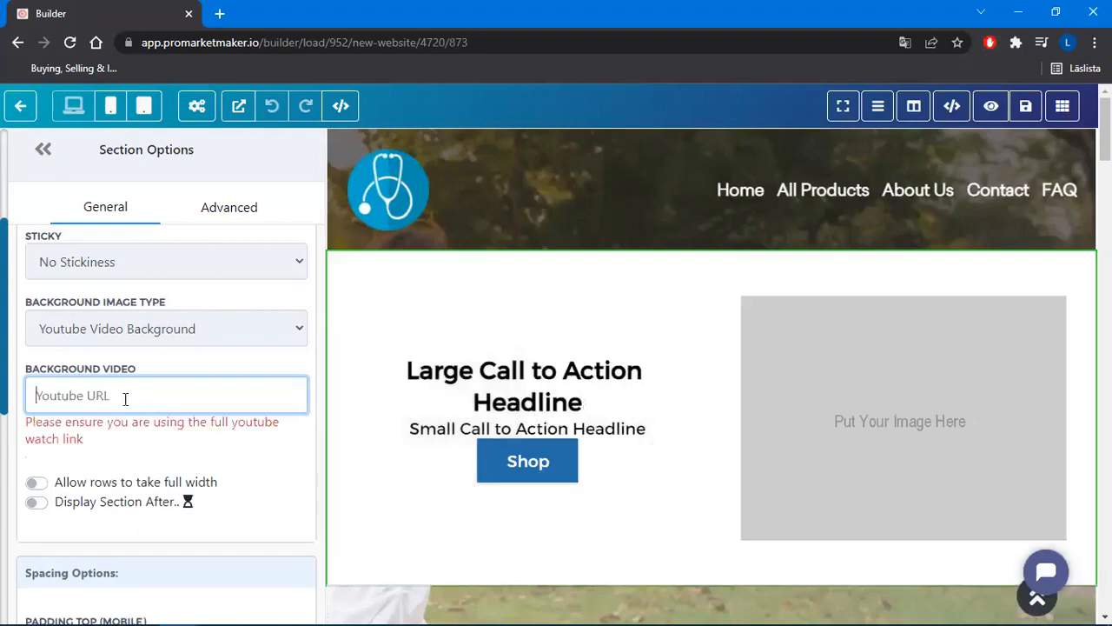
{"action": "left_click", "coordinate": [252, 415]}
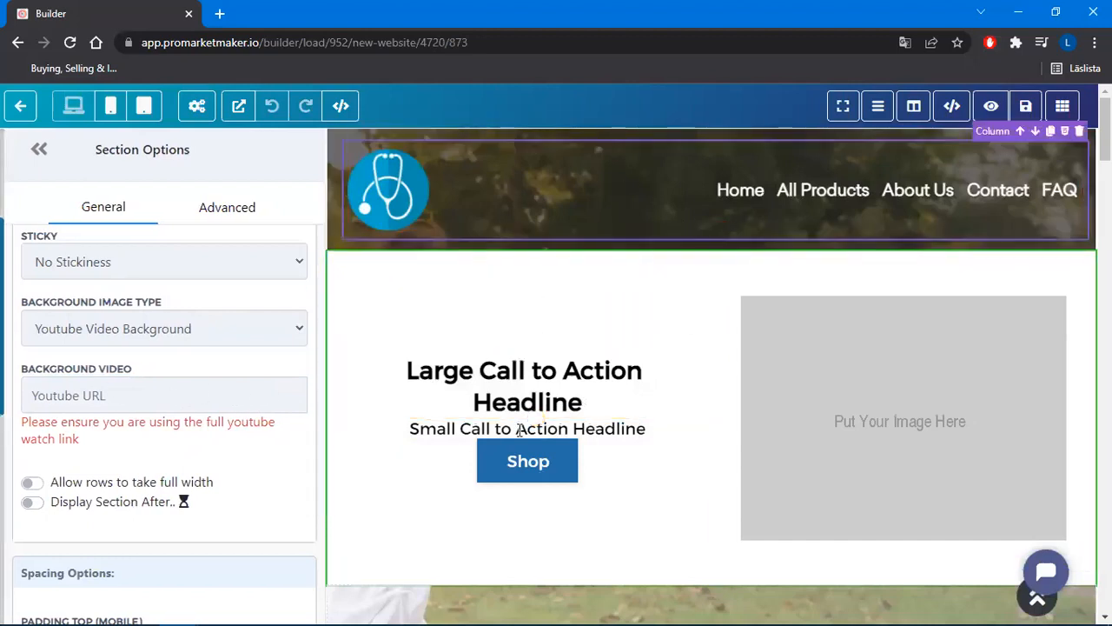
{"action": "scroll", "coordinate": [800, 358], "scroll_direction": "down", "scroll_amount": 3}
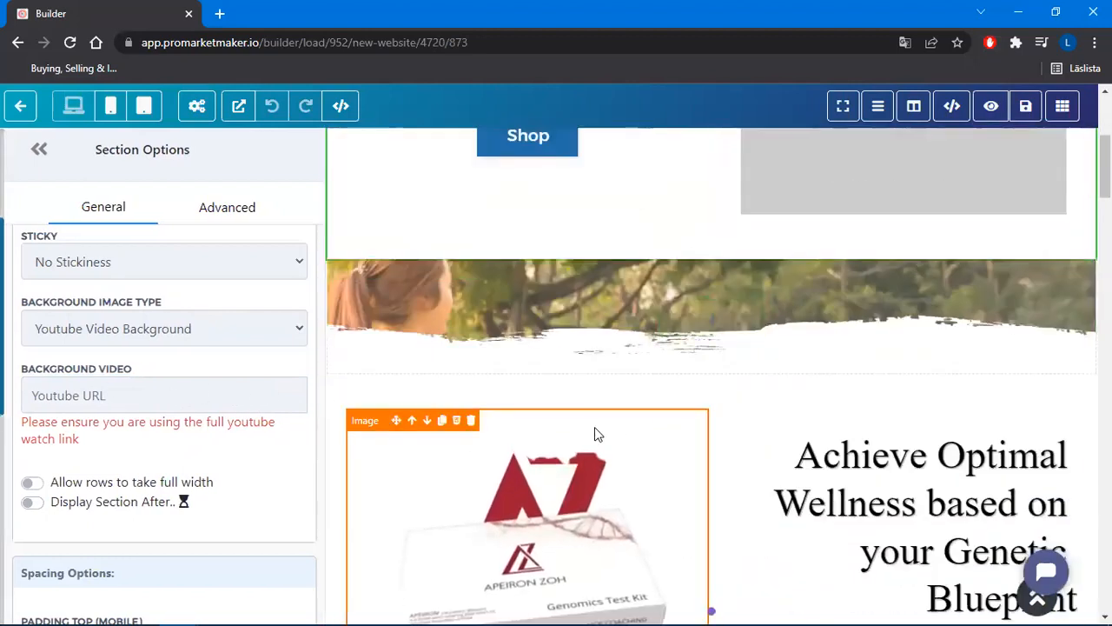
{"action": "scroll", "coordinate": [595, 430], "scroll_direction": "up", "scroll_amount": 3}
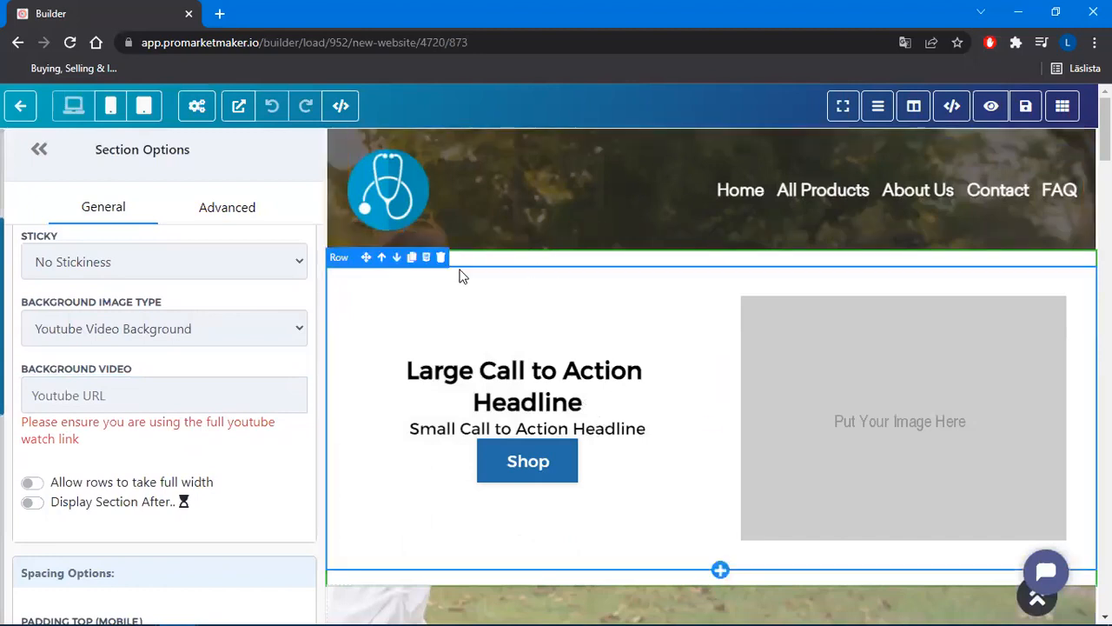
{"action": "left_click", "coordinate": [141, 327]}
{"action": "left_click", "coordinate": [123, 393]}
{"action": "left_click", "coordinate": [27, 399]}
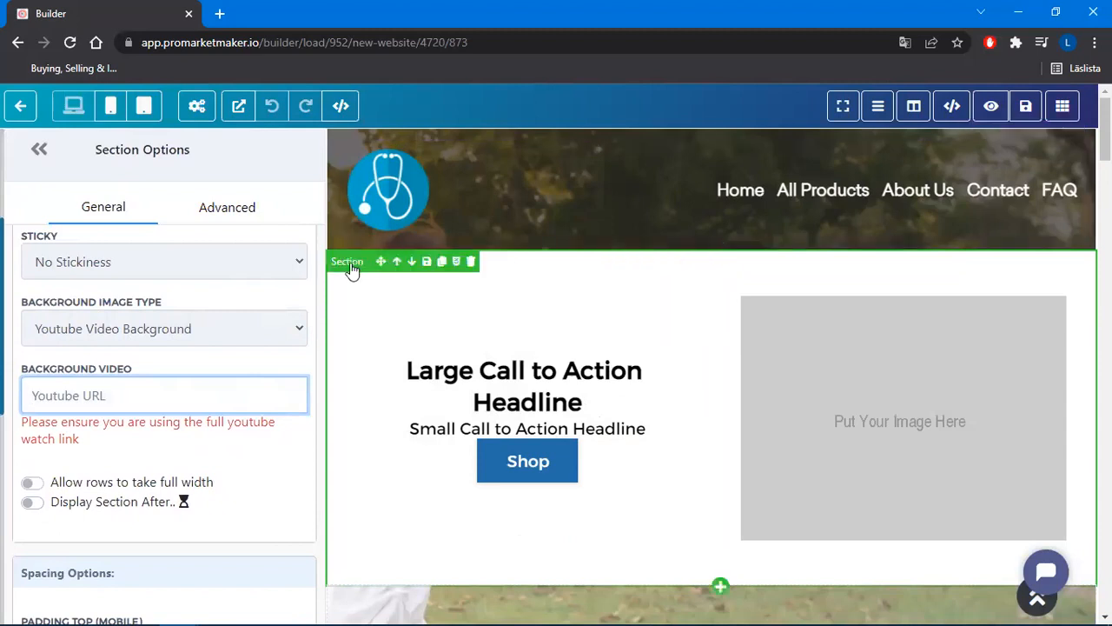
{"action": "left_click", "coordinate": [337, 264]}
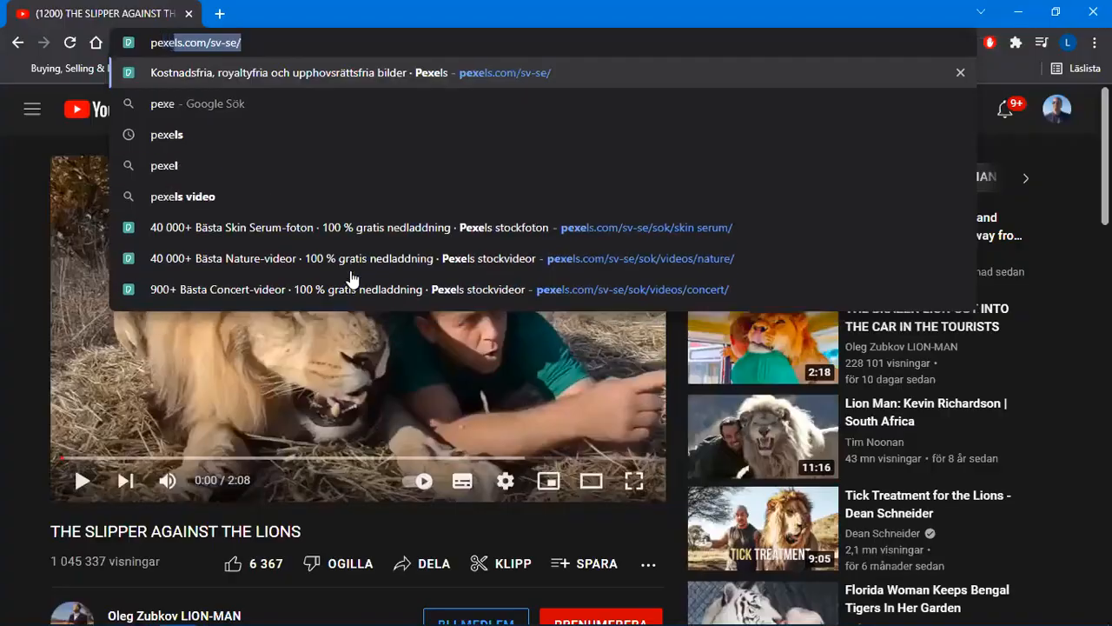
Switch to the Pexels website, search for "nature", and show only the video results
{"action": "key", "text": "Return"}
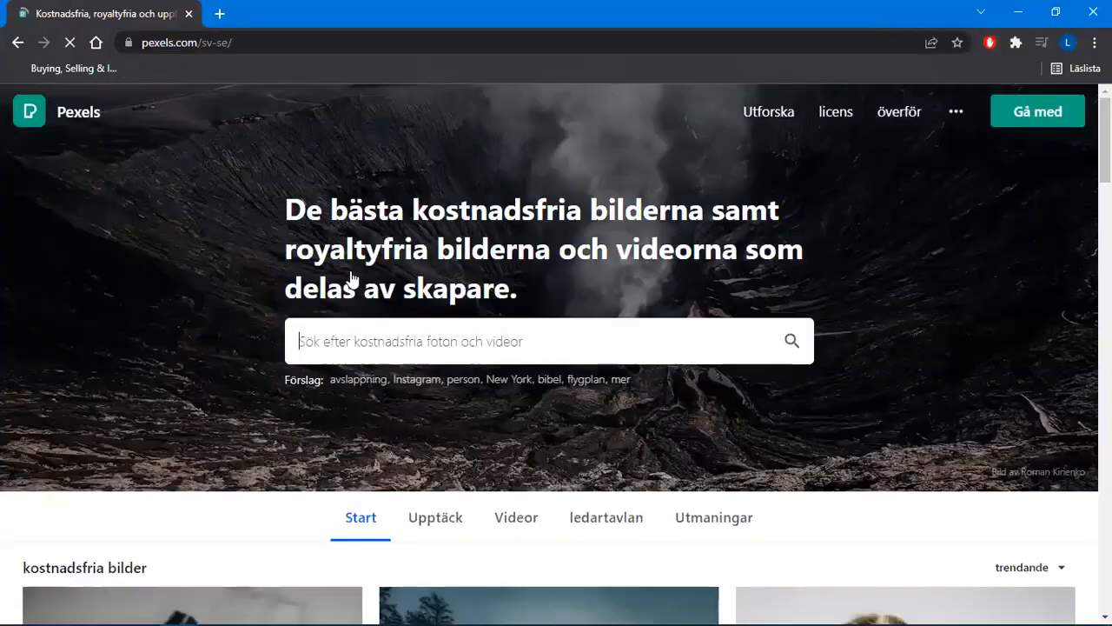
{"action": "left_click", "coordinate": [452, 341]}
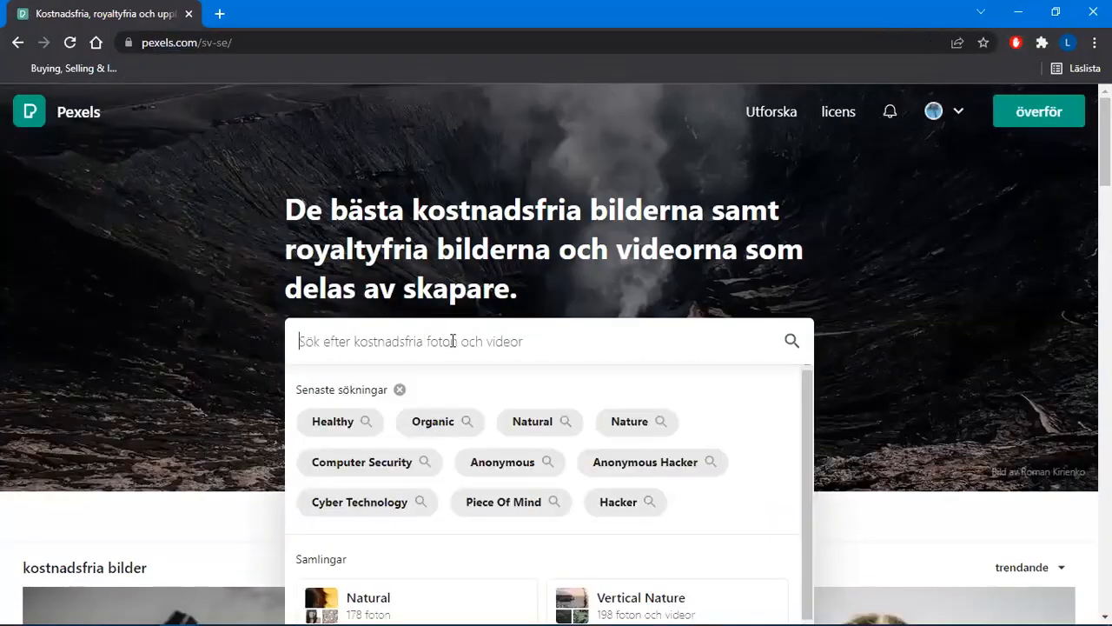
{"action": "type", "text": "nature"}
{"action": "key", "text": "Return"}
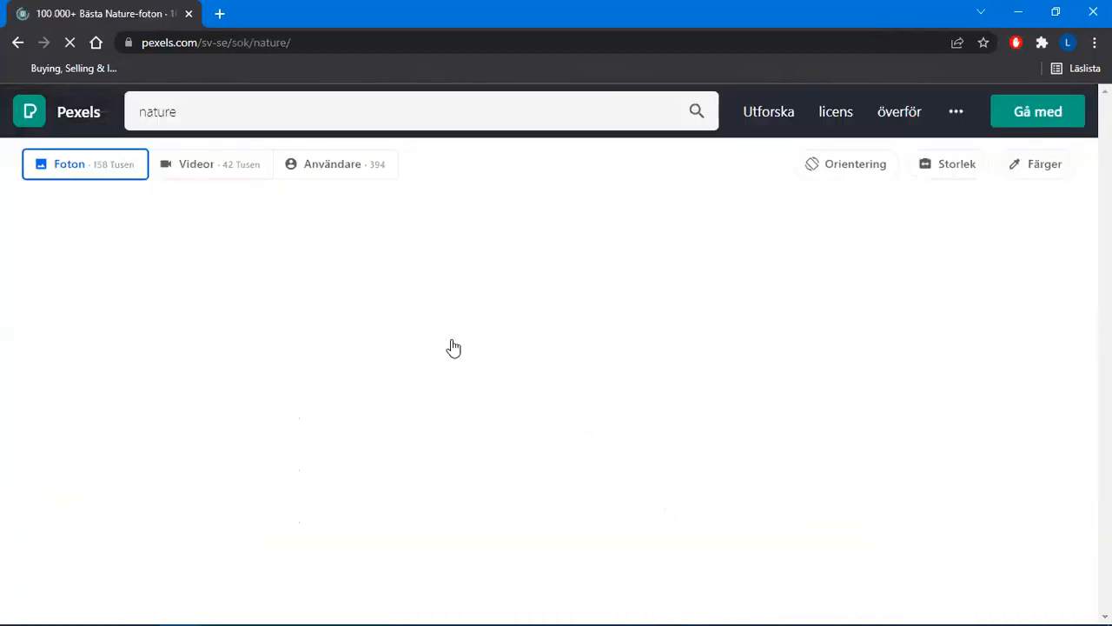
{"action": "left_click", "coordinate": [209, 174]}
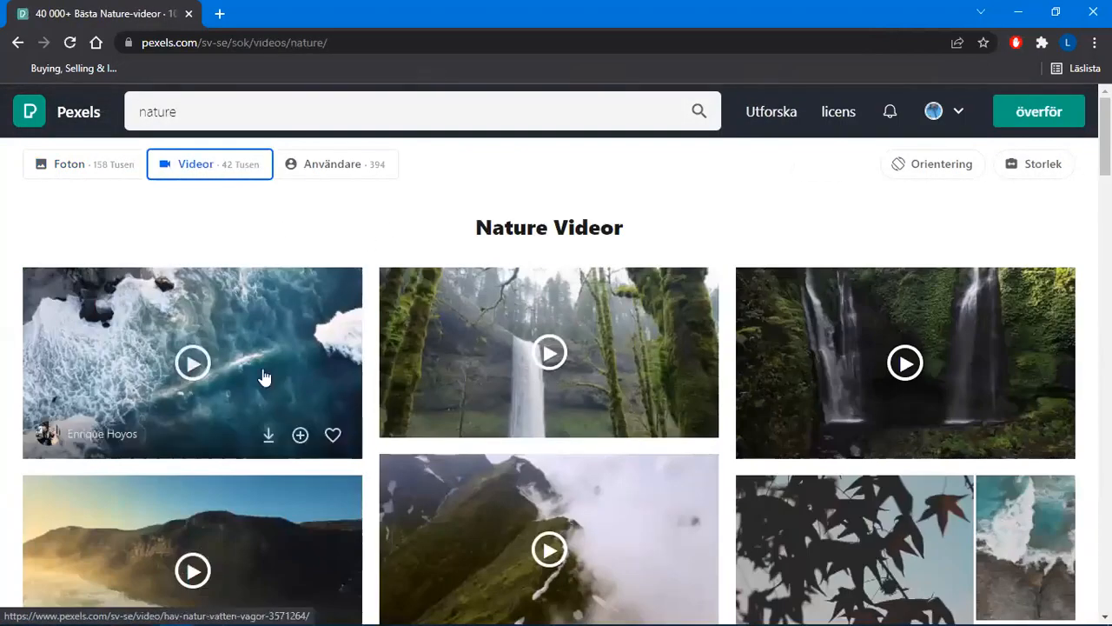
Open the aerial ocean waves video on Pexels, pause its playback, and close it
{"action": "left_click", "coordinate": [265, 376]}
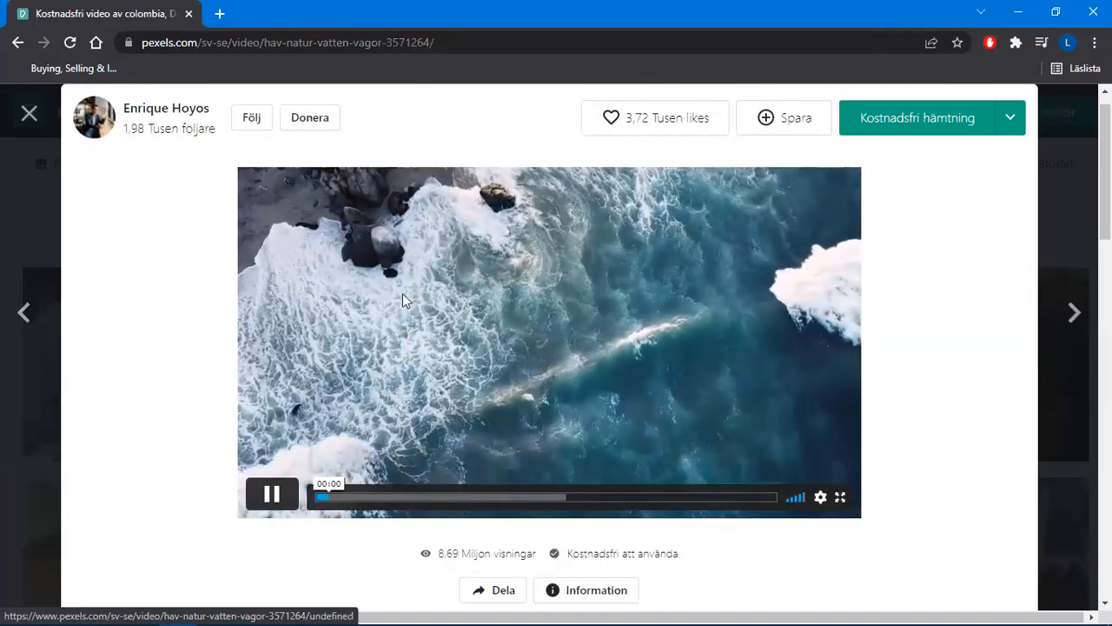
{"action": "left_click", "coordinate": [272, 497]}
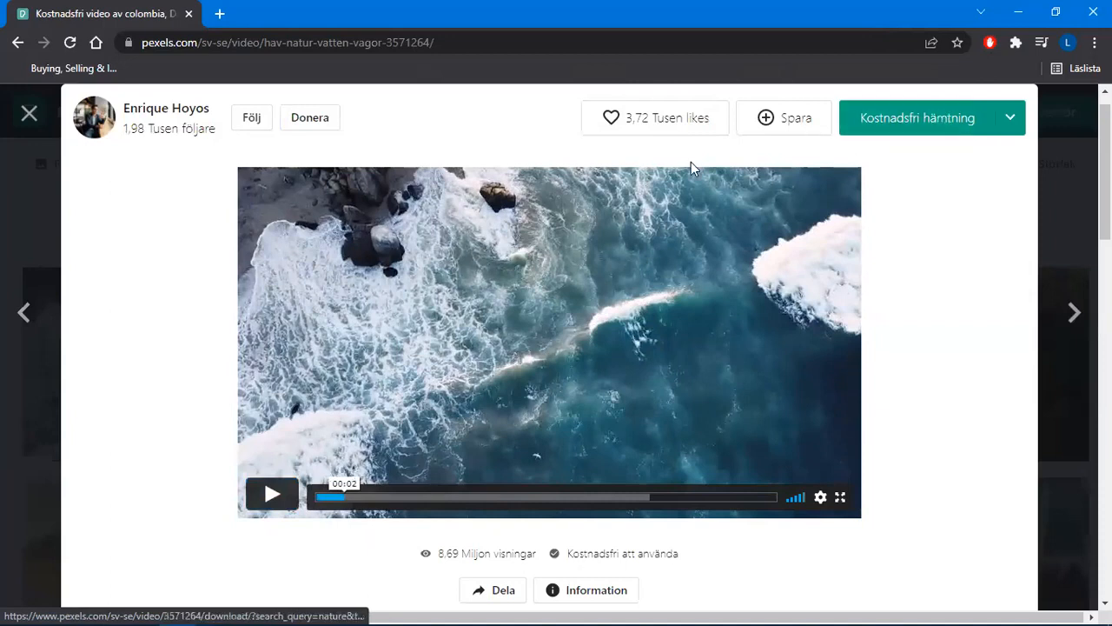
{"action": "left_click", "coordinate": [39, 236]}
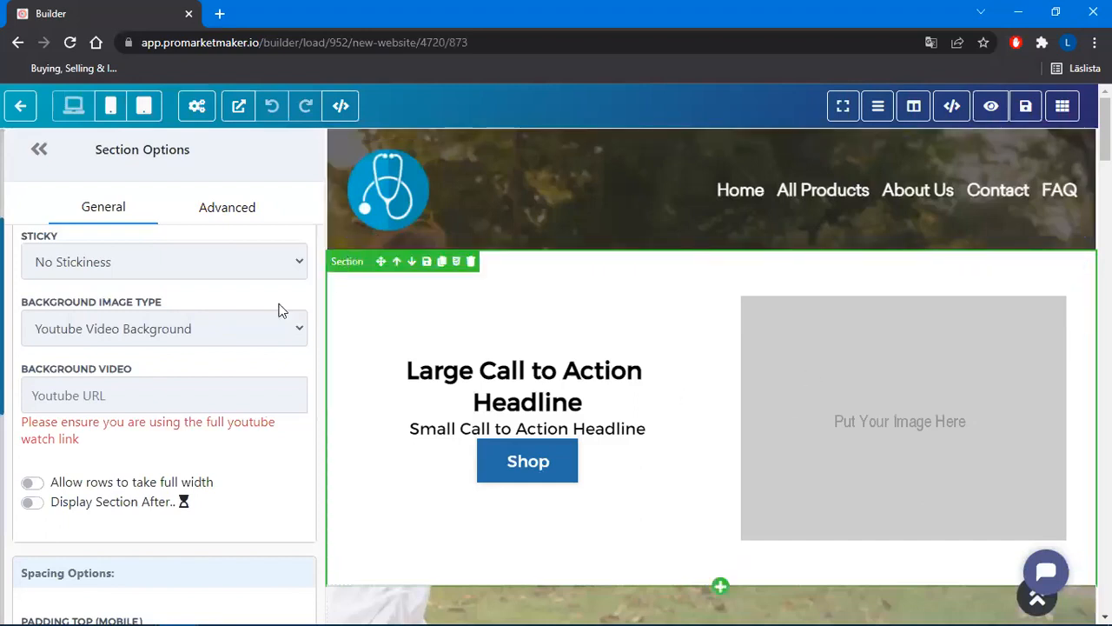
Set the call-to-action section's background type to Single Background Image and choose pexels-tirachard-kumtanom-347134.jpg from the media library in the builder
{"action": "left_click", "coordinate": [123, 341]}
{"action": "left_click", "coordinate": [116, 356]}
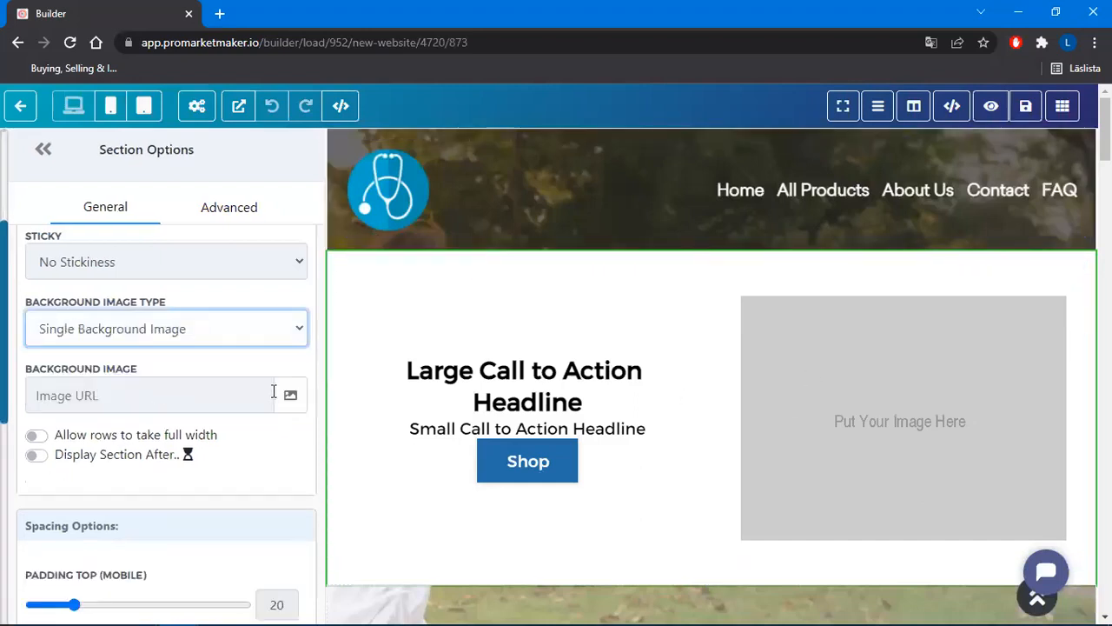
{"action": "left_click", "coordinate": [291, 395]}
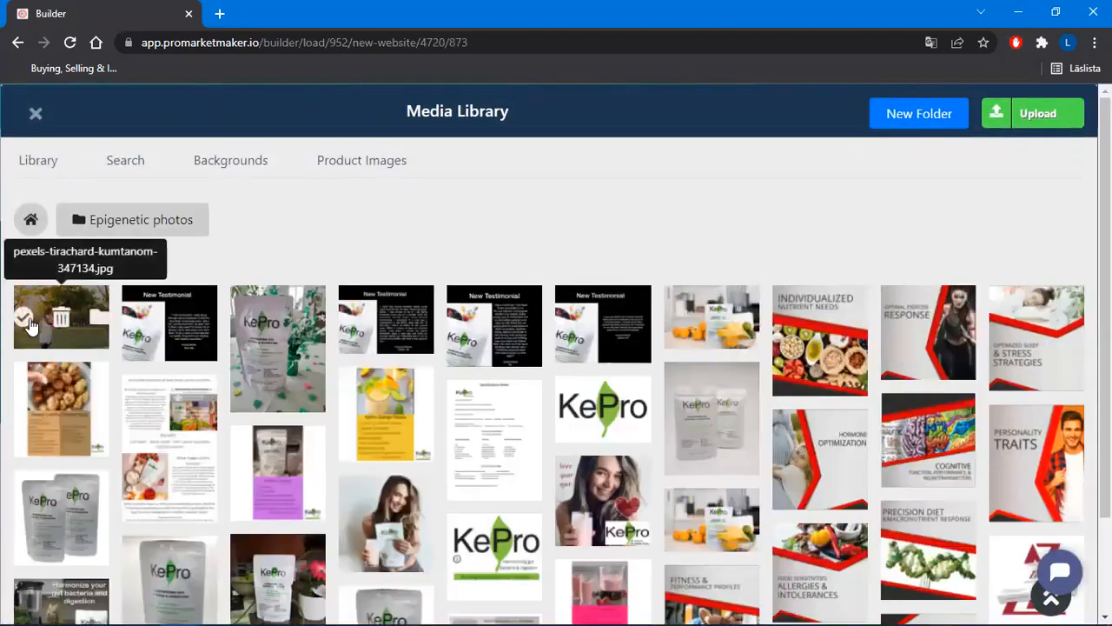
{"action": "left_click", "coordinate": [26, 316]}
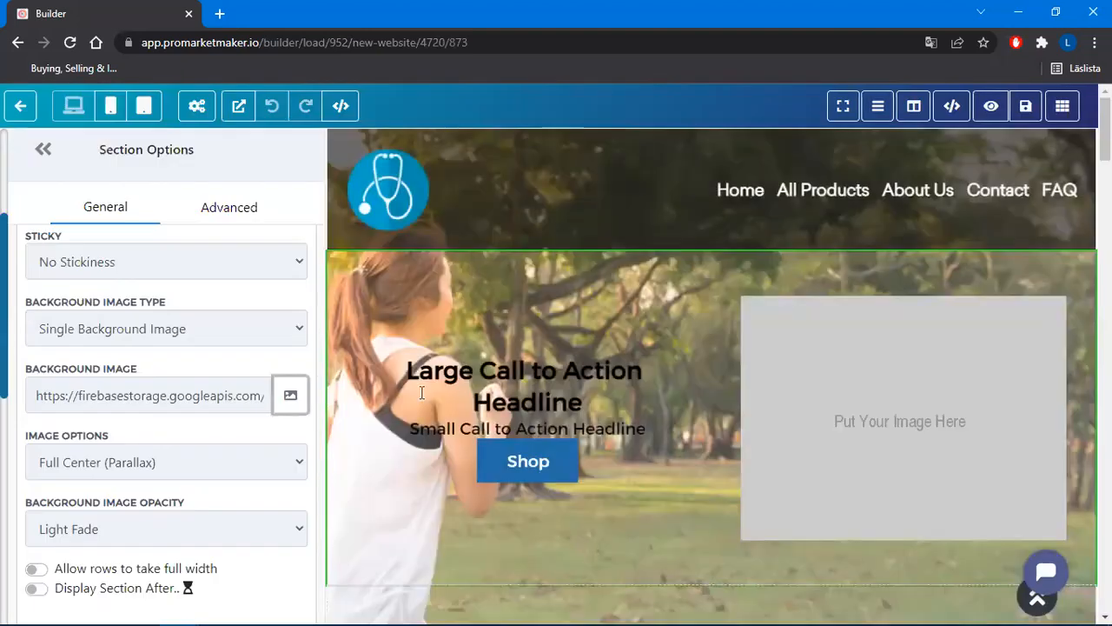
Review the home page with its new background image, hide the section options, and leave the page editor
{"action": "scroll", "coordinate": [668, 374], "scroll_direction": "down", "scroll_amount": 3}
{"action": "scroll", "coordinate": [668, 374], "scroll_direction": "up", "scroll_amount": 3}
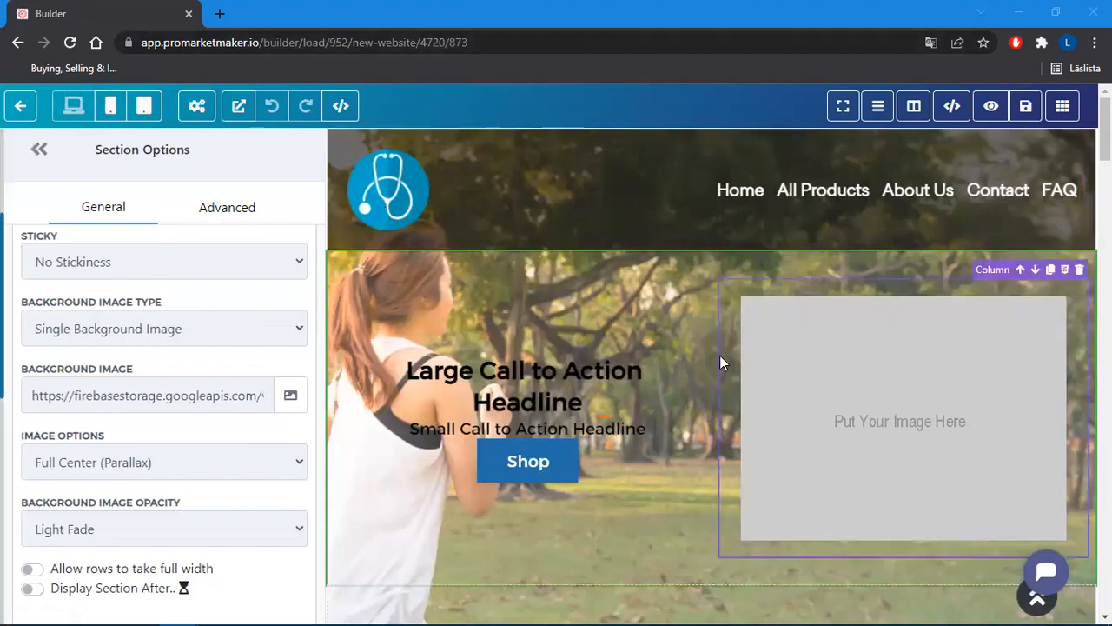
{"action": "scroll", "coordinate": [720, 357], "scroll_direction": "down", "scroll_amount": 5}
{"action": "scroll", "coordinate": [720, 356], "scroll_direction": "up", "scroll_amount": 5}
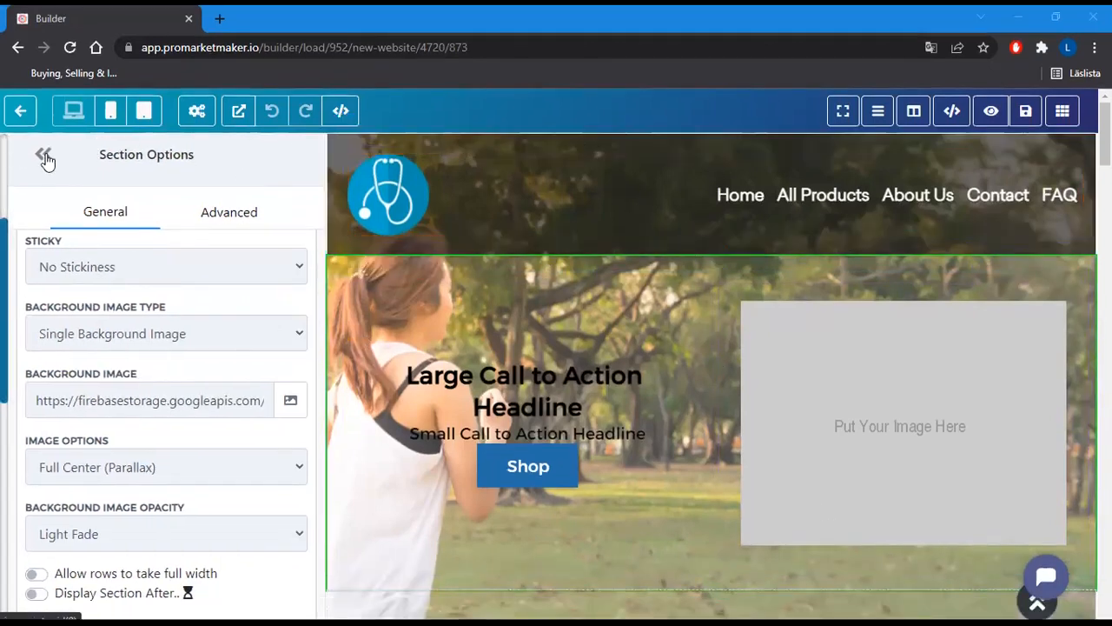
{"action": "left_click", "coordinate": [43, 155]}
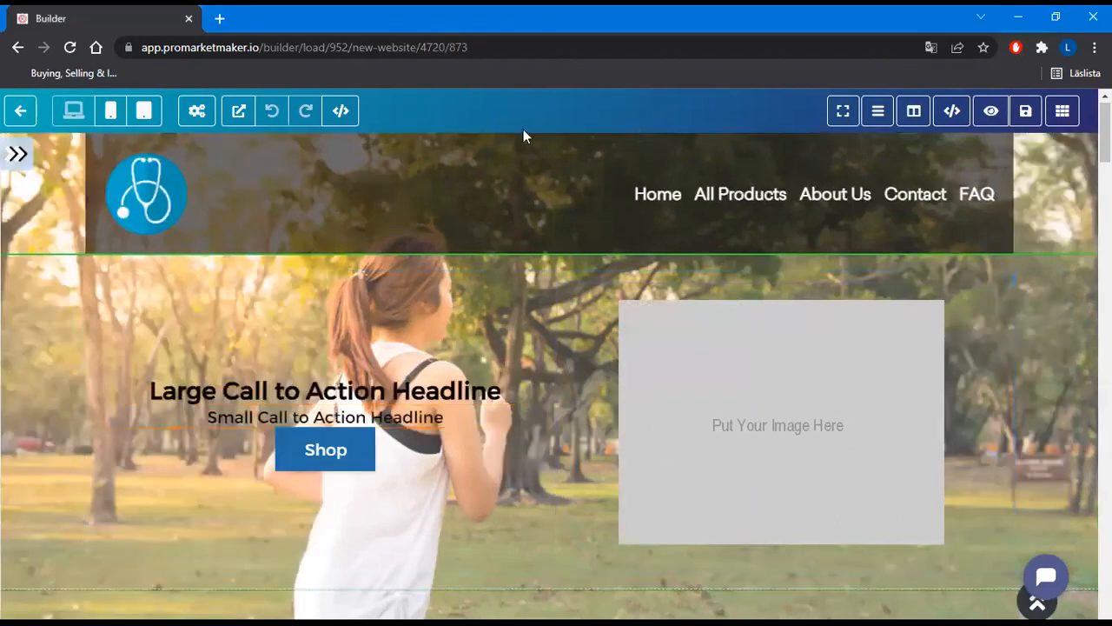
{"action": "left_click", "coordinate": [19, 111]}
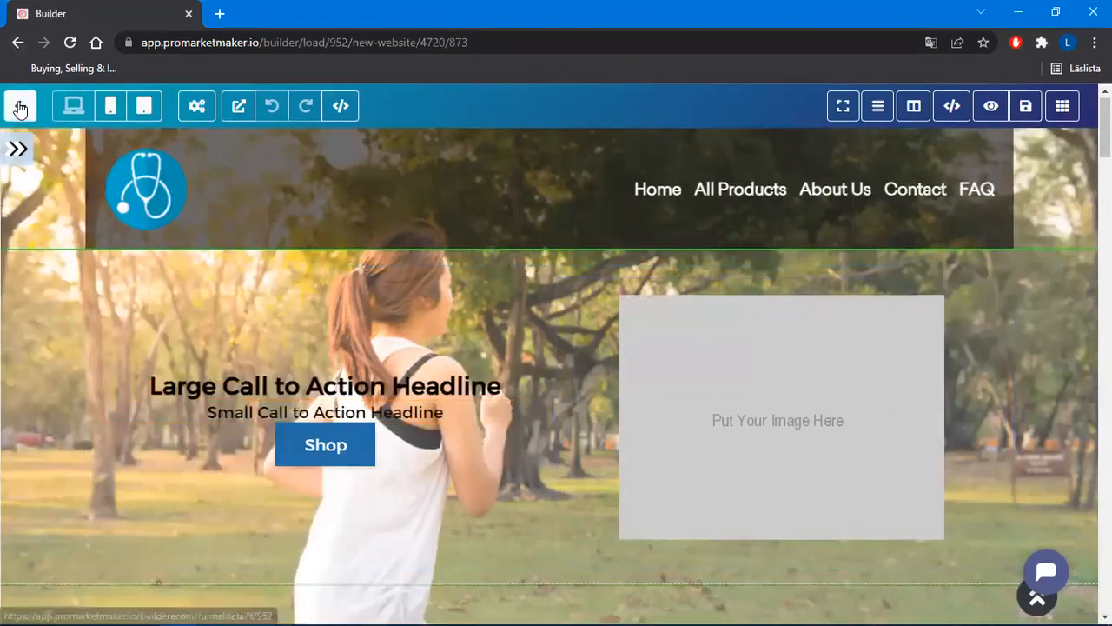